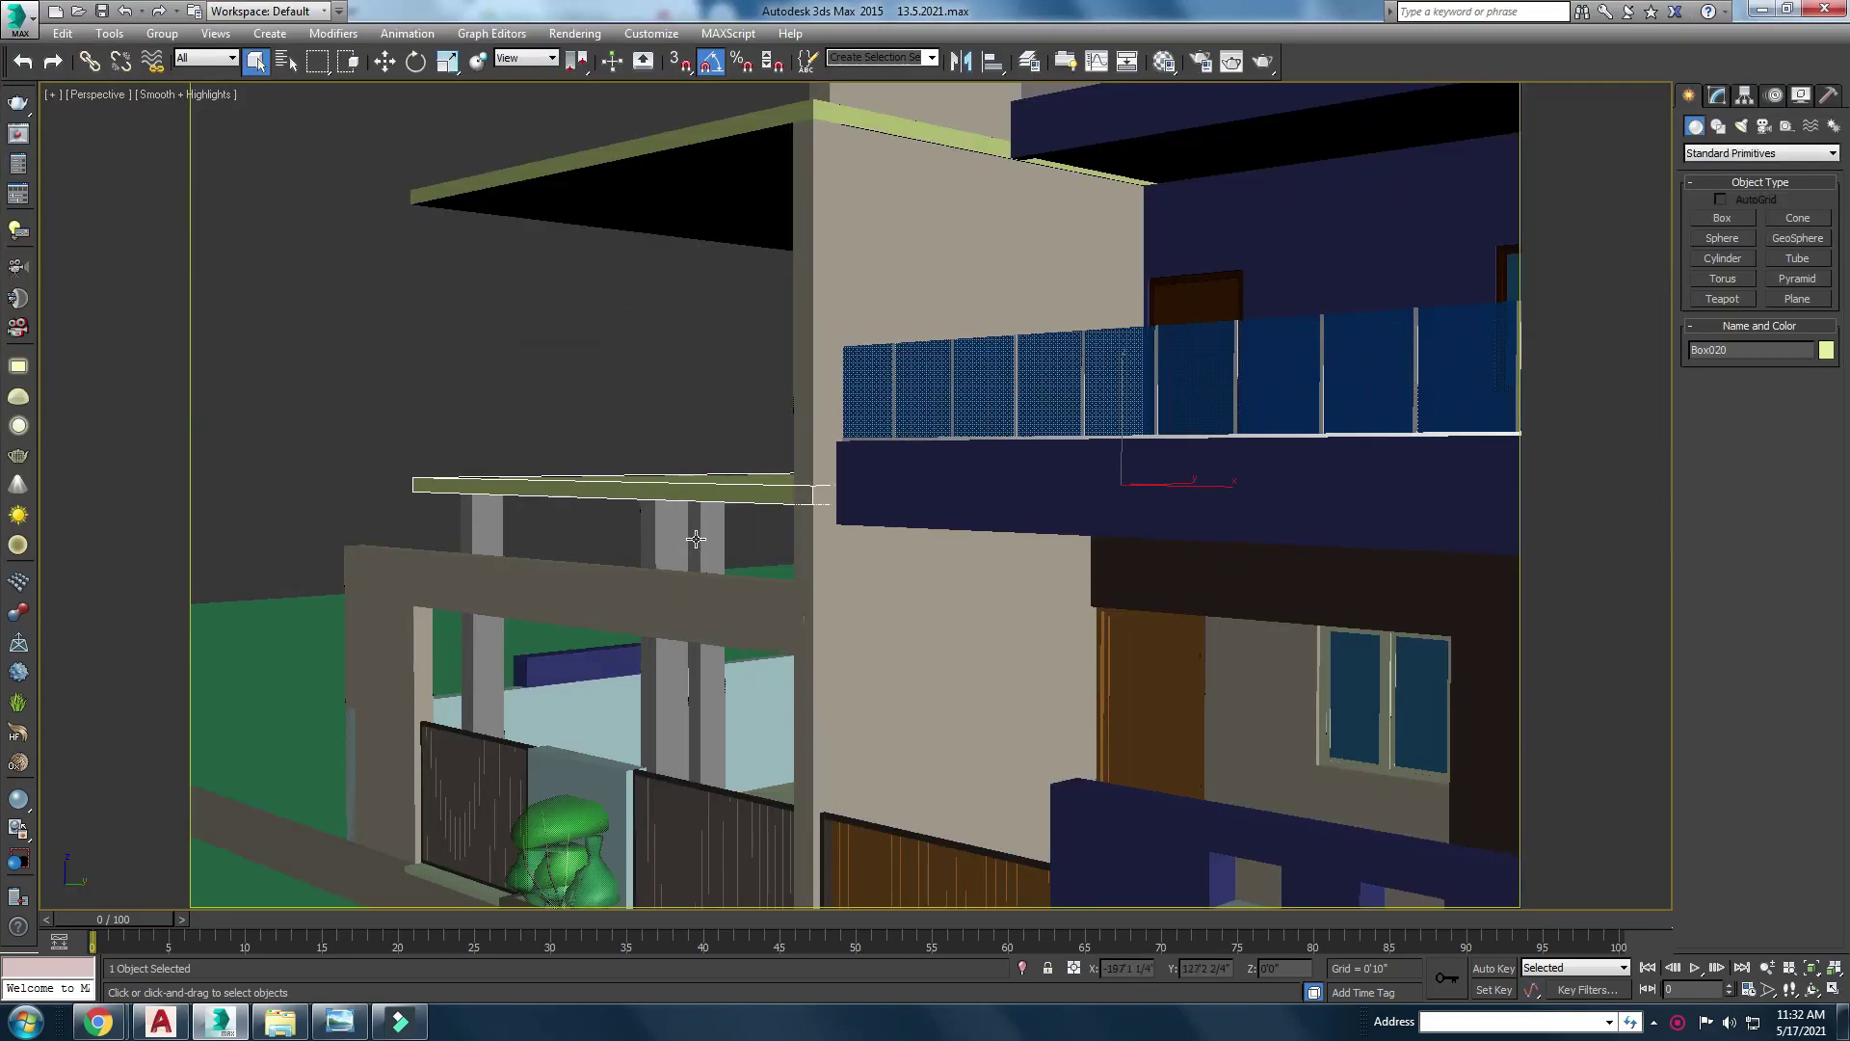
Step: Bring the modern house reference render in Windows Photo Viewer to the front
key("alt+Tab")
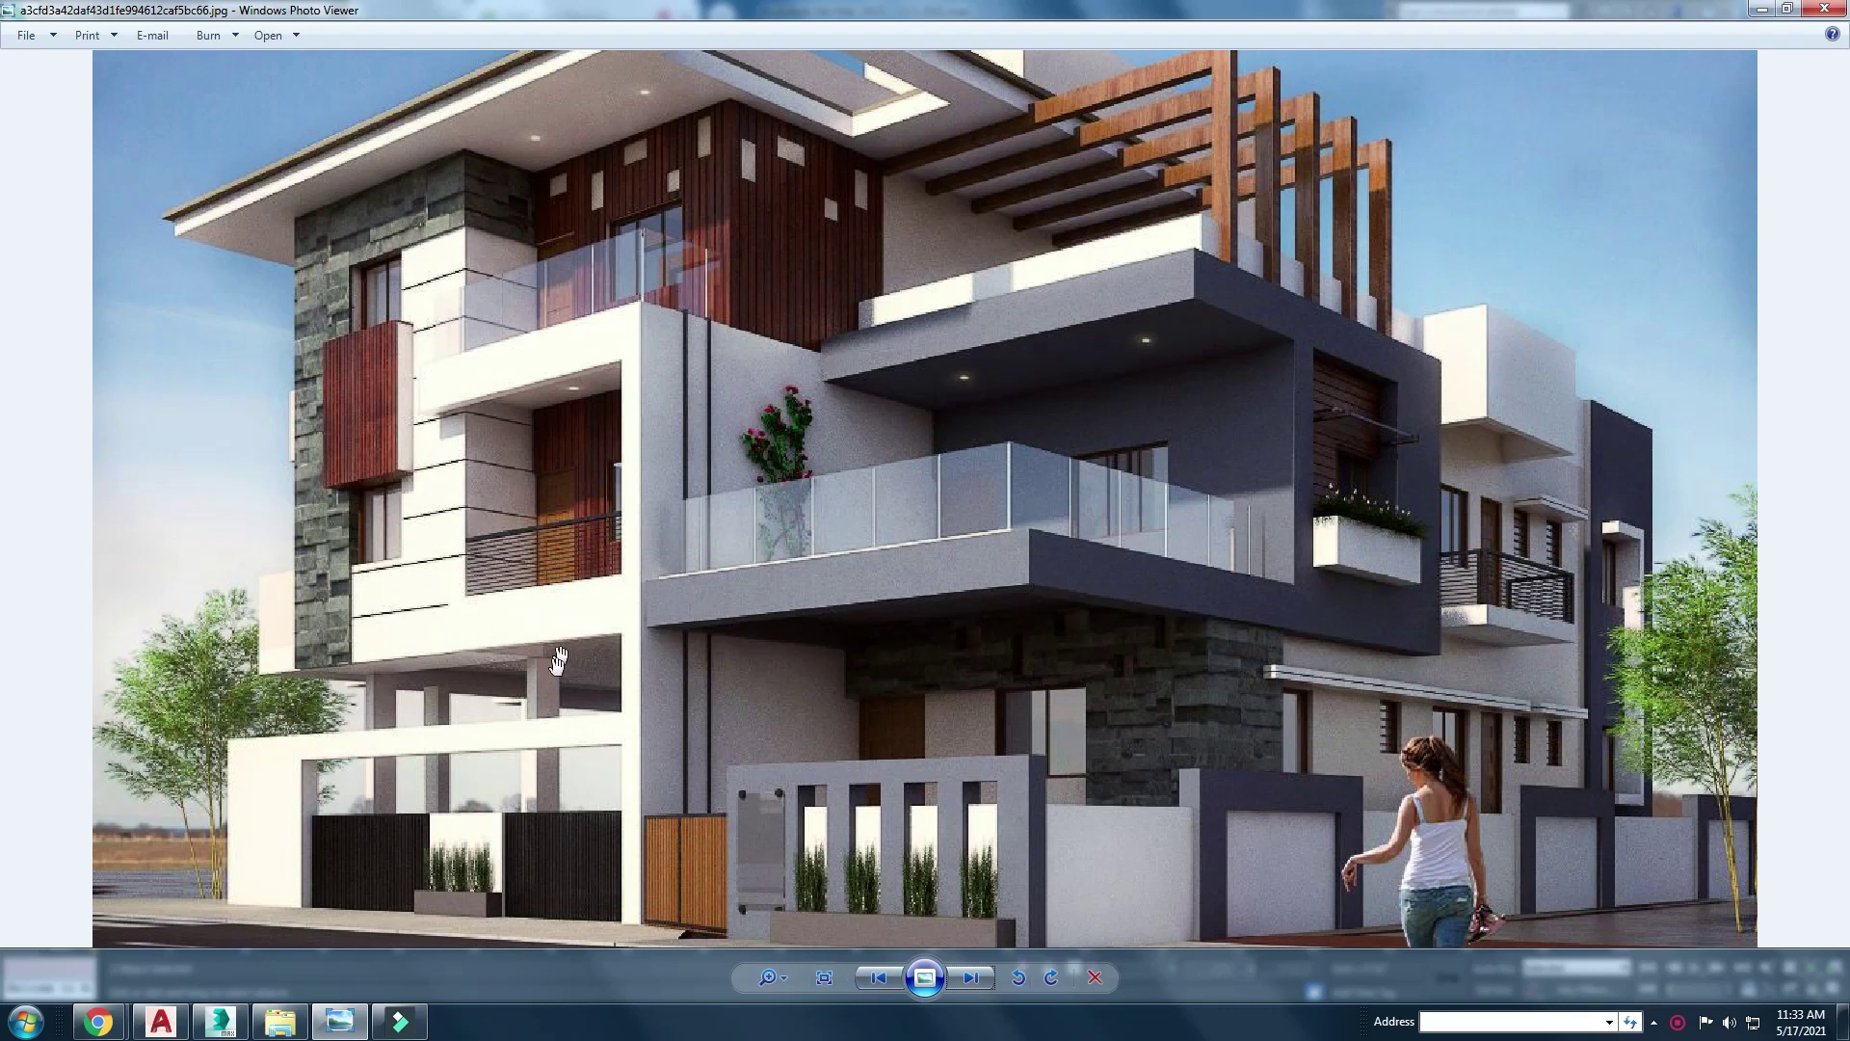
Step: Check the model's roof slab from above, then zoom and pan the reference photo over the upper floors
key("alt+Tab")
mouse_move(704, 477)
middle_mouse_down("alt")
mouse_move(685, 499)
mouse_move(737, 459)
mouse_move(754, 469)
mouse_move(693, 453)
middle_mouse_up("alt")
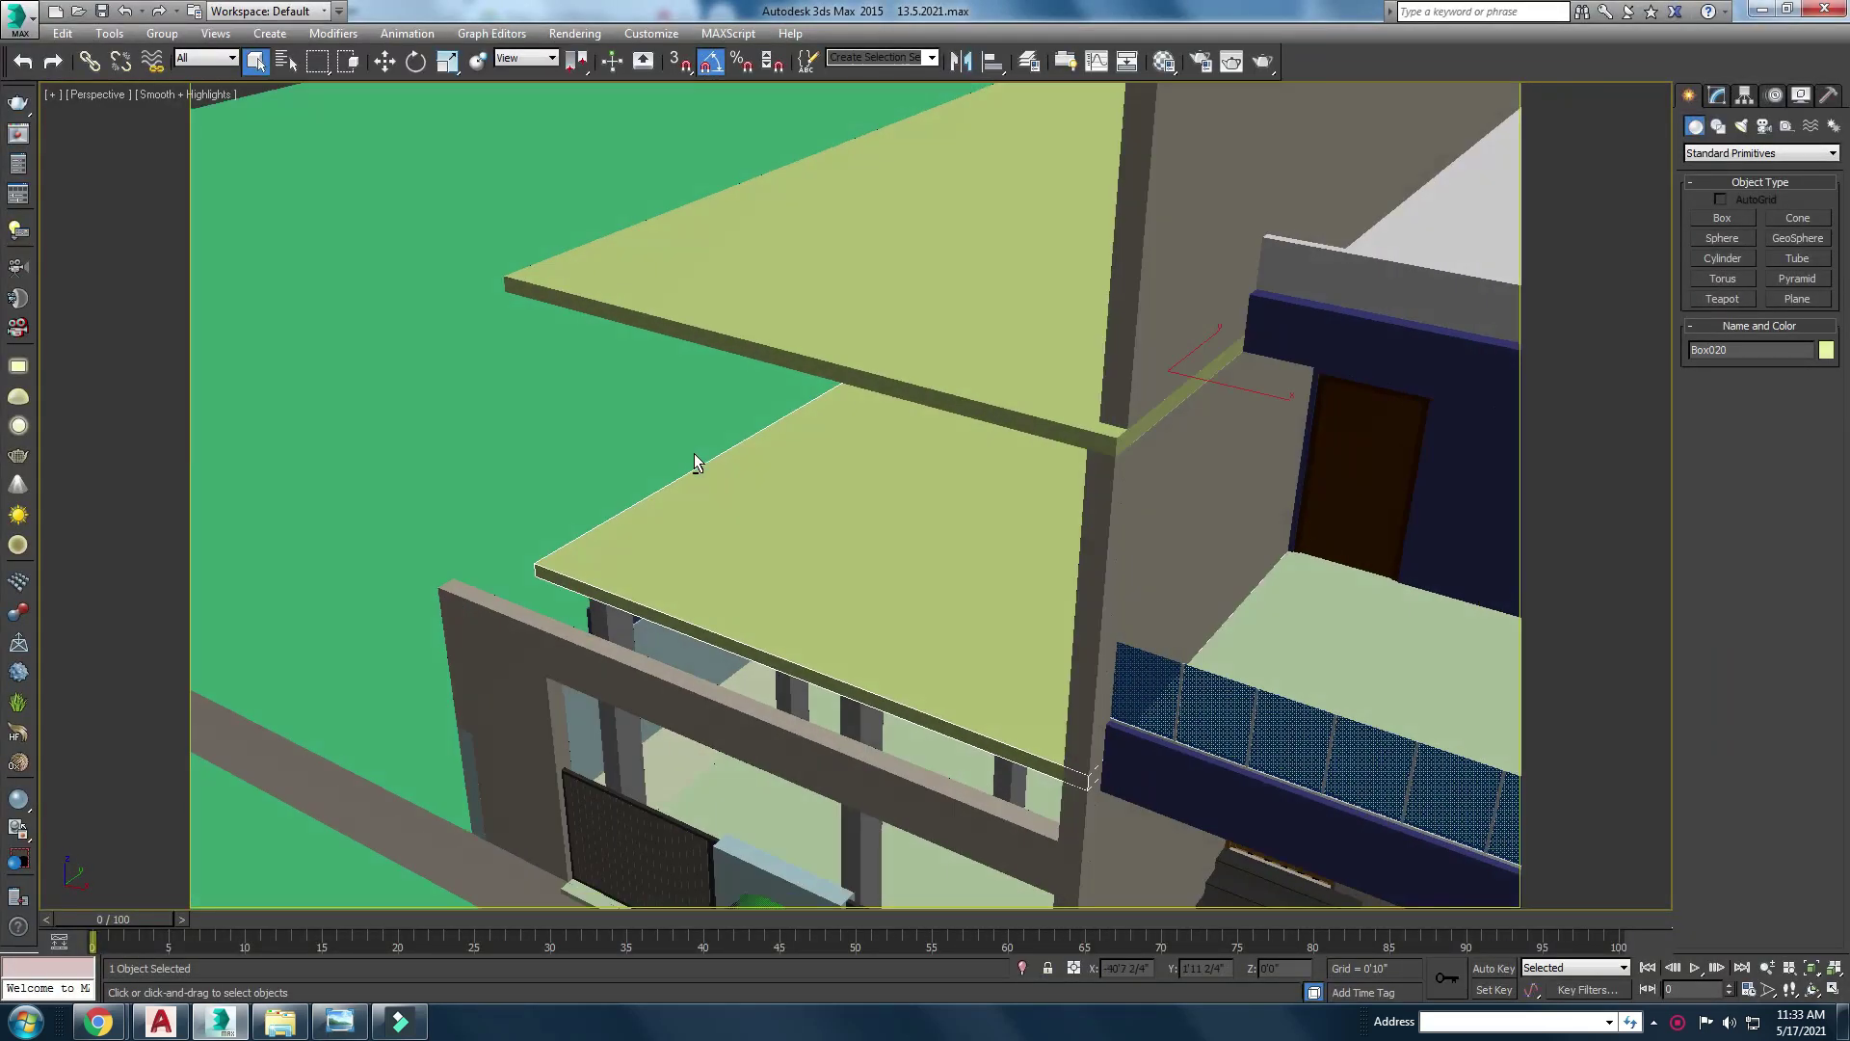
key("alt+Tab")
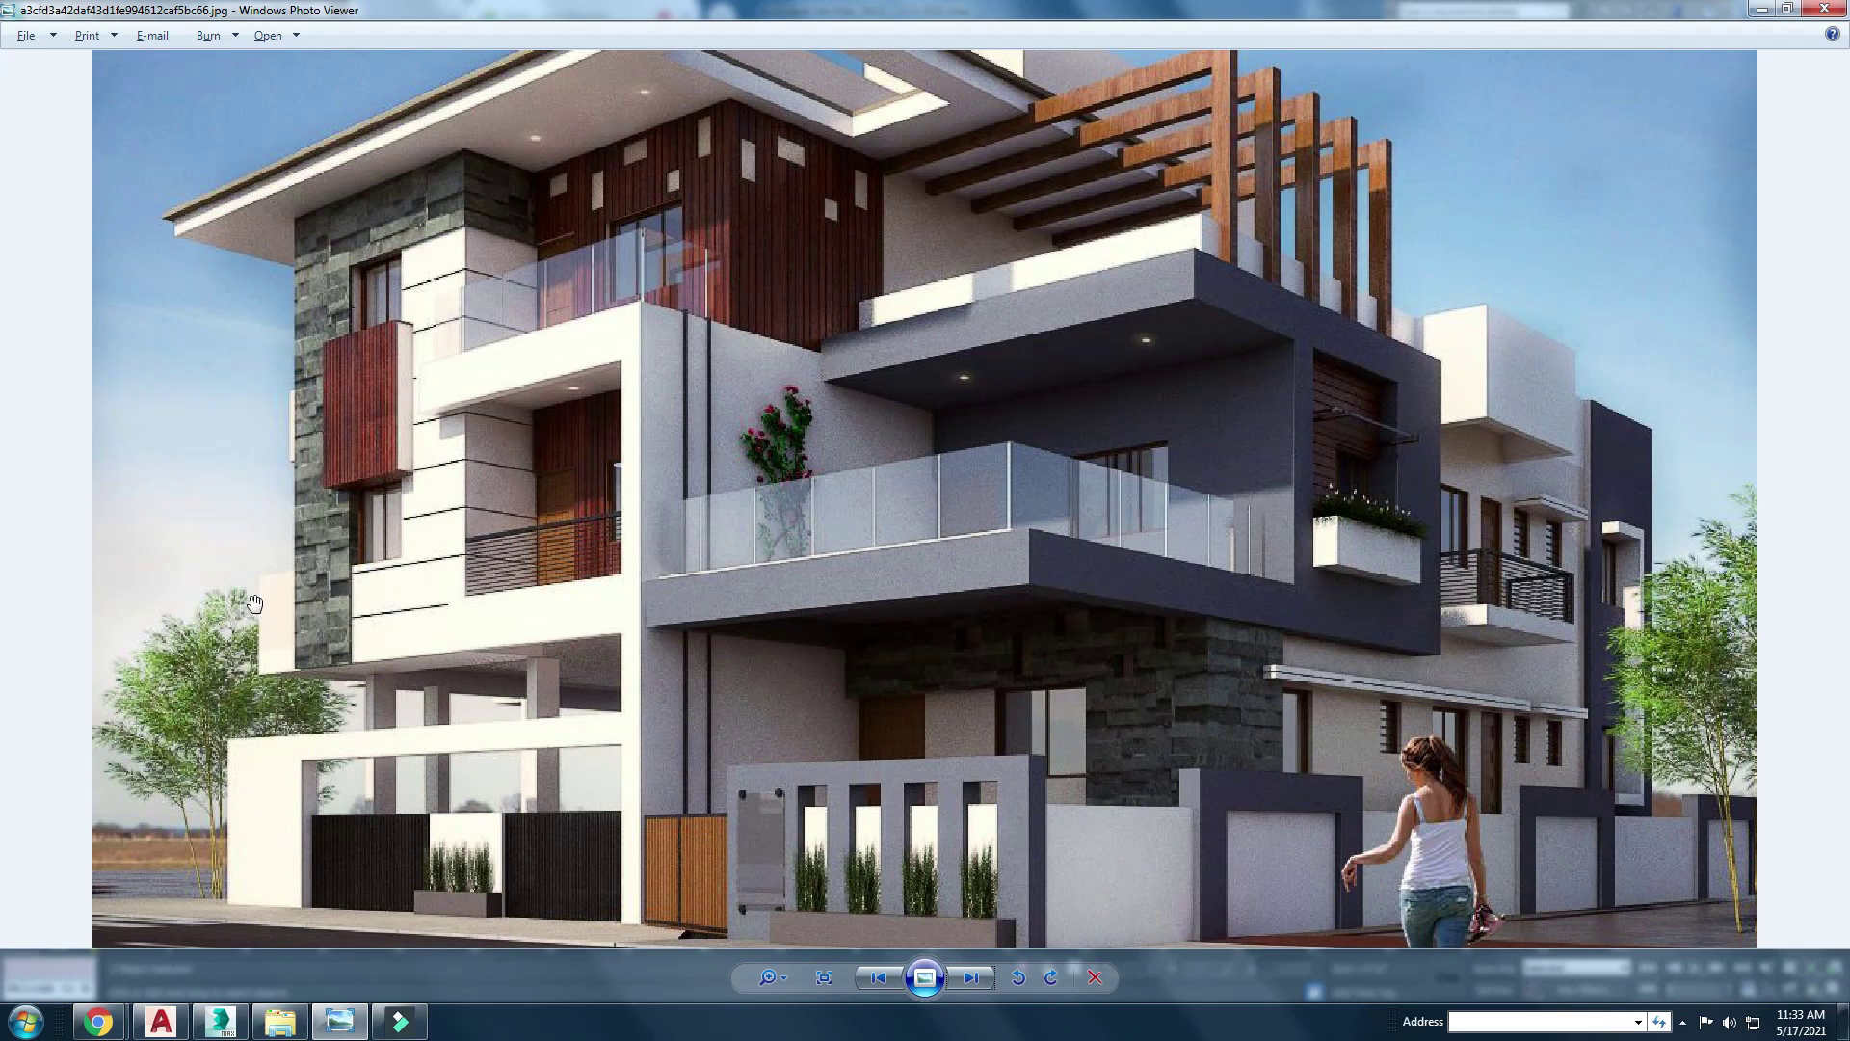
scroll(254, 603, "up", 2)
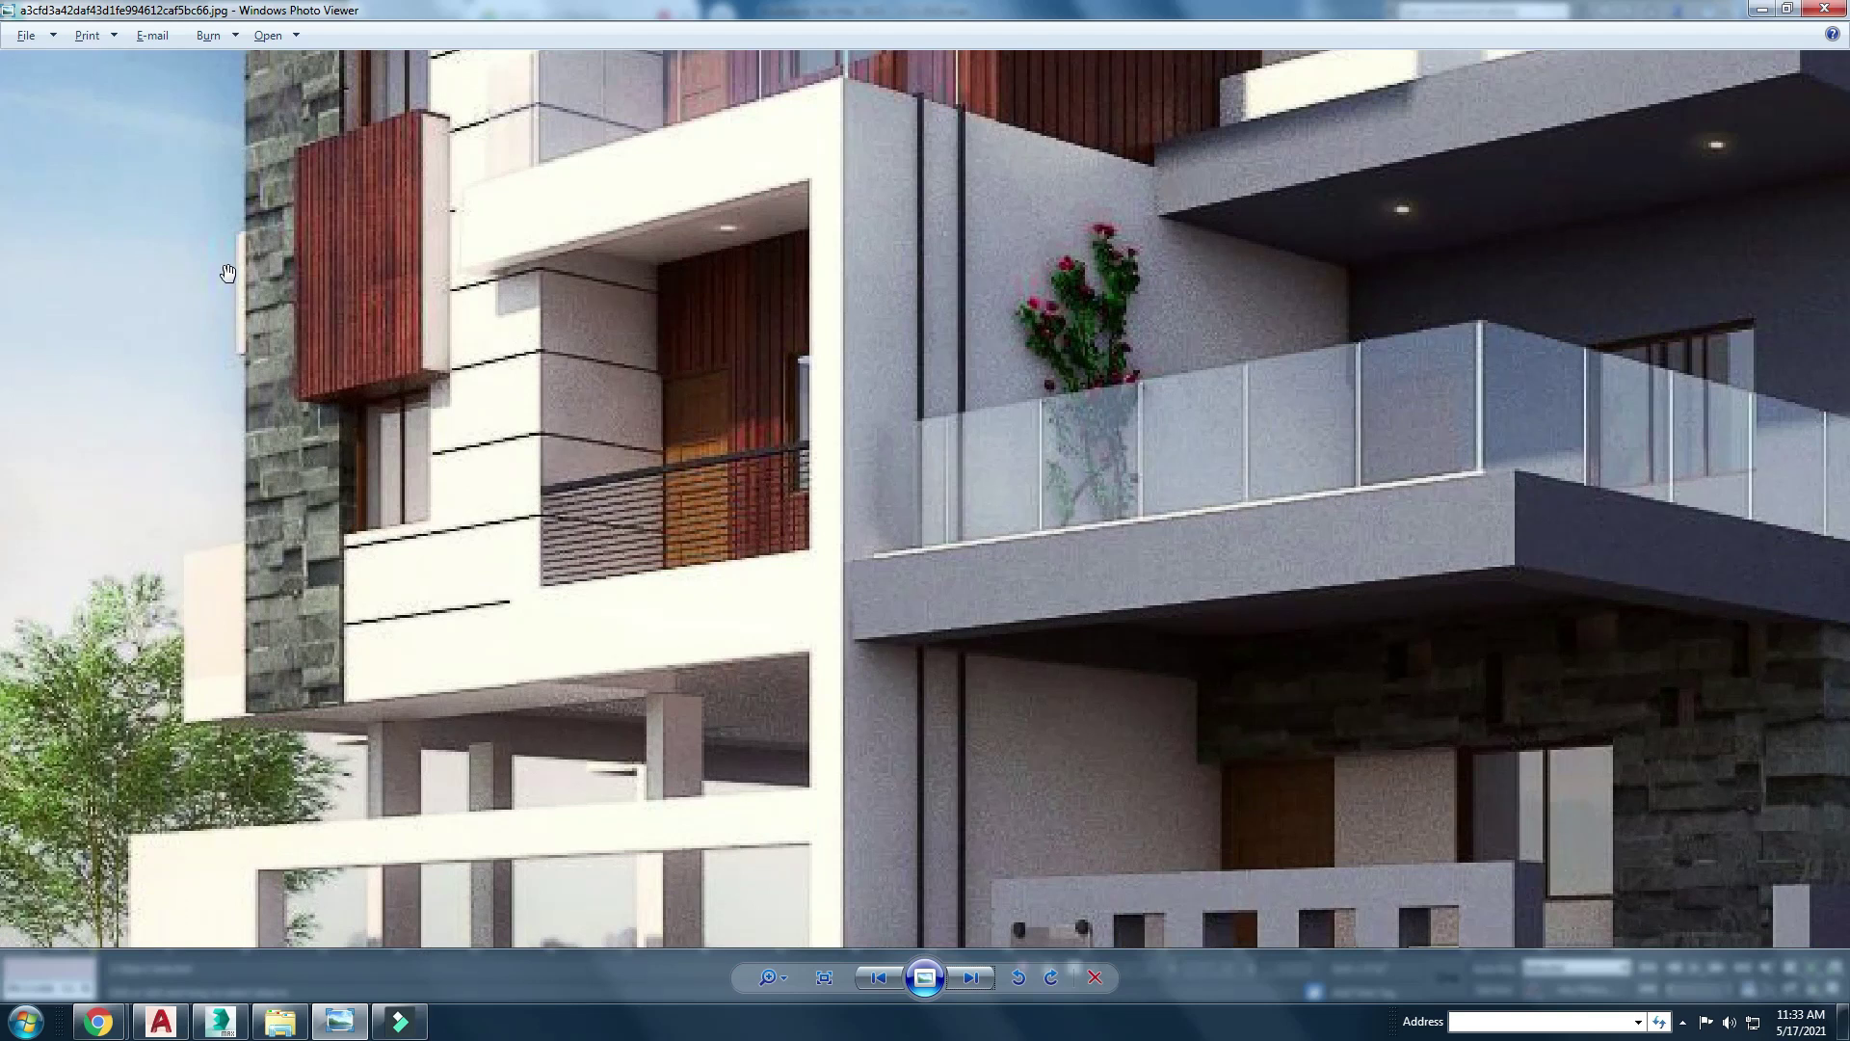
scroll(228, 272, "down", 1)
mouse_move(421, 278)
left_mouse_down()
mouse_move(703, 281)
mouse_move(698, 361)
left_mouse_up()
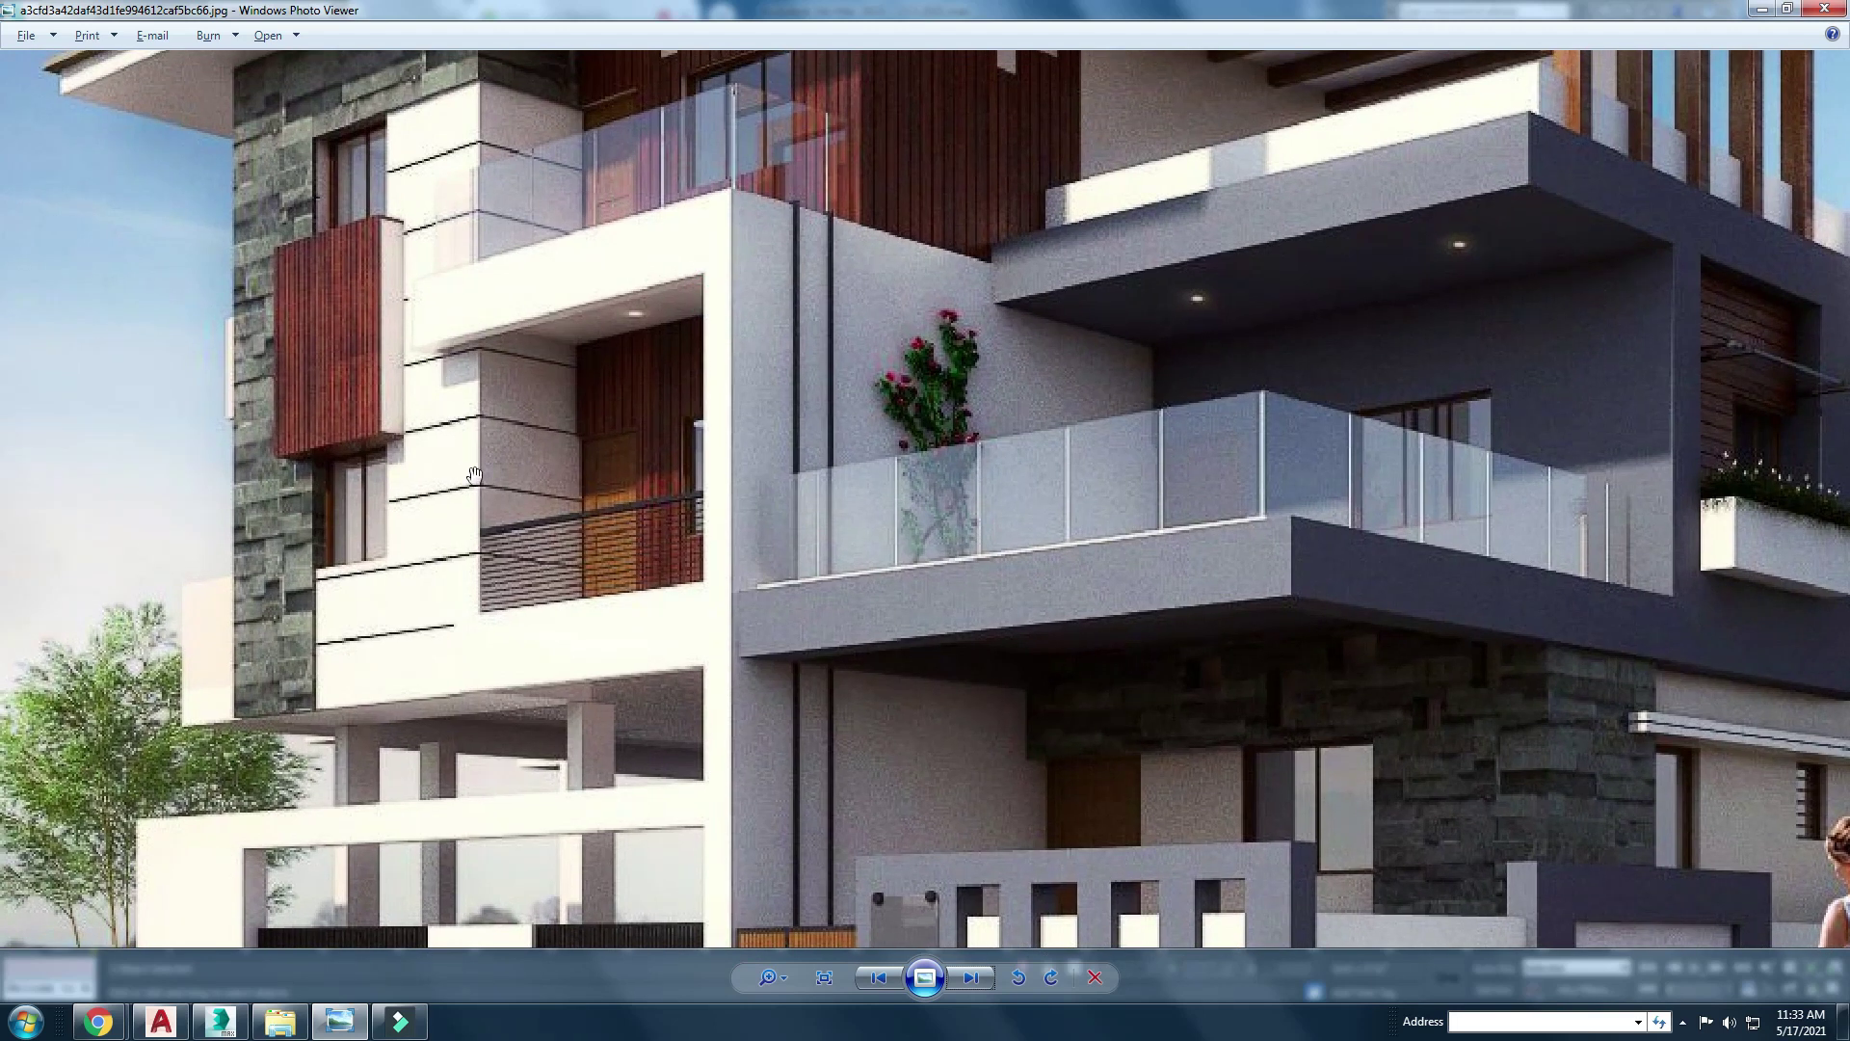
left_click_drag(627, 300, 634, 402)
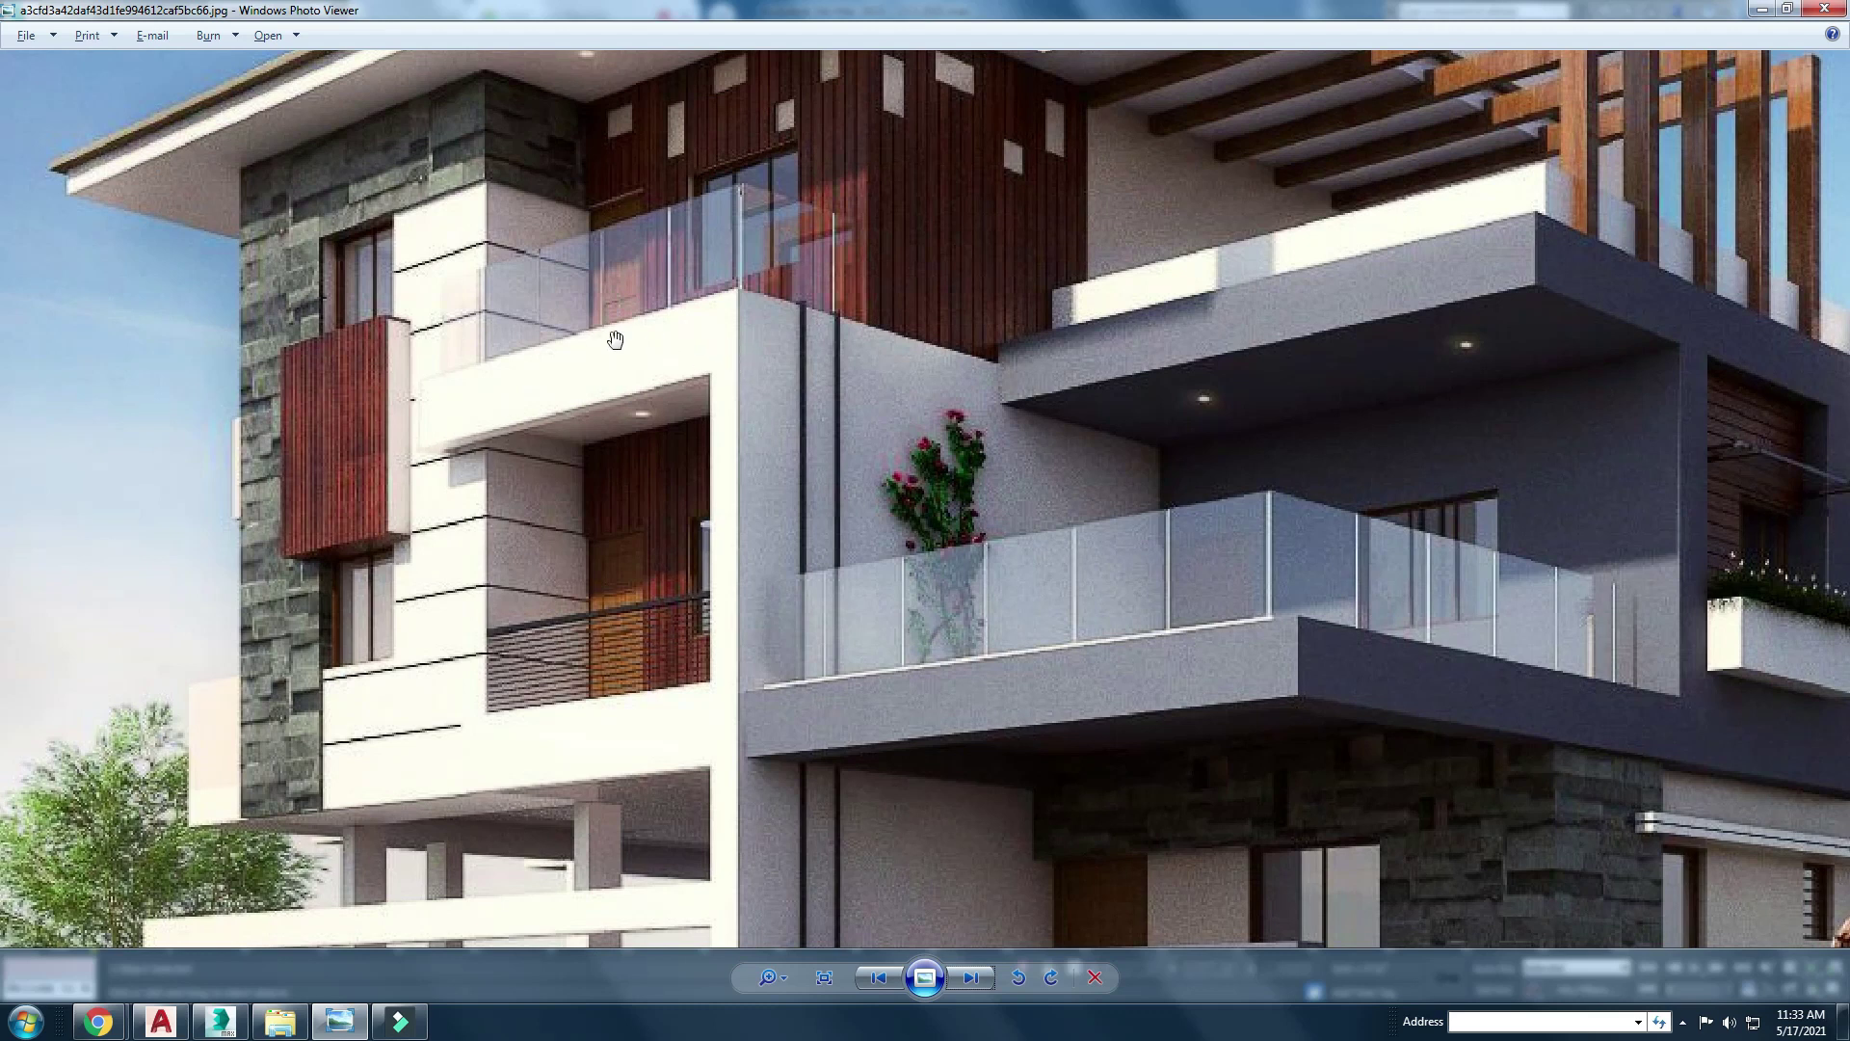
scroll(691, 321, "down", 1)
scroll(640, 308, "down", 1)
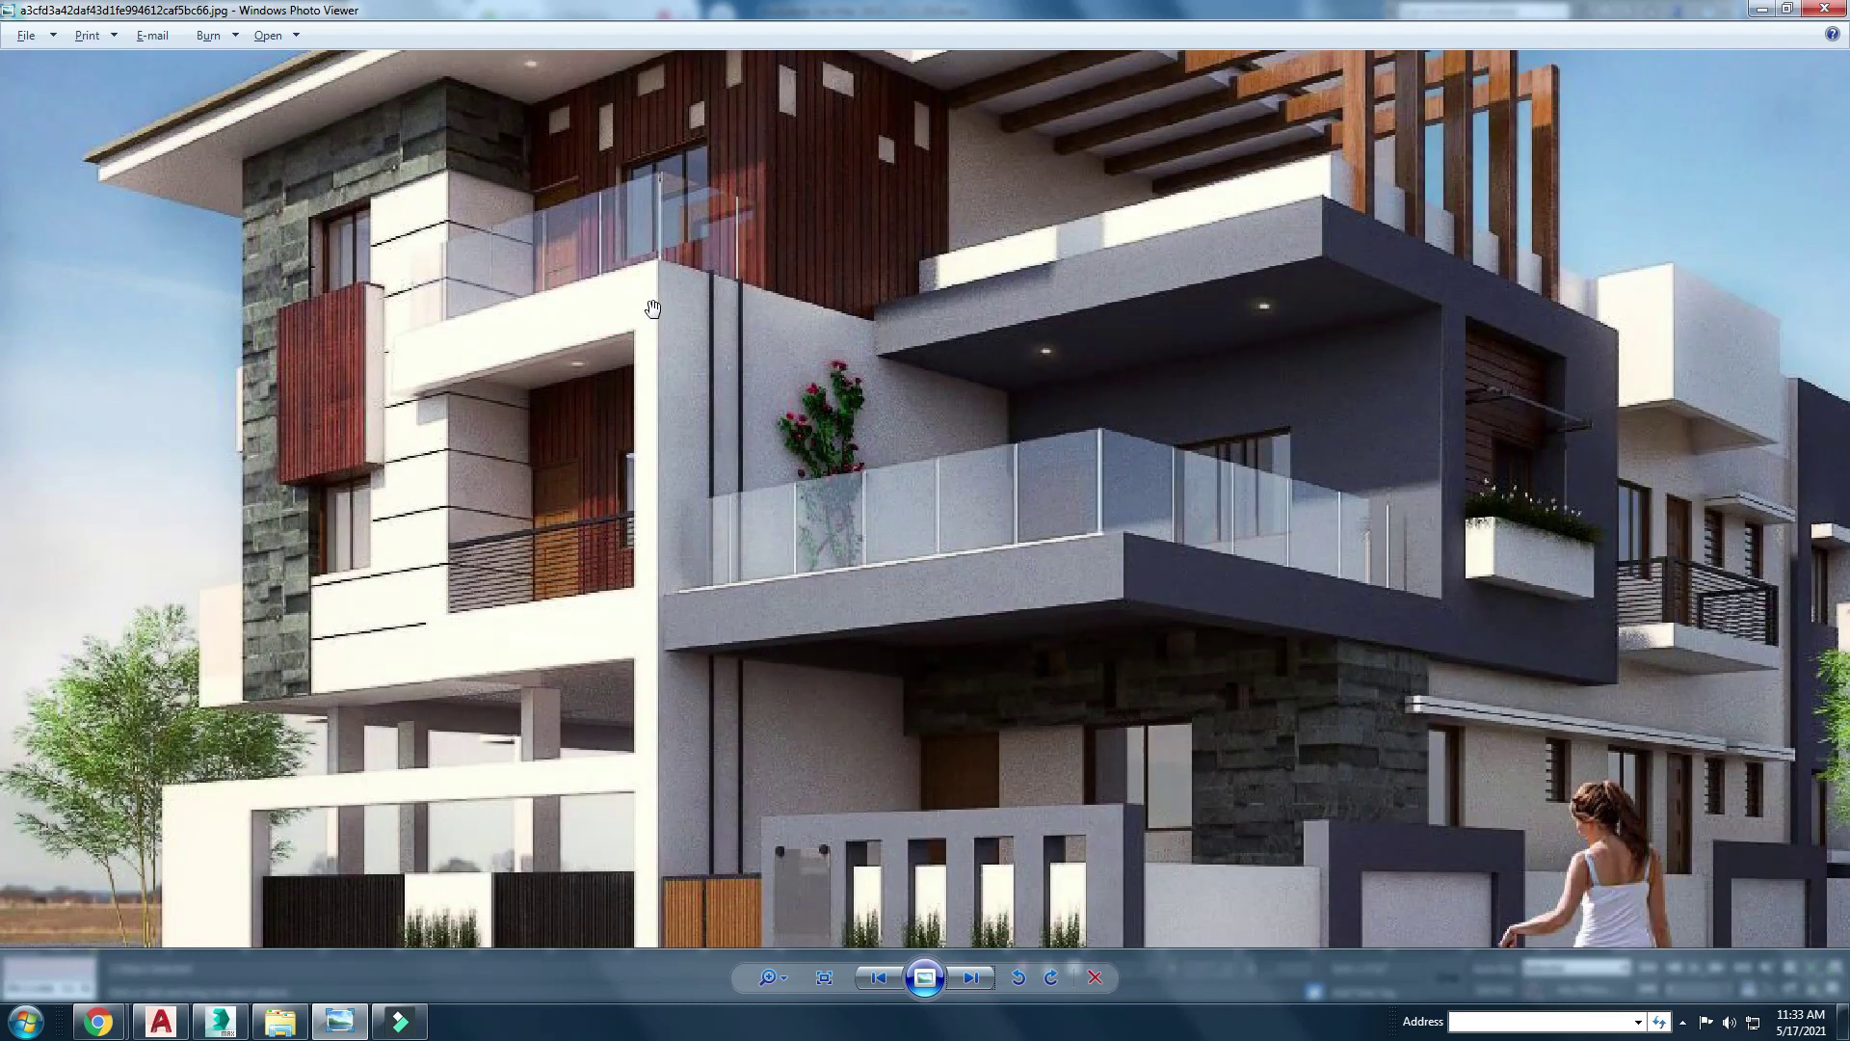
scroll(421, 360, "up", 1)
scroll(434, 405, "up", 1)
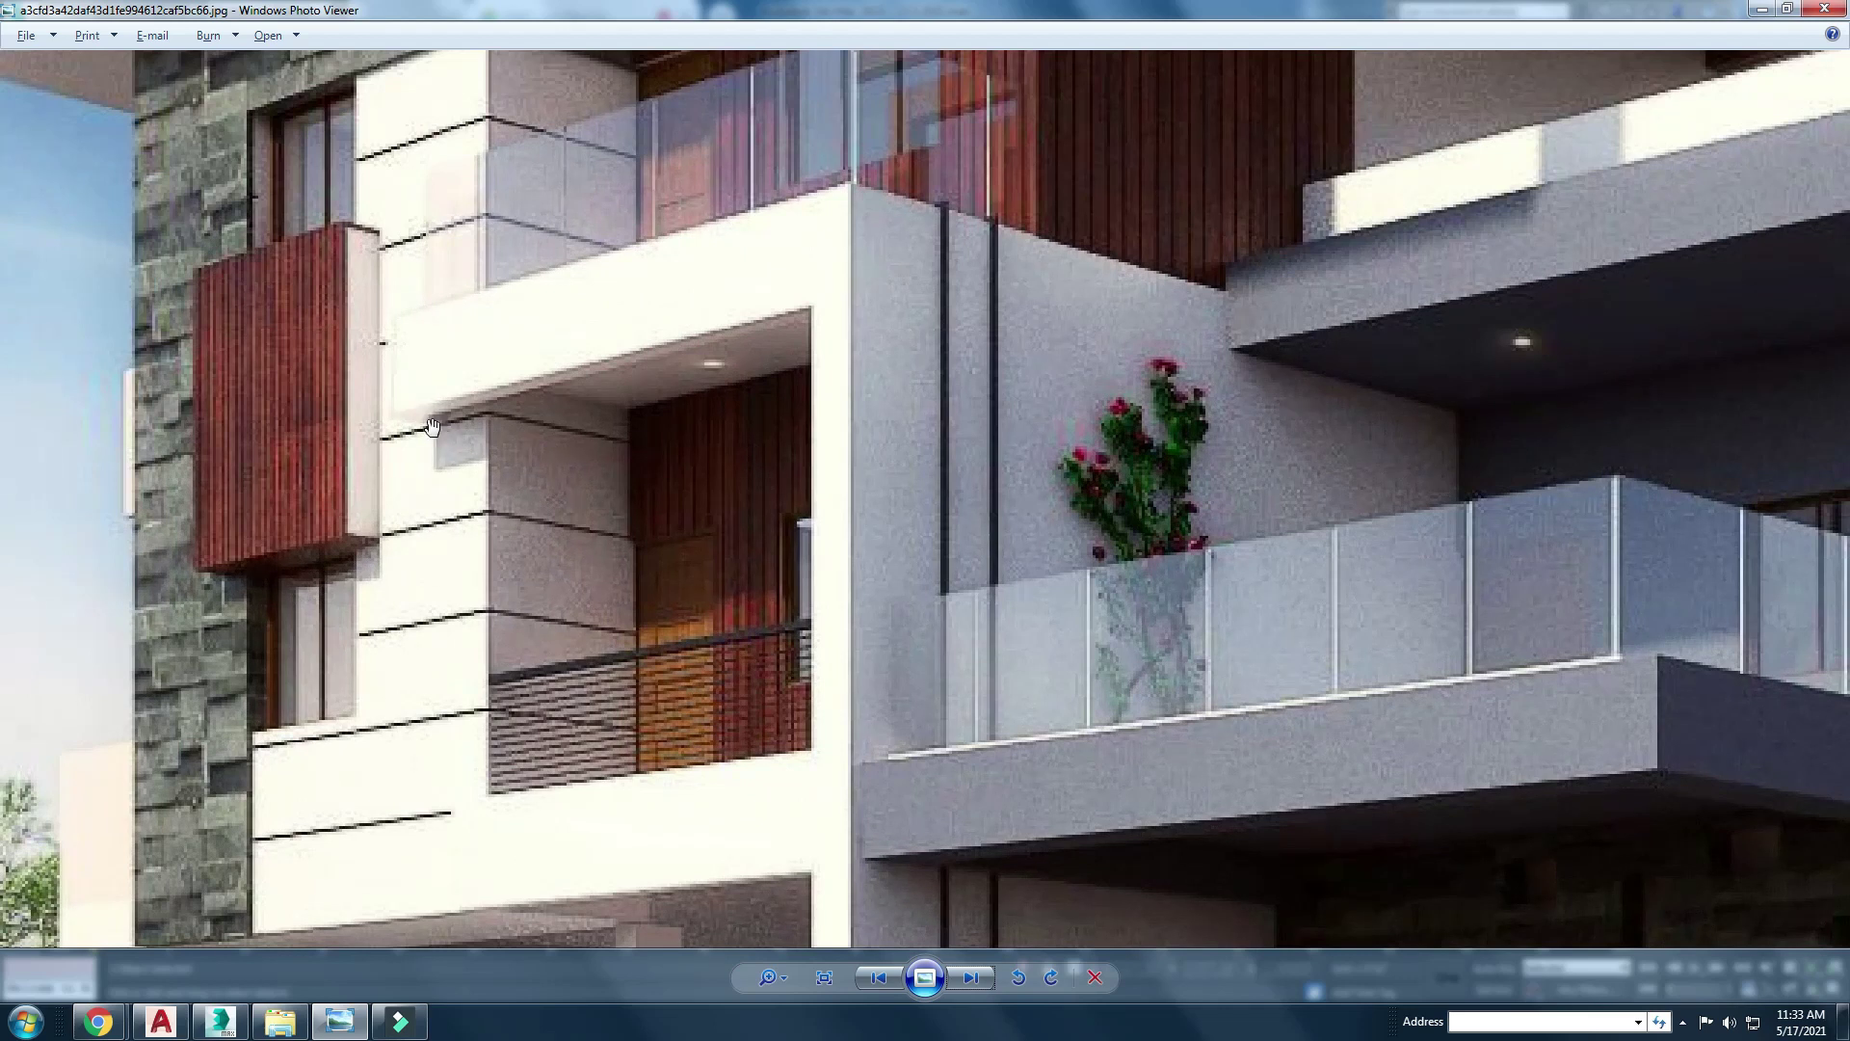
scroll(443, 430, "down", 1)
scroll(691, 416, "down", 1)
scroll(746, 419, "down", 1)
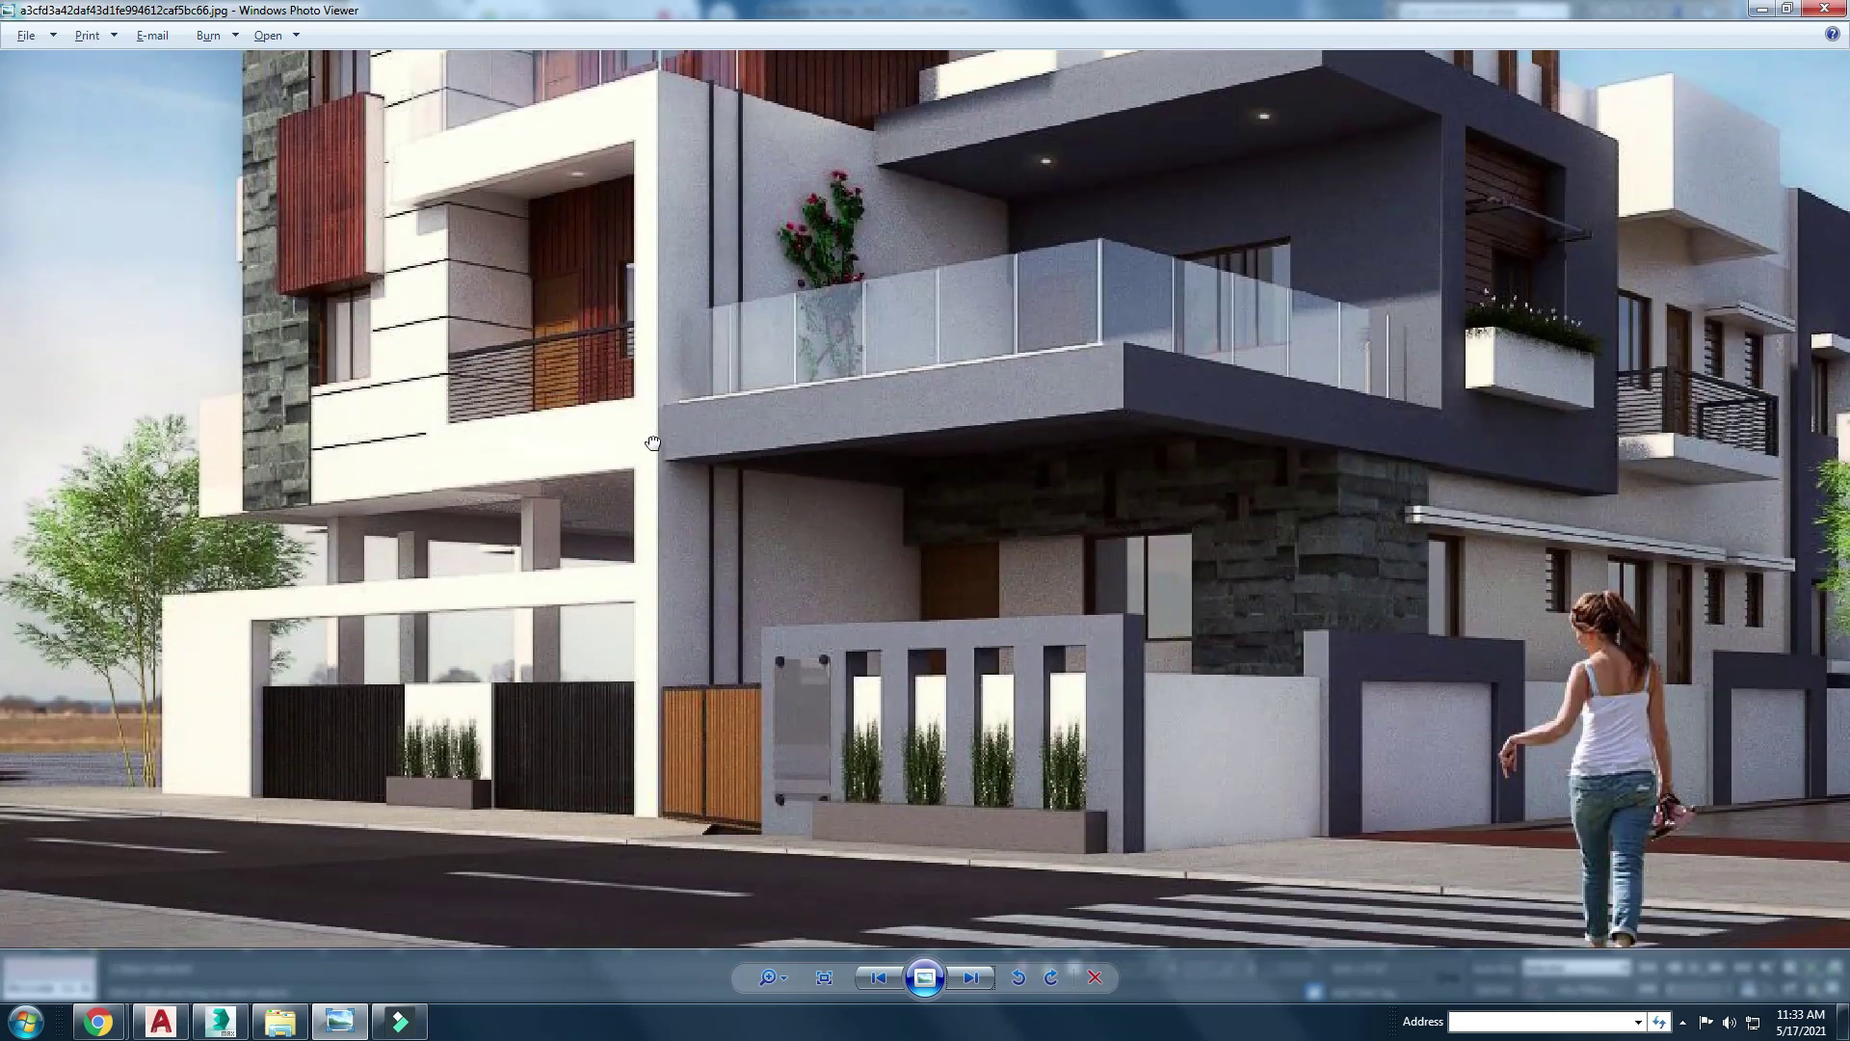
scroll(653, 442, "down", 1)
Step: Orbit the 3ds Max model toward the front balcony, comparing it against the reference photo
key("alt+Tab")
scroll(805, 637, "down", 1)
scroll(805, 637, "down", 3)
middle_click_drag(804, 637, 777, 607, "alt")
key("alt+Tab")
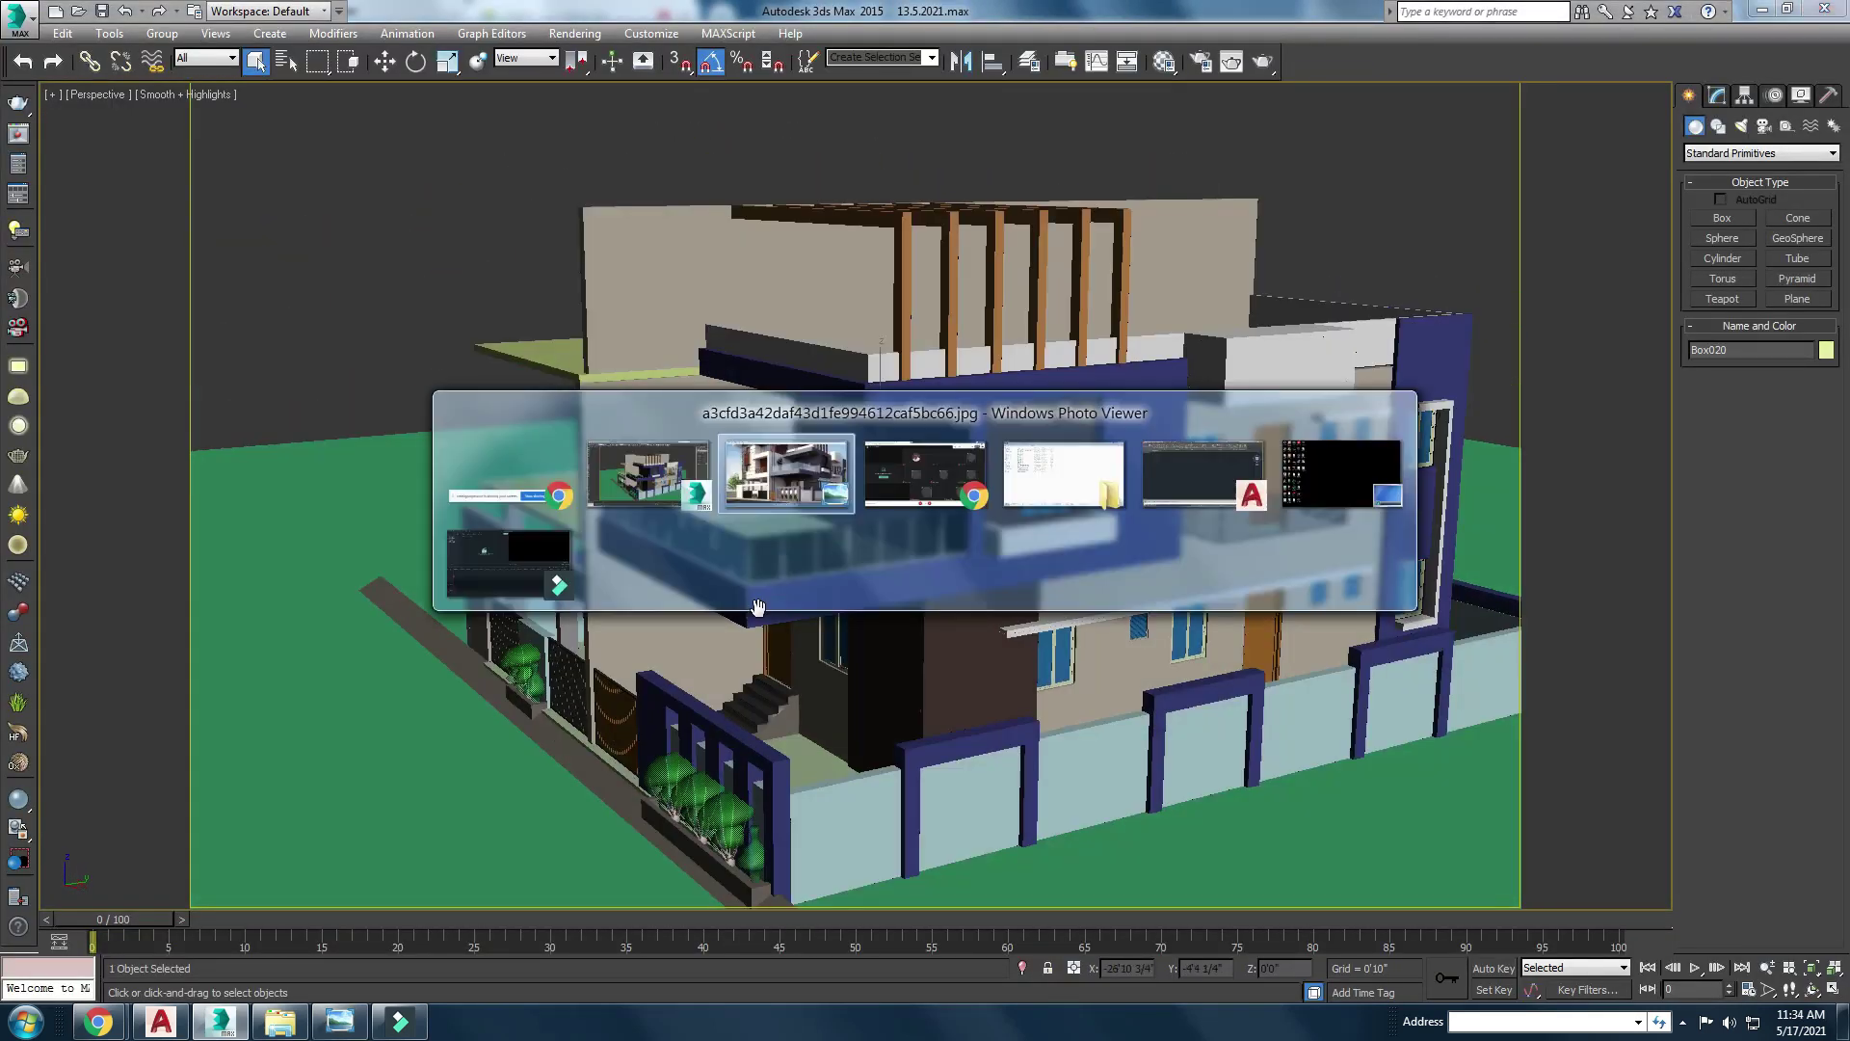
scroll(785, 259, "down", 1)
scroll(785, 259, "down", 1)
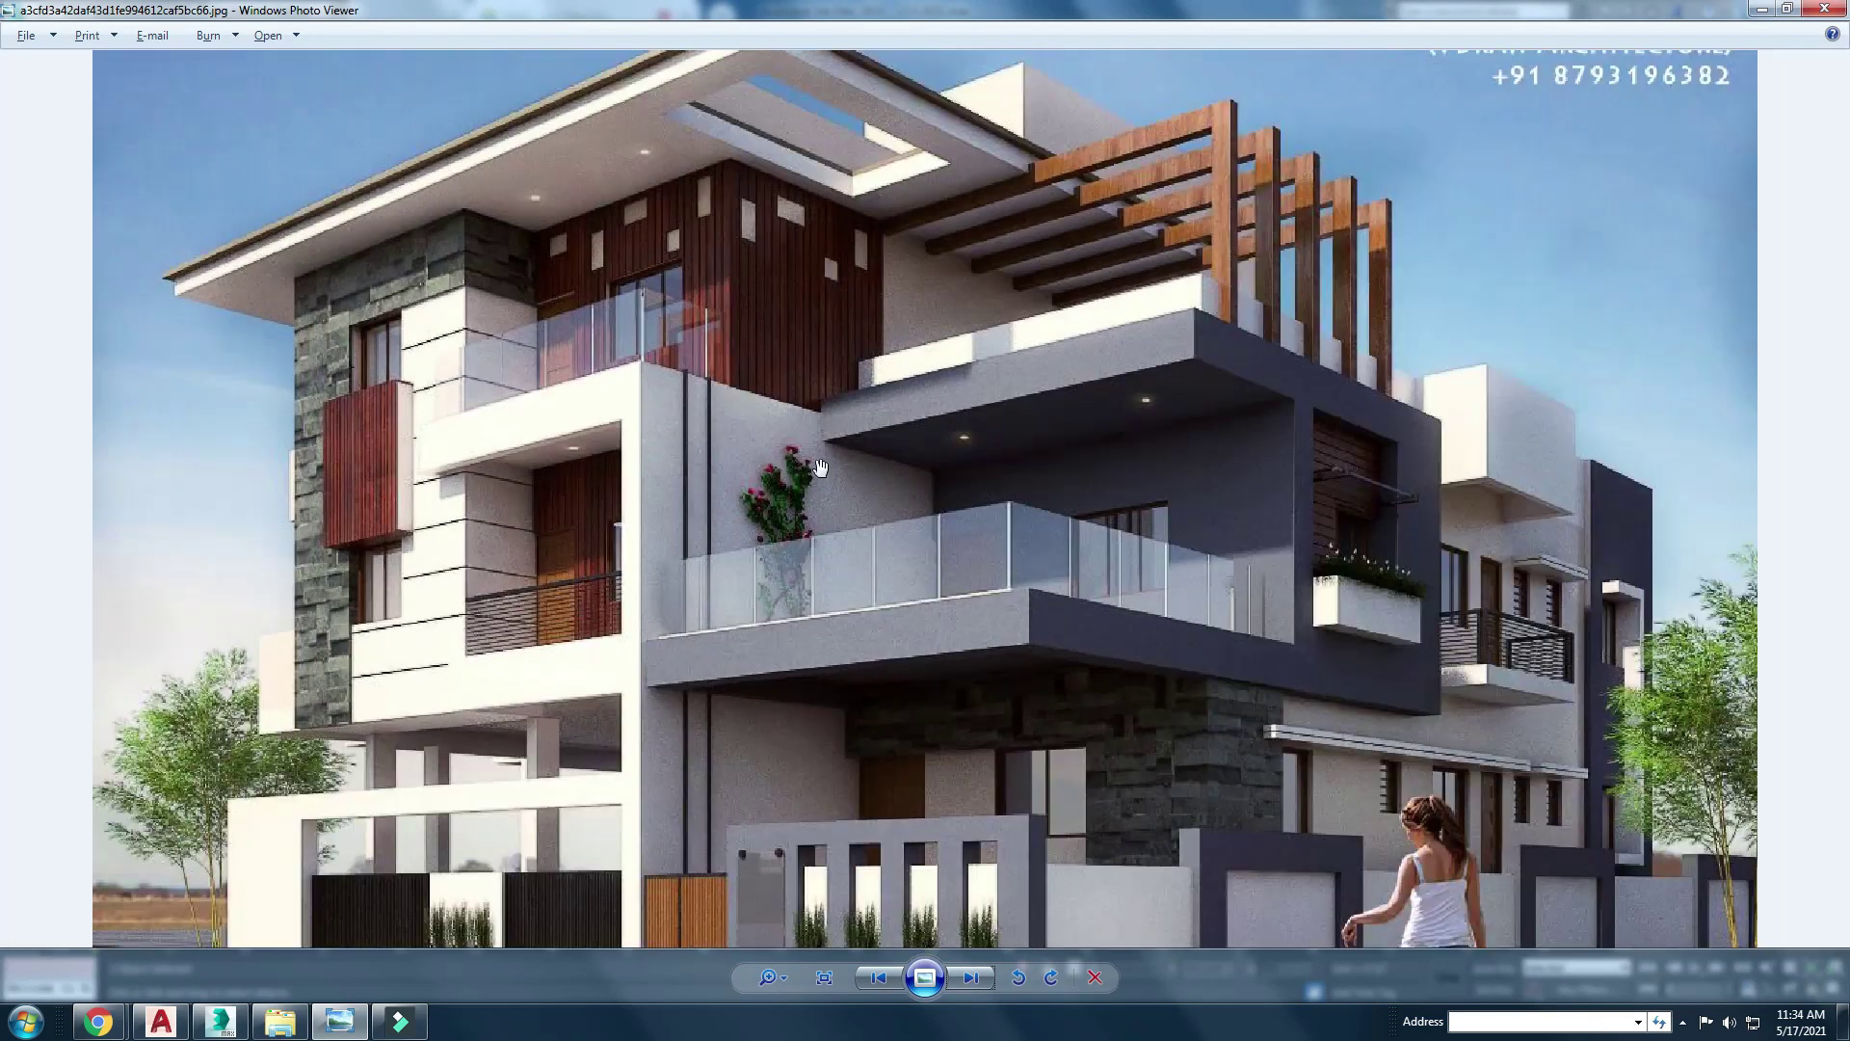
key("alt+Tab")
middle_click_drag(826, 314, 857, 395, "alt")
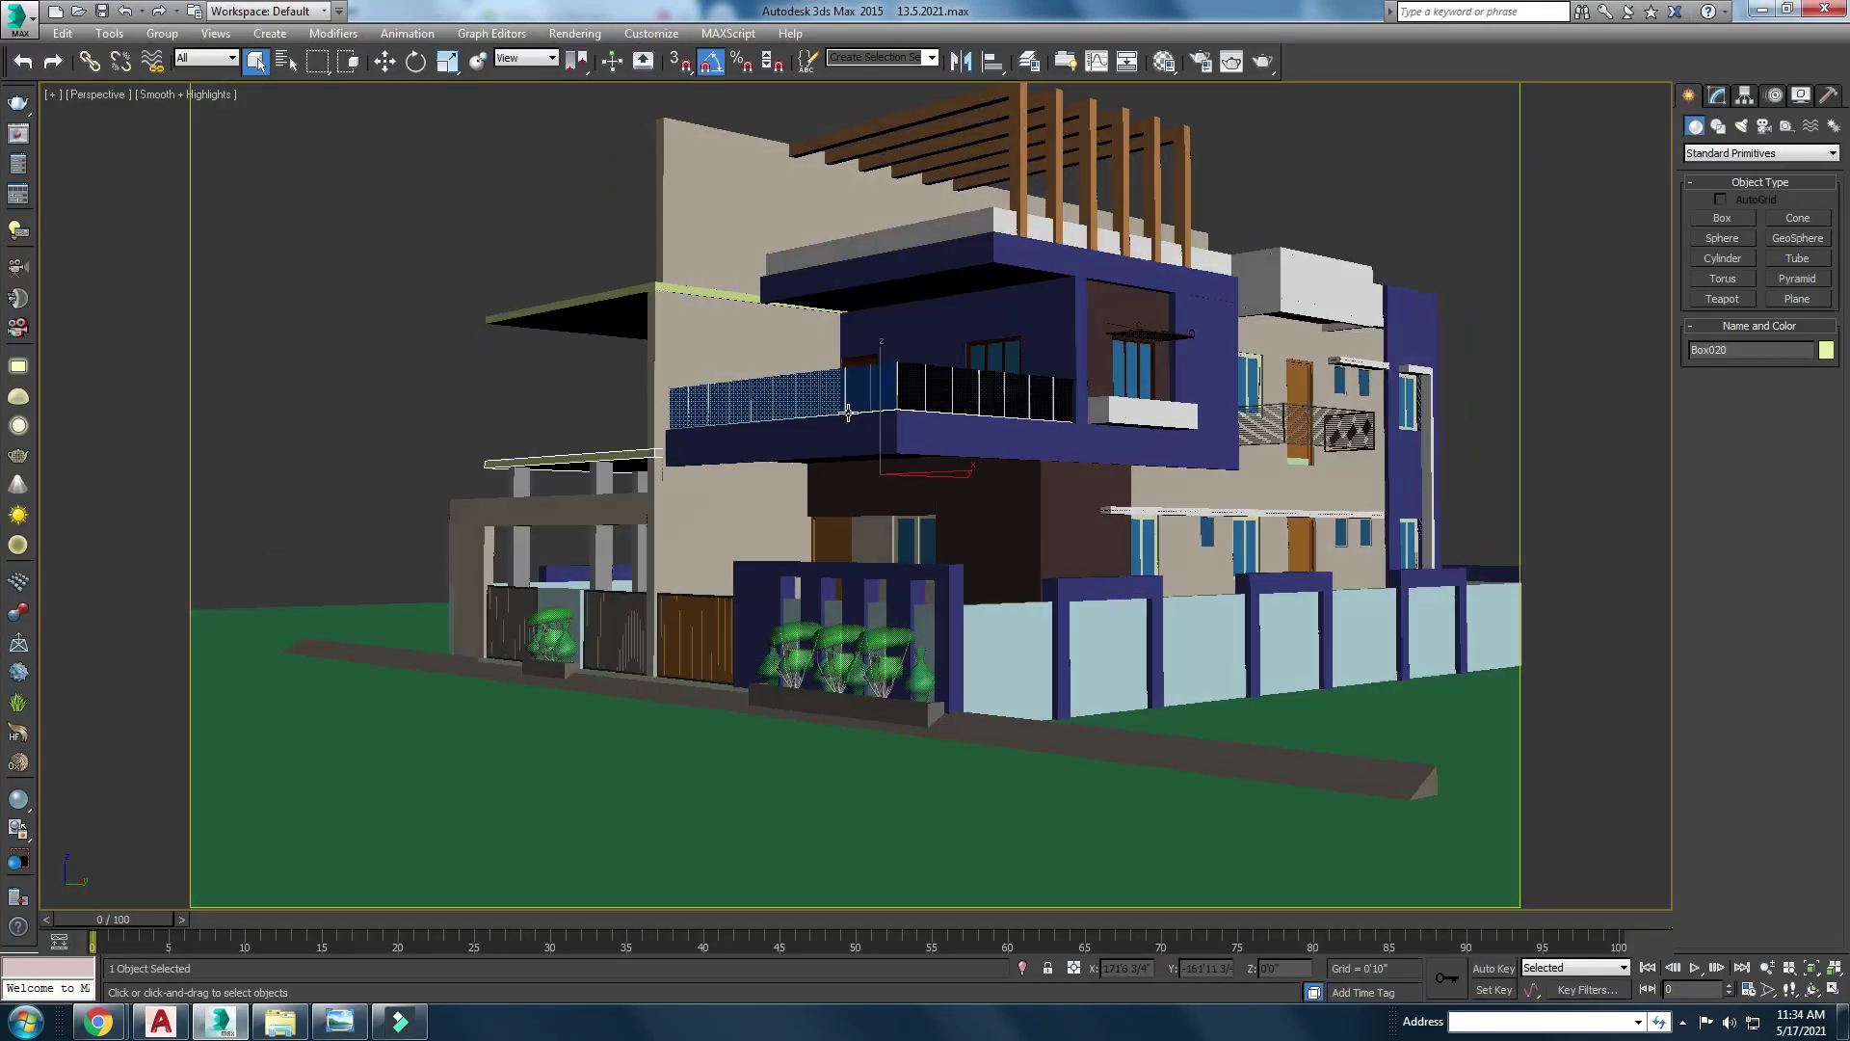
left_click(701, 324)
scroll(701, 325, "up", 3)
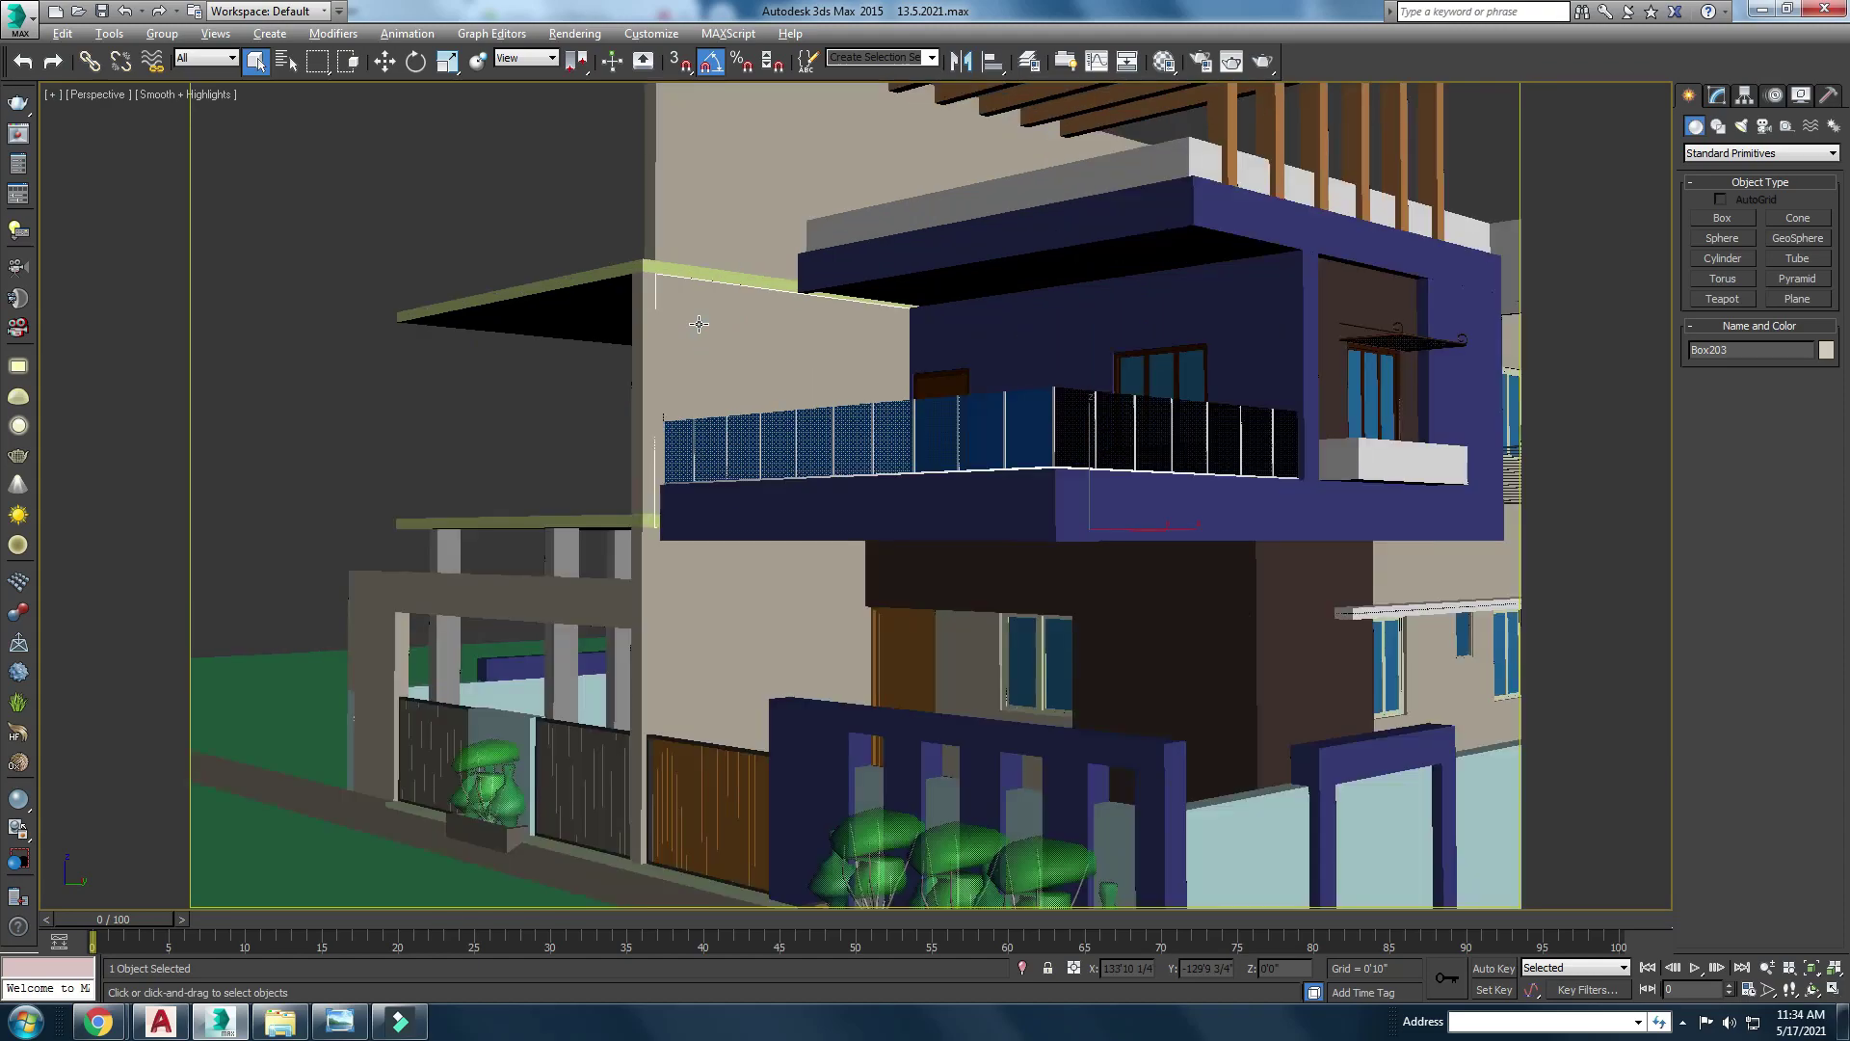
Step: Zoom the reference photo back out to the full house, then return to 3ds Max
key("alt+Tab")
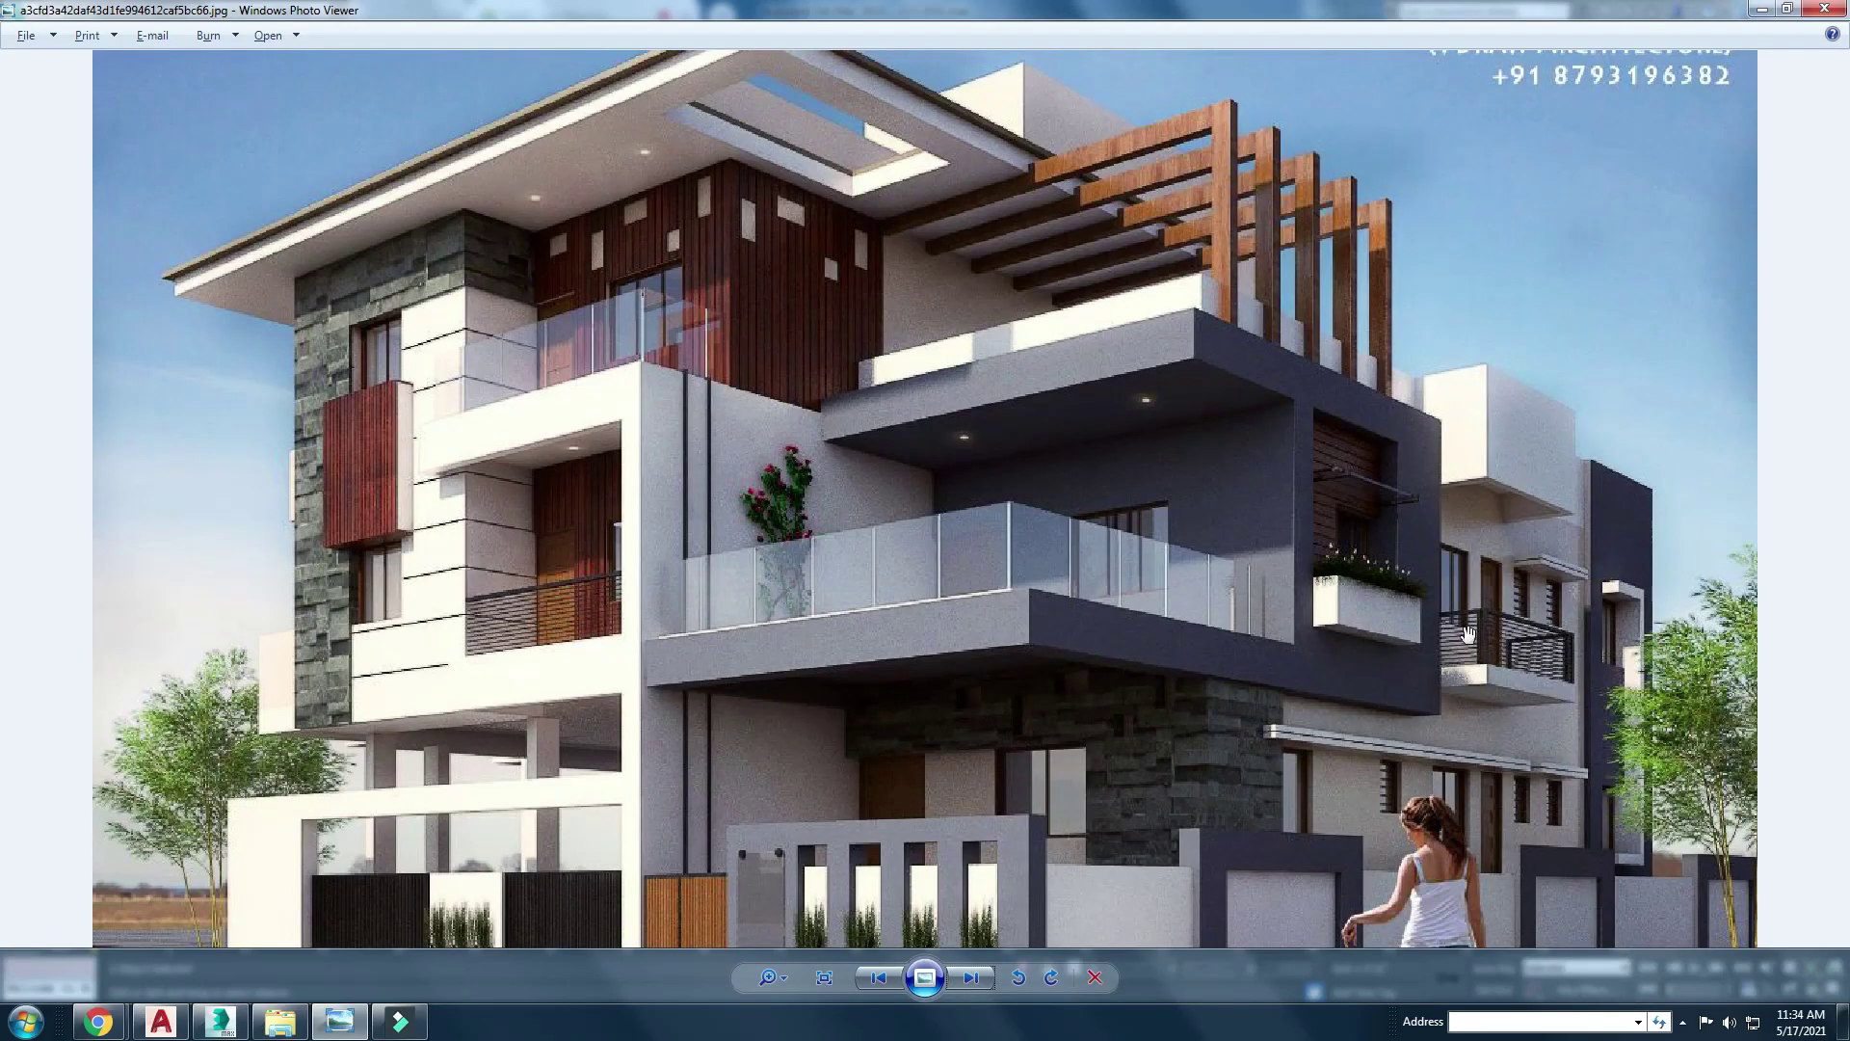
scroll(1334, 710, "up", 3)
scroll(1318, 694, "down", 2)
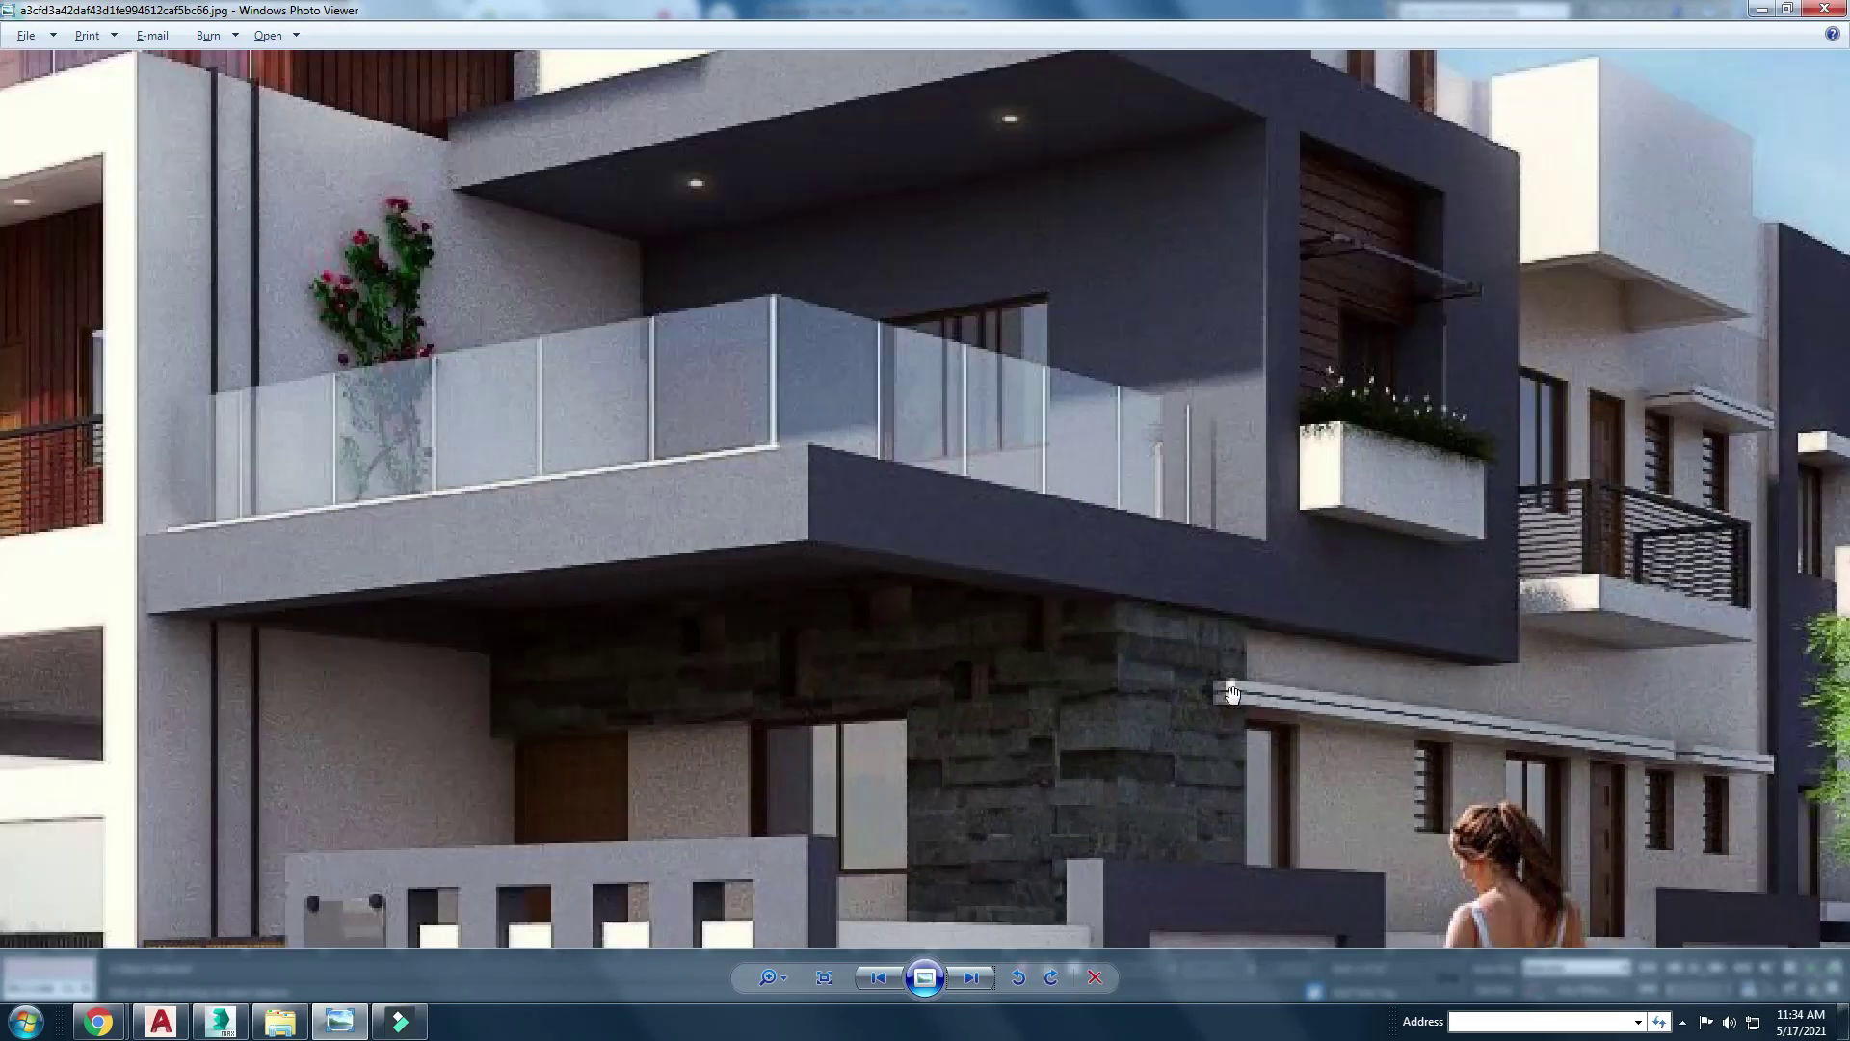
scroll(1317, 694, "down", 1)
scroll(728, 434, "down", 1)
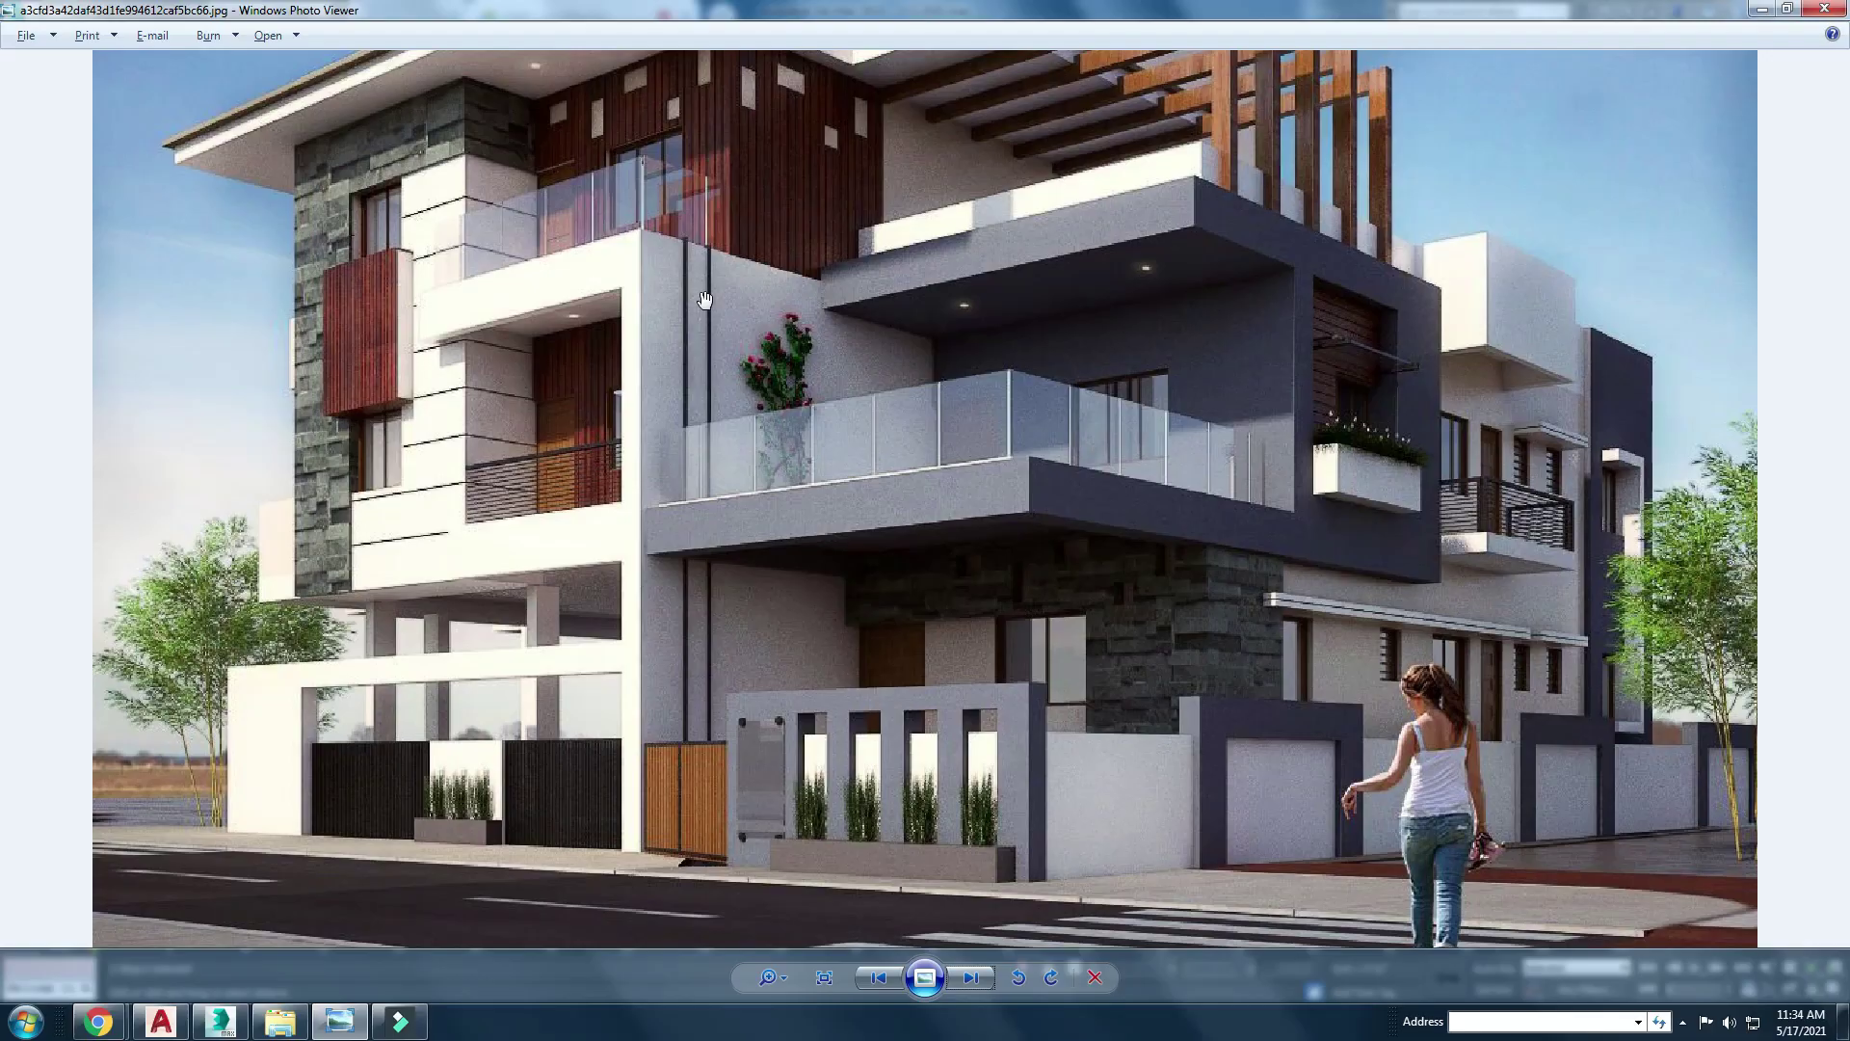
key("alt+Tab")
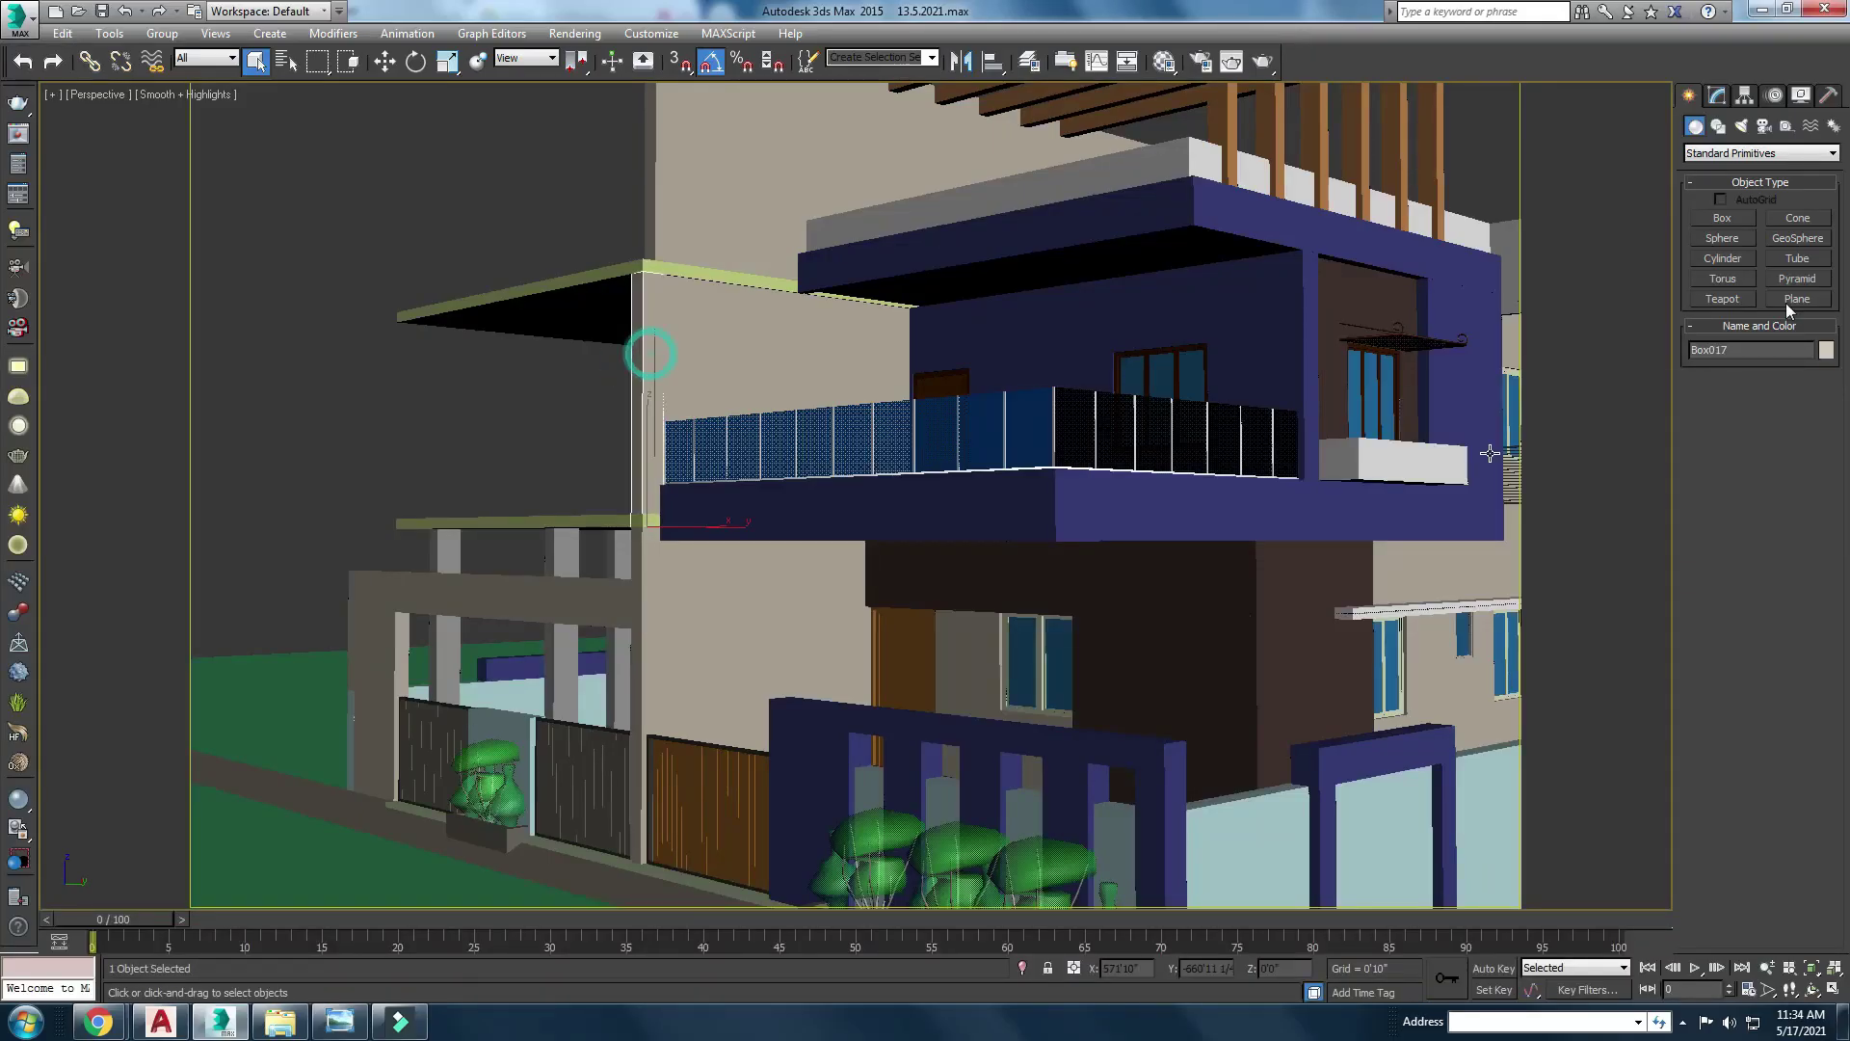
left_click(1716, 94)
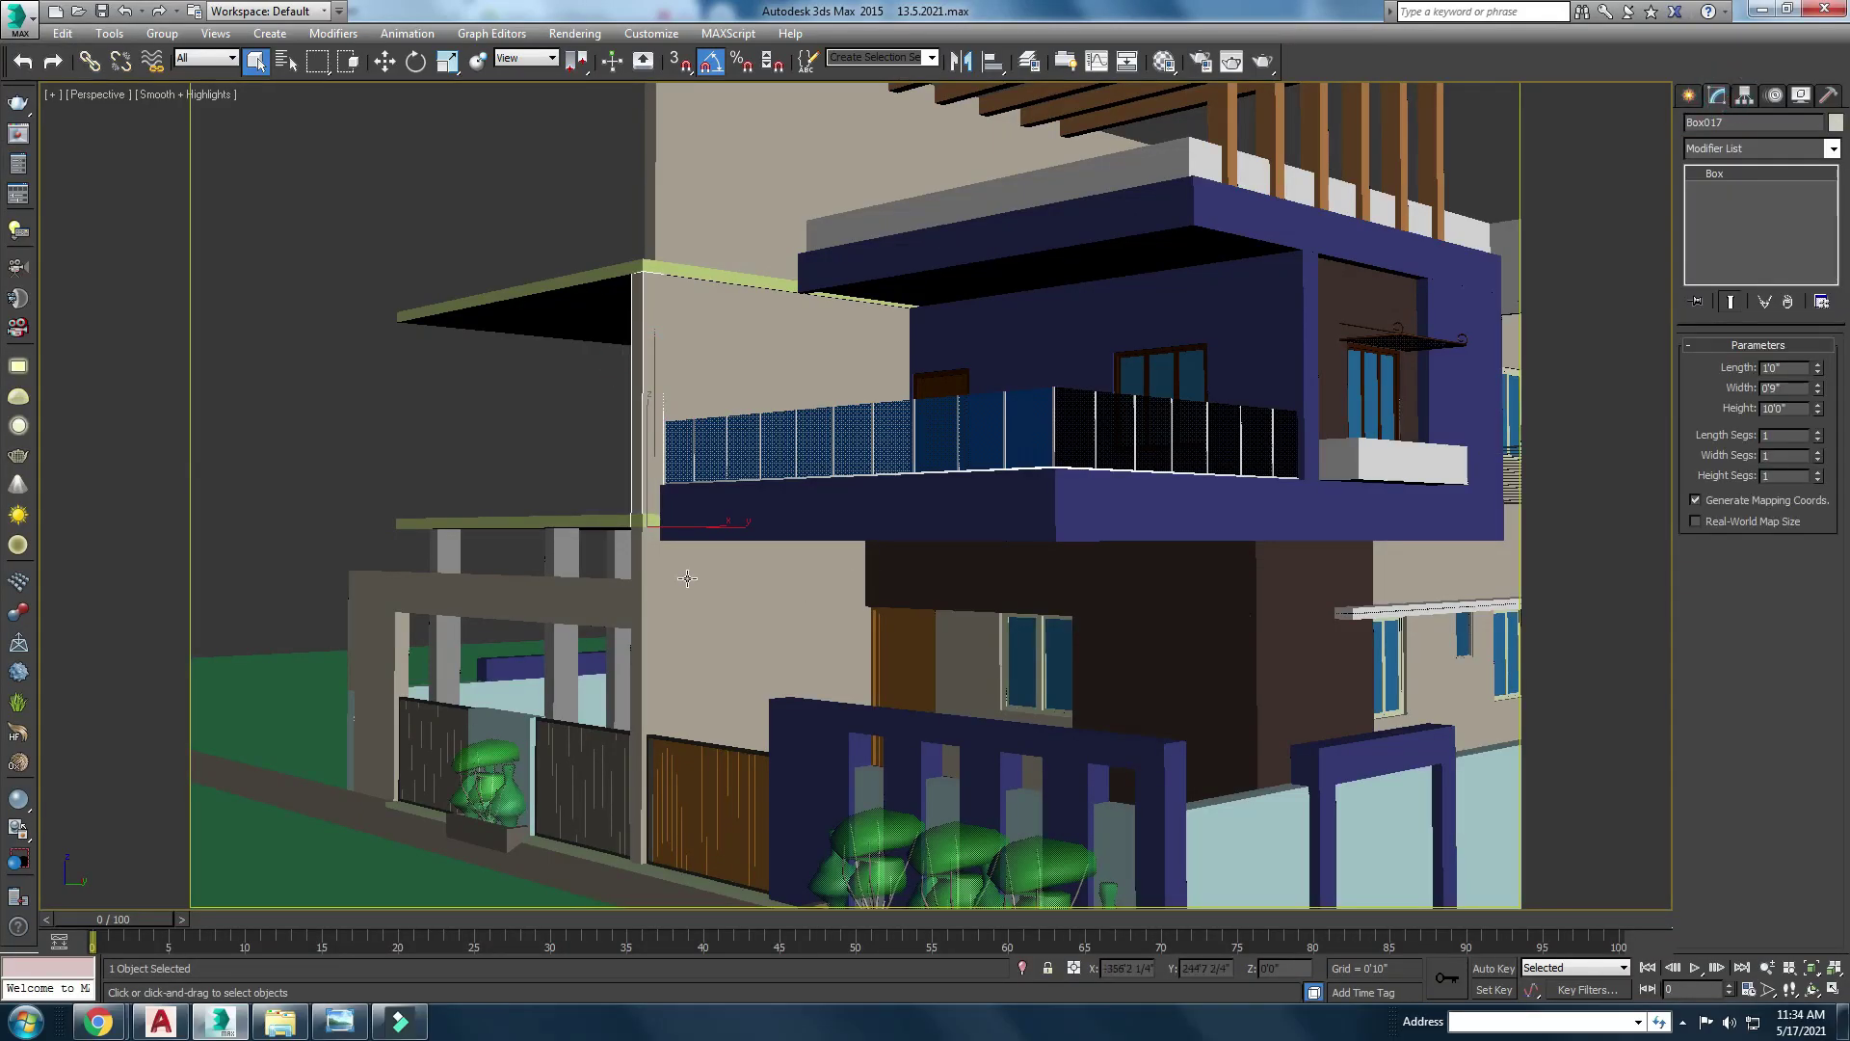
left_click(651, 583)
left_click(714, 585)
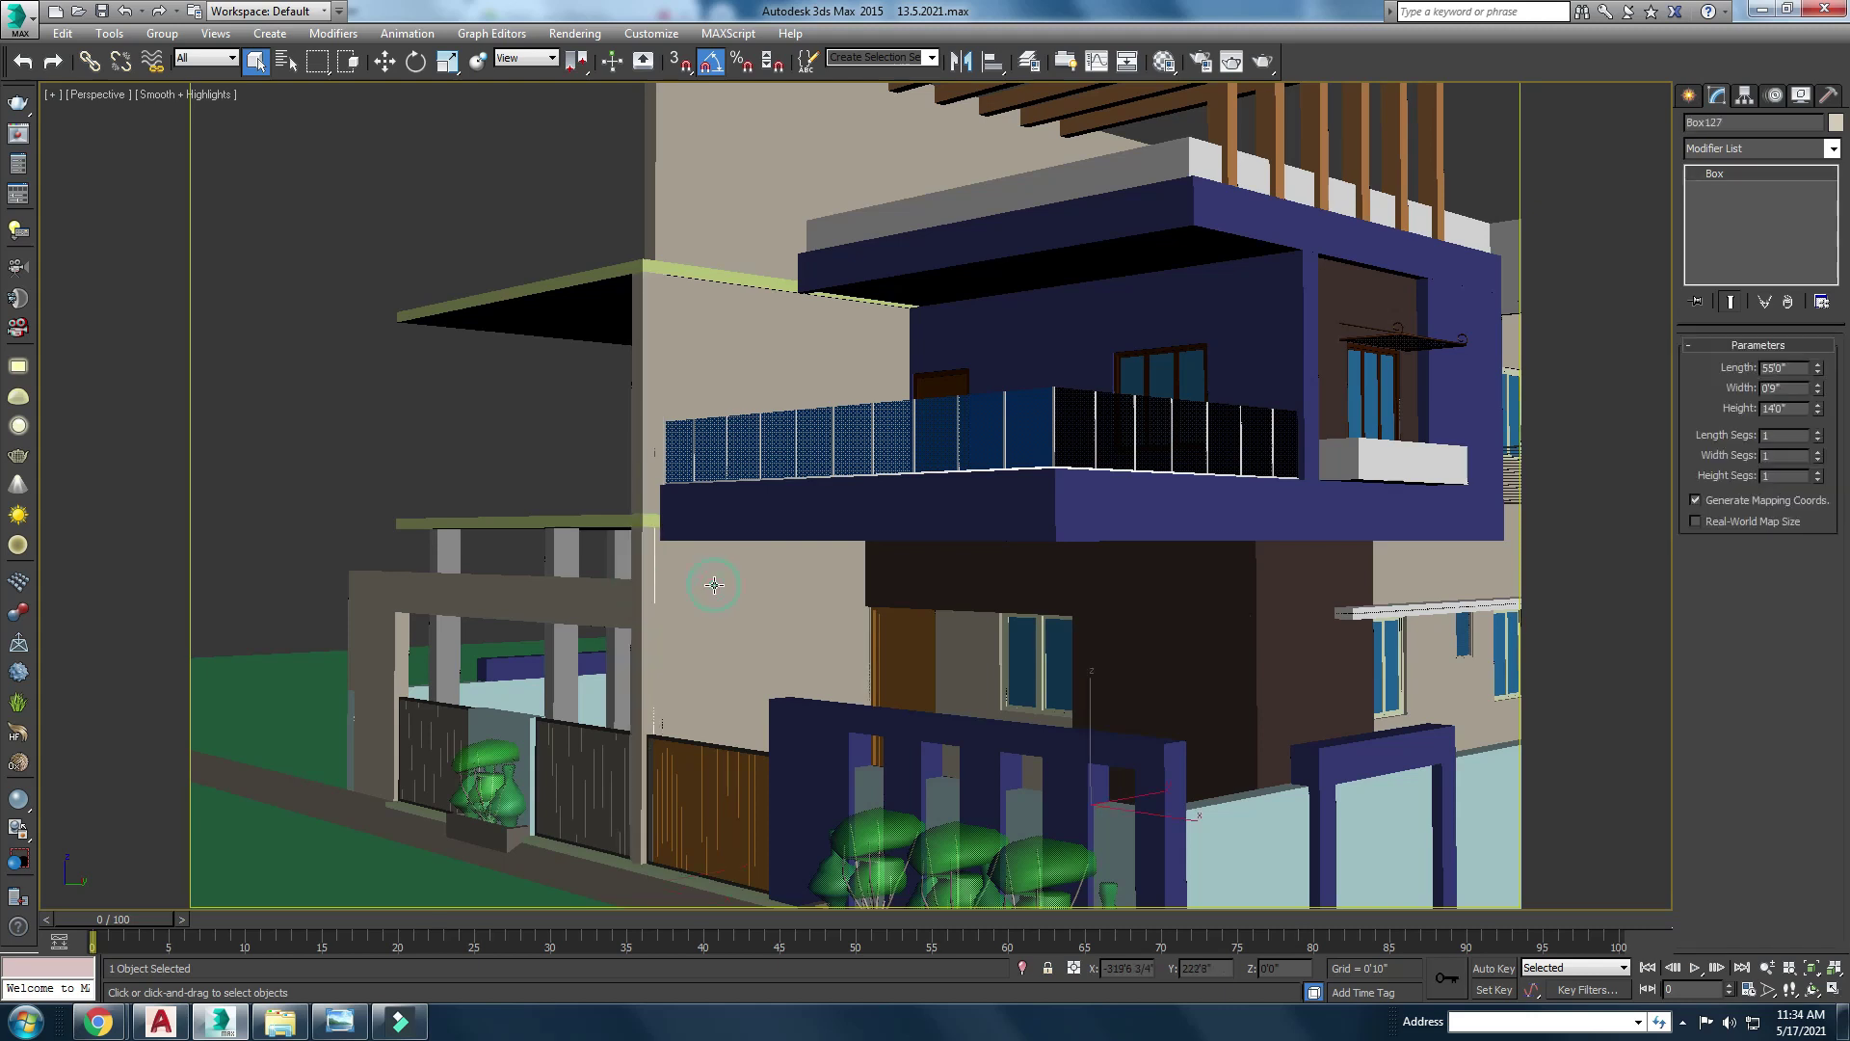
left_click(716, 352)
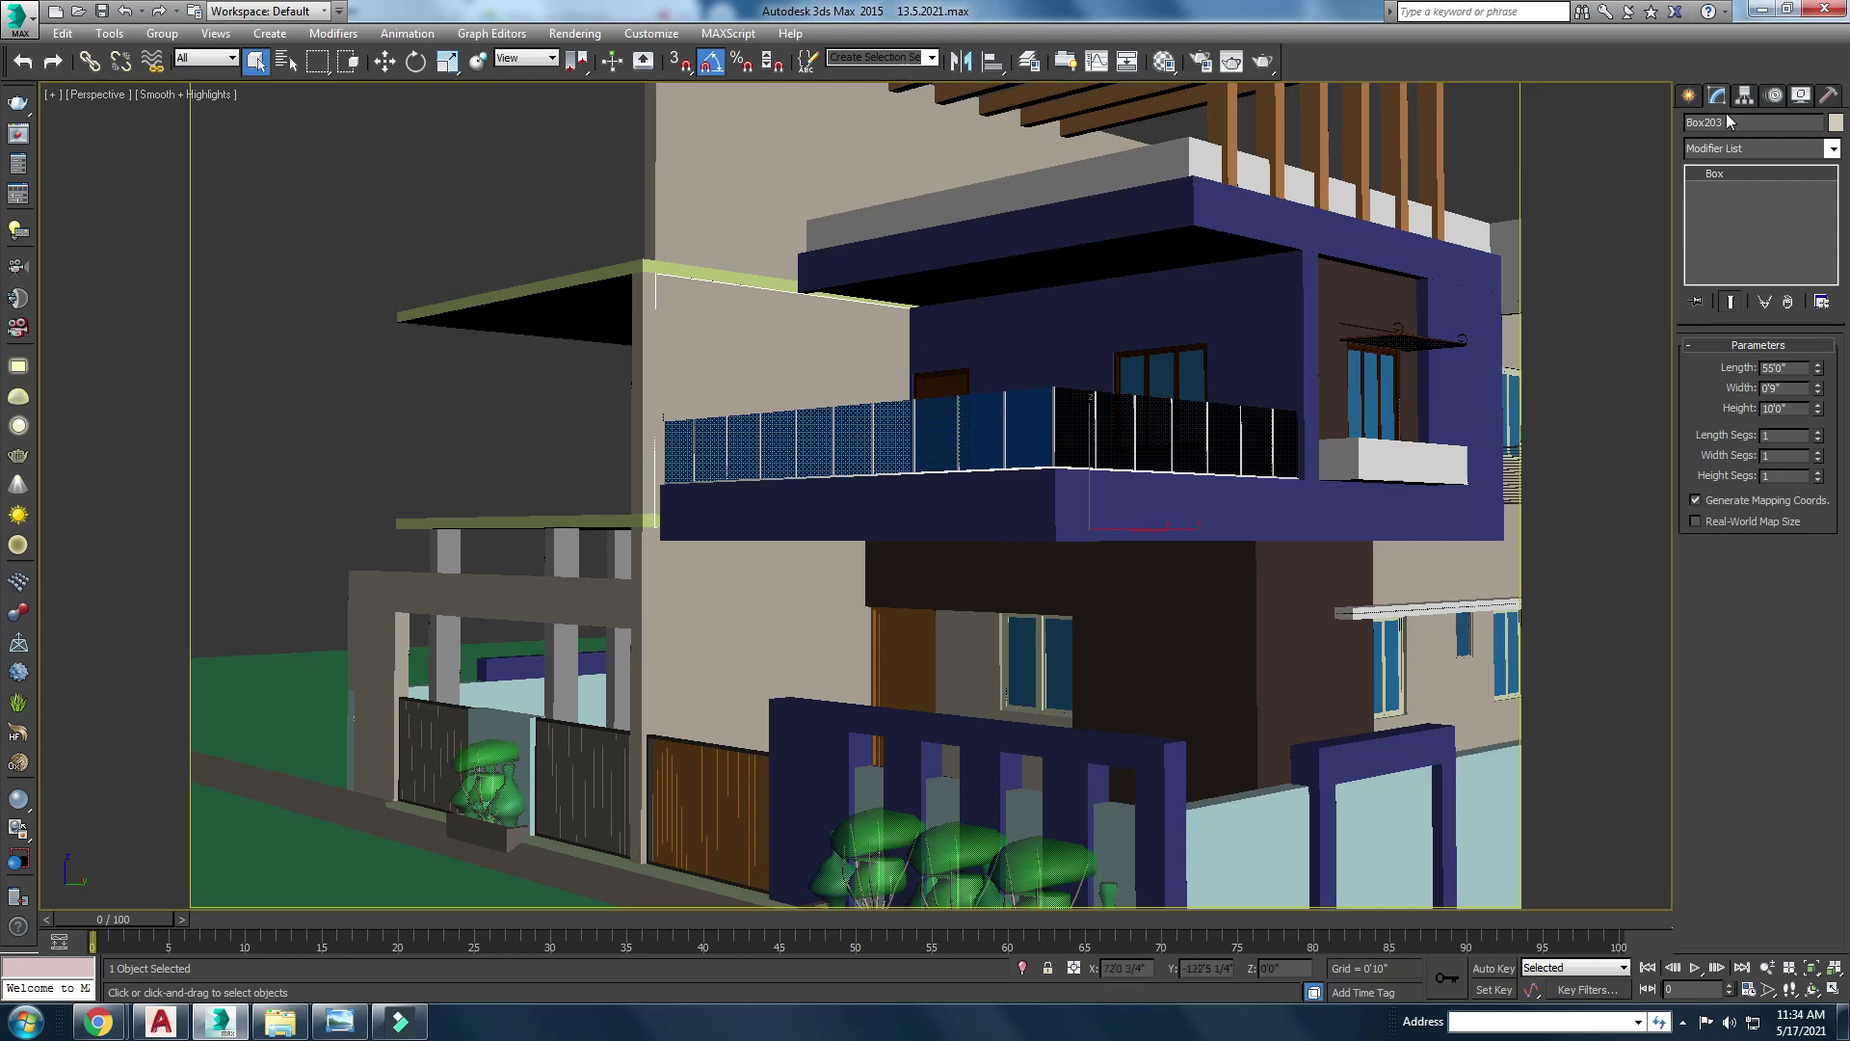
left_click(1688, 96)
left_click(1540, 178)
middle_click_drag(511, 488, 693, 491, "alt")
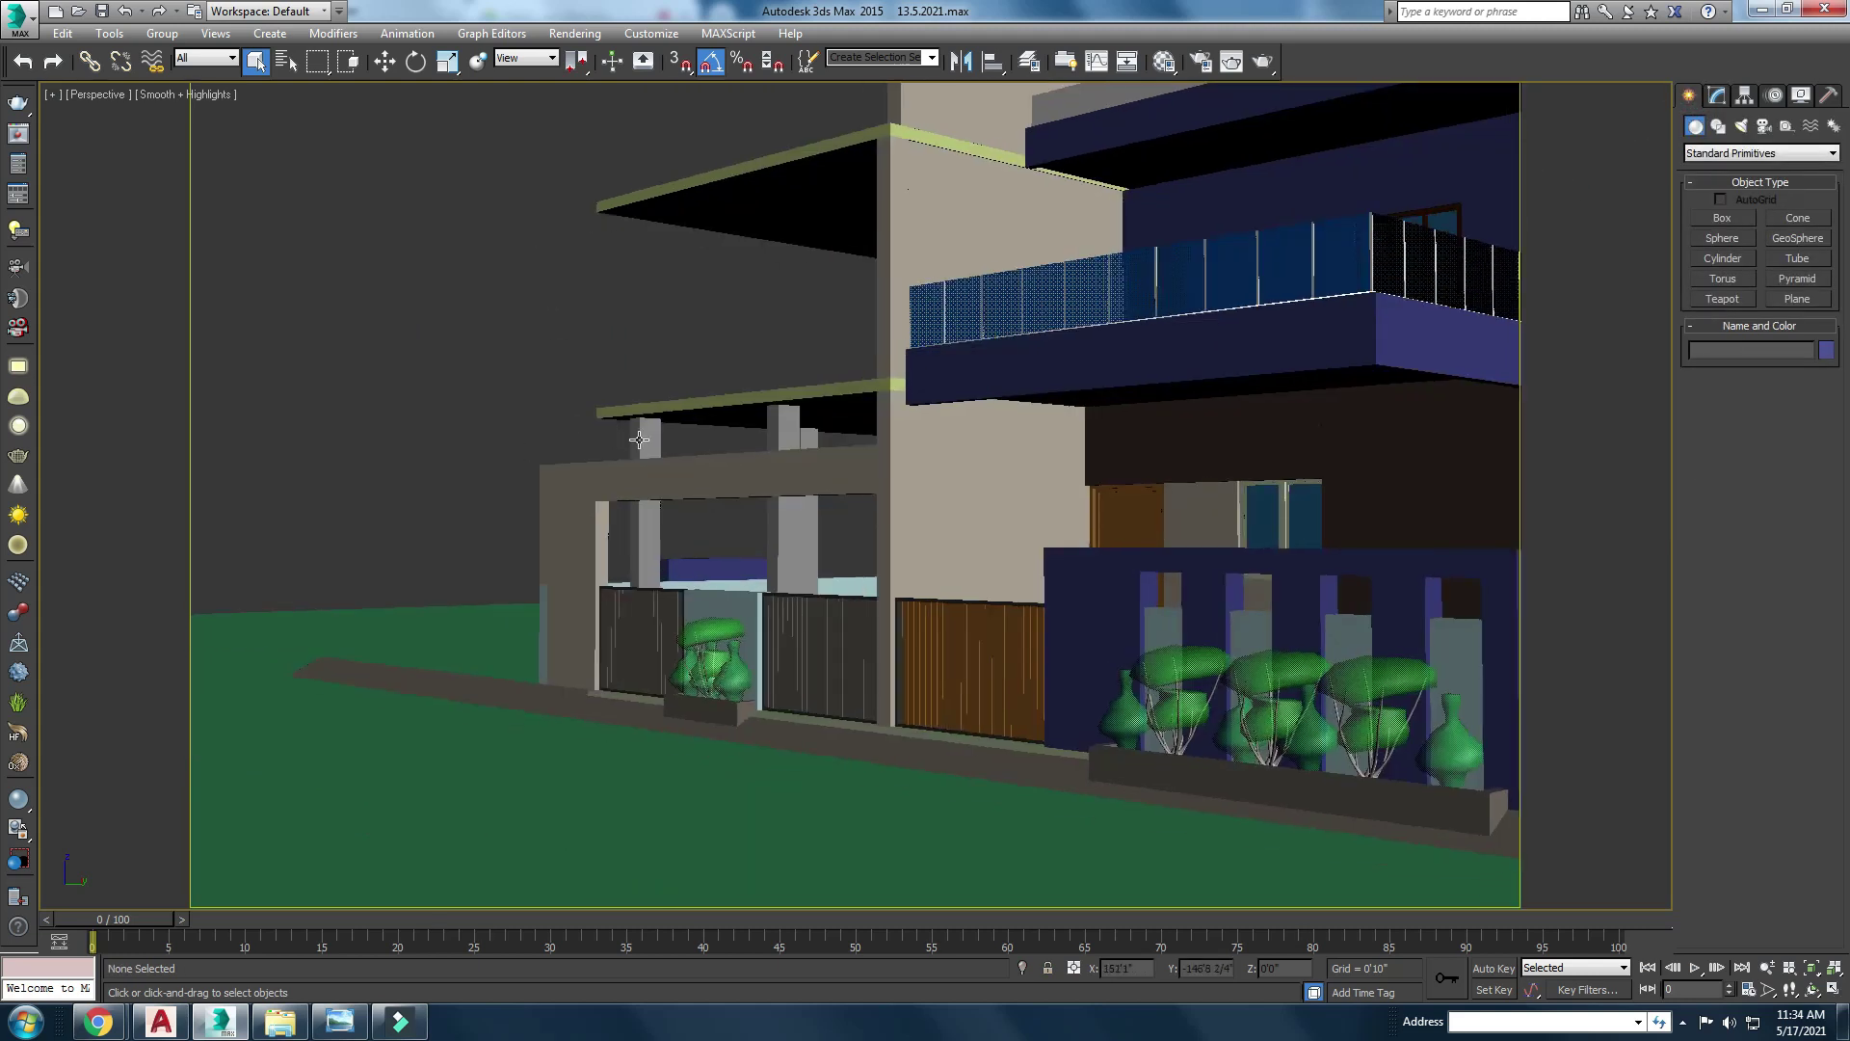
scroll(809, 495, "up", 3)
key("alt+Tab")
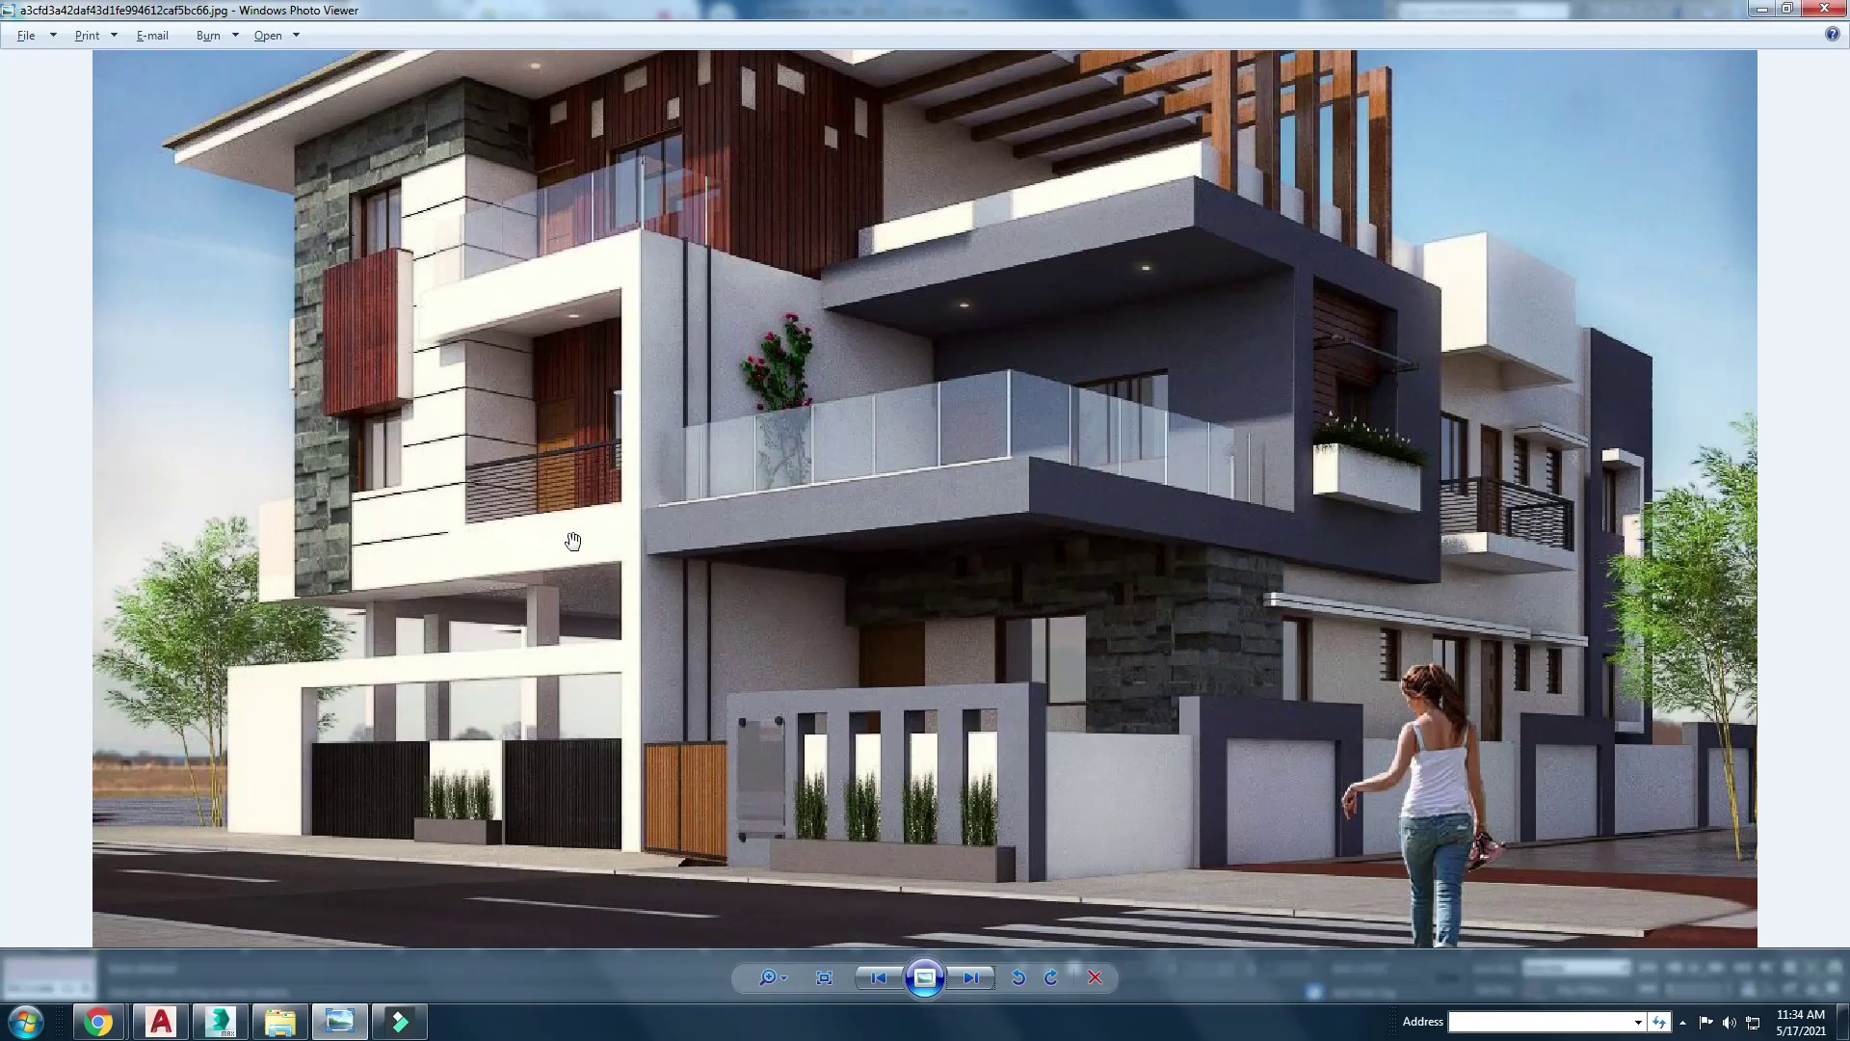
key("alt+Tab")
middle_click_drag(861, 527, 858, 496, "alt")
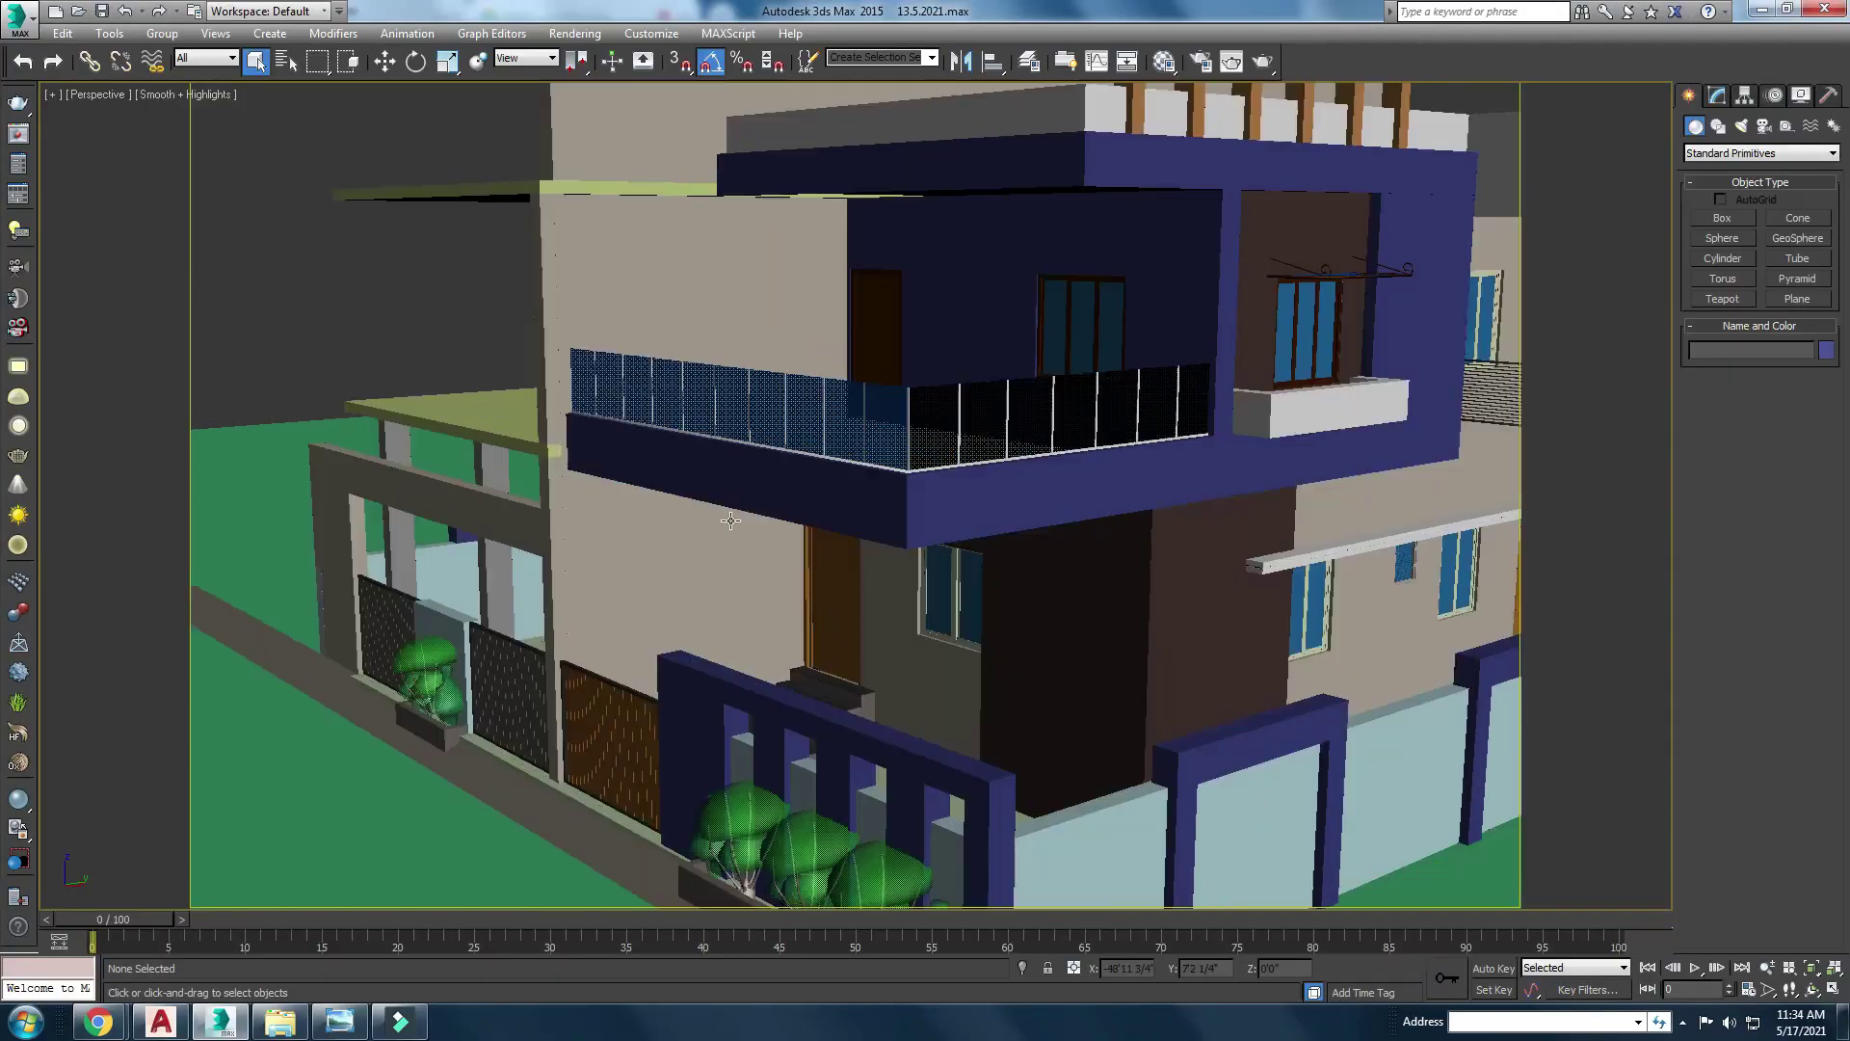
left_click(859, 496)
scroll(434, 440, "up", 2)
scroll(433, 441, "up", 3)
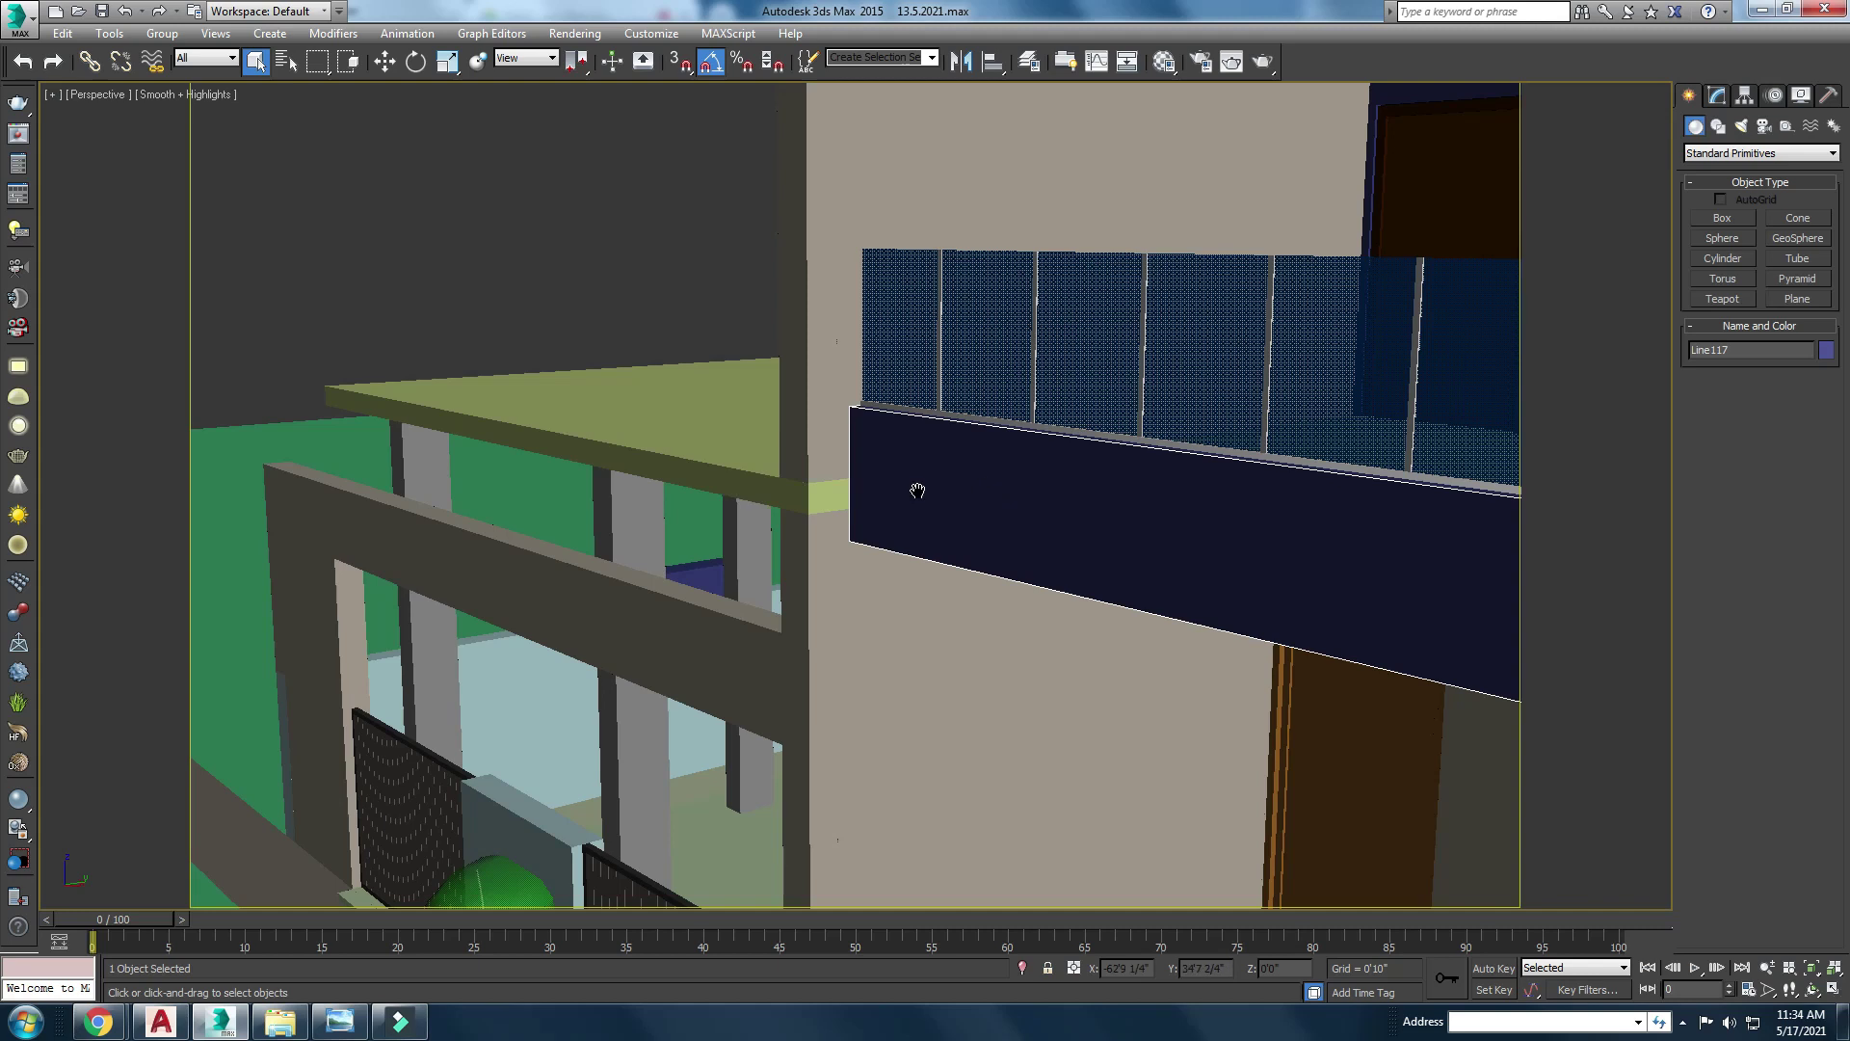
scroll(917, 491, "down", 5)
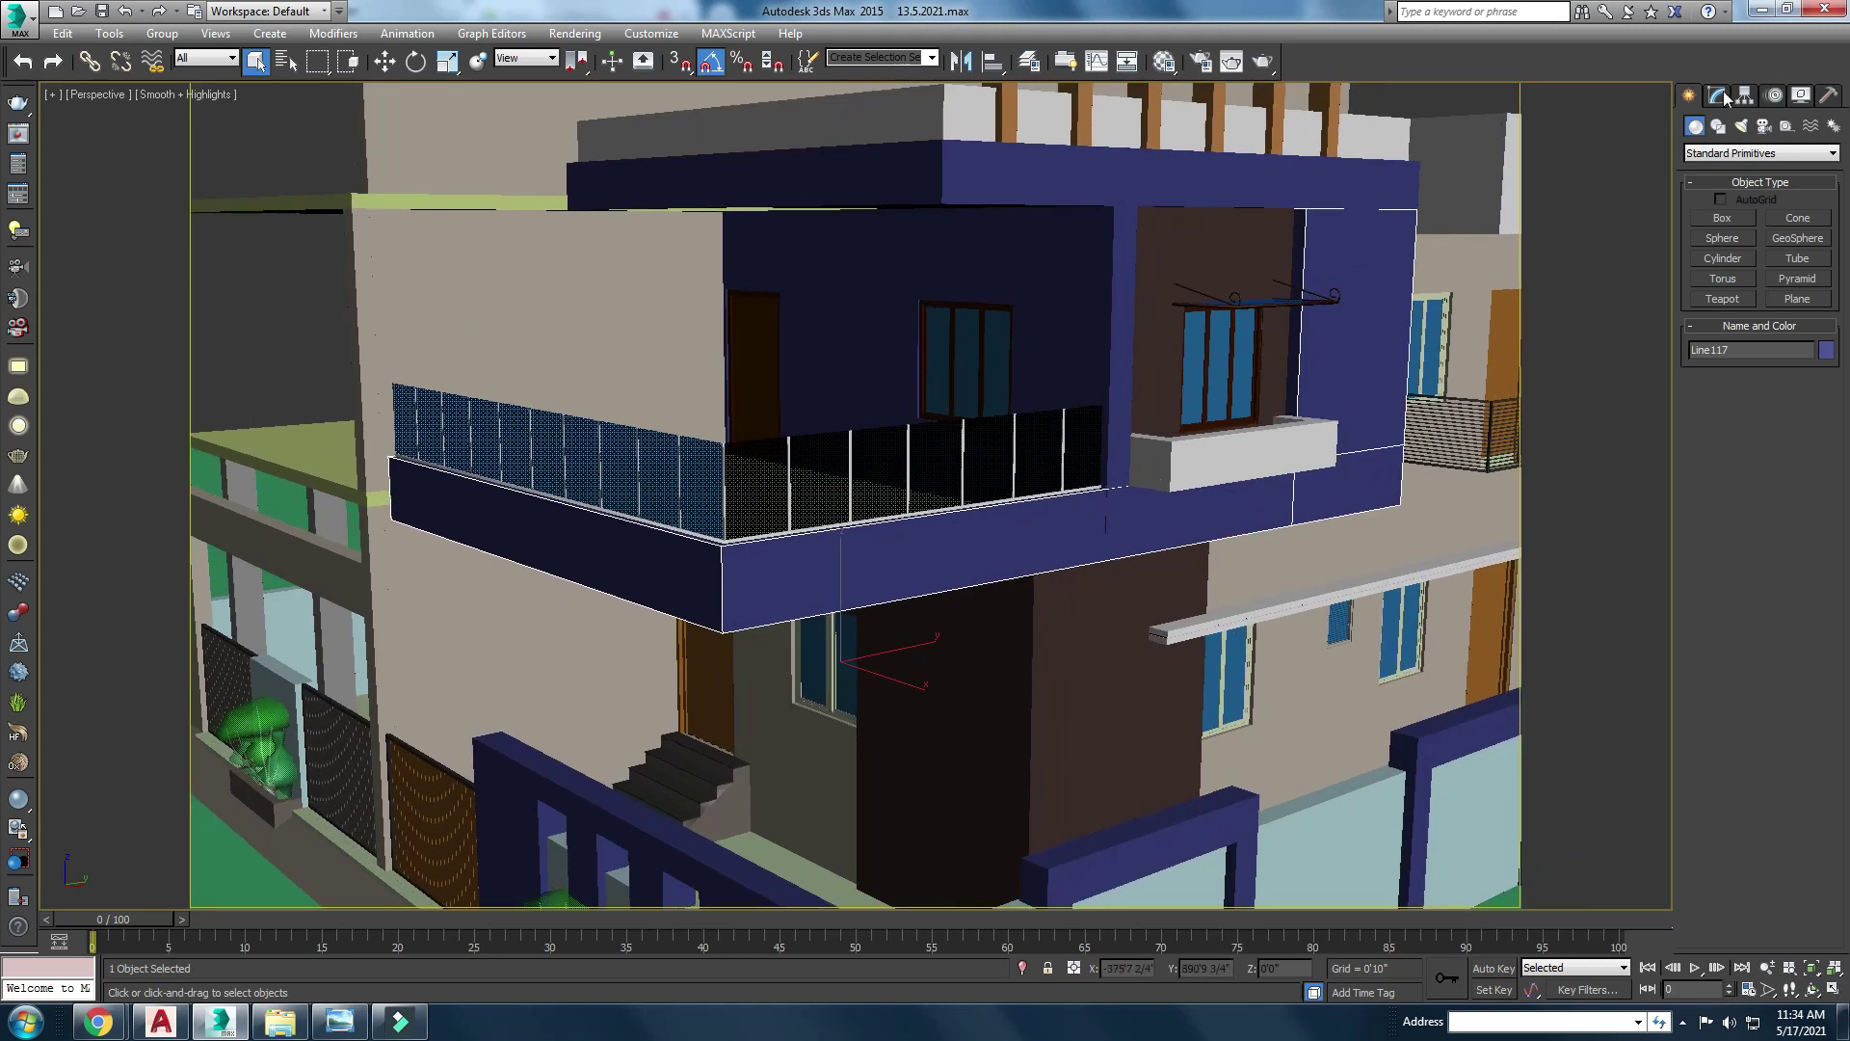
left_click(1719, 96)
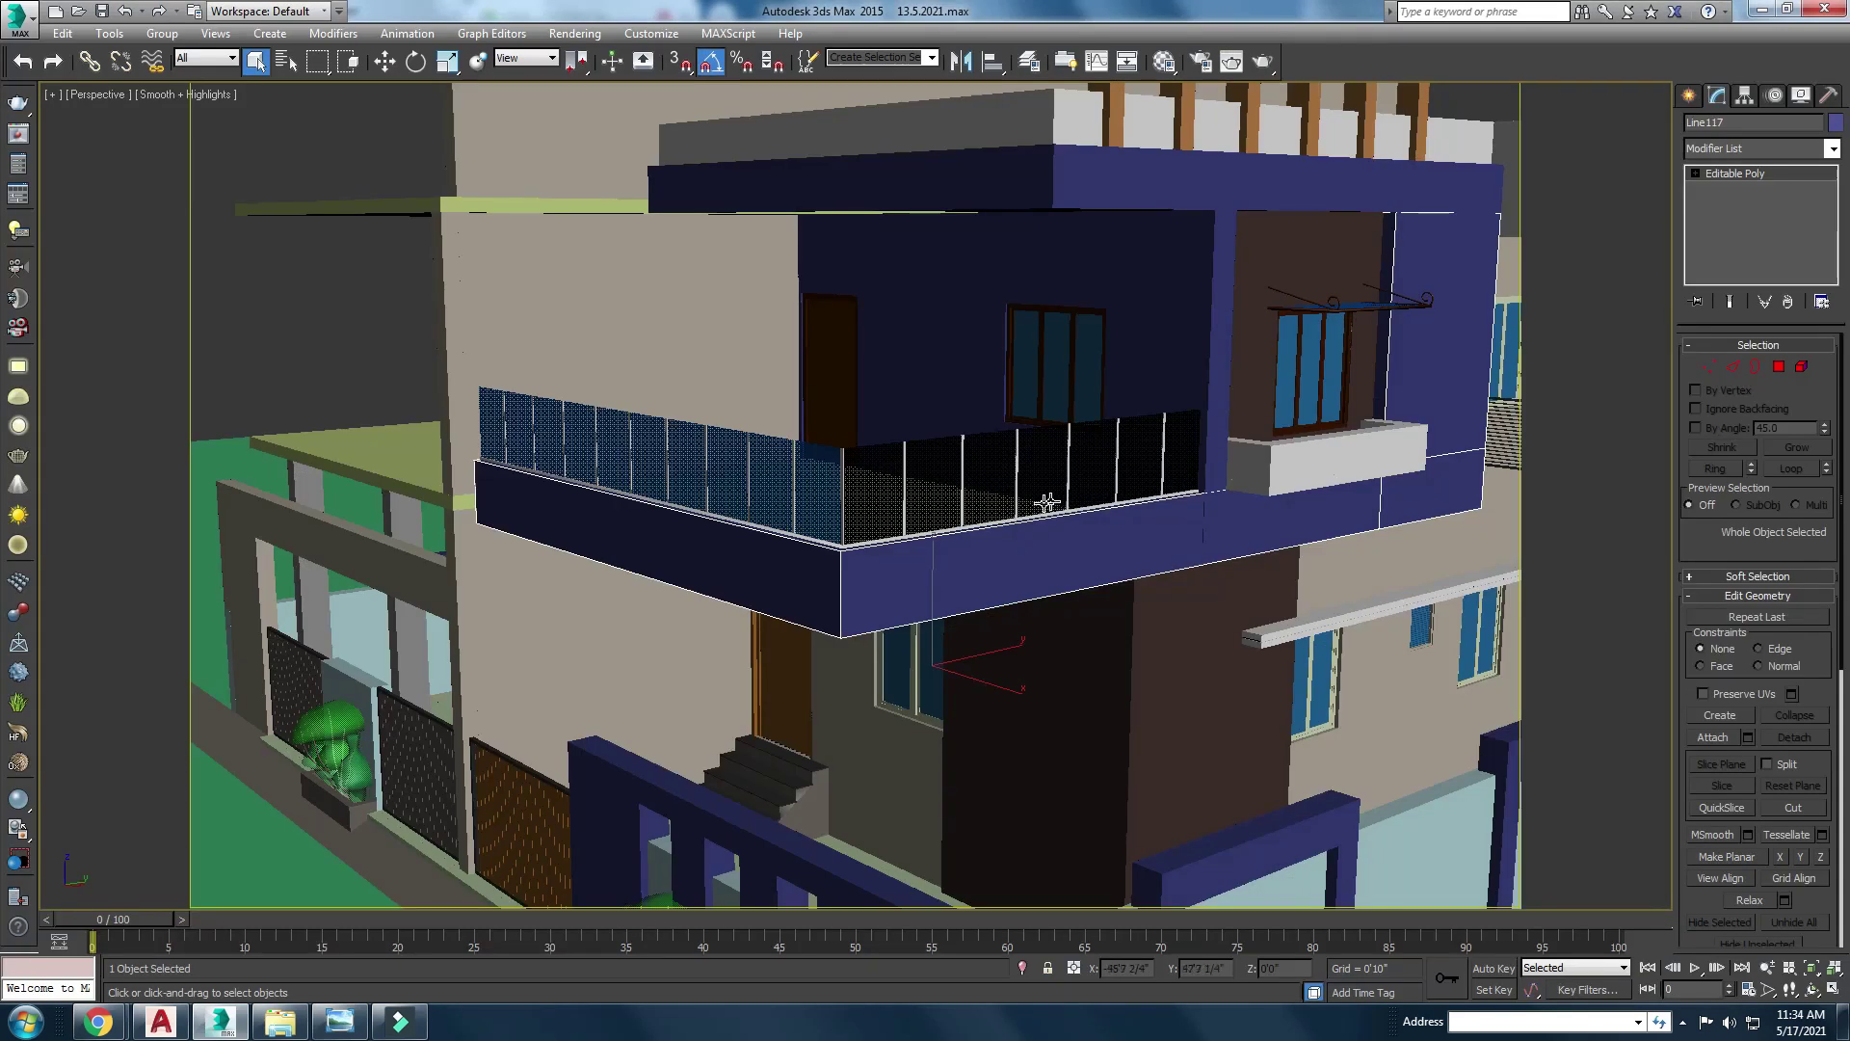
key("alt")
middle_click_drag(1511, 455, 1293, 470, "alt")
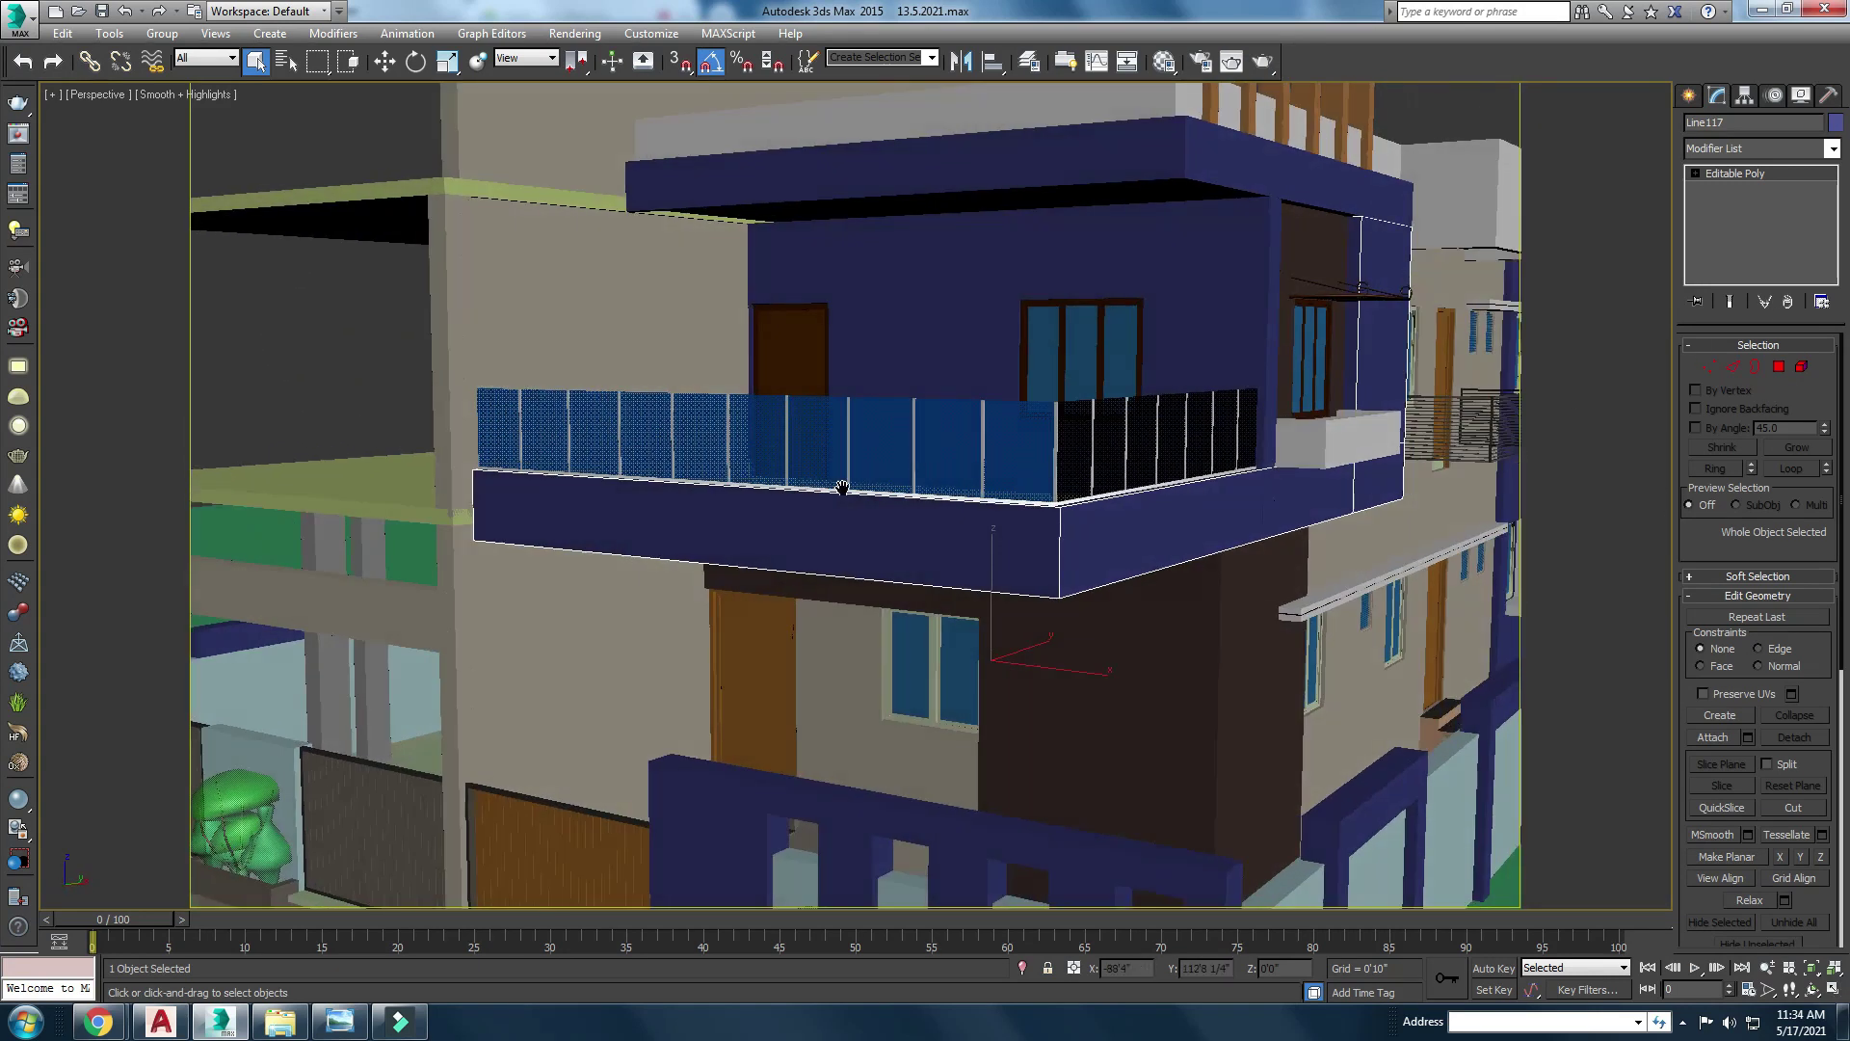
middle_click_drag(841, 489, 669, 454, "alt")
left_click(1689, 95)
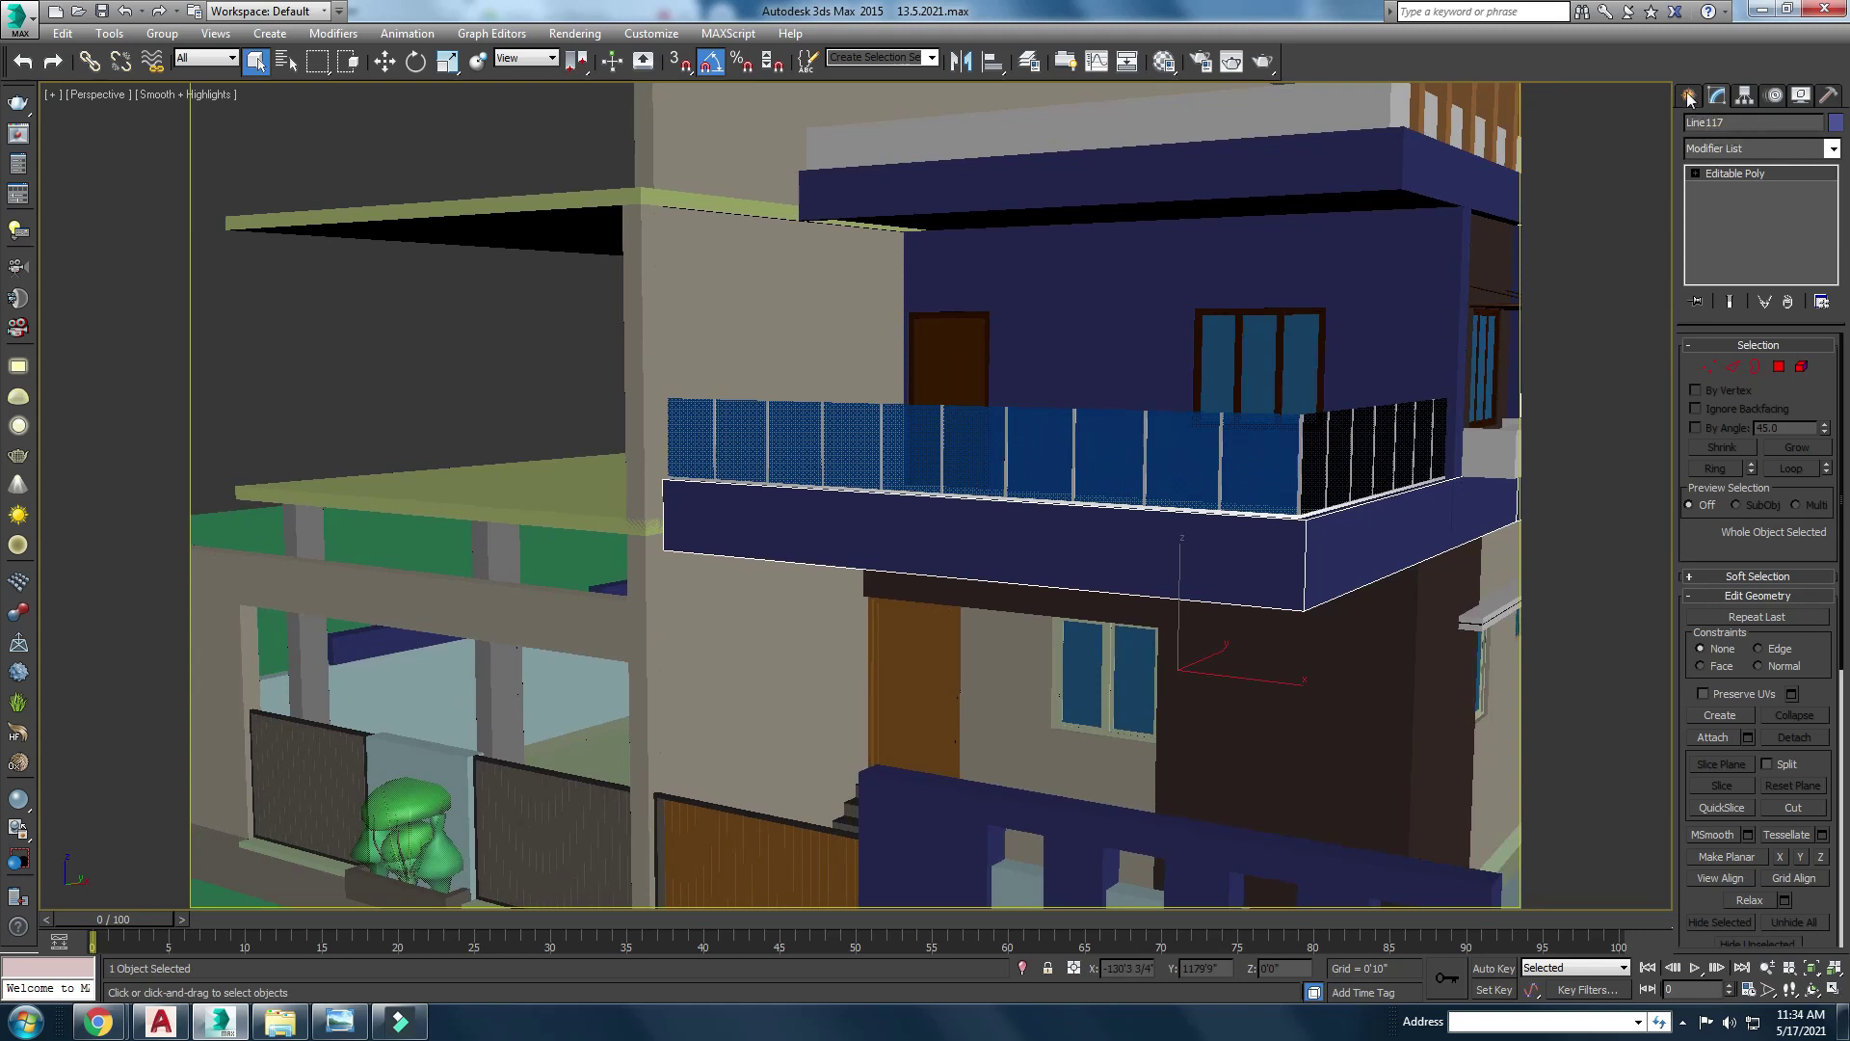
mouse_move(1158, 556)
middle_mouse_down("alt")
mouse_move(880, 413)
mouse_move(785, 466)
mouse_move(879, 482)
middle_mouse_up("alt")
left_click(879, 479)
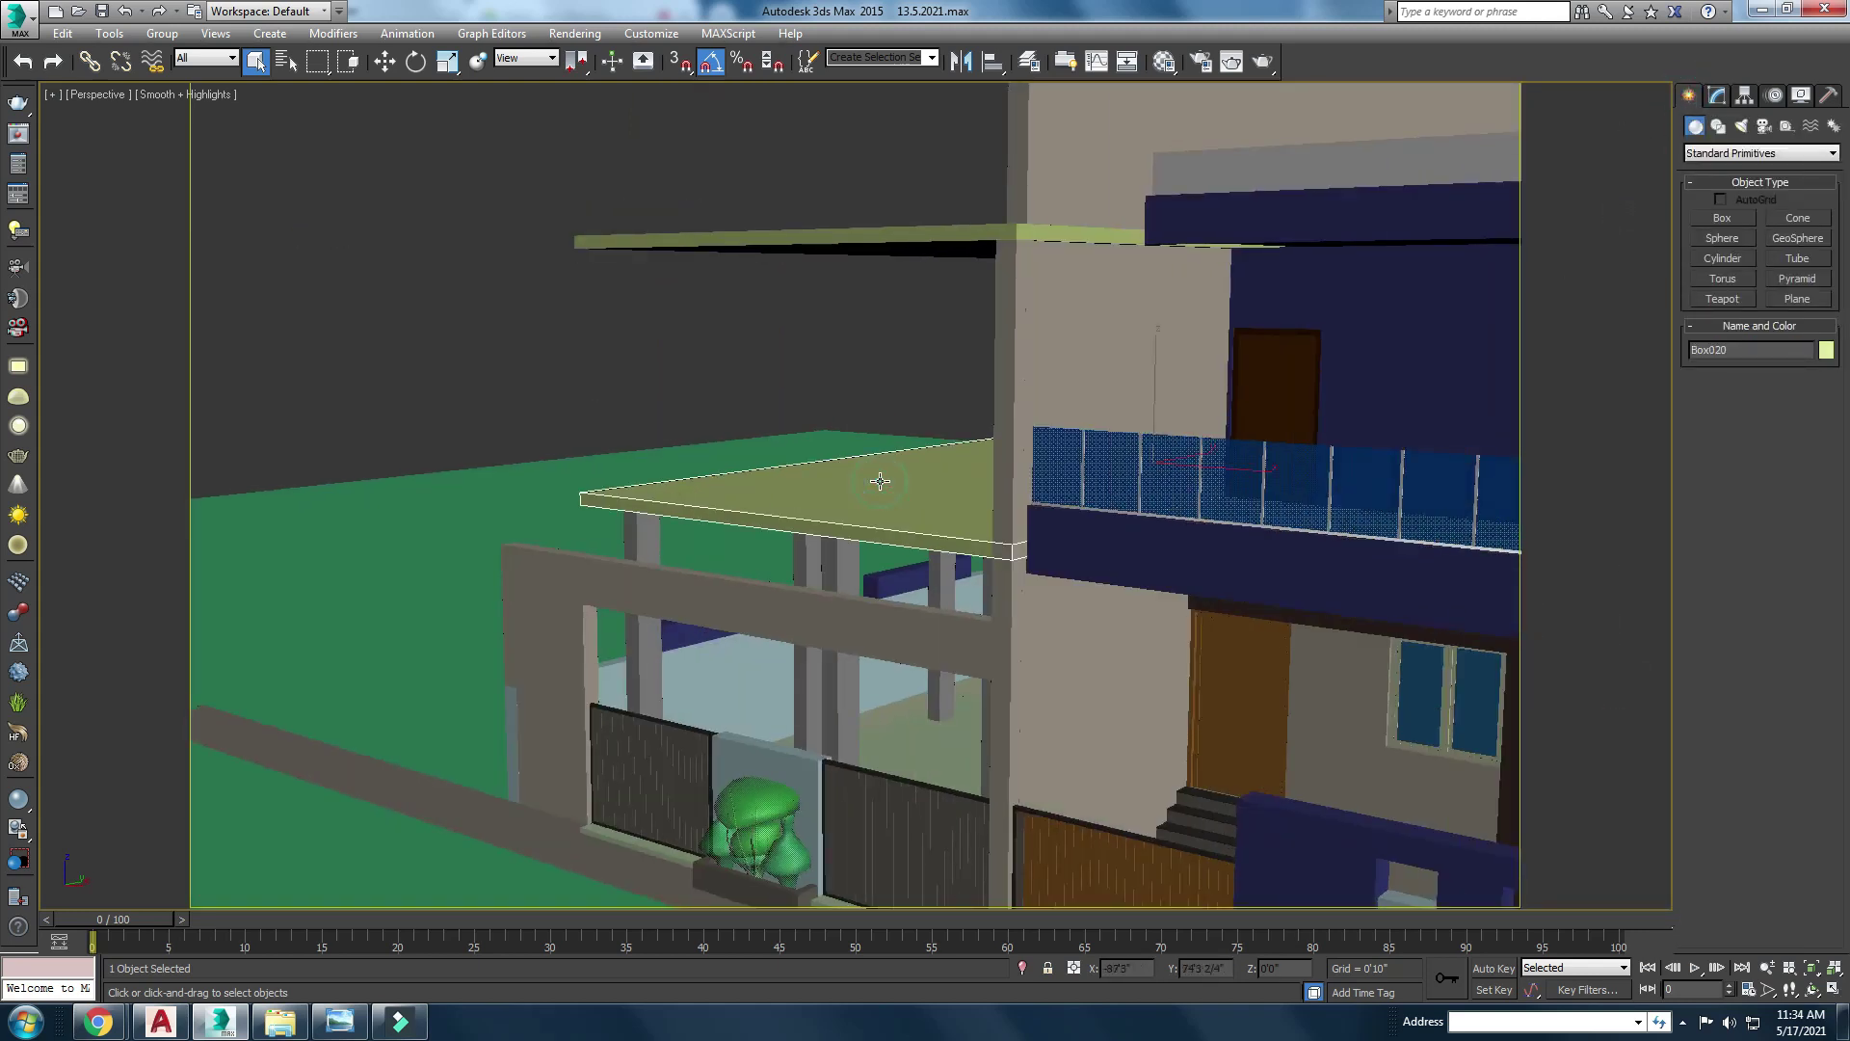
key("alt+w")
Step: Maximize the Top view and centre the house plan
right_click(593, 327)
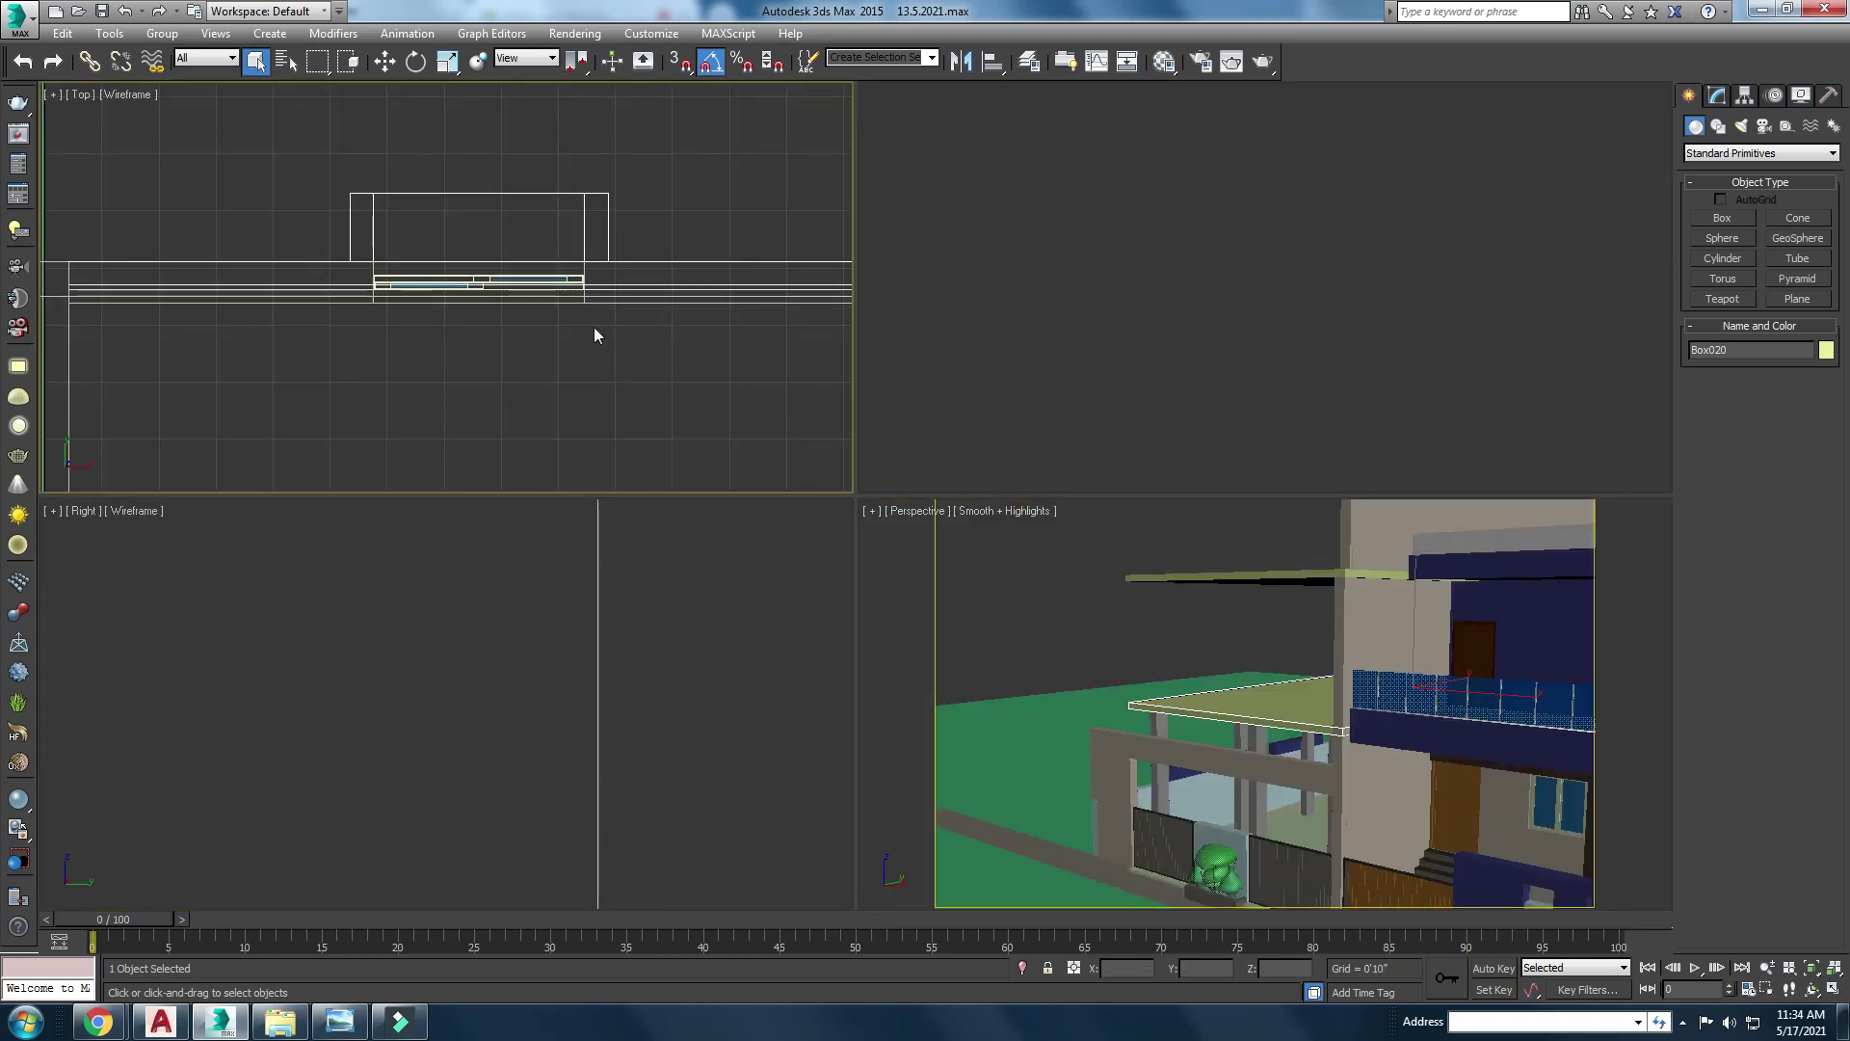
key("alt+w")
scroll(740, 358, "down", 3)
scroll(871, 407, "down", 4)
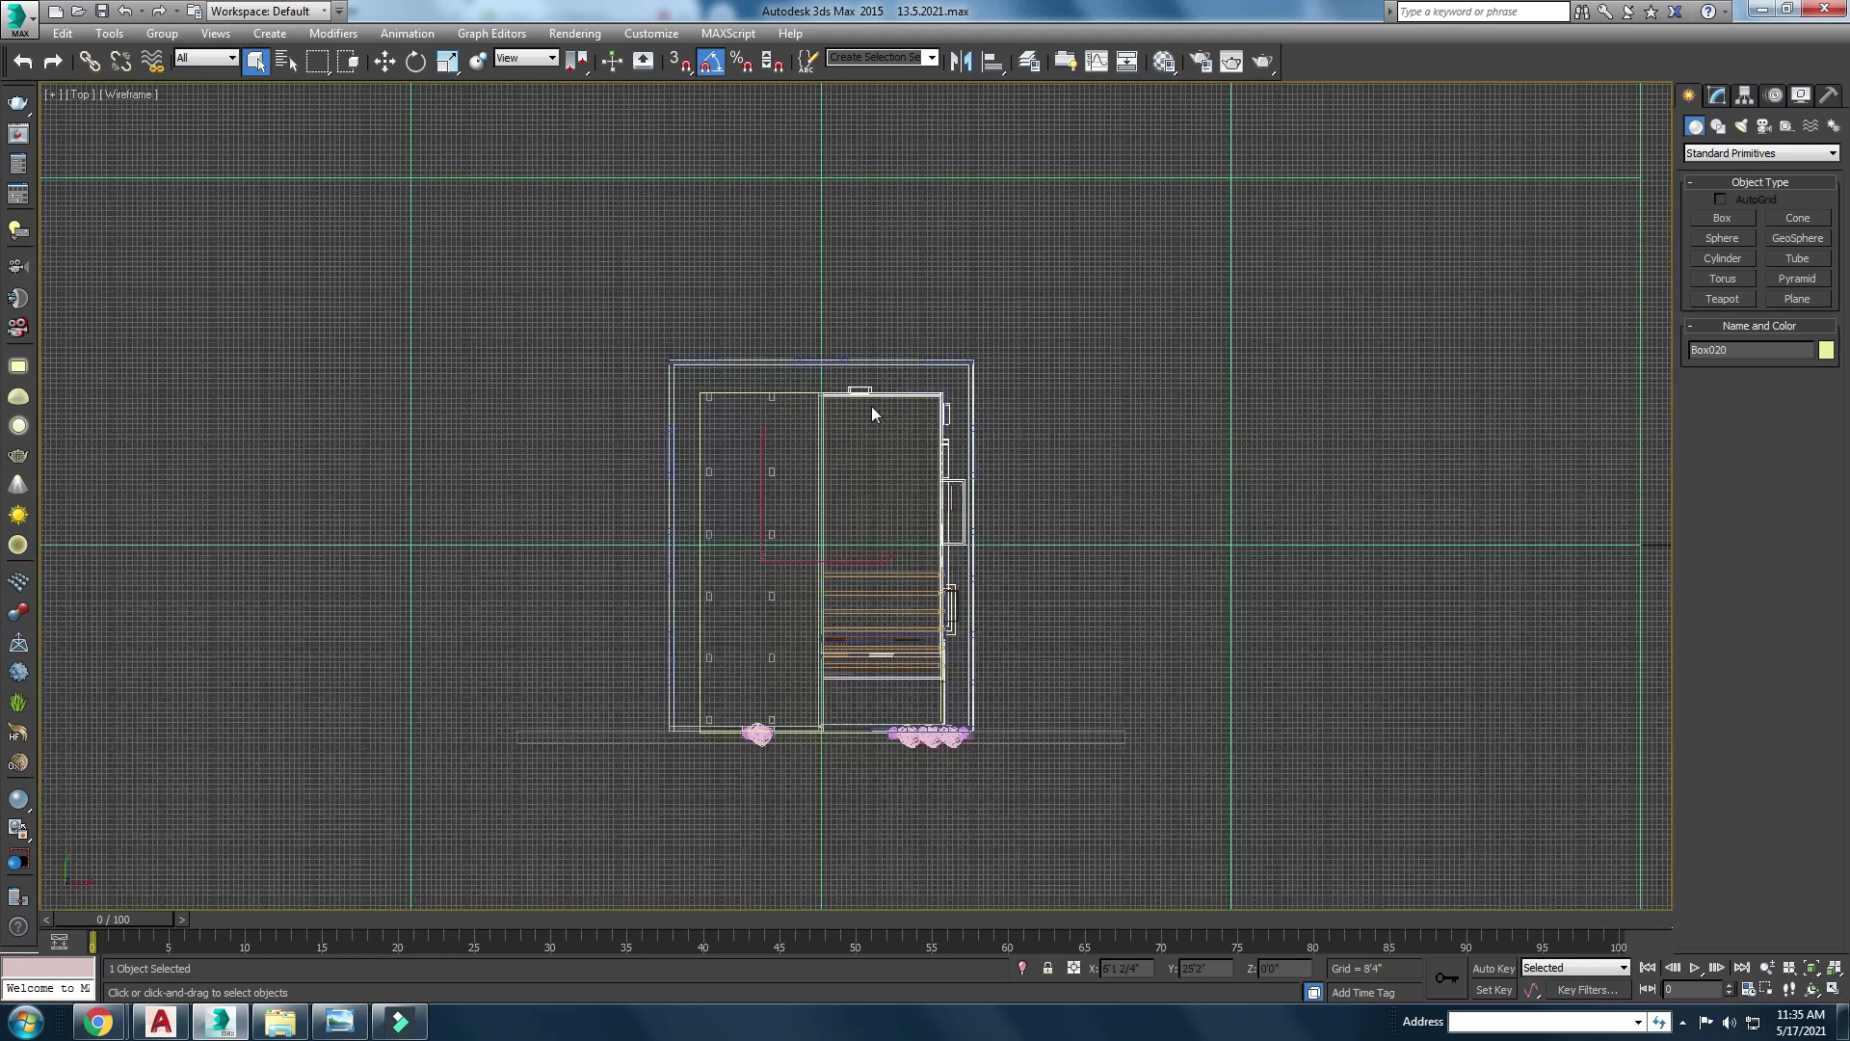
scroll(847, 381, "down", 2)
middle_click_drag(847, 381, 830, 397)
scroll(838, 397, "up", 3)
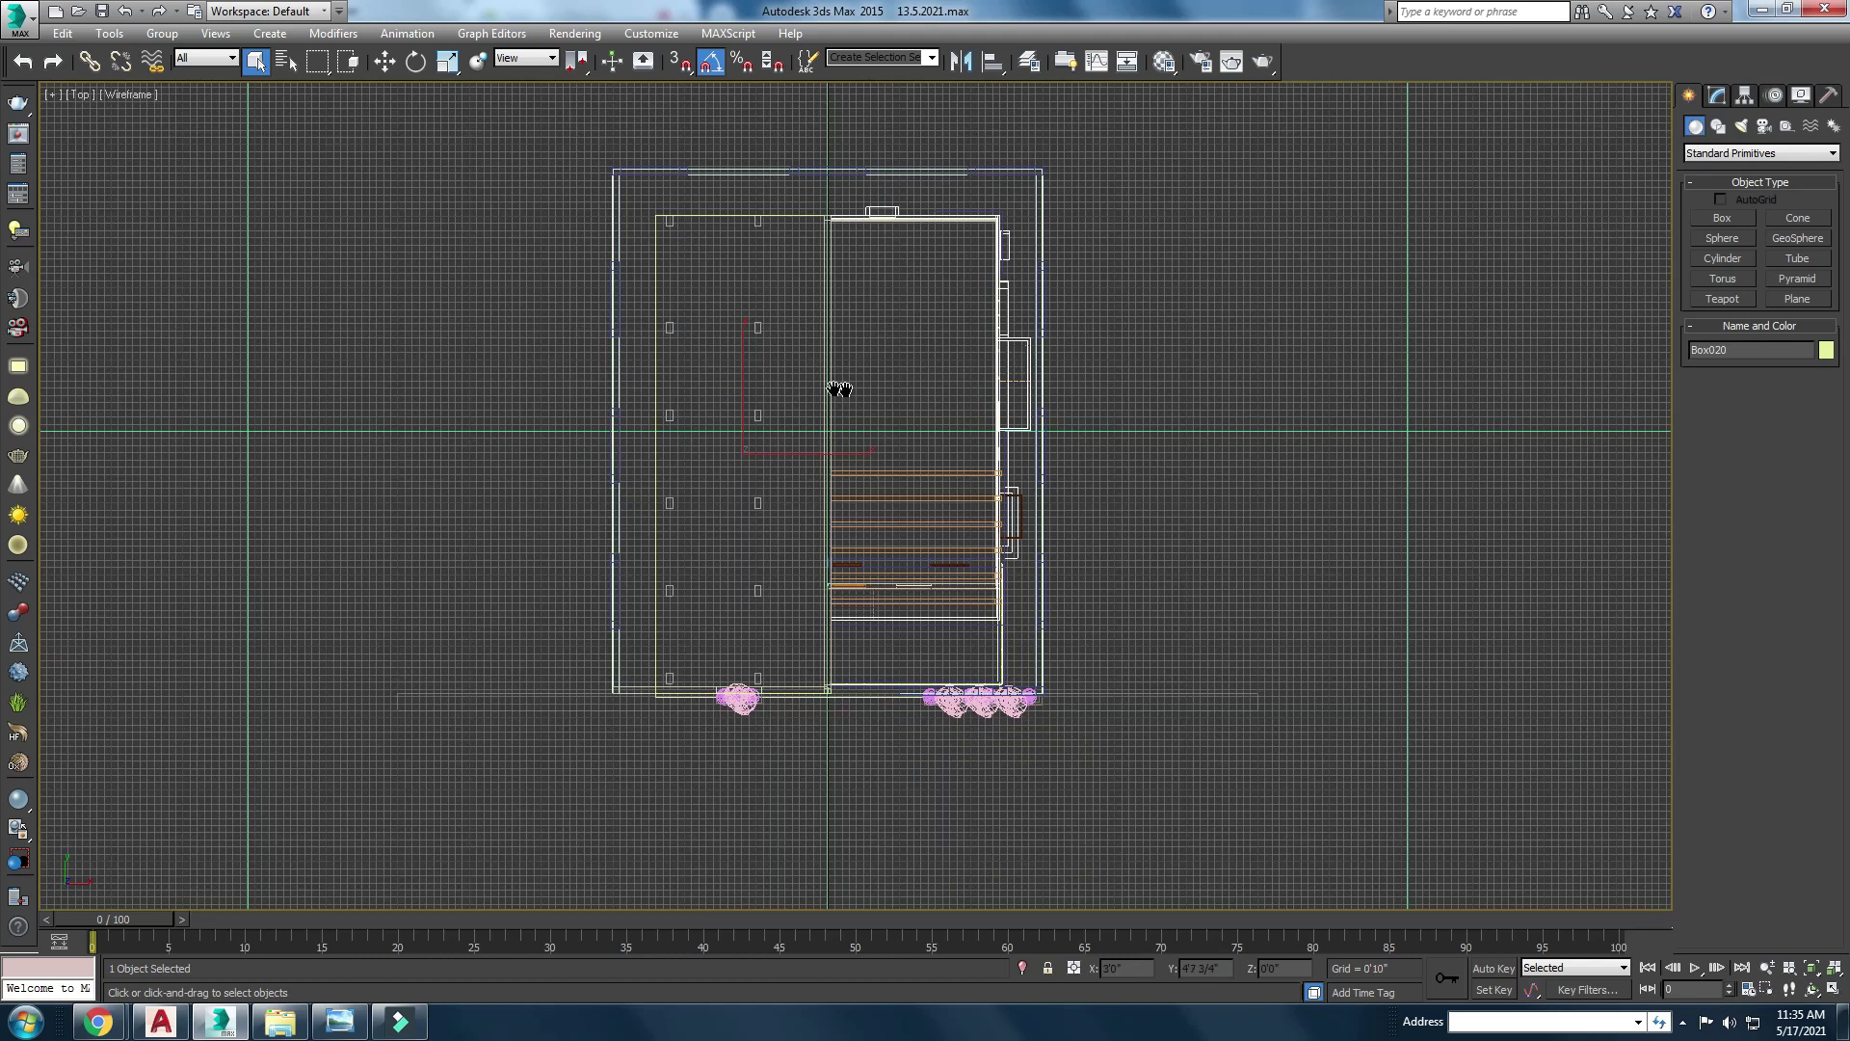
scroll(1057, 337, "up", 1)
Step: Show the Front elevation with nothing selected, zoomed onto the porch roof for a new box
key("f")
scroll(1108, 316, "down", 3)
scroll(806, 316, "down", 3)
mouse_move(780, 313)
middle_mouse_down()
mouse_move(956, 313)
mouse_move(839, 343)
middle_mouse_up()
scroll(956, 313, "up", 2)
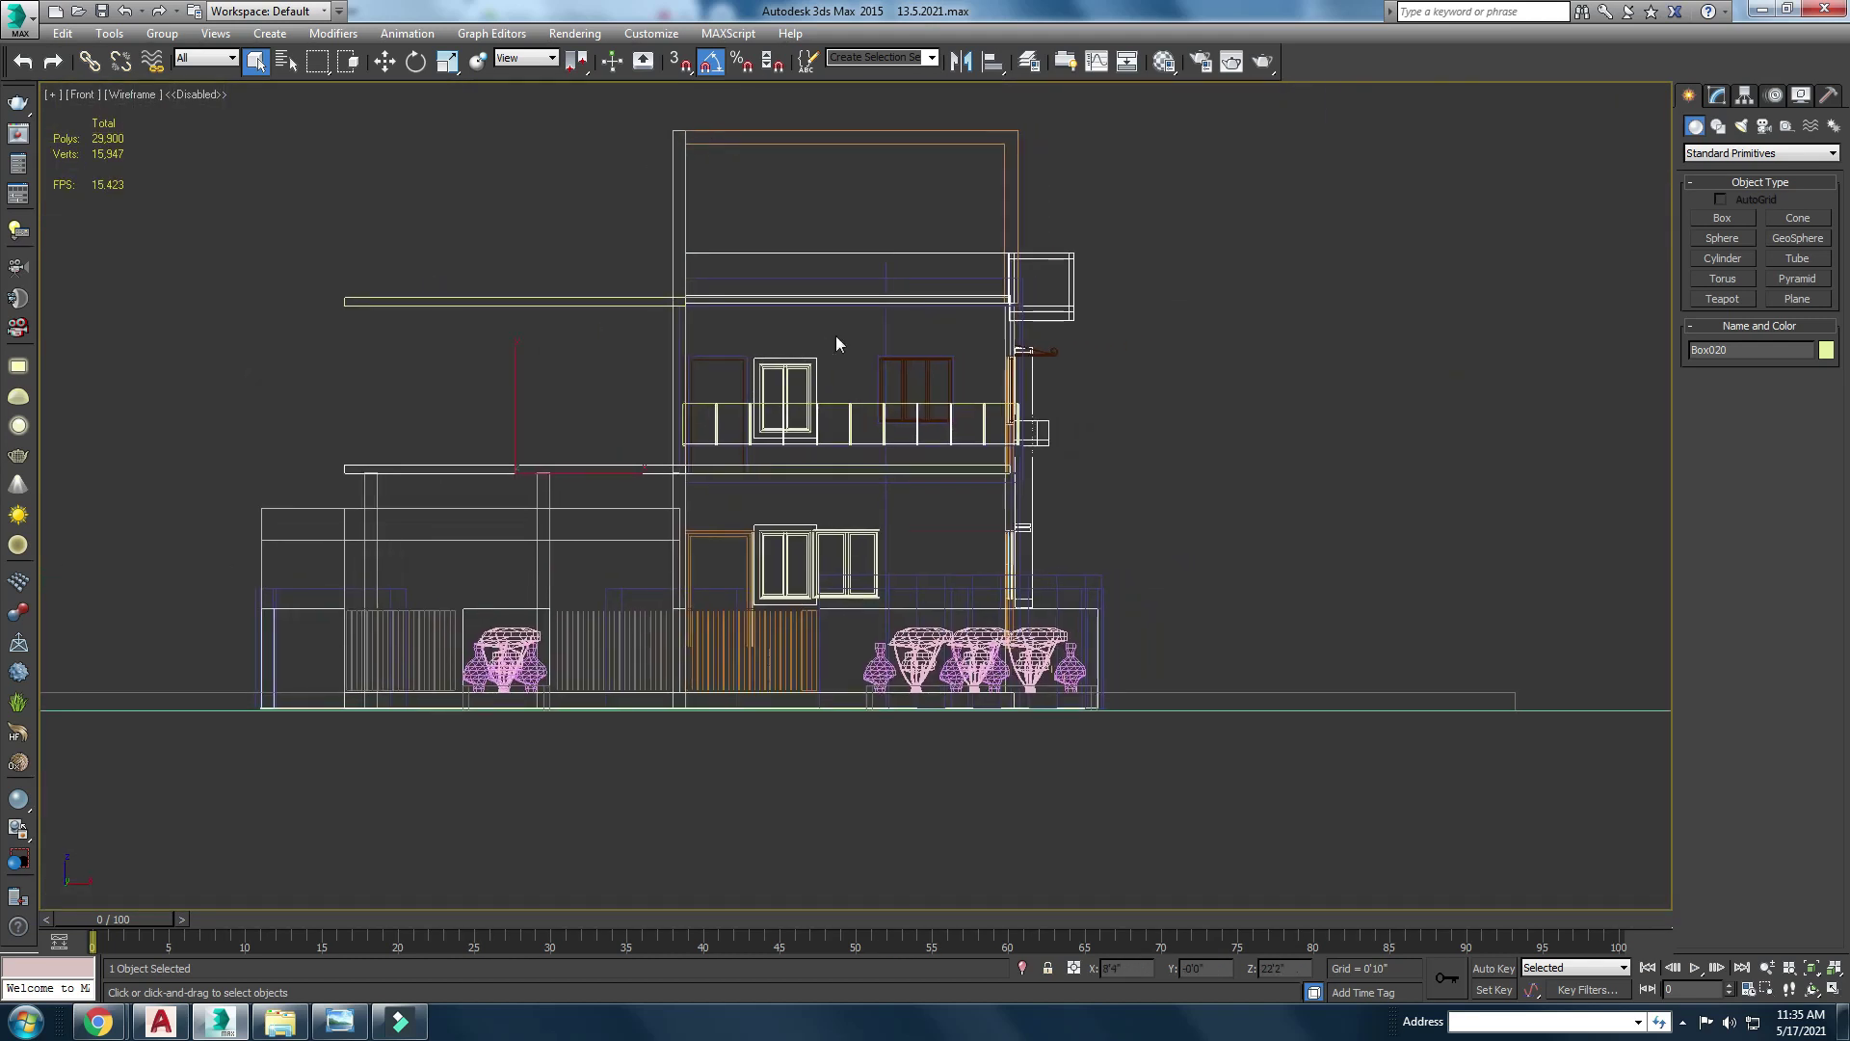
left_click_drag(1116, 94, 684, 757)
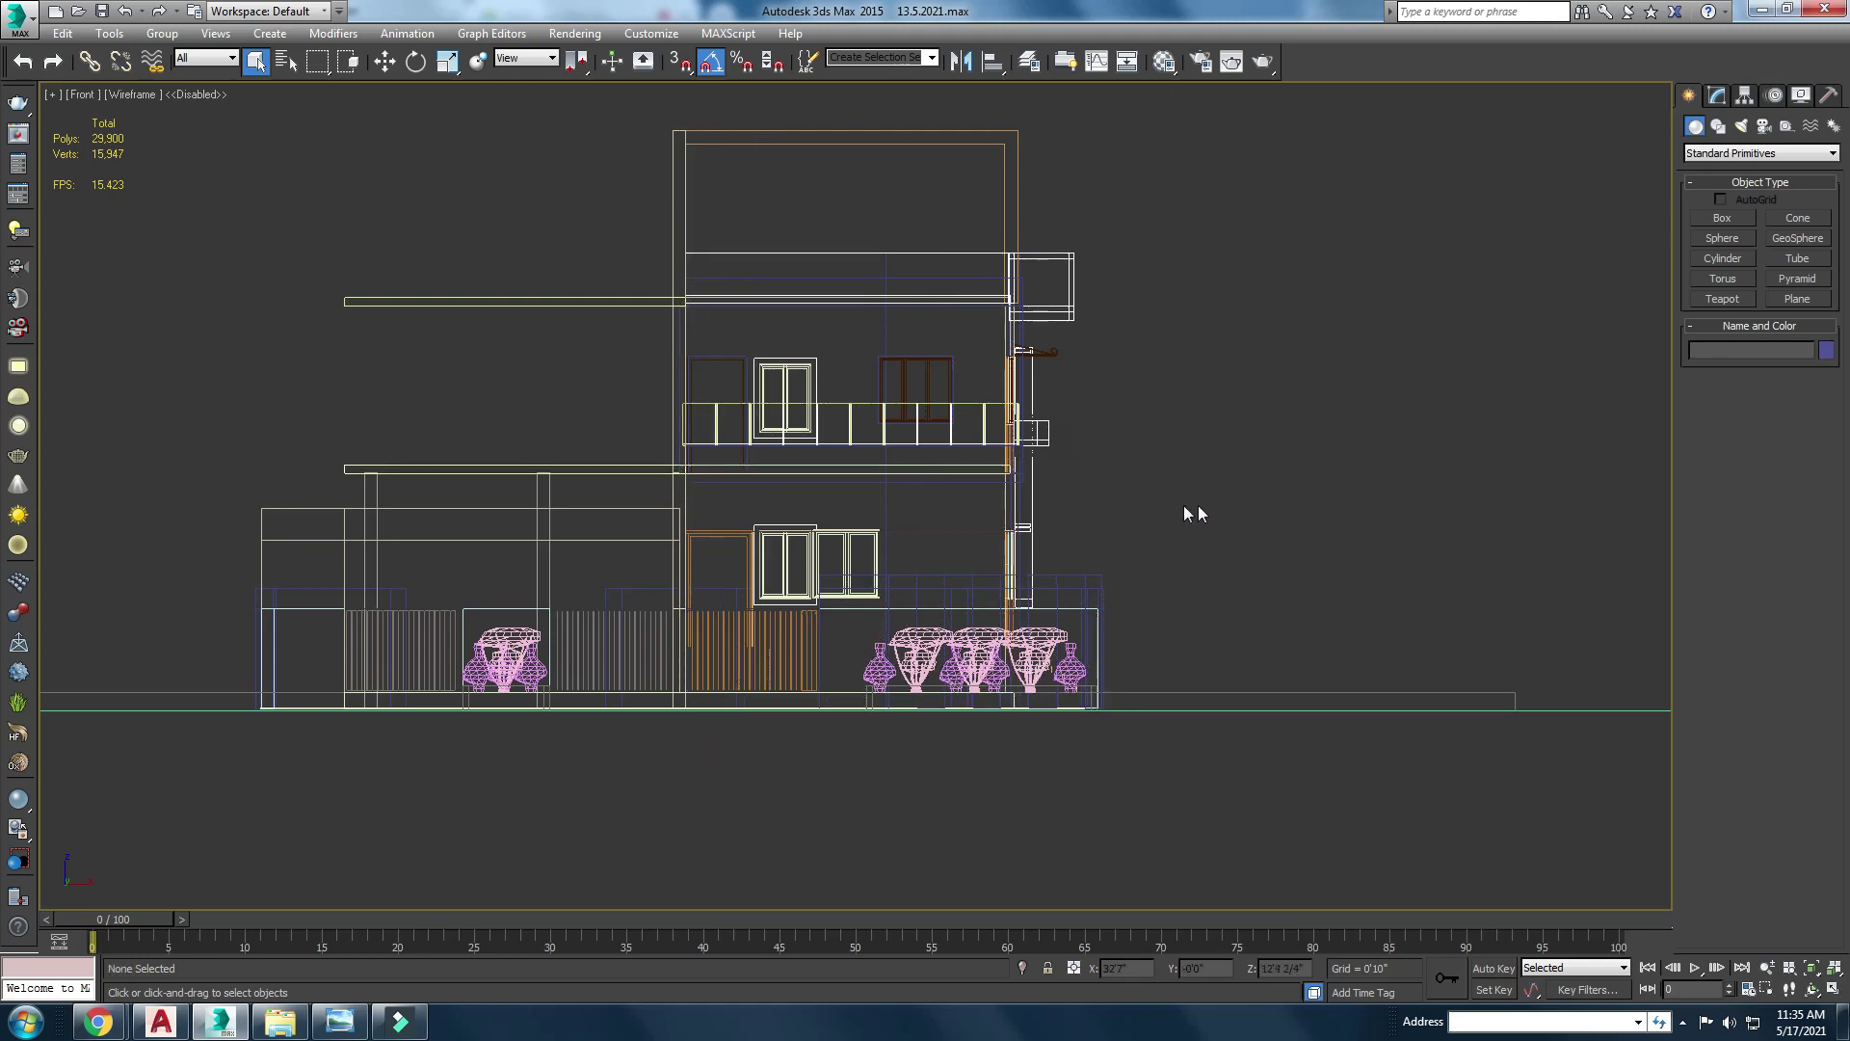
scroll(826, 493, "up", 3)
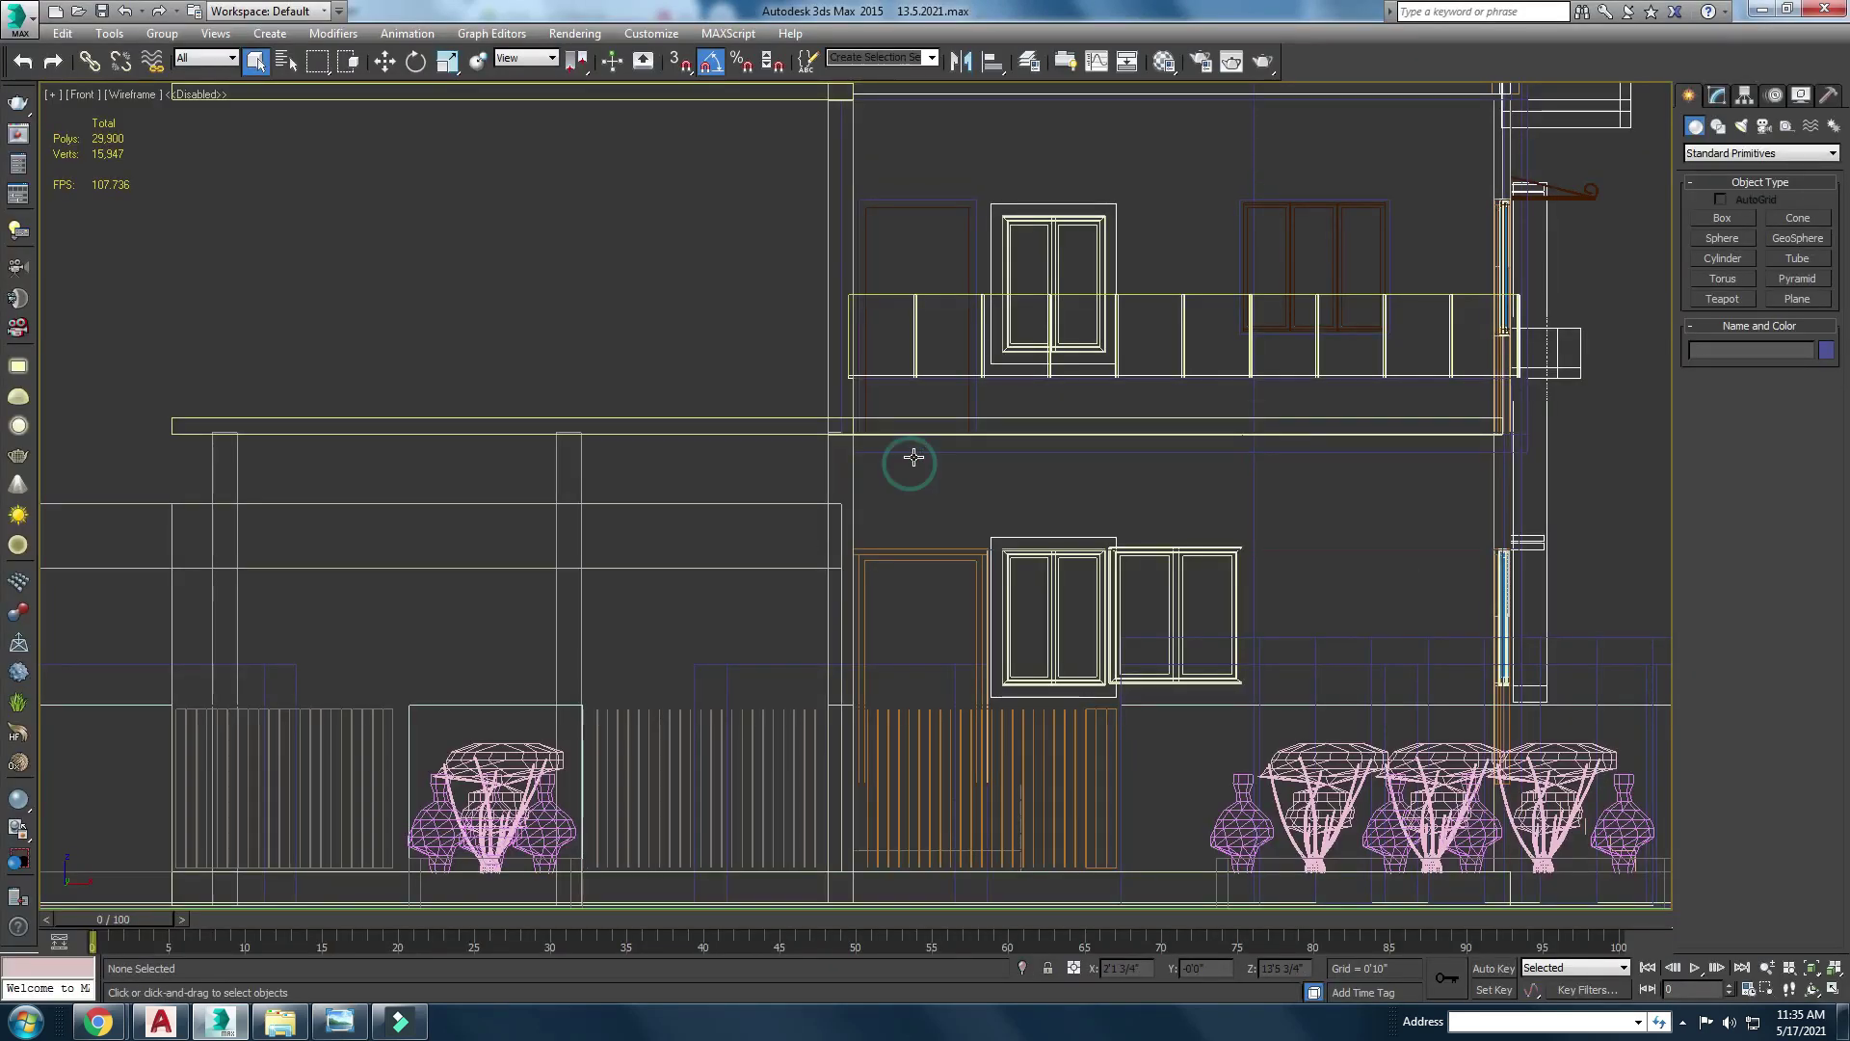
scroll(931, 442, "up", 2)
left_click(1722, 218)
middle_click_drag(369, 120, 573, 129)
Step: With snaps on, draw box Box205 along the porch roof in the Front view
key("s")
mouse_move(334, 497)
left_mouse_down()
mouse_move(1247, 300)
mouse_move(1240, 361)
left_mouse_up()
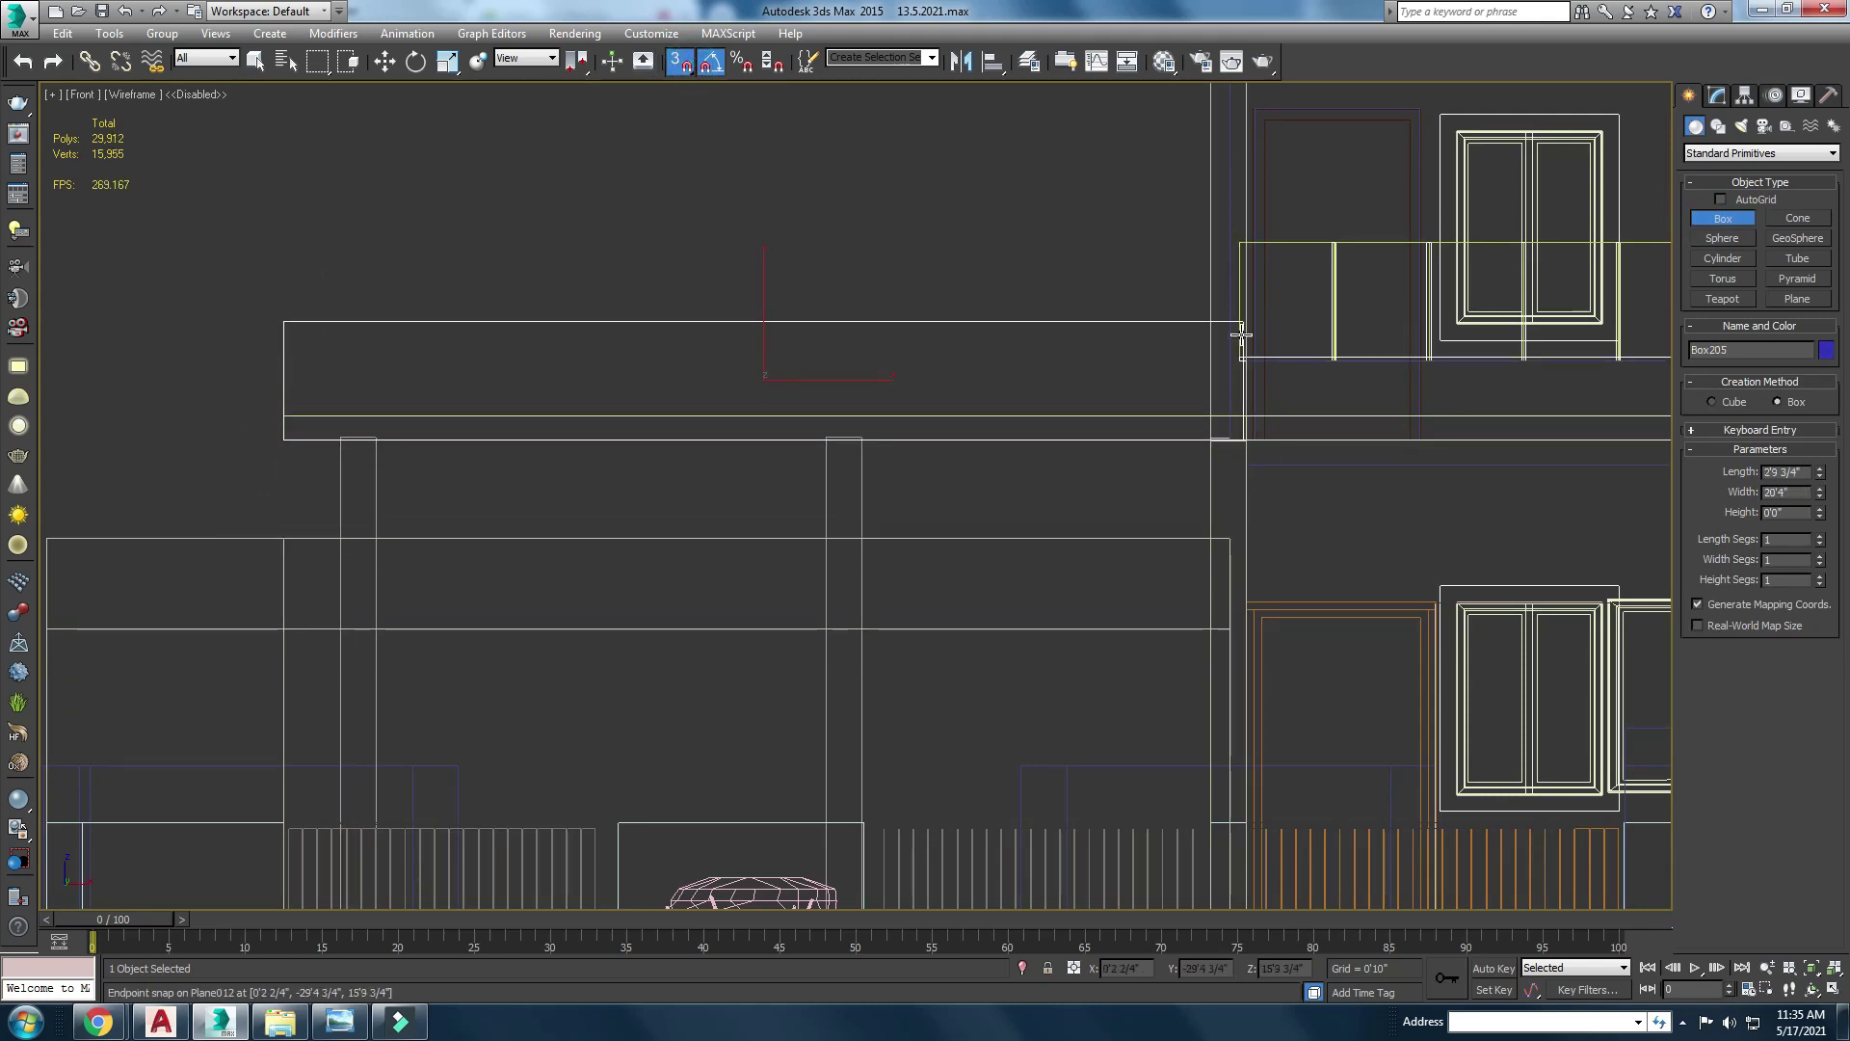
left_click(674, 182)
left_click_drag(651, 189, 667, 206)
right_click(1505, 438)
Step: Switch to Select and Move, show Box205's parameters and check it in the Top view
left_click(384, 62)
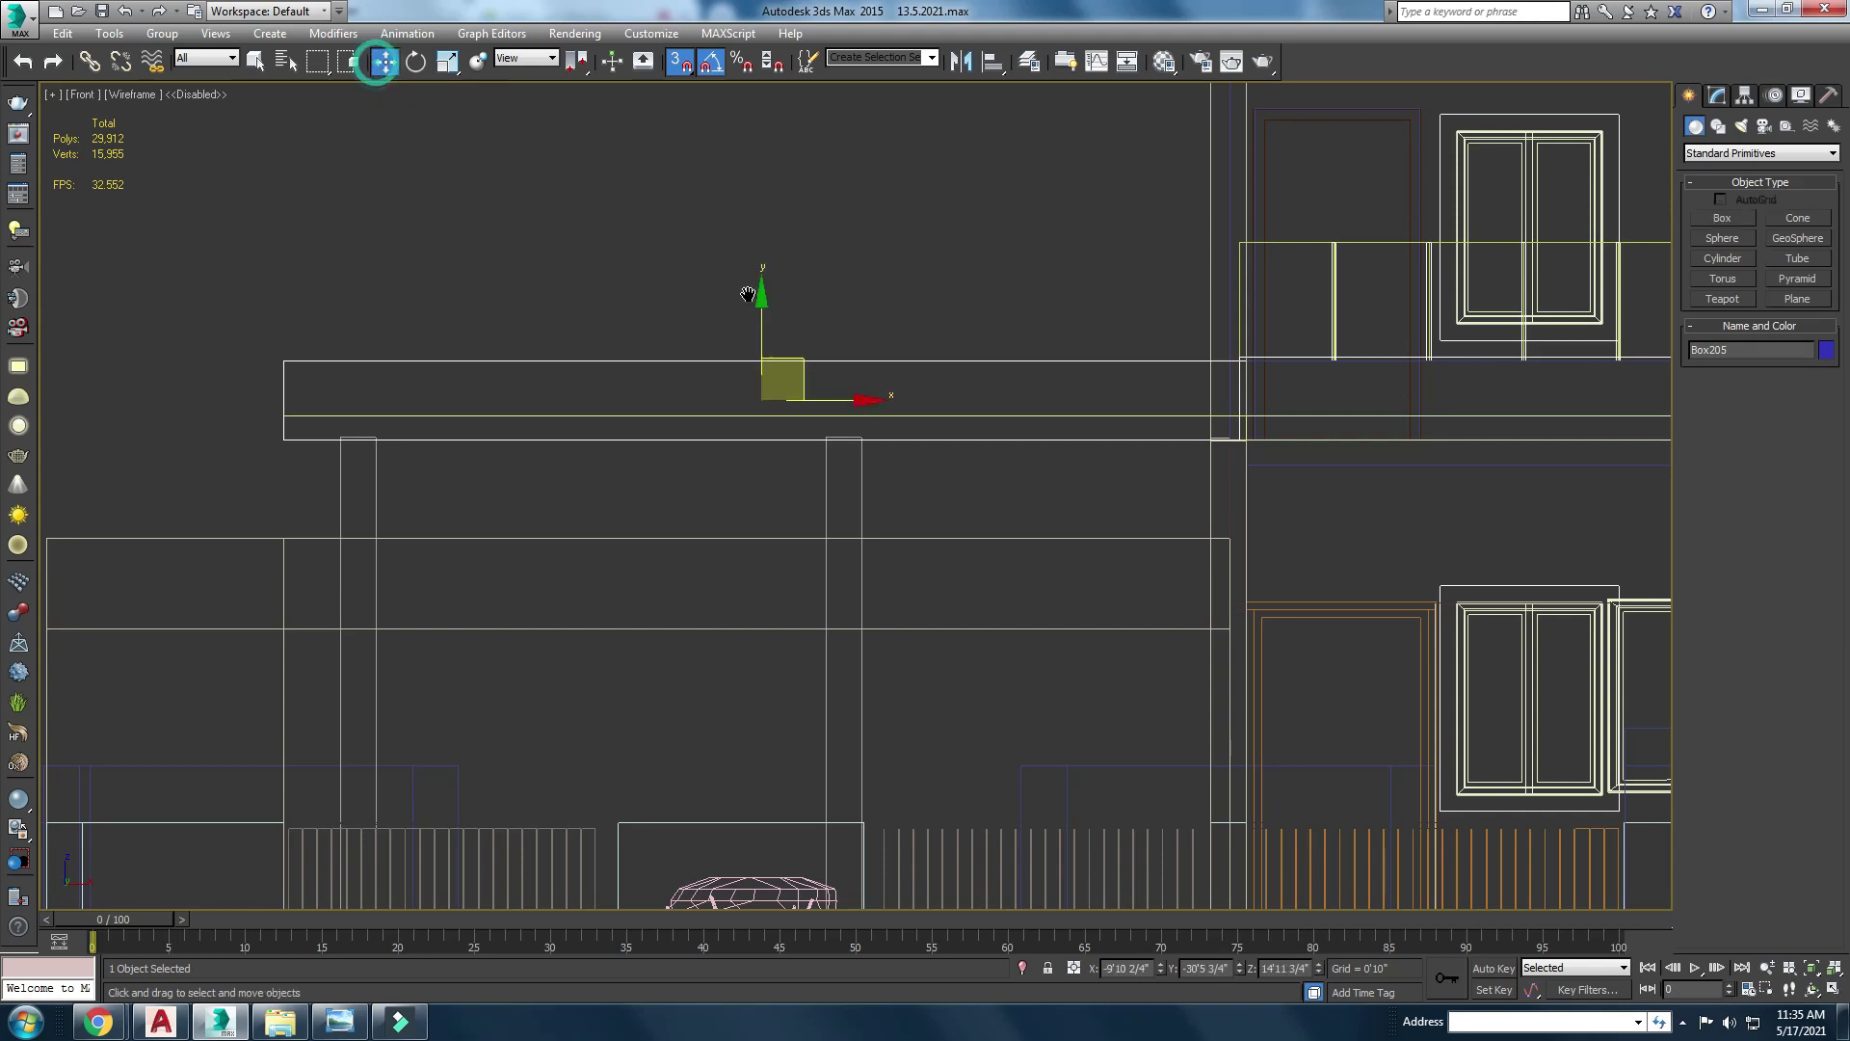
middle_click_drag(571, 127, 568, 179)
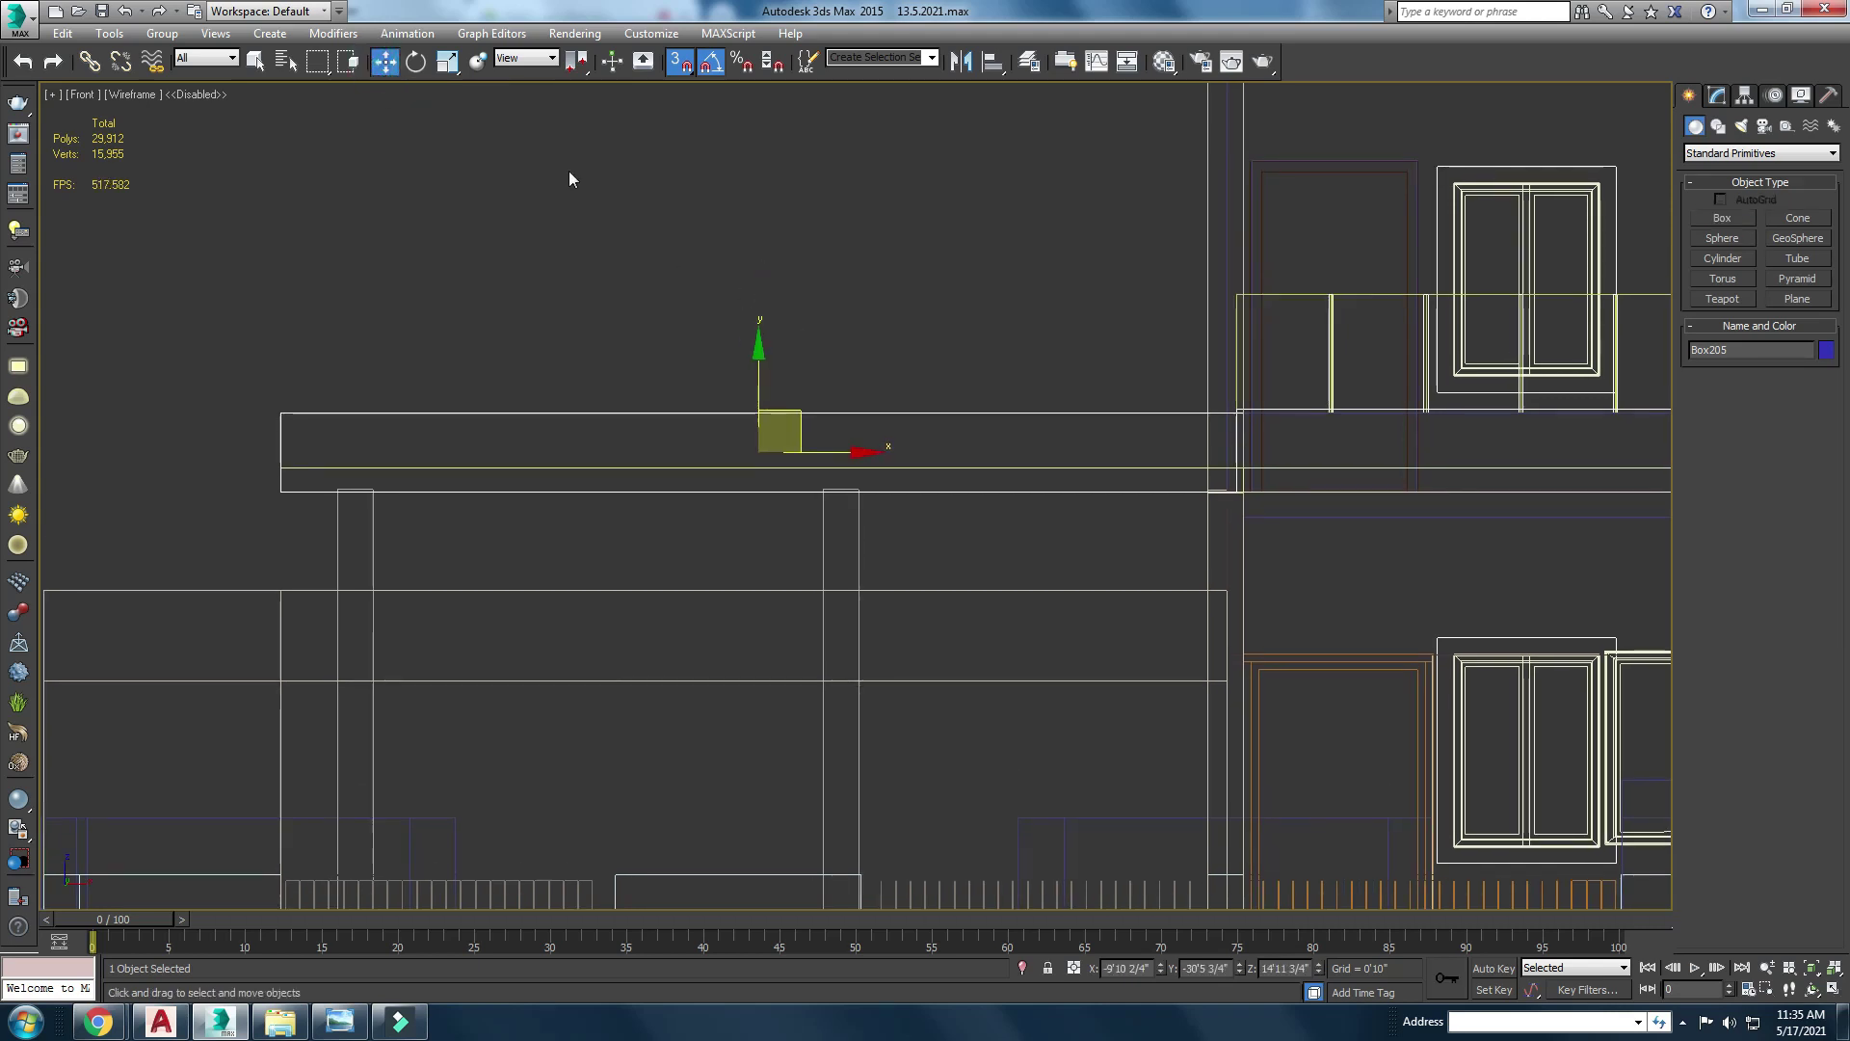
left_click(1718, 96)
scroll(1000, 455, "up", 5)
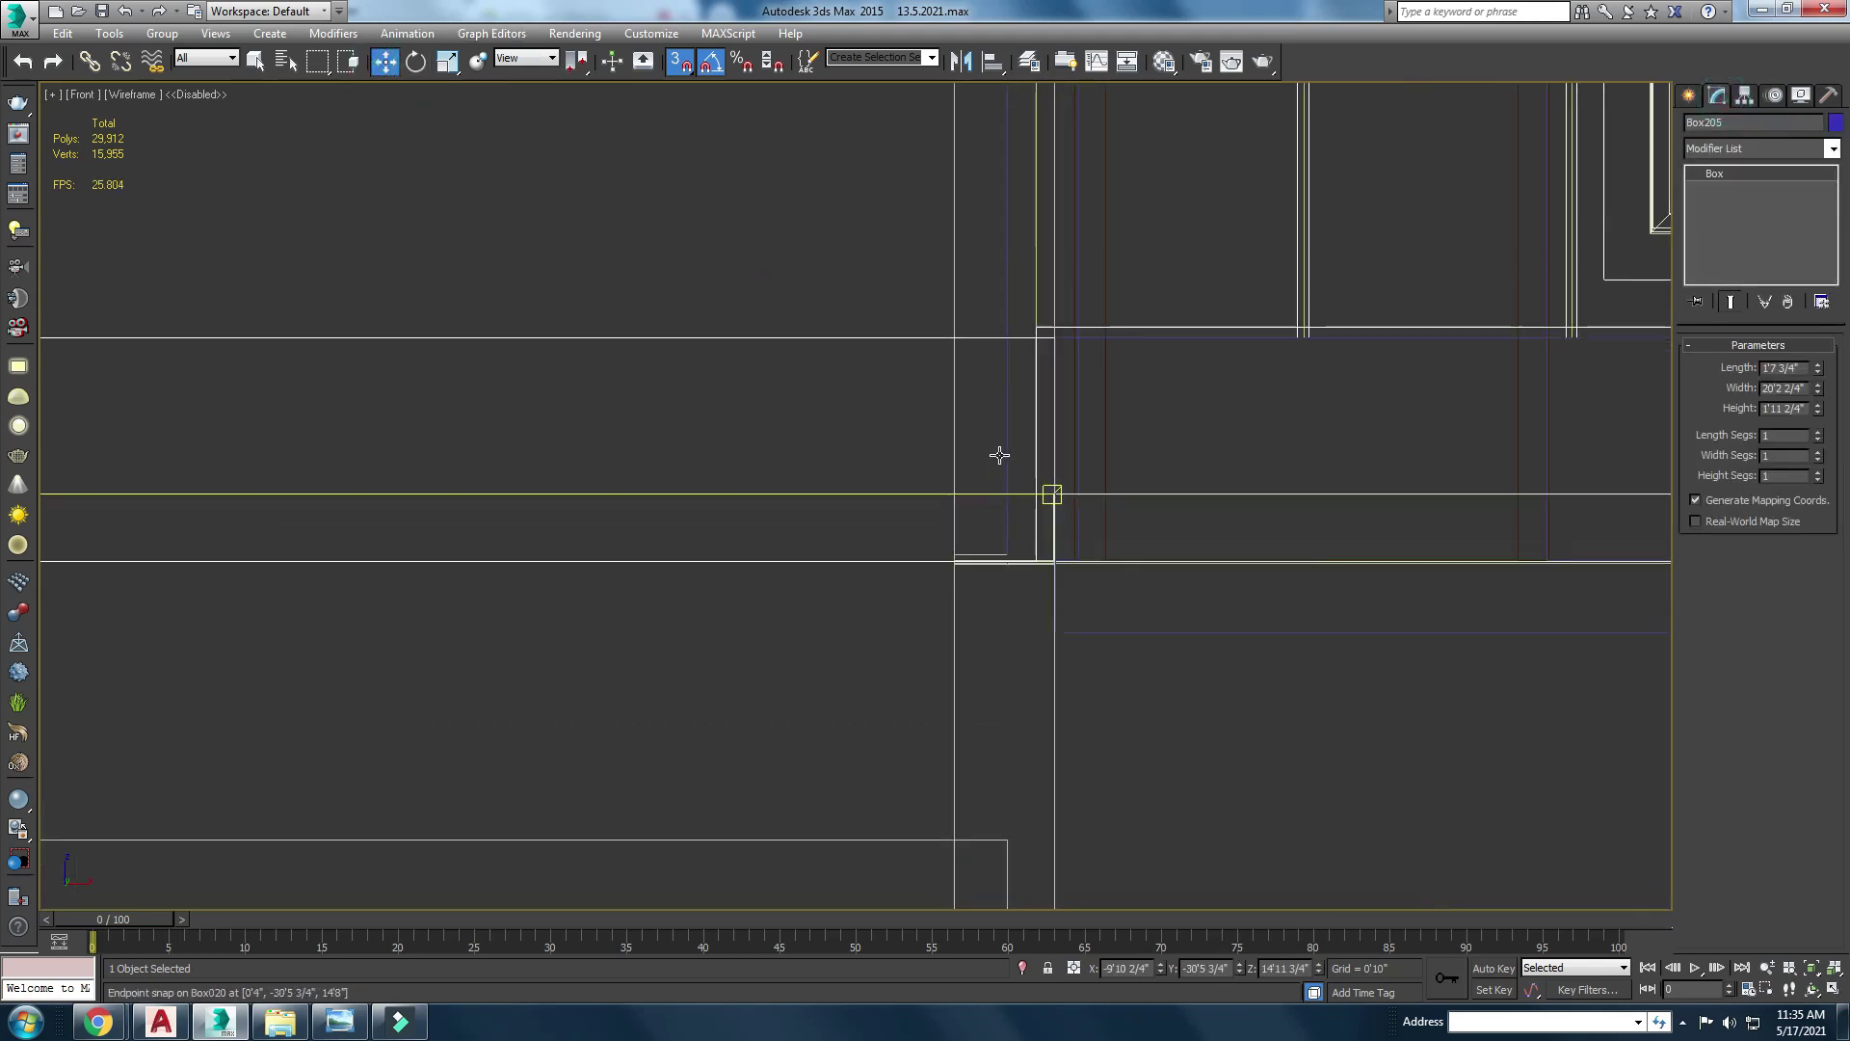
middle_click_drag(434, 354, 748, 363)
key("alt+w")
middle_click(390, 311)
key("alt+w")
scroll(830, 625, "up", 6)
scroll(731, 771, "up", 2)
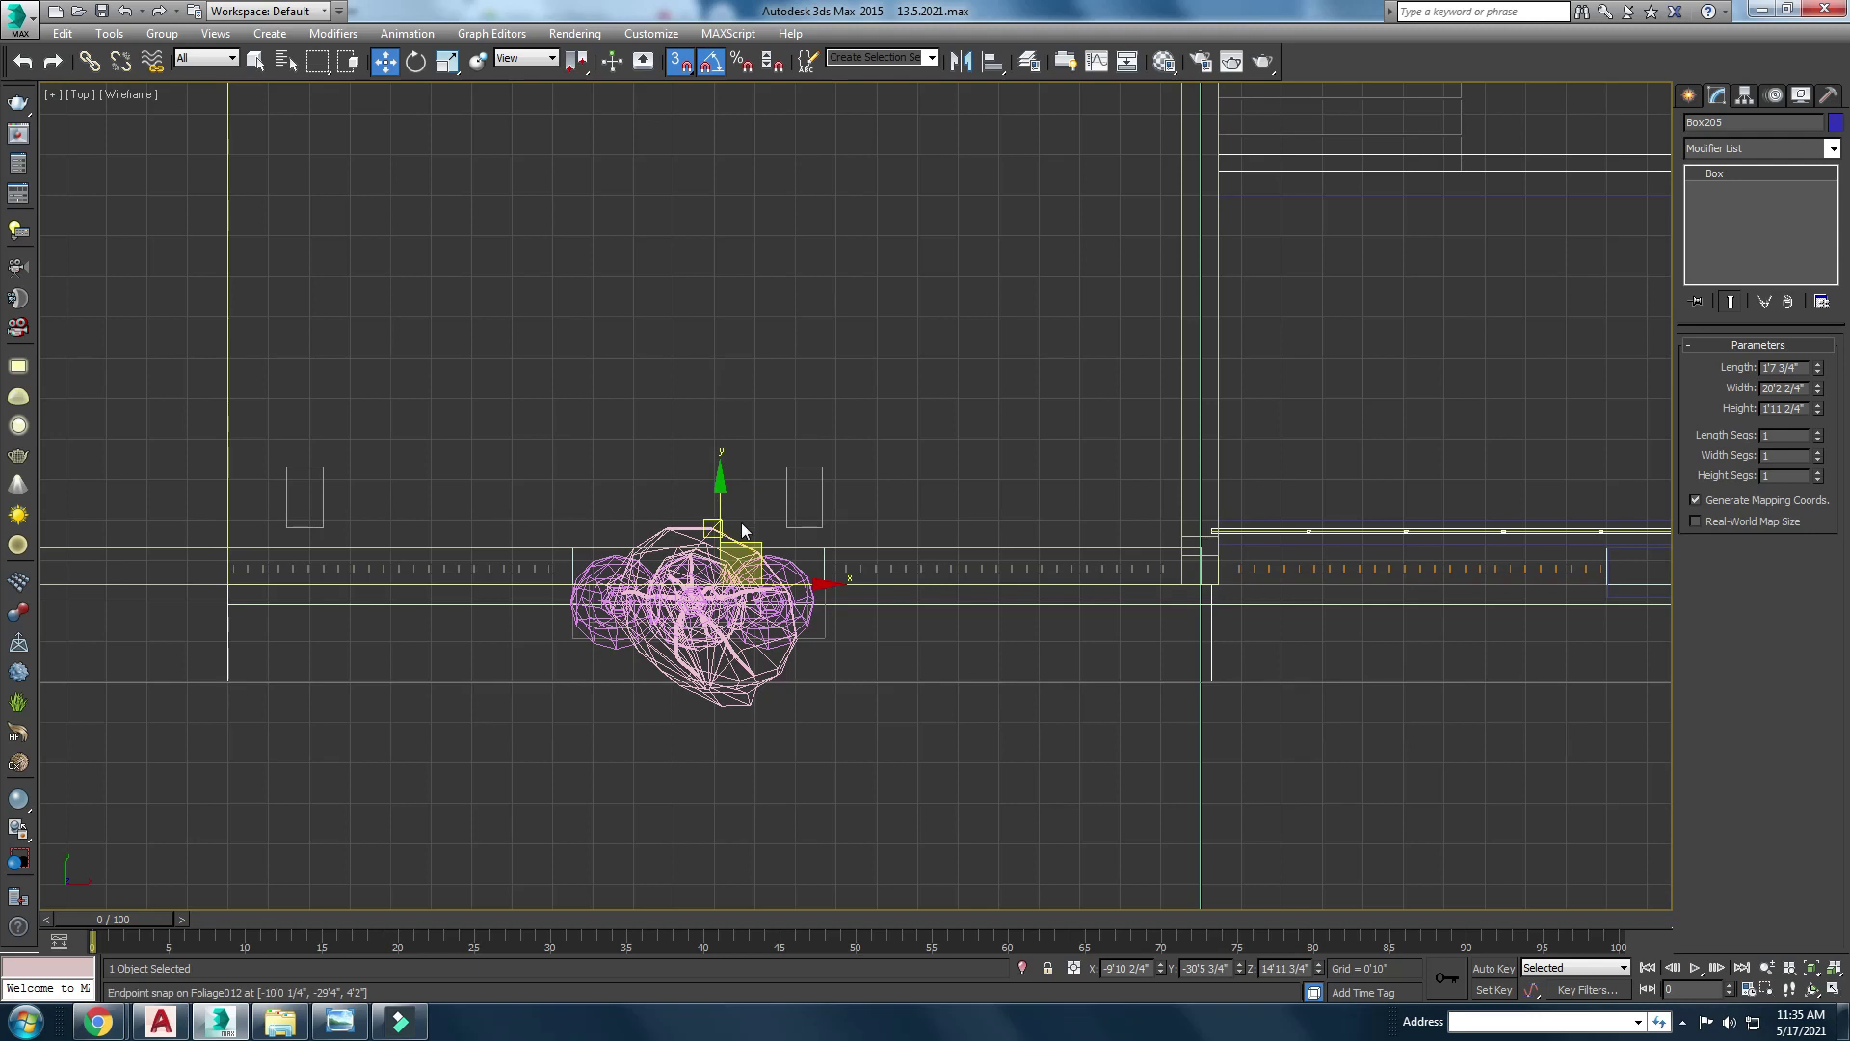
Step: In Perspective, snap the blue box onto the top front edge of the porch slab
key("alt+w")
middle_click(1034, 680)
key("alt+w")
mouse_move(826, 591)
middle_mouse_down("alt")
mouse_move(822, 615)
mouse_move(780, 404)
middle_mouse_up("alt")
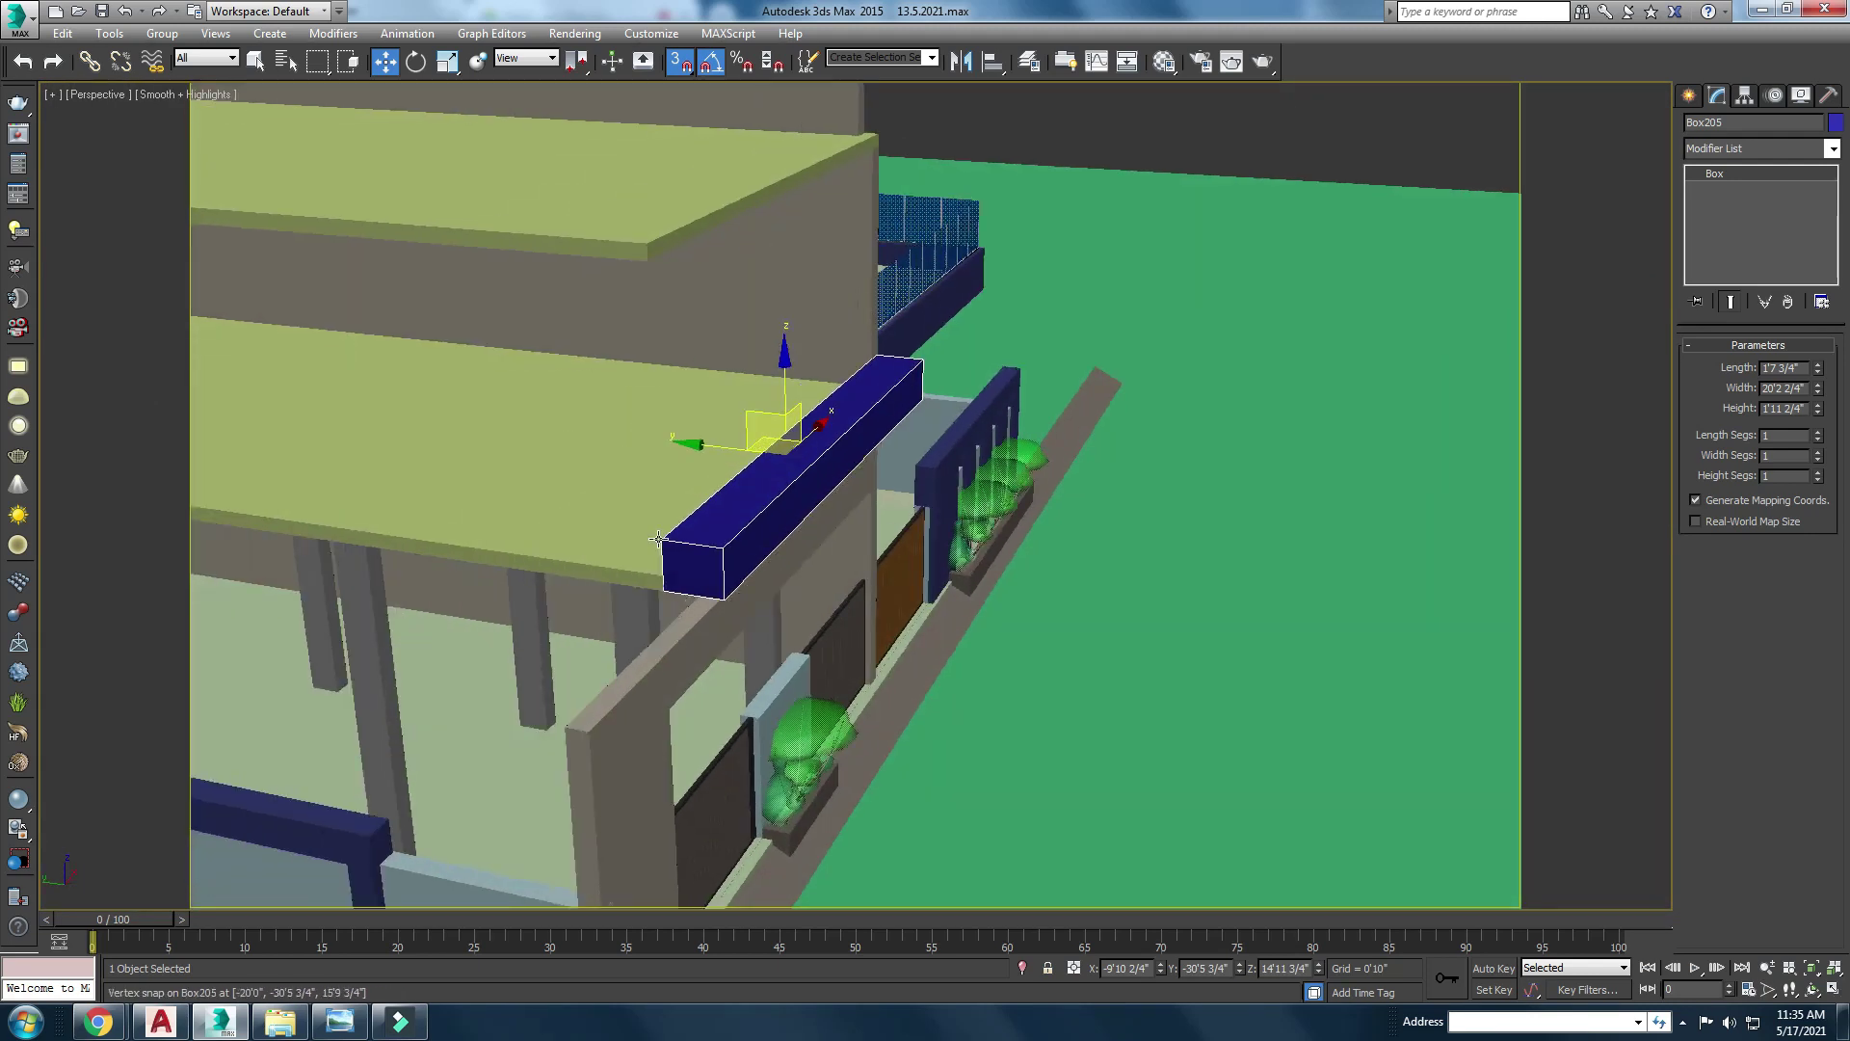
mouse_move(781, 405)
left_mouse_down()
mouse_move(1013, 489)
mouse_move(948, 467)
left_mouse_up()
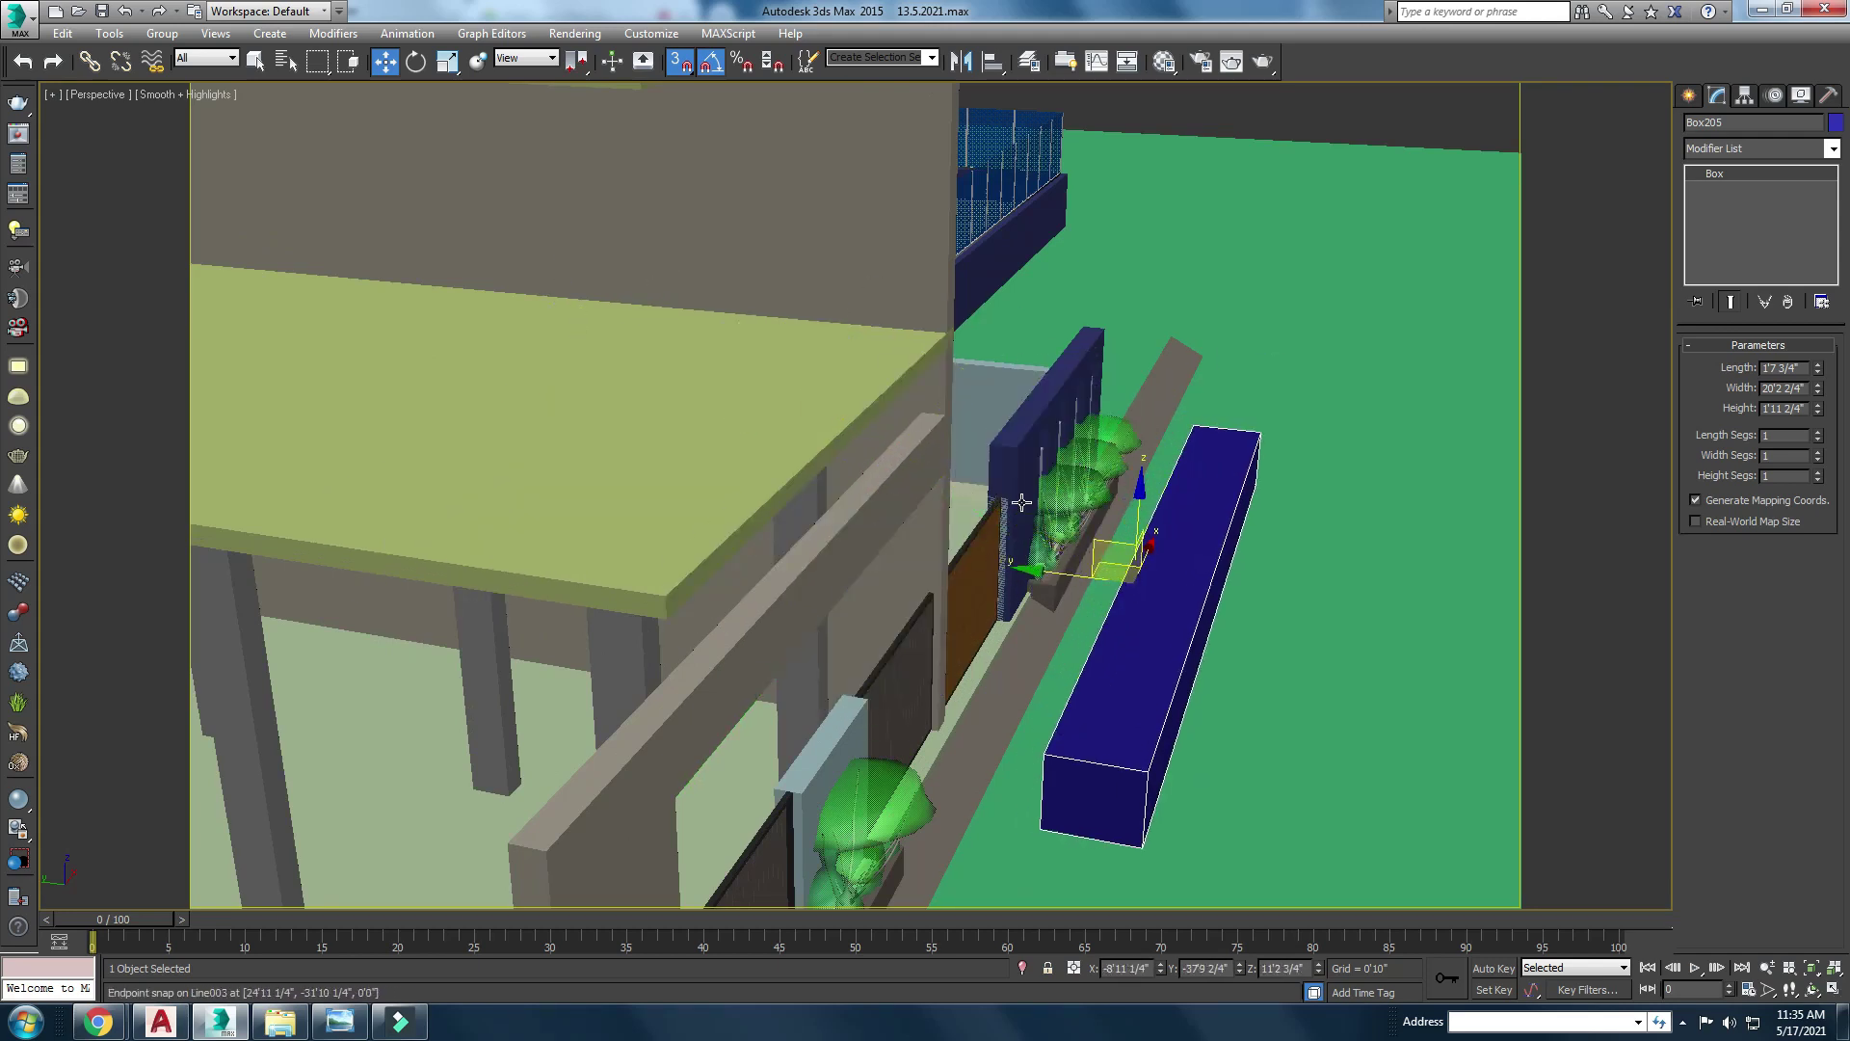
right_click(949, 466)
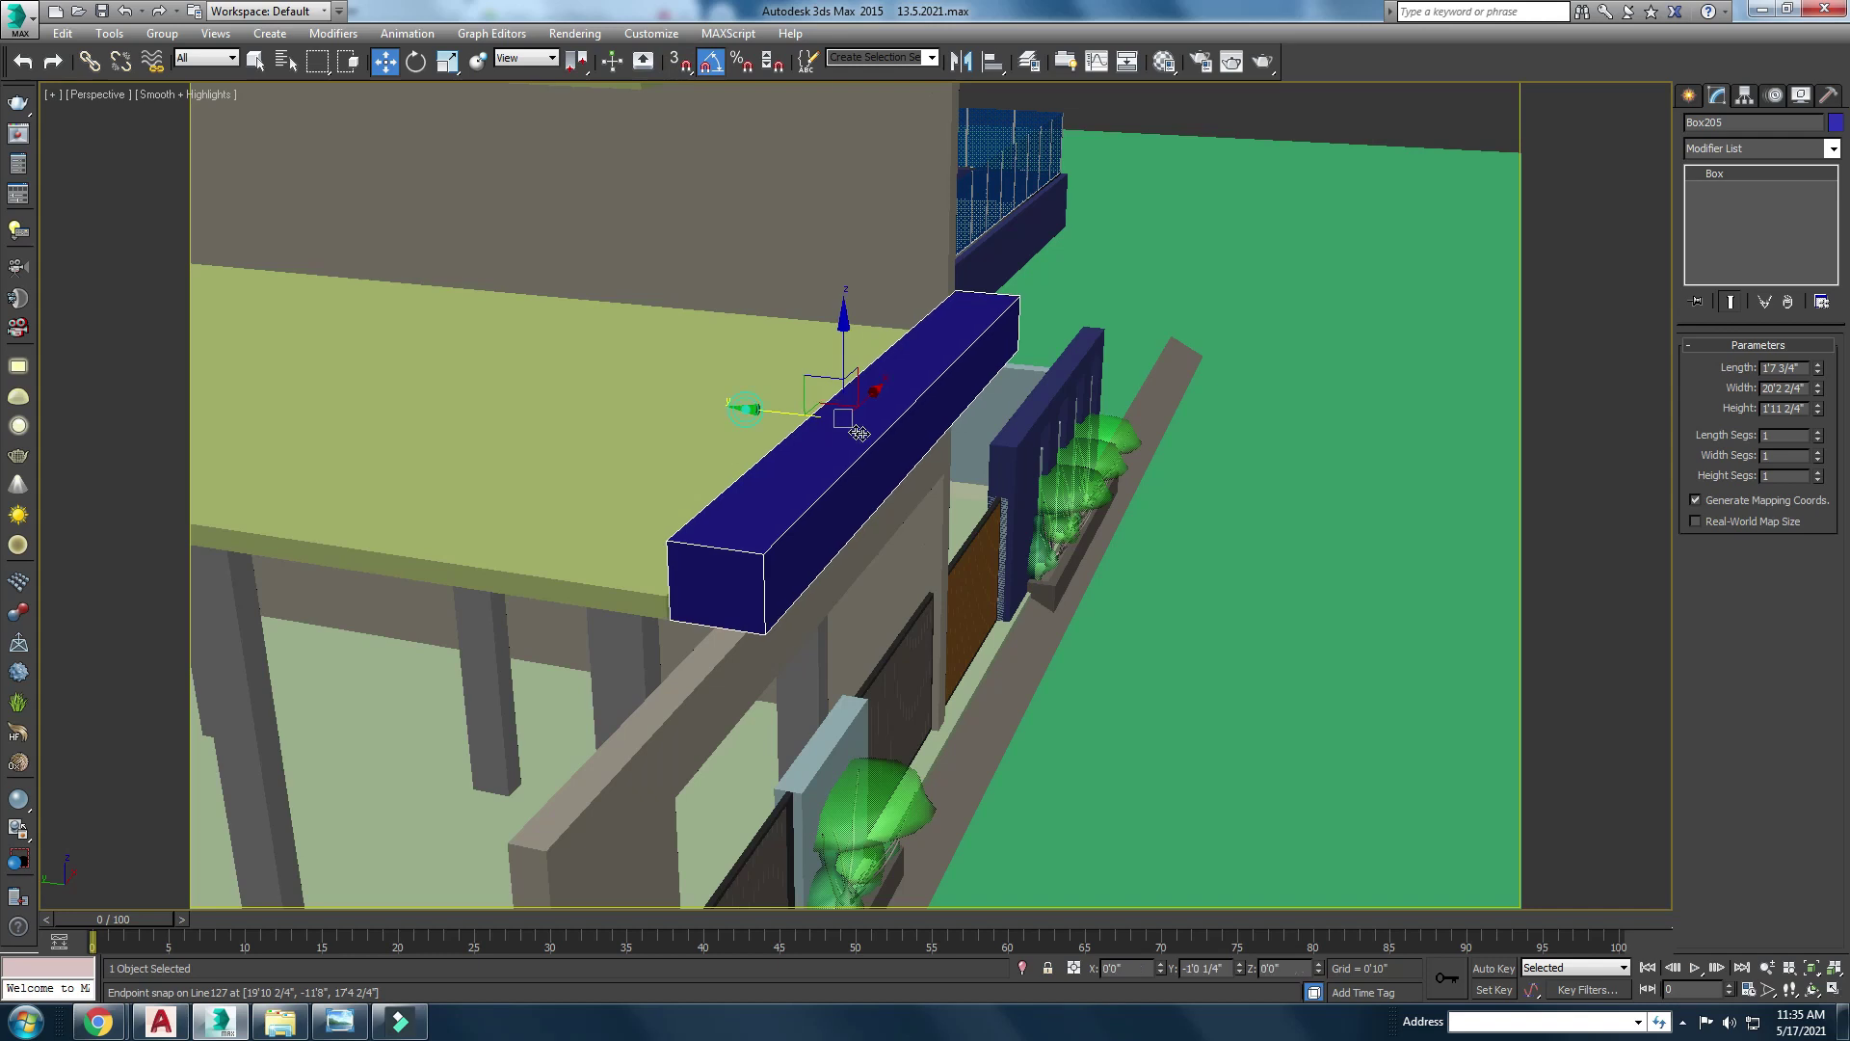
left_click_drag(831, 400, 863, 424)
left_click(679, 61)
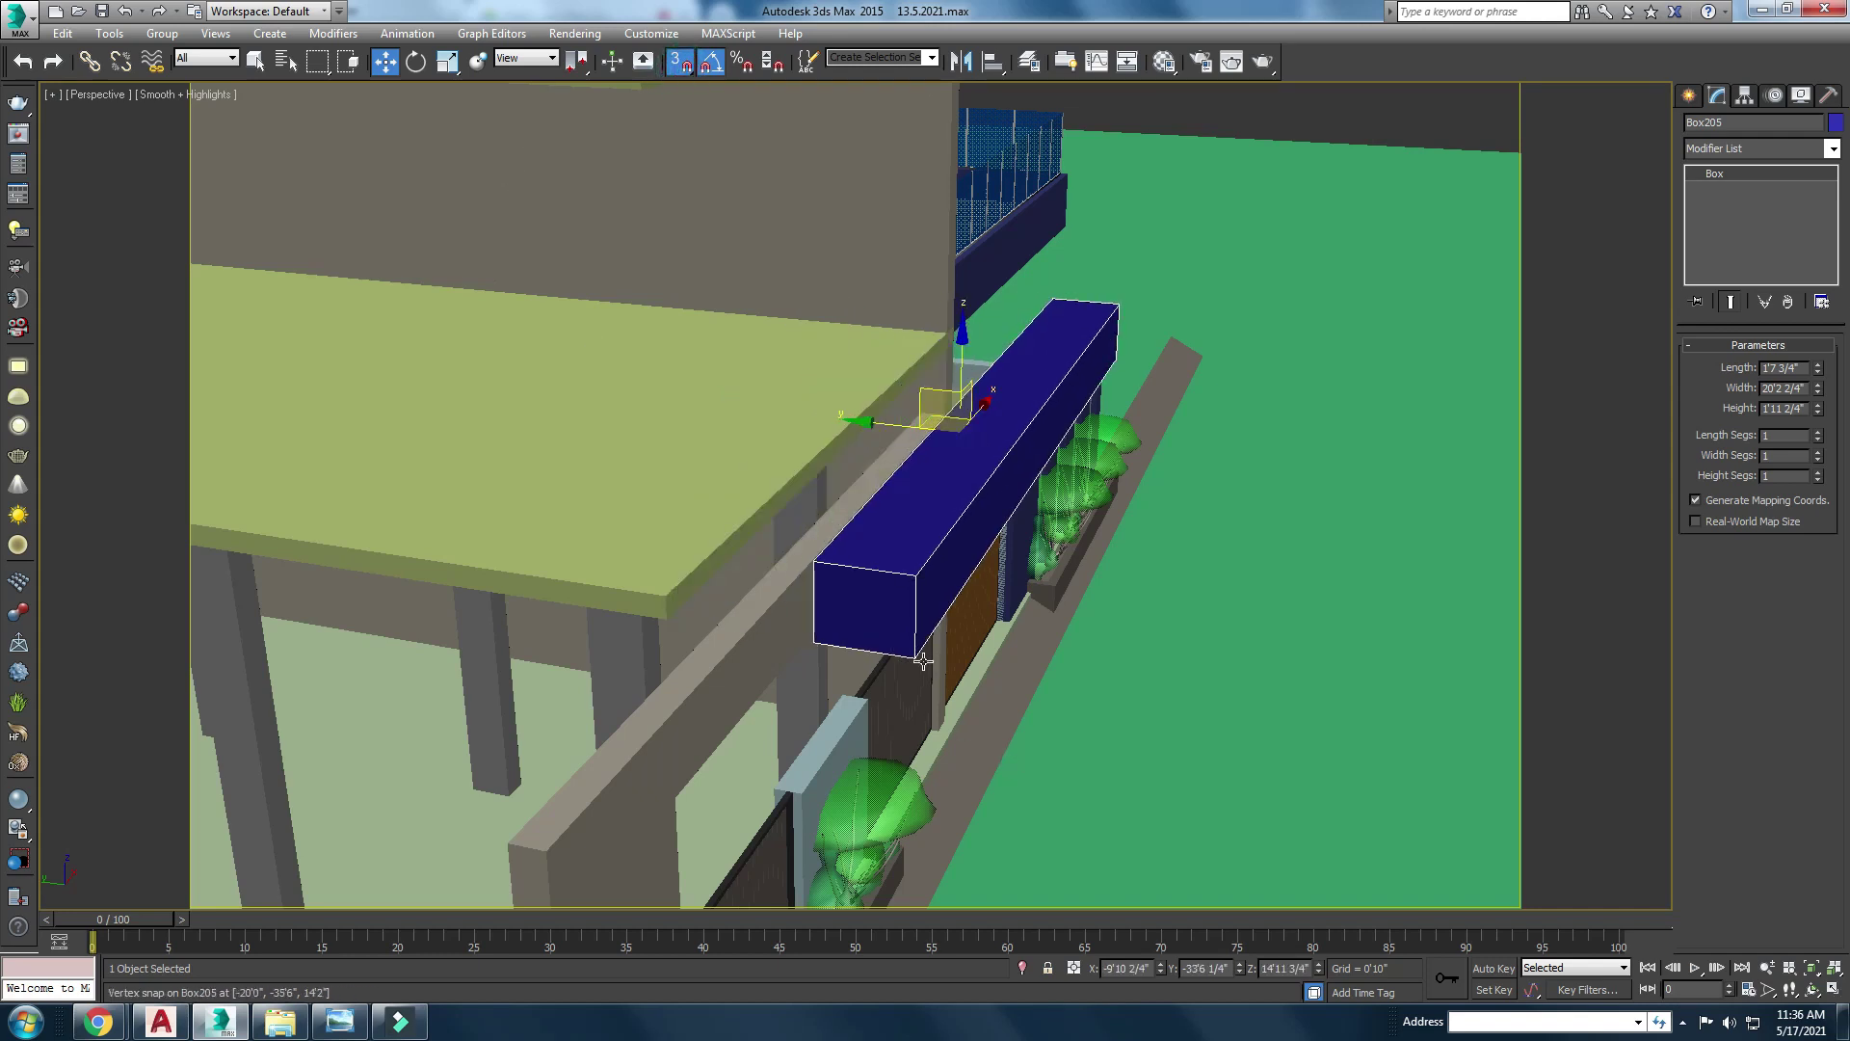
left_click_drag(915, 658, 665, 608)
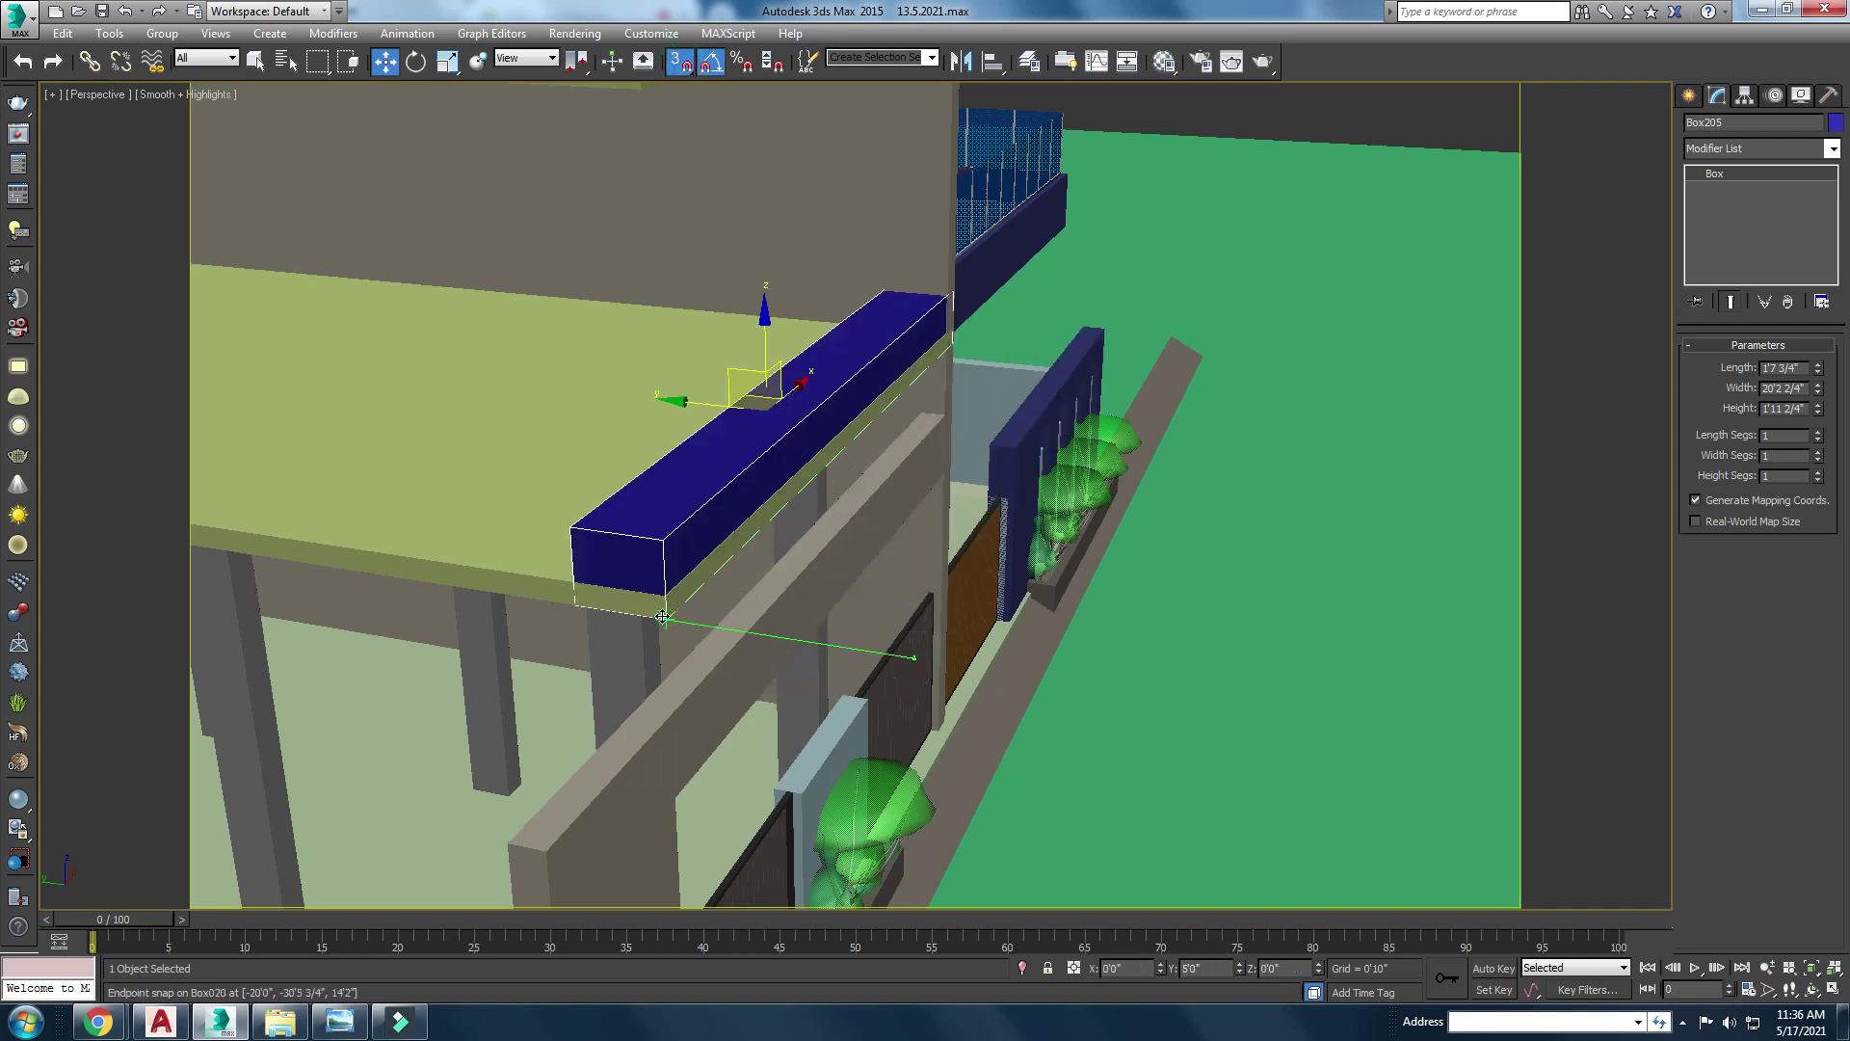
Step: Orbit around the porch roof to check the beam's placement on the slab
mouse_move(993, 709)
middle_mouse_down("alt")
mouse_move(874, 704)
mouse_move(779, 762)
middle_mouse_up("alt")
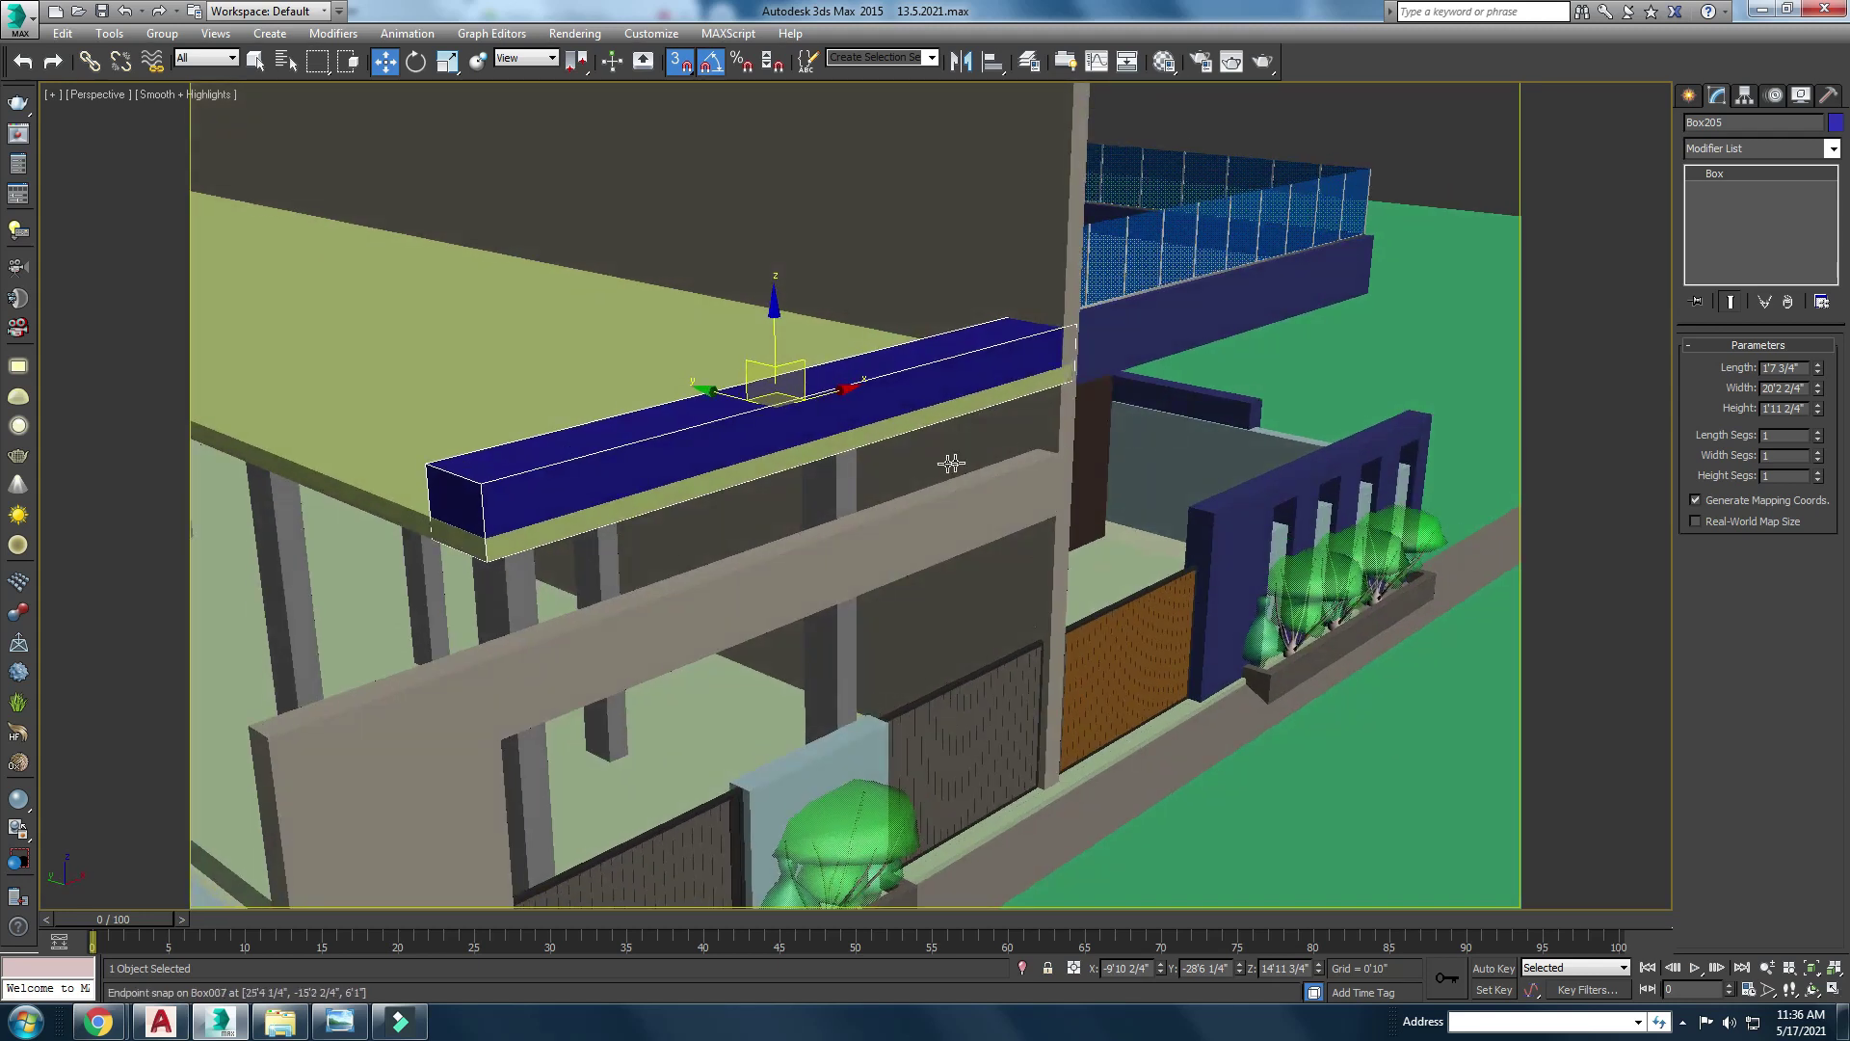
middle_click_drag(951, 463, 920, 472, "alt")
left_click(979, 281)
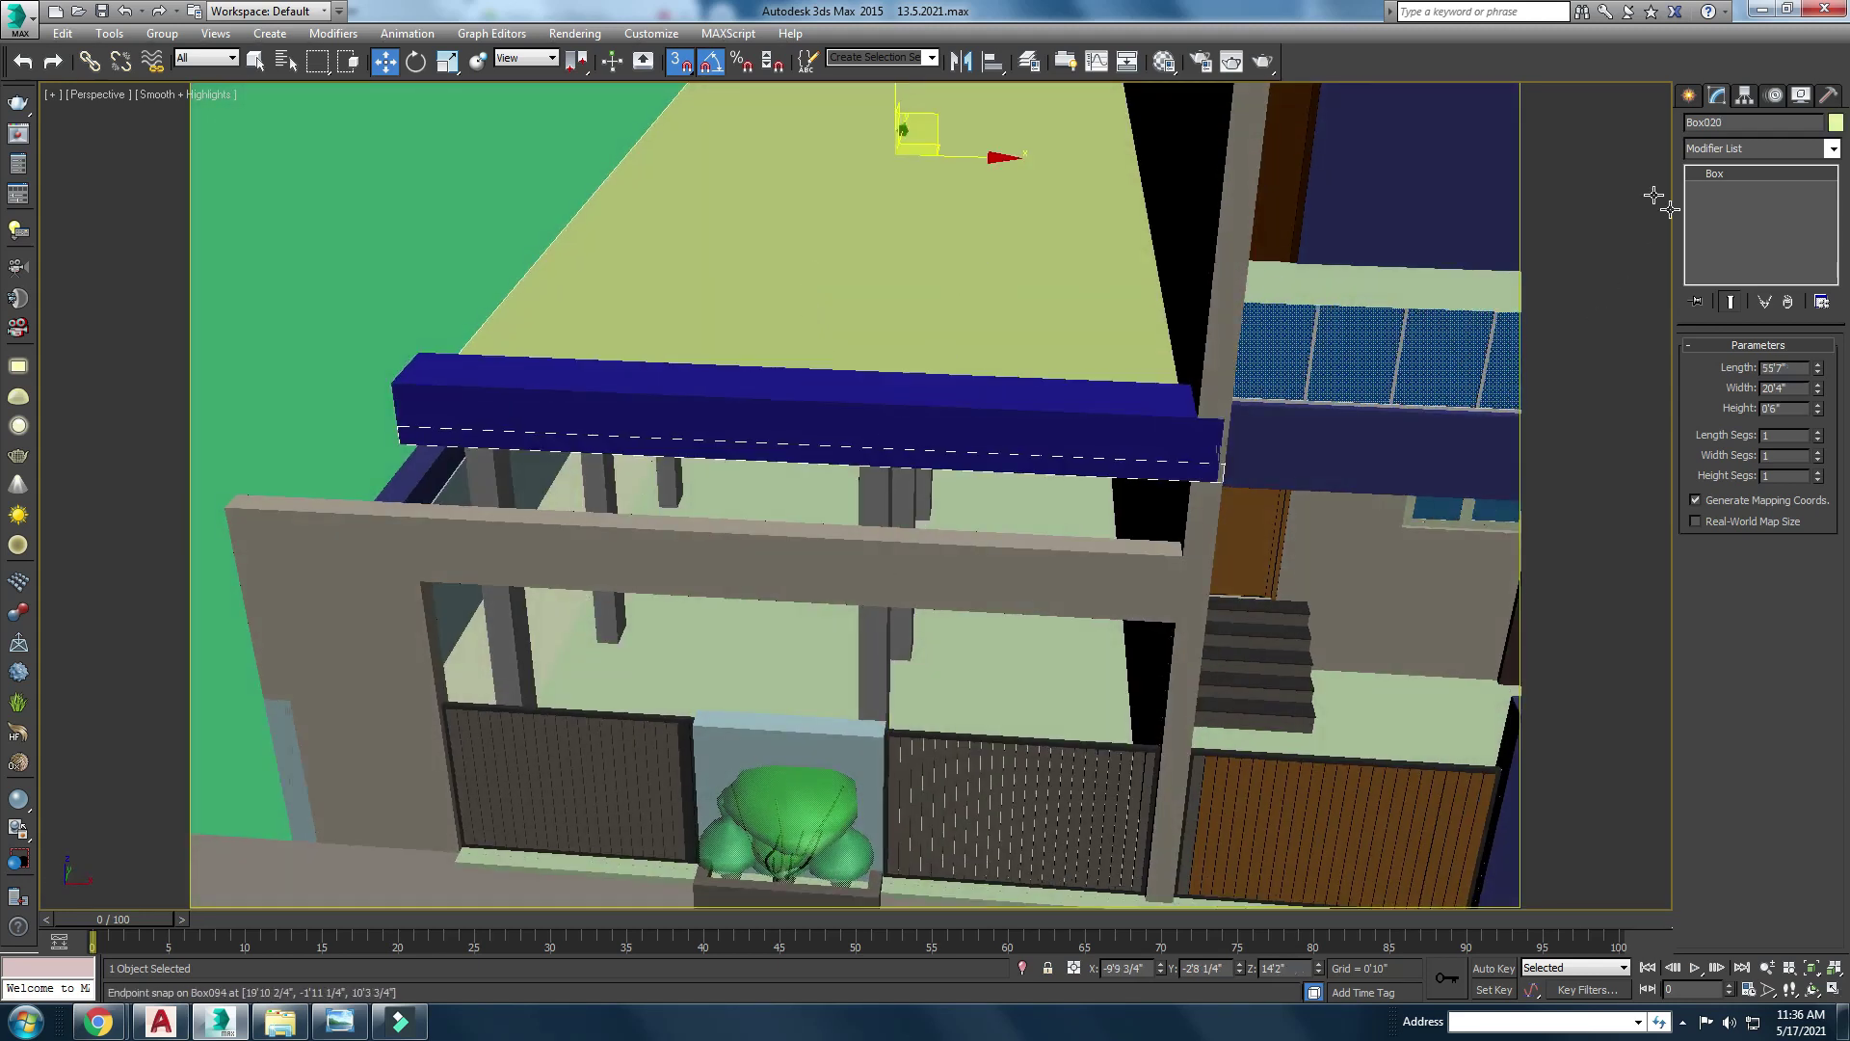
mouse_move(433, 412)
middle_mouse_down("alt")
mouse_move(570, 401)
mouse_move(512, 406)
middle_mouse_up("alt")
mouse_move(855, 422)
middle_mouse_down("alt")
mouse_move(639, 504)
mouse_move(714, 532)
middle_mouse_up("alt")
Step: Zoom in on the porch slab in Perspective, abandoning an attempted snapped move
key("alt+Tab")
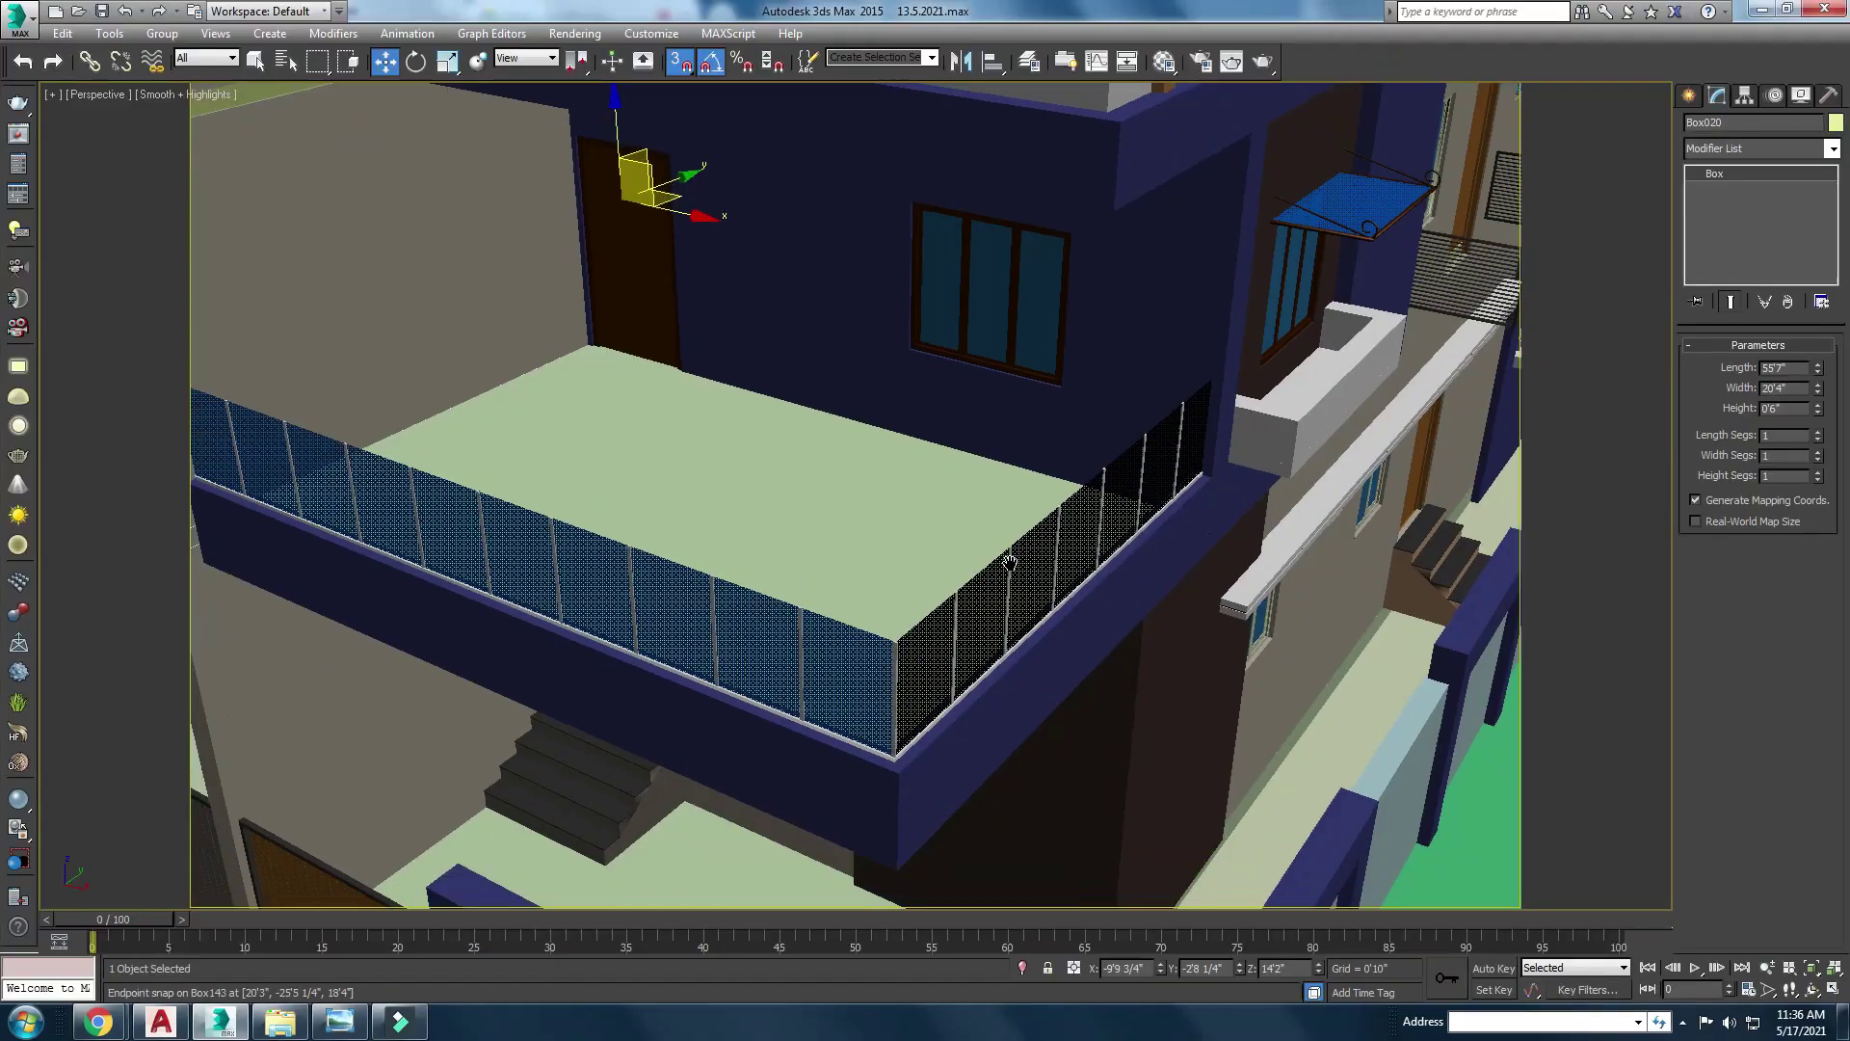
scroll(591, 551, "up", 3)
mouse_move(591, 551)
middle_mouse_down()
mouse_move(887, 582)
mouse_move(649, 504)
middle_mouse_up()
scroll(886, 582, "down", 6)
scroll(649, 504, "up", 8)
scroll(719, 485, "up", 2)
left_click_drag(355, 463, 807, 358)
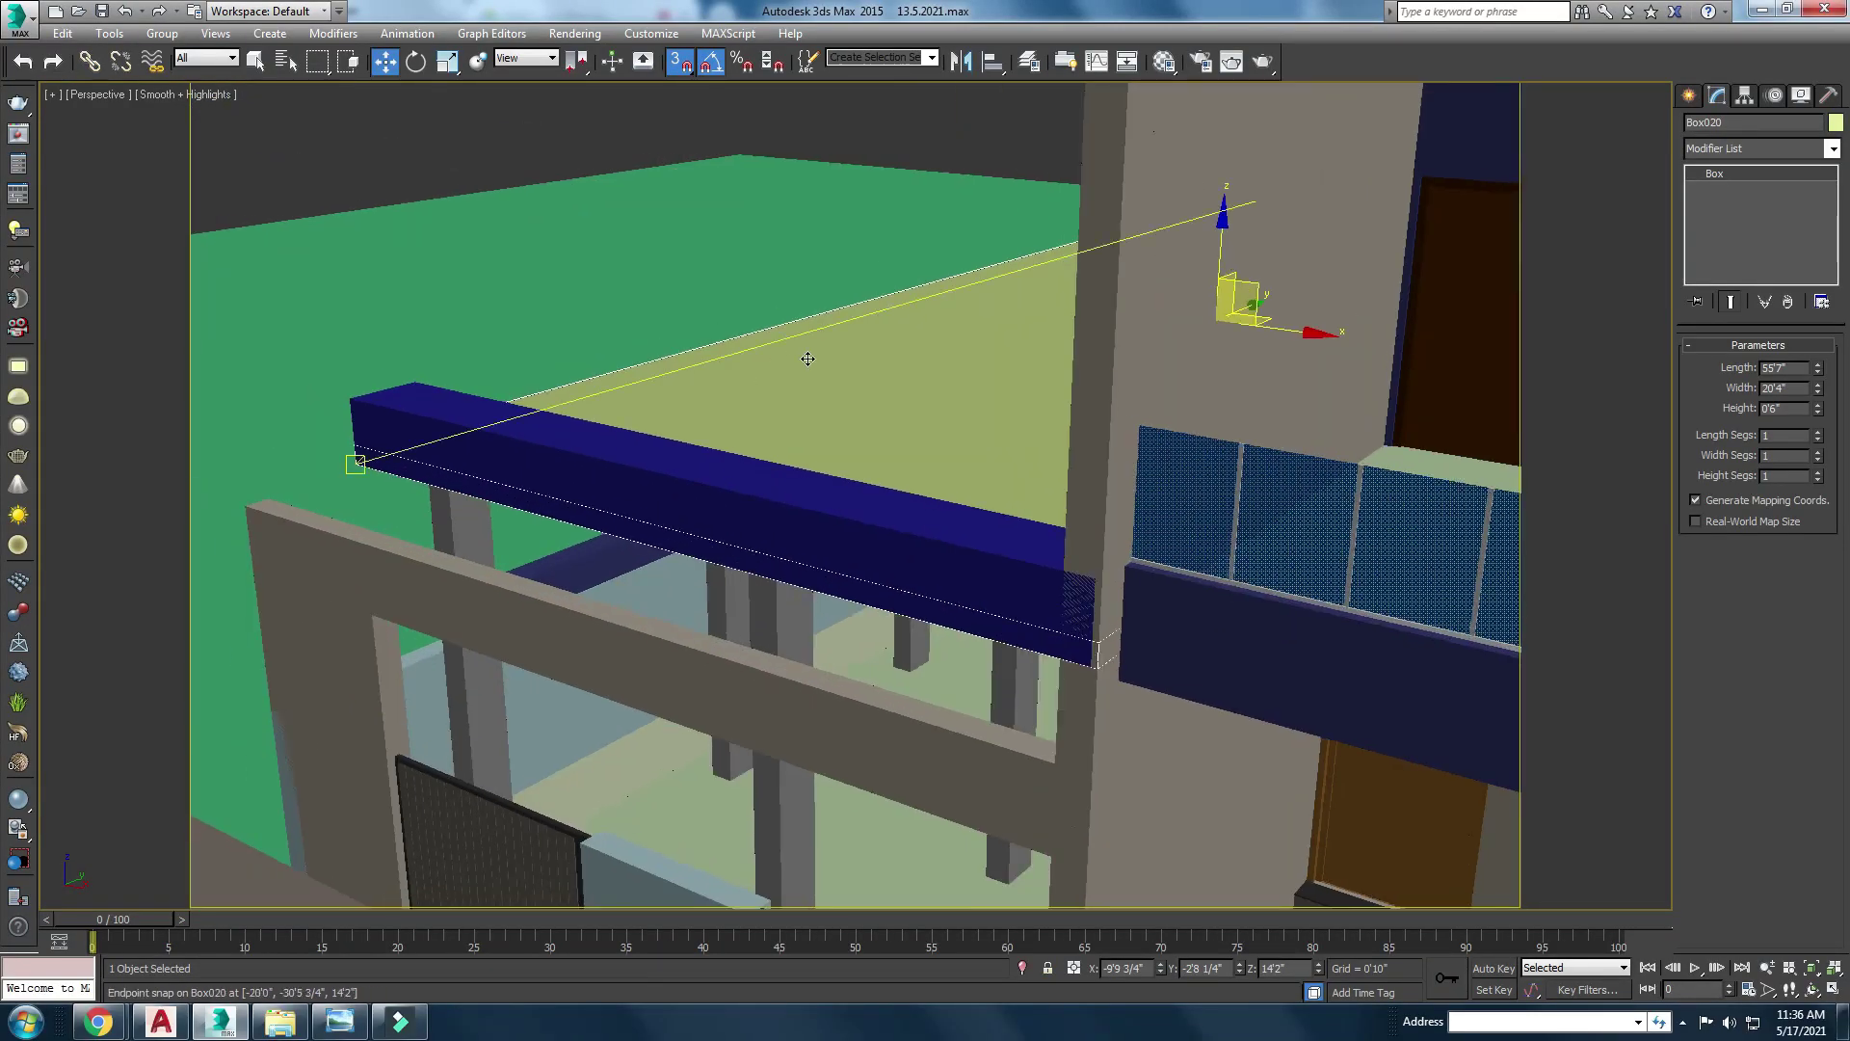
right_click(808, 359)
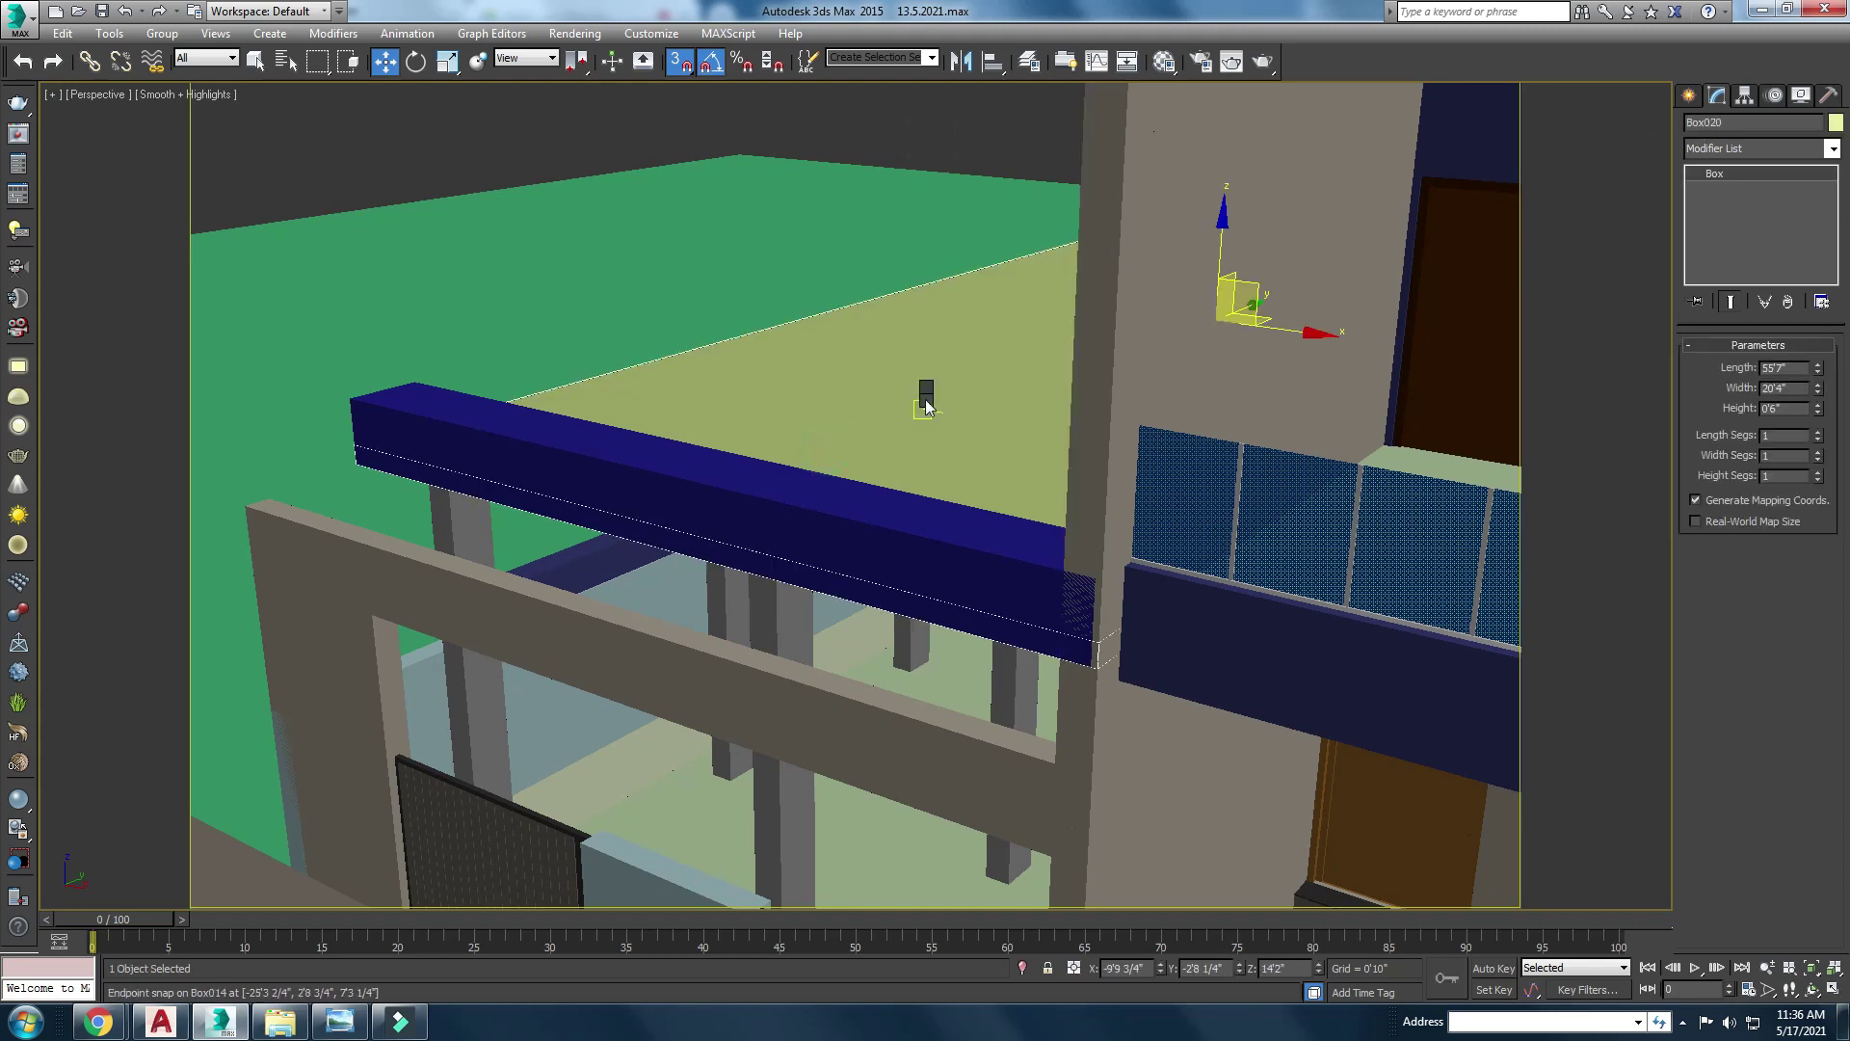
Step: Convert porch slab Box020 to Editable Poly and edit its vertices in a maximized Top view
right_click(925, 399)
left_click(1205, 605)
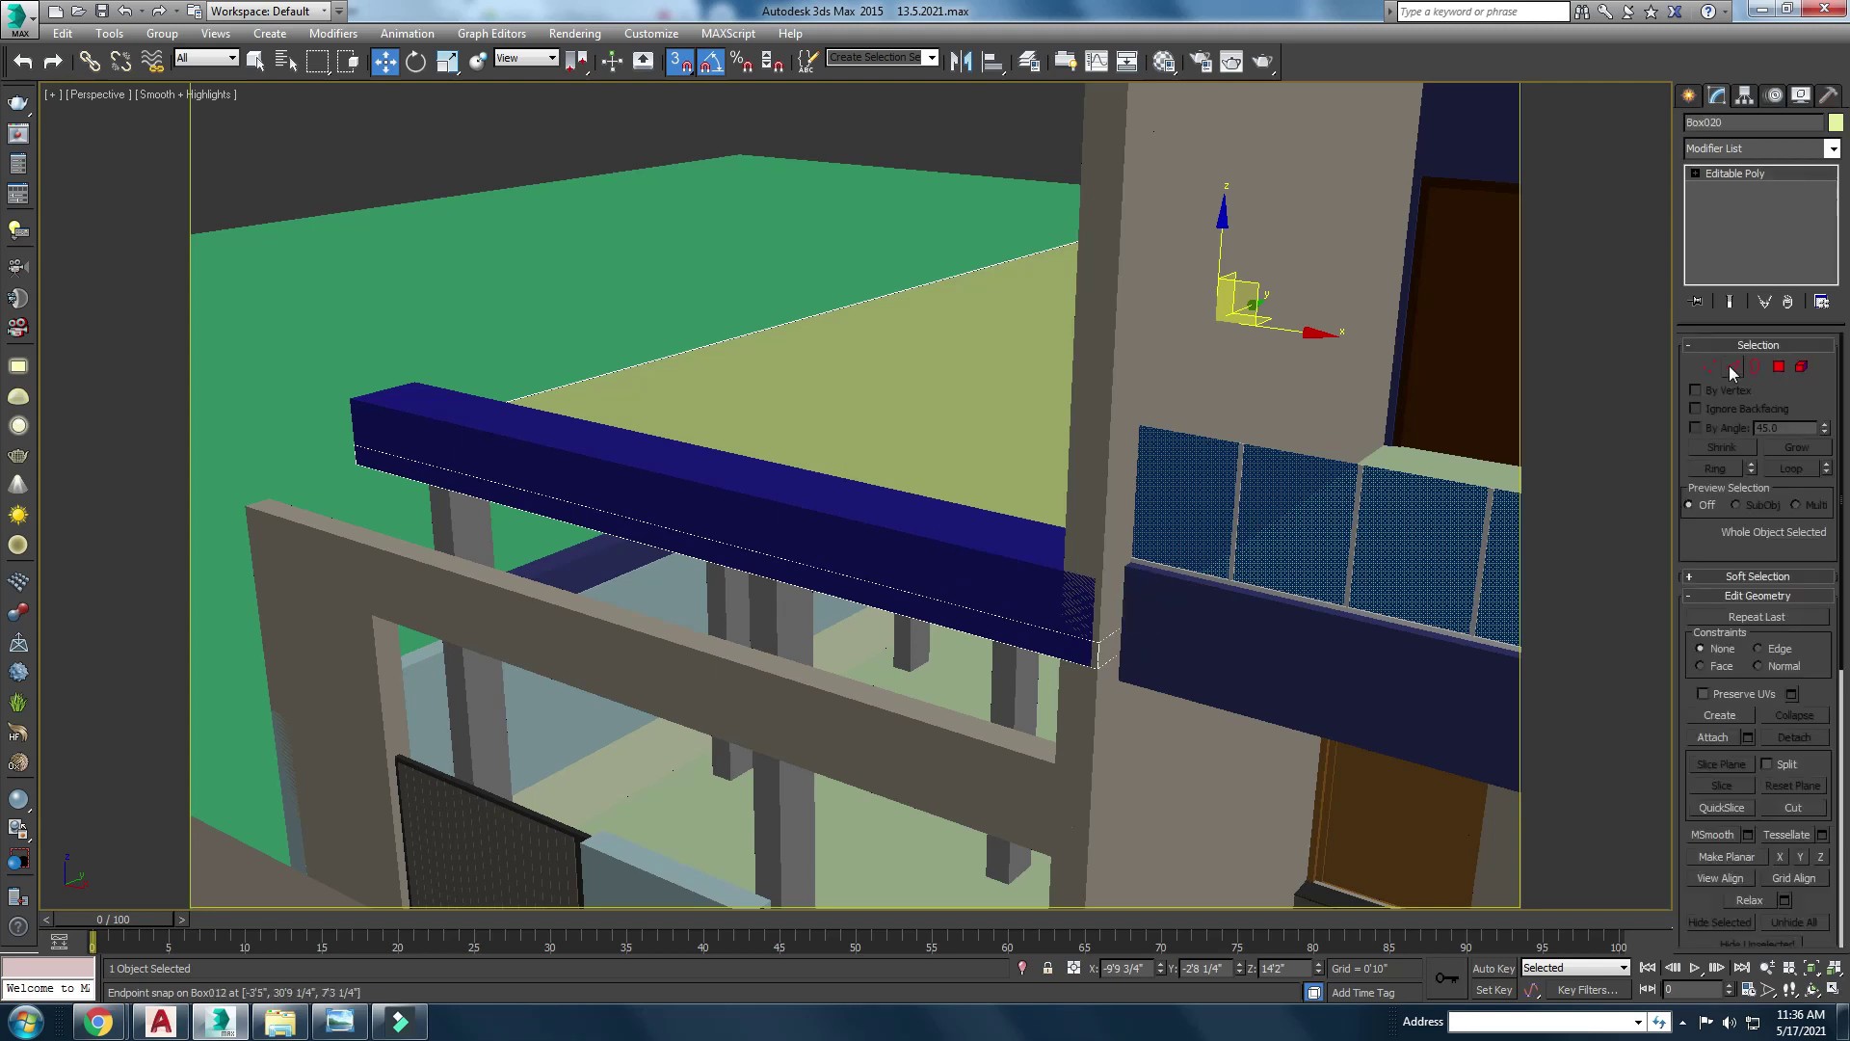
left_click(1707, 367)
key("alt+w")
left_click(404, 380)
key("alt+w")
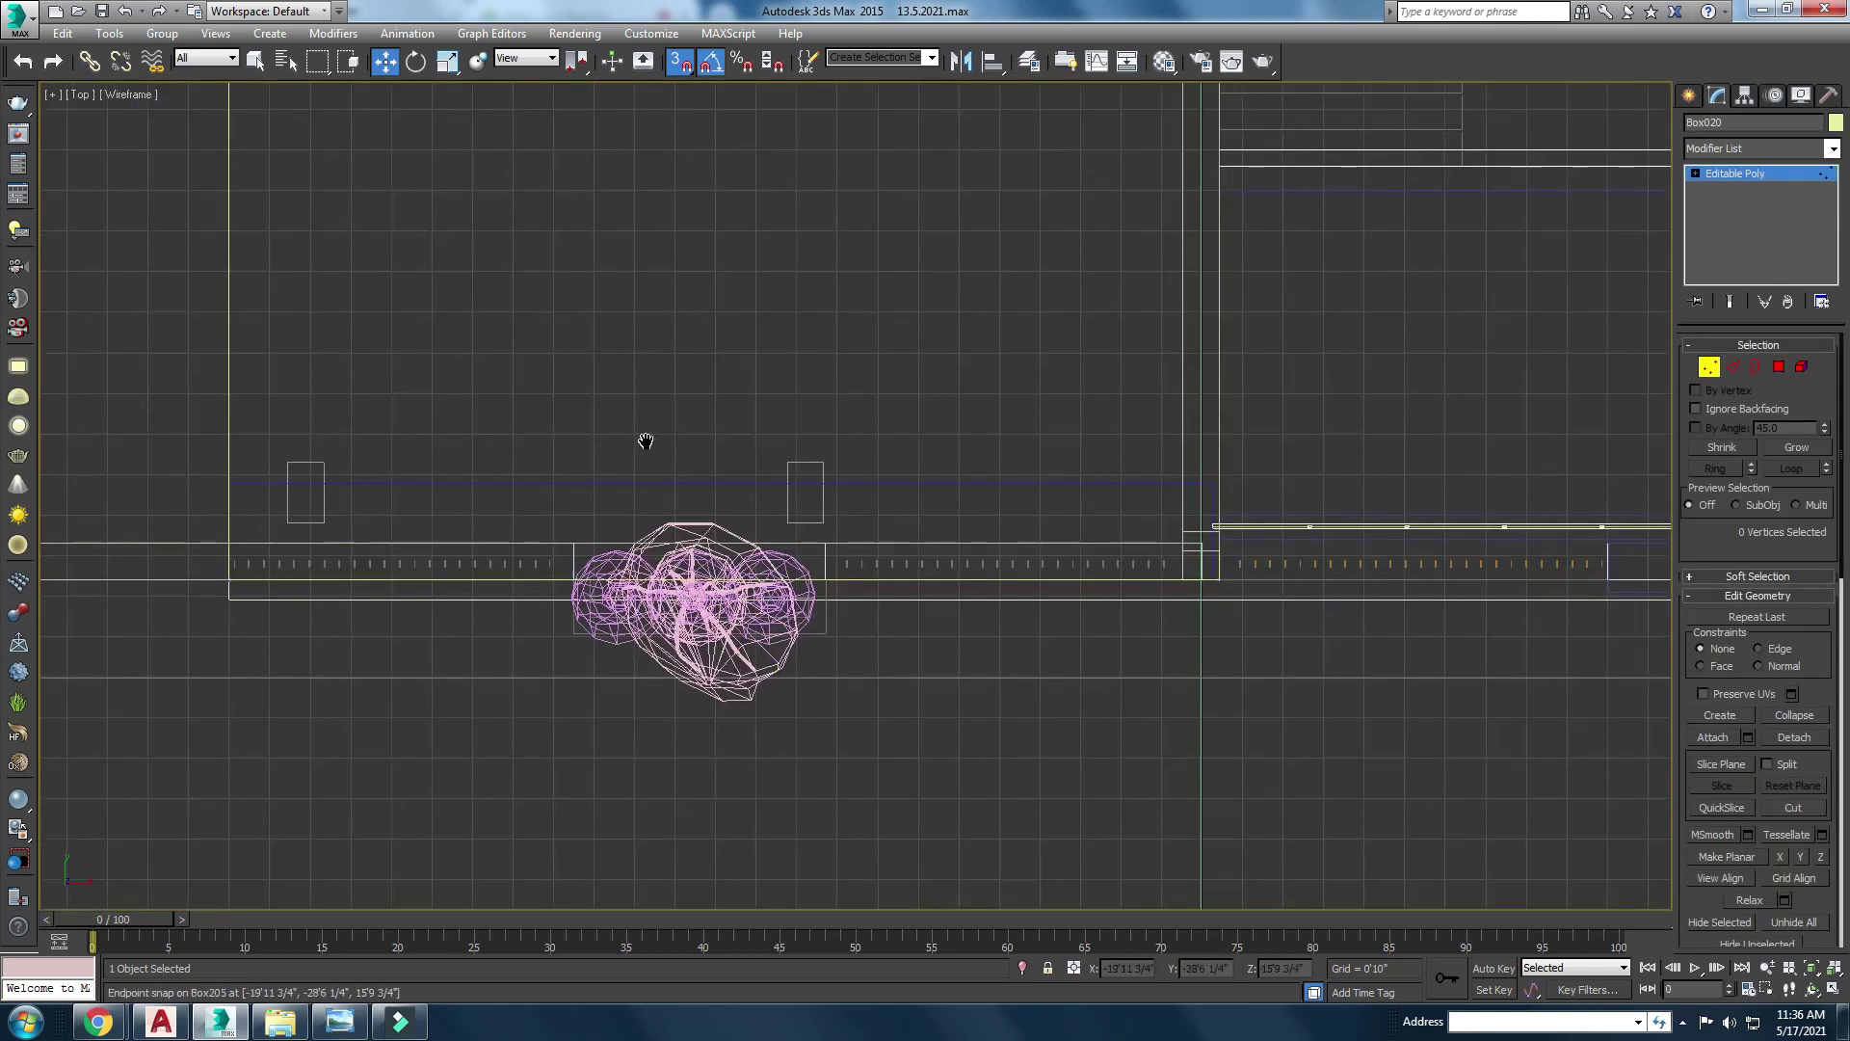
Step: Move the slab's four edge vertices slightly outward along Y with snapping off
left_click_drag(800, 587, 713, 501)
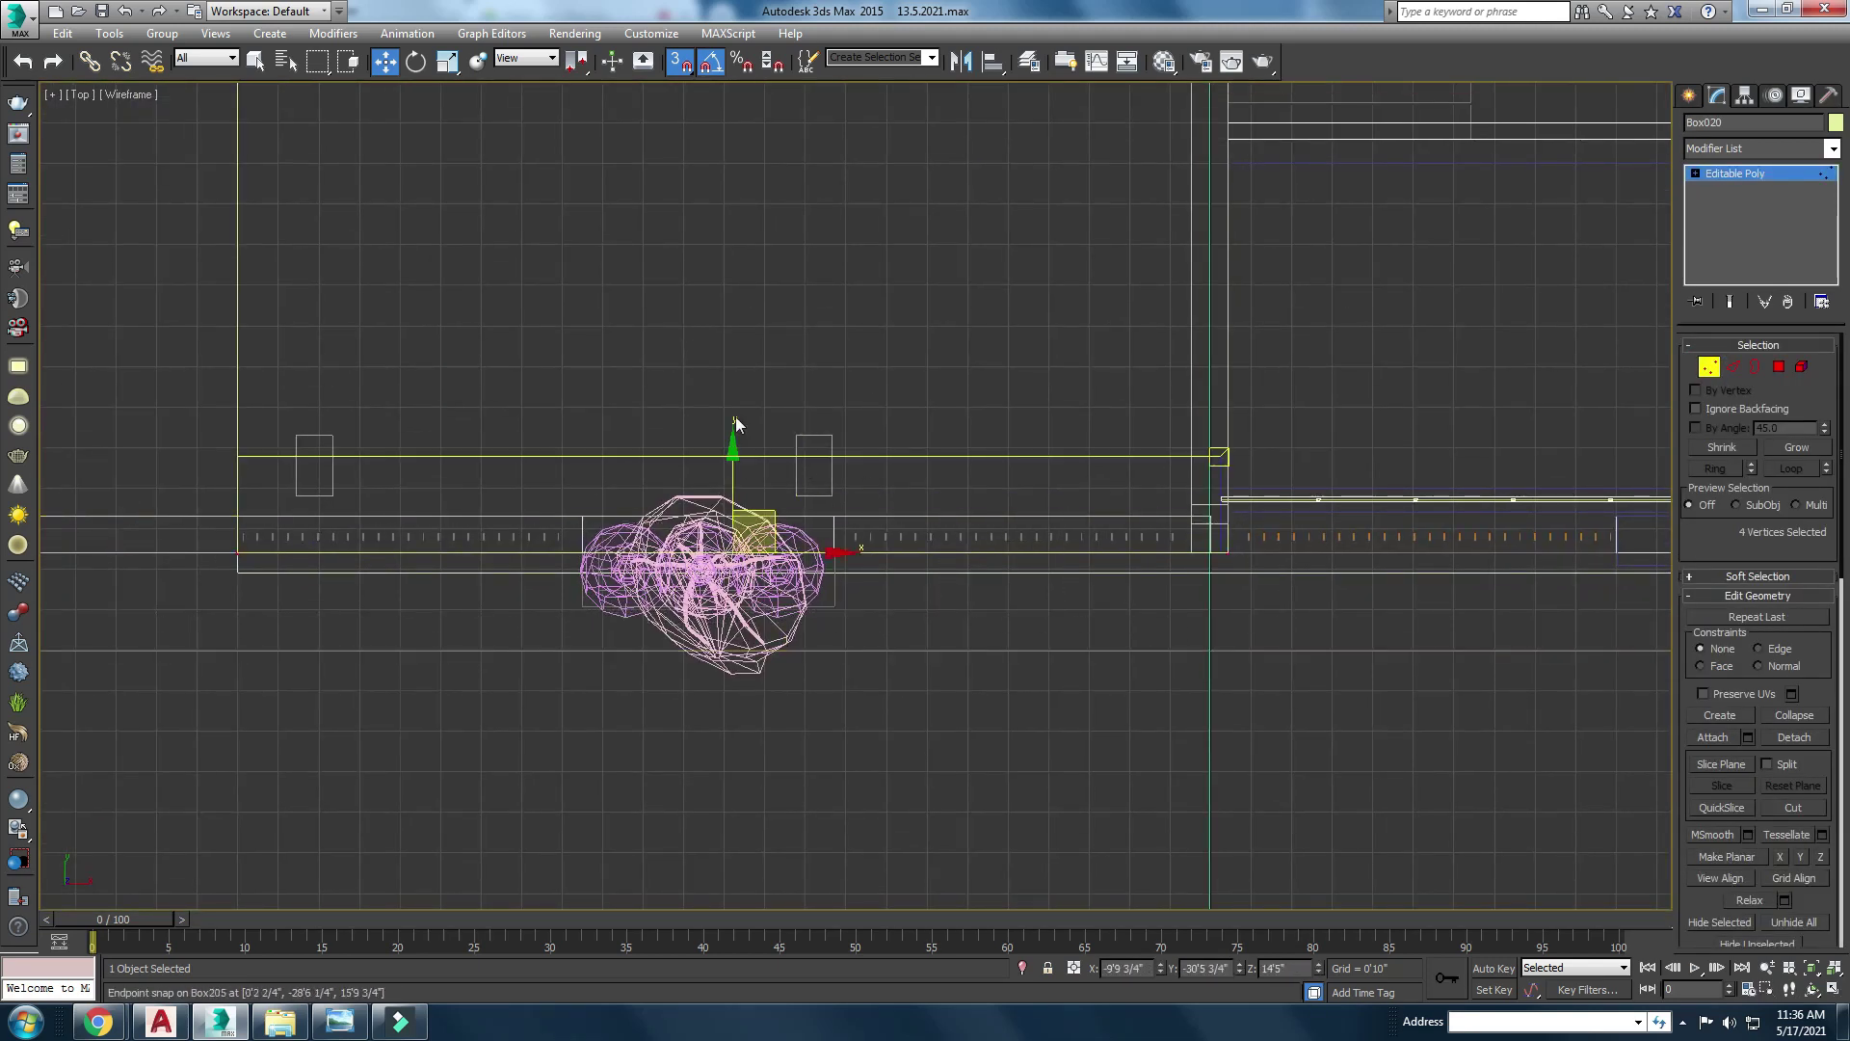
left_click(684, 61)
left_click(734, 466)
key("ctrl+z")
left_click_drag(733, 460, 732, 425)
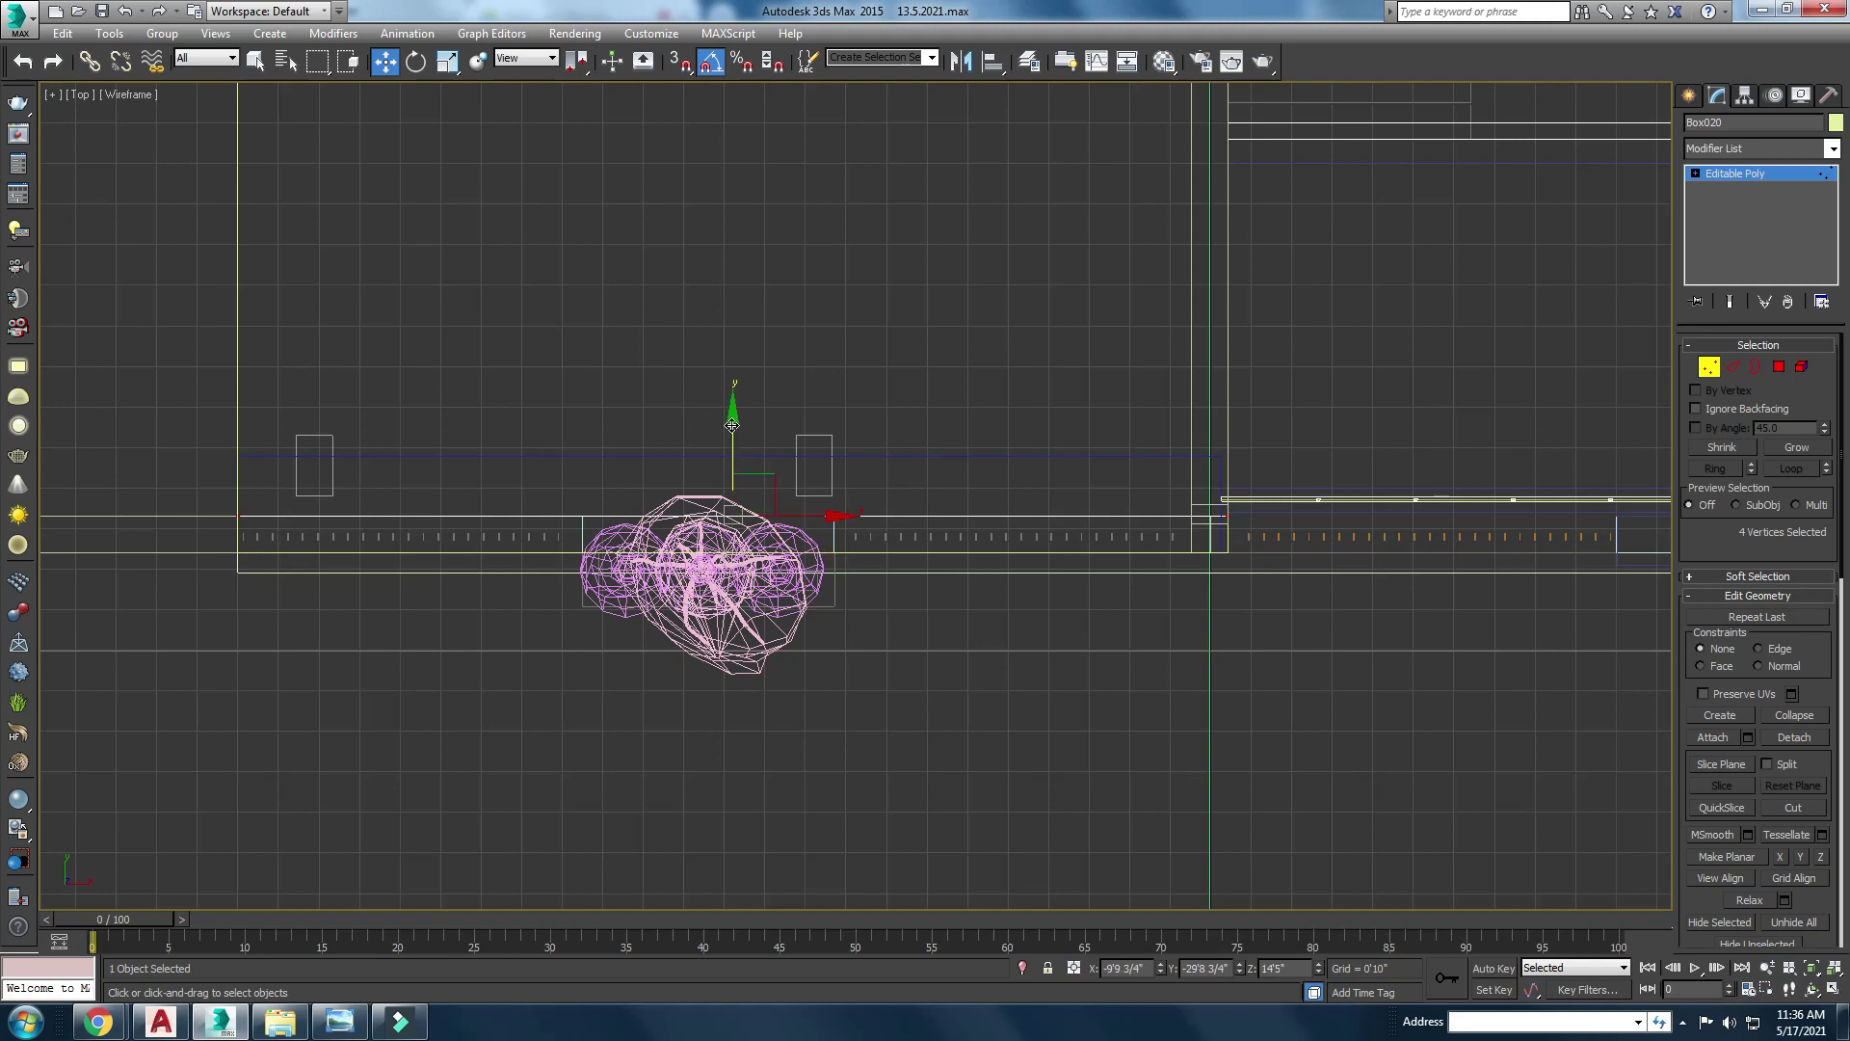
left_click(1688, 95)
left_click(1338, 351)
Step: Select the blue beam Box205 in Perspective and compare it with the reference photo
key("alt+w")
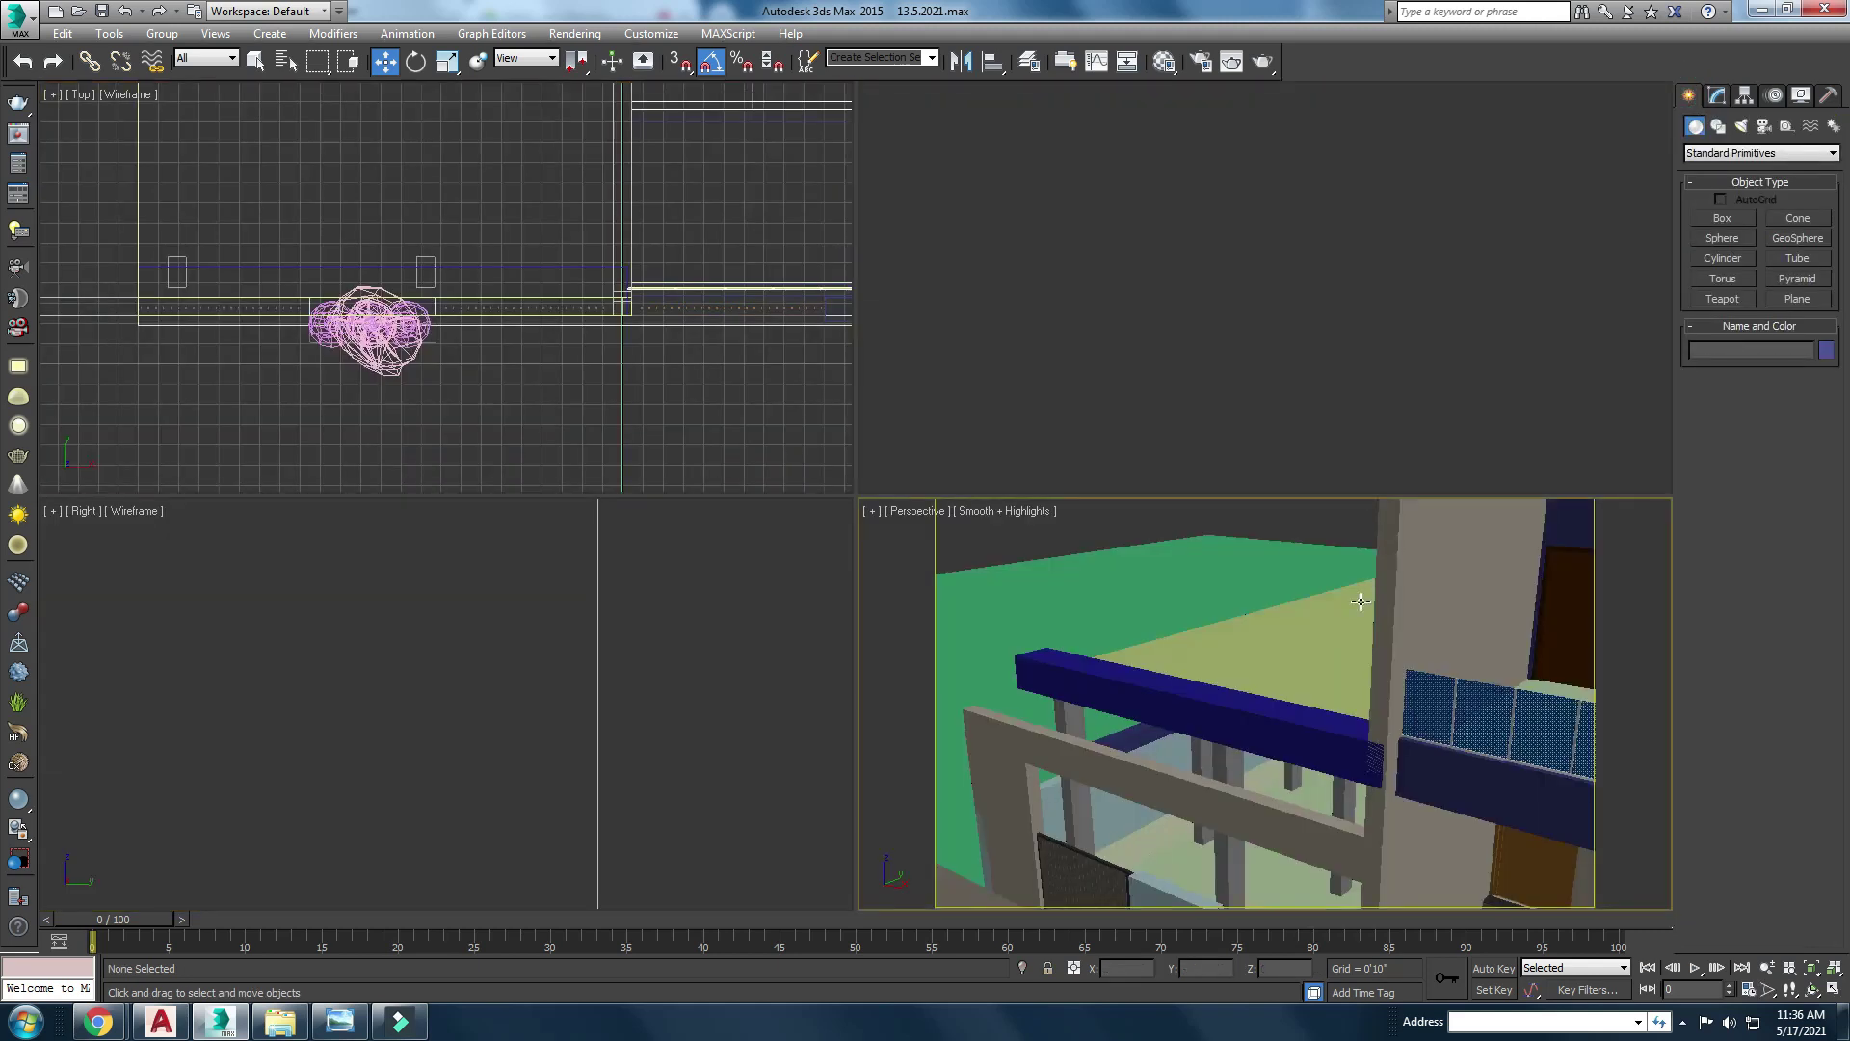
middle_click(1160, 634)
key("alt+w")
mouse_move(1160, 634)
middle_mouse_down()
mouse_move(835, 508)
mouse_move(967, 542)
mouse_move(860, 488)
mouse_move(888, 525)
mouse_move(870, 536)
middle_mouse_up()
left_click(966, 541)
scroll(870, 537, "down", 3)
key("alt+Tab")
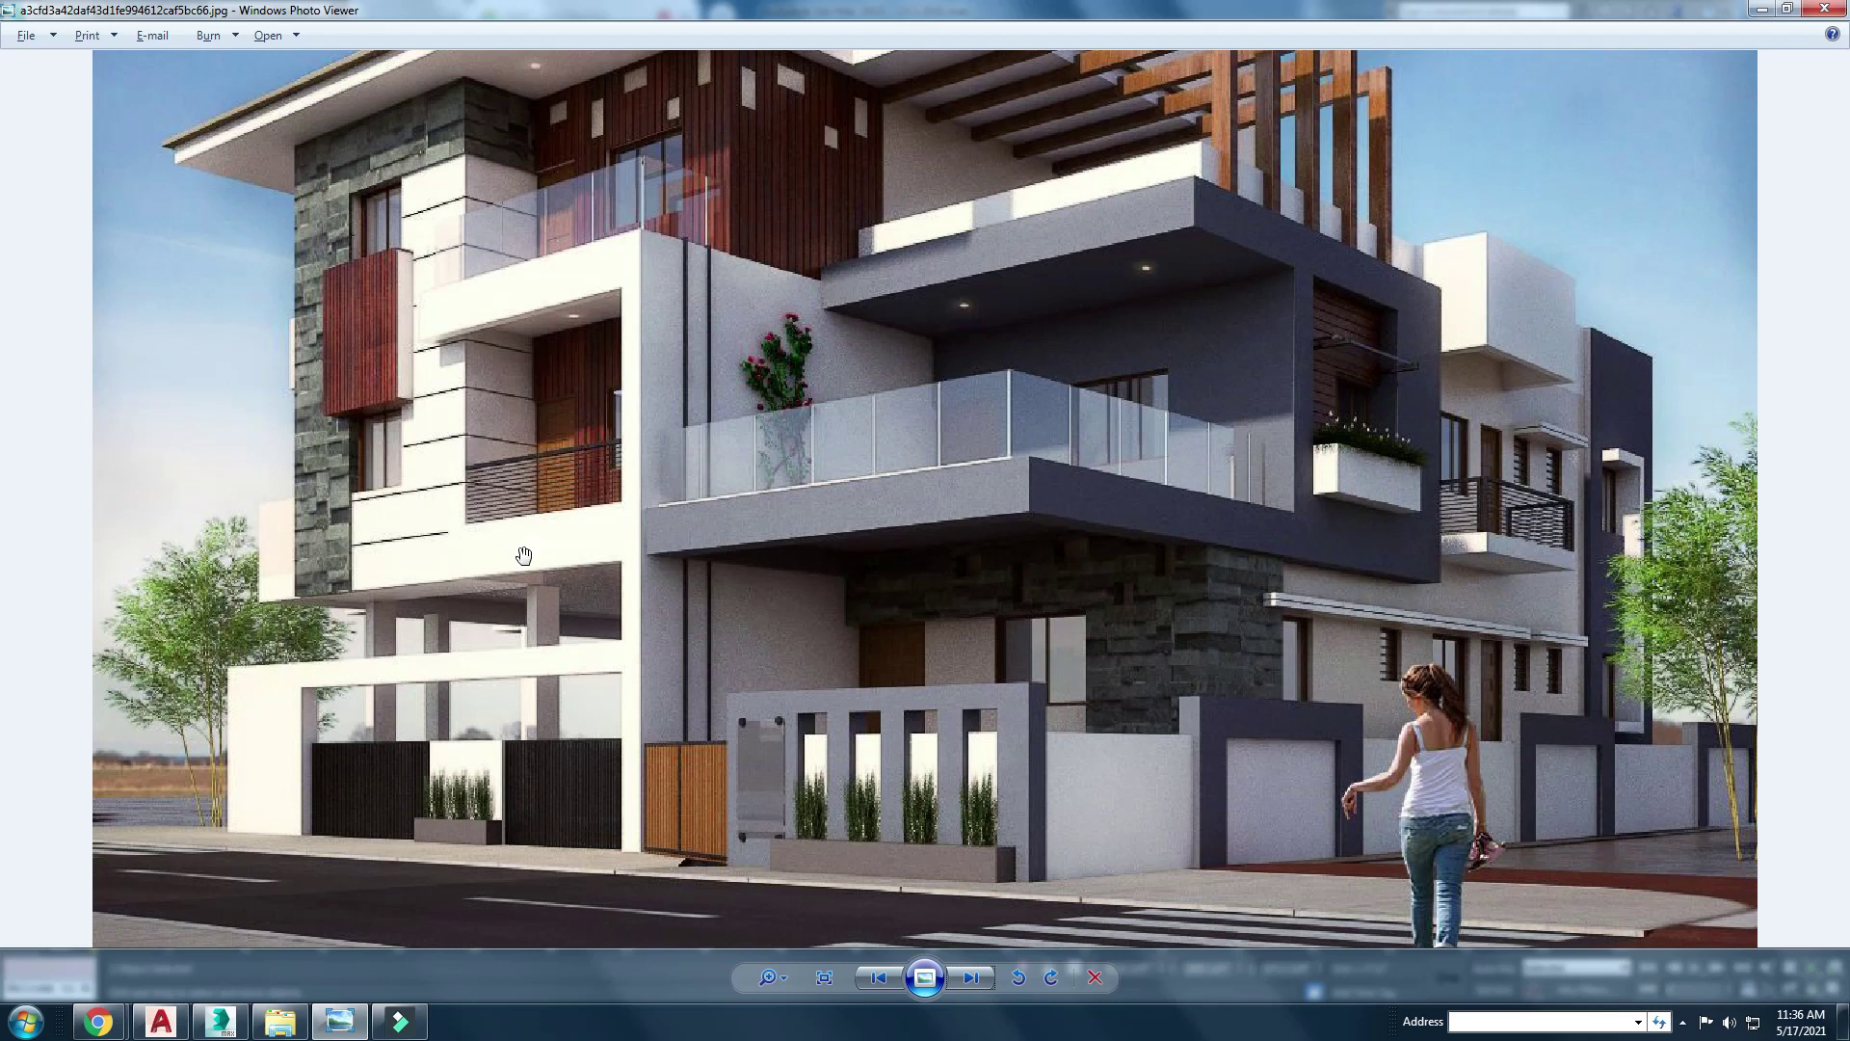
key("alt+Tab")
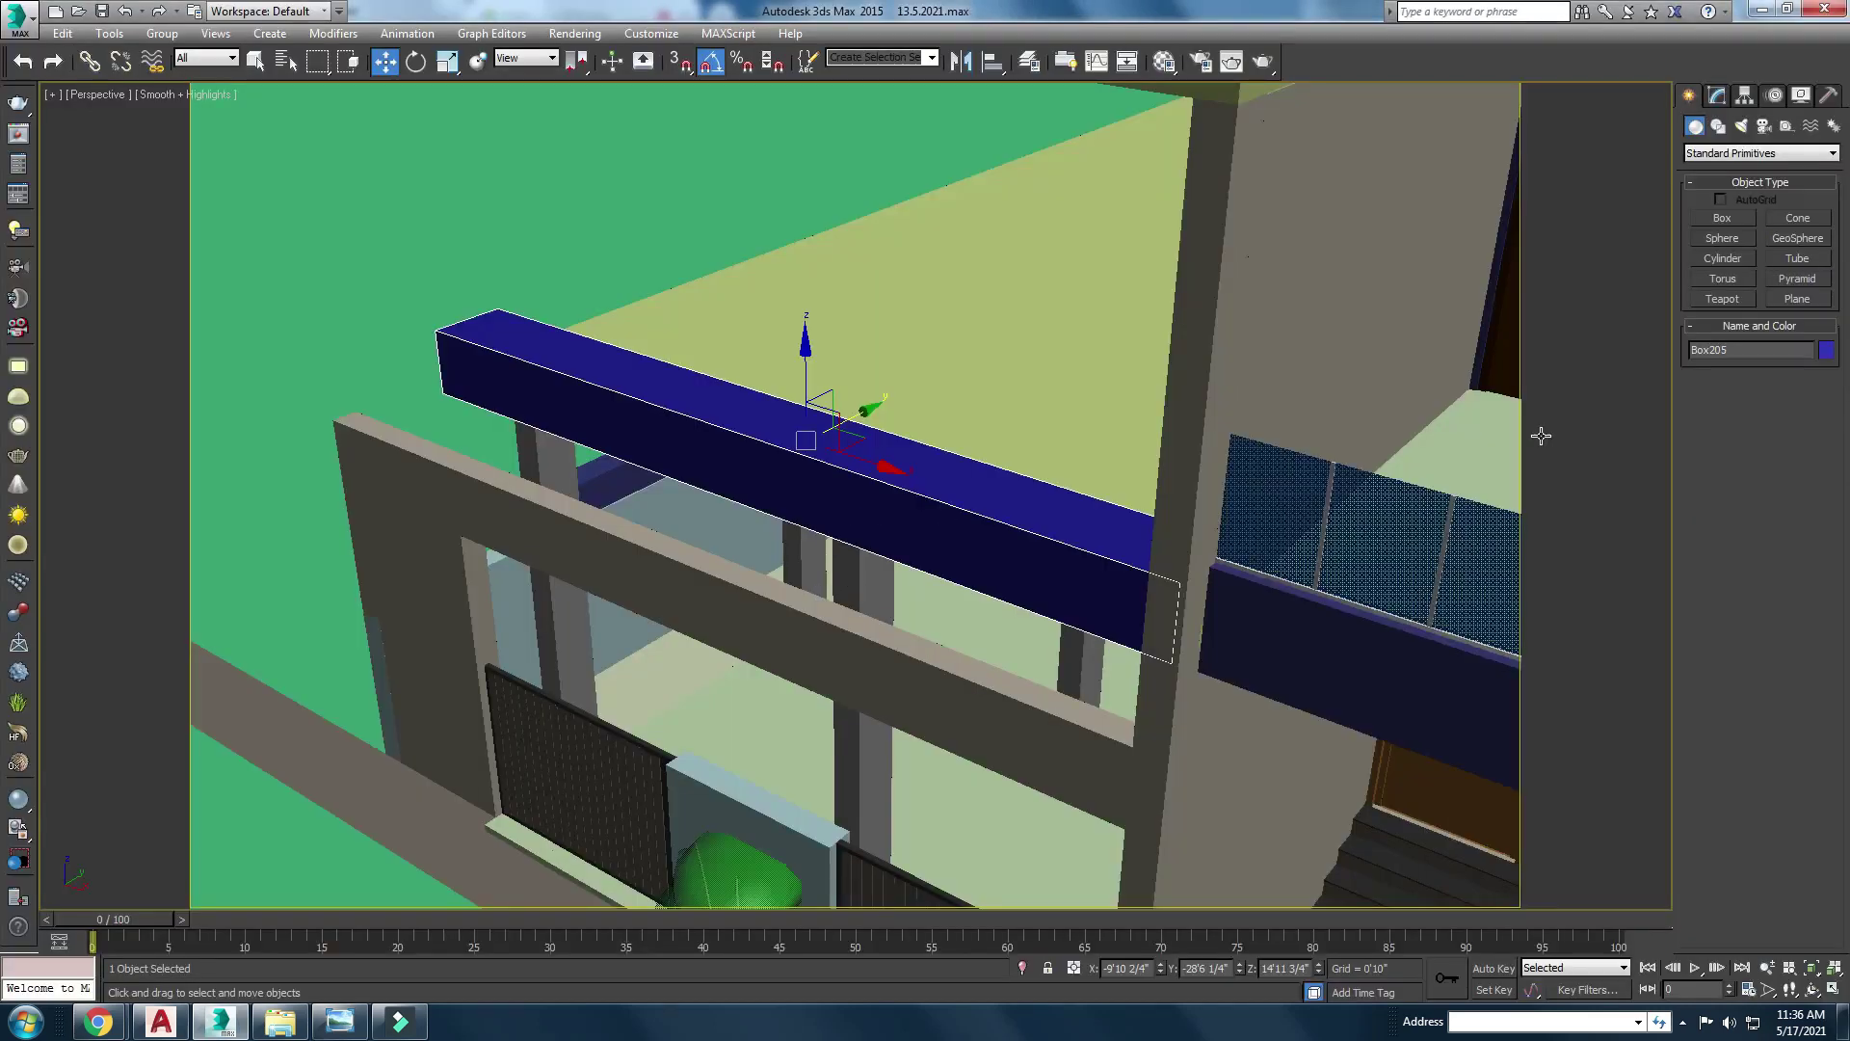
Step: Set Box205's height to 4'0" in the Parameters rollout
left_click(1718, 97)
double_click(1783, 408)
type("4")
key("Return")
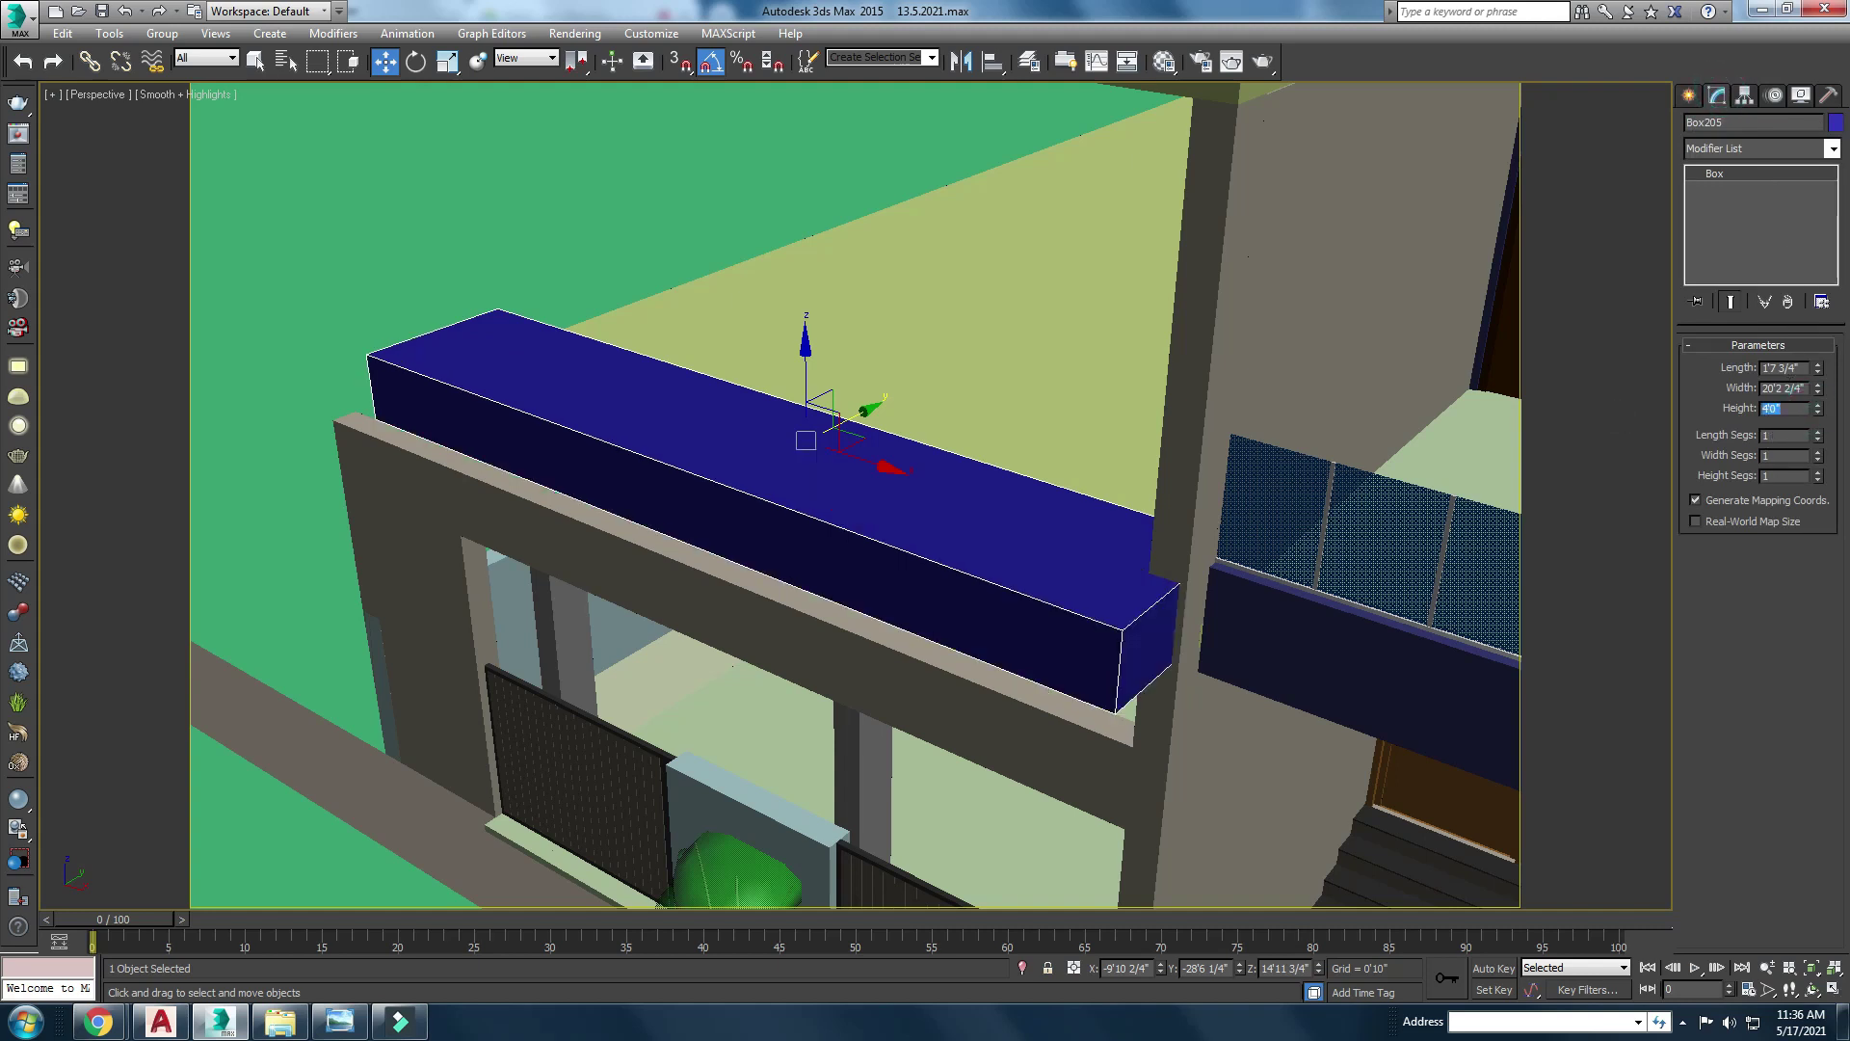
middle_click_drag(1508, 411, 882, 464, "alt")
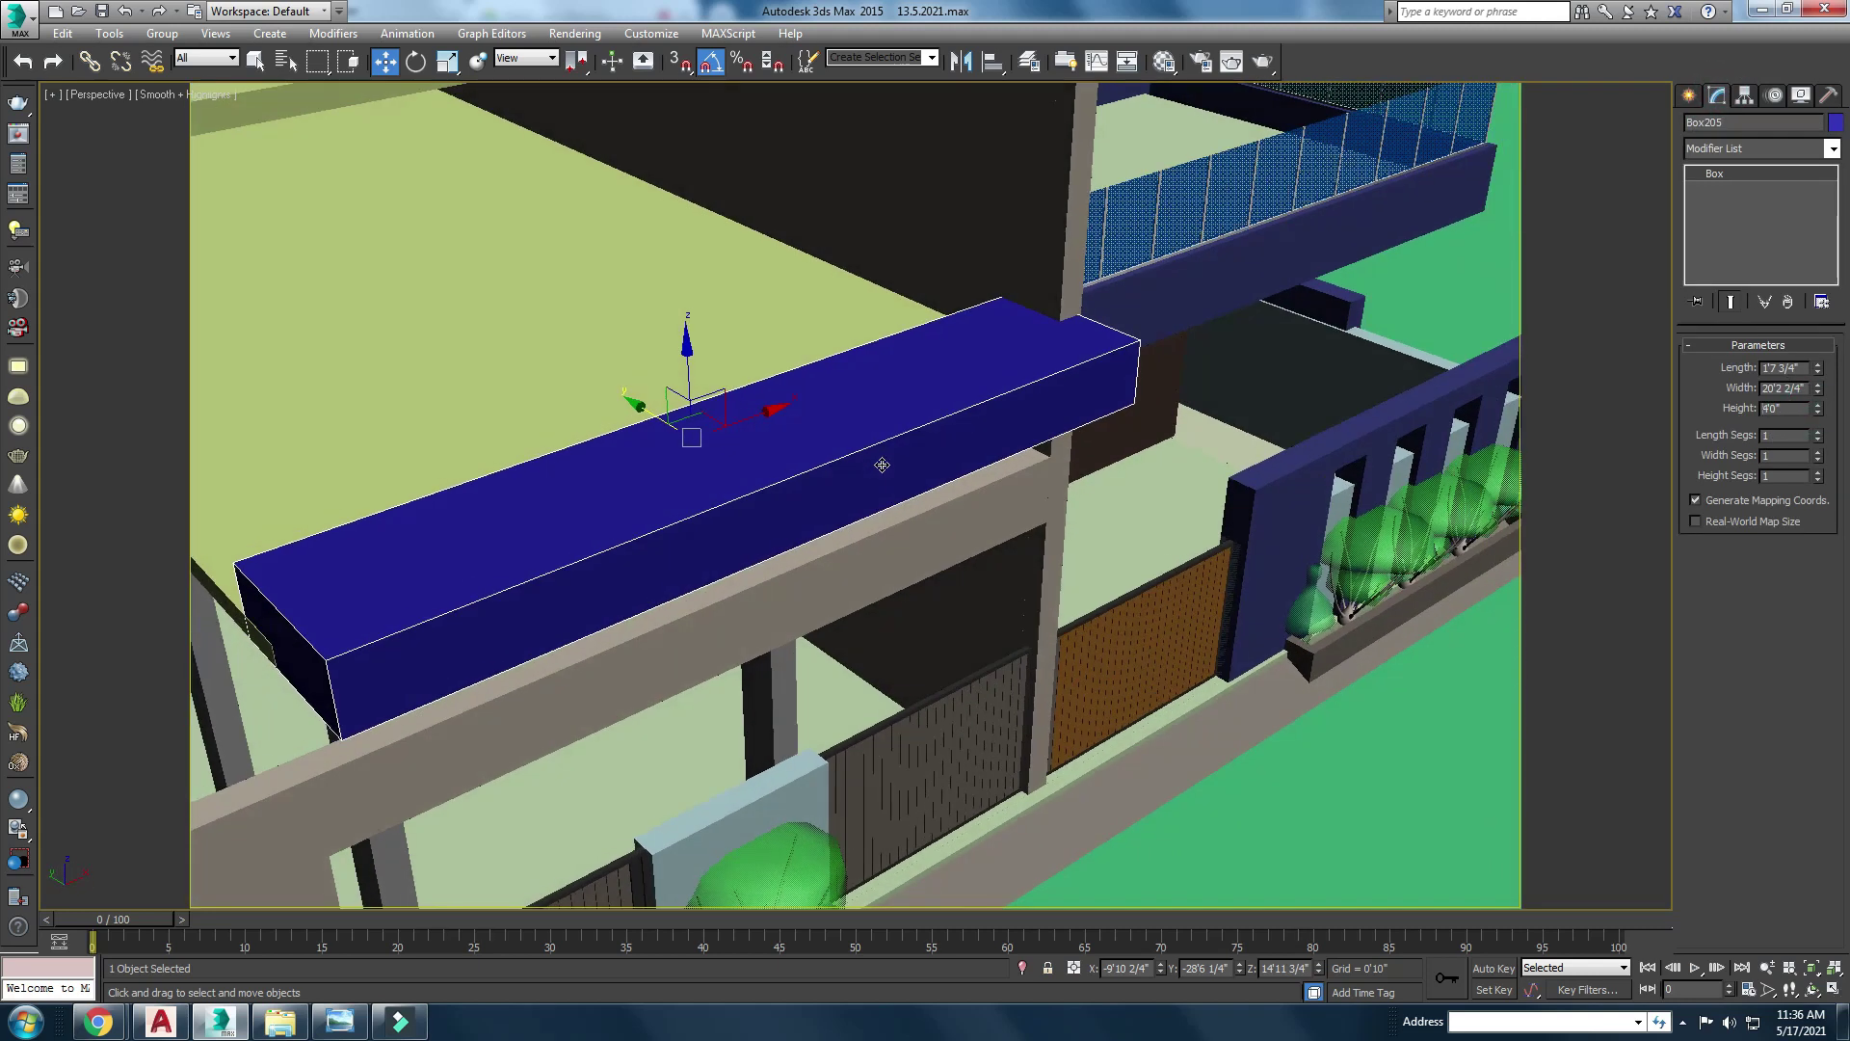
middle_click_drag(739, 469, 1029, 463, "alt")
Step: After checking the slab, reselect the beam and raise its height to 5'0"
key("ctrl+d")
left_click(1029, 466)
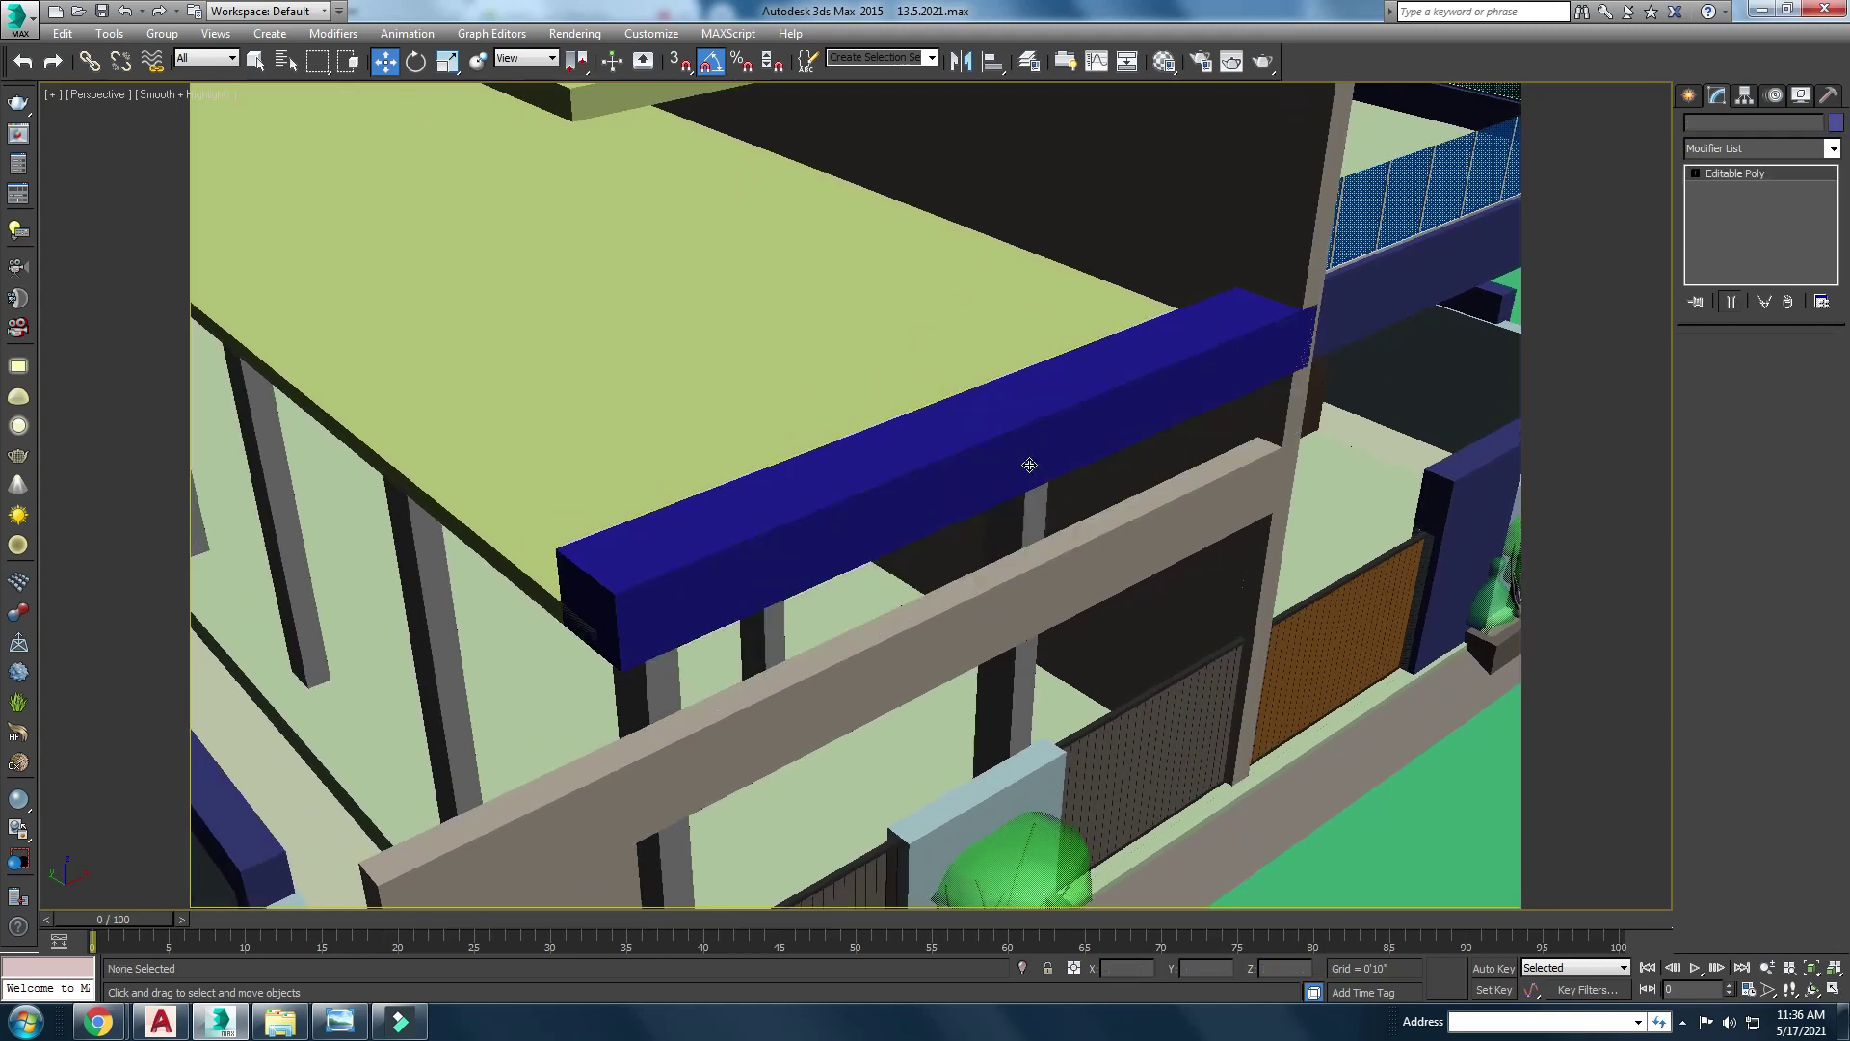
middle_click_drag(1029, 466, 1074, 421, "alt")
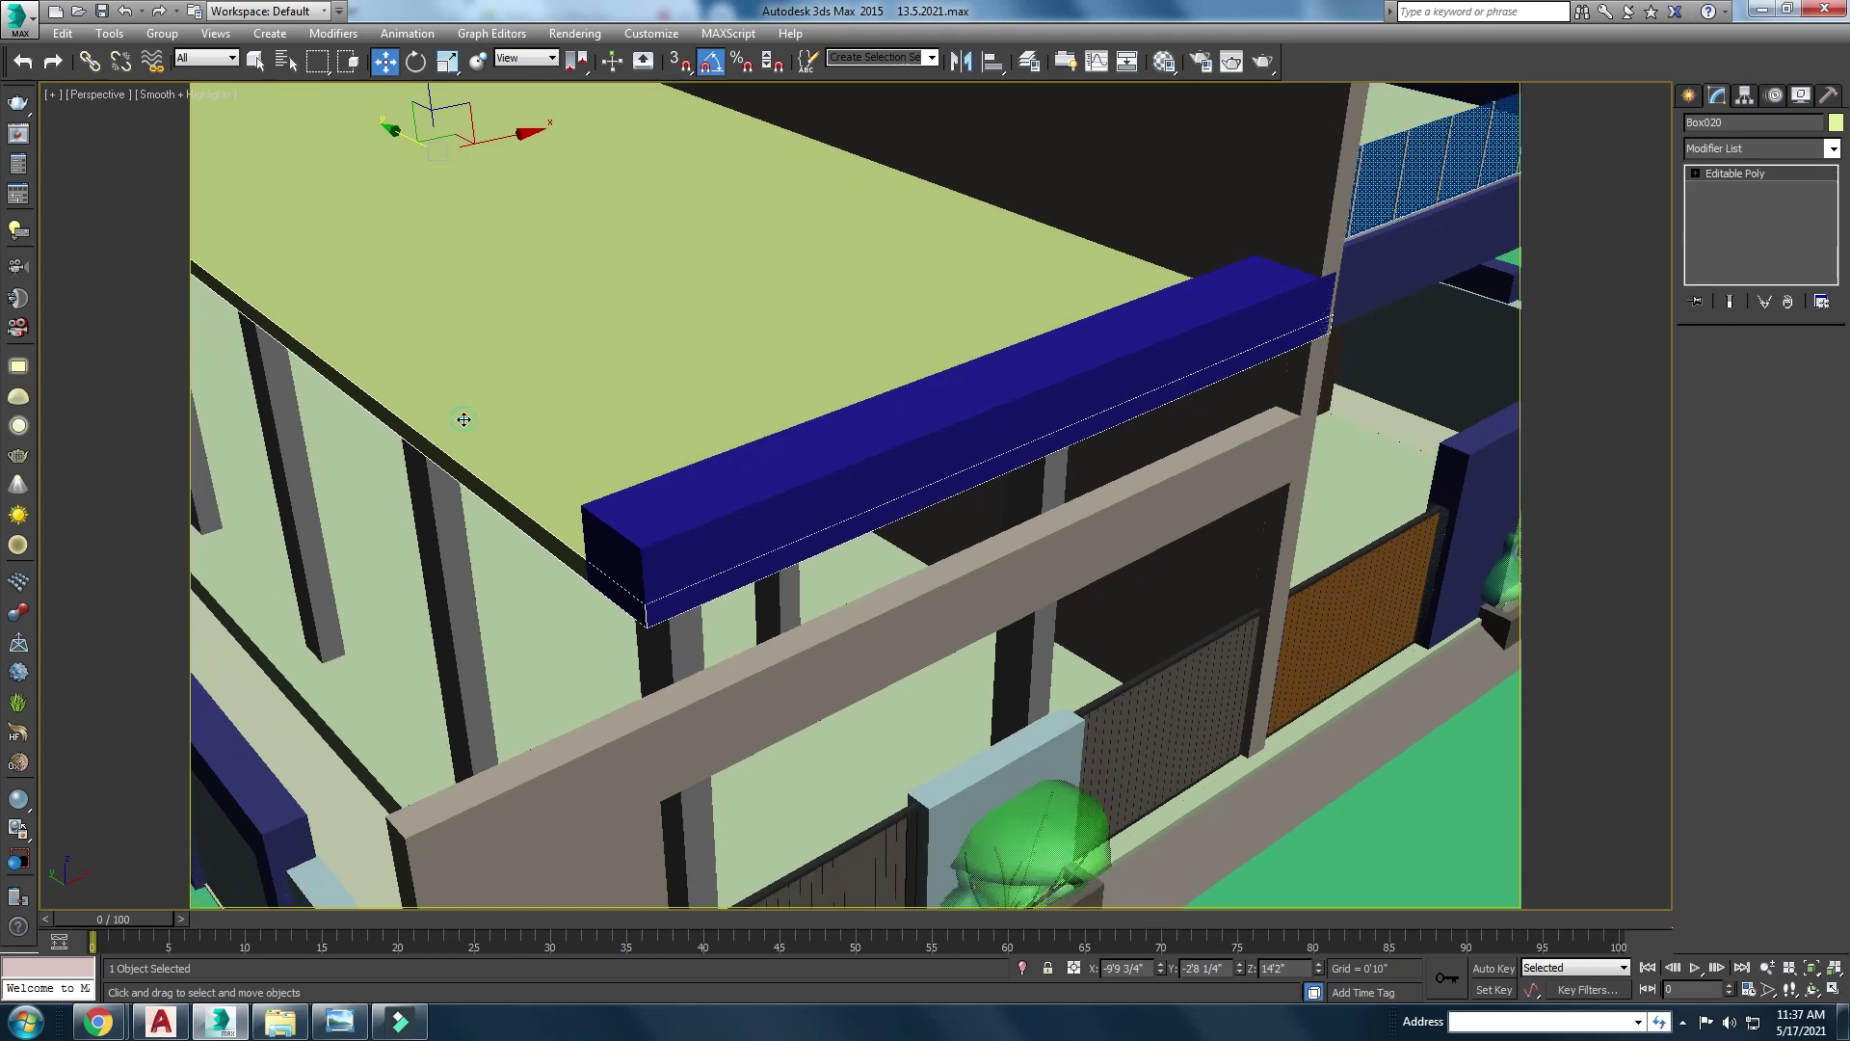
left_click(784, 499)
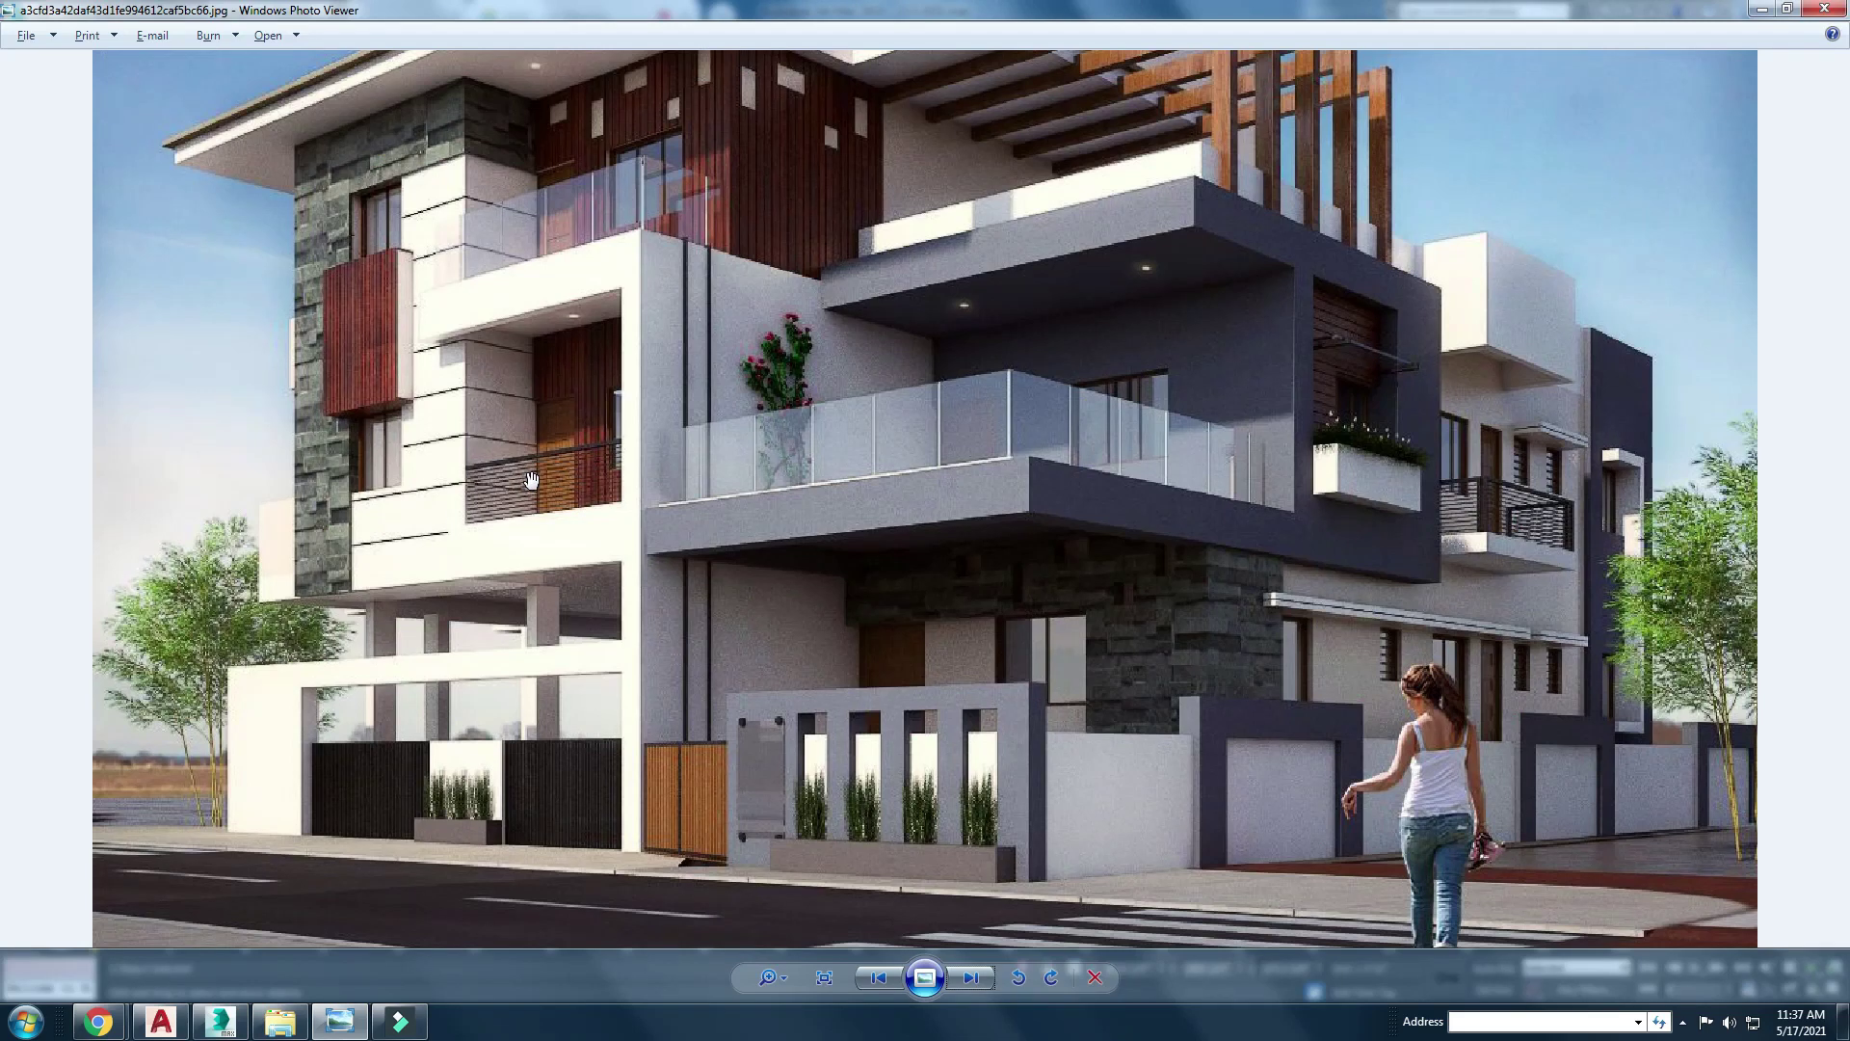
key("alt+Tab")
mouse_move(729, 622)
middle_mouse_down("alt")
mouse_move(809, 670)
mouse_move(760, 625)
middle_mouse_up("alt")
double_click(1797, 408)
type("5")
key("Return")
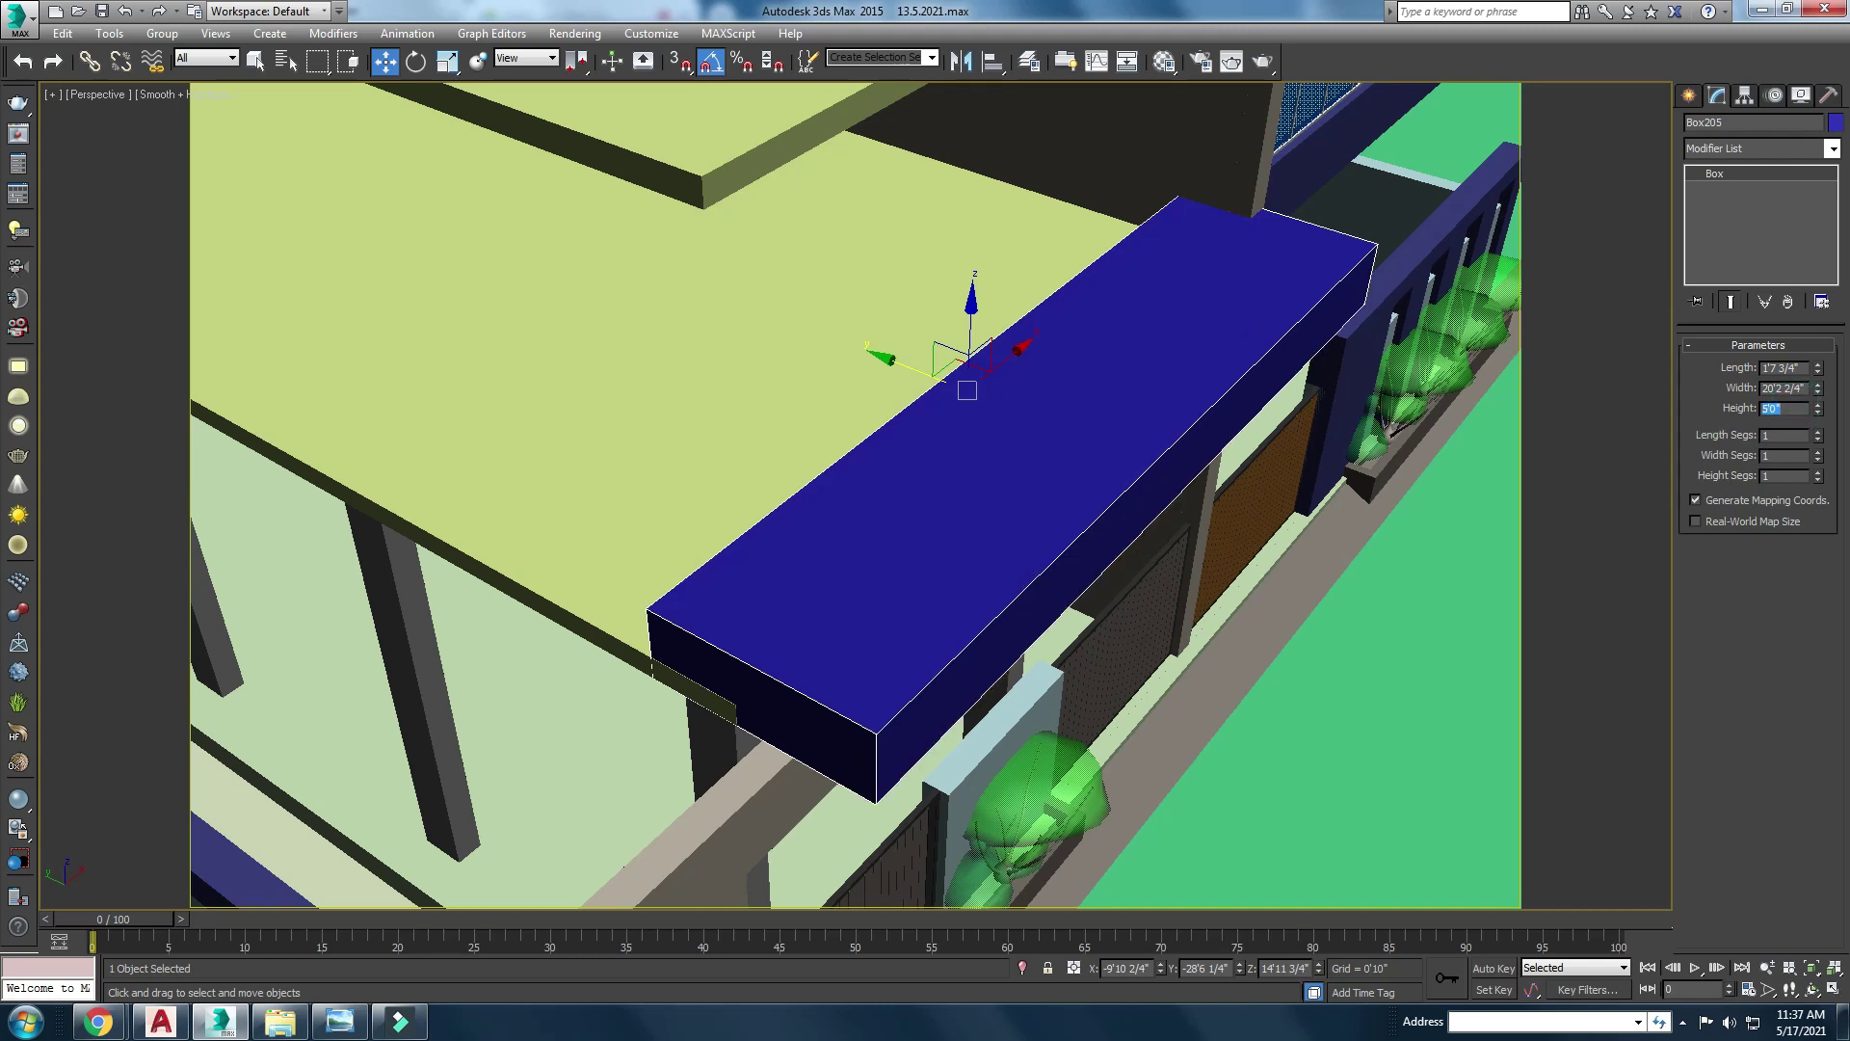
Step: Snap the blue beam's corner onto the floor slab's edge with 3D snaps on
left_click_drag(1095, 433, 1315, 416)
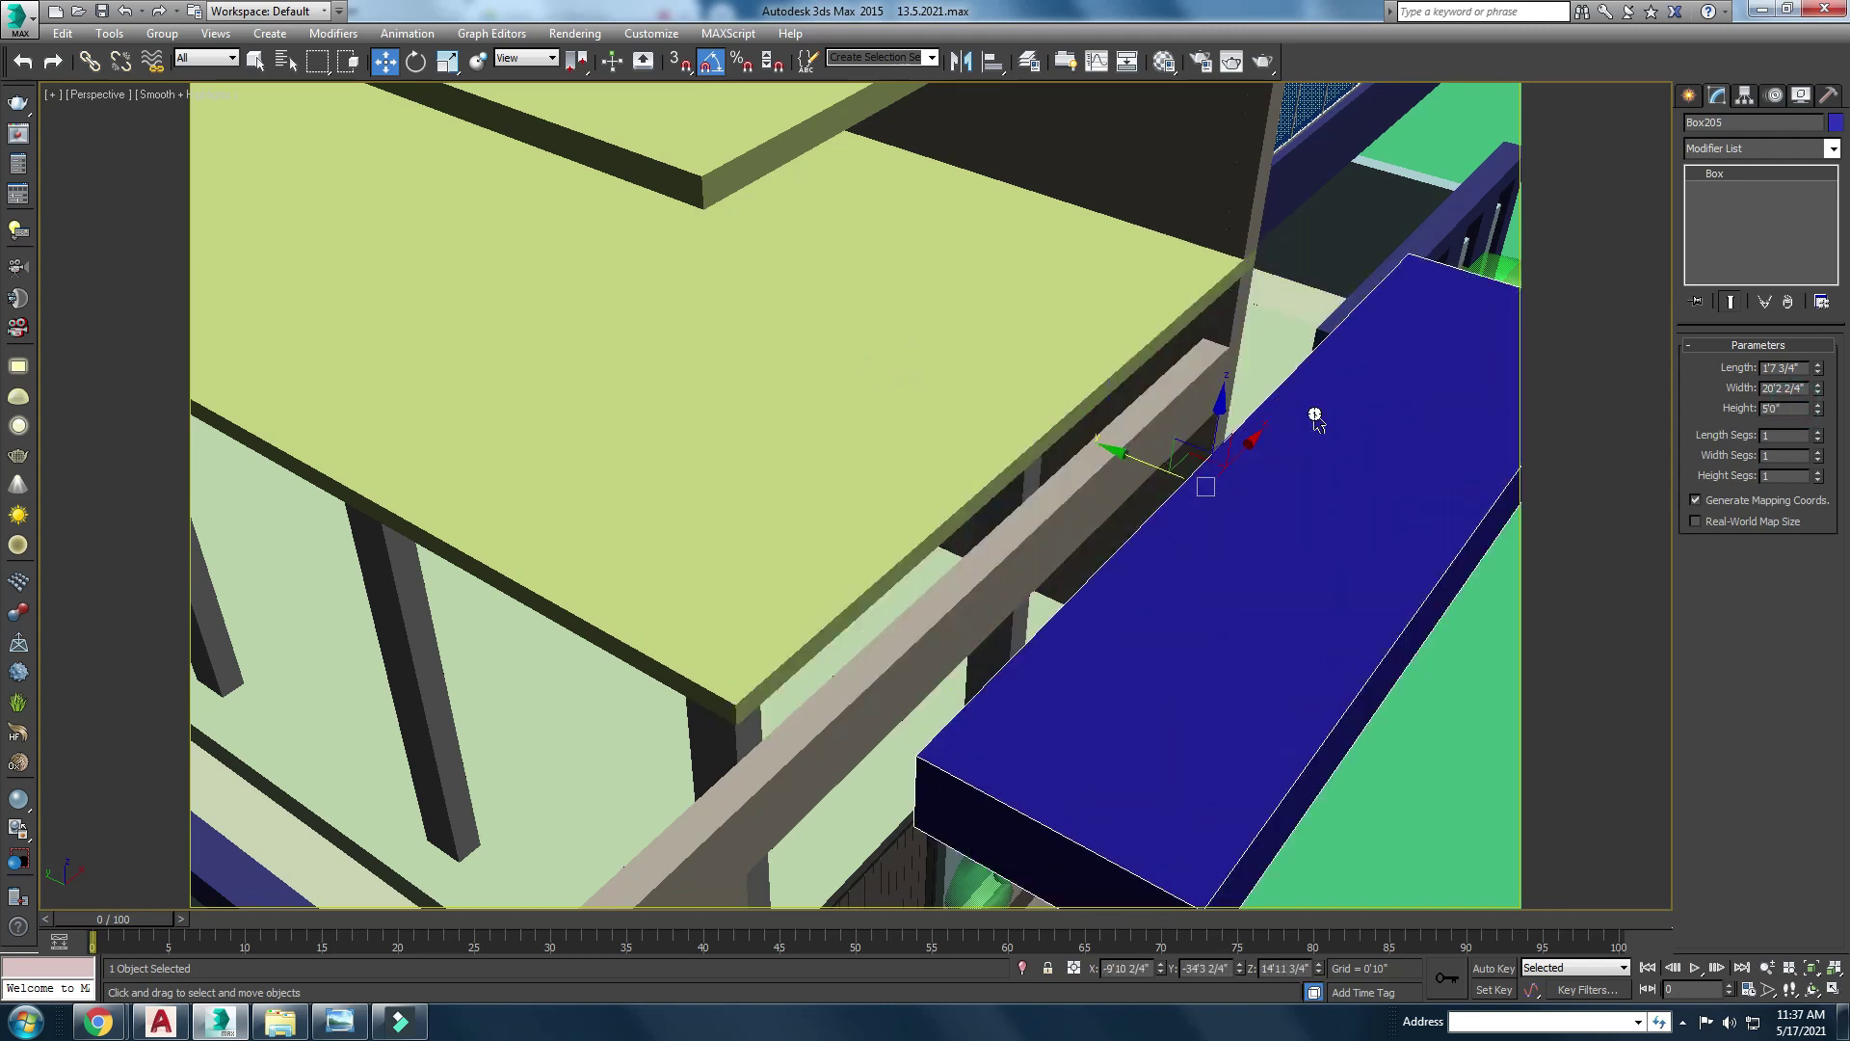
left_click(448, 61)
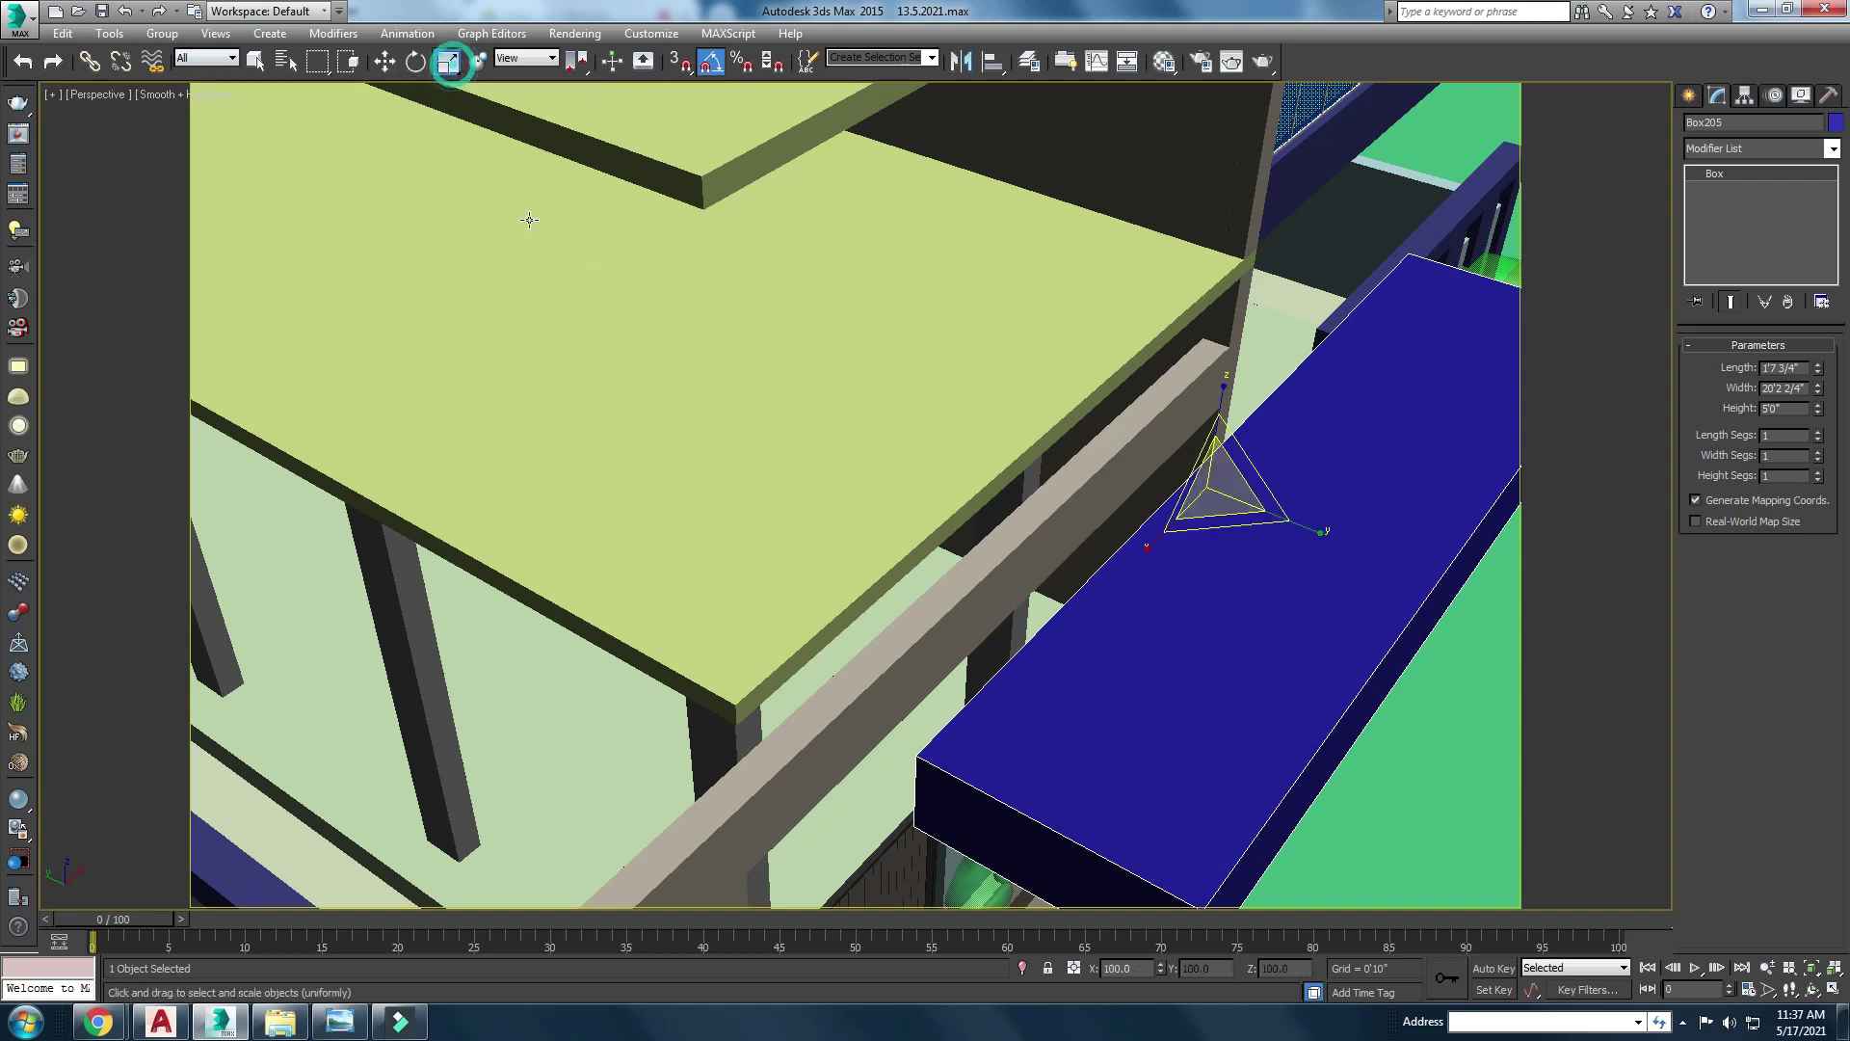
left_click(384, 61)
left_click(680, 60)
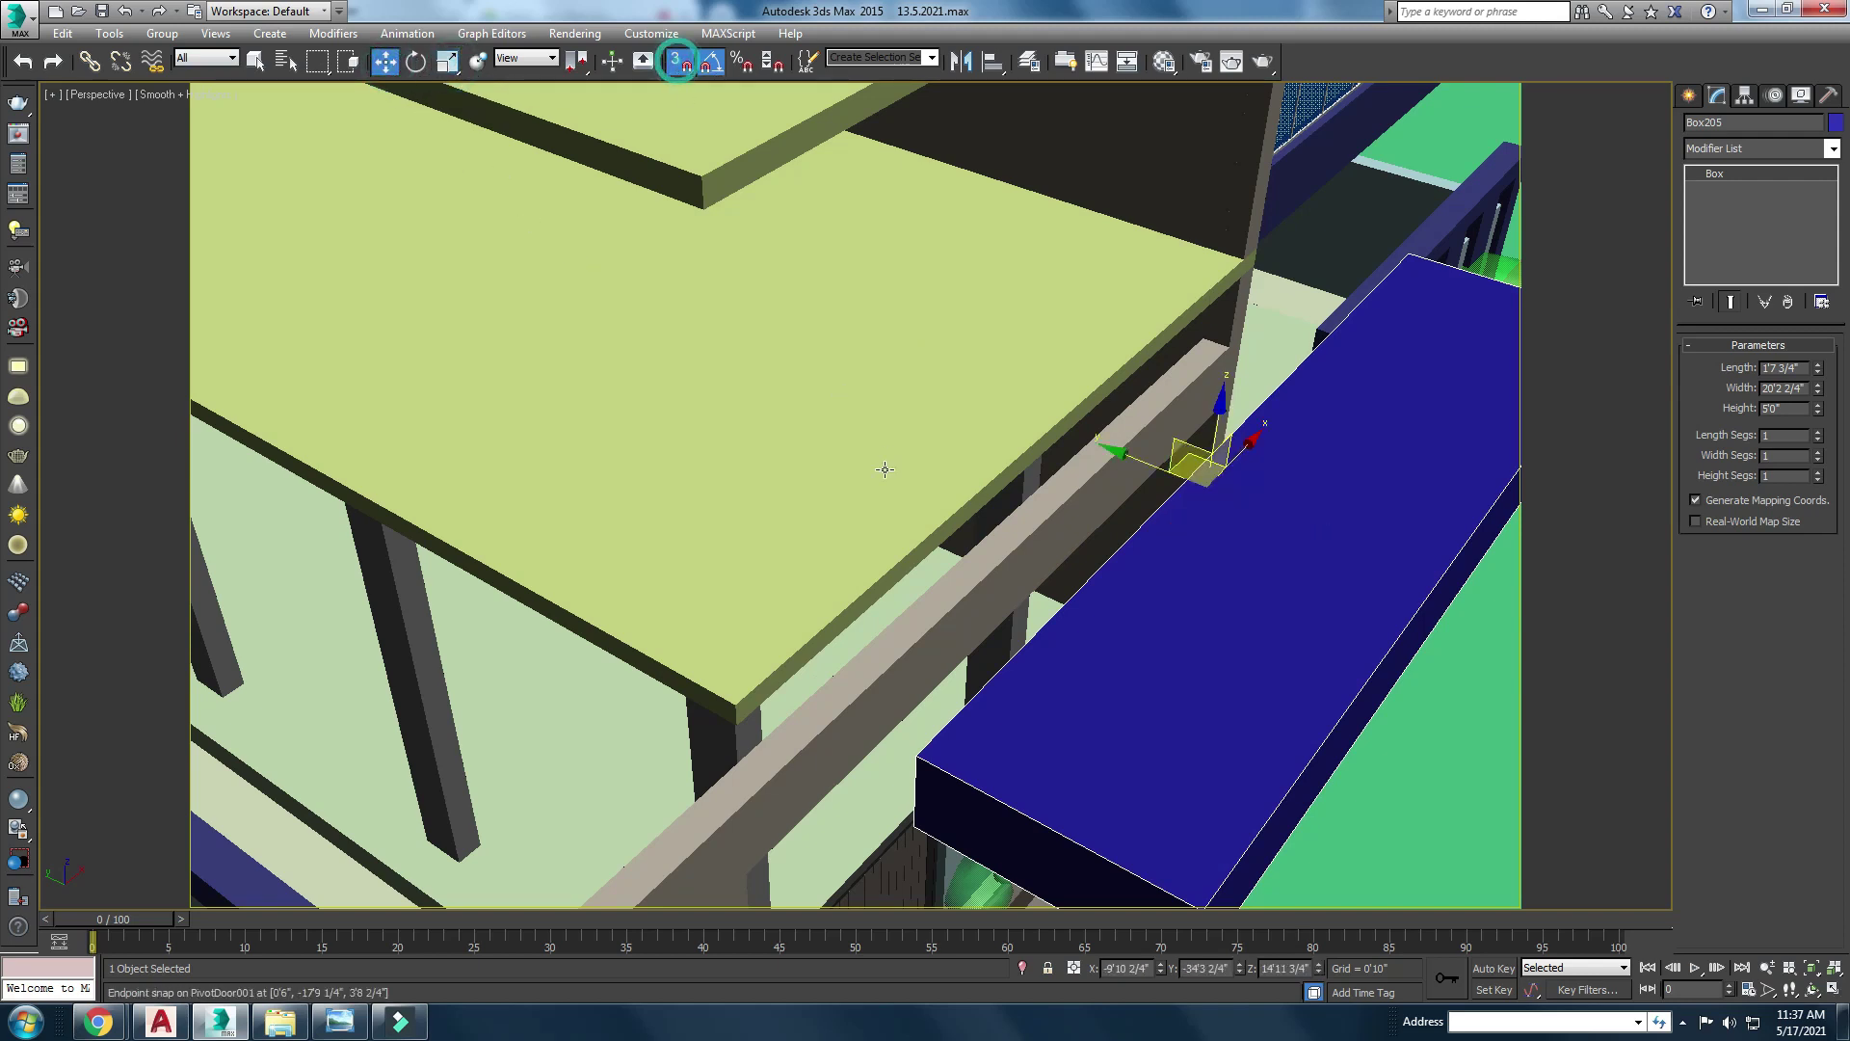
middle_click_drag(878, 466, 1029, 552, "alt")
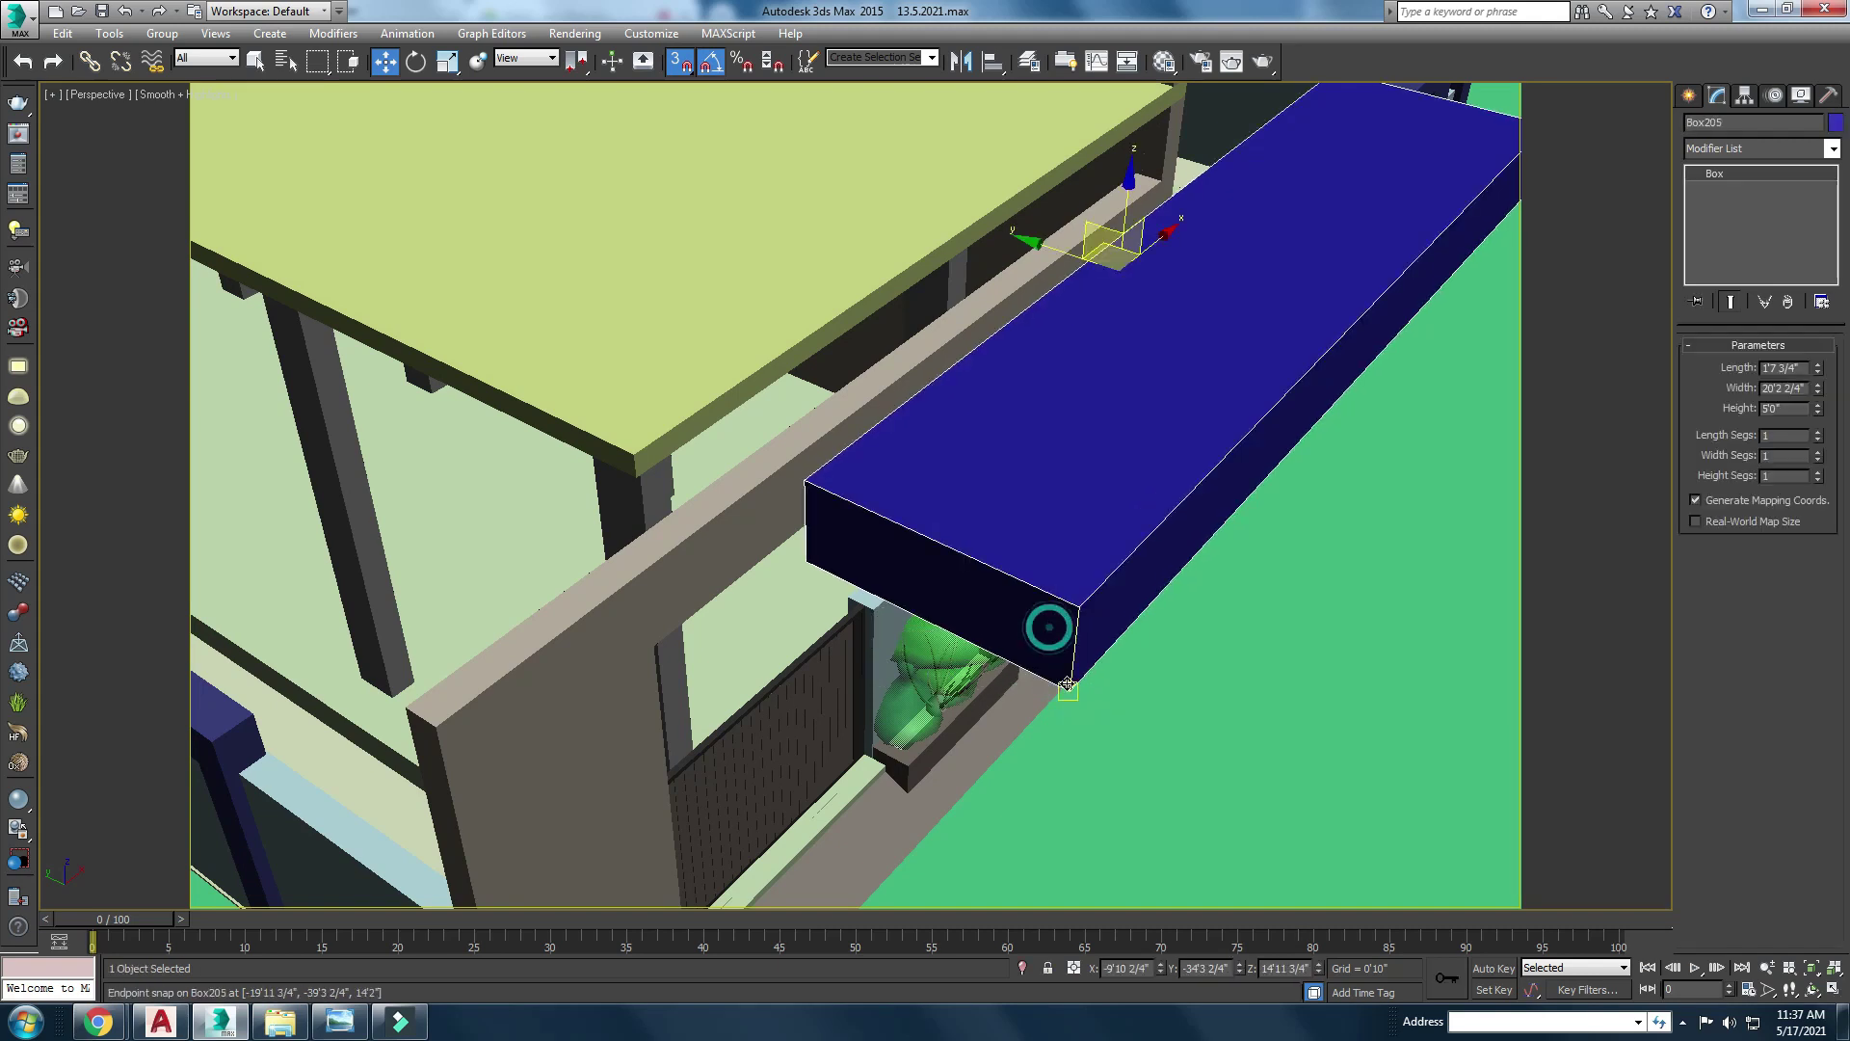
left_click_drag(1070, 688, 636, 477)
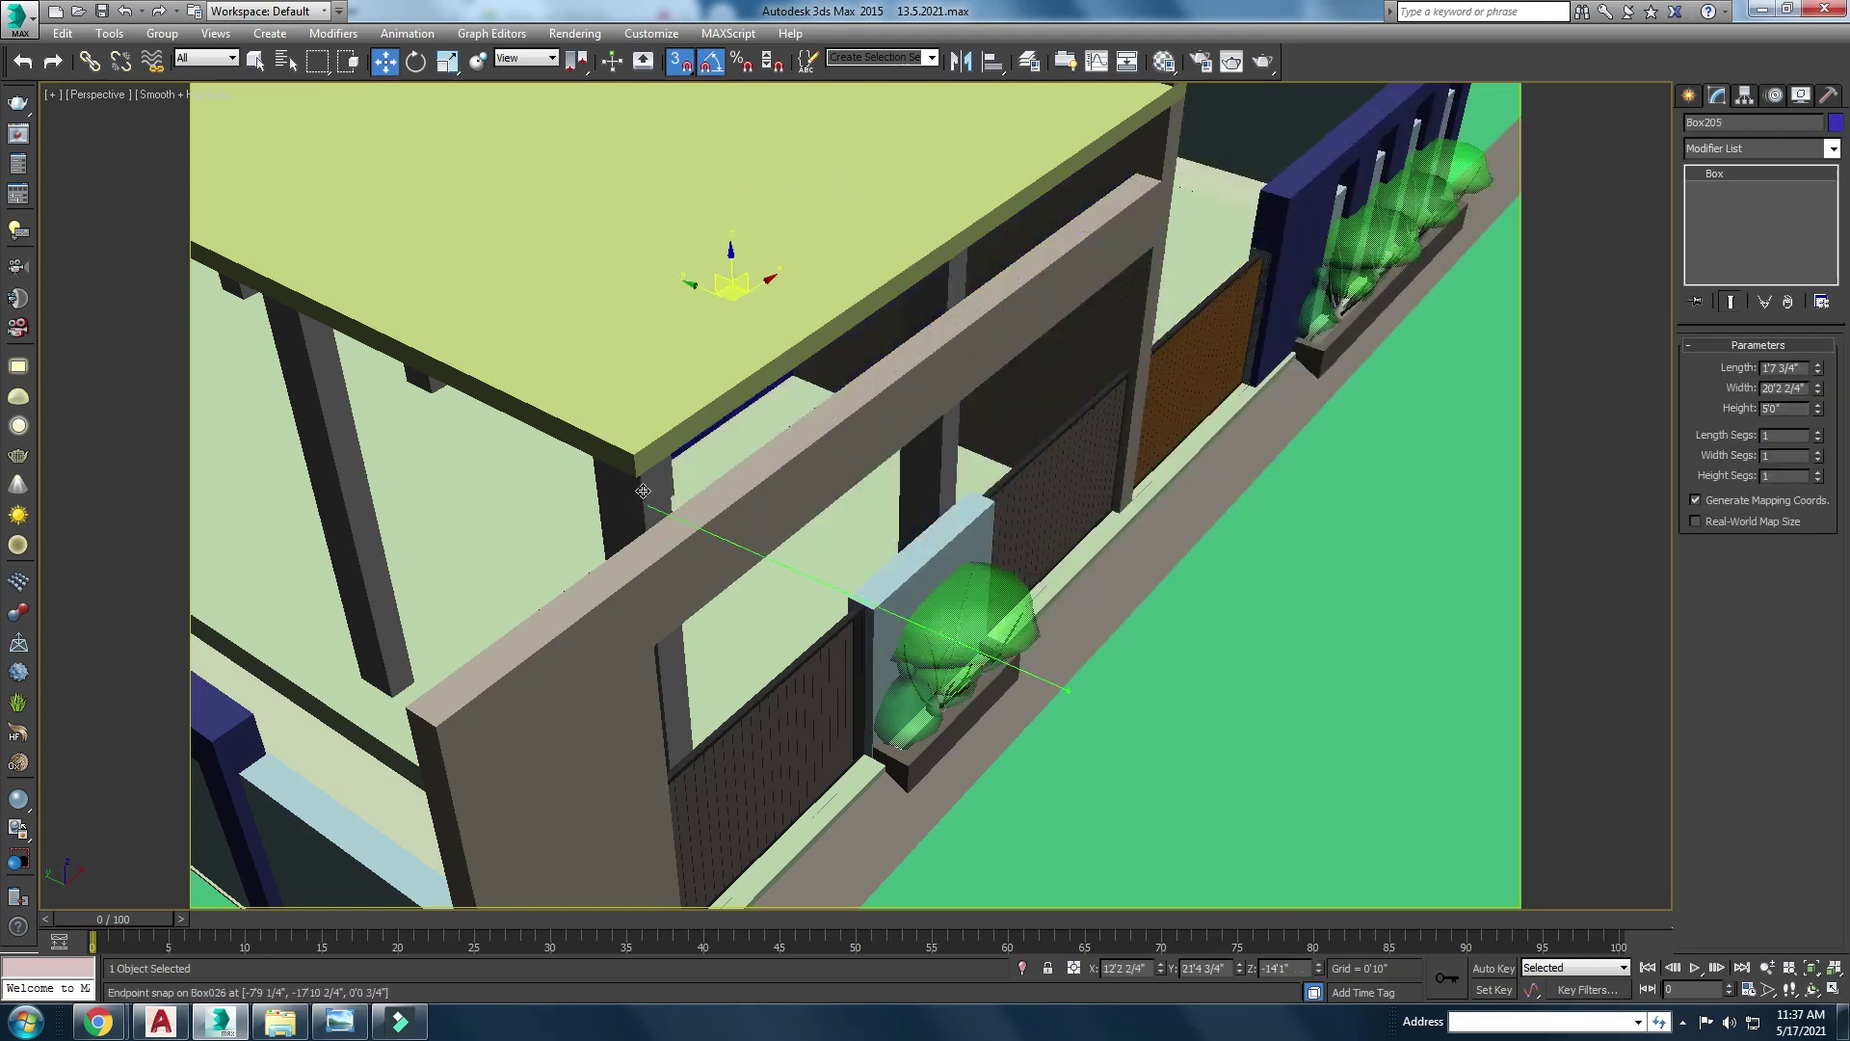
middle_click_drag(636, 477, 877, 529)
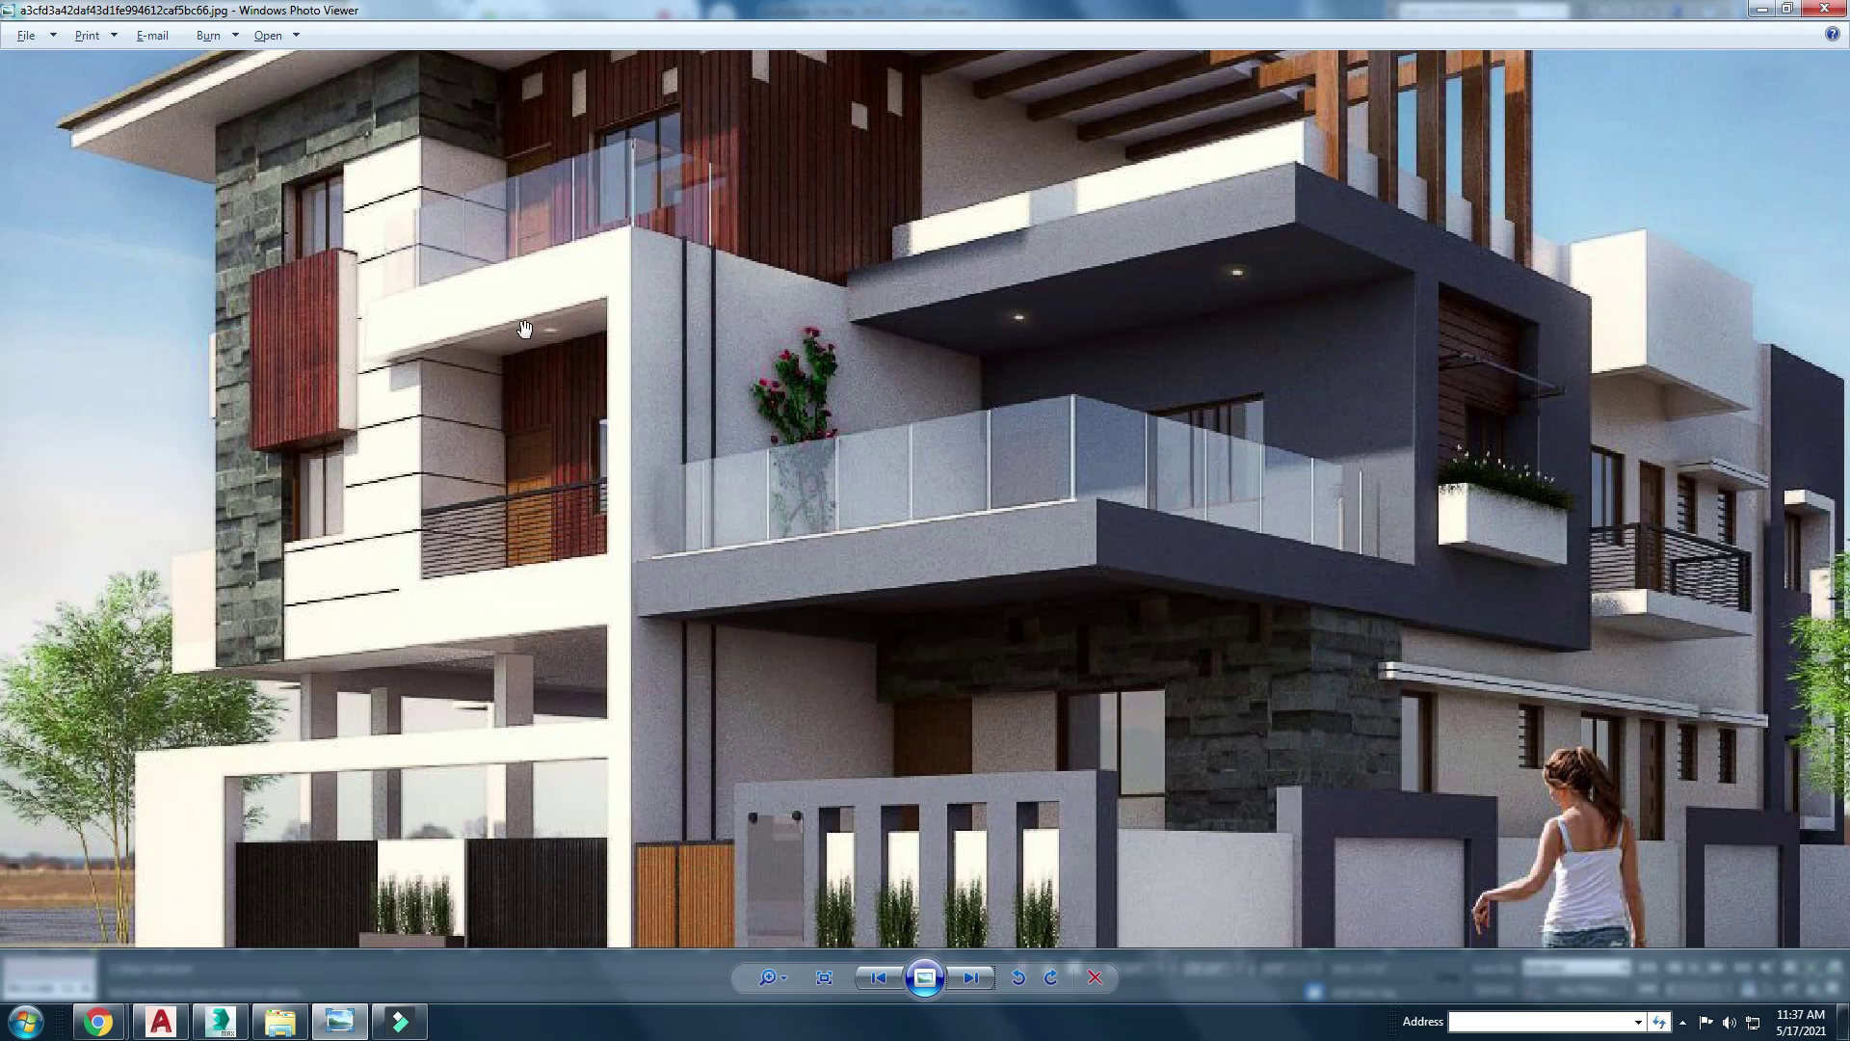
Step: Select the blue beam and inspect its new position by zooming and orbiting
key("alt+Tab")
scroll(714, 396, "down", 3)
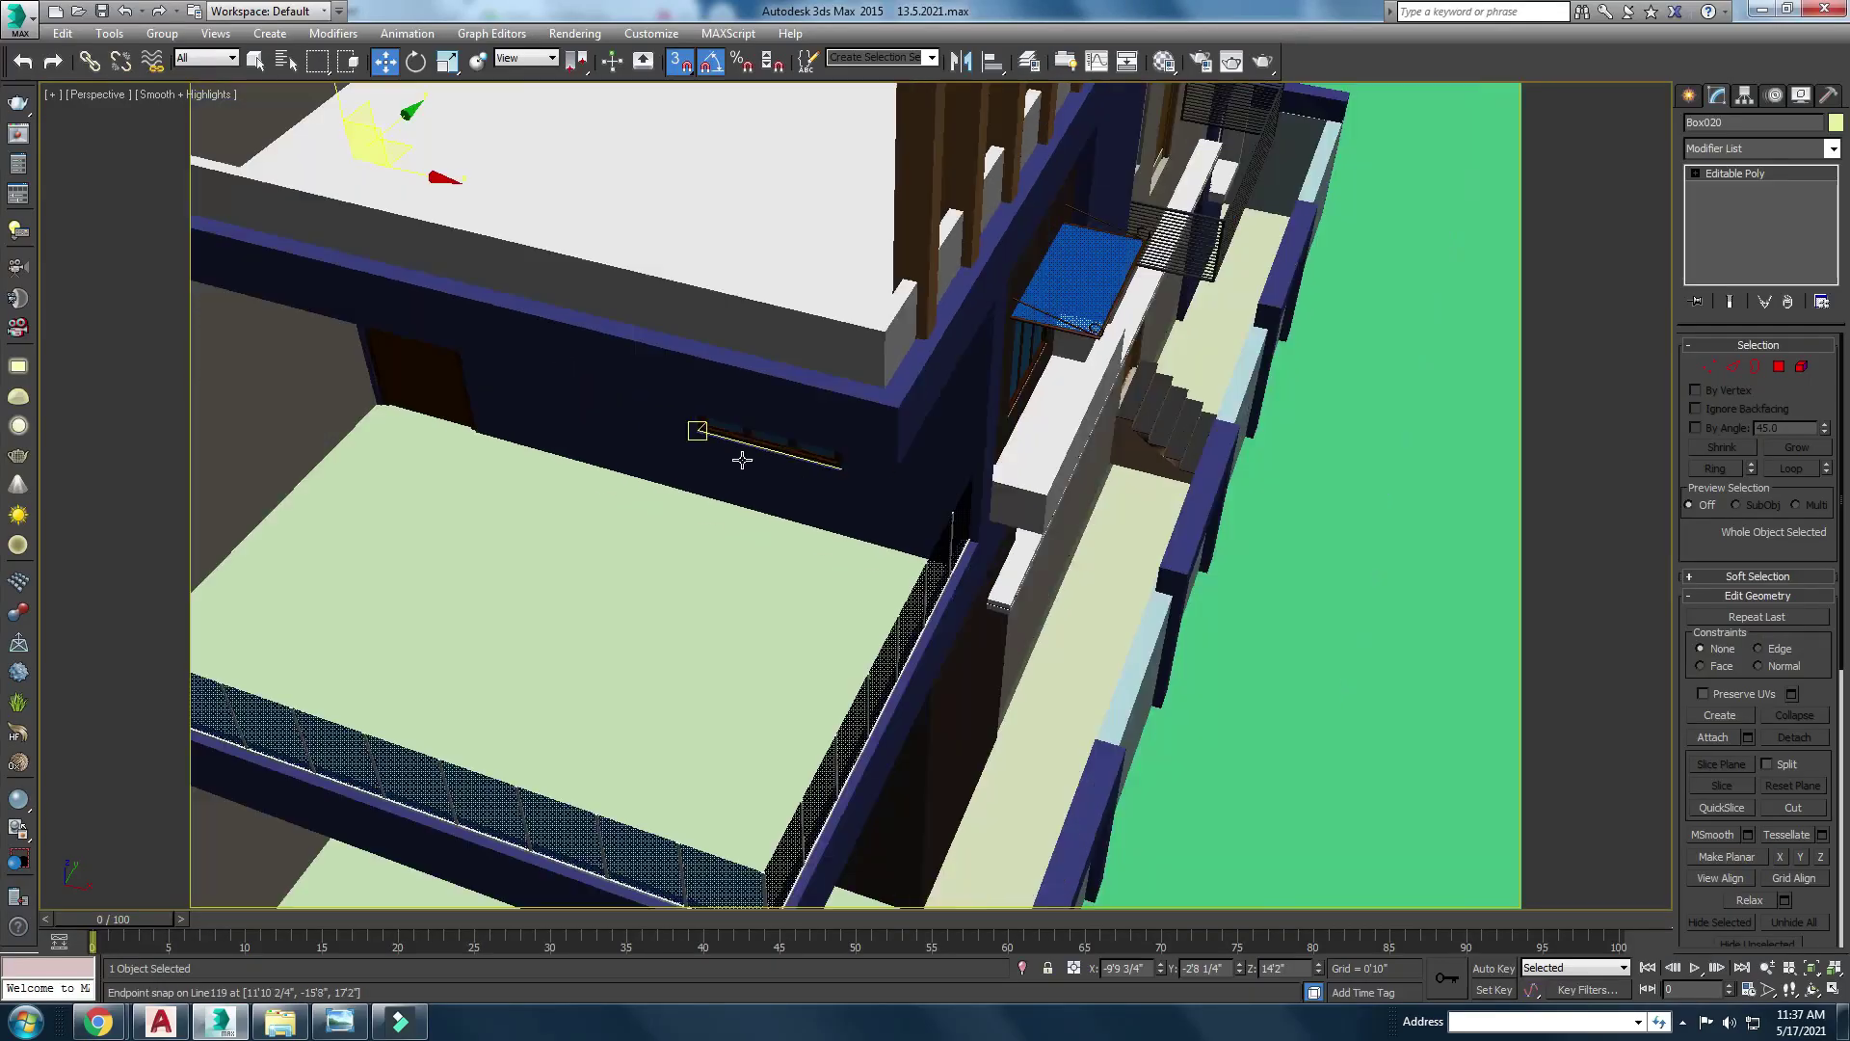
scroll(779, 532, "down", 2)
scroll(675, 462, "up", 5)
scroll(565, 477, "up", 1)
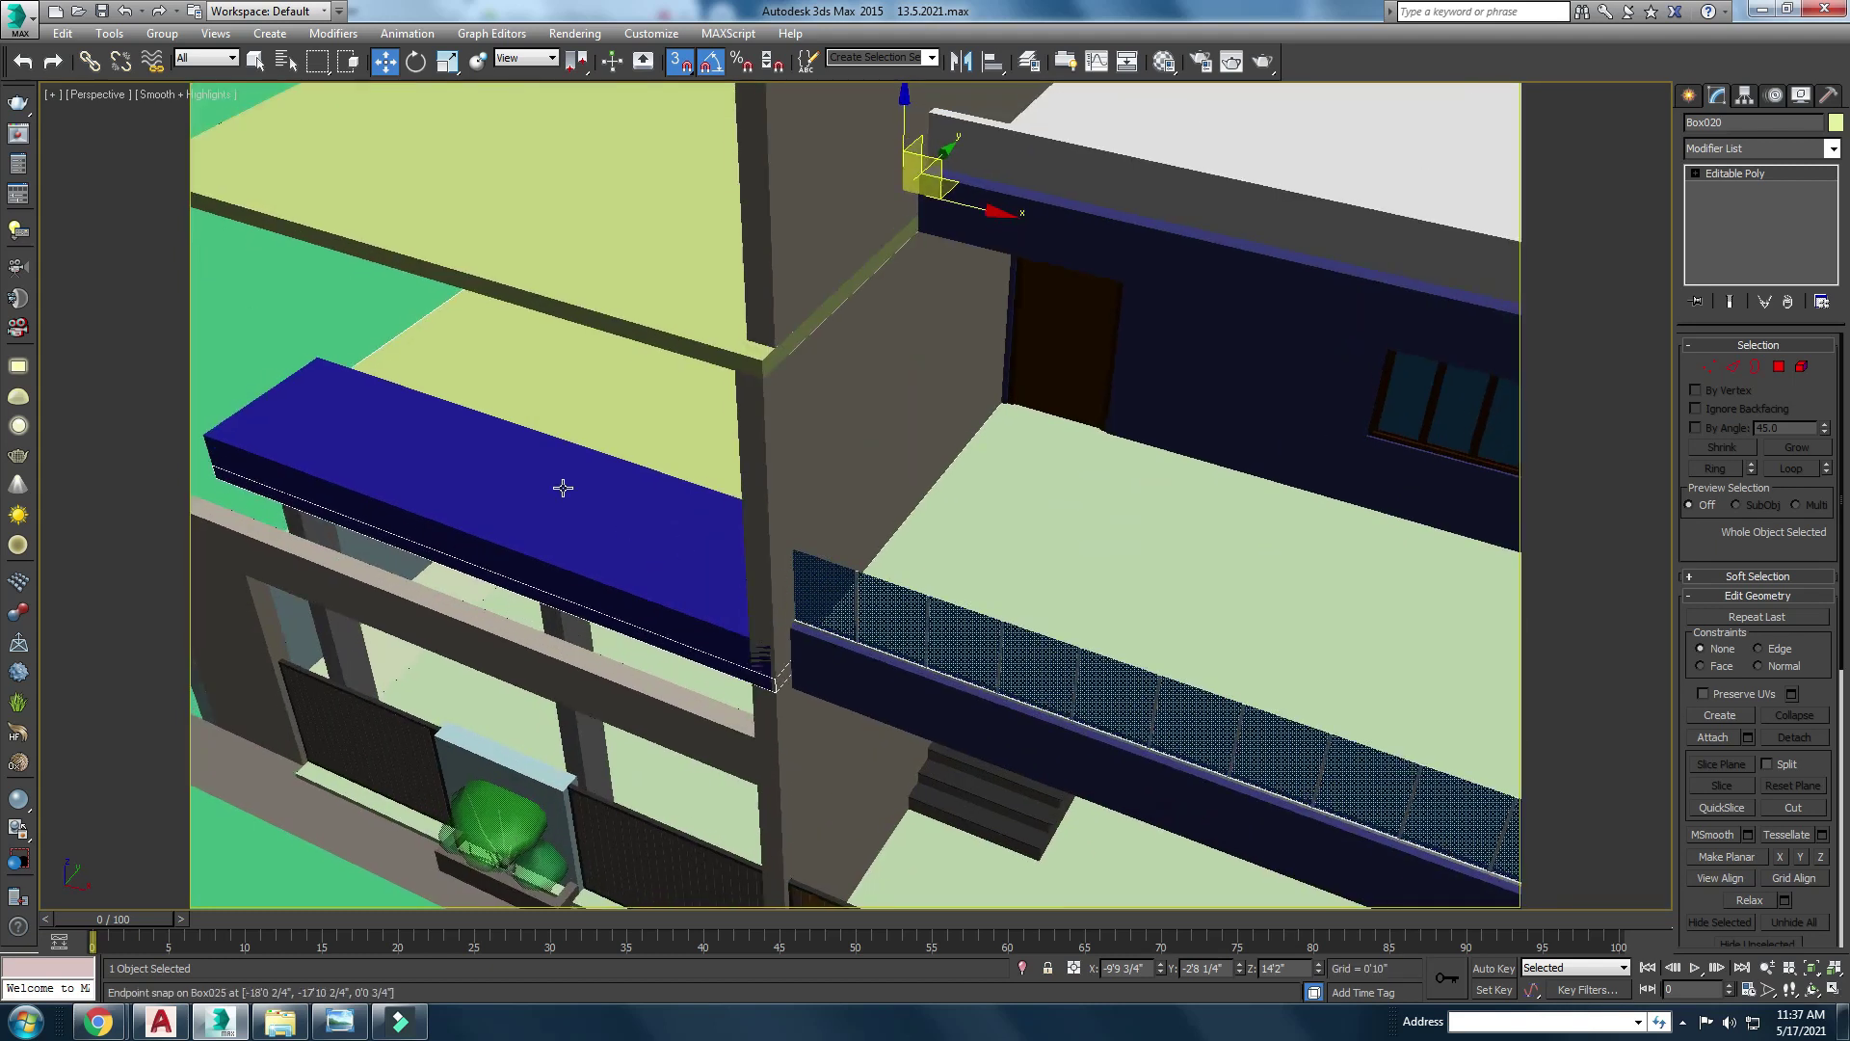
scroll(628, 361, "up", 2)
left_click(628, 361)
middle_click_drag(628, 361, 783, 405, "alt")
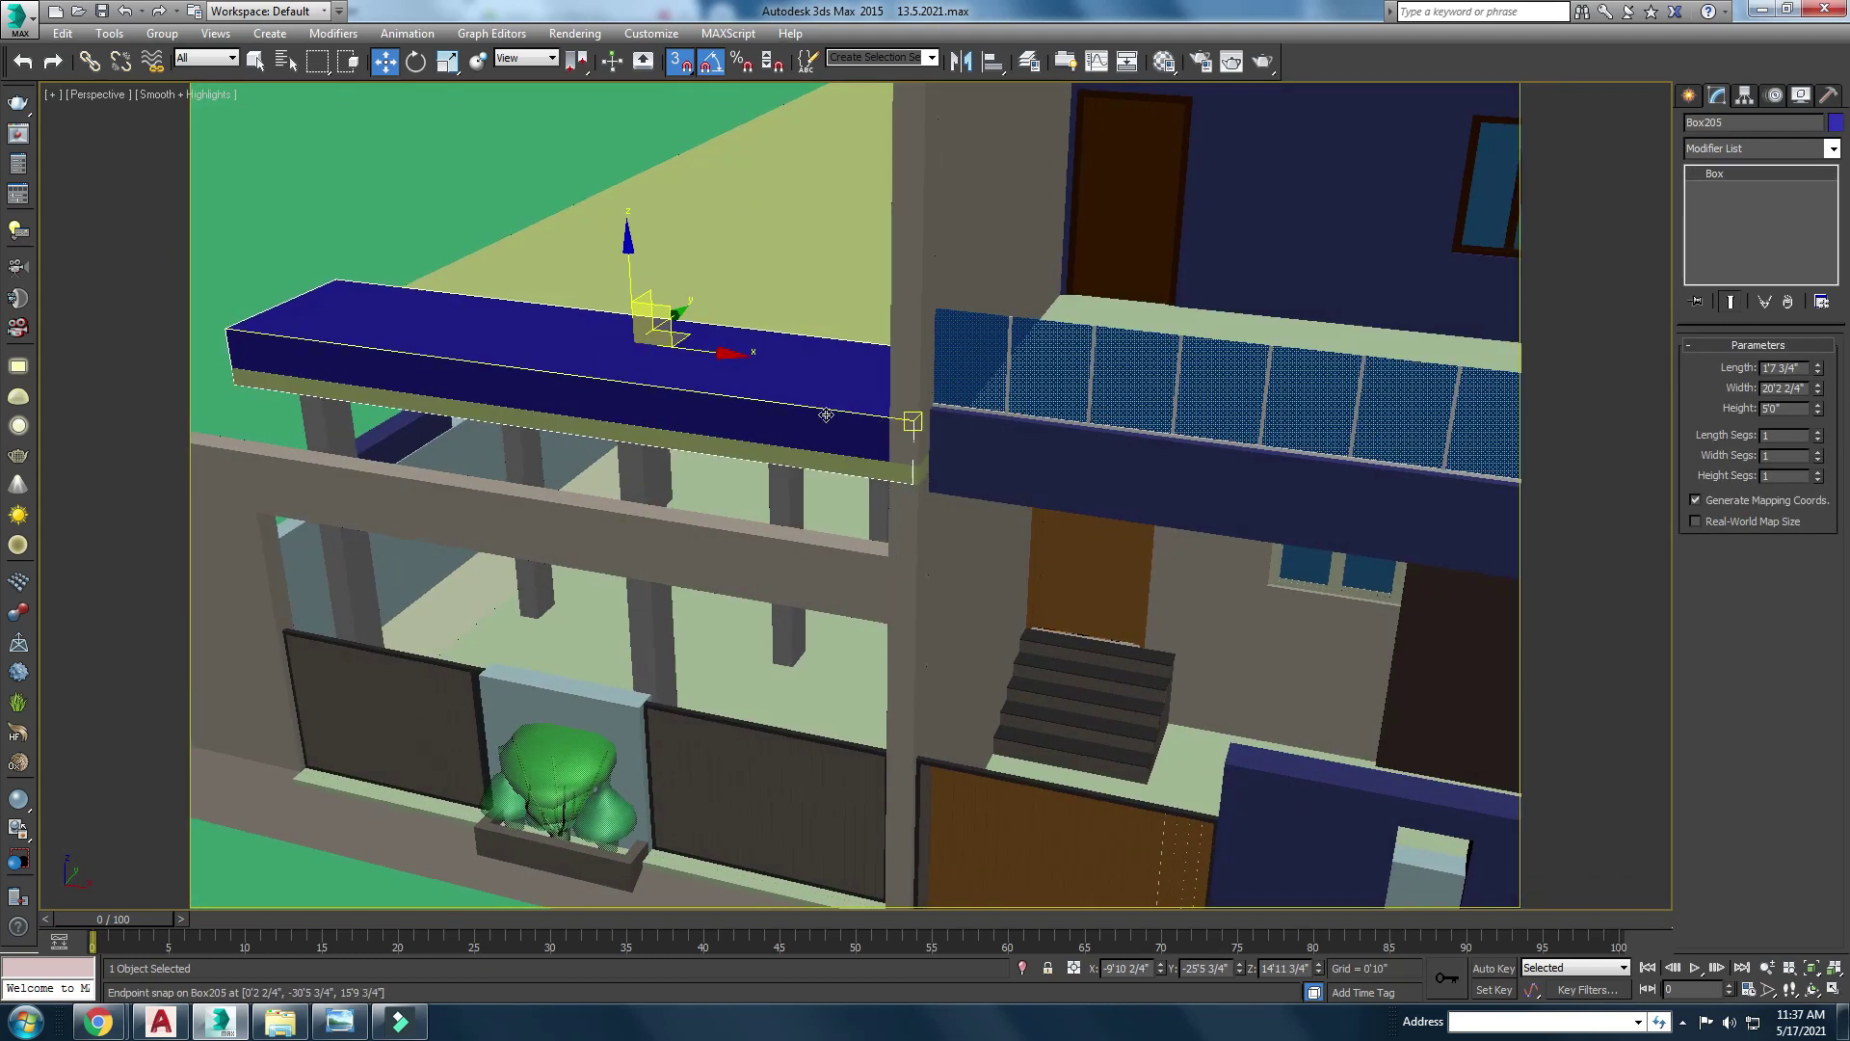
scroll(784, 405, "down", 1)
scroll(870, 402, "up", 3)
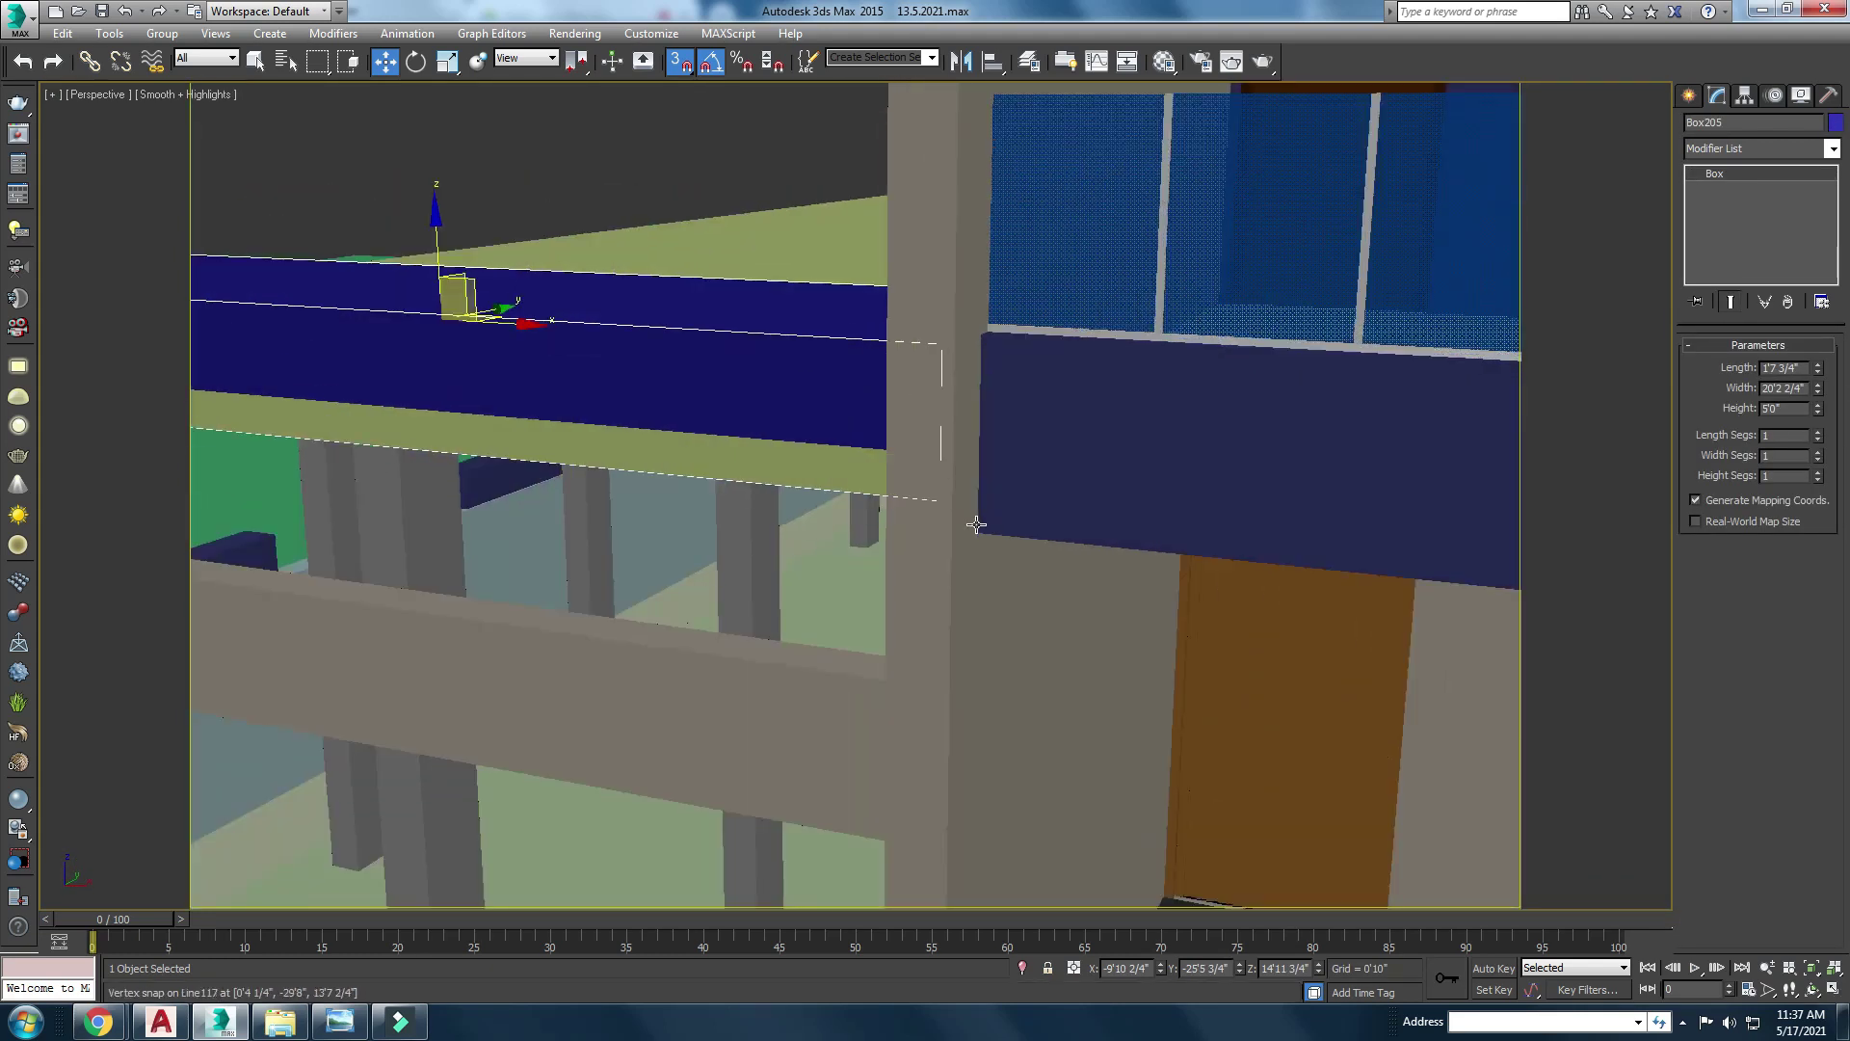
Step: Compare the beam with the house reference photo, then reselect it
key("alt+Tab")
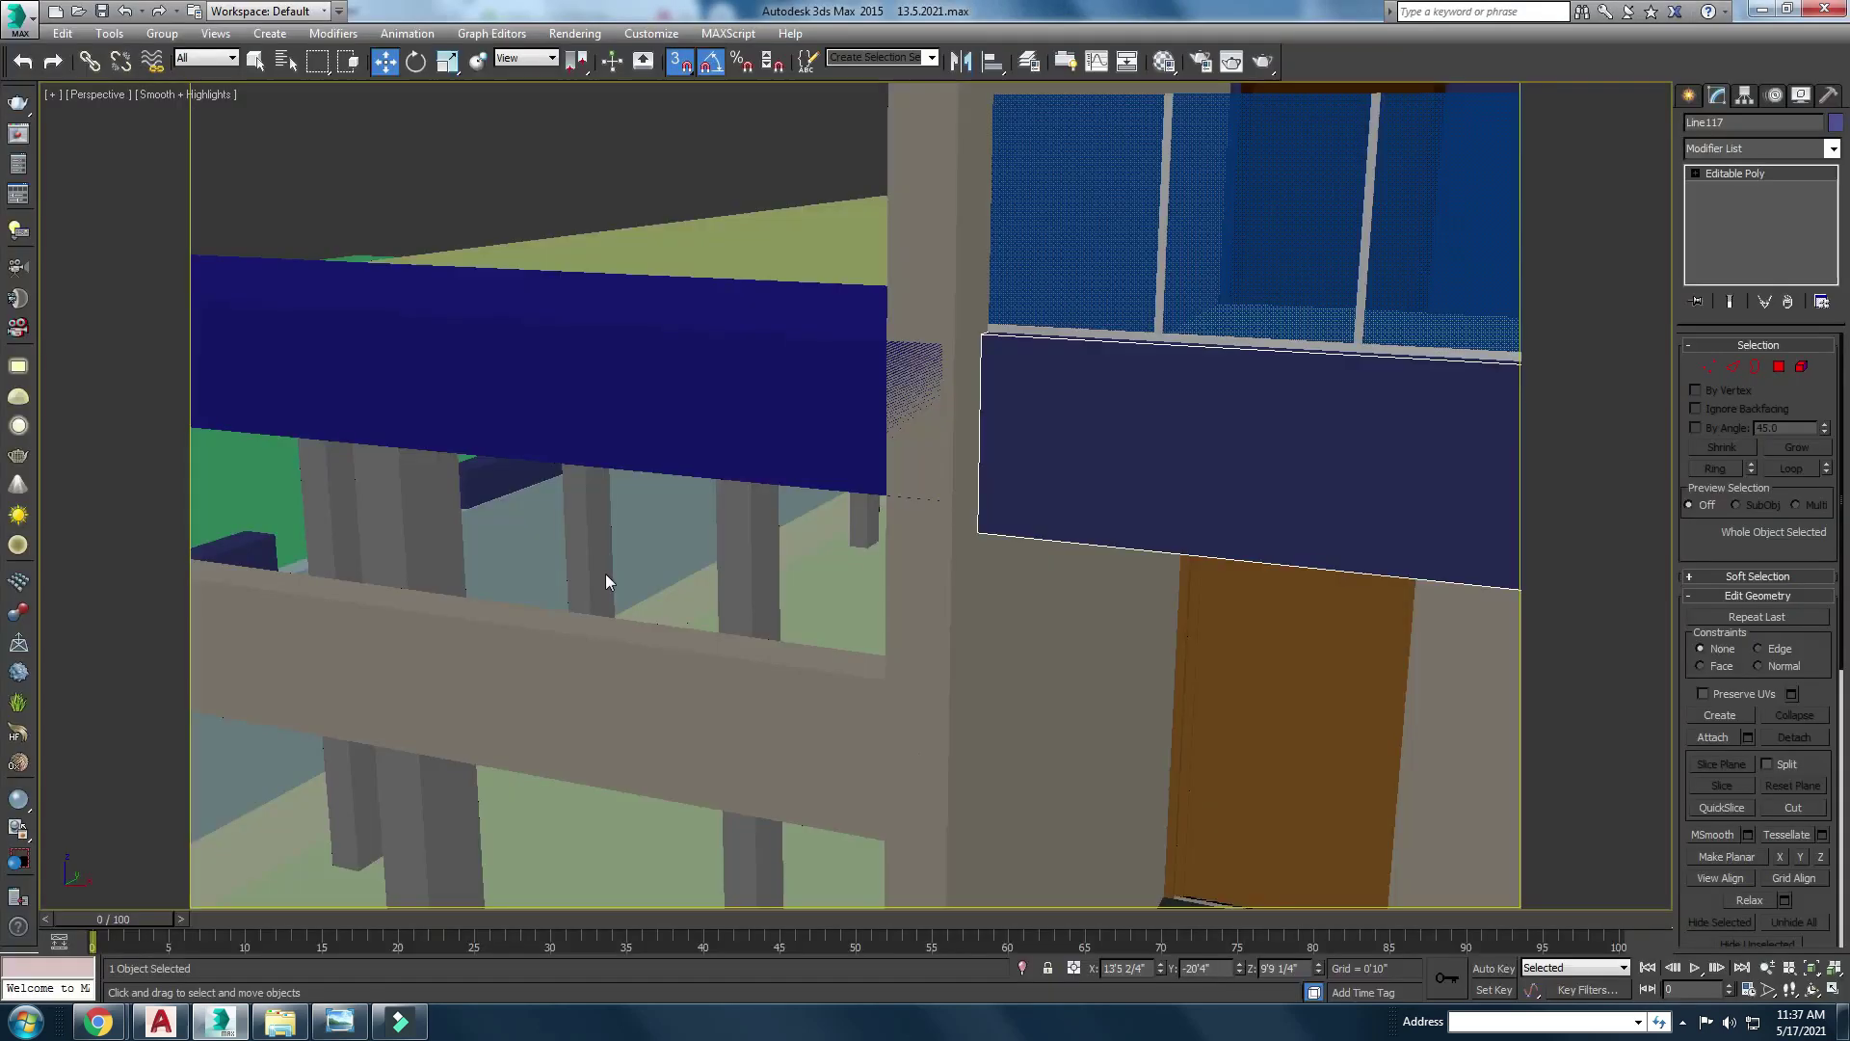
left_click(768, 401)
scroll(846, 401, "up", 2)
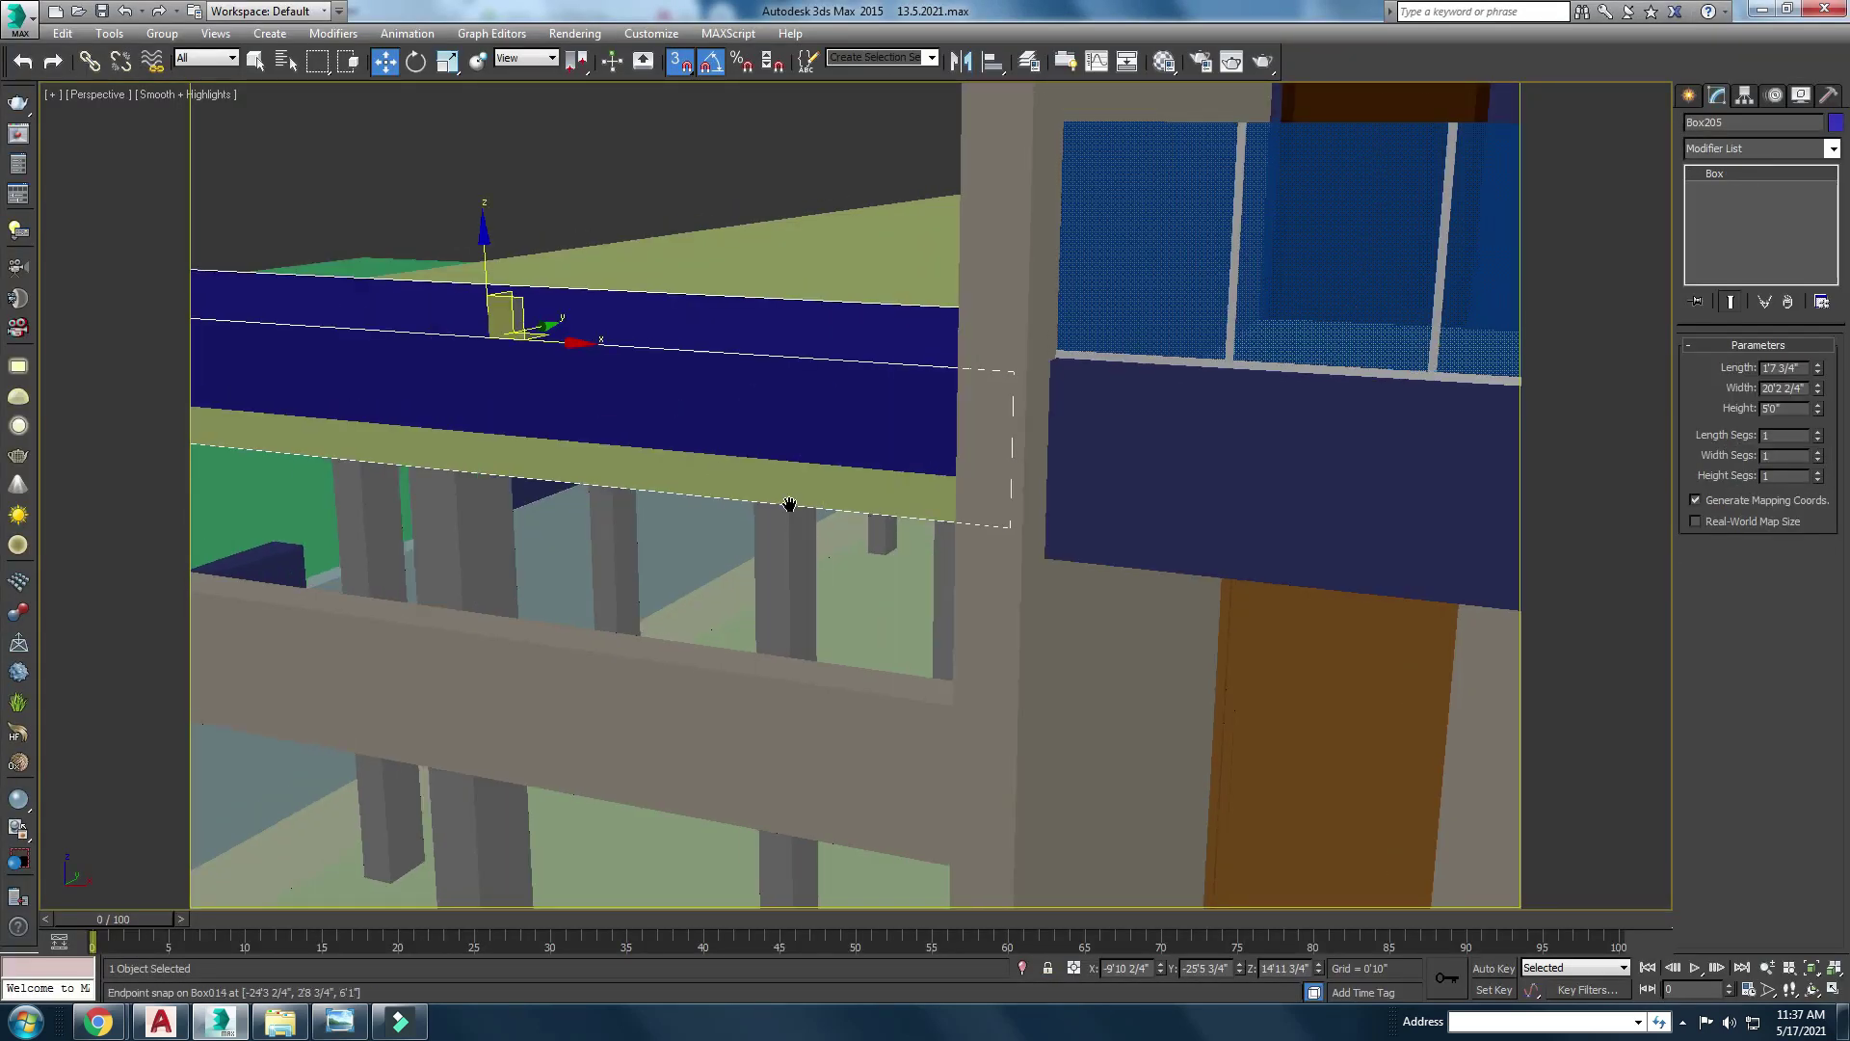
Step: Move the slab's four end vertices 9 inches along Y in the top view
middle_click_drag(846, 401, 957, 301, "alt")
left_click(957, 301)
right_click(954, 296)
left_click(826, 275)
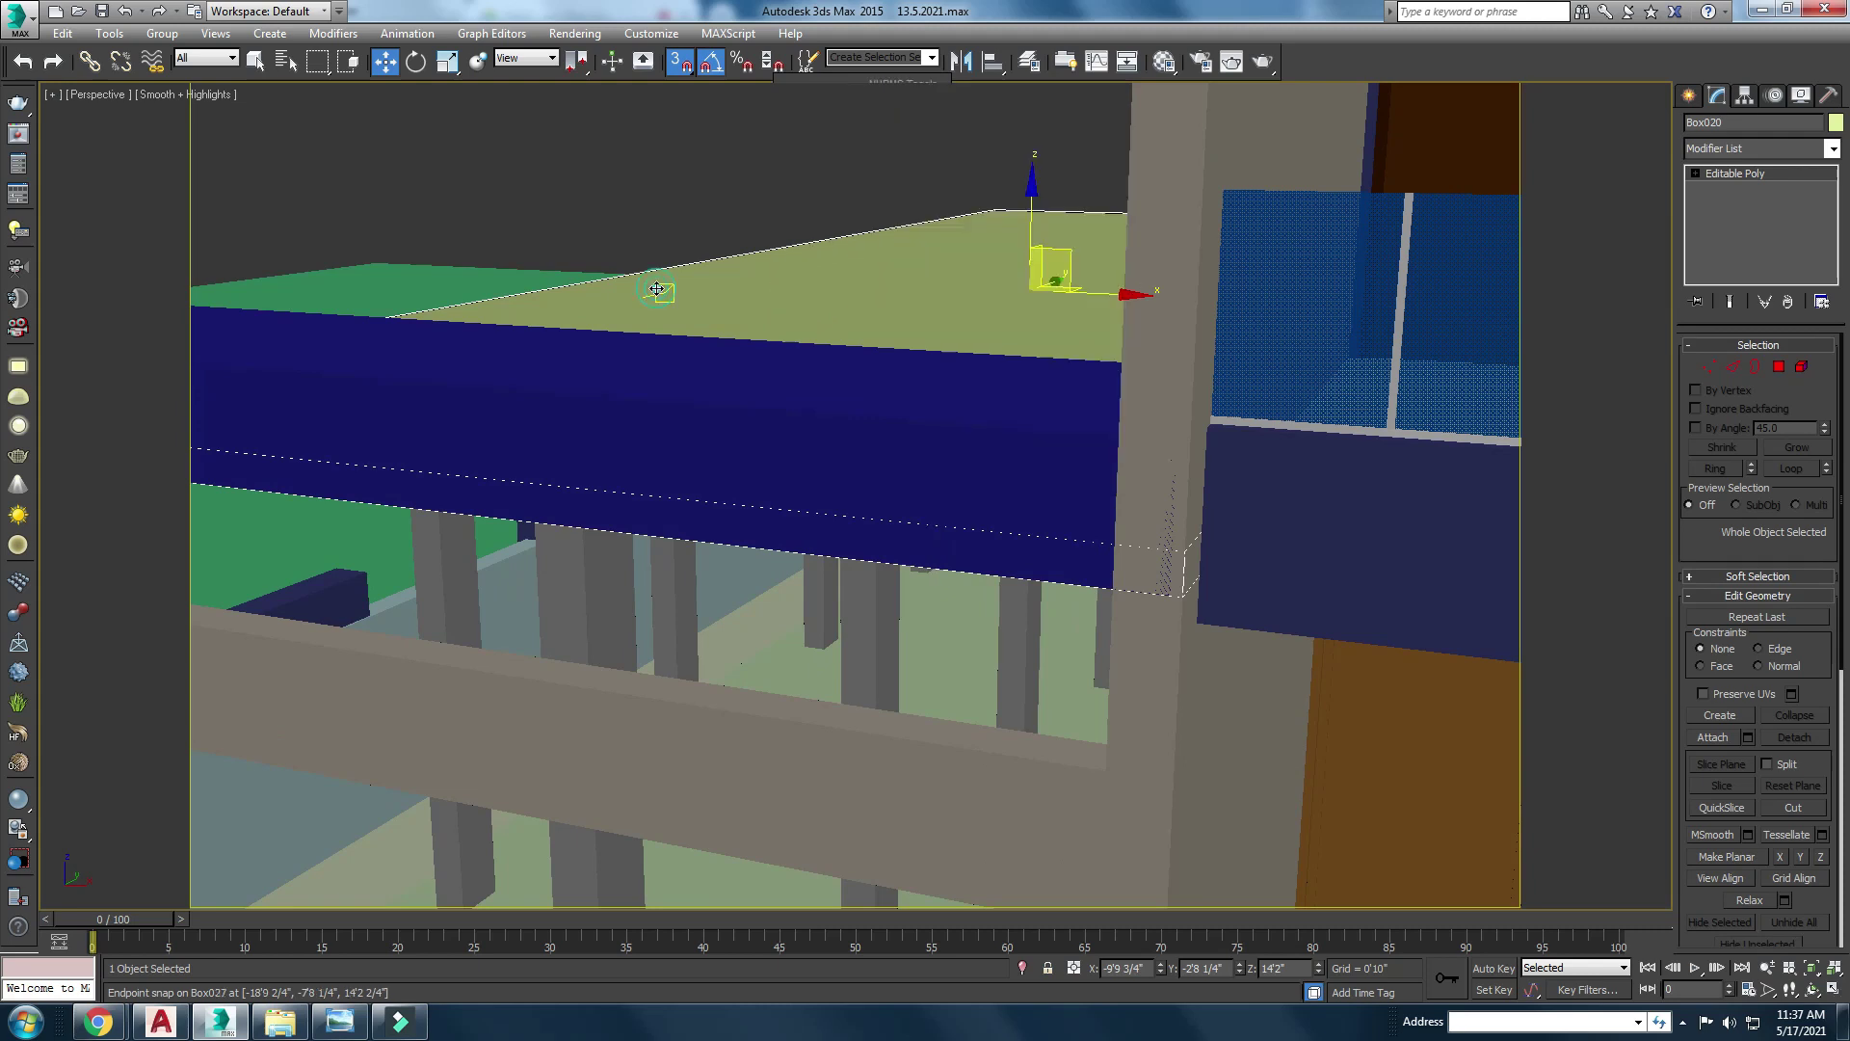
key("alt+w")
middle_click(363, 214)
key("alt+w")
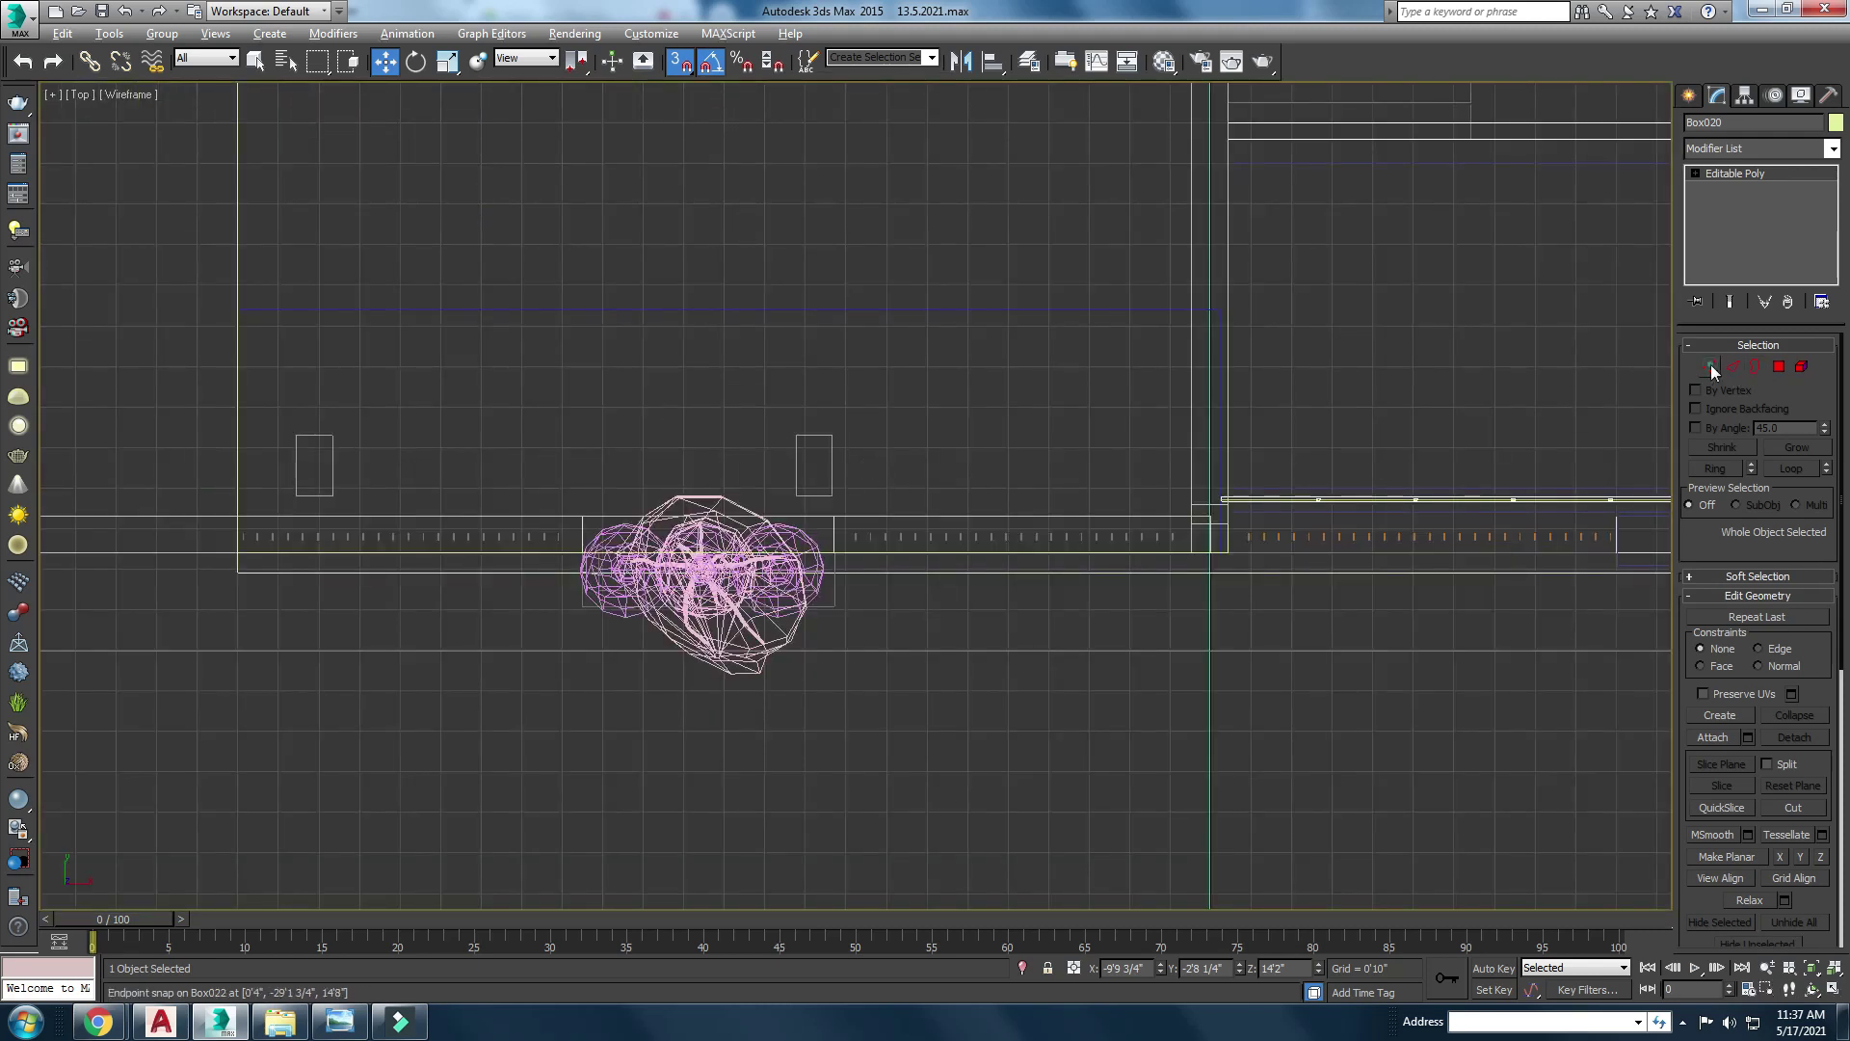
left_click(1710, 367)
left_click_drag(120, 414, 1351, 690)
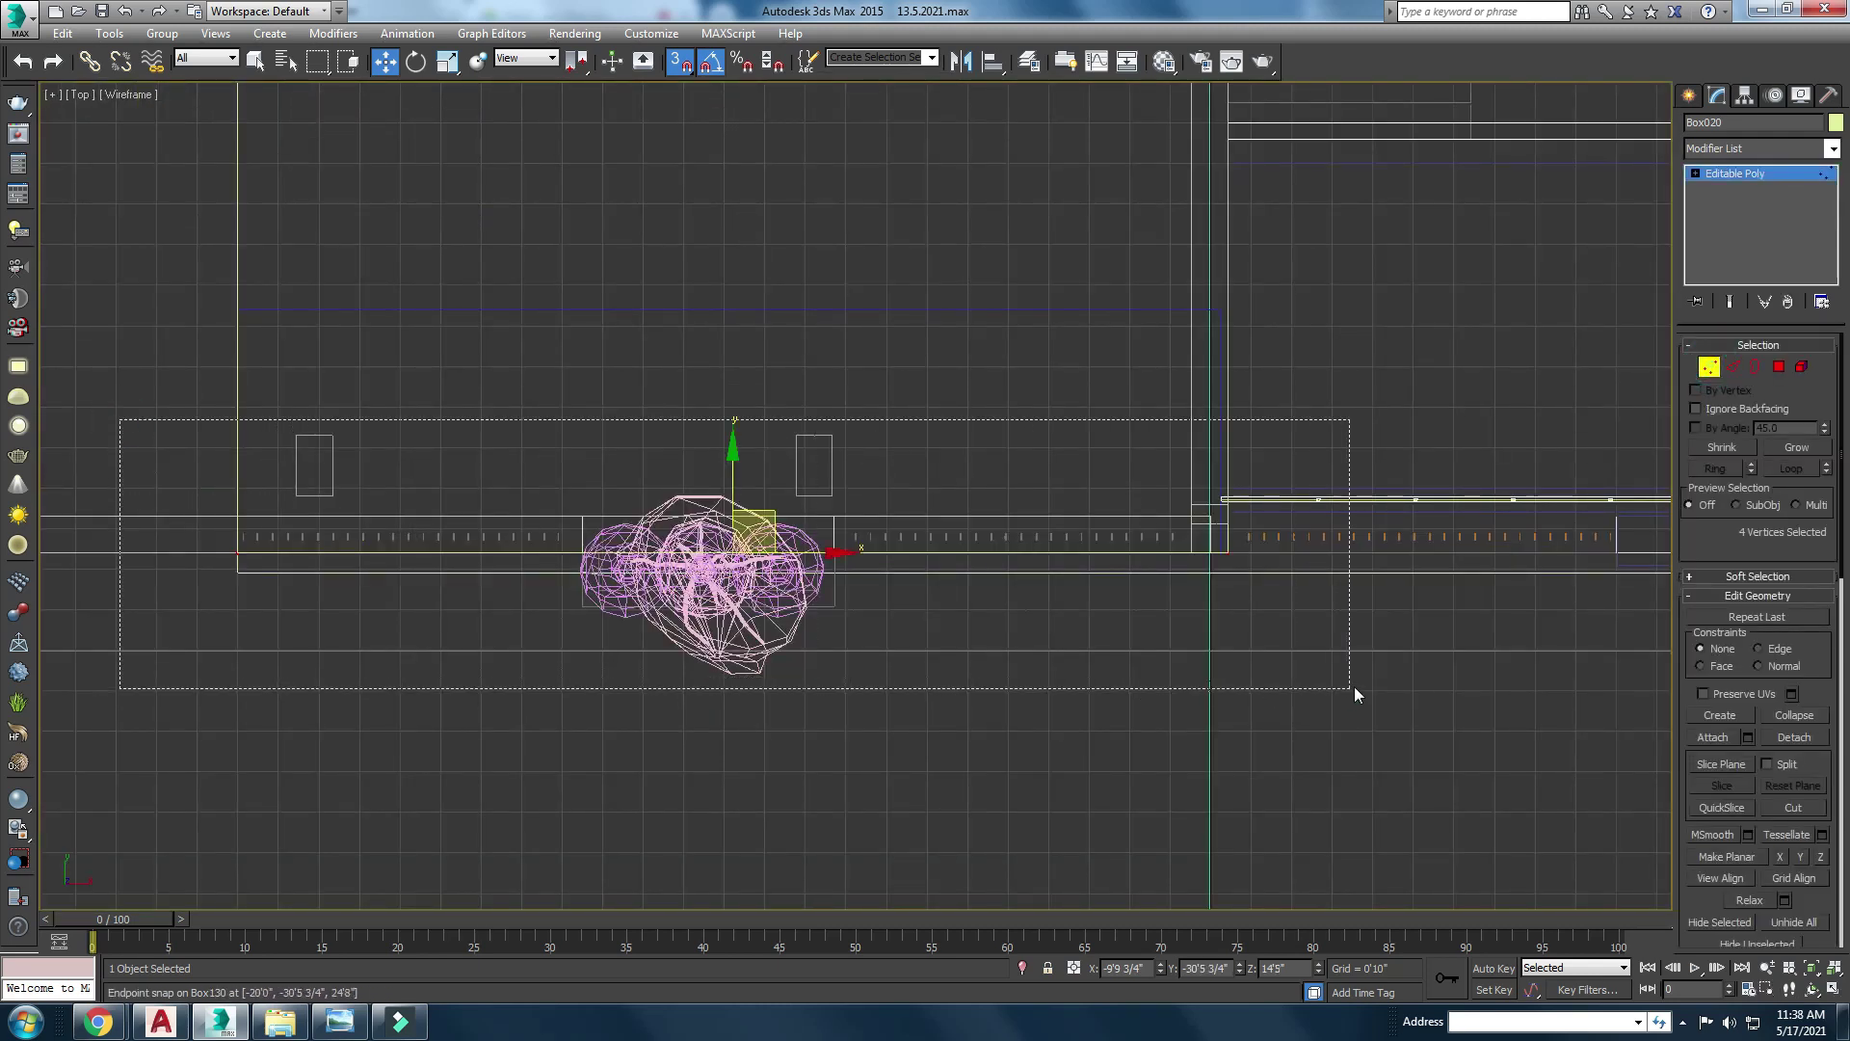
left_click(680, 62)
left_click_drag(734, 452, 734, 415)
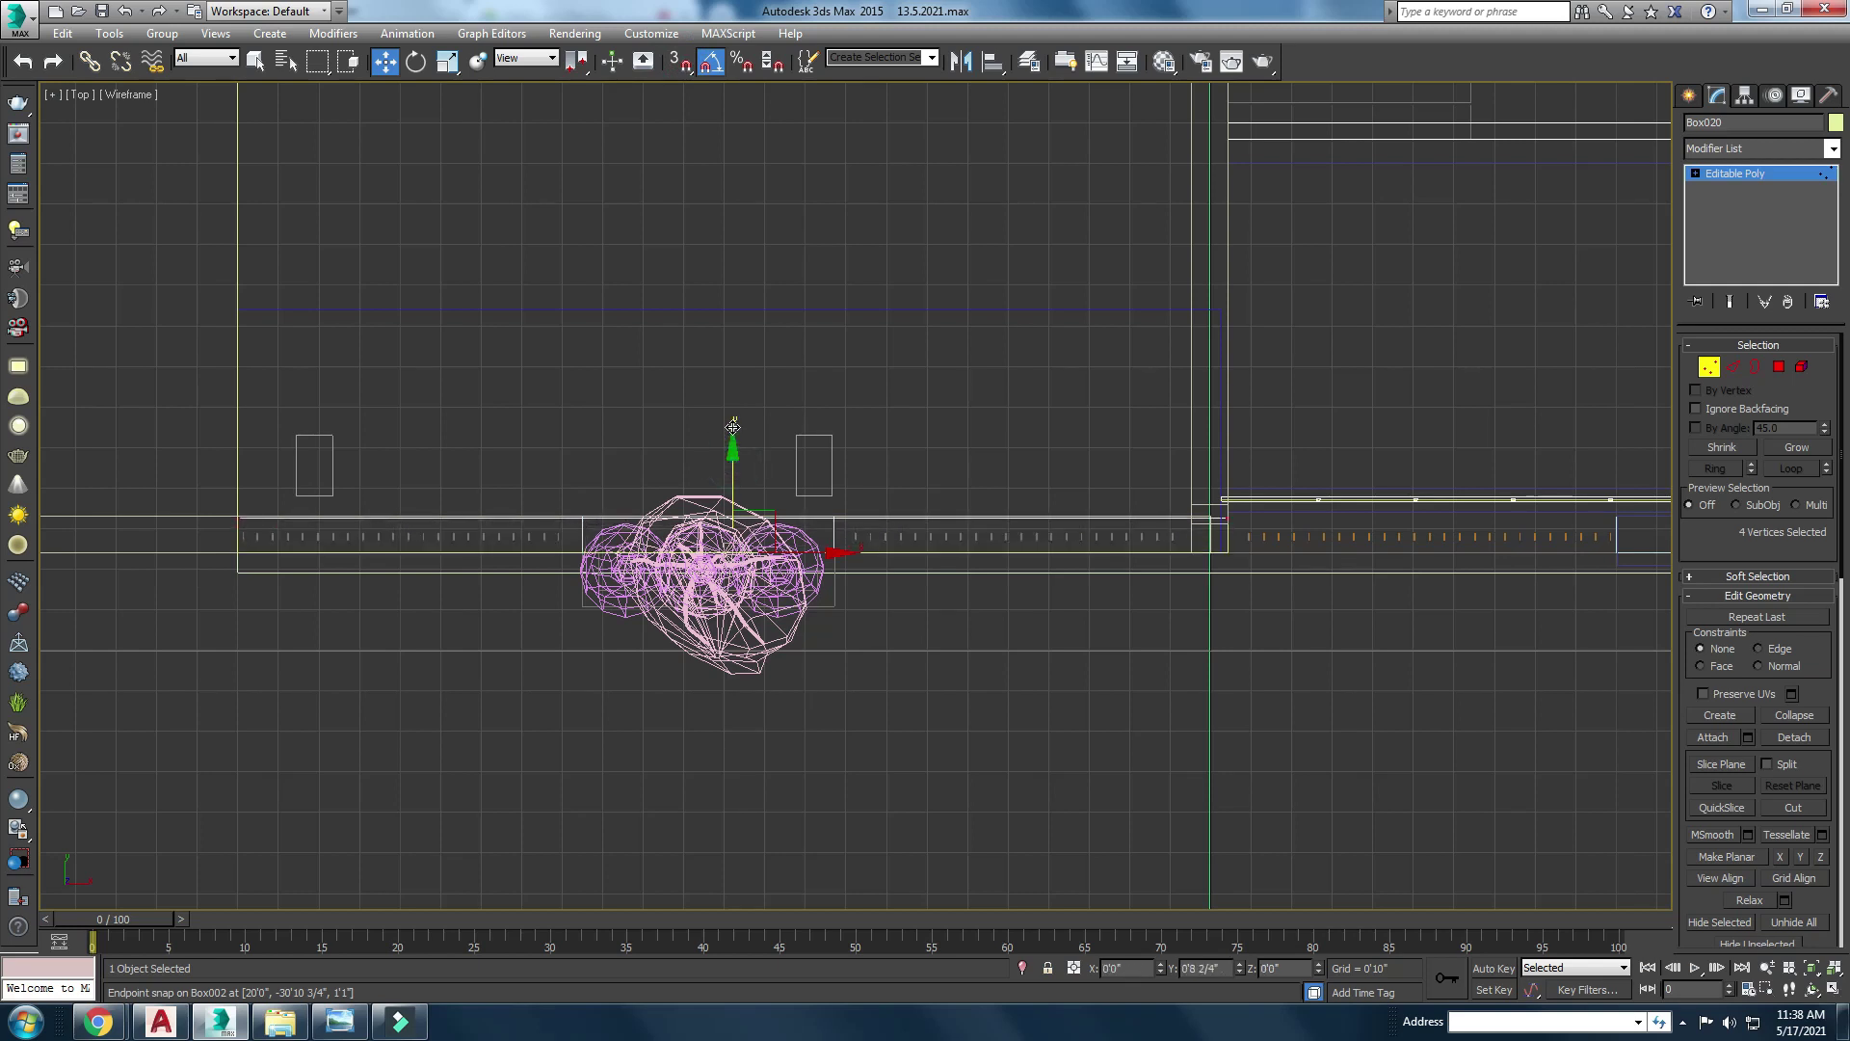
Step: Convert the blue beam Box205 to an Editable Poly
left_click(1688, 95)
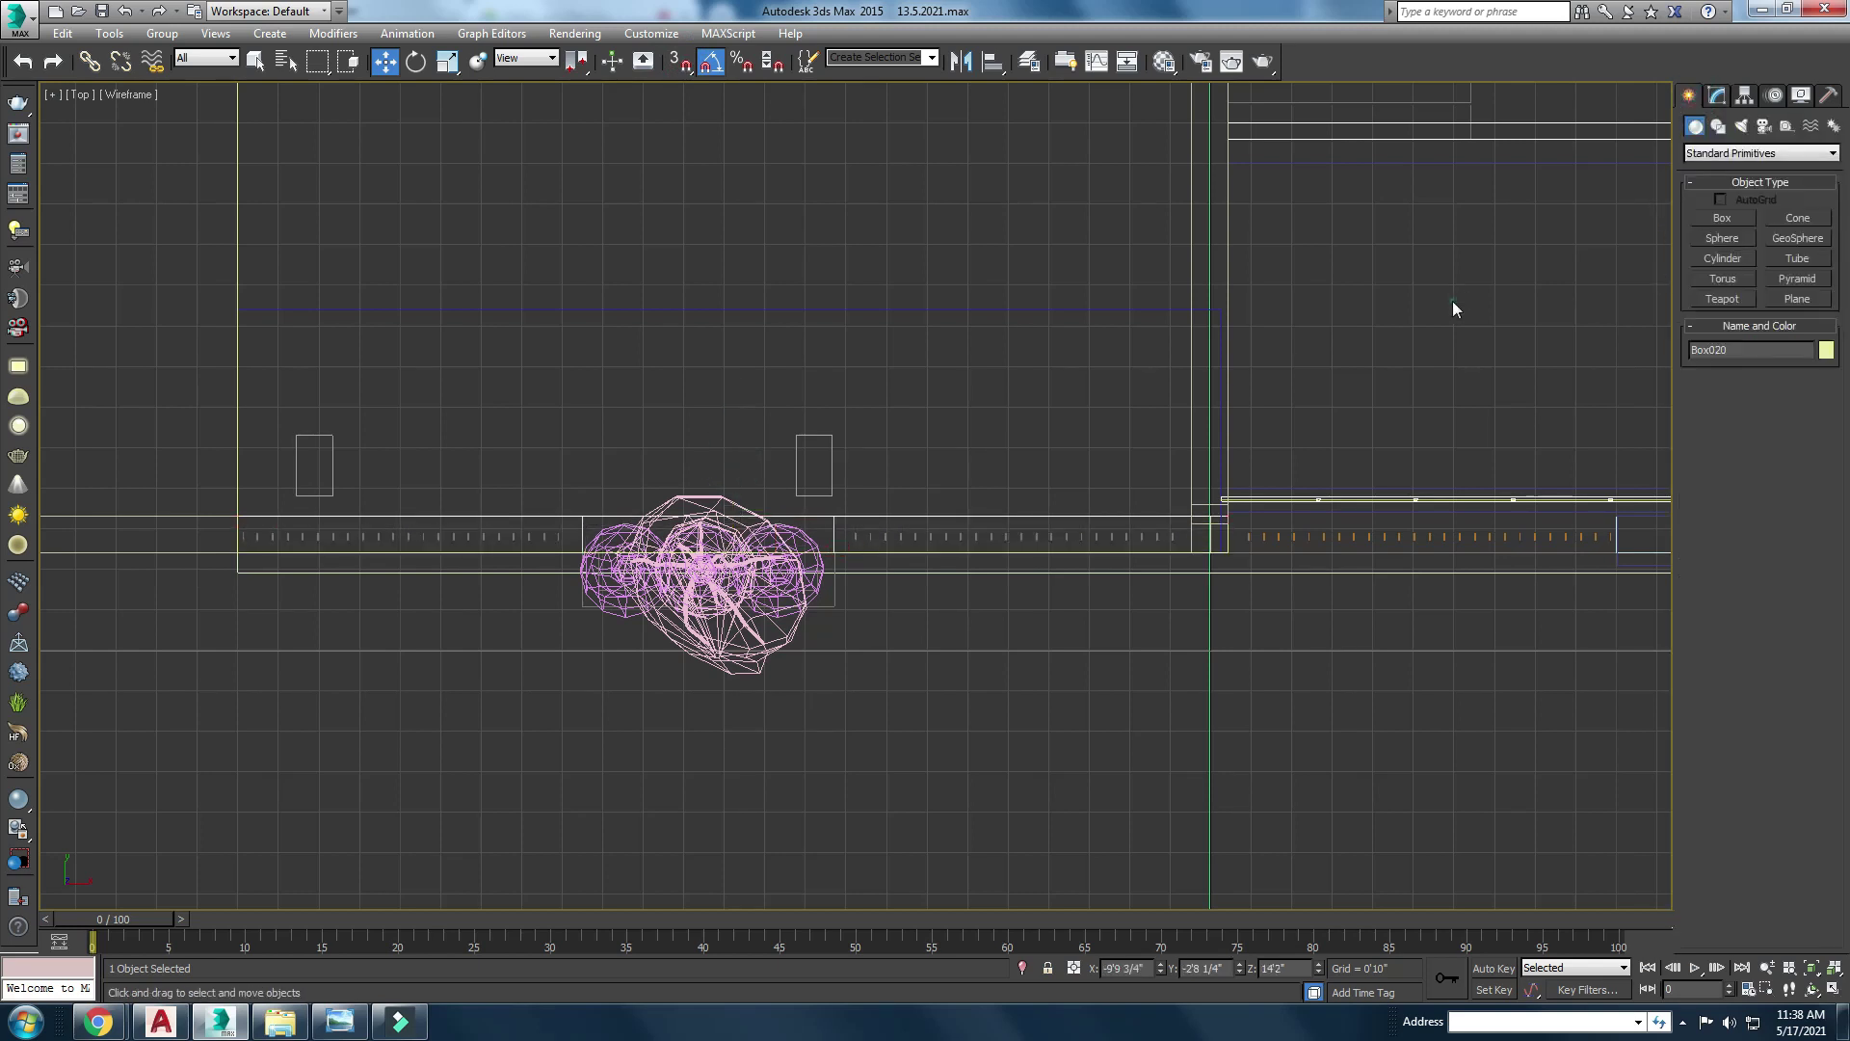
left_click(1453, 301)
key("alt+w")
key("alt+w")
scroll(1074, 665, "down", 3)
scroll(1074, 665, "down", 3)
left_click(1012, 508)
key("alt+w")
key("alt+w")
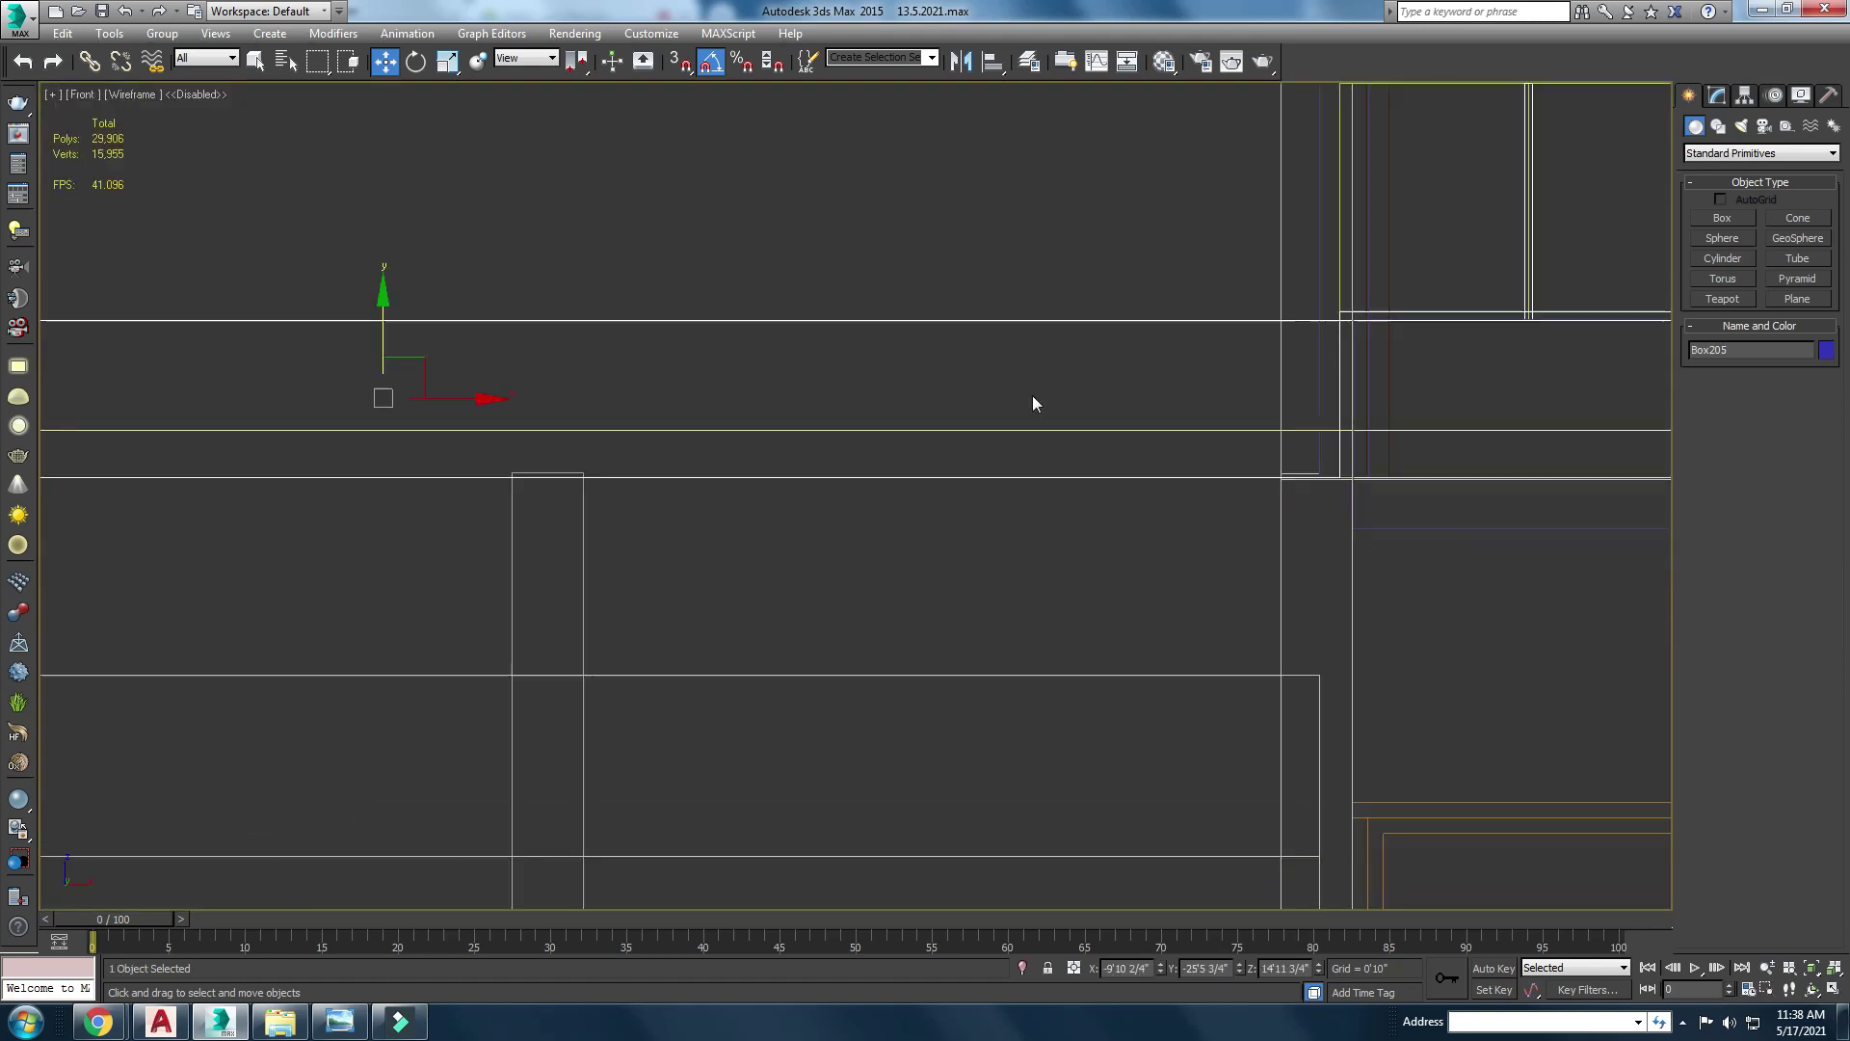
scroll(1033, 395, "down", 3)
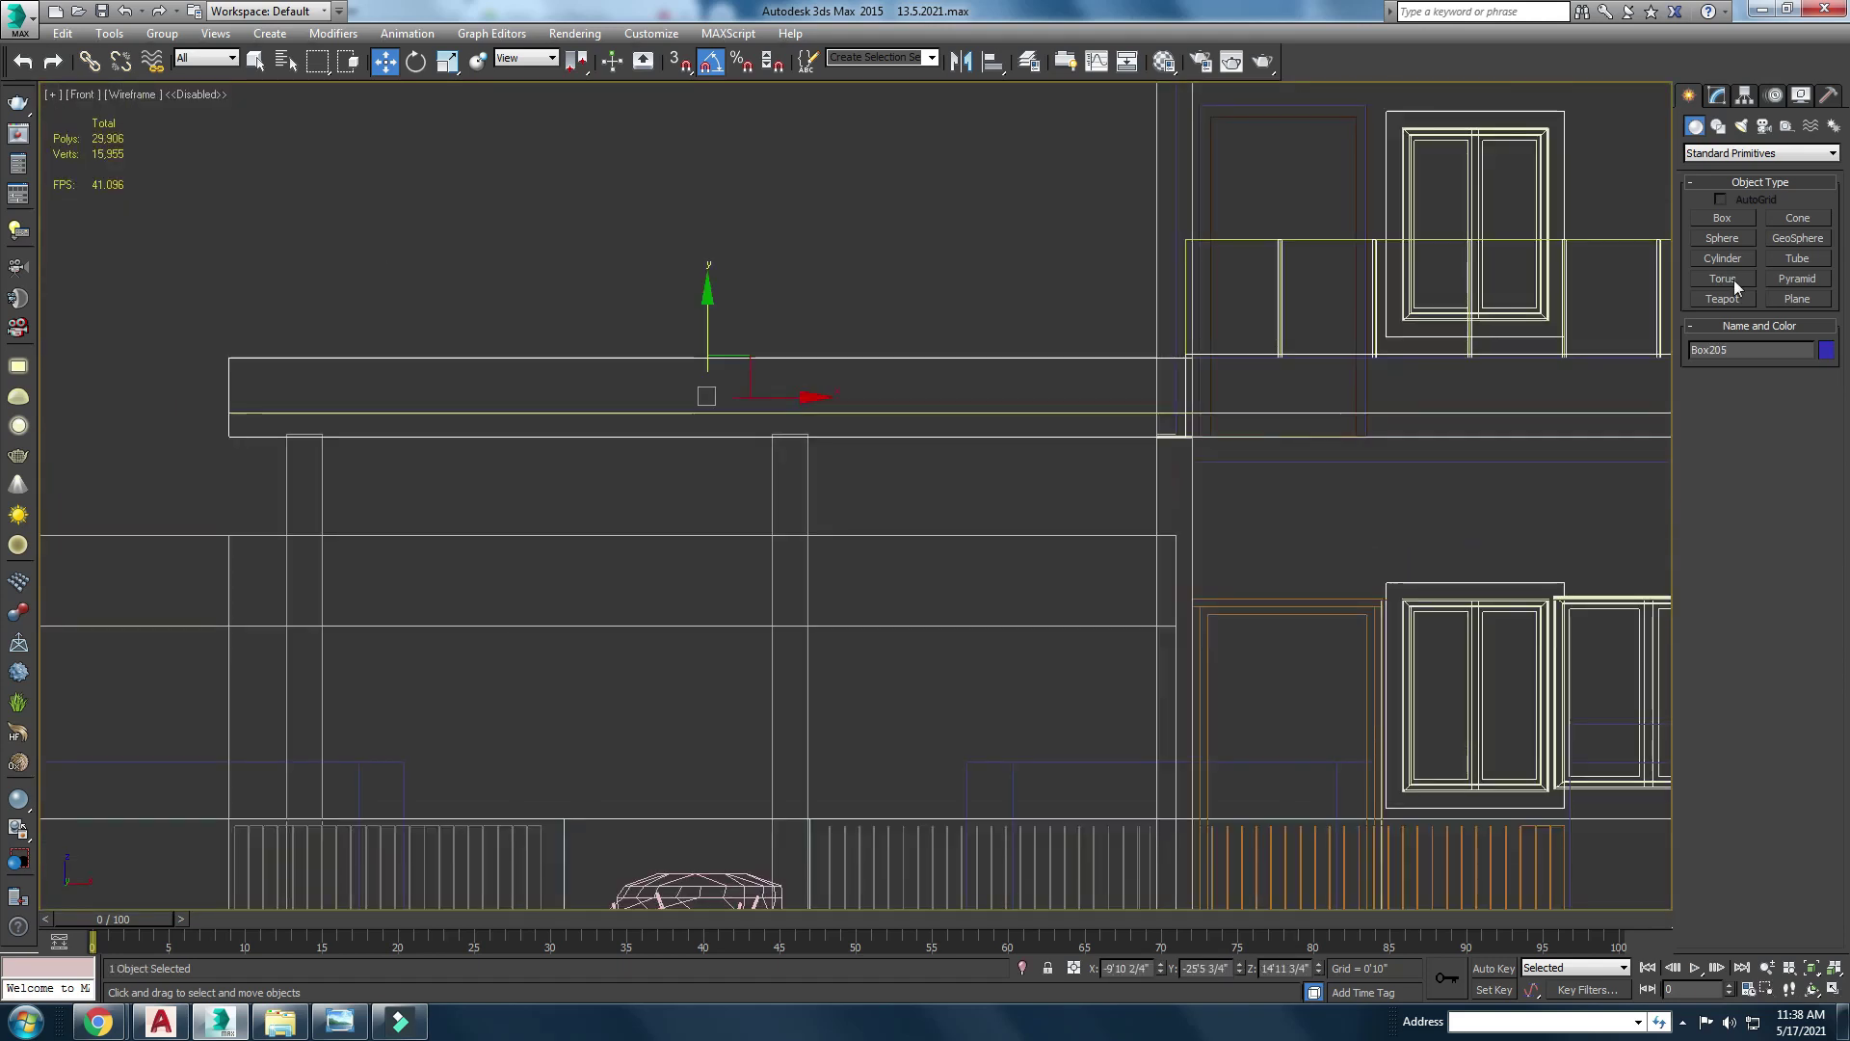
right_click(730, 353)
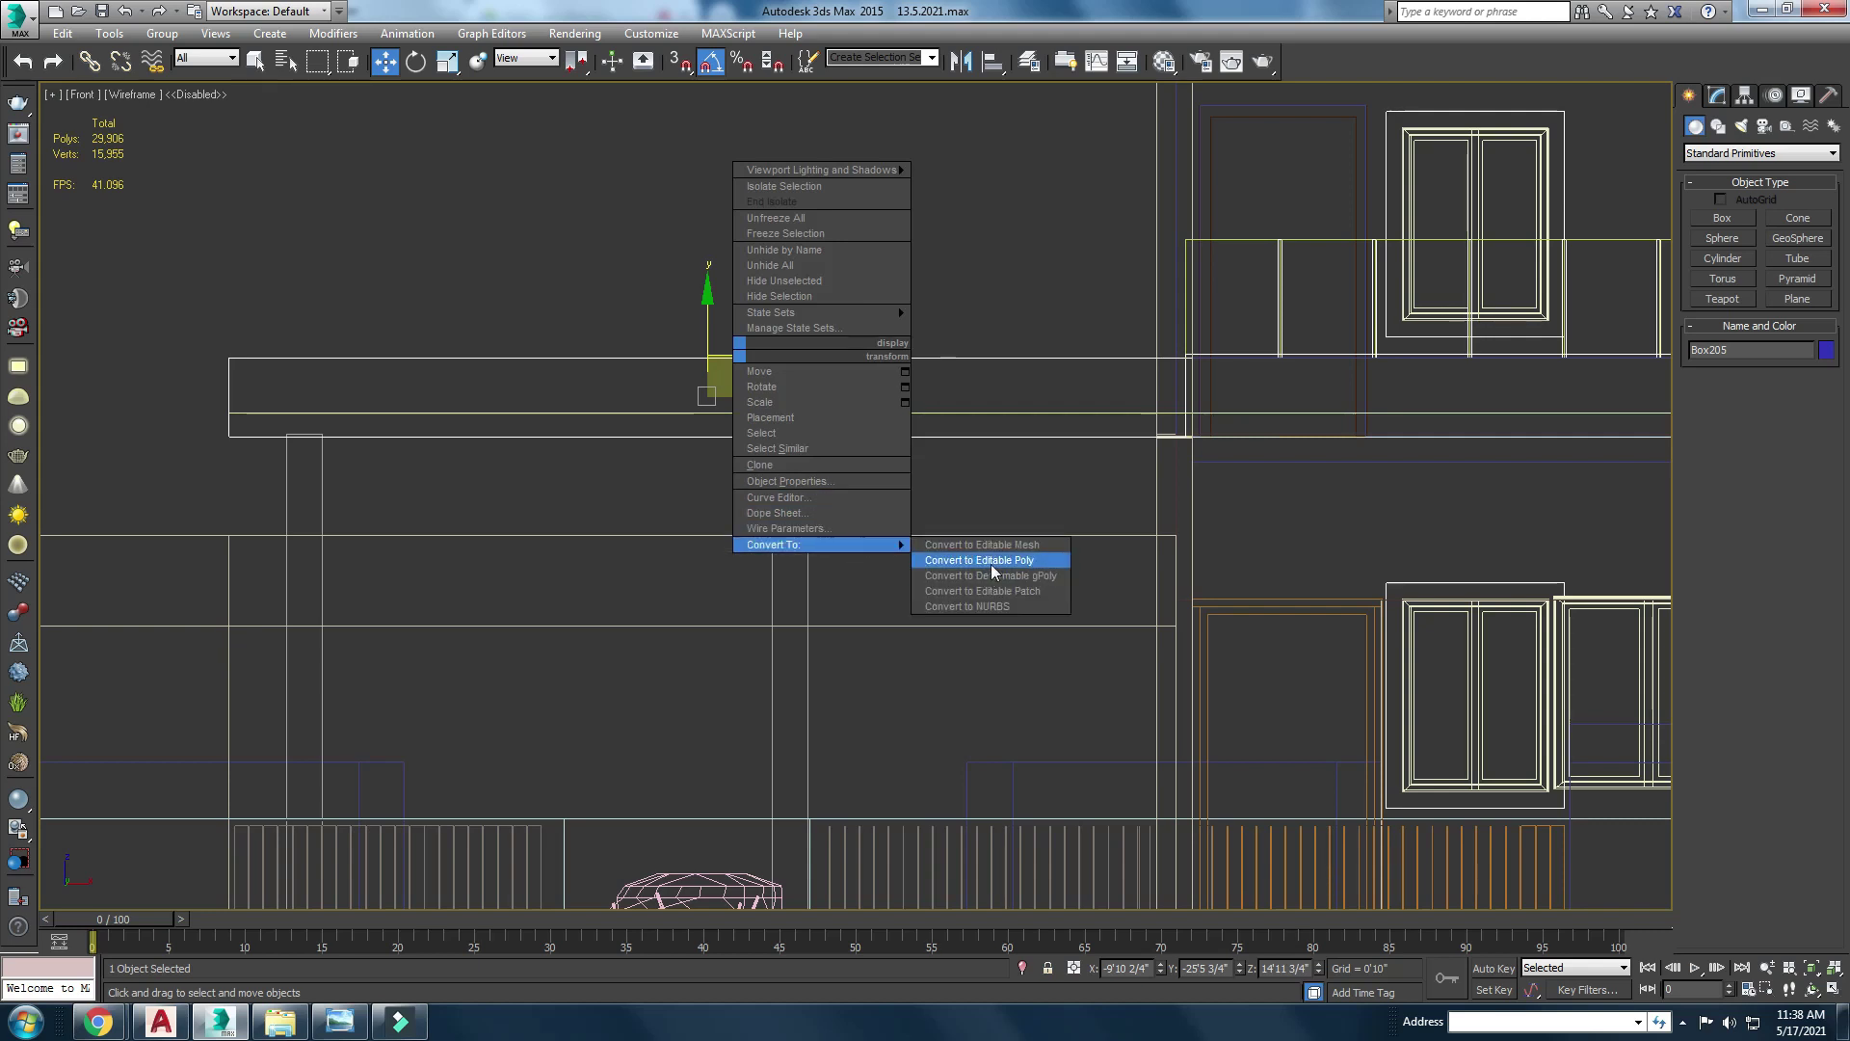
left_click(993, 569)
left_click(1185, 450)
Step: Lower the beam's bottom vertices by 0'10" and nudge its top vertices slightly up
left_click(502, 437)
left_click(1709, 366)
left_click_drag(1336, 399, 113, 463)
left_click_drag(710, 348, 715, 388)
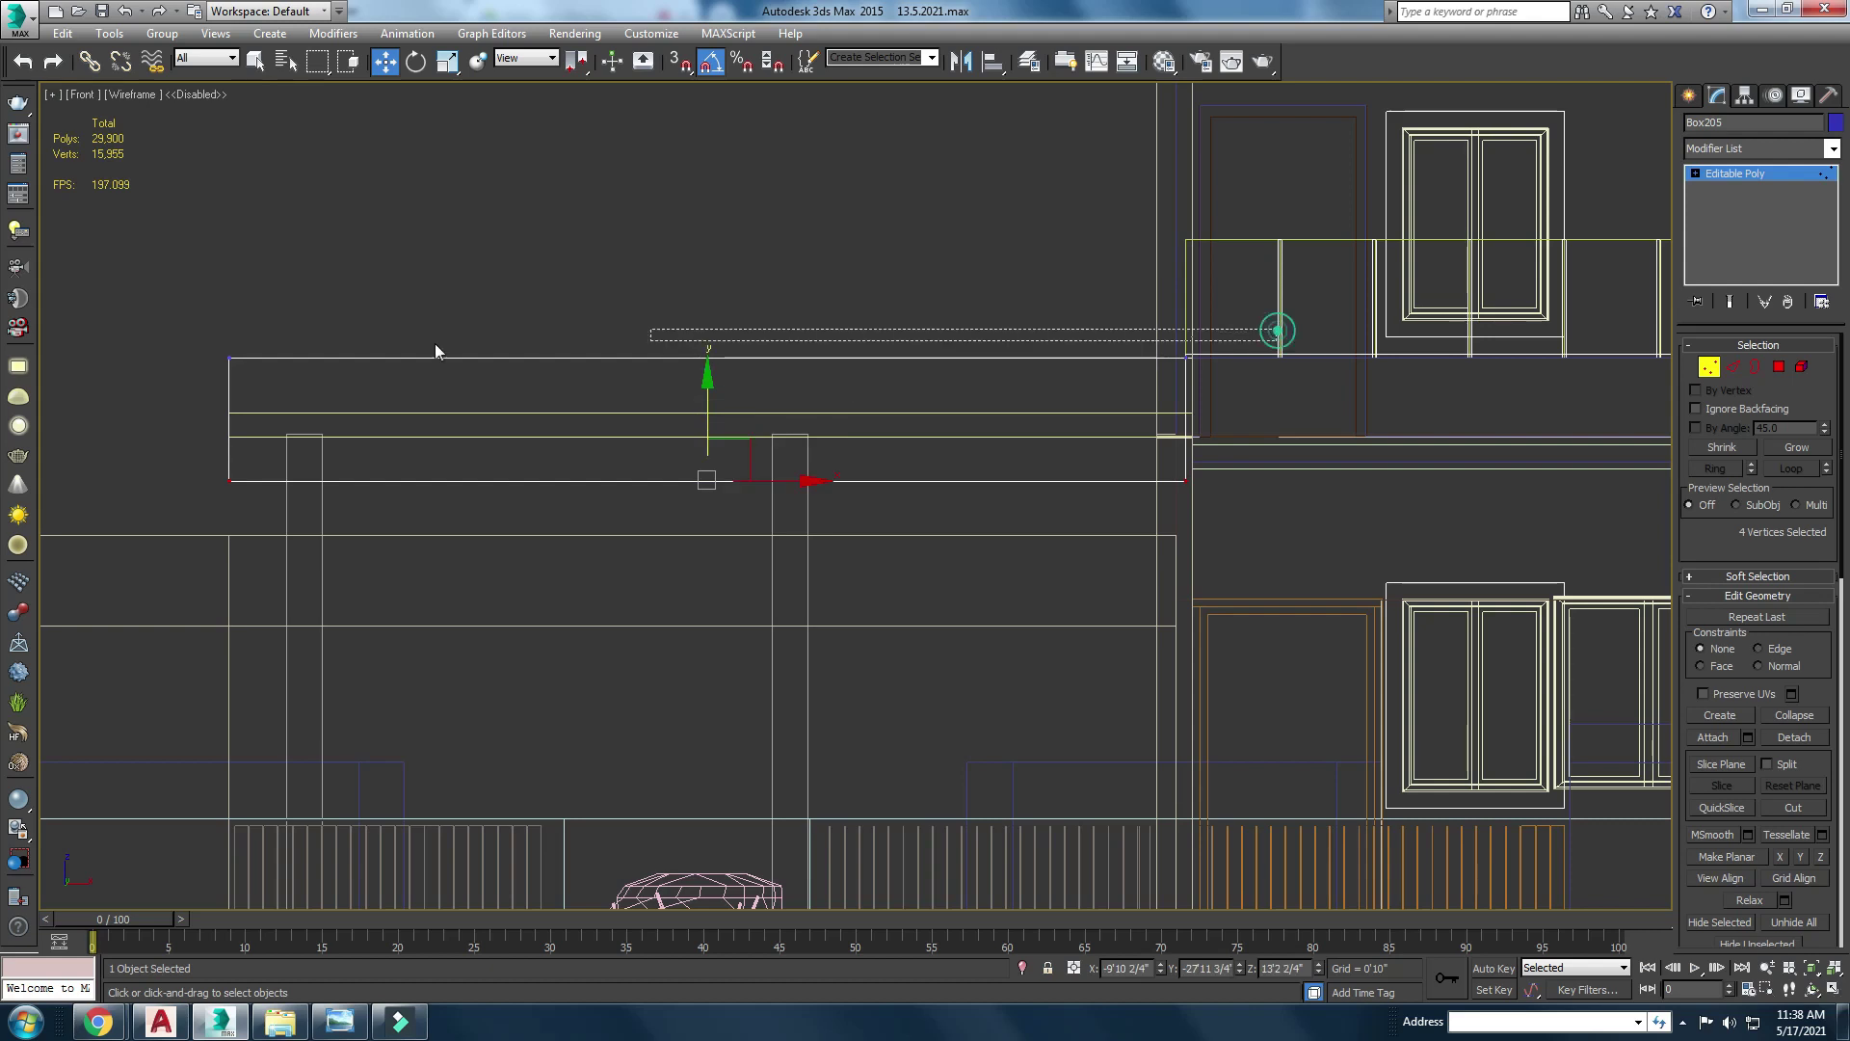
left_click_drag(436, 351, 148, 372)
left_click_drag(703, 291, 701, 279)
Step: Check the deepened beam against the house reference photo
left_click(1687, 97)
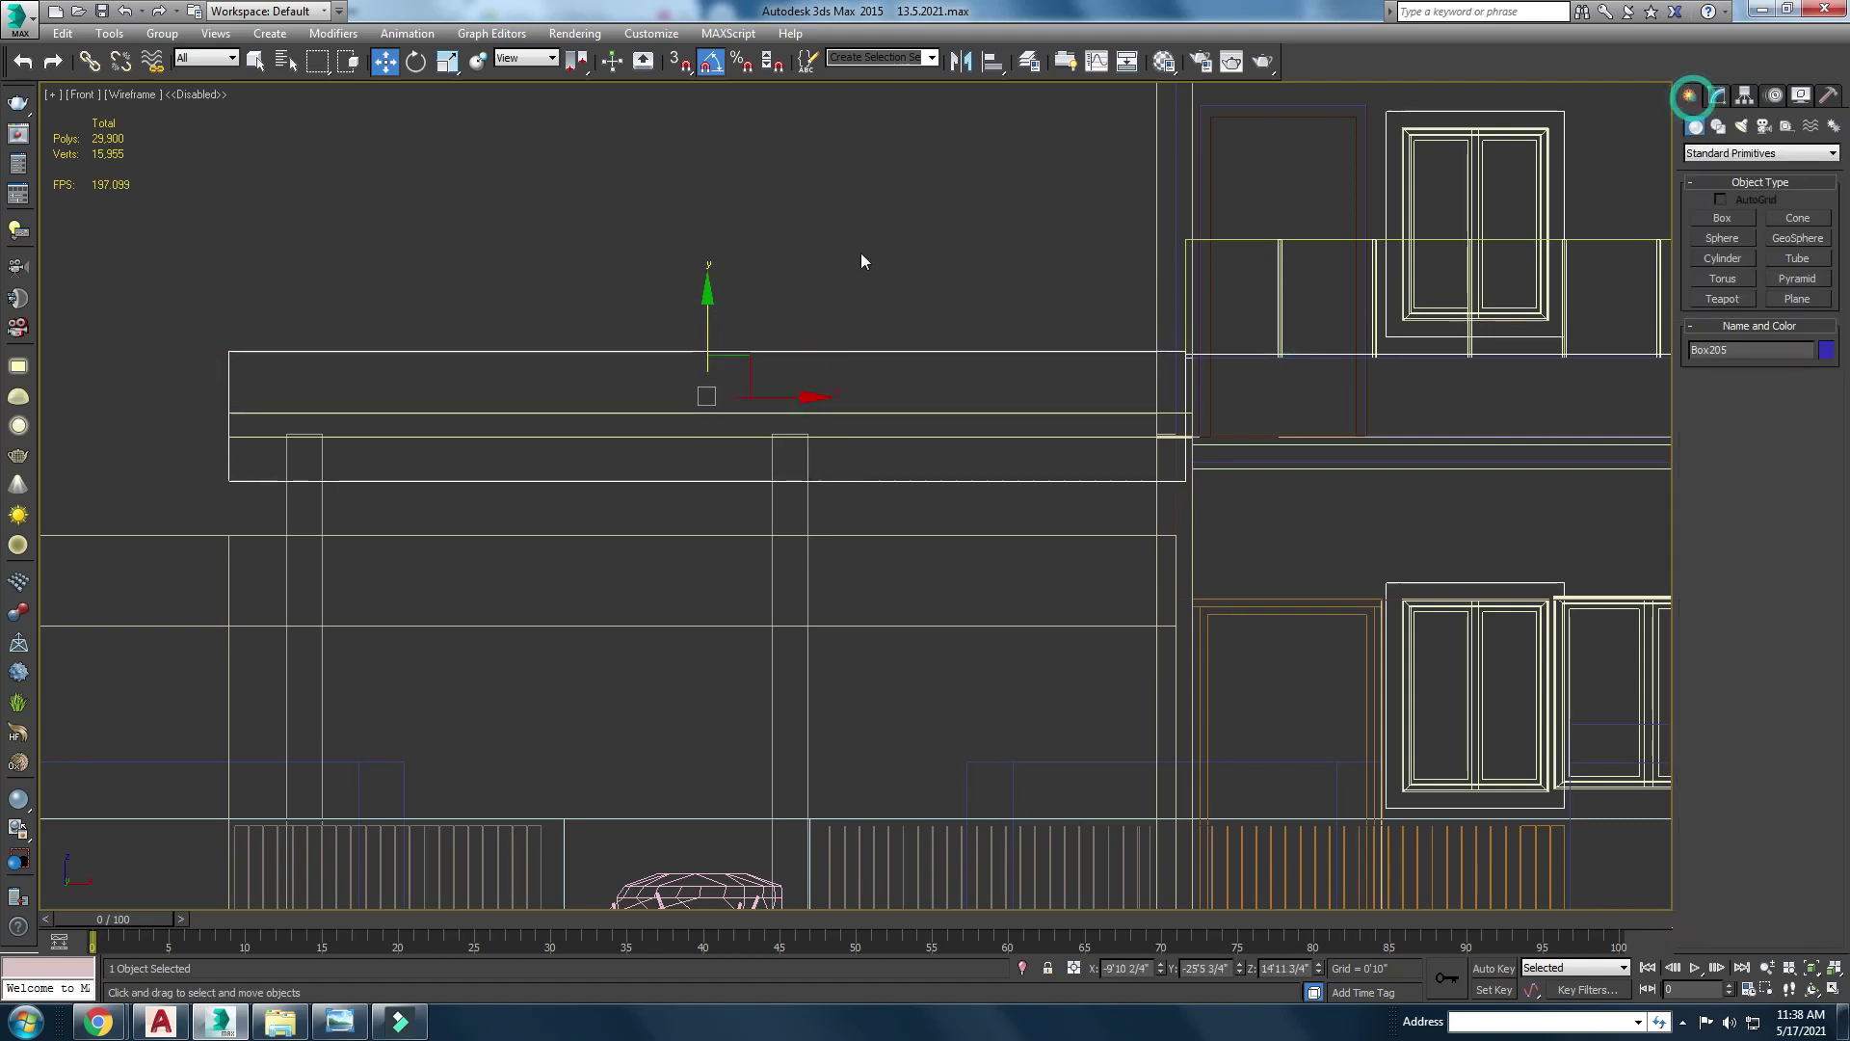
key("alt+Tab")
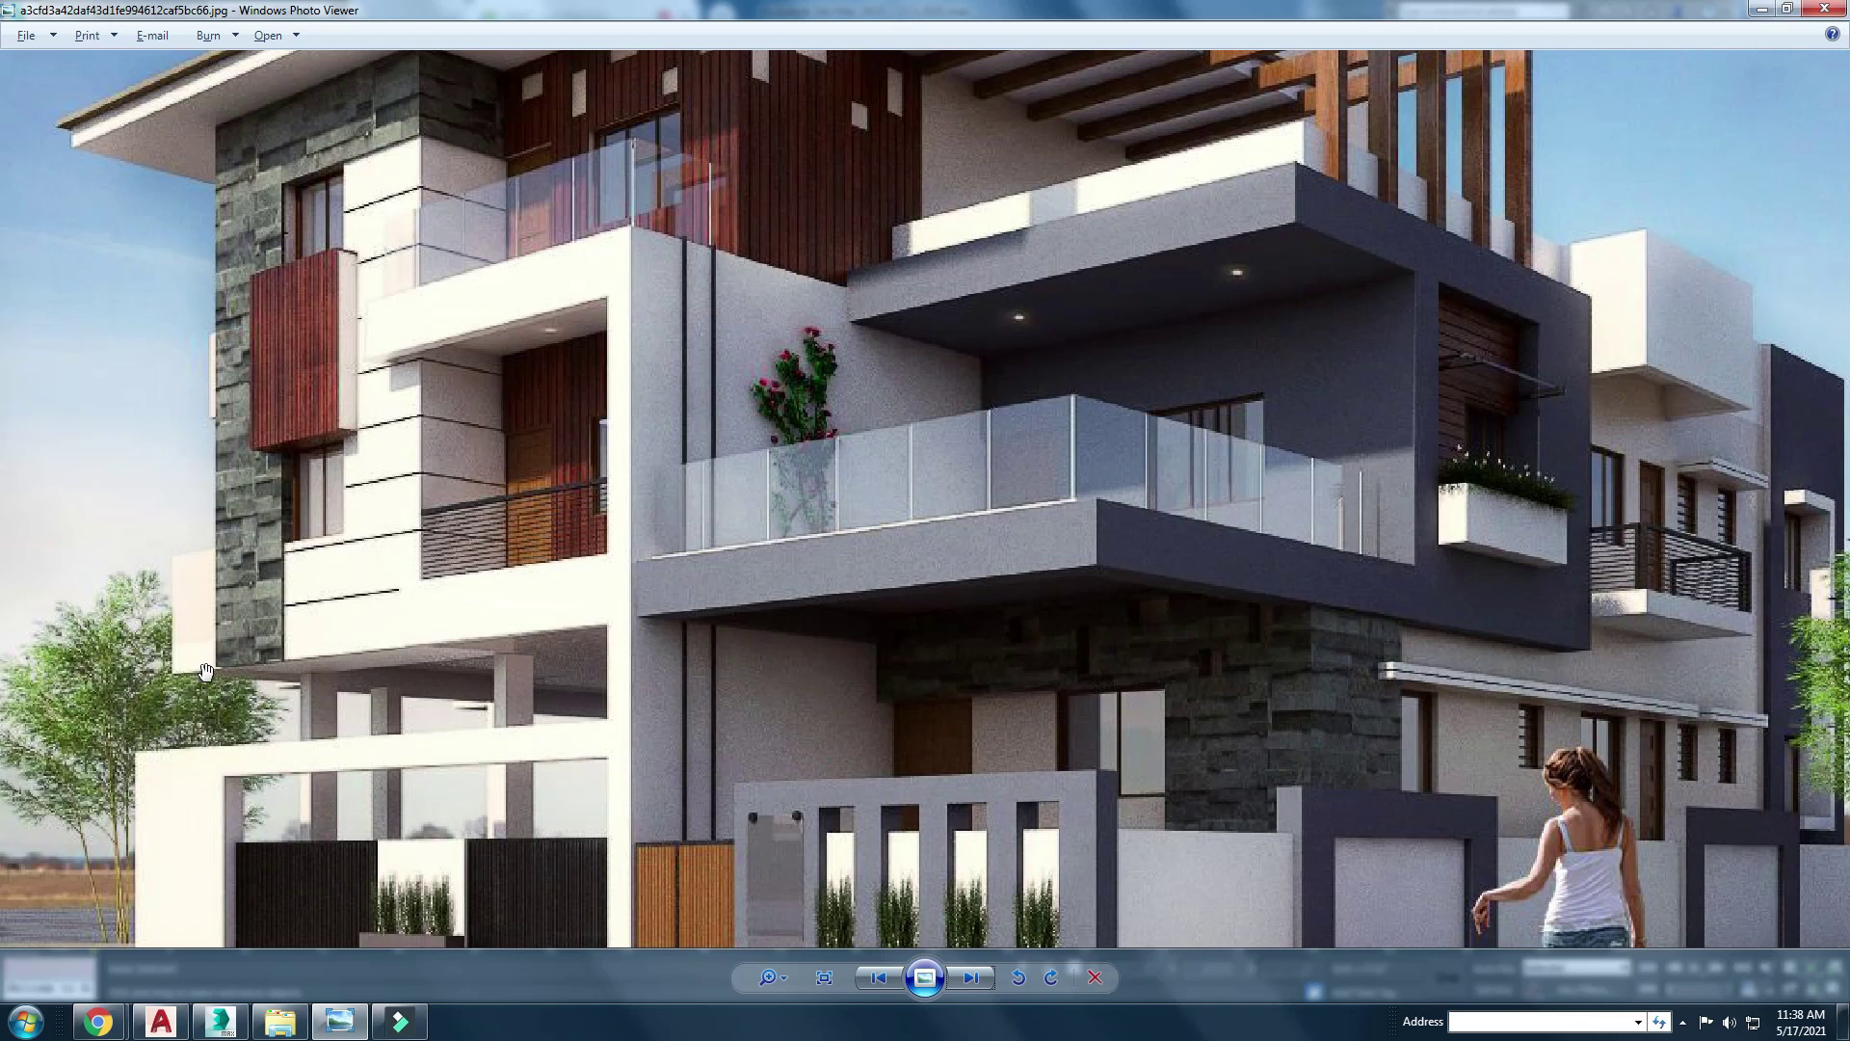
key("alt+Tab")
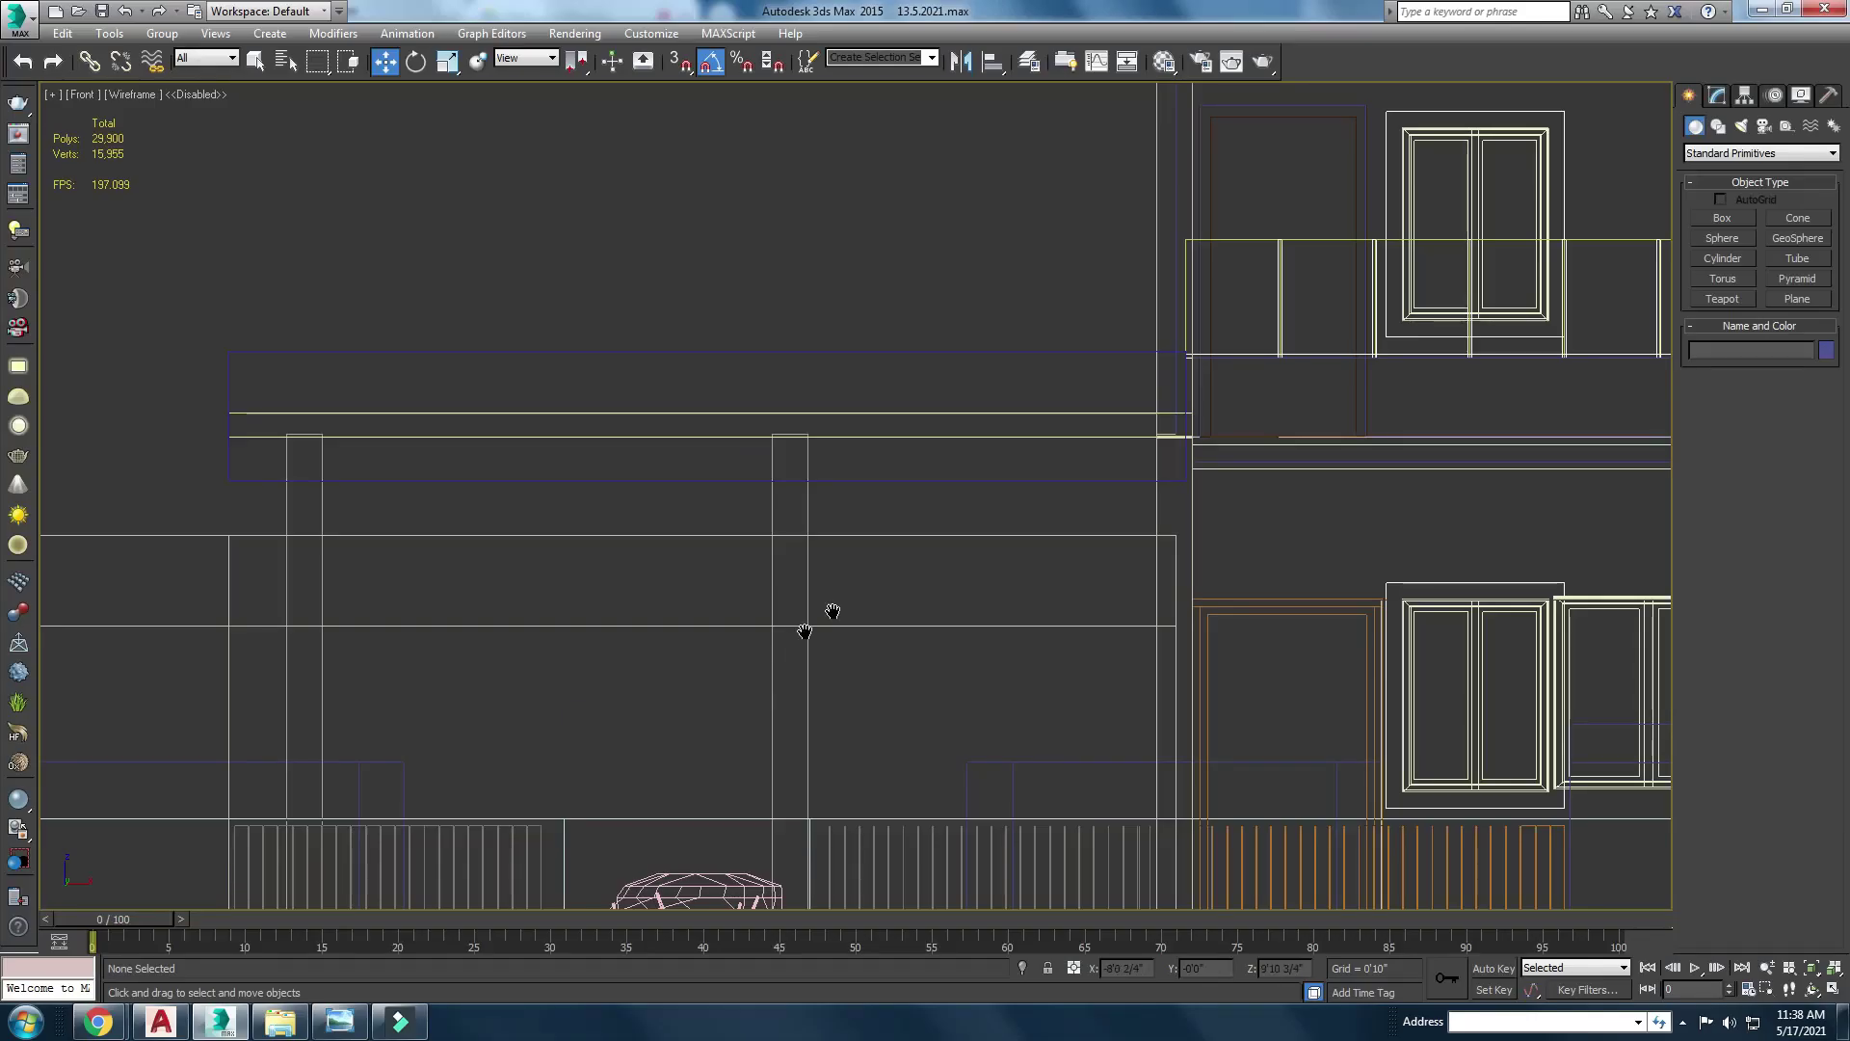
Step: Select the blue beam and compare the porch with the reference photo from several angles
key("alt+w")
right_click(1117, 702)
key("alt+w")
mouse_move(917, 674)
middle_mouse_down("alt")
mouse_move(964, 656)
mouse_move(925, 649)
middle_mouse_up("alt")
left_click(943, 515)
key("alt+Tab")
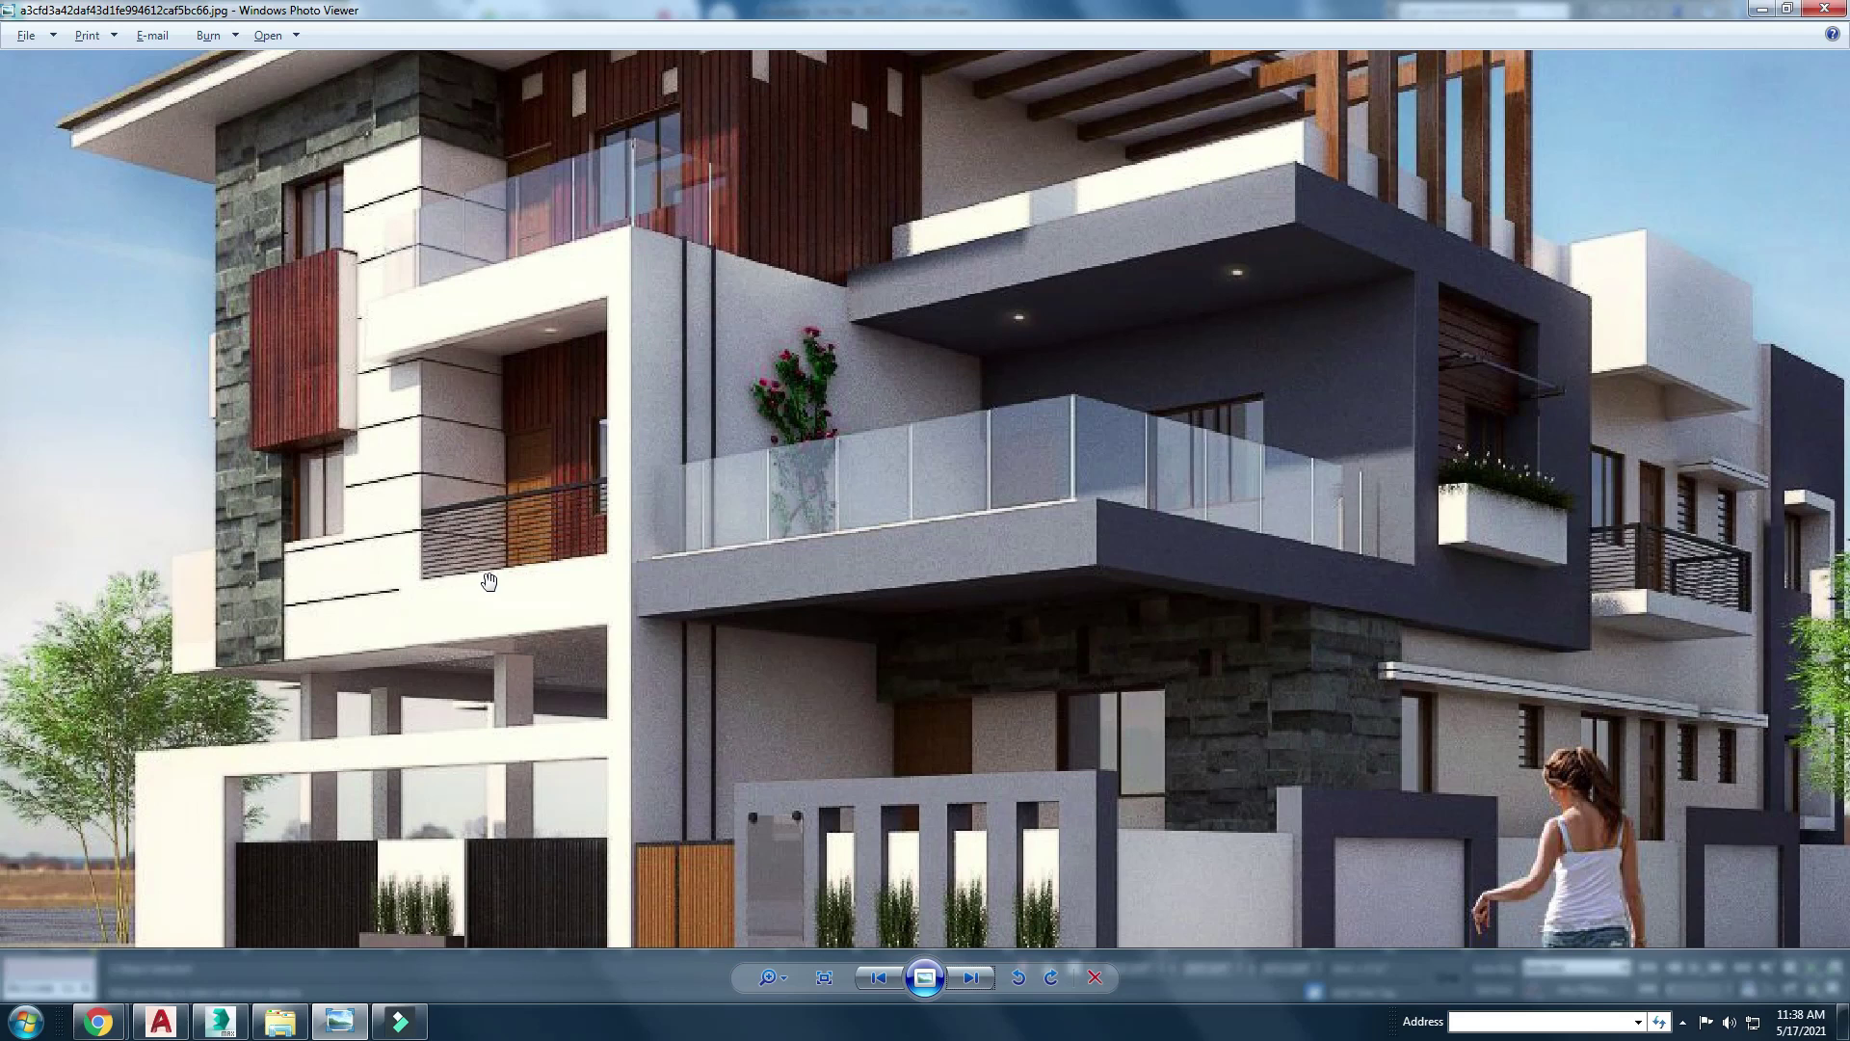
key("alt+Tab")
middle_click_drag(575, 569, 877, 568, "alt")
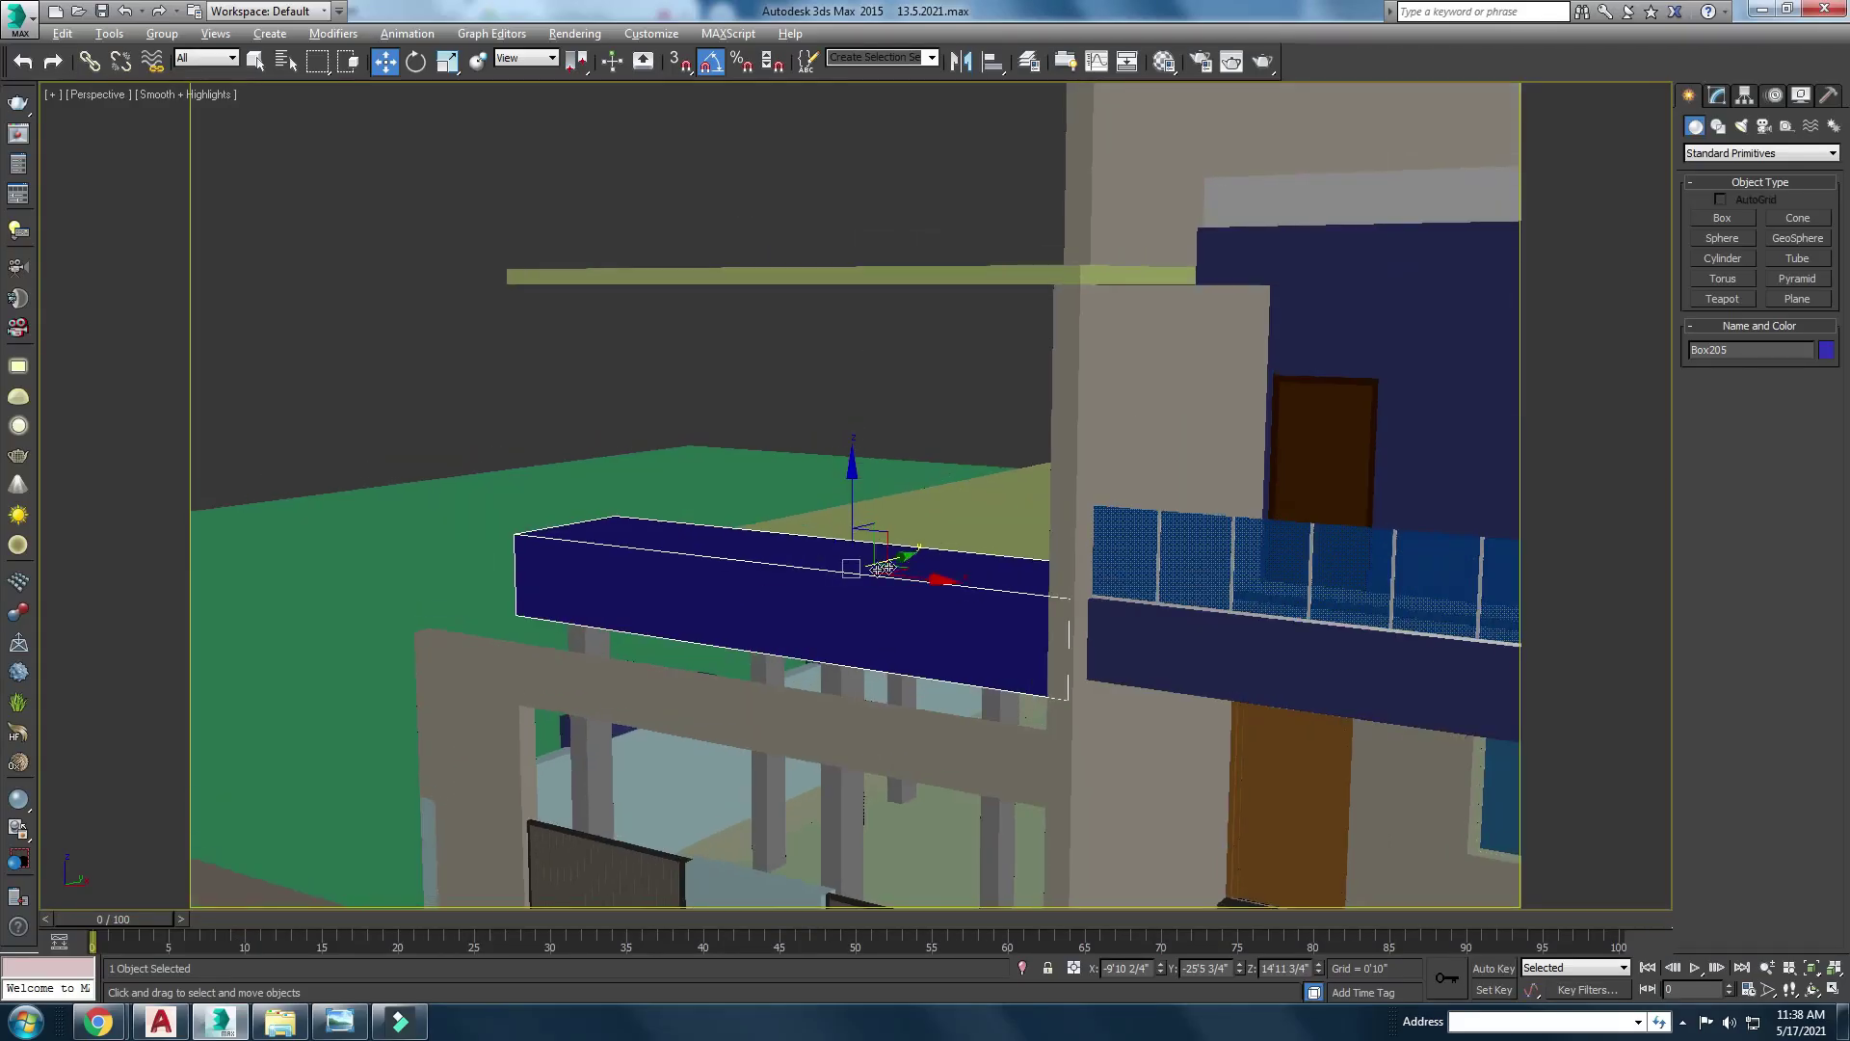
key("alt+Tab")
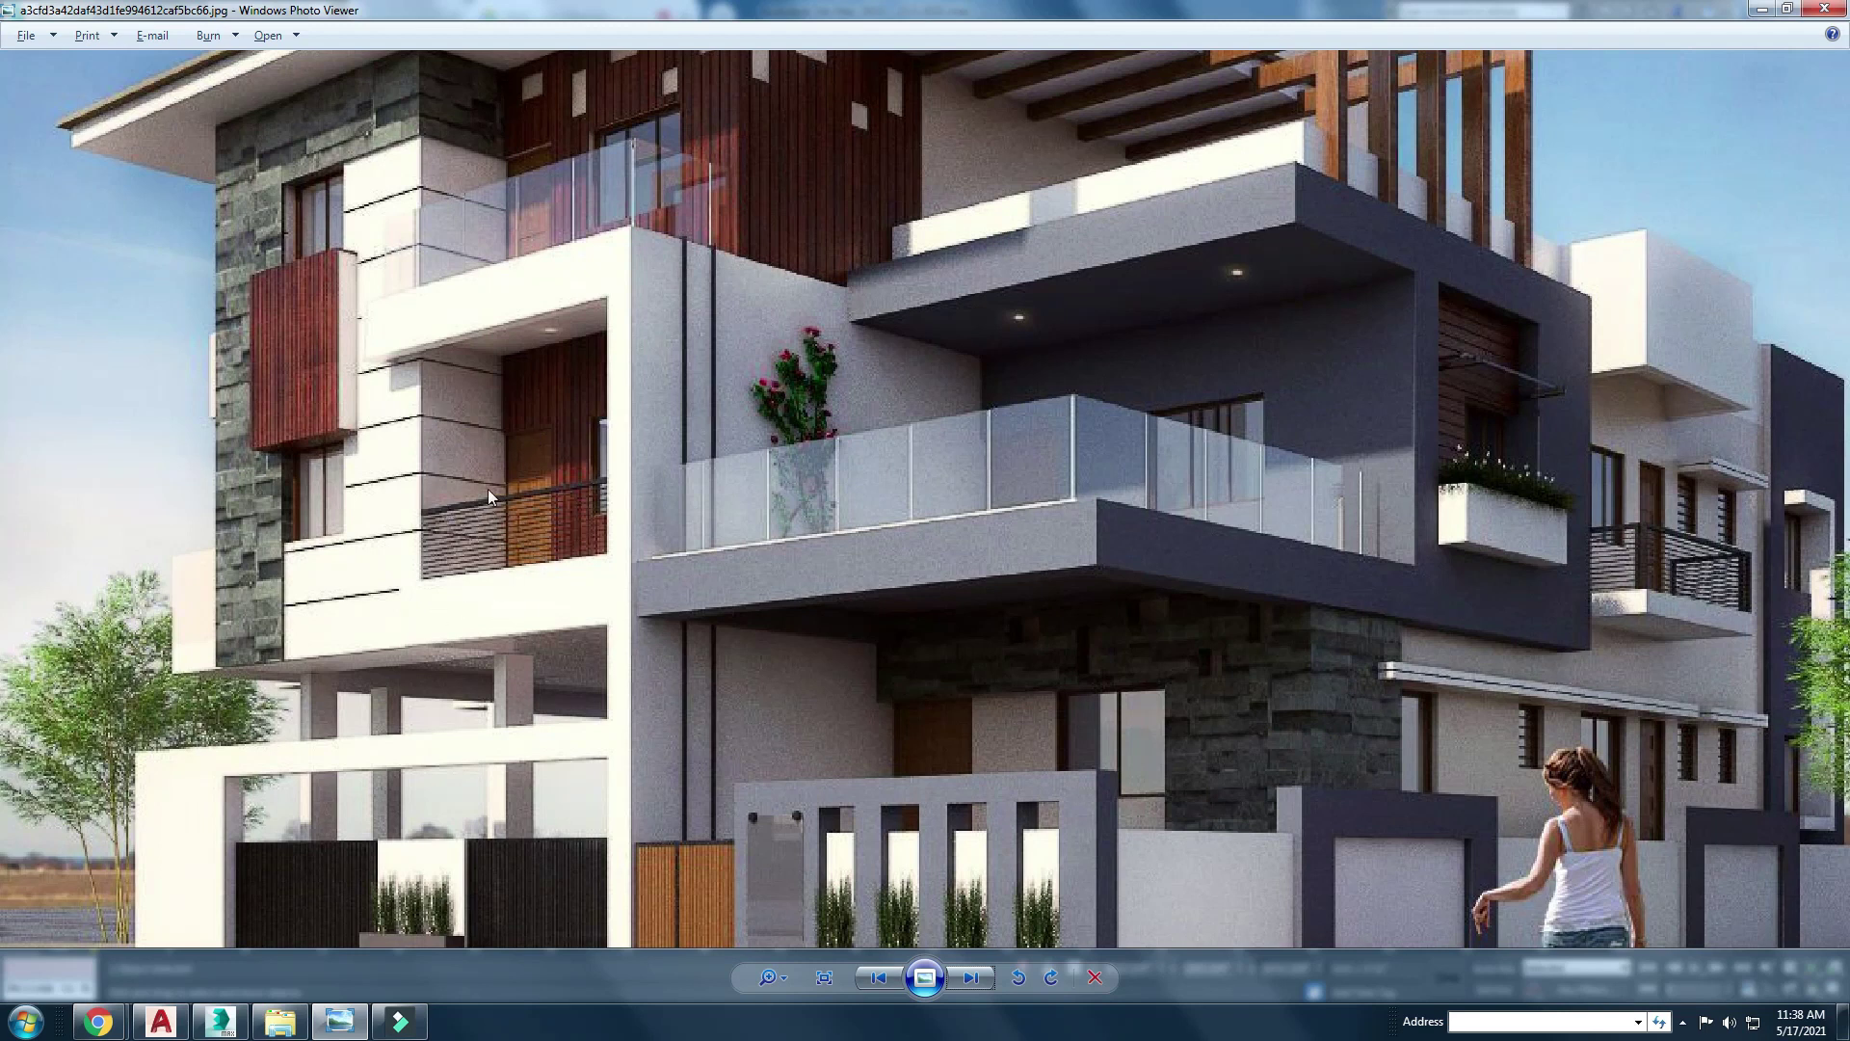
key("alt+Tab")
scroll(765, 608, "up", 3)
scroll(771, 604, "up", 2)
Step: Widen the yellow upper slab Box130 to 25'10", then undo the change
left_click(819, 281)
left_click(1716, 95)
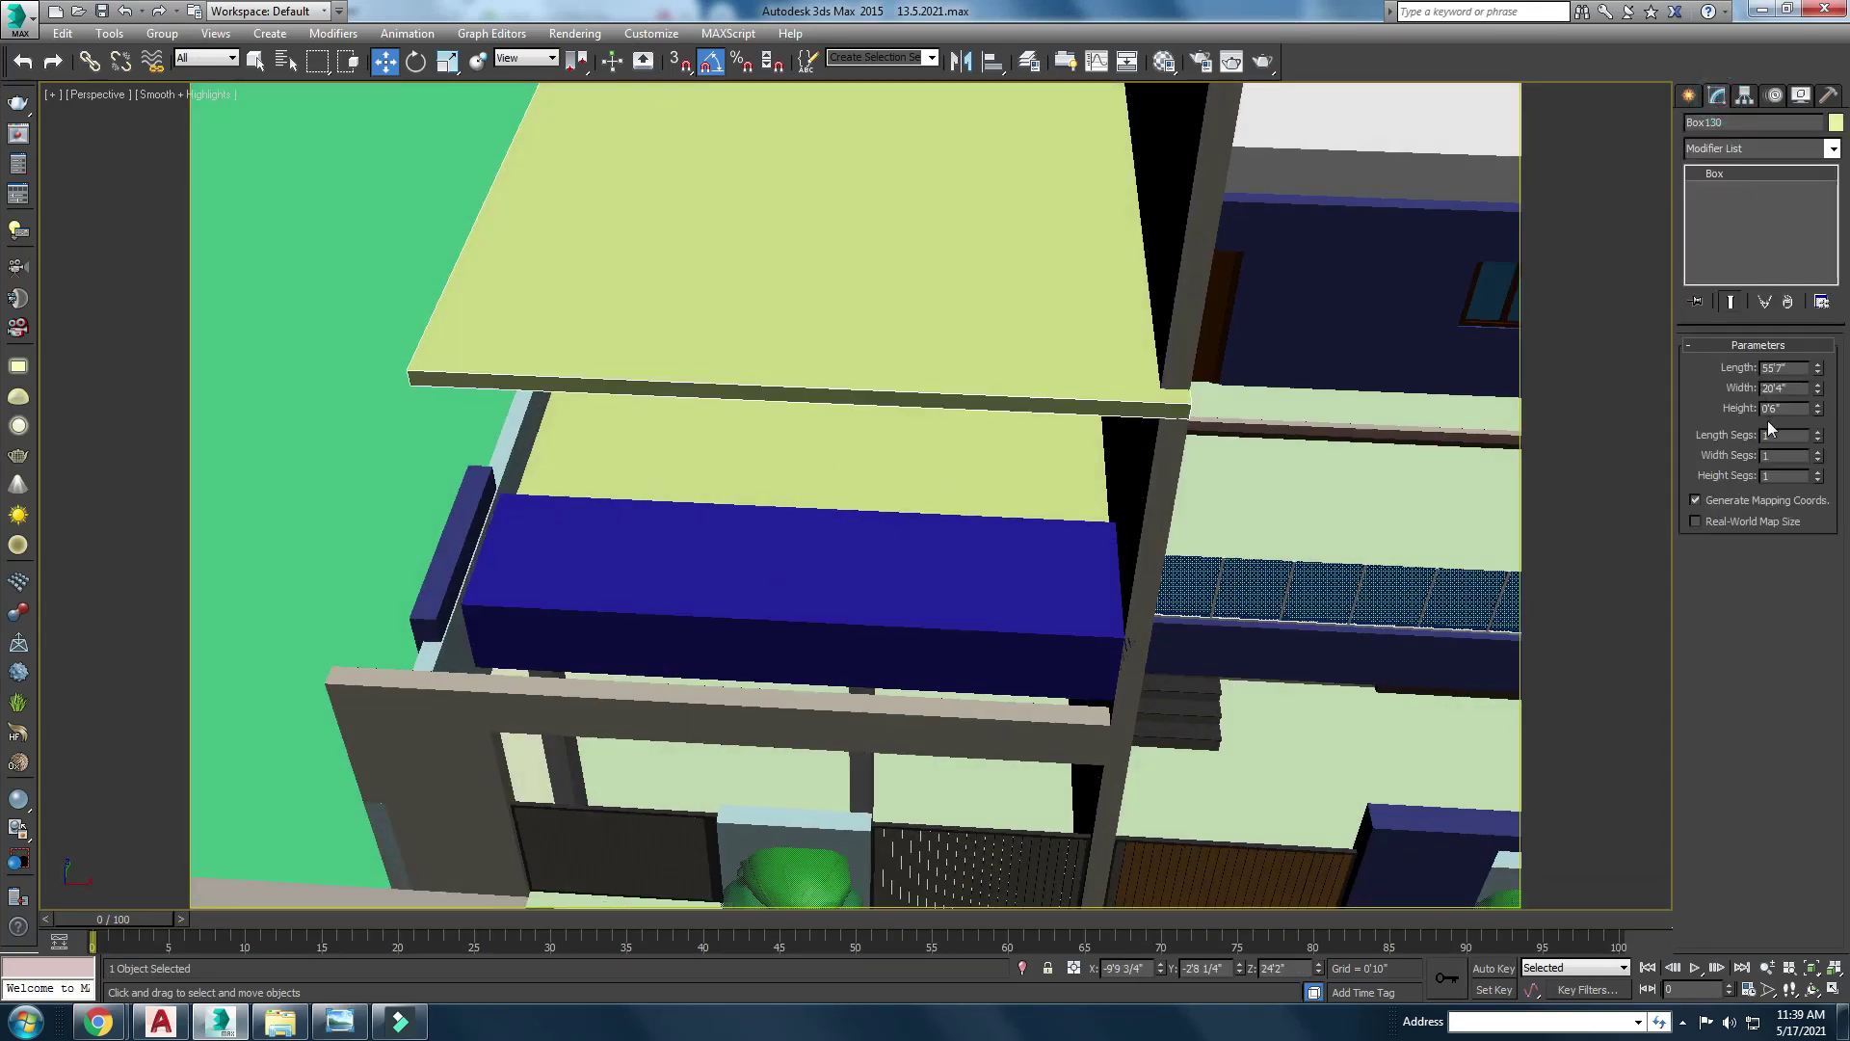
left_click_drag(1821, 394, 1820, 356)
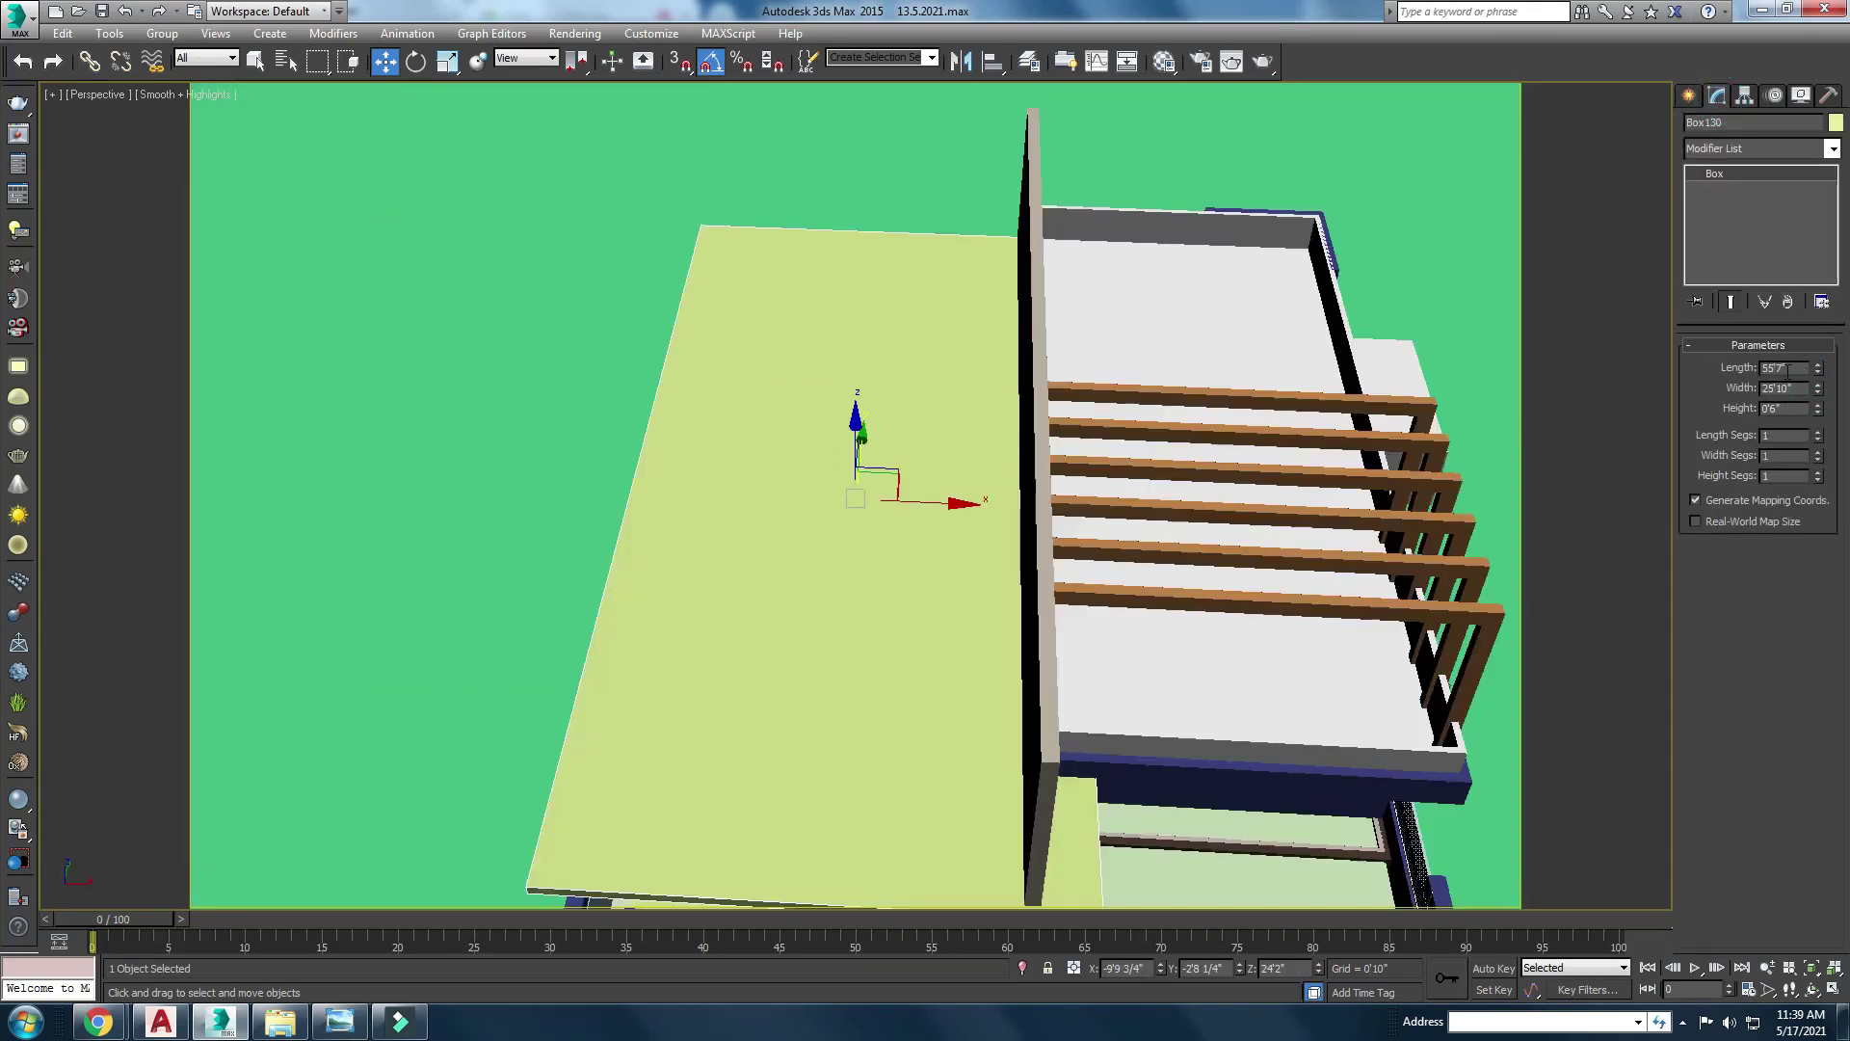
middle_click_drag(1023, 411, 1047, 359, "alt")
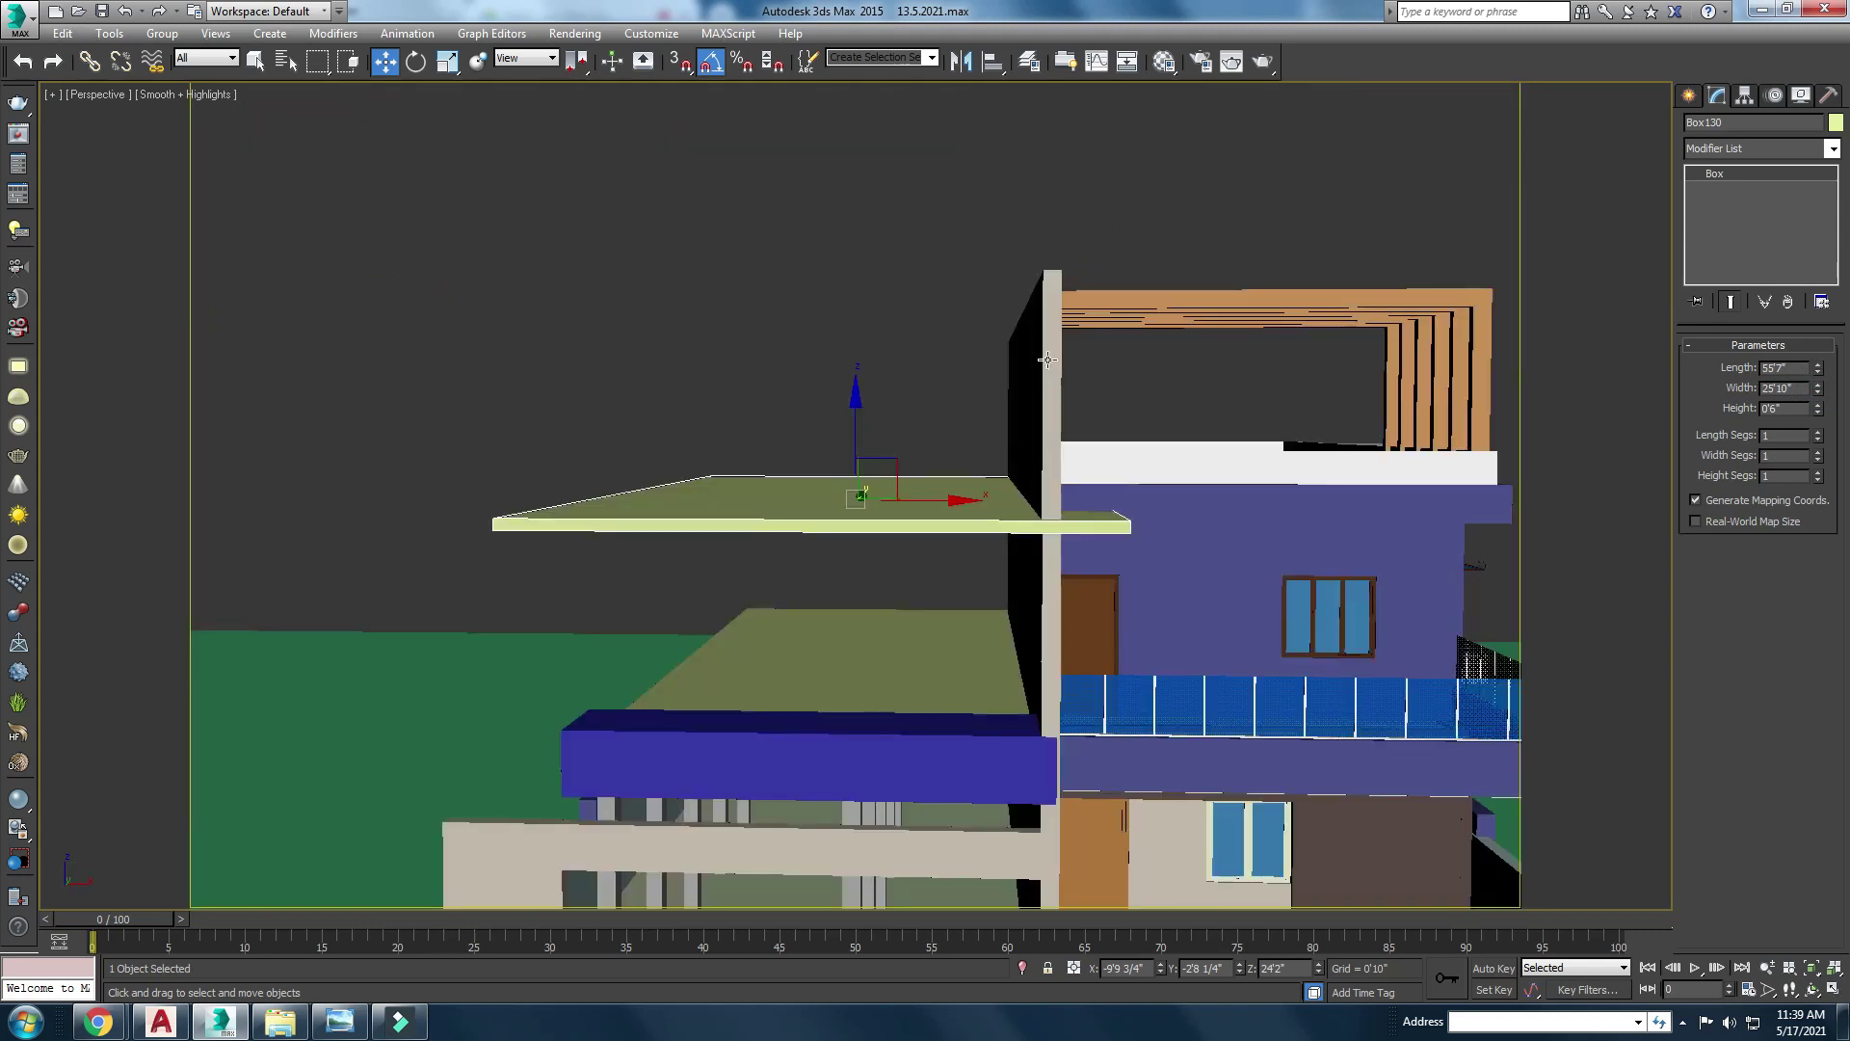
key("ctrl+z")
Step: Select the blue balcony box and compare it with the reference house render
left_click(718, 227)
left_click(903, 778)
key("alt+Tab")
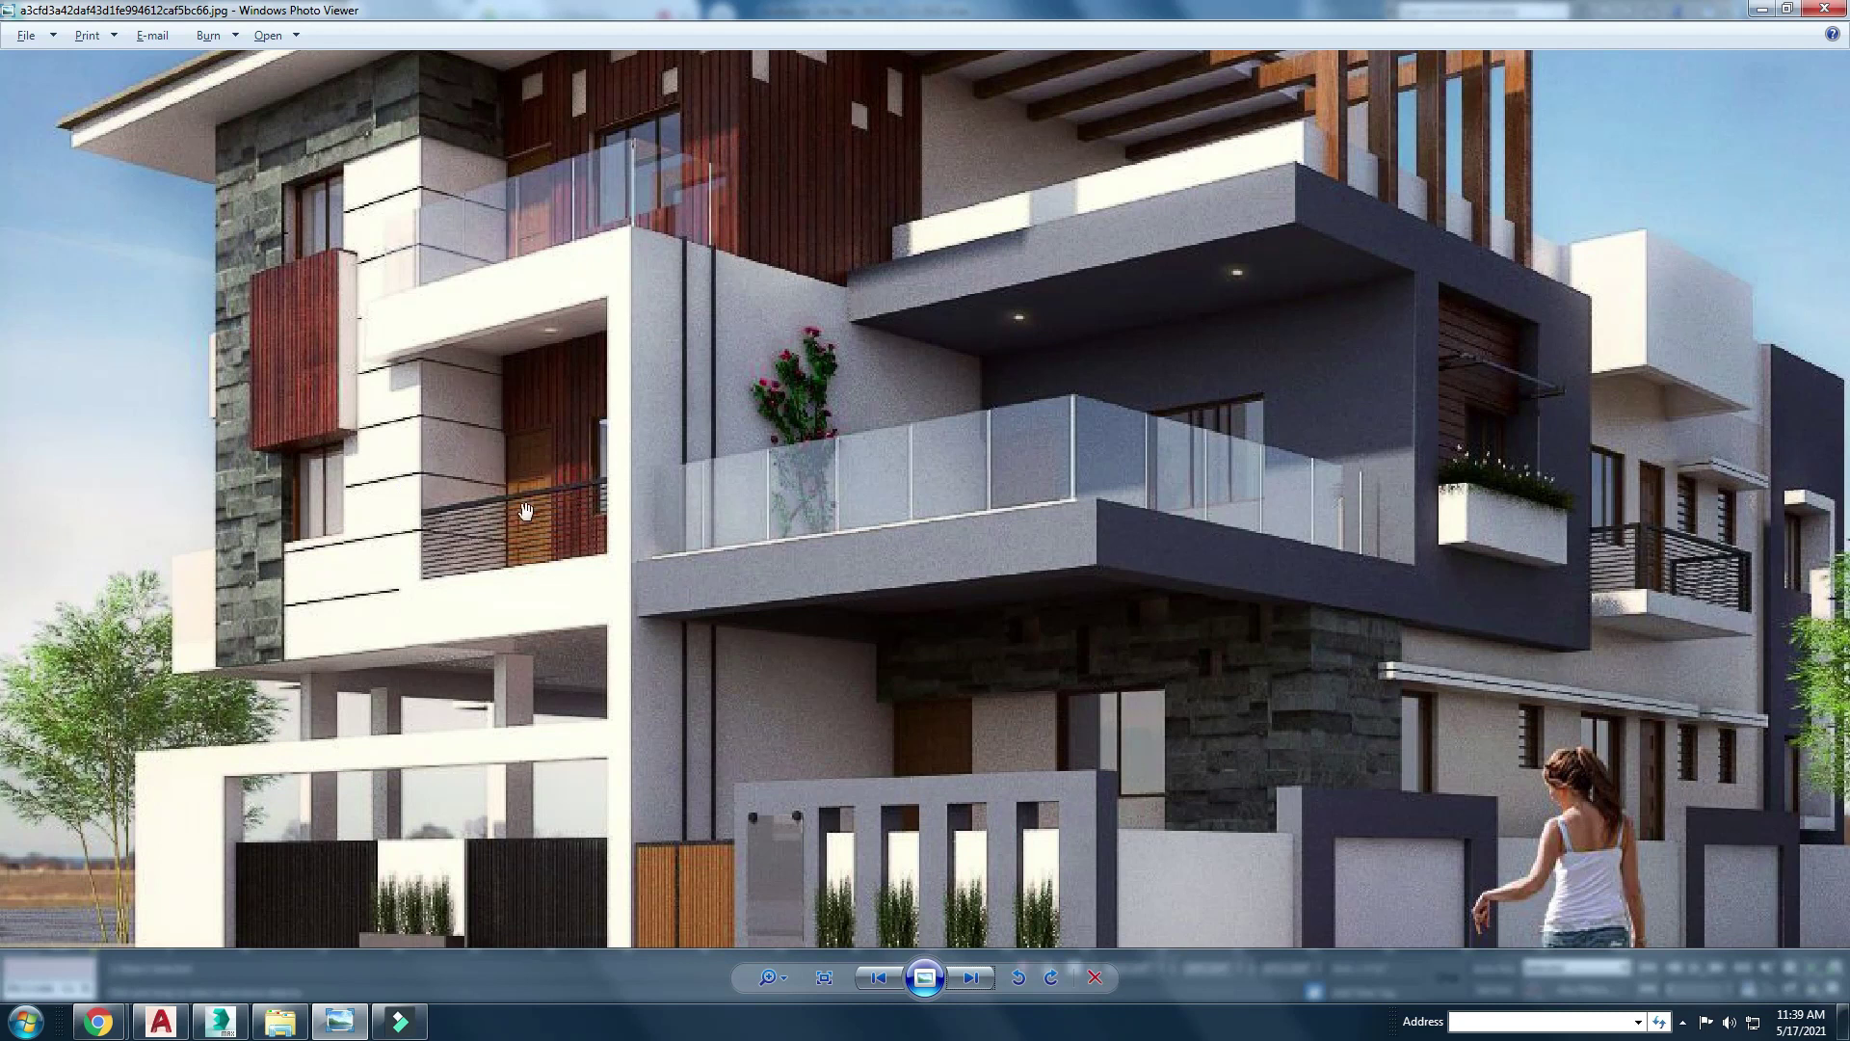
key("alt+Tab")
mouse_move(588, 555)
middle_mouse_down()
mouse_move(798, 538)
mouse_move(760, 623)
middle_mouse_up()
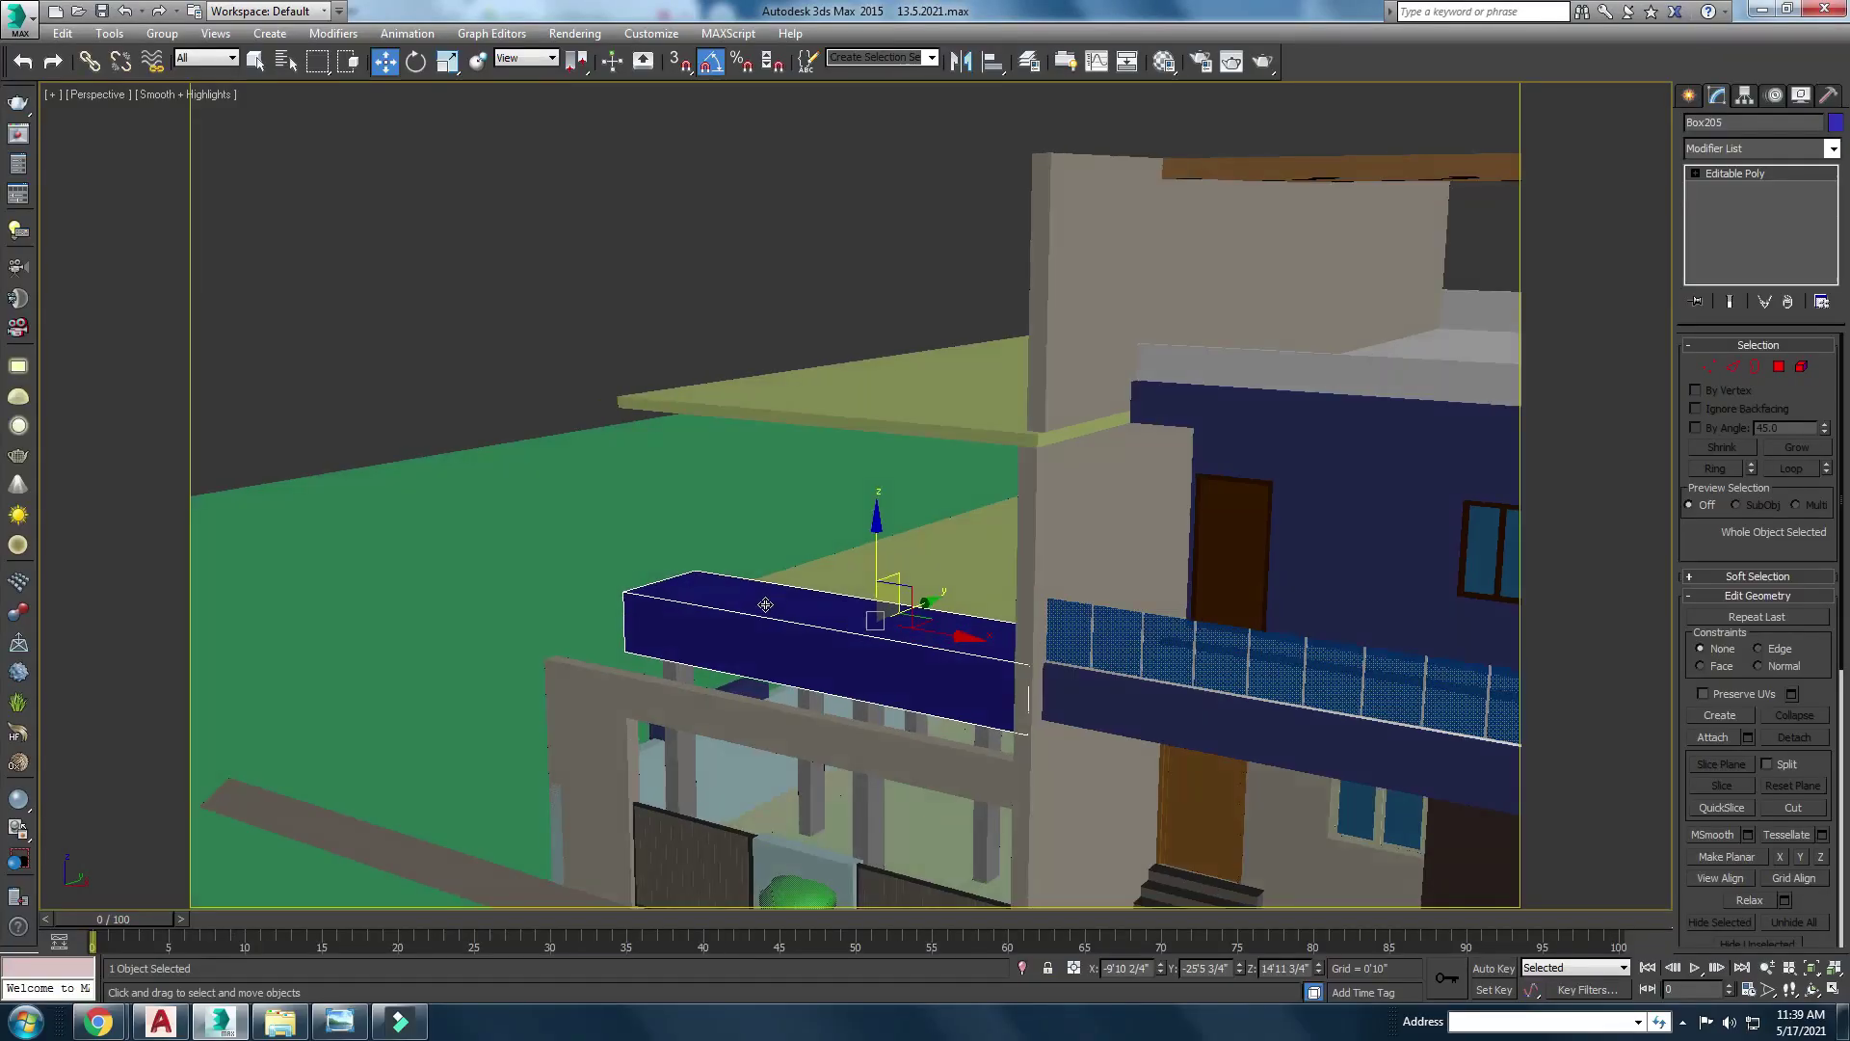
scroll(760, 623, "up", 2)
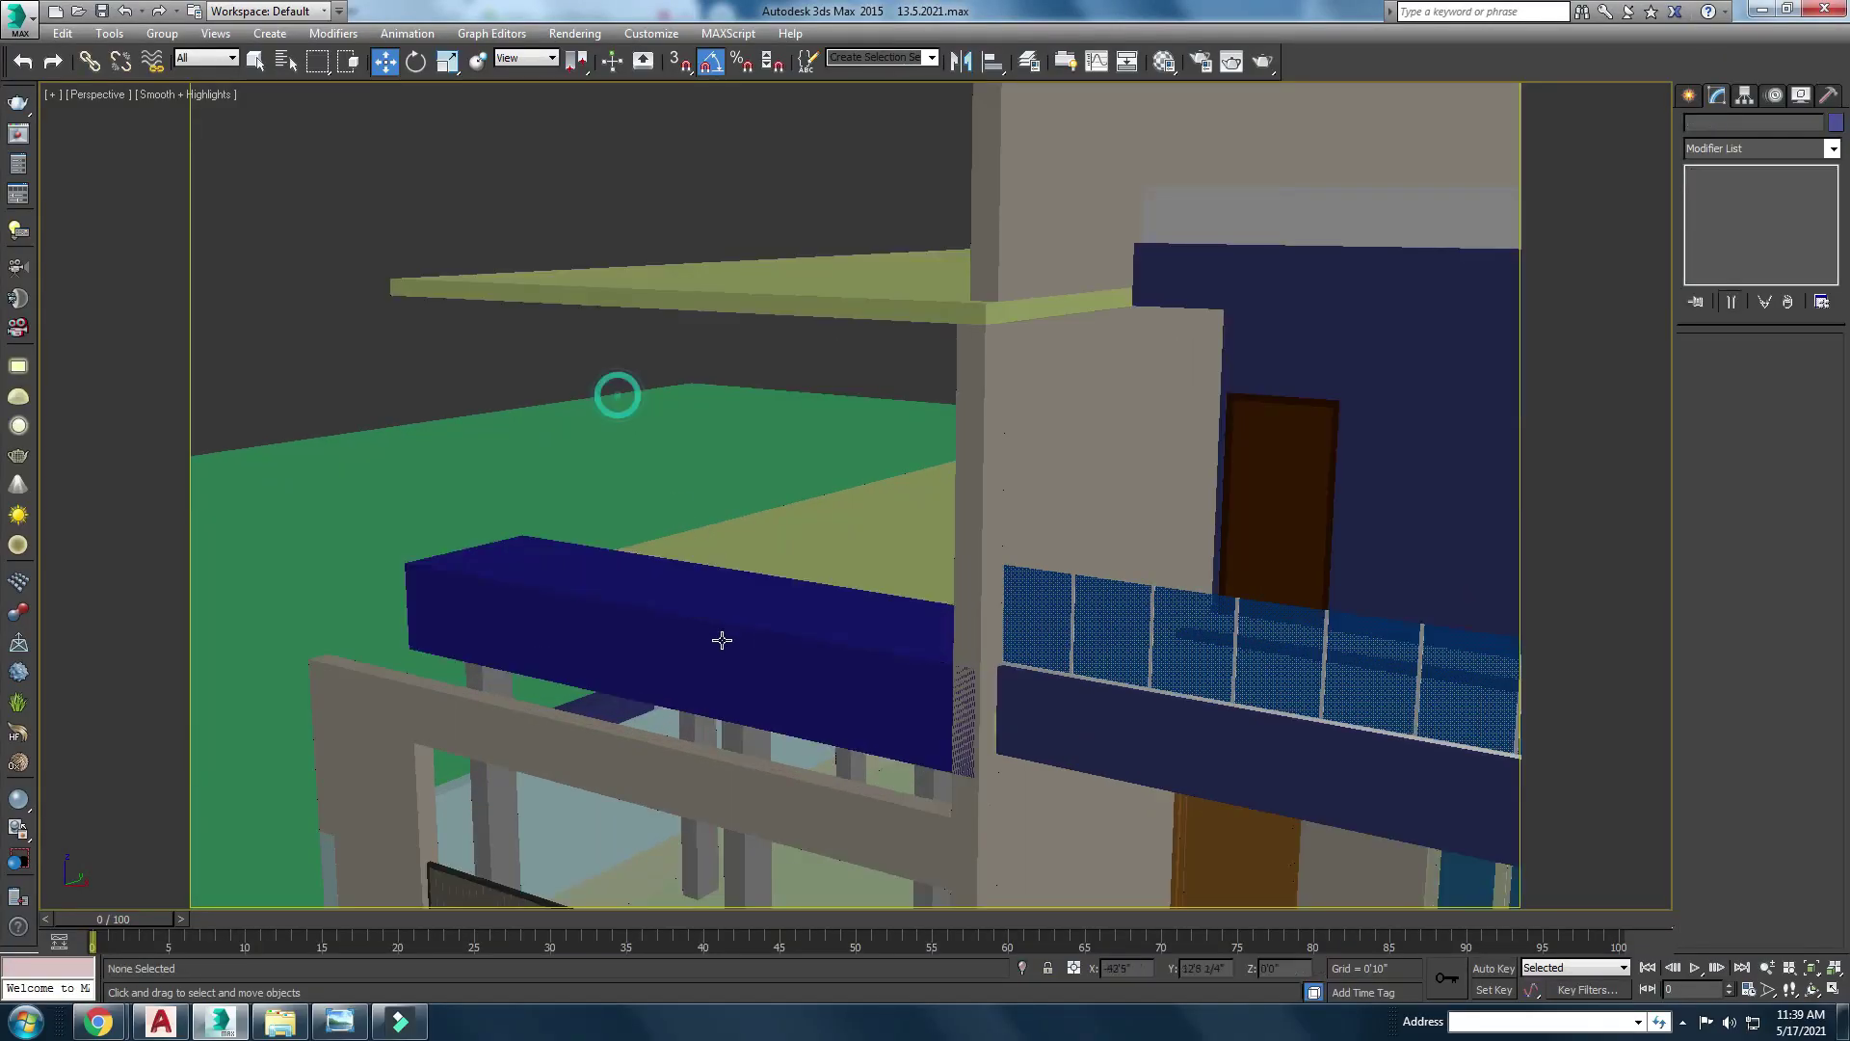
key("alt+Tab")
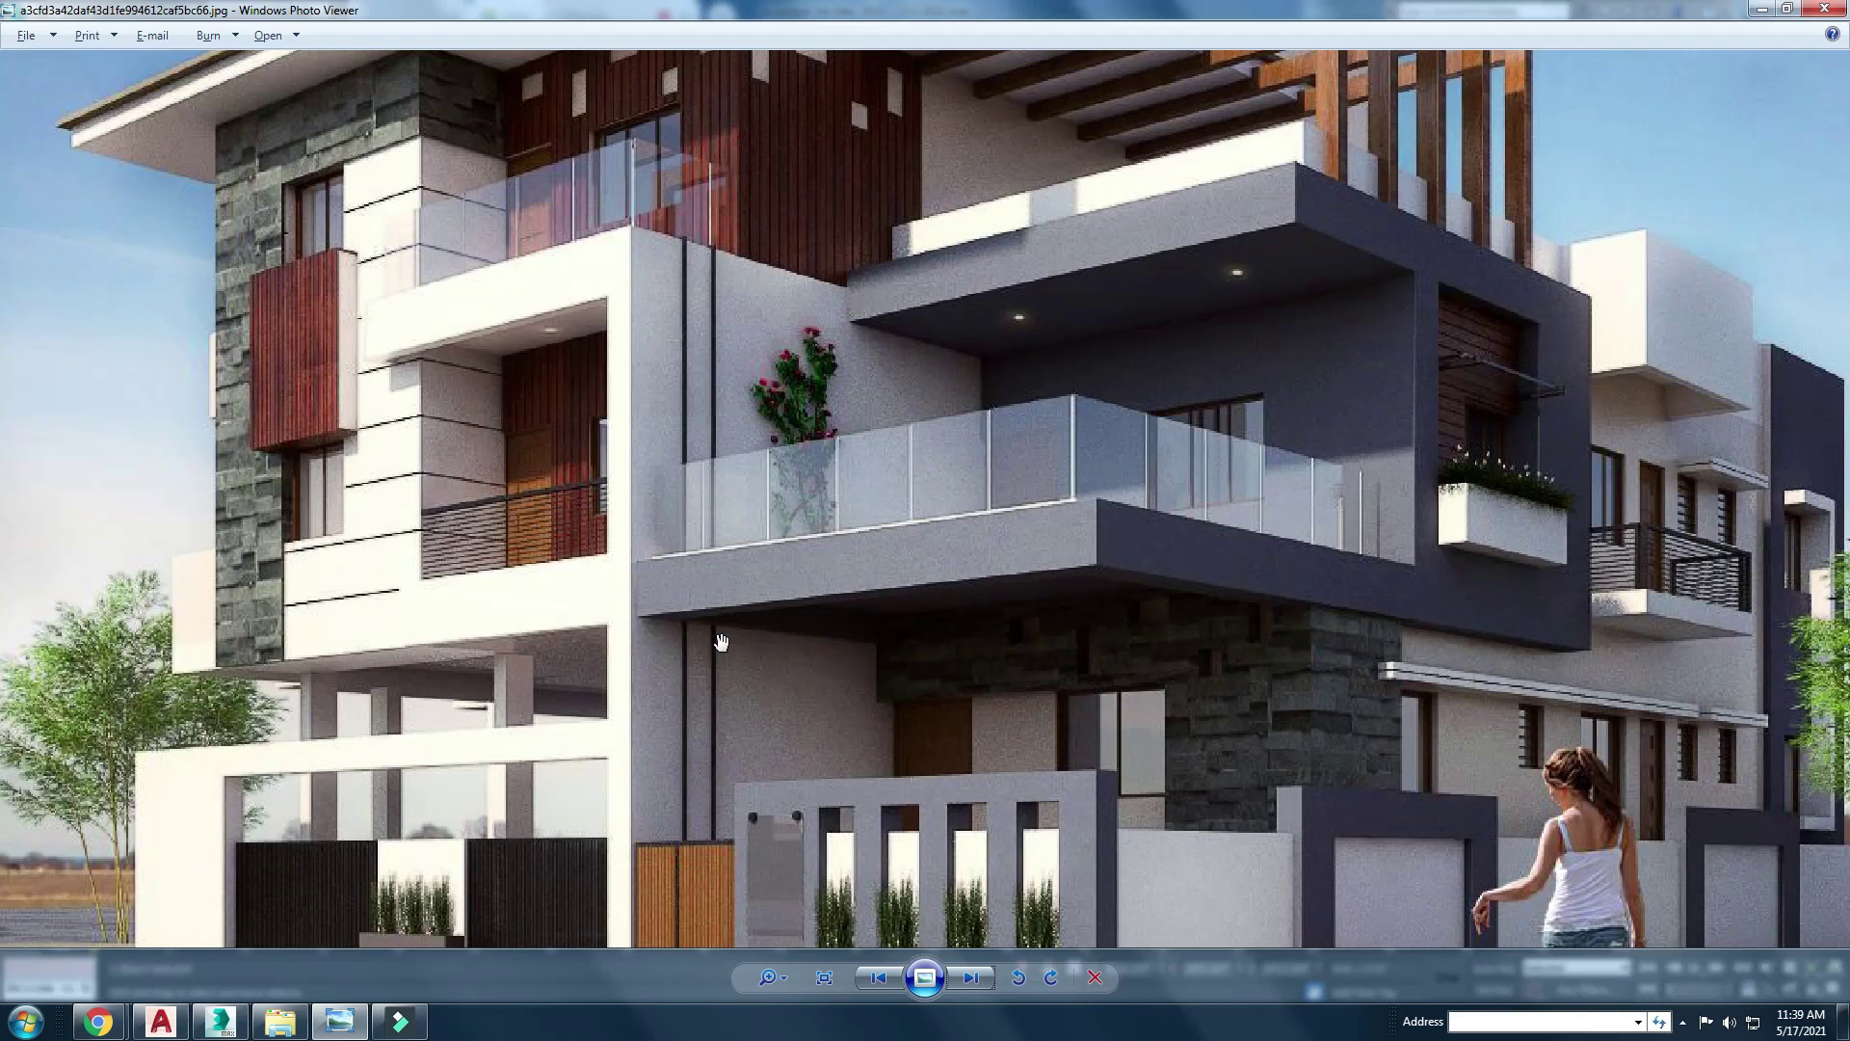
key("alt+Tab")
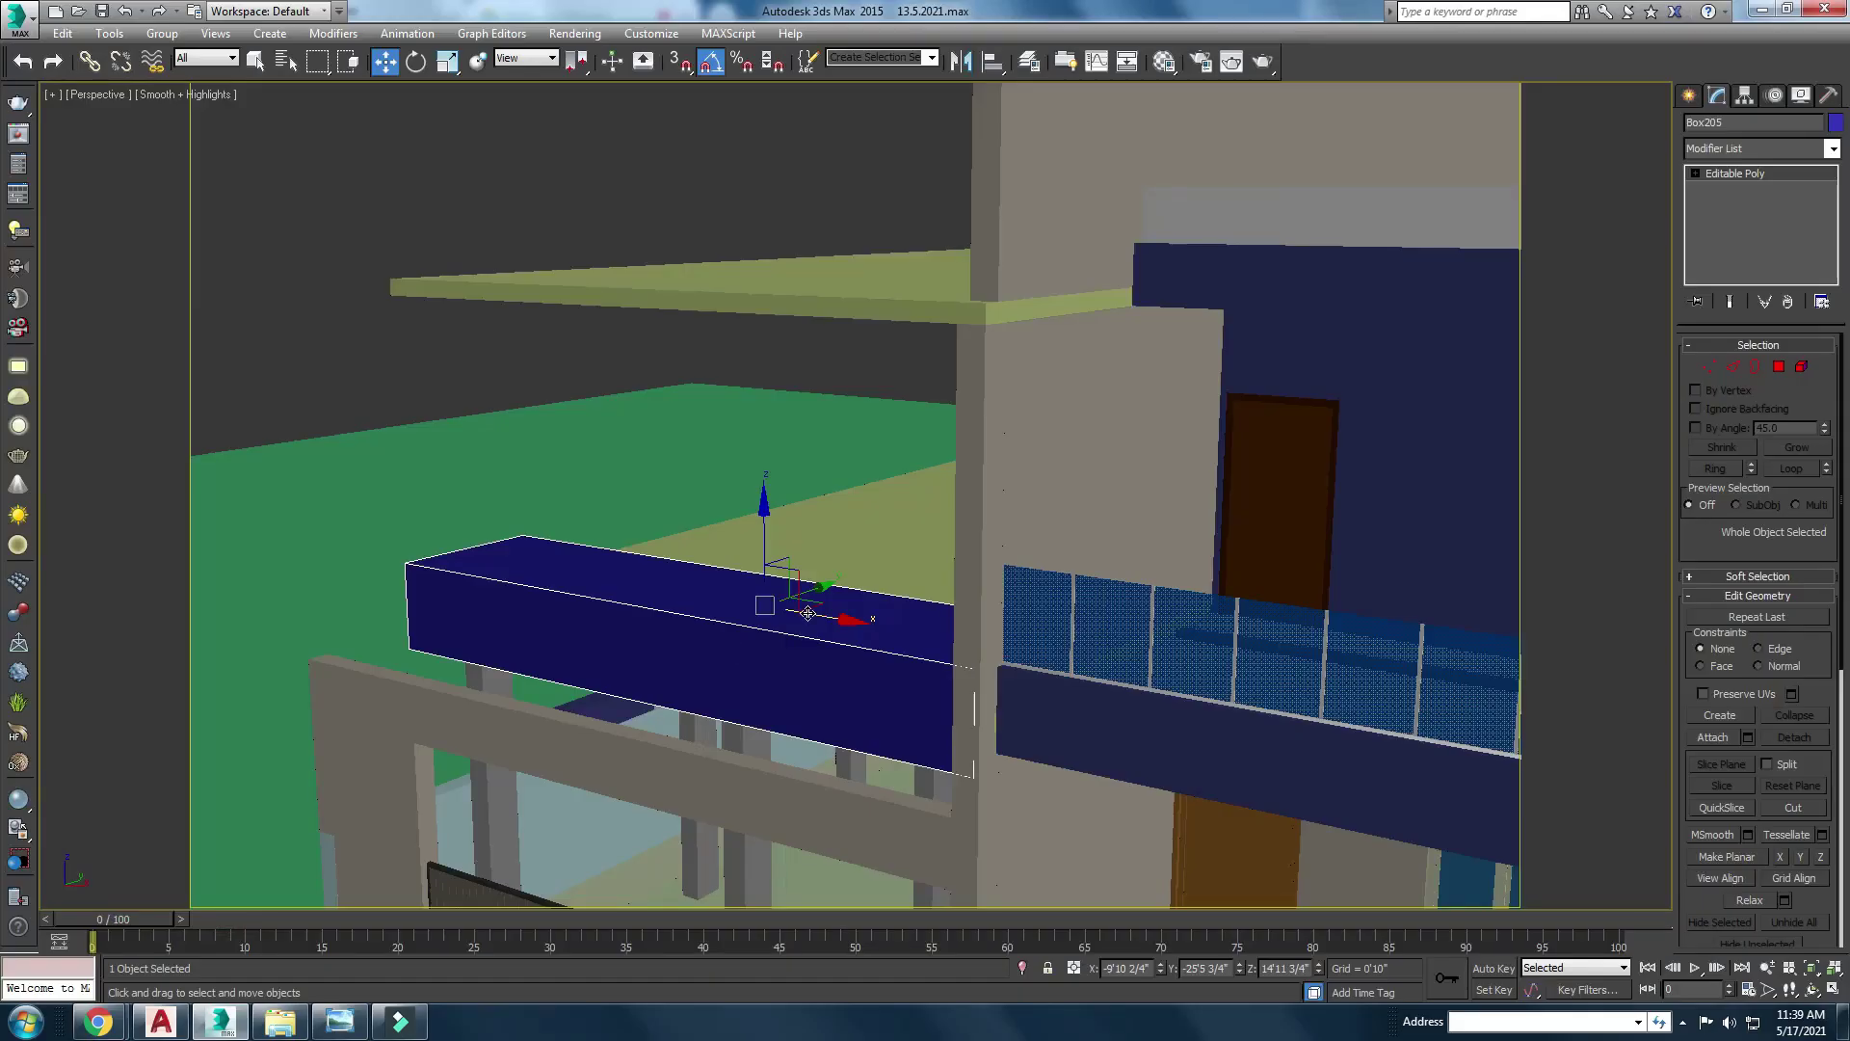
scroll(856, 637, "up", 1)
scroll(856, 637, "up", 2)
key("alt")
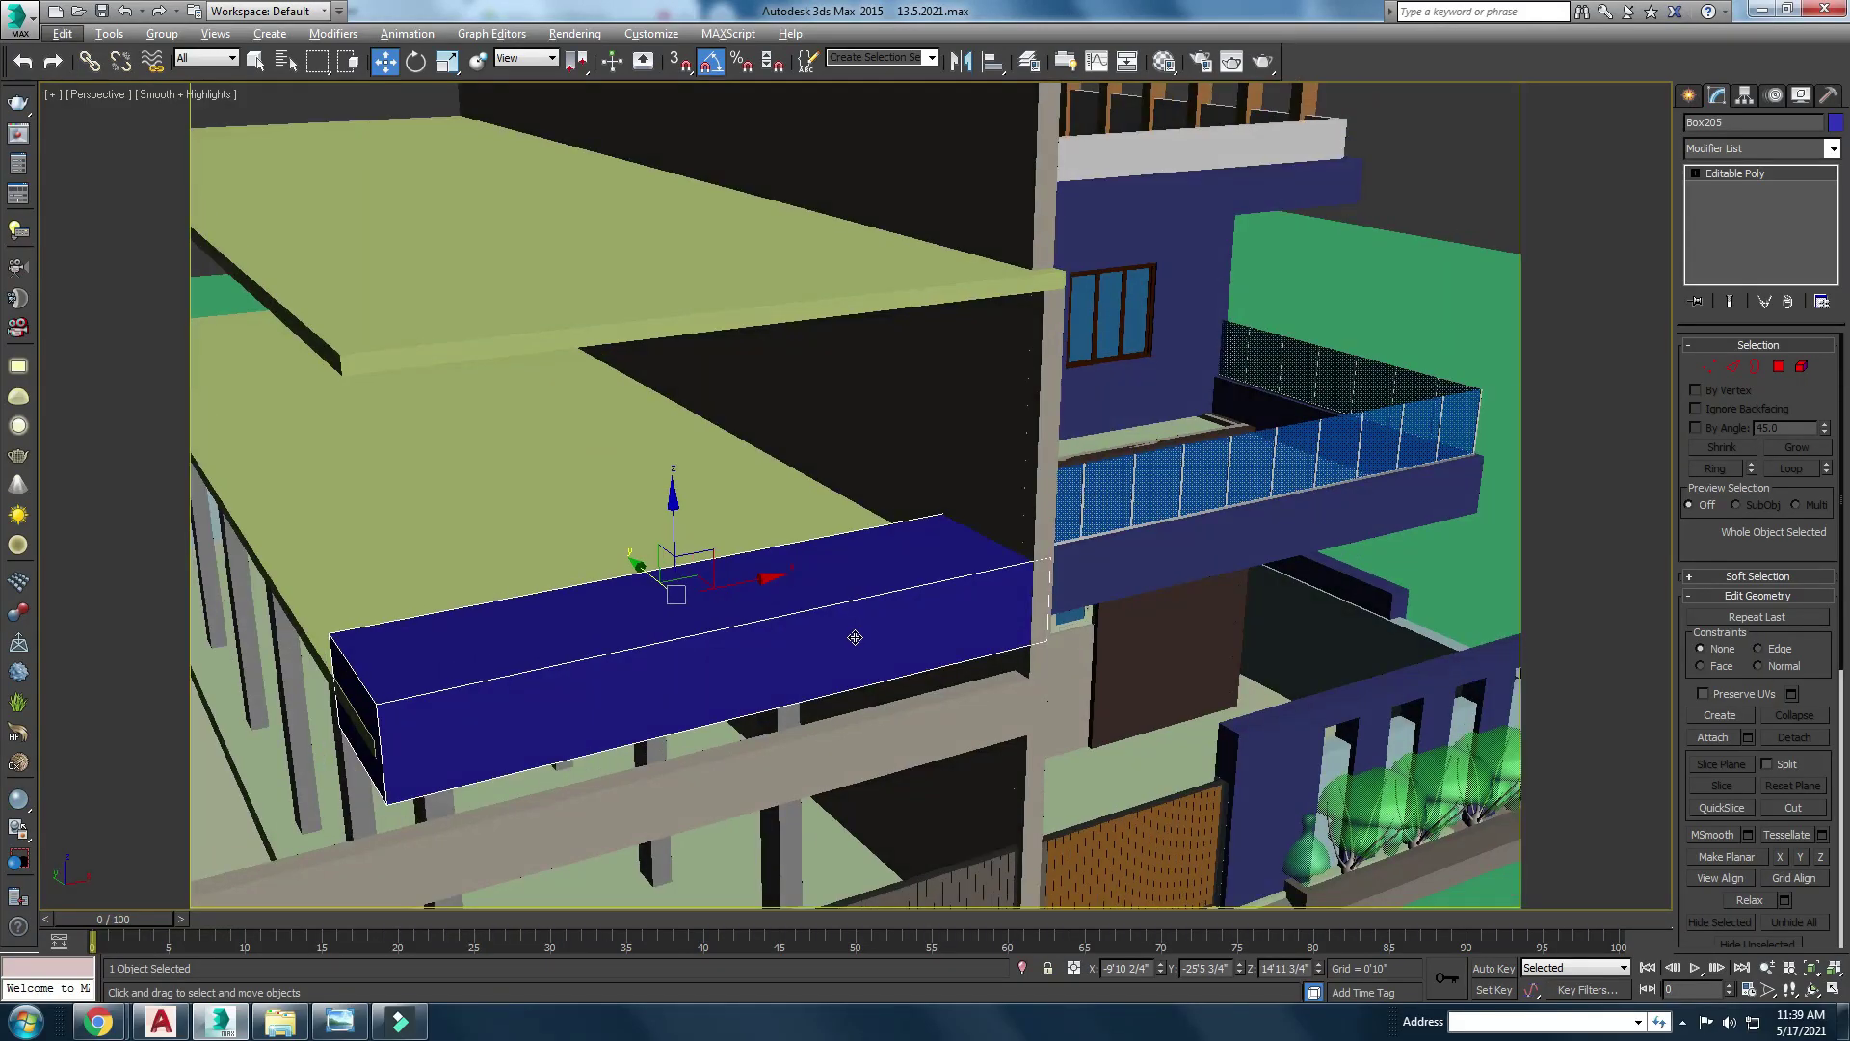
left_click(1688, 106)
Step: Pan the top view toward the balcony, then return to a frontal perspective view
left_click(1723, 218)
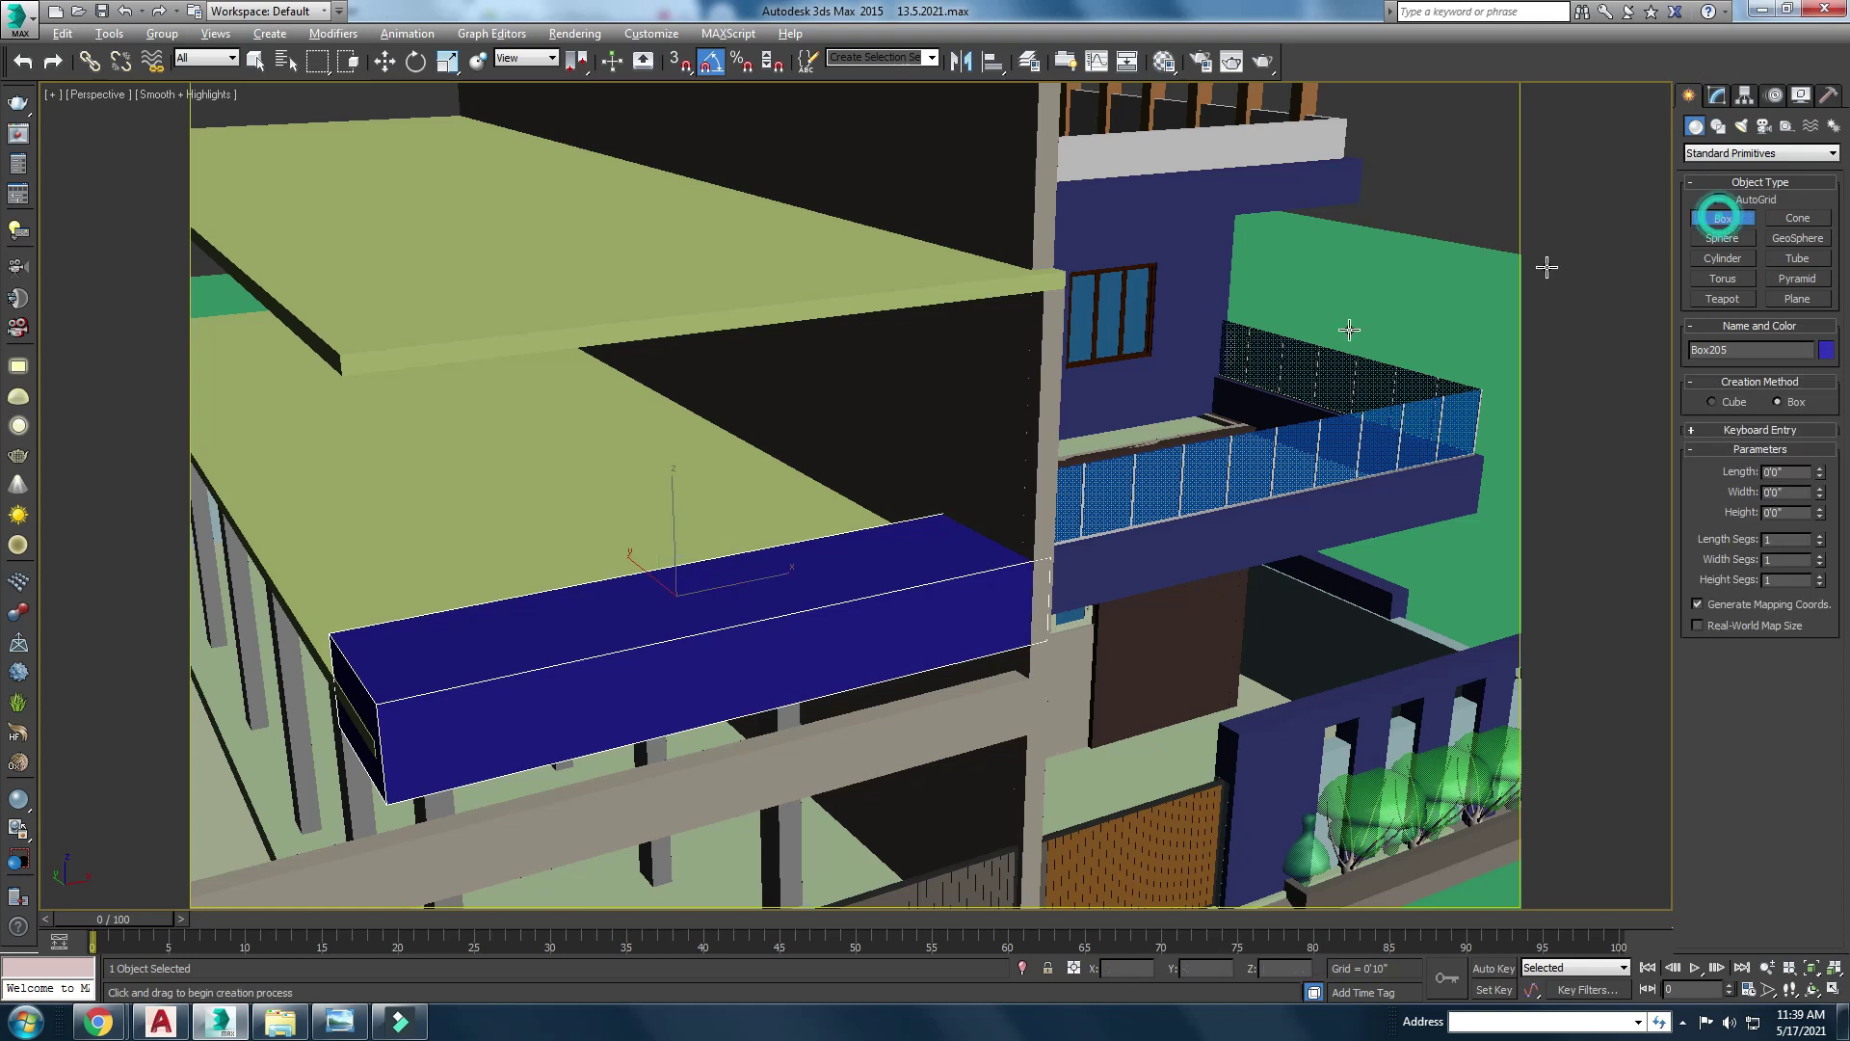
key("alt+w")
key("alt+w")
scroll(684, 501, "down", 3)
middle_click_drag(681, 488, 525, 611)
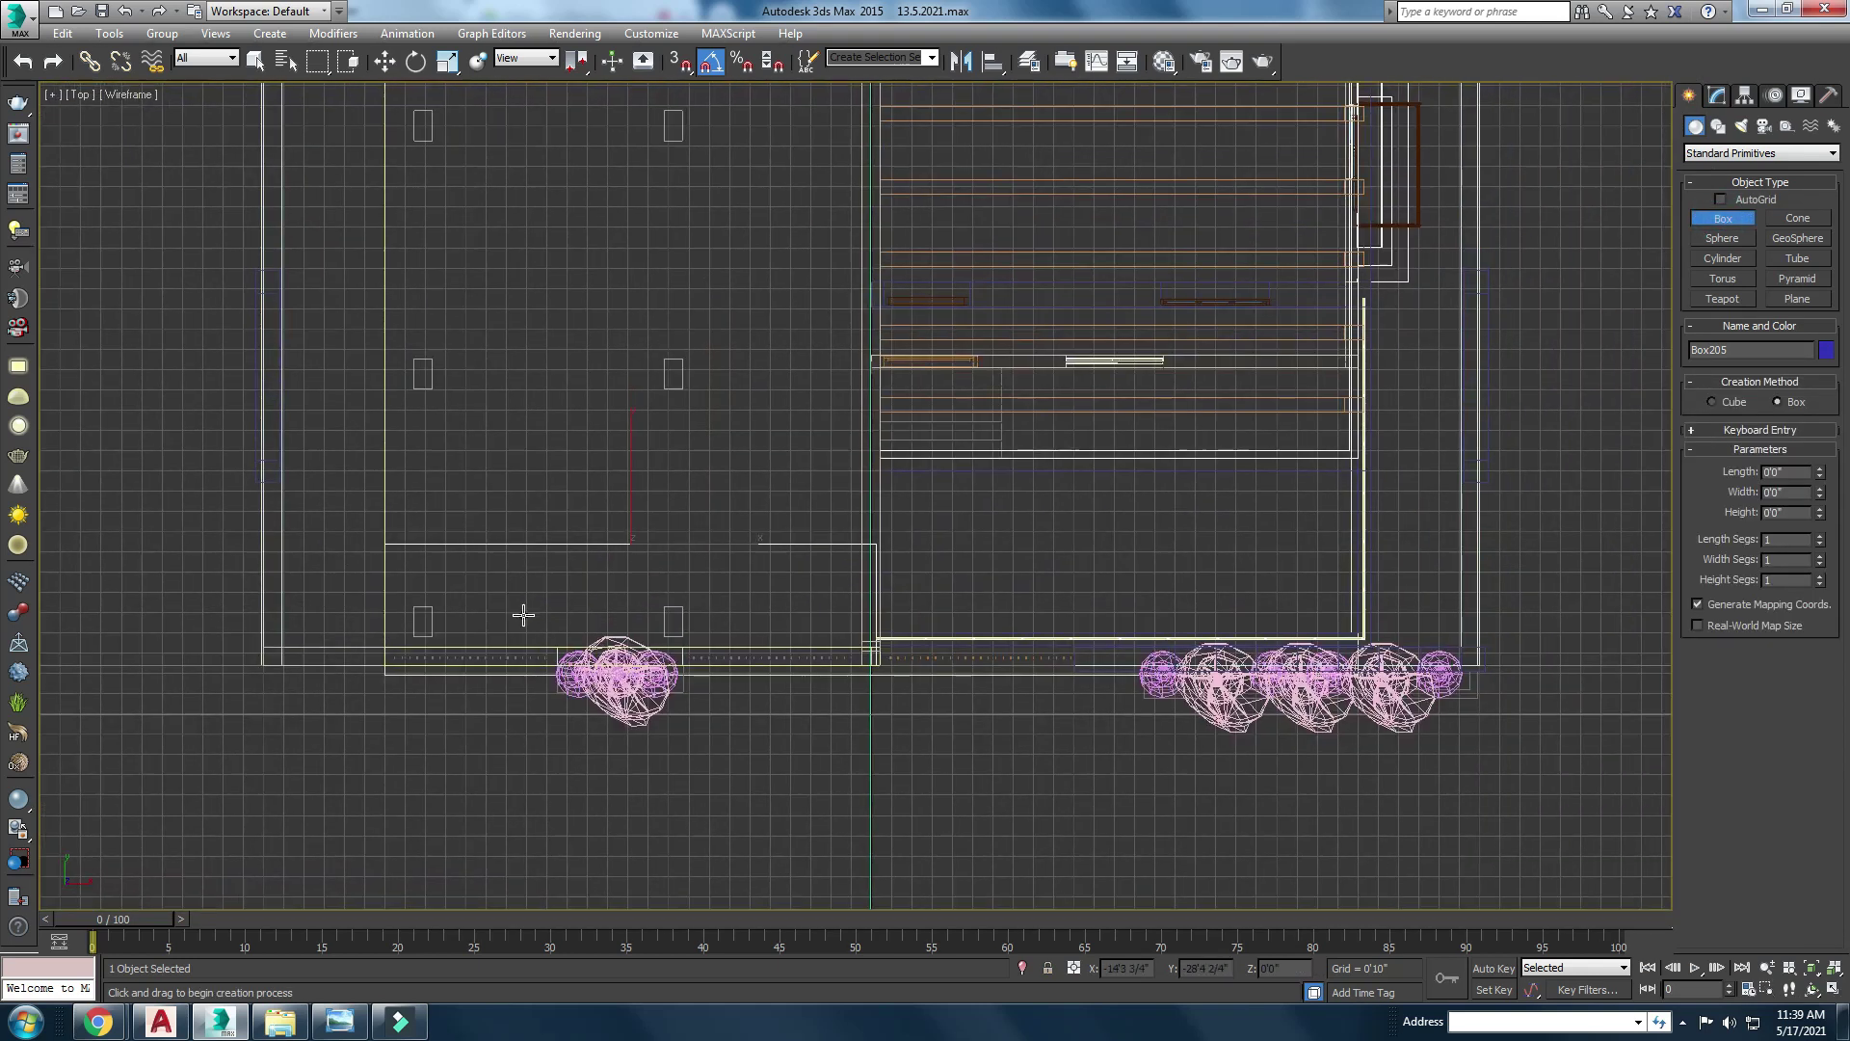
middle_click_drag(850, 598, 735, 638)
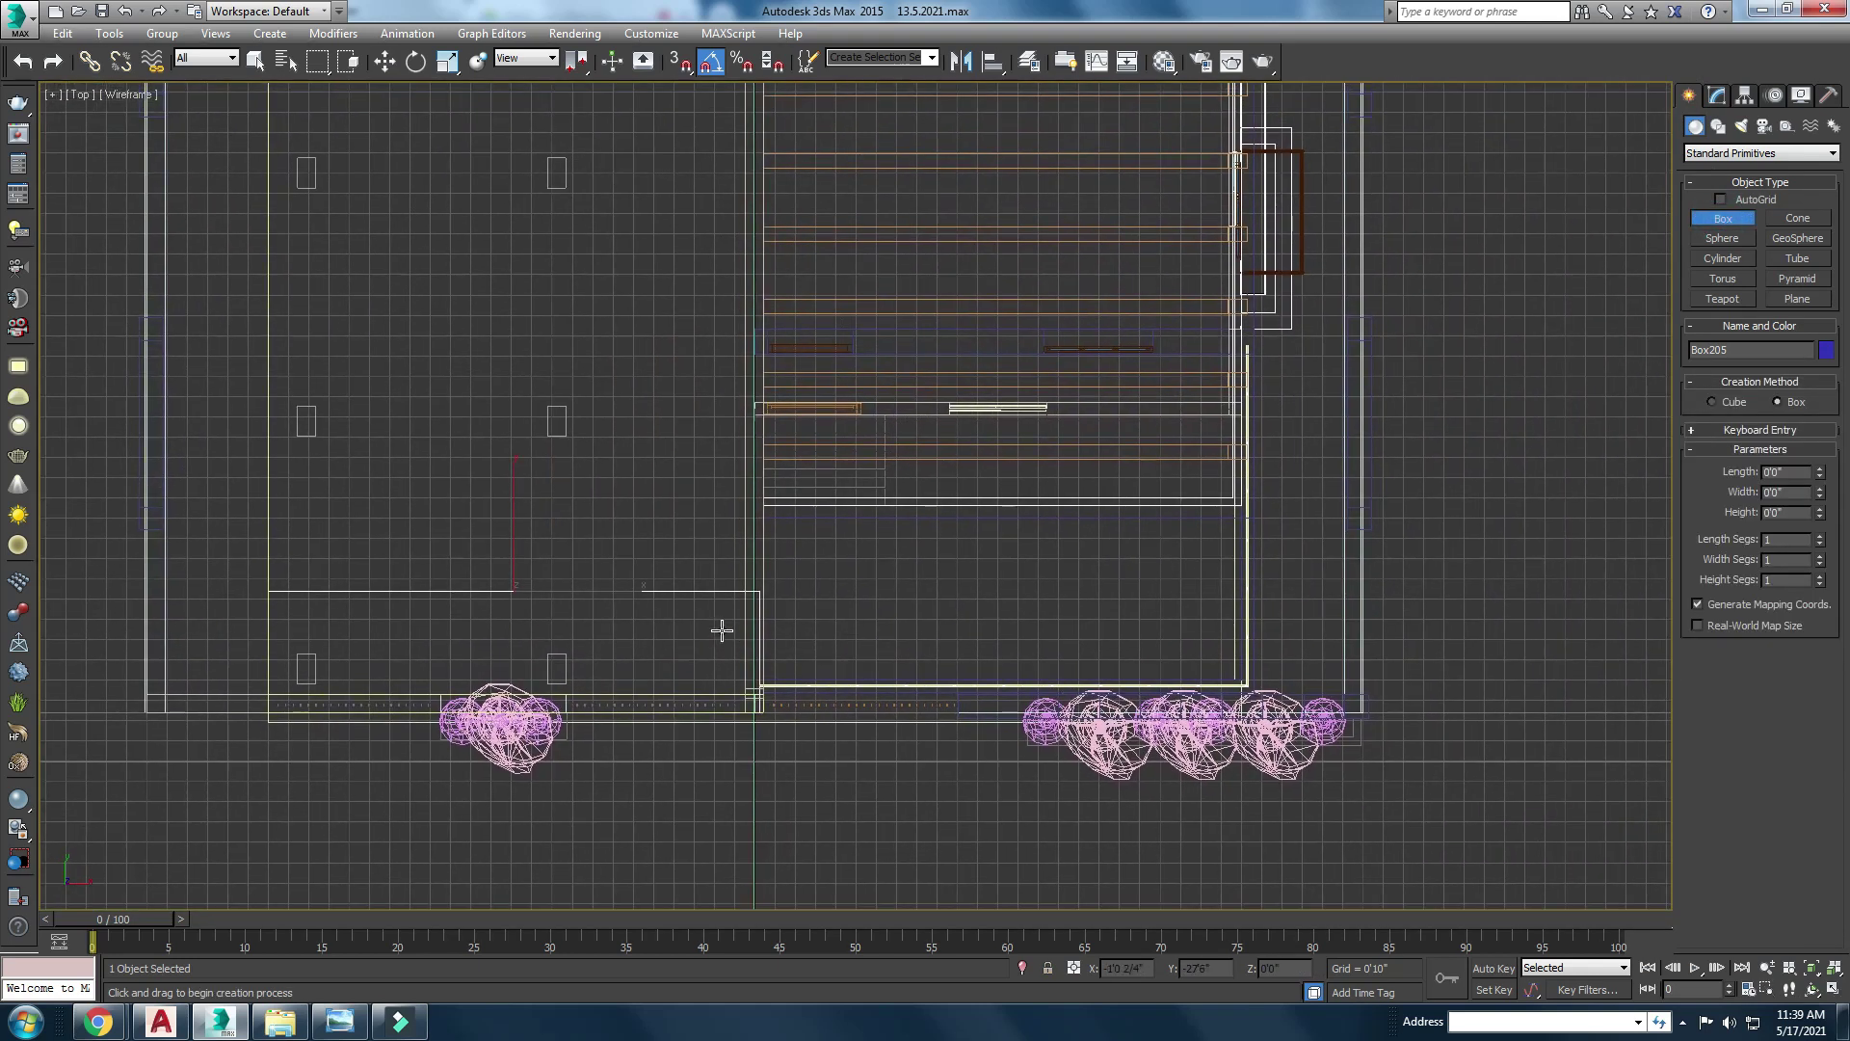
left_click(385, 61)
key("alt+w")
left_click(892, 630)
key("alt+w")
middle_click_drag(893, 630, 847, 623, "alt")
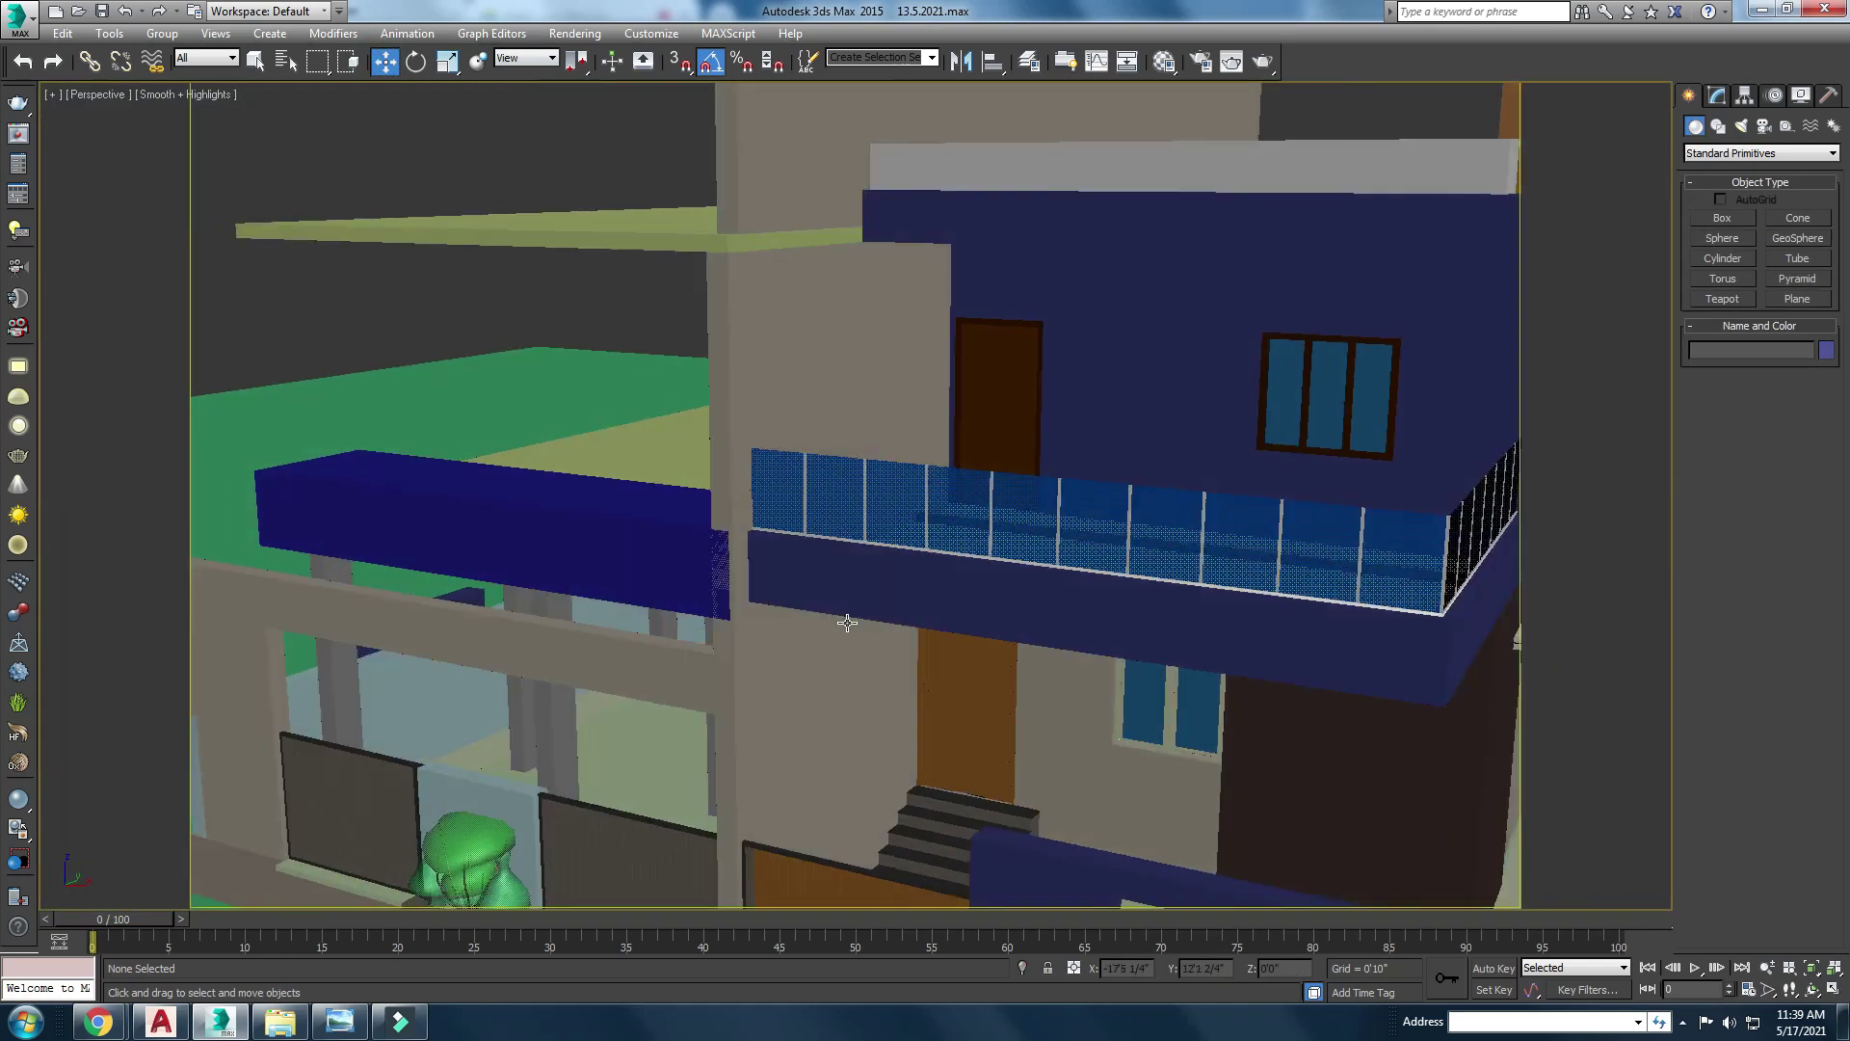
Step: Keep the balcony box, floor slab, two pillars and top slab visible via Hide Unselected
left_click(633, 528)
left_click(640, 426, "ctrl")
left_click(772, 401, "ctrl")
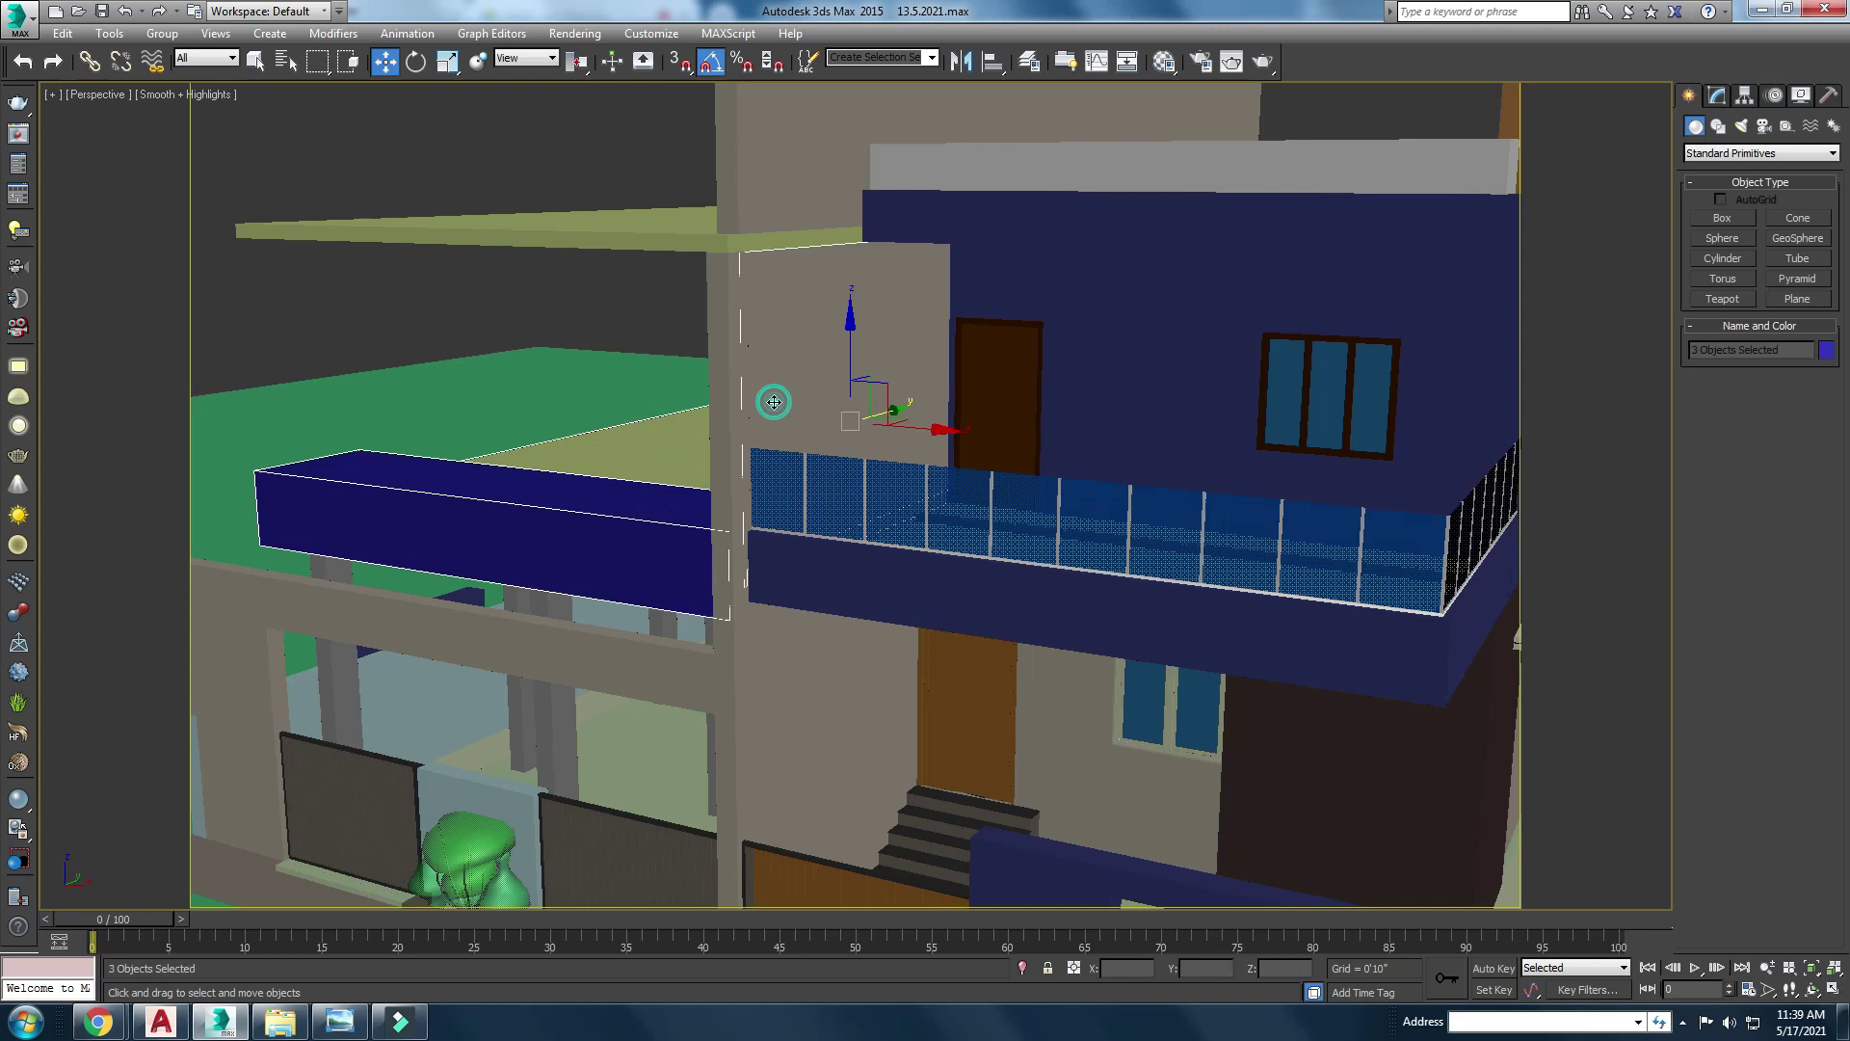
left_click(723, 307, "ctrl")
middle_click_drag(723, 306, 893, 485)
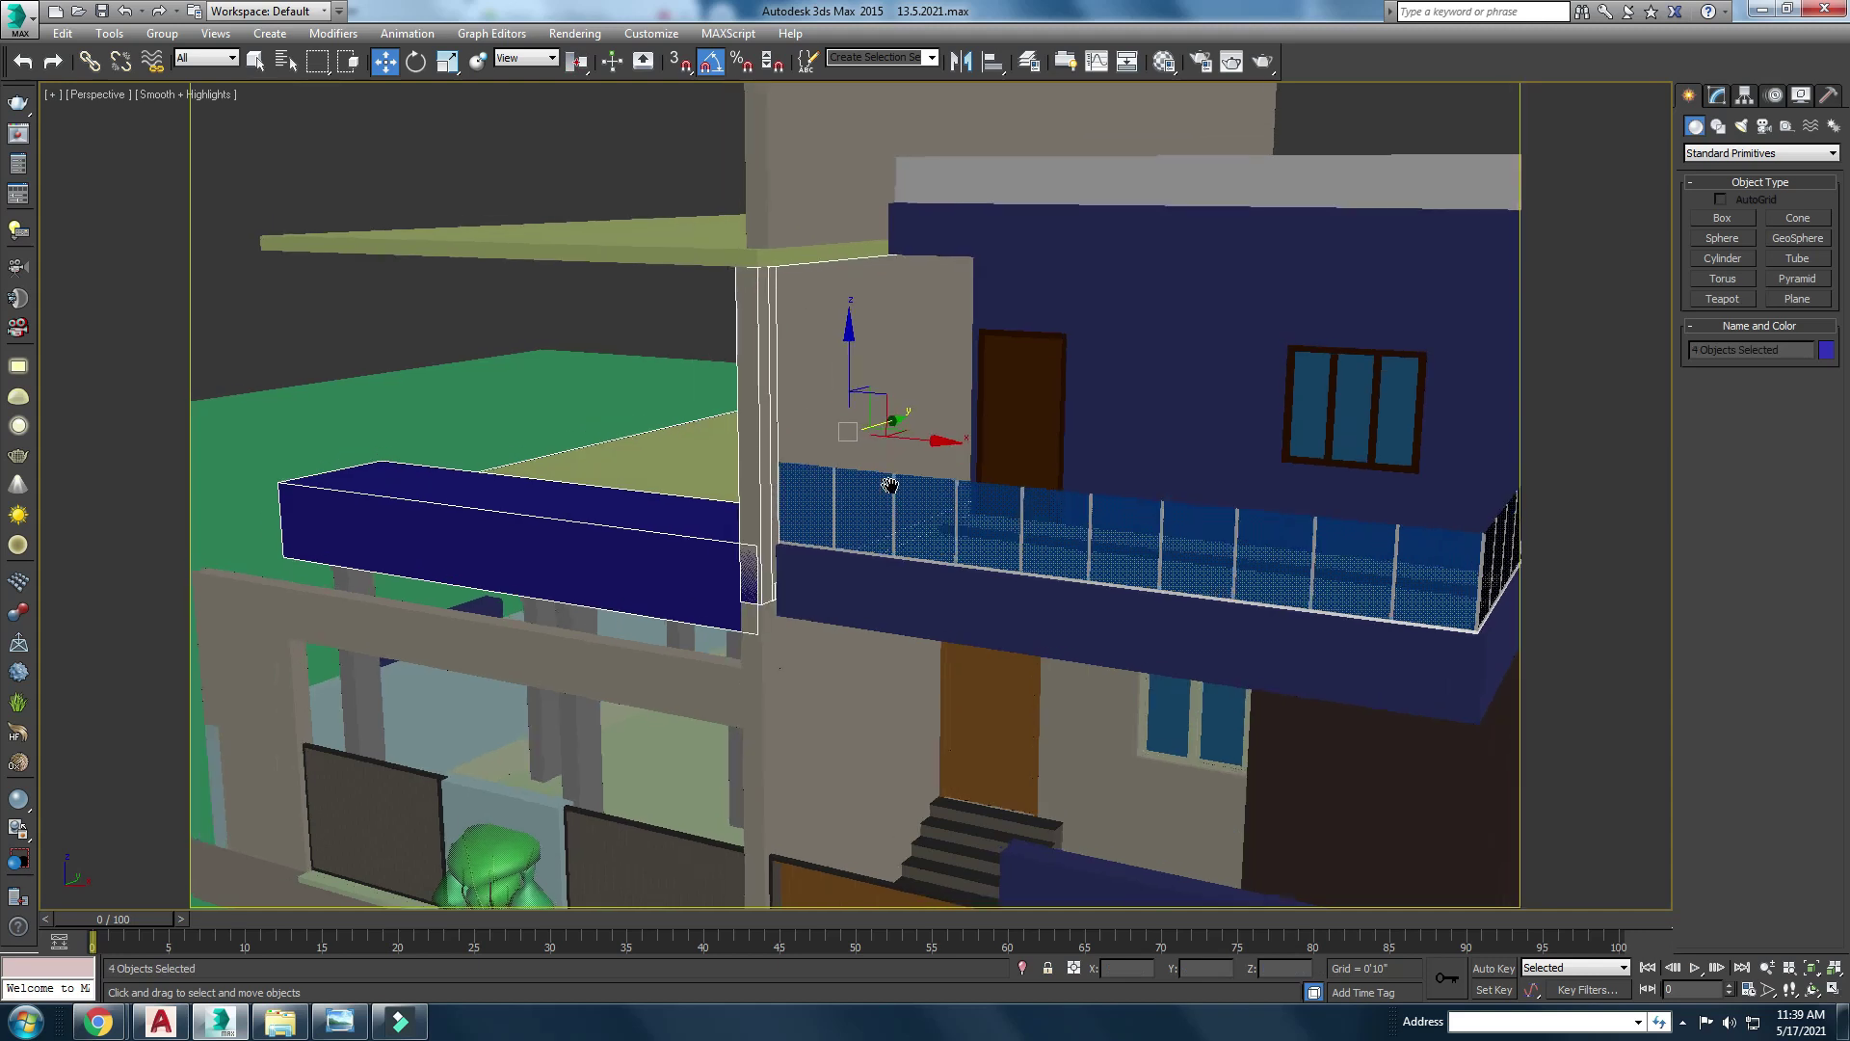
left_click(742, 261, "ctrl")
middle_click_drag(833, 677, 555, 585)
right_click(934, 321)
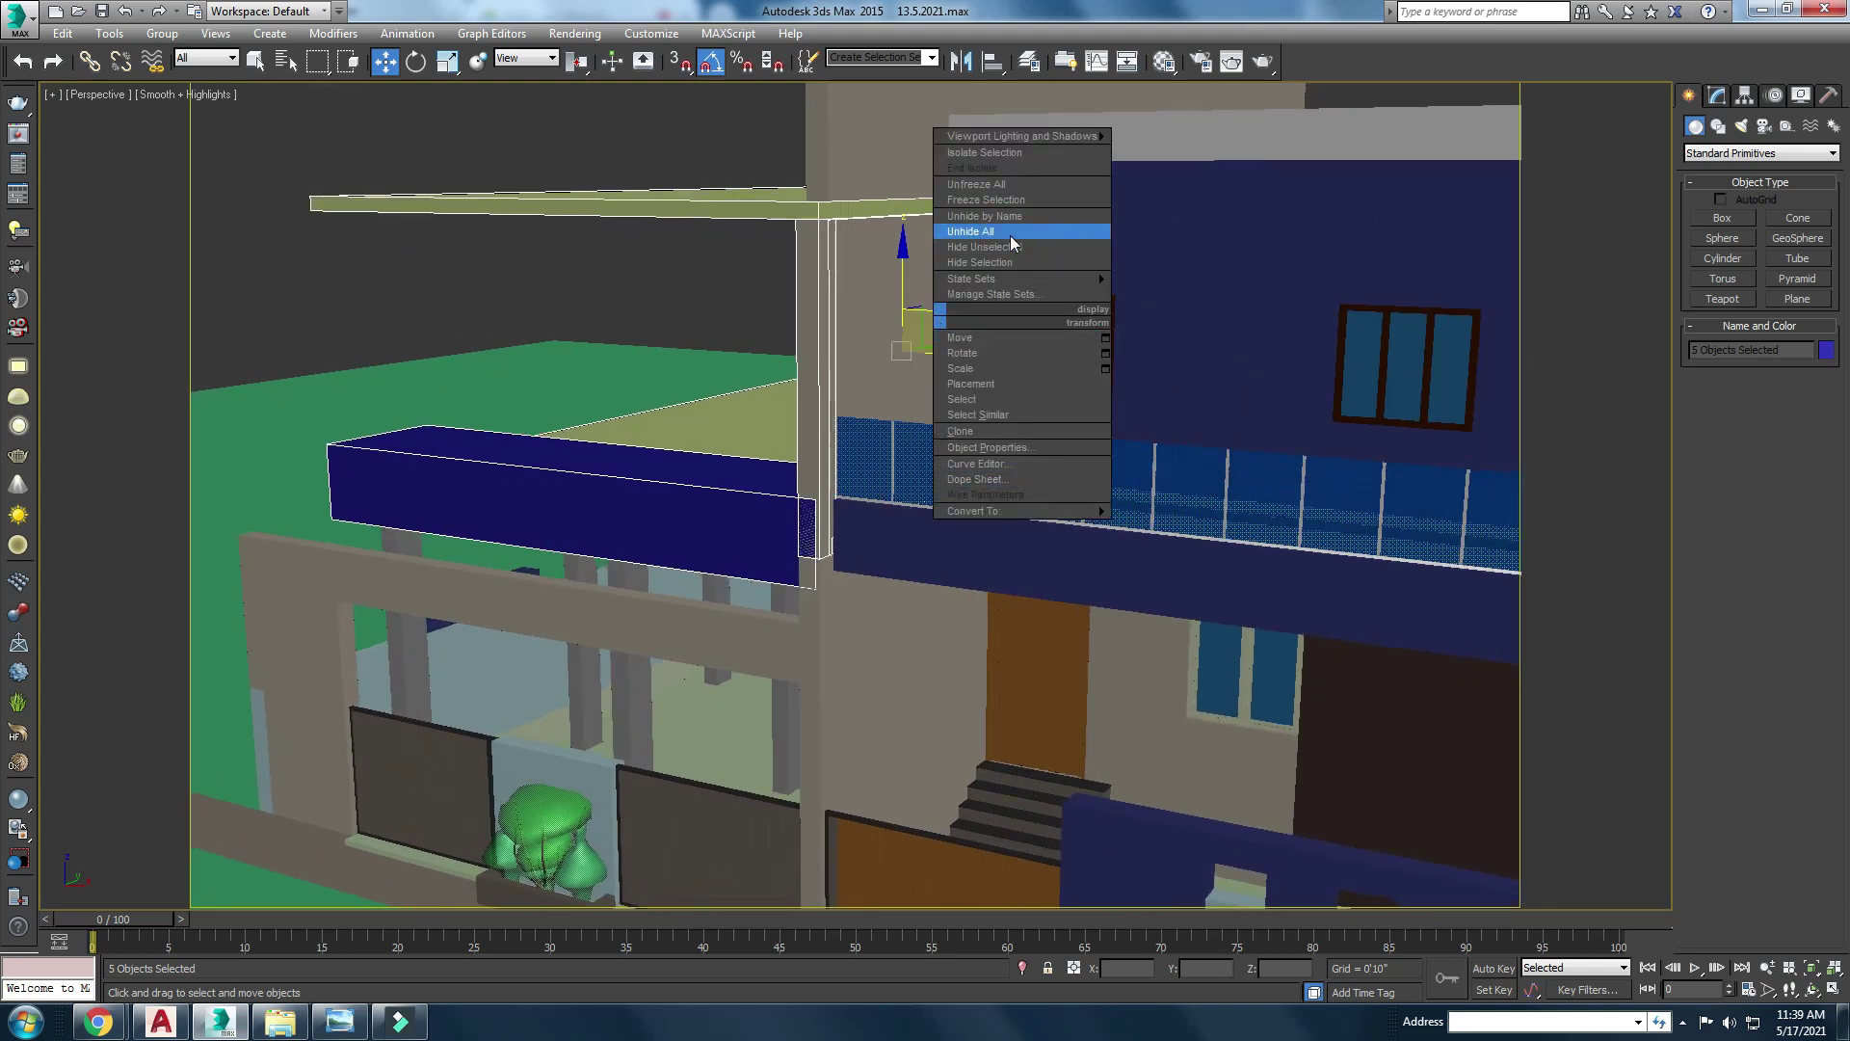
left_click(983, 247)
Step: Clear the selection and arm Box creation under Standard Primitives
left_click(870, 145)
left_click(537, 516)
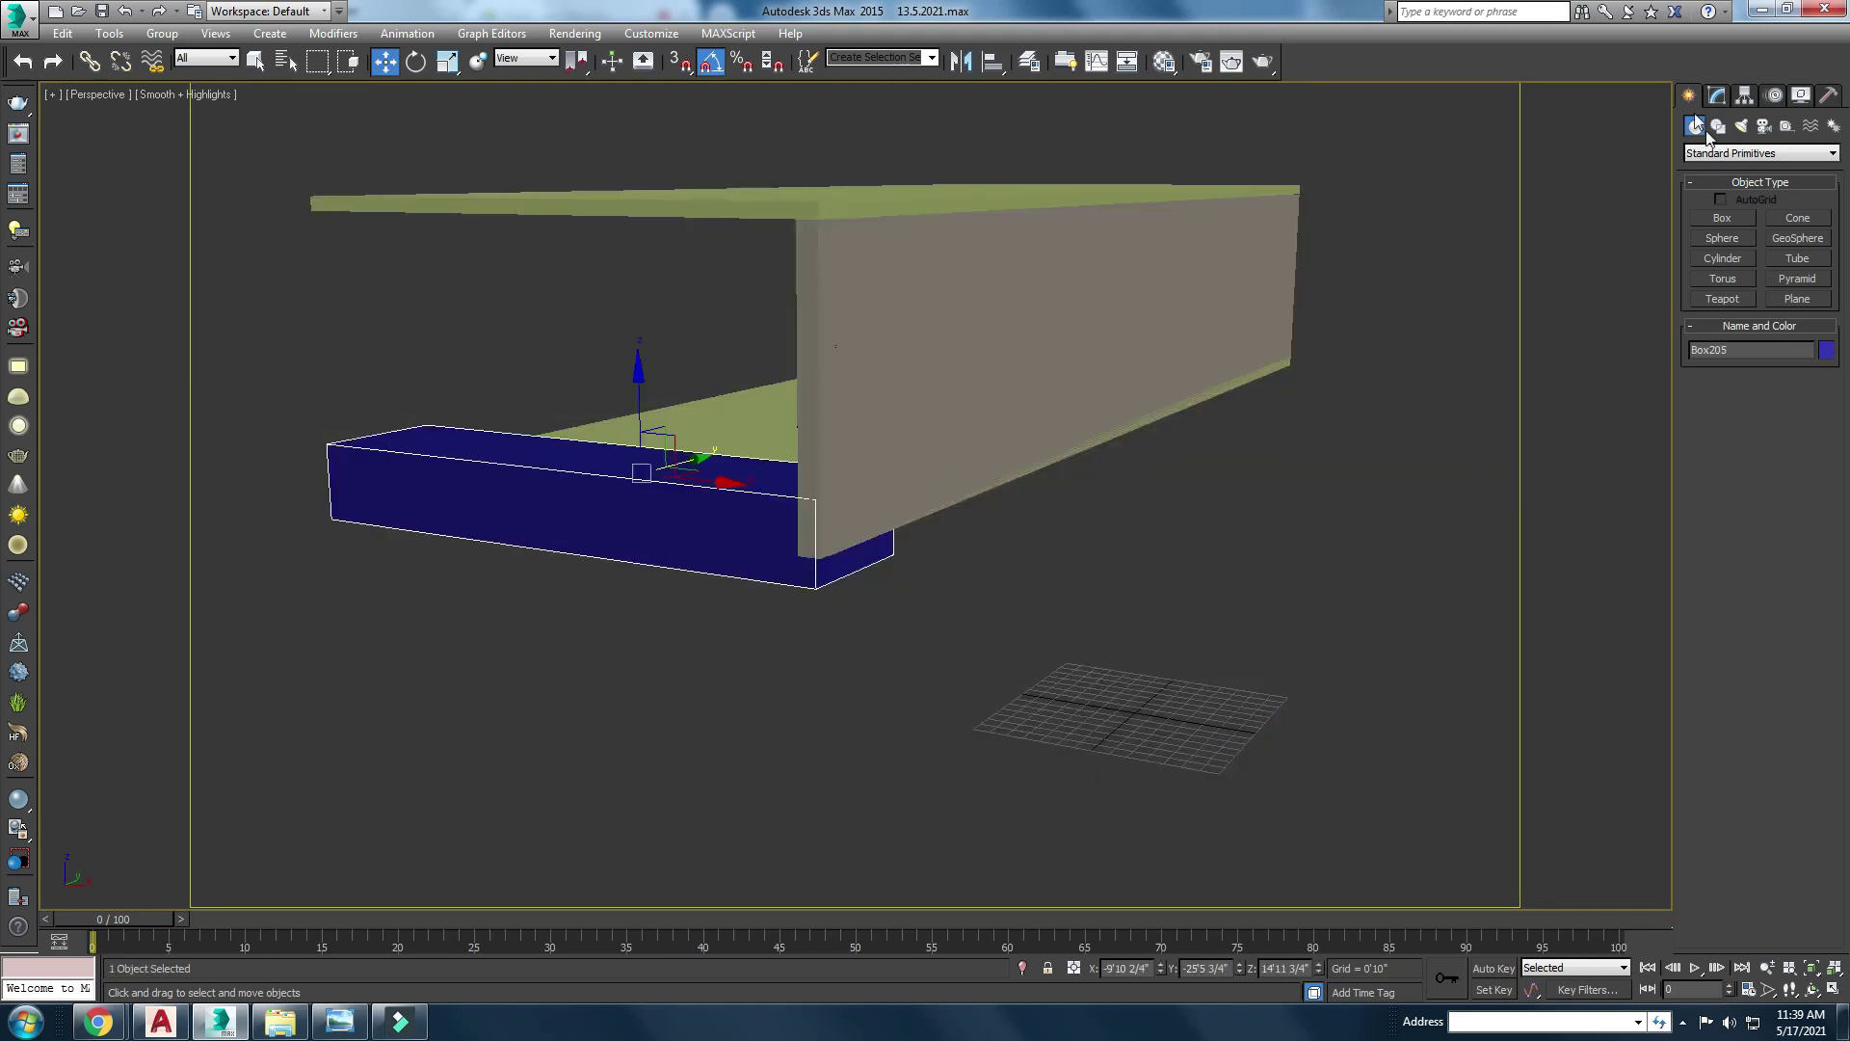
left_click(1593, 124)
left_click(1698, 154)
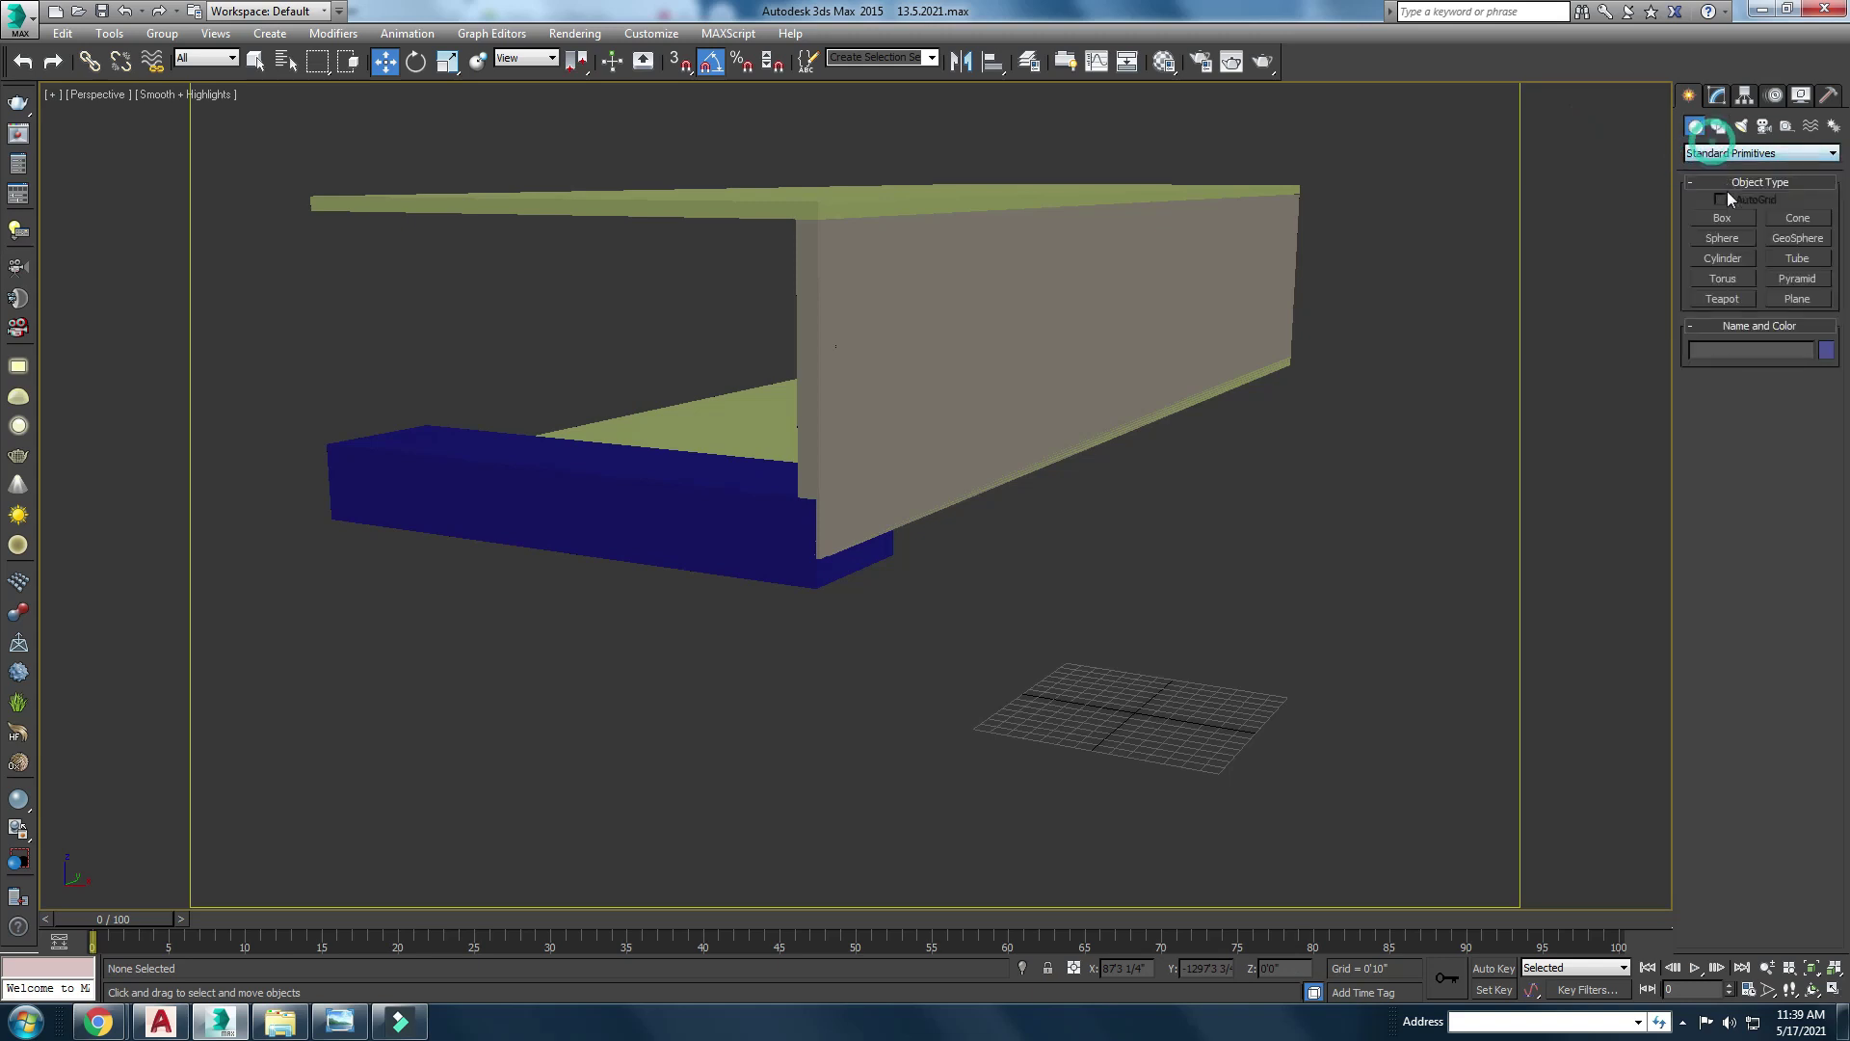
left_click(1723, 219)
Step: Draw a thin box from the snapped slab corner along the front edge in the Top view
key("t")
scroll(750, 518, "up", 3)
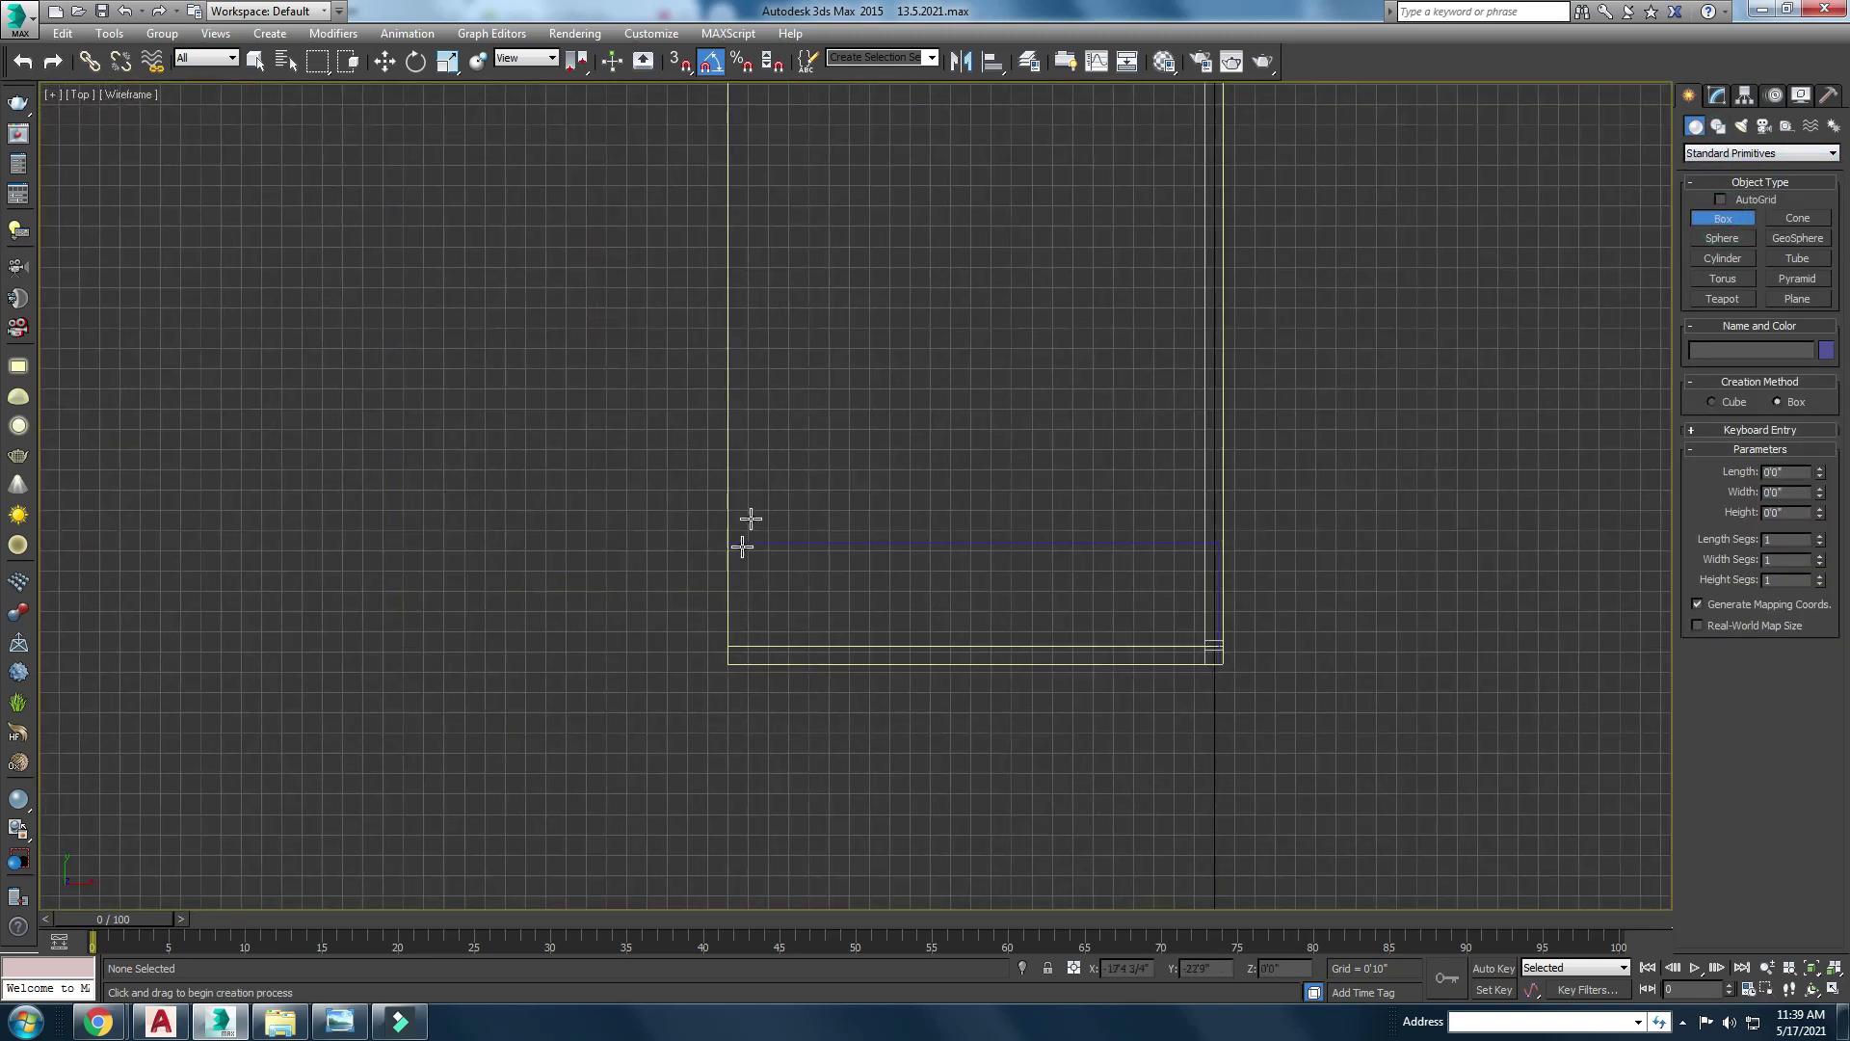
scroll(834, 627, "up", 3)
scroll(827, 627, "up", 2)
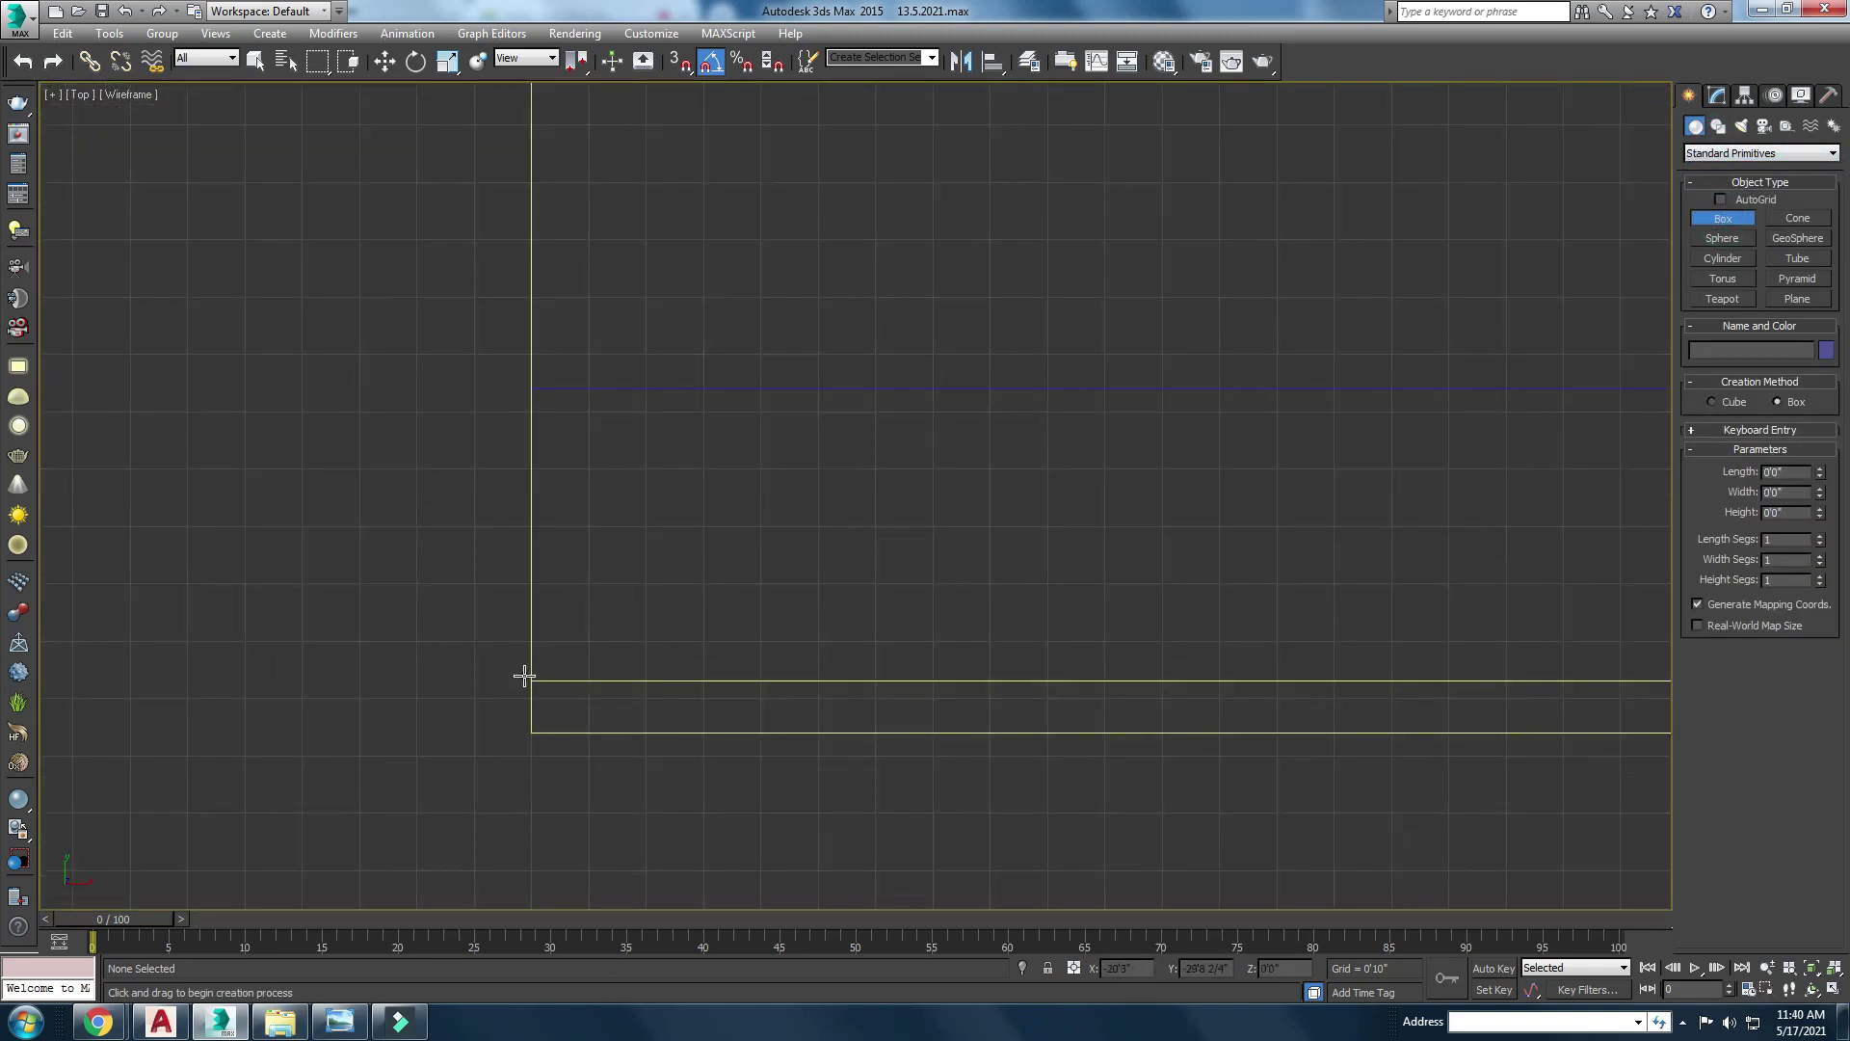
scroll(673, 704, "down", 2)
mouse_move(674, 705)
middle_mouse_down()
mouse_move(355, 653)
mouse_move(465, 669)
middle_mouse_up()
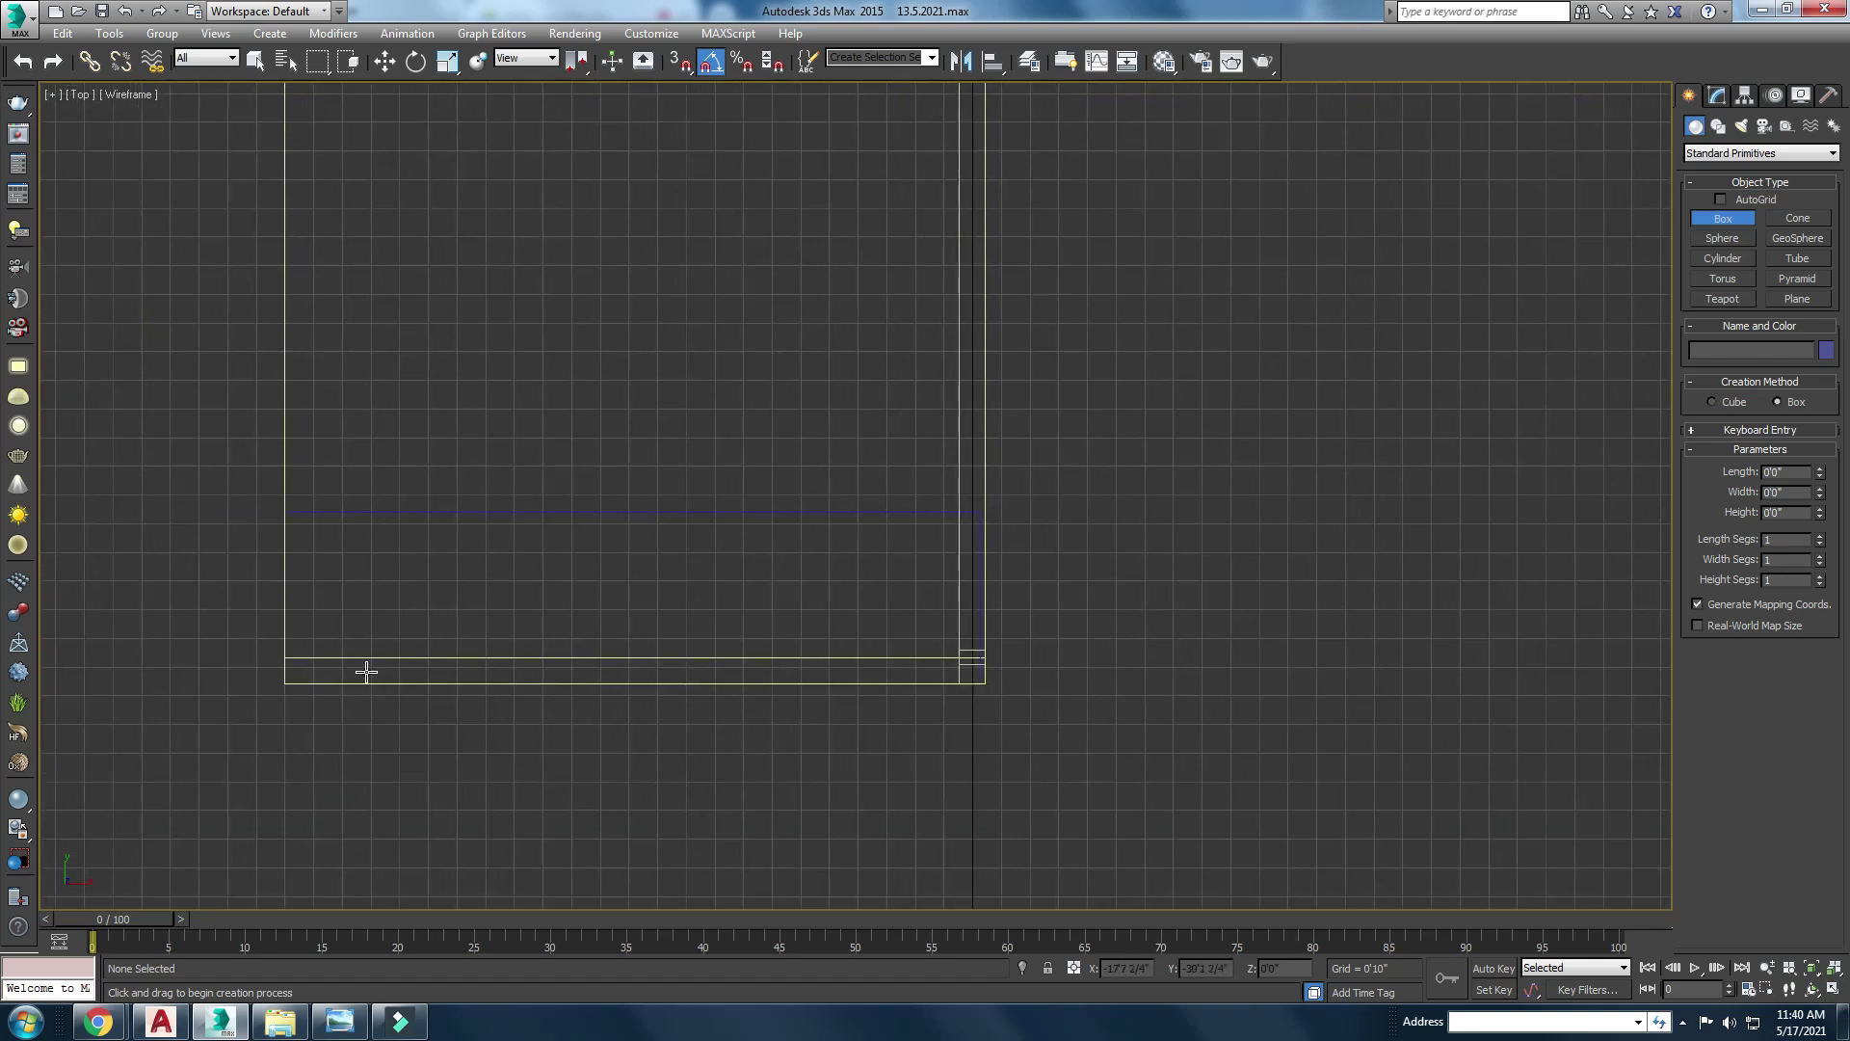
scroll(366, 672, "up", 1)
middle_click_drag(346, 654, 526, 645)
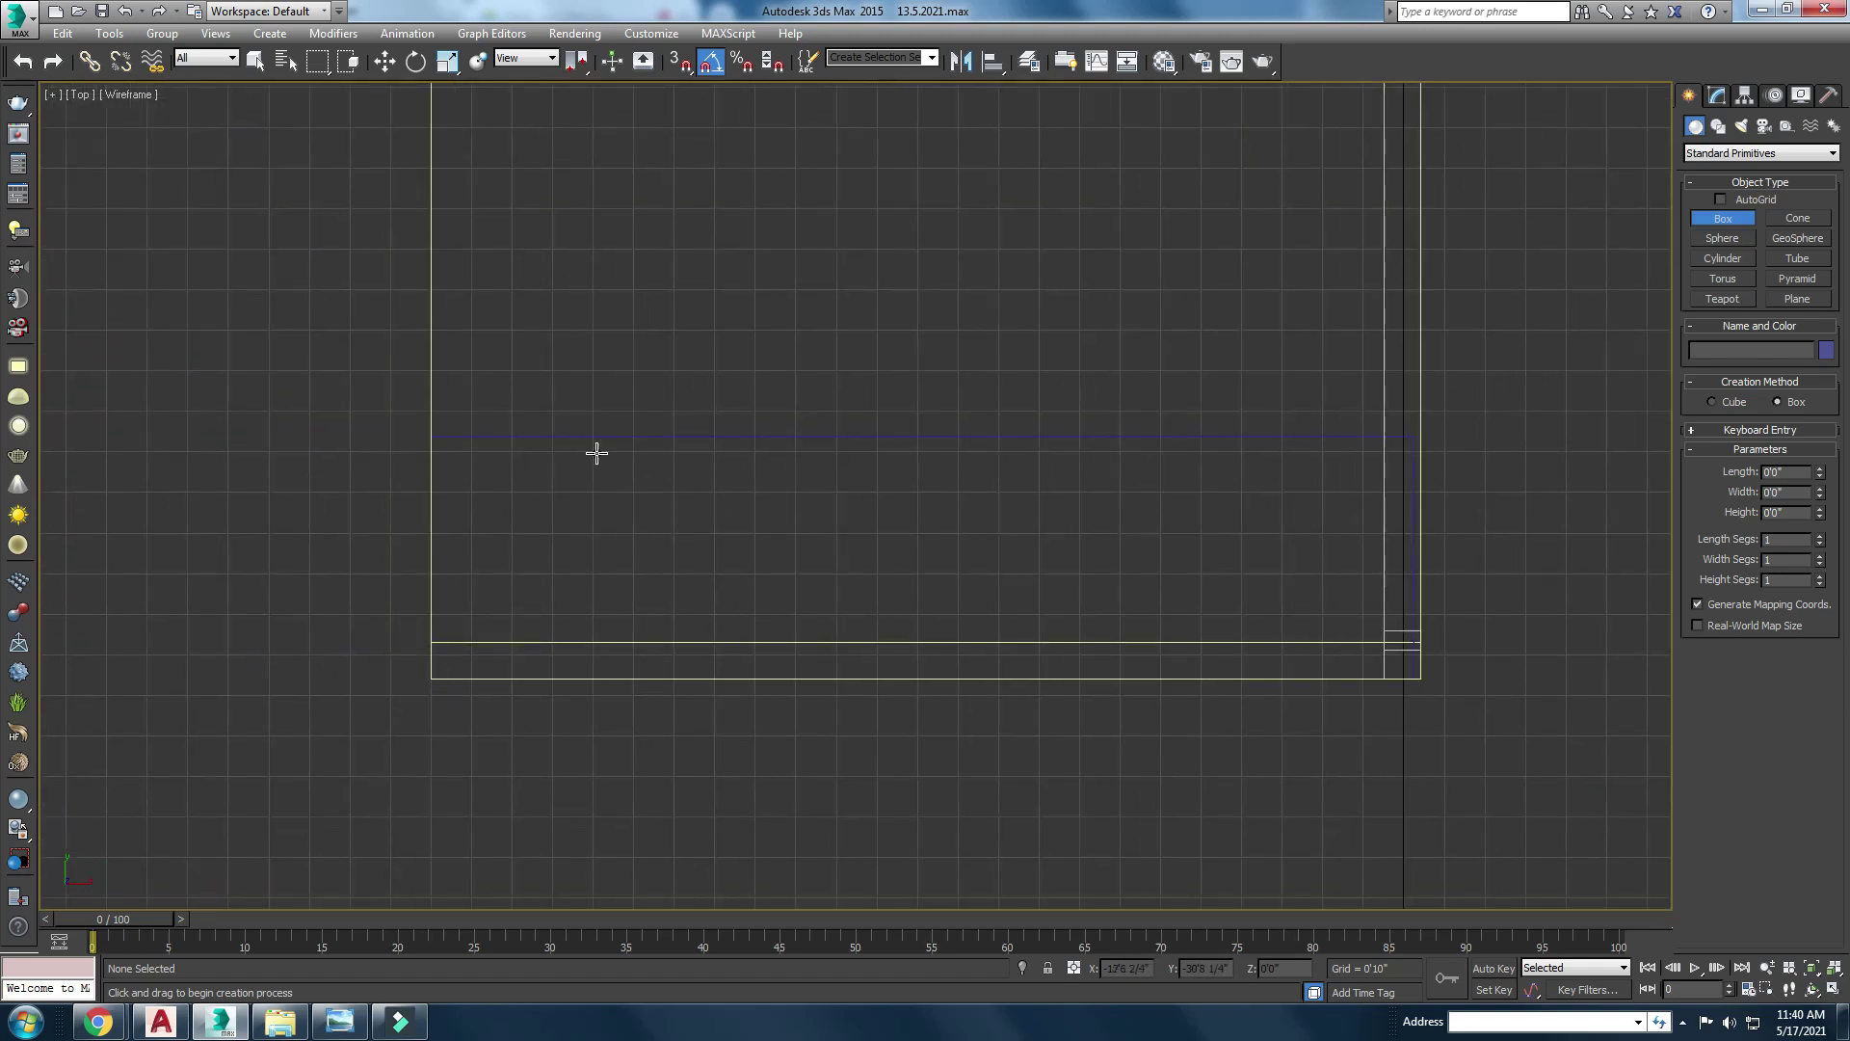
left_click(679, 65)
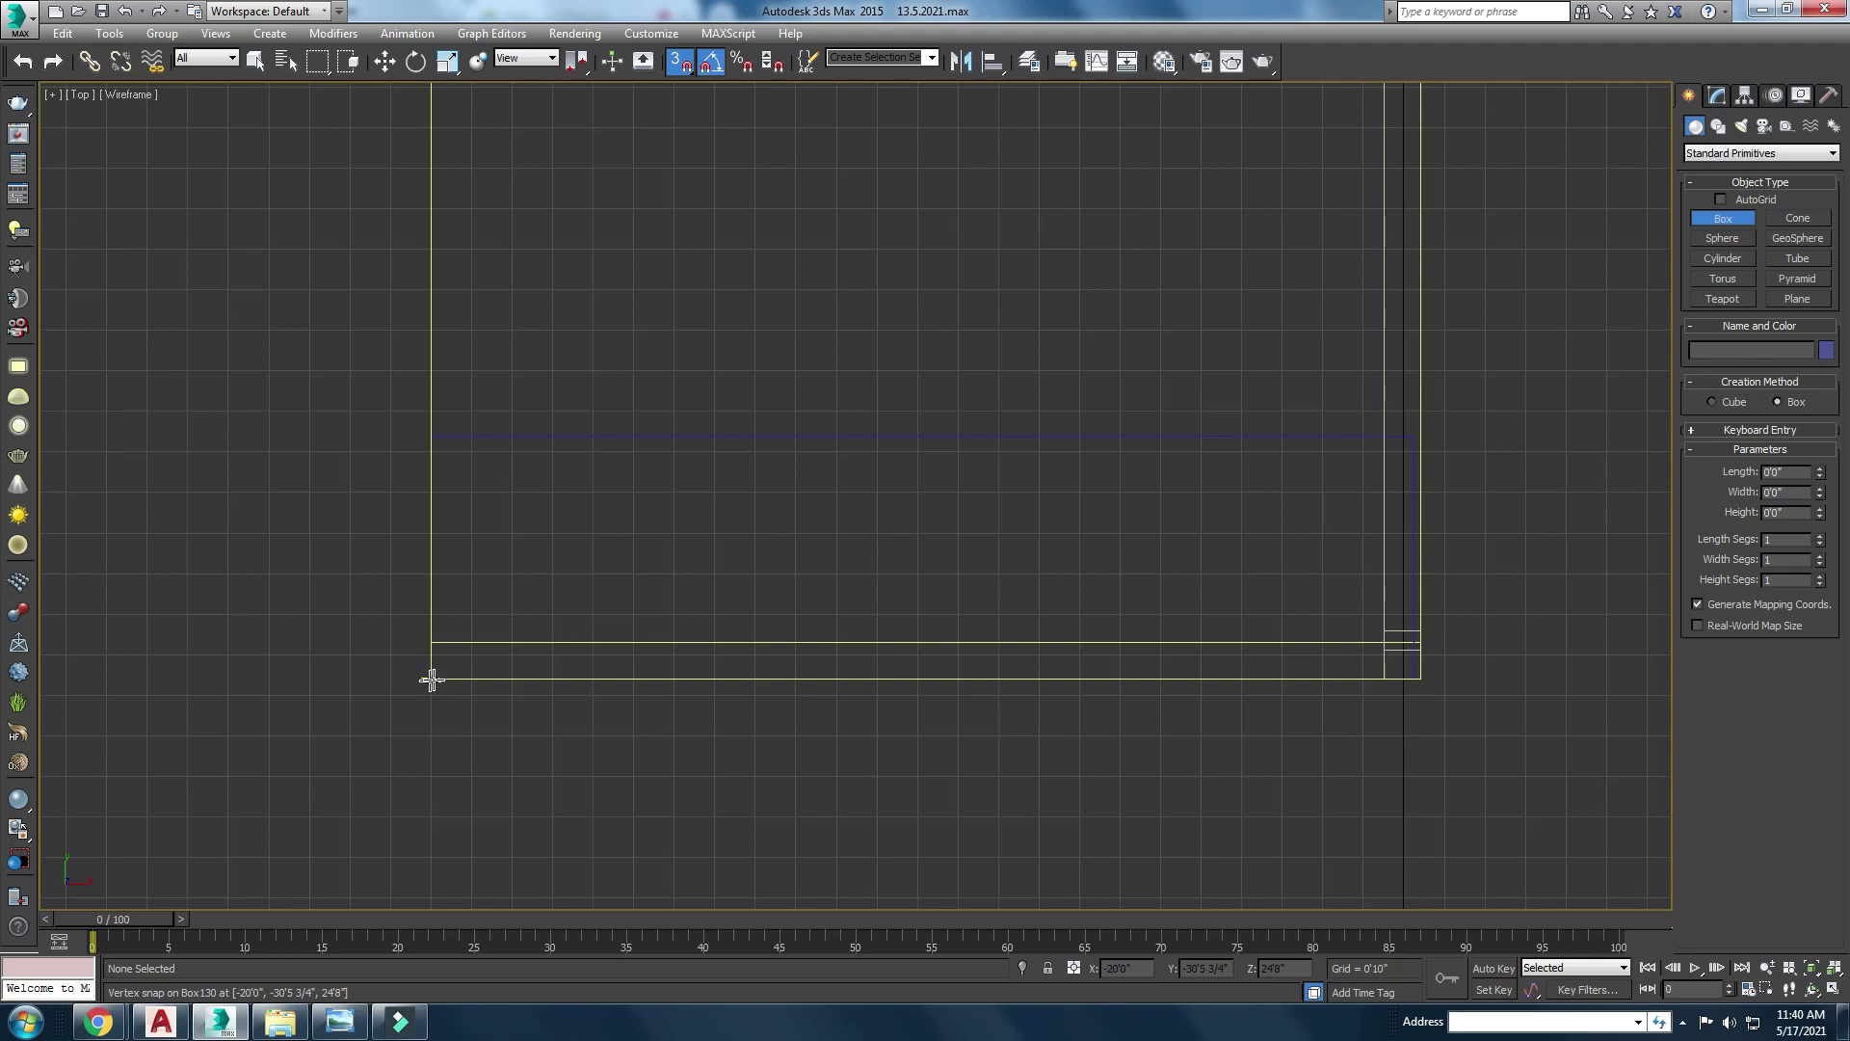
mouse_move(433, 677)
left_mouse_down()
mouse_move(993, 643)
mouse_move(1362, 665)
mouse_move(1420, 648)
left_mouse_up()
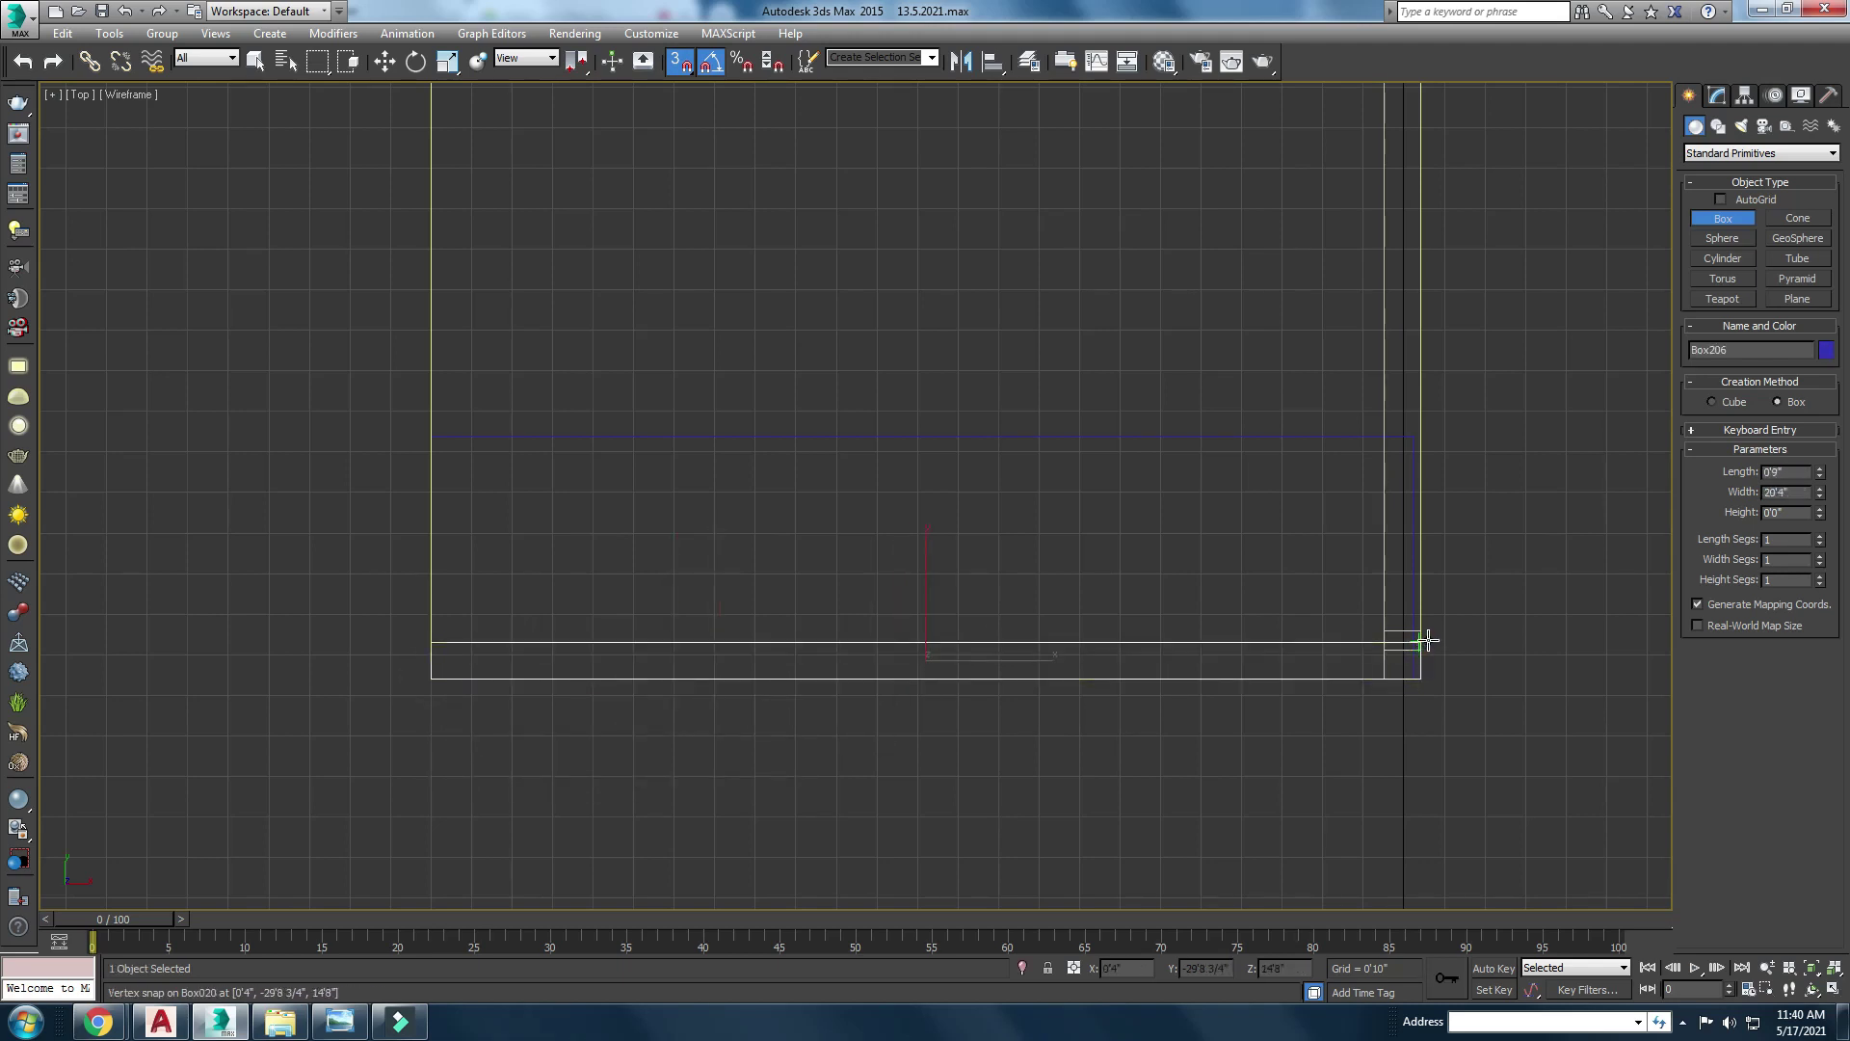
left_click(1383, 508)
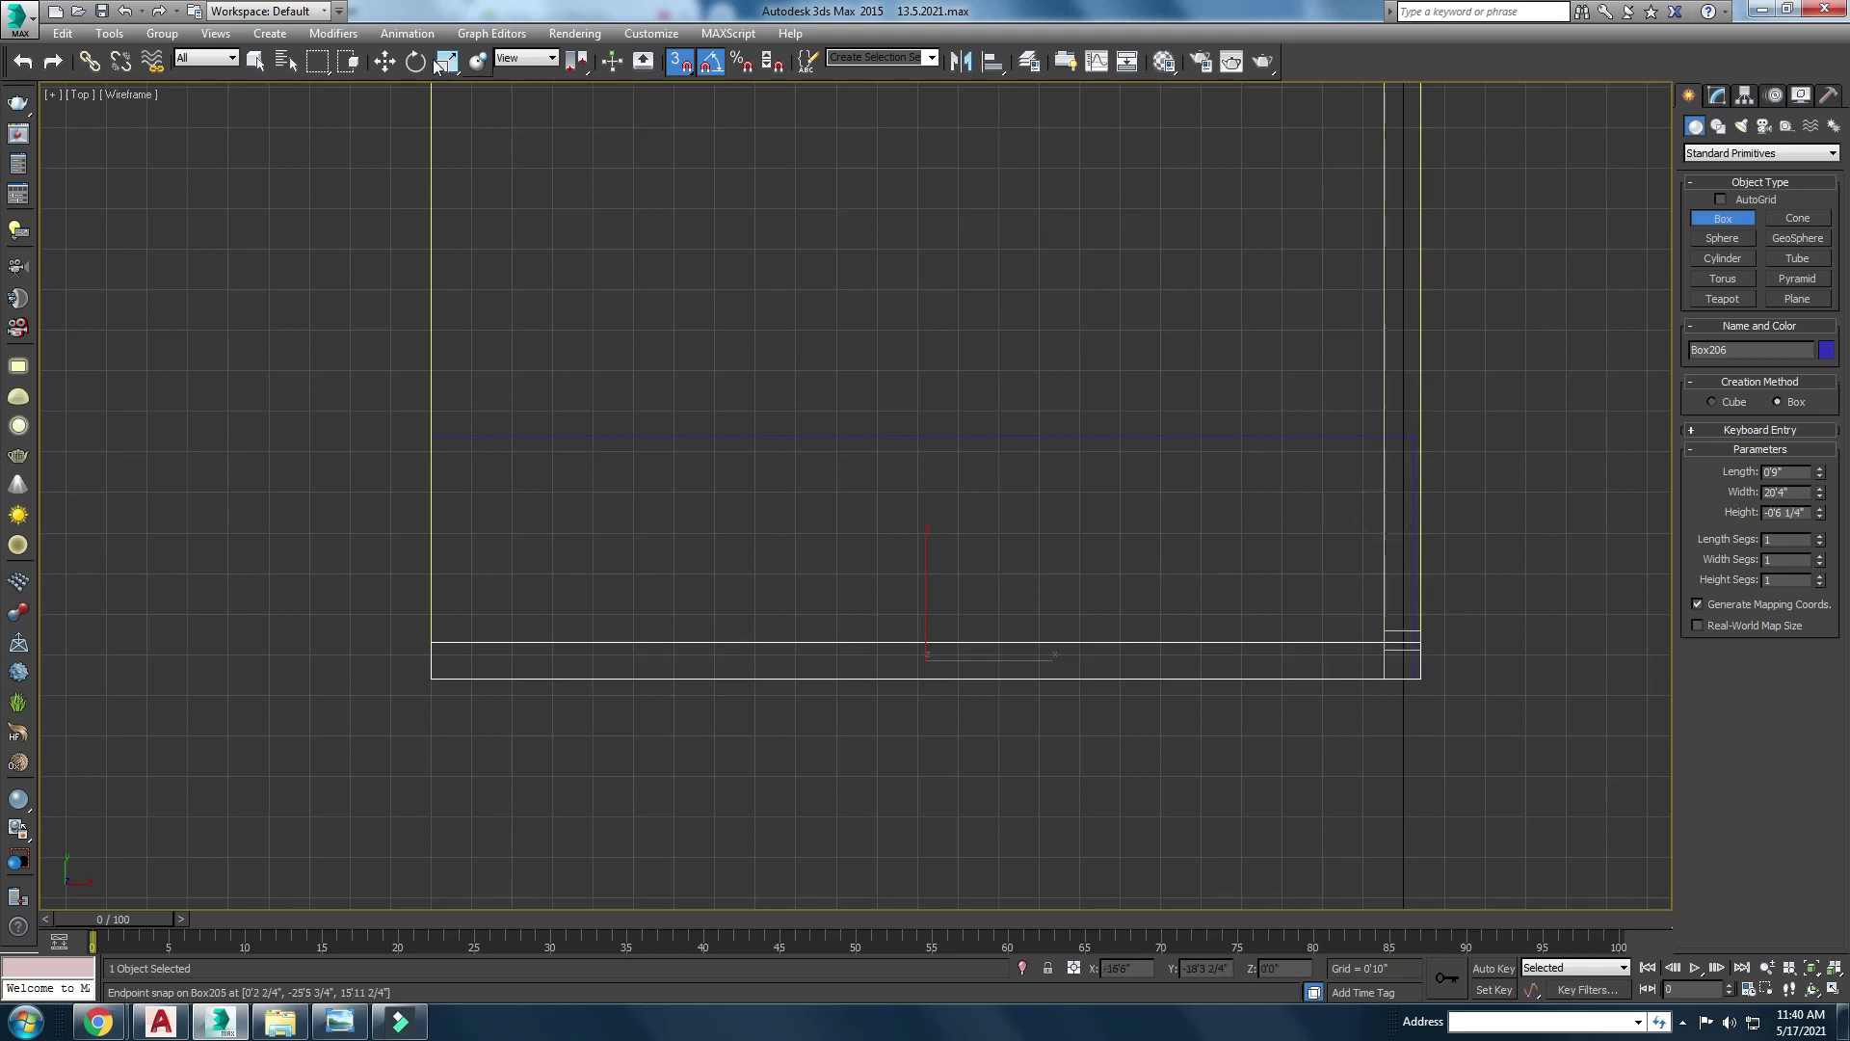
left_click(383, 63)
Step: Review the new box's parameters against the reference render and select the balcony box
left_click(1716, 97)
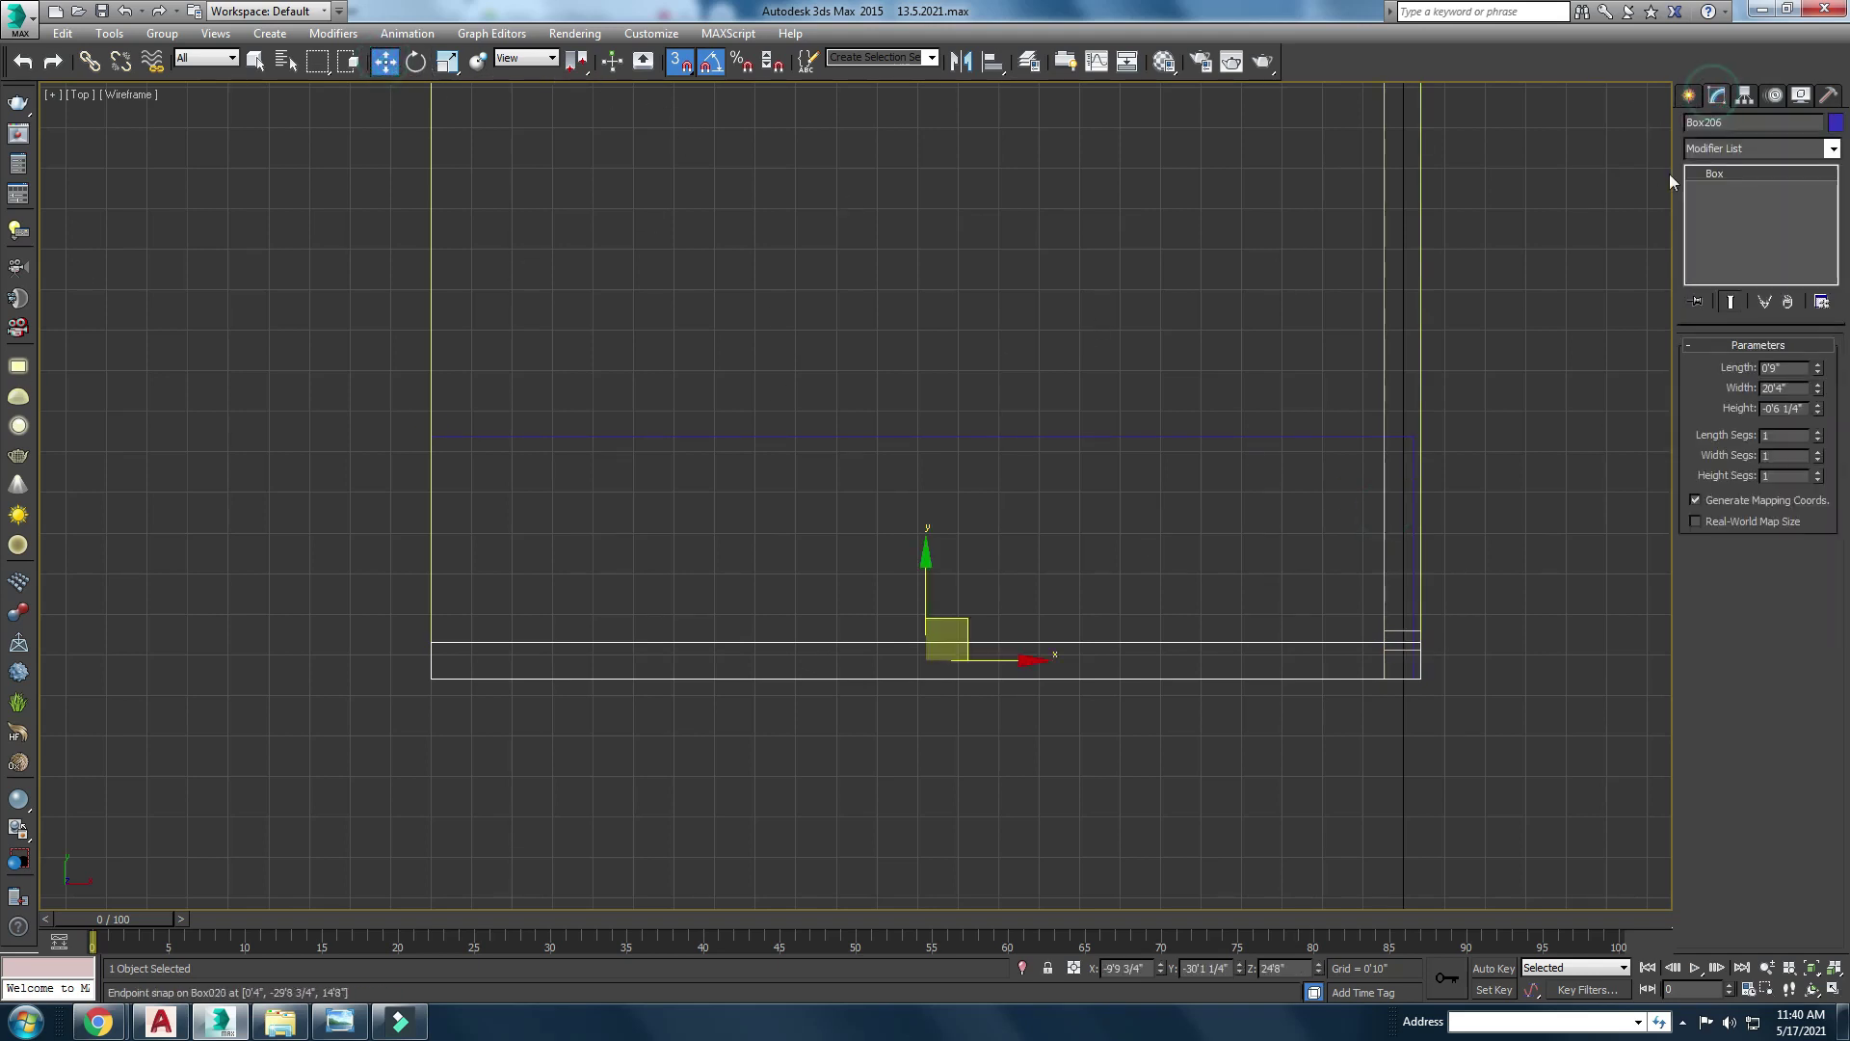
key("alt+Tab")
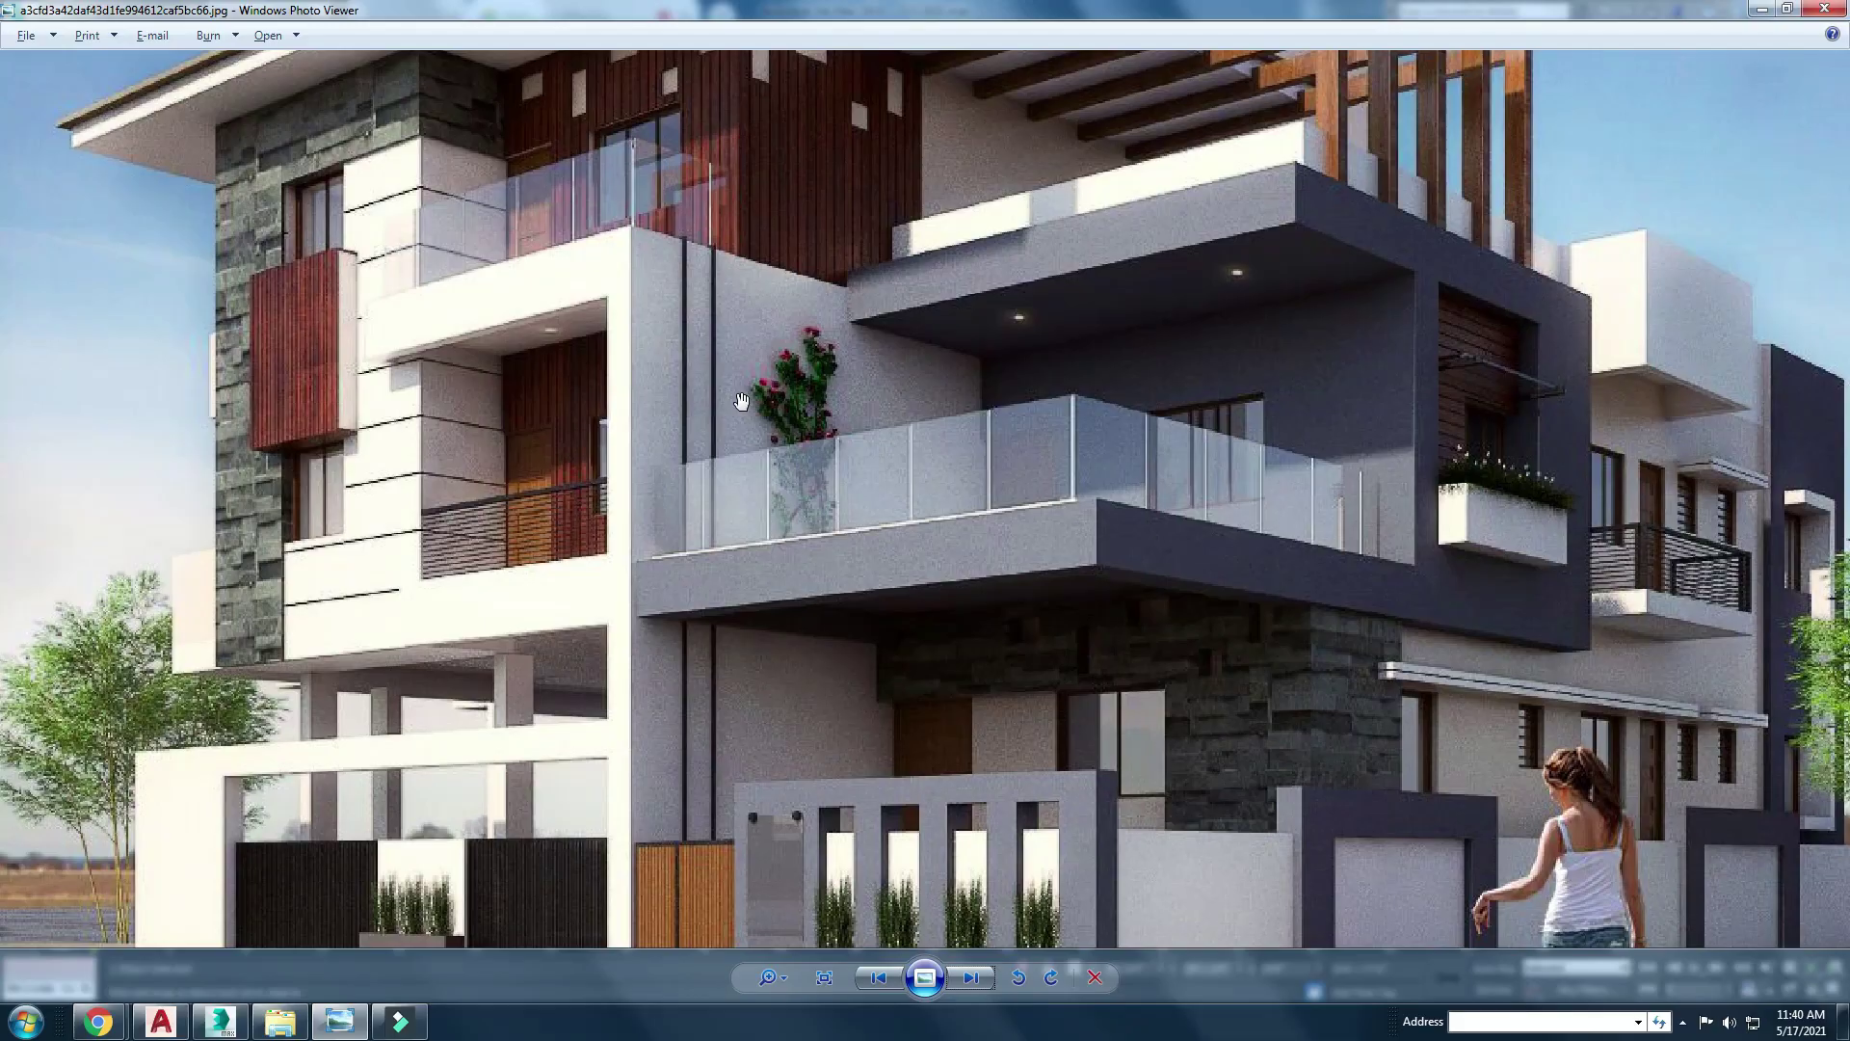
key("alt+Tab")
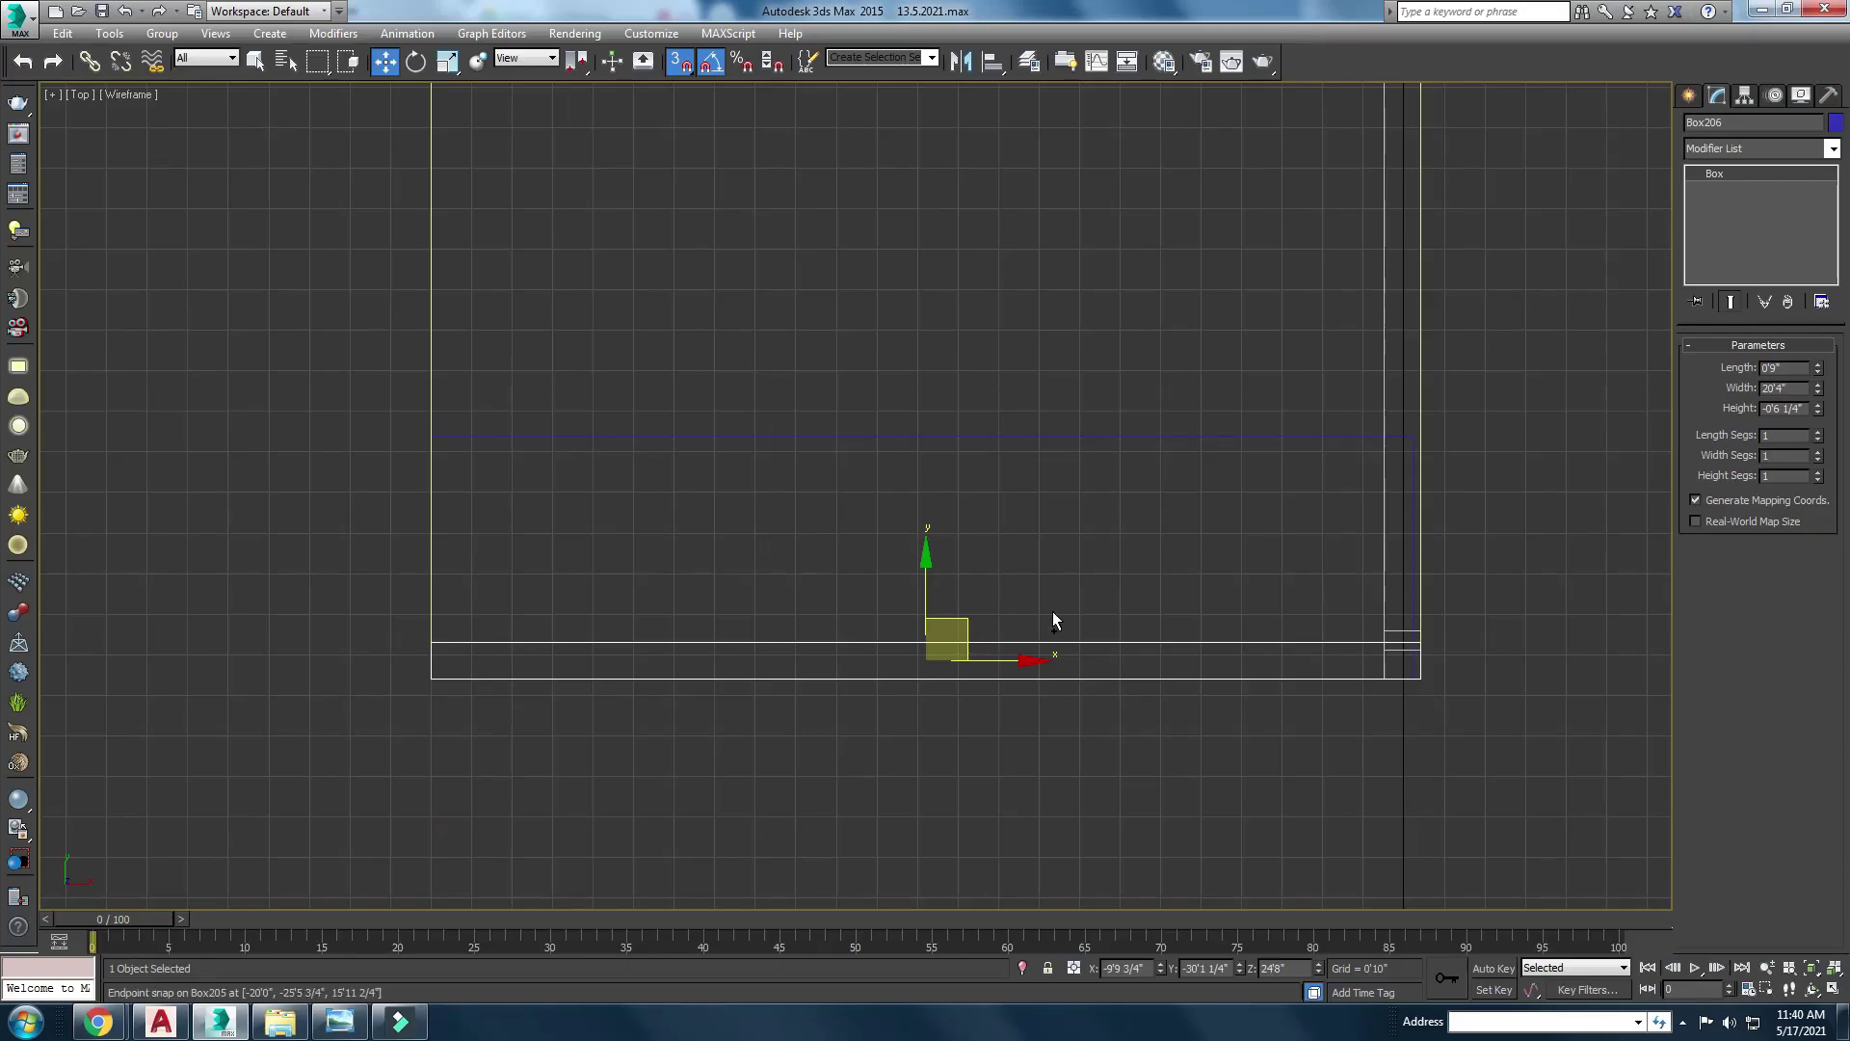
left_click(1052, 611)
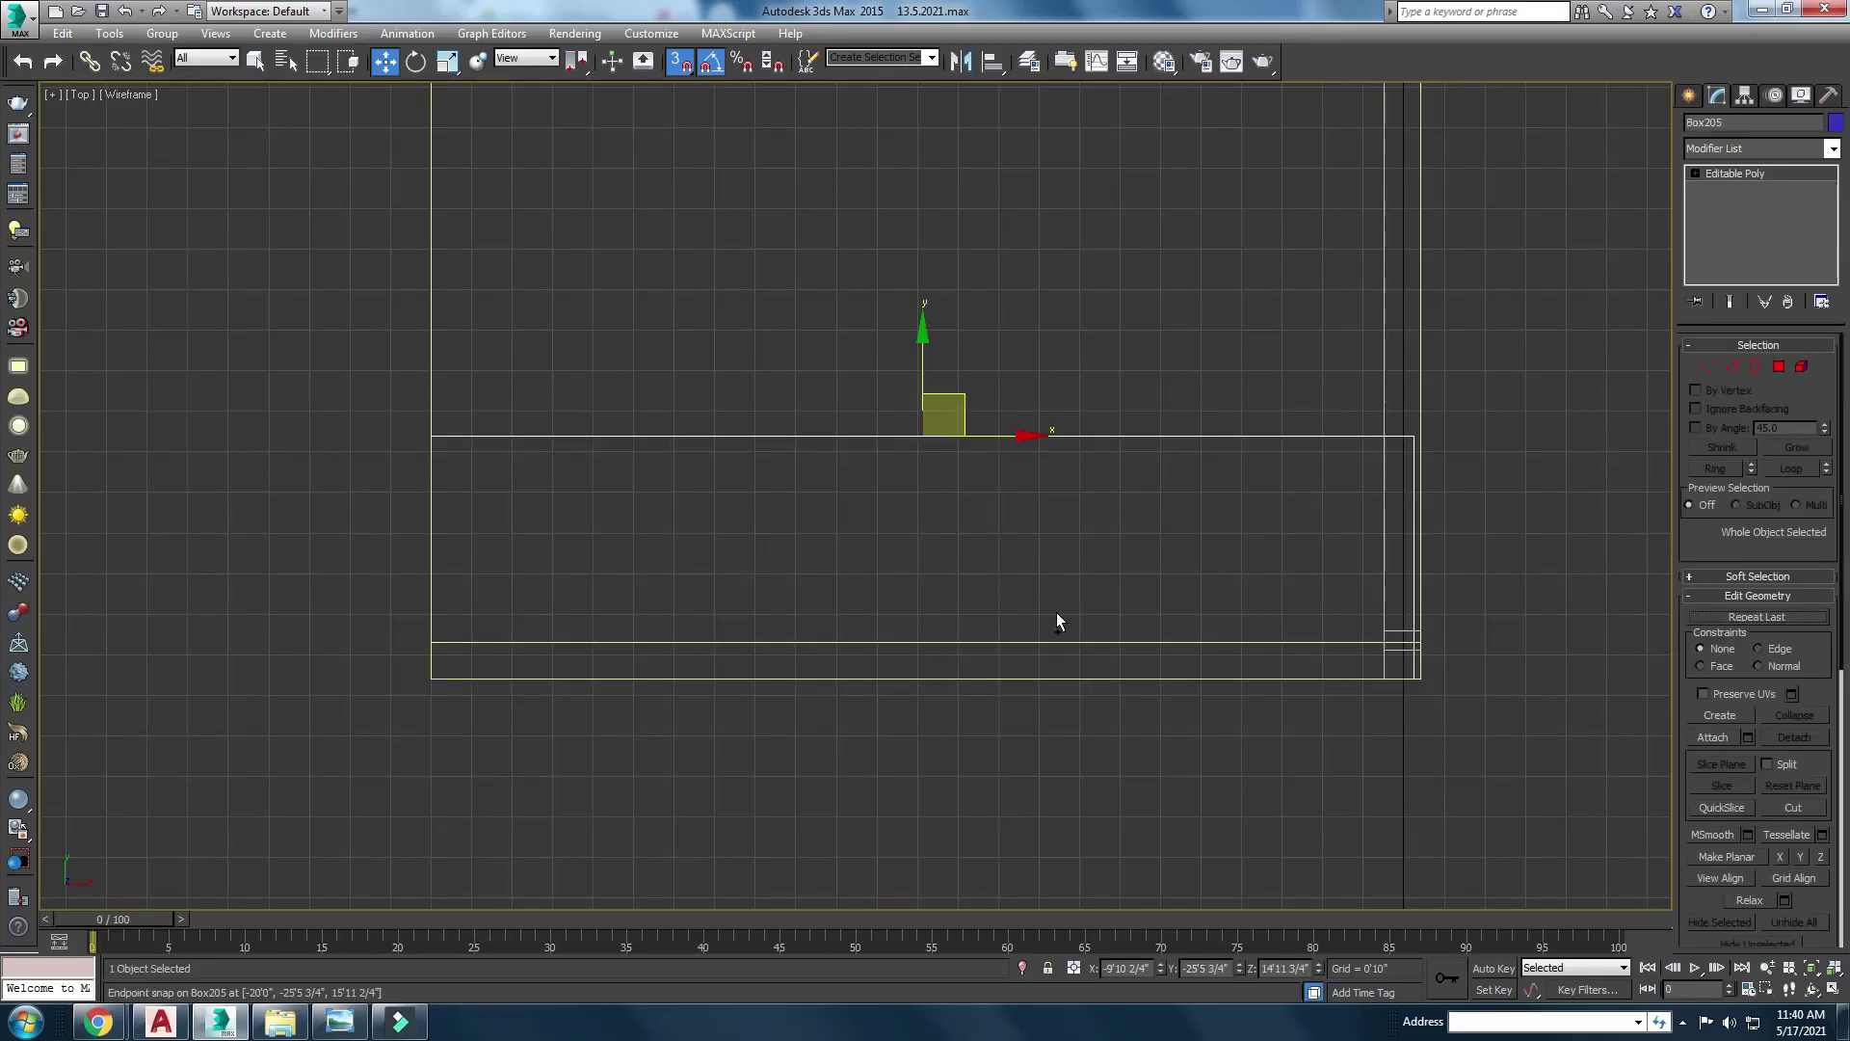
left_click(1571, 383)
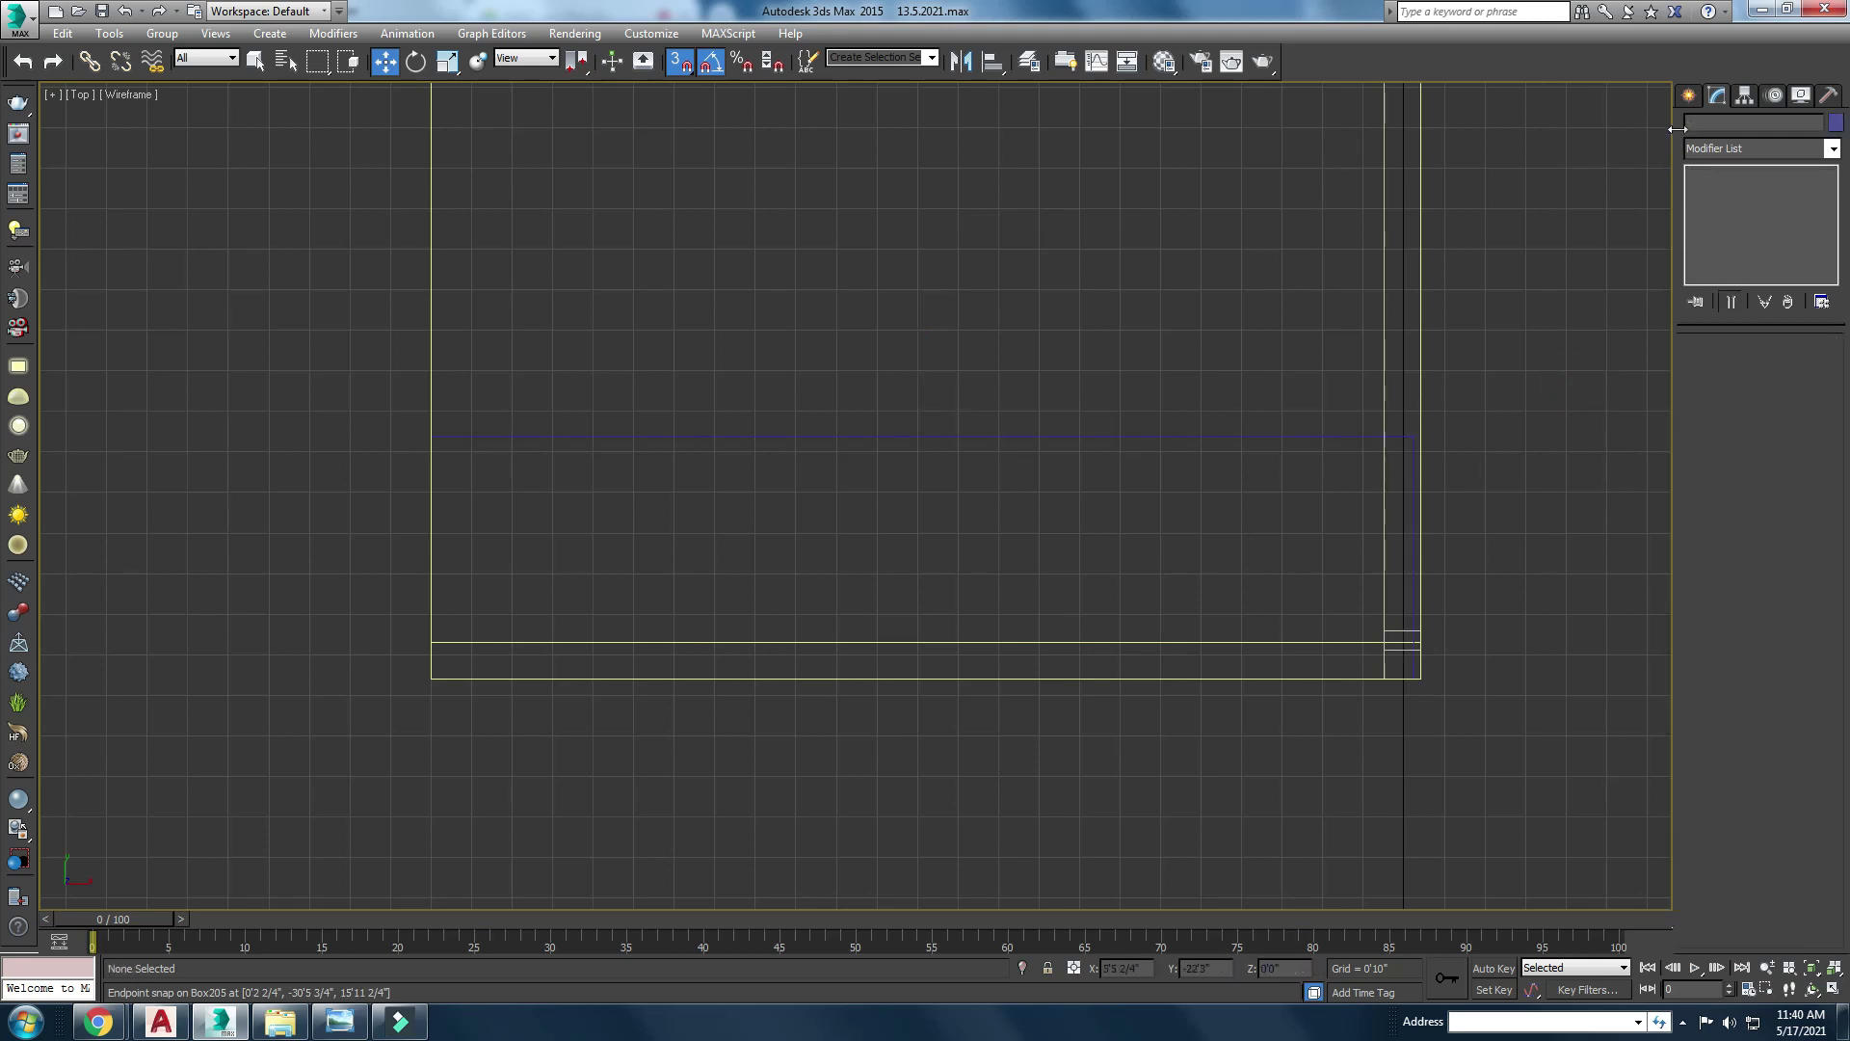
Step: Draw box Box206, 5'0" by 20'2 2/4", across the floor front and compare with the photo
left_click(1689, 96)
left_click(1723, 219)
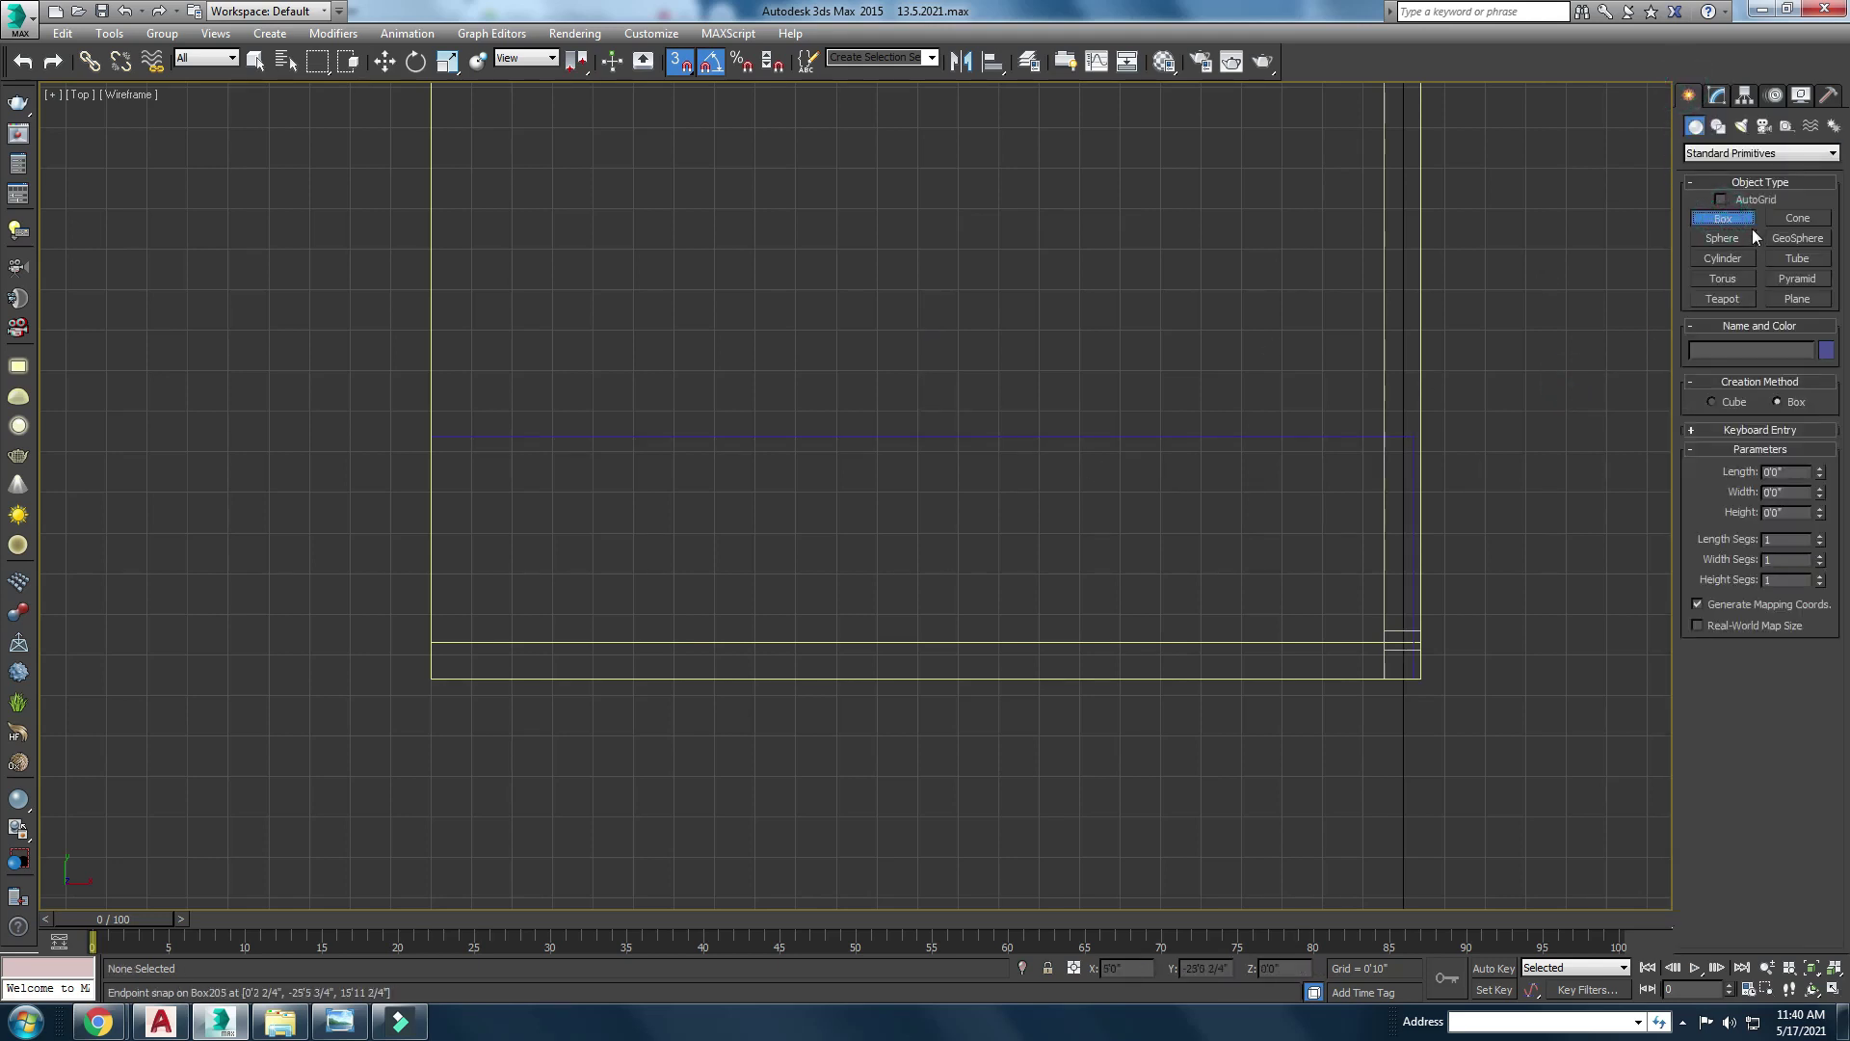
left_click_drag(433, 681, 1414, 436)
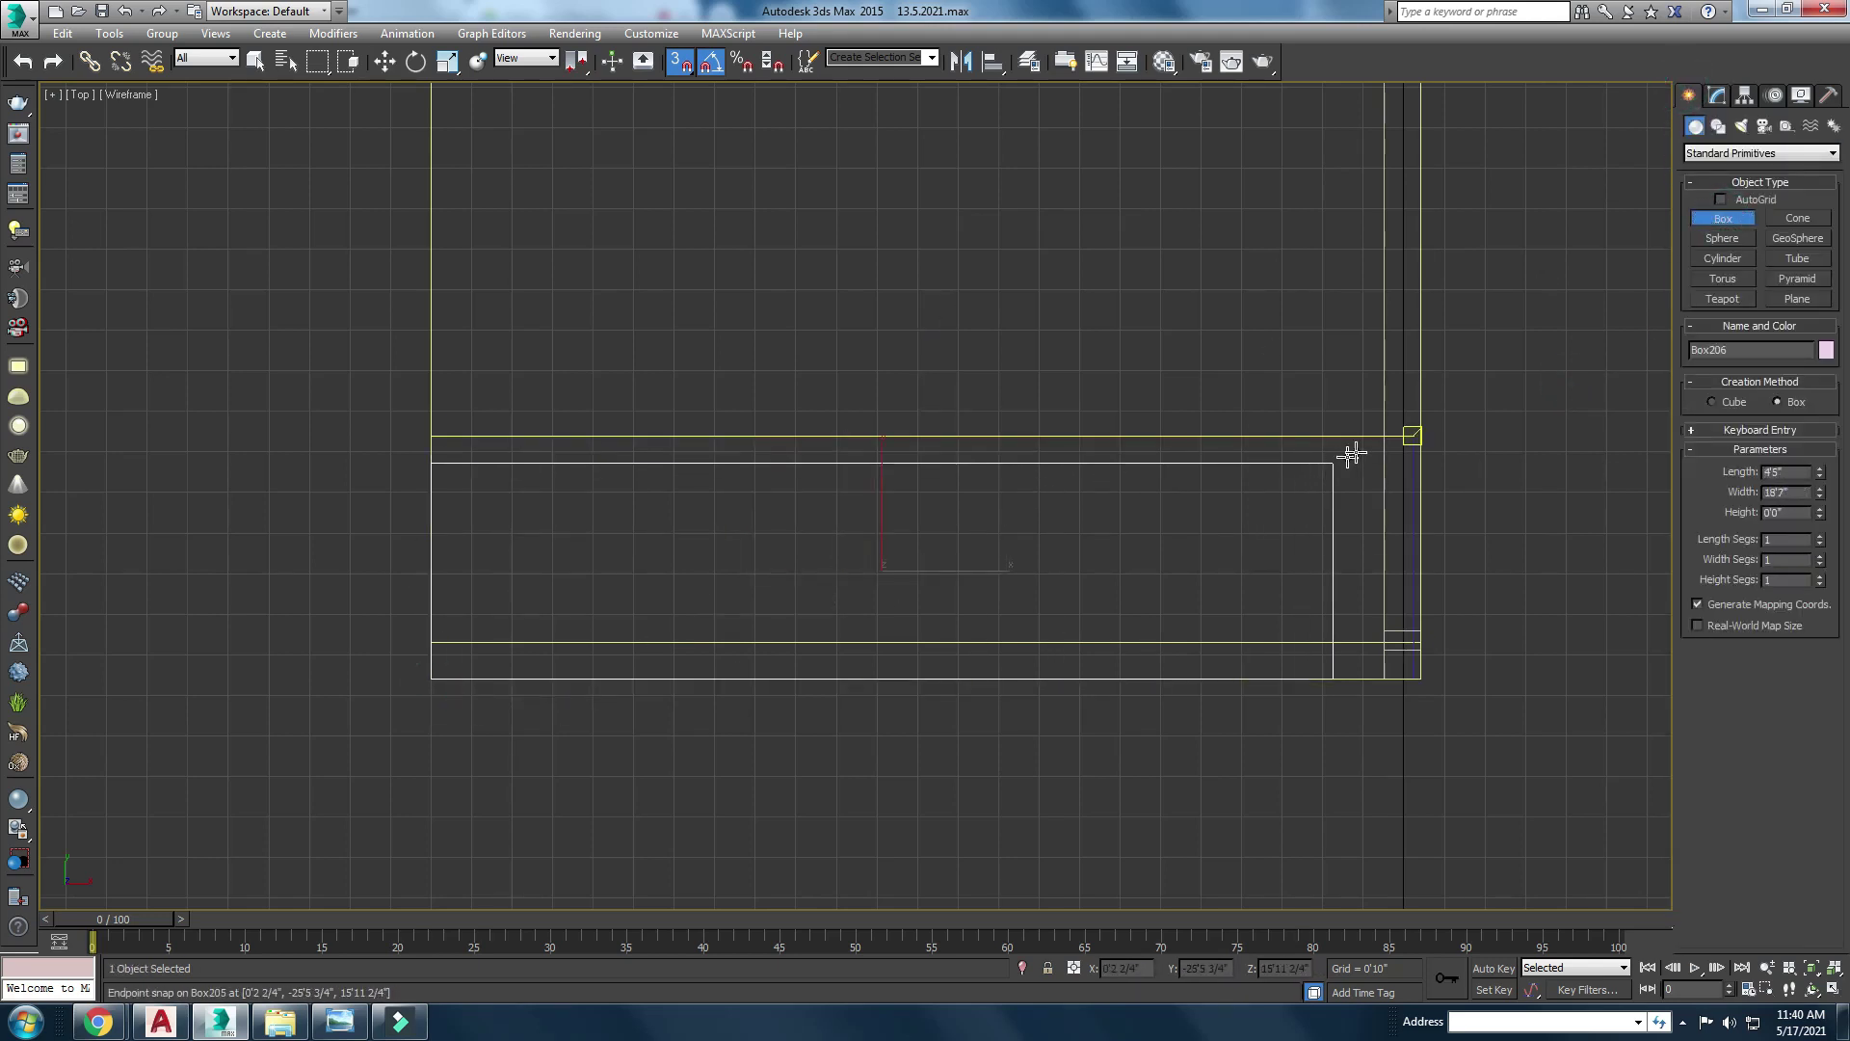
left_click(1380, 335)
key("alt+Tab")
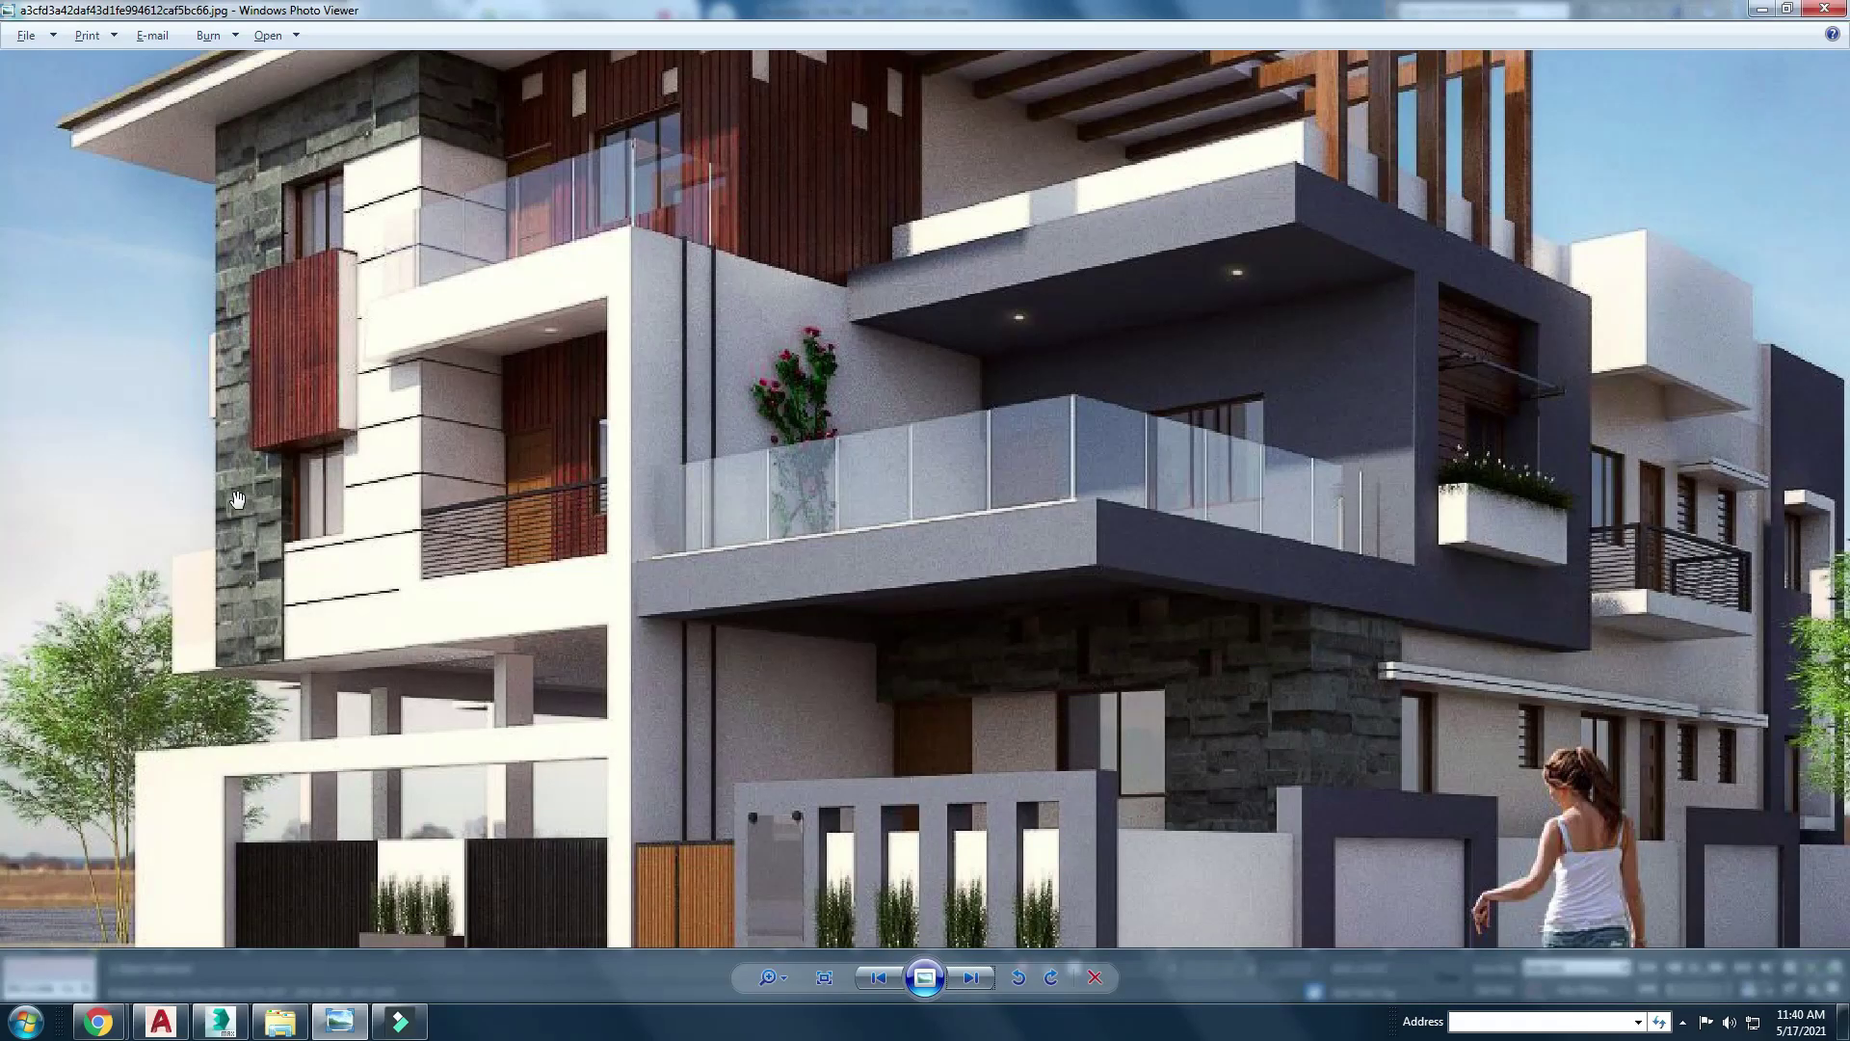
key("alt+Tab")
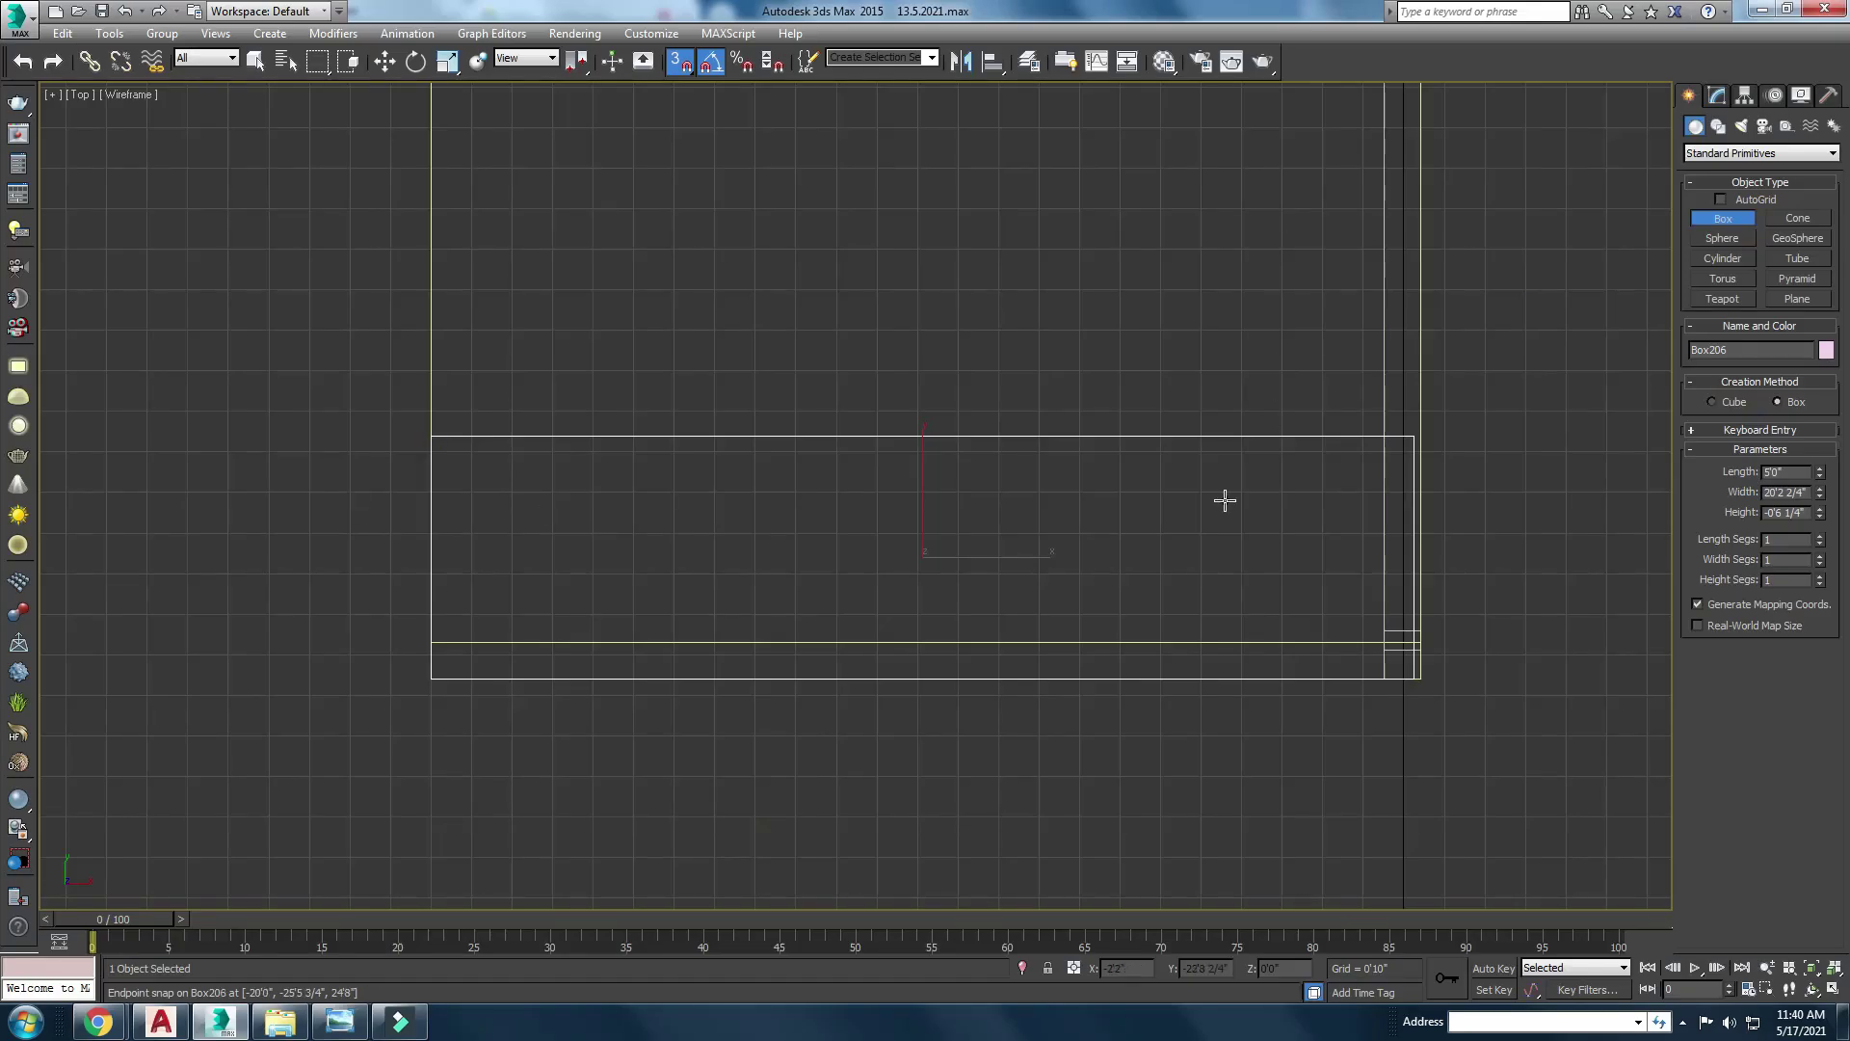
Step: End the box creation and centre the model in a maximized Front view
key("w")
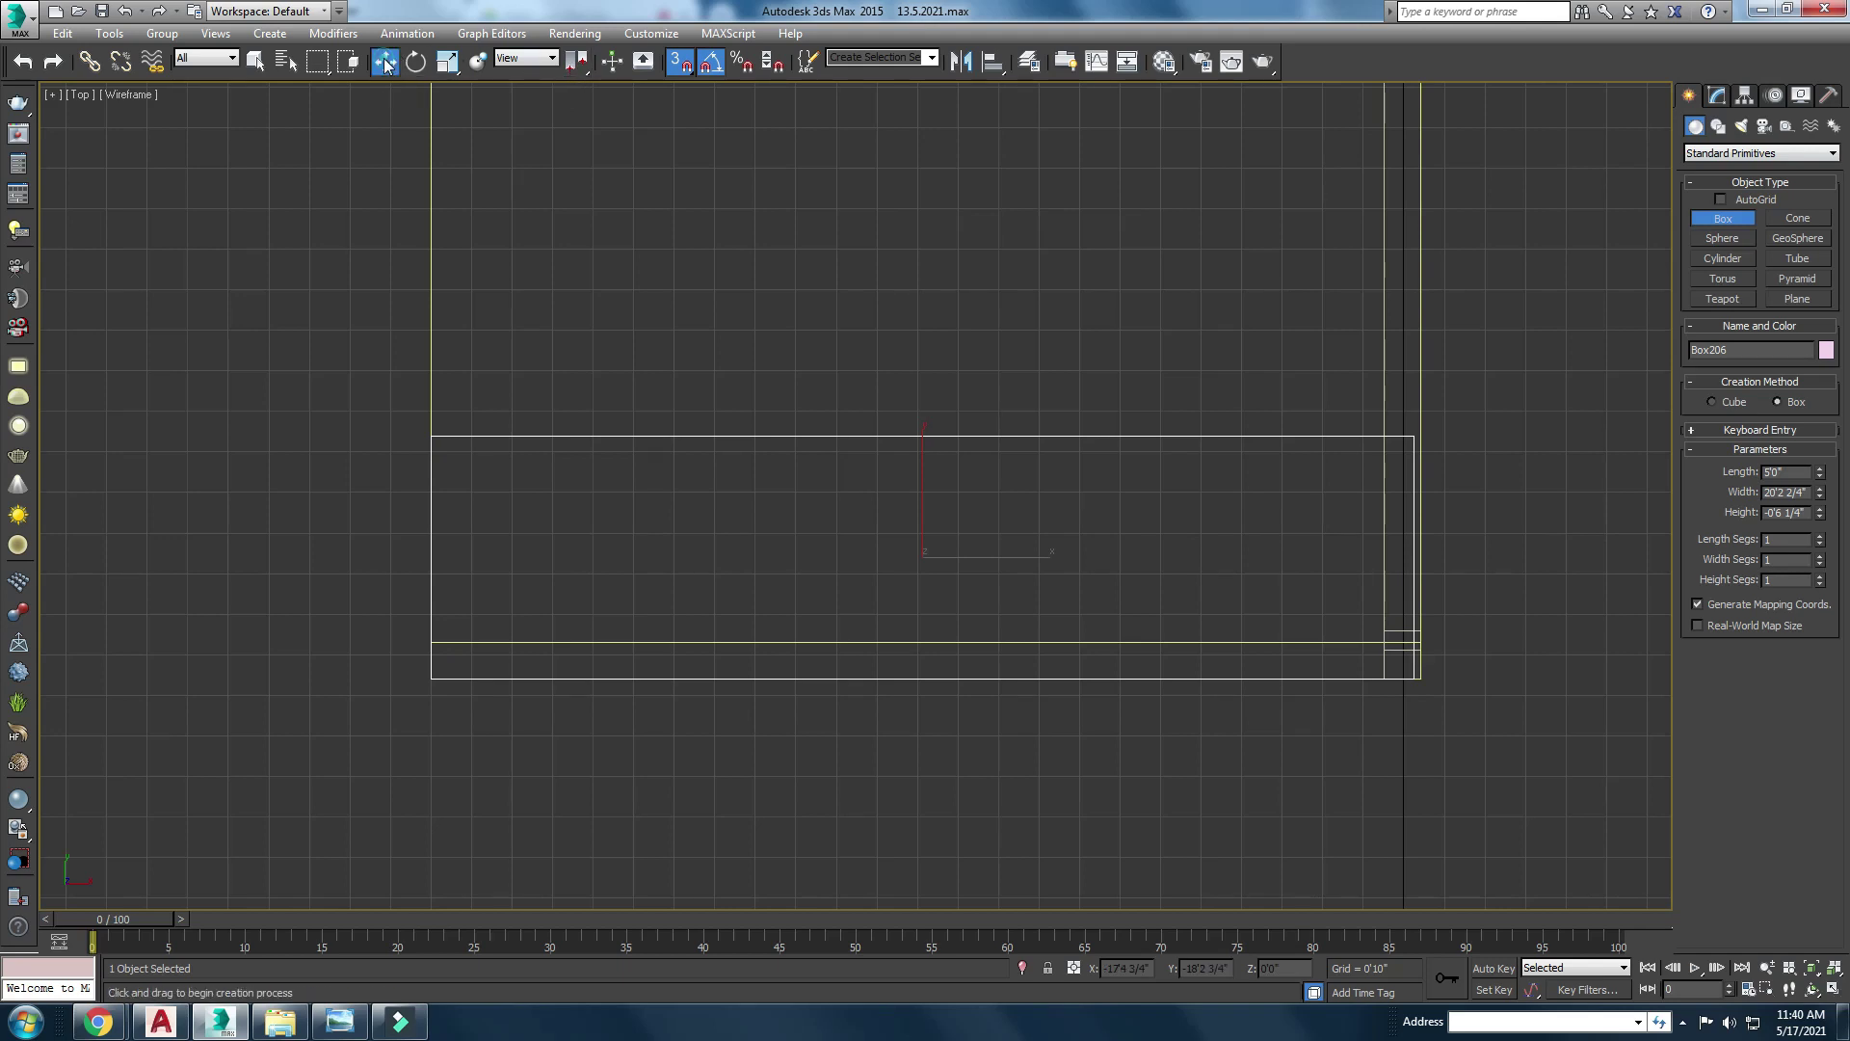
key("alt+w")
right_click(1141, 408)
key("alt+w")
middle_click_drag(1081, 403, 1100, 578)
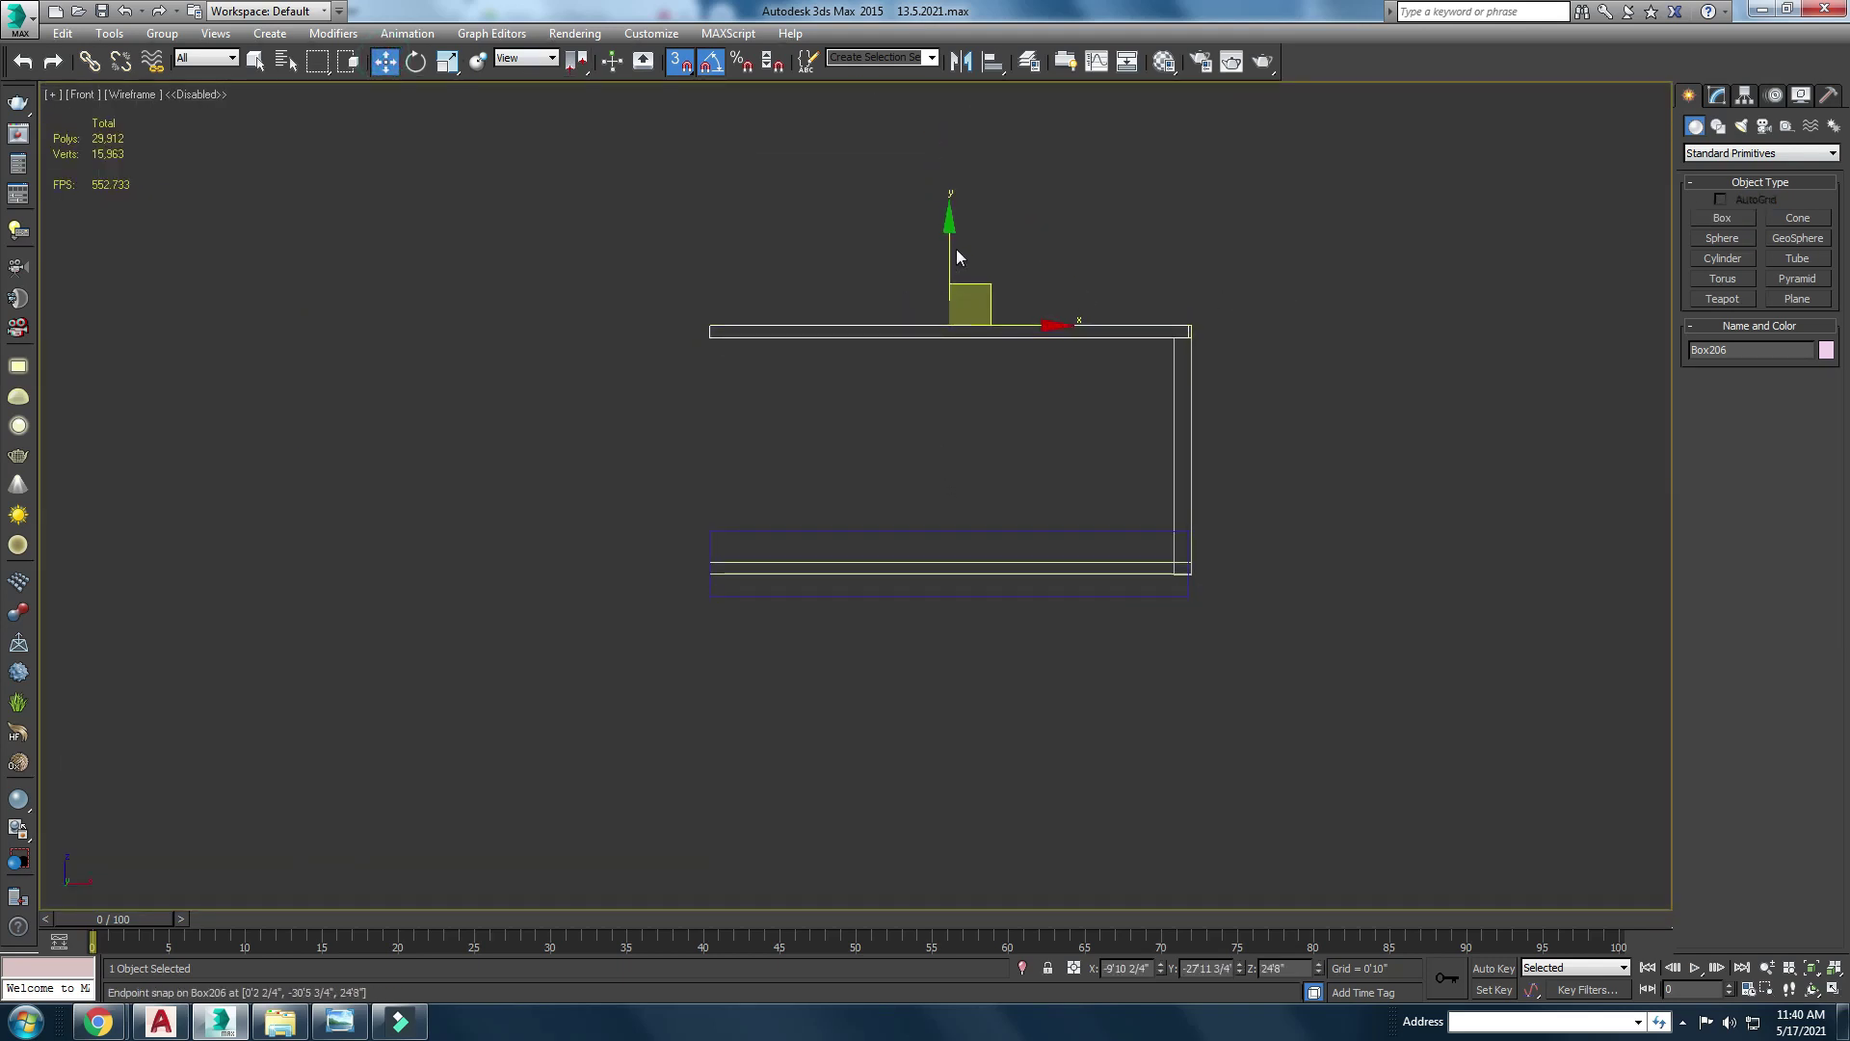
left_click_drag(957, 258, 1199, 265)
right_click(1200, 265)
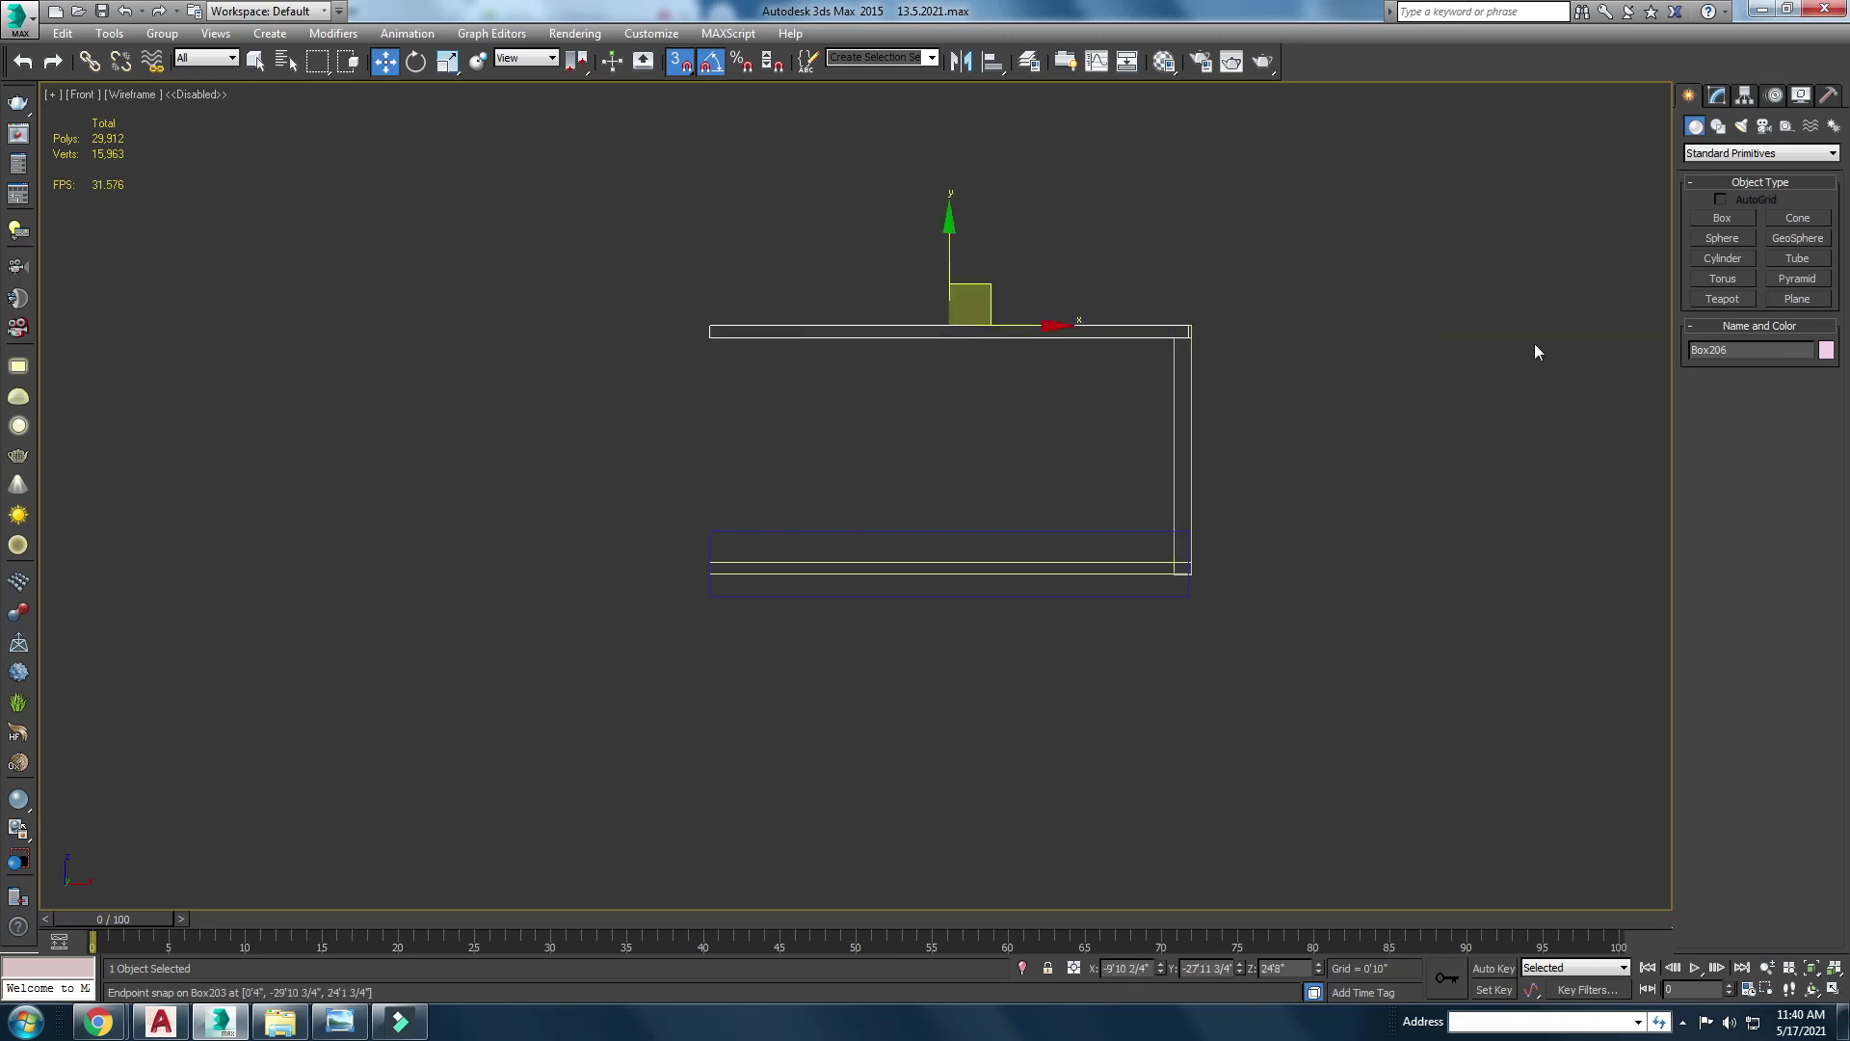
Step: Set the new box's Height to 10' in the Modify panel
left_click(1718, 95)
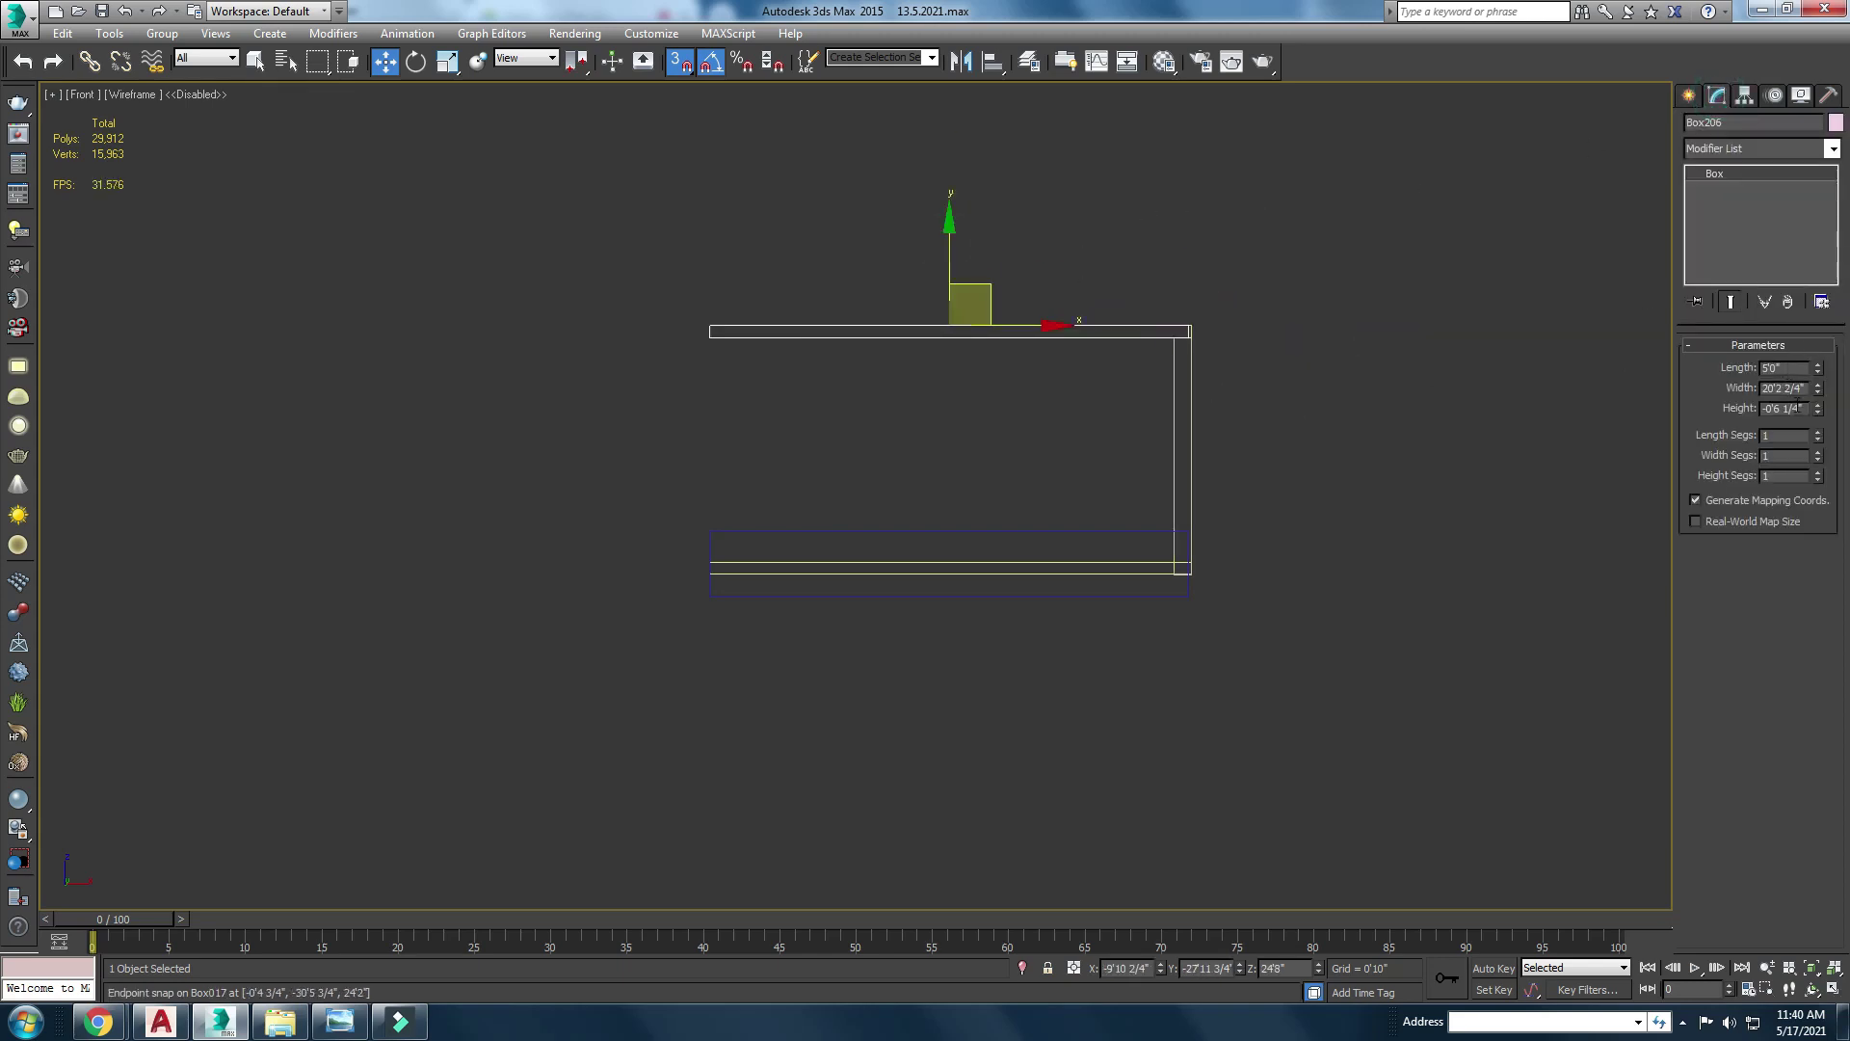
left_click(1783, 409)
type("10'0")
key("Return")
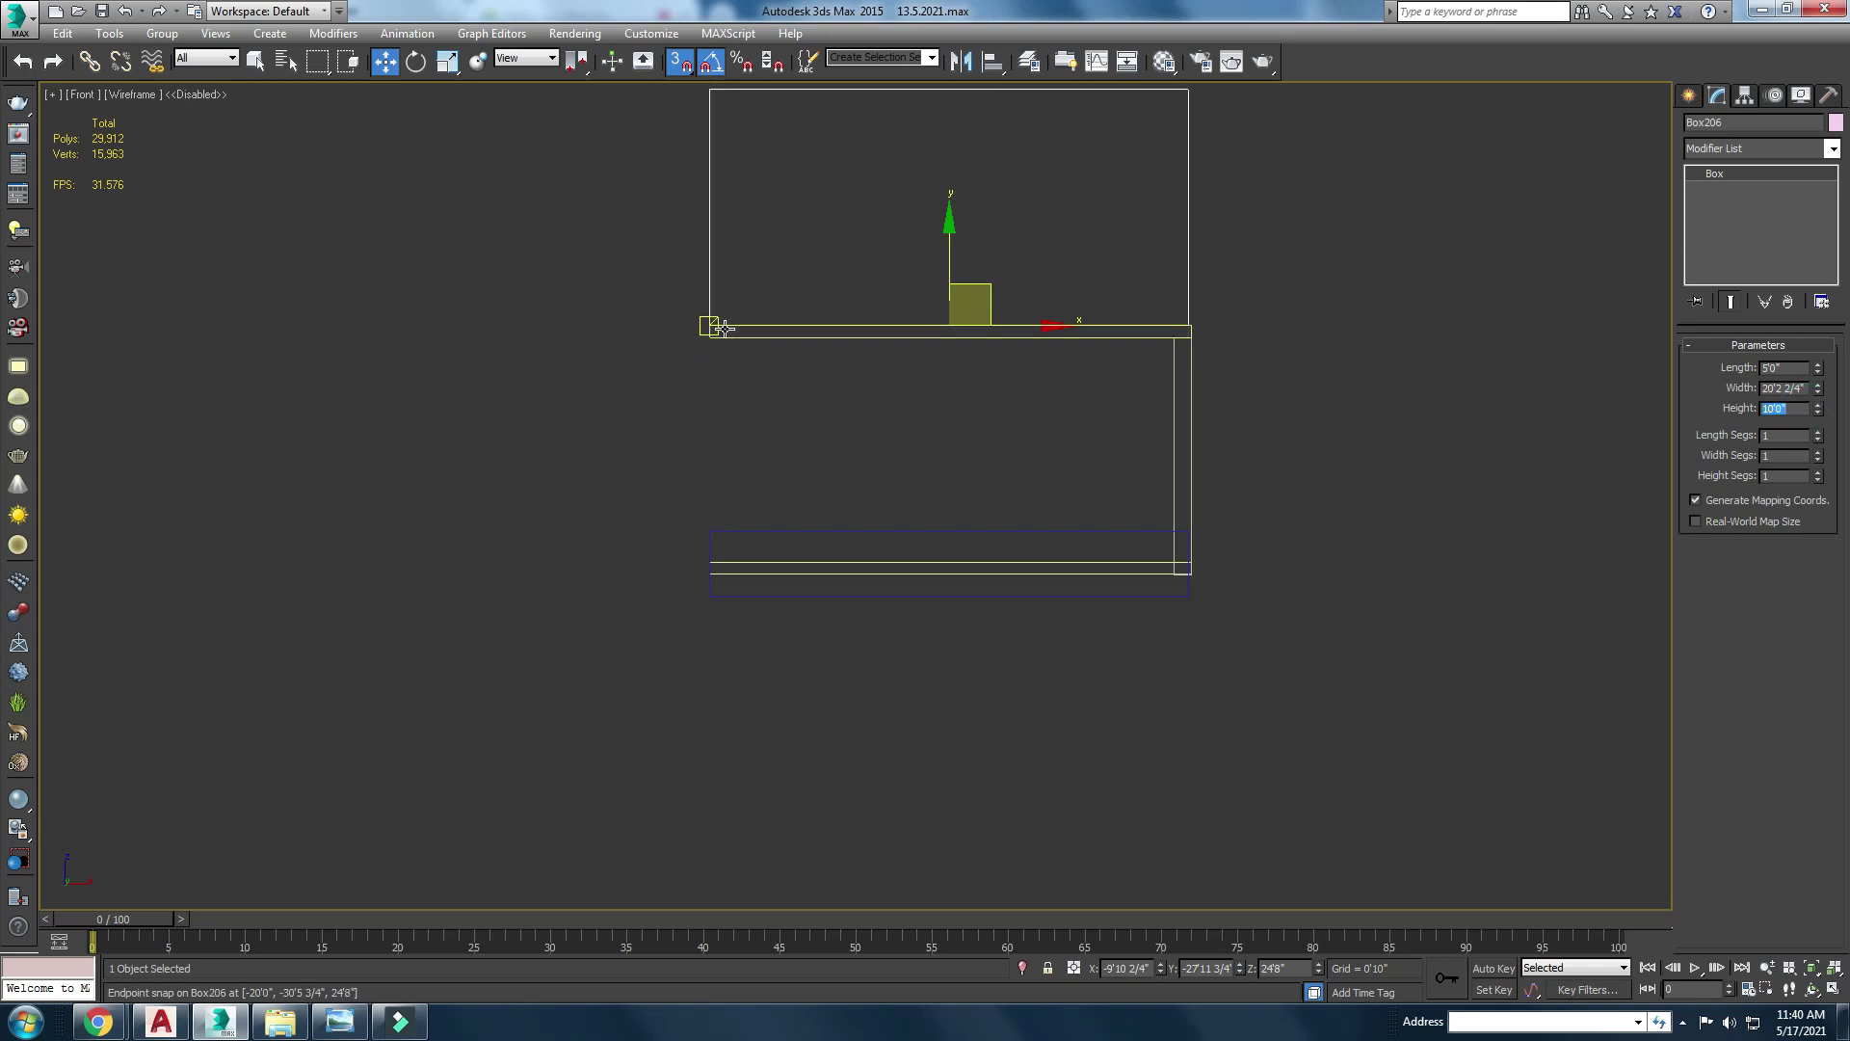
Step: Switch to Perspective, move the new box clear of the shell, and compare with the reference photo
middle_click_drag(990, 579, 1096, 602, "alt")
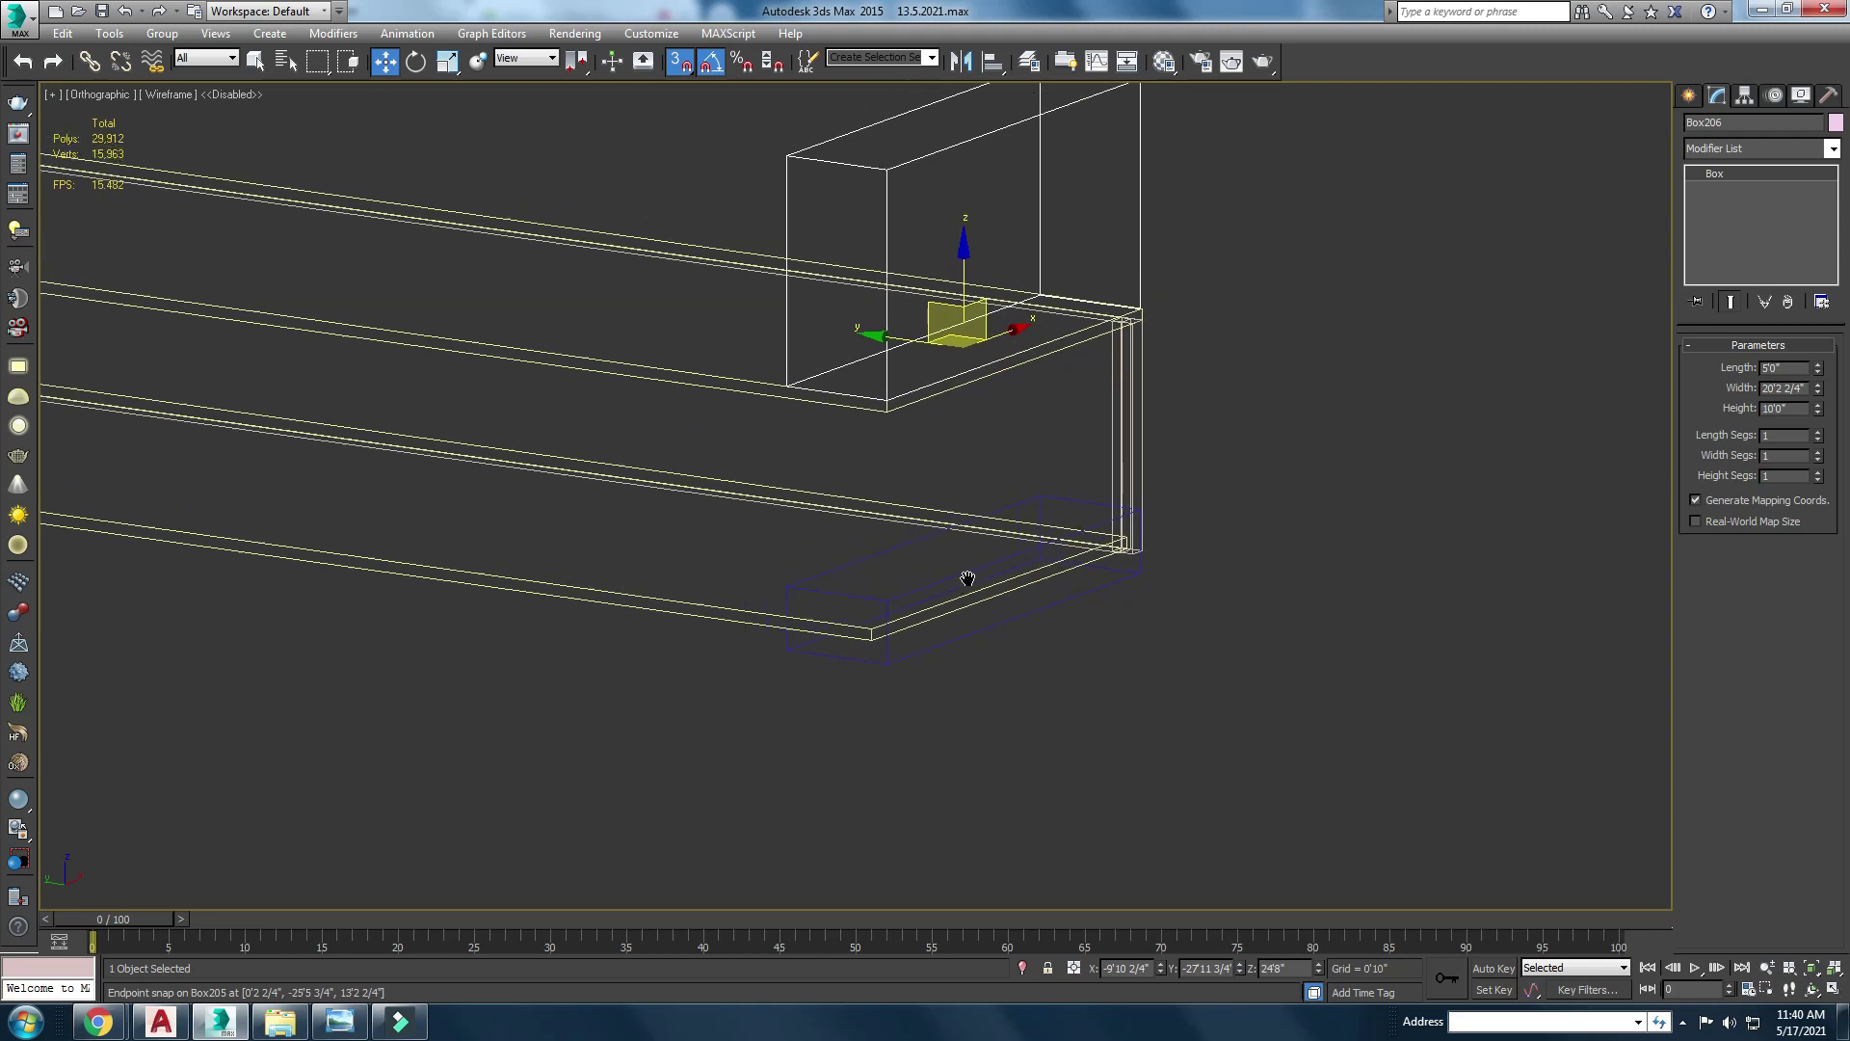
key("p")
scroll(1003, 579, "down", 5)
middle_click_drag(1004, 566, 932, 358)
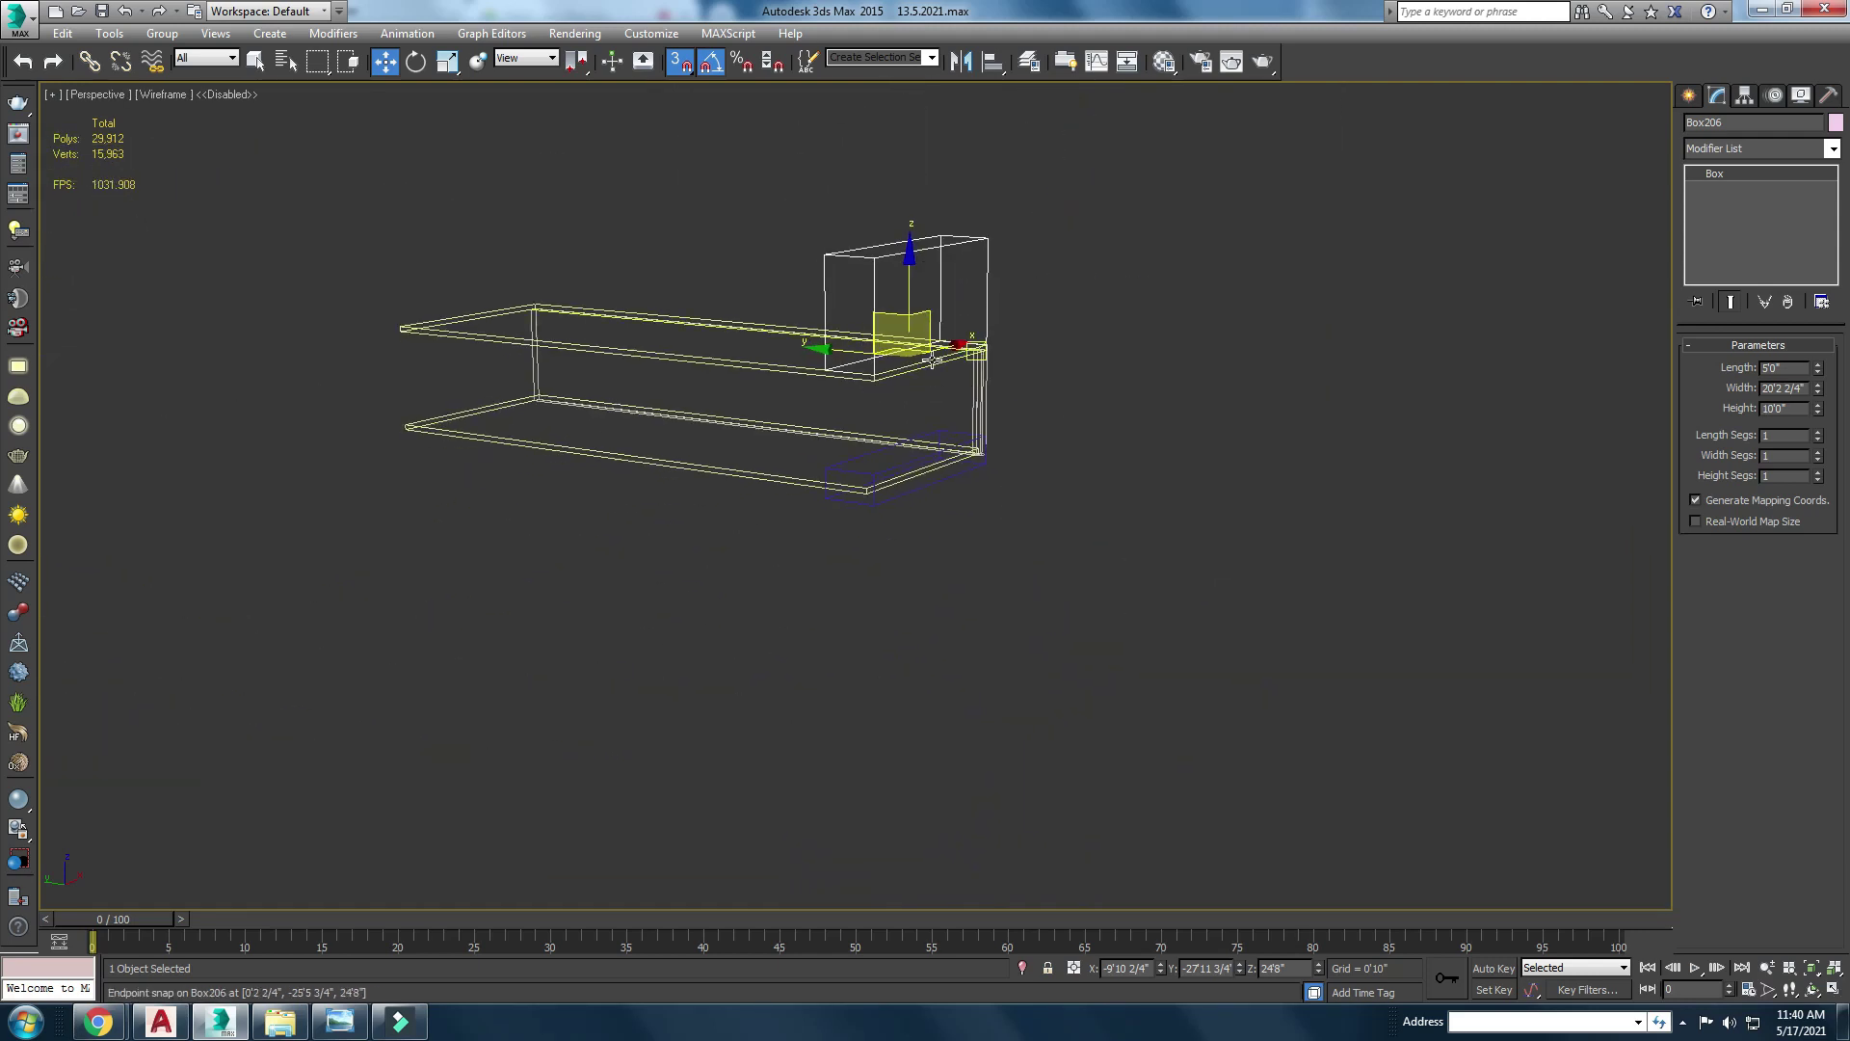
left_click_drag(917, 293, 816, 504)
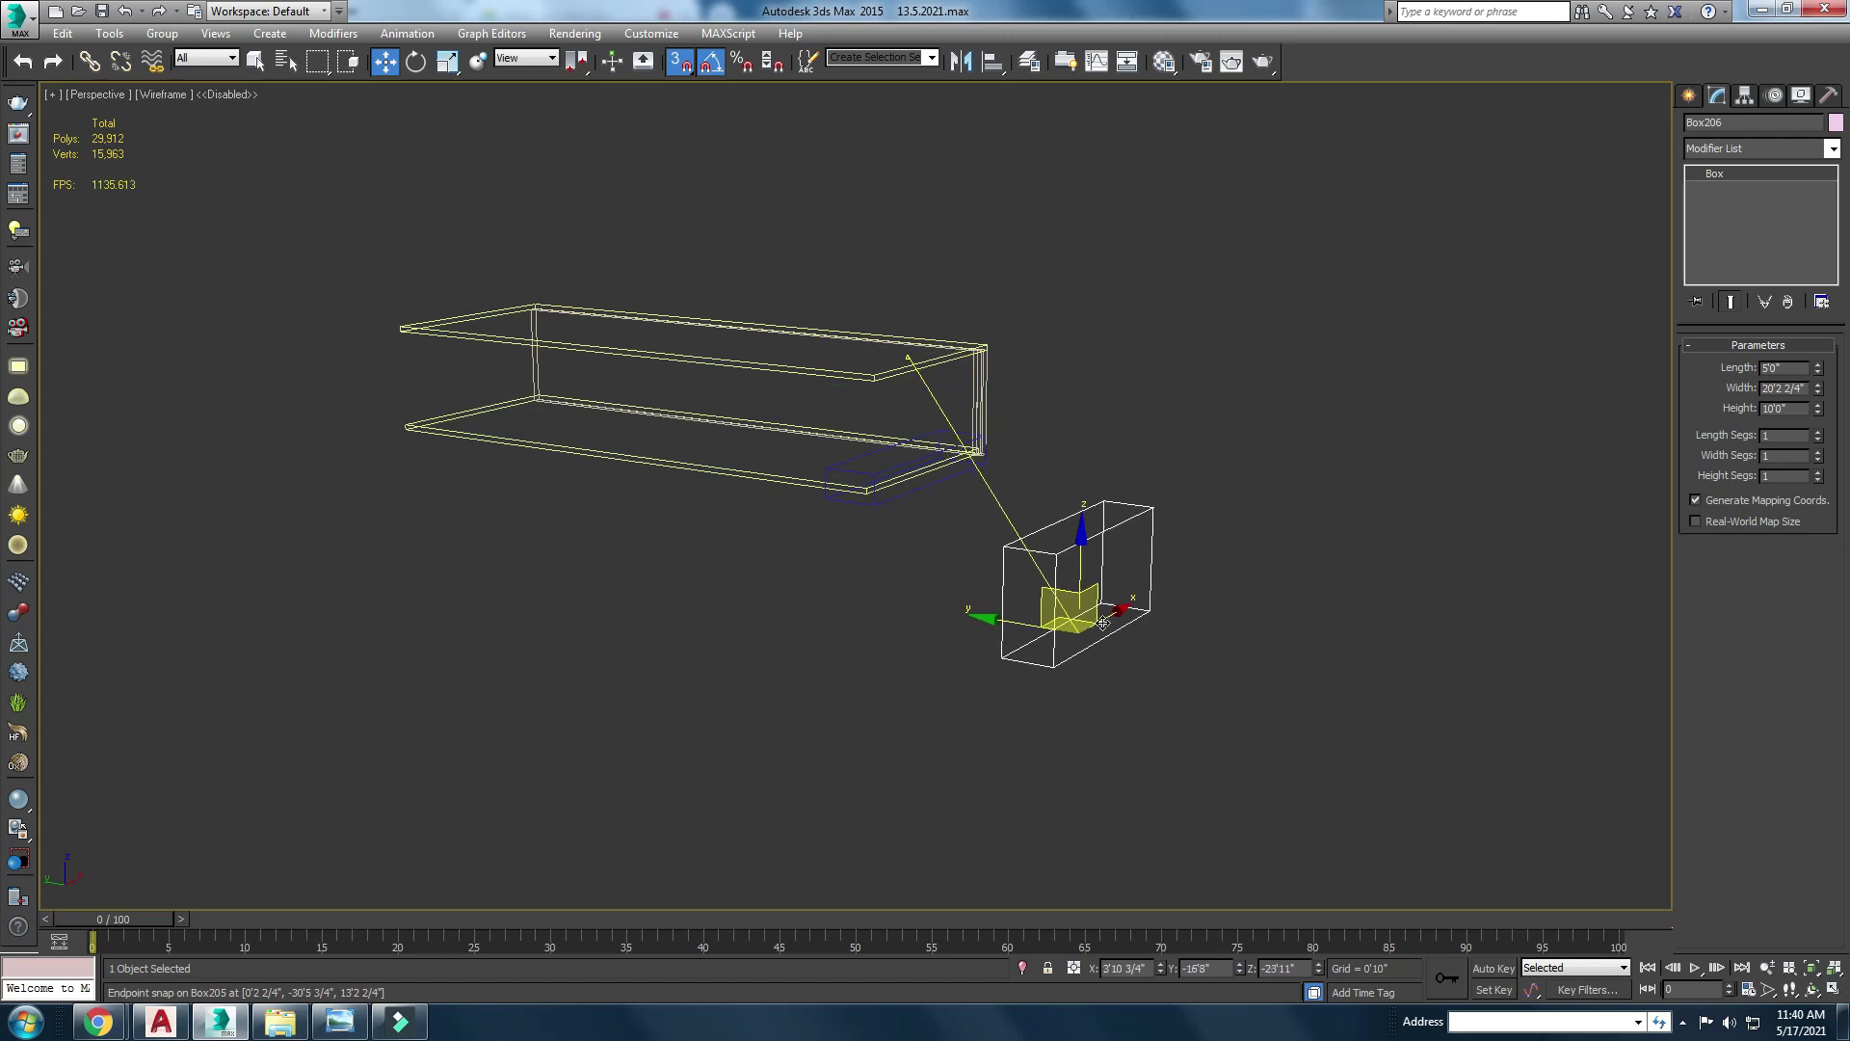
scroll(815, 504, "up", 5)
scroll(942, 493, "down", 2)
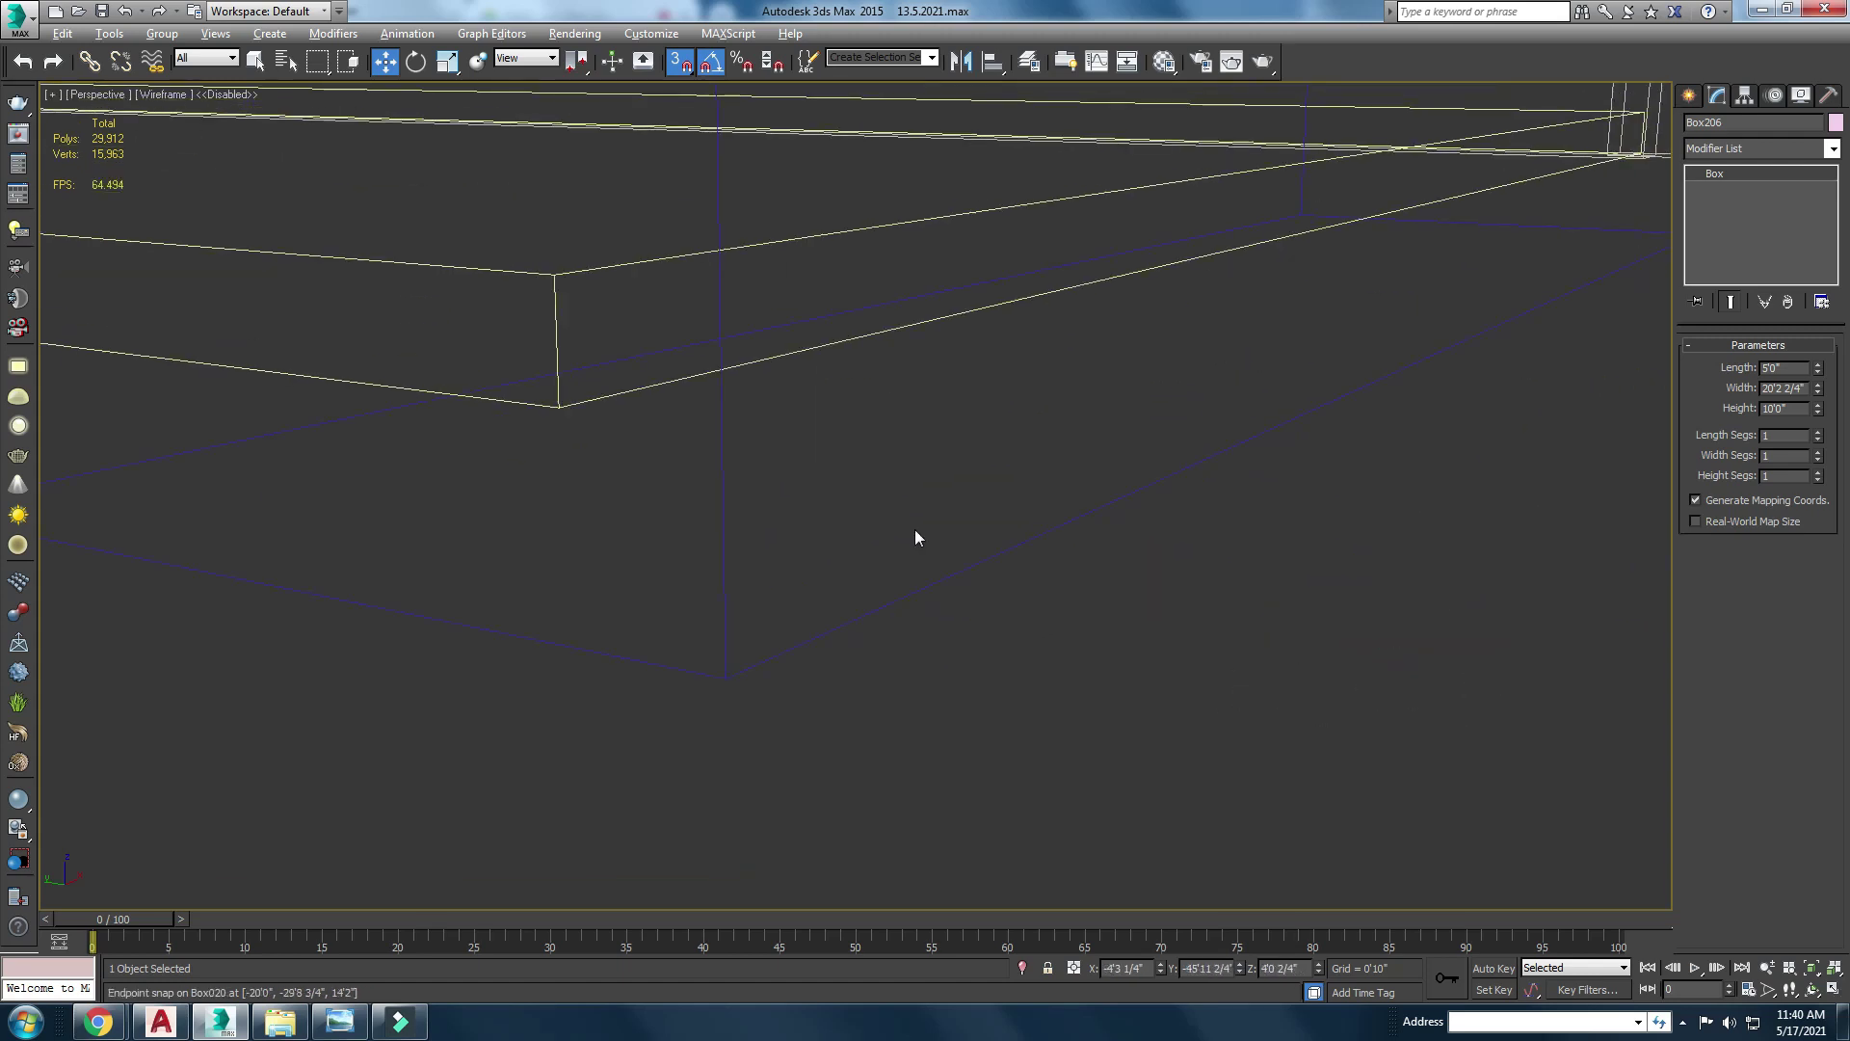
key("alt+Tab")
key("alt+Tab")
scroll(926, 634, "down", 3)
scroll(920, 636, "up", 1)
scroll(913, 636, "up", 2)
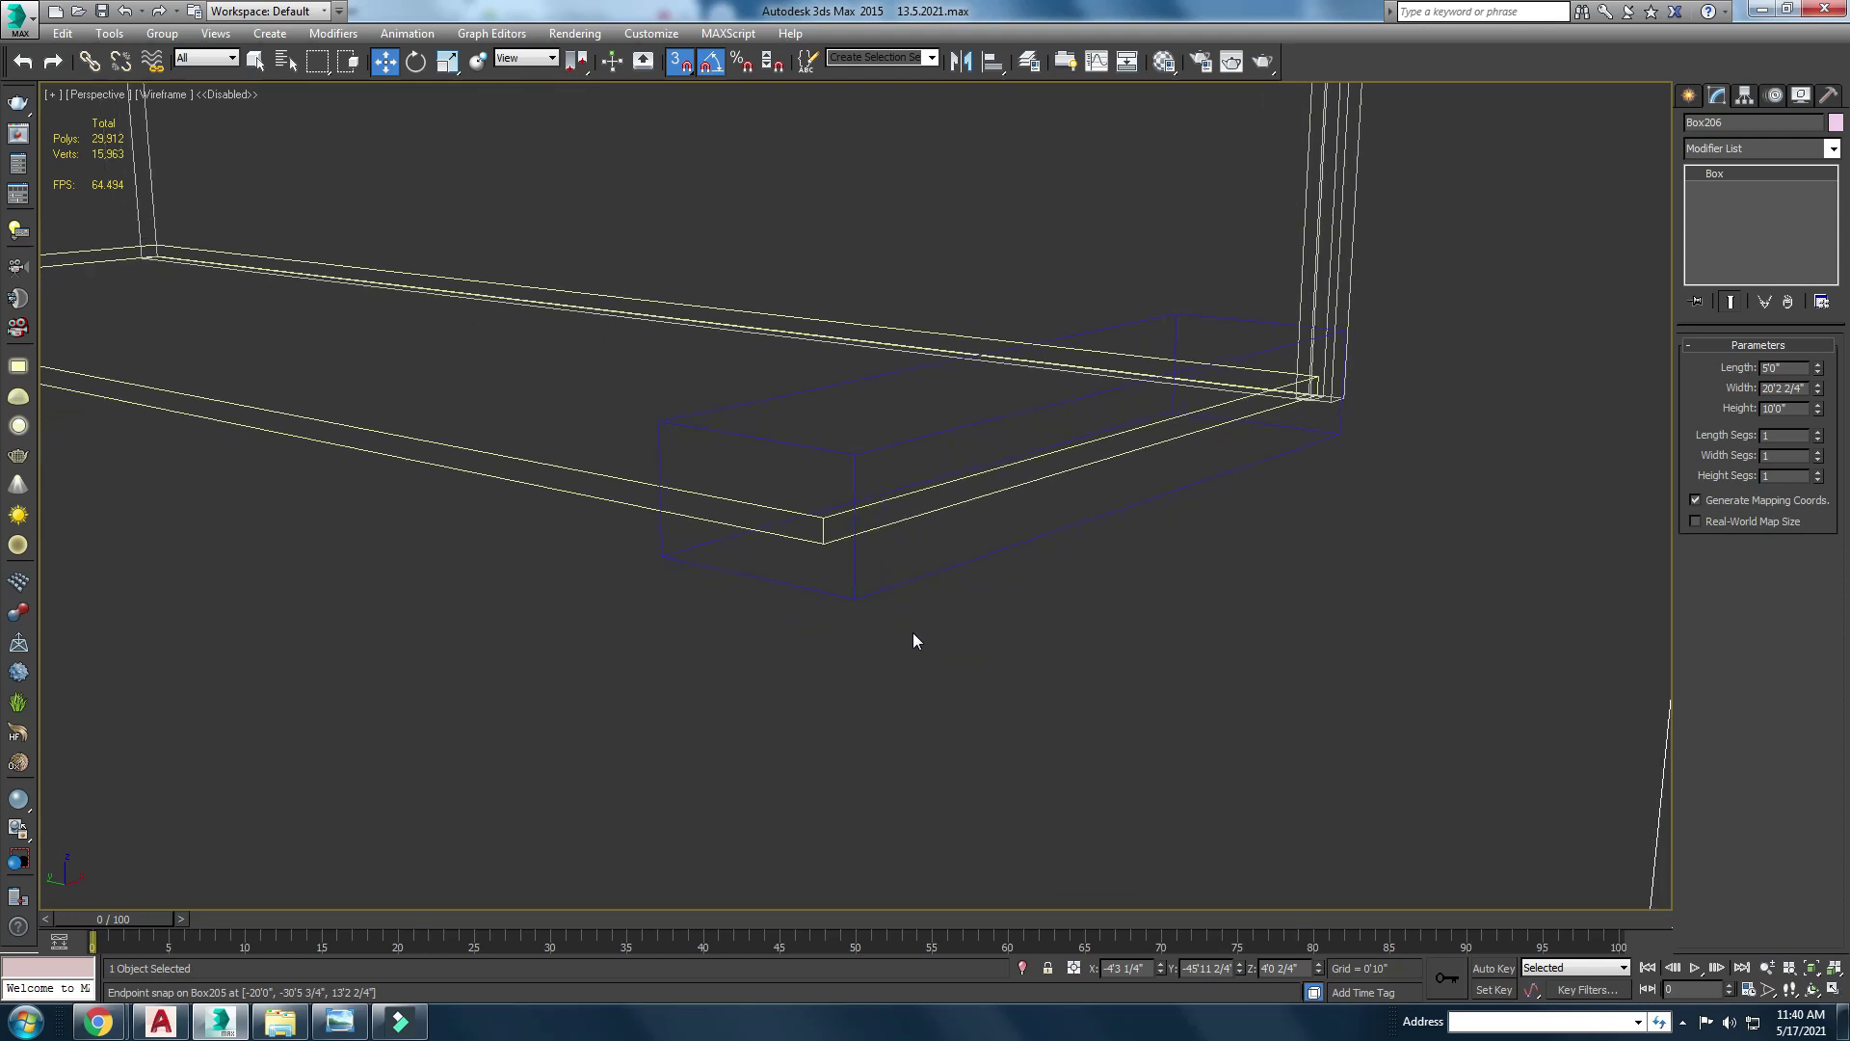
middle_click_drag(911, 636, 771, 631)
scroll(772, 631, "down", 2)
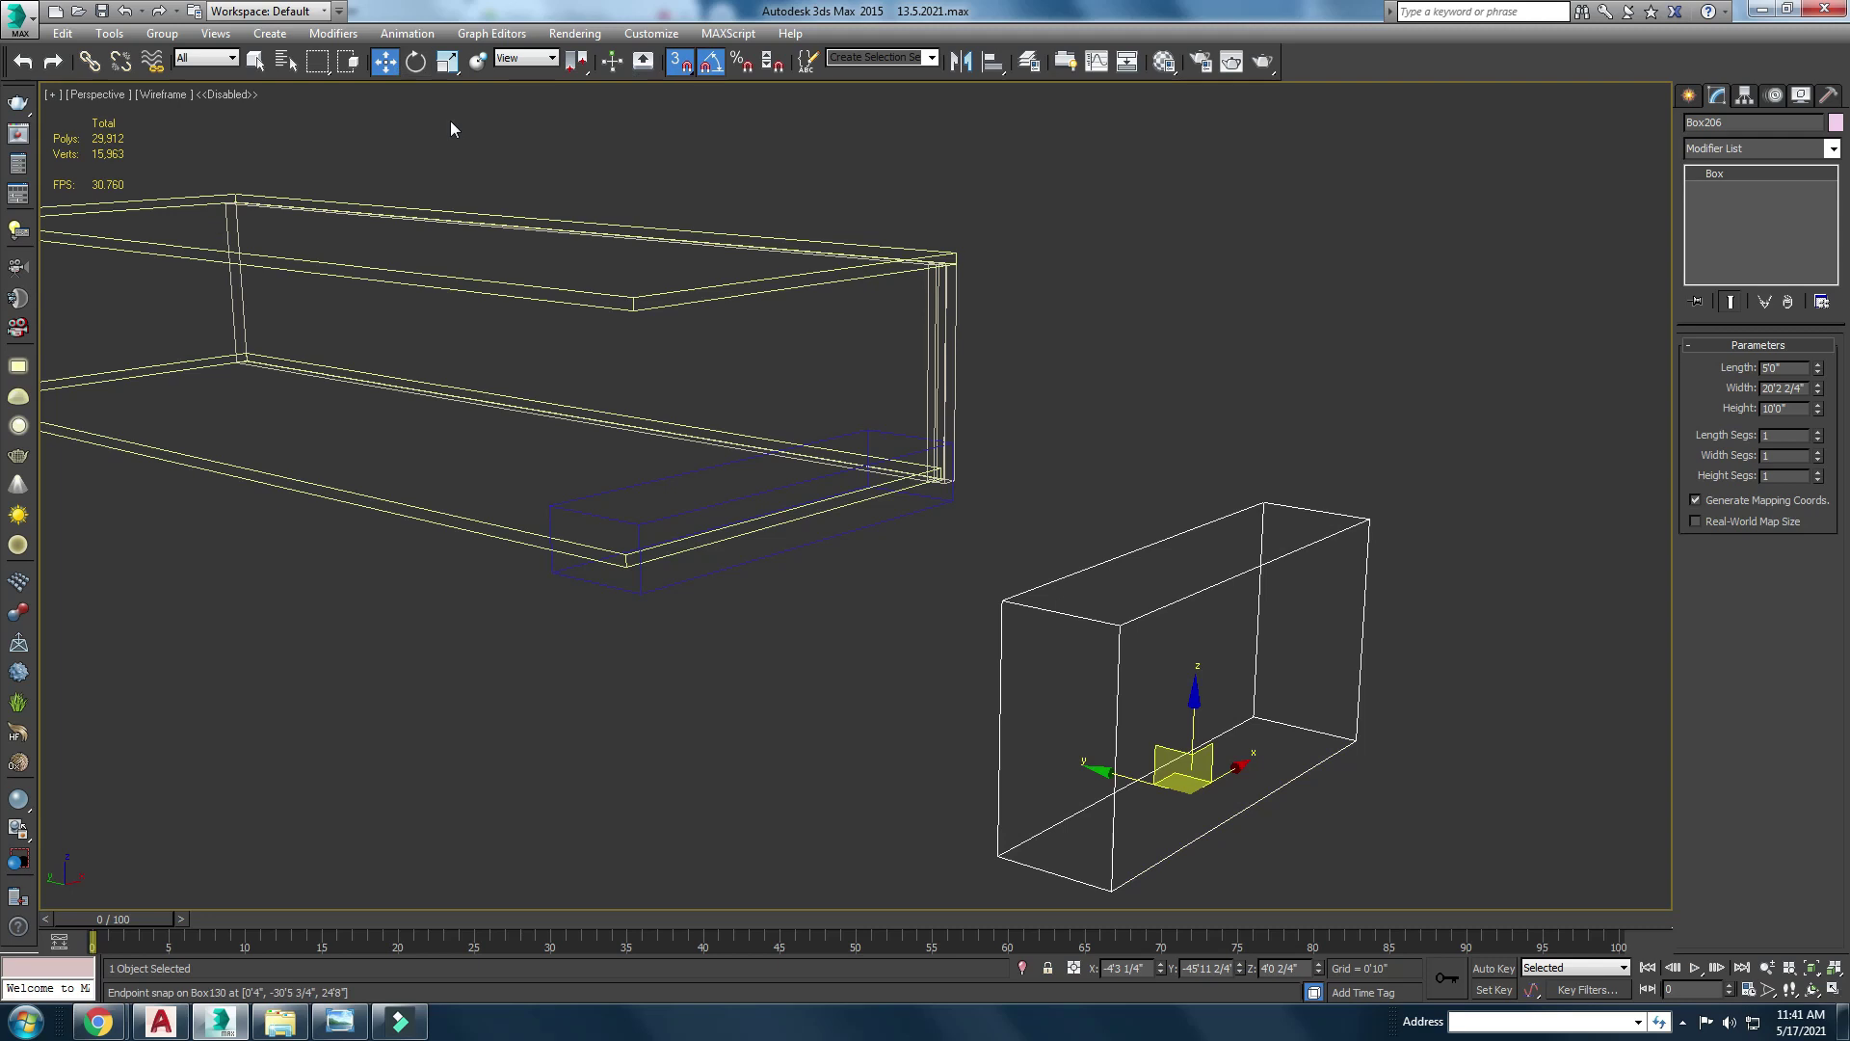
Step: Snap the box's corner onto the shell's front corner, then undo that move
mouse_move(1108, 887)
left_mouse_down()
mouse_move(658, 538)
mouse_move(641, 553)
left_mouse_up()
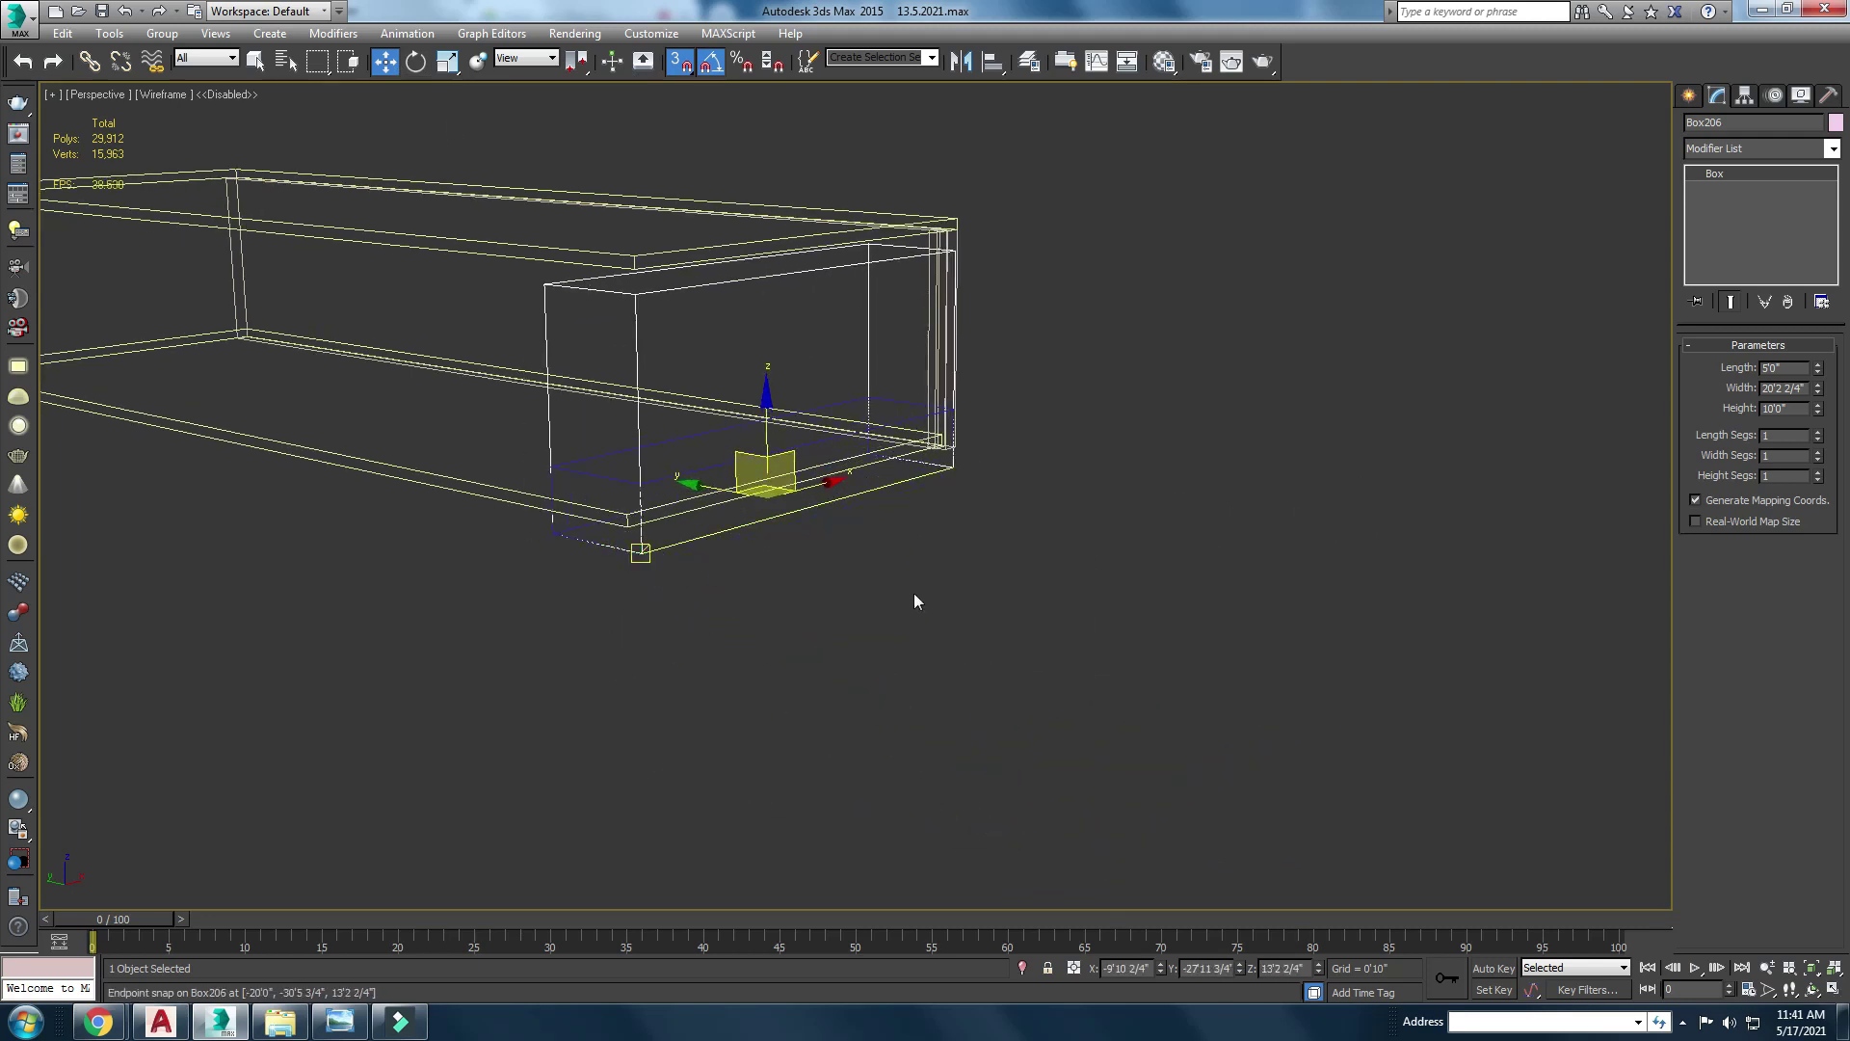
mouse_move(1022, 605)
middle_mouse_down("alt")
mouse_move(1045, 632)
mouse_move(806, 607)
mouse_move(896, 643)
middle_mouse_up("alt")
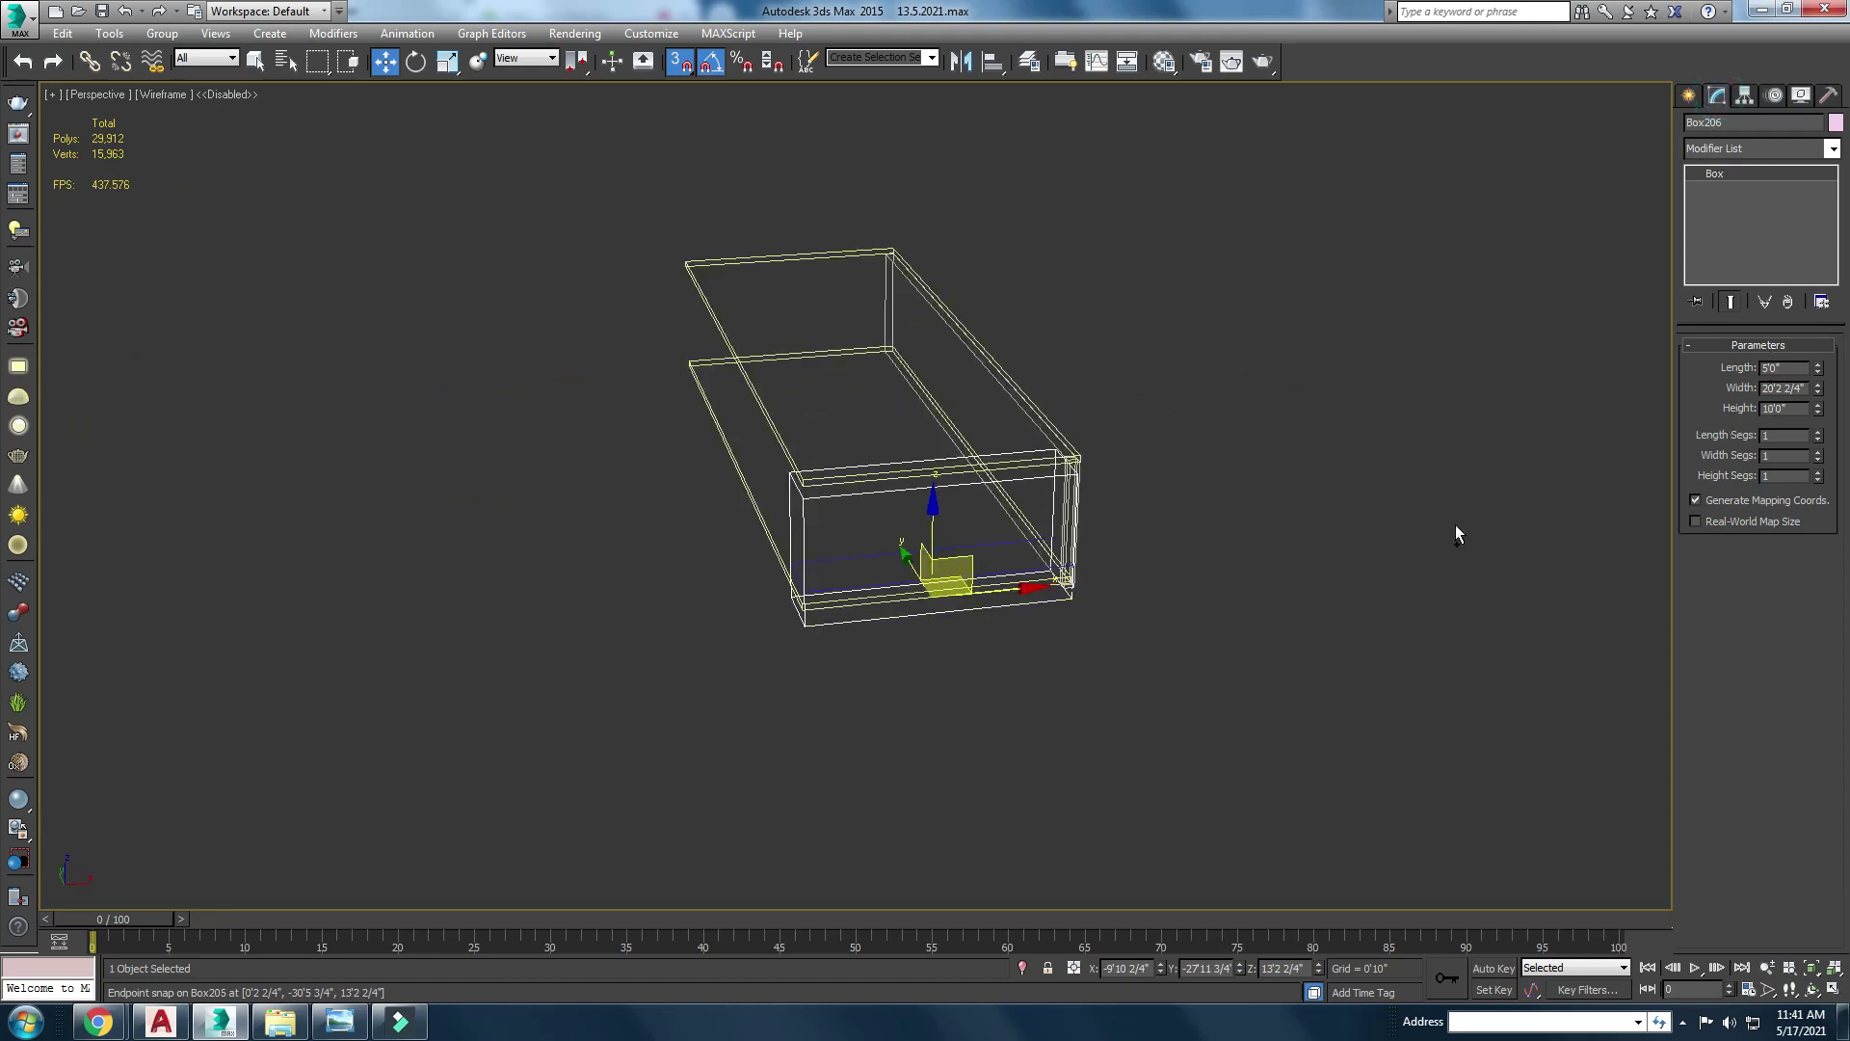
key("ctrl+z")
Step: Set the box Width to 10' and snap it onto the shell's lower-left corner
double_click(1790, 387)
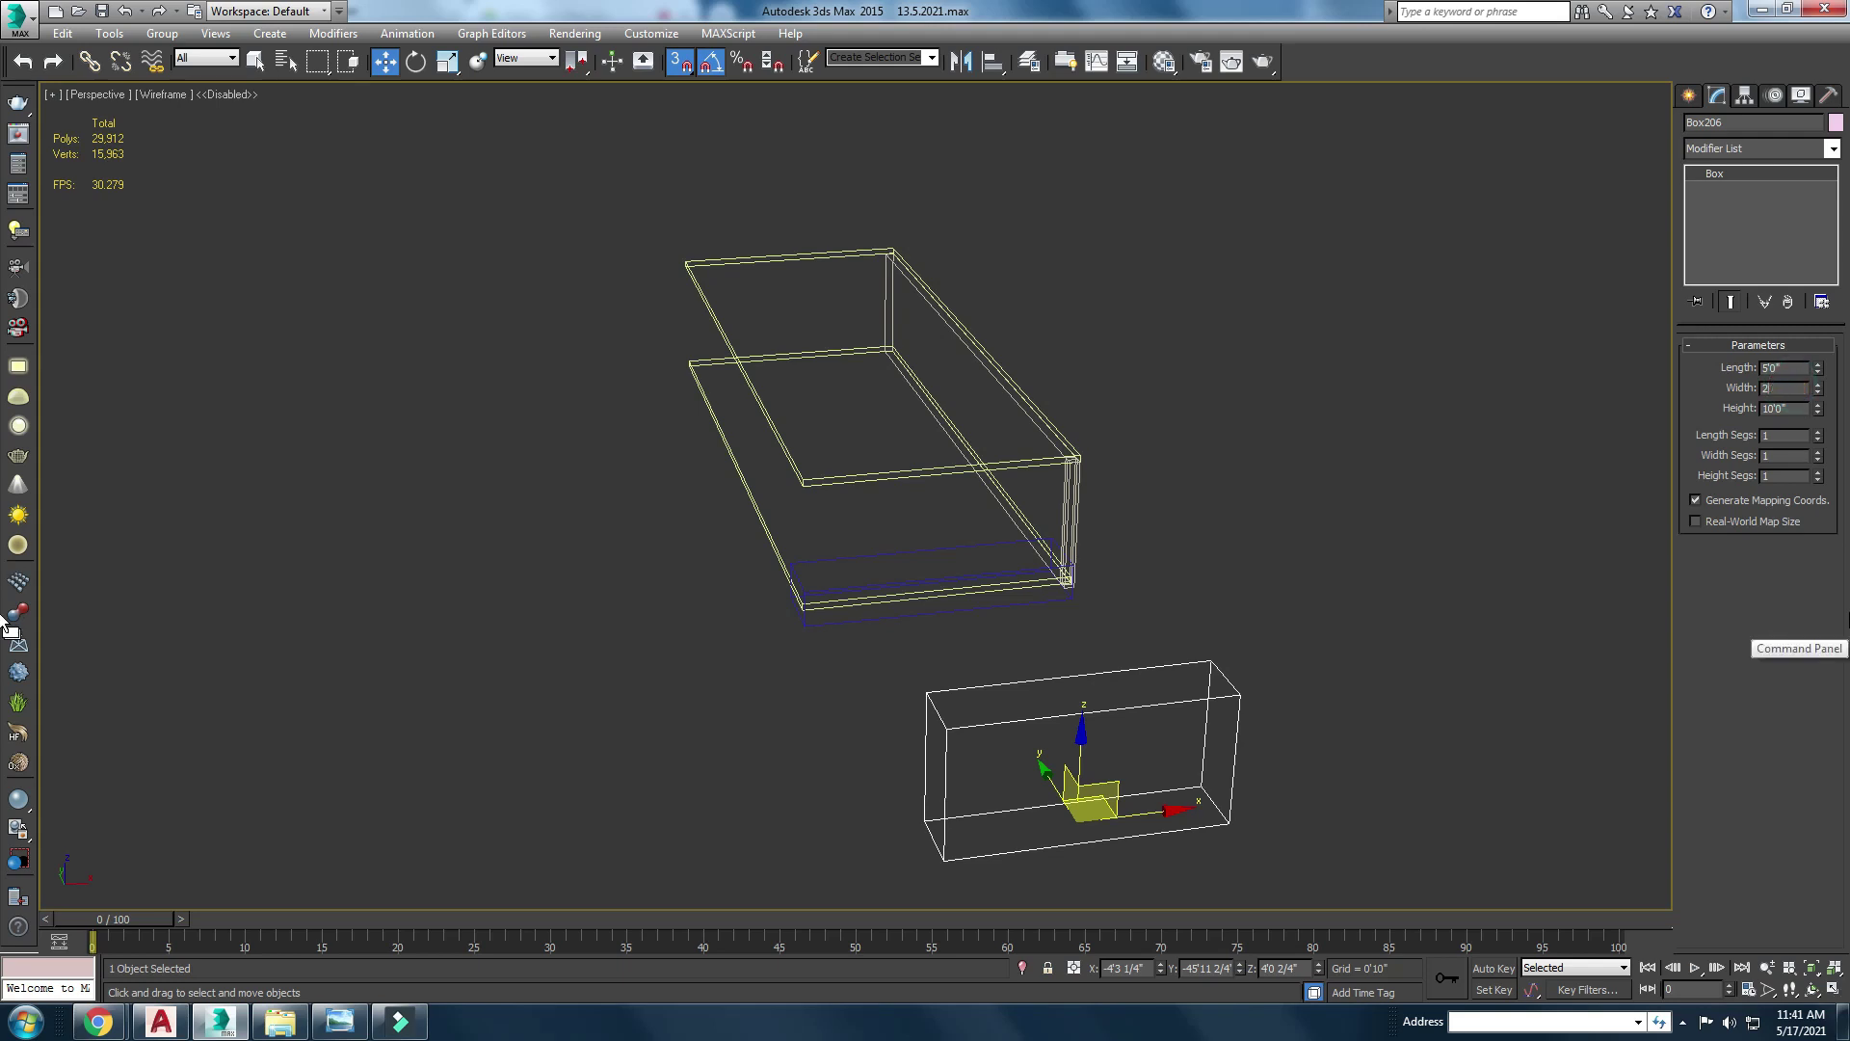
type("10")
key("Return")
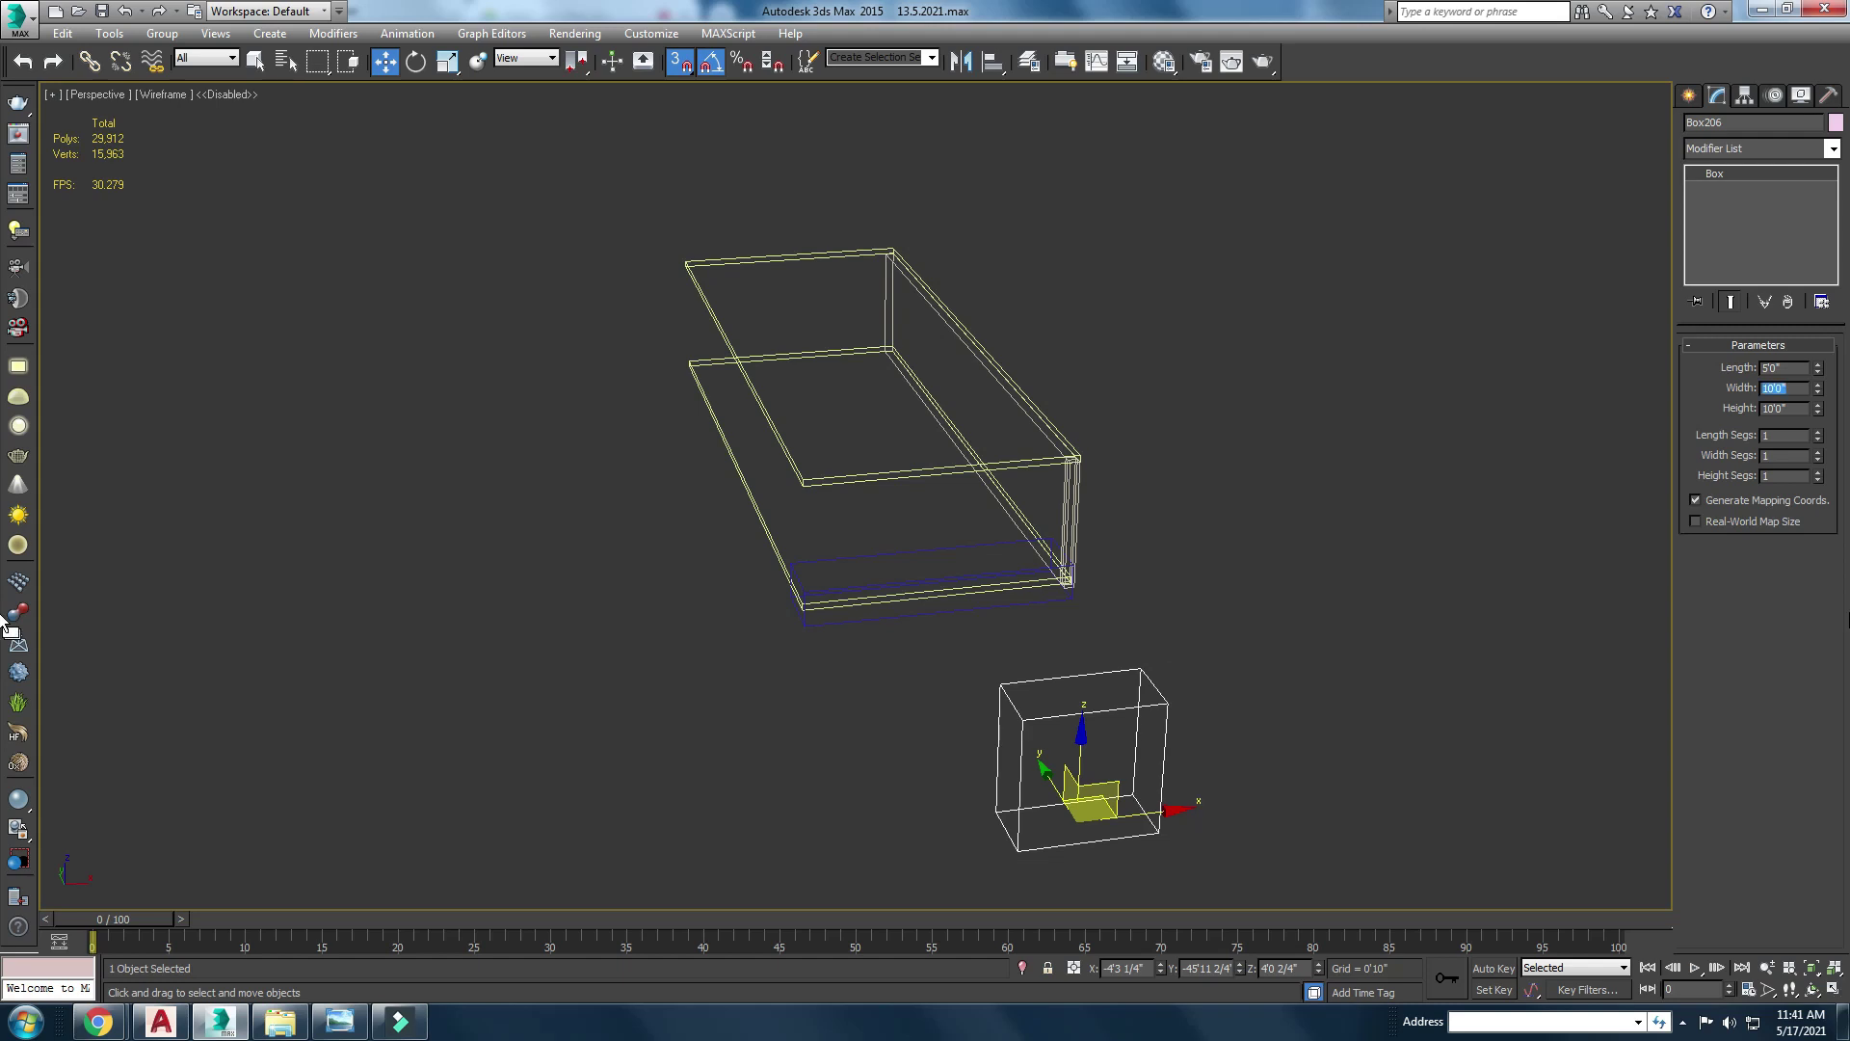
left_click_drag(1017, 850, 802, 625)
middle_click_drag(1280, 603, 1205, 568)
Step: Raise the box Height to 11'5" so it reaches the roof slab
key("alt+w")
key("alt+w")
key("alt+w")
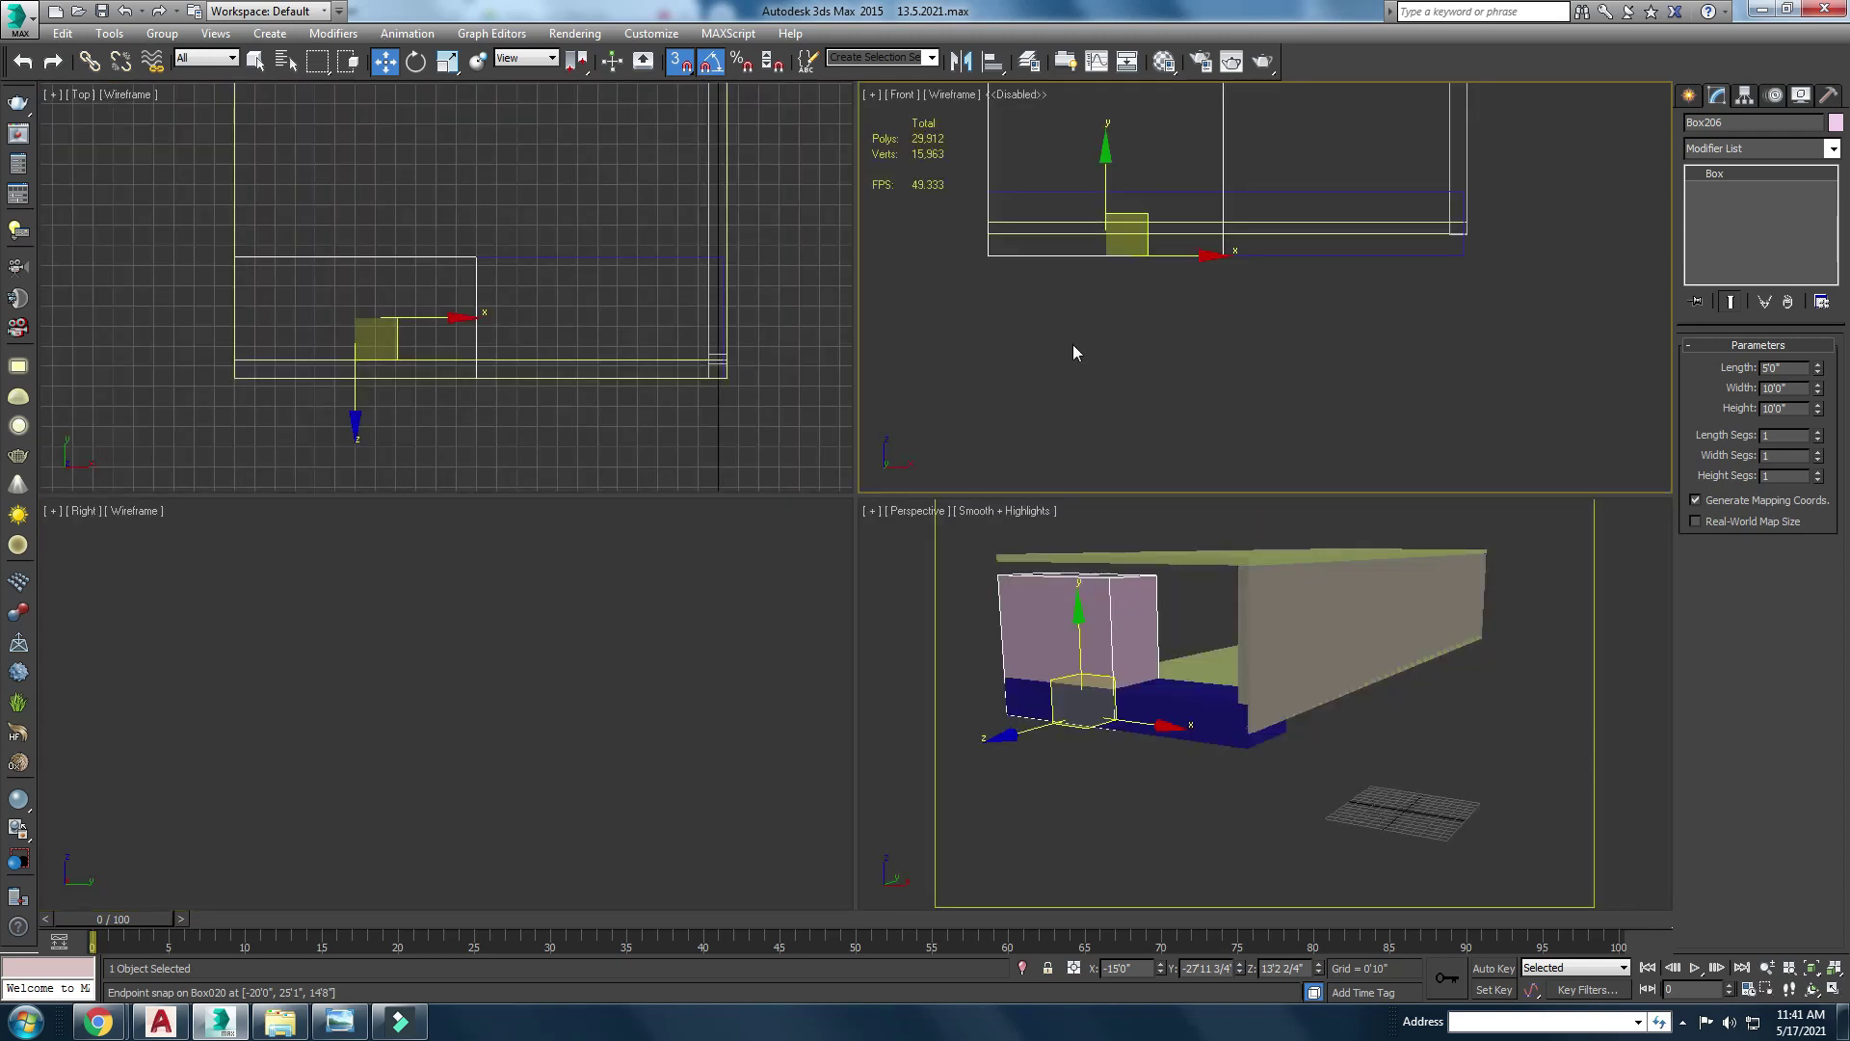
key("alt+w")
mouse_move(1089, 345)
middle_mouse_down()
mouse_move(1007, 601)
mouse_move(1100, 688)
middle_mouse_up()
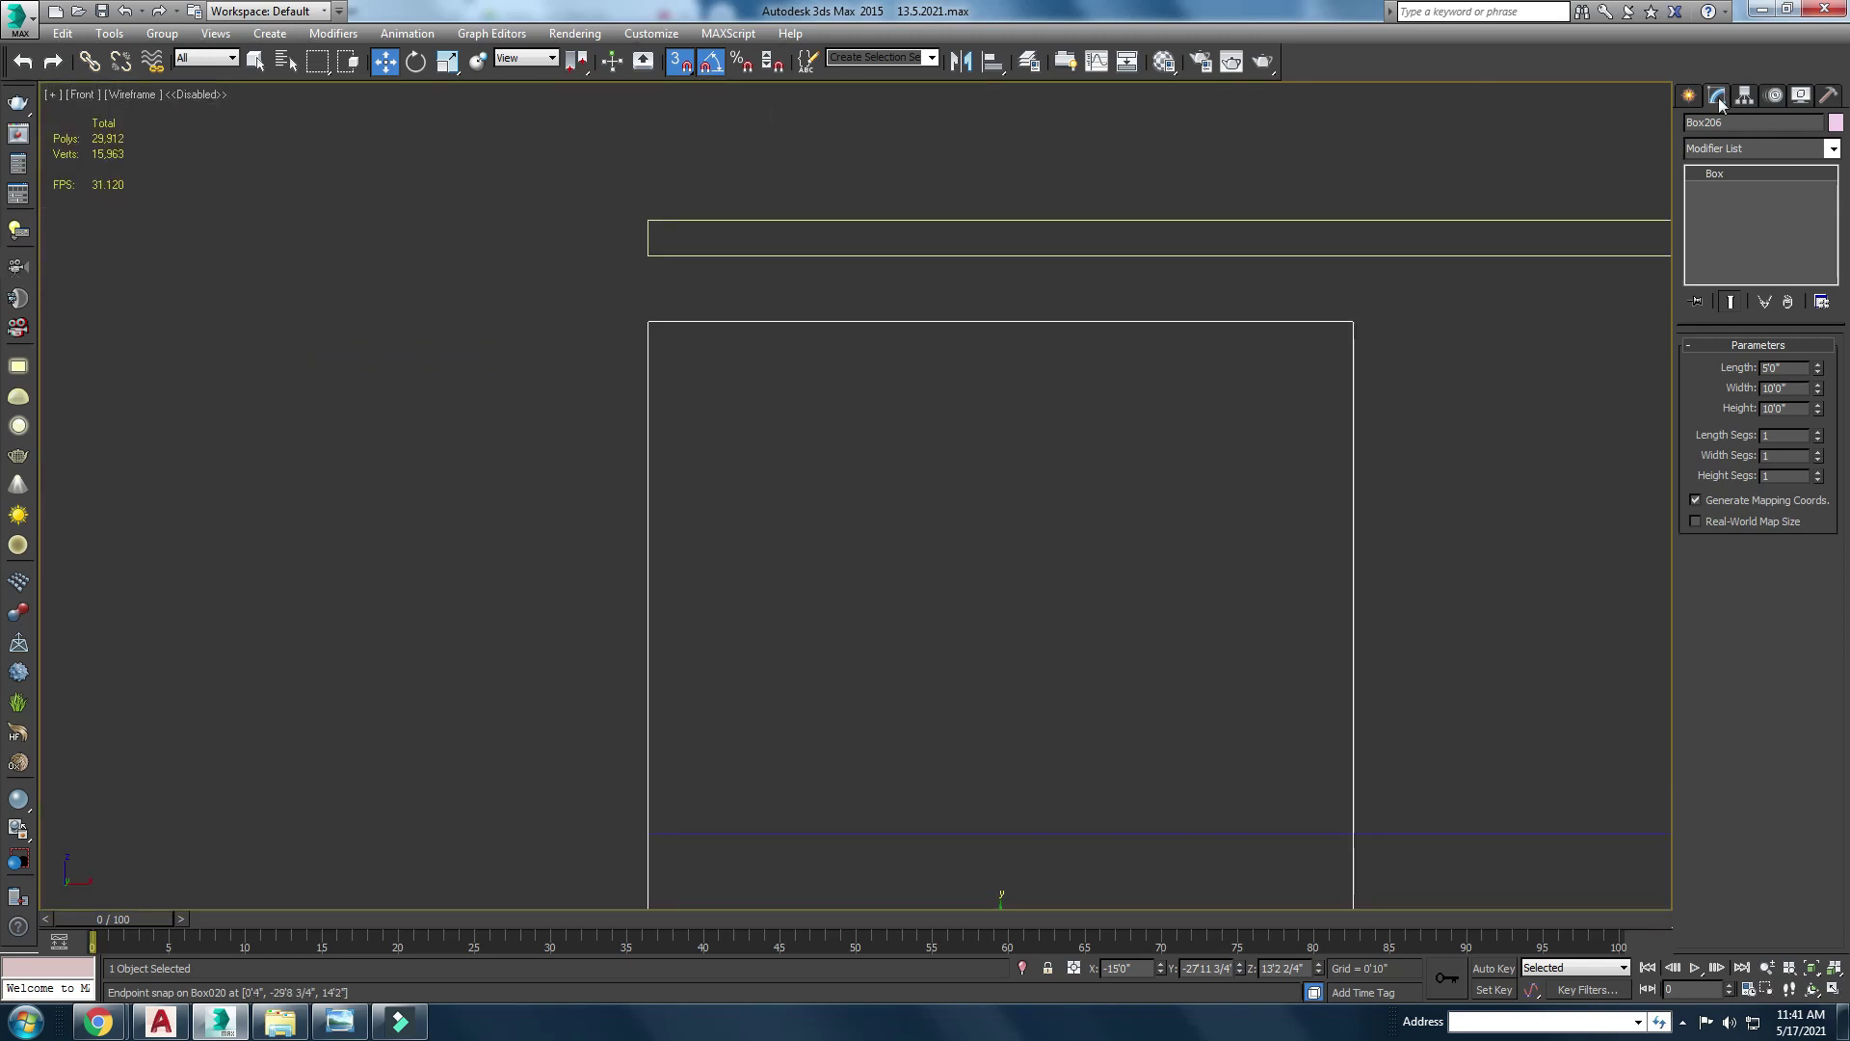
left_click_drag(1819, 410, 1808, 389)
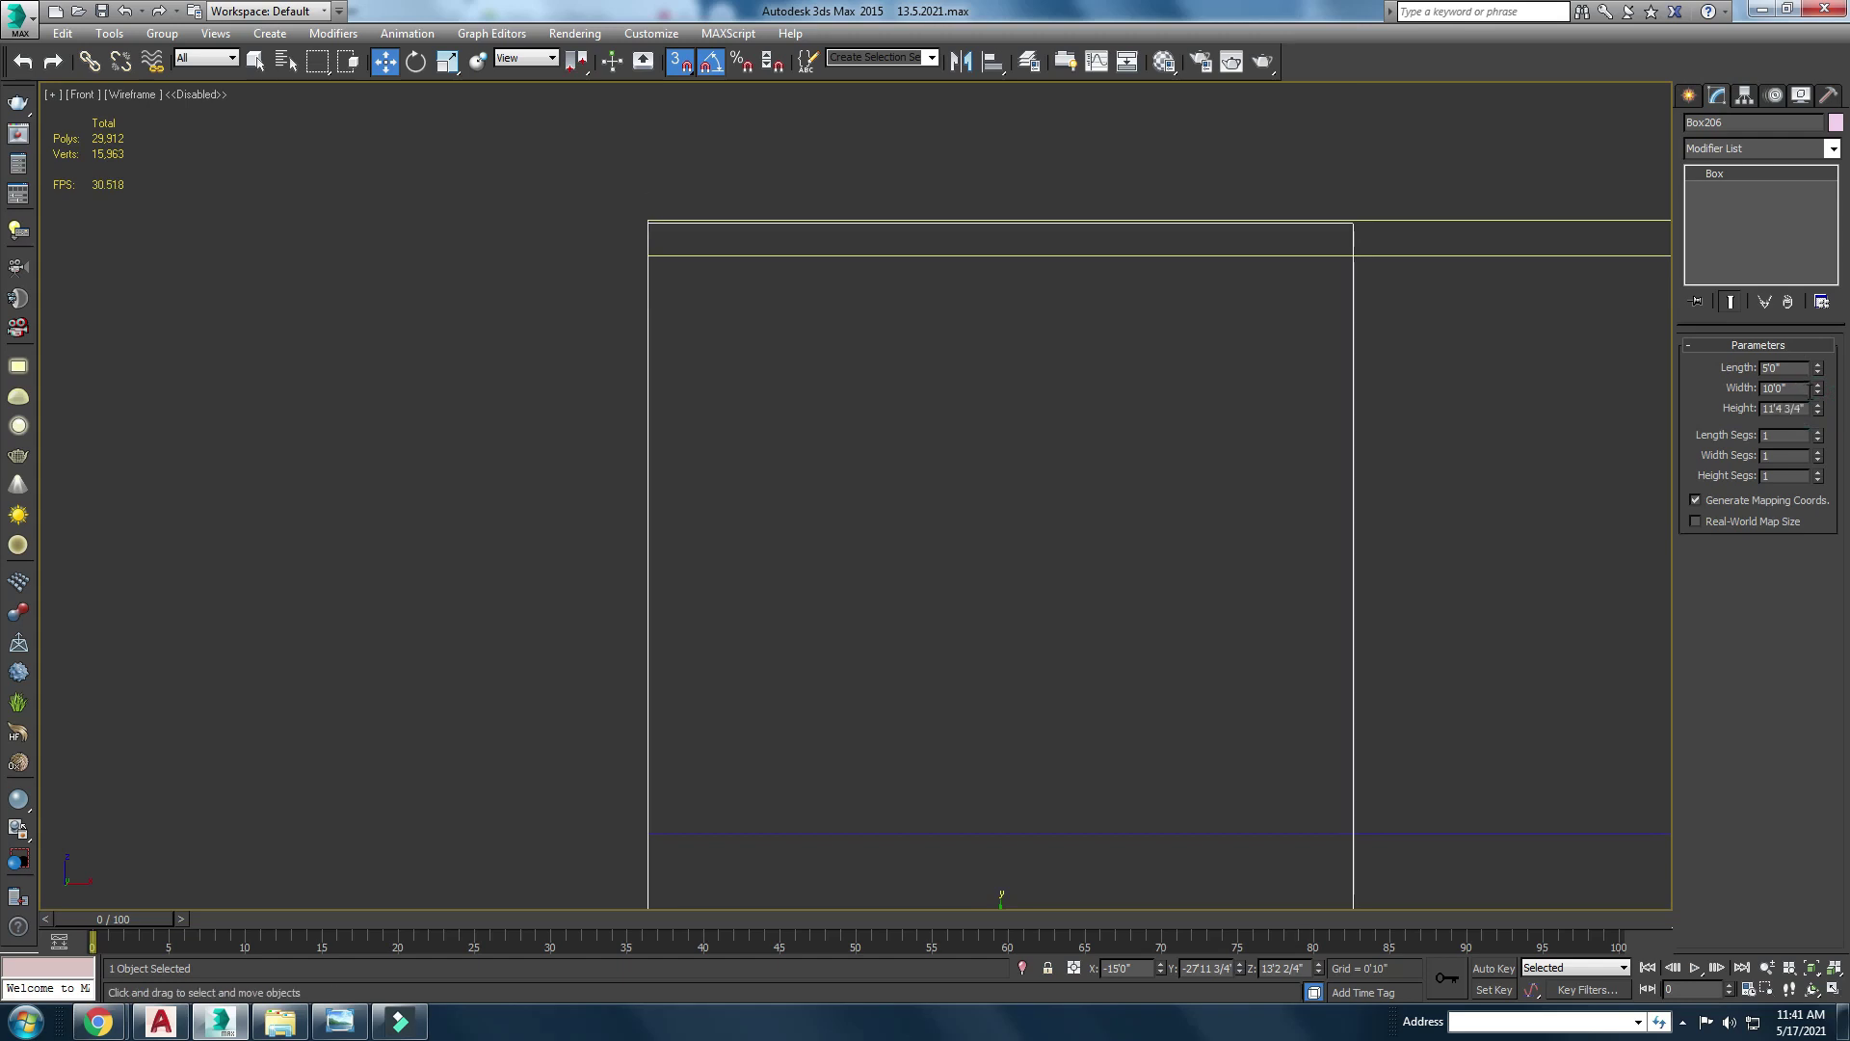
left_click(1820, 409)
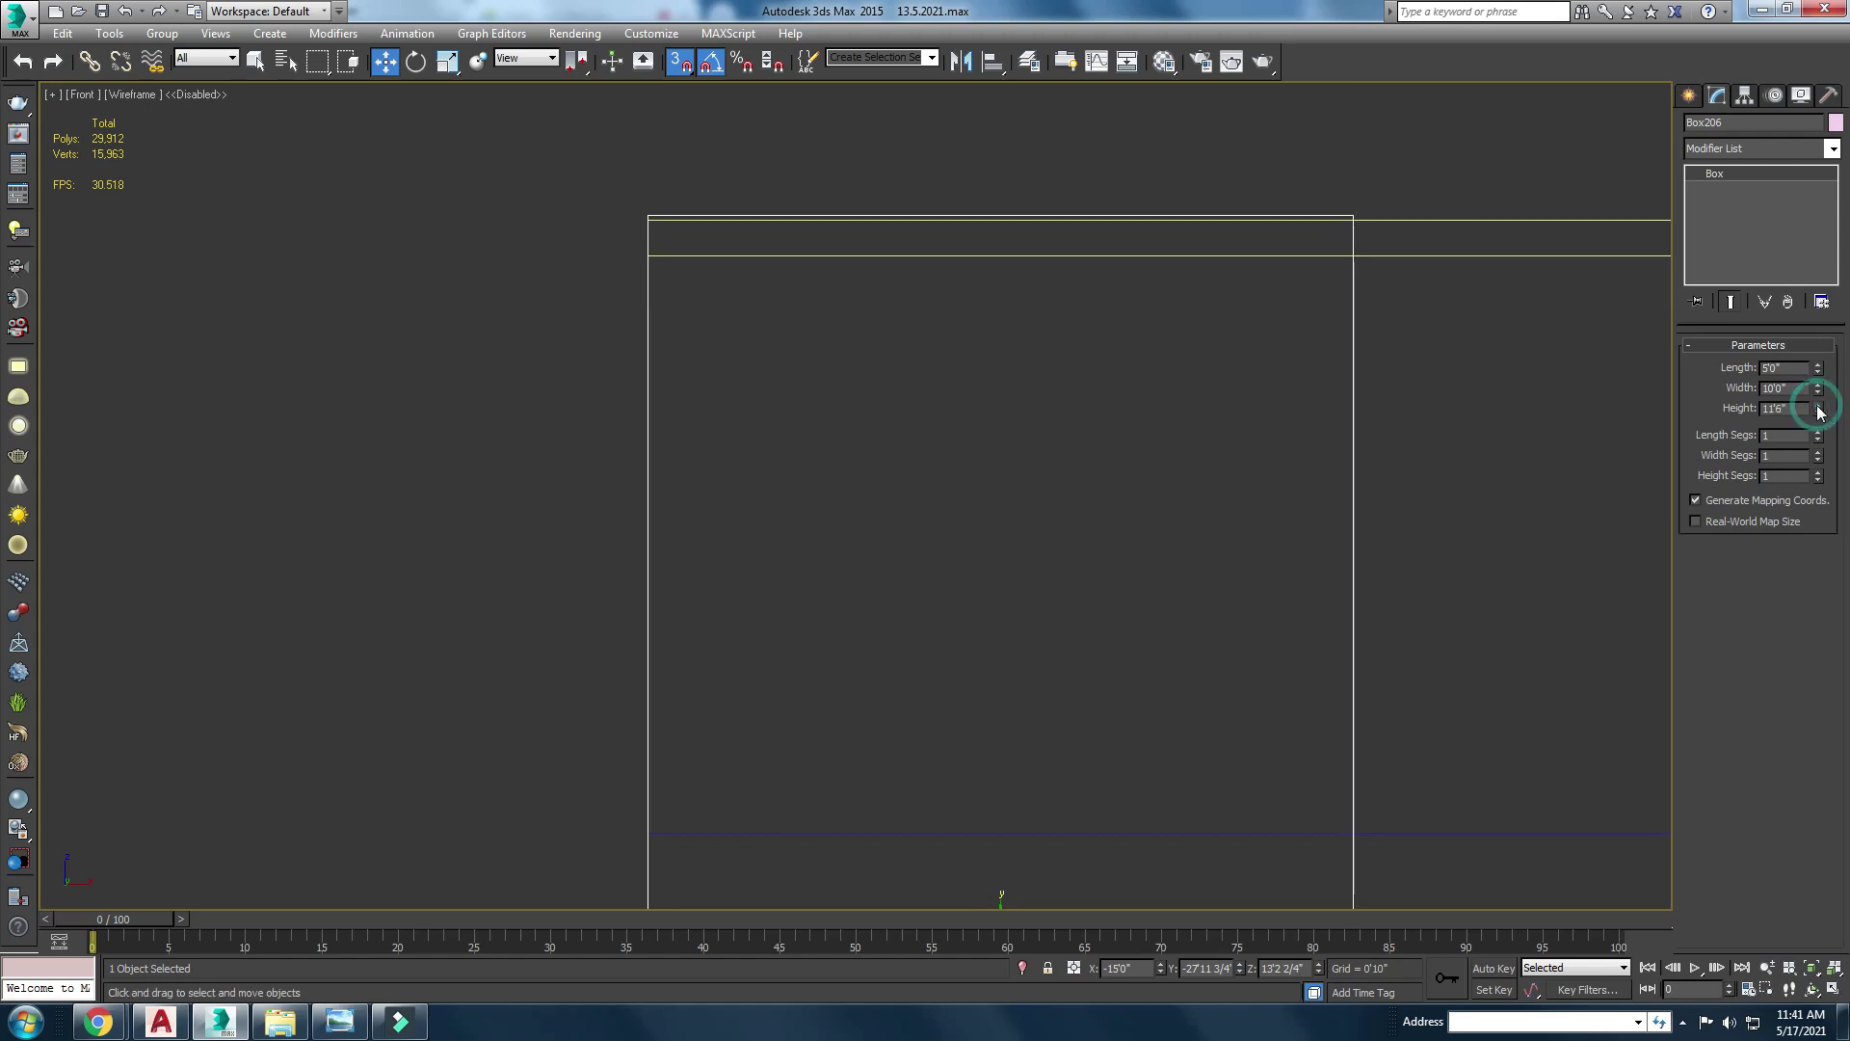
left_click(1782, 408)
type("11'5")
key("Return")
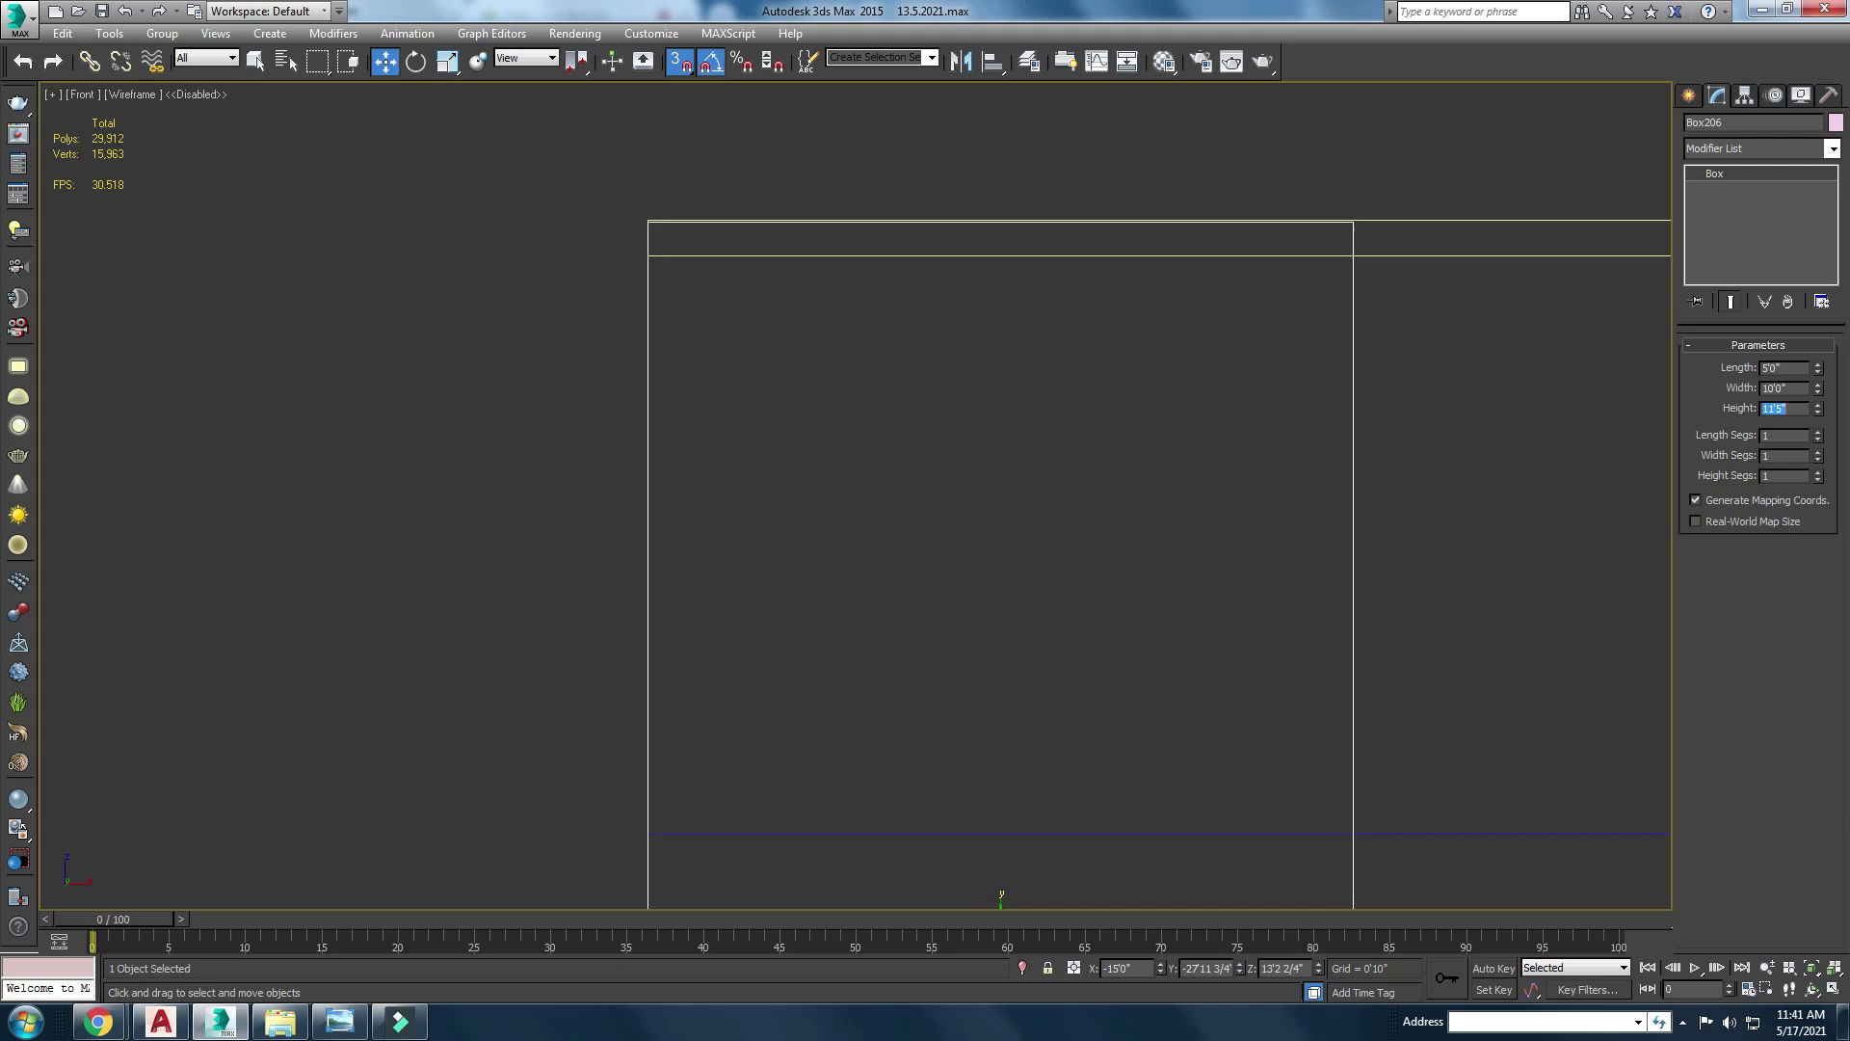
Step: View the wall in a maximized Perspective view and compare it with the reference photo
left_click(1588, 567)
key("alt+w")
left_click(1453, 661)
key("alt+w")
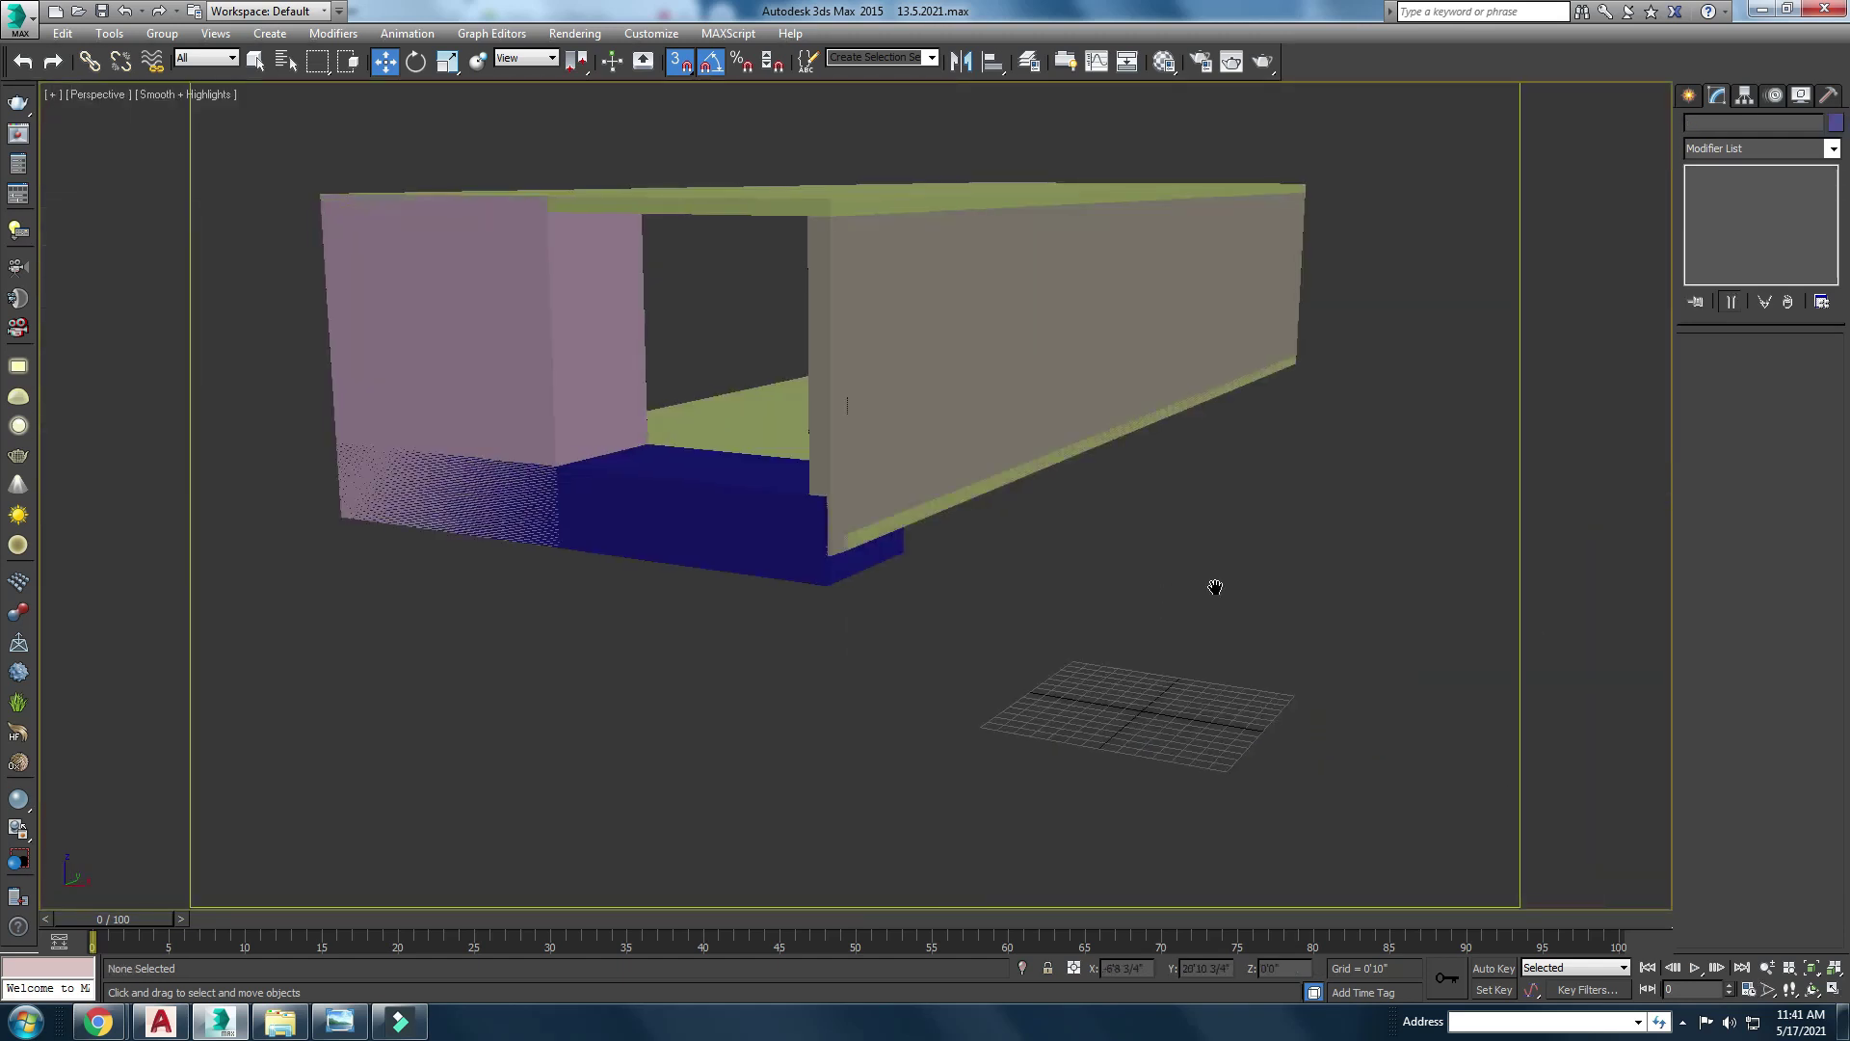
mouse_move(900, 573)
middle_mouse_down("alt")
mouse_move(917, 558)
mouse_move(868, 579)
mouse_move(933, 571)
mouse_move(613, 501)
mouse_move(1003, 603)
mouse_move(941, 512)
middle_mouse_up("alt")
key("alt+Tab")
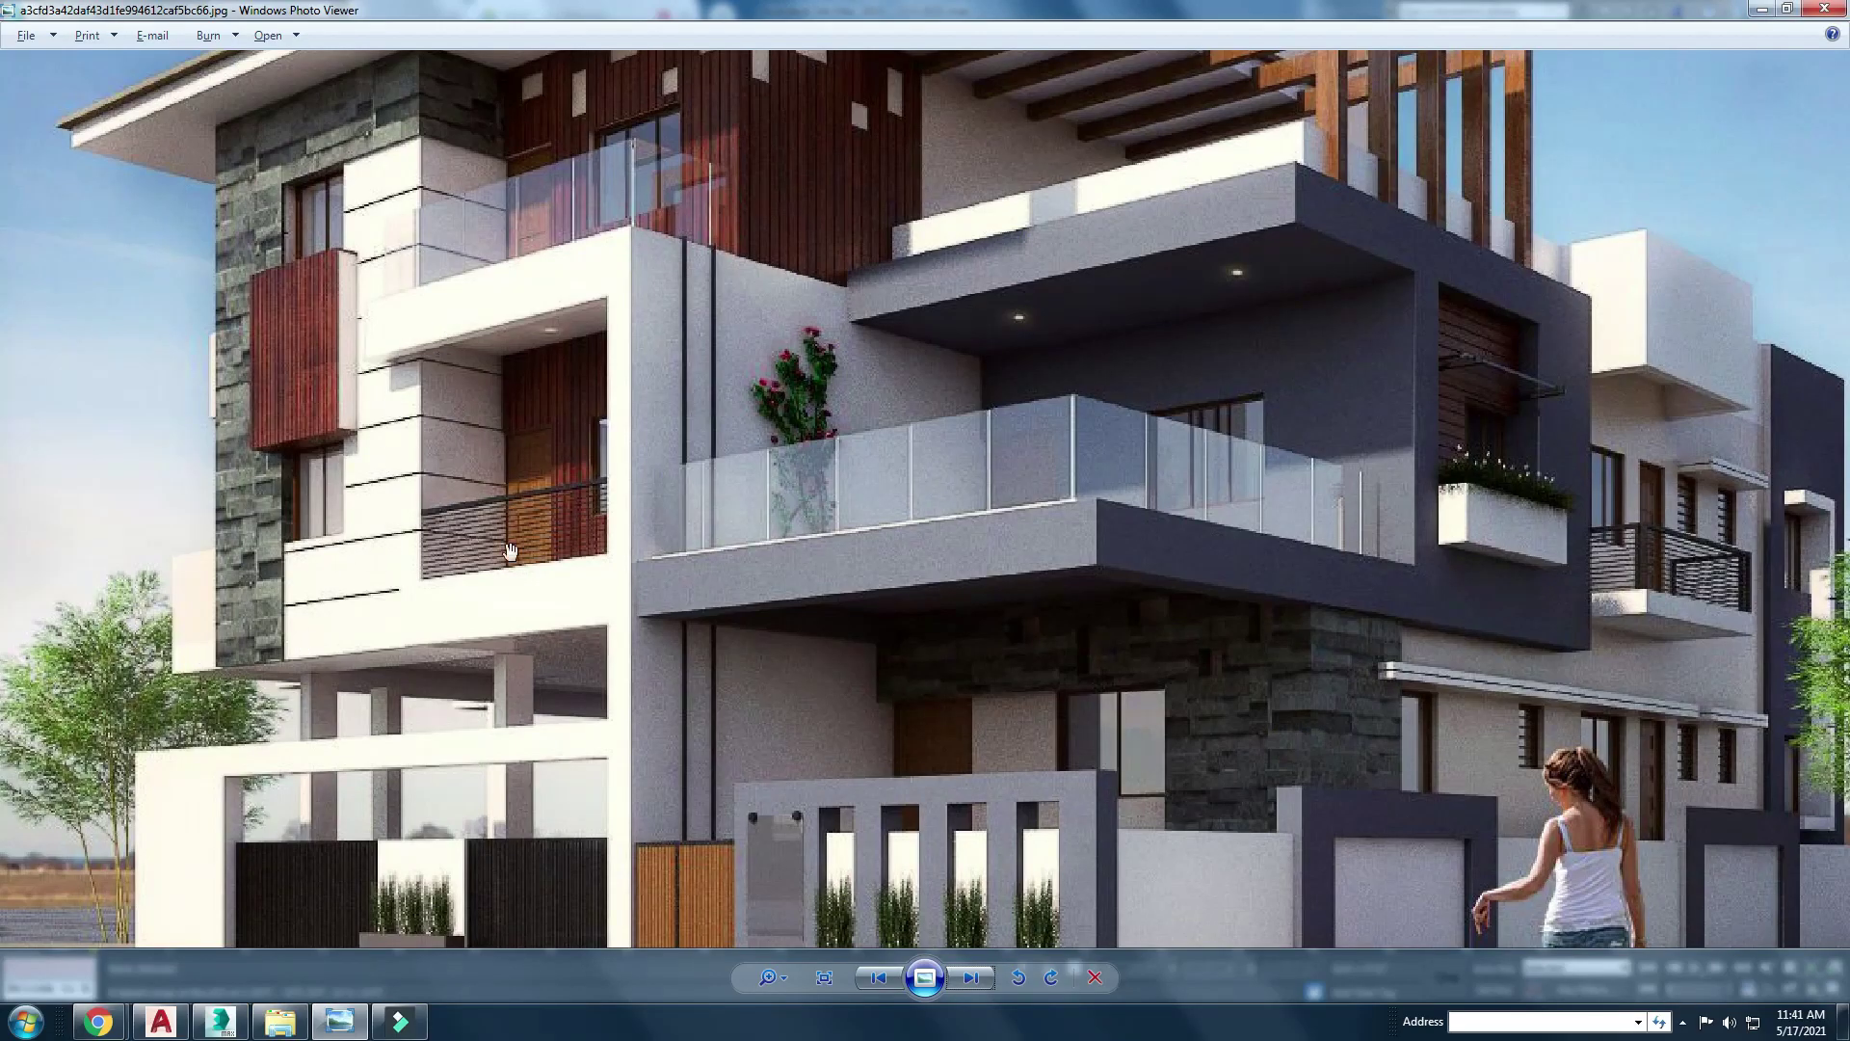
key("alt+Tab")
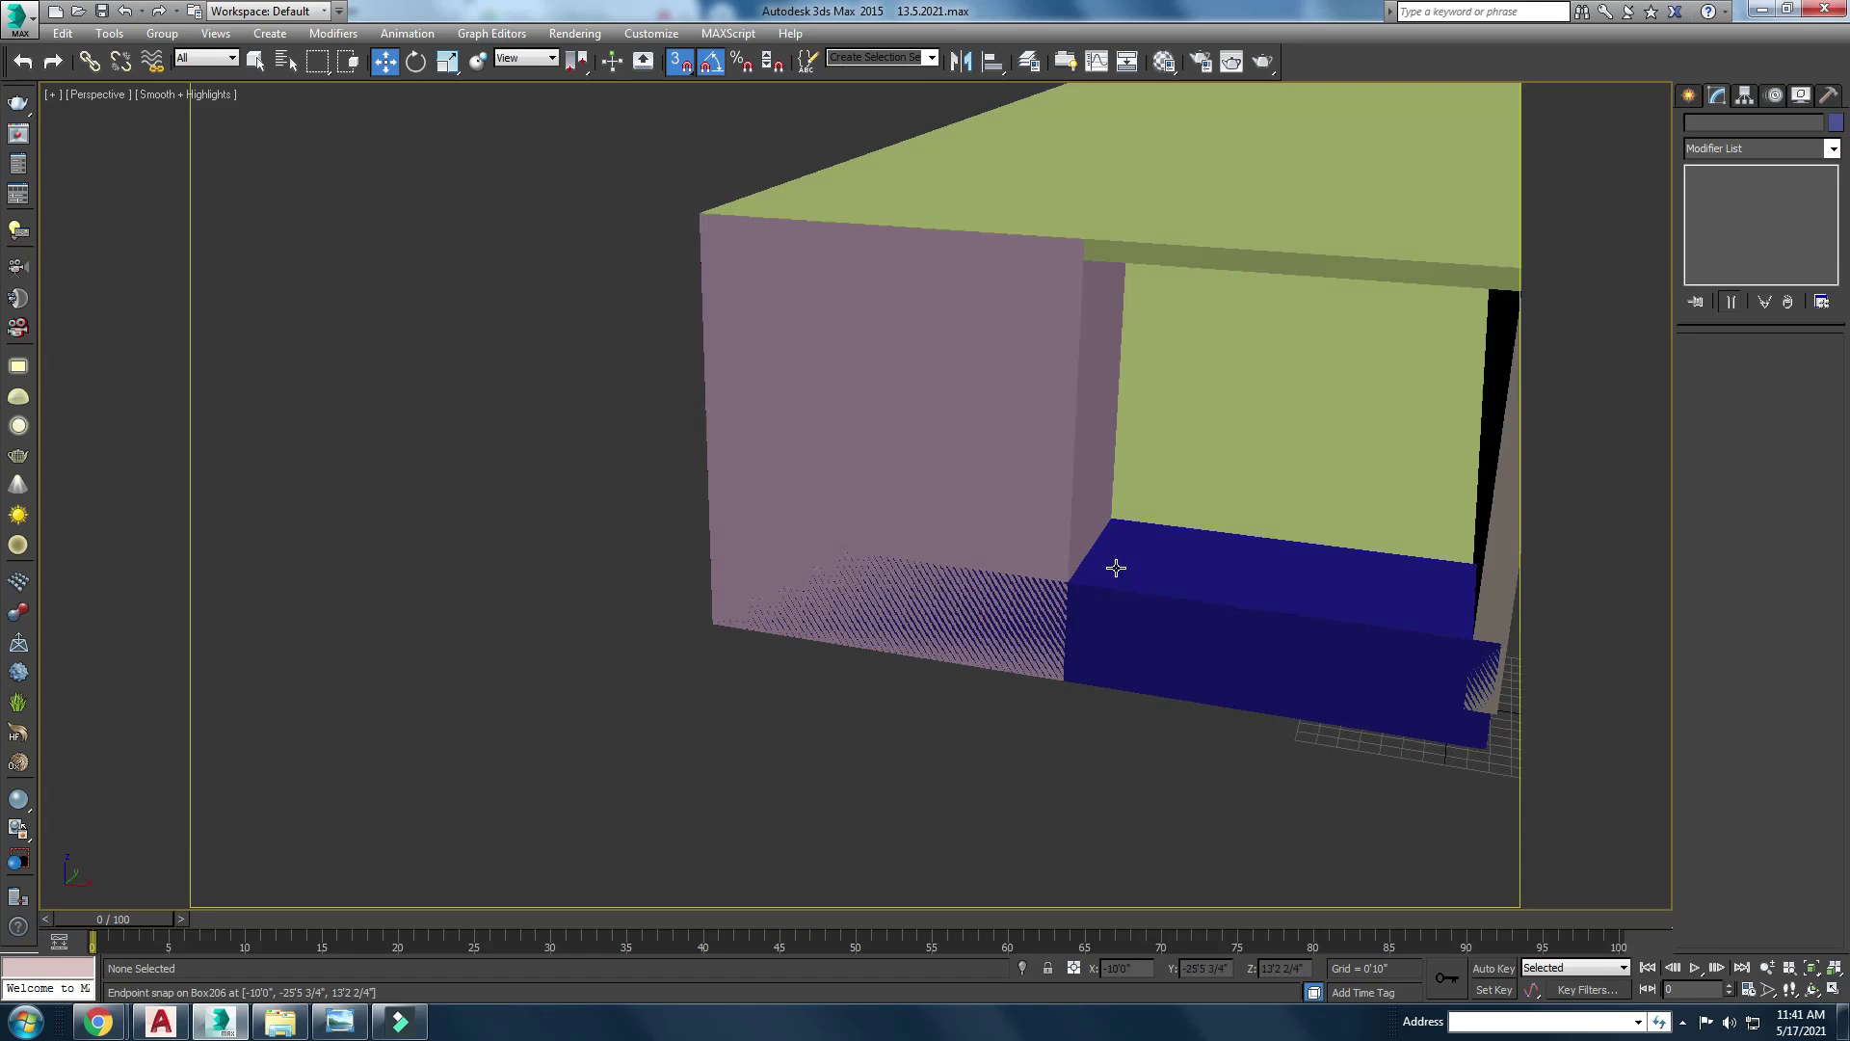
Step: Snap the blue floor box beneath the pink wall and Shift-drag a copy of the wall to the right
left_click_drag(901, 541, 993, 463)
mouse_move(993, 462)
middle_mouse_down()
mouse_move(745, 482)
mouse_move(732, 430)
mouse_move(774, 502)
middle_mouse_up()
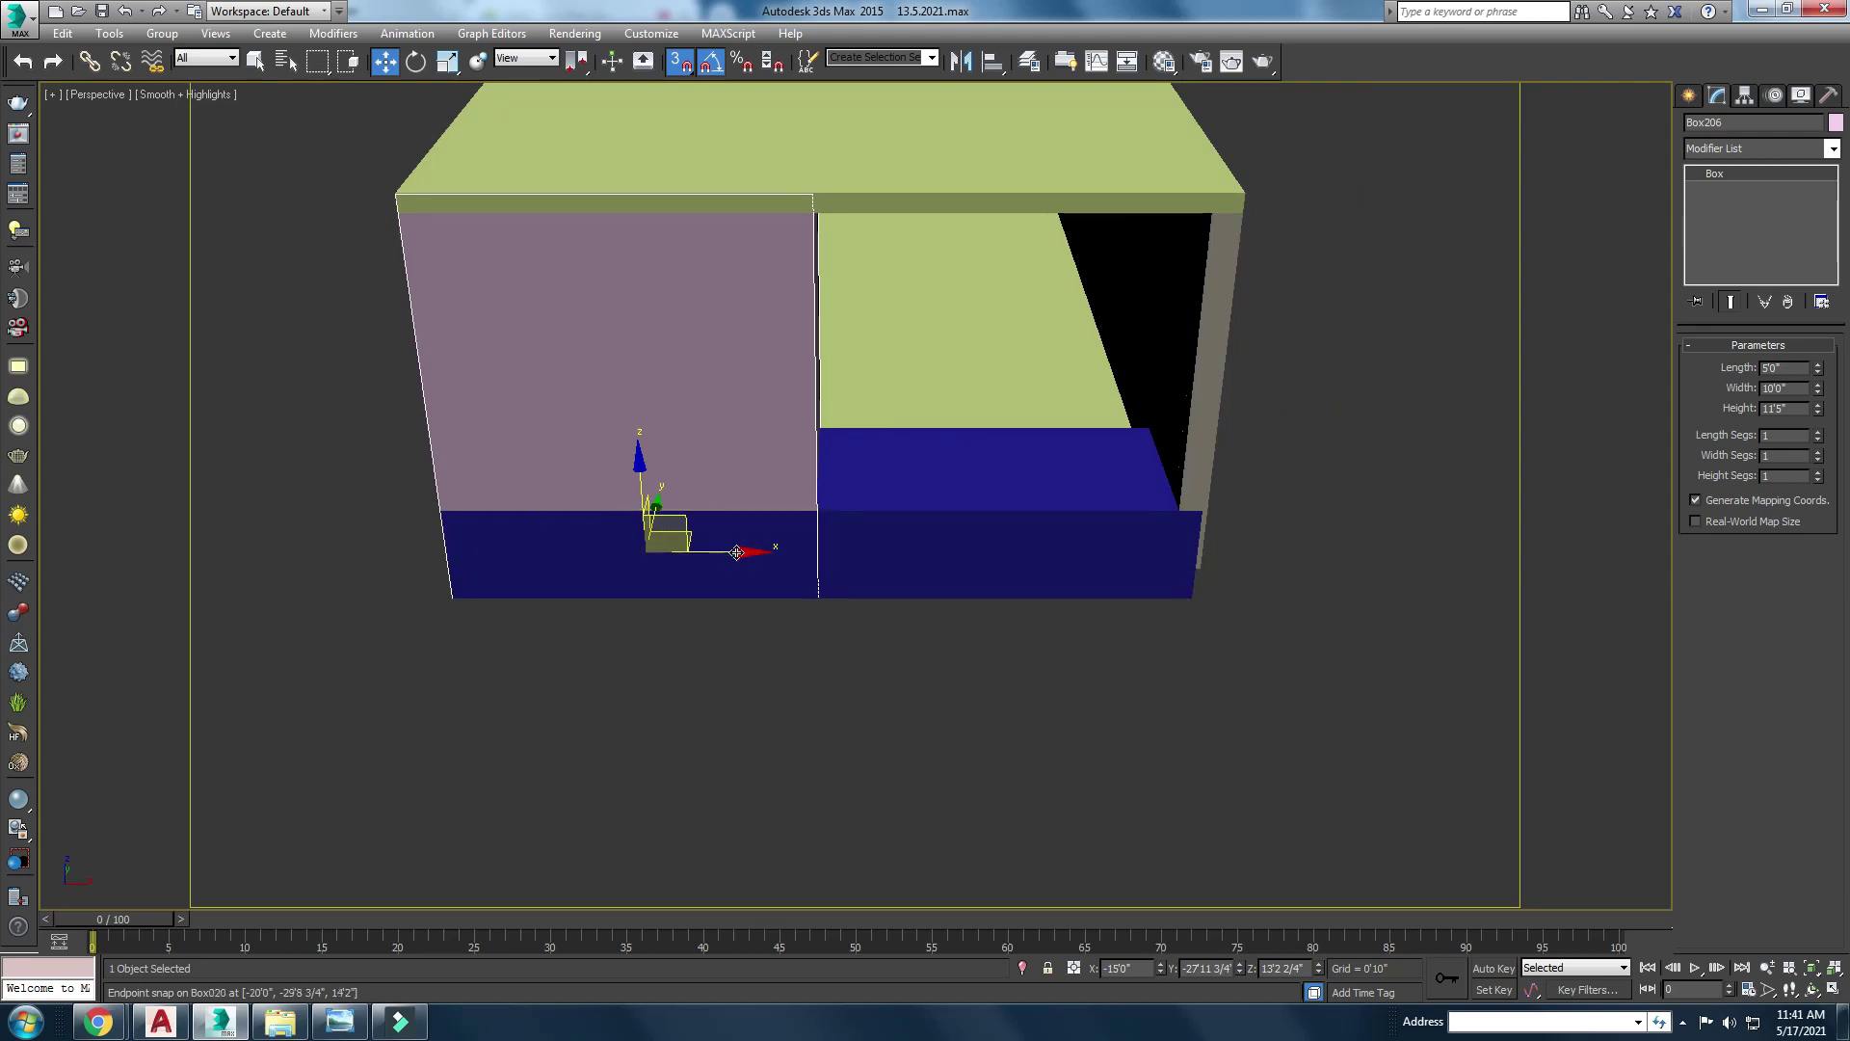
left_click_drag(747, 551, 1134, 627, "shift")
Step: Confirm the clone as Box207 and orbit a maximized wireframe Perspective view around it
left_click(917, 587)
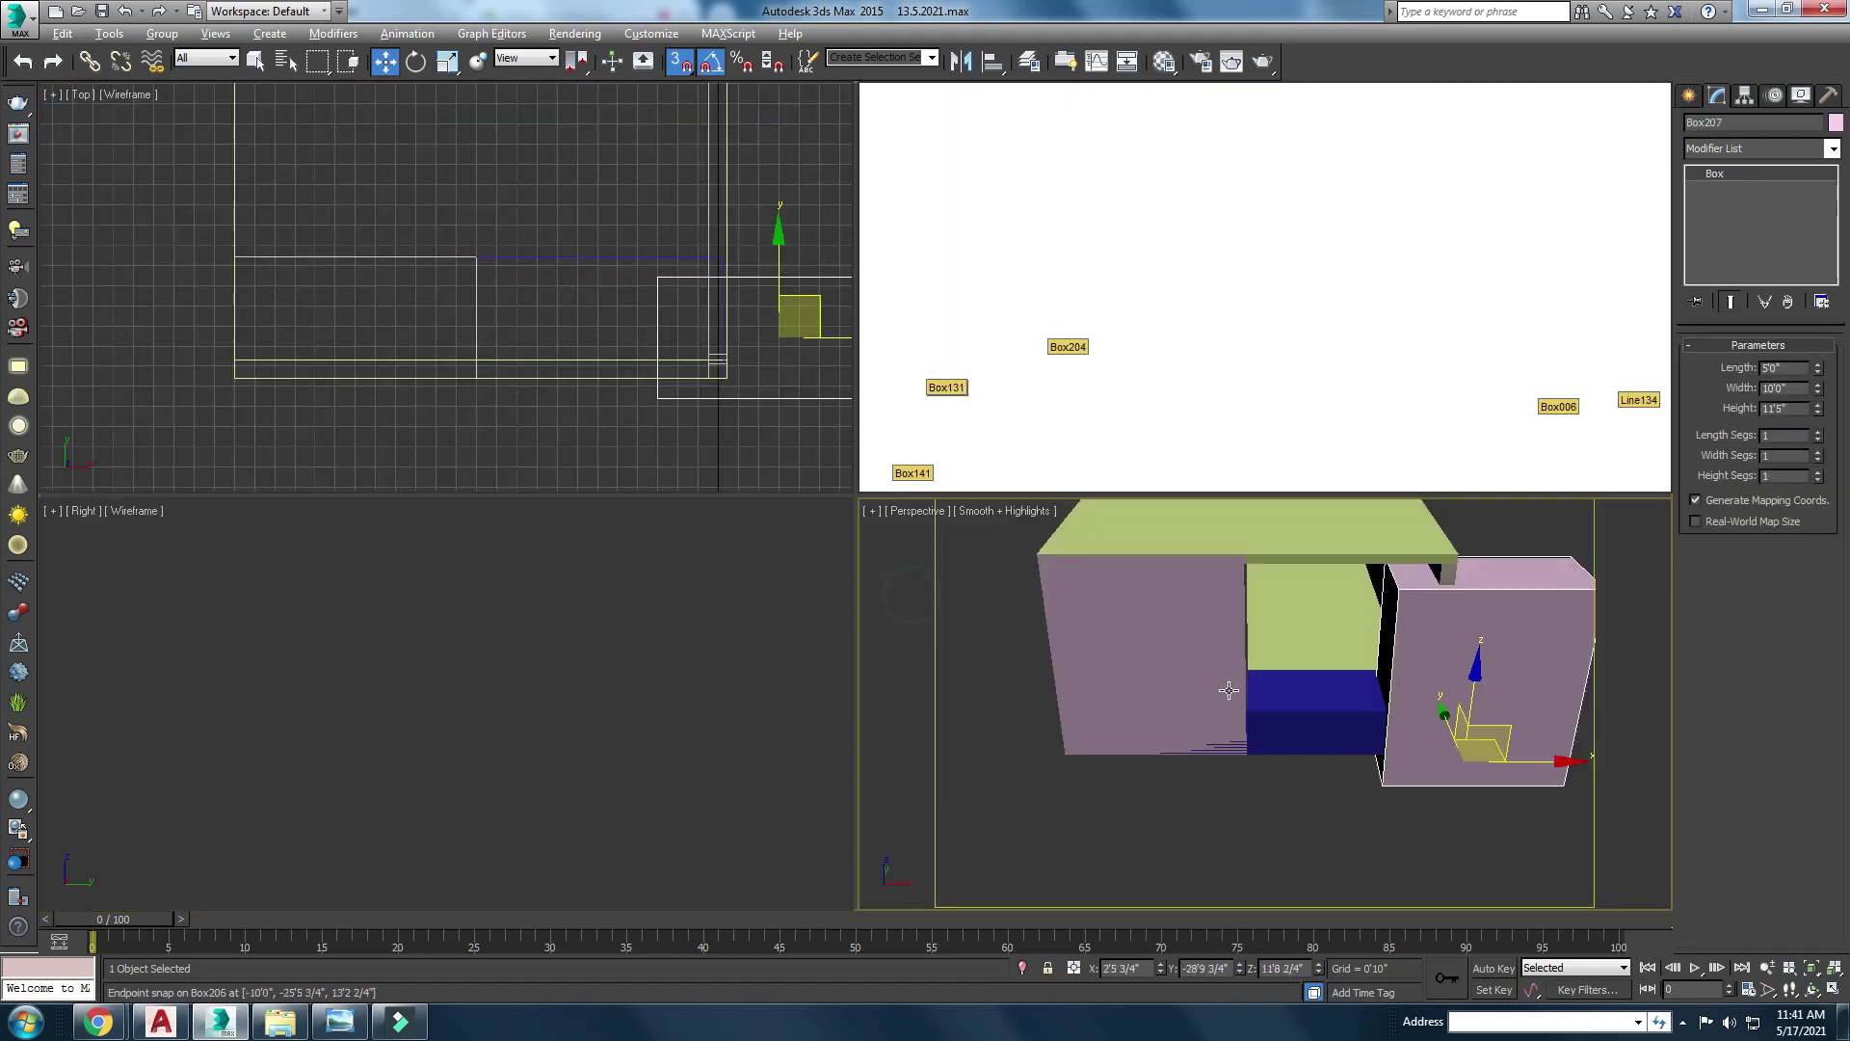
key("alt+w")
right_click(1060, 407)
key("alt+w")
scroll(955, 334, "down", 3)
key("p")
scroll(955, 335, "down", 2)
key("alt+w")
middle_click_drag(1067, 518, 985, 546, "alt")
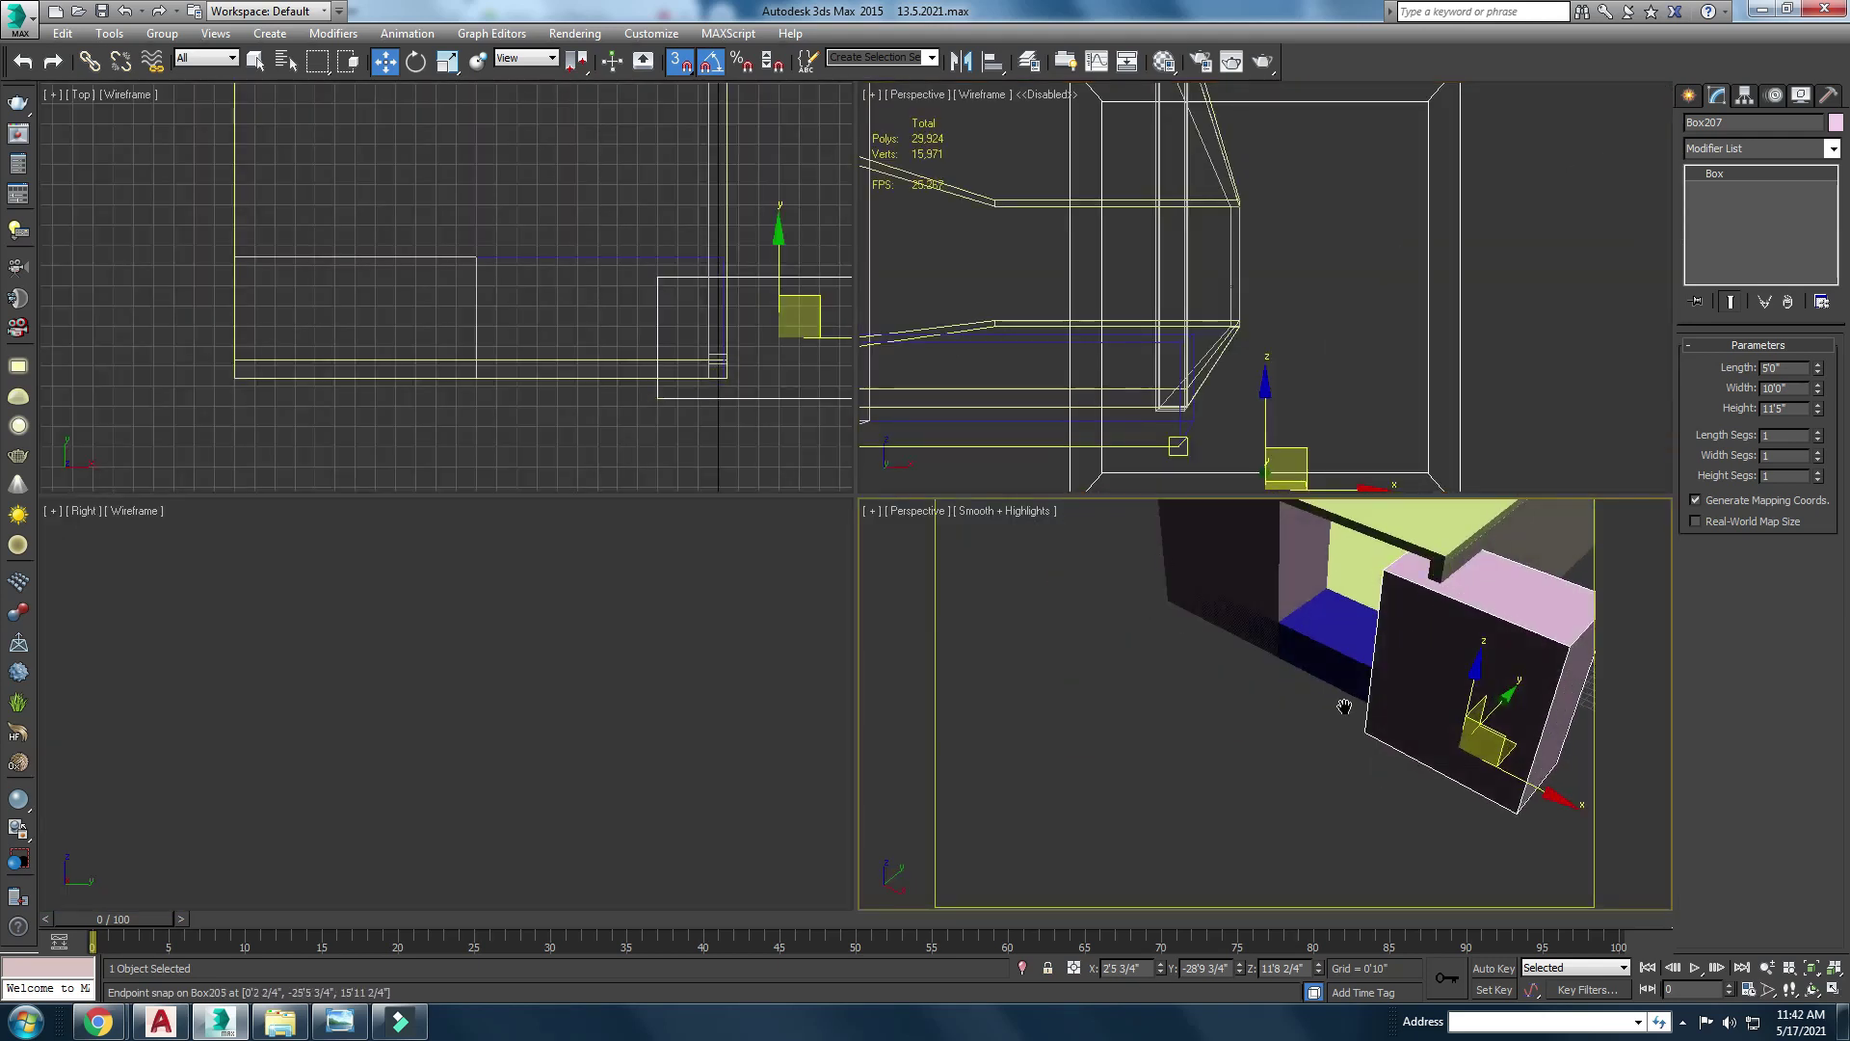
middle_click_drag(1338, 585, 1253, 540, "alt")
right_click(1186, 240)
key("alt+w")
mouse_move(1123, 331)
middle_mouse_down("alt")
mouse_move(1026, 488)
mouse_move(940, 531)
mouse_move(1041, 570)
mouse_move(1006, 680)
mouse_move(1126, 674)
middle_mouse_up("alt")
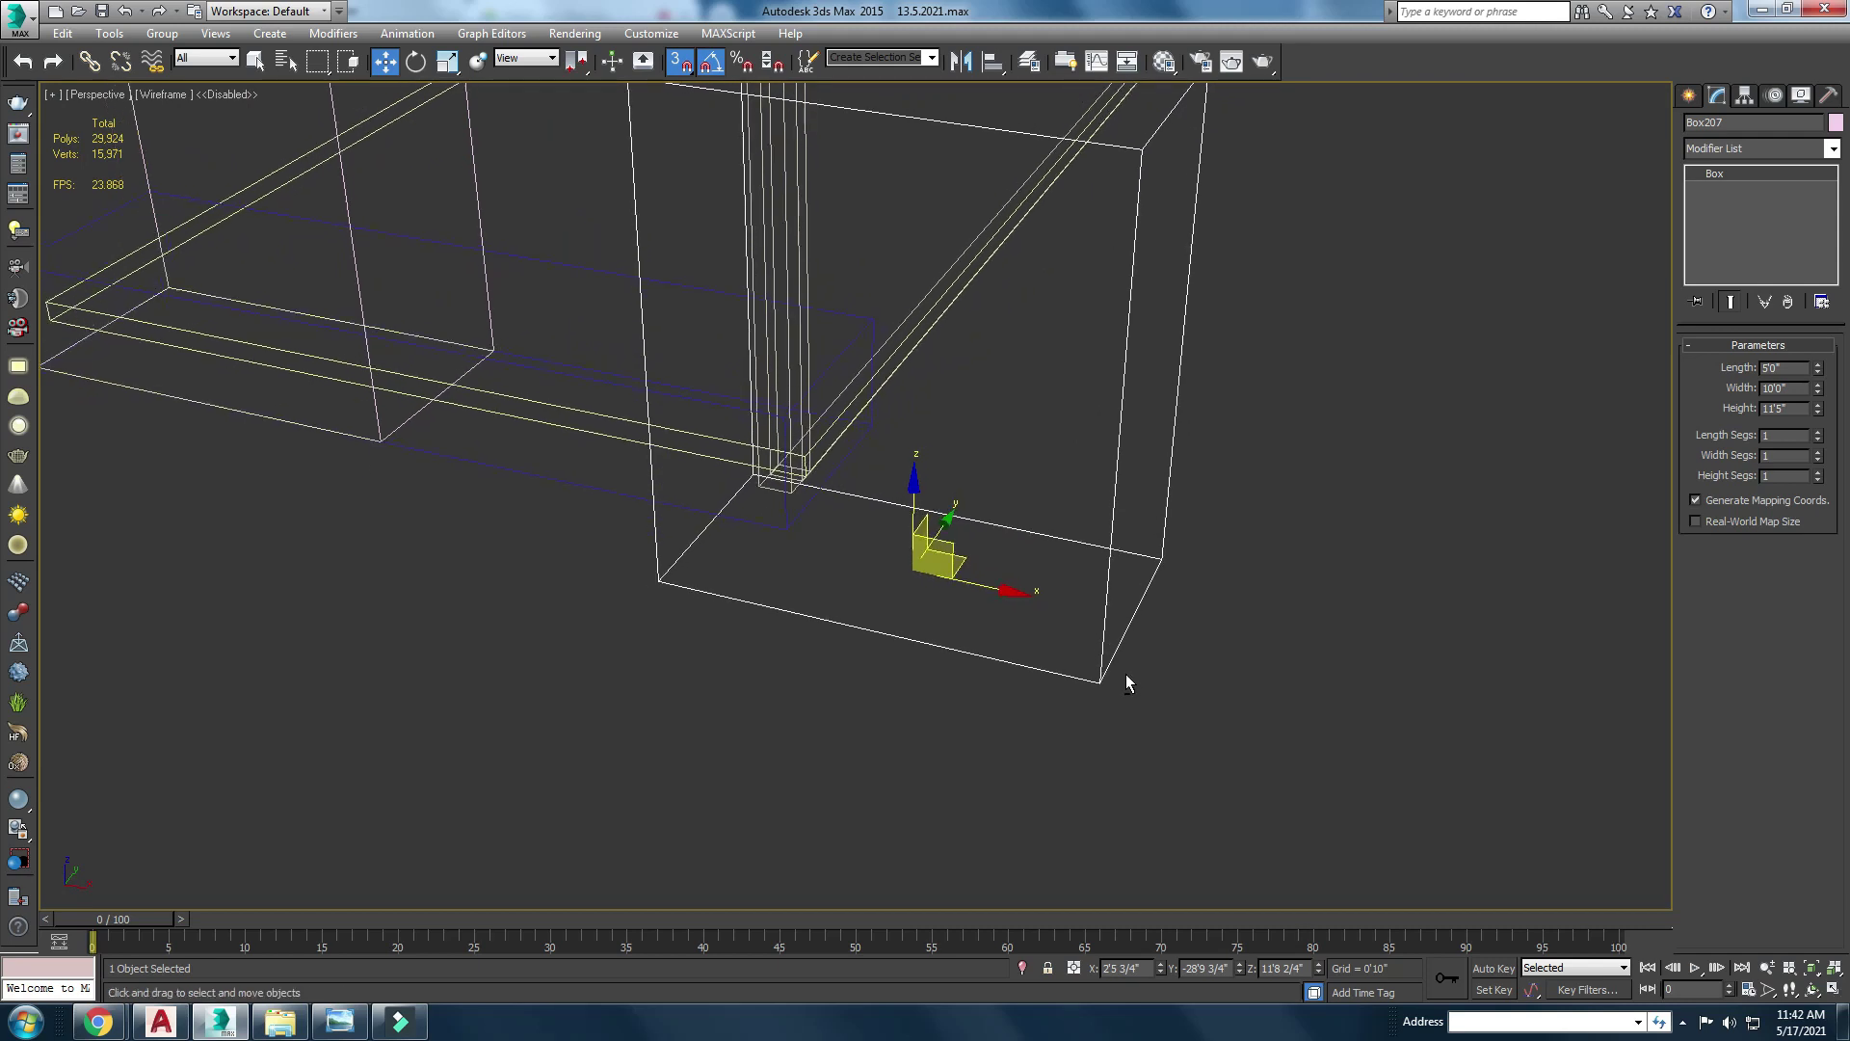
scroll(1126, 673, "down", 3)
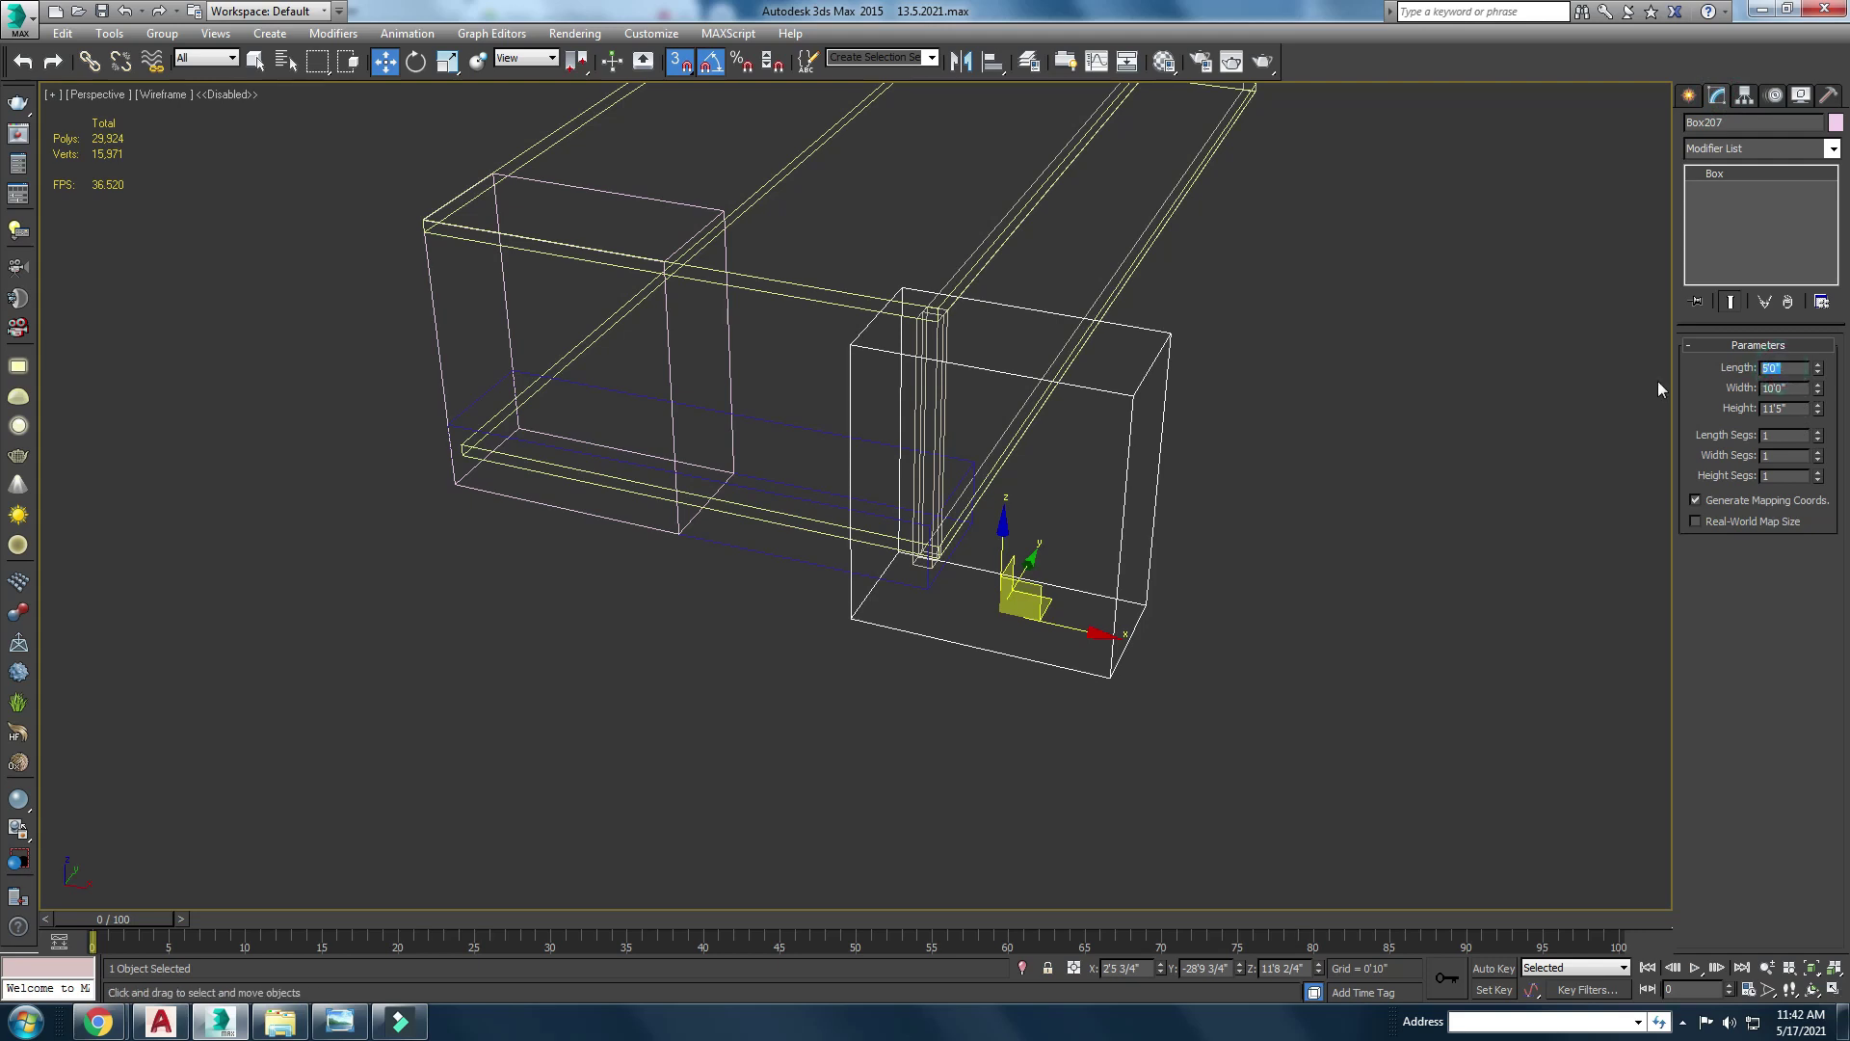
Step: Set Box207's Length to 0'9" and snap it onto Box206's corner
type("9")
key("Return")
scroll(980, 597, "up", 1)
scroll(969, 583, "up", 2)
scroll(937, 556, "up", 2)
left_click_drag(936, 556, 483, 274)
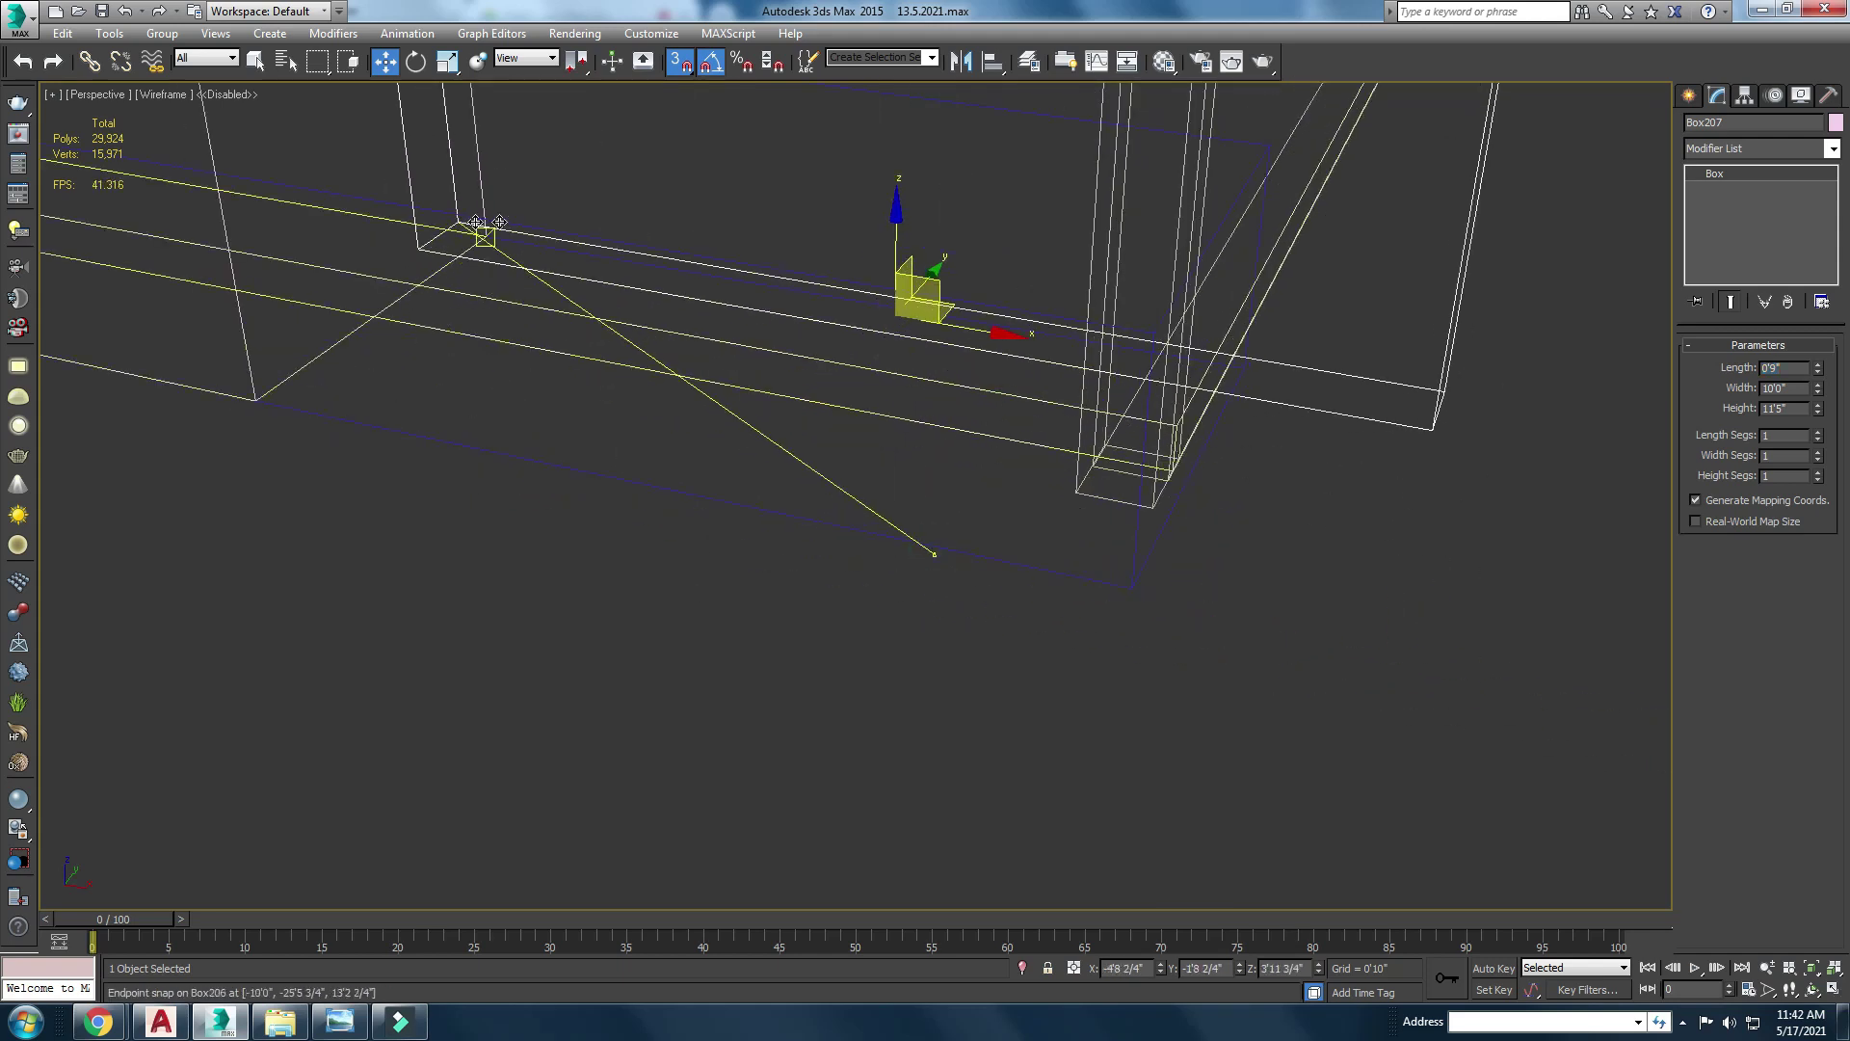
Step: Orbit the shaded house from several angles, comparing it with the reference photo
left_click(1688, 94)
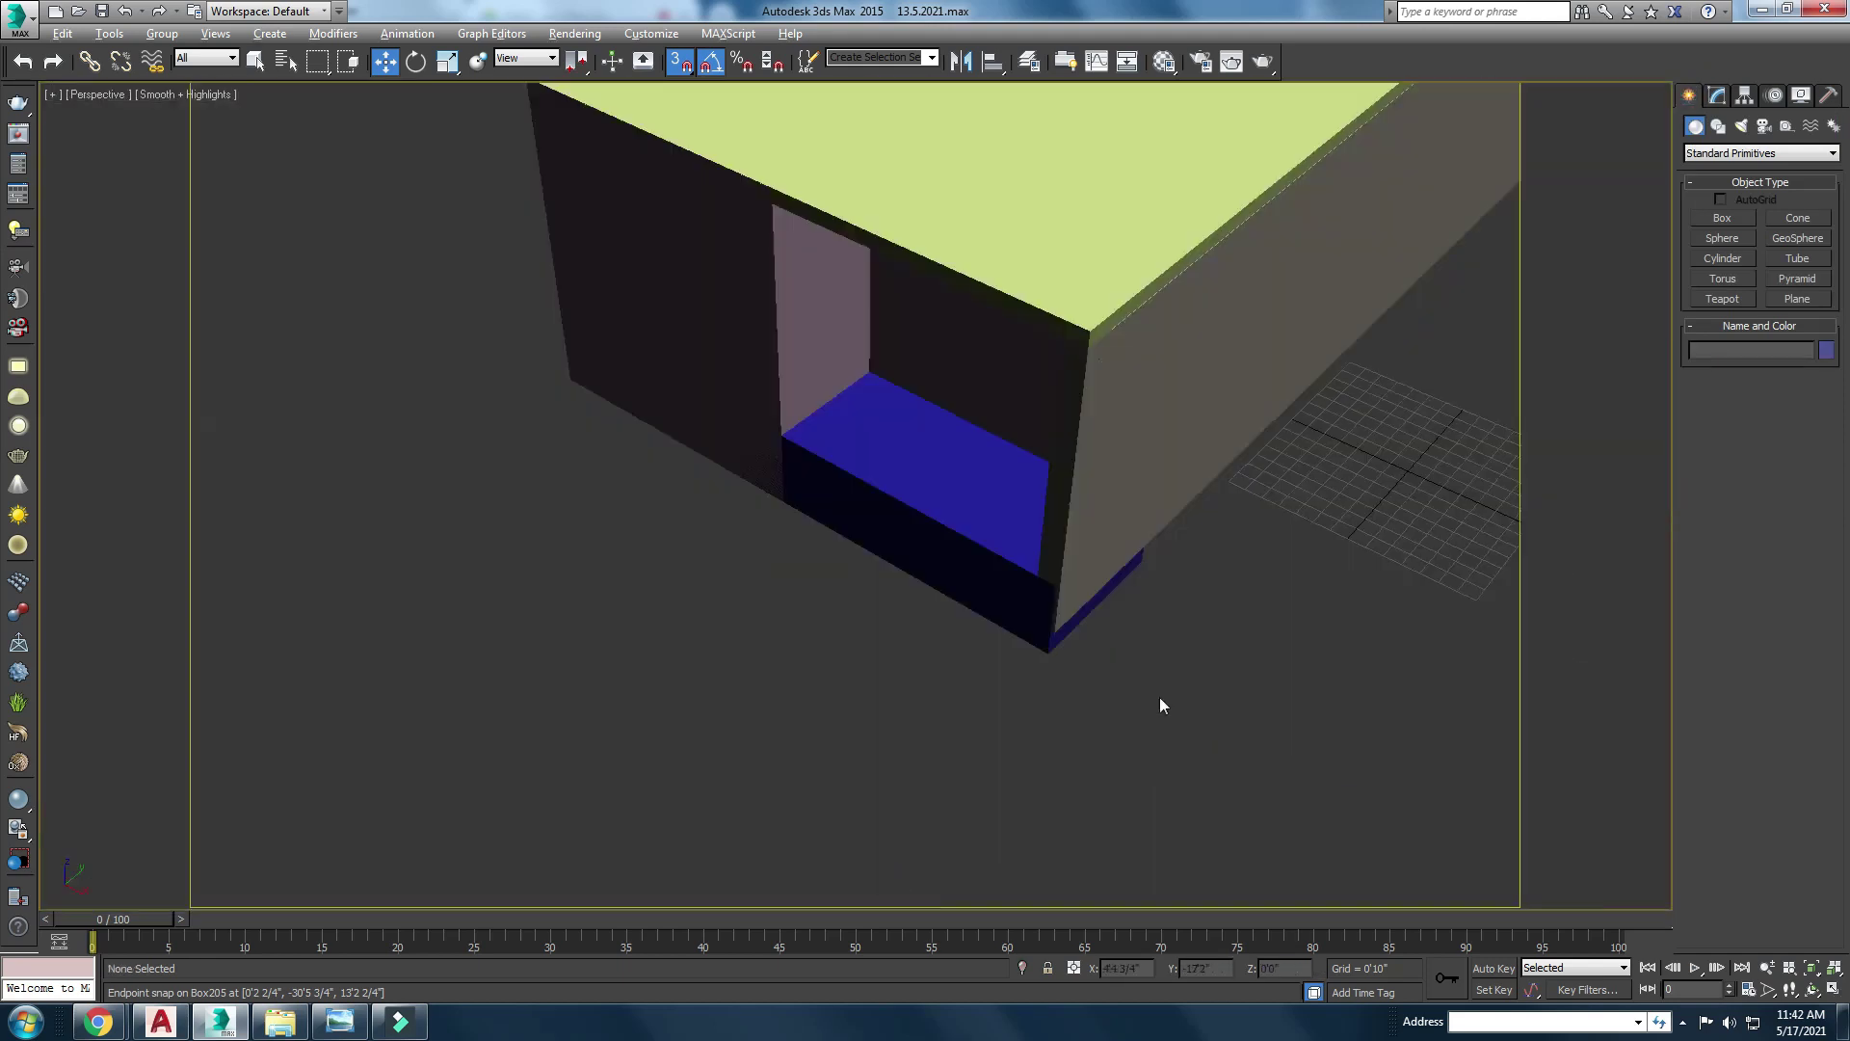
mouse_move(1160, 698)
middle_mouse_down("alt")
mouse_move(943, 573)
mouse_move(1004, 536)
mouse_move(938, 513)
middle_mouse_up("alt")
key("alt+Tab")
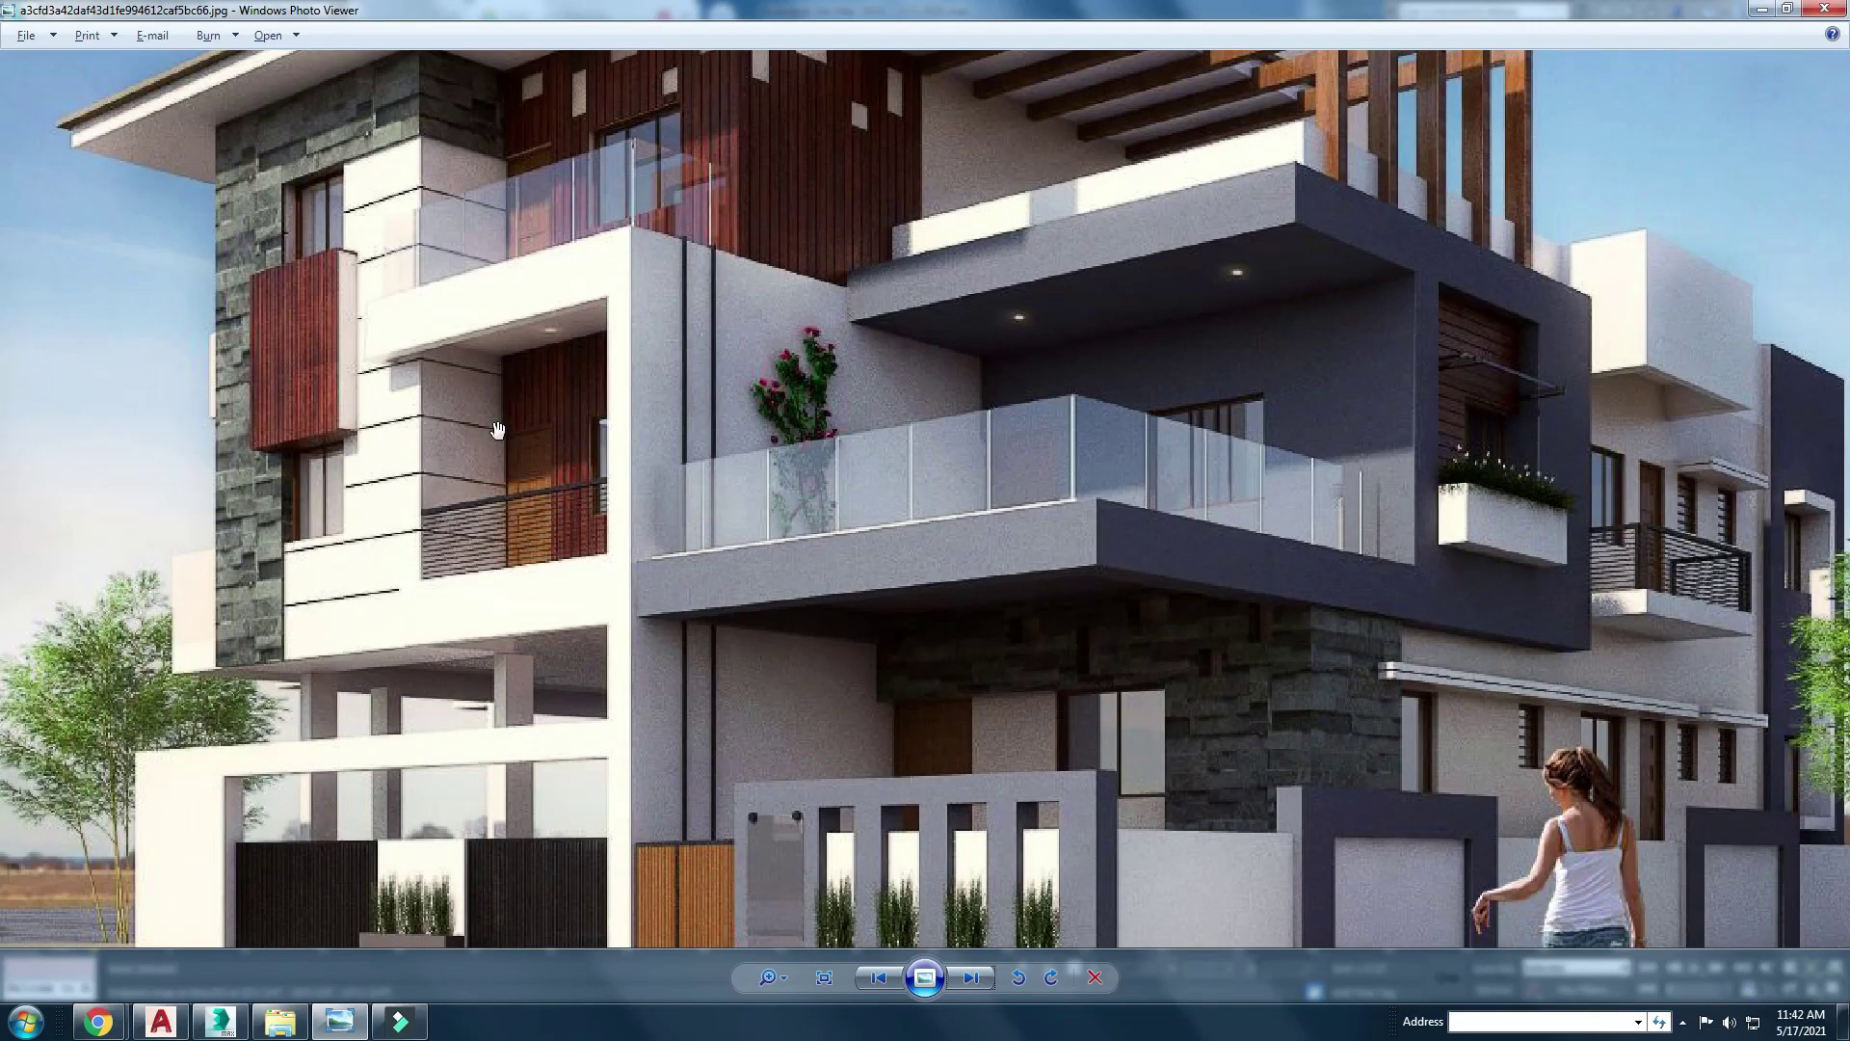
key("alt+Tab")
middle_click_drag(1272, 488, 867, 491, "alt")
key("alt+Tab")
key("alt+Tab")
mouse_move(1012, 591)
middle_mouse_down("alt")
mouse_move(991, 520)
mouse_move(1004, 566)
mouse_move(983, 578)
middle_mouse_up("alt")
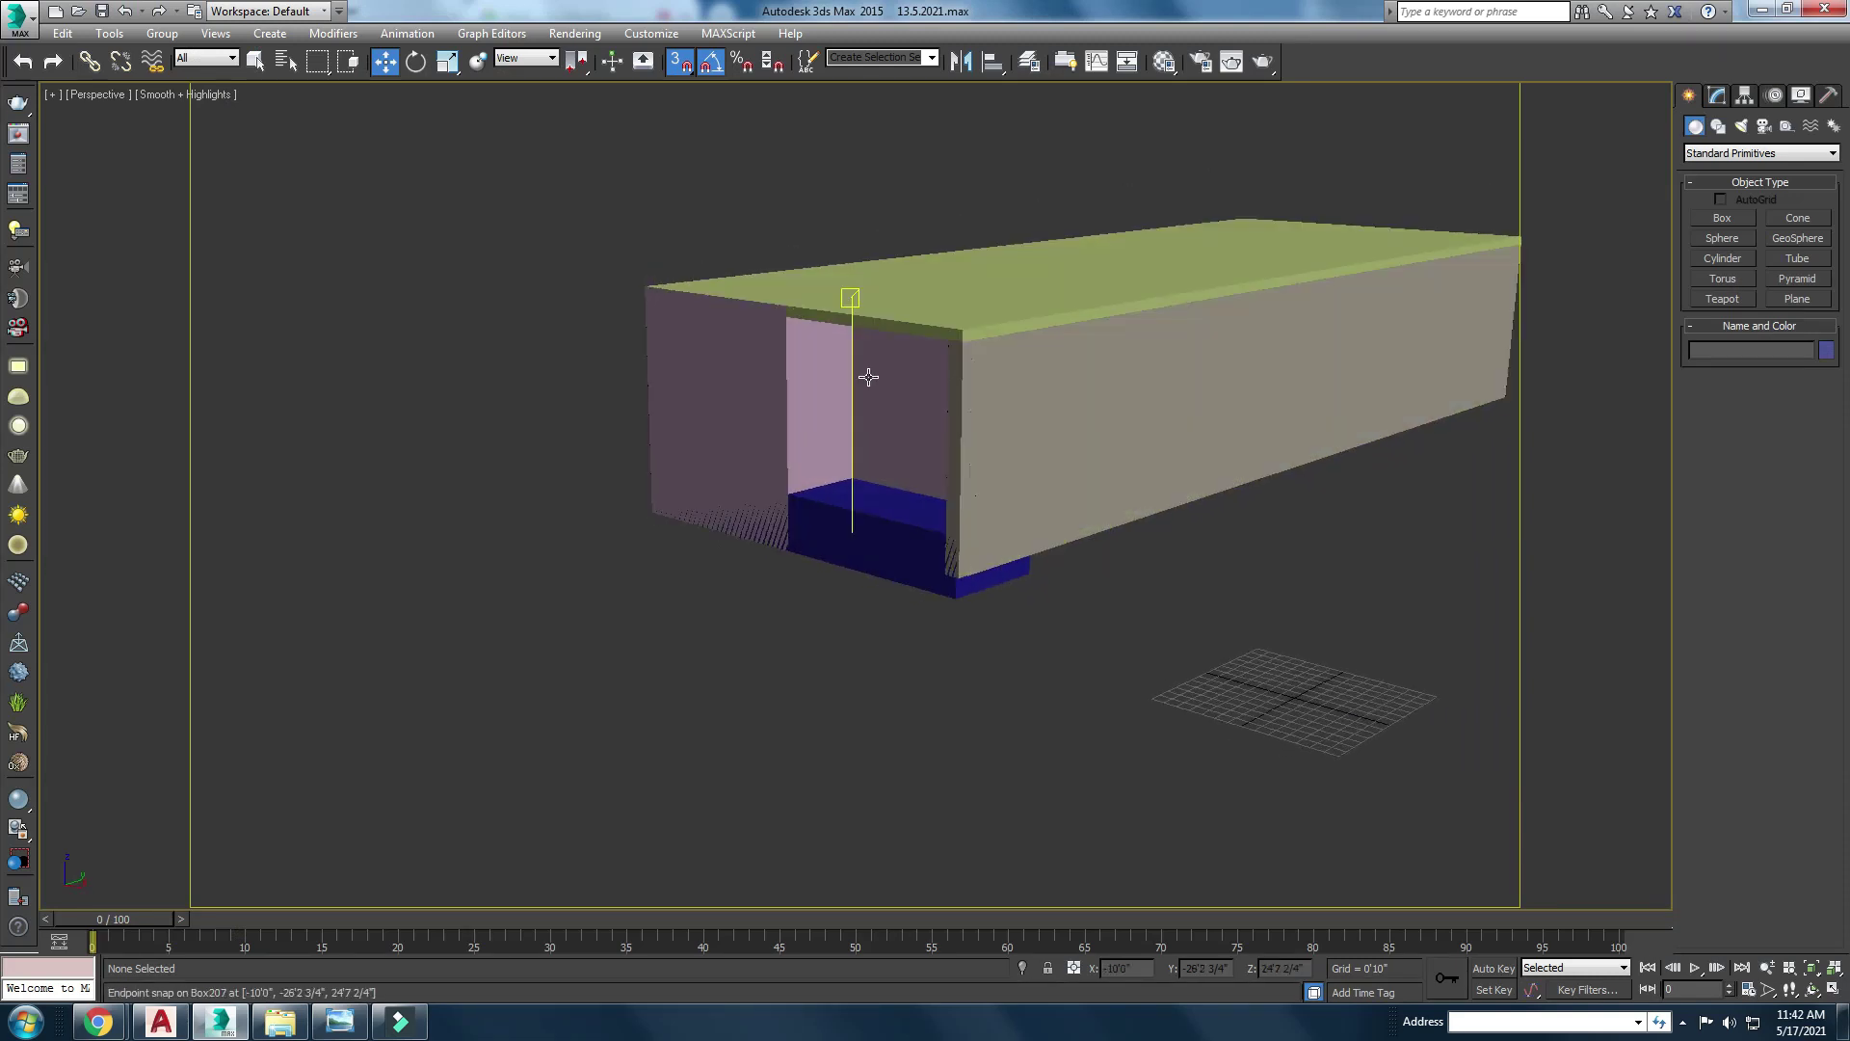
Step: Make Box207 orange via its Object Color swatch, then switch to the reference photo in Photo Viewer
left_click(898, 393)
left_click(1825, 352)
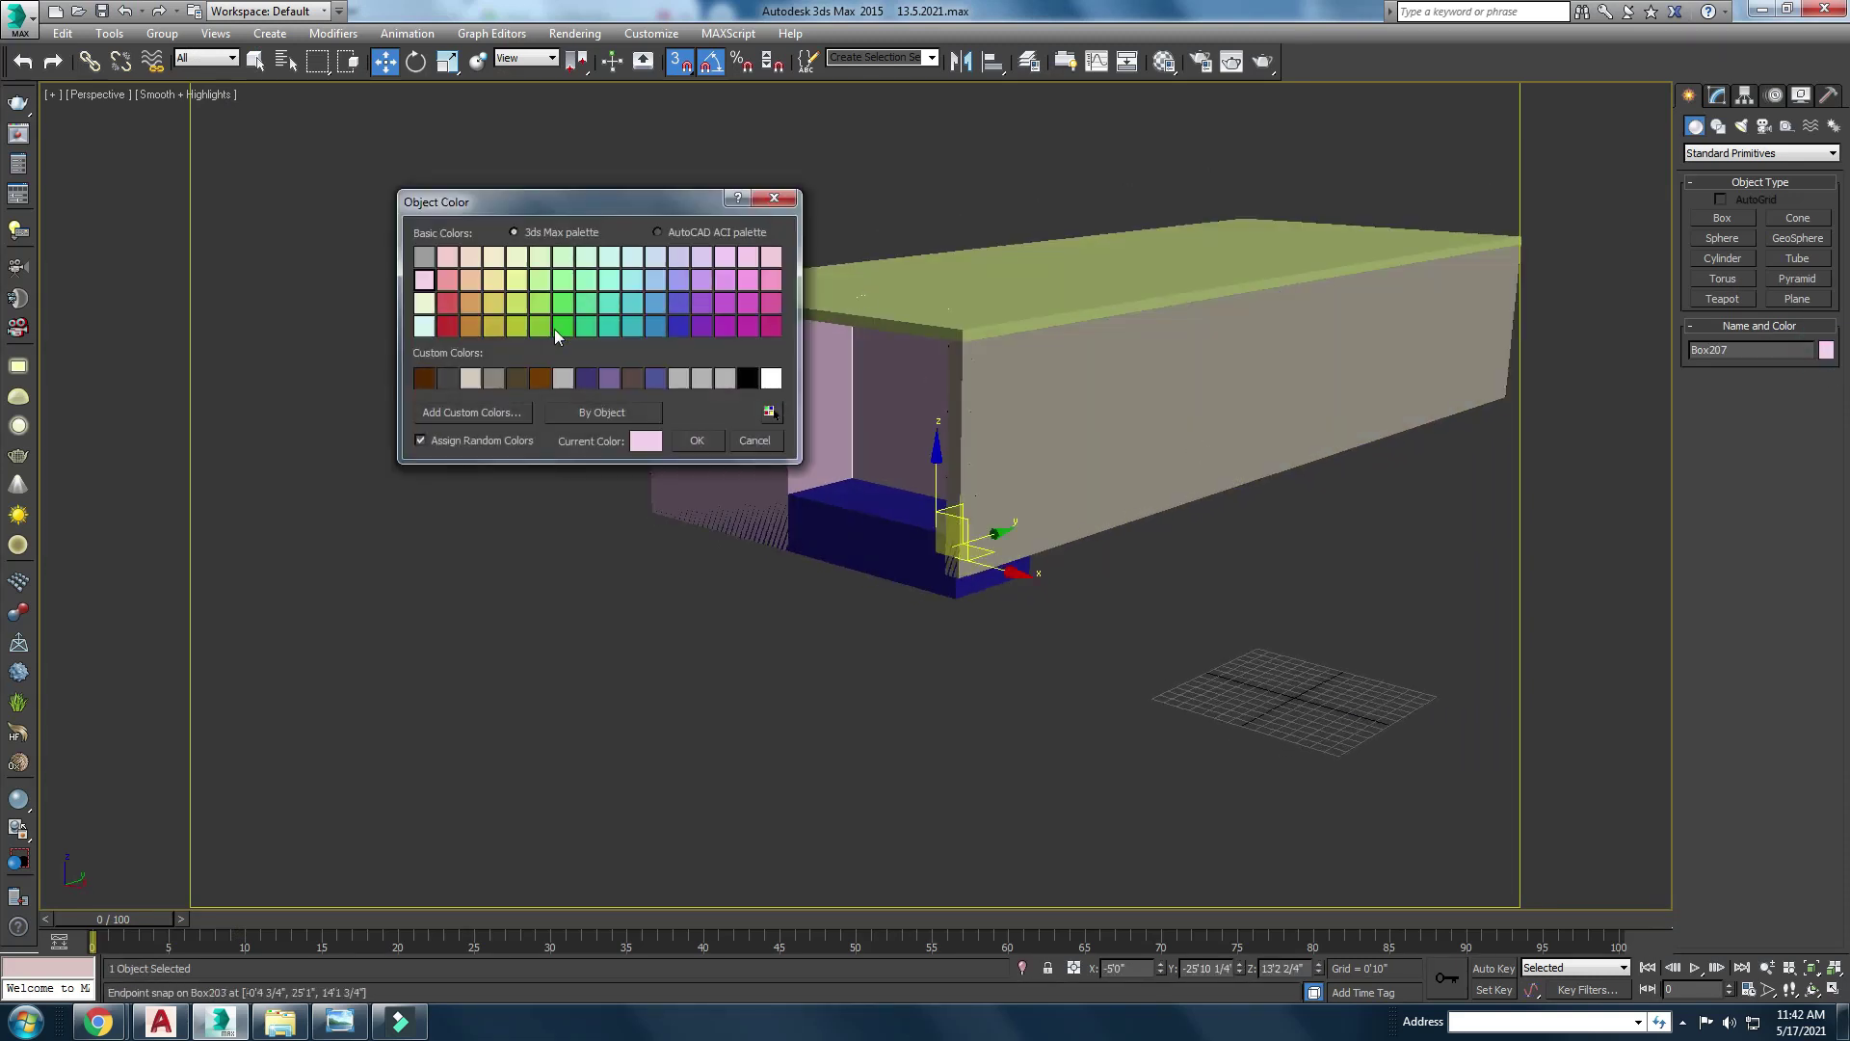
left_click(470, 326)
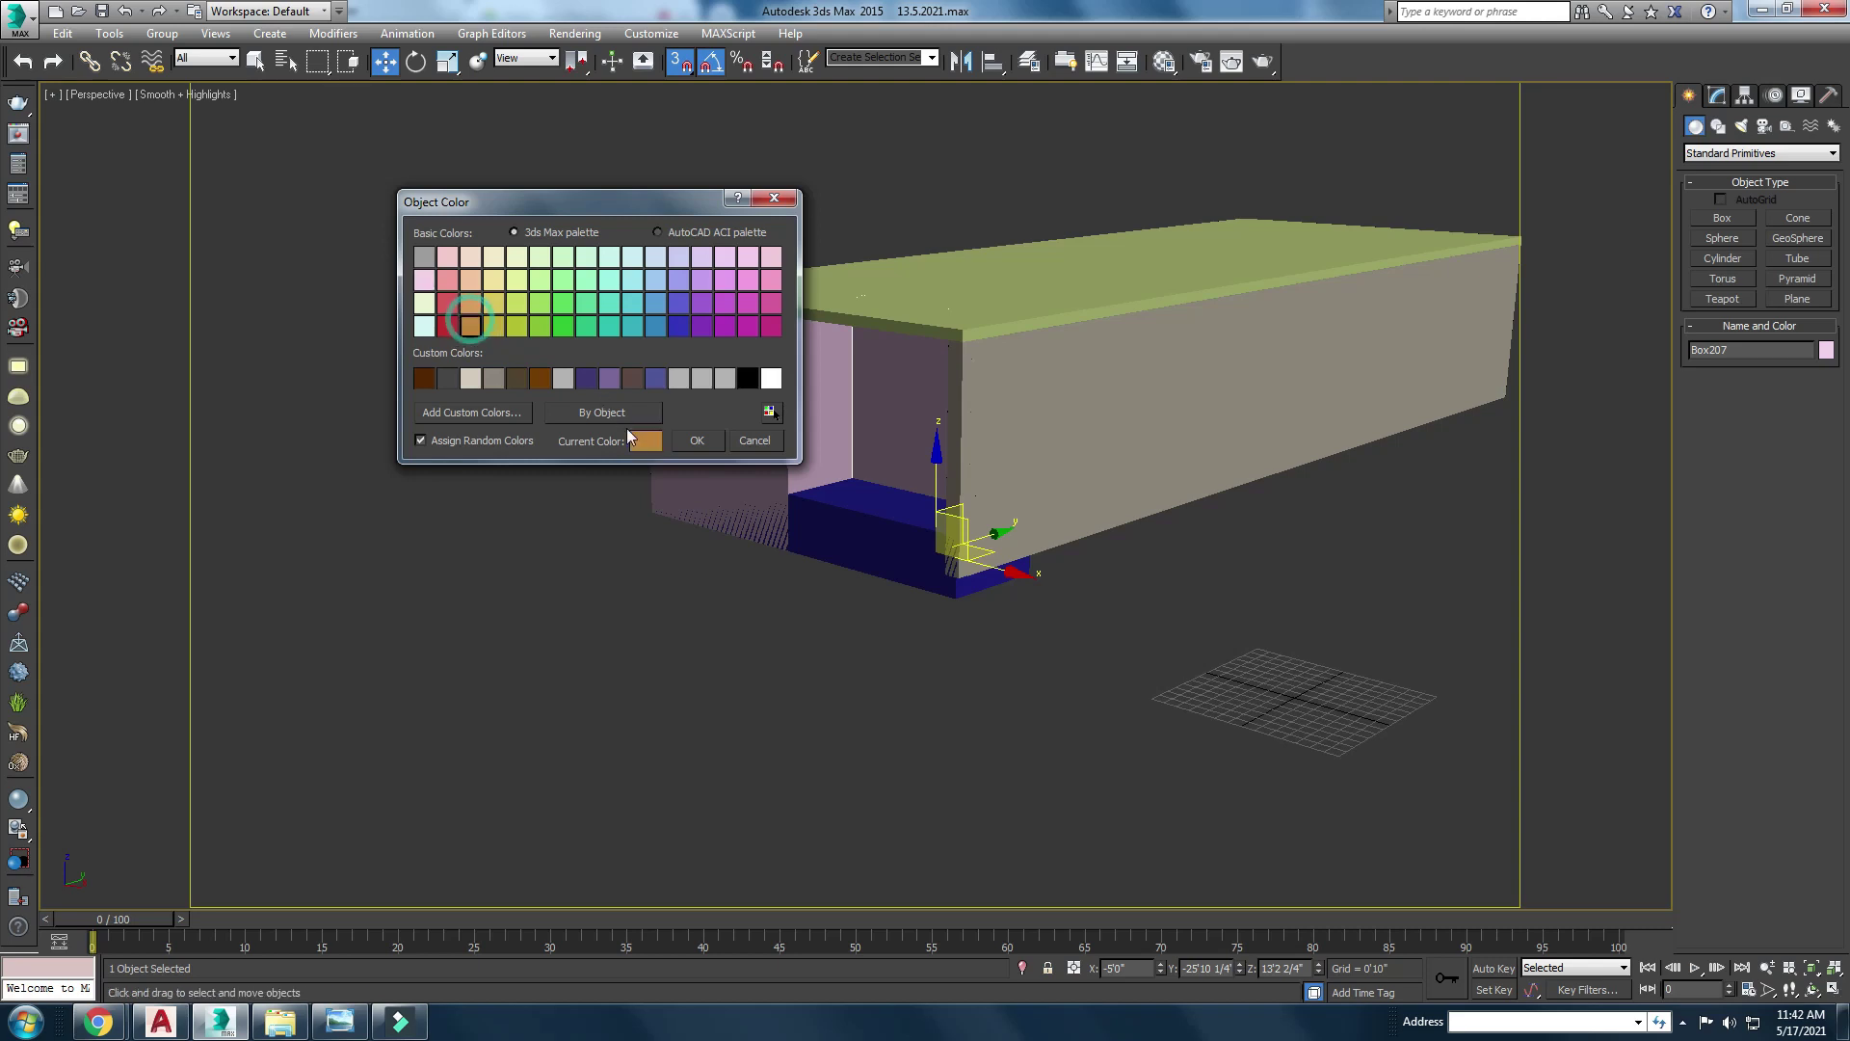
left_click(692, 441)
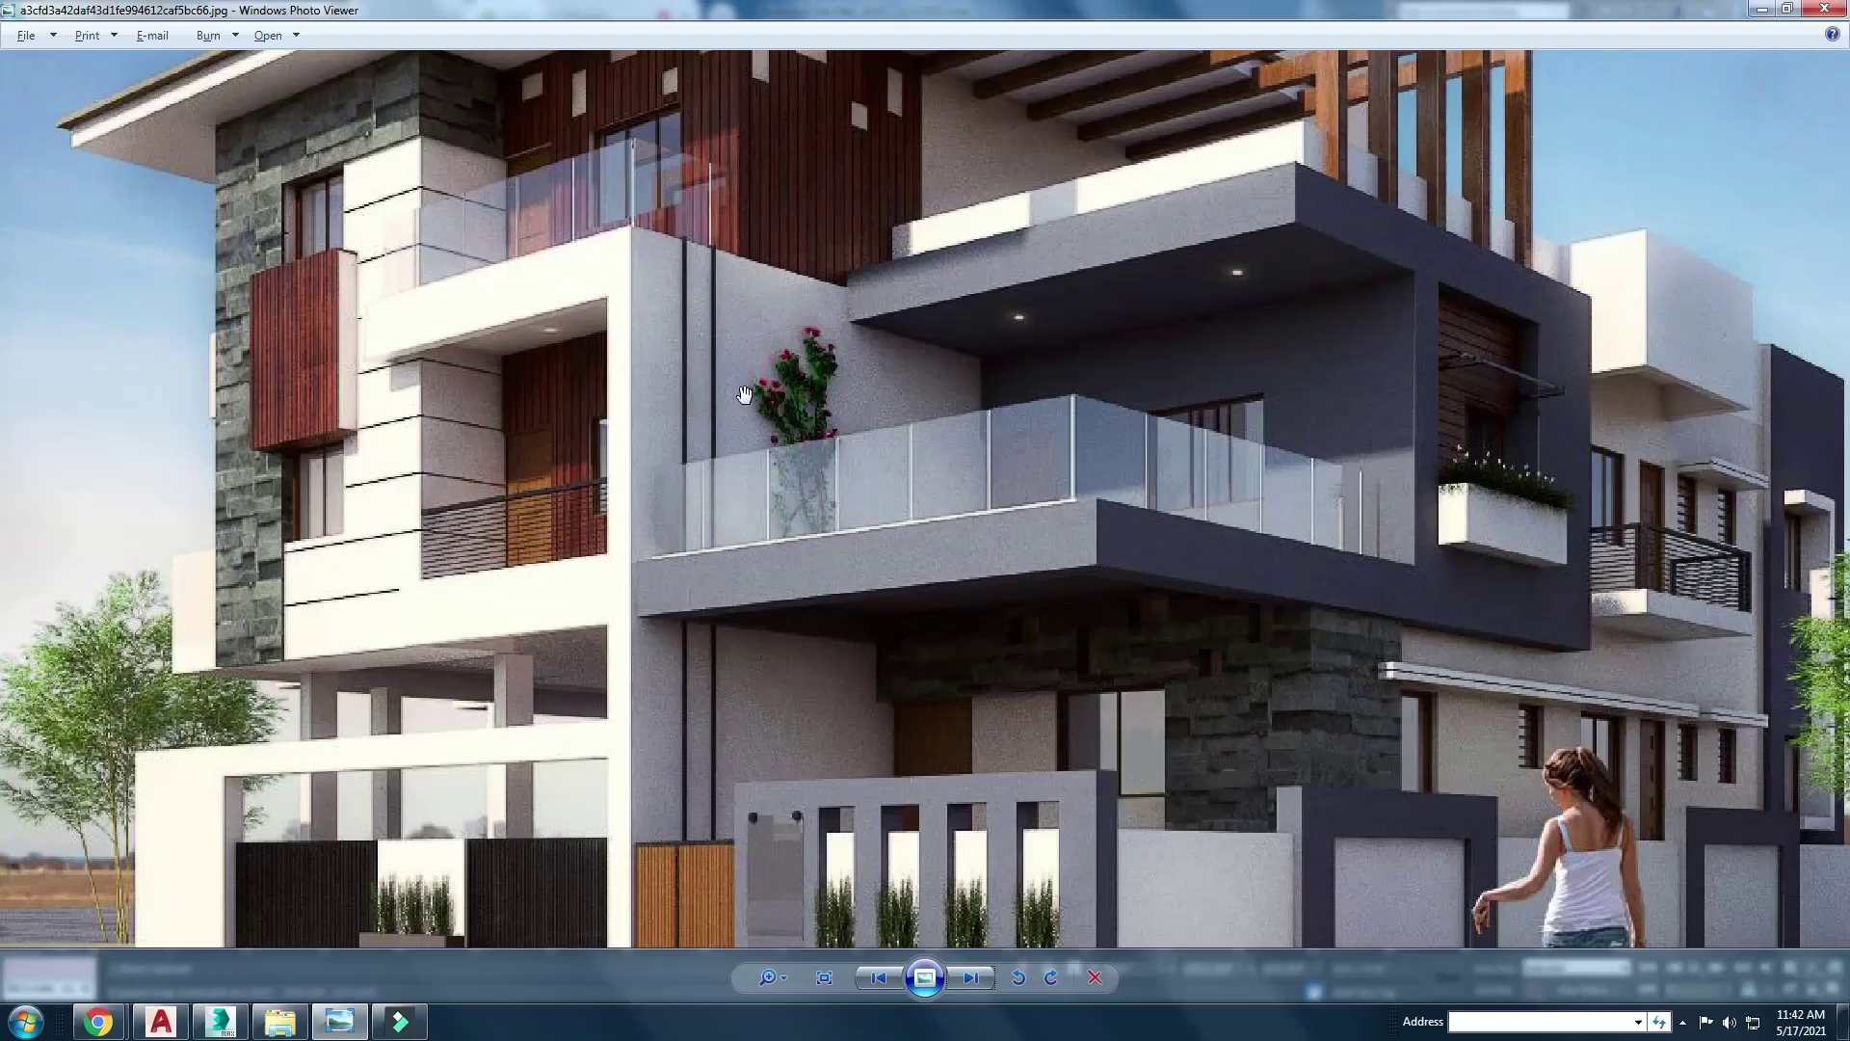
key("alt+Tab")
key("alt+Tab")
Step: Compare the porch with the reference photo and select the blue porch floor box Box205
key("alt+Tab")
scroll(735, 469, "down", 5)
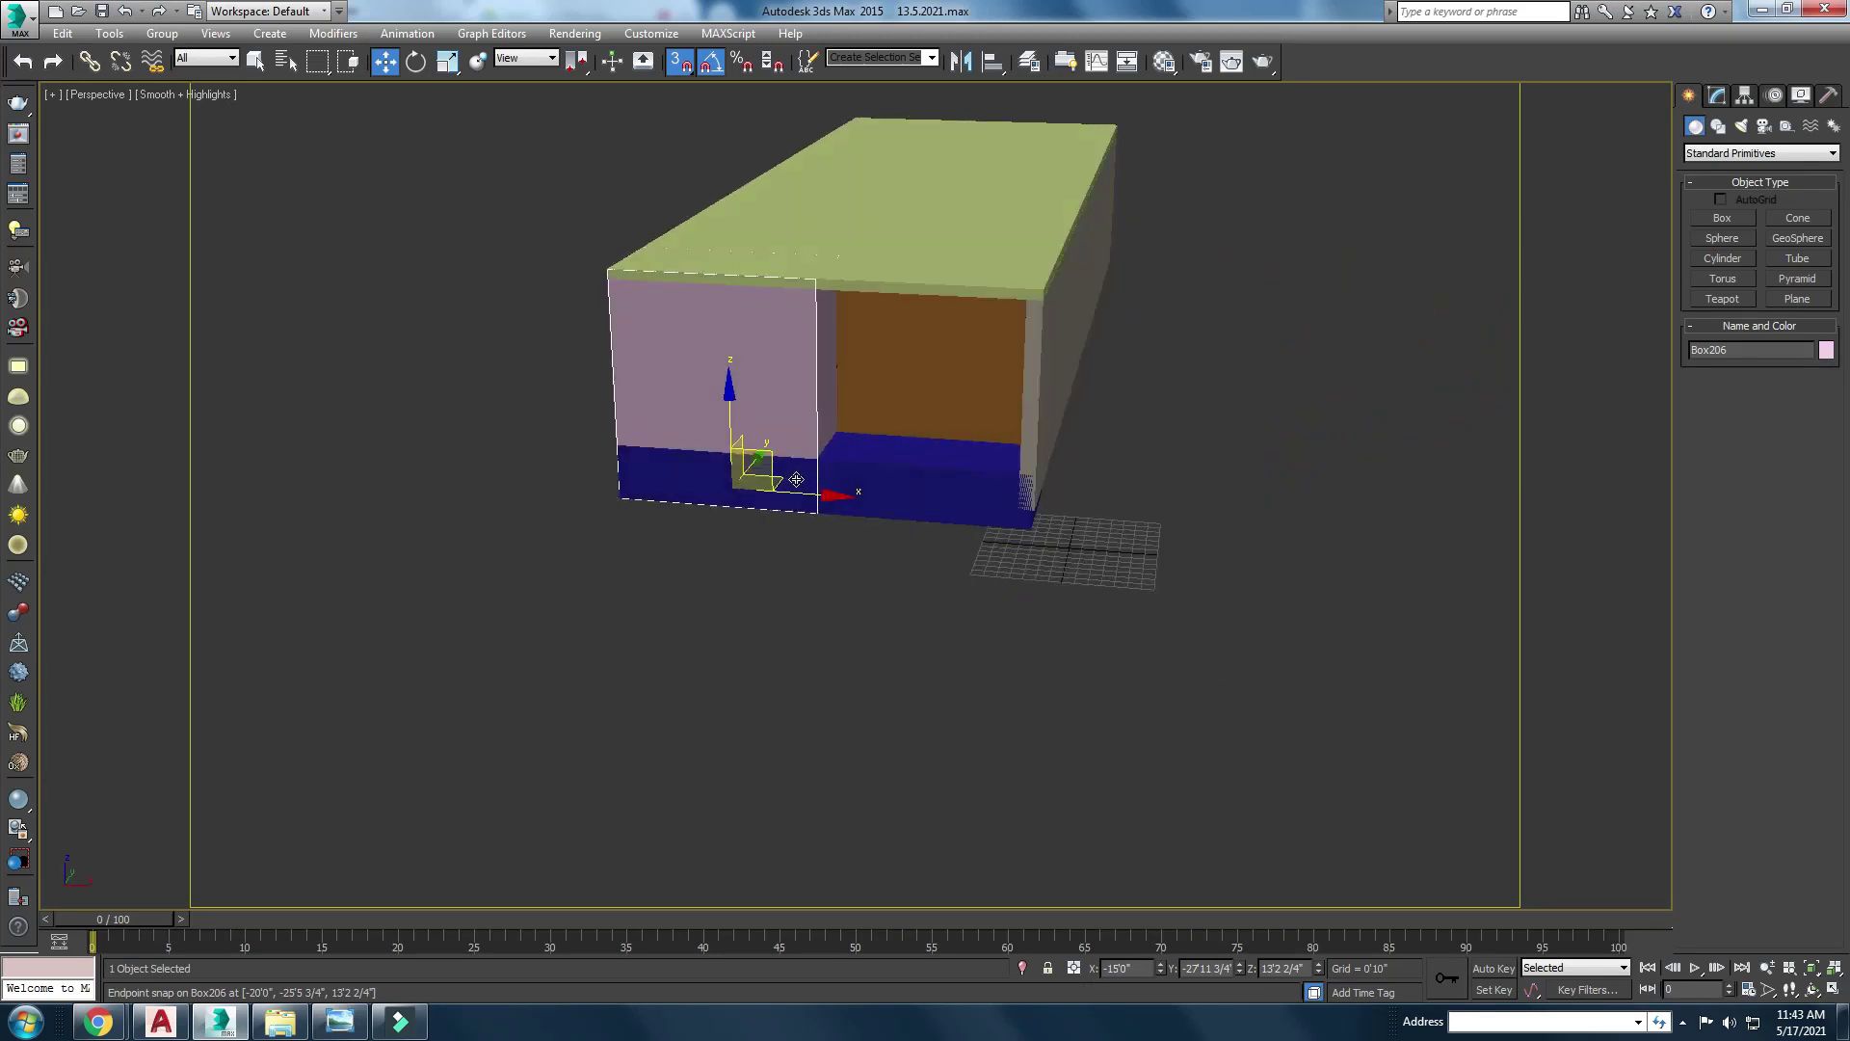
scroll(835, 485, "up", 5)
scroll(834, 485, "up", 2)
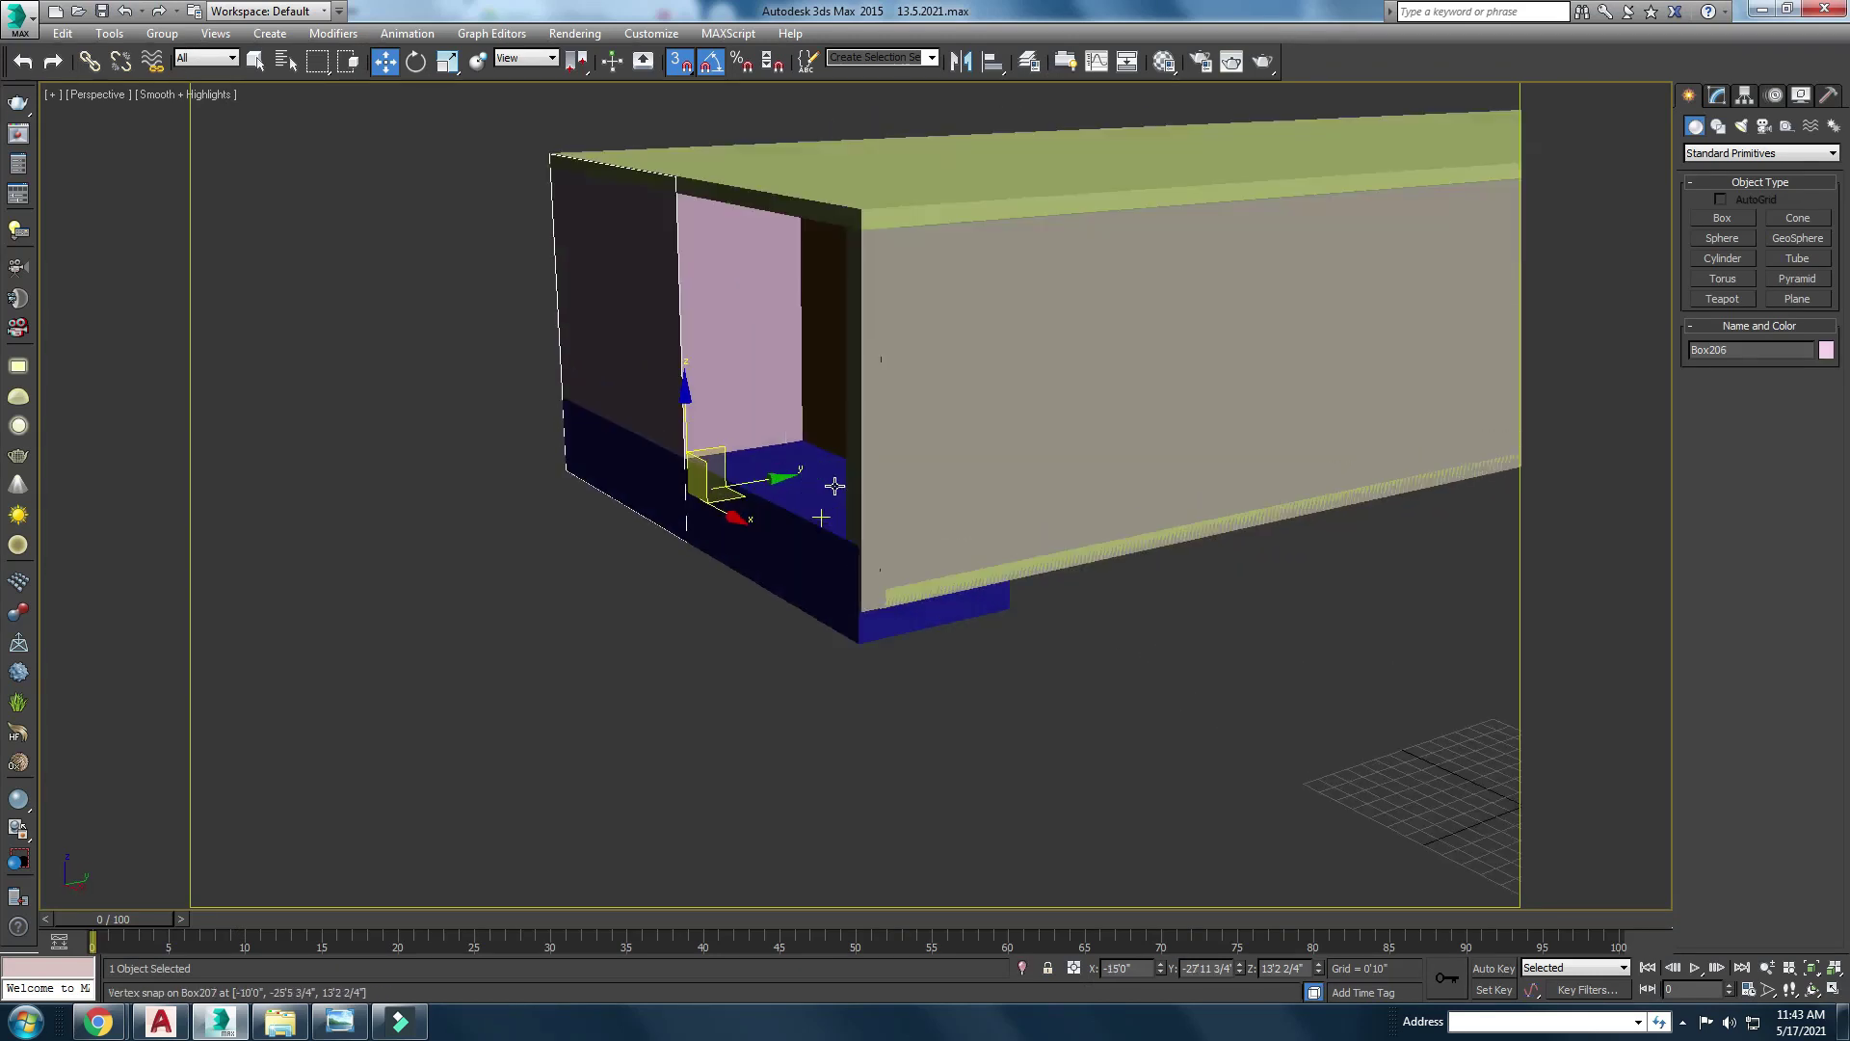
key("alt+Tab")
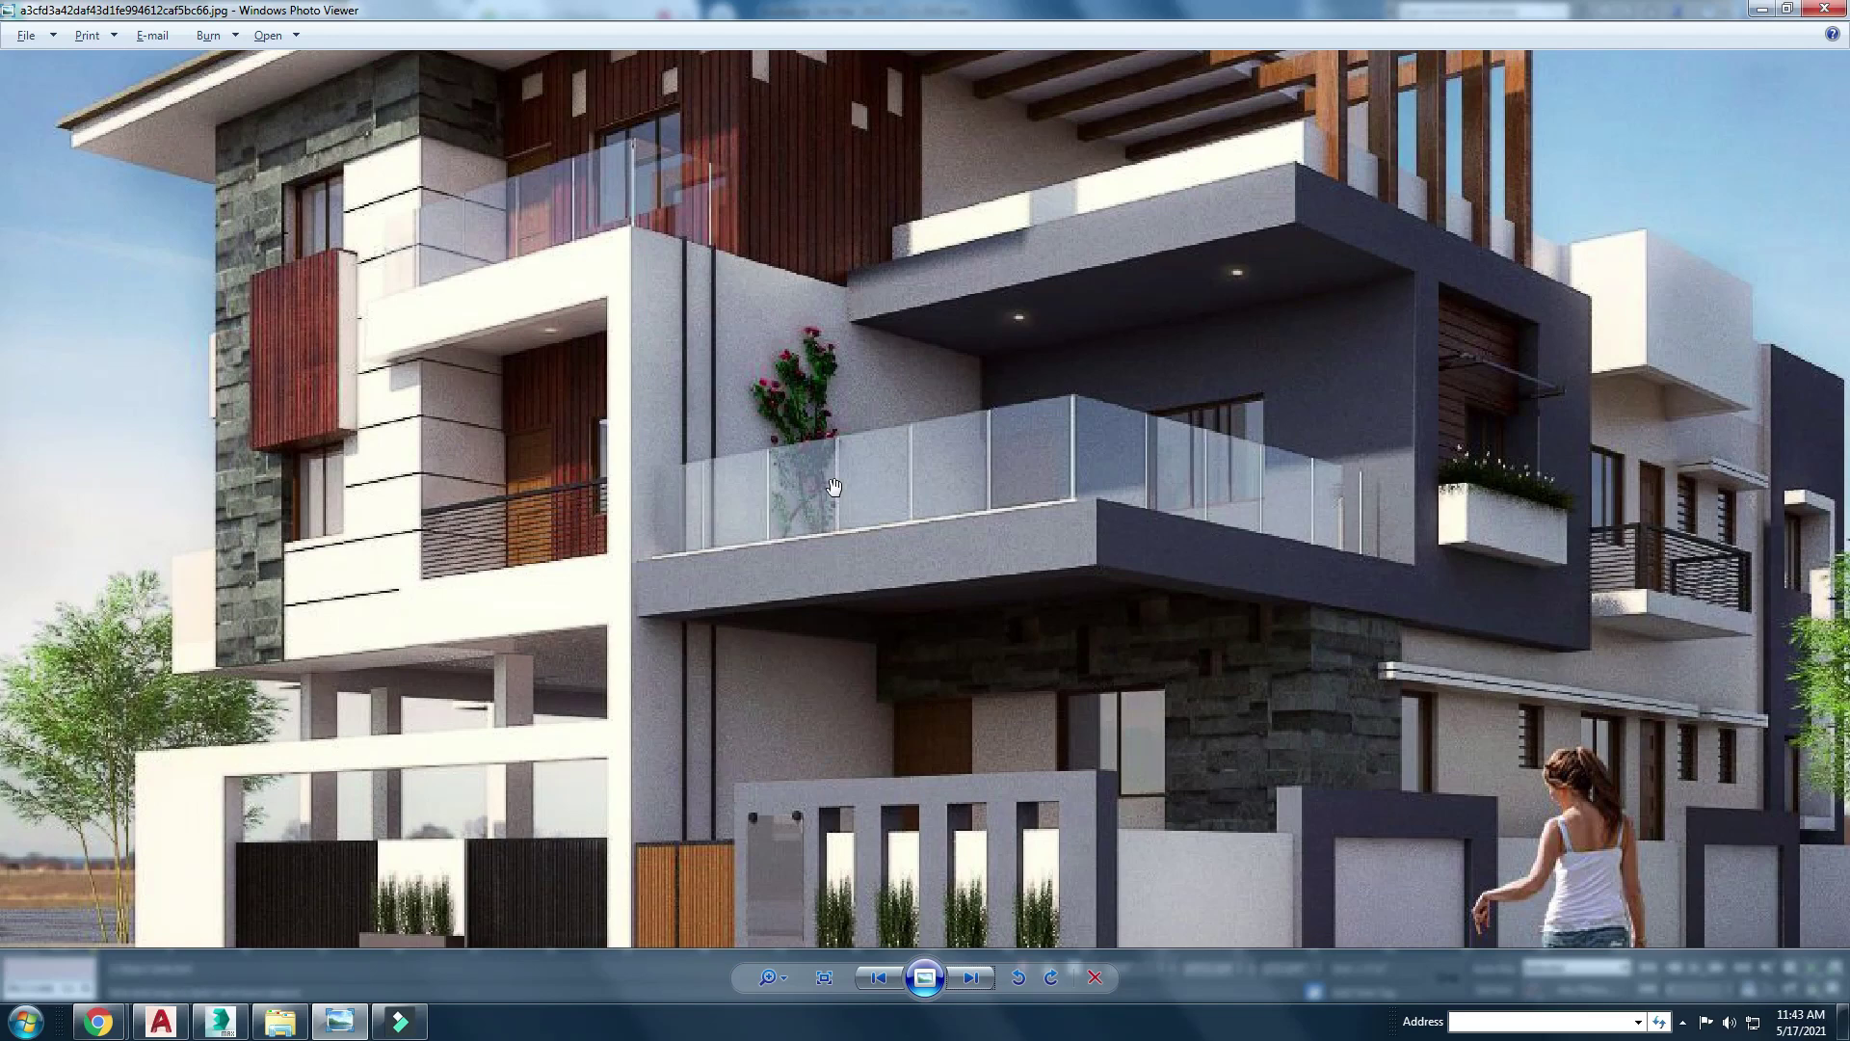
key("alt+Tab")
middle_click_drag(835, 485, 873, 474, "alt")
scroll(873, 474, "up", 2)
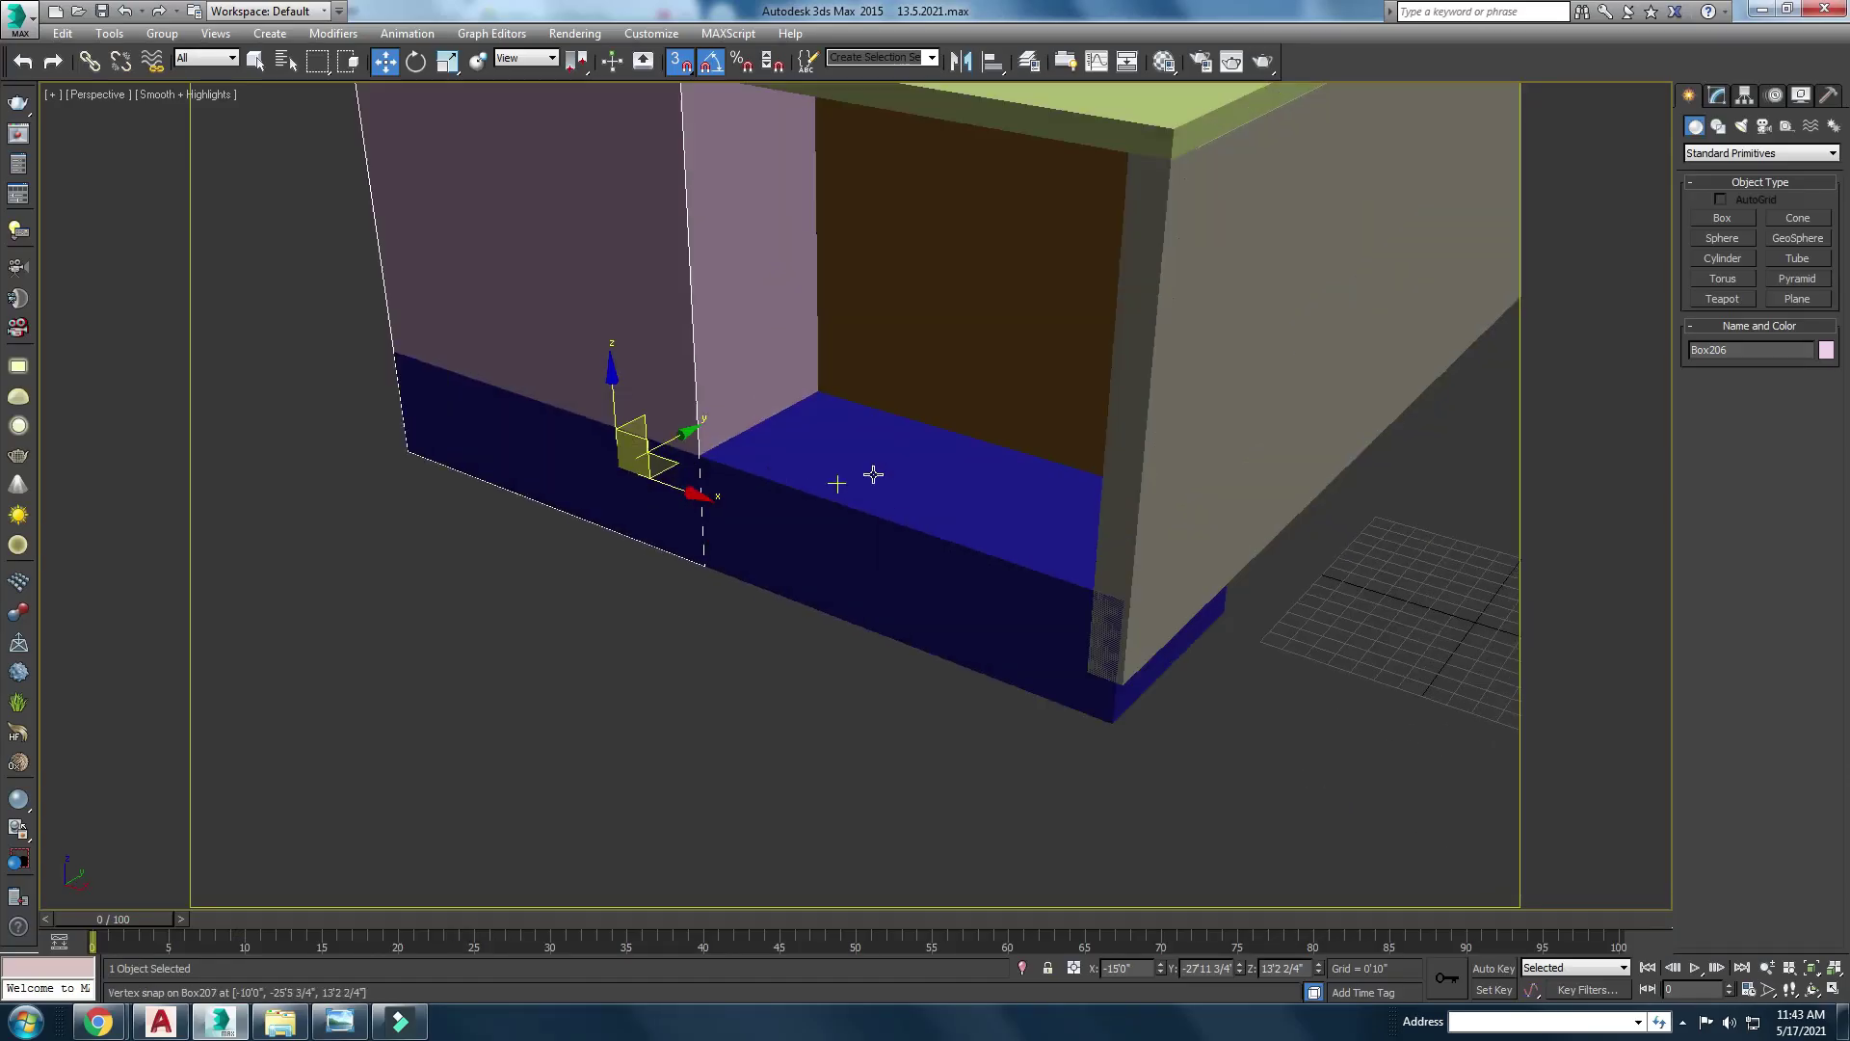
scroll(873, 474, "down", 2)
left_click(873, 474)
scroll(761, 549, "down", 2)
scroll(780, 523, "down", 2)
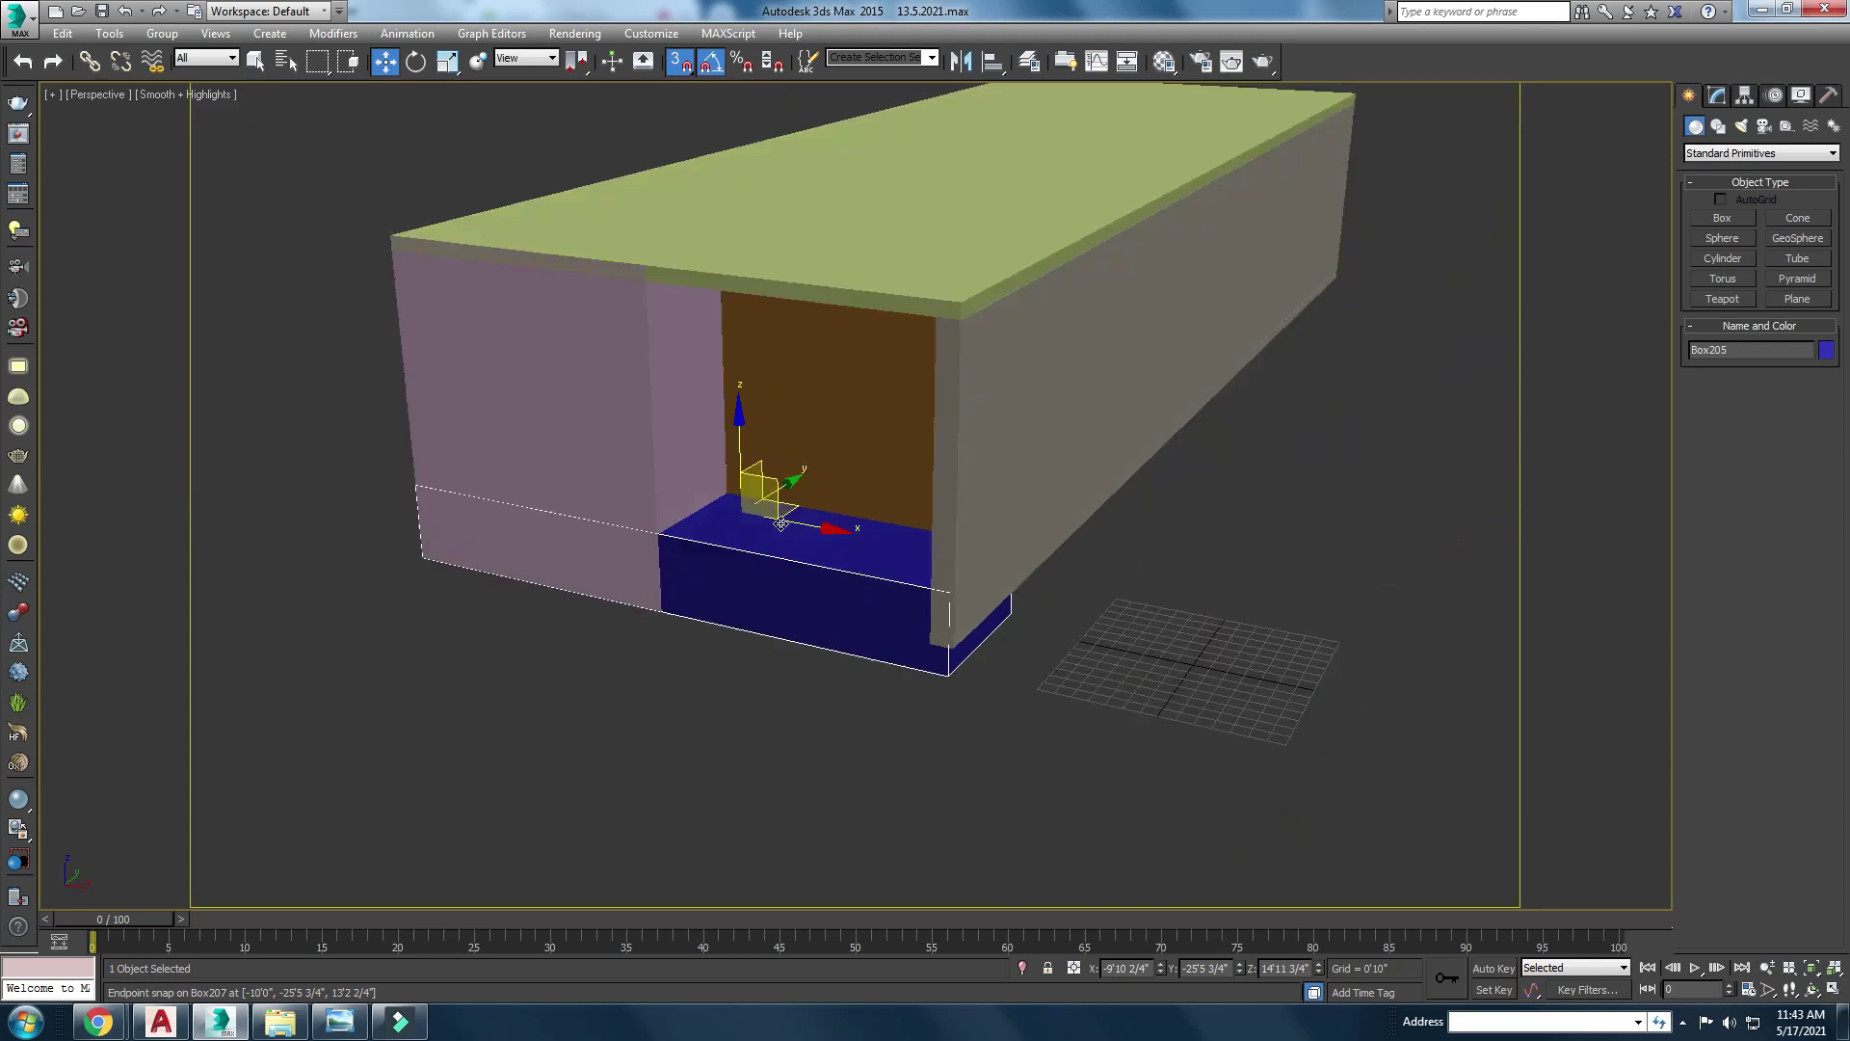
middle_click_drag(780, 524, 755, 495, "alt")
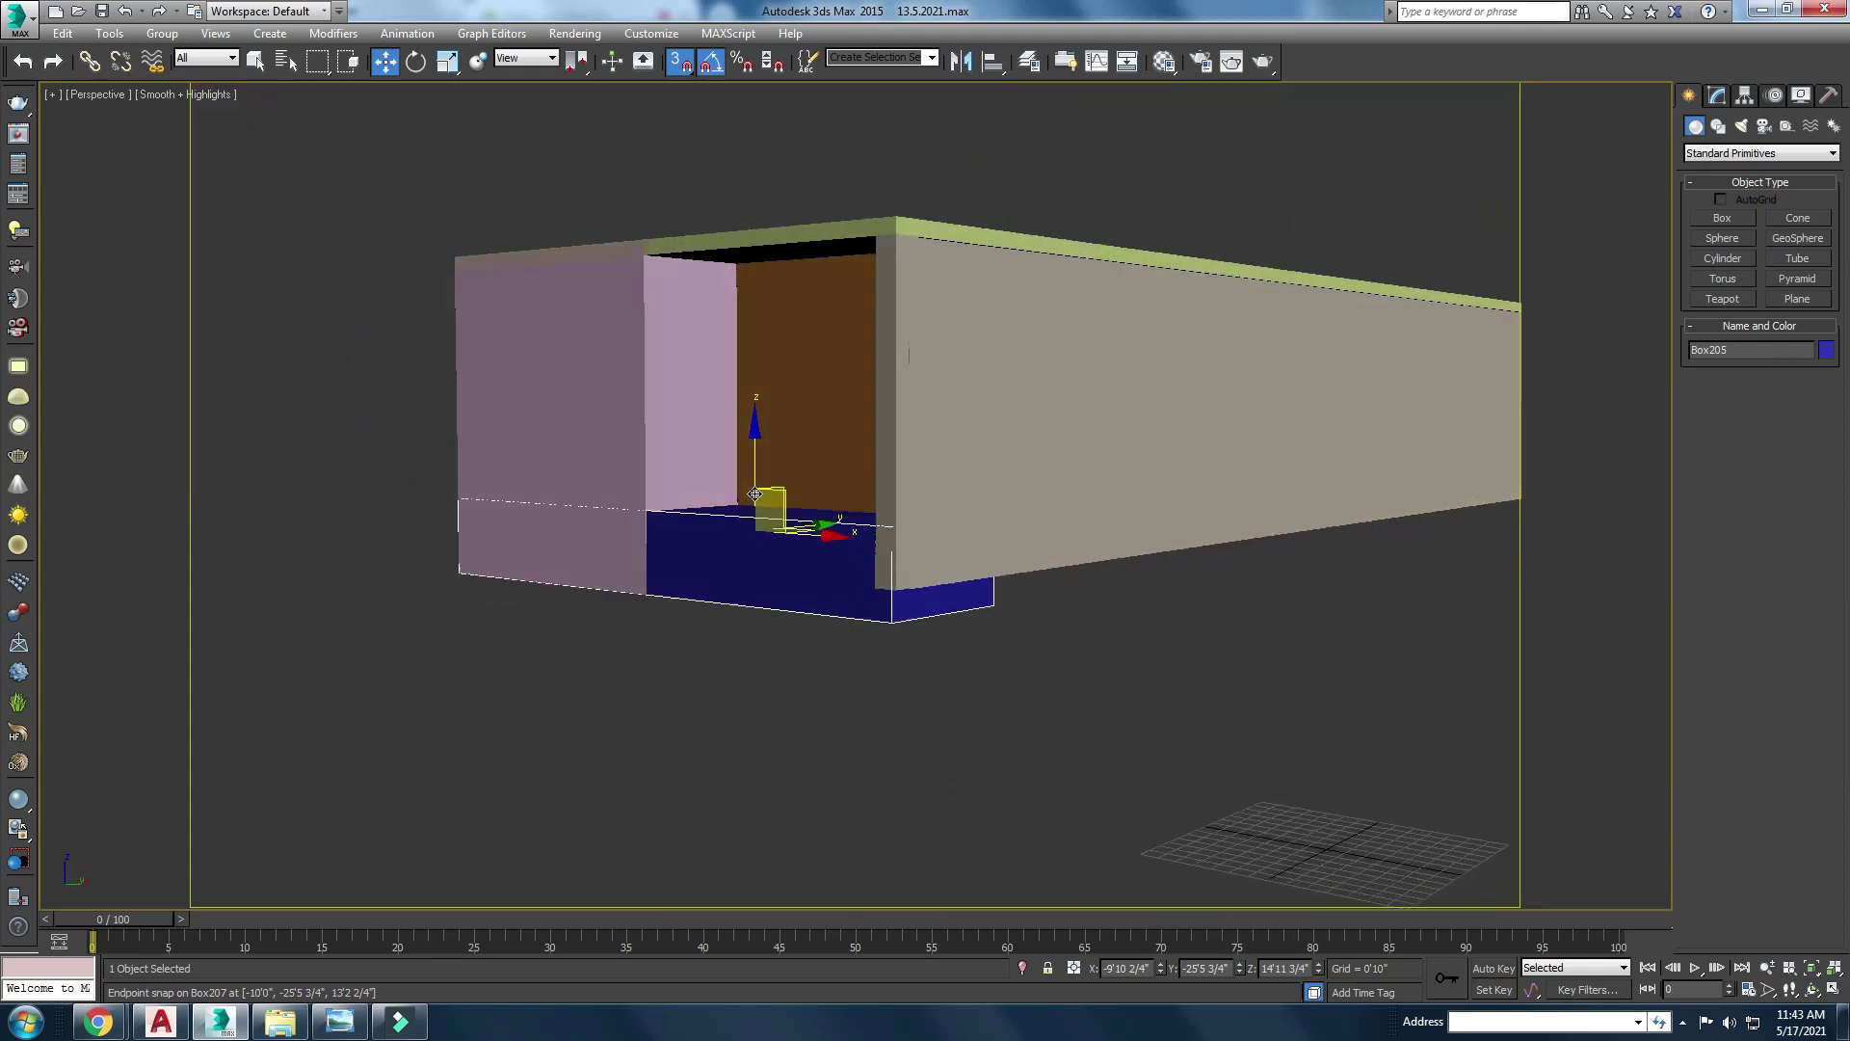
Step: Turn off snapping and frame the porch boxes in a maximized Top, then Front, view
key("alt+w")
right_click(612, 381)
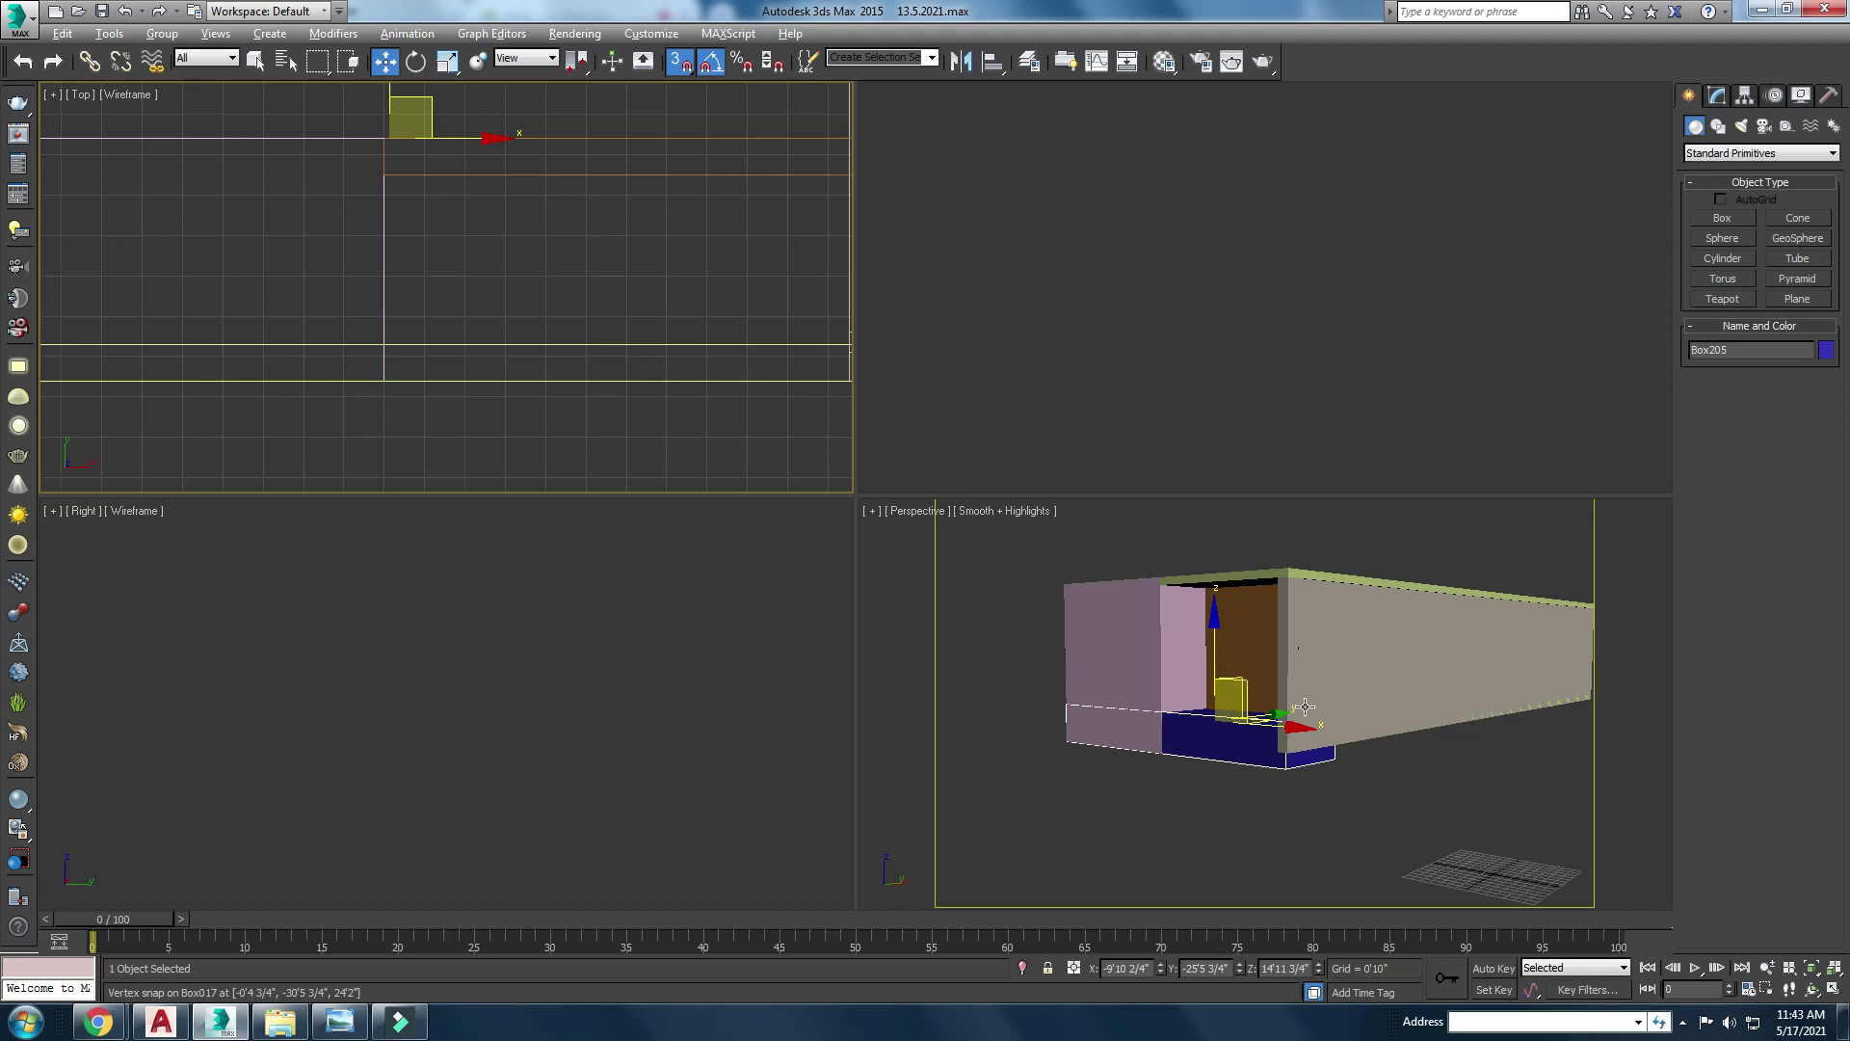
middle_click_drag(1305, 706, 1384, 764, "alt")
left_click(1404, 809)
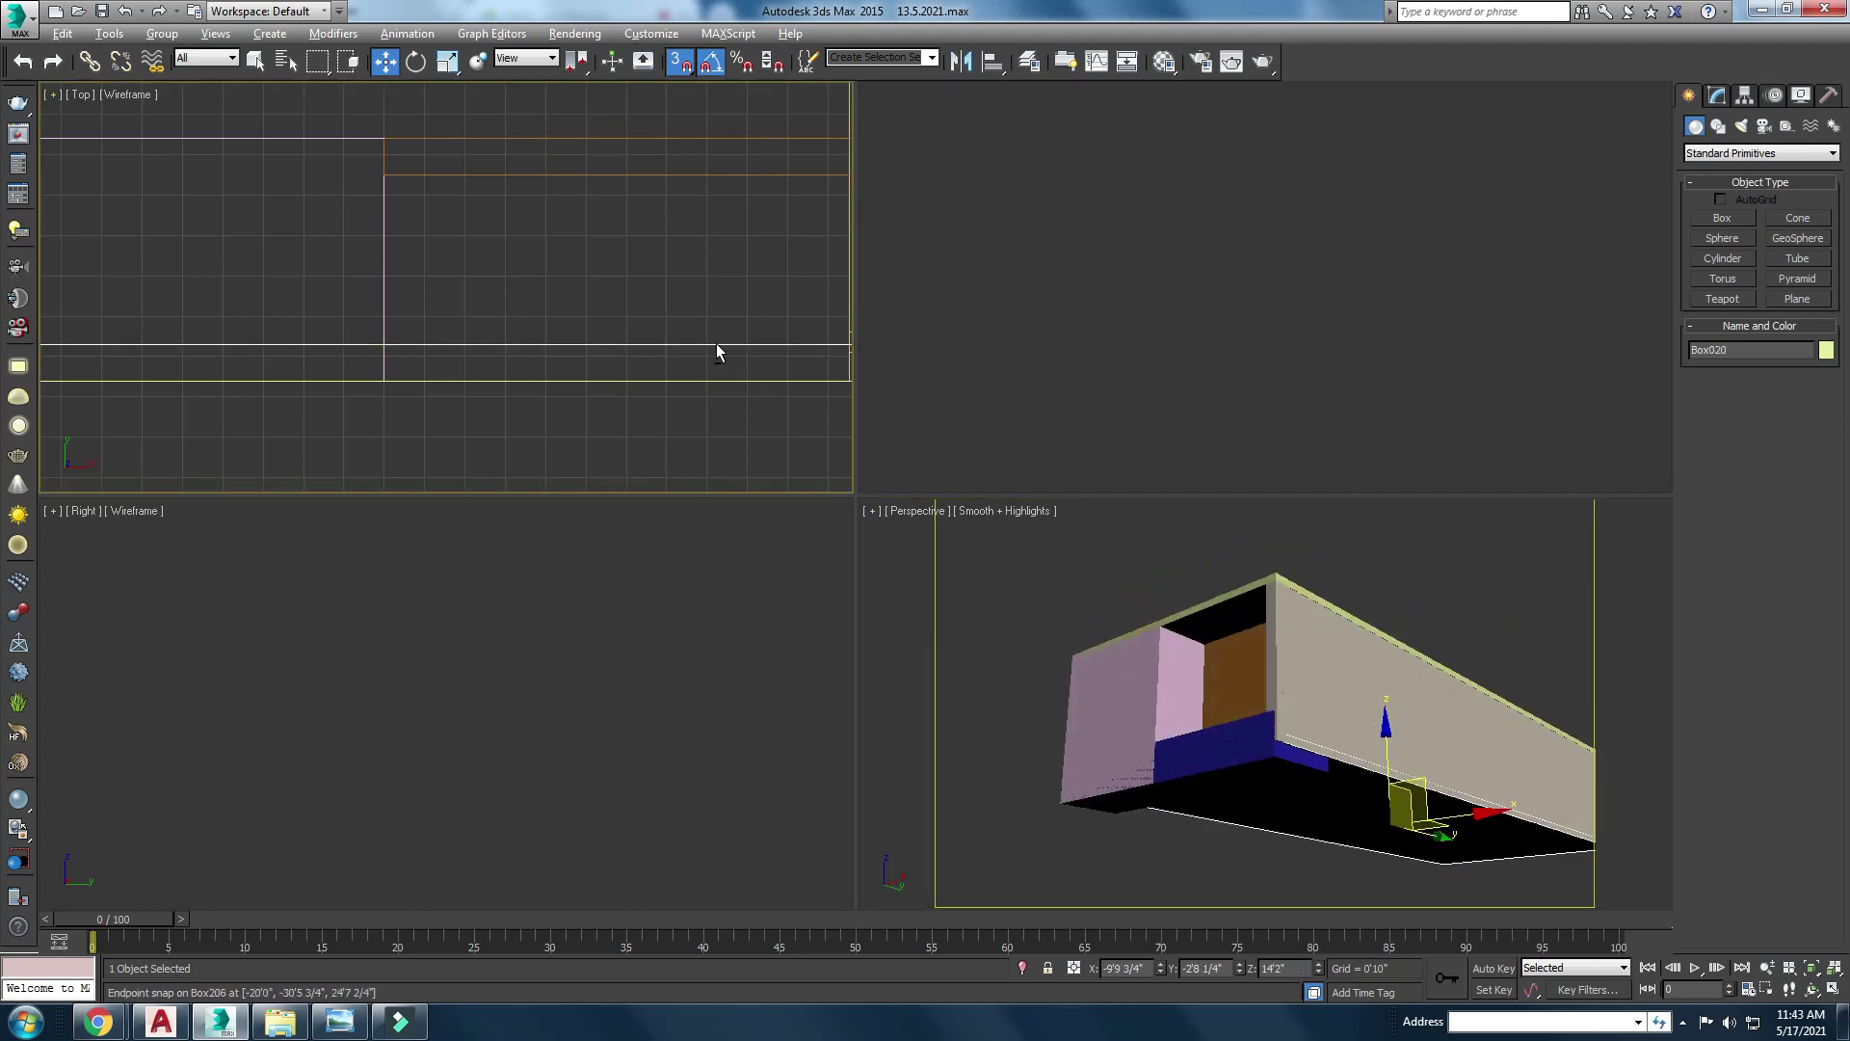
key("alt+w")
scroll(1012, 530, "down", 3)
mouse_move(963, 562)
middle_mouse_down()
mouse_move(789, 620)
mouse_move(777, 653)
middle_mouse_up()
left_click(681, 61)
middle_click_drag(945, 513, 875, 603)
scroll(867, 617, "down", 3)
middle_click_drag(757, 364, 764, 492)
scroll(765, 492, "down", 2)
key("f")
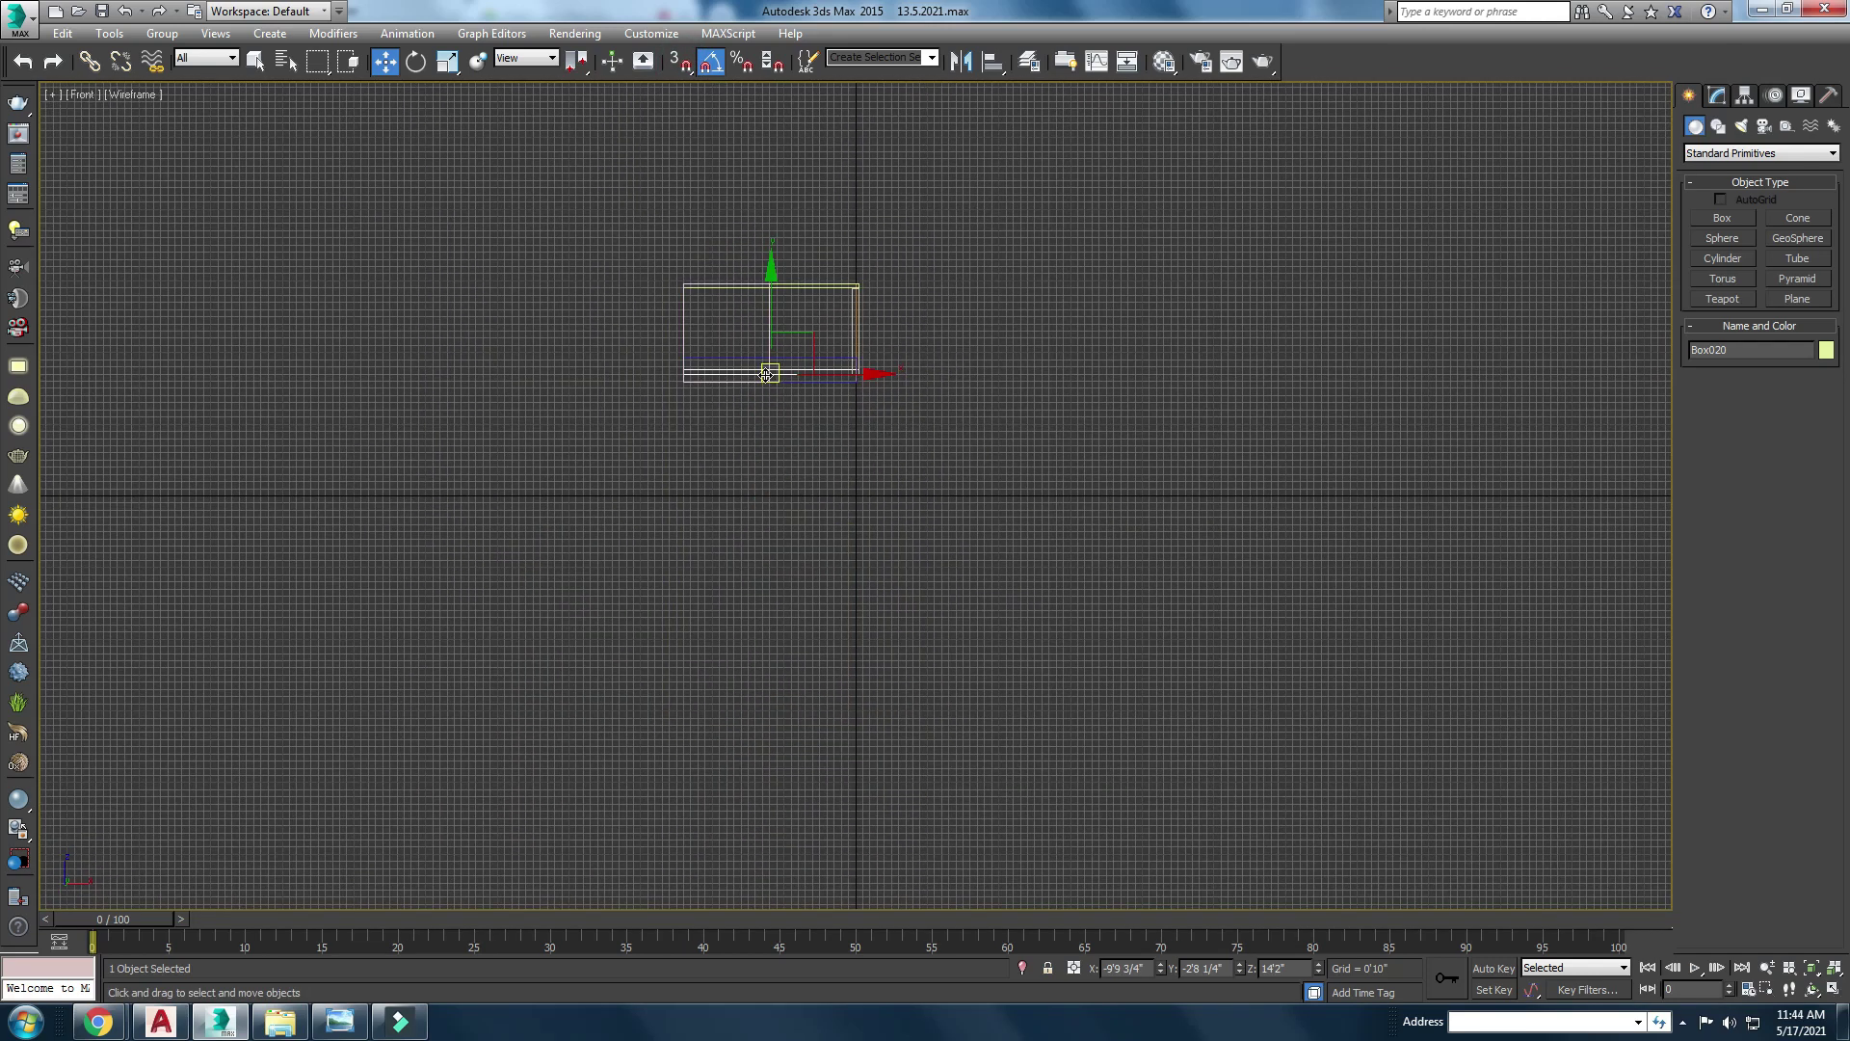
scroll(766, 374, "up", 5)
Step: Select Box205 and drag its four top vertices down slightly in Vertex mode
left_click(954, 282)
left_click(930, 482)
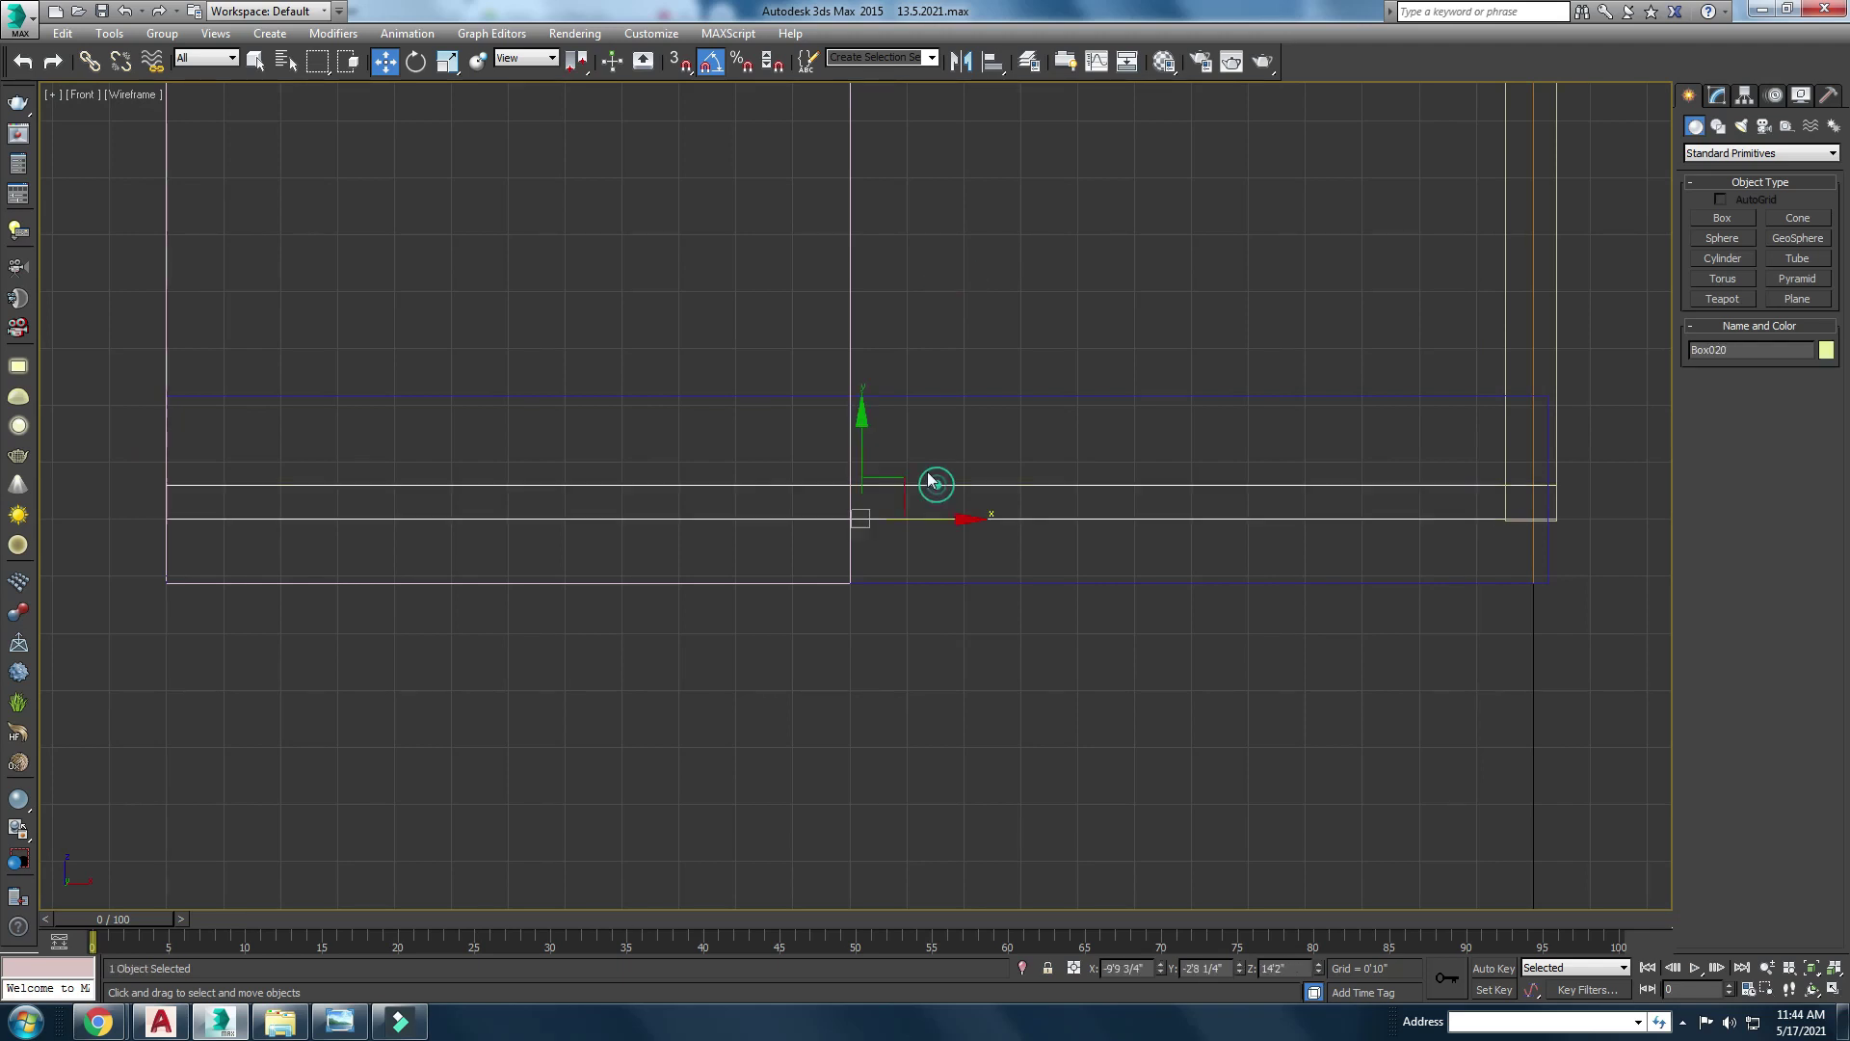
left_click(980, 350)
left_click(994, 400)
middle_click_drag(994, 400, 829, 436)
left_click(1716, 95)
left_click(1709, 366)
middle_click_drag(1086, 442, 1542, 417)
left_click_drag(1547, 424, 98, 469)
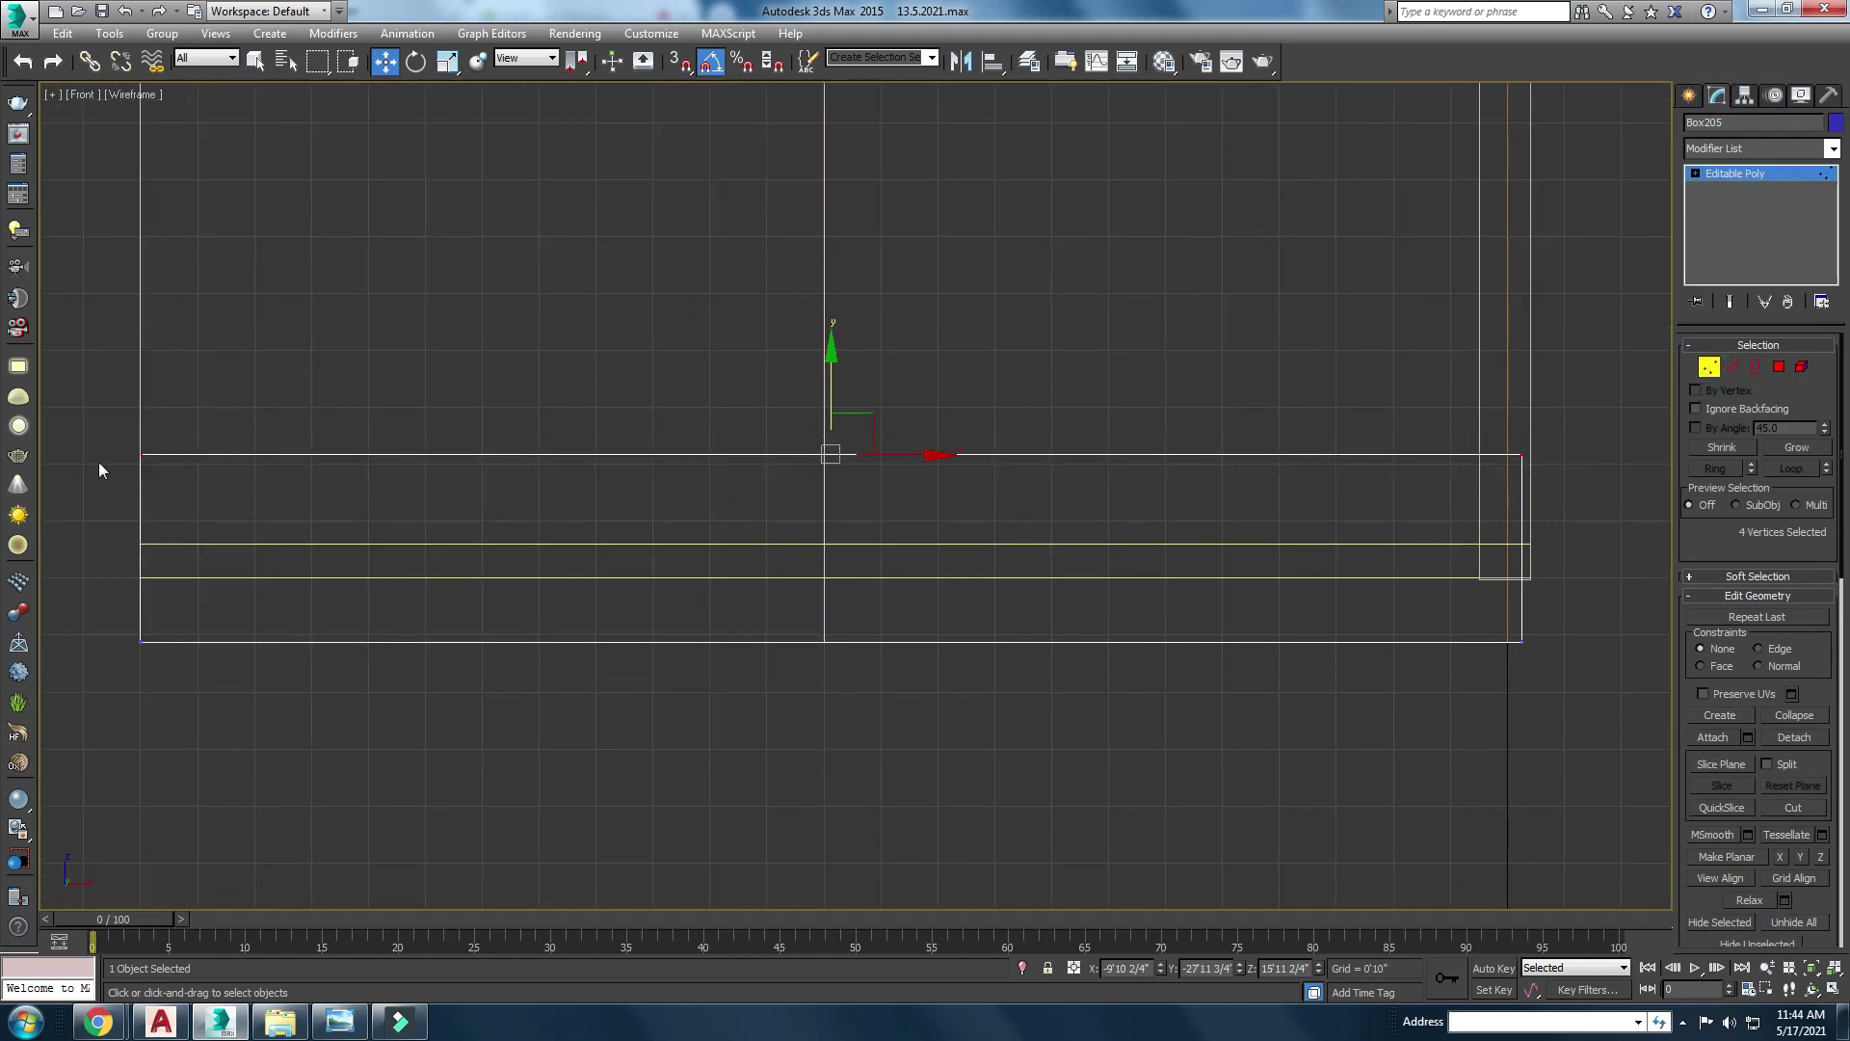
left_click_drag(837, 365, 833, 375)
left_click(1062, 355)
Step: Inspect the lowered porch floor up close in the Perspective view, then return to the Create panel
key("alt+w")
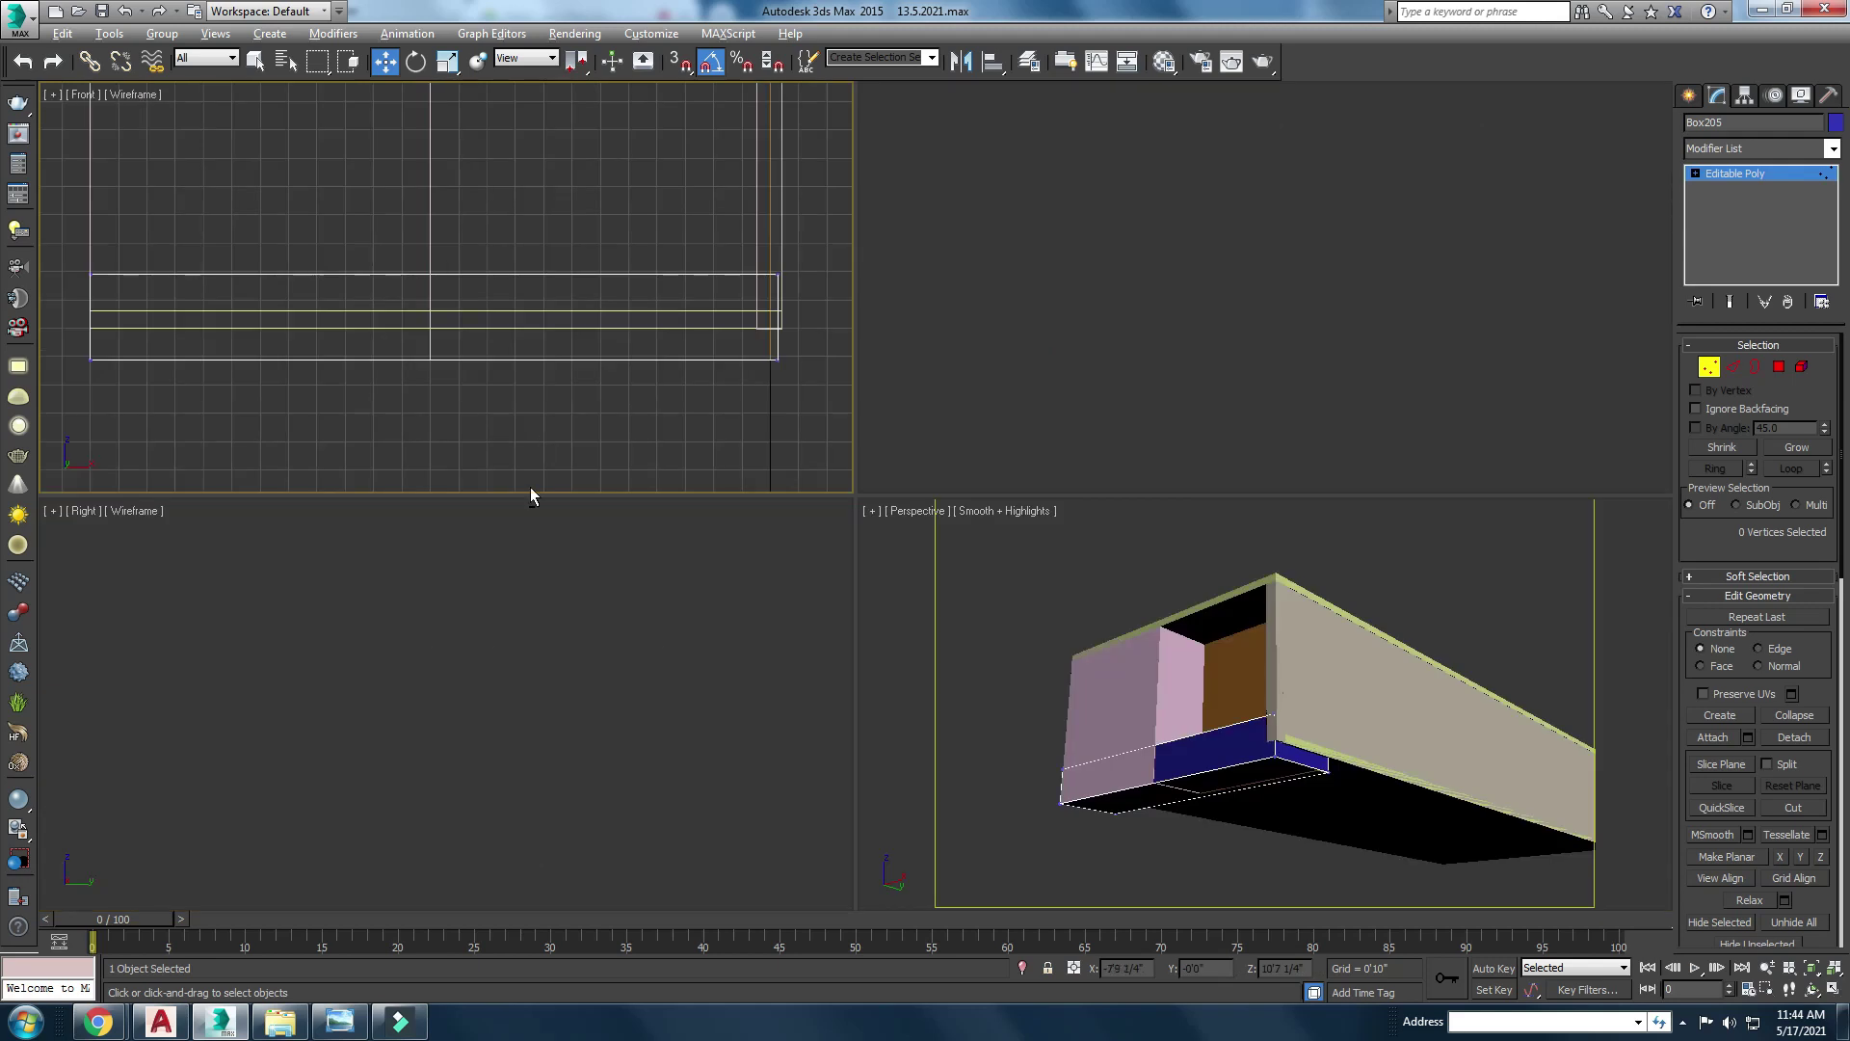
key("alt+w")
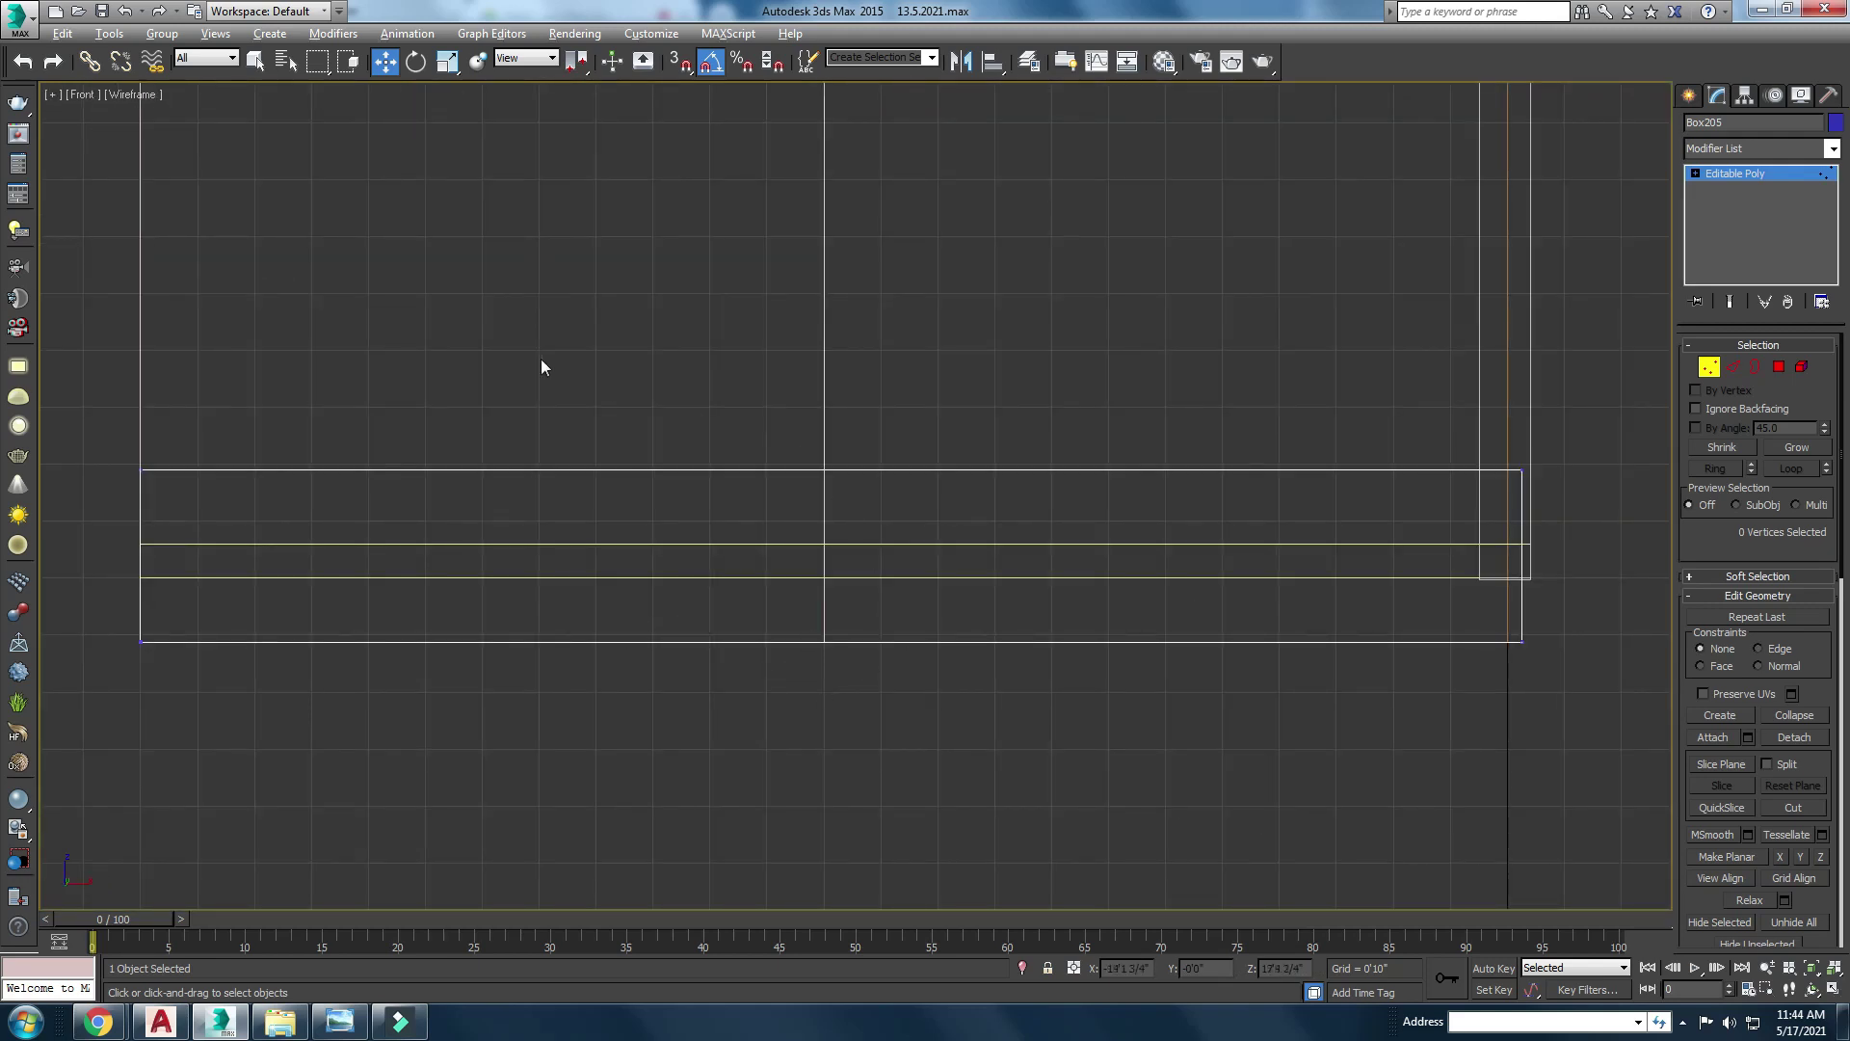
key("alt+w")
left_click(969, 711)
mouse_move(1261, 791)
middle_mouse_down("alt")
mouse_move(1124, 721)
mouse_move(1173, 743)
middle_mouse_up("alt")
scroll(1228, 752, "up", 5)
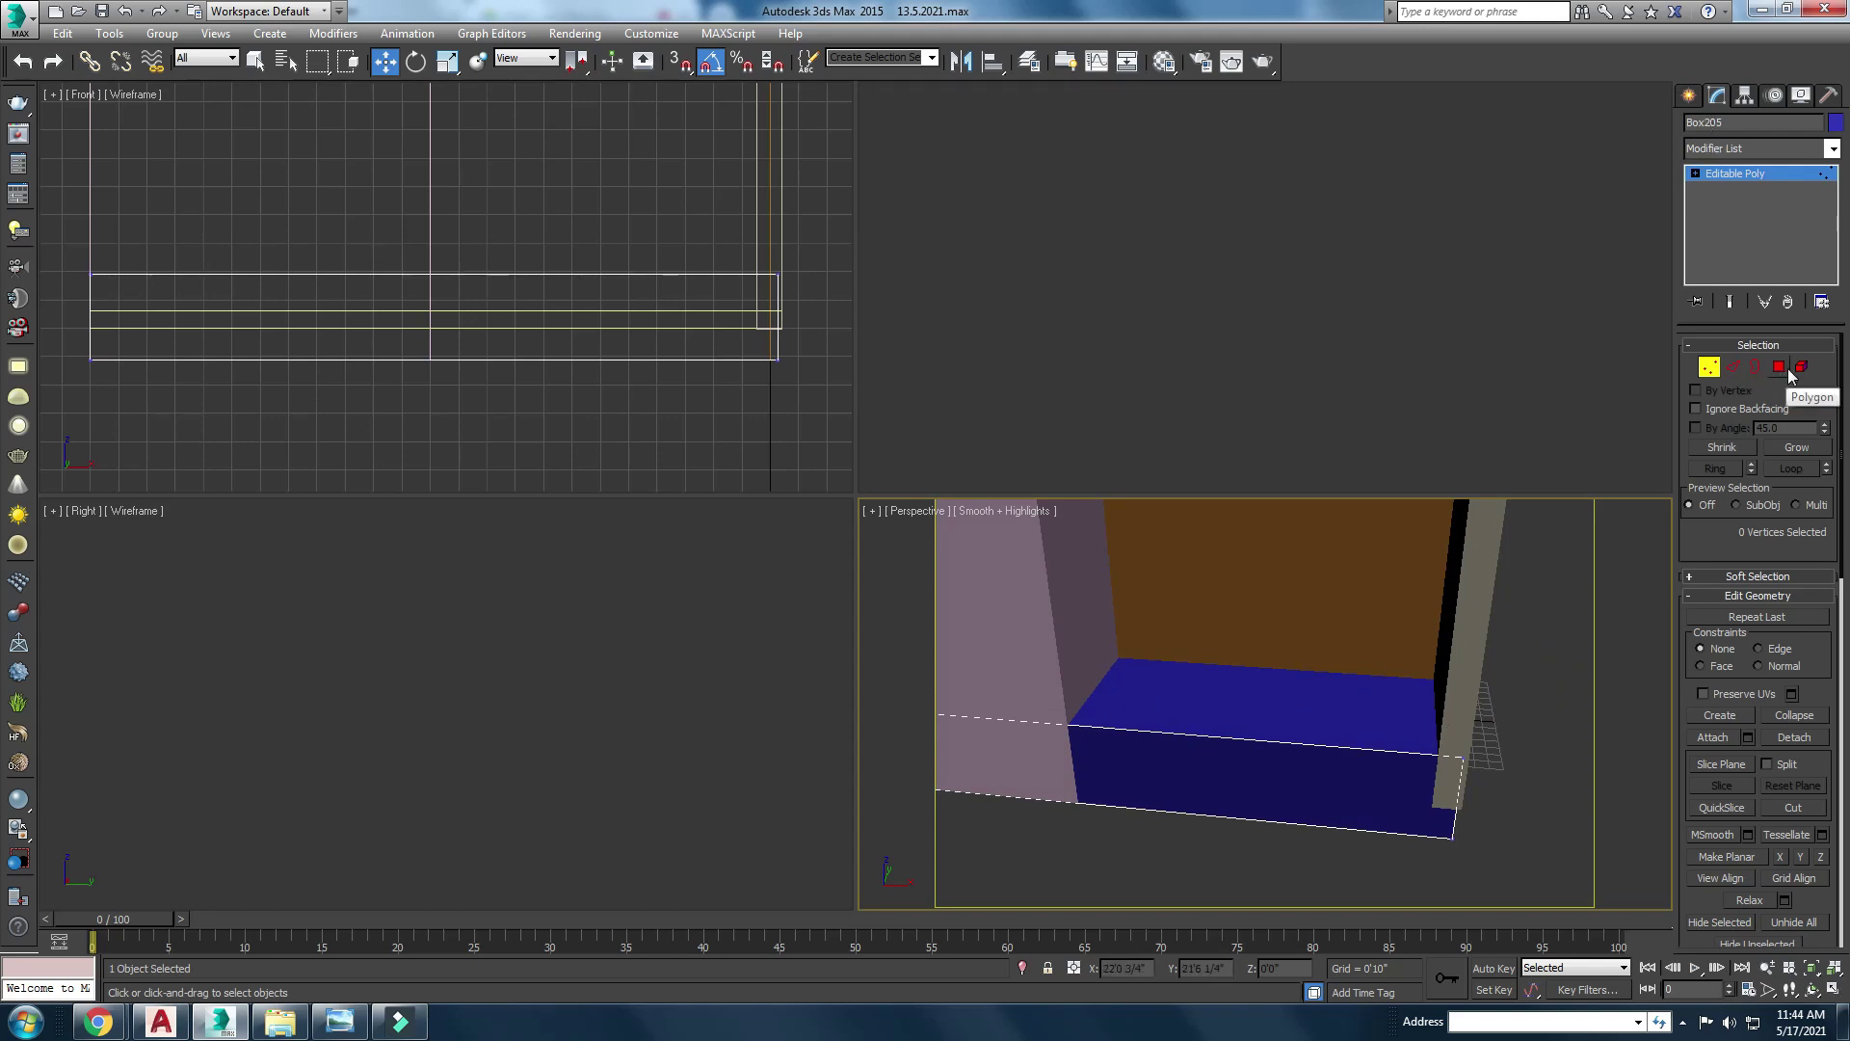
left_click(1688, 95)
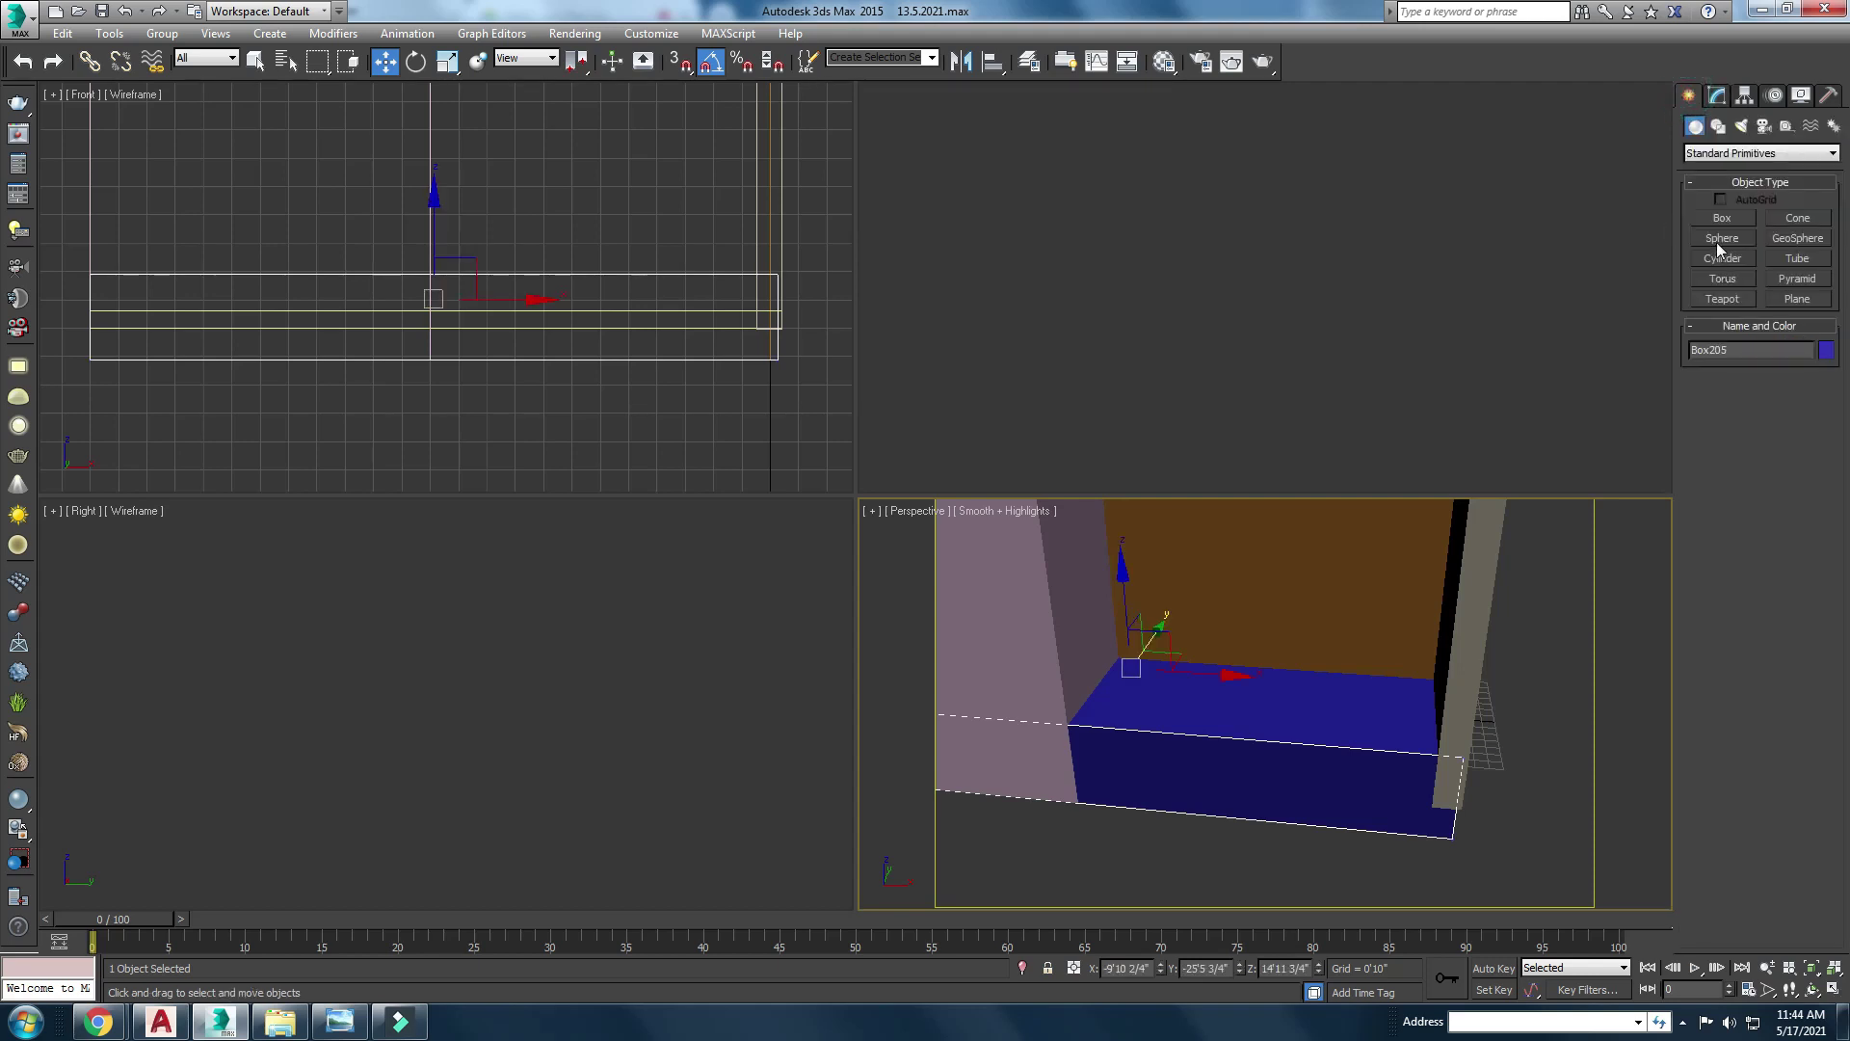
Step: Draw a new cutter box about 3'10" by 9'11" inside the porch in the Top view
left_click(1722, 218)
middle_click(748, 330)
key("alt+w")
scroll(440, 568, "up", 4)
middle_click_drag(439, 568, 525, 347)
key("alt+w")
key("alt+w")
scroll(544, 443, "down", 4)
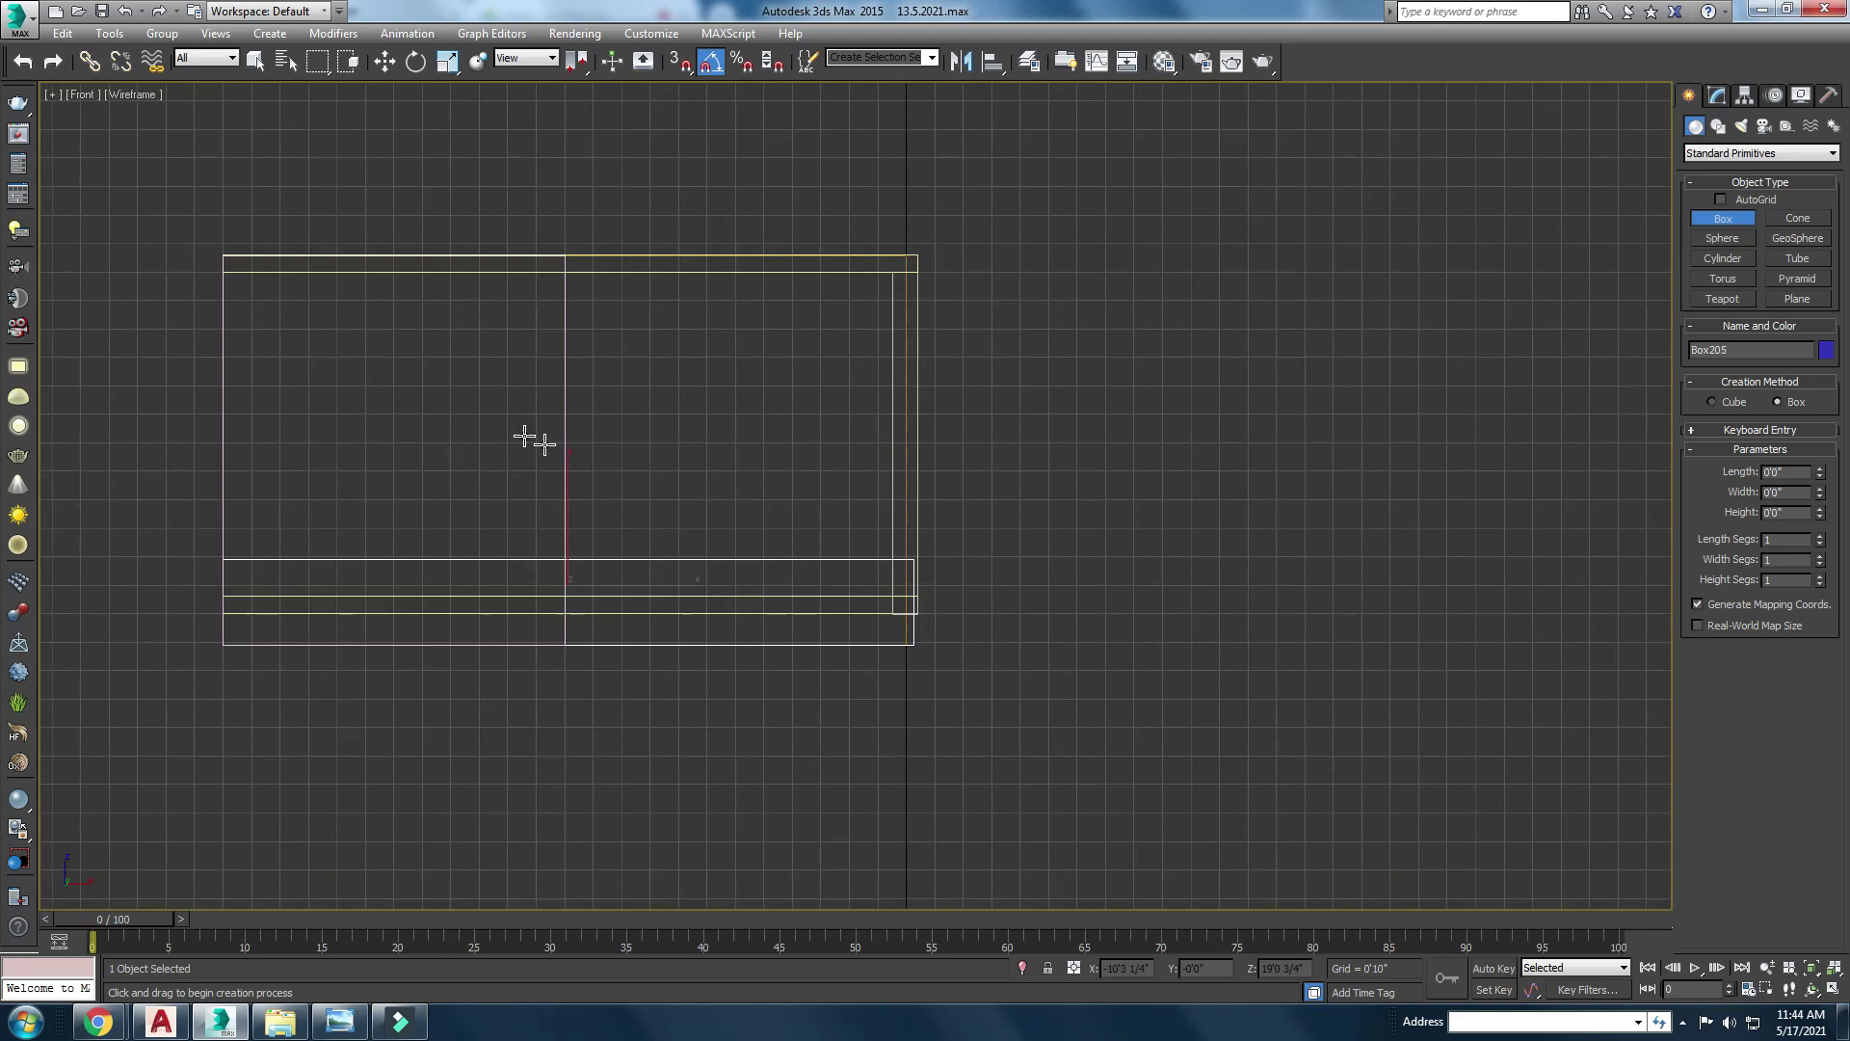
key("t")
scroll(743, 540, "up", 5)
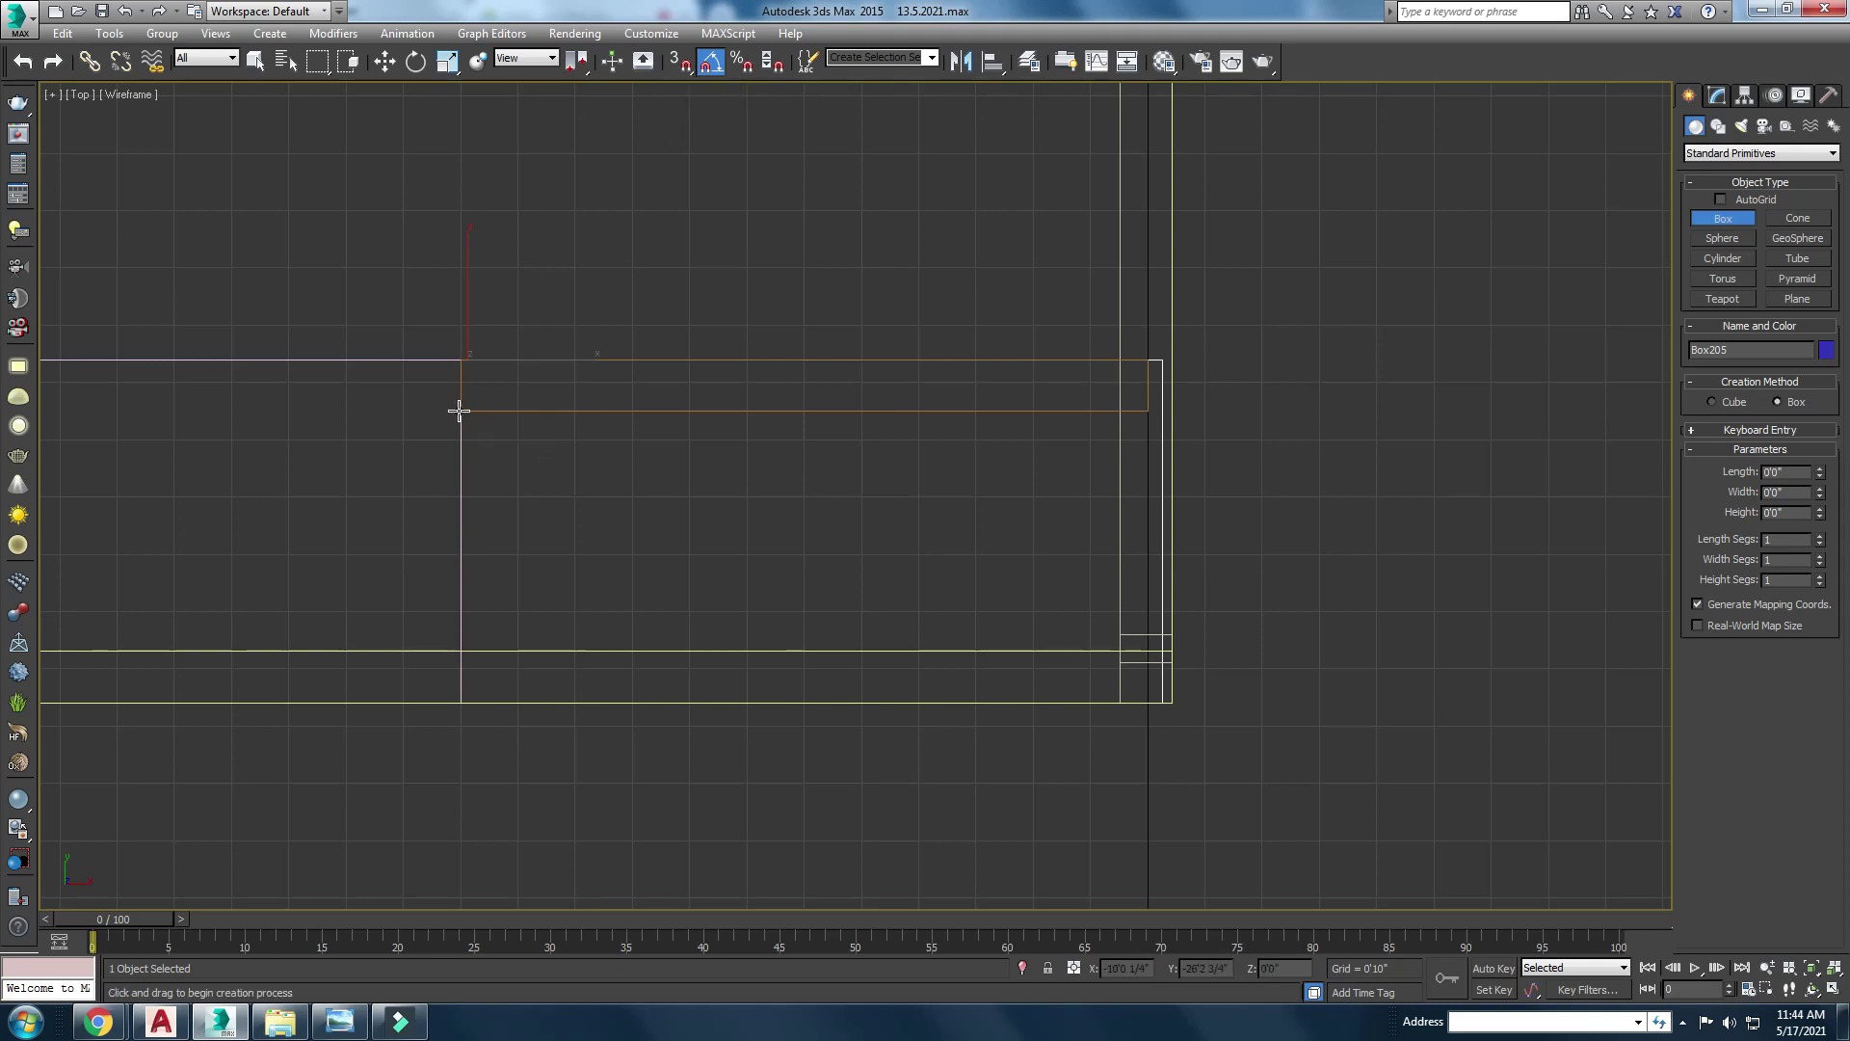
left_click_drag(460, 409, 1131, 658)
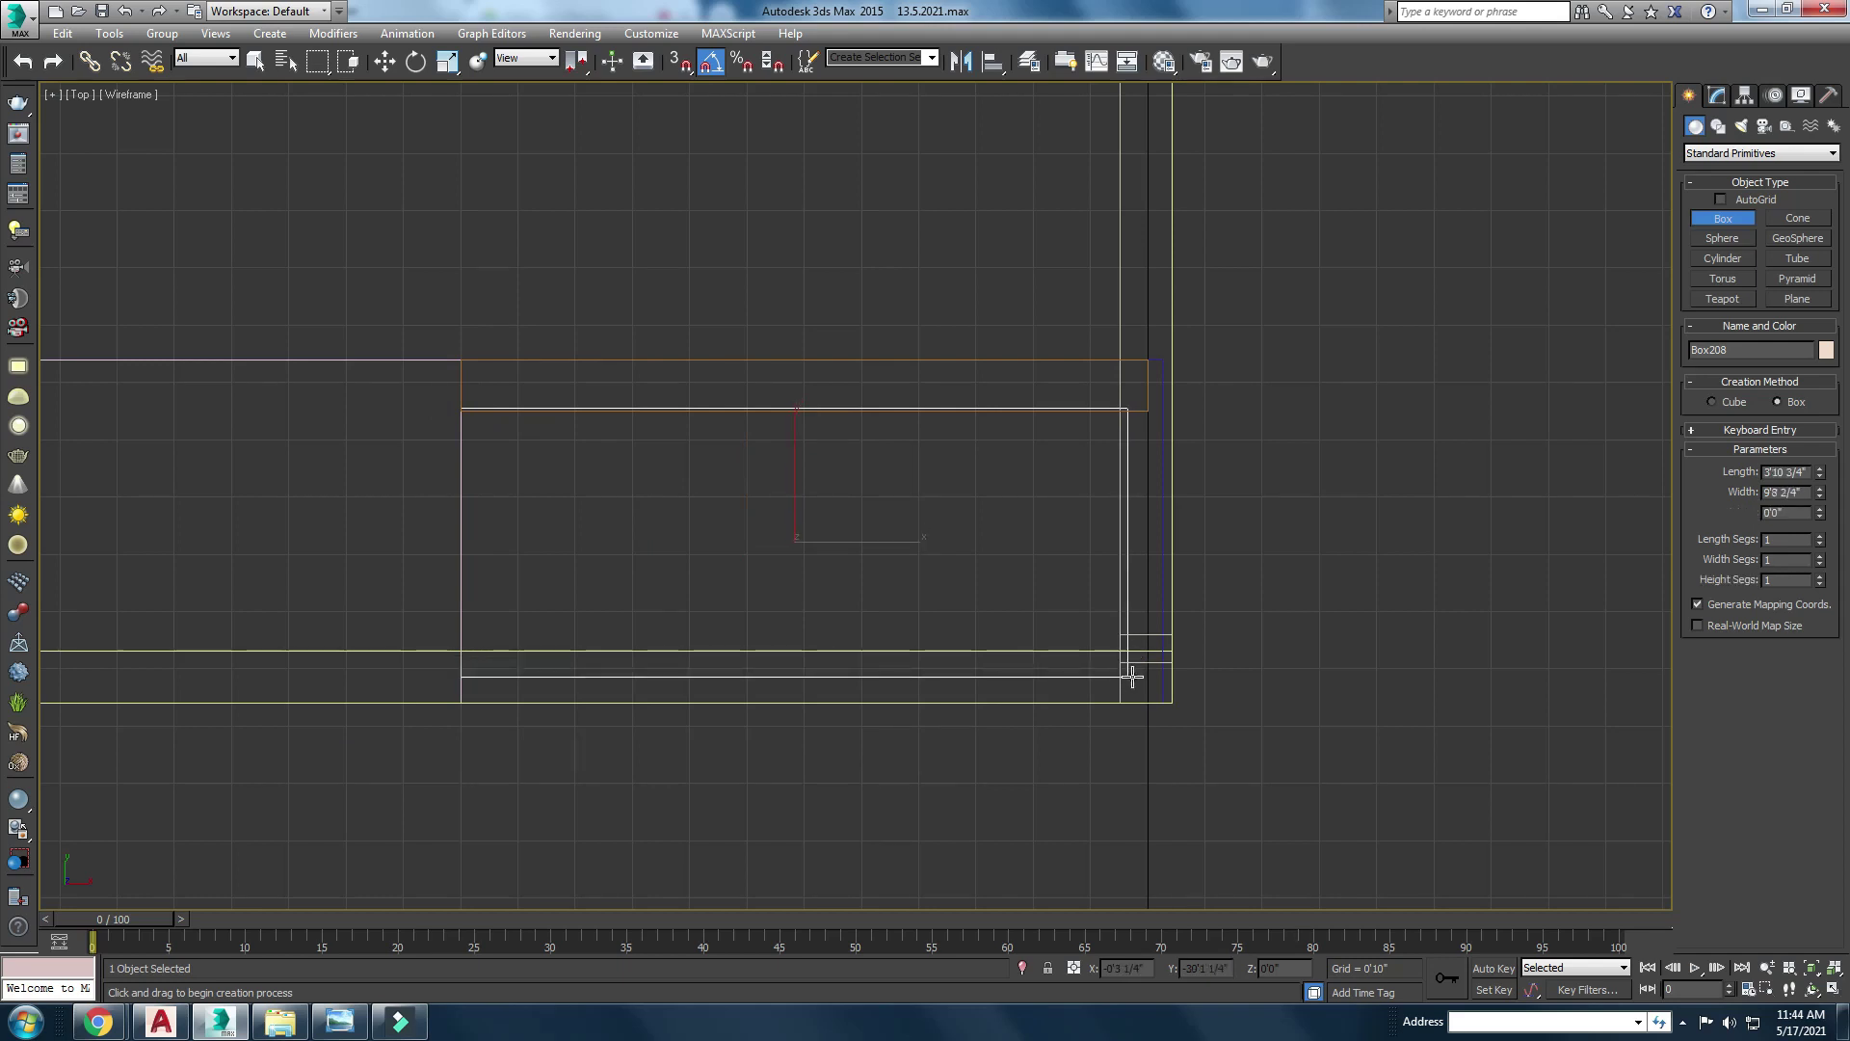
left_click_drag(1132, 657, 1148, 673)
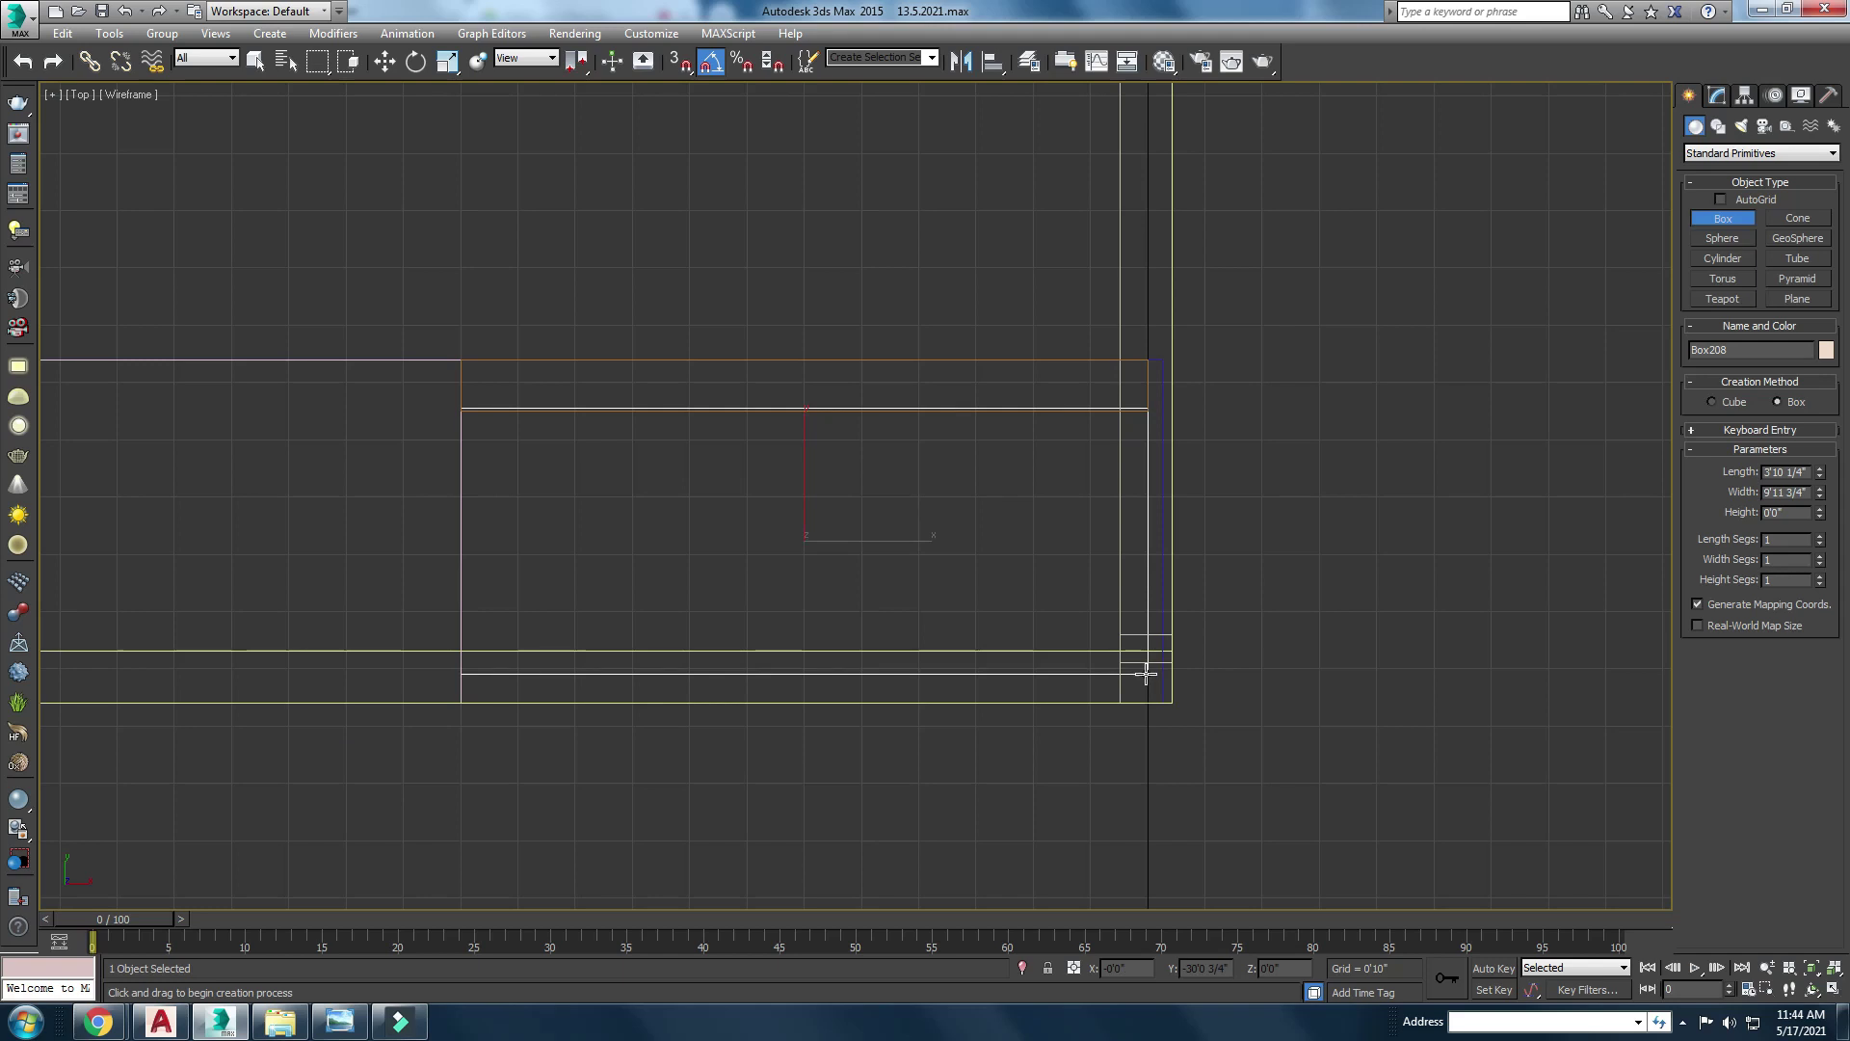
left_click(385, 61)
Step: In the Front view, move the cutter box up until its base sits on the slab line
key("alt+w")
right_click(1205, 420)
key("alt+w")
key("f")
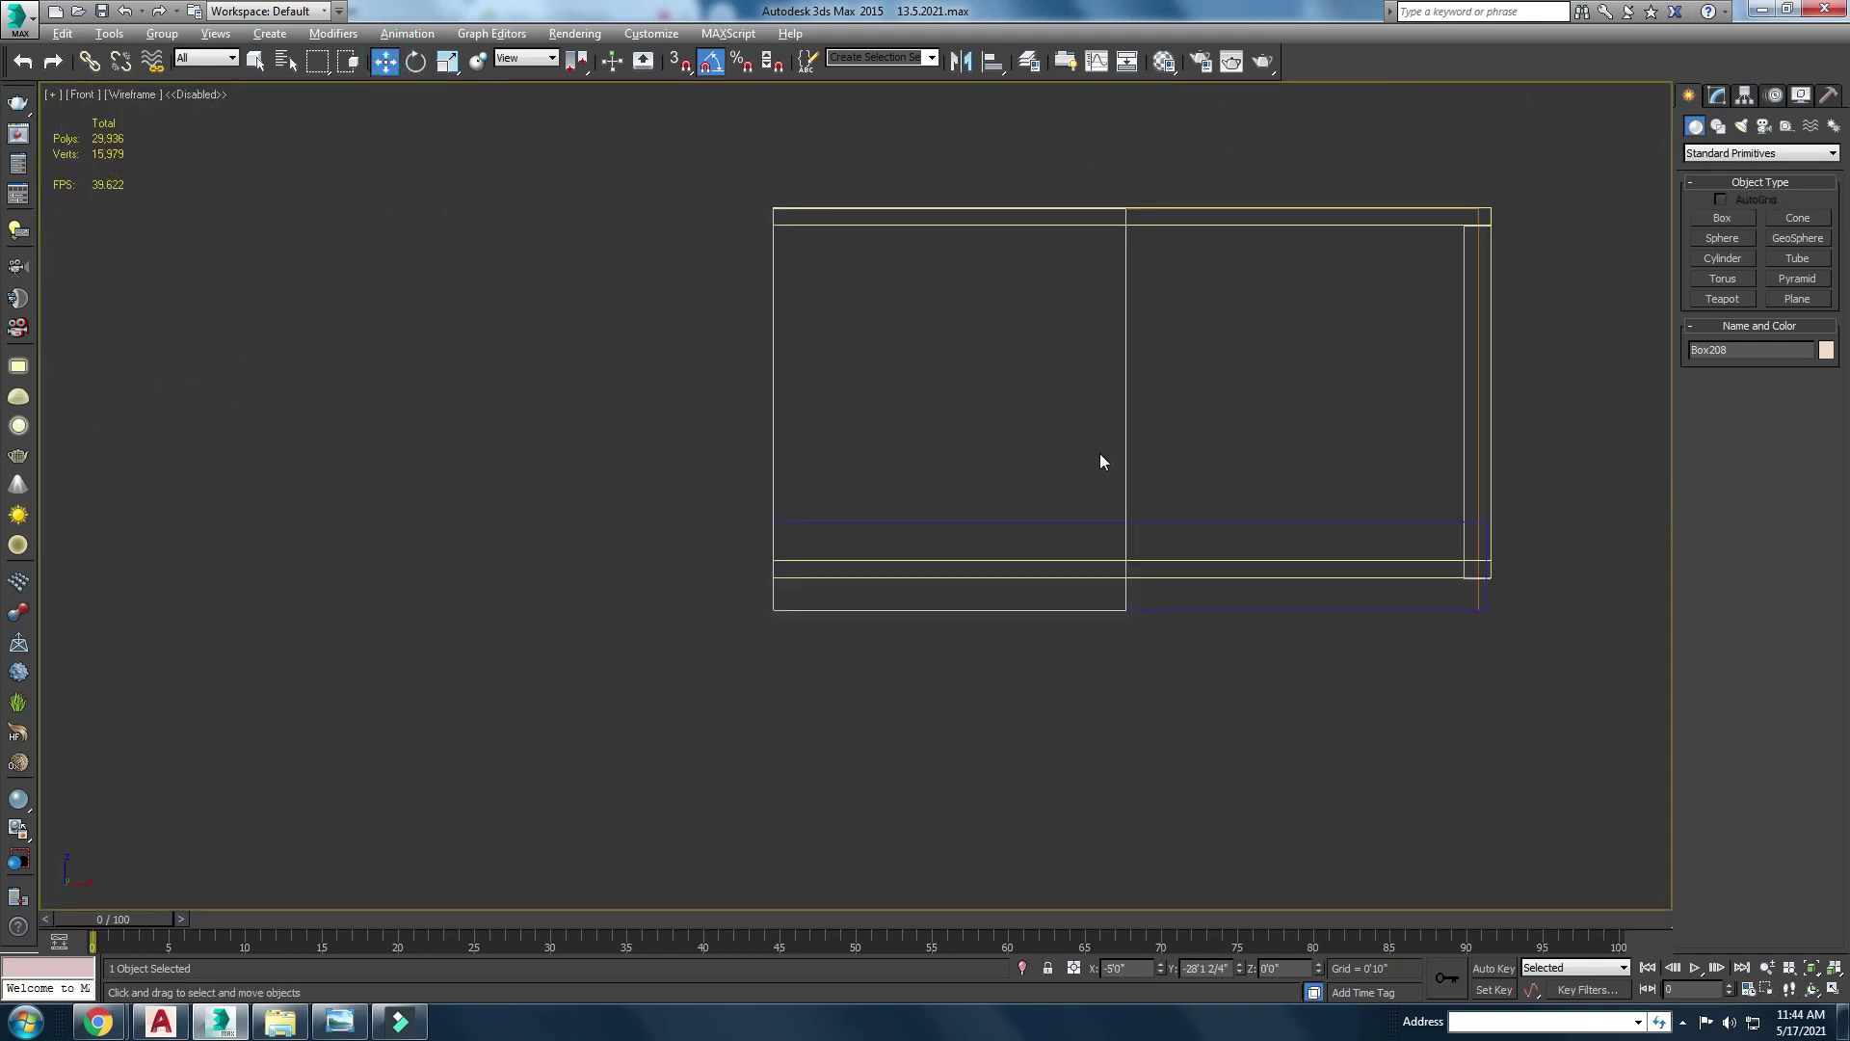
scroll(1101, 462, "down", 8)
left_click_drag(1100, 580, 1101, 497)
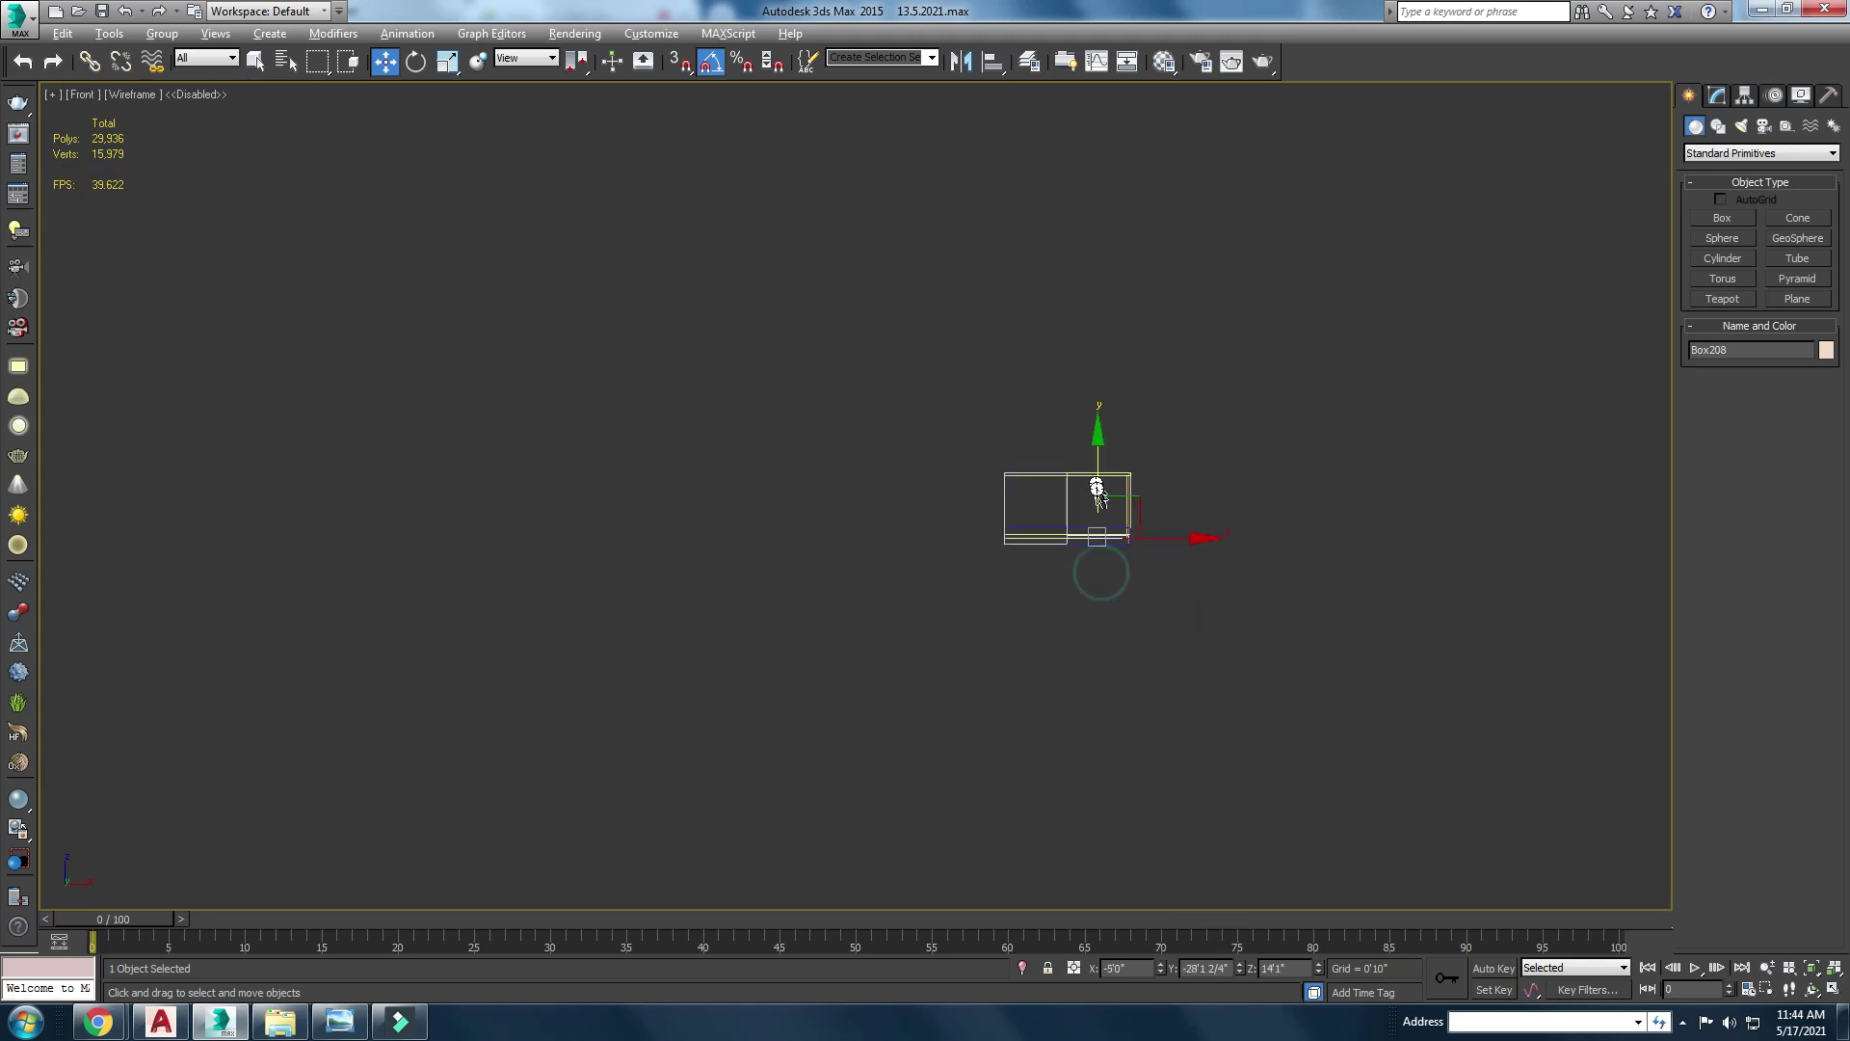
key("alt+w")
key("alt+w")
scroll(1050, 591, "up", 8)
middle_click_drag(895, 595, 906, 654)
left_click_drag(892, 532, 889, 454)
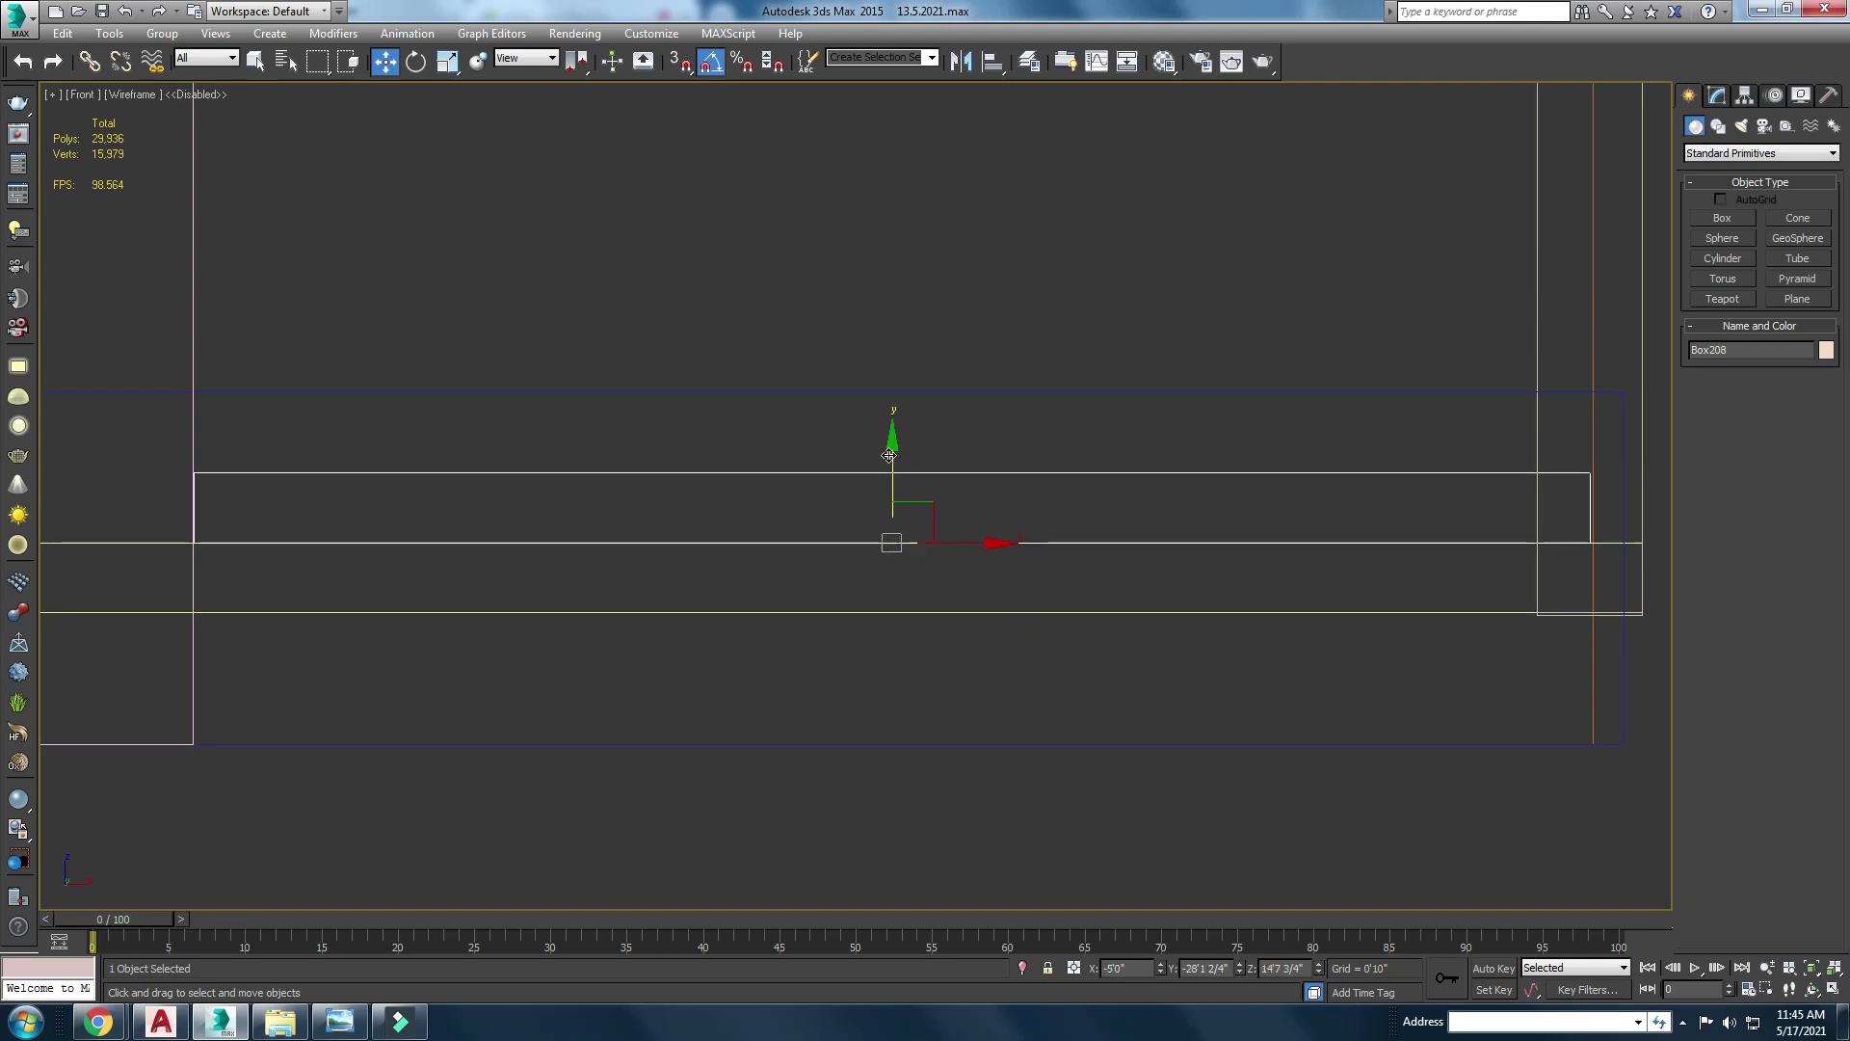
Step: Increase the cutter box's Height in the Modify panel and deselect it
left_click(1716, 94)
left_click_drag(1819, 408, 1818, 375)
left_click(1108, 228)
Step: ProBoolean-subtract the cutter box Box208 from the blue base box in Perspective
key("p")
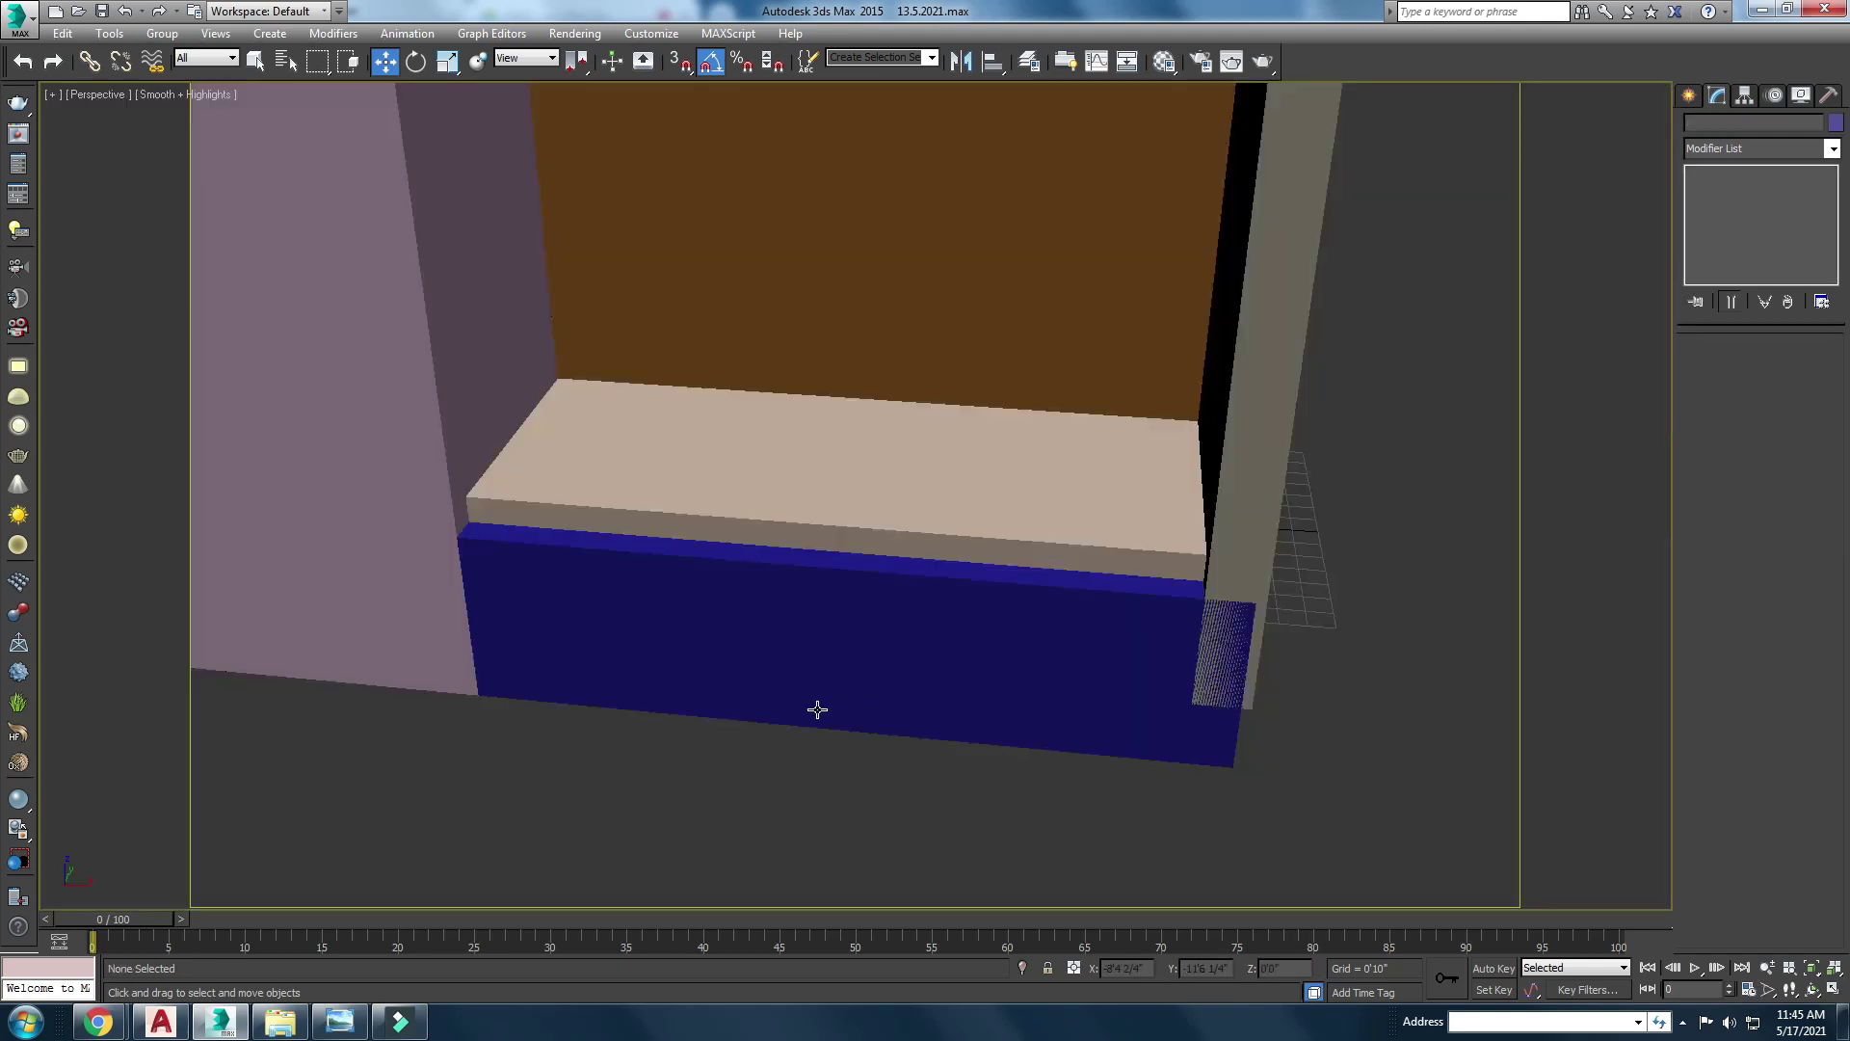
scroll(773, 714, "up", 3)
left_click(954, 676)
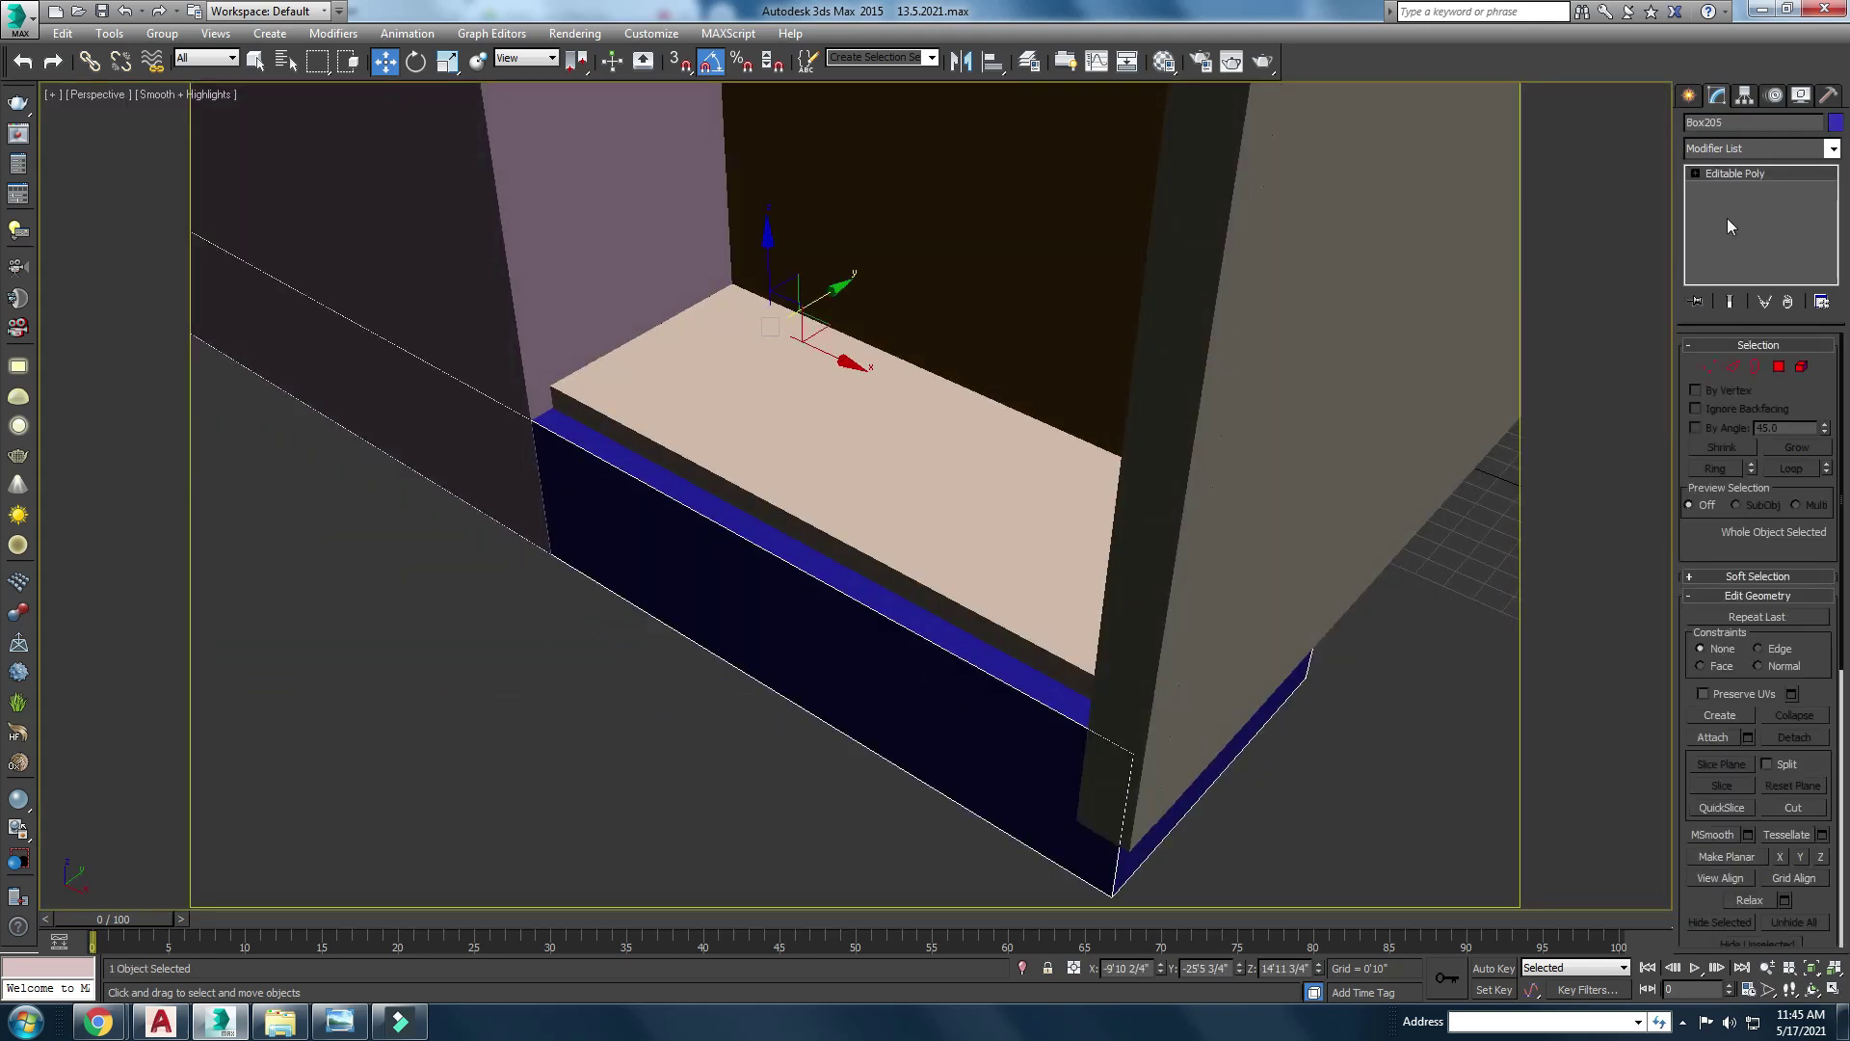
left_click(1689, 95)
left_click(1720, 154)
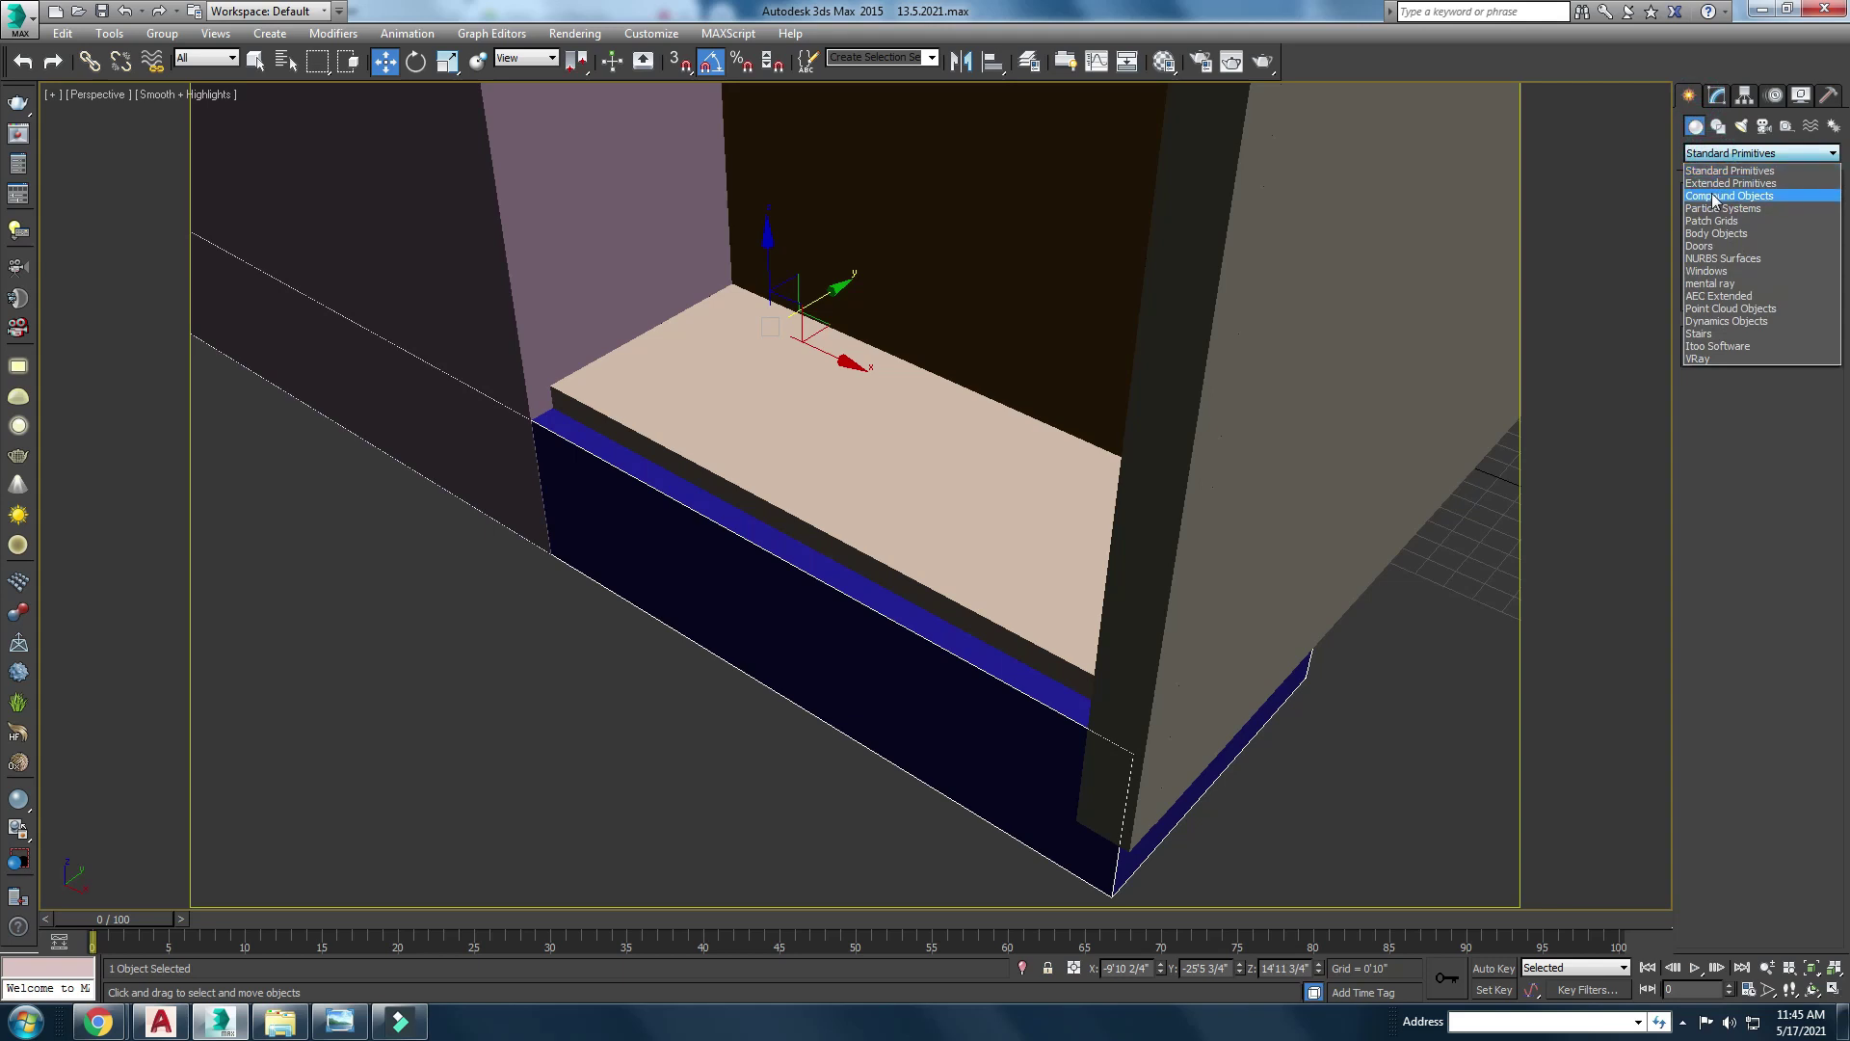
left_click(1711, 193)
left_click(1722, 319)
left_click(1758, 421)
left_click(741, 463)
Step: Orbit to a low side view to inspect the recessed porch
mouse_move(768, 475)
middle_mouse_down("alt")
mouse_move(867, 466)
mouse_move(830, 441)
mouse_move(709, 457)
middle_mouse_up("alt")
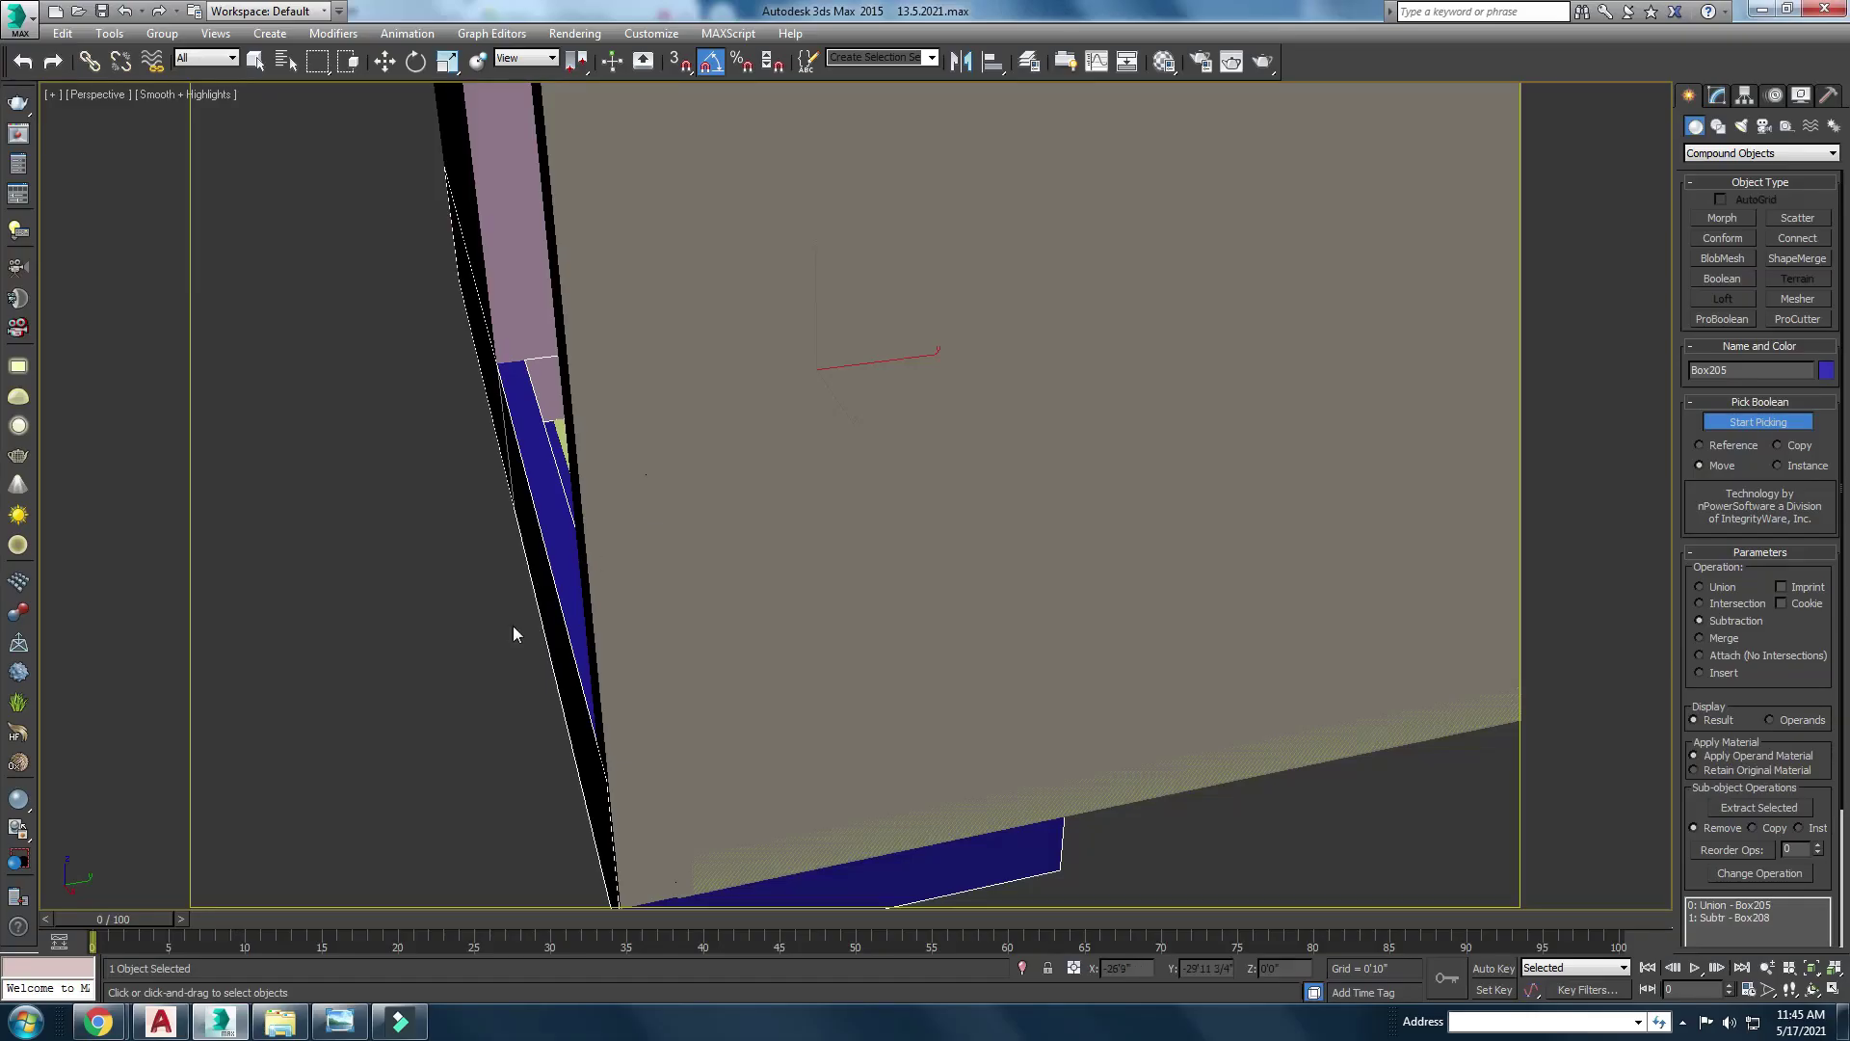
scroll(512, 633, "down", 5)
scroll(626, 607, "down", 1)
scroll(693, 646, "down", 1)
scroll(776, 743, "down", 3)
mouse_move(776, 743)
middle_mouse_down("alt")
mouse_move(685, 686)
mouse_move(725, 688)
middle_mouse_up("alt")
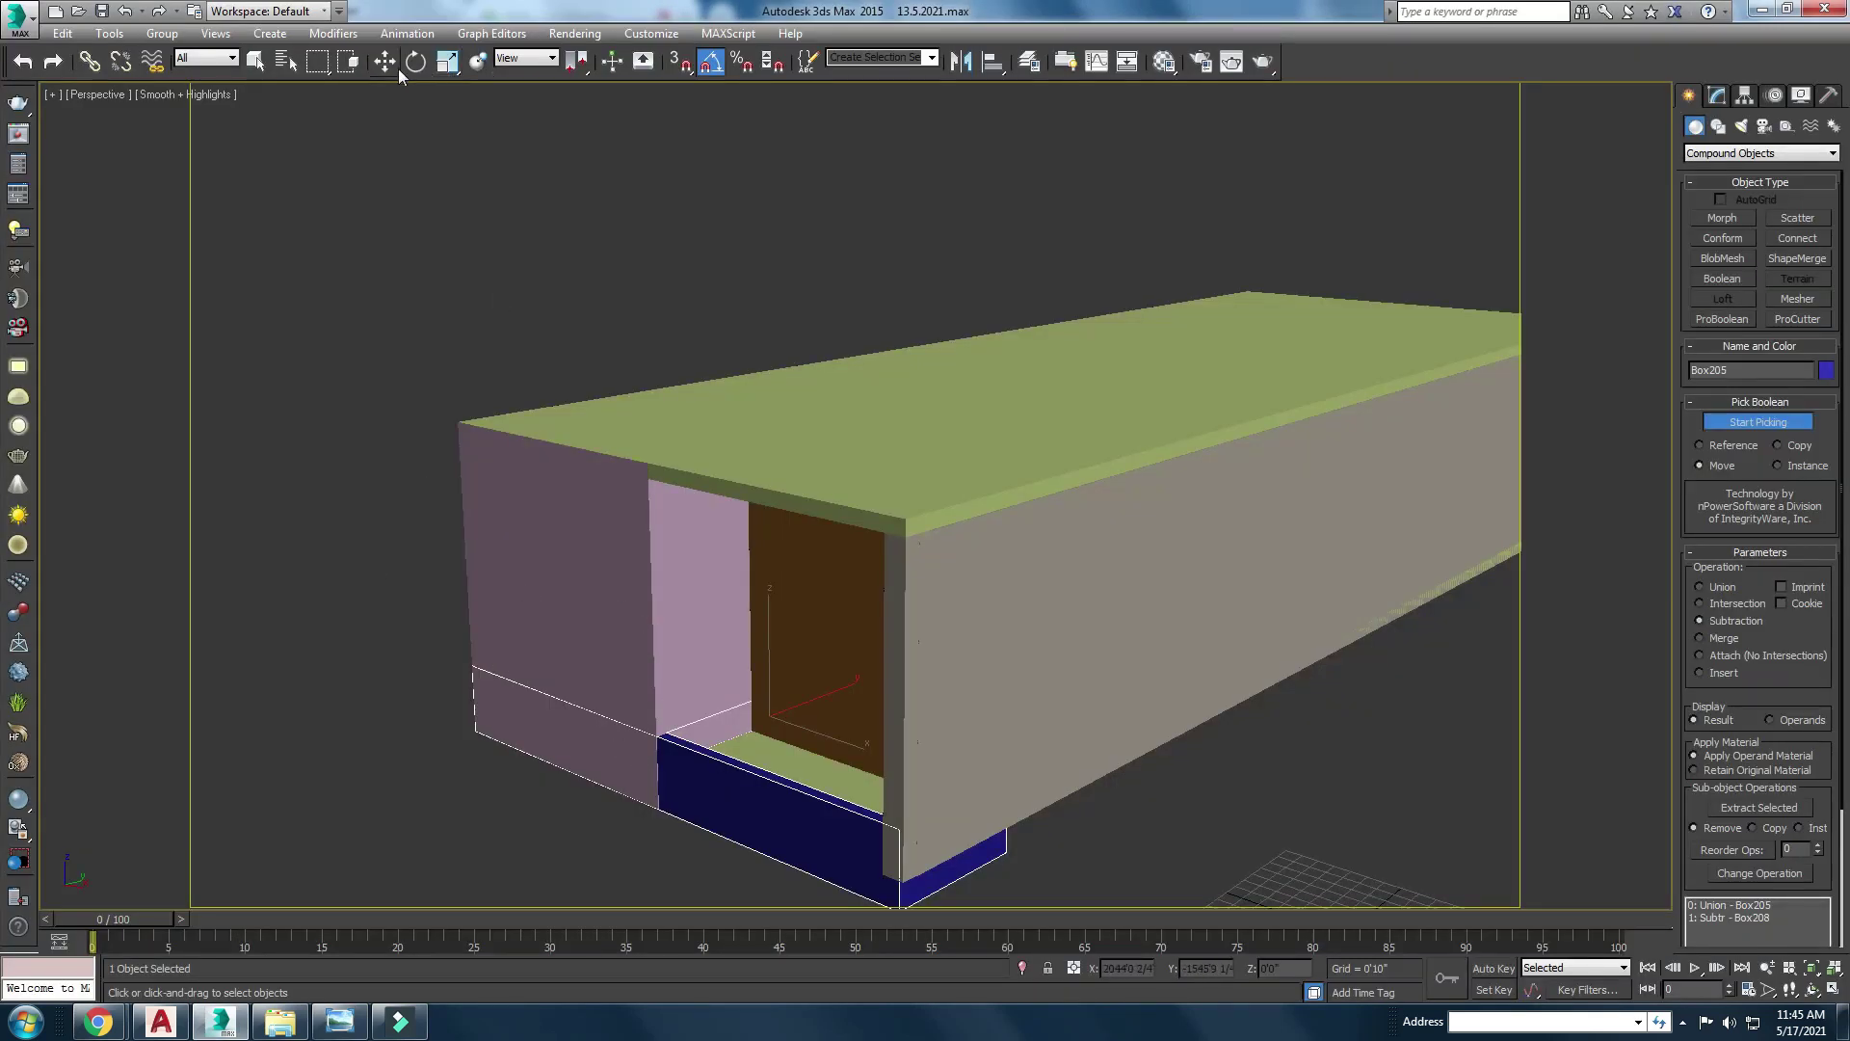
Step: Set the object colour of the blue base and pink wall to a custom grey
left_click(384, 61)
left_click(529, 276)
mouse_move(733, 493)
middle_mouse_down()
mouse_move(591, 570)
mouse_move(641, 756)
middle_mouse_up()
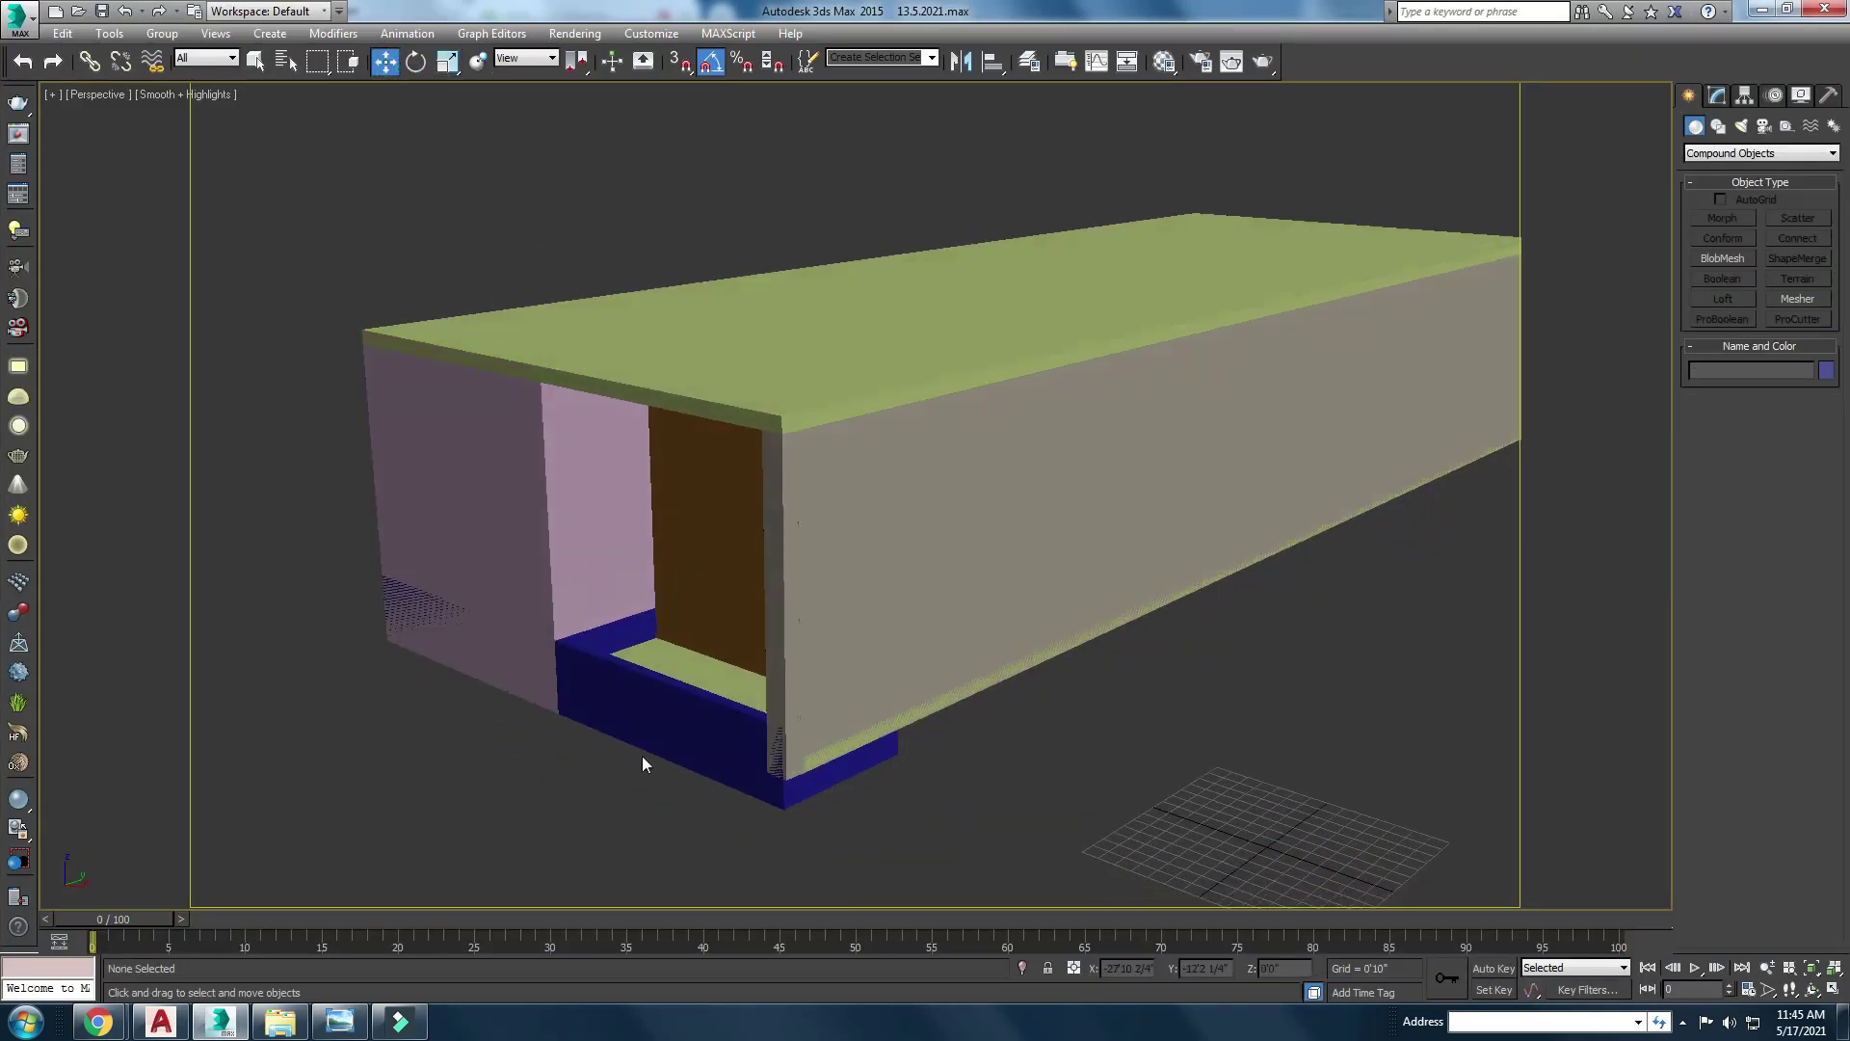
left_click(649, 718)
left_click(565, 534, "ctrl")
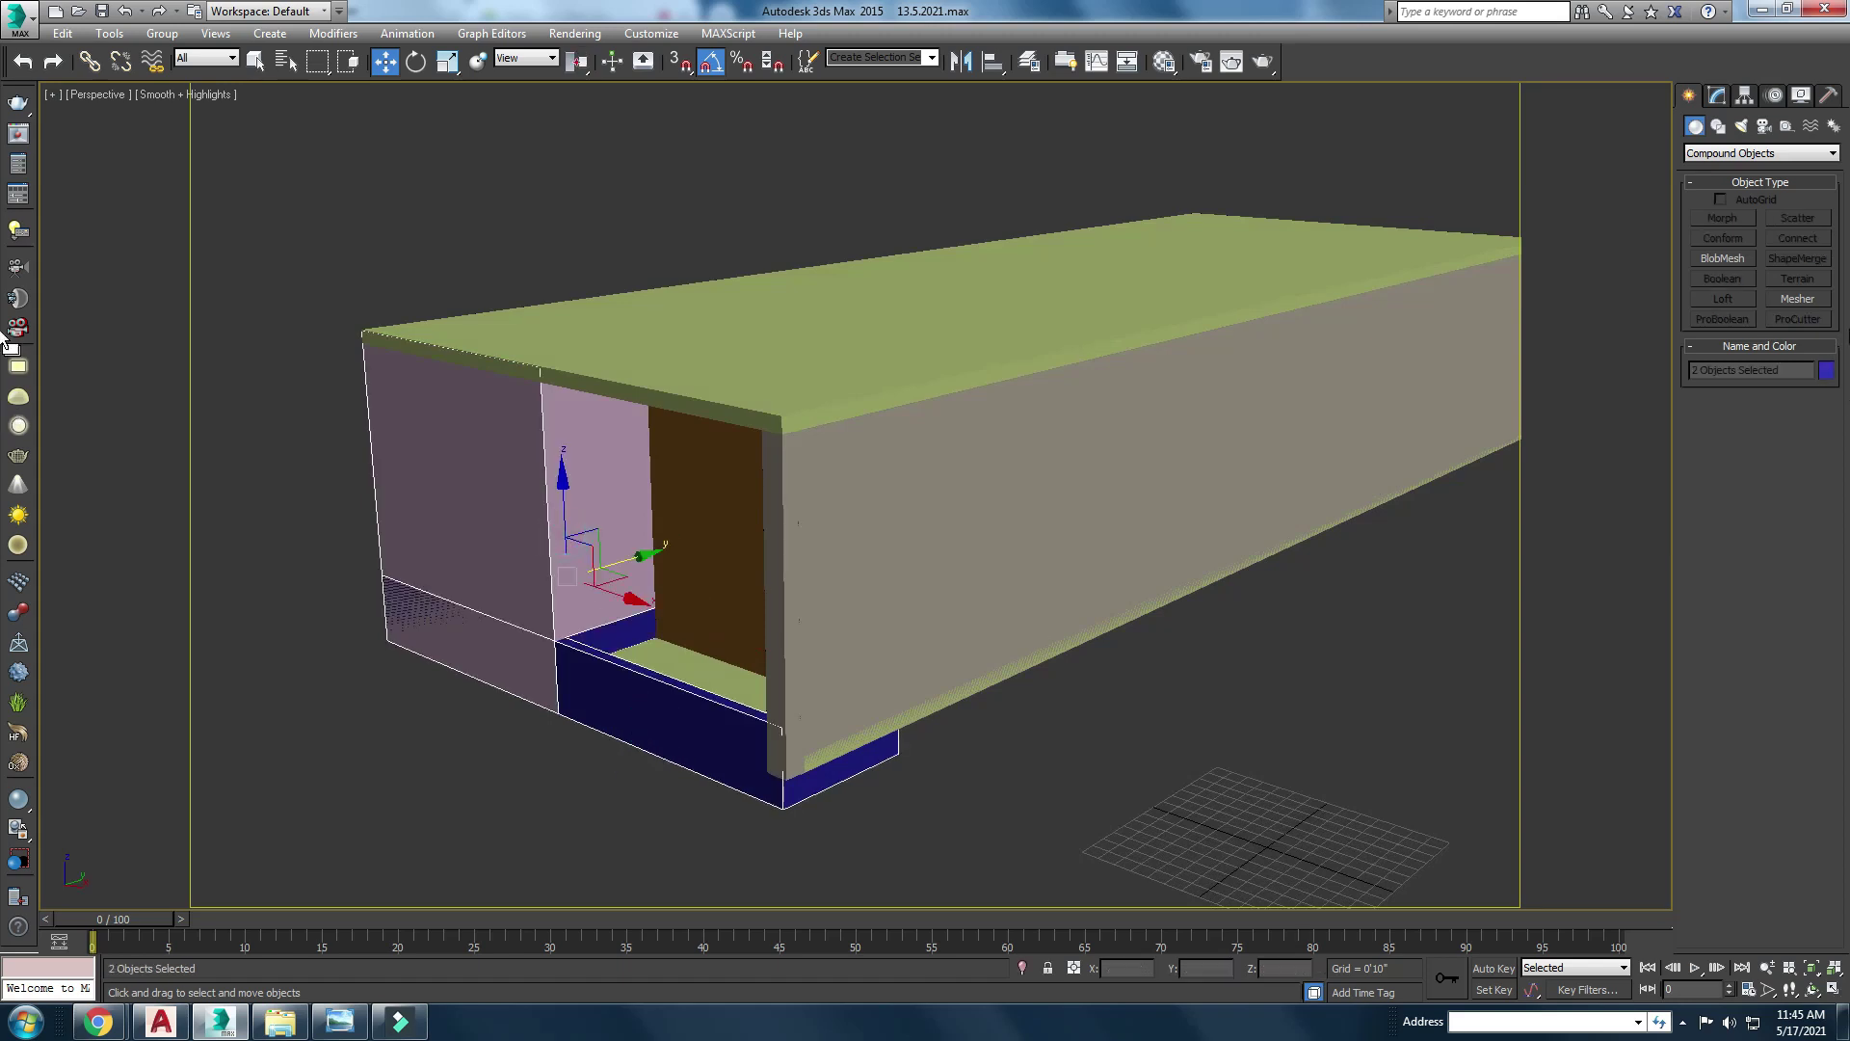
left_click(1826, 370)
left_click(472, 379)
left_click(697, 440)
left_click(678, 214)
Step: Select the left wall and green-floored box, then orbit closer and select the door box
left_click(529, 532)
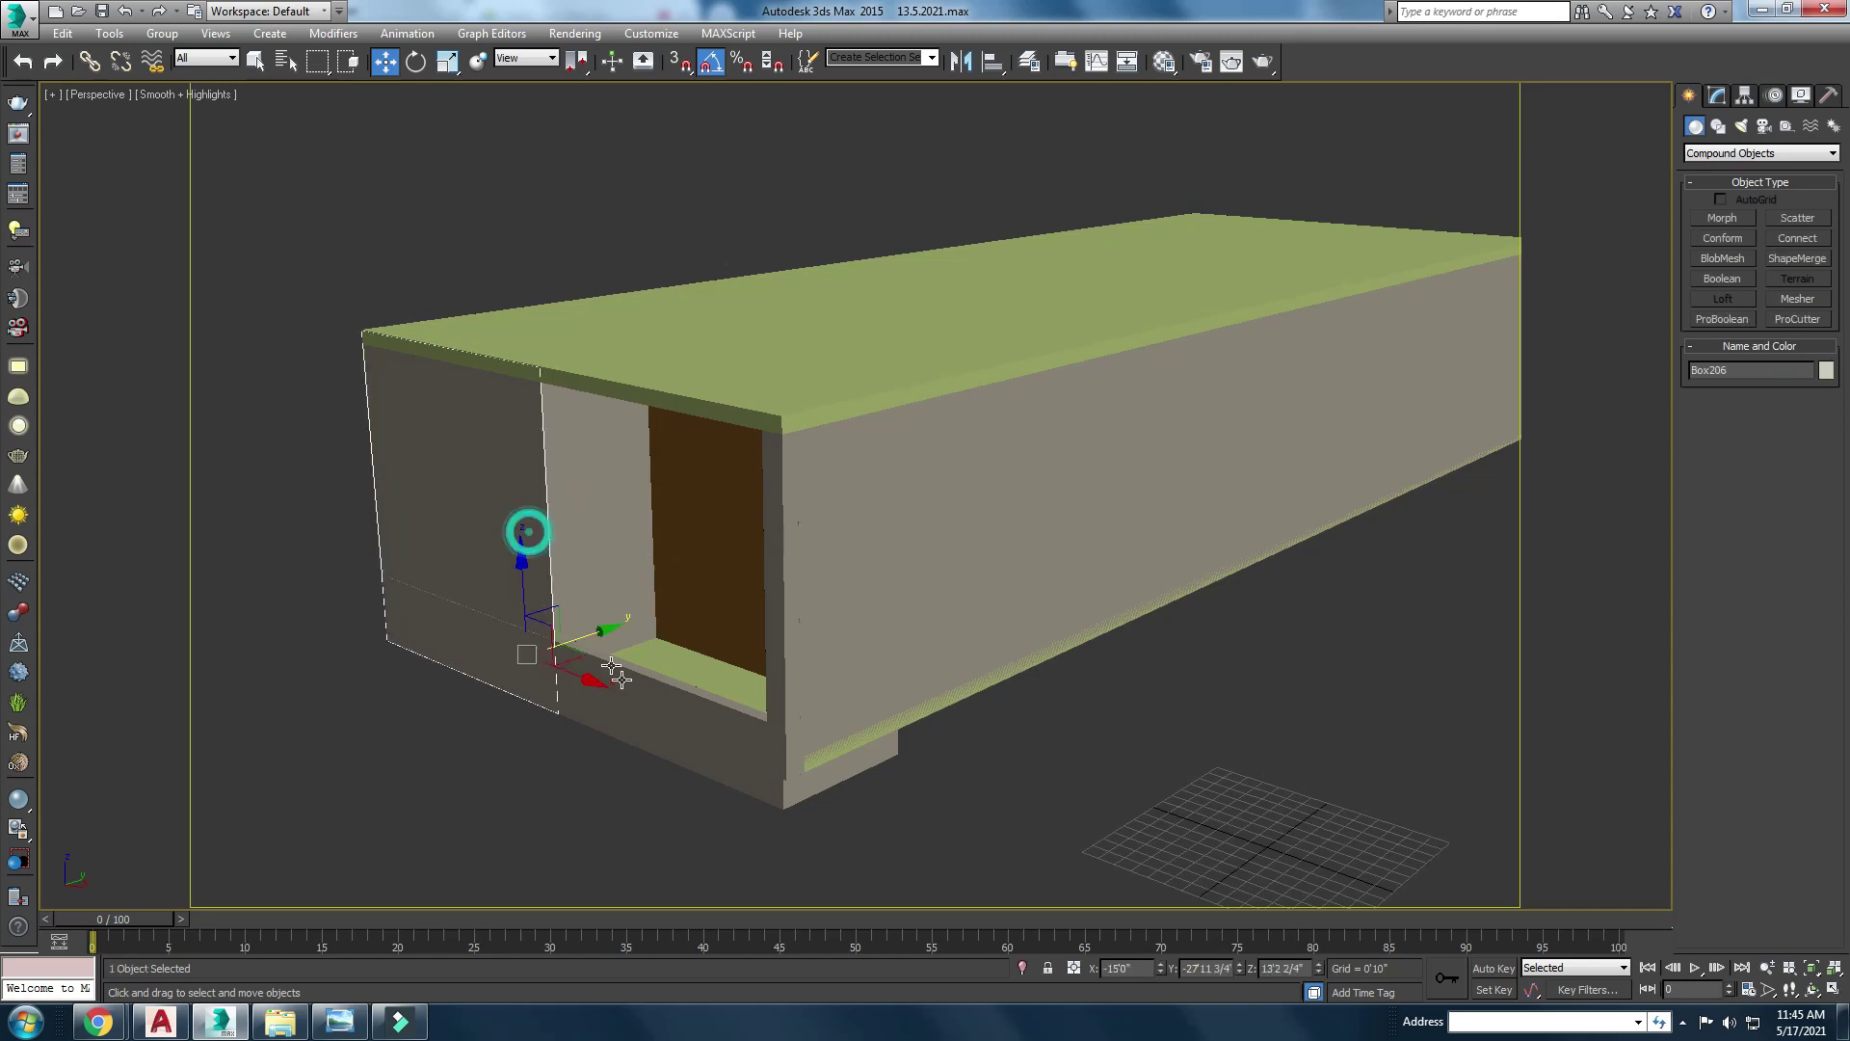
left_click(621, 679, "ctrl")
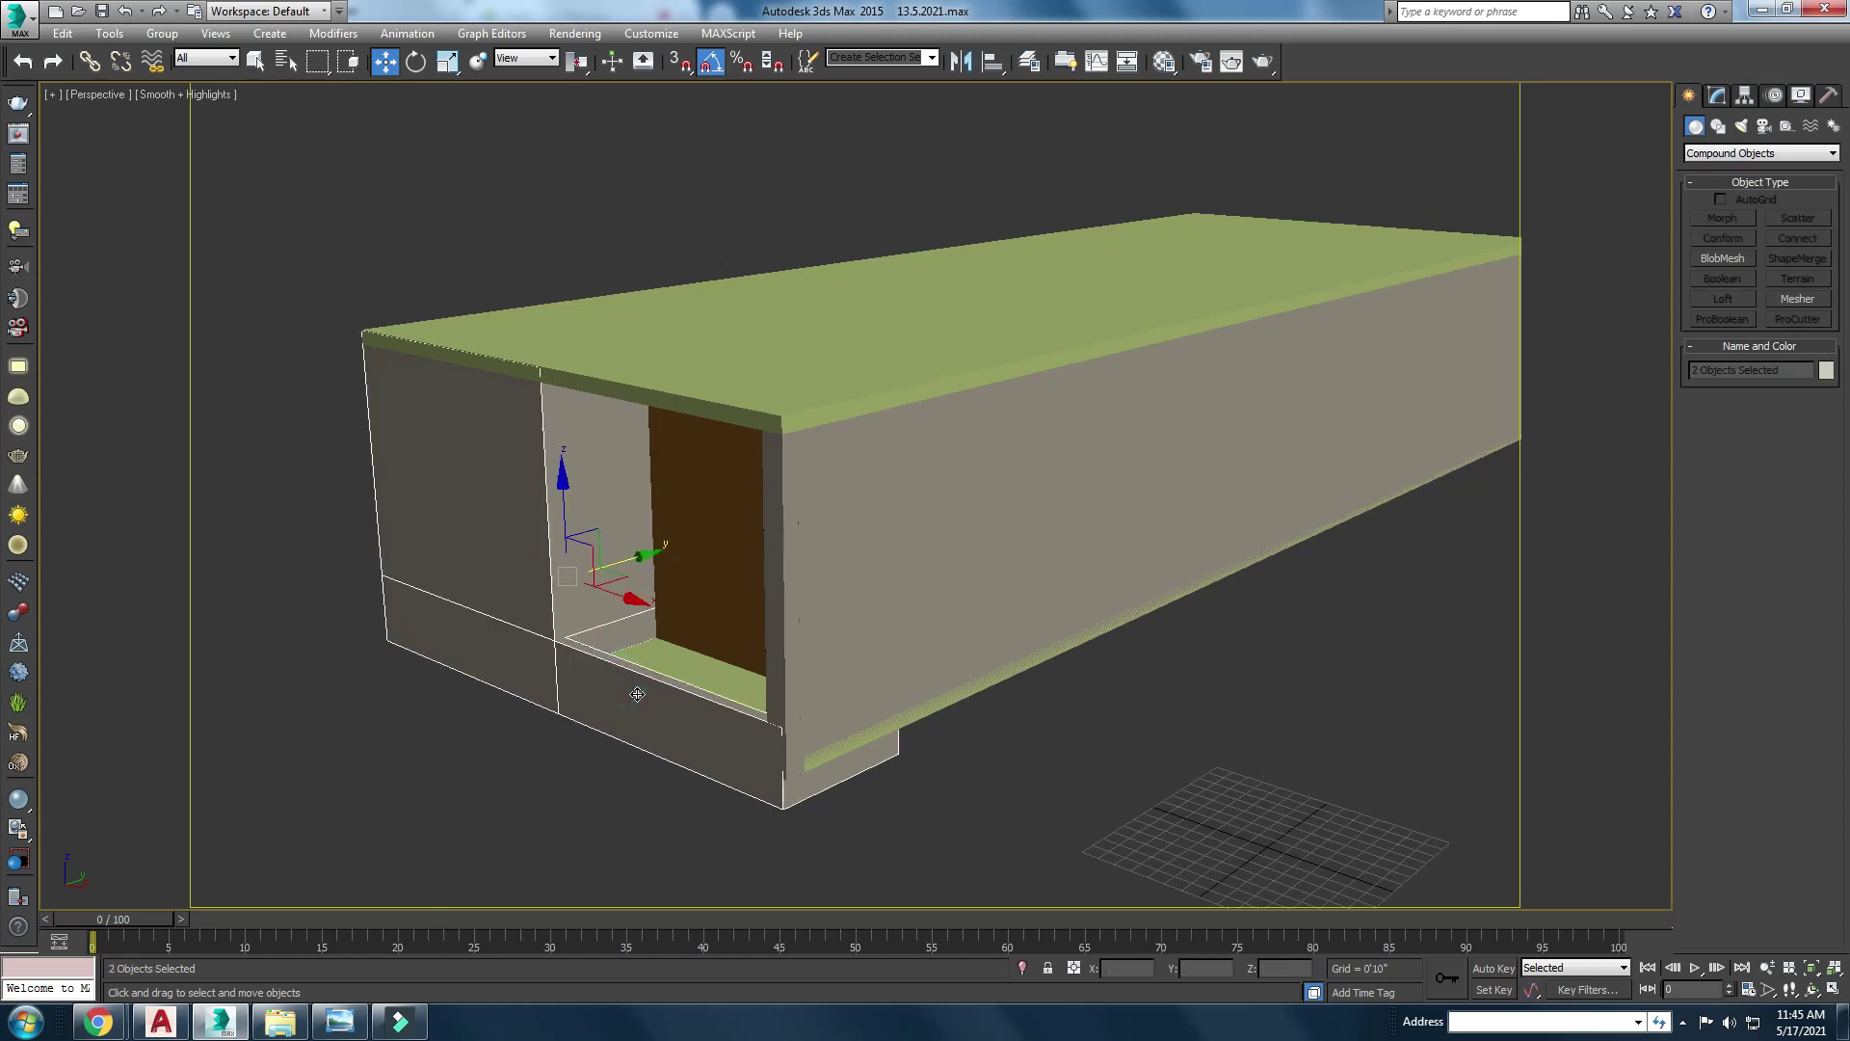
left_click(1118, 168)
mouse_move(842, 504)
middle_mouse_down("alt")
mouse_move(970, 487)
mouse_move(884, 482)
mouse_move(841, 519)
middle_mouse_up("alt")
left_click(653, 541)
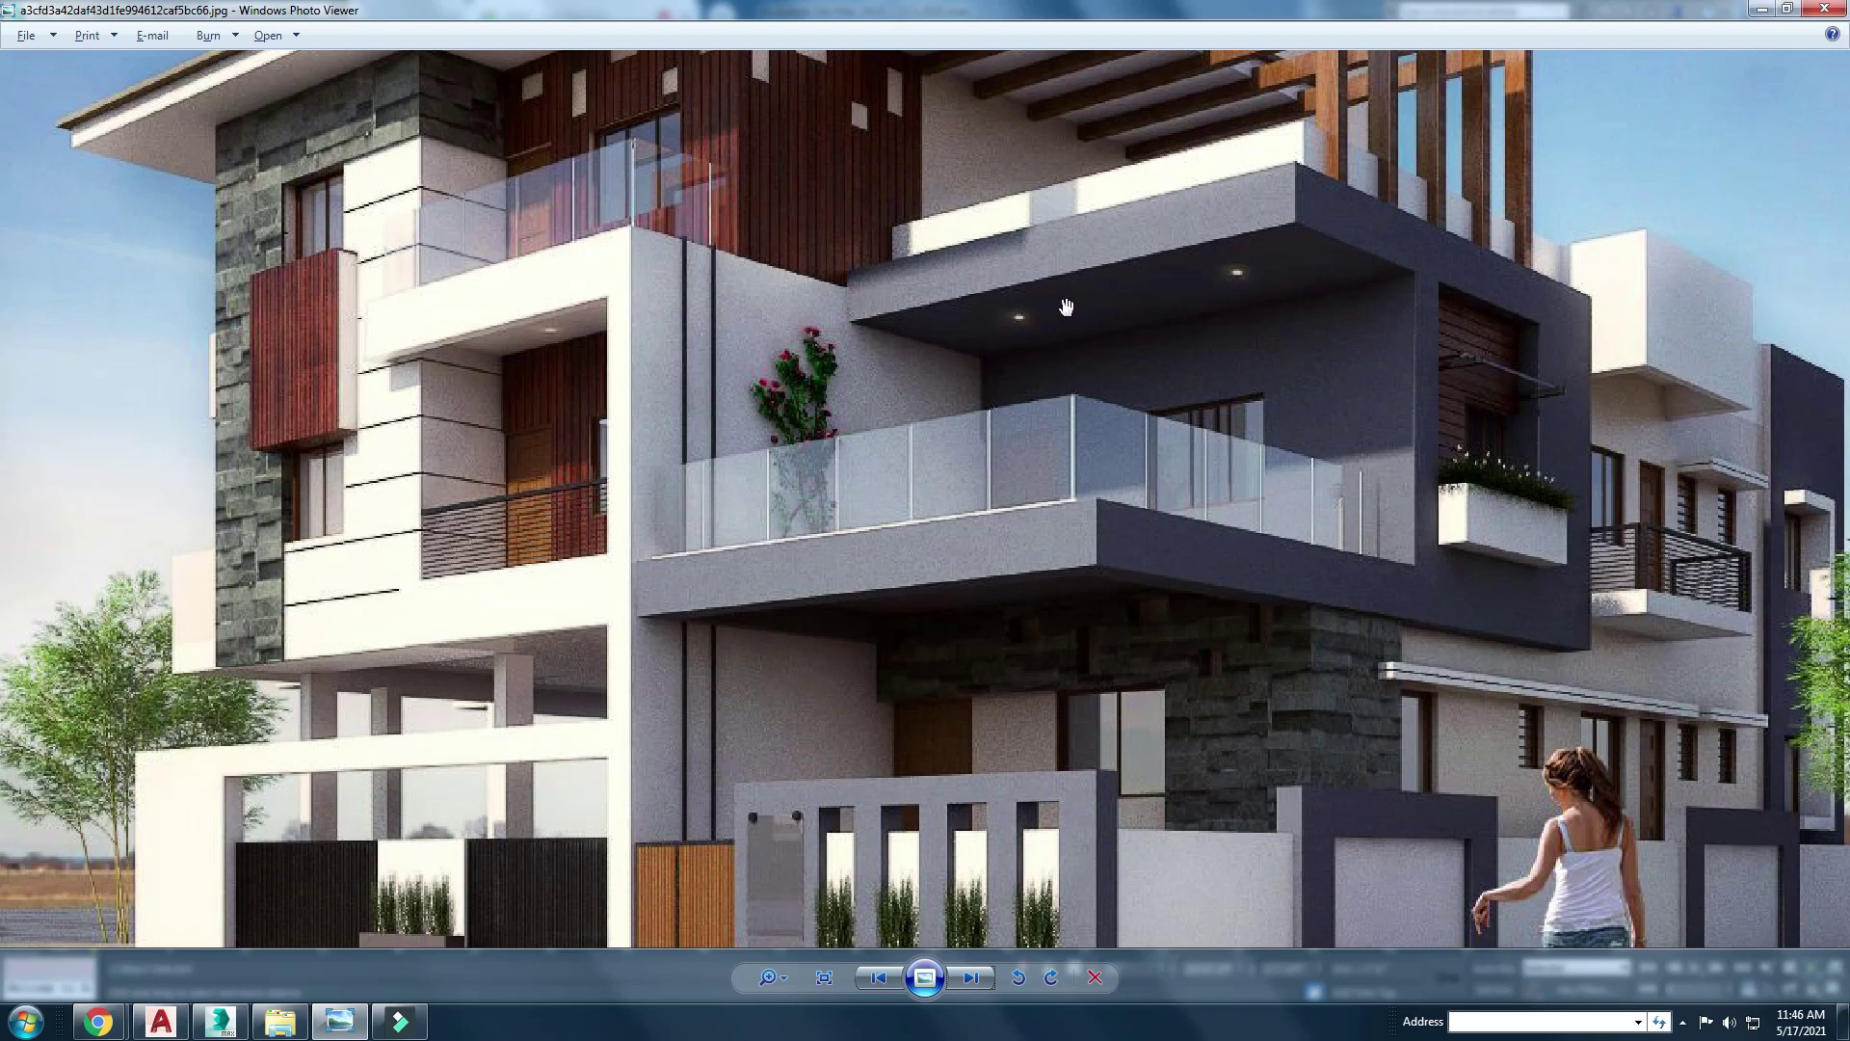
Step: Switch from the reference render back to 3ds Max with the Top viewport maximized
key("alt+Tab")
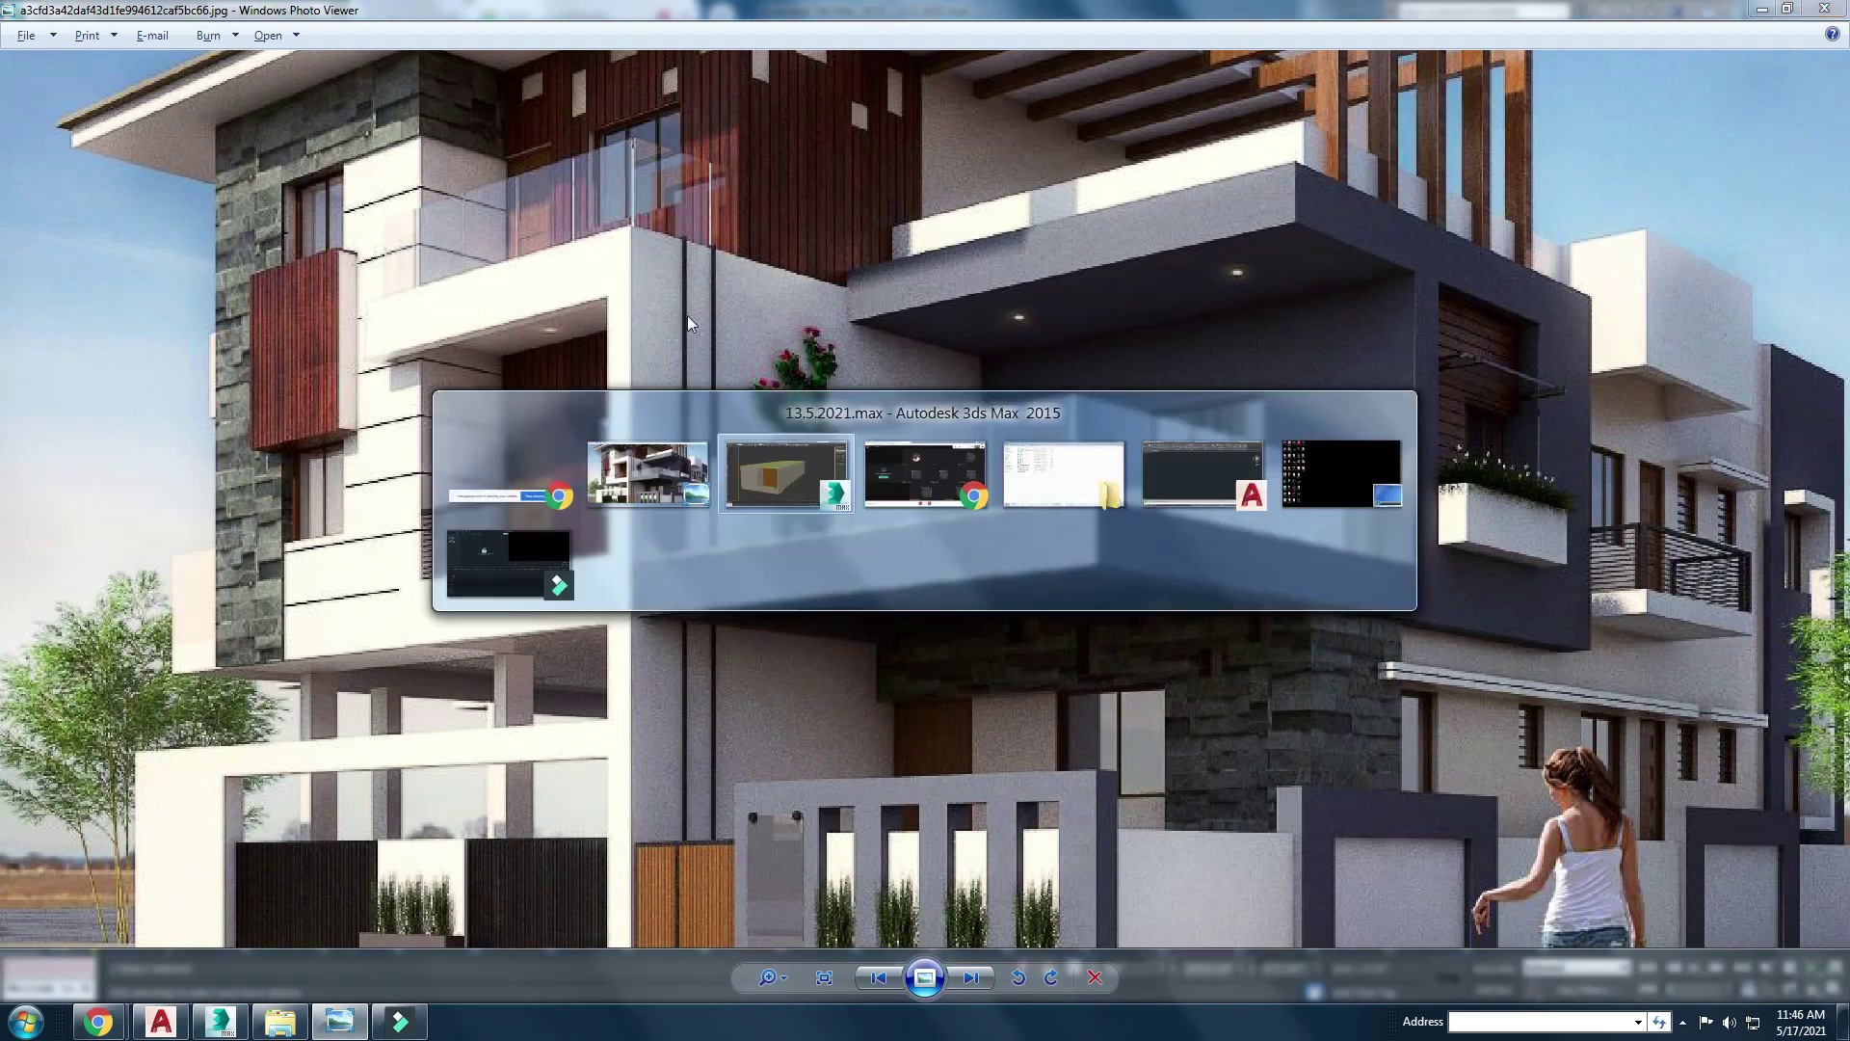
key("alt+w")
Step: Draw a new standard-primitive box below the front wall in the Top view
left_click(722, 301)
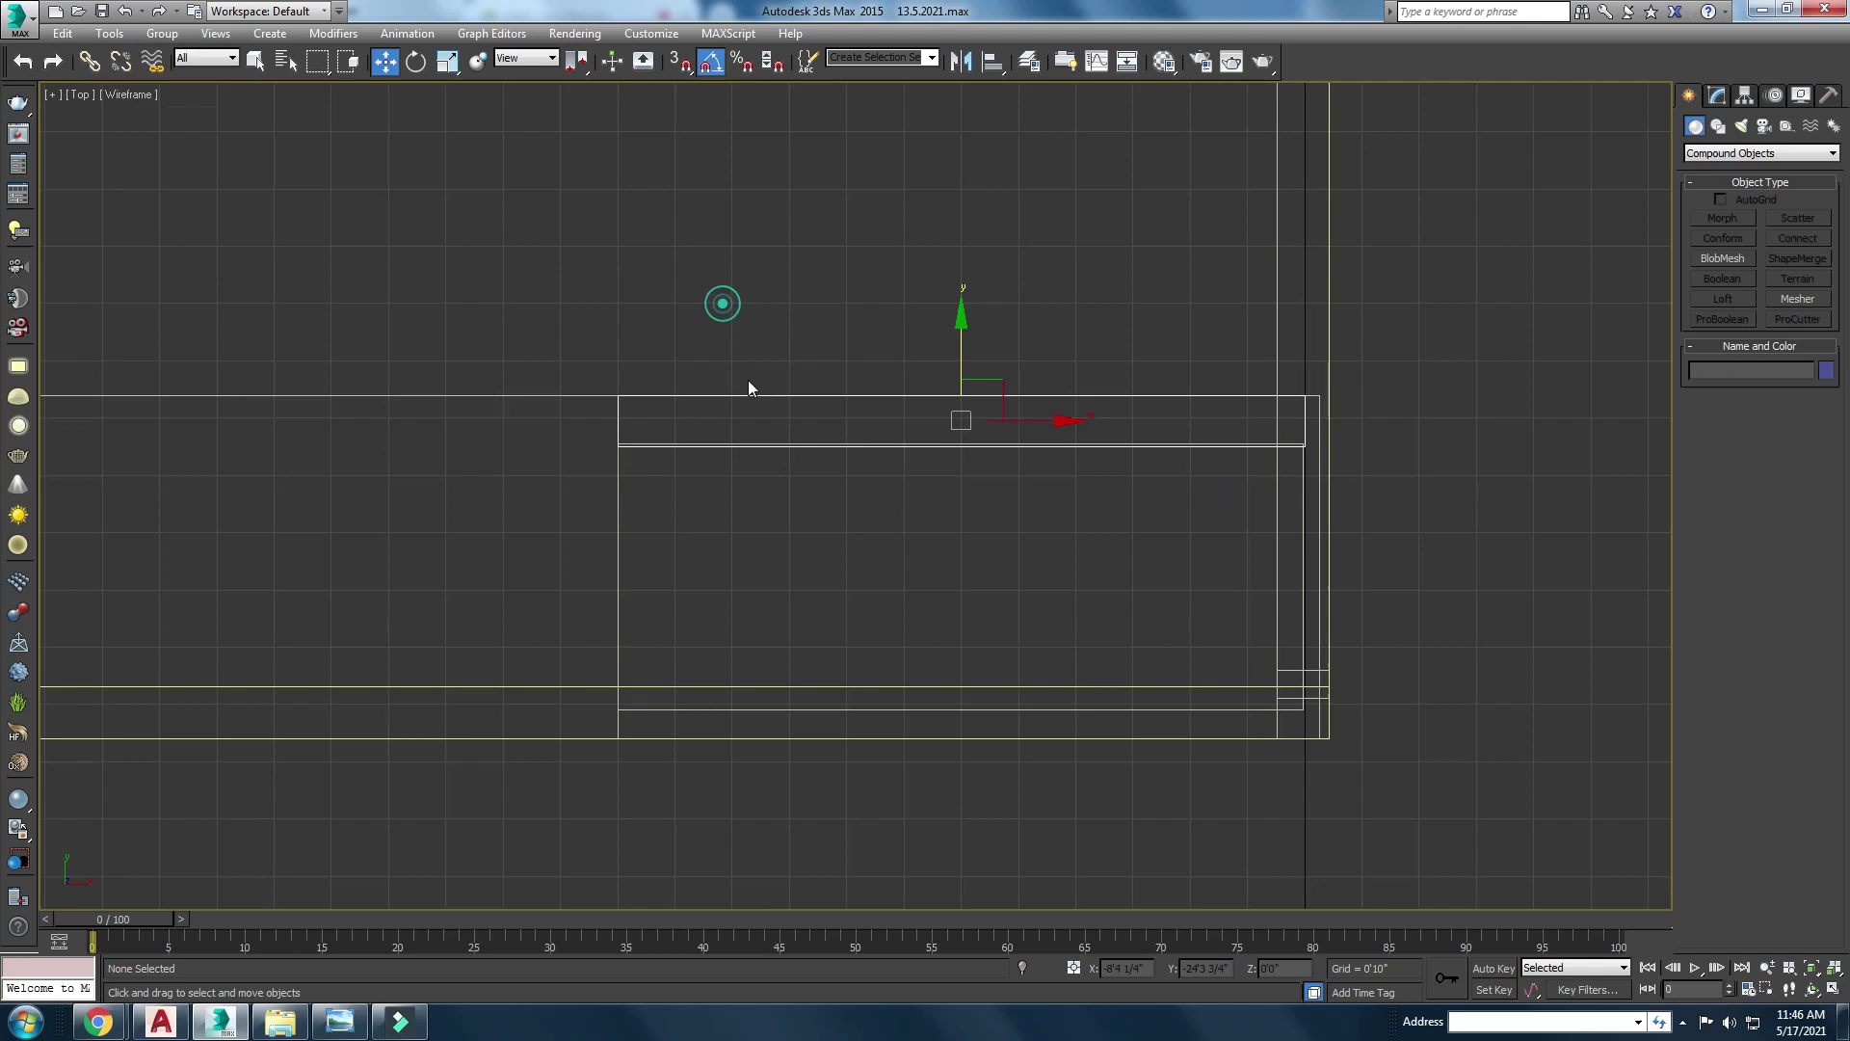
left_click(913, 392)
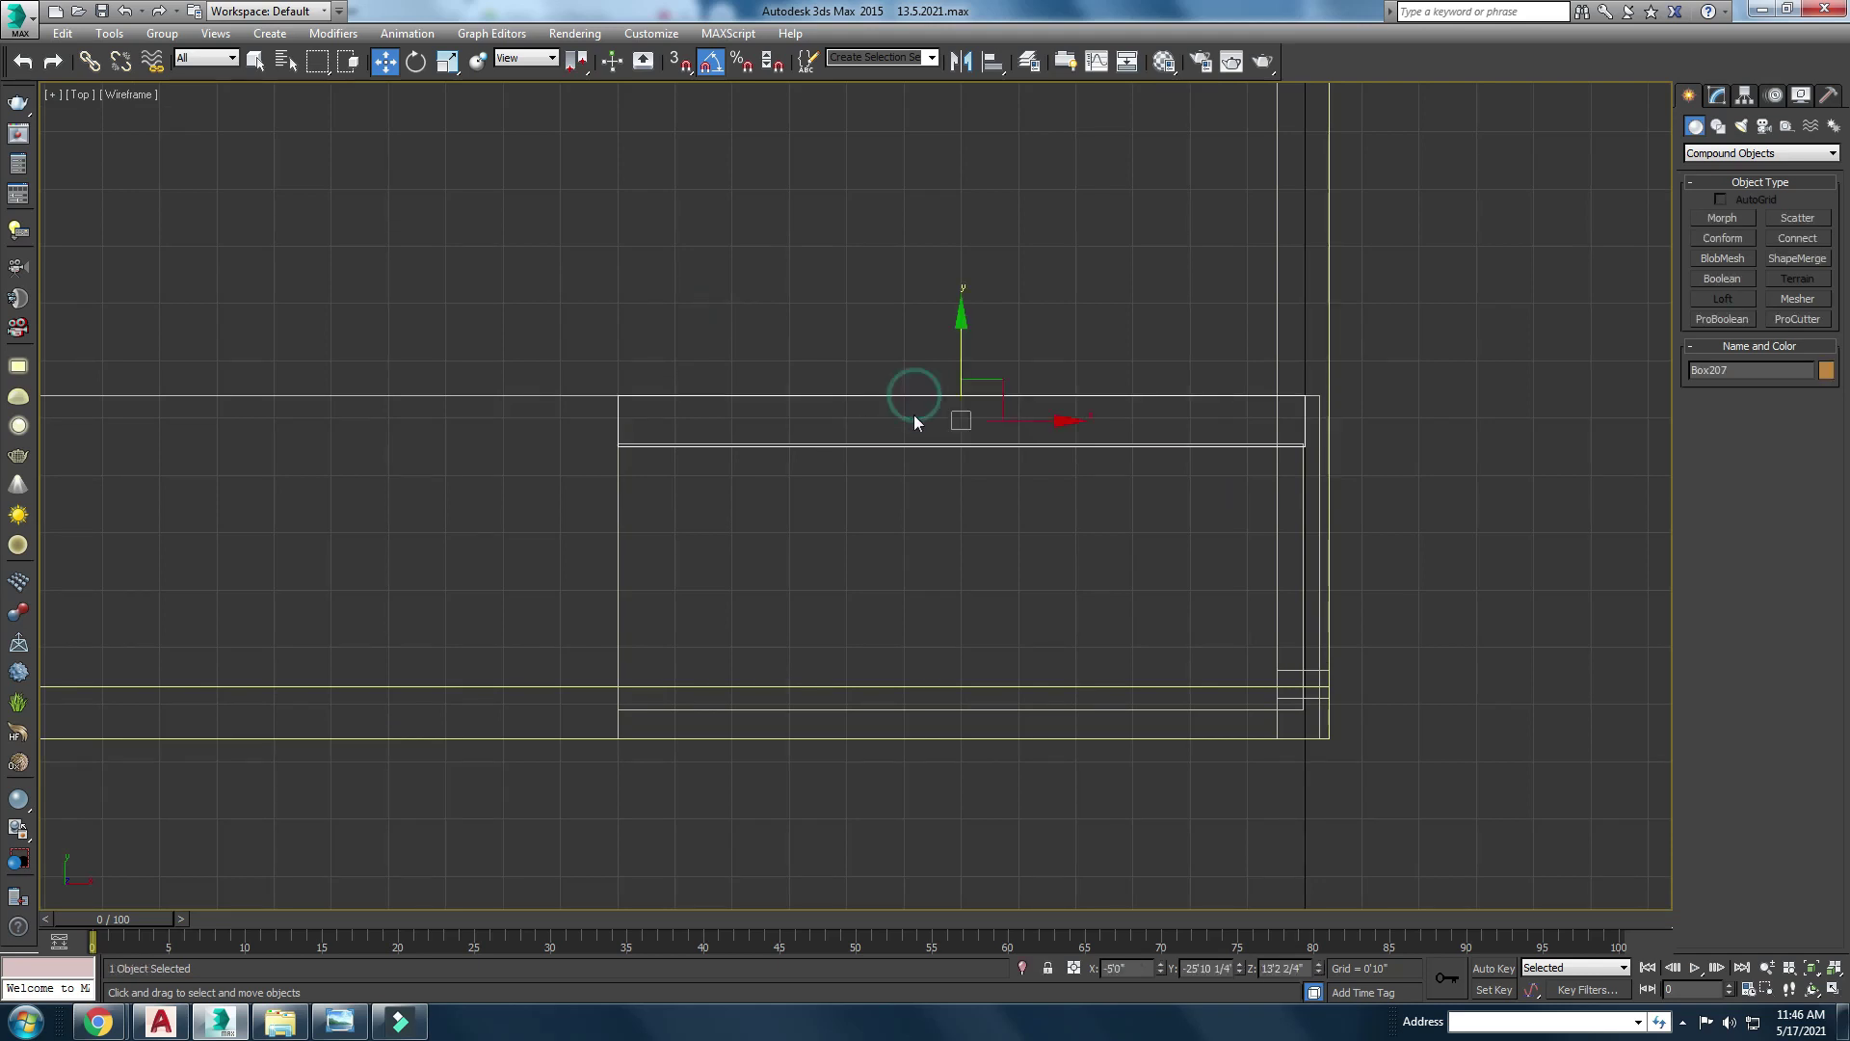
scroll(914, 415, "up", 3)
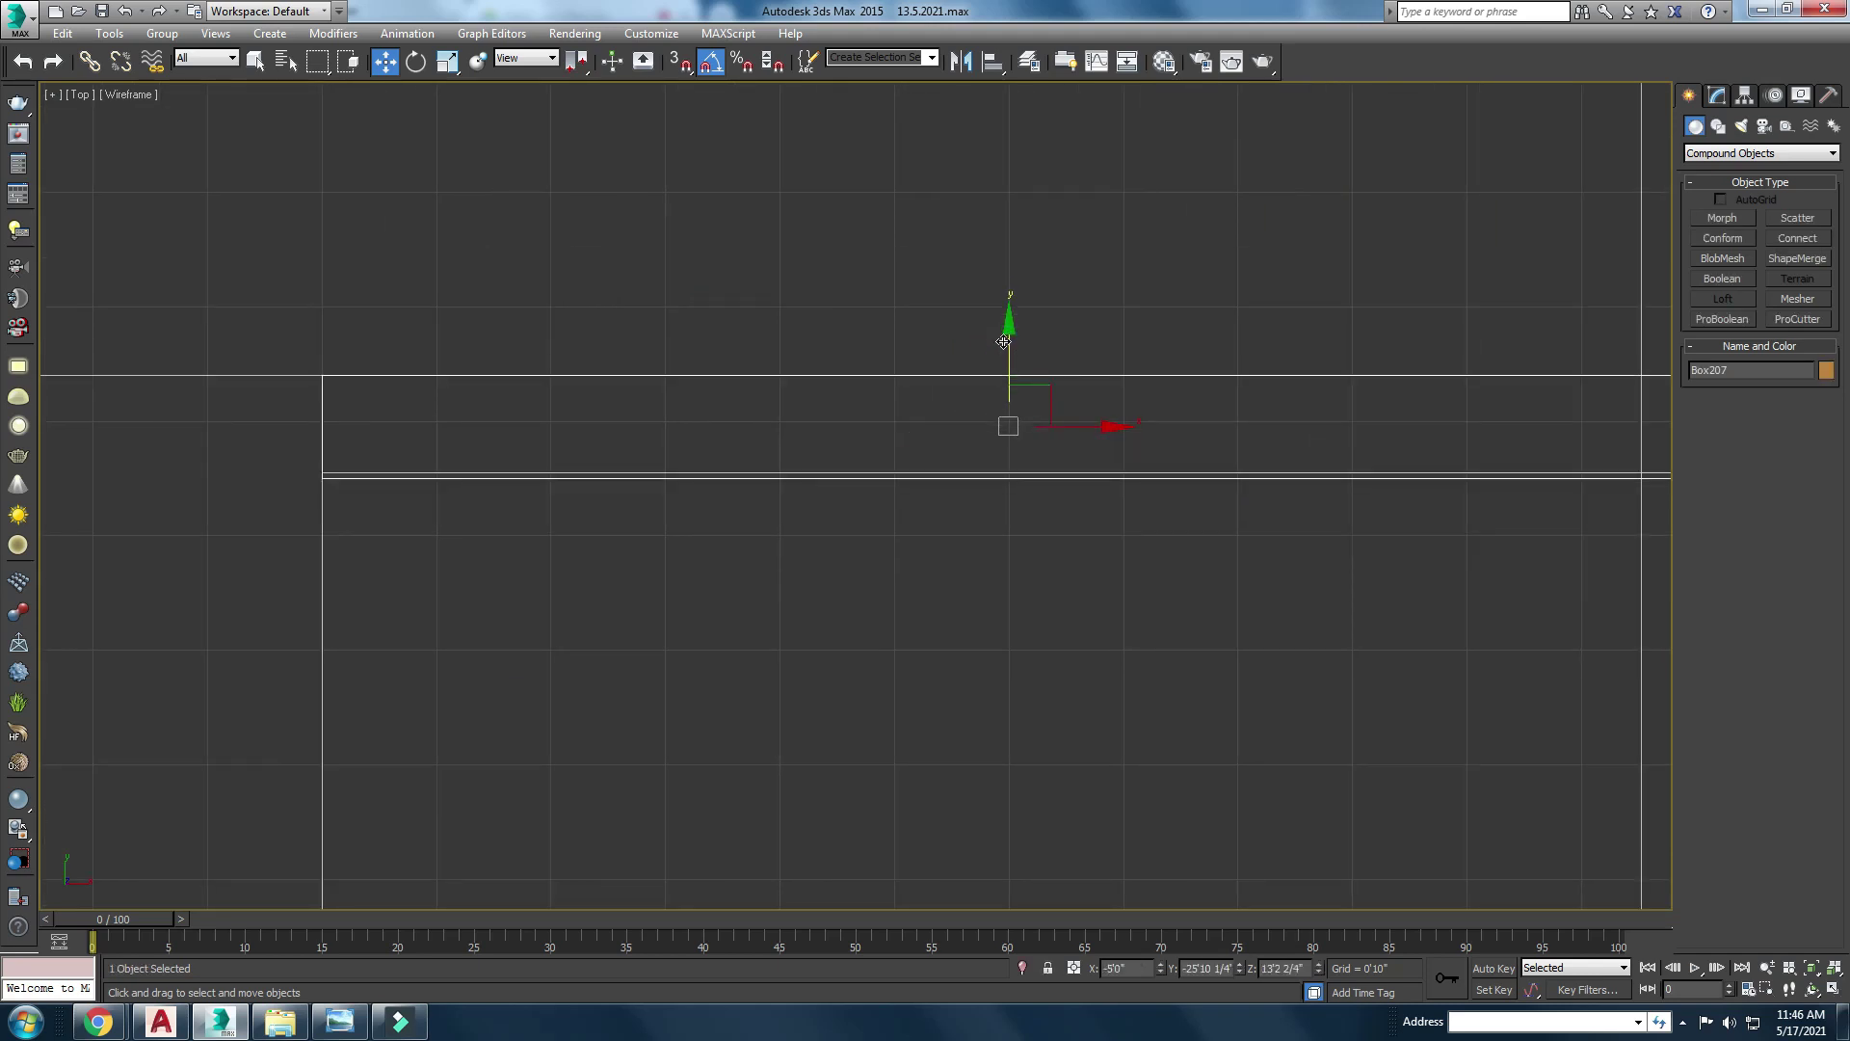
left_click_drag(1220, 301, 1213, 328)
left_click(1186, 372)
left_click(1713, 156)
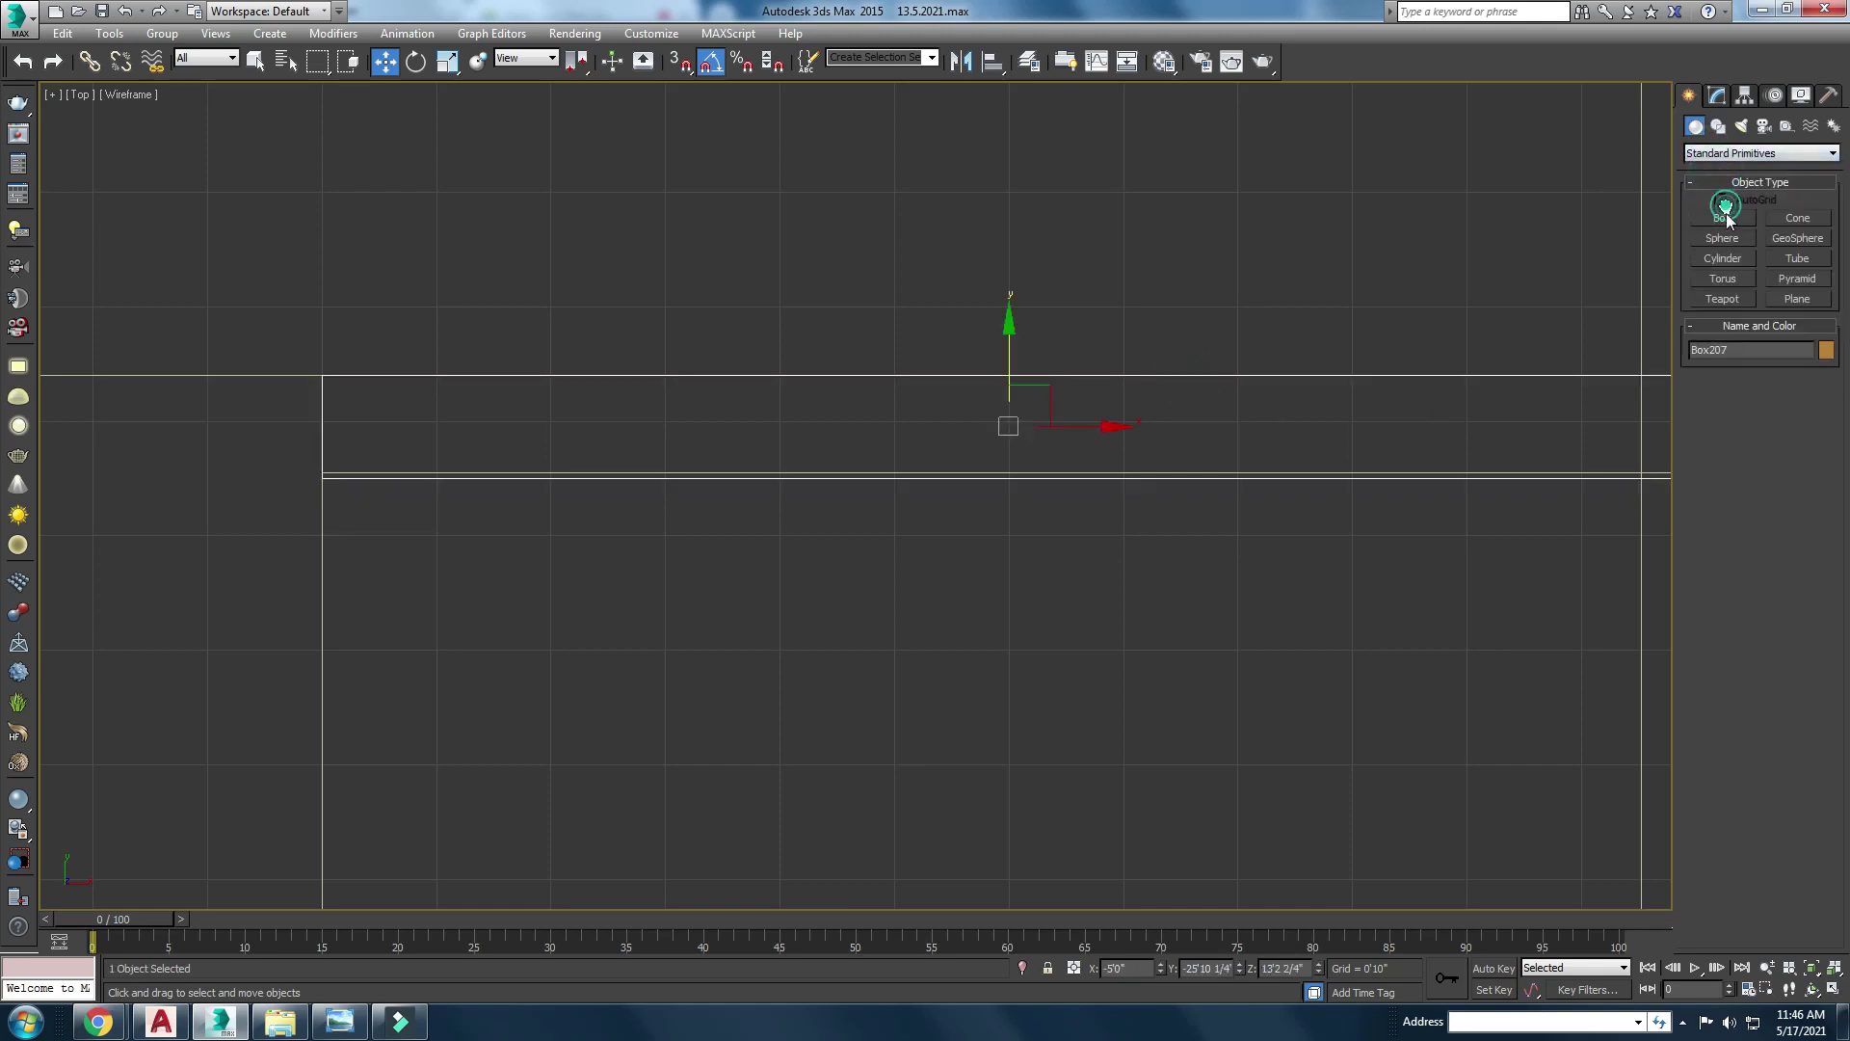
left_click(1725, 239)
left_click(1723, 219)
middle_click_drag(843, 685, 676, 699)
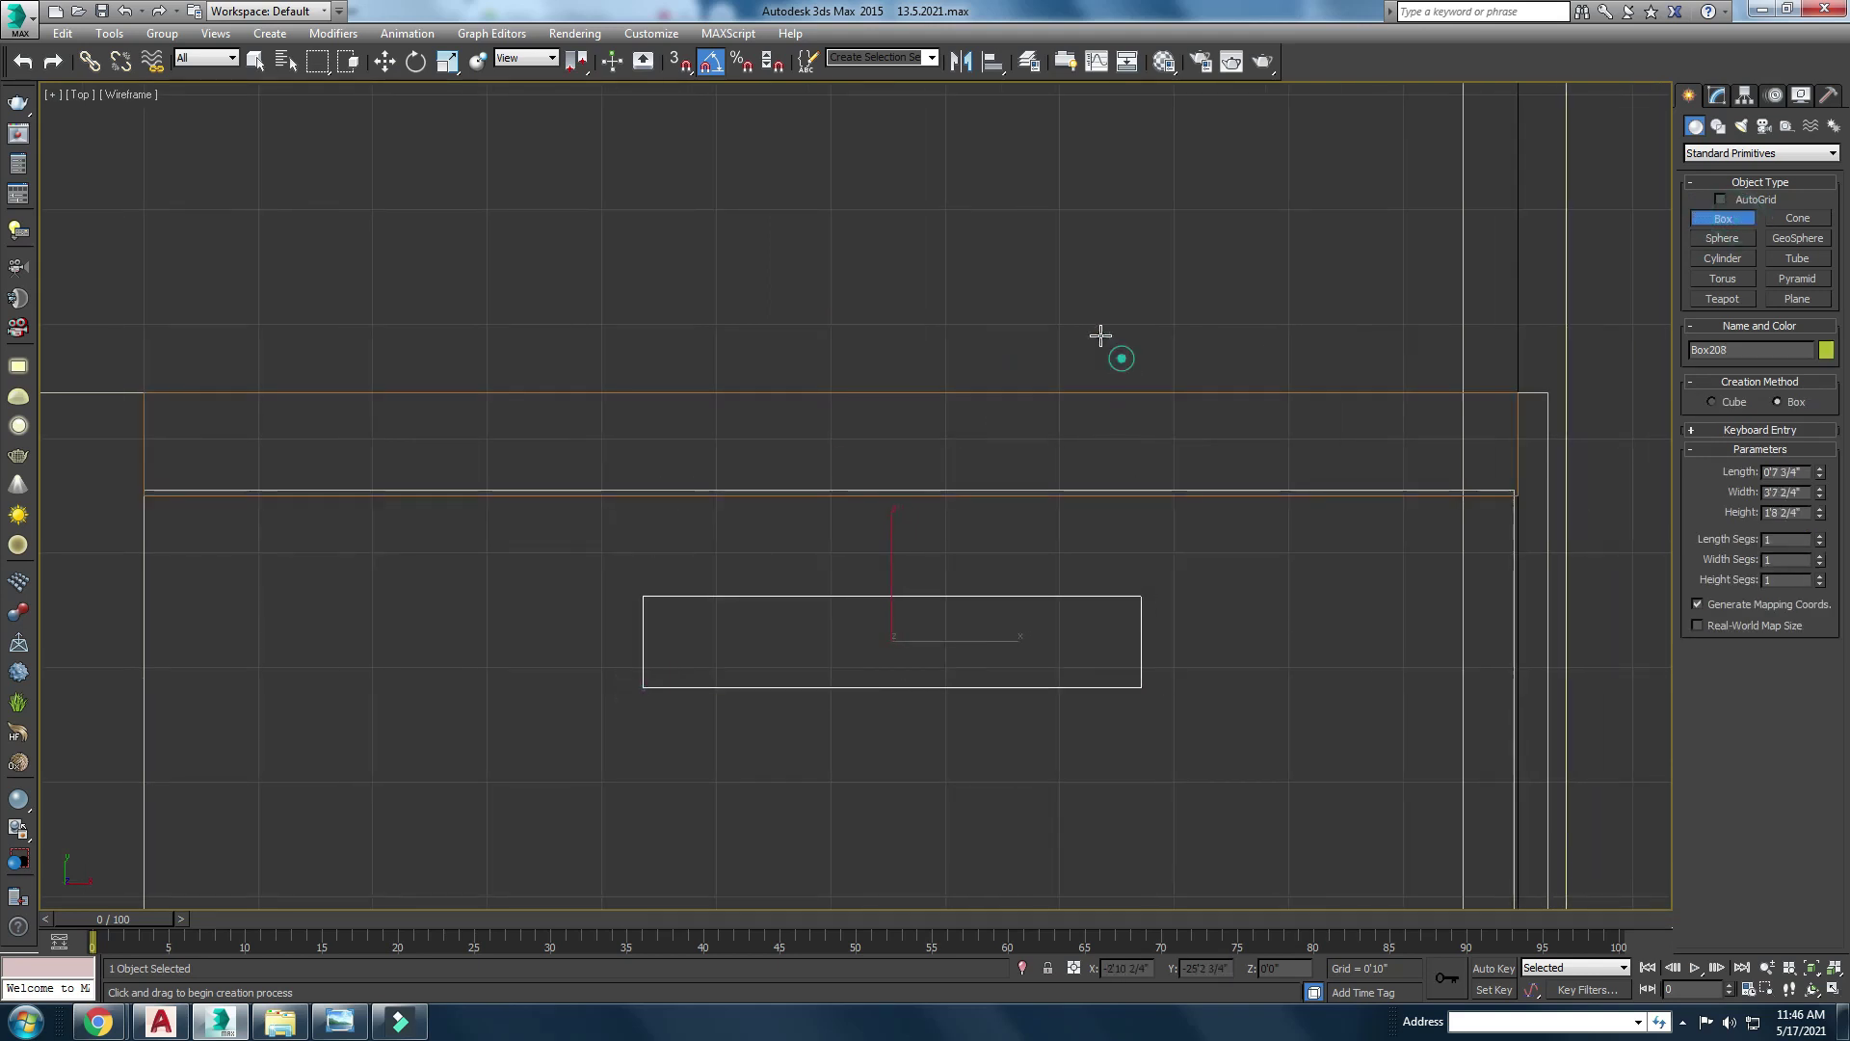
left_click(384, 60)
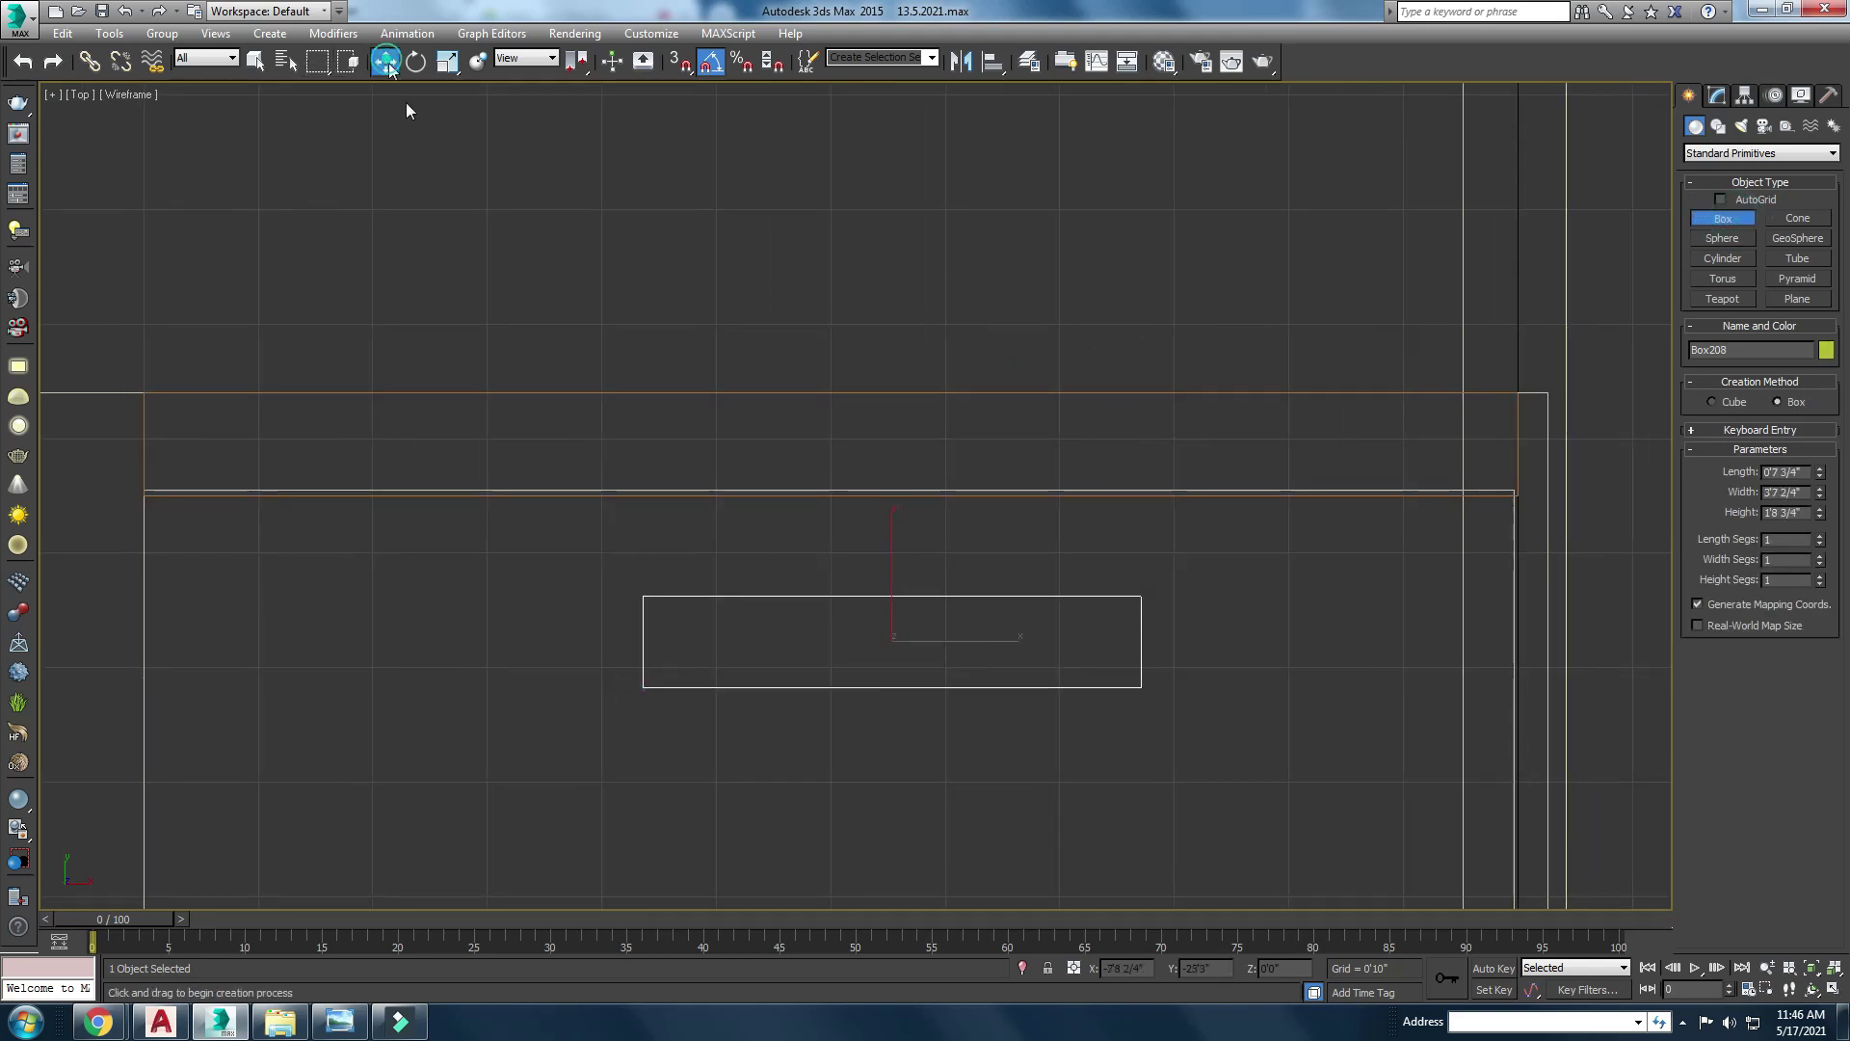
Step: Set the new box to Length 2', Width 3' and Height 7'
left_click(1747, 100)
left_click(1817, 366)
left_click_drag(1817, 369, 1818, 389)
type("3'")
key("Return")
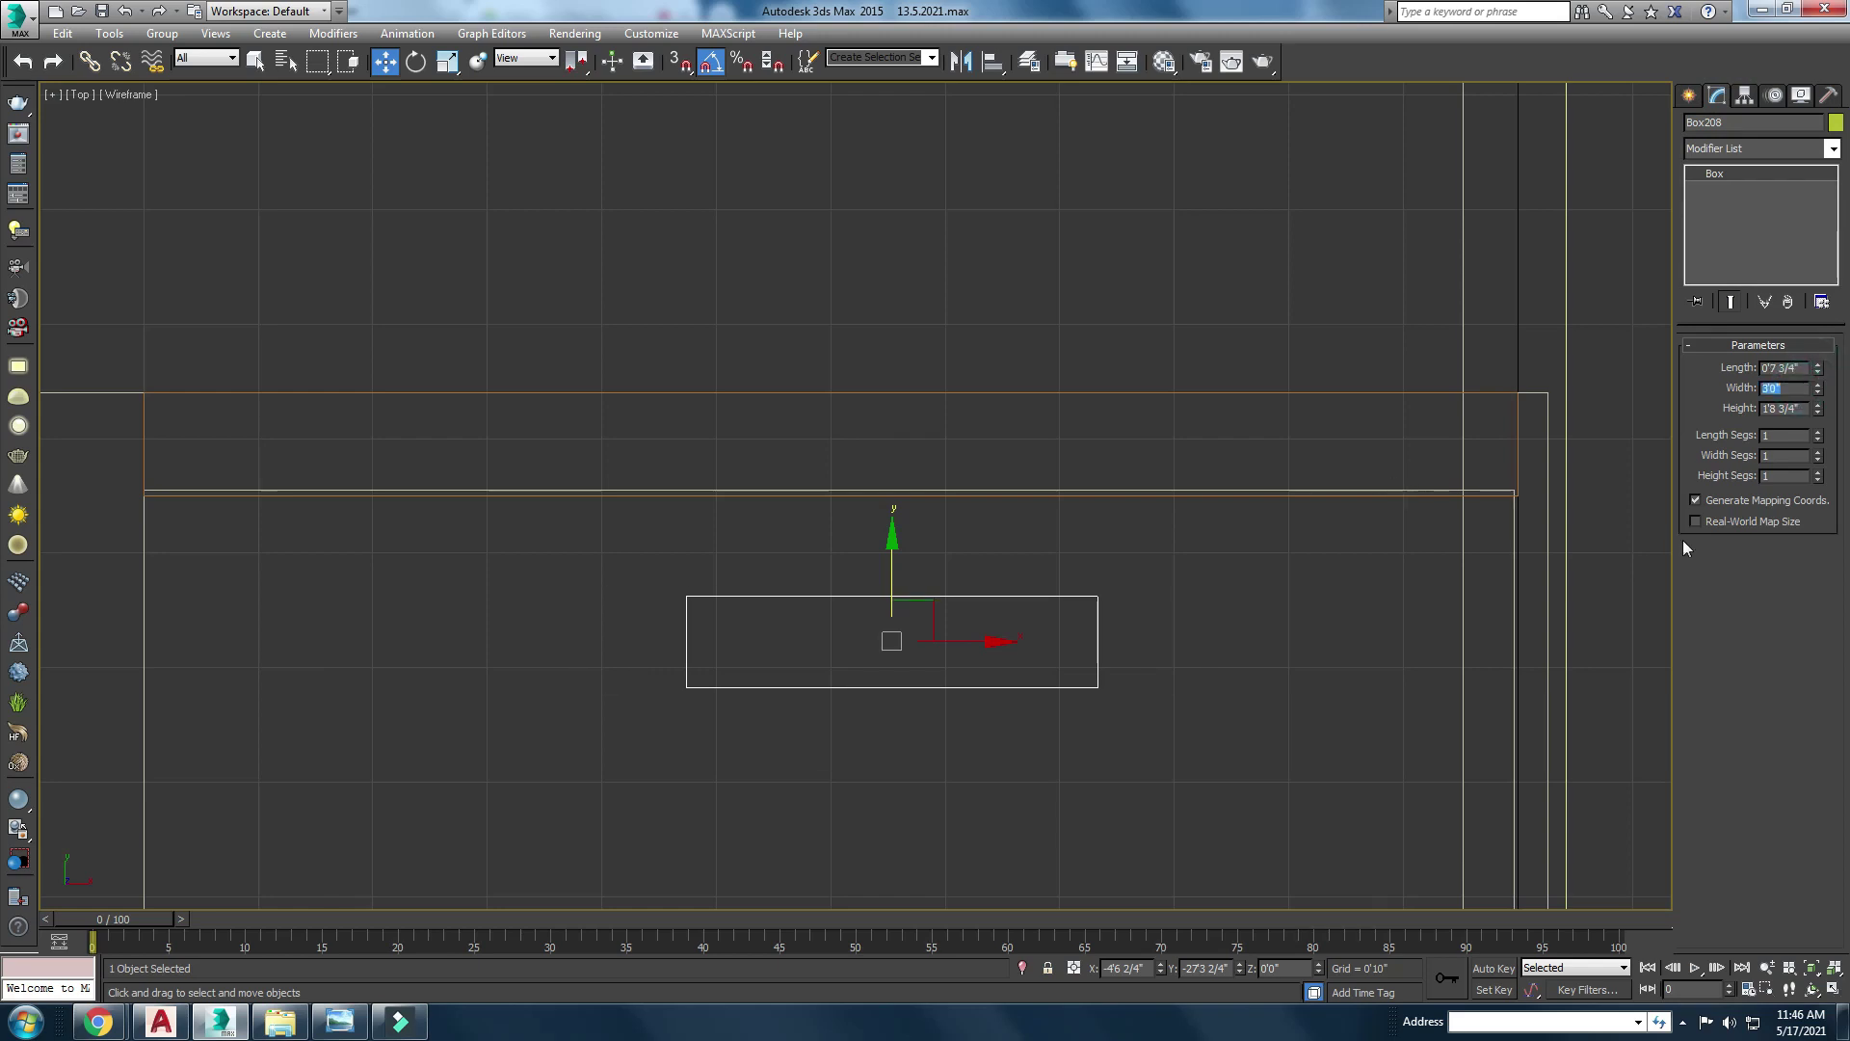
double_click(1804, 405)
type("7'")
key("Return")
double_click(1792, 367)
type("2'")
key("Return")
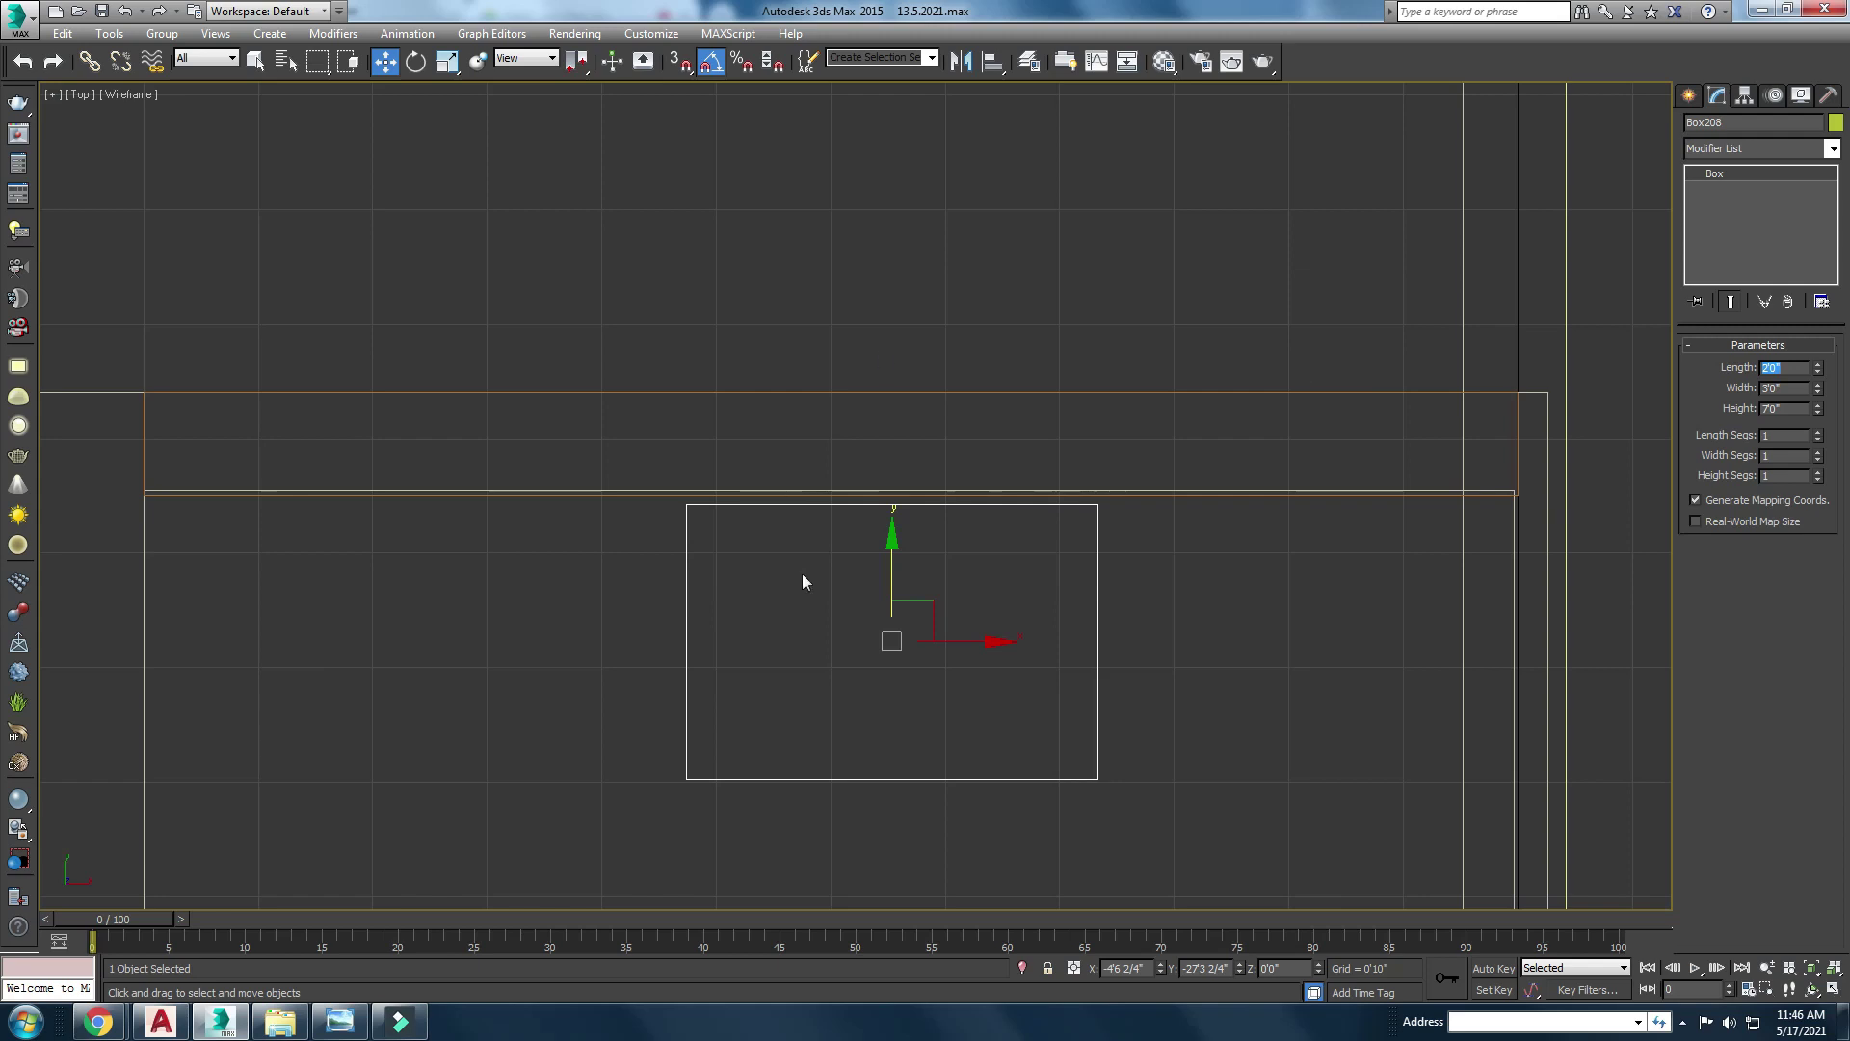
Step: Move the box onto the front wall and Shift-clone a copy to its right
mouse_move(922, 598)
left_mouse_down()
mouse_move(385, 421)
mouse_move(347, 364)
left_mouse_up()
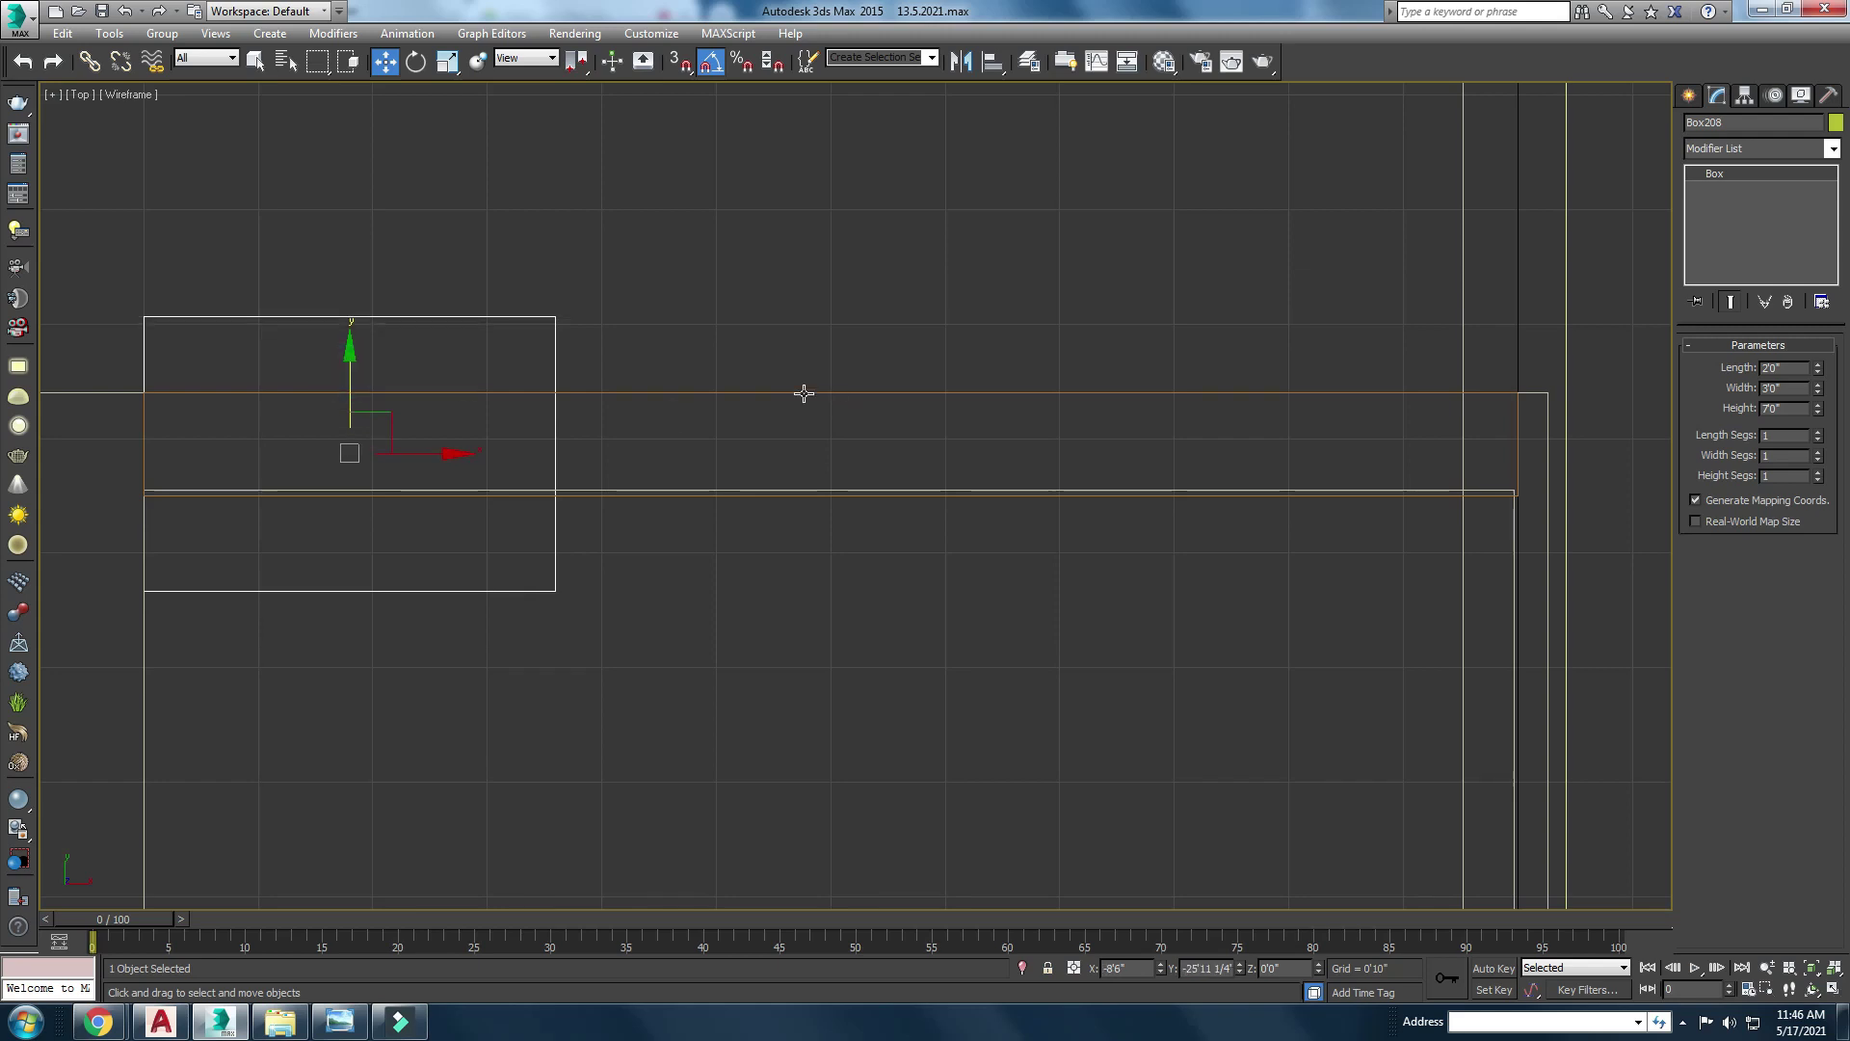
middle_click_drag(490, 438, 501, 506)
left_click_drag(442, 521, 1076, 521, "shift")
left_click(933, 590)
left_click(905, 591)
Step: Select both opening boxes together and frame them in the Top view
double_click(1805, 408)
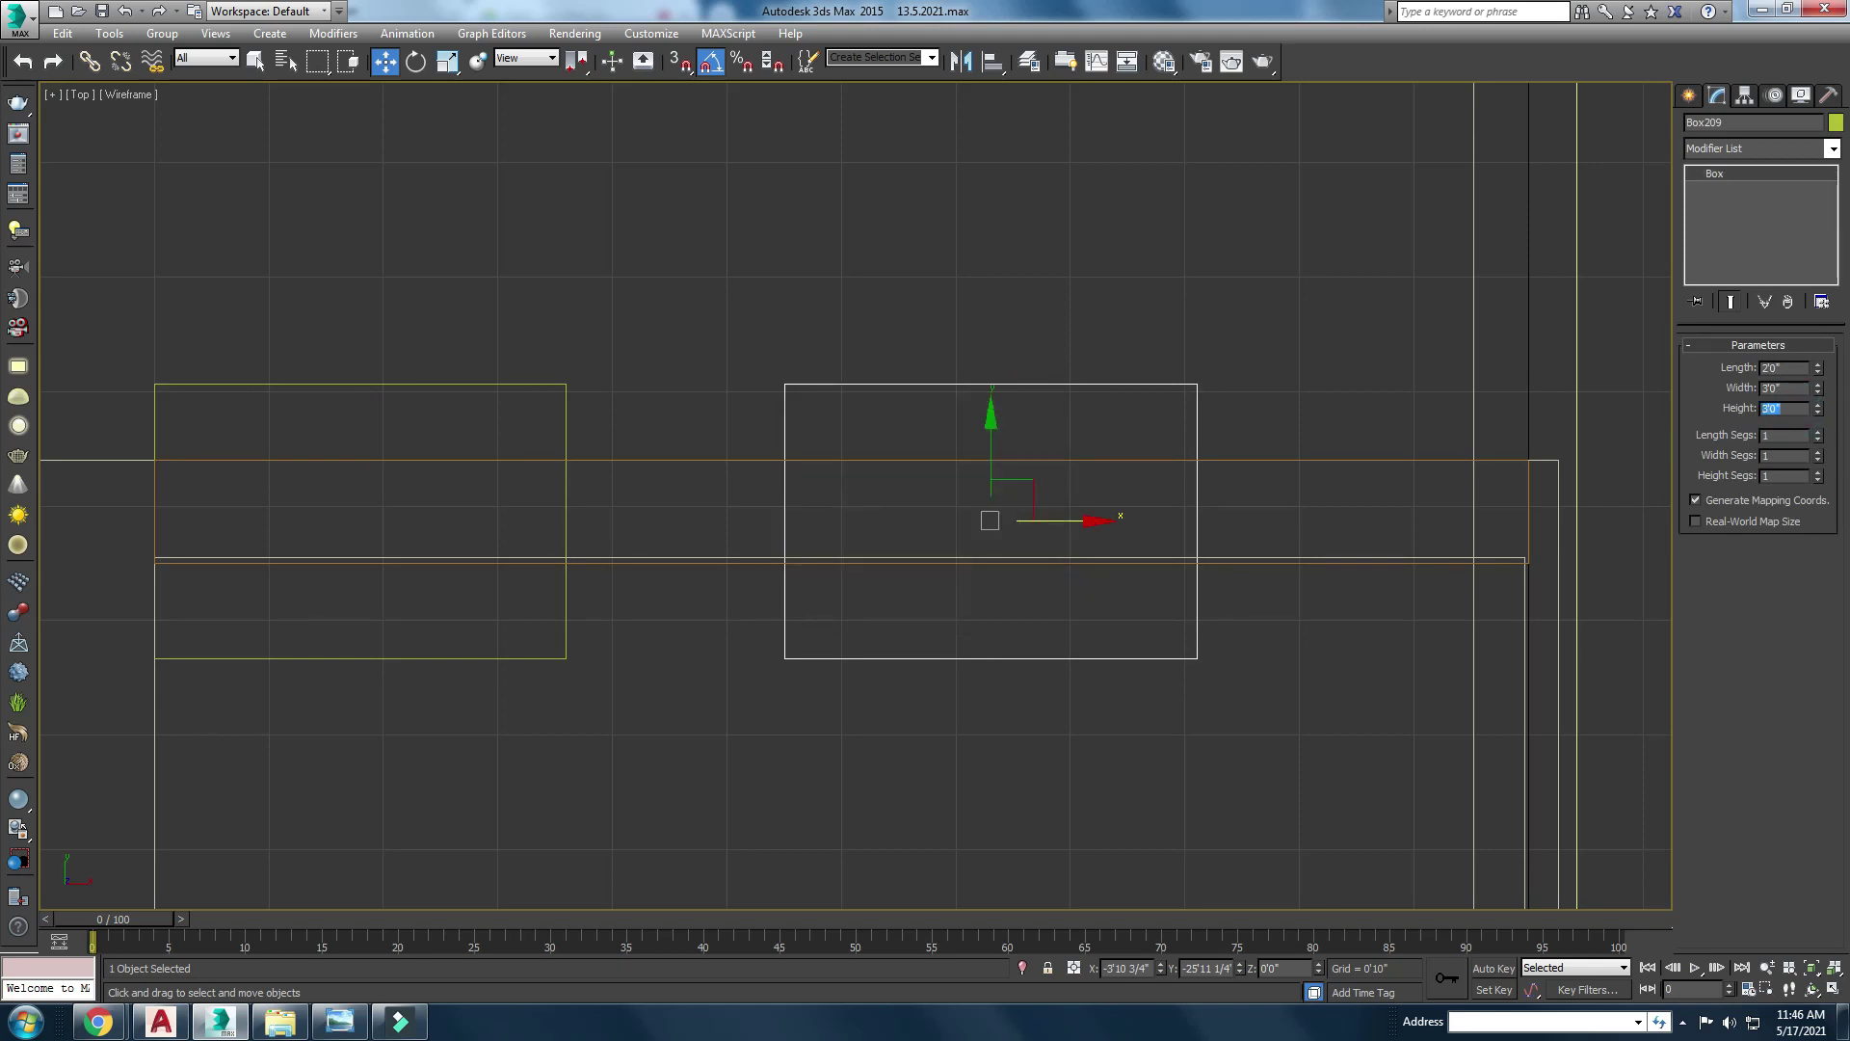
left_click(1008, 285)
left_click_drag(1028, 231, 512, 409)
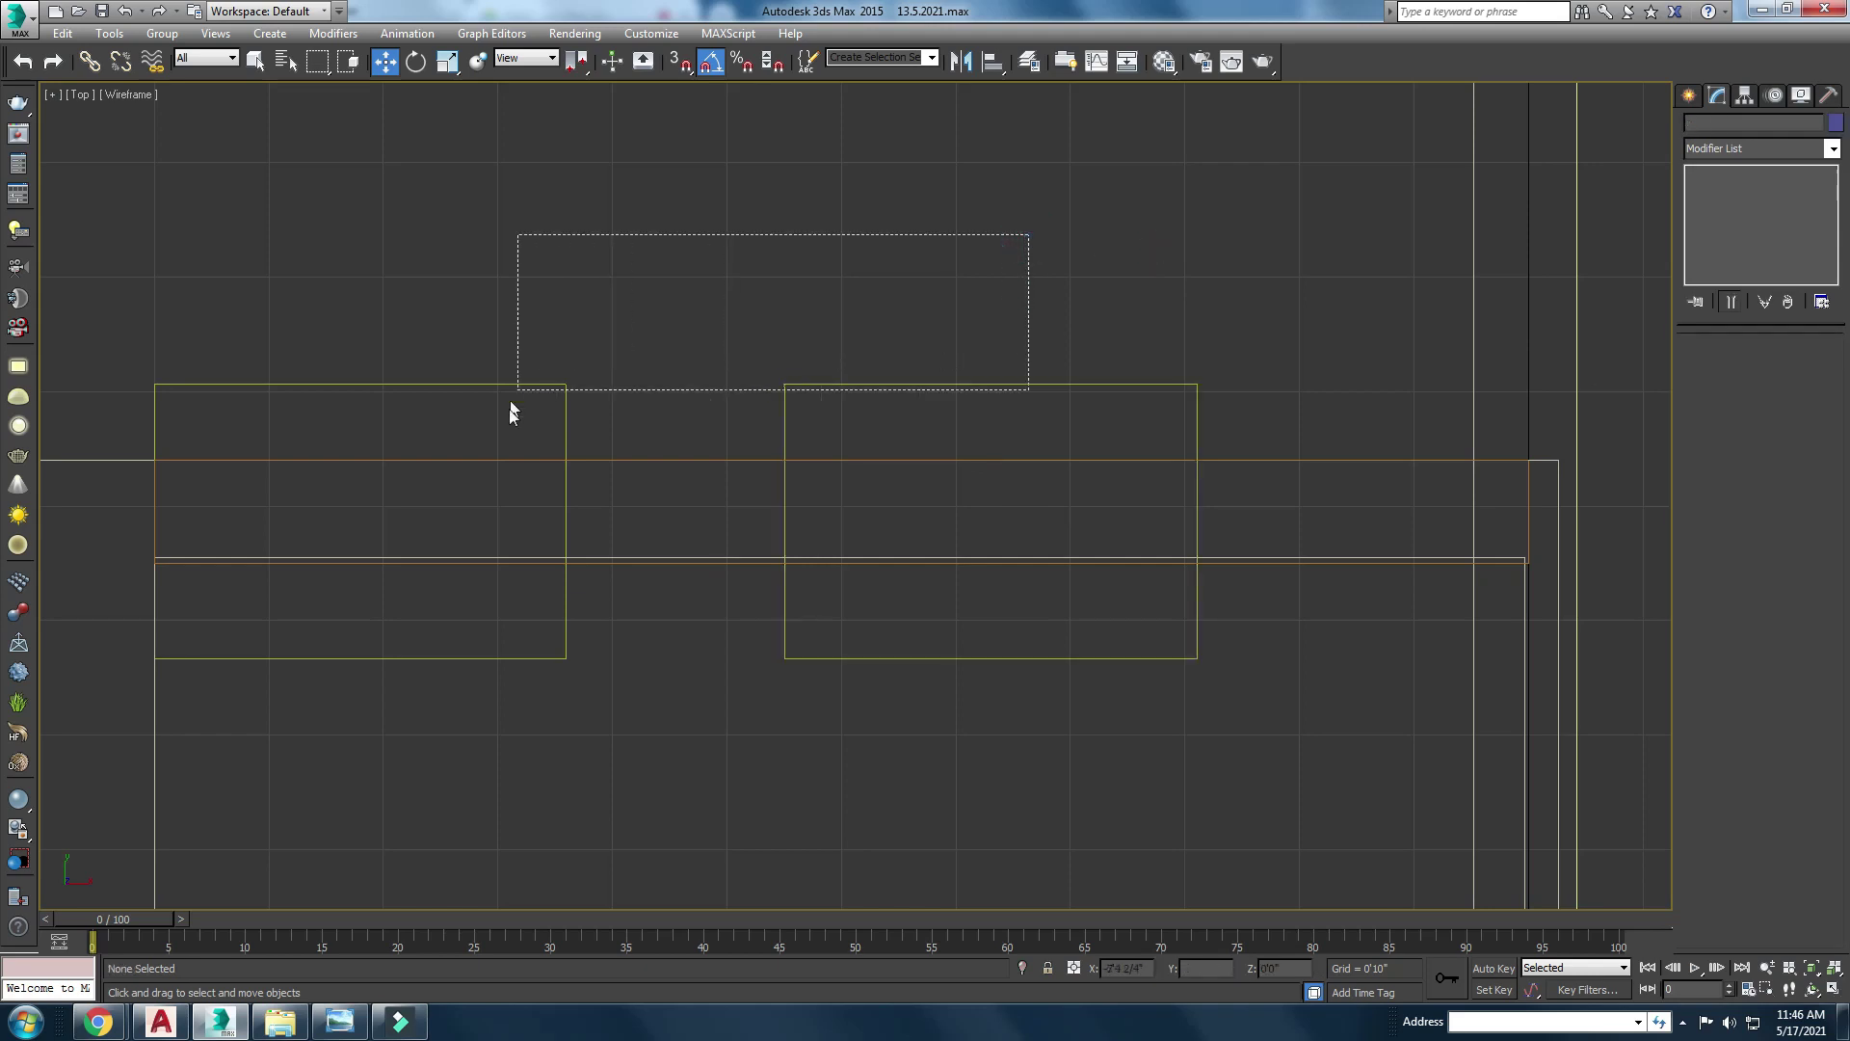
scroll(565, 512, "down", 5)
middle_click_drag(566, 512, 739, 456)
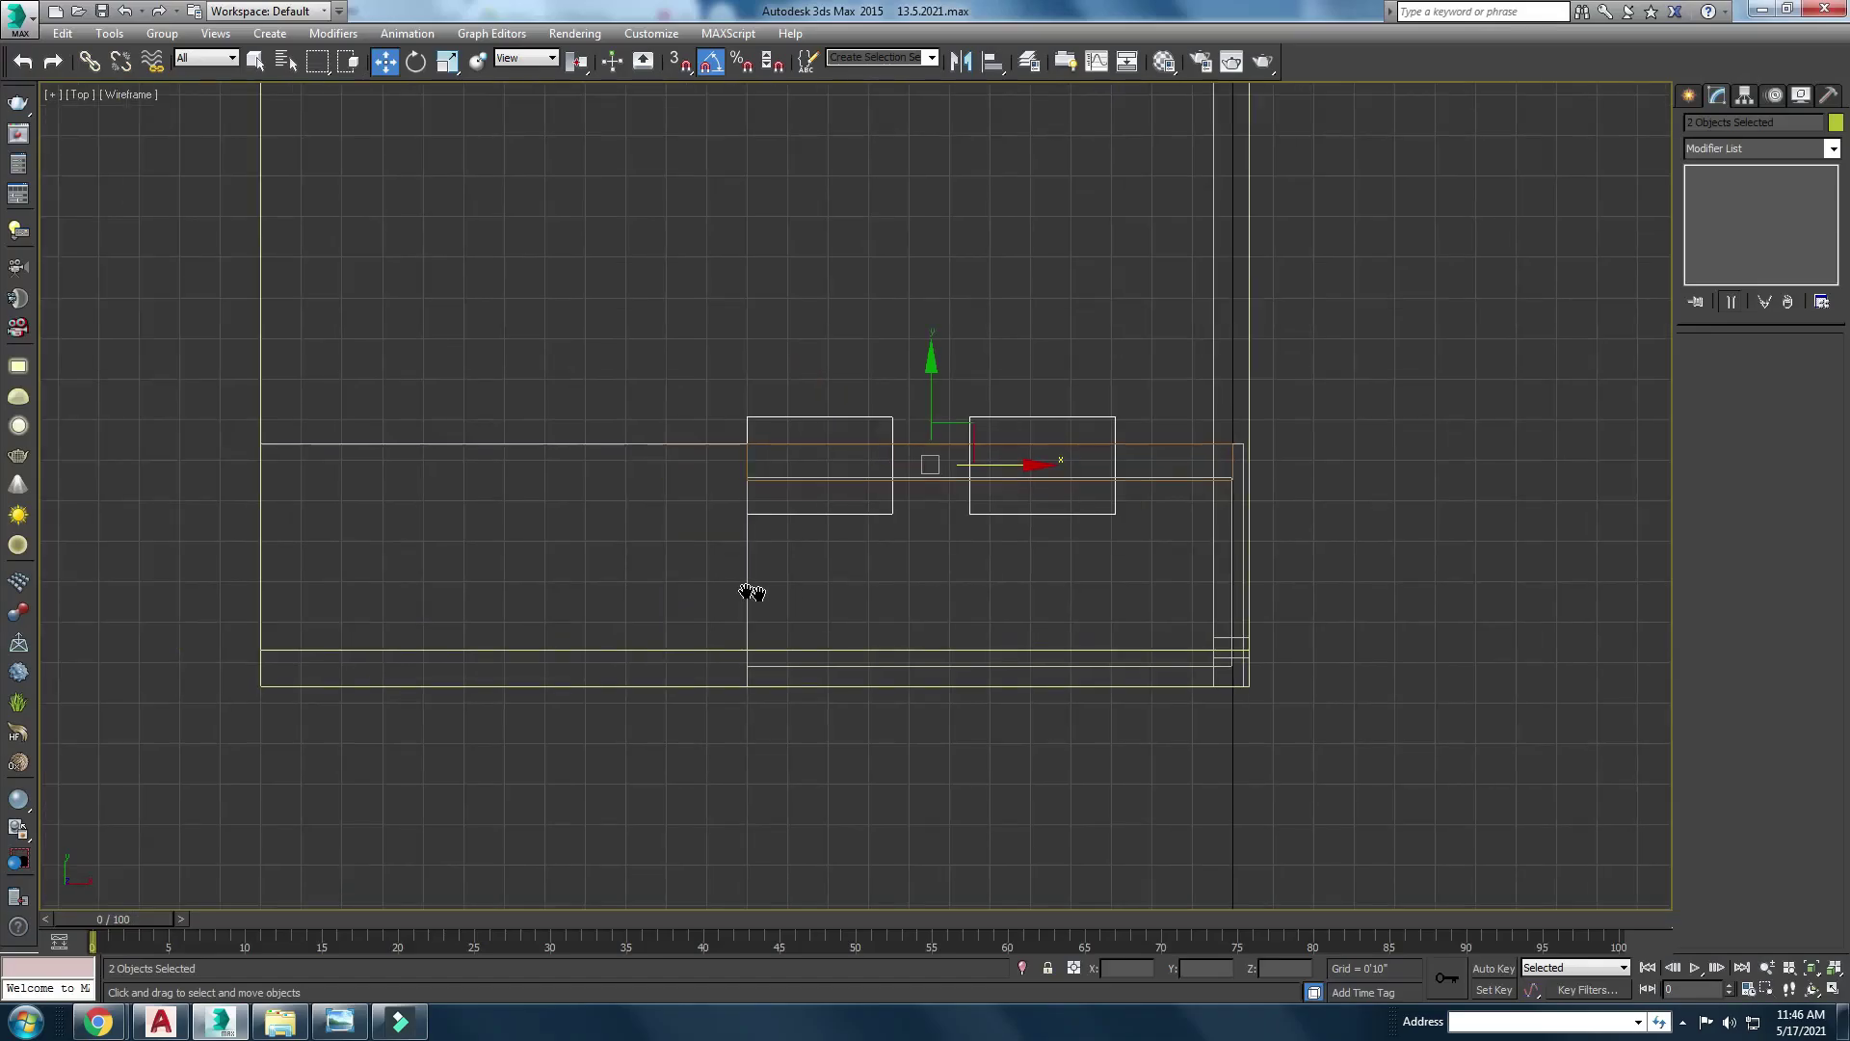
middle_click_drag(747, 590, 785, 600)
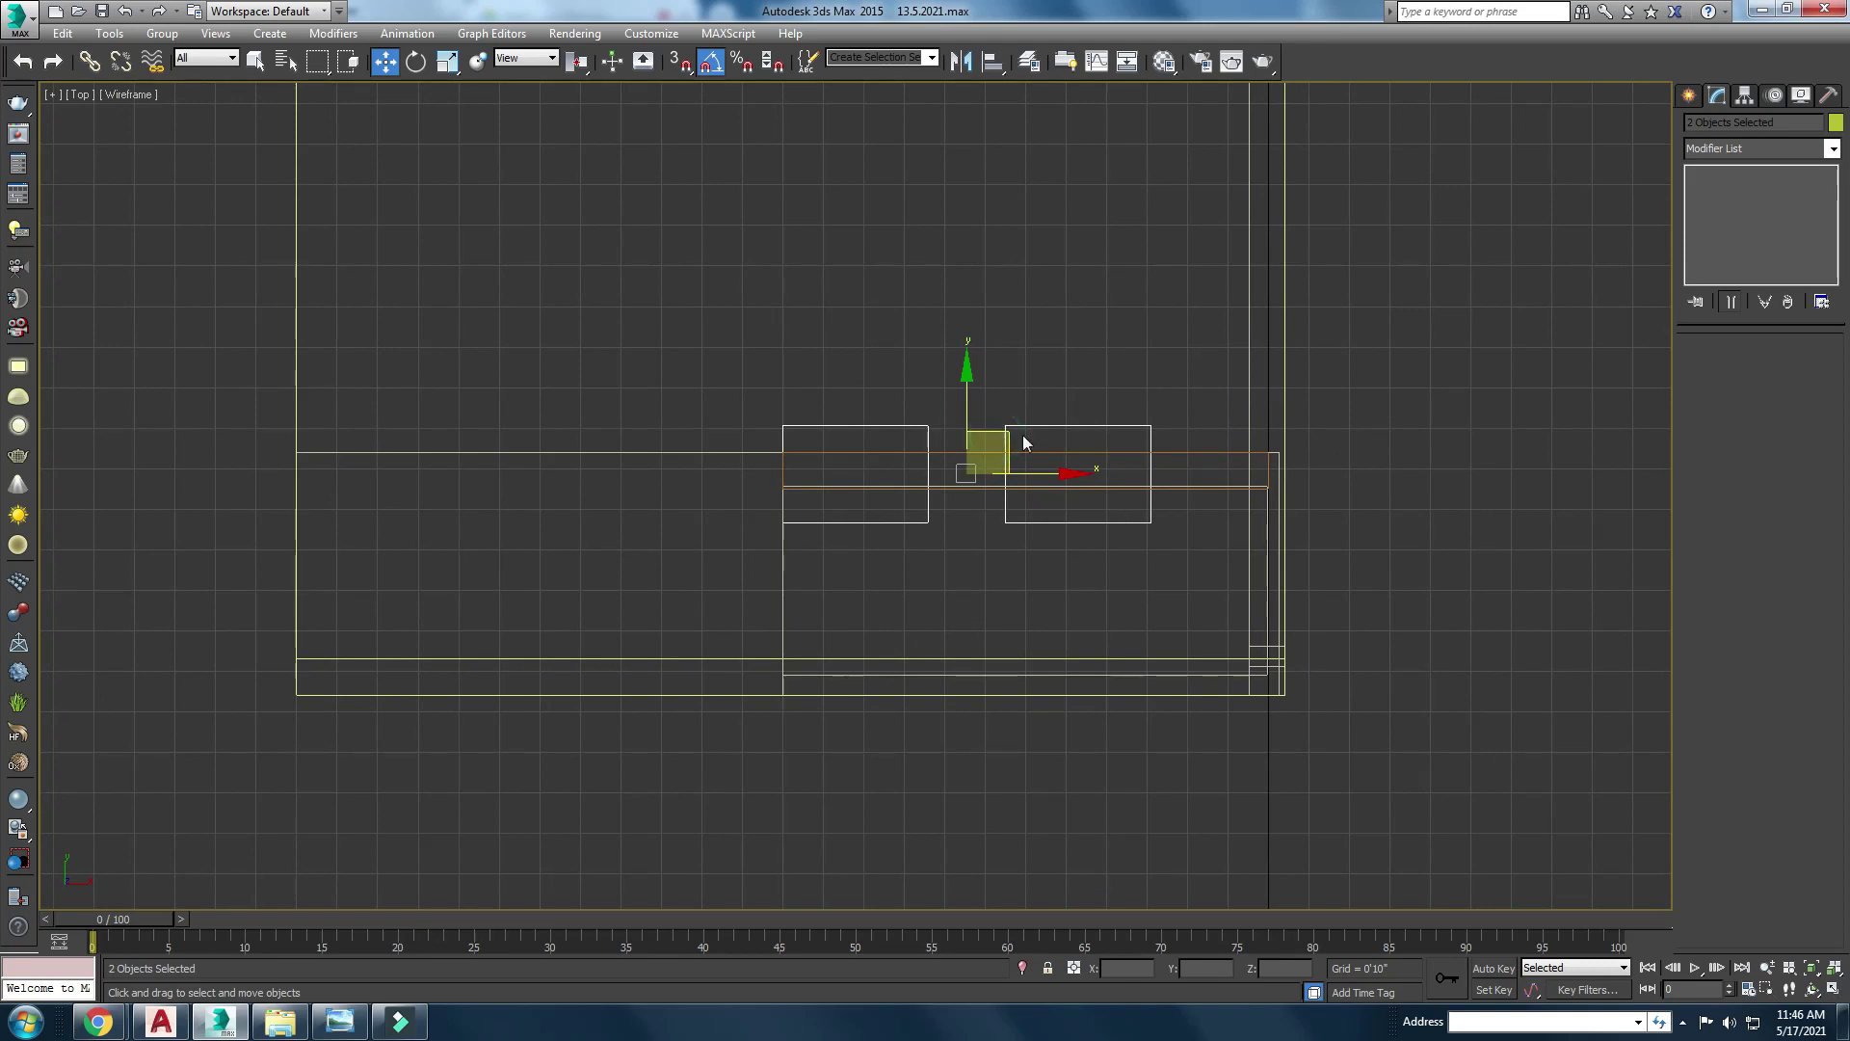
Step: Copy an opening box down to the left, then select the door and window boxes
left_click(1058, 430)
mouse_move(1106, 434)
left_mouse_down("shift")
mouse_move(467, 751)
mouse_move(549, 638)
left_mouse_up("shift")
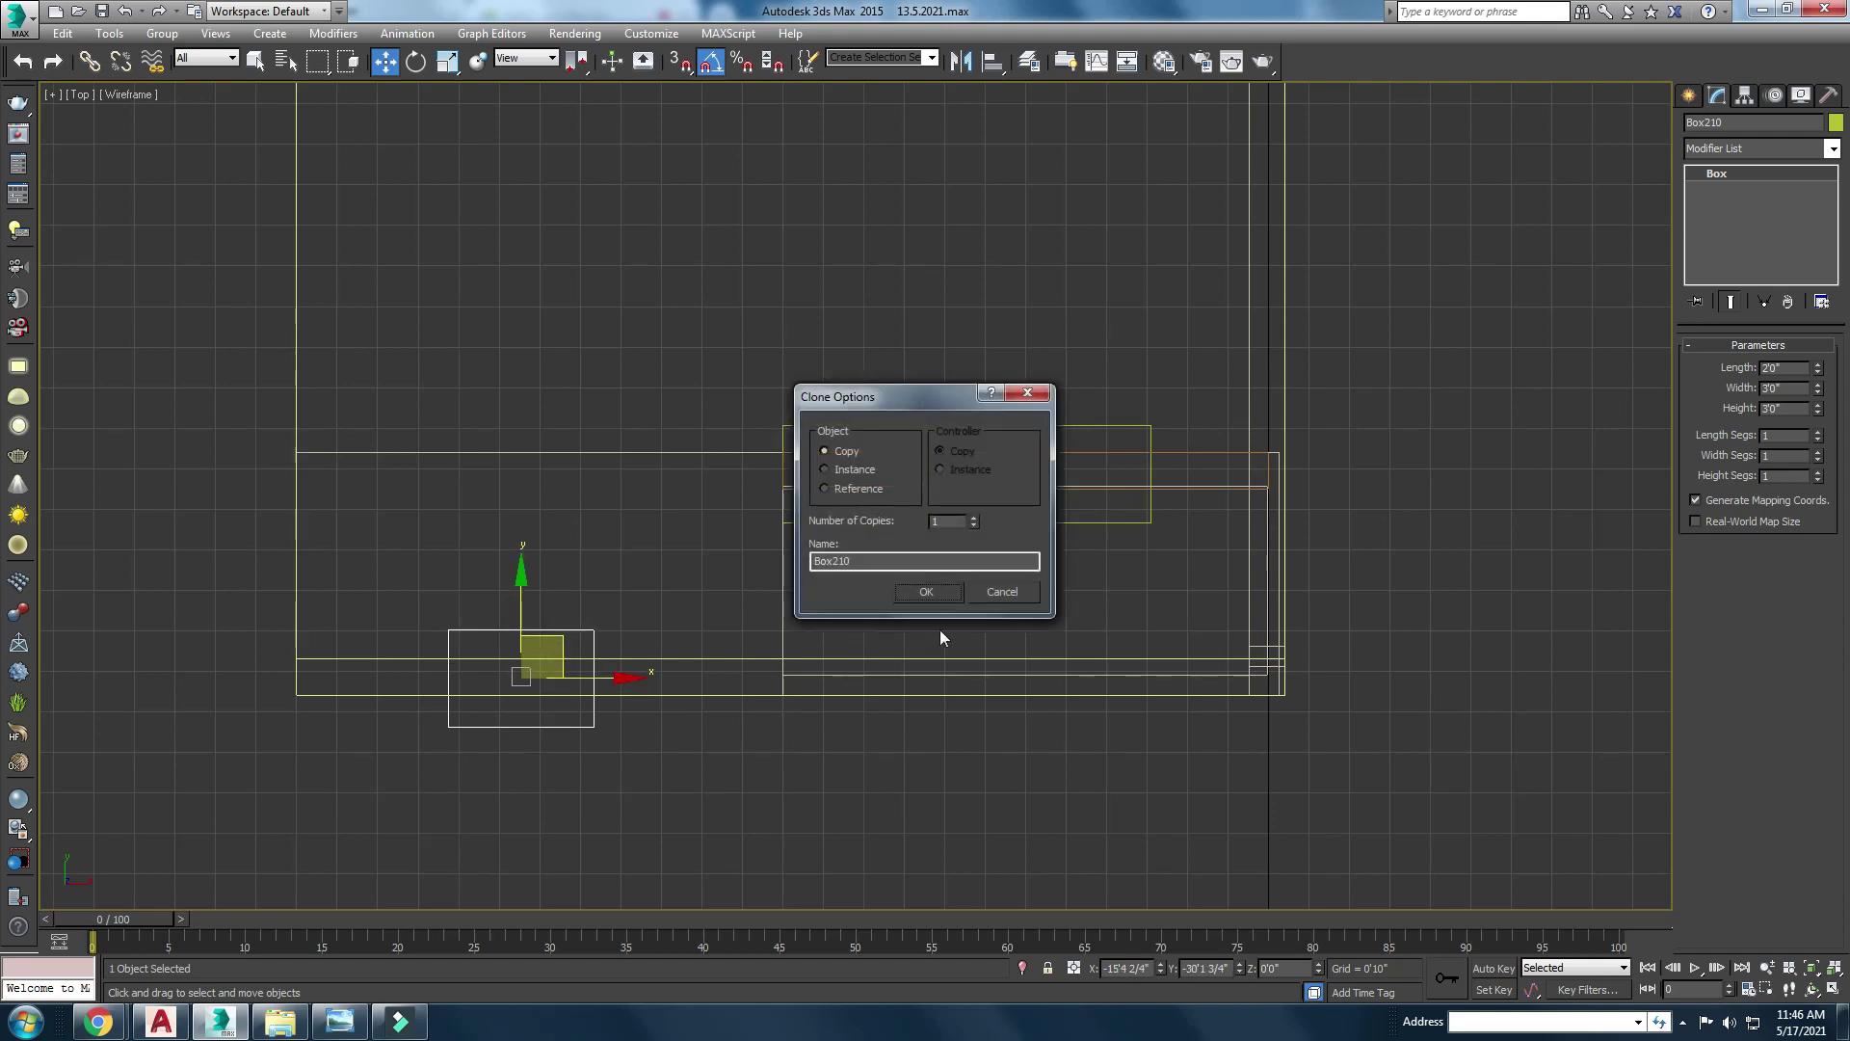
left_click(928, 593)
left_click(1044, 425, "ctrl")
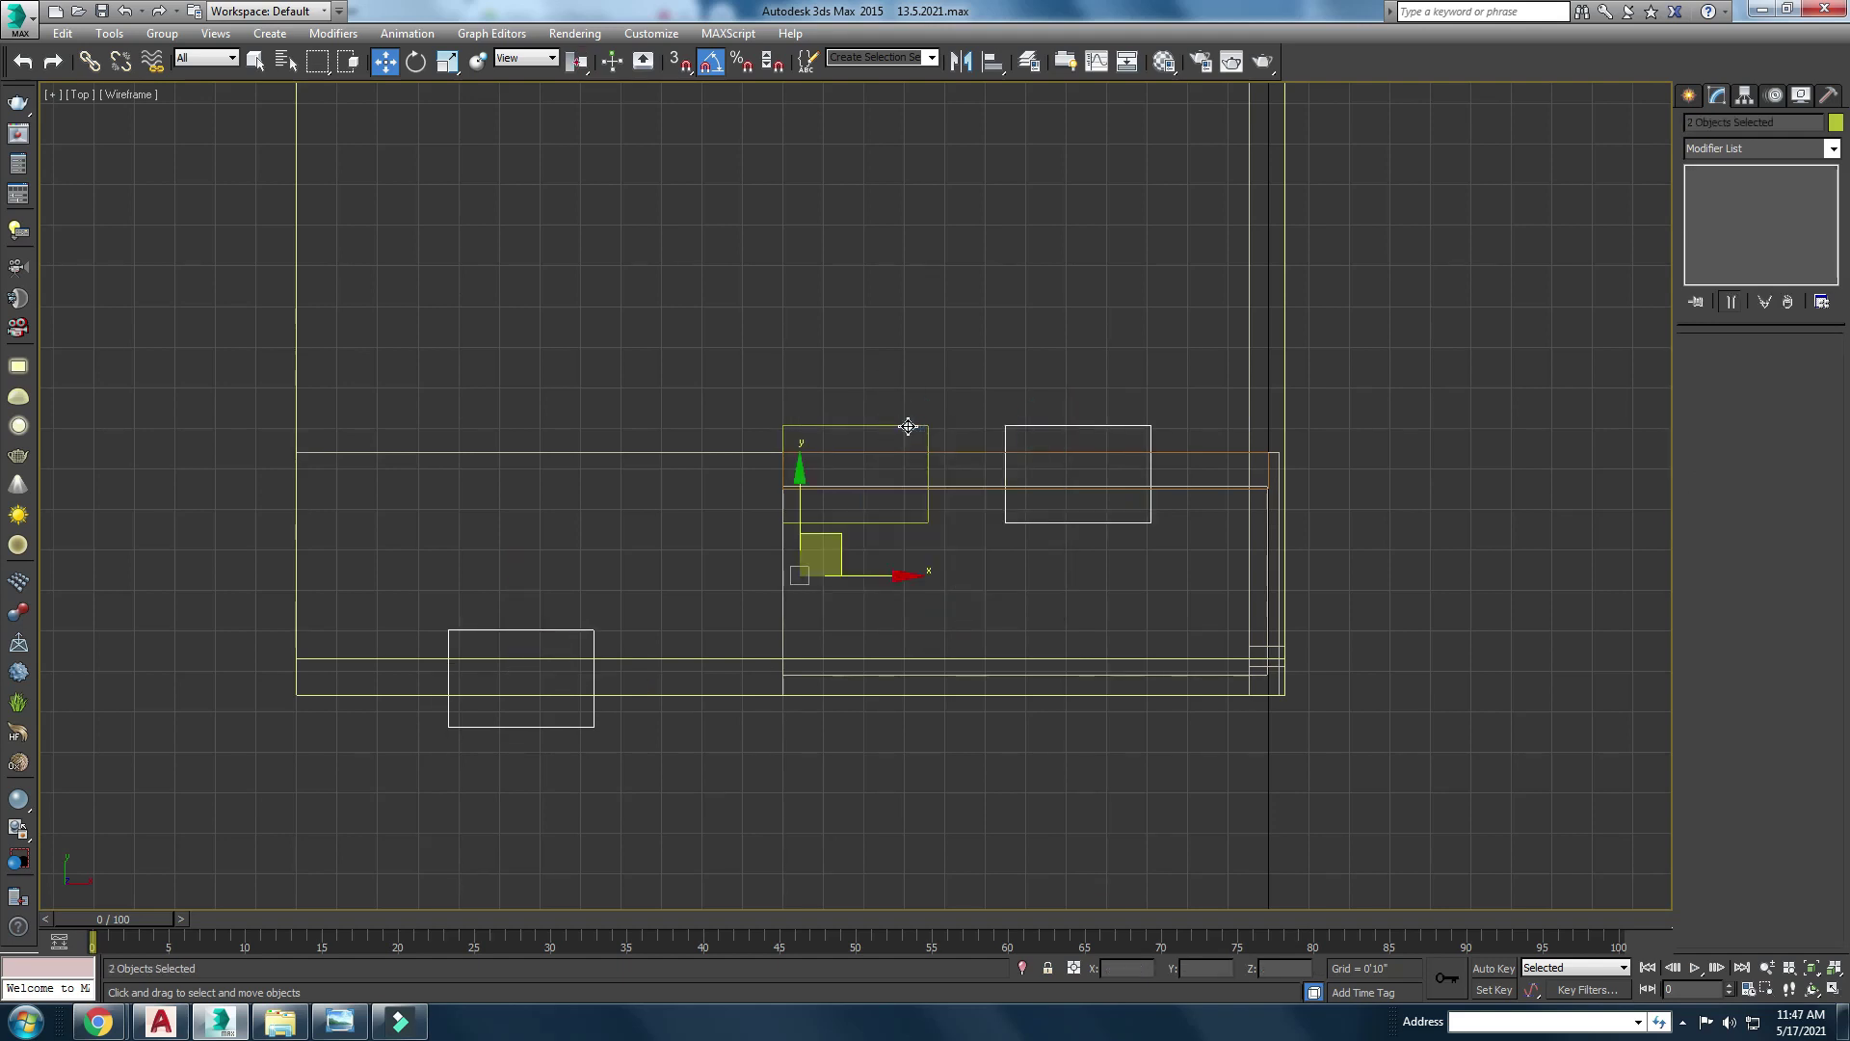
left_click(908, 425, "ctrl")
Step: In the Front view, raise the door and window boxes up onto the porch wall
key("alt+w")
key("alt+w")
key("z")
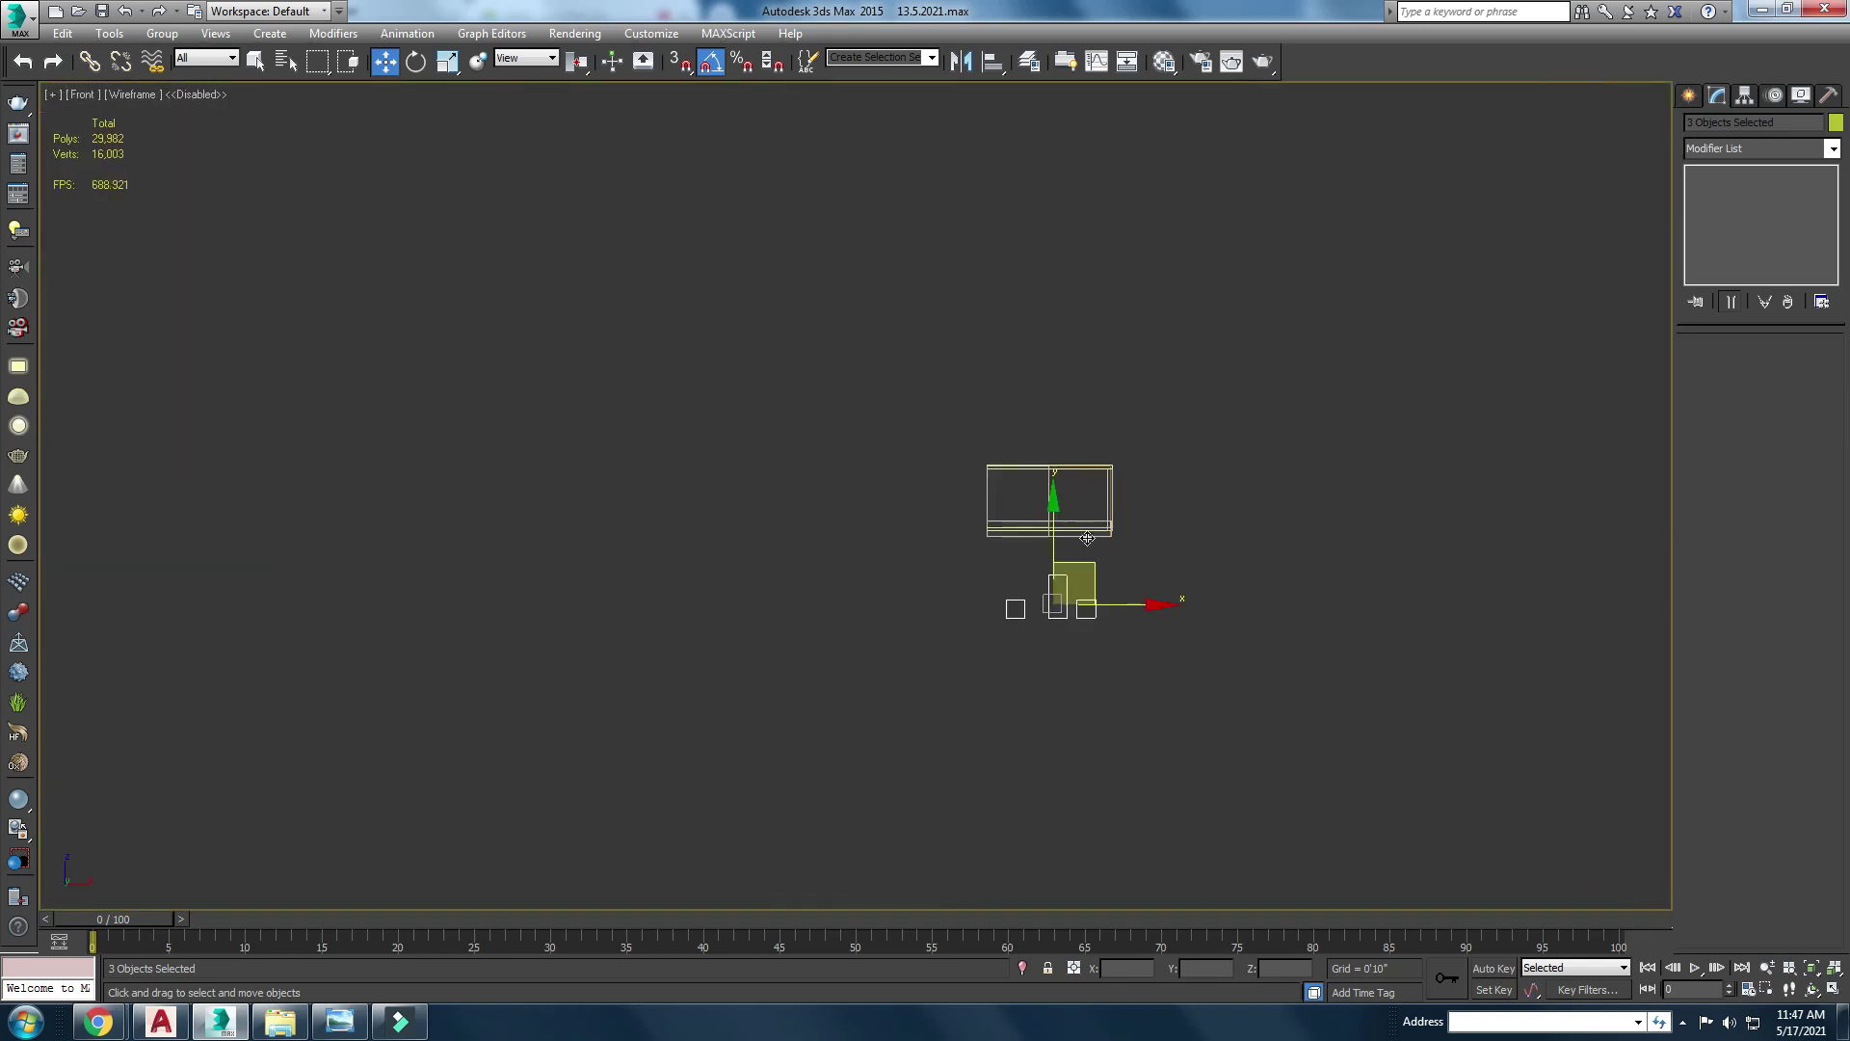
scroll(1077, 605, "up", 4)
scroll(1021, 578, "up", 2)
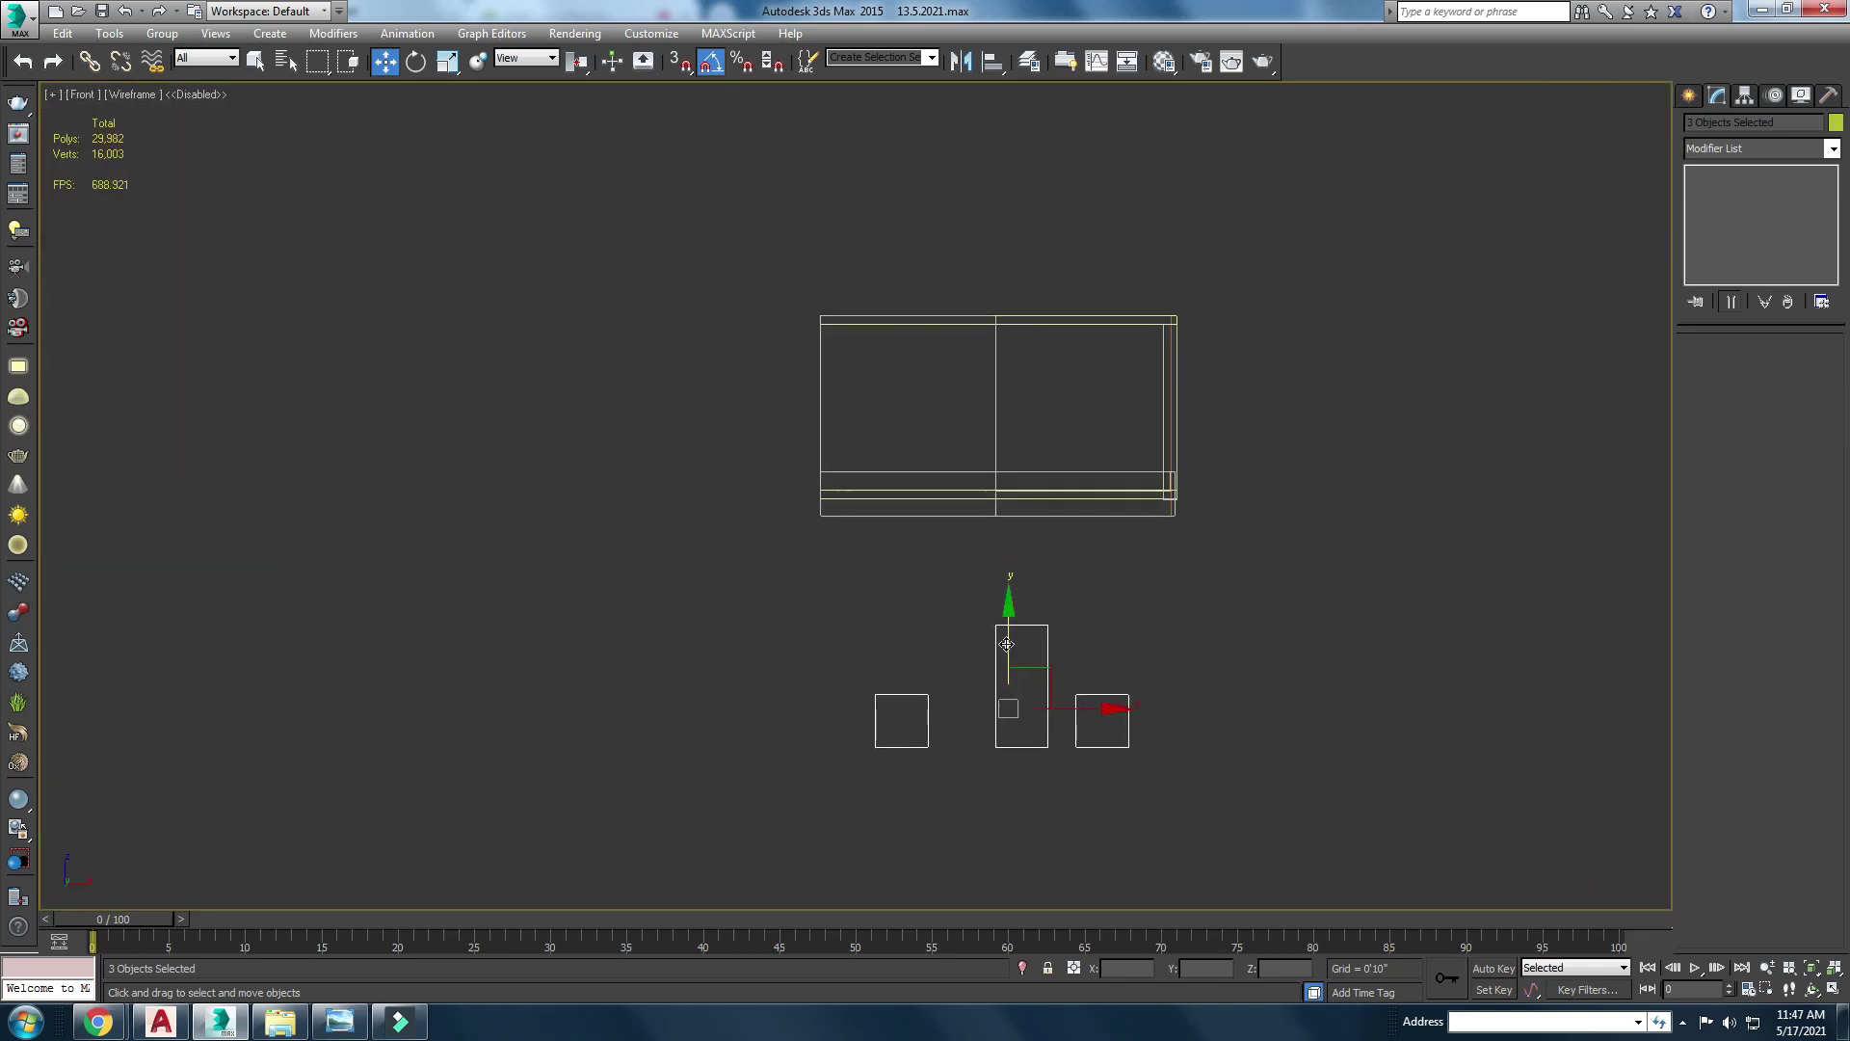
left_click_drag(996, 441, 991, 382)
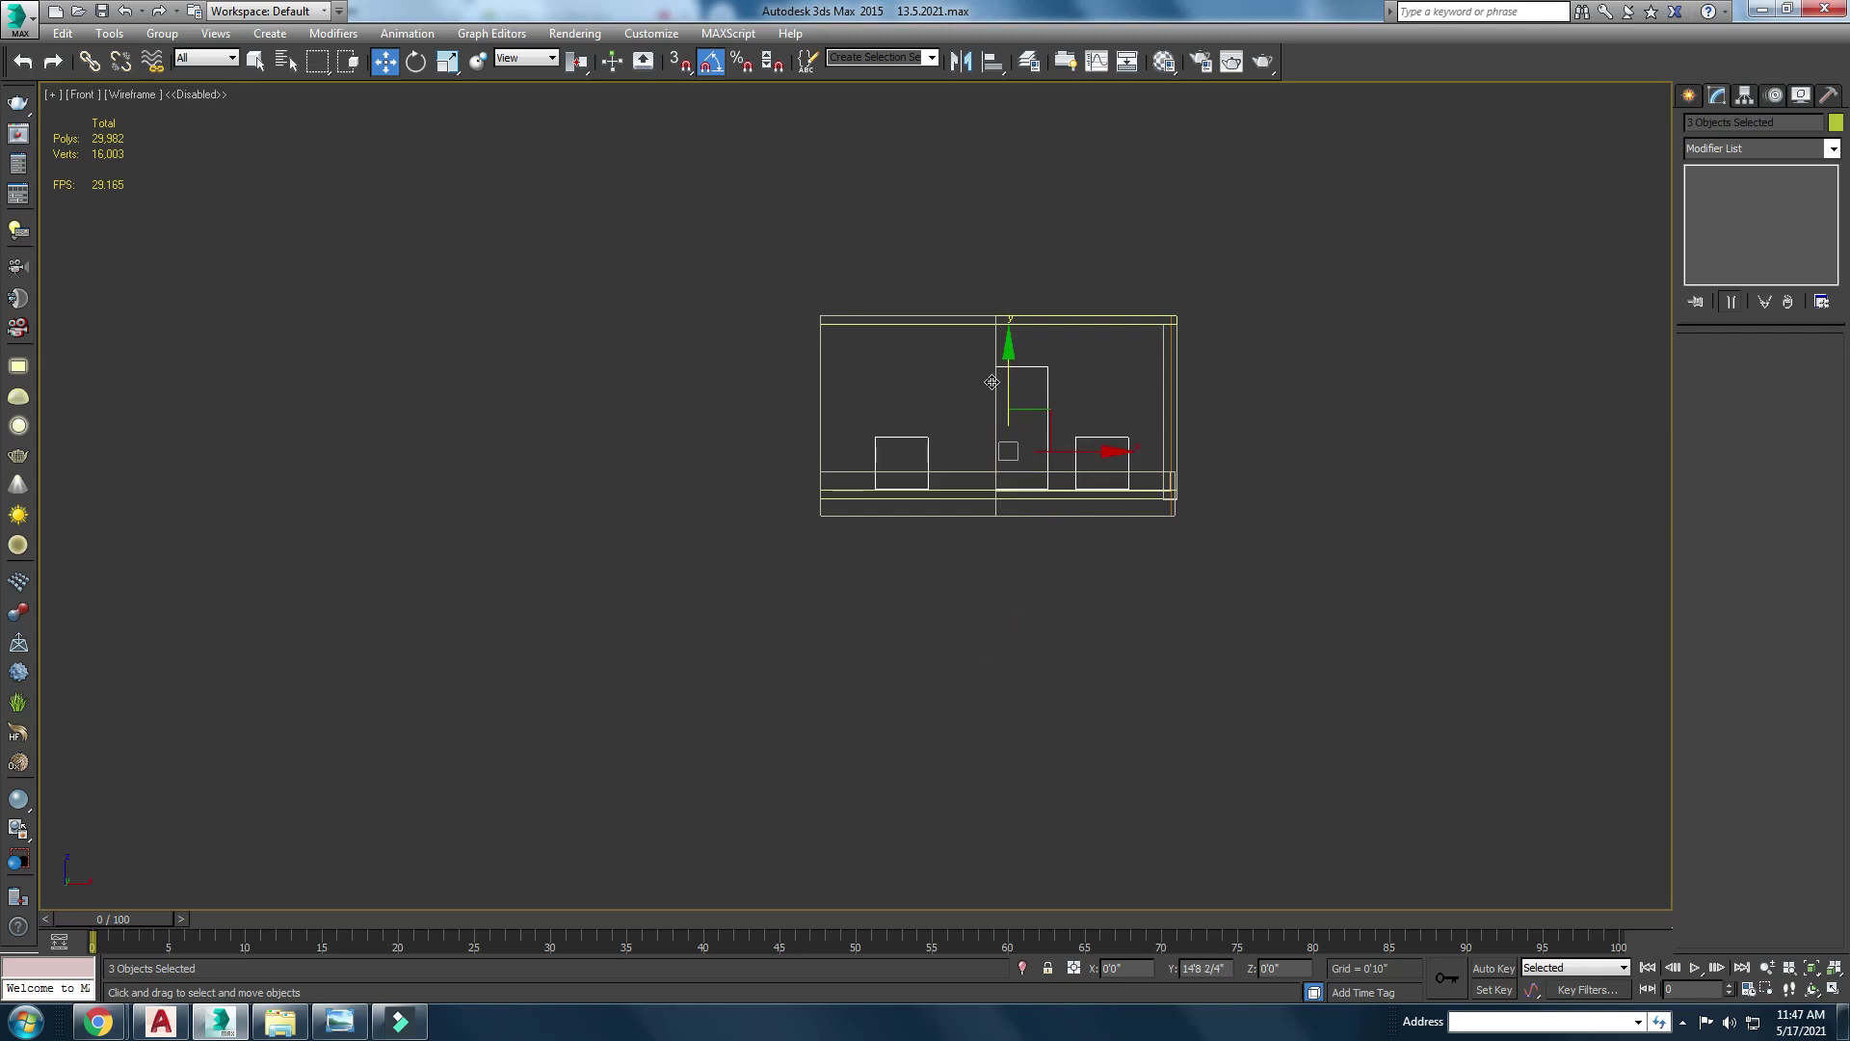
scroll(769, 703, "up", 5)
scroll(785, 686, "up", 3)
scroll(1185, 696, "up", 3)
scroll(1197, 709, "up", 3)
left_click_drag(1193, 639, 1192, 638)
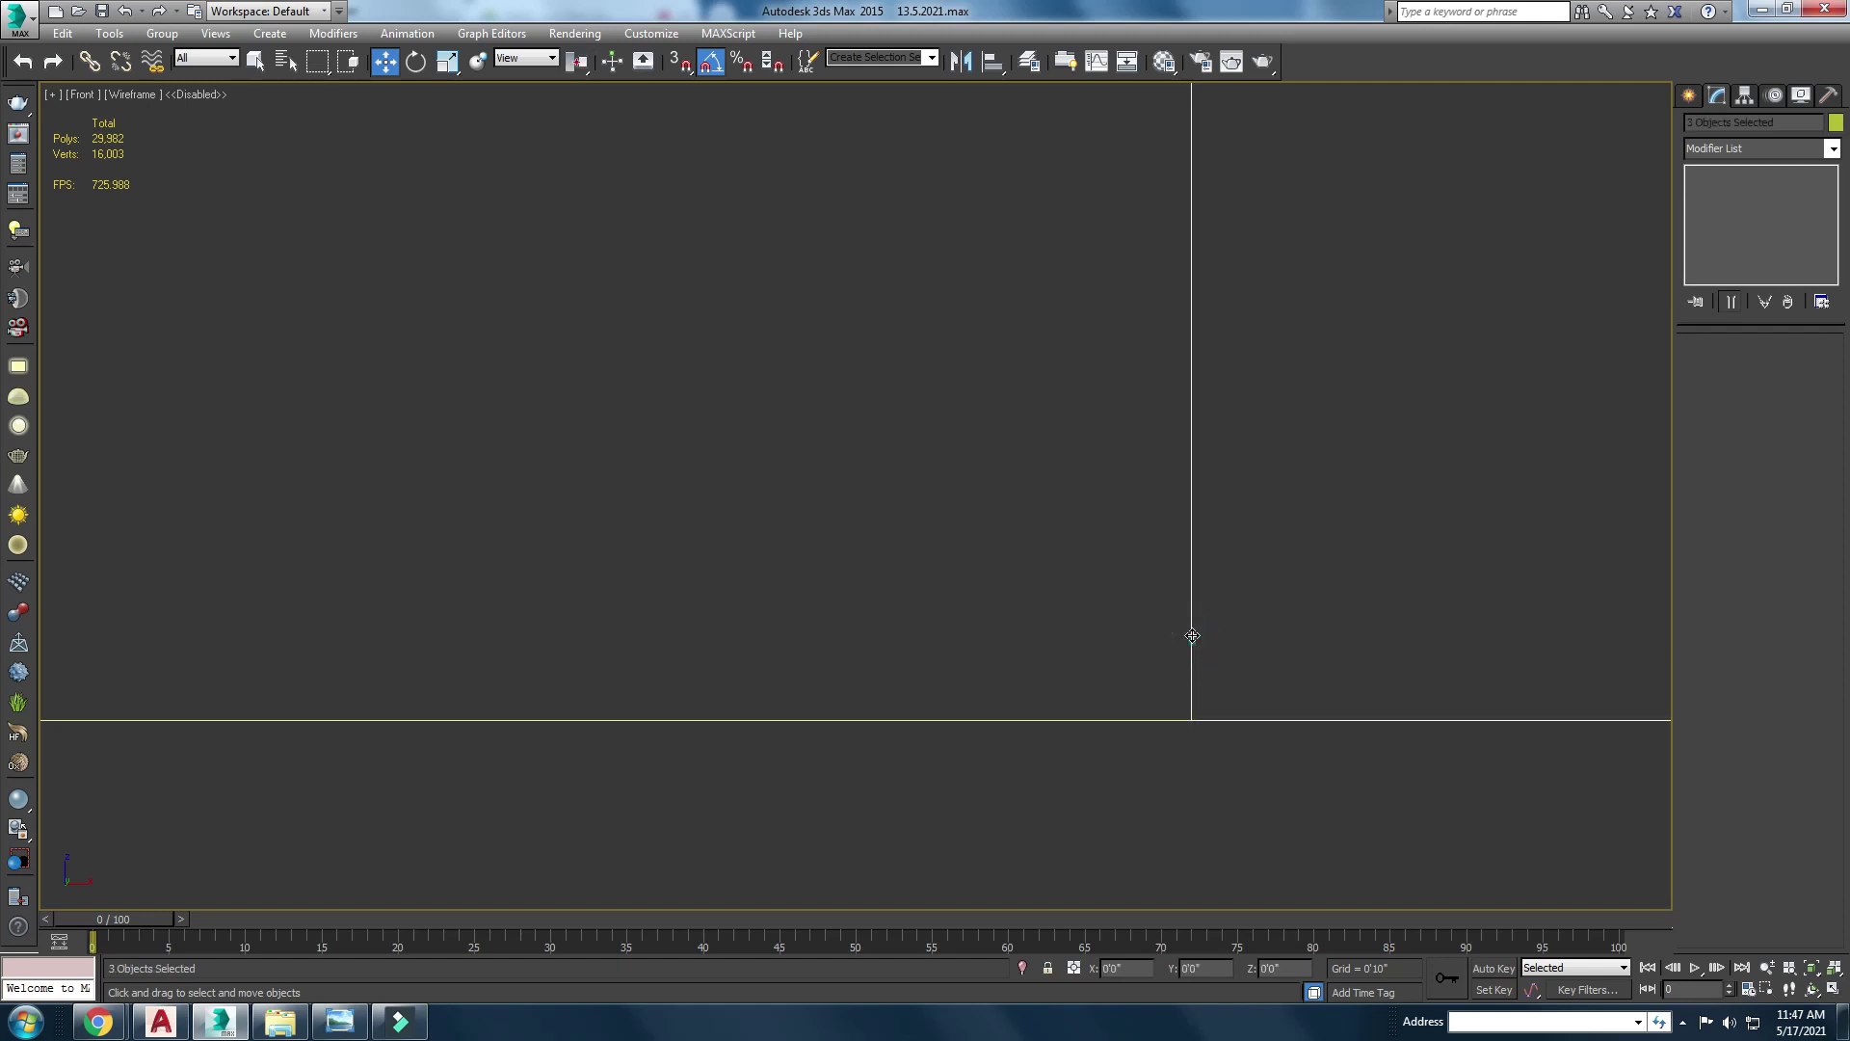
scroll(1037, 656, "down", 4)
mouse_move(1524, 686)
middle_mouse_down()
mouse_move(1028, 710)
mouse_move(968, 746)
middle_mouse_up()
Step: Shift-copy both window boxes straight upward and activate the Perspective view
left_click(1040, 579)
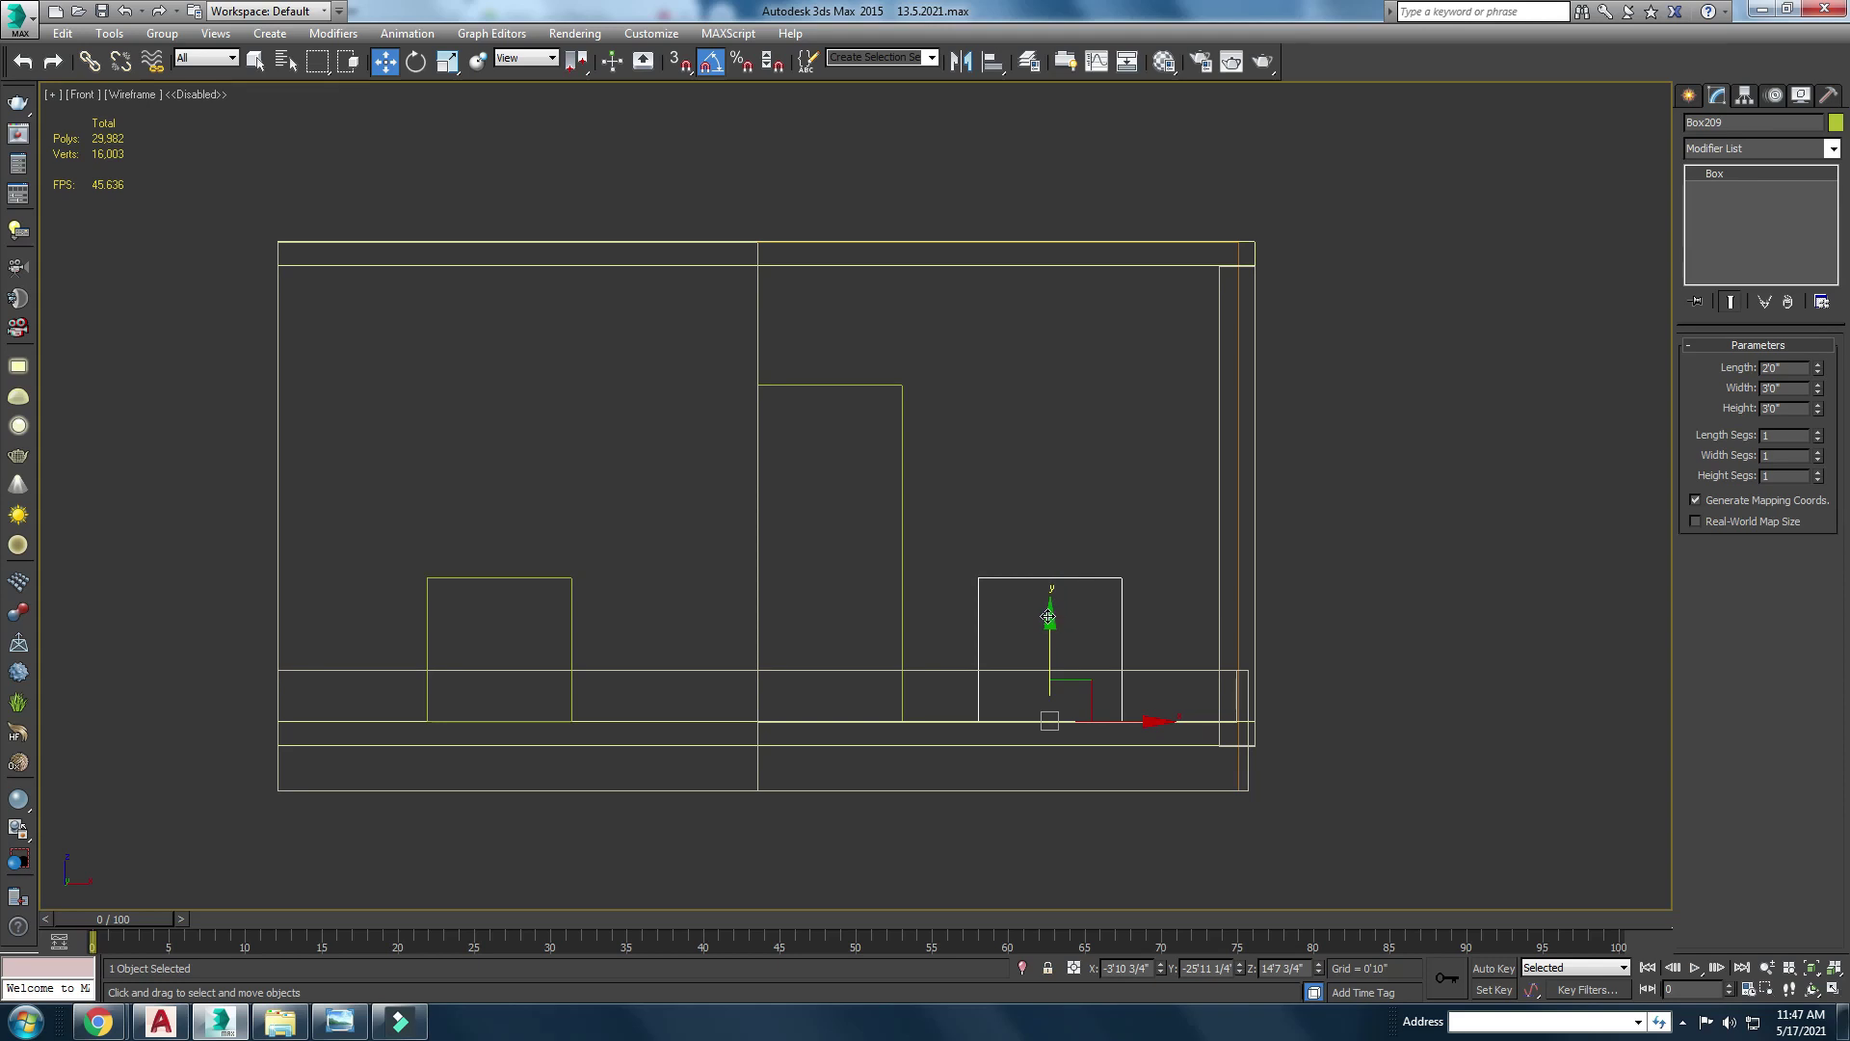
left_click(551, 579, "ctrl")
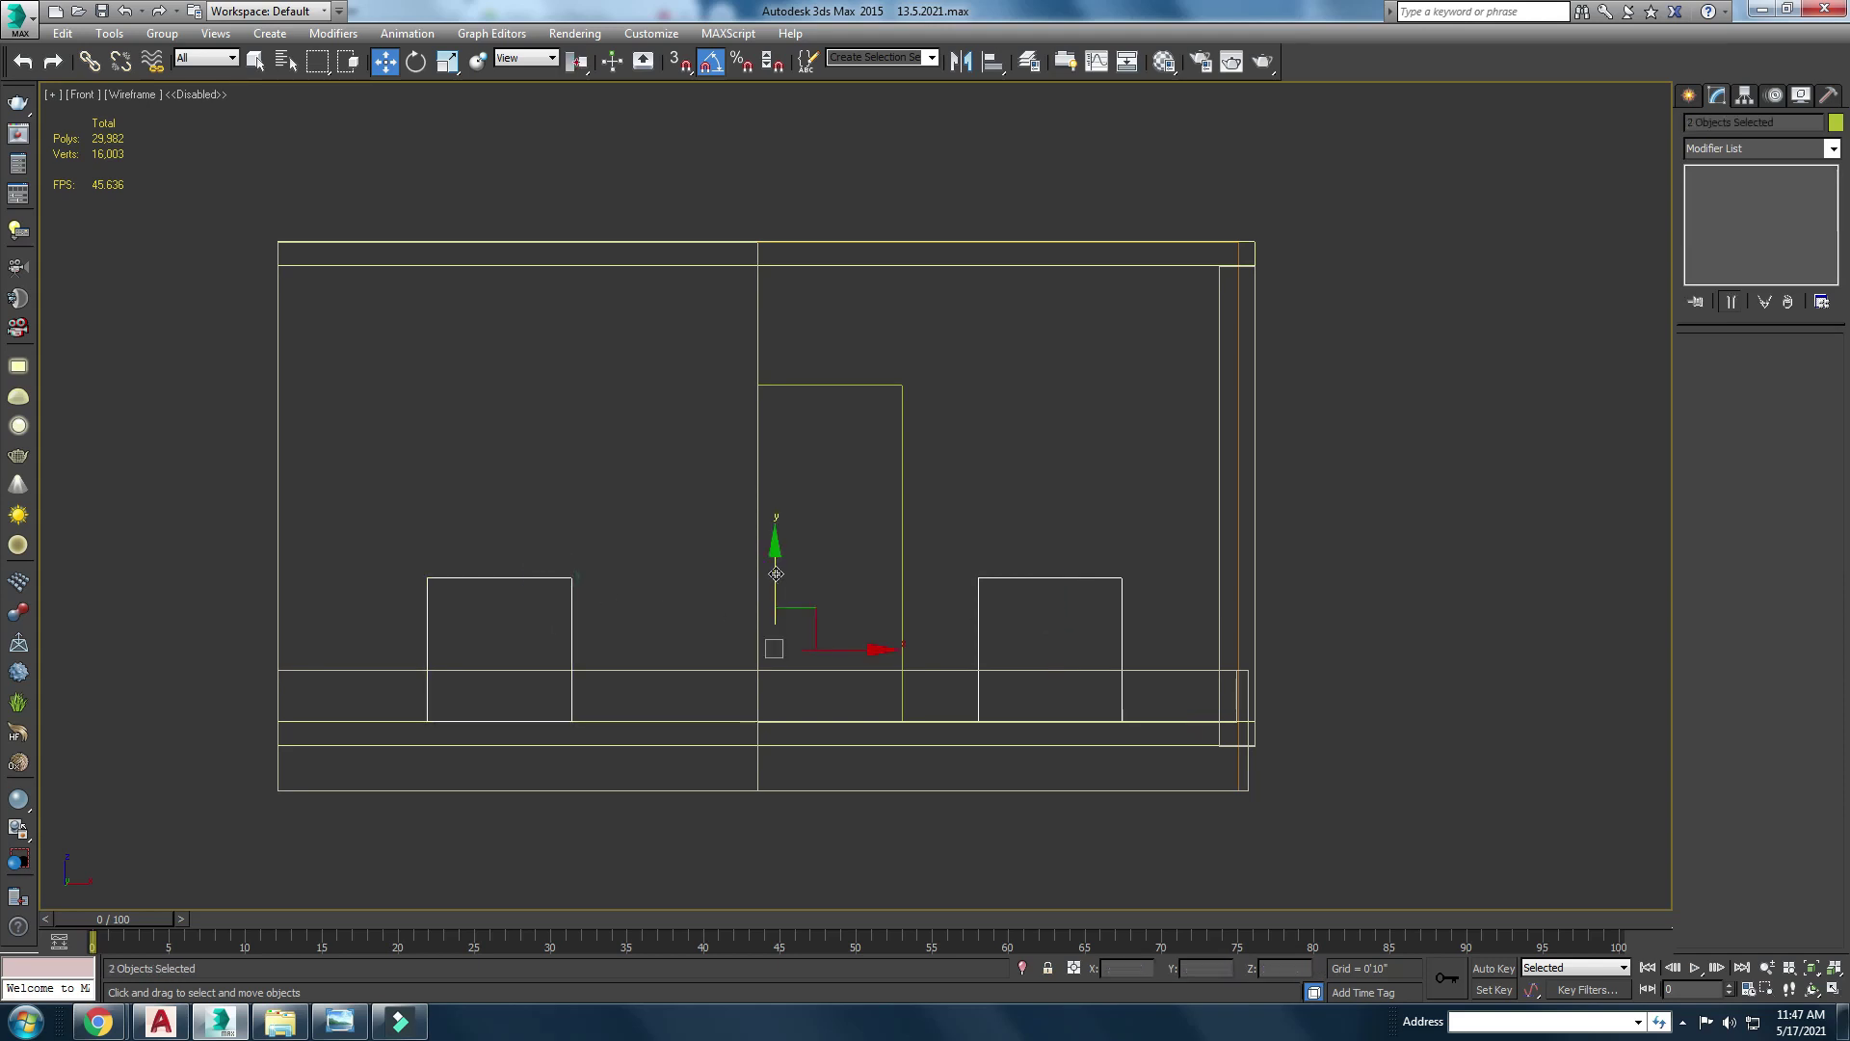
left_click_drag(774, 575, 774, 418, "shift")
left_click(939, 590)
key("alt+w")
right_click(940, 591)
Step: With 3D snaps on, snap the copied boxes down onto the original window boxes
key("alt+w")
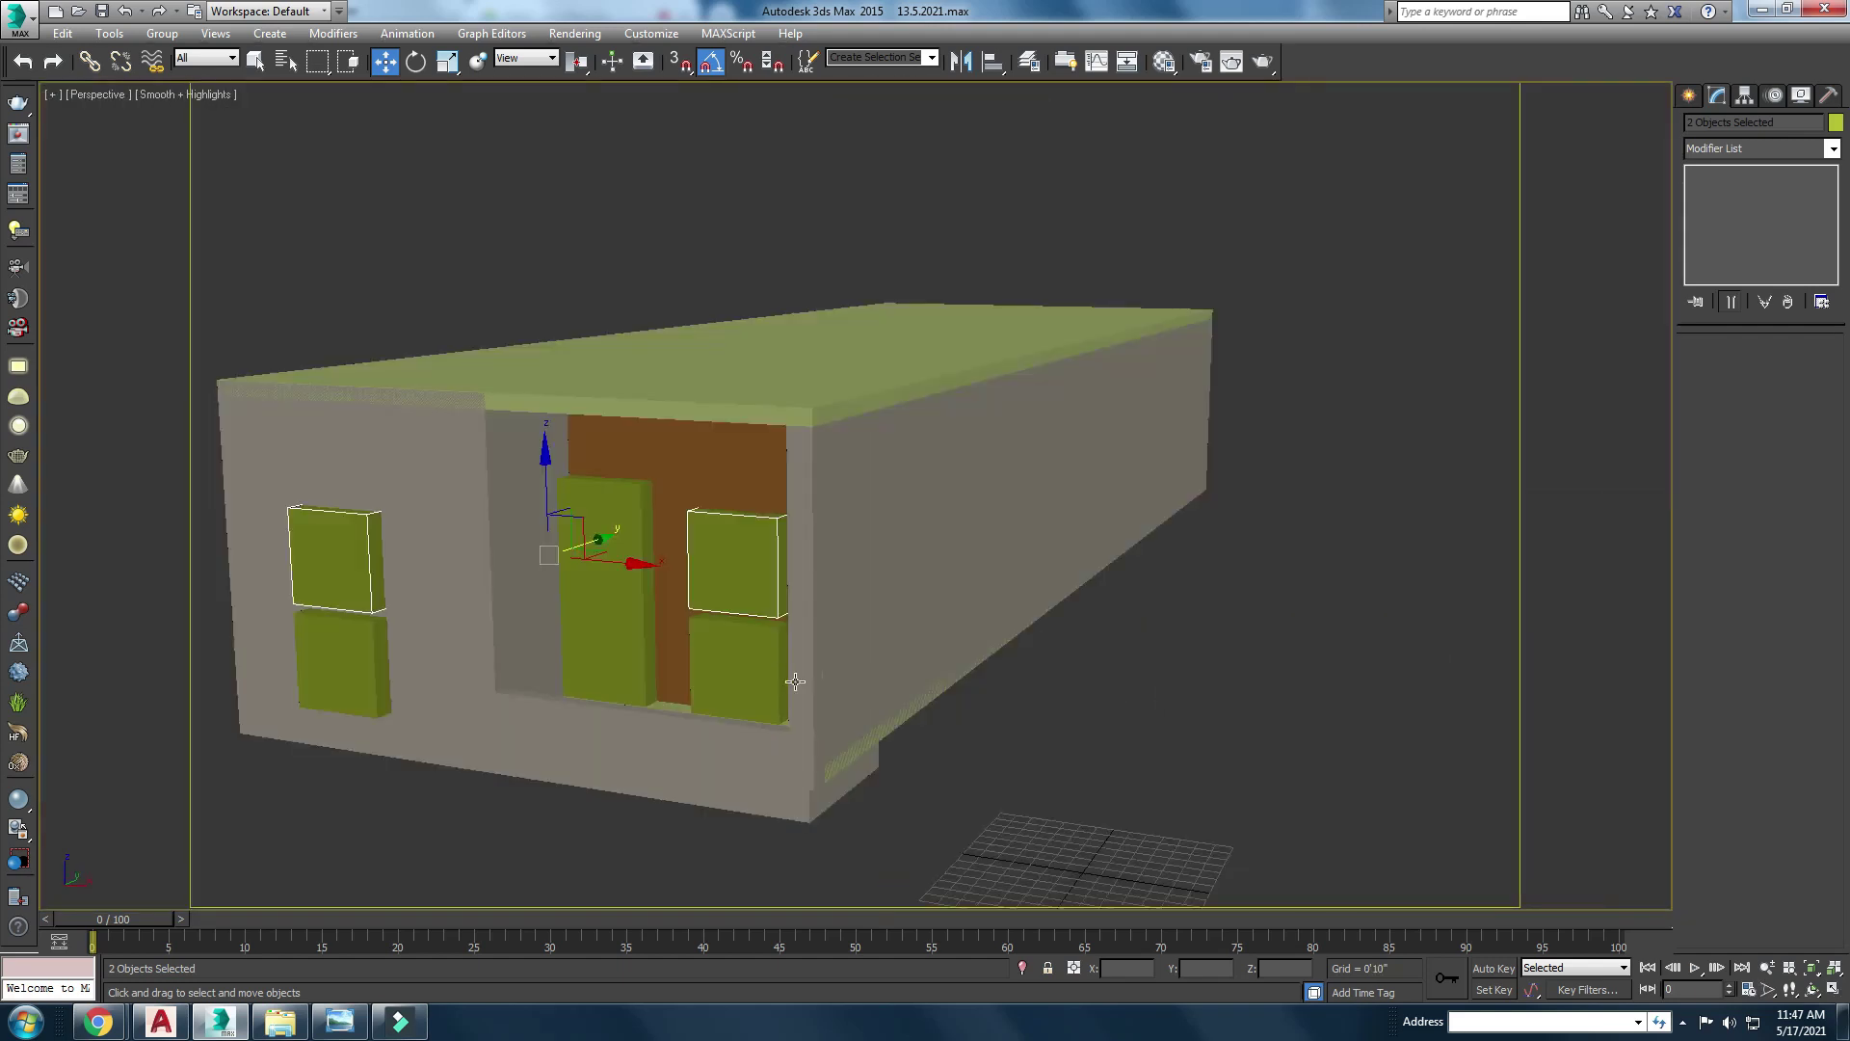
scroll(900, 695, "up", 3)
middle_click_drag(900, 696, 735, 166)
left_click(679, 61)
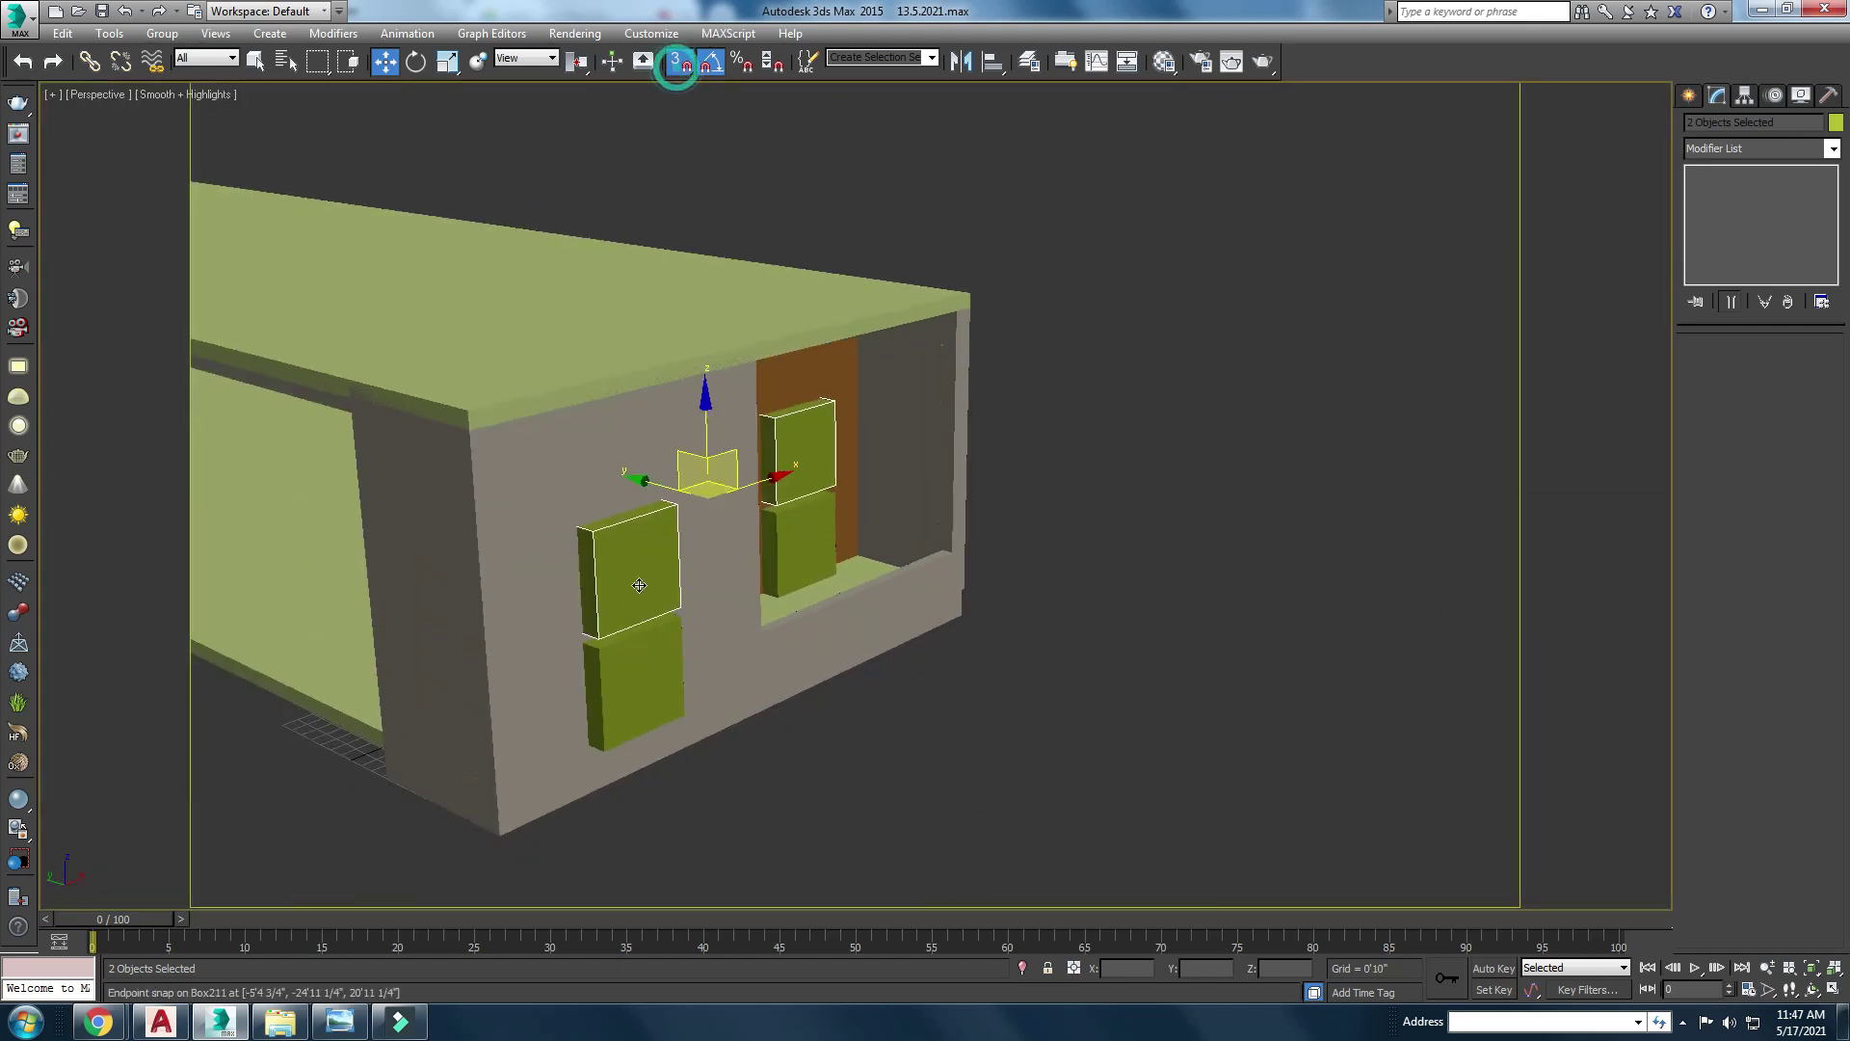
scroll(540, 655, "up", 2)
scroll(532, 665, "up", 3)
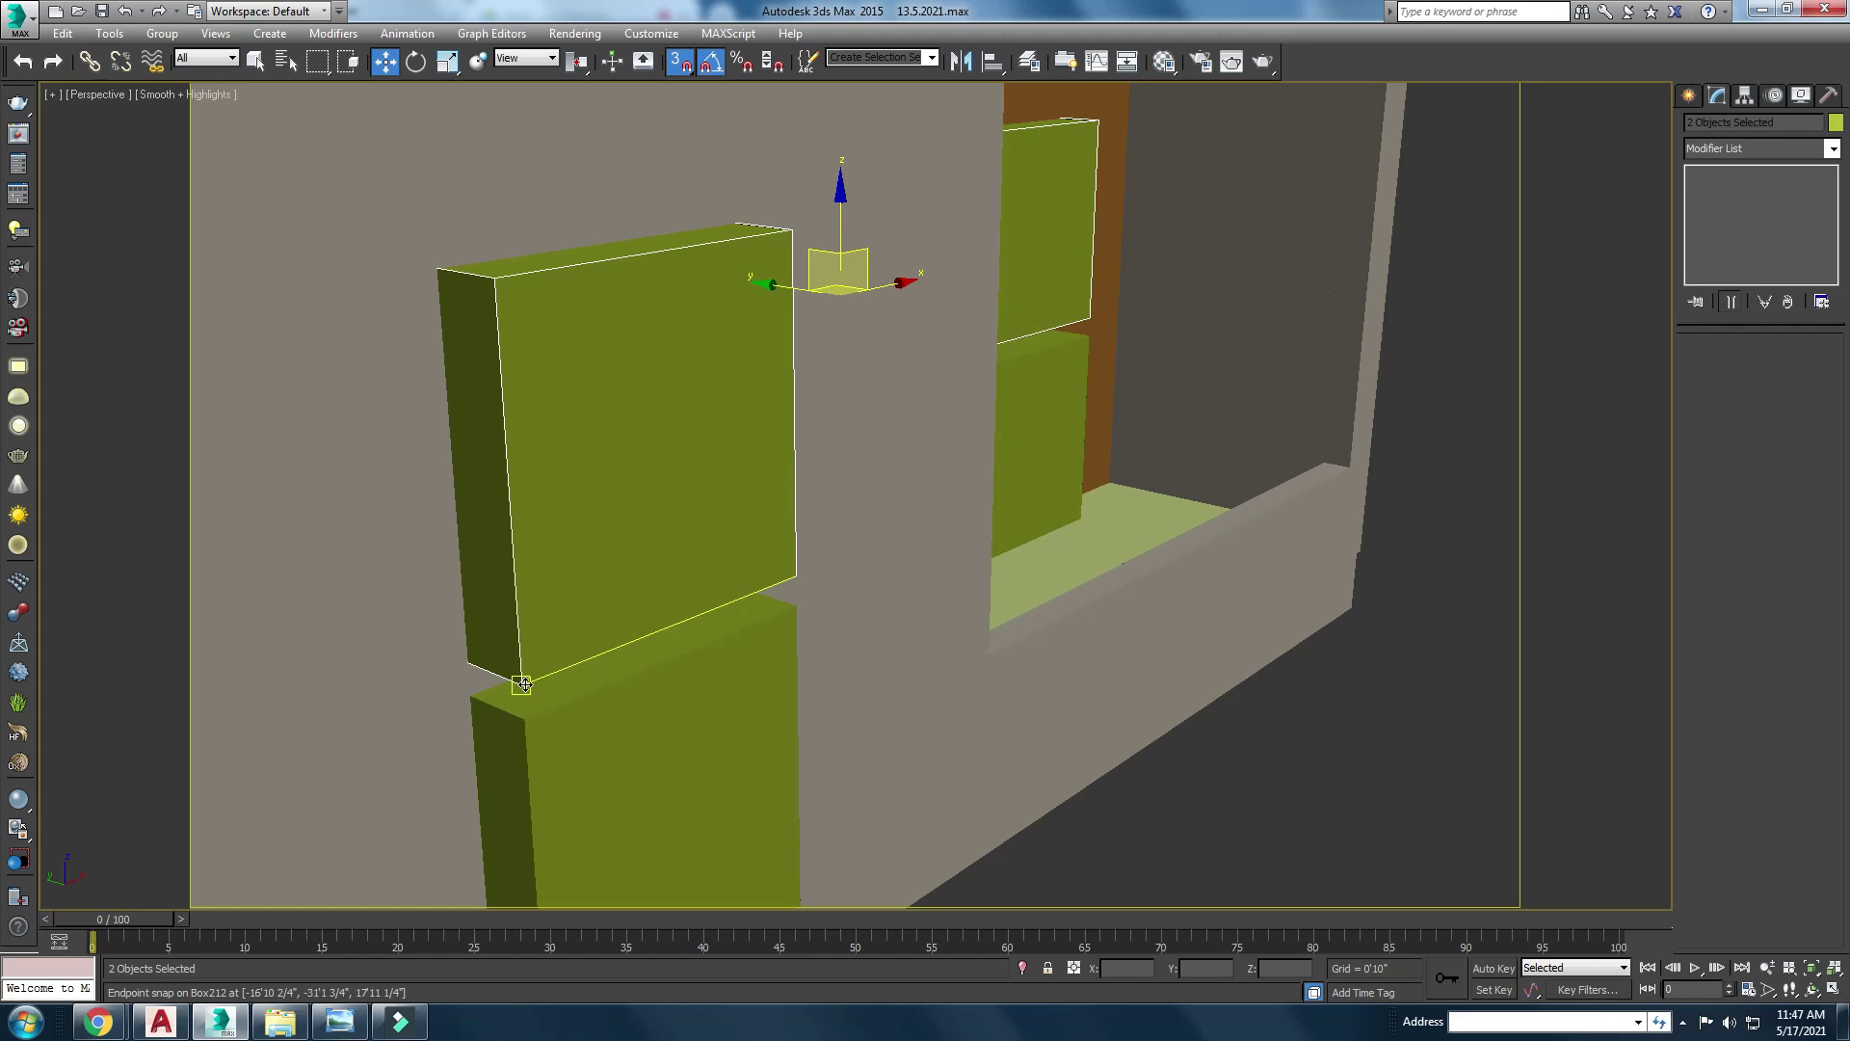
left_click_drag(524, 684, 524, 710)
Step: Set Height 4'0" on both upper window boxes, Box211 and Box212
middle_click_drag(709, 636, 738, 790)
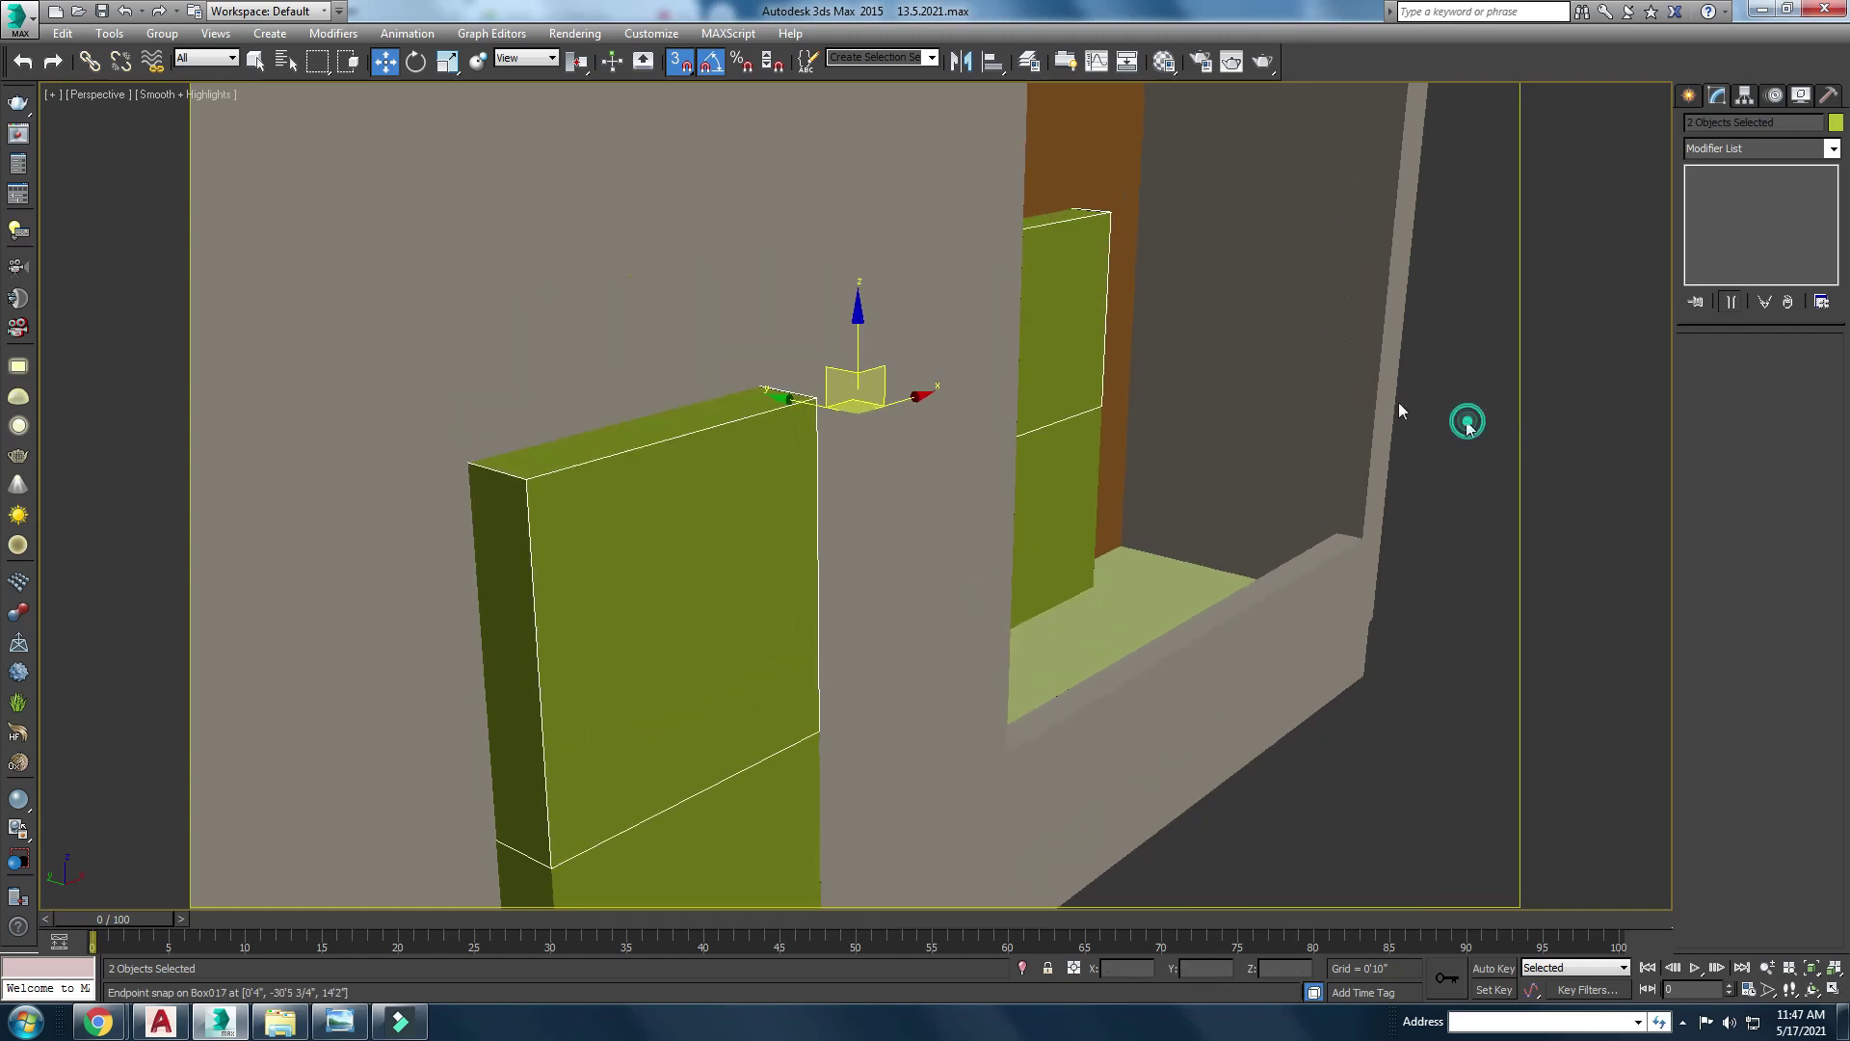
left_click(1060, 318)
double_click(1791, 410)
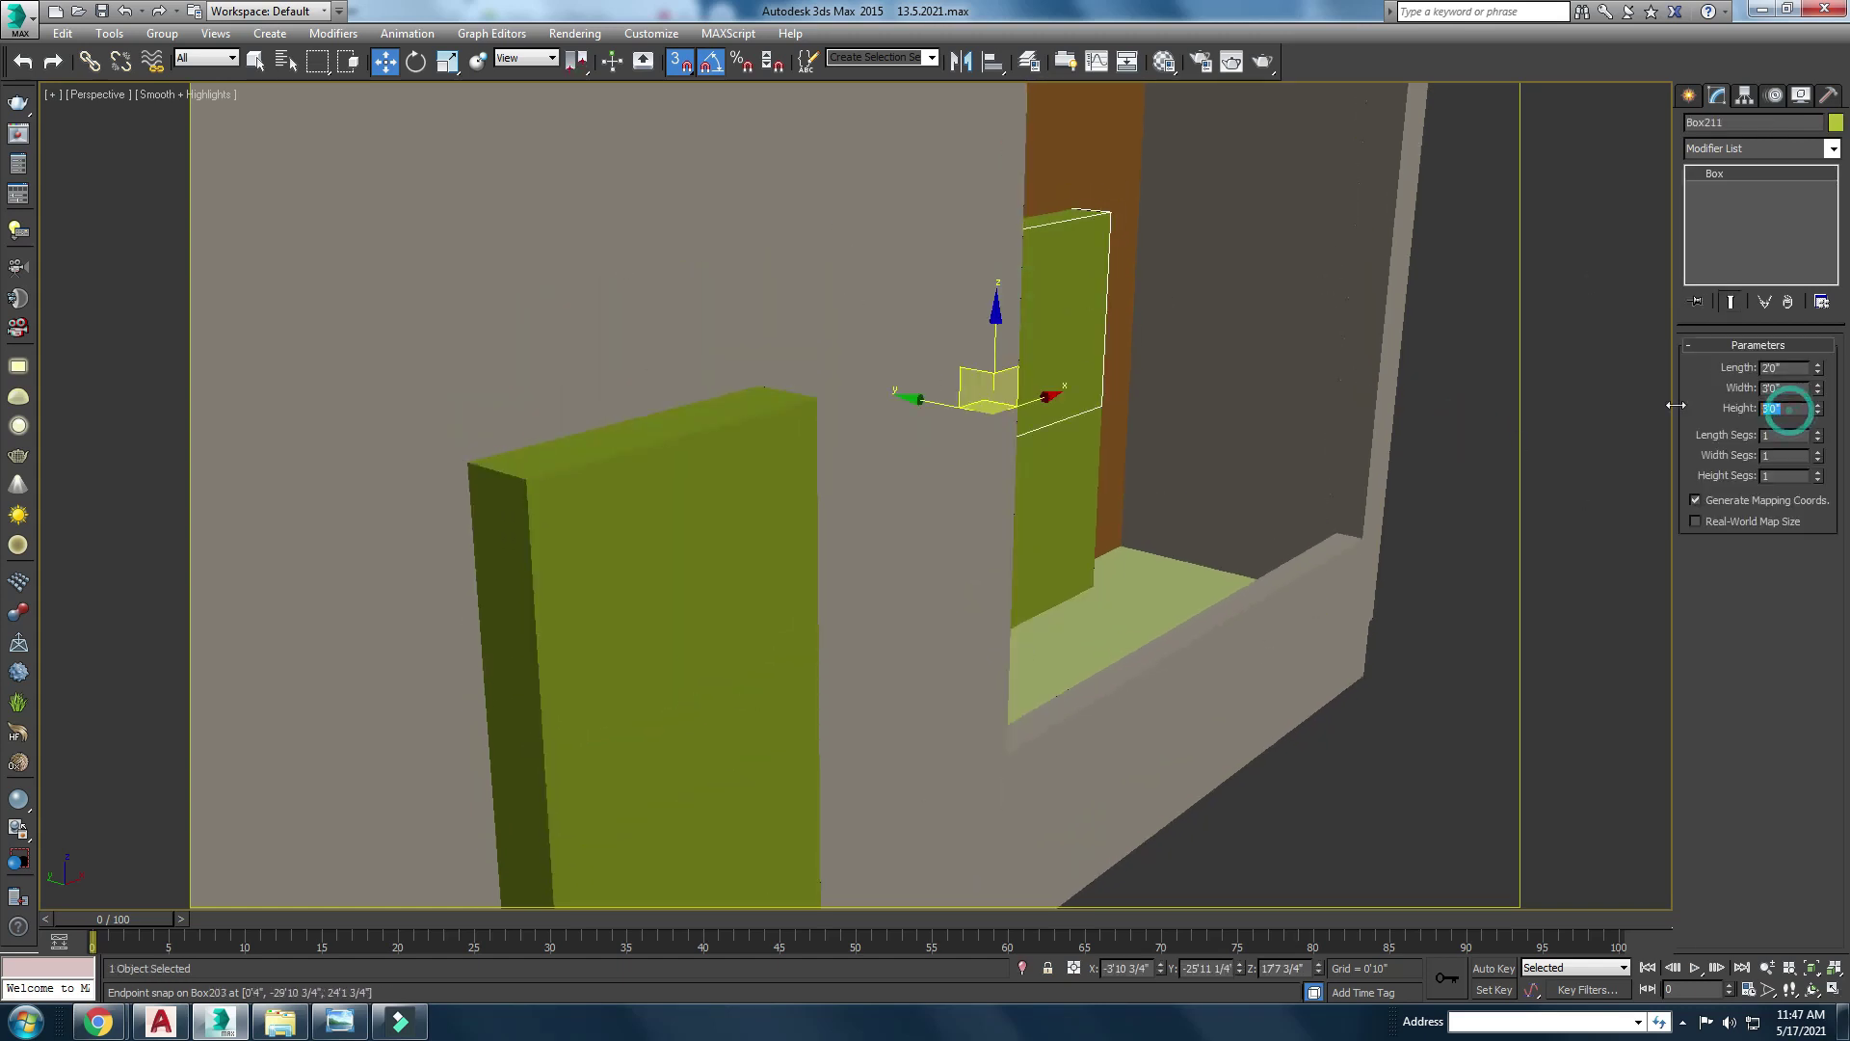
type("4")
key("Return")
left_click(674, 617)
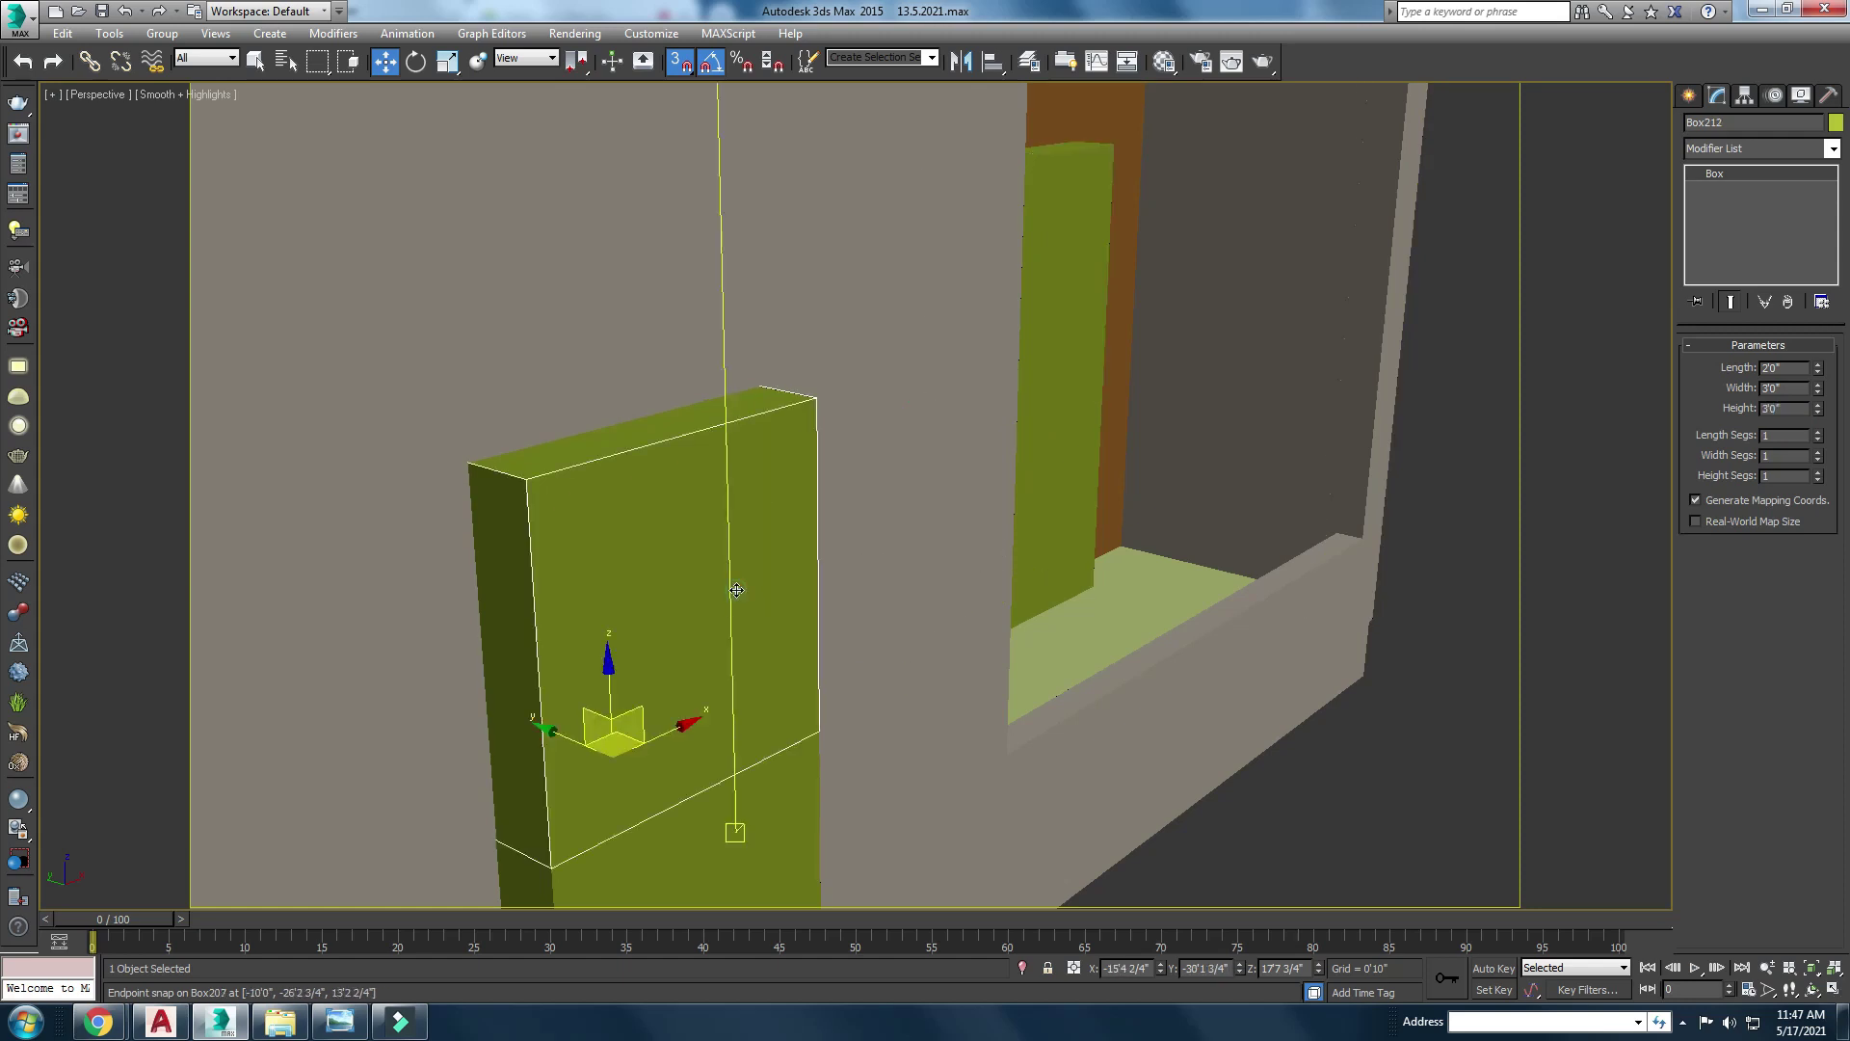
double_click(1789, 410)
type("4")
key("Return")
Step: Delete the two lower window panels
mouse_move(997, 424)
middle_mouse_down()
mouse_move(1015, 377)
mouse_move(992, 446)
middle_mouse_up()
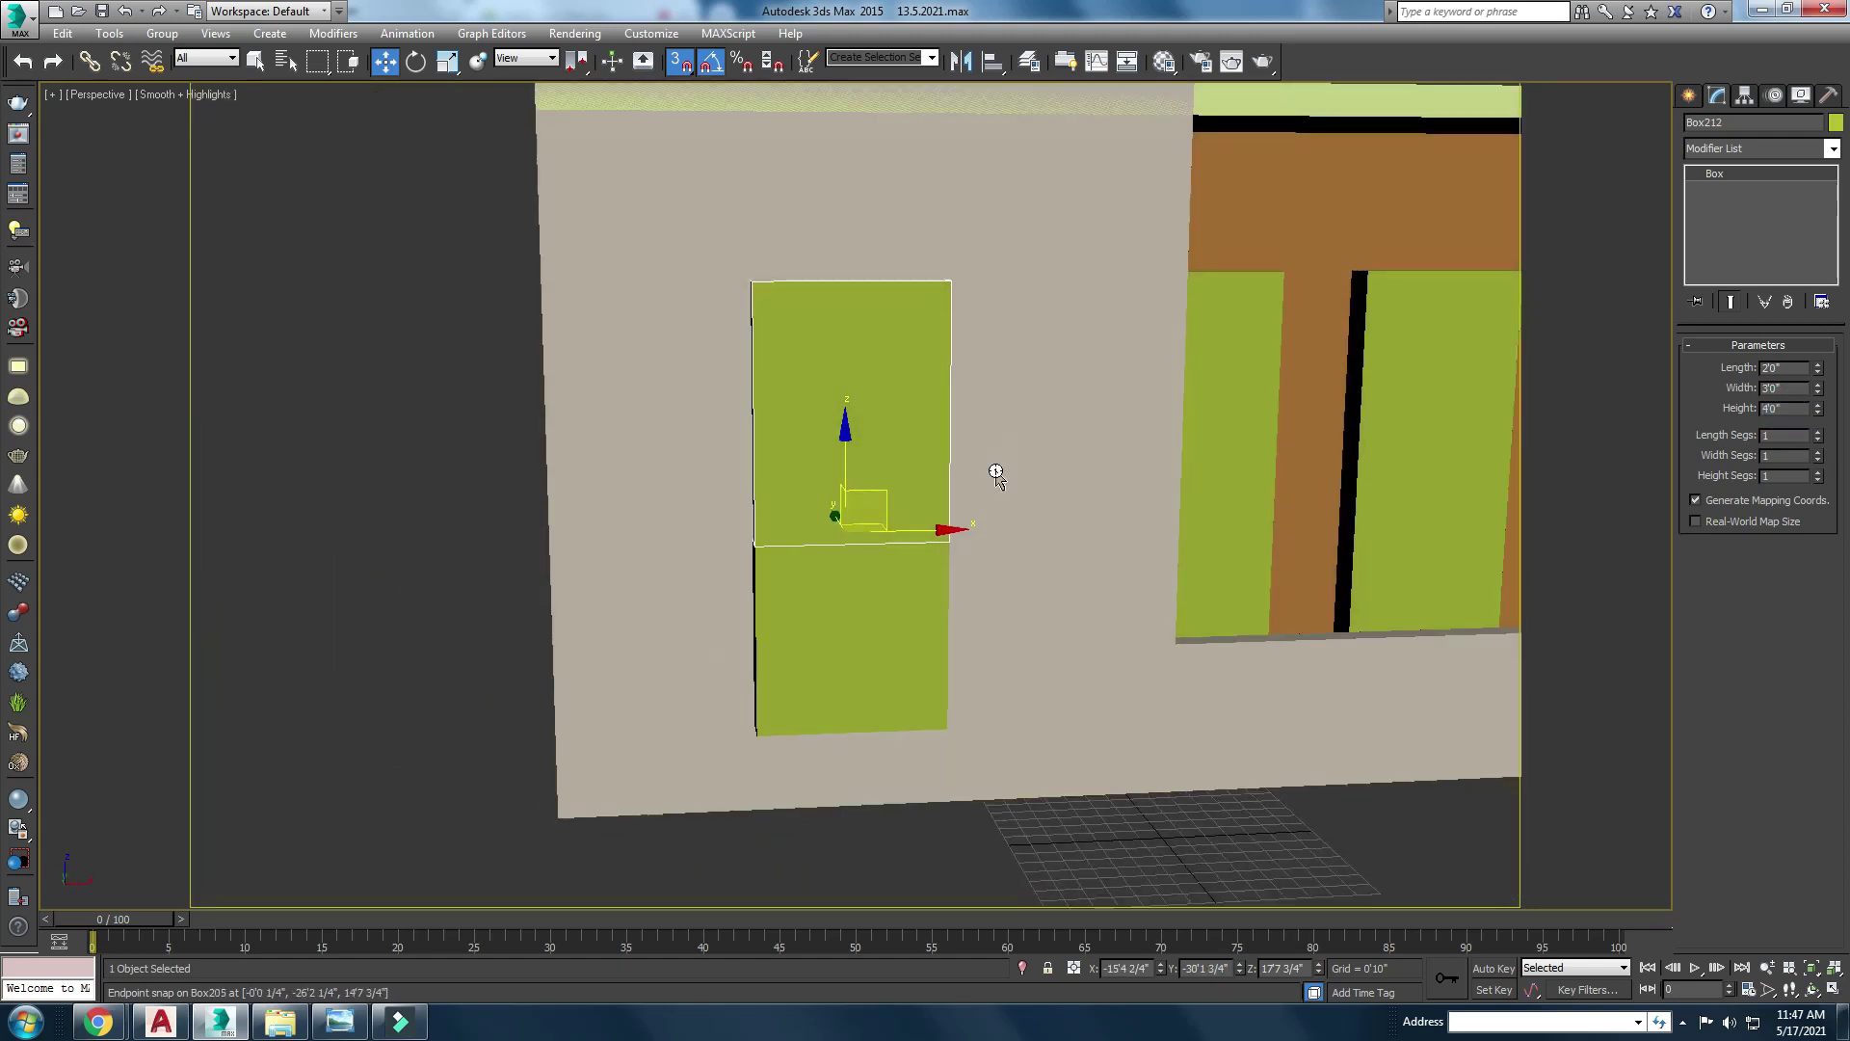
left_click(1440, 530)
left_click(871, 622, "ctrl")
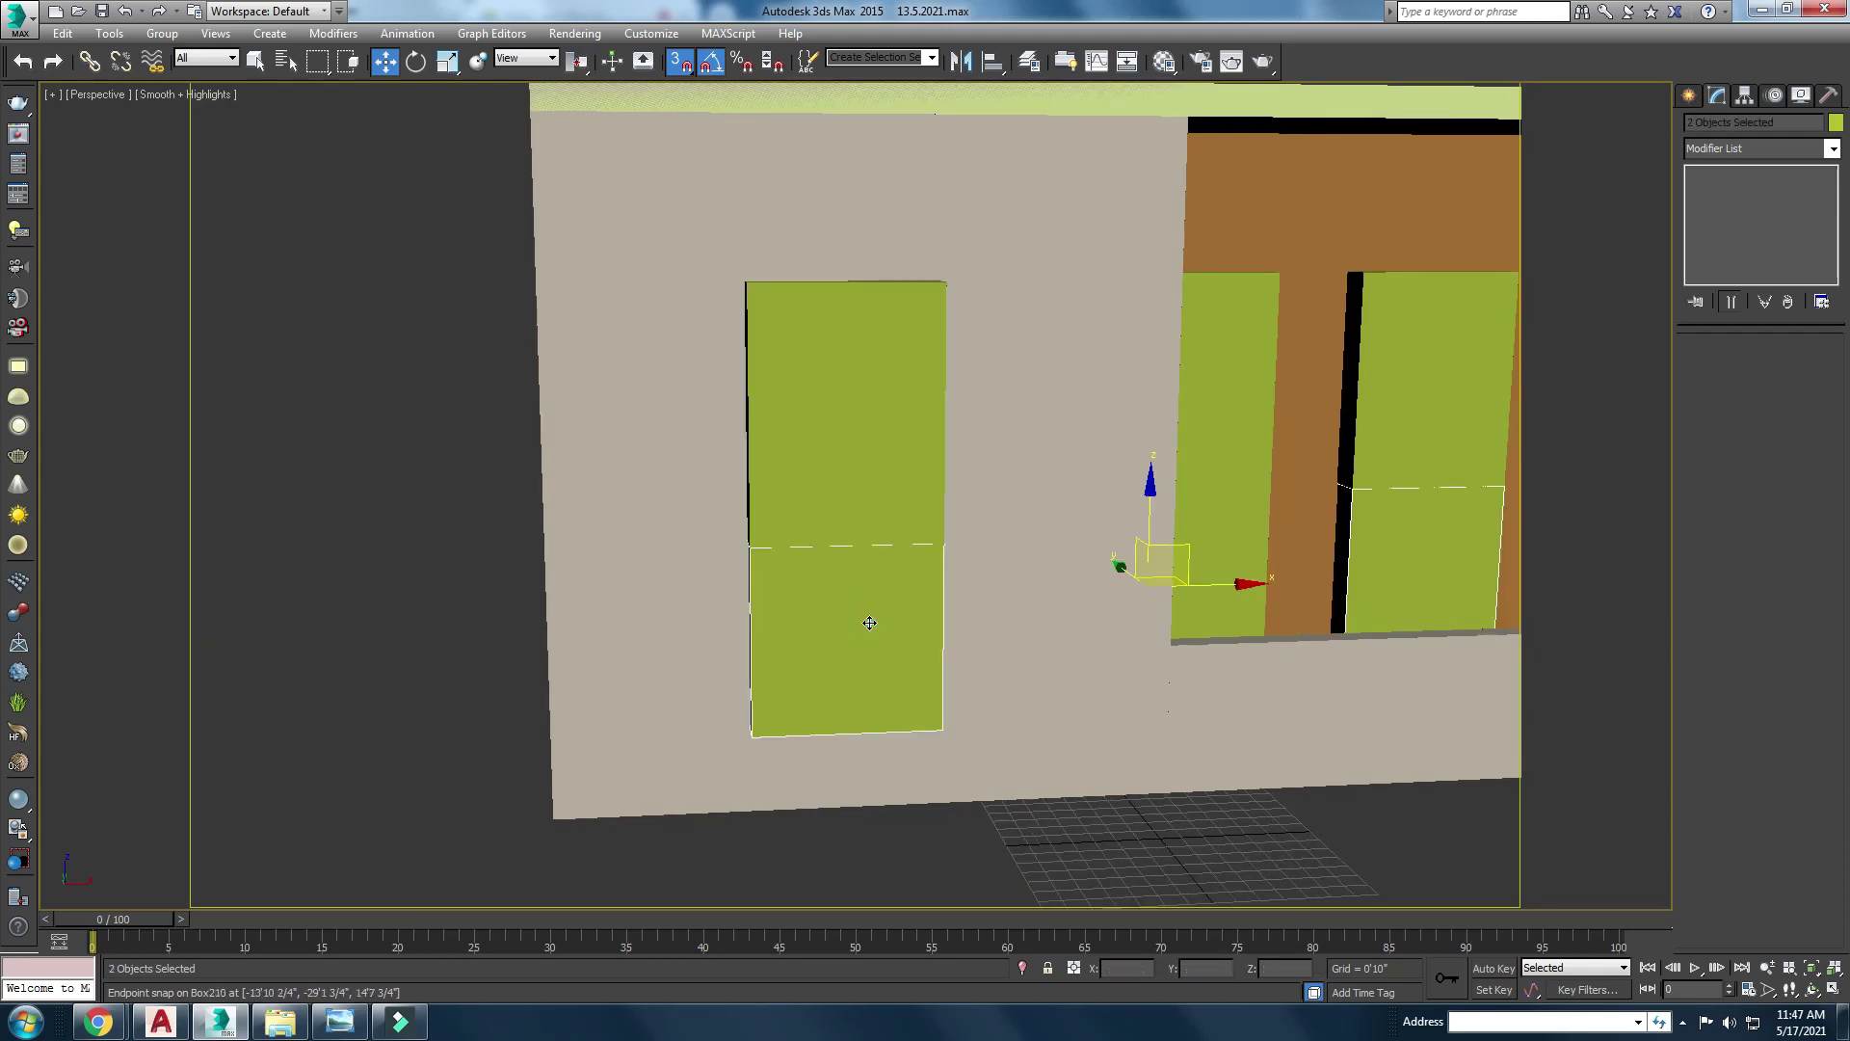
key("Delete")
Step: Orbit to a frontal view of the wall and select the two window boxes
mouse_move(941, 575)
middle_mouse_down("alt")
mouse_move(1088, 615)
mouse_move(814, 590)
middle_mouse_up("alt")
middle_click_drag(966, 590, 785, 566, "alt")
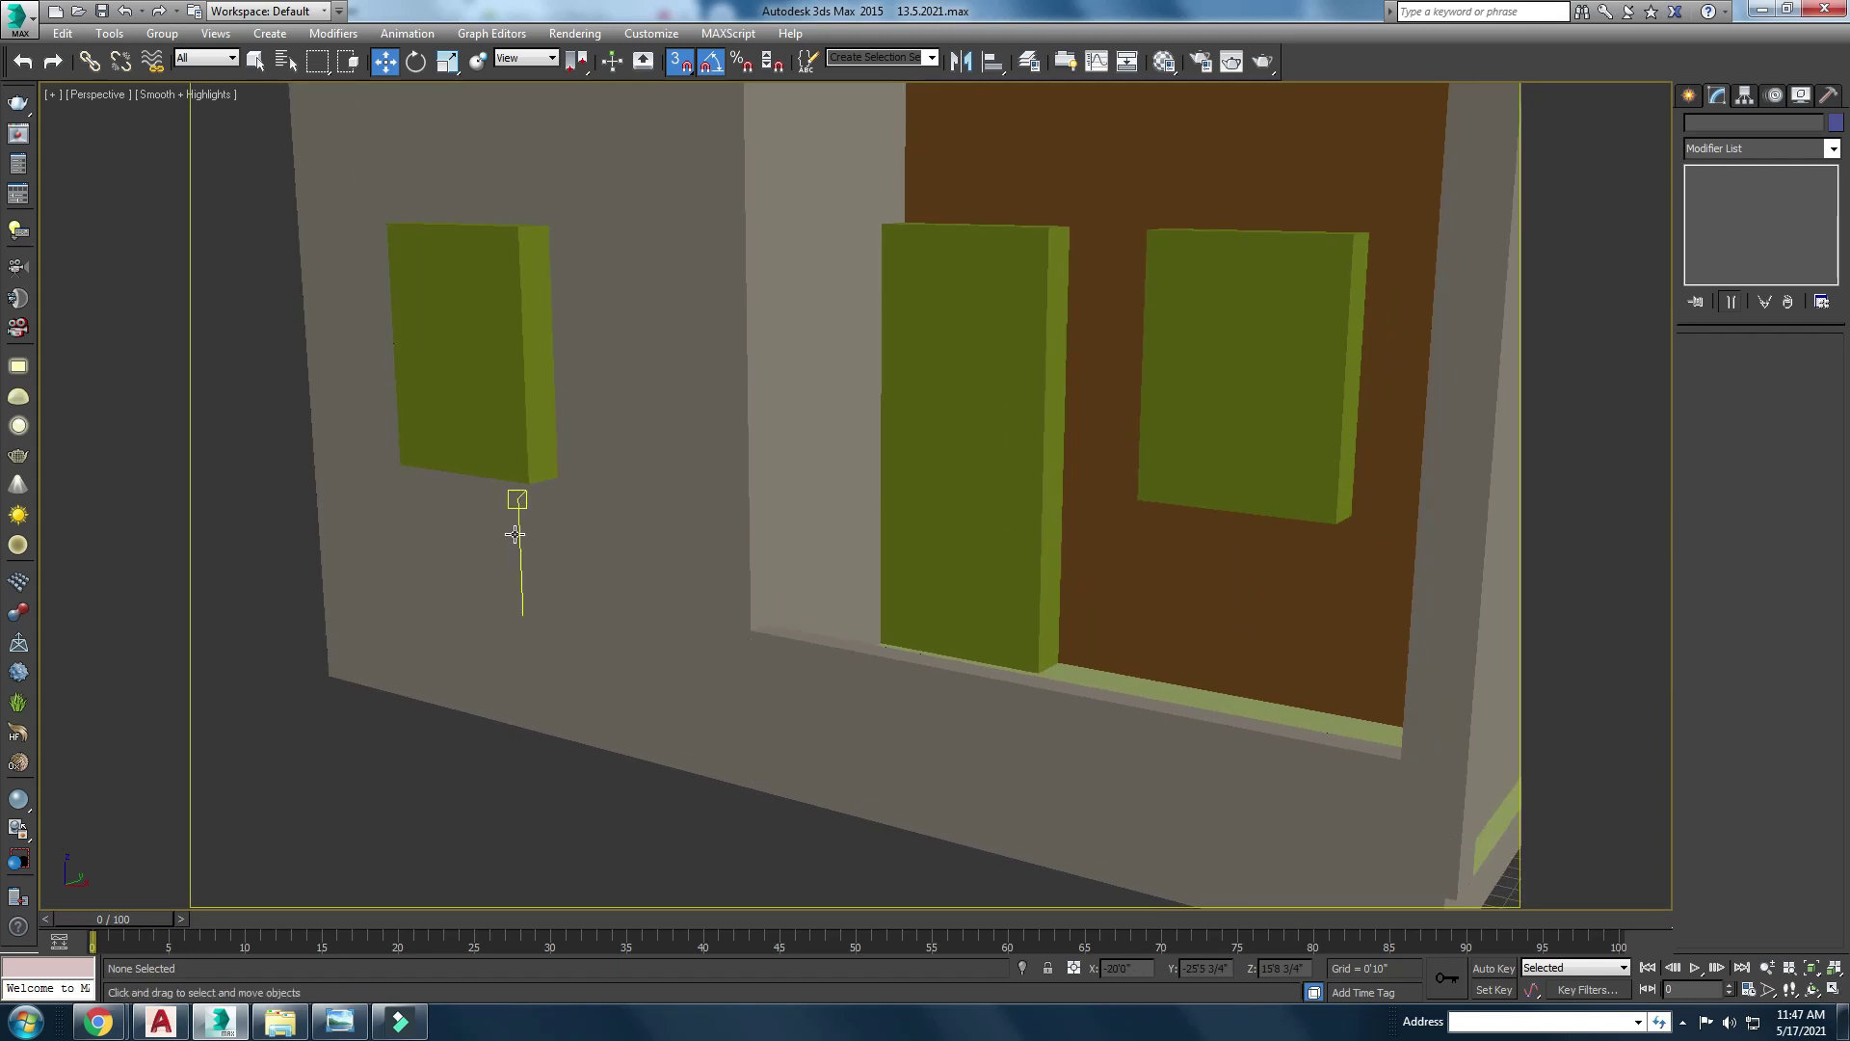
left_click(511, 414)
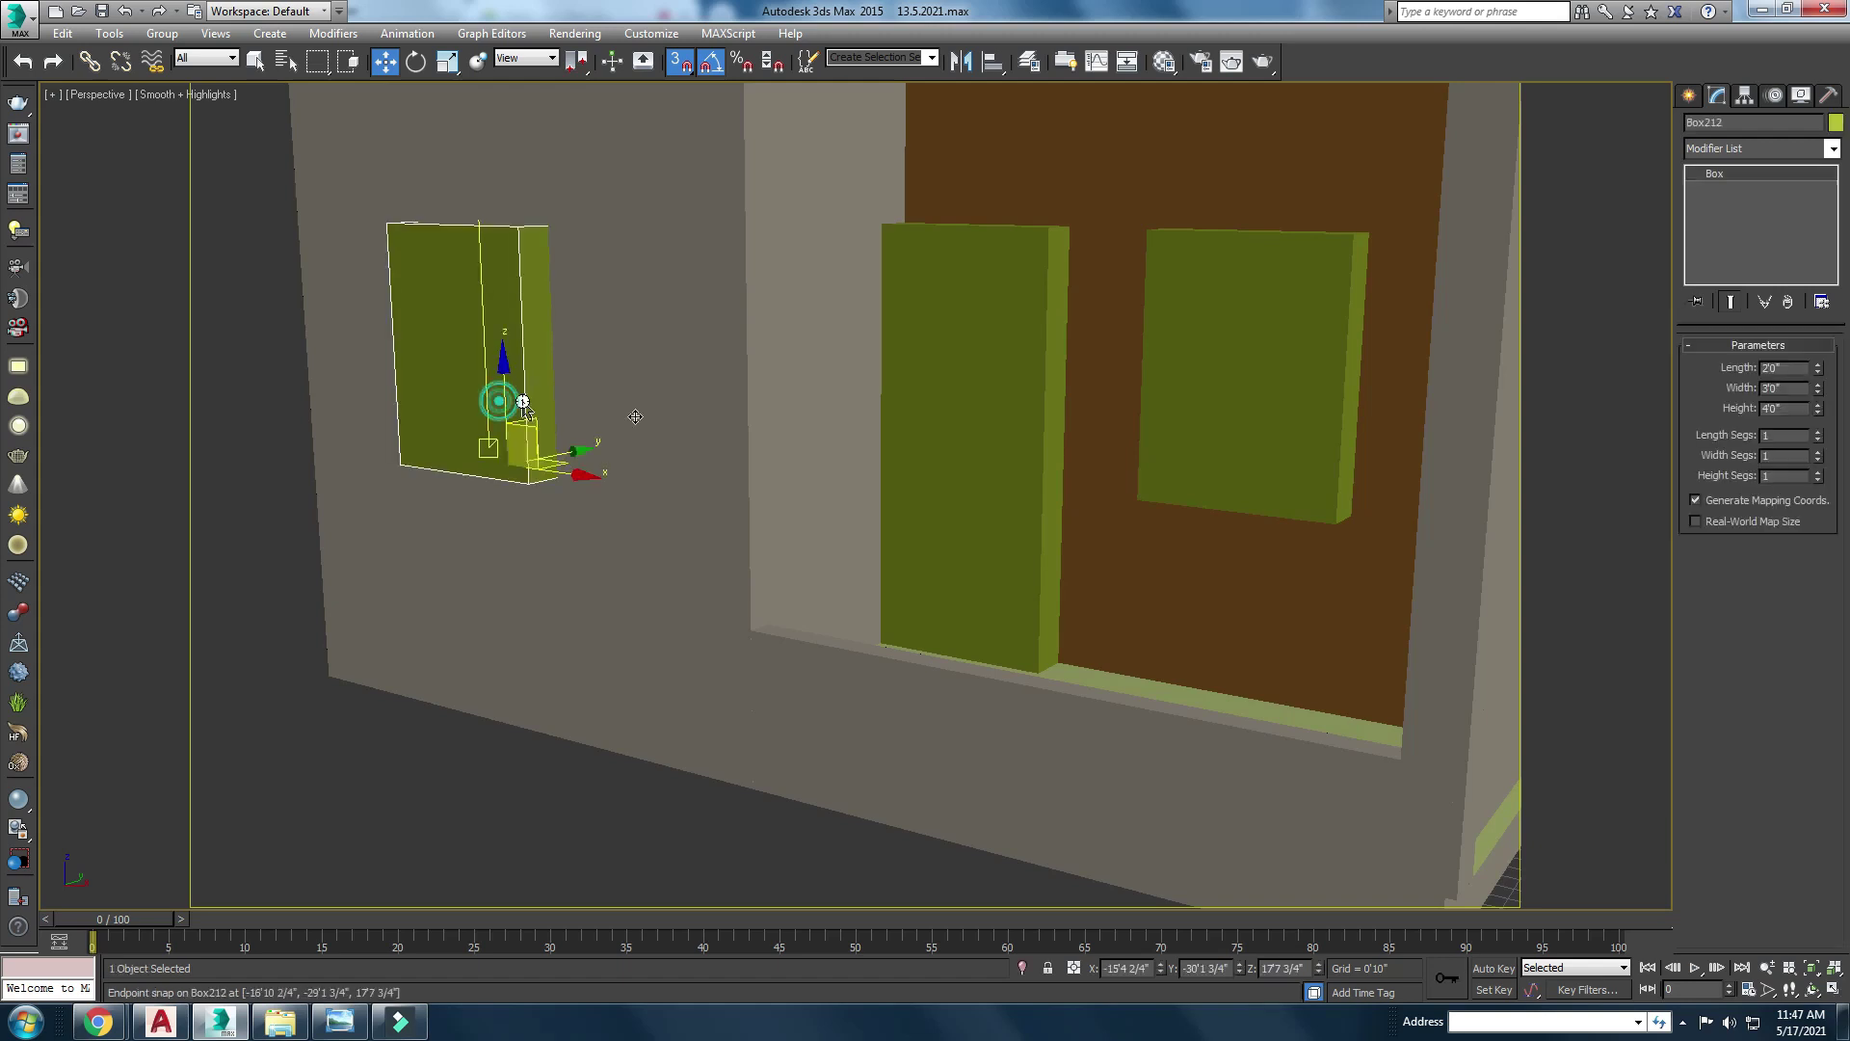
left_click(1212, 414)
middle_click_drag(959, 385, 1074, 401, "alt")
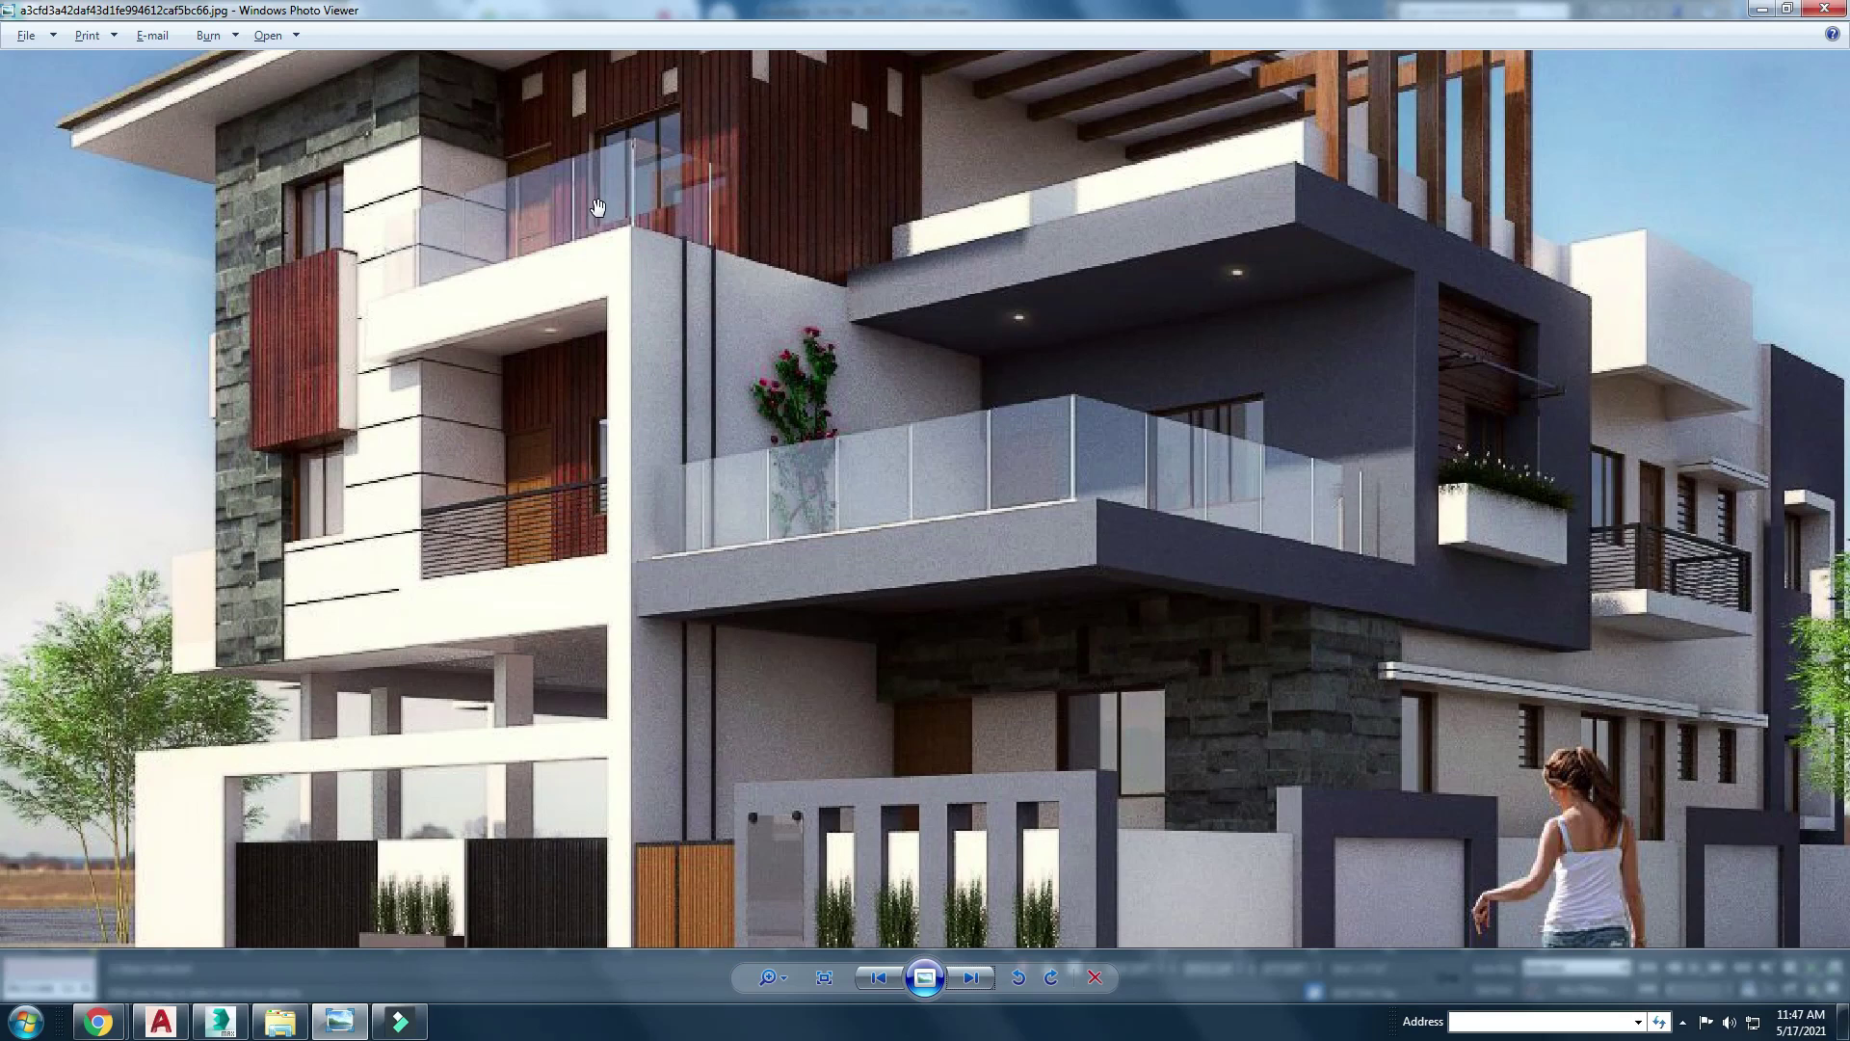
Step: Flip to the reference render and back, then pan across the porch wall in Perspective
key("alt+Tab")
key("alt+Tab")
key("alt+Tab")
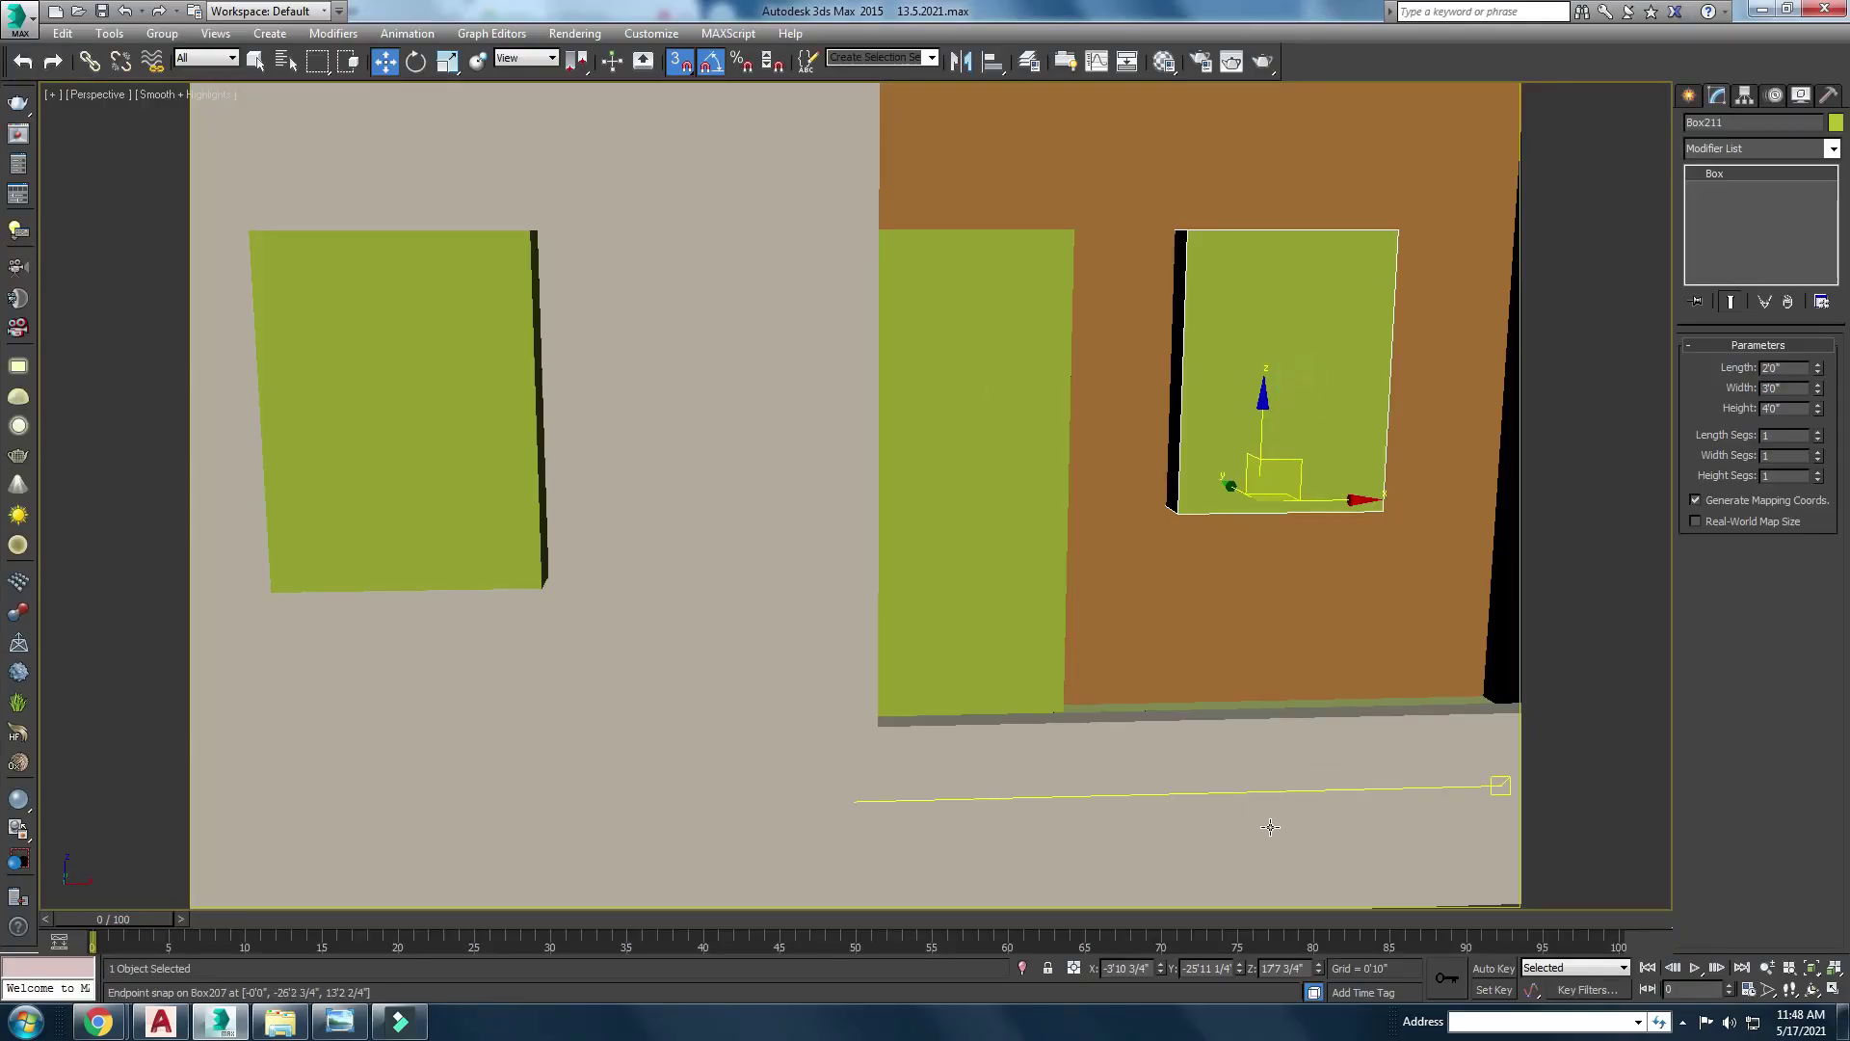
key("alt+Tab")
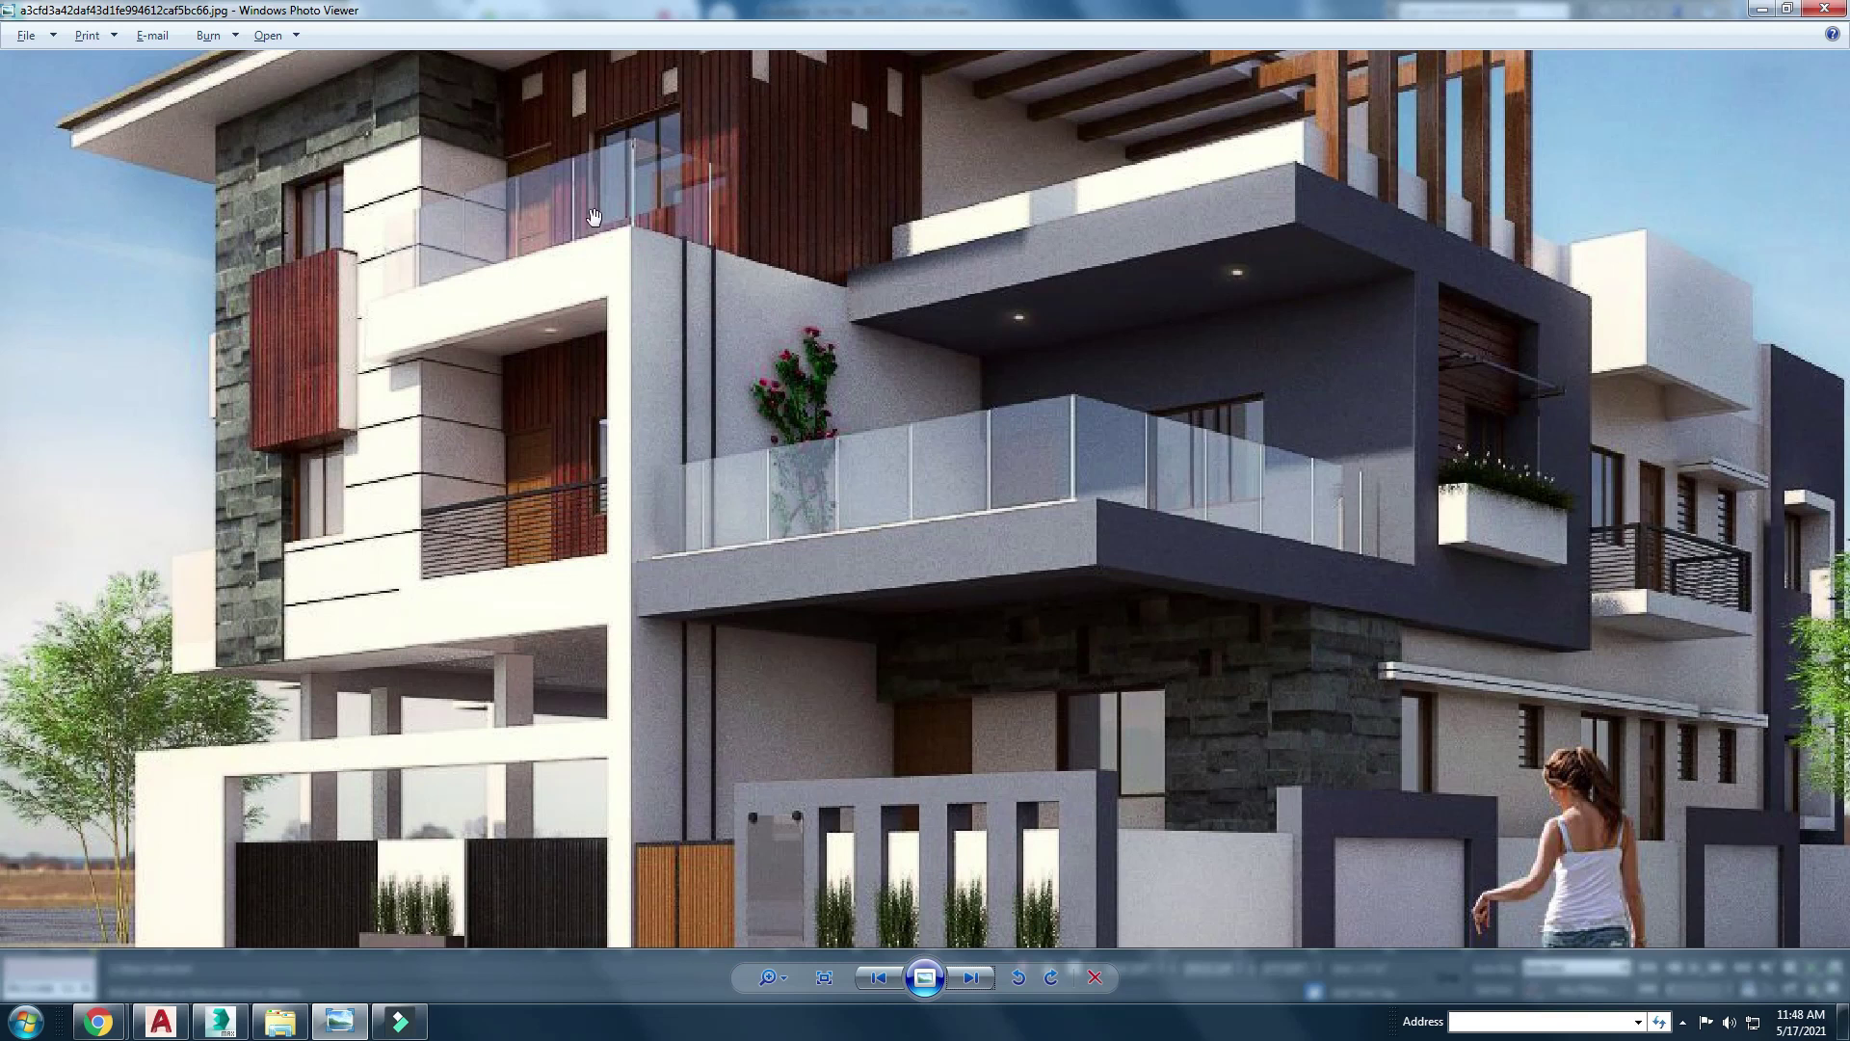
key("alt+Tab")
mouse_move(1200, 448)
middle_mouse_down()
mouse_move(1057, 448)
mouse_move(1224, 401)
middle_mouse_up()
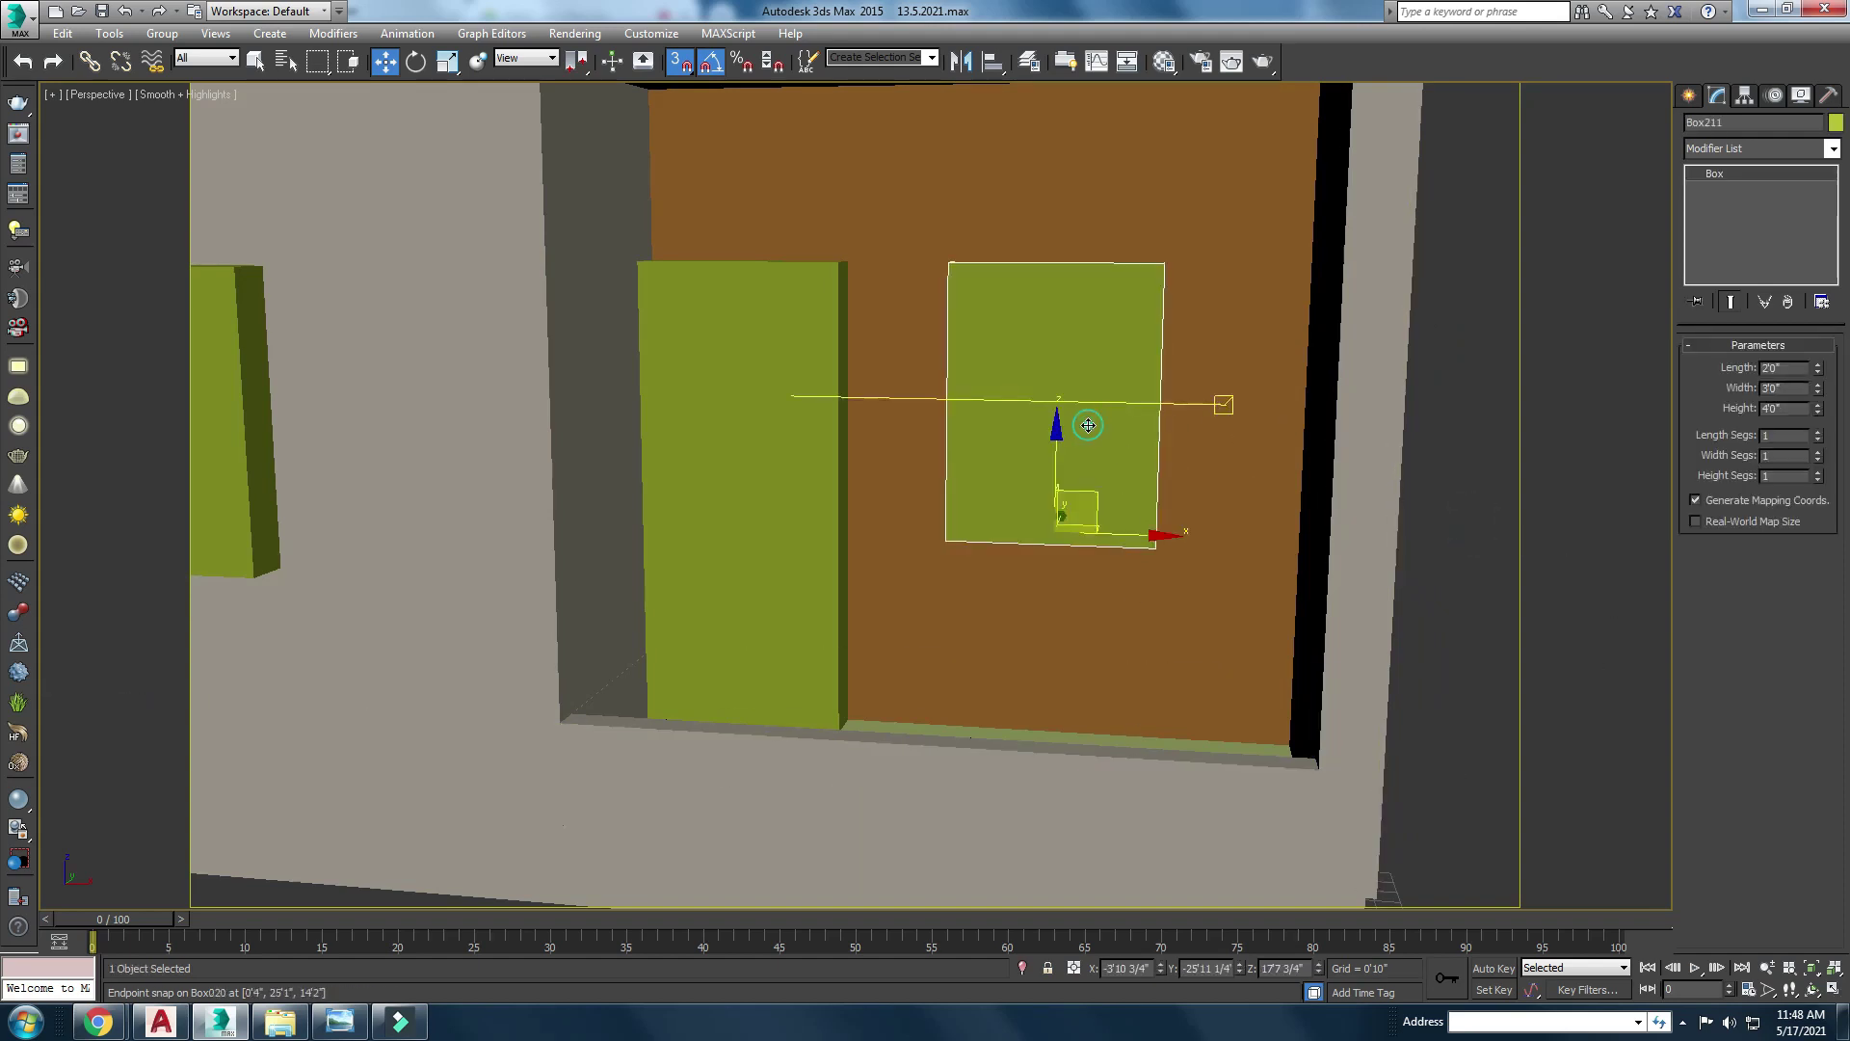
Step: Set the porch window box (Box211) width to 4'0"
double_click(1782, 387)
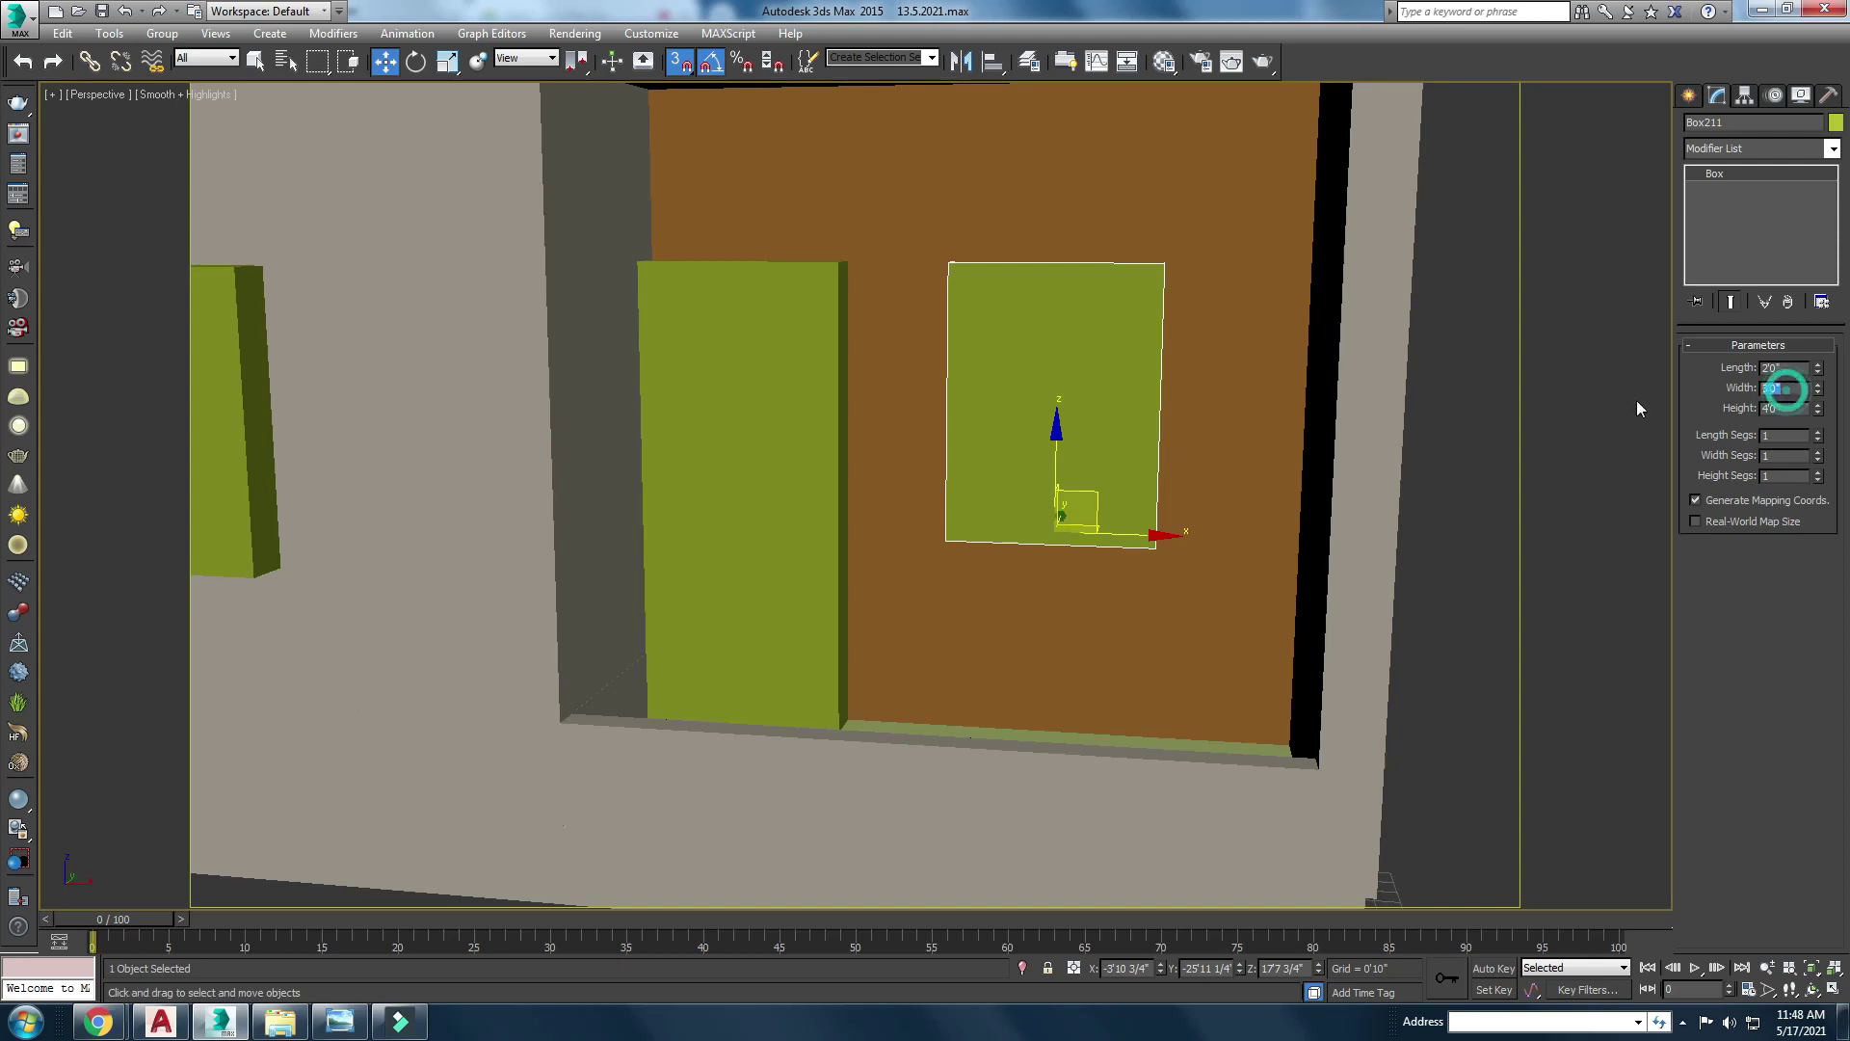
type("3")
key("Return")
type("4")
key("Return")
Step: With snaps off in a maximized Top view, slide Box211 sideways along X
key("alt+w")
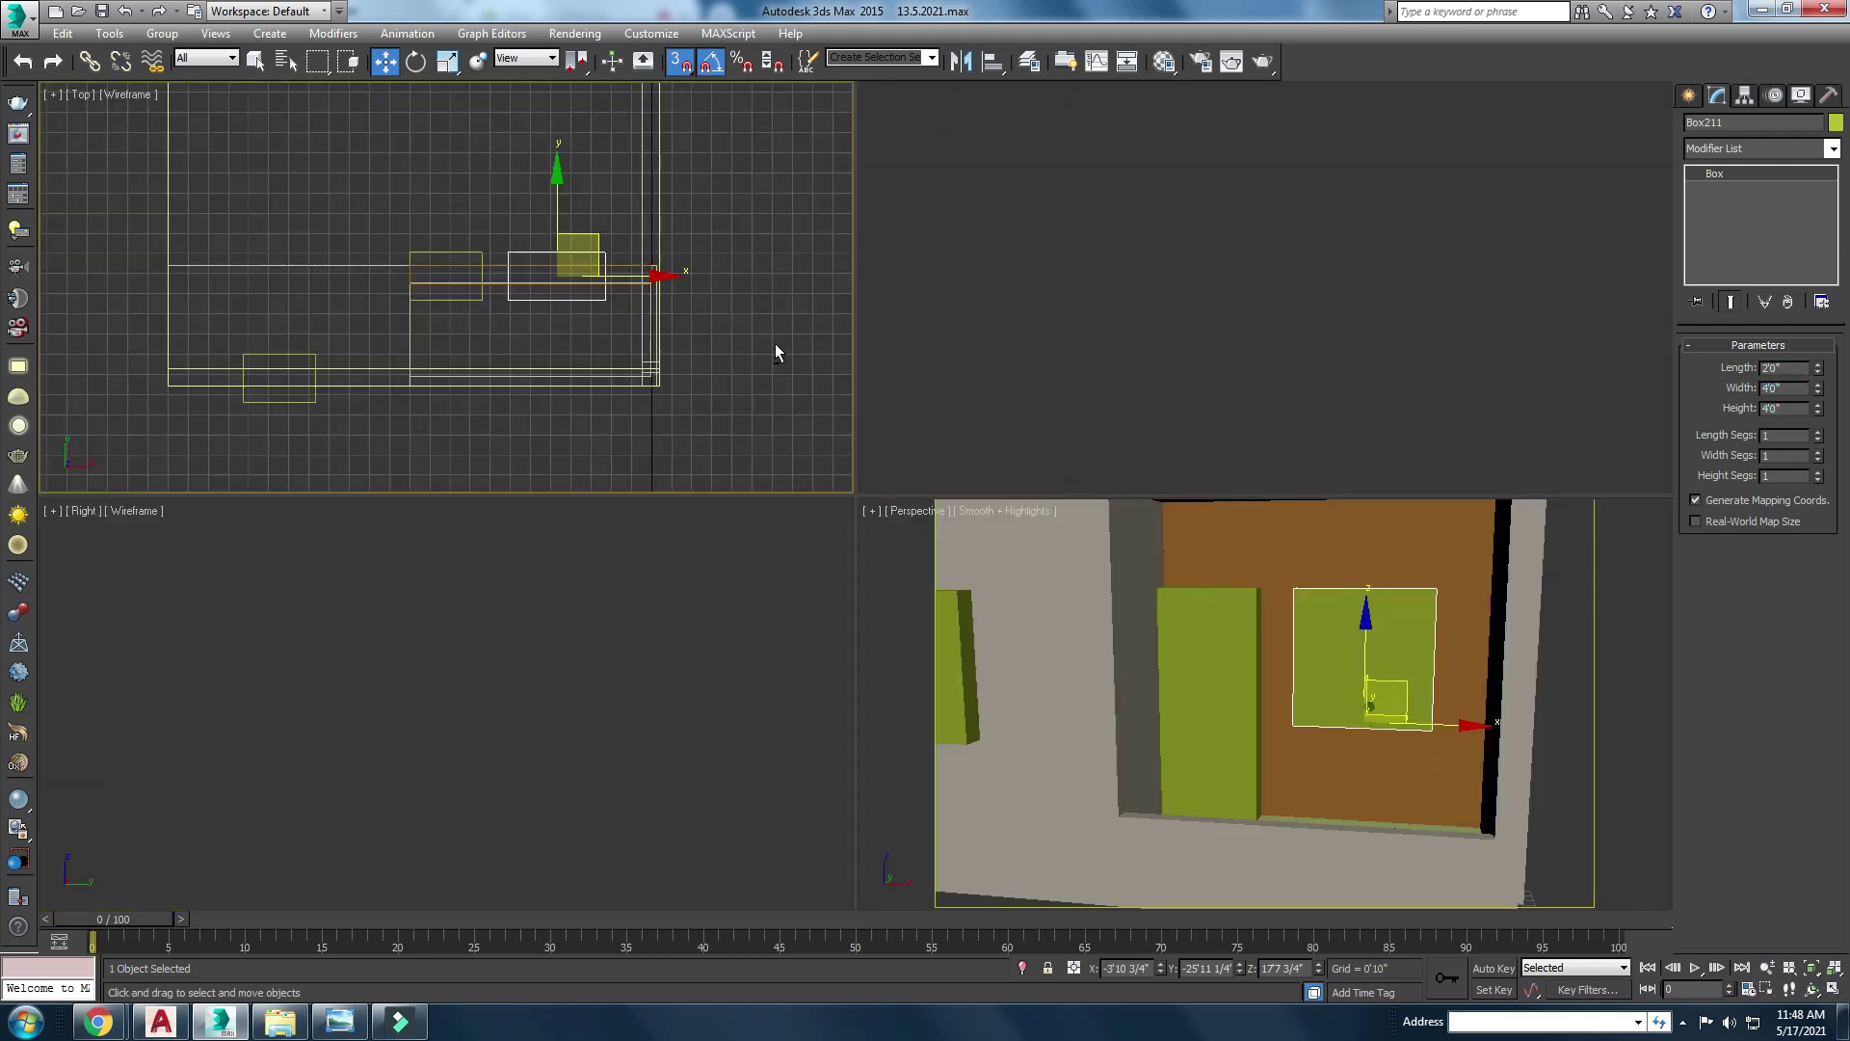
right_click(775, 343)
key("alt+w")
scroll(1231, 439, "up", 5)
middle_click_drag(1187, 468, 969, 467)
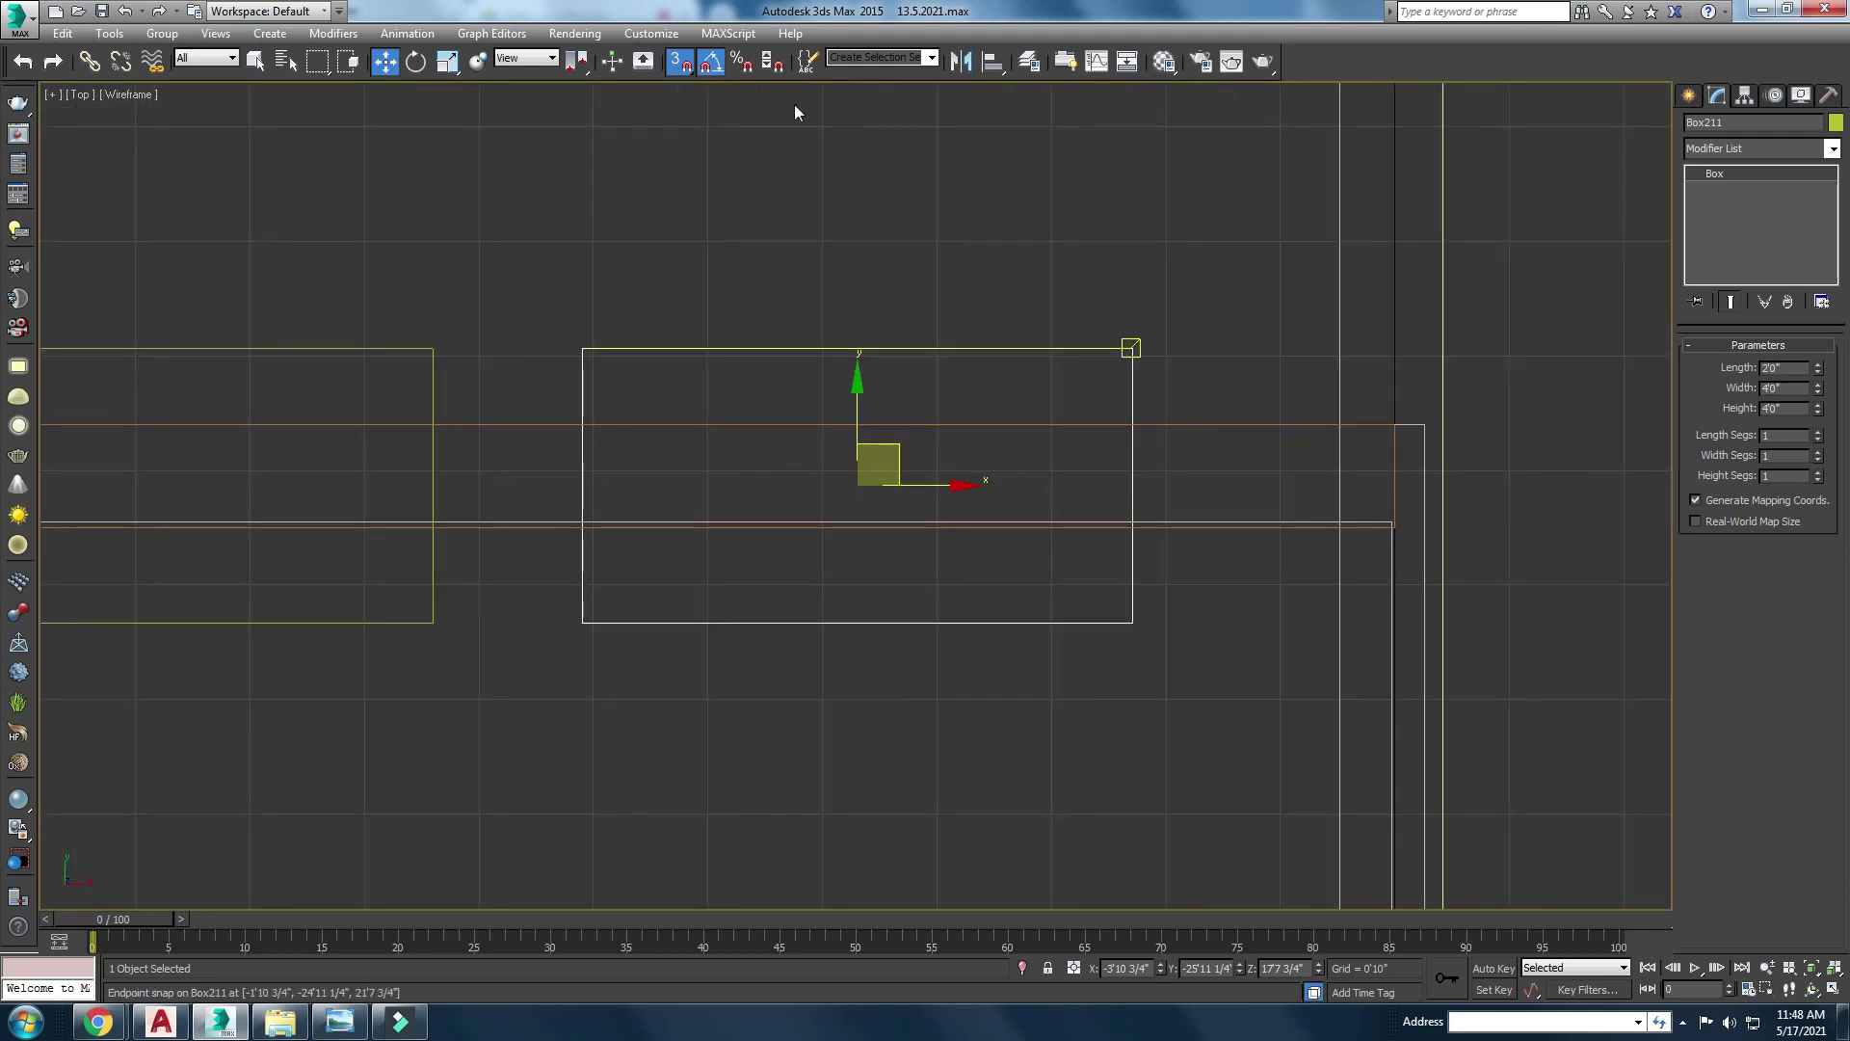
left_click(681, 68)
left_click_drag(950, 485, 979, 494)
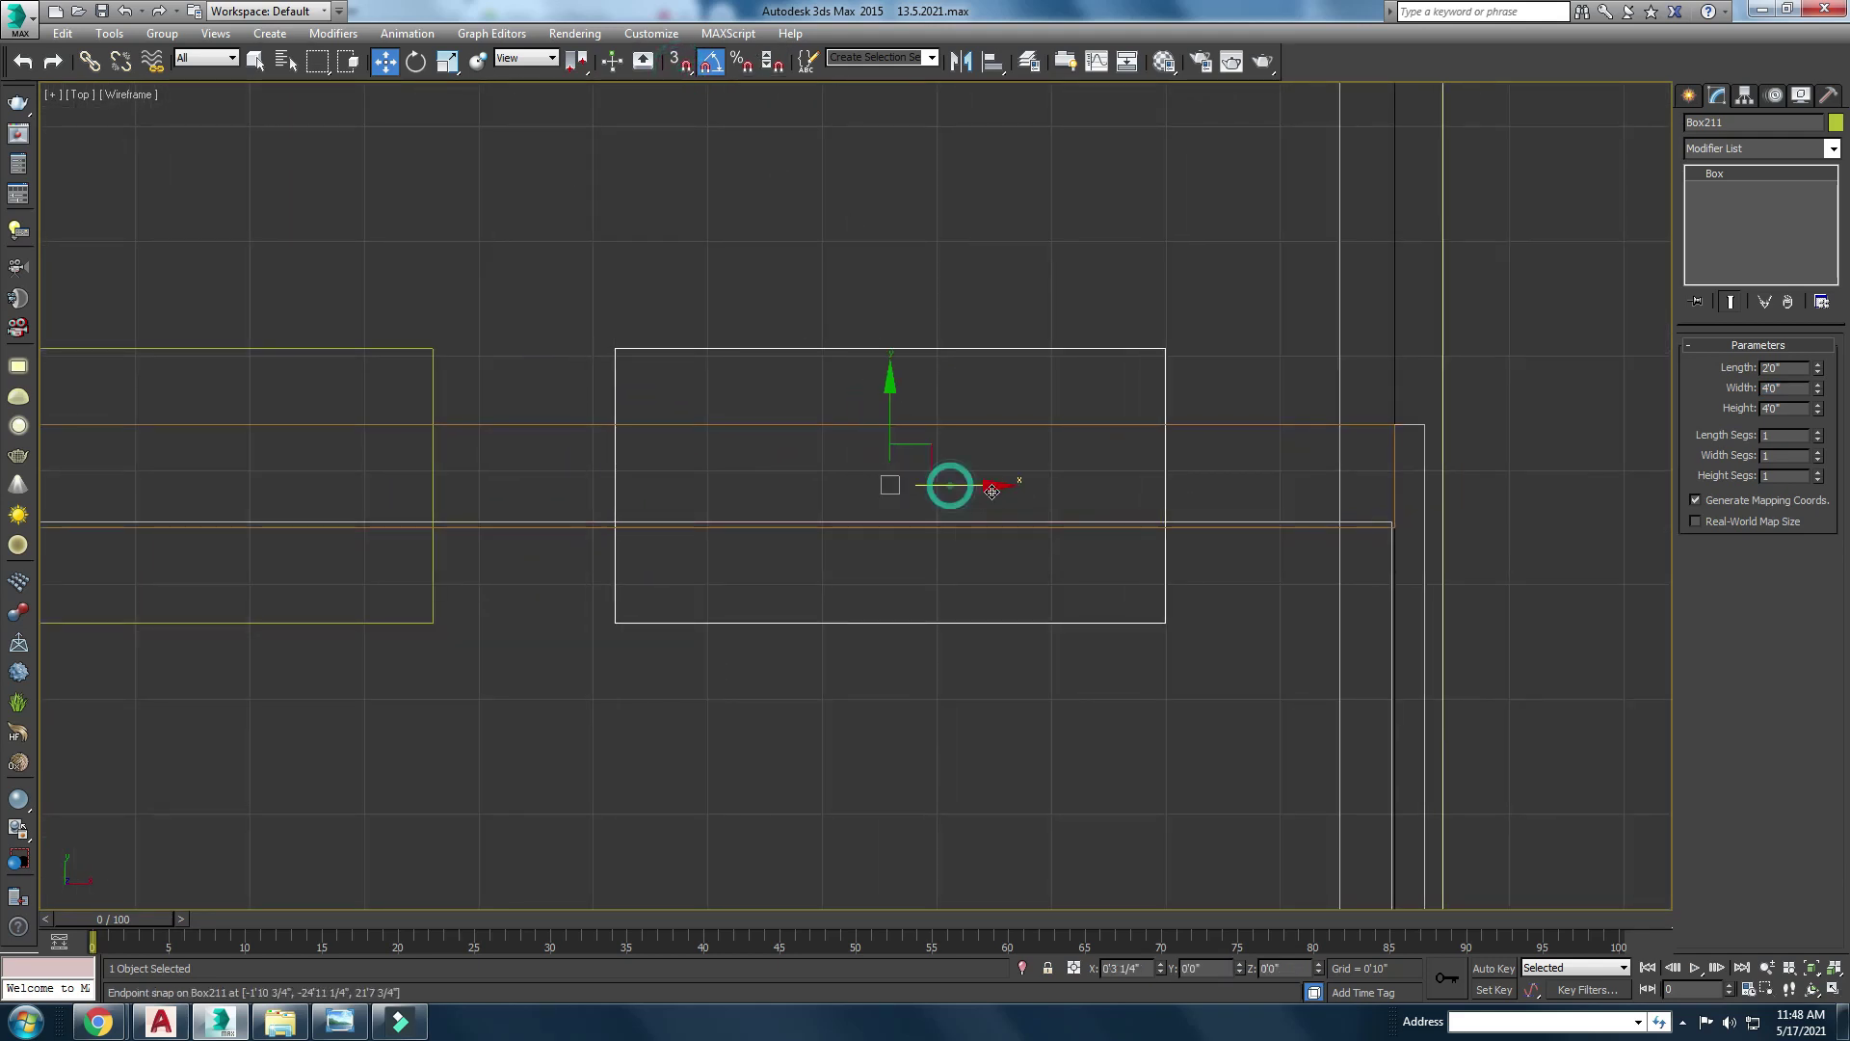
Step: Slide the left window box (Box212) sideways along X, then restore the four-view layout
middle_click_drag(372, 542, 954, 504)
scroll(1020, 393, "down", 3)
middle_click_drag(706, 537, 732, 513)
left_click(734, 523)
left_click_drag(729, 564, 749, 567)
left_click(773, 388)
key("alt+w")
key("alt+w")
Step: Orbit the Perspective view and check the left window, door and porch window boxes
scroll(1082, 653, "down", 3)
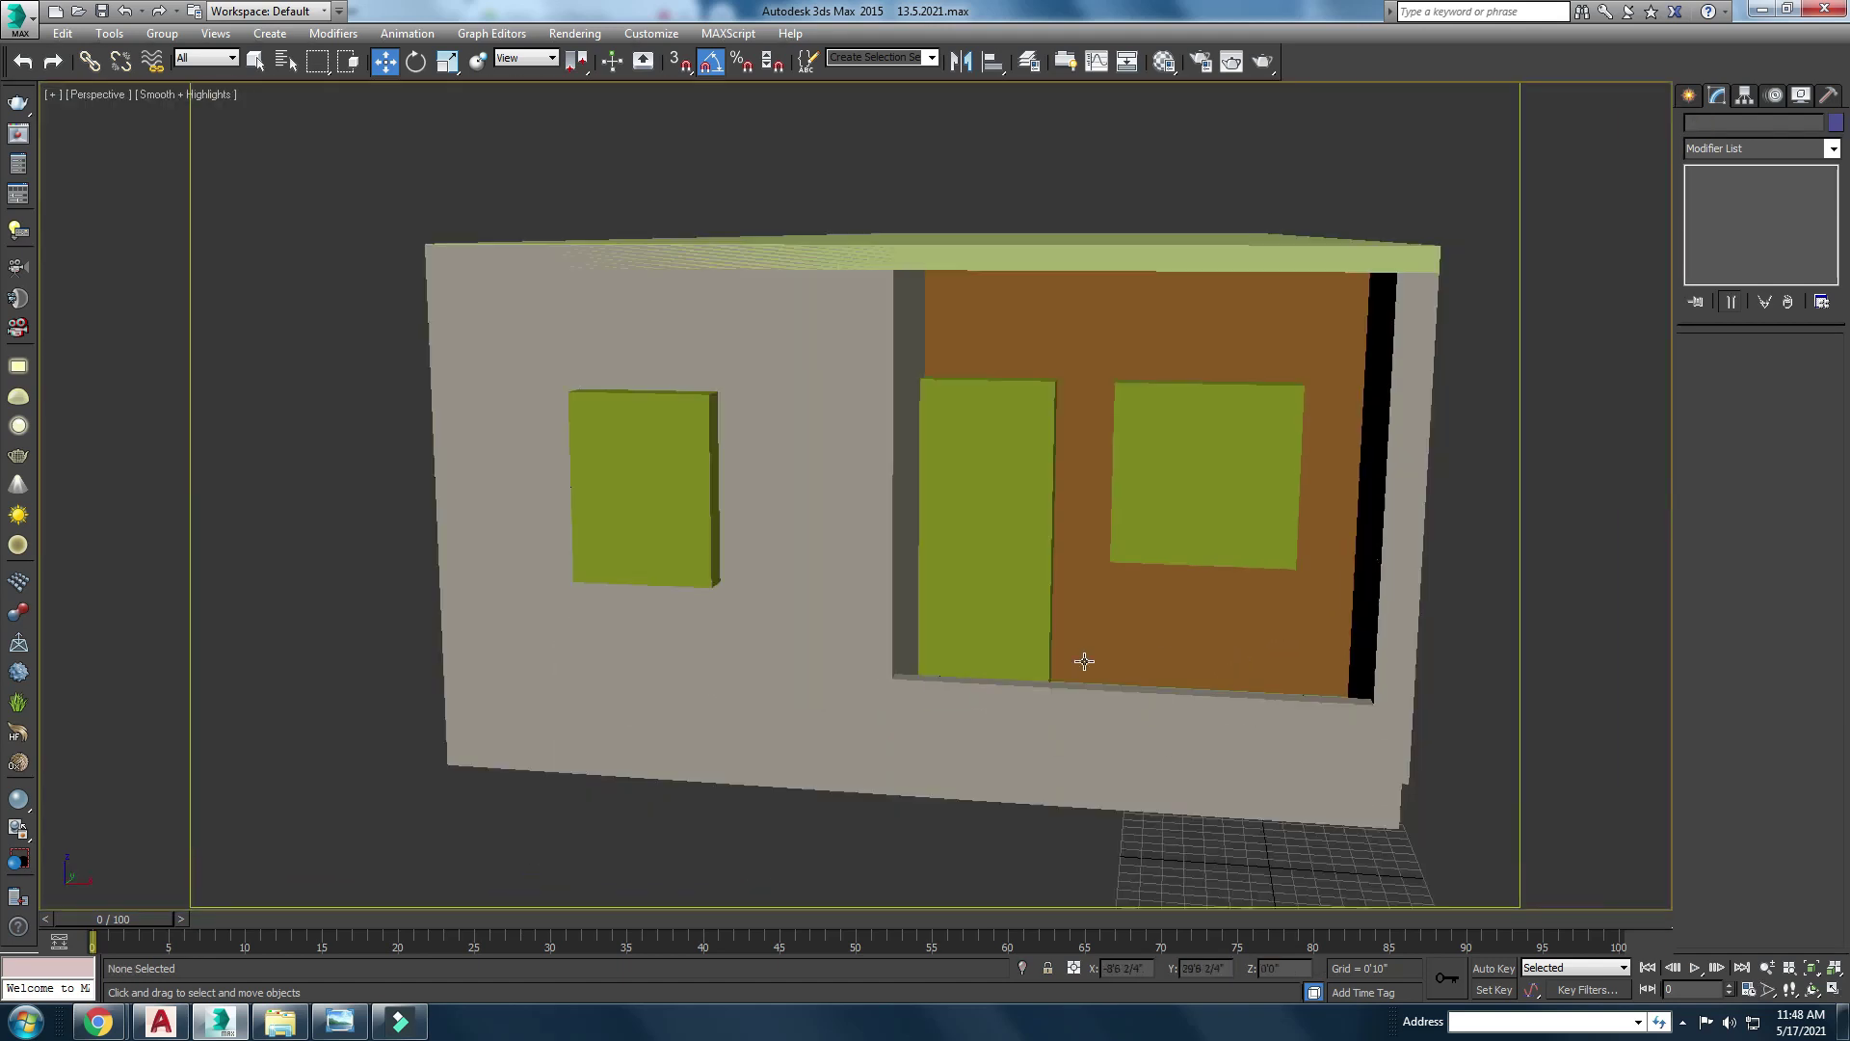
middle_click_drag(1082, 653, 1025, 661, "alt")
scroll(1115, 619, "up", 1)
middle_click_drag(1118, 605, 553, 532, "alt")
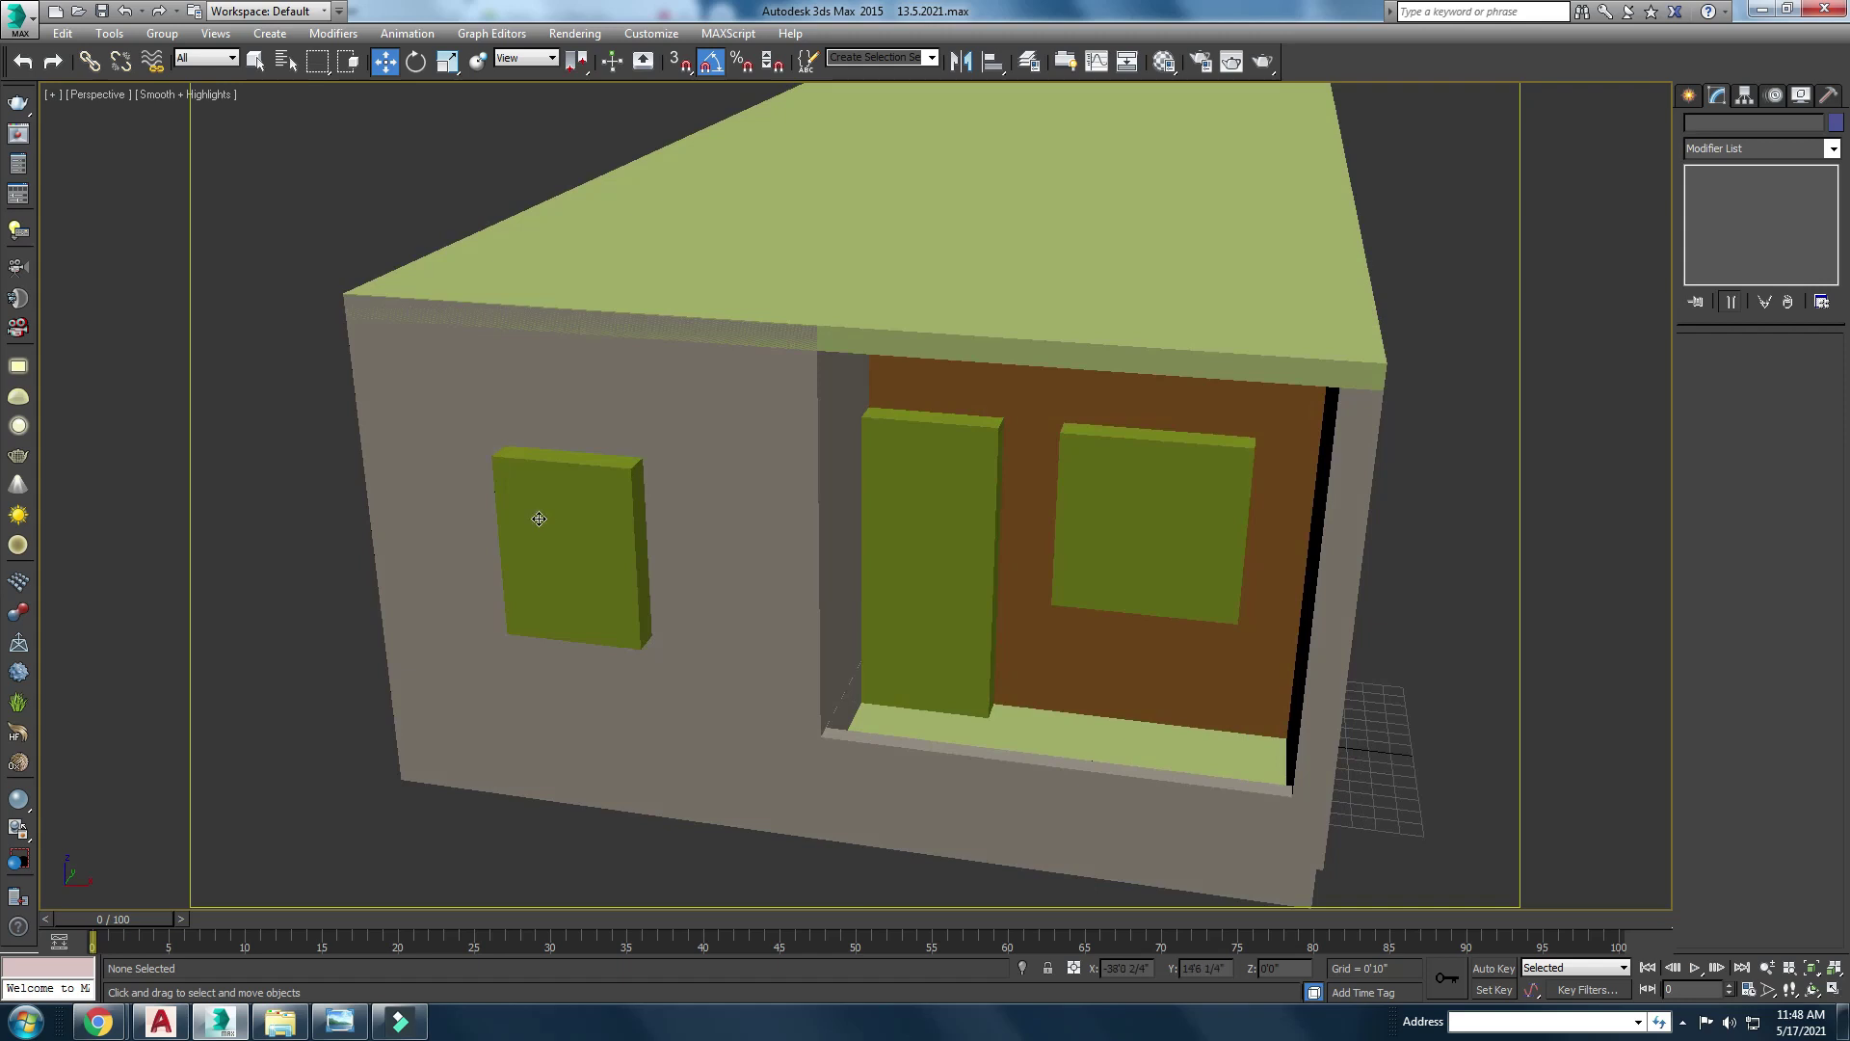
left_click(539, 518)
left_click(939, 525)
left_click(1156, 496)
left_click(938, 525)
left_click(617, 520)
left_click(962, 527)
left_click(1131, 504)
left_click(1428, 214)
Step: Orbit to the side wall, select the corner wall box, and bring up the reference render
mouse_move(429, 579)
middle_mouse_down()
mouse_move(743, 533)
mouse_move(920, 550)
middle_mouse_up()
left_click(619, 547)
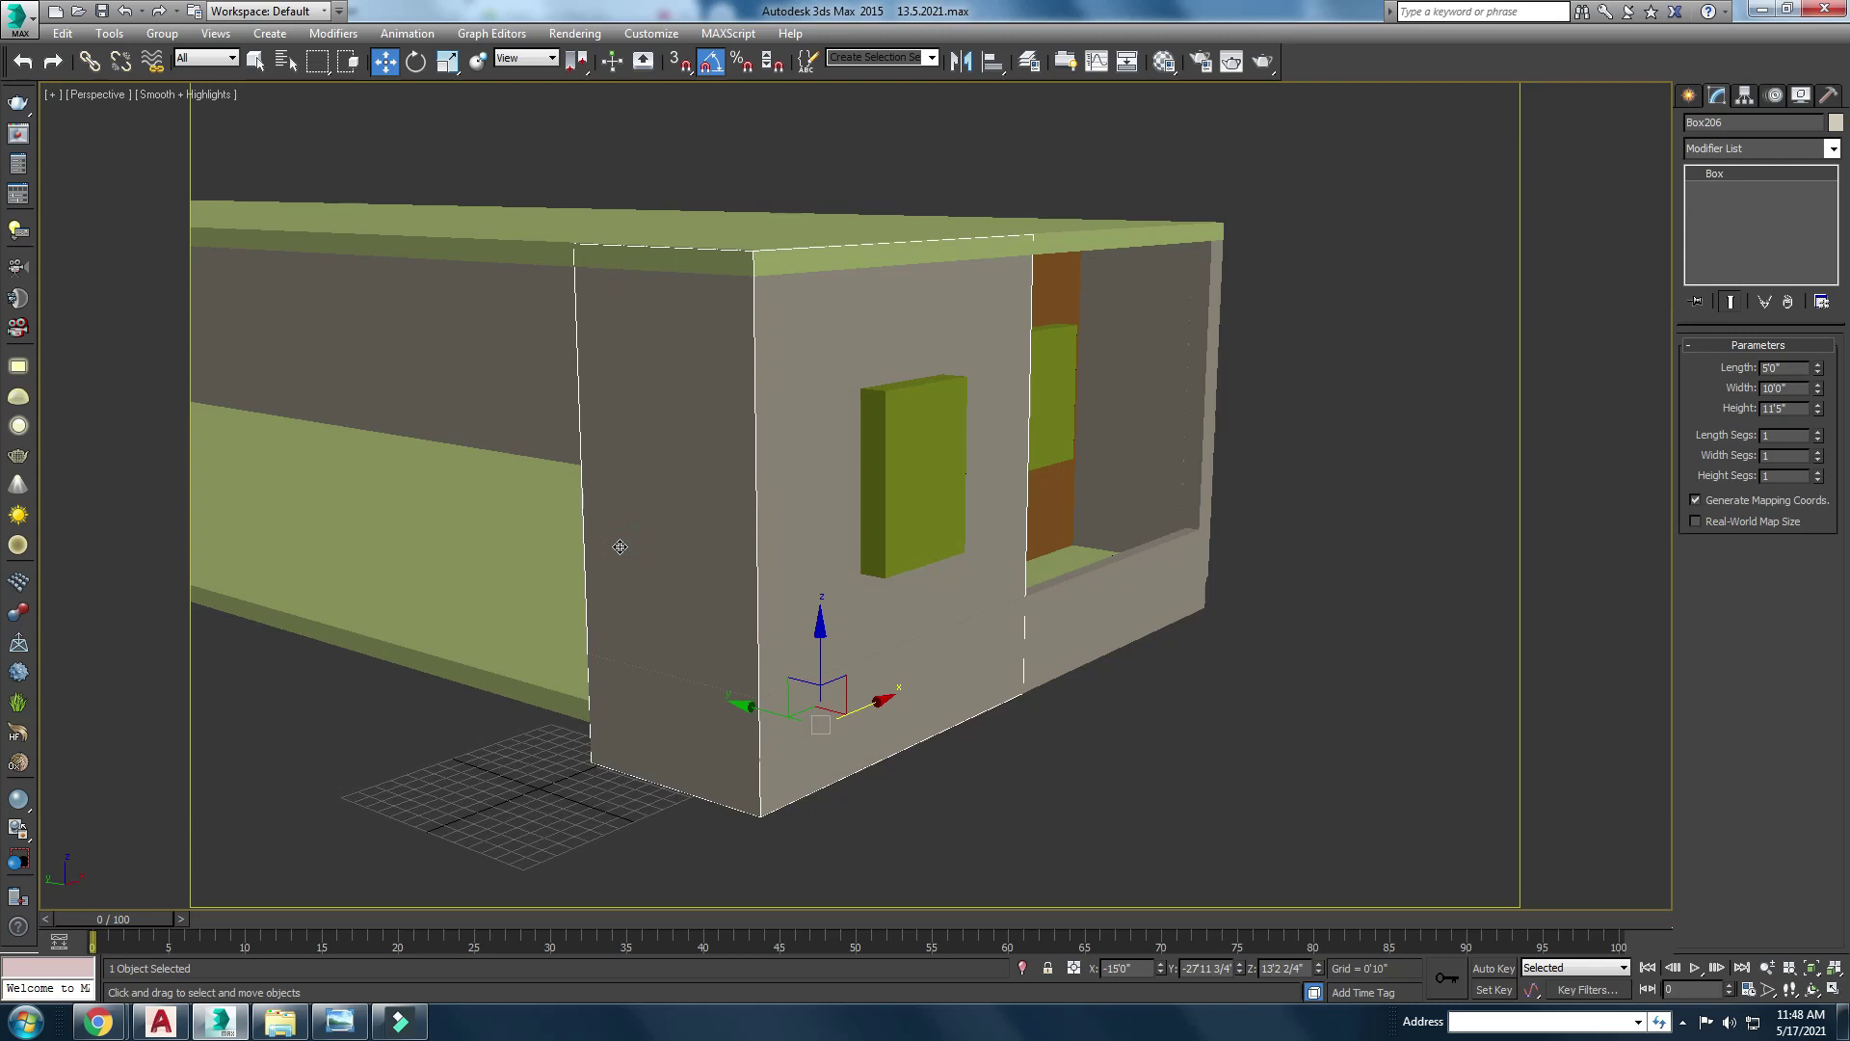
key("alt+Tab")
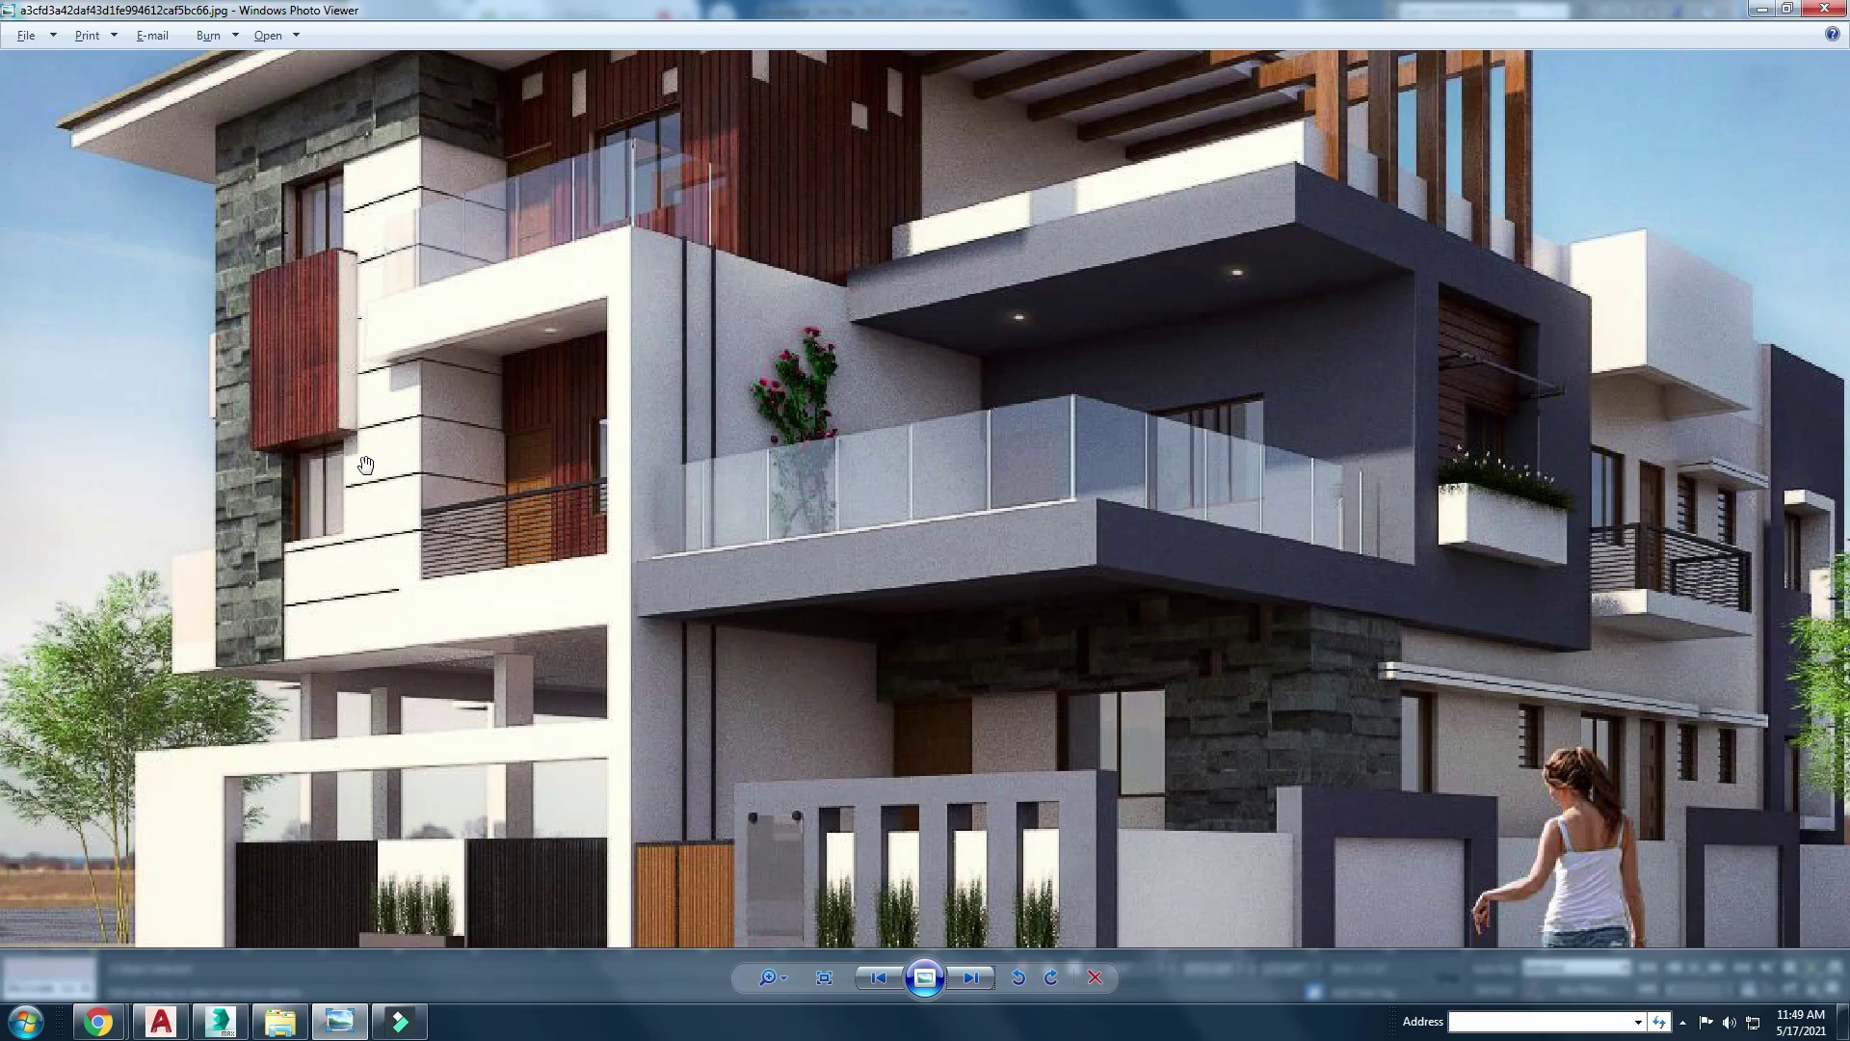
Step: Switch from the reference photo in Windows Photo Viewer back to the 3ds Max house model
key("alt+Tab")
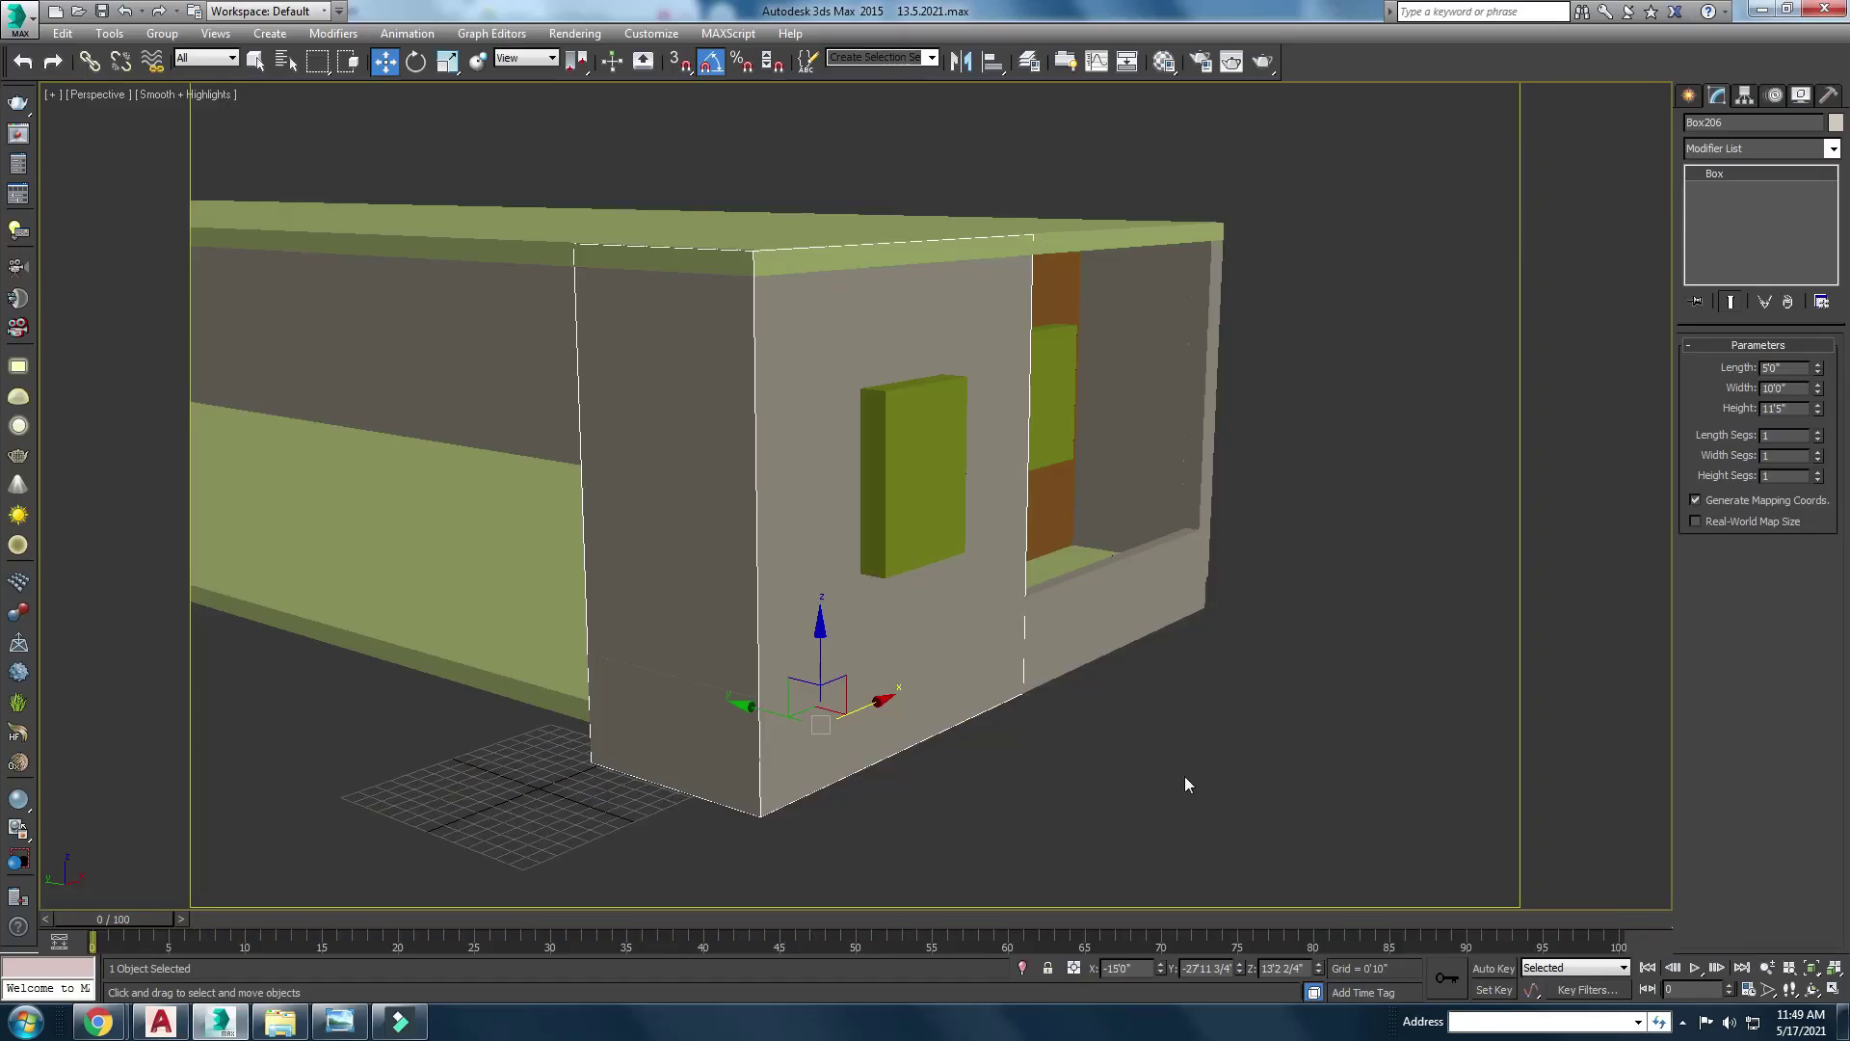
Step: Reposition the front wall box so it sits over the front opening
left_click(1189, 784)
left_click(673, 525)
mouse_move(733, 528)
middle_mouse_down("alt")
mouse_move(819, 627)
mouse_move(659, 659)
middle_mouse_up("alt")
left_click_drag(658, 659, 771, 626)
left_click(835, 759)
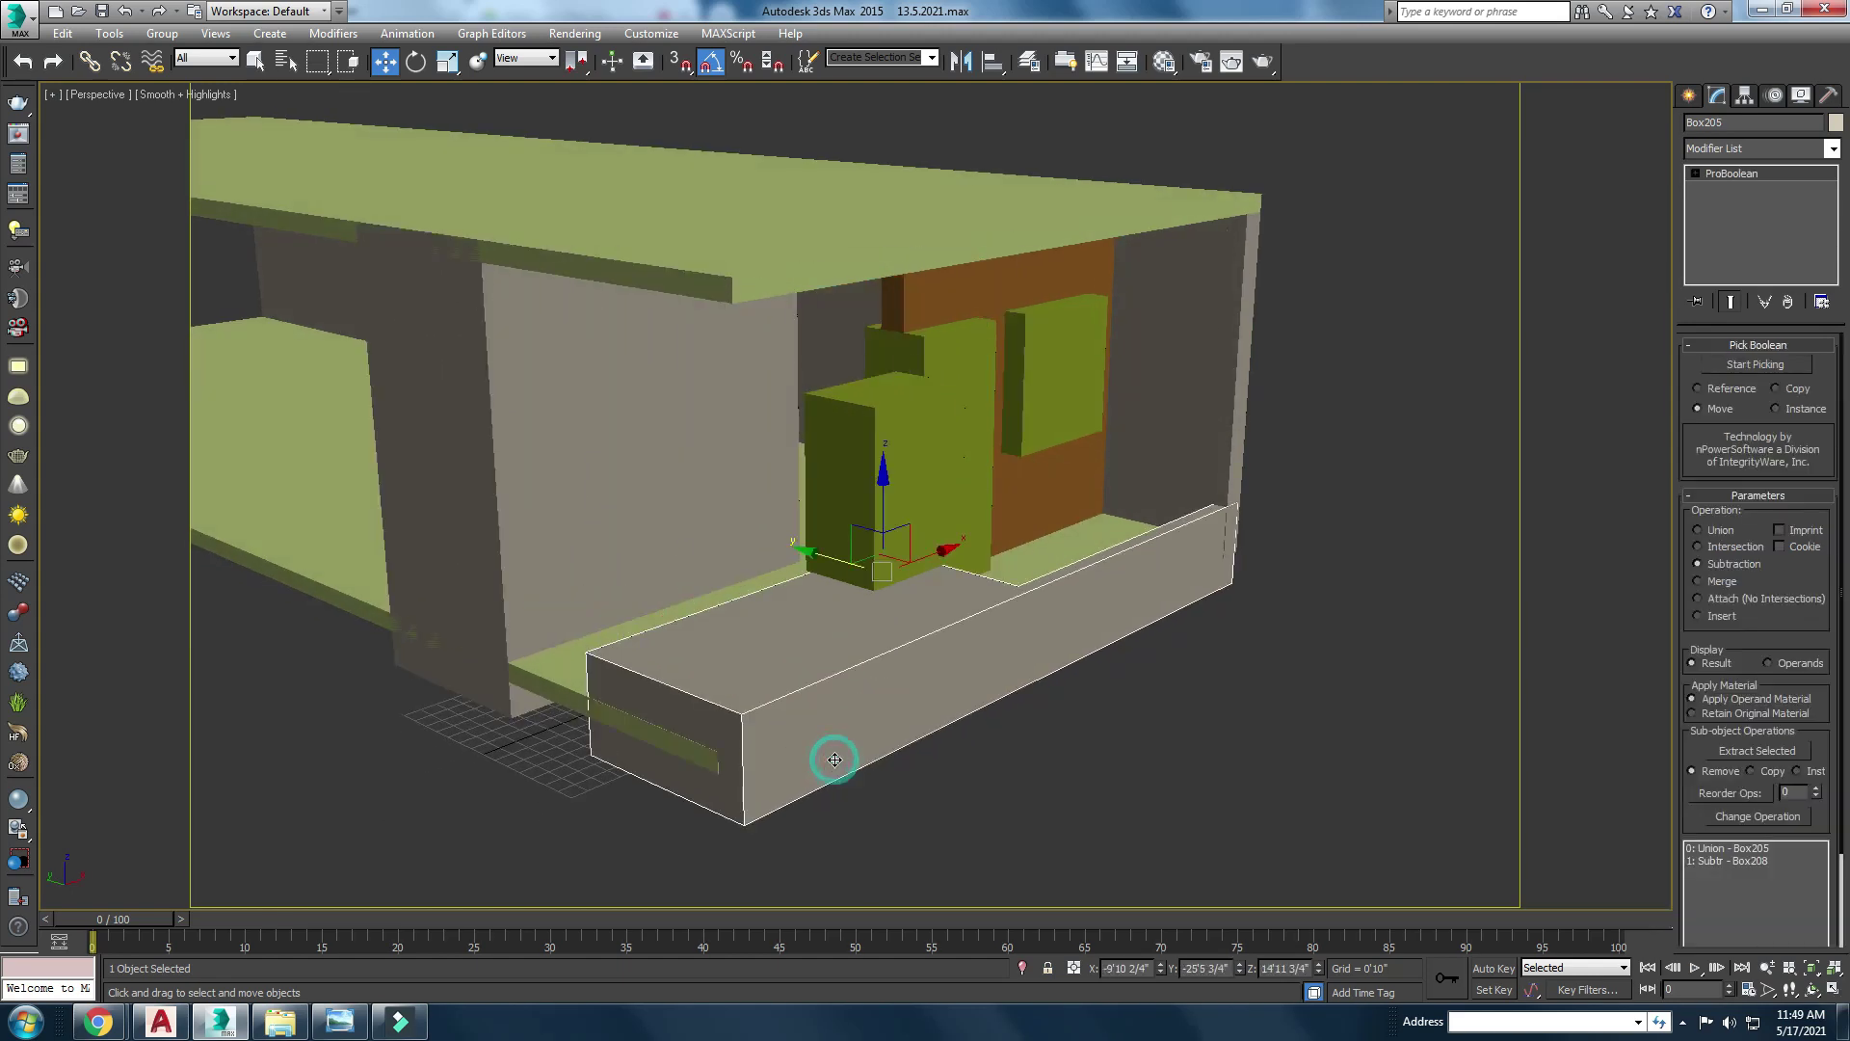
left_click(637, 578)
left_click_drag(603, 617, 824, 692)
left_click(1086, 769)
left_click(674, 495)
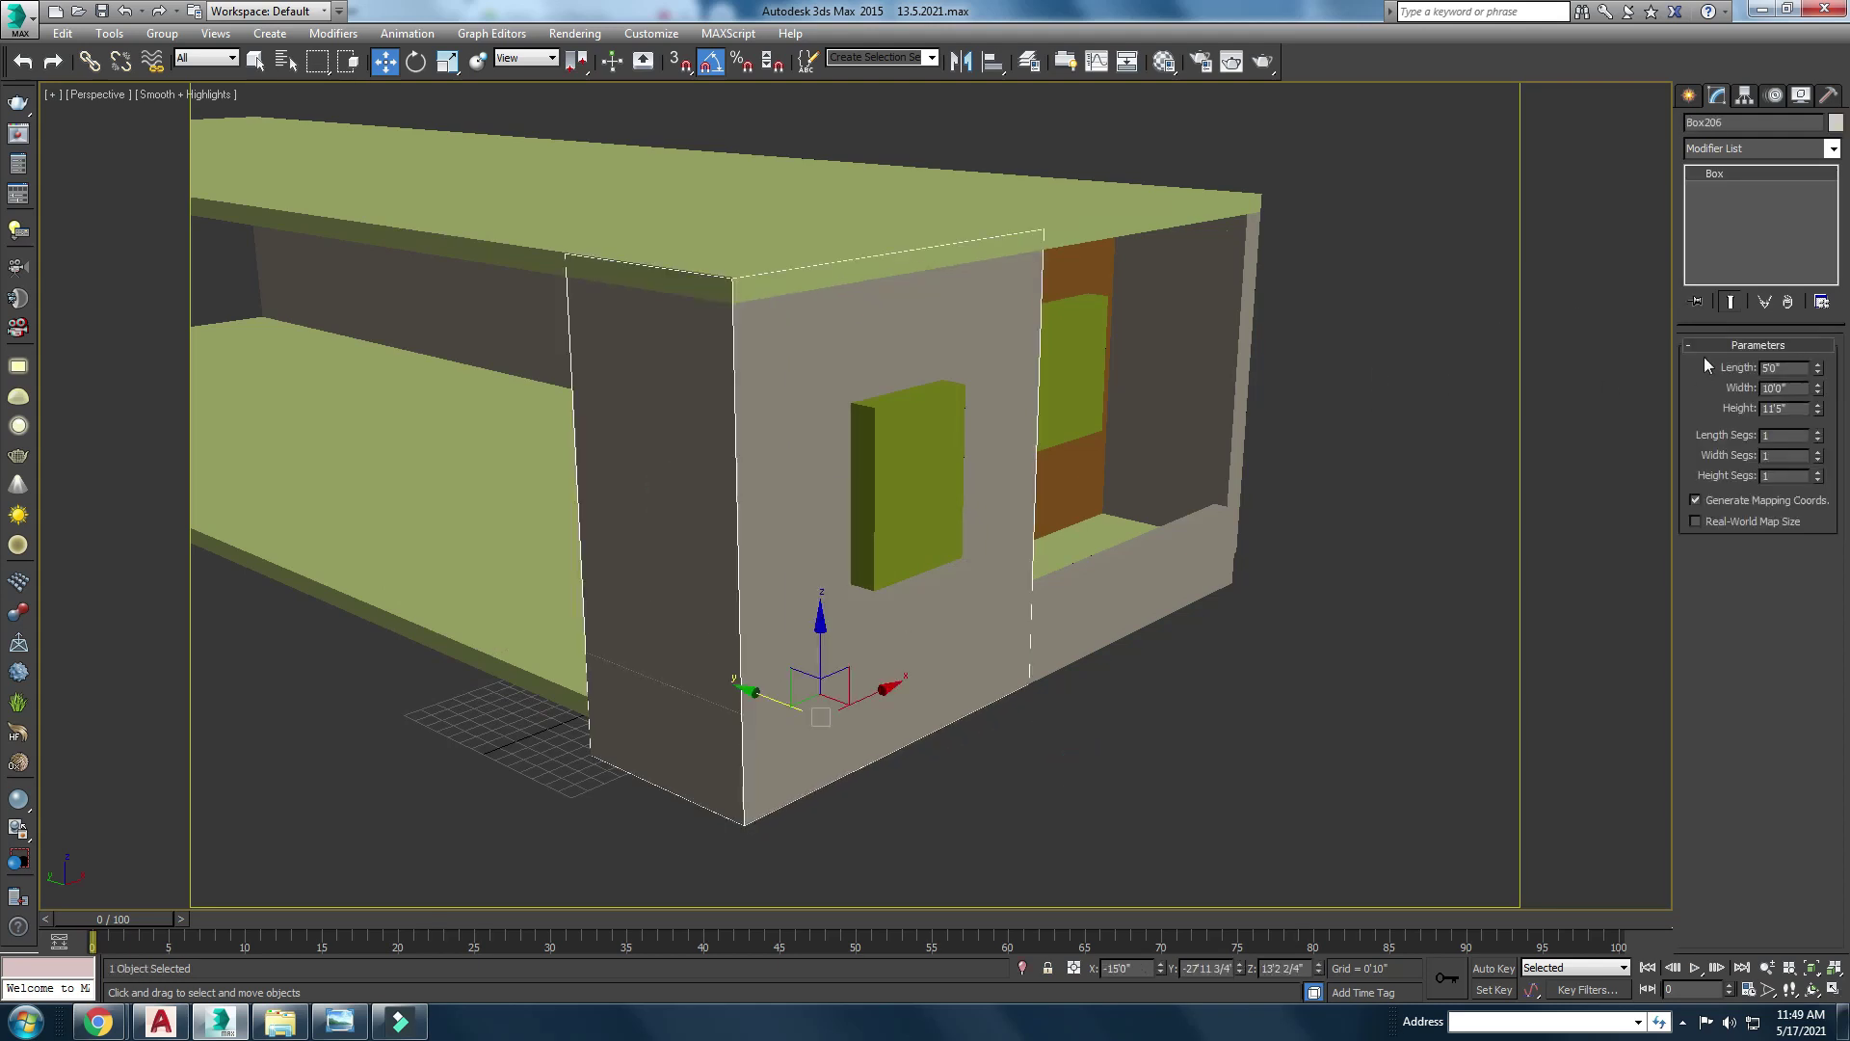
Step: Reselect front wall box Box206 with the house viewed front-on and centred
left_click(1819, 368)
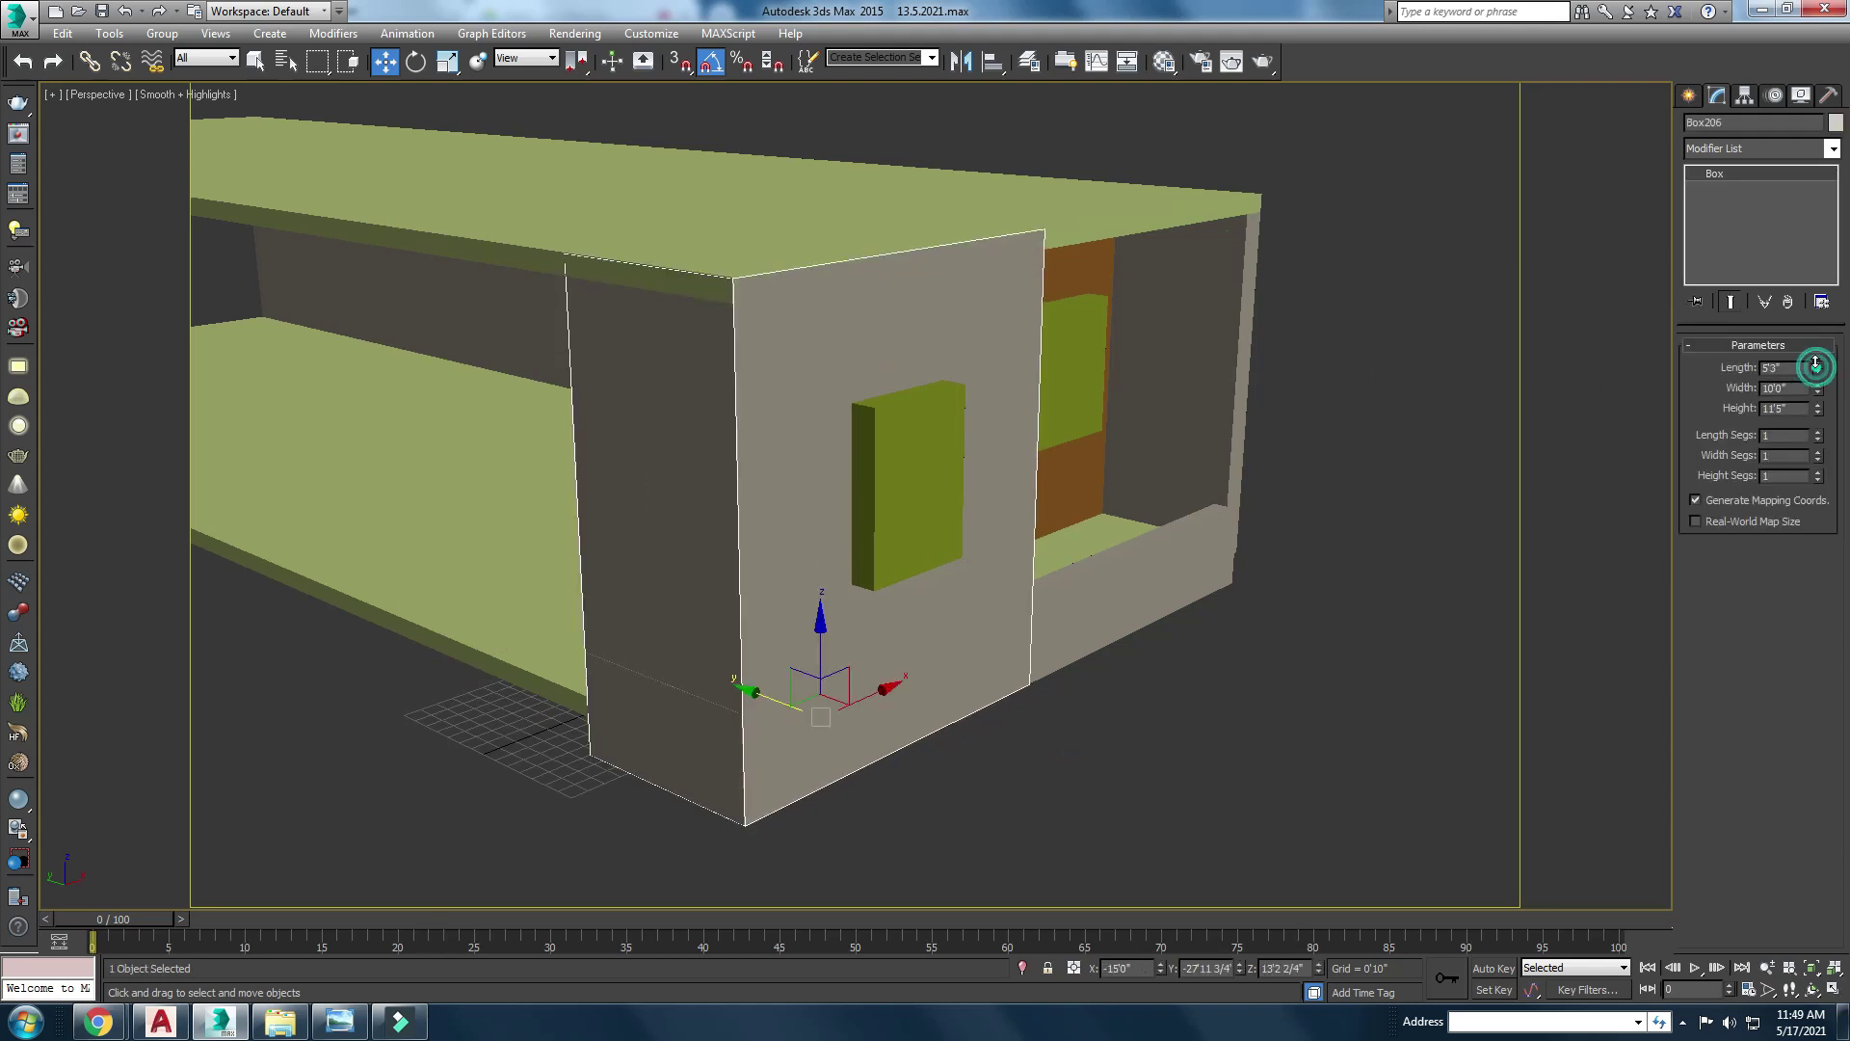
key("ctrl+d")
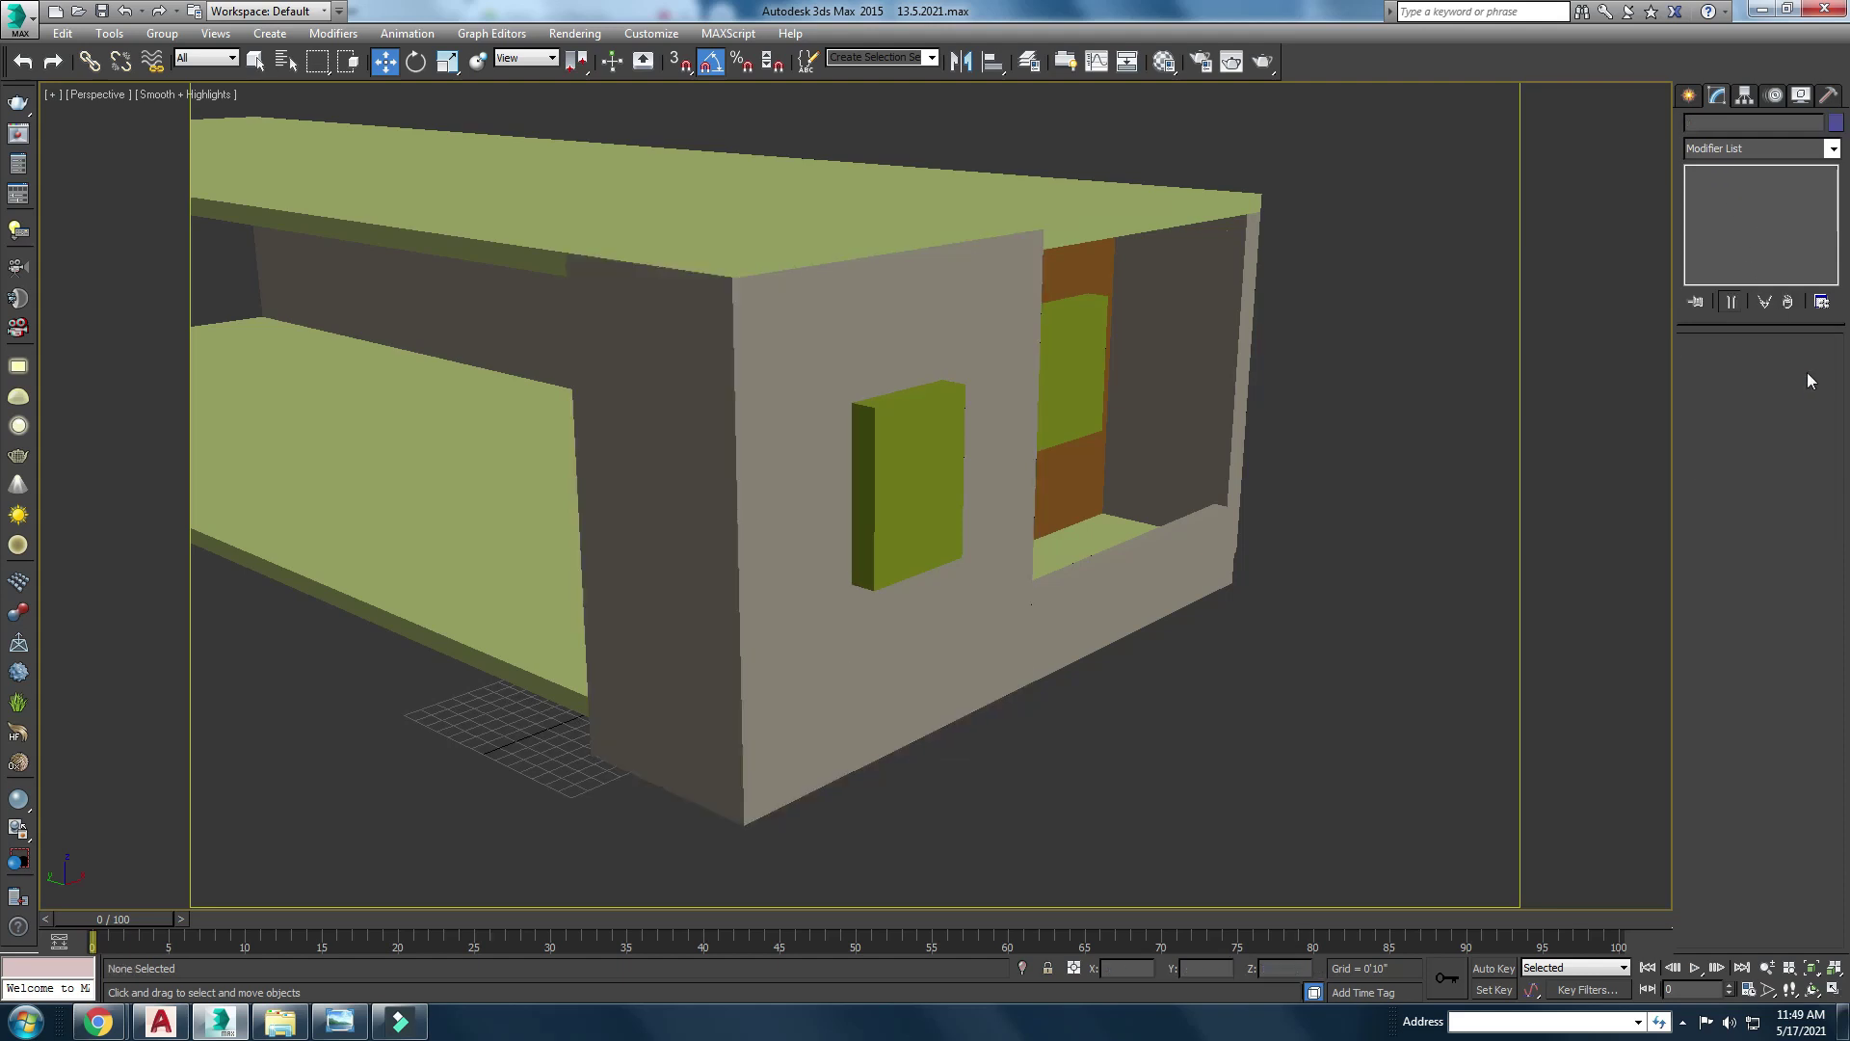
left_click(704, 398)
key("ctrl+d")
mouse_move(978, 437)
middle_mouse_down("alt")
mouse_move(830, 425)
mouse_move(933, 428)
middle_mouse_up("alt")
scroll(933, 428, "up", 5)
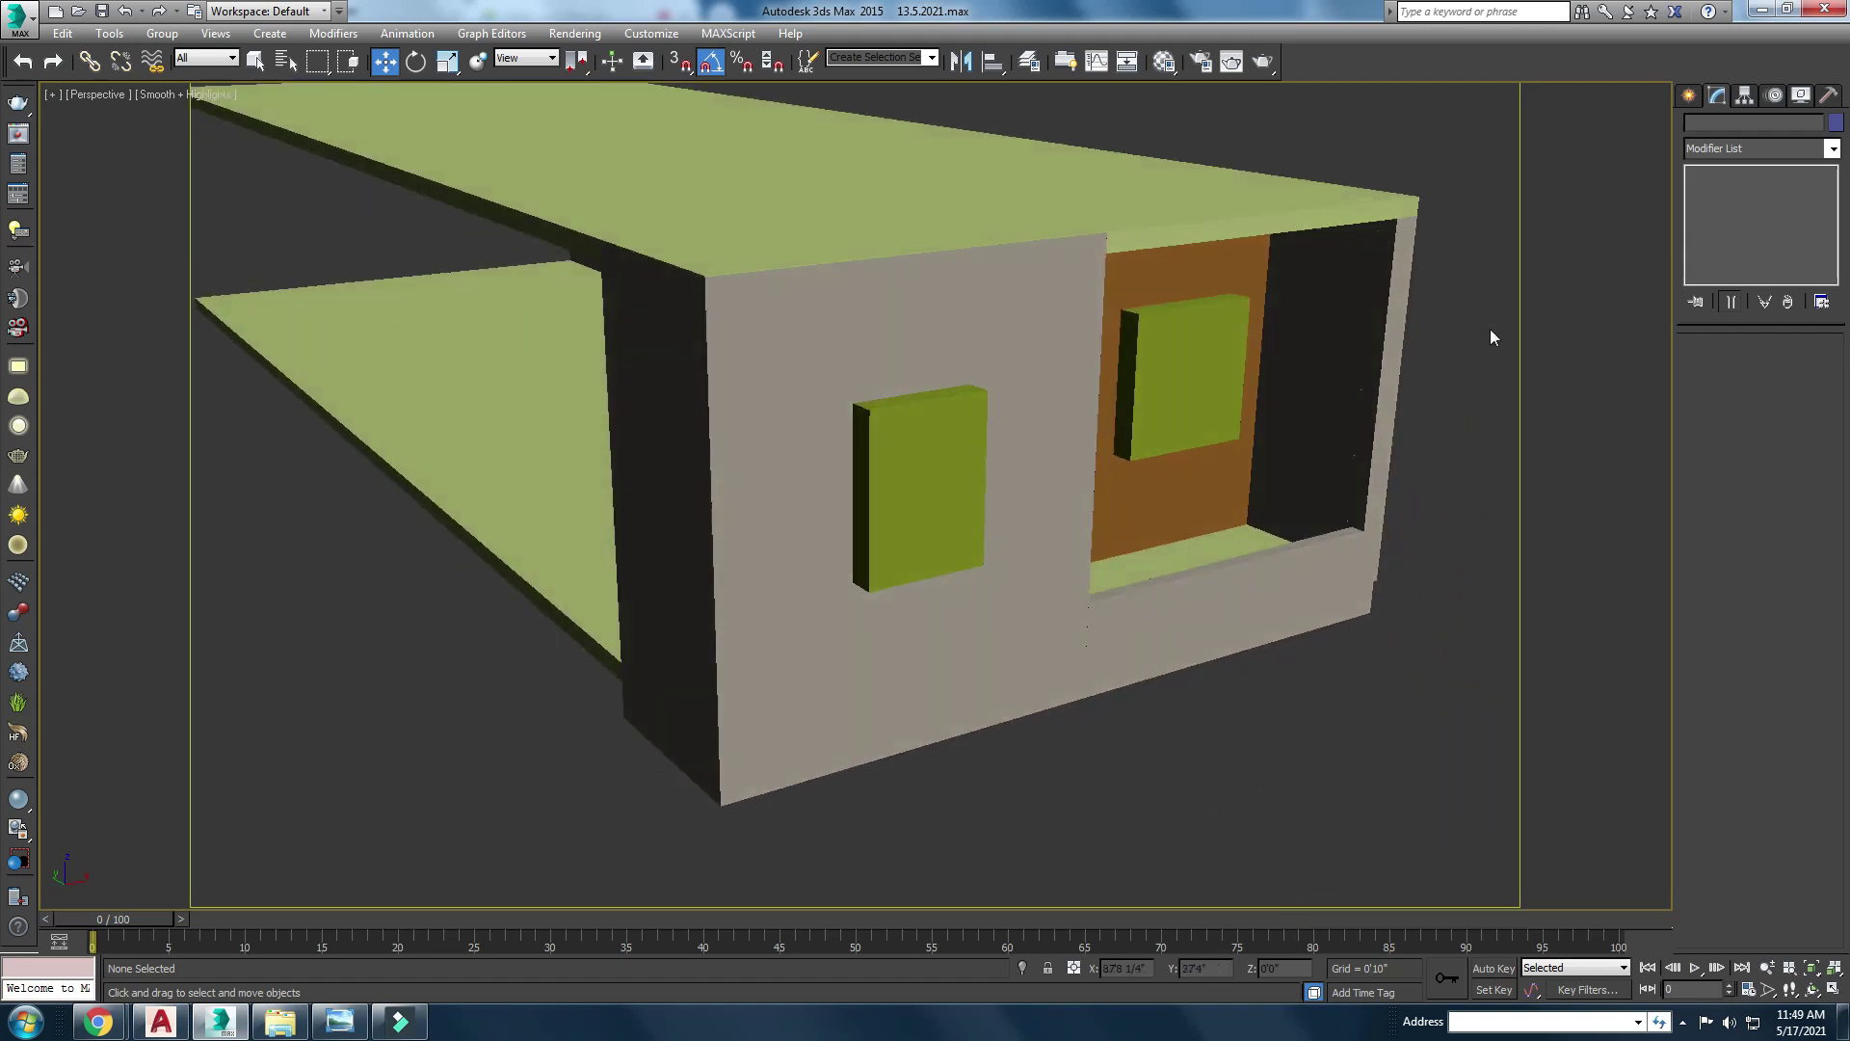
left_click(787, 381)
middle_click_drag(810, 466, 830, 408)
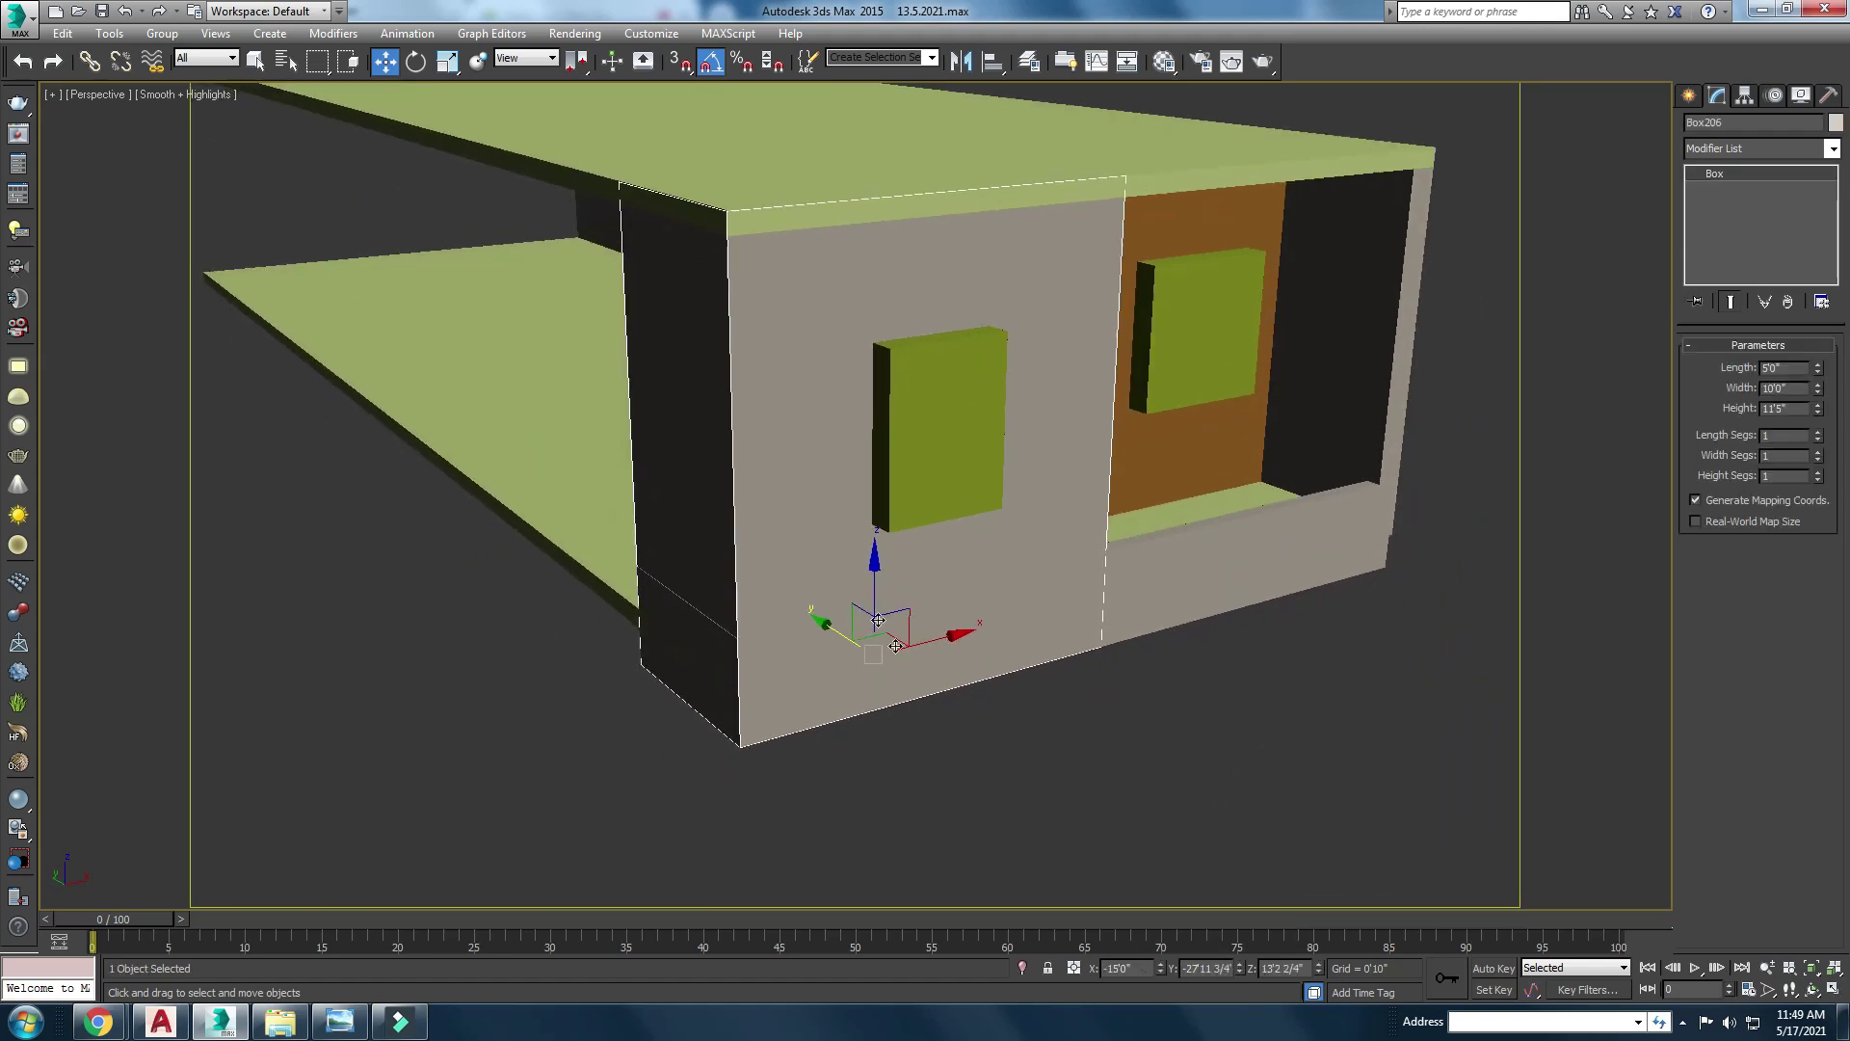
Step: Clone Box206 in place as an independent Copy, creating Box213
right_click(896, 620)
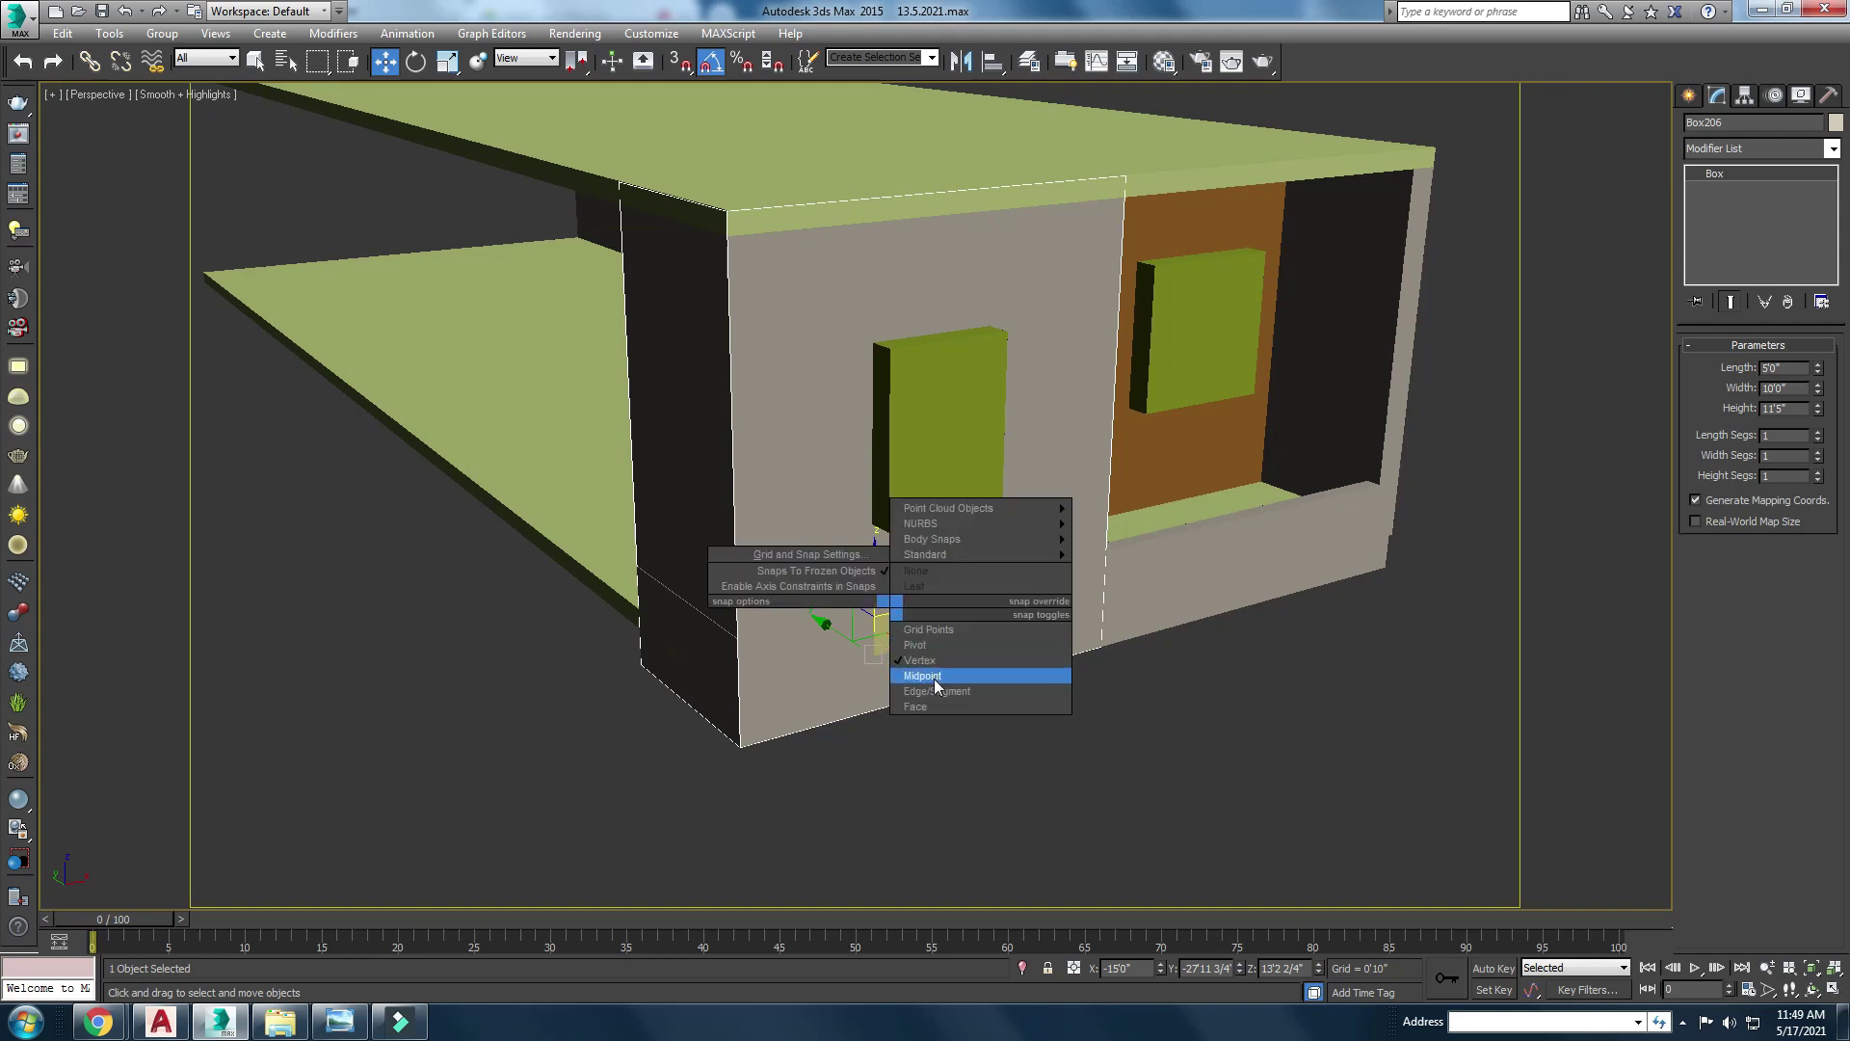
left_click(1044, 738)
right_click(894, 616)
left_click(920, 731)
left_click(854, 461)
type("9'")
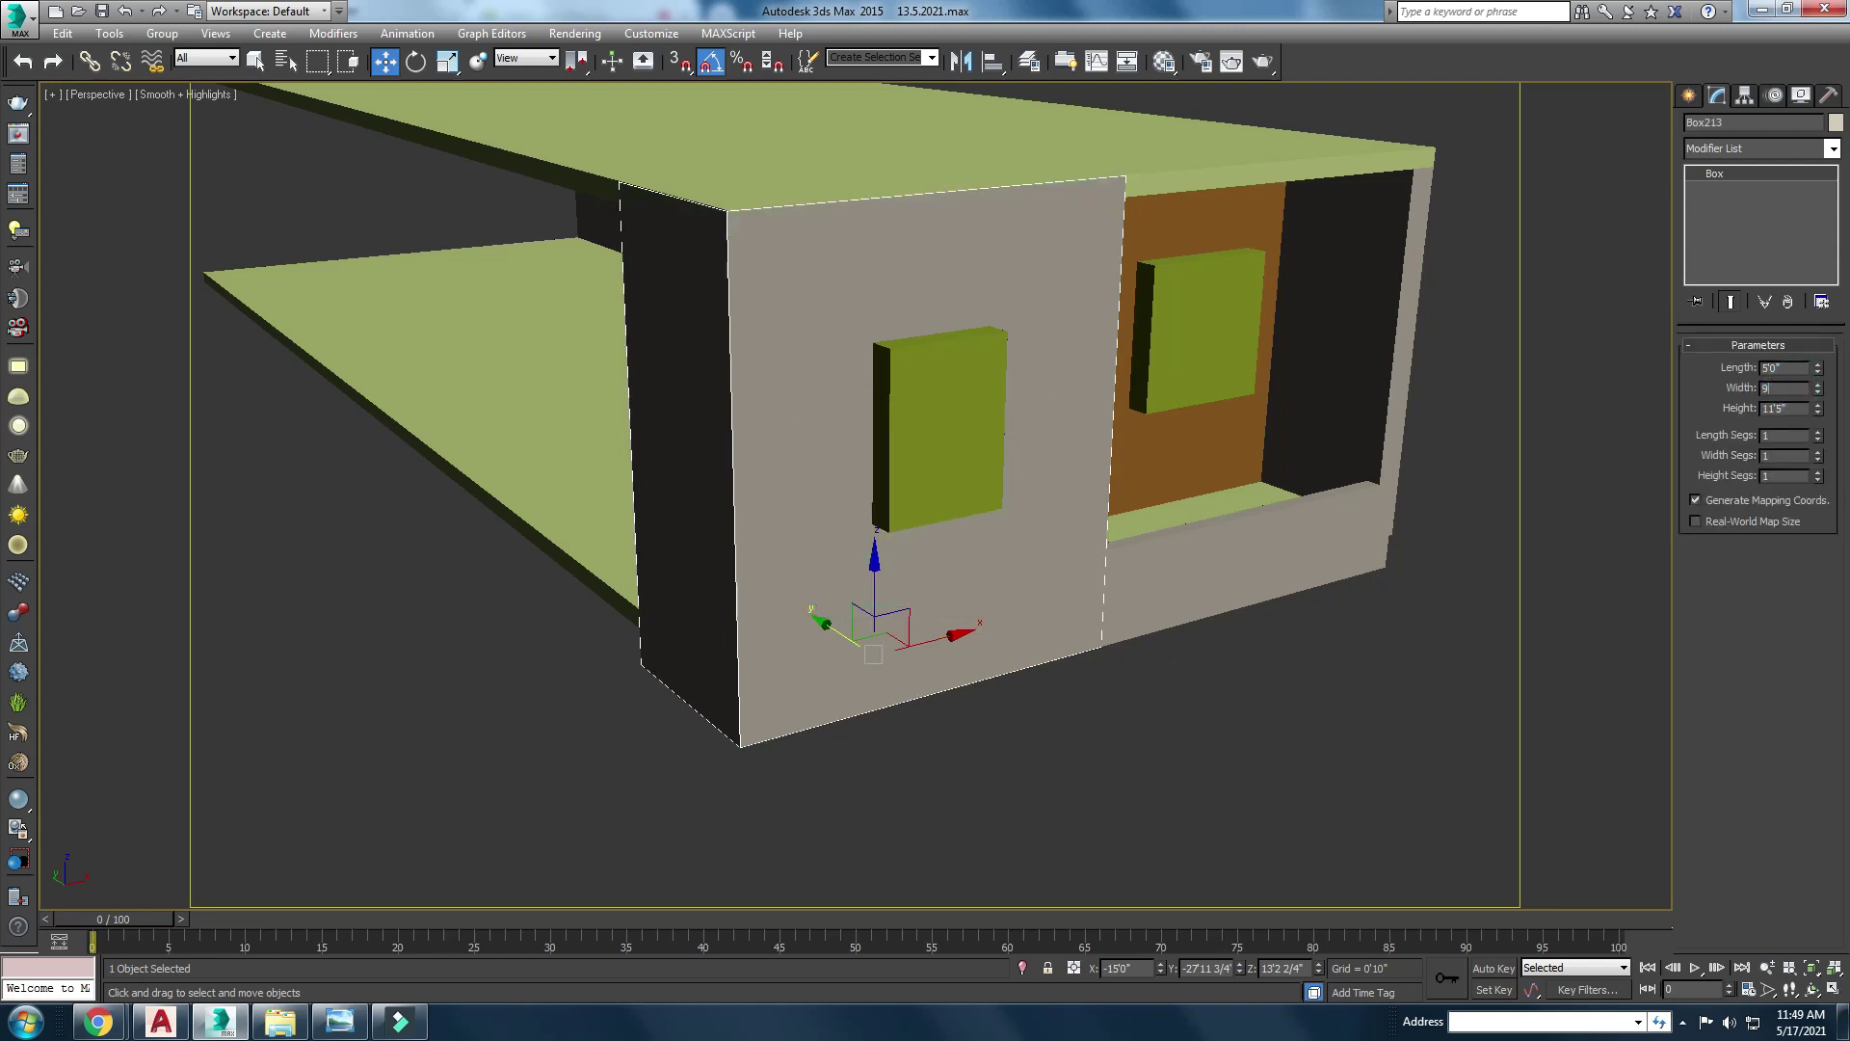
Step: Make the copy 9" thick and snap it to the house's front-left corner with 3D Snap
key("Return")
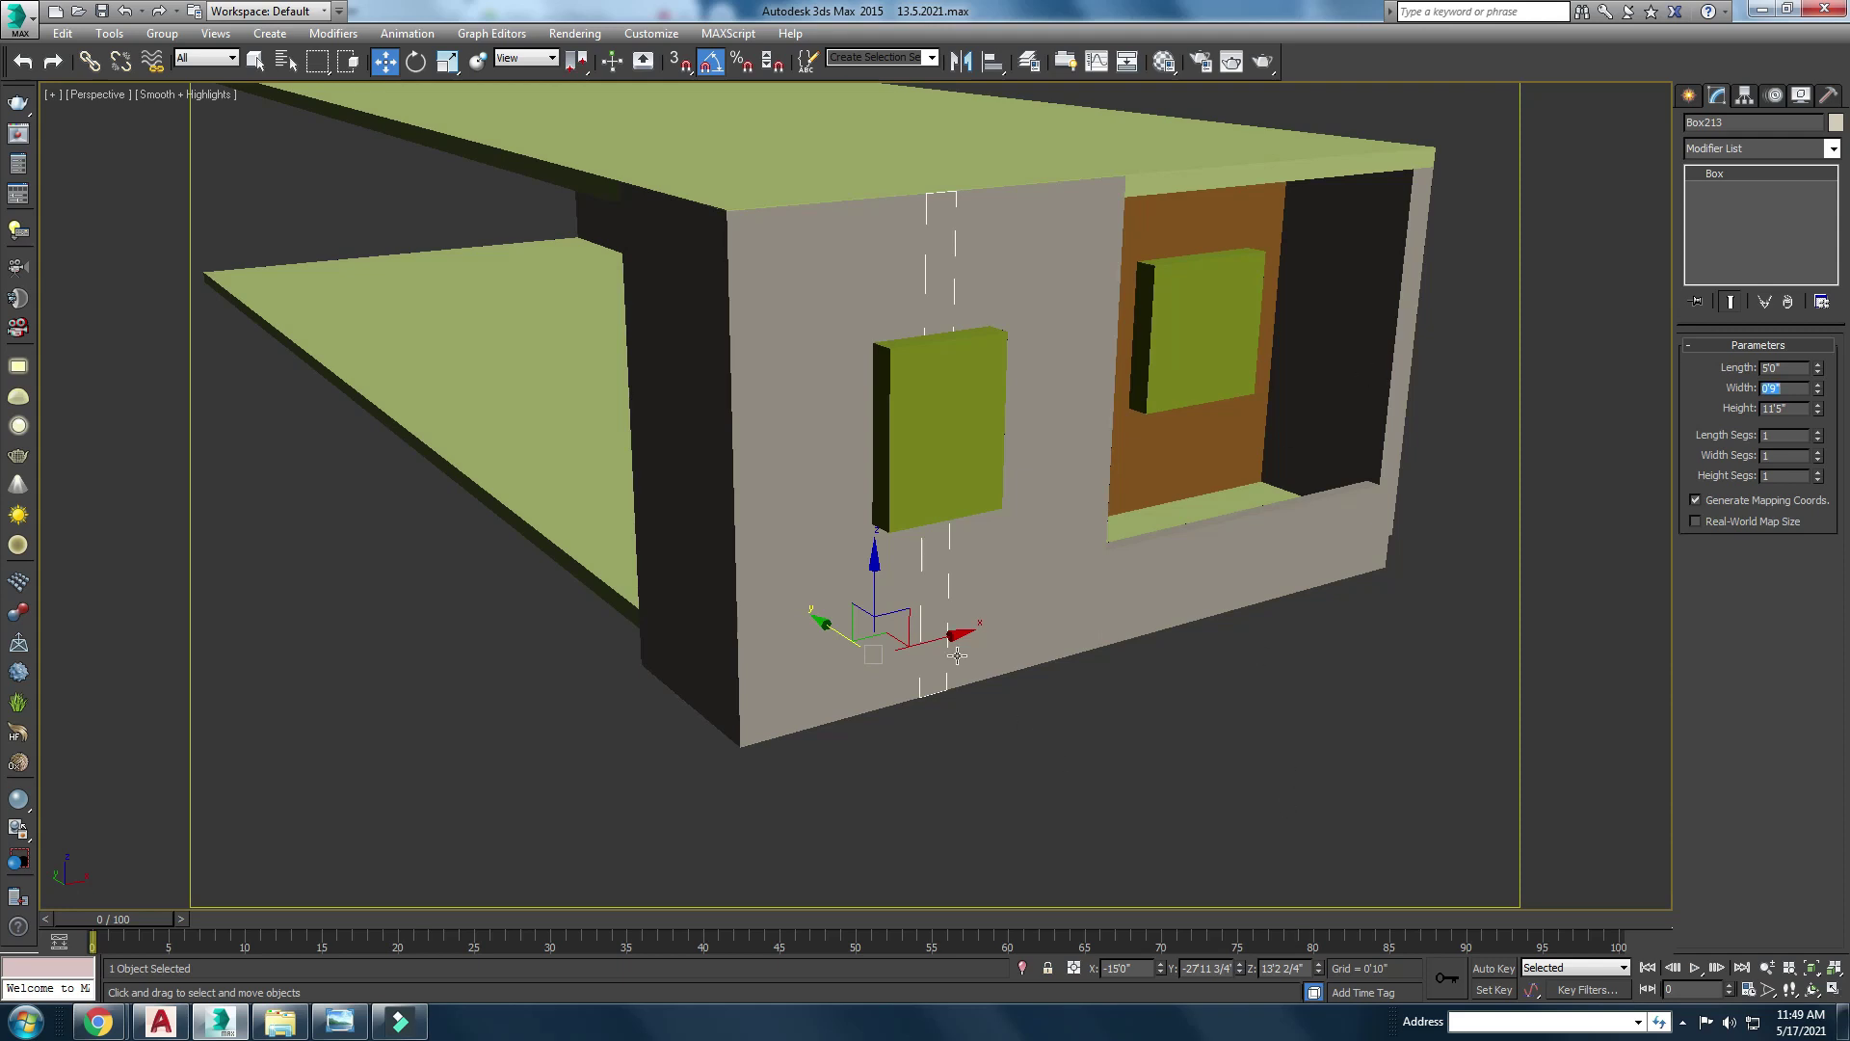
left_click_drag(905, 645, 515, 704)
left_click(520, 744)
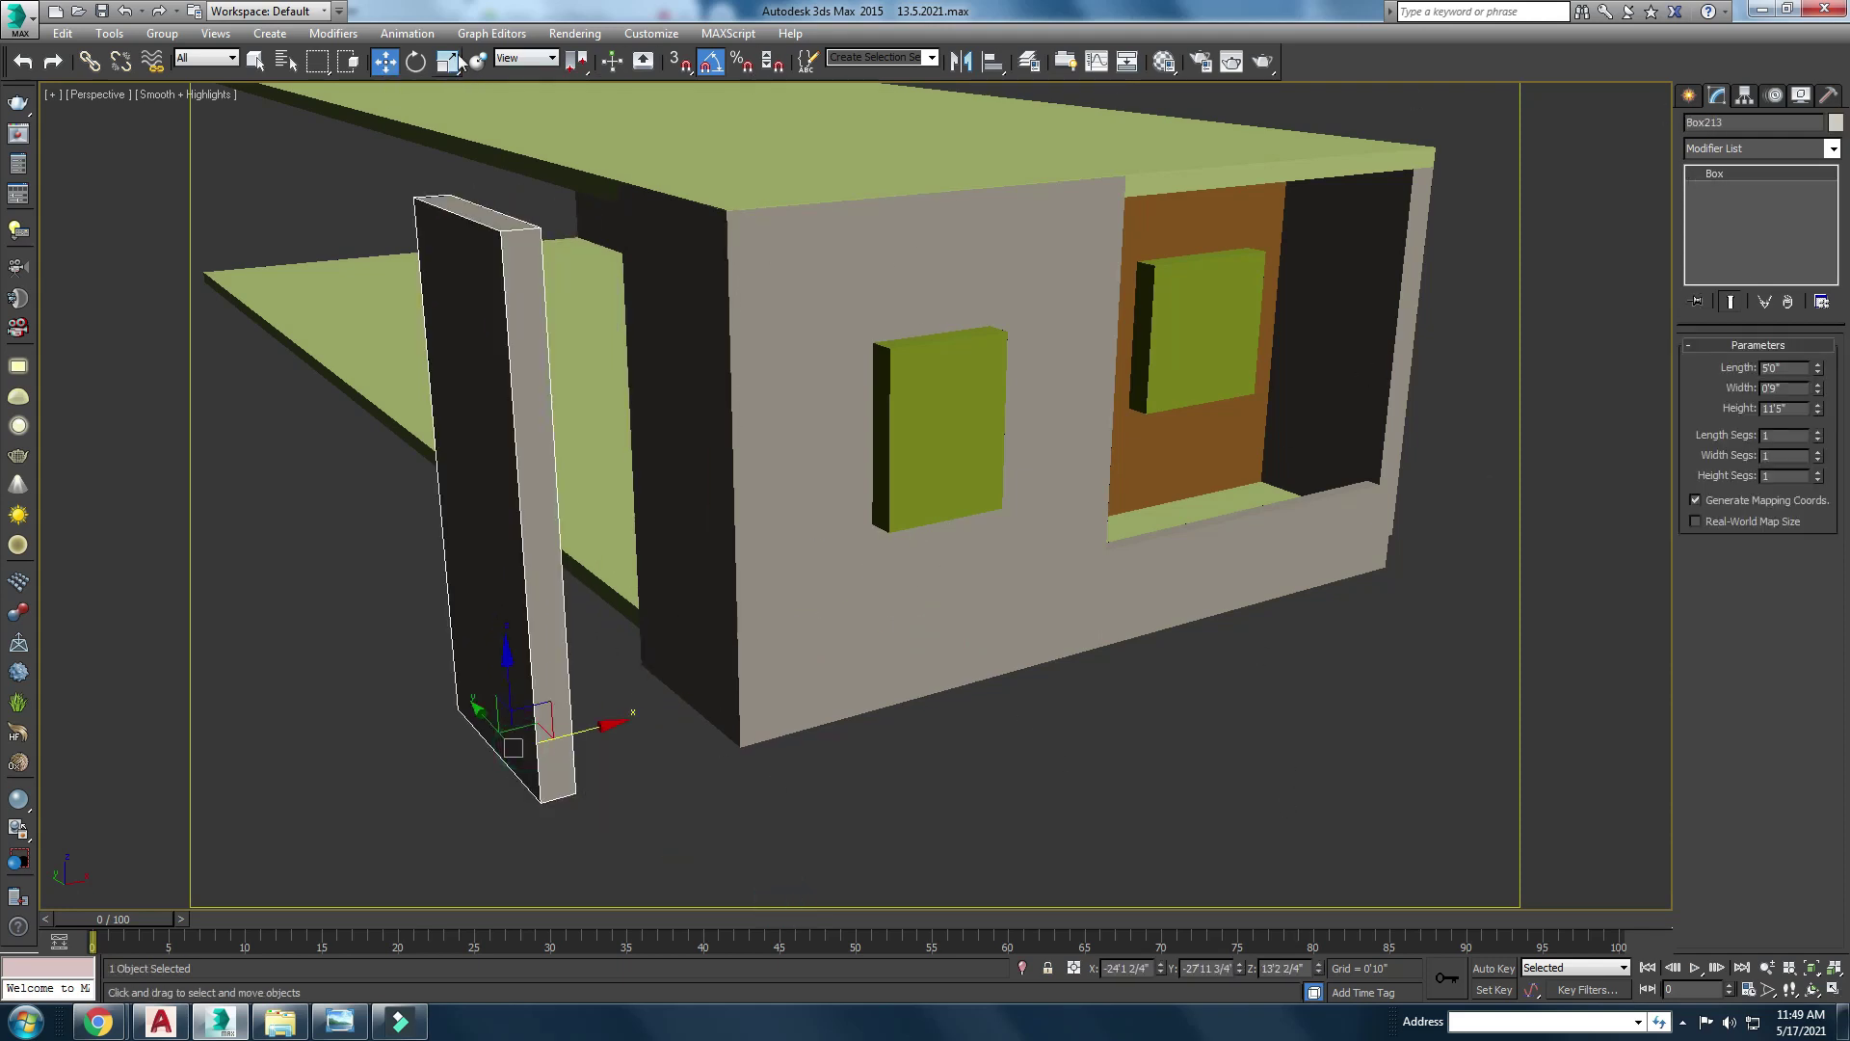
left_click(680, 60)
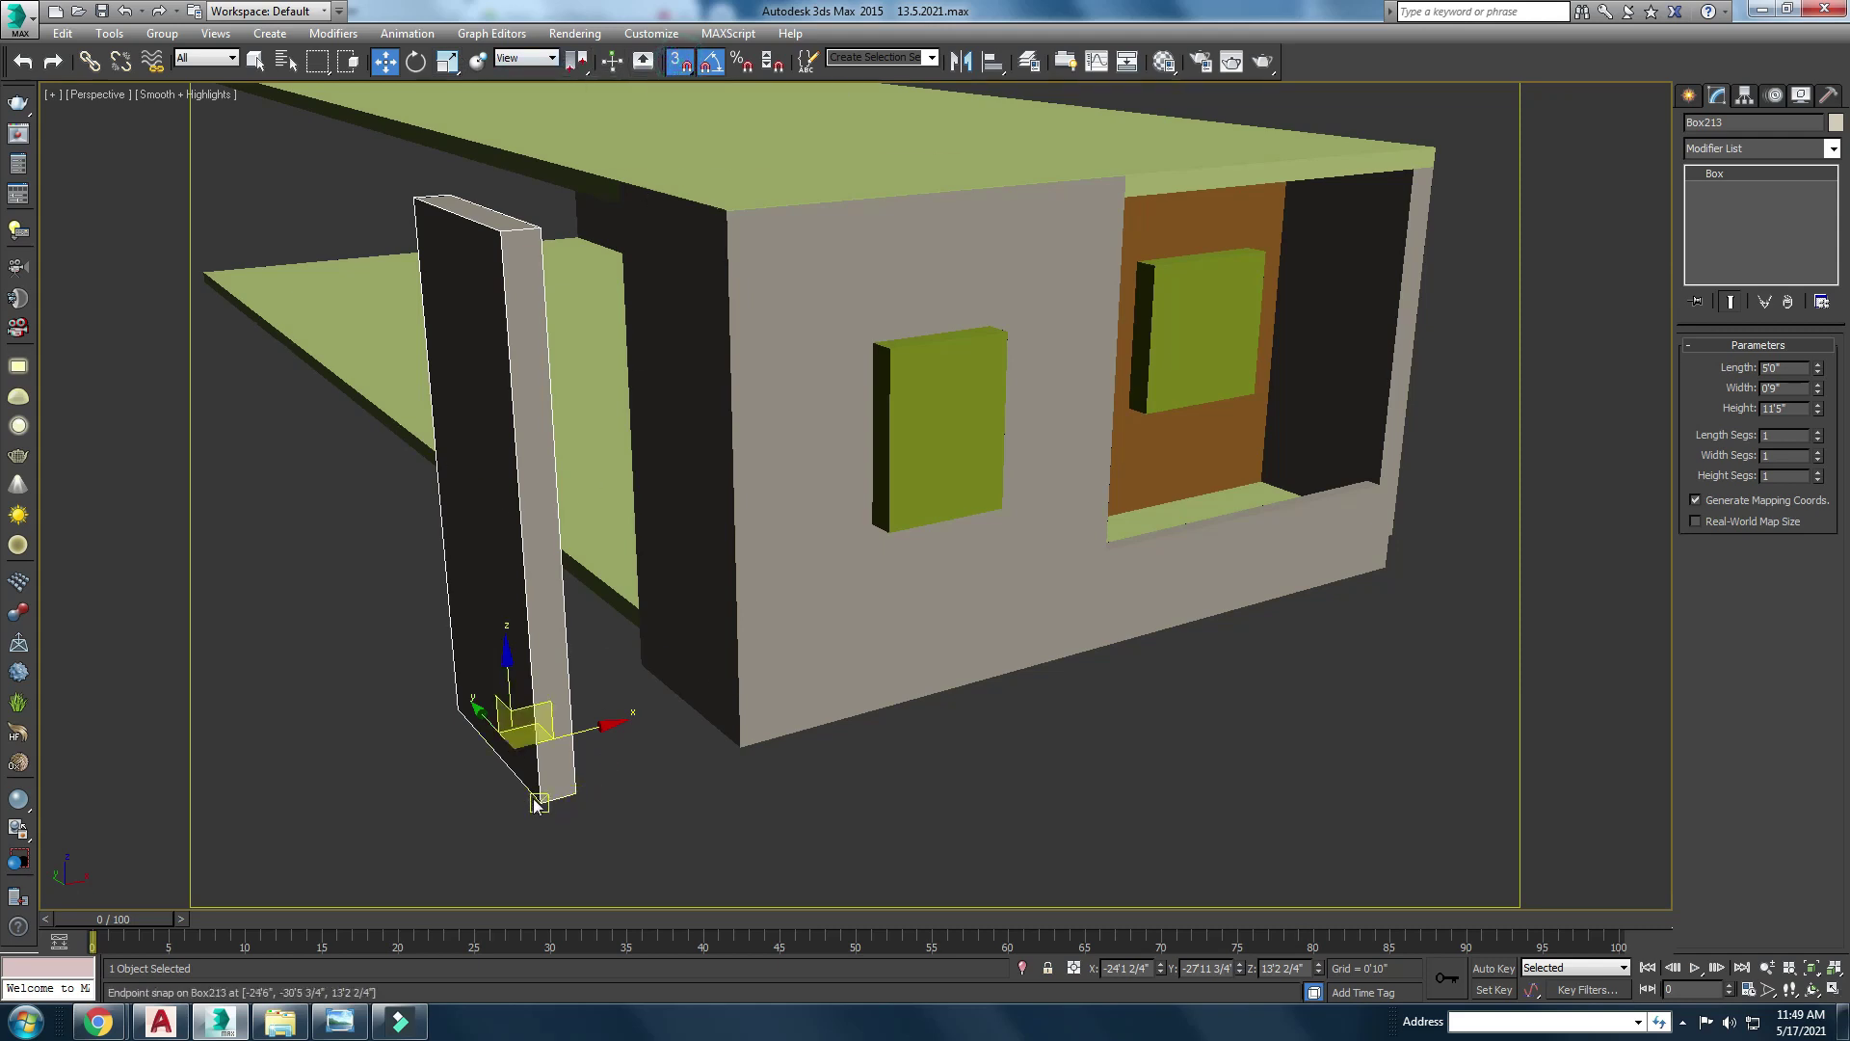
left_click_drag(542, 803, 739, 745)
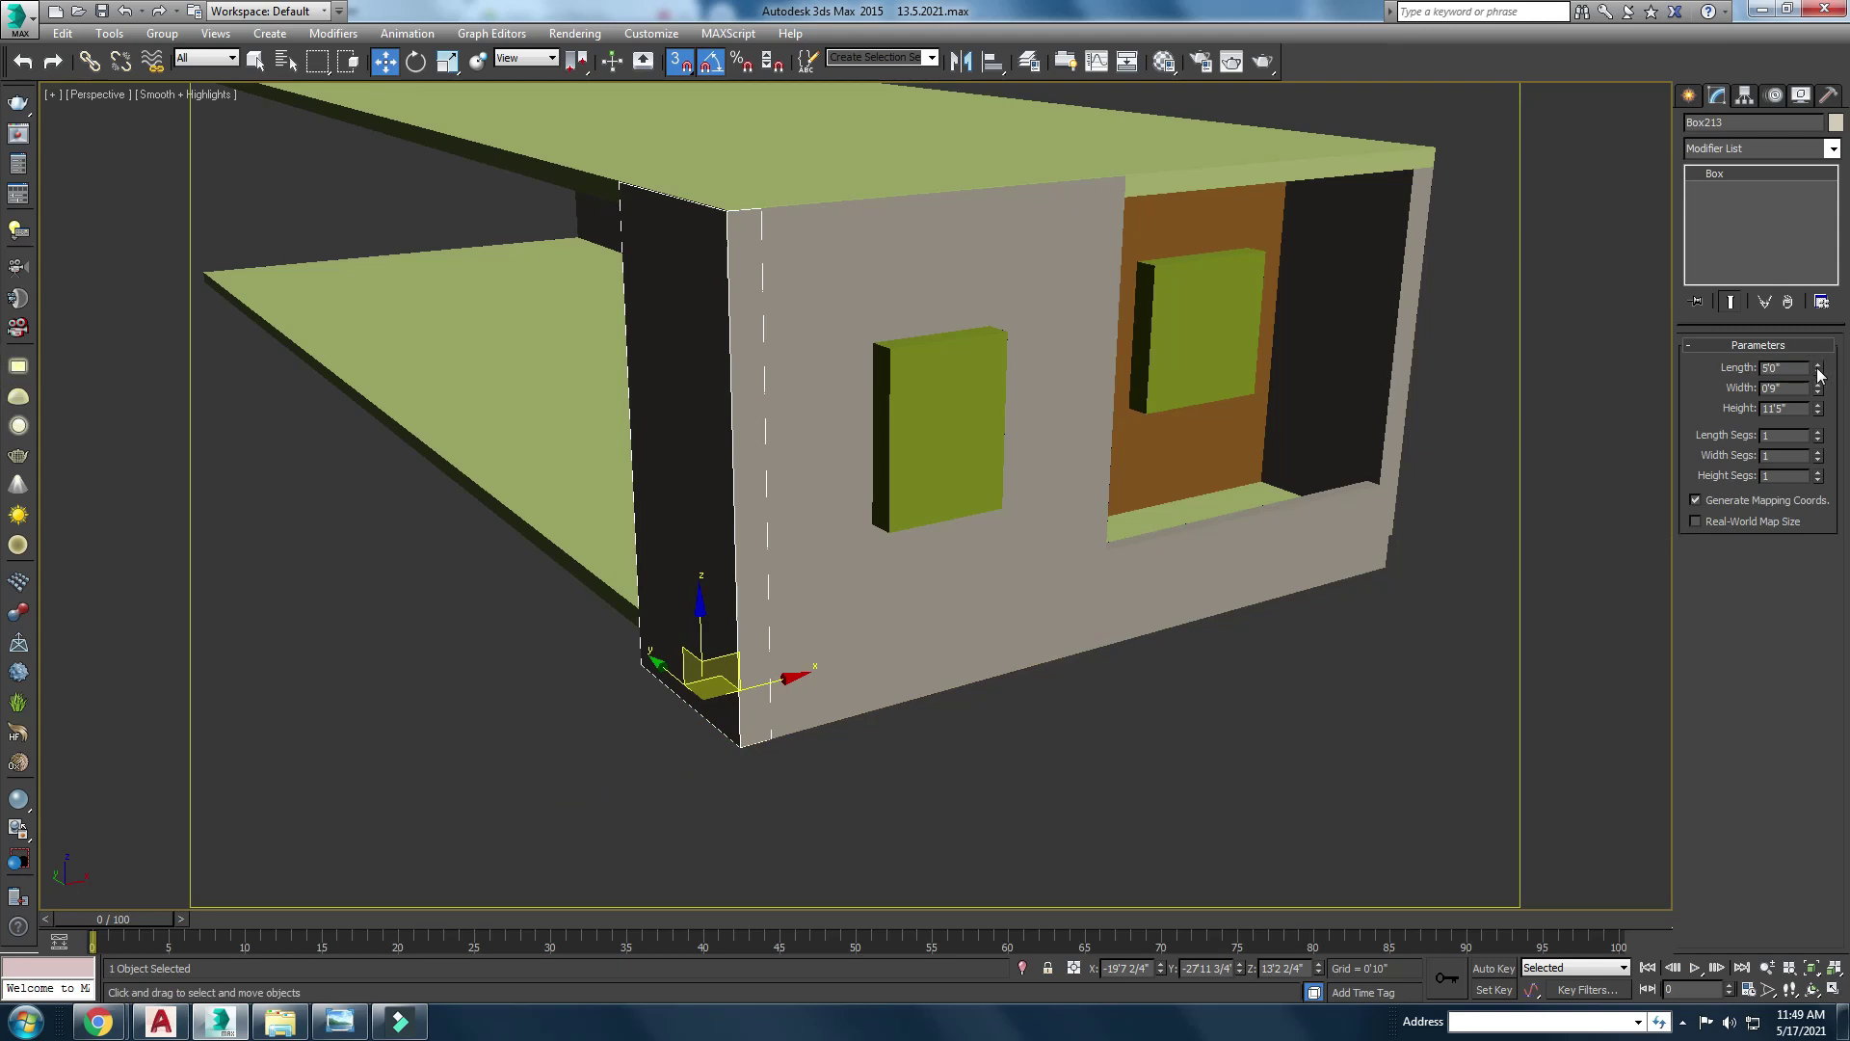
Step: Lengthen the wall to 40' and snap its far end to the front wall corner
middle_click_drag(1024, 380, 1144, 529)
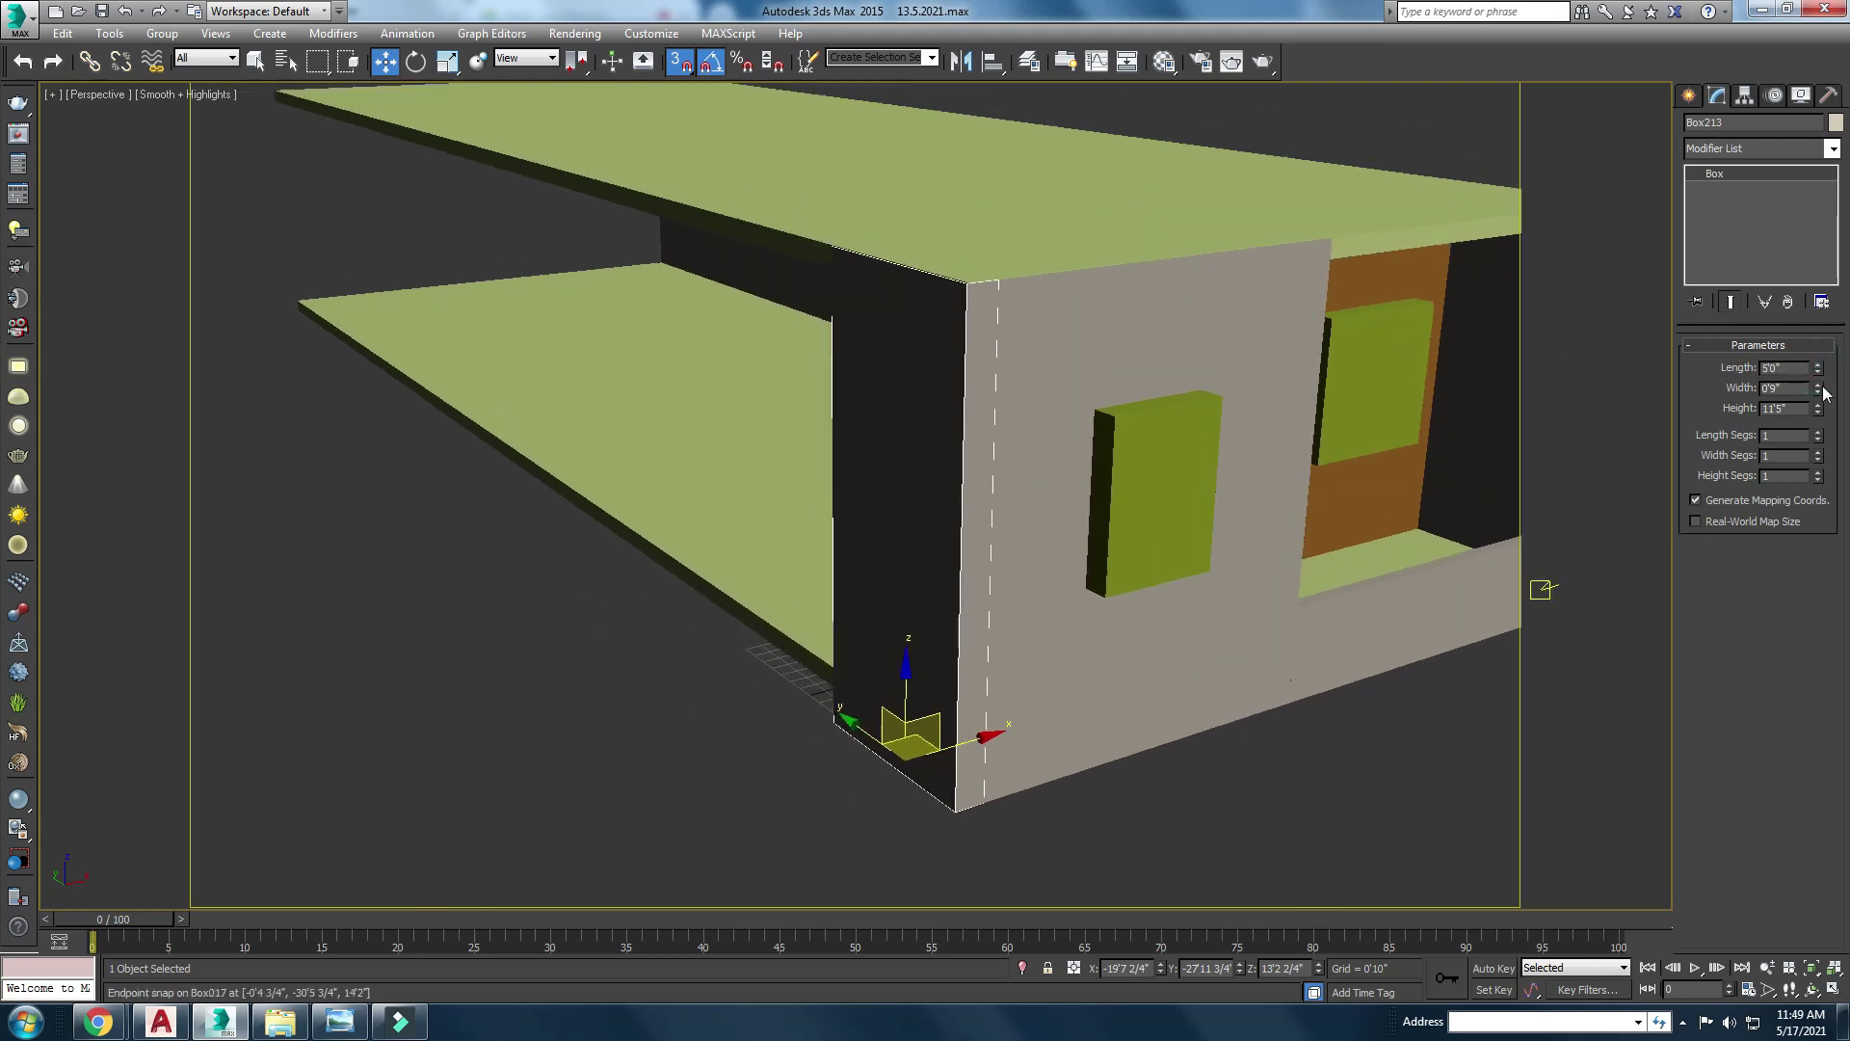
double_click(1789, 367)
type("40")
key("Return")
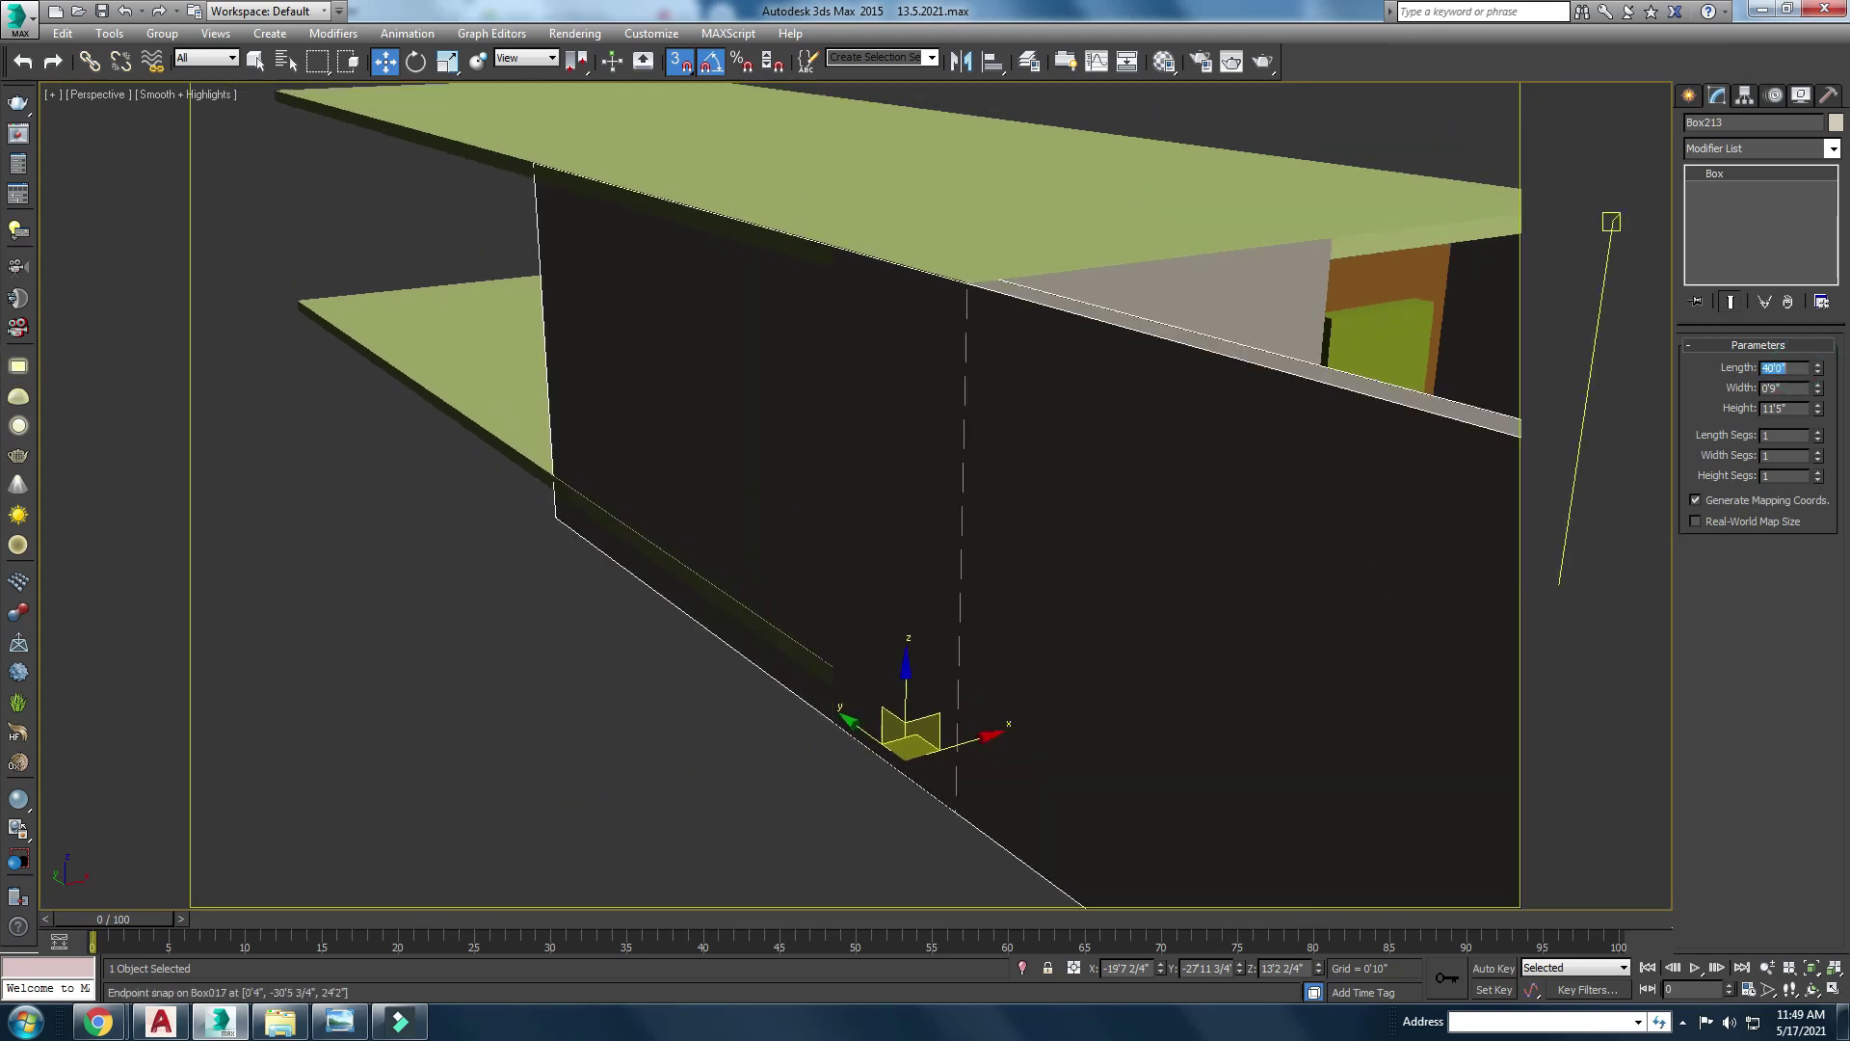
middle_click_drag(1100, 699, 849, 343)
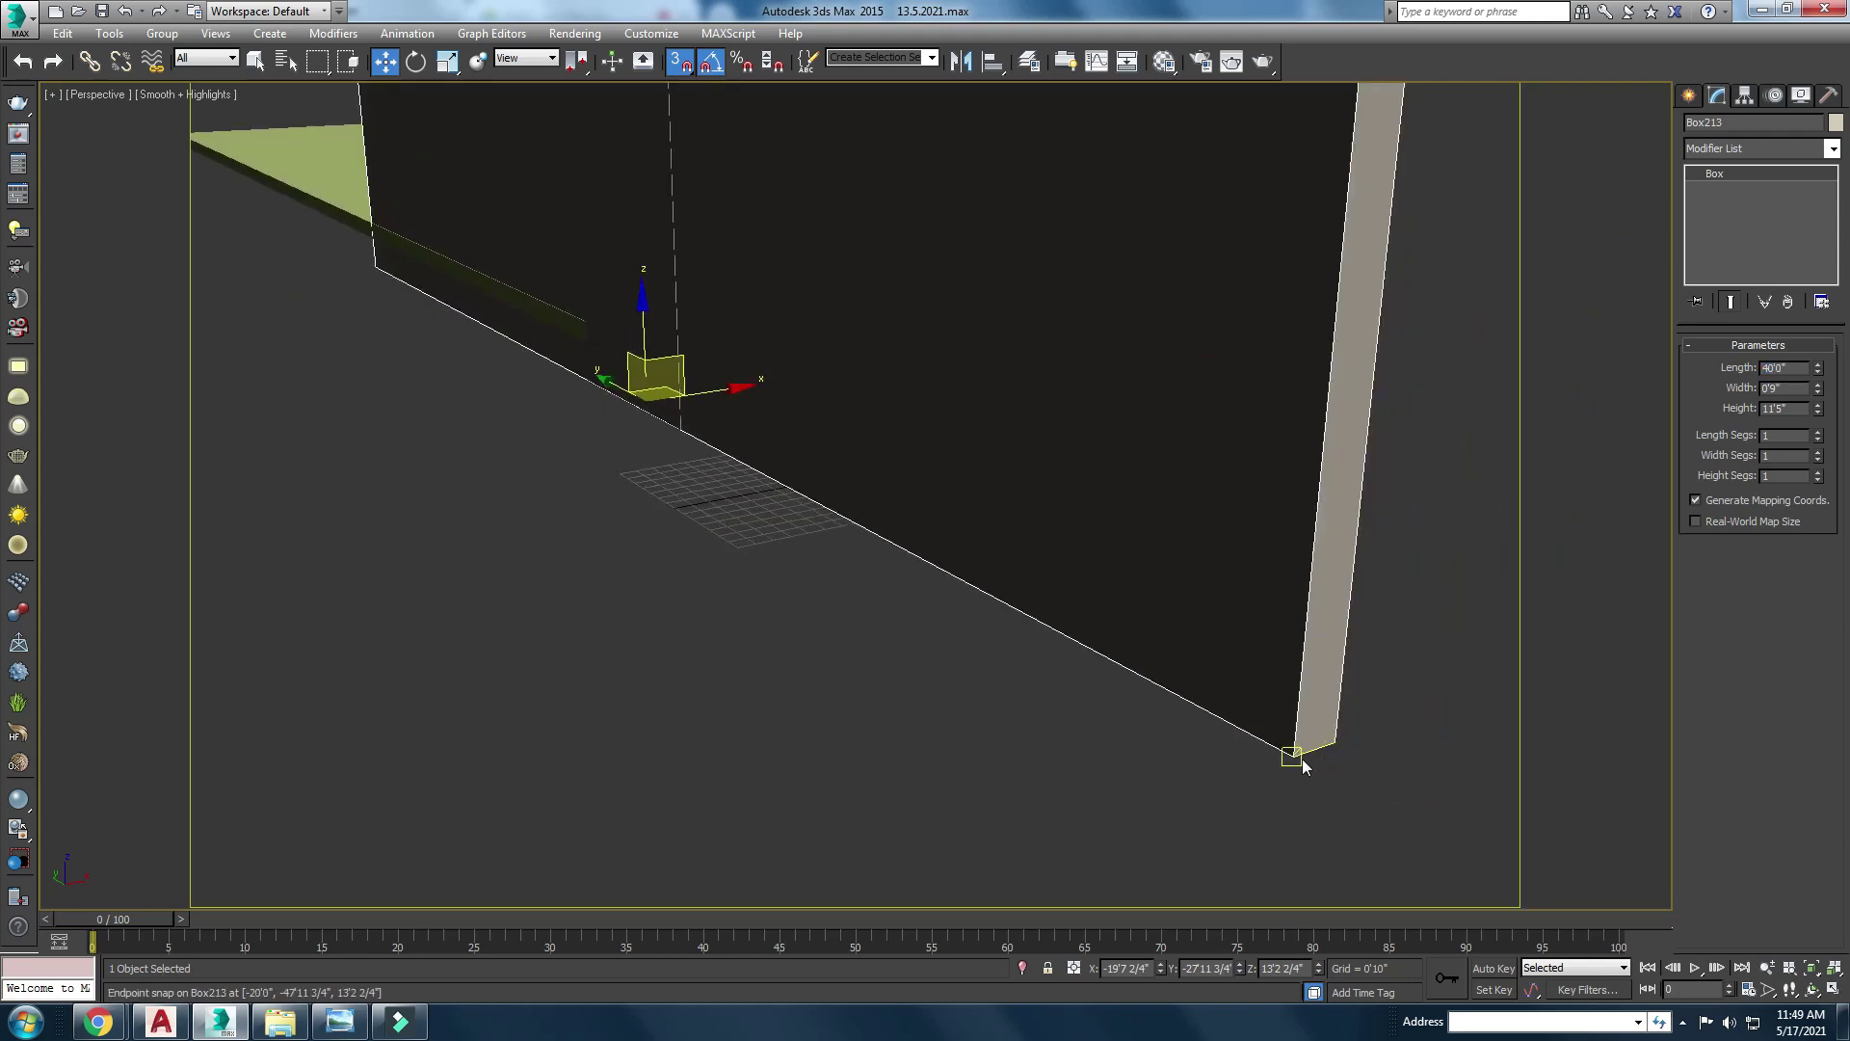
left_click_drag(1292, 756, 679, 427)
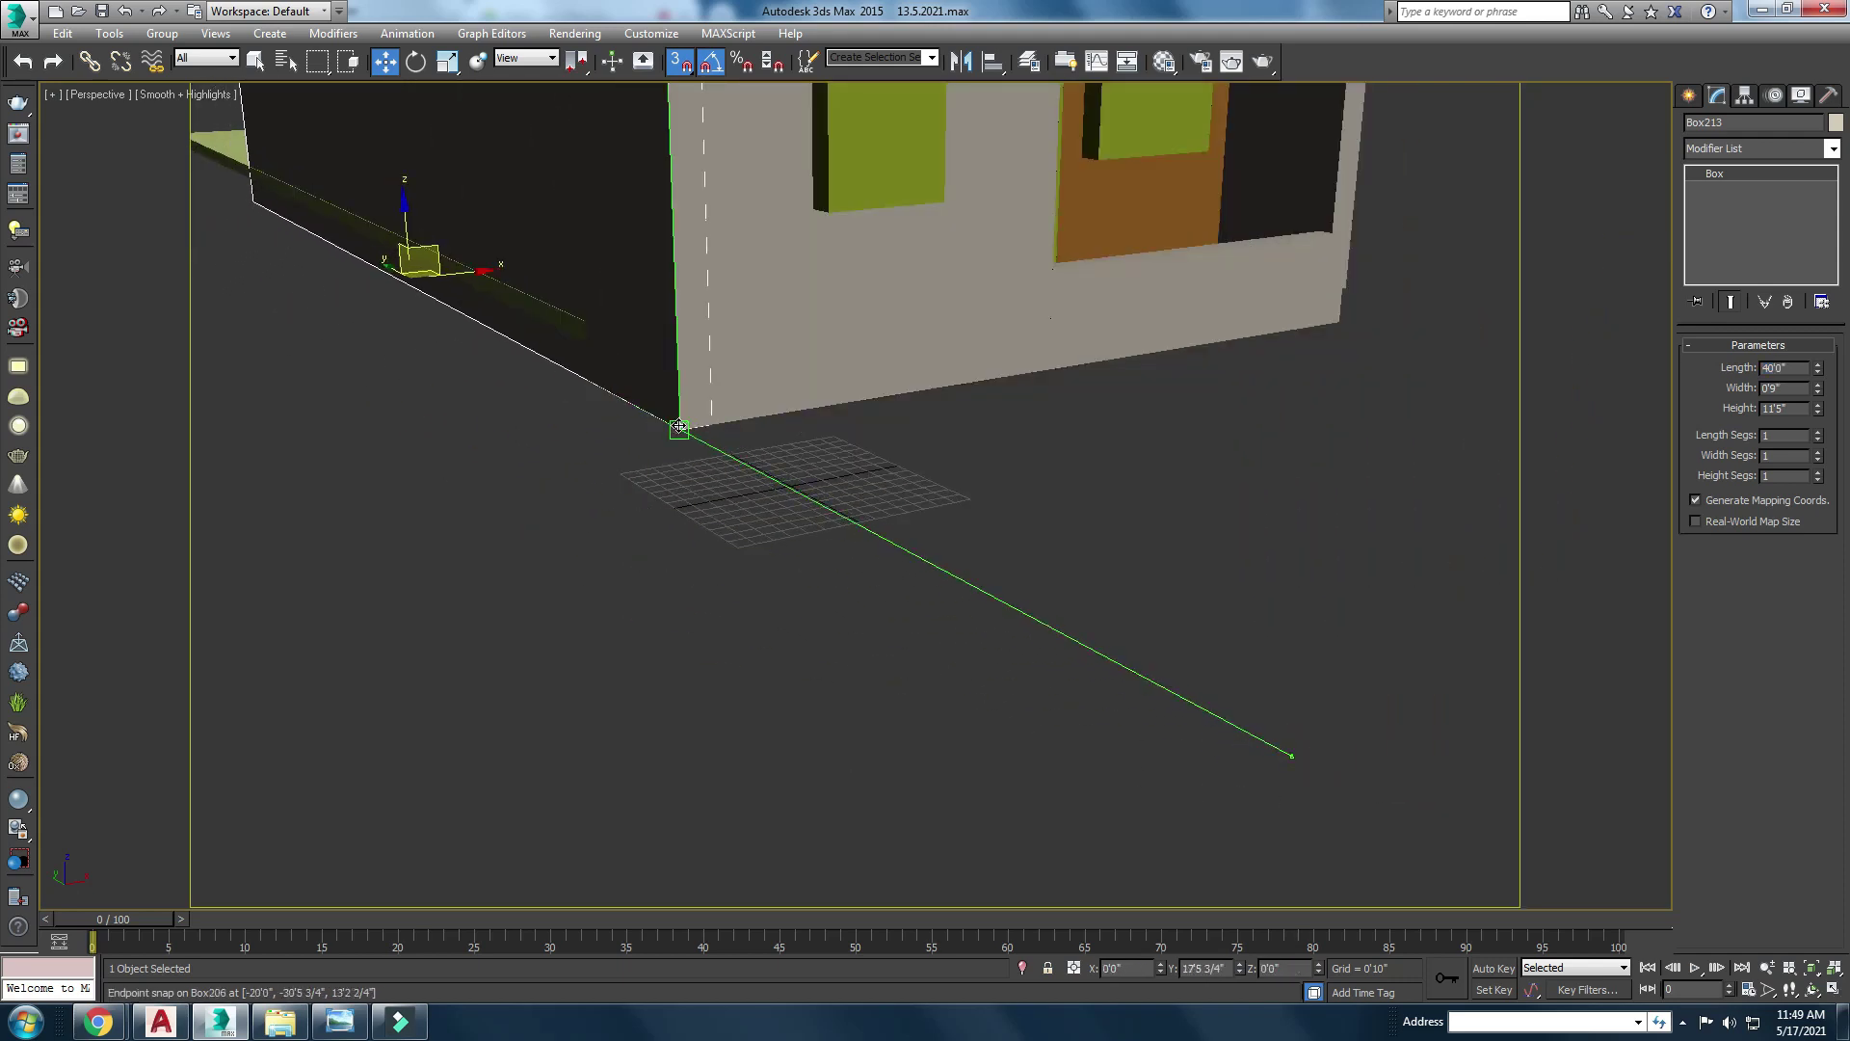
mouse_move(680, 427)
middle_mouse_down("alt")
mouse_move(702, 569)
mouse_move(673, 549)
mouse_move(858, 545)
mouse_move(822, 575)
mouse_move(866, 575)
mouse_move(792, 503)
mouse_move(806, 524)
mouse_move(774, 367)
middle_mouse_up("alt")
scroll(792, 504, "up", 3)
scroll(774, 367, "down", 3)
mouse_move(892, 500)
middle_mouse_down("alt")
mouse_move(909, 483)
mouse_move(1070, 517)
mouse_move(614, 558)
mouse_move(1027, 567)
middle_mouse_up("alt")
scroll(640, 552, "down", 3)
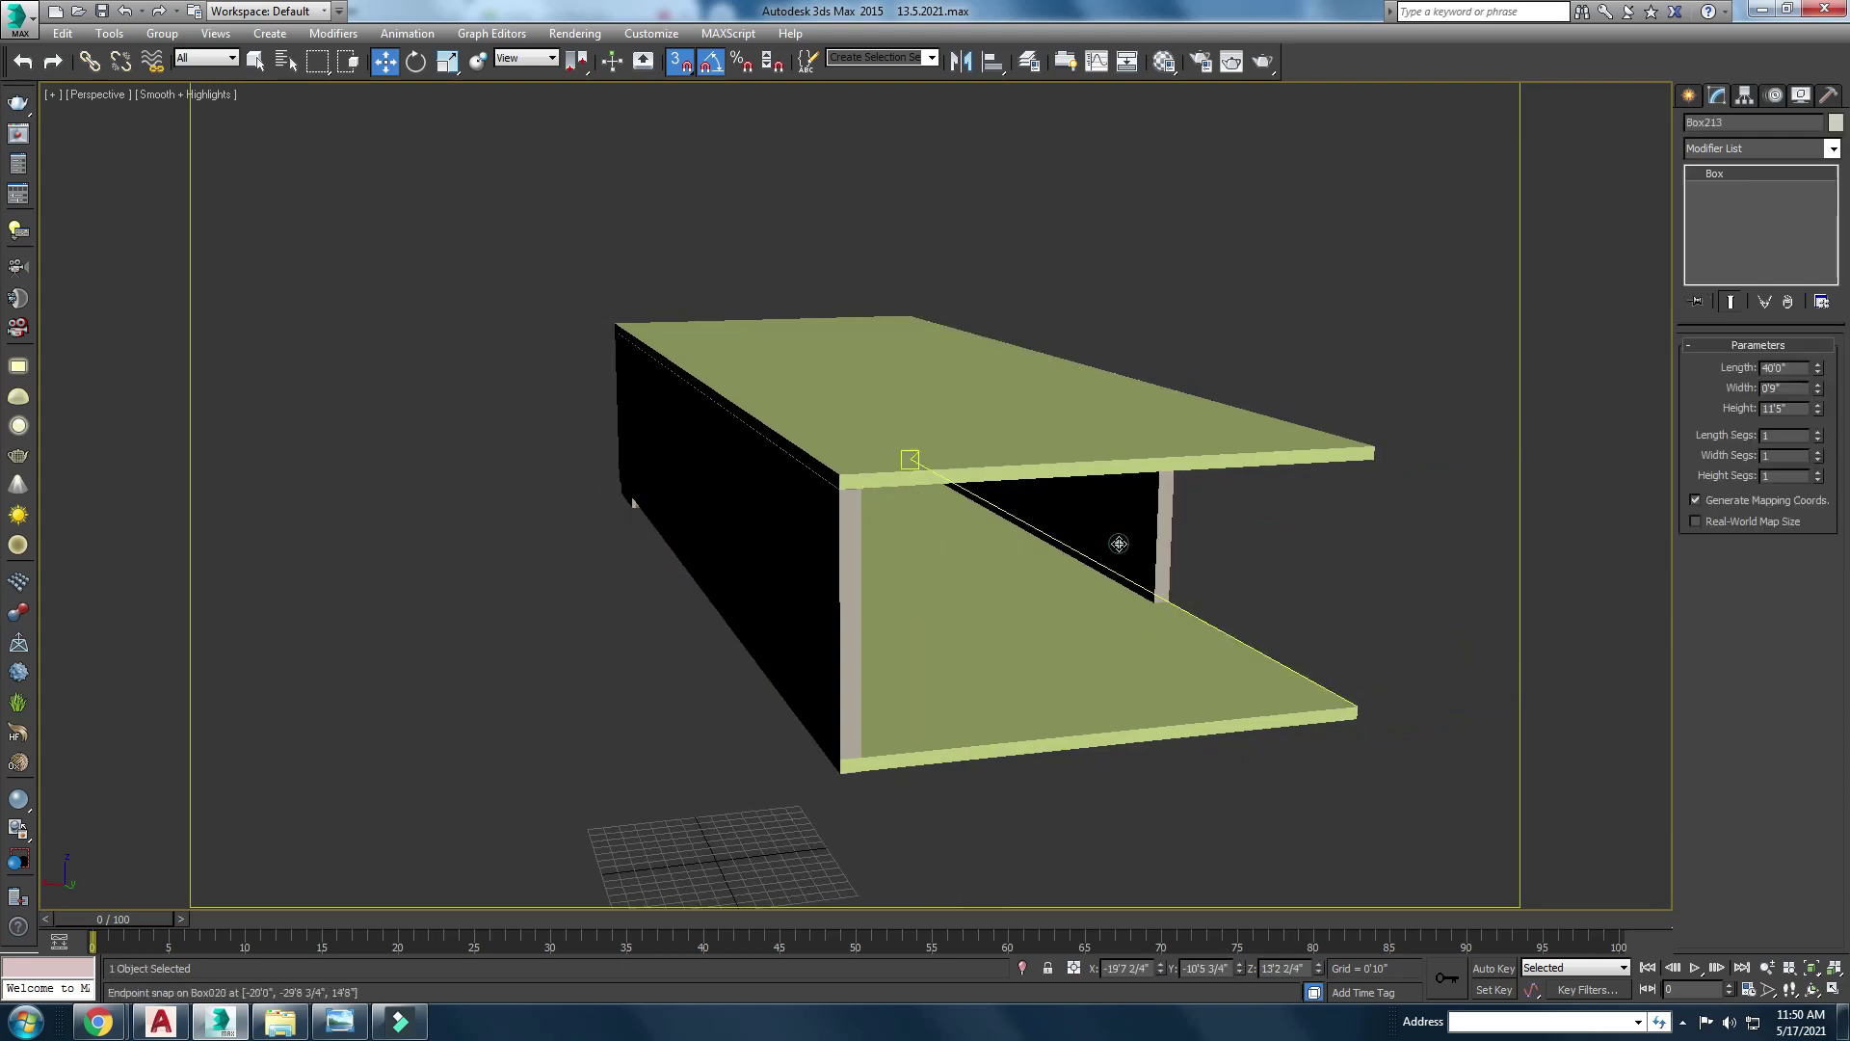
Step: Delete the 40' copy and Shift-drag a clone of the existing side wall
key("Delete")
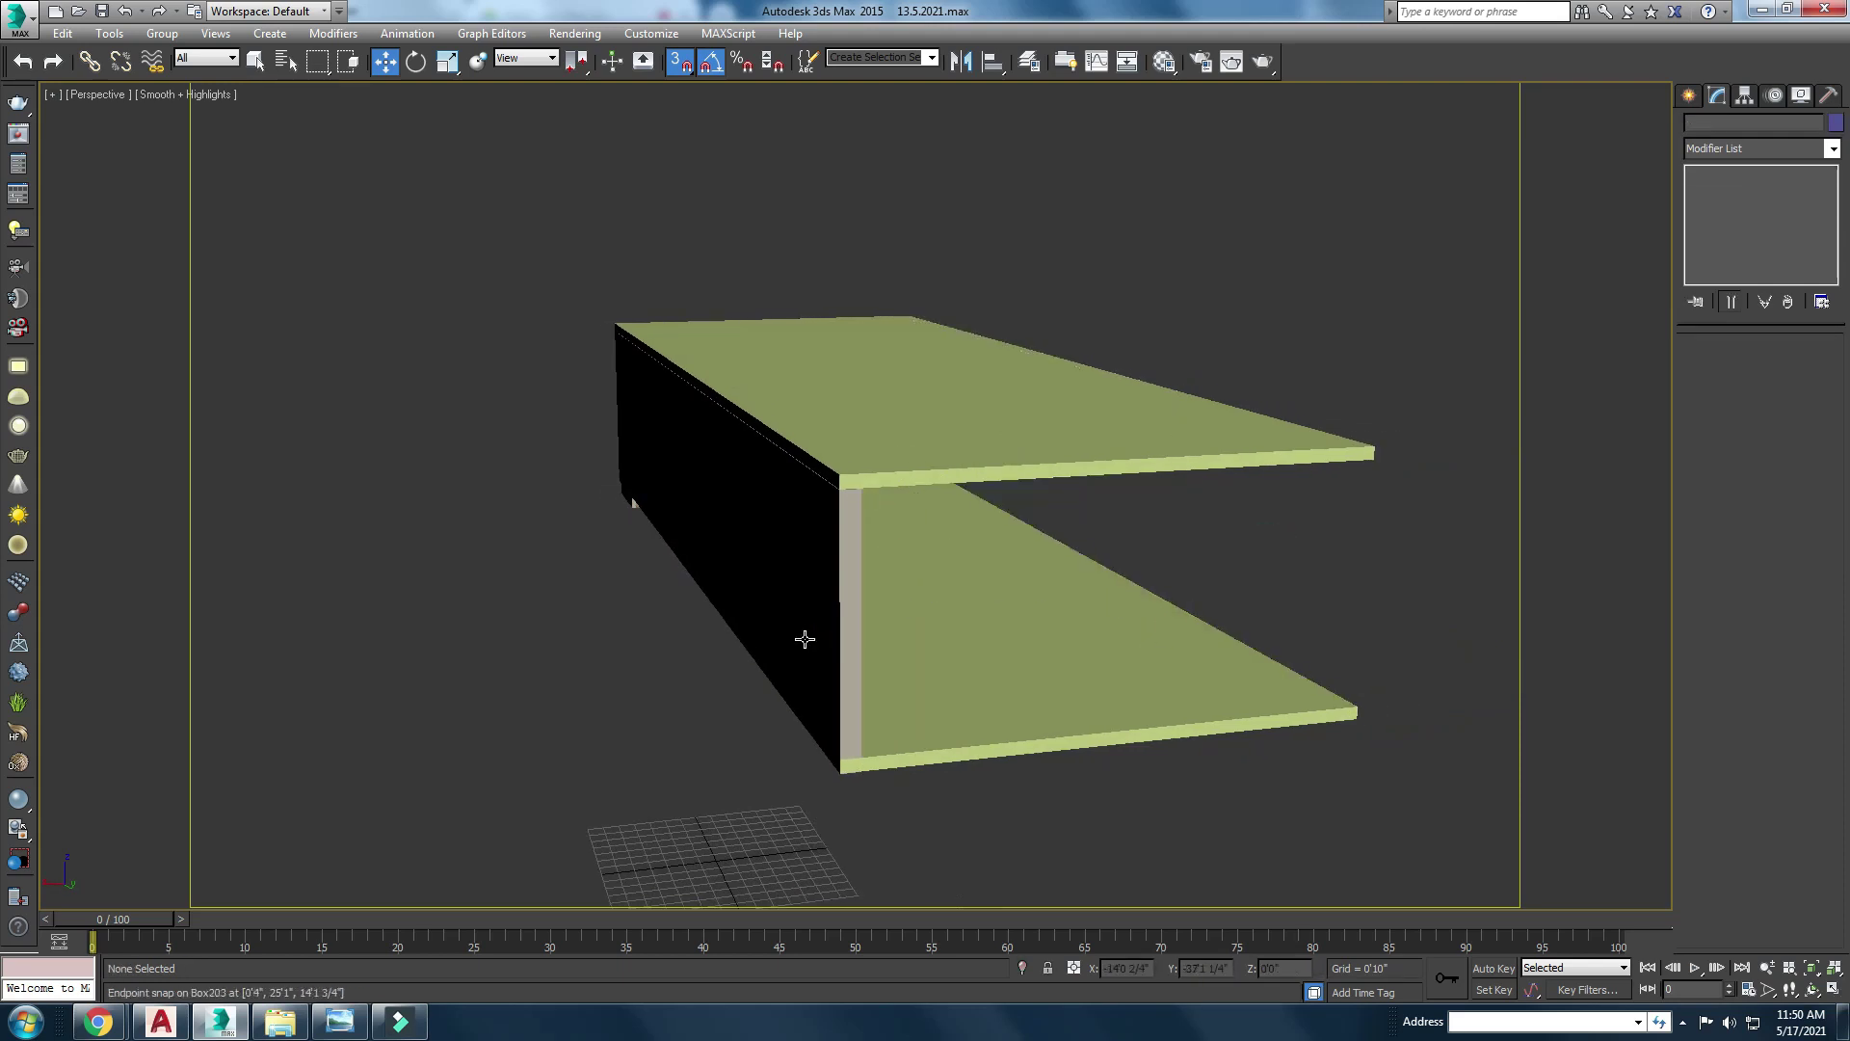
left_click(804, 642)
left_click_drag(718, 587, 1193, 549, "shift")
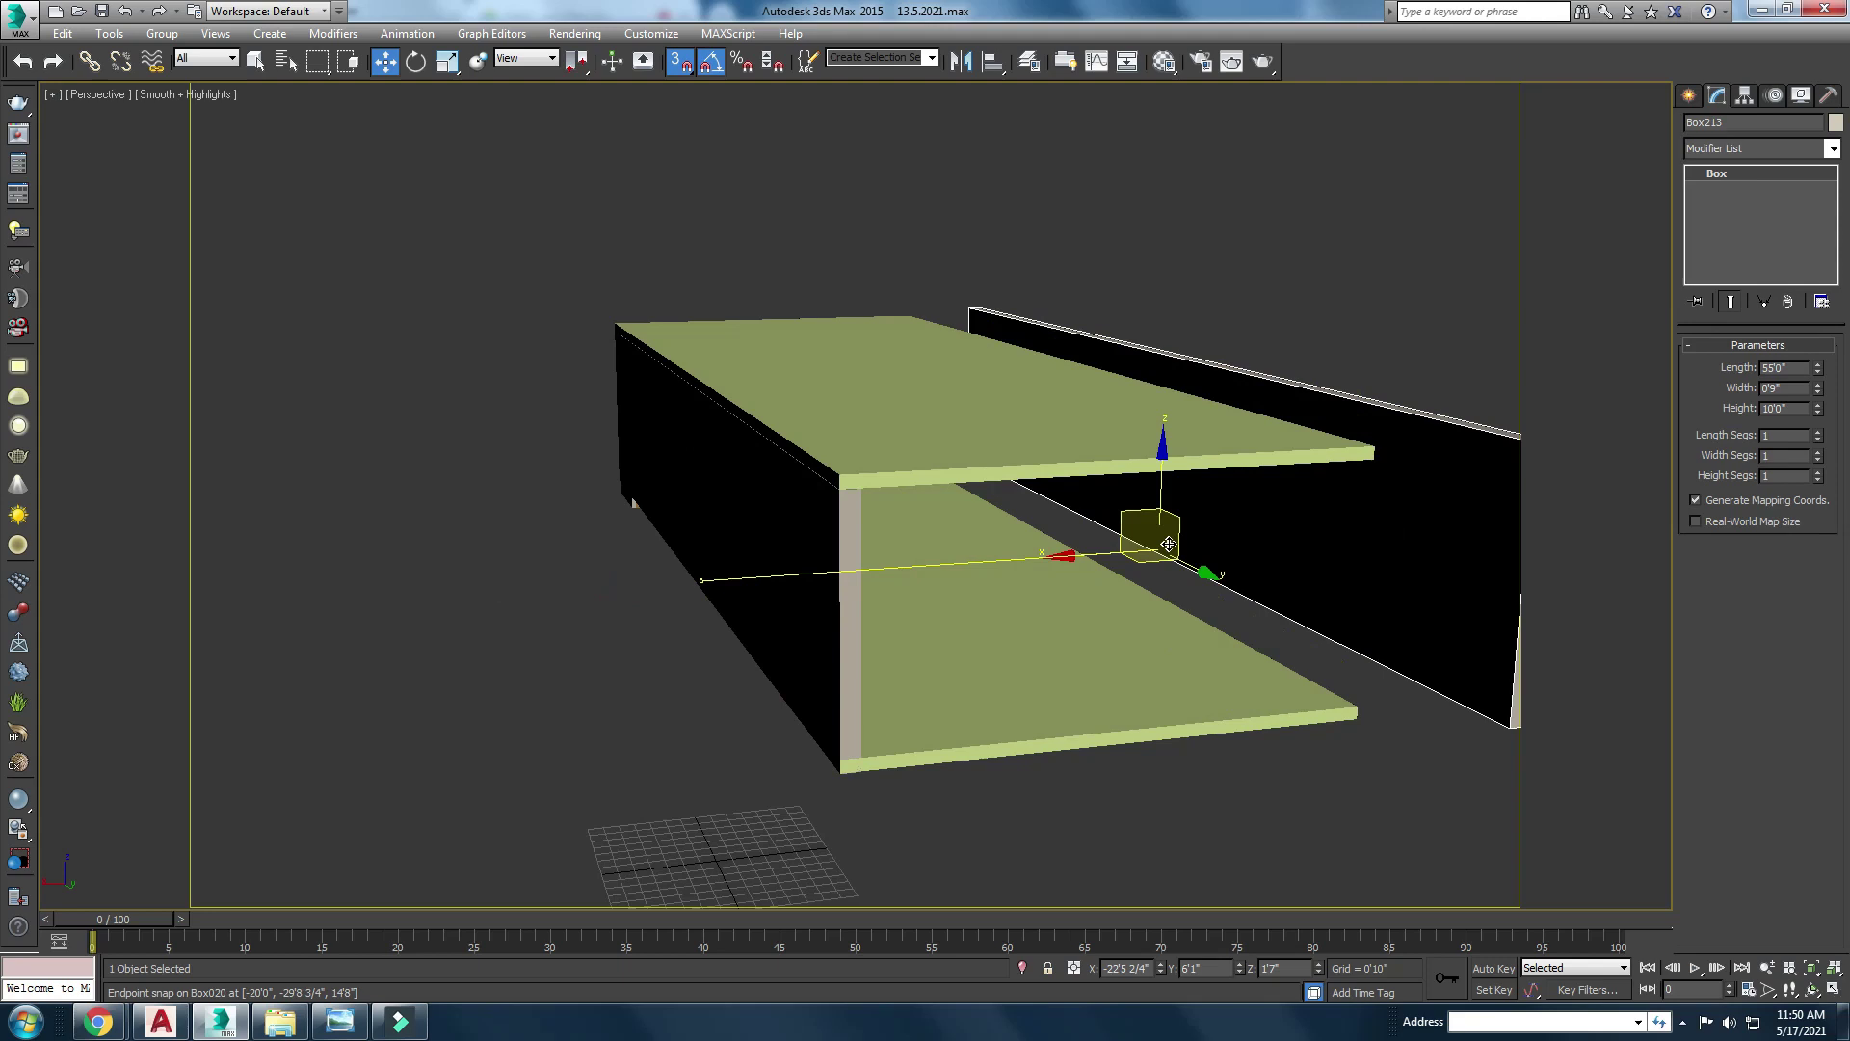
left_click(921, 593)
middle_click_drag(1269, 617, 863, 614, "alt")
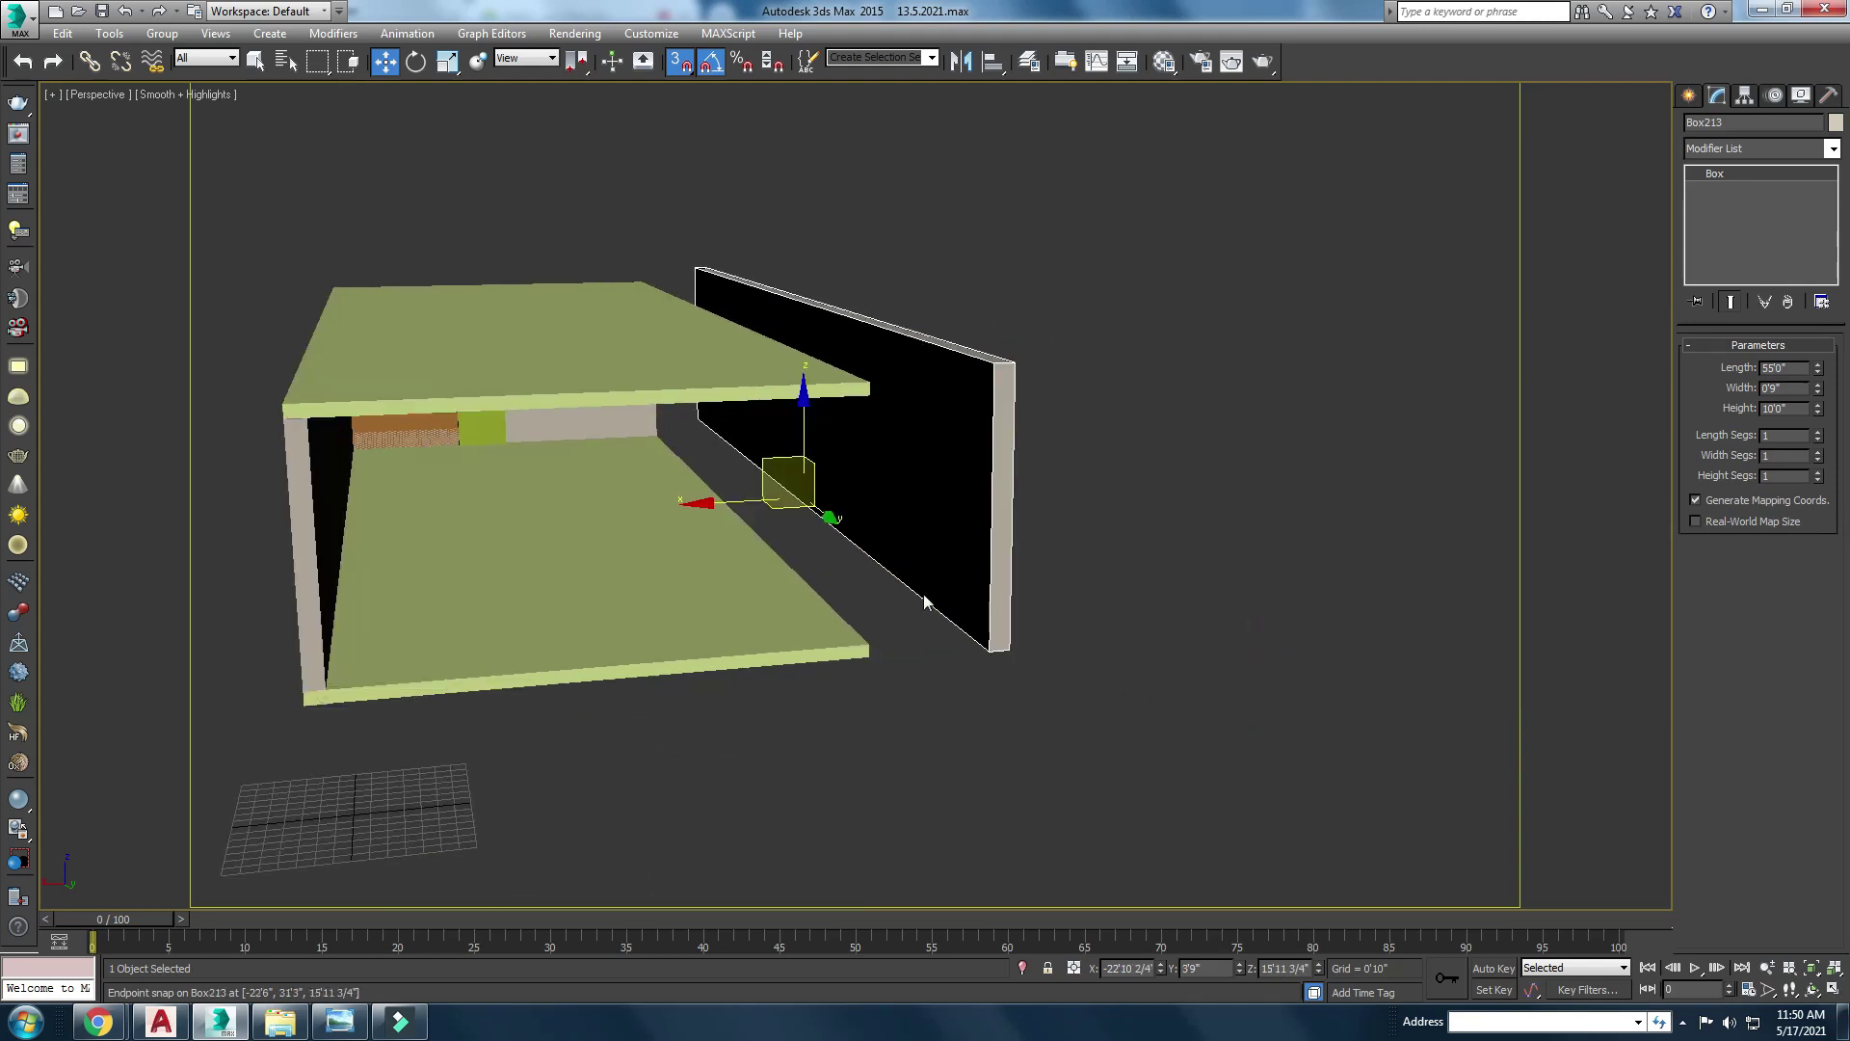
mouse_move(496, 617)
middle_mouse_down("alt")
mouse_move(684, 725)
mouse_move(441, 623)
mouse_move(550, 665)
middle_mouse_up("alt")
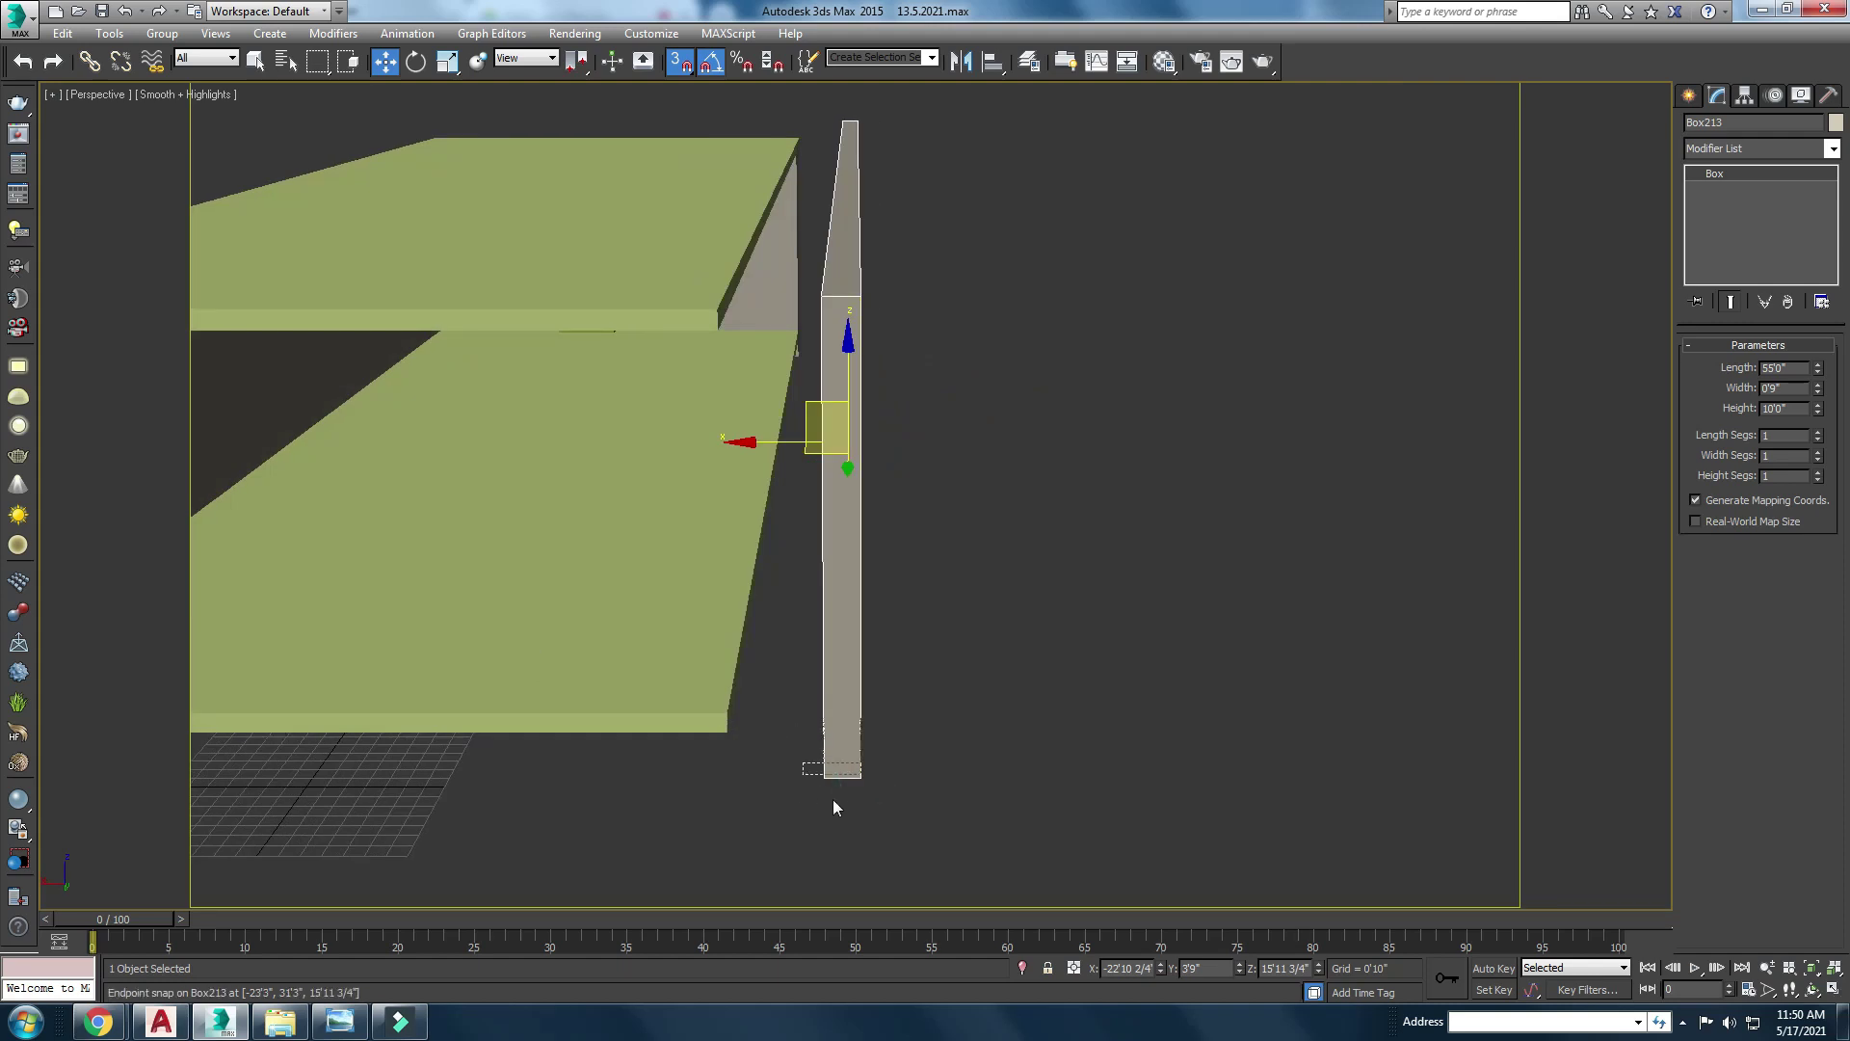
mouse_move(859, 777)
middle_mouse_down("alt")
mouse_move(847, 710)
mouse_move(598, 694)
mouse_move(813, 751)
mouse_move(771, 674)
mouse_move(796, 630)
mouse_move(781, 617)
middle_mouse_up("alt")
scroll(771, 675, "down", 2)
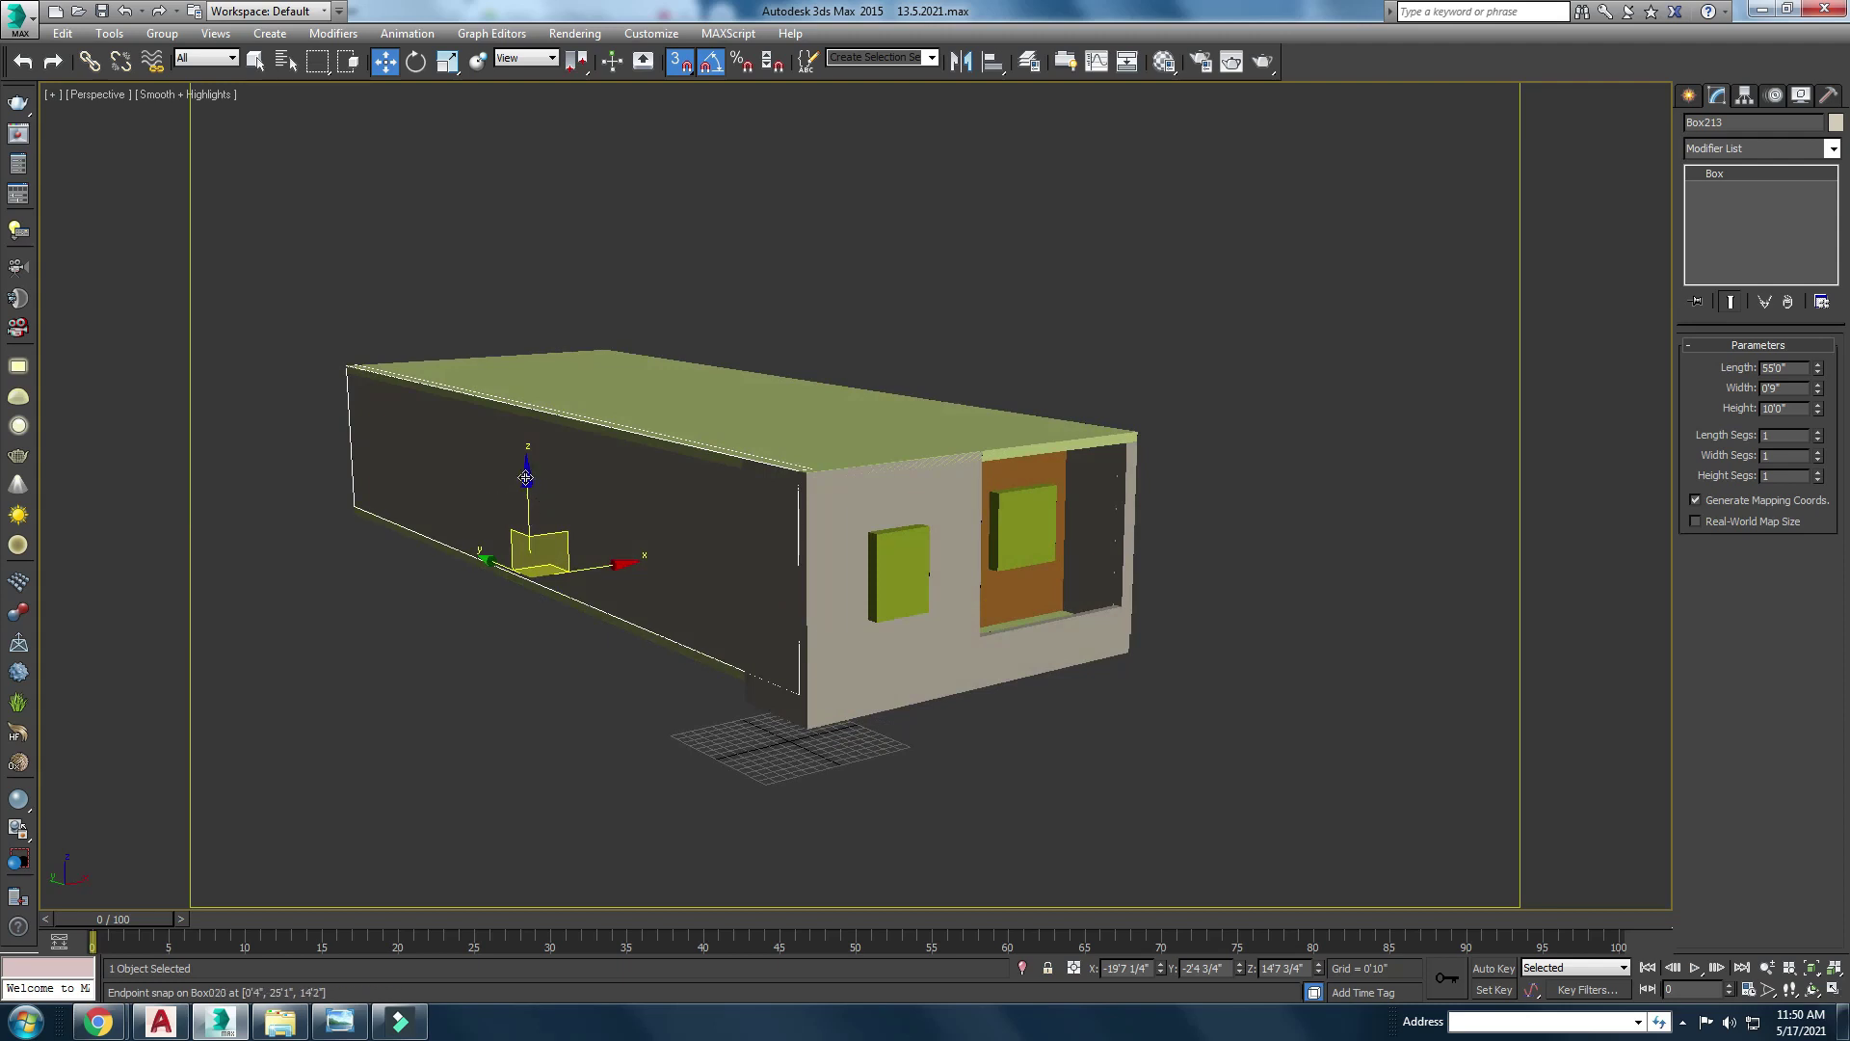
Step: Snap the cloned wall to the front corner and raise its height to 11'4 3/4"
left_click_drag(529, 476, 714, 764)
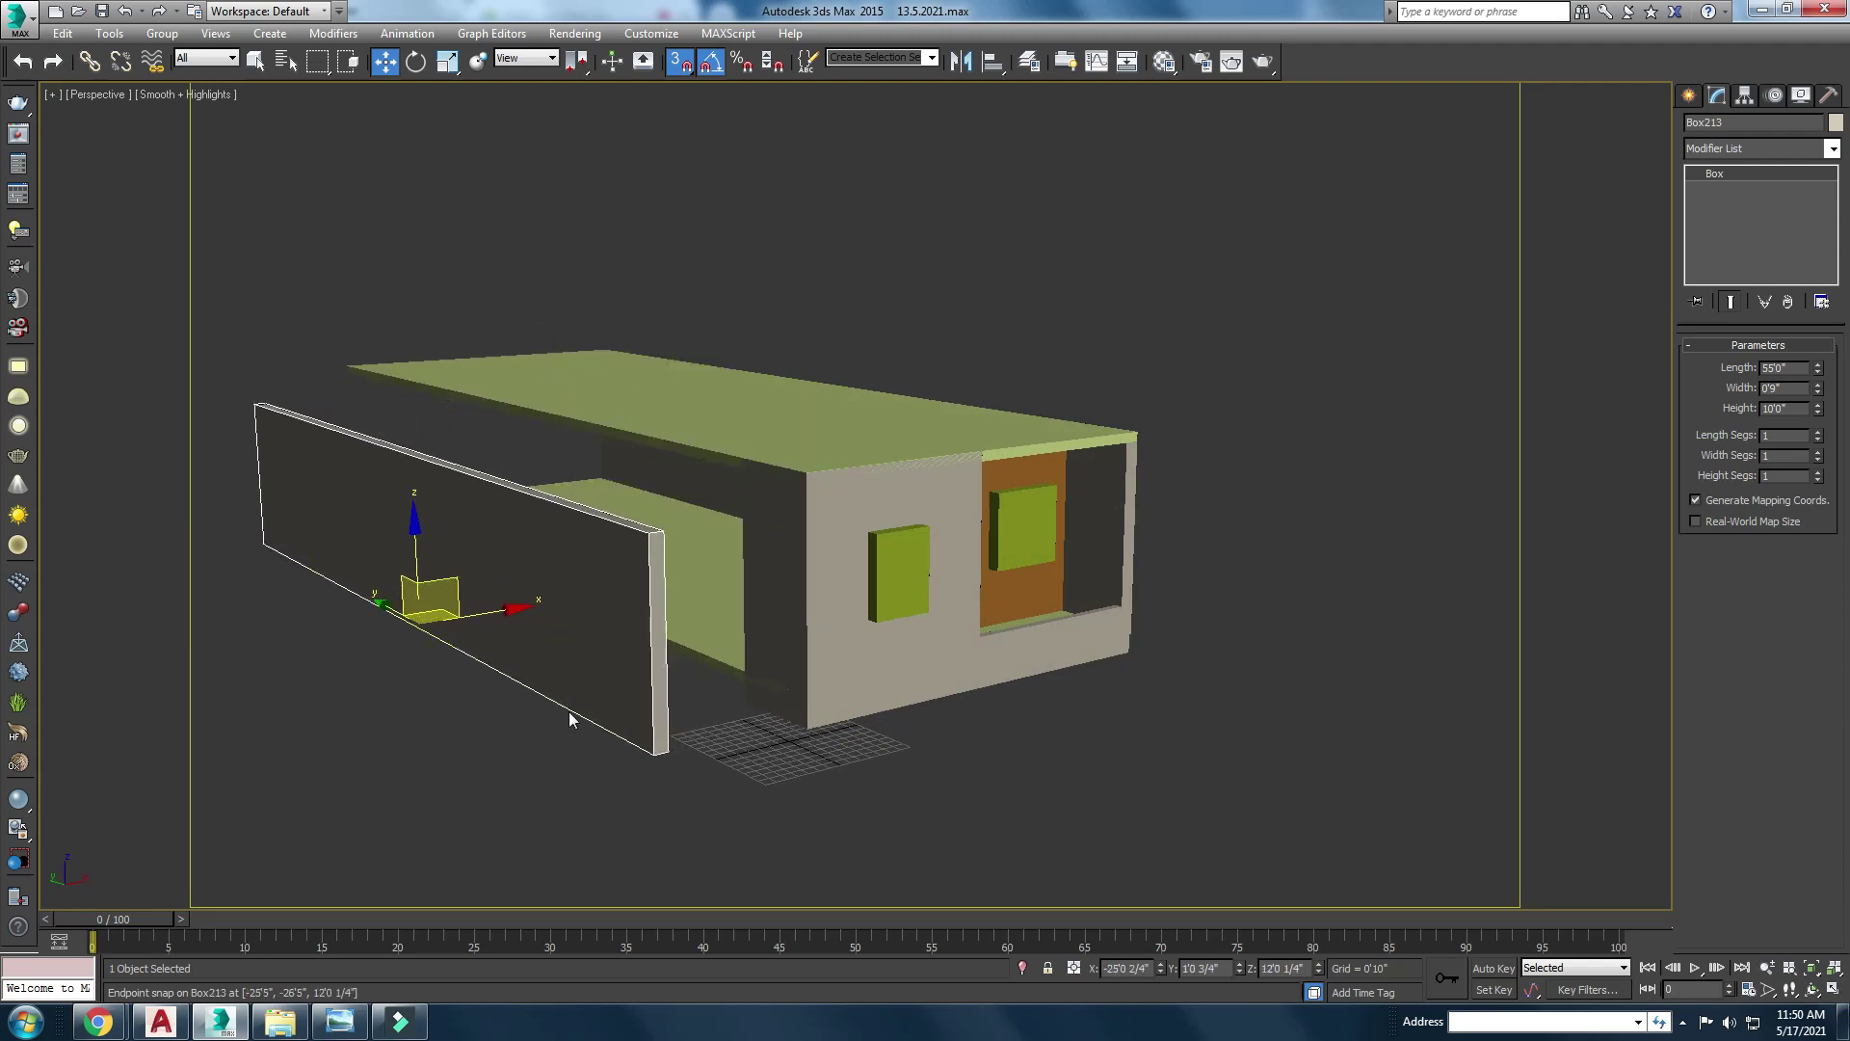
scroll(718, 766, "up", 2)
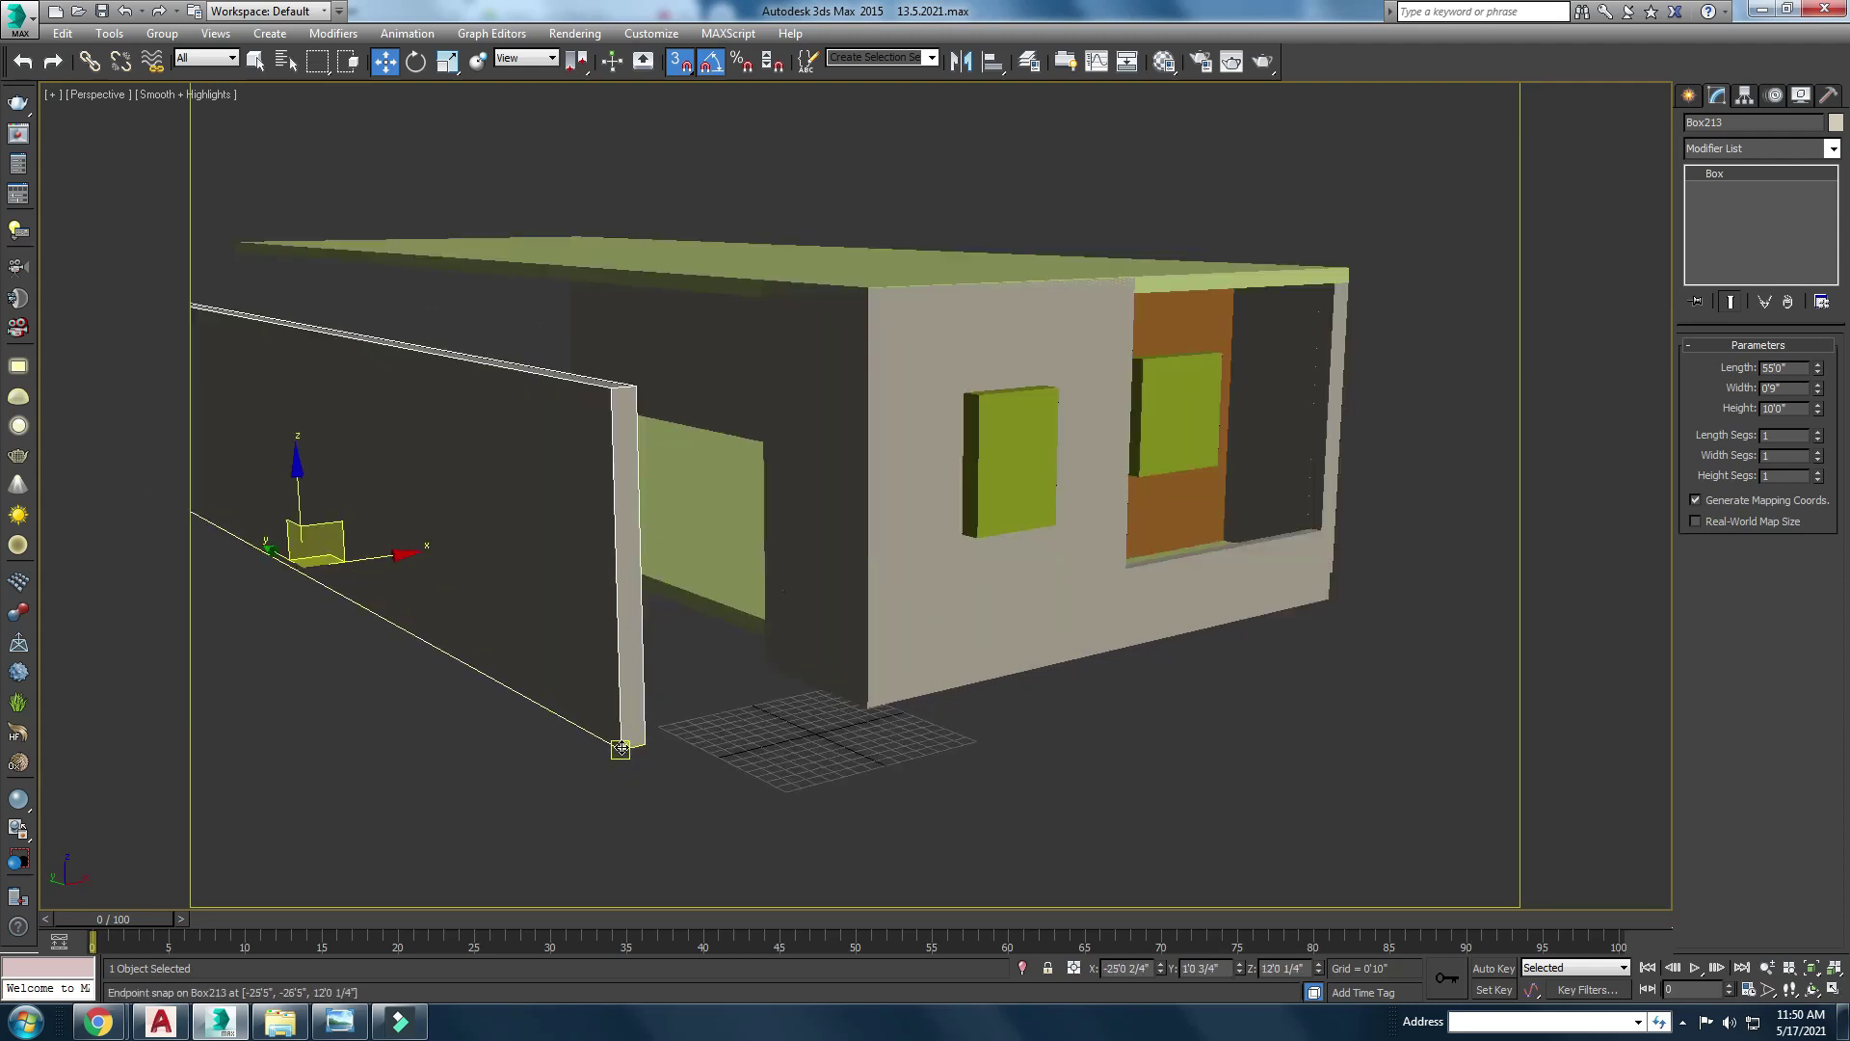
left_click_drag(741, 800, 872, 710)
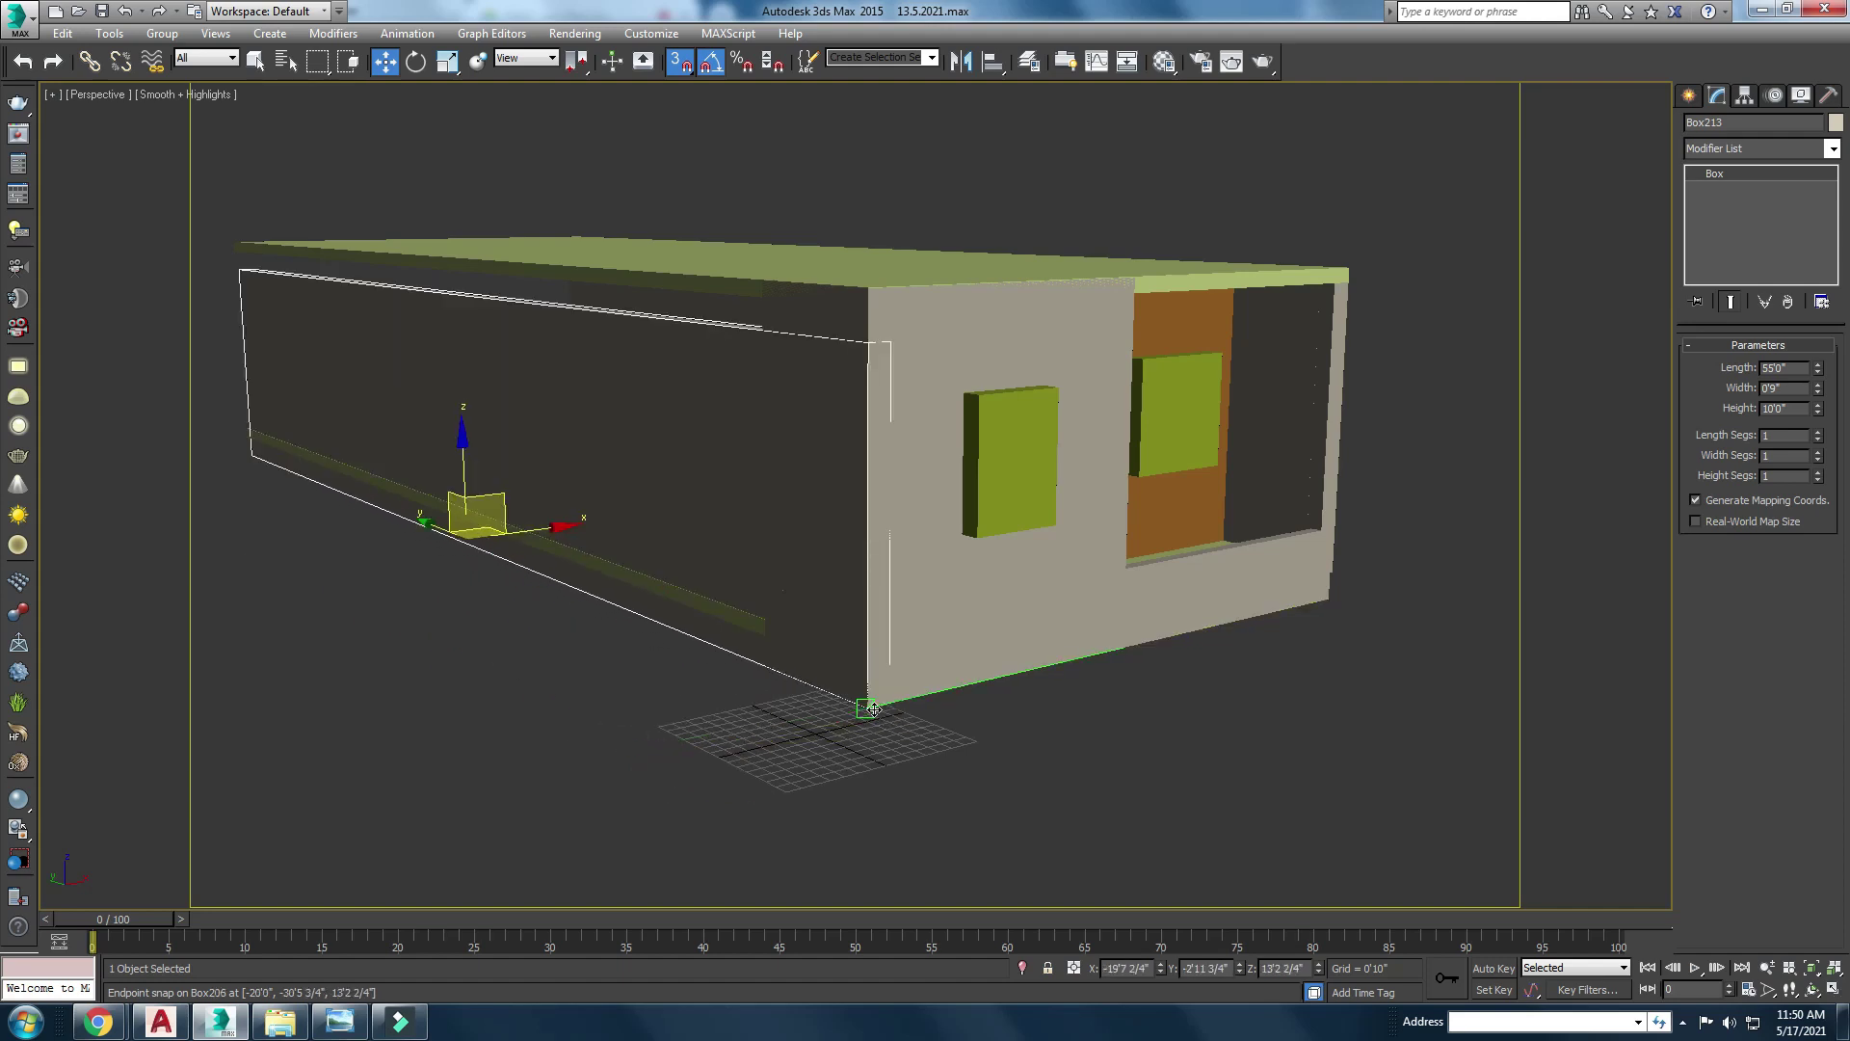
left_click_drag(1823, 412, 1823, 390)
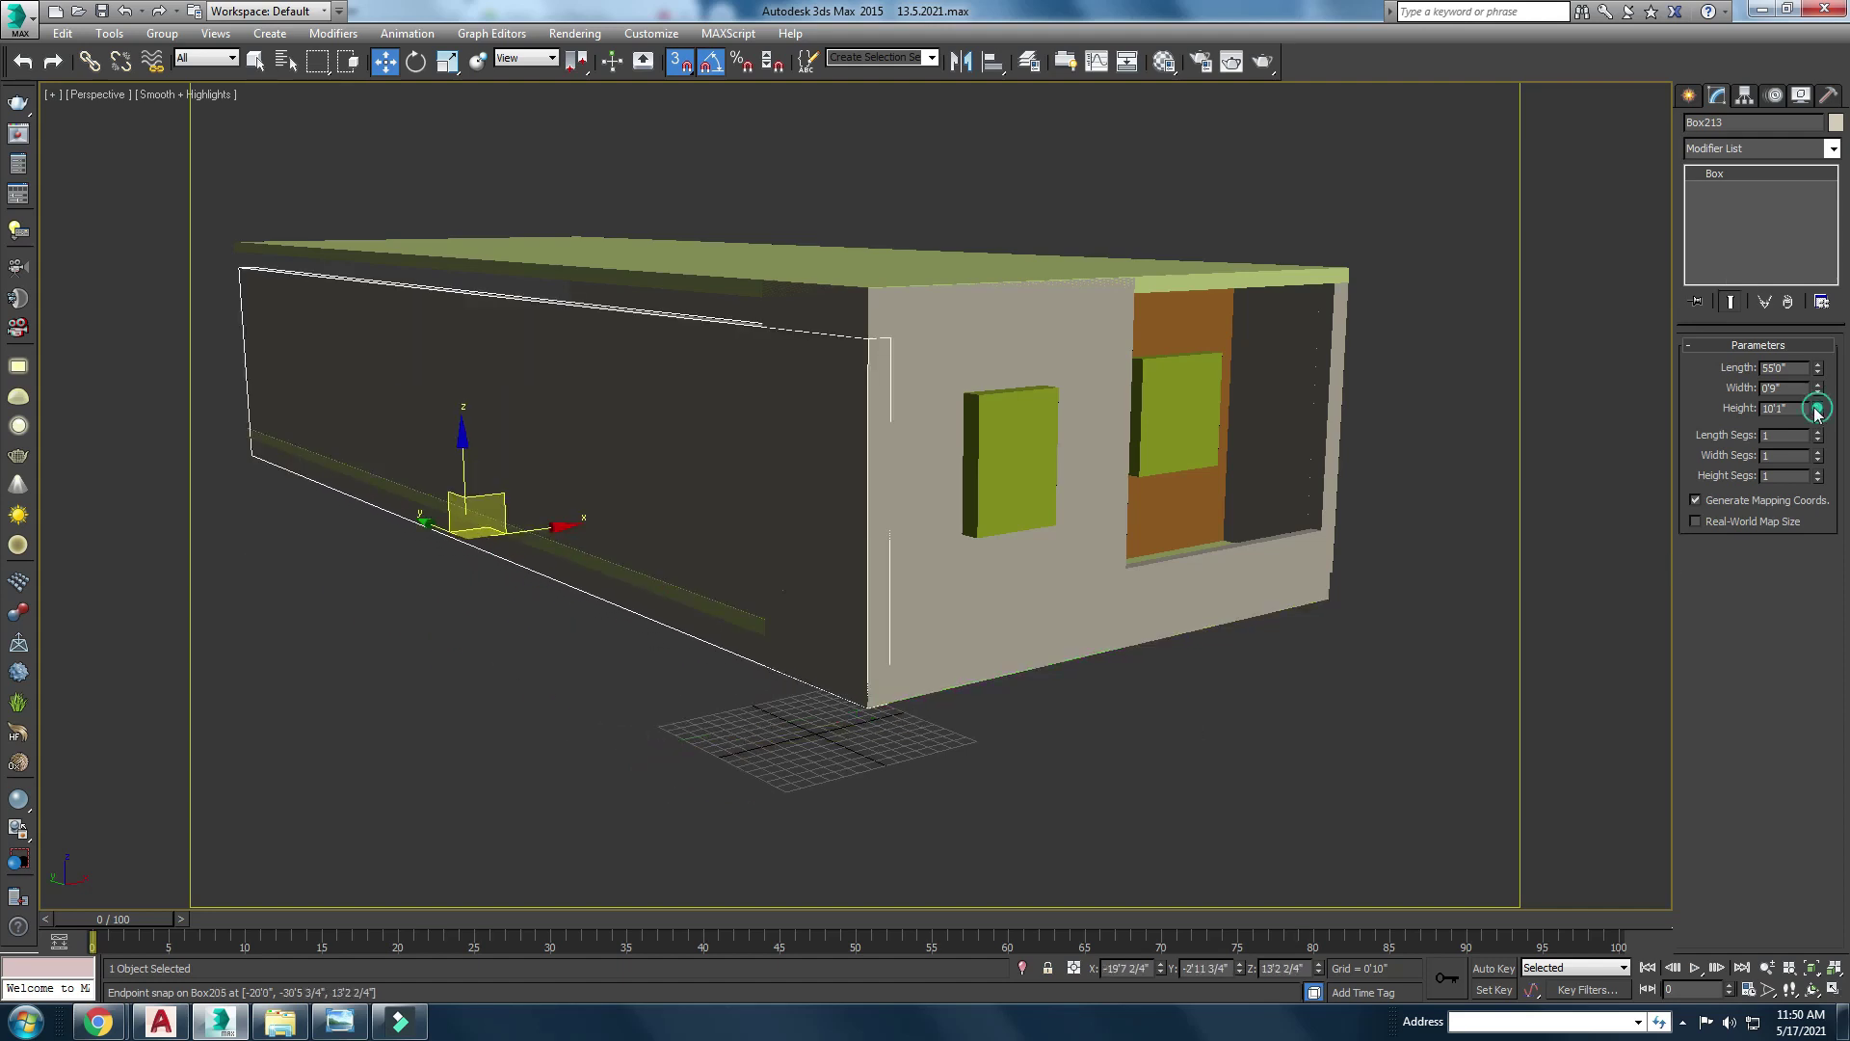
key("alt+w")
Step: Maximize the Front view and zoom in on the wall's top-left corner
right_click(1093, 277)
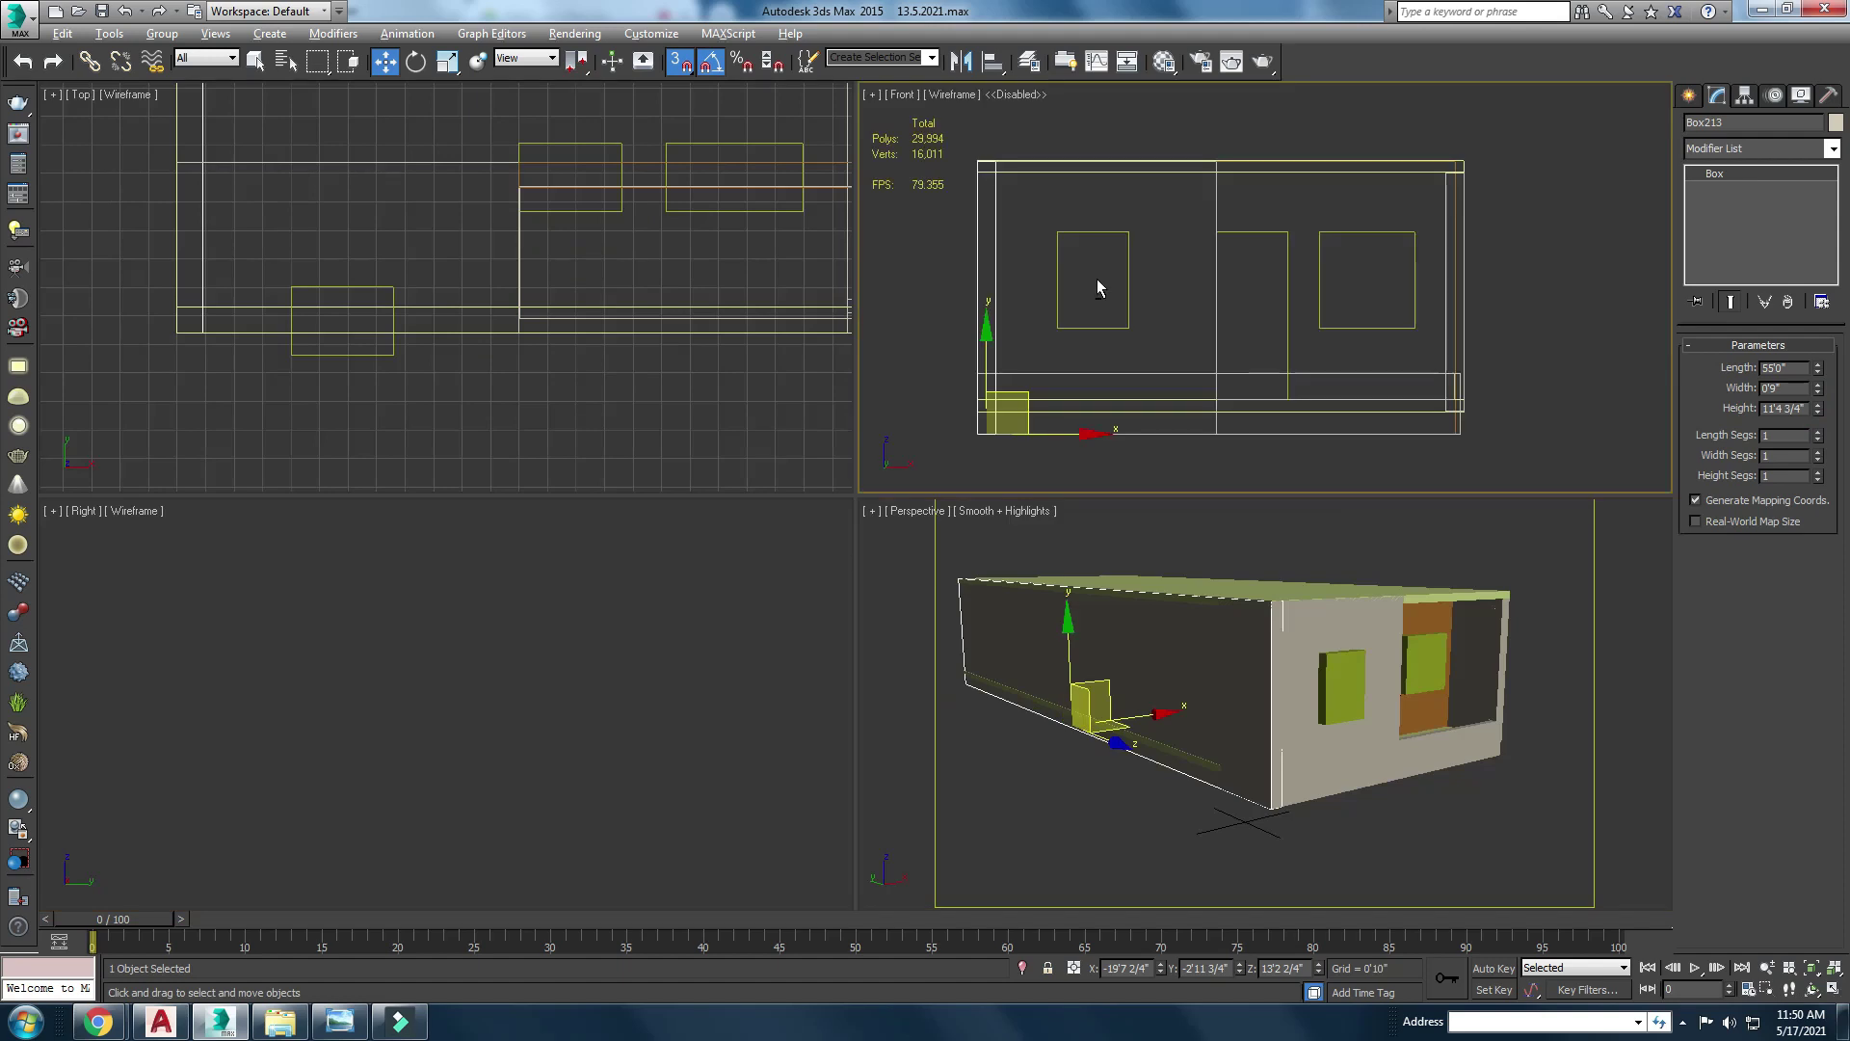
key("alt+w")
scroll(1060, 318, "up", 4)
scroll(876, 316, "up", 2)
scroll(876, 314, "up", 4)
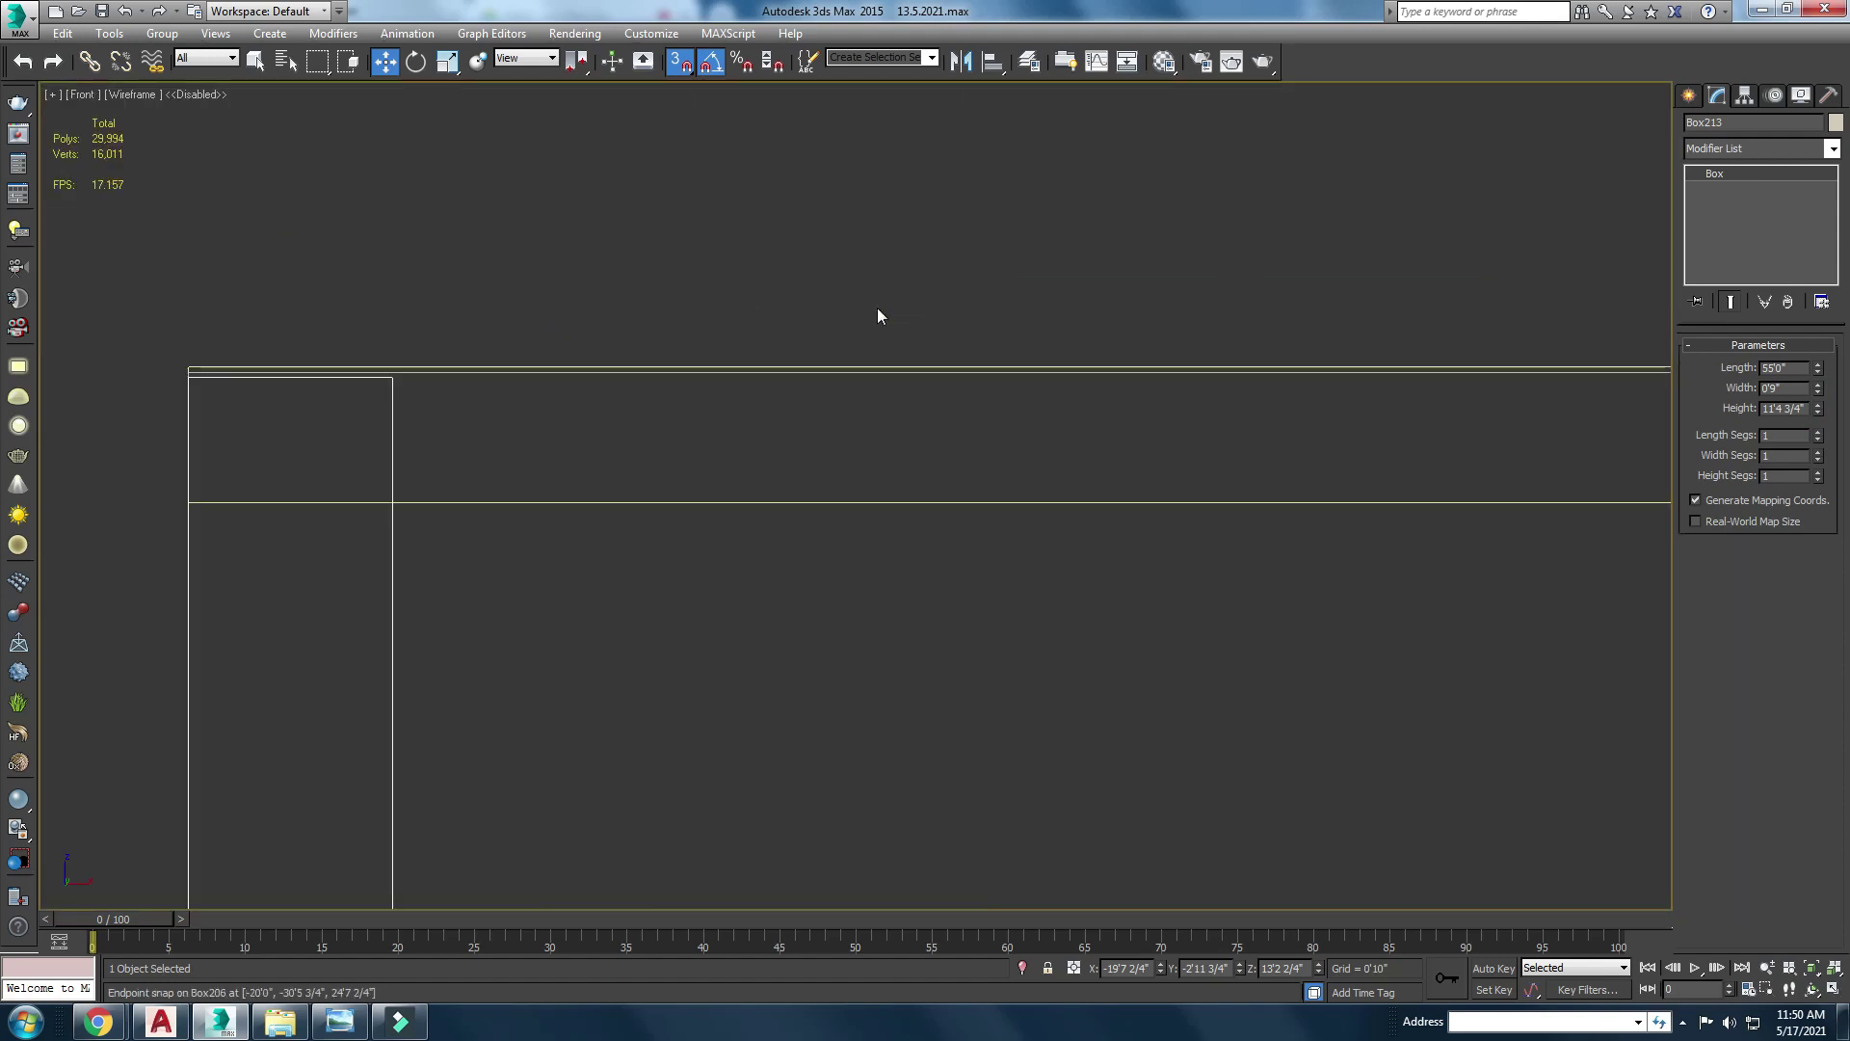
middle_click_drag(372, 405, 743, 417)
scroll(743, 417, "up", 2)
scroll(747, 385, "up", 2)
scroll(748, 362, "up", 2)
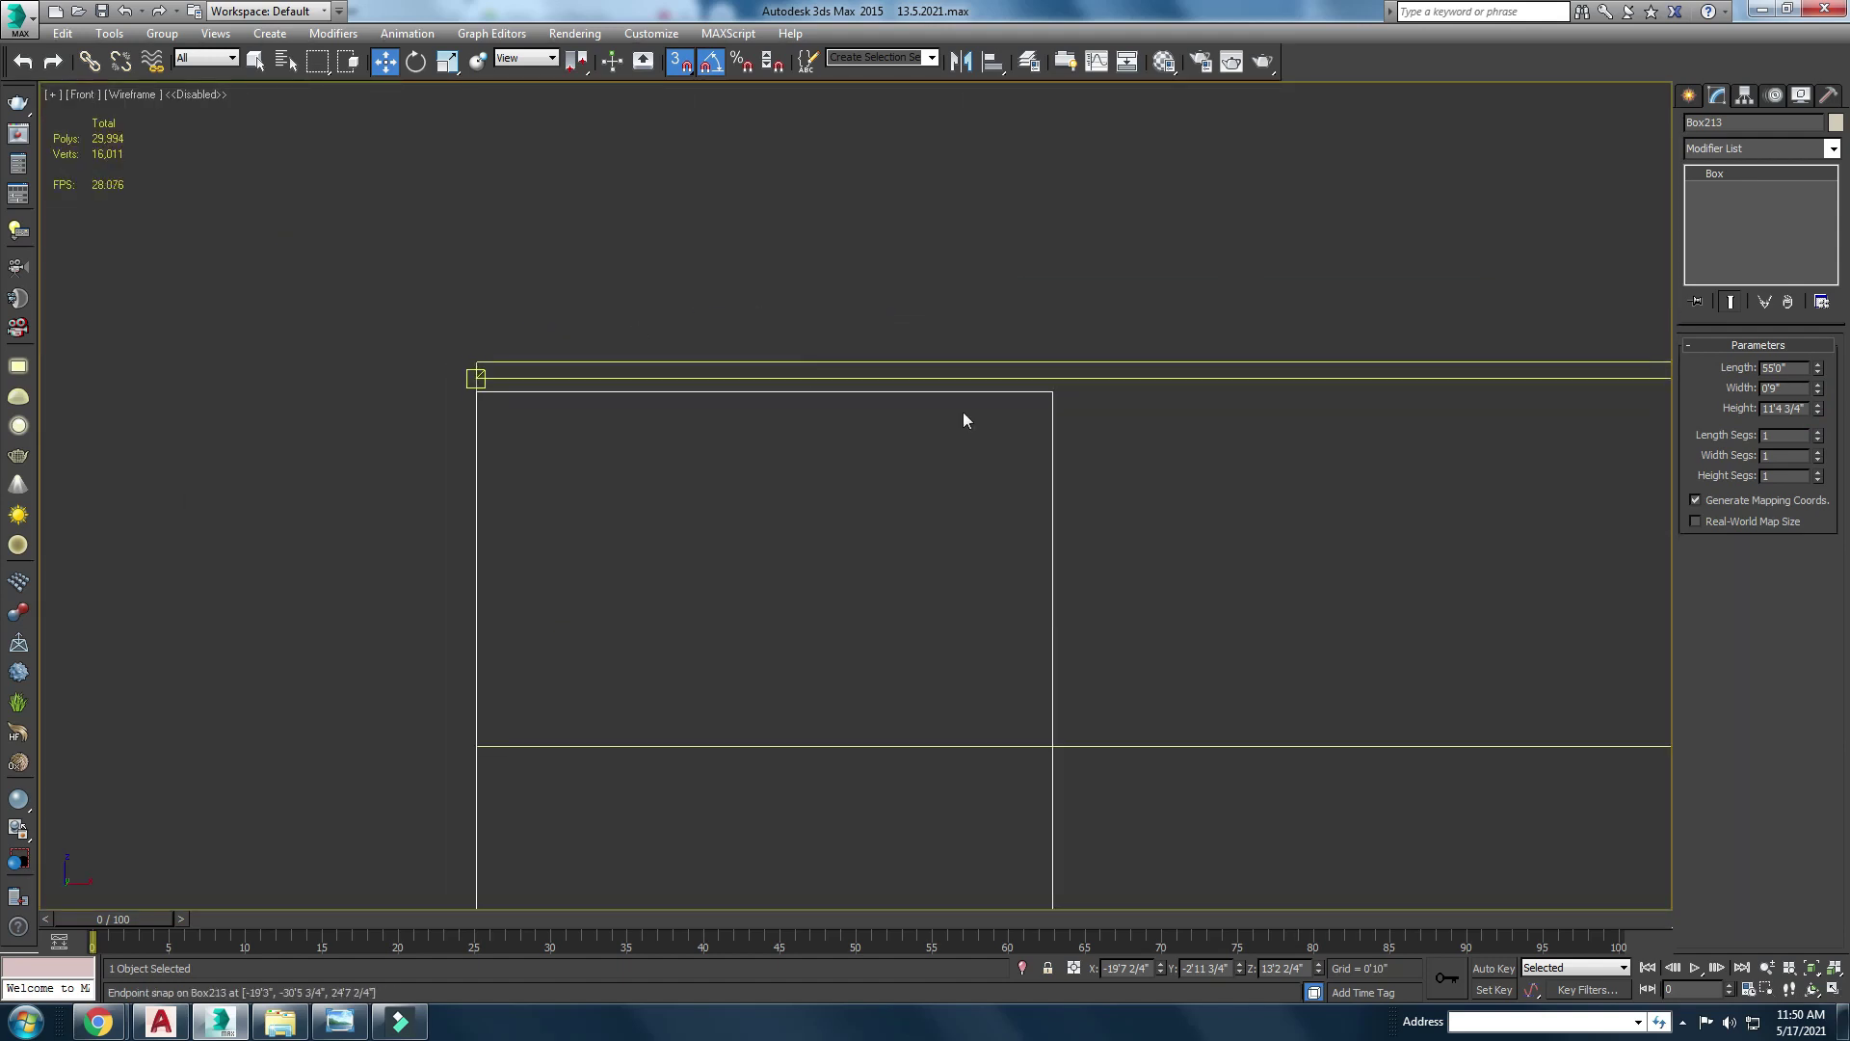
Step: Set Box213's height to 11'5" and restore the four-viewport layout
left_click(1819, 404)
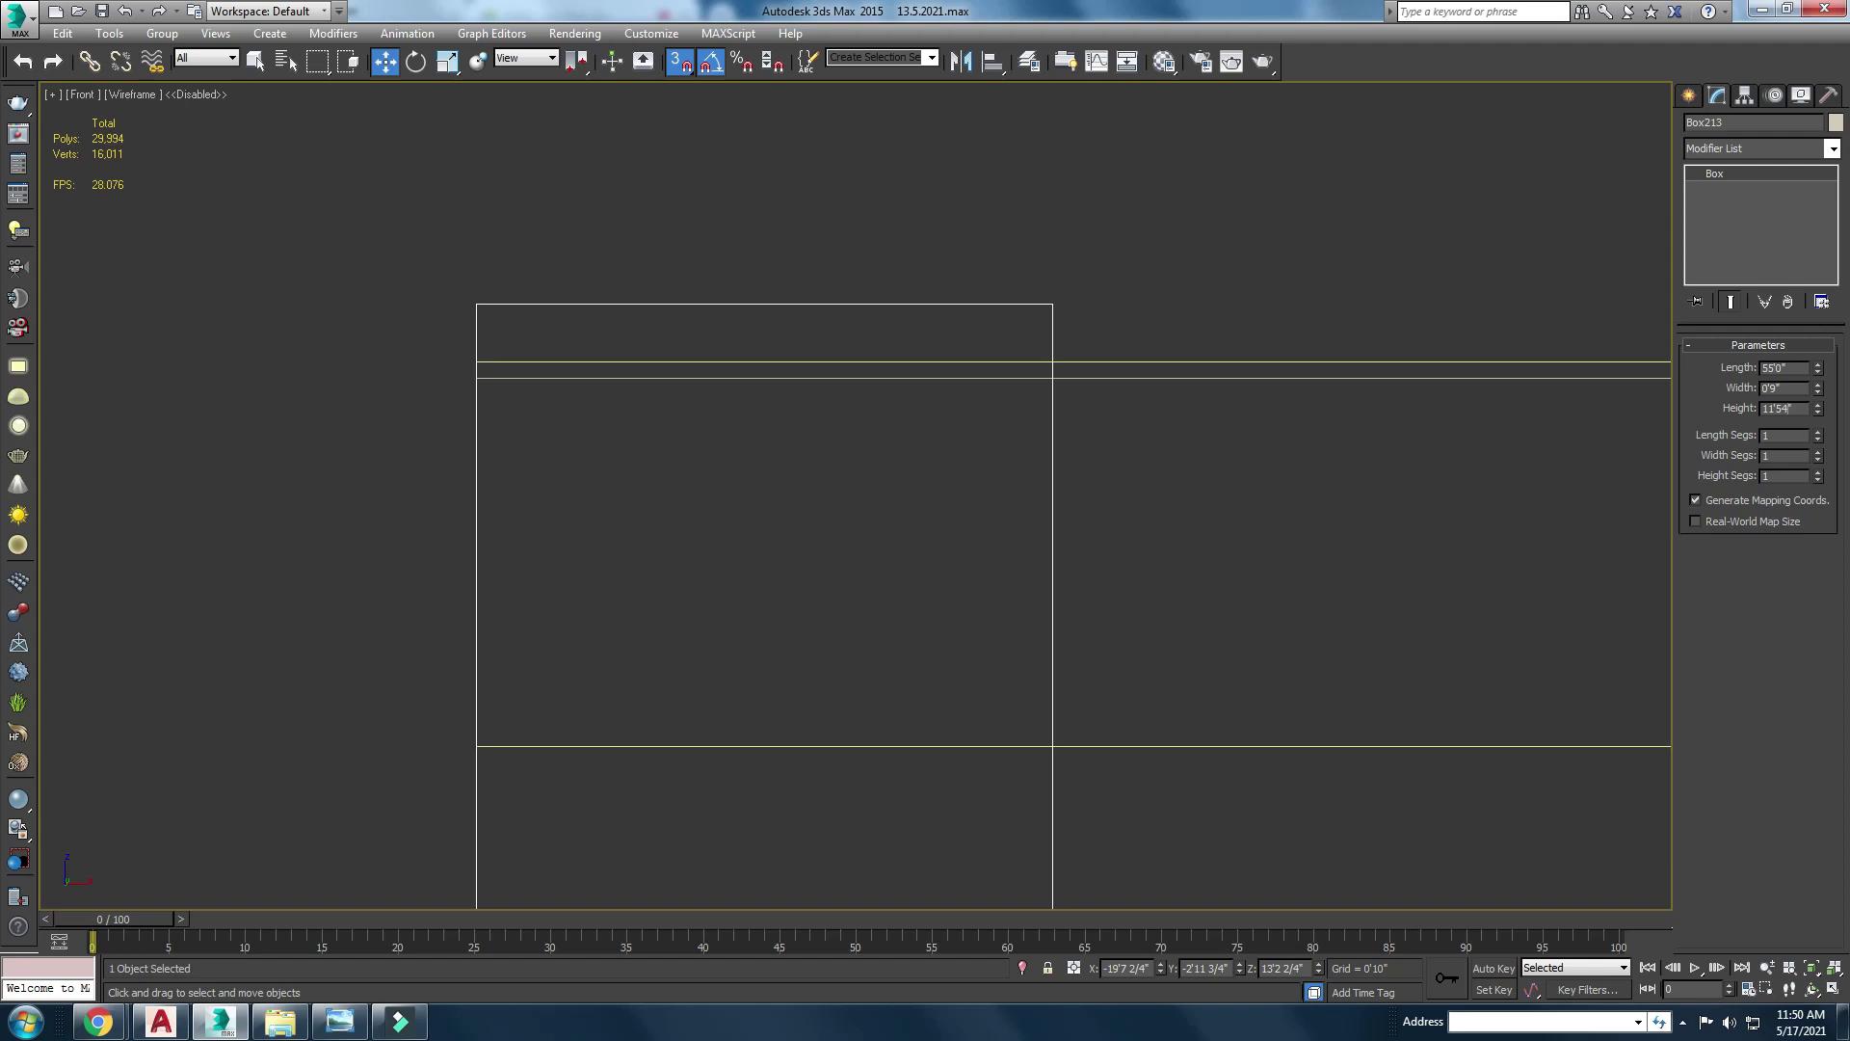
type("54")
key("Return")
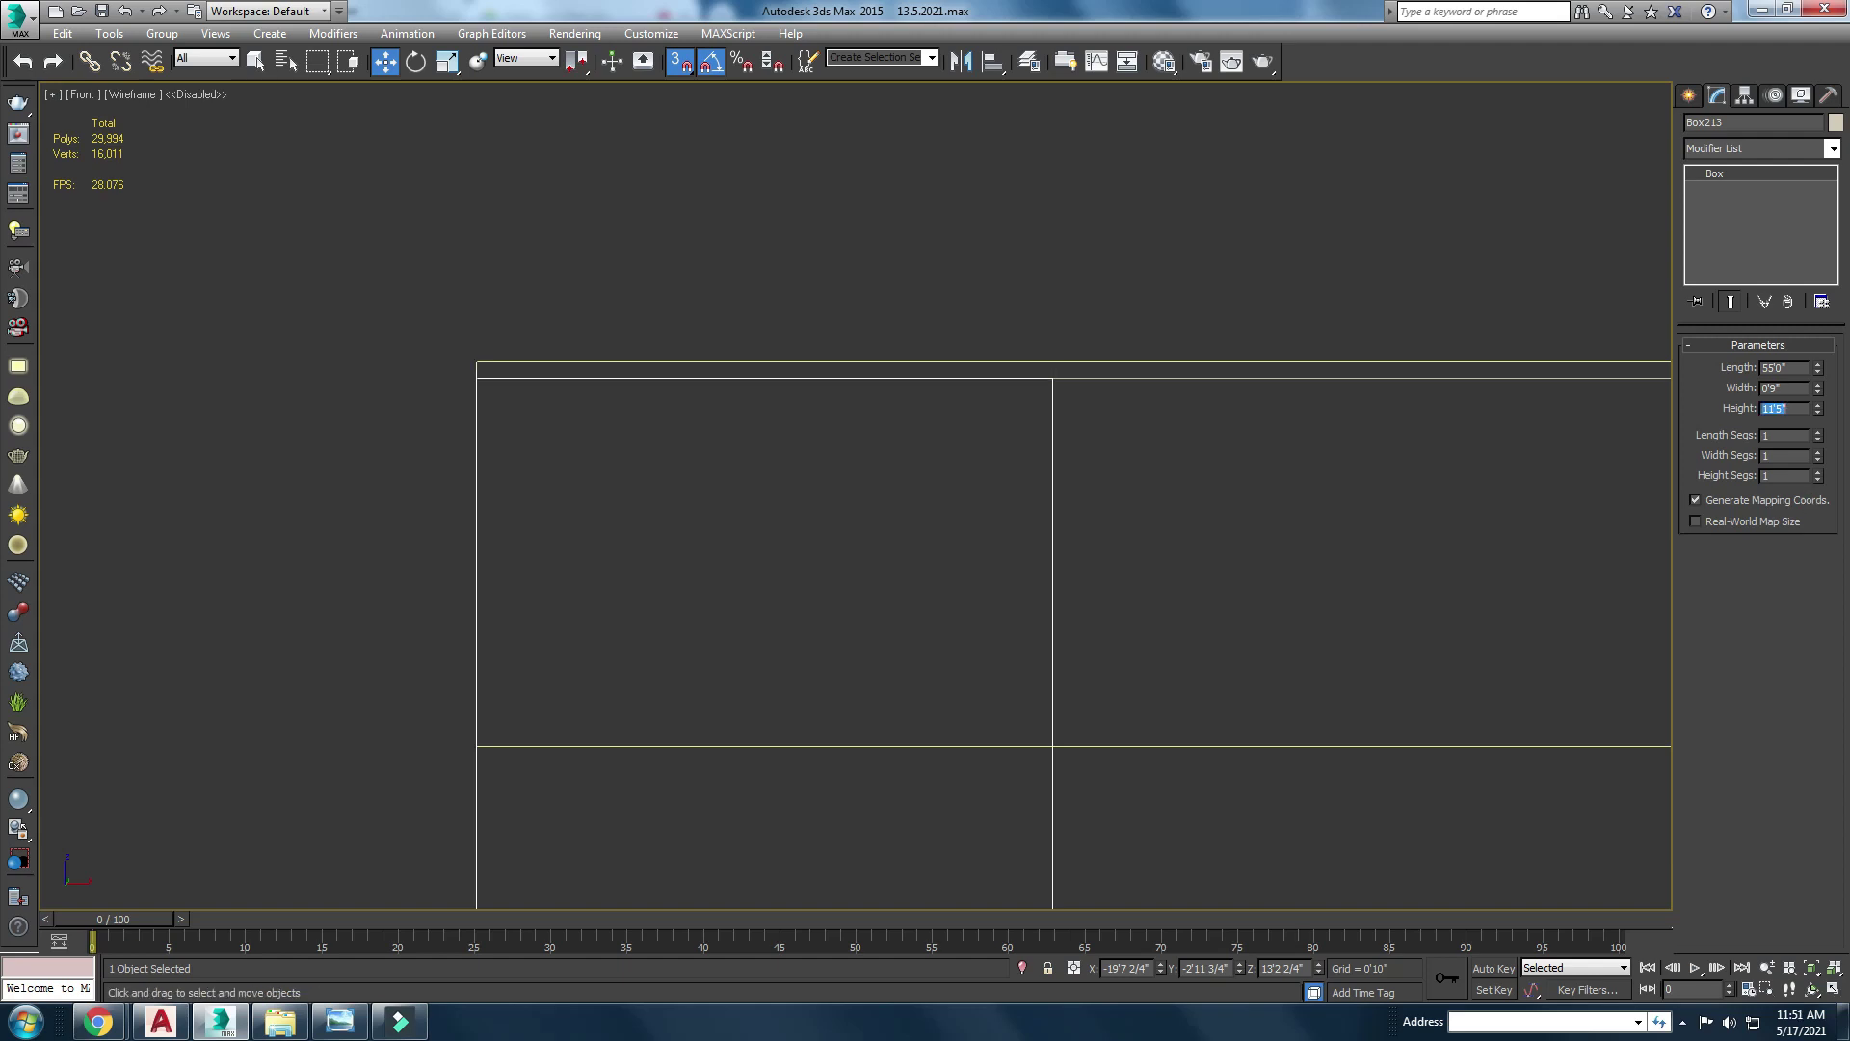
left_click(1688, 95)
left_click(1524, 194)
scroll(1032, 520, "down", 2)
key("alt+w")
key("alt+w")
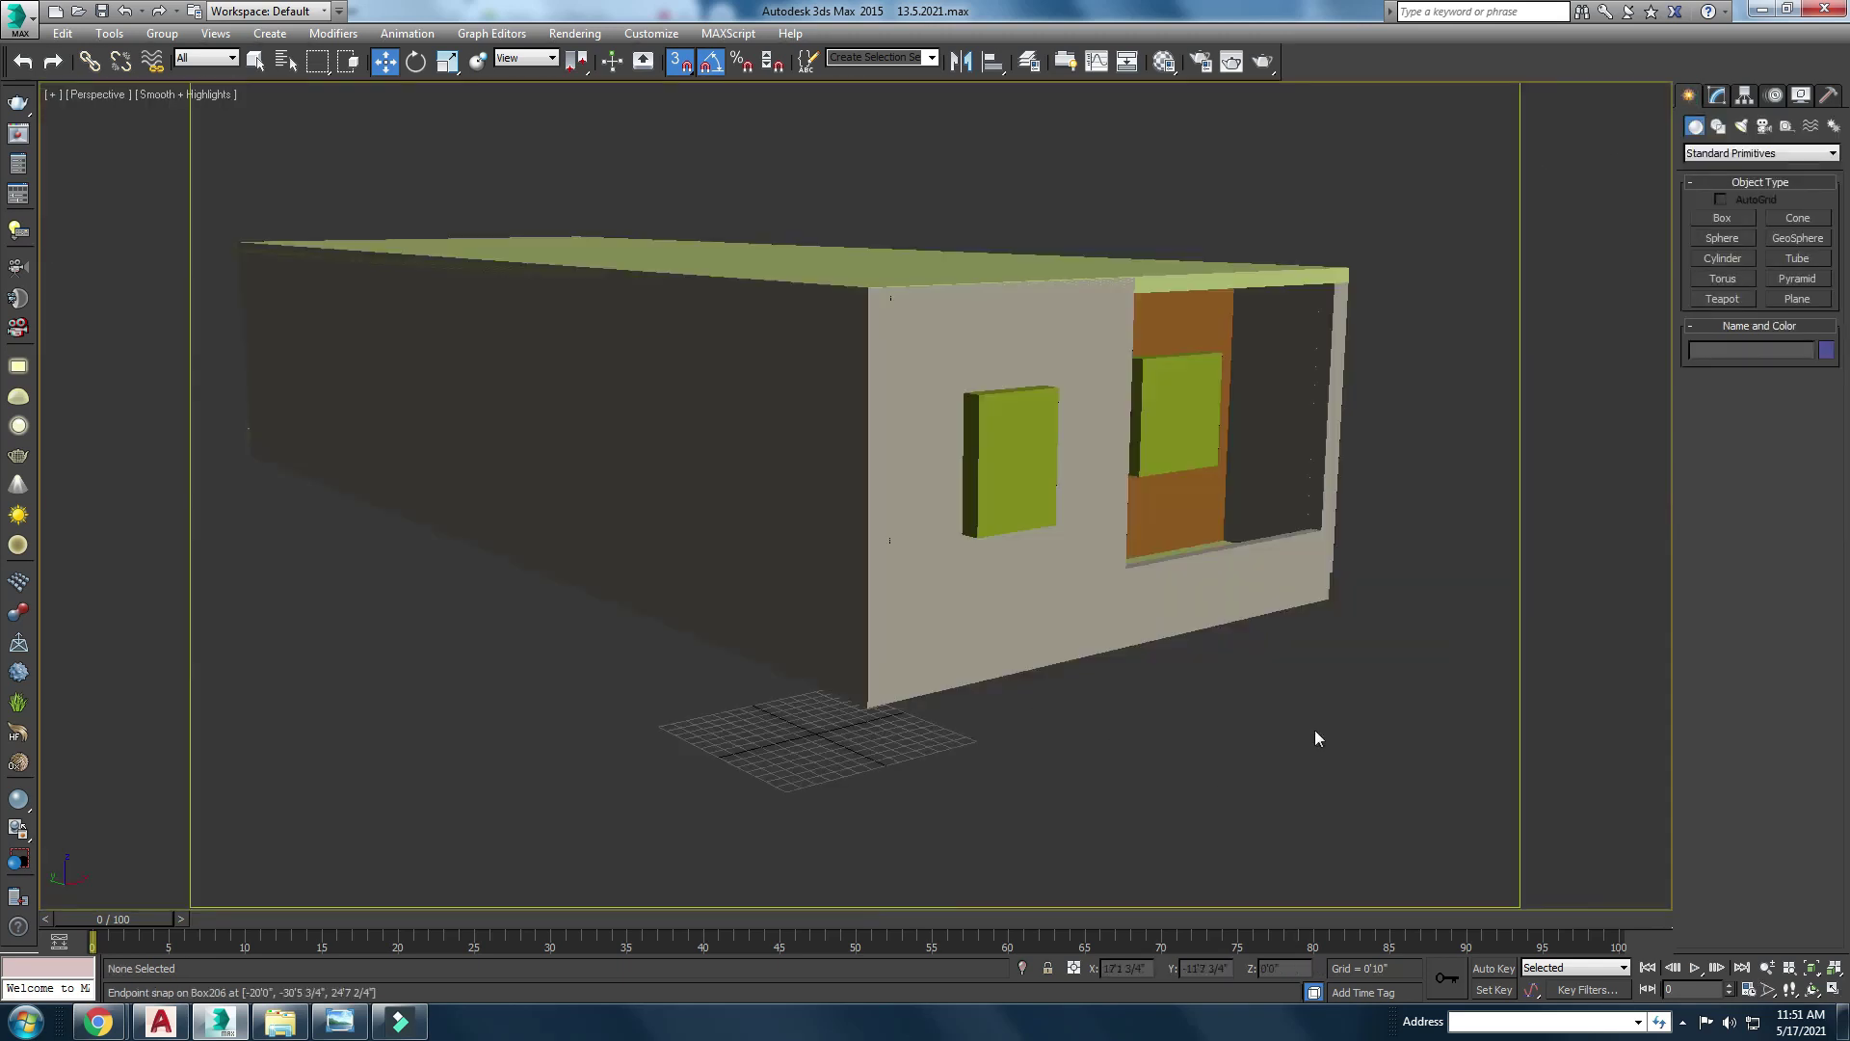
Step: Select the green window box and panel together and maximize the Top view
middle_click_drag(1315, 730, 884, 545, "alt")
left_click(1008, 501)
left_click(1157, 766)
left_click(958, 460)
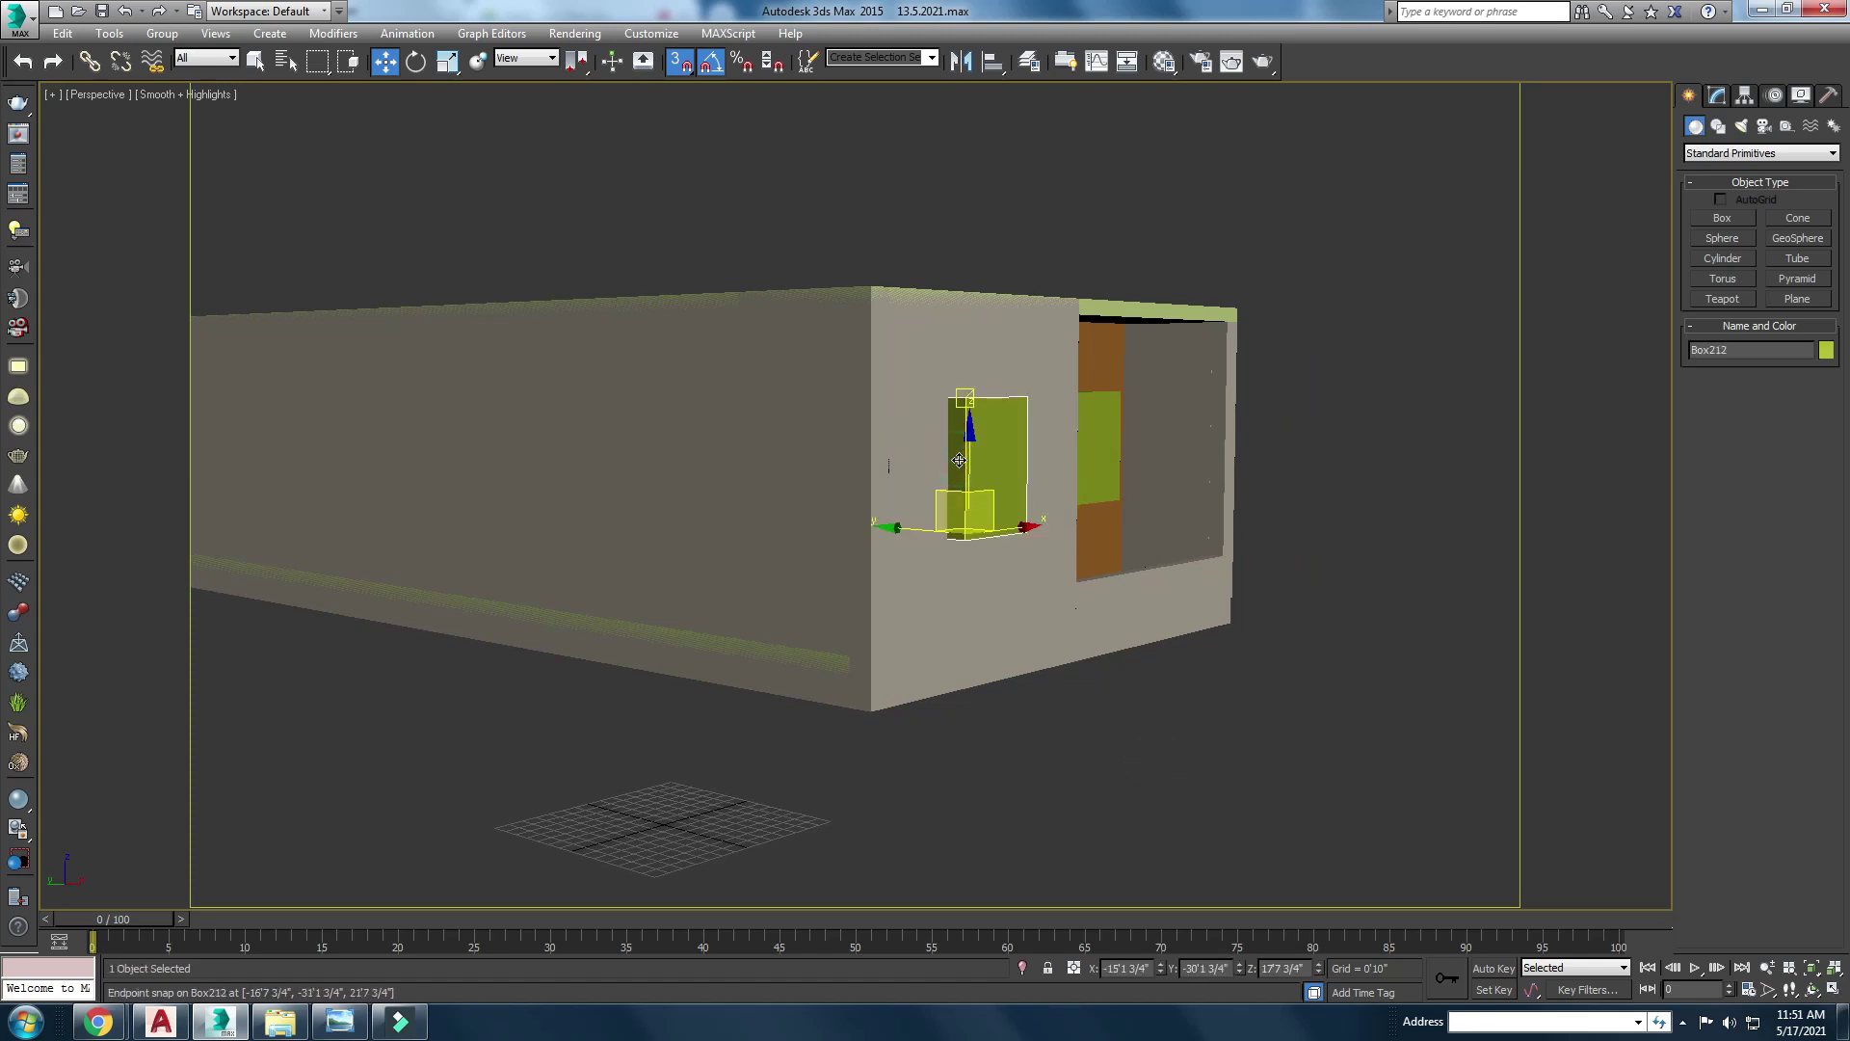
mouse_move(959, 459)
middle_mouse_down("alt")
mouse_move(1099, 570)
mouse_move(1070, 587)
mouse_move(1108, 578)
middle_mouse_up("alt")
left_click(1314, 443)
left_click_drag(1469, 636, 1099, 376)
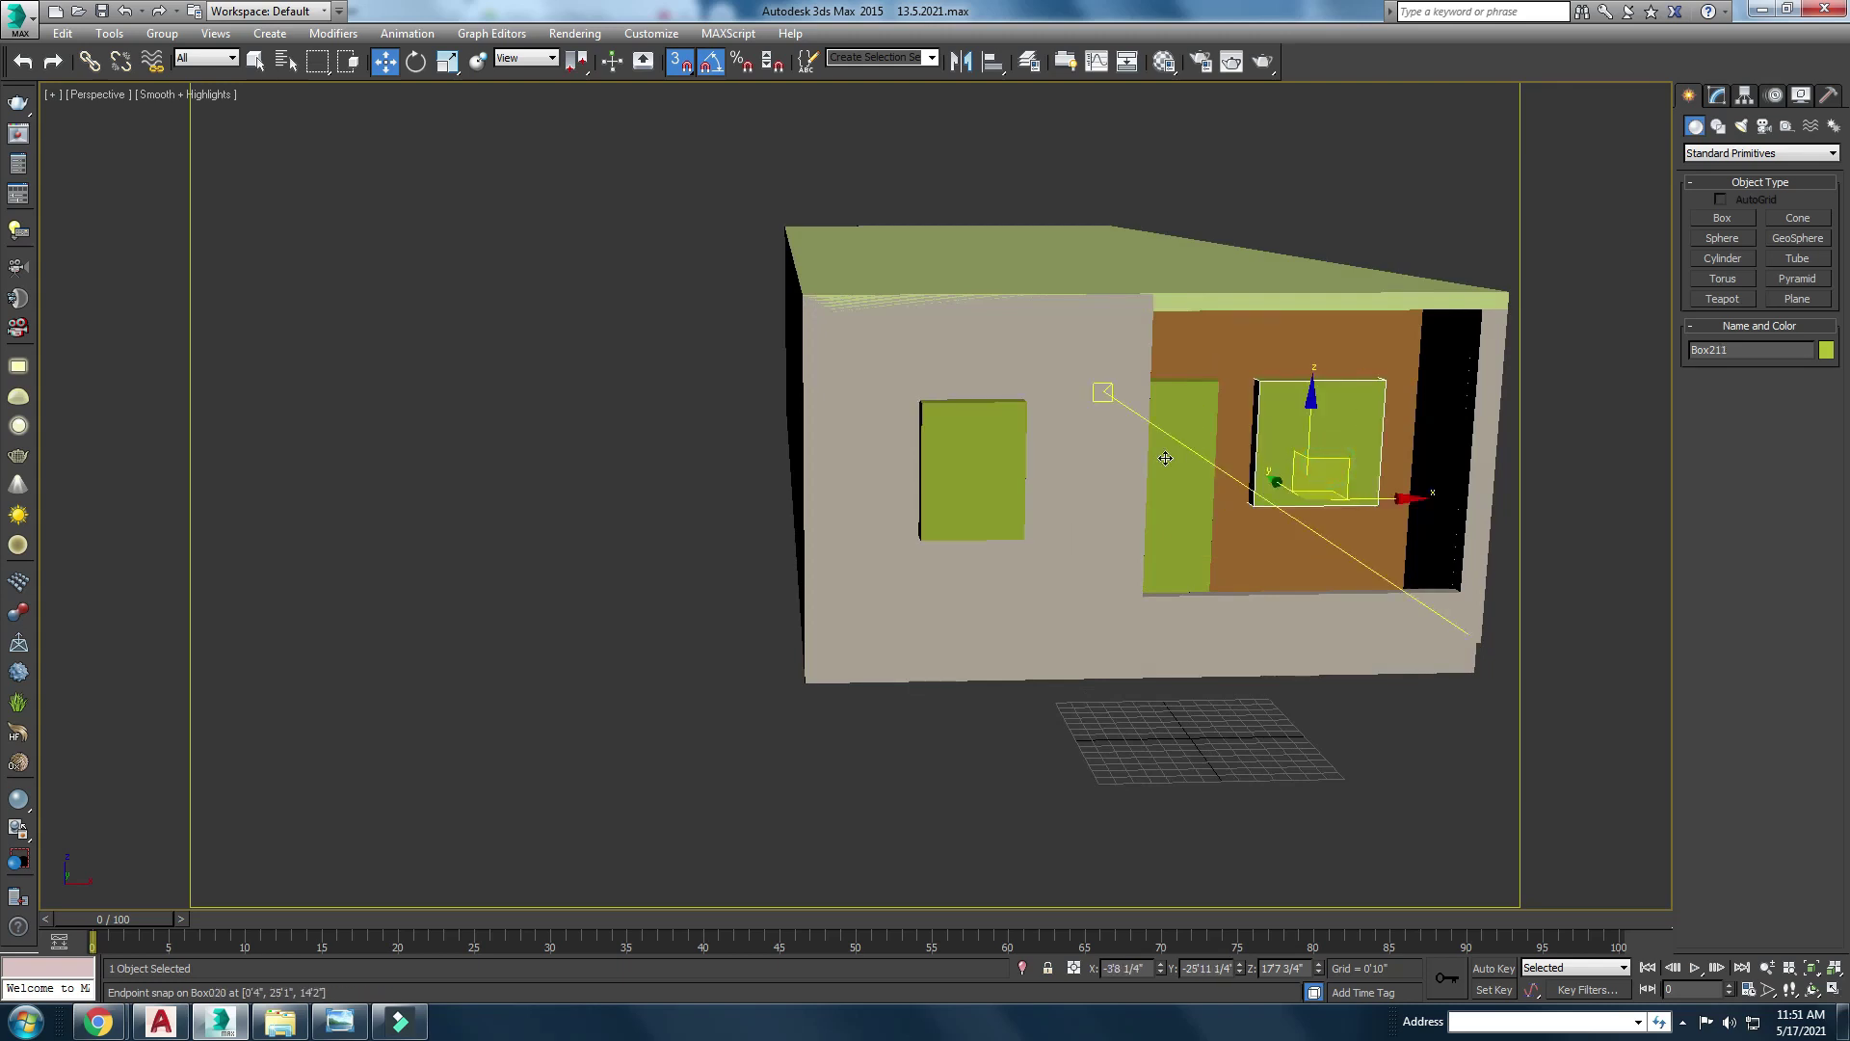
key("alt+w")
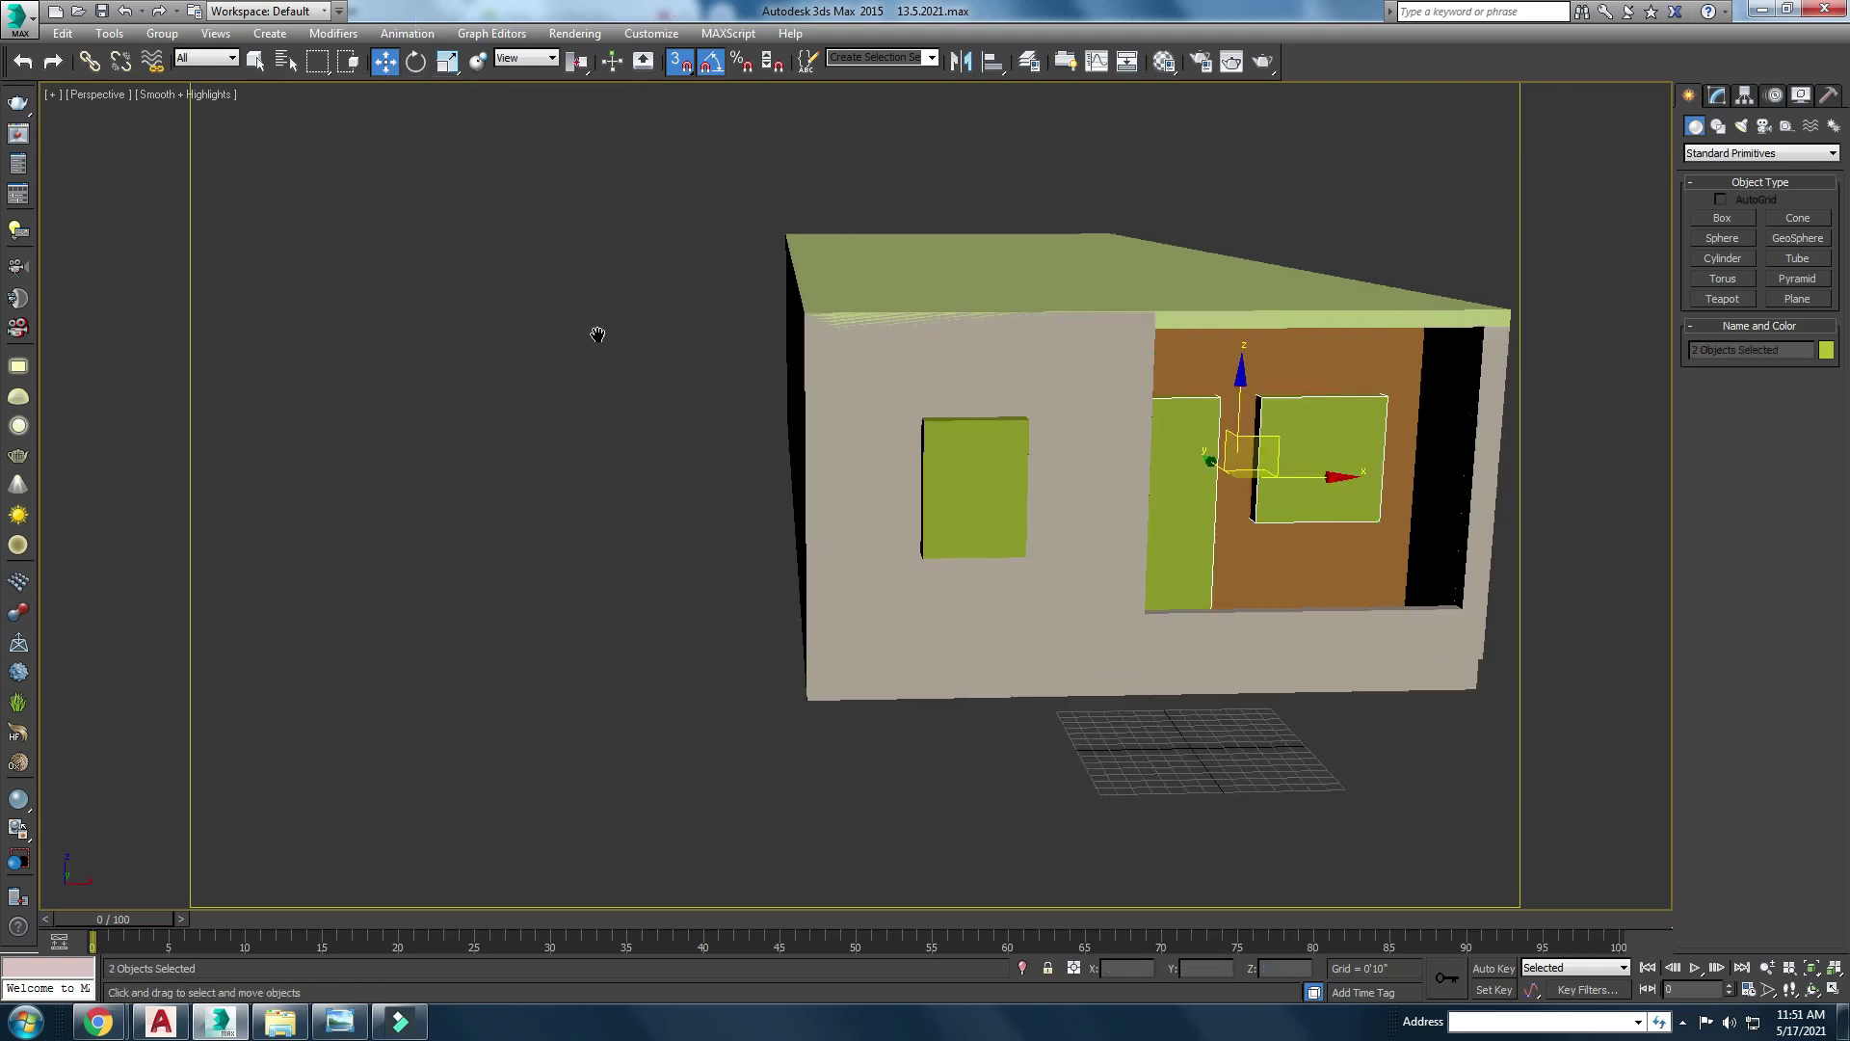
key("alt+w")
scroll(596, 337, "down", 4)
middle_click_drag(740, 484, 700, 567)
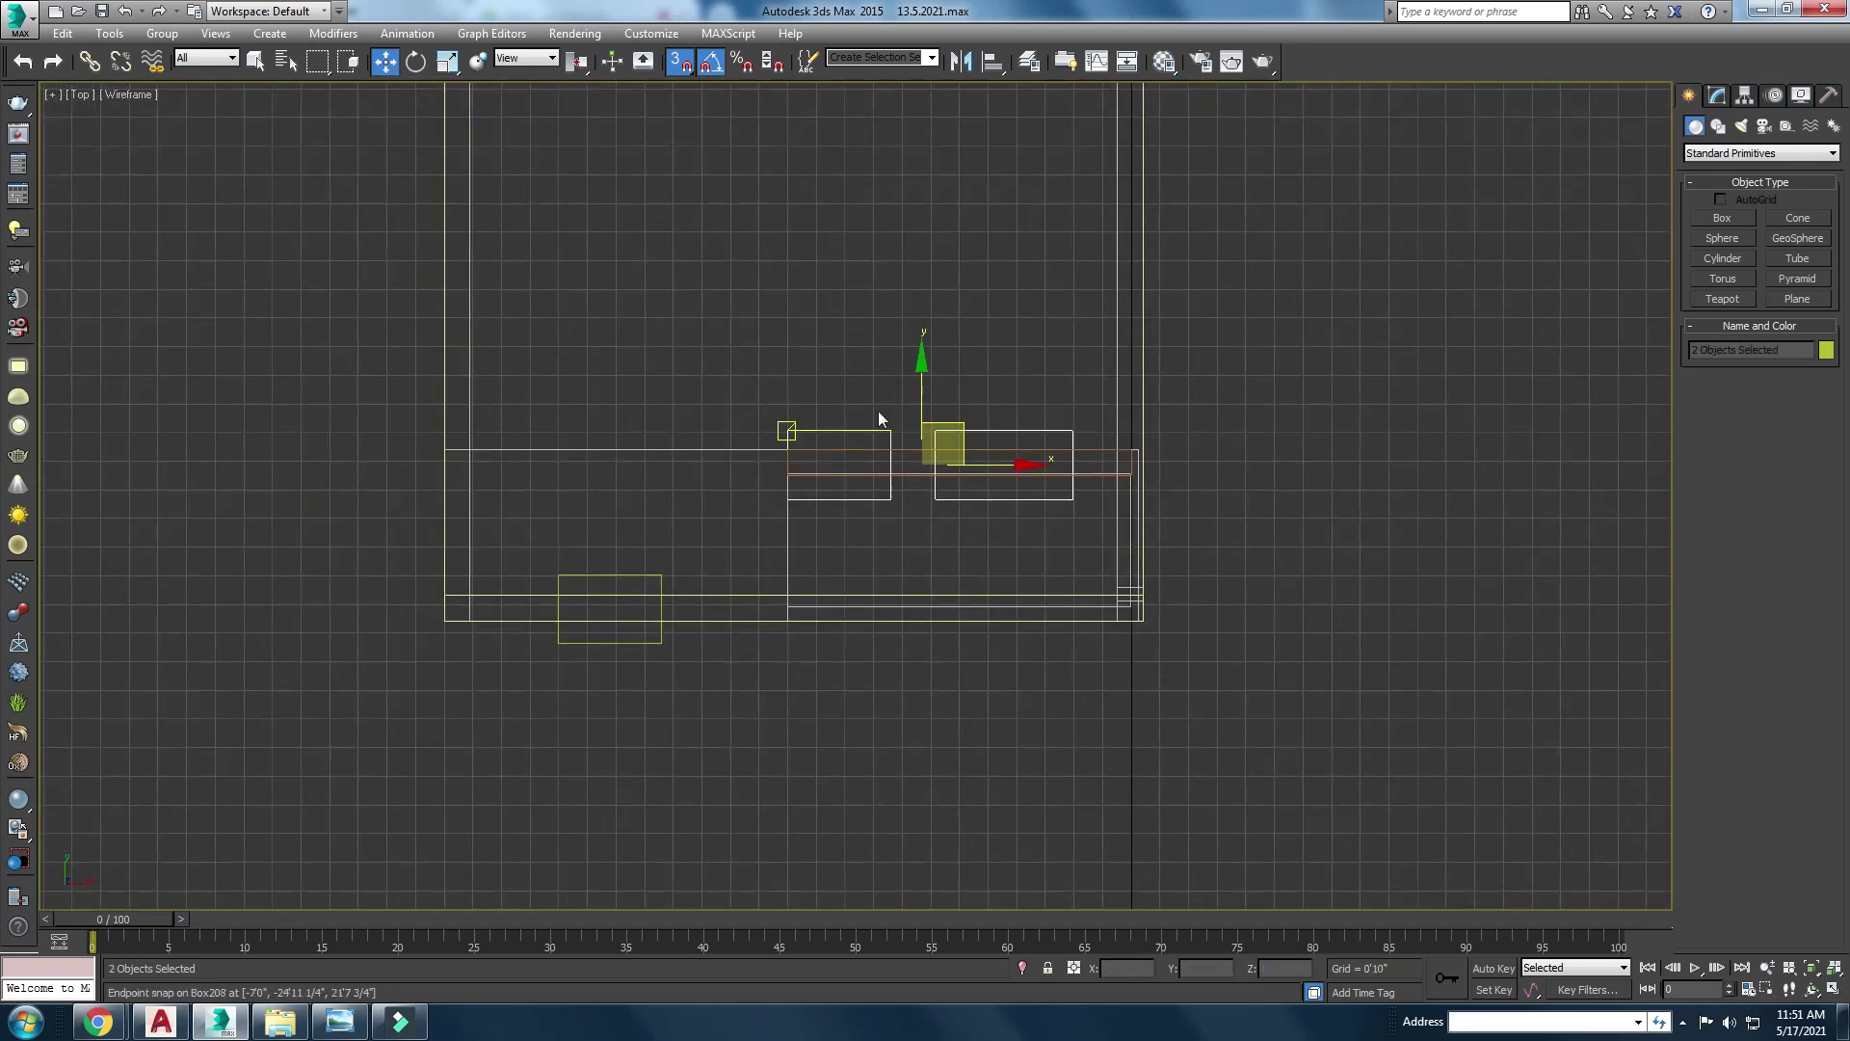
Step: Shift-drag one Copy of both boxes and rotate the copies about -85°
left_click_drag(928, 393, 910, 226, "shift")
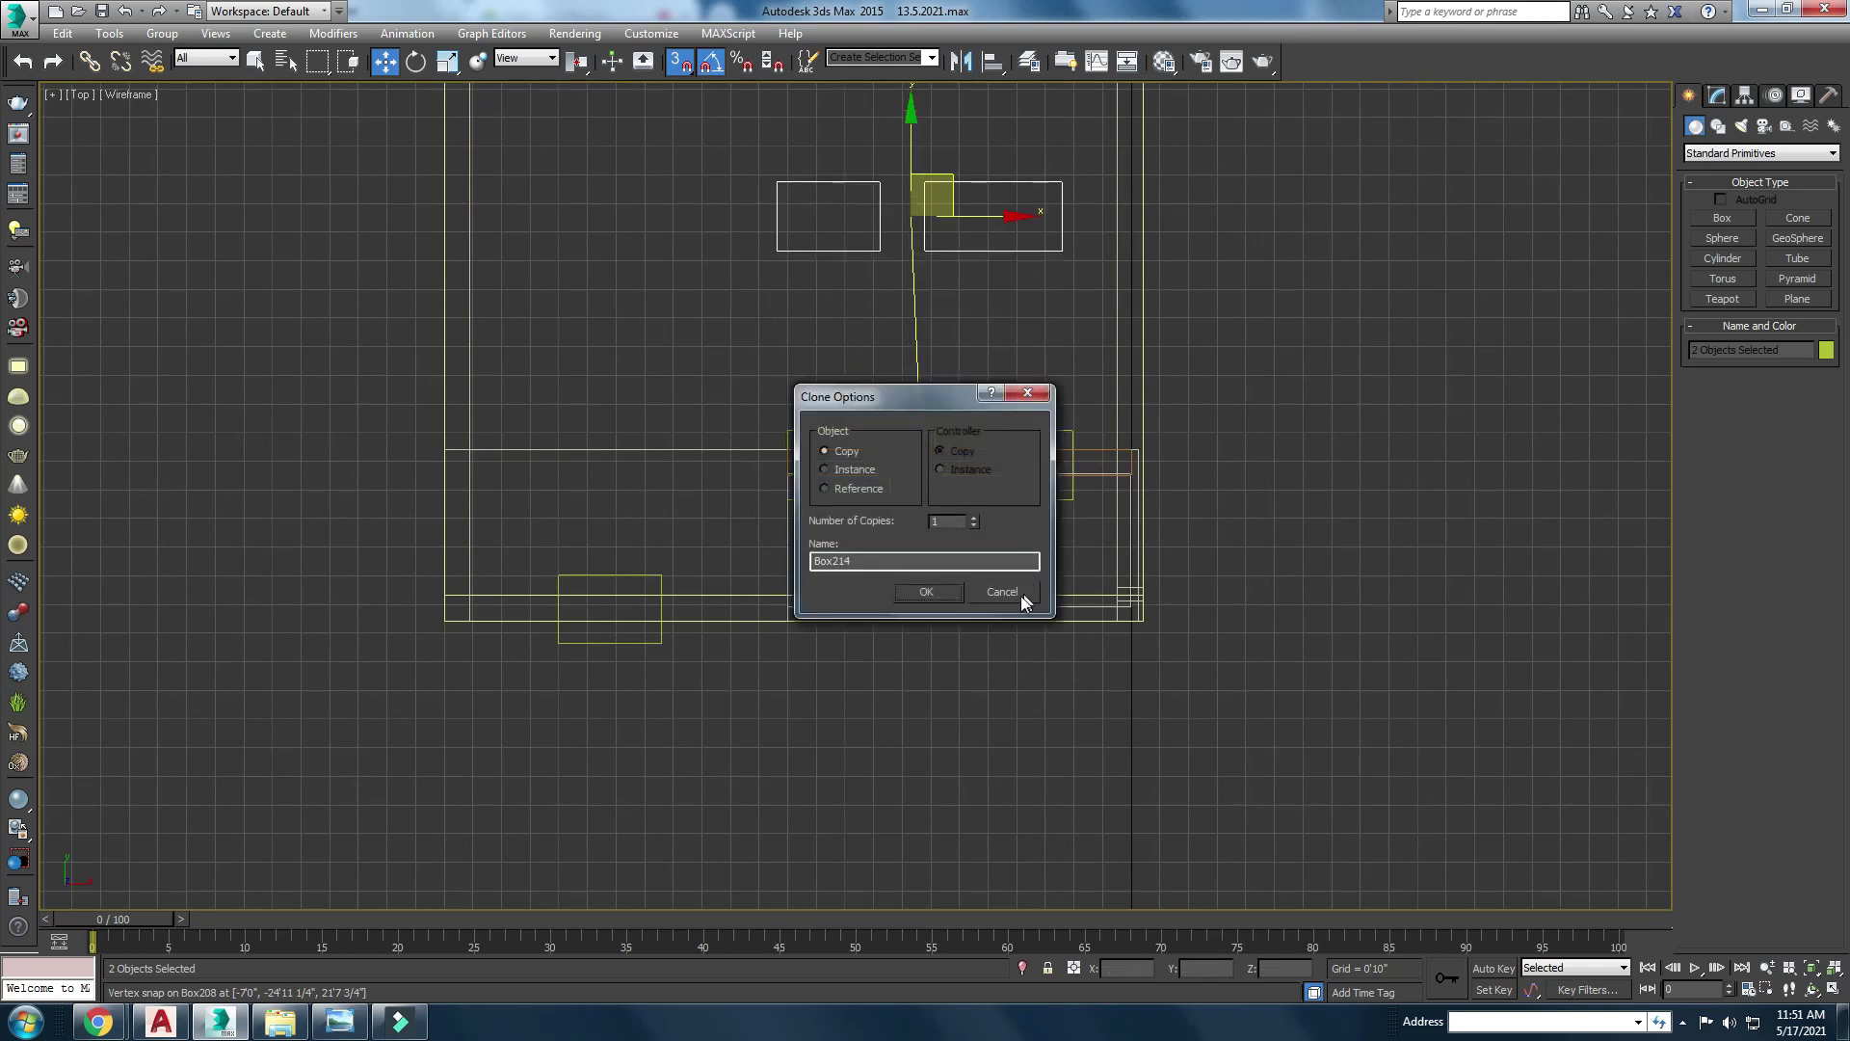
left_click(679, 61)
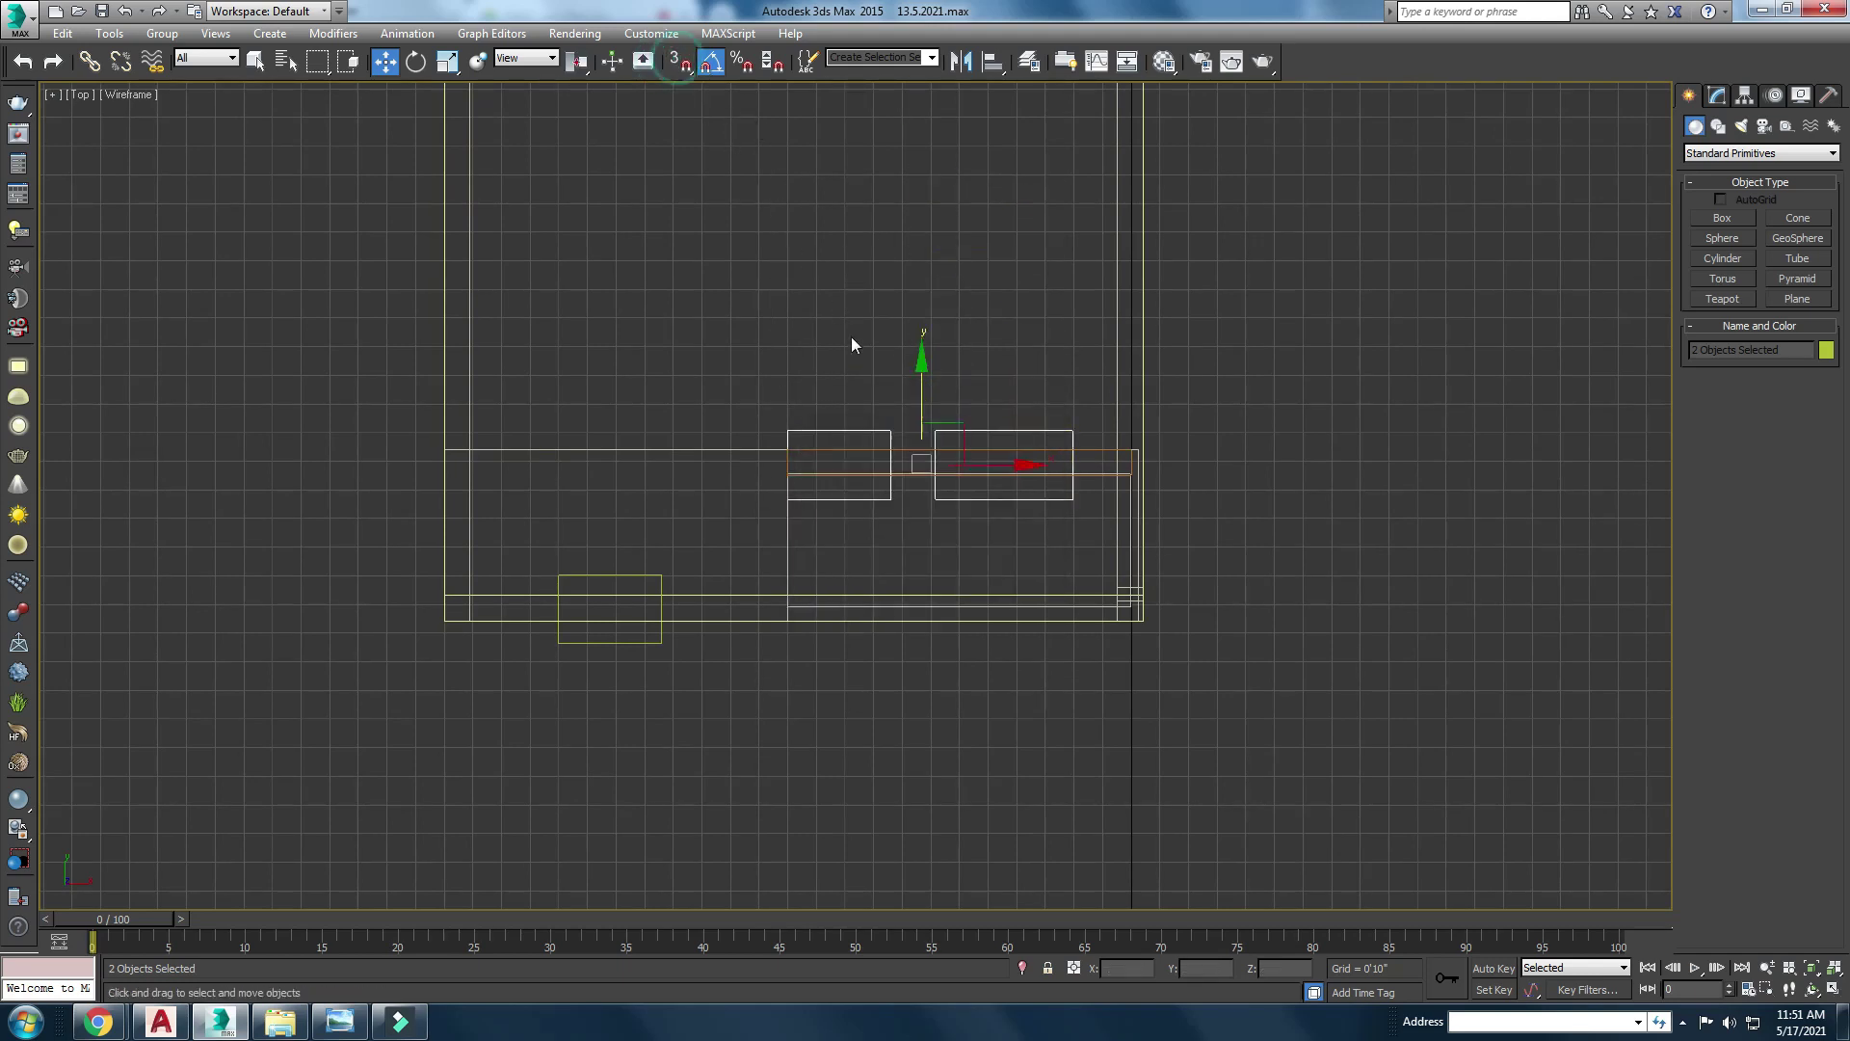
left_click_drag(921, 369, 922, 182, "shift")
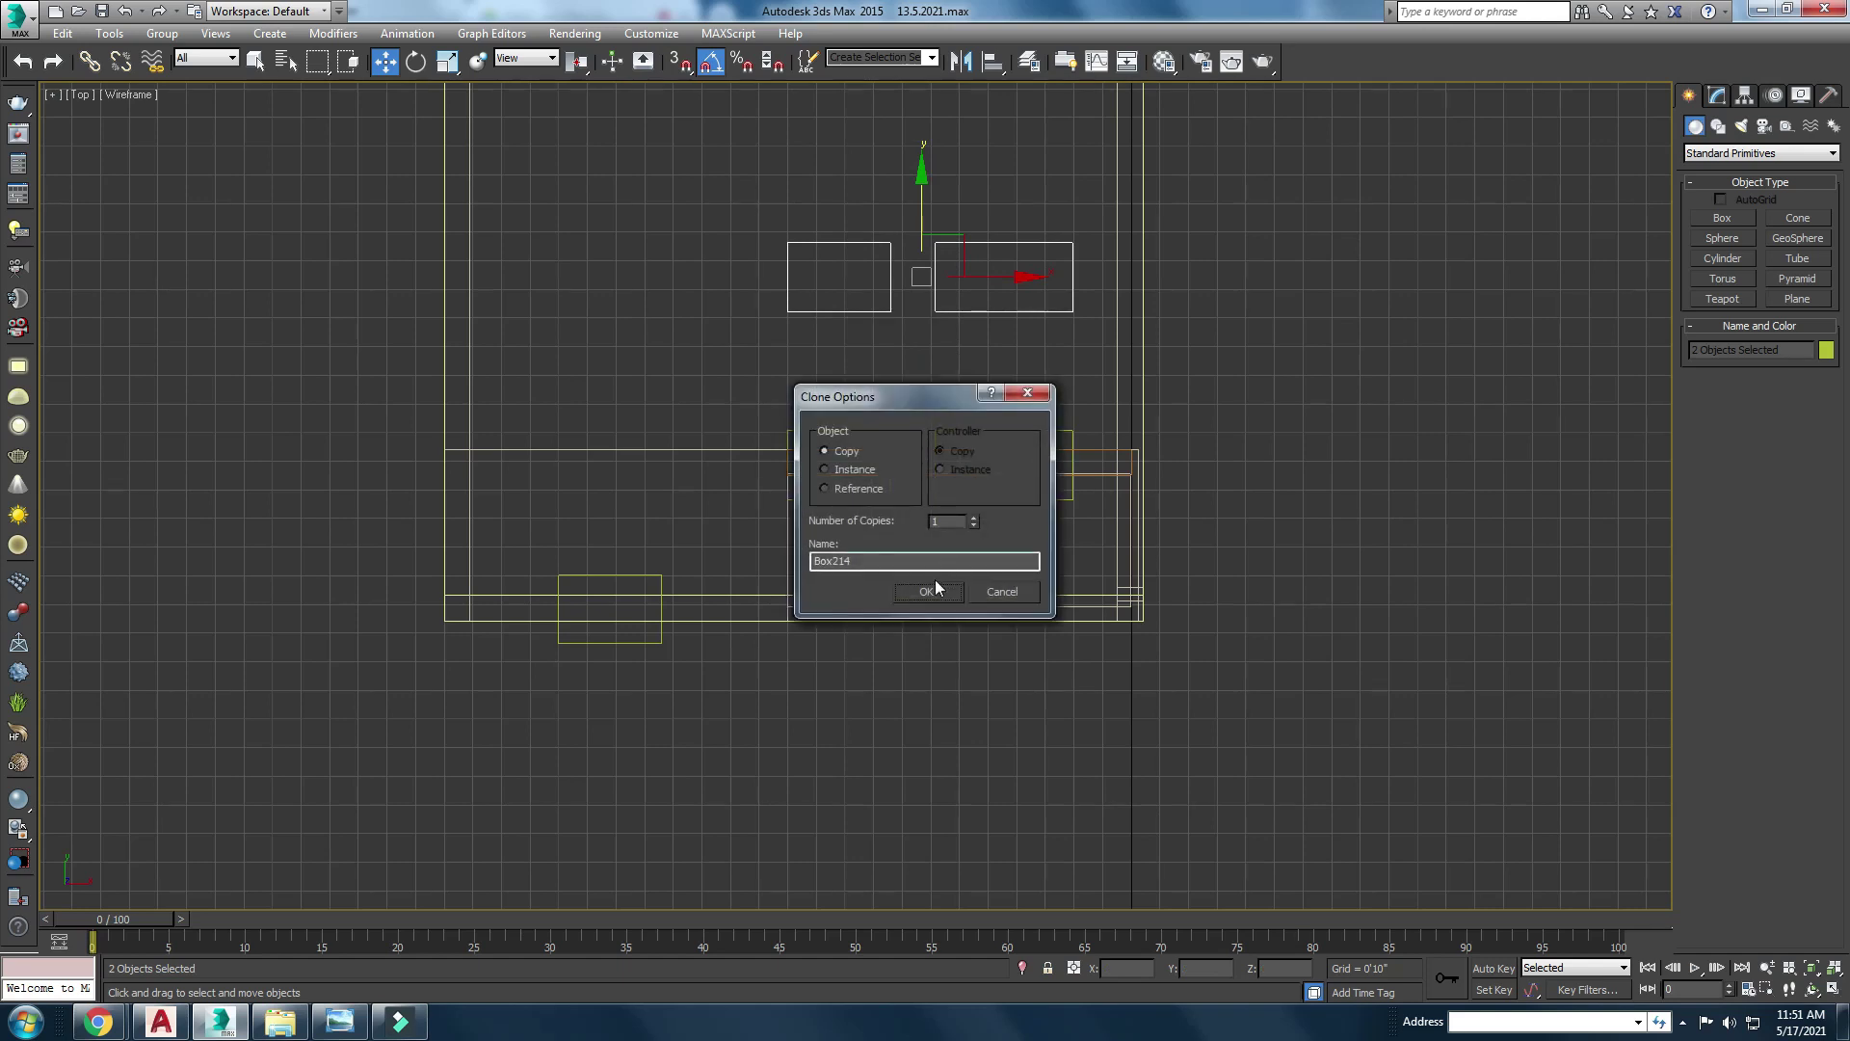
left_click(926, 591)
left_click(416, 60)
left_click_drag(1032, 227, 1066, 312)
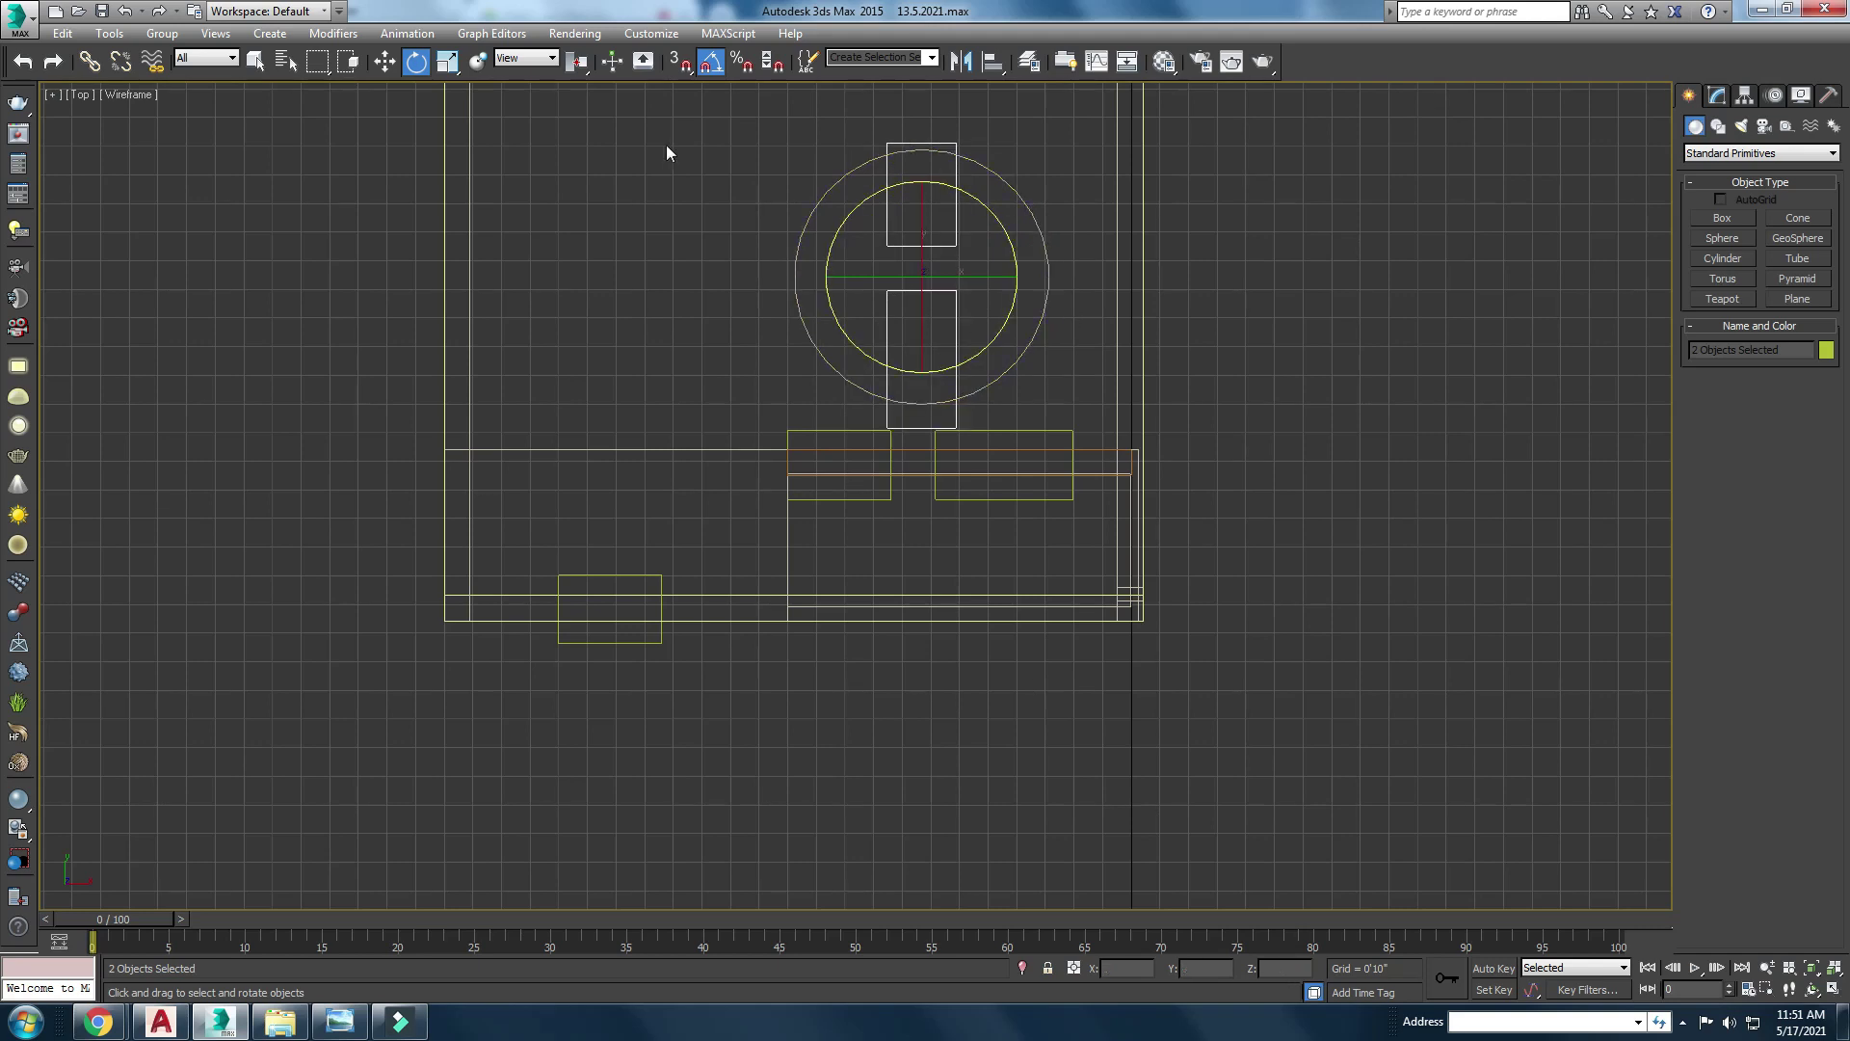
Step: Move the rotated window and panel copies onto the long side wall
left_click(390, 73)
left_click_drag(1003, 278, 540, 330)
left_click_drag(470, 207, 479, 296)
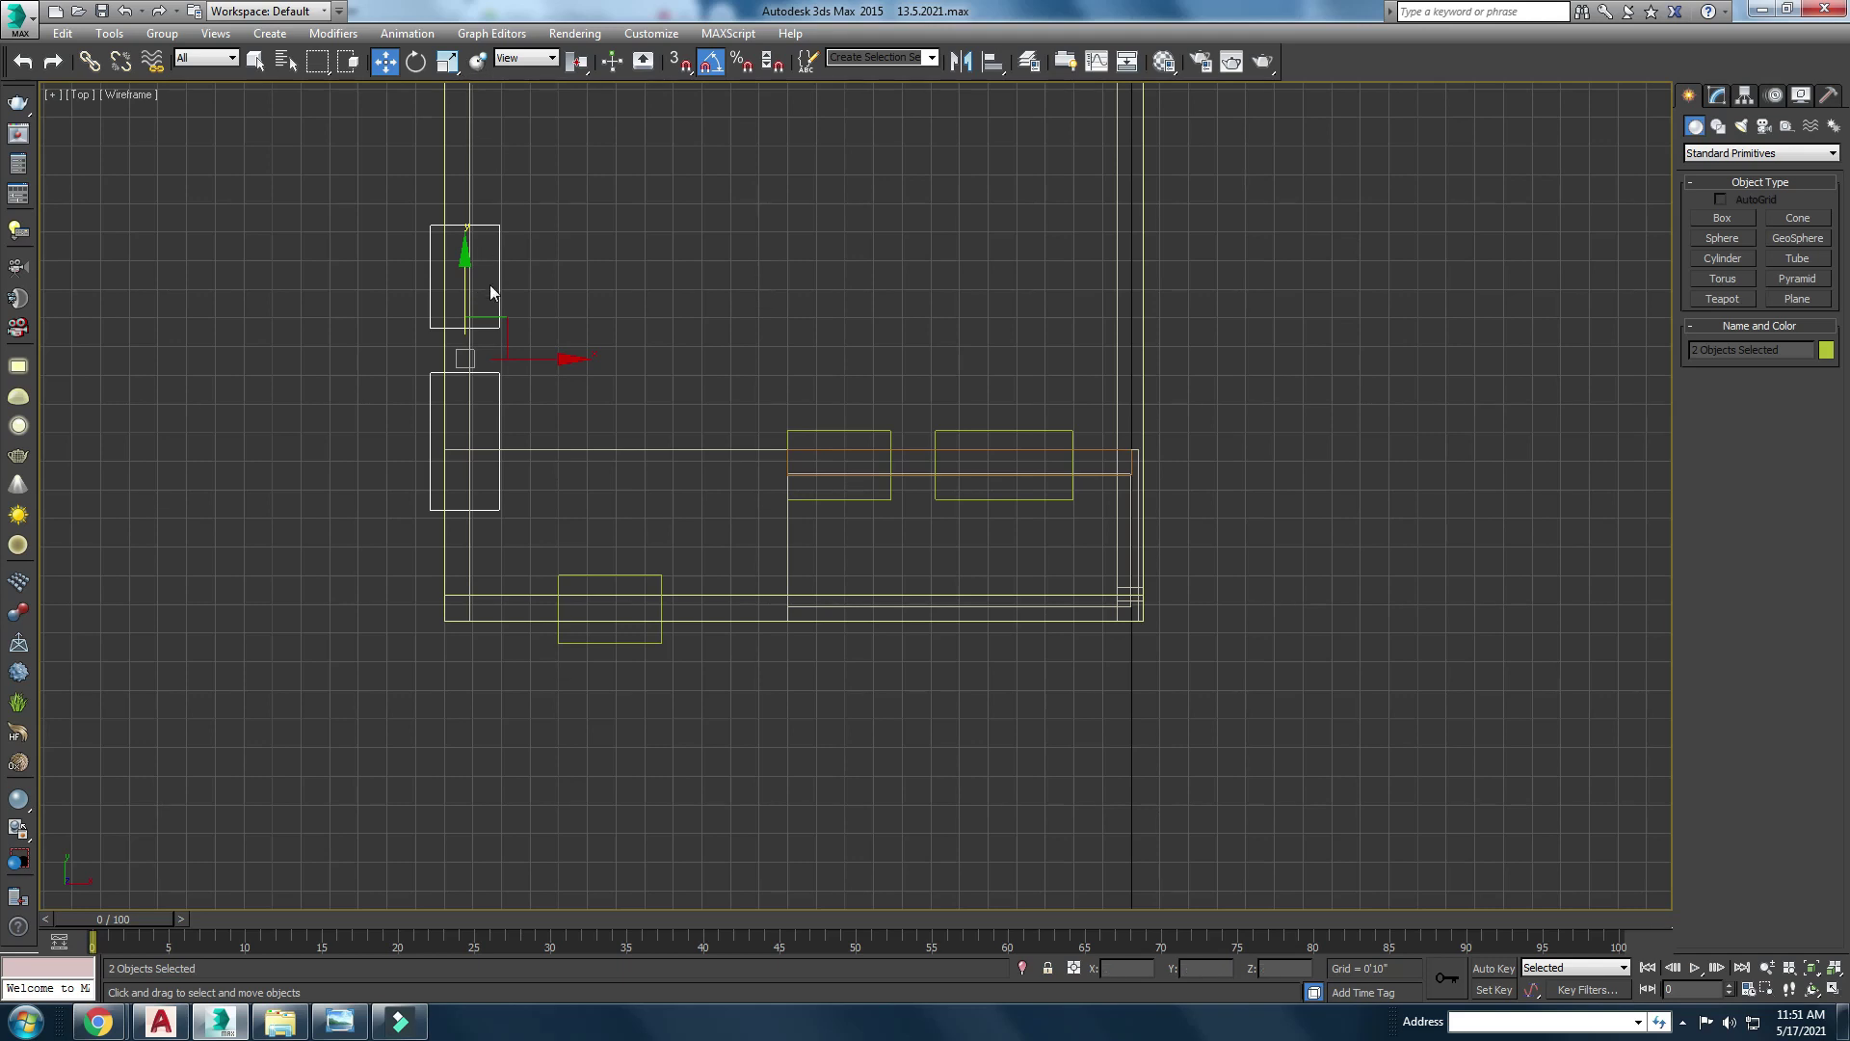
left_click(720, 298)
key("alt+w")
Step: Maximize the Perspective view and orbit to bring the right side wall into view
left_click(1085, 747)
key("alt+w")
mouse_move(1085, 747)
middle_mouse_down("alt")
mouse_move(992, 673)
mouse_move(963, 619)
mouse_move(942, 628)
mouse_move(975, 578)
mouse_move(1078, 549)
mouse_move(995, 562)
mouse_move(975, 517)
middle_mouse_up("alt")
scroll(1011, 619, "up", 3)
left_click(1025, 383)
mouse_move(1024, 383)
middle_mouse_down("alt")
mouse_move(986, 444)
mouse_move(869, 453)
middle_mouse_up("alt")
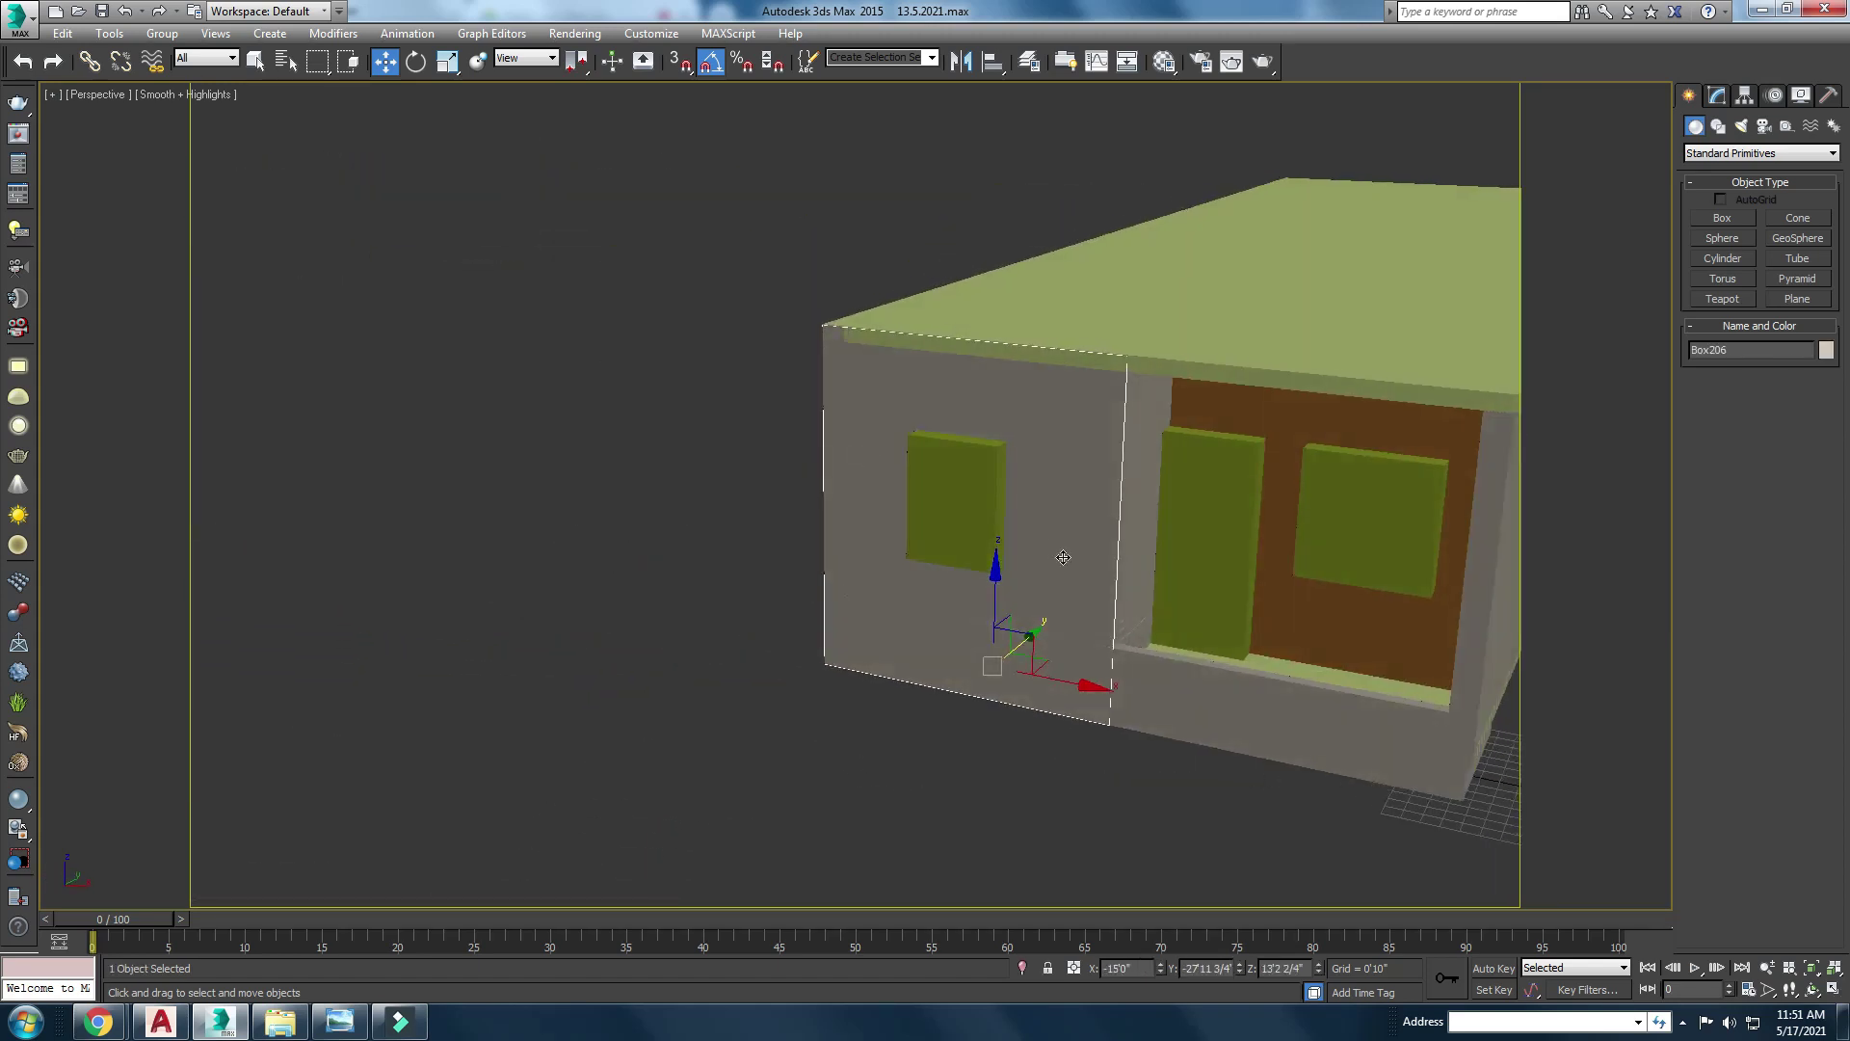
middle_click_drag(1063, 557, 987, 527)
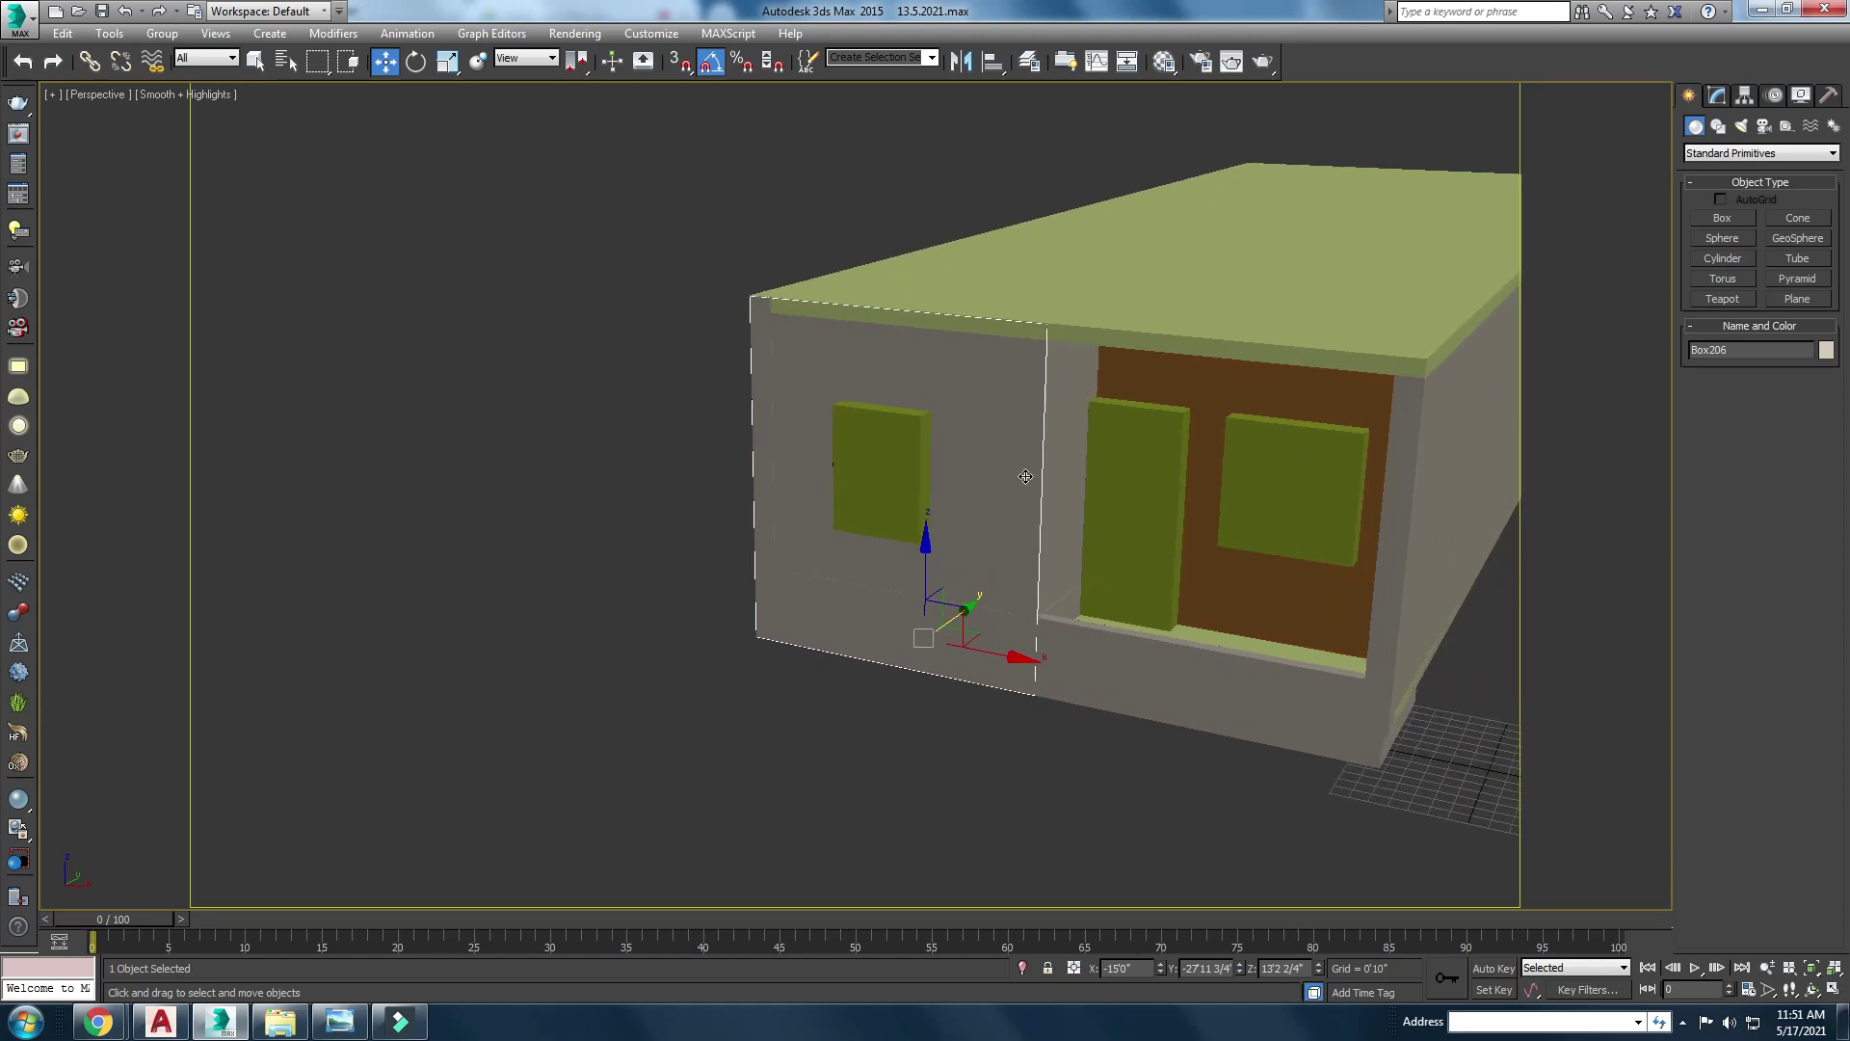
Step: Inspect the house from several angles, undoing an accidental front wall move
left_click(995, 555)
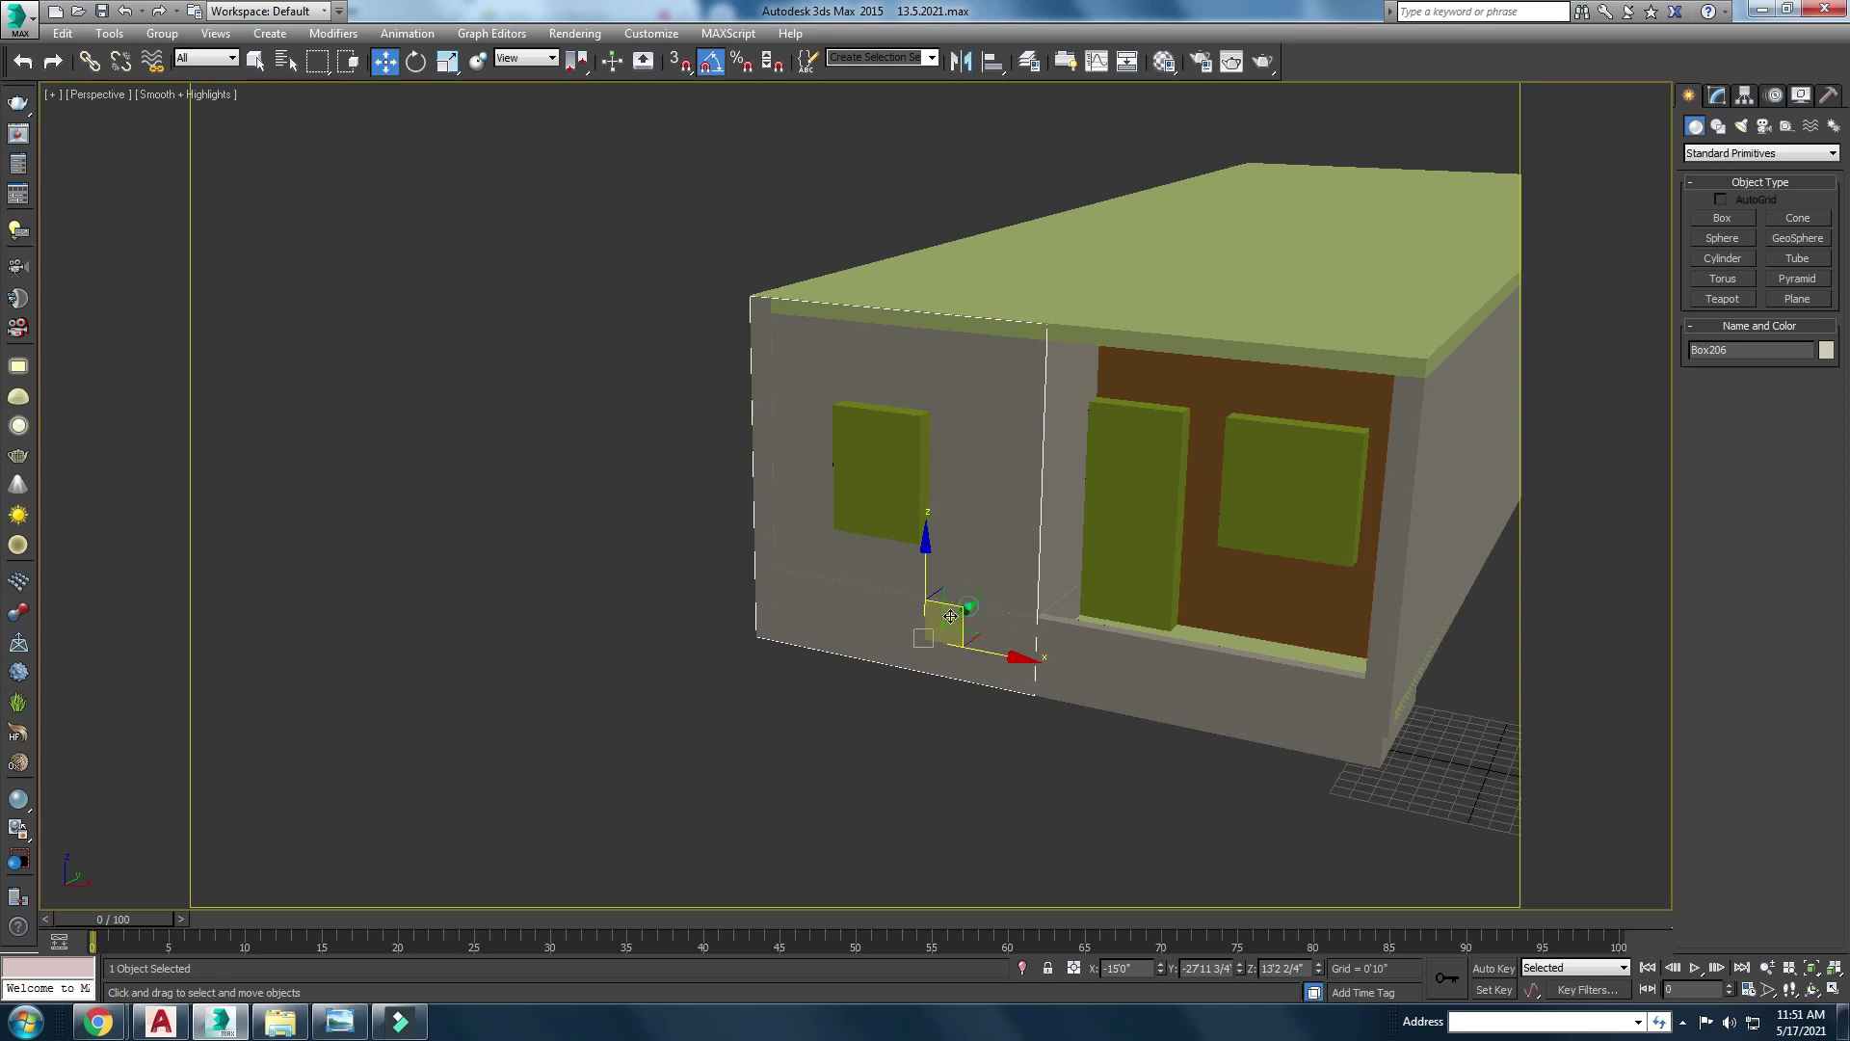
left_click_drag(966, 599, 822, 675)
key("ctrl+z")
left_click(1055, 796)
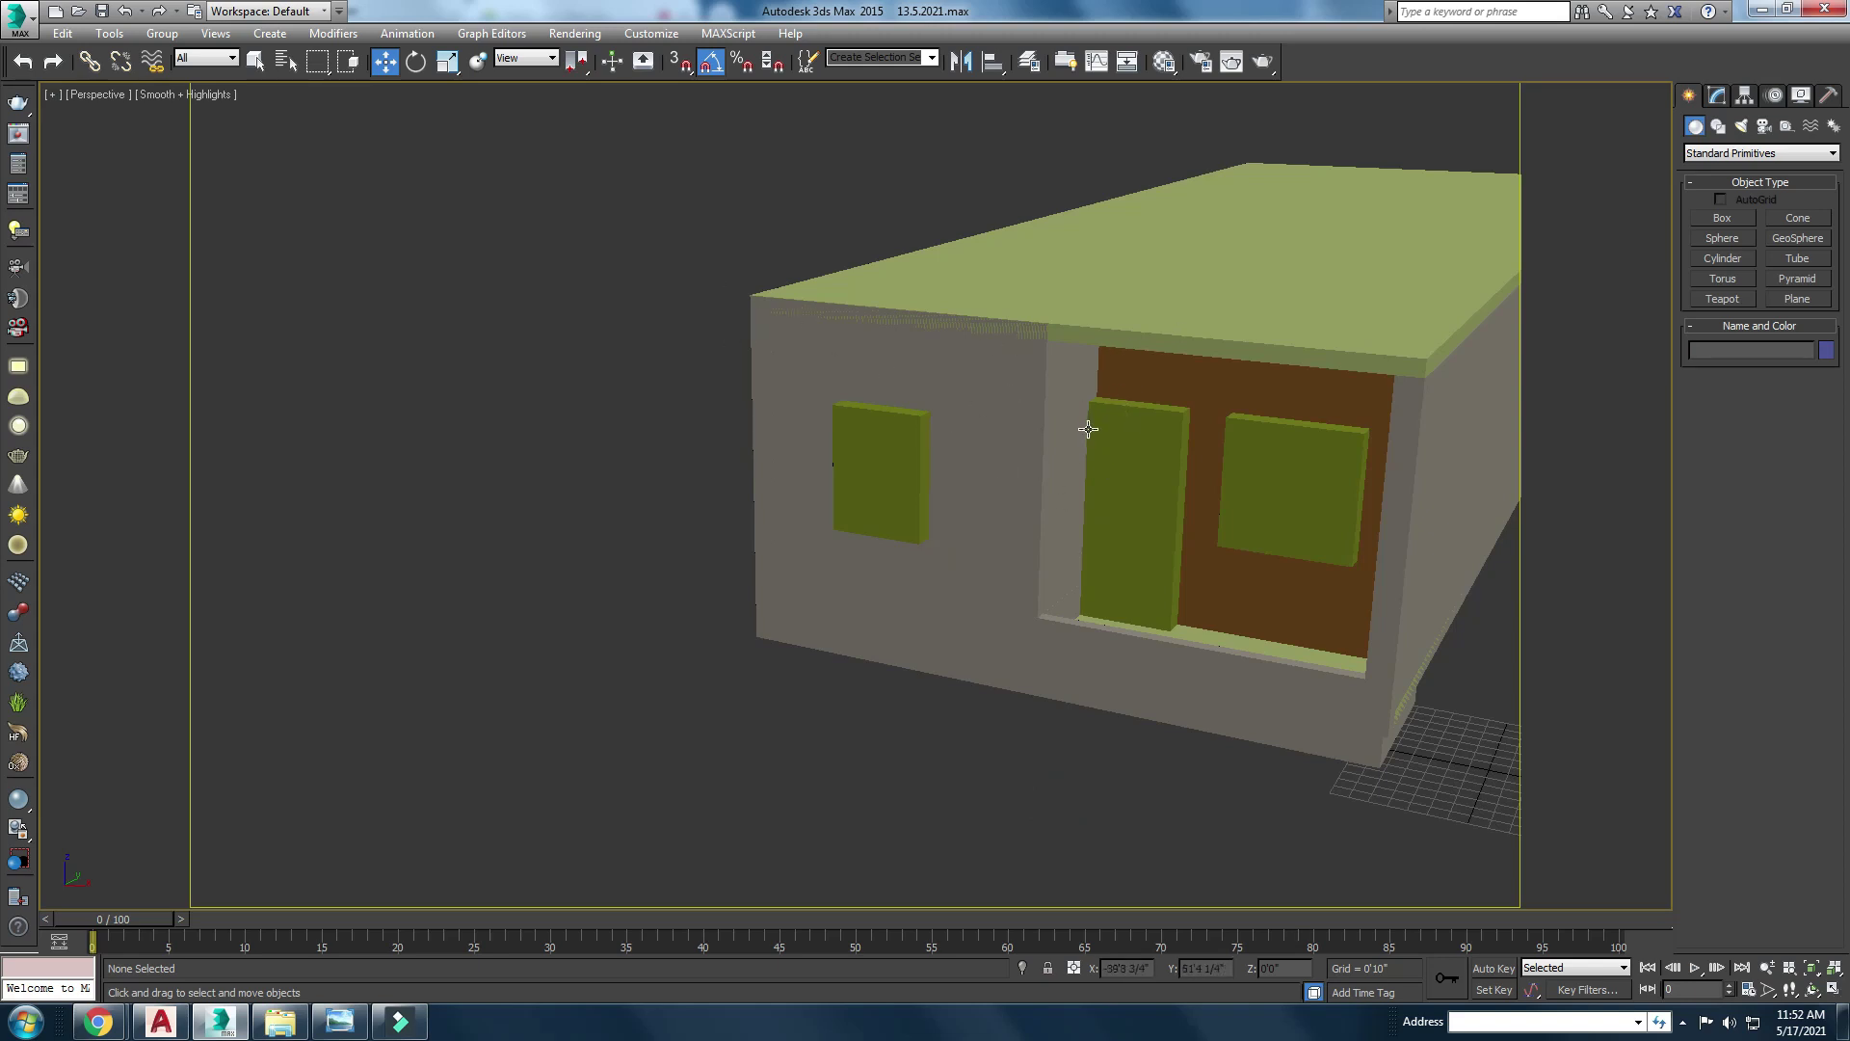
mouse_move(944, 445)
middle_mouse_down("alt")
mouse_move(925, 389)
mouse_move(906, 397)
middle_mouse_up("alt")
left_click(925, 389)
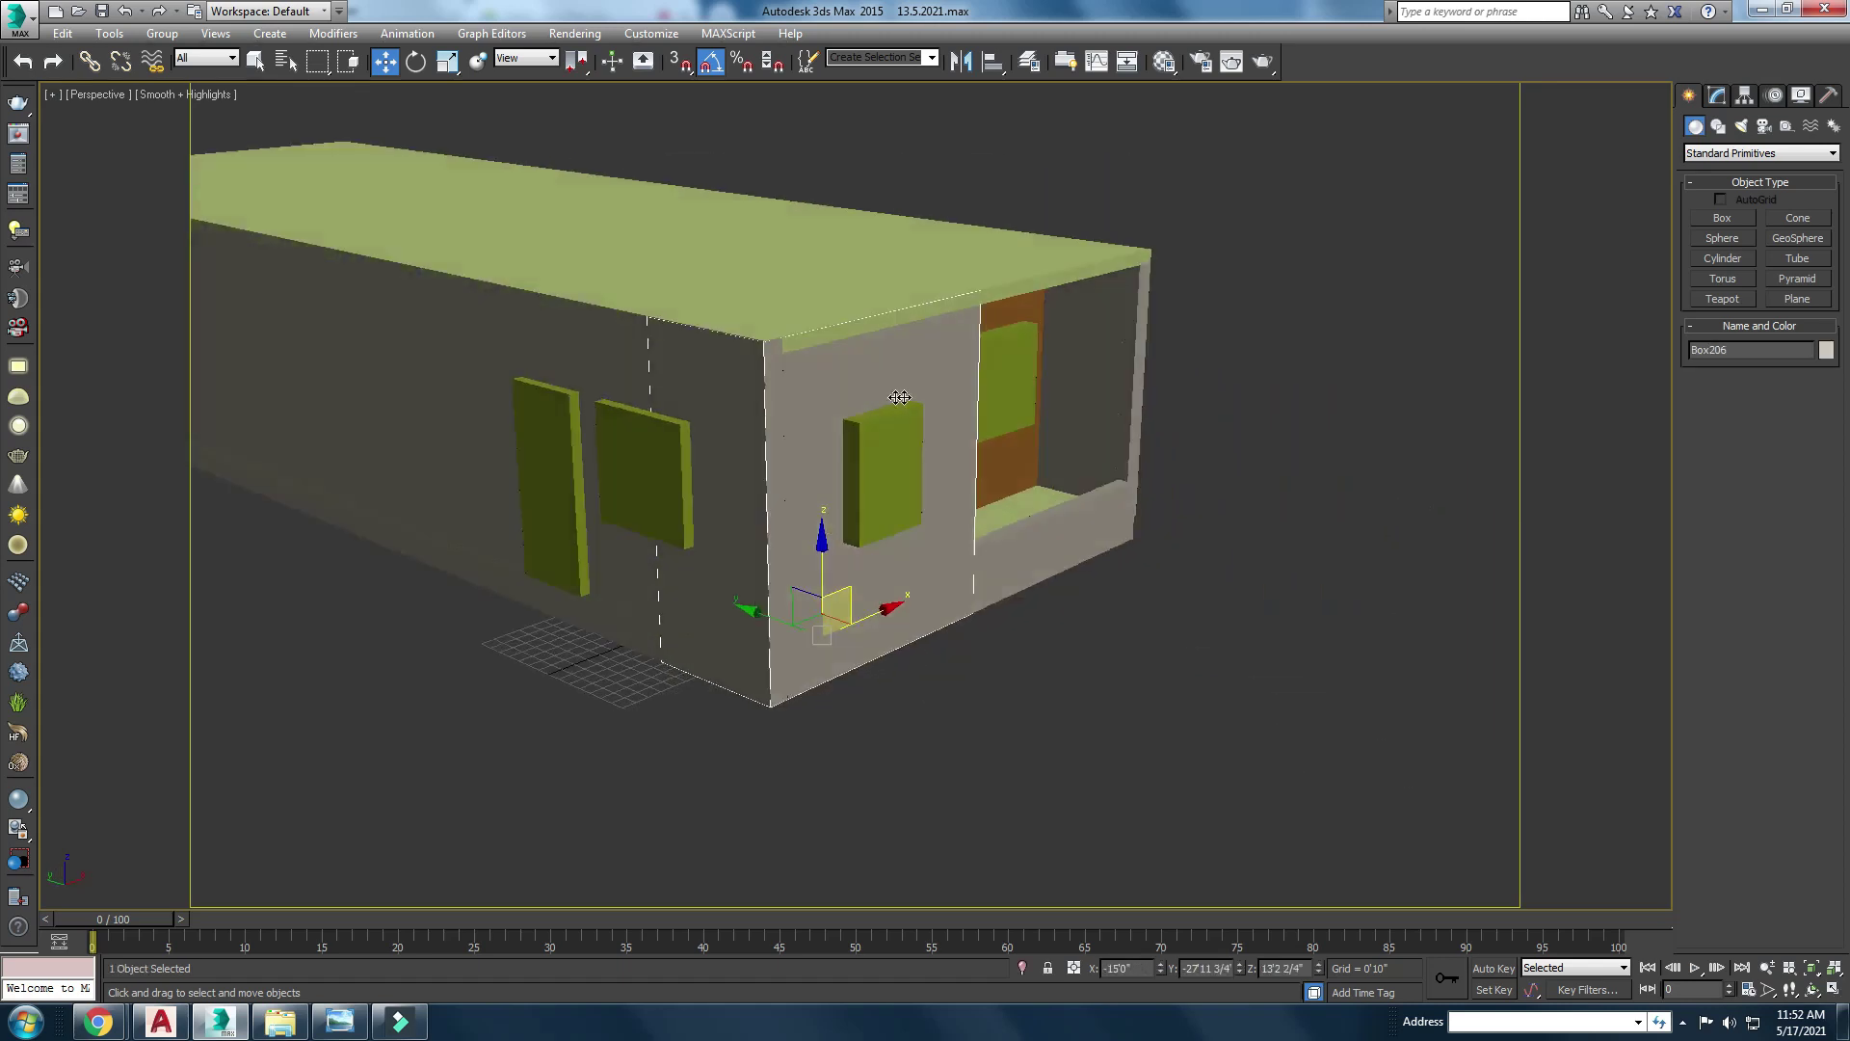
left_click(1076, 655)
mouse_move(1076, 652)
middle_mouse_down("alt")
mouse_move(1051, 564)
mouse_move(1144, 449)
middle_mouse_up("alt")
Step: ProBoolean-subtract the green window box and side strip from orange wall Box207
left_click(1144, 449)
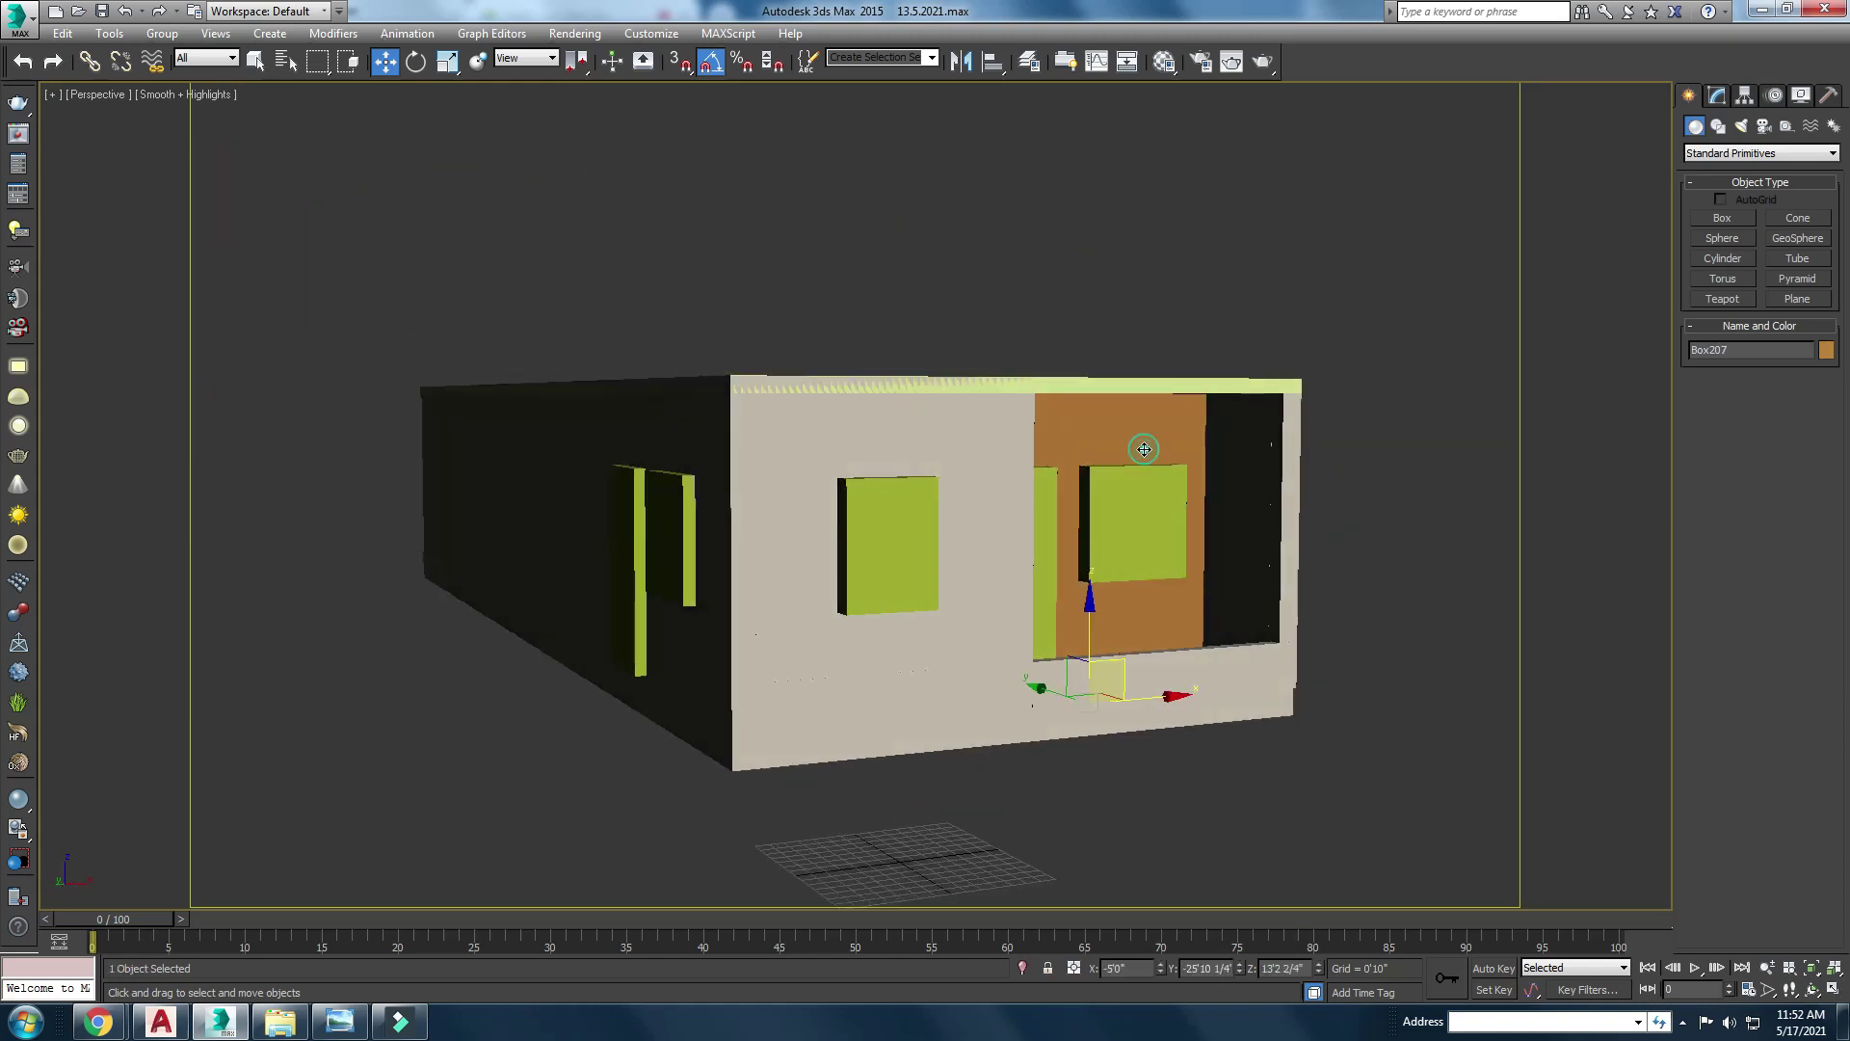
left_click(1729, 154)
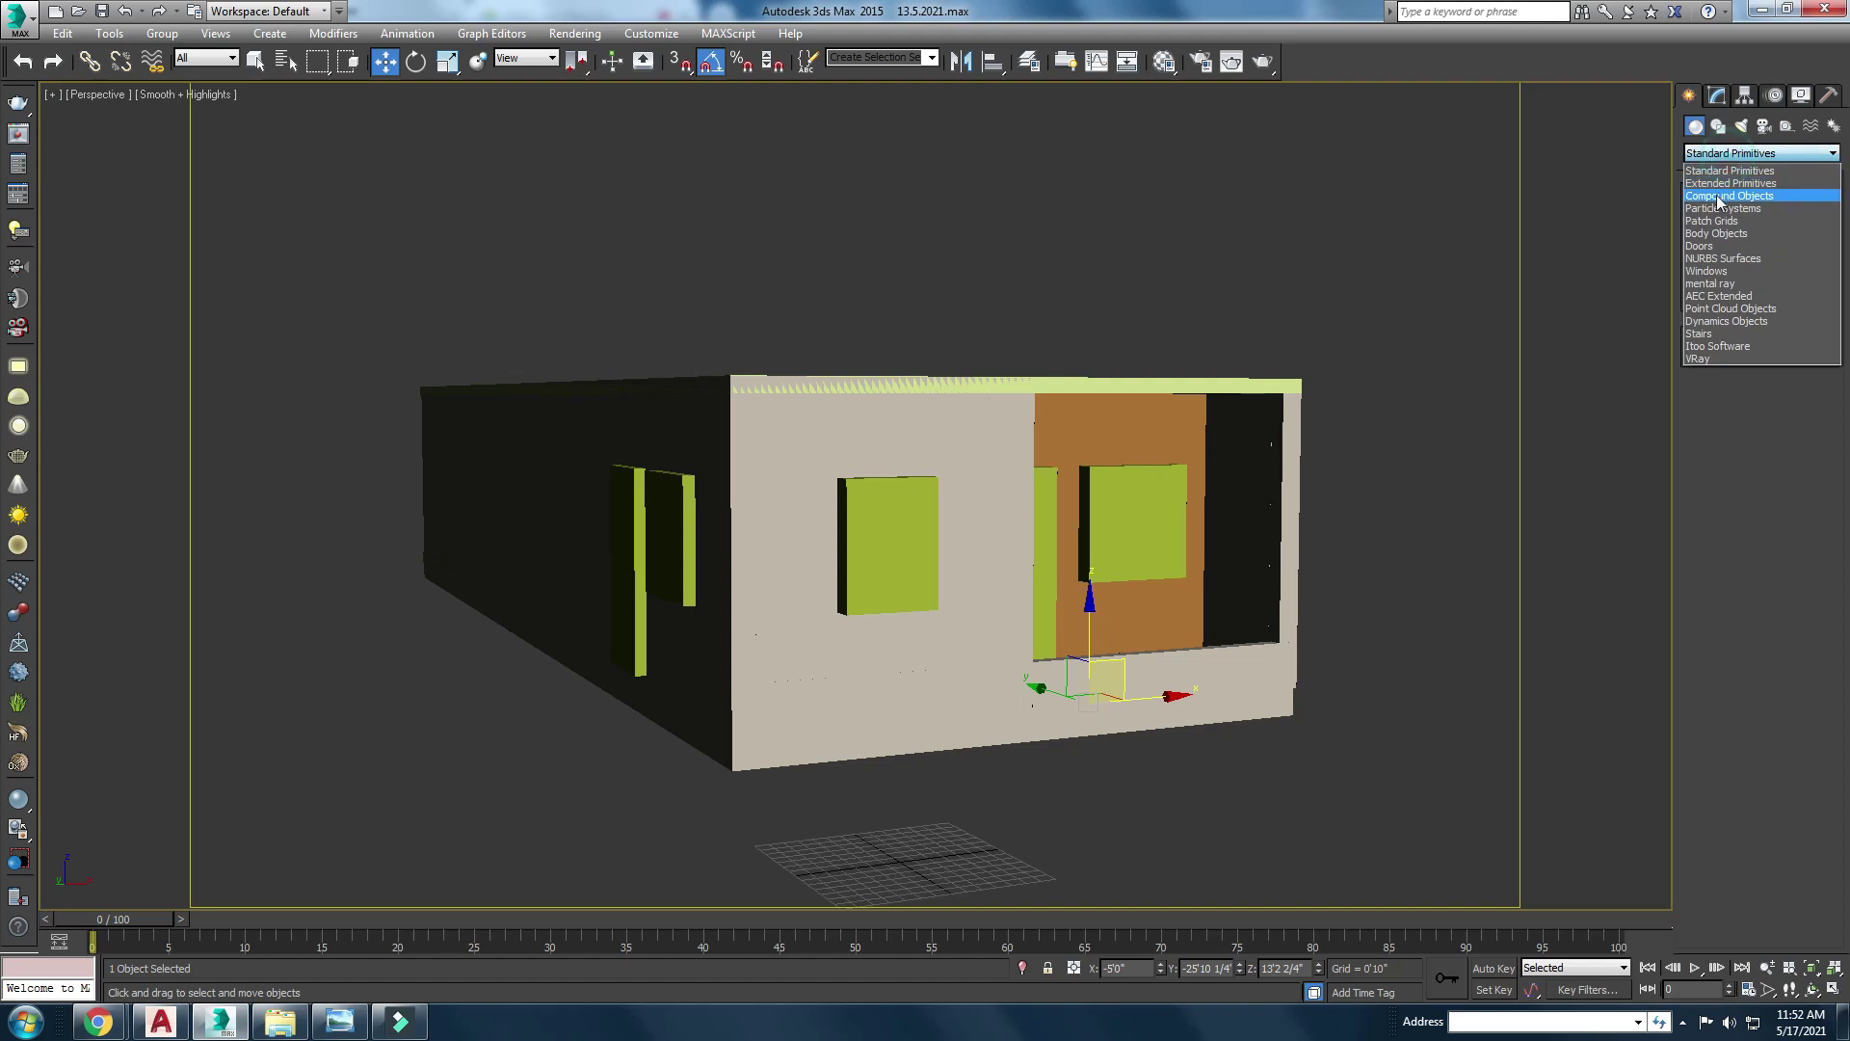
left_click(1720, 197)
left_click(1723, 319)
left_click(1756, 422)
left_click(1147, 506)
left_click(1052, 526)
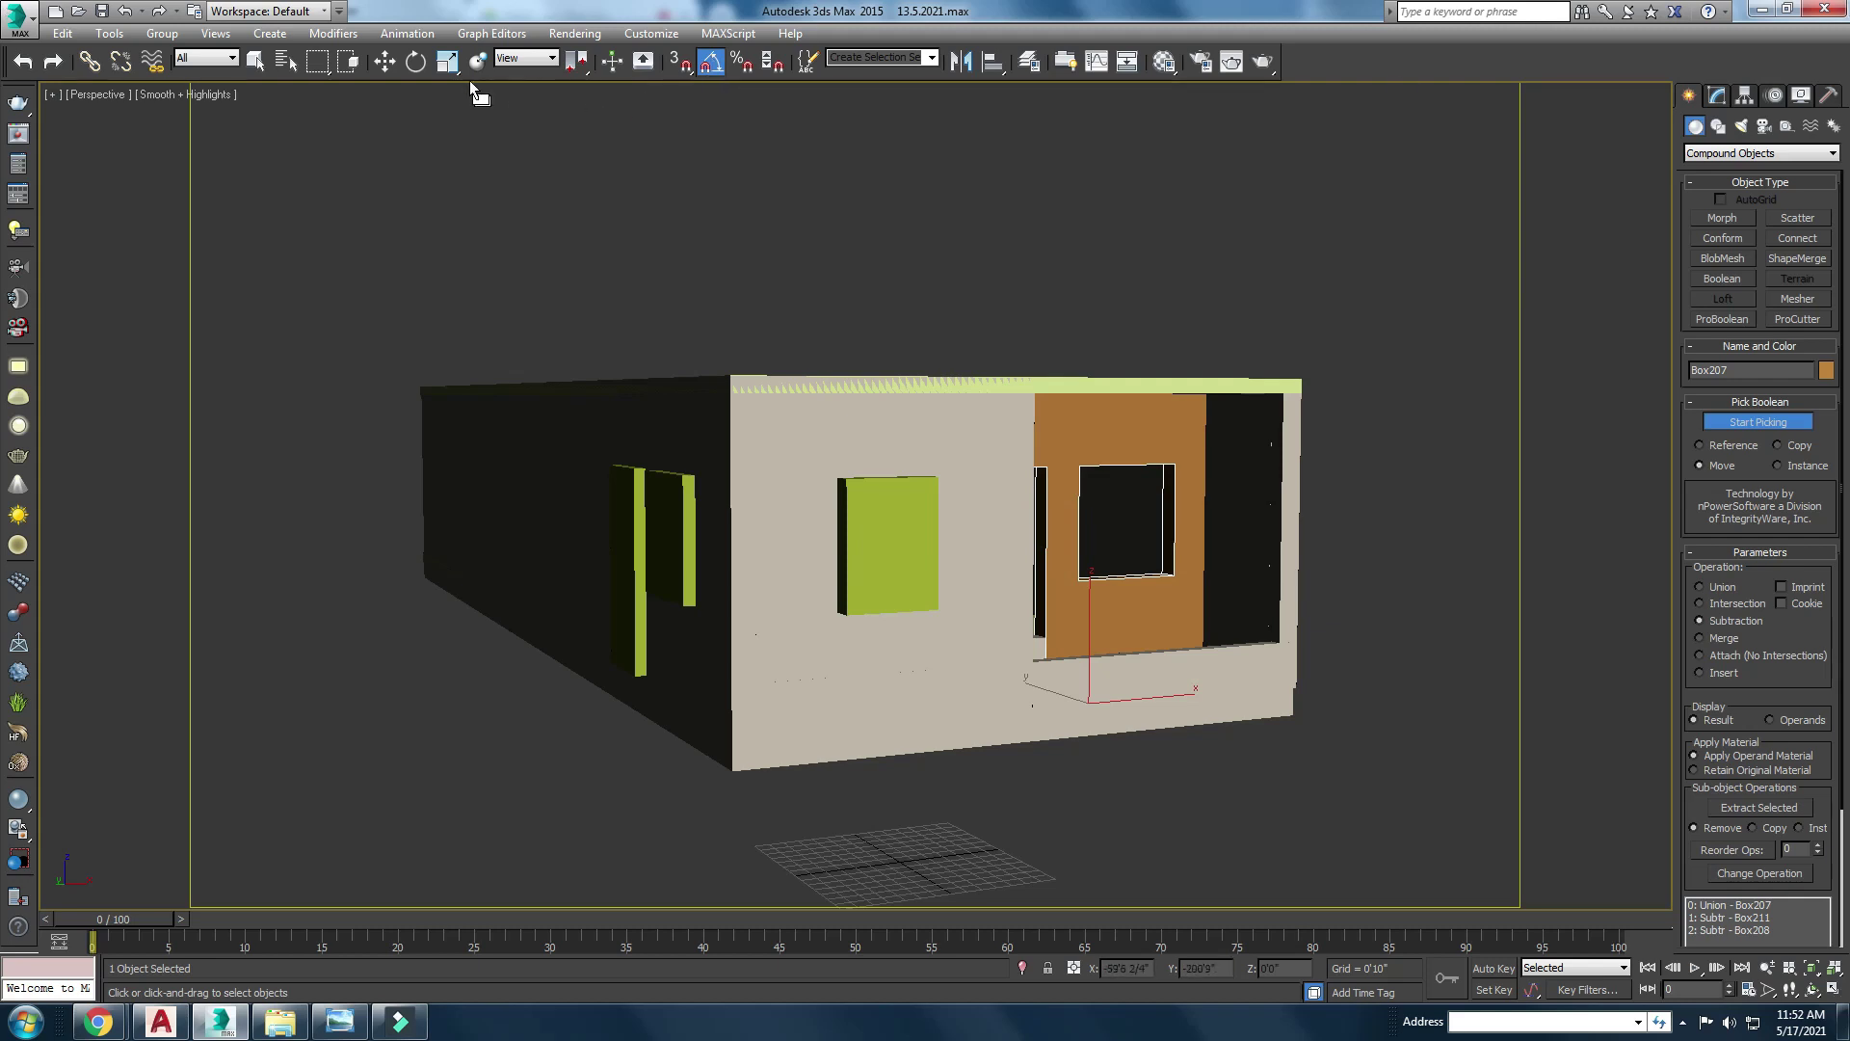
left_click(384, 61)
left_click(585, 173)
Step: Orbit and zoom around the house to check the new wall openings
mouse_move(661, 201)
middle_mouse_down("alt")
mouse_move(975, 396)
mouse_move(1003, 368)
mouse_move(1350, 380)
middle_mouse_up("alt")
scroll(1272, 383, "up", 5)
scroll(1200, 415, "up", 3)
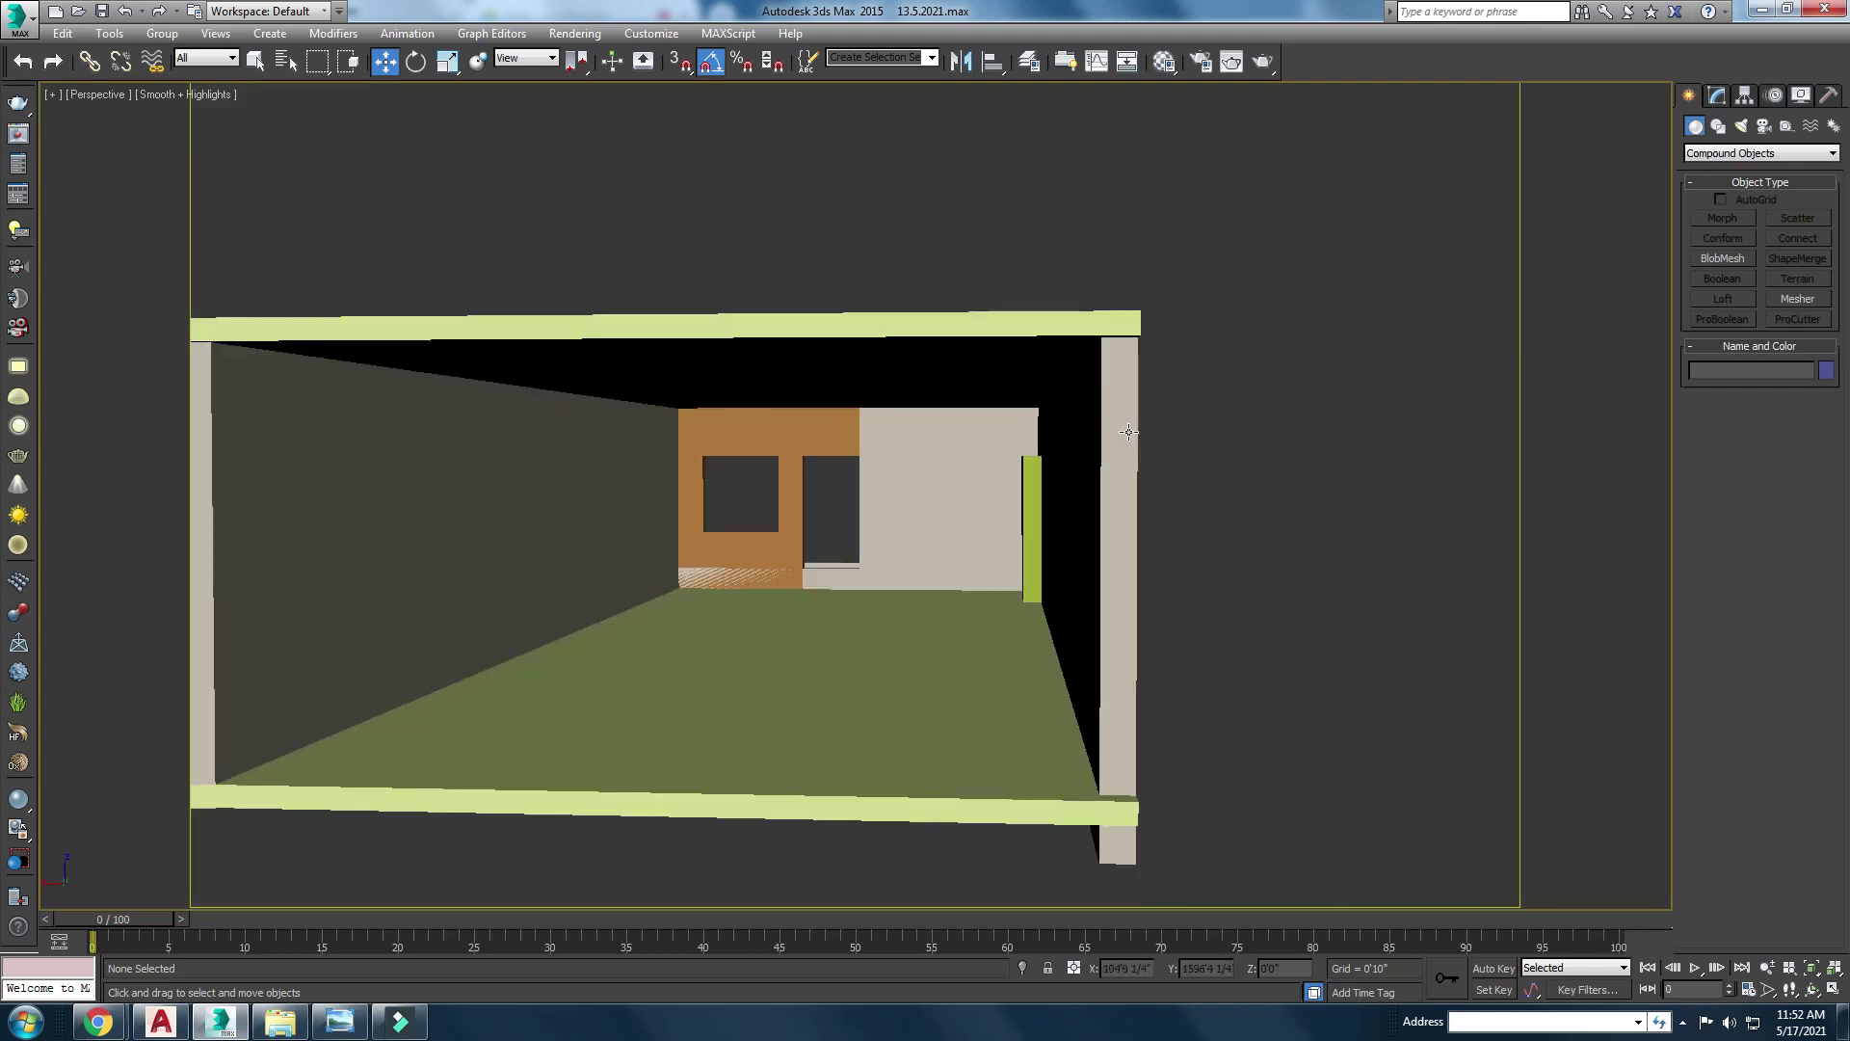
scroll(1127, 448, "down", 2)
mouse_move(1127, 448)
middle_mouse_down("alt")
mouse_move(851, 430)
mouse_move(1077, 496)
mouse_move(1142, 540)
mouse_move(958, 591)
mouse_move(1061, 591)
mouse_move(1053, 562)
middle_mouse_up("alt")
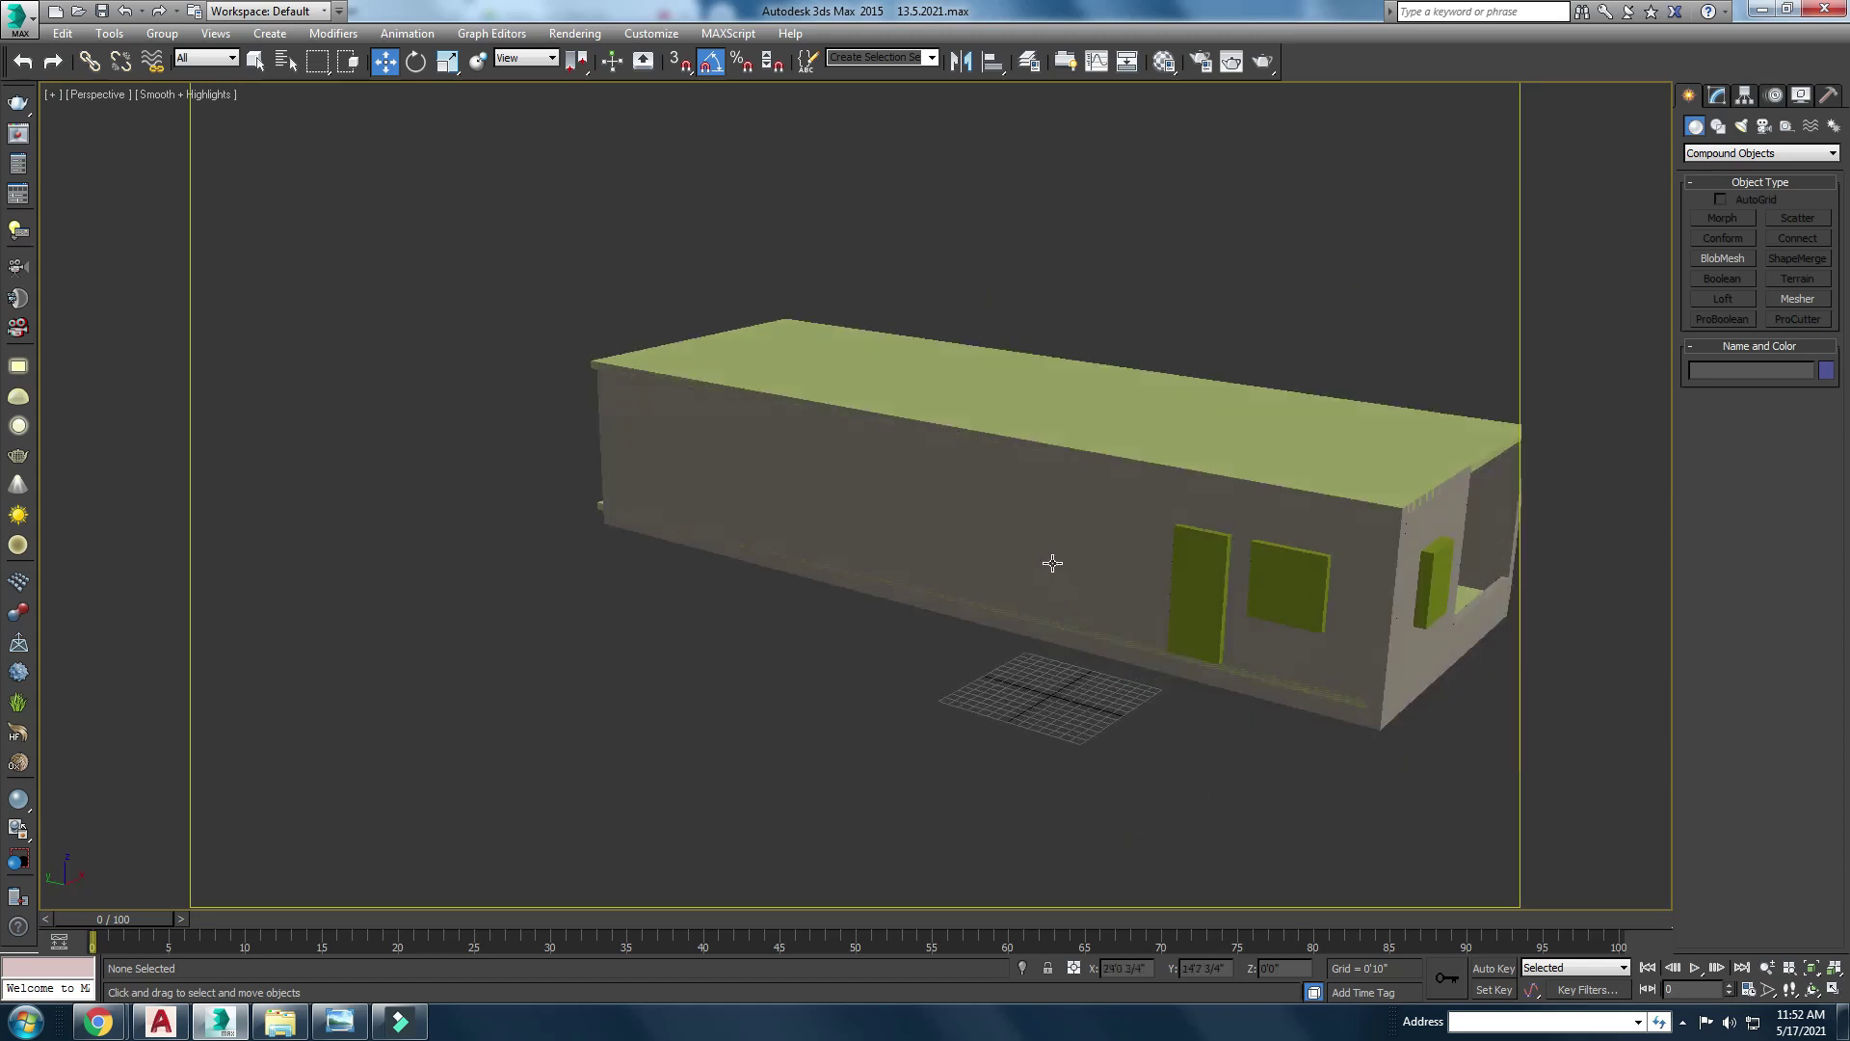
left_click(1052, 563)
middle_click_drag(1250, 575, 1079, 609)
left_click(1181, 310)
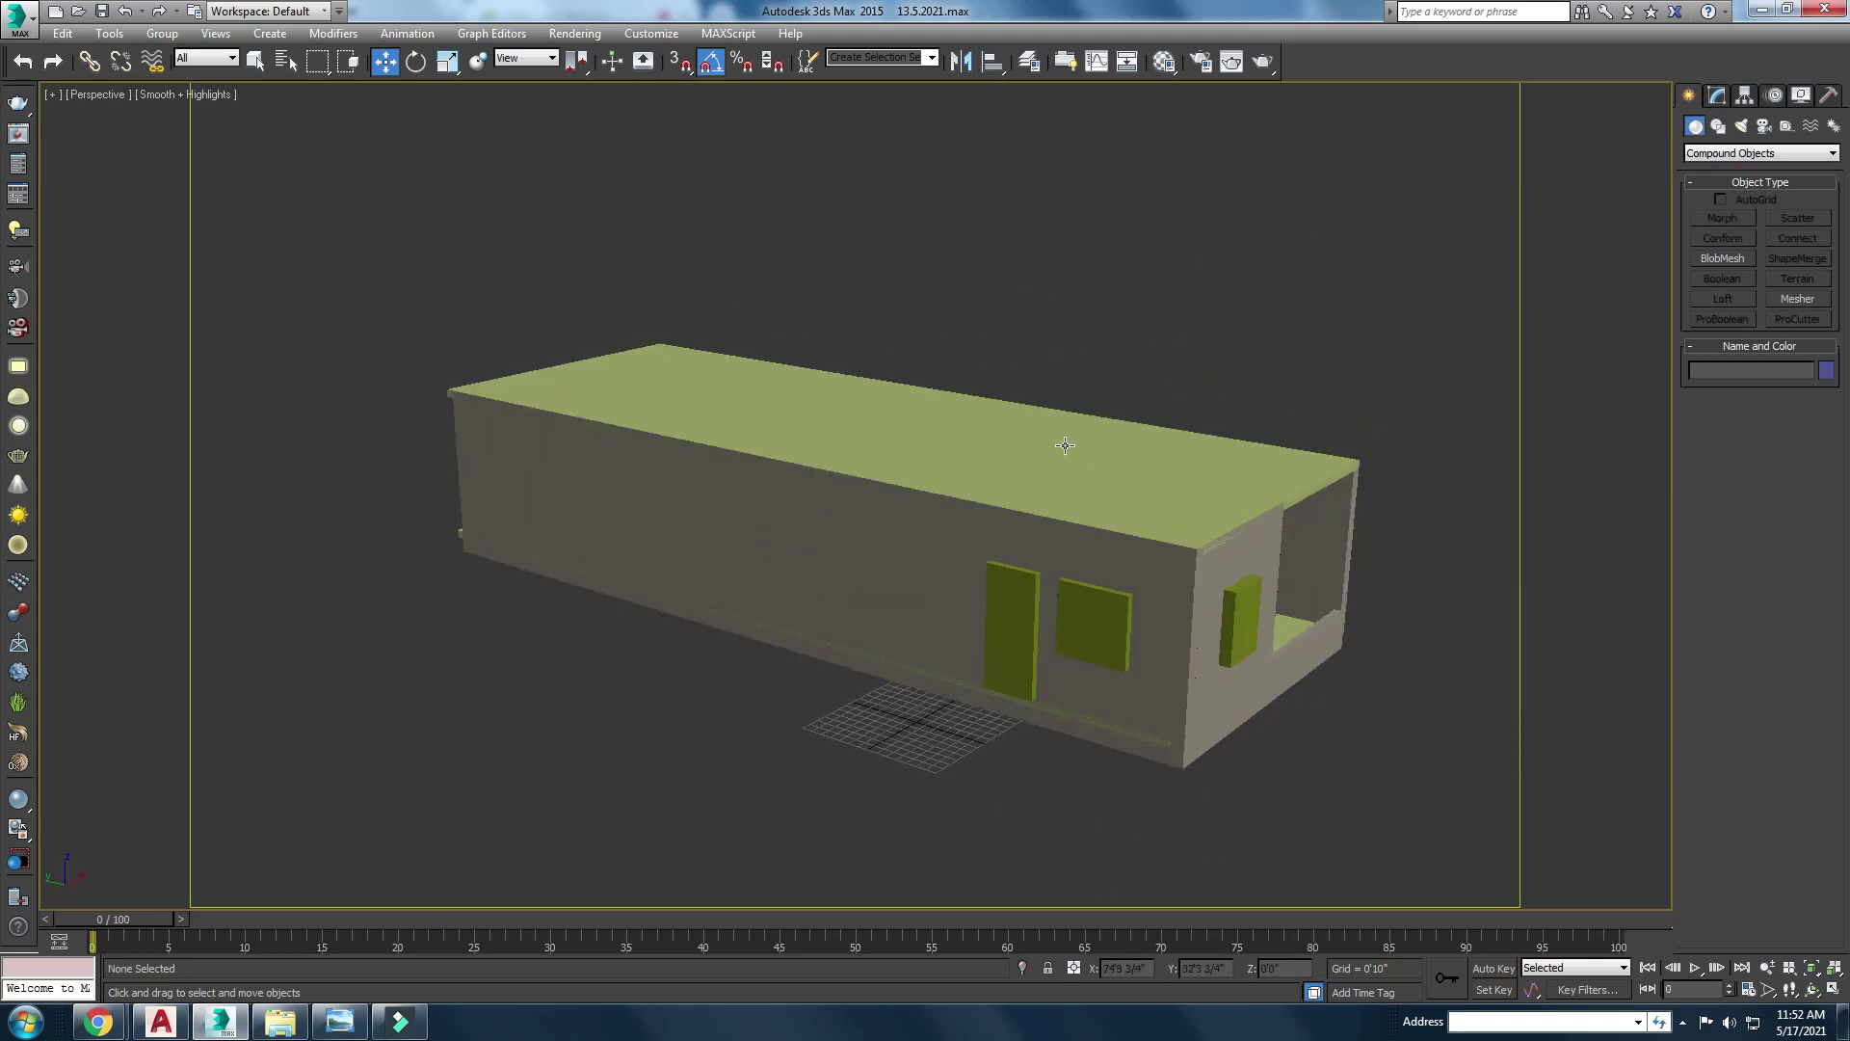
Step: Compare against the reference house photo, then return to the model's end wall
key("alt+Tab")
scroll(1426, 617, "down", 3)
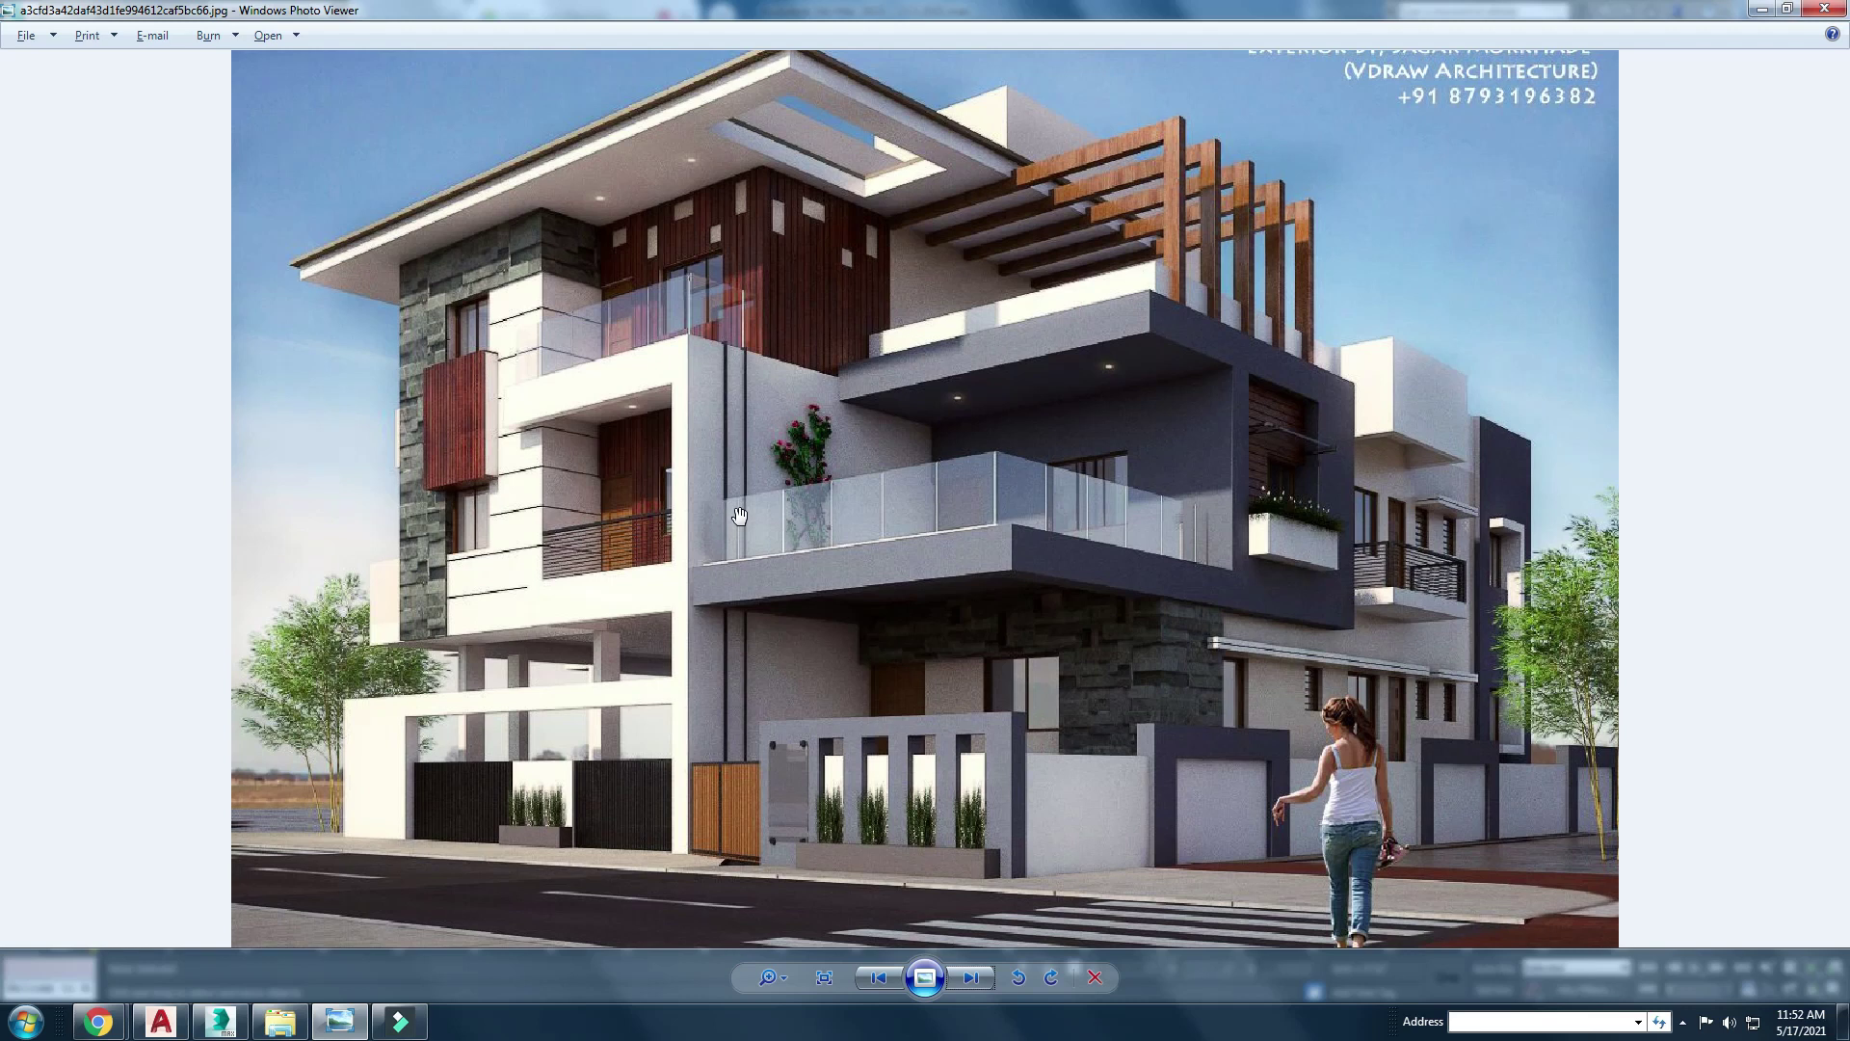
key("alt+Tab")
mouse_move(1051, 209)
middle_mouse_down("alt")
mouse_move(1169, 520)
mouse_move(851, 541)
mouse_move(1280, 546)
middle_mouse_up("alt")
Step: Clone window Box214 twice along the long wall and check the copies
left_click(1235, 516)
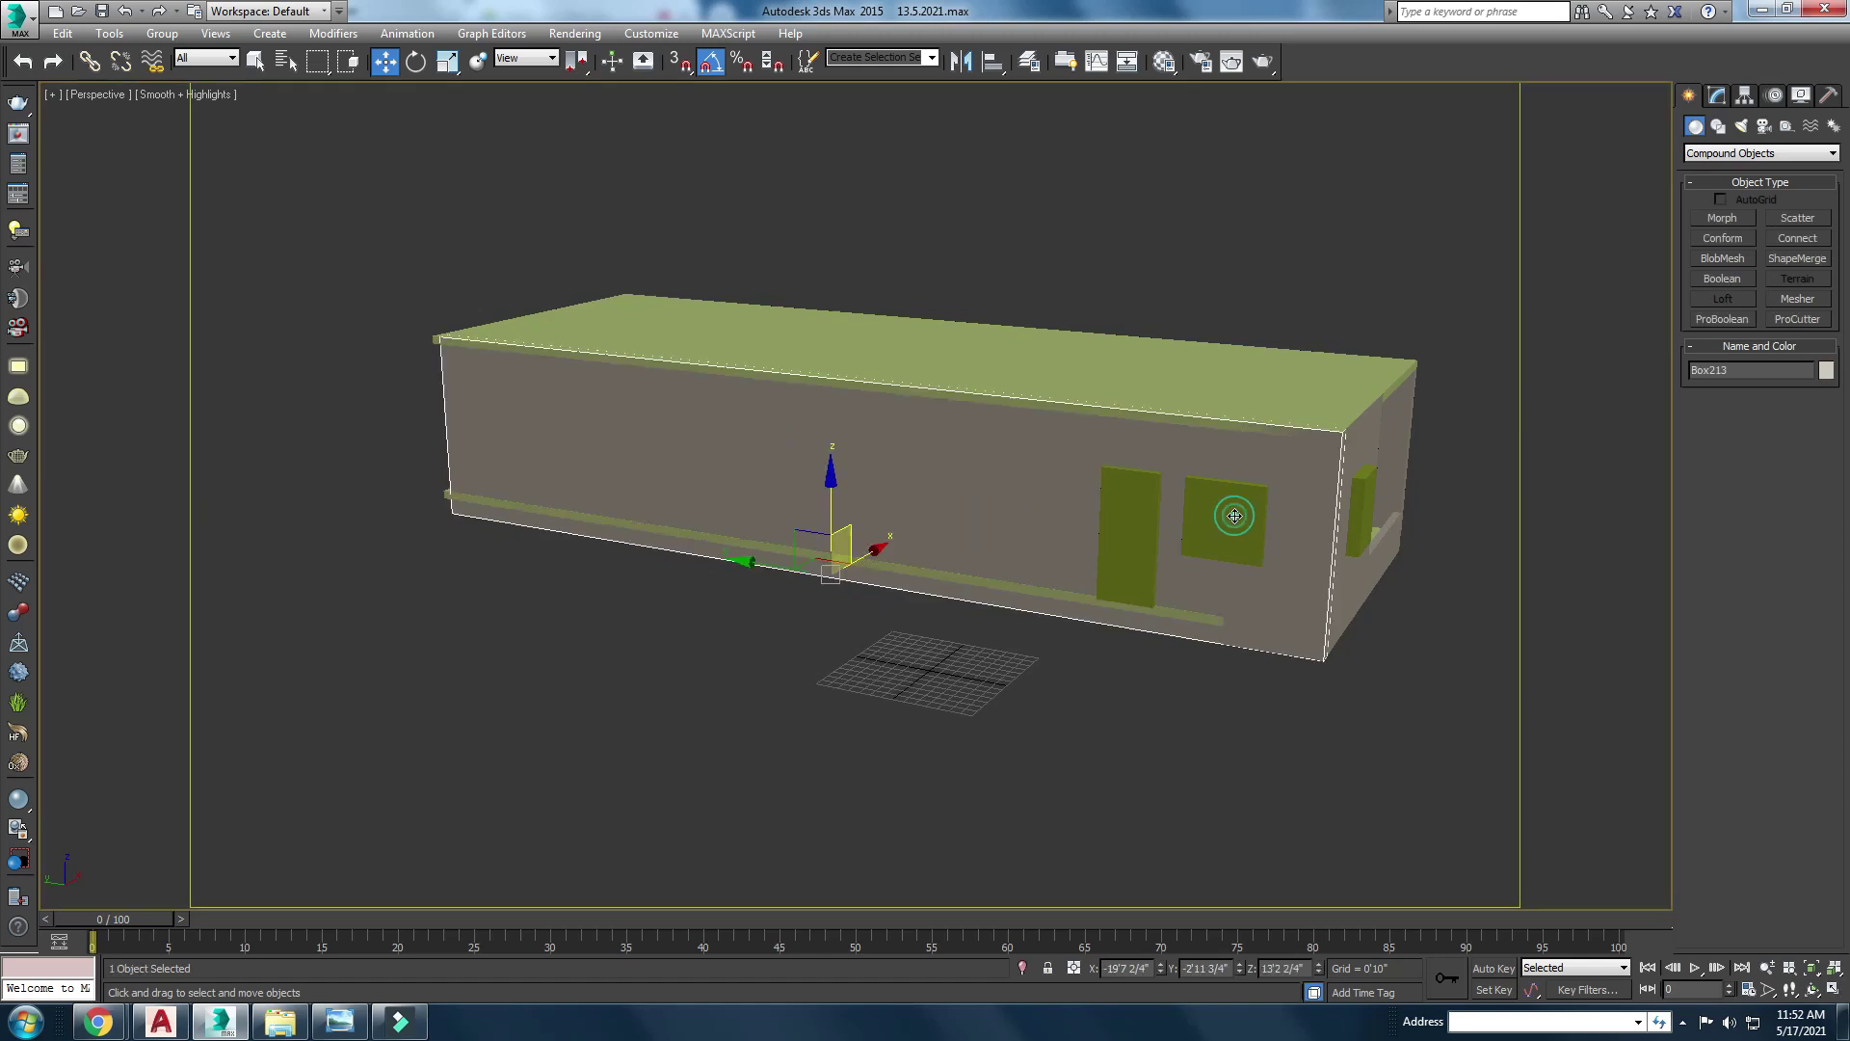
left_click(1222, 525)
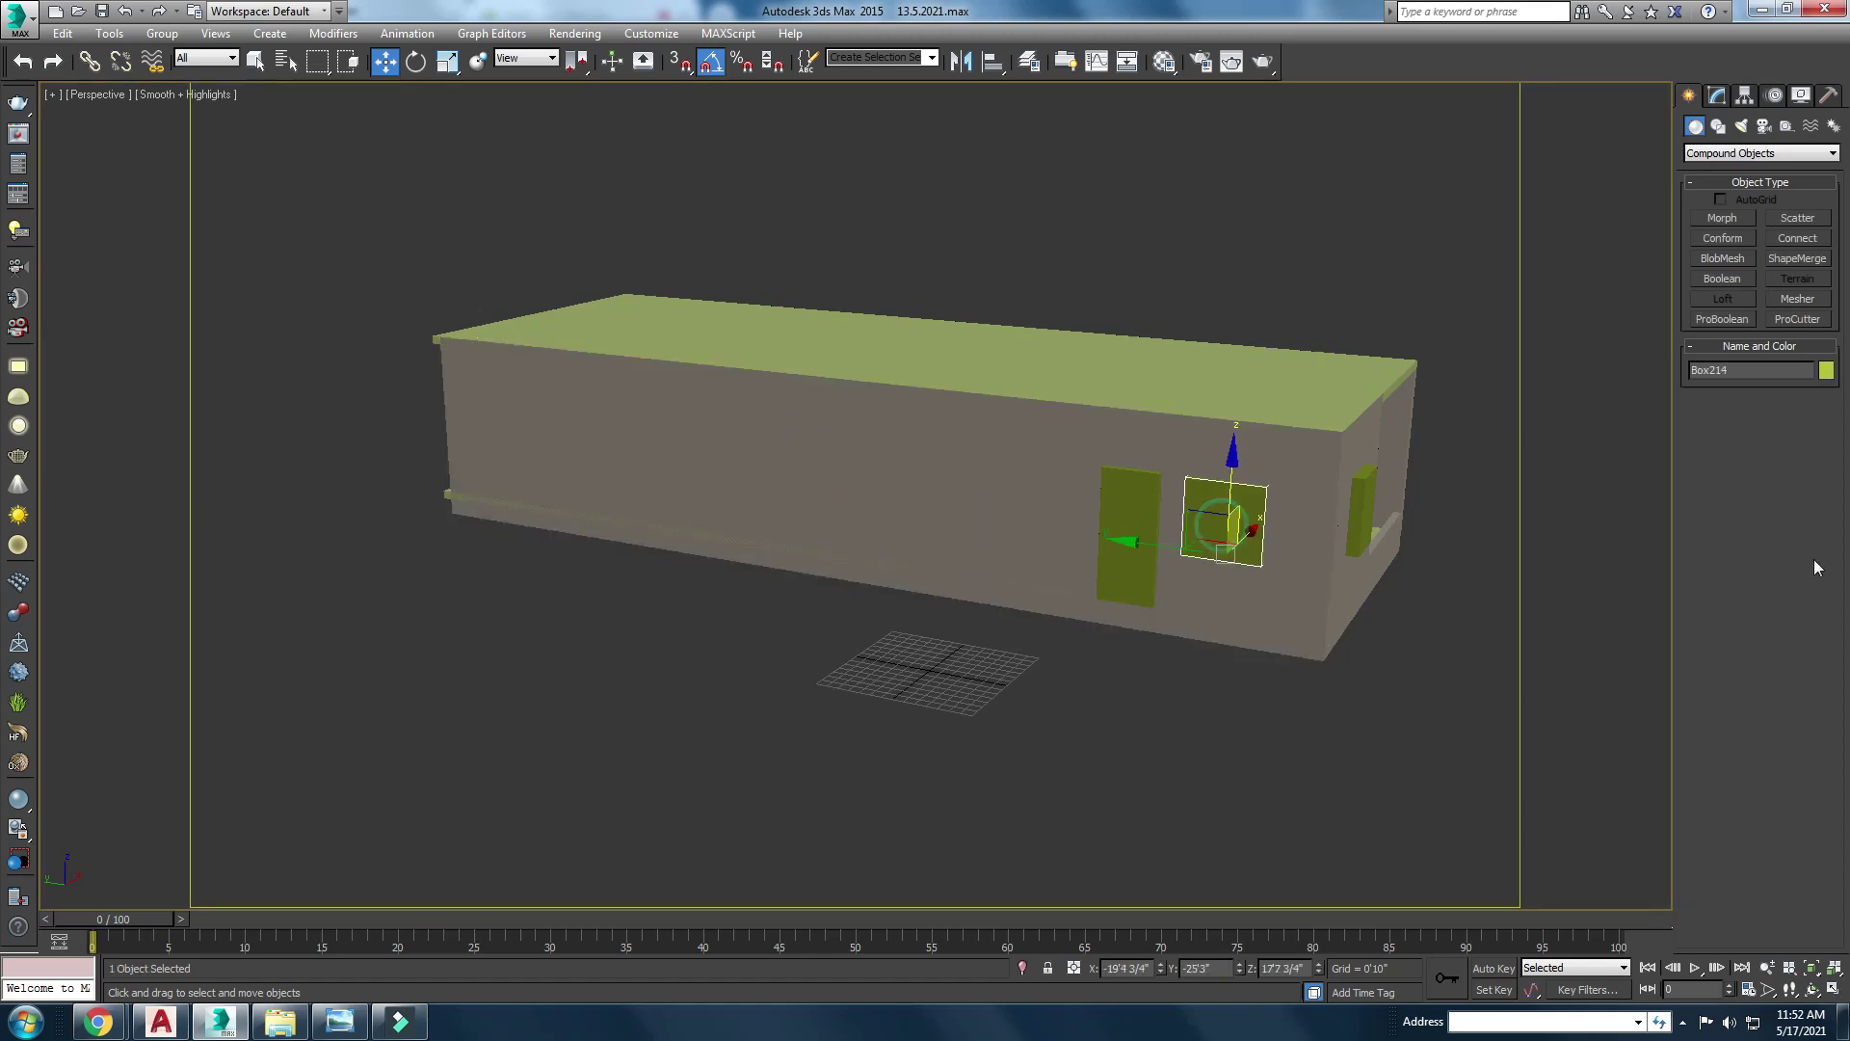
left_click_drag(1129, 542, 771, 493, "shift")
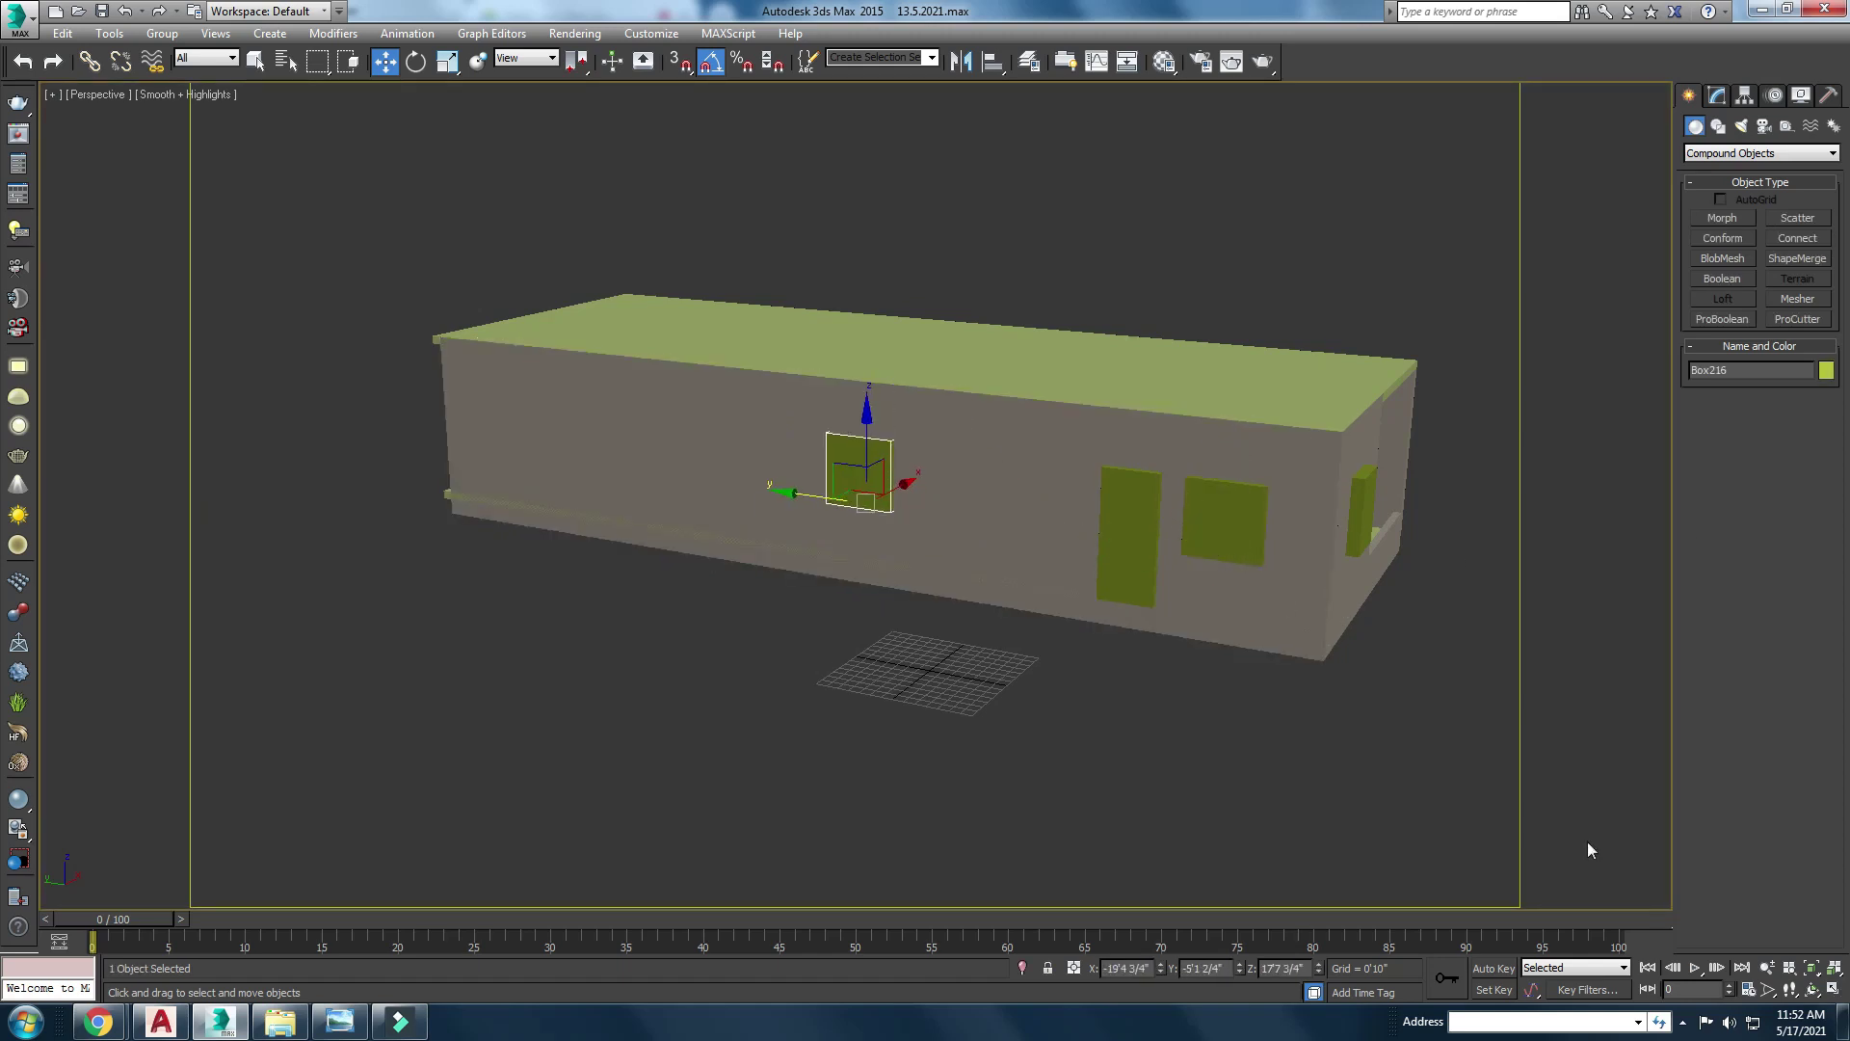
left_click(973, 518)
left_click(925, 591)
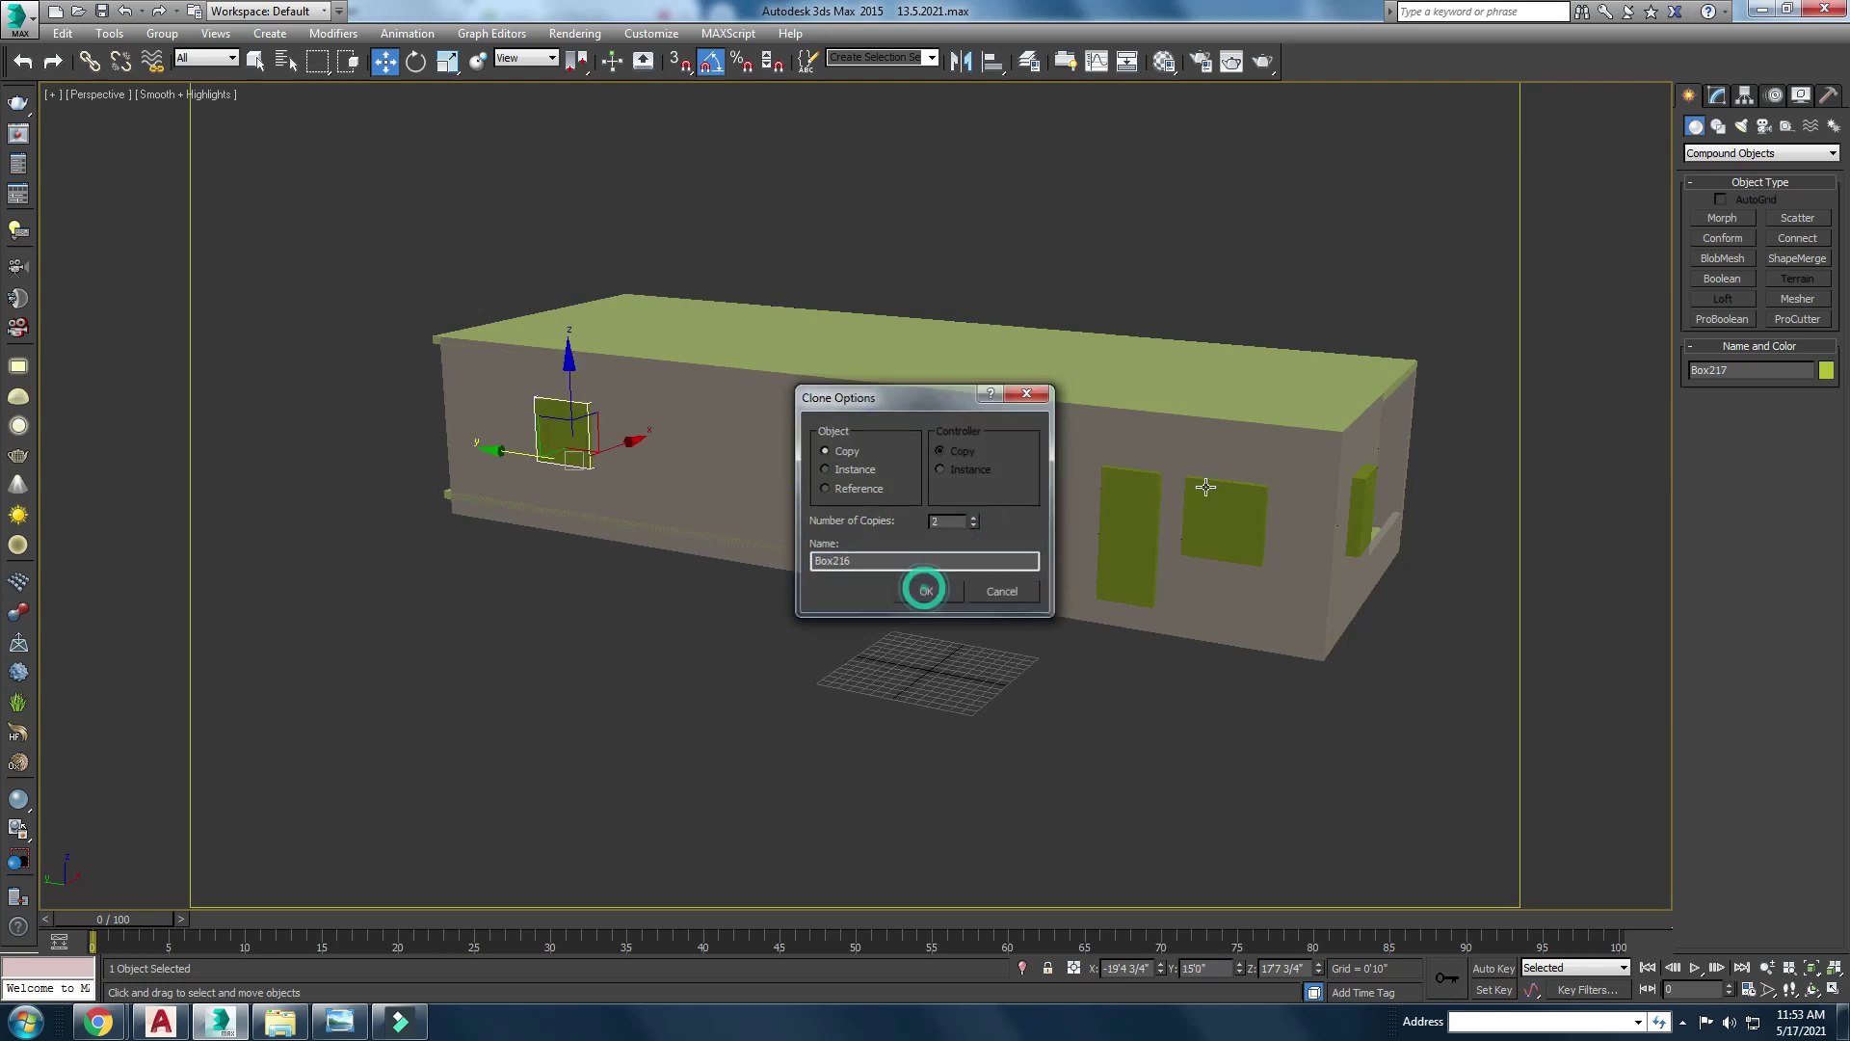
left_click(918, 205)
mouse_move(762, 429)
middle_mouse_down("alt")
mouse_move(752, 520)
mouse_move(810, 536)
mouse_move(859, 504)
middle_mouse_up("alt")
Step: Select long wall Box213 and start a ProBoolean subtraction on it
left_click(859, 504)
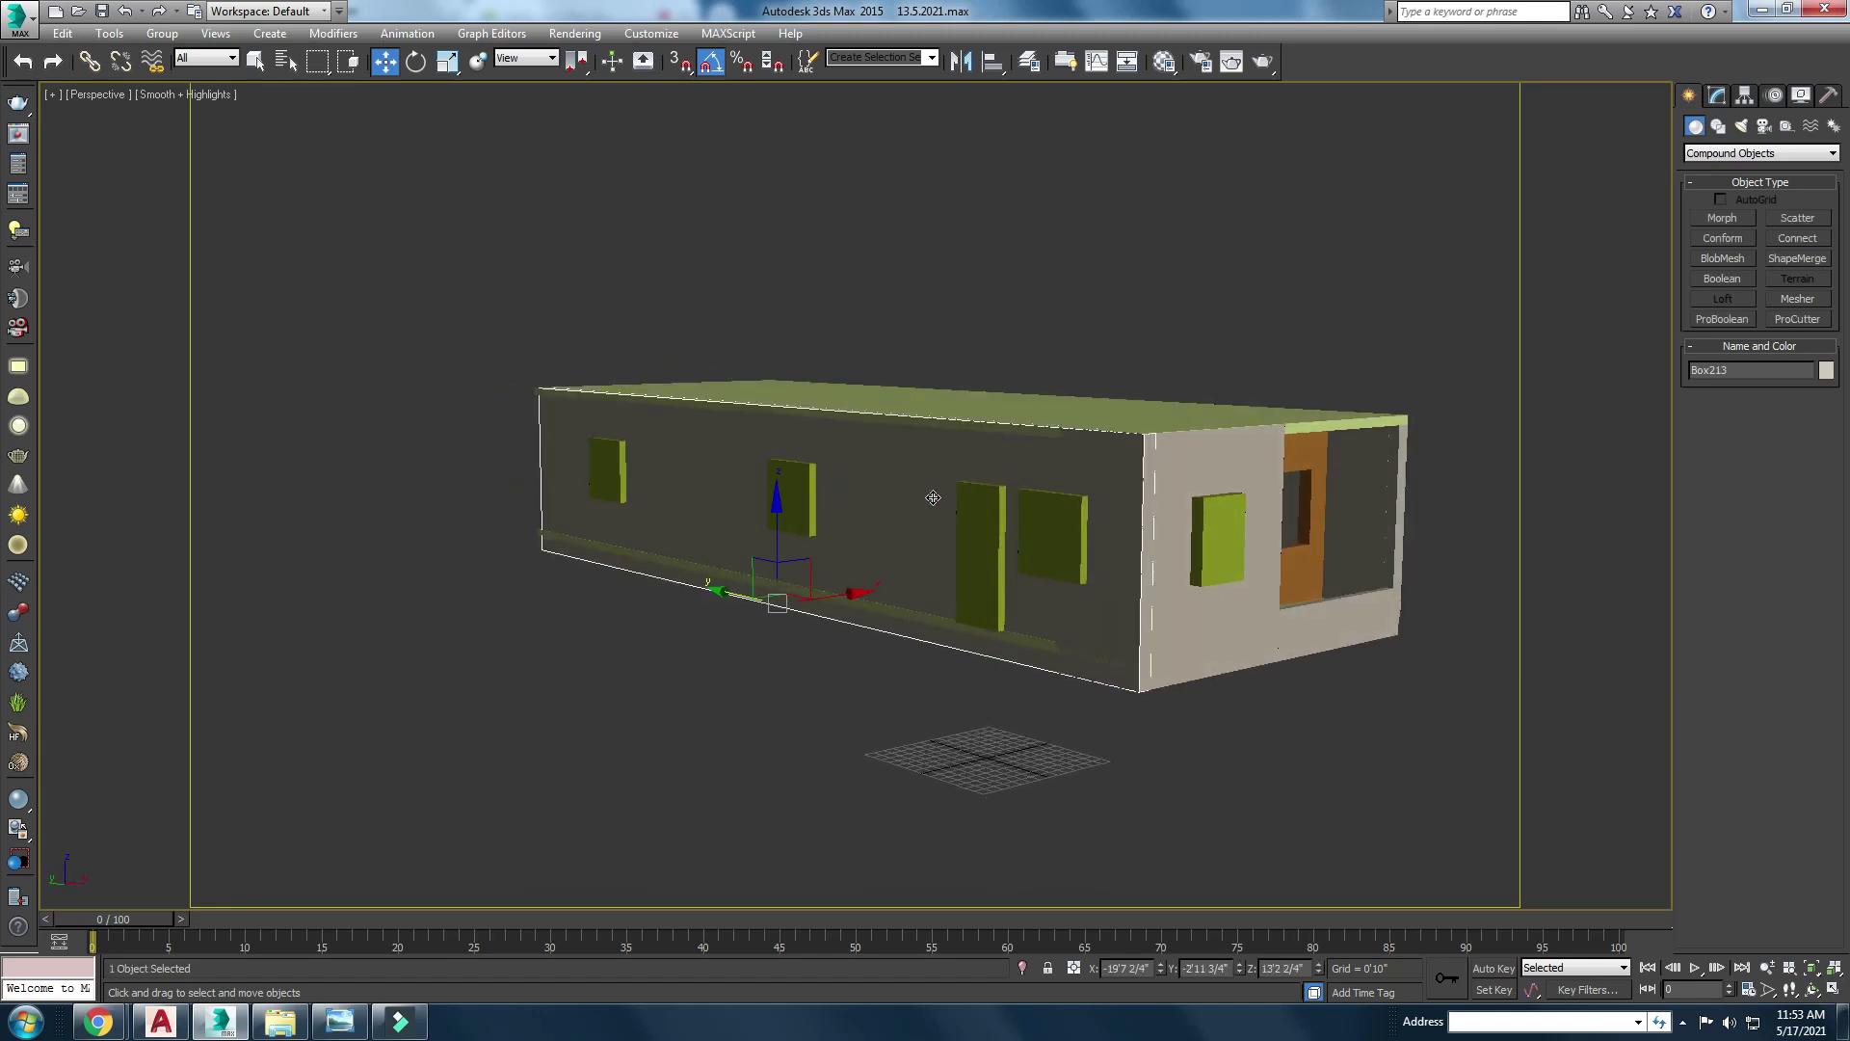
left_click(1275, 284)
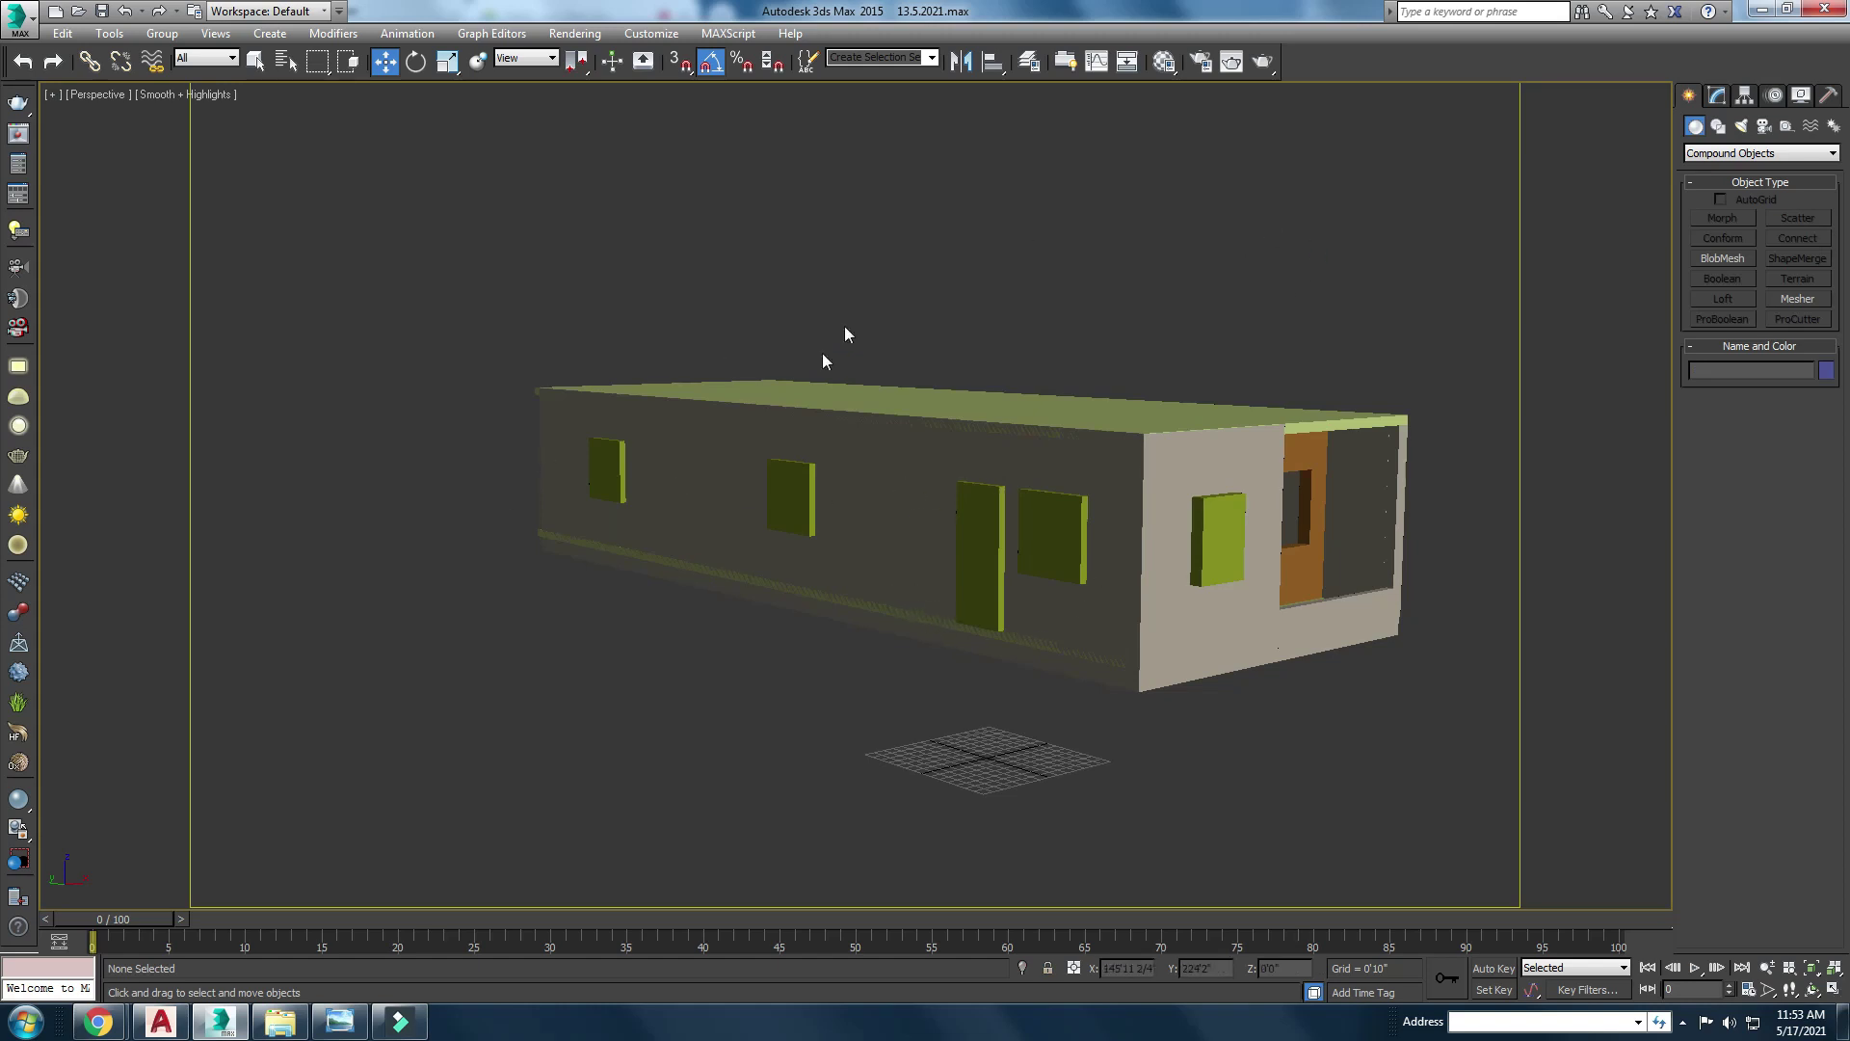
left_click(903, 465)
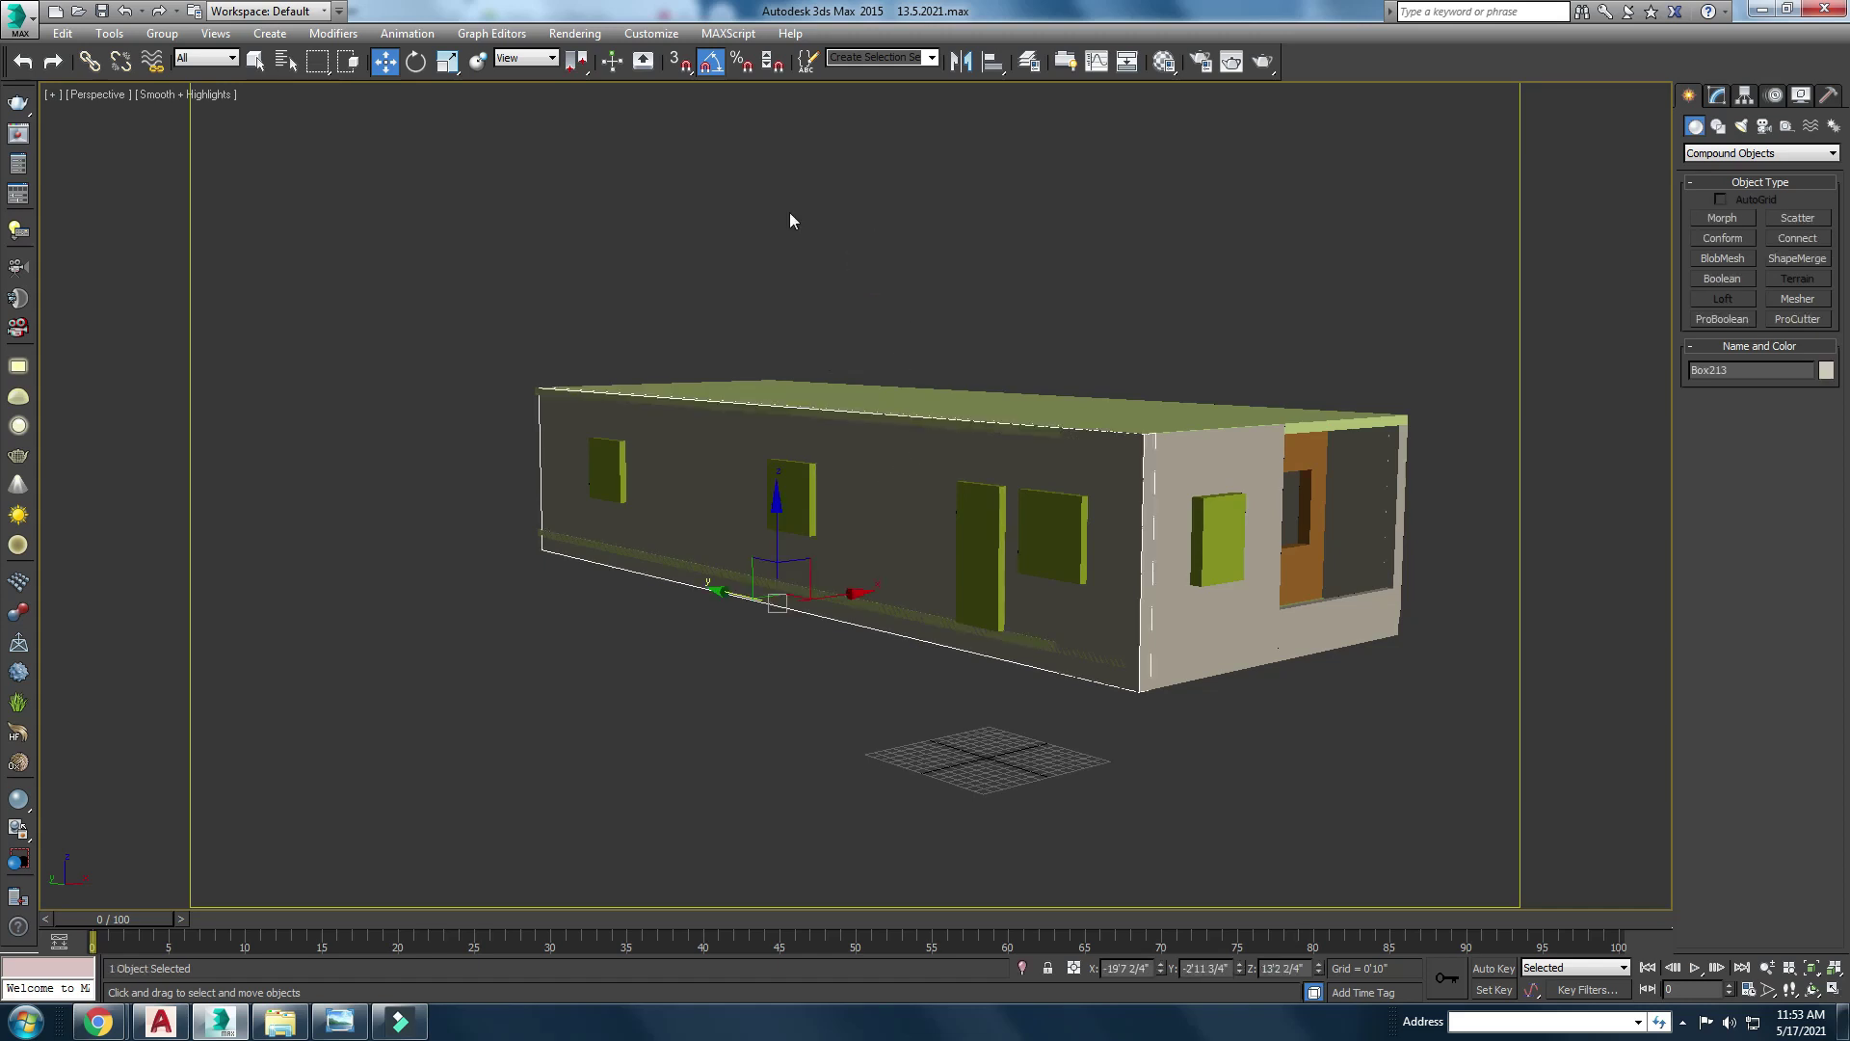
left_click(1717, 317)
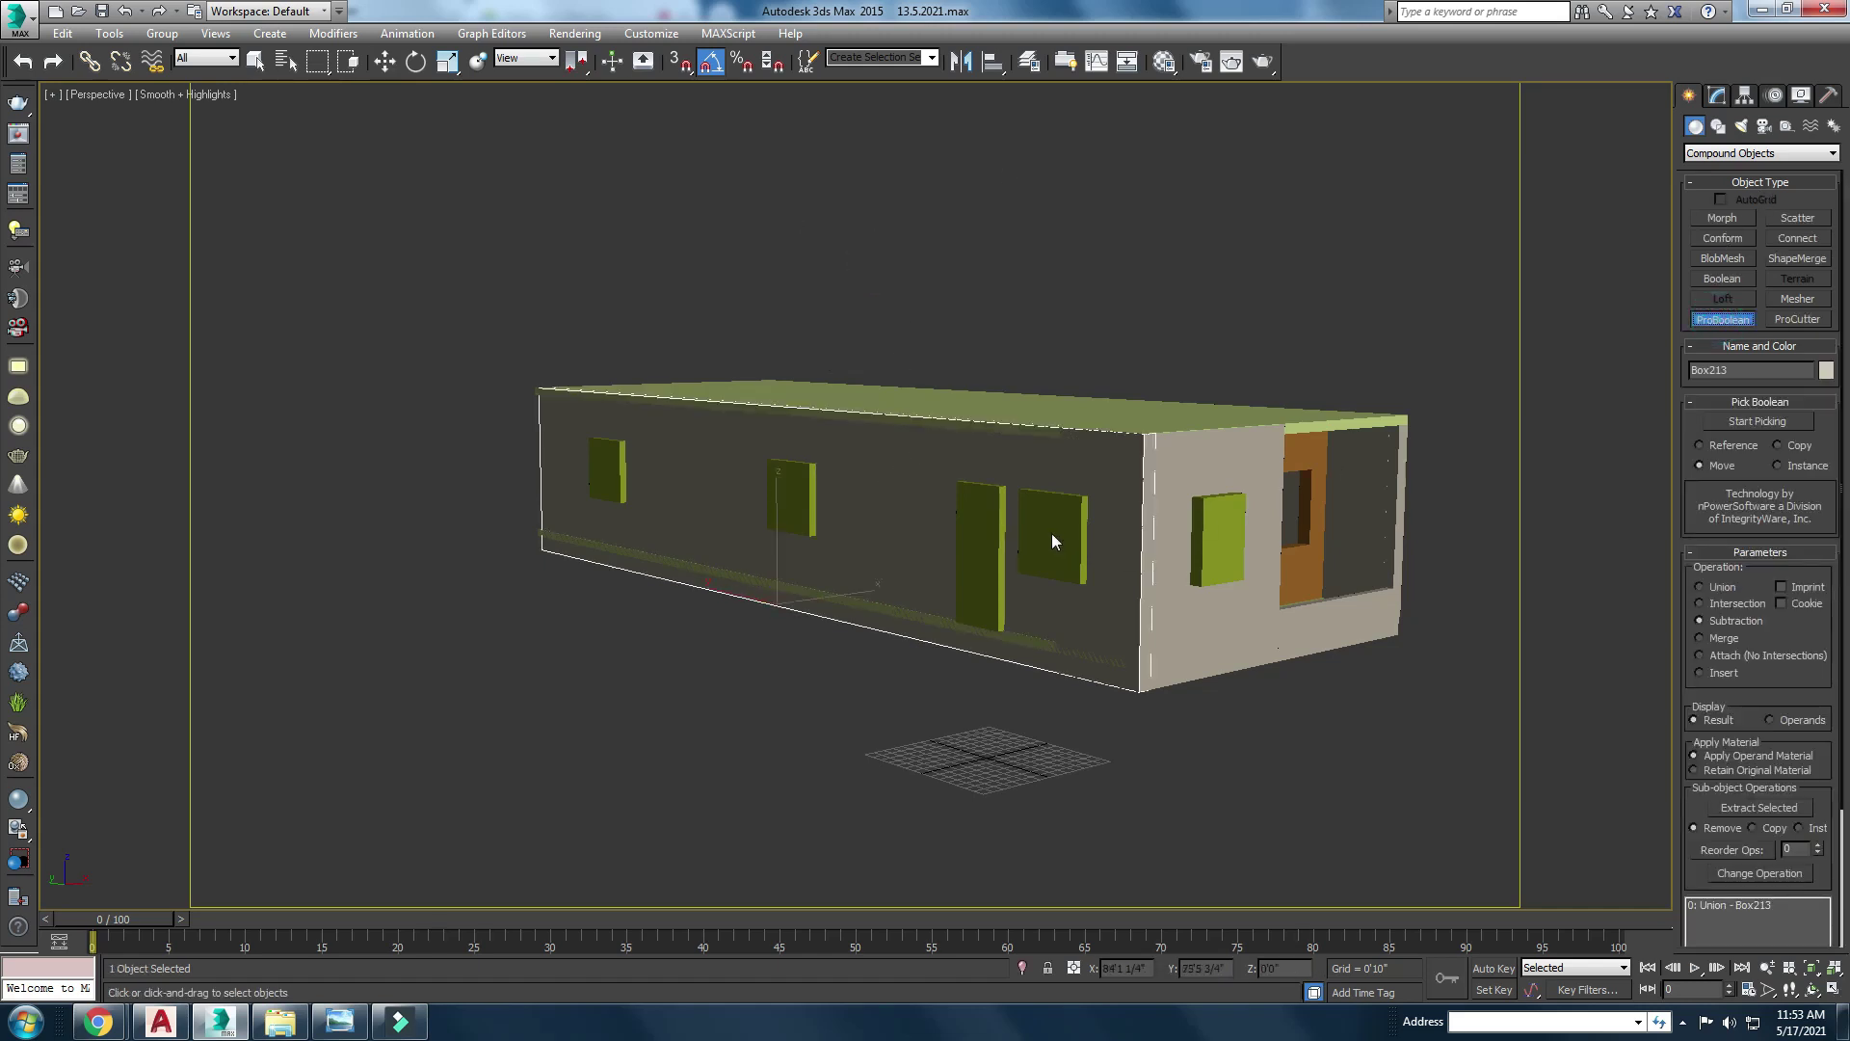
Step: Subtract the green window boxes and the door box from the long wall Box213
left_click(1760, 422)
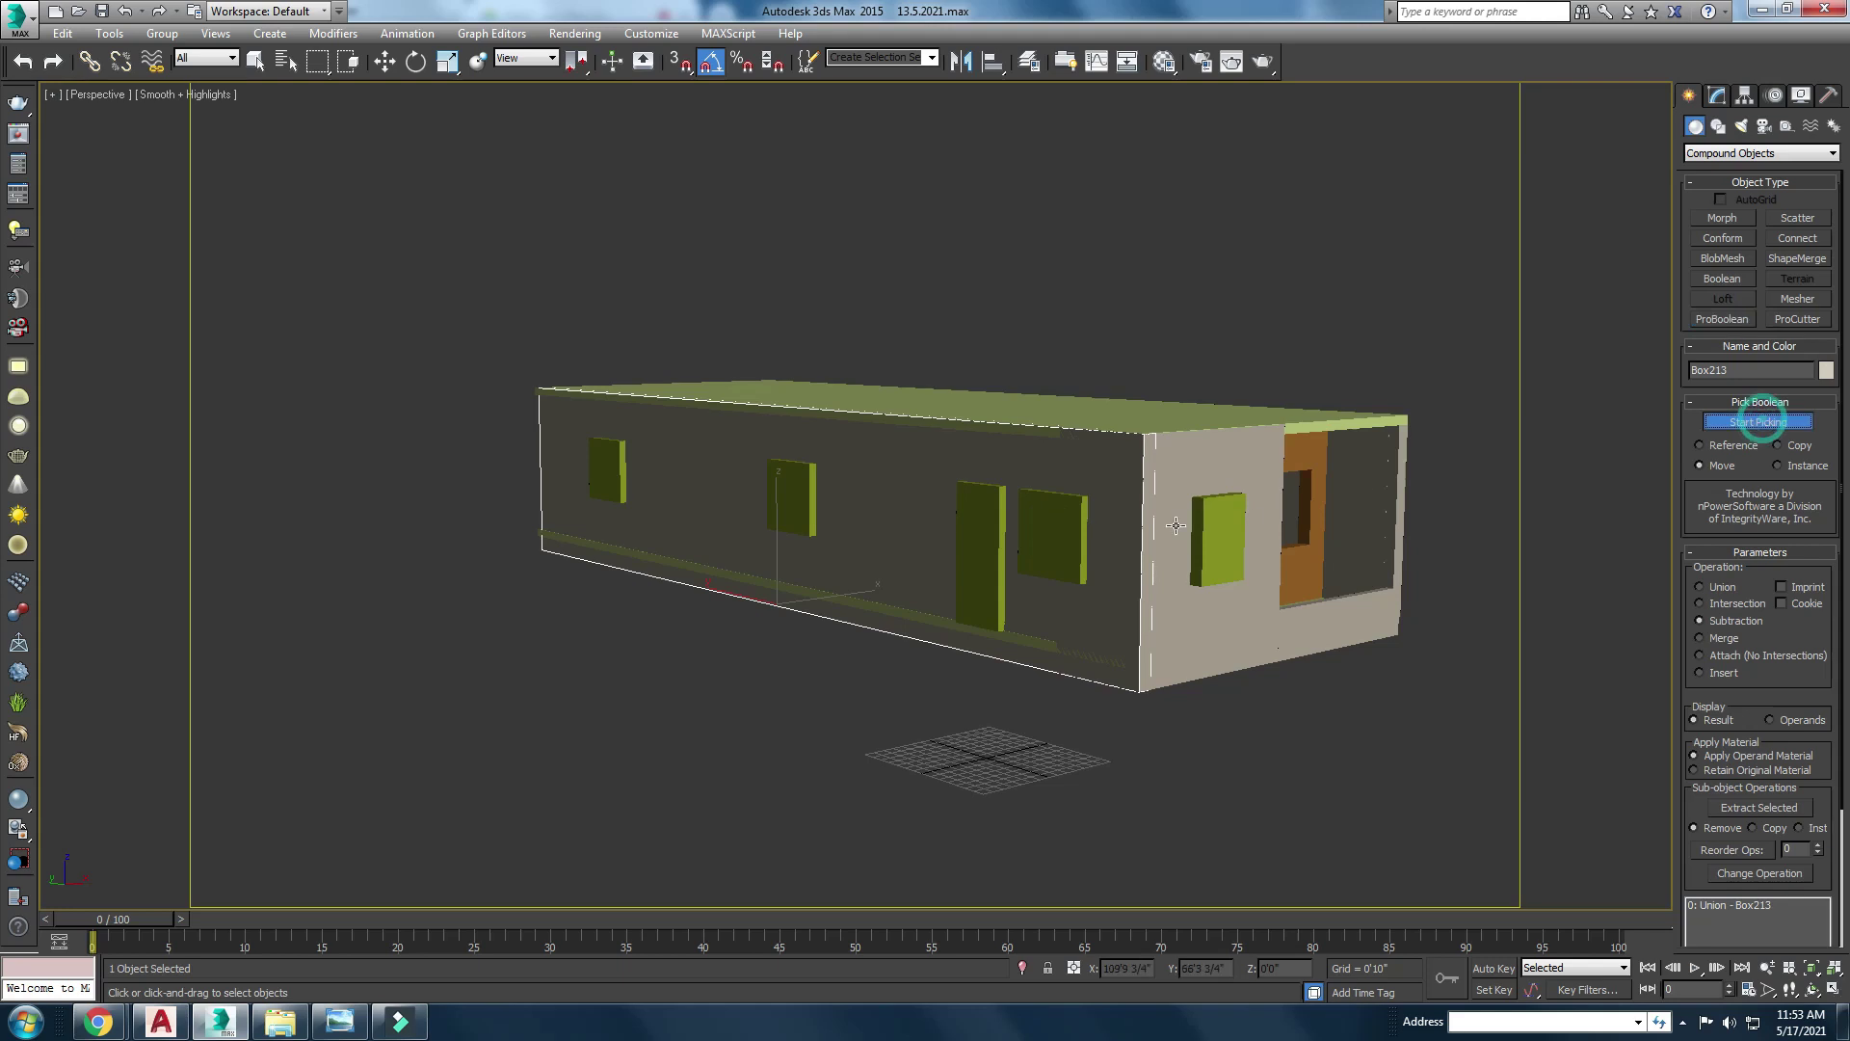
left_click(1041, 530)
left_click(981, 535)
left_click(784, 507)
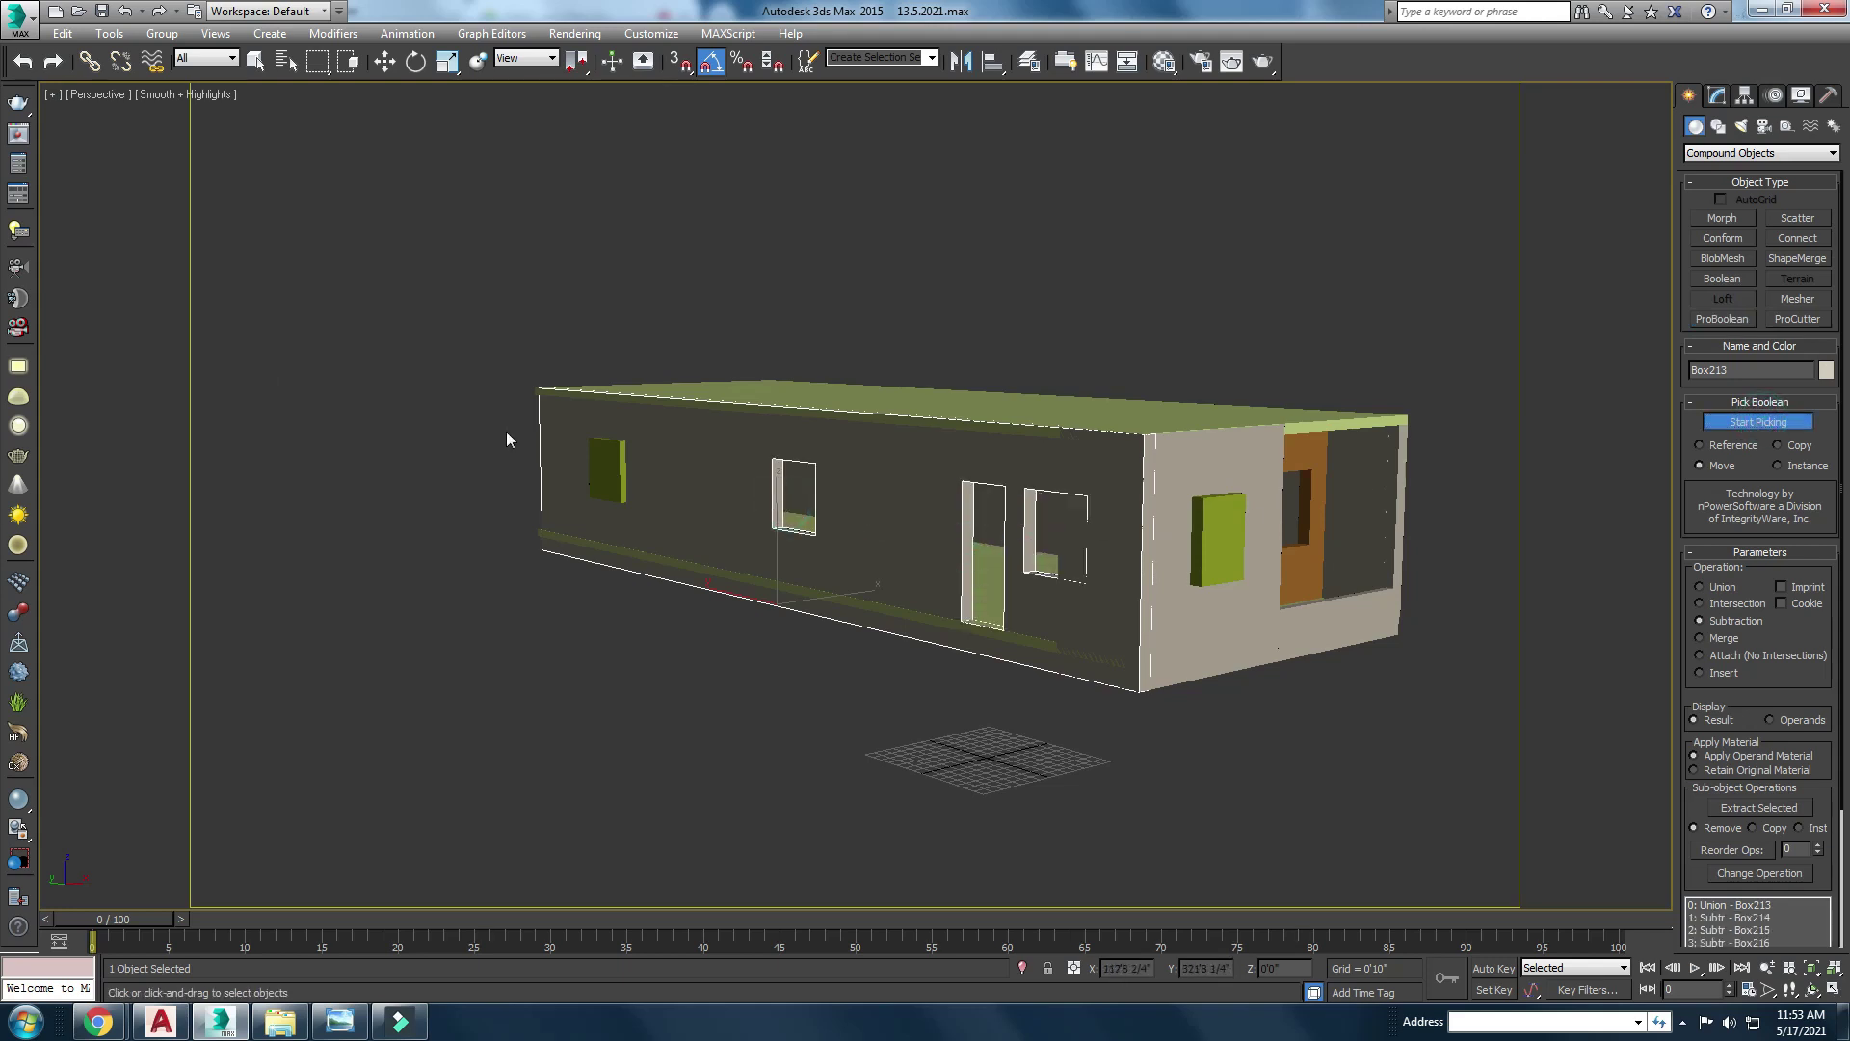
left_click(609, 464)
scroll(1032, 604, "down", 3)
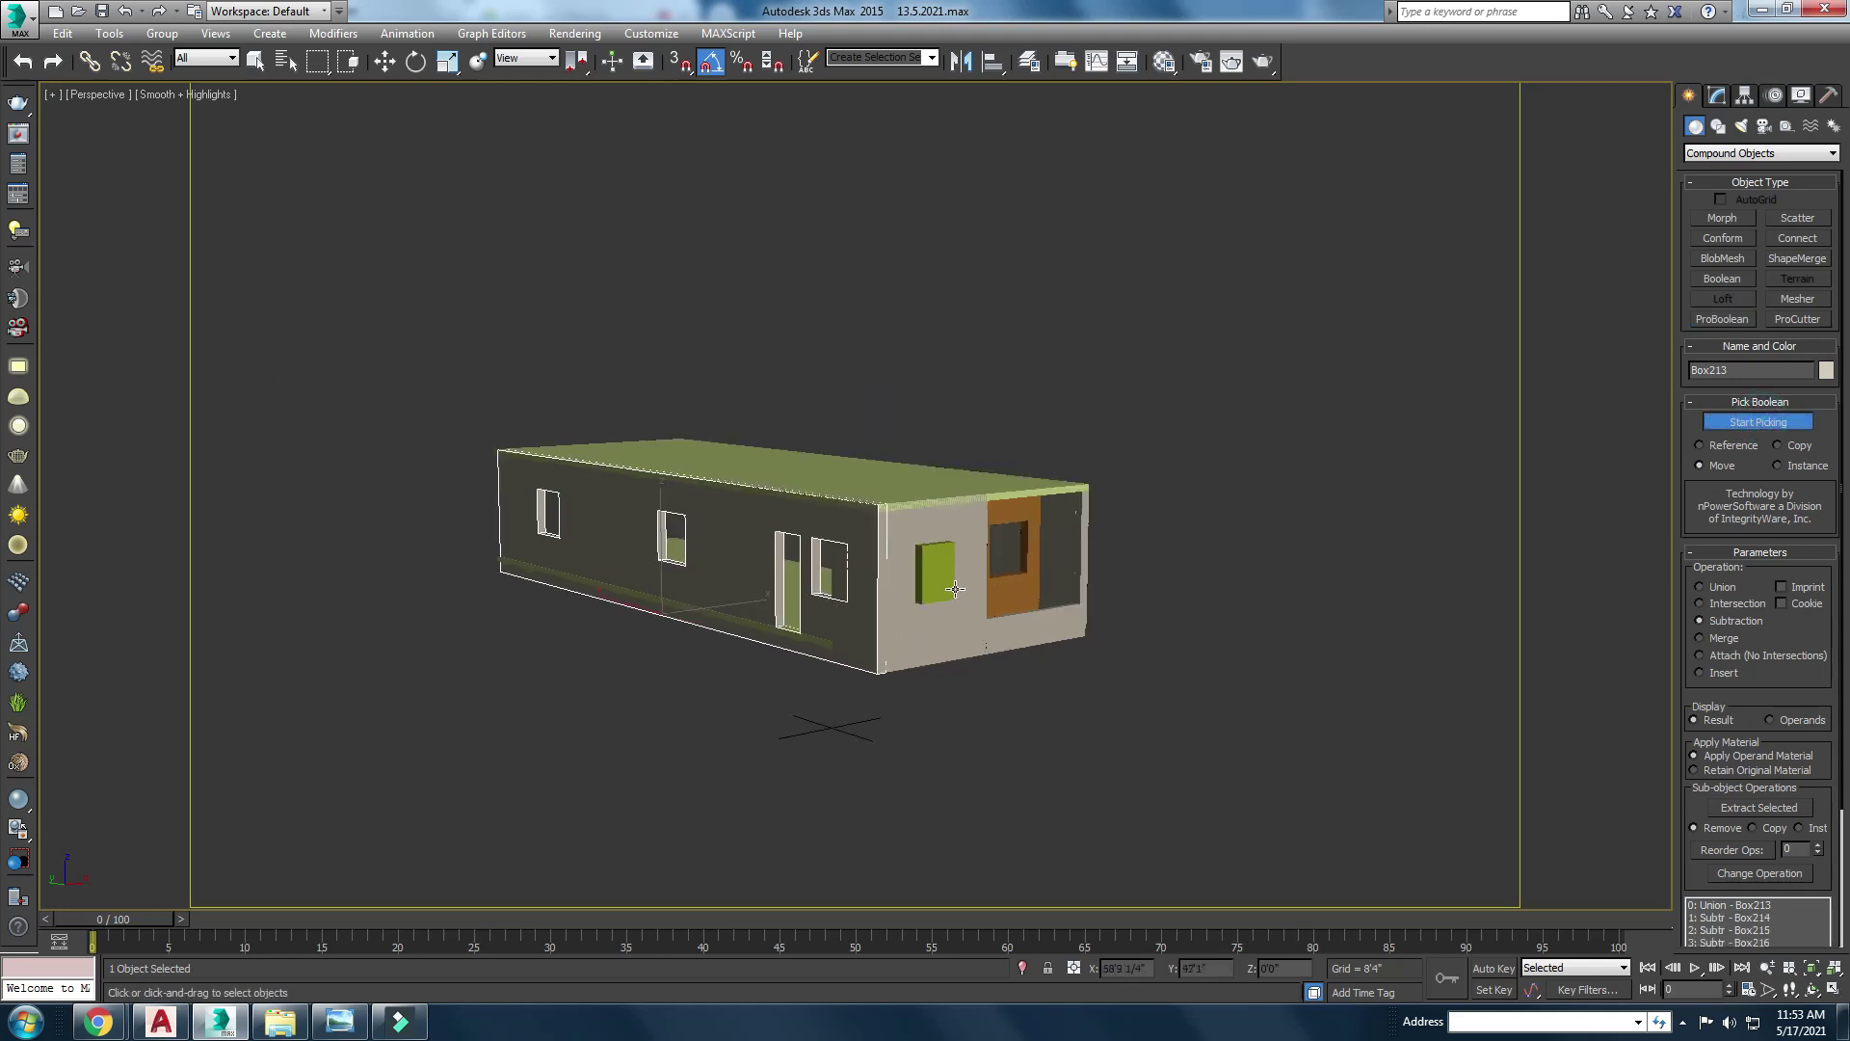
middle_click_drag(955, 589, 670, 569, "alt")
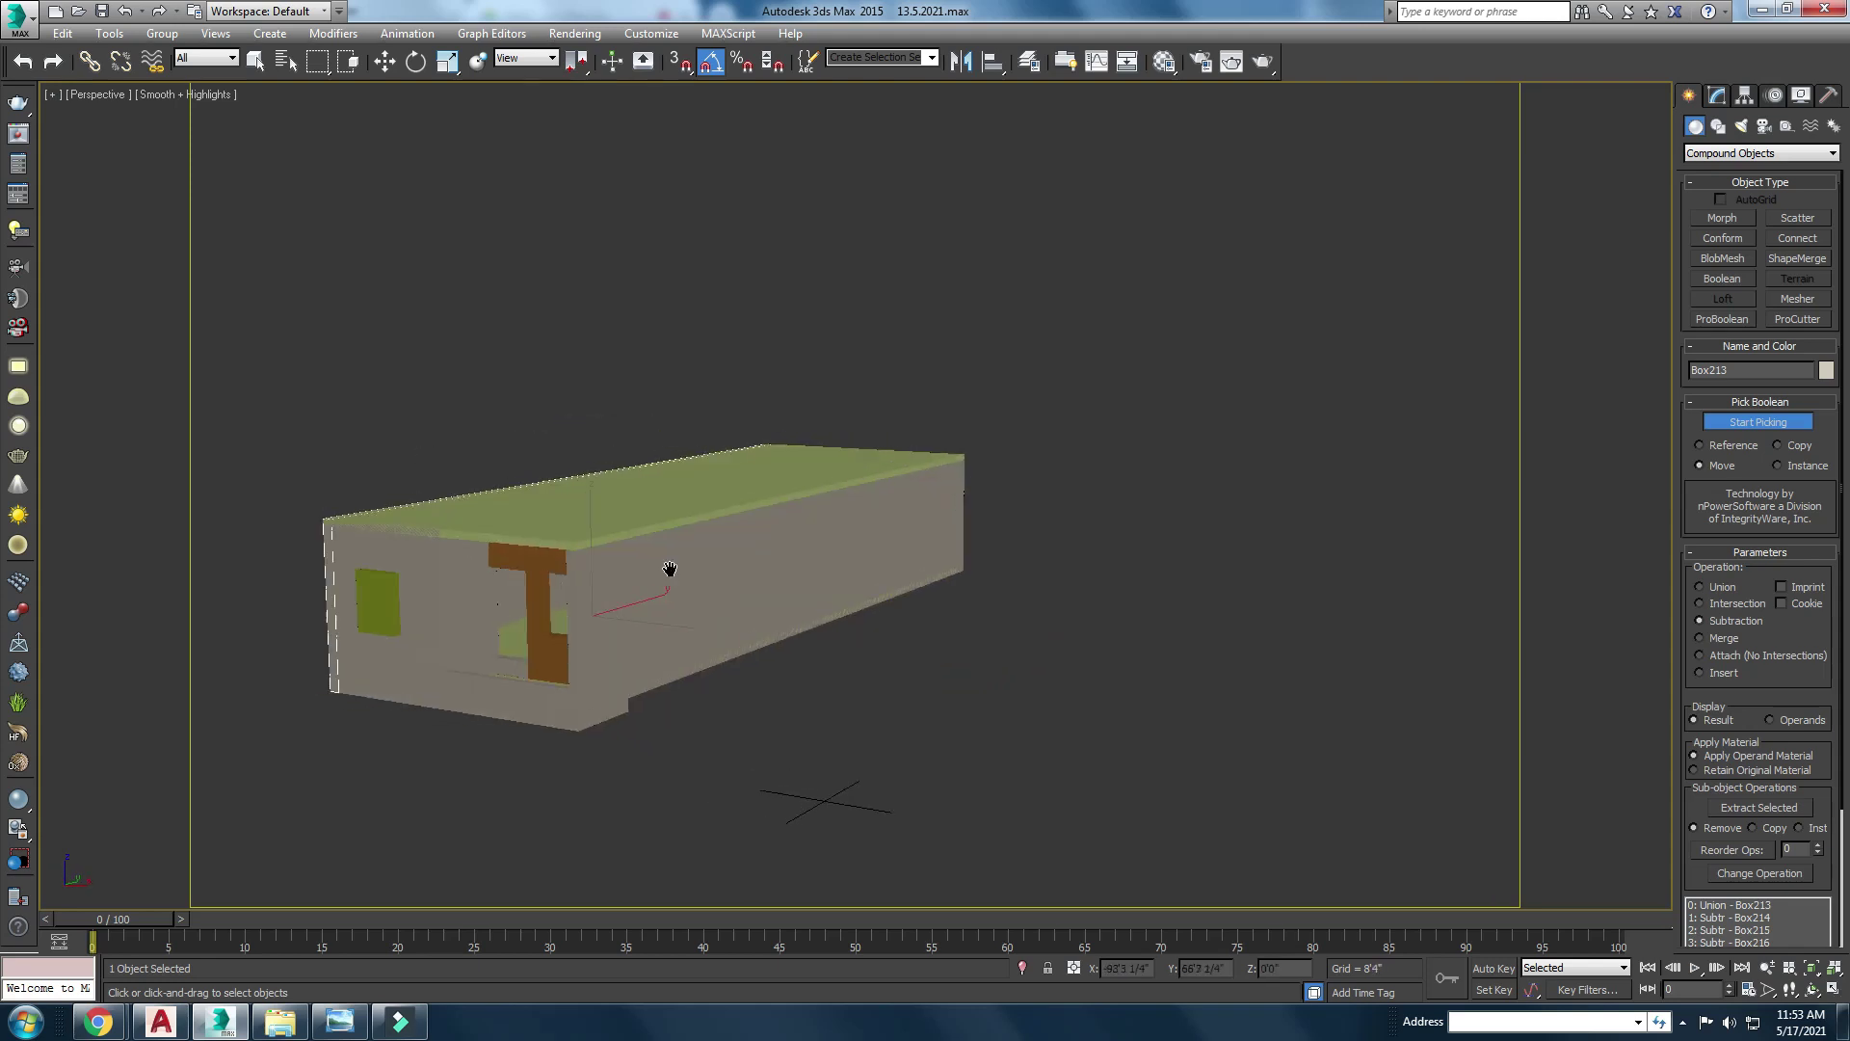
scroll(790, 592, "up", 3)
Step: Boolean-subtract the green window box from the end wall Box206
left_click(582, 170)
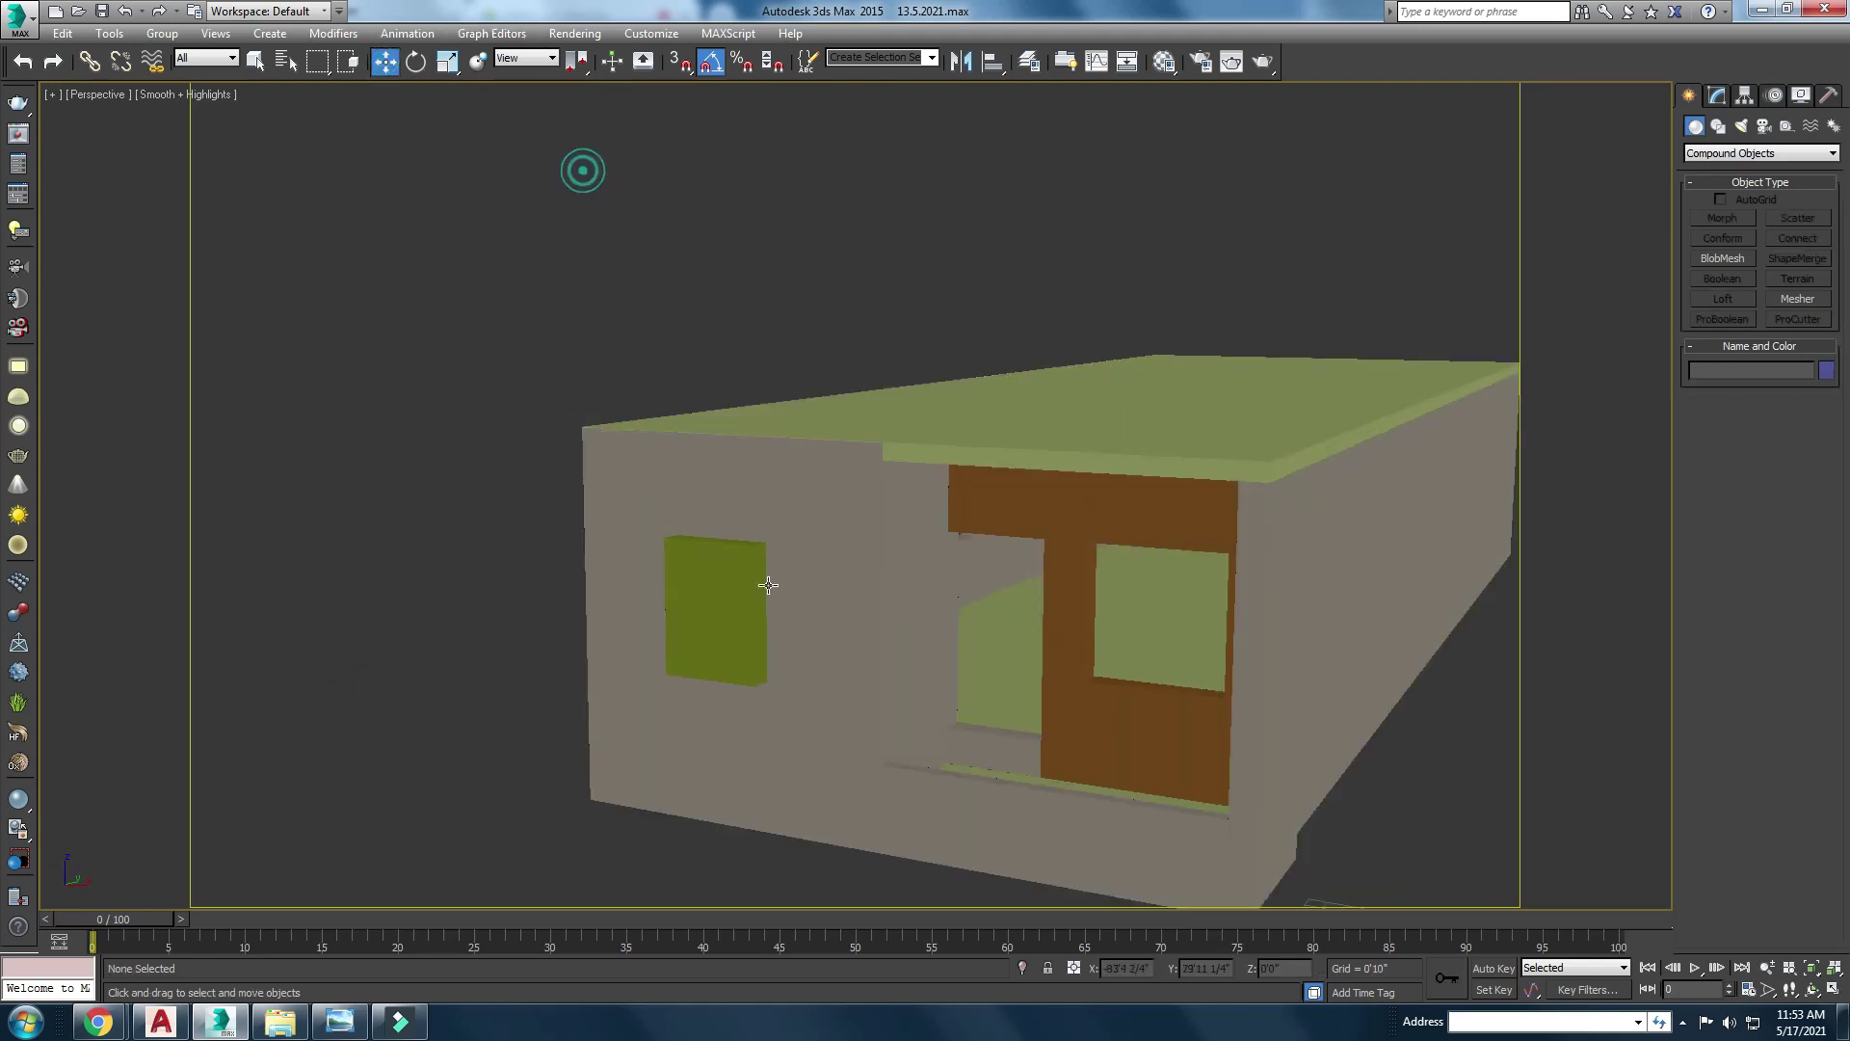
left_click(829, 492)
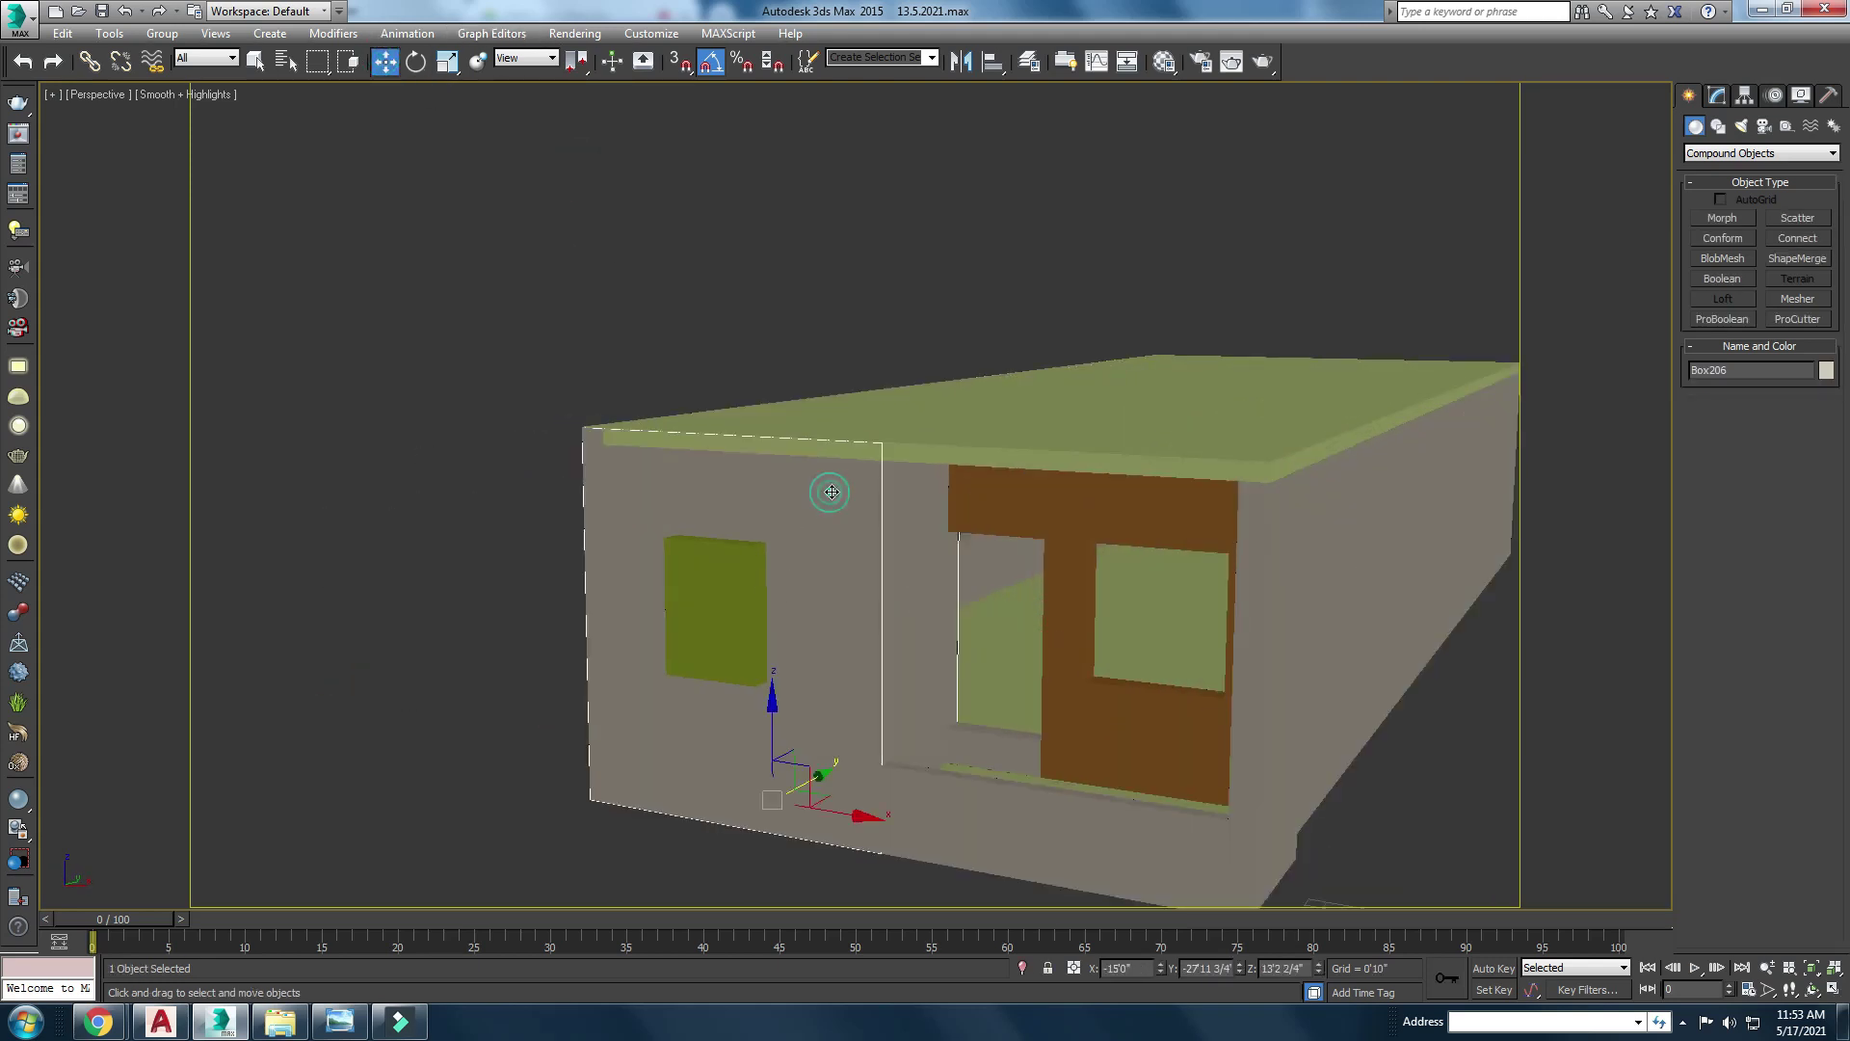
left_click(1722, 279)
left_click(1759, 422)
left_click(715, 611)
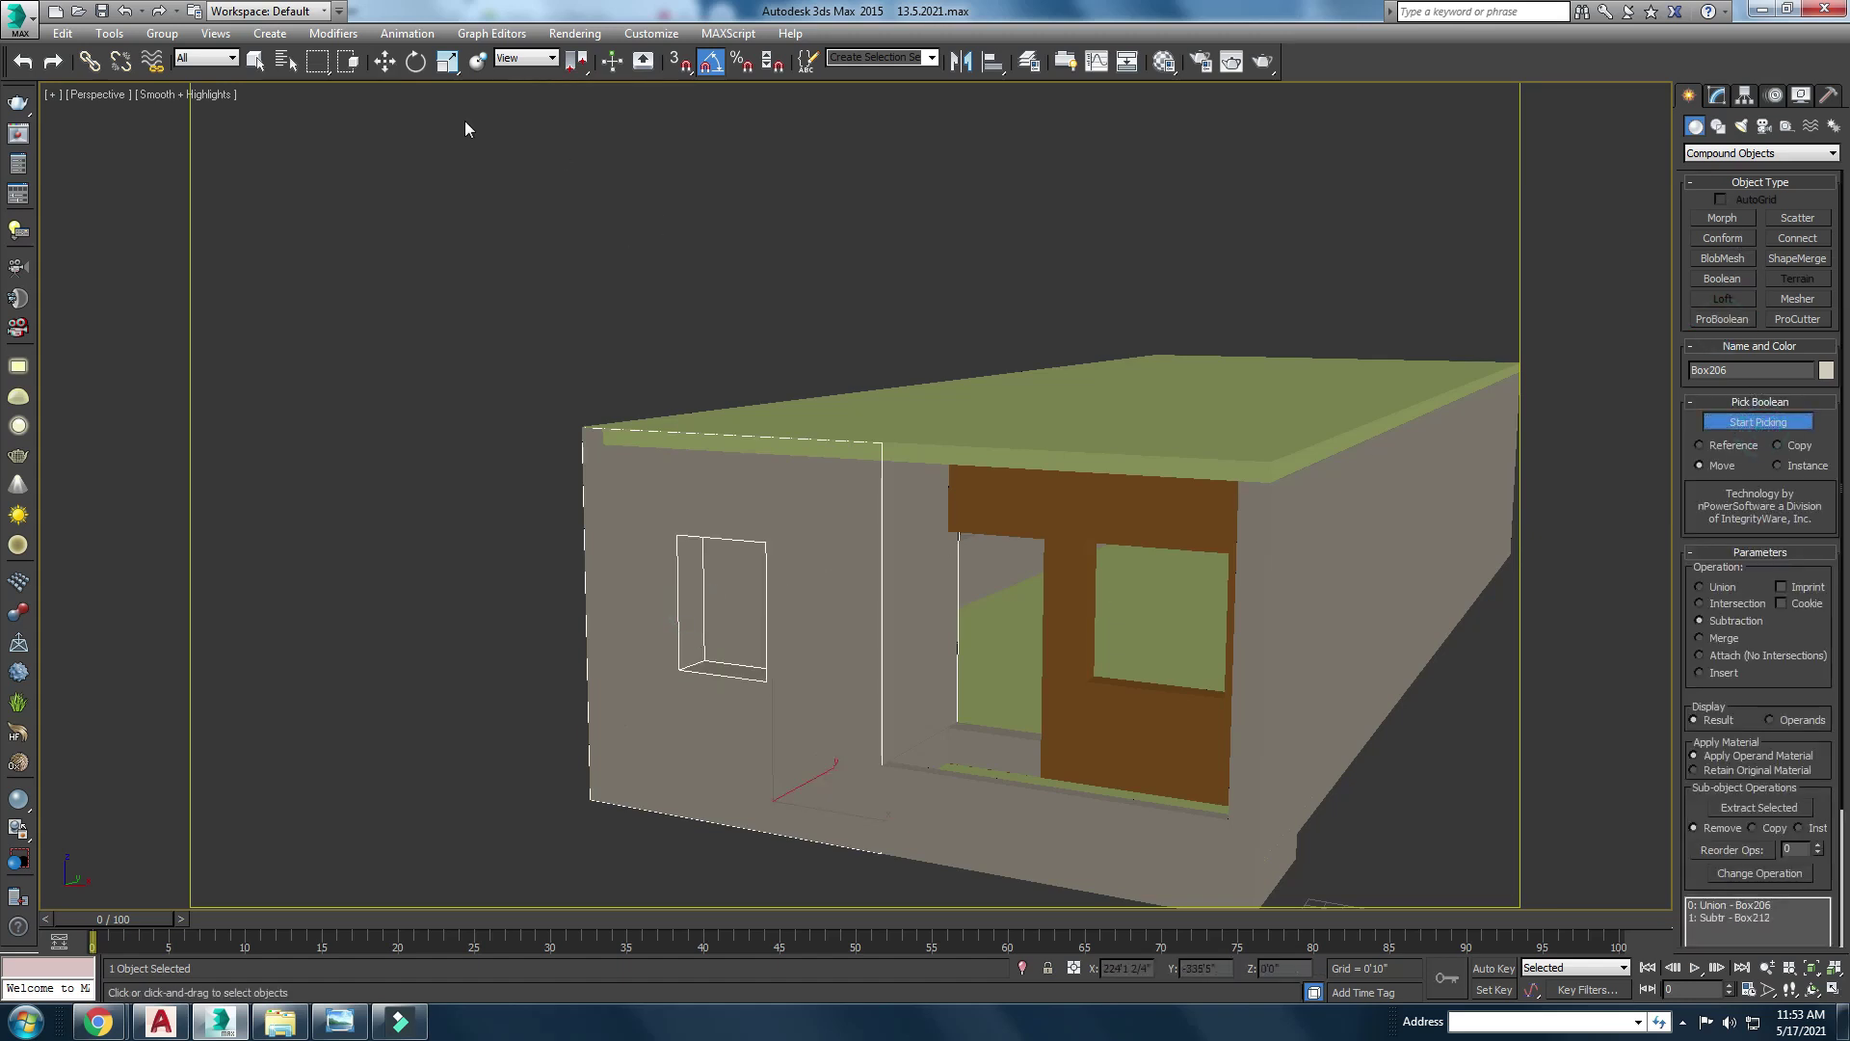
left_click(385, 61)
Step: Orbit around the house to check the new window openings in the end and side walls
left_click(757, 261)
middle_click_drag(804, 558, 935, 554, "alt")
left_click(834, 618)
middle_click_drag(1080, 509, 1060, 505, "alt")
scroll(1060, 505, "down", 3)
scroll(1055, 504, "up", 4)
scroll(1053, 503, "down", 2)
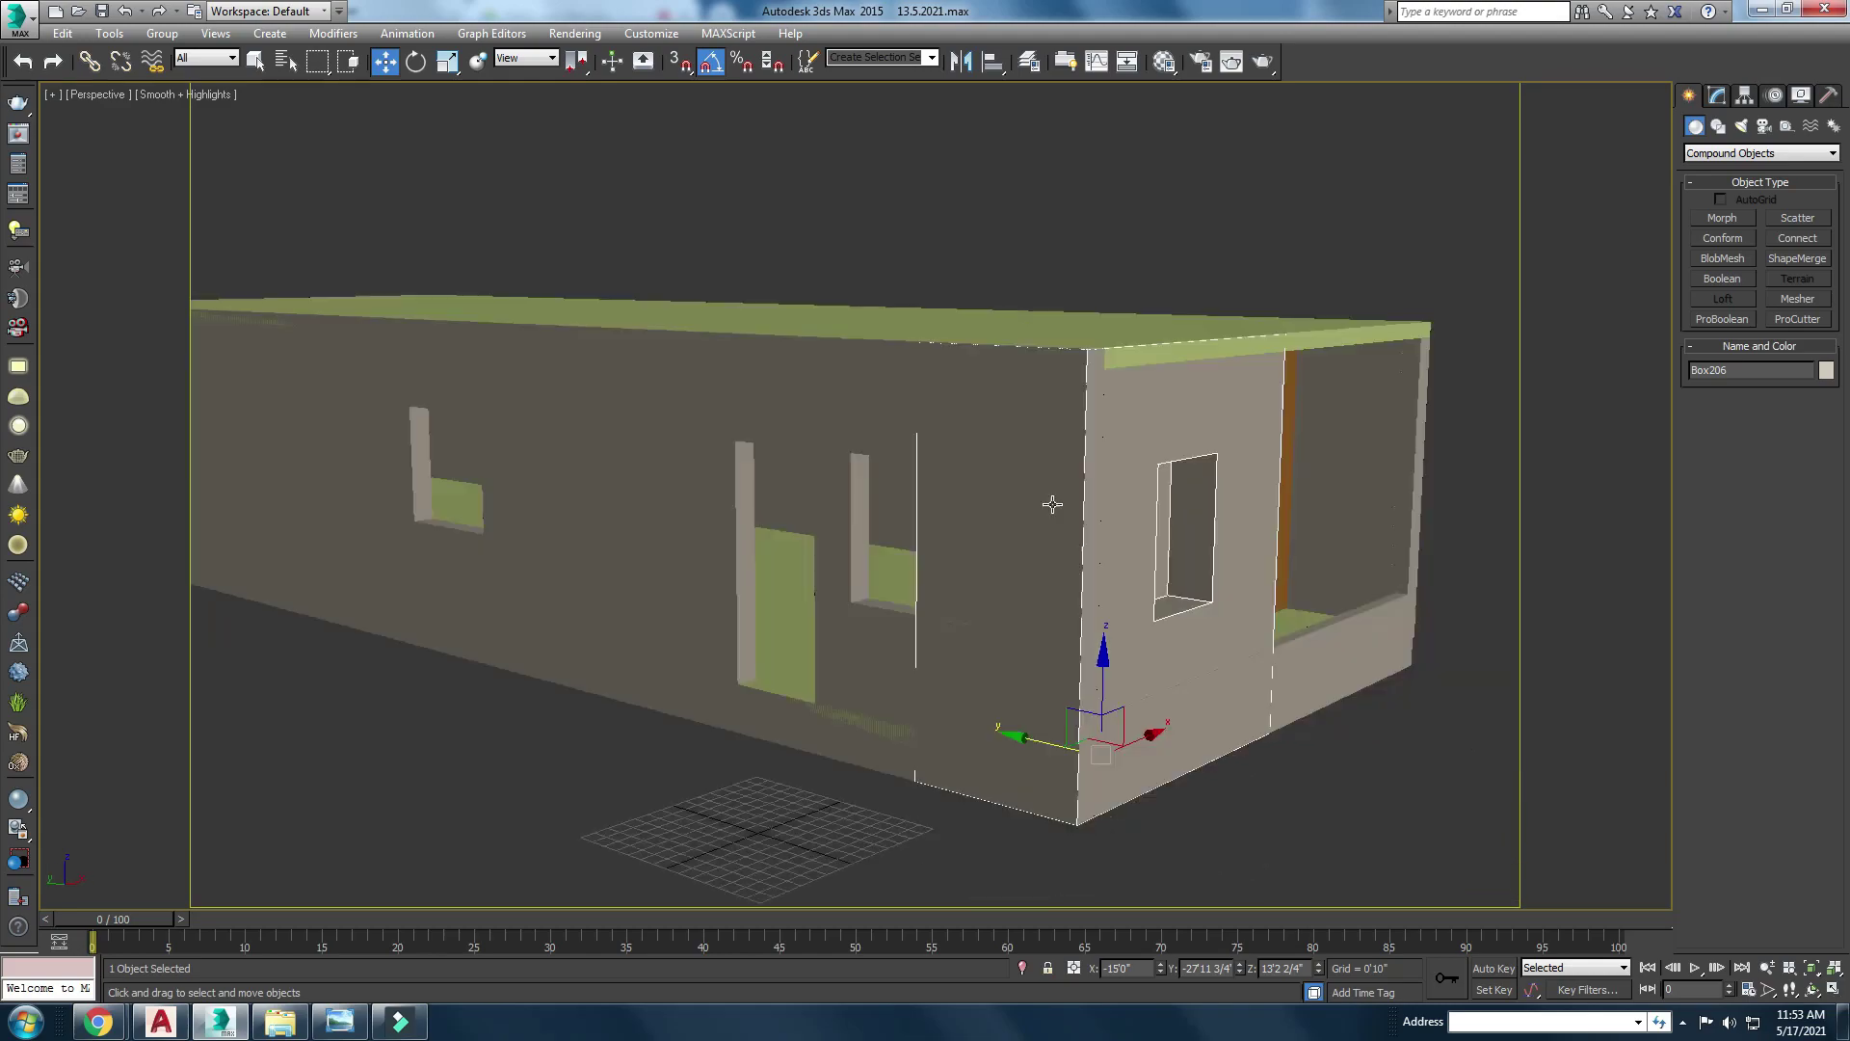
Step: Switch to the reference render of the modern multi-storey house in Photo Viewer
key("alt+Tab")
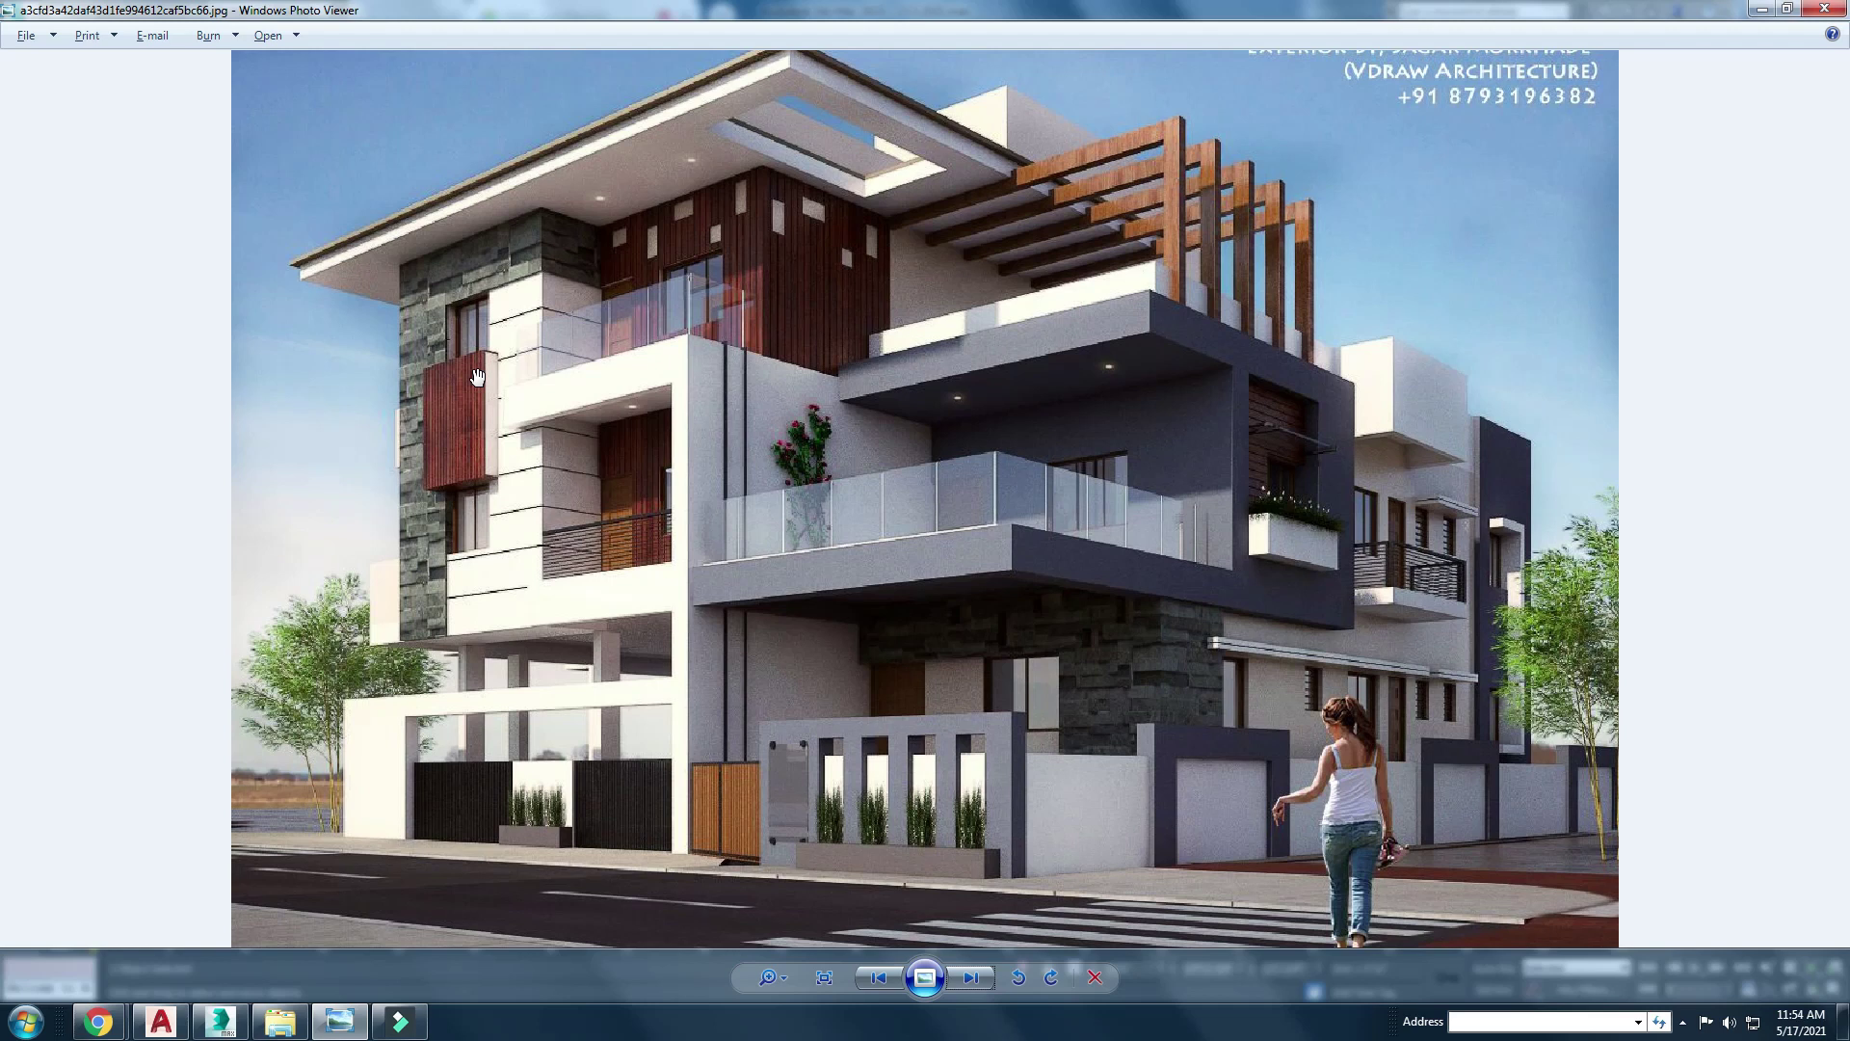
Step: Orbit the model, select the brown end frame Box207, then compare with the reference photo
key("alt+Tab")
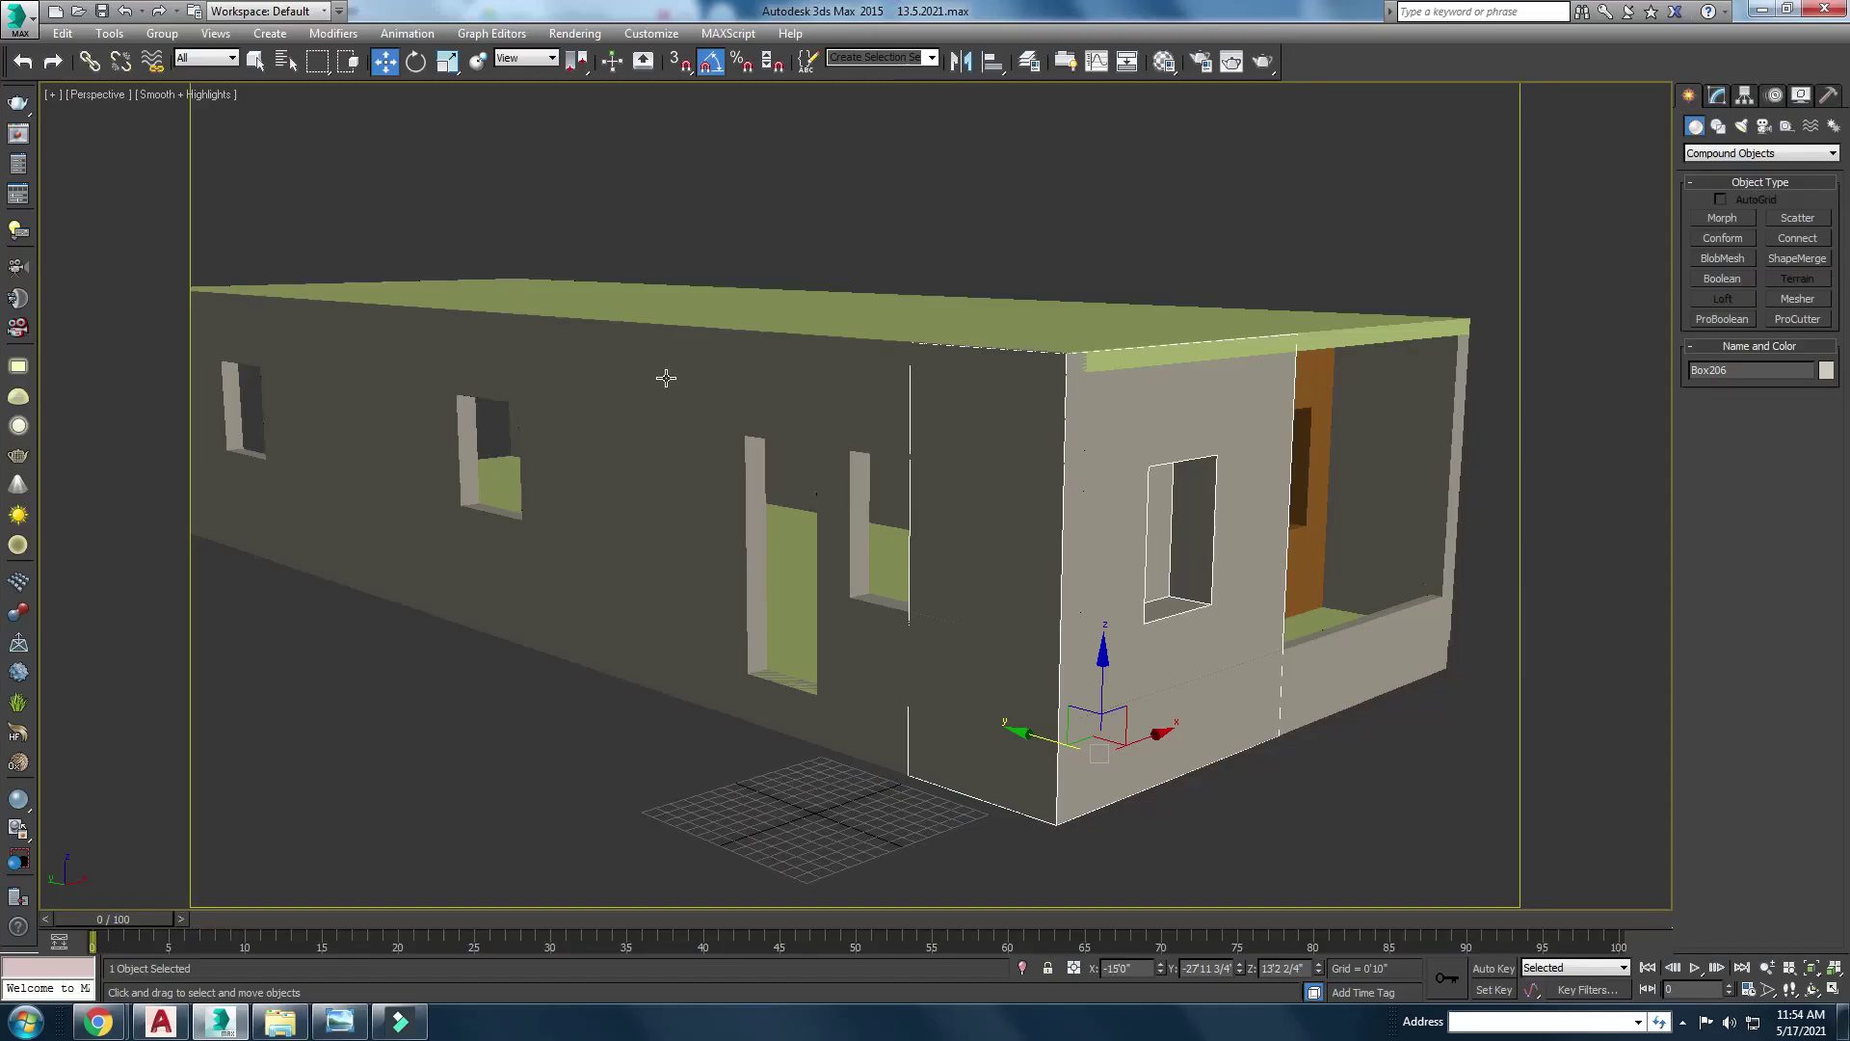
mouse_move(1215, 628)
middle_mouse_down("alt")
mouse_move(1078, 638)
mouse_move(978, 578)
mouse_move(1016, 608)
middle_mouse_up("alt")
left_click(978, 525)
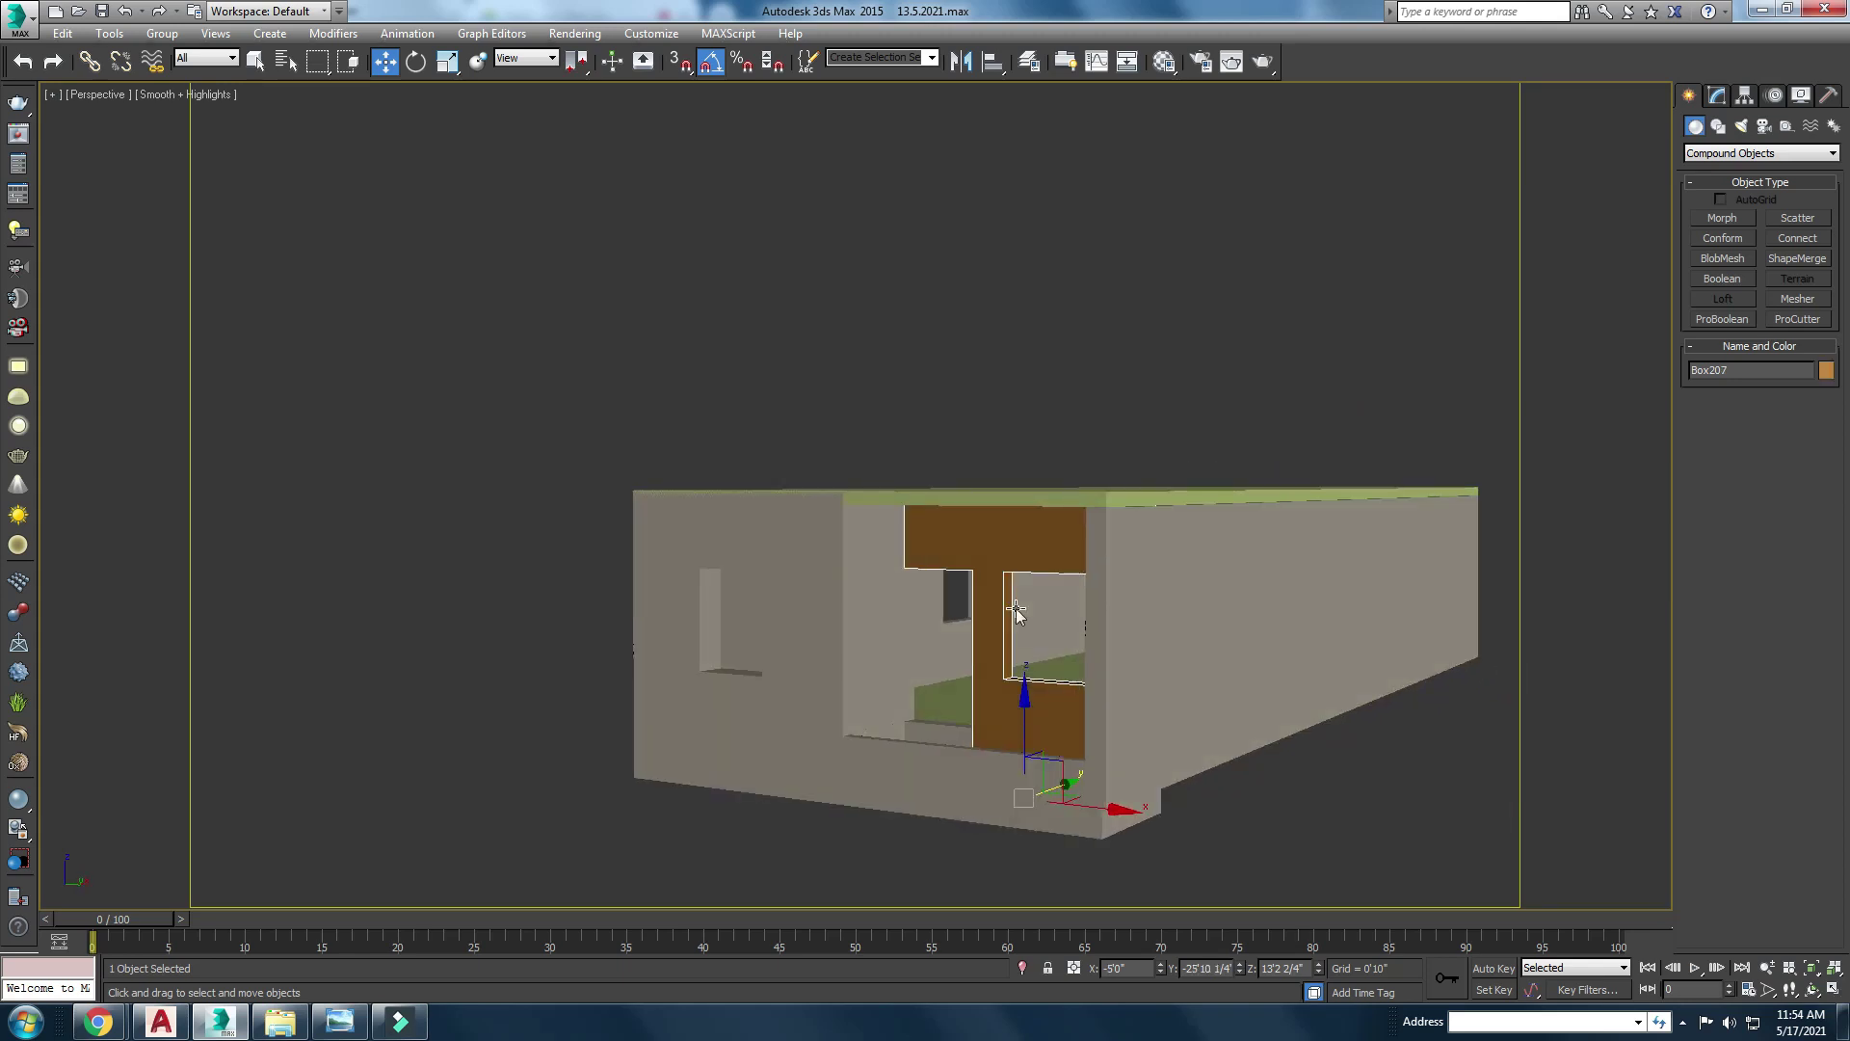
key("alt+Tab")
key("alt+Tab")
middle_click_drag(1171, 680, 1185, 665, "alt")
key("alt+Tab")
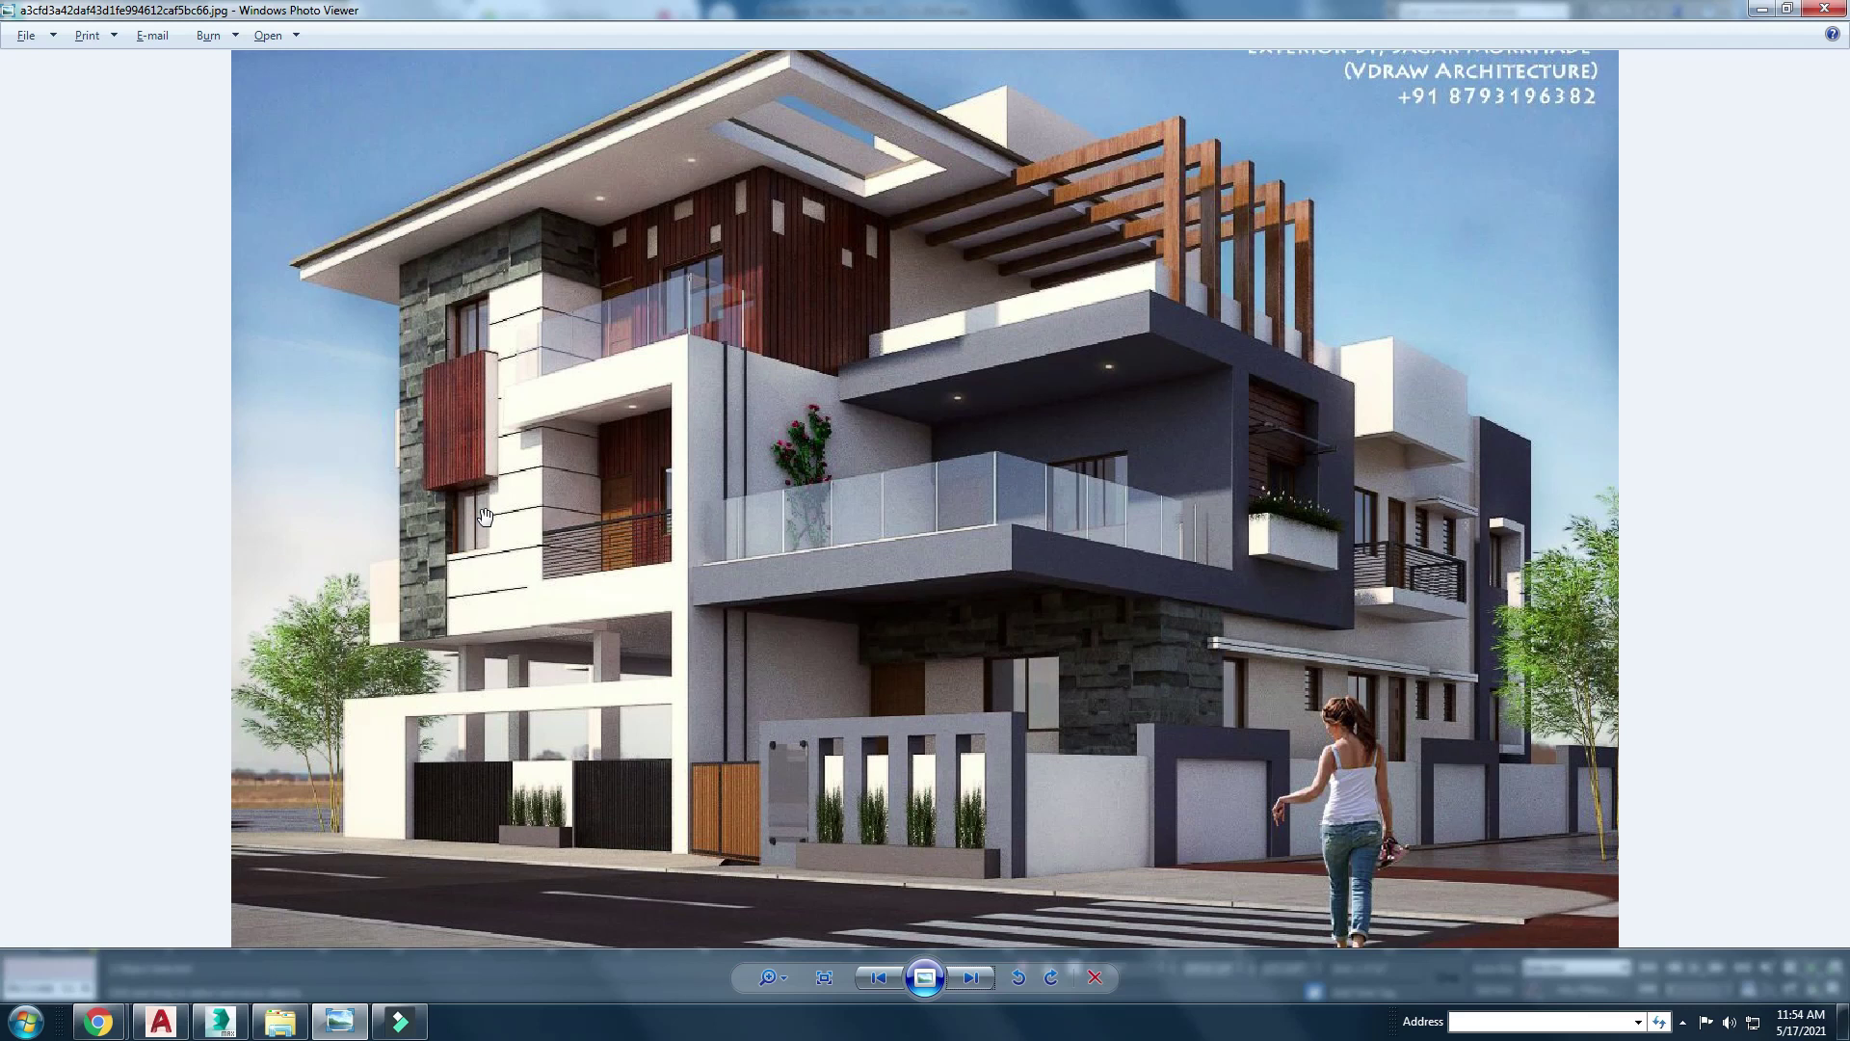
Step: Unhide All objects to restore the upper storey, blue balcony and ground
key("alt+Tab")
right_click(951, 228)
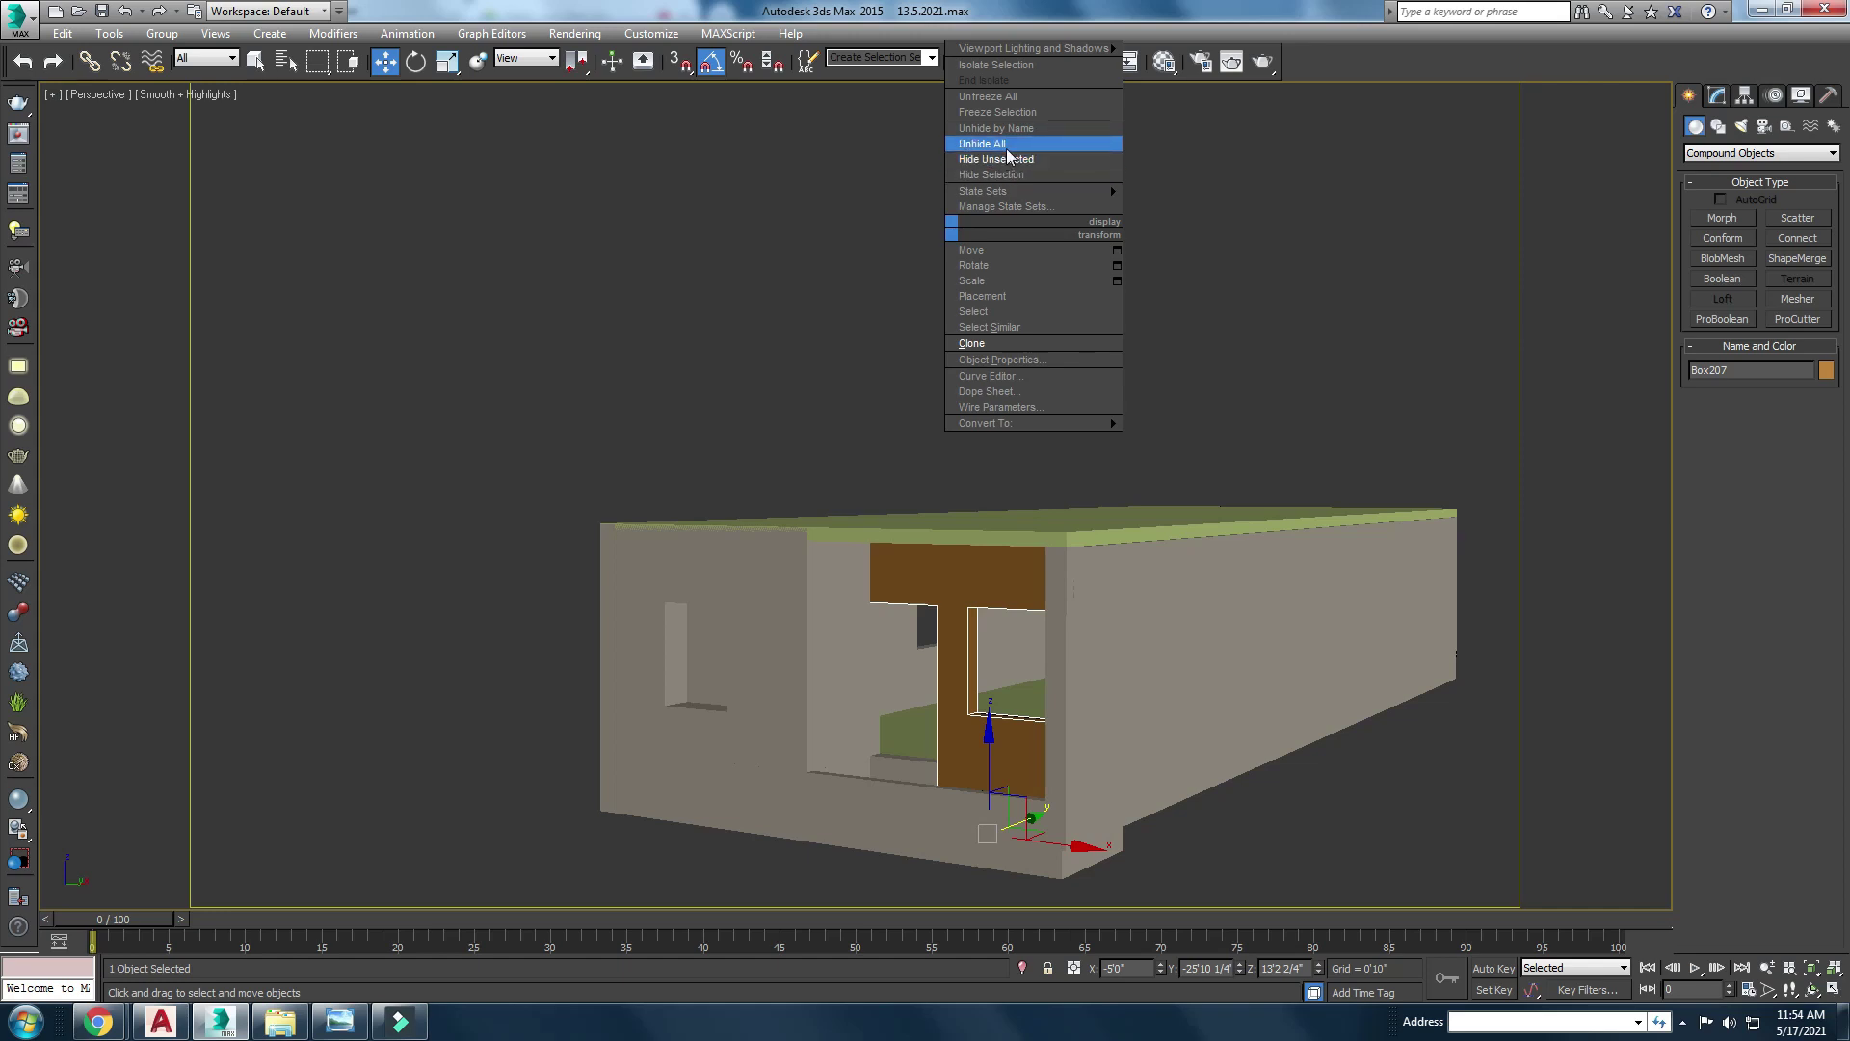
left_click(1008, 145)
left_click(810, 321)
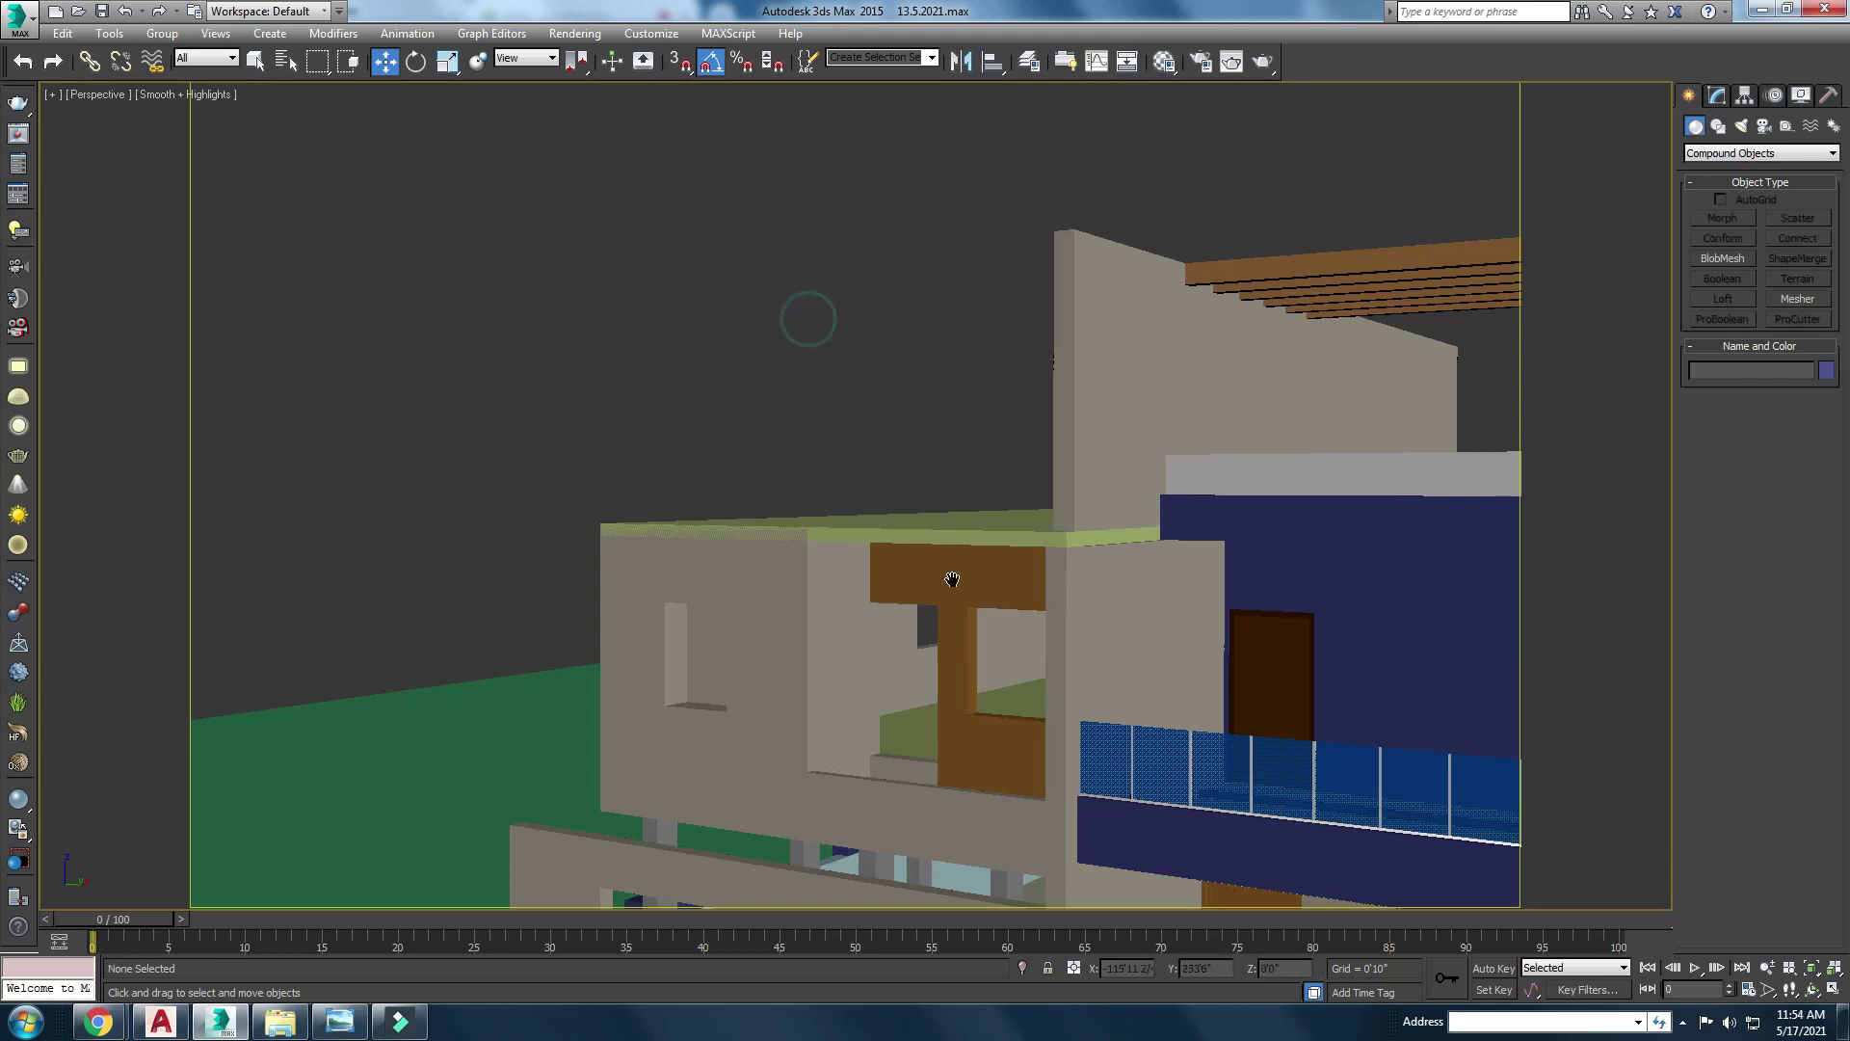
middle_click_drag(806, 314, 627, 430, "alt")
scroll(866, 488, "down", 3)
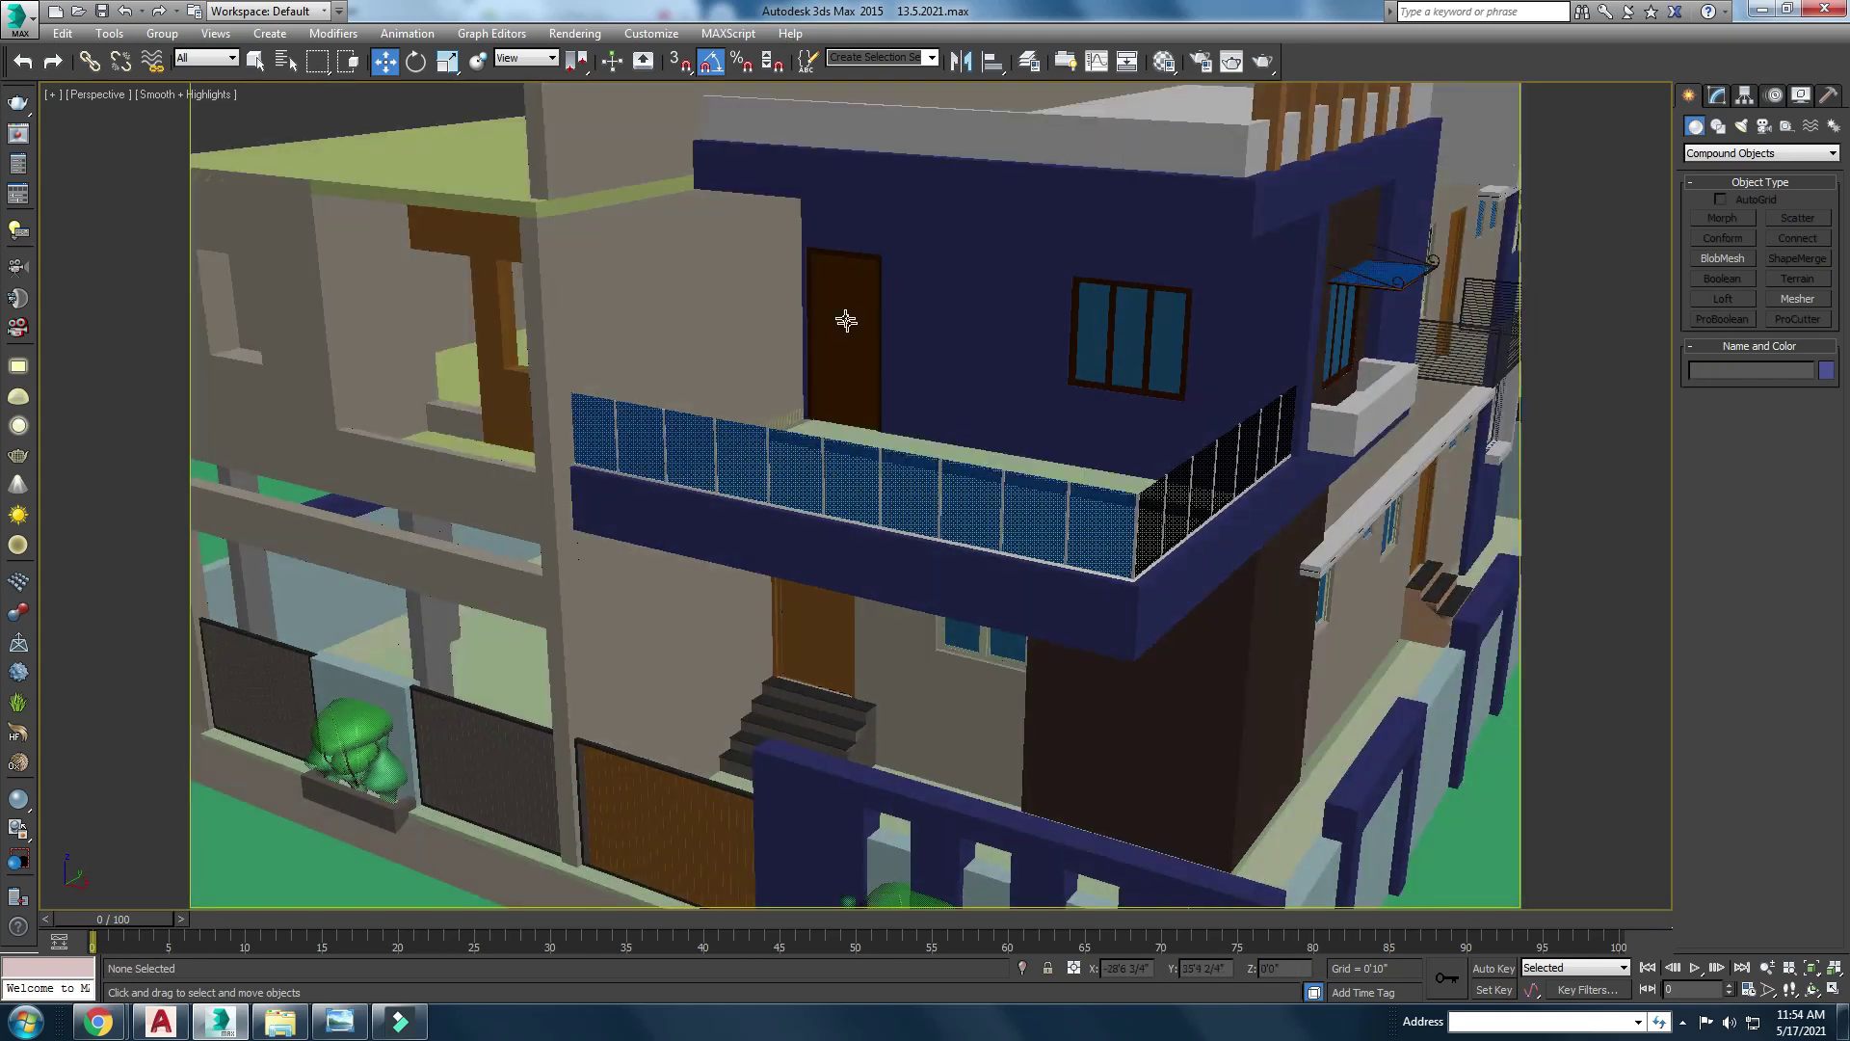
scroll(847, 314, "up", 10)
Step: Inspect the balcony door Line134's extrusion, undo its accidental move, and select its frame too
left_click(847, 314)
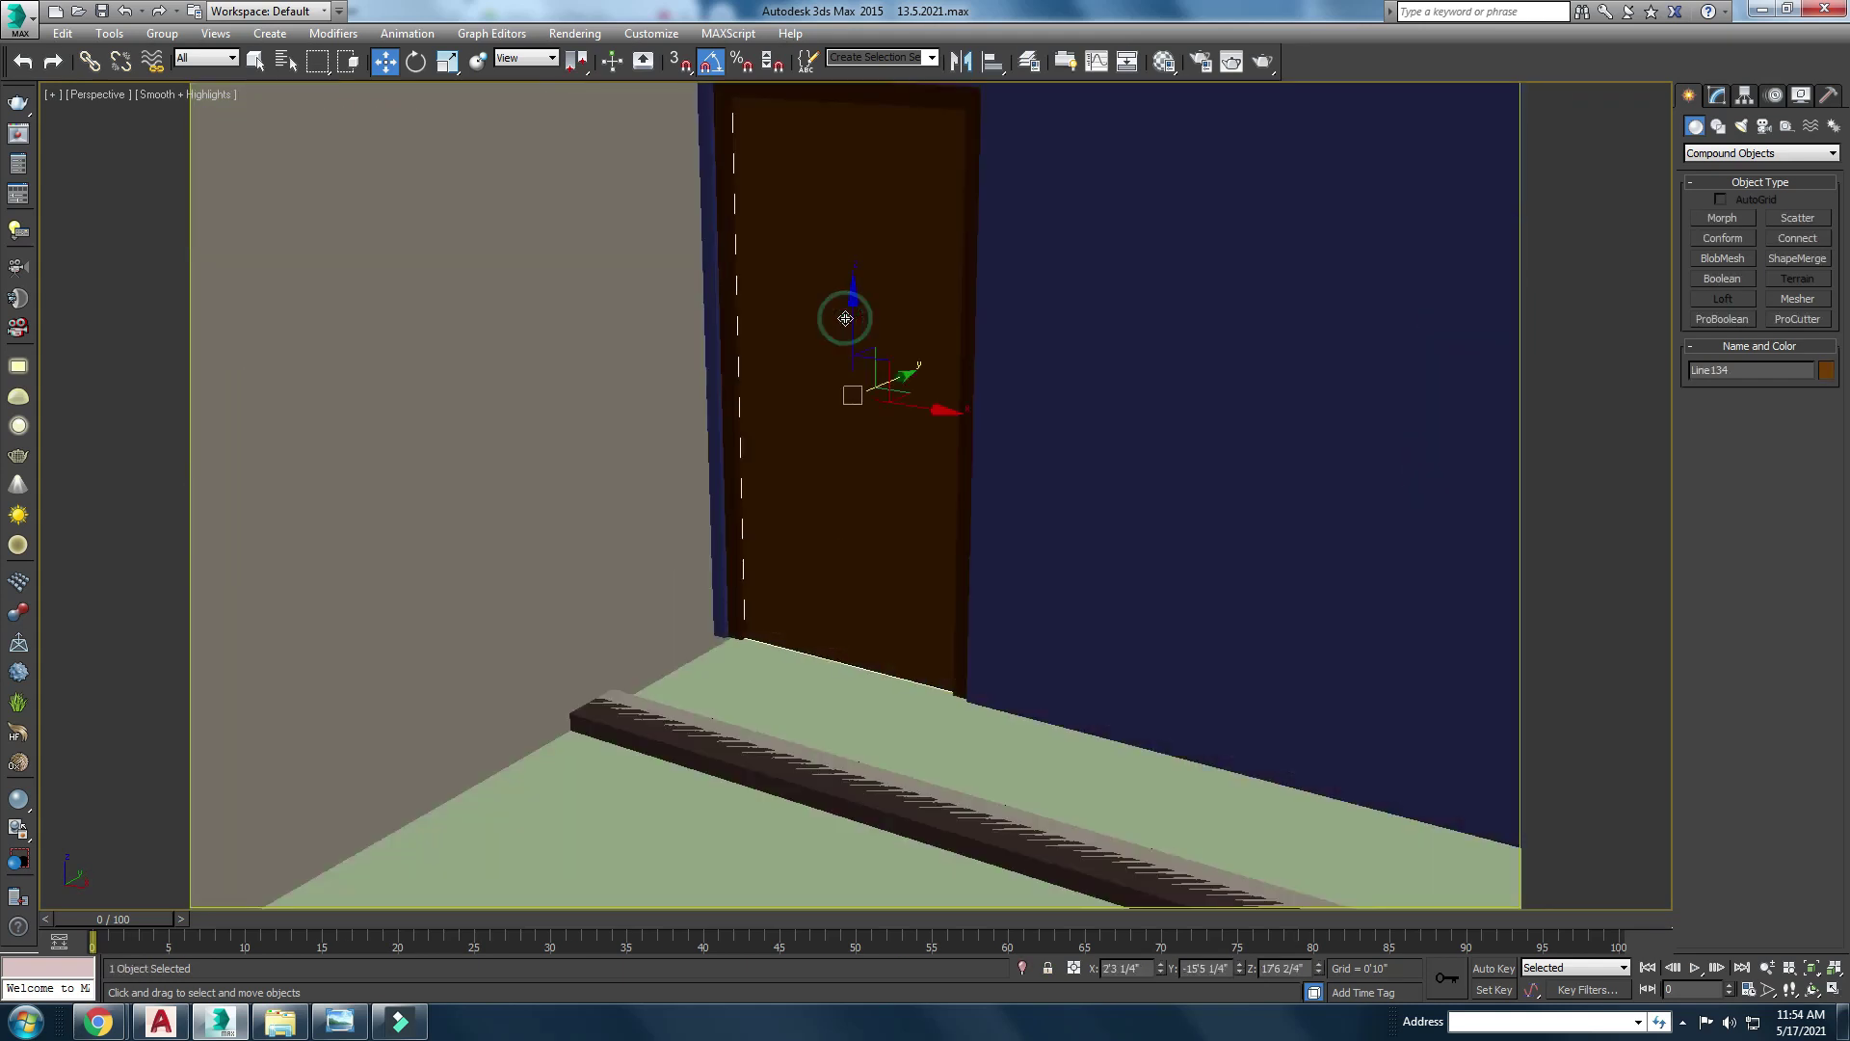
left_click(1719, 98)
left_click_drag(904, 374, 844, 409)
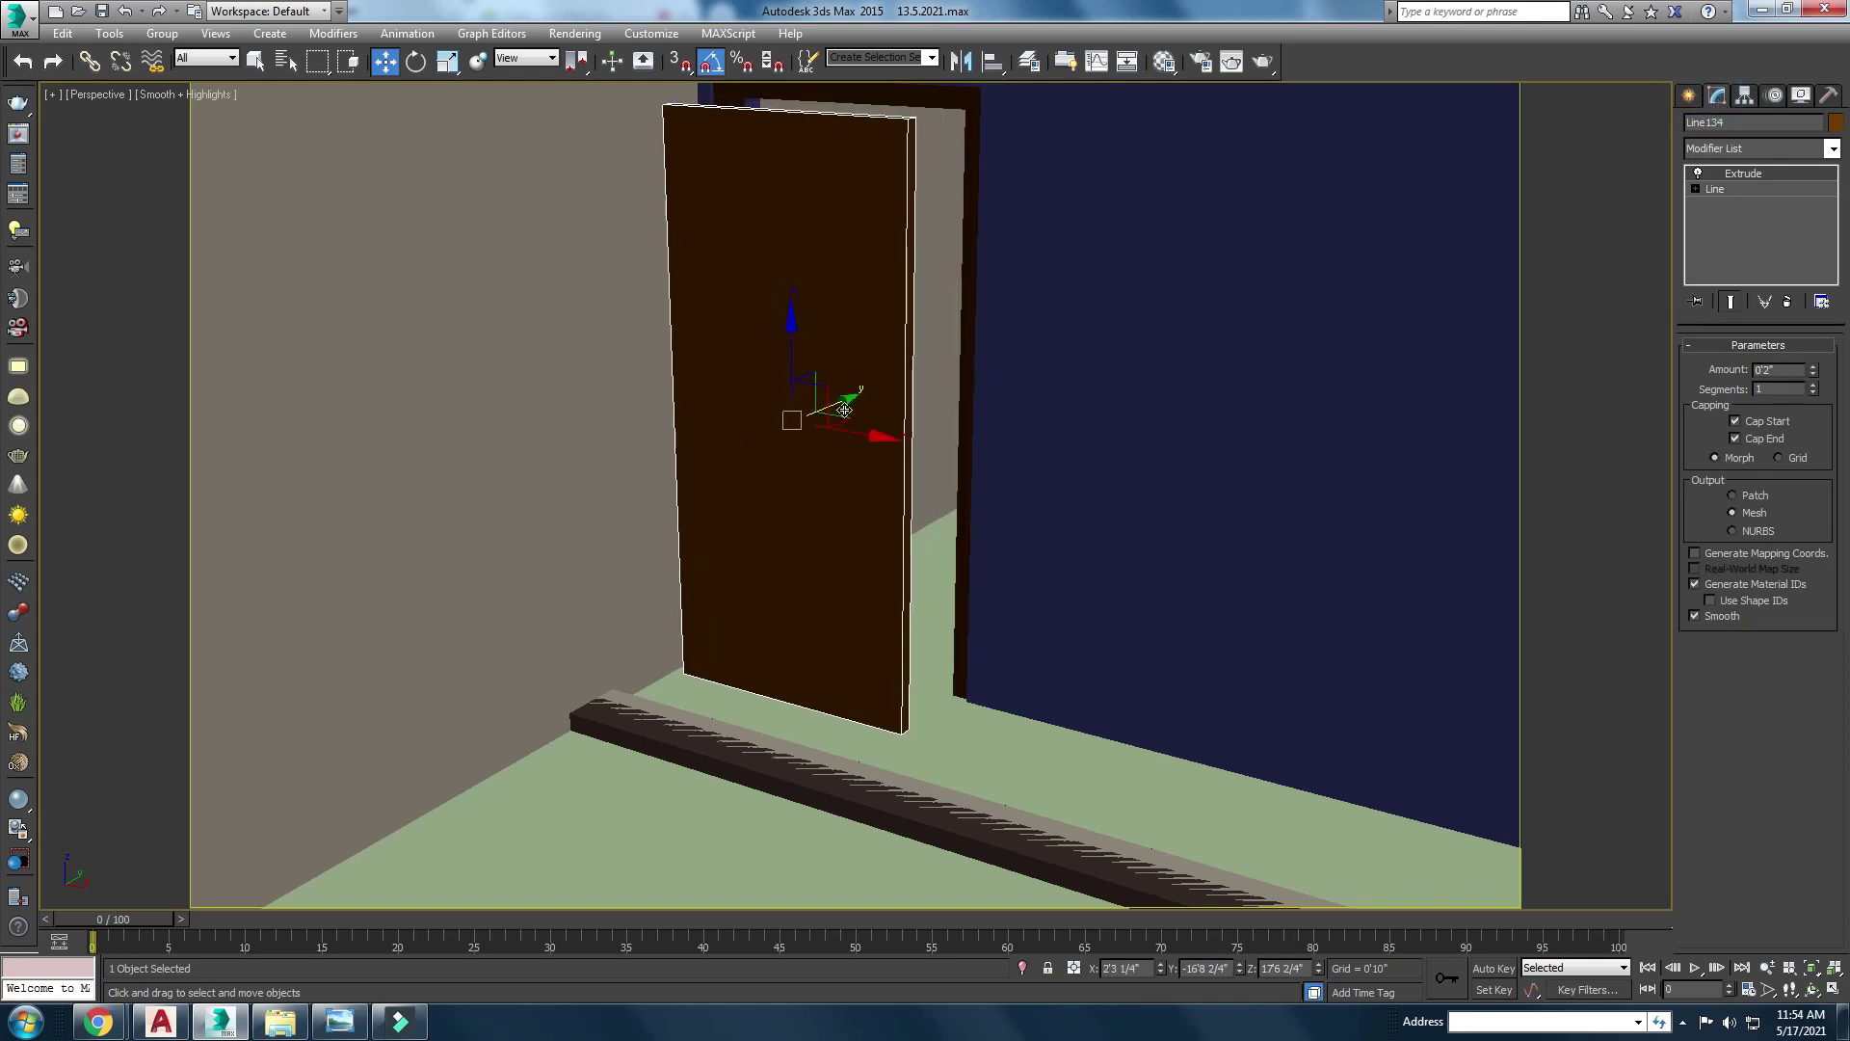
key("ctrl+z")
mouse_move(844, 410)
middle_mouse_down()
mouse_move(888, 445)
mouse_move(926, 613)
middle_mouse_up()
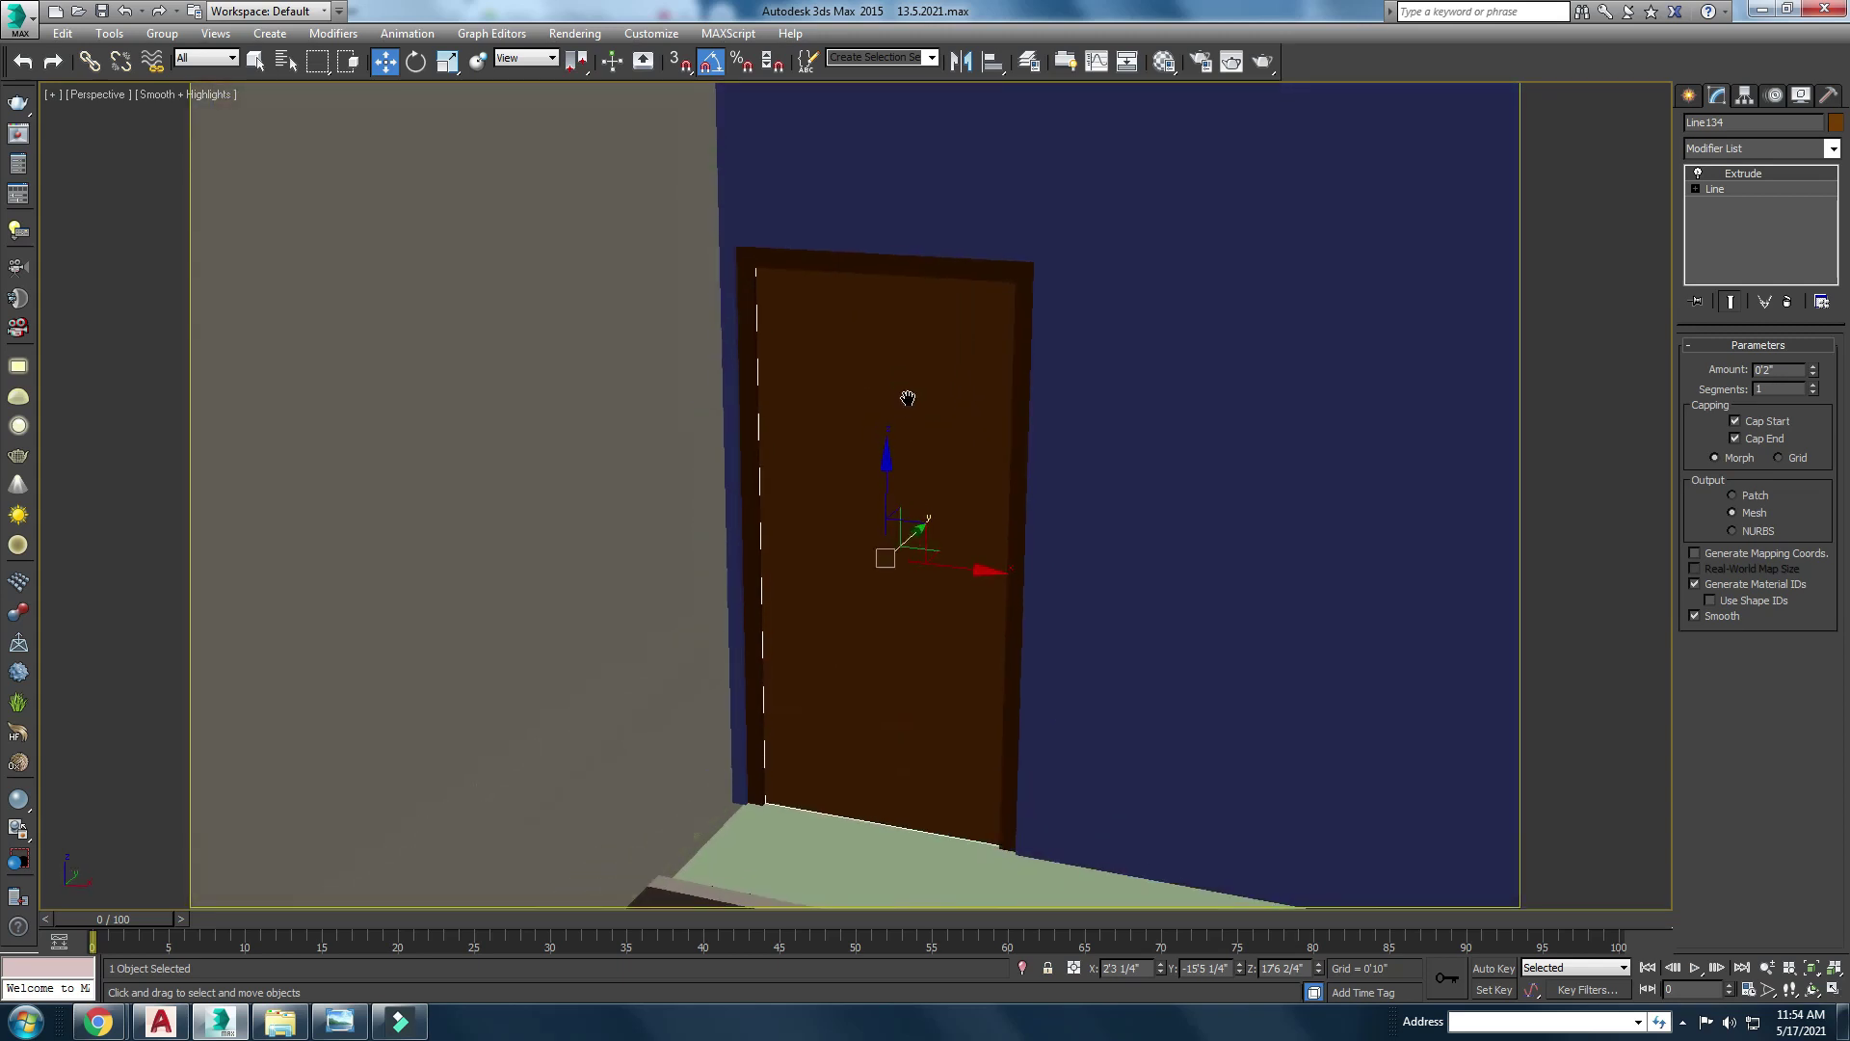
left_click(921, 279, "ctrl")
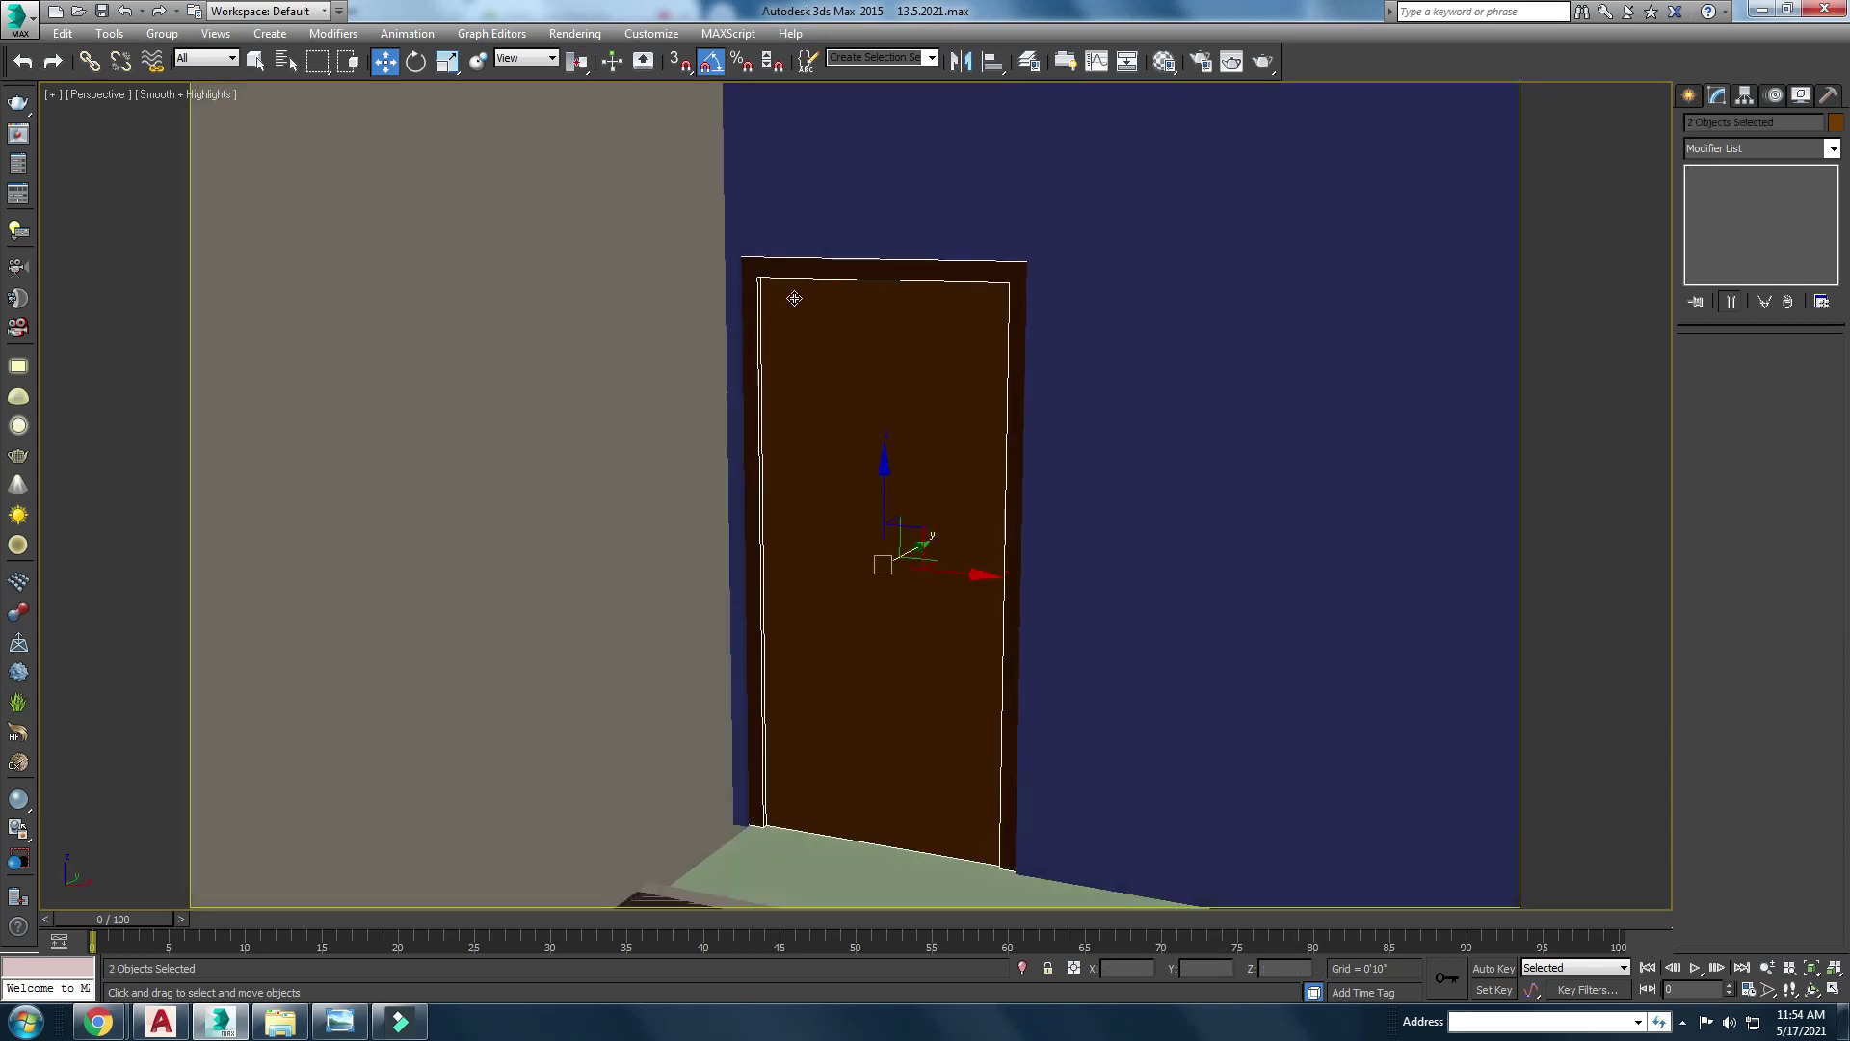
Step: Select all seven parts of the three-pane balcony window: frame, panes and mullions
scroll(676, 525, "down", 5)
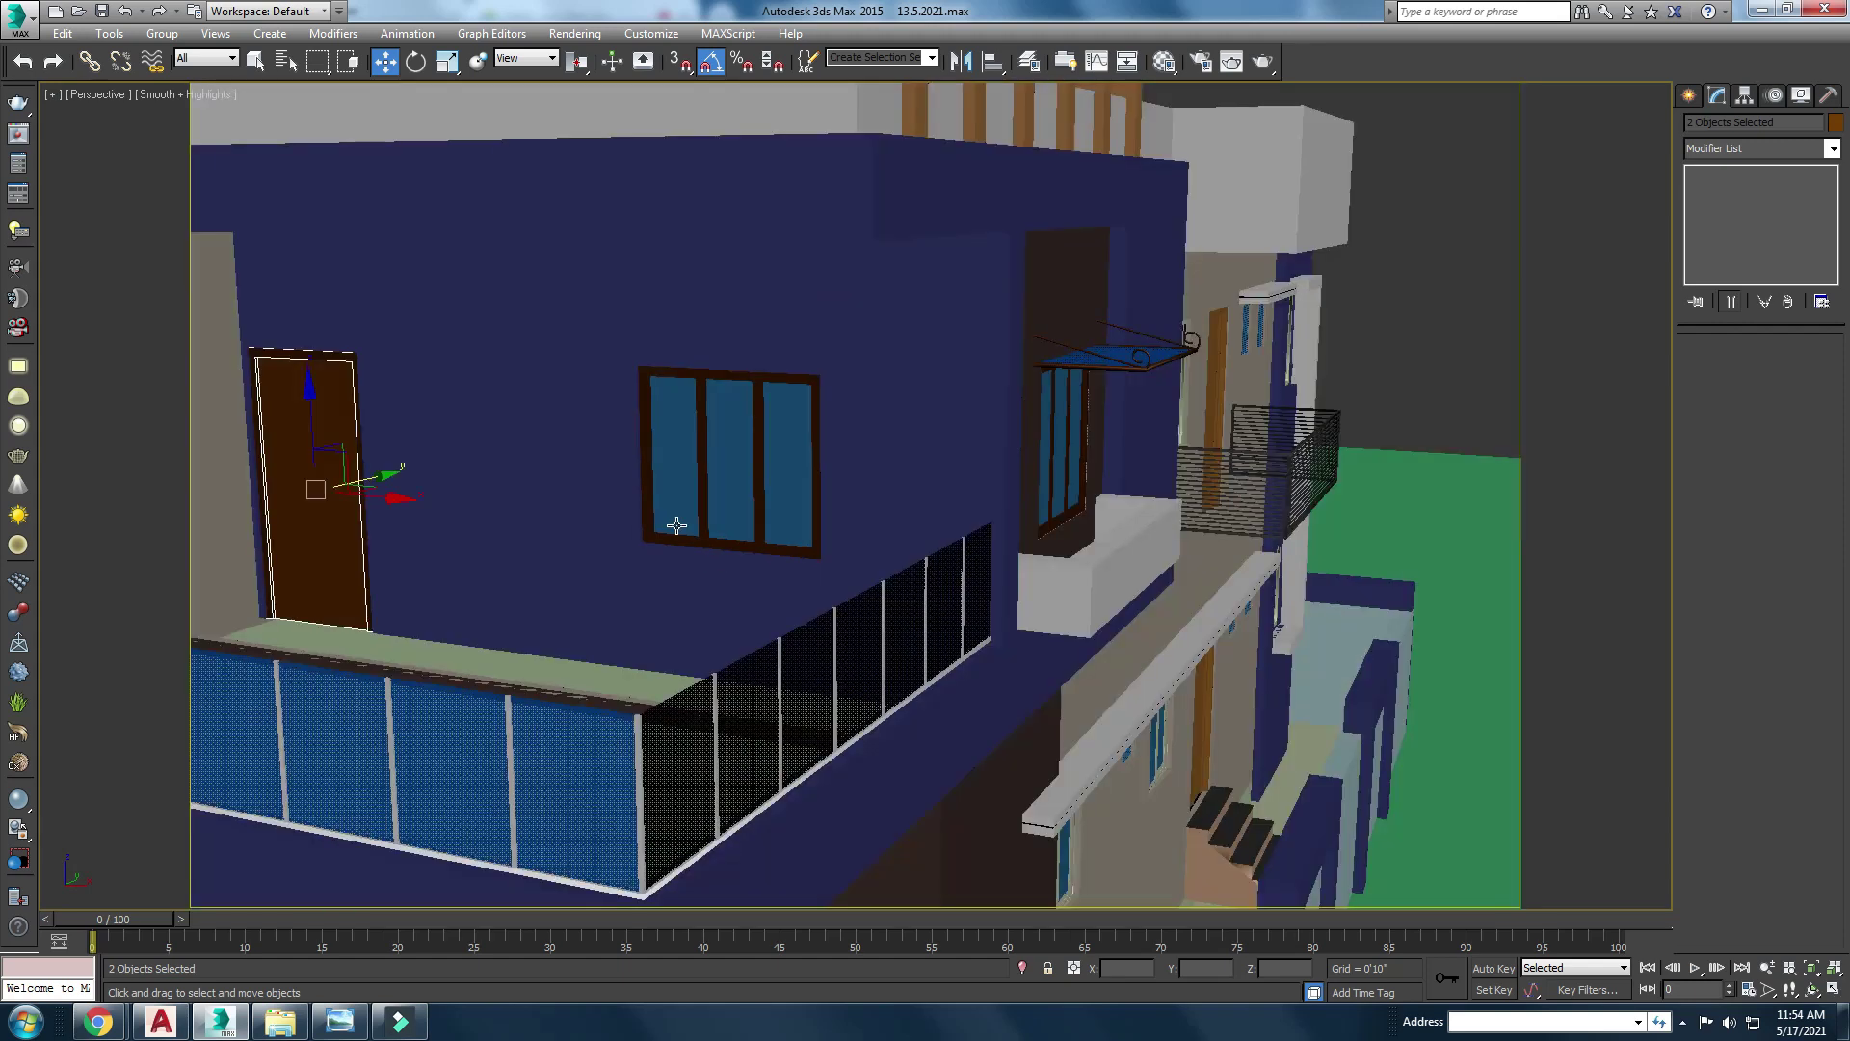
left_click(711, 451)
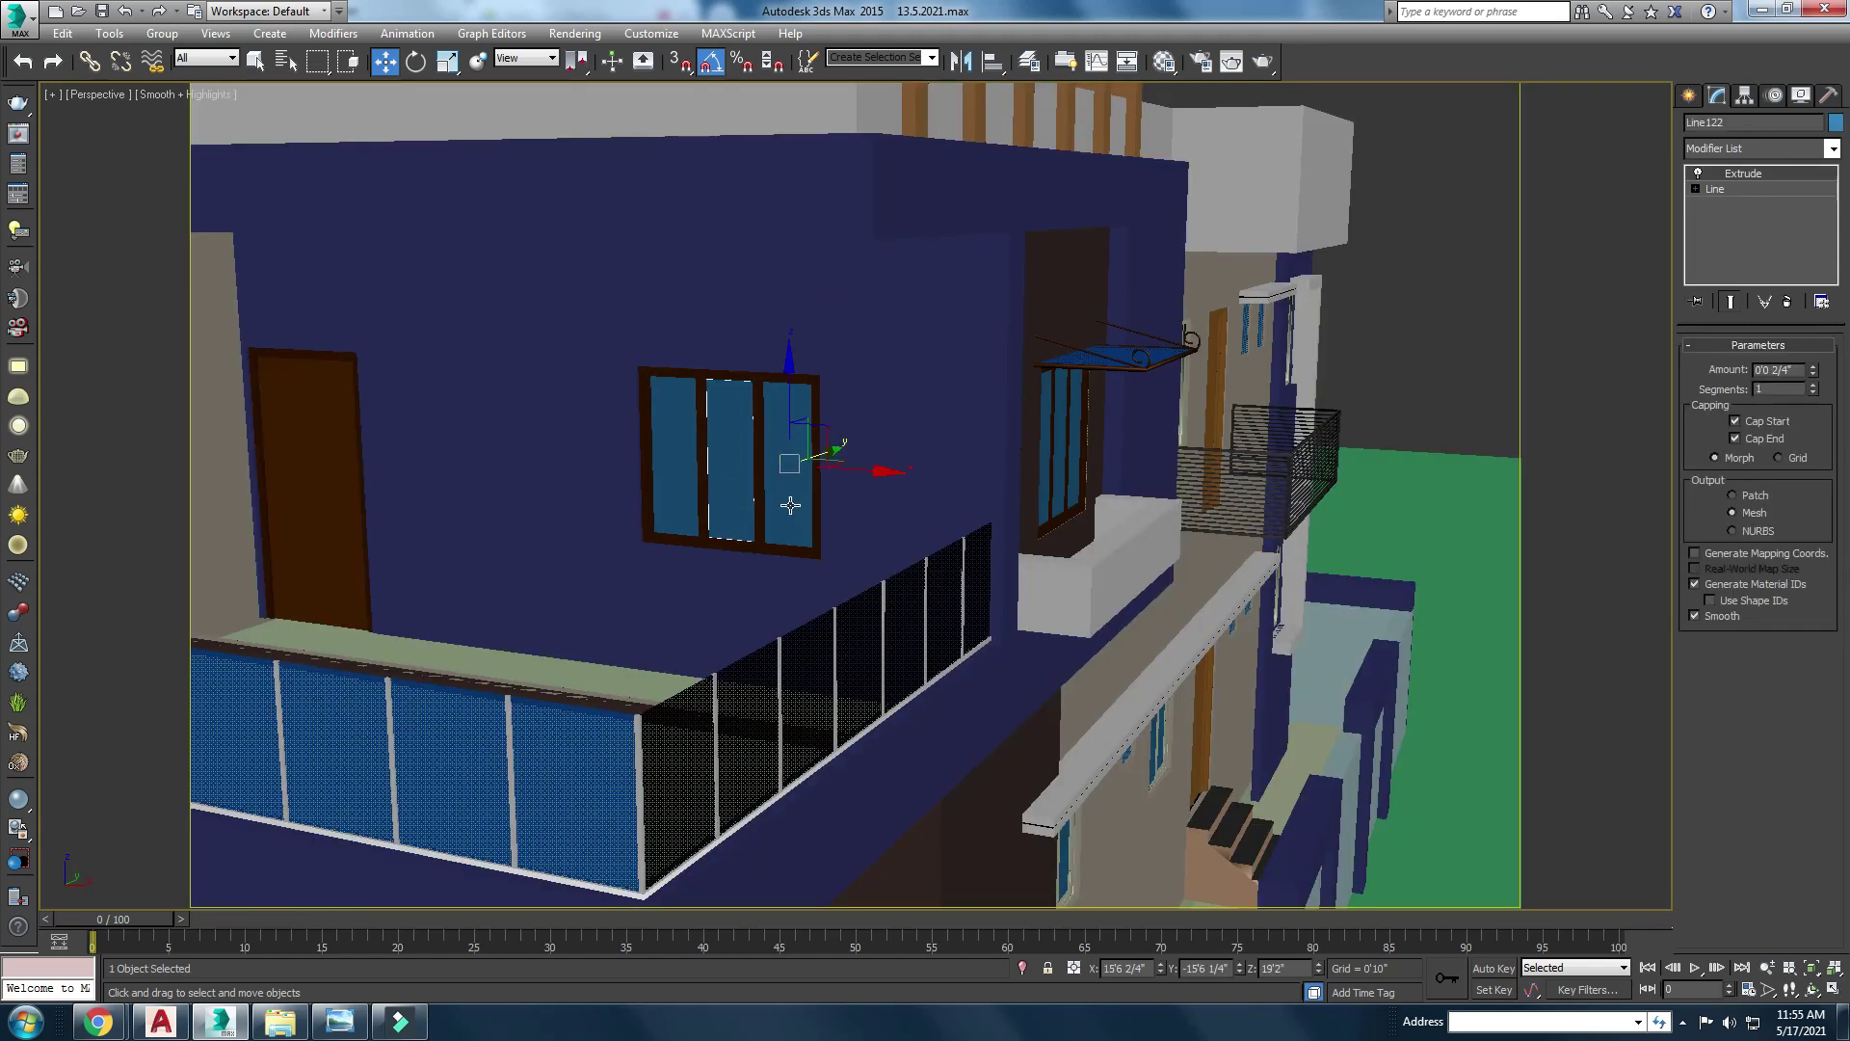
scroll(711, 390, "up", 5)
left_click(738, 353)
scroll(742, 361, "up", 2)
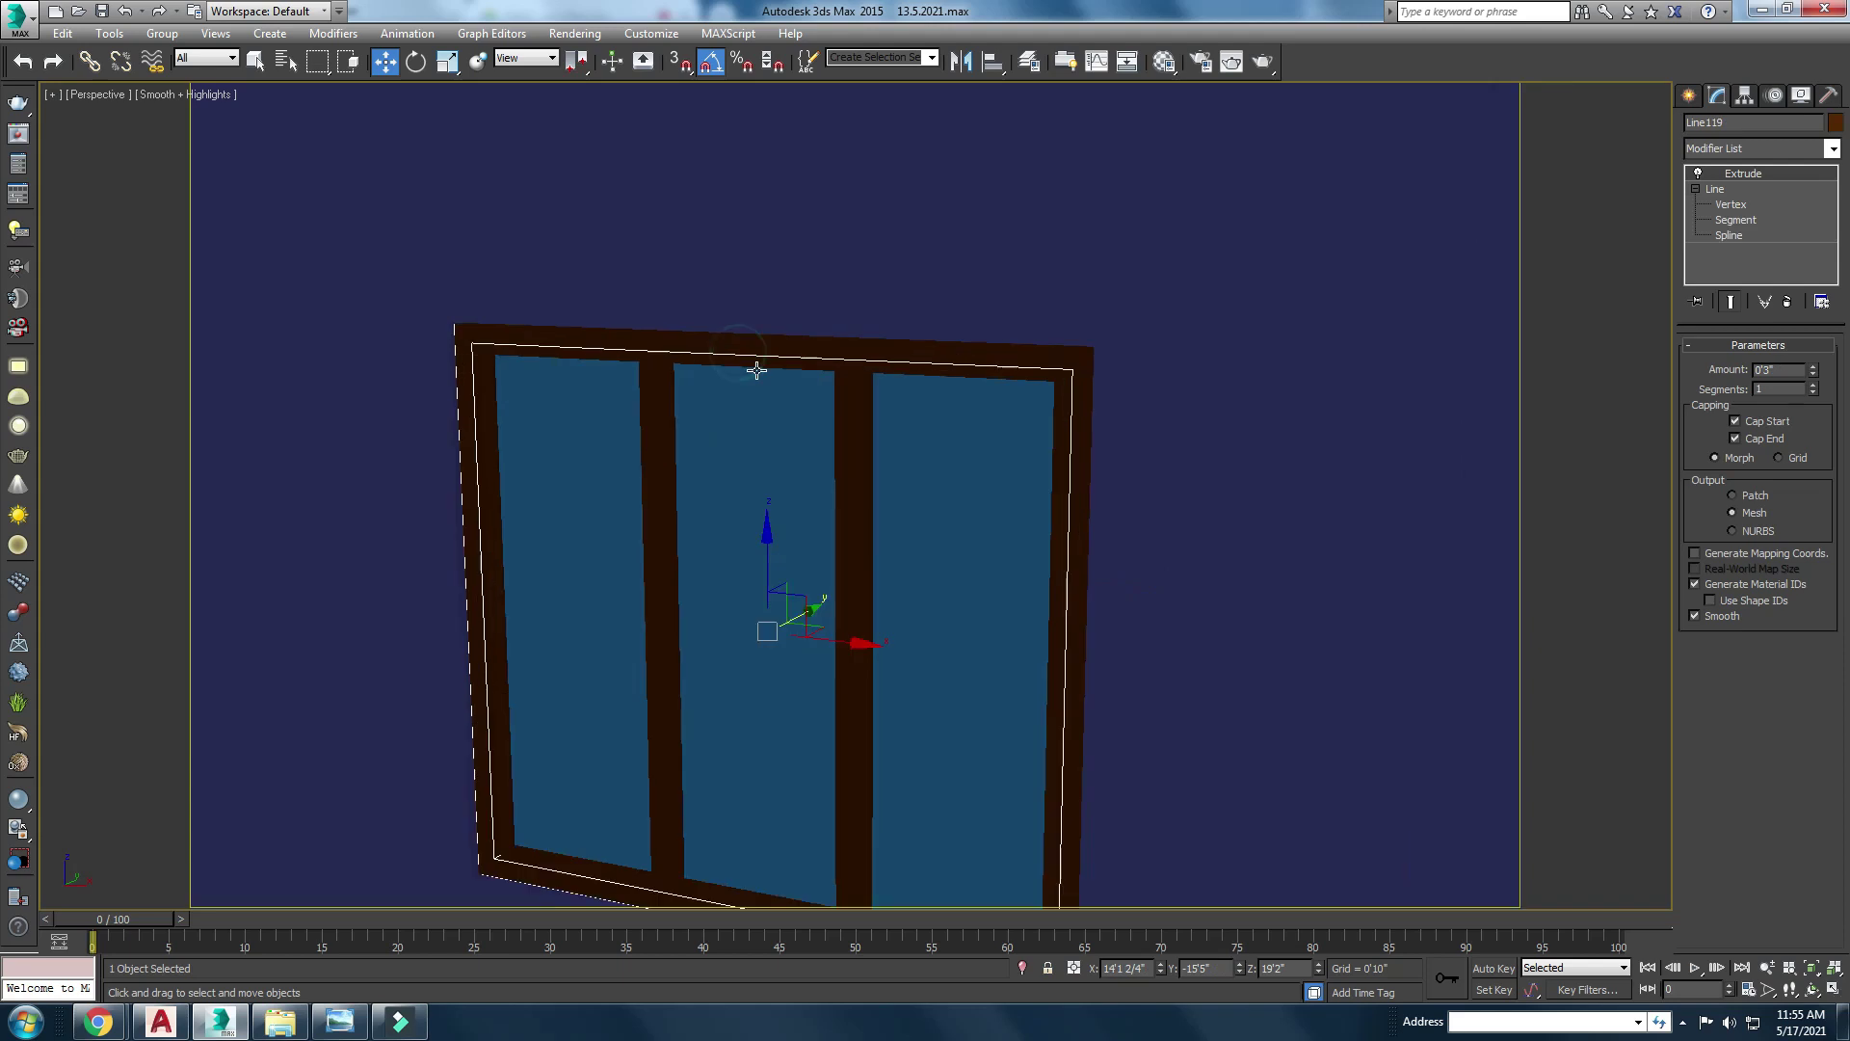
scroll(625, 410, "up", 3)
left_click(620, 409, "ctrl")
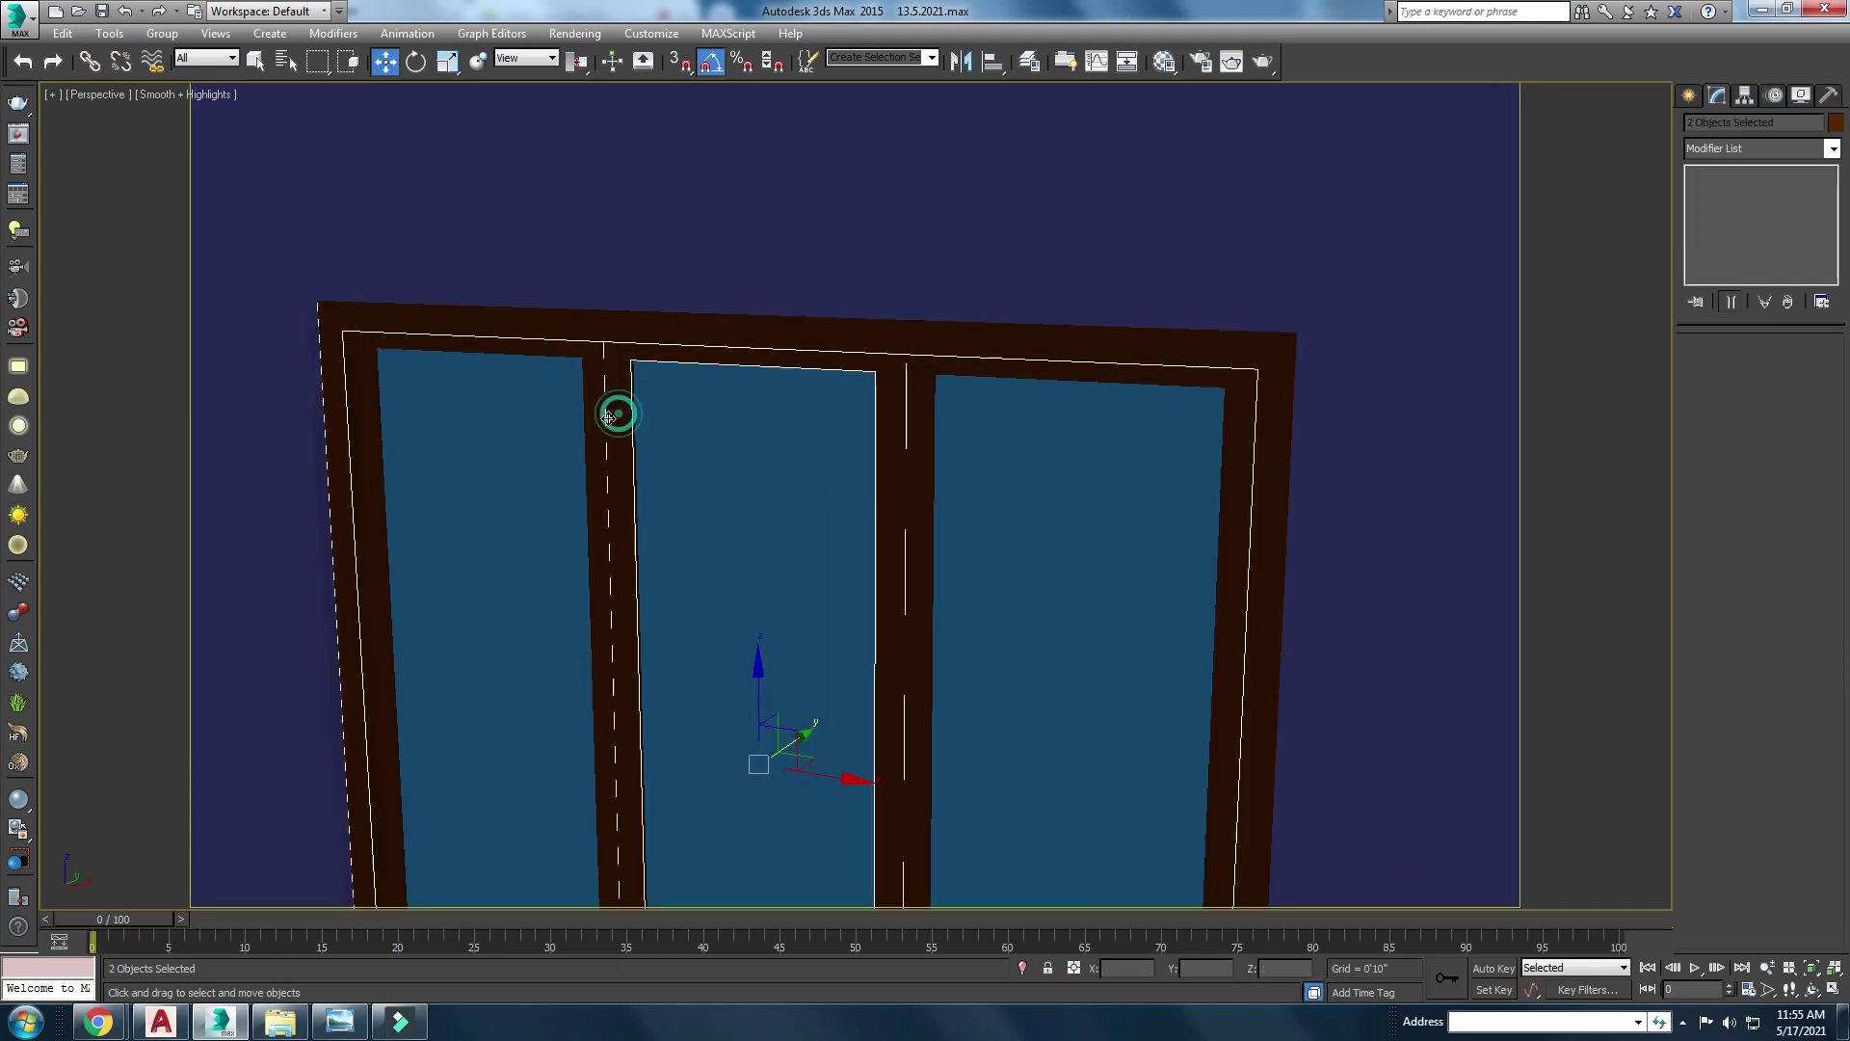
left_click(918, 512, "ctrl")
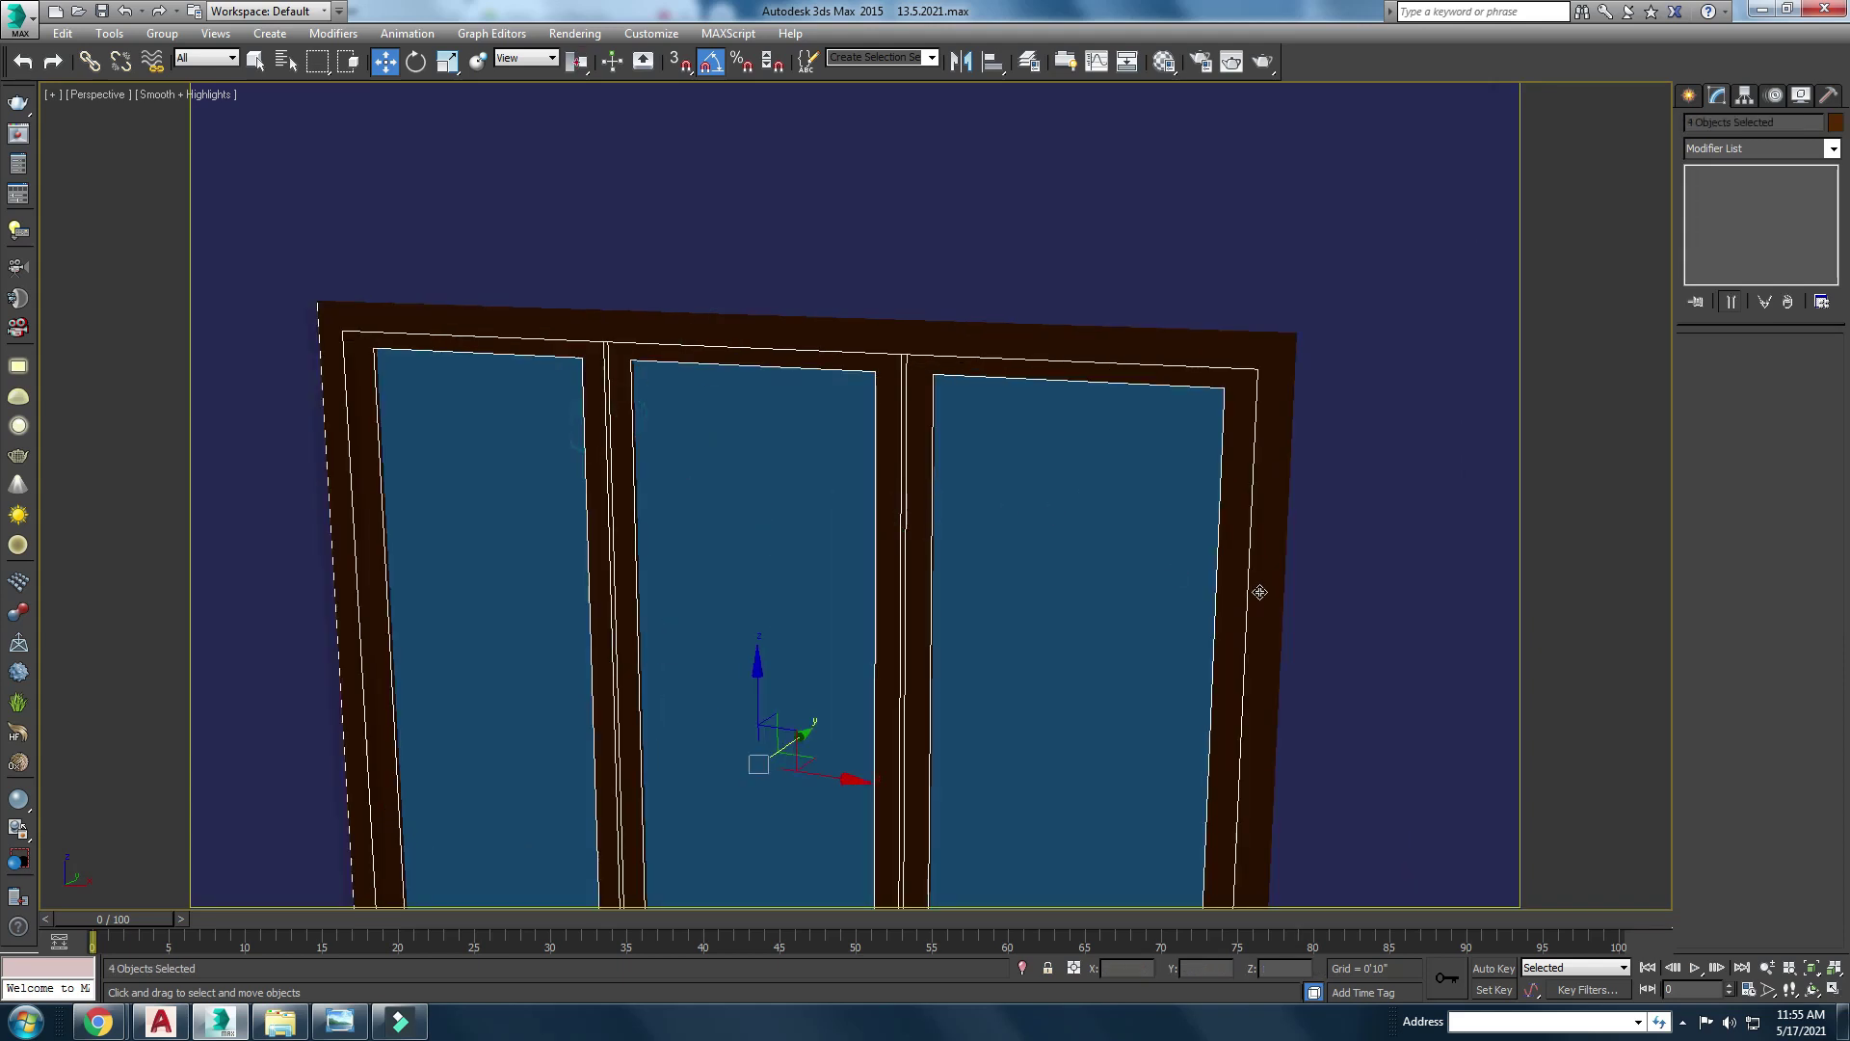
middle_click_drag(859, 550, 714, 565, "alt")
left_click(719, 560, "ctrl")
left_click(862, 561, "ctrl")
left_click(466, 570, "ctrl")
scroll(754, 391, "down", 3)
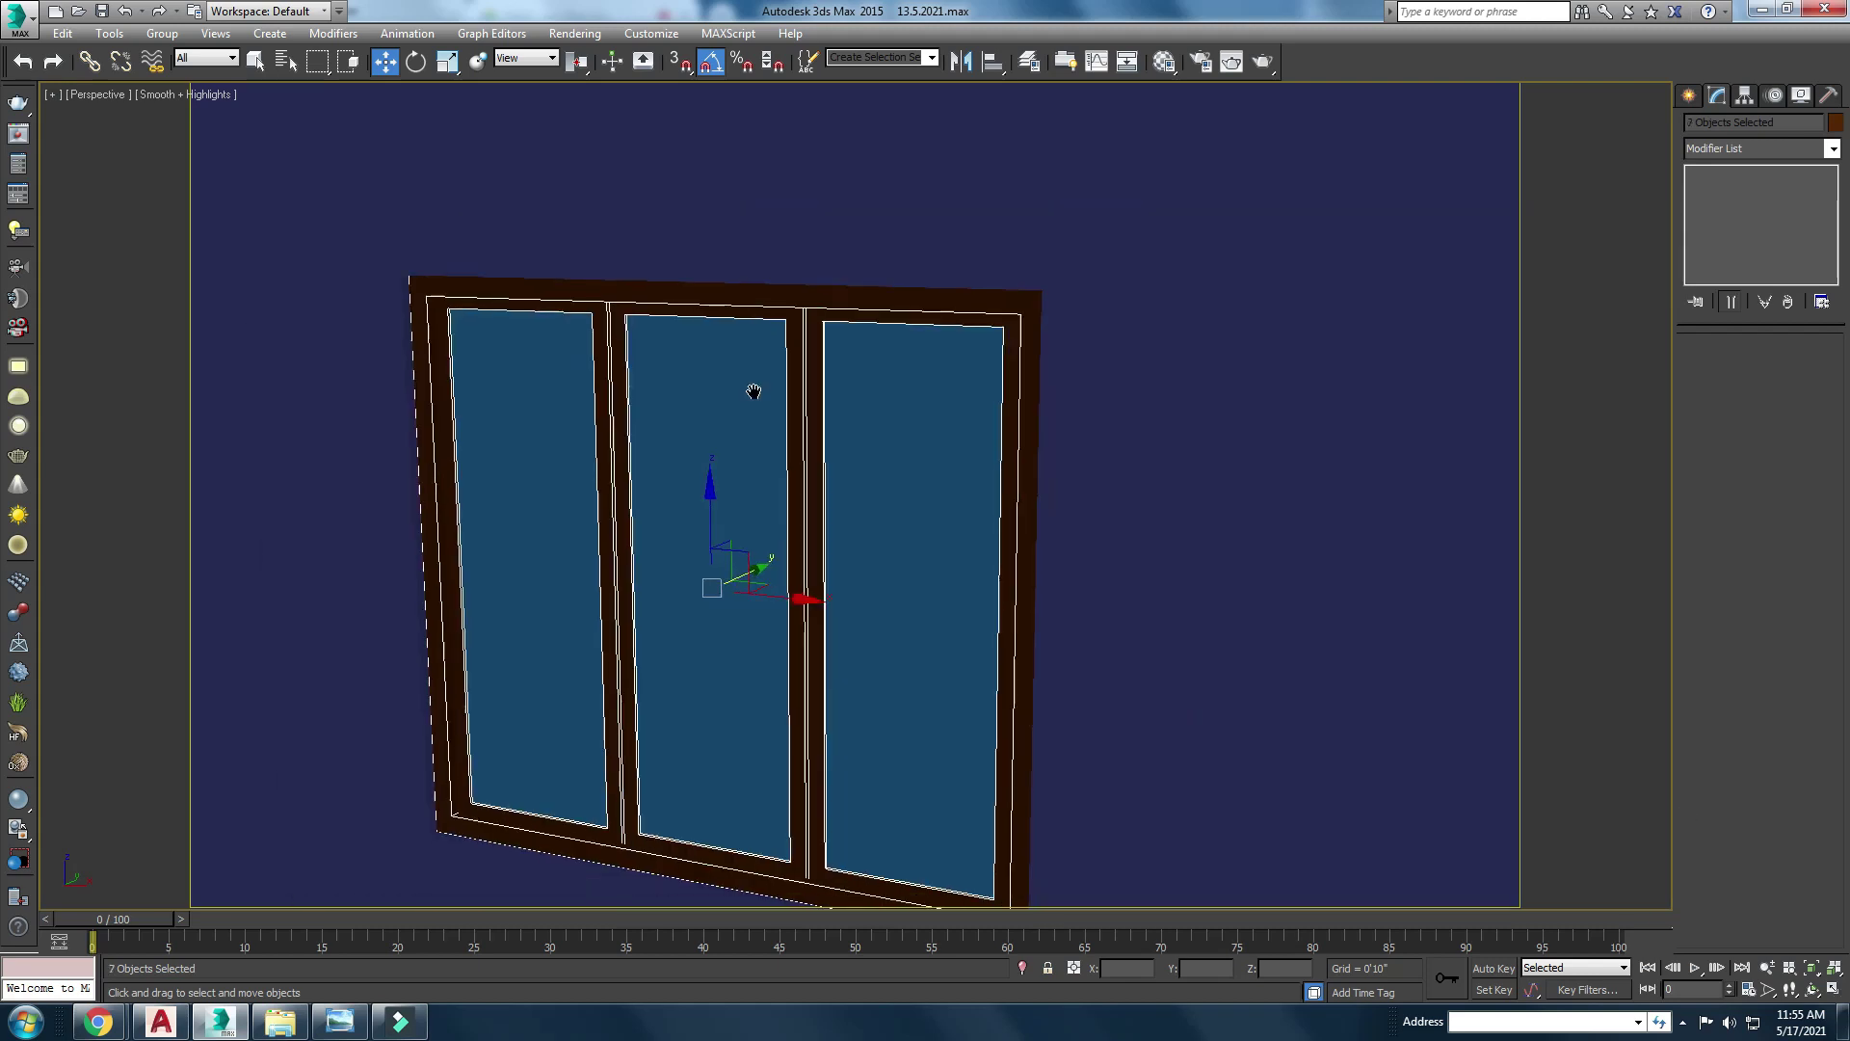
middle_click_drag(754, 391, 720, 305)
Step: Shift-drag the window along X to create a copy
left_click_drag(777, 511, 1367, 600)
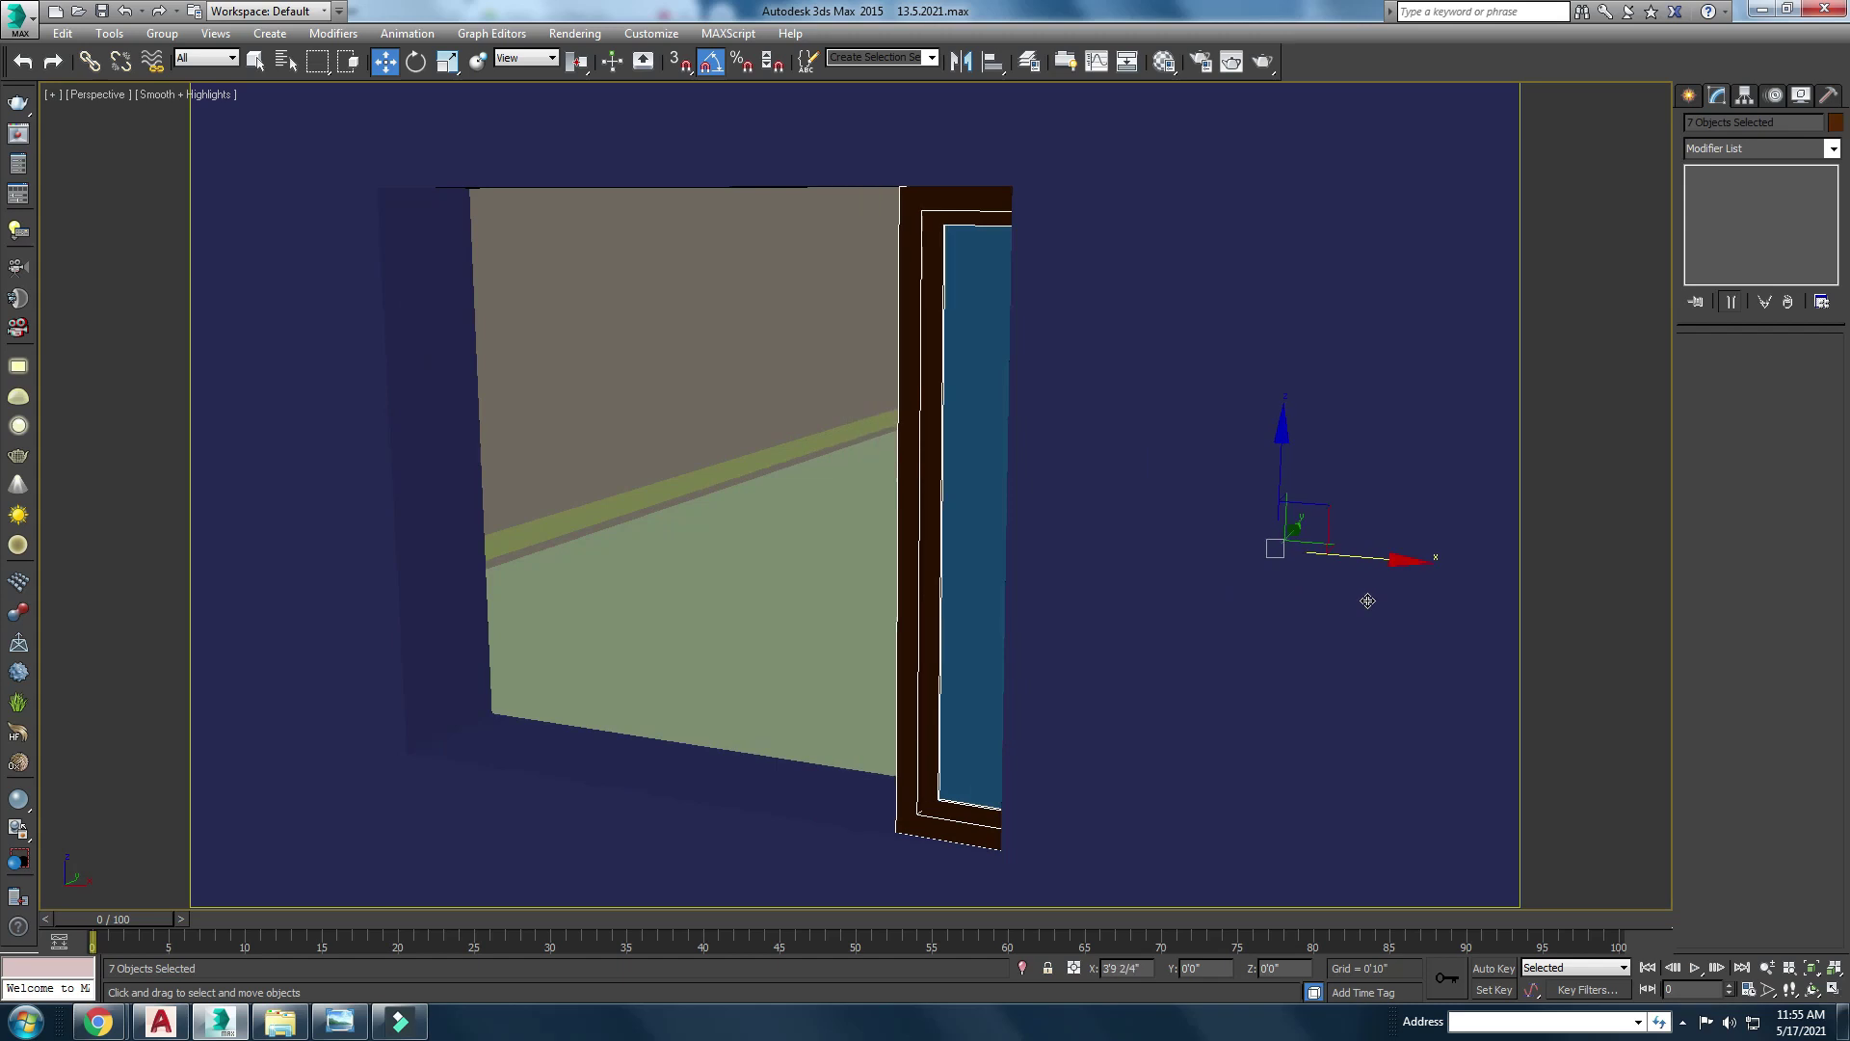
scroll(648, 475, "down", 3)
scroll(649, 475, "down", 2)
scroll(627, 475, "down", 3)
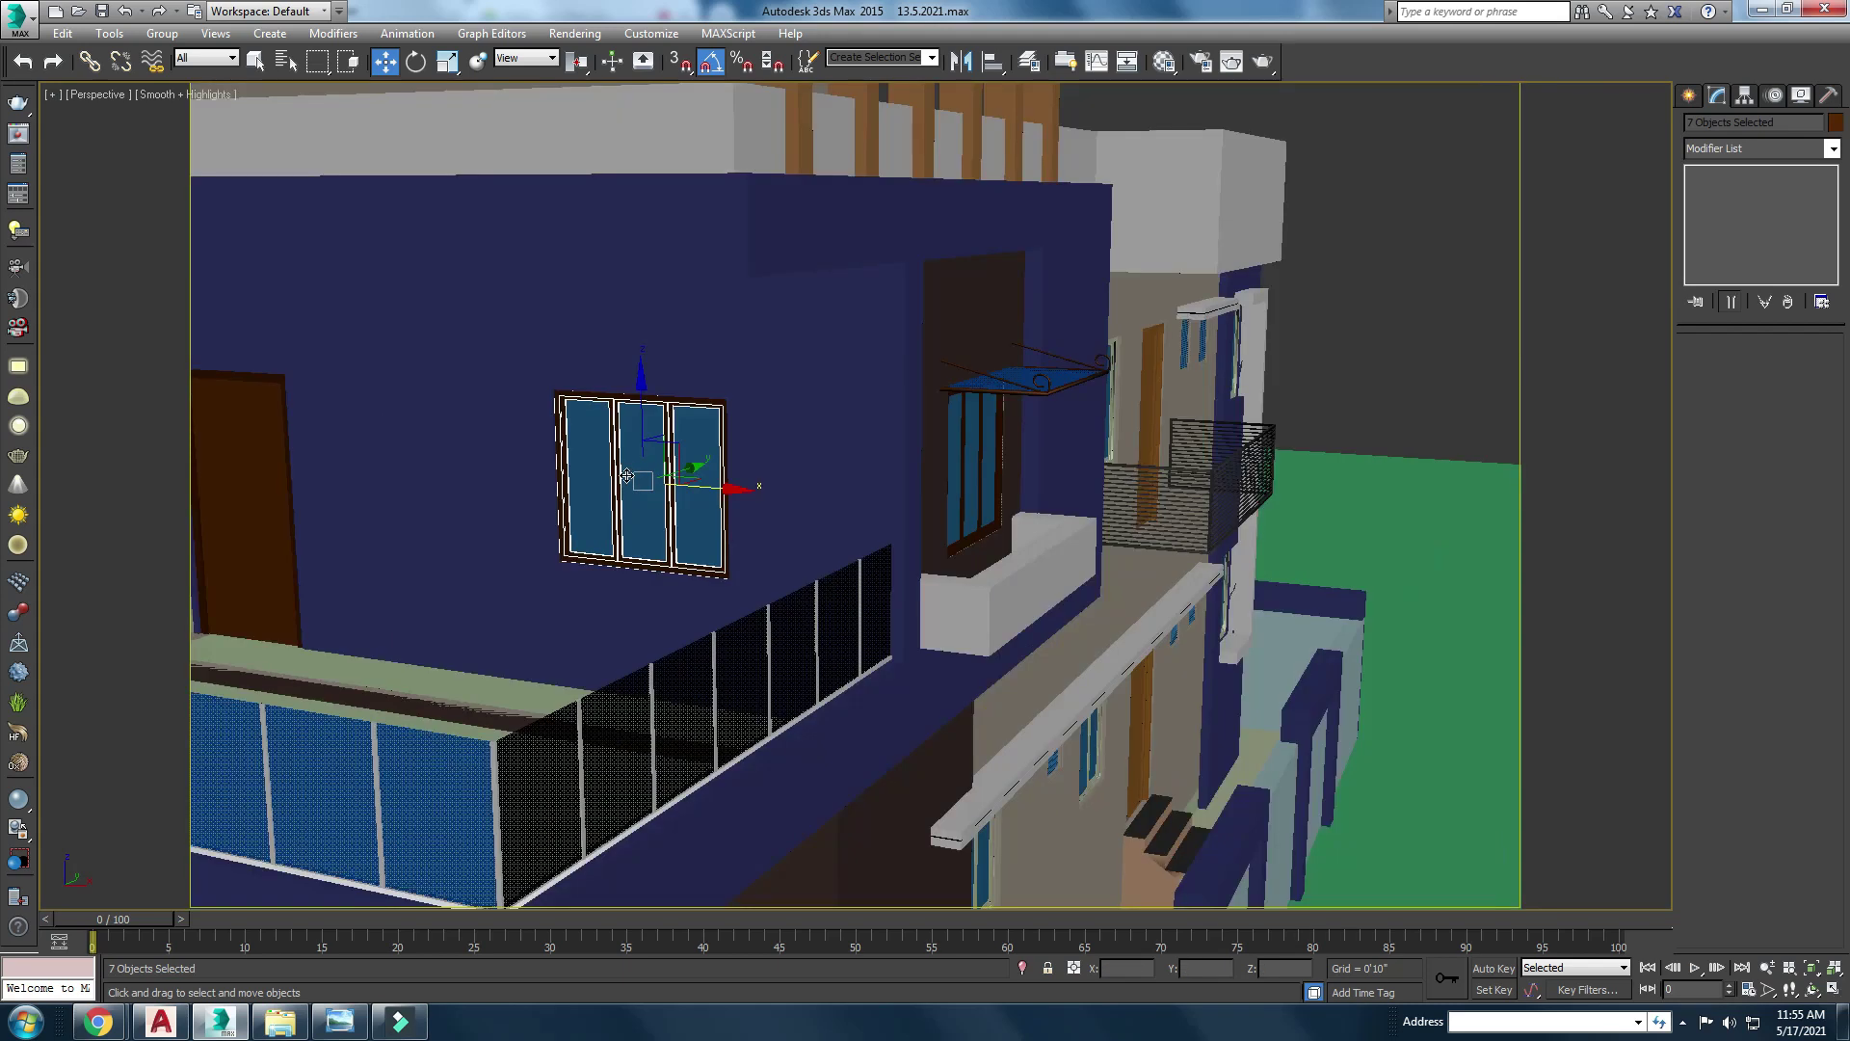
left_click_drag(734, 489, 1137, 521, "shift")
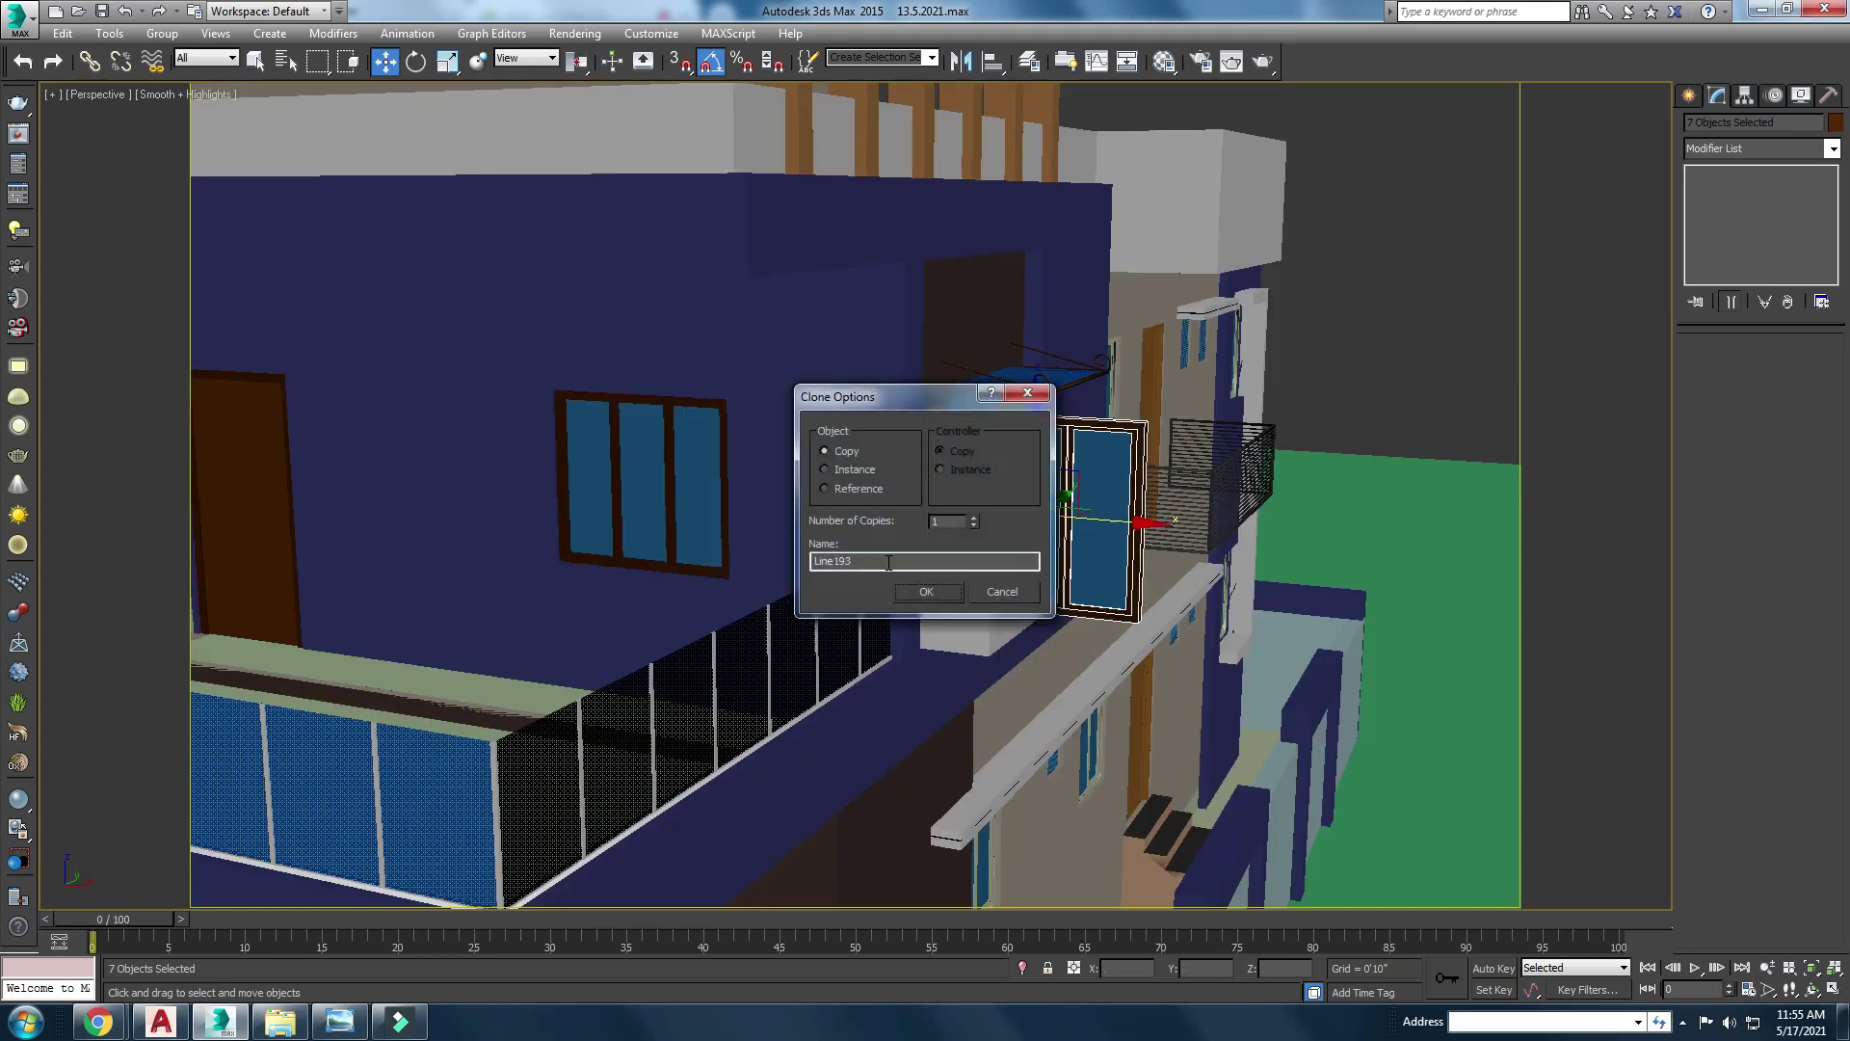
left_click(925, 593)
Step: Group the copied window as 'w 1' and move it beyond the house's left end
left_click(162, 32)
type("w1")
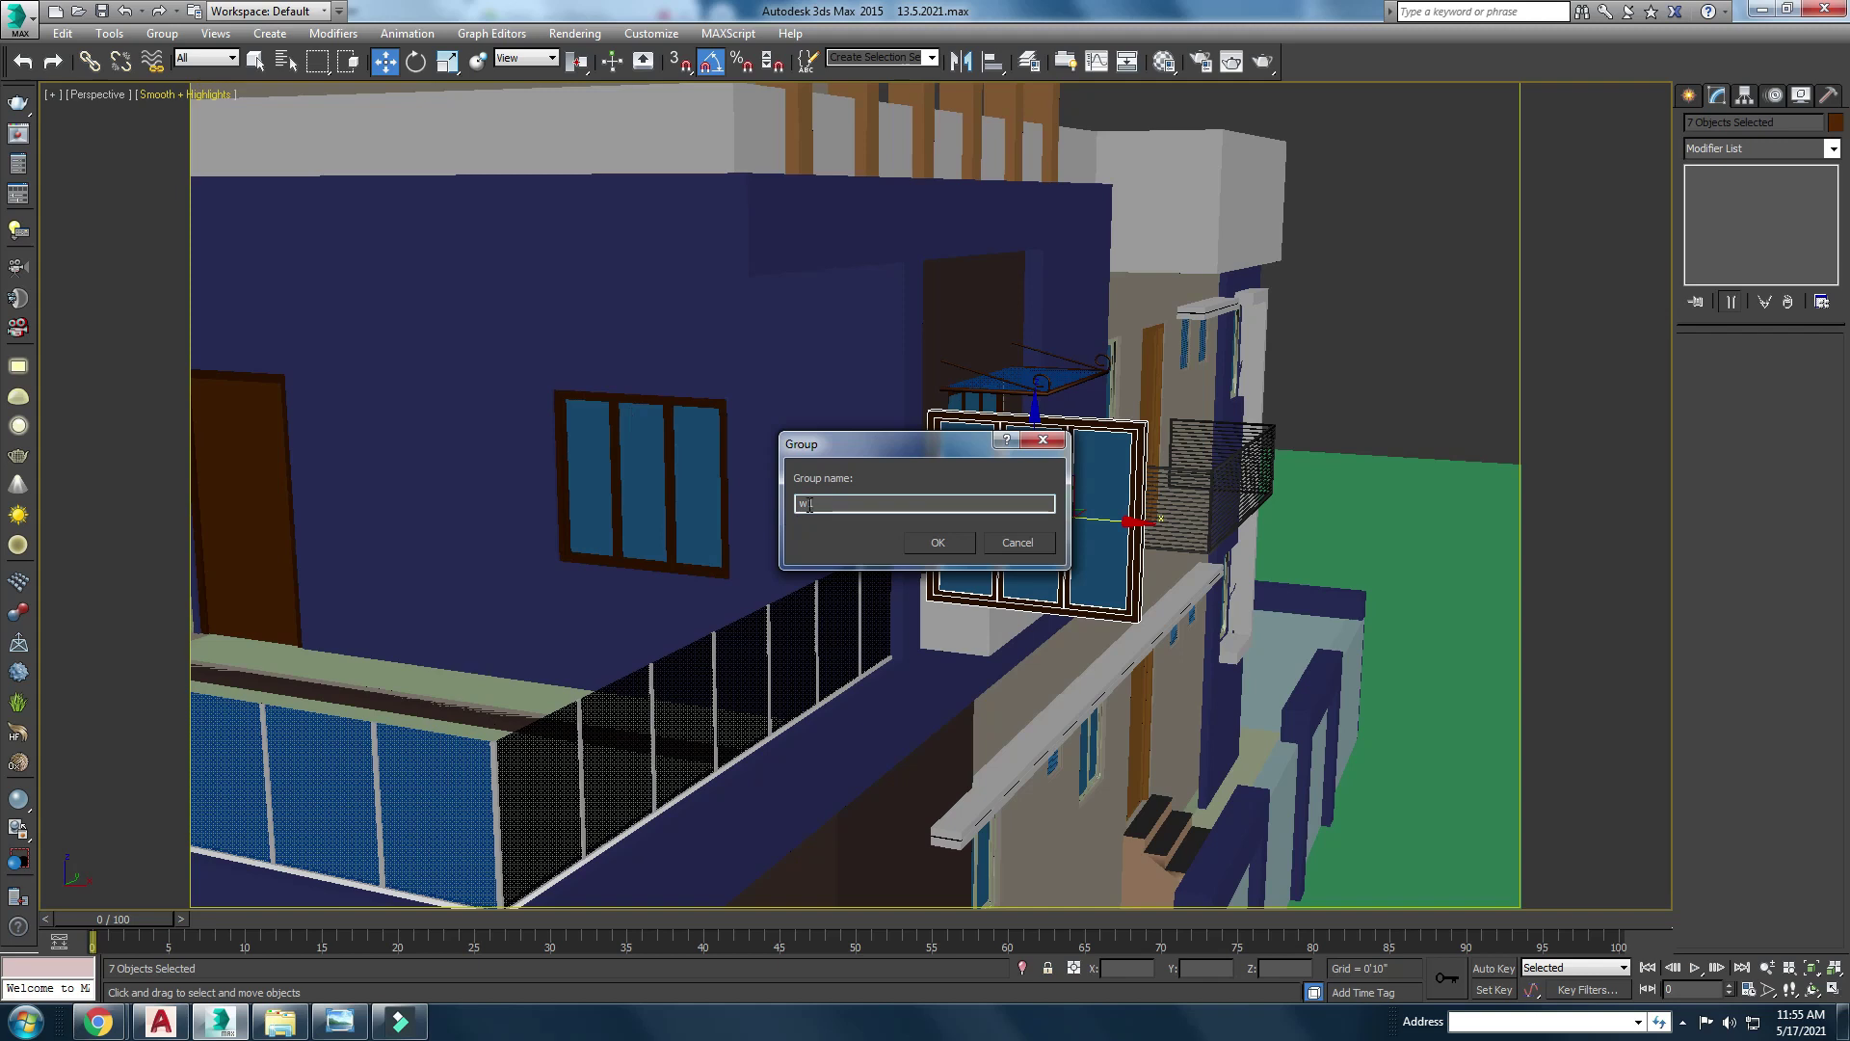
left_click(806, 503)
left_click(952, 541)
mouse_move(1019, 525)
middle_mouse_down("alt")
mouse_move(1193, 504)
mouse_move(810, 504)
mouse_move(949, 546)
middle_mouse_up("alt")
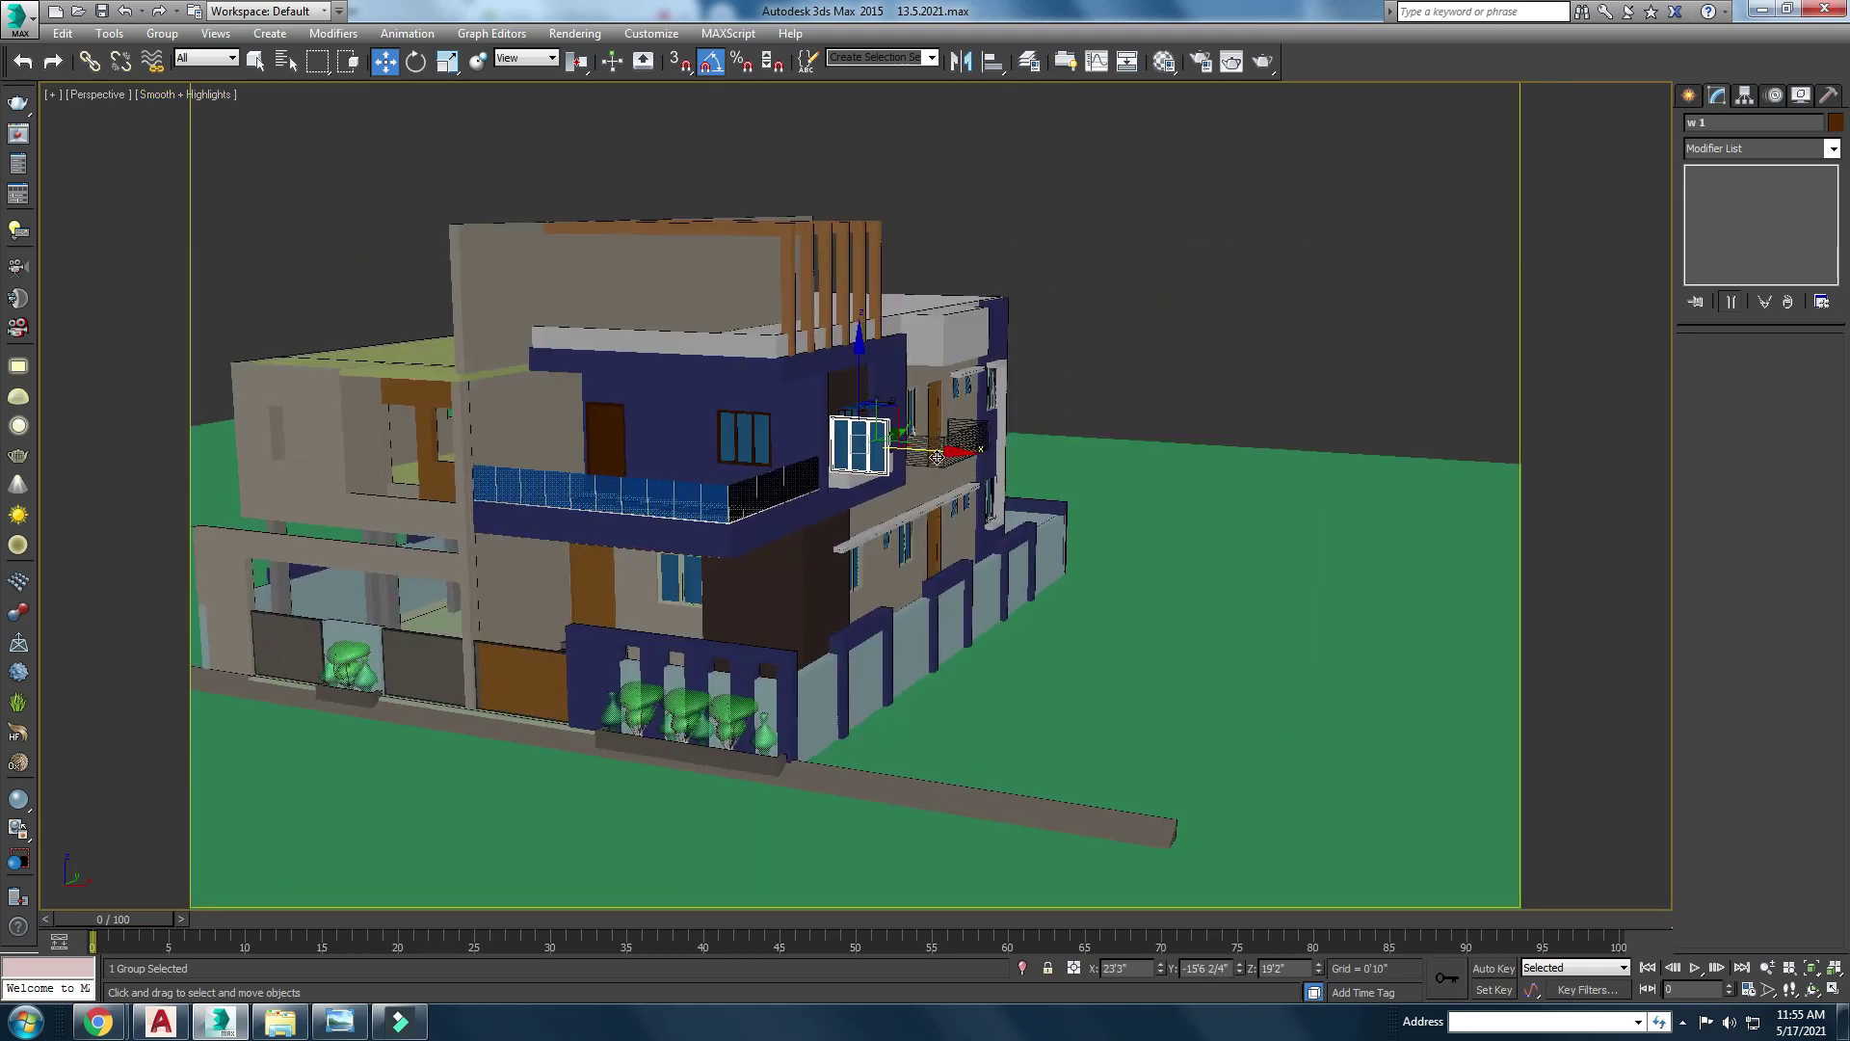
left_click_drag(937, 457, 280, 409)
middle_click_drag(279, 409, 732, 482, "alt")
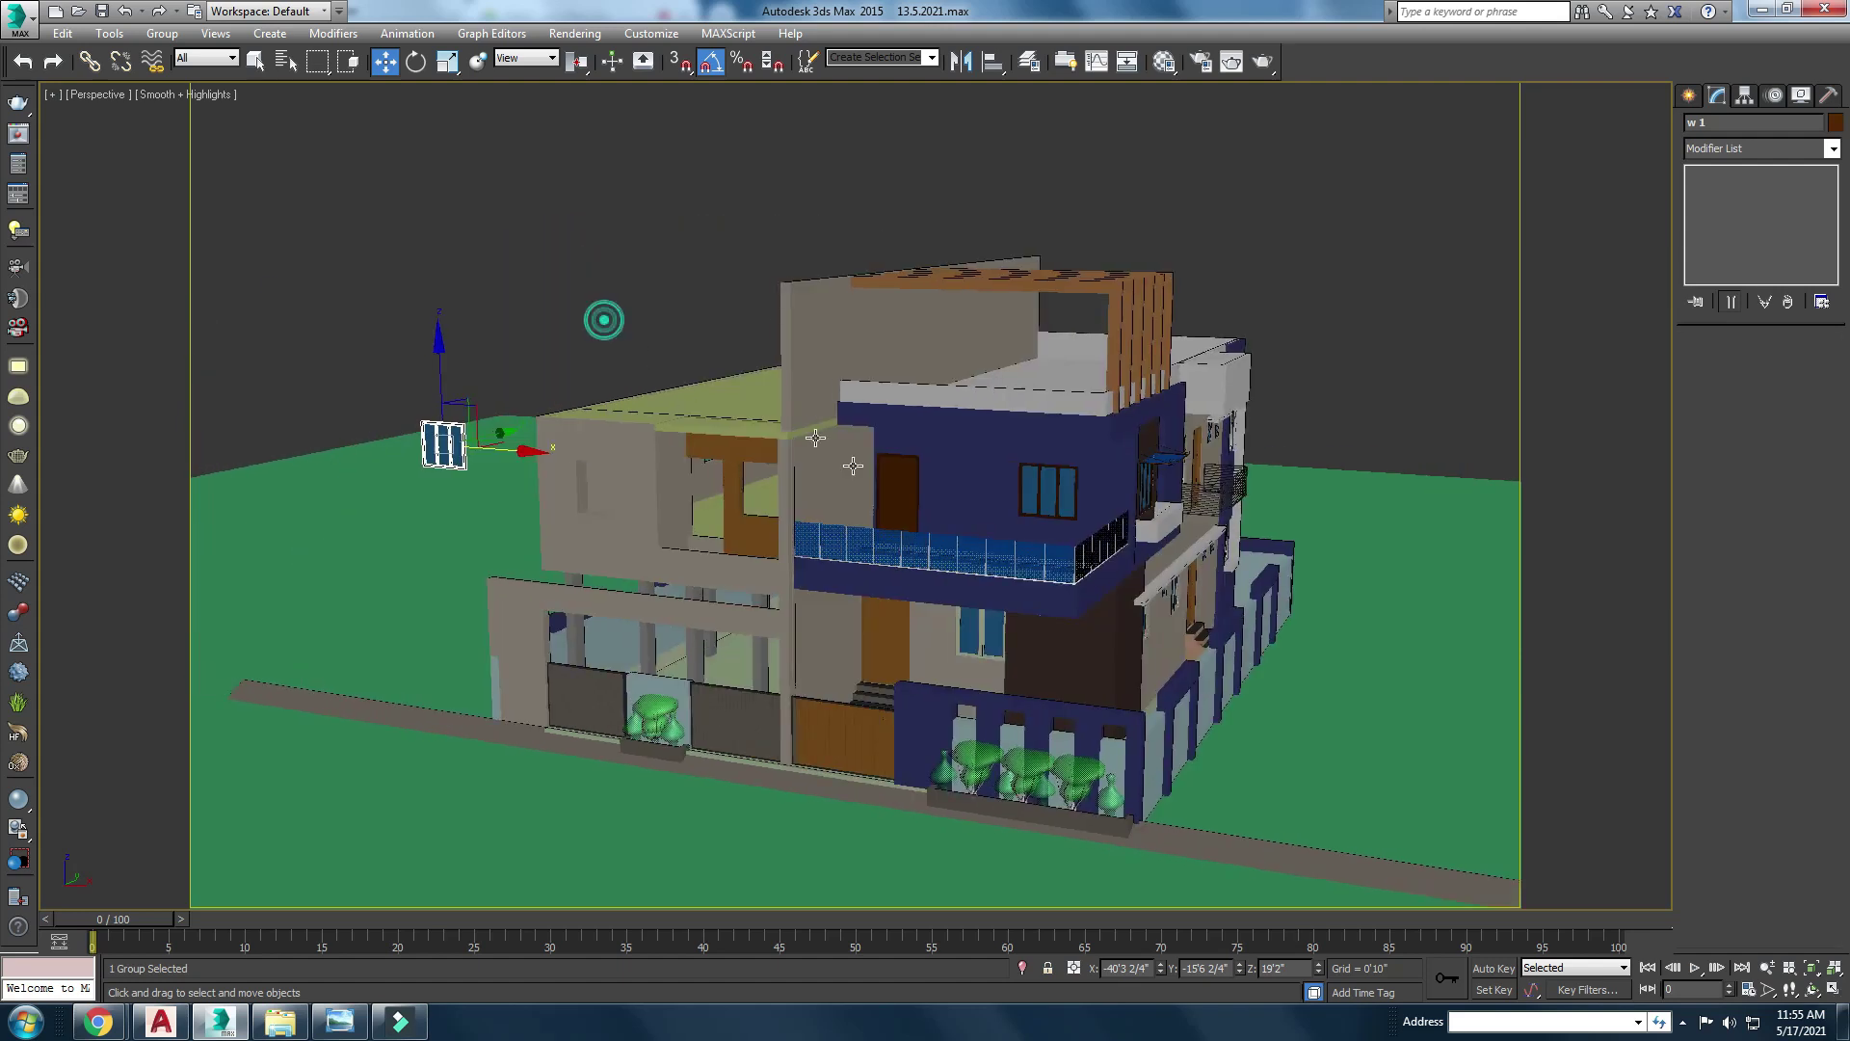
Step: Clone the brown balcony door and its frame across into the other wall opening
scroll(1026, 511, "up", 3)
scroll(1024, 471, "up", 3)
left_click(1024, 472)
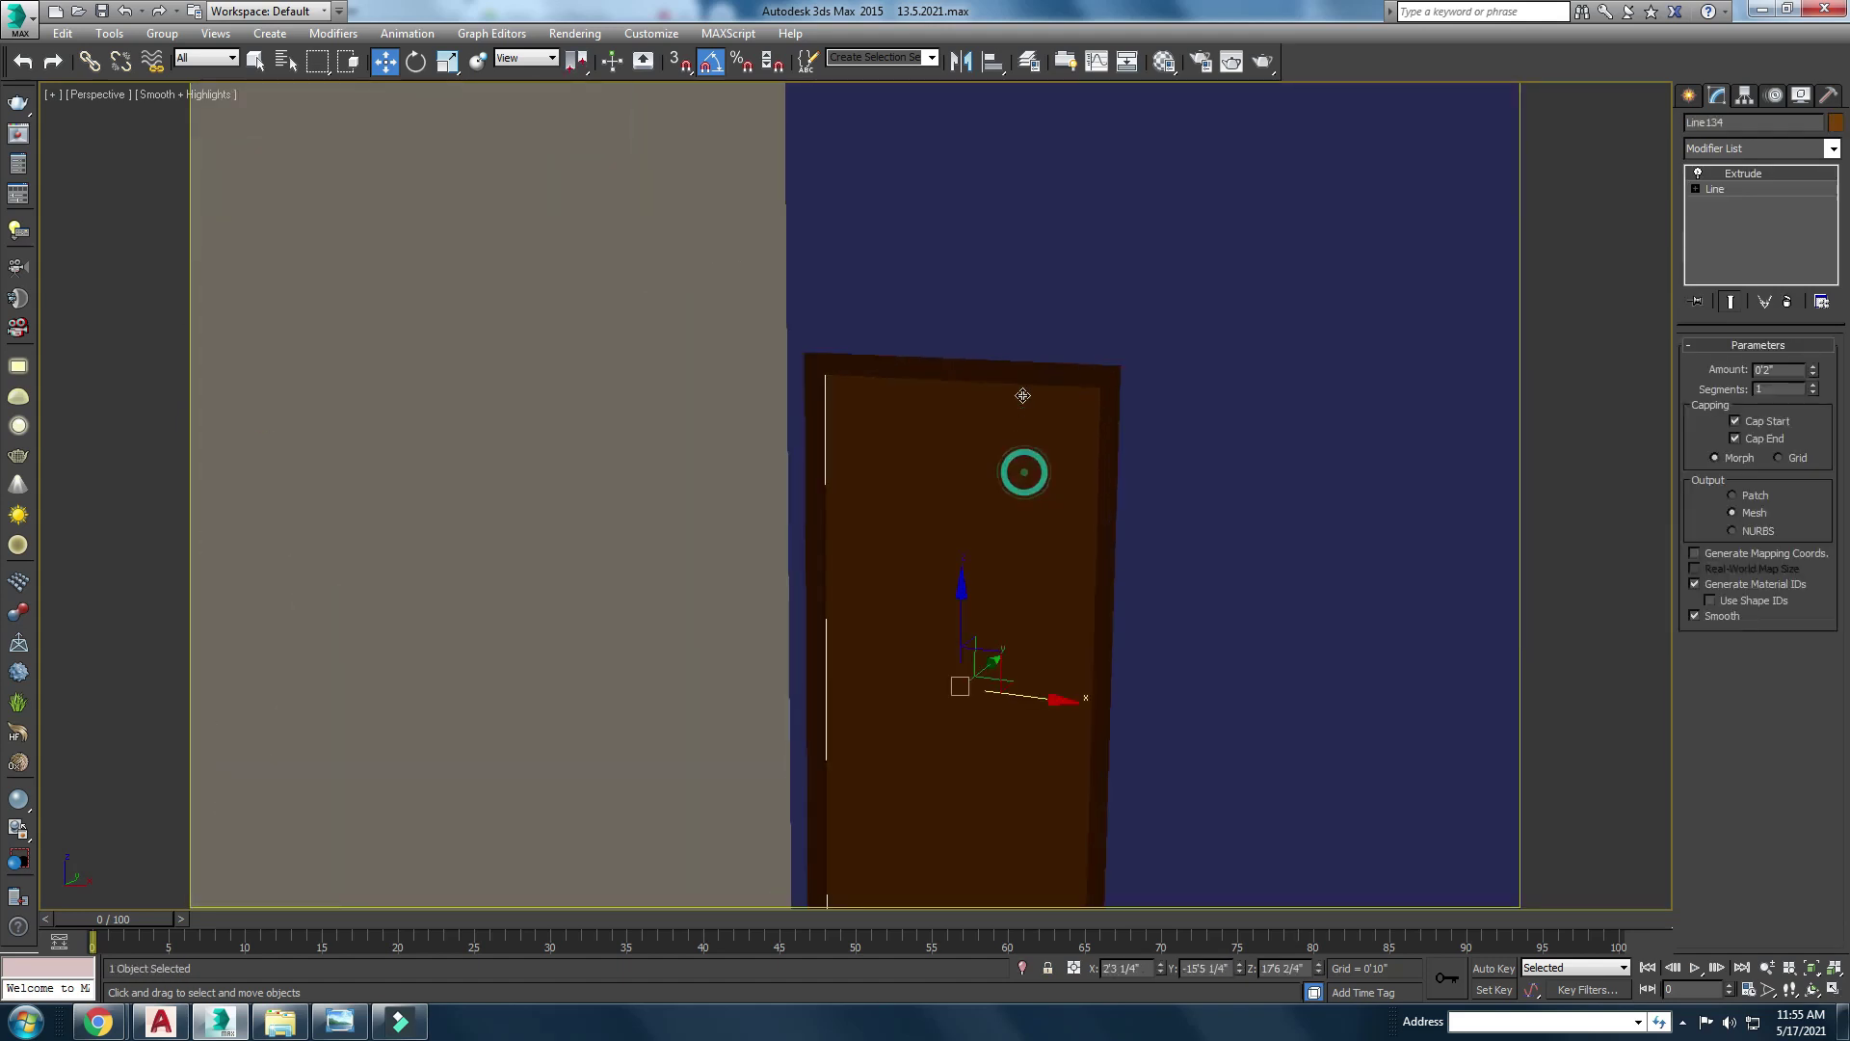
left_click(1019, 374, "ctrl")
scroll(1019, 380, "down", 5)
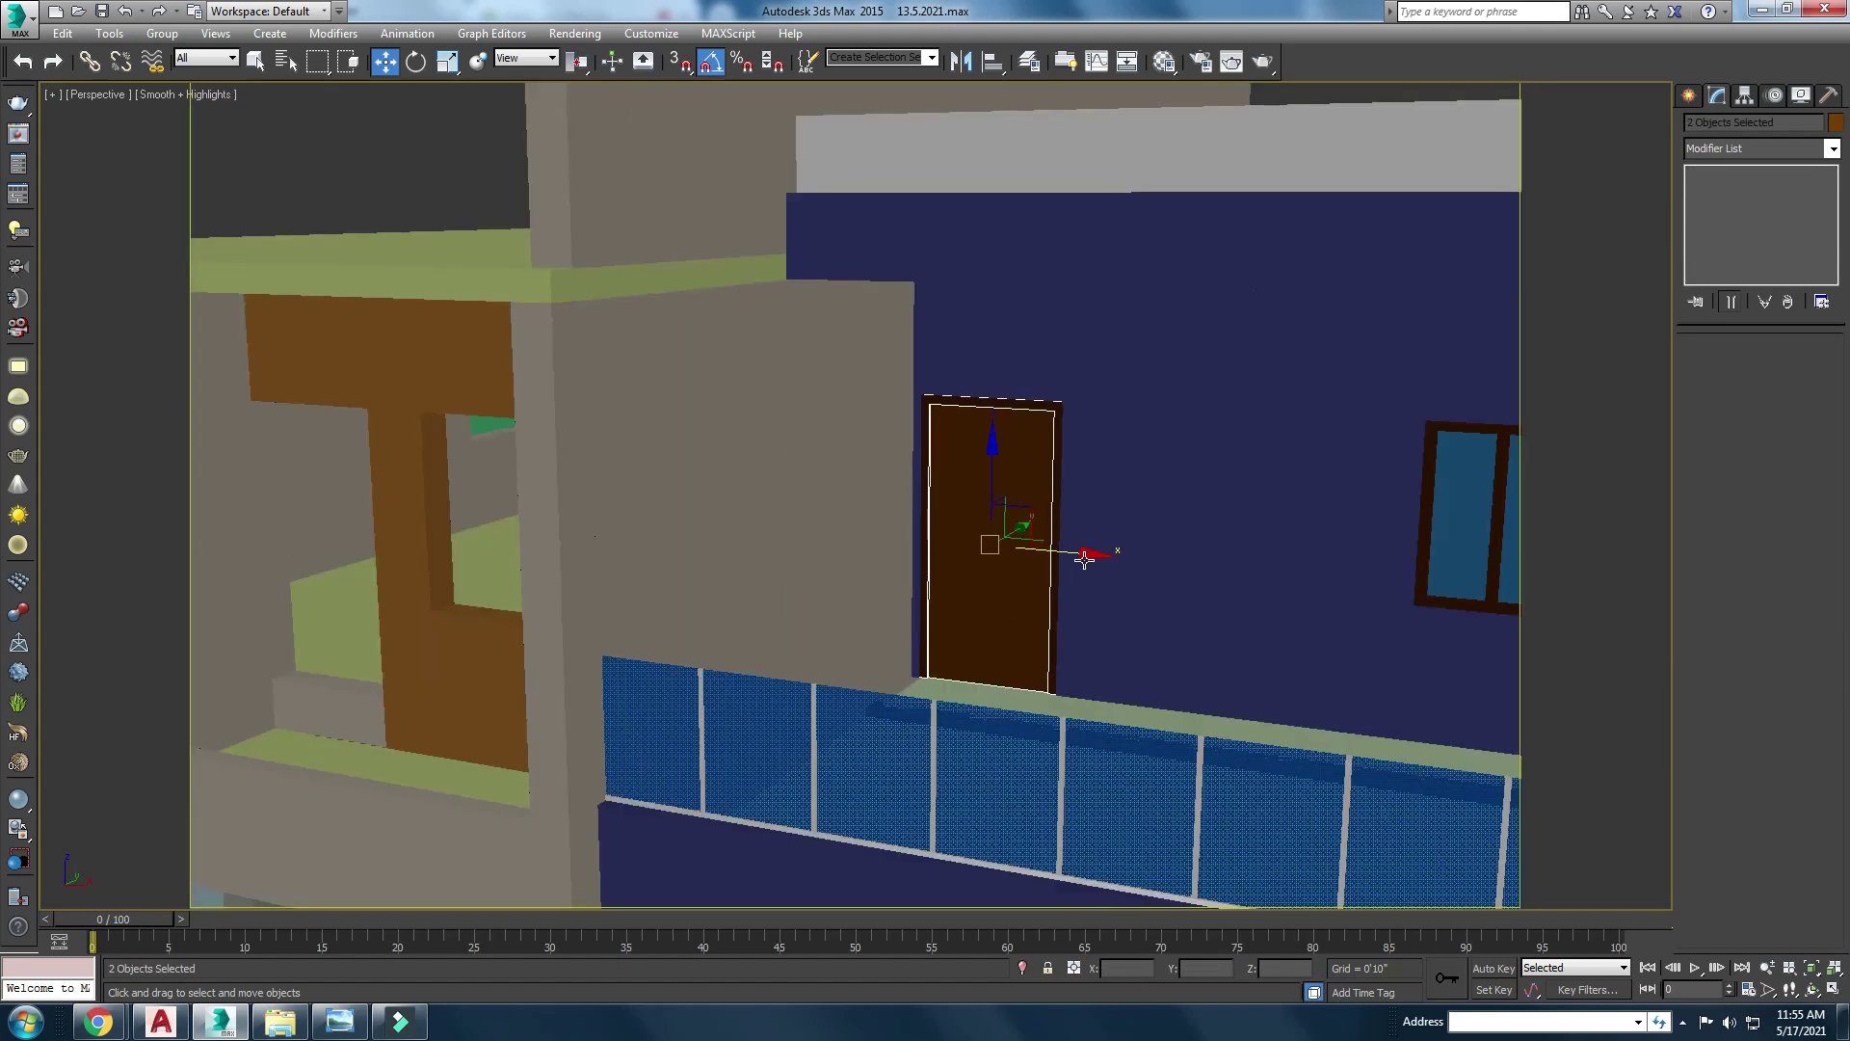
left_click_drag(1084, 559, 397, 530, "shift")
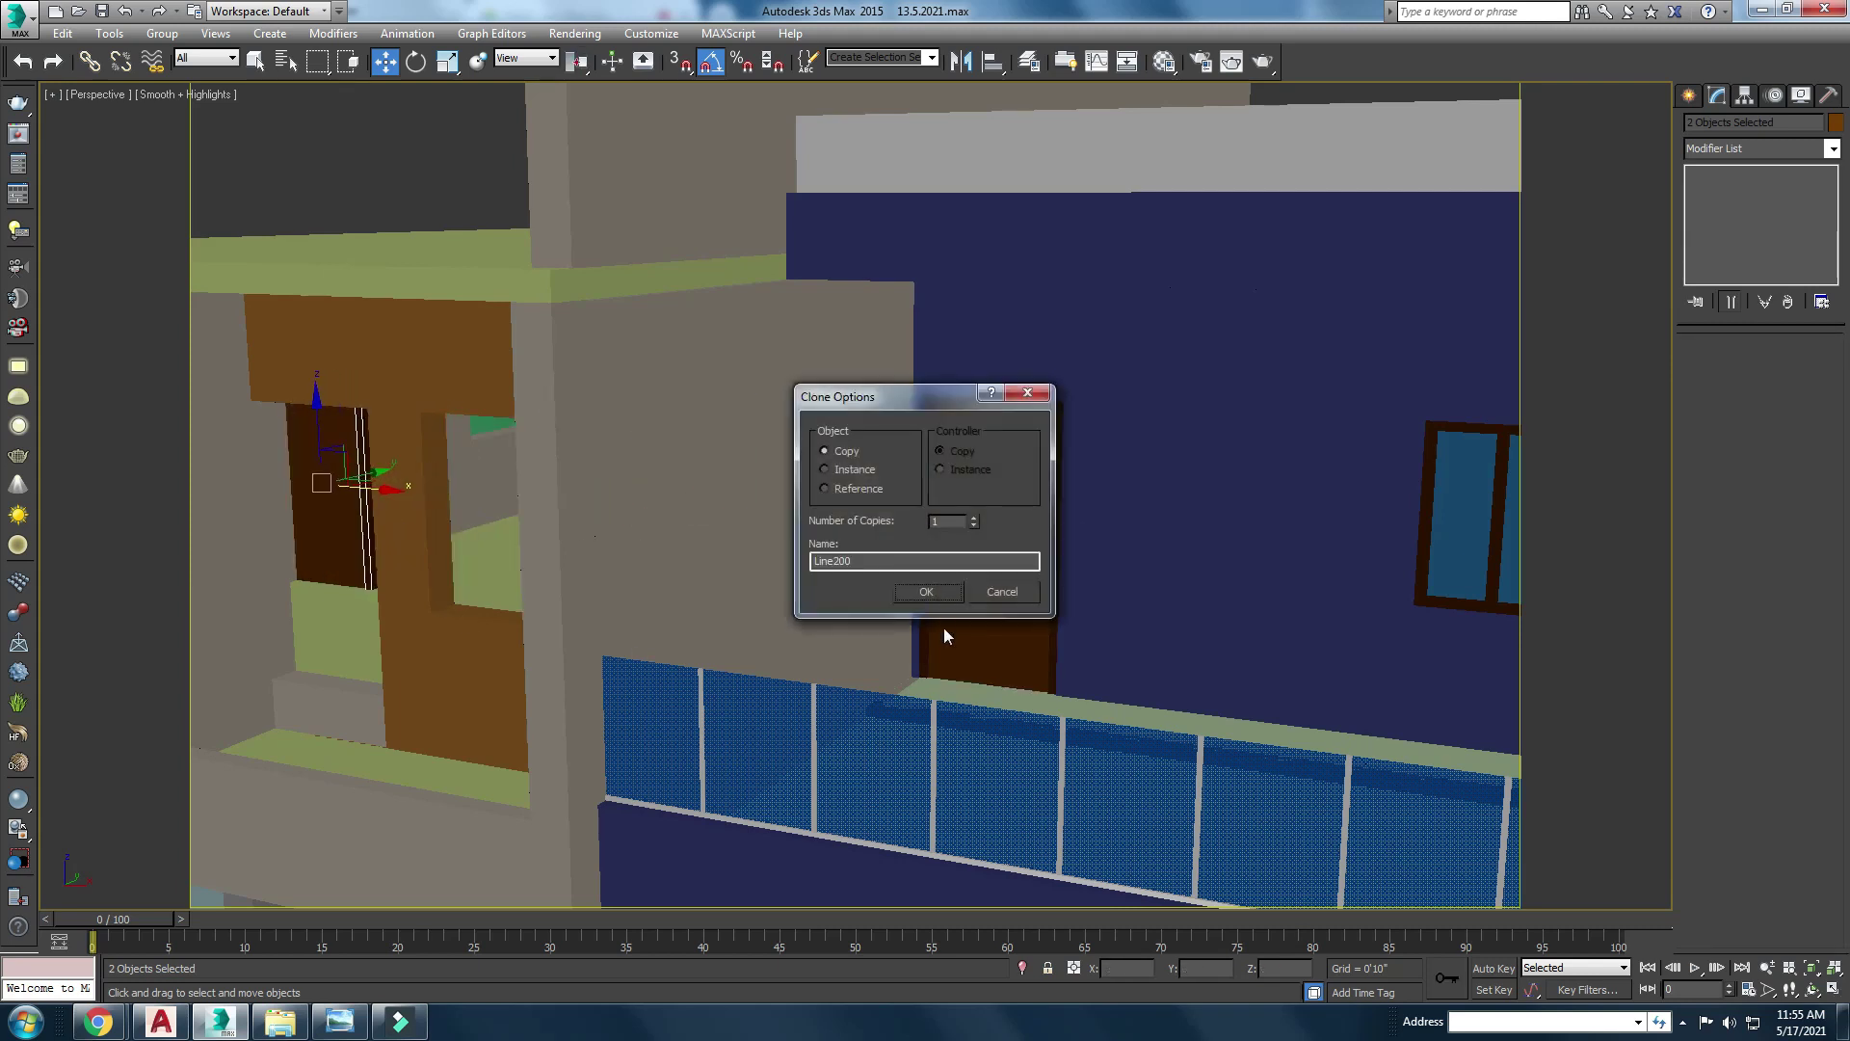
left_click(925, 591)
Step: Group the copied door and frame under the name 'D 1'
left_click(161, 33)
type("w1")
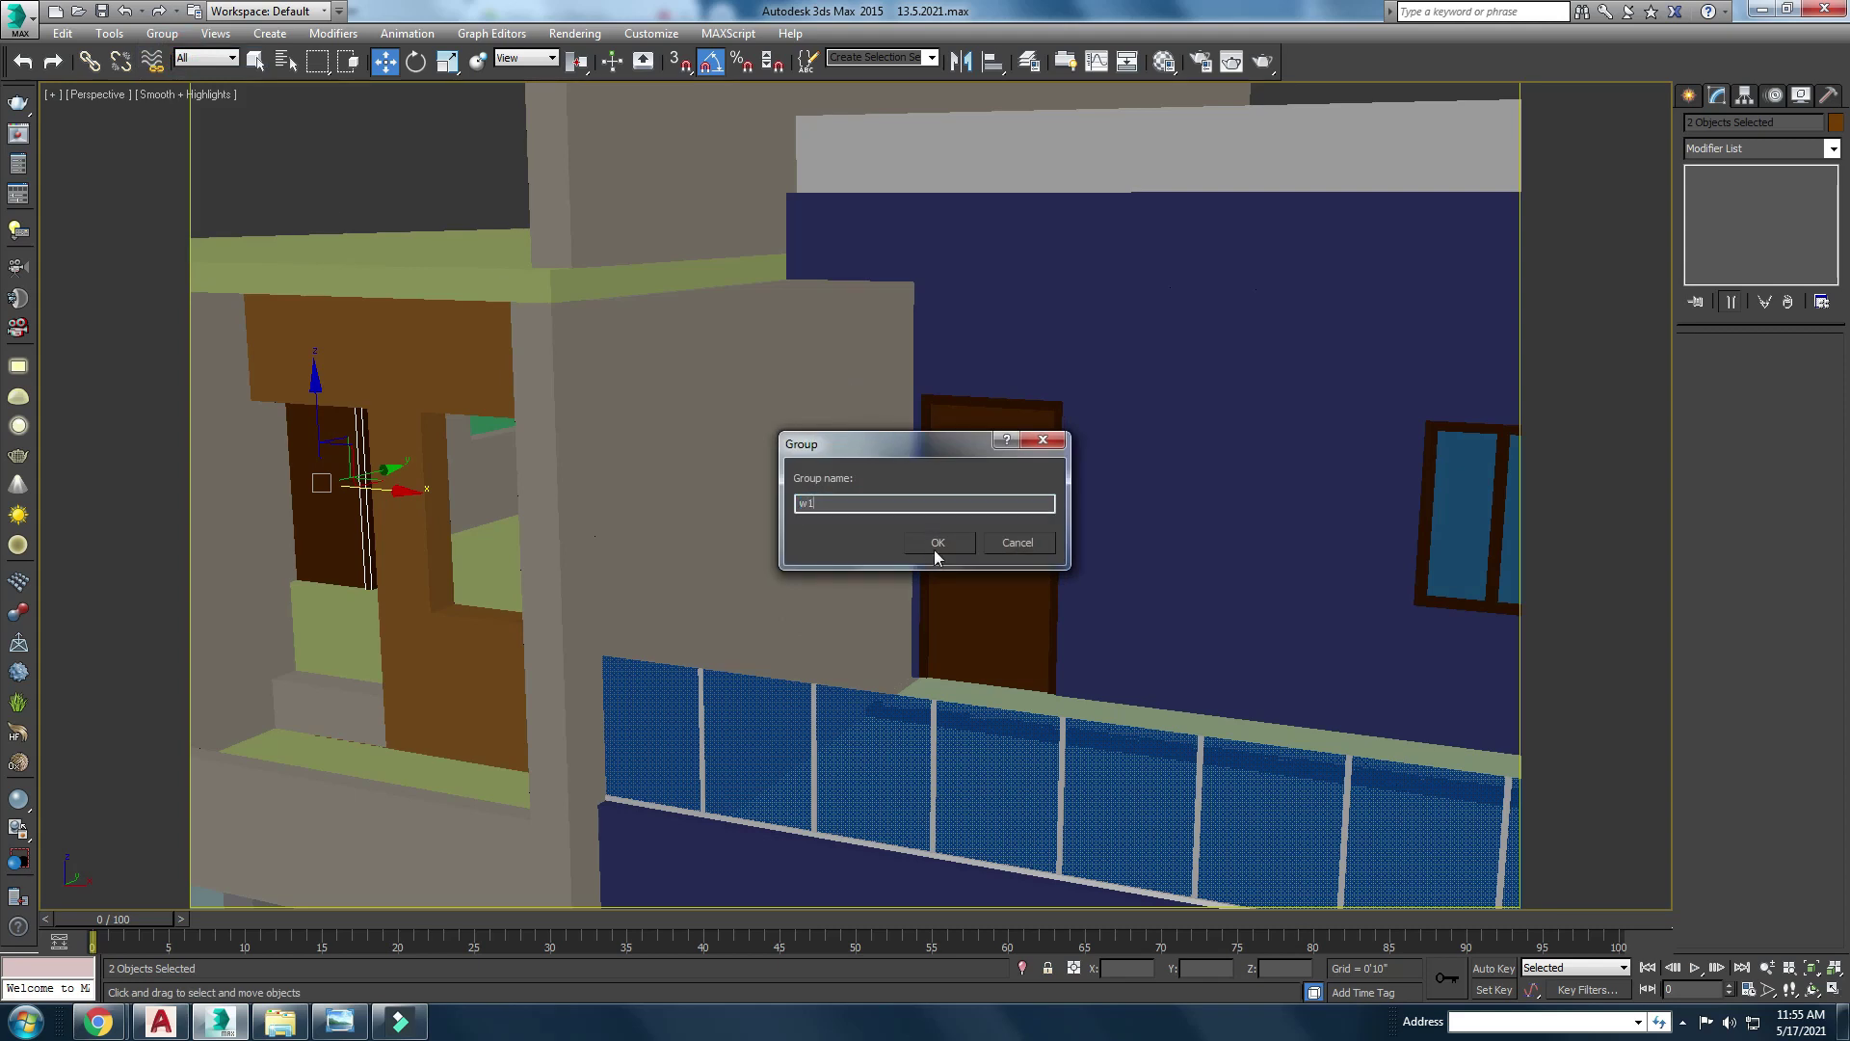
double_click(817, 501)
type("D 1")
left_click(940, 540)
Step: Undo the door group's move so it returns to the green backdrop
middle_click_drag(941, 540, 1029, 550, "alt")
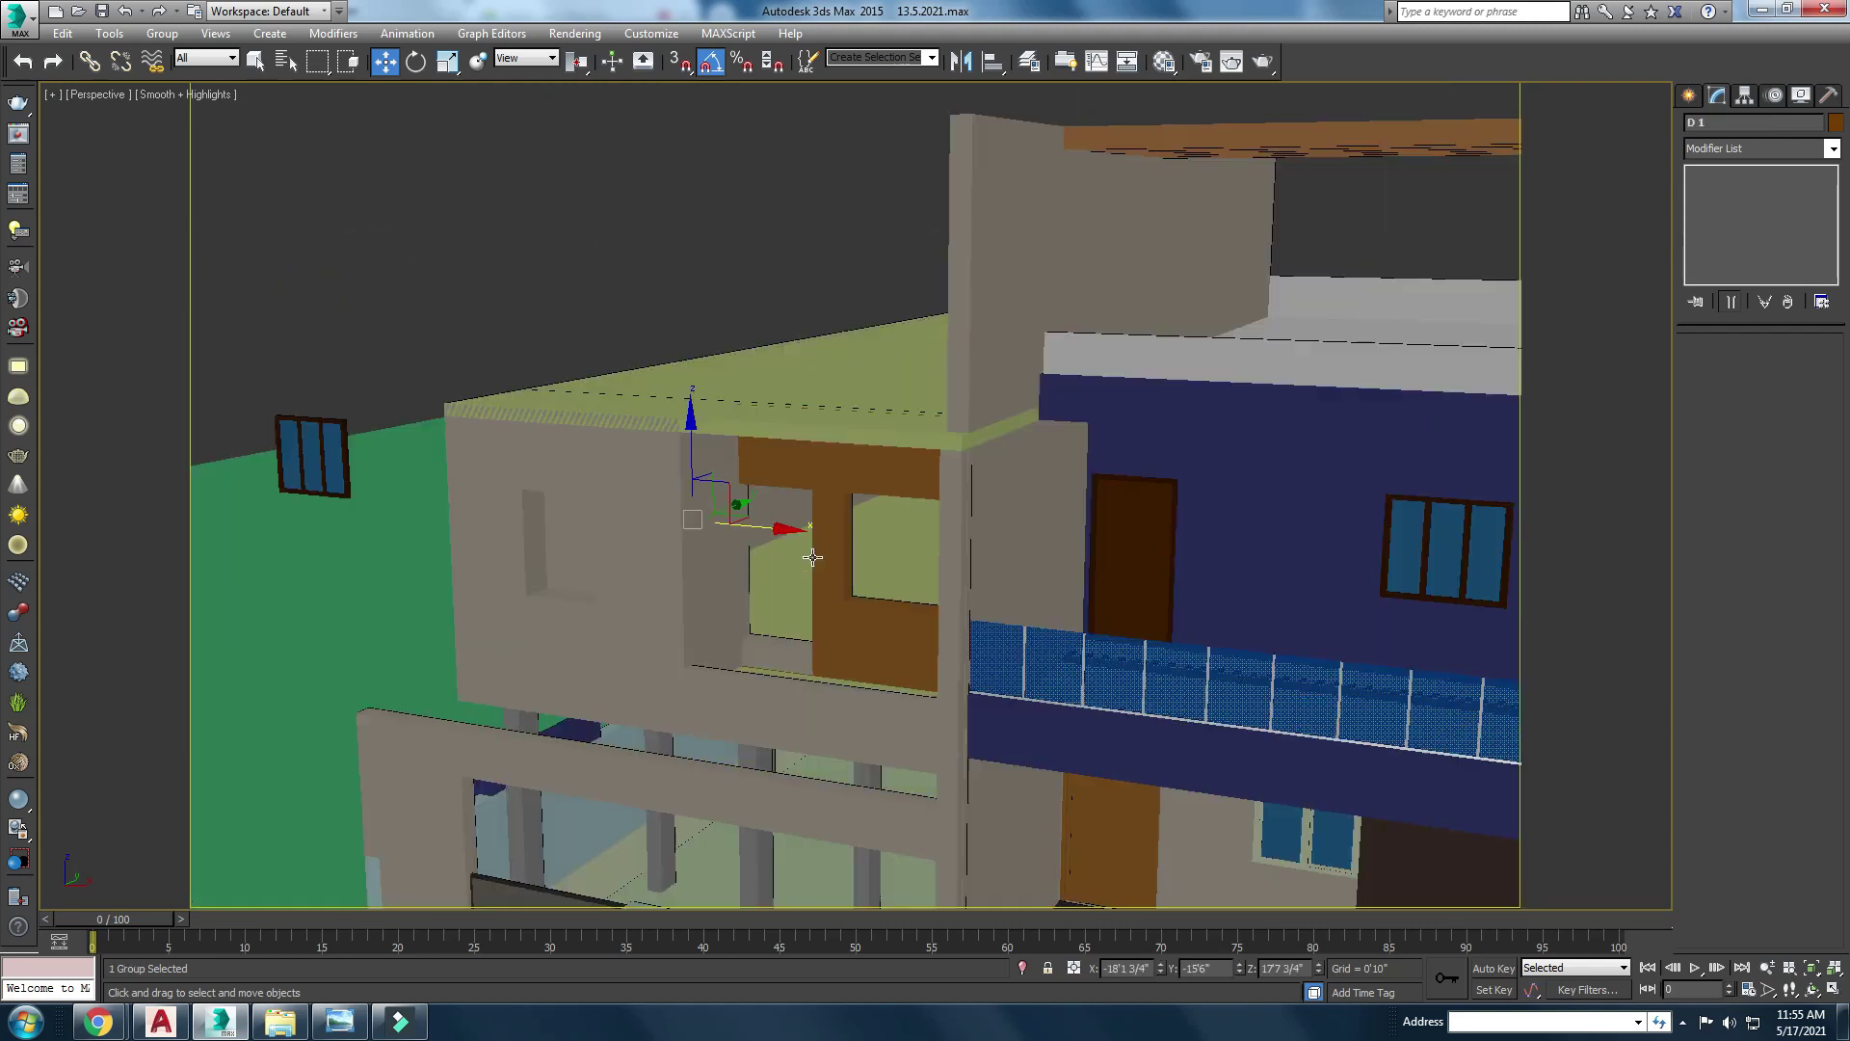
key("ctrl+z")
left_click(826, 321)
mouse_move(826, 321)
middle_mouse_down("alt")
mouse_move(1157, 620)
mouse_move(867, 524)
mouse_move(941, 524)
mouse_move(809, 537)
middle_mouse_up("alt")
scroll(586, 502, "up", 5)
Step: Orbit and zoom around the upper wall openings, then switch to the reference house photo
left_click(585, 502)
mouse_move(586, 502)
middle_mouse_down("alt")
mouse_move(613, 555)
mouse_move(644, 489)
mouse_move(546, 437)
mouse_move(529, 488)
mouse_move(396, 401)
mouse_move(494, 426)
middle_mouse_up("alt")
scroll(495, 426, "down", 5)
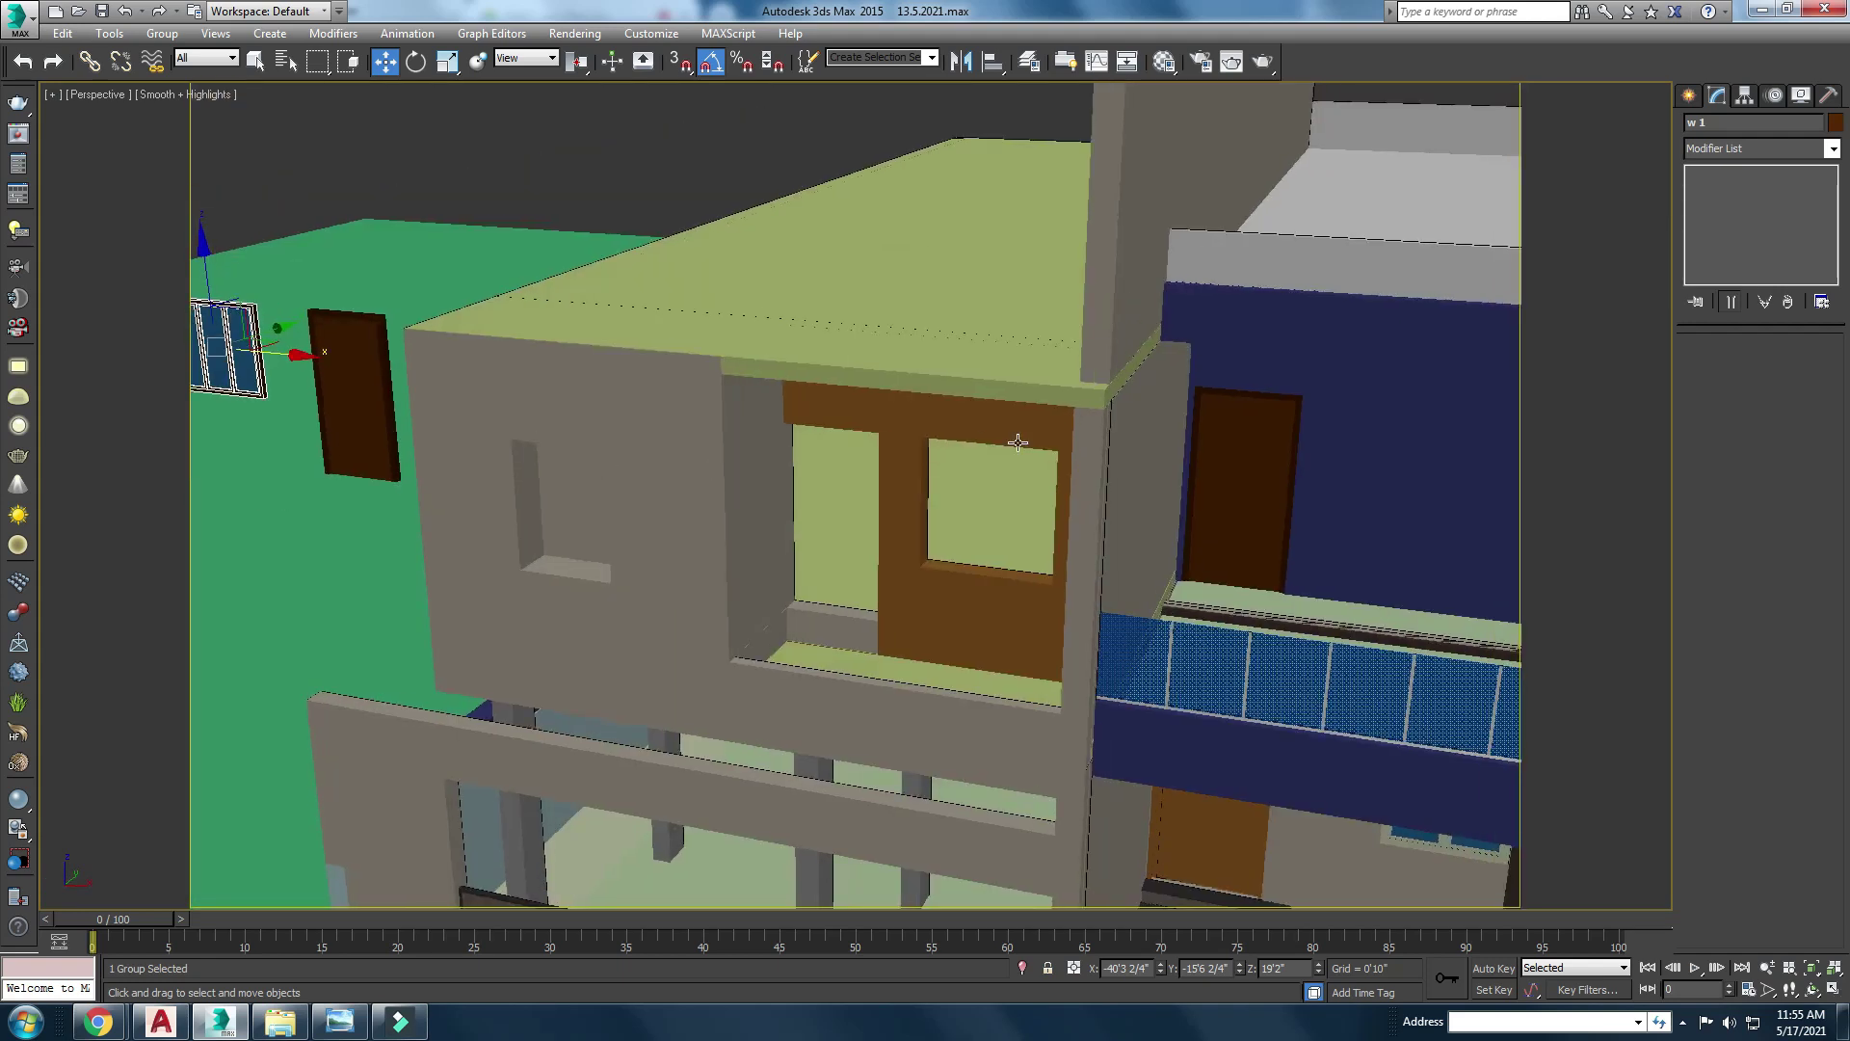
middle_click_drag(955, 457, 971, 451, "alt")
scroll(656, 391, "up", 3)
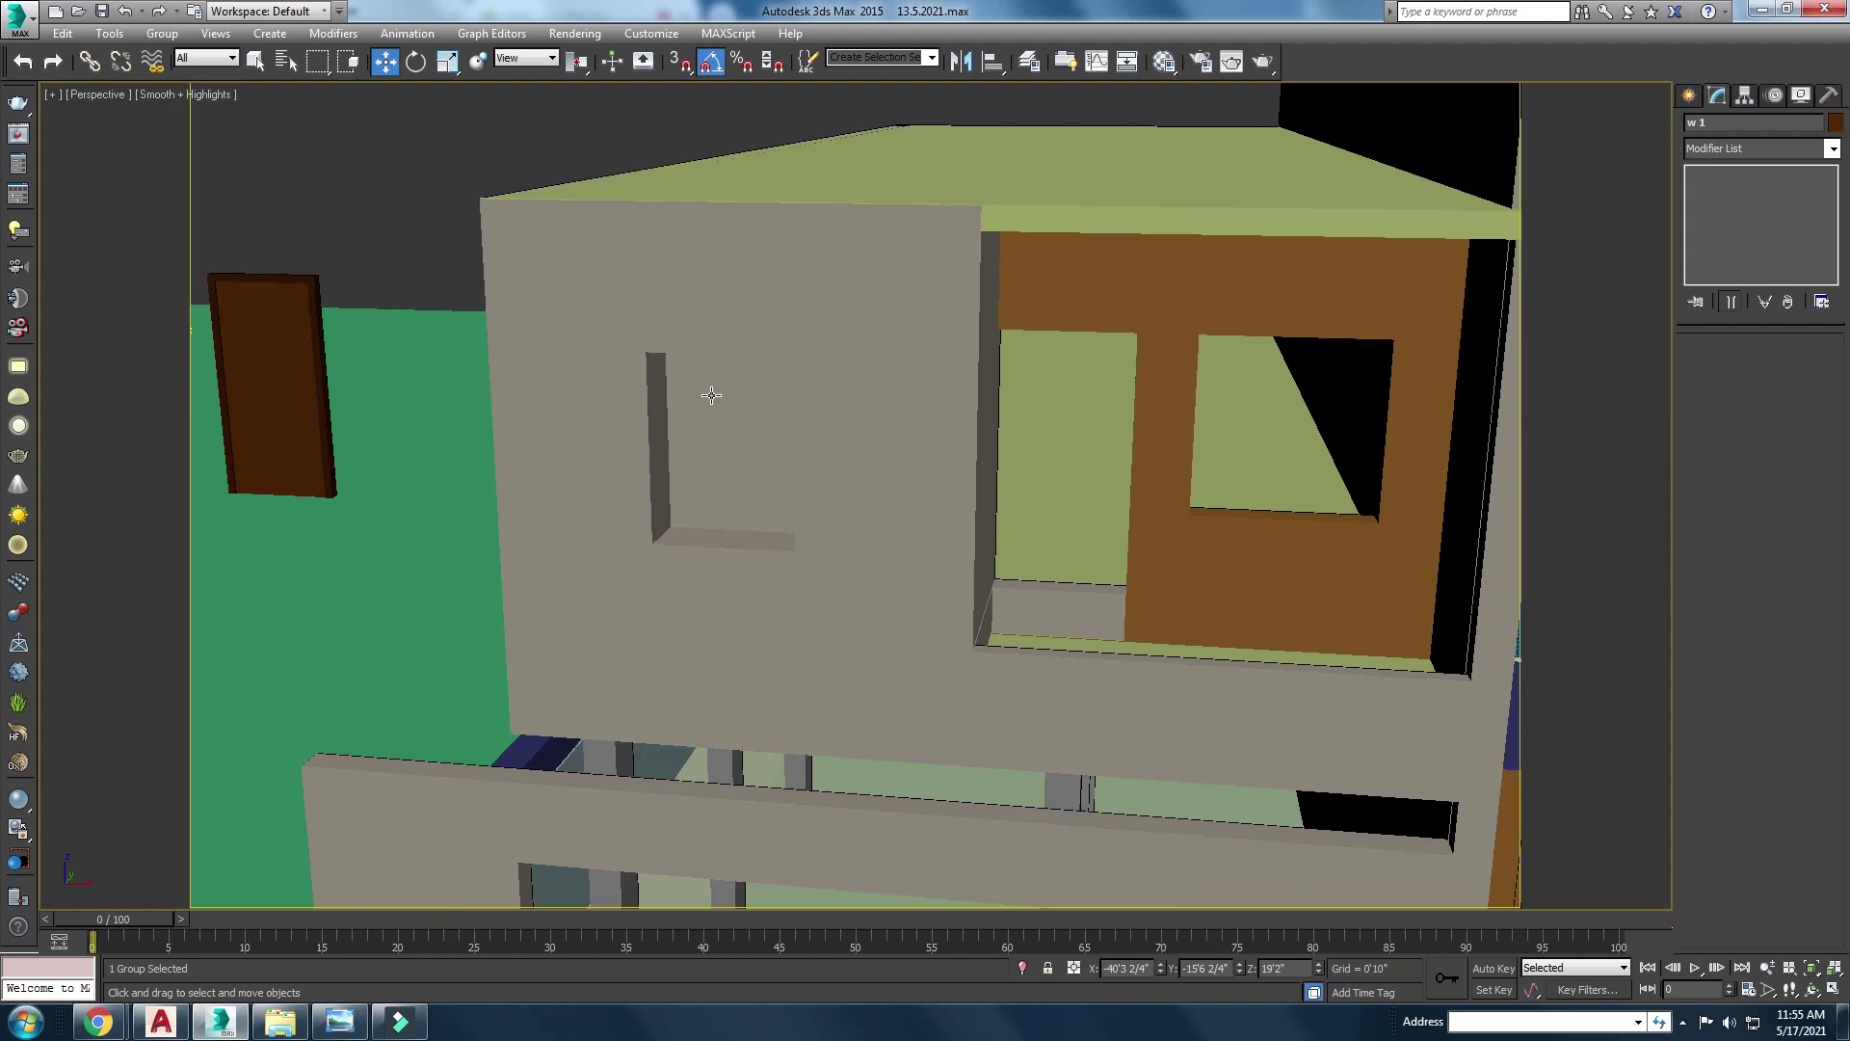
left_click(710, 392)
middle_click_drag(711, 392, 598, 391)
left_click(490, 238)
key("alt+Tab")
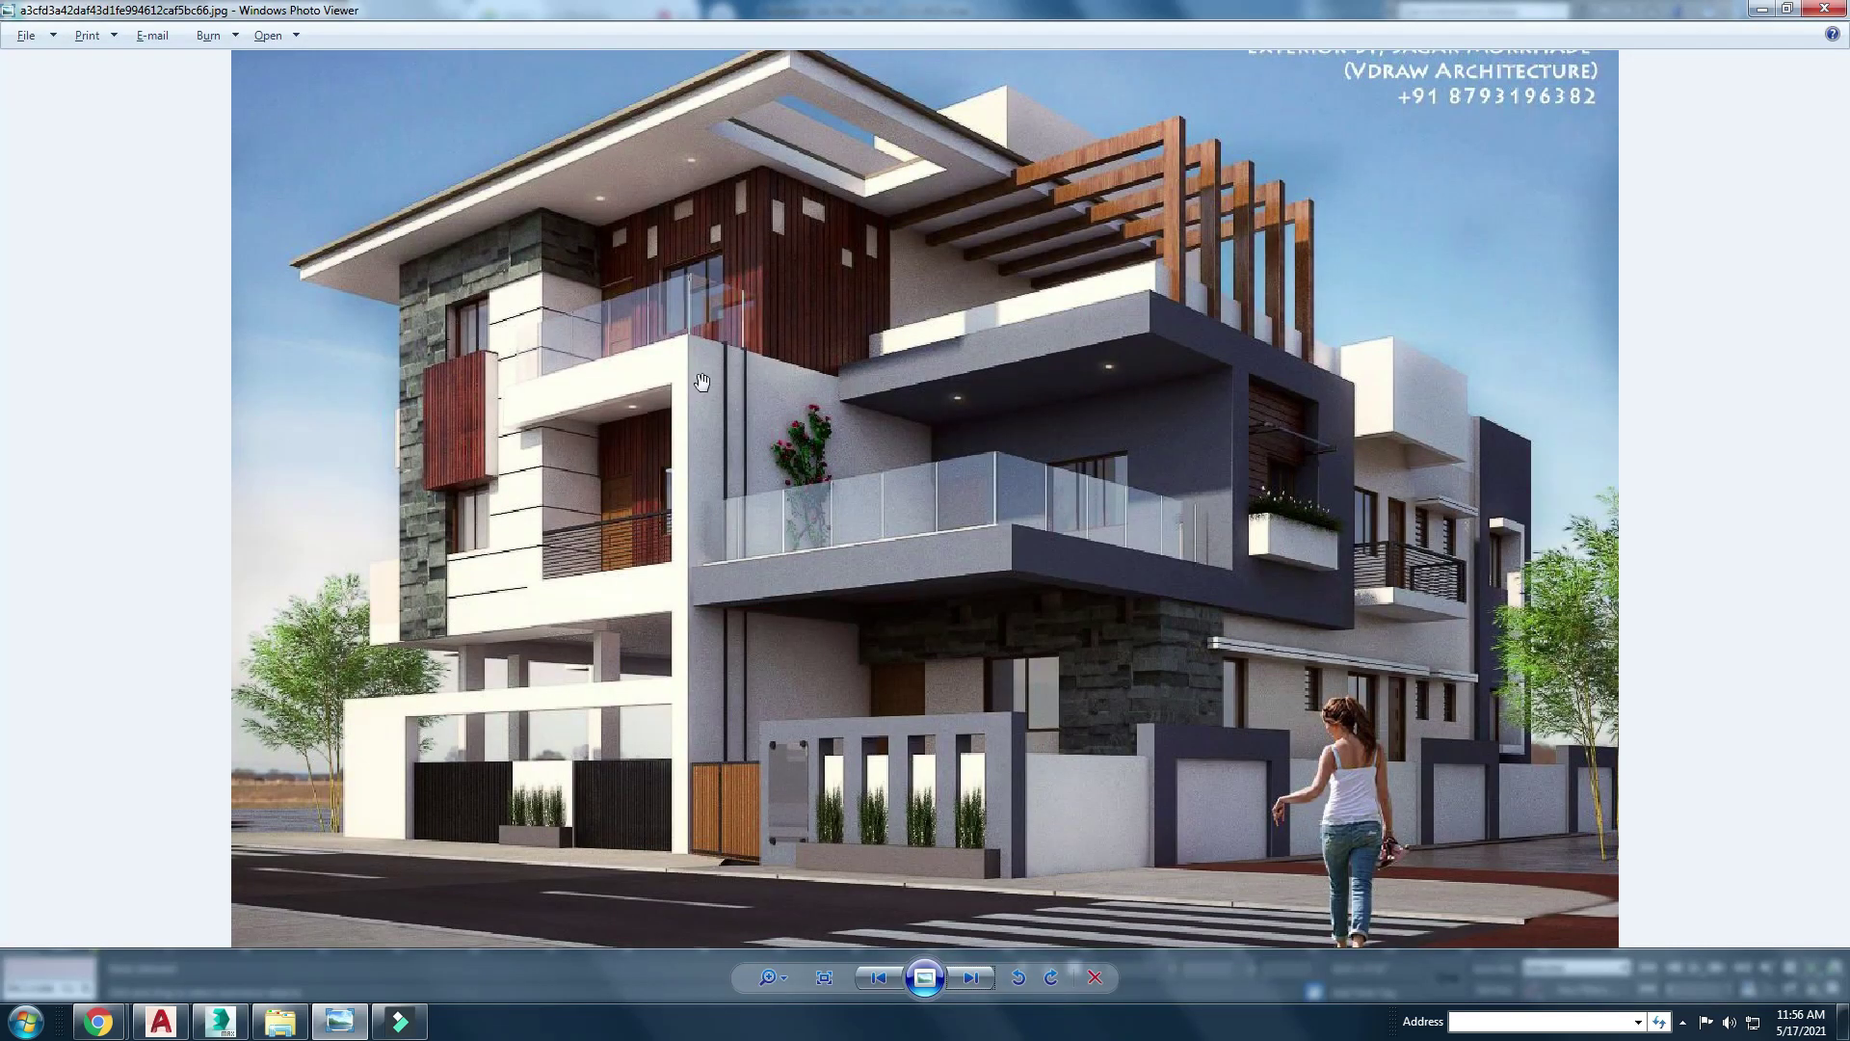
Step: Back in 3ds Max, clone the three-pane window on the green backdrop
key("alt+Tab")
middle_click_drag(402, 343, 584, 334)
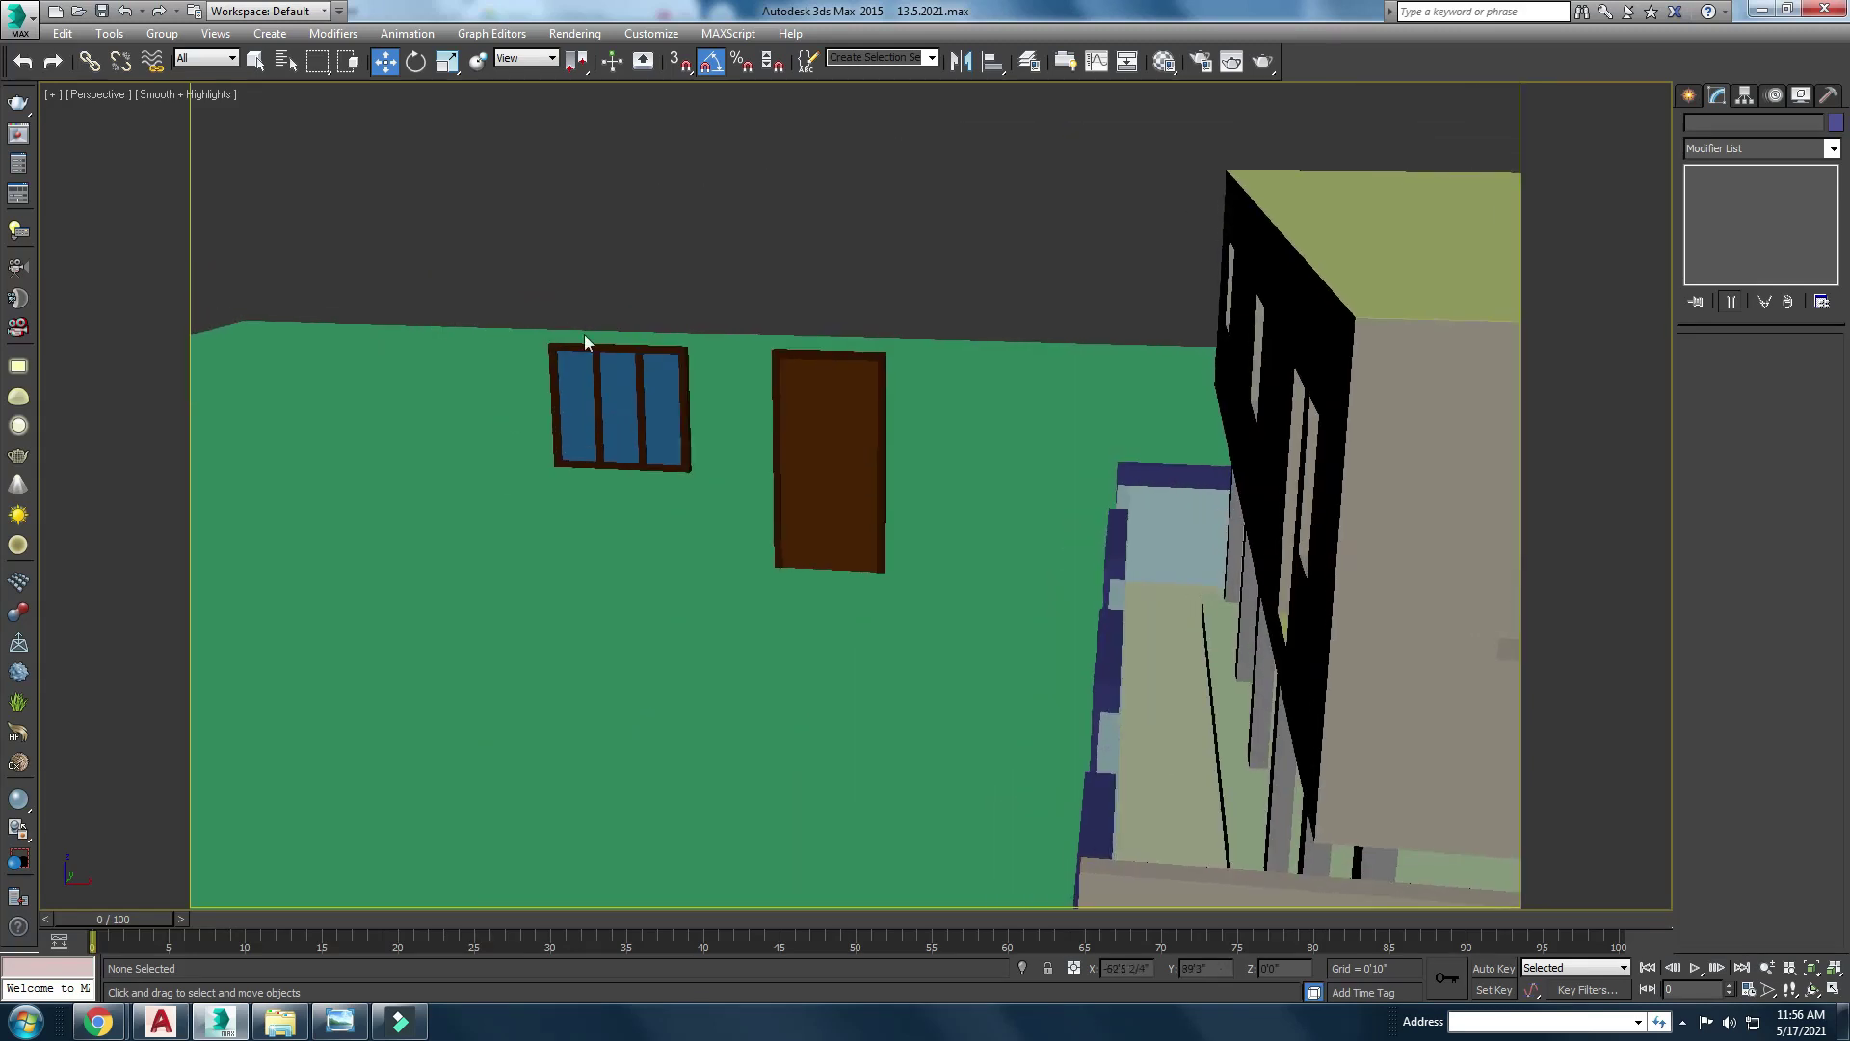
scroll(584, 334, "up", 2)
scroll(675, 393, "down", 2)
scroll(617, 408, "down", 3)
scroll(801, 505, "down", 1)
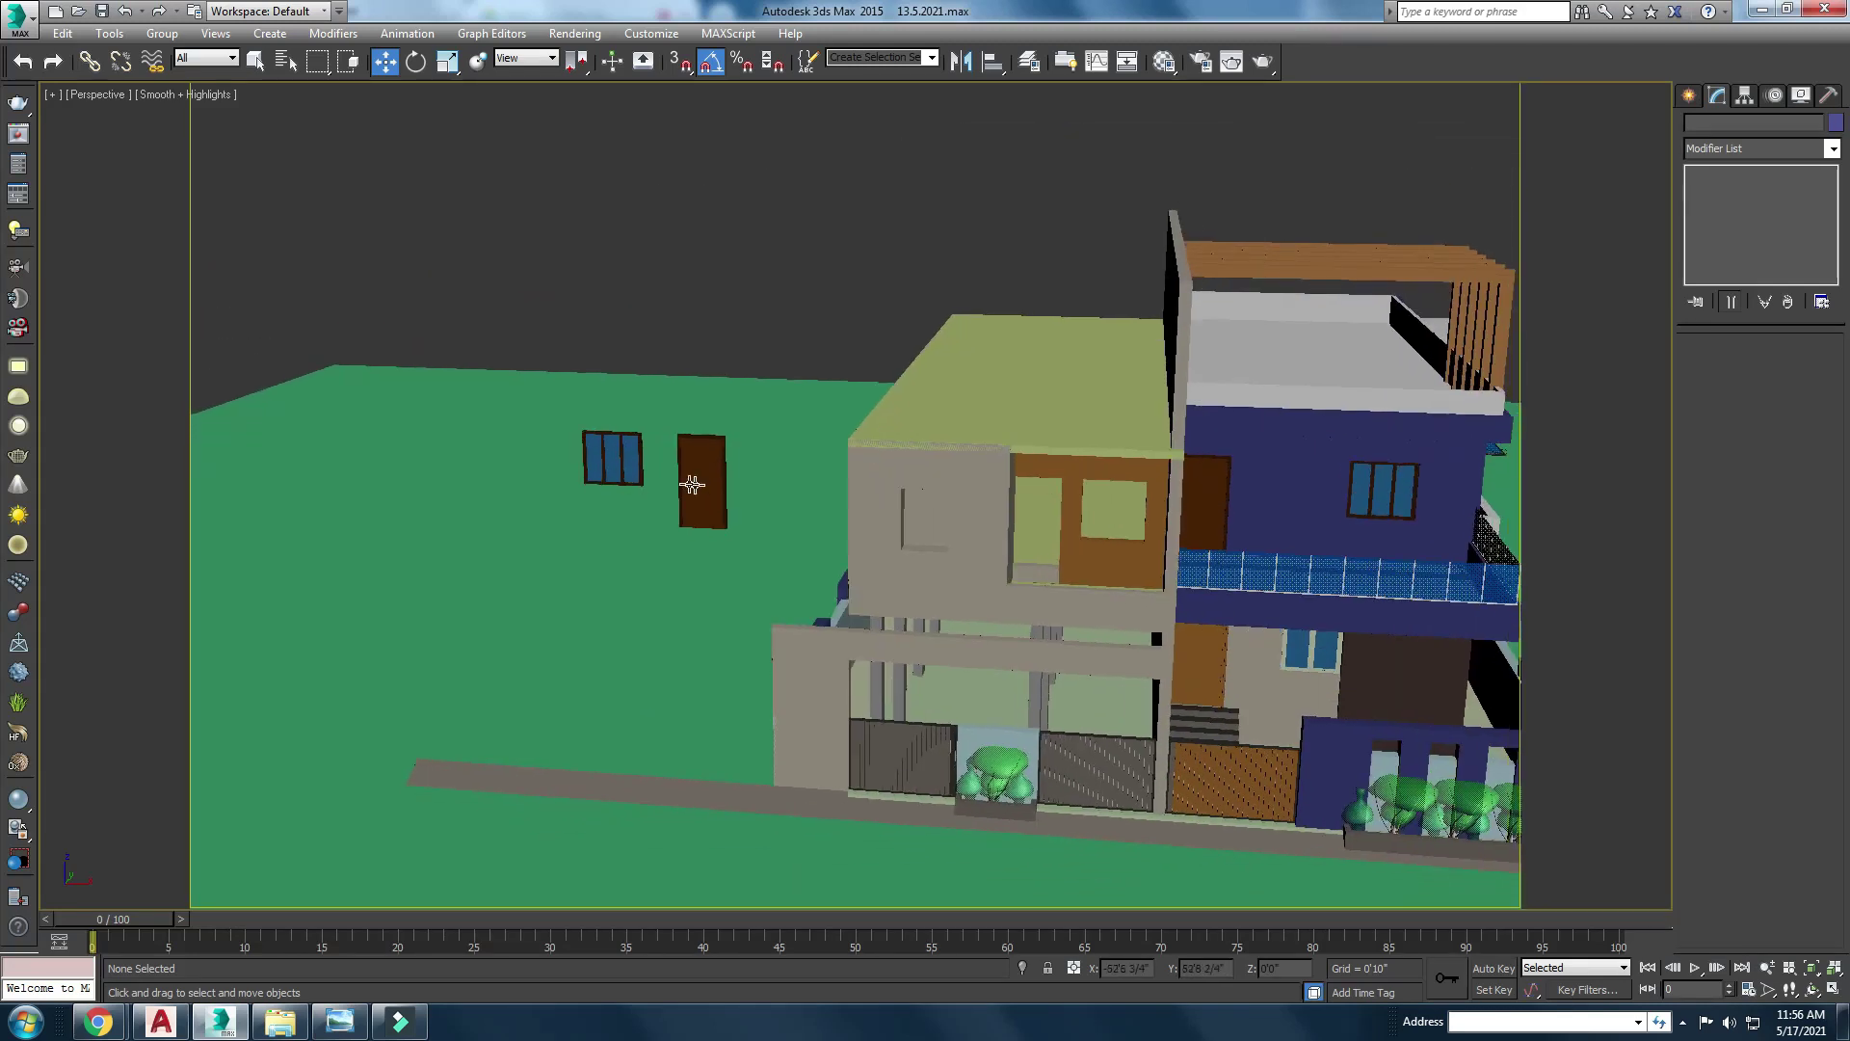
left_click(612, 459)
left_click_drag(613, 459, 767, 463, "shift")
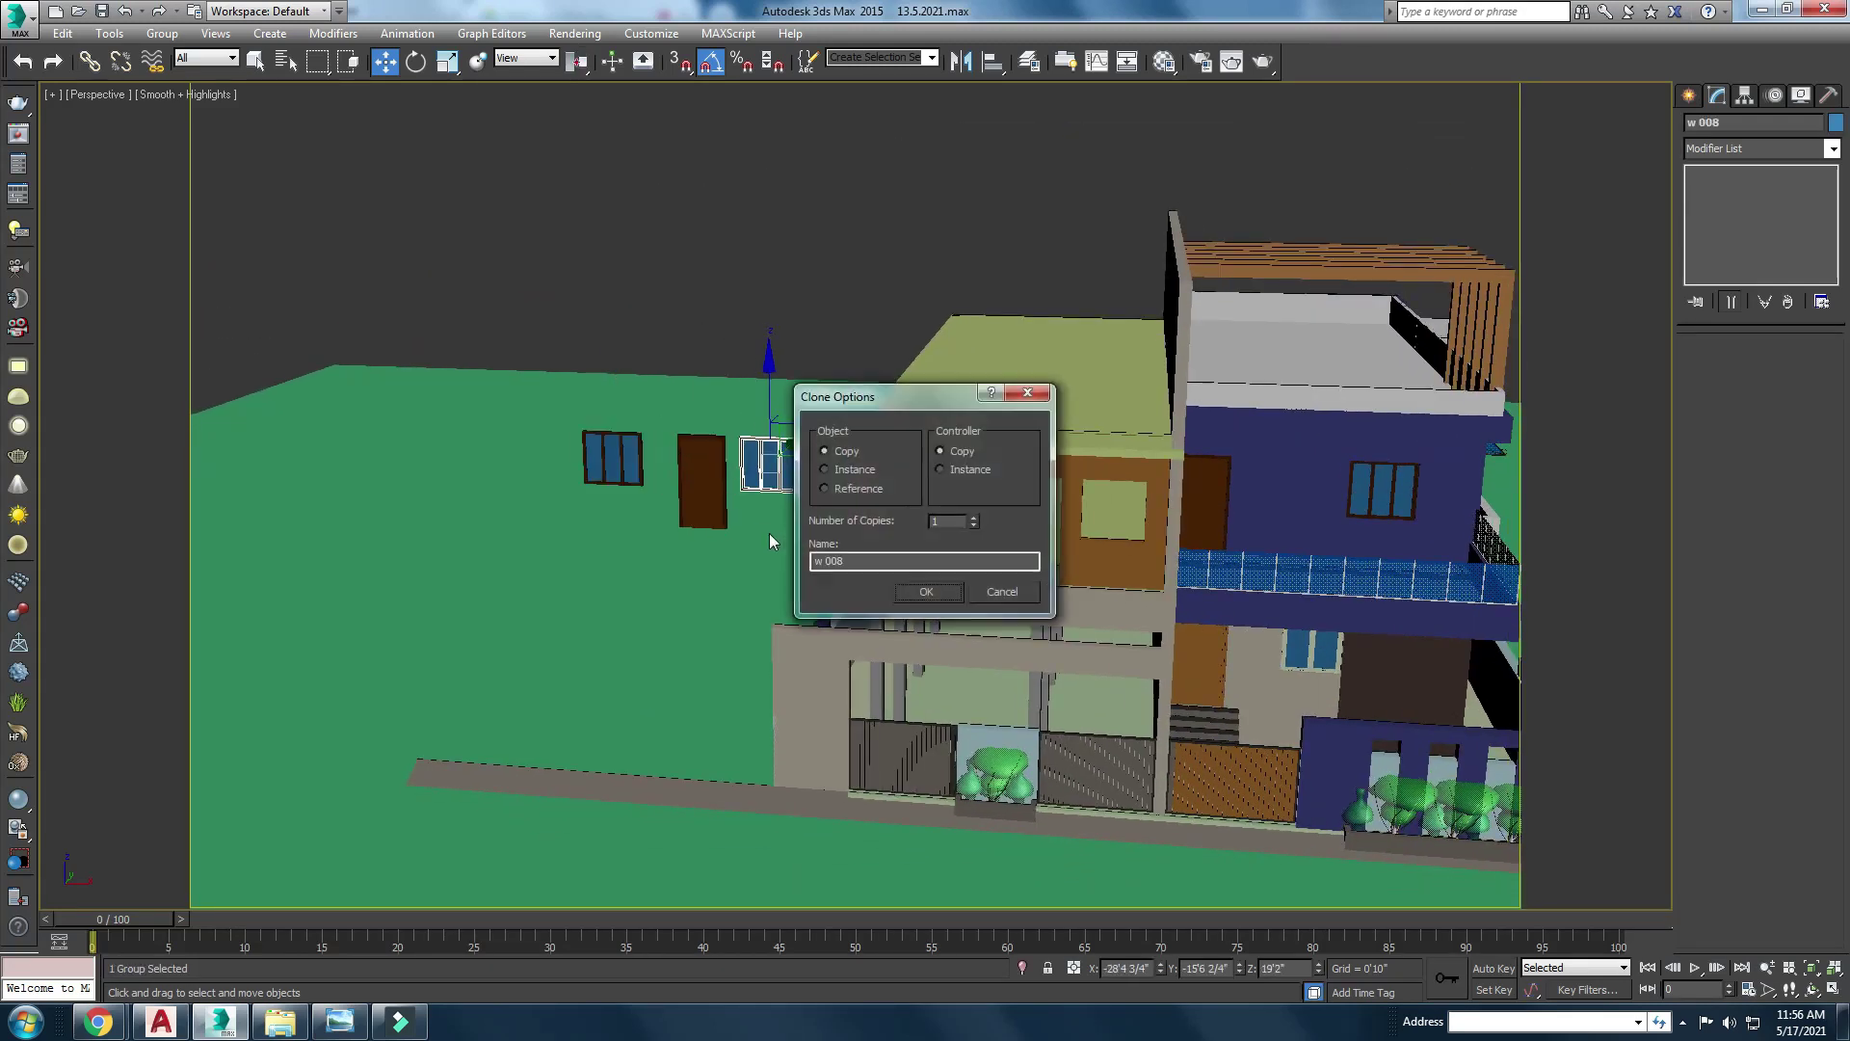
left_click(926, 591)
Step: With 3D Snap on, snap the window copy into the square opening in the brown upper wall panel
key("s")
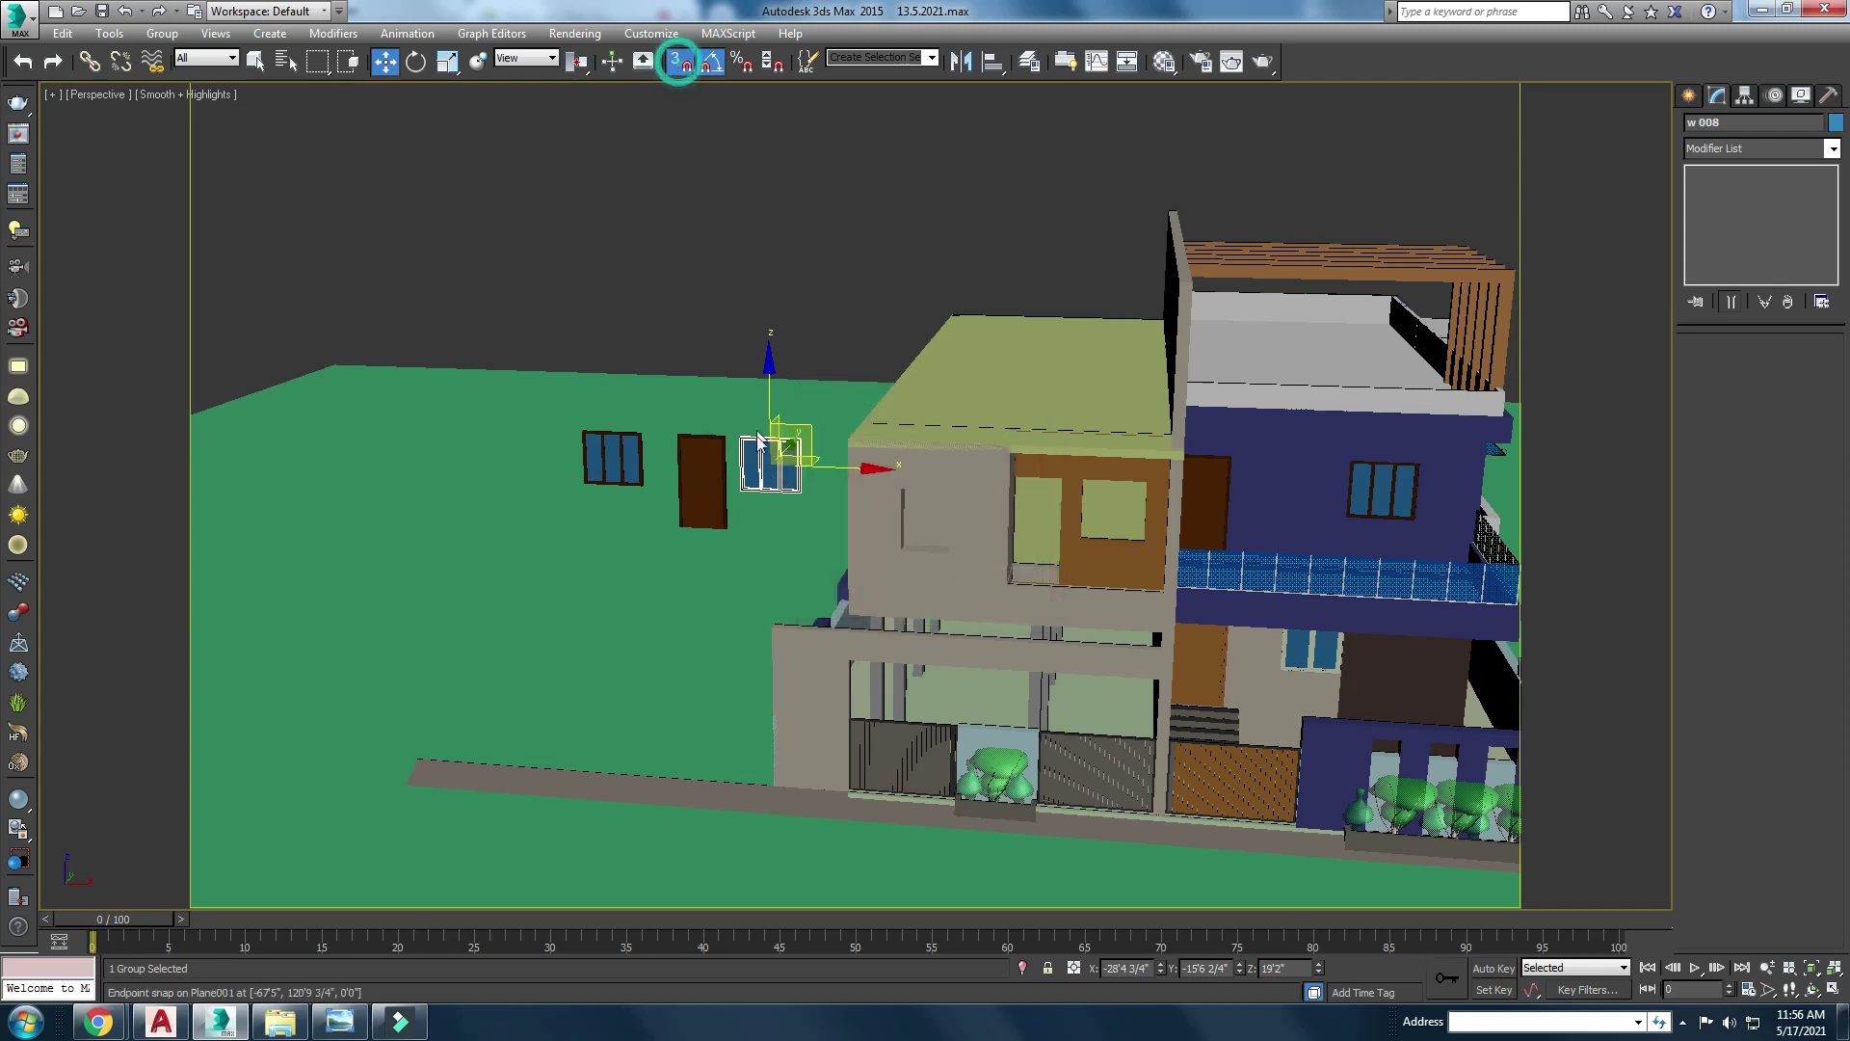
scroll(830, 439, "up", 2)
scroll(761, 549, "up", 4)
scroll(773, 576, "down", 5)
scroll(773, 576, "down", 1)
scroll(774, 577, "up", 2)
scroll(774, 576, "up", 3)
scroll(774, 576, "up", 3)
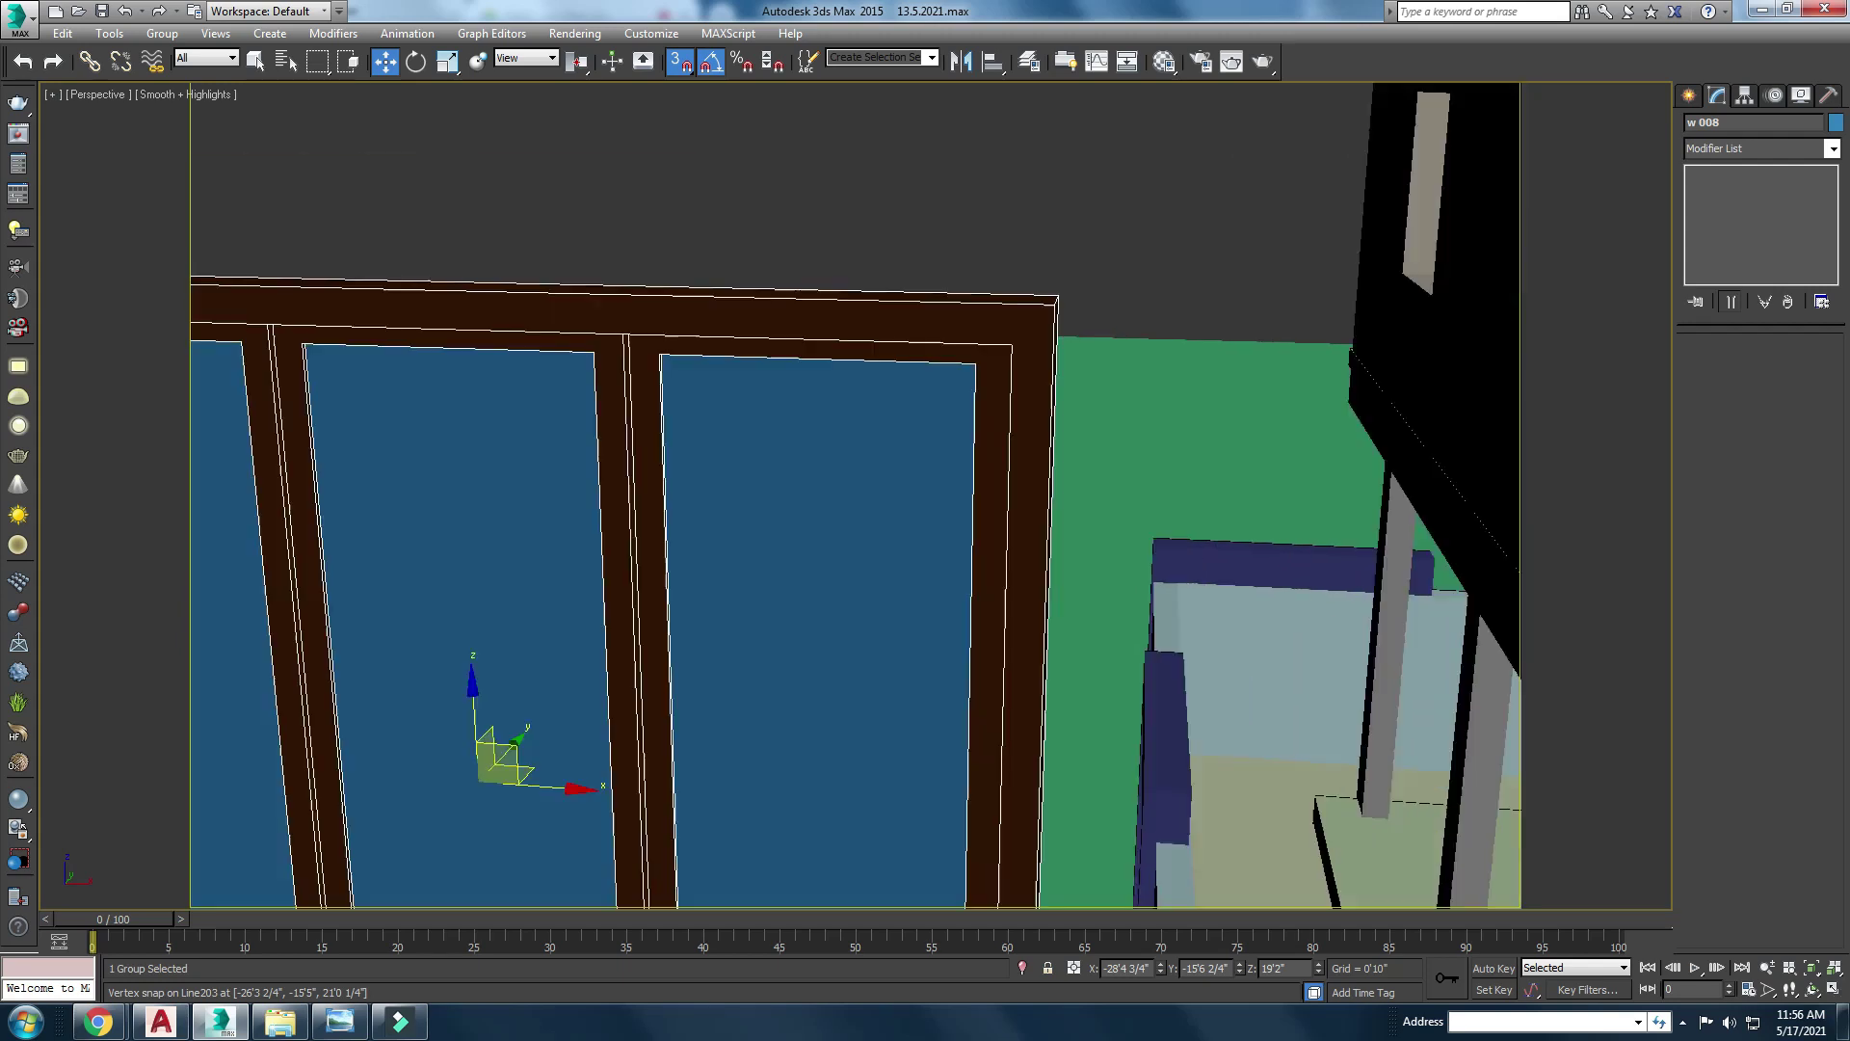
scroll(863, 487, "down", 2)
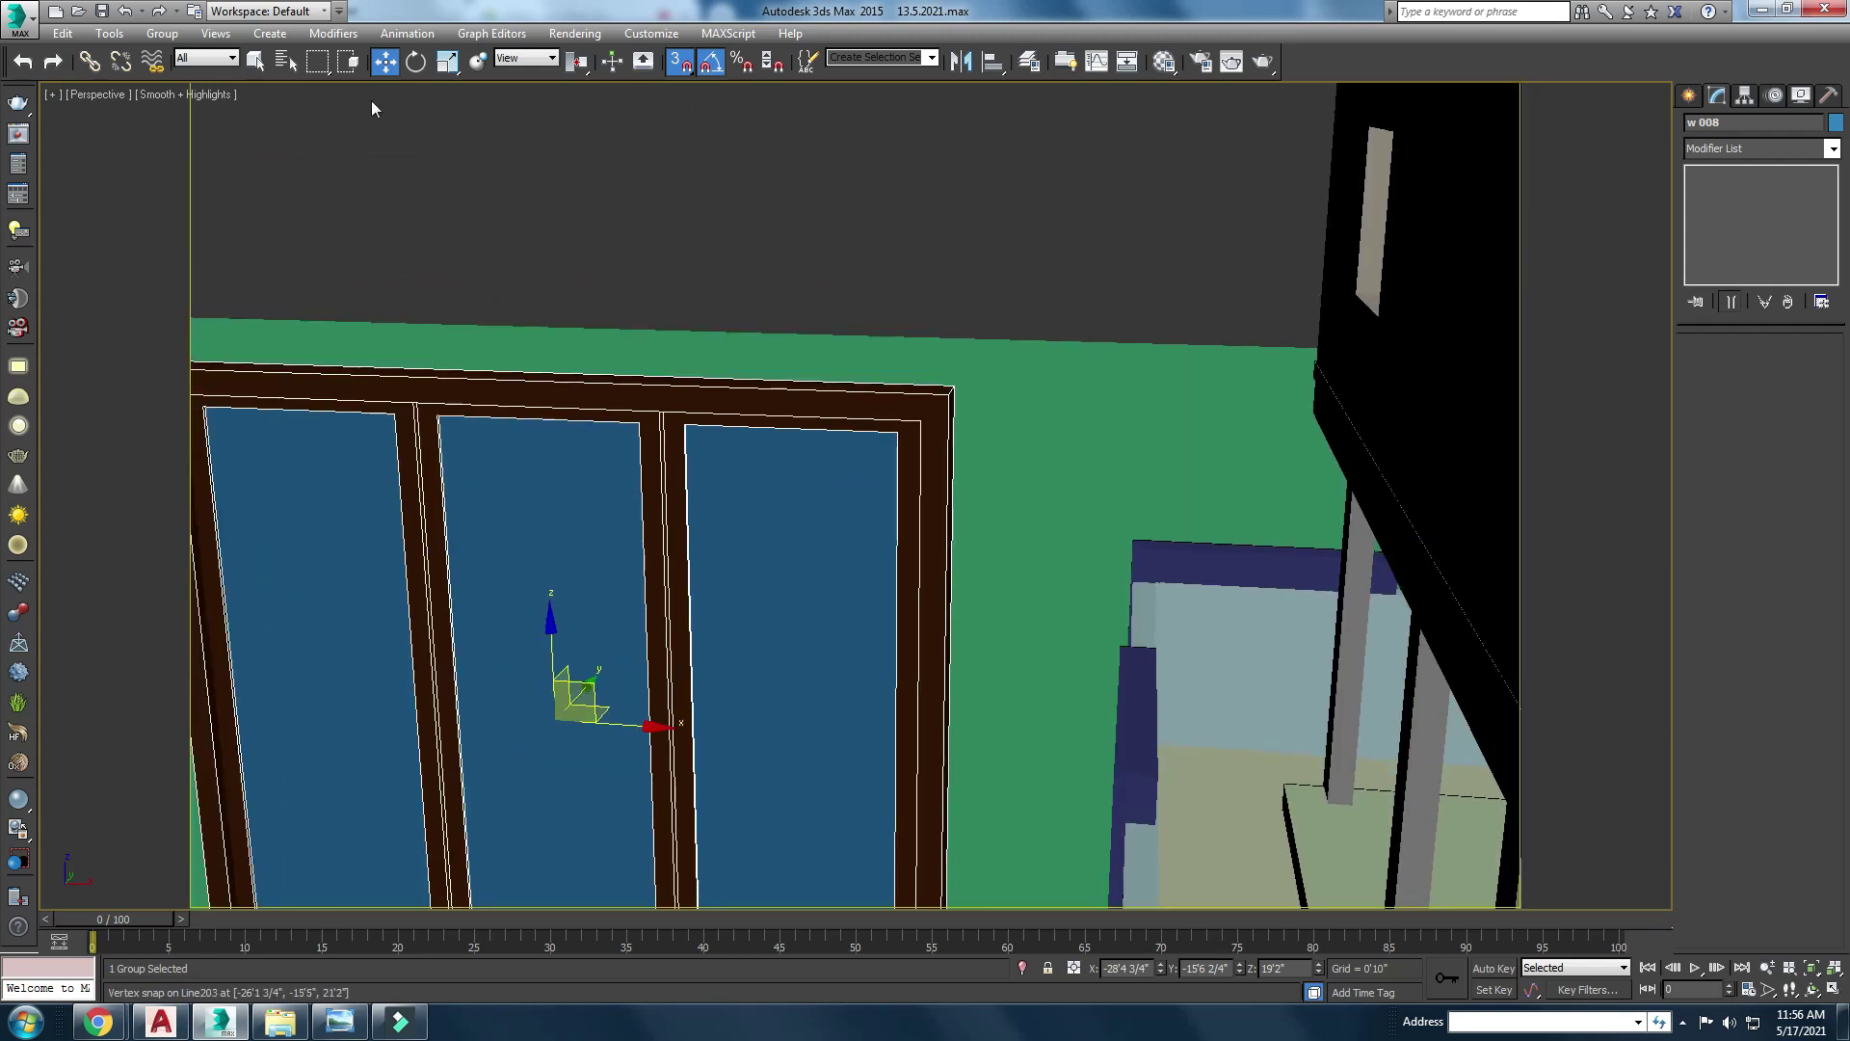
left_click_drag(947, 395, 1107, 573)
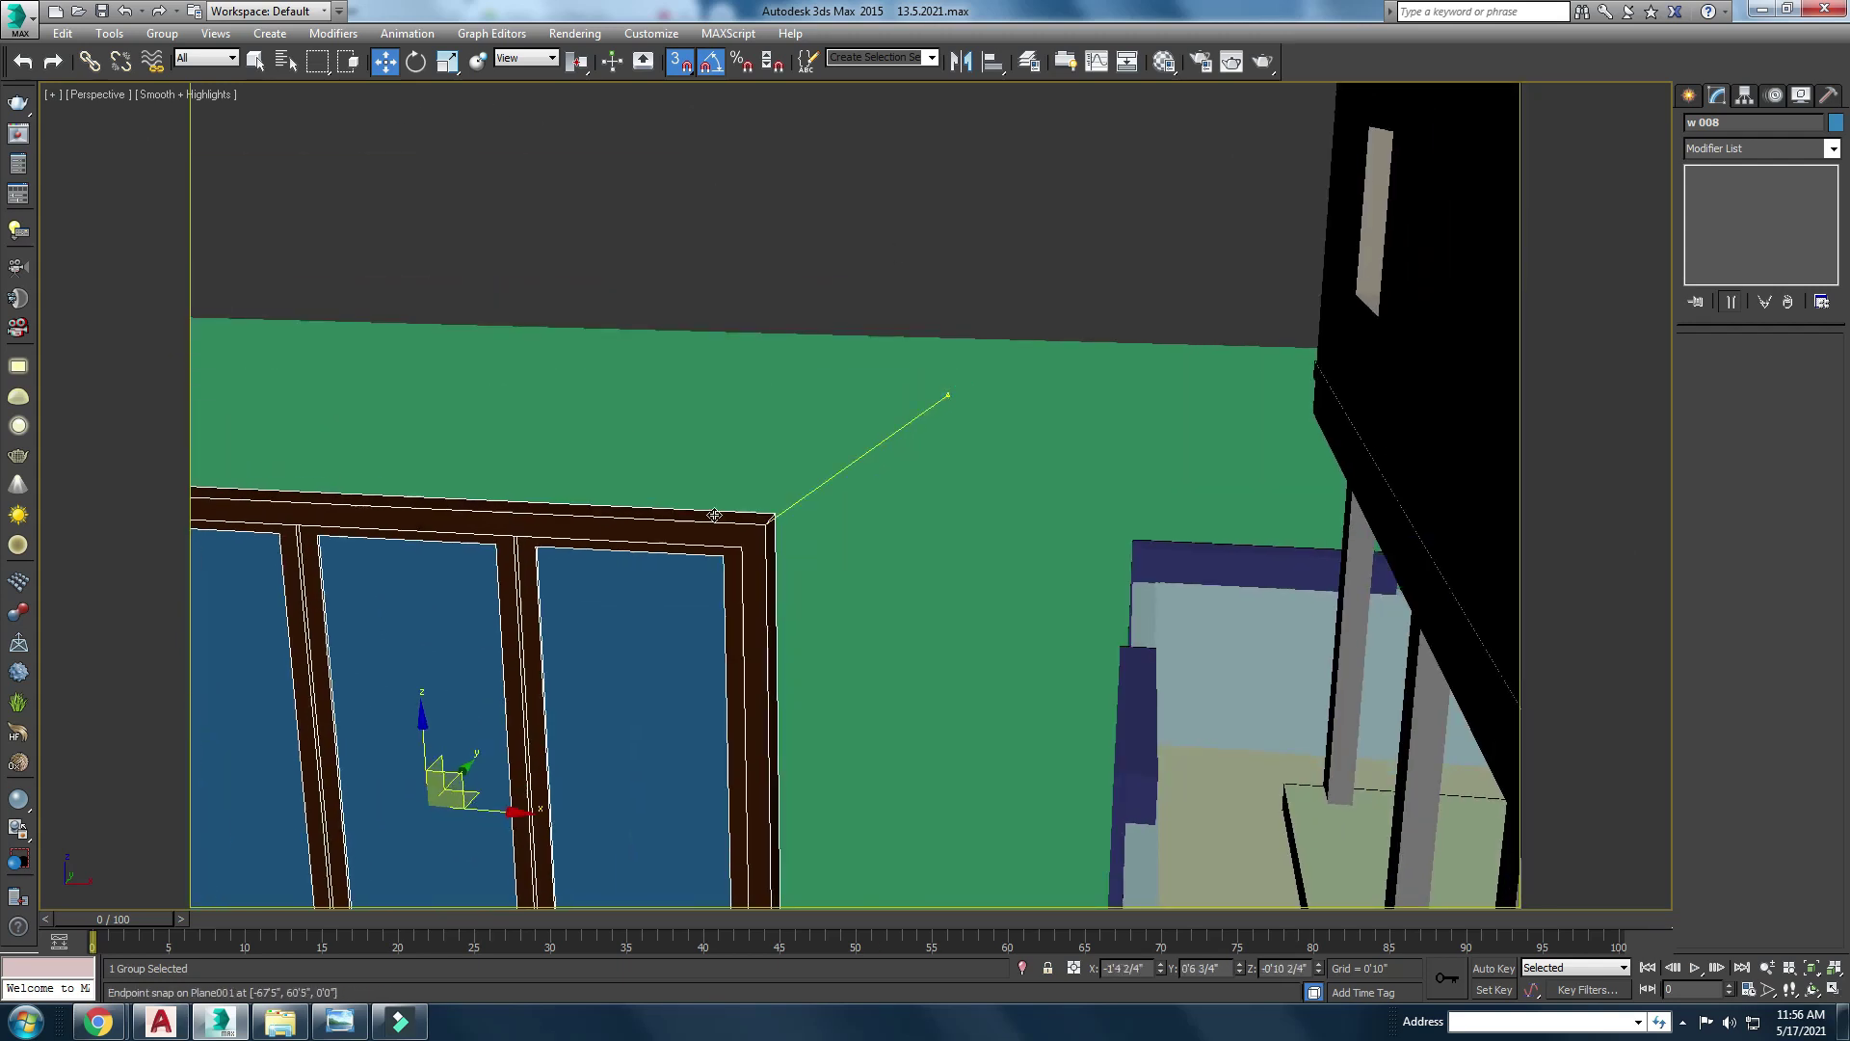
scroll(949, 395, "down", 10)
scroll(1107, 573, "up", 5)
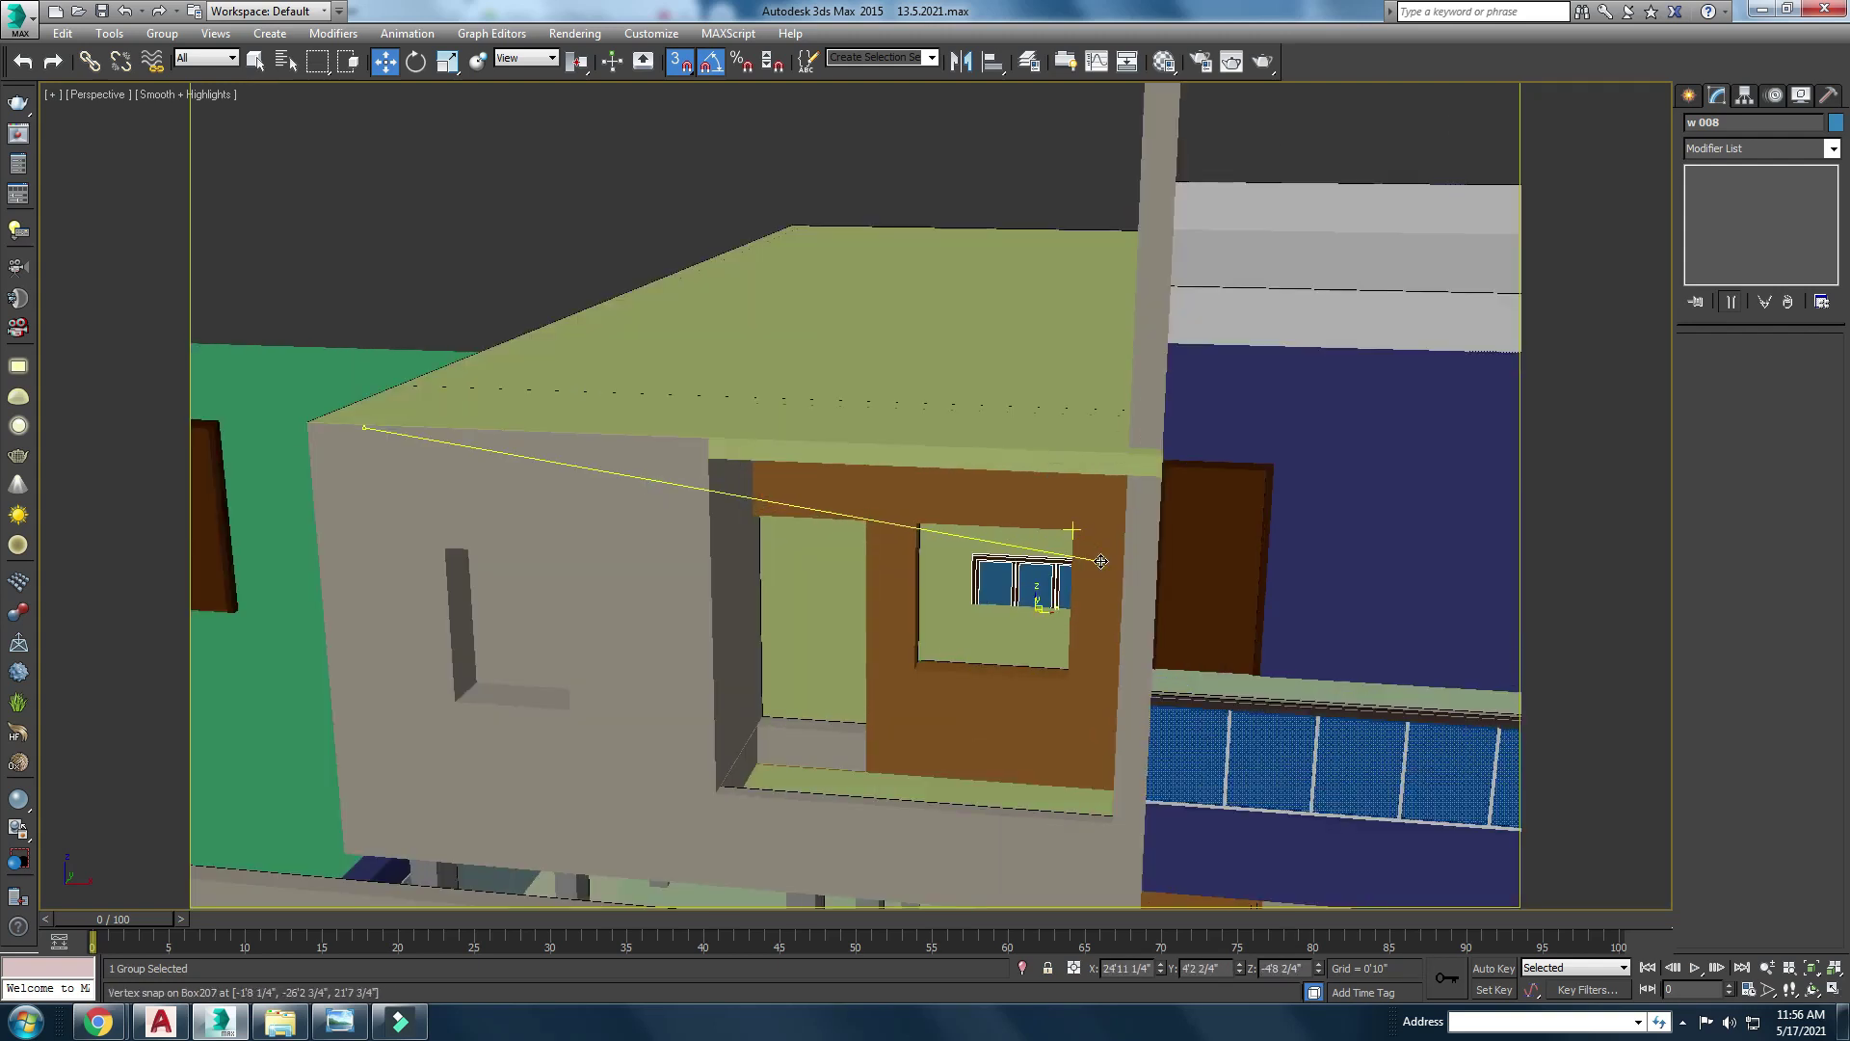
left_click_drag(1107, 572, 1070, 534)
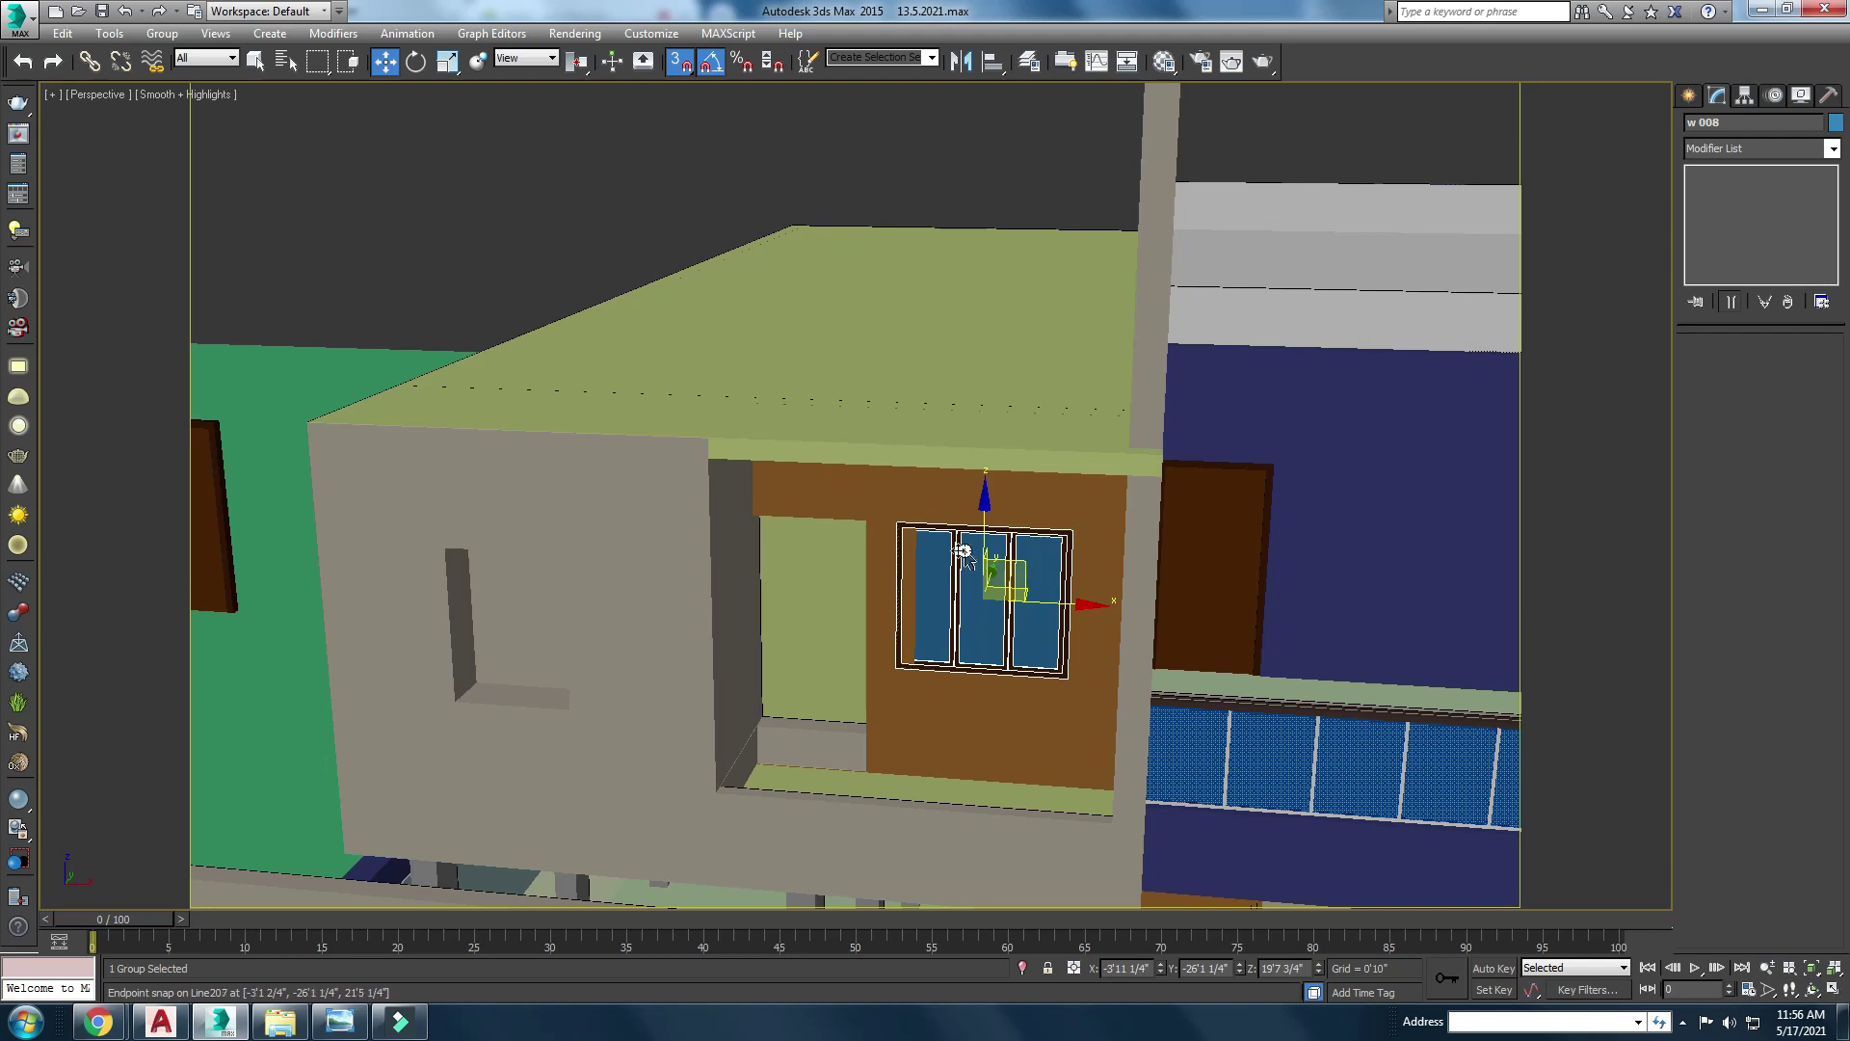
scroll(963, 554, "up", 3)
scroll(963, 554, "up", 3)
Step: Shift copied window group w 008 slightly right in the maximized Front view
key("alt+w")
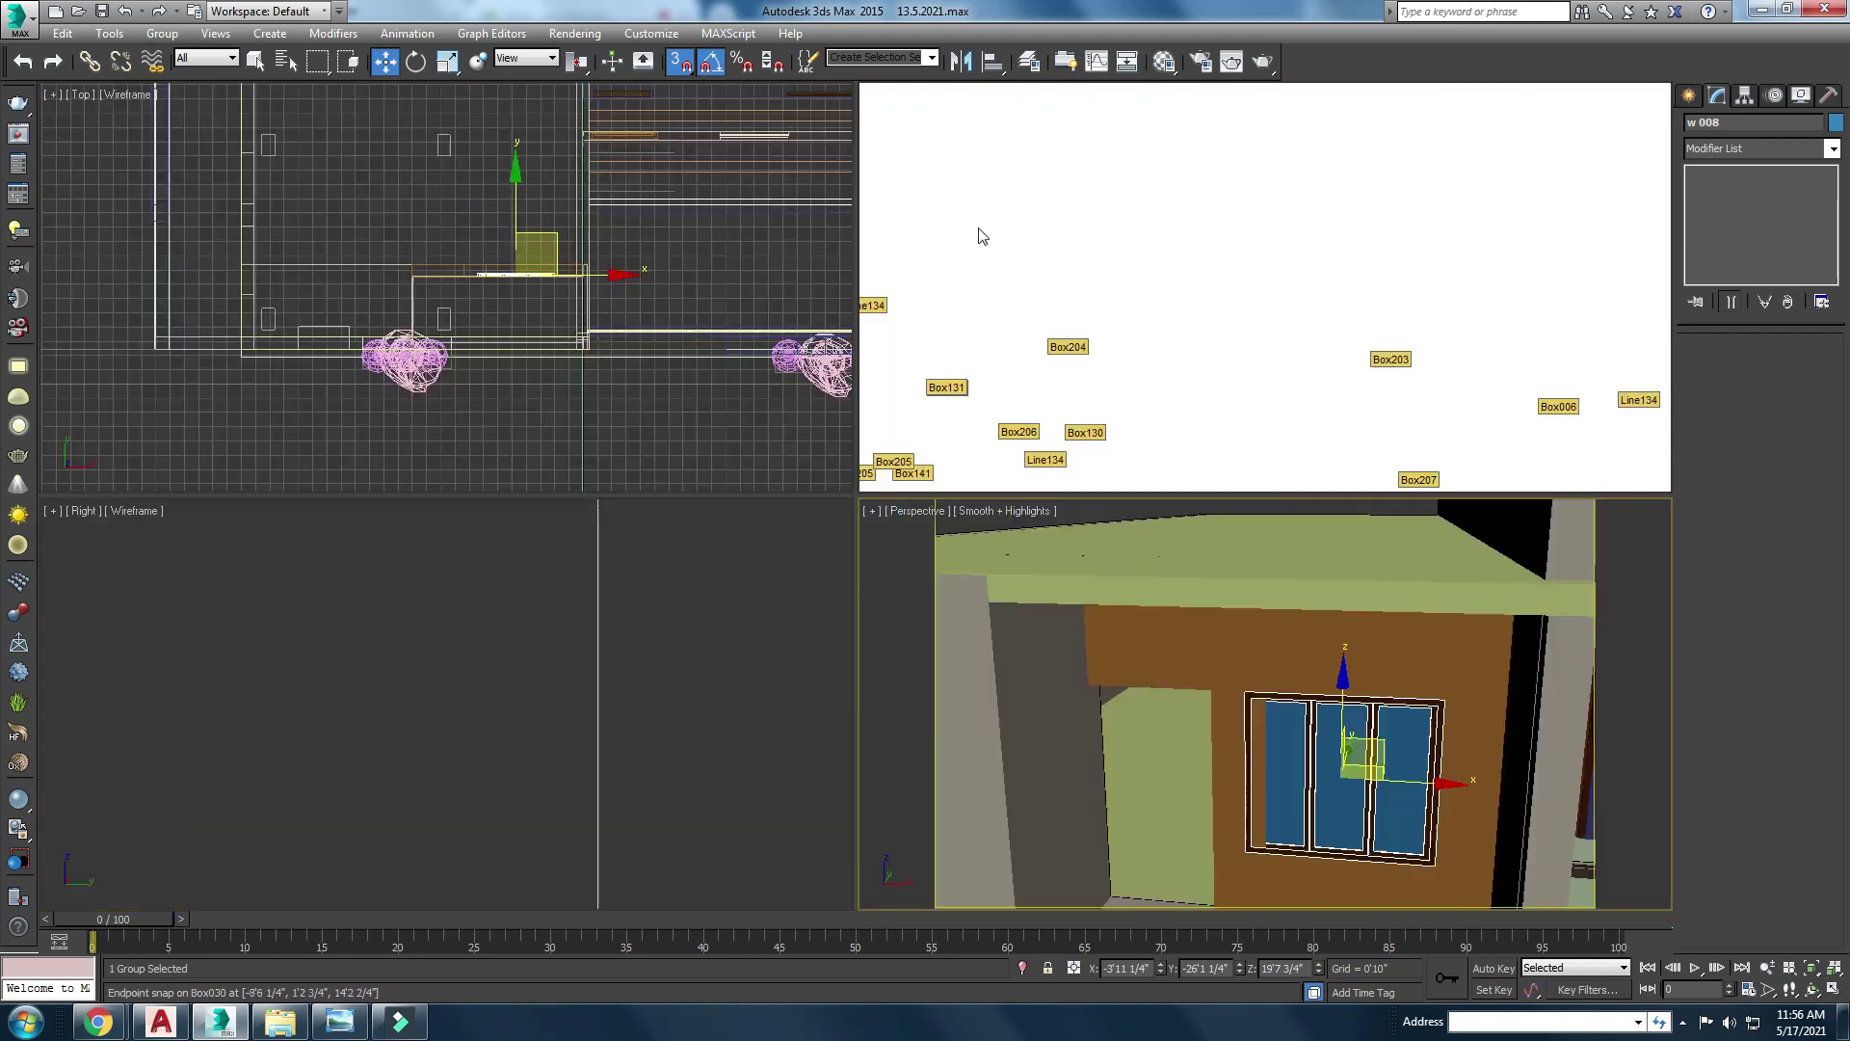
key("alt+w")
key("z")
scroll(967, 314, "down", 3)
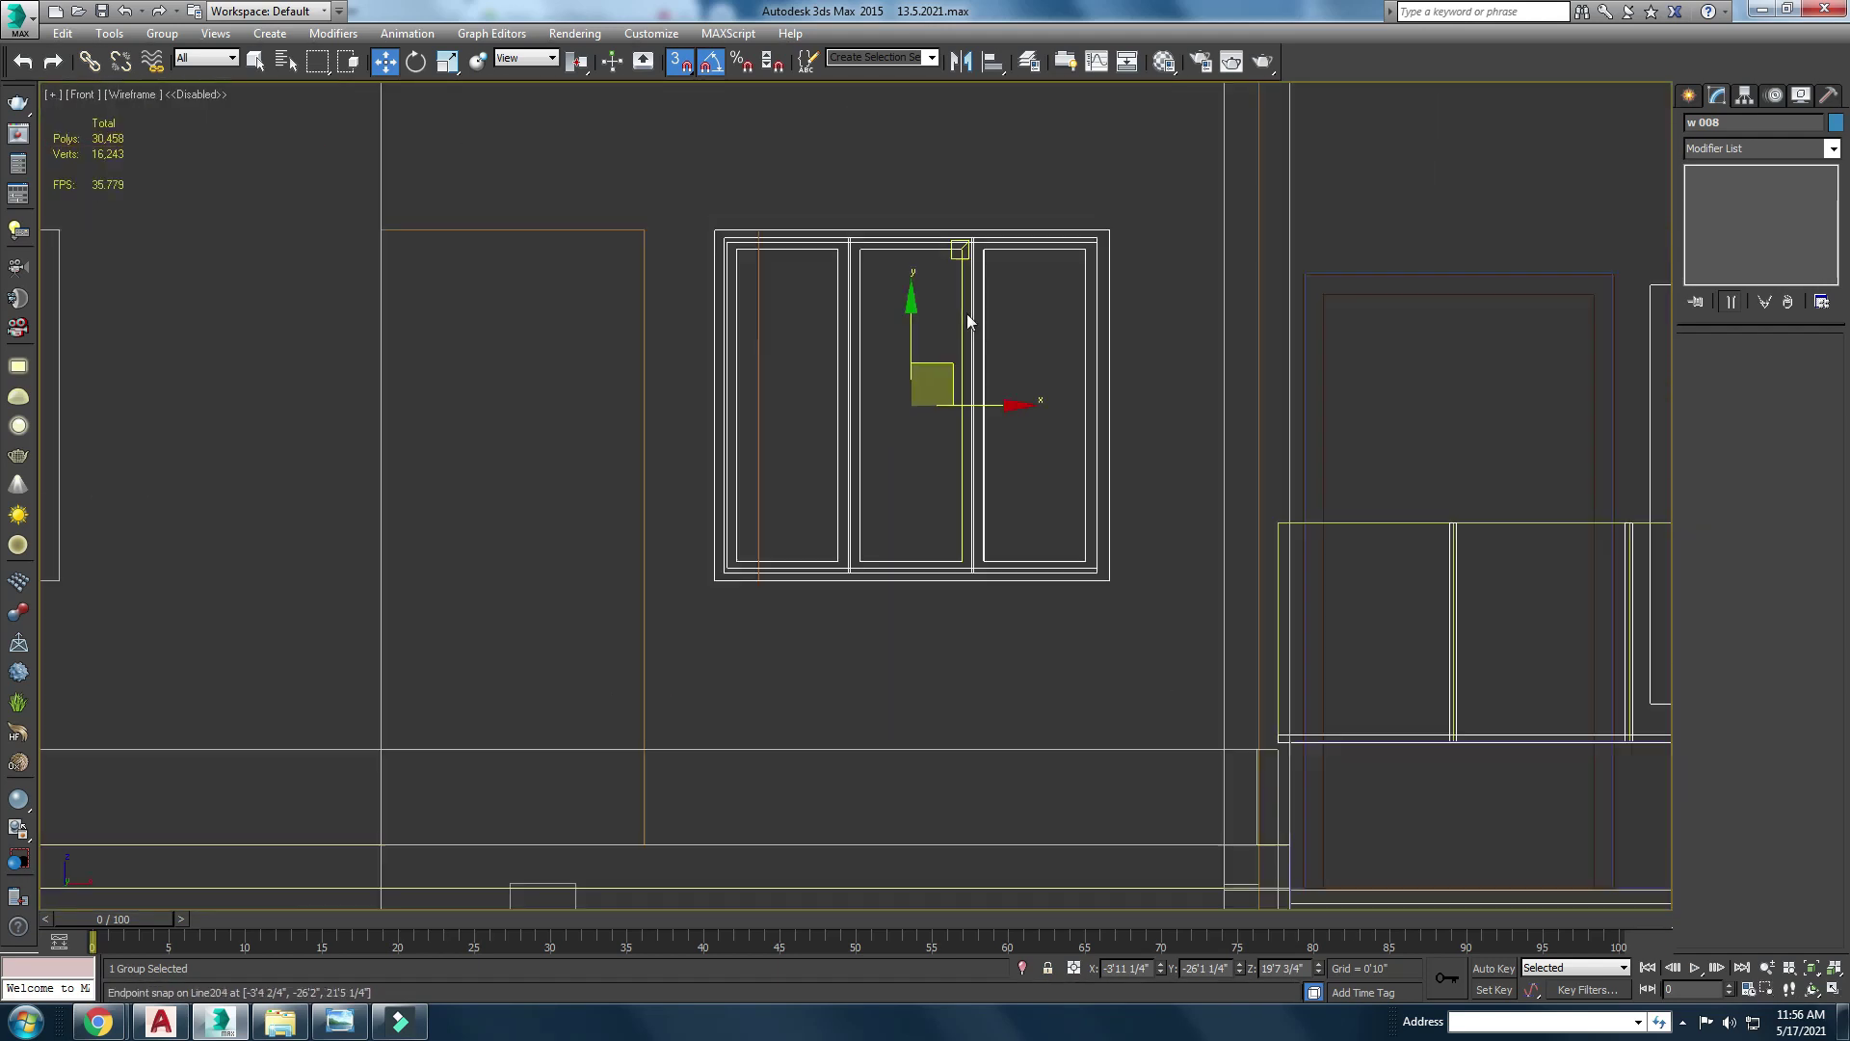
middle_click_drag(968, 314, 921, 340)
key("s")
middle_click_drag(908, 434, 863, 459)
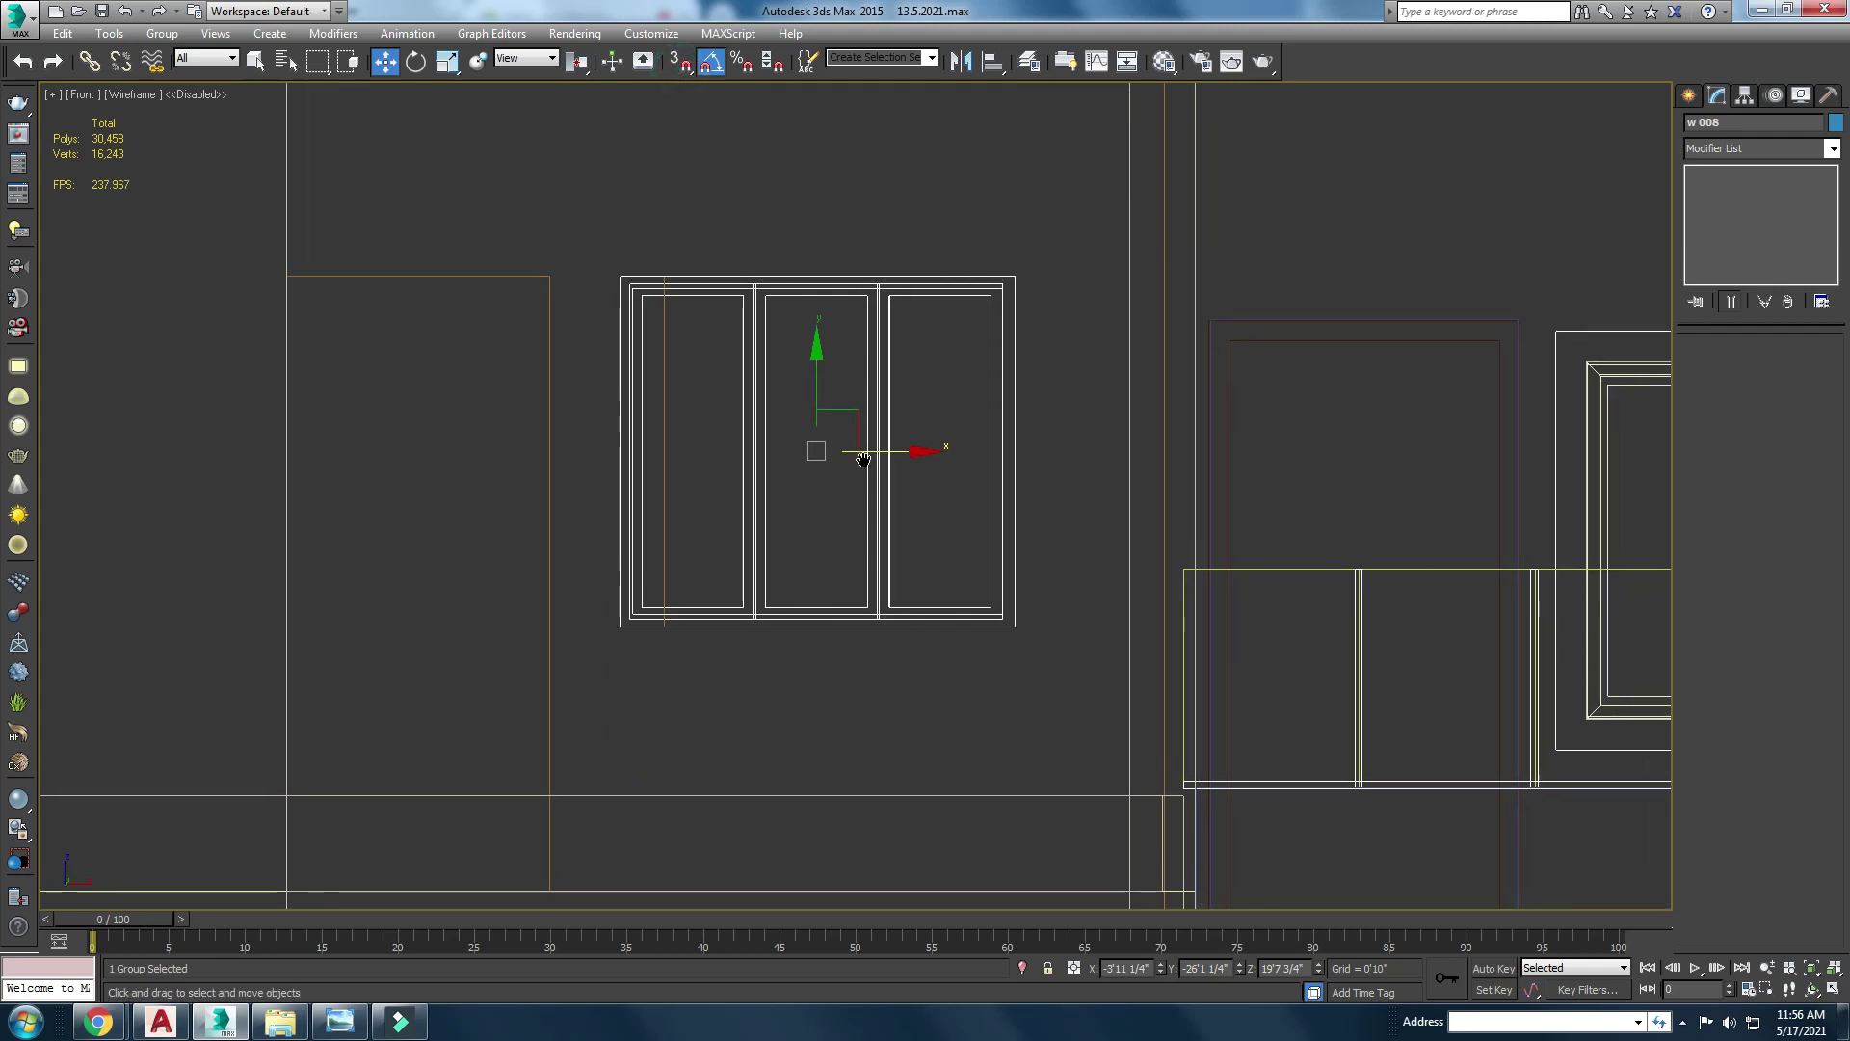
scroll(862, 459, "up", 2)
left_click_drag(895, 451, 918, 463)
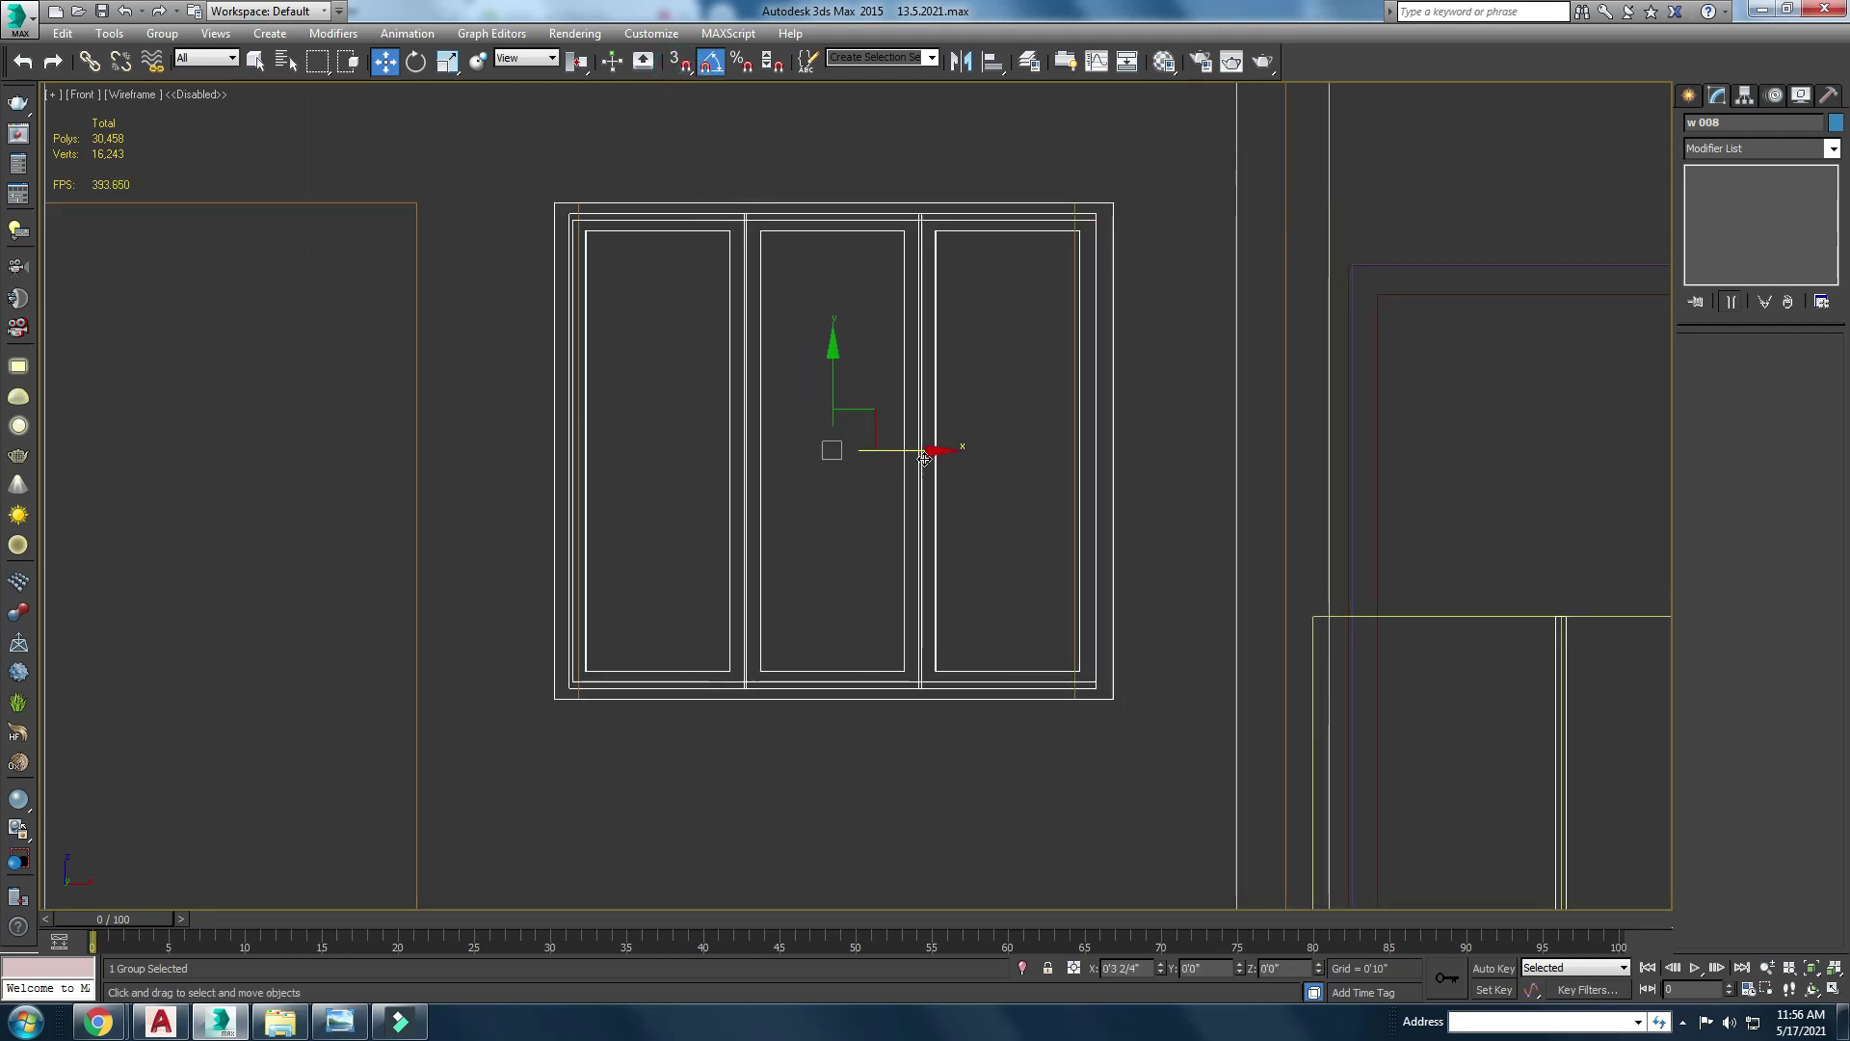
scroll(908, 377, "up", 2)
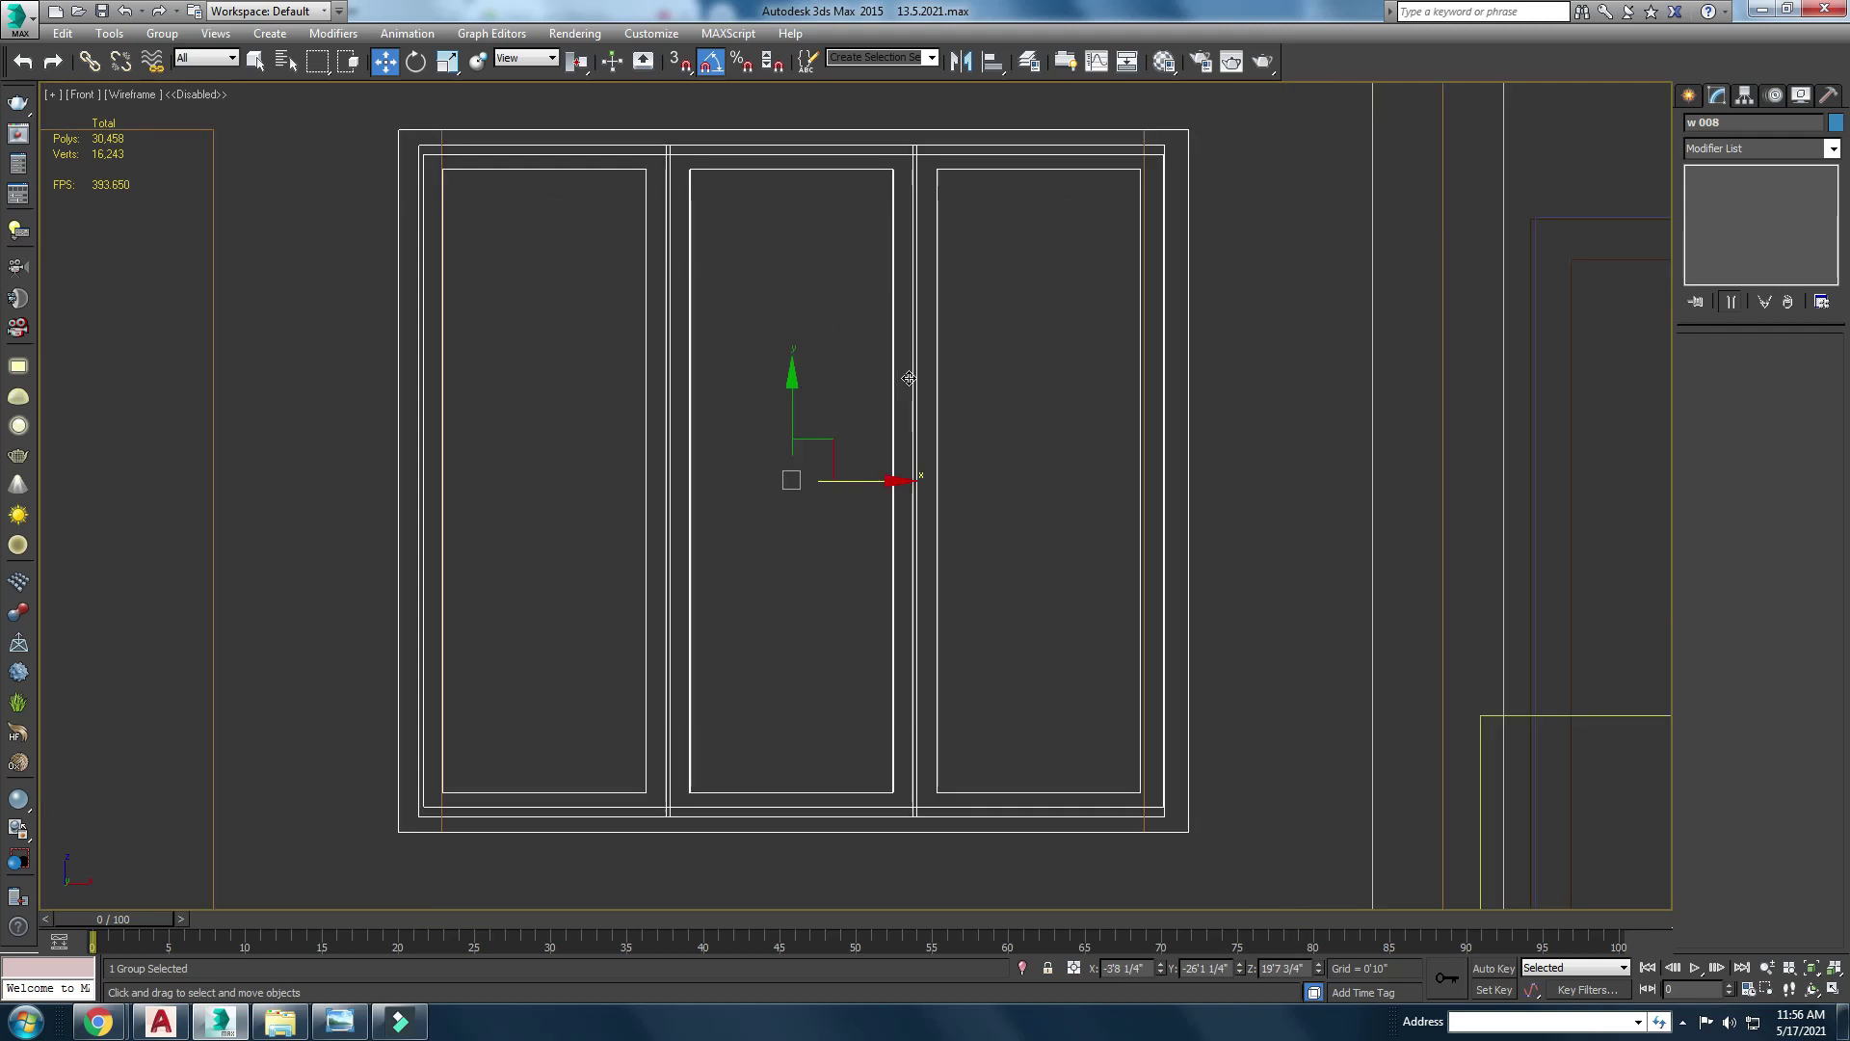
Step: Scale window w 008 along X to about 89% width to fit its opening
left_click(446, 62)
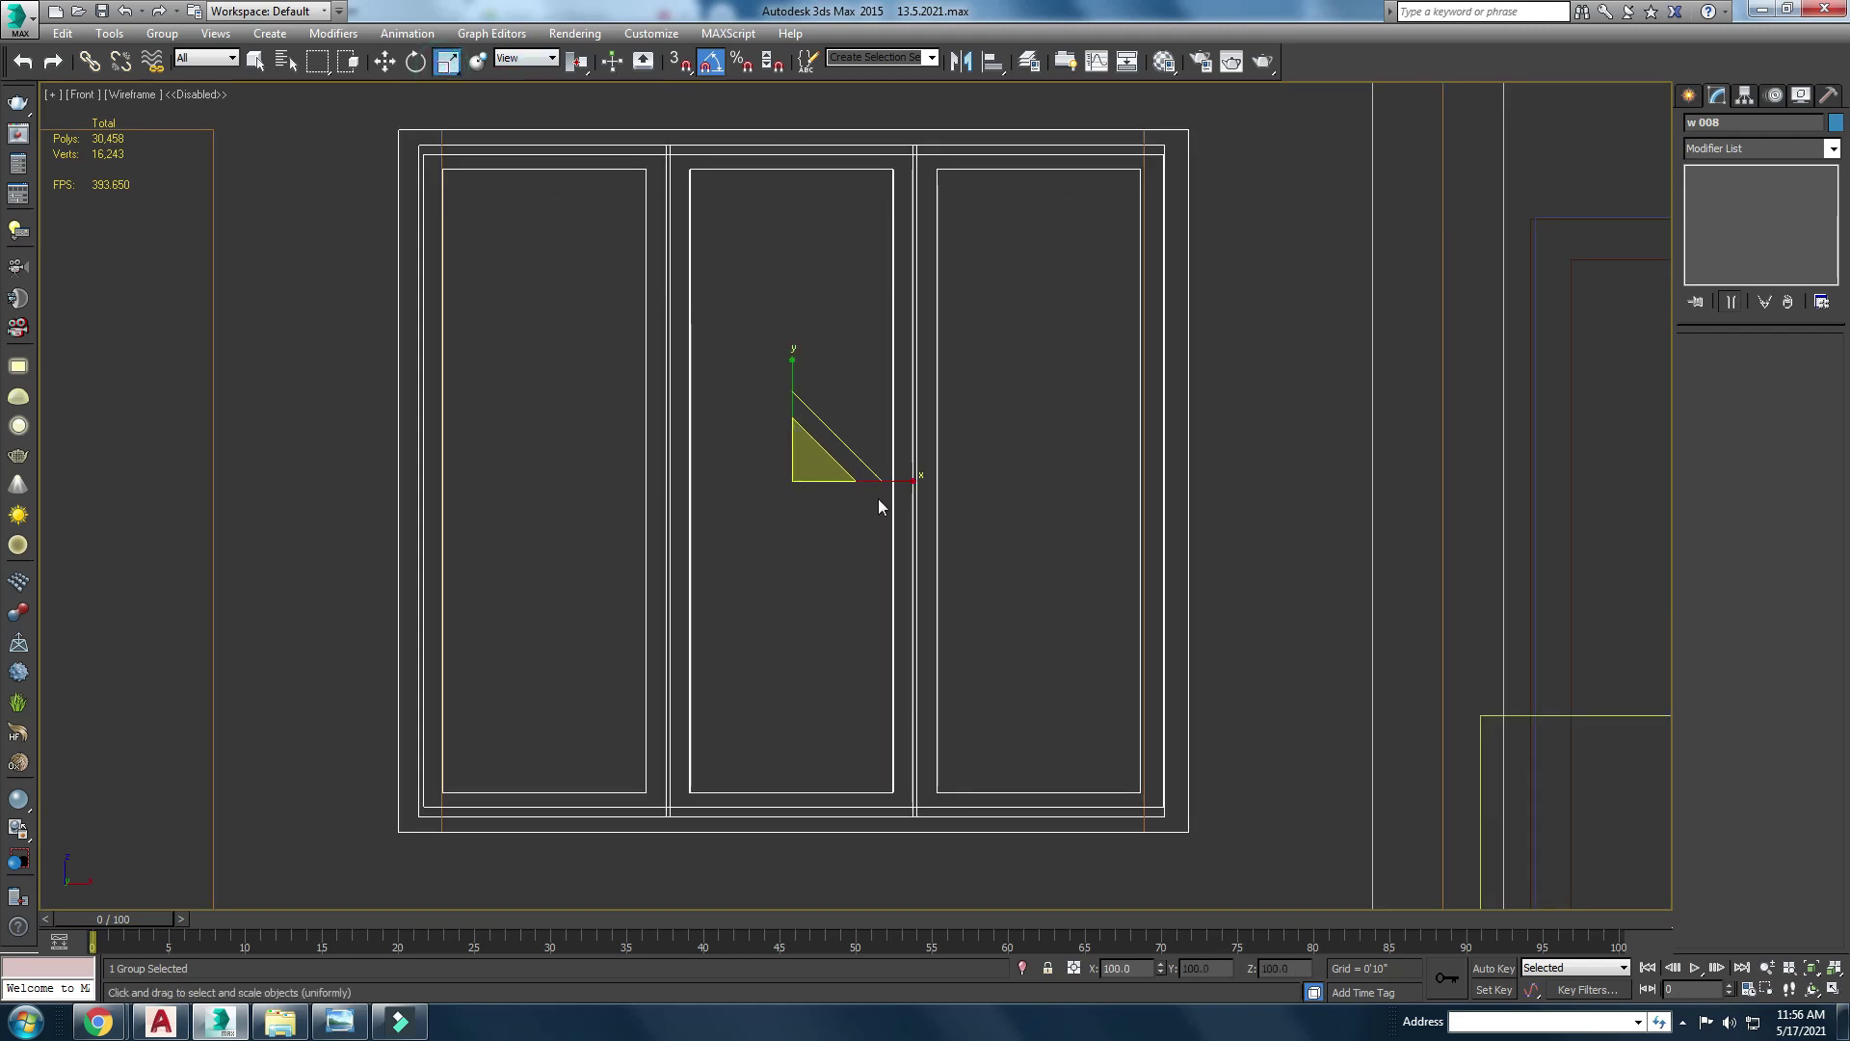
left_click_drag(911, 487, 902, 495)
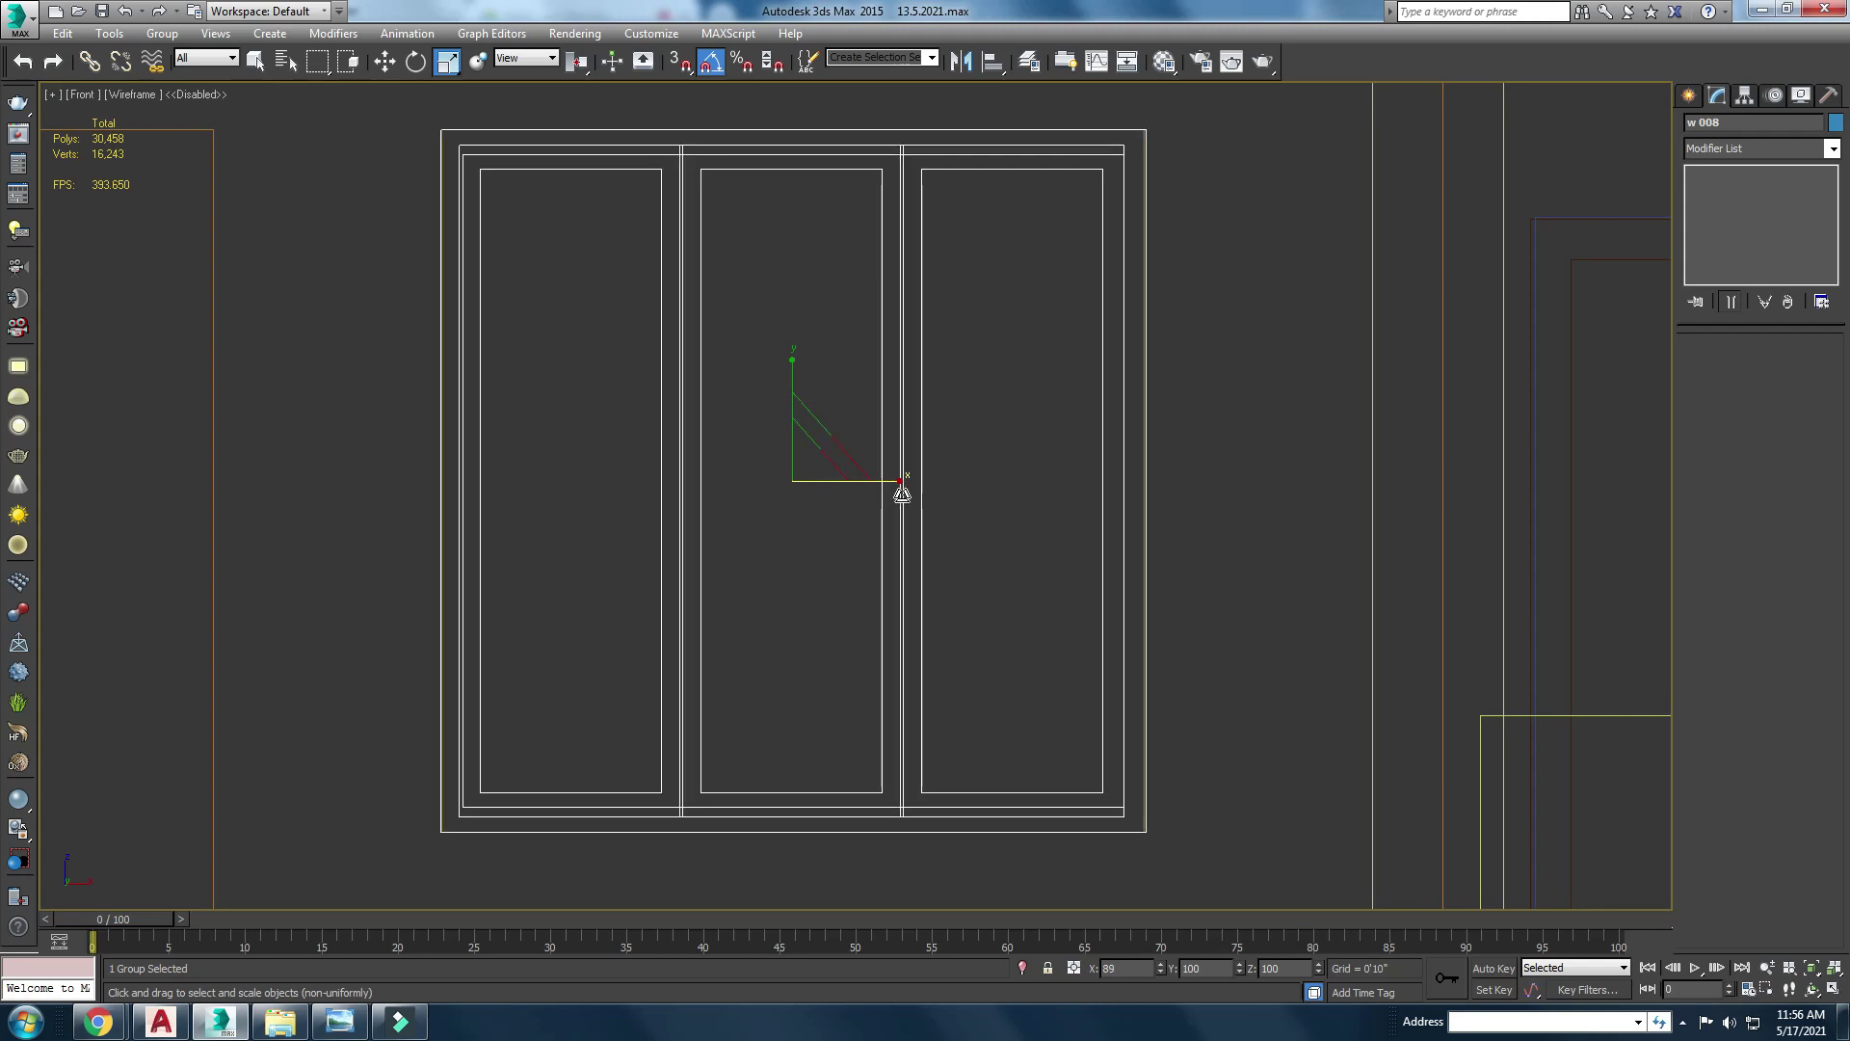
scroll(704, 451, "up", 2)
scroll(189, 490, "up", 2)
scroll(360, 509, "up", 4)
scroll(588, 551, "down", 4)
scroll(674, 569, "up", 2)
middle_click_drag(673, 570, 557, 523)
scroll(559, 521, "down", 4)
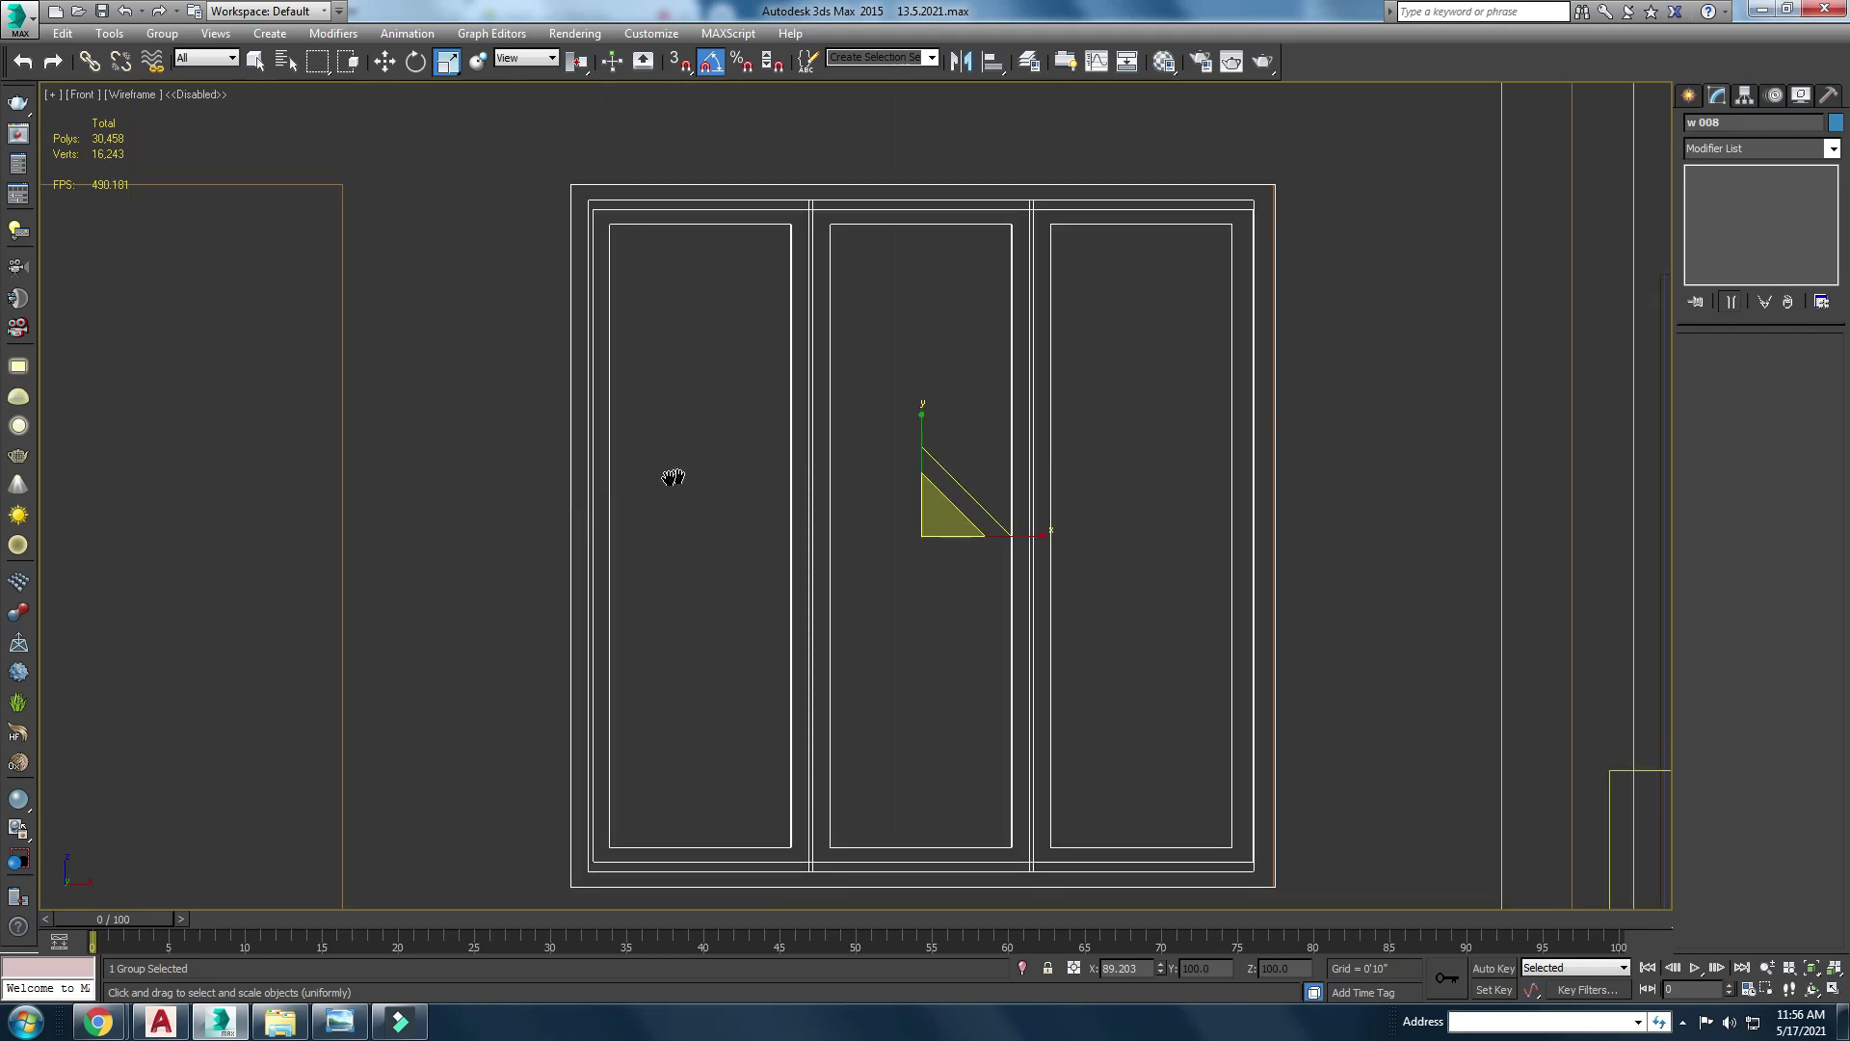
Step: Check the window's fit in the Top and Perspective views
key("alt+w")
key("alt+w")
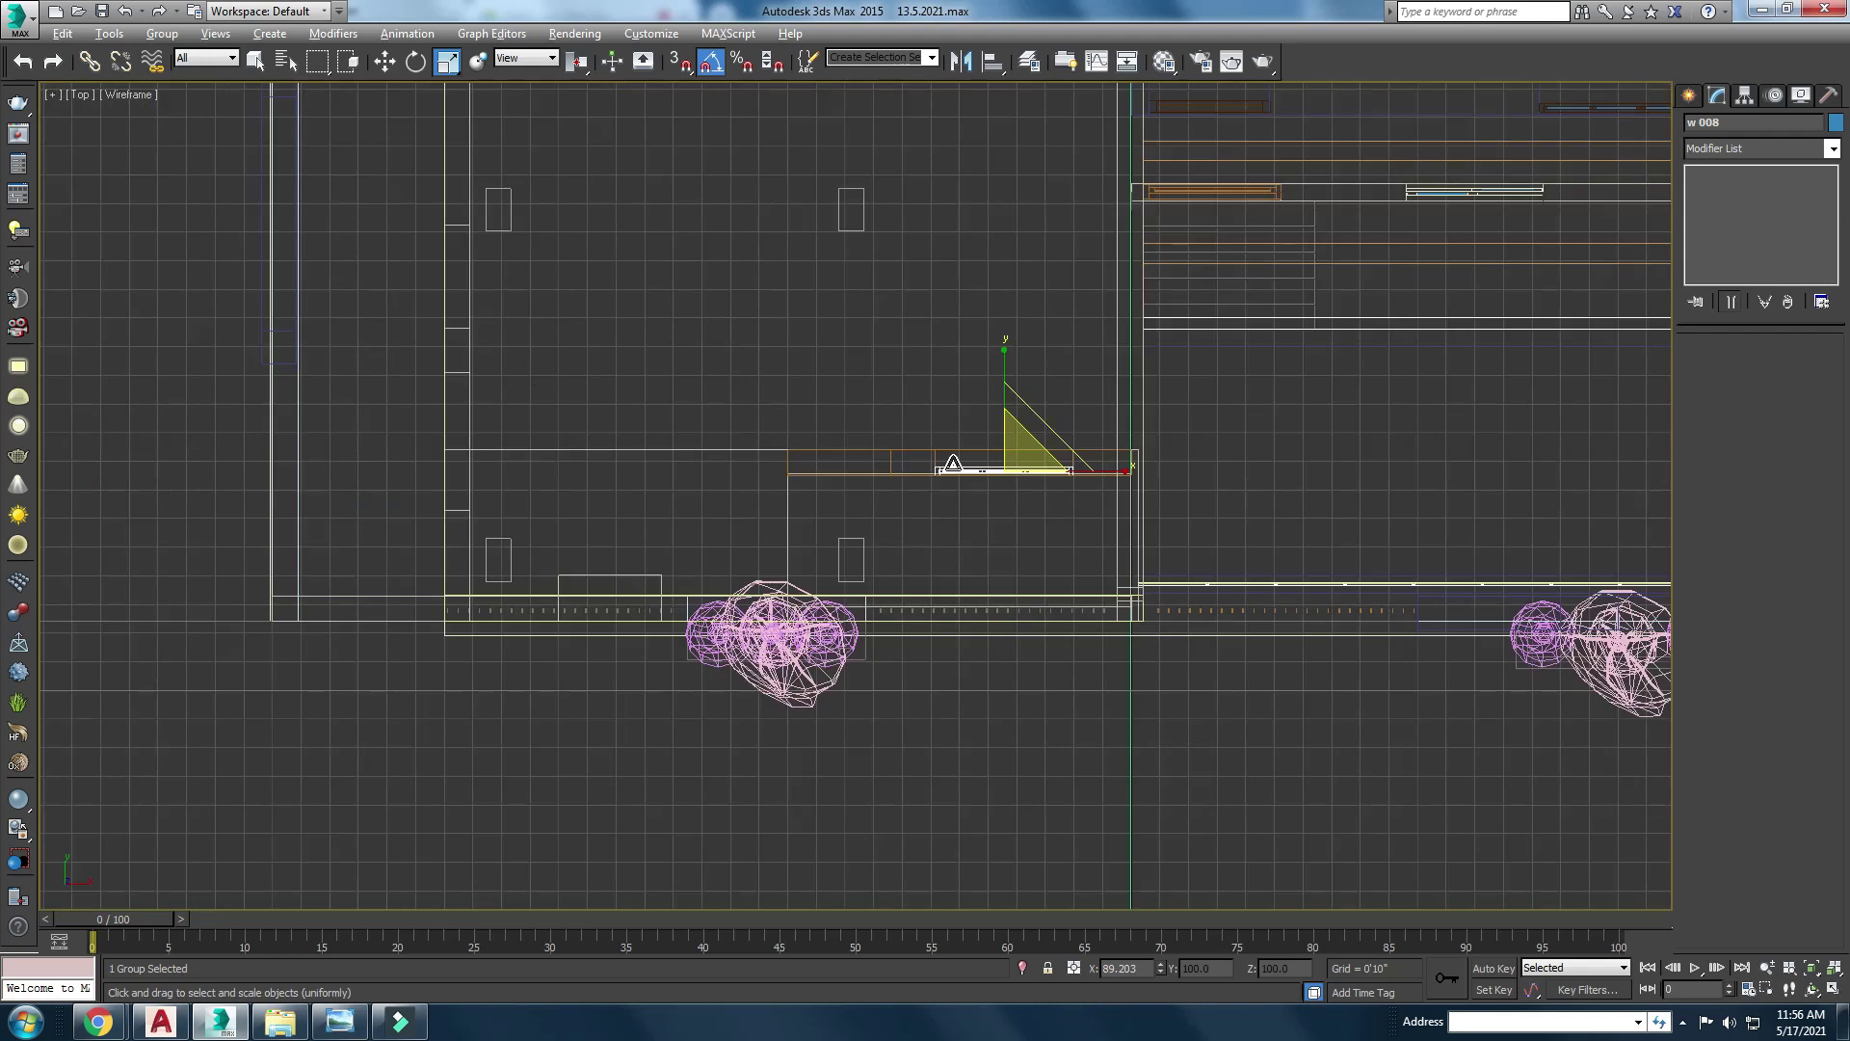
key("alt+w")
key("alt+w")
mouse_move(905, 430)
middle_mouse_down()
mouse_move(885, 459)
mouse_move(900, 445)
mouse_move(849, 369)
middle_mouse_up()
key("w")
left_click(892, 194)
key("alt+w")
middle_click(1136, 661)
key("alt+w")
mouse_move(1161, 670)
middle_mouse_down("alt")
mouse_move(963, 541)
mouse_move(1021, 532)
mouse_move(1008, 502)
mouse_move(946, 500)
mouse_move(950, 526)
middle_mouse_up("alt")
left_click(951, 525)
key("alt+w")
right_click(318, 285)
key("alt+w")
scroll(874, 399, "down", 3)
scroll(974, 430, "down", 2)
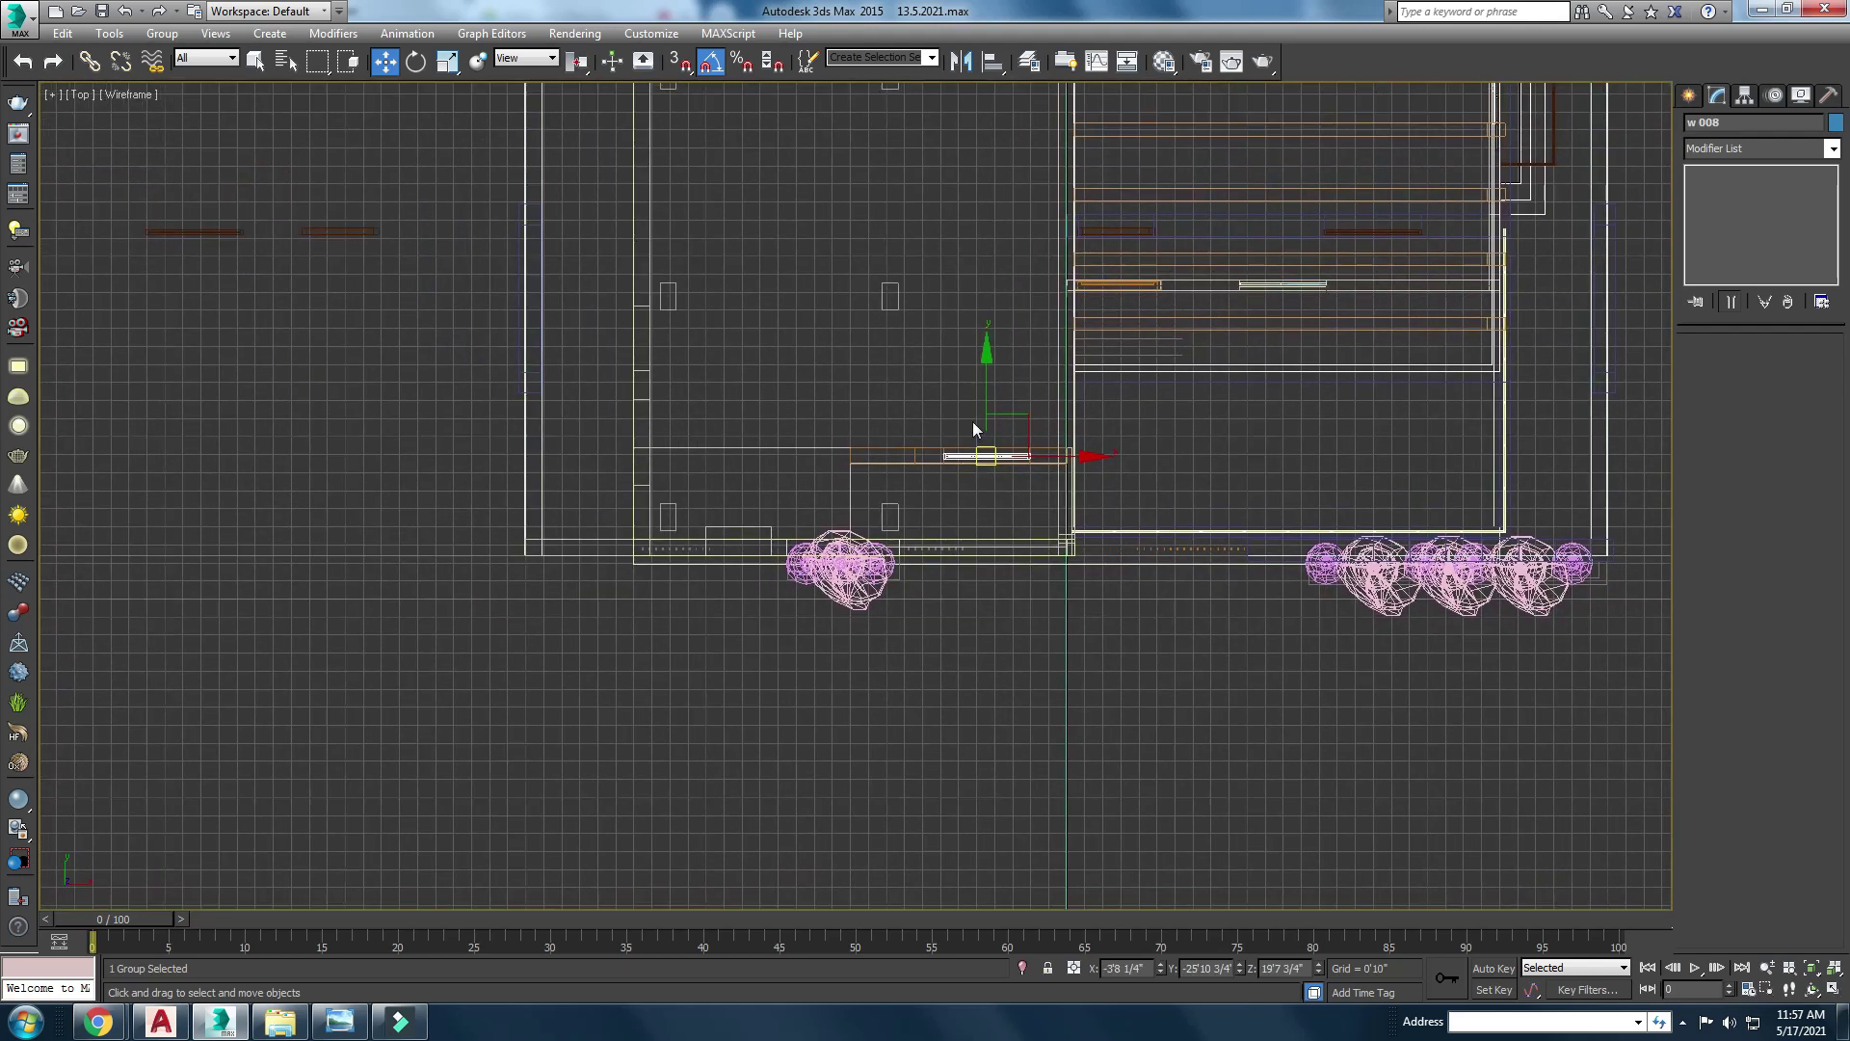
Step: Copy the window group and rotate the copy to face the side wall
left_click_drag(1007, 413, 688, 318, "shift")
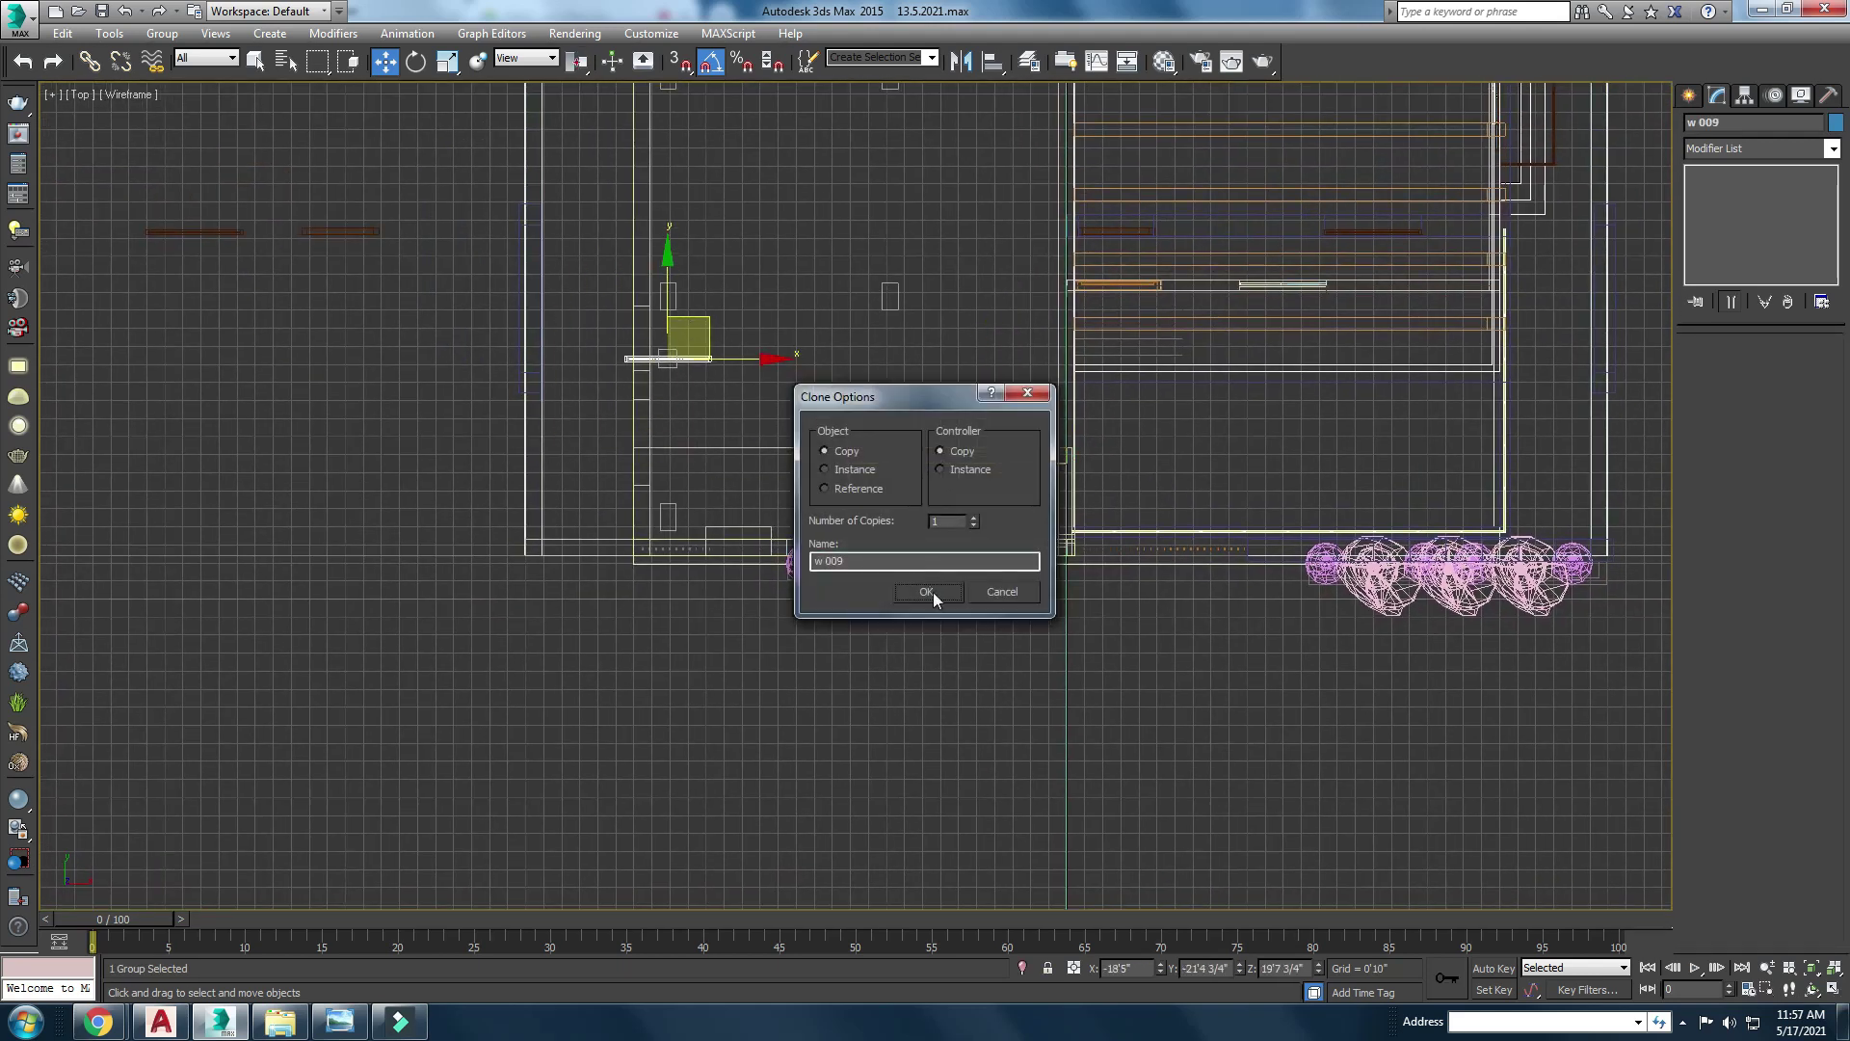
scroll(640, 298, "up", 3)
scroll(640, 298, "up", 3)
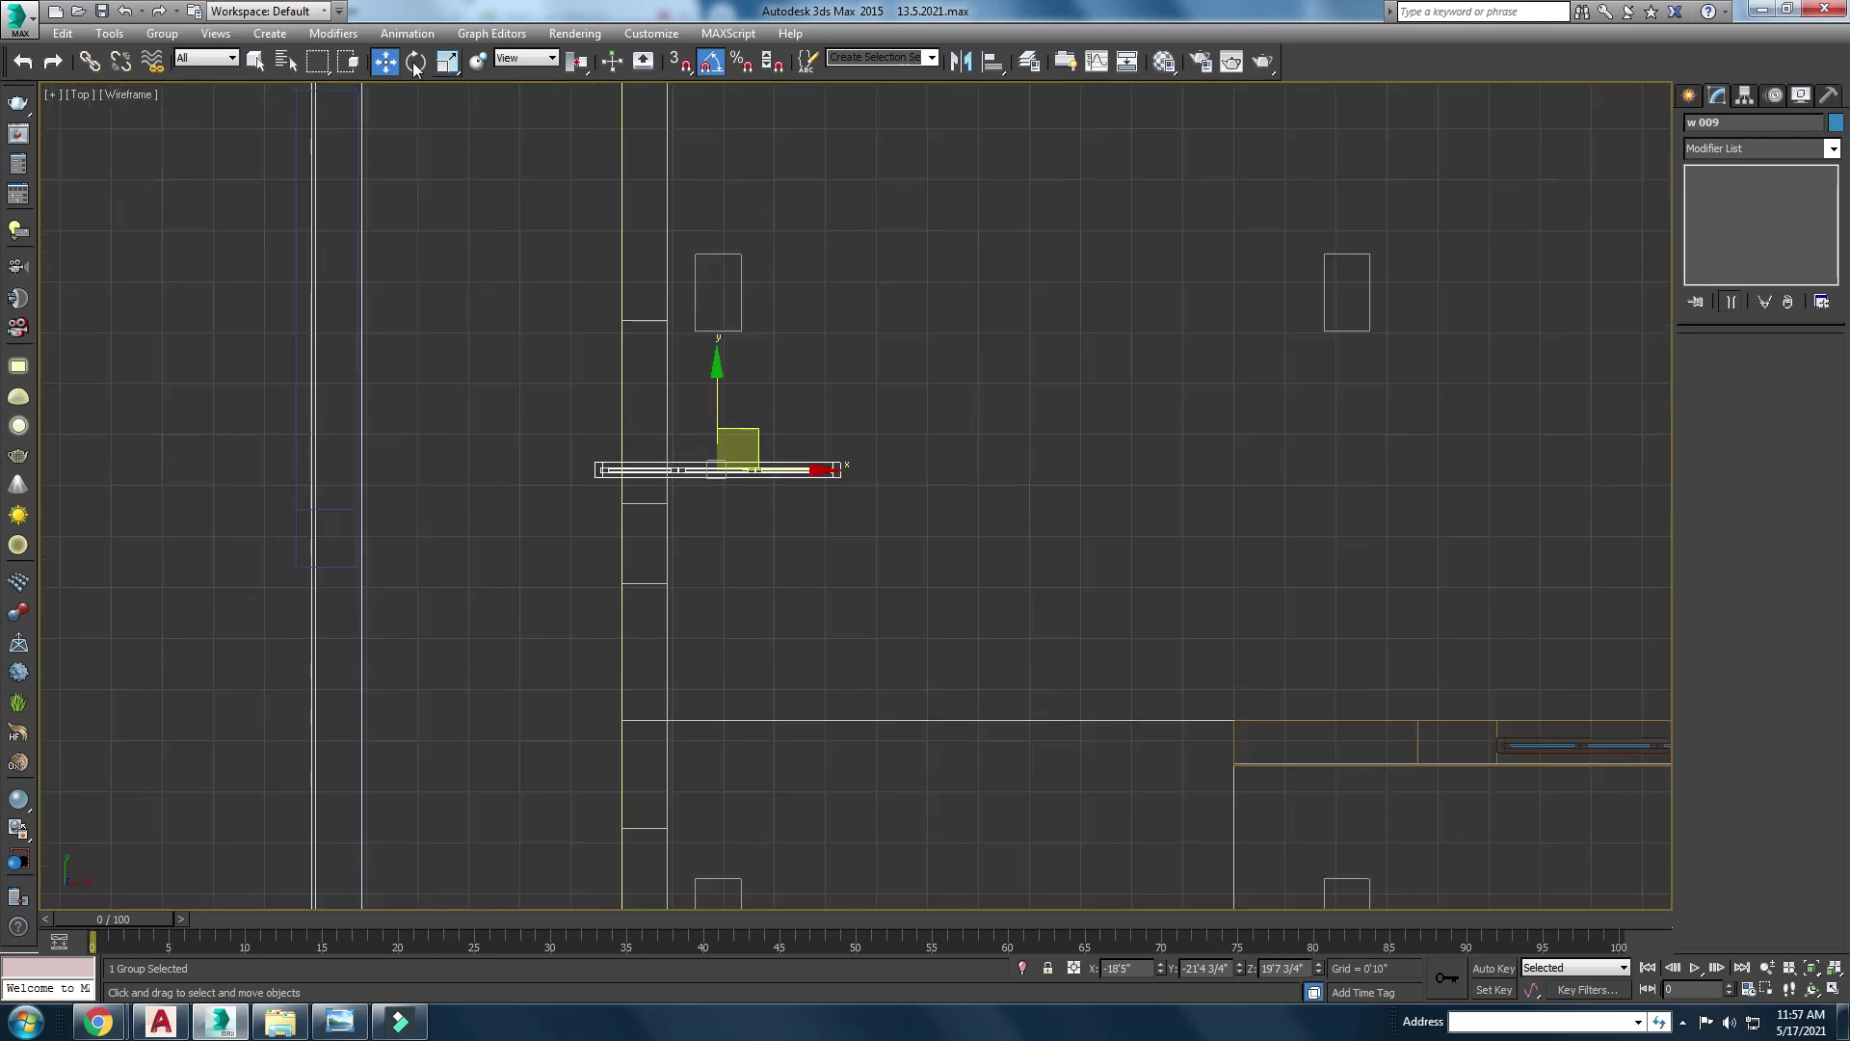
left_click(417, 61)
middle_click_drag(817, 521, 805, 538)
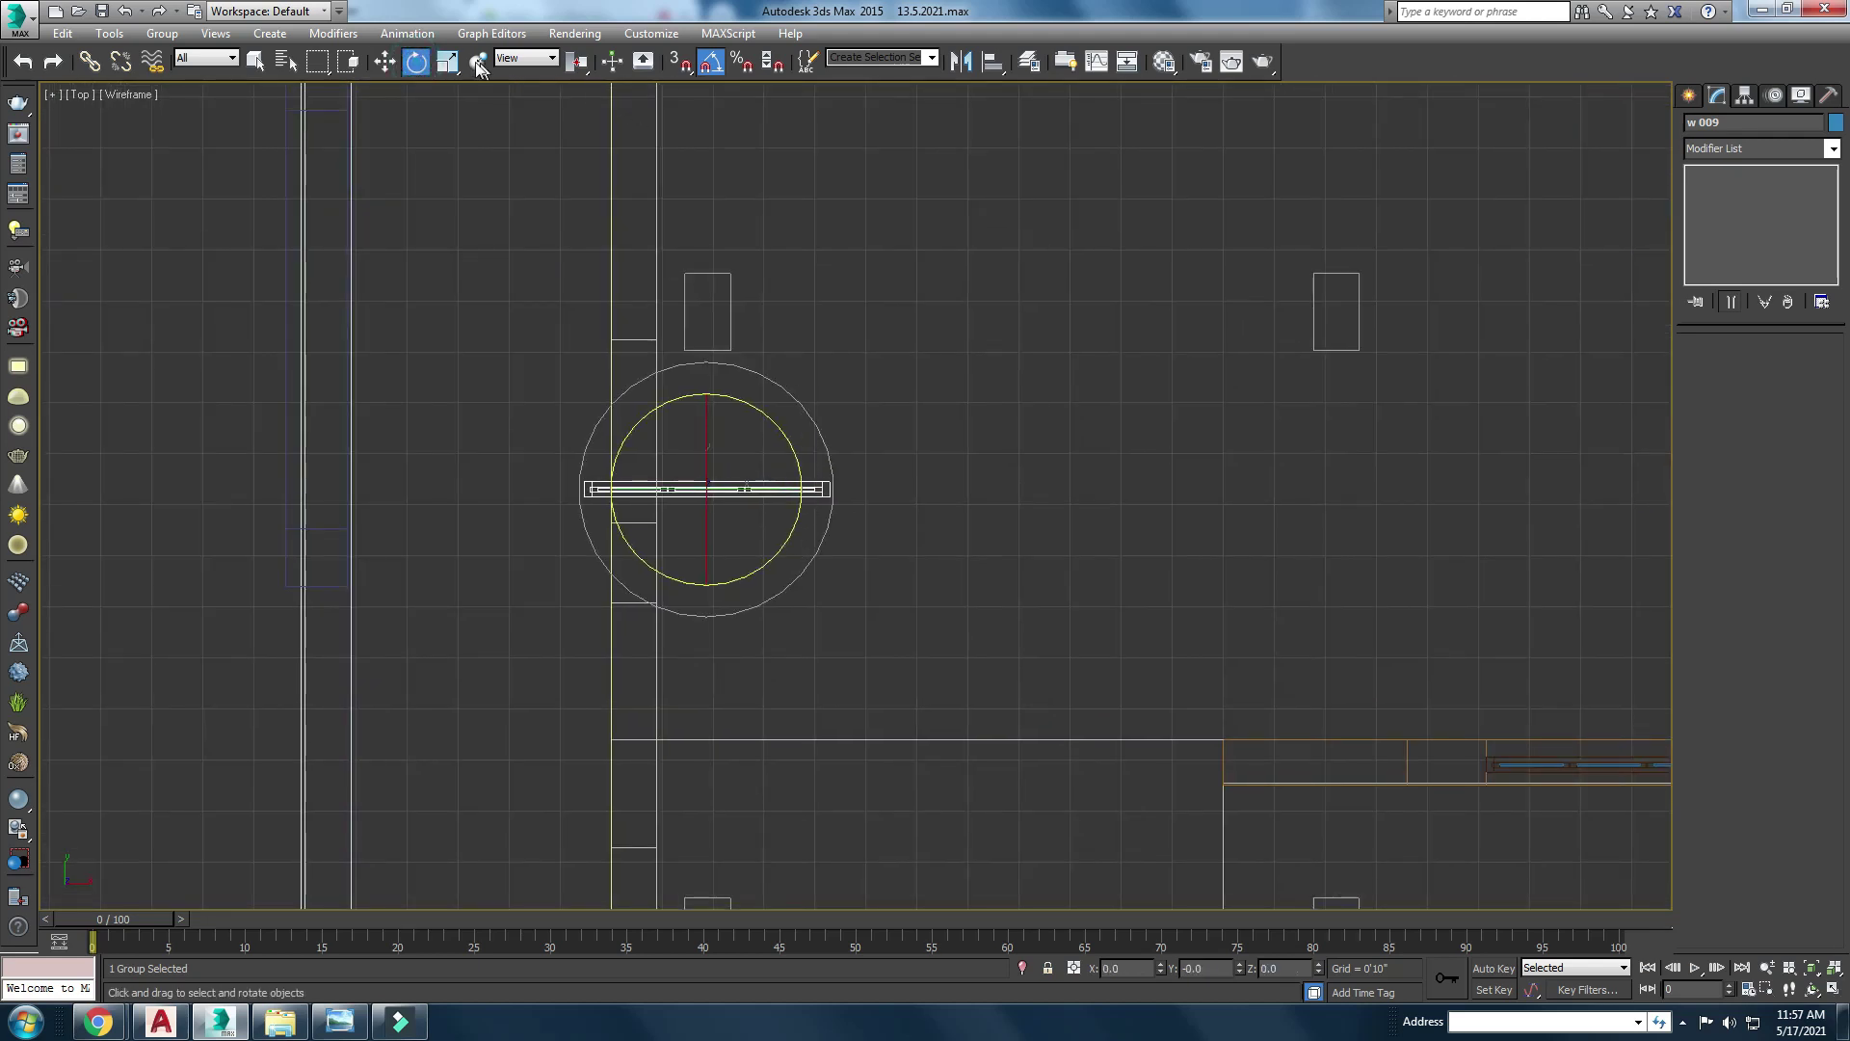
mouse_move(791, 400)
left_mouse_down("shift")
mouse_move(820, 435)
mouse_move(747, 499)
left_mouse_up("shift")
left_click(991, 590)
middle_click_drag(747, 499, 783, 562)
key("w")
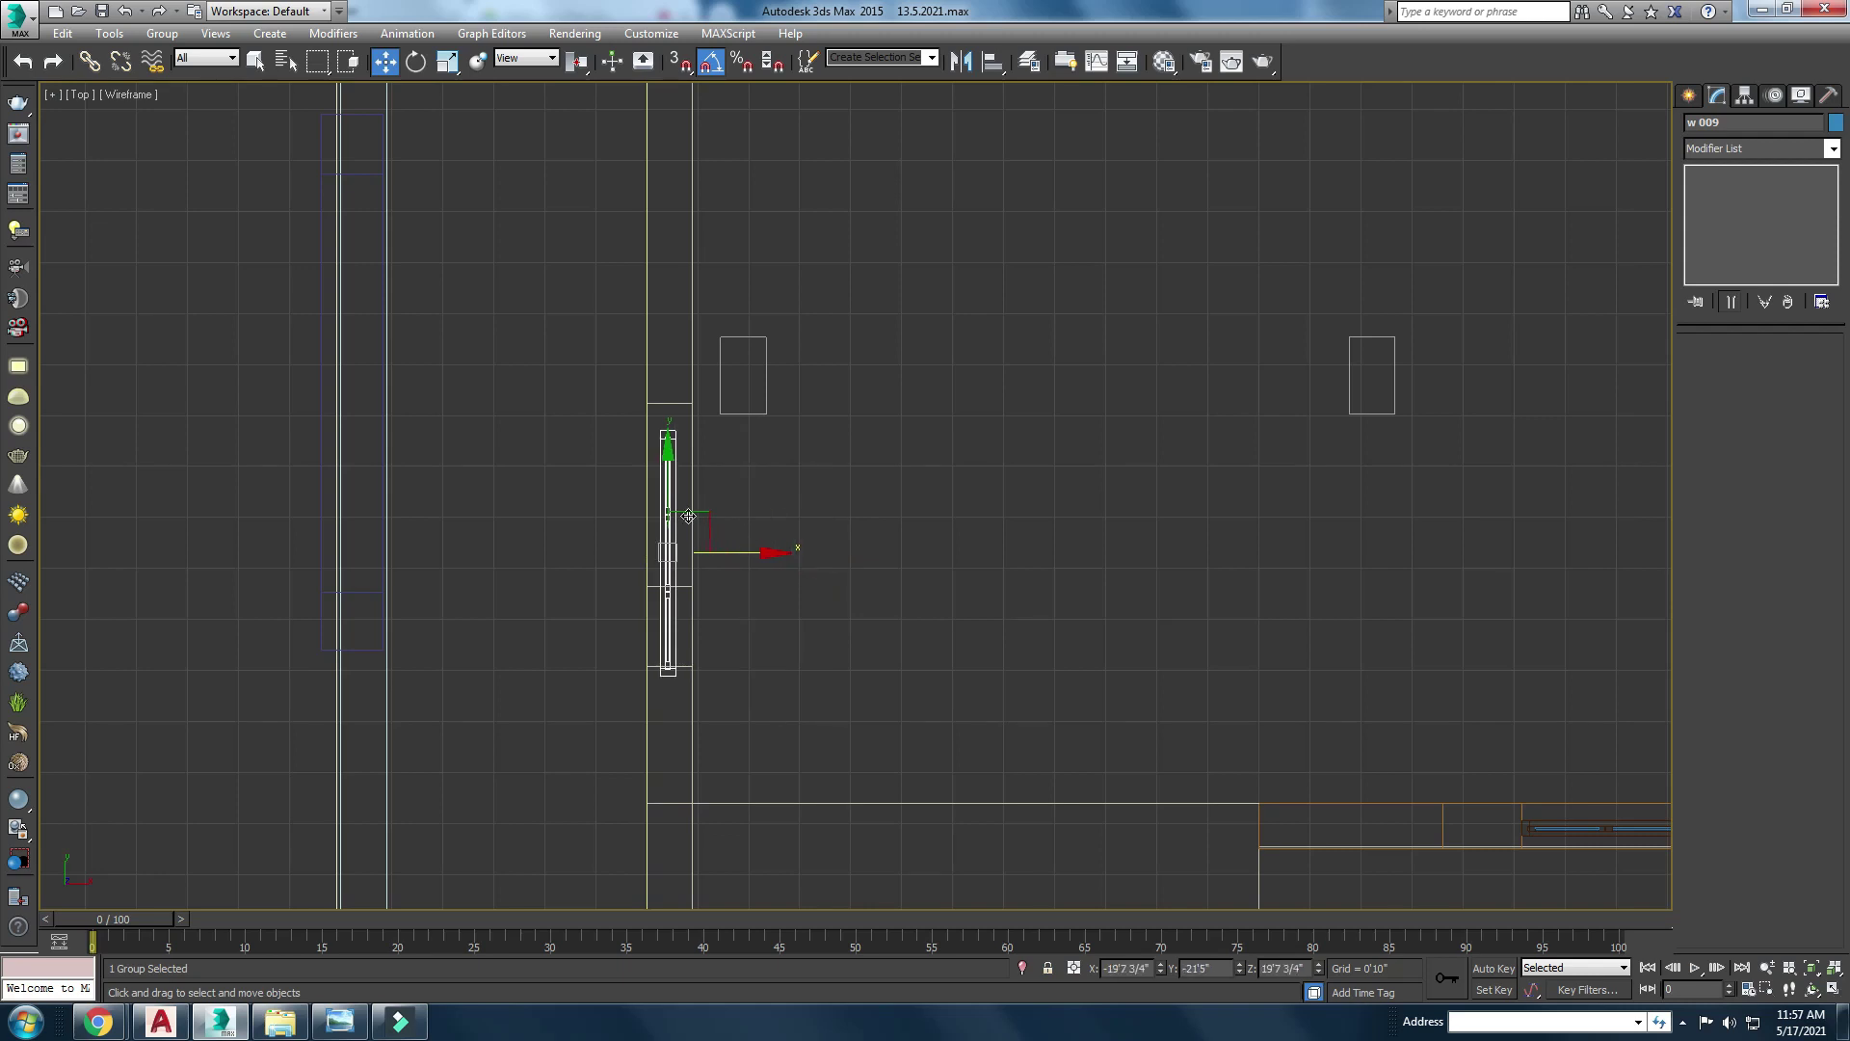
Step: Slide the rotated window along the side wall and snap it flush with the wall line
left_click_drag(667, 473, 667, 486)
scroll(676, 531, "down", 3)
mouse_move(676, 531)
middle_mouse_down()
mouse_move(719, 614)
mouse_move(756, 829)
middle_mouse_up()
scroll(764, 764, "down", 2)
mouse_move(813, 674)
middle_mouse_down()
mouse_move(896, 633)
mouse_move(929, 487)
middle_mouse_up()
scroll(865, 528, "up", 3)
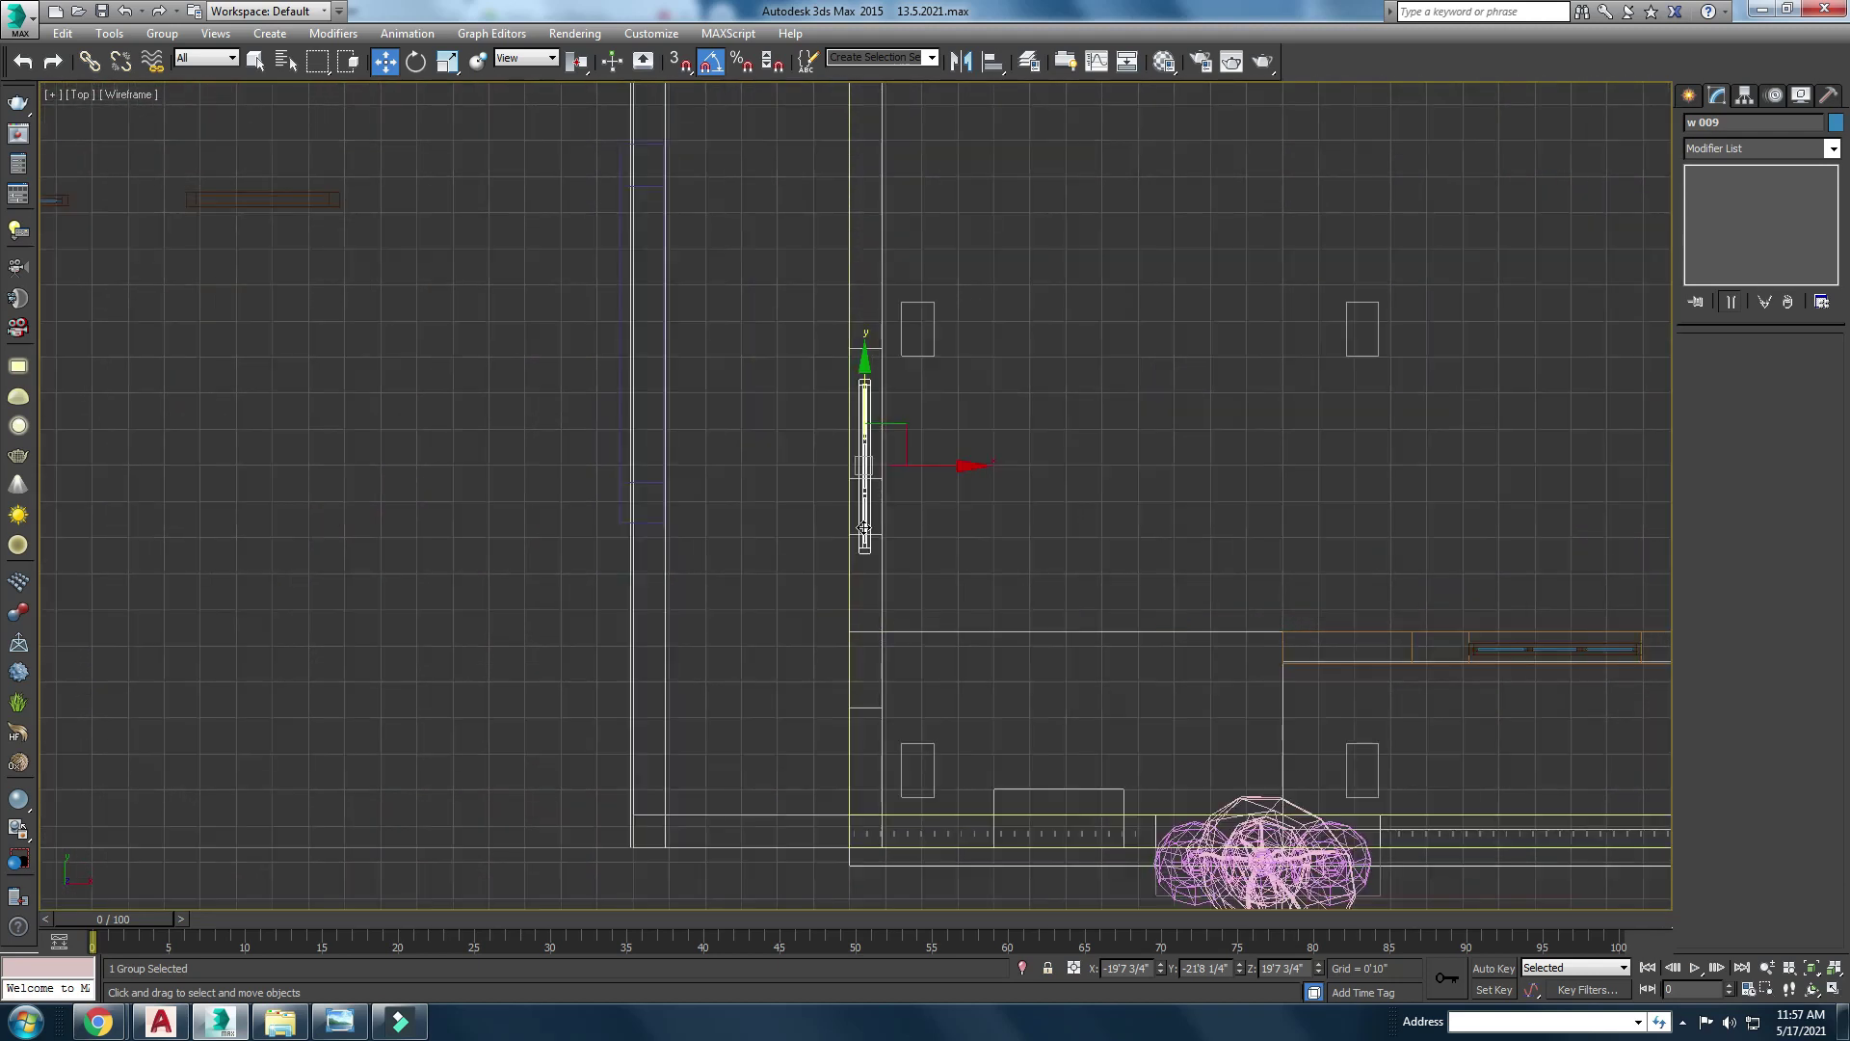
left_click_drag(869, 411, 873, 565)
scroll(871, 564, "up", 3)
scroll(891, 437, "up", 2)
scroll(971, 433, "up", 1)
left_click_drag(955, 439, 958, 439)
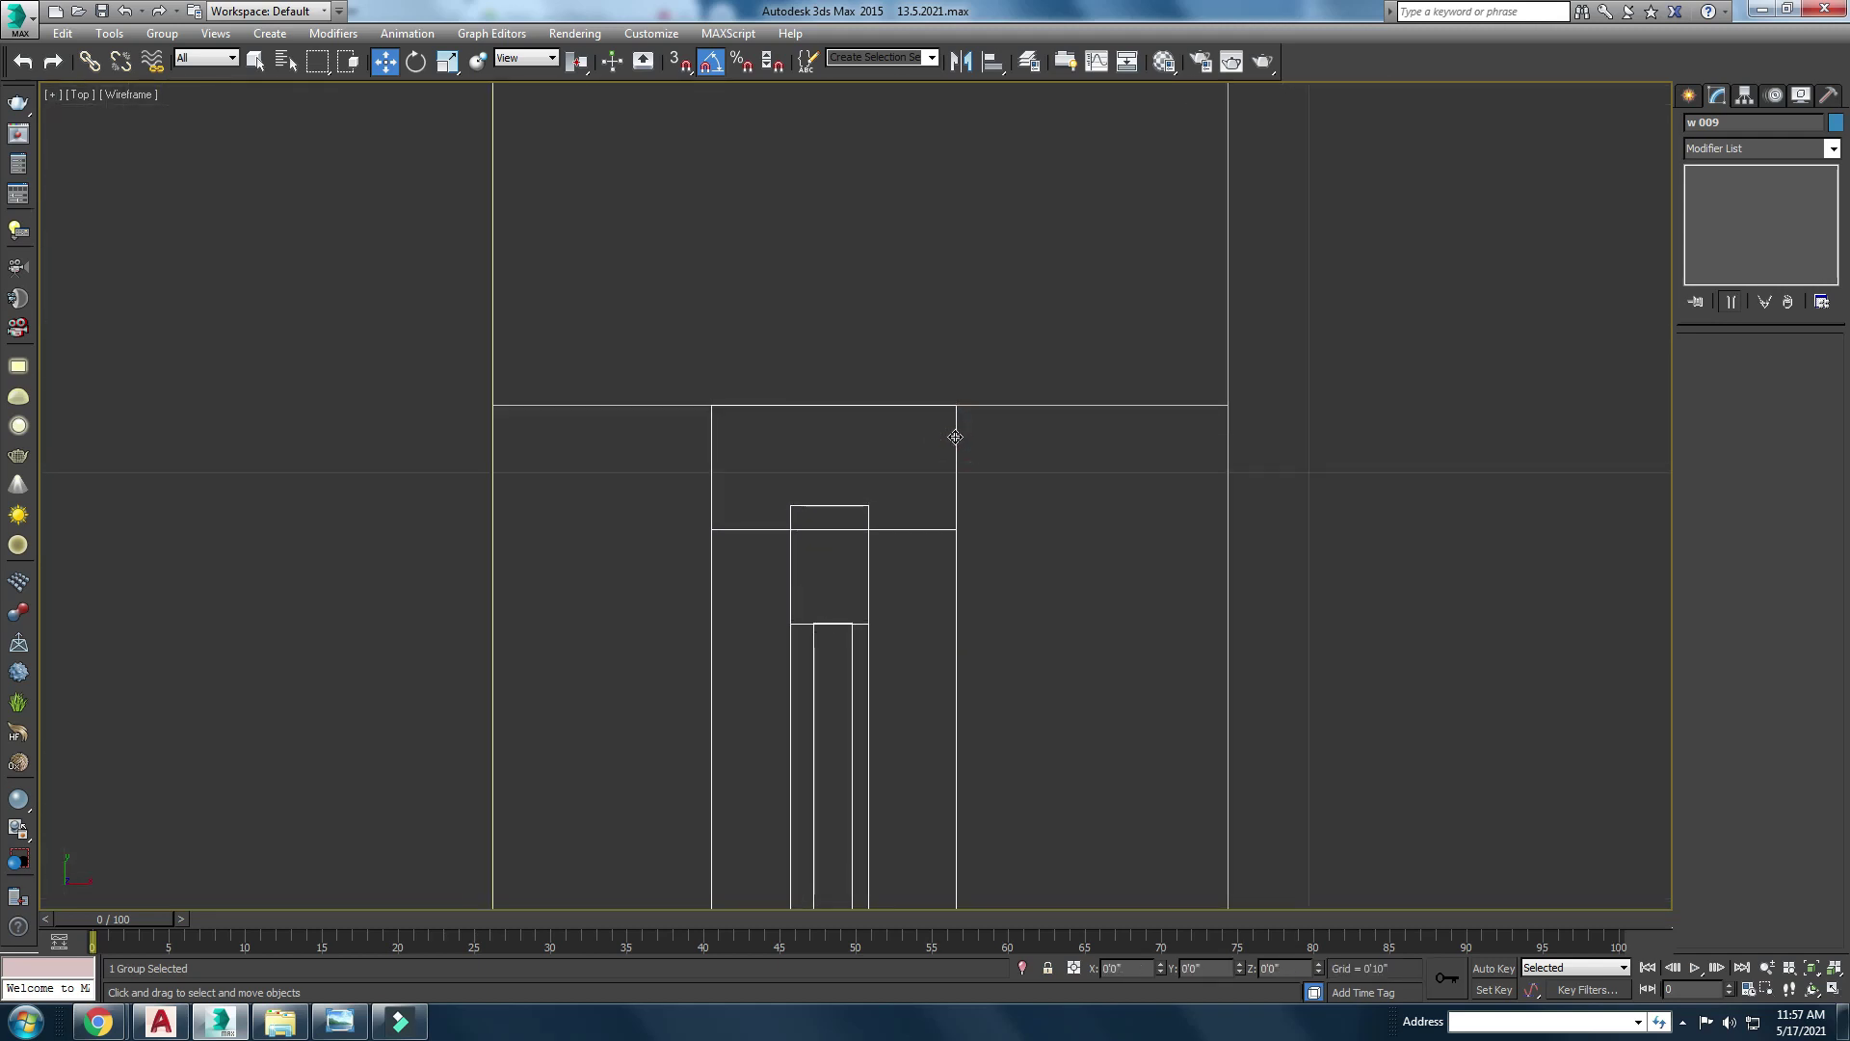
scroll(950, 434, "down", 2)
scroll(896, 376, "down", 2)
scroll(896, 371, "down", 1)
scroll(896, 372, "down", 2)
Step: Shift-drag a further window copy up along the side wall
middle_click_drag(896, 371, 867, 554)
scroll(842, 766, "down", 2)
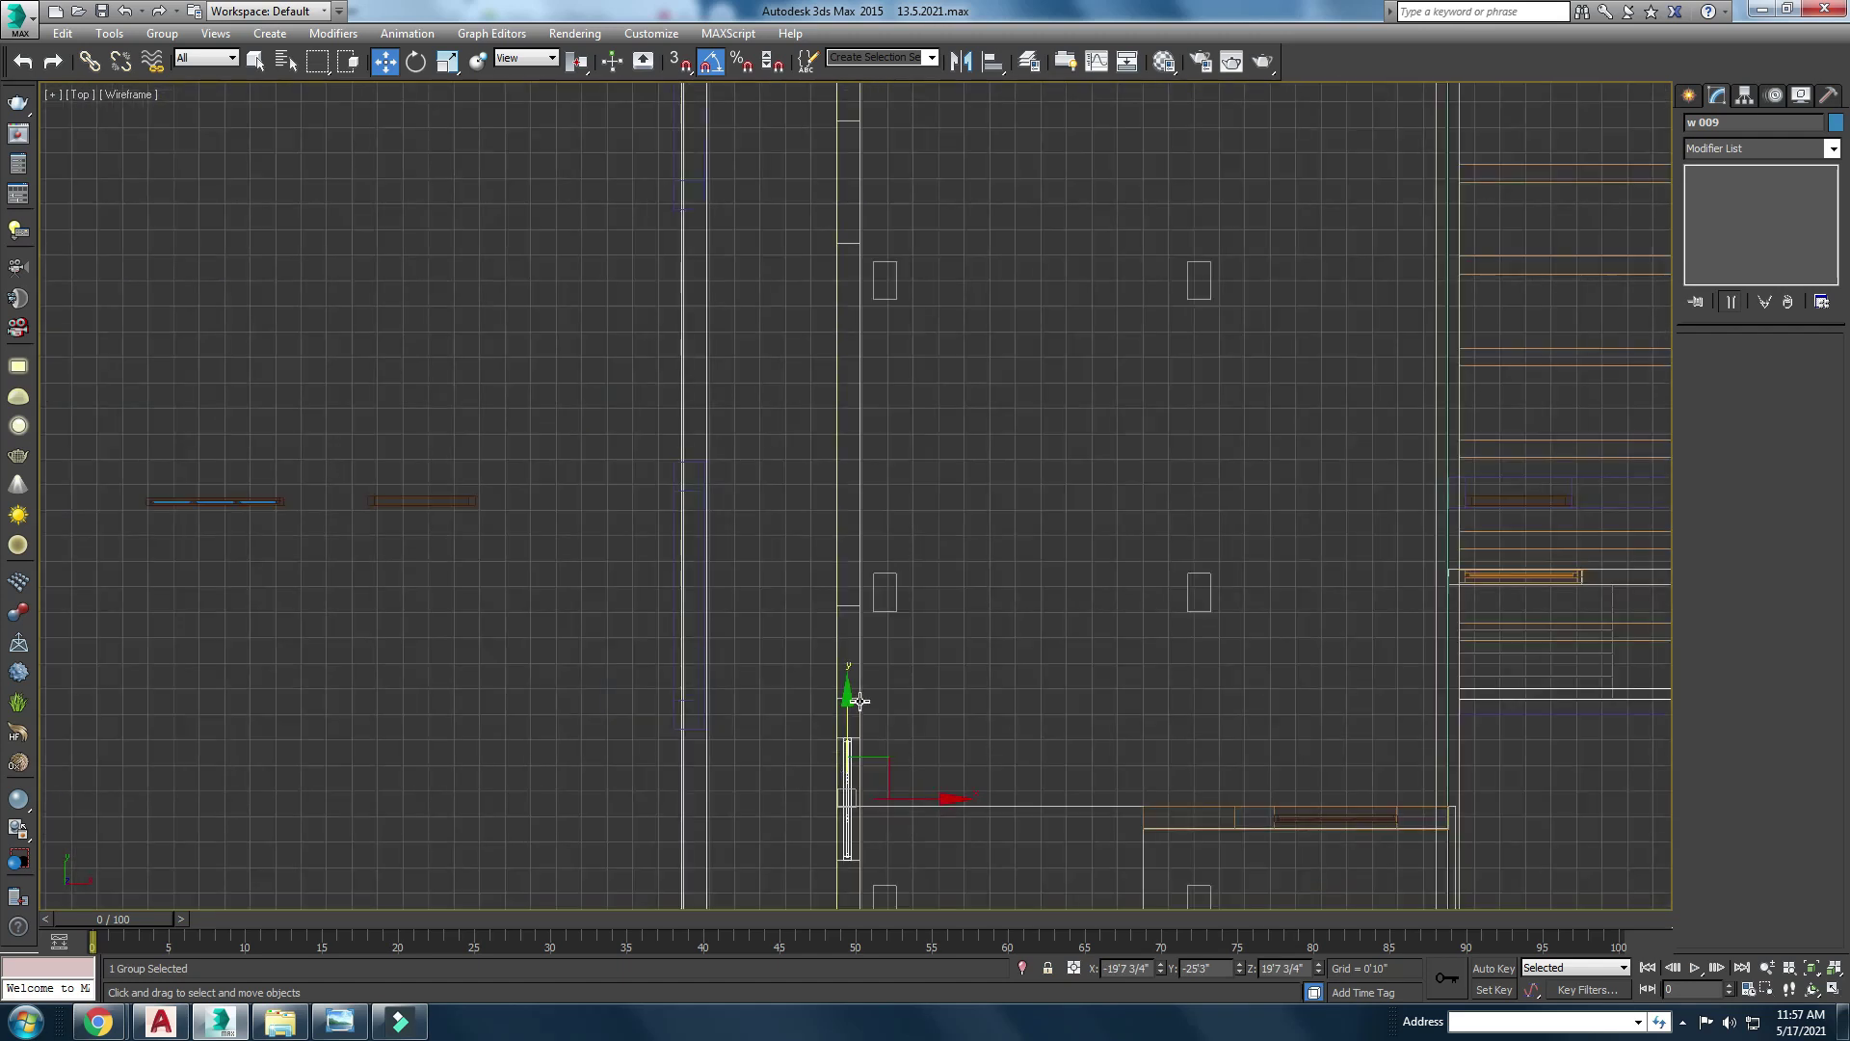
left_click_drag(844, 706, 847, 118, "shift")
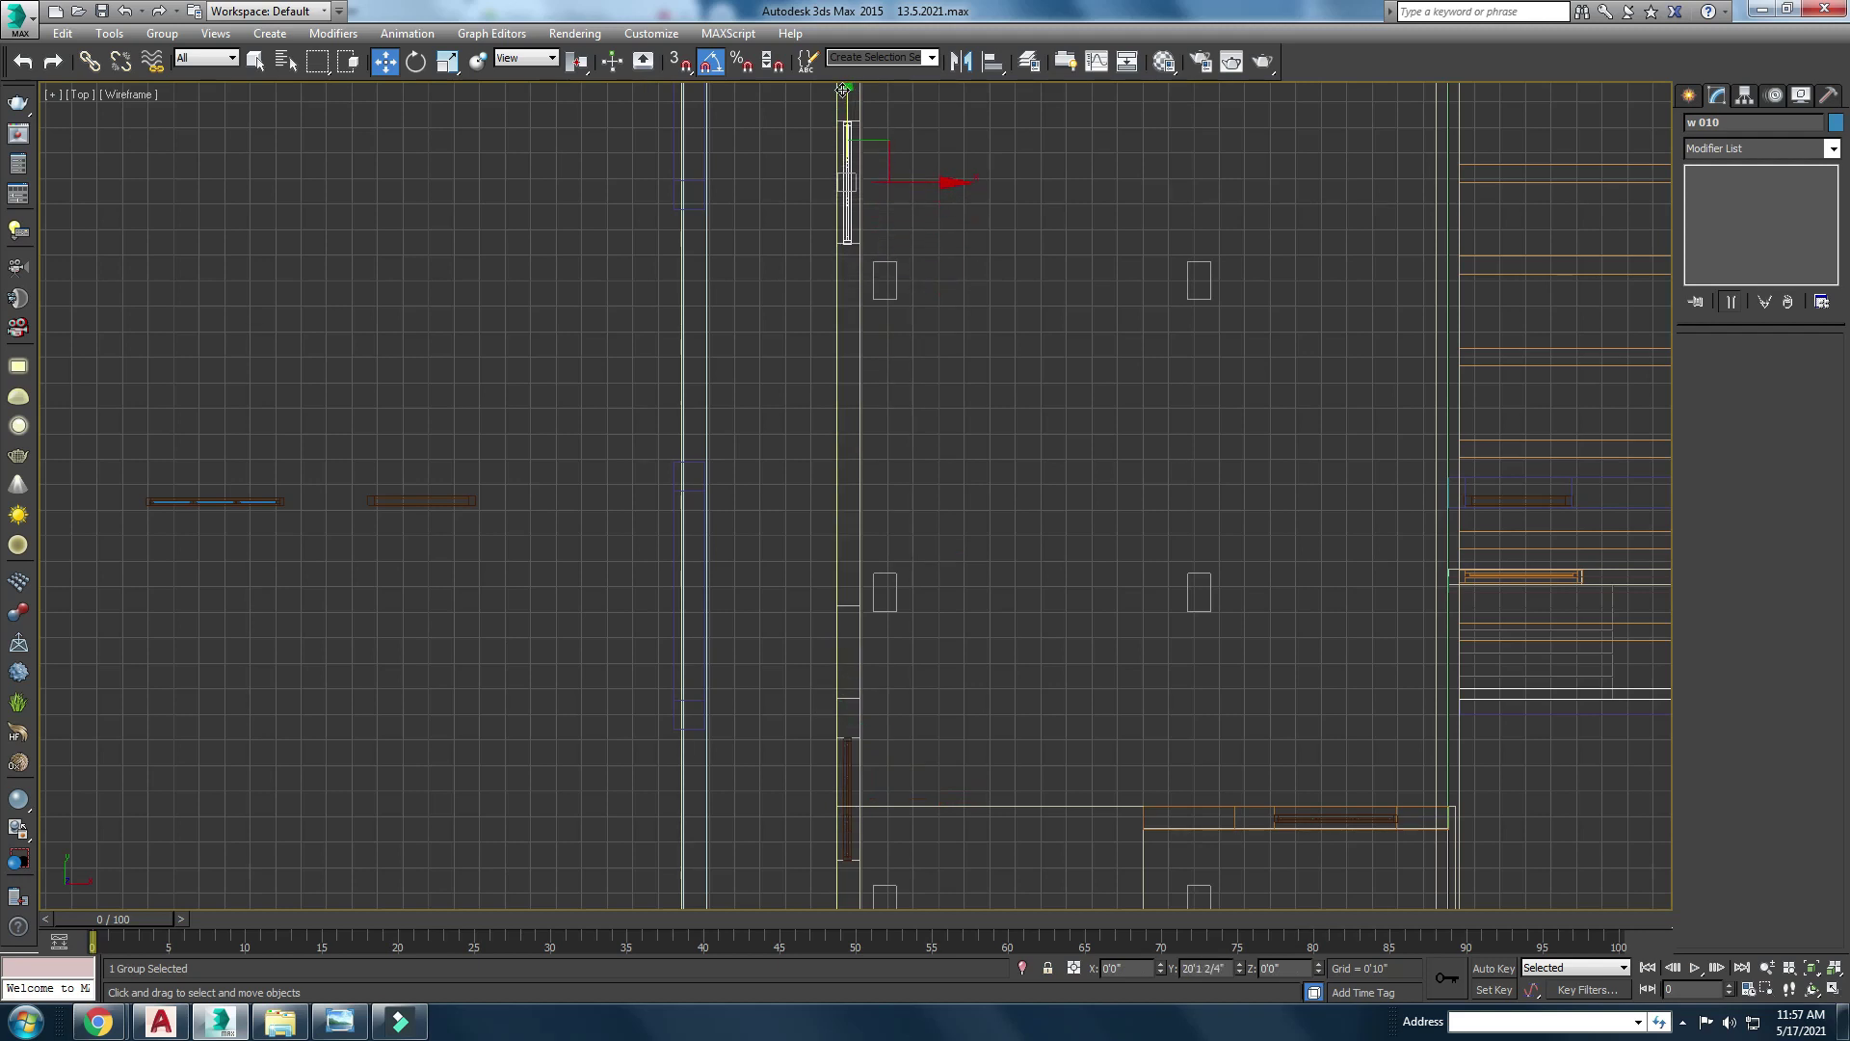
Step: Create window copy w 011 and nudge window w 010 slightly down
left_click_drag(842, 92, 843, 92, "shift")
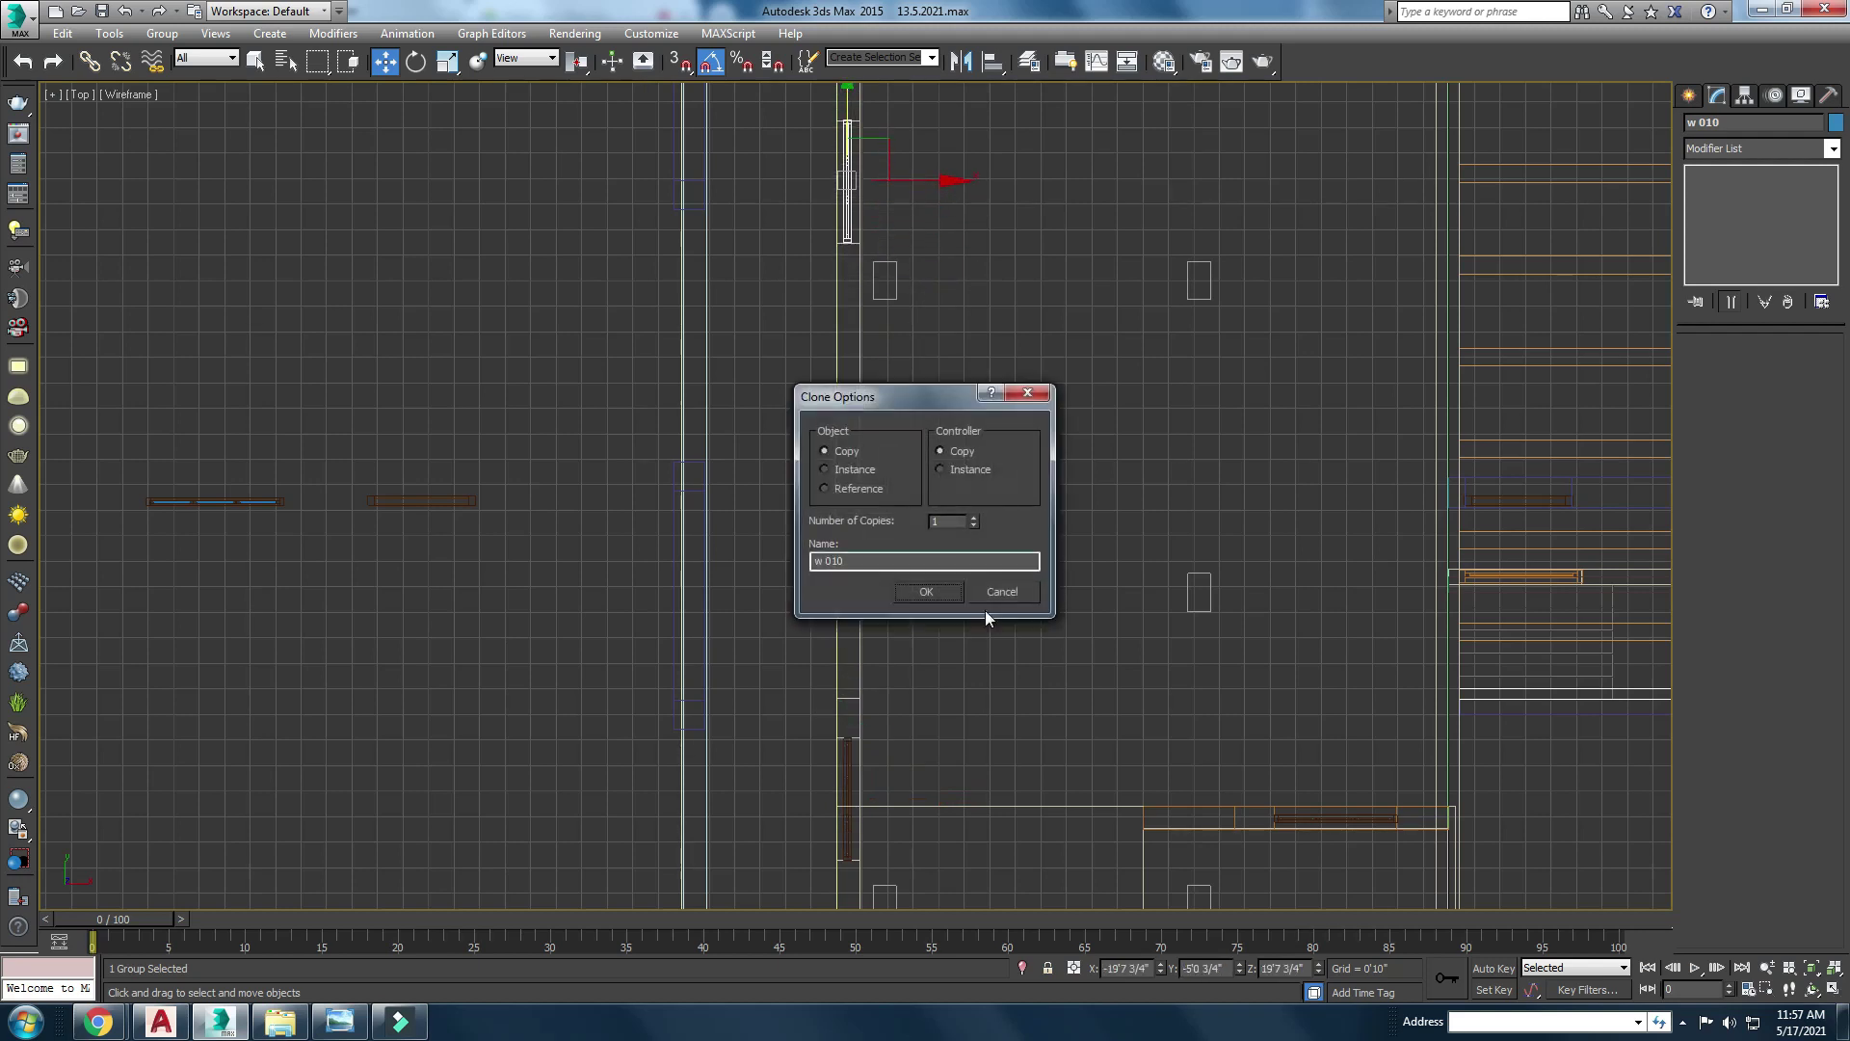
left_click(926, 591)
scroll(843, 396, "up", 2)
scroll(900, 471, "up", 3)
scroll(866, 472, "up", 2)
left_click(865, 470)
scroll(871, 488, "up", 2)
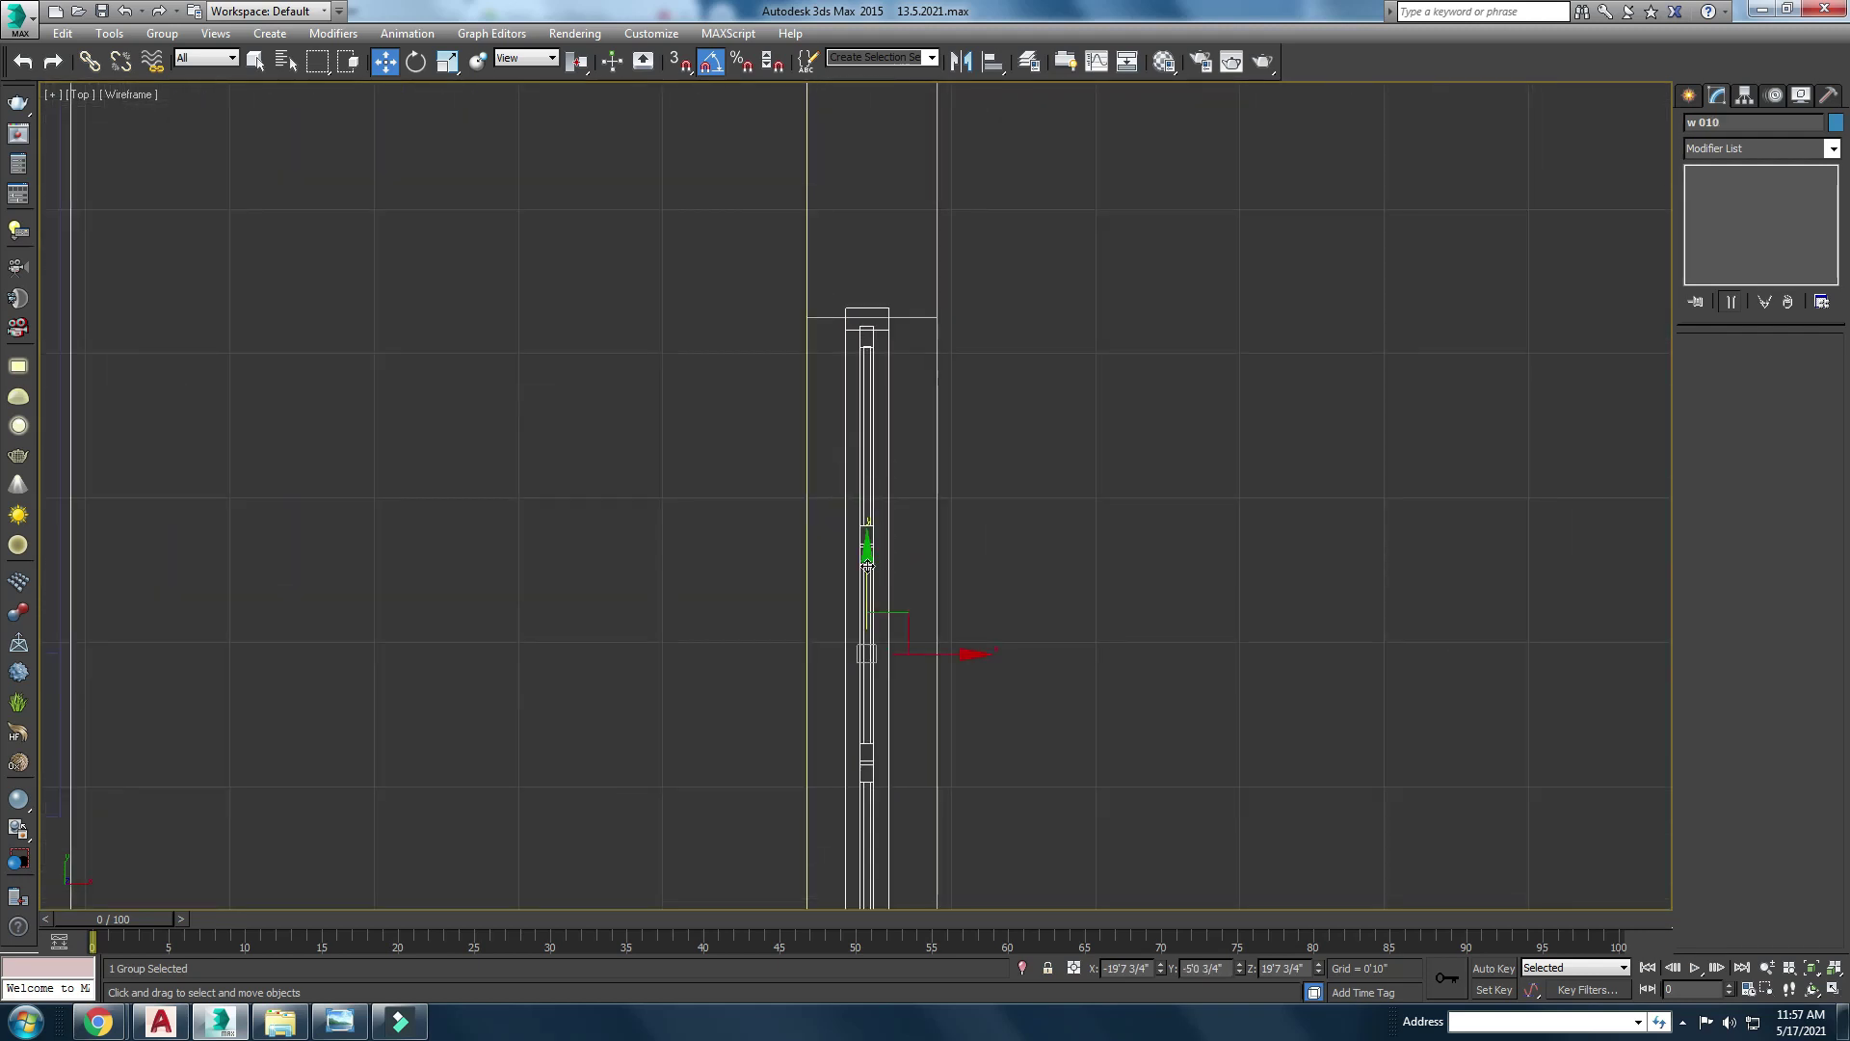
left_click_drag(867, 552, 869, 560)
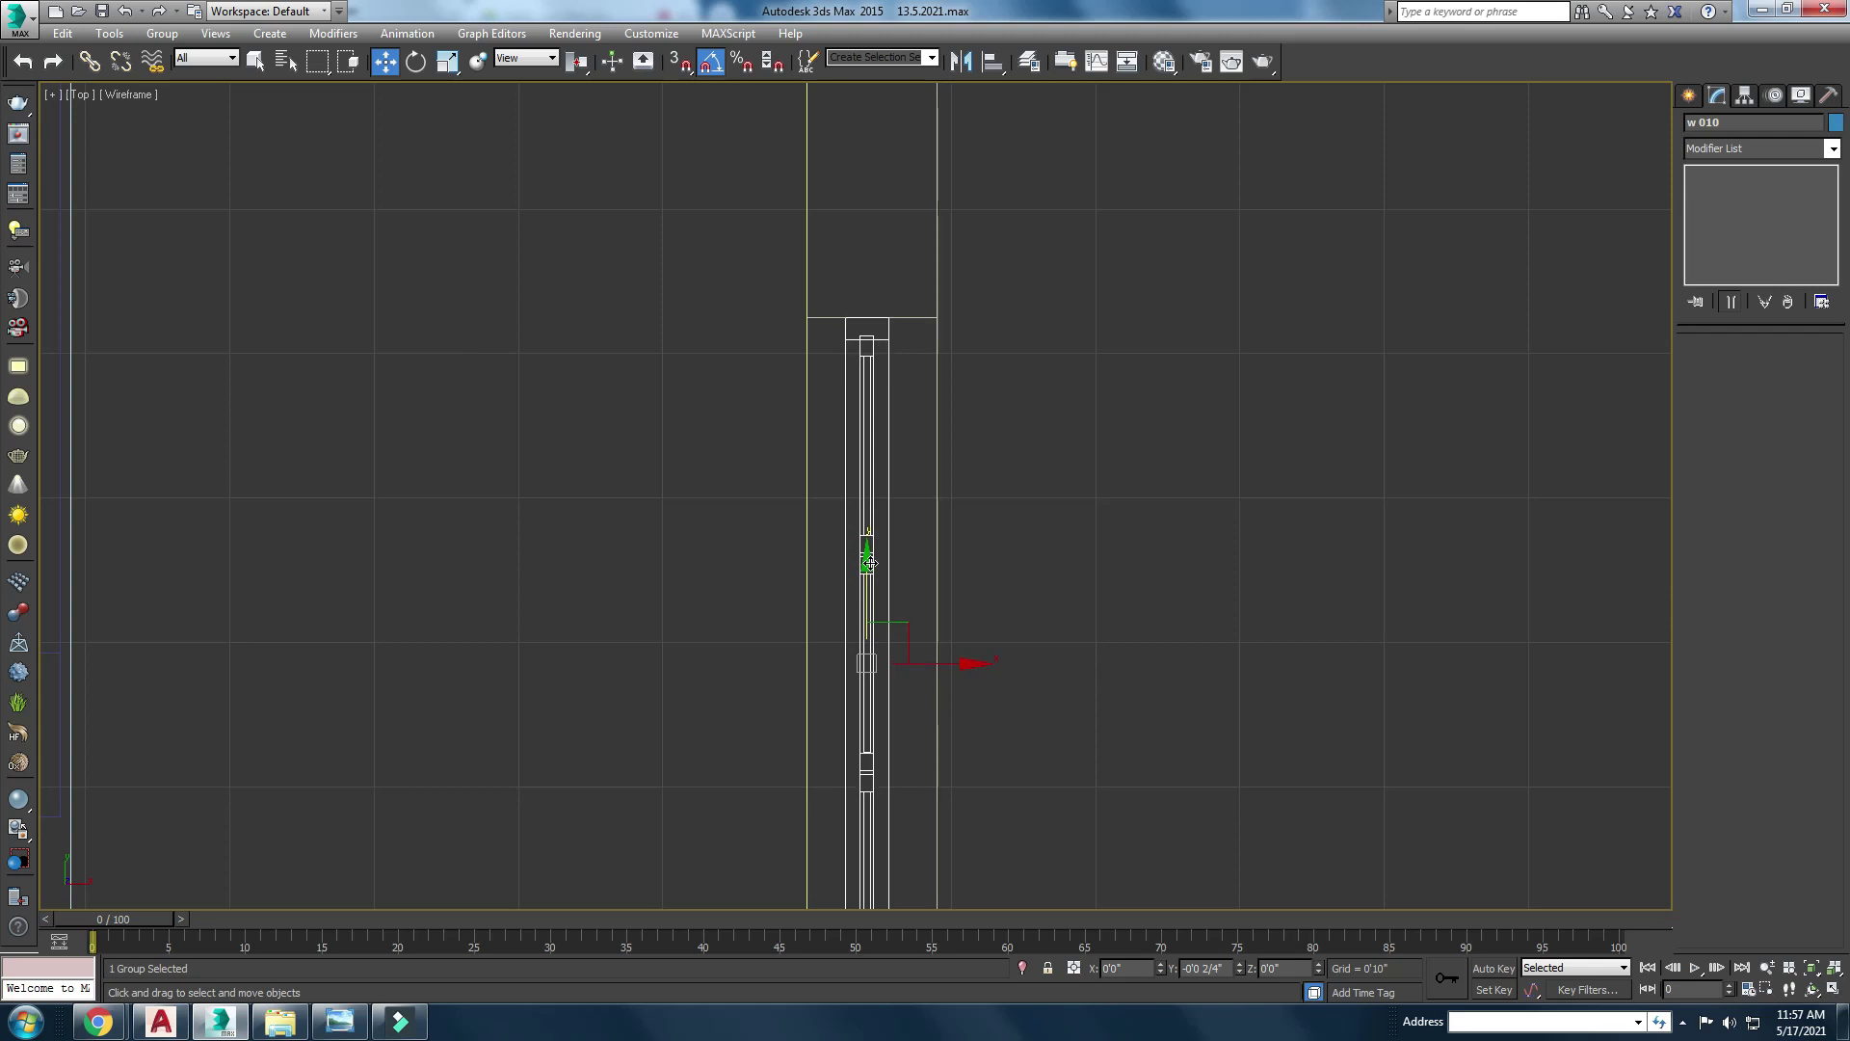
scroll(876, 240, "down", 3)
scroll(937, 682, "down", 3)
scroll(963, 467, "up", 4)
scroll(922, 632, "up", 3)
Step: Orbit the maximized shaded Perspective view to face the house front
left_click(923, 636)
scroll(931, 540, "up", 3)
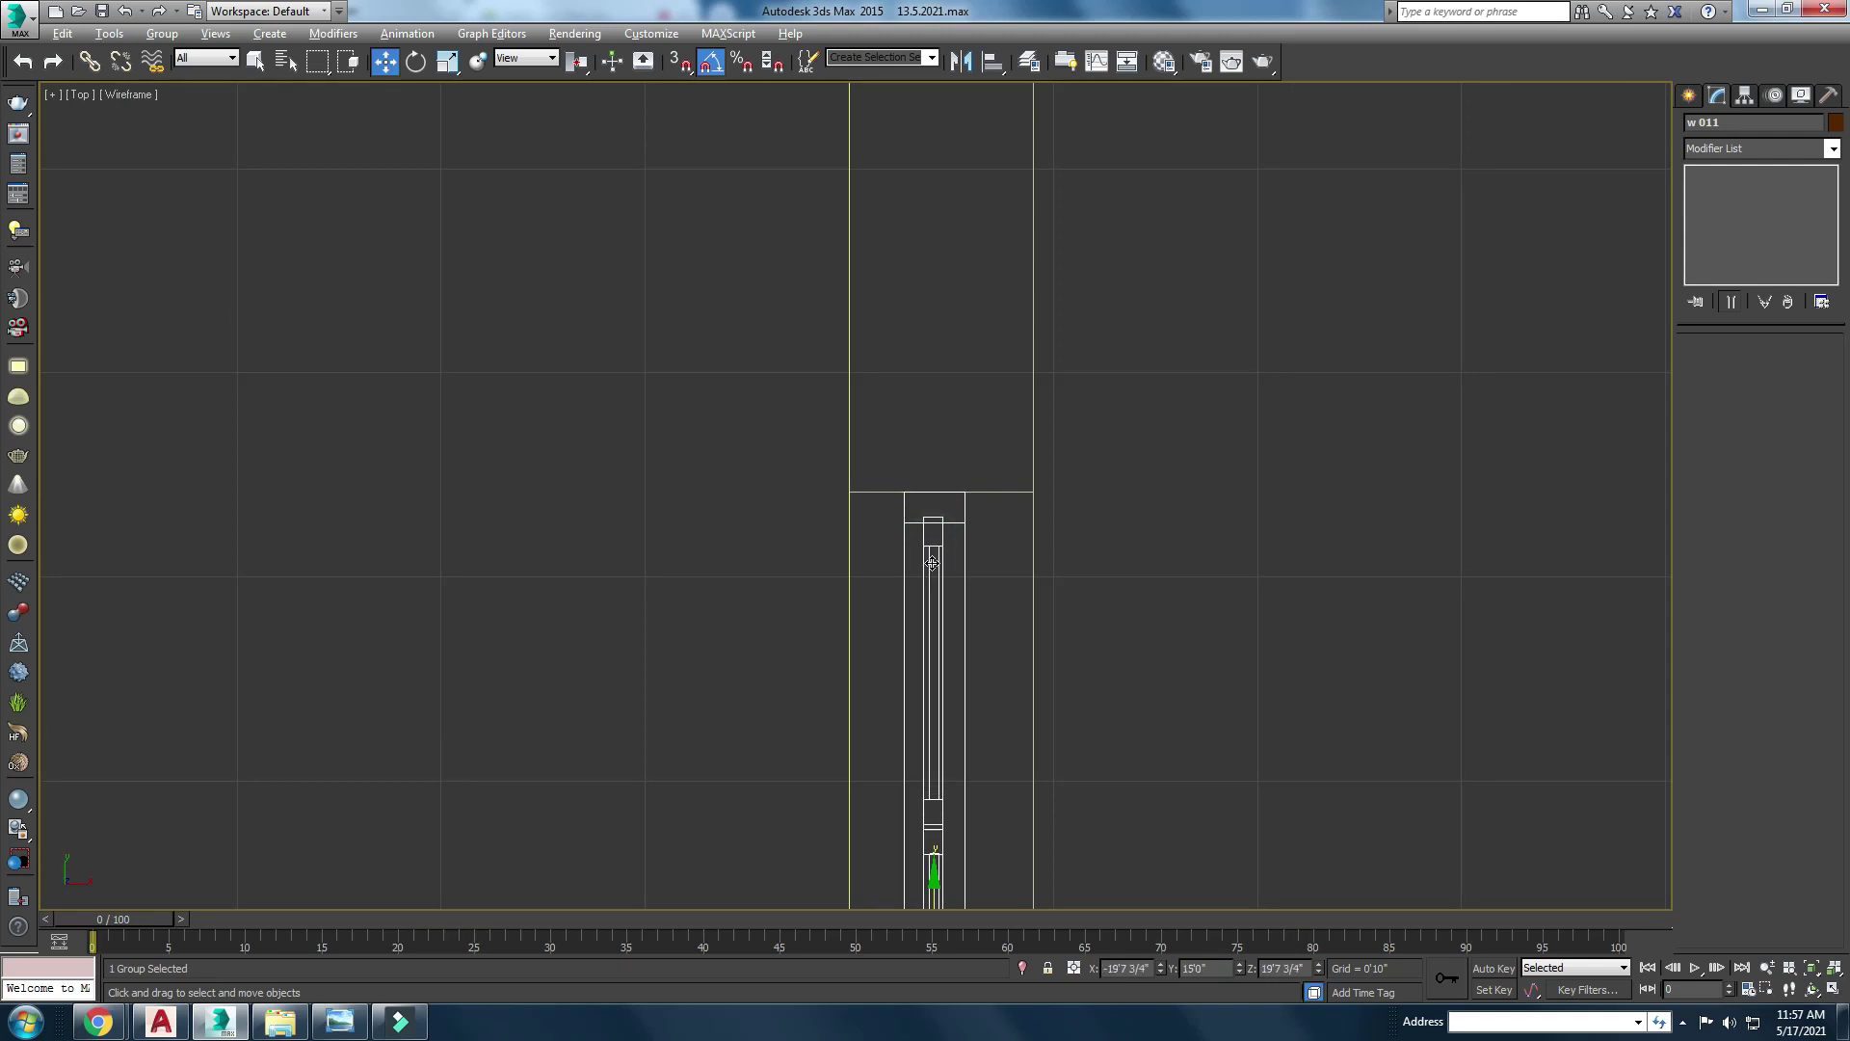
key("alt+w")
key("alt+w")
scroll(1098, 674, "down", 3)
scroll(848, 547, "down", 2)
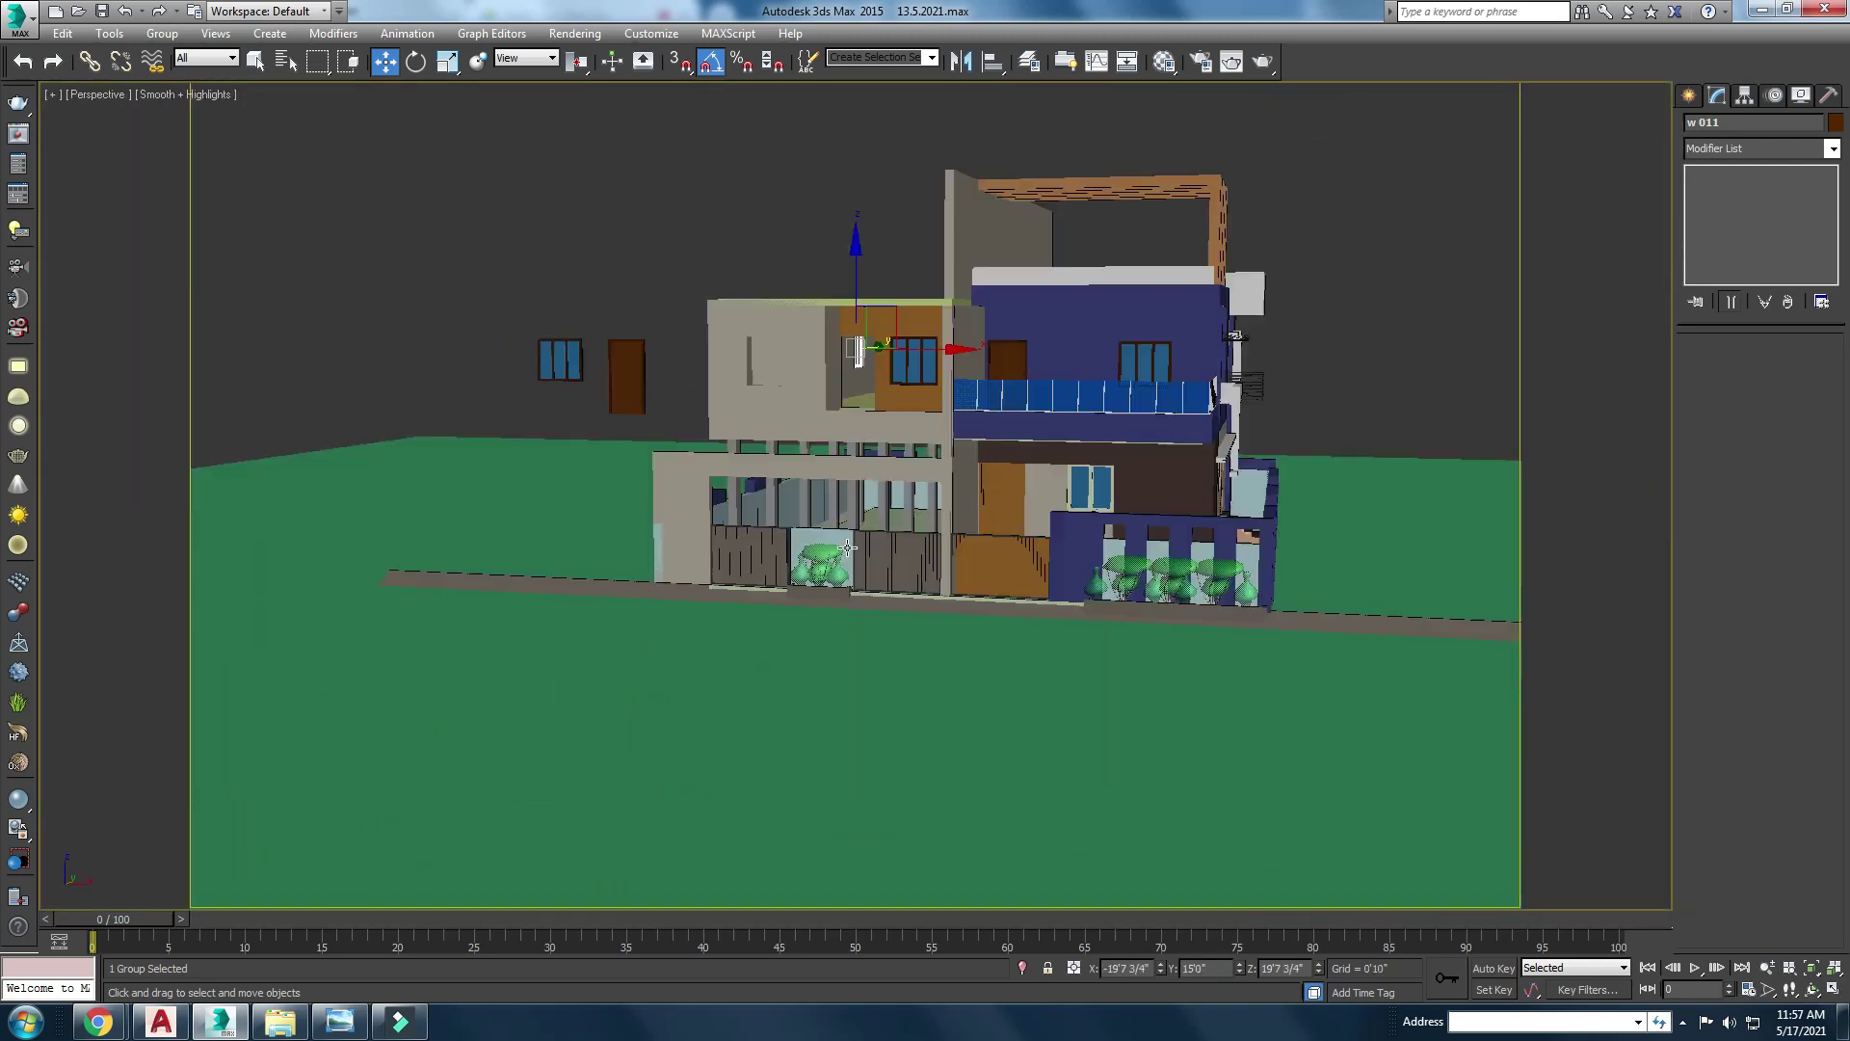
middle_click_drag(848, 547, 925, 198, "alt")
left_click(925, 198)
scroll(960, 476, "up", 3)
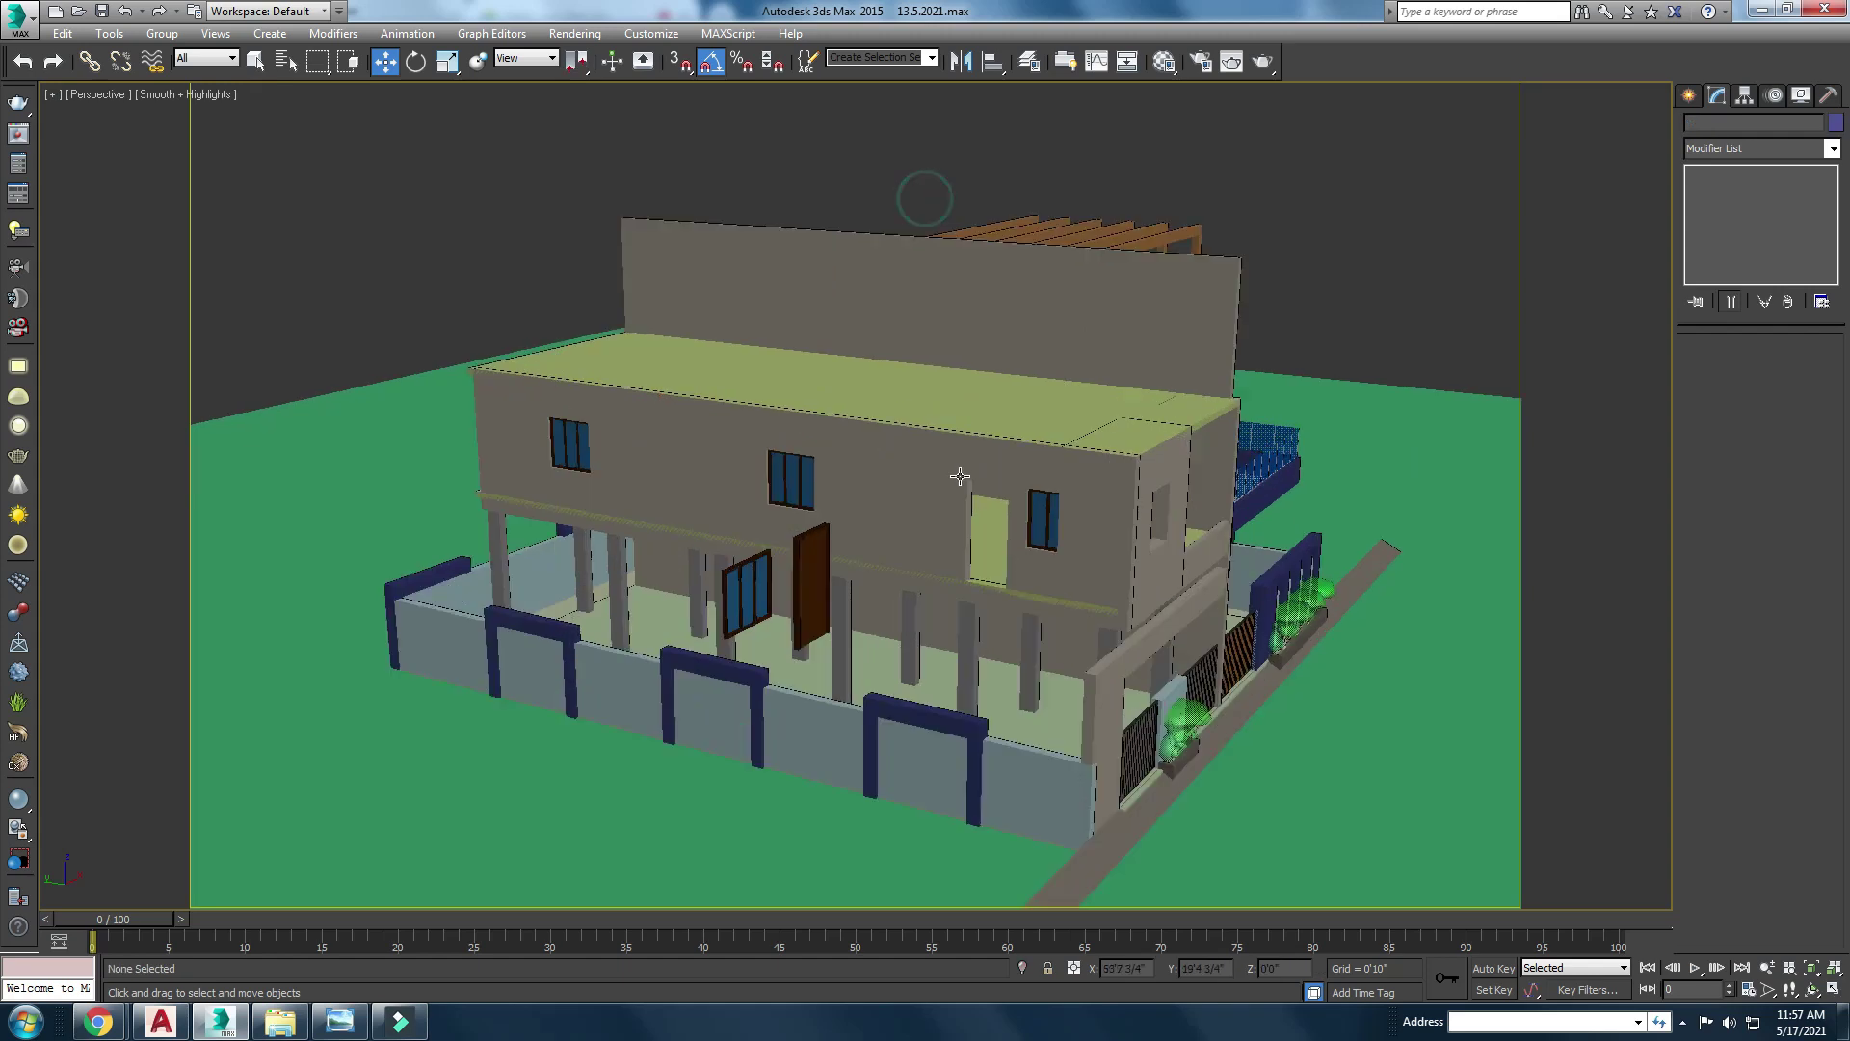
middle_click_drag(960, 476, 859, 488, "alt")
scroll(846, 479, "up", 2)
scroll(855, 524, "up", 2)
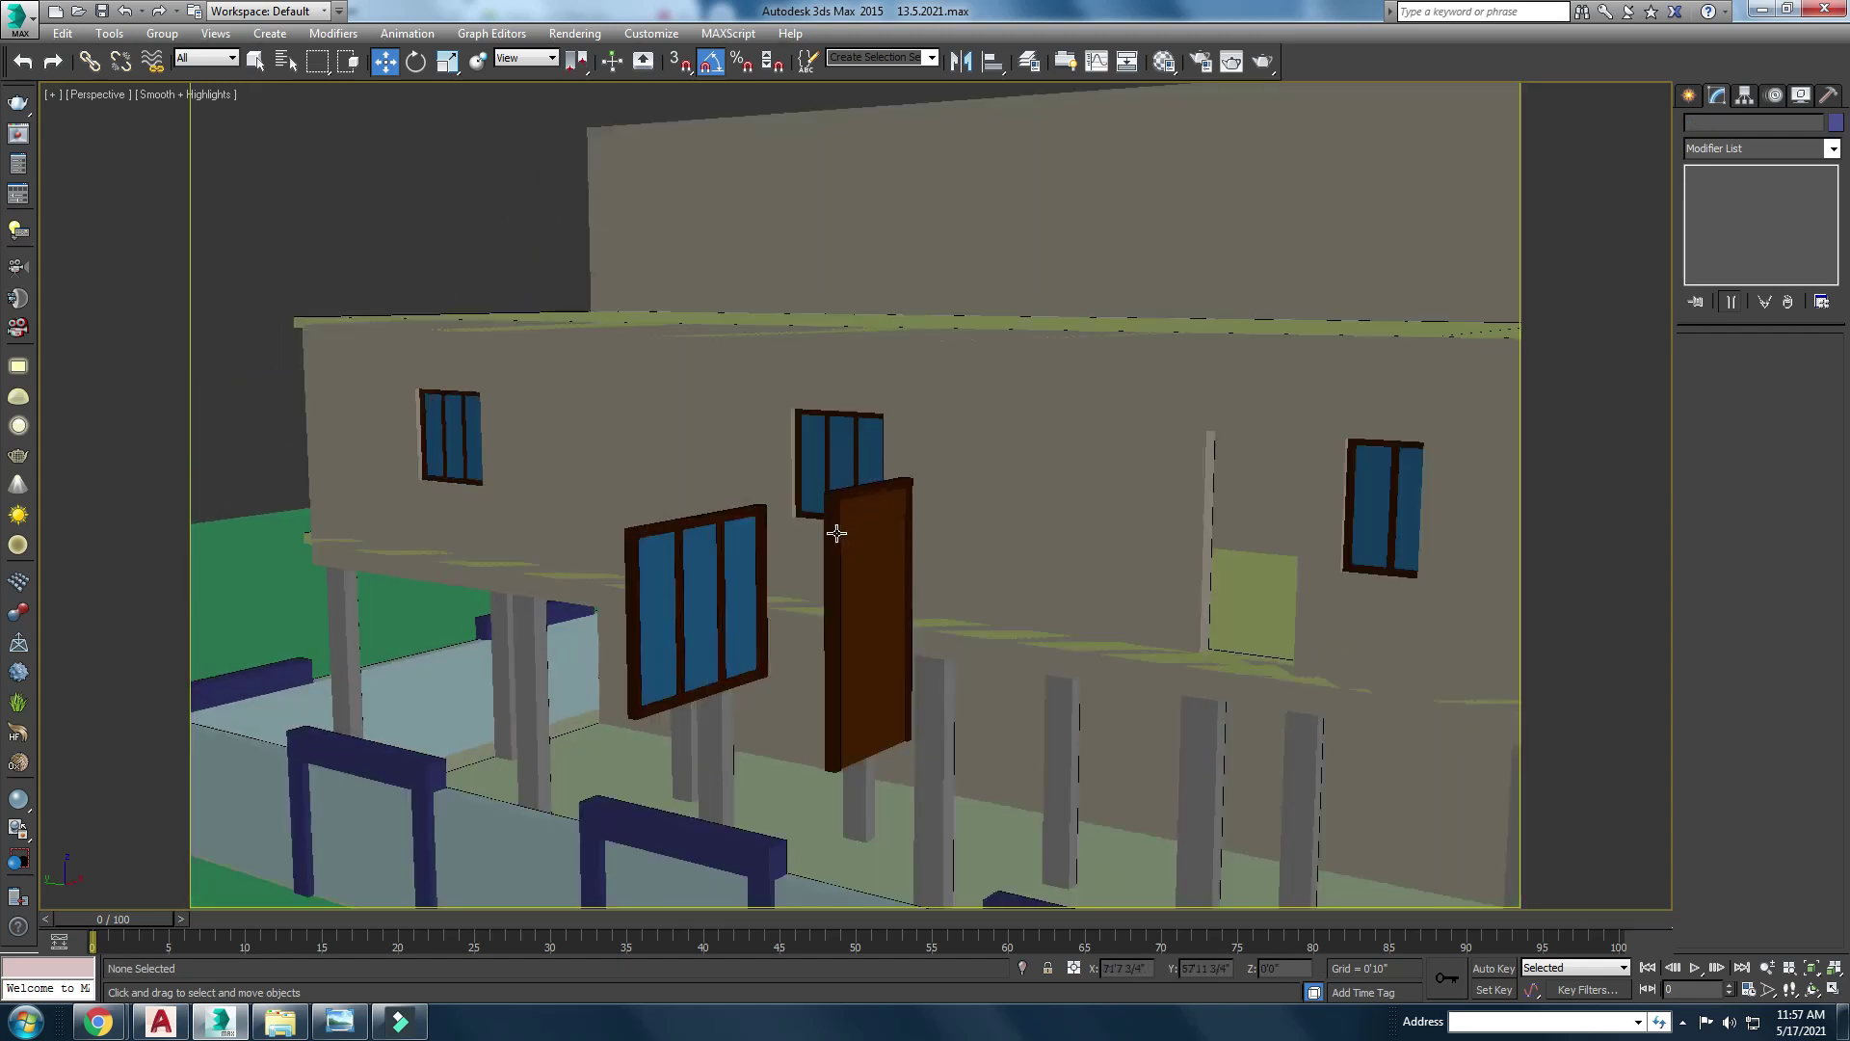
left_click(714, 576)
key("Delete")
mouse_move(880, 612)
middle_mouse_down()
mouse_move(703, 545)
mouse_move(723, 483)
middle_mouse_up()
left_click(684, 456)
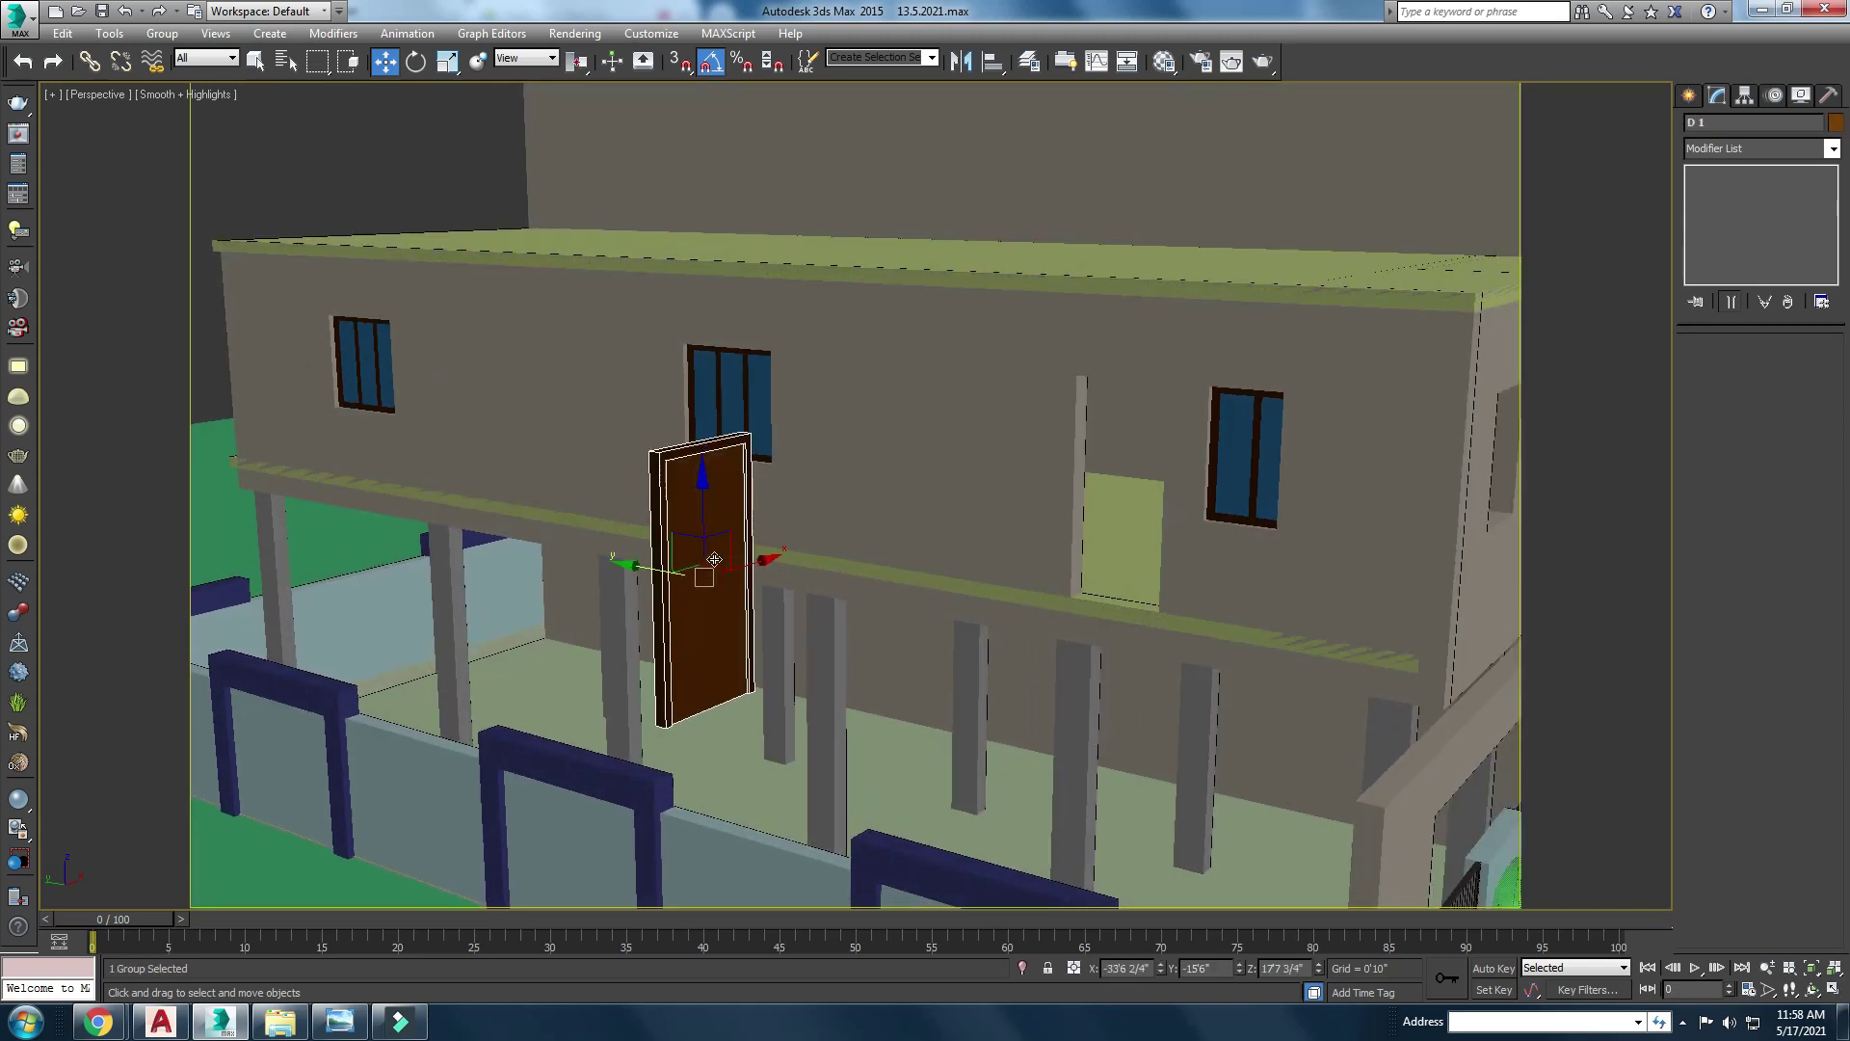
scroll(714, 559, "down", 5)
scroll(612, 540, "down", 3)
middle_click_drag(612, 540, 588, 540, "alt")
scroll(590, 535, "up", 3)
scroll(599, 517, "up", 5)
scroll(599, 517, "down", 8)
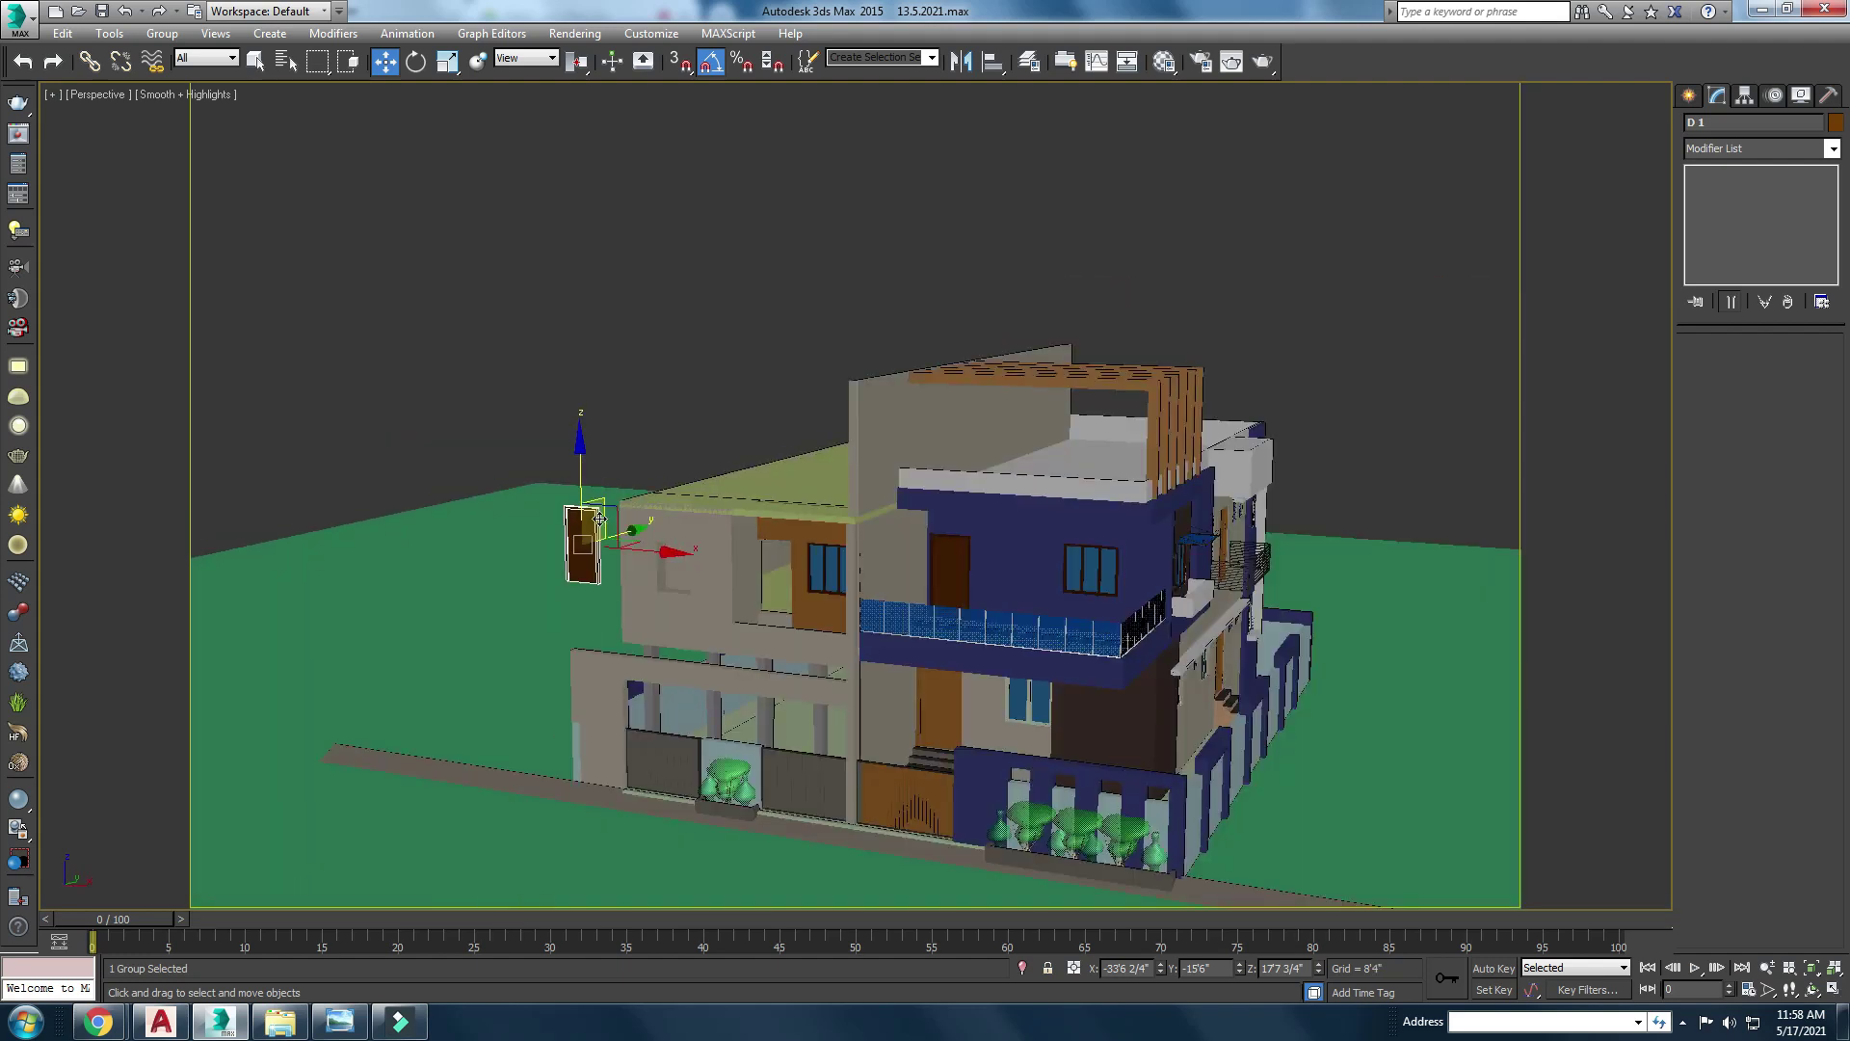
key("ctrl+z")
left_click(645, 337)
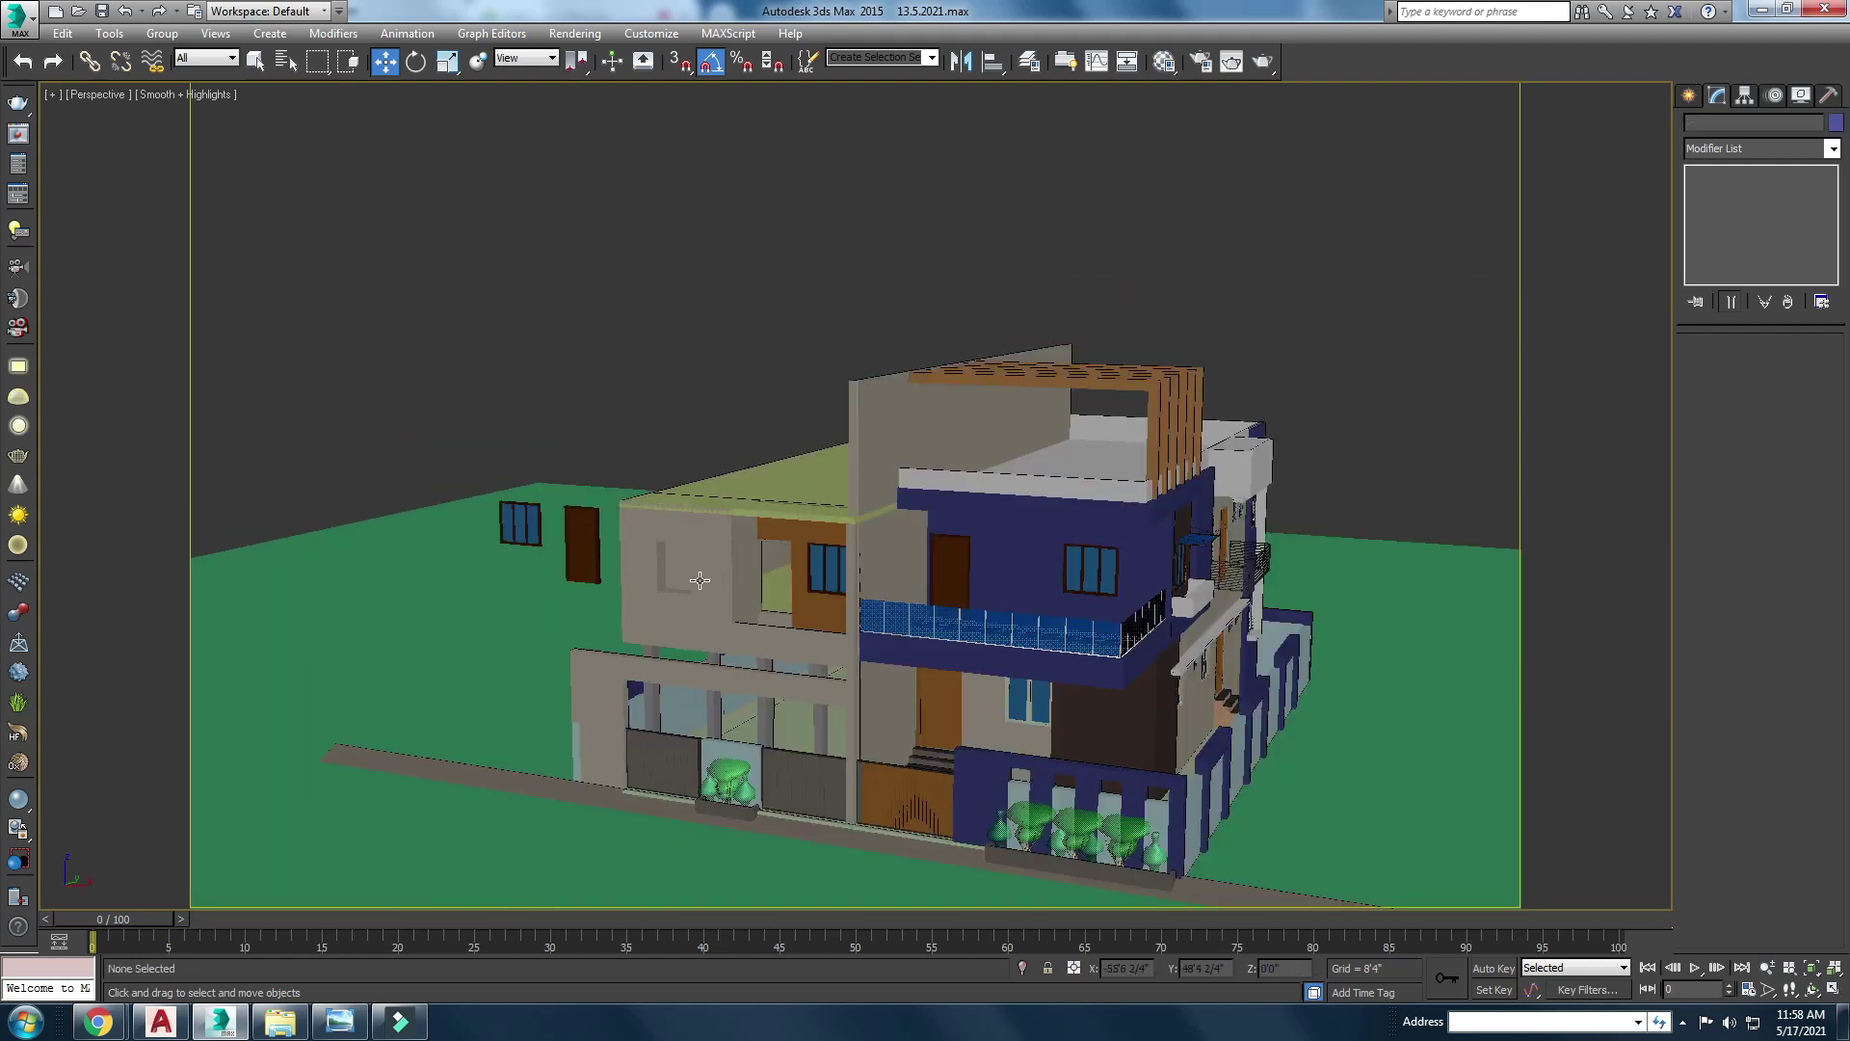
scroll(570, 526, "up", 3)
scroll(582, 521, "up", 4)
Step: Clone door group D 1 beside itself as D 002
left_click(578, 497)
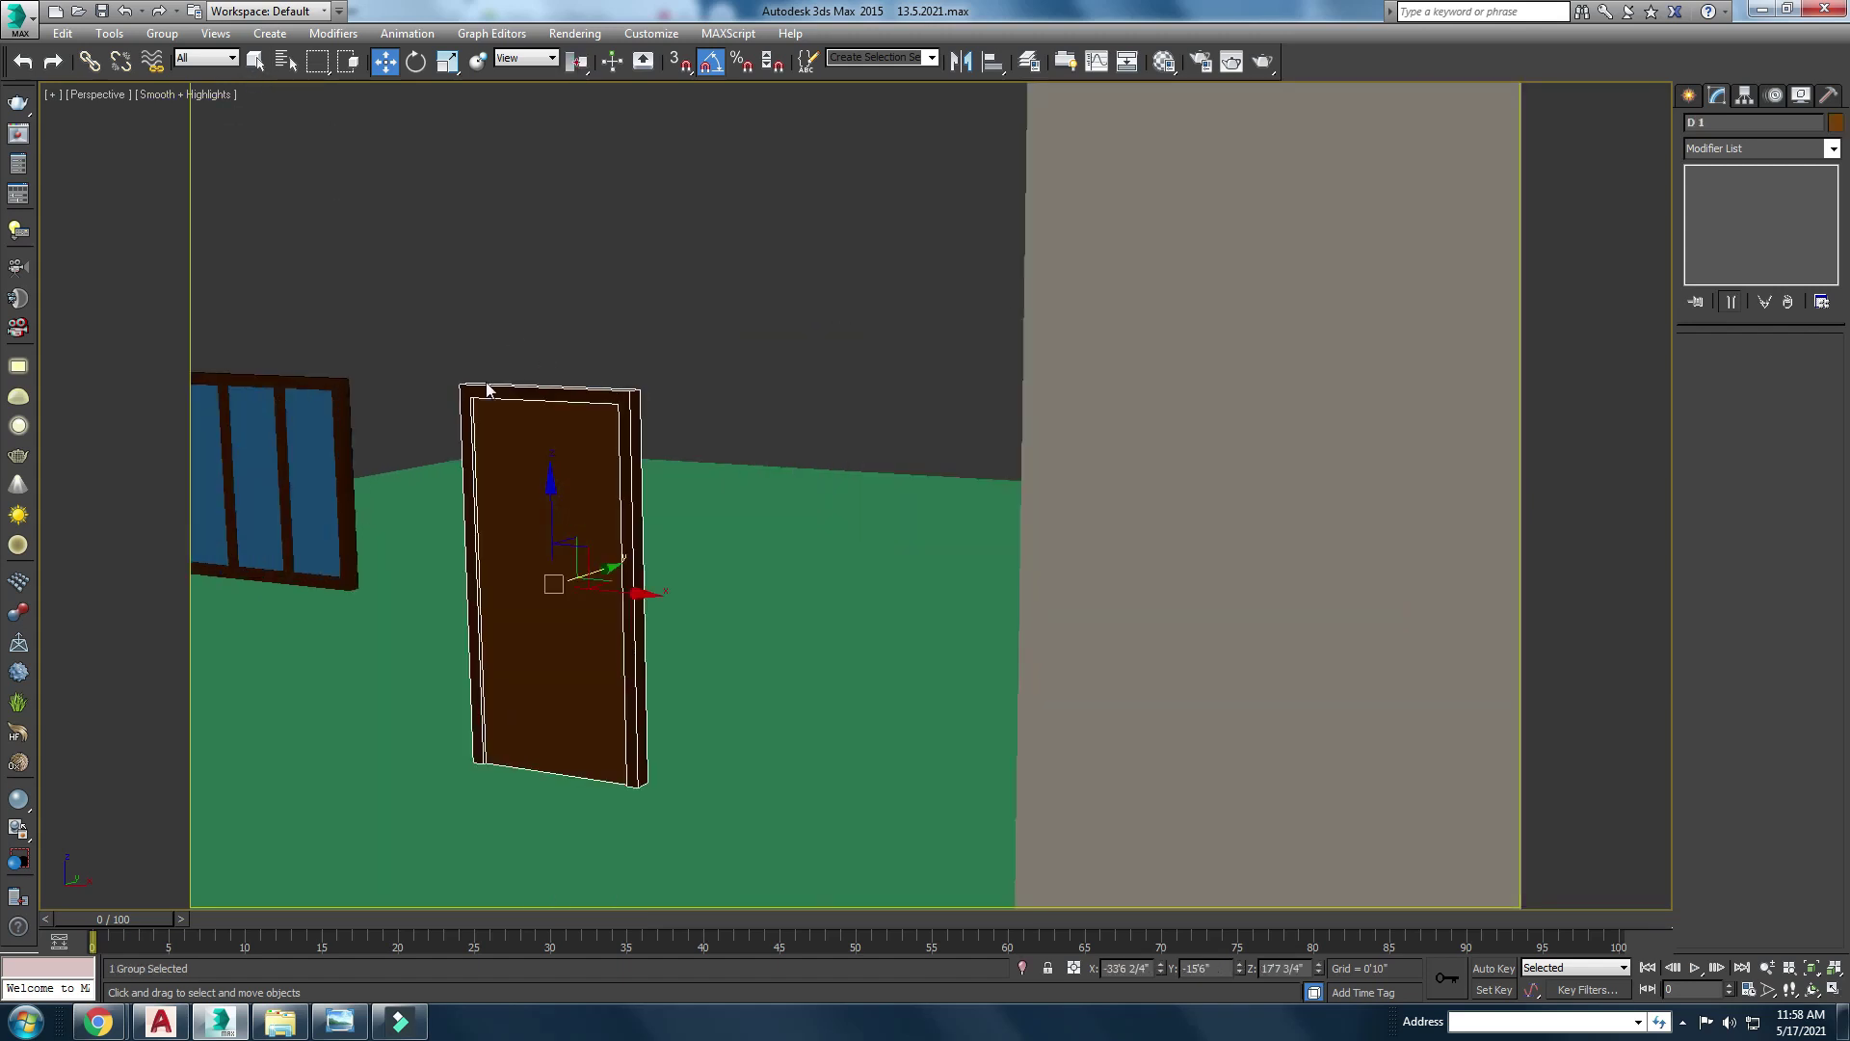
left_click_drag(625, 590, 918, 627, "shift")
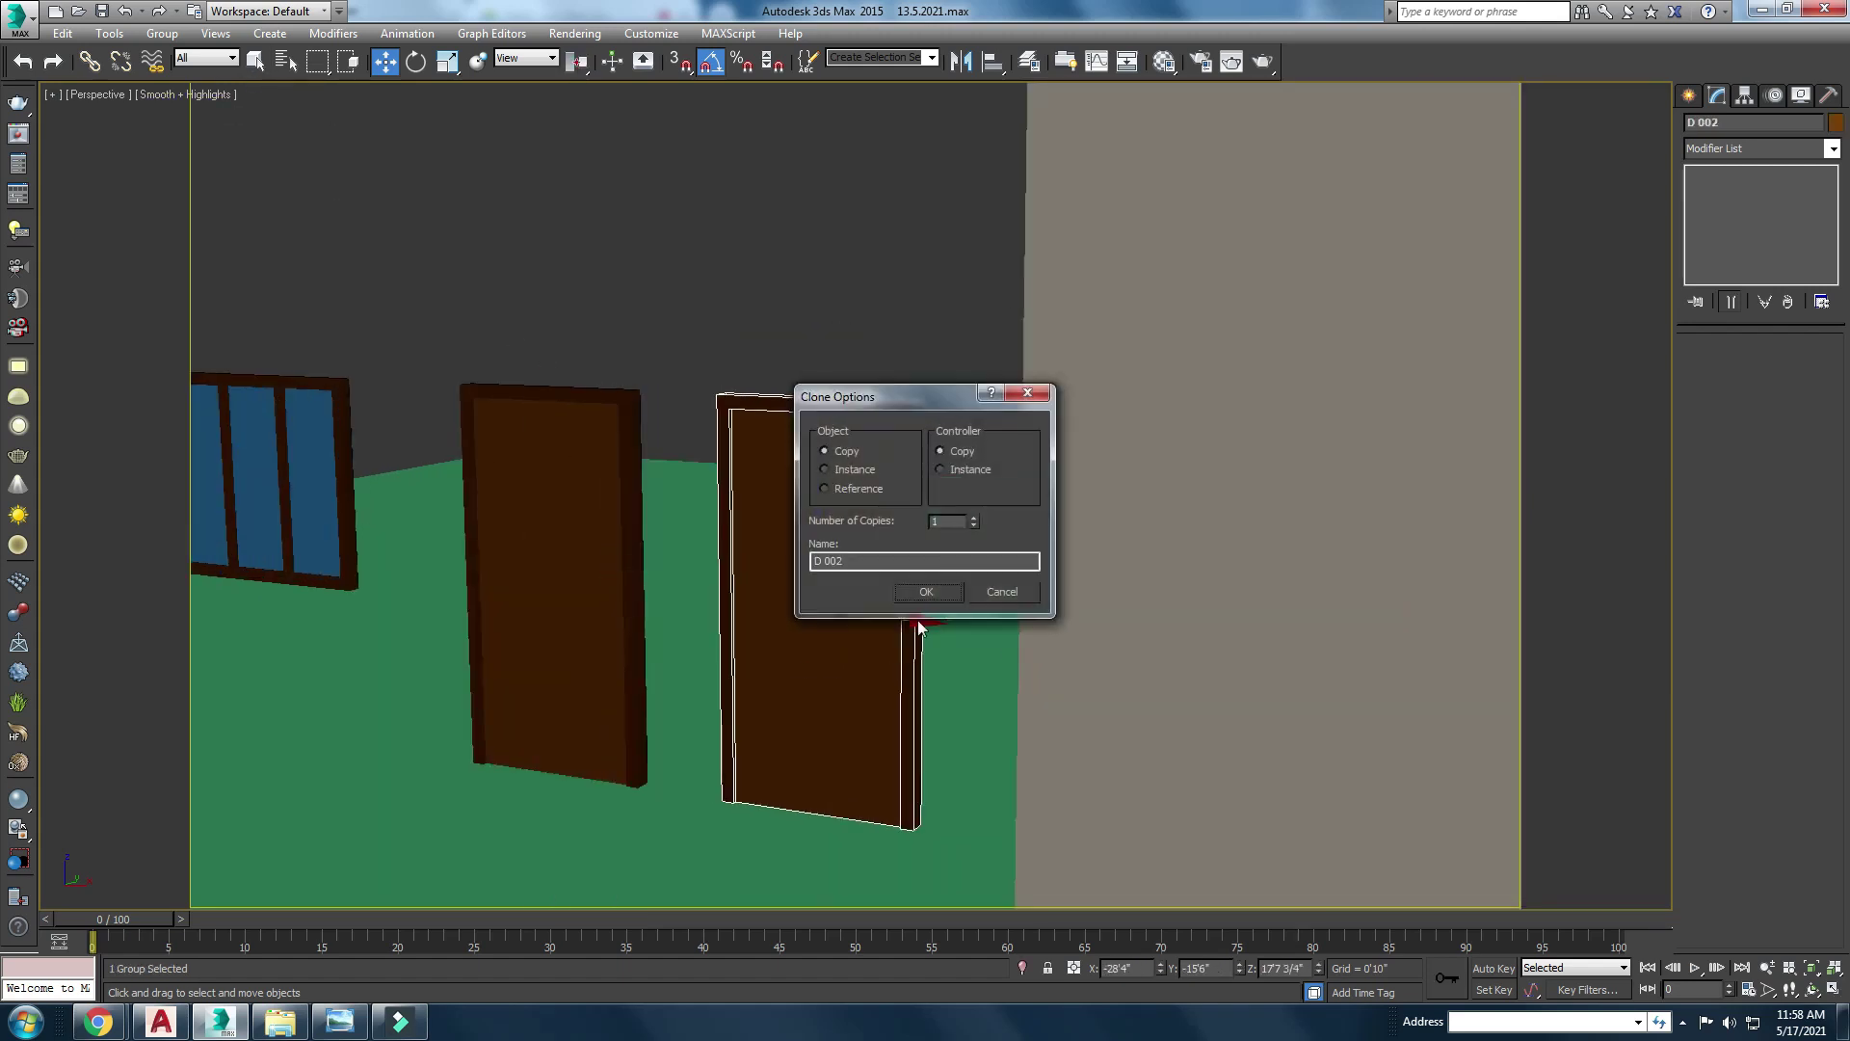
left_click(922, 589)
middle_click_drag(921, 590, 735, 556, "alt")
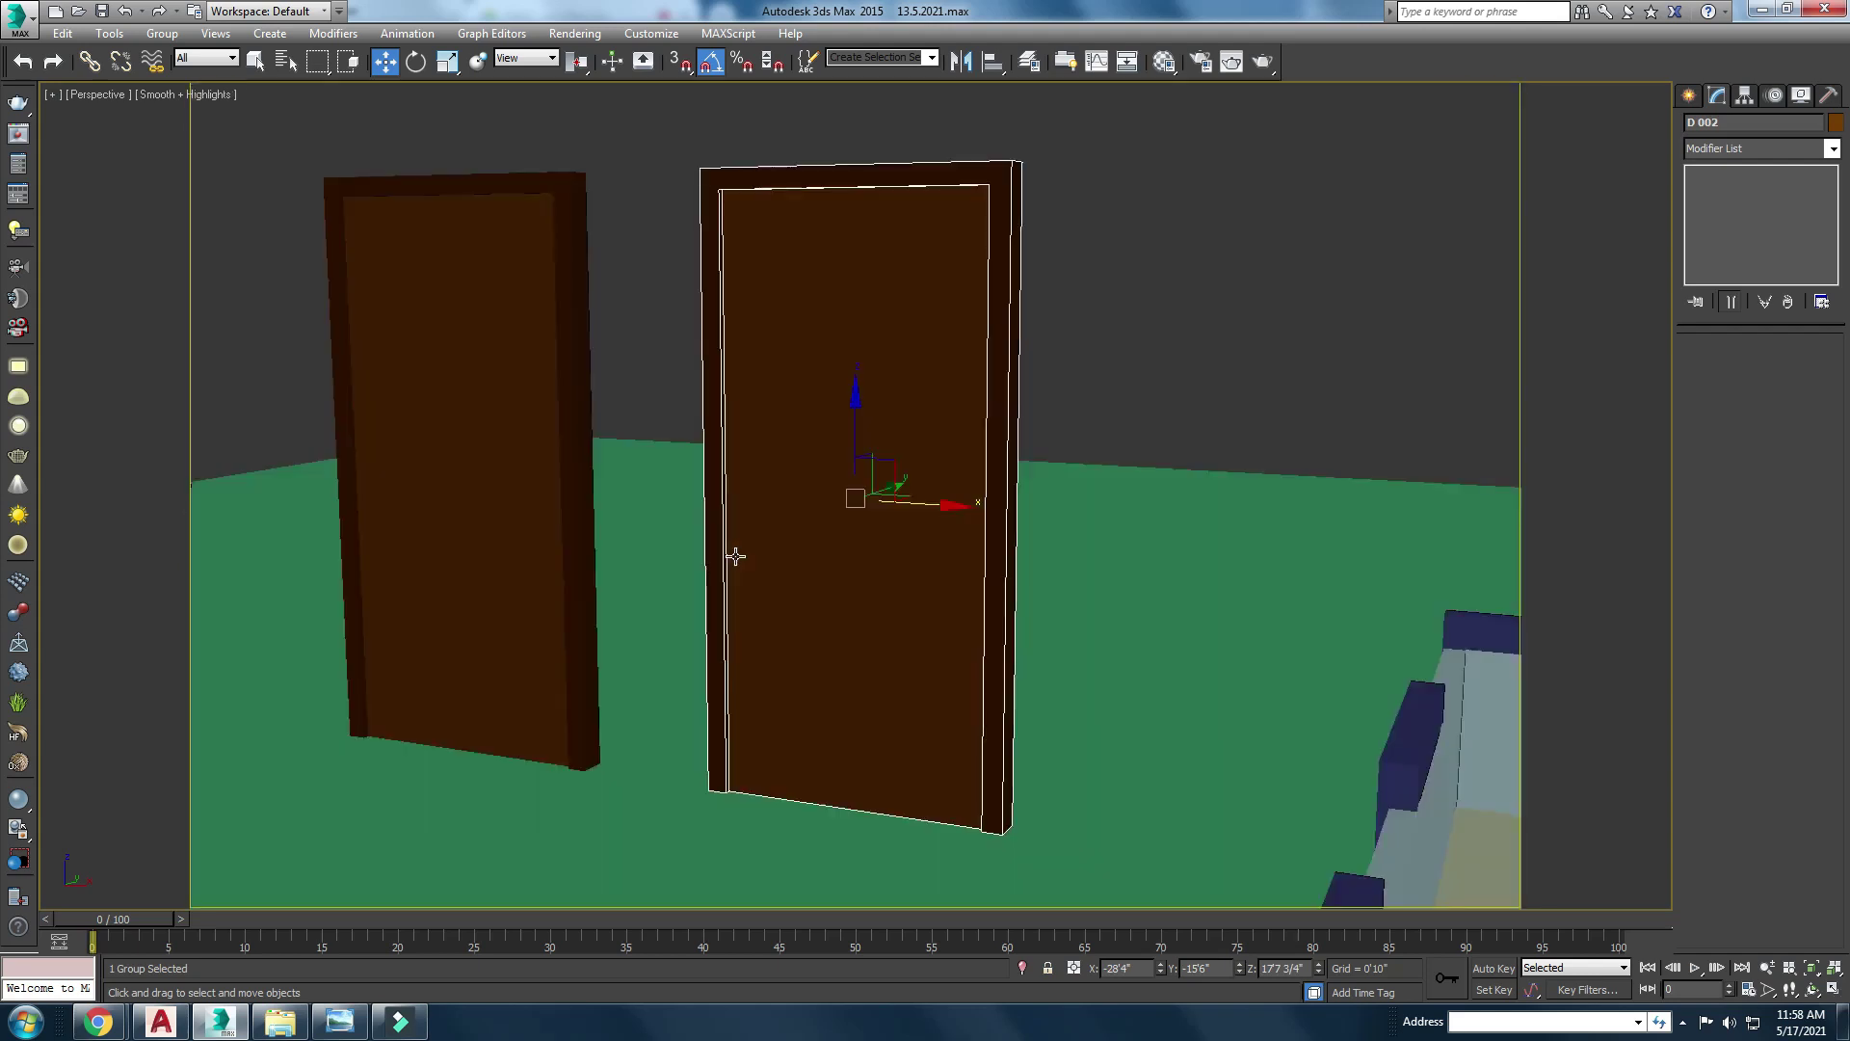
middle_click_drag(827, 520, 754, 533)
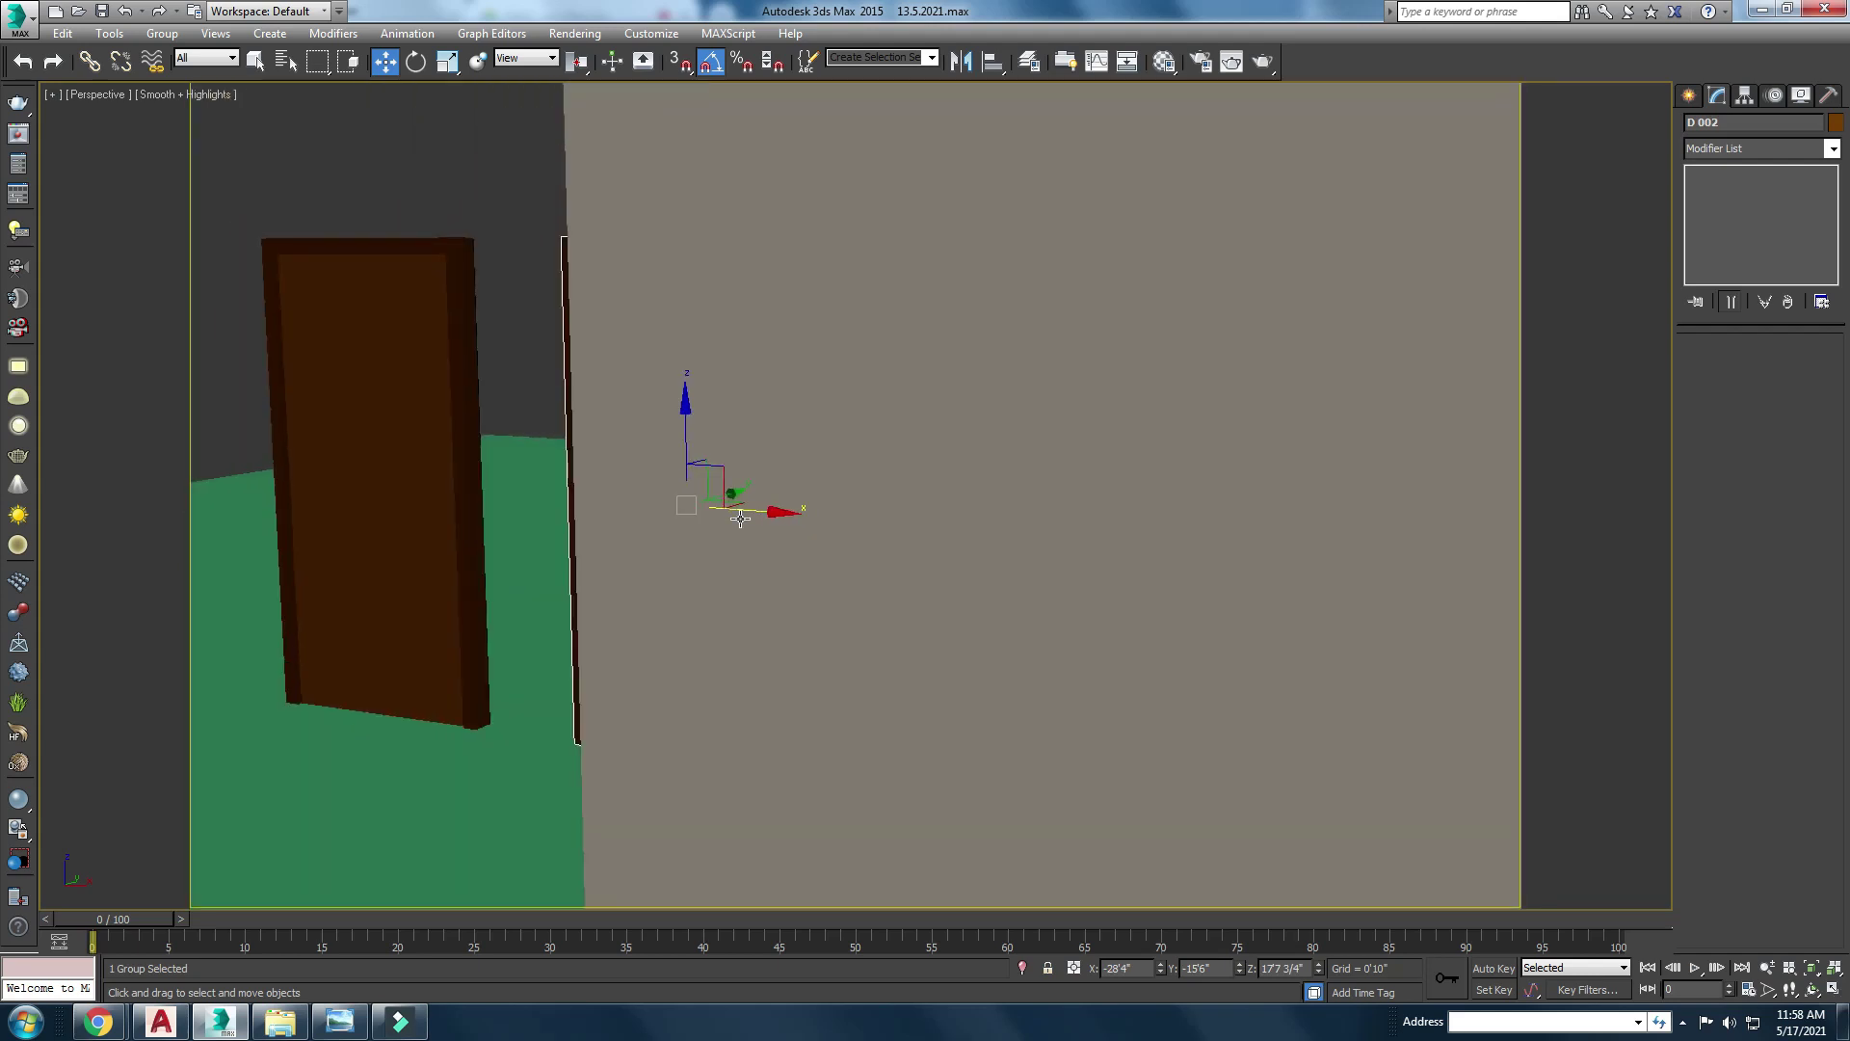
scroll(742, 510, "down", 3)
scroll(730, 478, "down", 1)
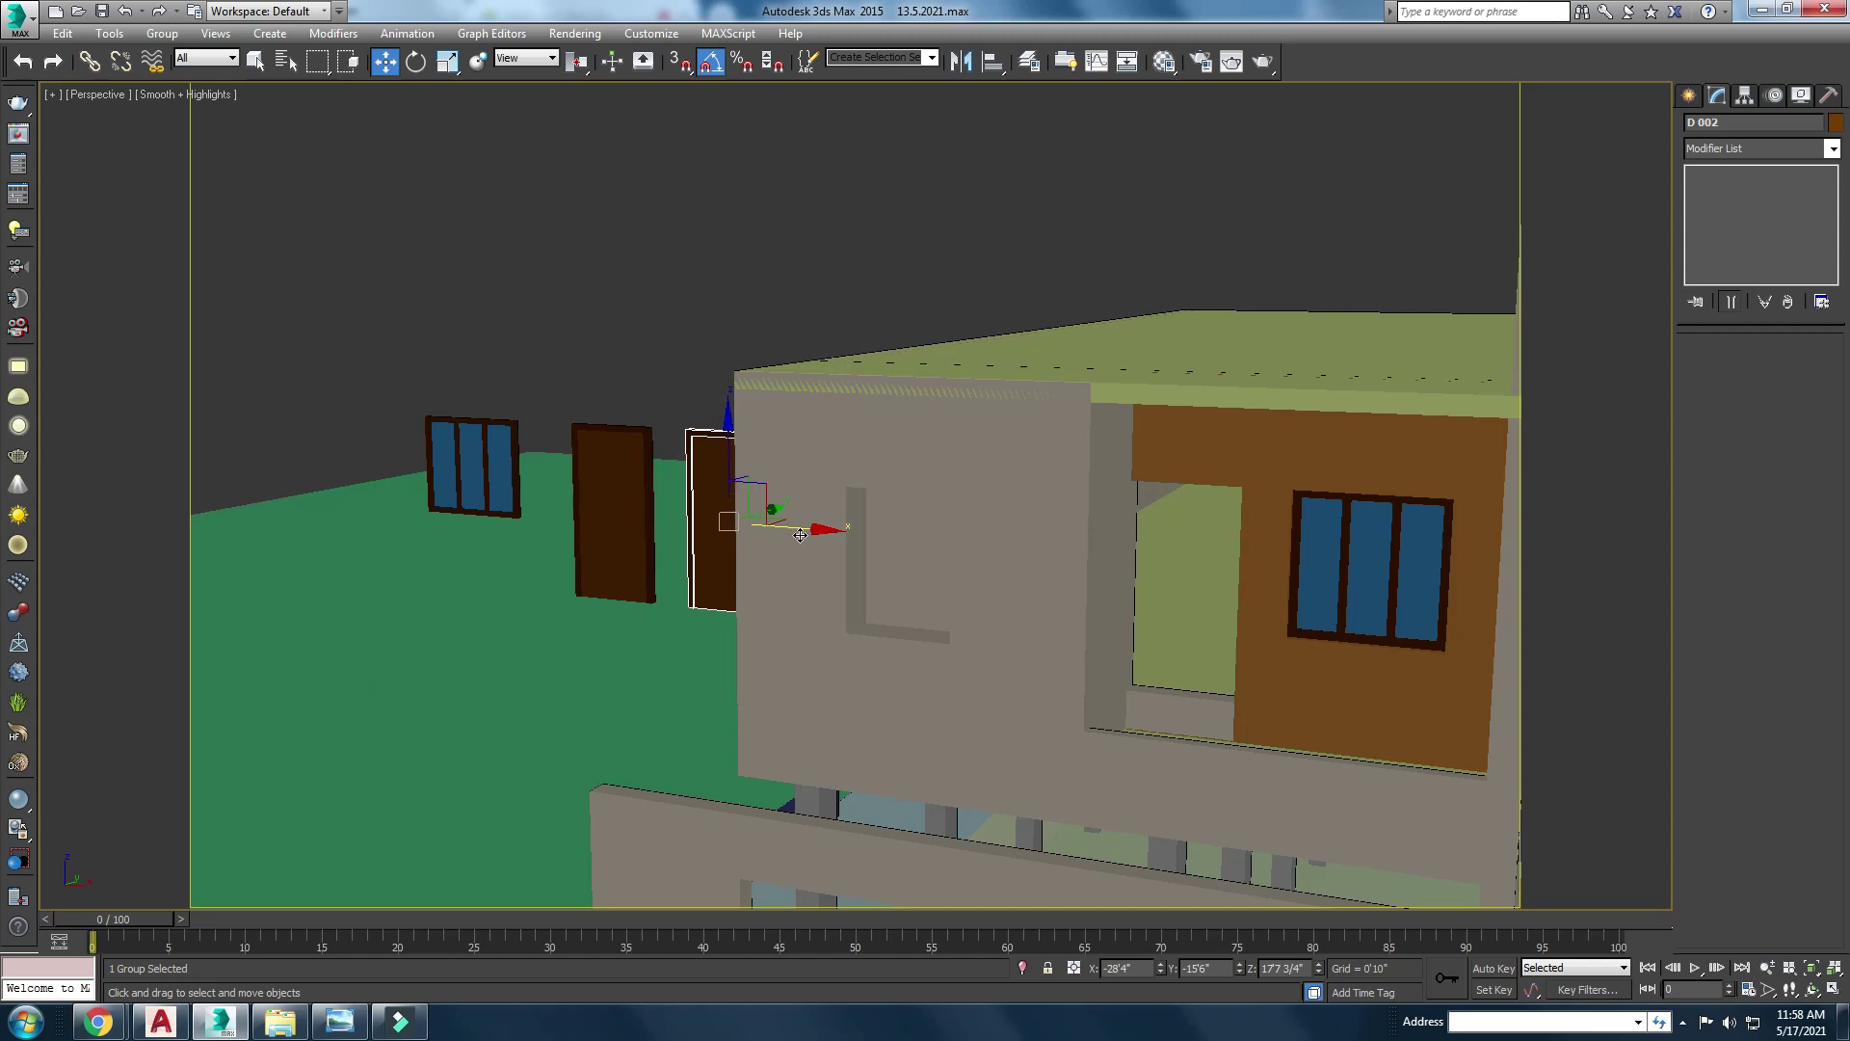
Step: Move D 002 toward the house and snap it onto the upper storey with 3D Snaps
left_click_drag(799, 535, 715, 540)
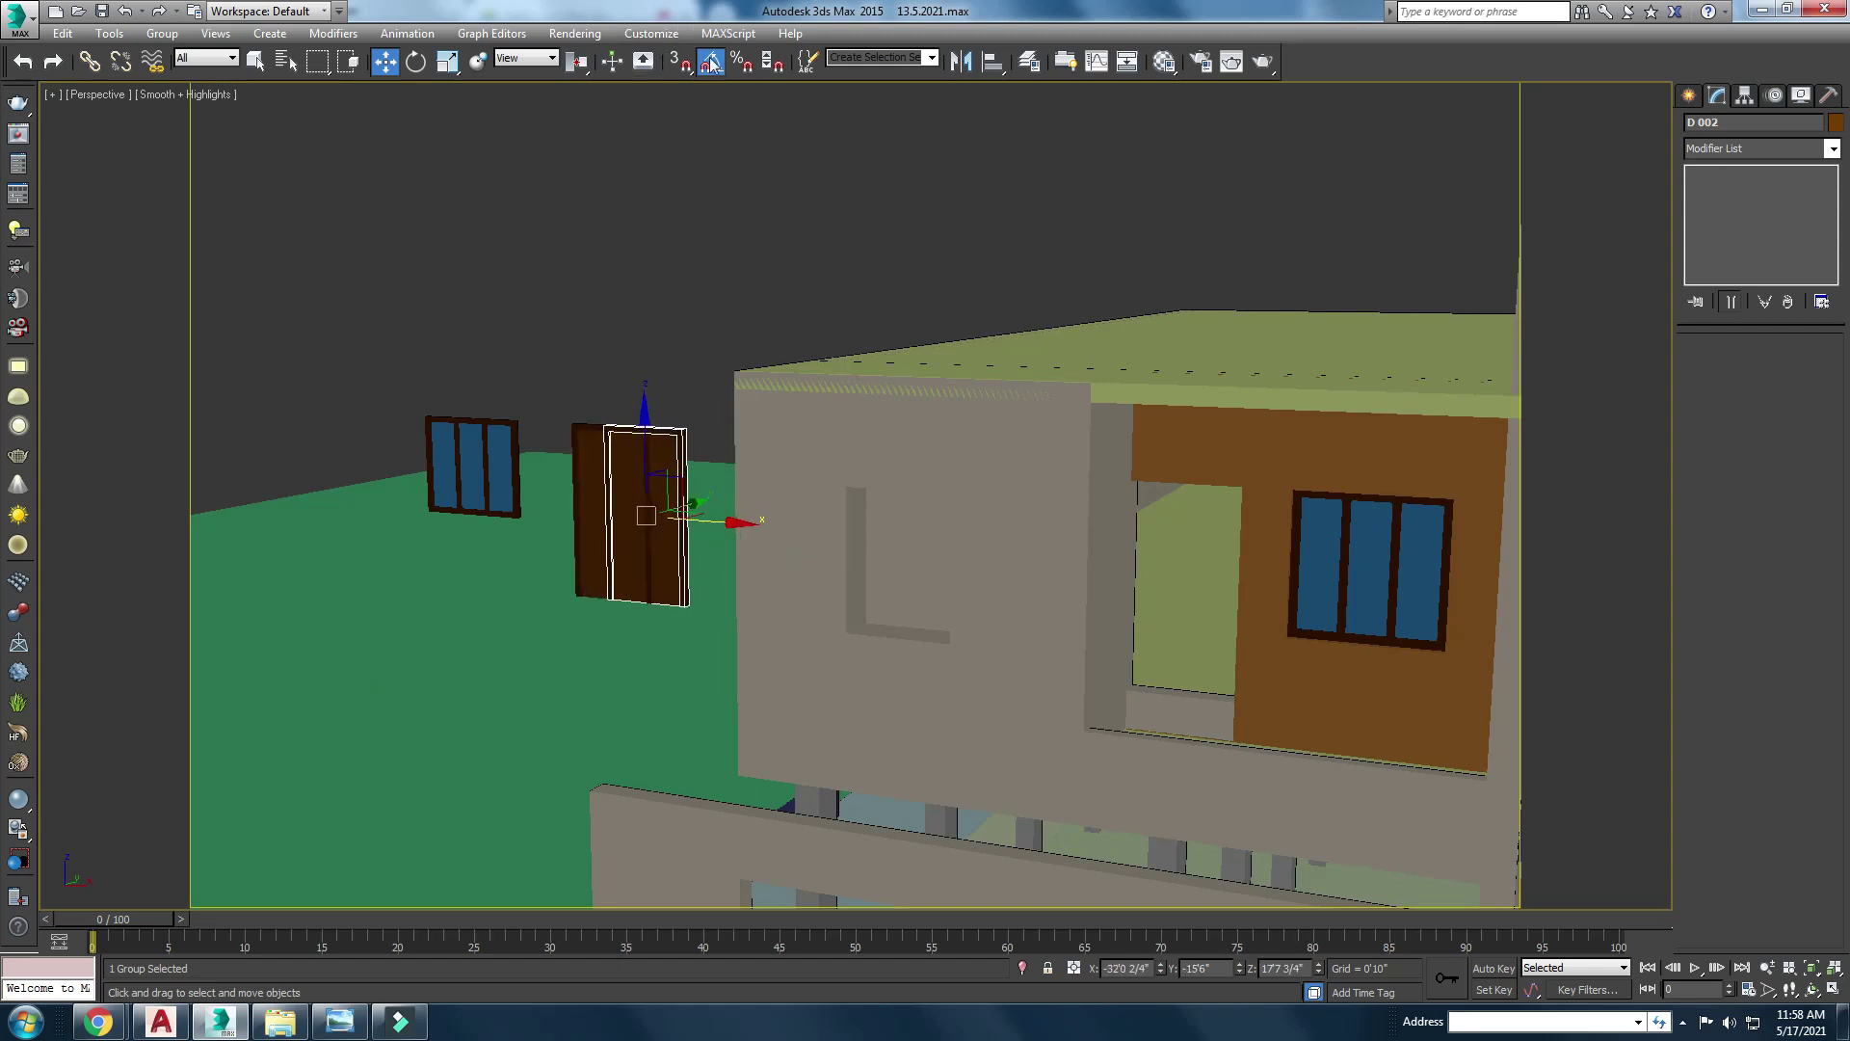
left_click(677, 60)
scroll(703, 434, "up", 2)
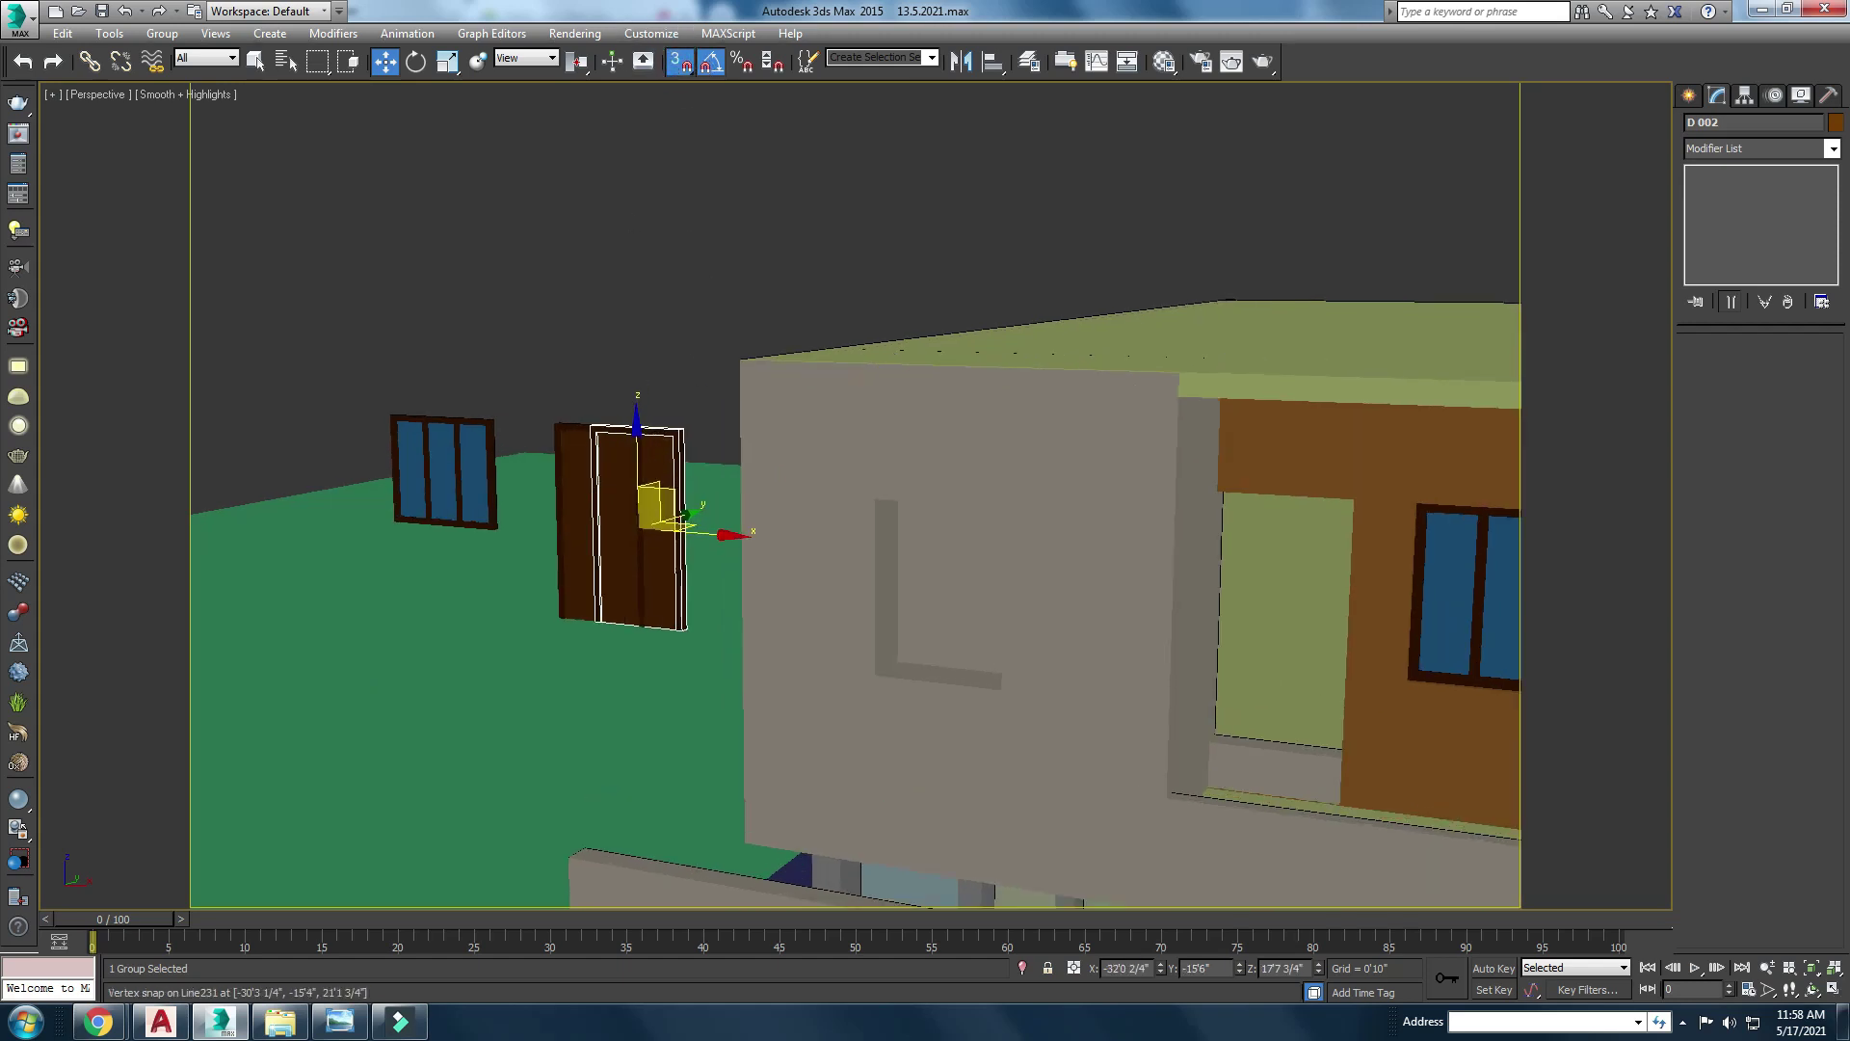
scroll(685, 424, "up", 2)
scroll(665, 412, "up", 2)
scroll(641, 401, "up", 1)
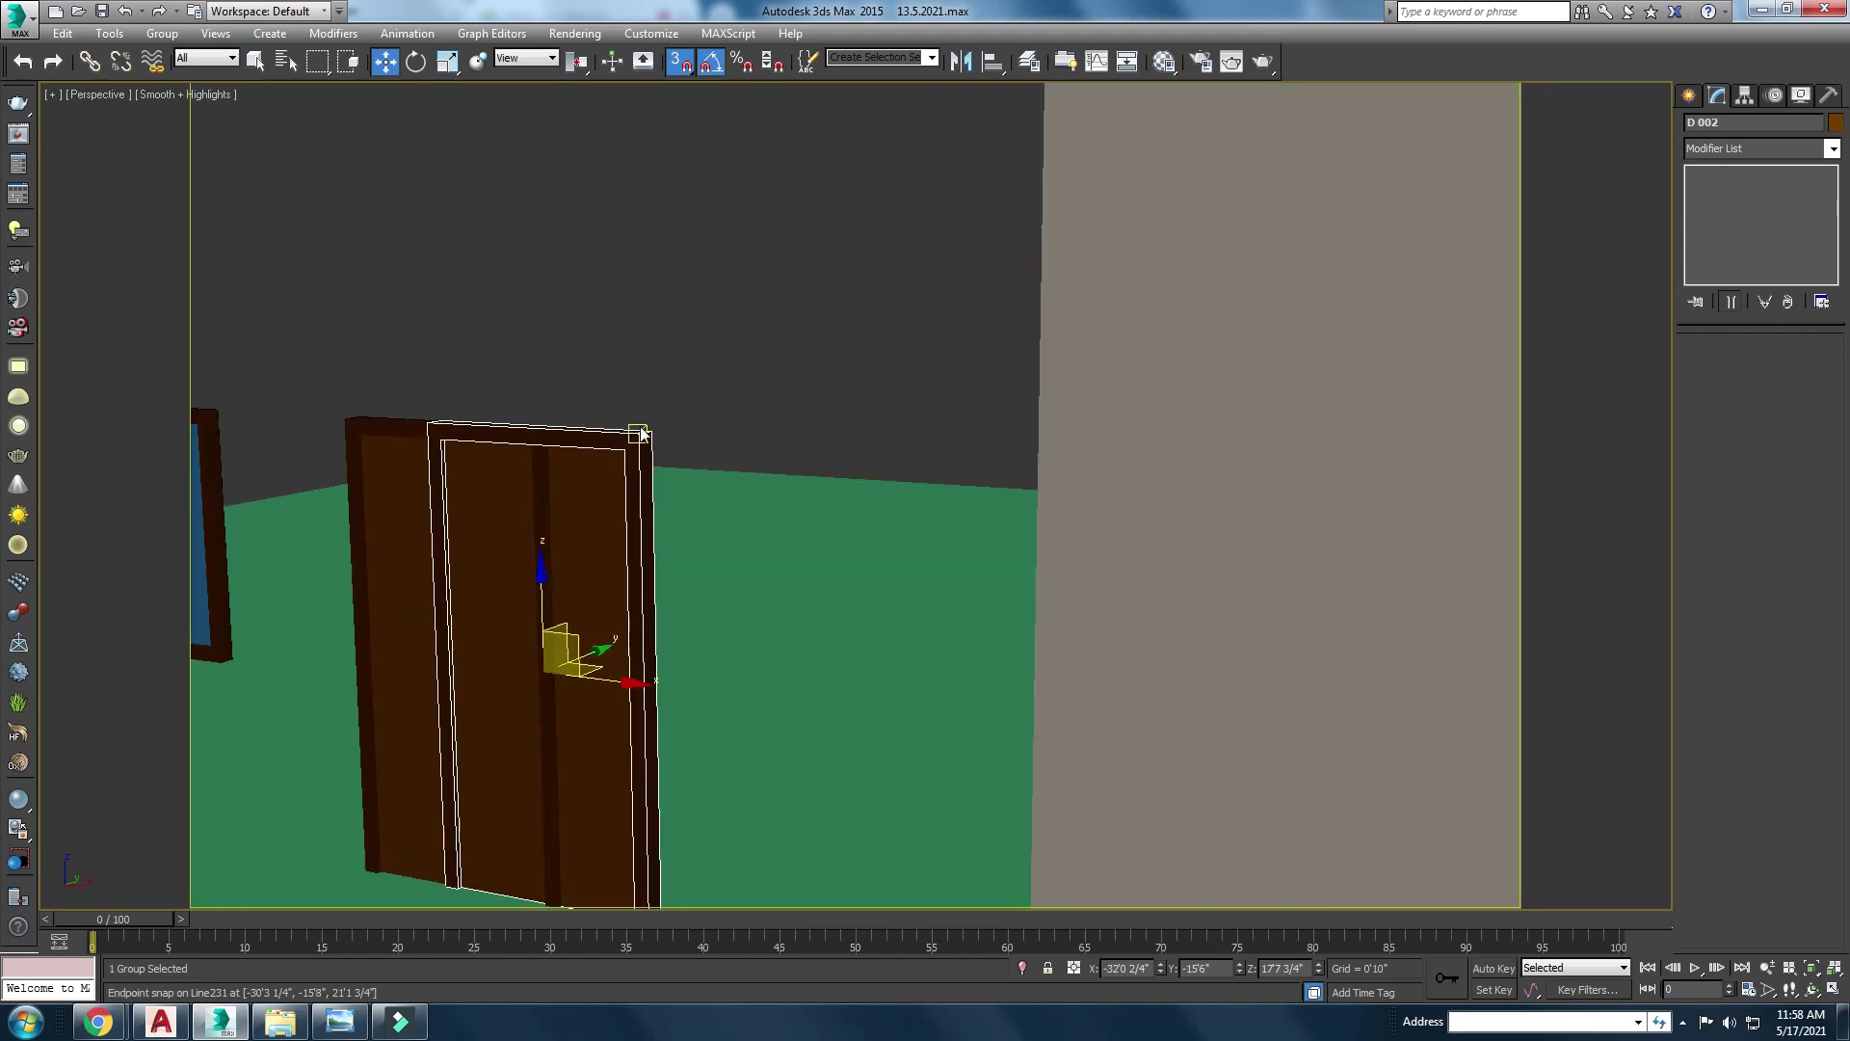
scroll(646, 439, "down", 3)
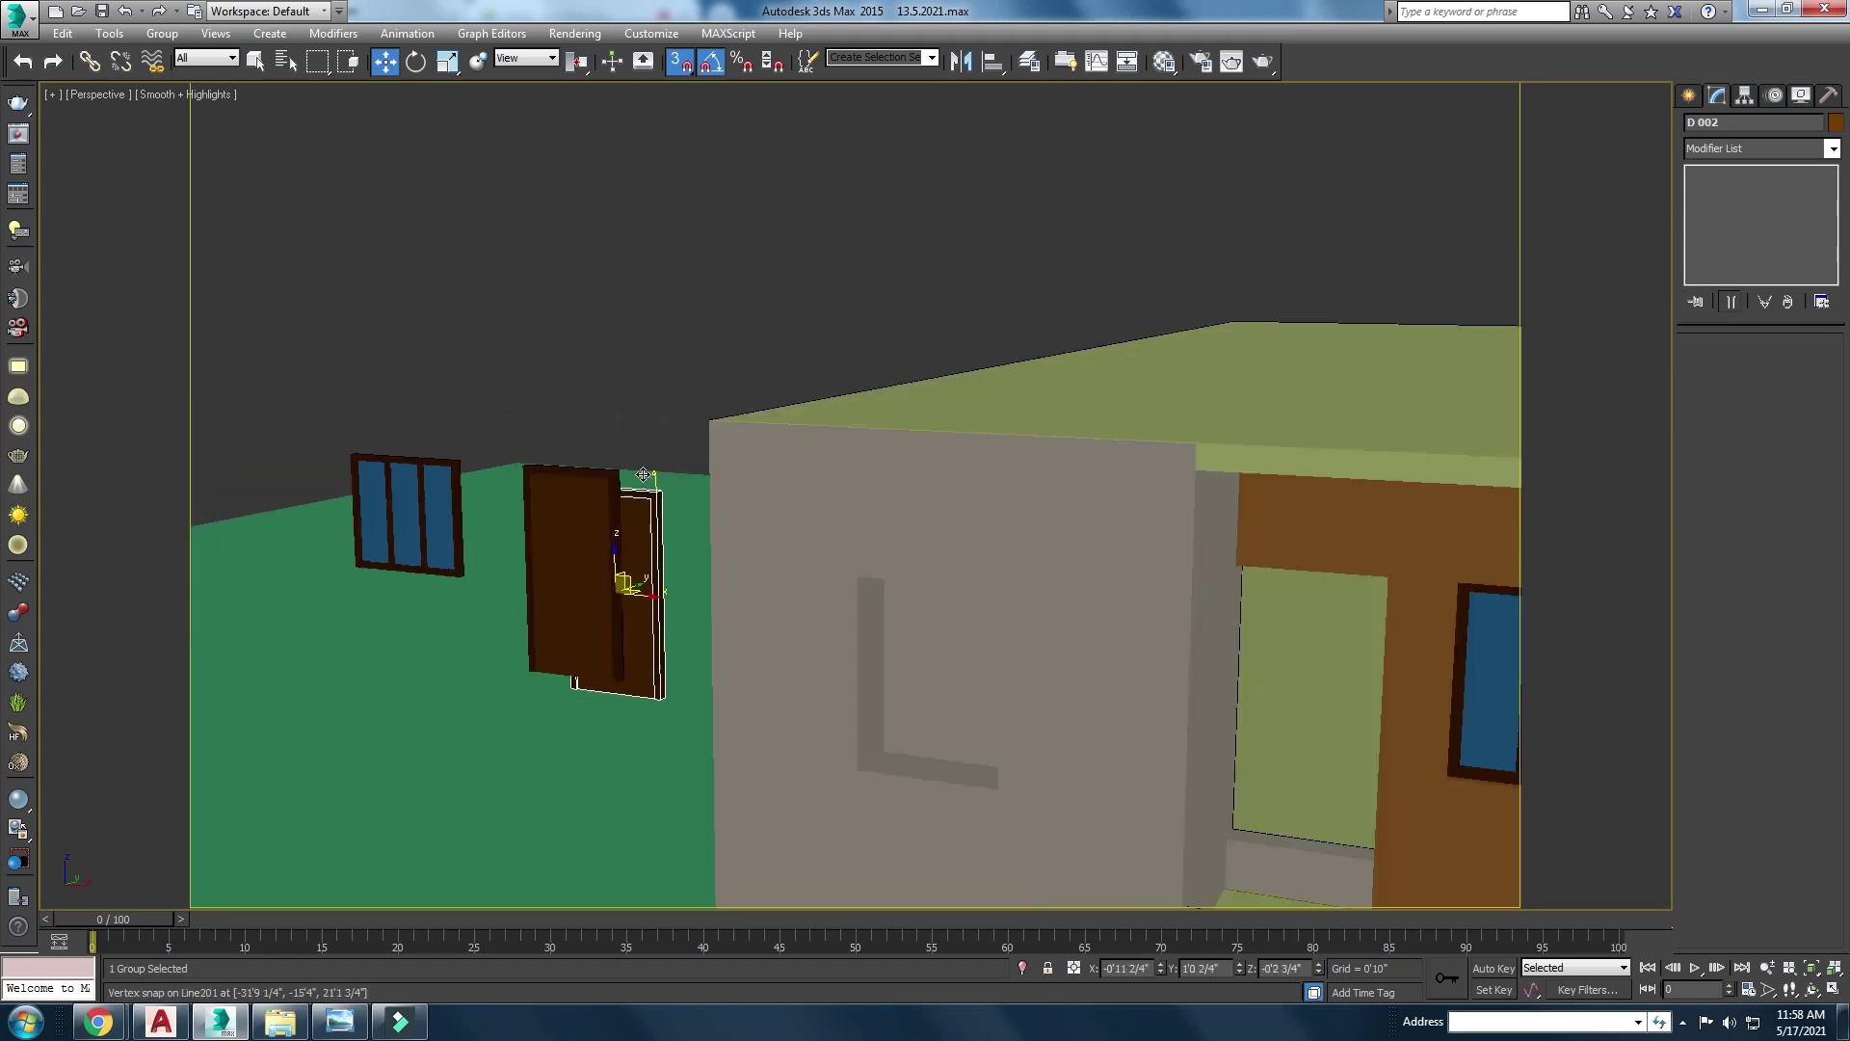
scroll(771, 492, "down", 3)
left_click_drag(773, 494, 768, 493)
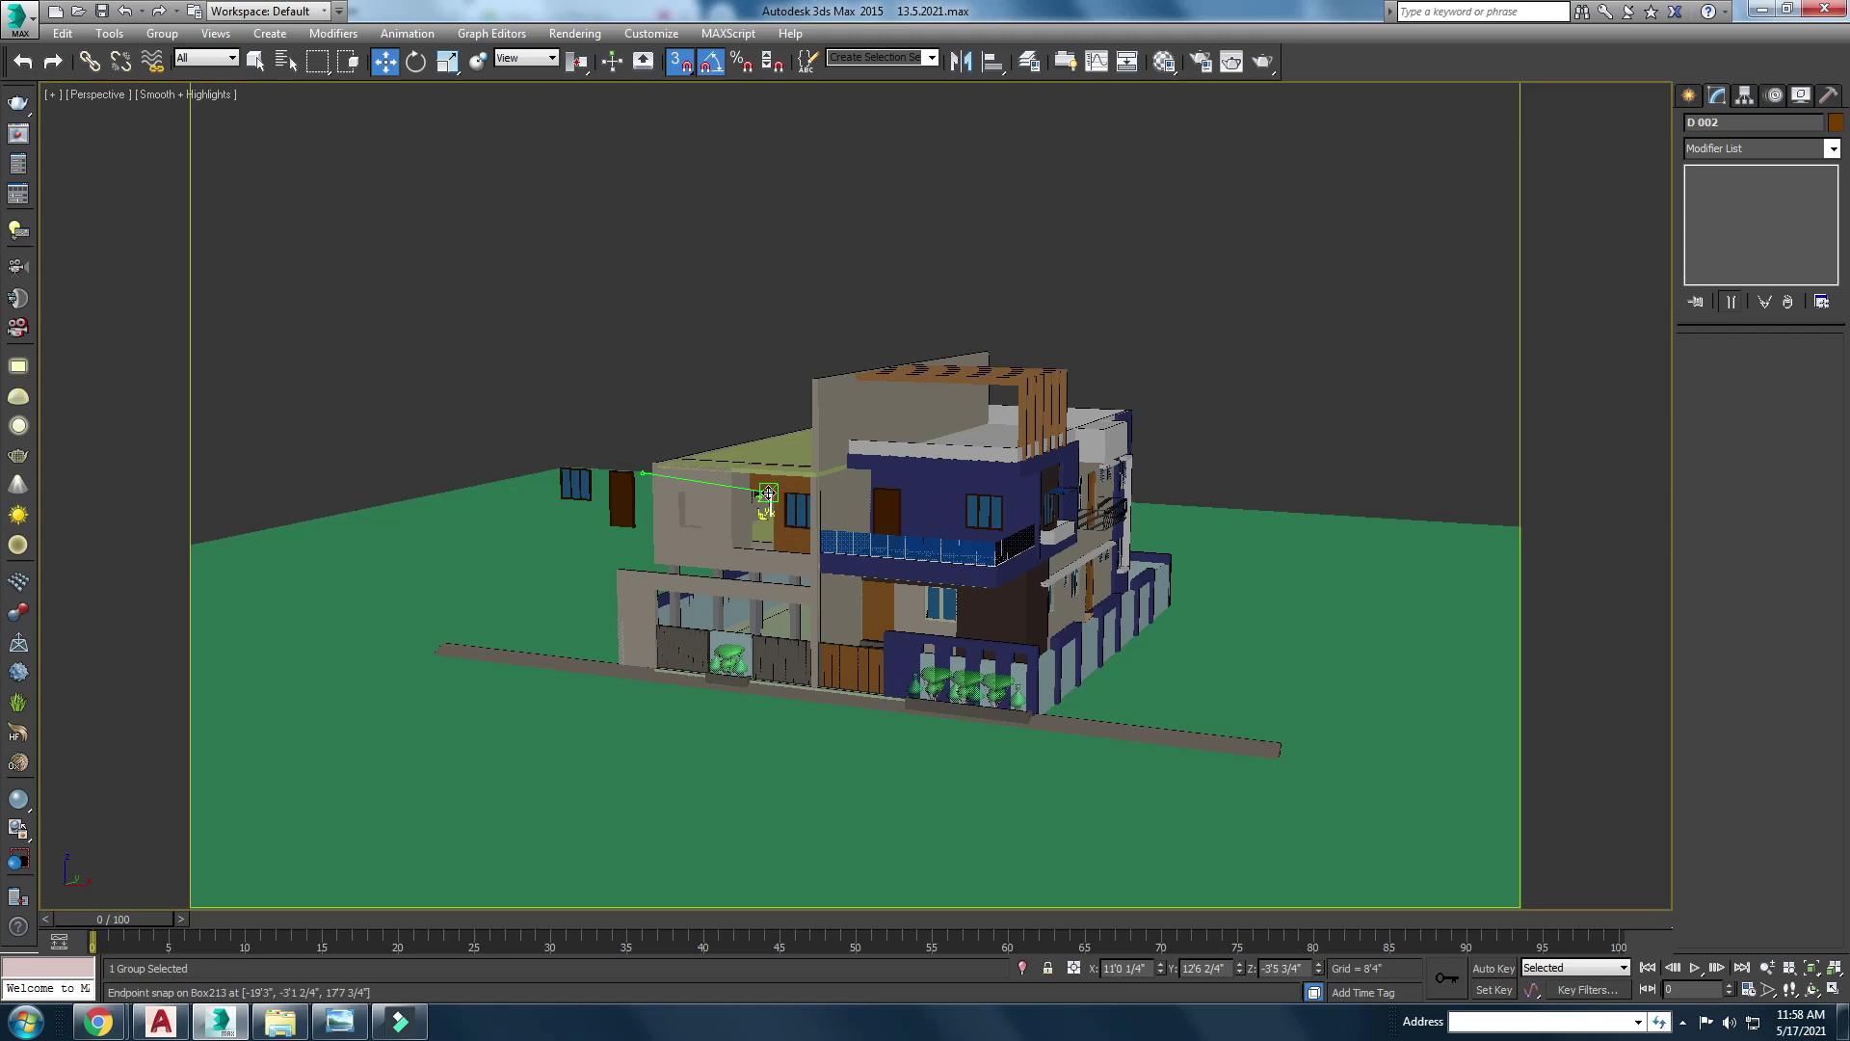
Step: Undo the snapped move and snap door D 002 into the upper-floor doorway beside the blue window
scroll(769, 497, "up", 5)
key("ctrl+z")
scroll(824, 557, "down", 2)
middle_click_drag(535, 455, 676, 479)
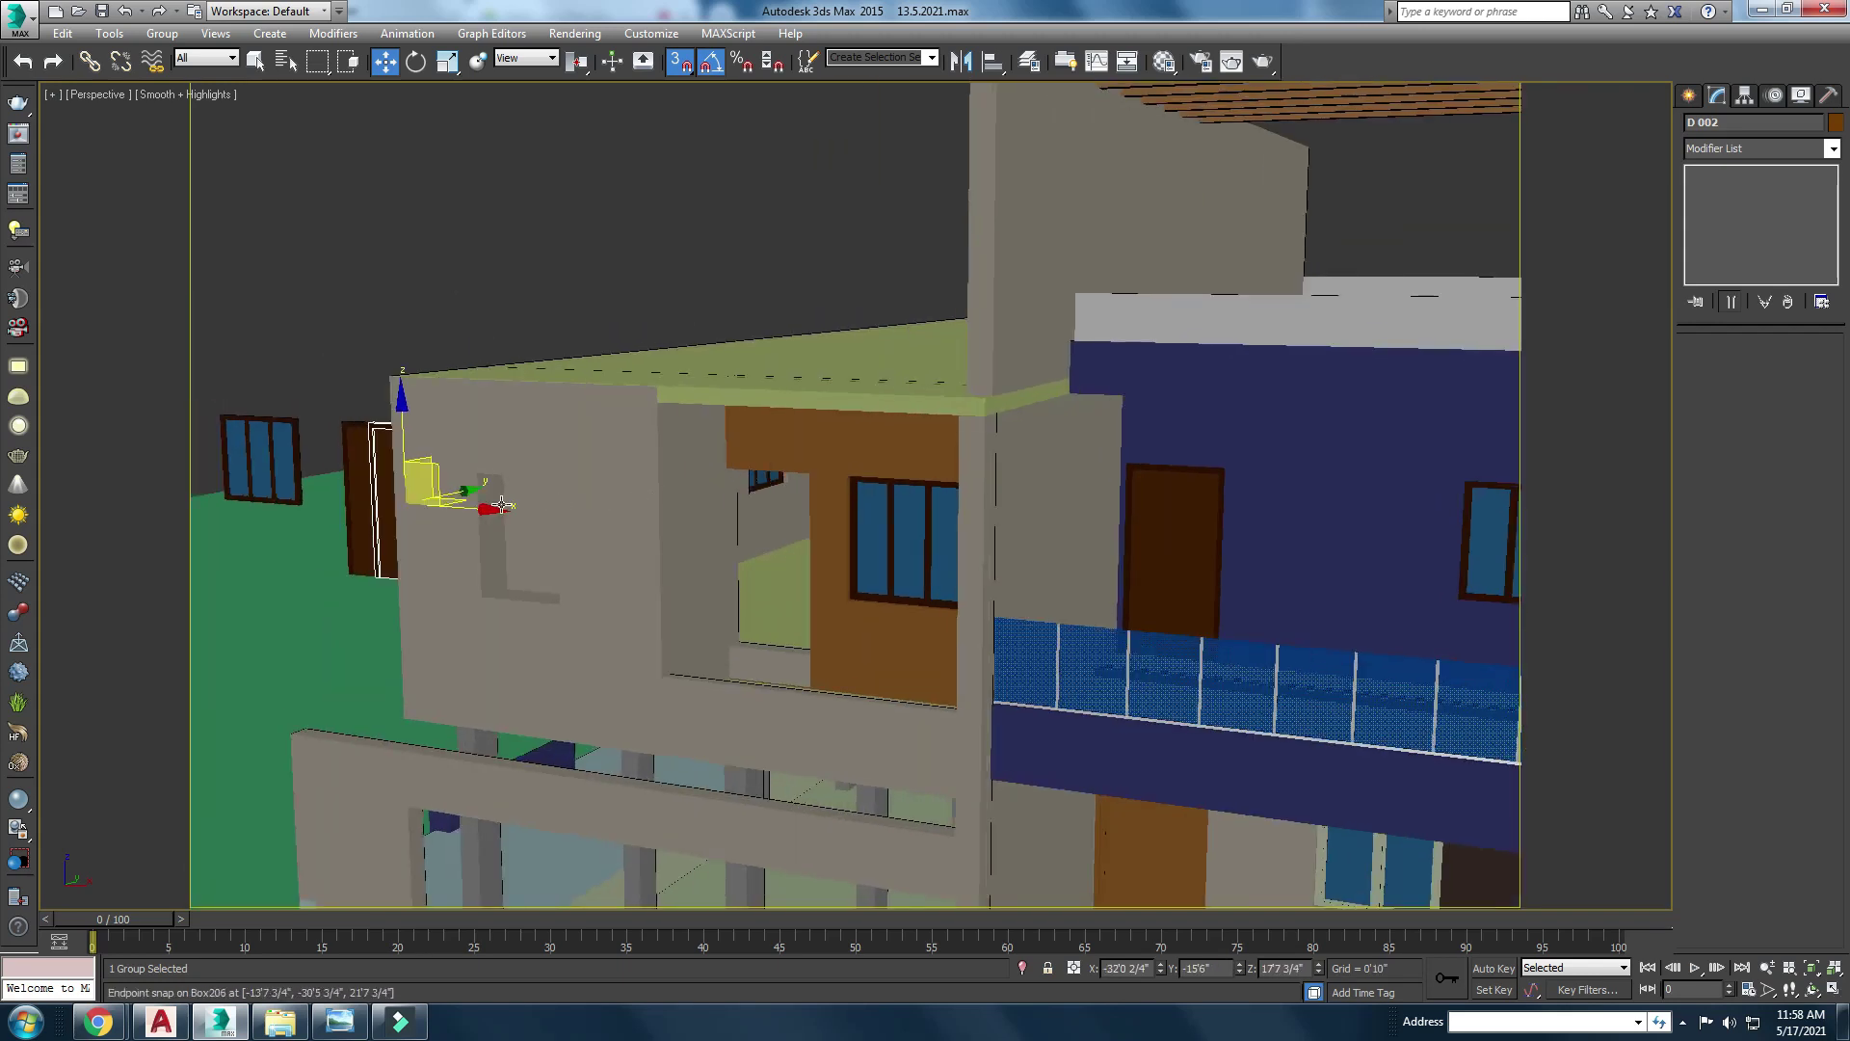
left_click_drag(494, 508, 395, 445)
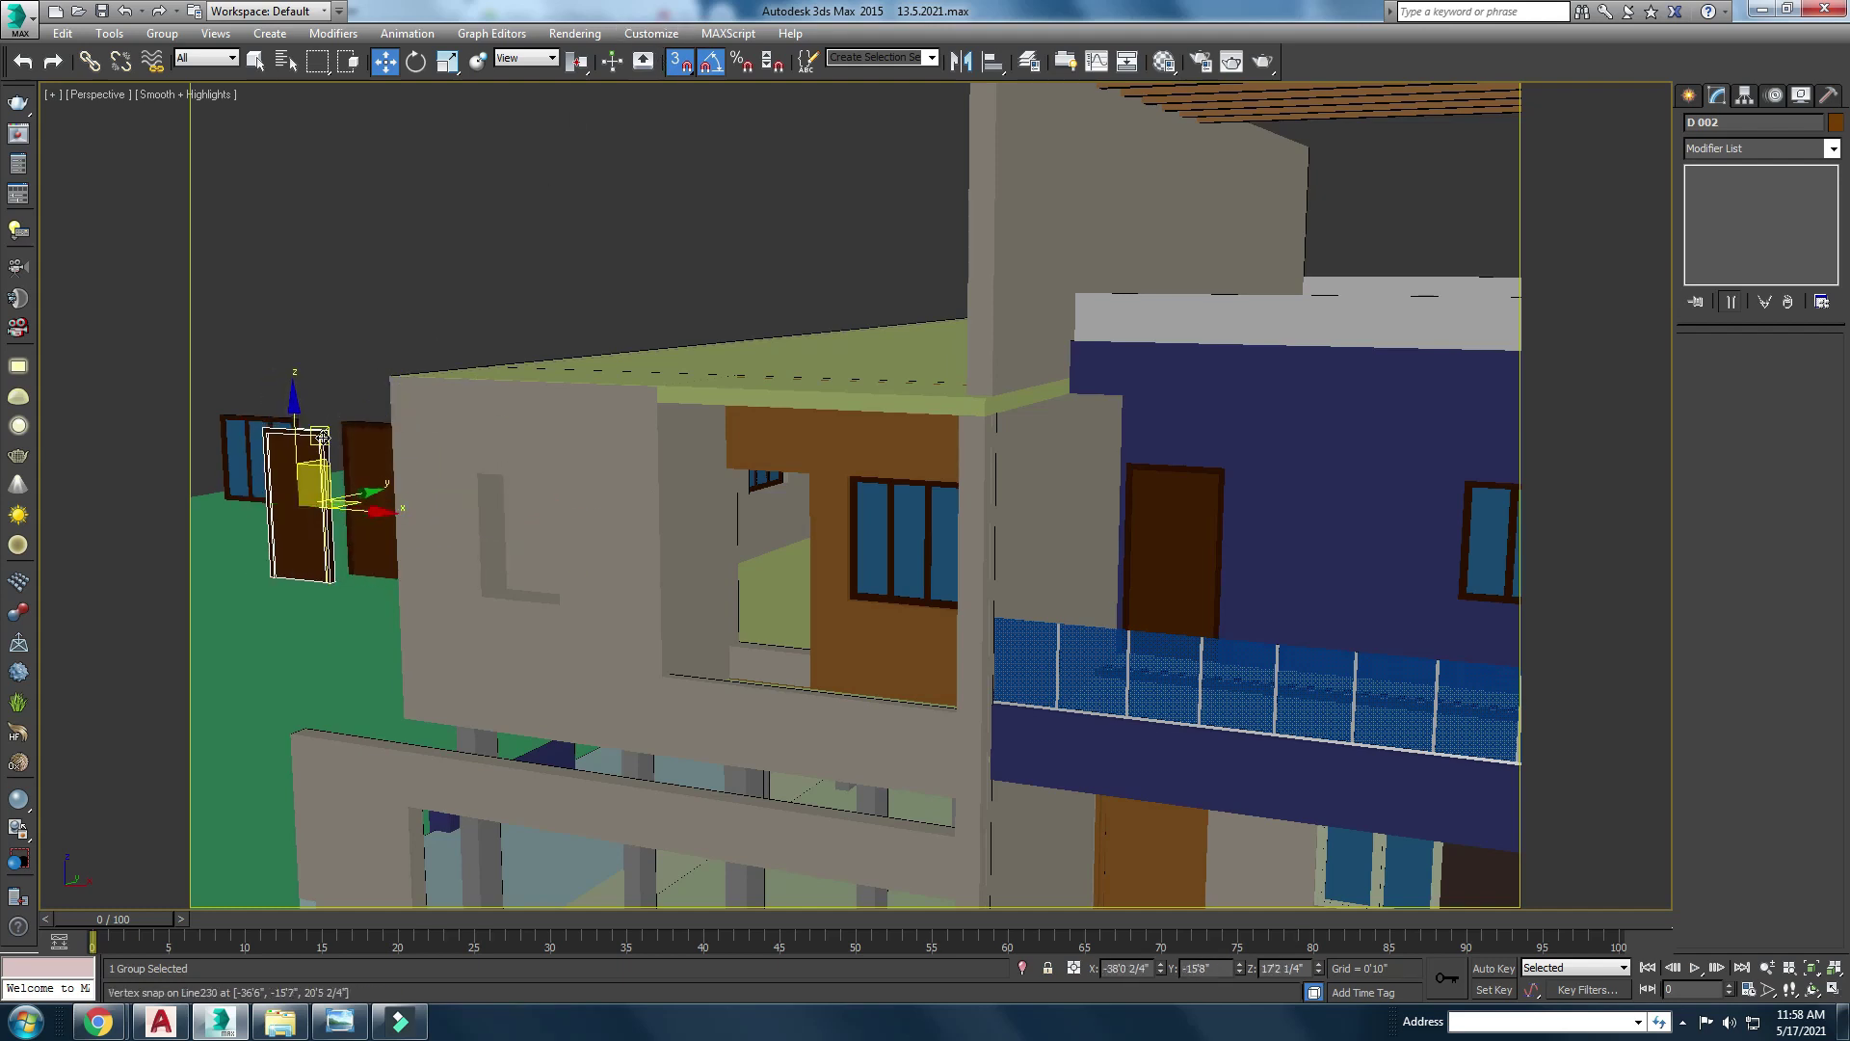
left_click_drag(322, 430, 807, 474)
middle_click_drag(807, 474, 857, 727, "alt")
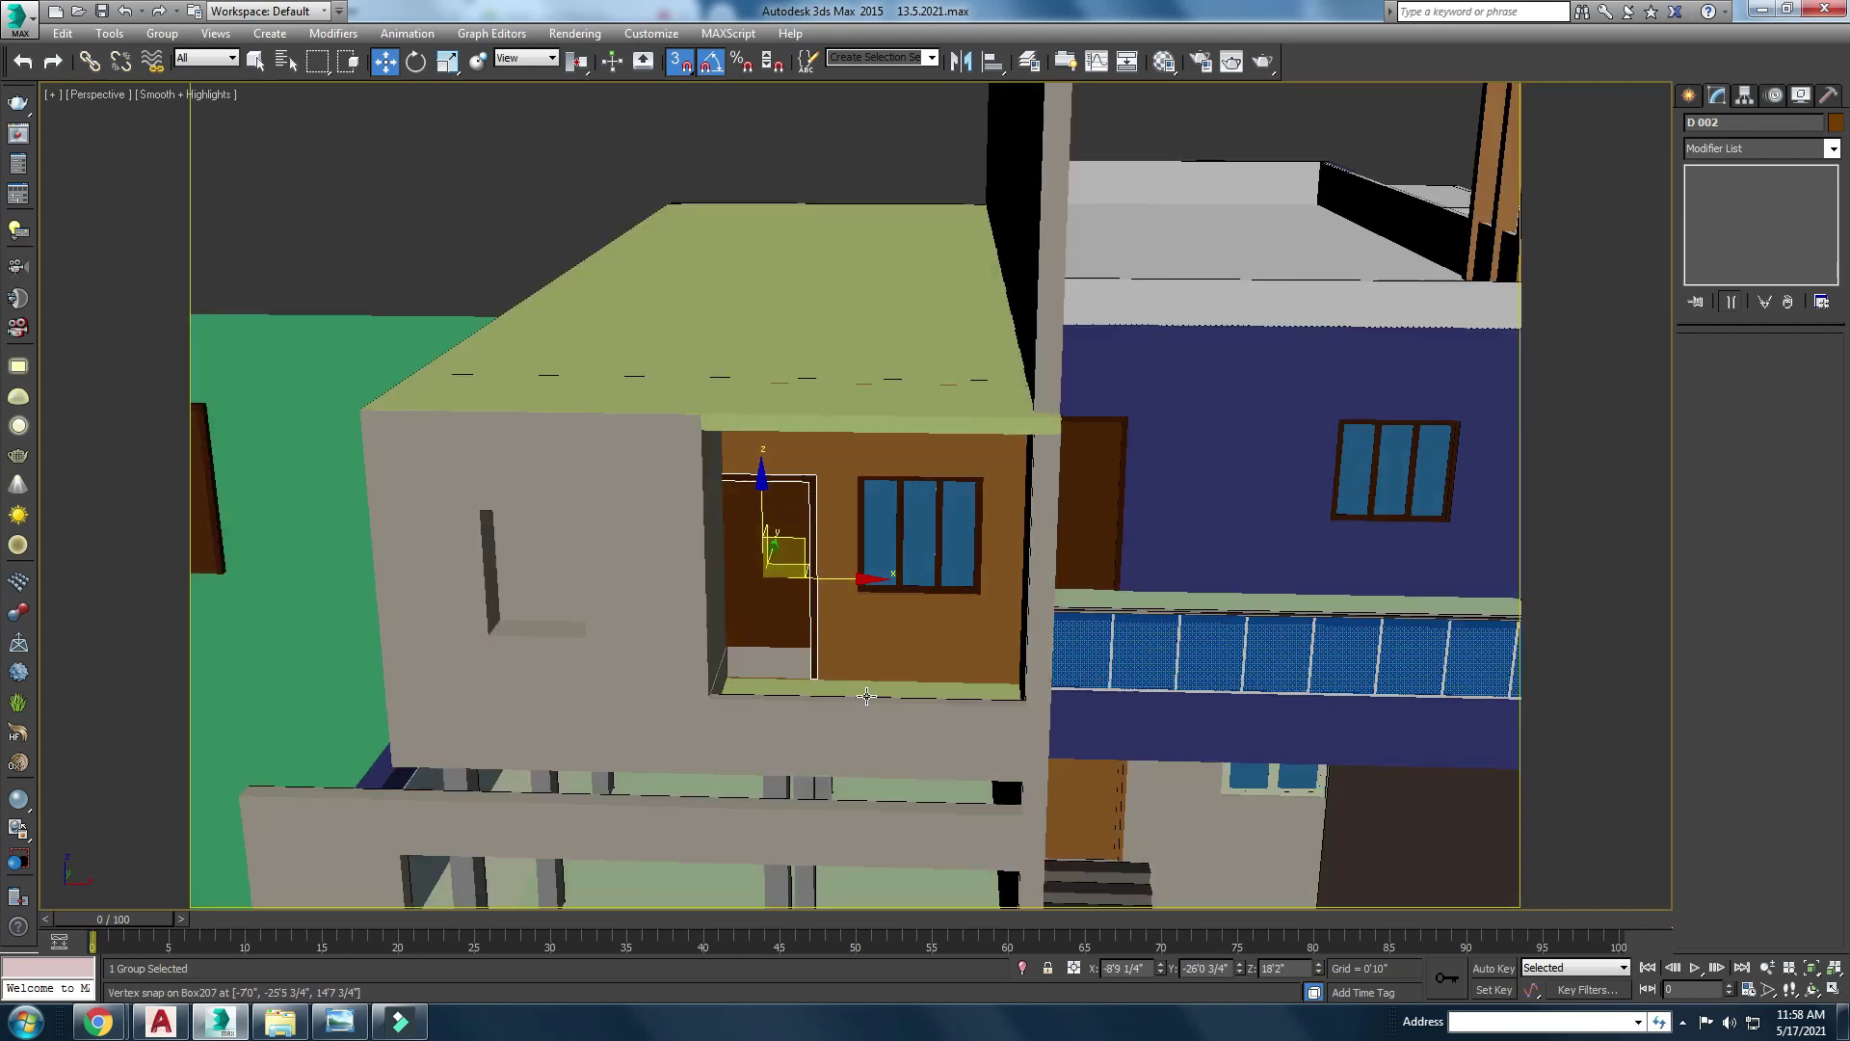
key("alt+w")
Step: In the Top view, move door D 002 up into line with the wall
right_click(309, 277)
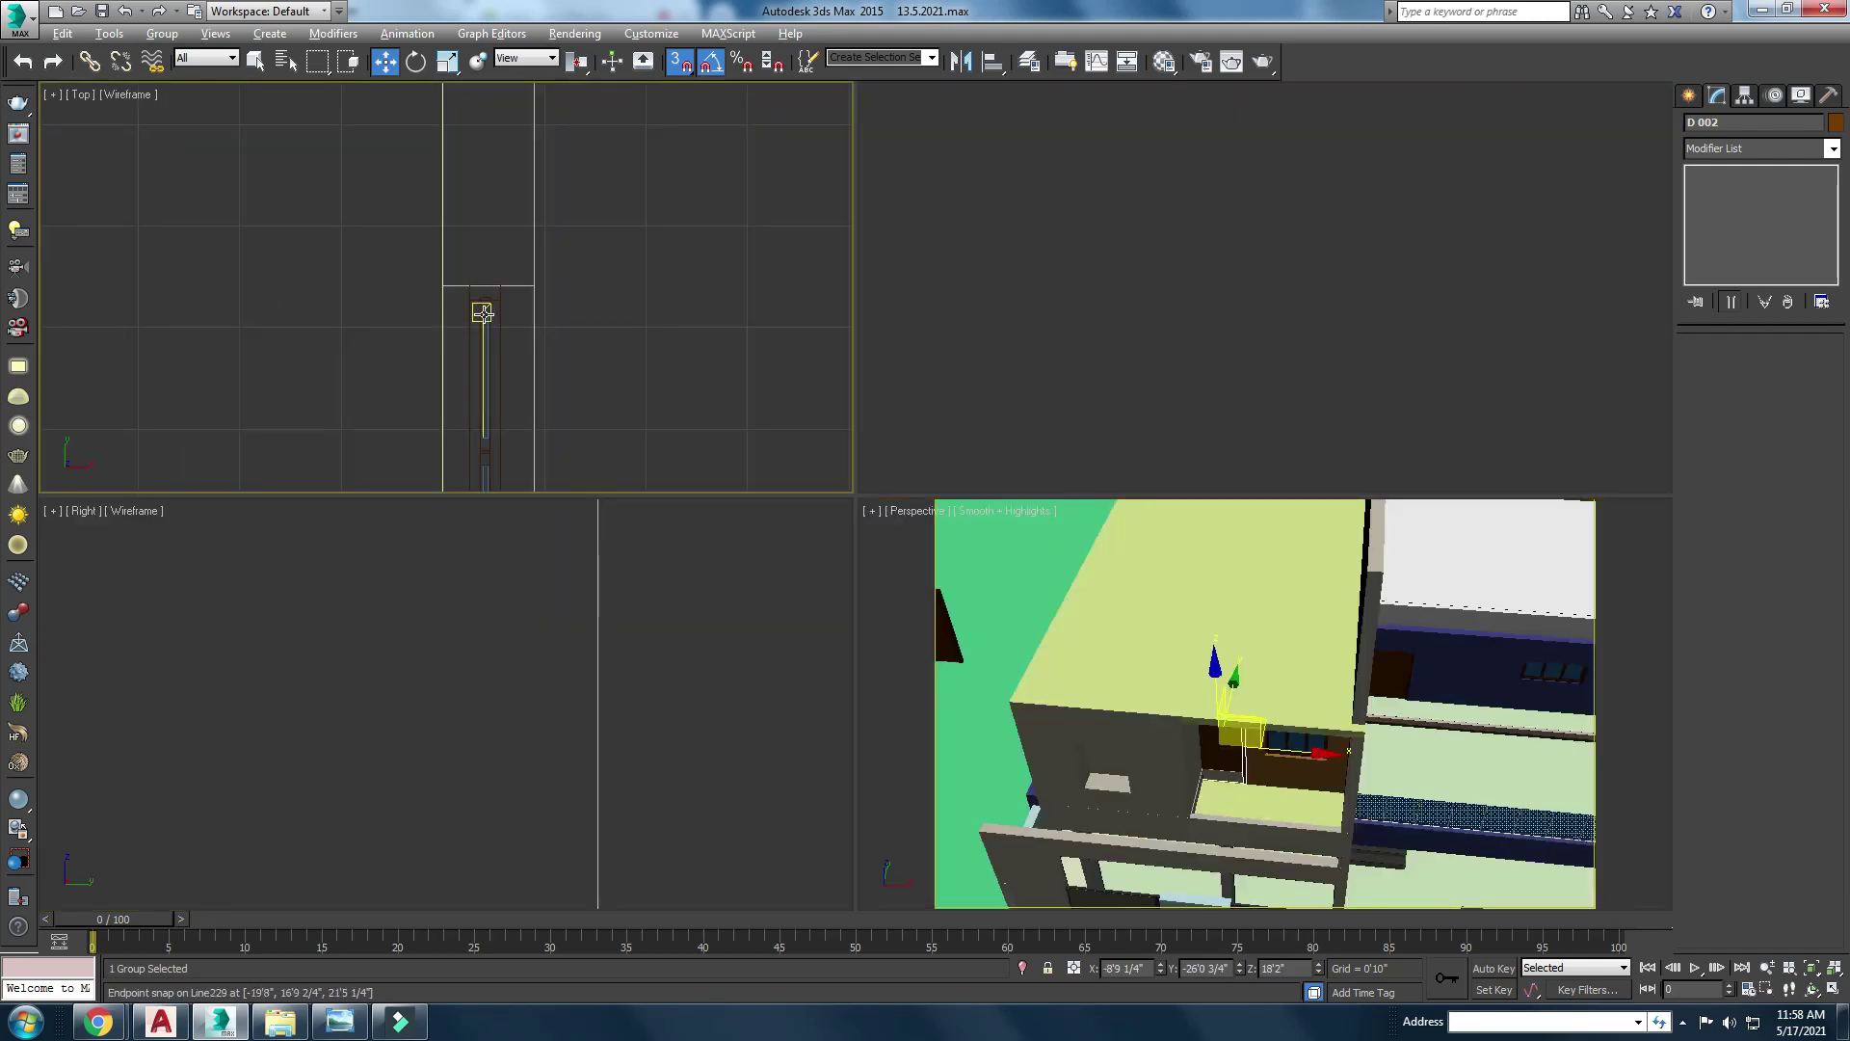
key("alt+w")
key("alt+w")
right_click(1108, 376)
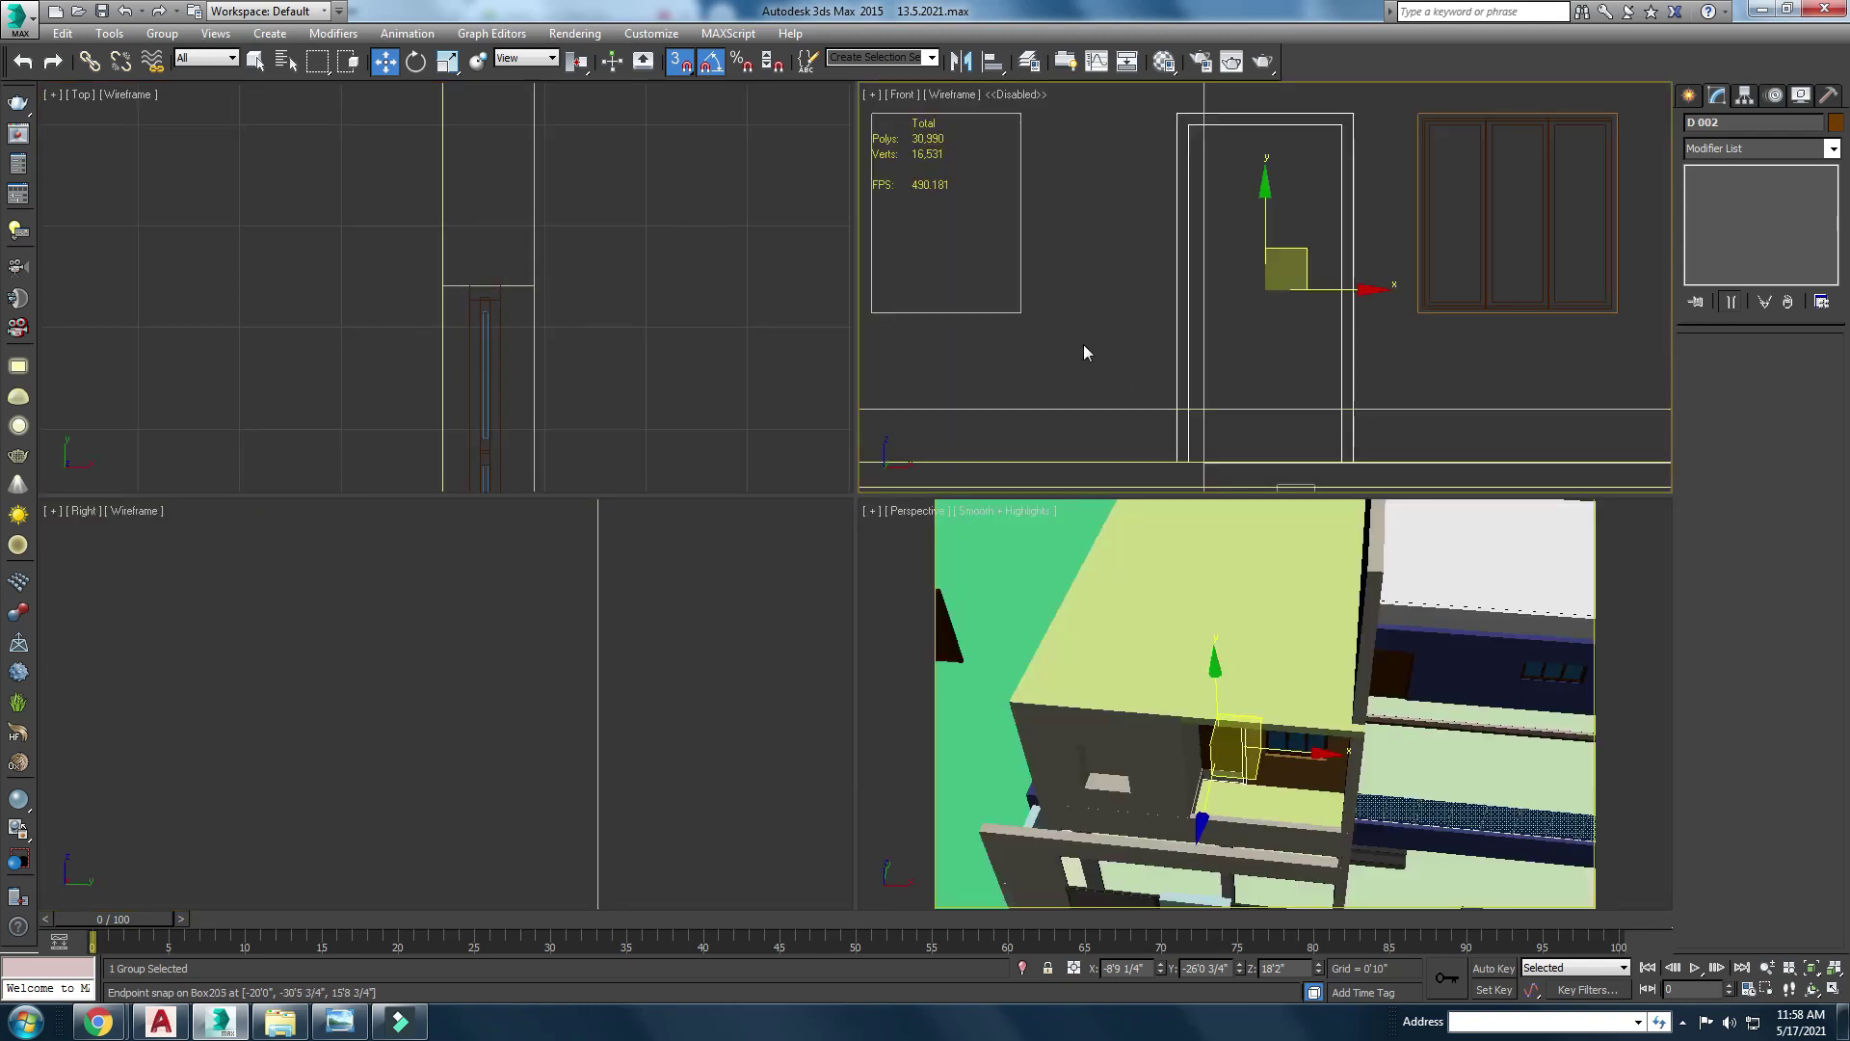
key("alt+w")
scroll(831, 199, "down", 3)
middle_click_drag(838, 240, 846, 395)
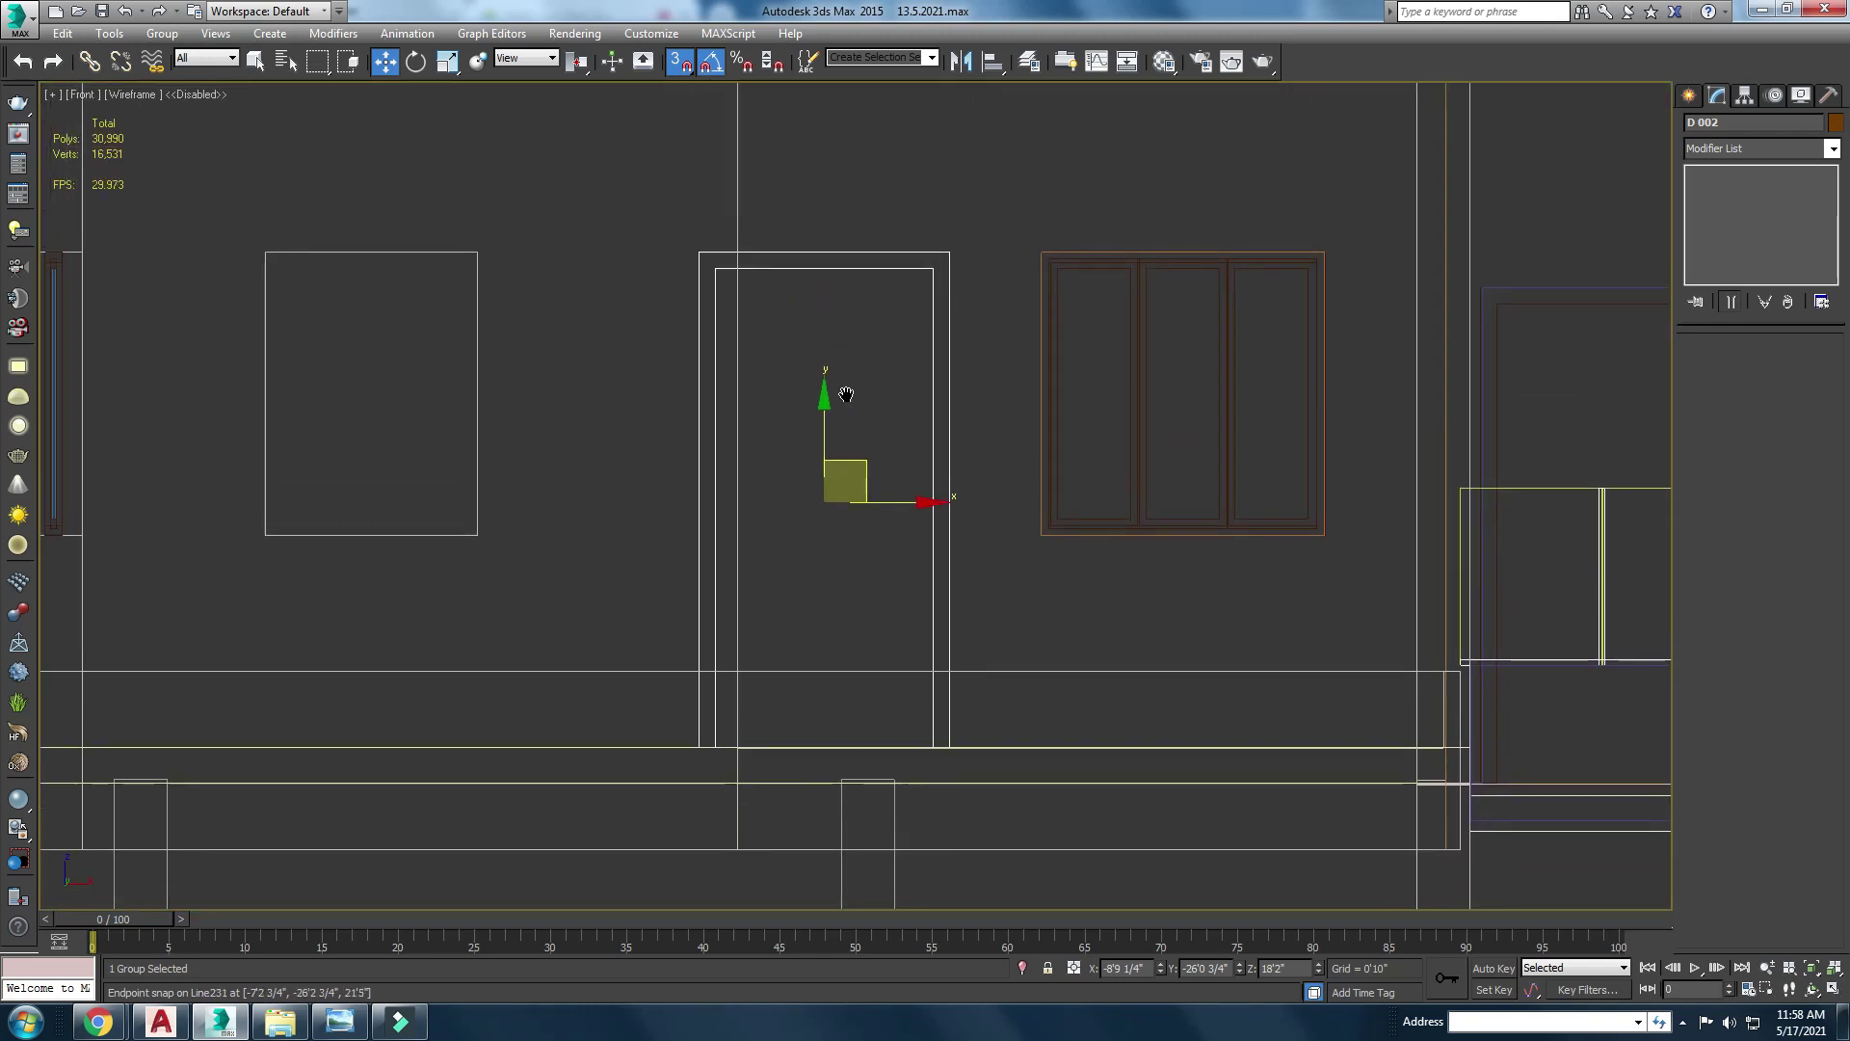
key("alt+w")
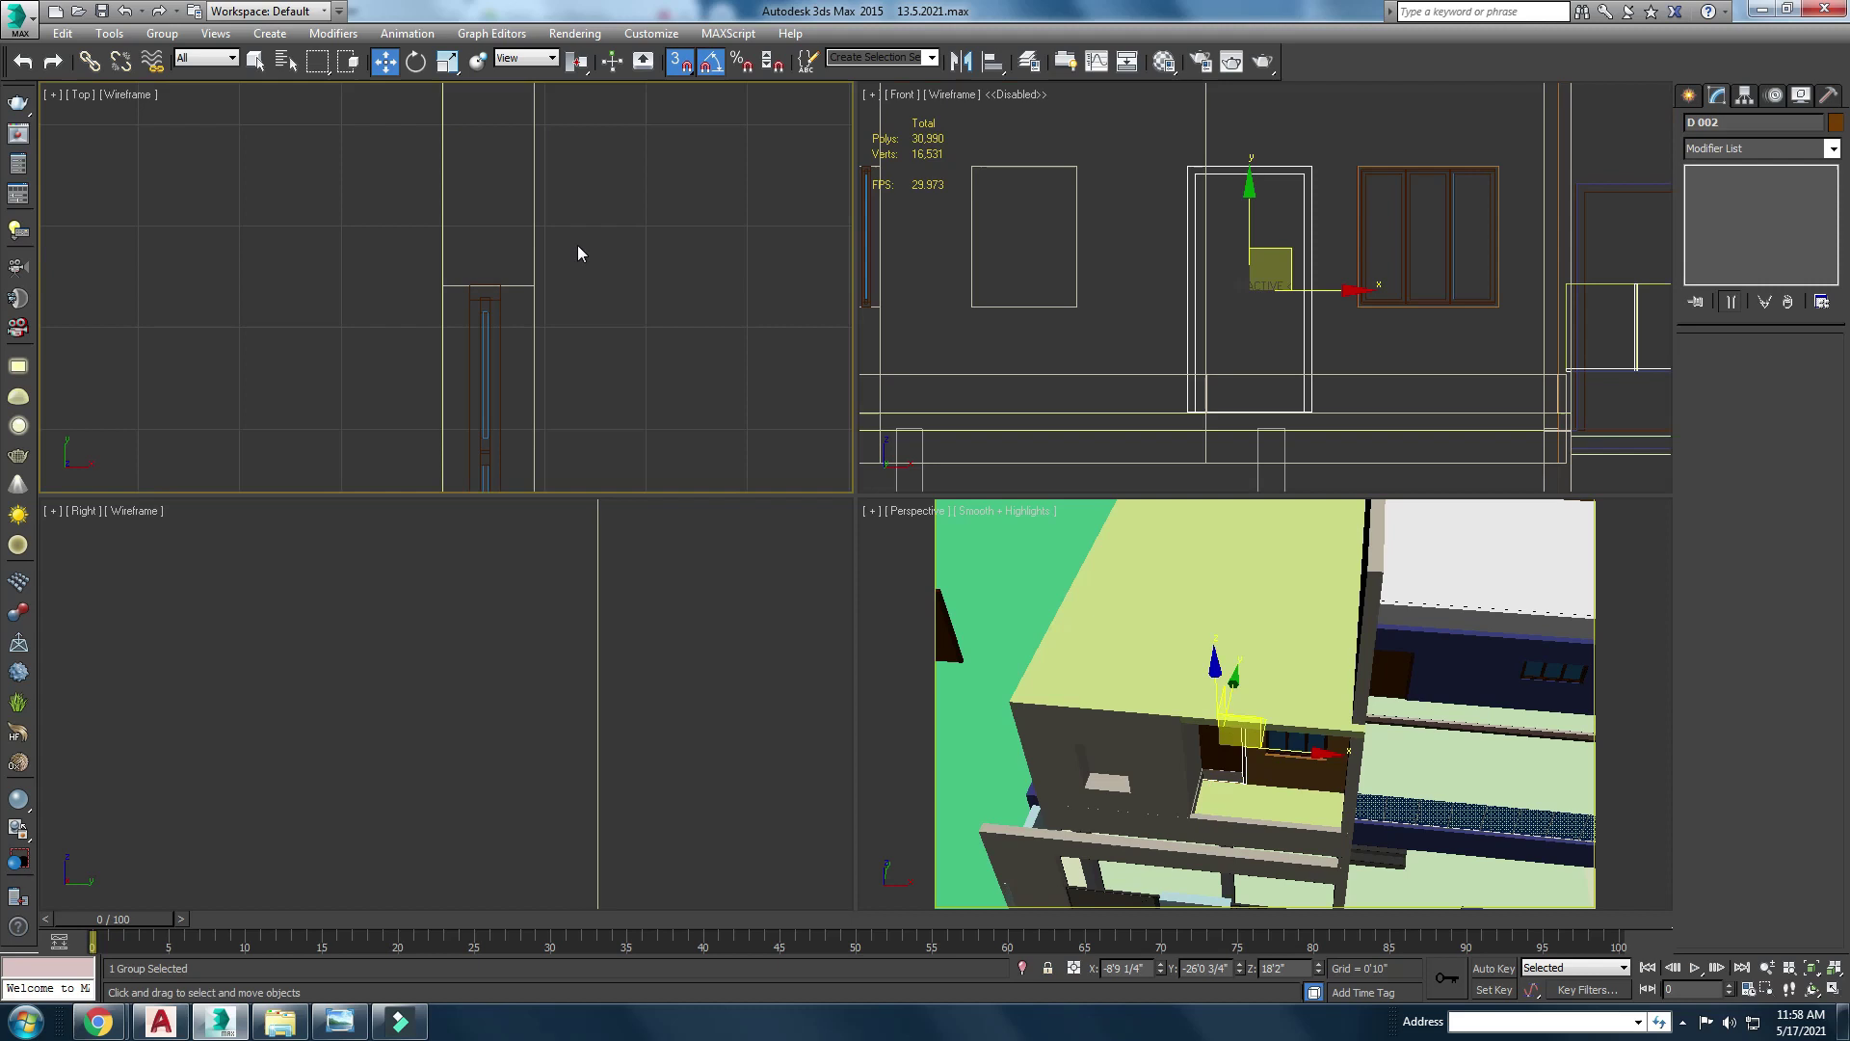
key("alt+w")
key("z")
scroll(743, 311, "down", 2)
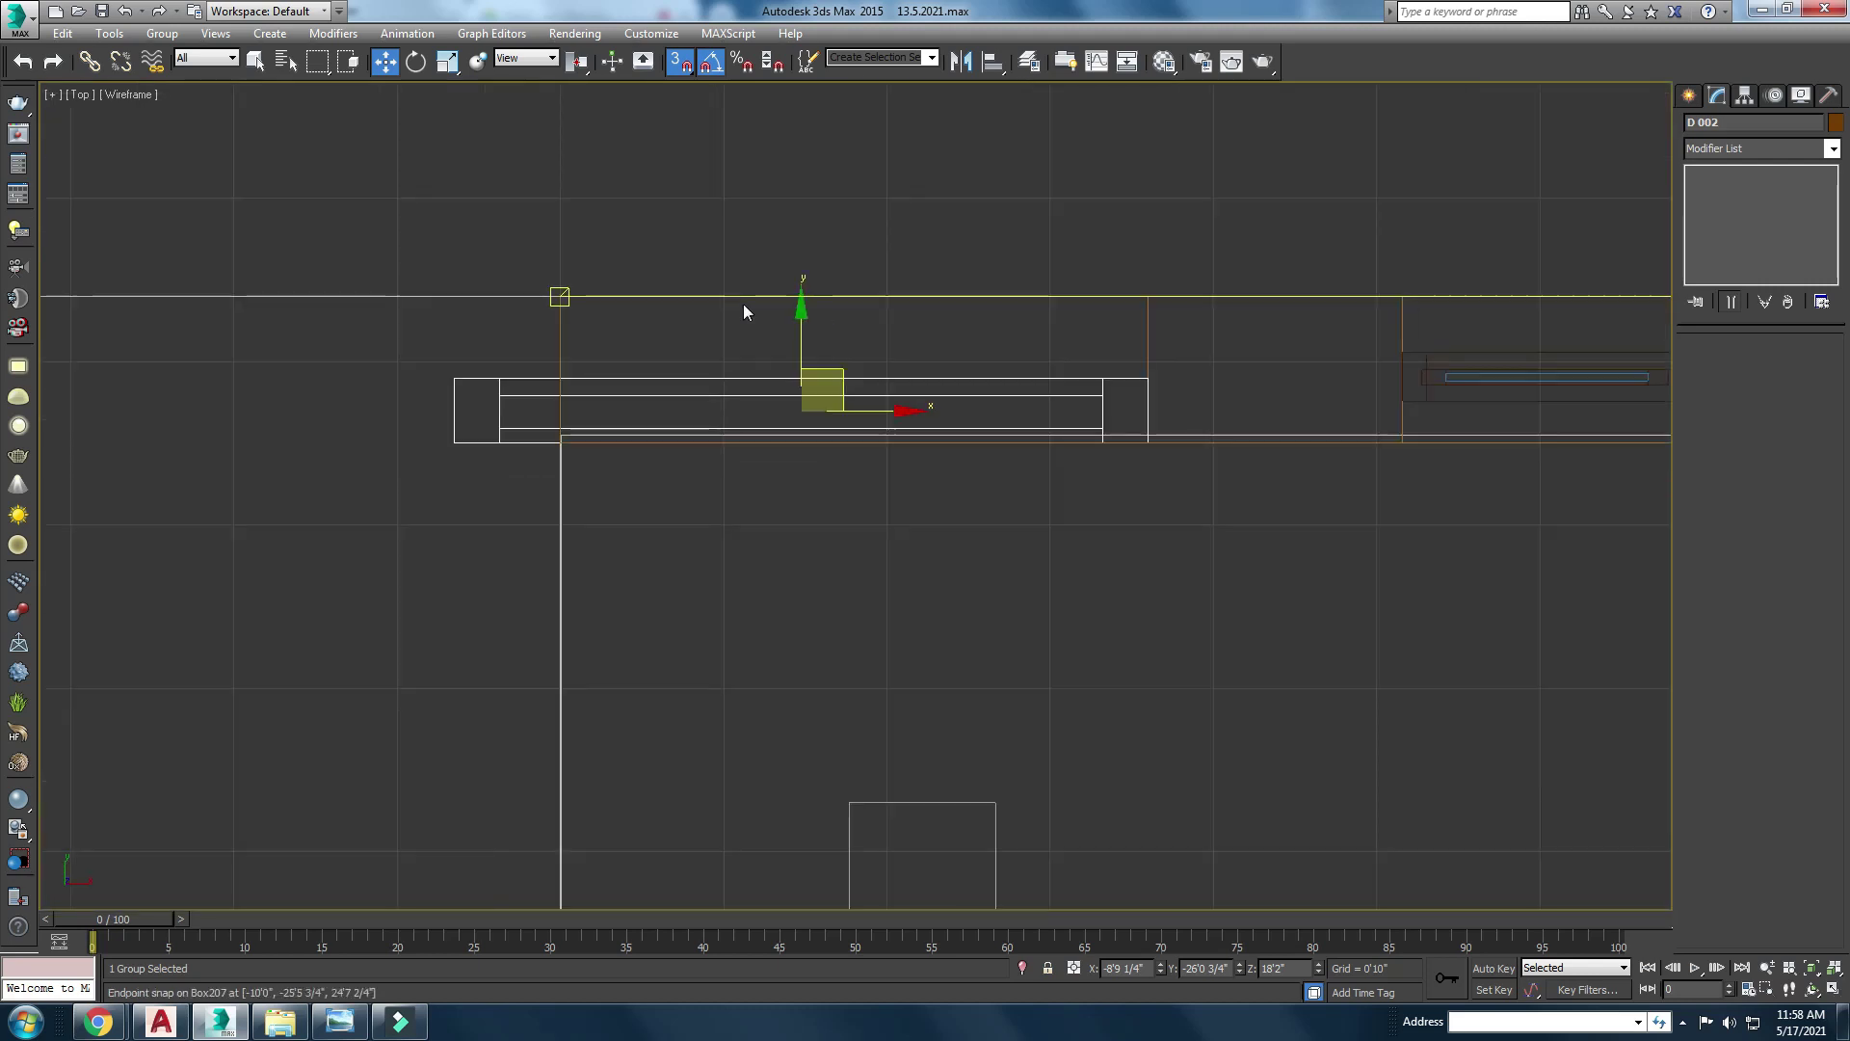
scroll(743, 312, "down", 2)
middle_click_drag(784, 328, 677, 387)
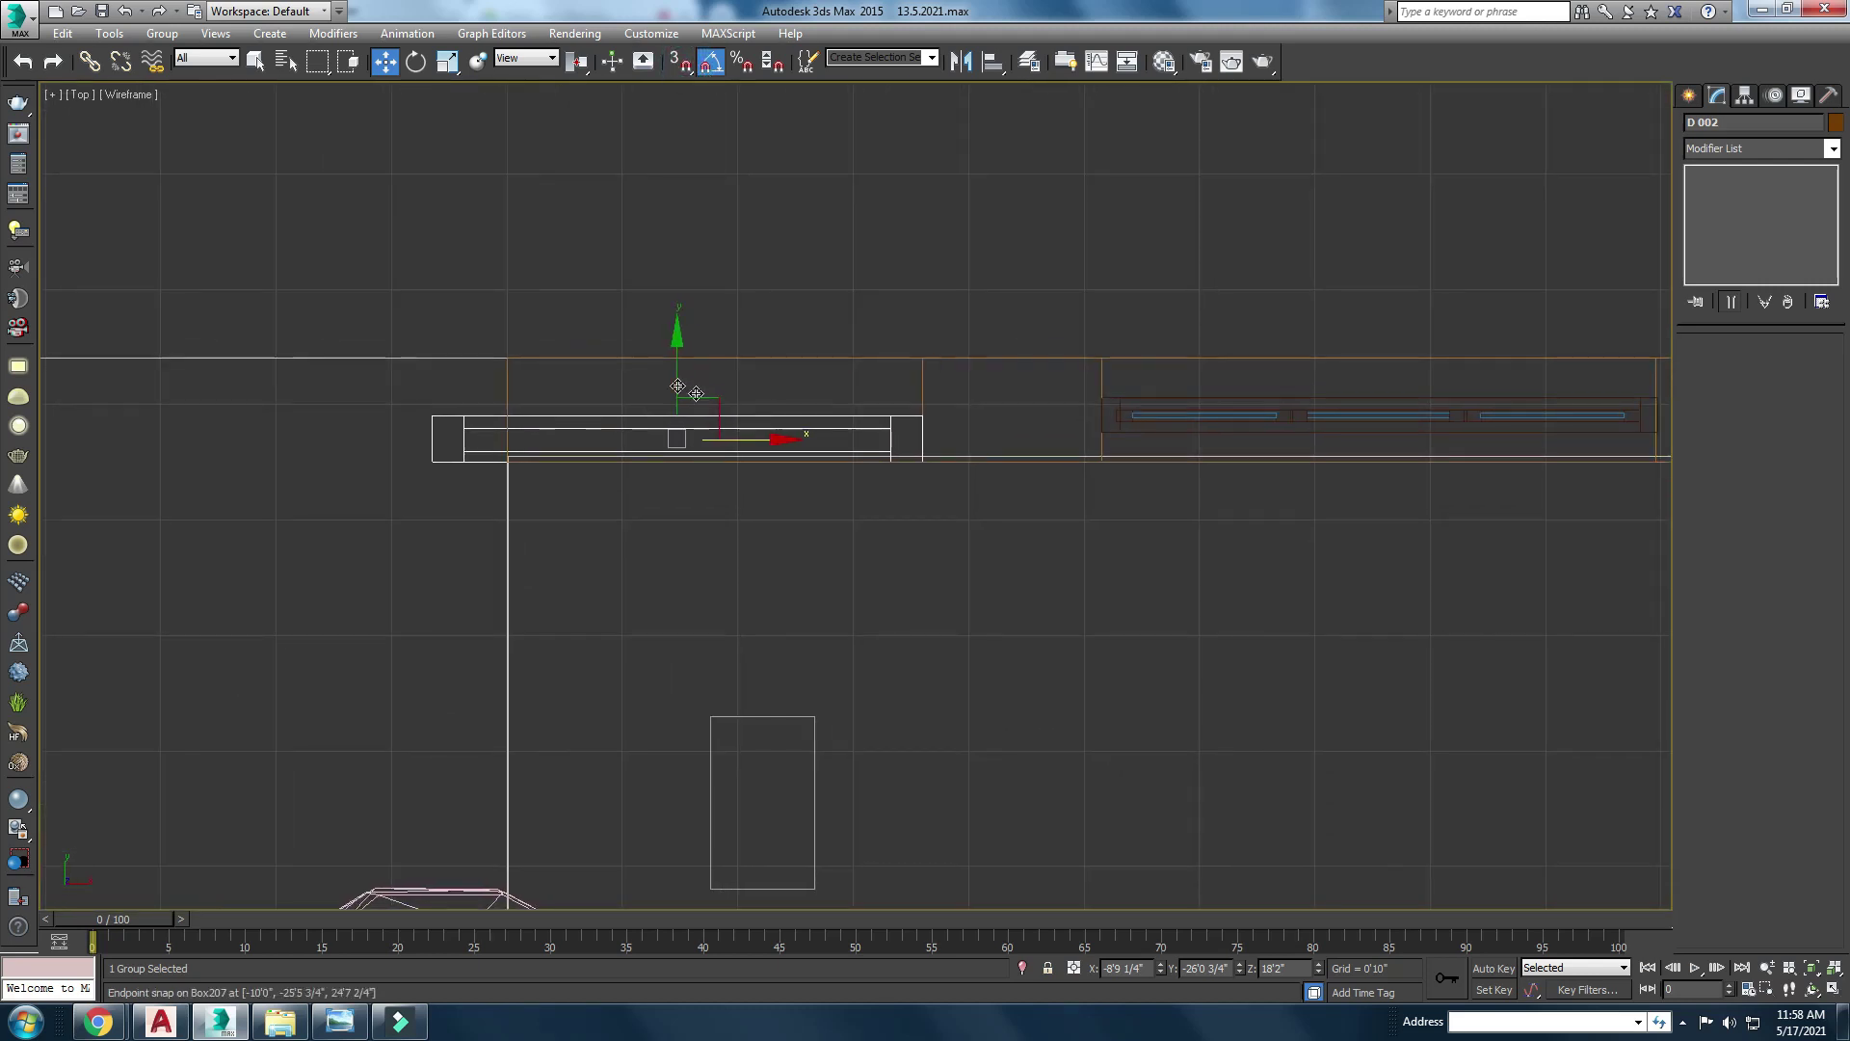
left_click_drag(681, 355, 682, 331)
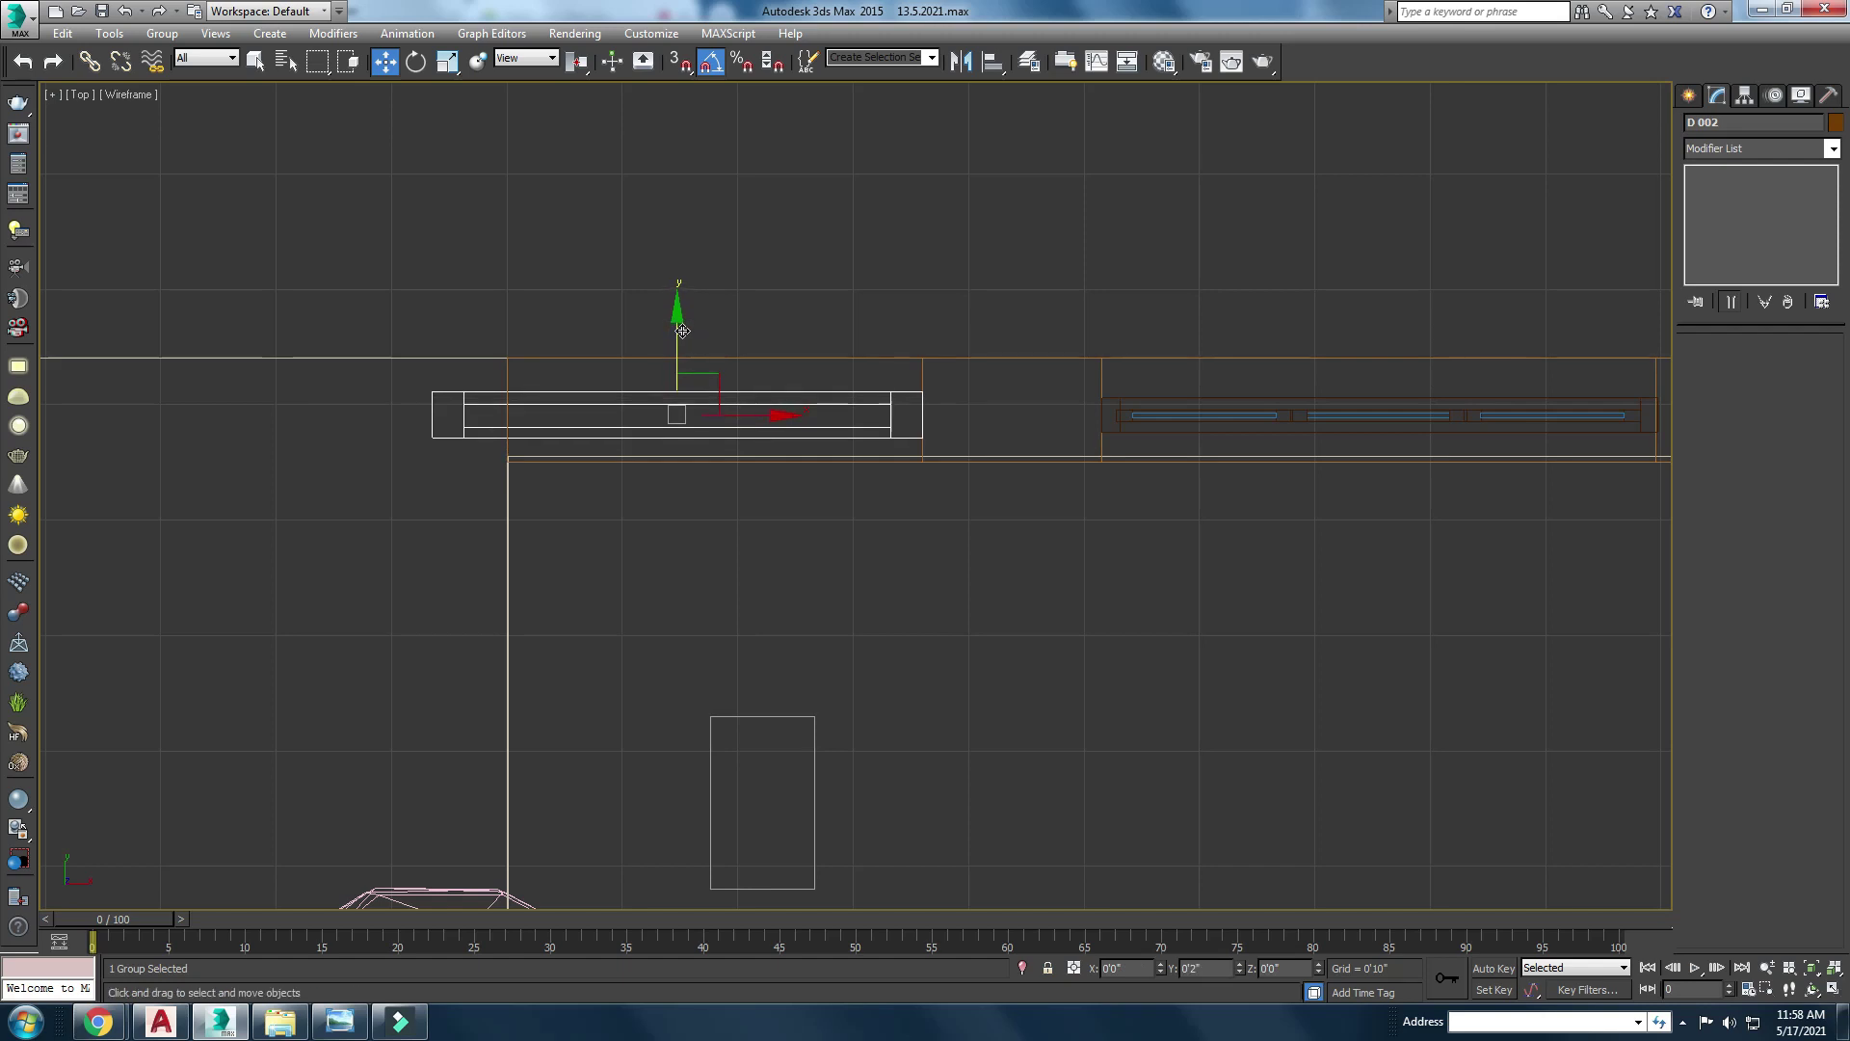
left_click(930, 270)
middle_click_drag(930, 269, 833, 330)
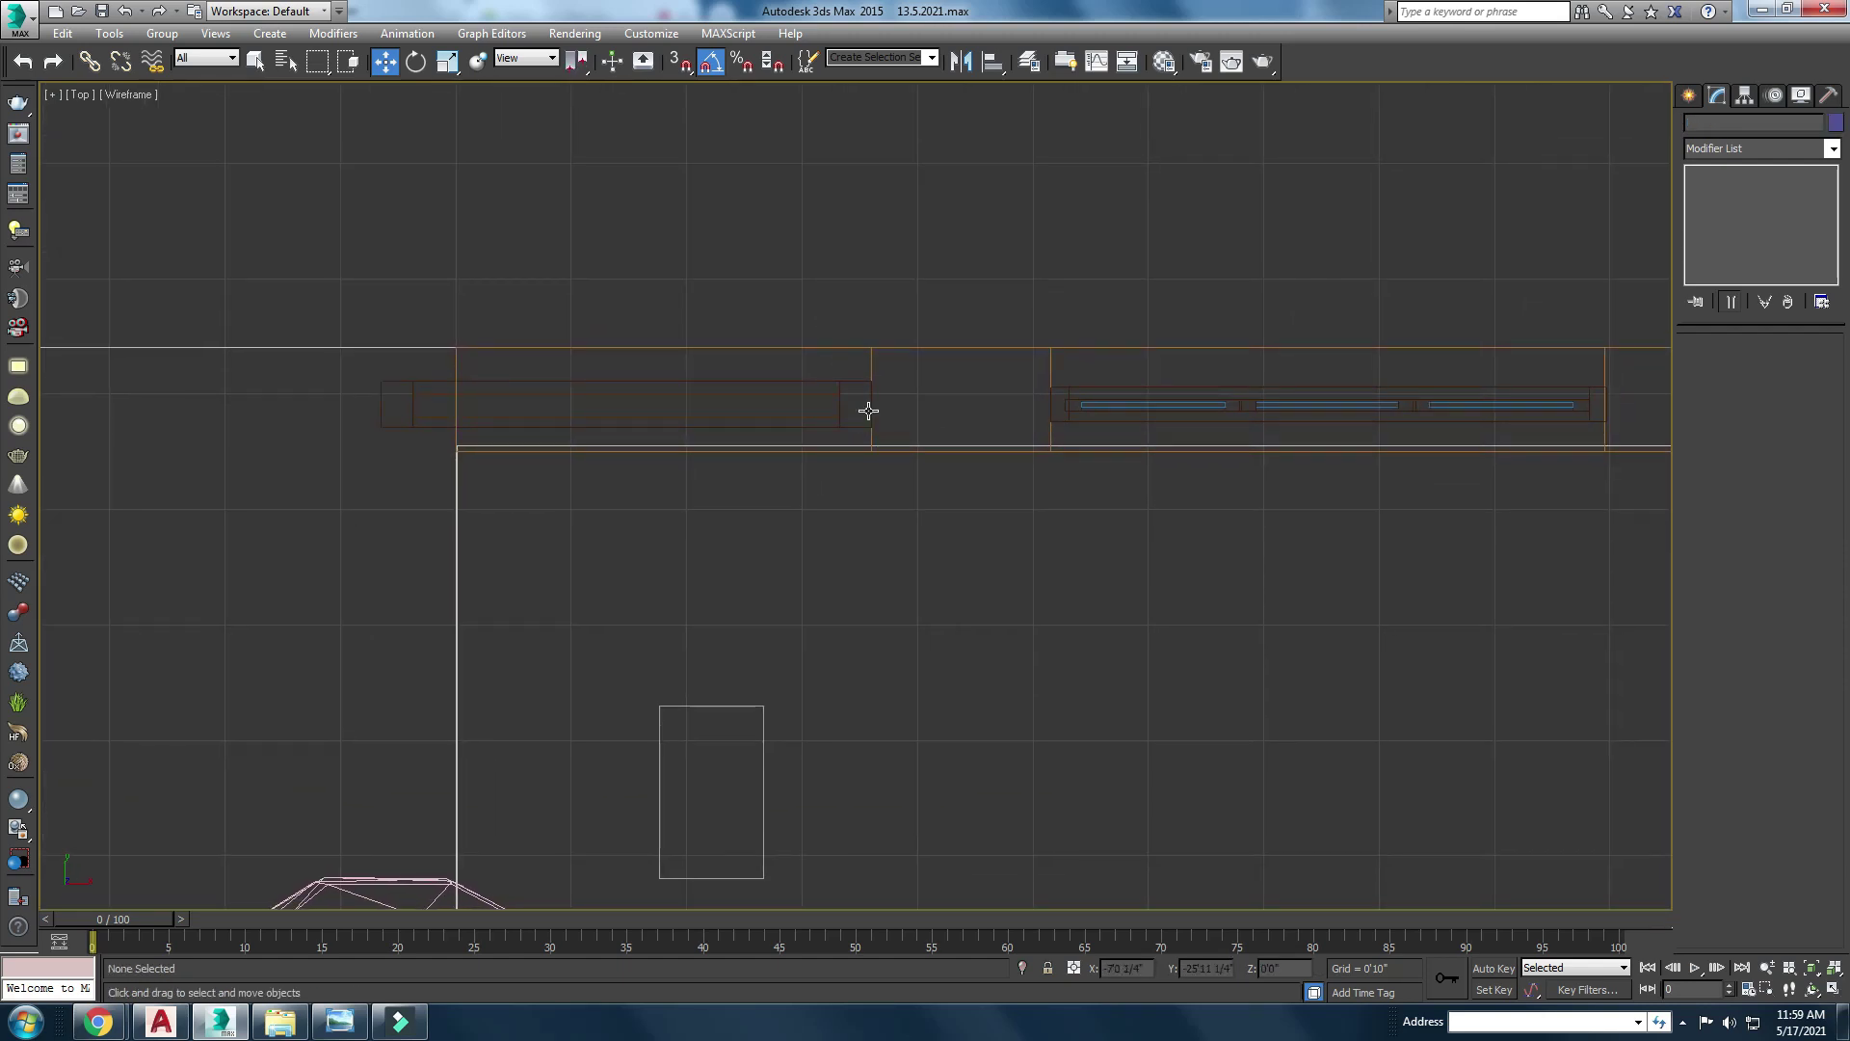
left_click(823, 380)
Step: Narrow door D 002 along X to about 99% width in a wireframe Front view
key("alt+w")
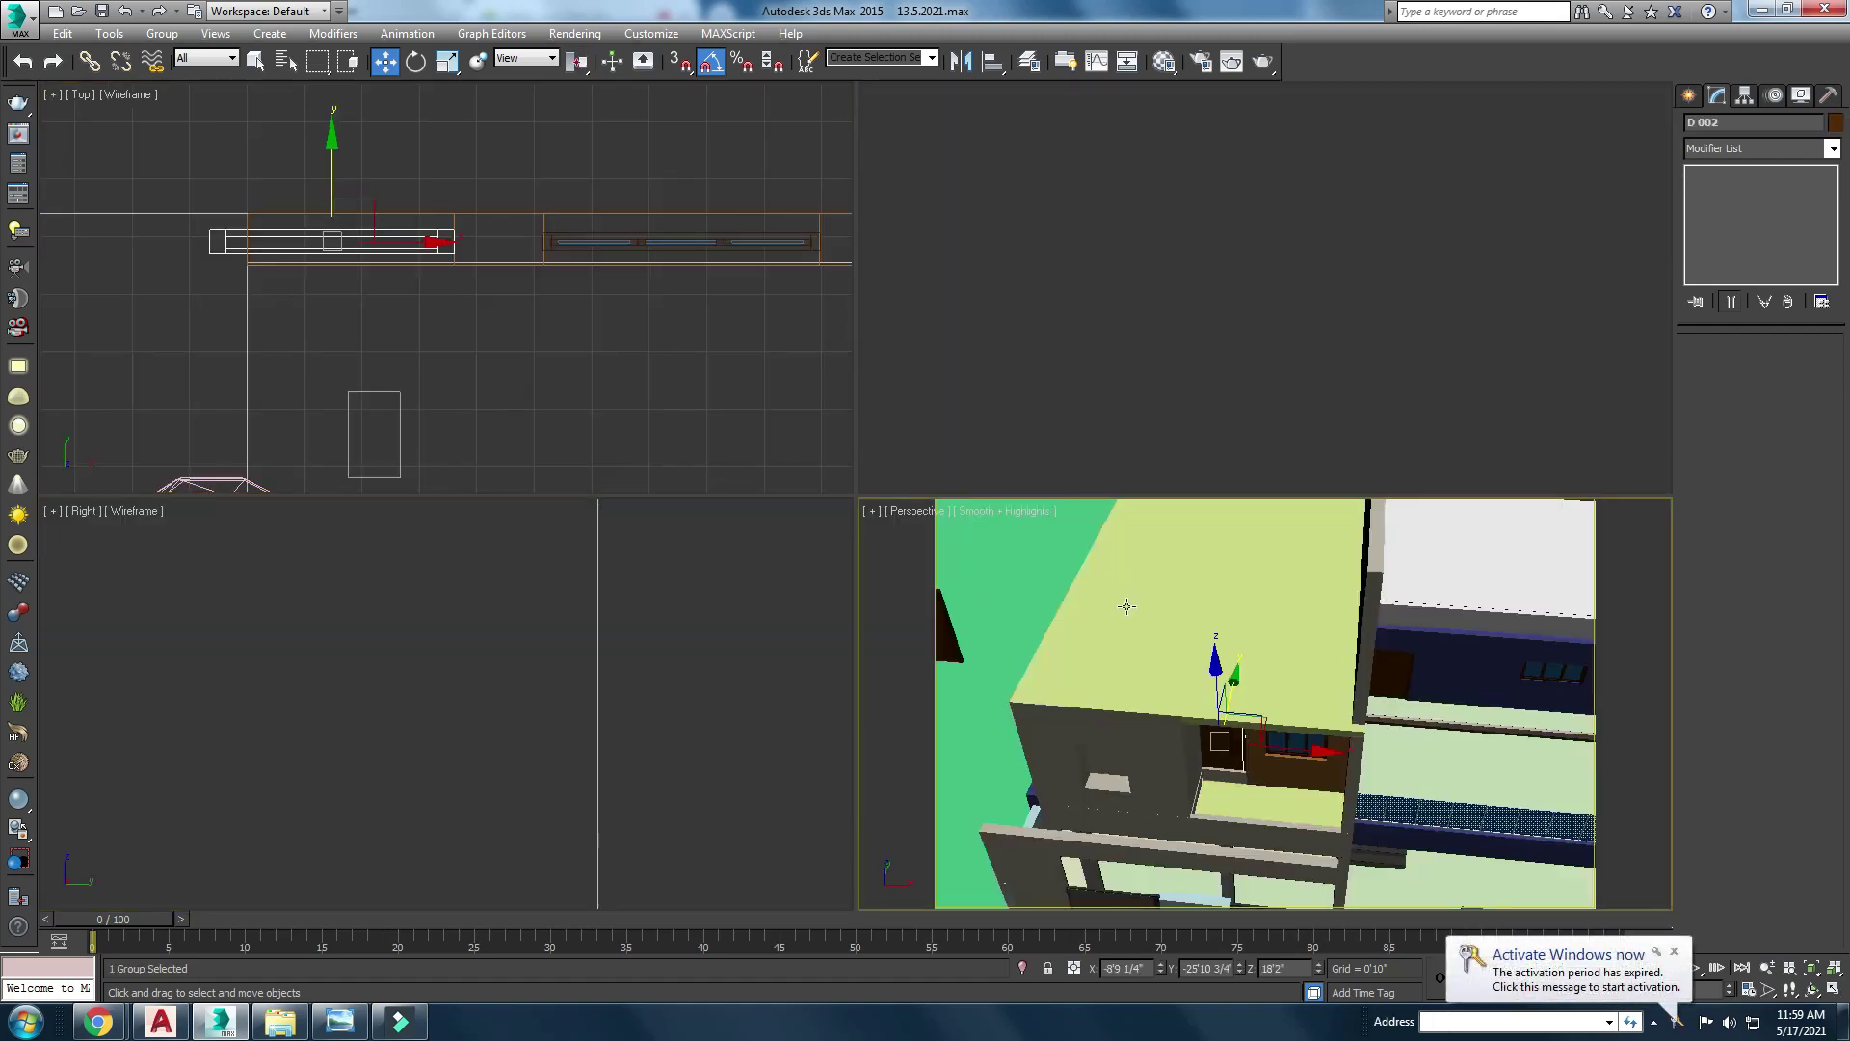
key("alt+w")
key("alt+w")
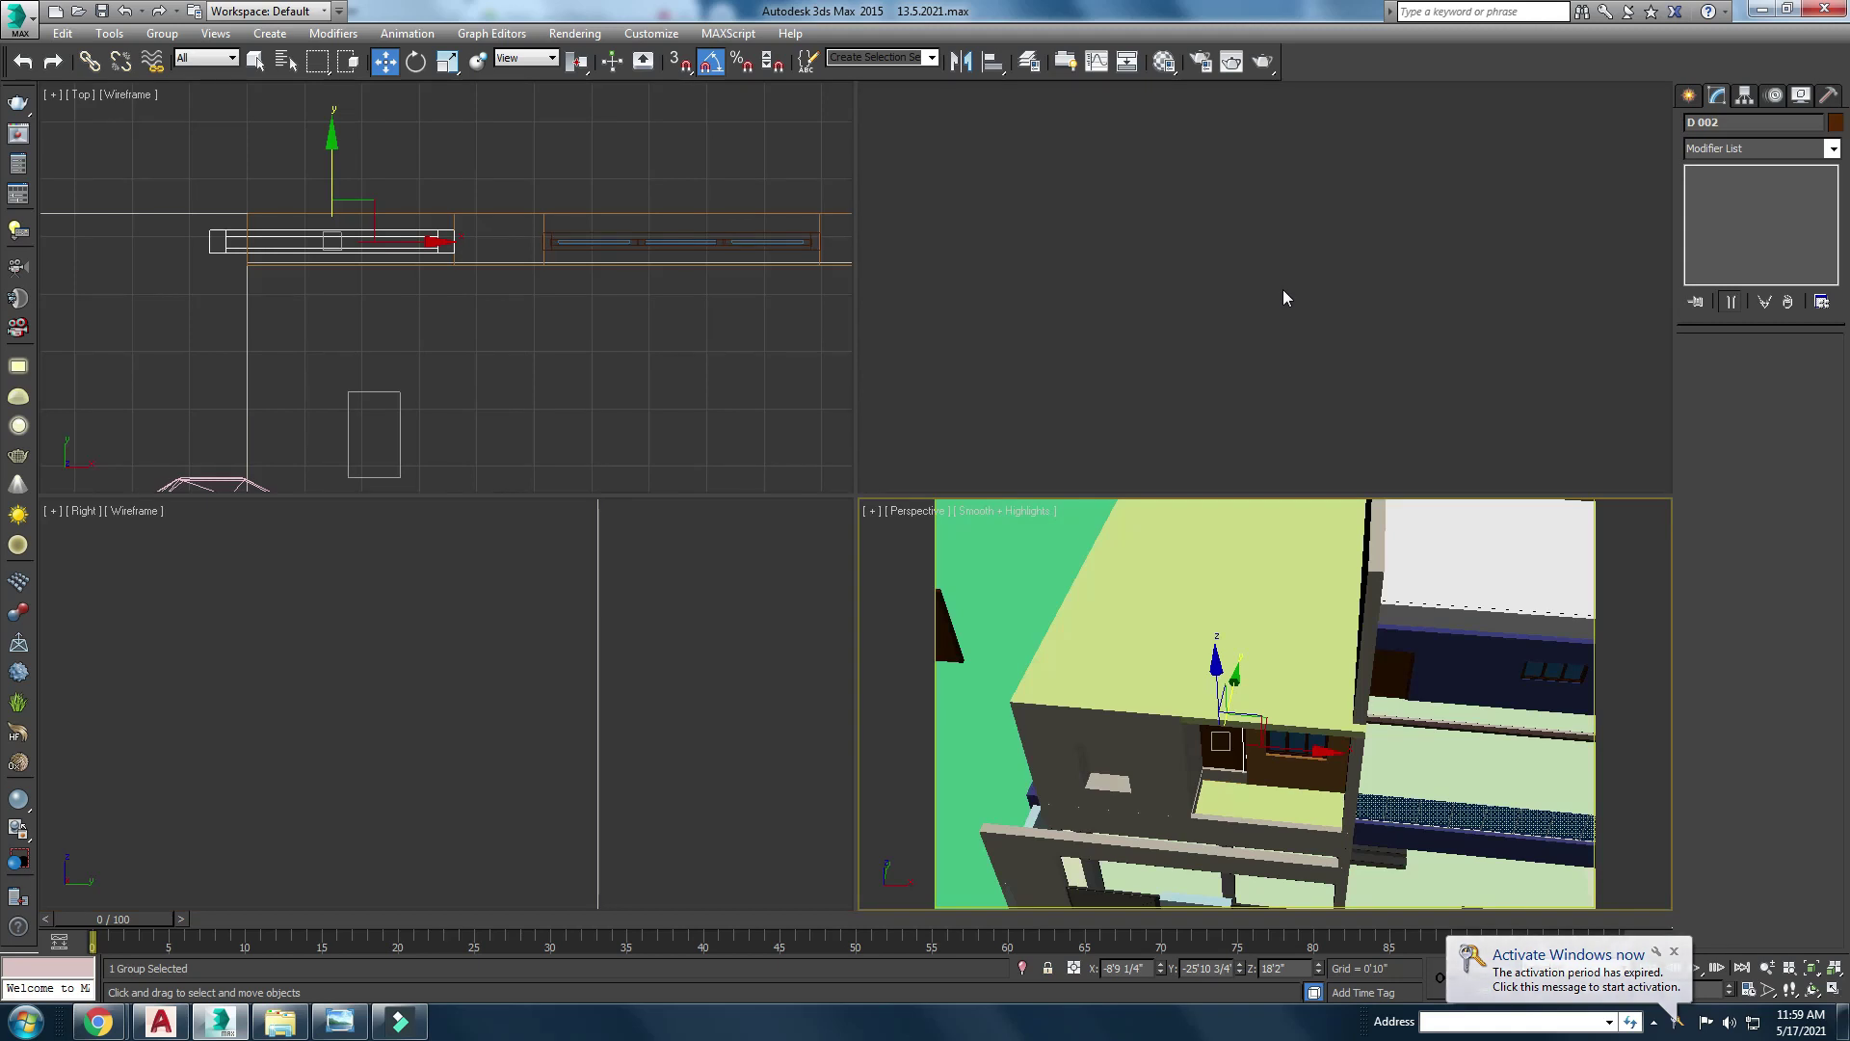
right_click(1284, 297)
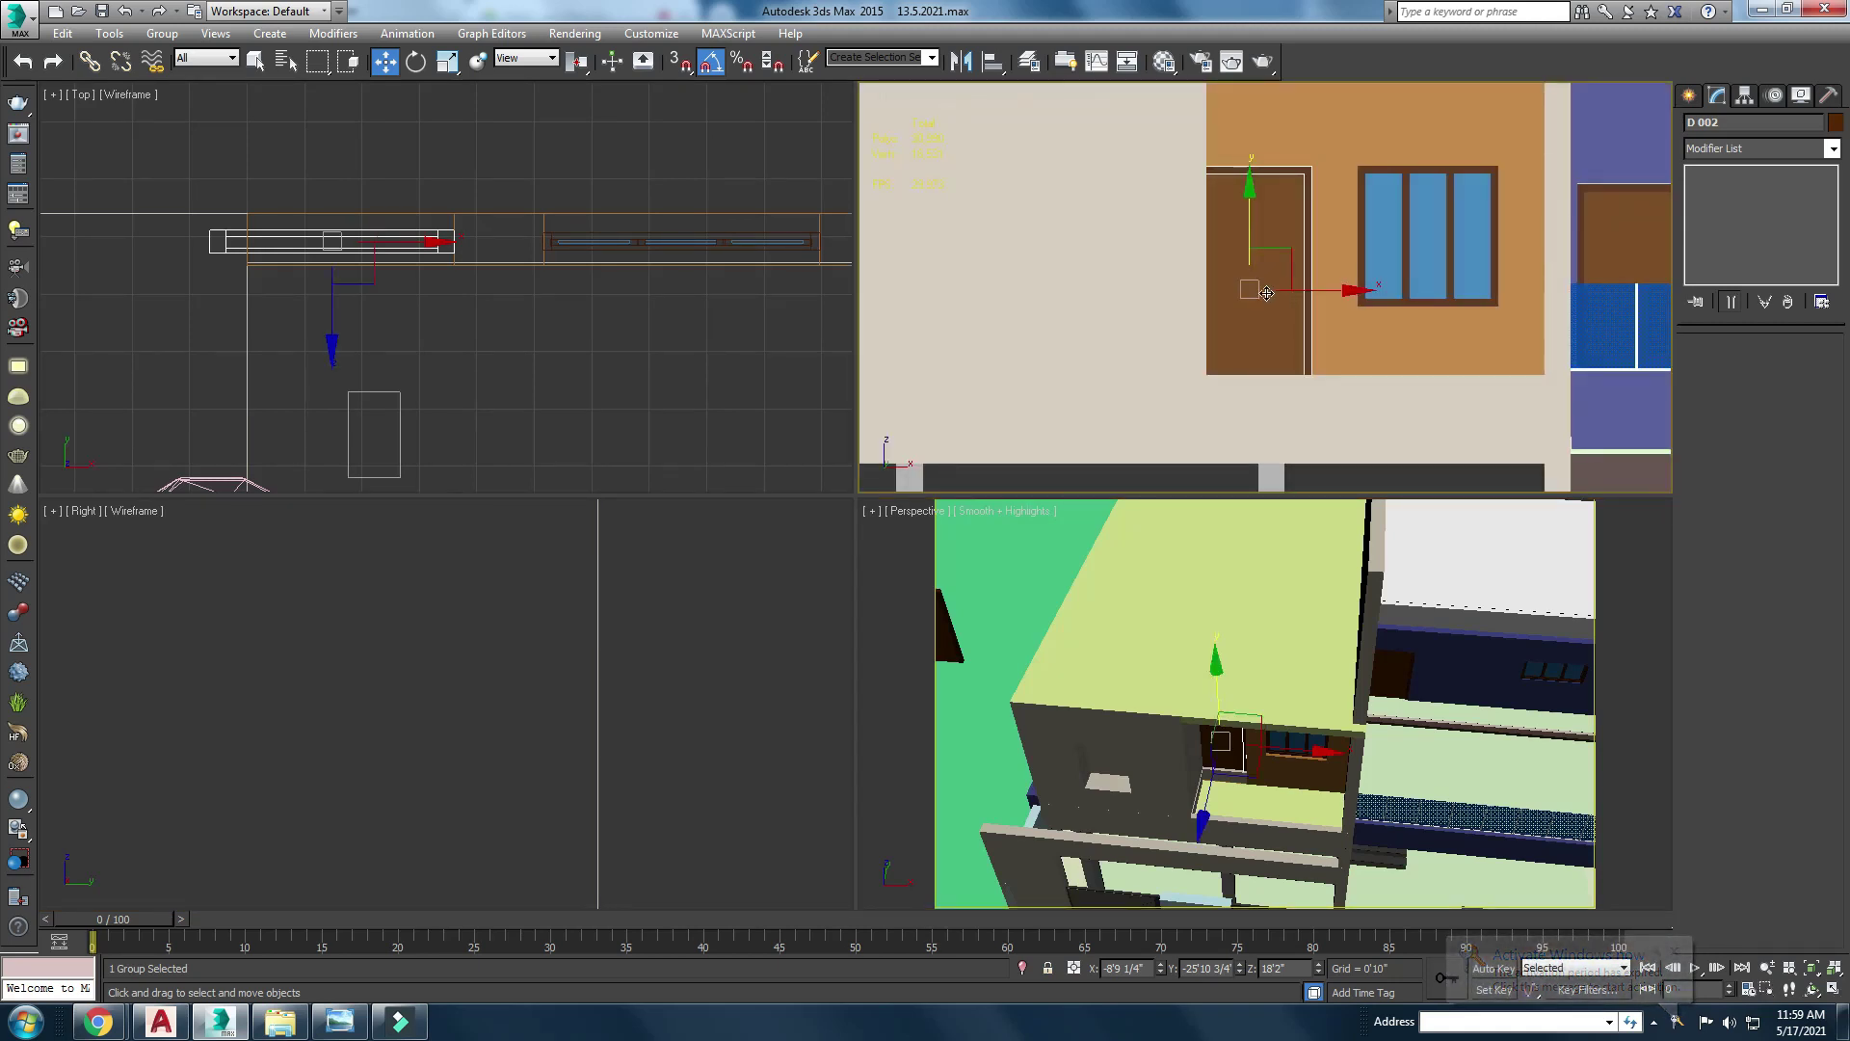
key("F3")
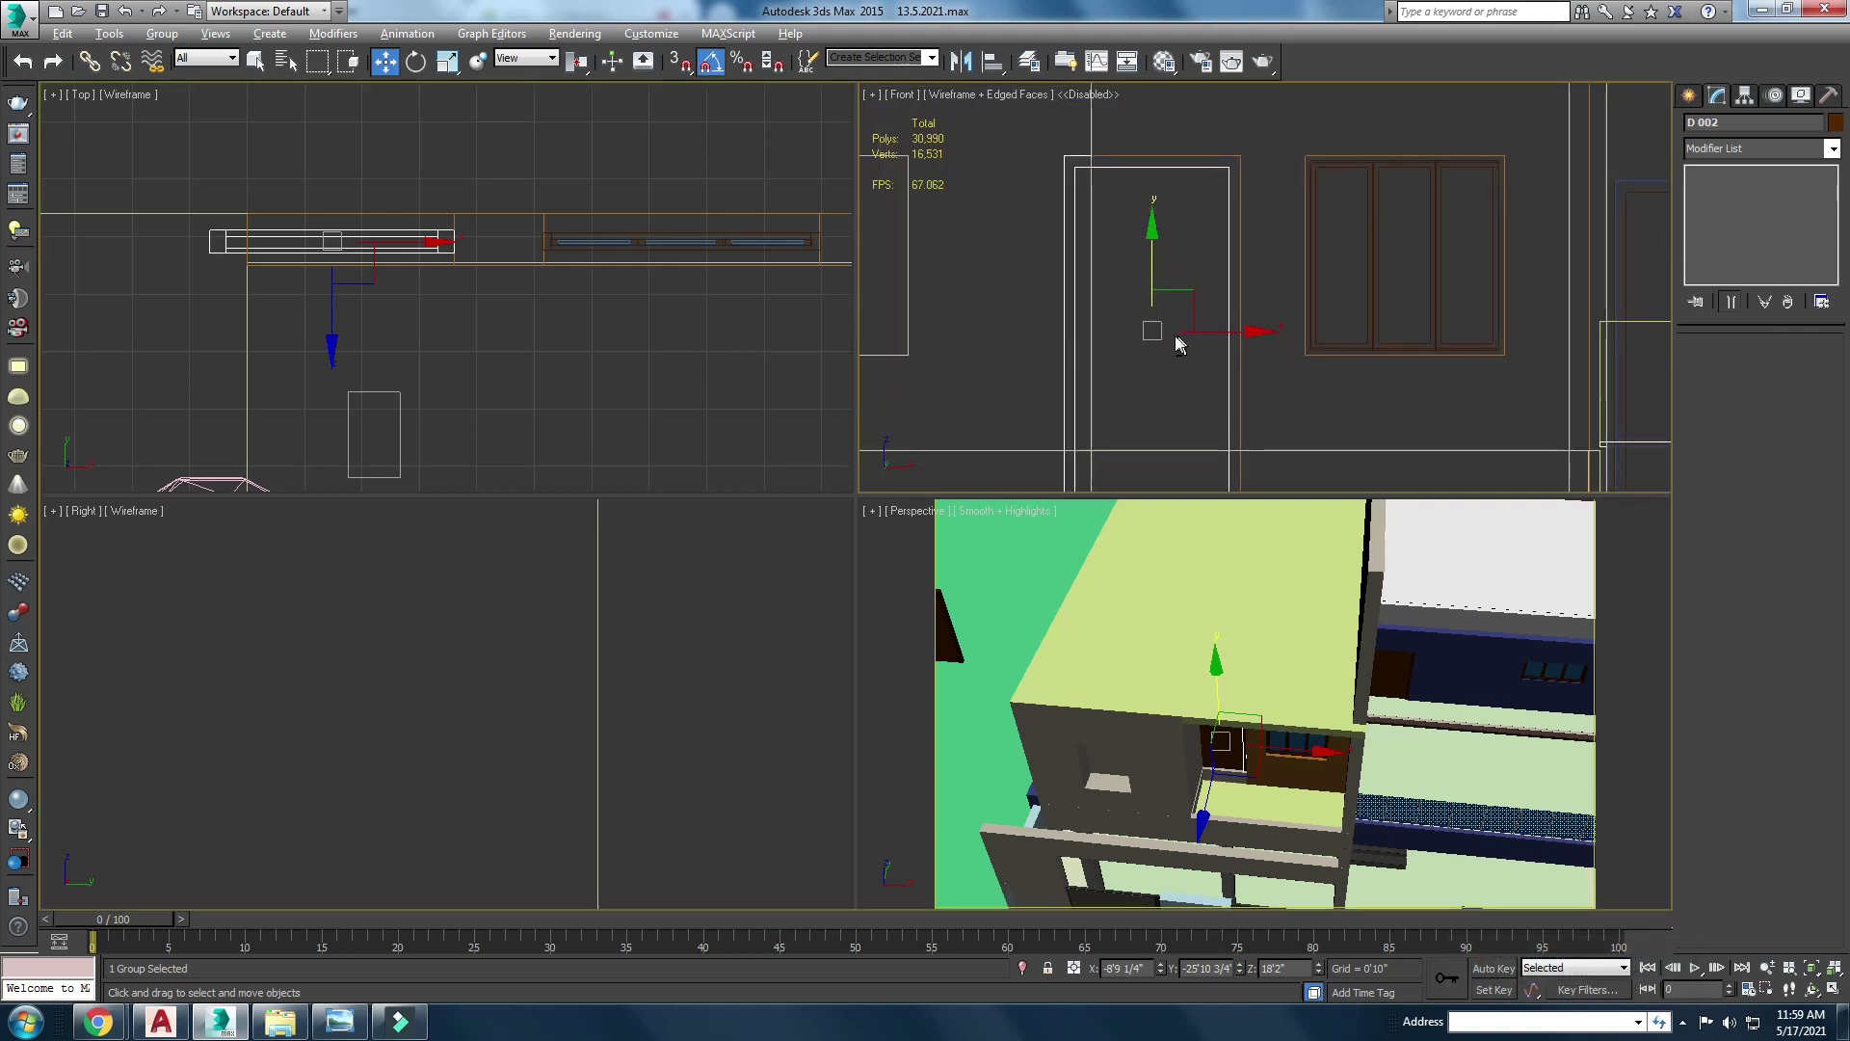
key("alt+w")
key("r")
left_click_drag(967, 511, 960, 512)
key("w")
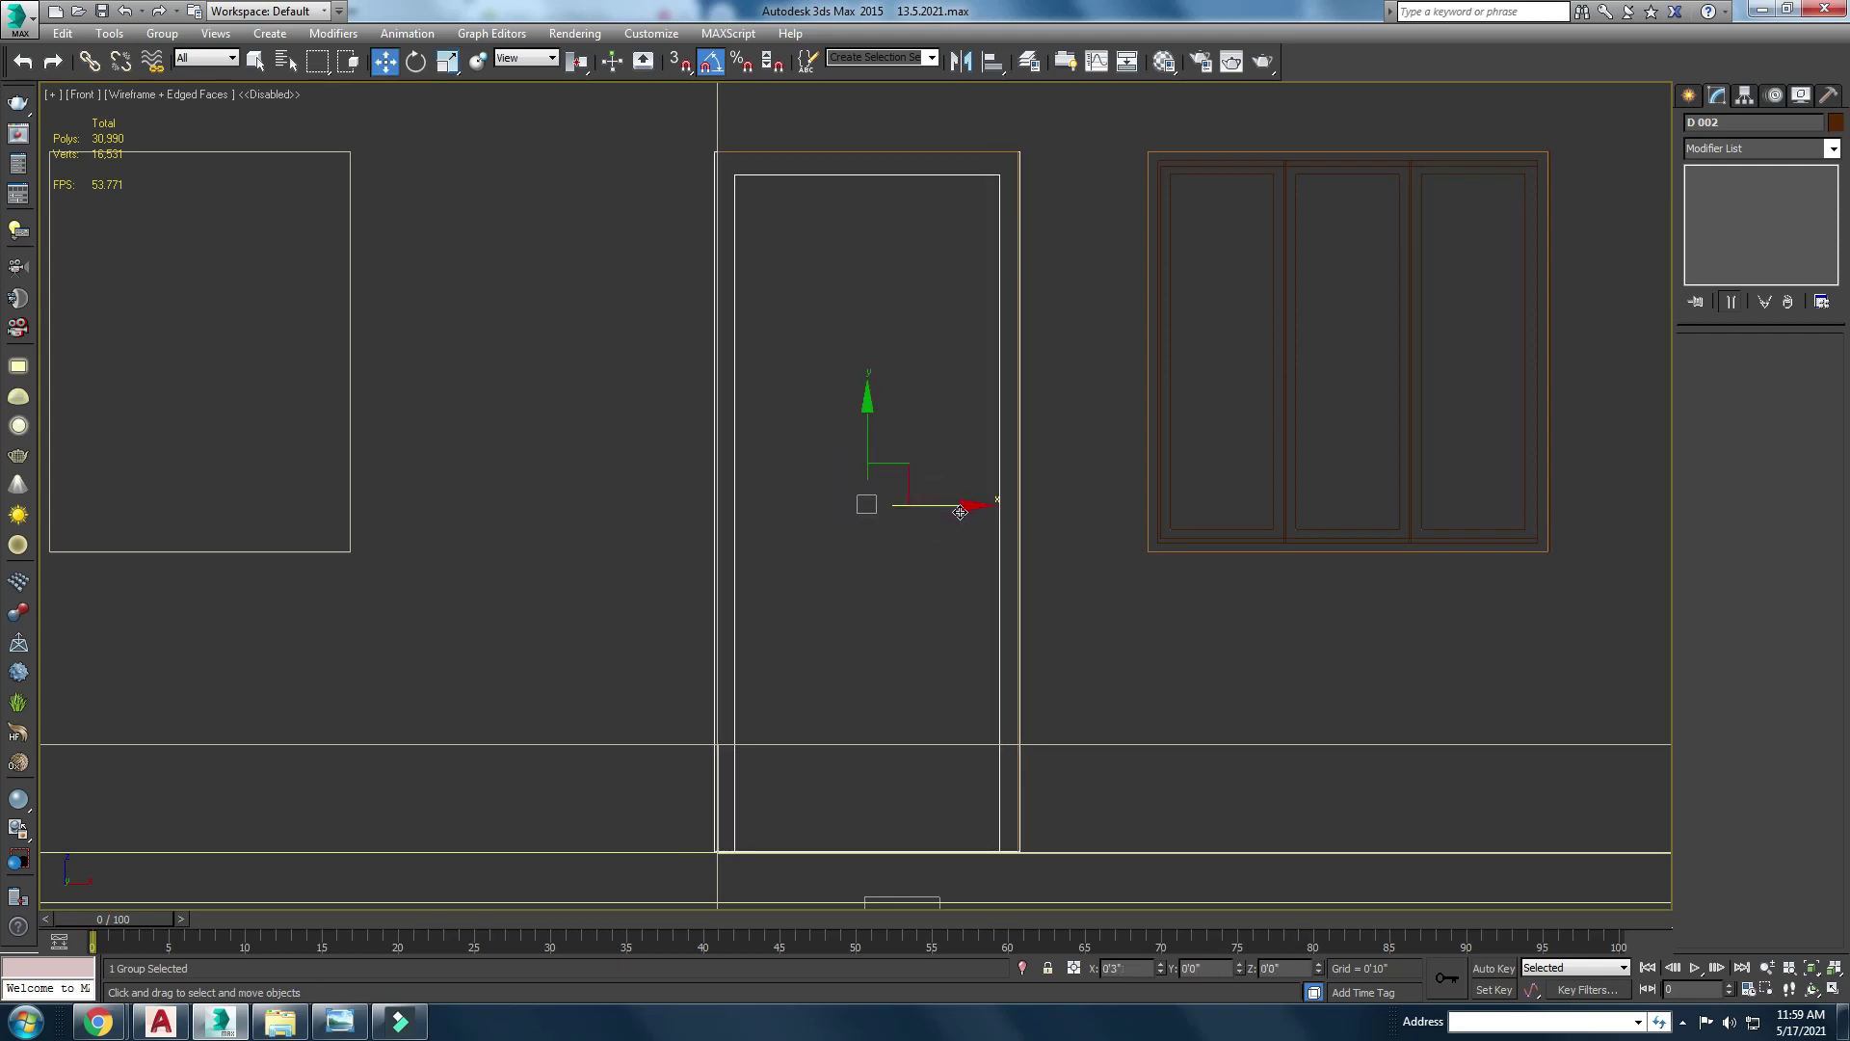
key("r")
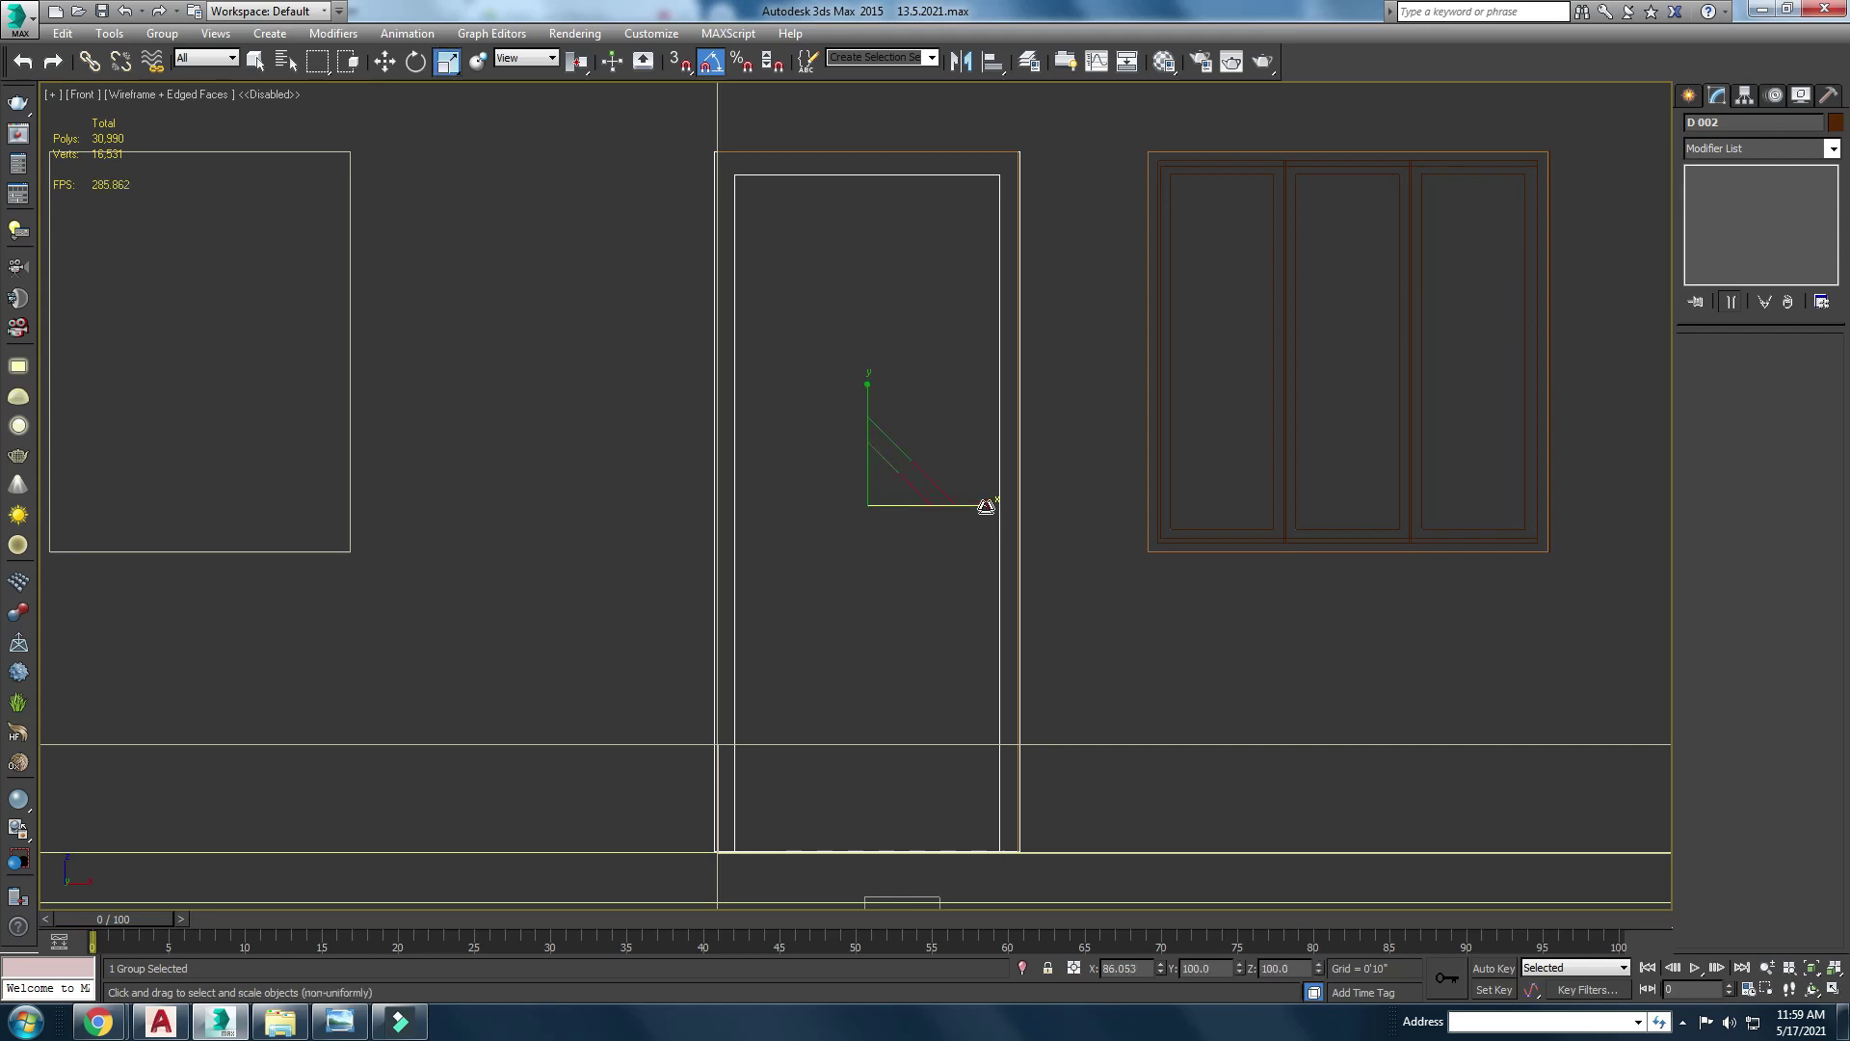
left_click_drag(985, 505, 984, 505)
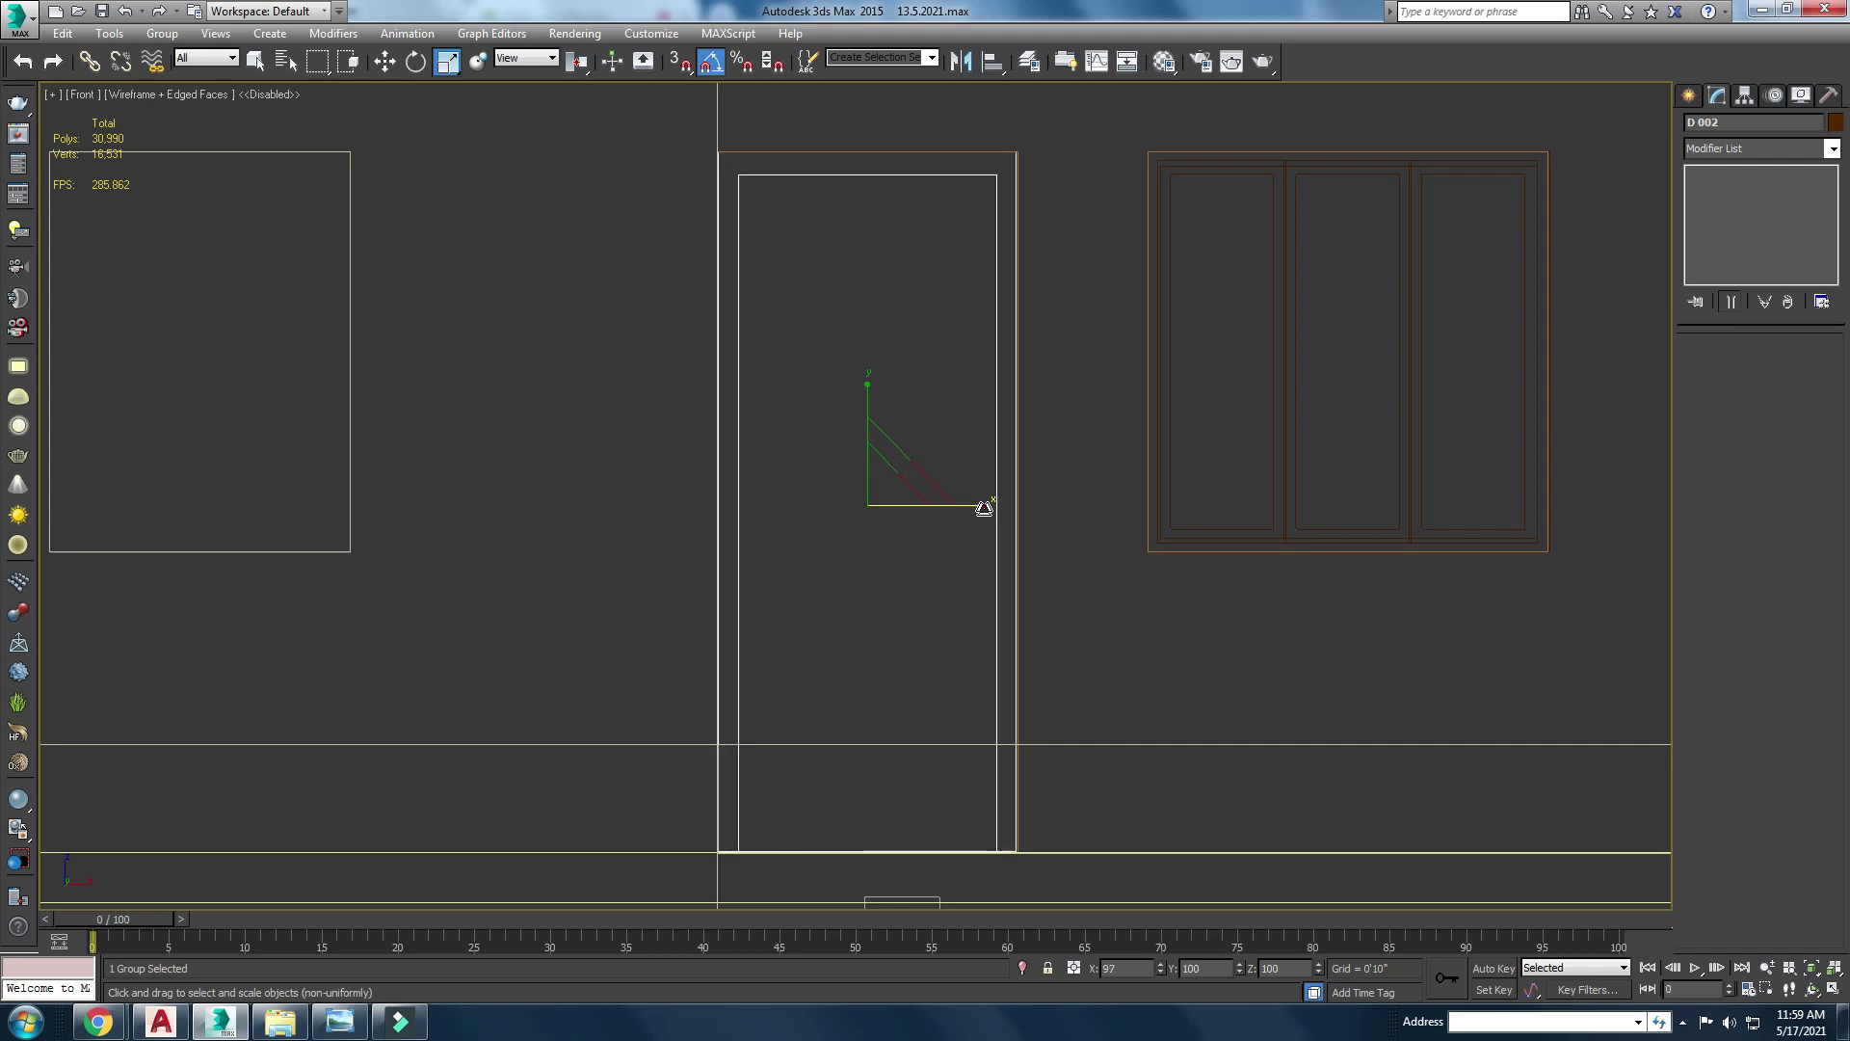
left_click_drag(984, 507, 985, 508)
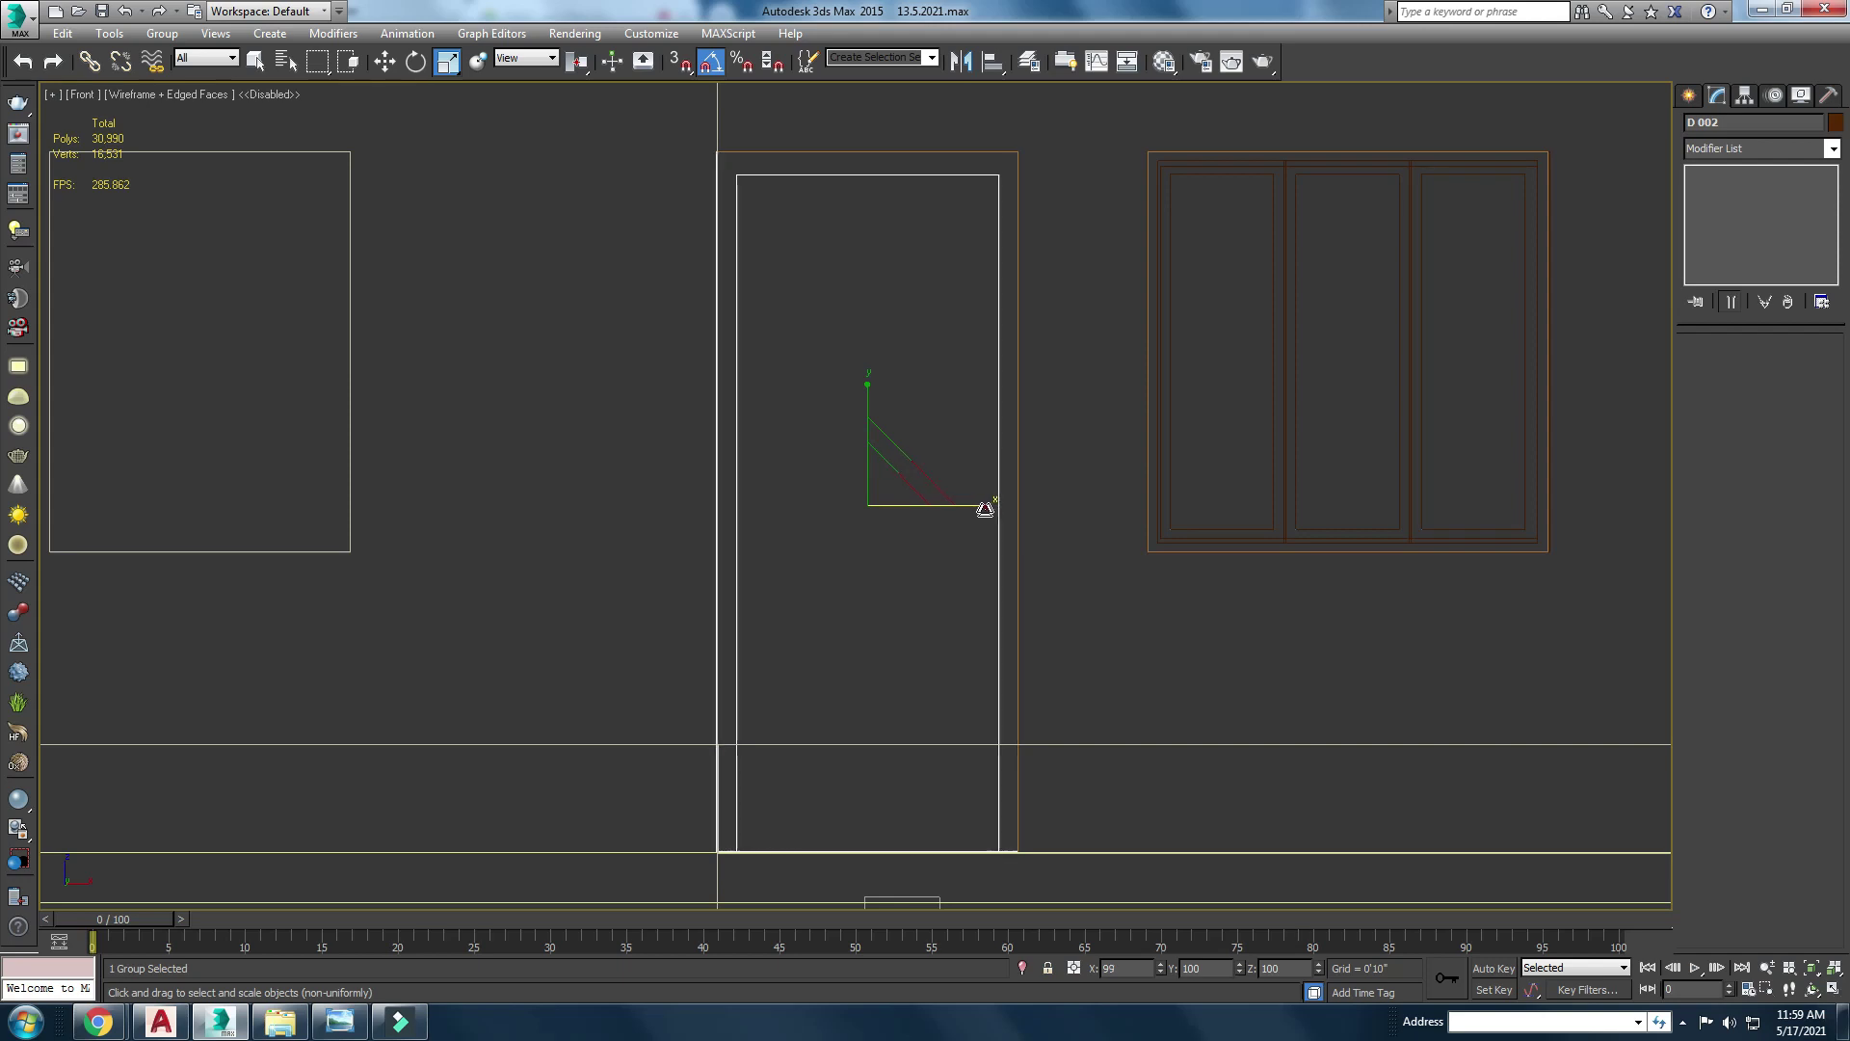
left_click(1136, 458)
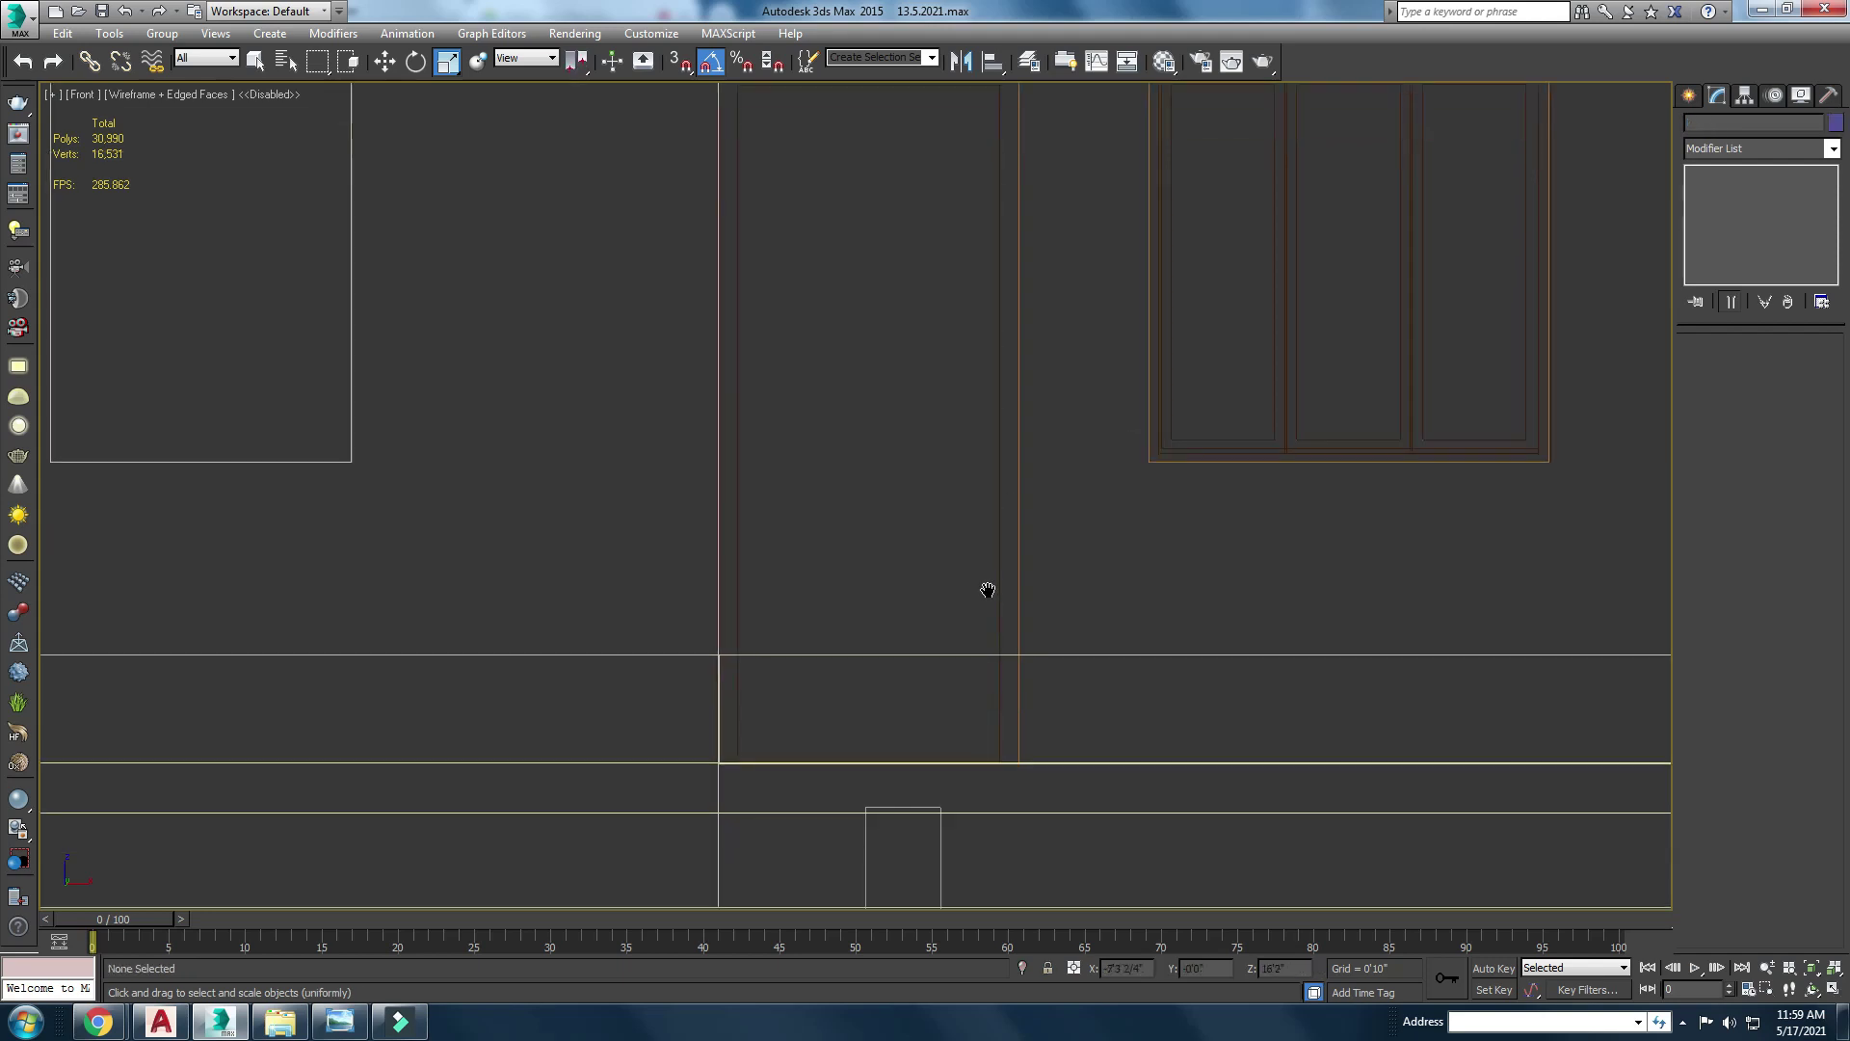
Step: In a maximized Top view, move door D 002 down along Y into the wall thickness
key("alt+w")
key("alt+w")
scroll(1105, 631, "down", 3)
mouse_move(896, 639)
middle_mouse_down("alt")
mouse_move(930, 607)
mouse_move(862, 613)
middle_mouse_up("alt")
scroll(862, 613, "up", 5)
scroll(862, 613, "up", 4)
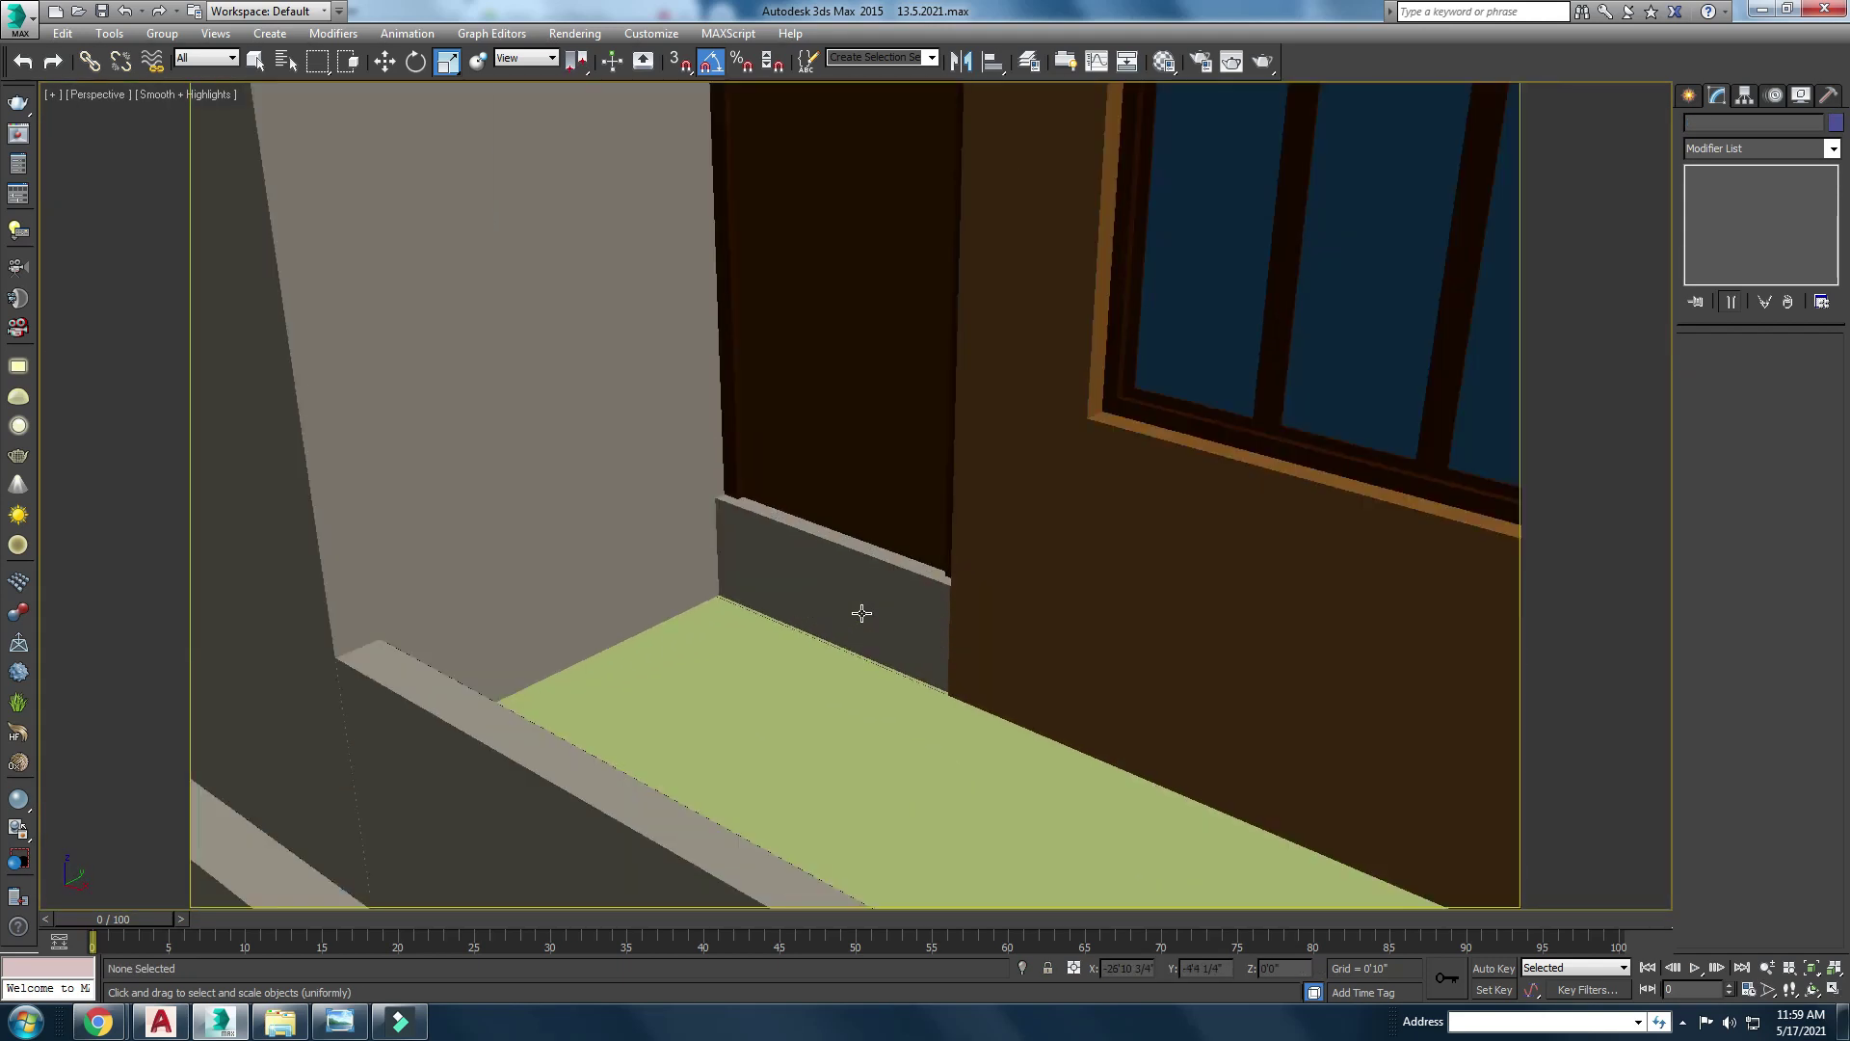
left_click(856, 589)
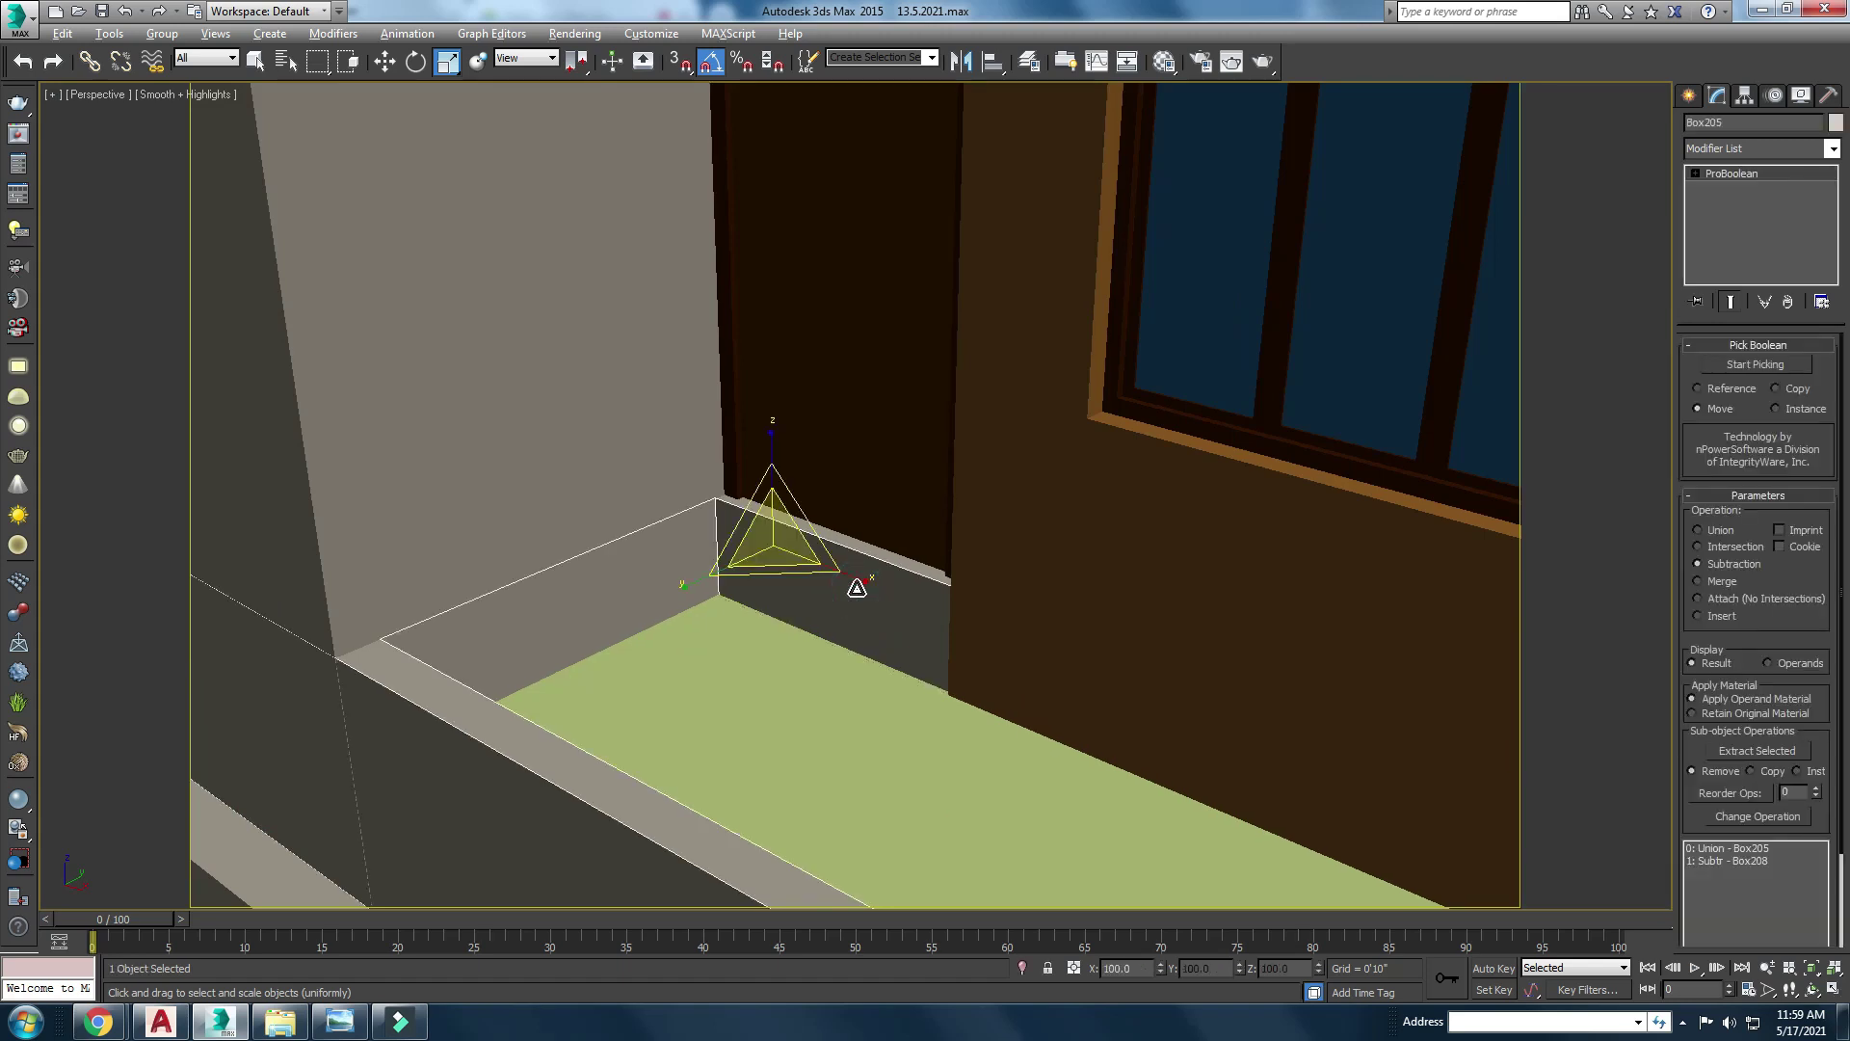
key("alt+w")
right_click(720, 441)
key("alt+w")
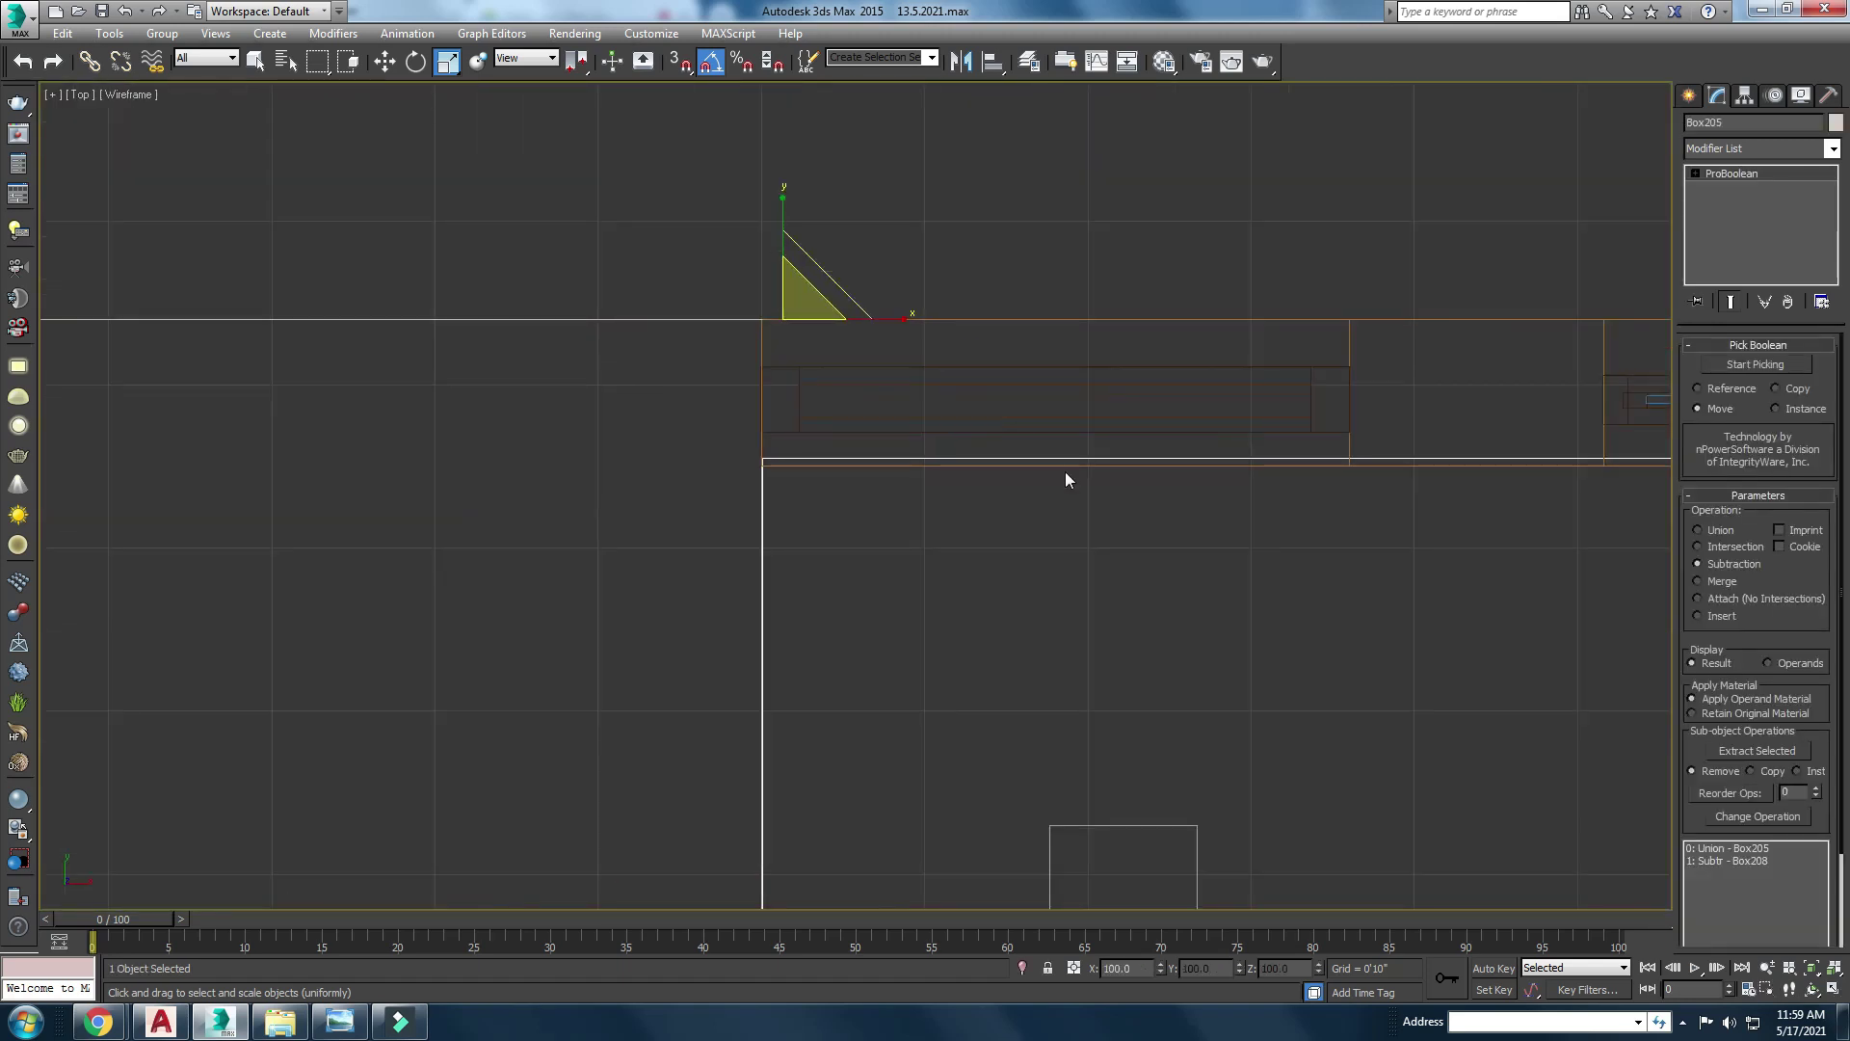
middle_click_drag(1145, 488, 938, 529)
left_click(384, 61)
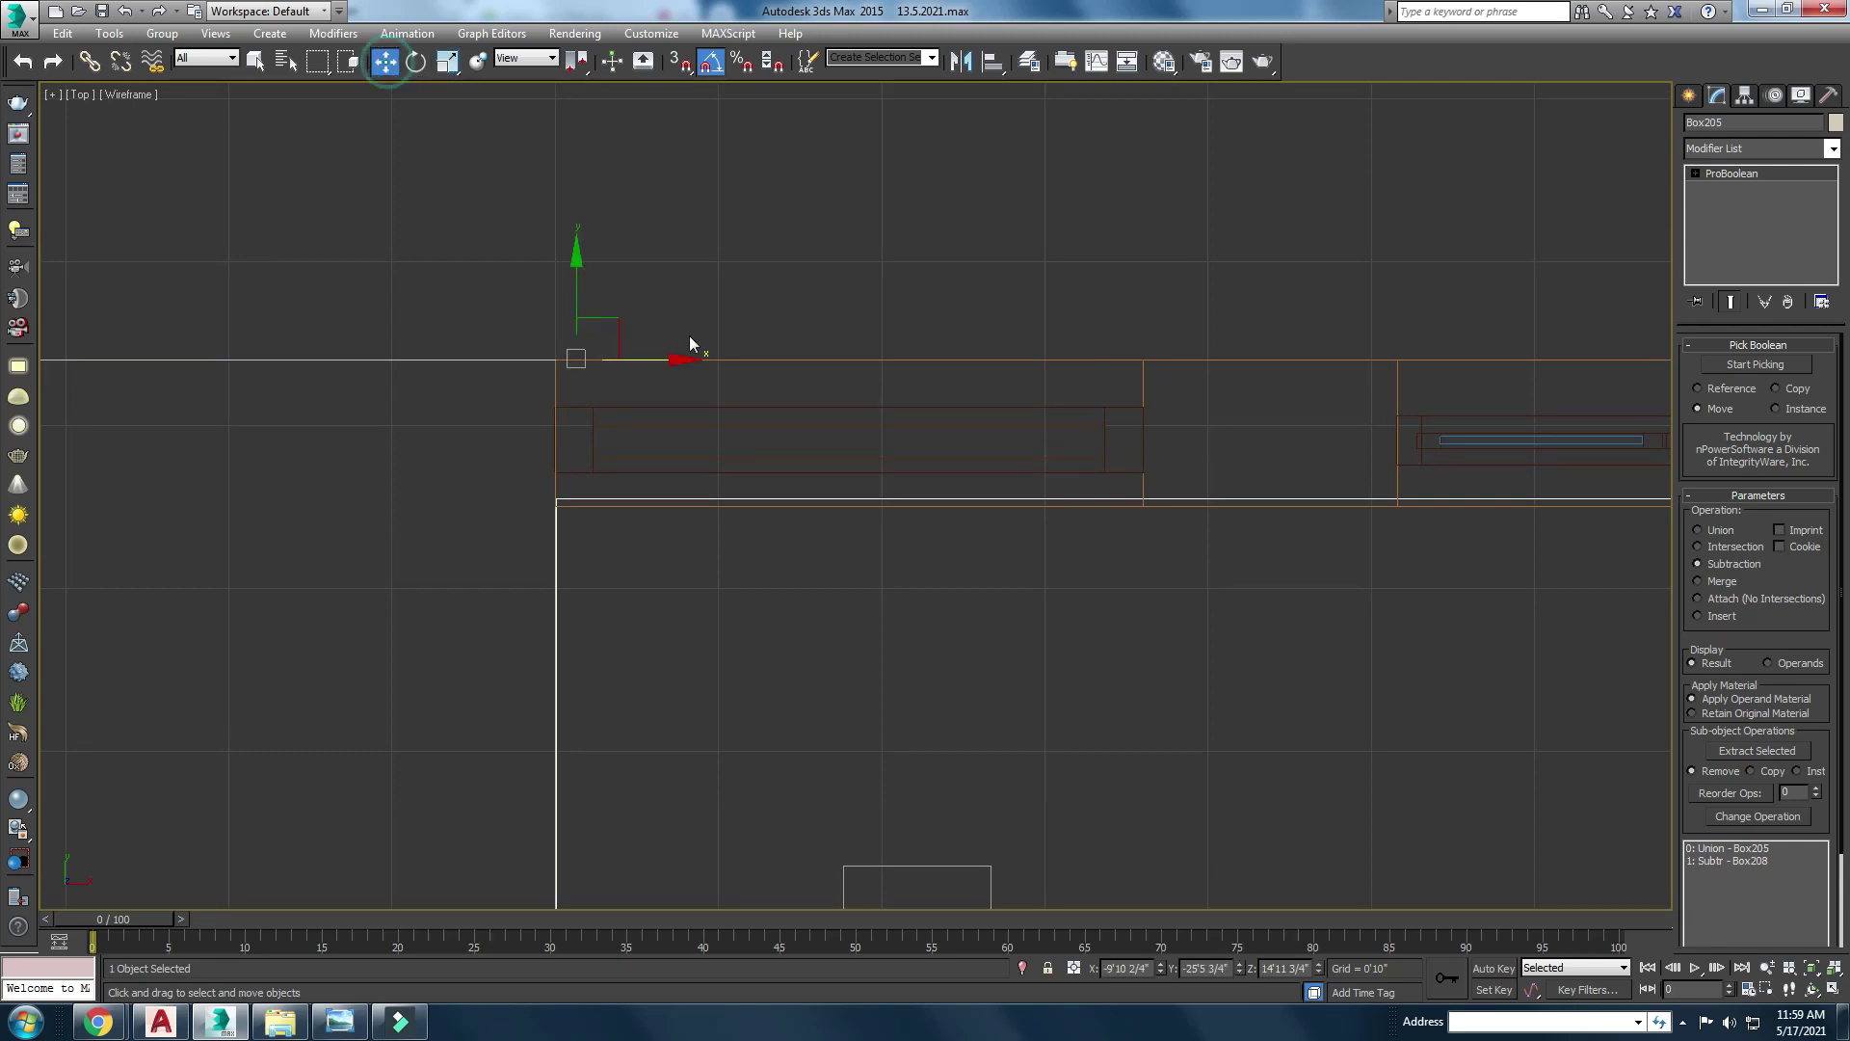
left_click(721, 412)
left_click_drag(853, 355, 857, 384)
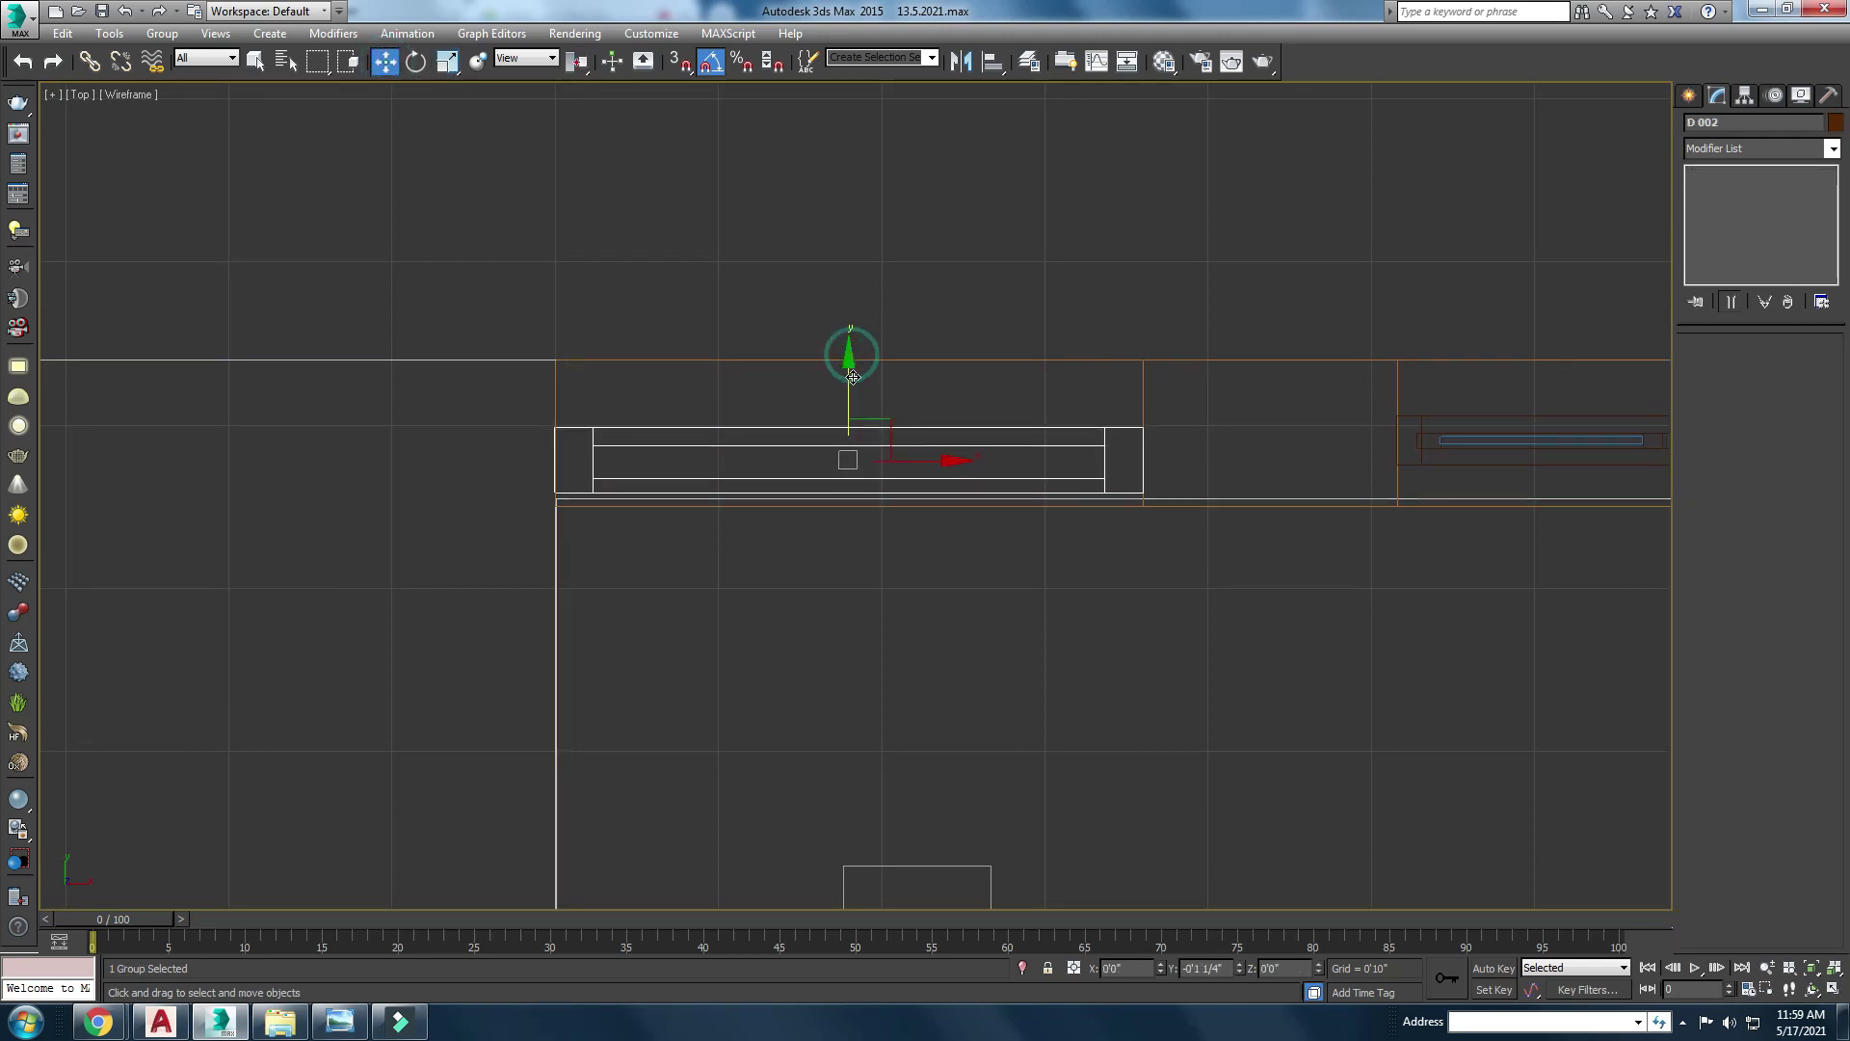
left_click(956, 256)
Step: Nudge D 002 further into the wall, then check it in Perspective
key("alt+w")
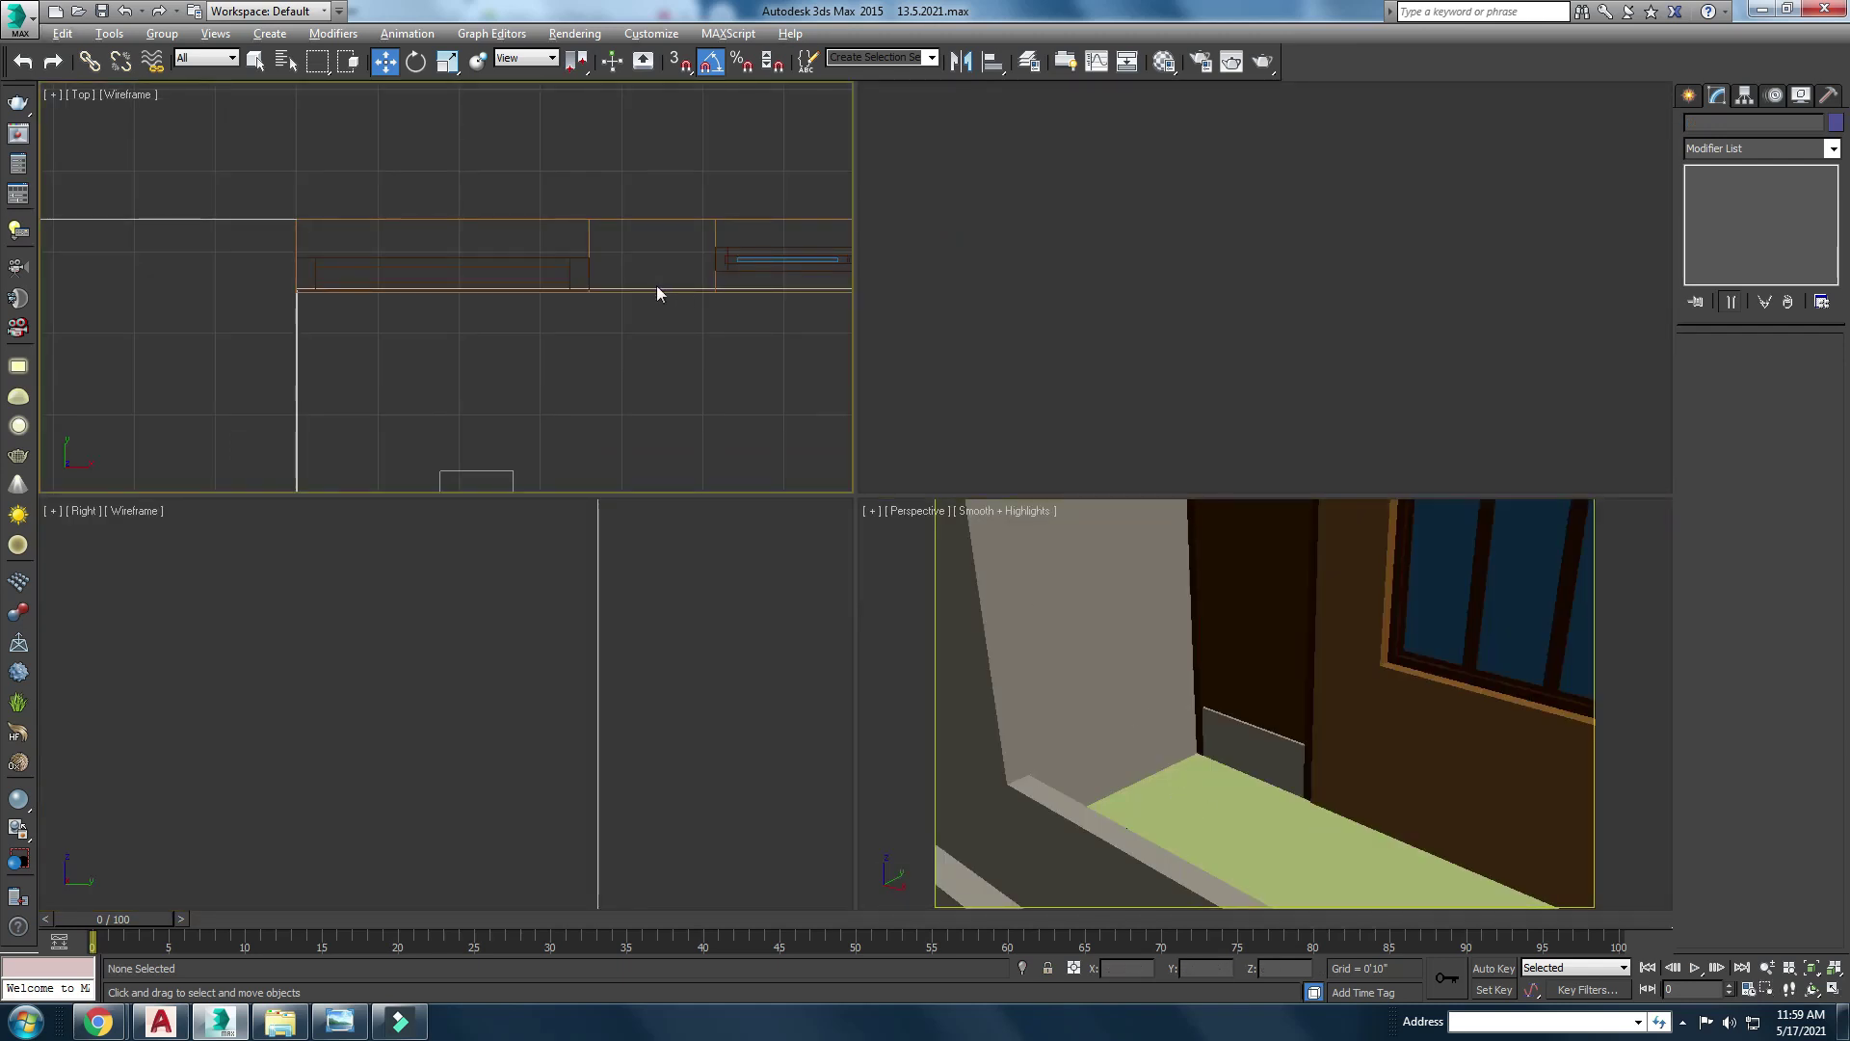
key("alt+w")
left_click(901, 450)
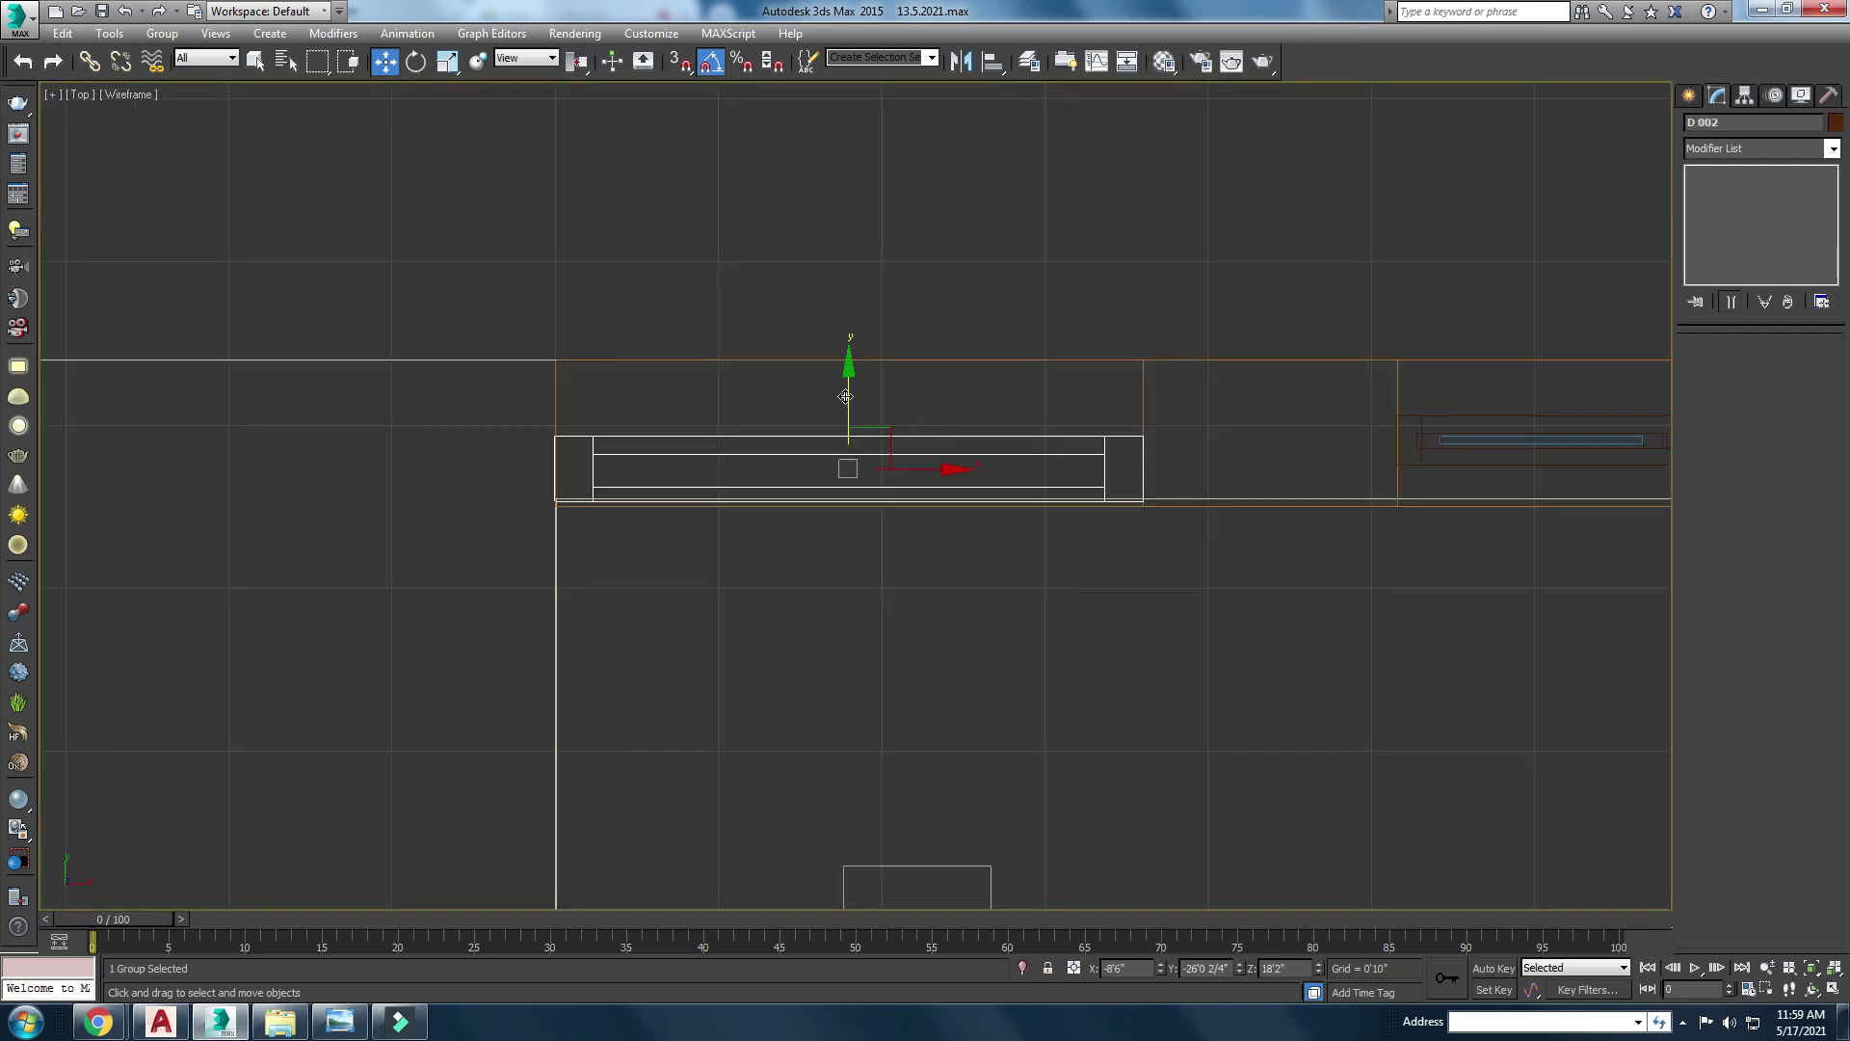
left_click_drag(846, 395, 846, 409)
key("alt+w")
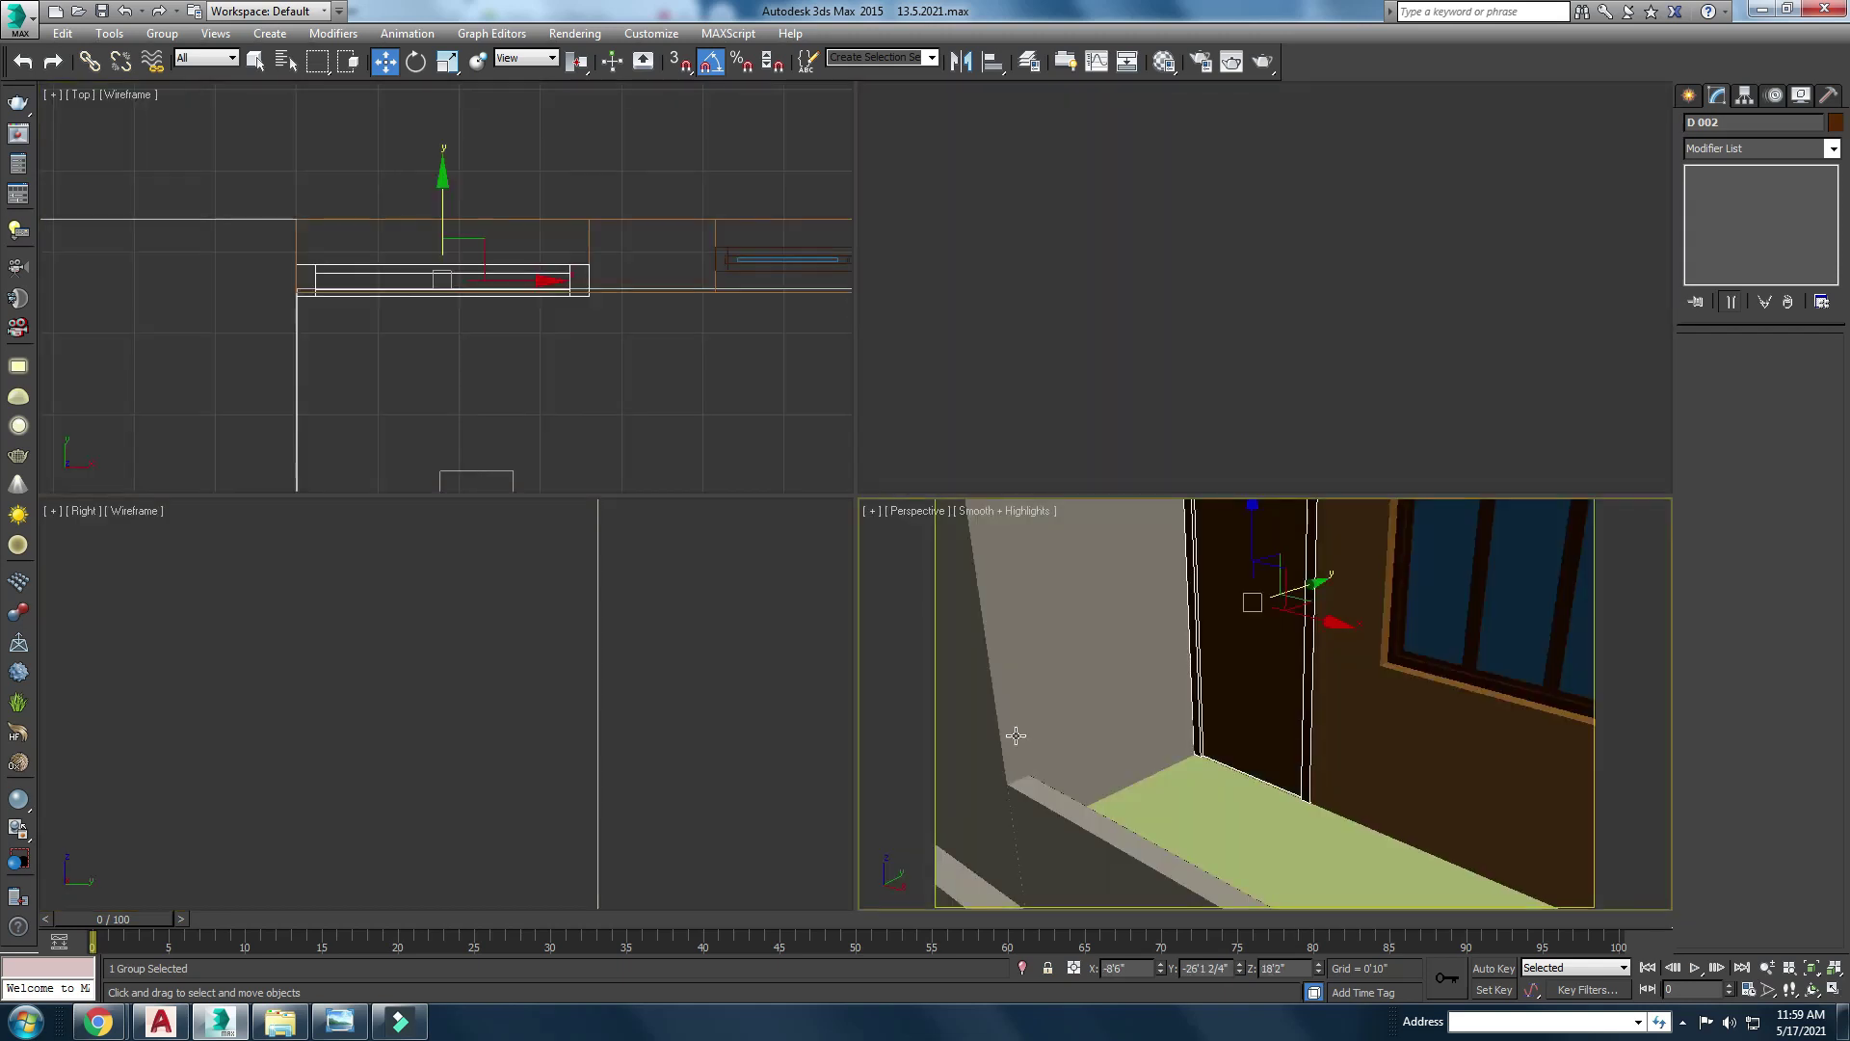
left_click(1016, 736)
key("alt+w")
scroll(945, 684, "down", 3)
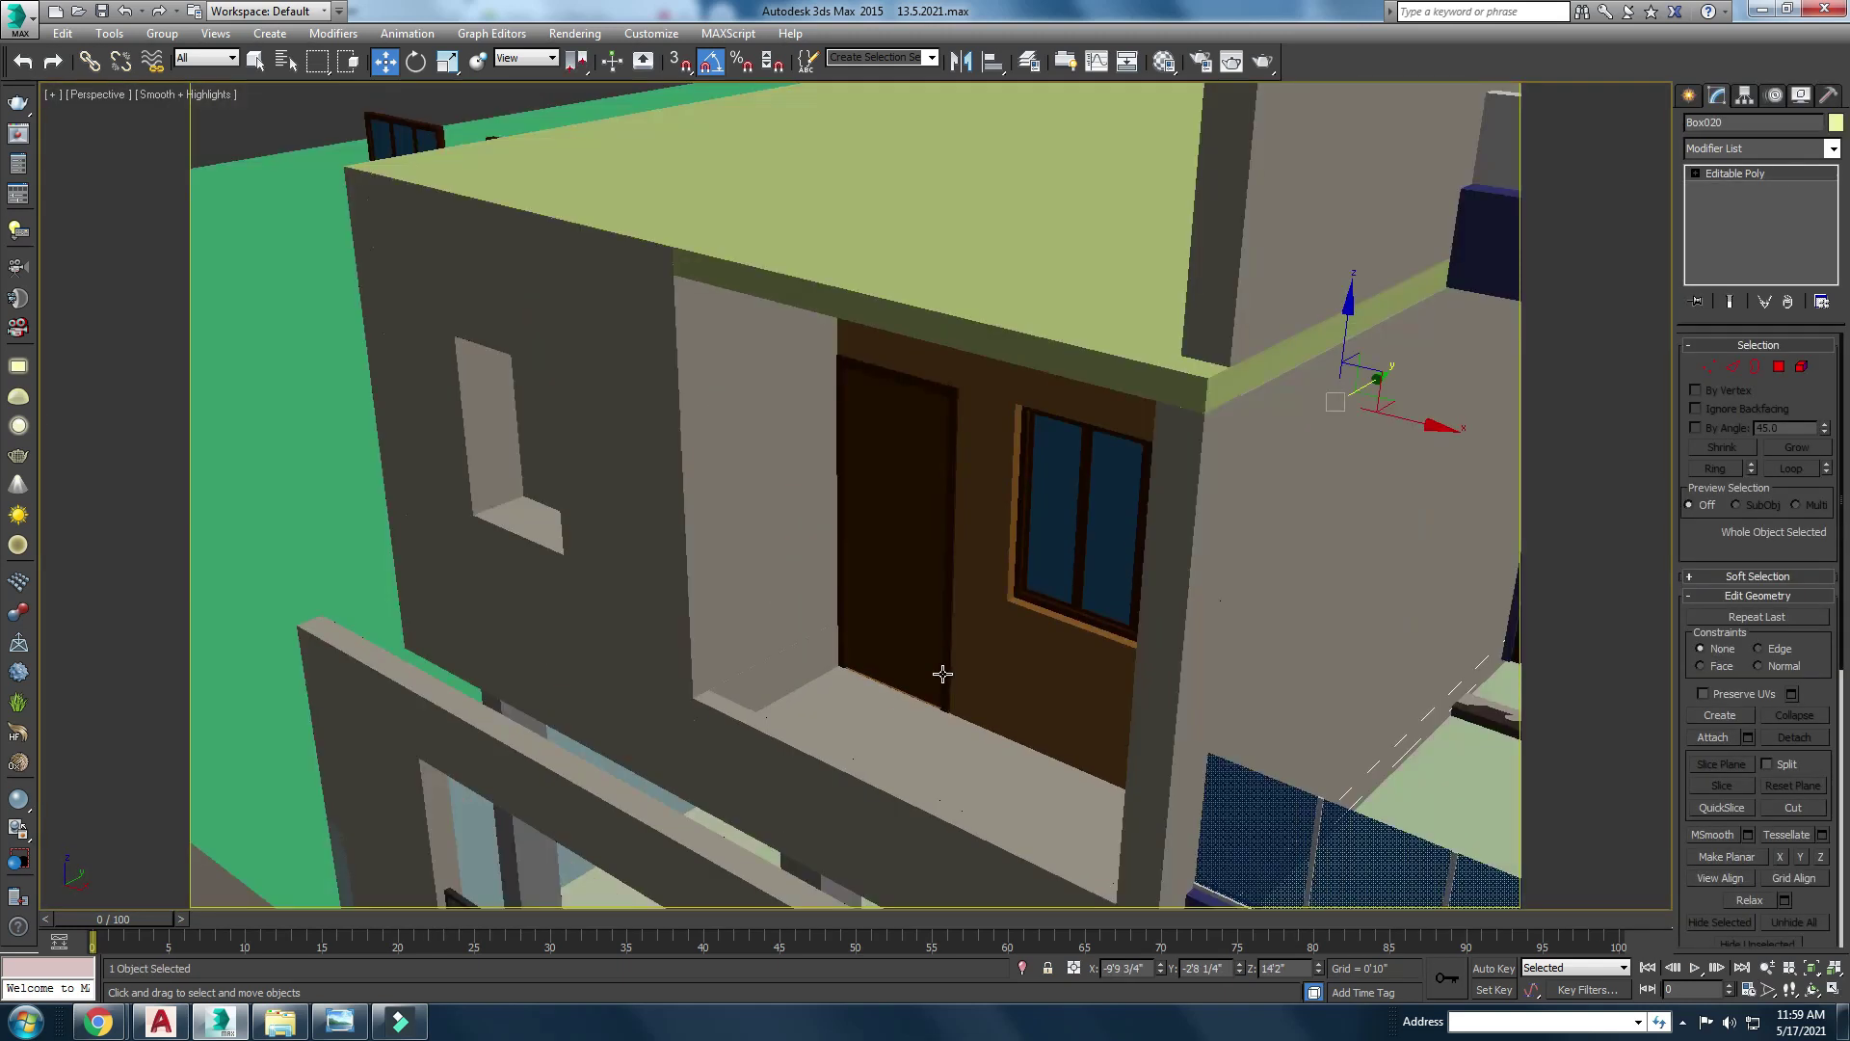
scroll(949, 650, "up", 2)
scroll(974, 616, "up", 3)
scroll(989, 602, "down", 1)
scroll(983, 521, "down", 2)
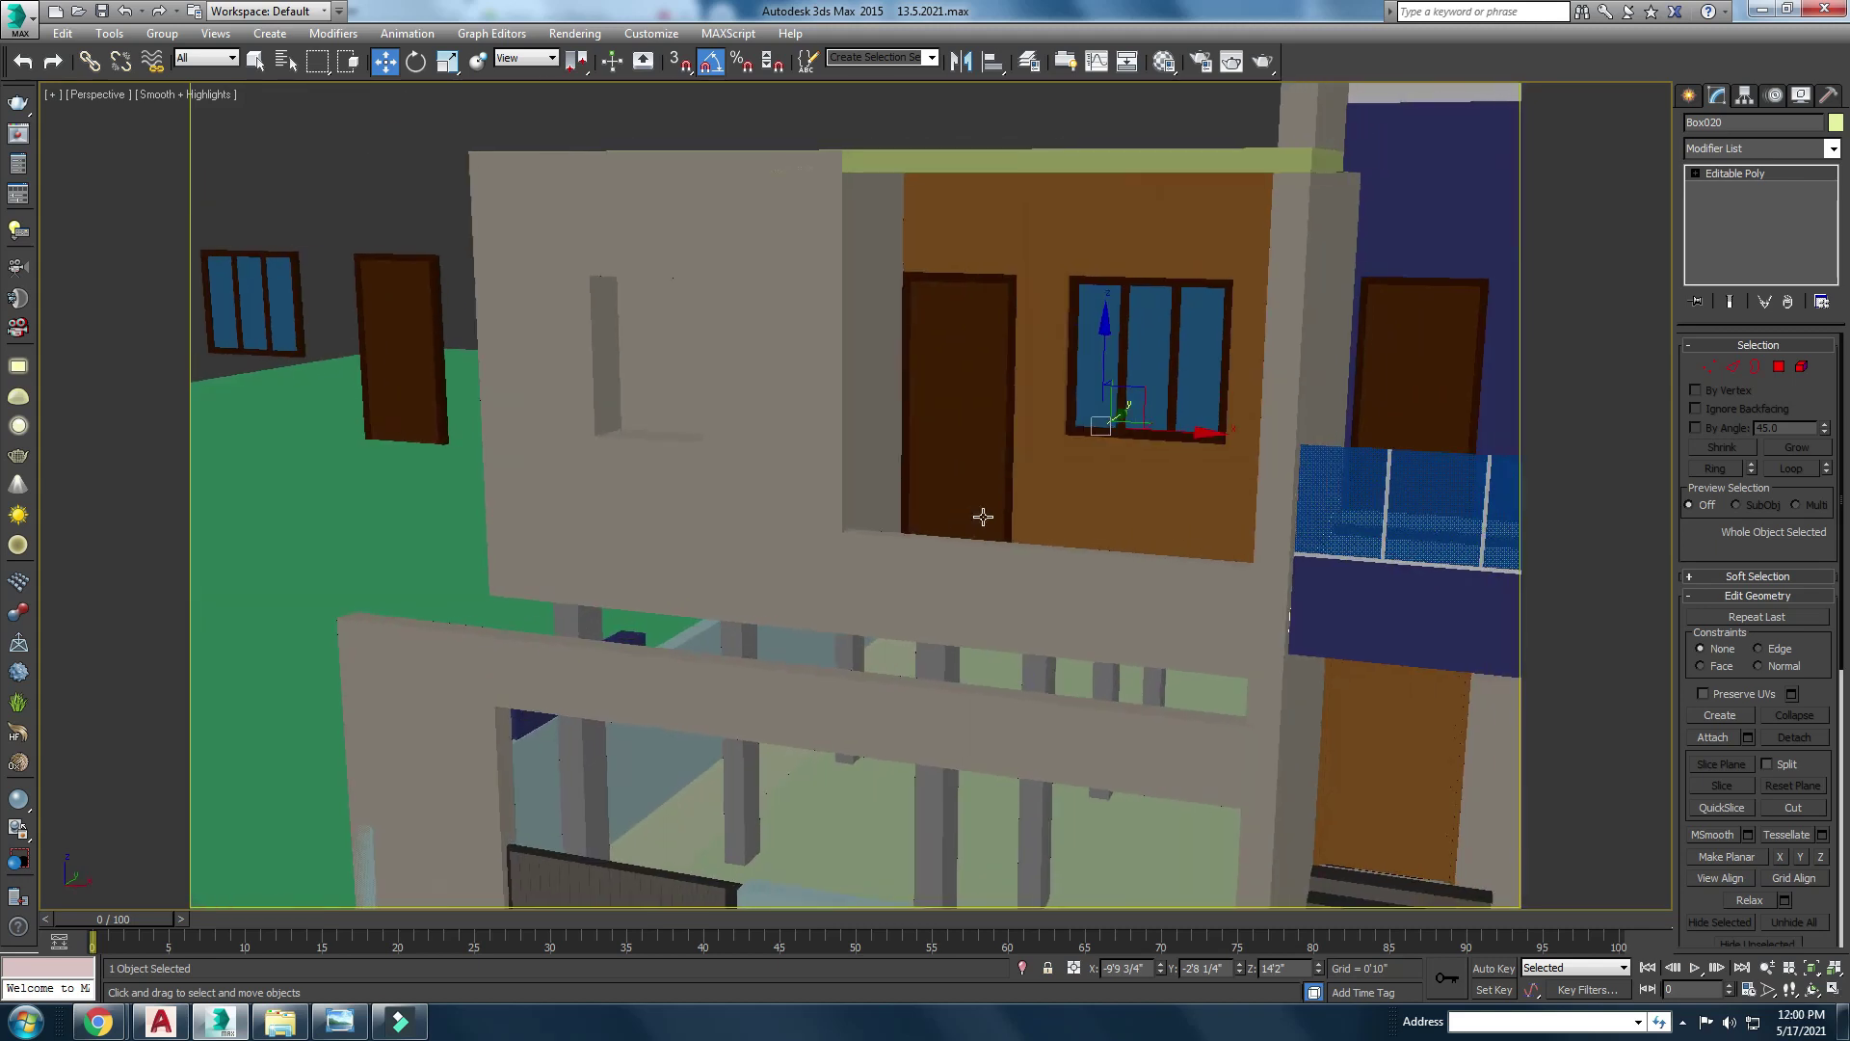
scroll(988, 534, "down", 1)
Step: Delete the door on the green wall and Shift-drag a clone of D 002 as D 003
left_click(966, 529)
middle_click_drag(923, 326, 930, 333)
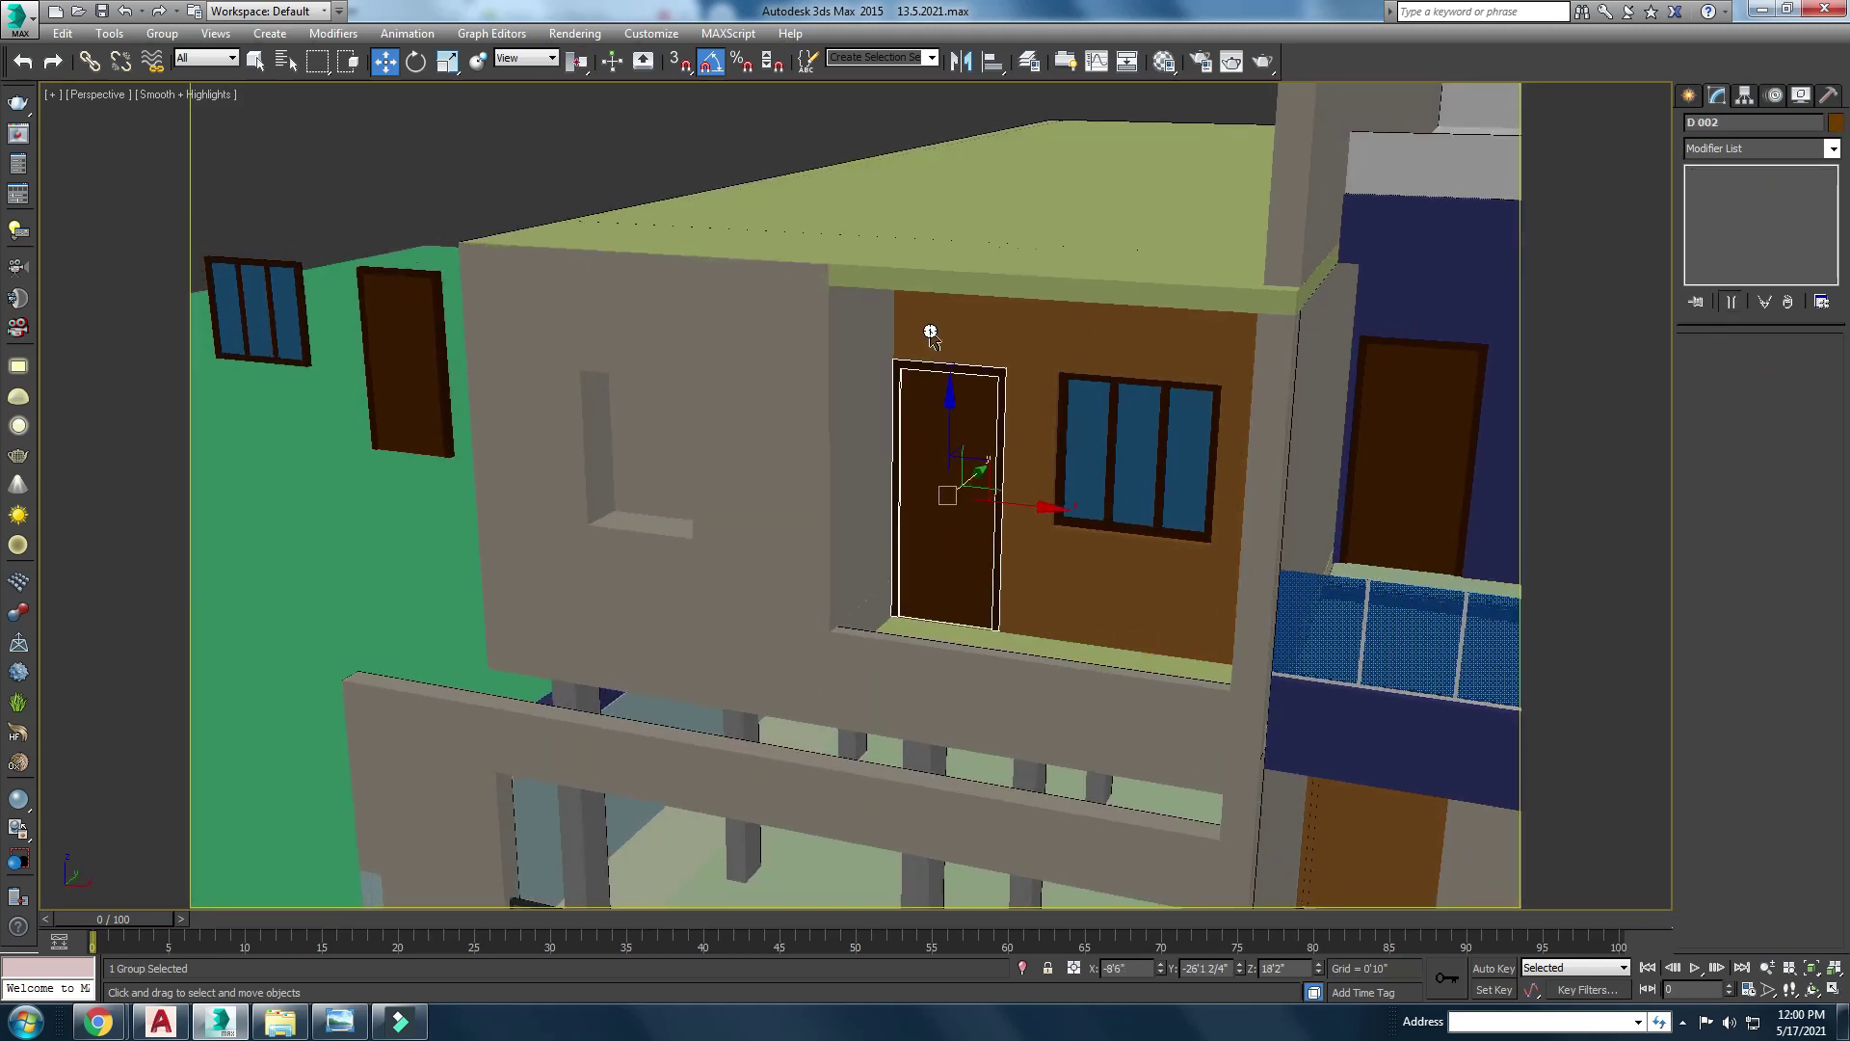
left_click(381, 335)
key("Delete")
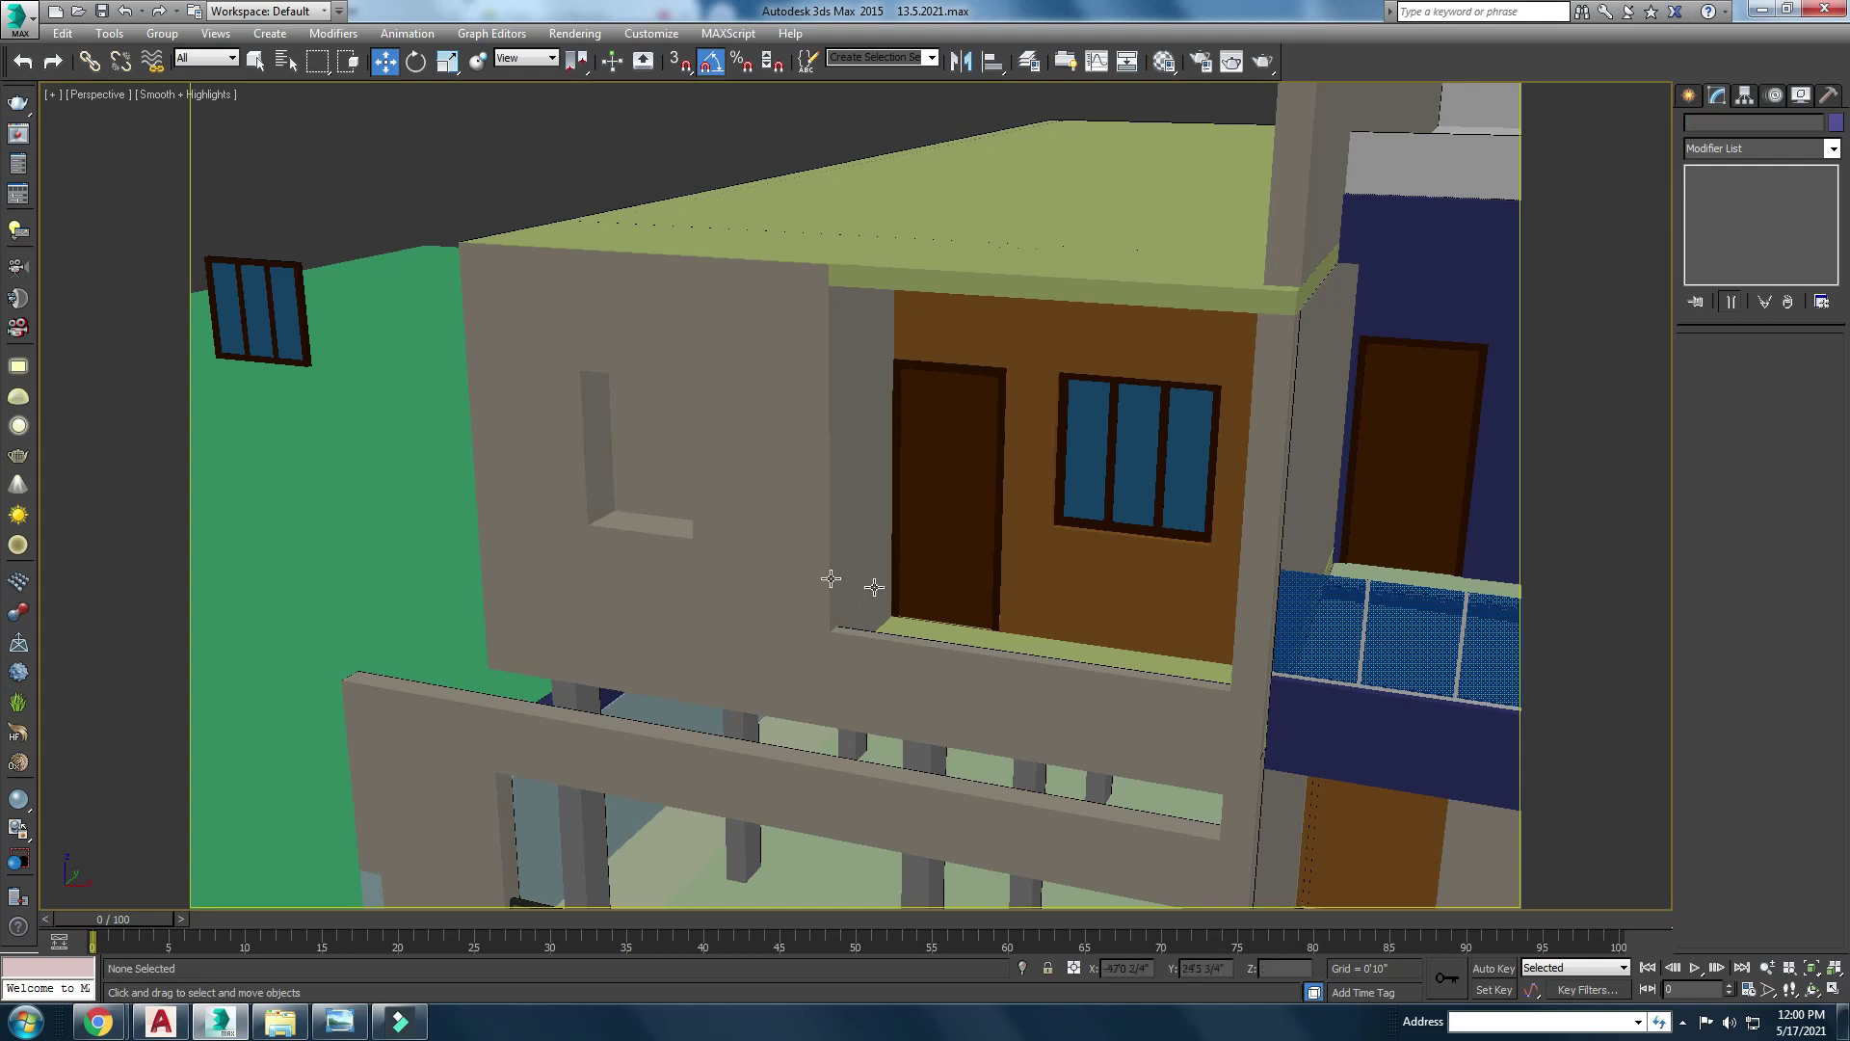
left_click(927, 528)
left_click_drag(1033, 507, 384, 455, "shift")
left_click(906, 590)
Step: Rotate the copied door D 003 -90° about the Z axis
key("alt+w")
key("alt+w")
key("z")
scroll(607, 397, "down", 2)
left_click(415, 61)
mouse_move(884, 353)
left_mouse_down()
mouse_move(889, 453)
mouse_move(900, 392)
left_mouse_up()
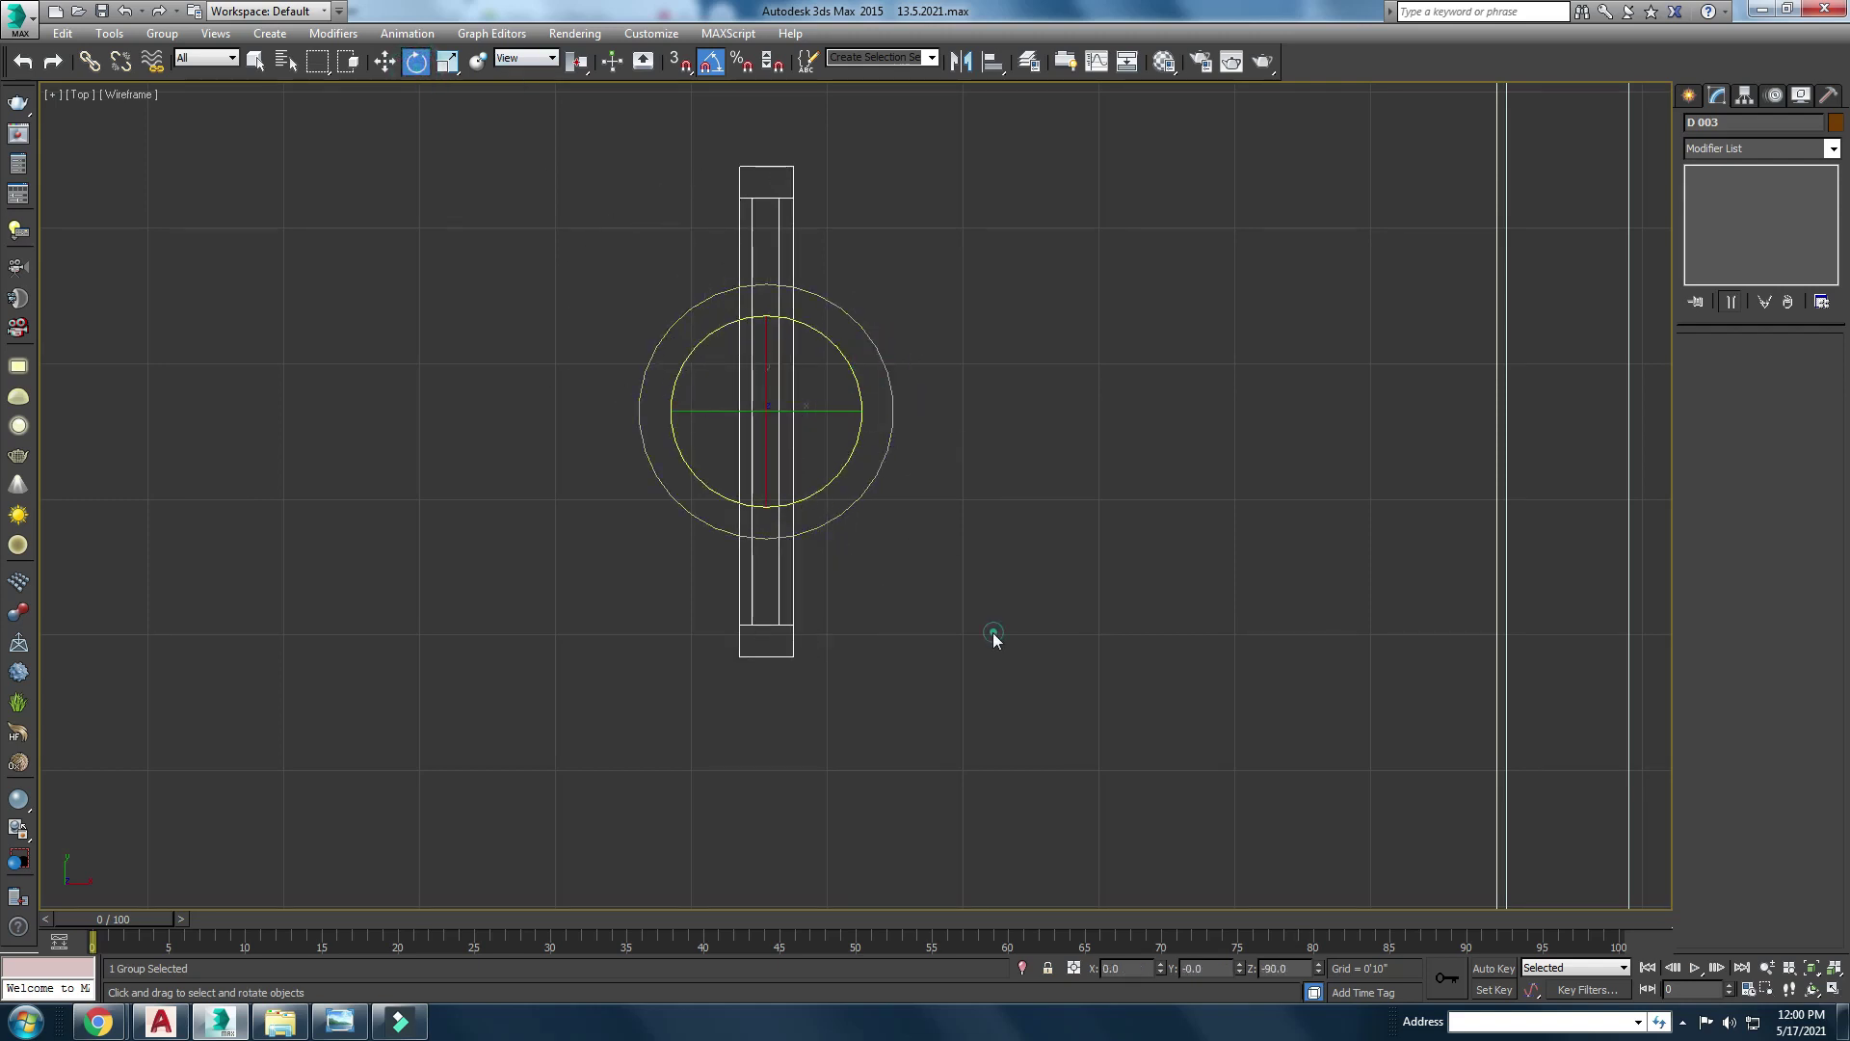
left_click(1002, 626)
key("alt+w")
key("alt+w")
key("z")
Step: Enable 3D vertex snap and snap D 003 into the upper wall's opening
mouse_move(794, 626)
middle_mouse_down("alt")
mouse_move(969, 625)
mouse_move(936, 529)
mouse_move(889, 568)
mouse_move(891, 607)
mouse_move(957, 736)
middle_mouse_up("alt")
scroll(936, 530, "up", 4)
scroll(936, 529, "up", 5)
scroll(888, 529, "up", 3)
left_click(888, 529)
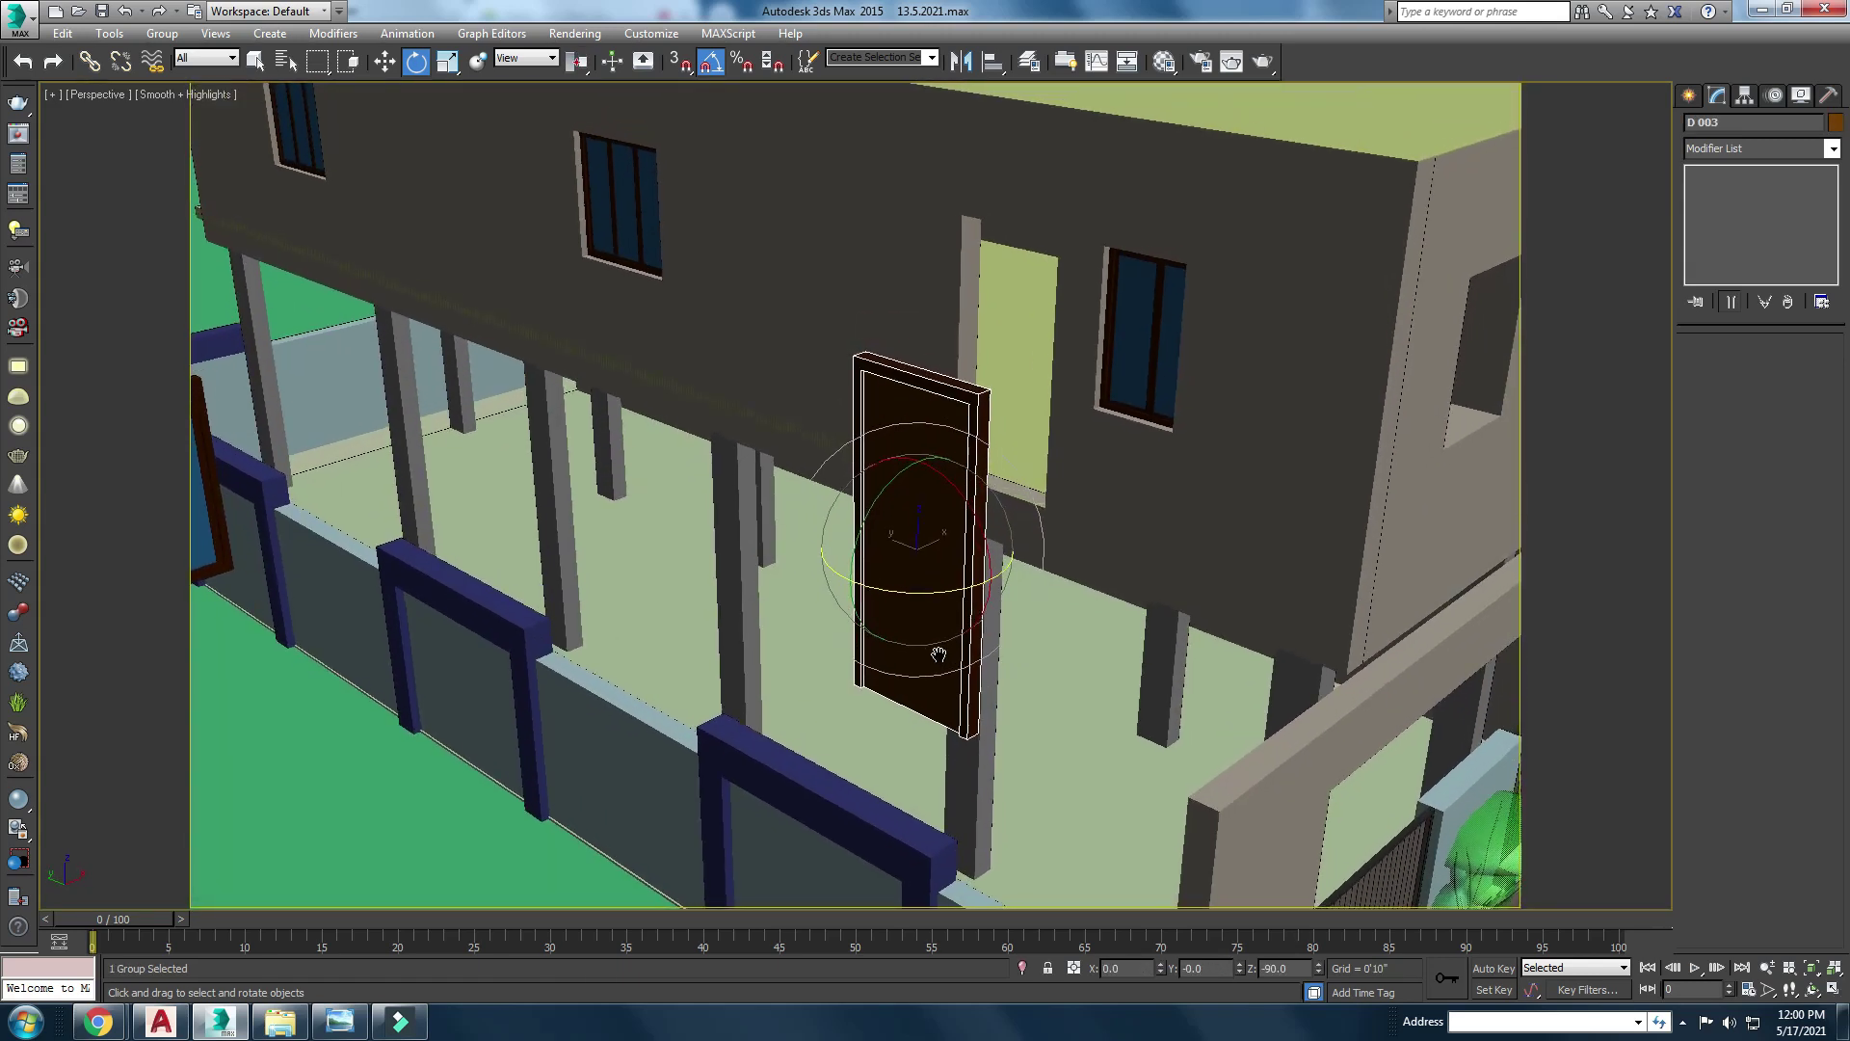
mouse_move(863, 369)
middle_mouse_down("alt")
mouse_move(904, 280)
mouse_move(867, 318)
middle_mouse_up("alt")
key("w")
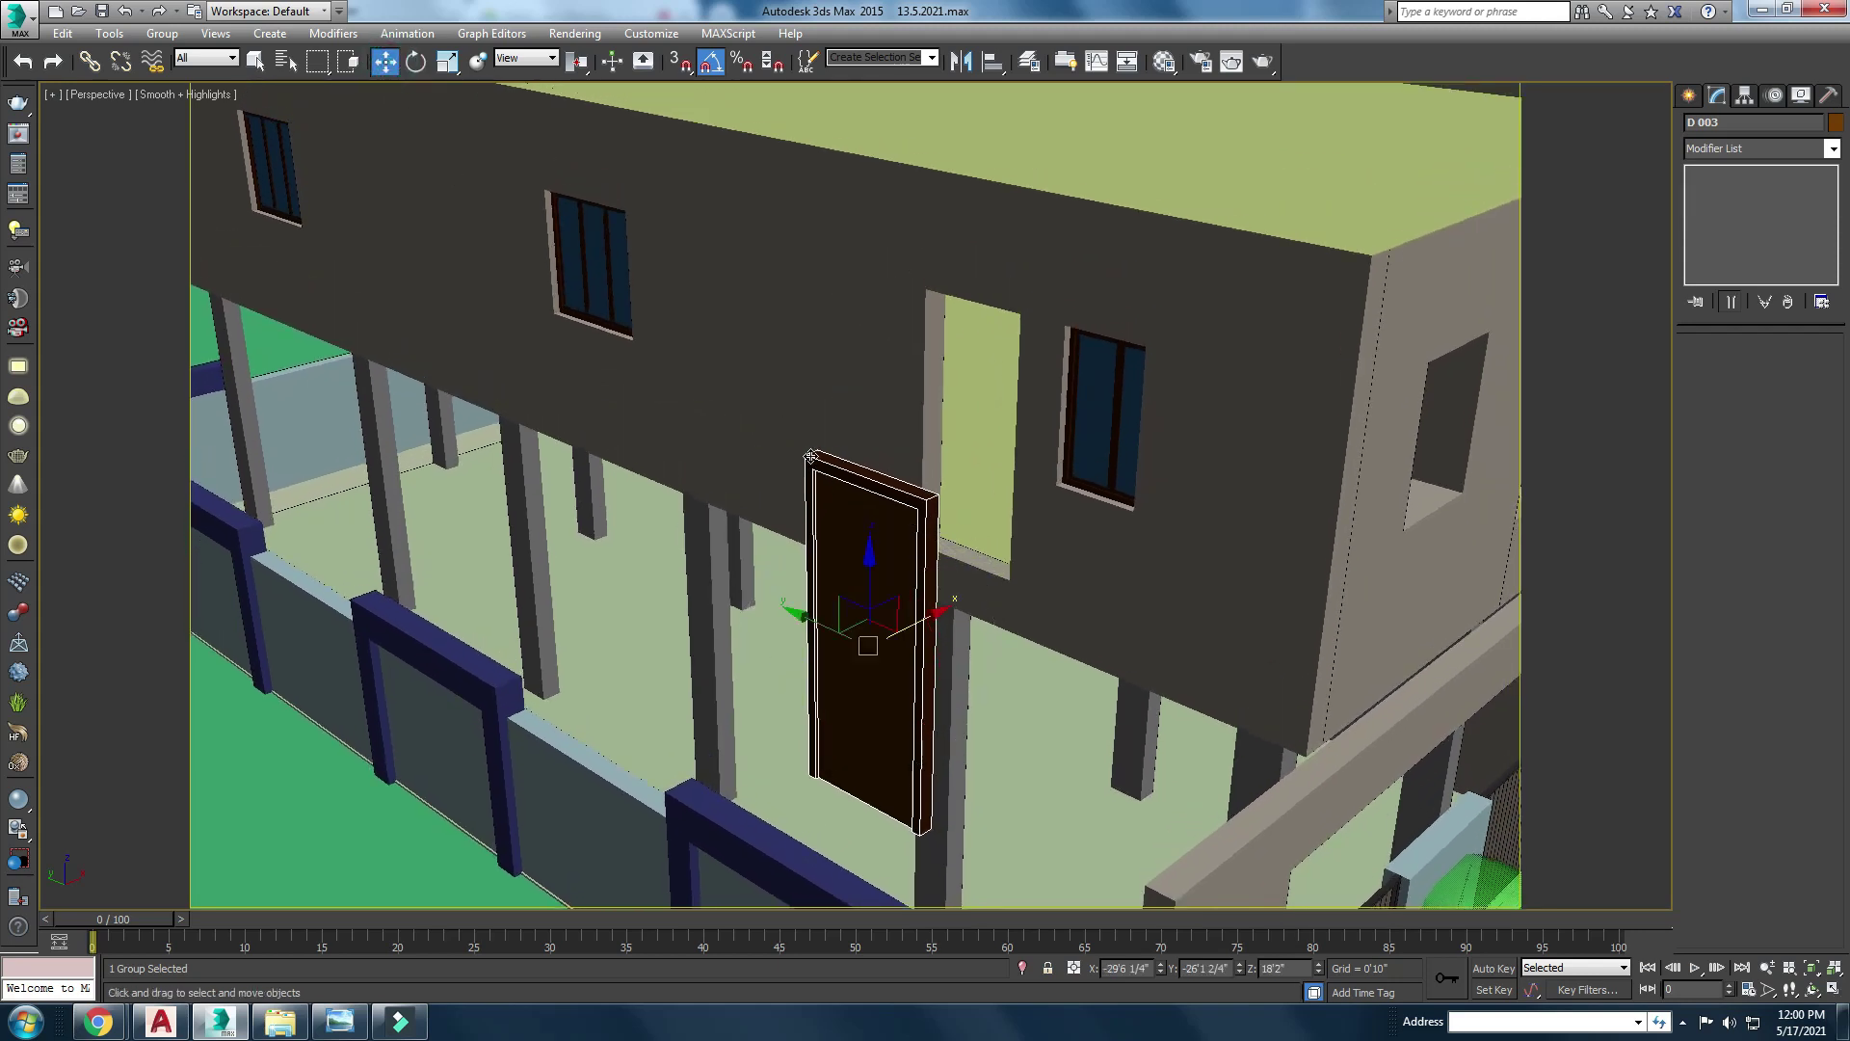
left_click(677, 61)
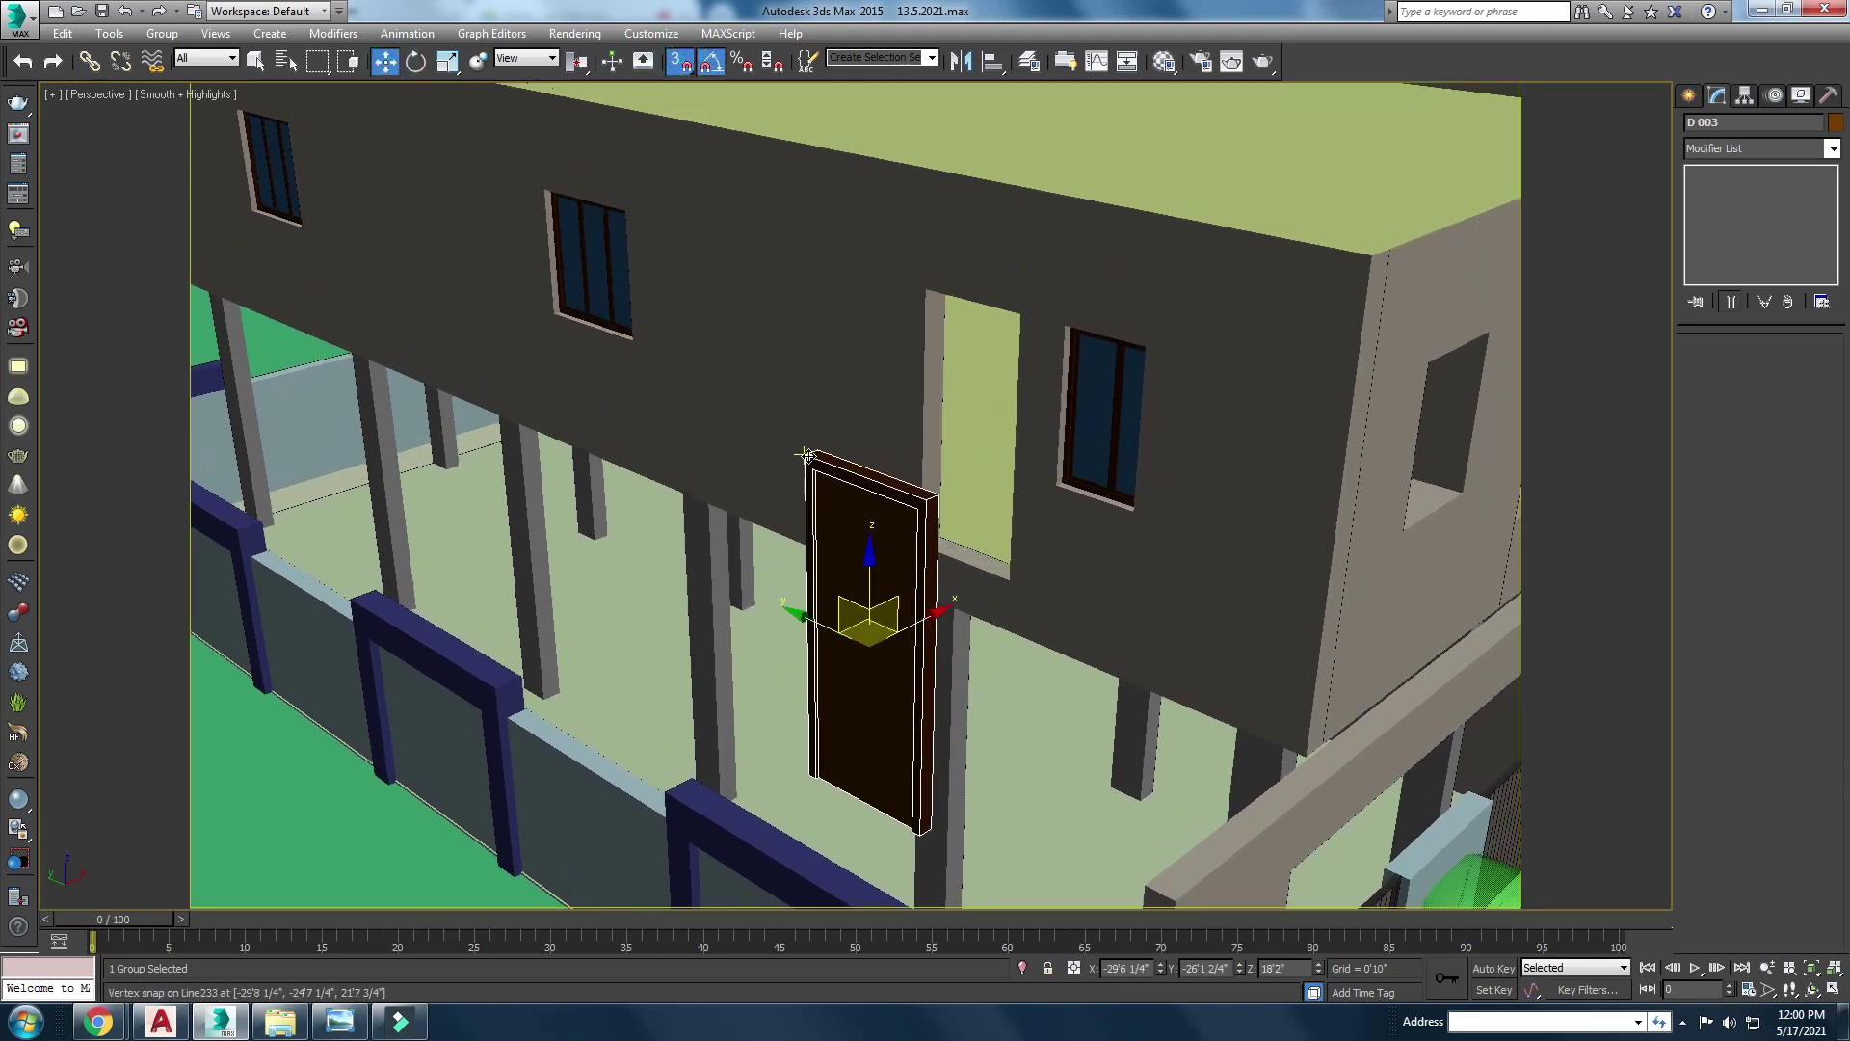
left_click_drag(807, 454, 928, 294)
mouse_move(1002, 386)
middle_mouse_down("alt")
mouse_move(1138, 507)
mouse_move(1259, 517)
mouse_move(1240, 458)
middle_mouse_up("alt")
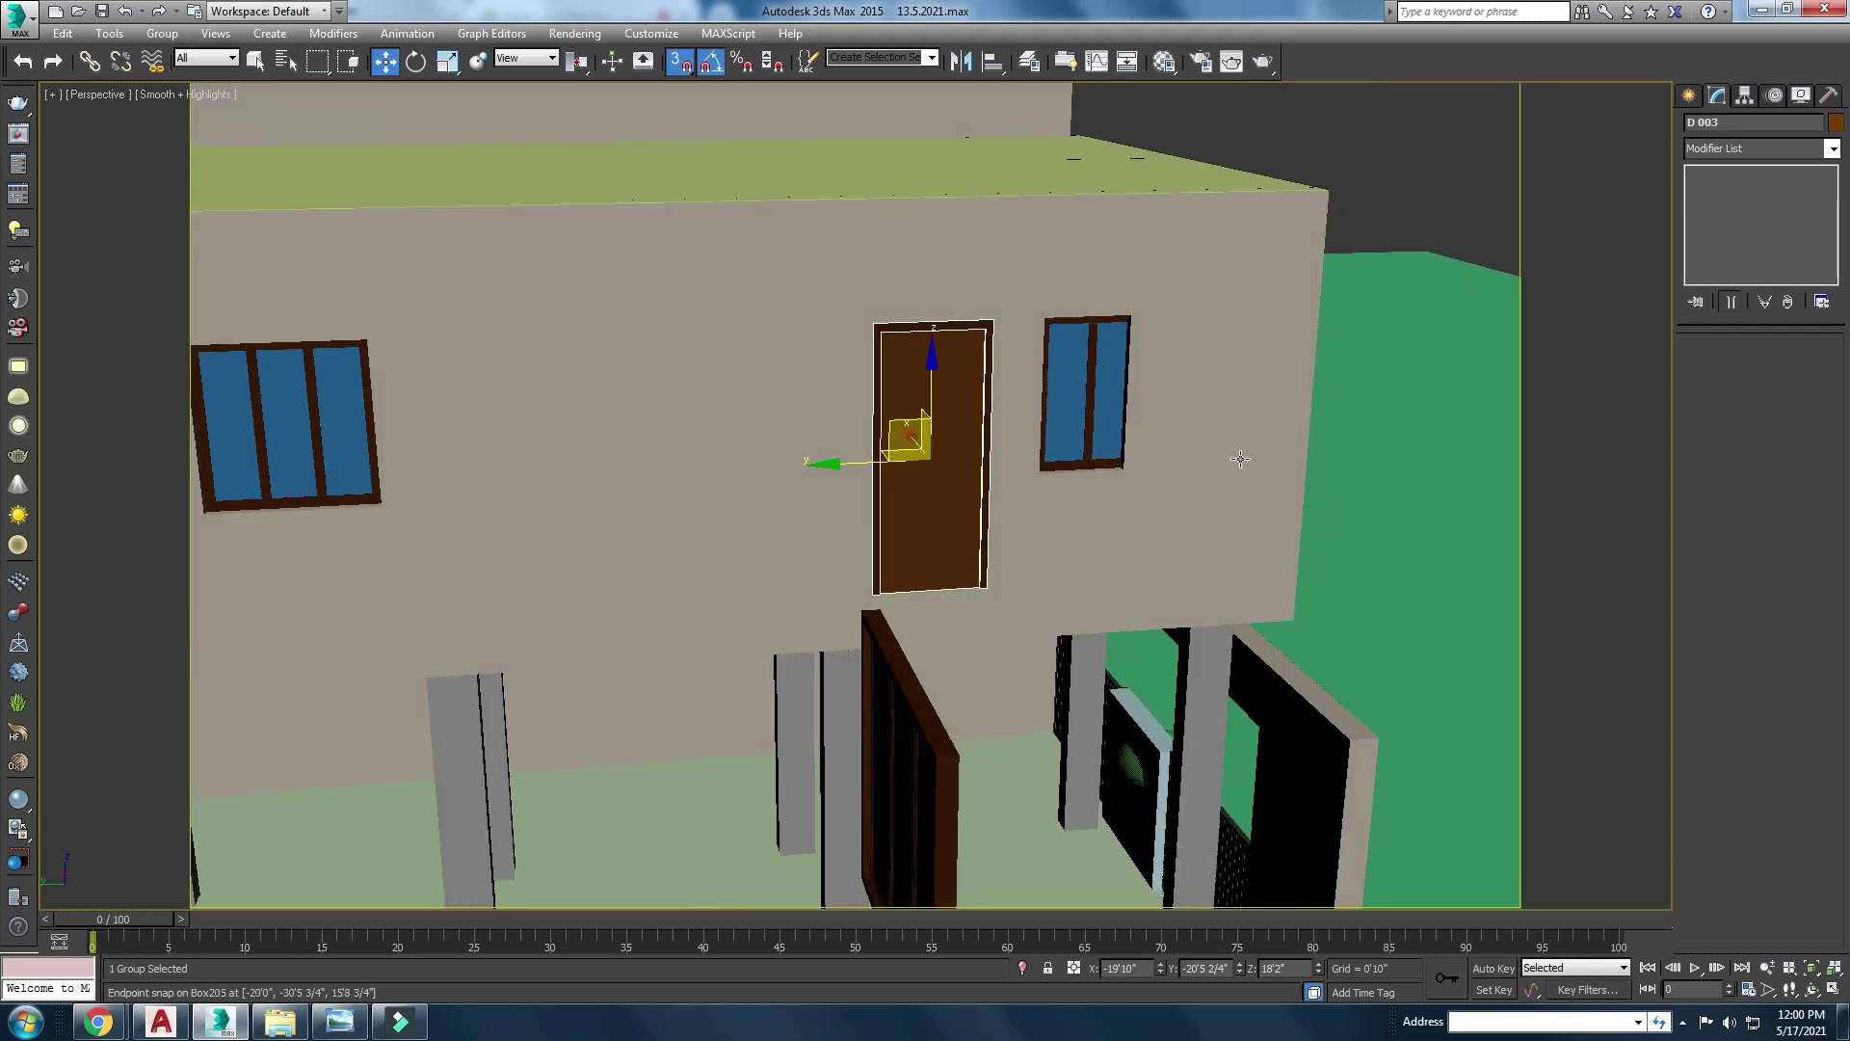
Step: Orbit to face the upper wall front-on and pick out the wall with the door opening
left_click(1094, 386)
scroll(992, 392, "up", 1)
scroll(1029, 421, "up", 4)
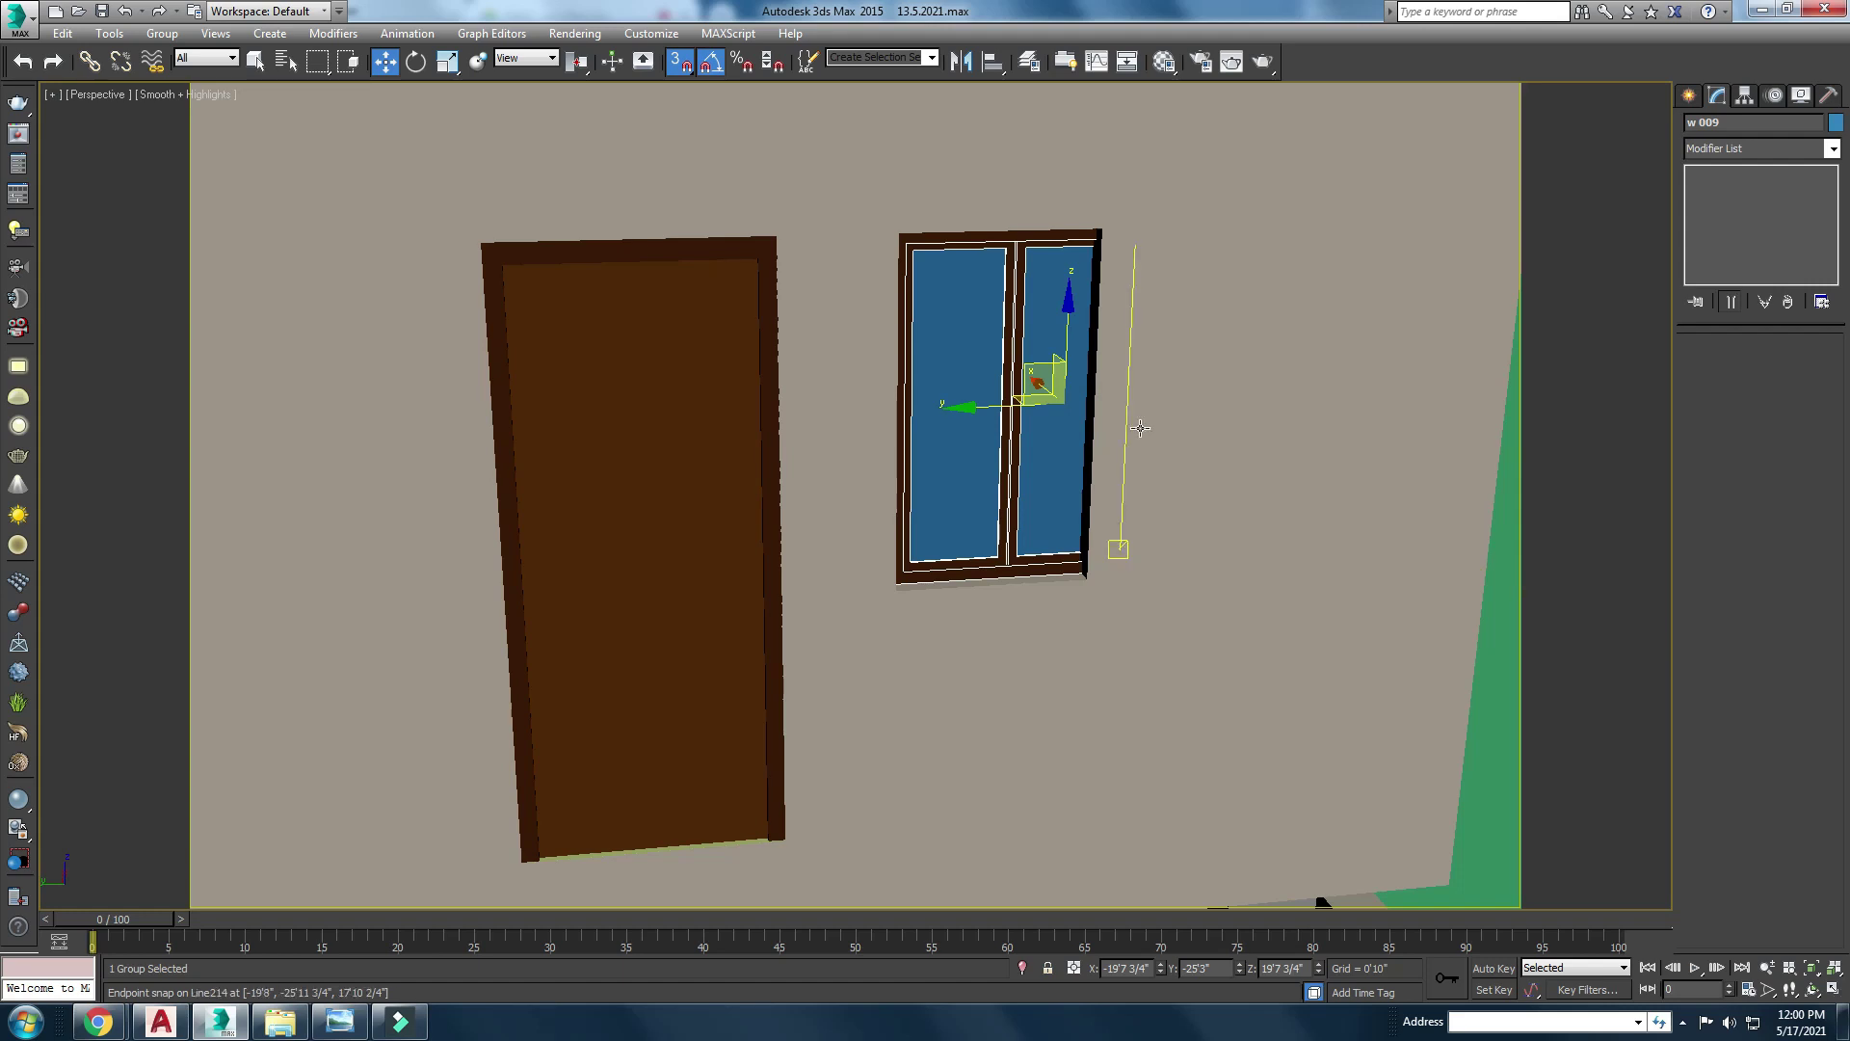
left_click(1141, 428)
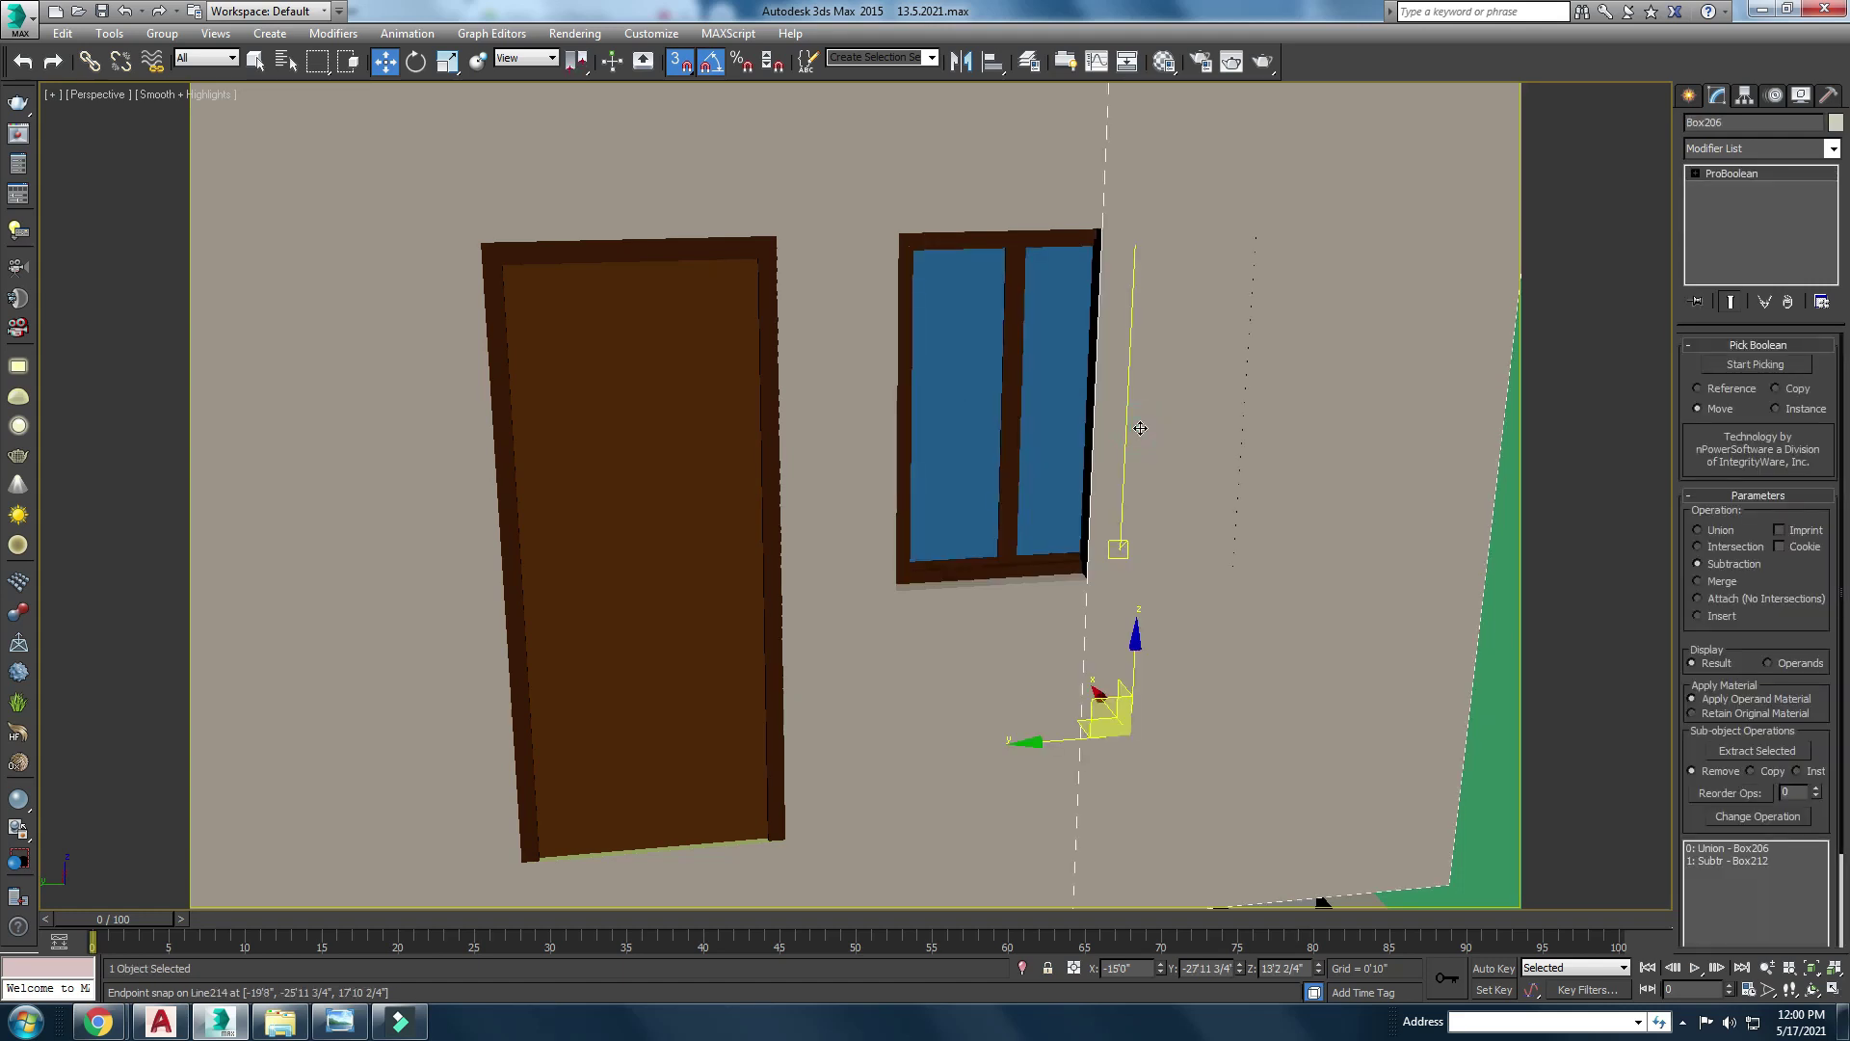
left_click(817, 252)
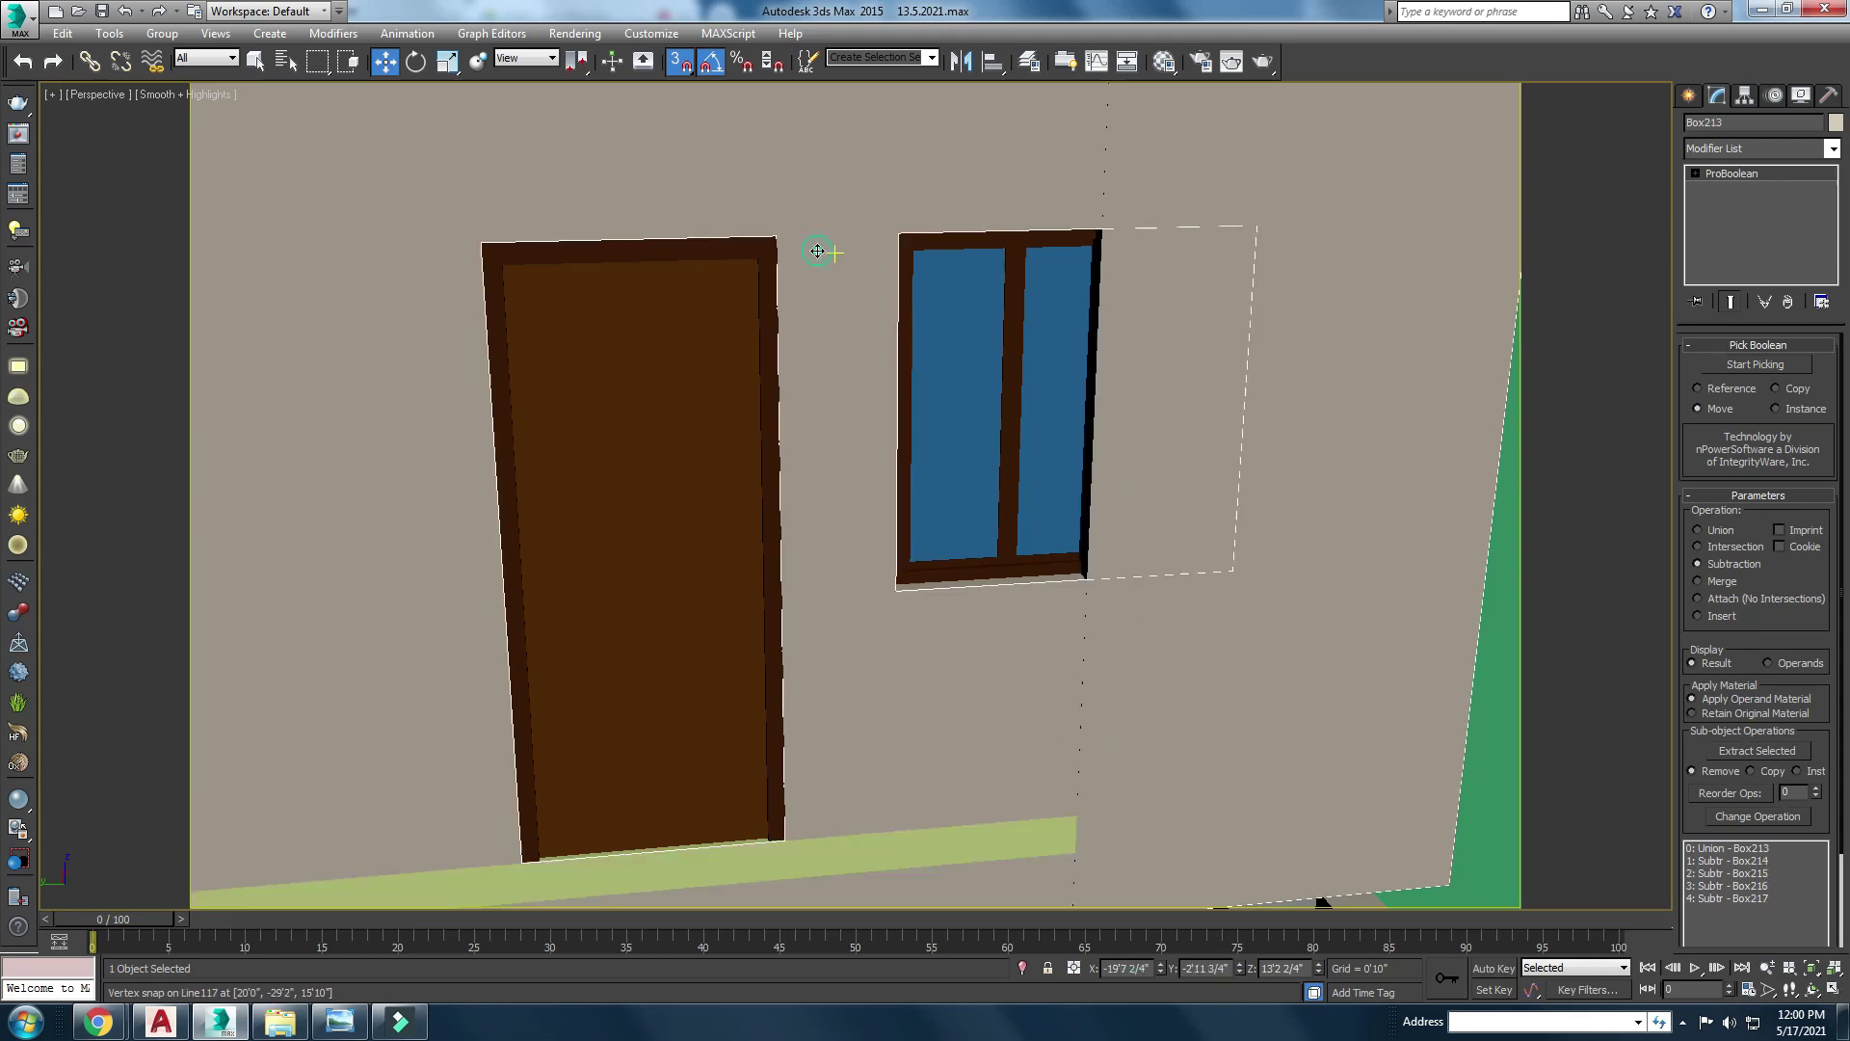
scroll(817, 251, "down", 3)
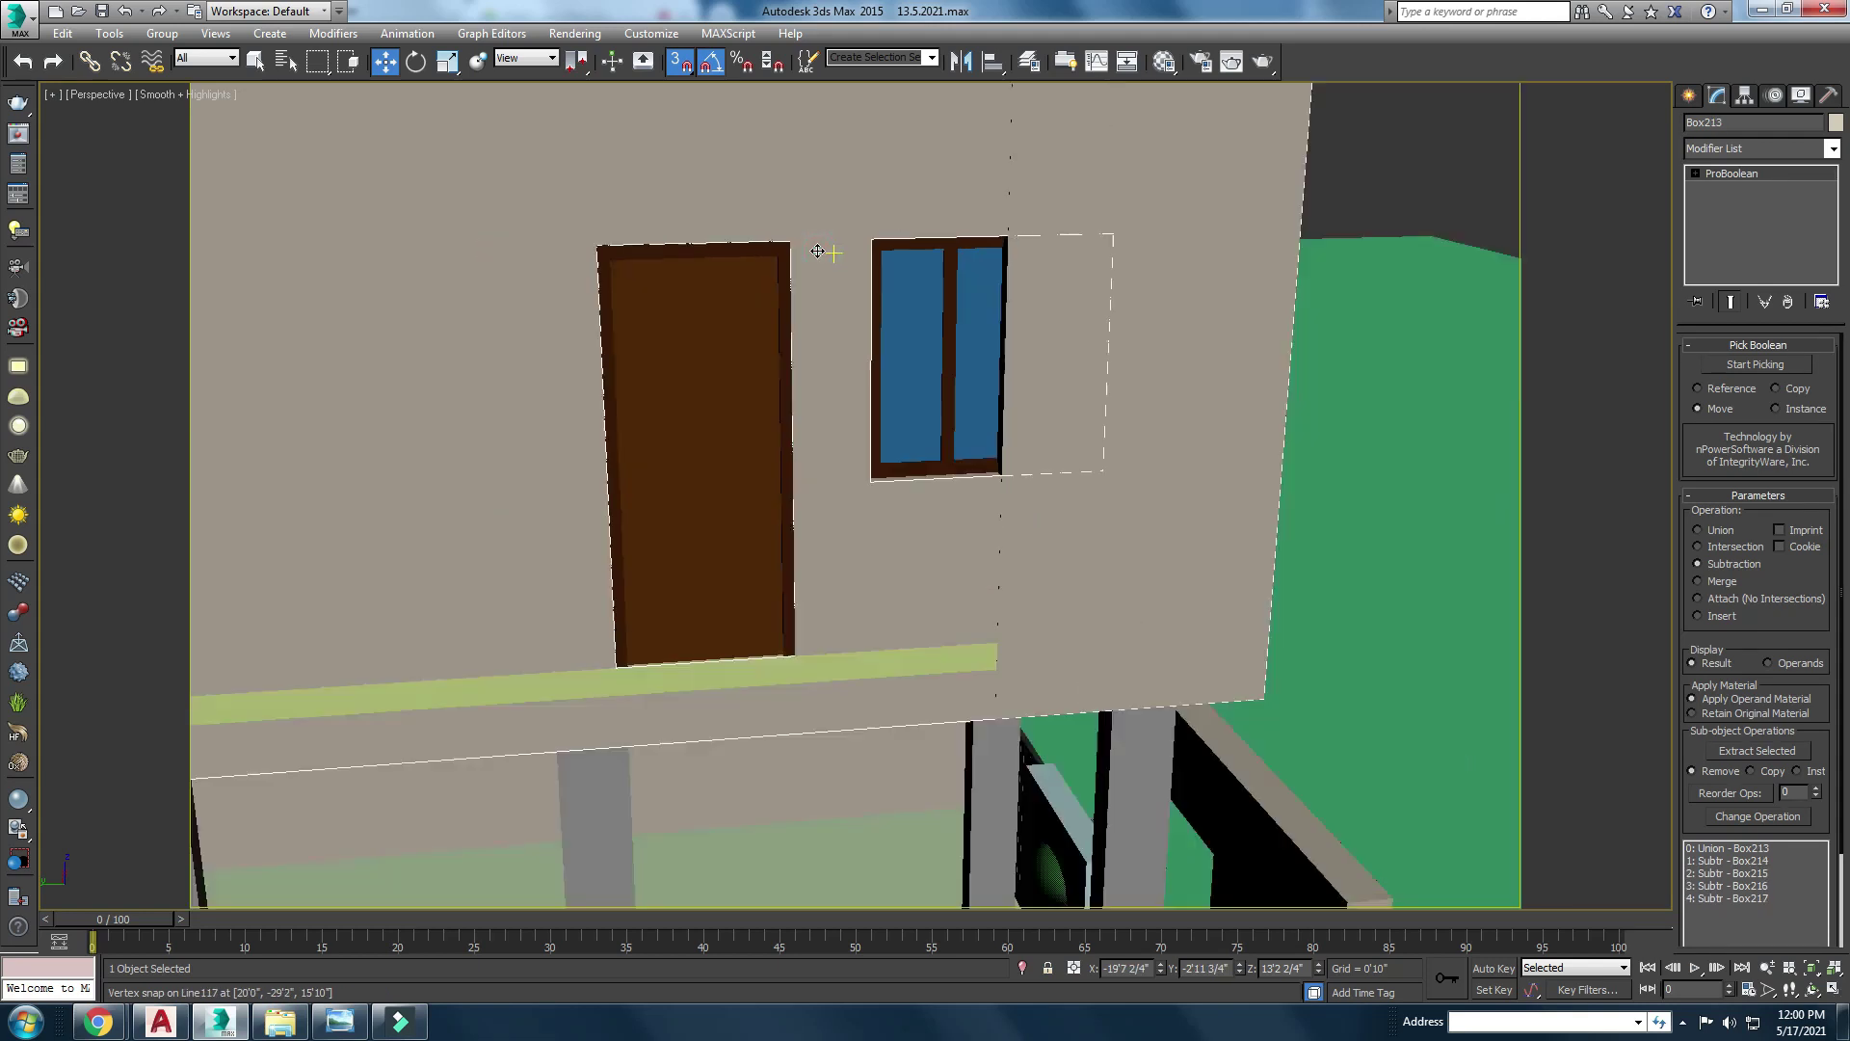
scroll(817, 251, "down", 3)
scroll(774, 241, "up", 2)
scroll(774, 241, "up", 3)
scroll(773, 241, "down", 2)
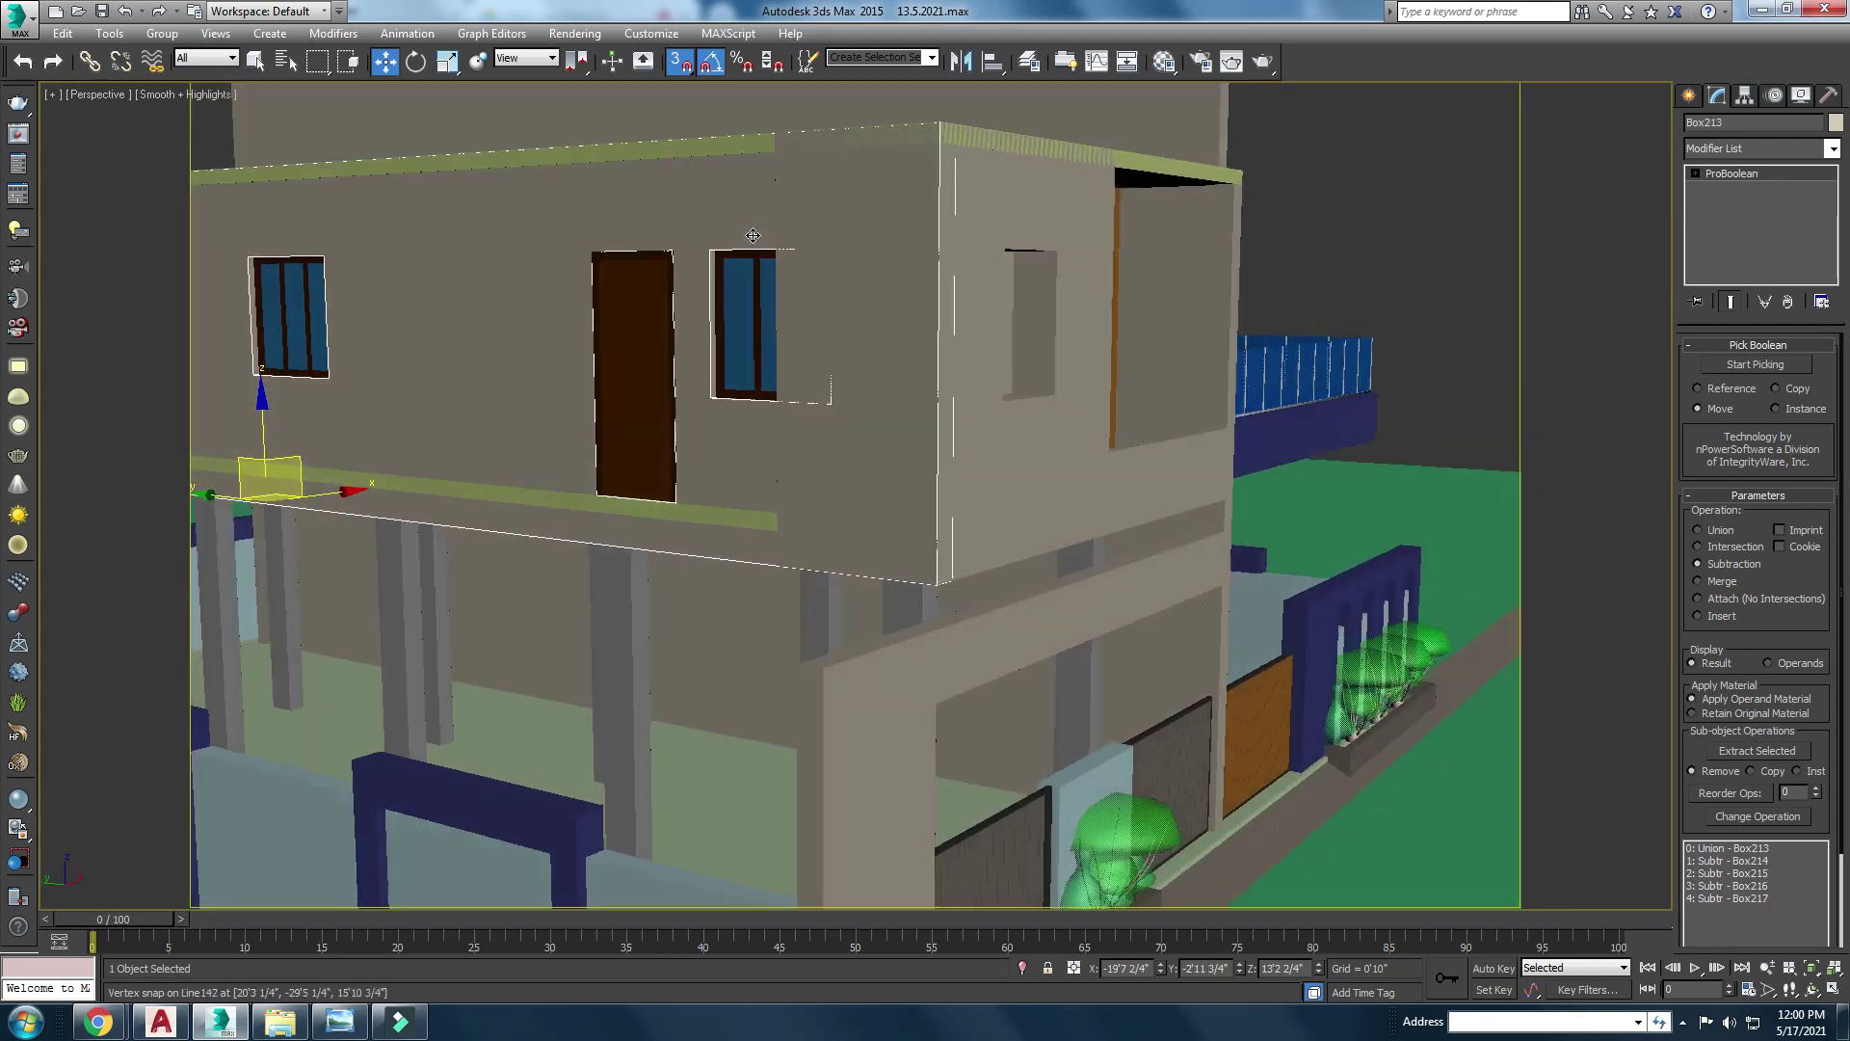
middle_click_drag(747, 235, 997, 260, "alt")
scroll(822, 242, "up", 2)
scroll(822, 242, "down", 2)
scroll(997, 261, "up", 2)
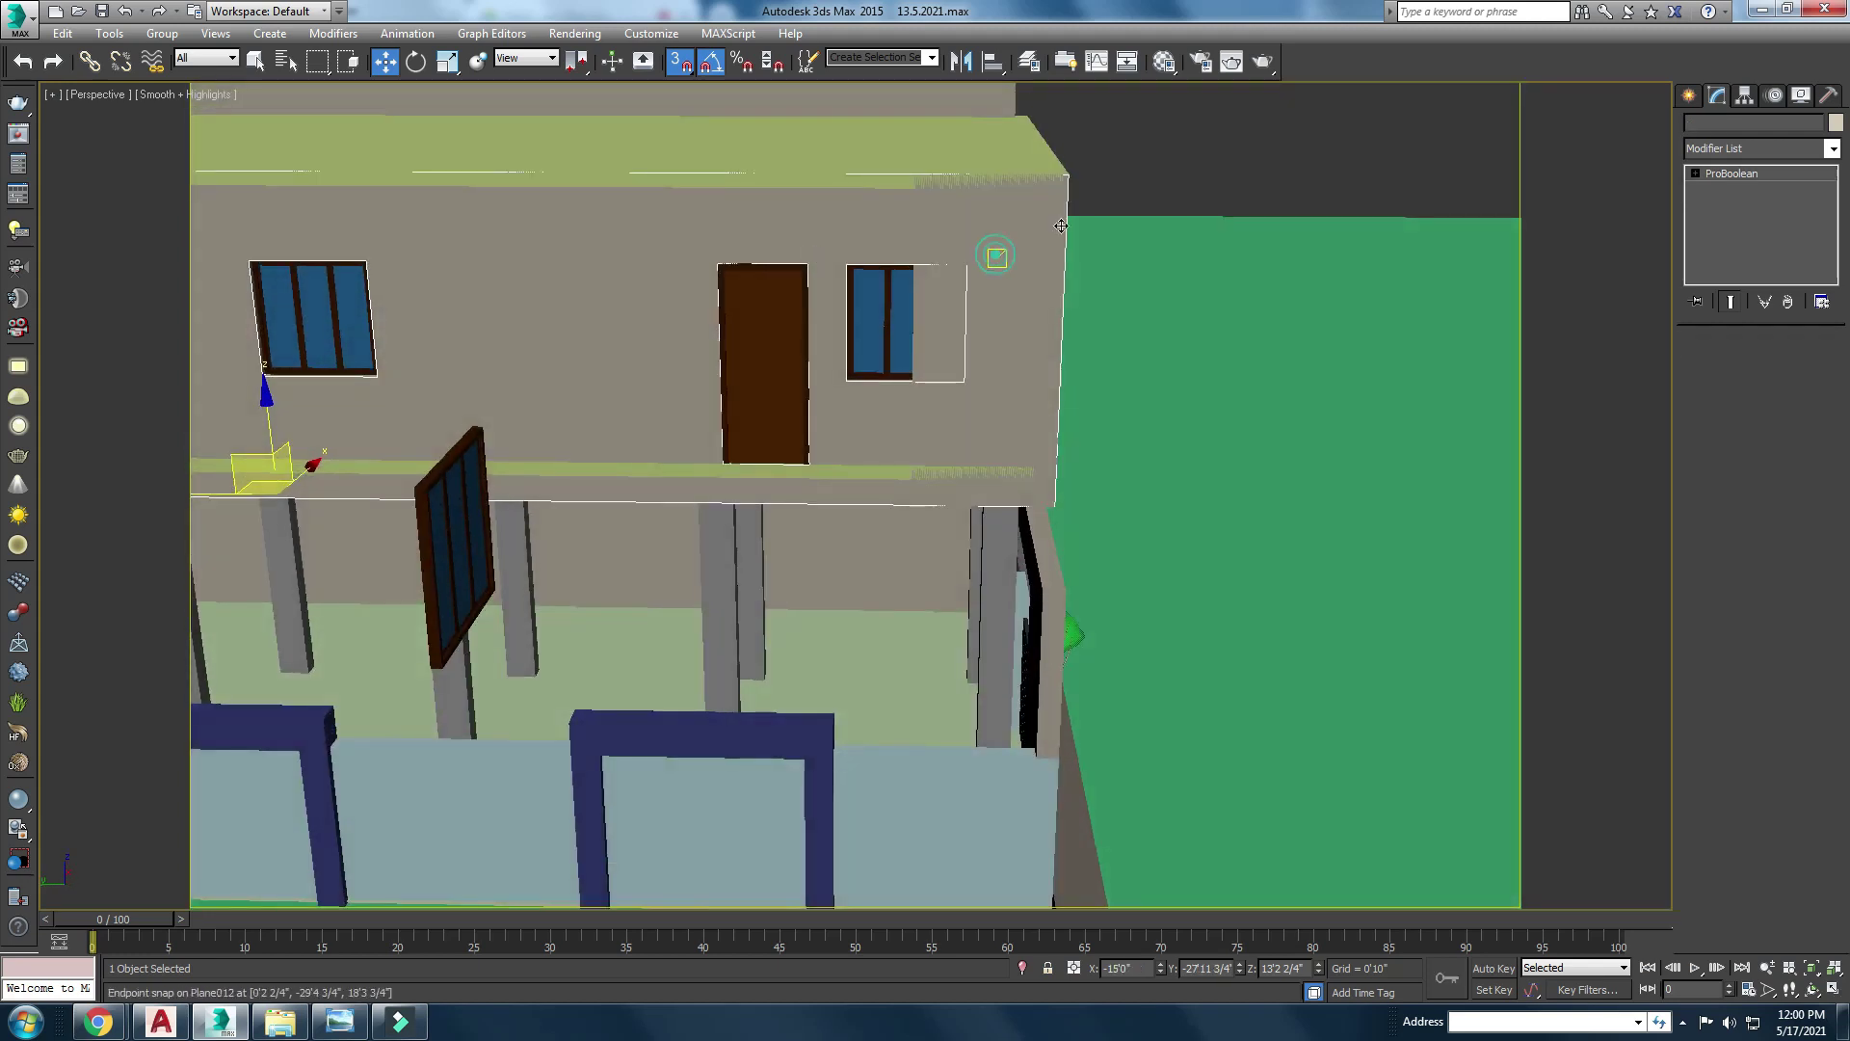
left_click(1012, 244)
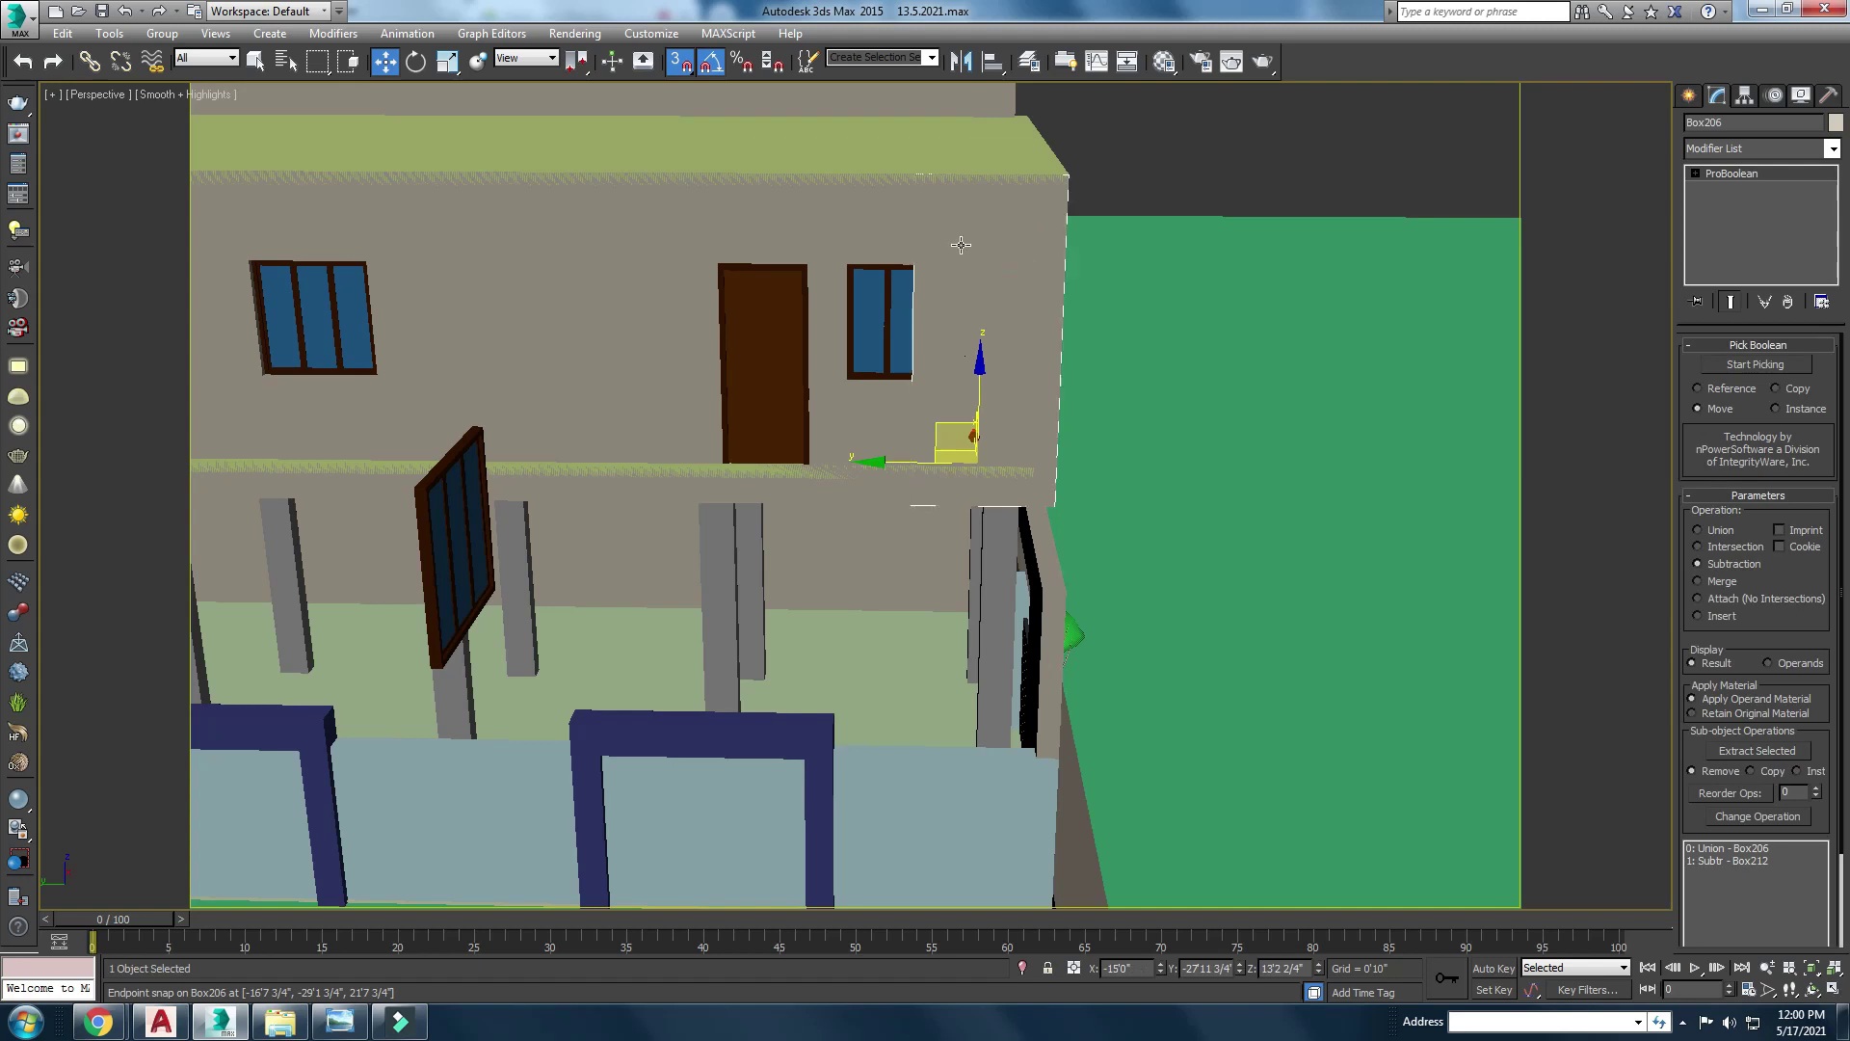
Step: Convert Box213 to Editable Poly and clear the vertex selection
left_click(843, 252)
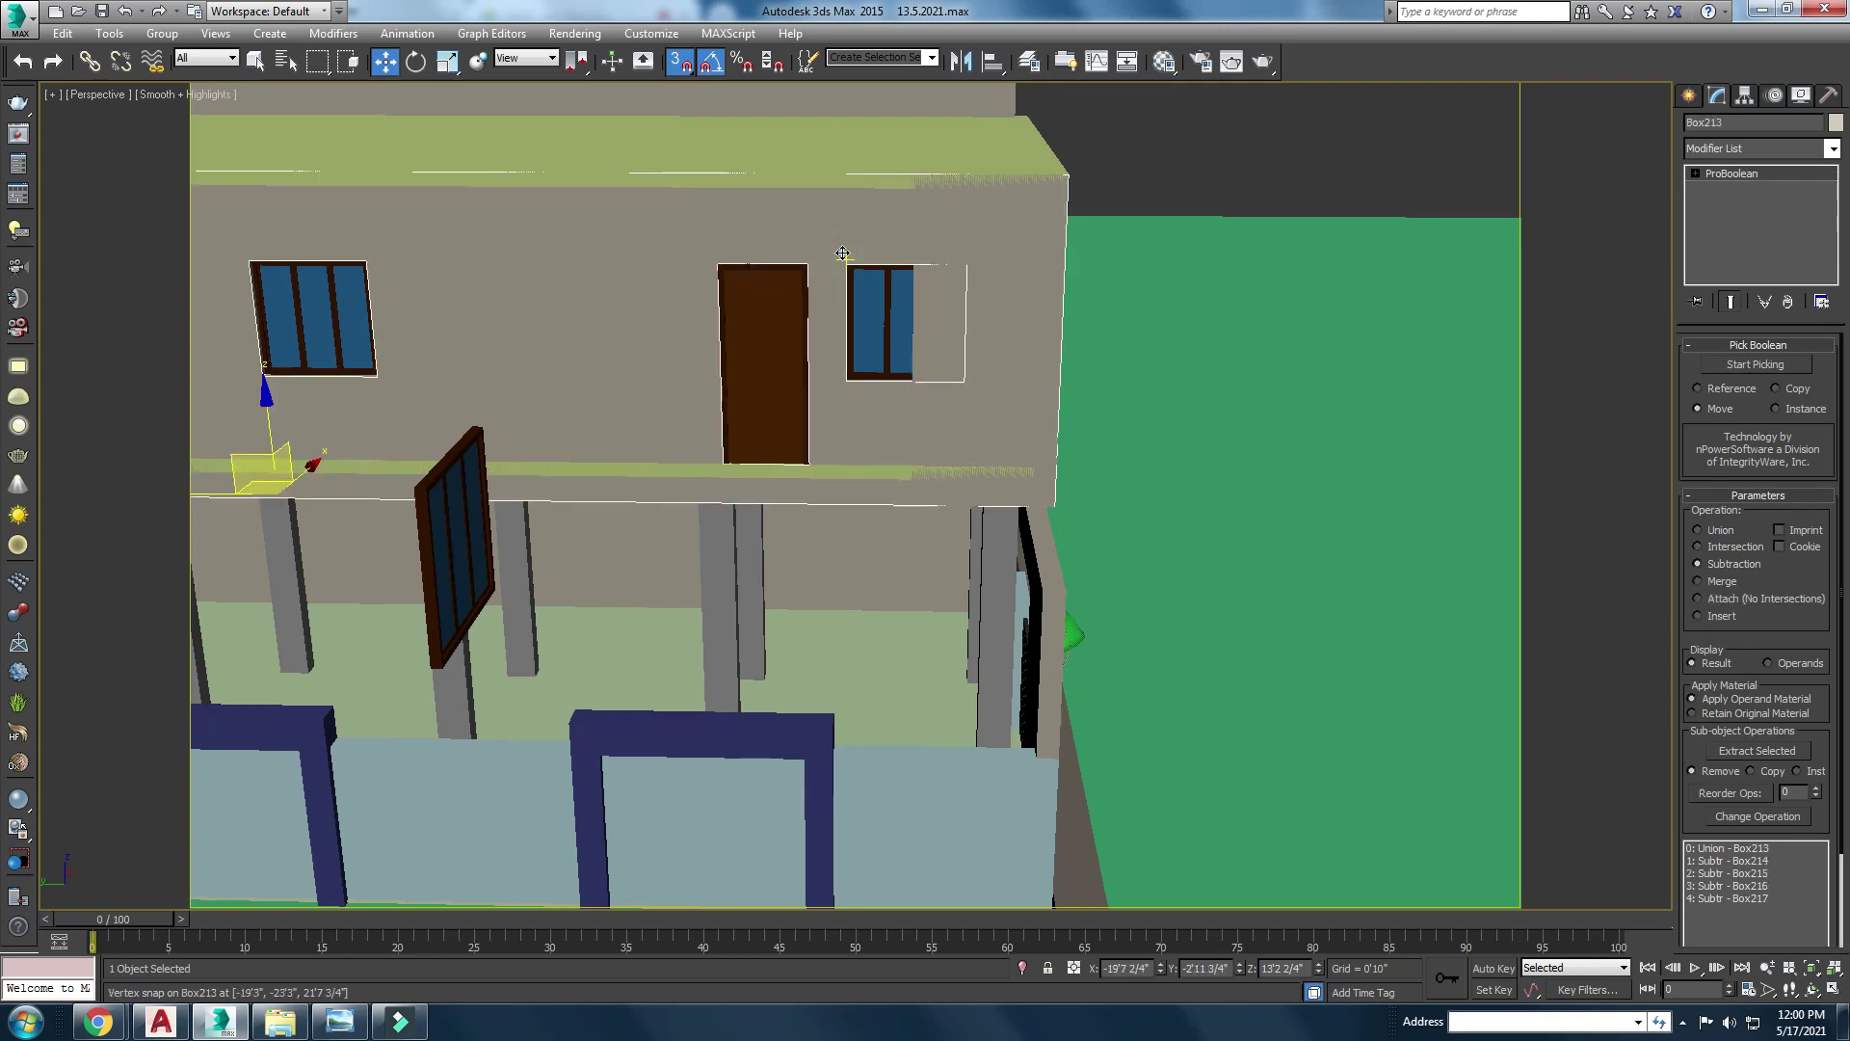
right_click(838, 232)
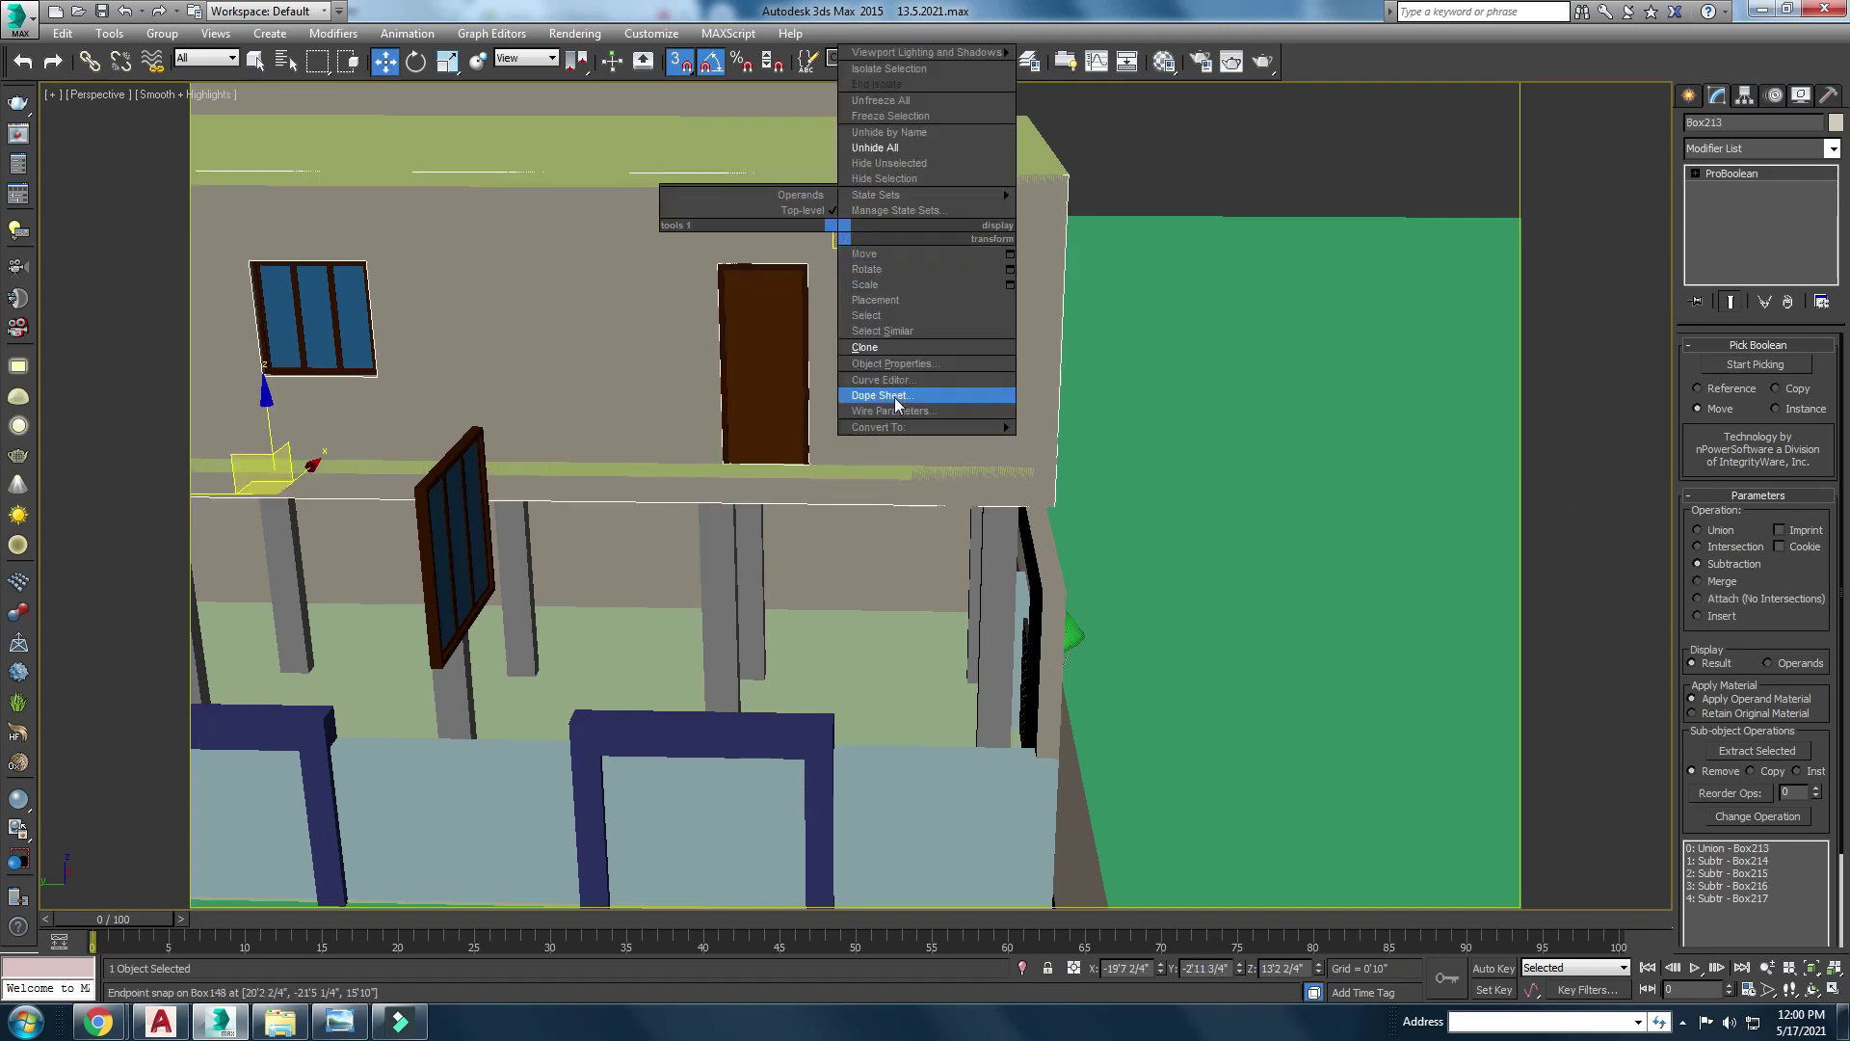
mouse_move(879, 426)
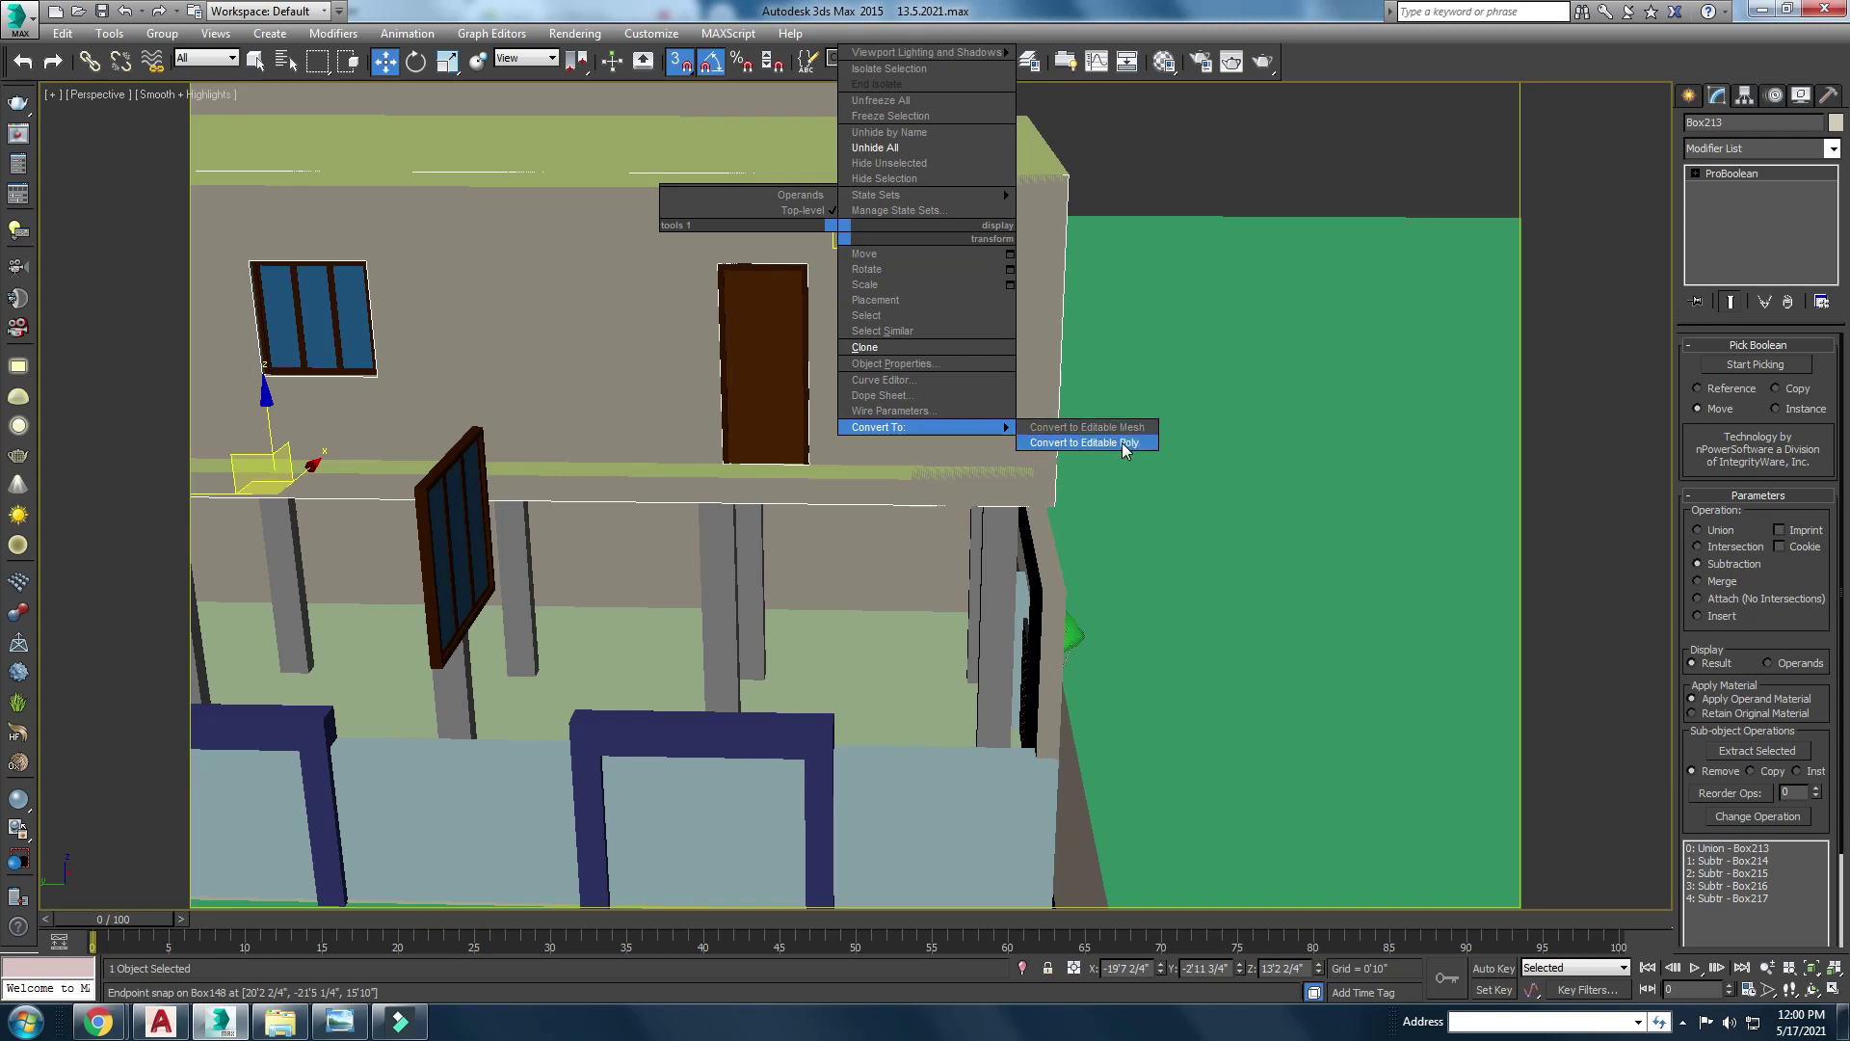
left_click(1125, 444)
left_click(1706, 367)
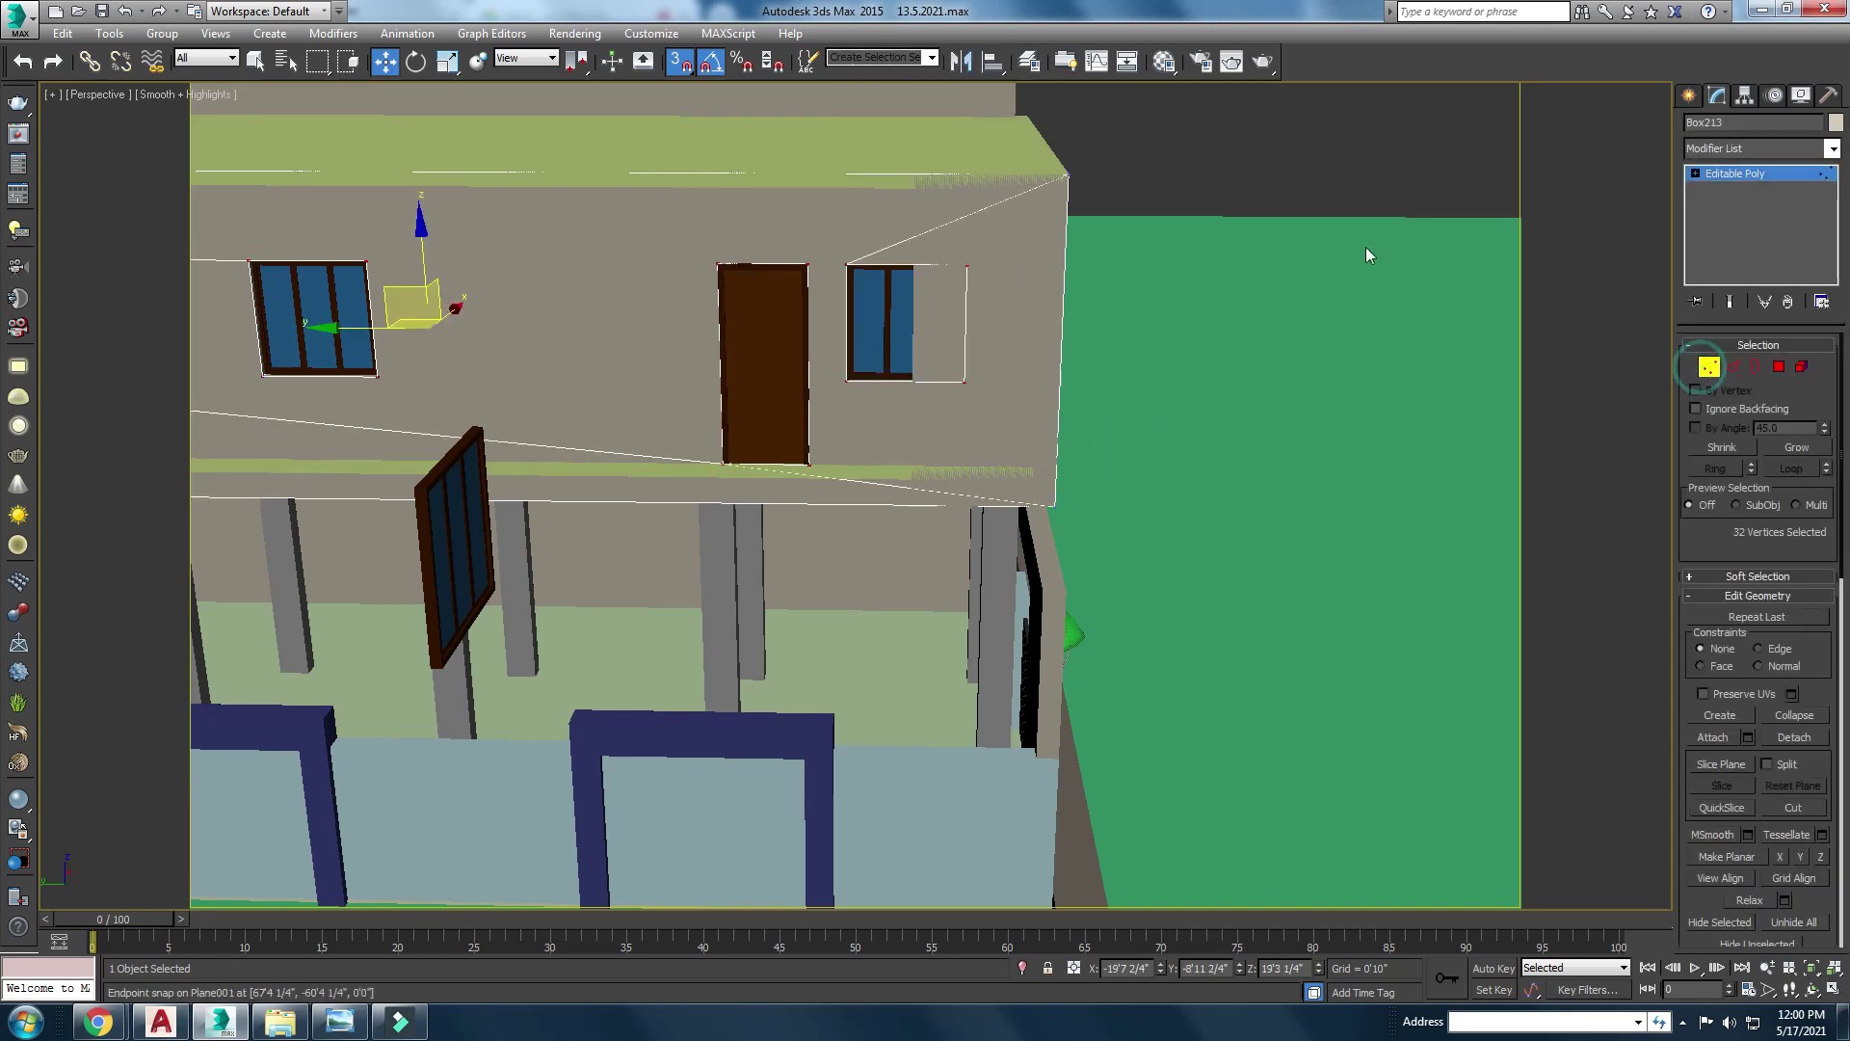
left_click(1222, 181)
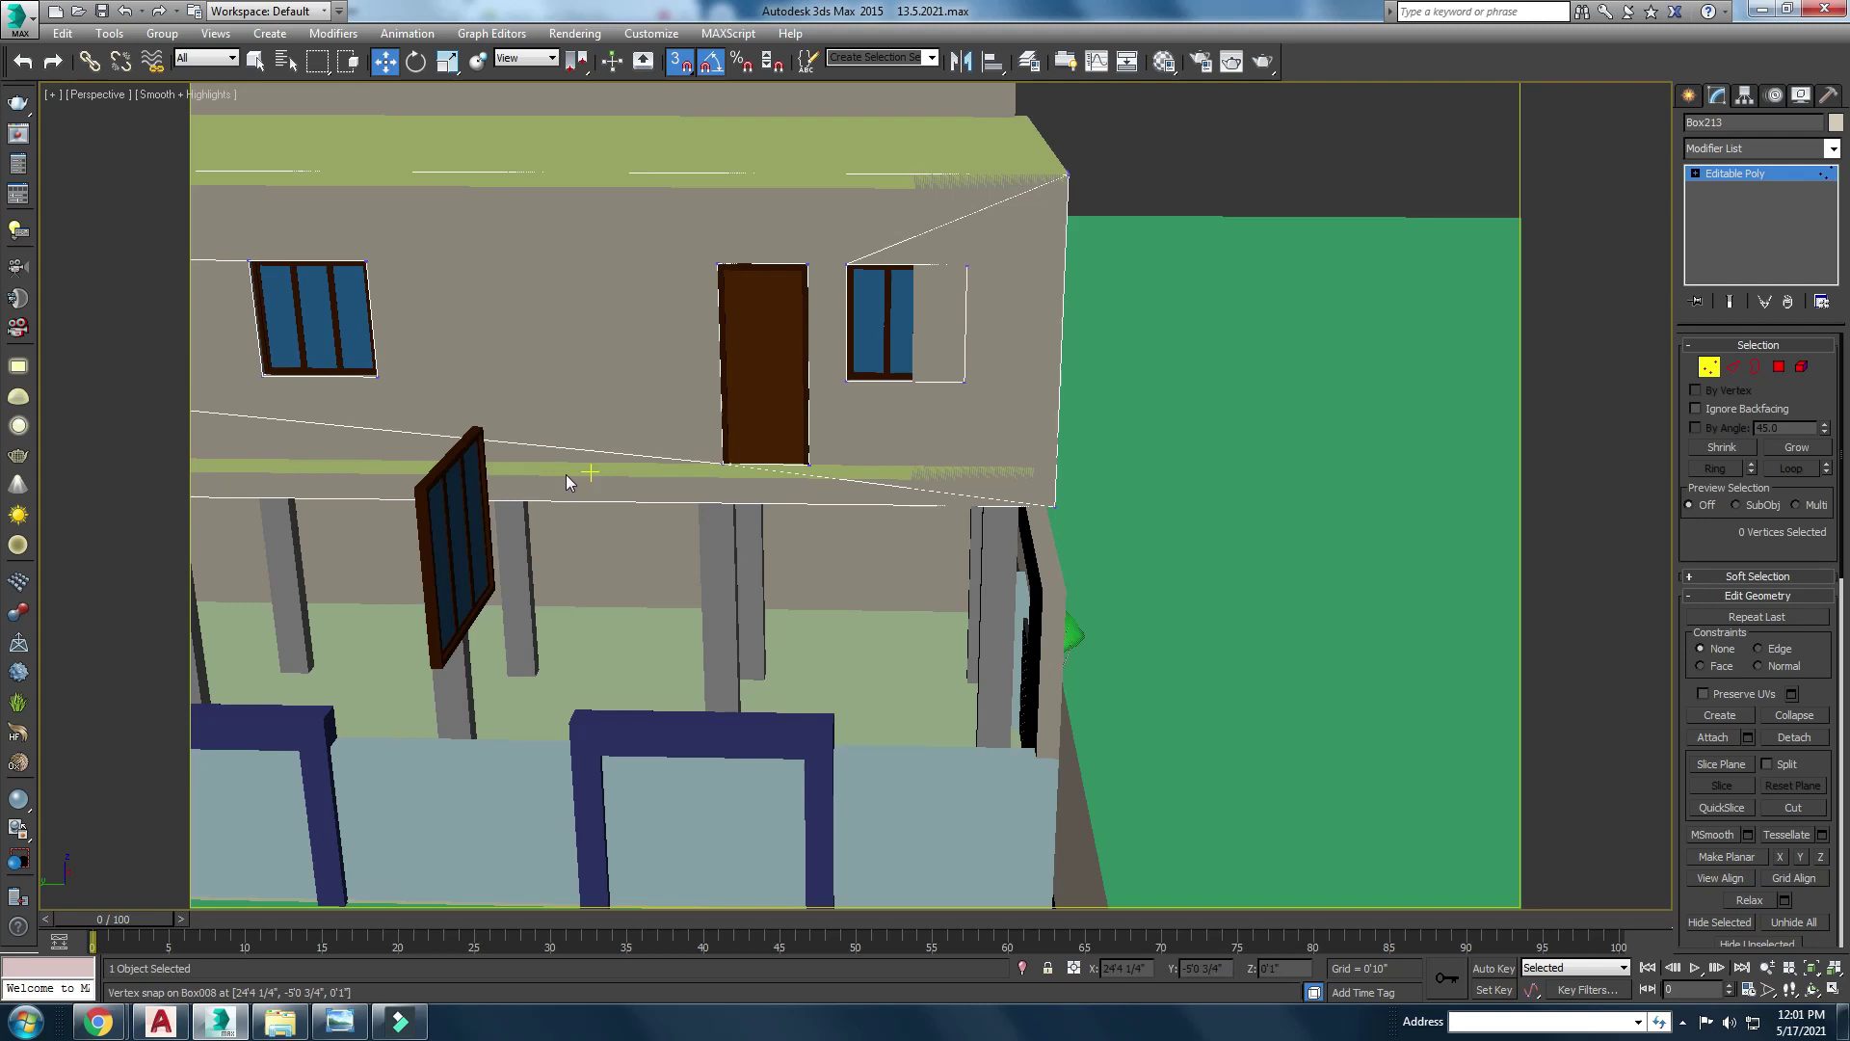
left_click(92, 94)
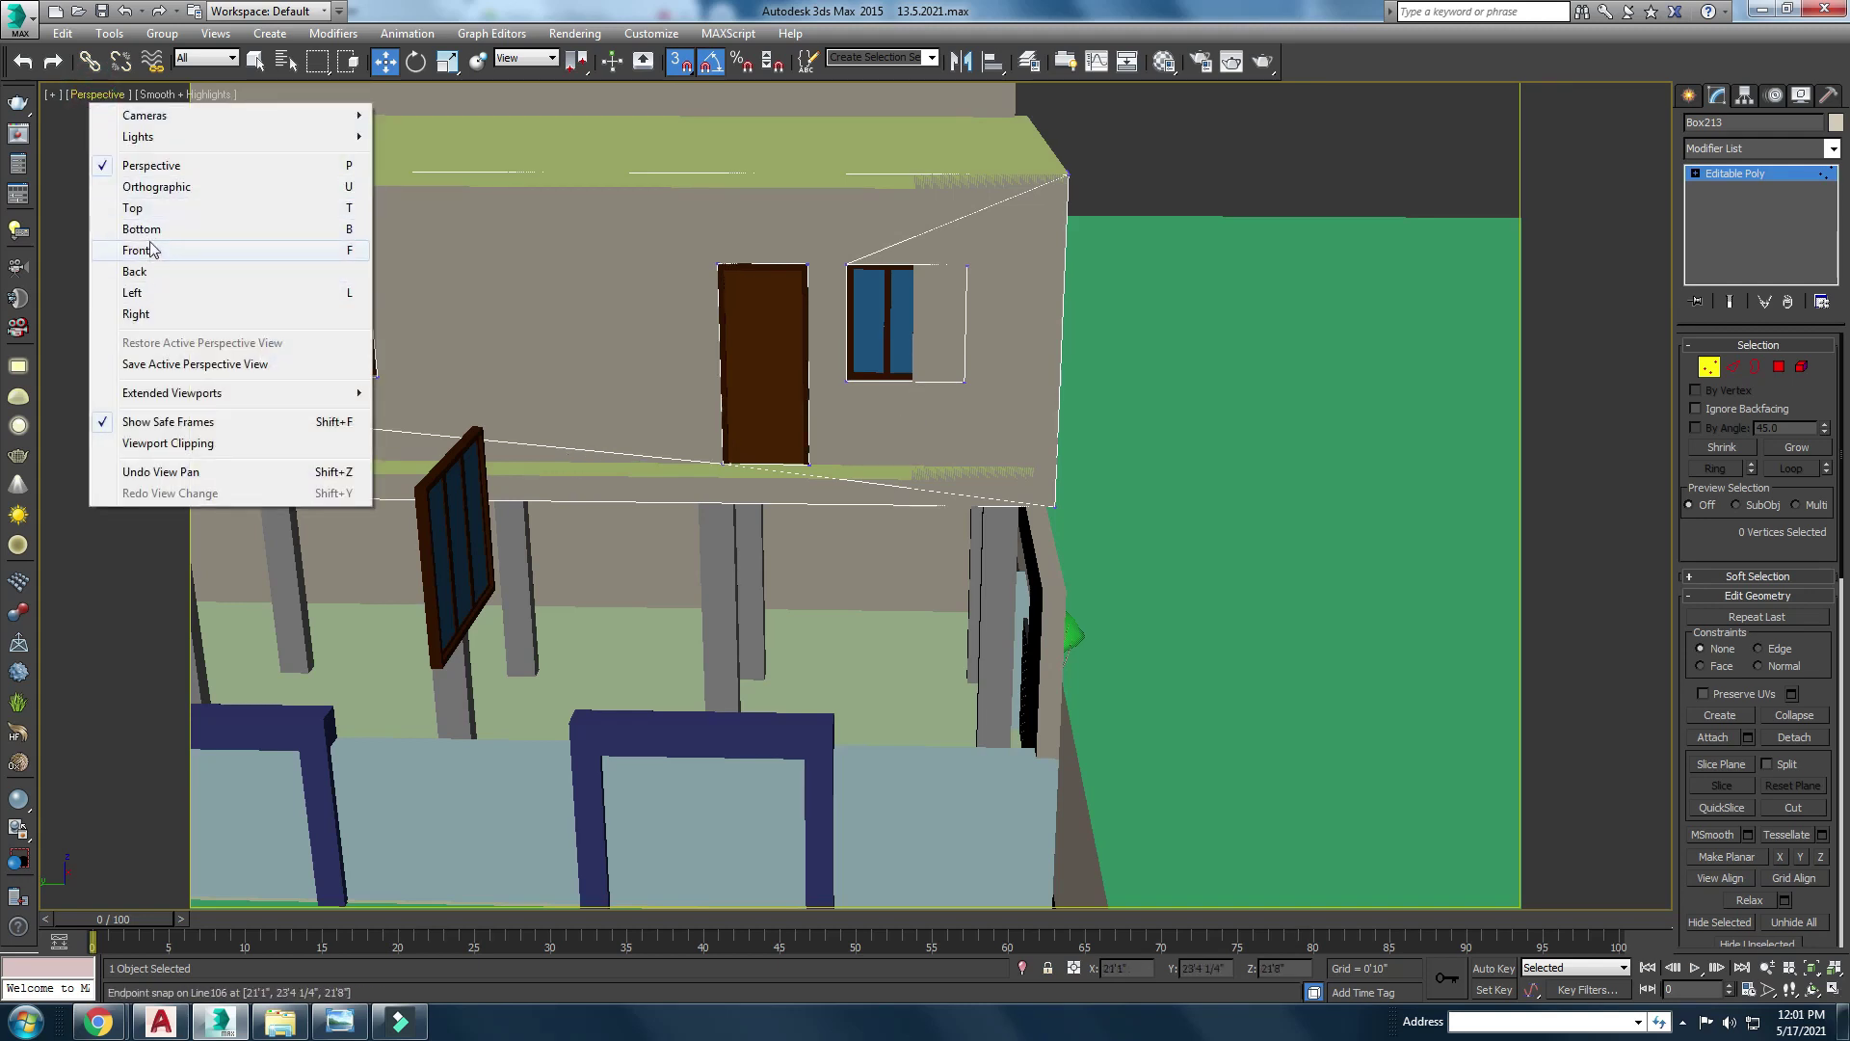
Step: Set up a maximized wireframe Left view framed on the upper-floor wall
left_click(145, 313)
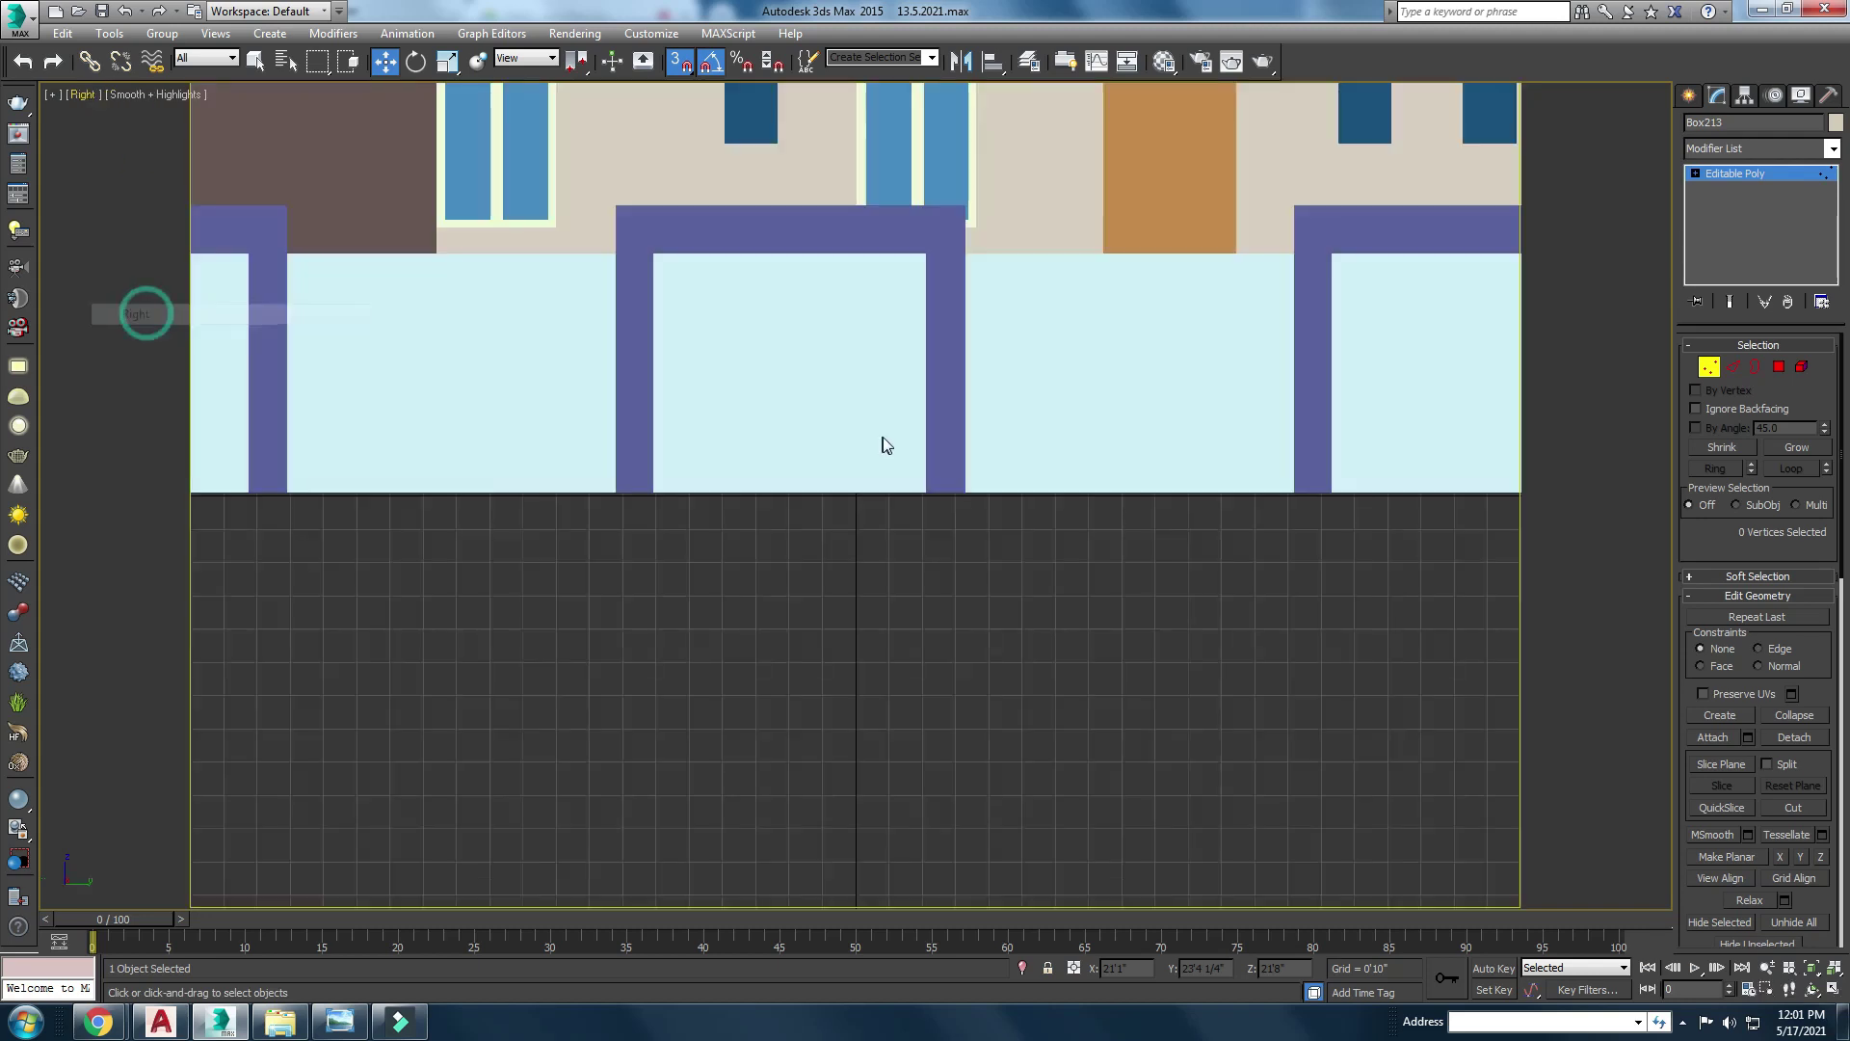
scroll(867, 532, "down", 4)
middle_click_drag(904, 528, 907, 715)
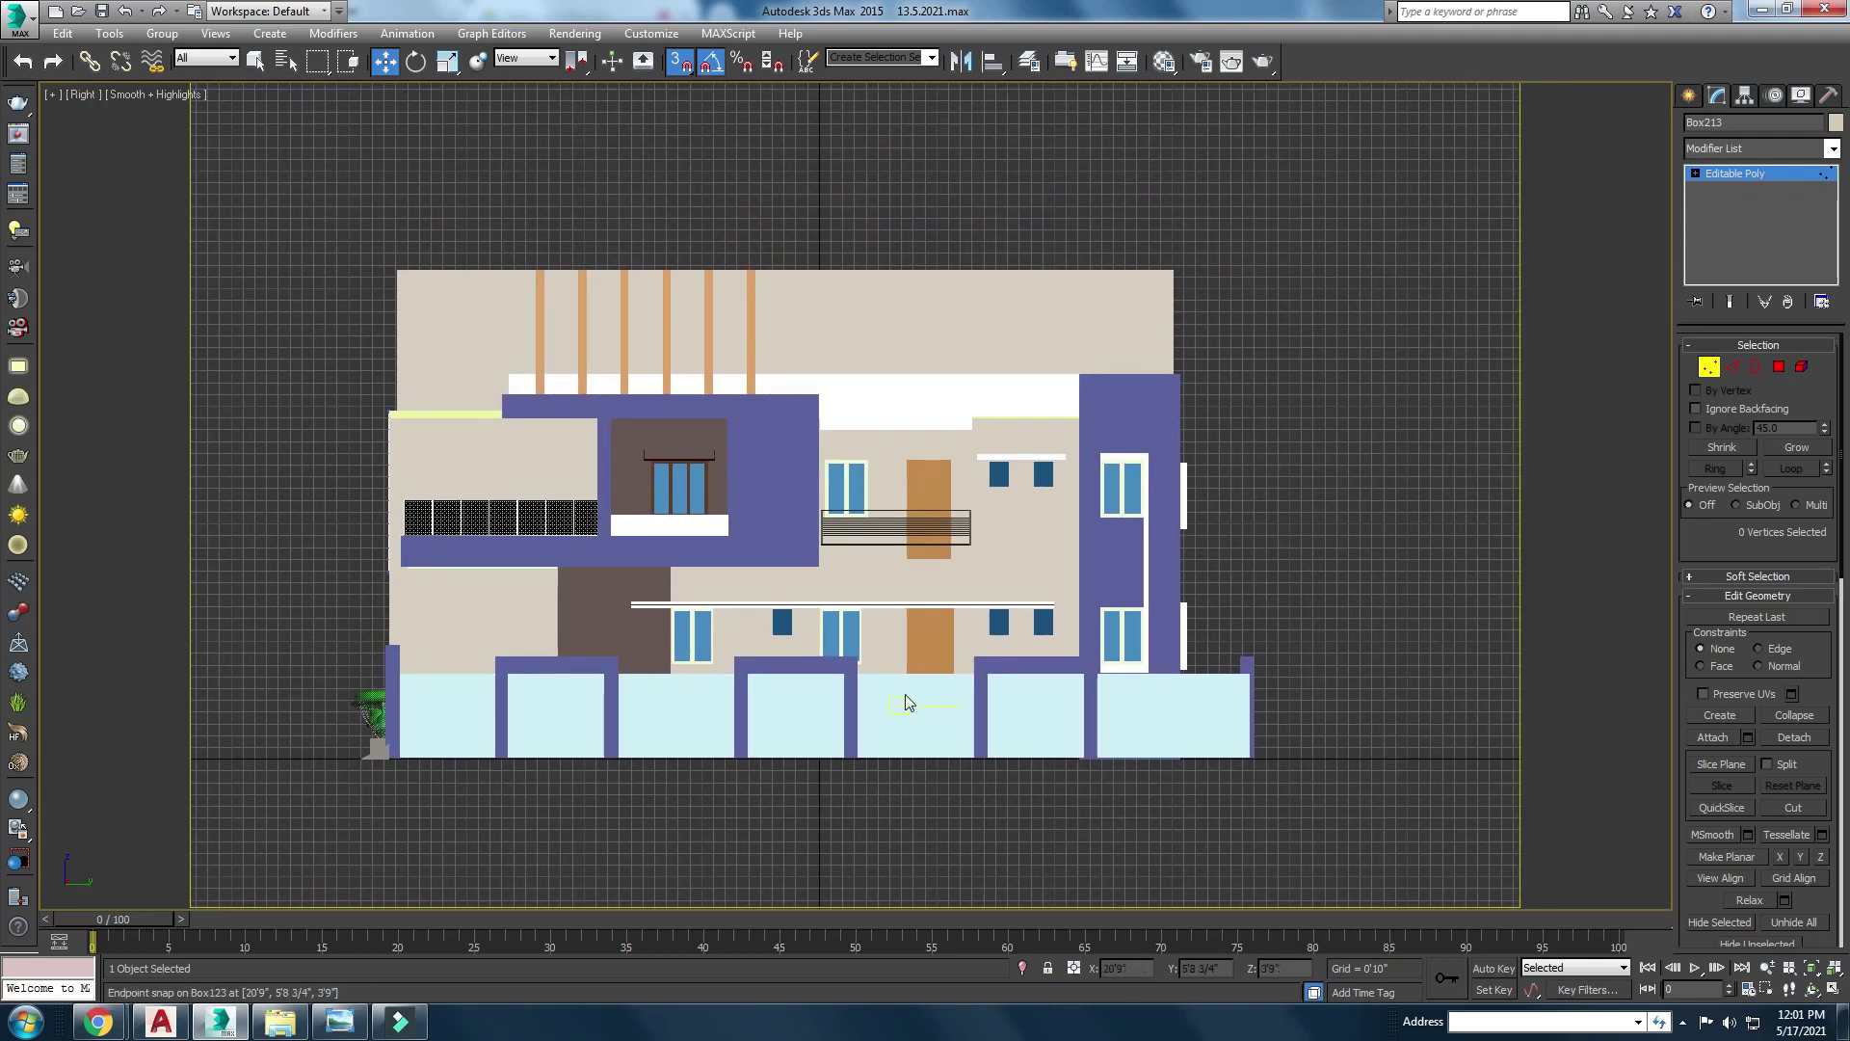
left_click(81, 95)
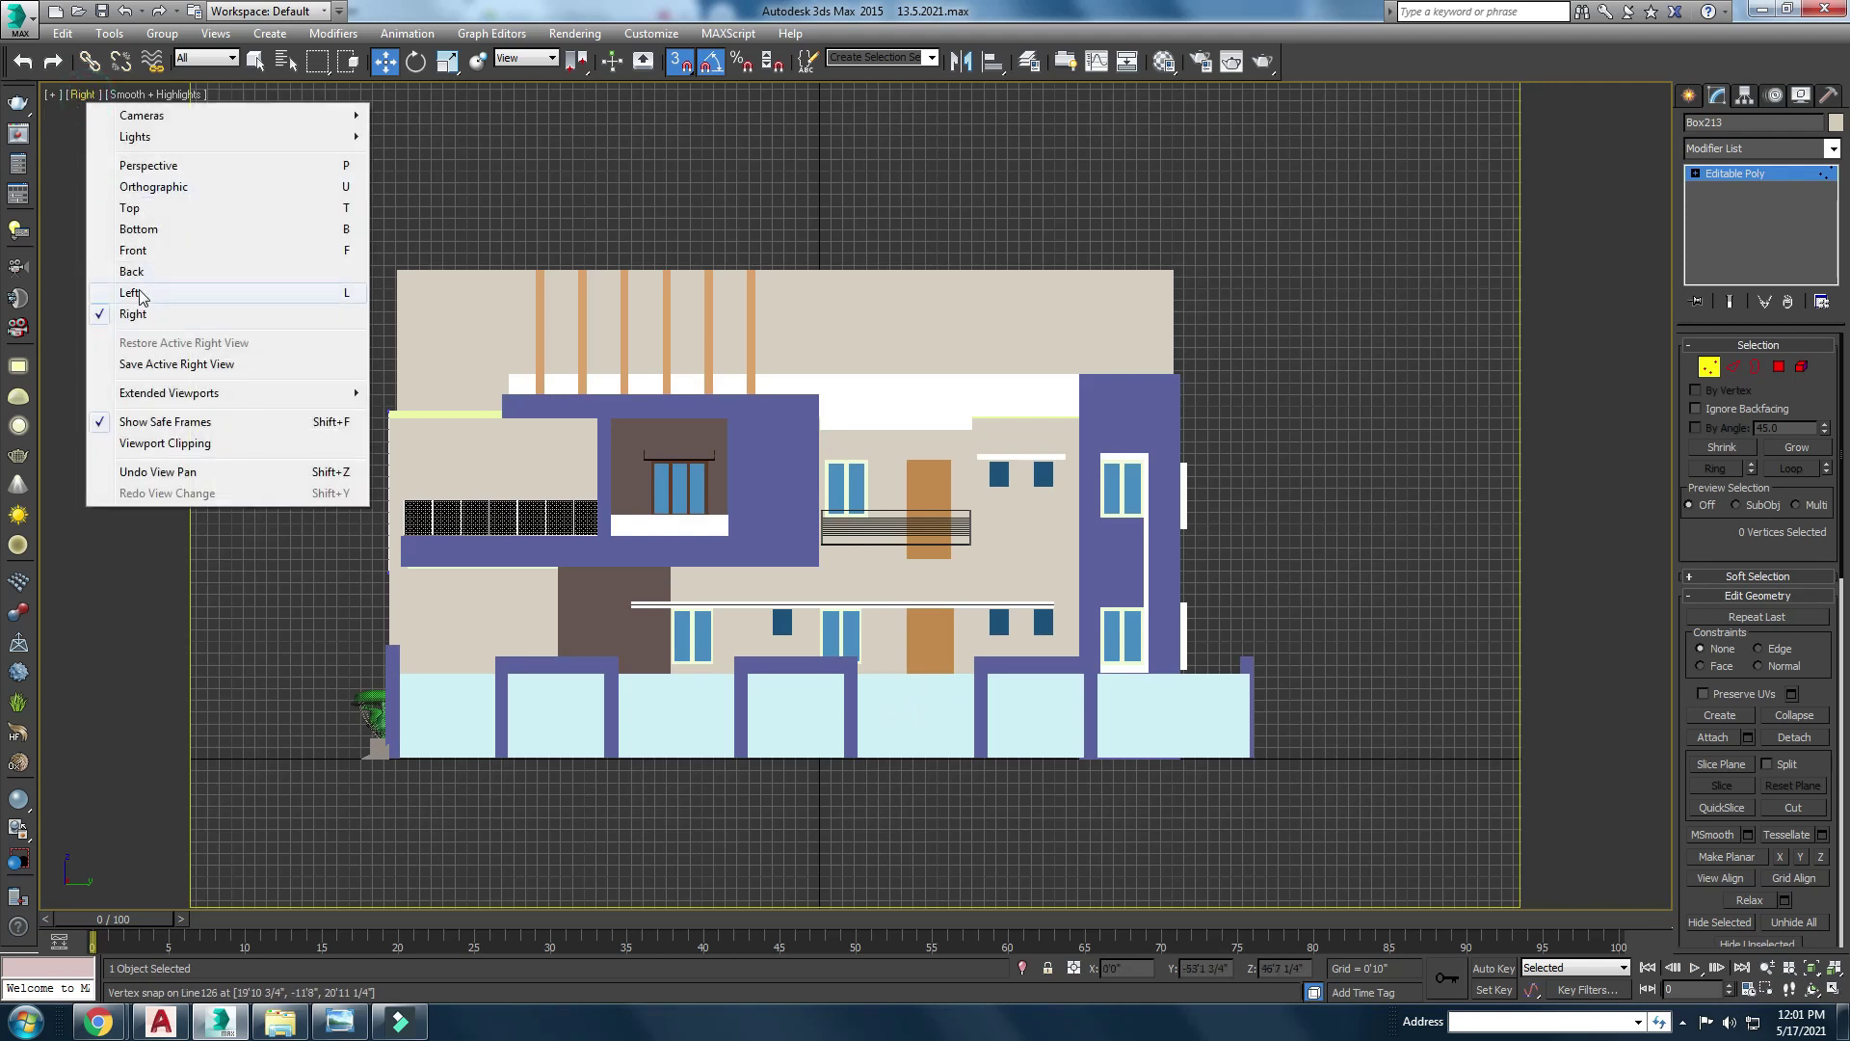
left_click(133, 290)
middle_click_drag(1129, 528, 902, 507)
scroll(902, 507, "up", 3)
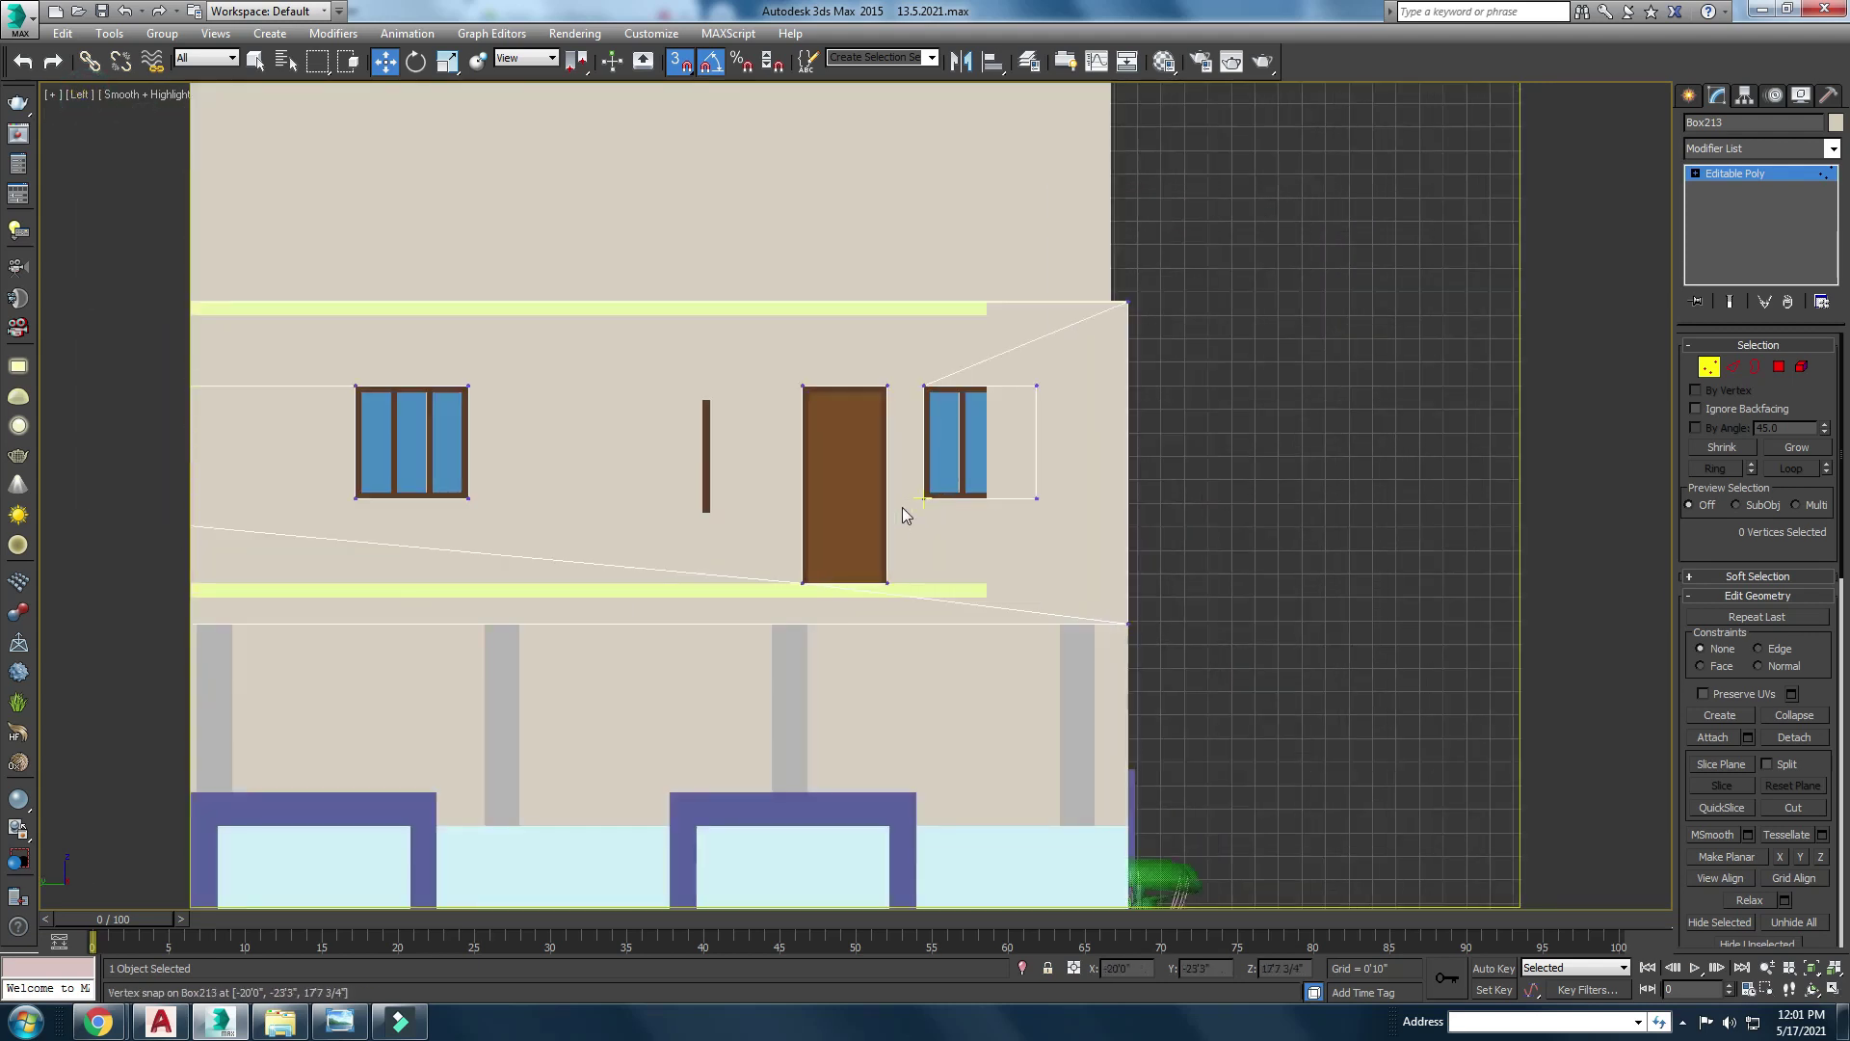
key("F3")
scroll(967, 477, "down", 2)
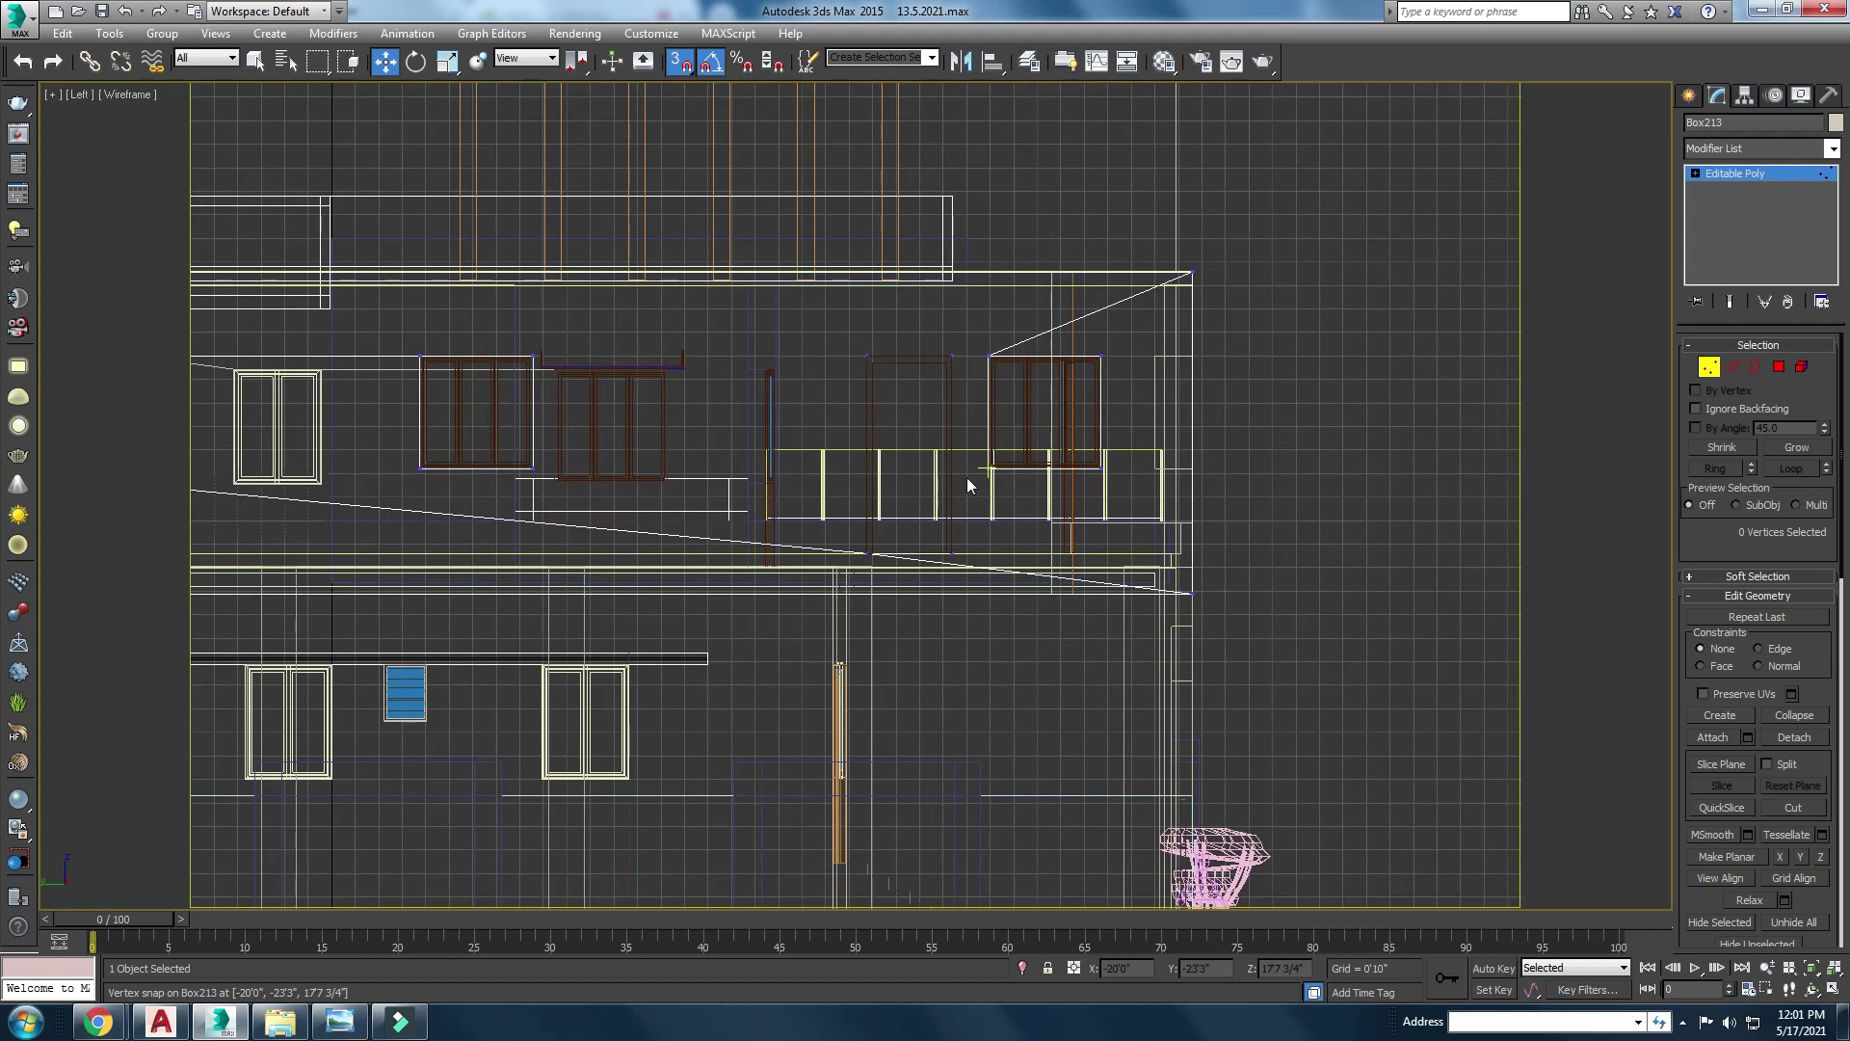
key("alt+w")
right_click(405, 295)
key("alt+w")
key("alt+w")
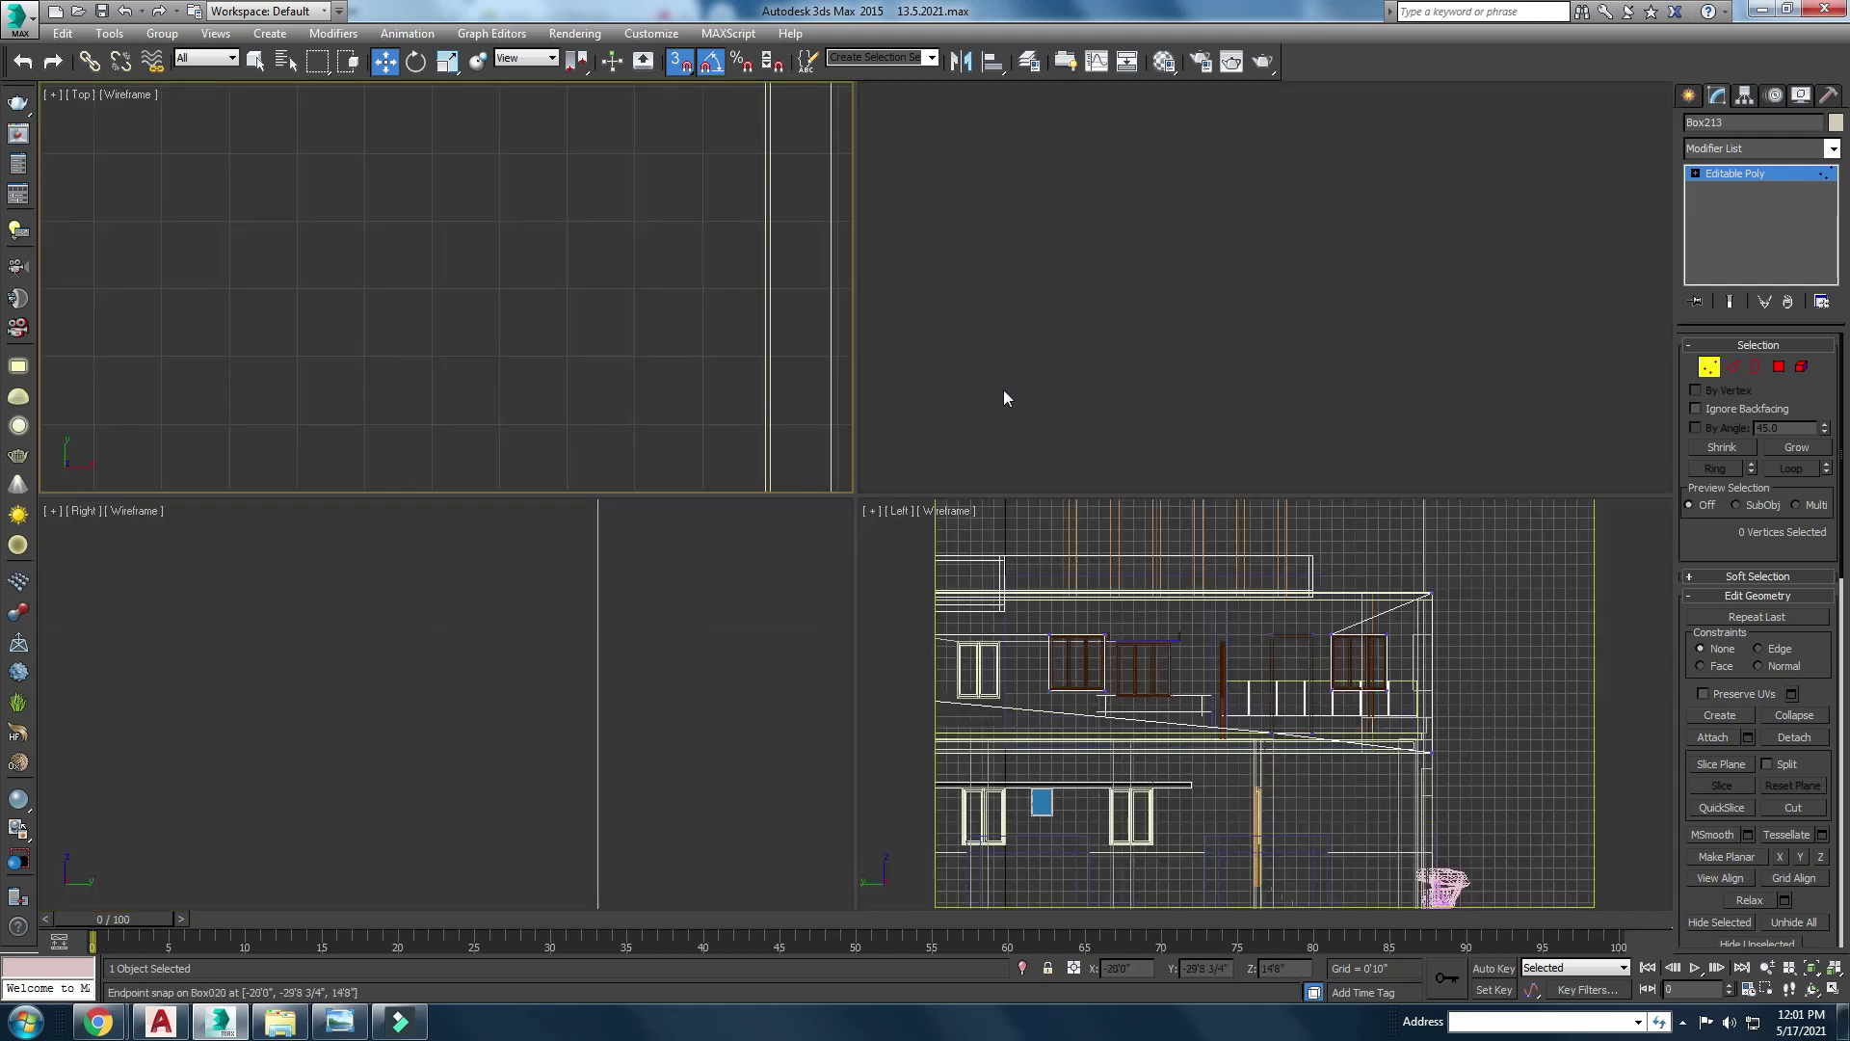
right_click(1291, 698)
key("alt+w")
middle_click_drag(954, 461, 876, 478)
scroll(876, 478, "up", 2)
Step: Box-select the window opening's vertices and move them left along X
left_click_drag(730, 309, 1107, 624)
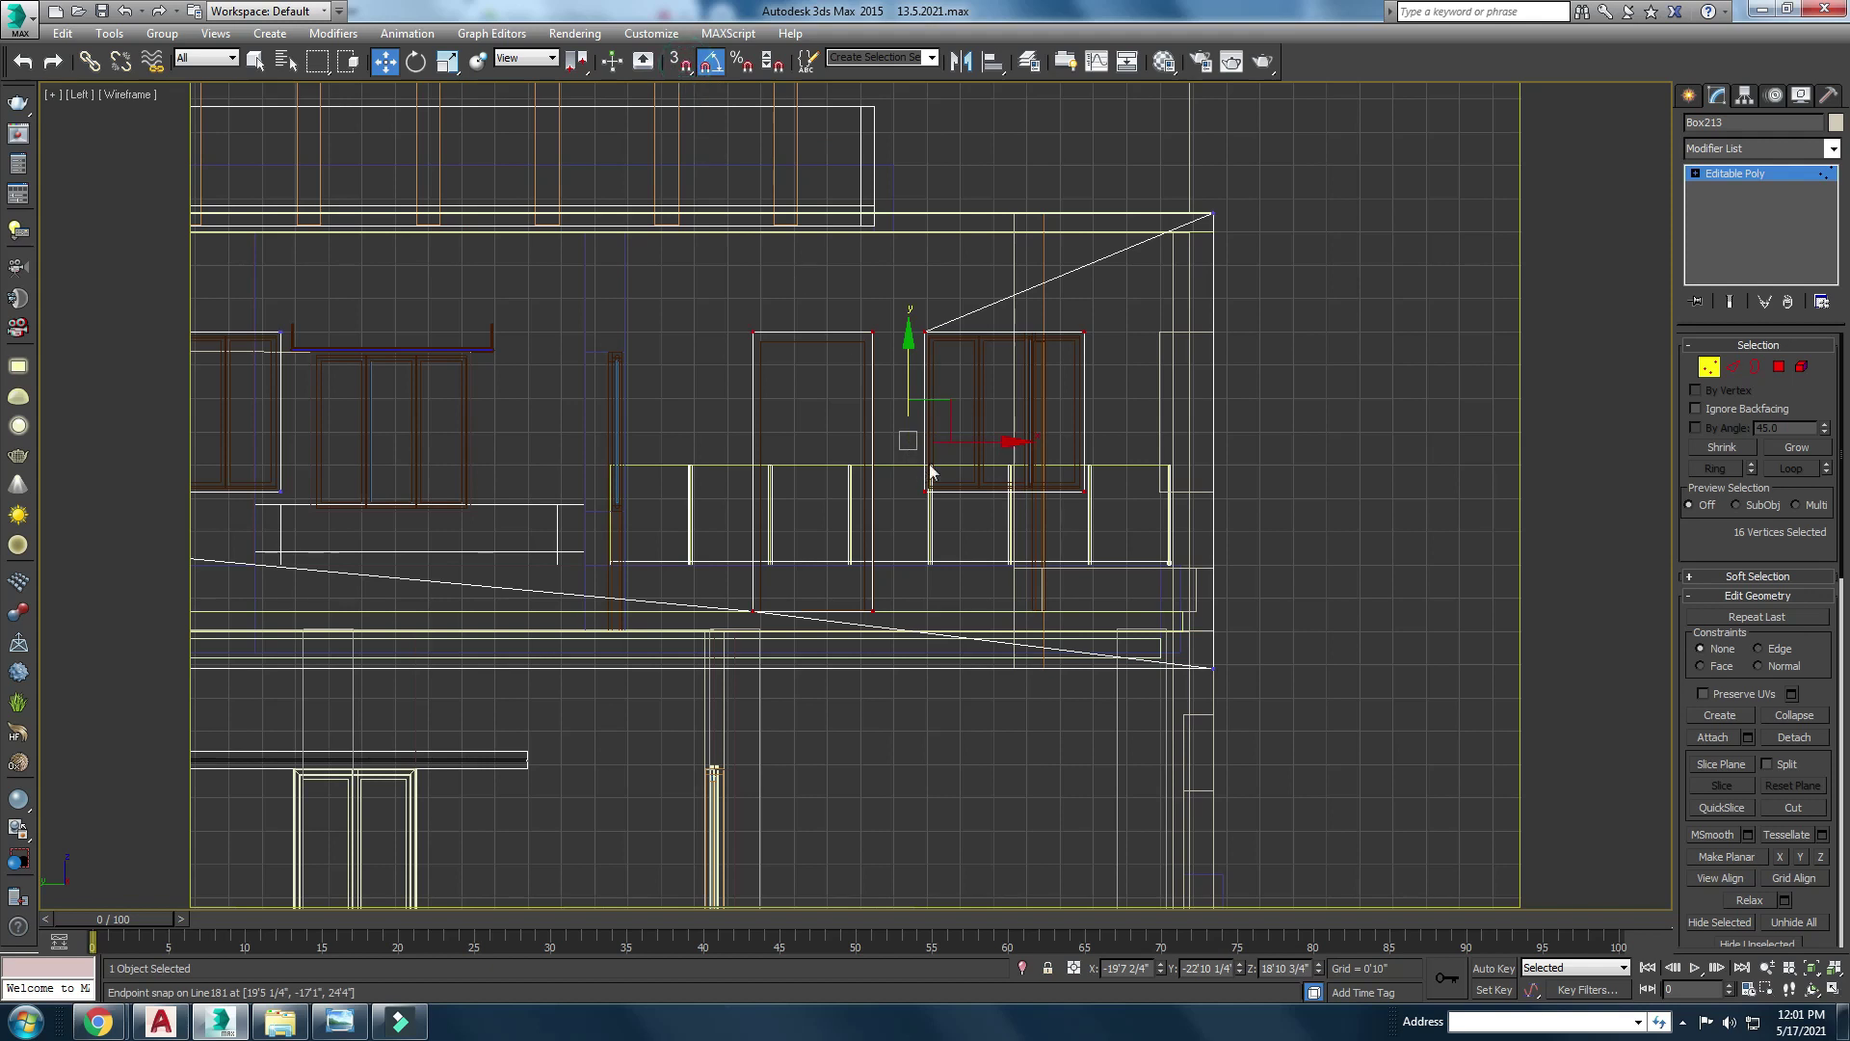
left_click_drag(976, 444, 895, 446)
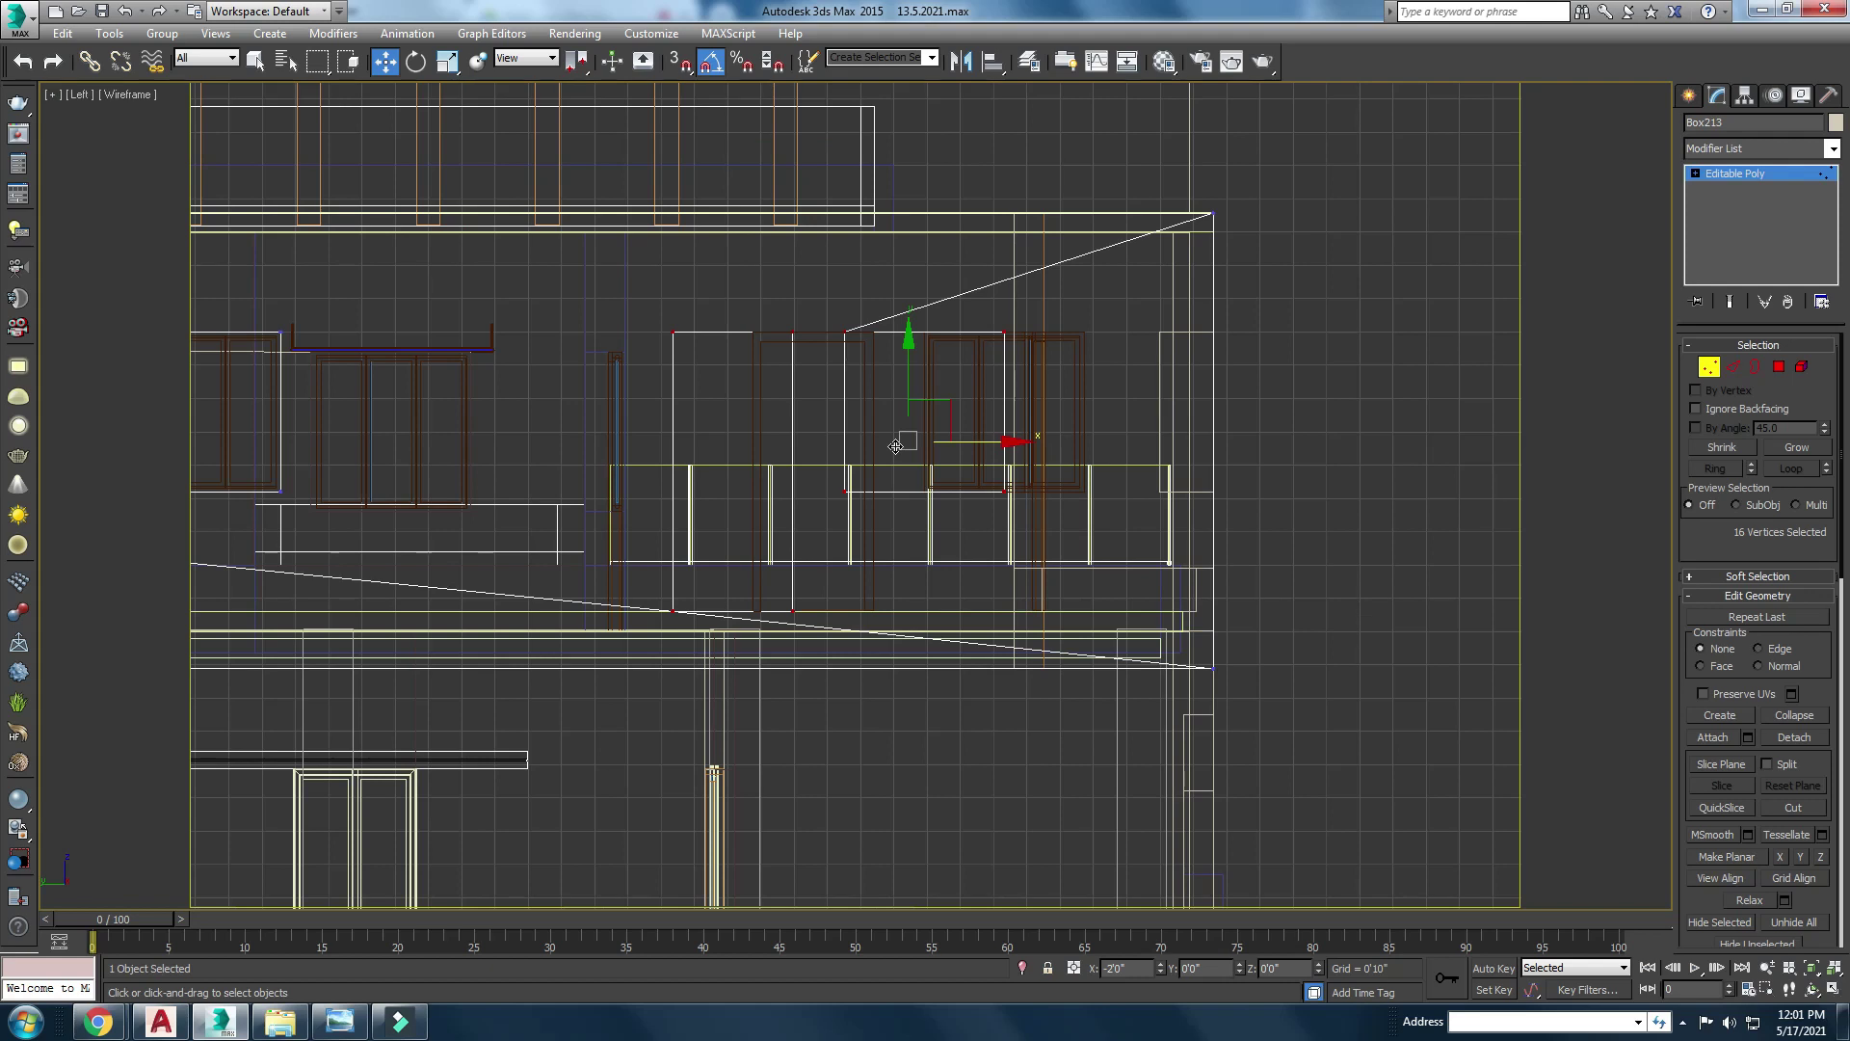
left_click_drag(895, 446, 893, 447)
left_click(1309, 406)
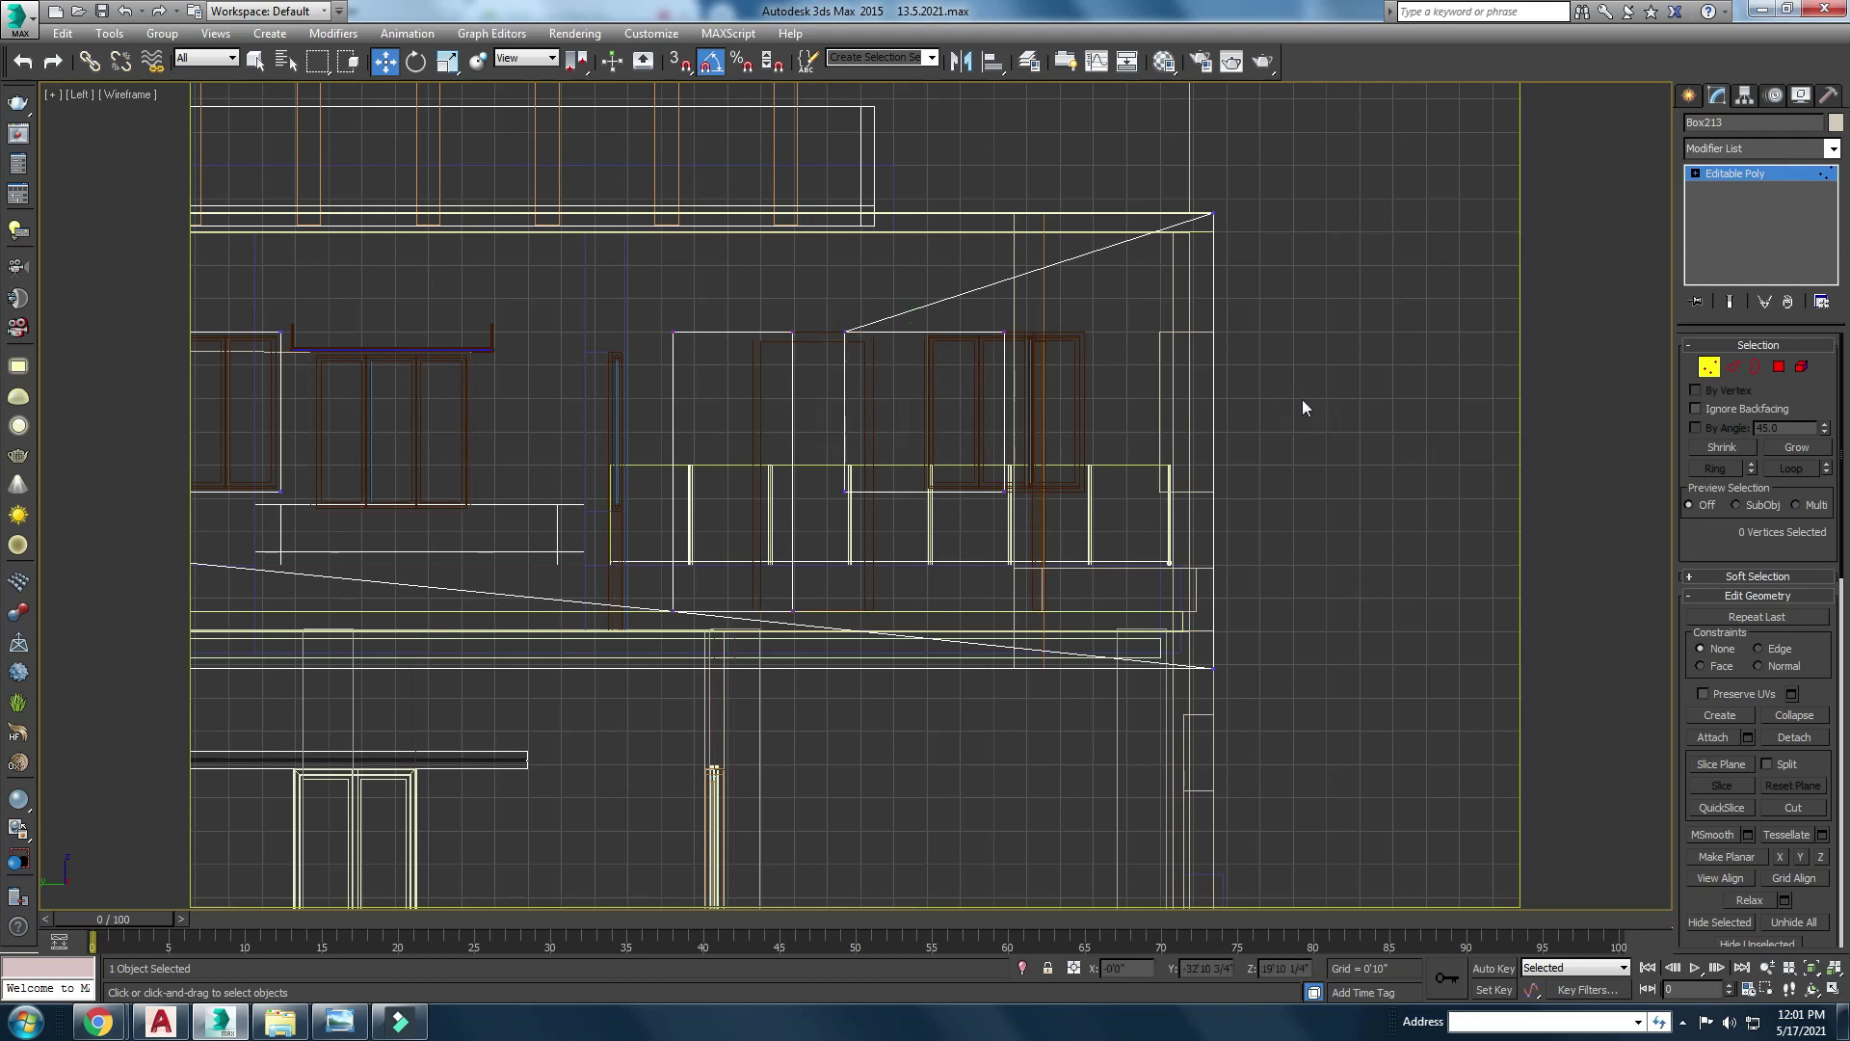
left_click(1688, 95)
left_click(1451, 206)
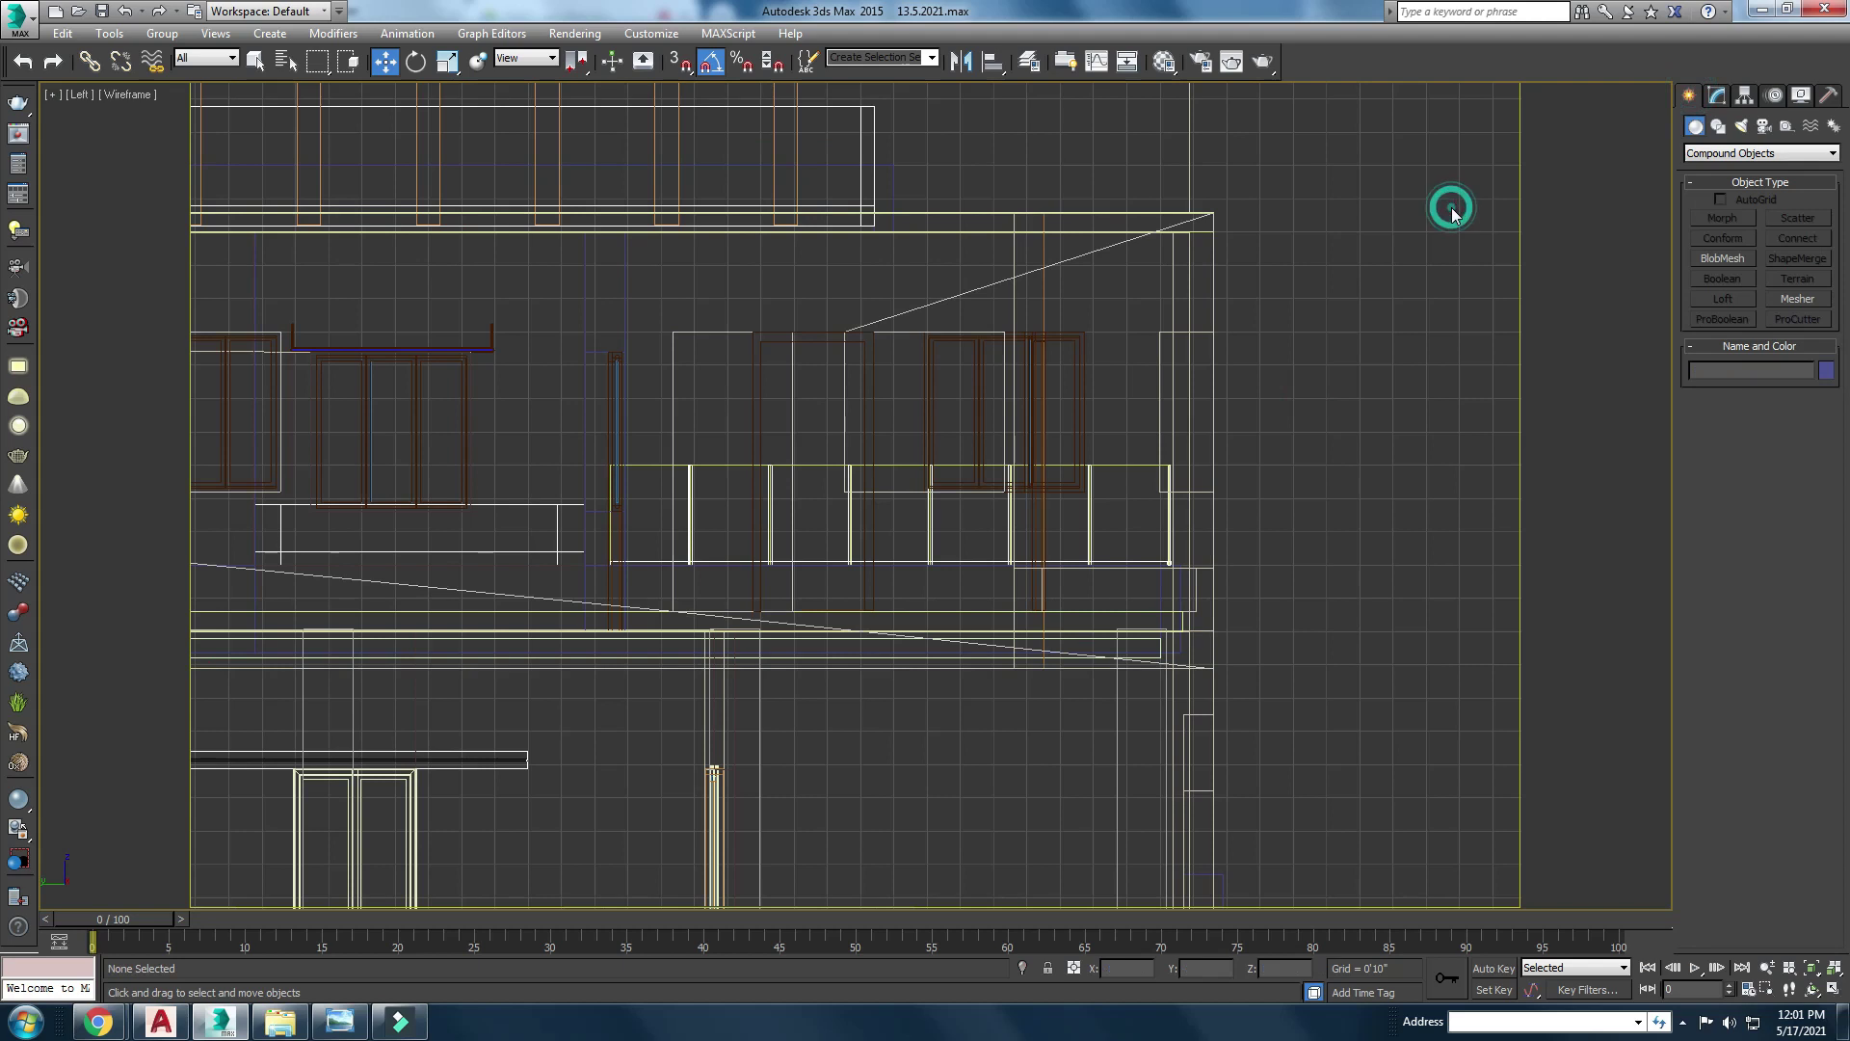
Step: Move door D 003 and its window group left together to fit the opening
scroll(940, 351, "up", 3)
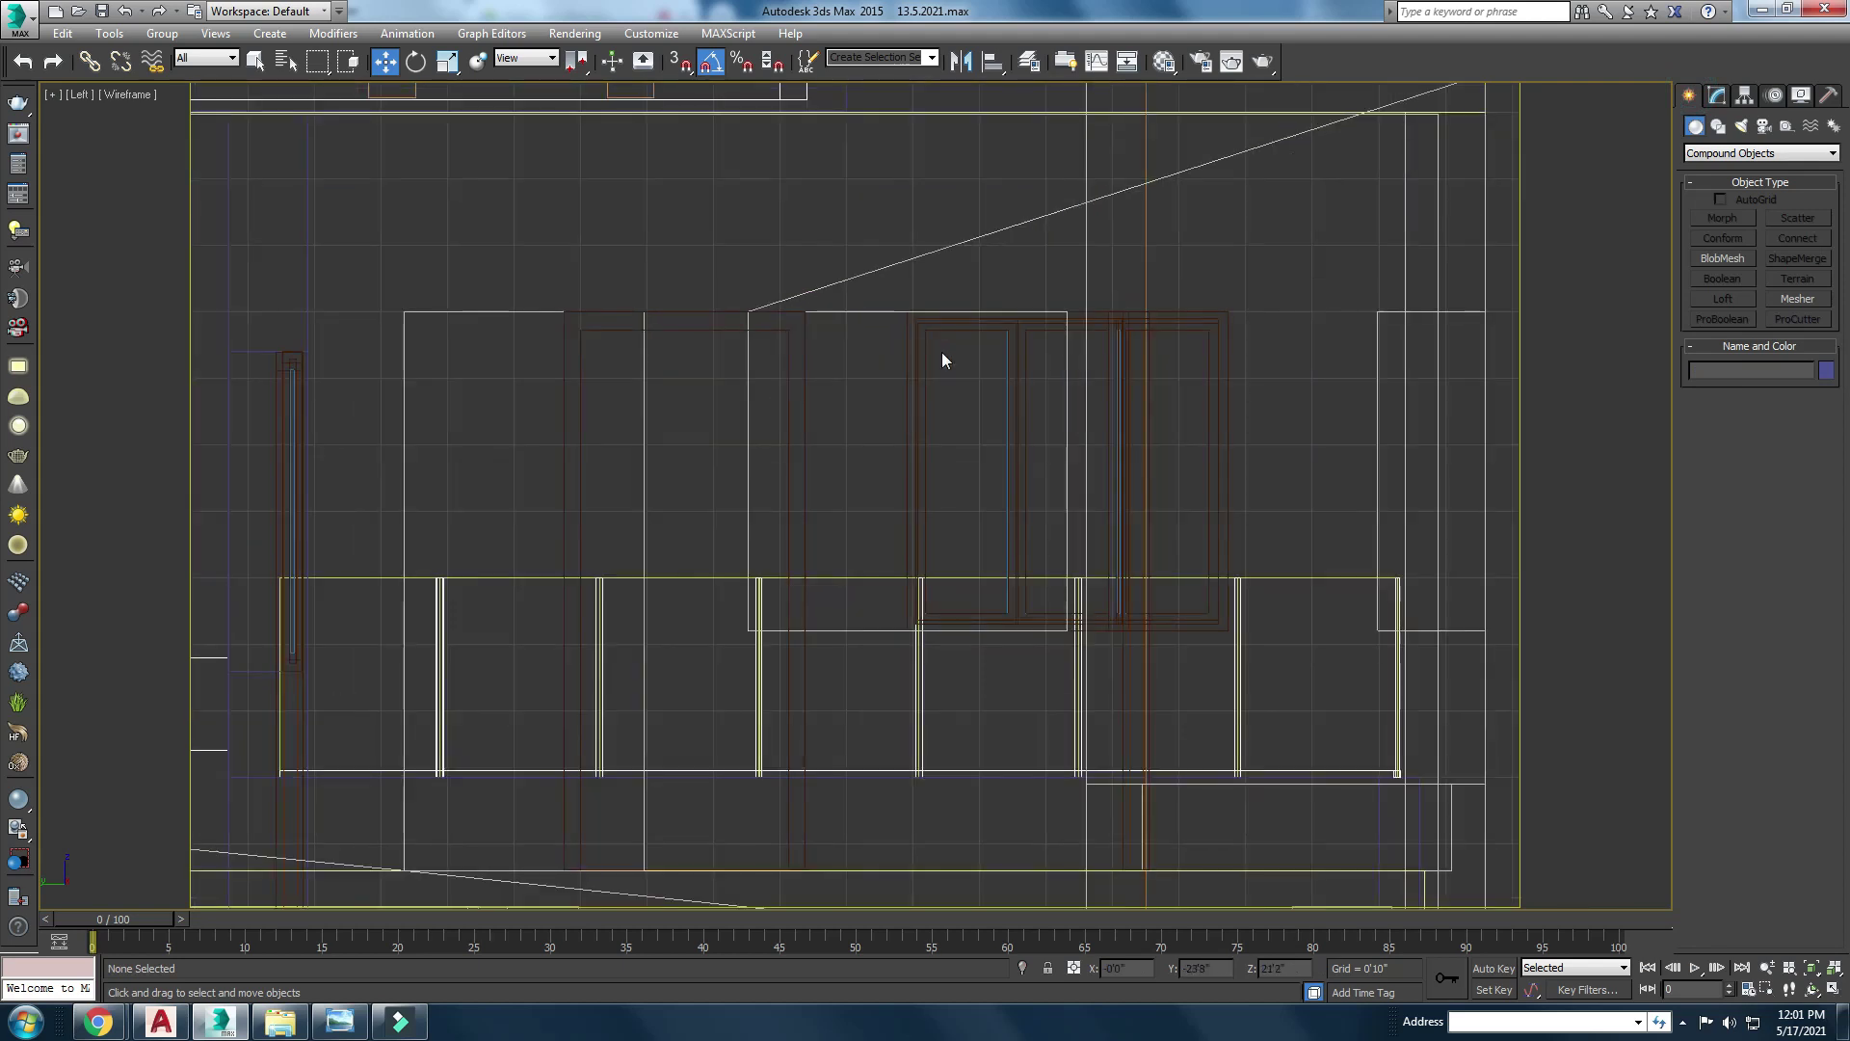
middle_click_drag(941, 357, 942, 390)
left_click(817, 346)
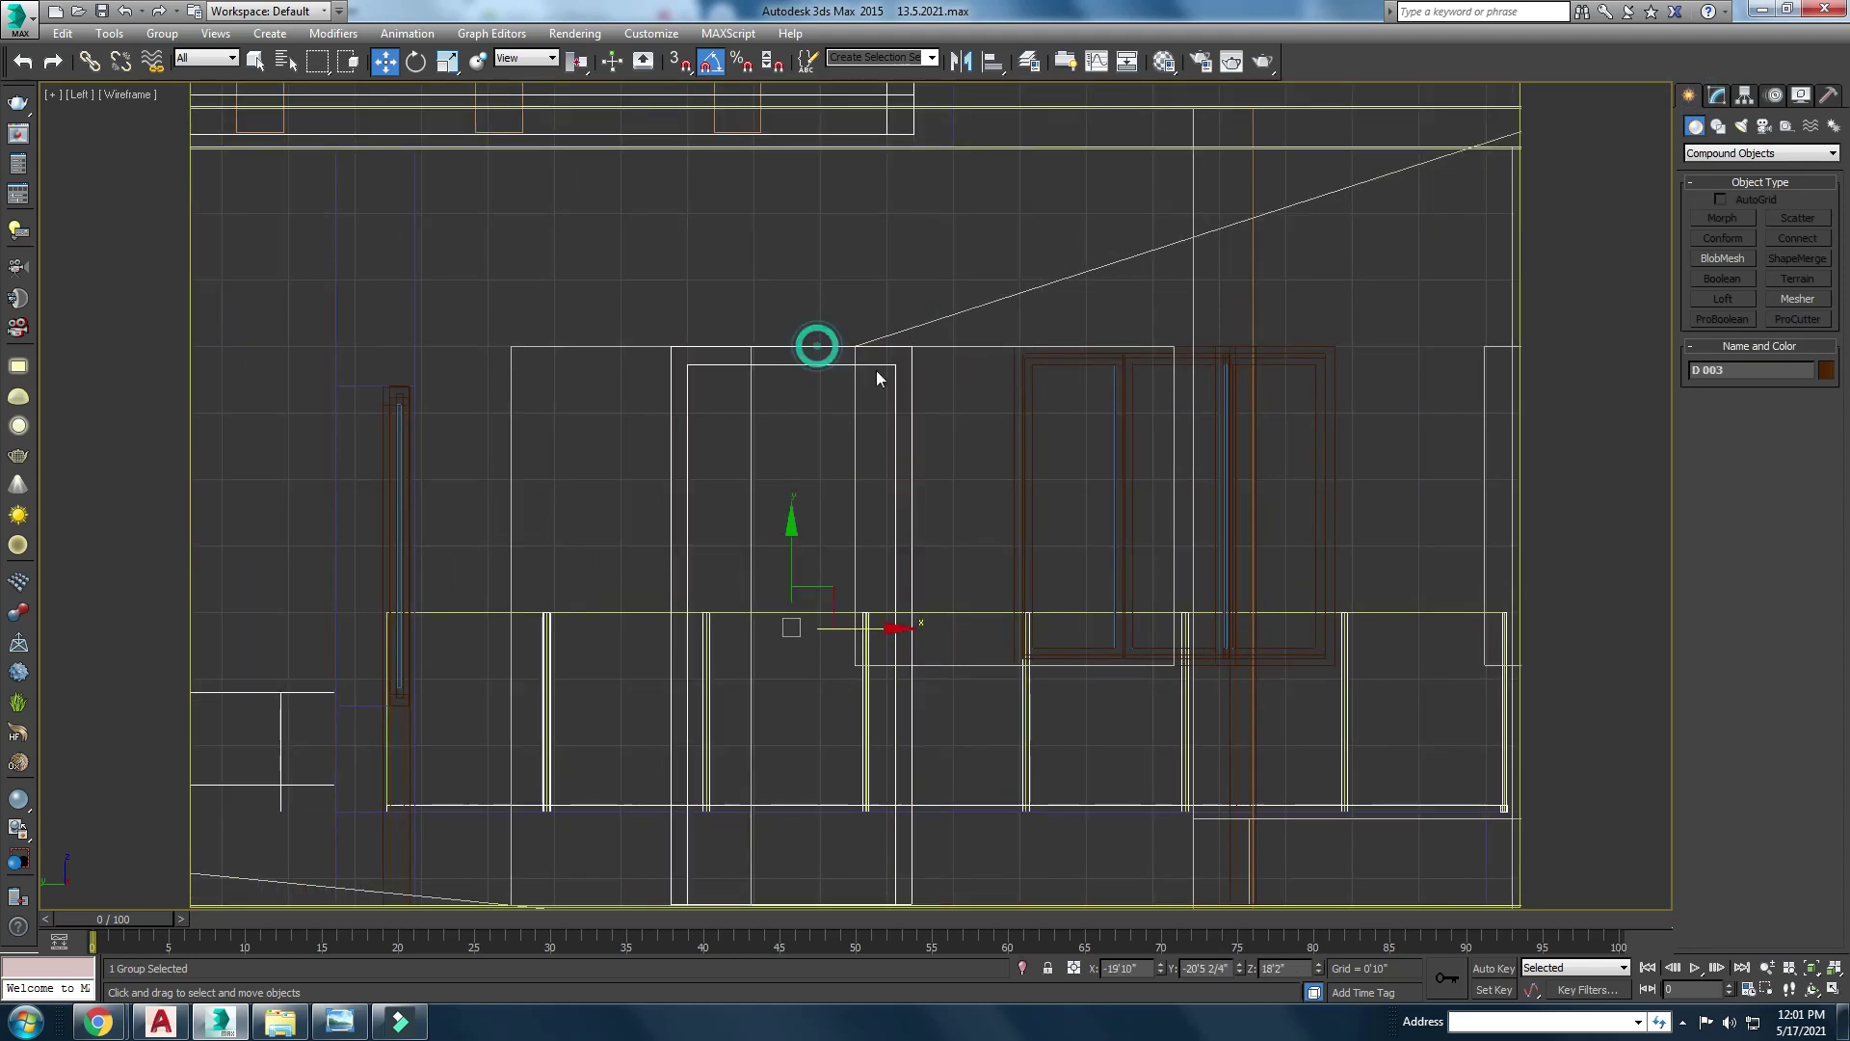
left_click(1051, 362, "ctrl")
mouse_move(1164, 545)
left_mouse_down()
mouse_move(967, 550)
mouse_move(1001, 559)
left_mouse_up()
scroll(1057, 251, "up", 2)
scroll(1424, 396, "up", 4)
scroll(1424, 396, "up", 4)
left_click_drag(1247, 399, 1235, 404)
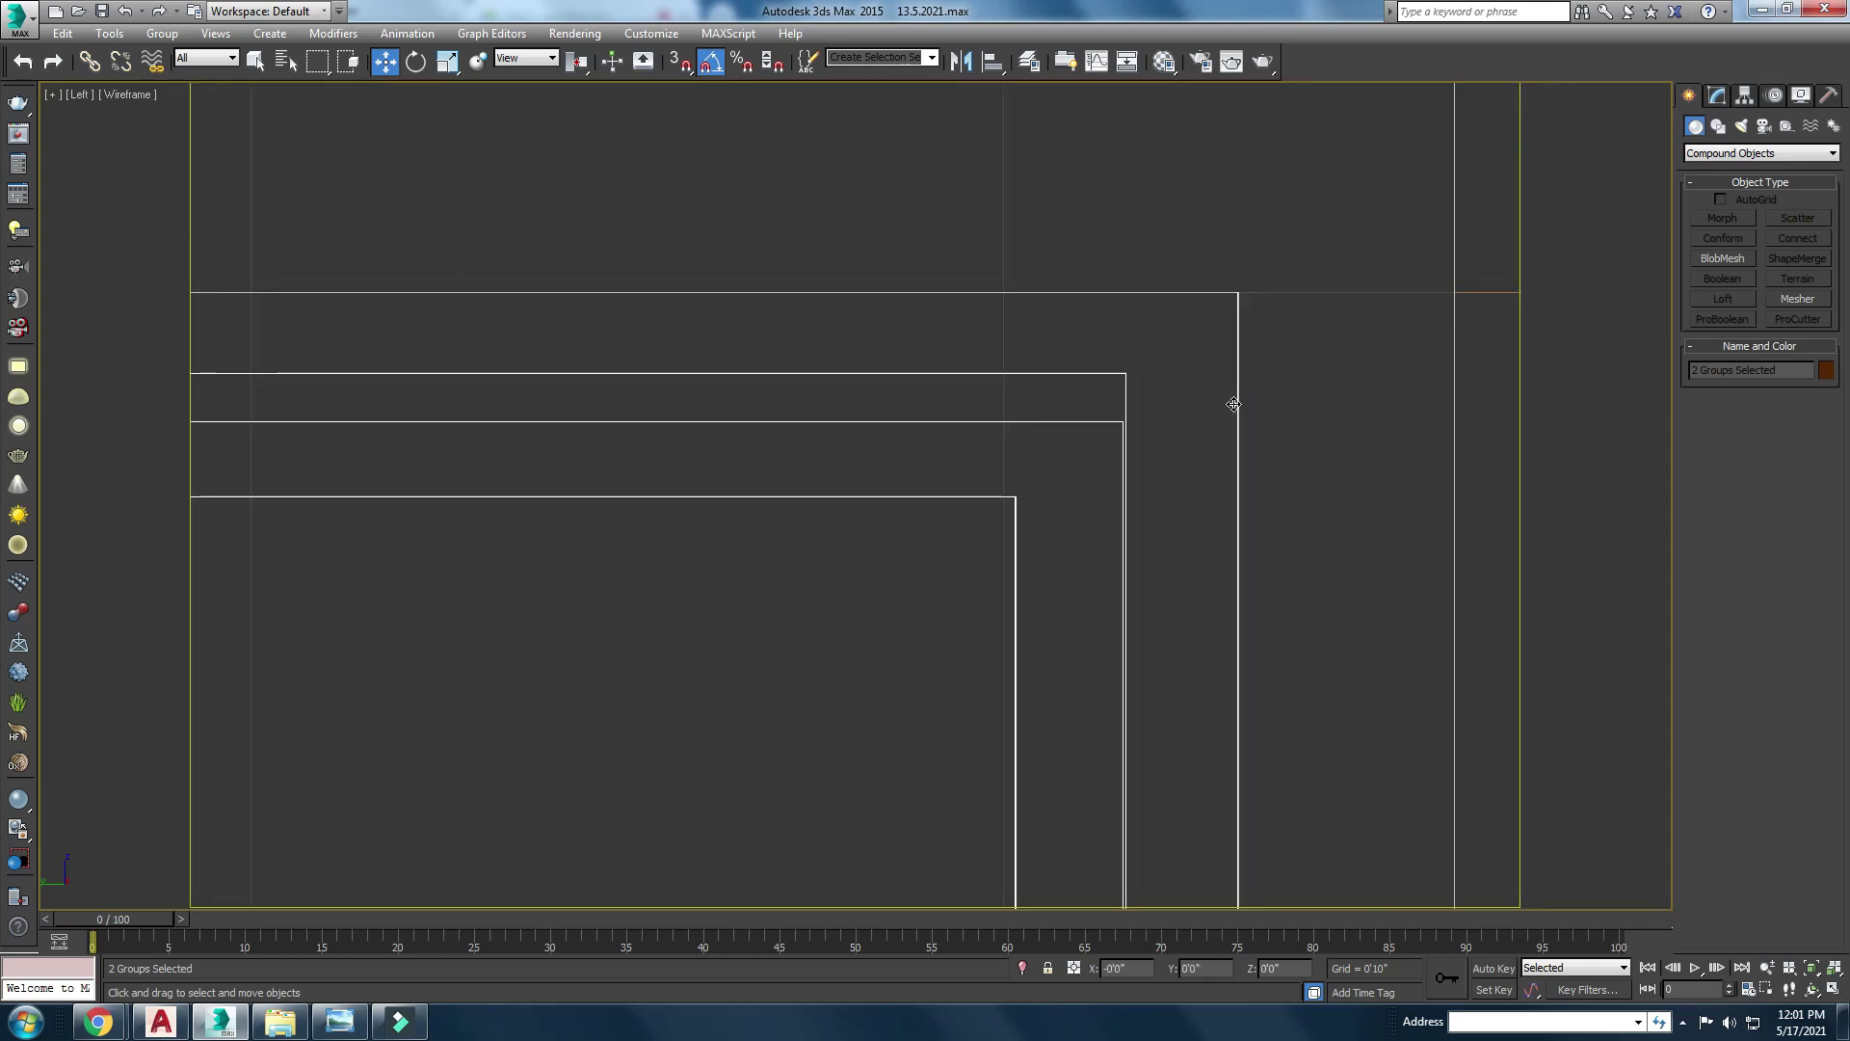
left_click(1374, 412)
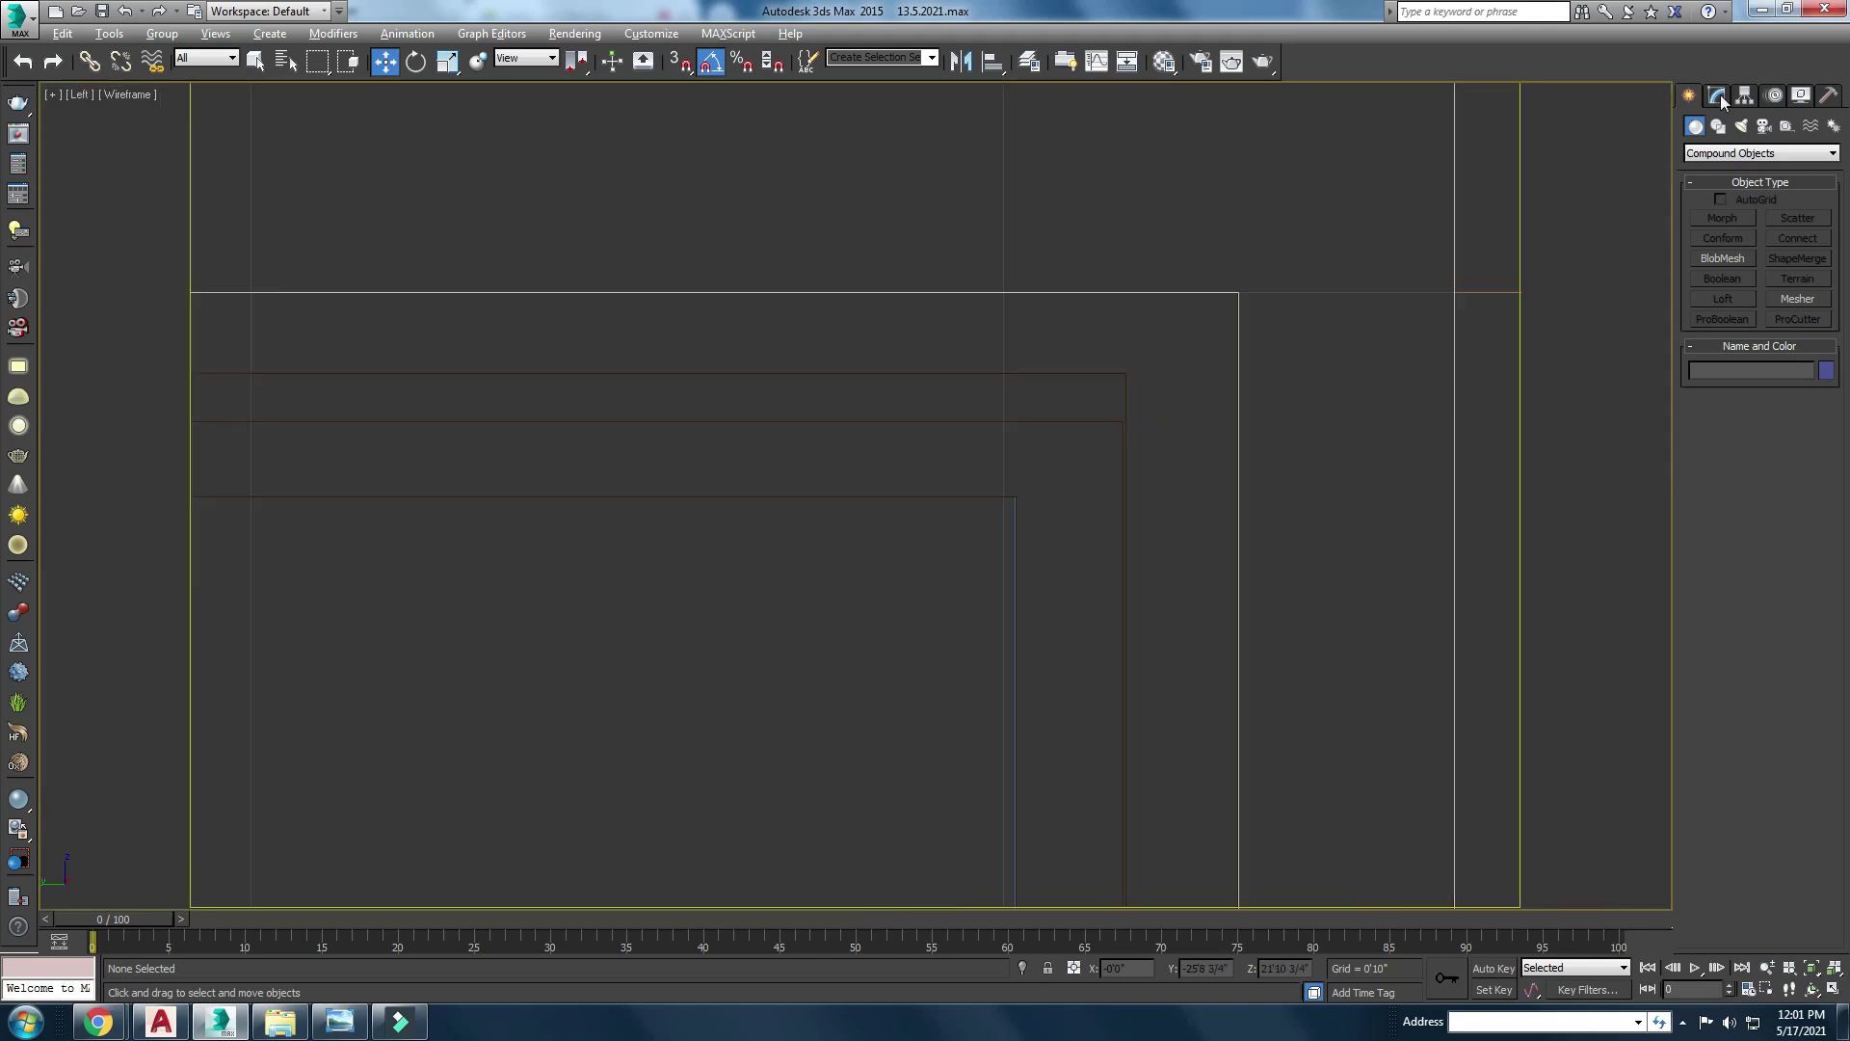
Step: Review the facade in a shaded, maximized Perspective view
key("alt+w")
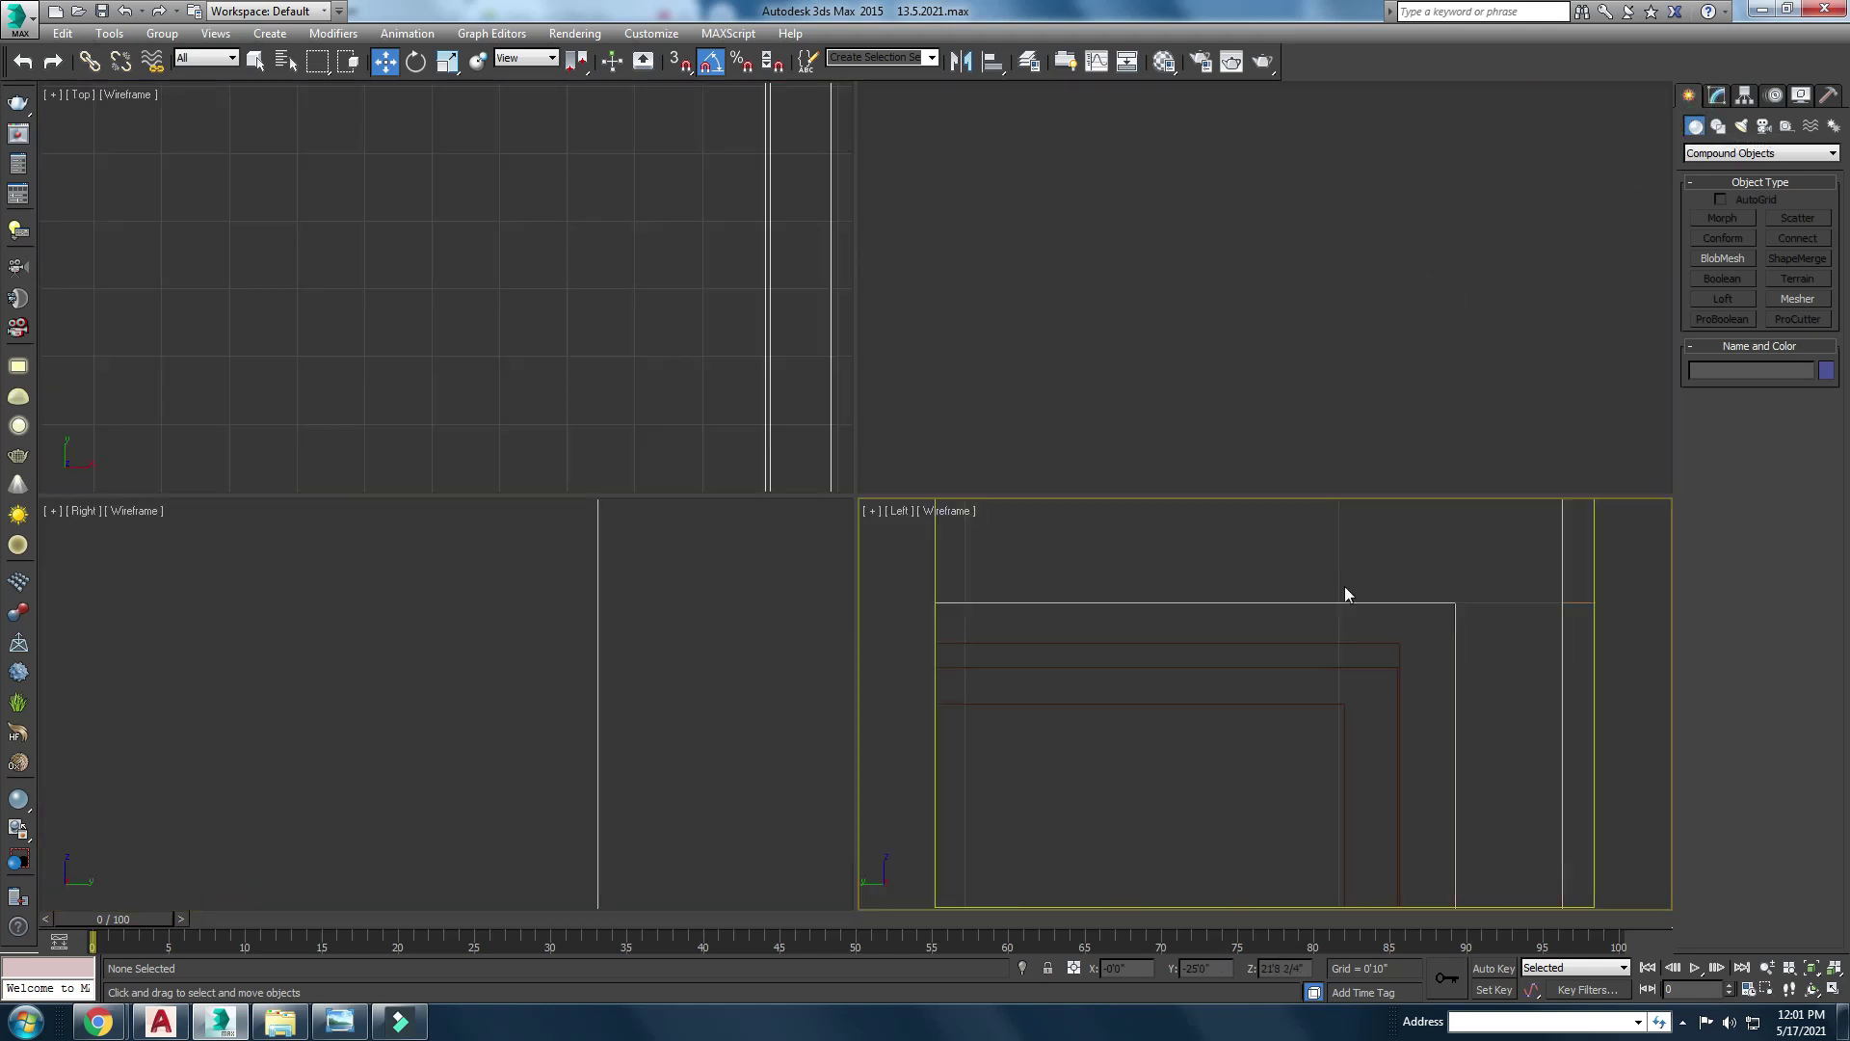
key("F3")
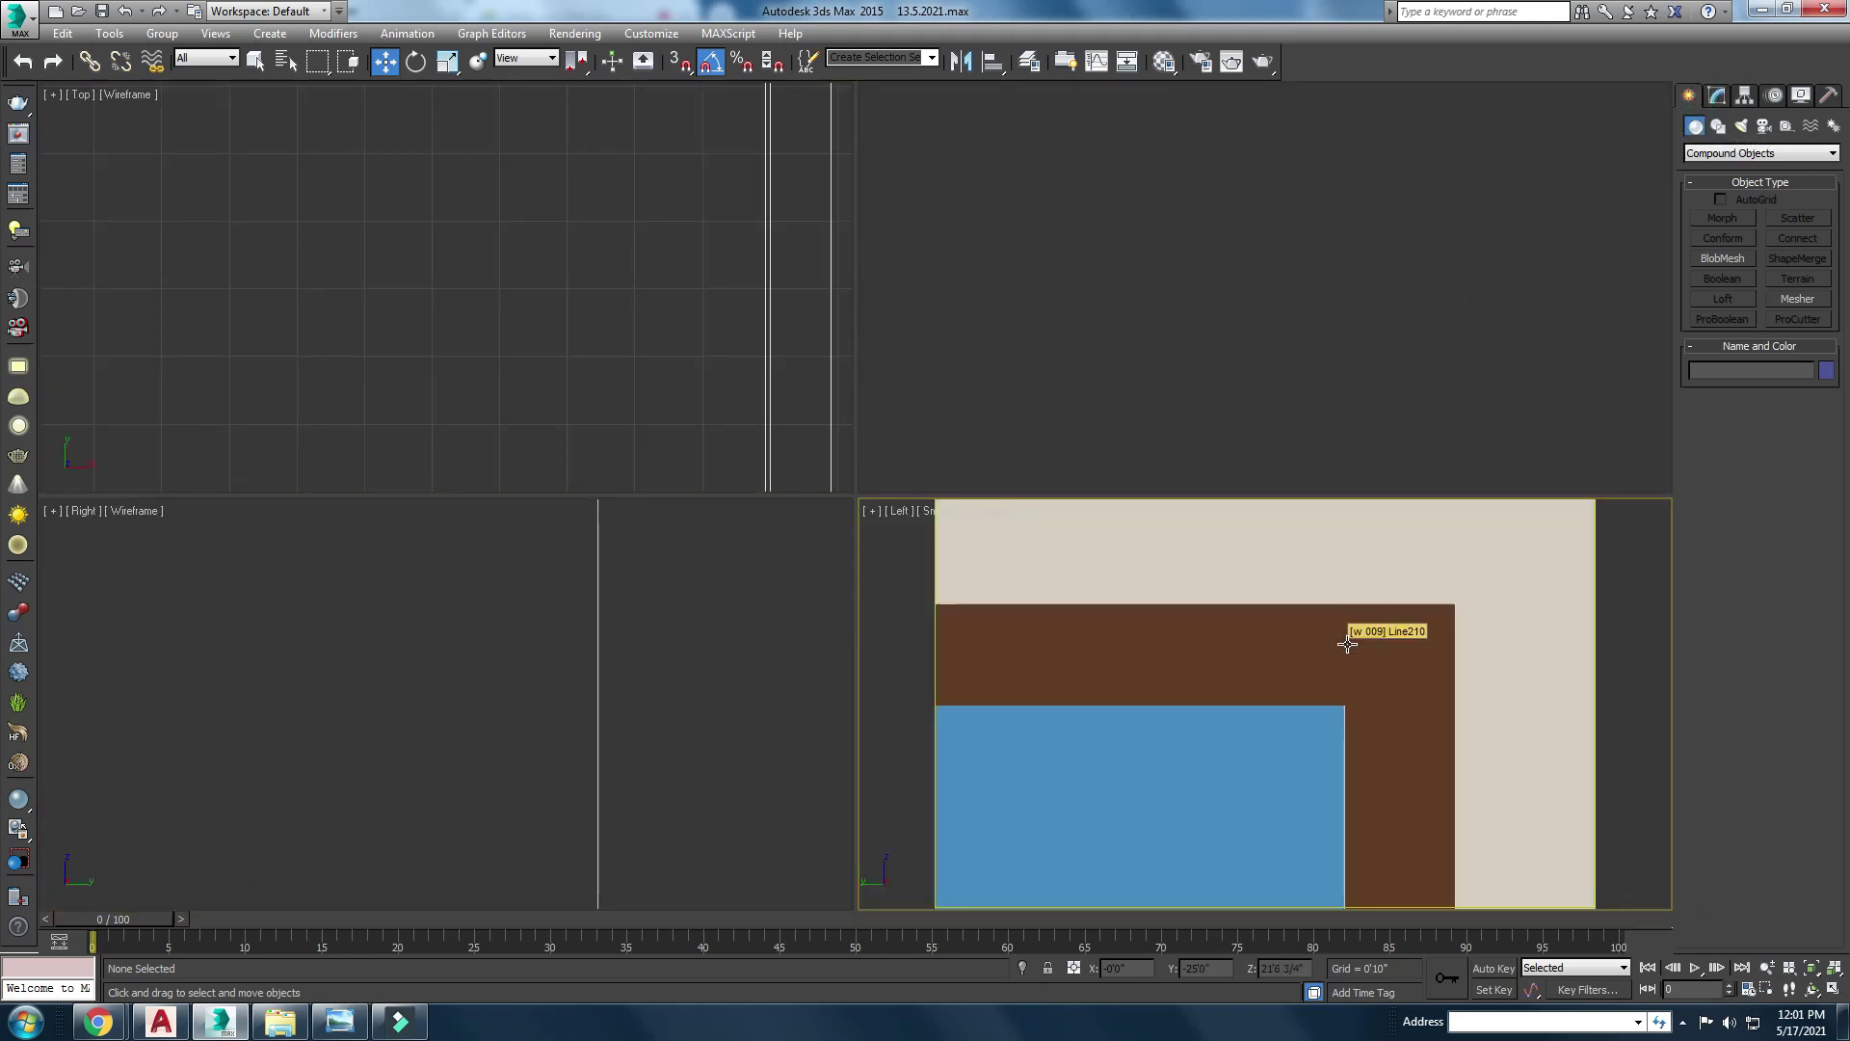
key("p")
key("z")
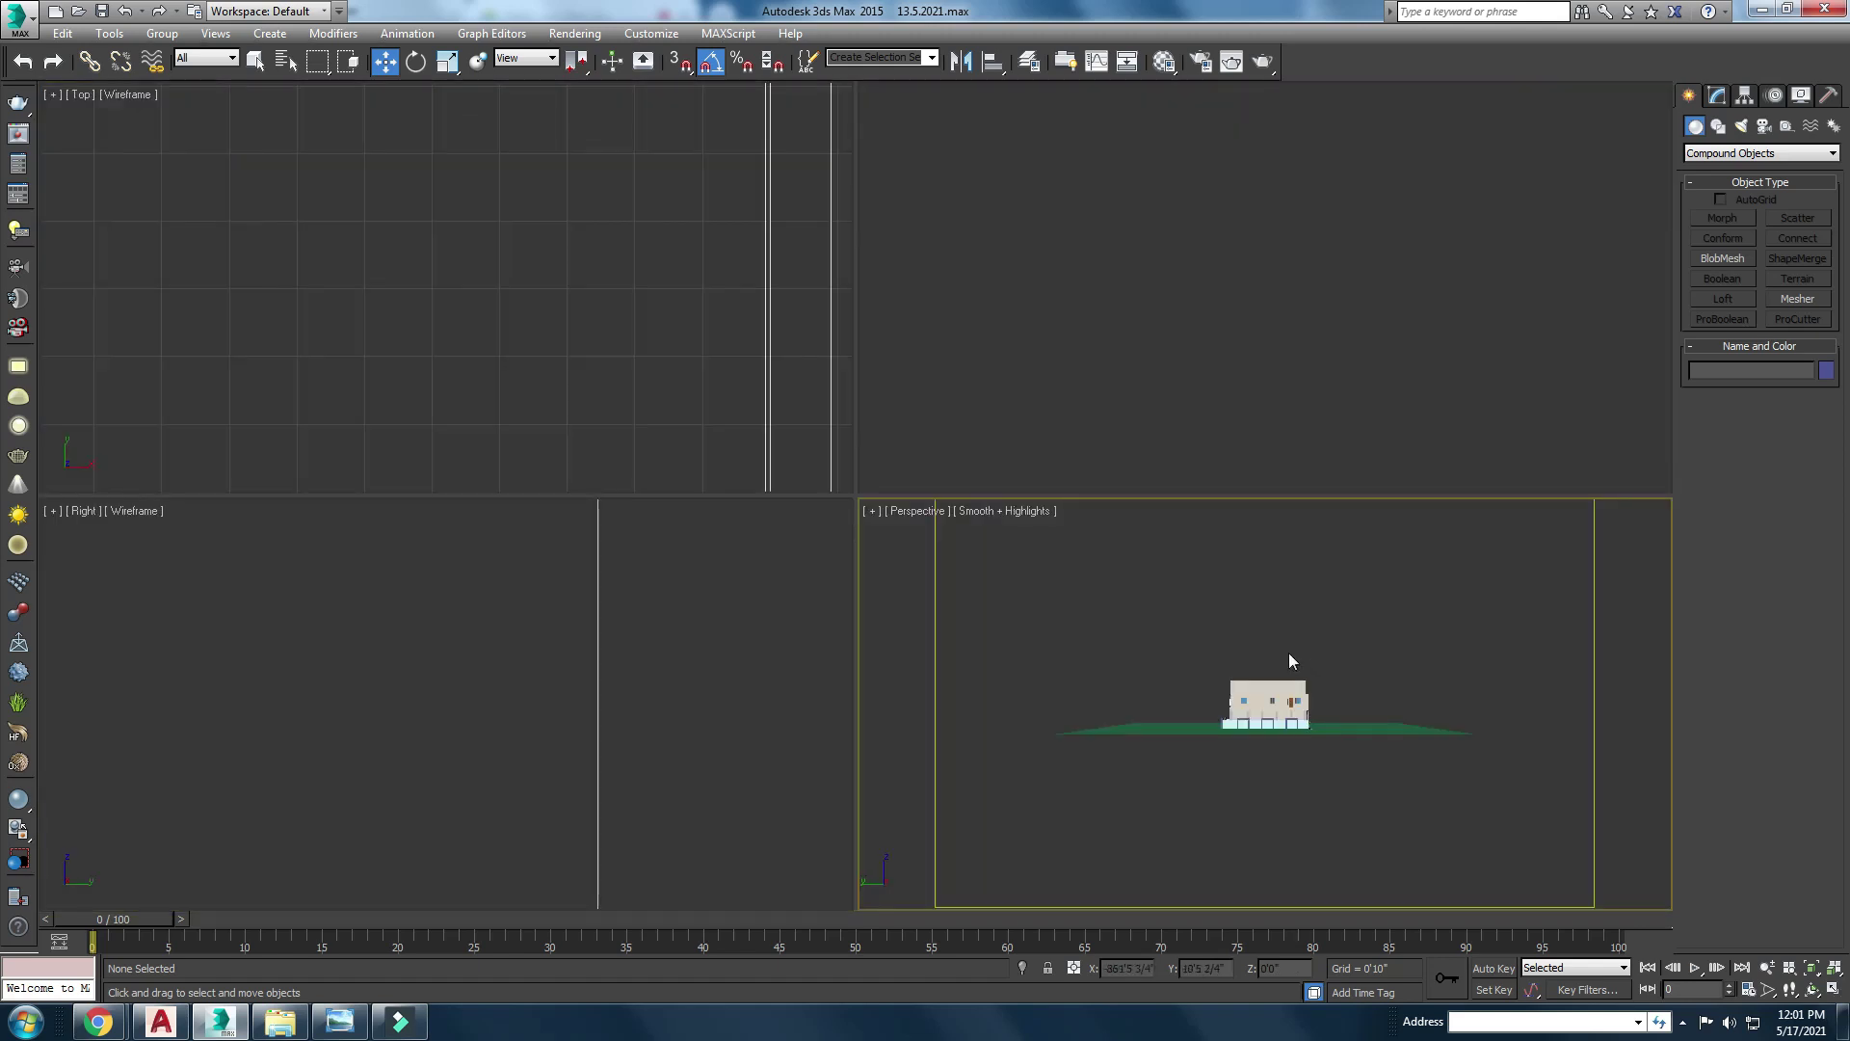
key("alt+w")
middle_click_drag(1164, 620, 867, 434, "alt")
left_click(867, 424)
key("z")
left_click(1317, 379)
scroll(1148, 538, "up", 3)
scroll(1109, 550, "up", 3)
scroll(994, 579, "up", 2)
mouse_move(993, 579)
middle_mouse_down("alt")
mouse_move(958, 558)
mouse_move(983, 541)
mouse_move(1107, 549)
mouse_move(991, 562)
mouse_move(810, 529)
mouse_move(925, 536)
mouse_move(1046, 505)
middle_mouse_up("alt")
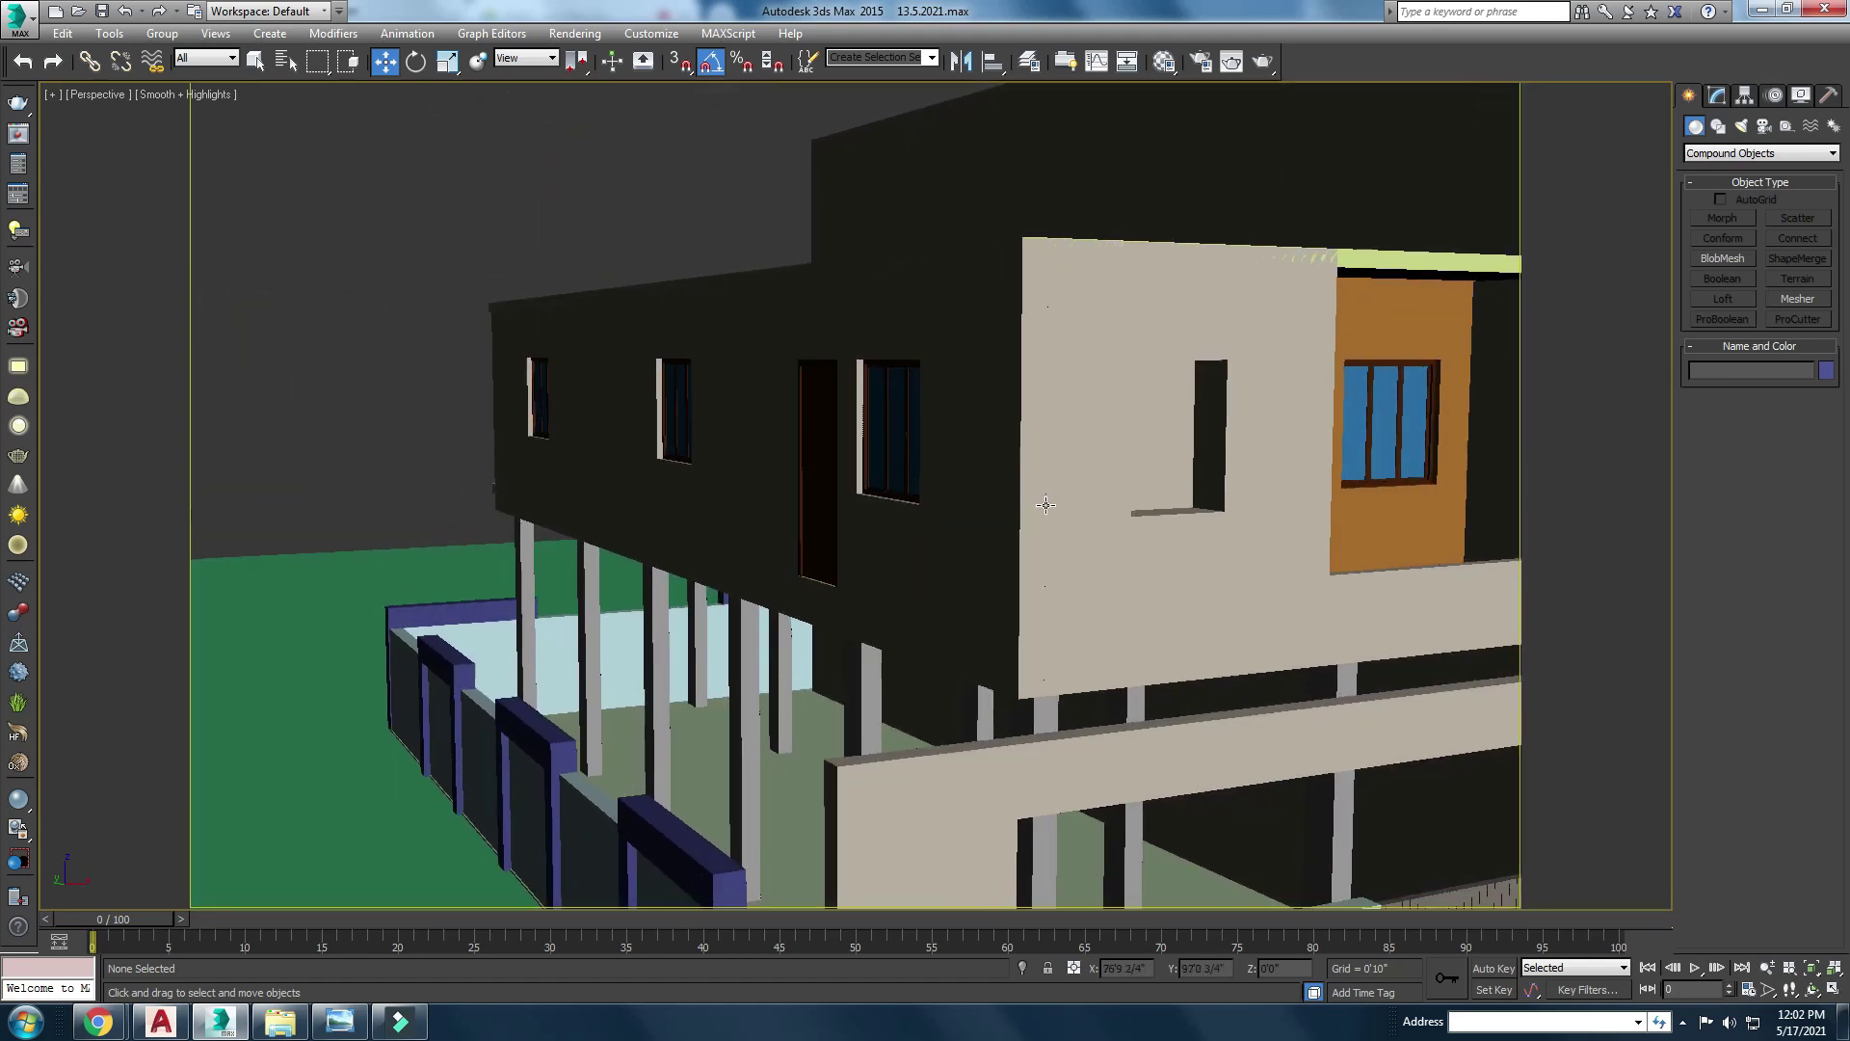
scroll(1045, 505, "down", 5)
Step: Frame window w 1 in a maximized Front view and ungroup it
left_click(401, 467)
key("alt+w")
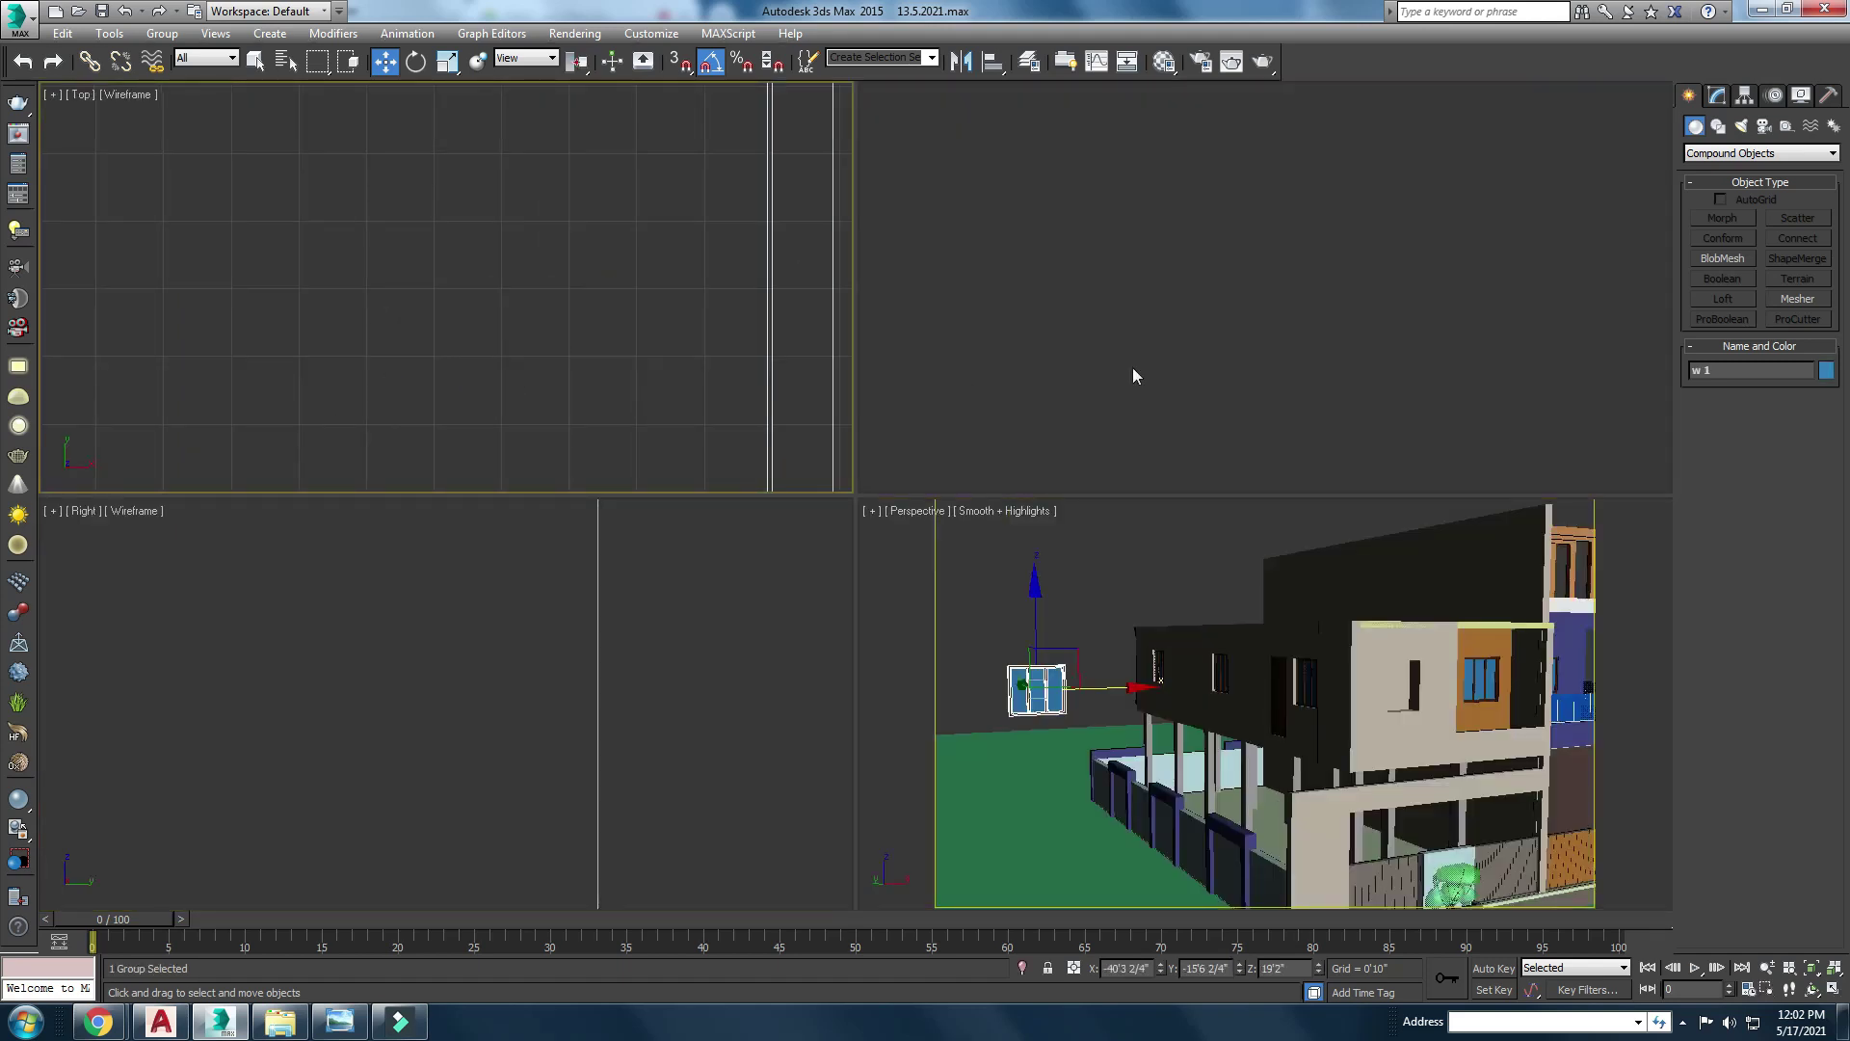
key("alt+w")
key("z")
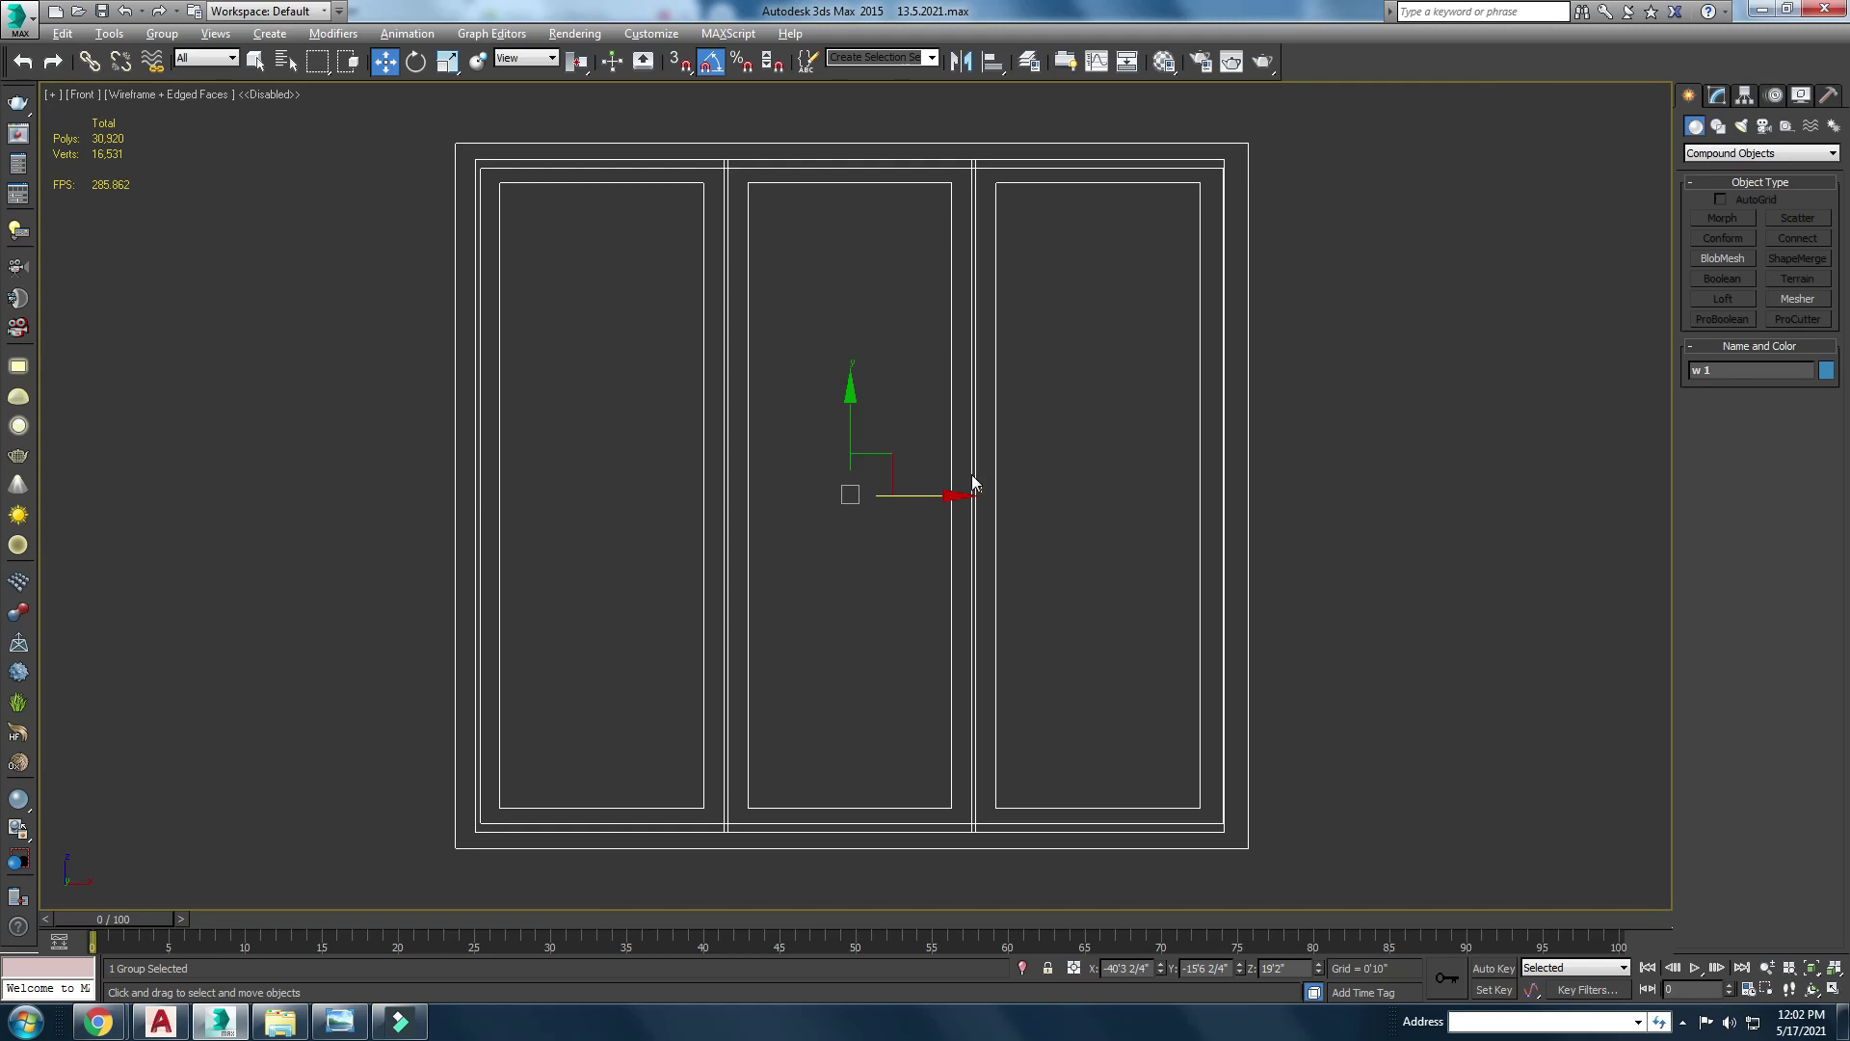
right_click(972, 475)
left_click(161, 34)
left_click(166, 34)
left_click(191, 78)
Step: Delete the window's right outer frame piece and right inner panel
left_click(344, 245)
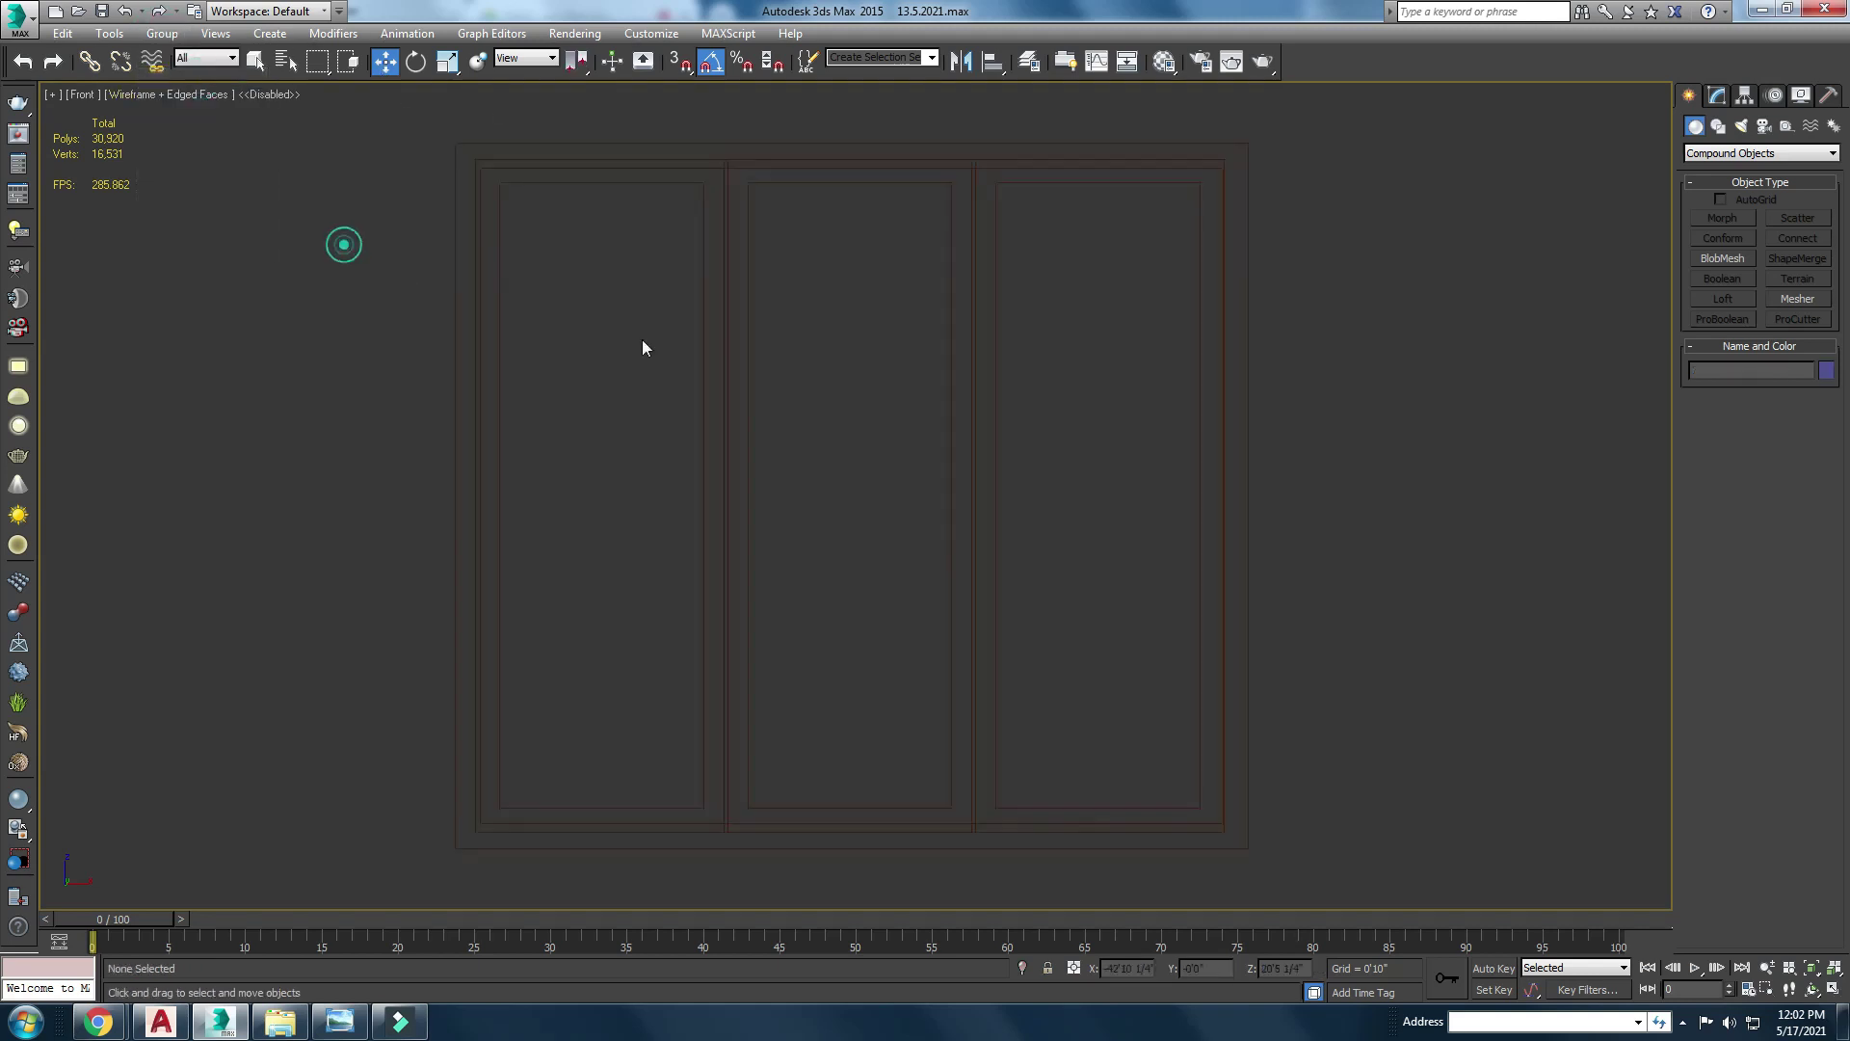
left_click(997, 213)
key("Delete")
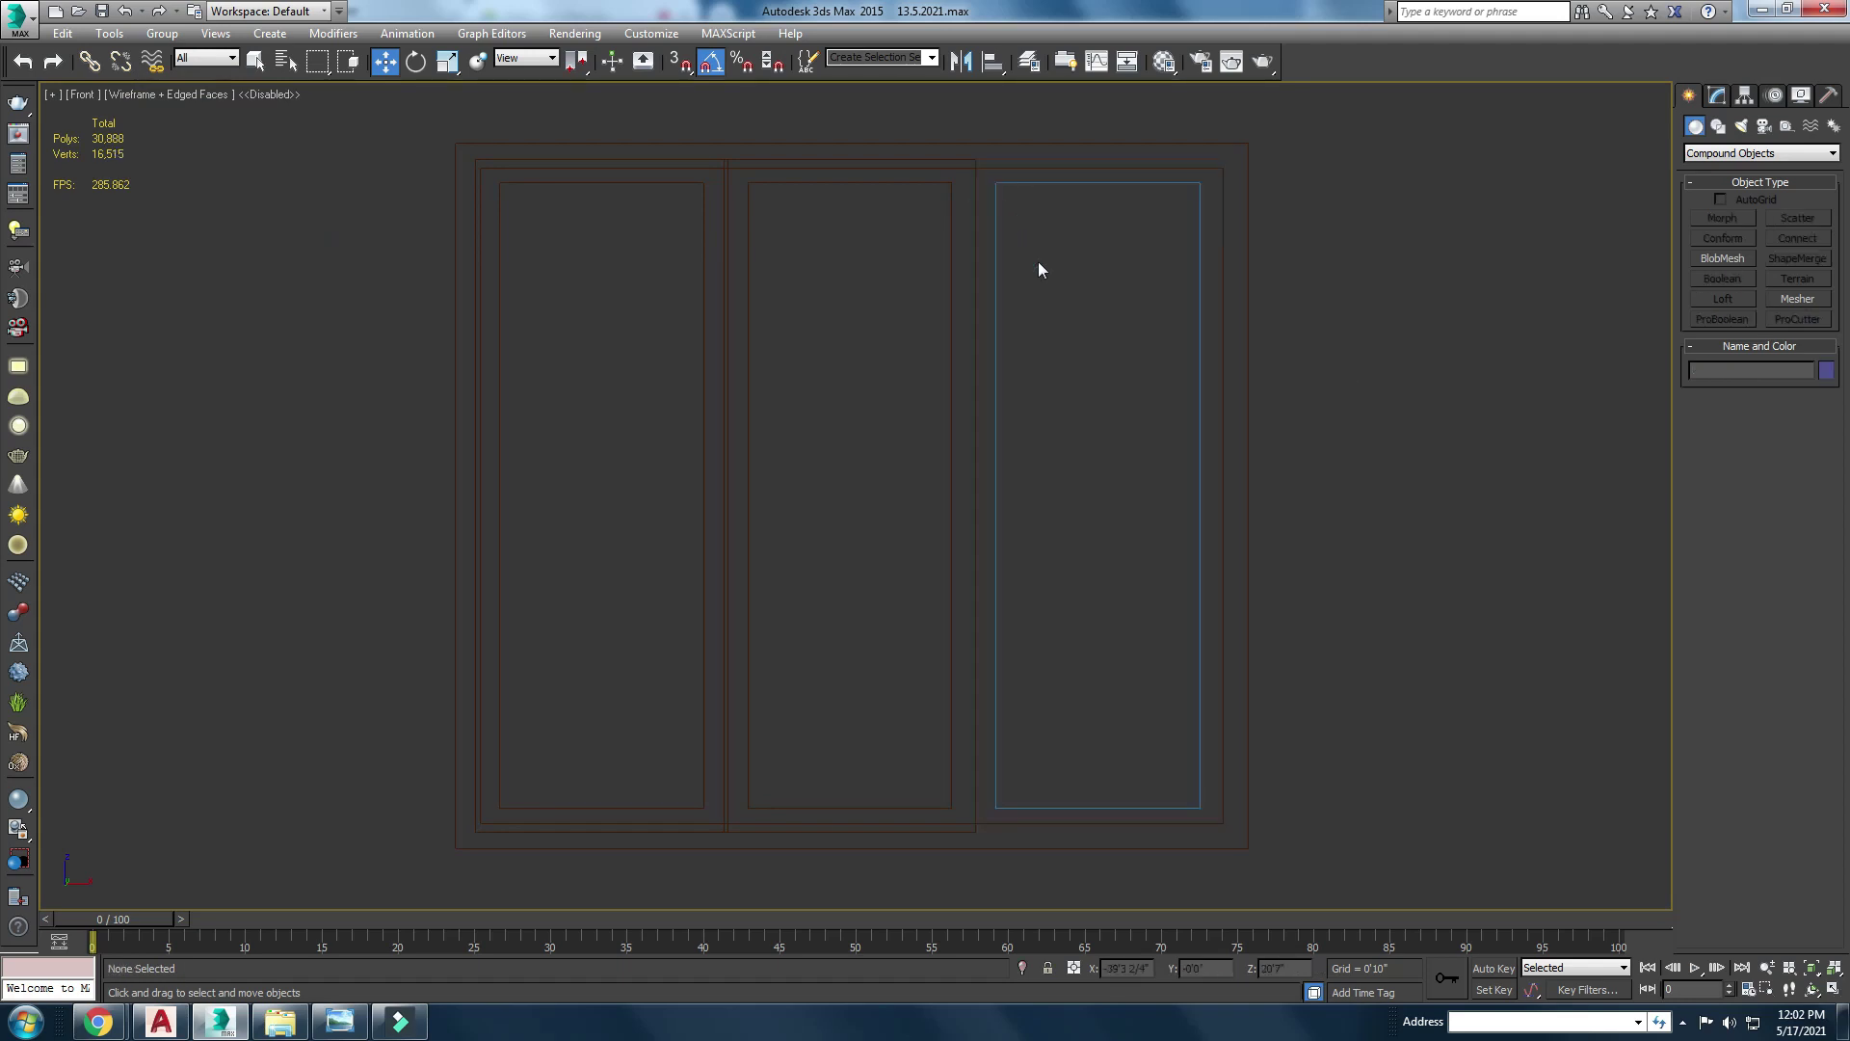
left_click(998, 244)
scroll(1031, 318, "down", 2)
key("Delete")
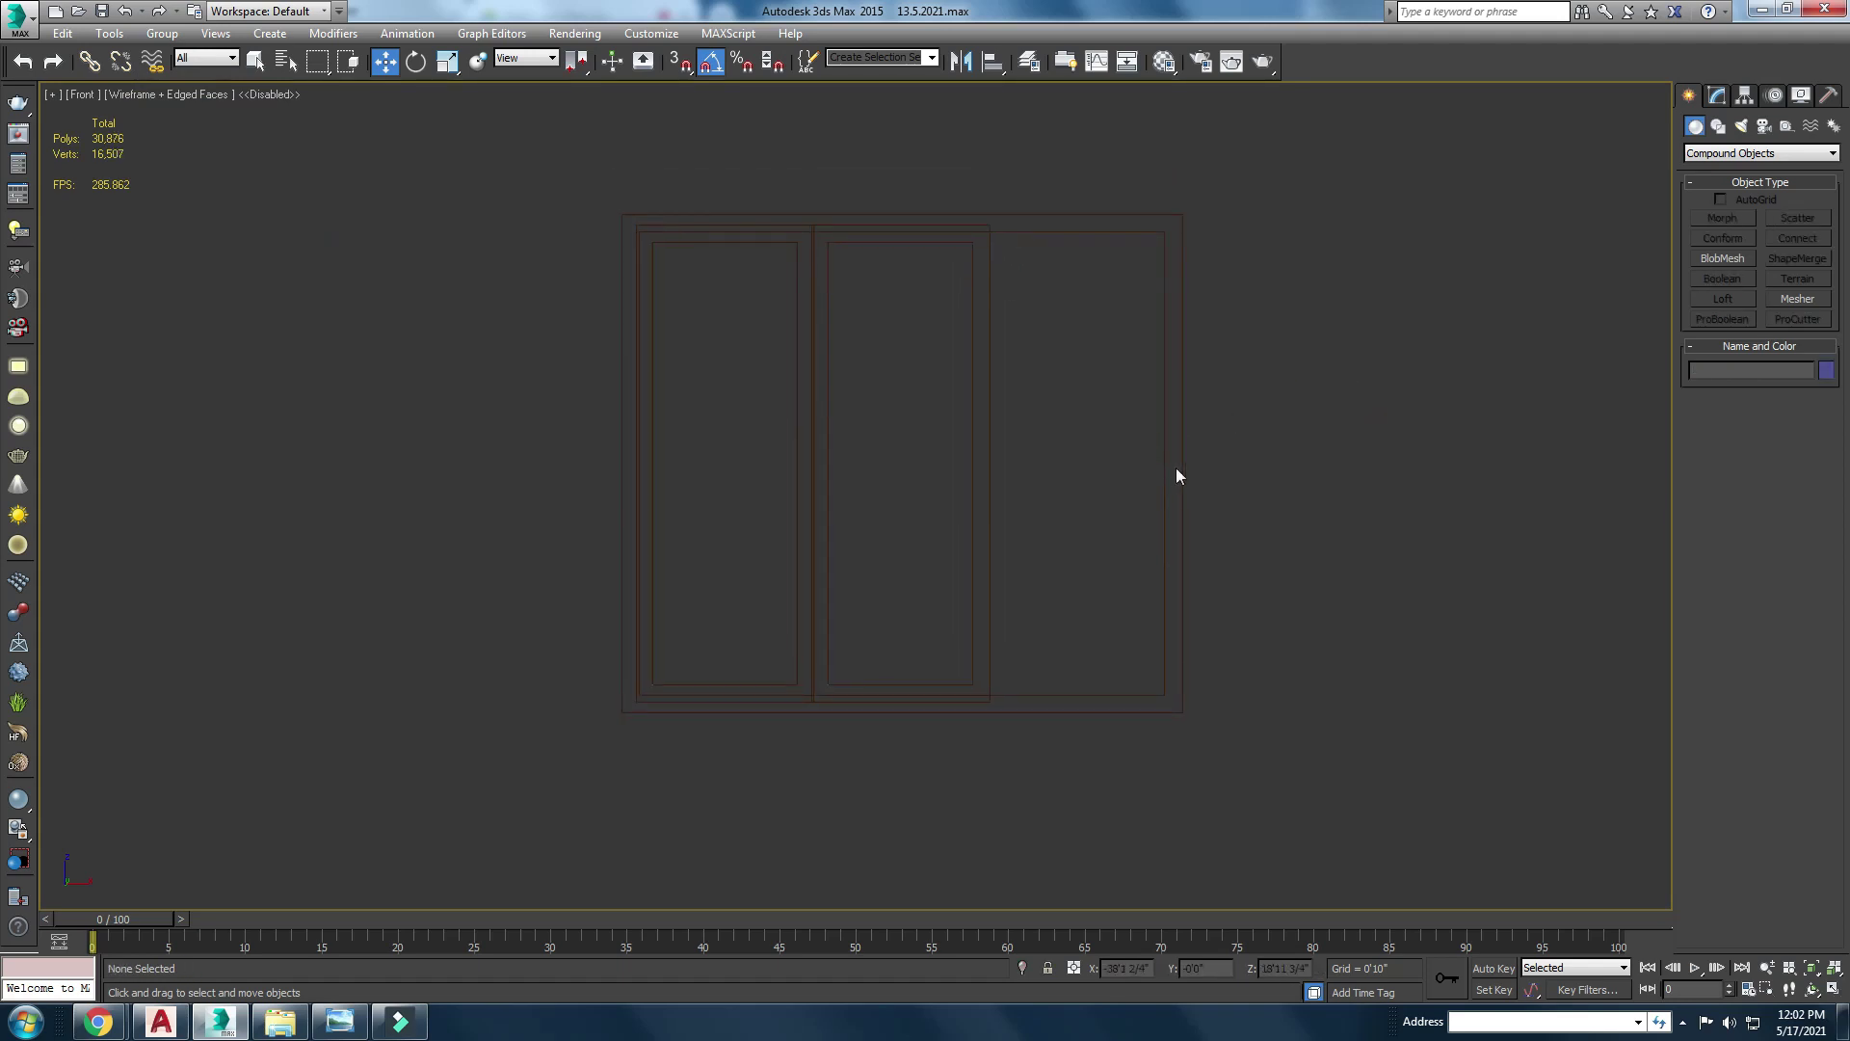
Step: Narrow outer frame Line193 by moving its right-side vertices left
left_click(1163, 420)
left_click(1716, 95)
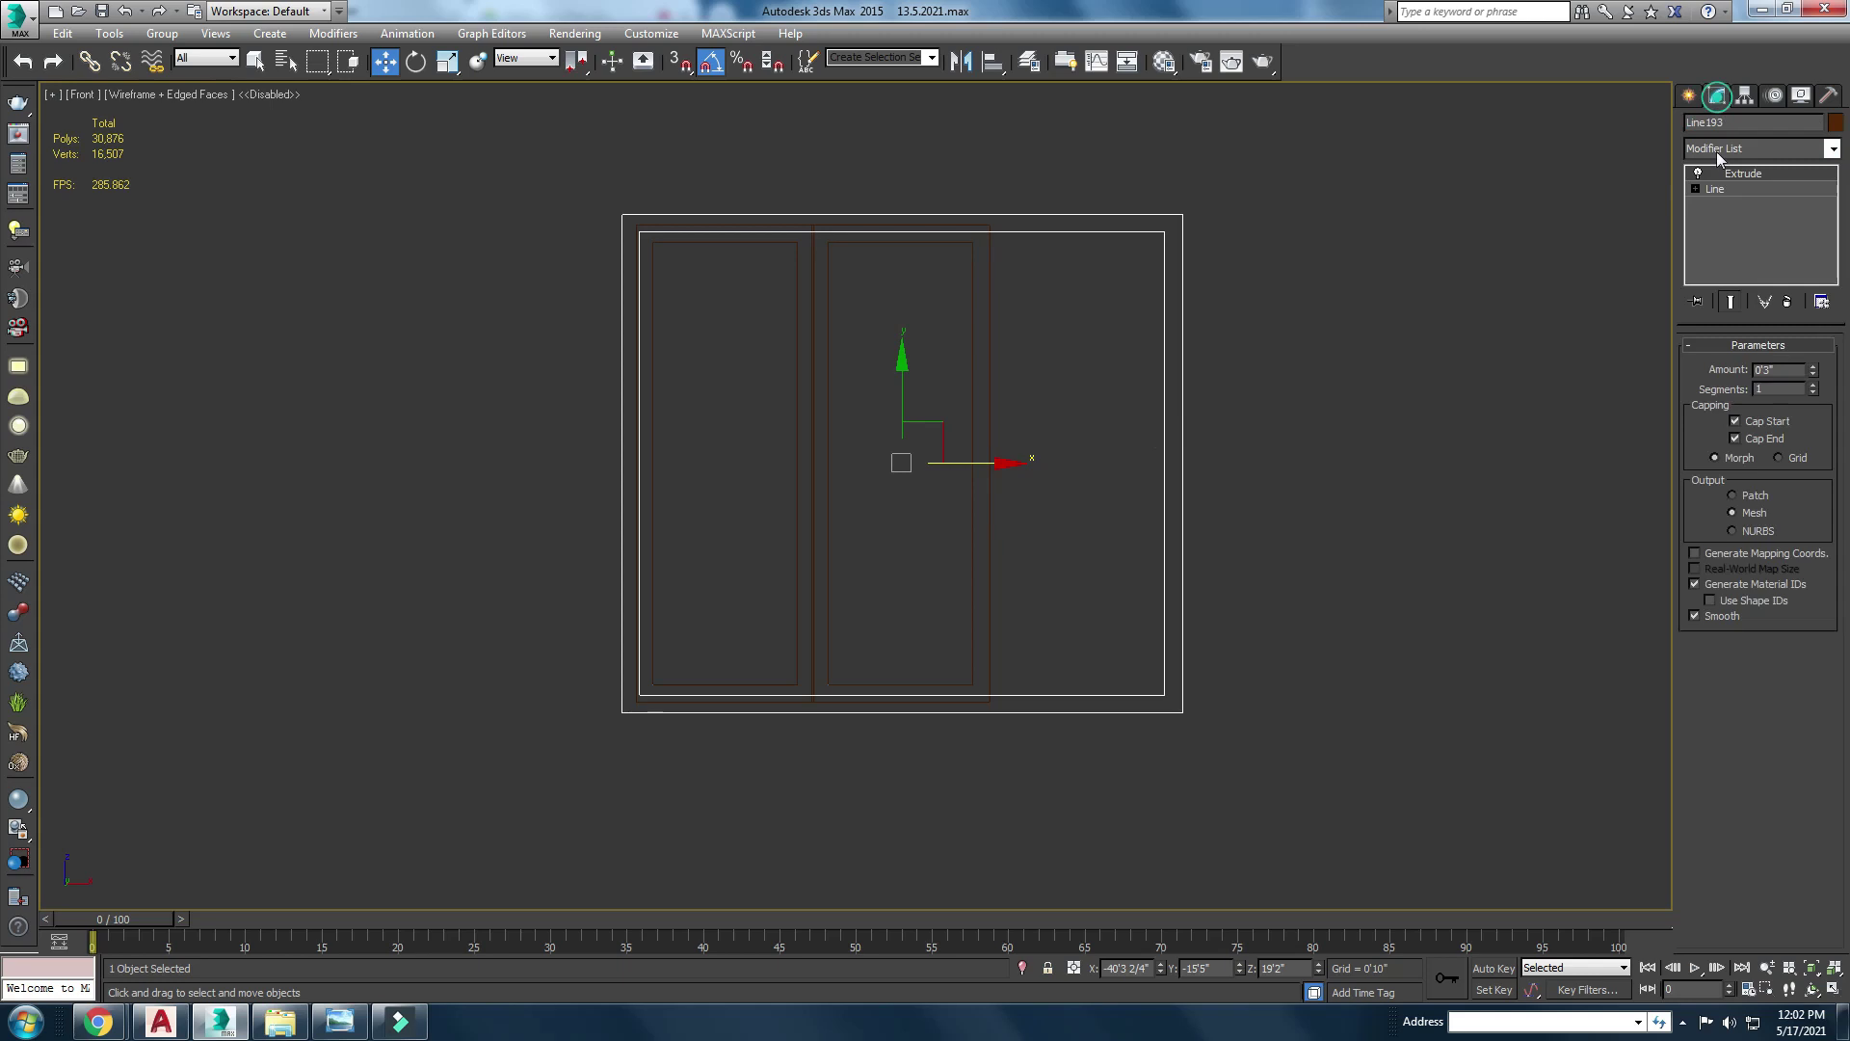
left_click(1696, 189)
left_click_drag(1313, 157, 1100, 782)
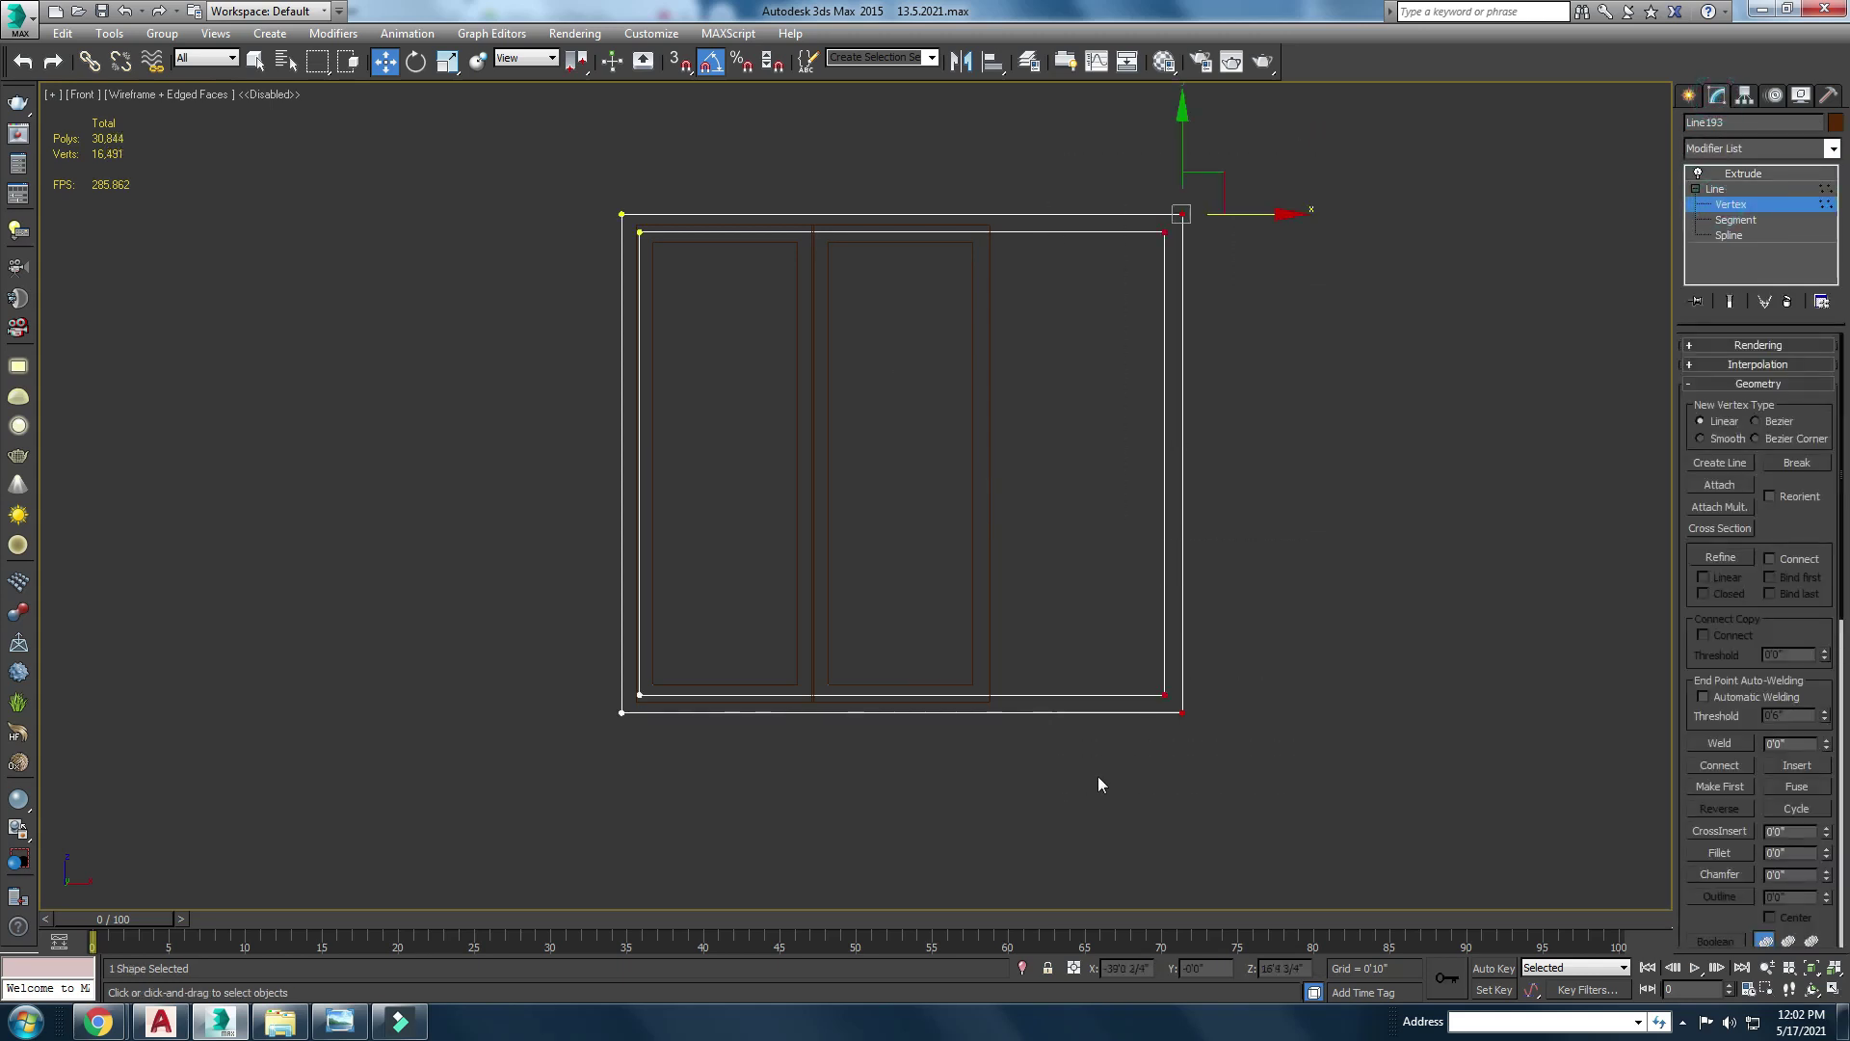
left_click_drag(1270, 215, 1094, 226)
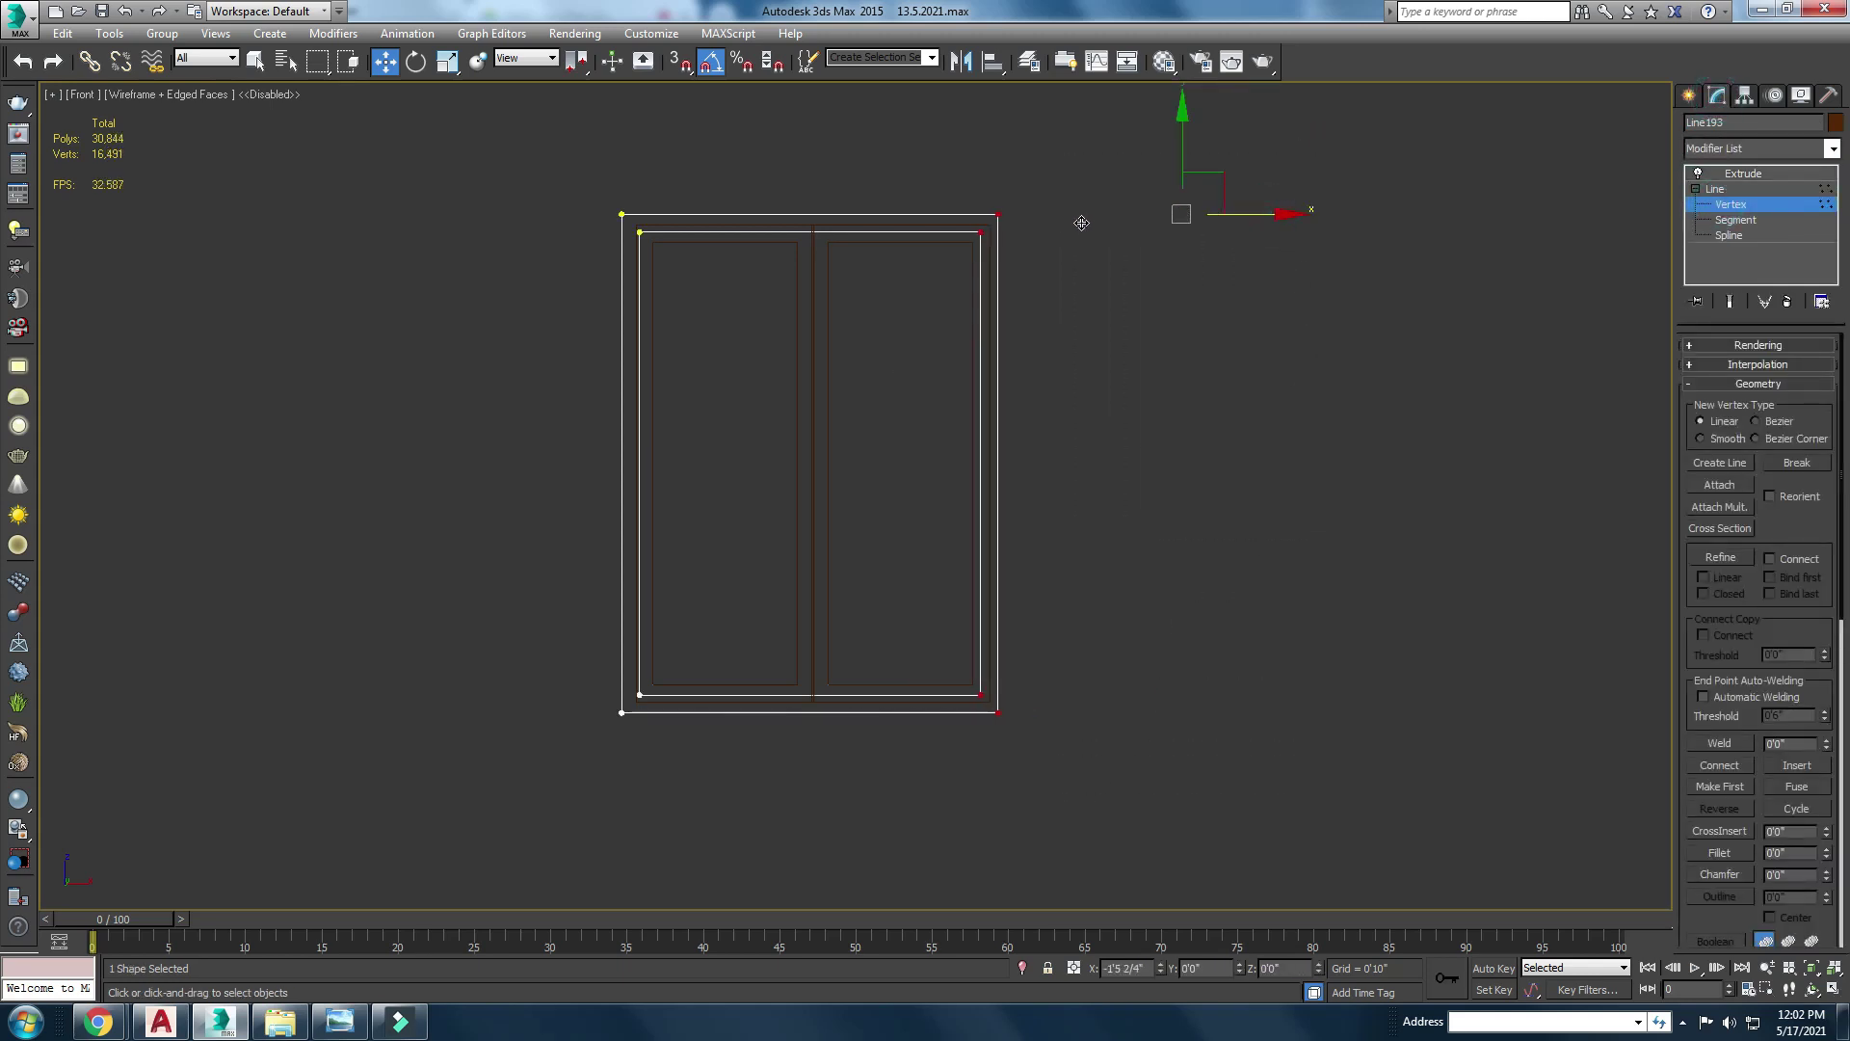
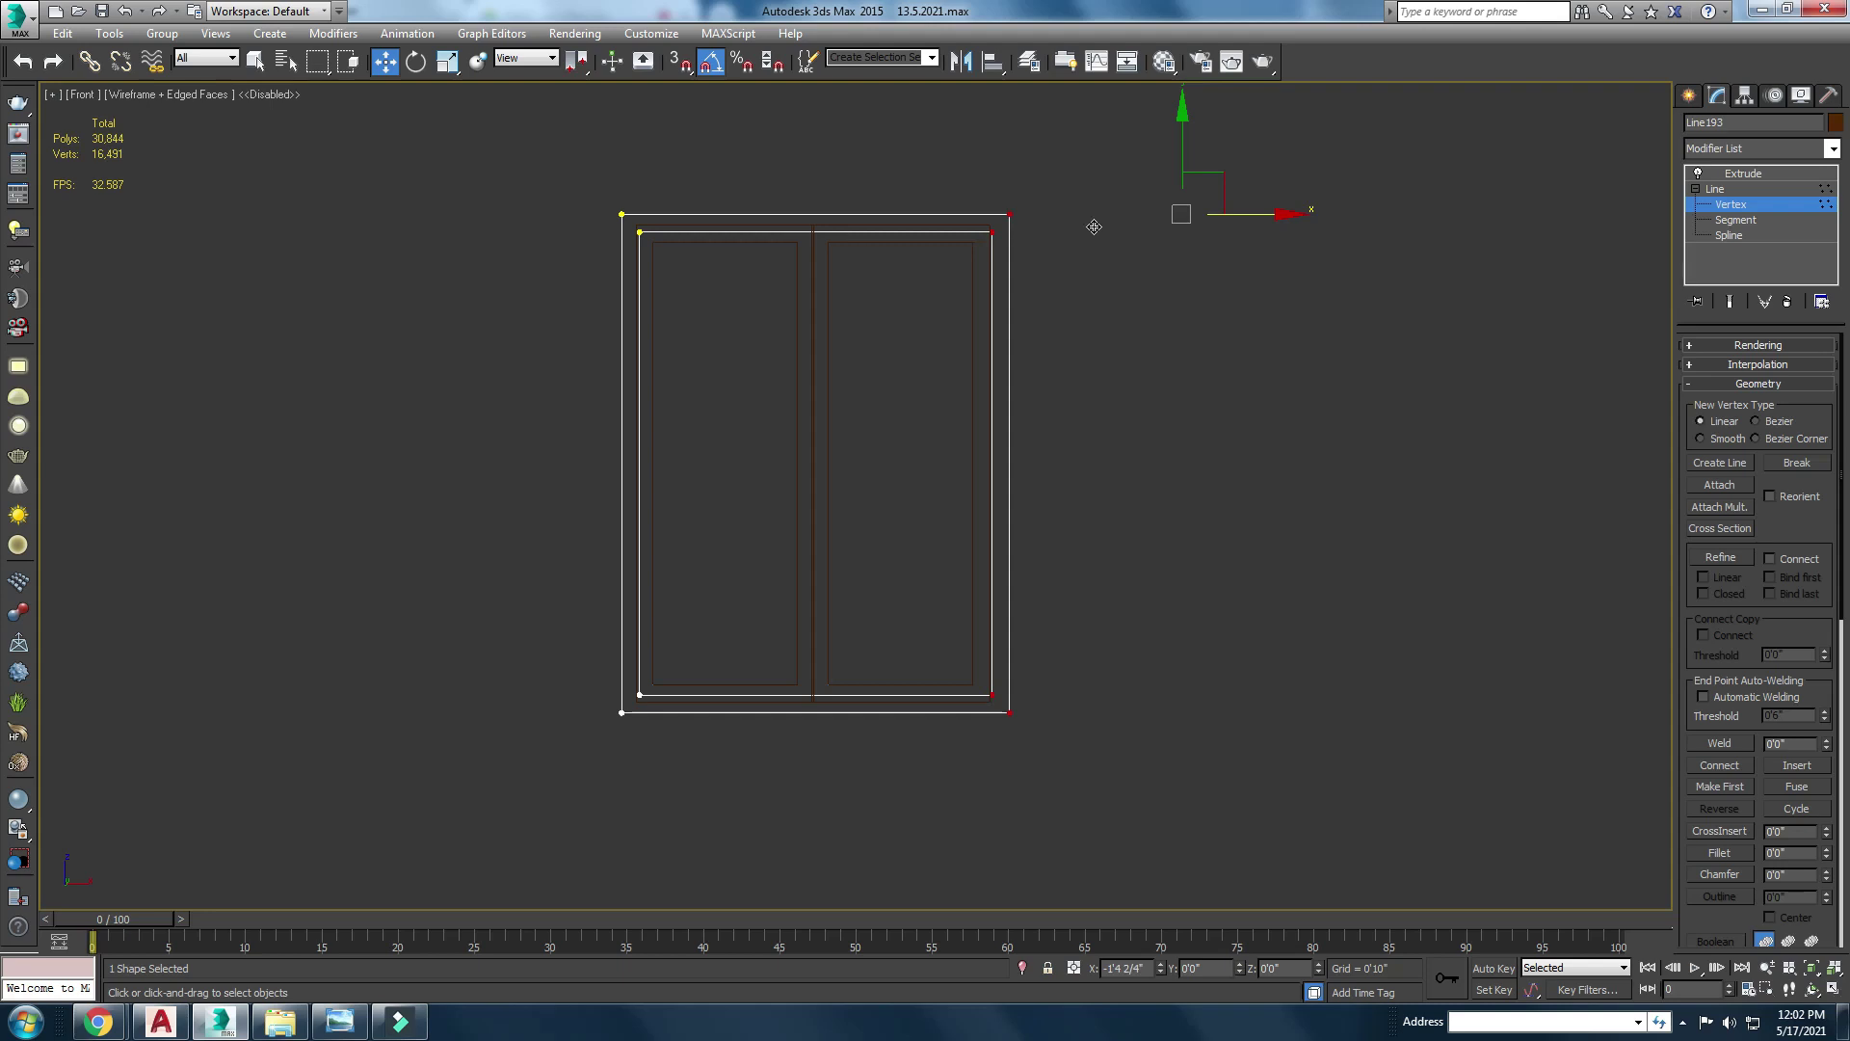
Step: Nudge the frame's right-side vertices slightly left and exit vertex editing
left_click_drag(1094, 226, 1090, 226)
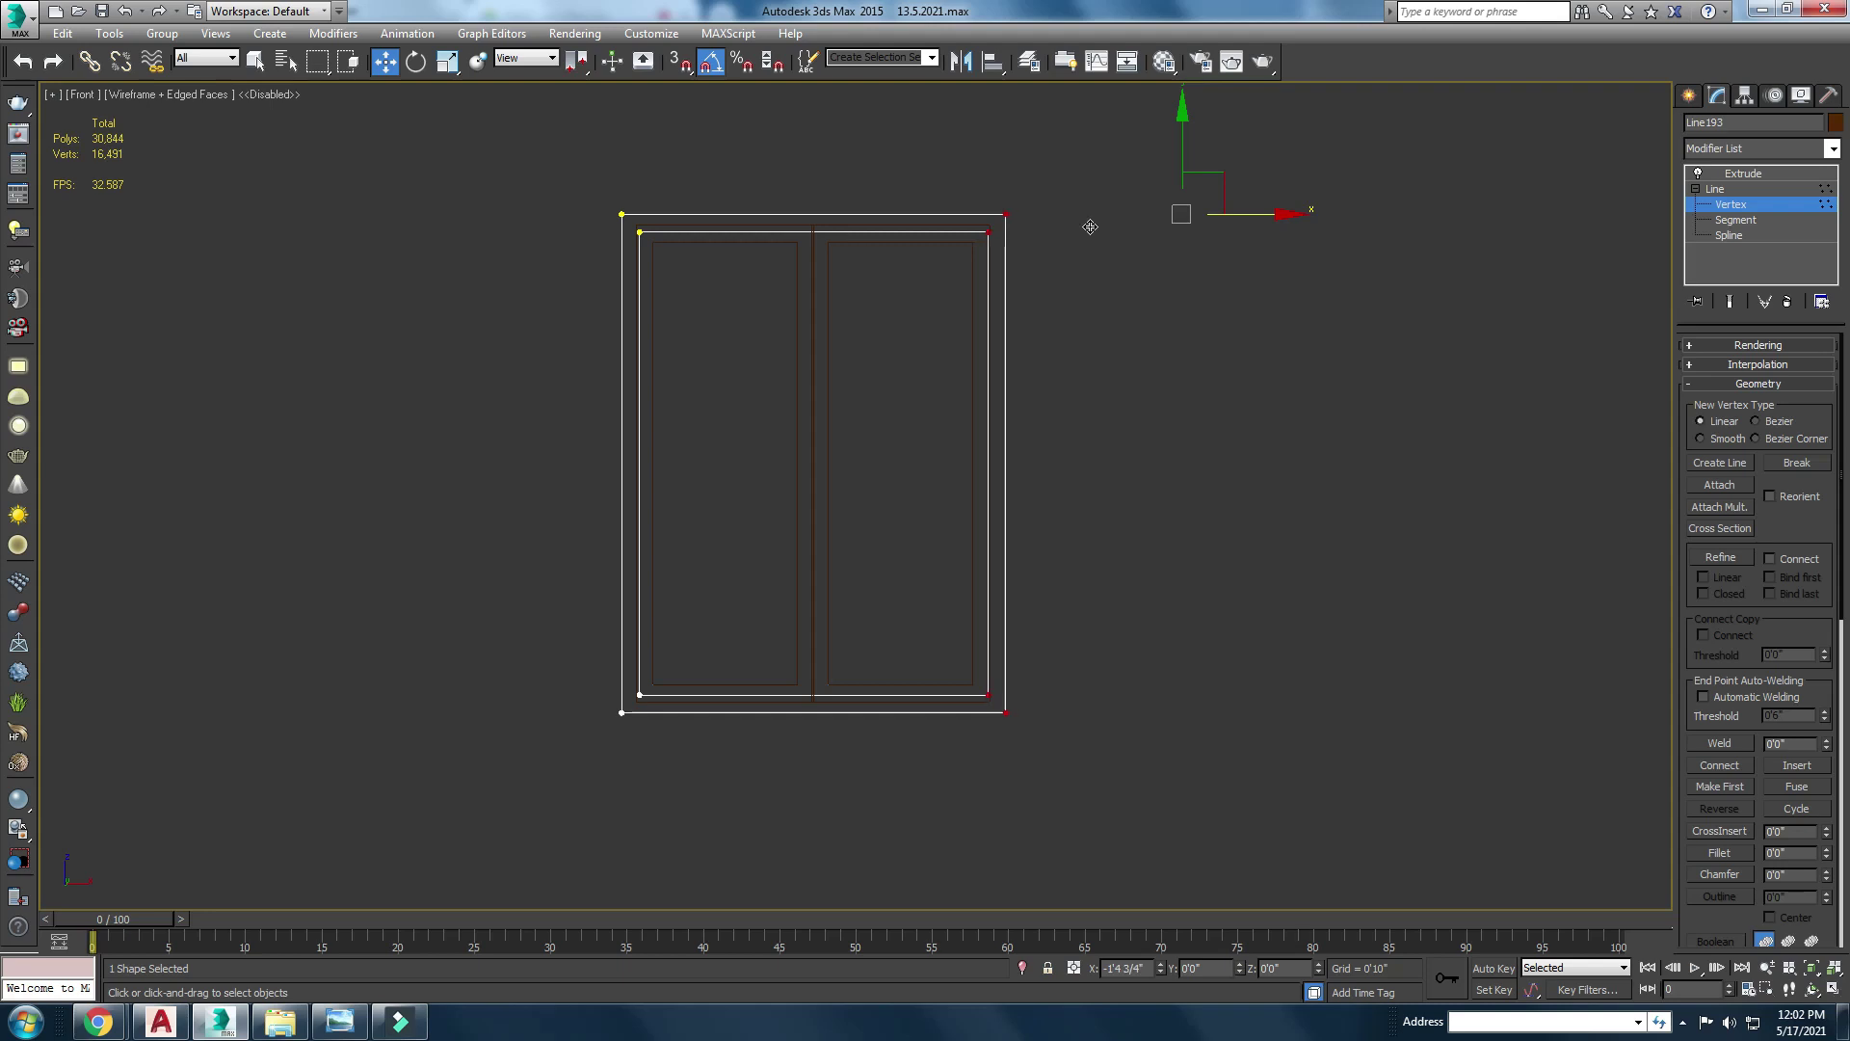
left_click(1691, 97)
left_click(1469, 376)
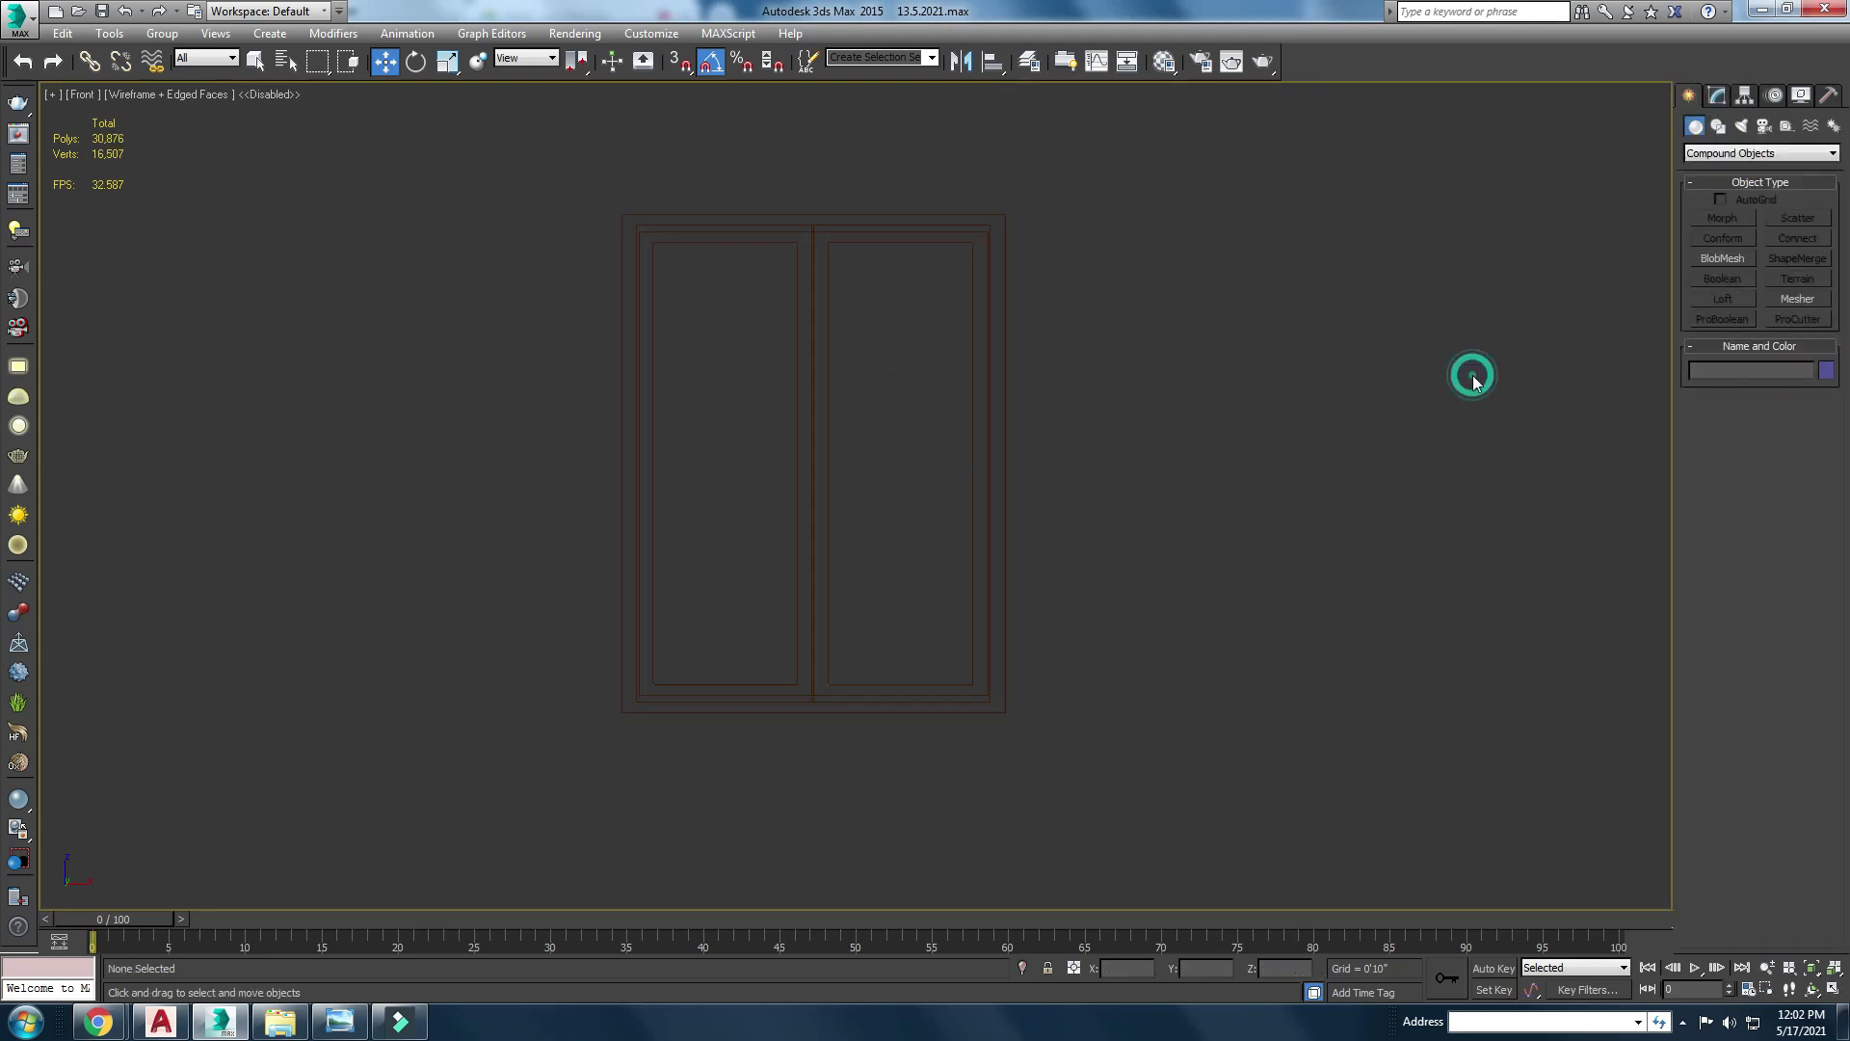
Step: Group the five selected window frame pieces under the name 'w 2'
left_click_drag(1124, 159, 556, 771)
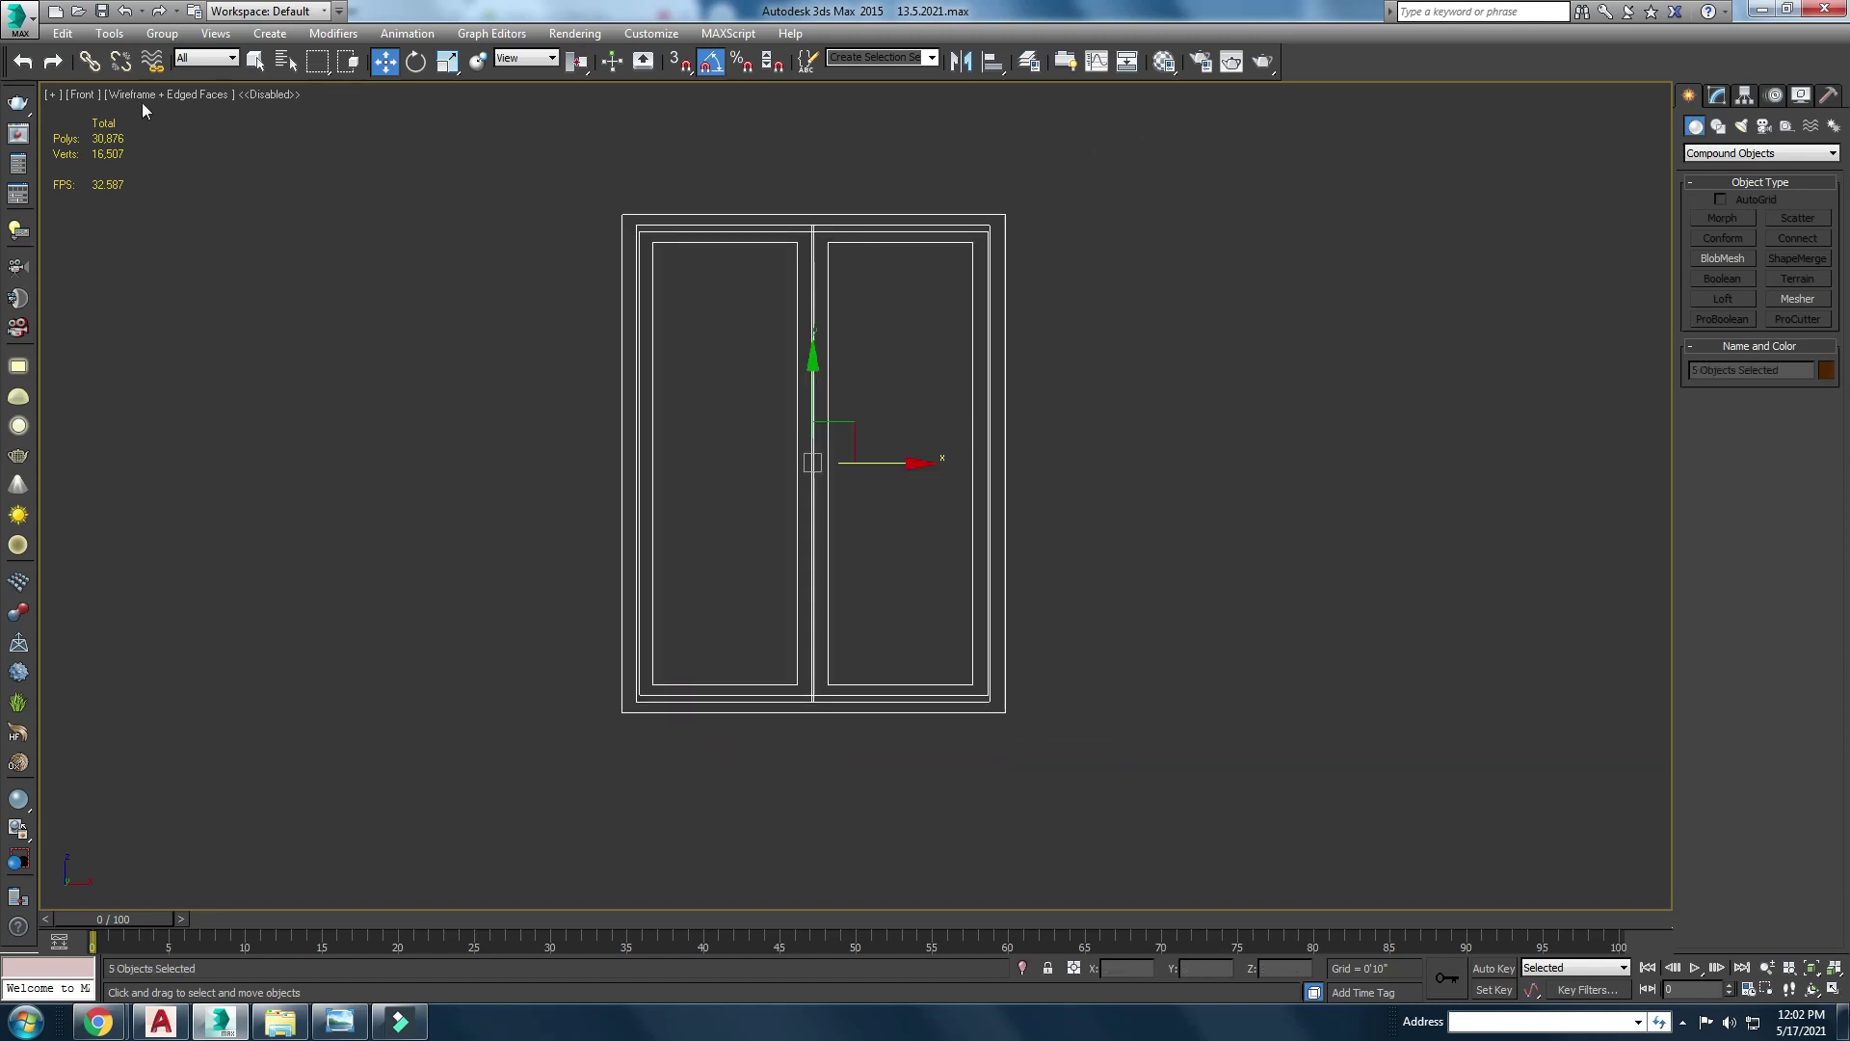
left_click(162, 33)
type("w 2")
left_click(946, 542)
Step: Select the w 2 group and maximize the Perspective view
left_click(1325, 513)
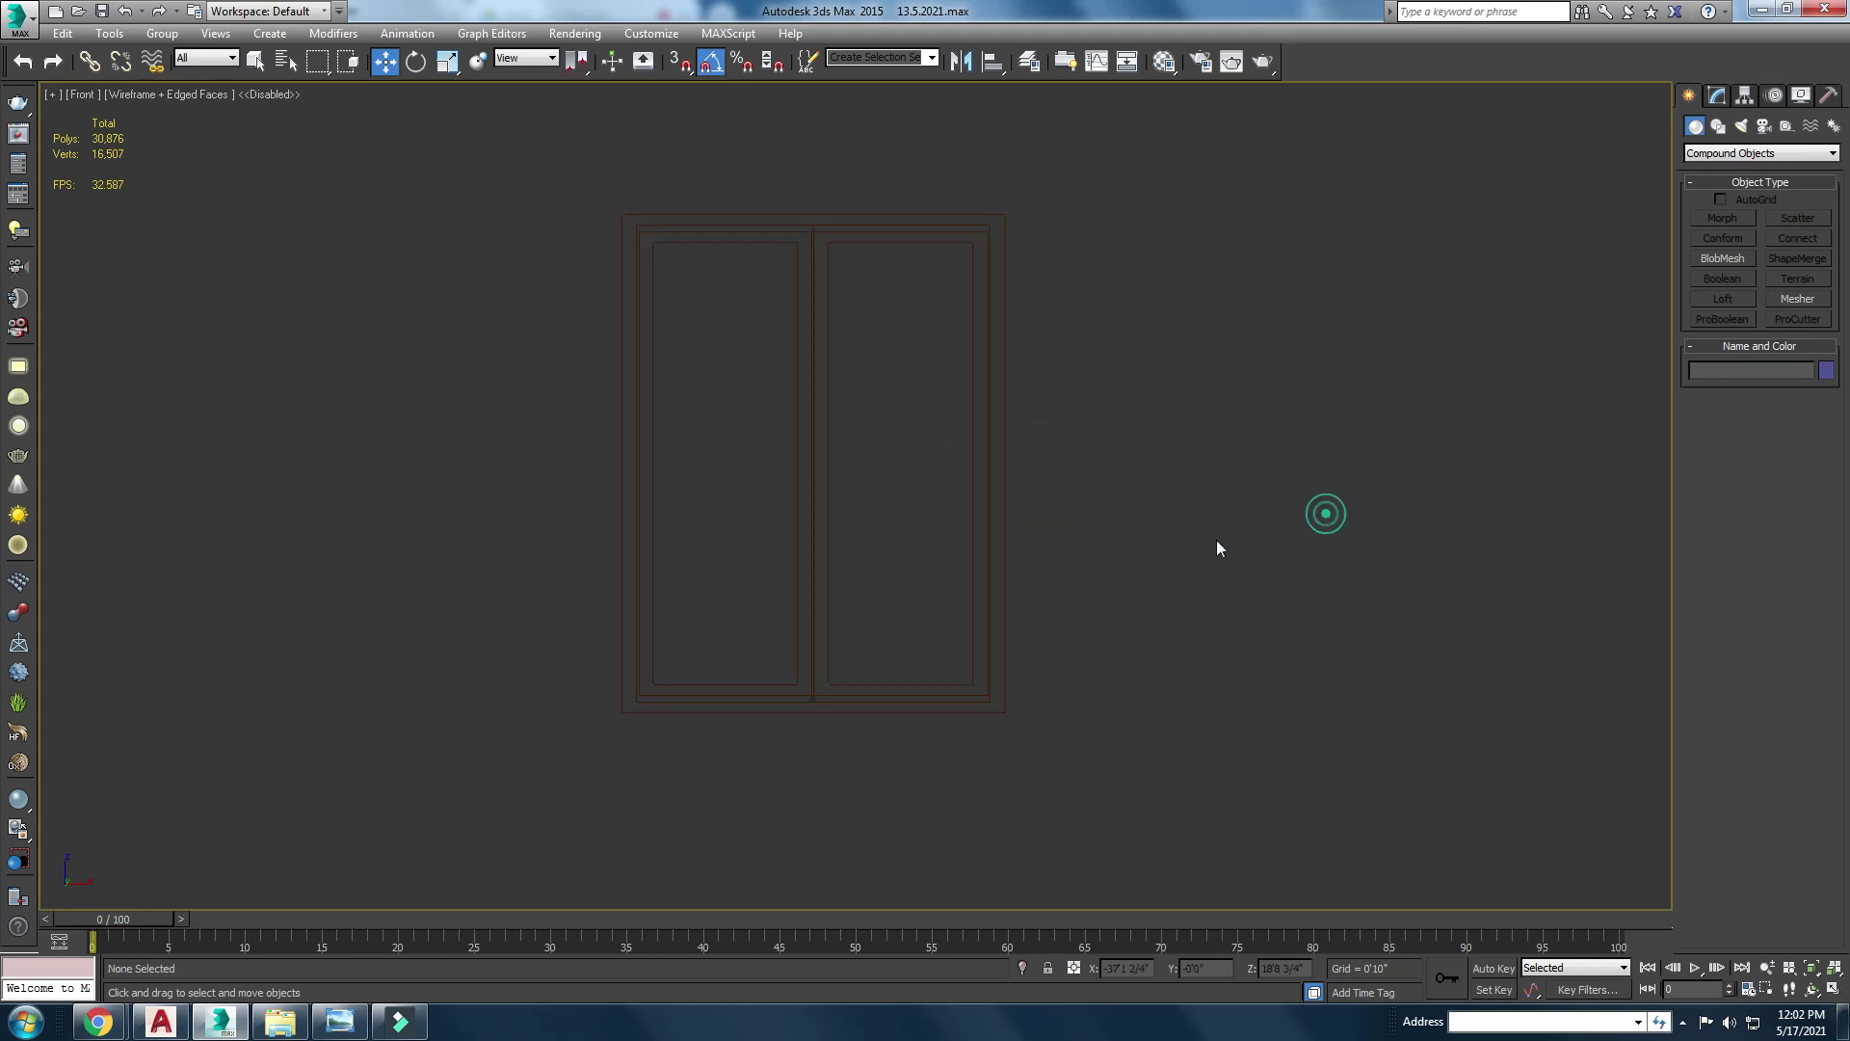
left_click(993, 595)
key("alt+w")
key("alt+w")
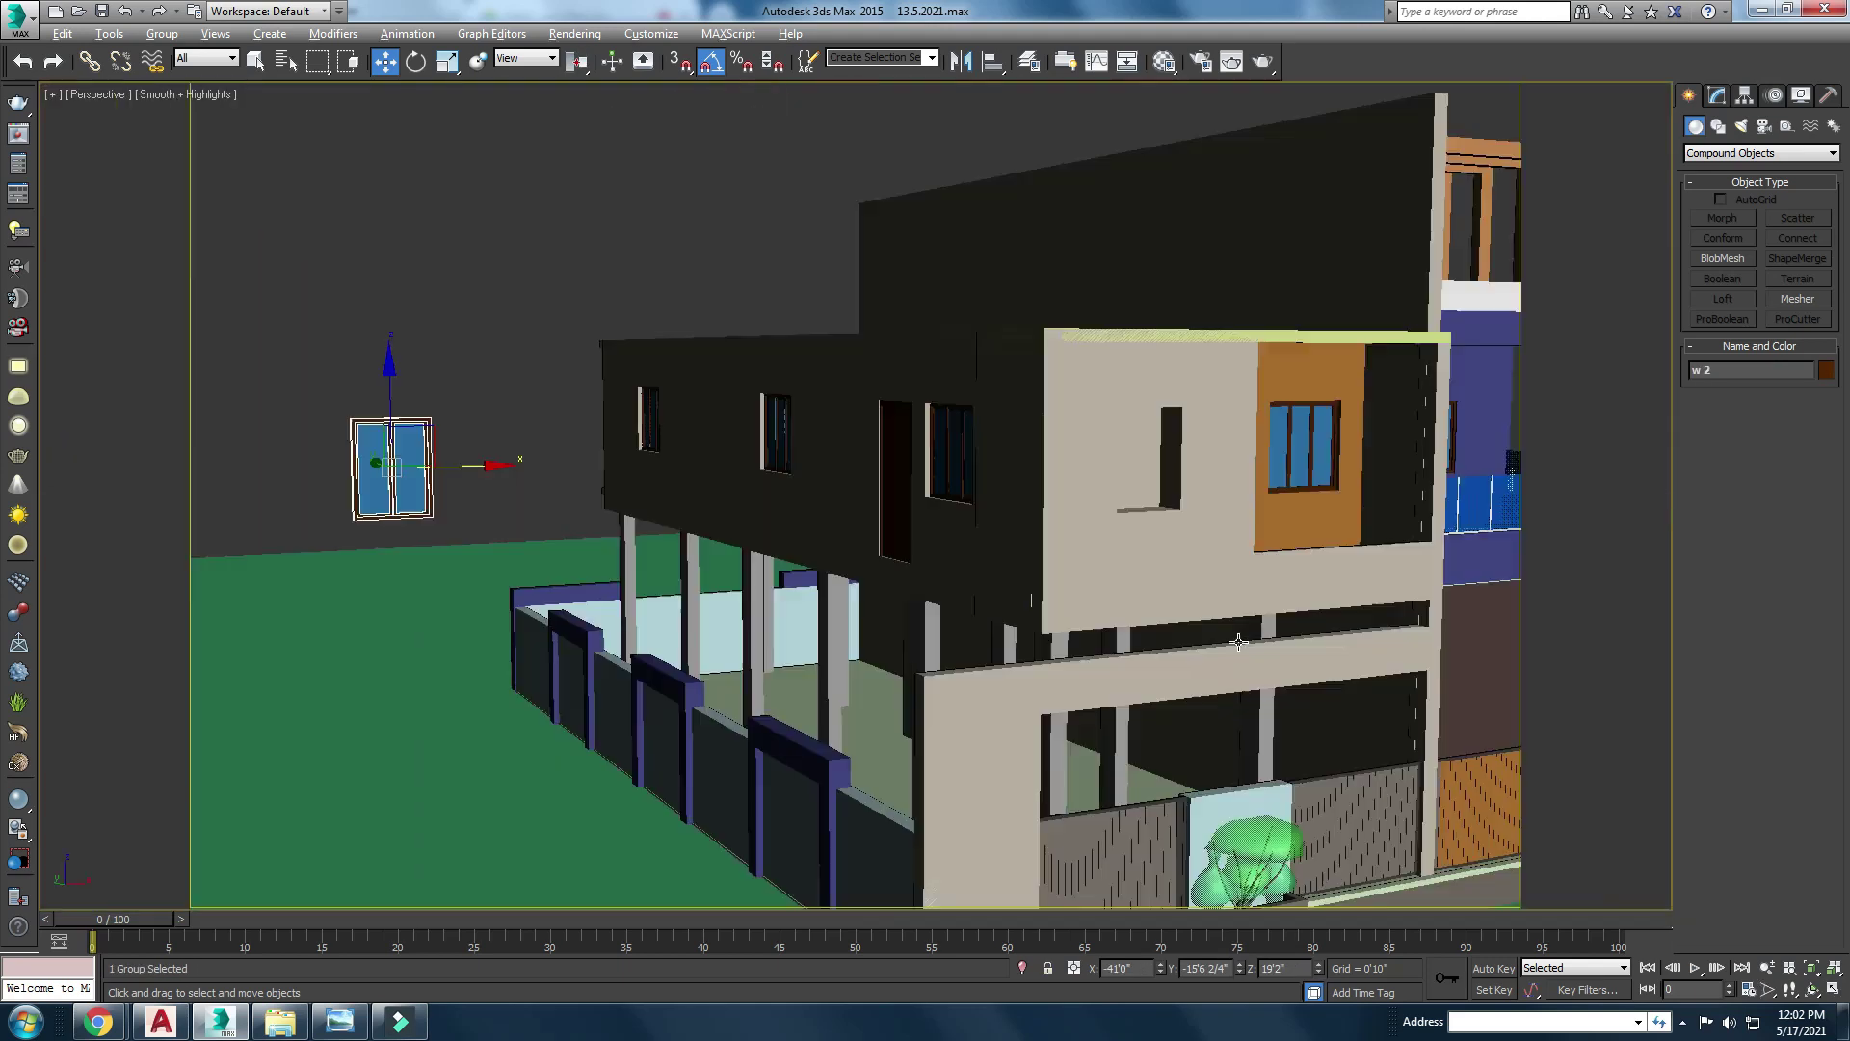
Step: Frame the window and the whole house, then lower the w 2 group to wall height
key("z")
middle_click_drag(952, 599, 1211, 335, "alt")
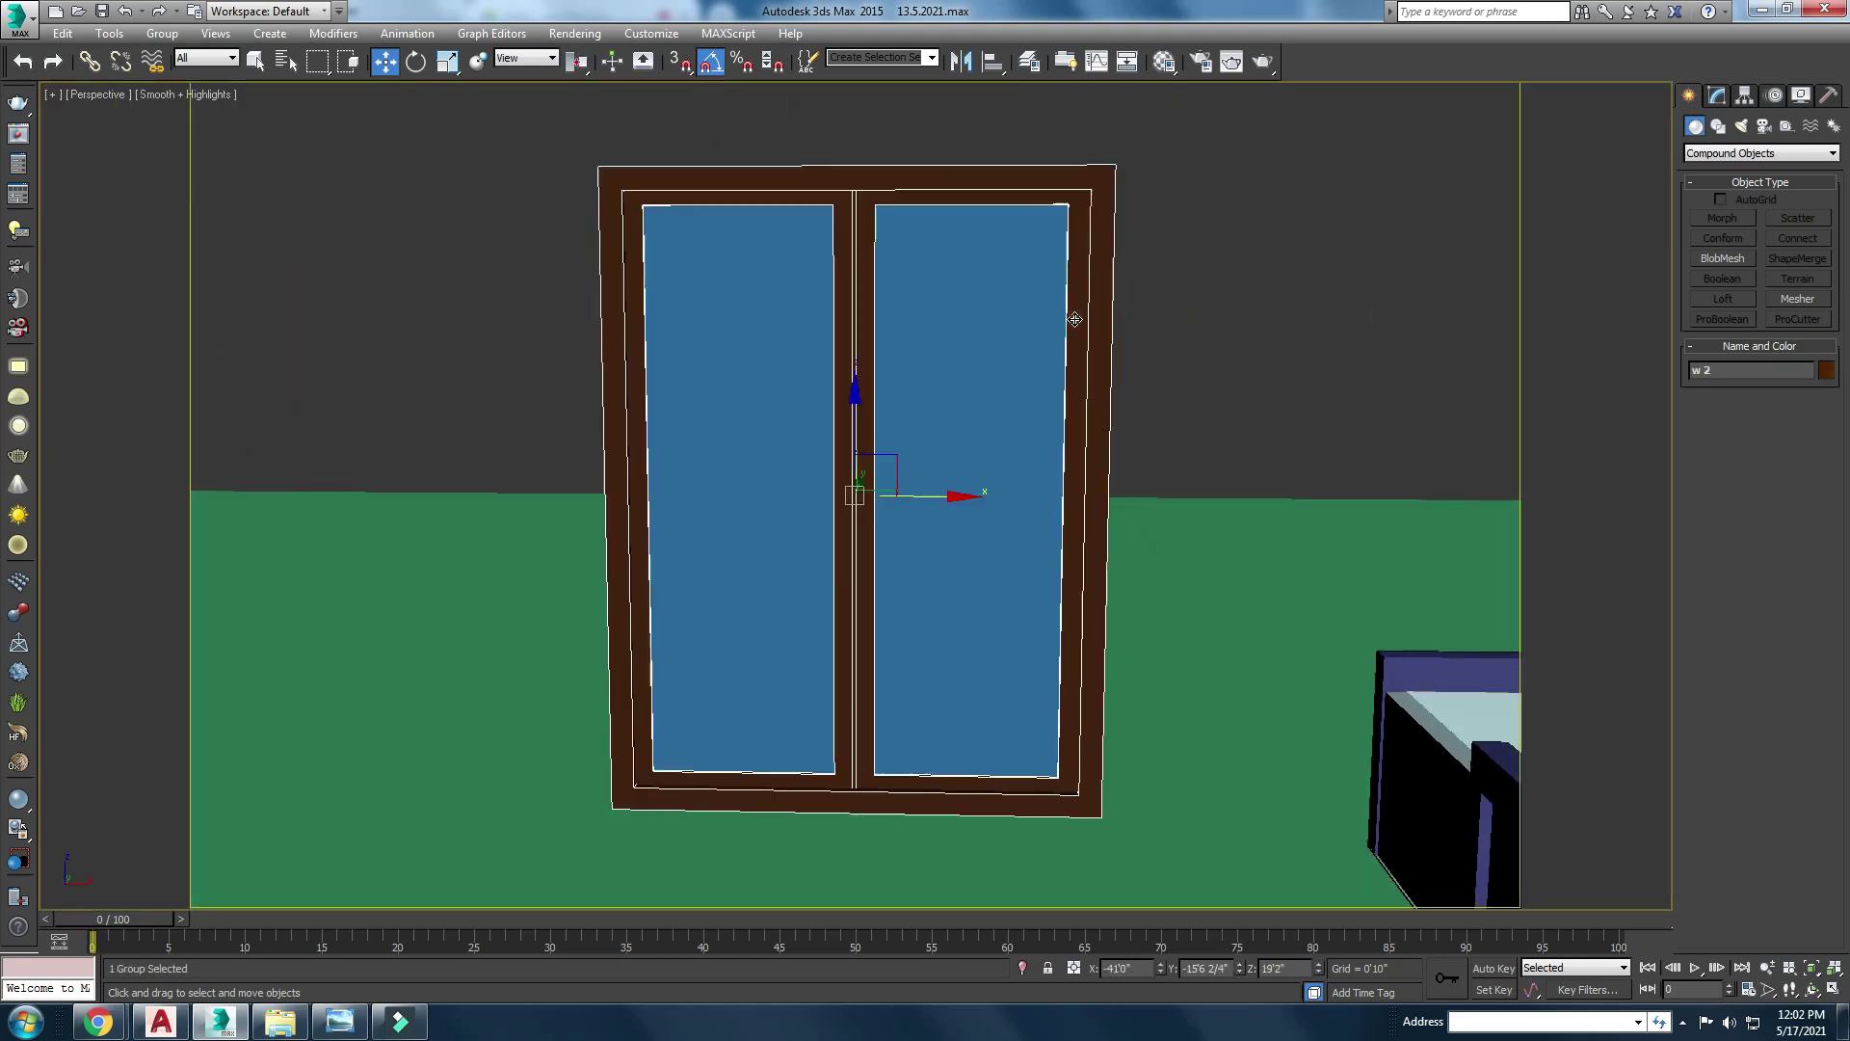
mouse_move(1010, 338)
middle_mouse_down("alt")
mouse_move(847, 573)
mouse_move(882, 561)
middle_mouse_up("alt")
scroll(775, 424, "down", 5)
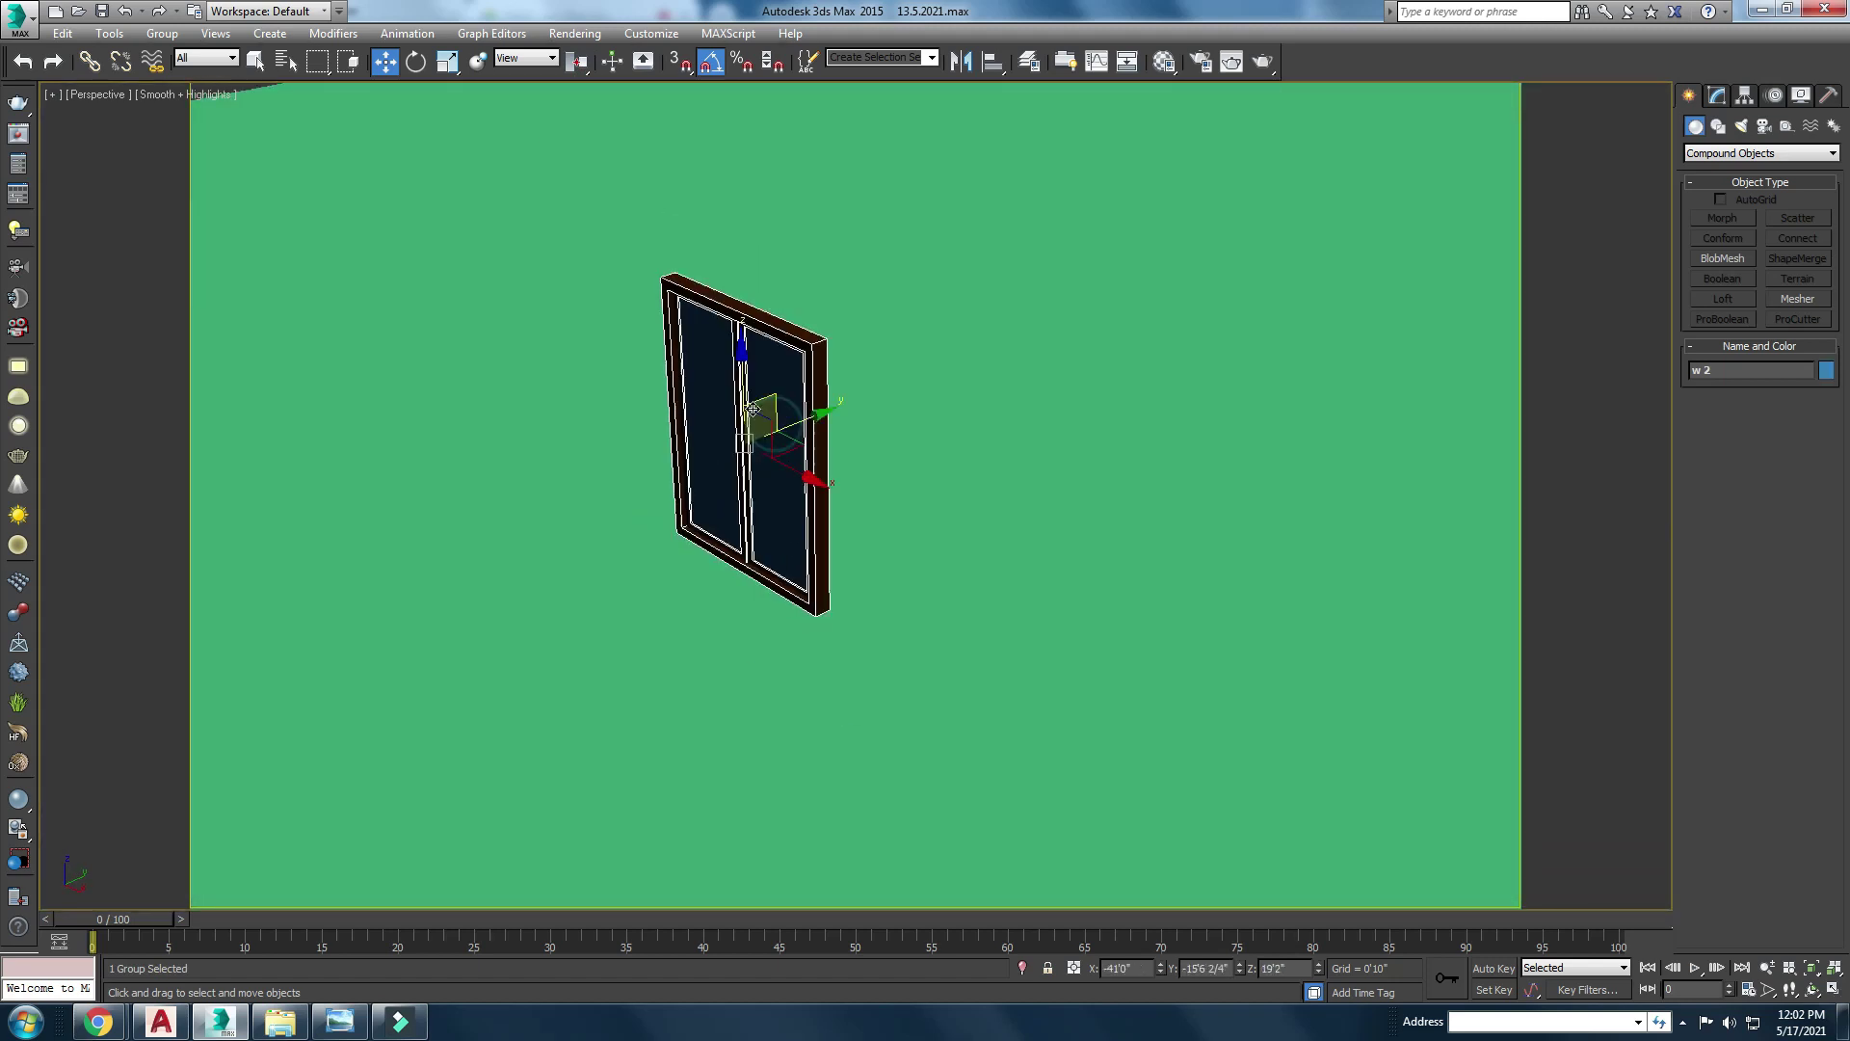
scroll(852, 419, "down", 3)
middle_click_drag(1077, 359, 740, 306)
key("alt+ctrl+z")
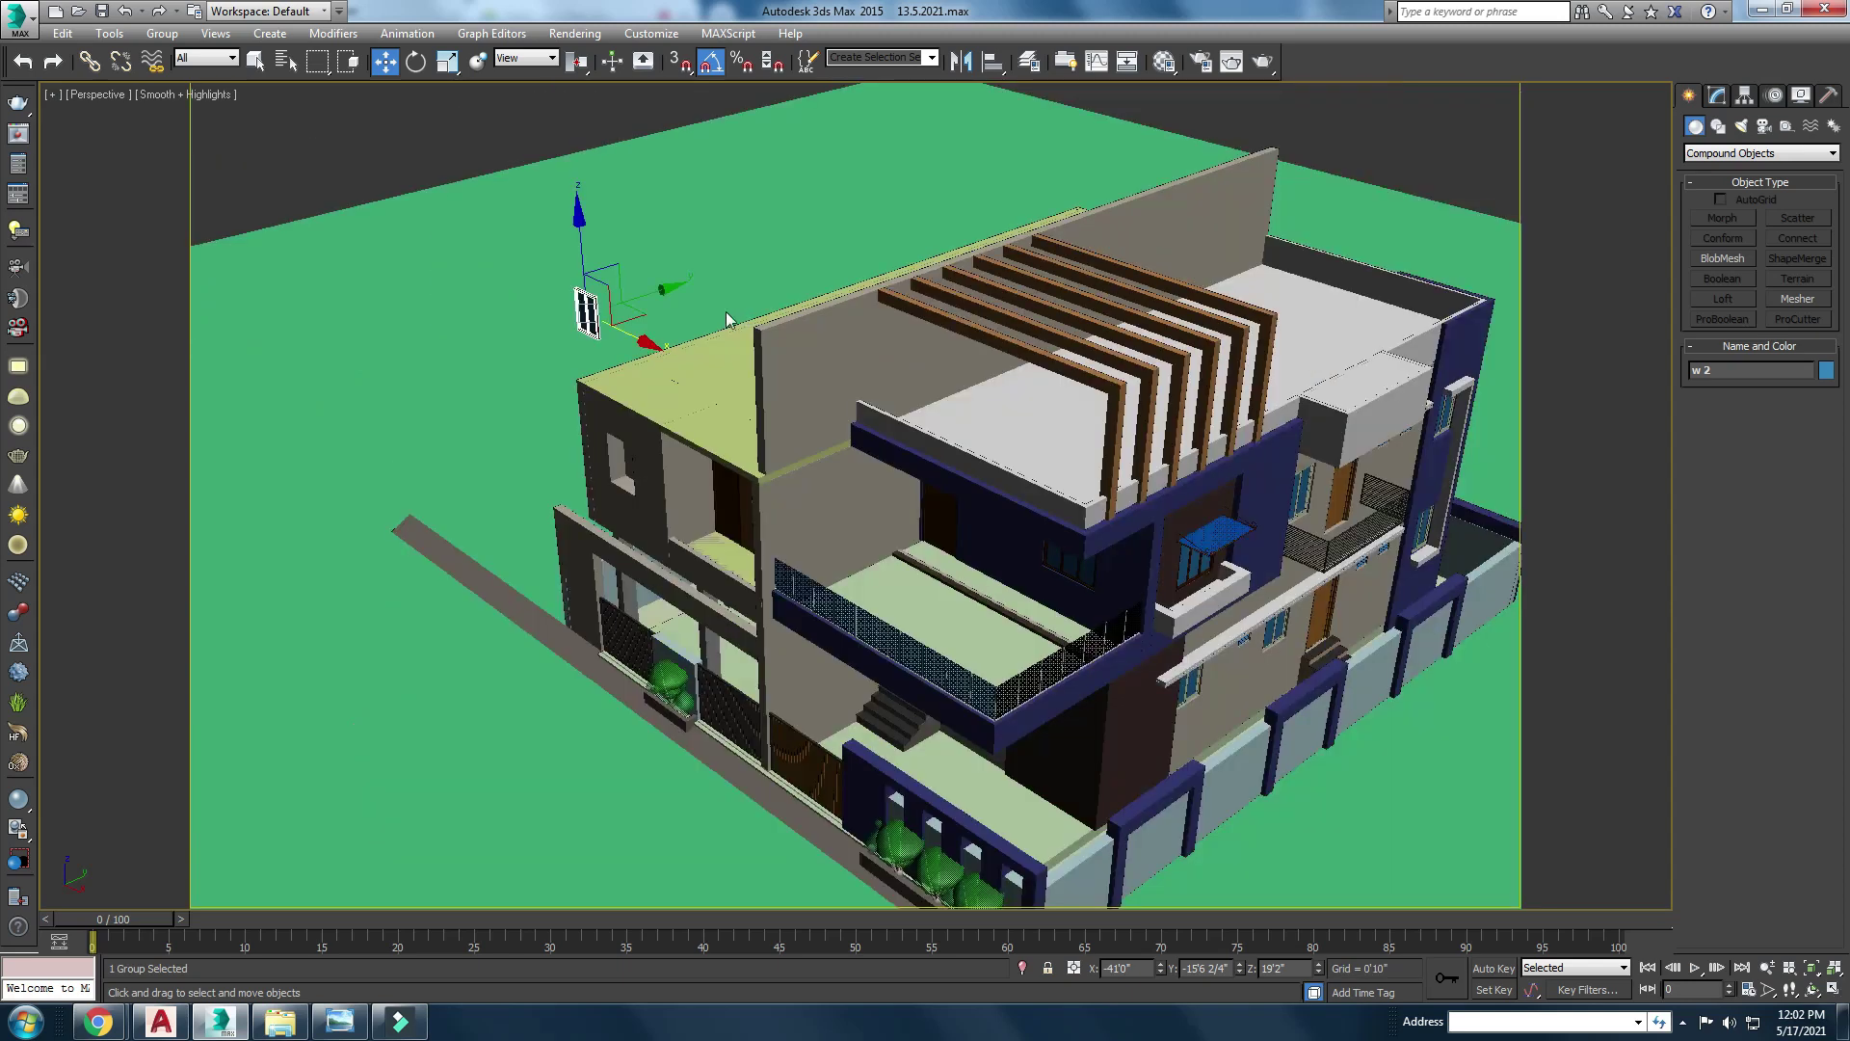
scroll(655, 293, "up", 3)
mouse_move(575, 211)
left_mouse_down()
mouse_move(625, 453)
mouse_move(554, 366)
left_mouse_up()
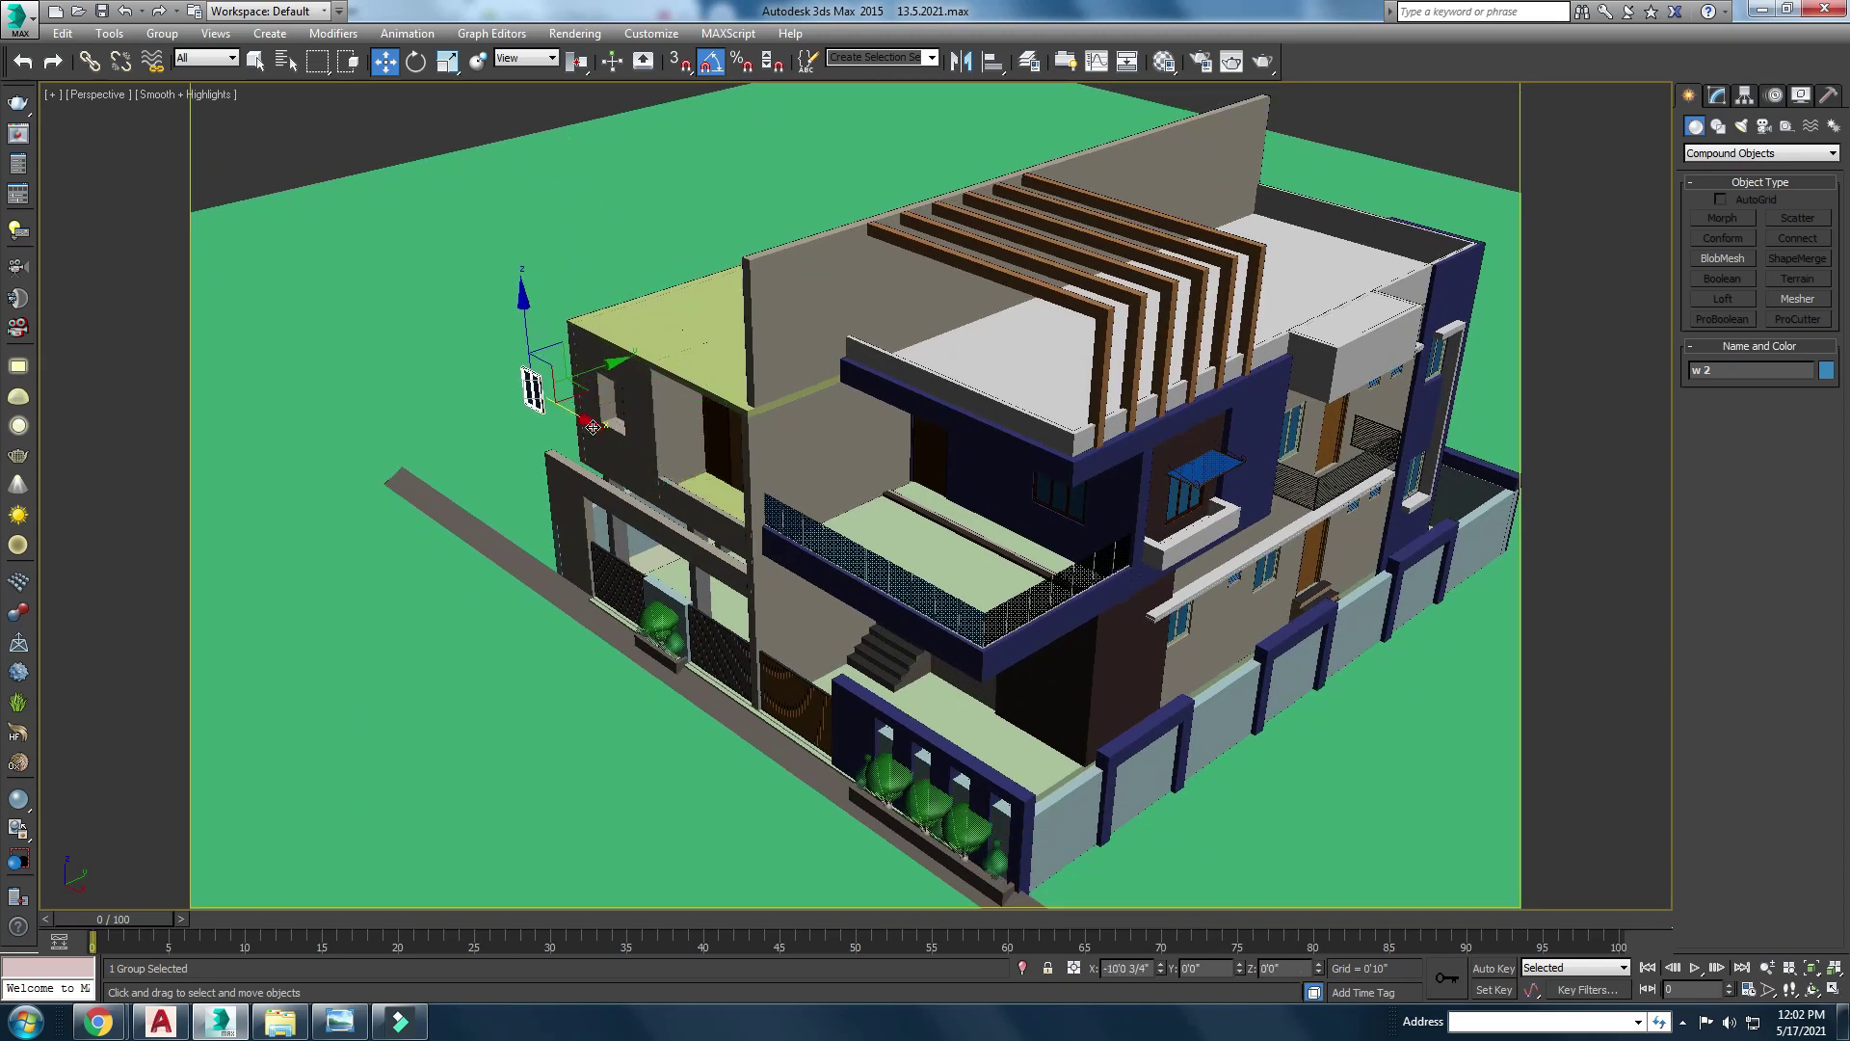
Step: Move the w 2 window up and toward the house wall in Perspective
scroll(627, 389, "up", 2)
scroll(627, 390, "up", 3)
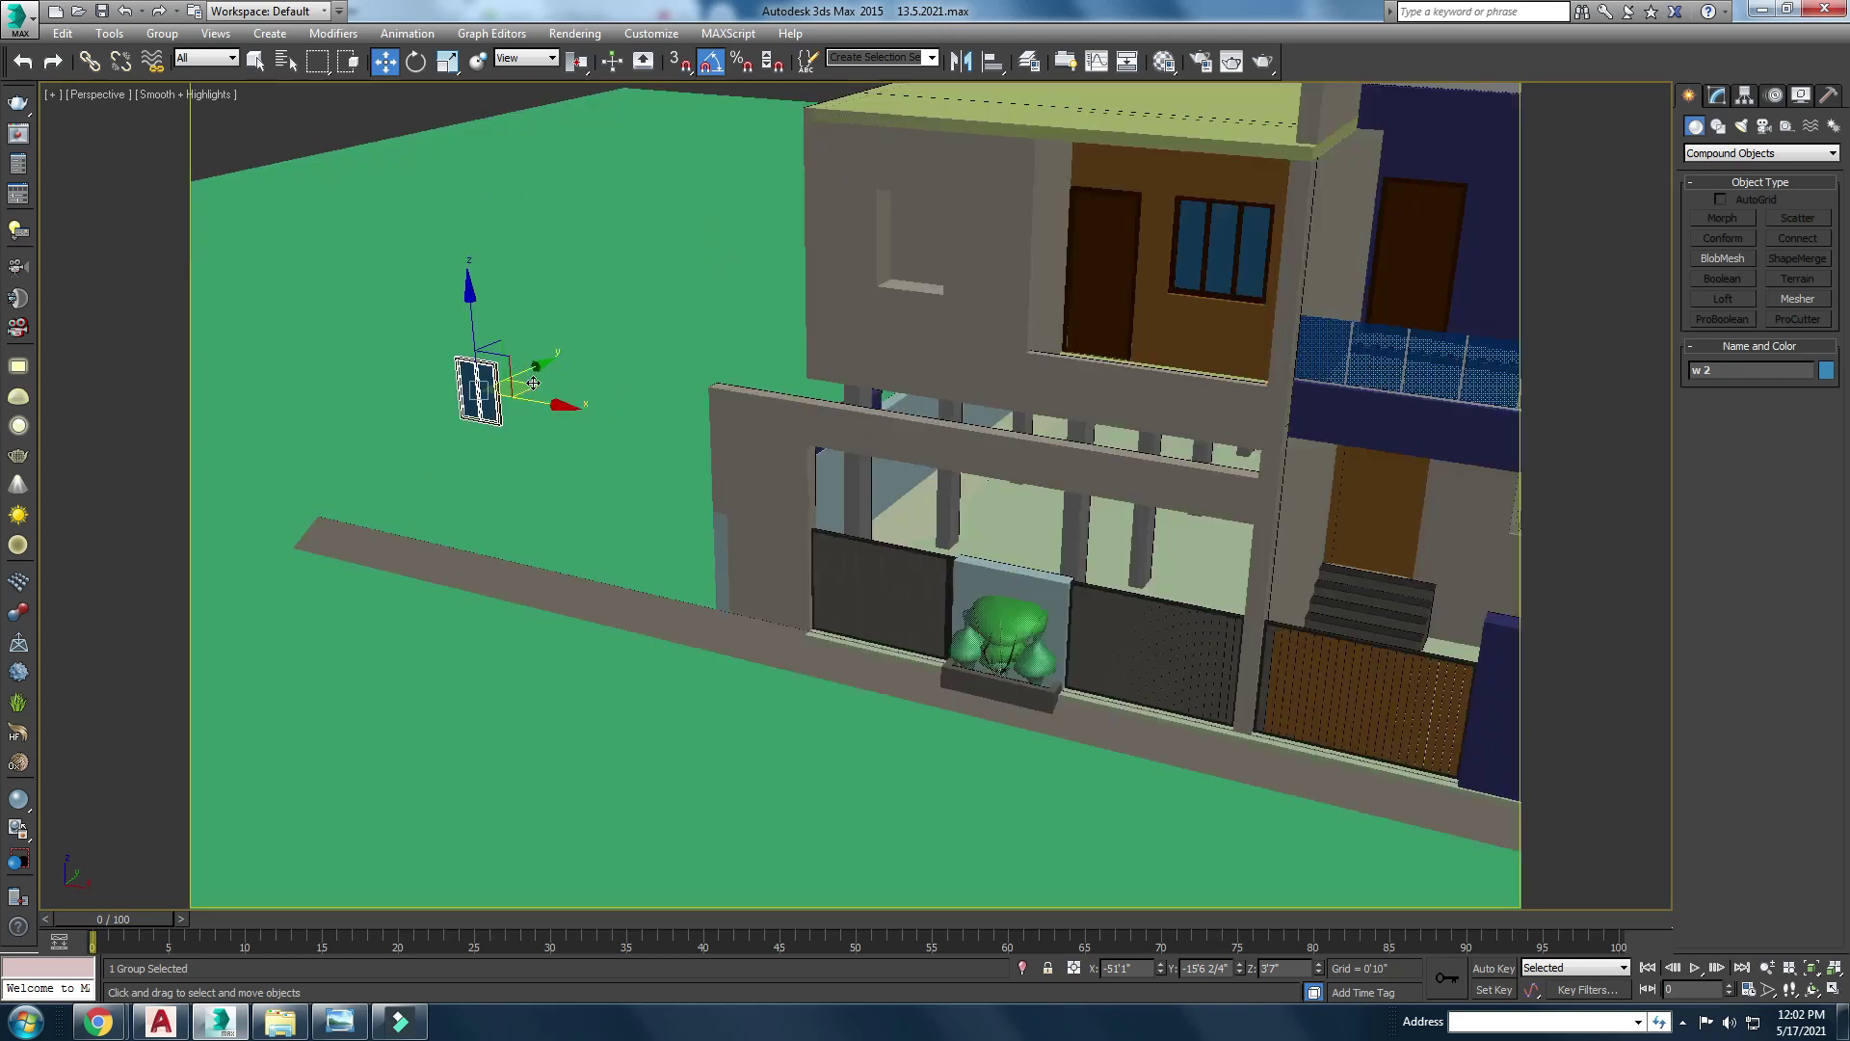
left_click_drag(533, 384, 829, 250)
middle_click_drag(815, 290, 853, 340, "alt")
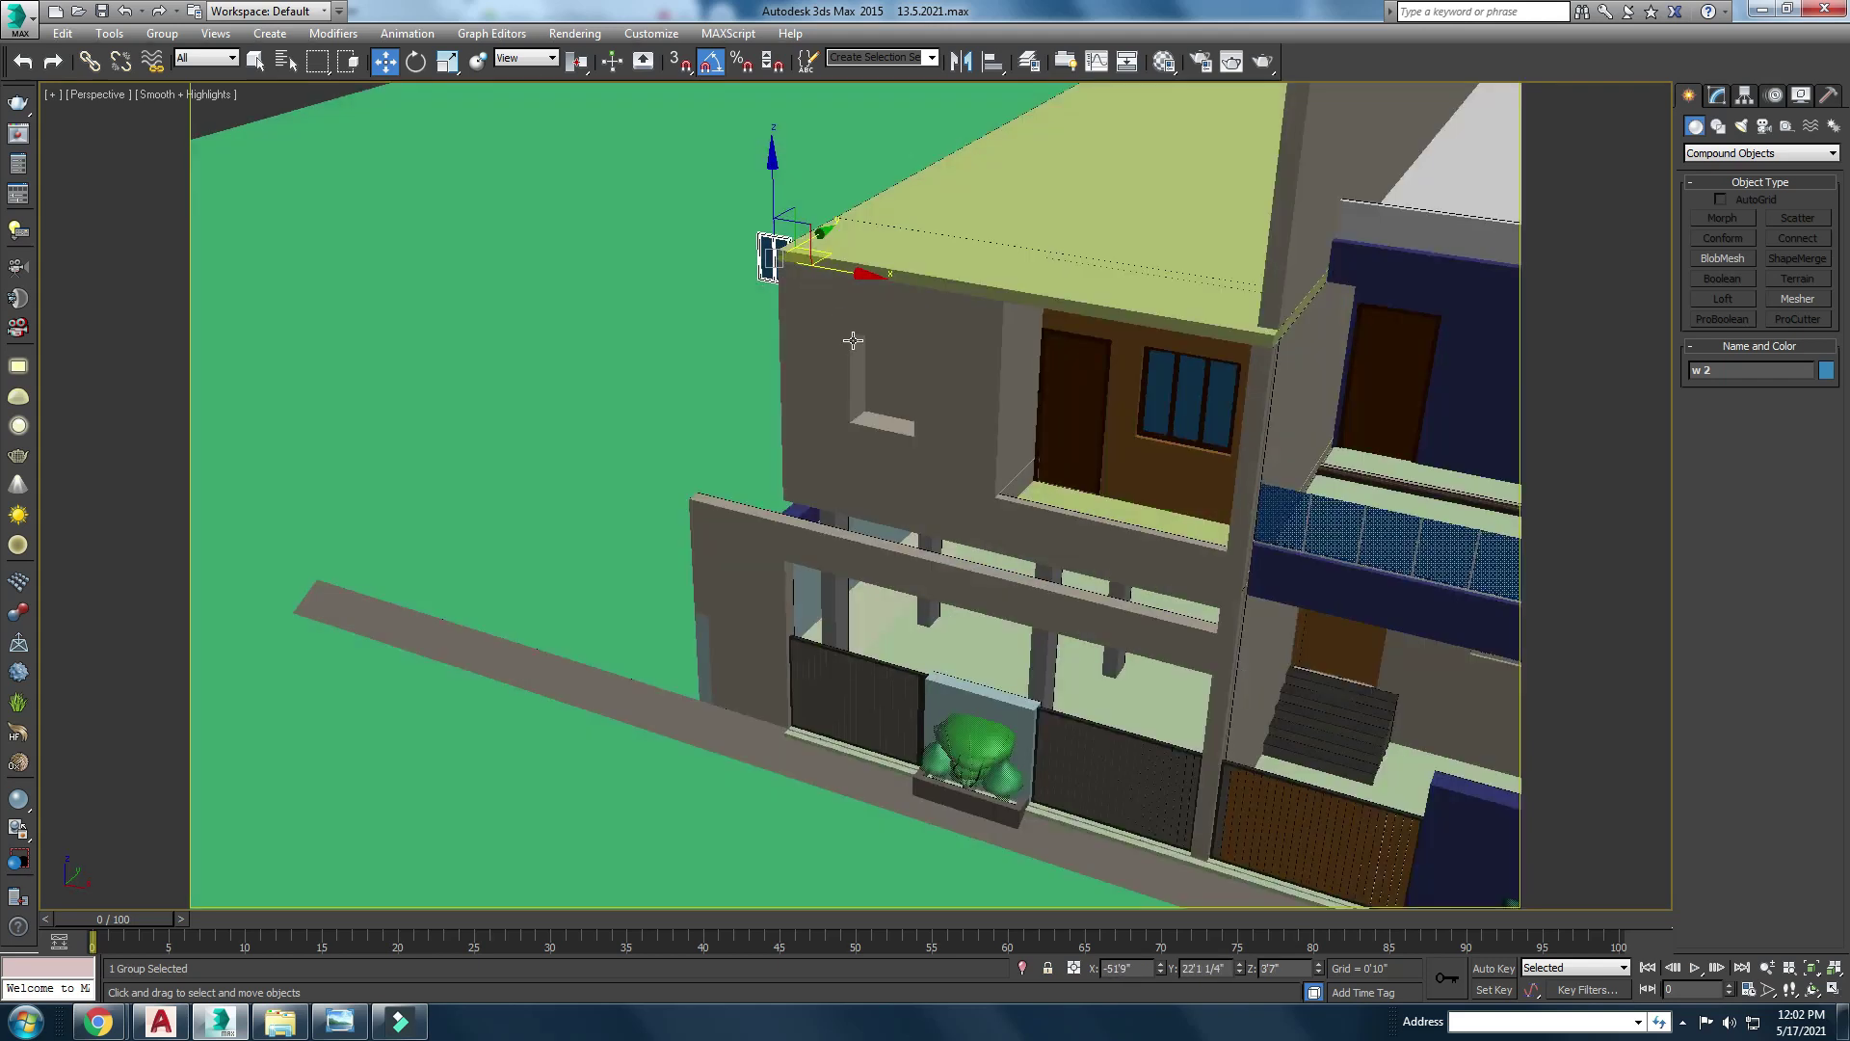
Step: In the Top view, place the window at the building's front-left corner
key("alt+w")
key("alt+w")
scroll(566, 289, "up", 5)
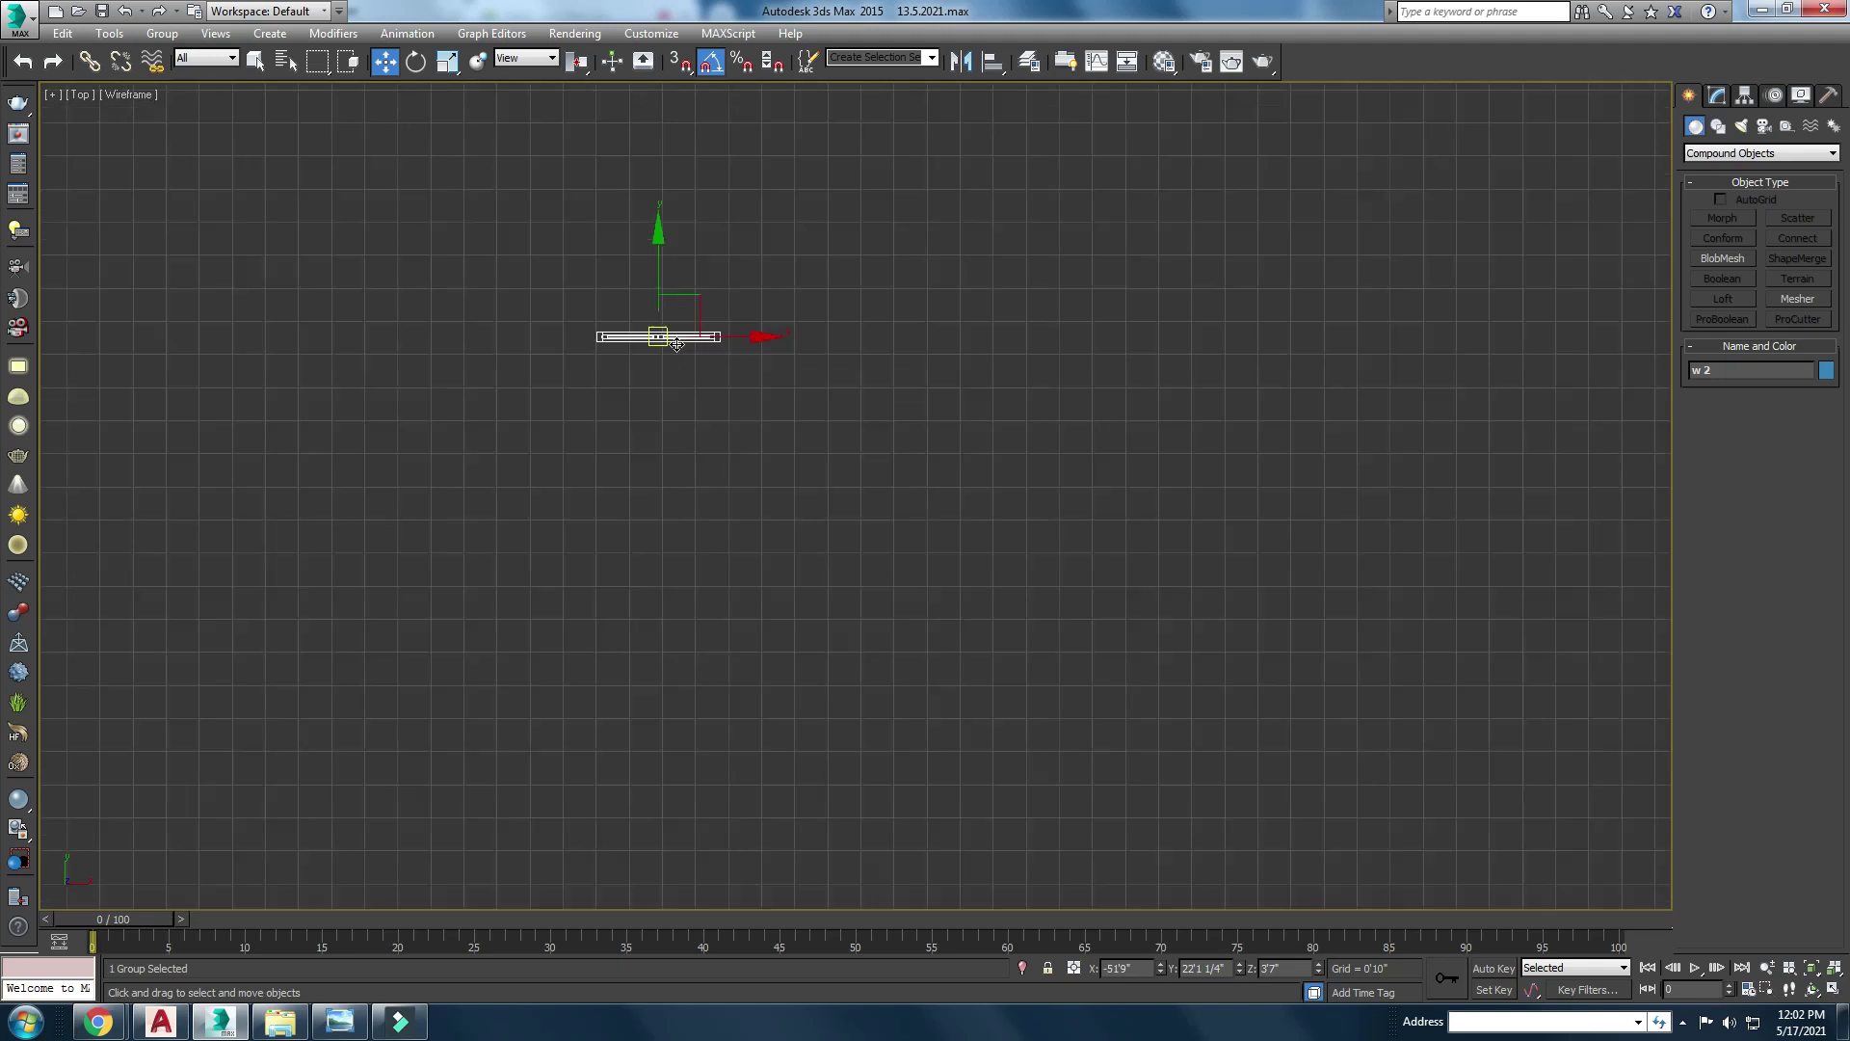
scroll(694, 349, "up", 3)
scroll(712, 331, "down", 5)
middle_click_drag(713, 289, 694, 252)
left_click_drag(675, 207, 785, 487)
key("alt+w")
key("alt+w")
key("alt+w")
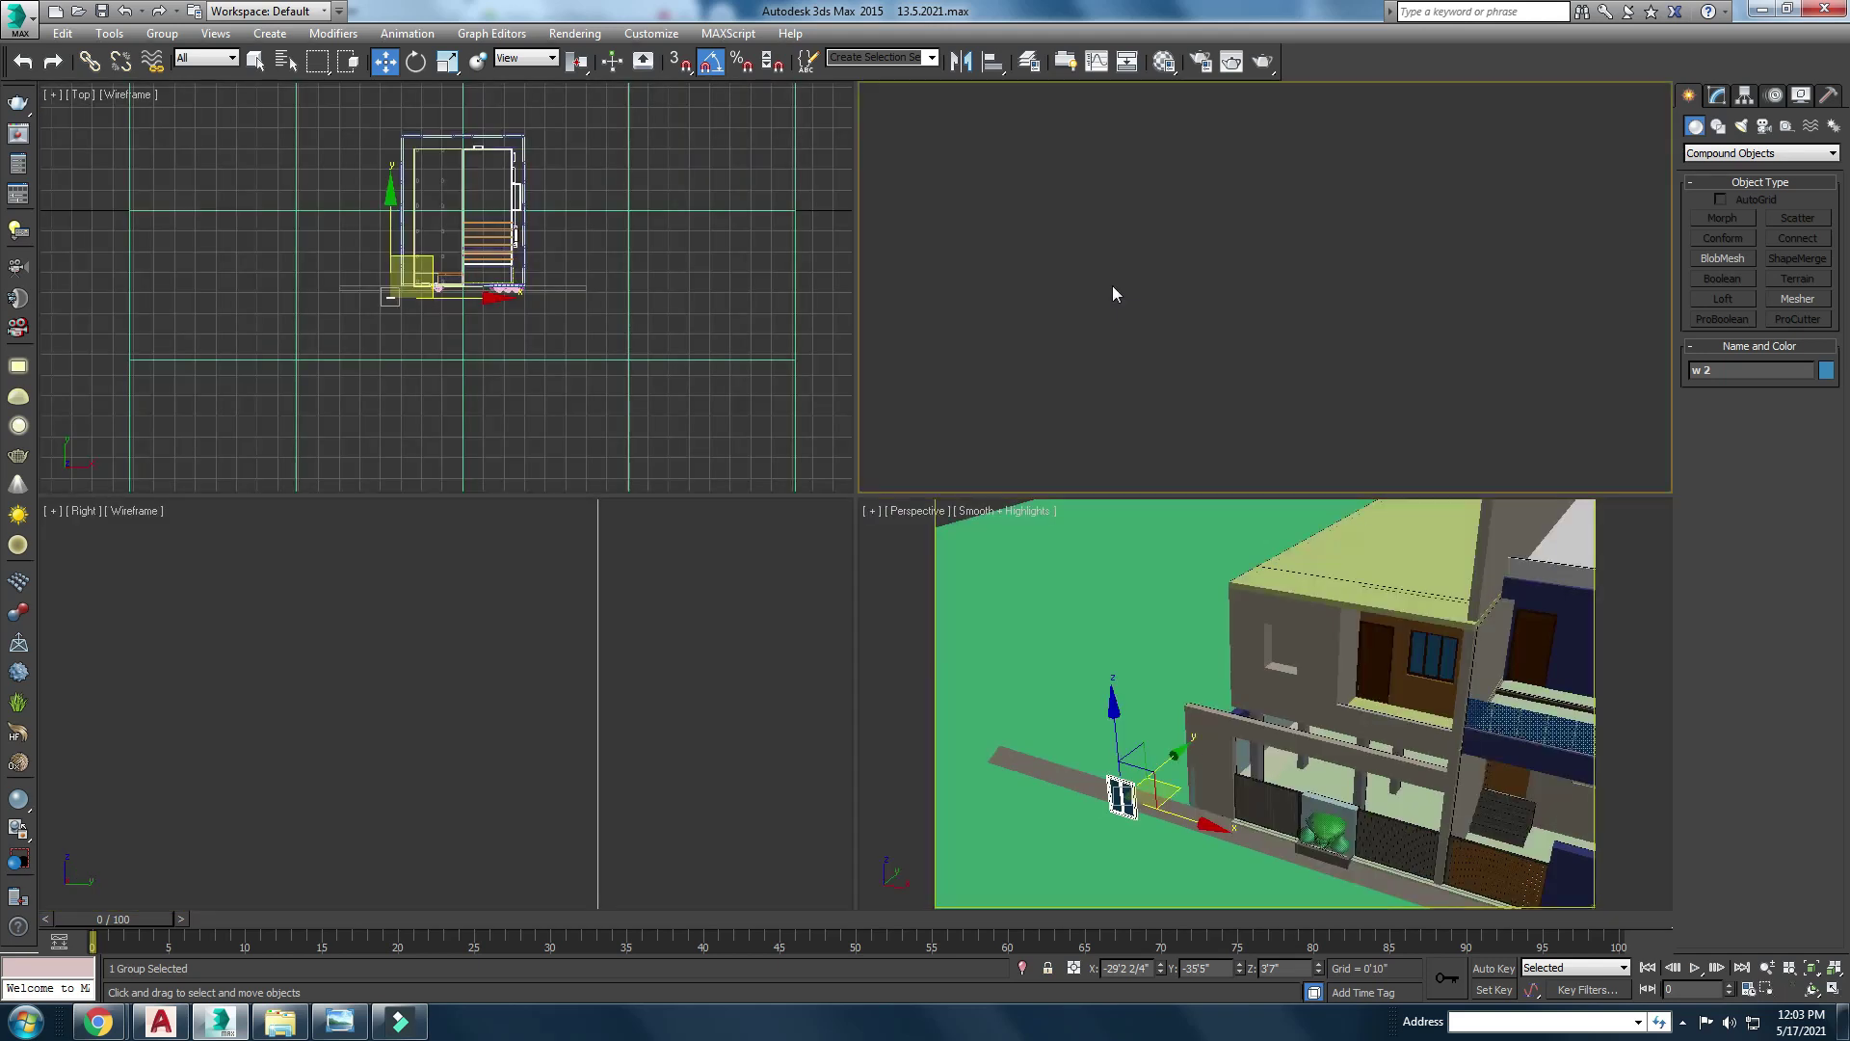
key("alt+w")
Step: In the Front view, raise the window about 10 ft to upper-floor level
key("z")
scroll(1072, 381, "down", 5)
scroll(1072, 381, "down", 2)
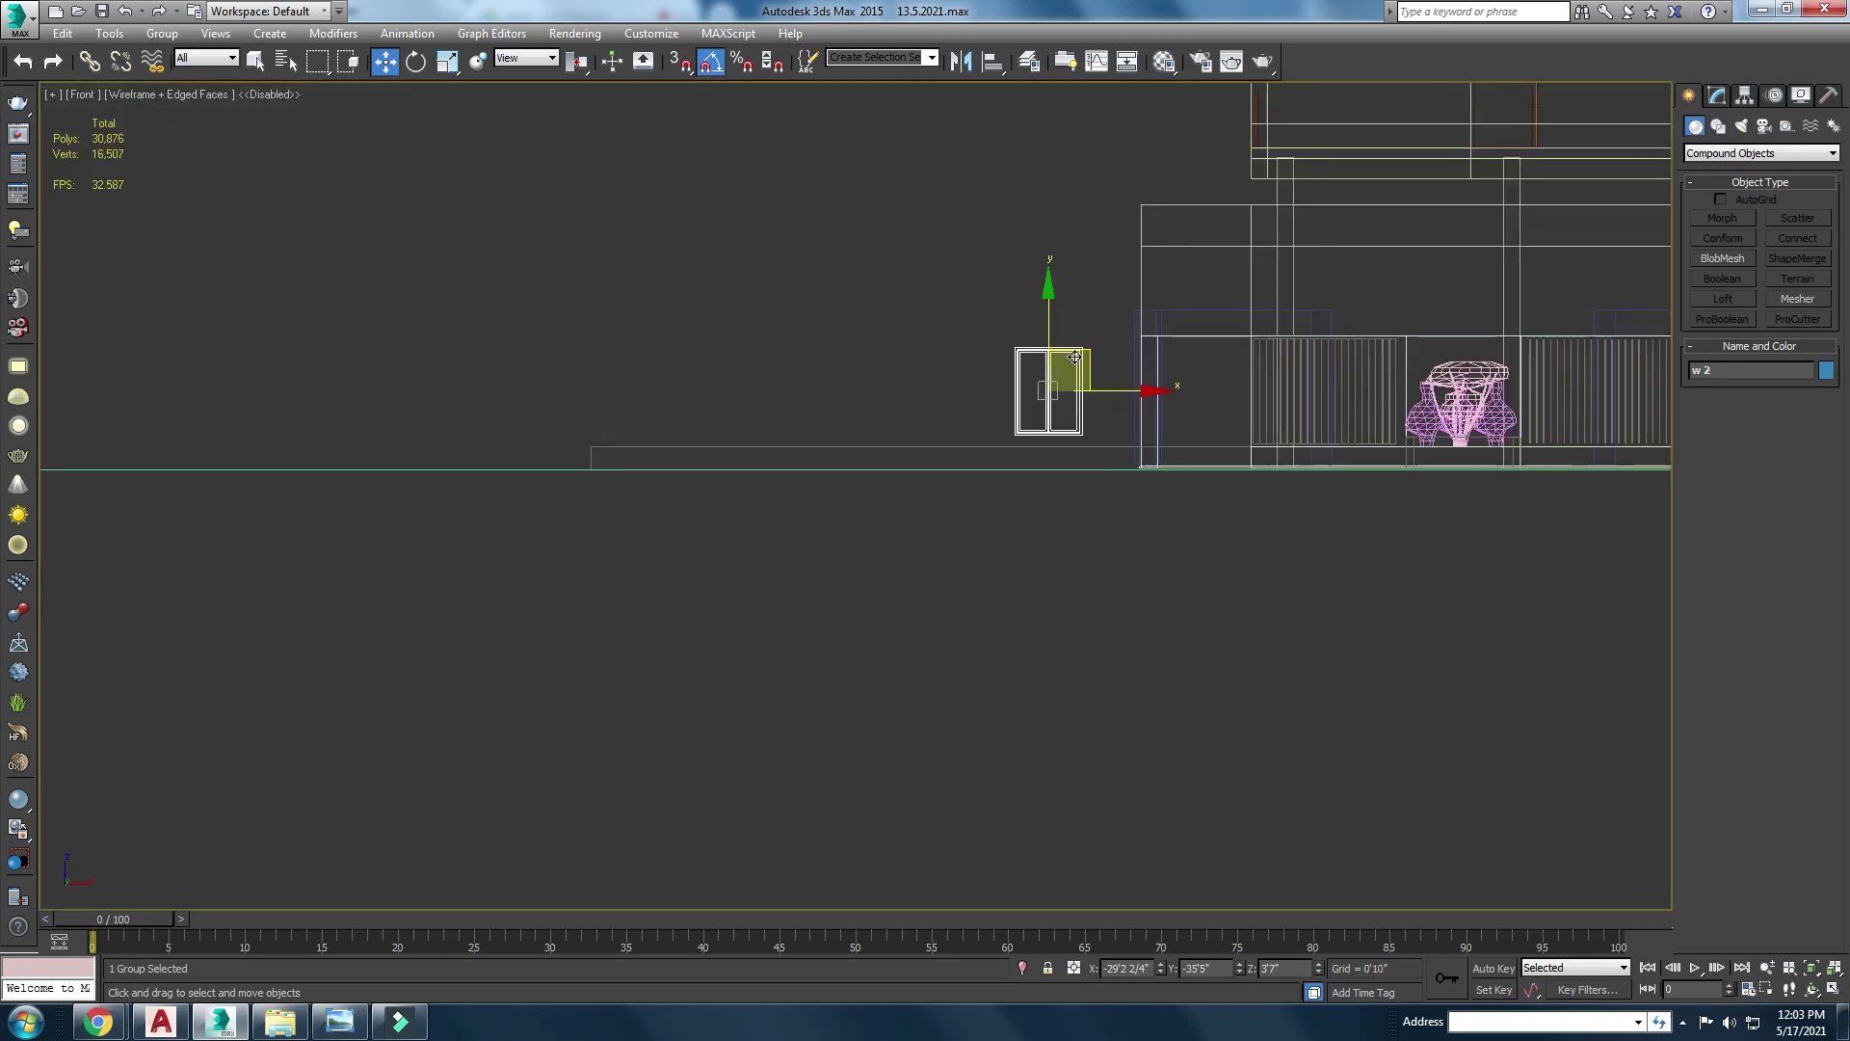
left_click_drag(1075, 357, 1168, 132)
middle_click_drag(1168, 132, 1032, 375)
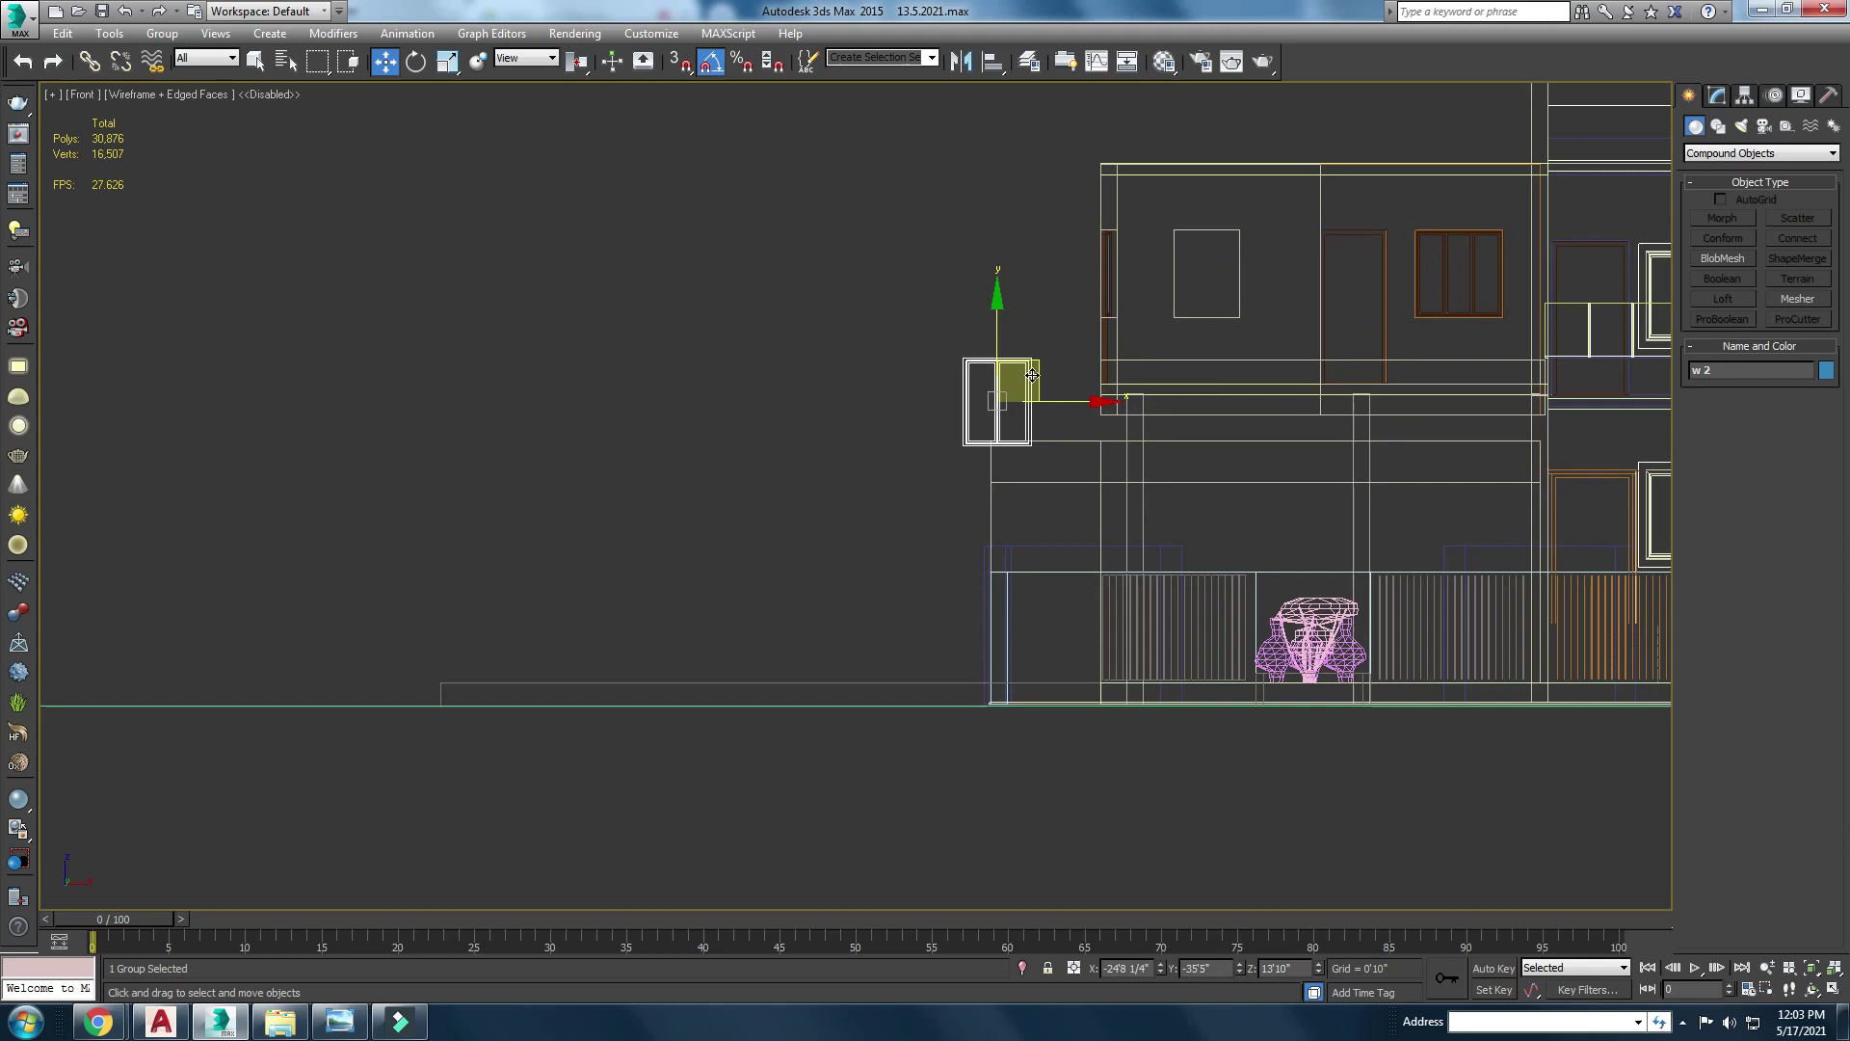
left_click_drag(1032, 375, 1039, 294)
key("alt+w")
Step: Zoom in on the upper wall opening and vertex-snap the w 2 group into it
left_click(1084, 634)
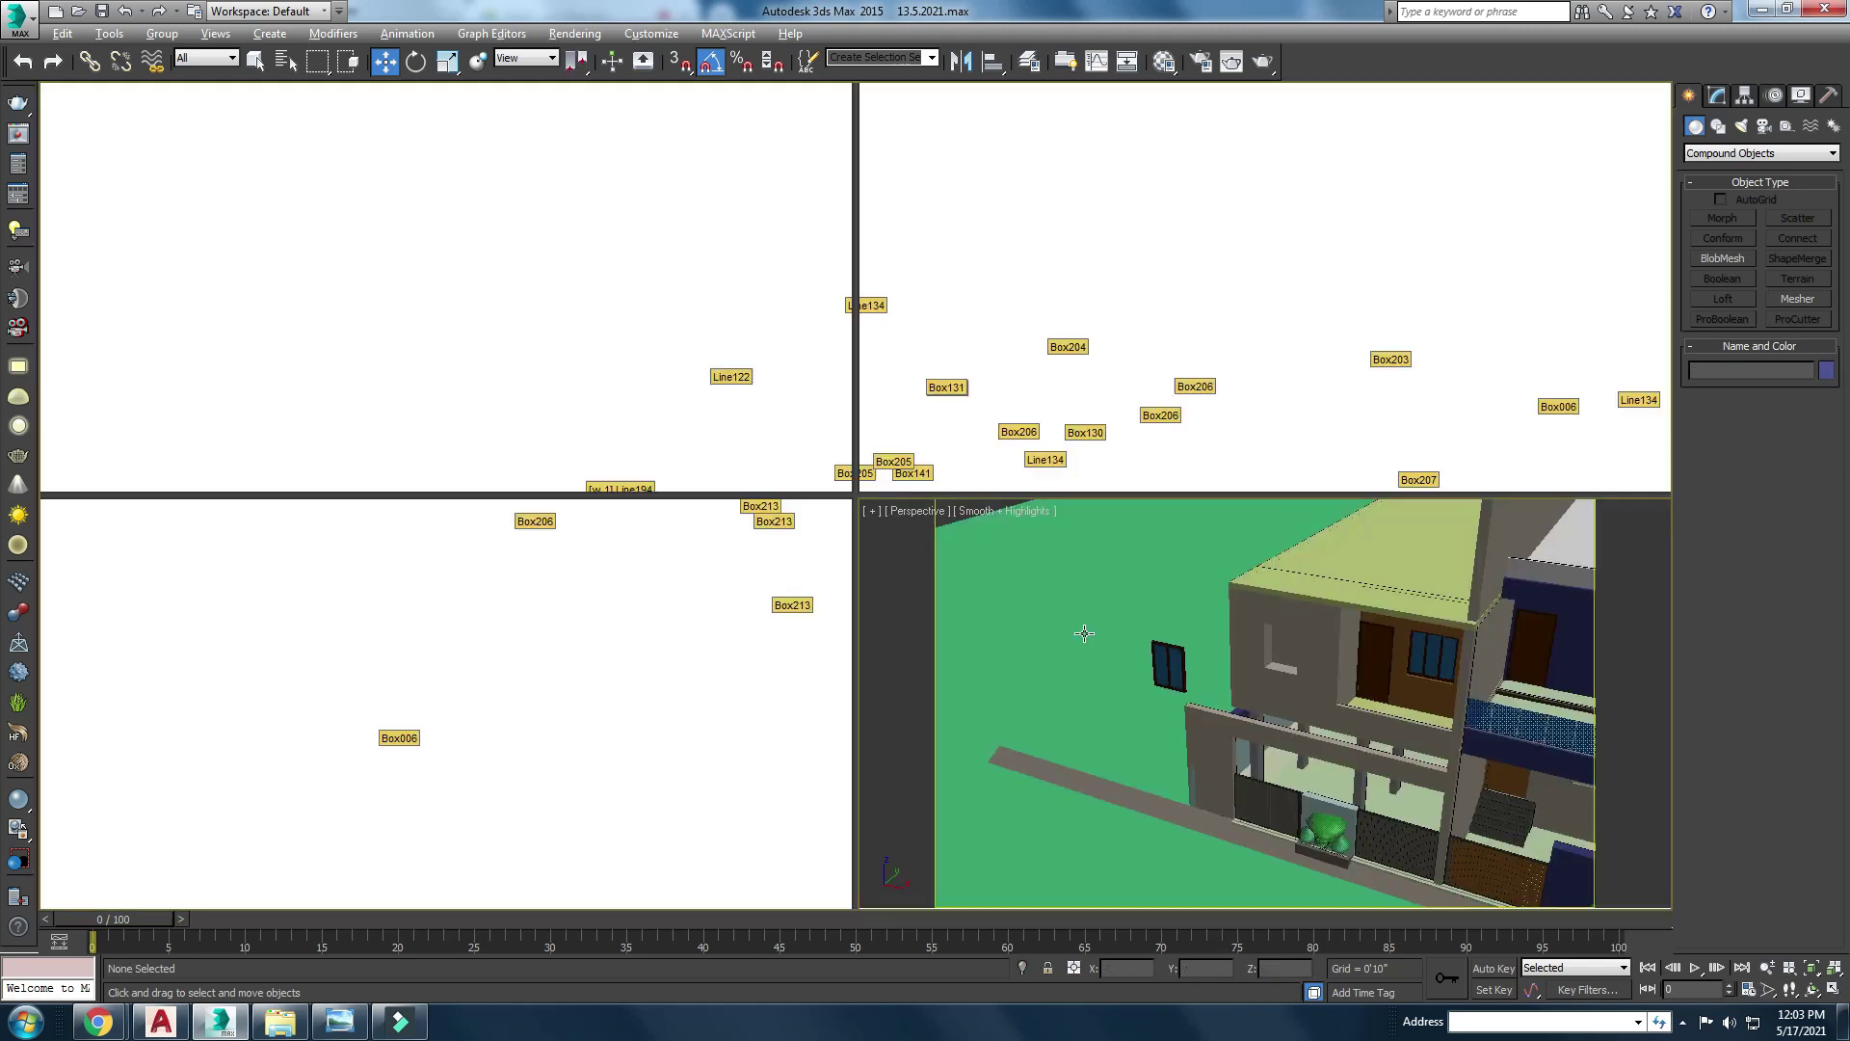
key("alt+w")
scroll(816, 493, "up", 3)
scroll(675, 434, "up", 3)
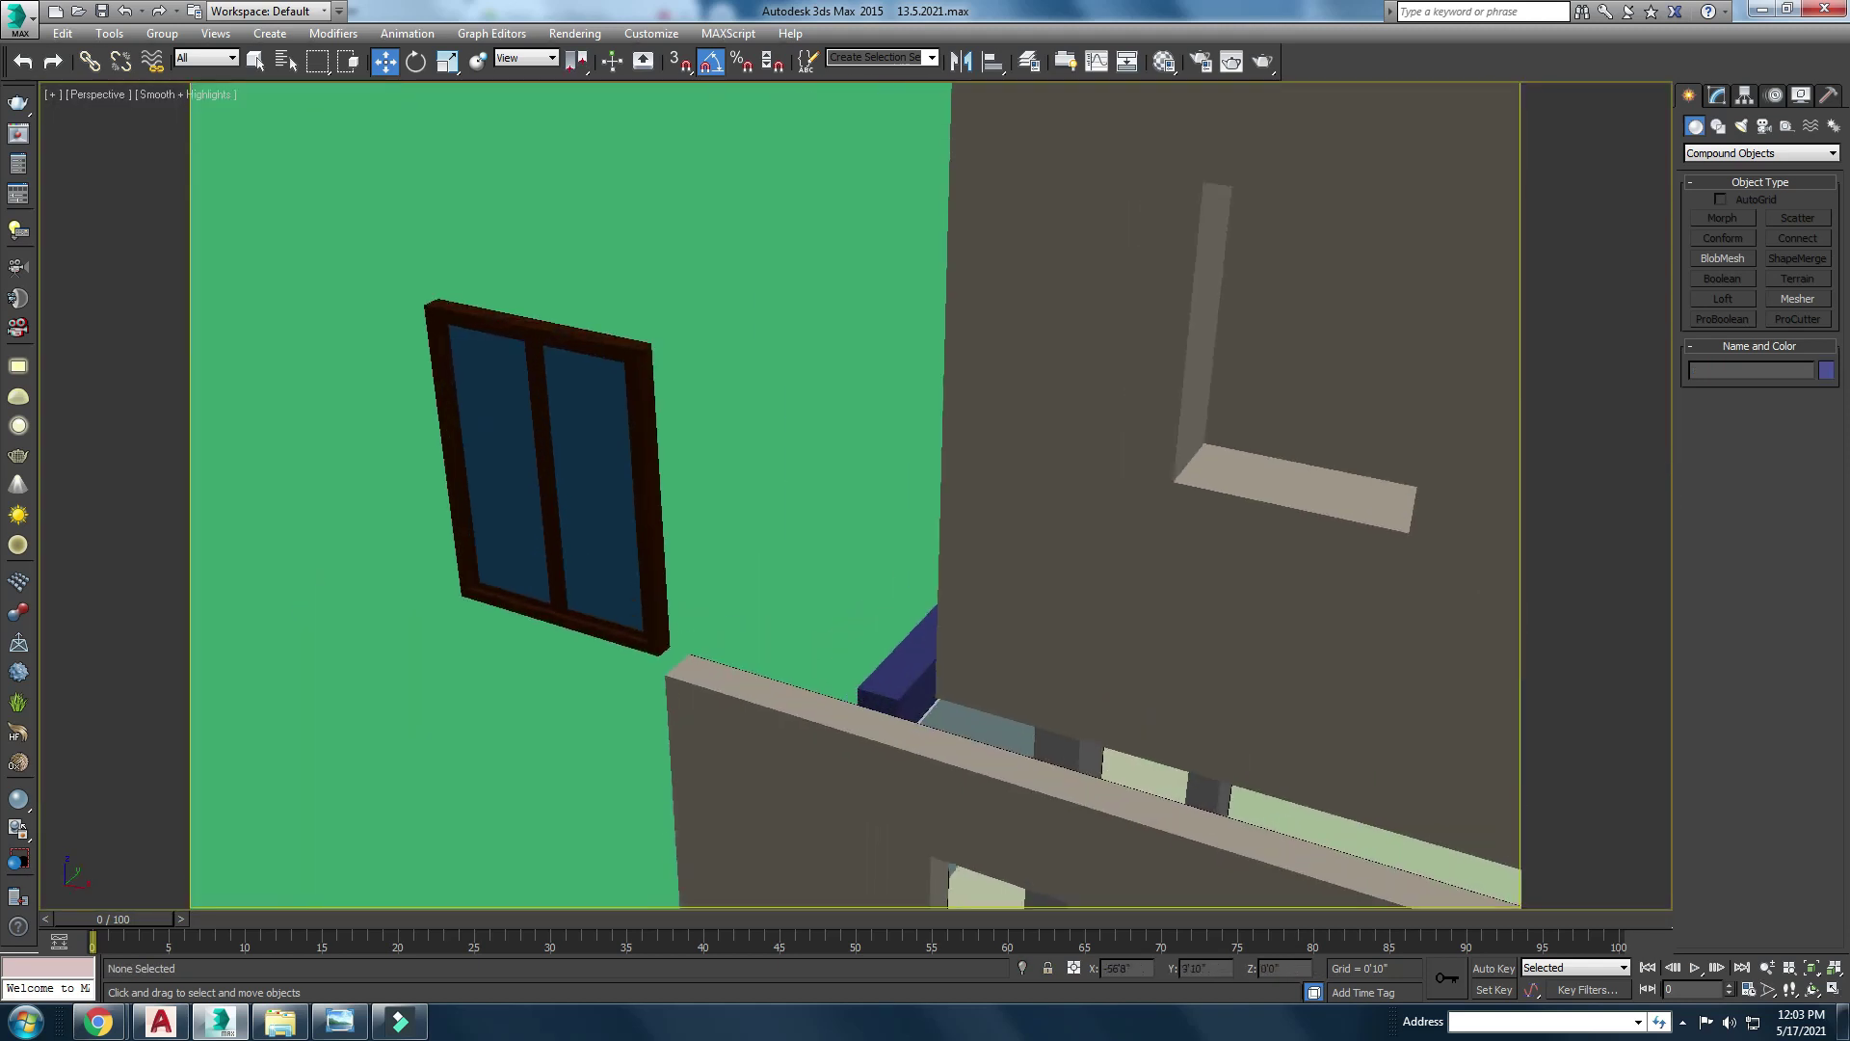
scroll(674, 434, "up", 2)
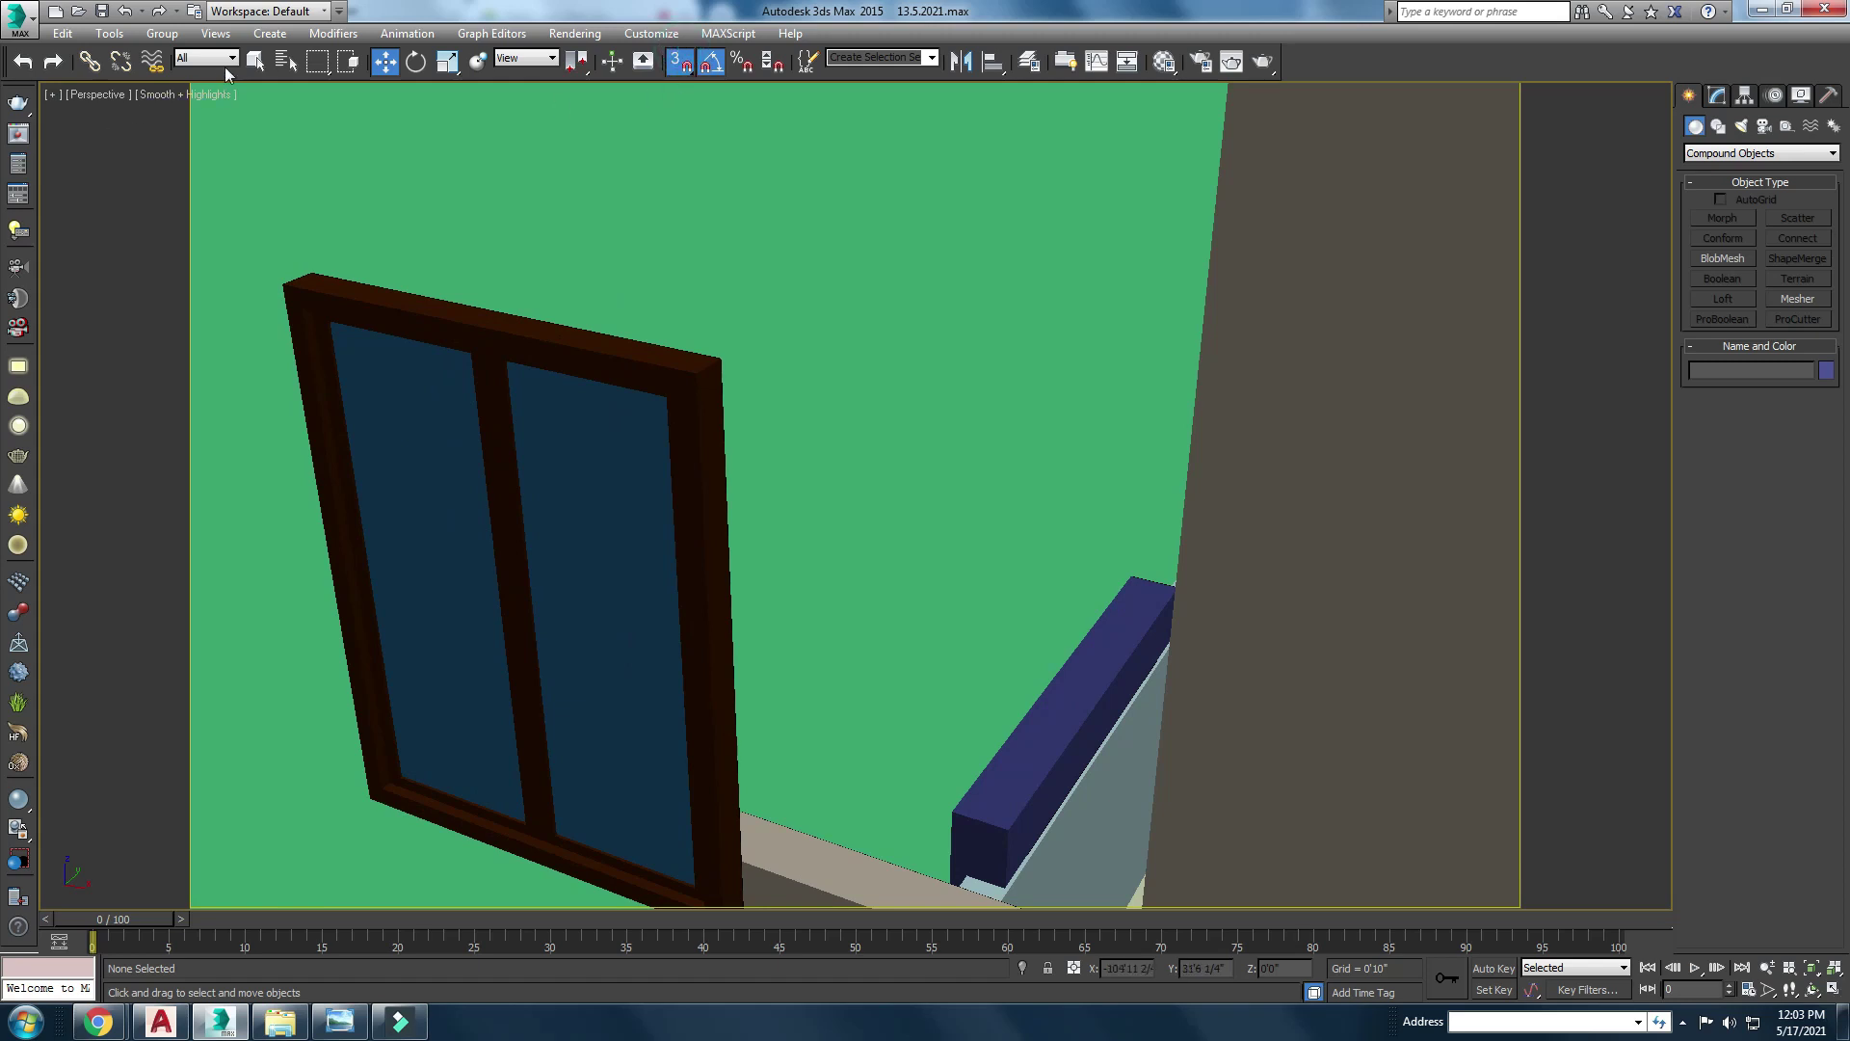
left_click(698, 376)
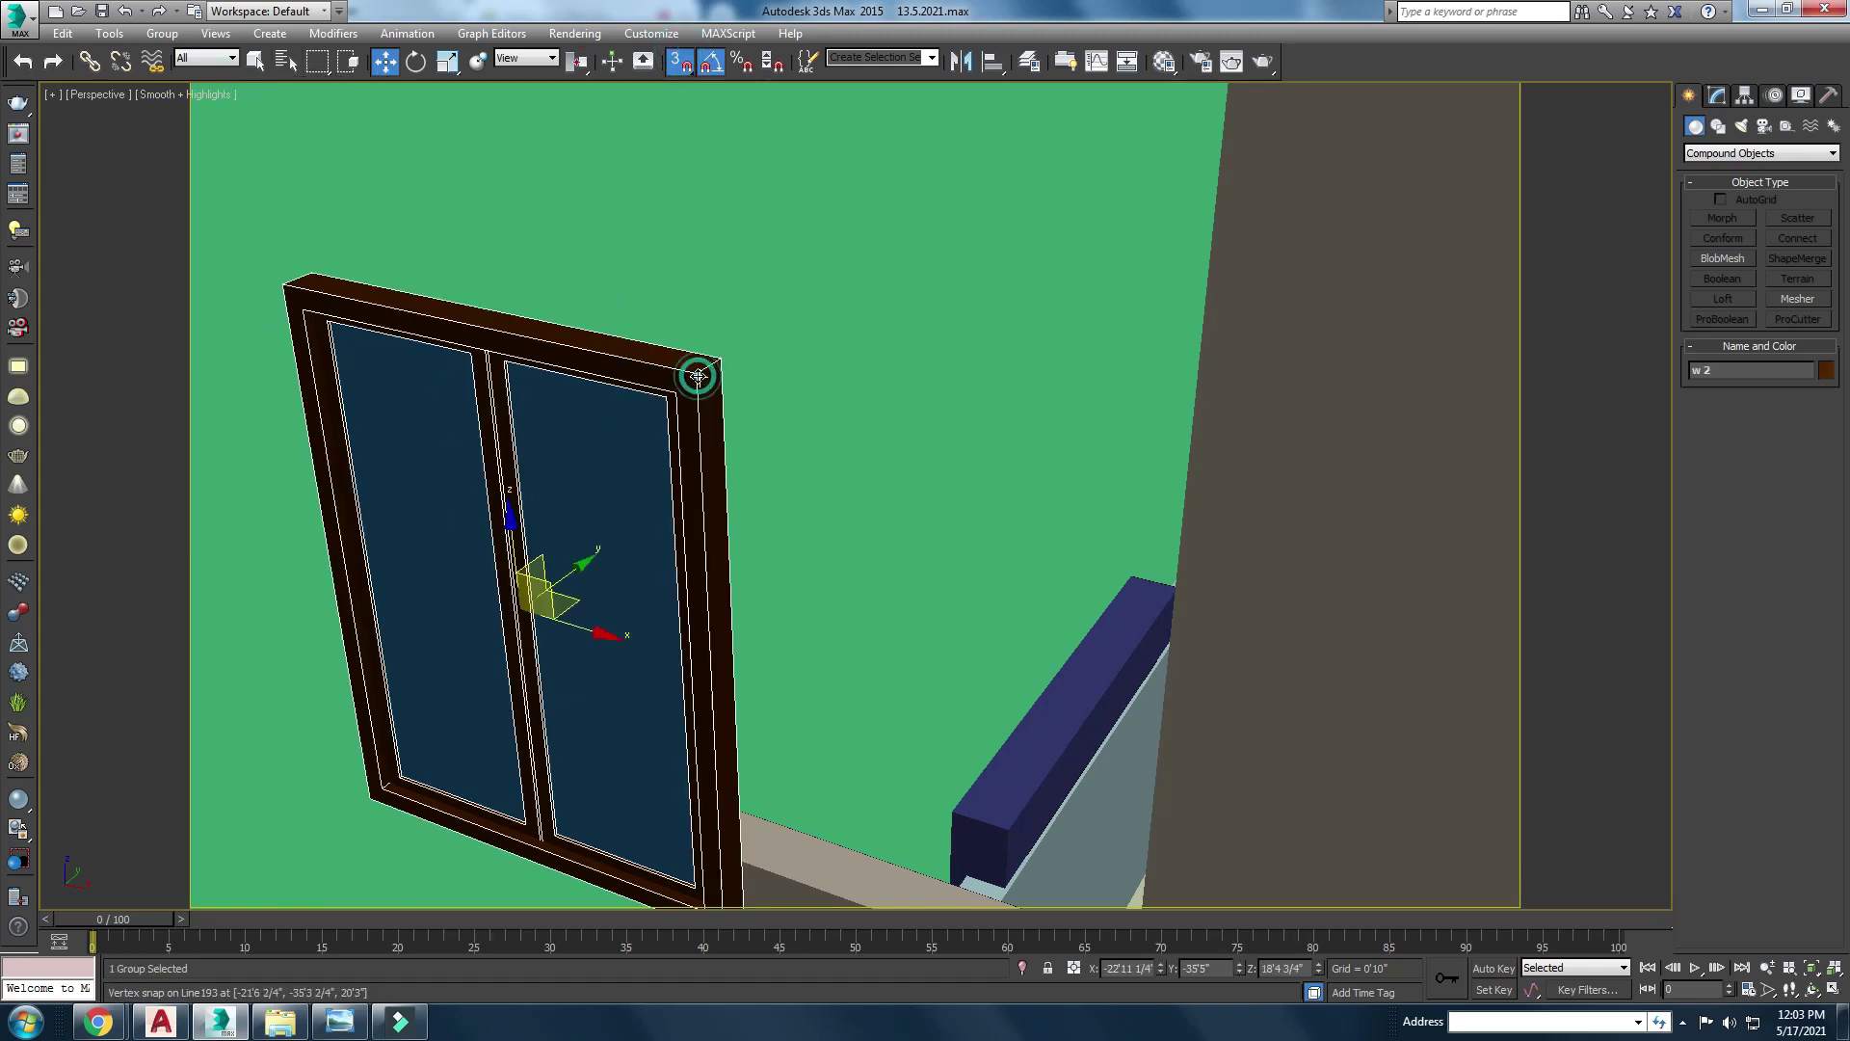
mouse_move(698, 375)
left_mouse_down()
mouse_move(1047, 449)
mouse_move(1113, 380)
left_mouse_up()
scroll(867, 434, "down", 3)
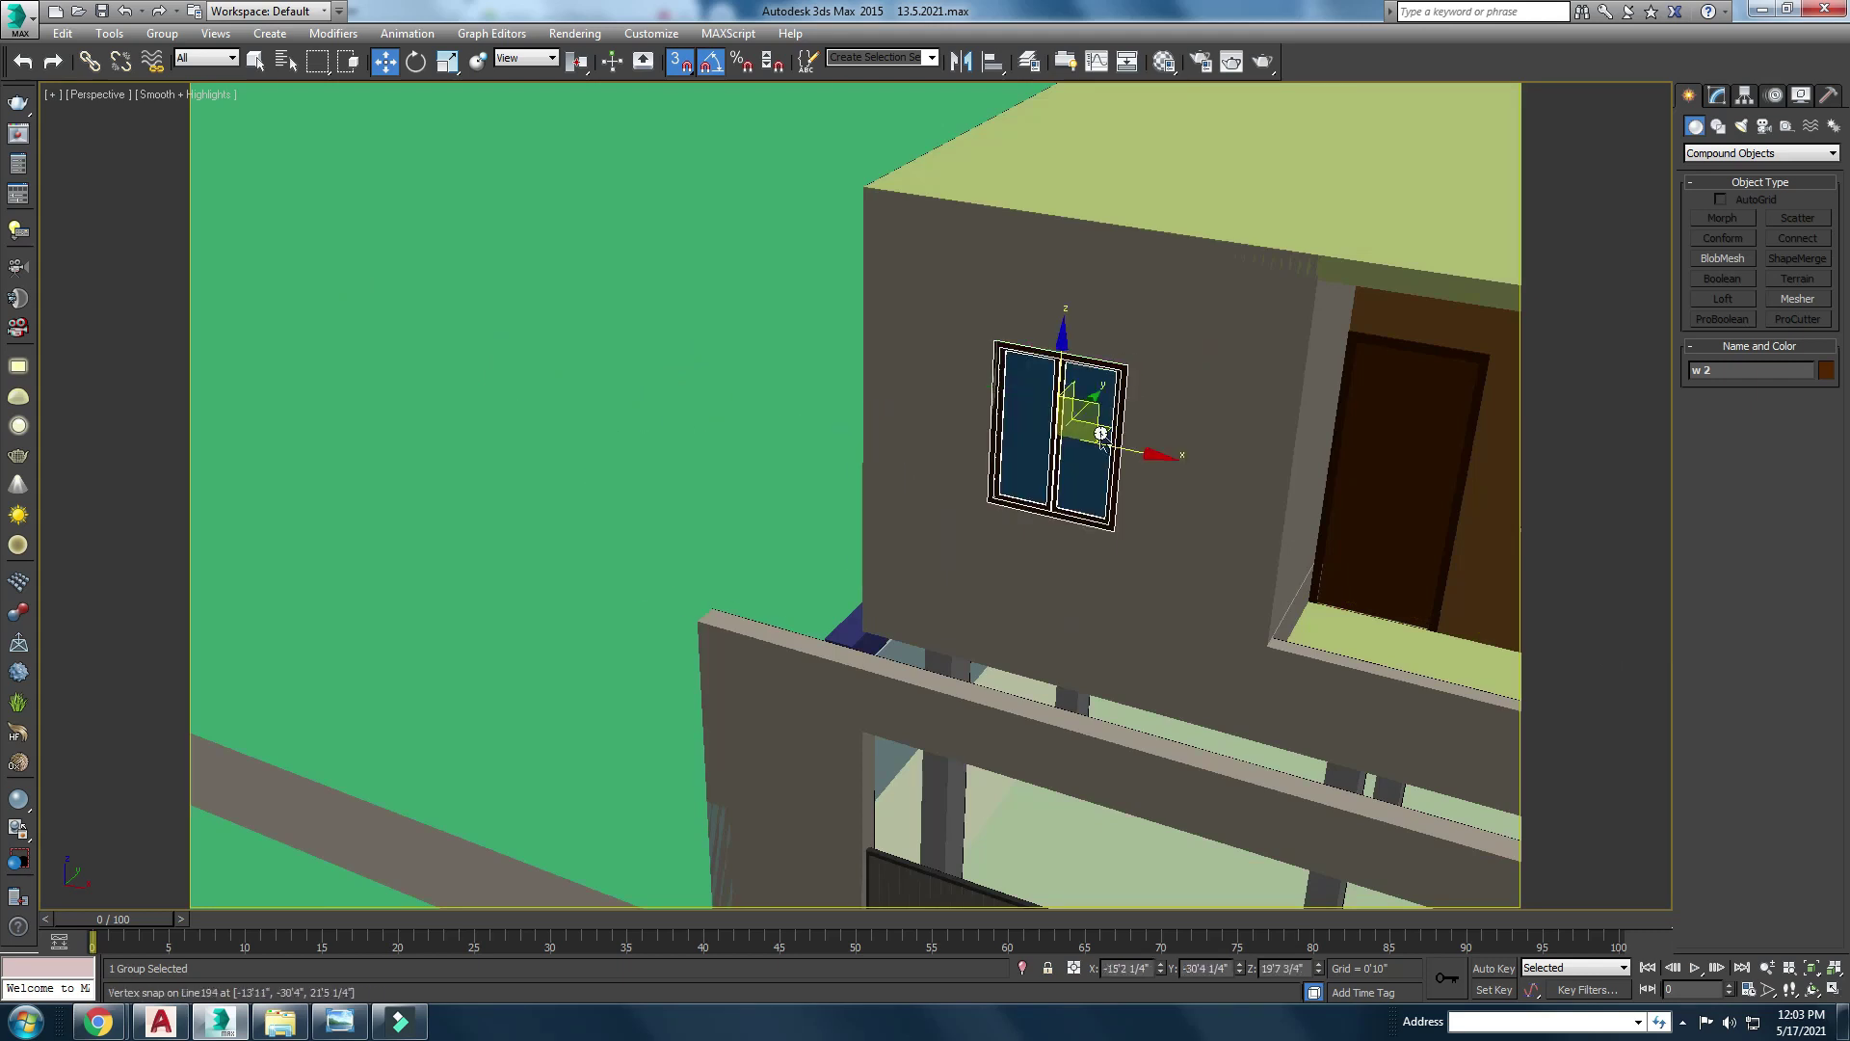
Step: Check the window's placement in the Front and four-viewport layouts
left_click(852, 340)
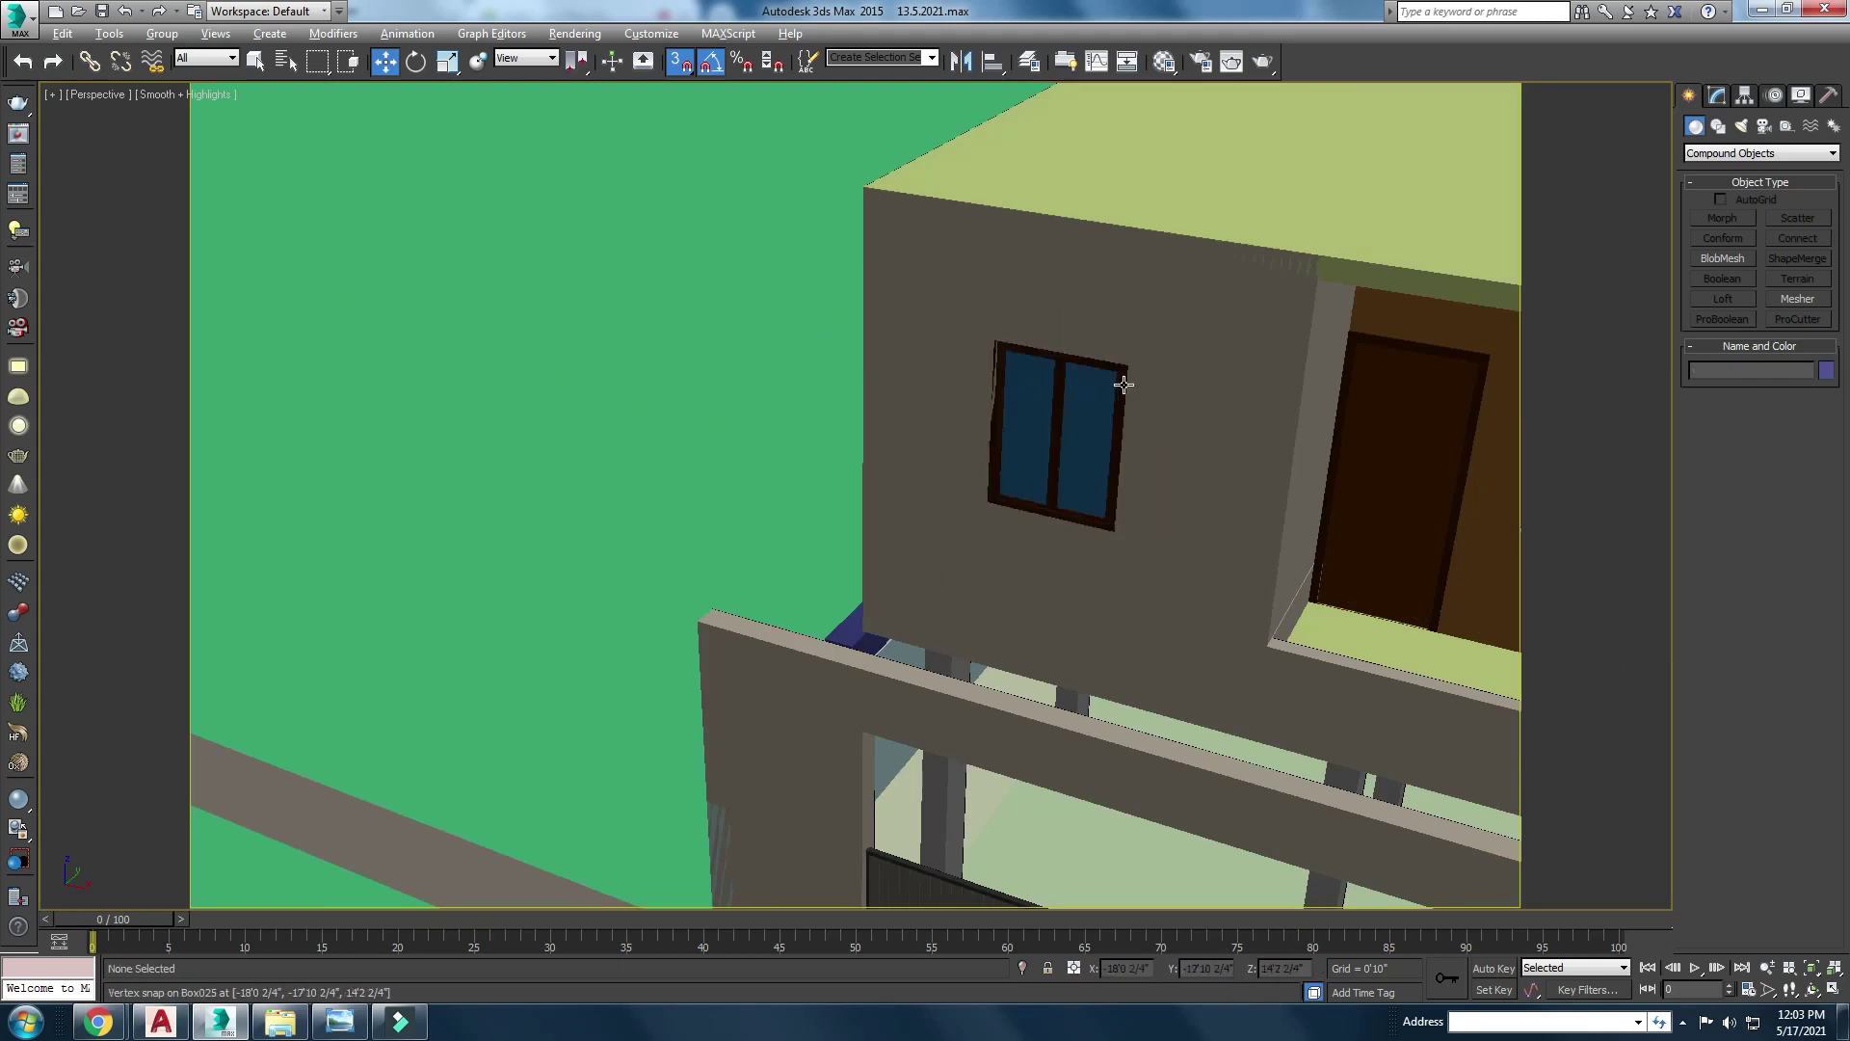
key("alt+w")
key("alt+w")
key("z")
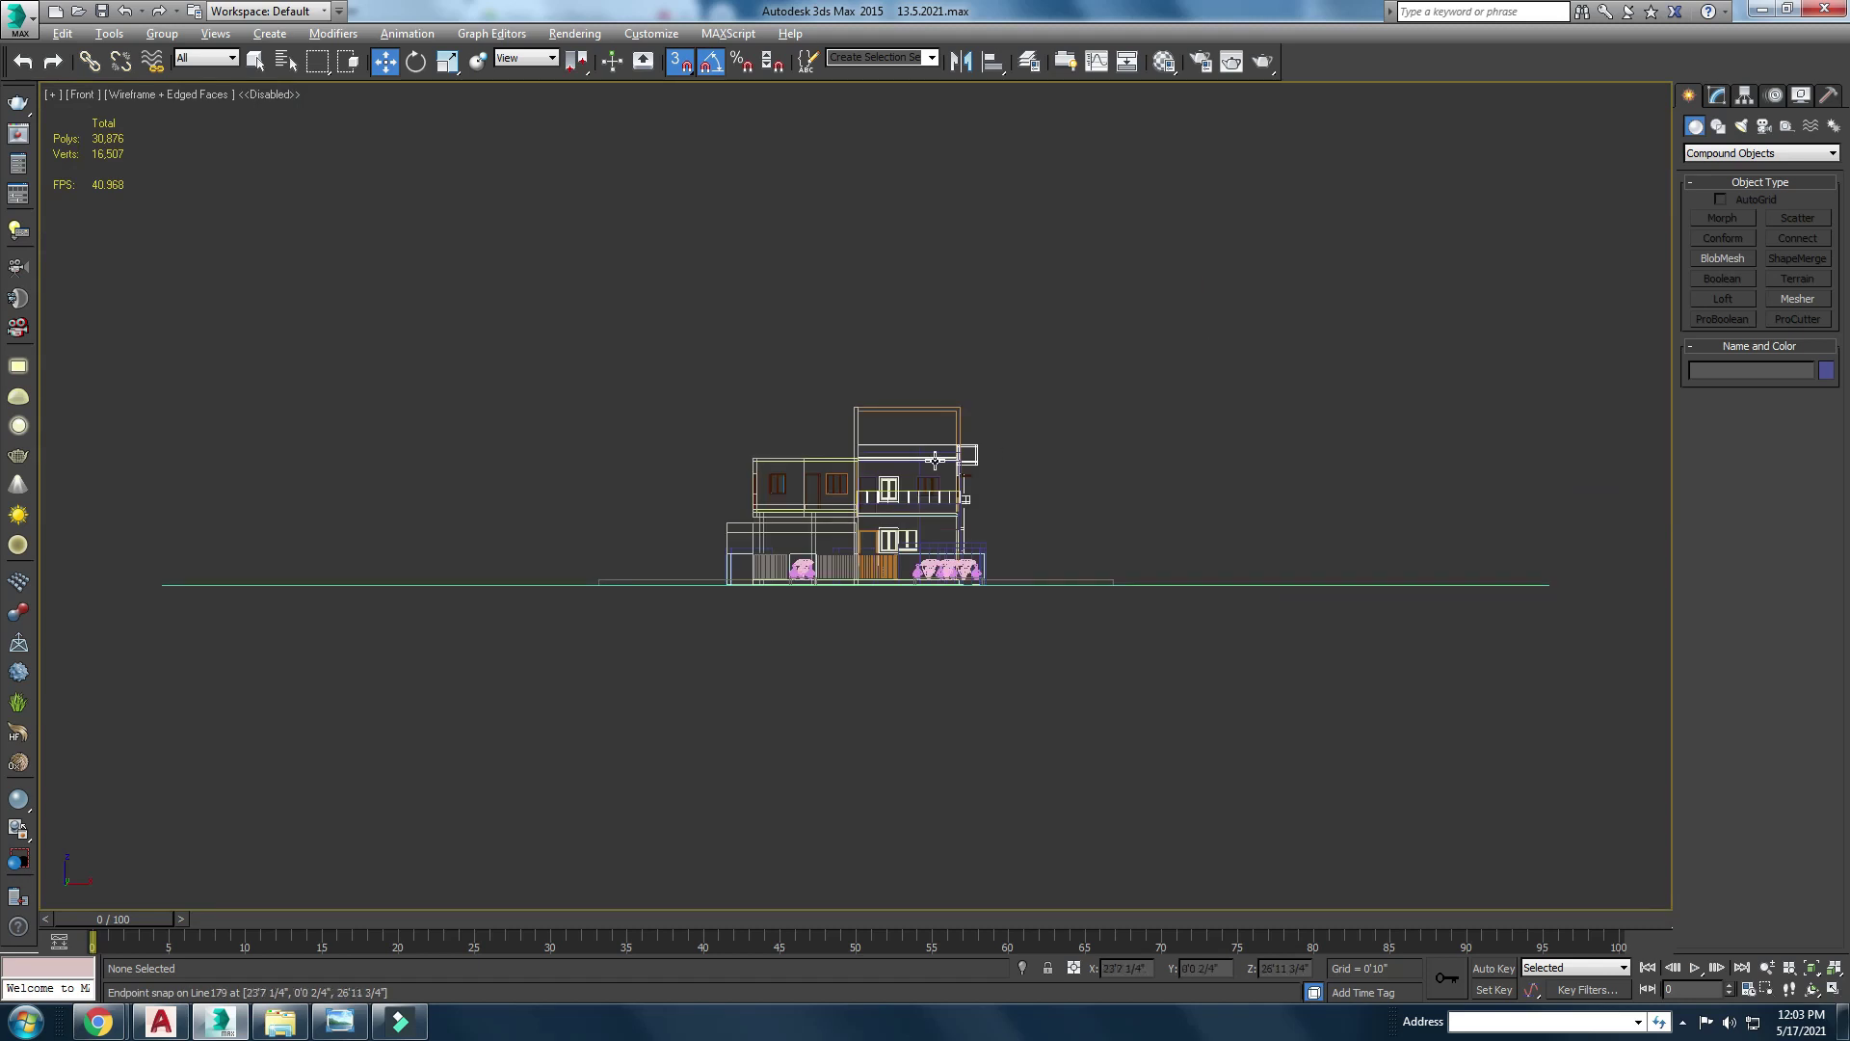
left_click(896, 482)
key("alt+w")
Step: Zoom to the w 2 window and reselect it in the Front view
key("z")
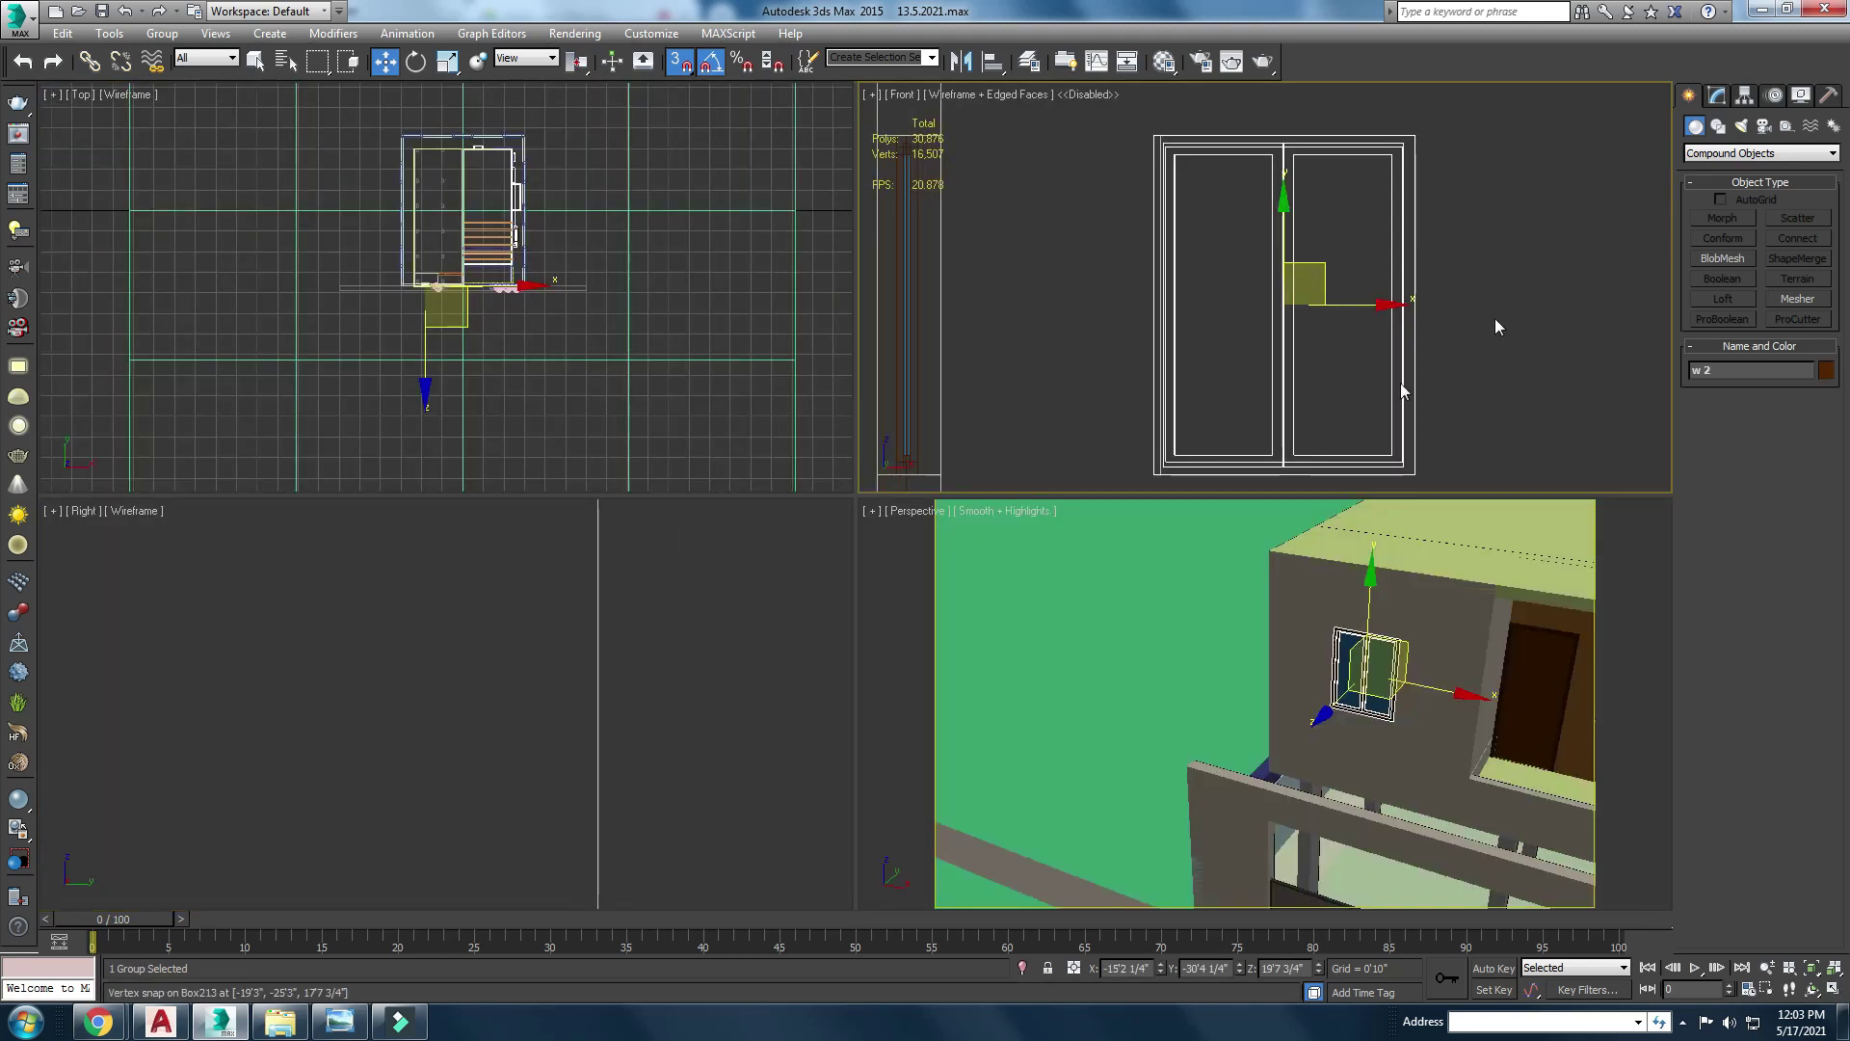
left_click(1502, 291)
key("alt+w")
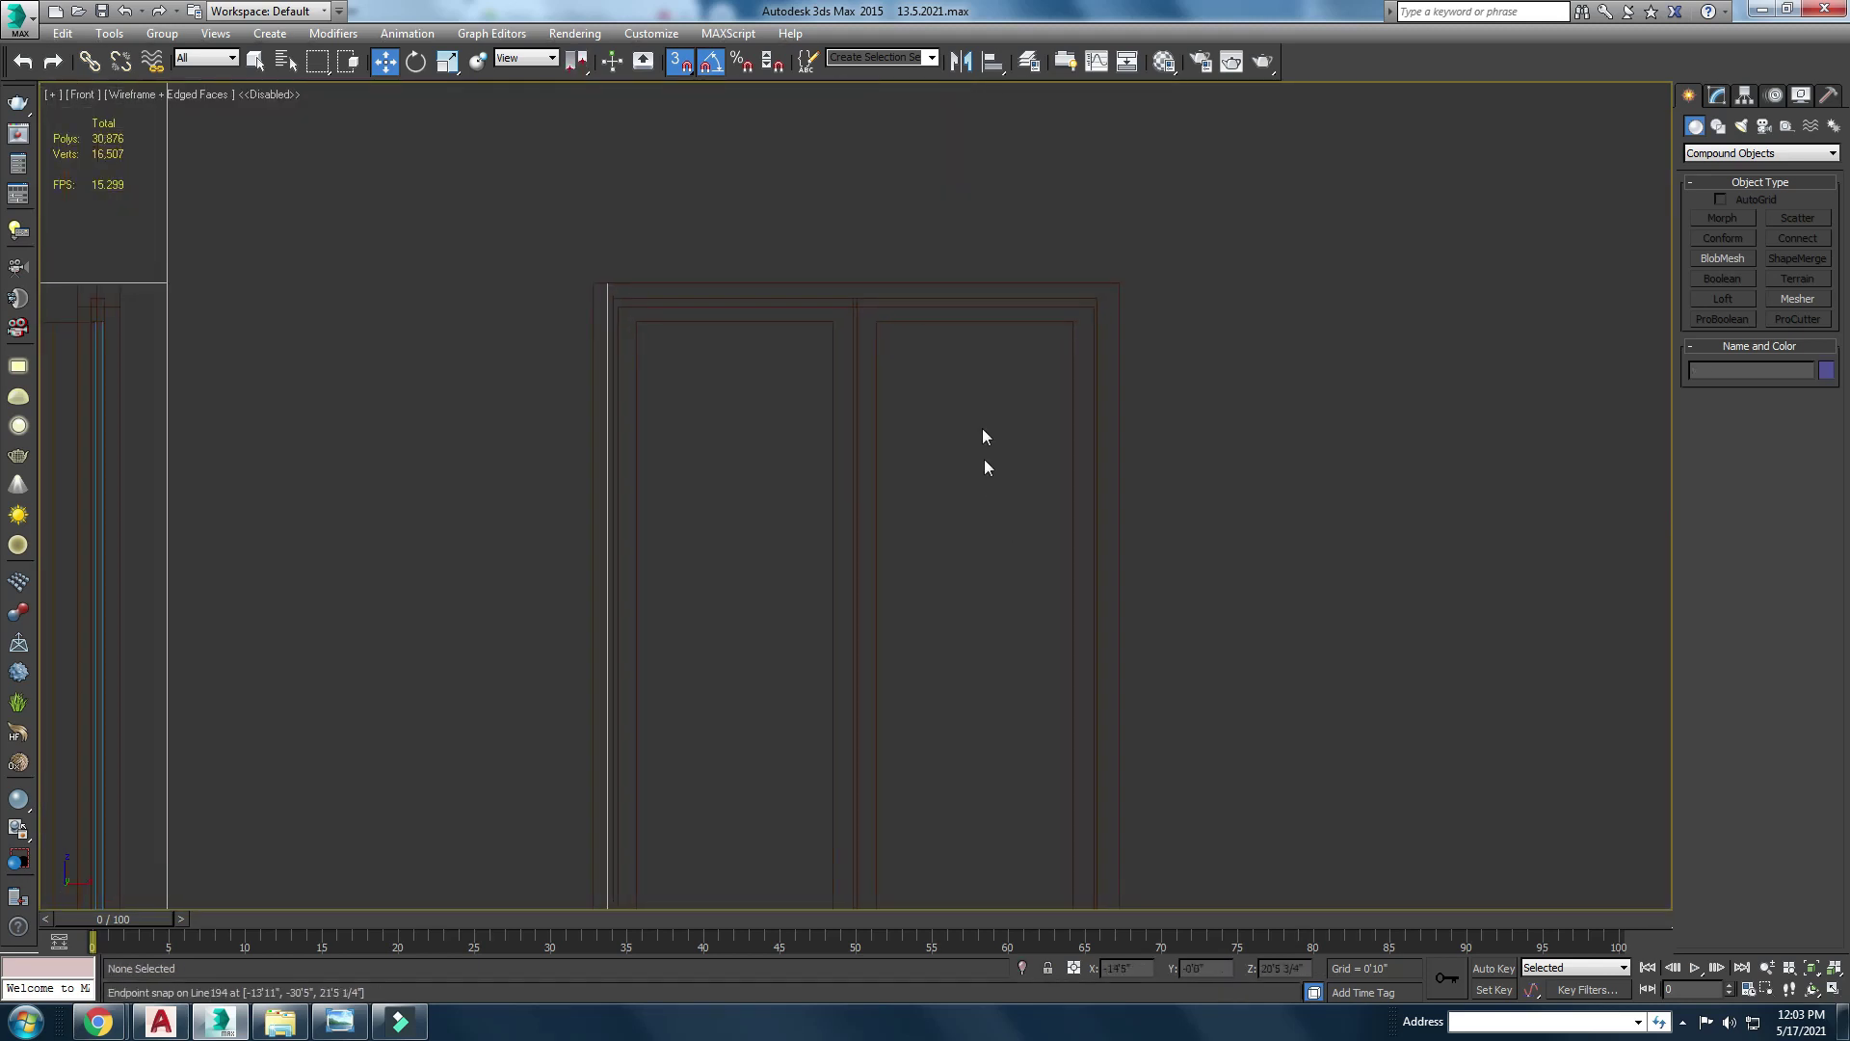
left_click(956, 322)
middle_click_drag(954, 318, 913, 294)
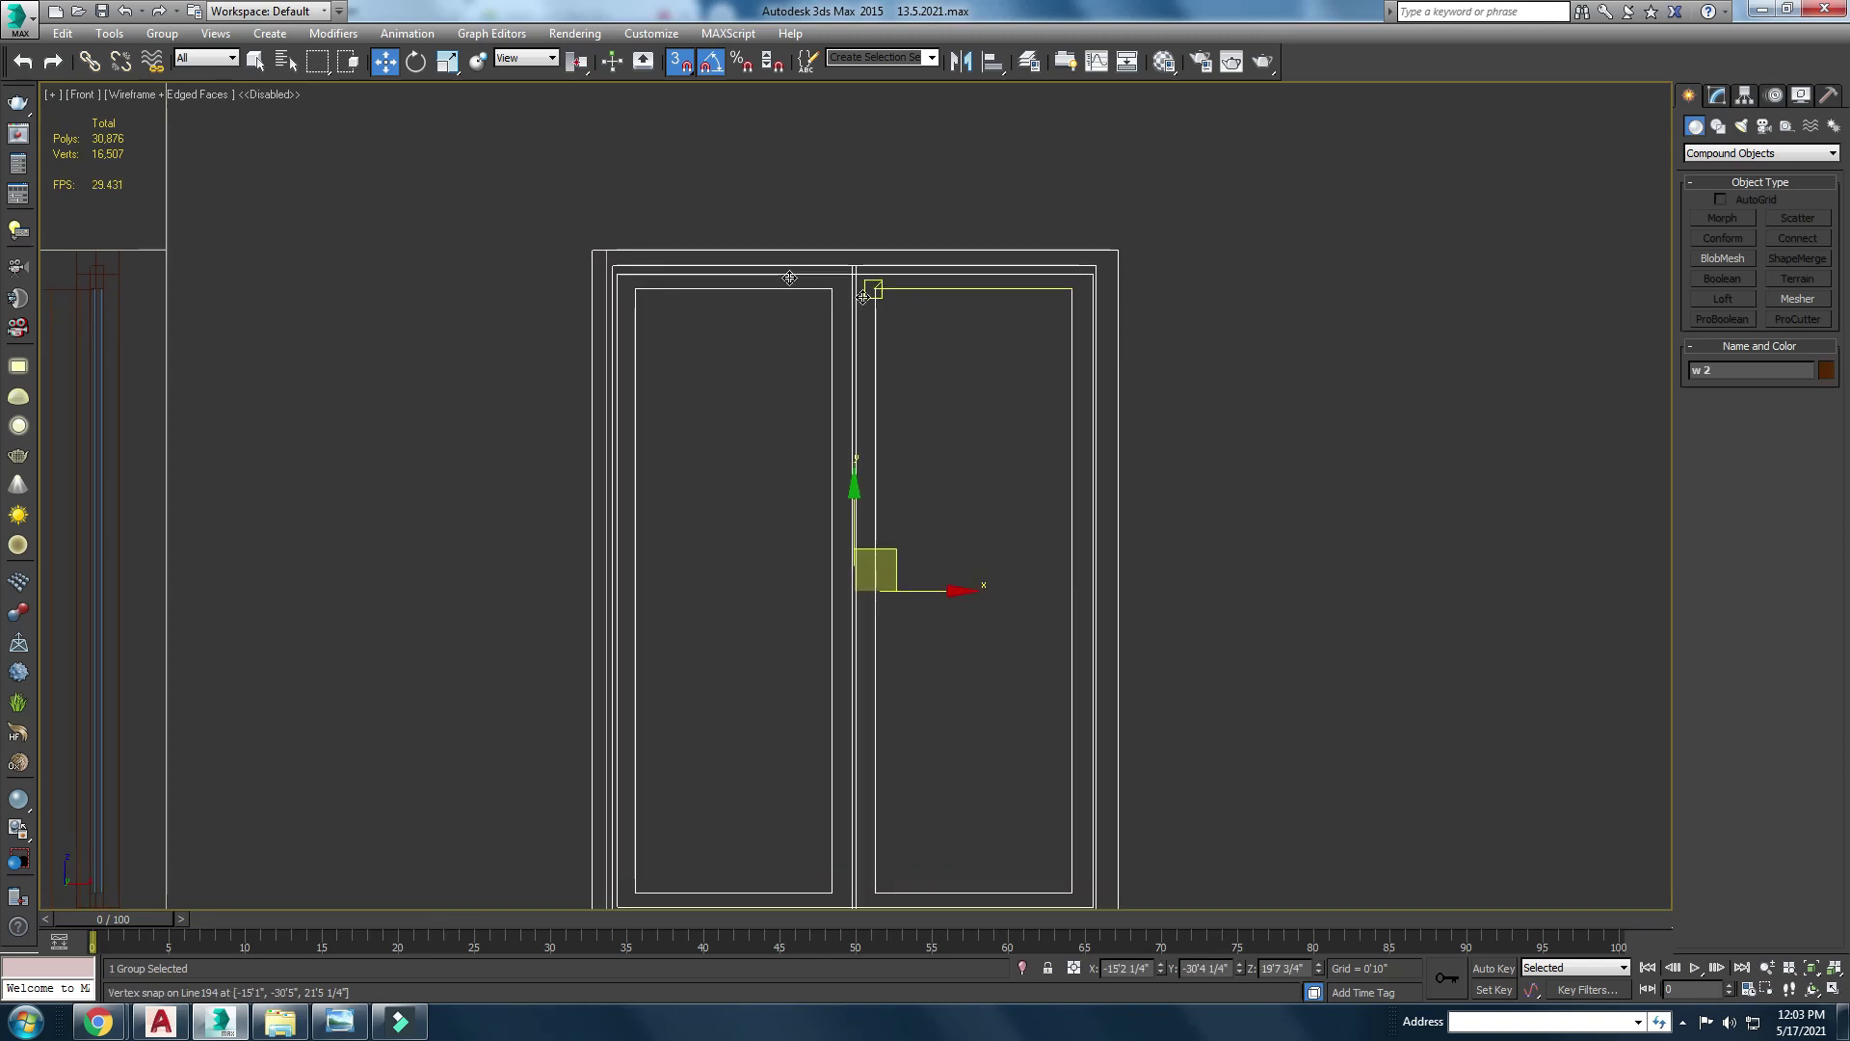
Step: Scale the w 2 window to 97% width with snapping off, then nudge it slightly right
left_click(448, 61)
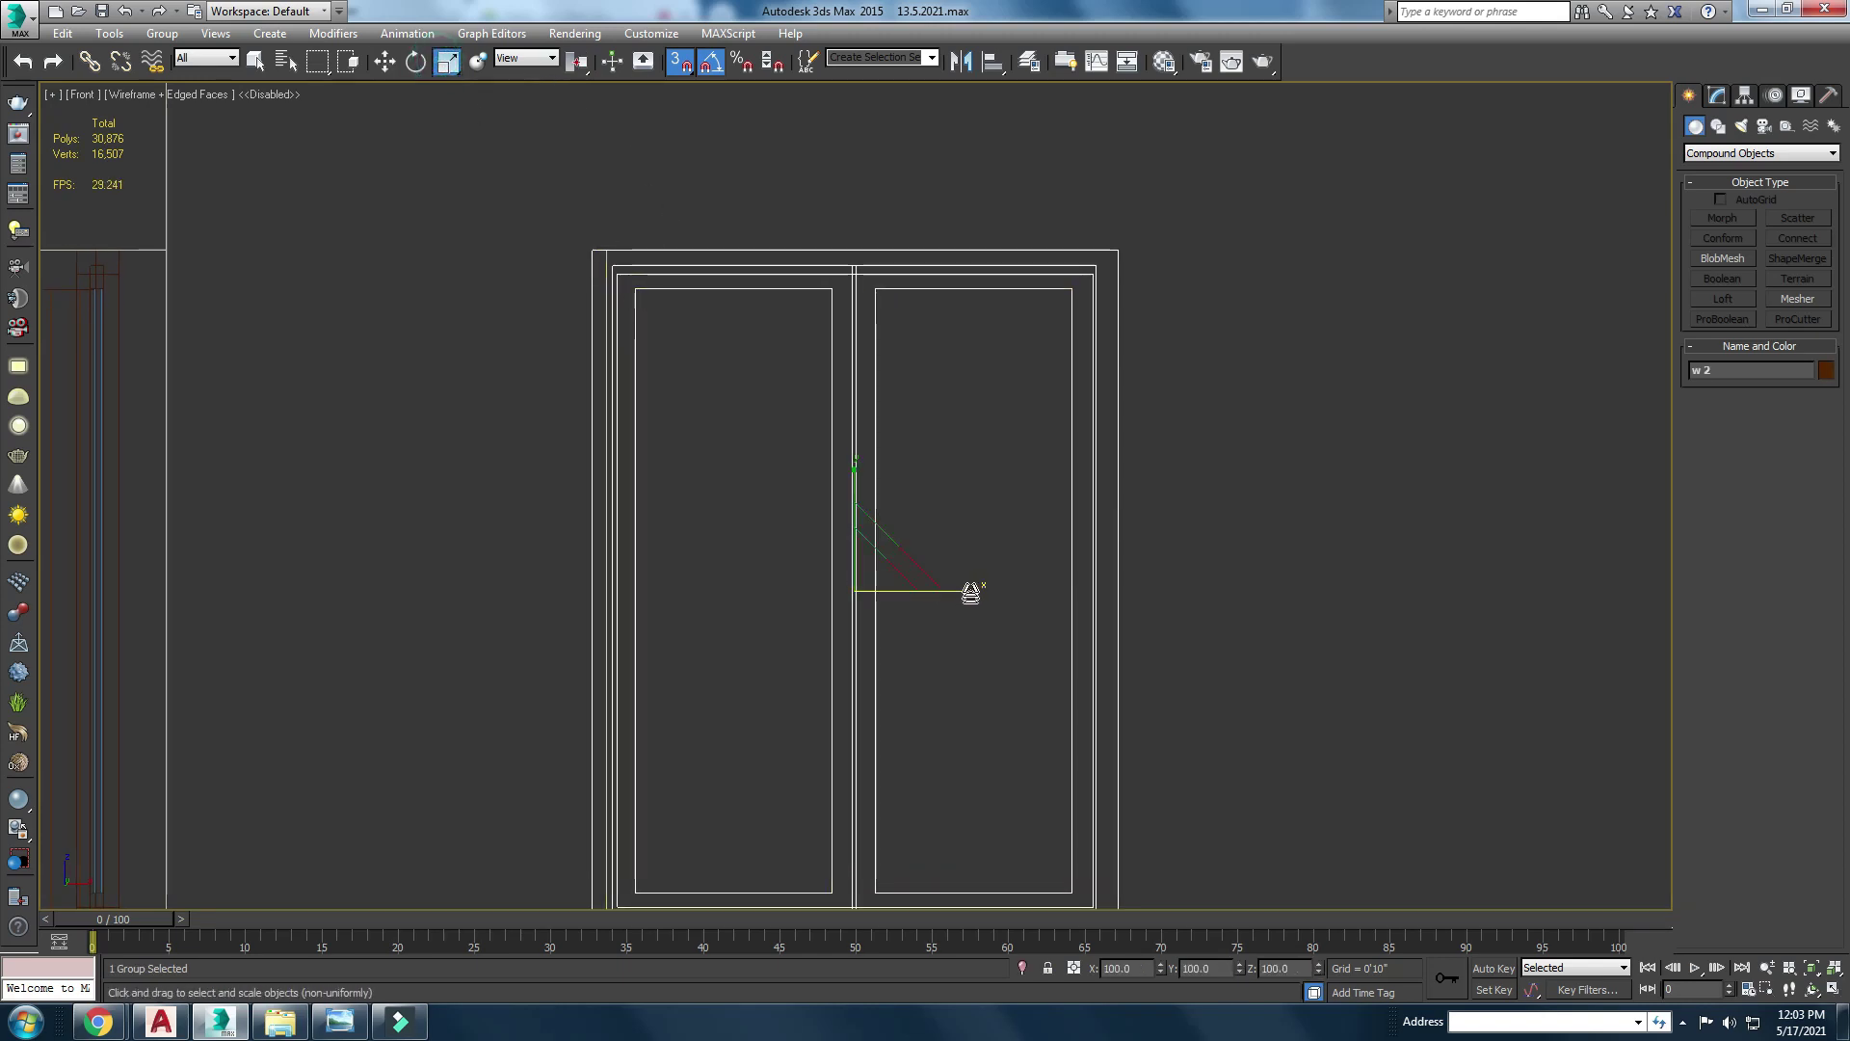
left_click(691, 71)
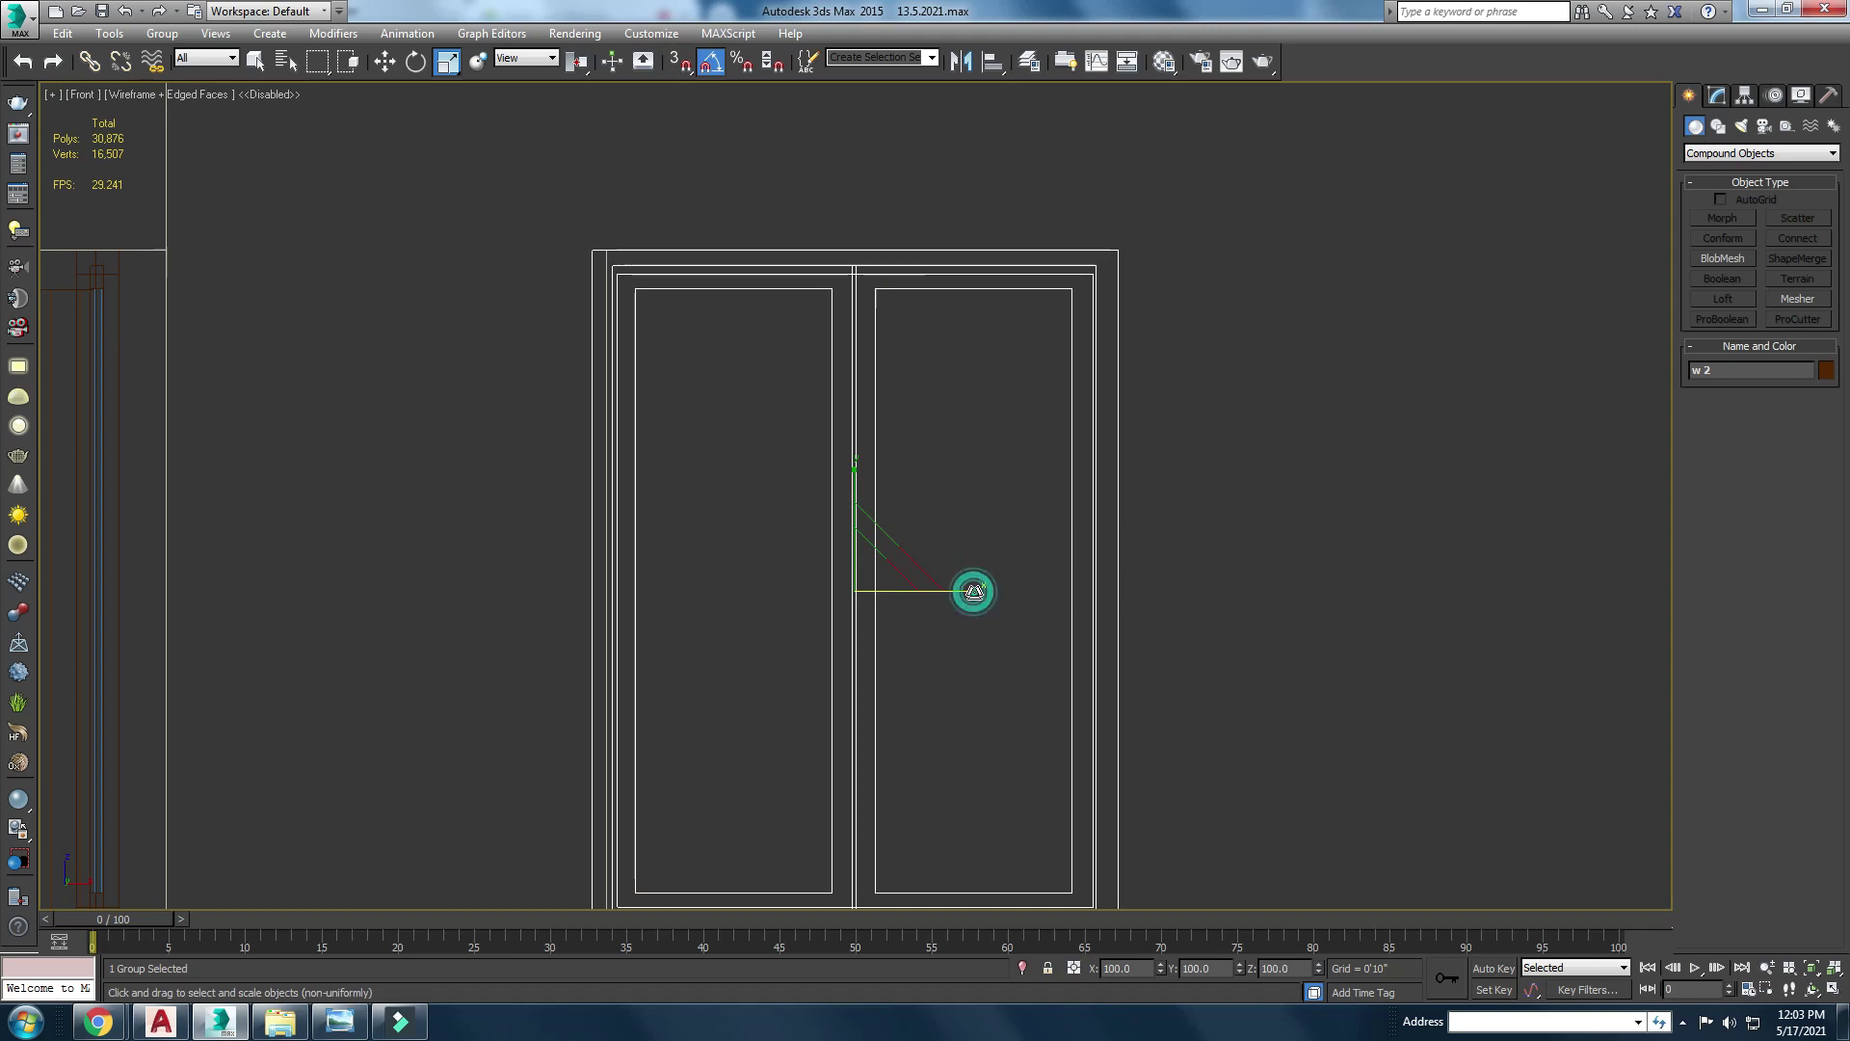
left_click_drag(972, 591, 971, 590)
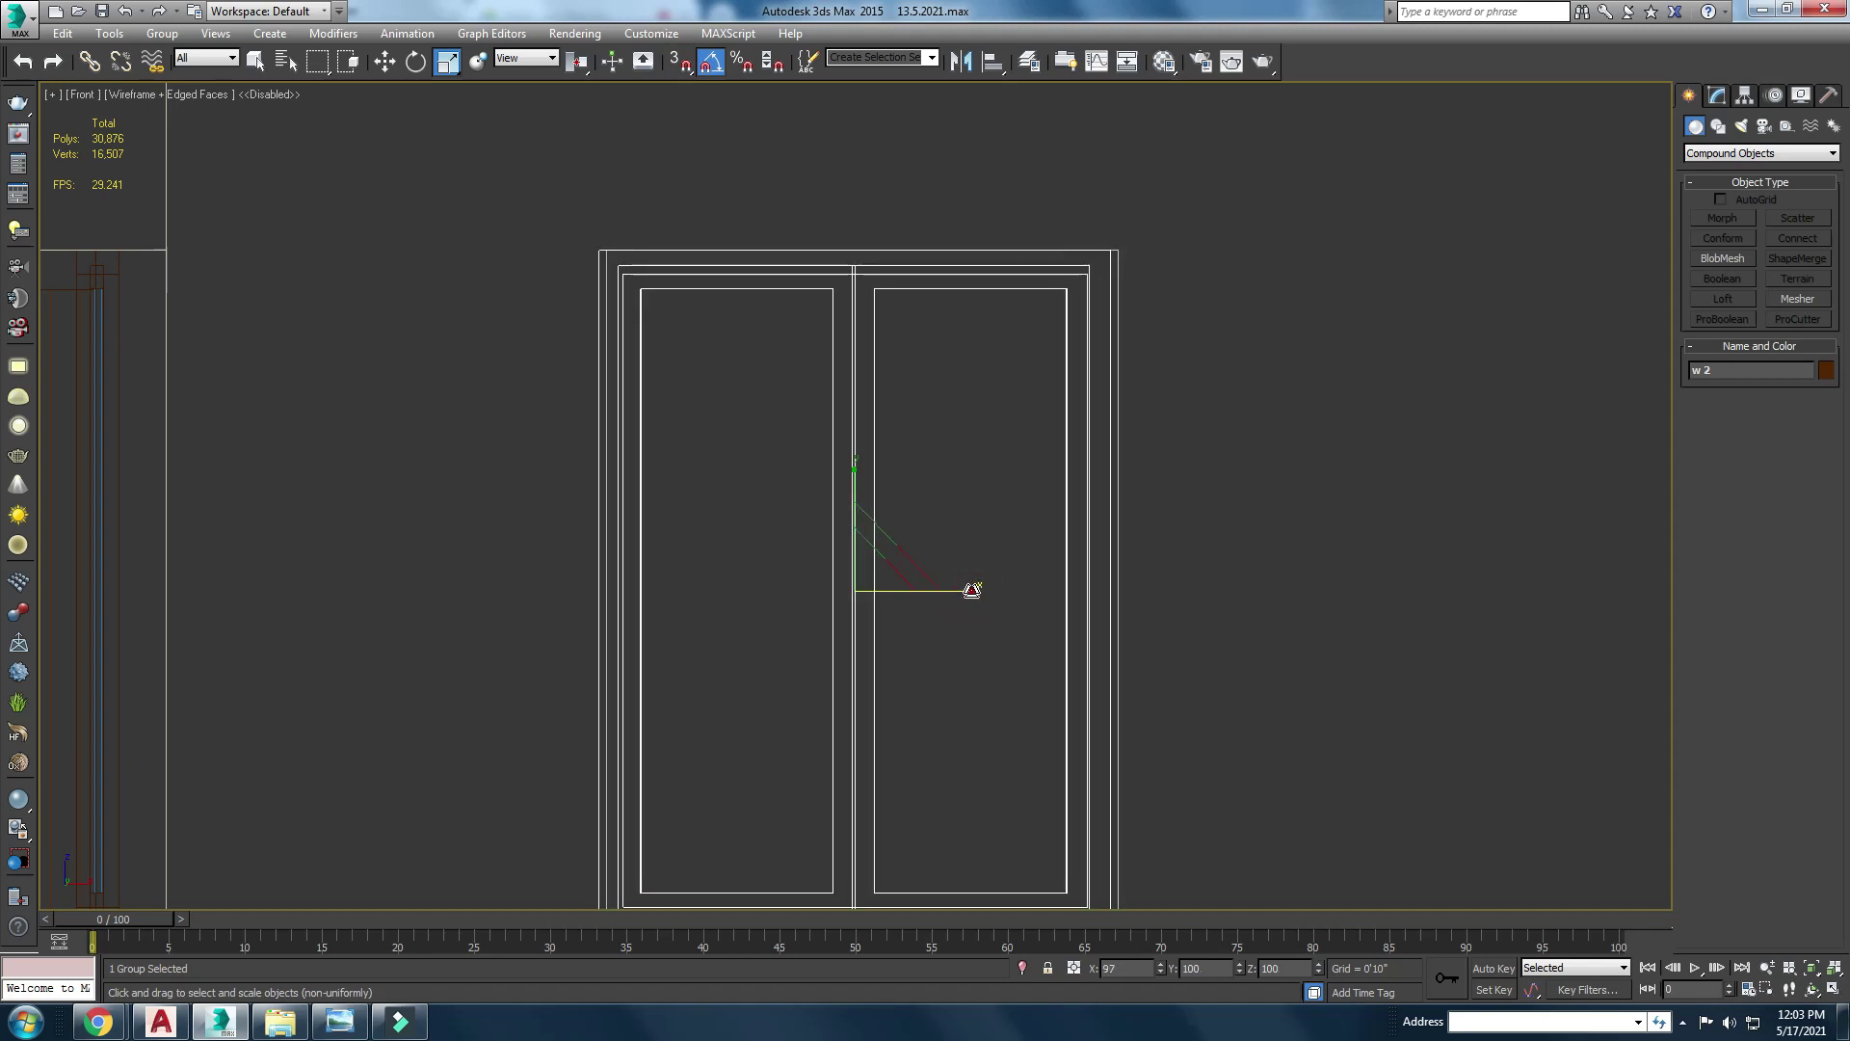
key("w")
left_click_drag(960, 589, 965, 597)
Step: Clear the selection, maximize the Perspective view and orbit around the house
left_click(1399, 564)
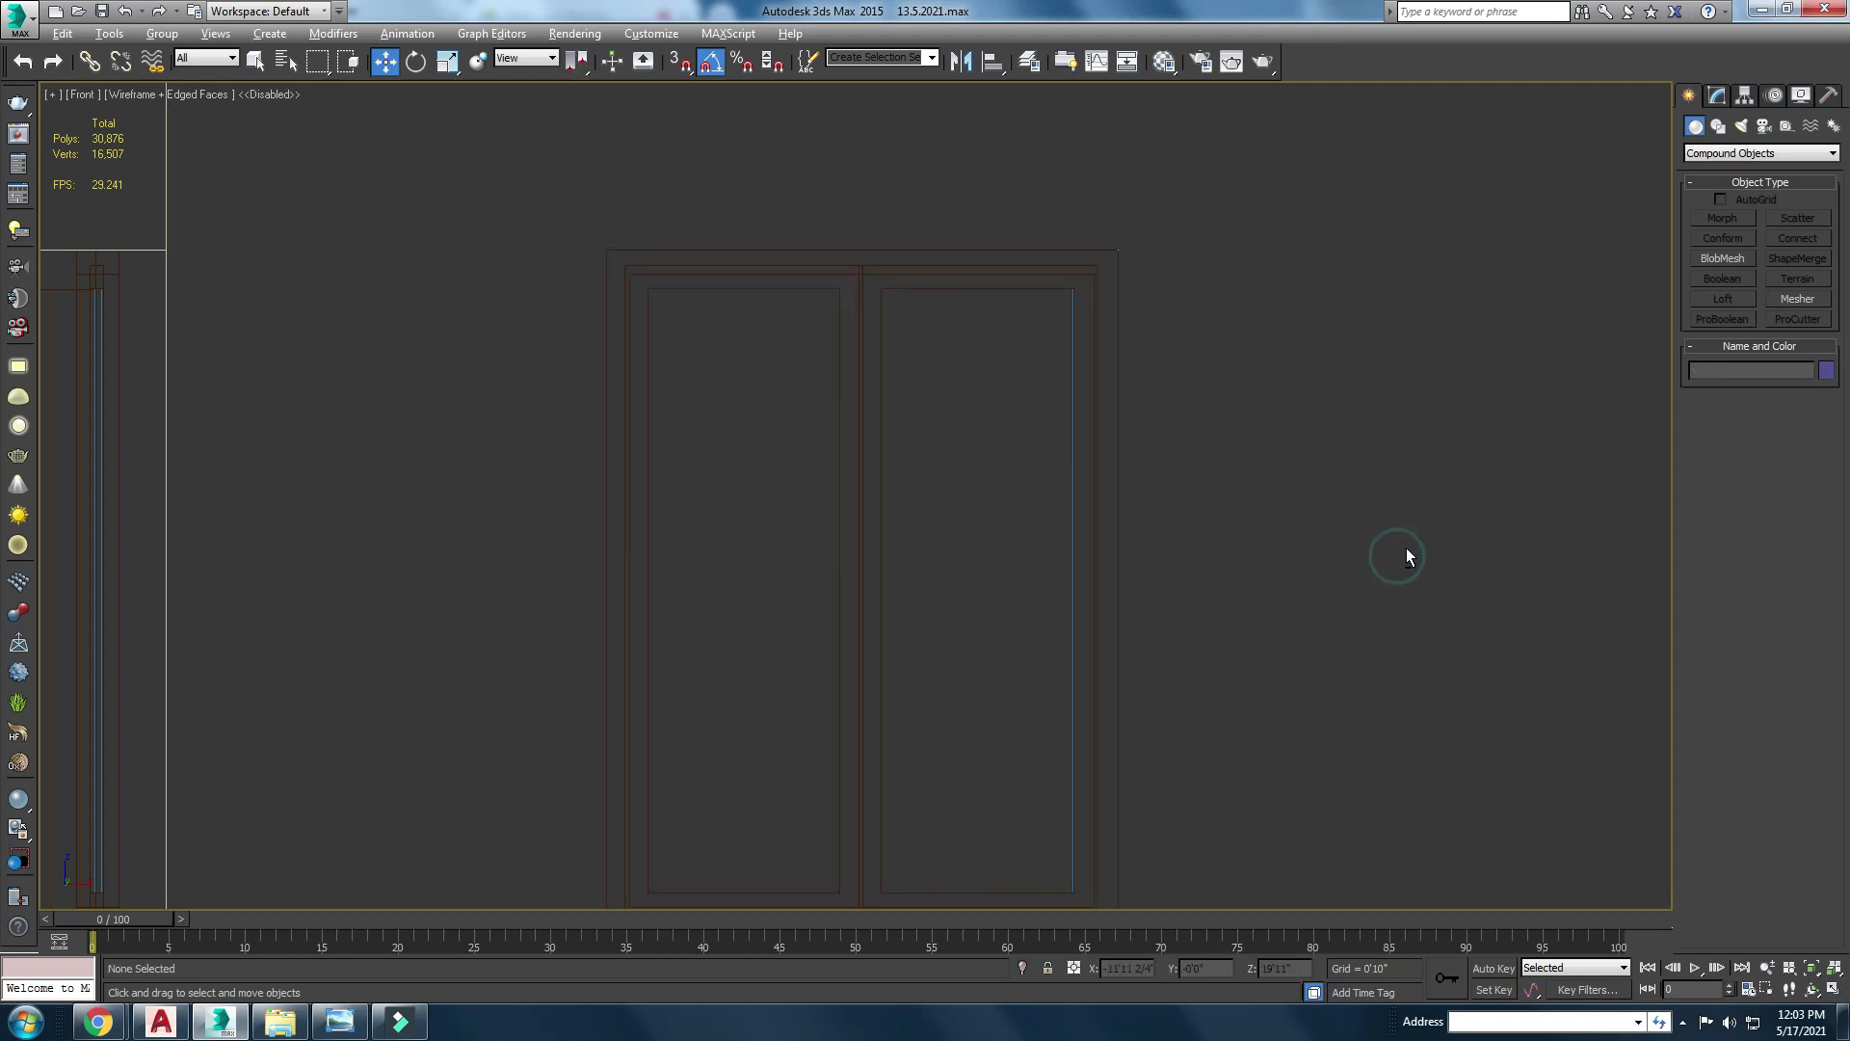
key("alt+w")
left_click(1007, 582)
key("alt+w")
scroll(949, 524, "down", 2)
mouse_move(950, 524)
middle_mouse_down("alt")
mouse_move(980, 488)
mouse_move(925, 488)
middle_mouse_up("alt")
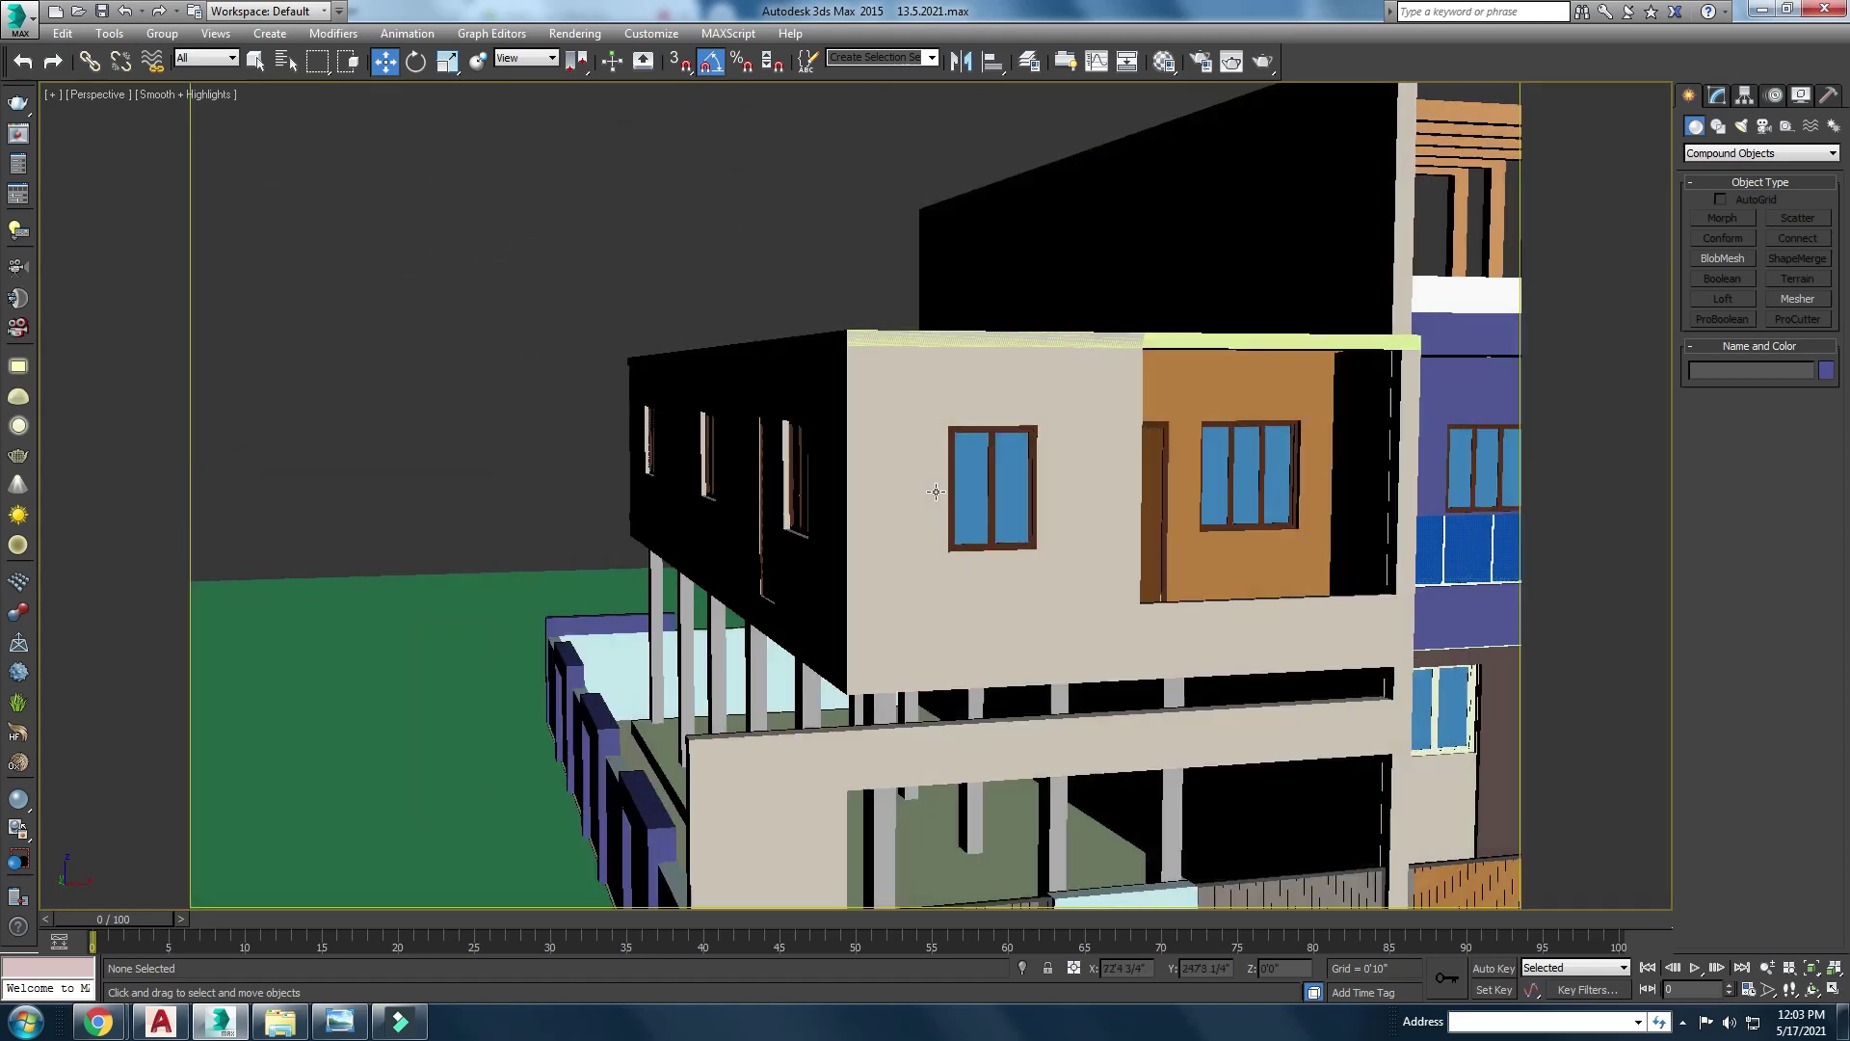
Step: Compare the model with the reference house render and orbit to match it
key("alt+Tab")
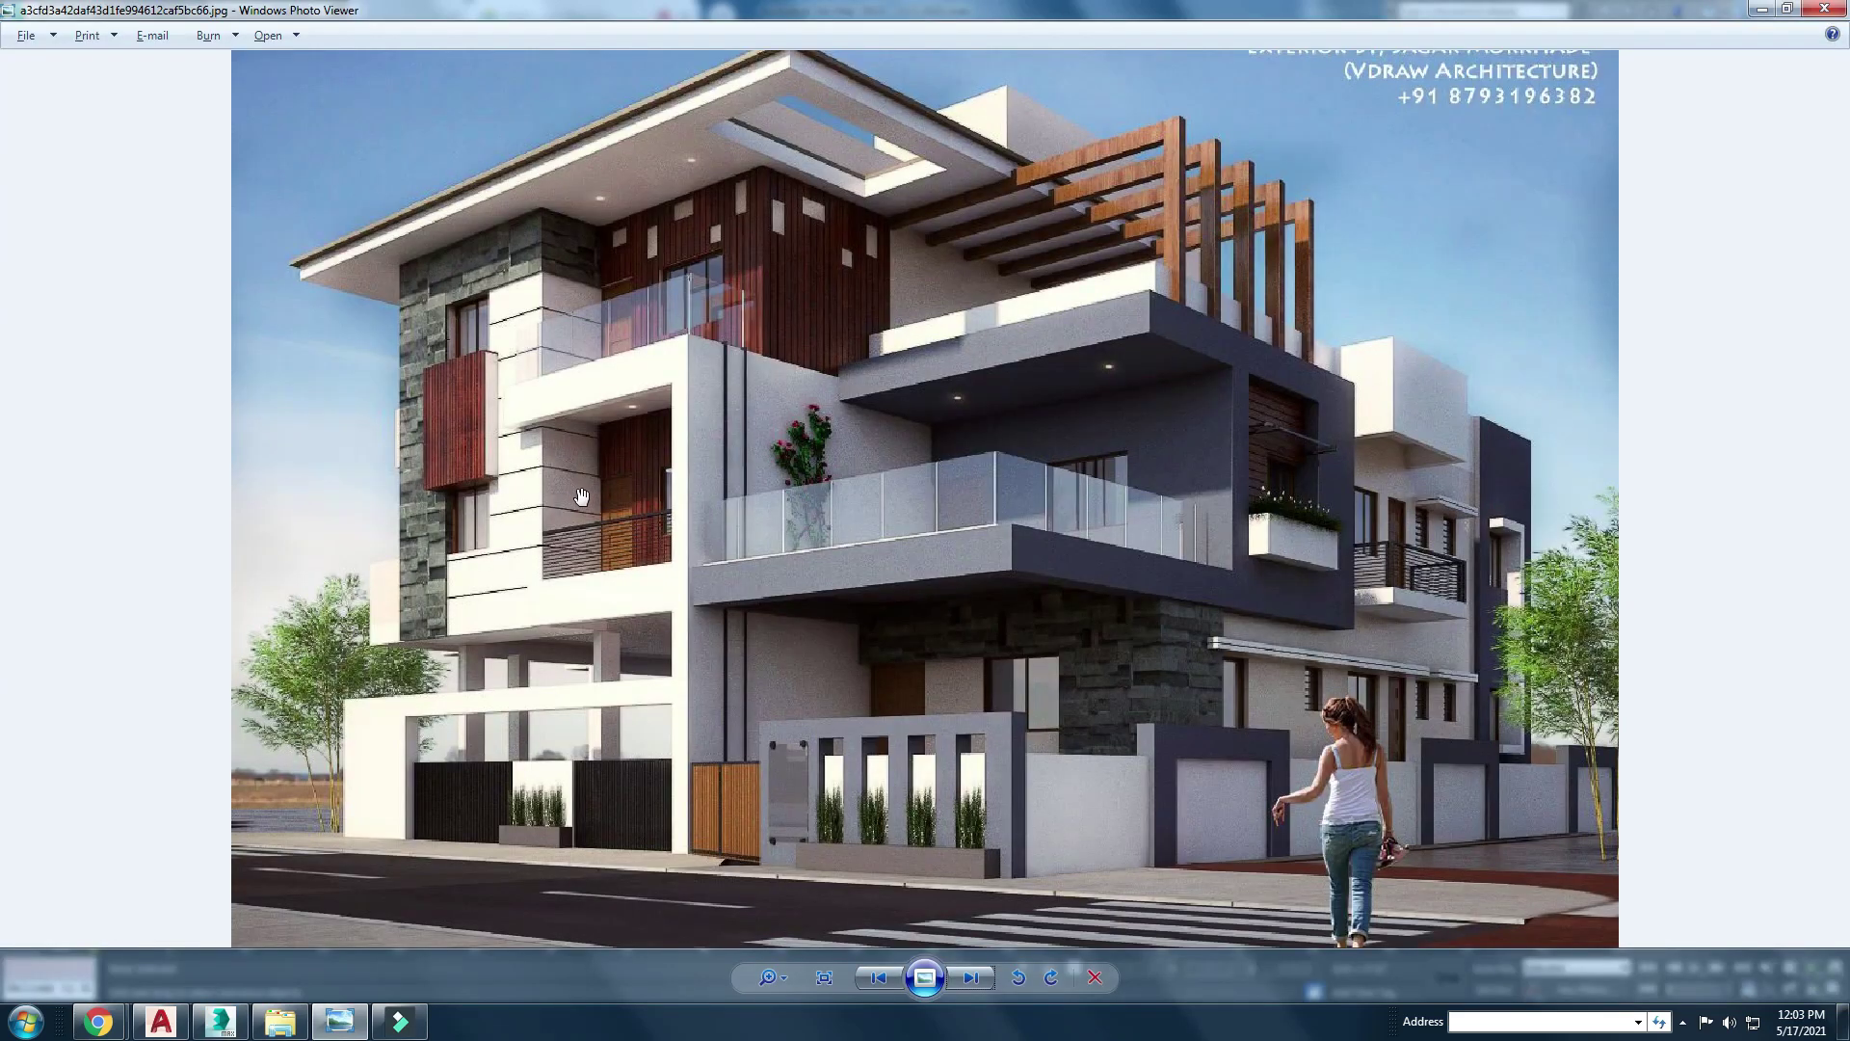
key("alt+Tab")
middle_click_drag(989, 483, 994, 497, "alt")
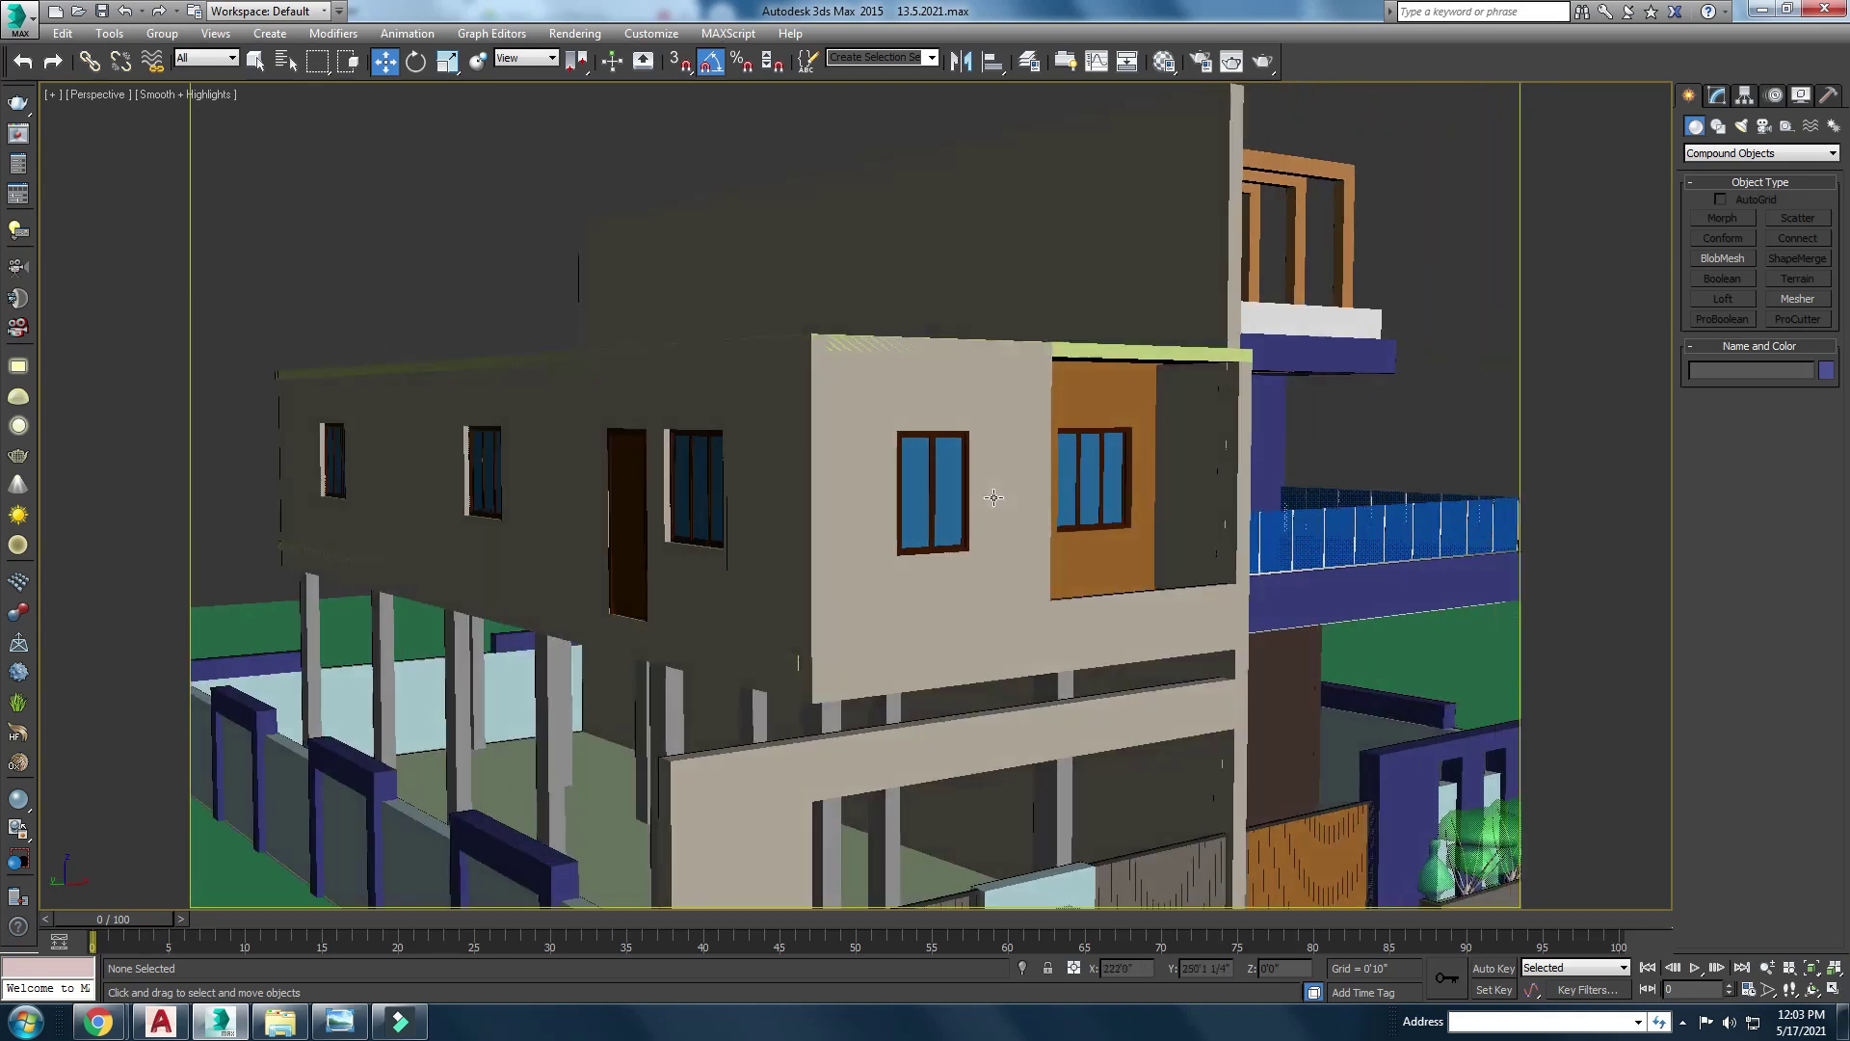
Step: Select the side wall pieces Box037 and Line192 around the upper side window
mouse_move(761, 472)
middle_mouse_down()
mouse_move(1027, 474)
mouse_move(993, 433)
mouse_move(722, 460)
middle_mouse_up()
left_click(628, 457)
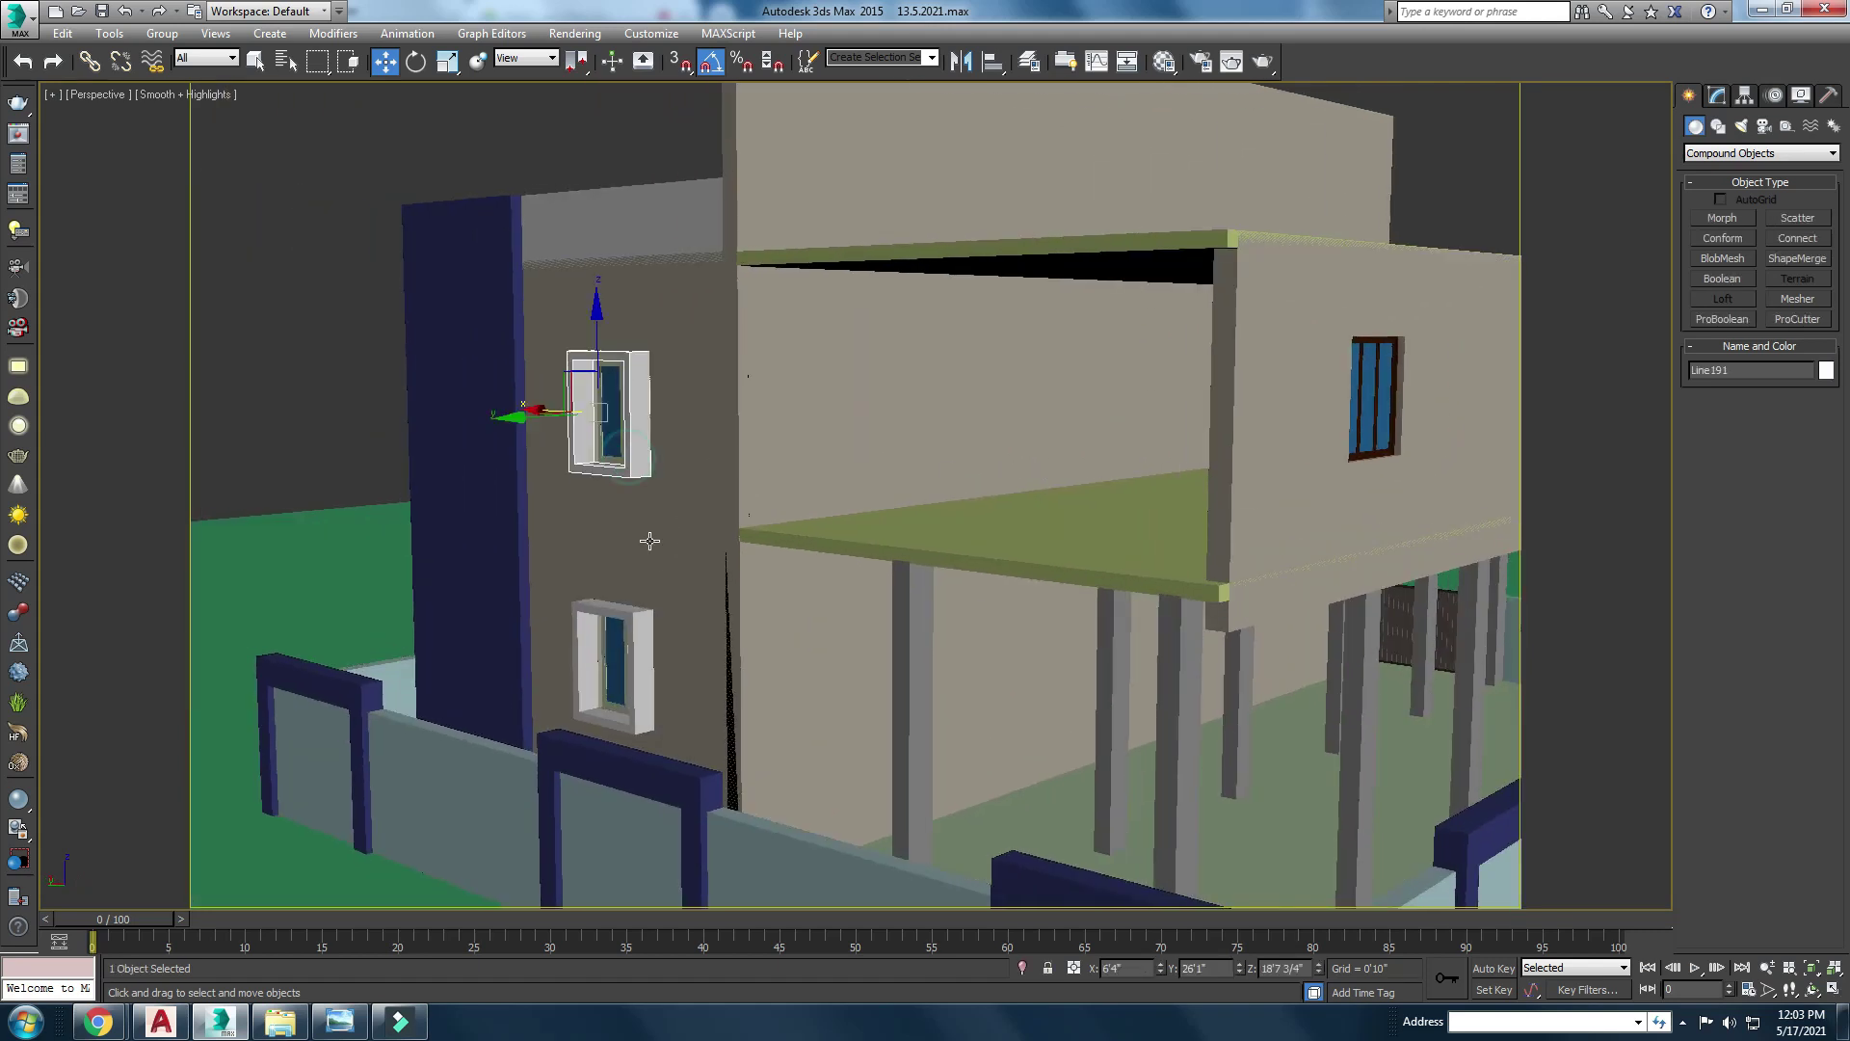
left_click(661, 565)
scroll(748, 397, "down", 2)
scroll(771, 444, "down", 2)
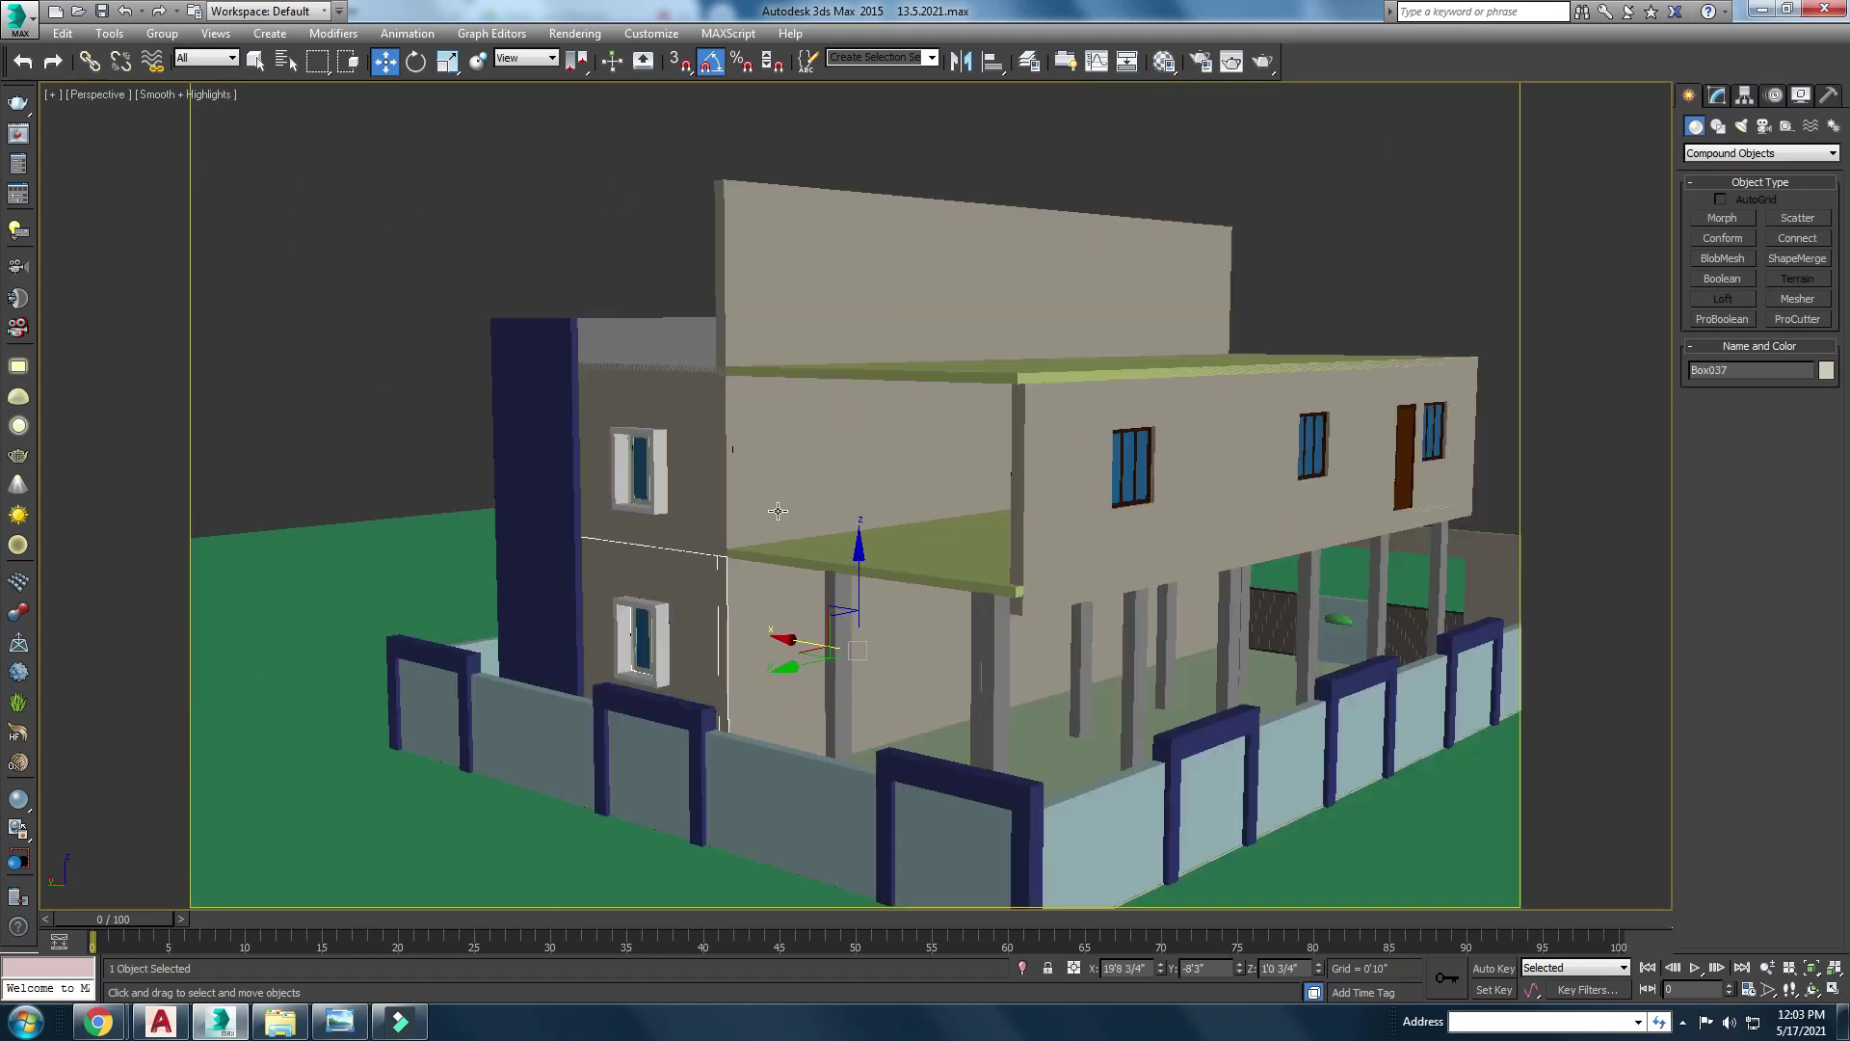
scroll(786, 463, "up", 1)
scroll(789, 465, "up", 2)
left_click(673, 413)
Step: Add the upper side window and Shift+drag the assembly to copy it onto the upper floor
scroll(673, 430, "up", 3)
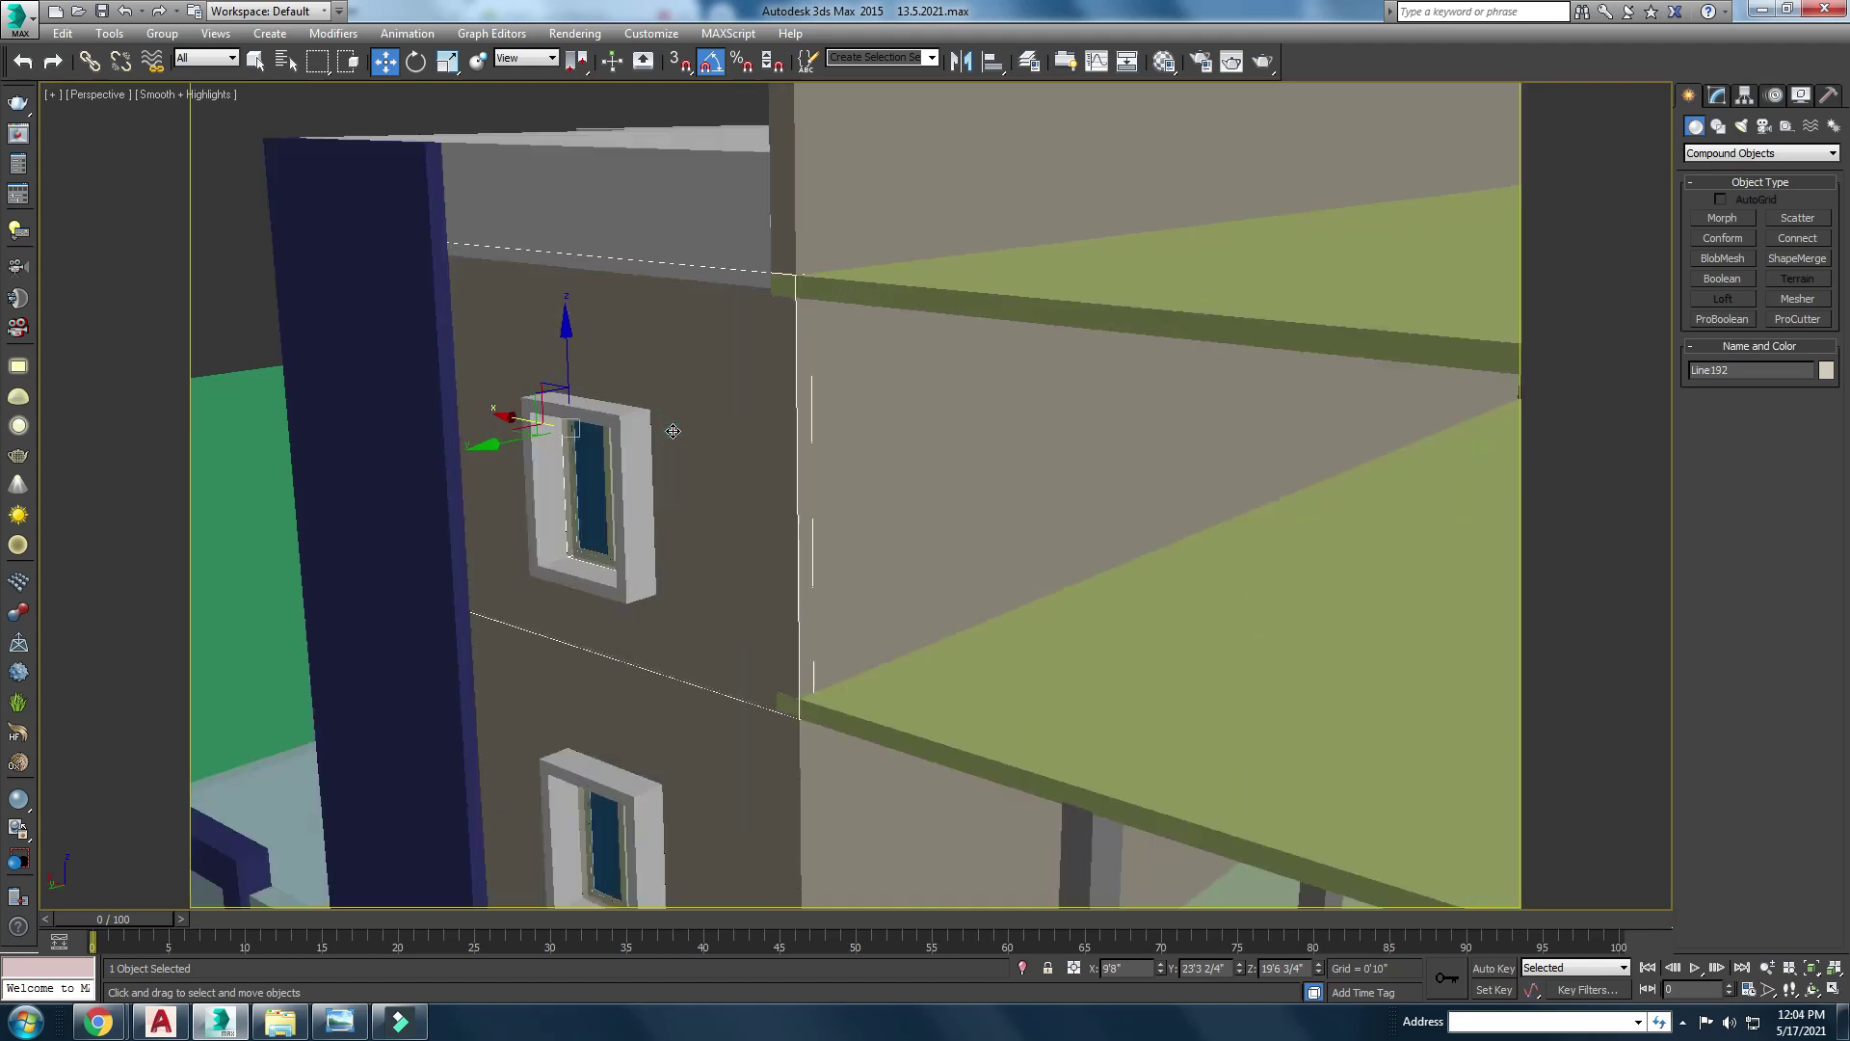
scroll(599, 495, "up", 2)
left_click(627, 446)
scroll(621, 439, "down", 3)
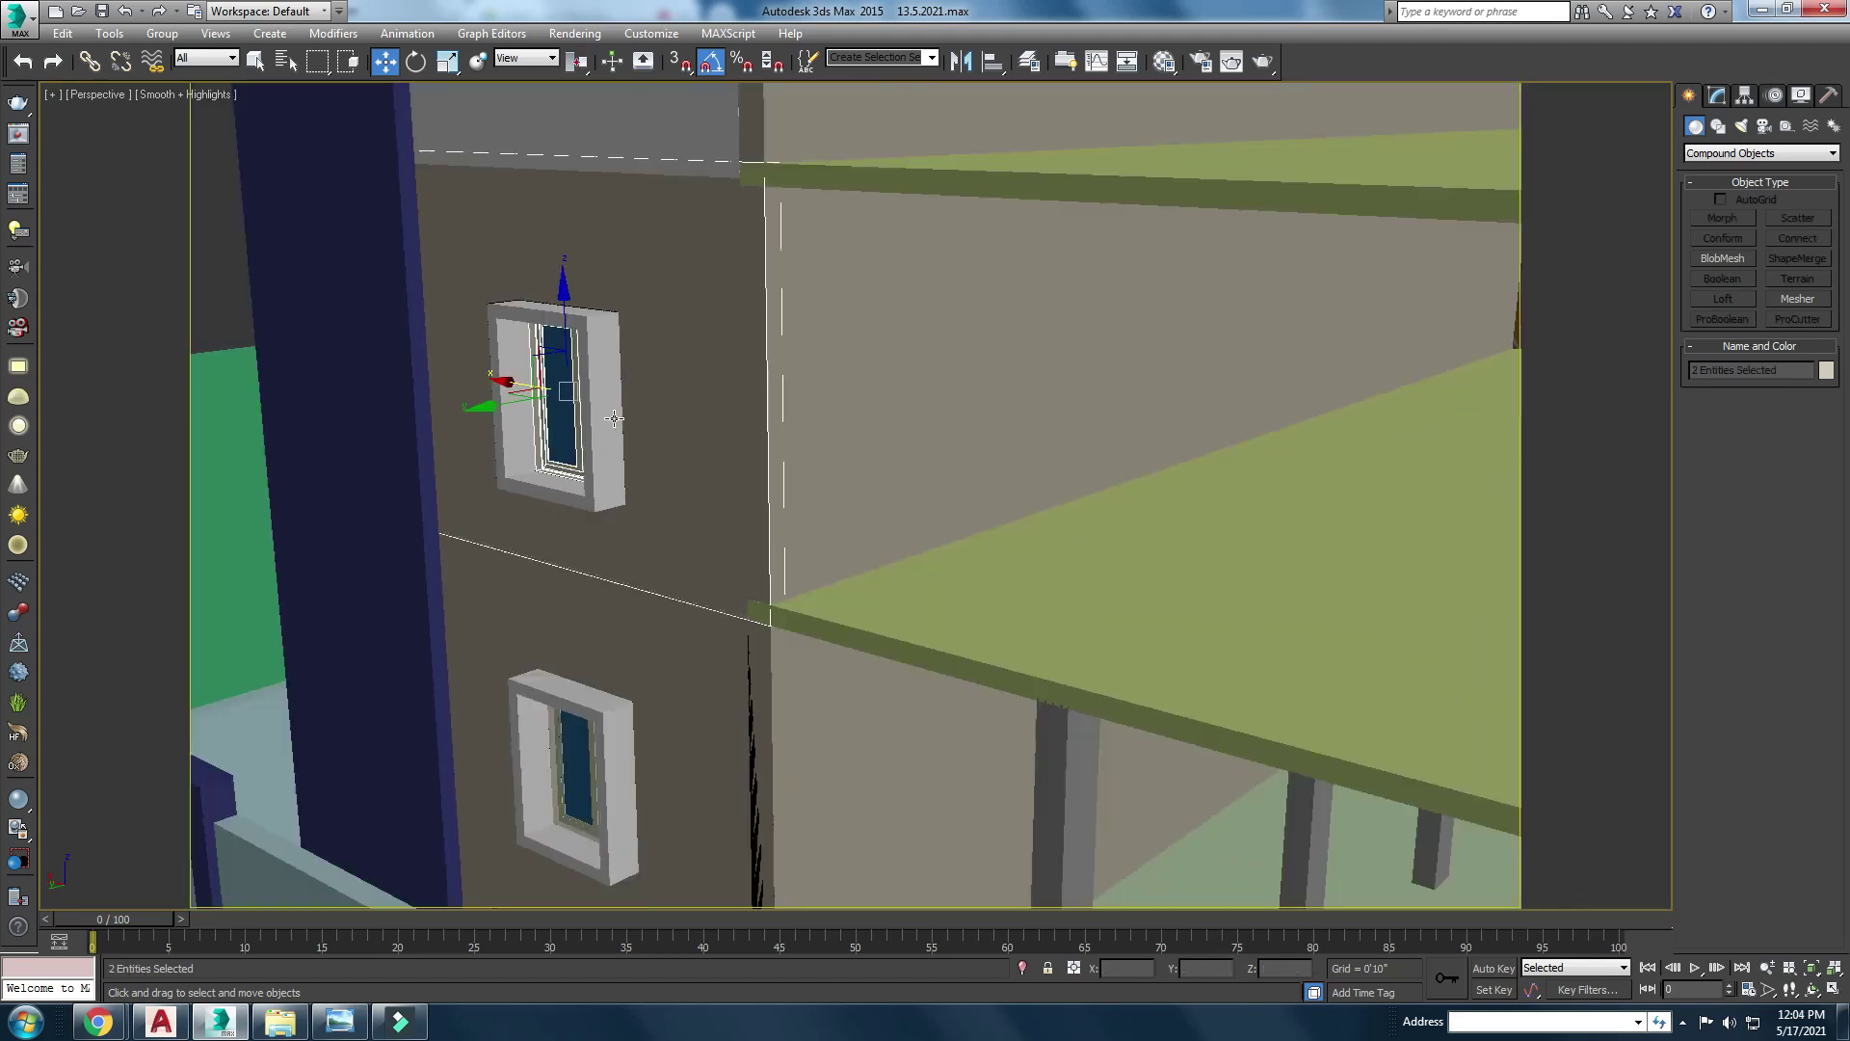
scroll(611, 430, "down", 4)
scroll(483, 409, "up", 1)
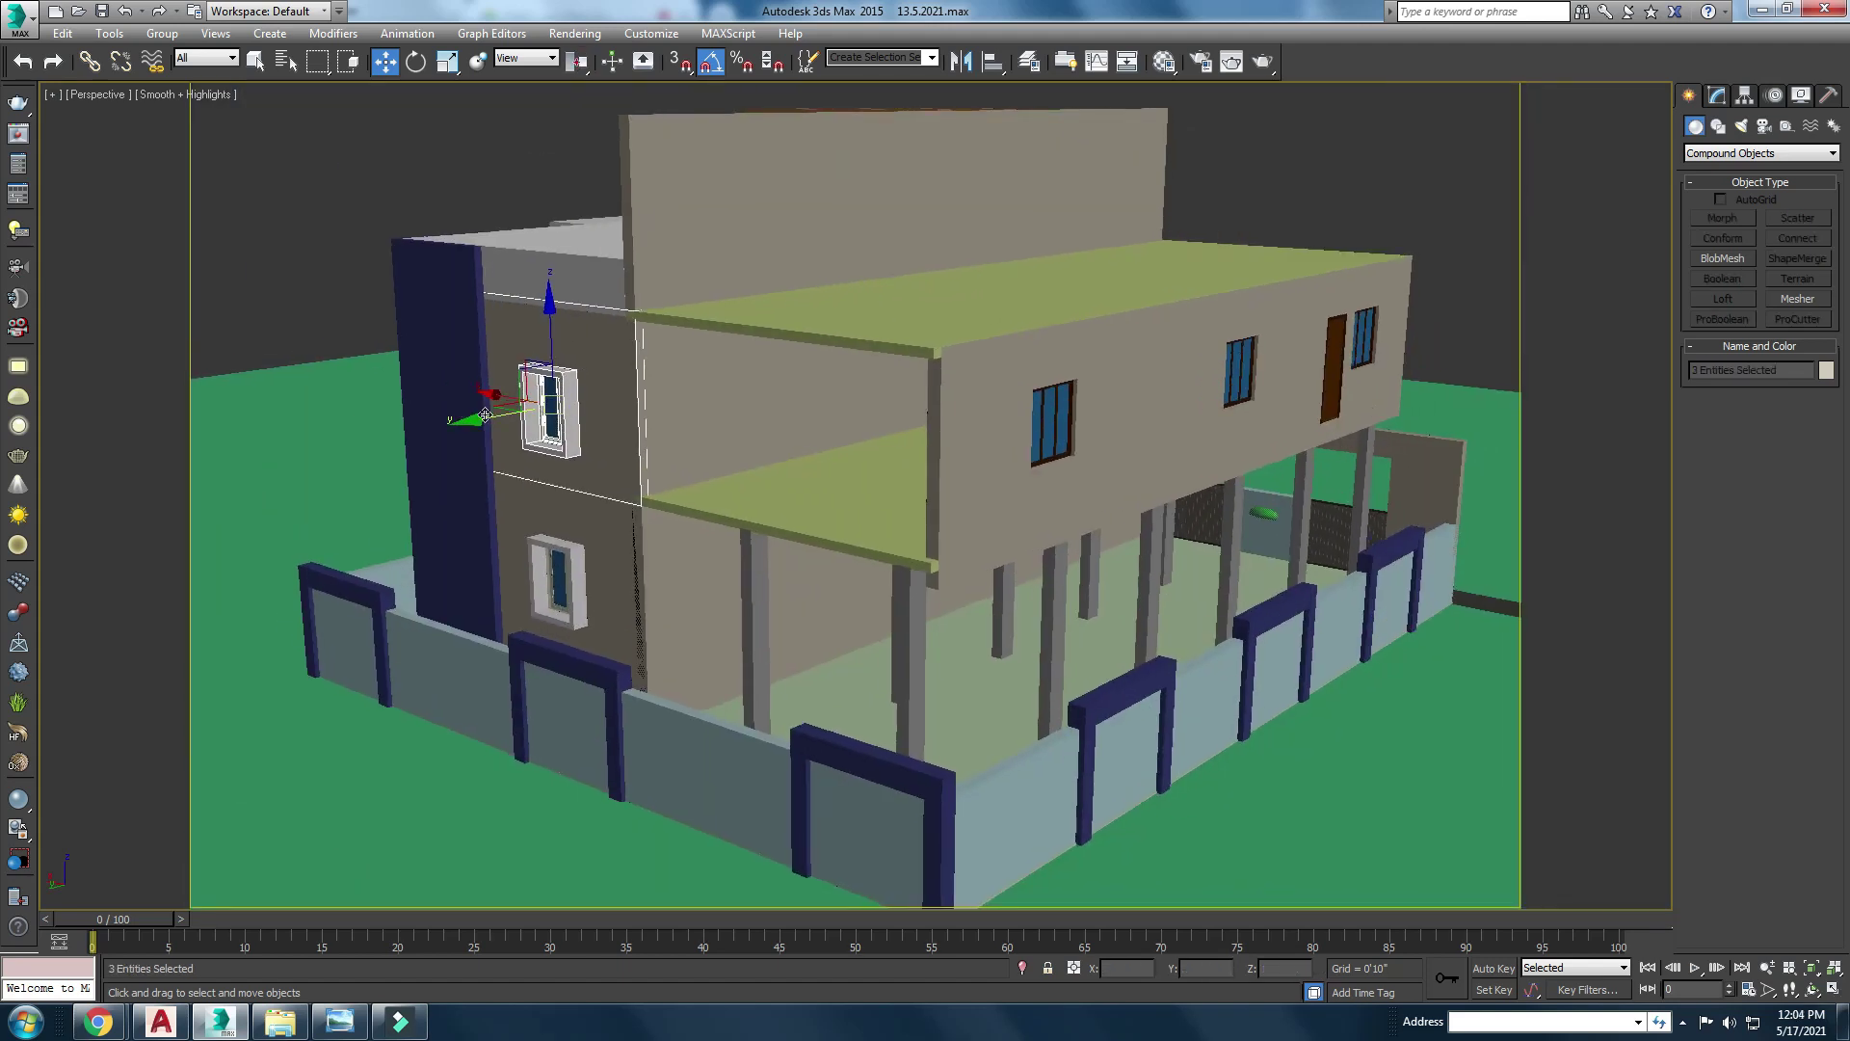
mouse_move(491, 398)
left_mouse_down()
mouse_move(748, 457)
mouse_move(784, 511)
left_mouse_up()
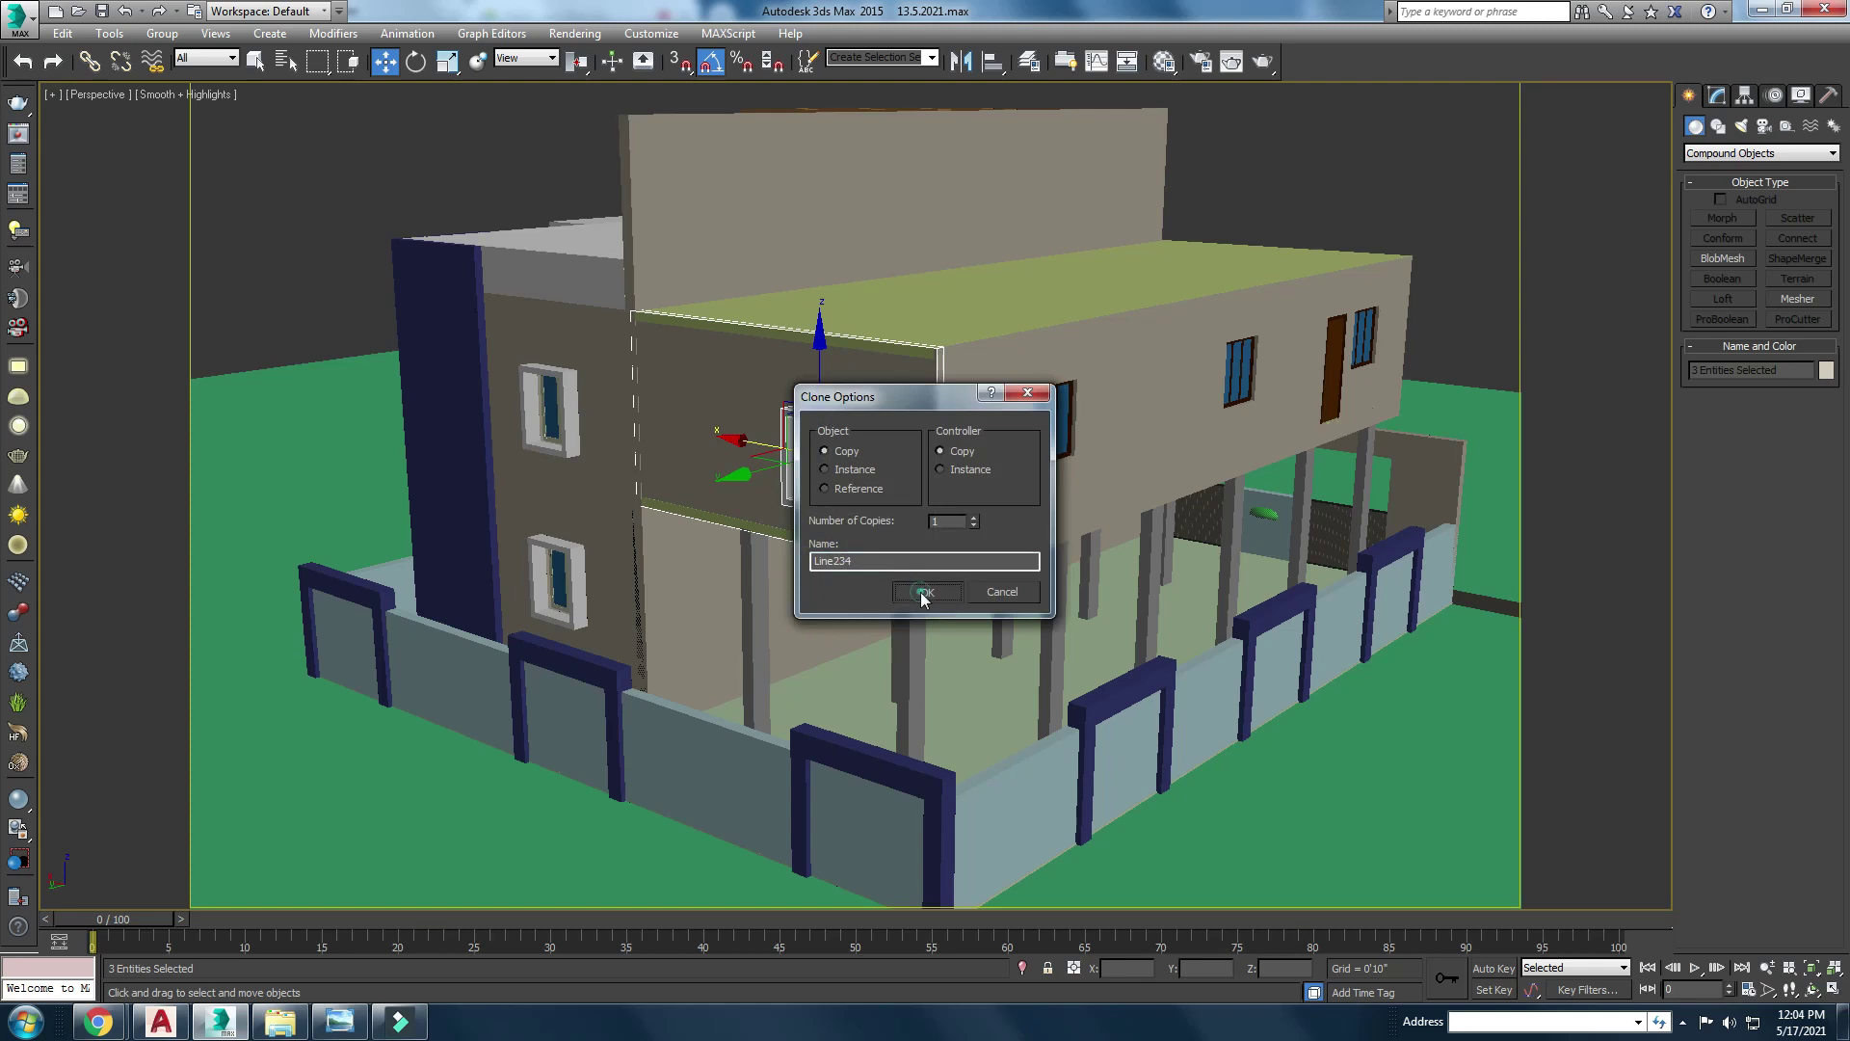
Step: Accept one independent copy and settle the copied window panel at upper-floor level
left_click(922, 594)
mouse_move(824, 376)
left_mouse_down()
mouse_move(784, 106)
mouse_move(783, 181)
left_mouse_up()
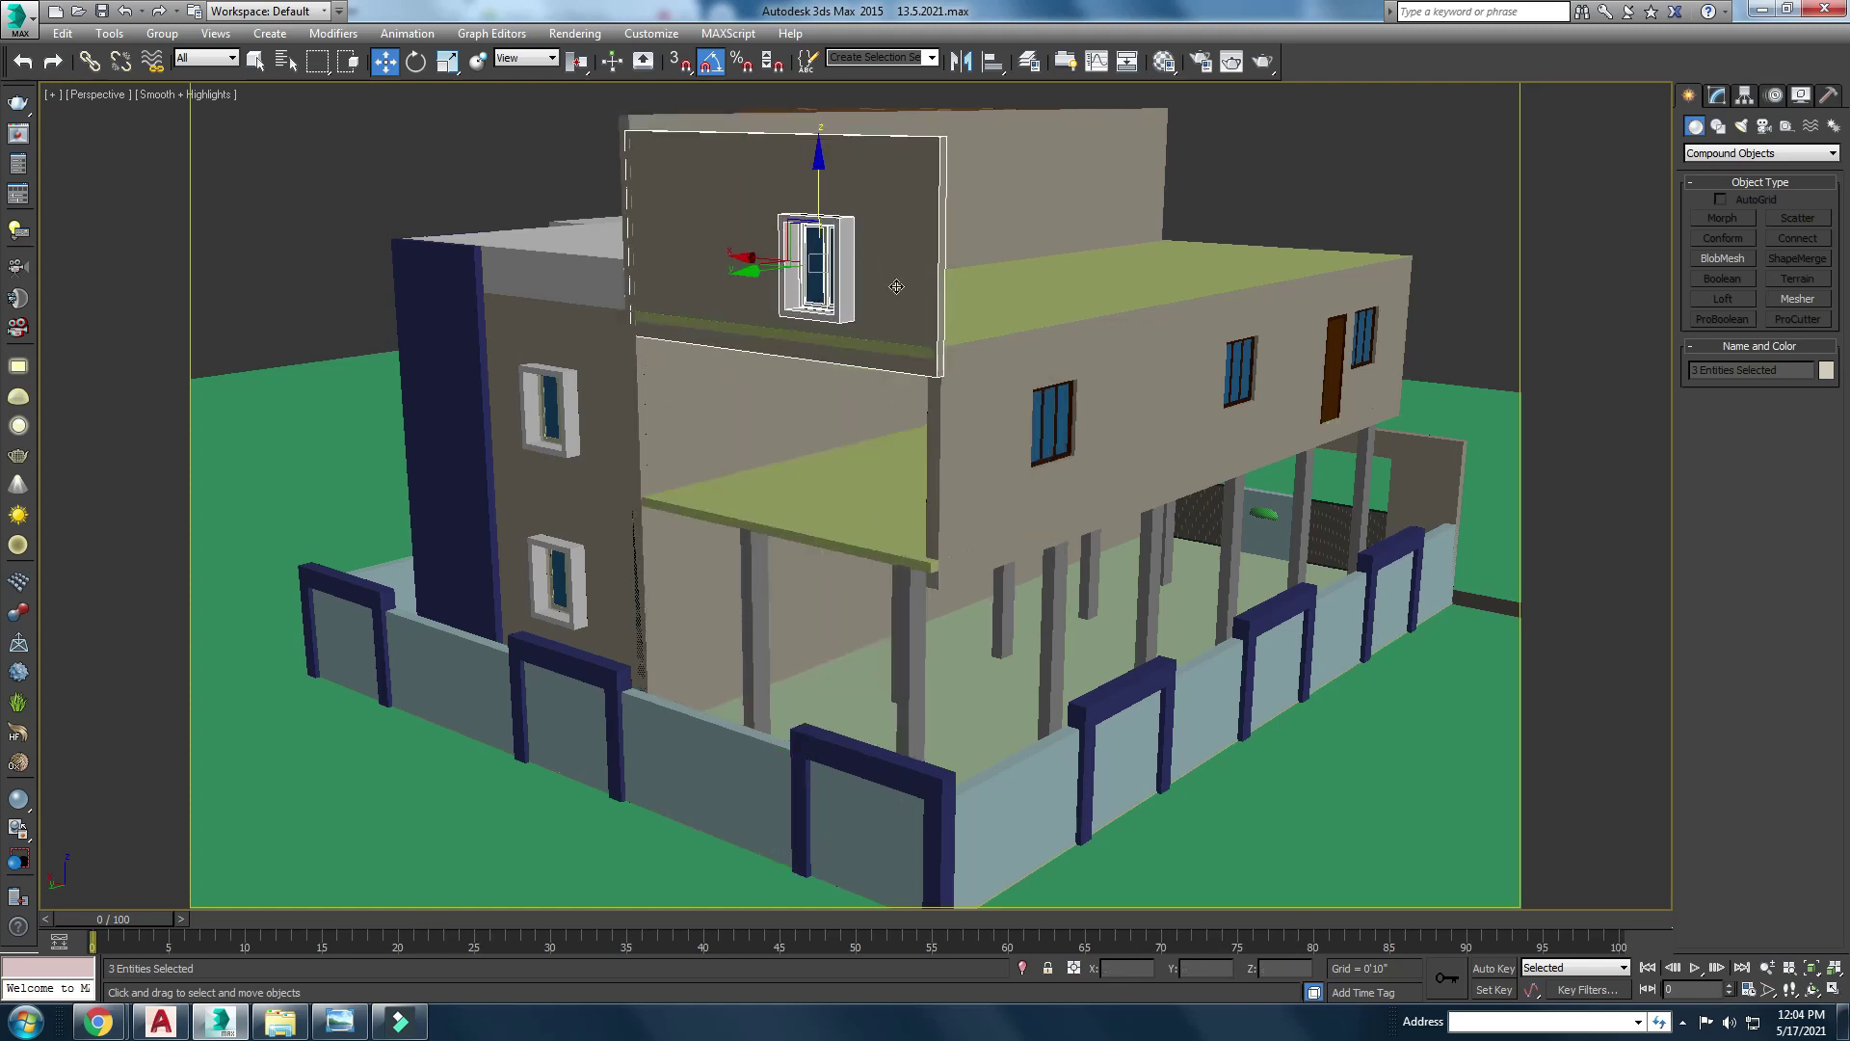
middle_click_drag(829, 277, 864, 277, "alt")
key("ctrl+z")
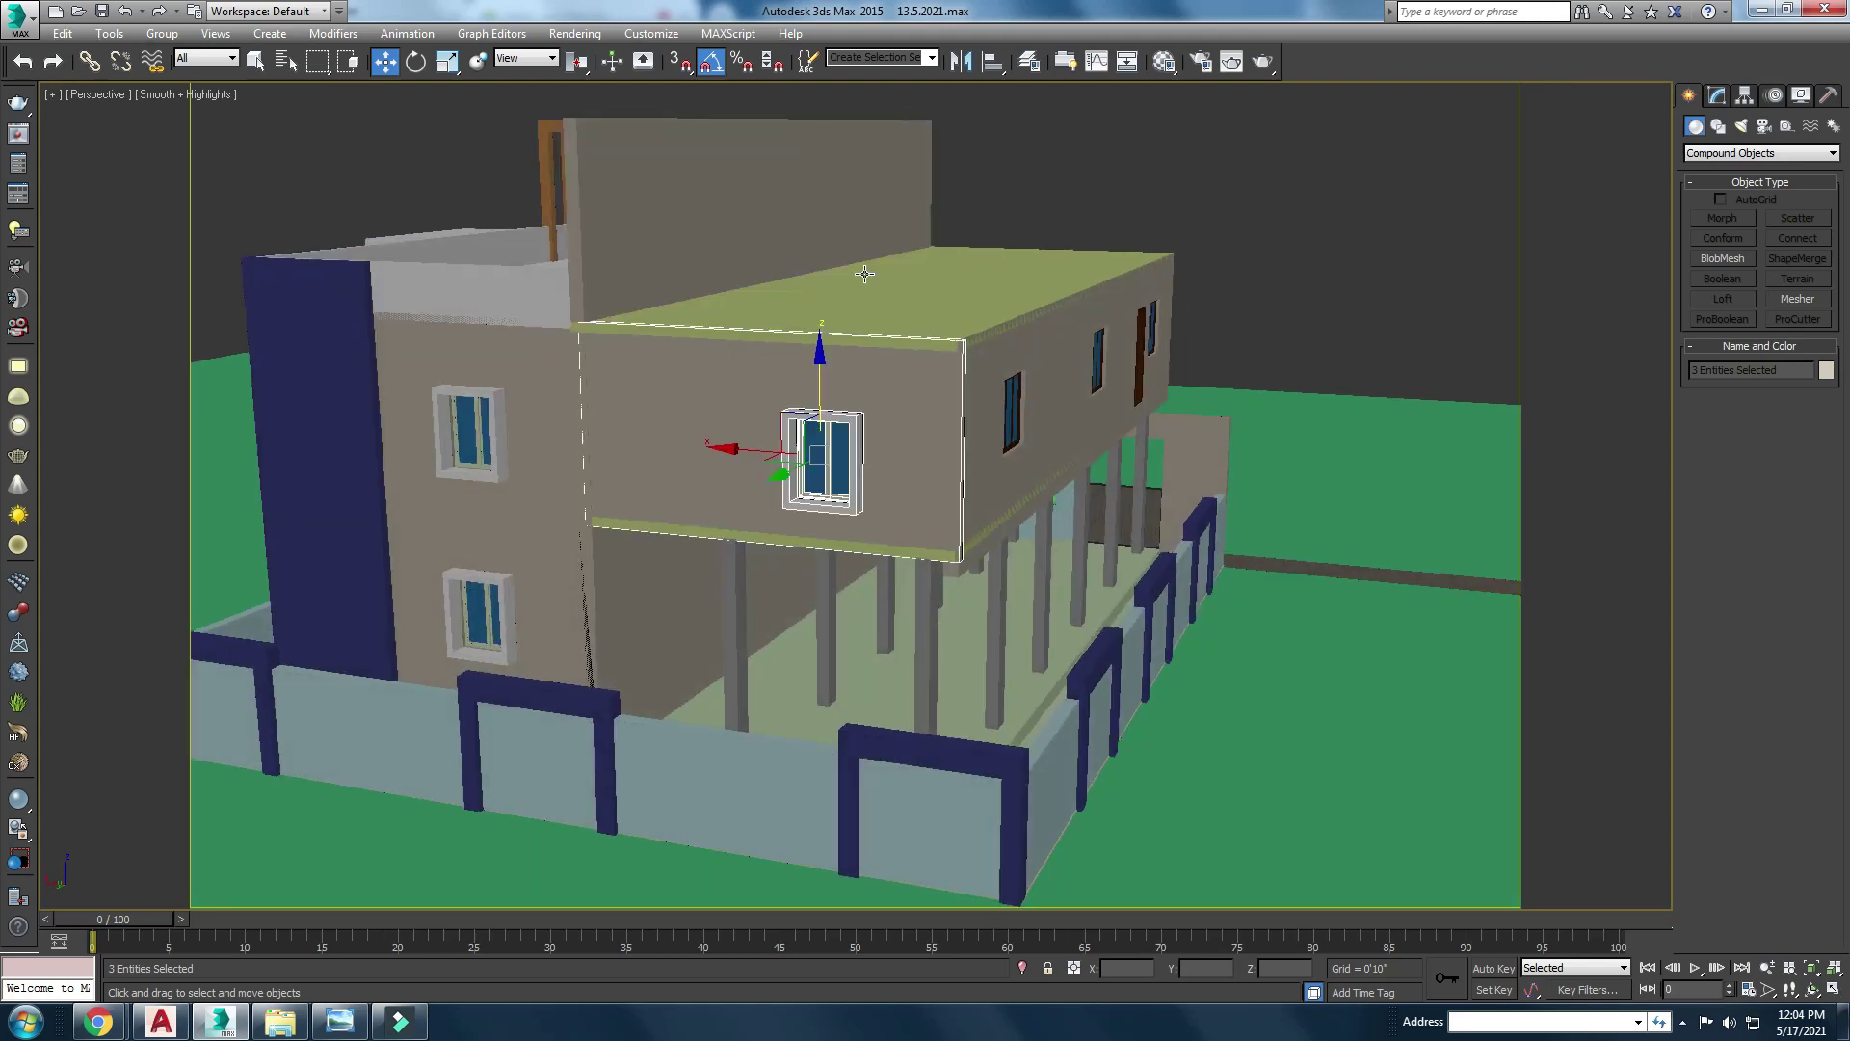
mouse_move(795, 333)
middle_mouse_down("alt")
mouse_move(794, 307)
mouse_move(859, 347)
middle_mouse_up("alt")
Step: Select wall Line234 with the left upper window and test lifting it, undoing the move
left_click(1276, 241)
scroll(917, 413, "up", 3)
left_click(902, 401)
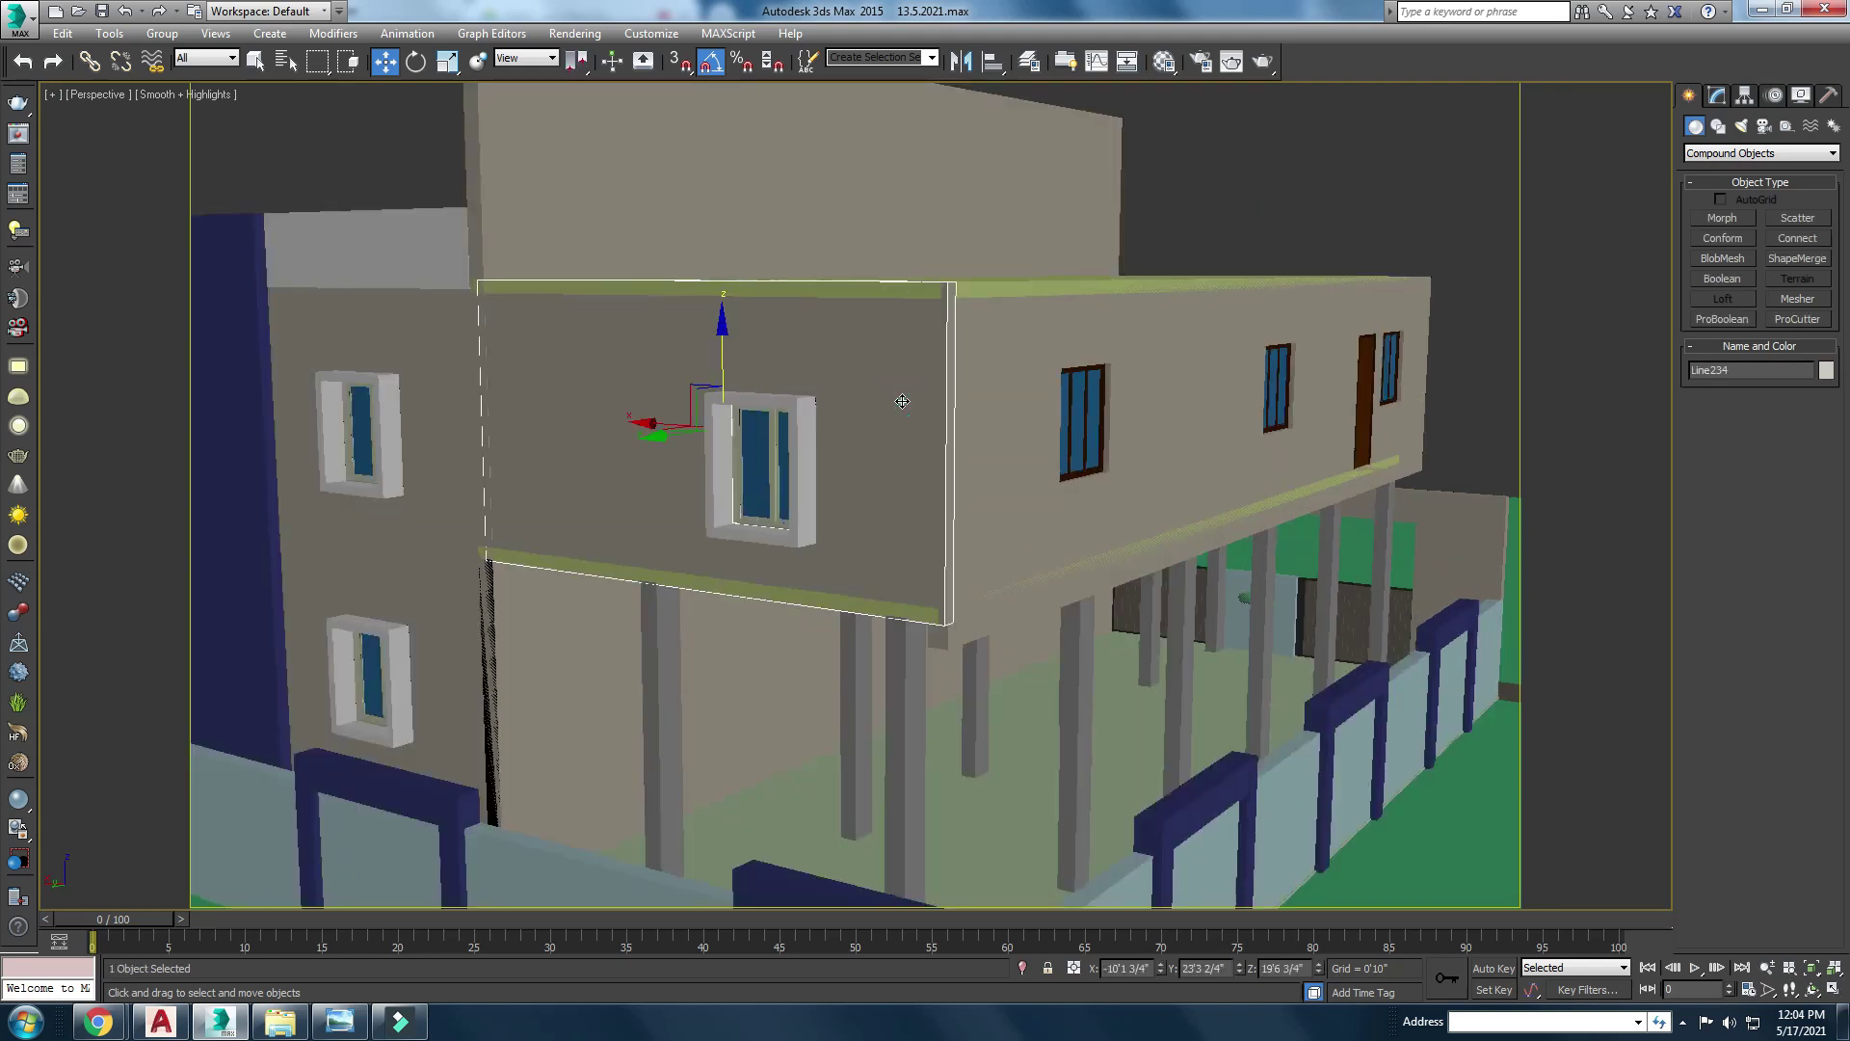
middle_click_drag(899, 405, 869, 424, "alt")
left_click(396, 423, "ctrl")
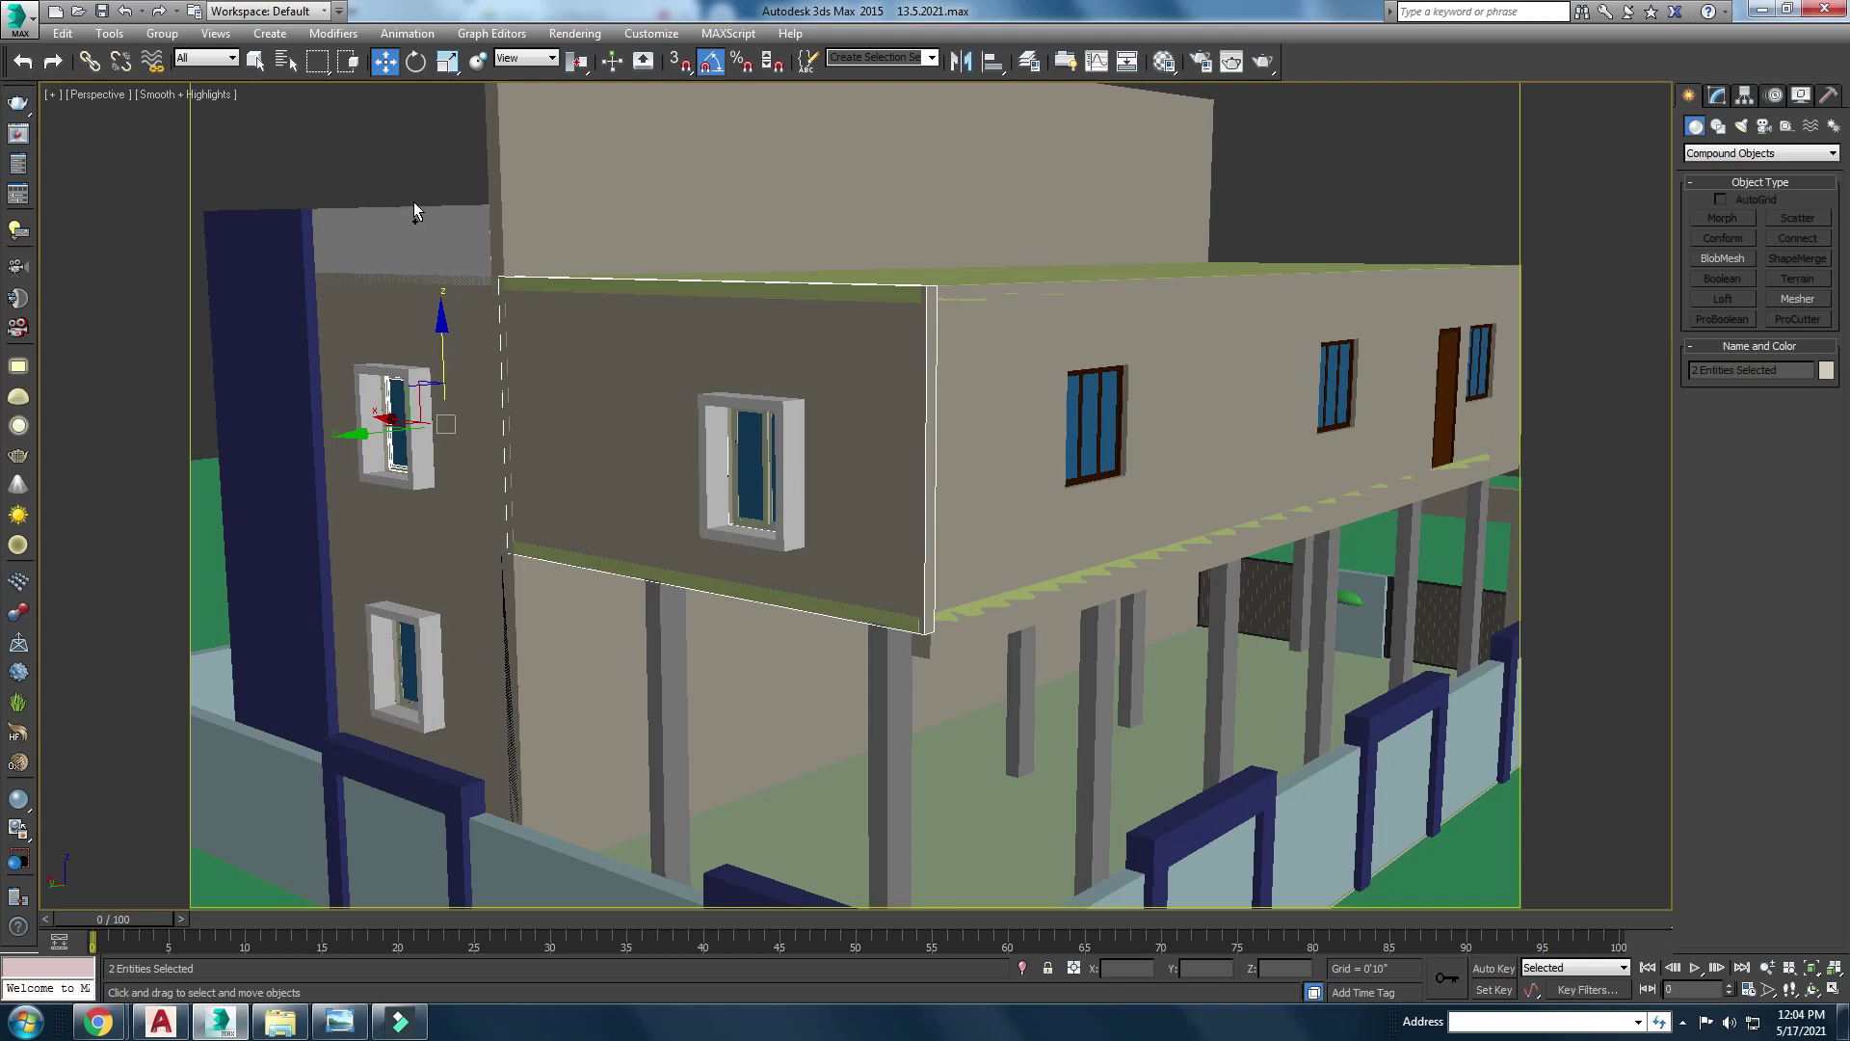
left_click(412, 154)
key("ctrl+z")
left_click(579, 419)
left_click_drag(728, 345, 724, 253)
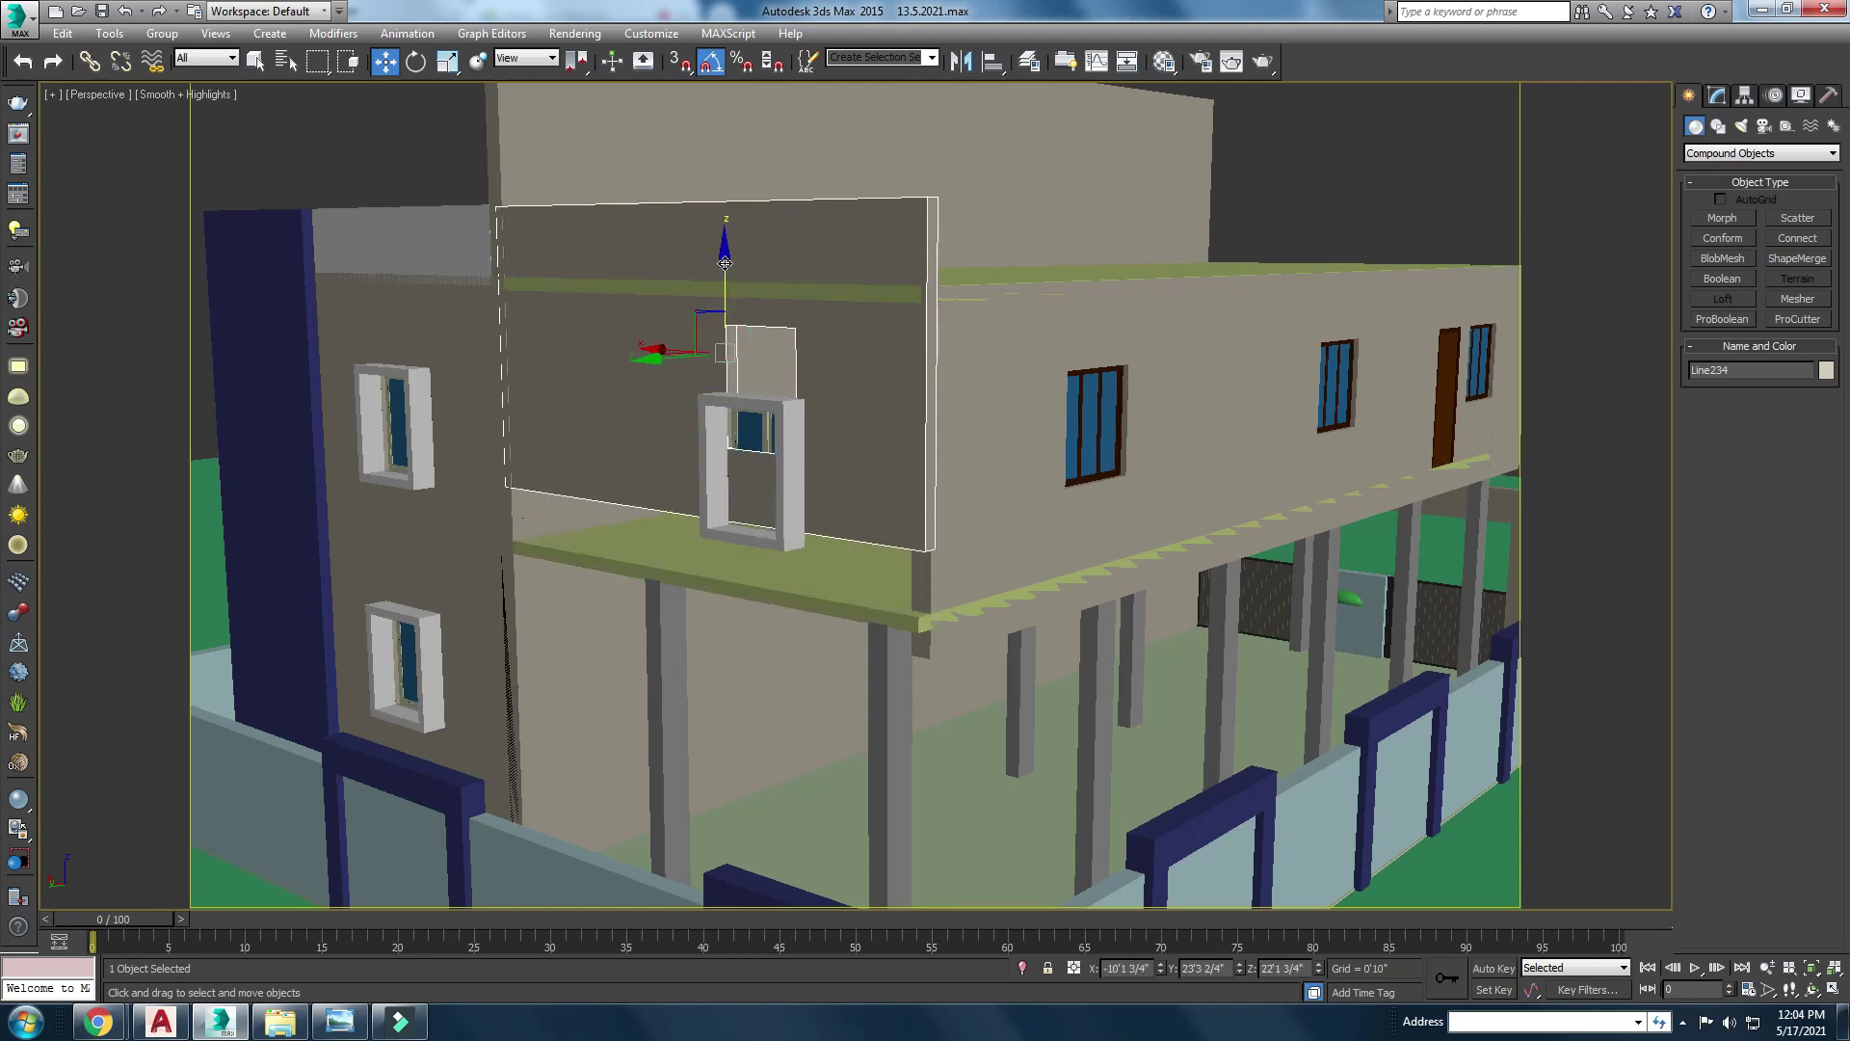
key("ctrl+z")
Step: Select window group w 012, wall Line234, the left window and left wall, test-lifting without committing
left_click(772, 487, "ctrl")
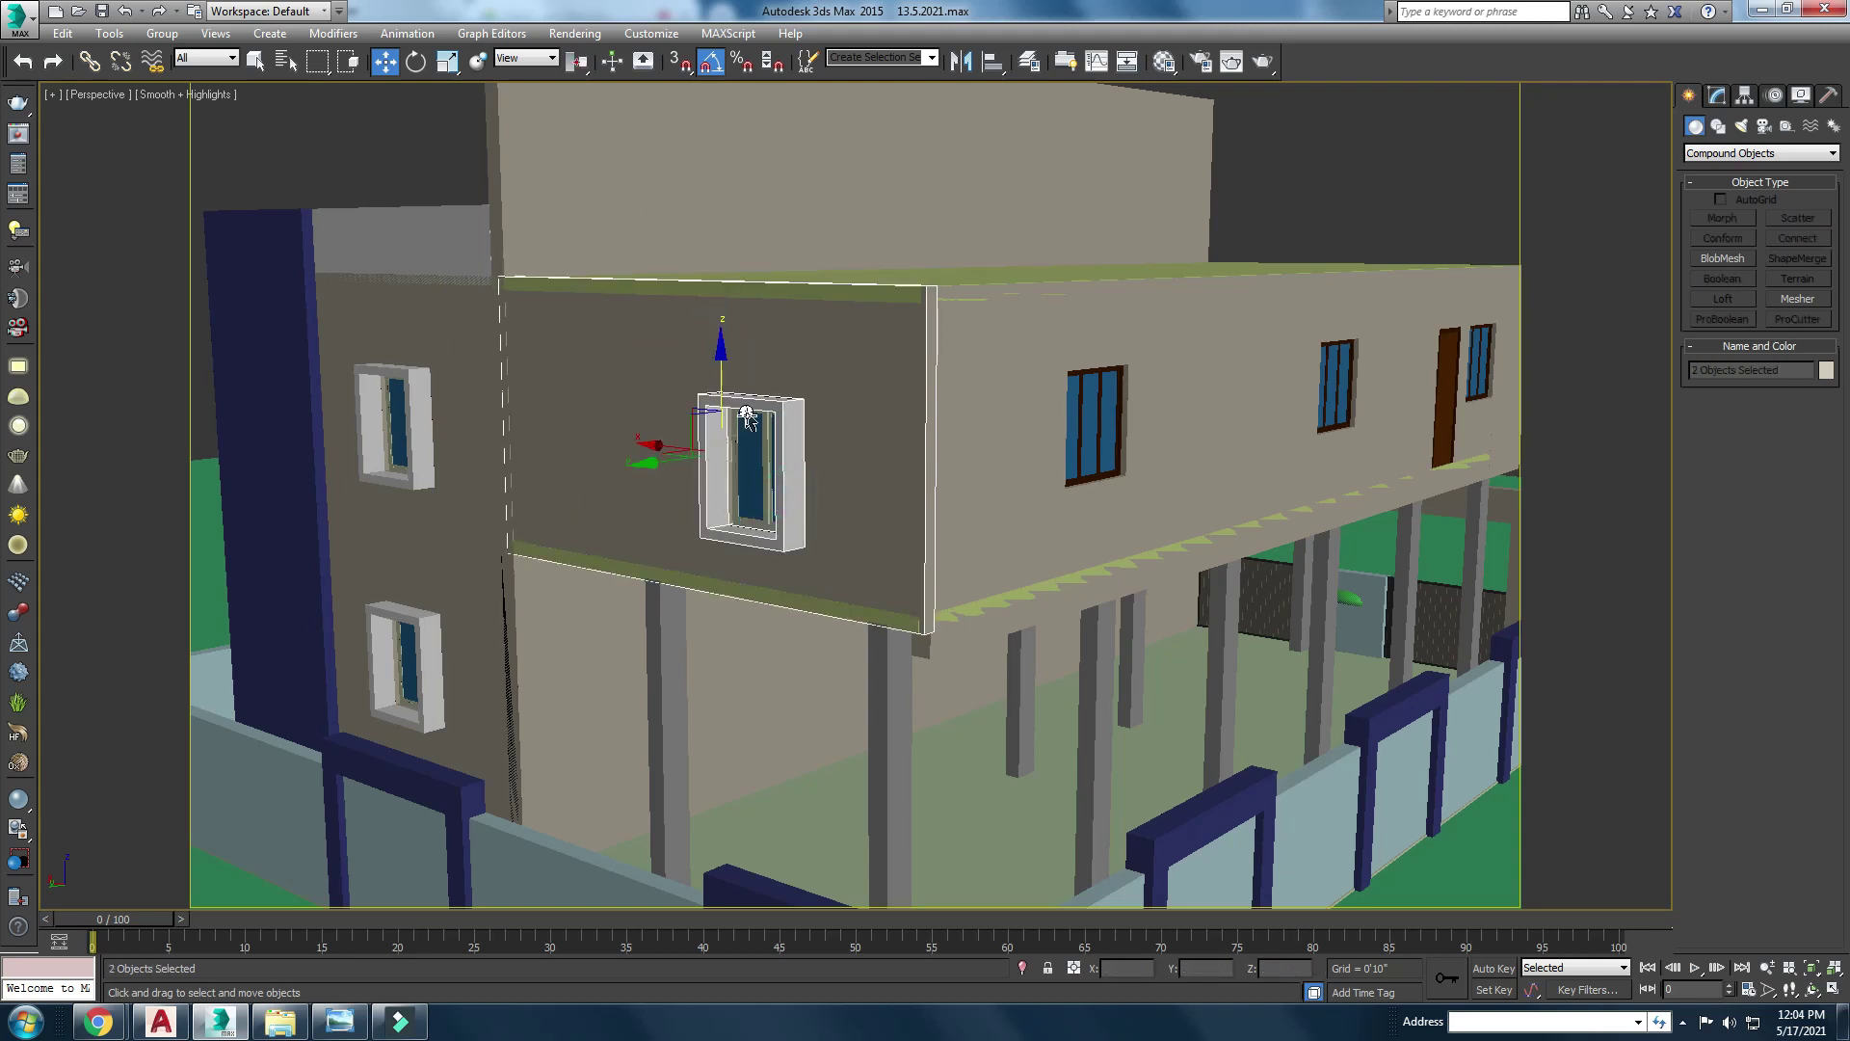
left_click(407, 152)
left_click(755, 493)
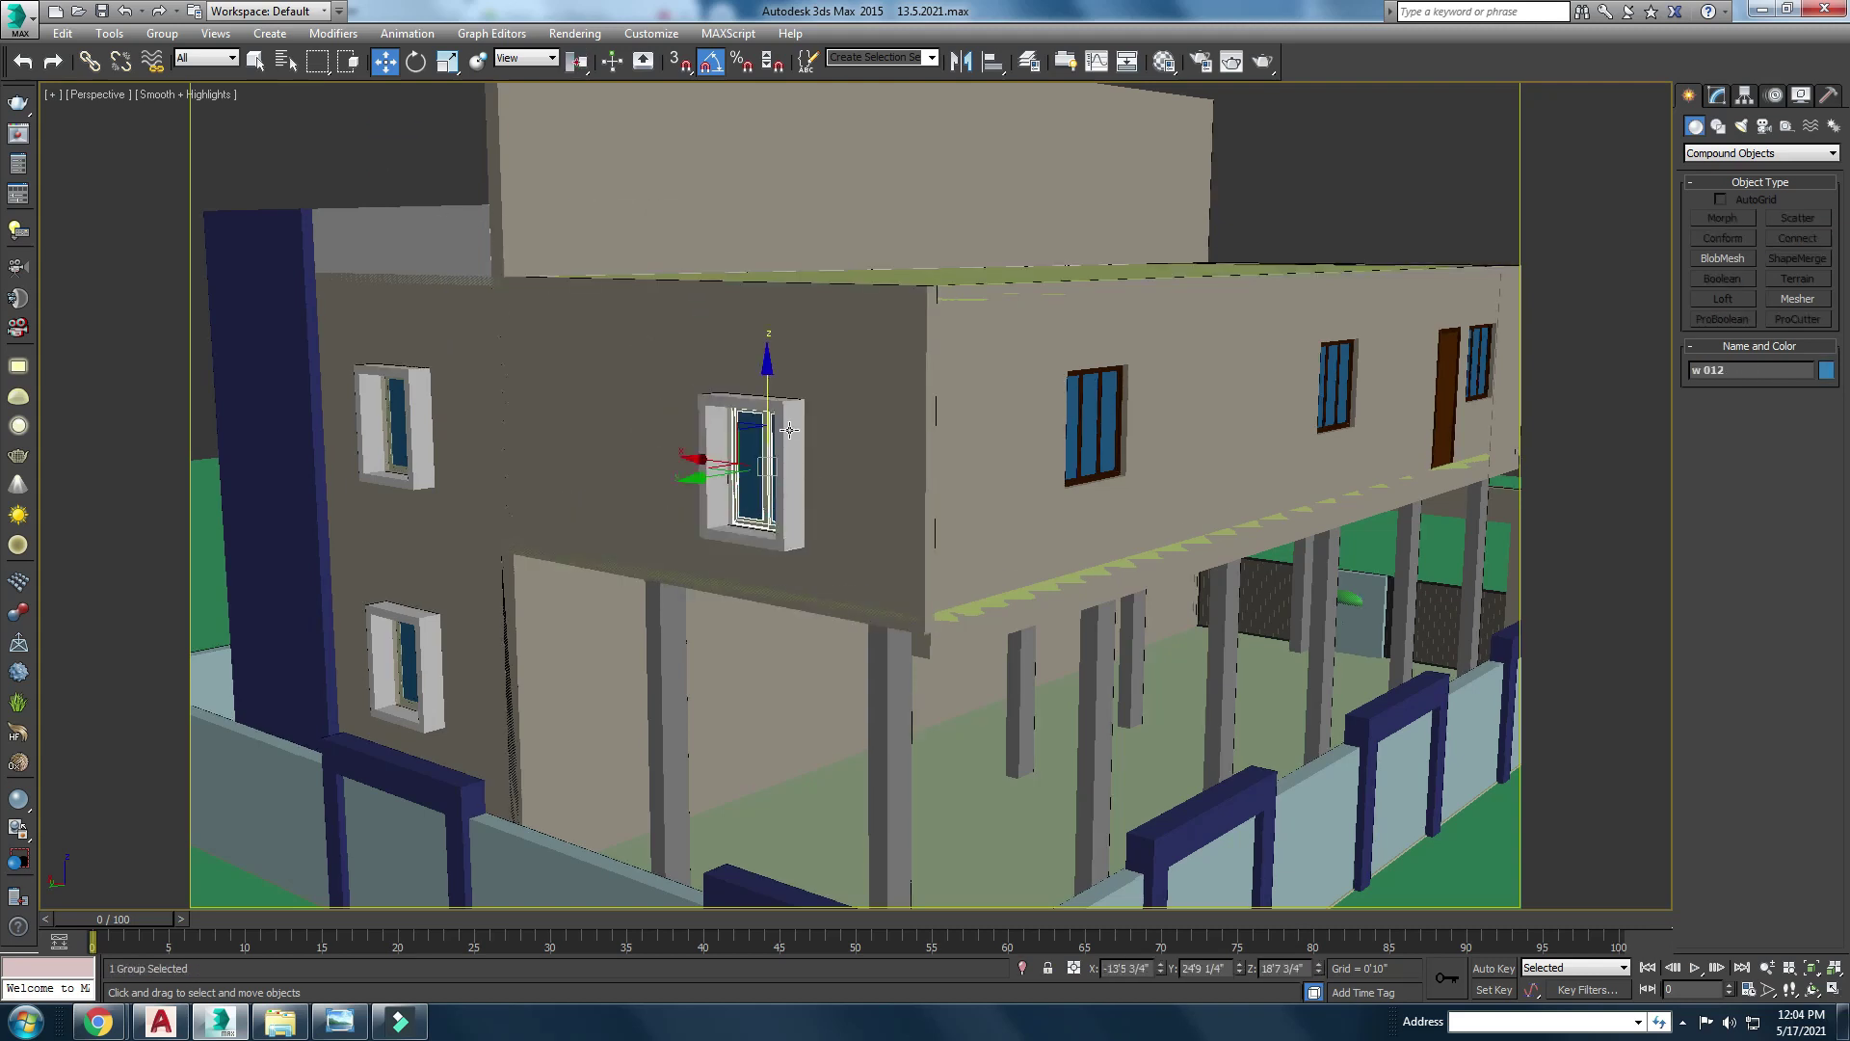
left_click(796, 349, "ctrl")
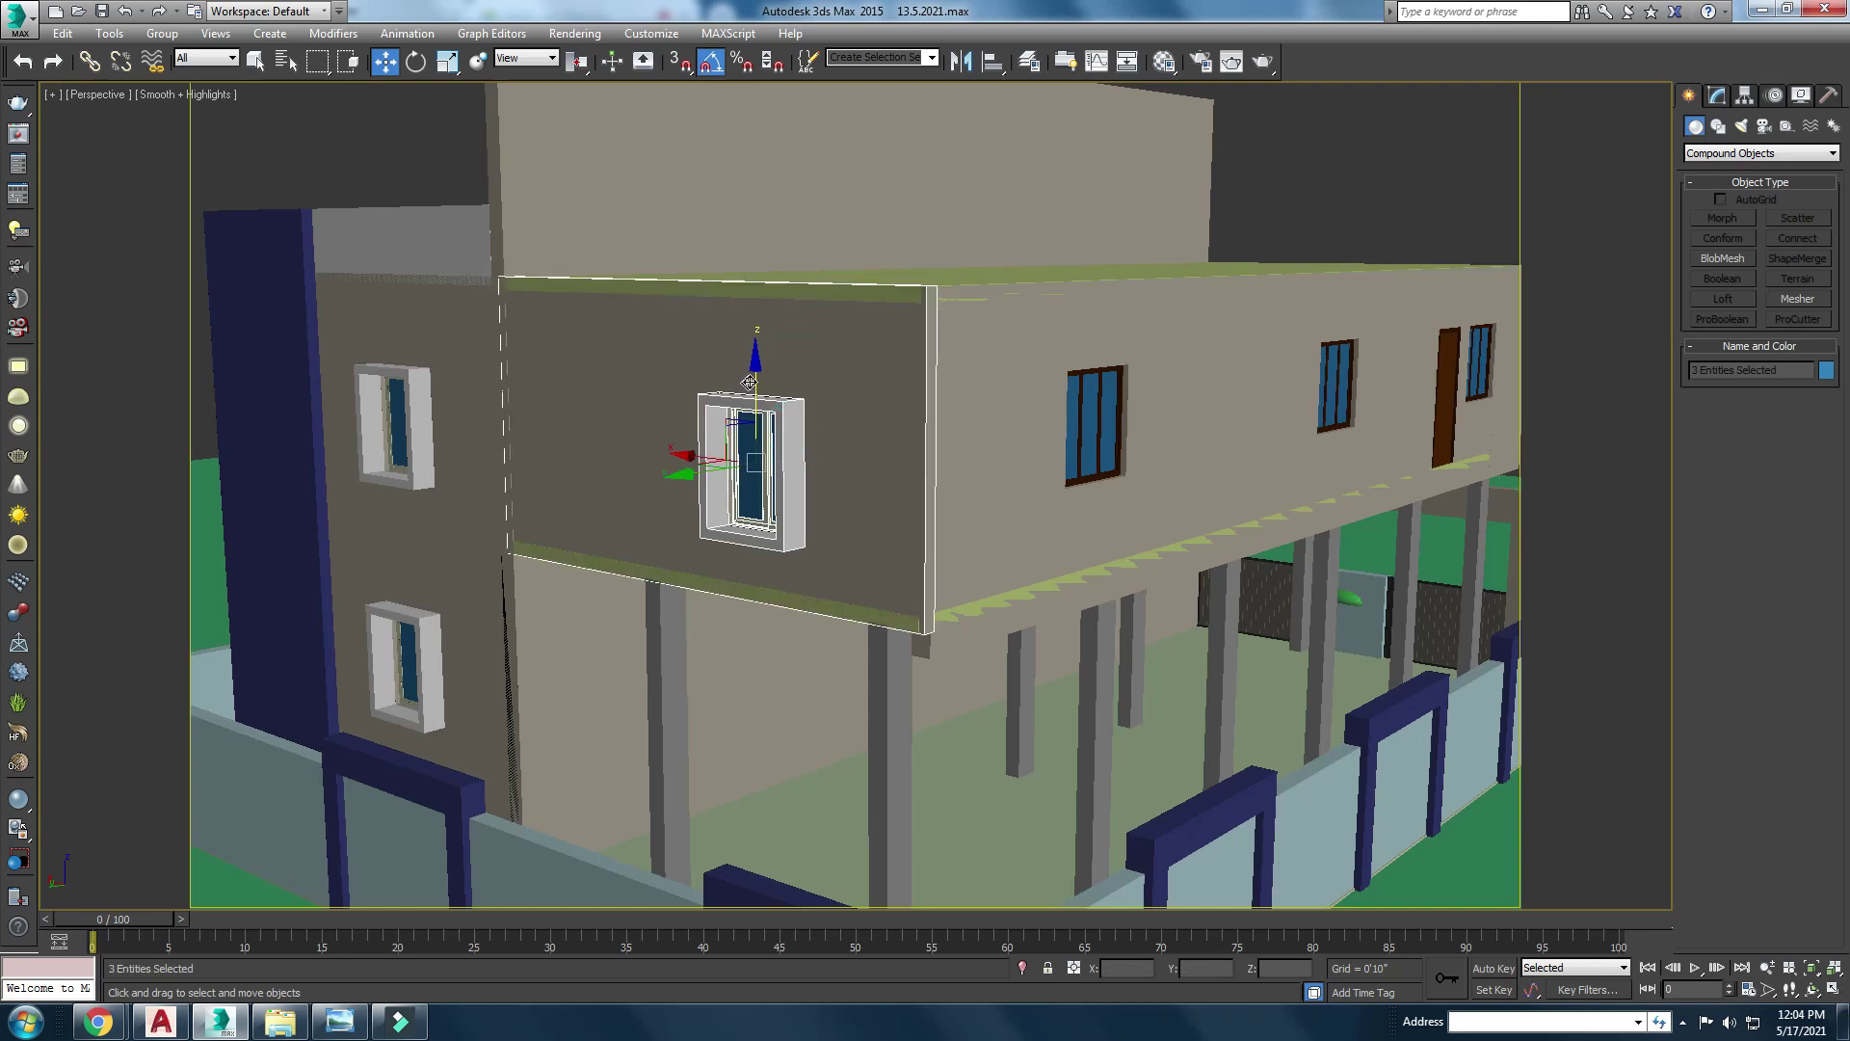
left_click_drag(749, 383, 413, 374)
right_click(414, 374)
left_click(397, 432, "ctrl")
left_click(415, 447, "ctrl")
left_click(467, 415, "ctrl")
left_click_drag(558, 363, 607, 233)
right_click(607, 233)
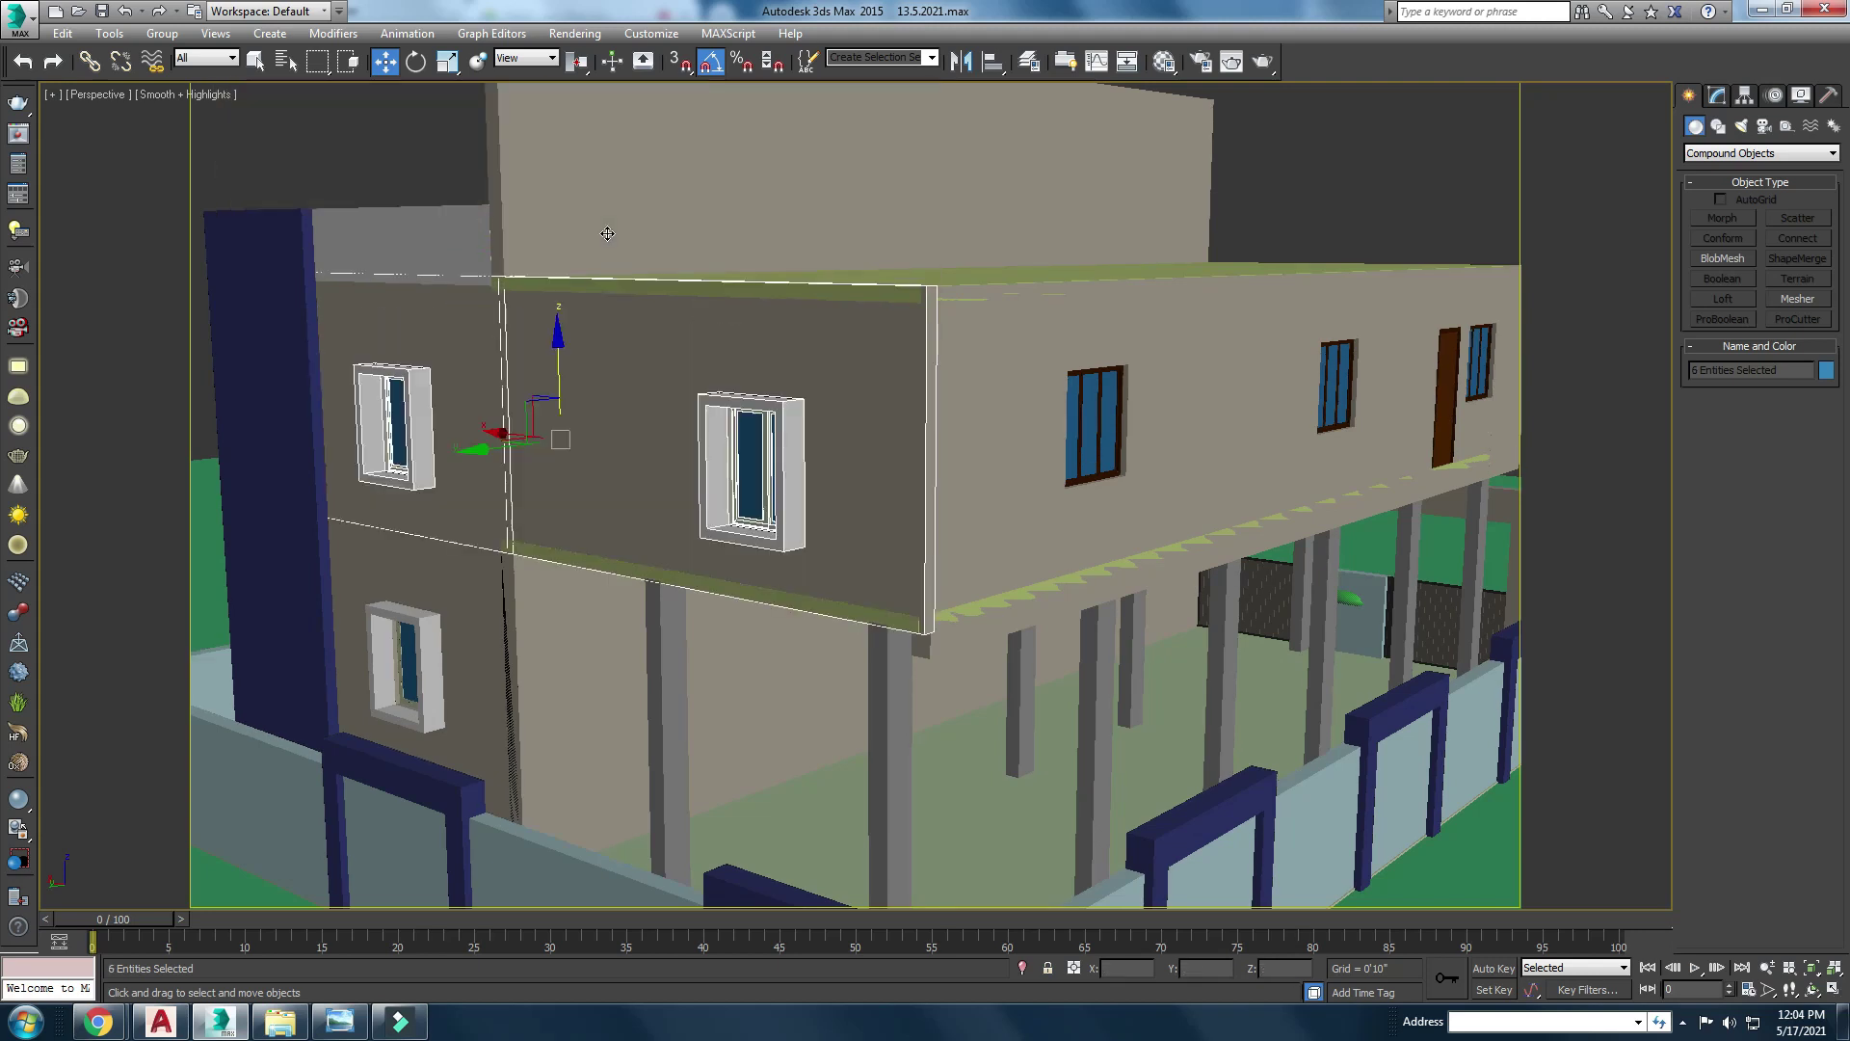
Step: Copy both upper walls and windows and raise the copy far above the roof
left_click_drag(568, 405, 521, 177, "shift")
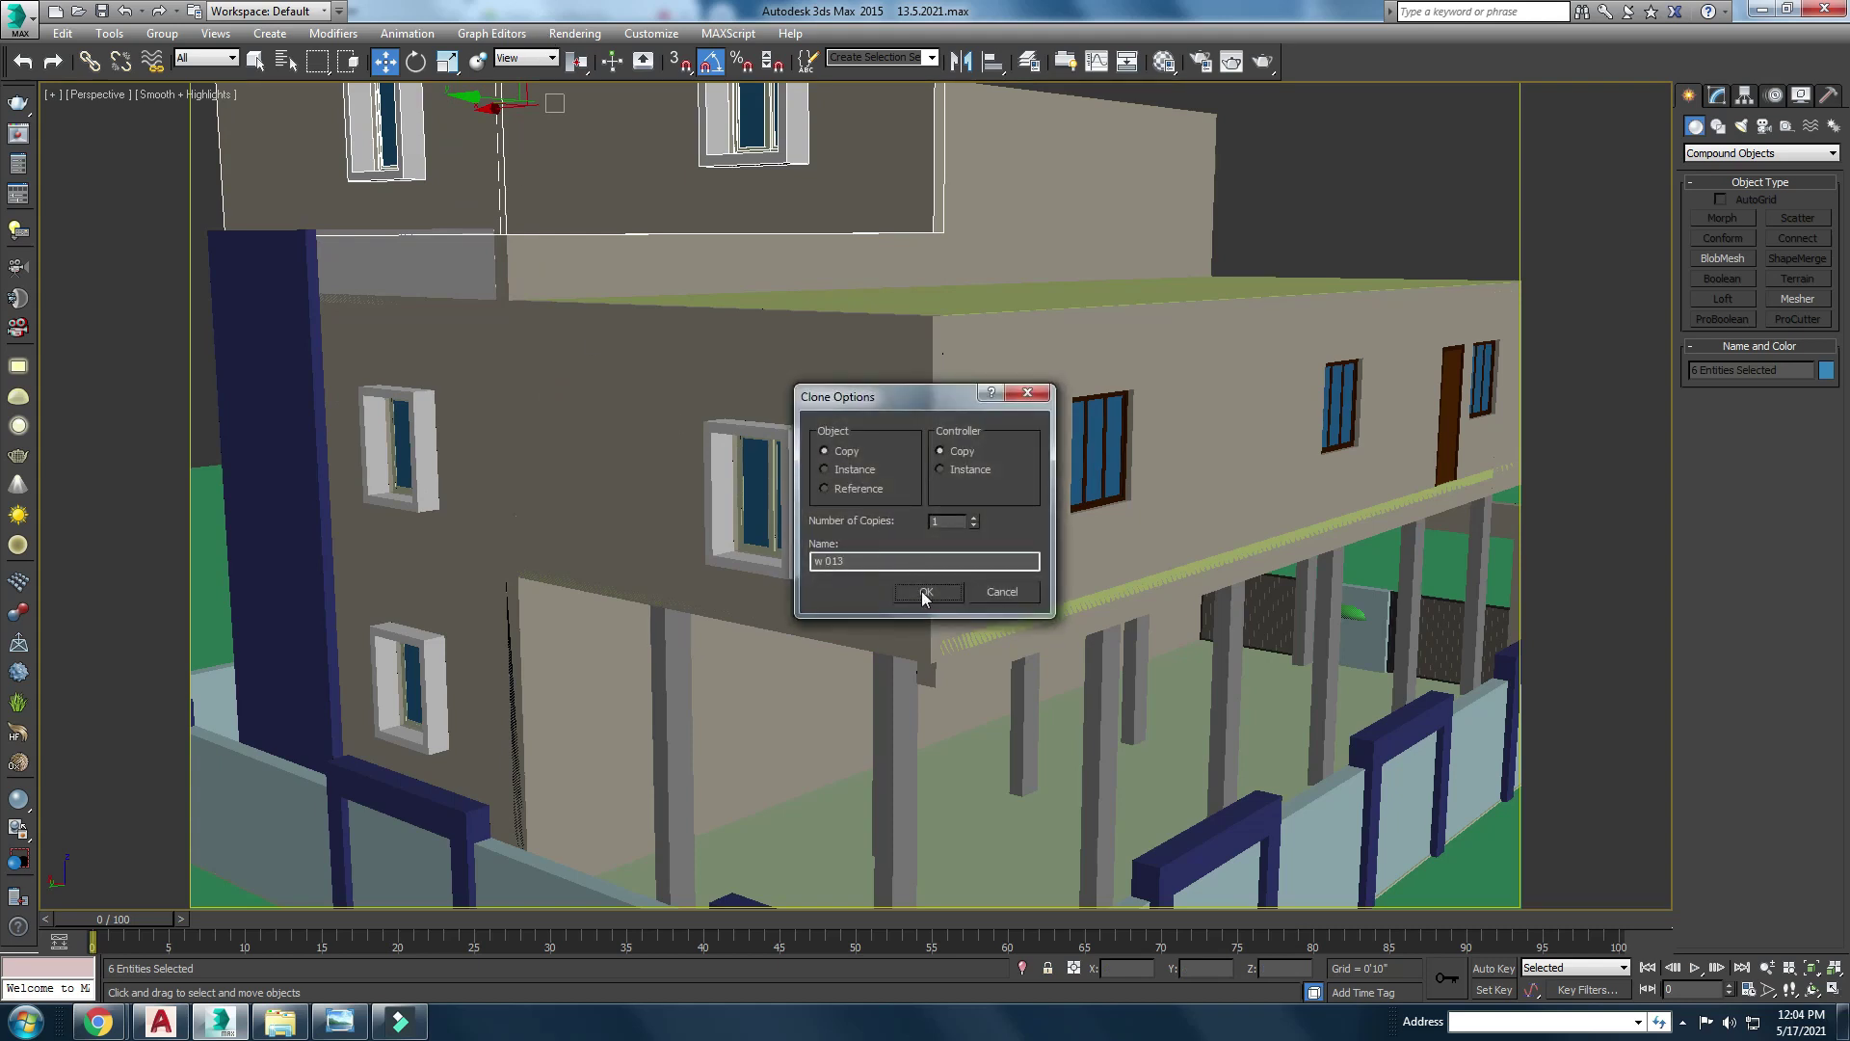
left_click(923, 594)
middle_click_drag(600, 276, 586, 598)
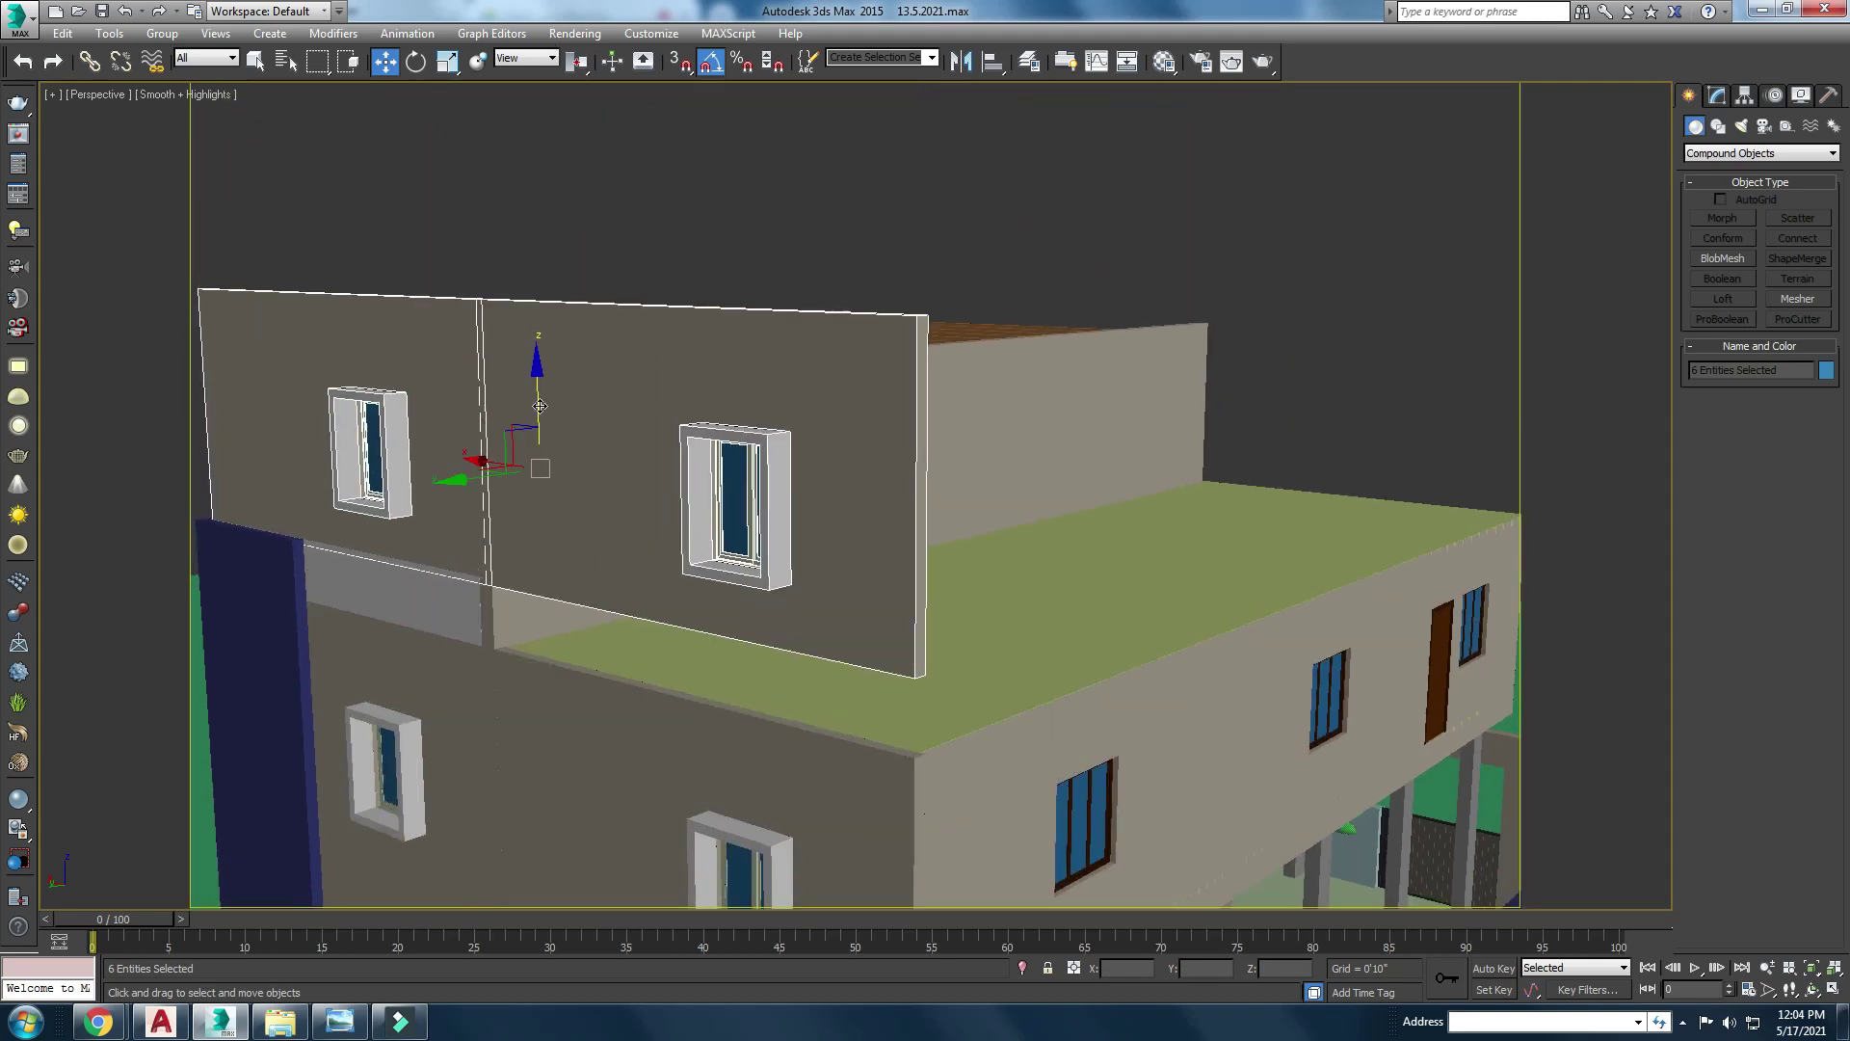
left_click_drag(540, 405, 788, 317)
left_click(1138, 221)
middle_click_drag(1103, 164, 865, 377, "alt")
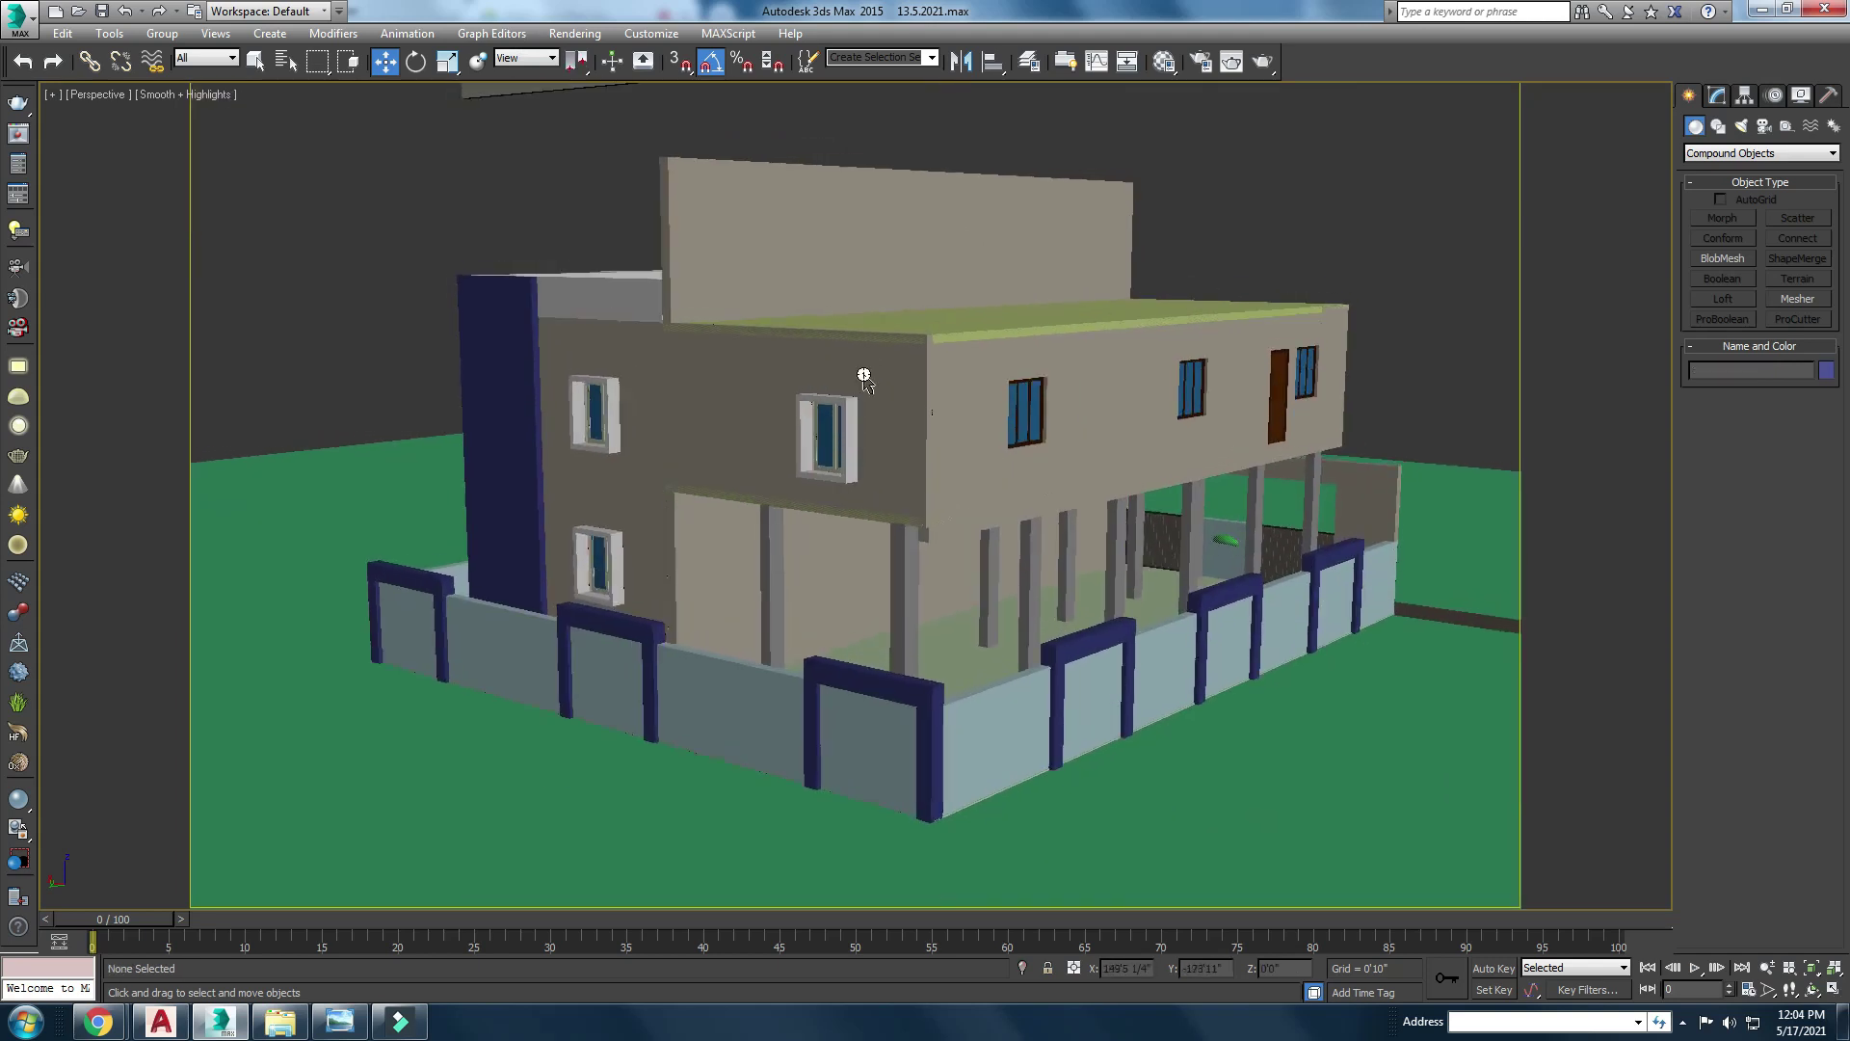
Step: Convert the upper-floor wall Line234 to Editable Poly and enter Vertex mode
left_click(900, 452)
scroll(904, 463, "up", 3)
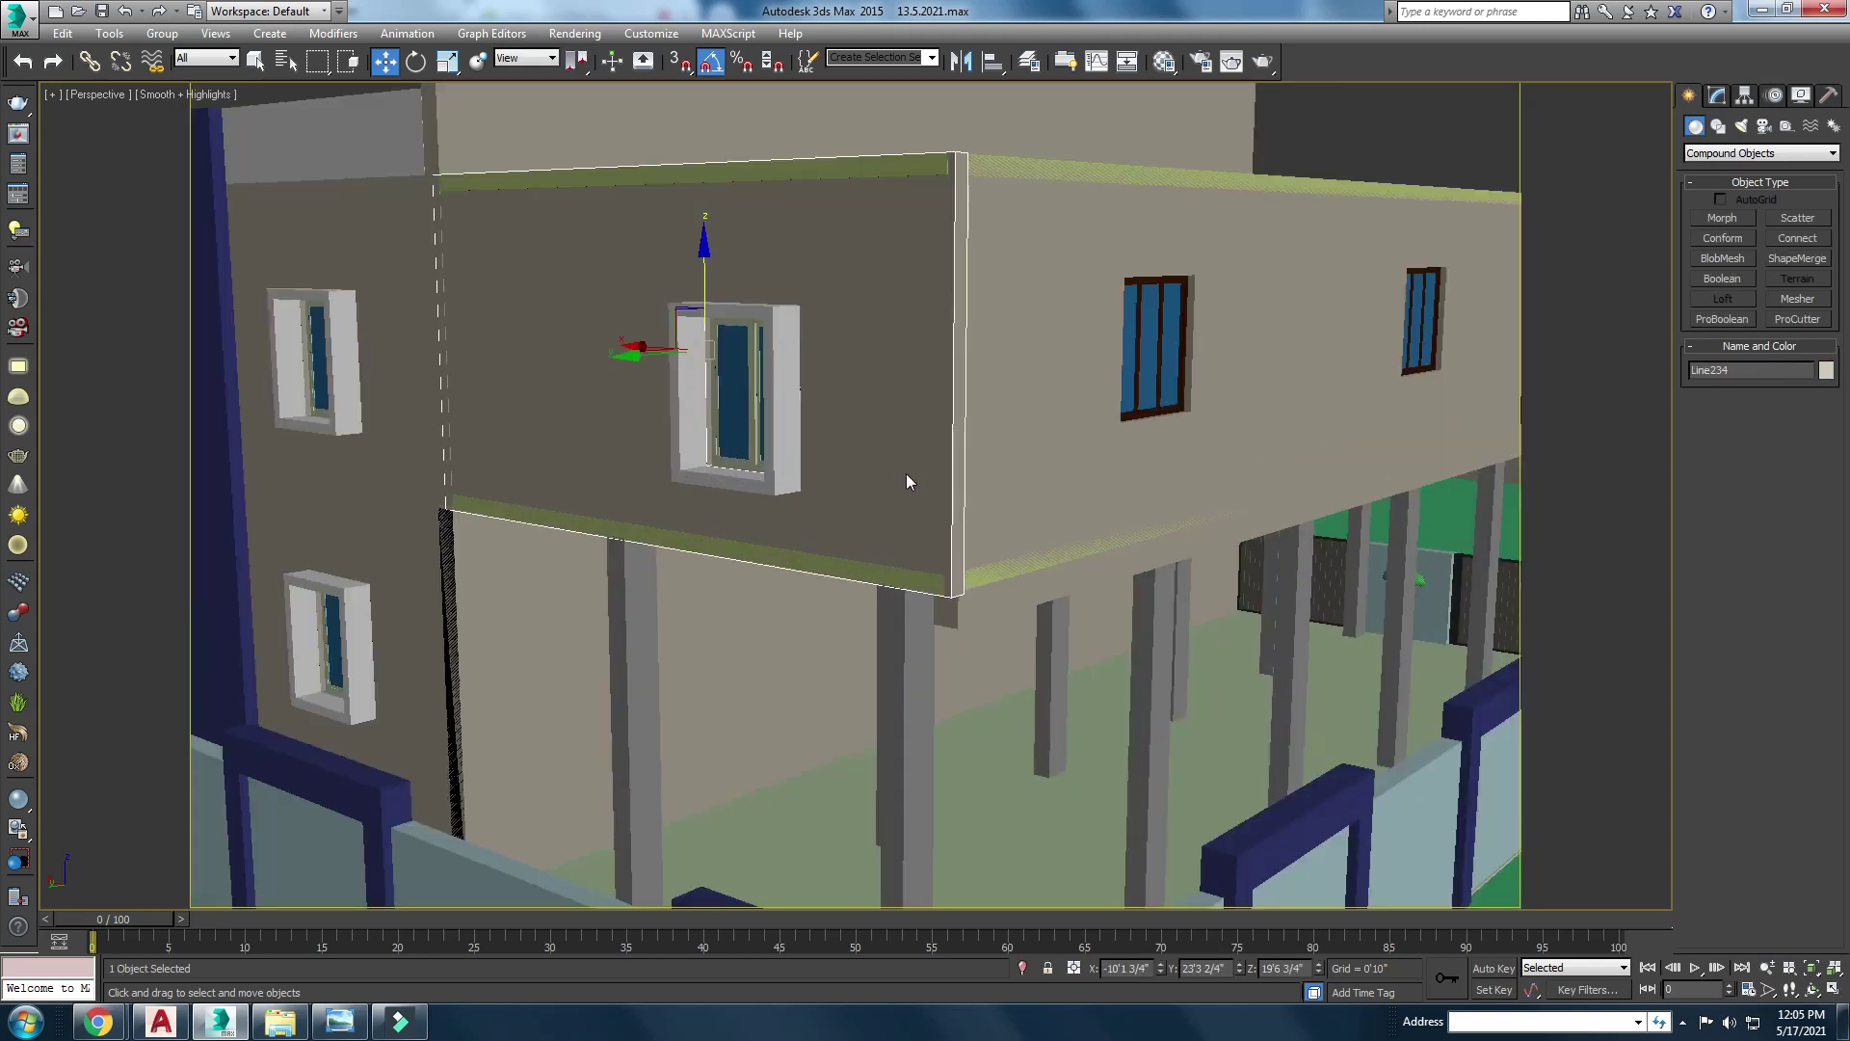
right_click(906, 481)
left_click(1135, 674)
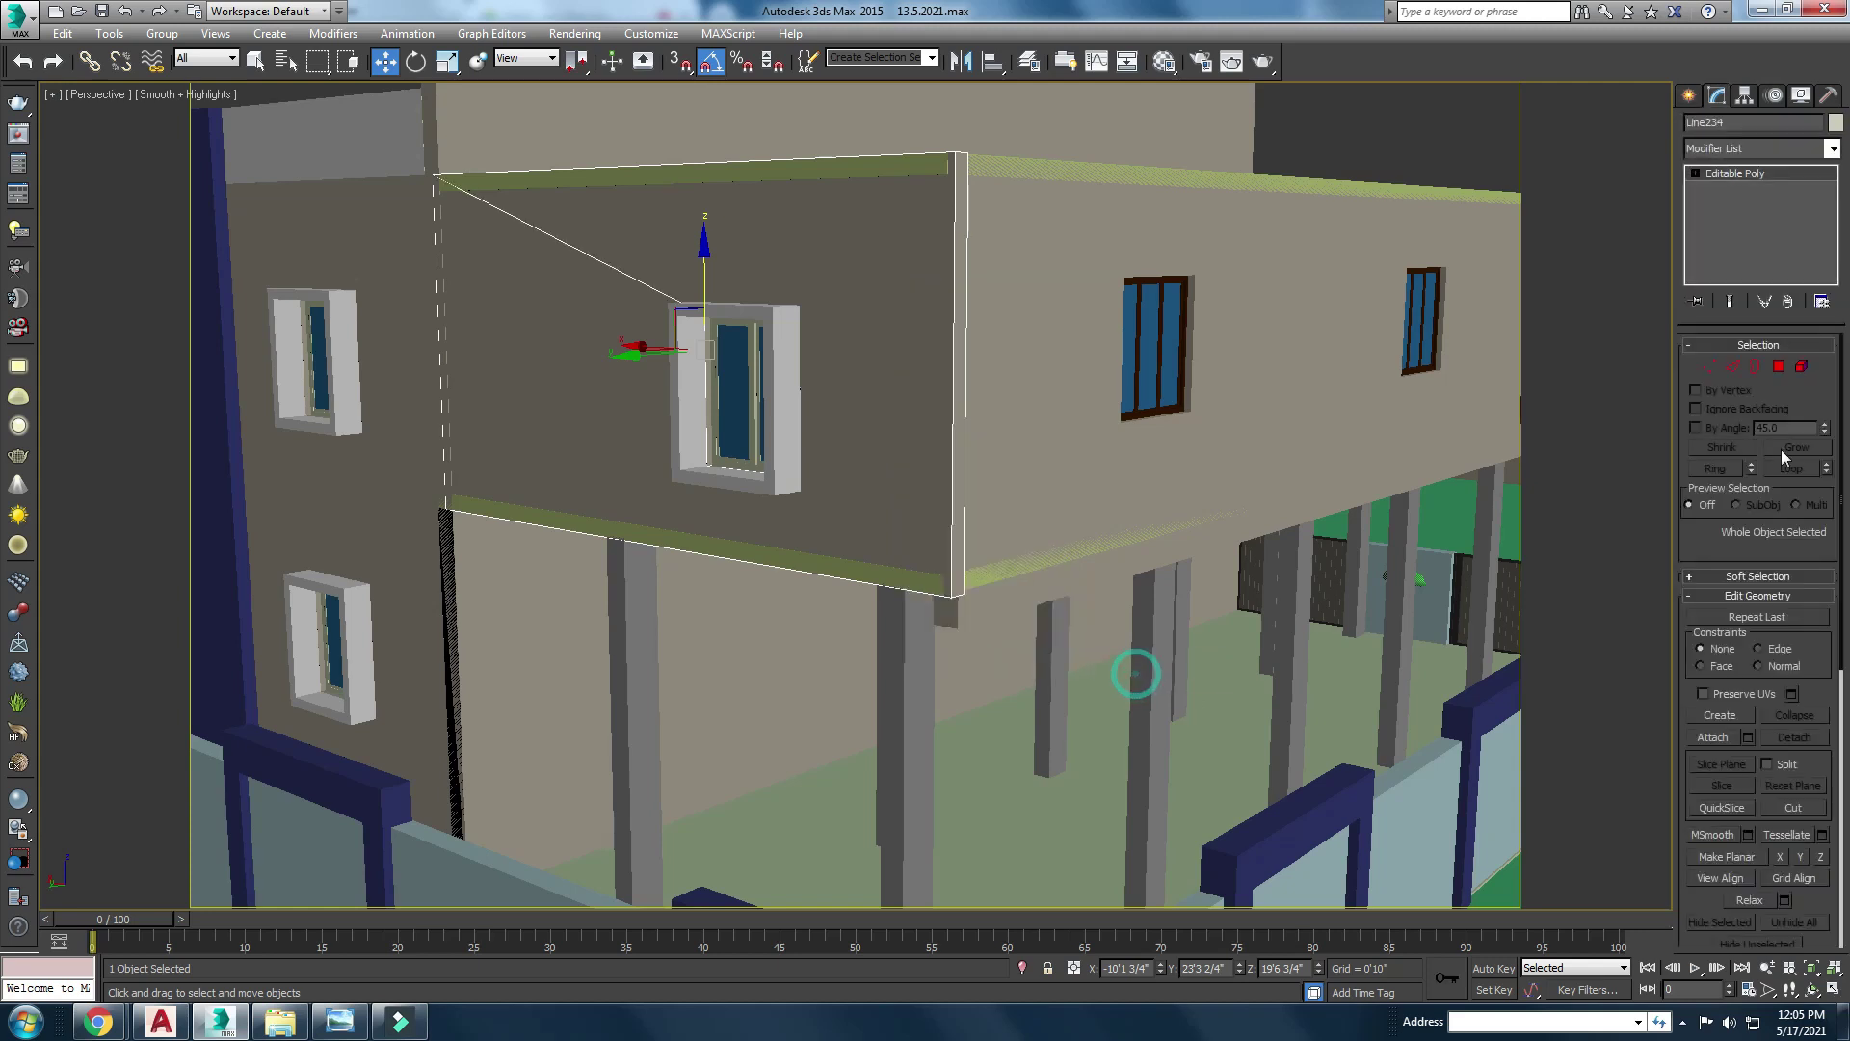
left_click(1710, 366)
left_click_drag(390, 638, 390, 638)
left_click_drag(830, 661, 691, 631)
left_click(1145, 504)
Step: Change the Front viewport to a Back view and maximize it
key("alt+w")
left_click(638, 737)
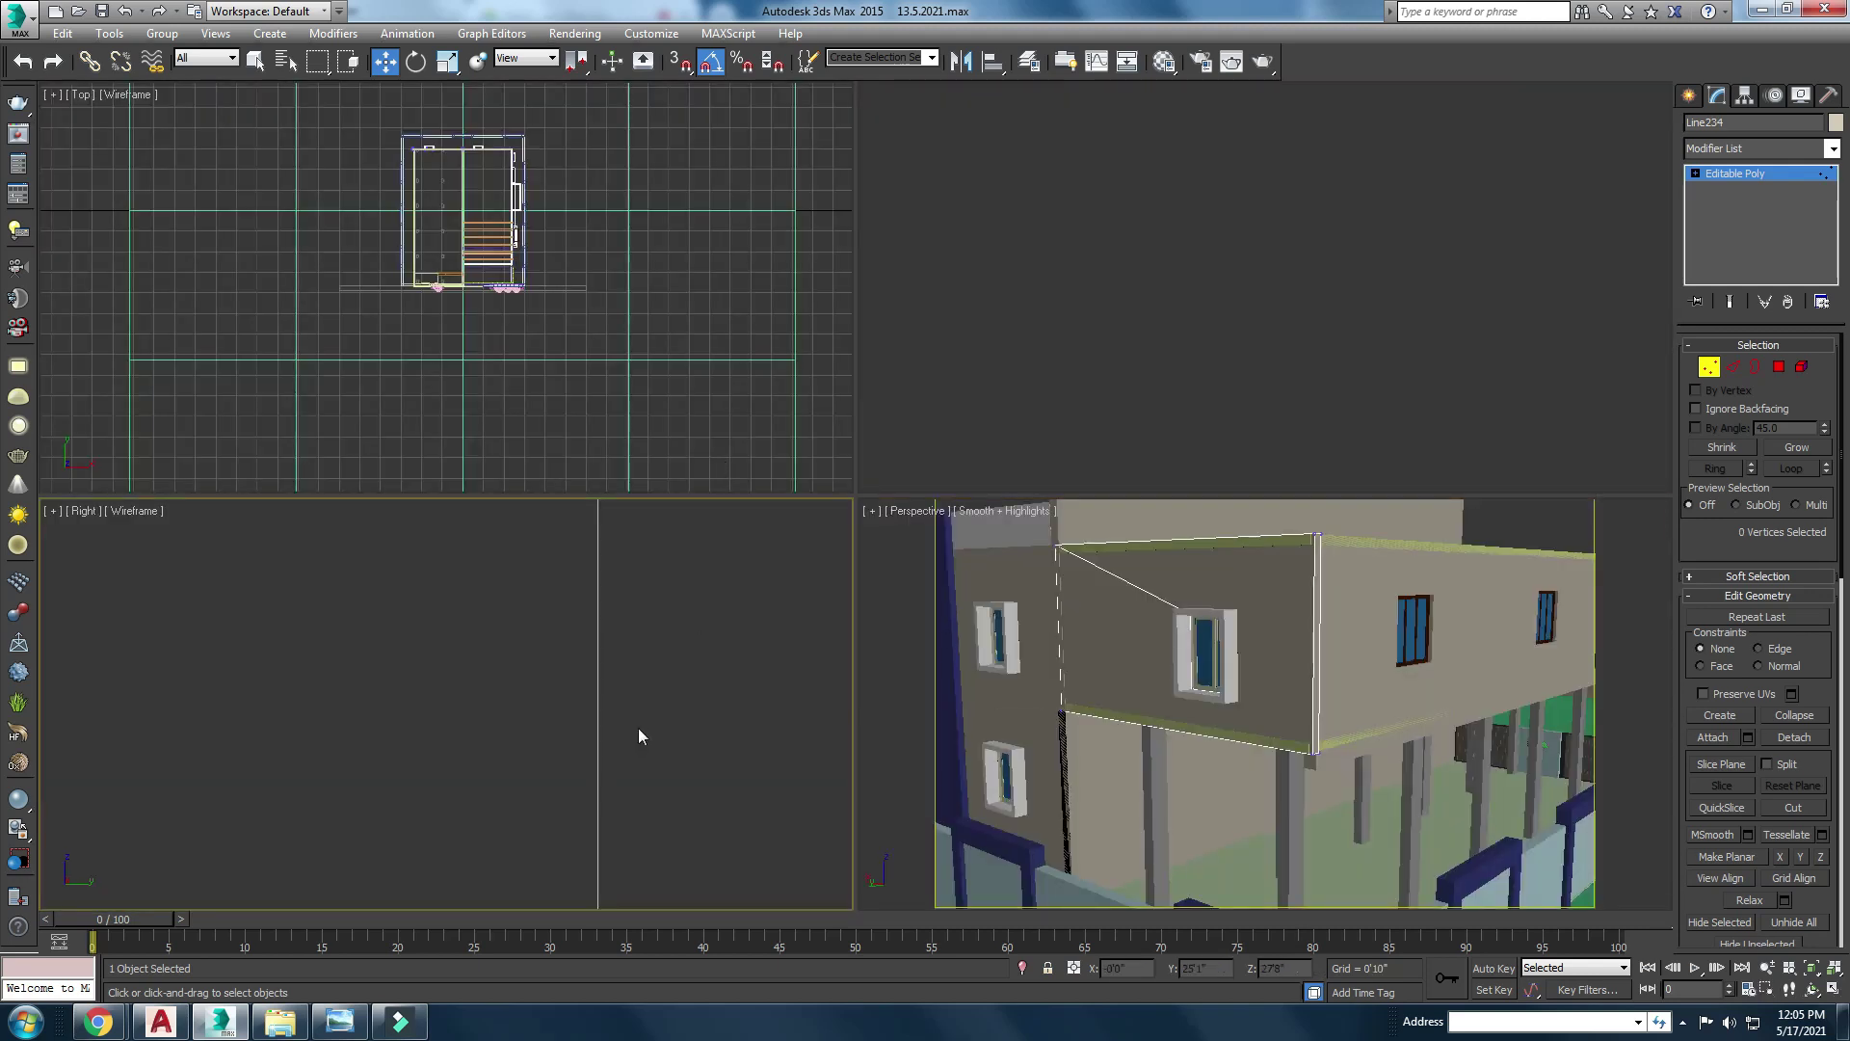
left_click(1234, 267)
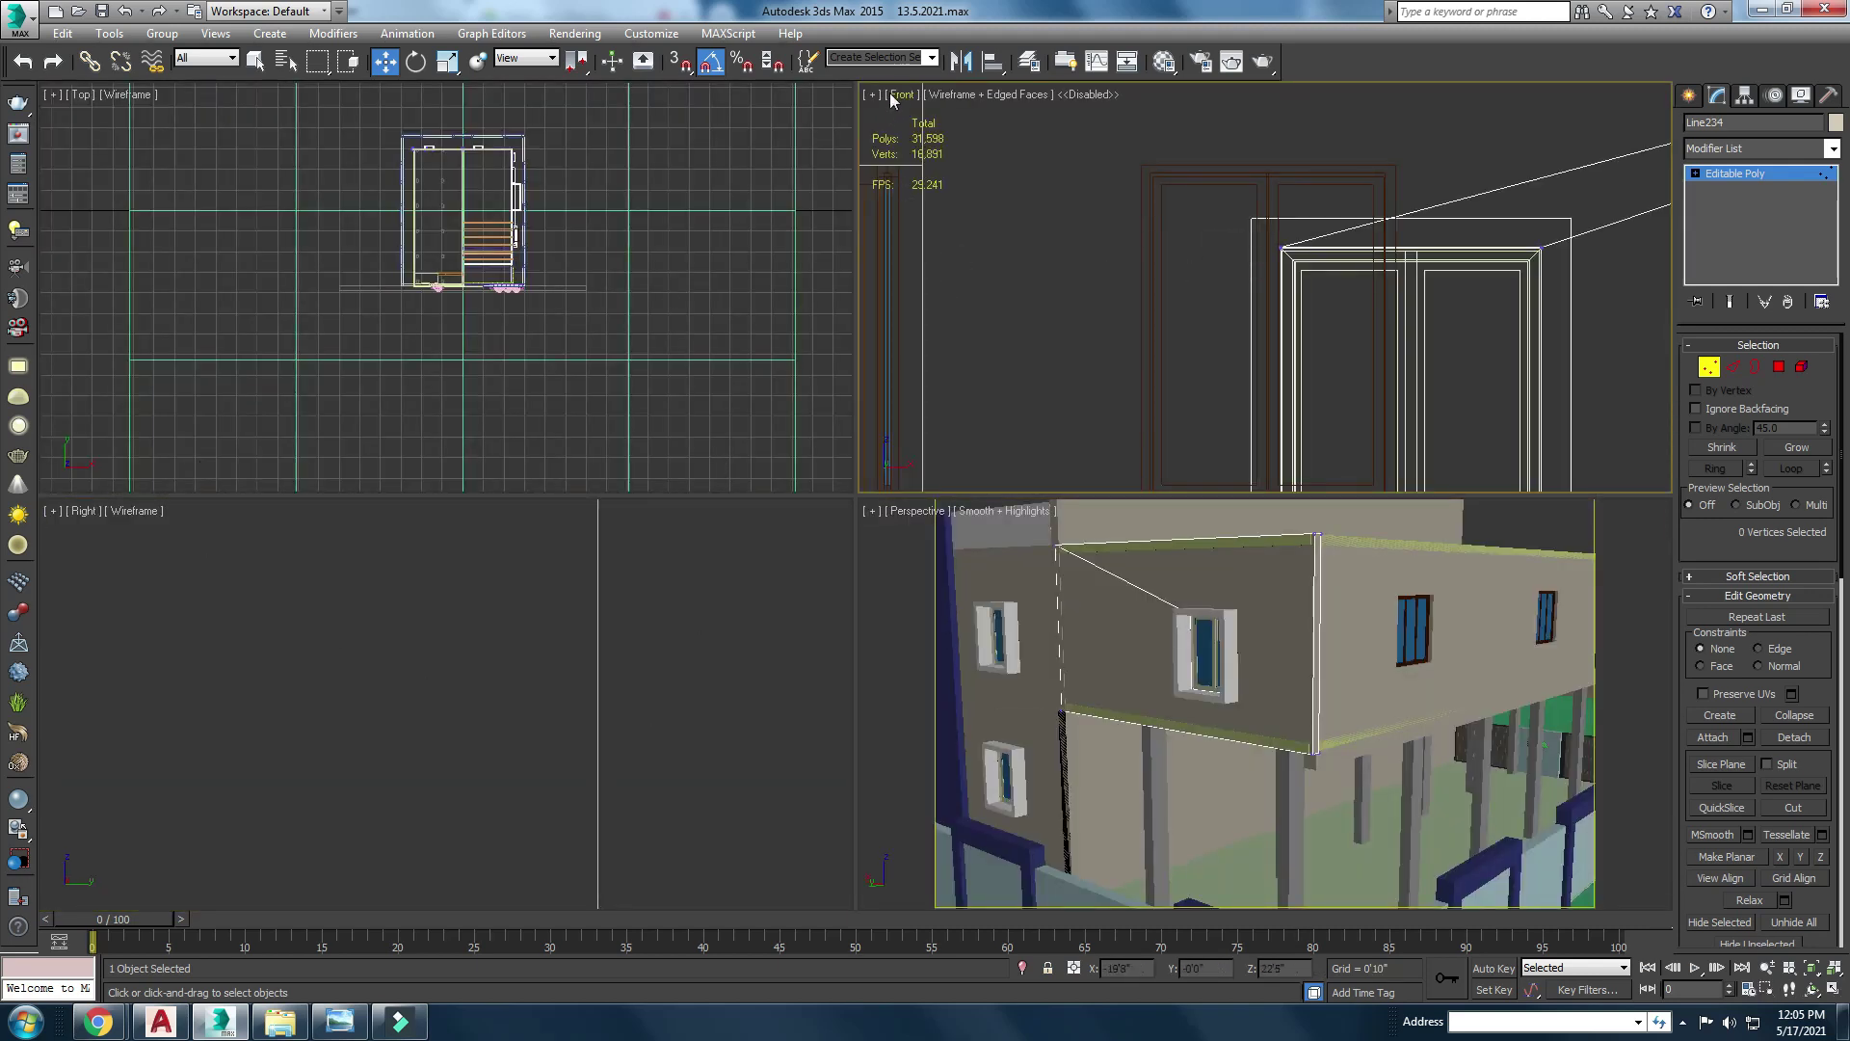
left_click(893, 96)
left_click(941, 271)
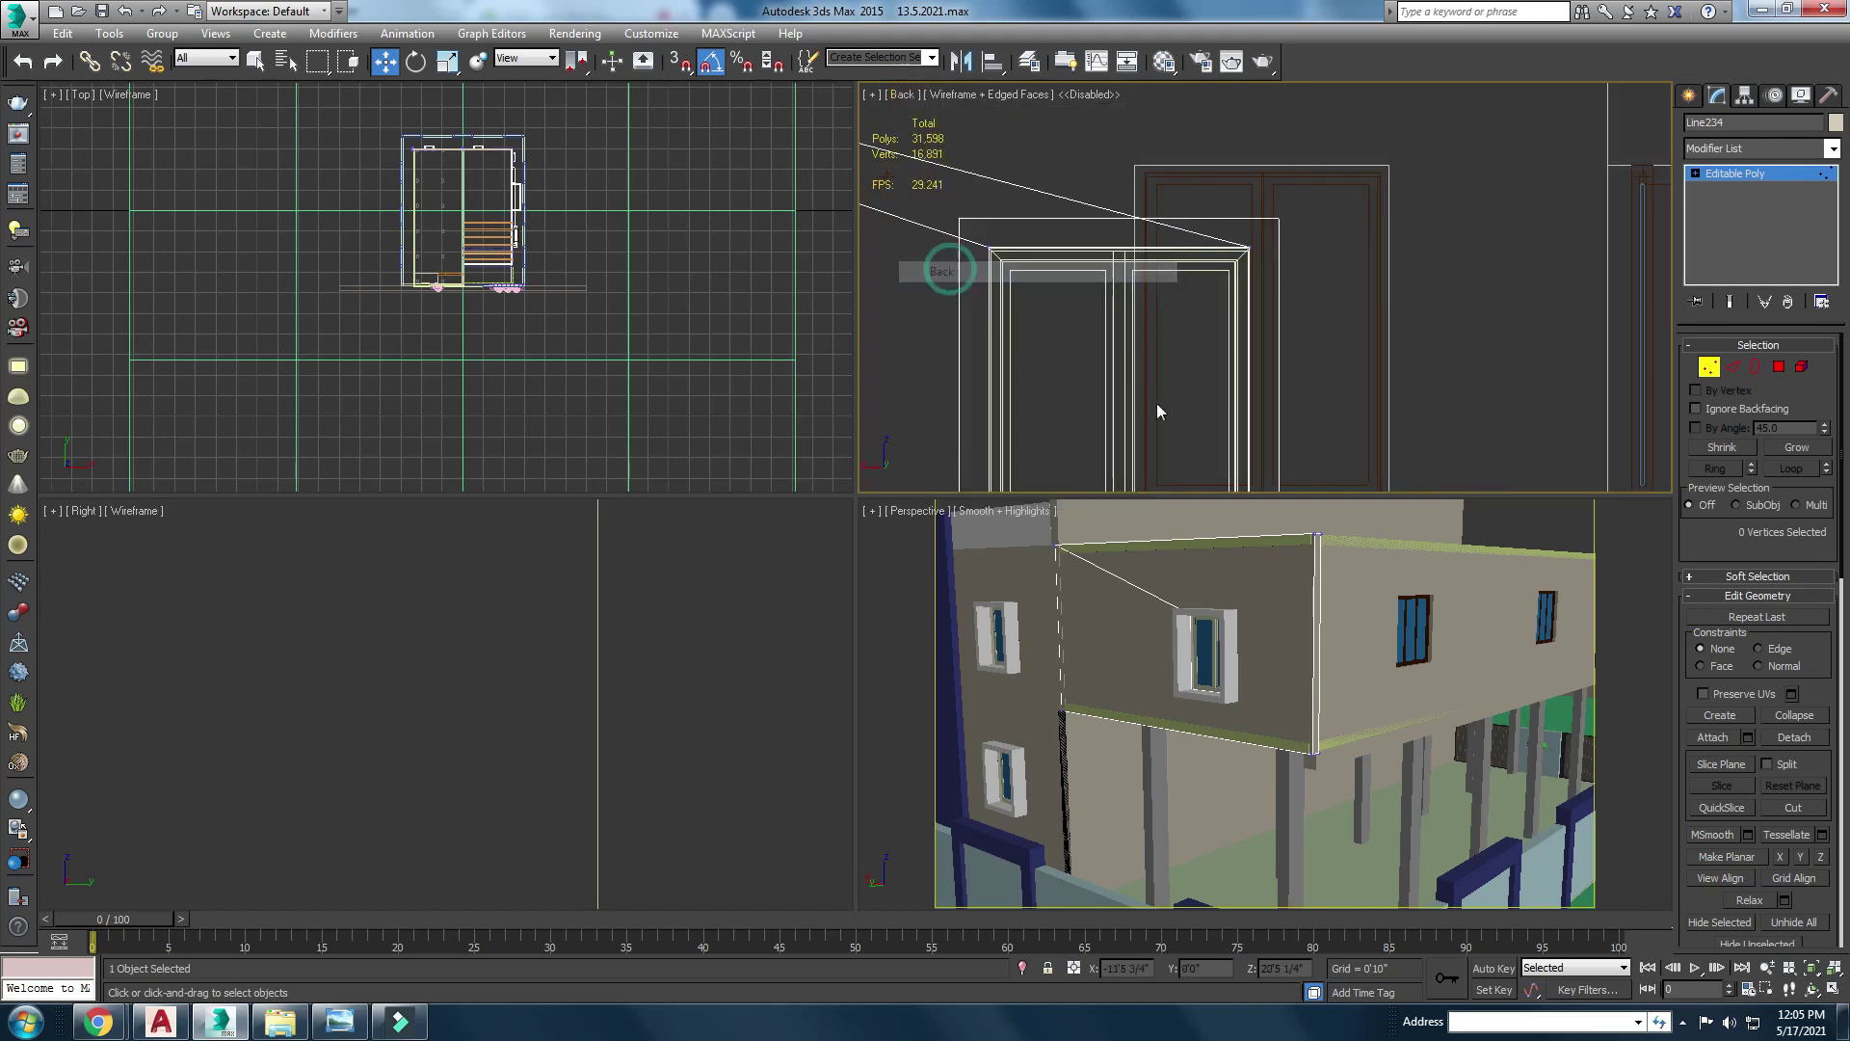
key("alt+w")
scroll(1136, 370, "down", 4)
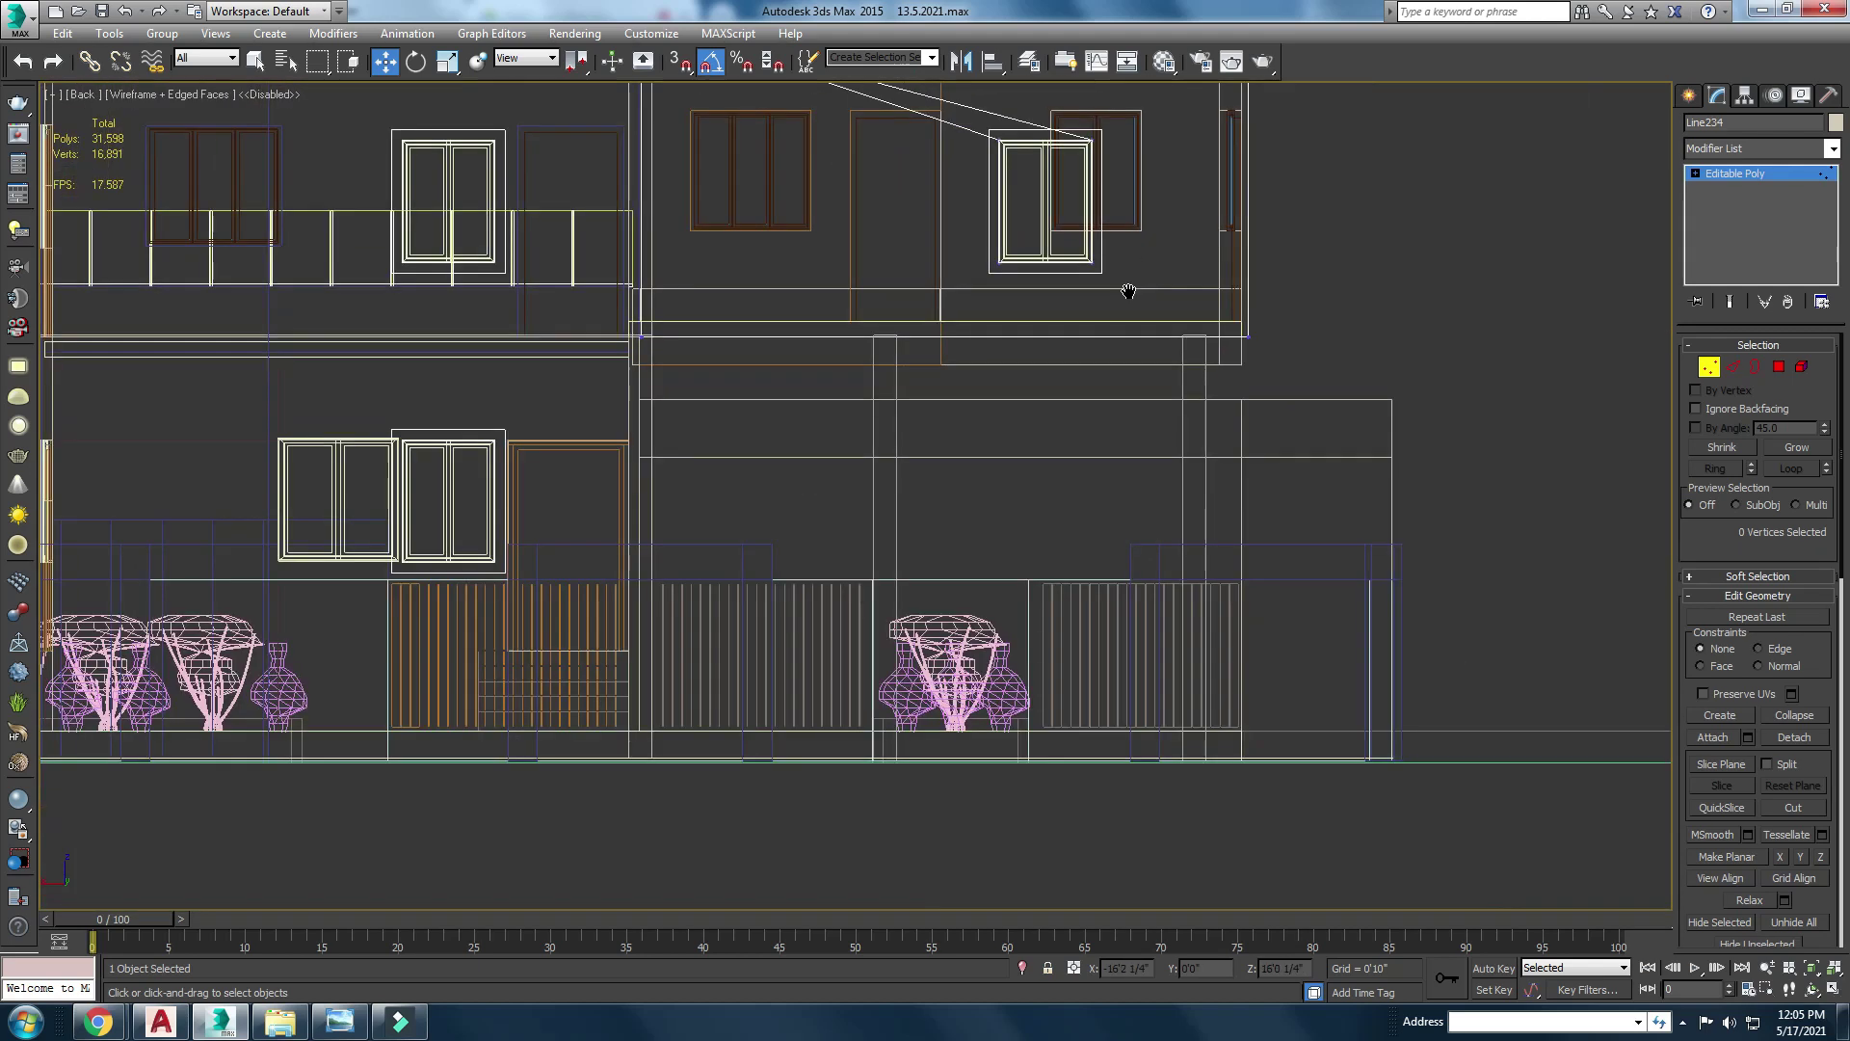
scroll(1131, 316, "up", 2)
Step: Lower the wall's top-edge vertices, snap them onto the corner vertex, then exit Vertex mode
mouse_move(1375, 351)
left_mouse_down()
mouse_move(488, 356)
mouse_move(421, 396)
left_mouse_up()
left_click_drag(873, 311, 878, 346)
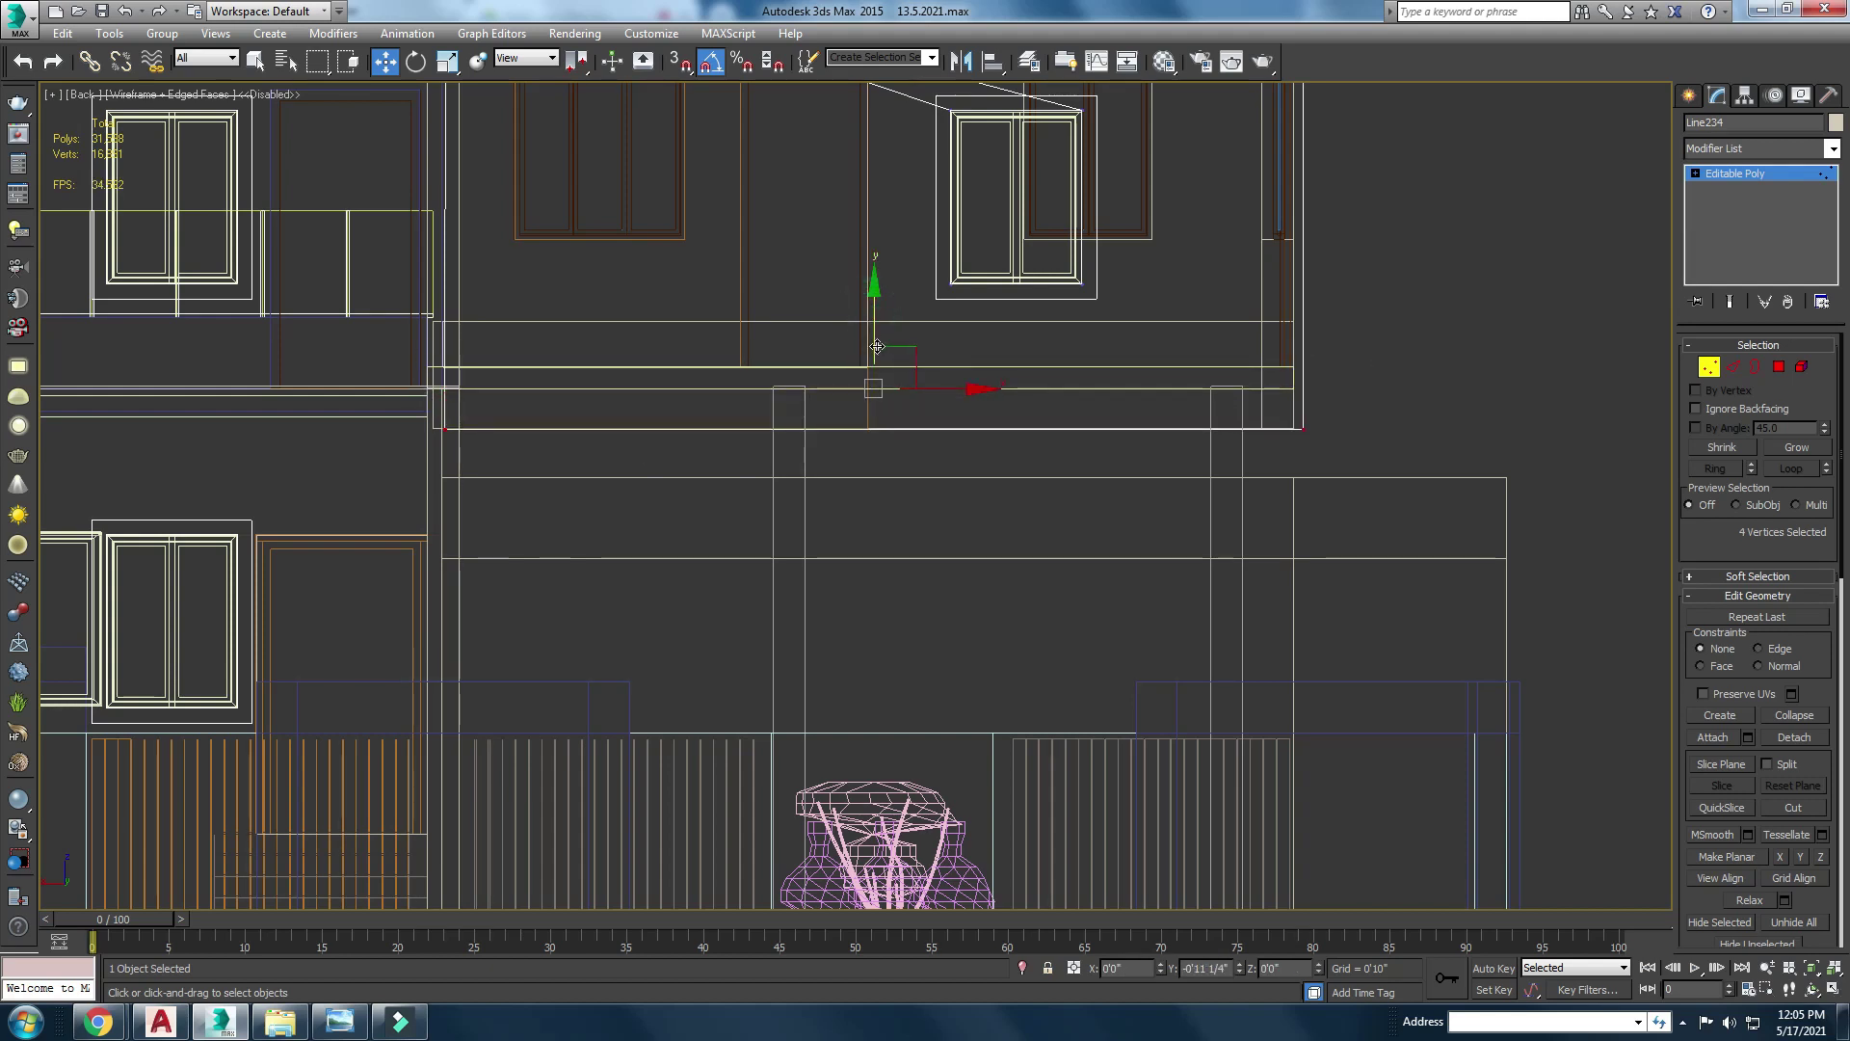
scroll(1413, 417, "up", 2)
scroll(1199, 478, "up", 2)
scroll(1229, 402, "up", 1)
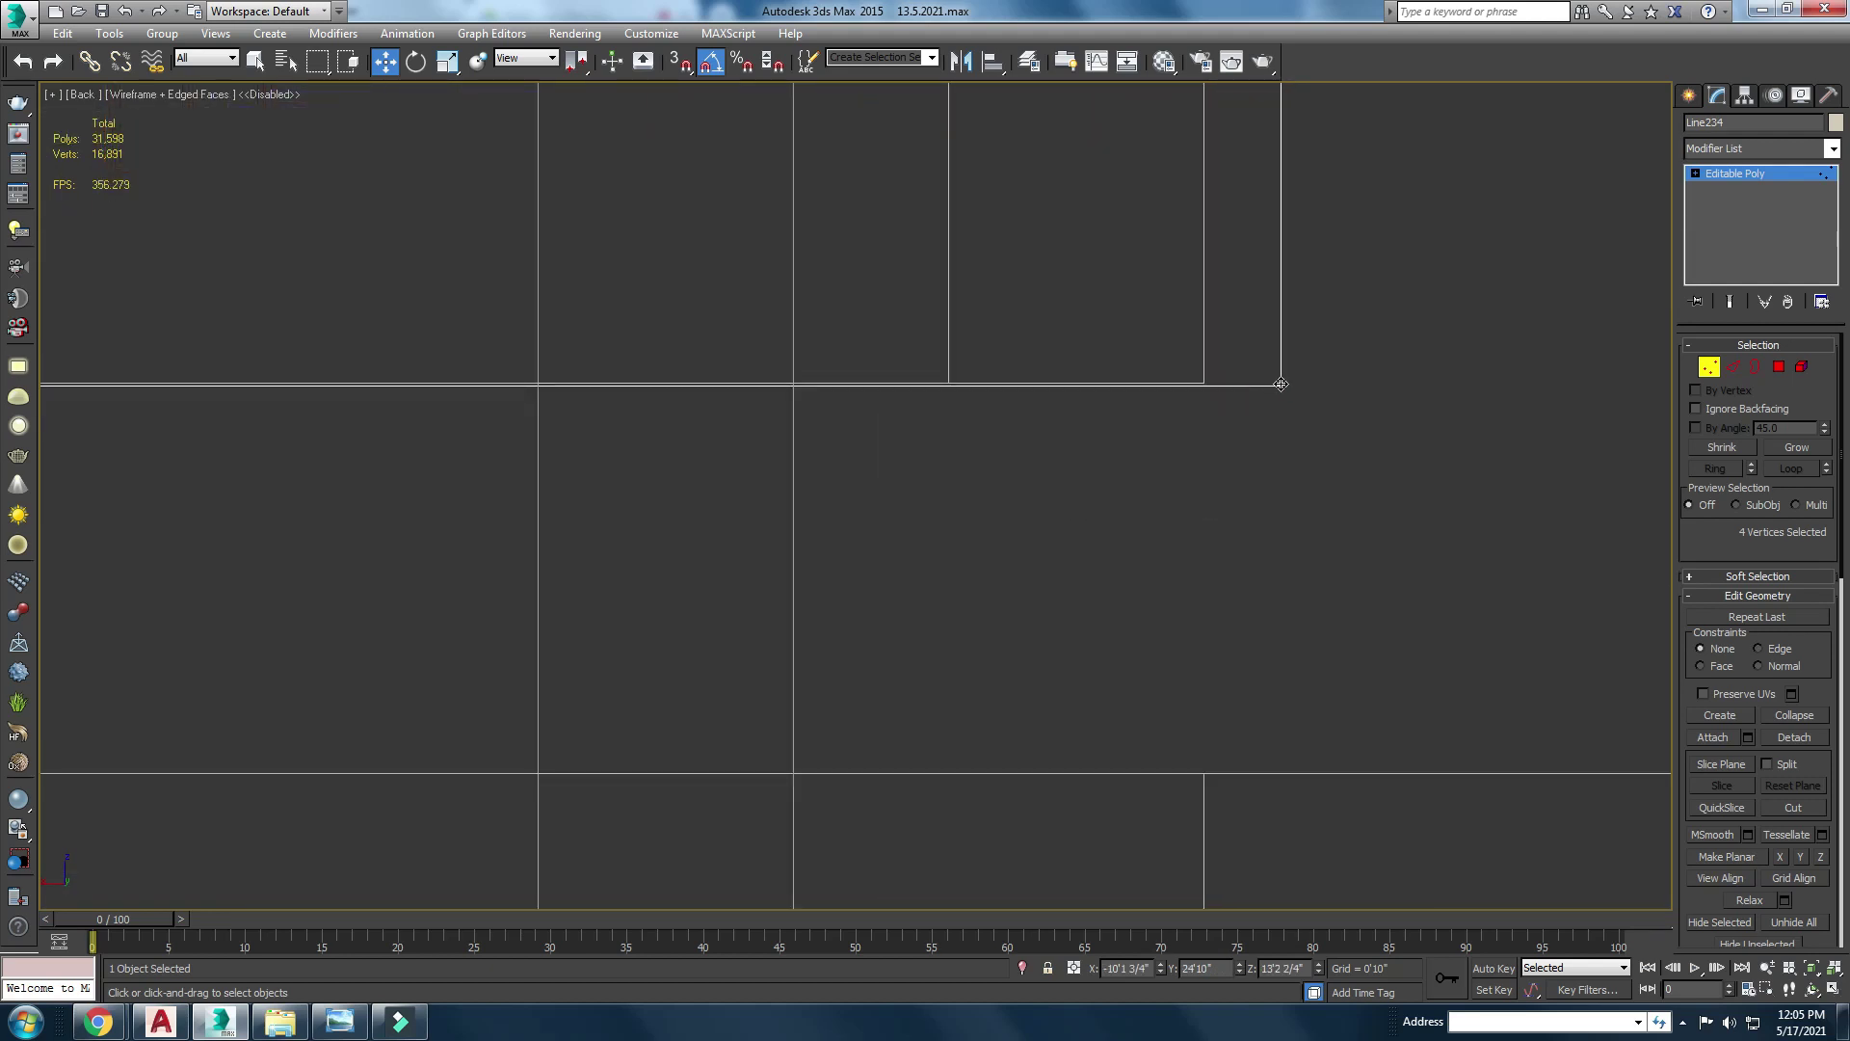
left_click_drag(1280, 384, 1280, 382)
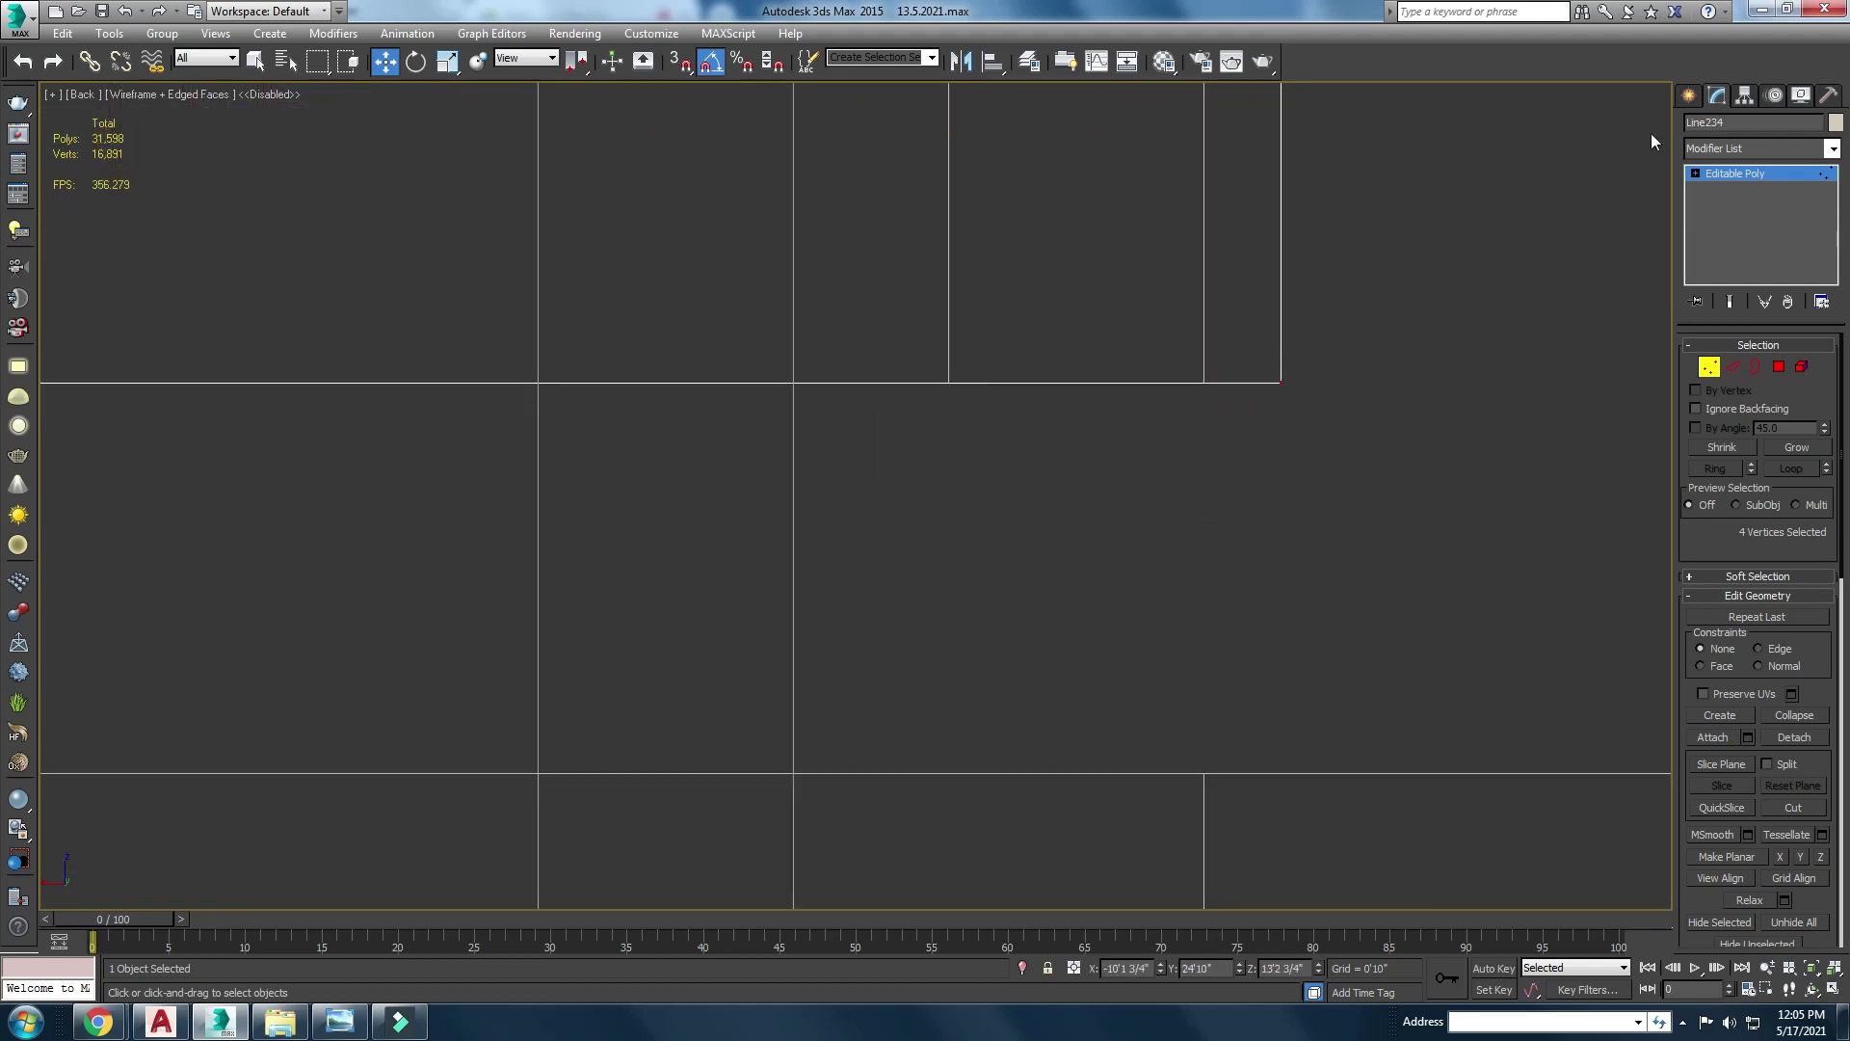
left_click(1688, 96)
key("alt+w")
Step: In maximized Perspective, select the four edge vertices of wall box Box213 in Vertex mode
left_click(984, 549)
key("alt+w")
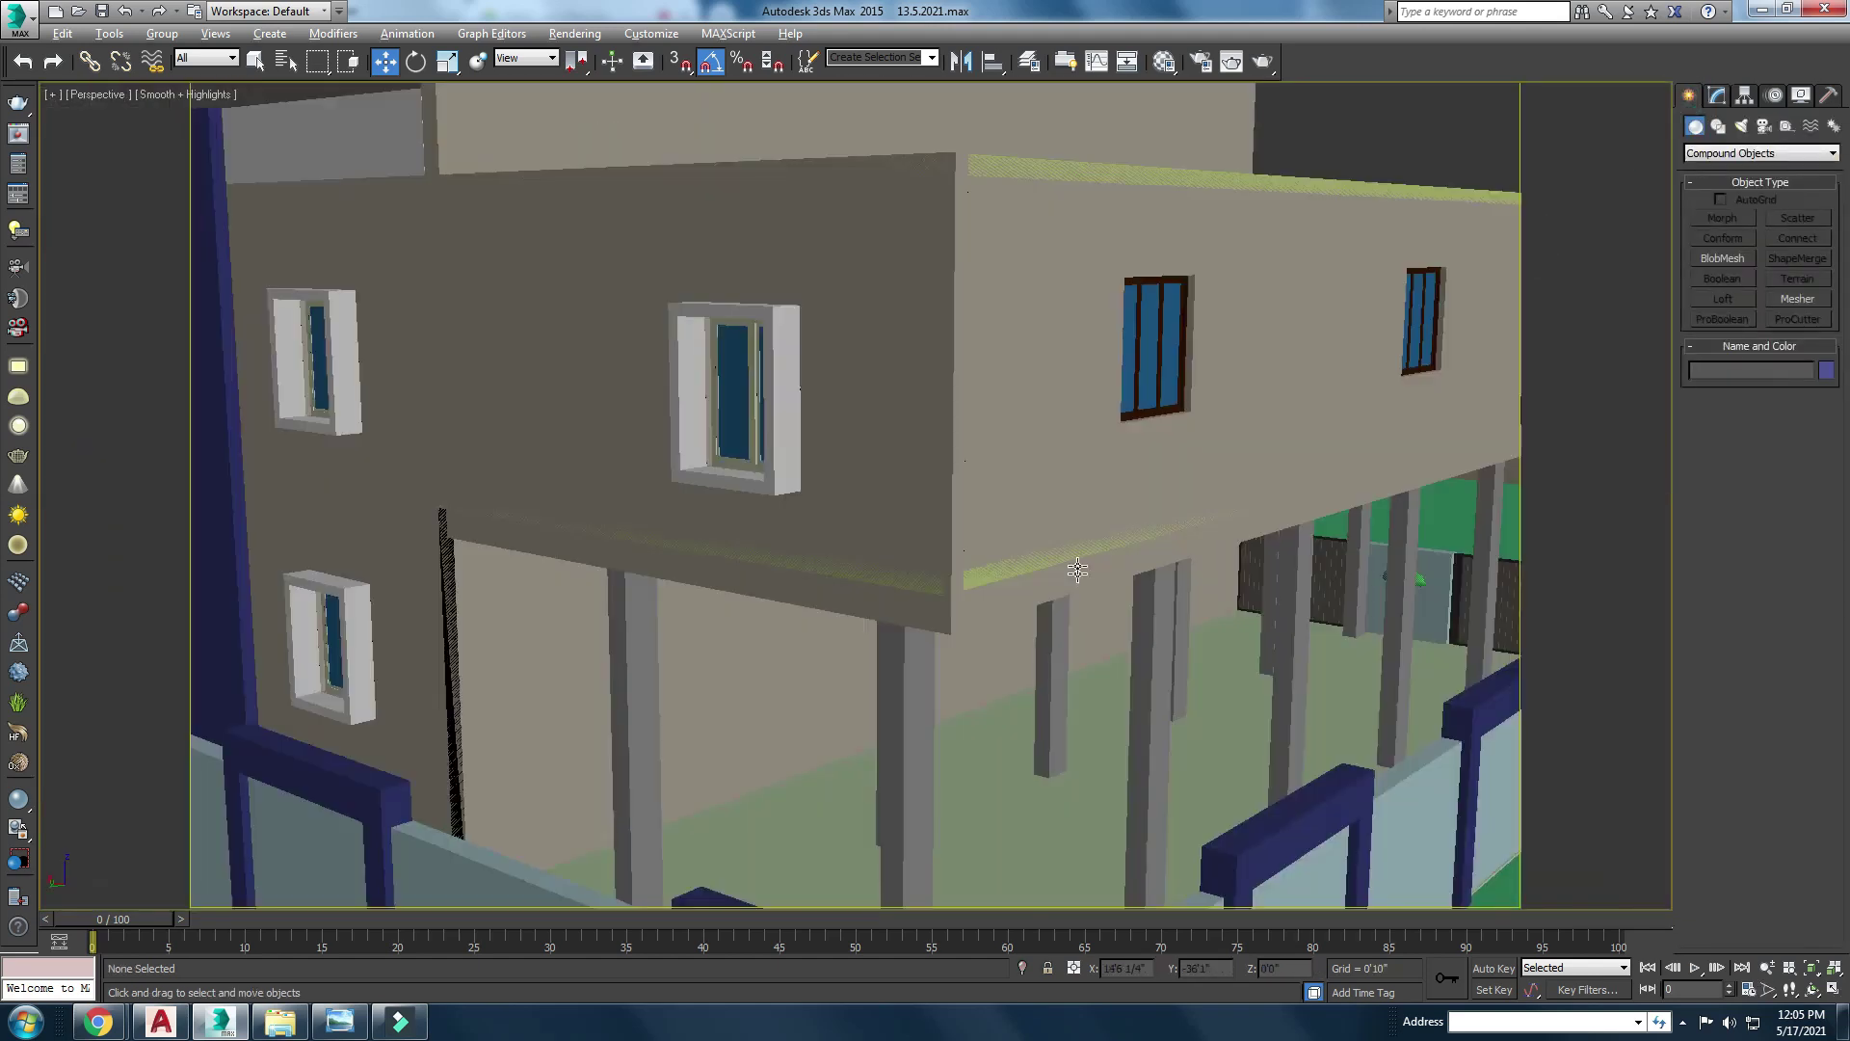
mouse_move(984, 549)
middle_mouse_down("alt")
mouse_move(876, 554)
mouse_move(916, 576)
middle_mouse_up("alt")
left_click(946, 441)
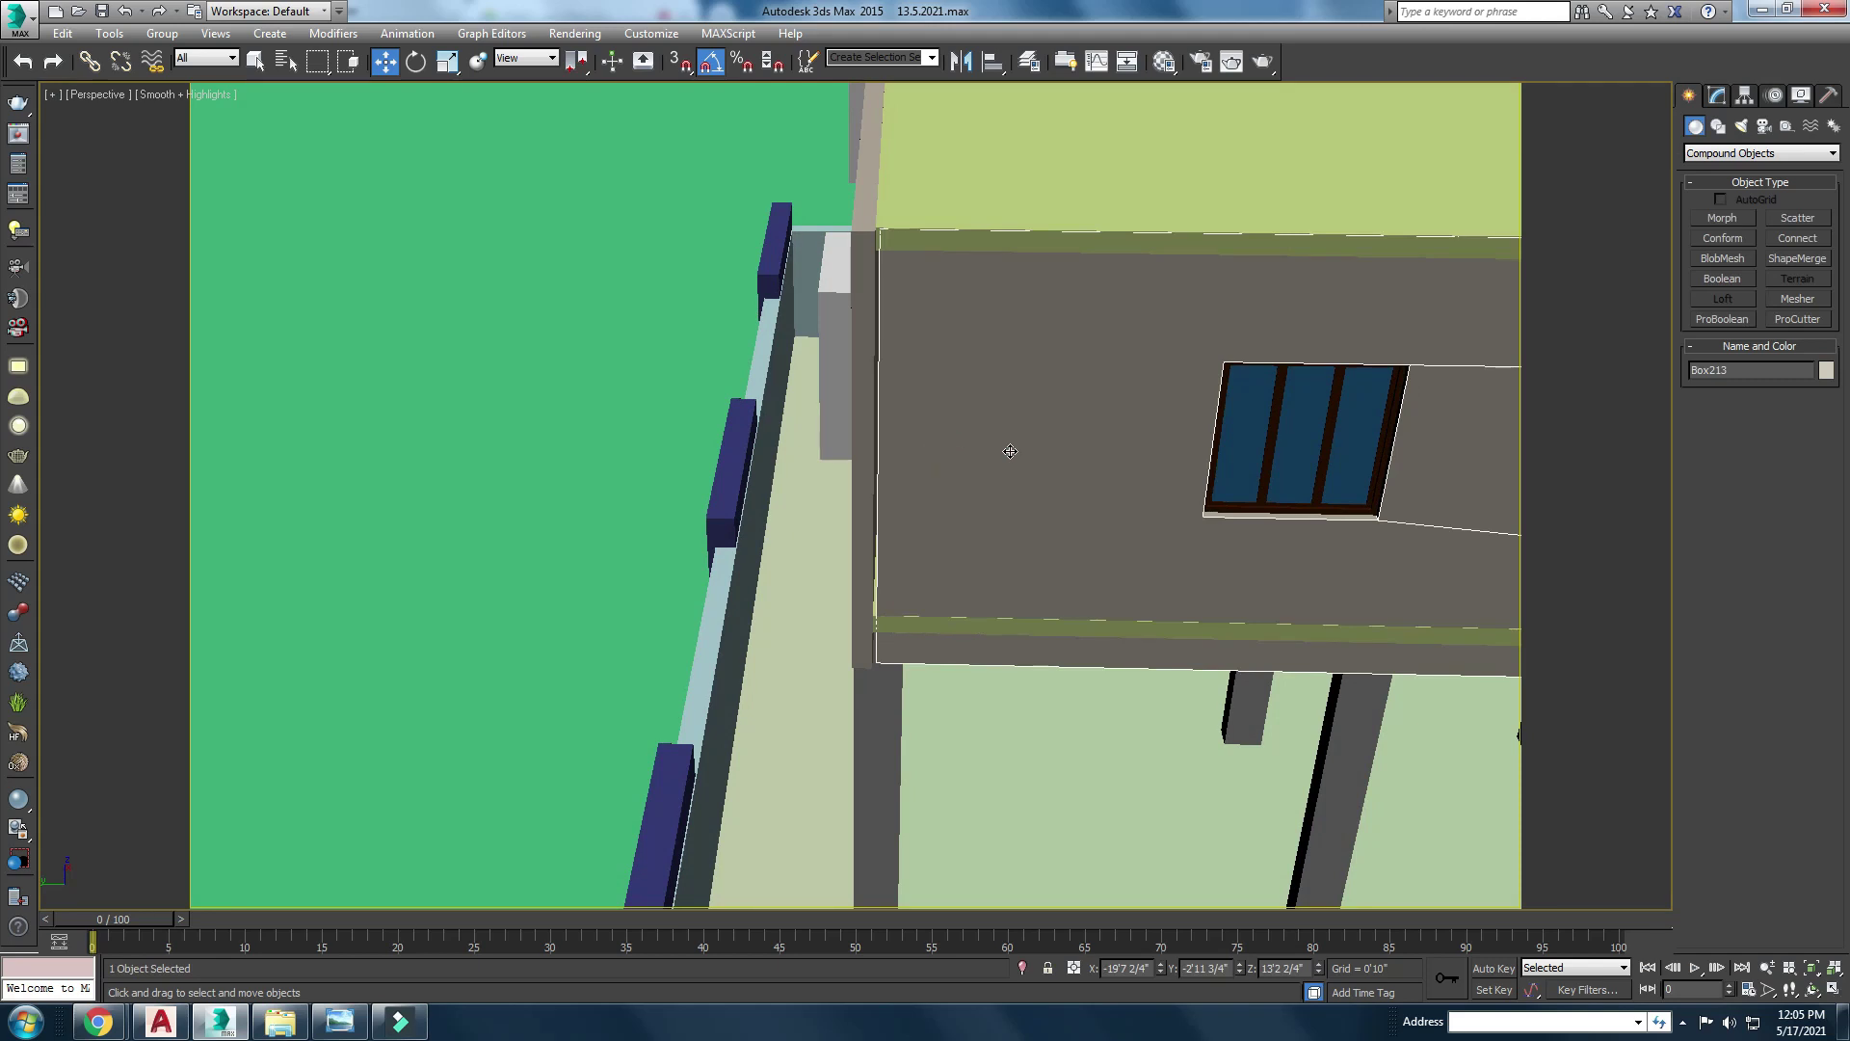
left_click(1717, 95)
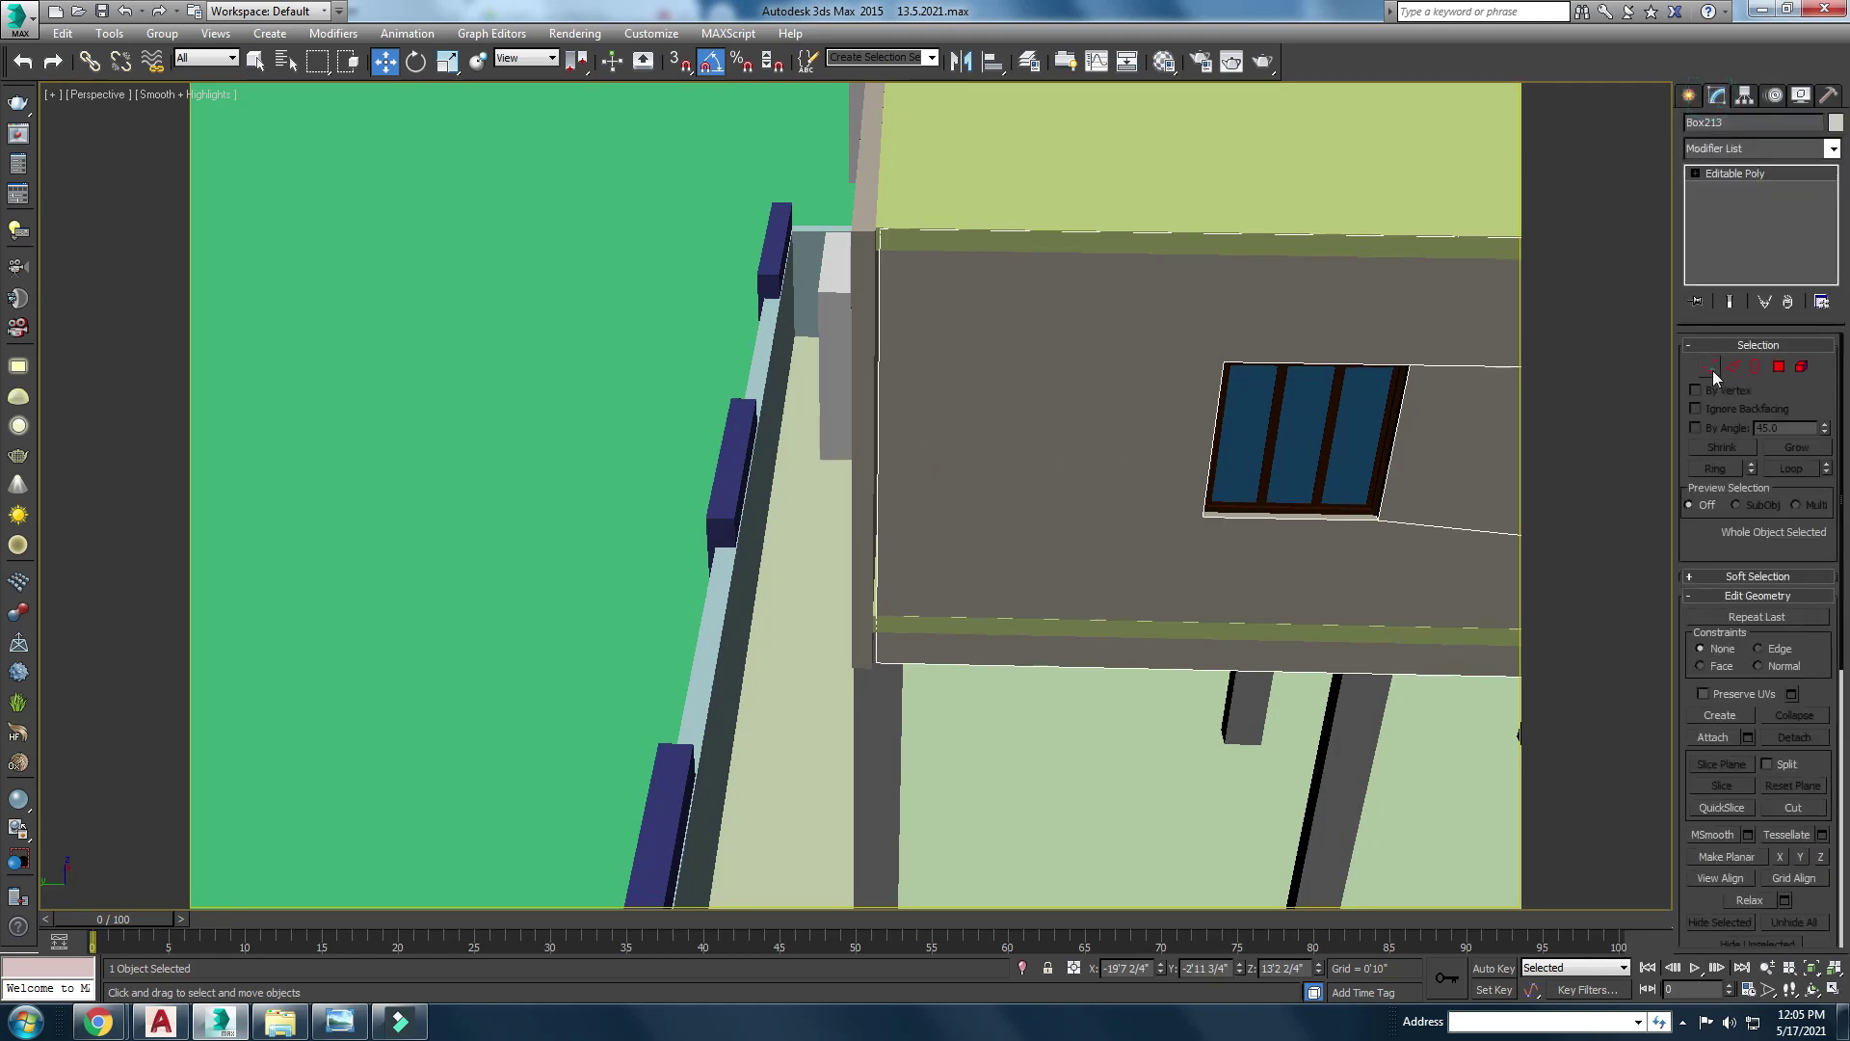
left_click(1710, 367)
left_click_drag(928, 723, 876, 692)
Step: Maximize the Right view and zoom in on the wireframe walls
key("alt+w")
right_click(546, 586)
key("alt+w")
mouse_move(684, 625)
middle_mouse_down()
mouse_move(756, 526)
mouse_move(827, 512)
middle_mouse_up()
scroll(892, 835, "up", 2)
scroll(869, 812, "up", 2)
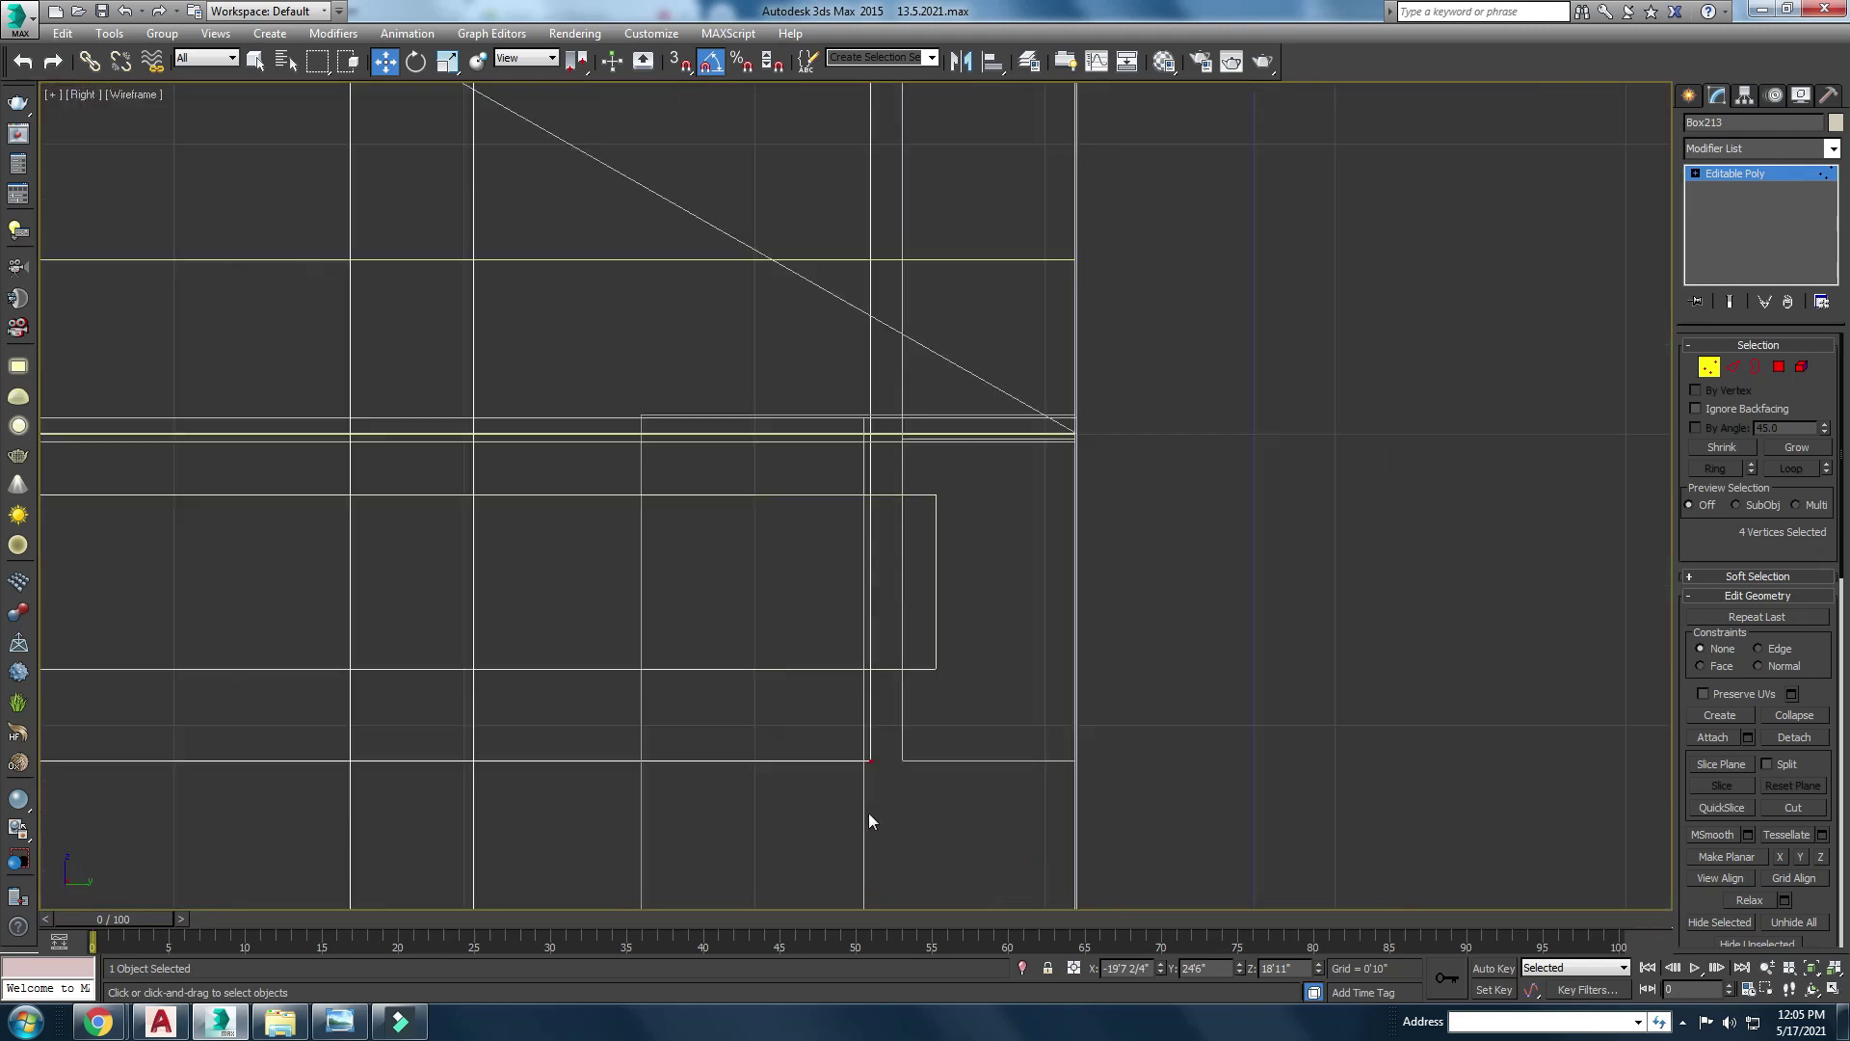
scroll(891, 715, "up", 1)
scroll(925, 404, "down", 4)
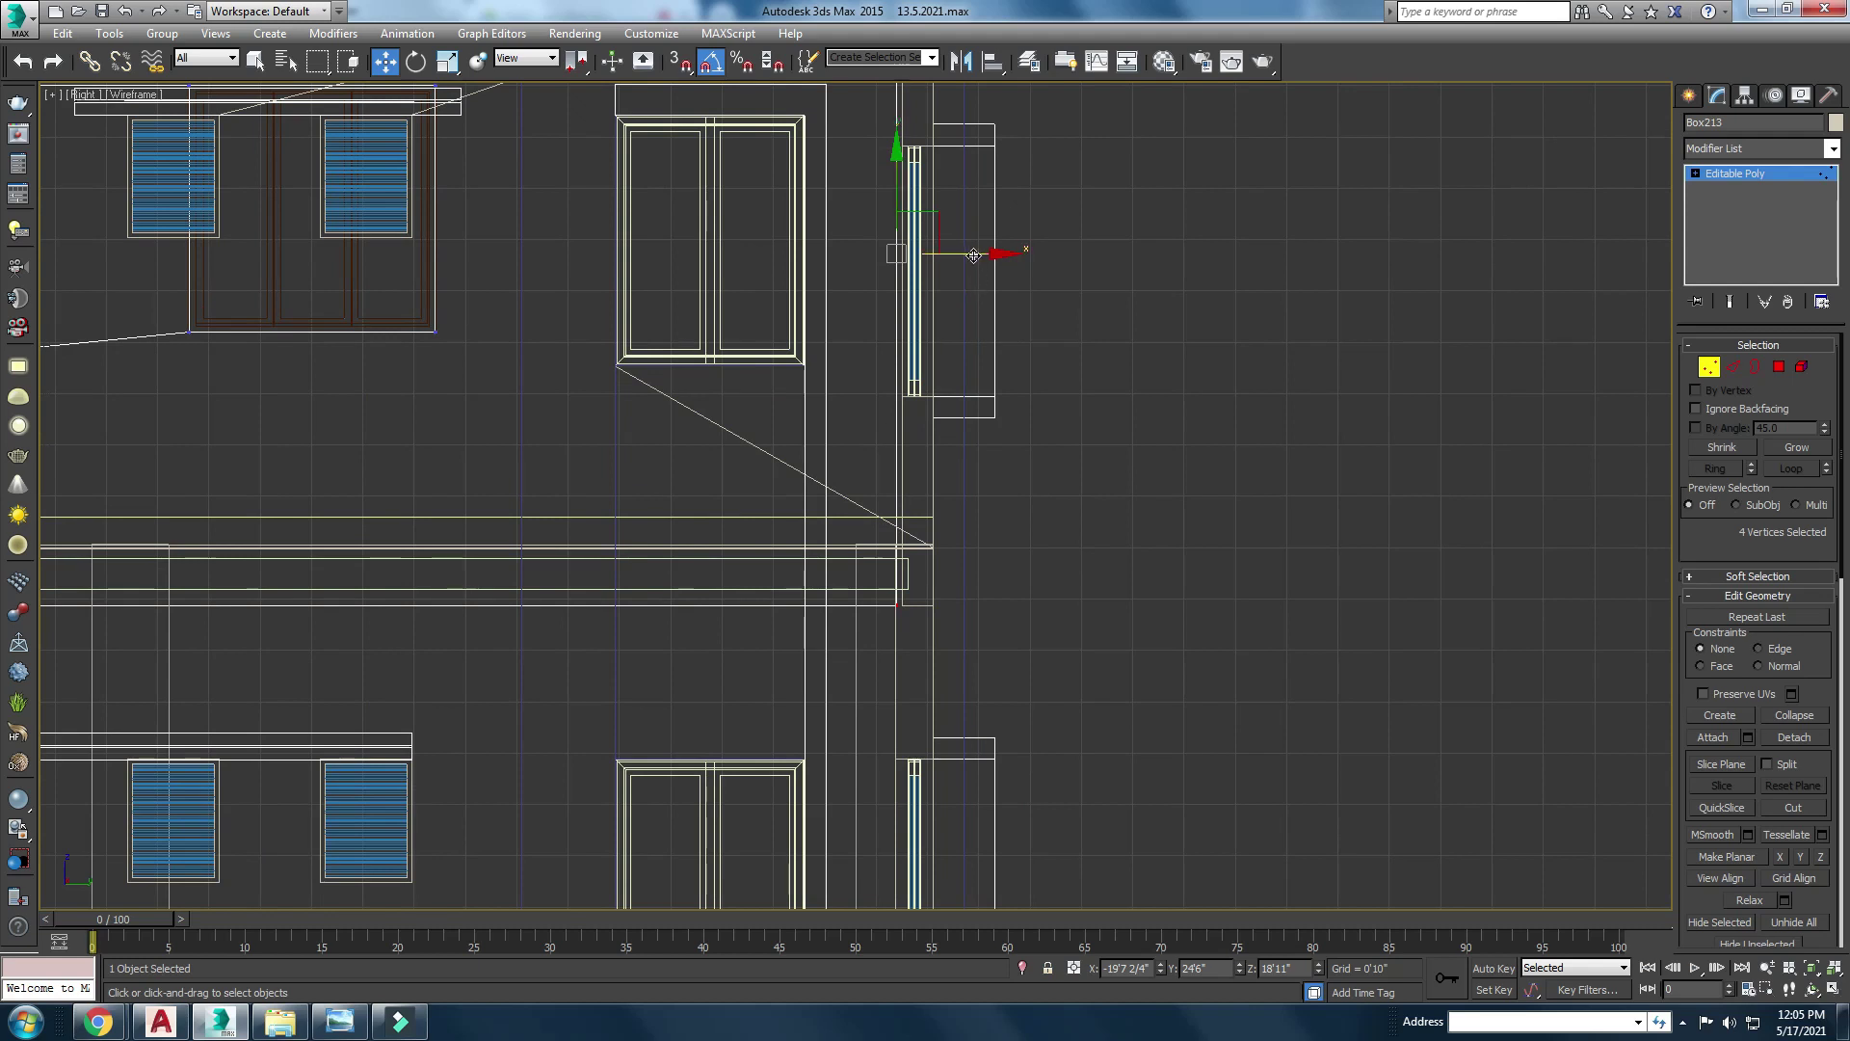
Step: Slide Box213's edge vertices onto the window frame line, then exit Vertex mode
middle_click_drag(941, 295, 836, 725)
scroll(843, 722, "up", 3)
scroll(873, 636, "up", 3)
scroll(906, 675, "up", 3)
scroll(923, 711, "up", 2)
left_click_drag(924, 682, 1508, 708)
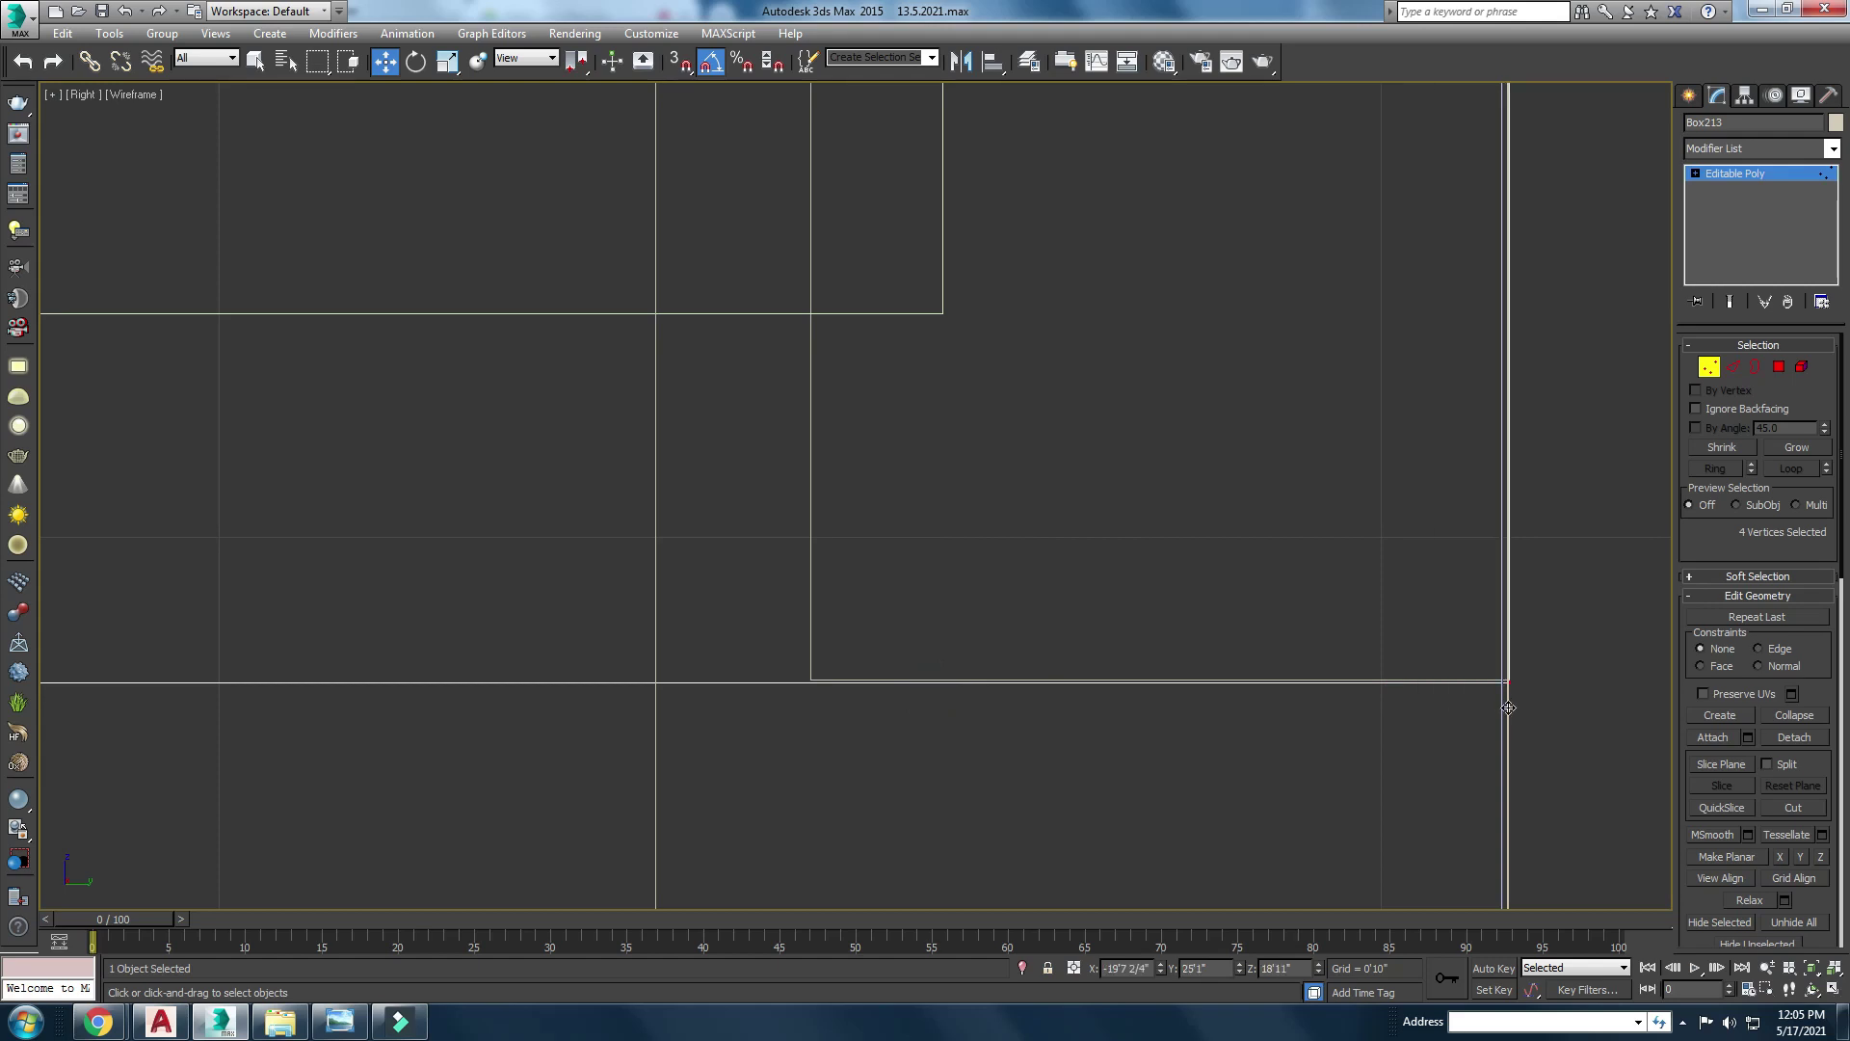
left_click(1689, 97)
left_click(1569, 215)
key("alt+w")
key("alt+w")
Step: Orbit to the corner and select Line234's four corner-edge vertices in Vertex mode
mouse_move(1335, 773)
middle_mouse_down()
mouse_move(901, 473)
mouse_move(900, 393)
middle_mouse_up()
scroll(901, 472, "down", 5)
scroll(900, 393, "up", 5)
left_click(894, 457)
mouse_move(893, 458)
middle_mouse_down("alt")
mouse_move(892, 412)
mouse_move(974, 487)
middle_mouse_up("alt")
left_click(917, 413)
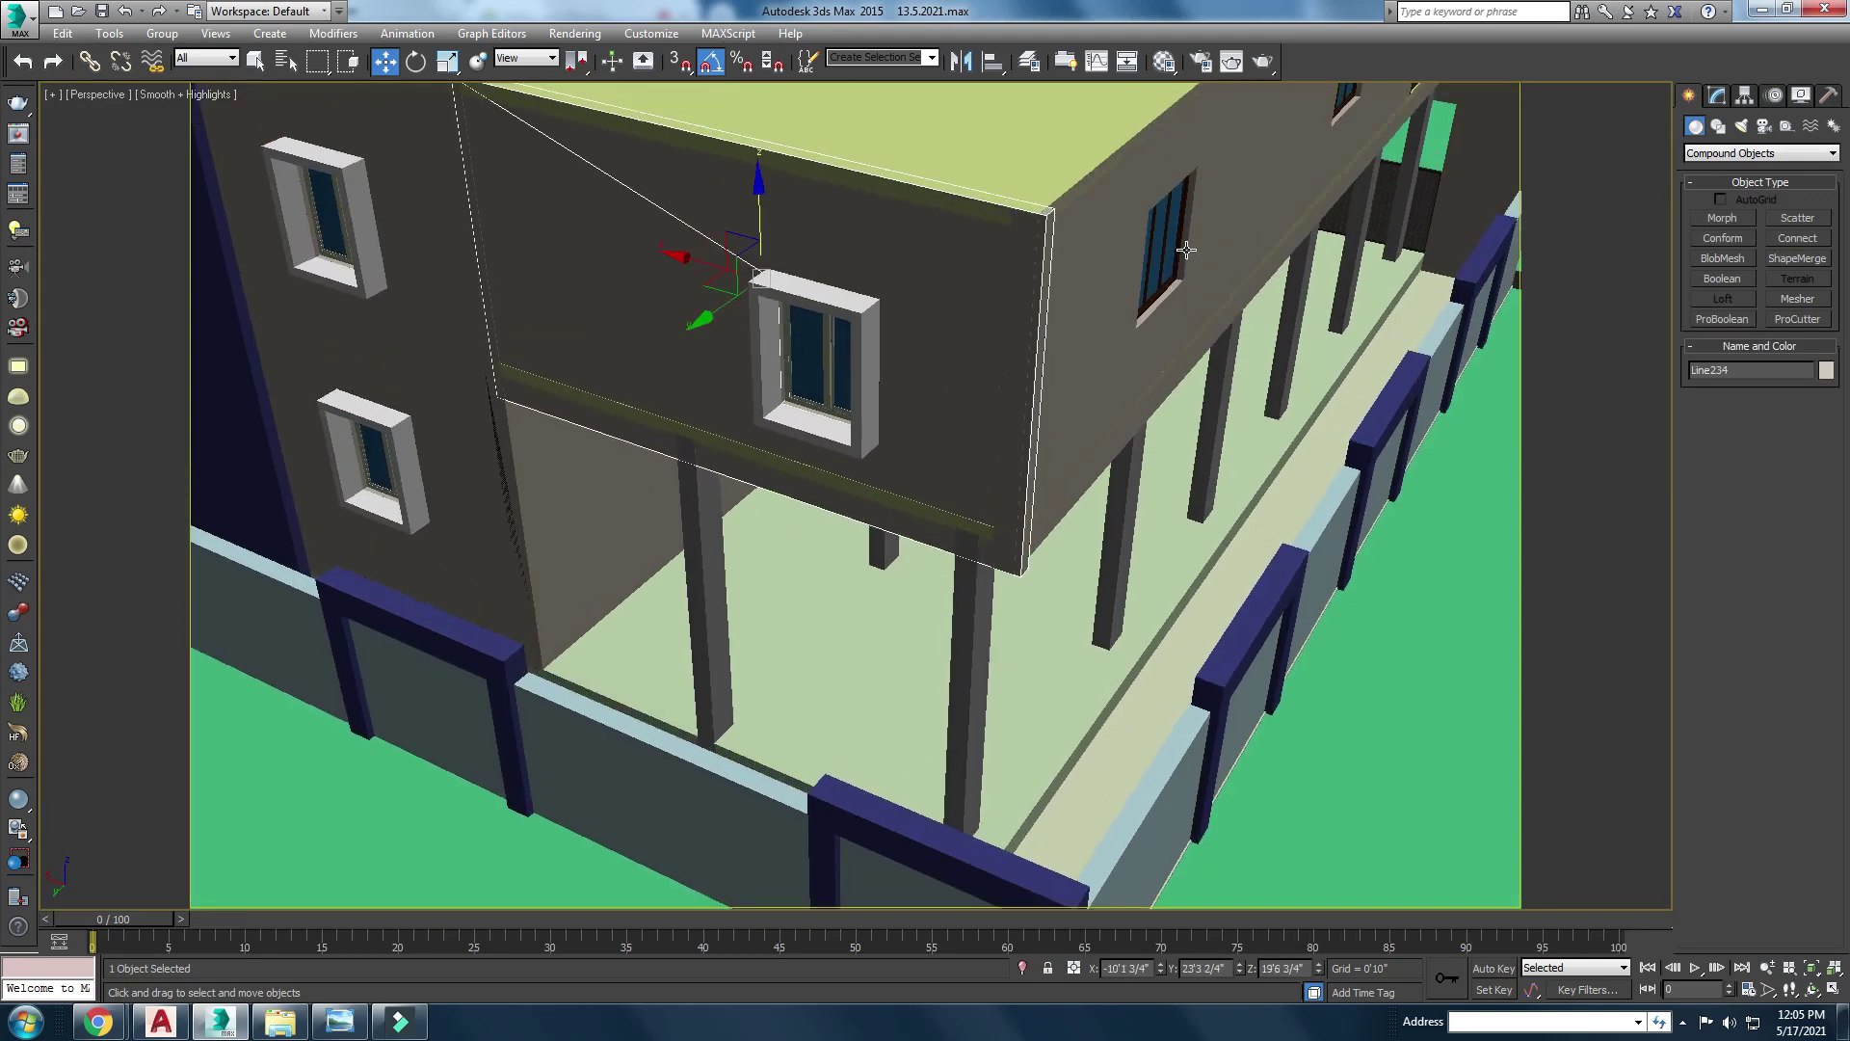
left_click(1718, 96)
left_click(1710, 366)
left_click_drag(1026, 166, 1078, 617)
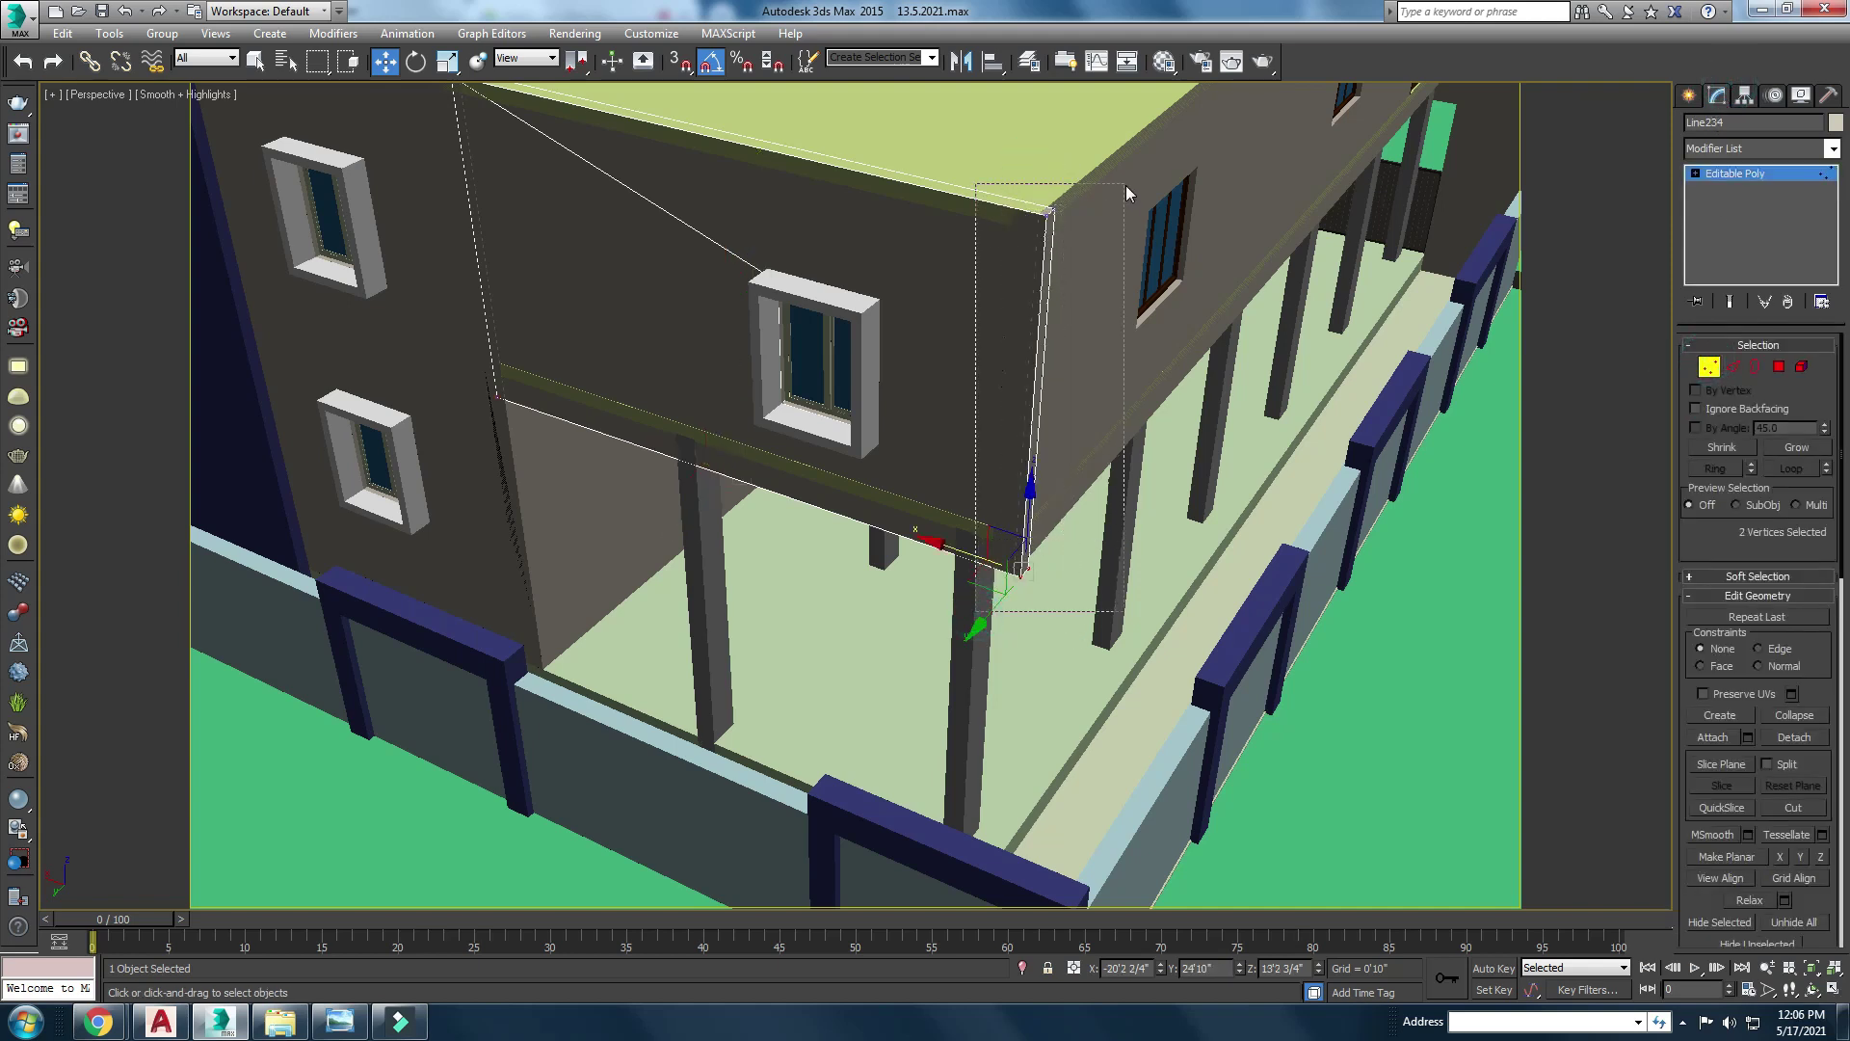
Step: Move Line234's corner edge left to meet the building's outer corner, then exit Vertex mode
key("alt+w")
key("alt+w")
scroll(1119, 403, "up", 5)
scroll(954, 785, "up", 2)
scroll(1041, 634, "up", 2)
scroll(1107, 609, "up", 2)
left_click_drag(1109, 608, 1035, 620)
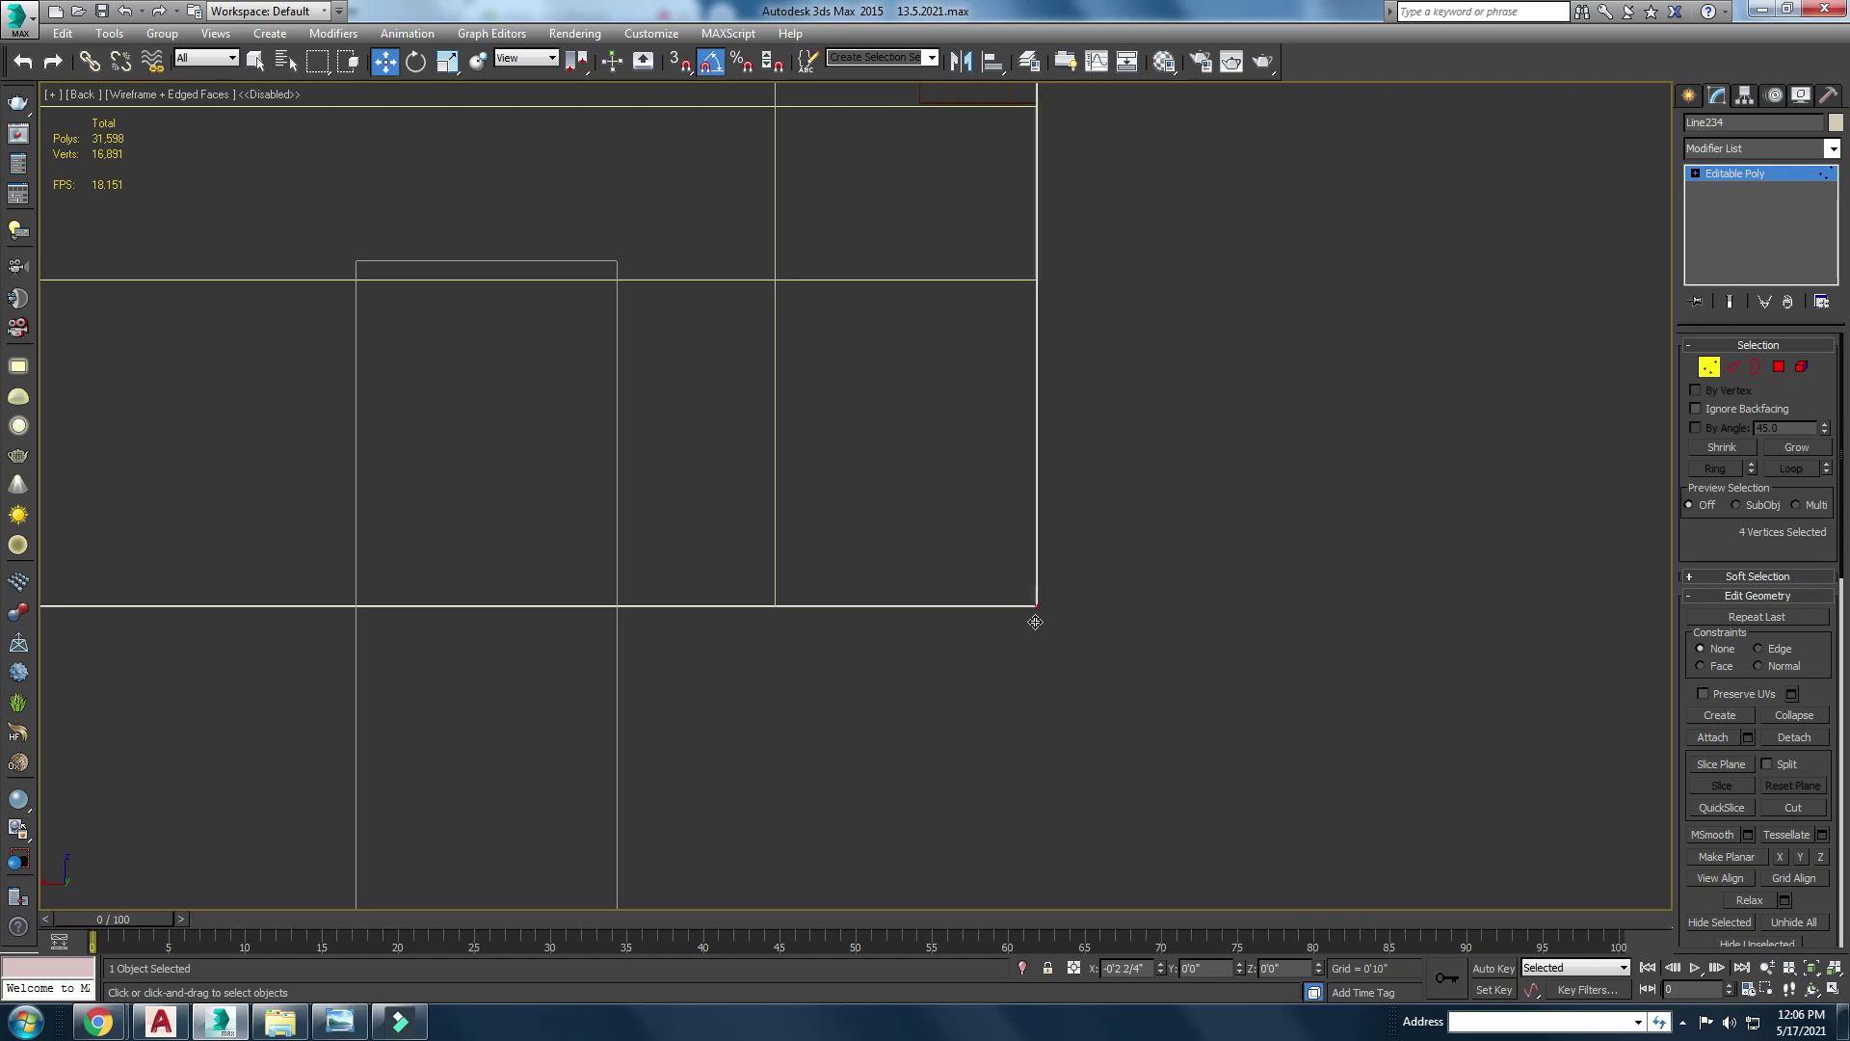
left_click(1684, 98)
left_click(1422, 366)
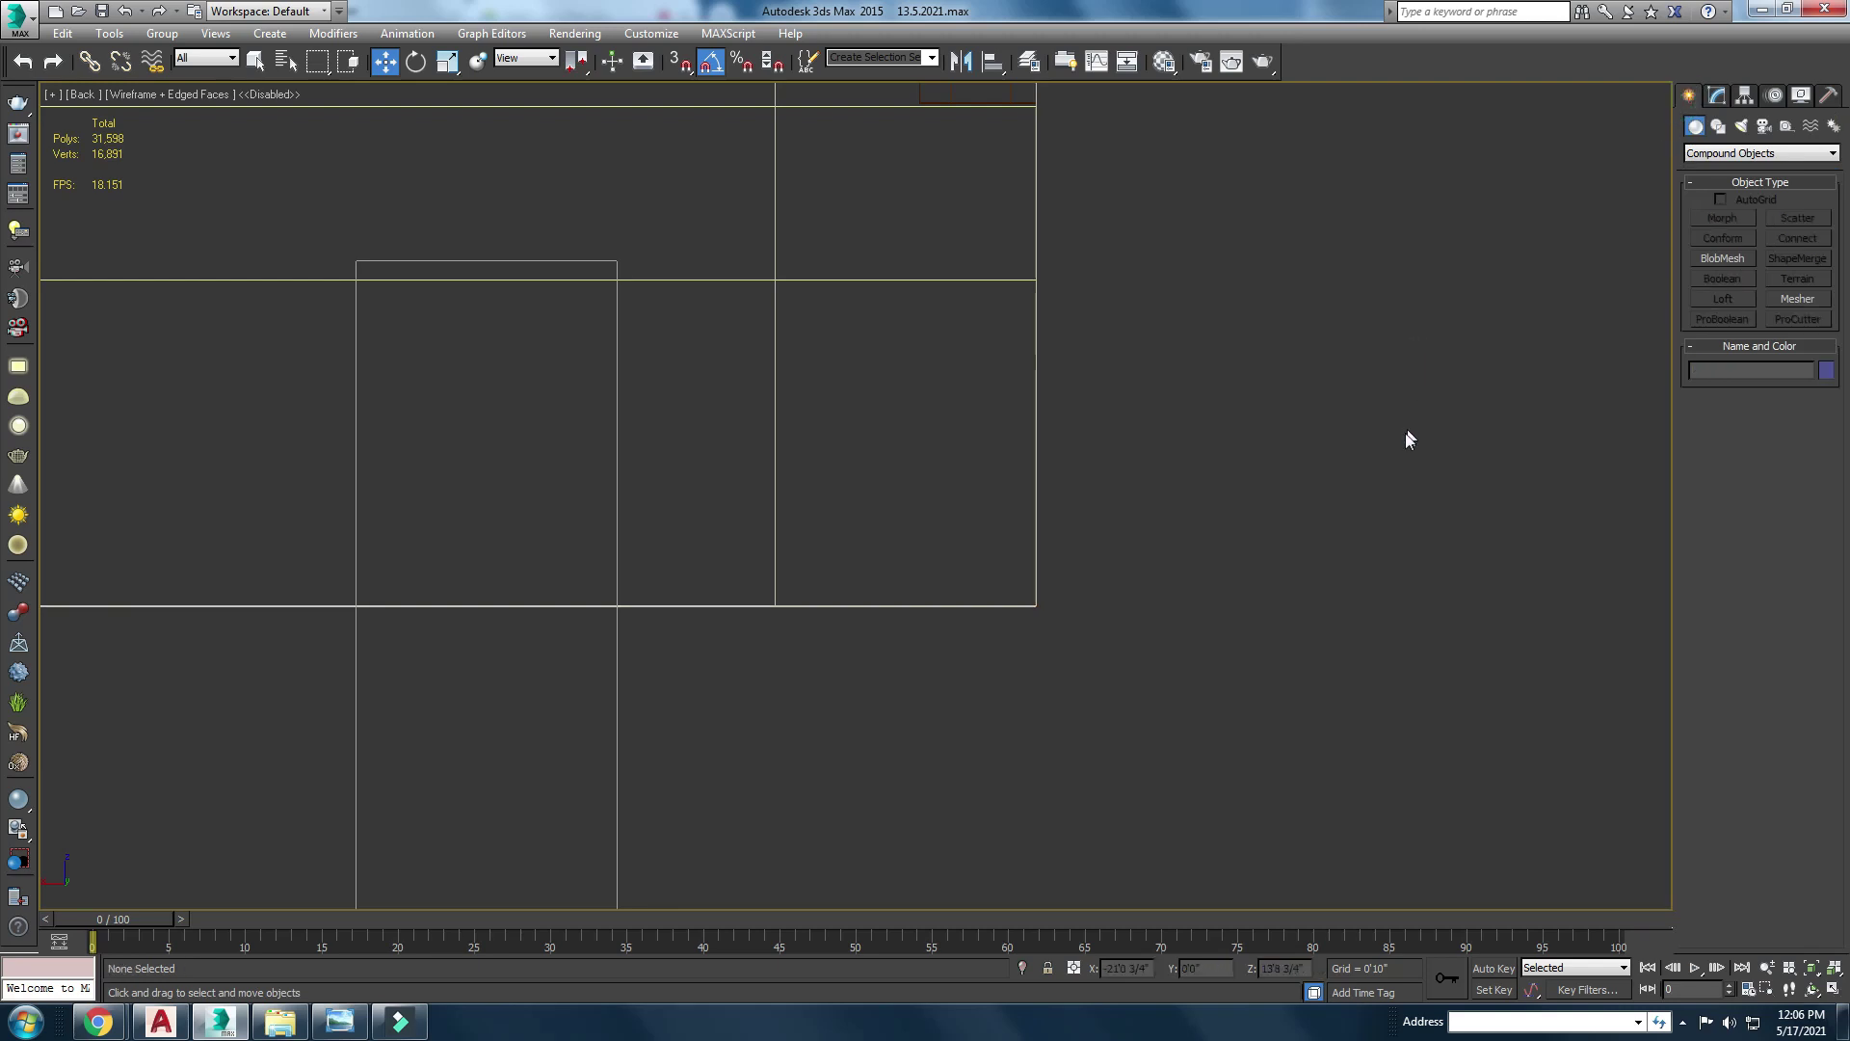
Step: Orbit to a lower, frontal view of the house
key("alt+w")
scroll(1293, 721, "down", 3)
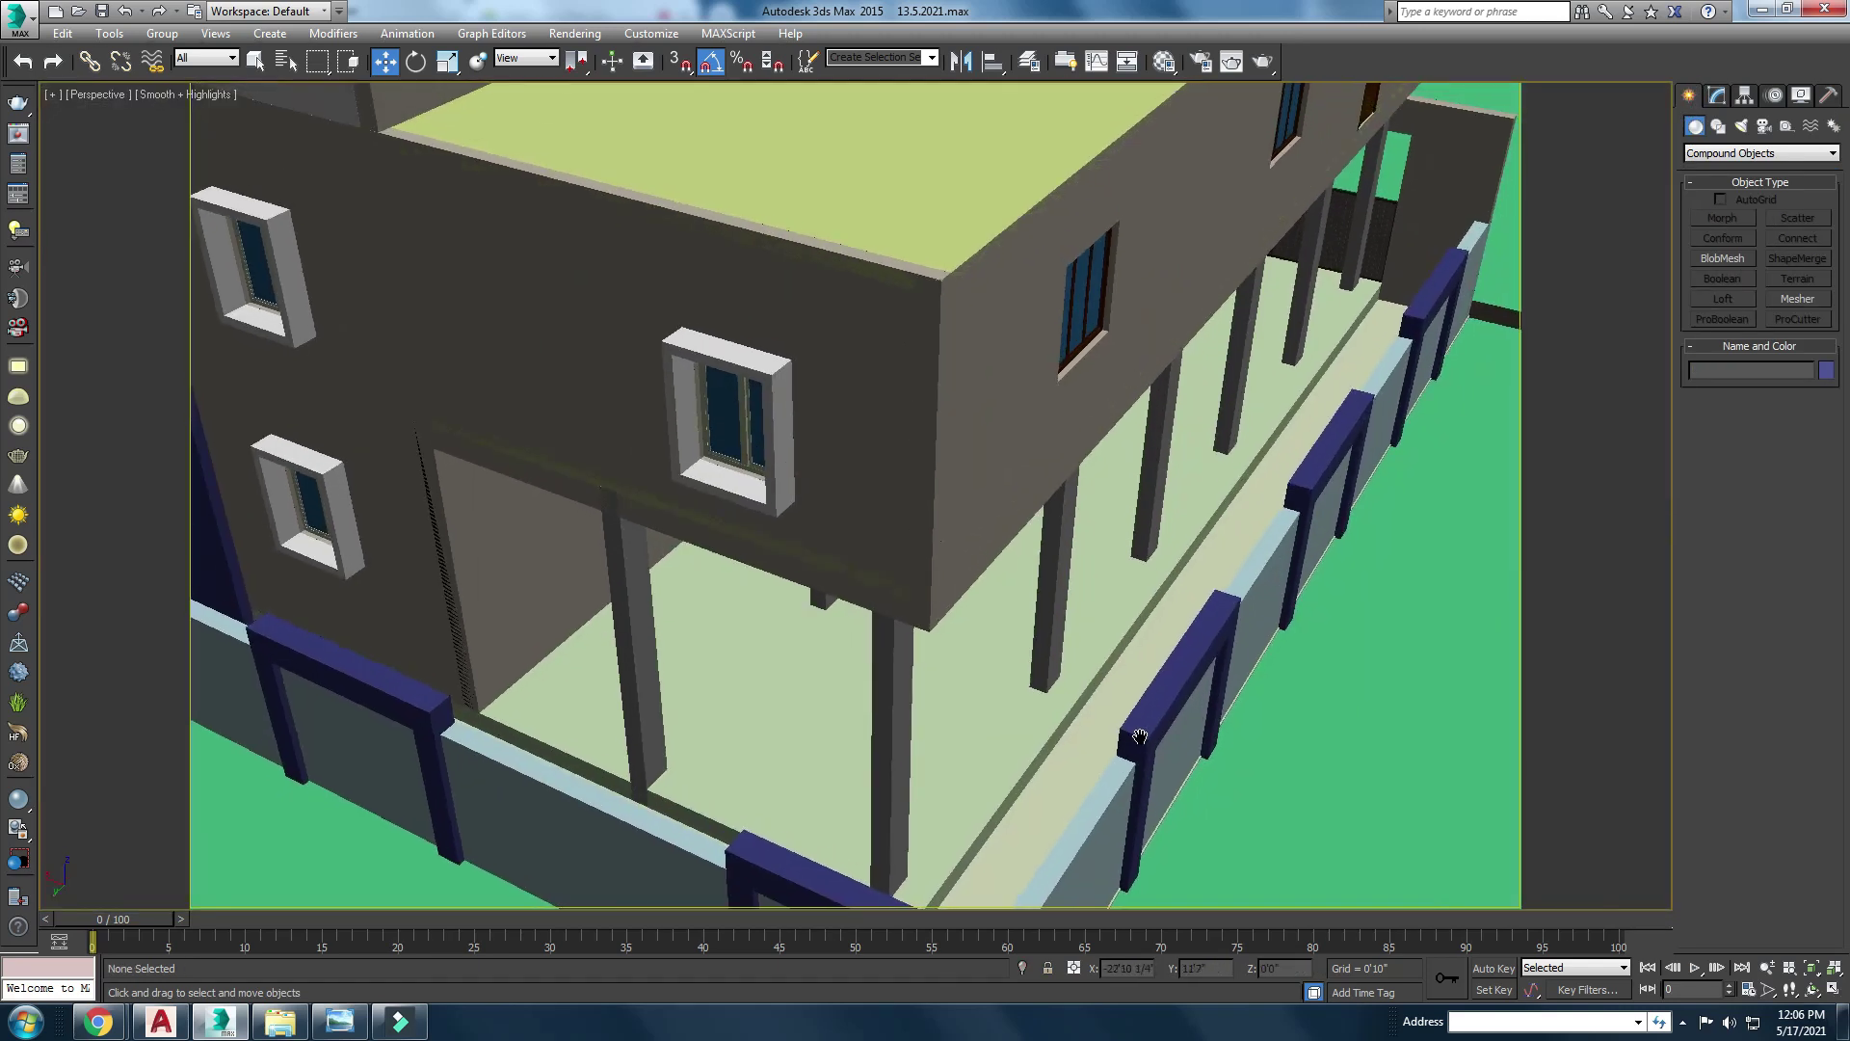
scroll(1450, 299, "down", 2)
middle_click_drag(1401, 195, 911, 707, "alt")
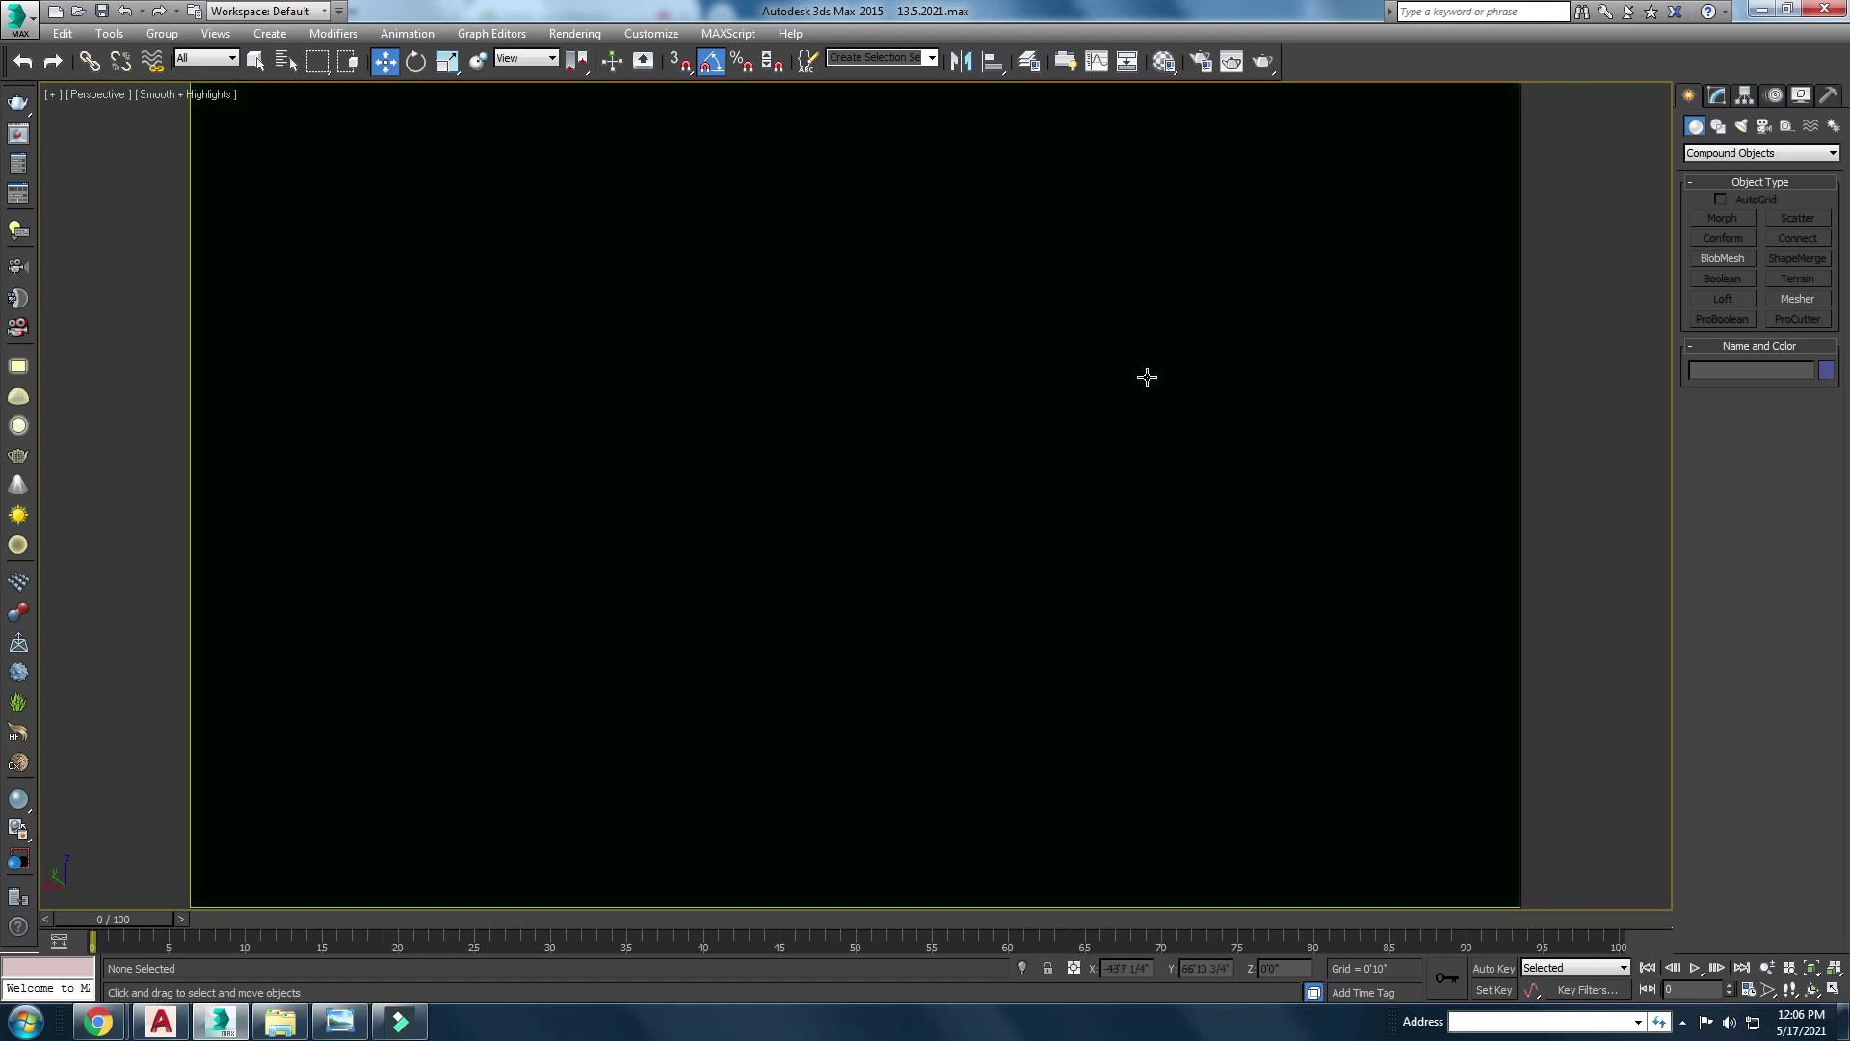
Step: Select the thin floor slab Box020 and enter its Vertex sub-object mode
left_click(984, 670)
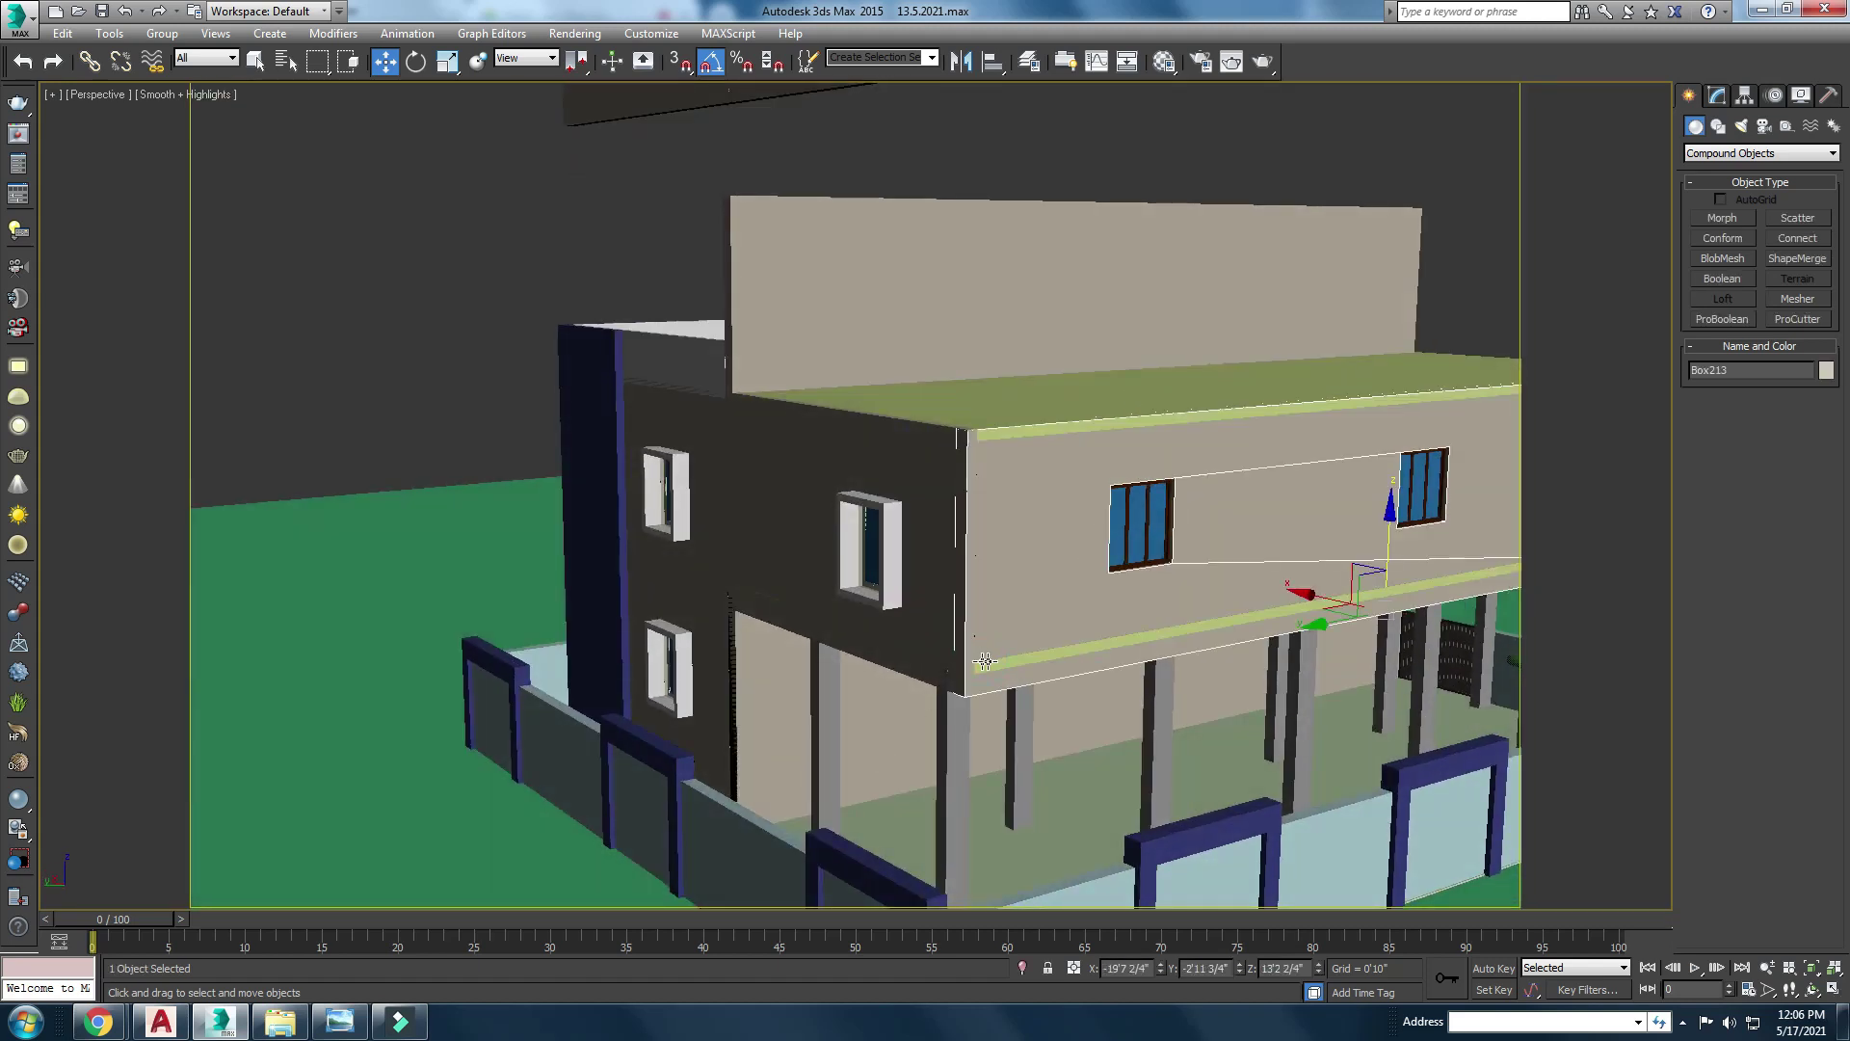
left_click(997, 662)
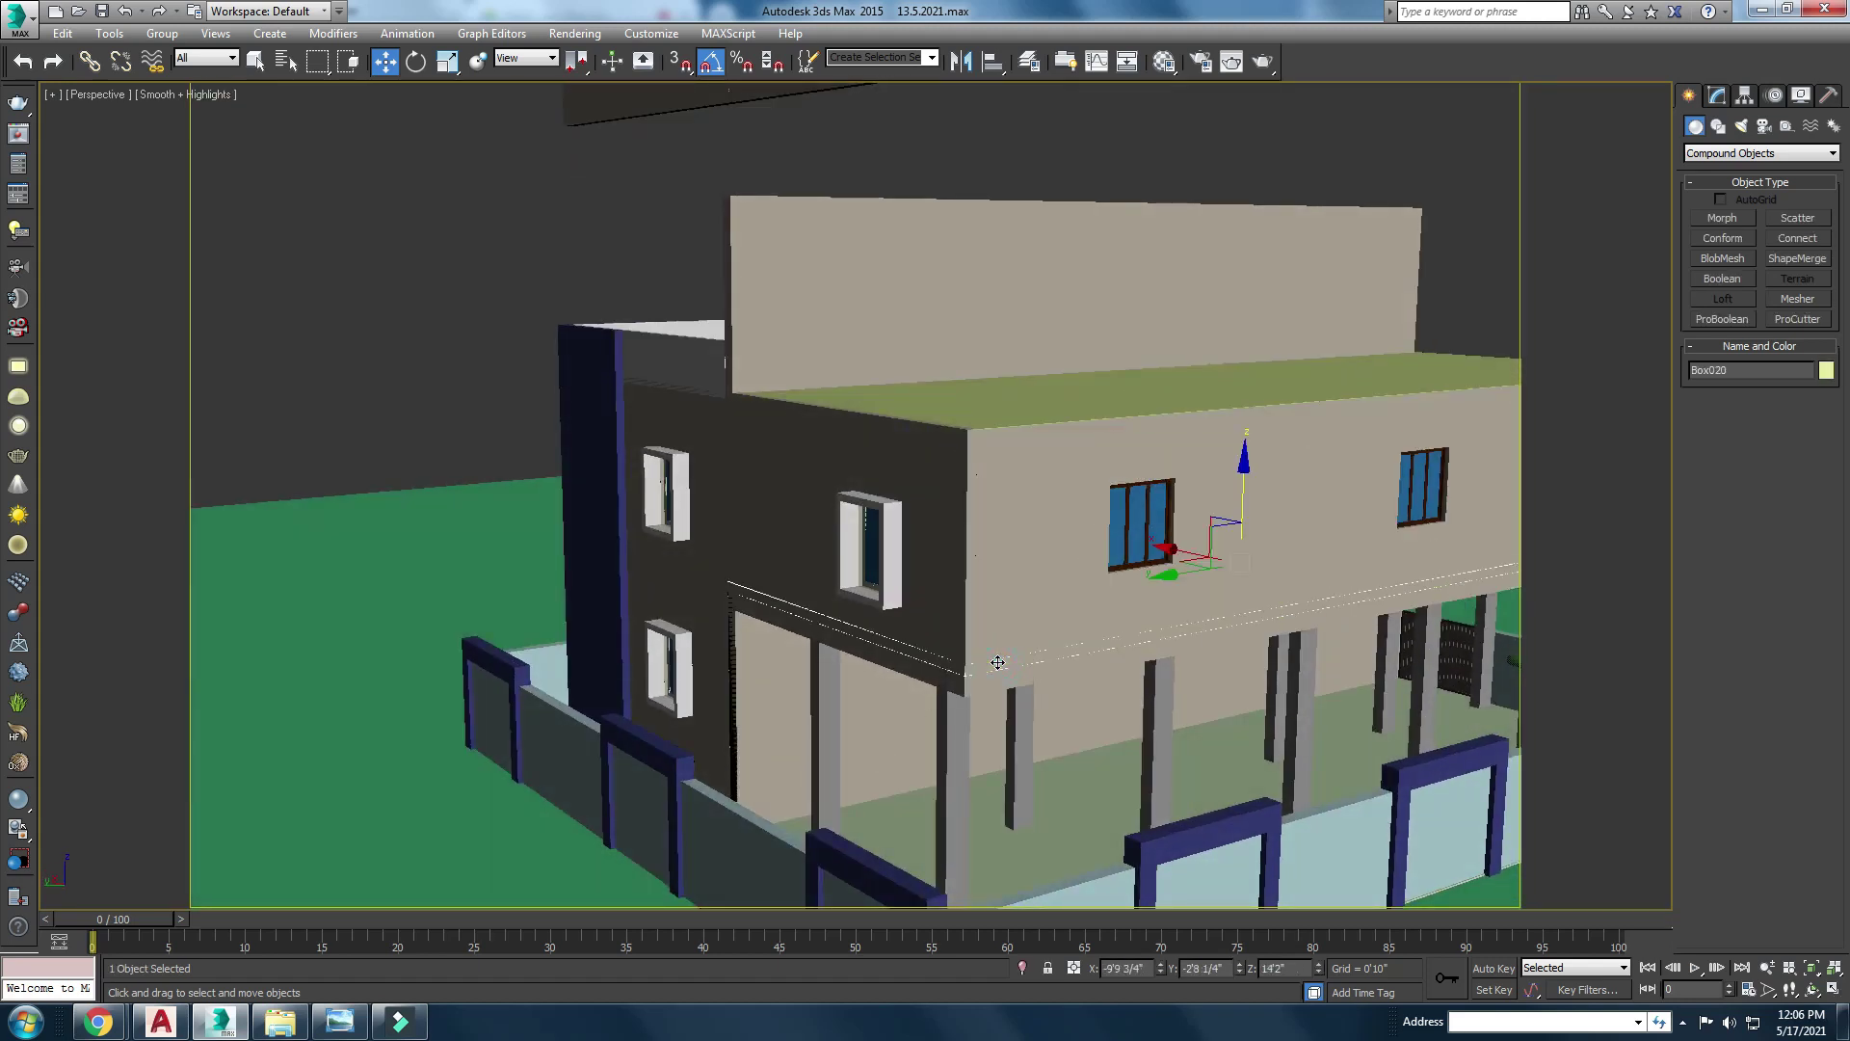
left_click(1717, 95)
left_click(1709, 367)
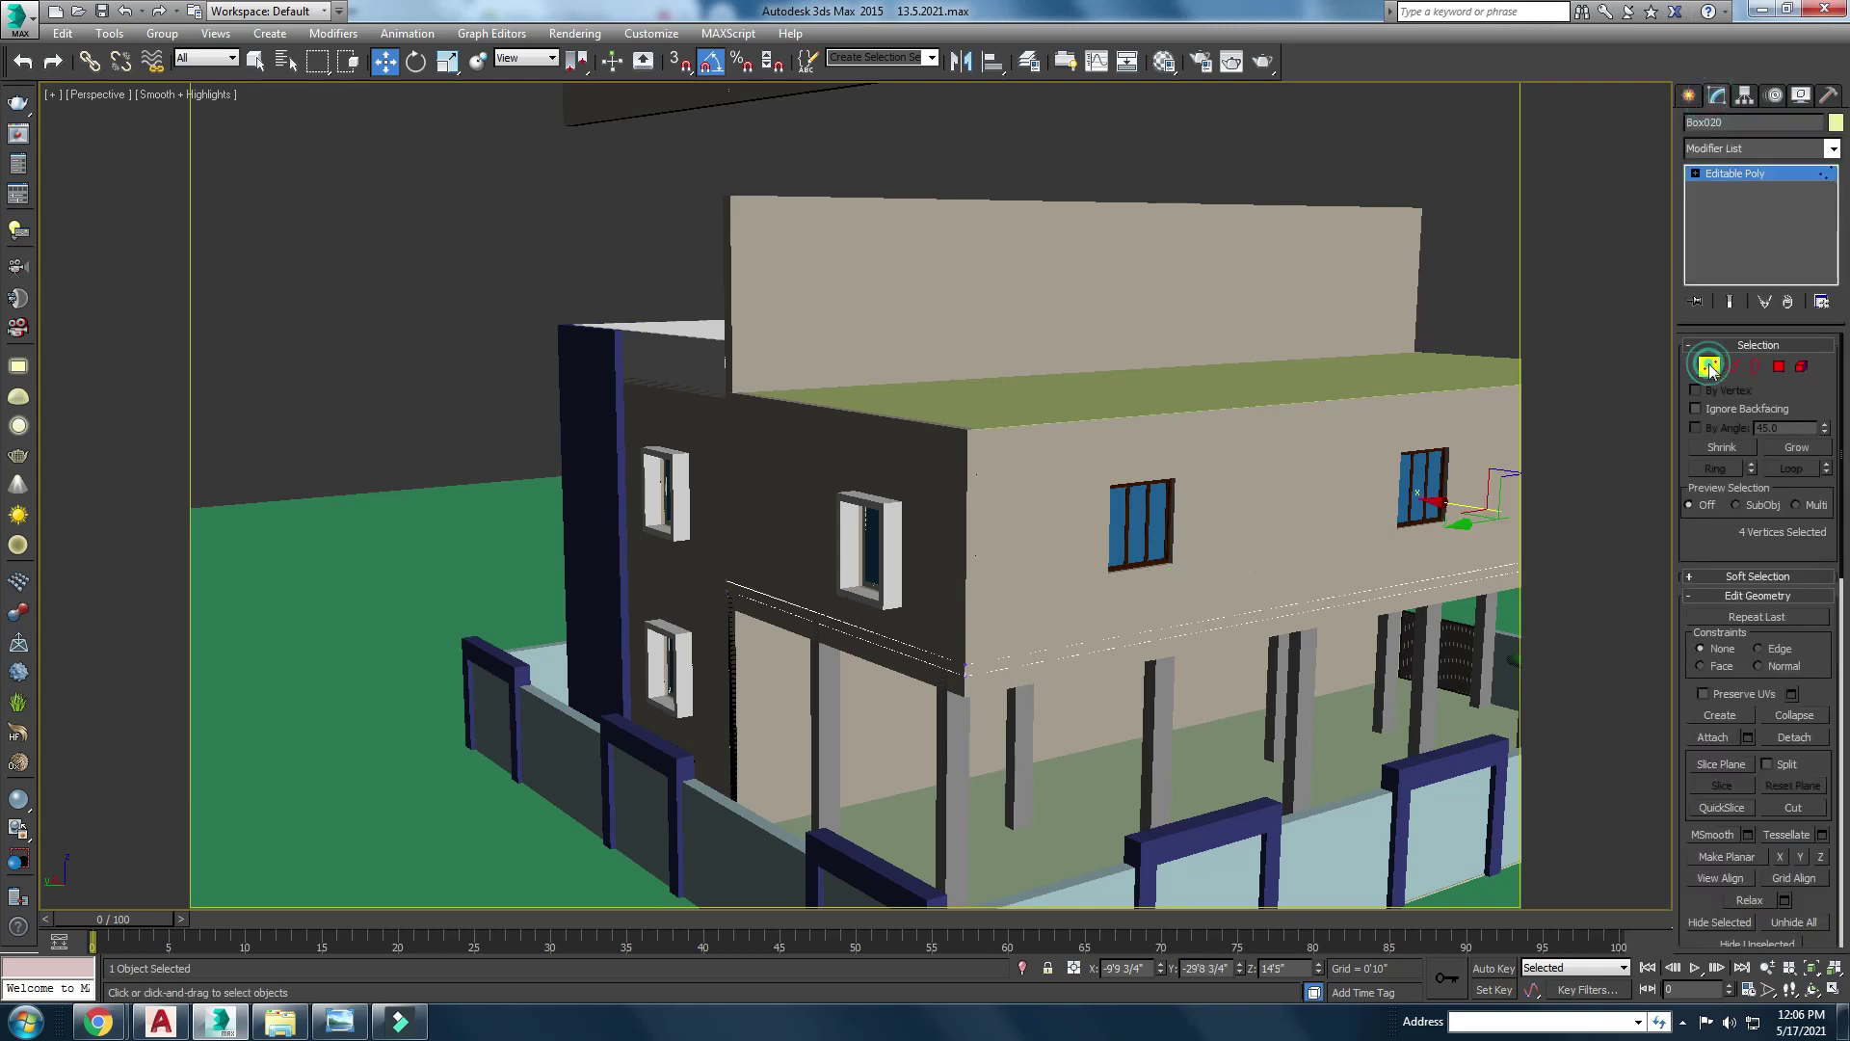
key("alt+w")
key("alt+w")
Step: Slide the slab's left edge right 9 1/4 inches in the Top view
scroll(823, 293, "down", 3)
scroll(823, 293, "up", 5)
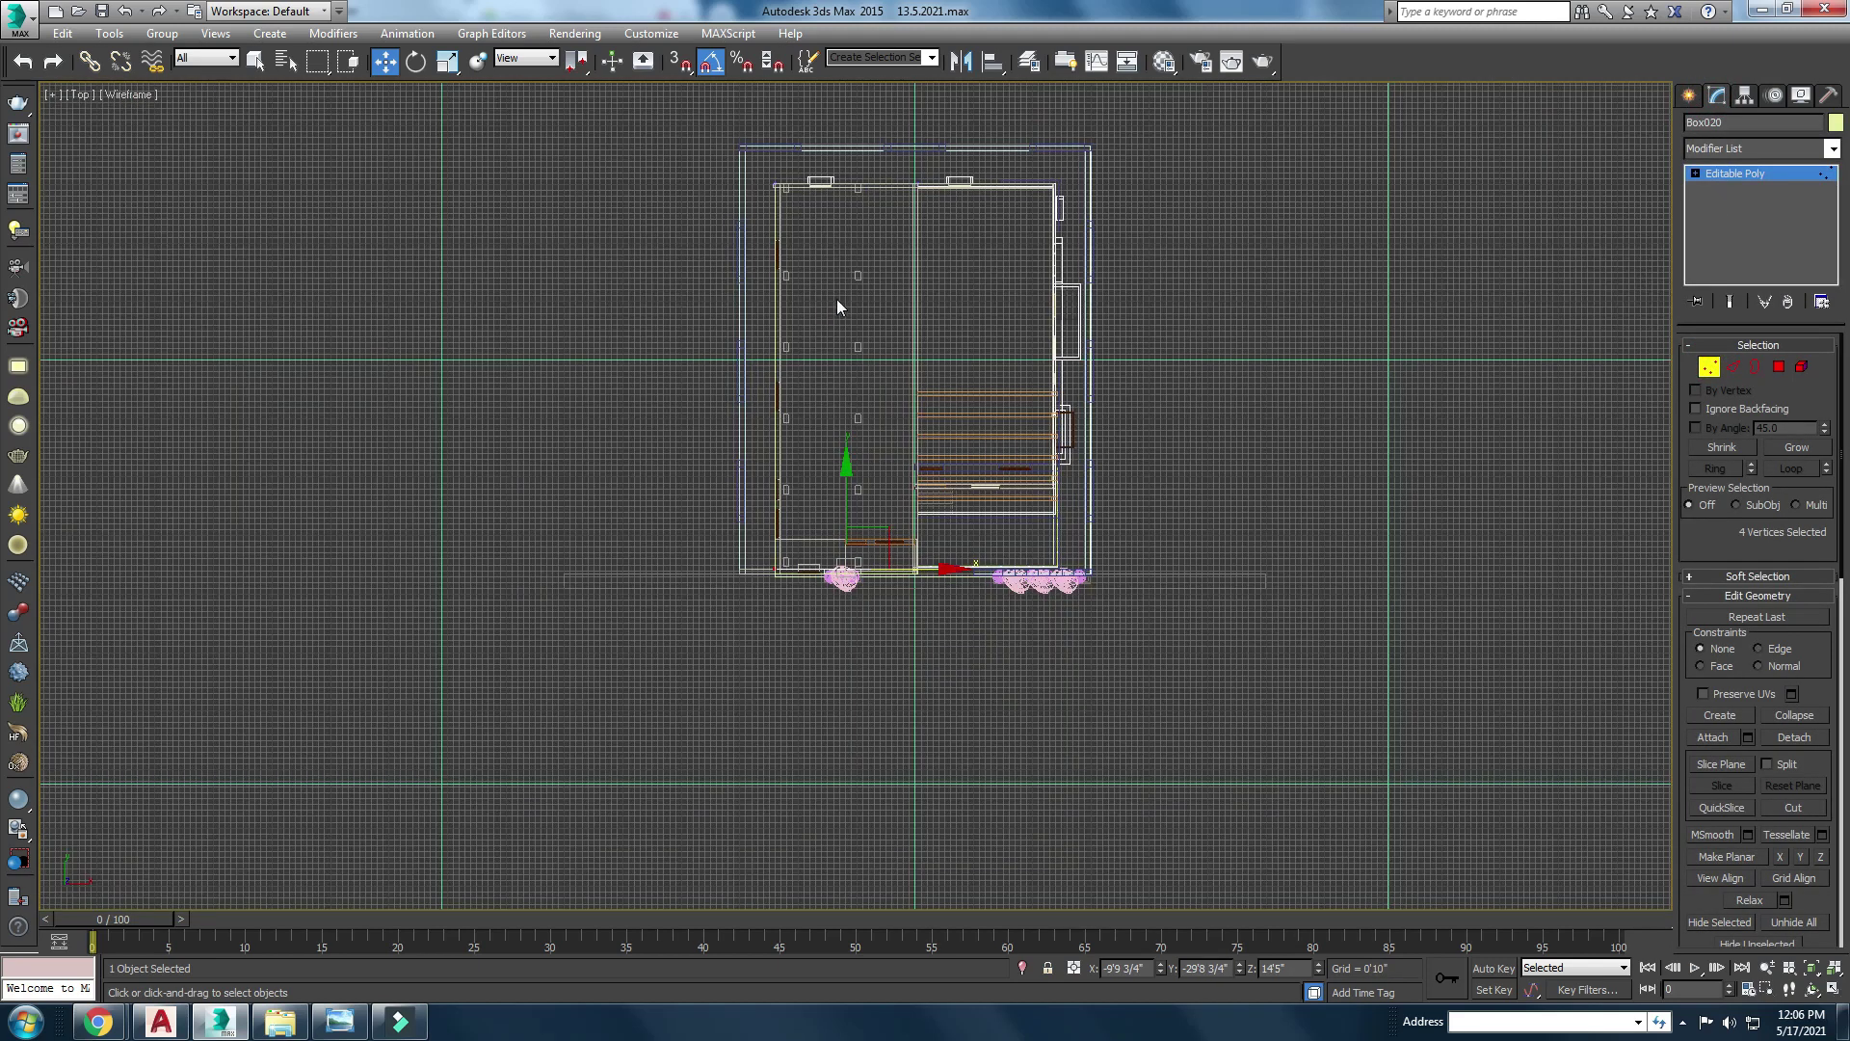
scroll(807, 320, "up", 1)
scroll(807, 320, "up", 1)
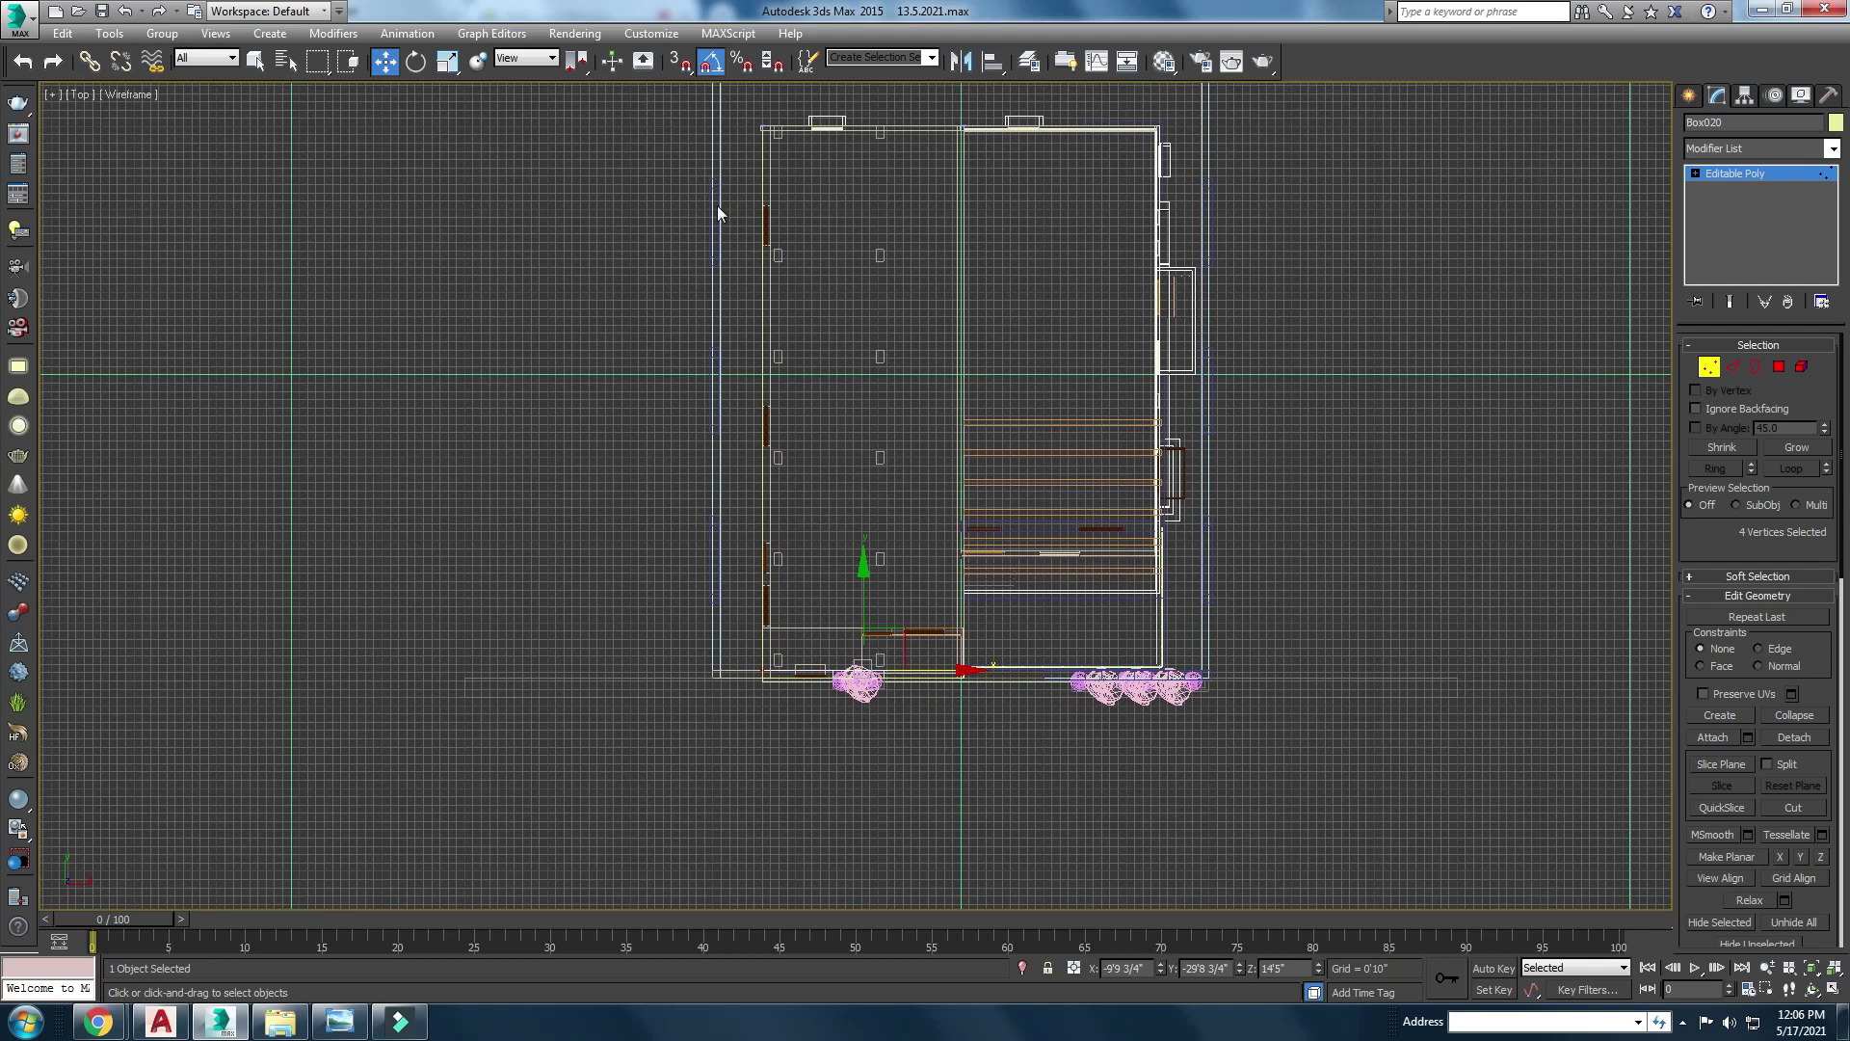
scroll(785, 627, "up", 4)
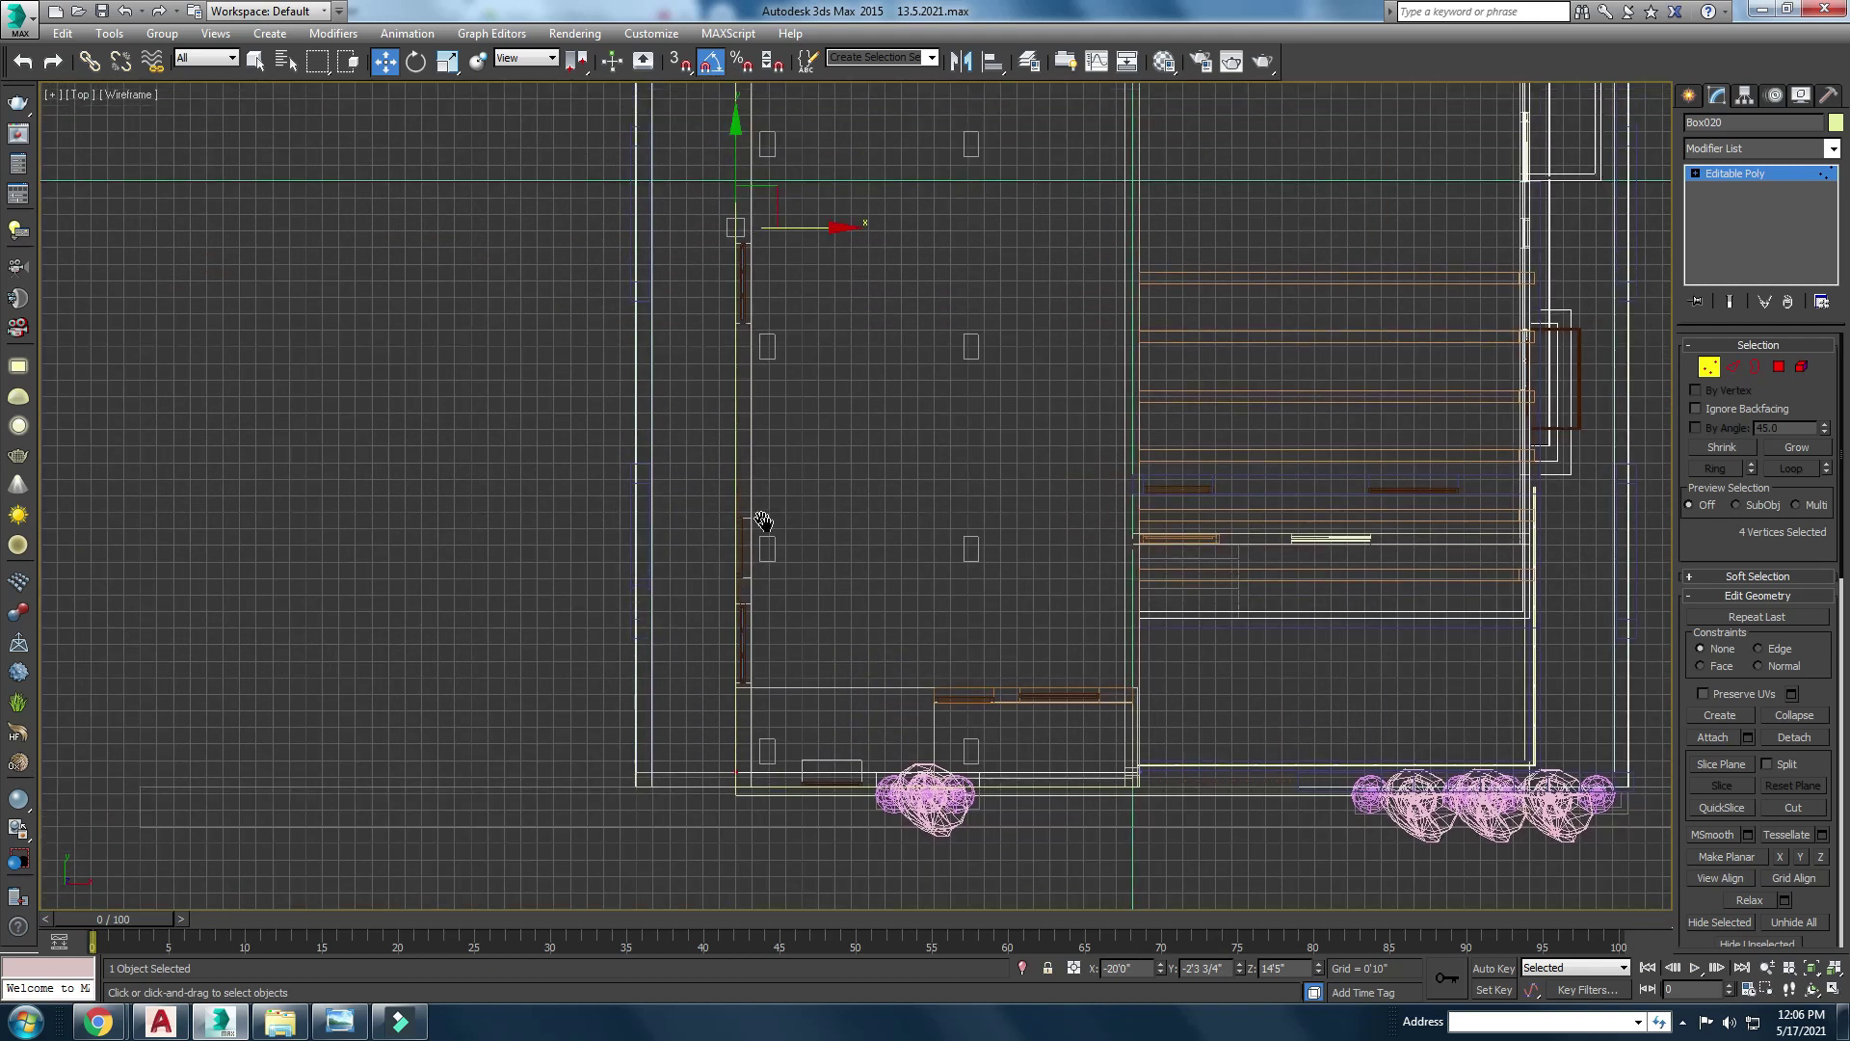
scroll(790, 326, "up", 4)
left_click_drag(801, 337, 837, 343)
Step: Pull the slab's top edge down about 6 1/4 inches, then exit Vertex mode
scroll(925, 349, "down", 4)
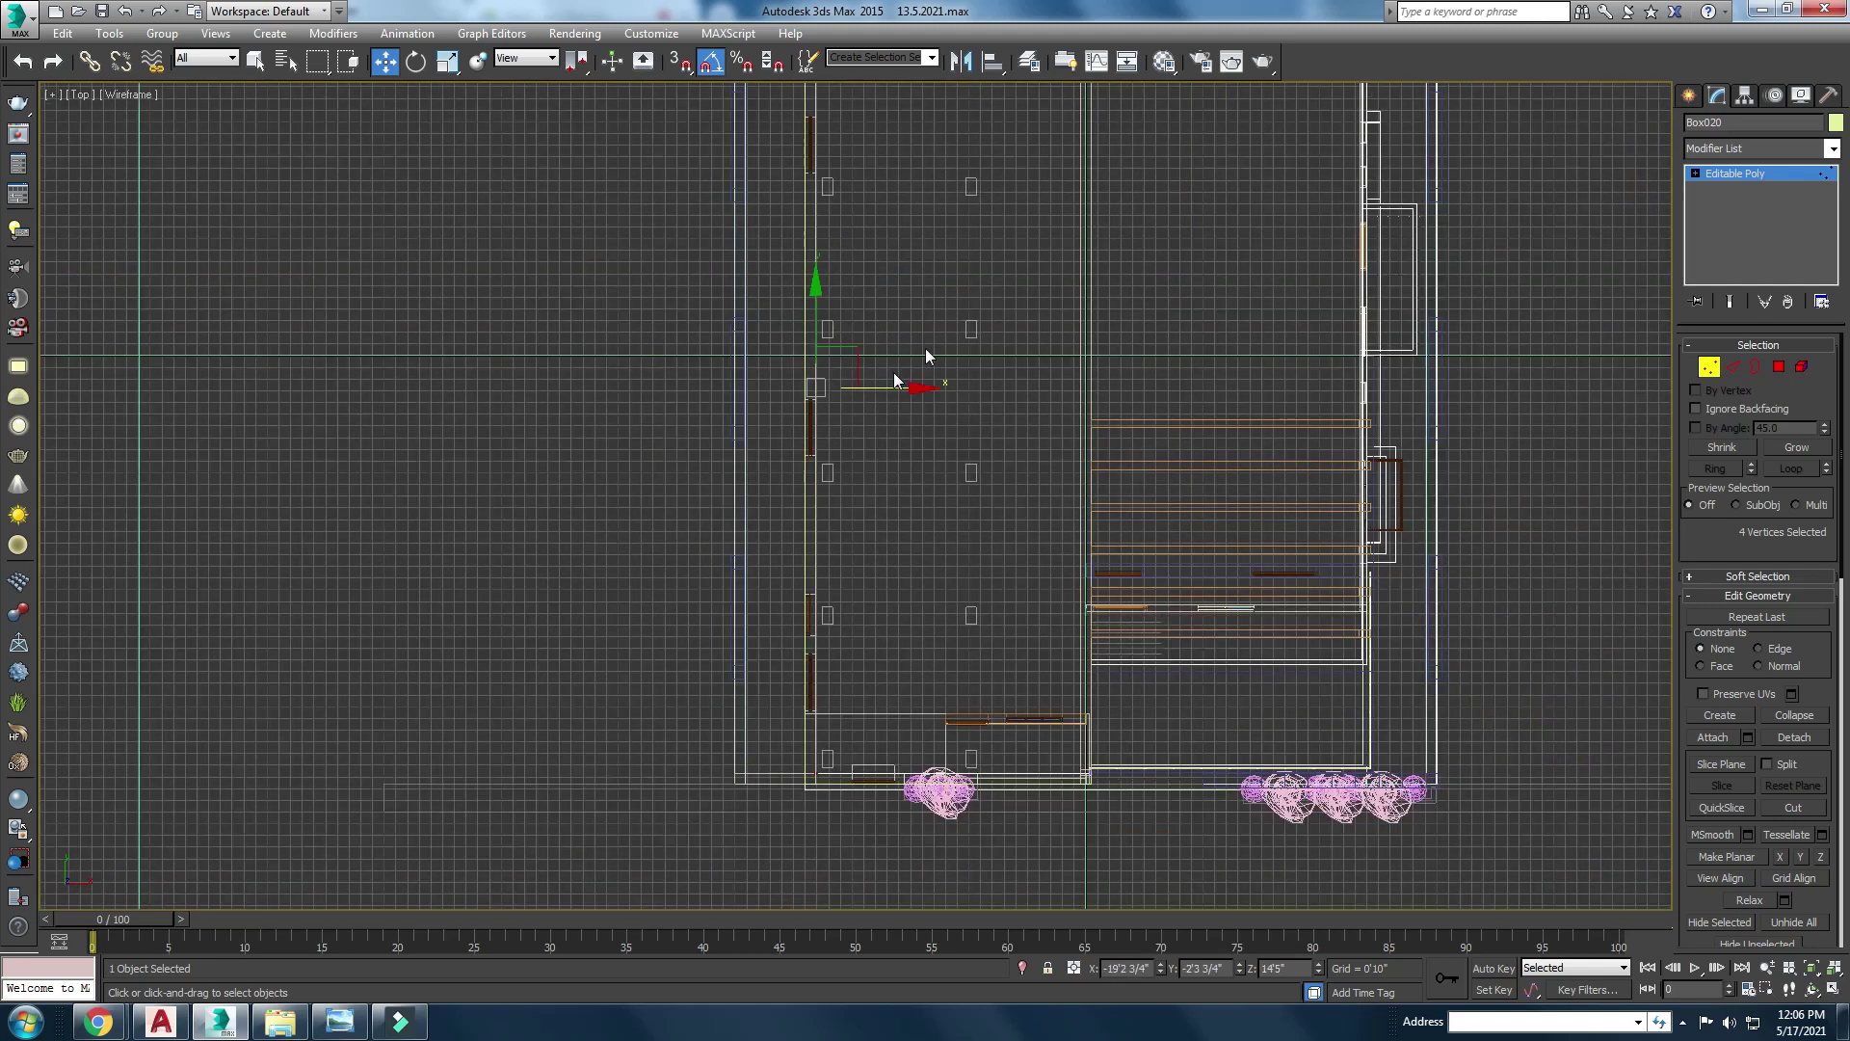
middle_click_drag(925, 349, 898, 628)
scroll(930, 258, "up", 4)
scroll(924, 262, "up", 2)
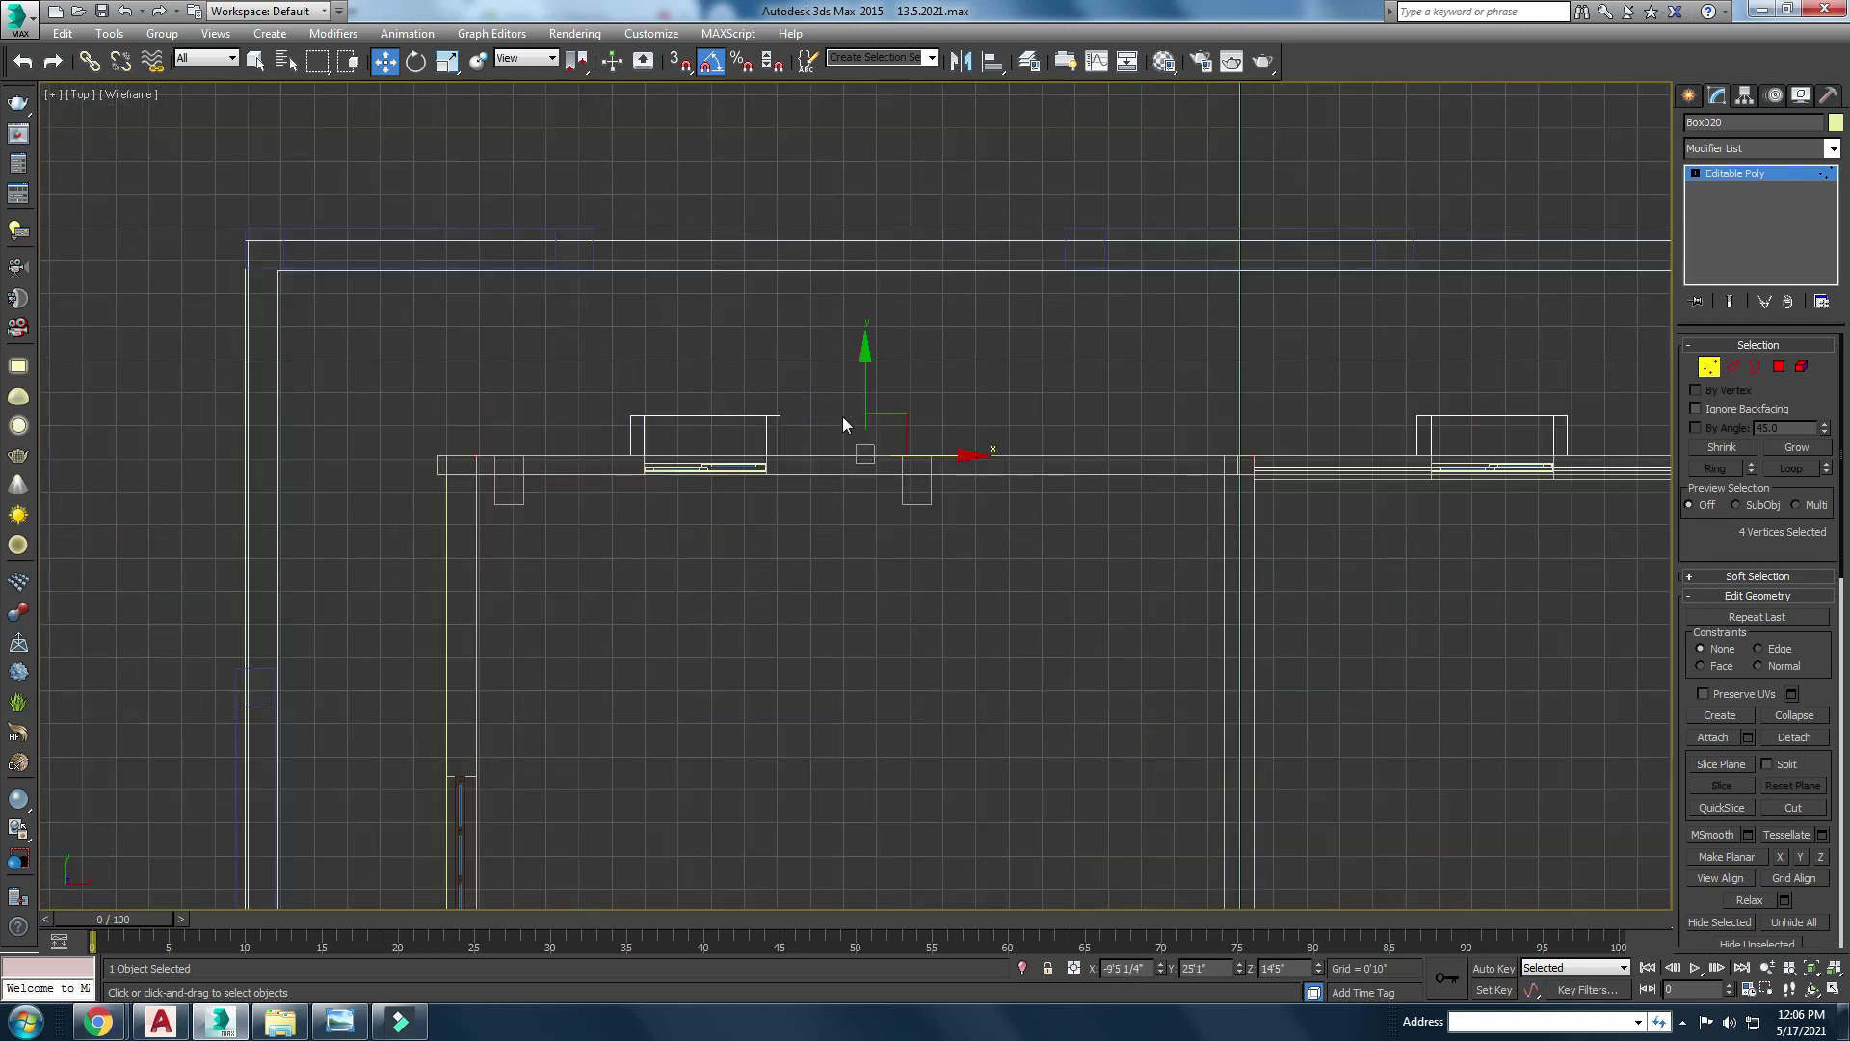
left_click_drag(868, 371, 873, 385)
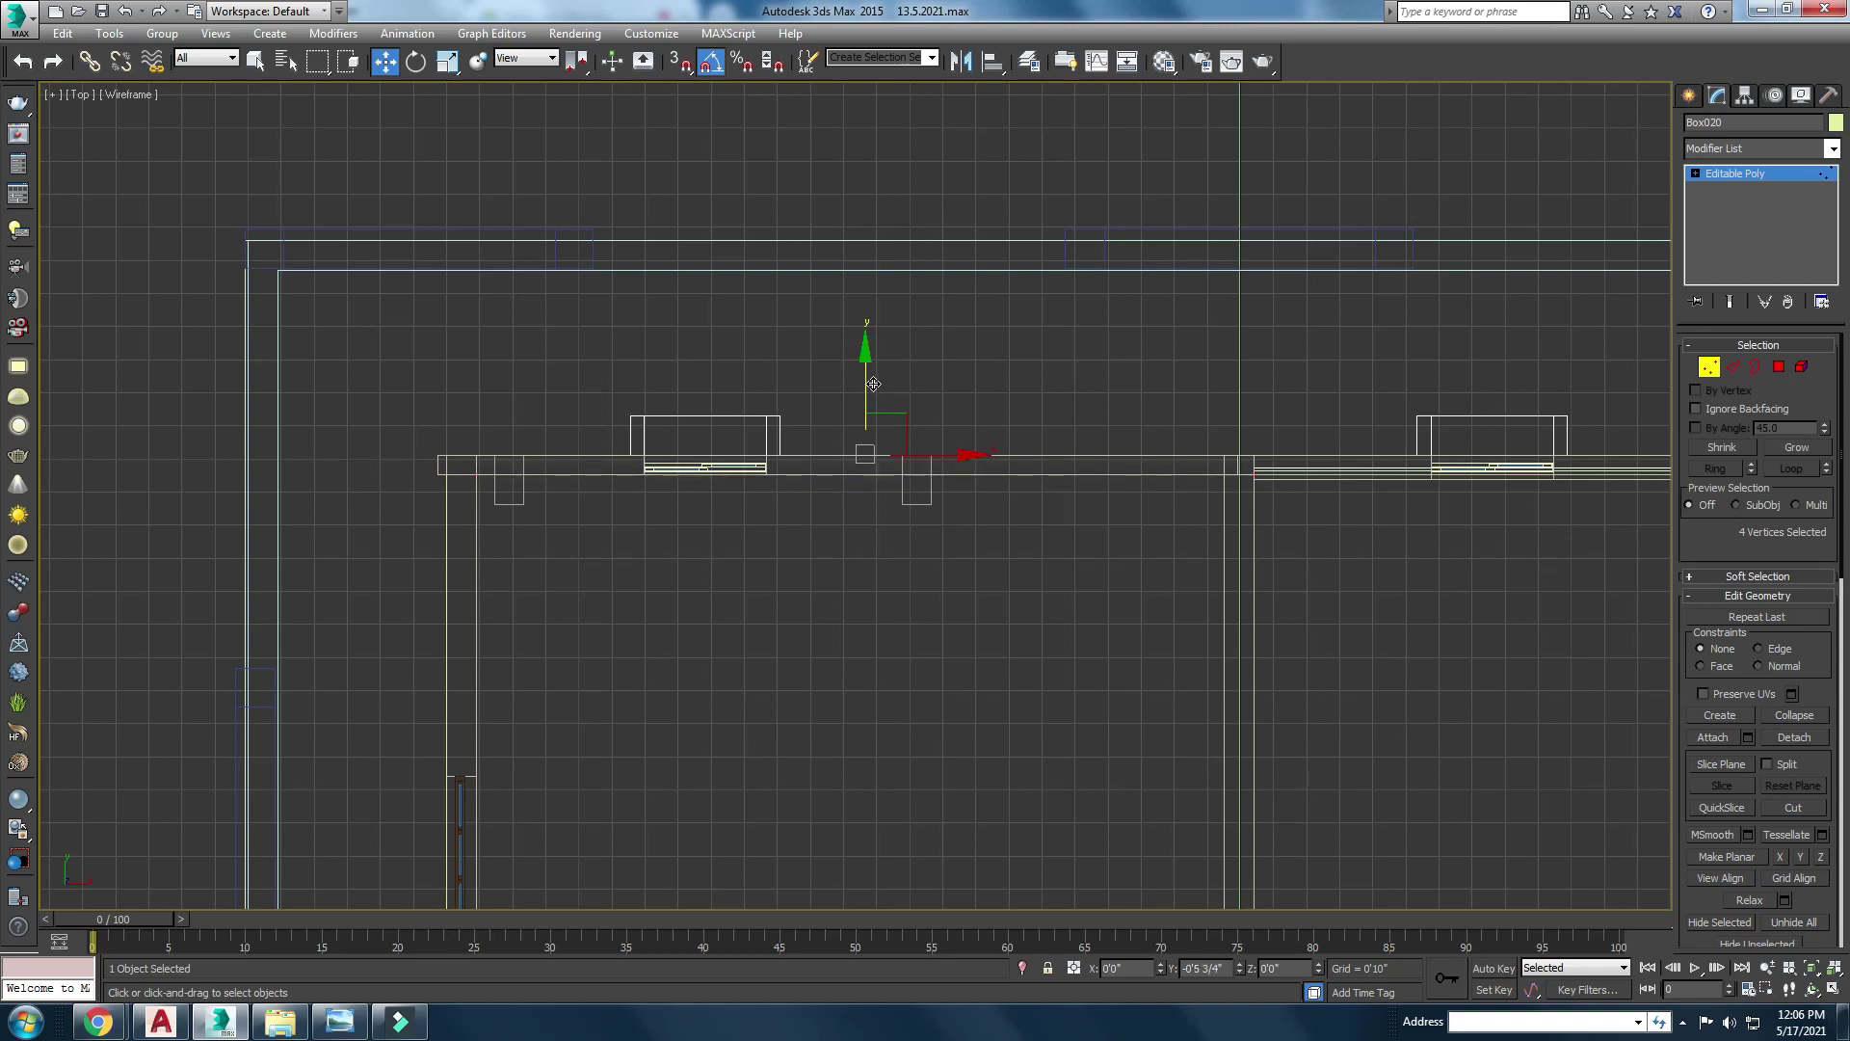
left_click(1687, 95)
key("alt+w")
Step: Maximize Perspective and orbit to see the house's front and side together
left_click(1252, 598)
key("alt+w")
mouse_move(1075, 517)
middle_mouse_down("alt")
mouse_move(1108, 506)
mouse_move(1043, 516)
mouse_move(1050, 482)
mouse_move(1016, 478)
middle_mouse_up("alt")
scroll(1007, 476, "up", 3)
scroll(1000, 475, "up", 2)
scroll(1000, 475, "down", 3)
middle_click_drag(1169, 467, 872, 423, "alt")
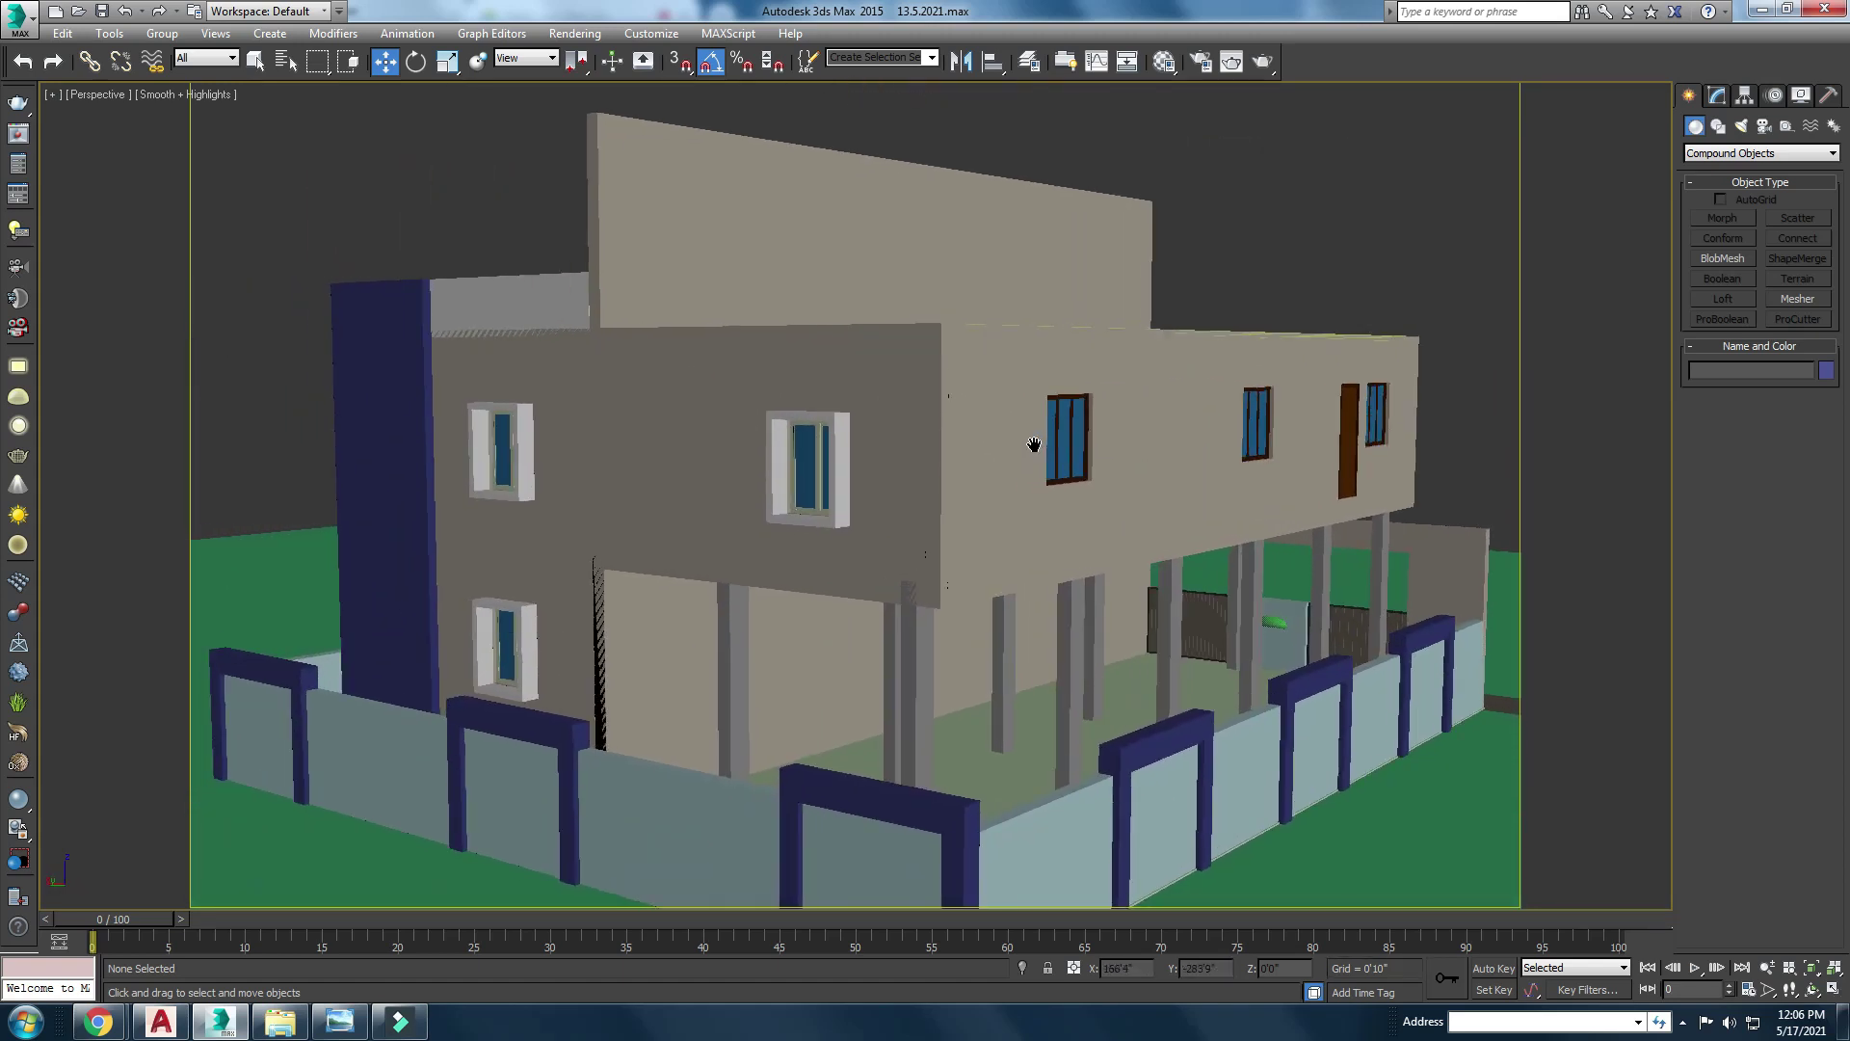
Step: Zoom out and orbit higher to inspect the roof
scroll(872, 424, "up", 3)
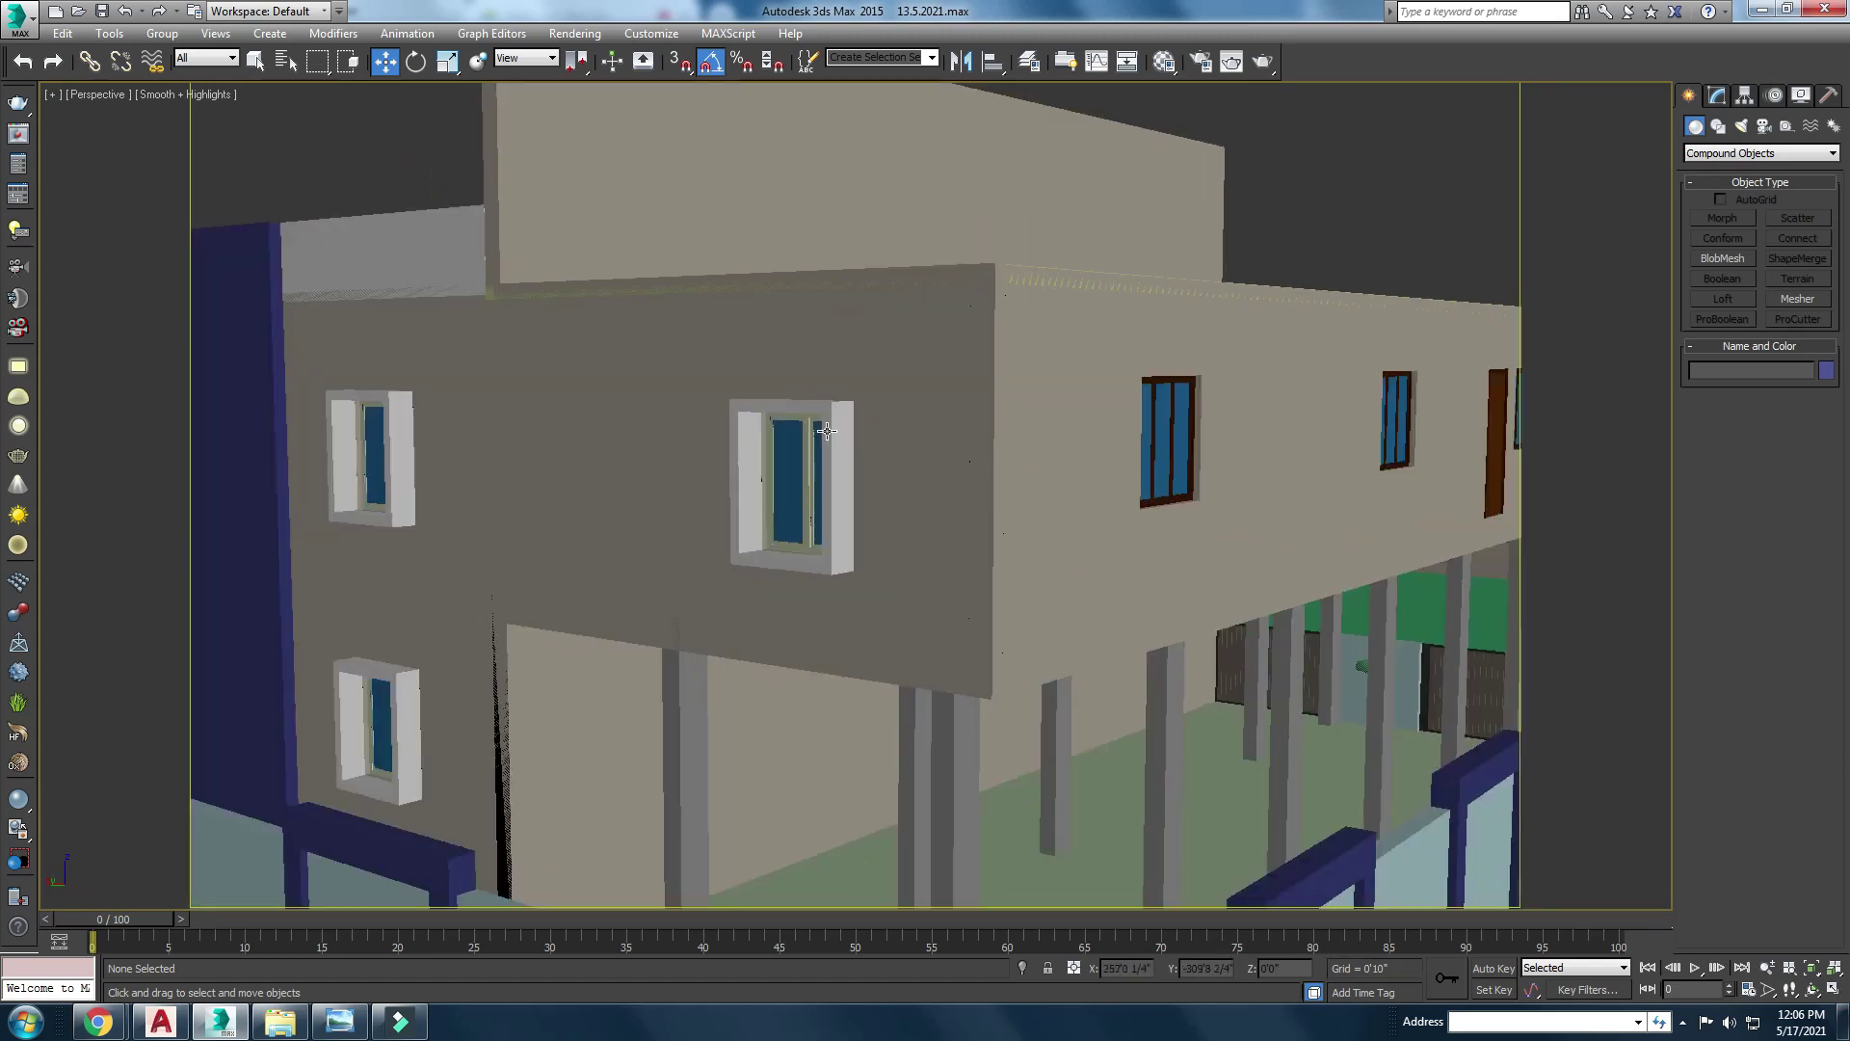
scroll(867, 511, "down", 2)
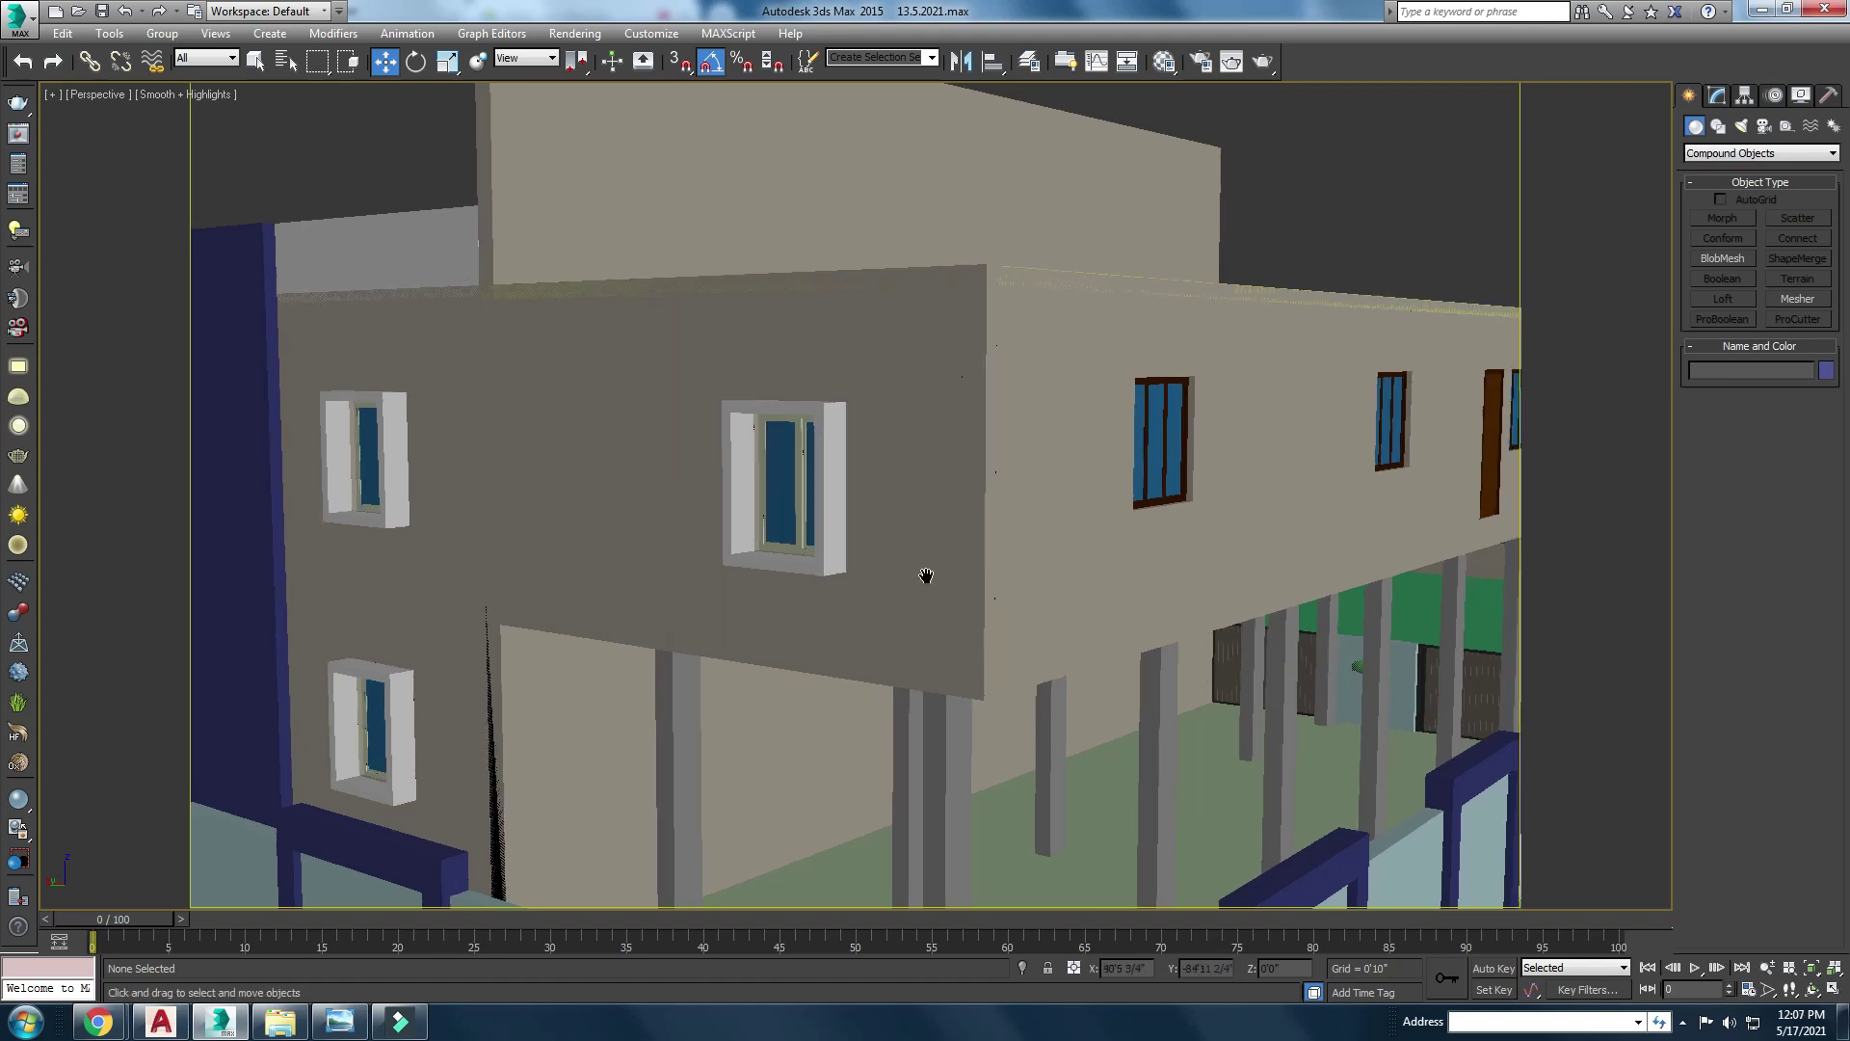
scroll(925, 579, "down", 3)
scroll(930, 559, "up", 6)
scroll(935, 548, "down", 2)
scroll(1070, 574, "down", 2)
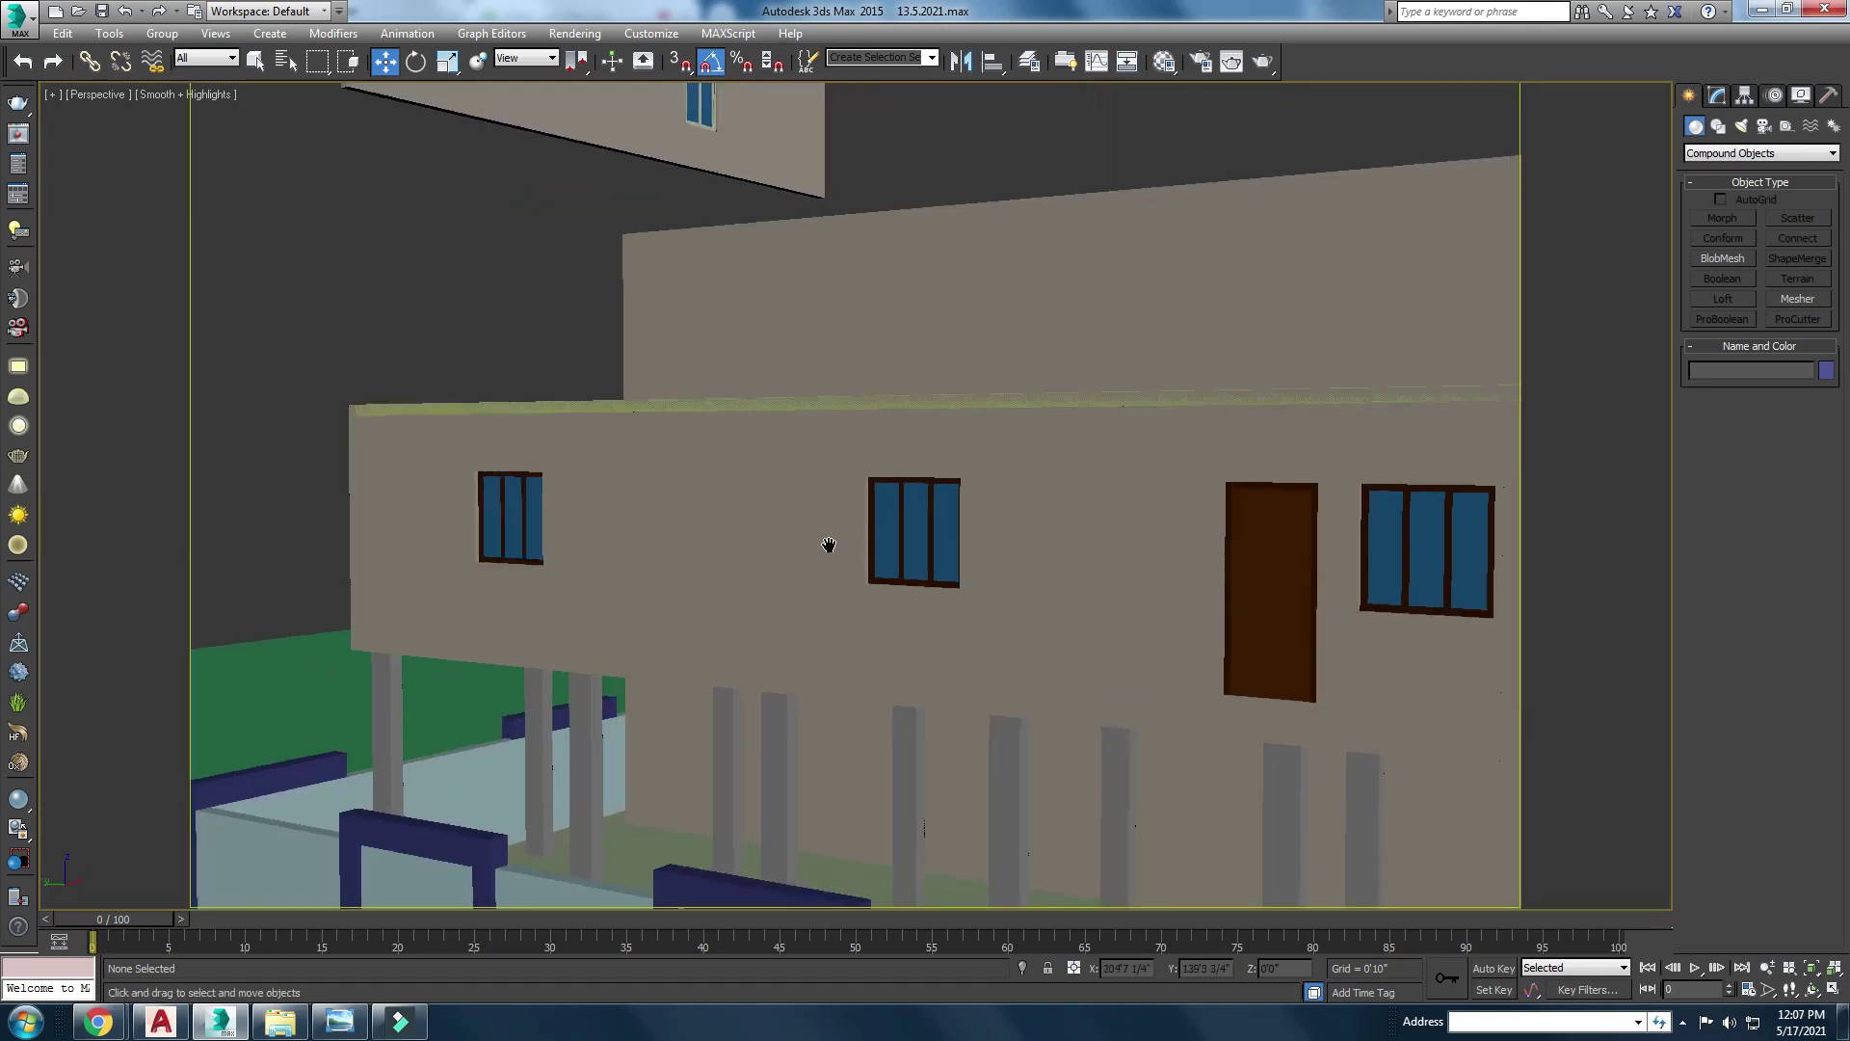
scroll(826, 546, "down", 2)
scroll(867, 524, "down", 1)
mouse_move(1020, 578)
middle_mouse_down("alt")
mouse_move(942, 599)
mouse_move(1023, 592)
middle_mouse_up("alt")
Step: Select wall Box213, start a Line spline, and zoom the Top view to the wall corner
left_click(1025, 588)
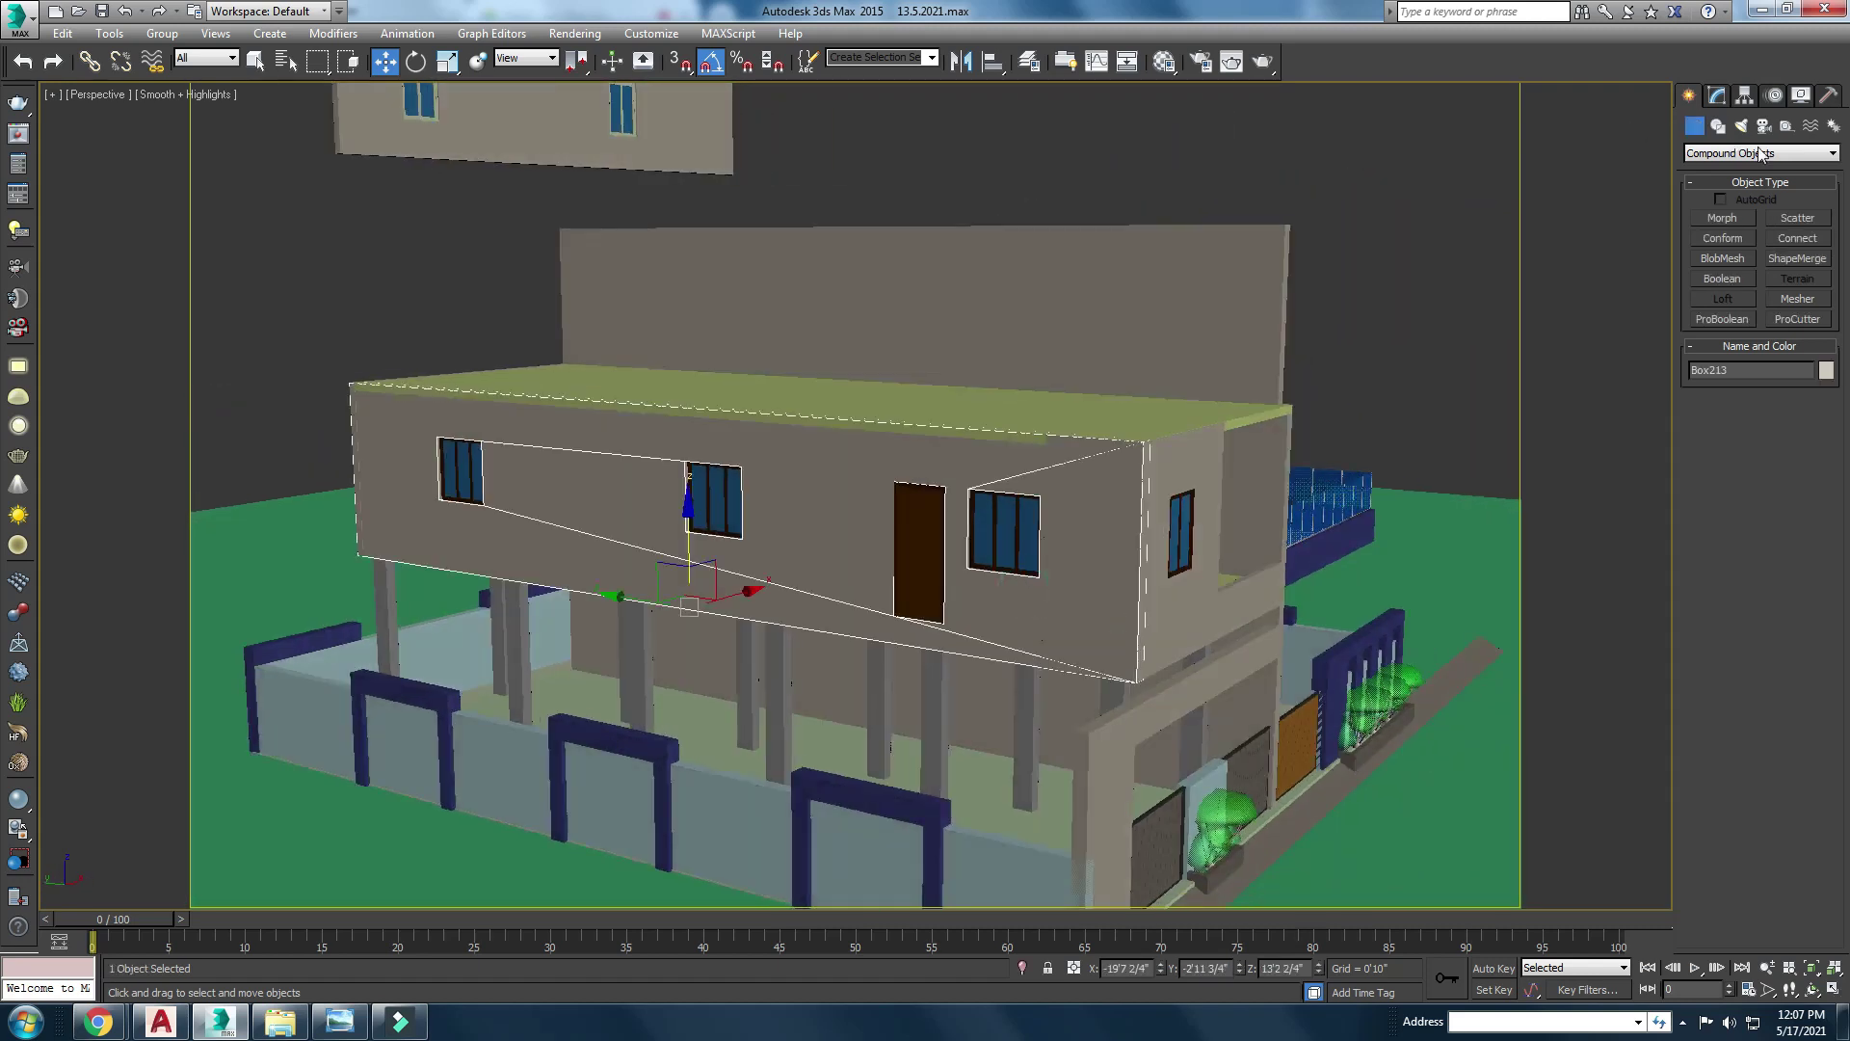
left_click(1718, 127)
left_click(1723, 233)
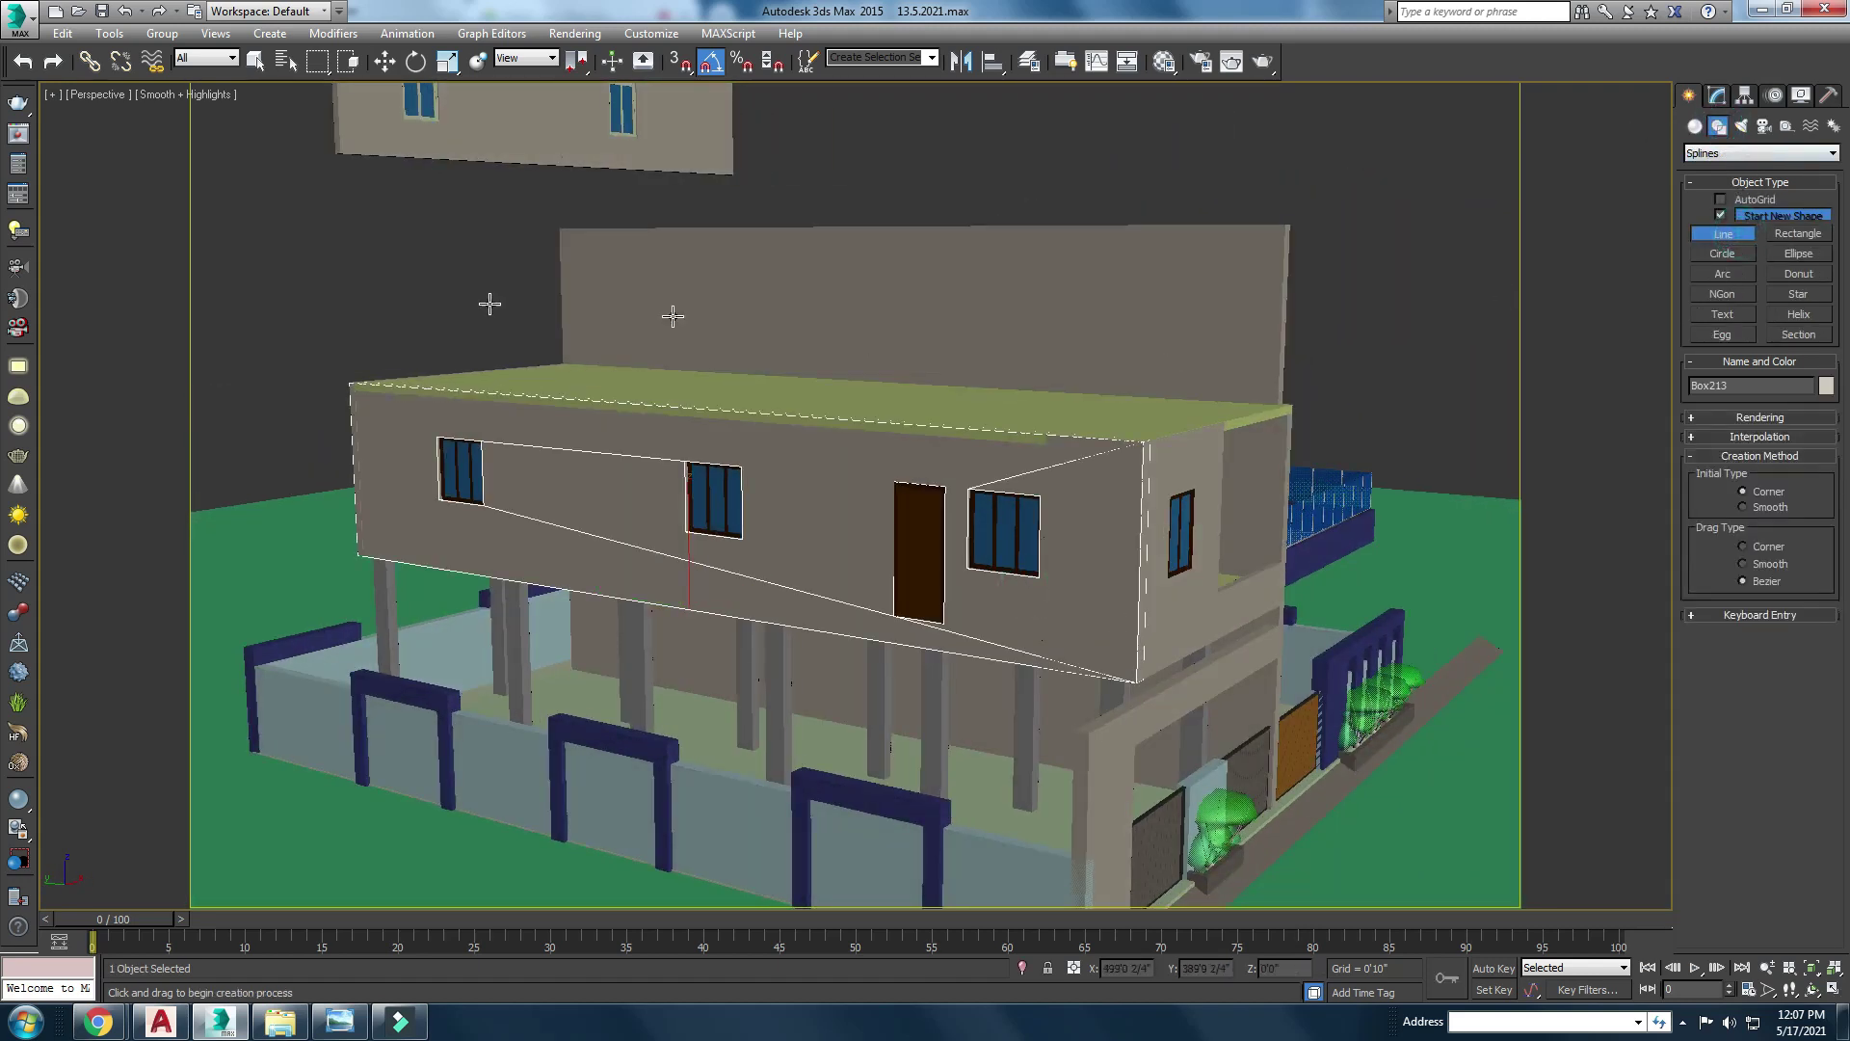
key("alt+w")
scroll(309, 310, "up", 3)
key("alt+w")
scroll(731, 525, "up", 3)
middle_click_drag(809, 528, 842, 465)
scroll(846, 464, "up", 4)
scroll(855, 453, "up", 2)
scroll(893, 375, "down", 2)
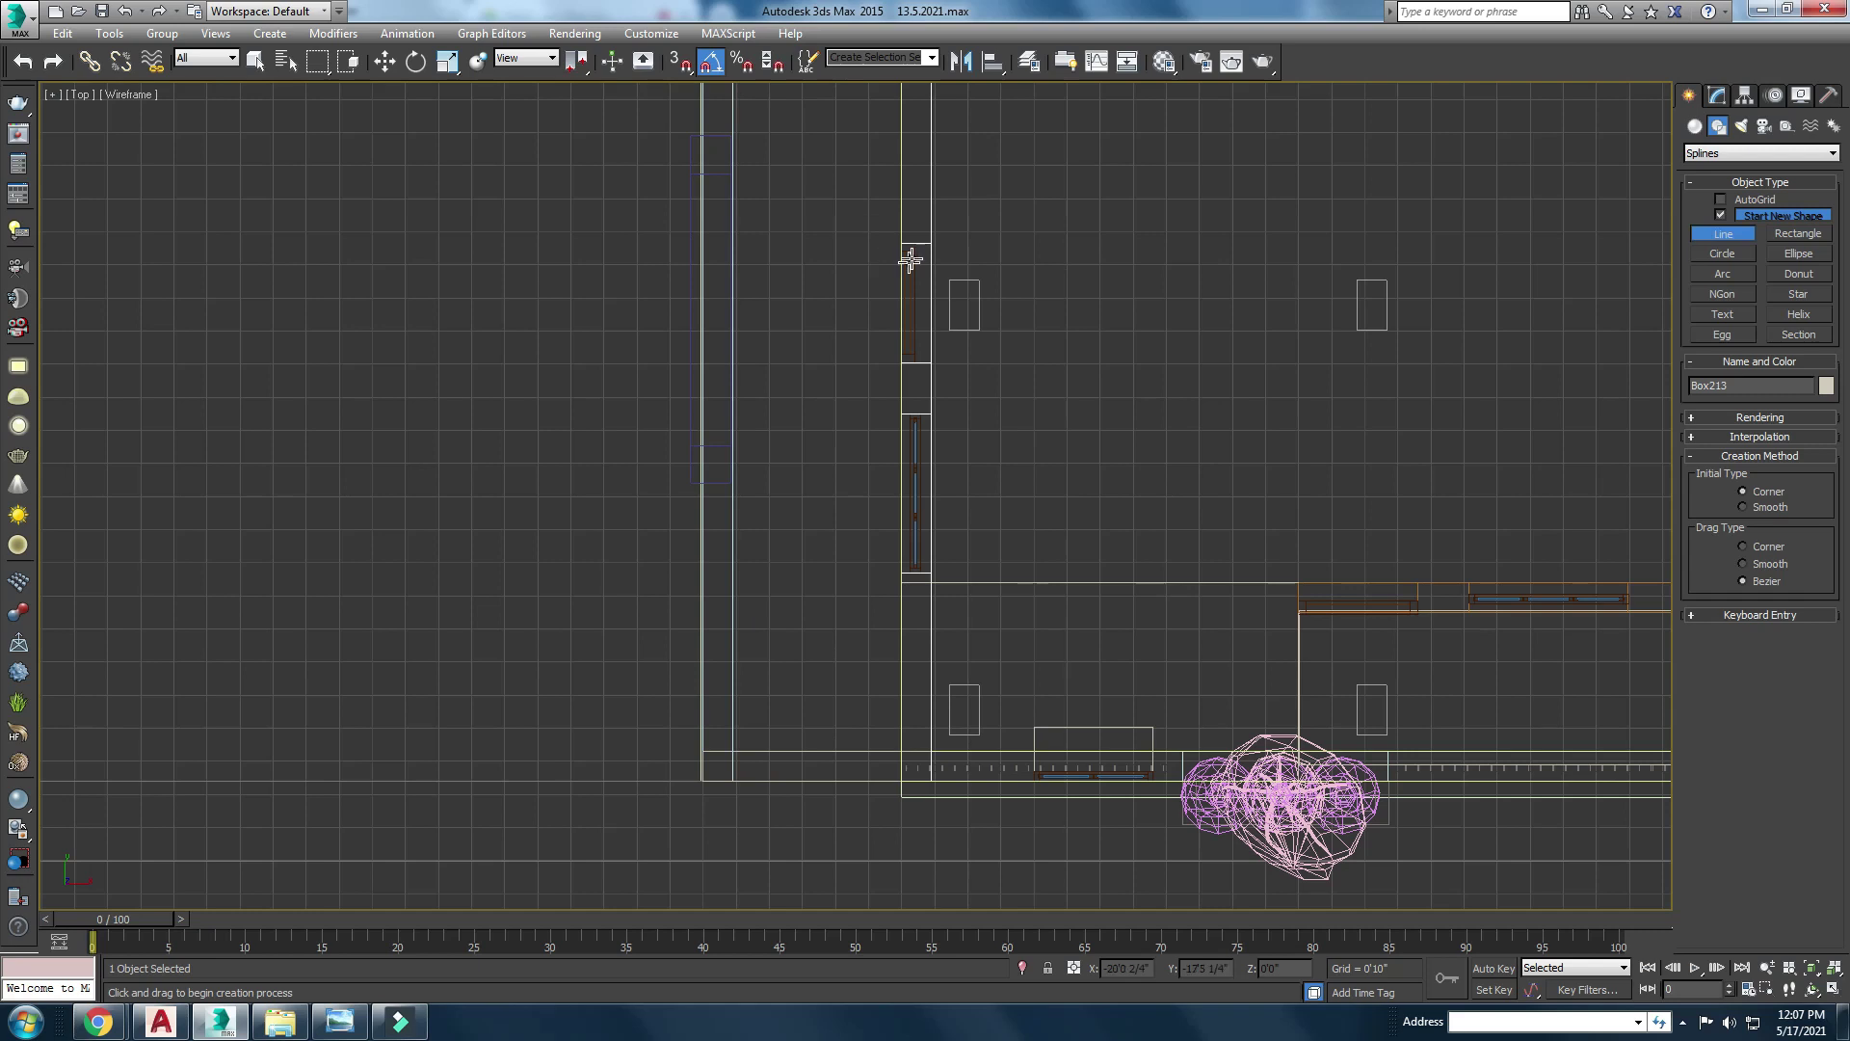
Step: Draw a three-sided parapet line around the balcony edge in the Top view
left_click(900, 213)
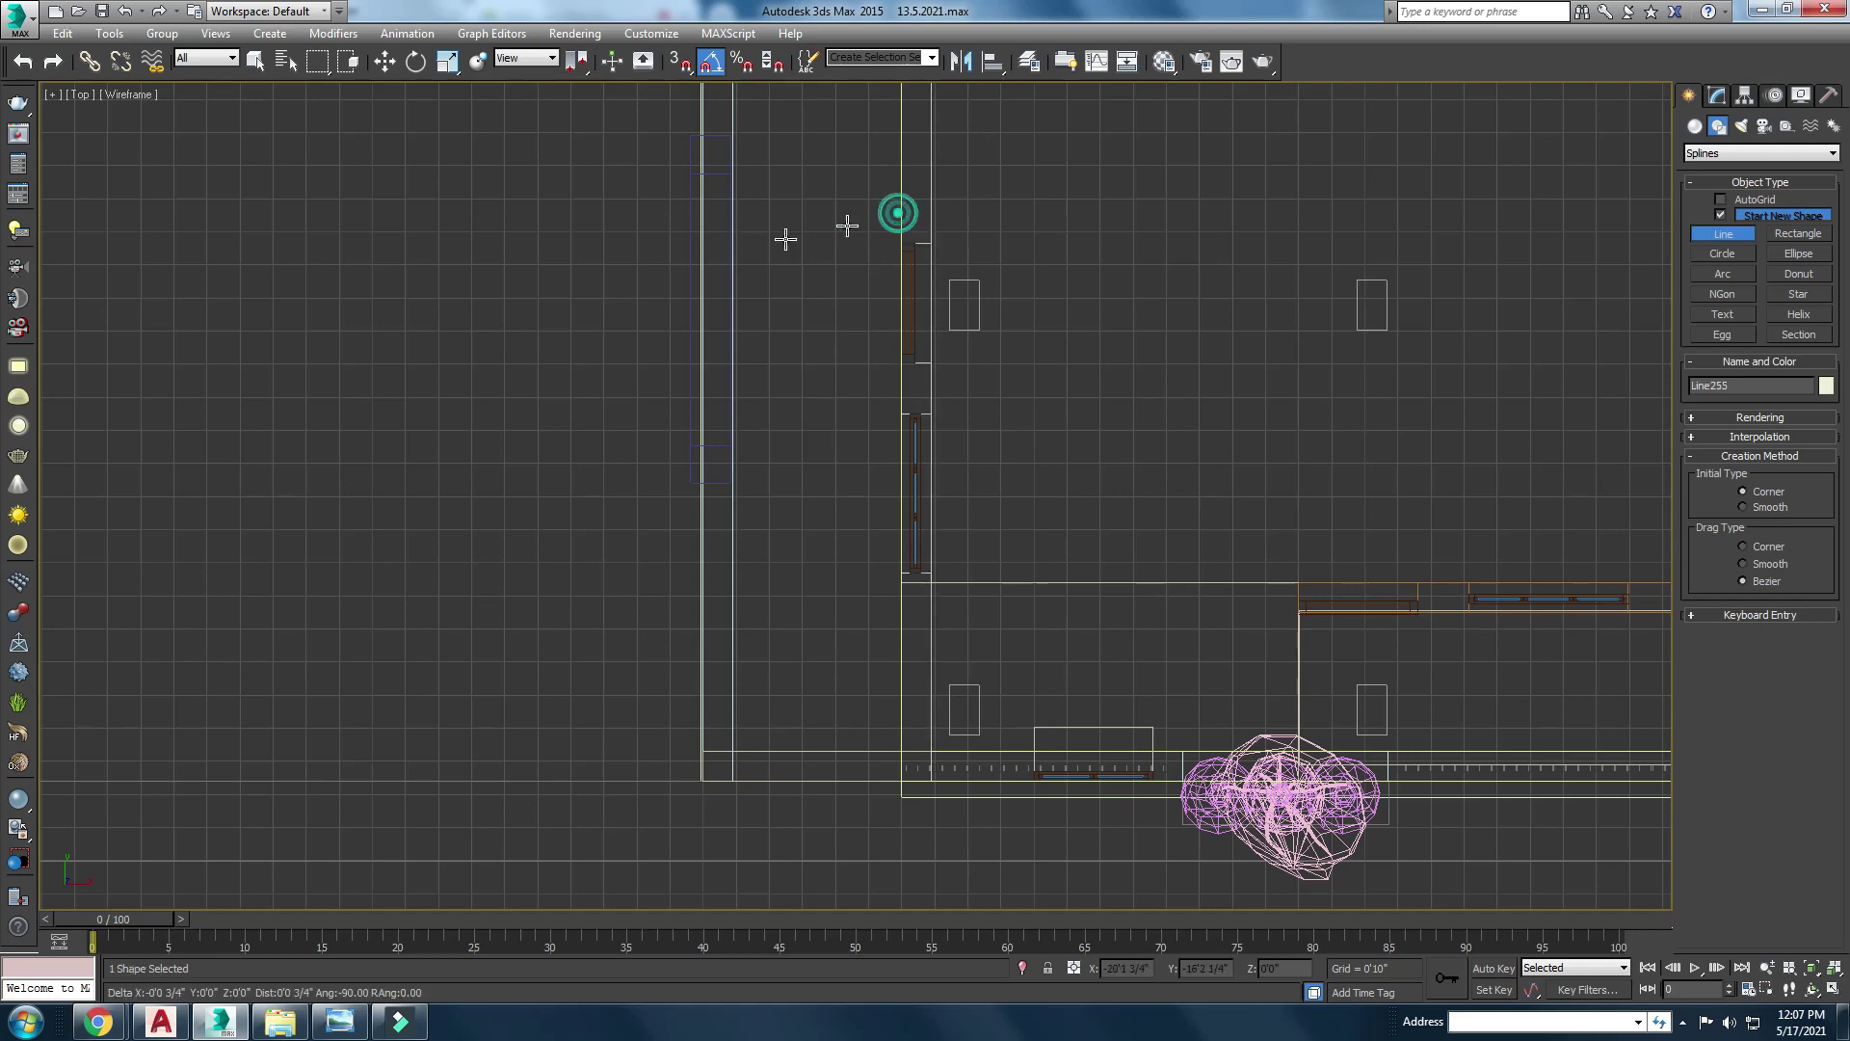
left_click(771, 239)
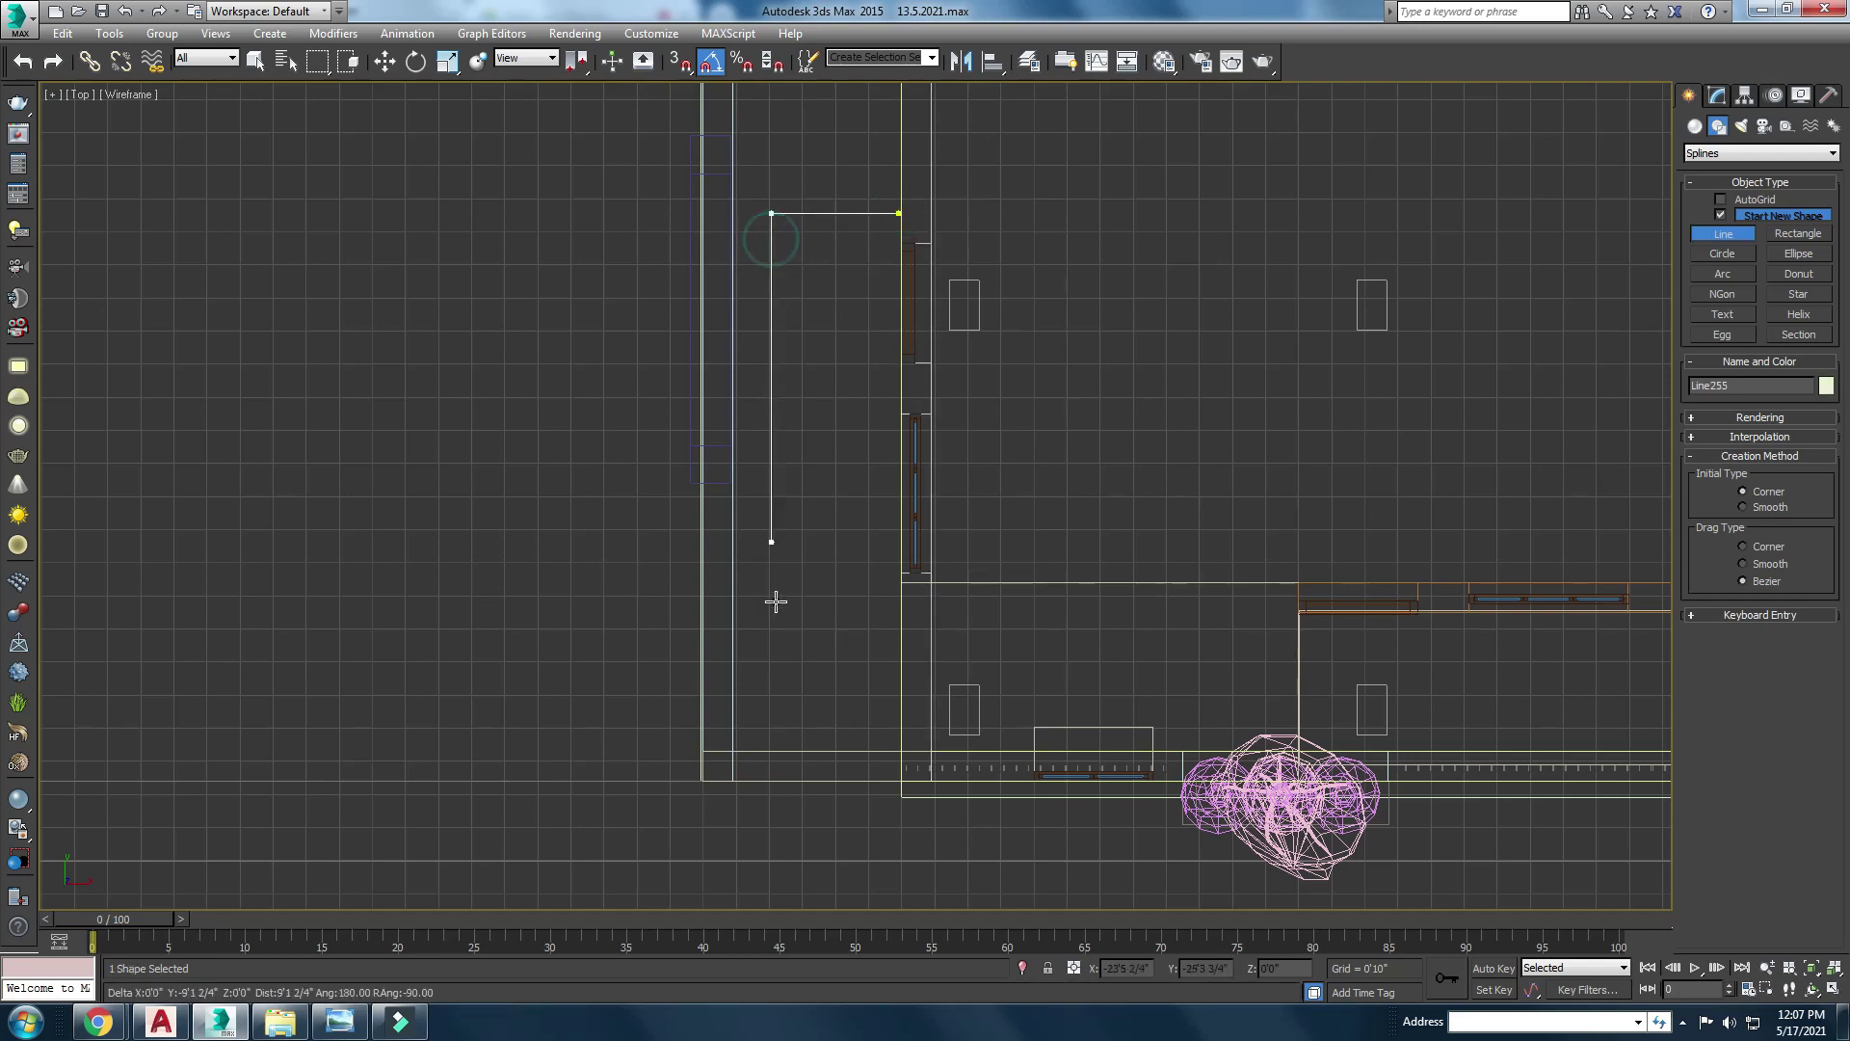
left_click(770, 795)
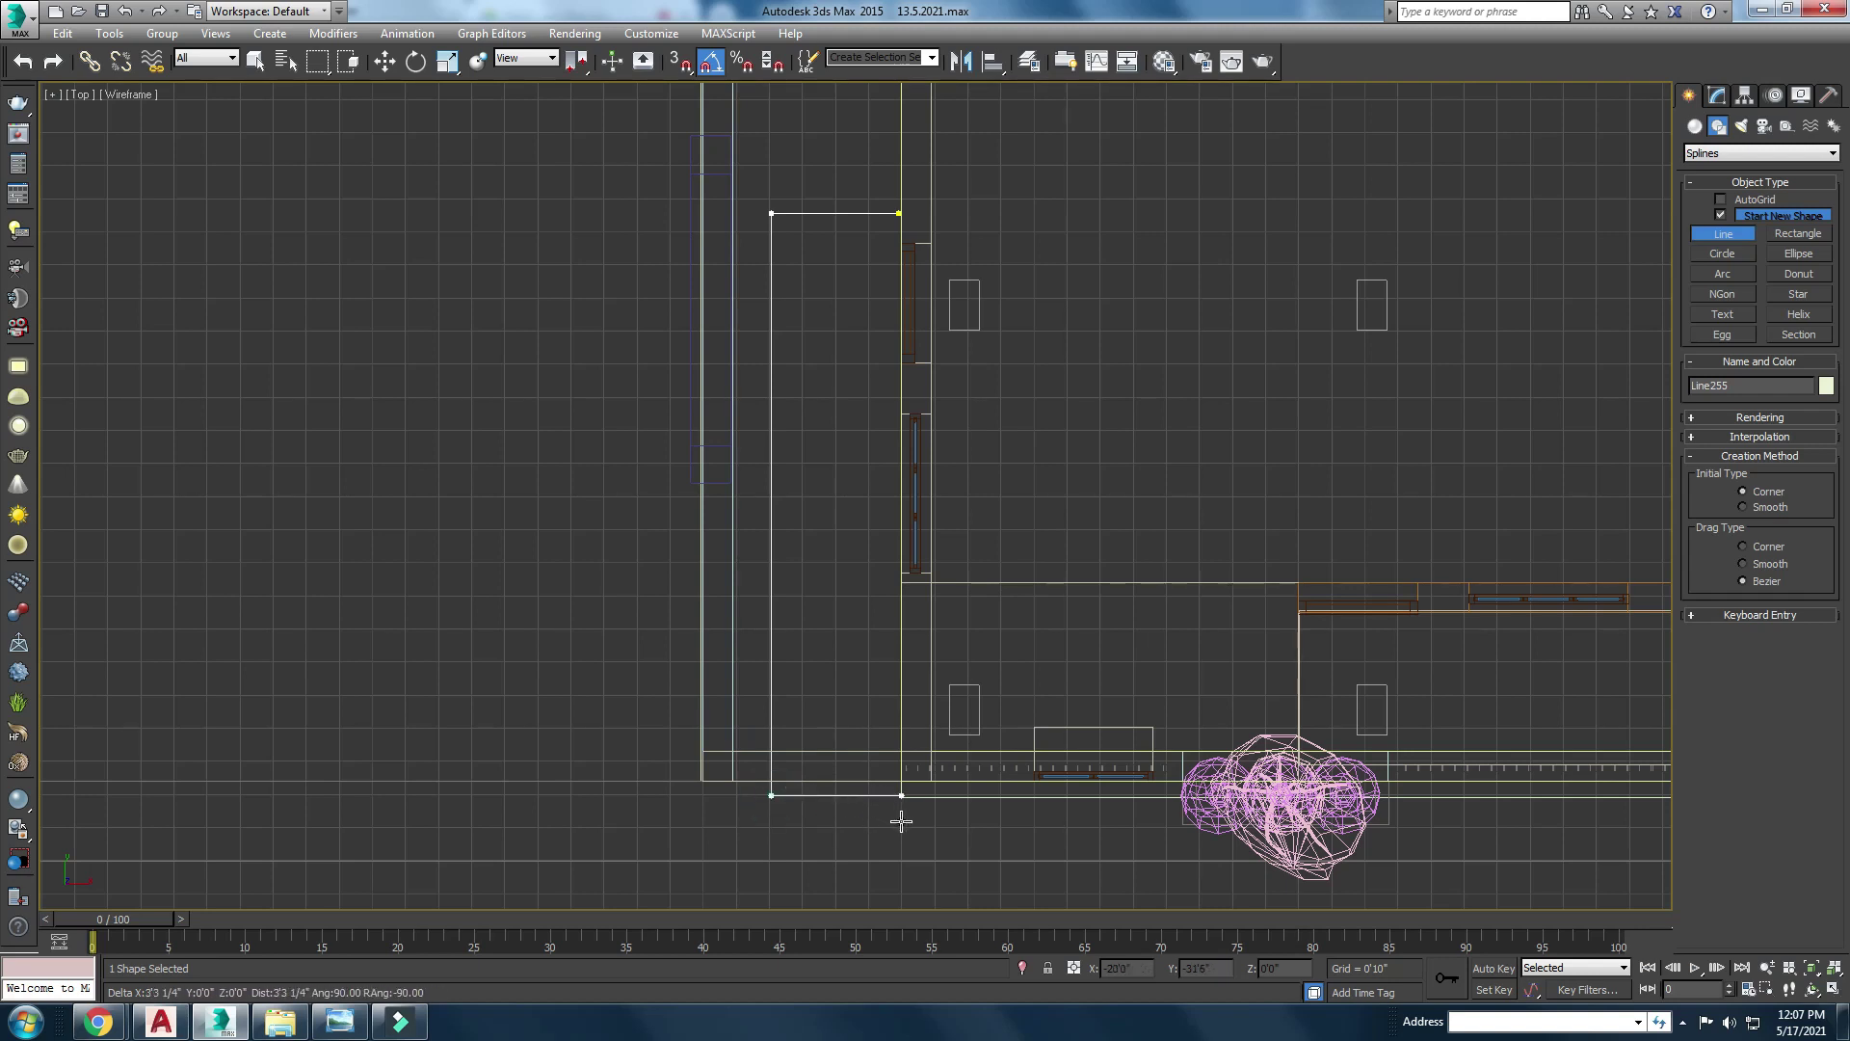
left_click(901, 795)
right_click(901, 795)
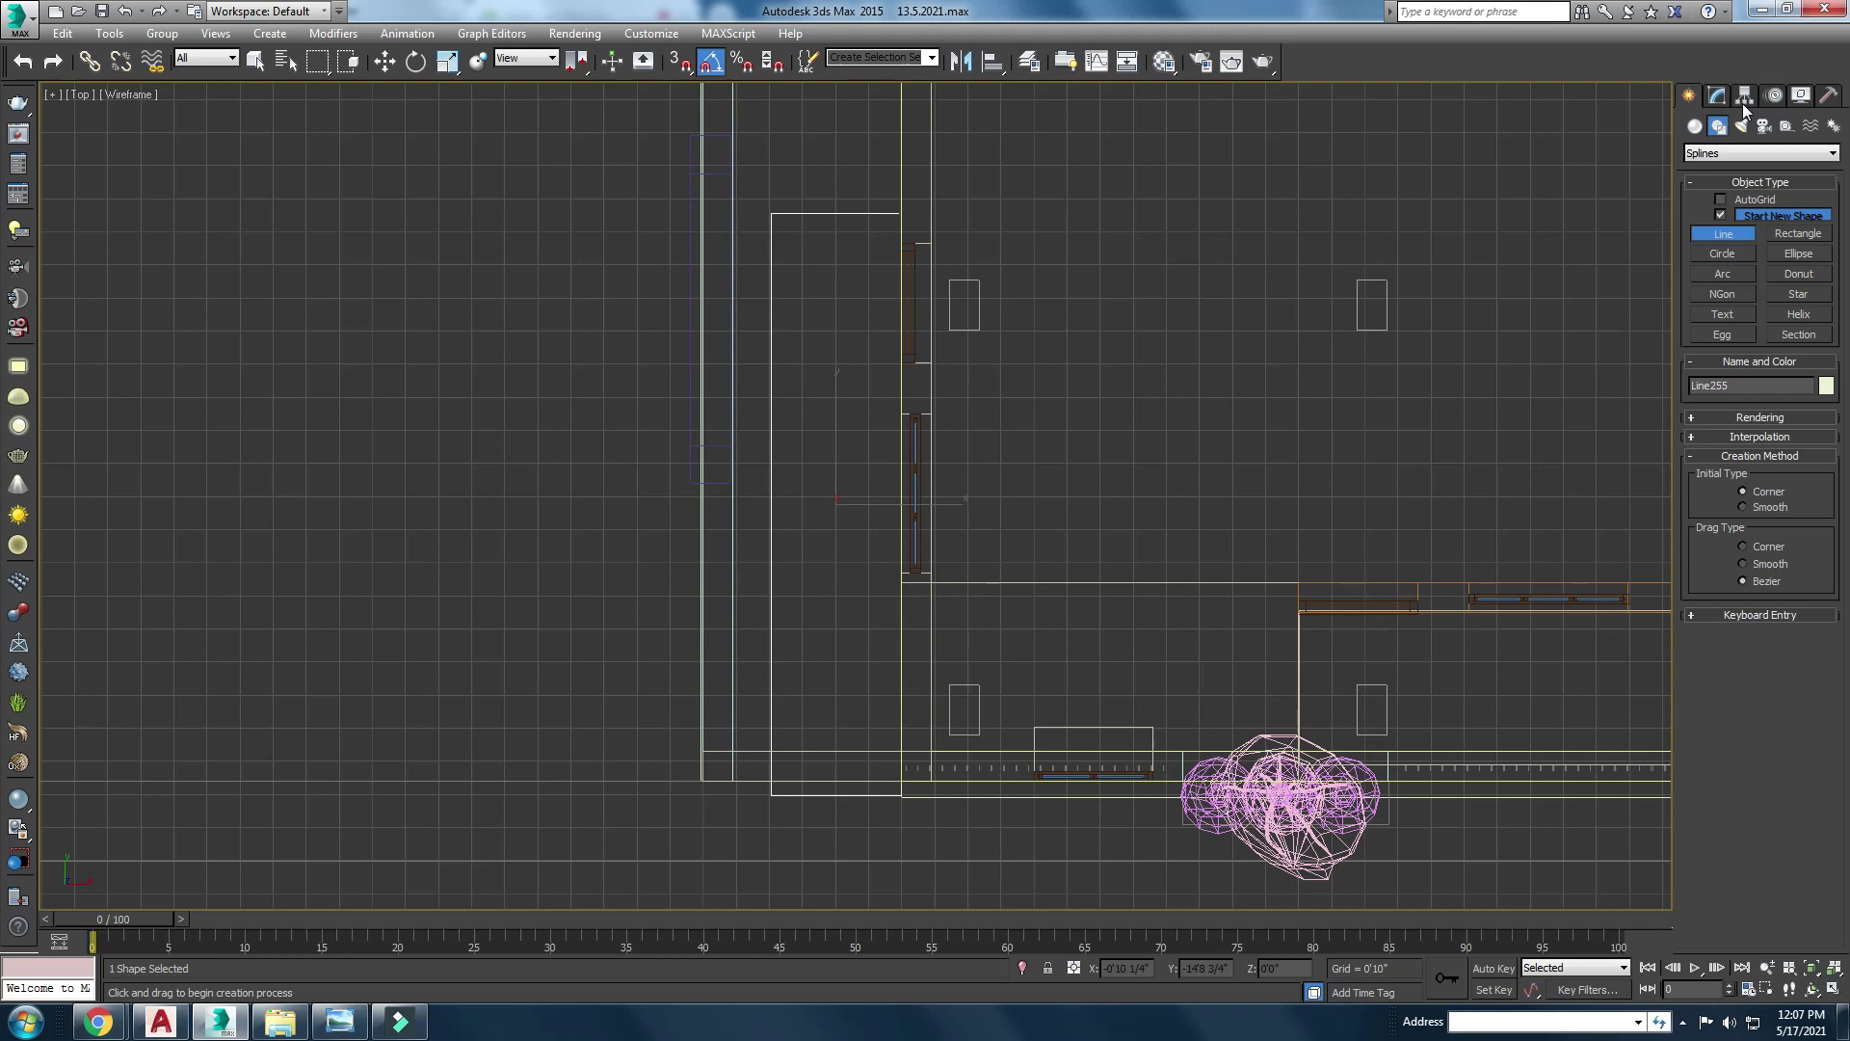
scroll(917, 664, "up", 3)
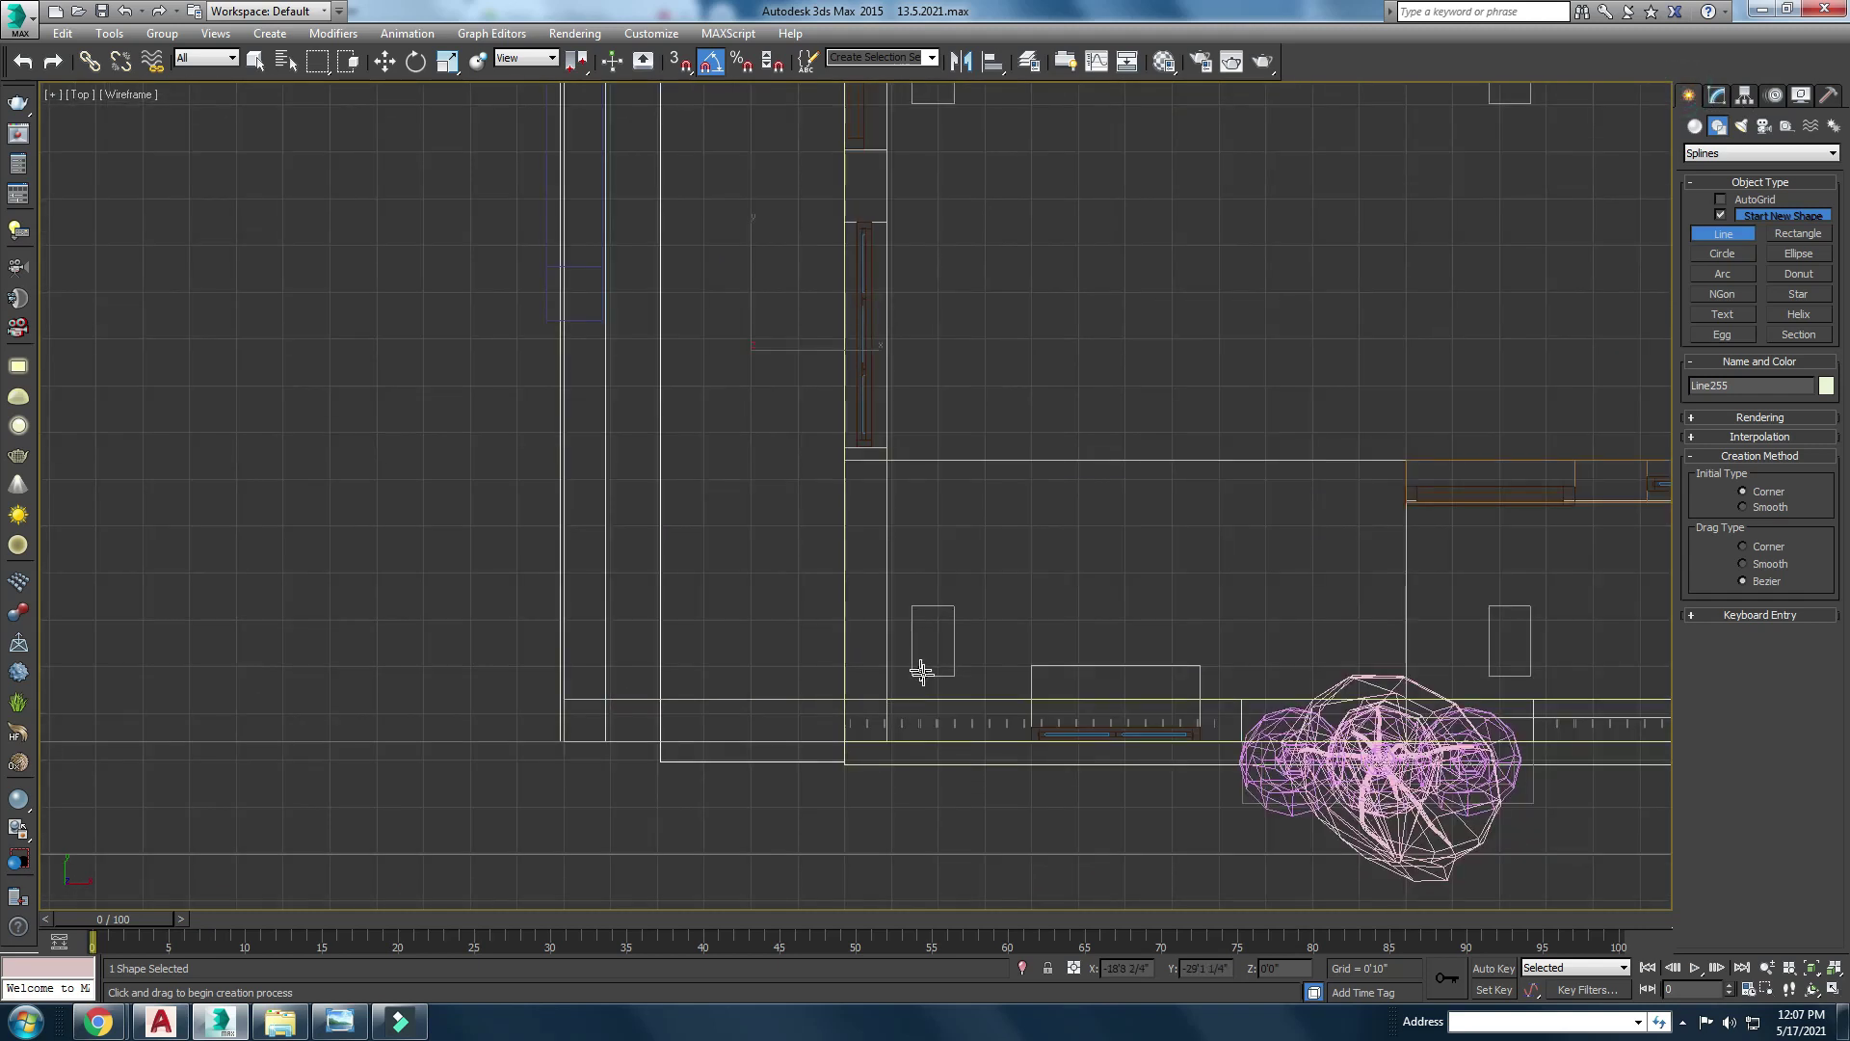
scroll(973, 698, "up", 1)
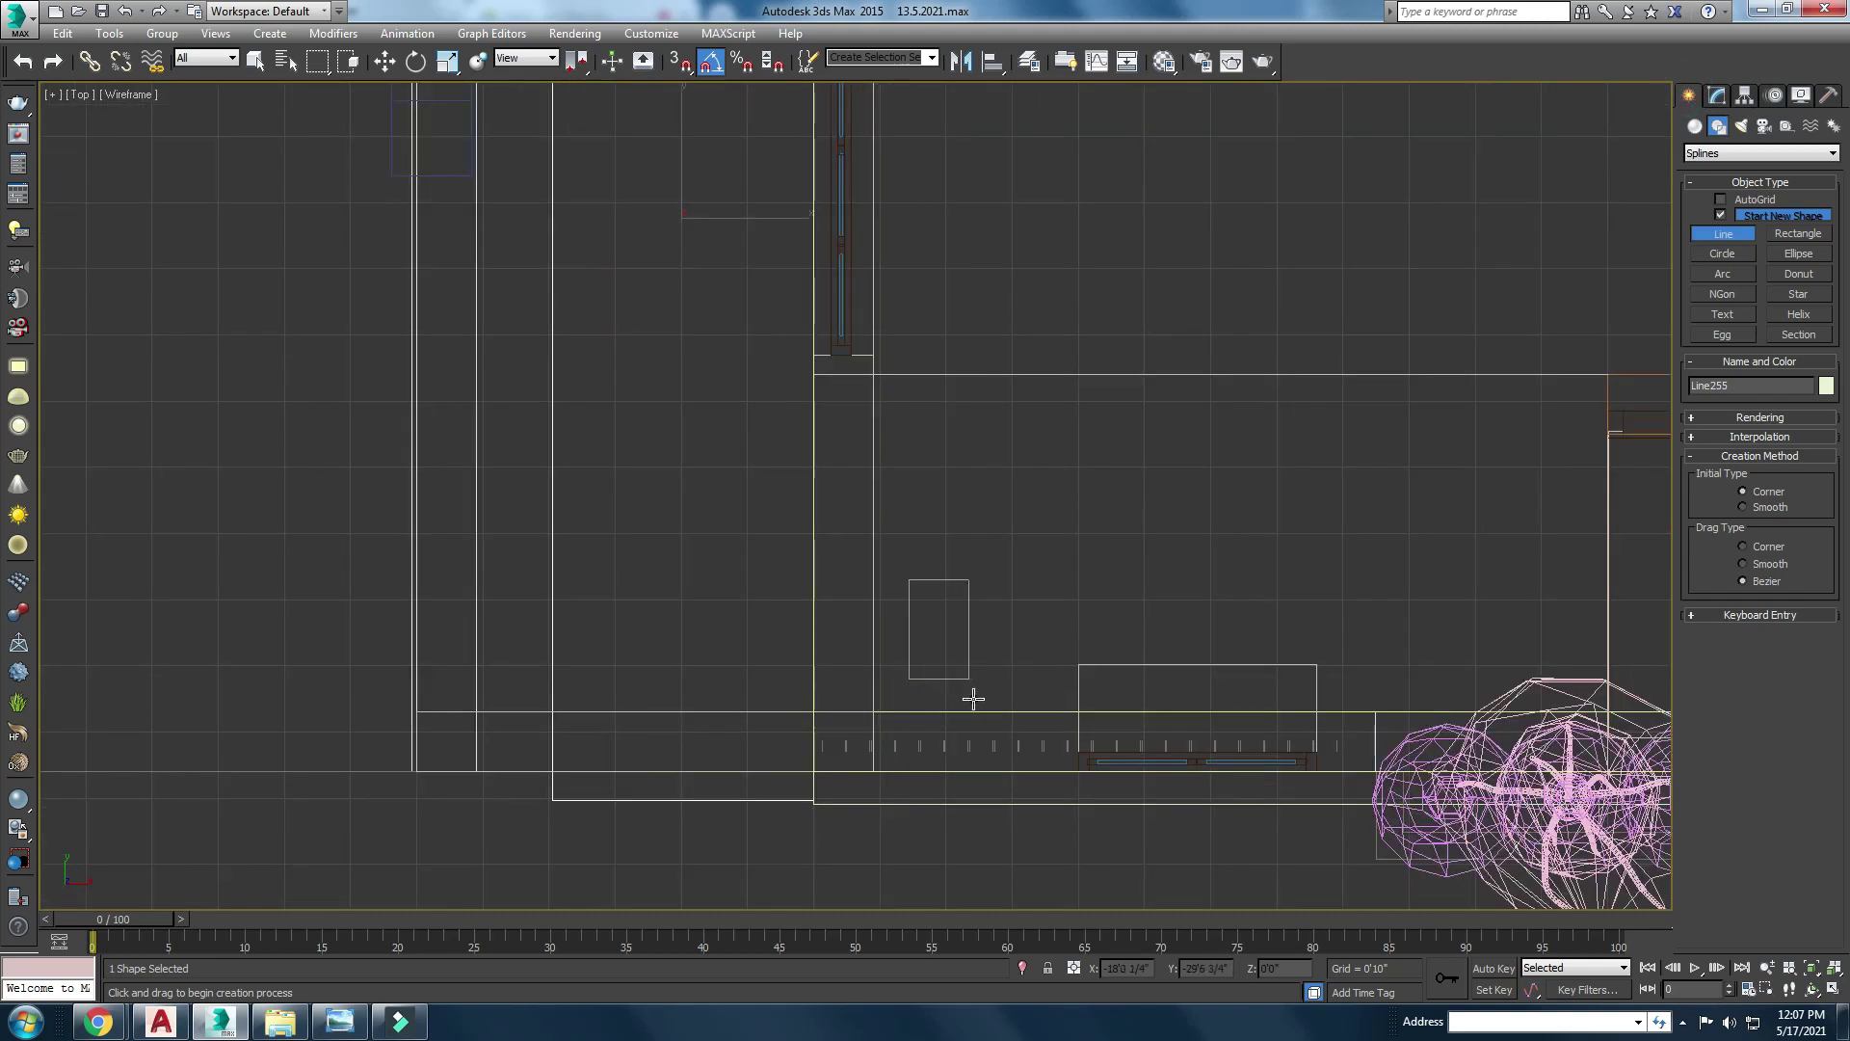
Step: Inspect the house in Perspective, then return to the Top view near the new line
left_click(385, 63)
left_click(1079, 297)
left_click(1146, 766)
key("alt+w")
key("alt+w")
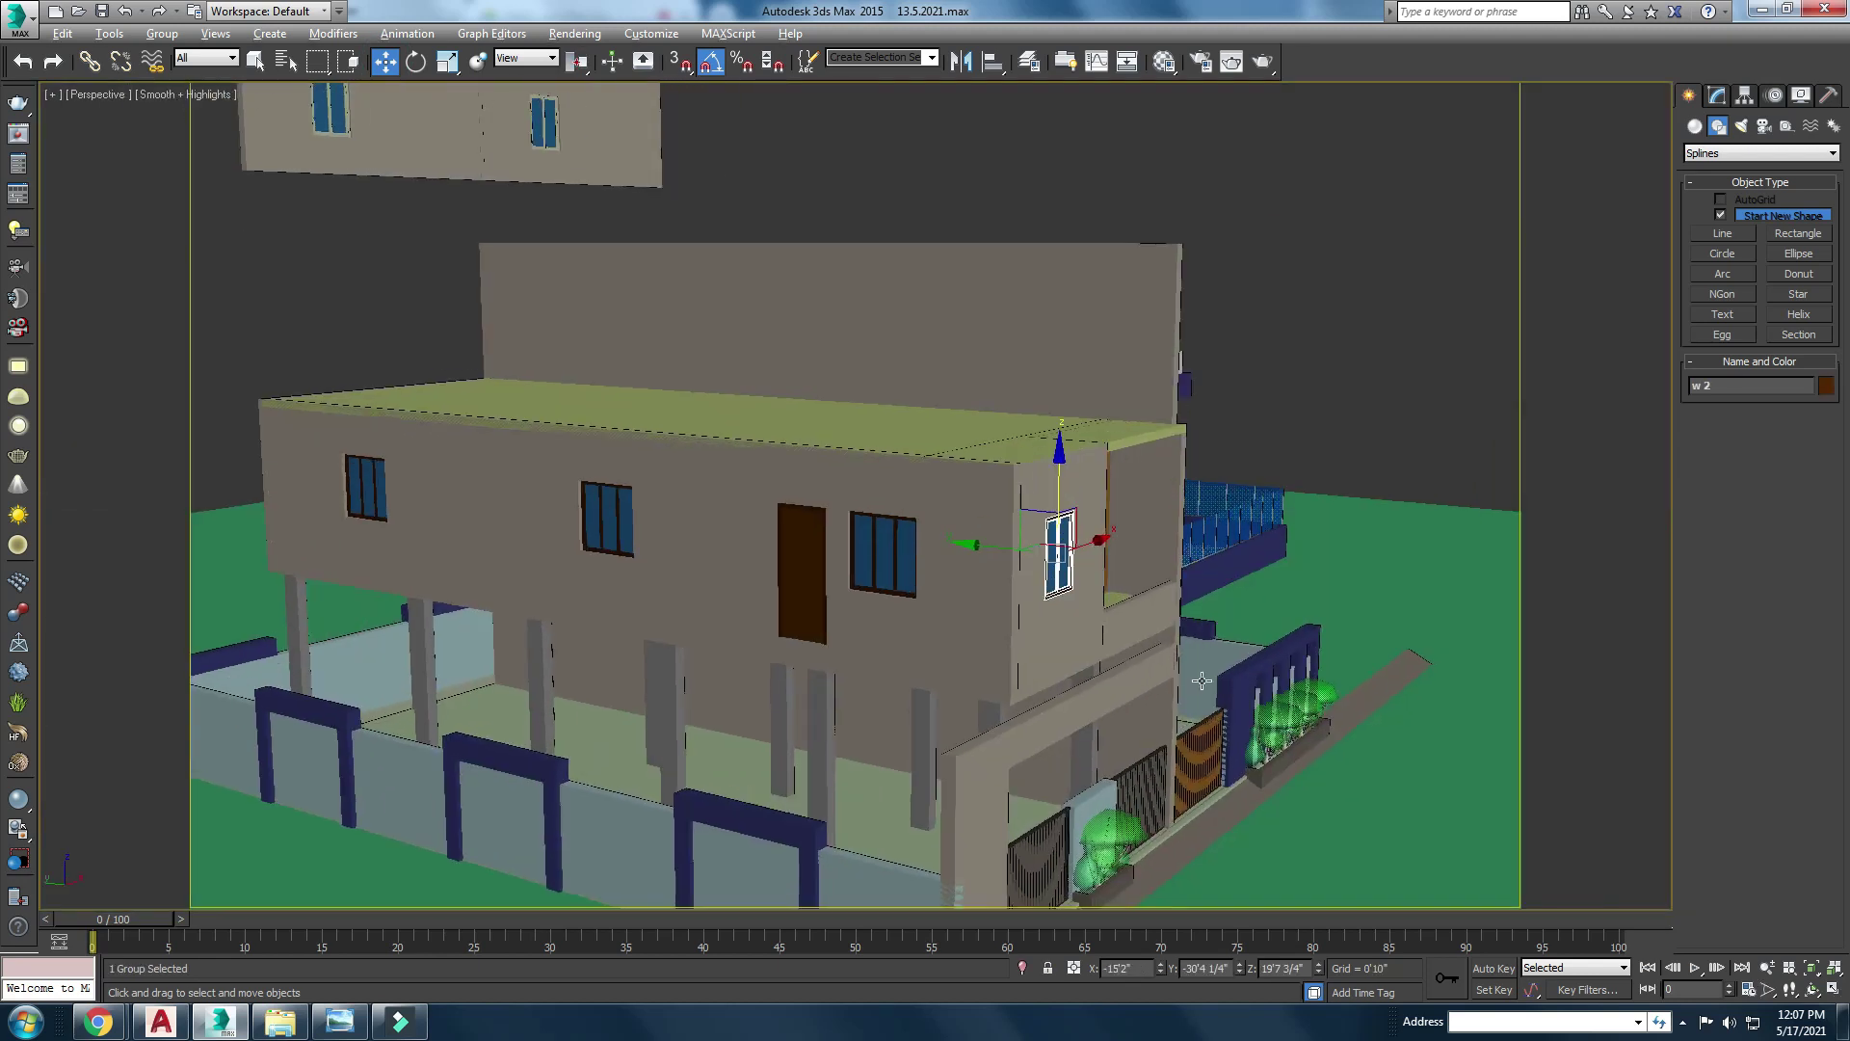
middle_click_drag(1202, 681, 1087, 703, "alt")
left_click(1088, 702)
key("alt+w")
right_click(414, 344)
key("alt+w")
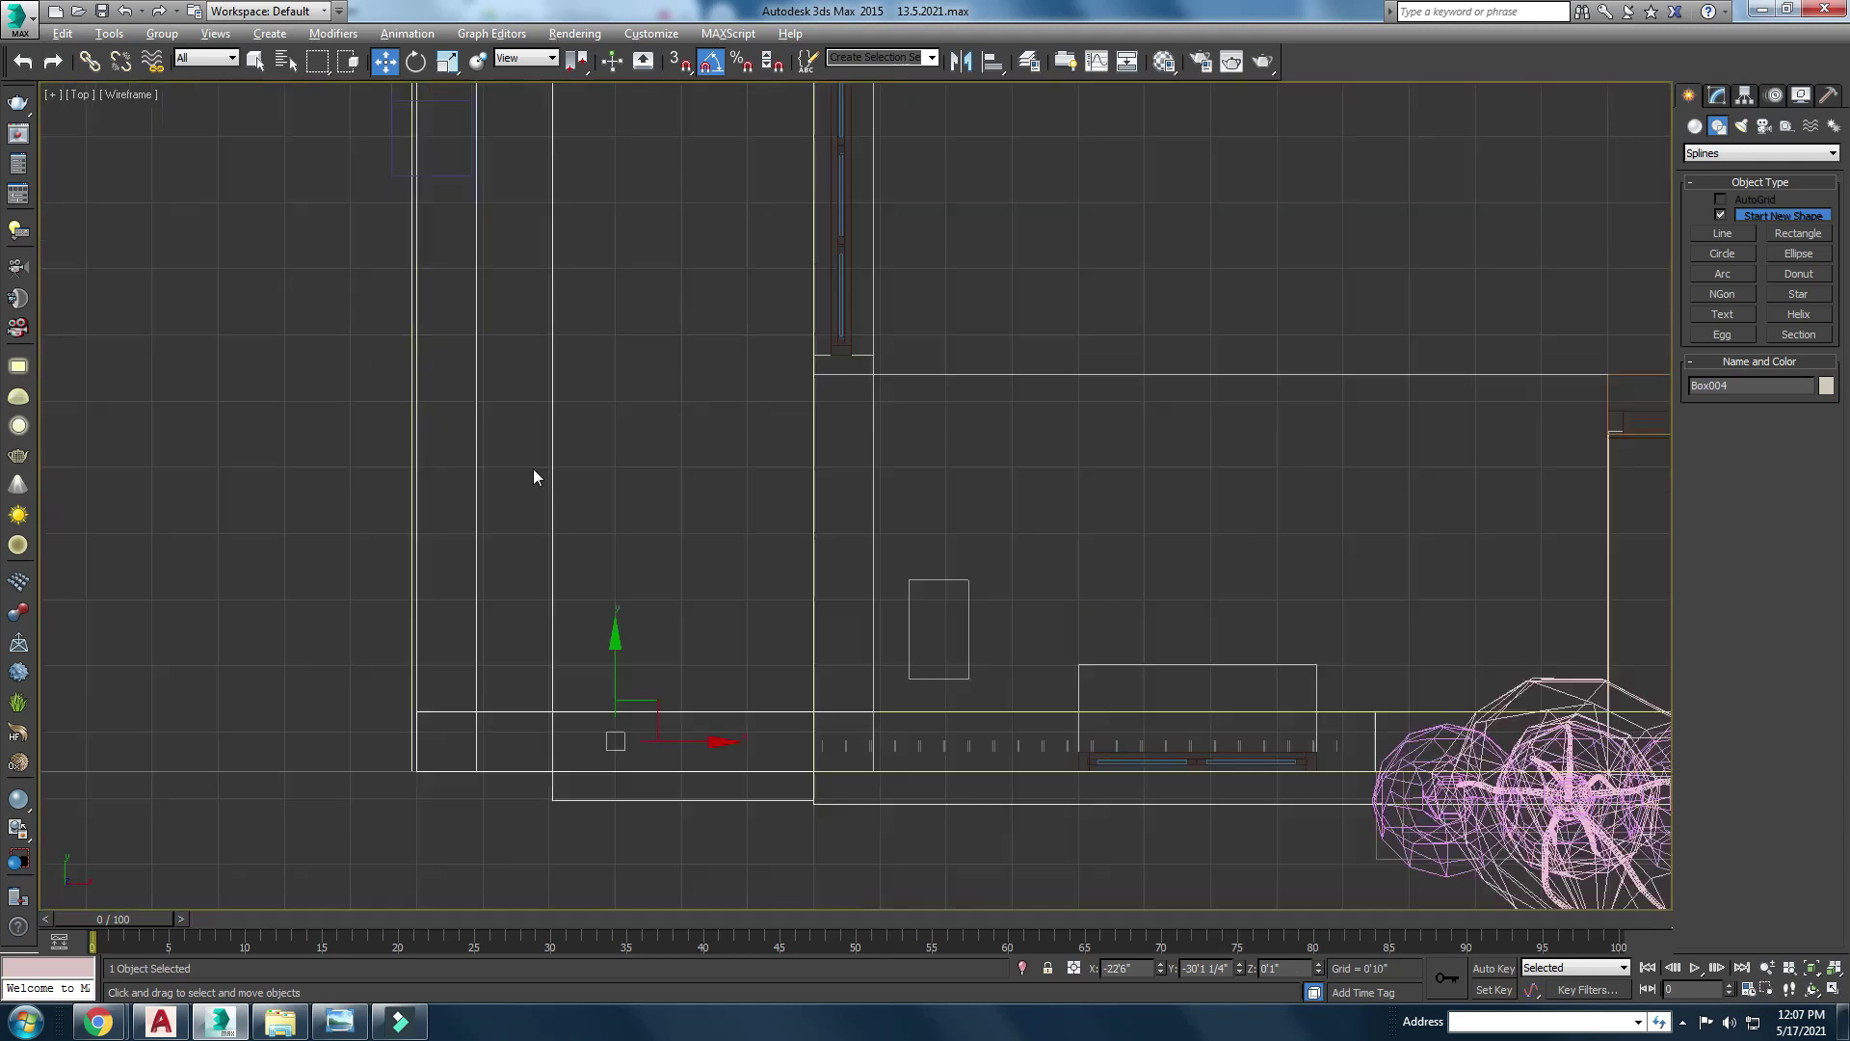
middle_click_drag(664, 733, 812, 636)
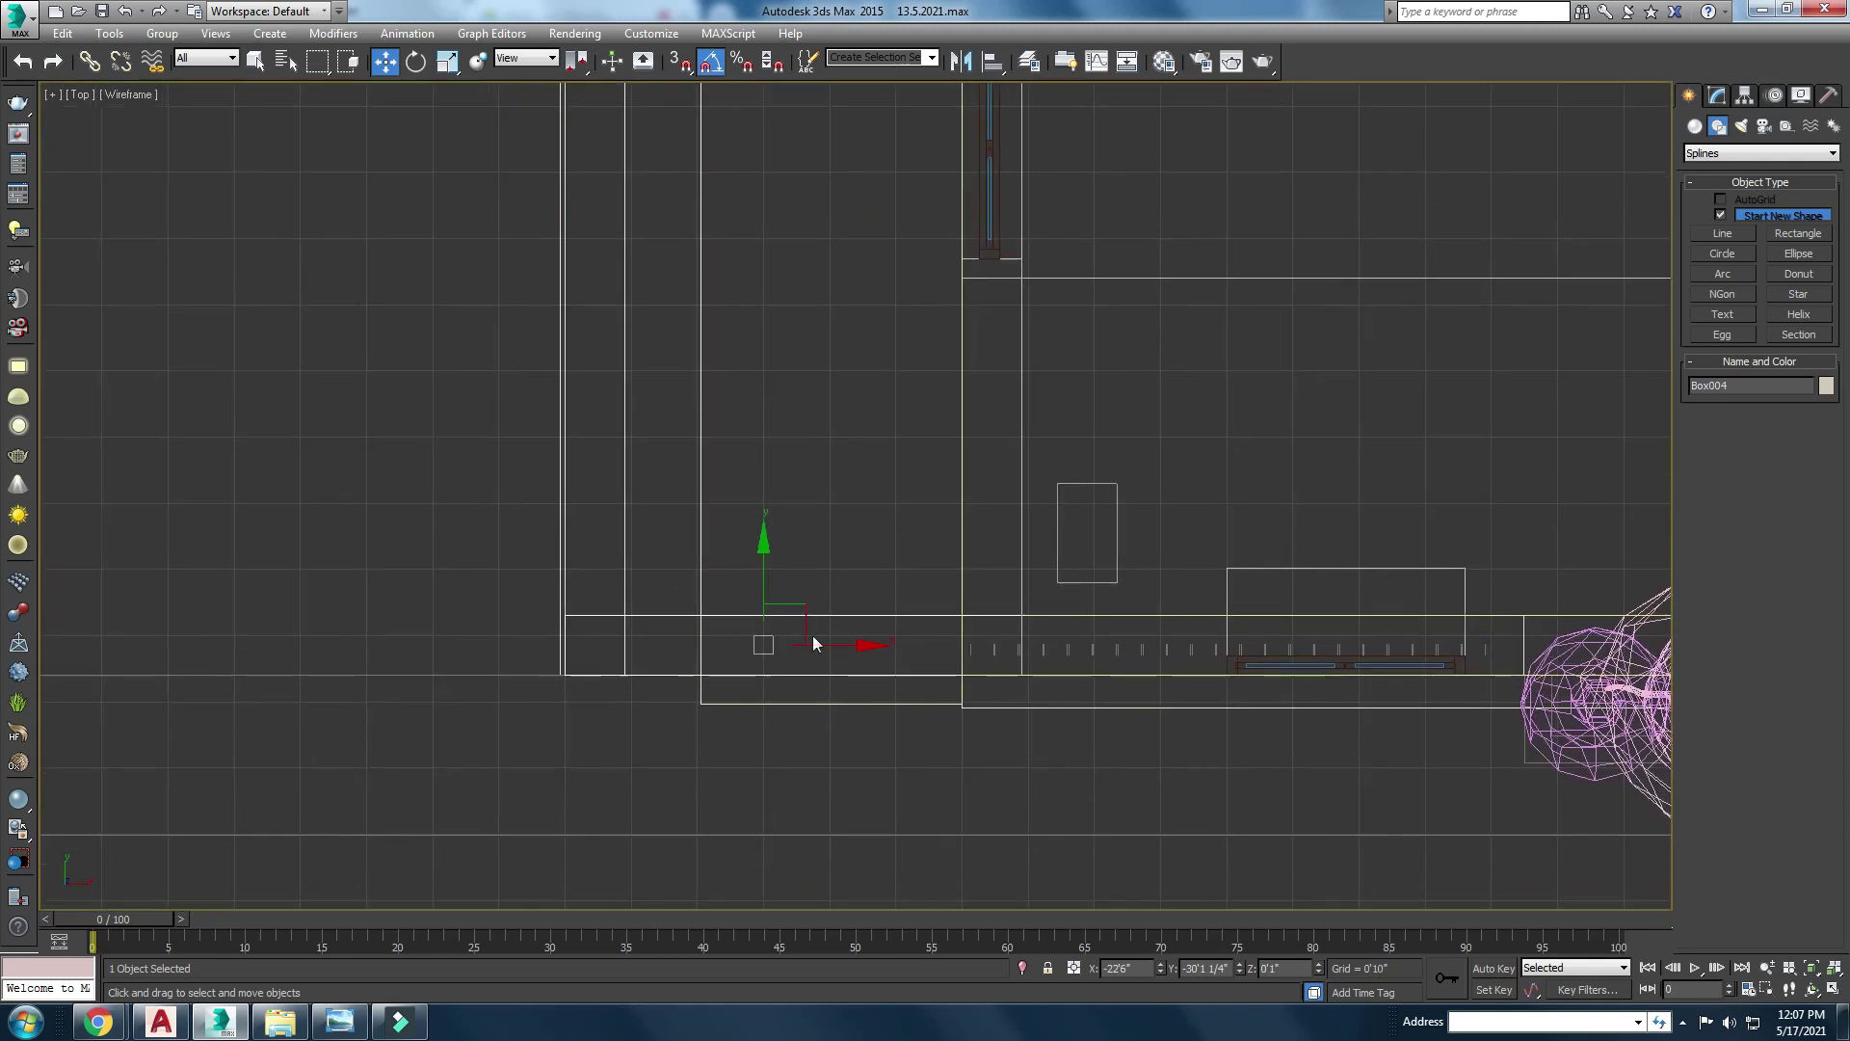
Step: Move the line's top segment up and its vertical segment slightly left to meet the wall
left_click(808, 704)
mouse_move(755, 587)
middle_mouse_down()
mouse_move(739, 775)
mouse_move(759, 711)
middle_mouse_up()
scroll(742, 785, "down", 3)
scroll(742, 785, "down", 2)
scroll(743, 793, "up", 4)
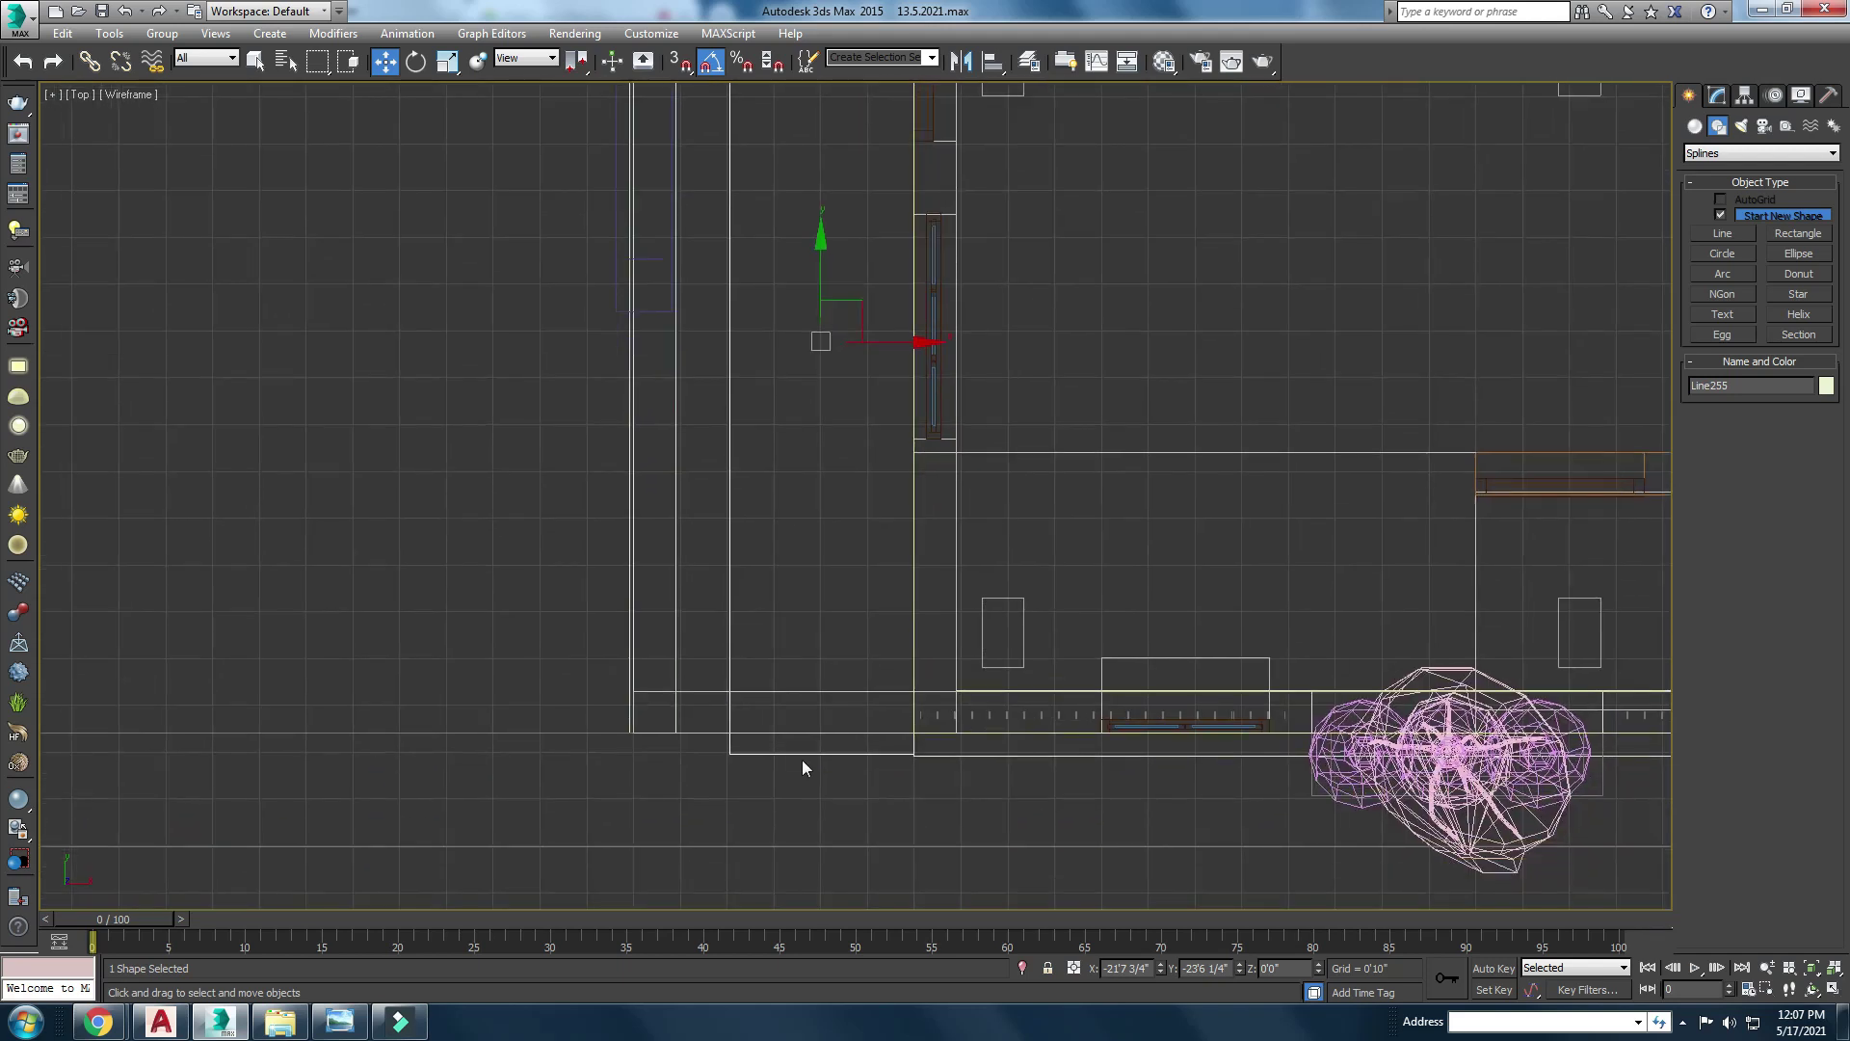
left_click_drag(816, 755, 816, 650)
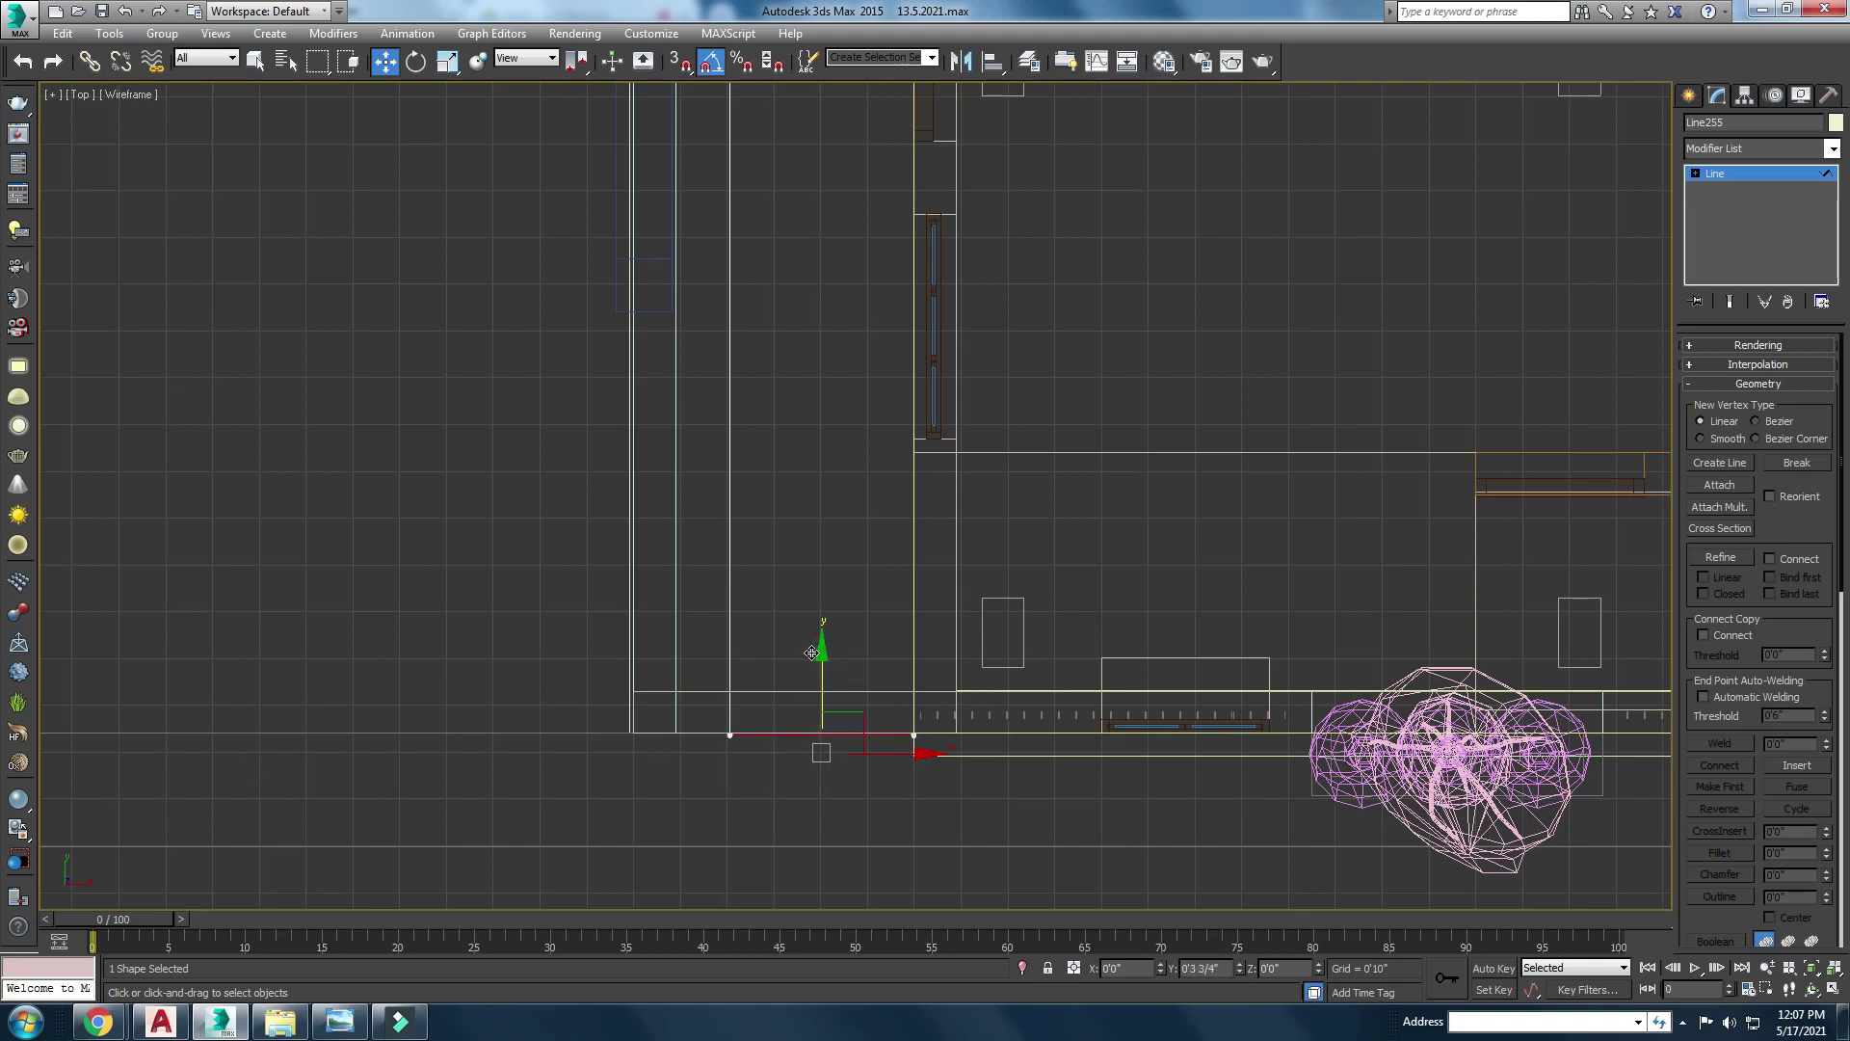
scroll(809, 650, "down", 3)
scroll(800, 568, "up", 2)
left_click(830, 385)
left_click_drag(821, 339, 821, 330)
left_click(771, 465)
left_click_drag(837, 674, 831, 674)
left_click(1127, 408)
Step: Adjust the line's right end vertex, then switch to the Spline sub-object level
key("1")
left_click_drag(826, 339, 934, 413)
scroll(887, 362, "up", 5)
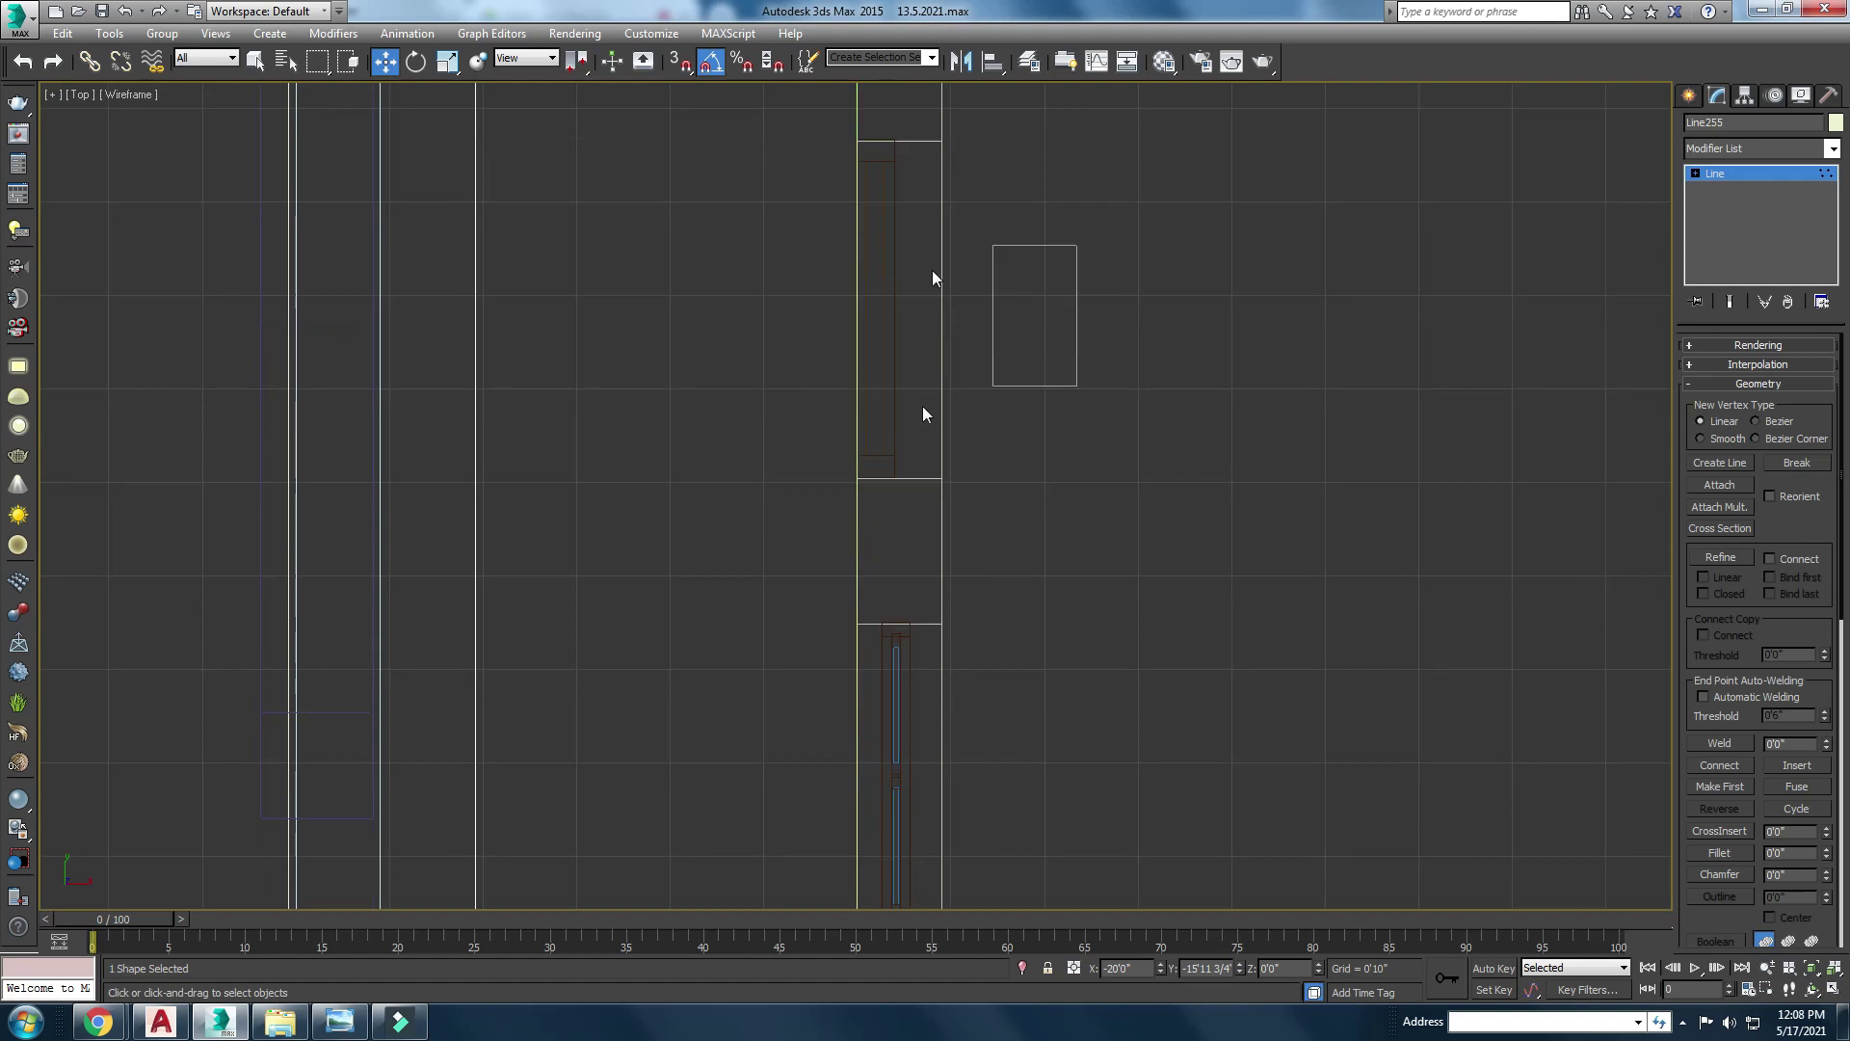
middle_click_drag(934, 412, 936, 581)
scroll(829, 585, "up", 2)
scroll(918, 578, "up", 2)
left_click(932, 578)
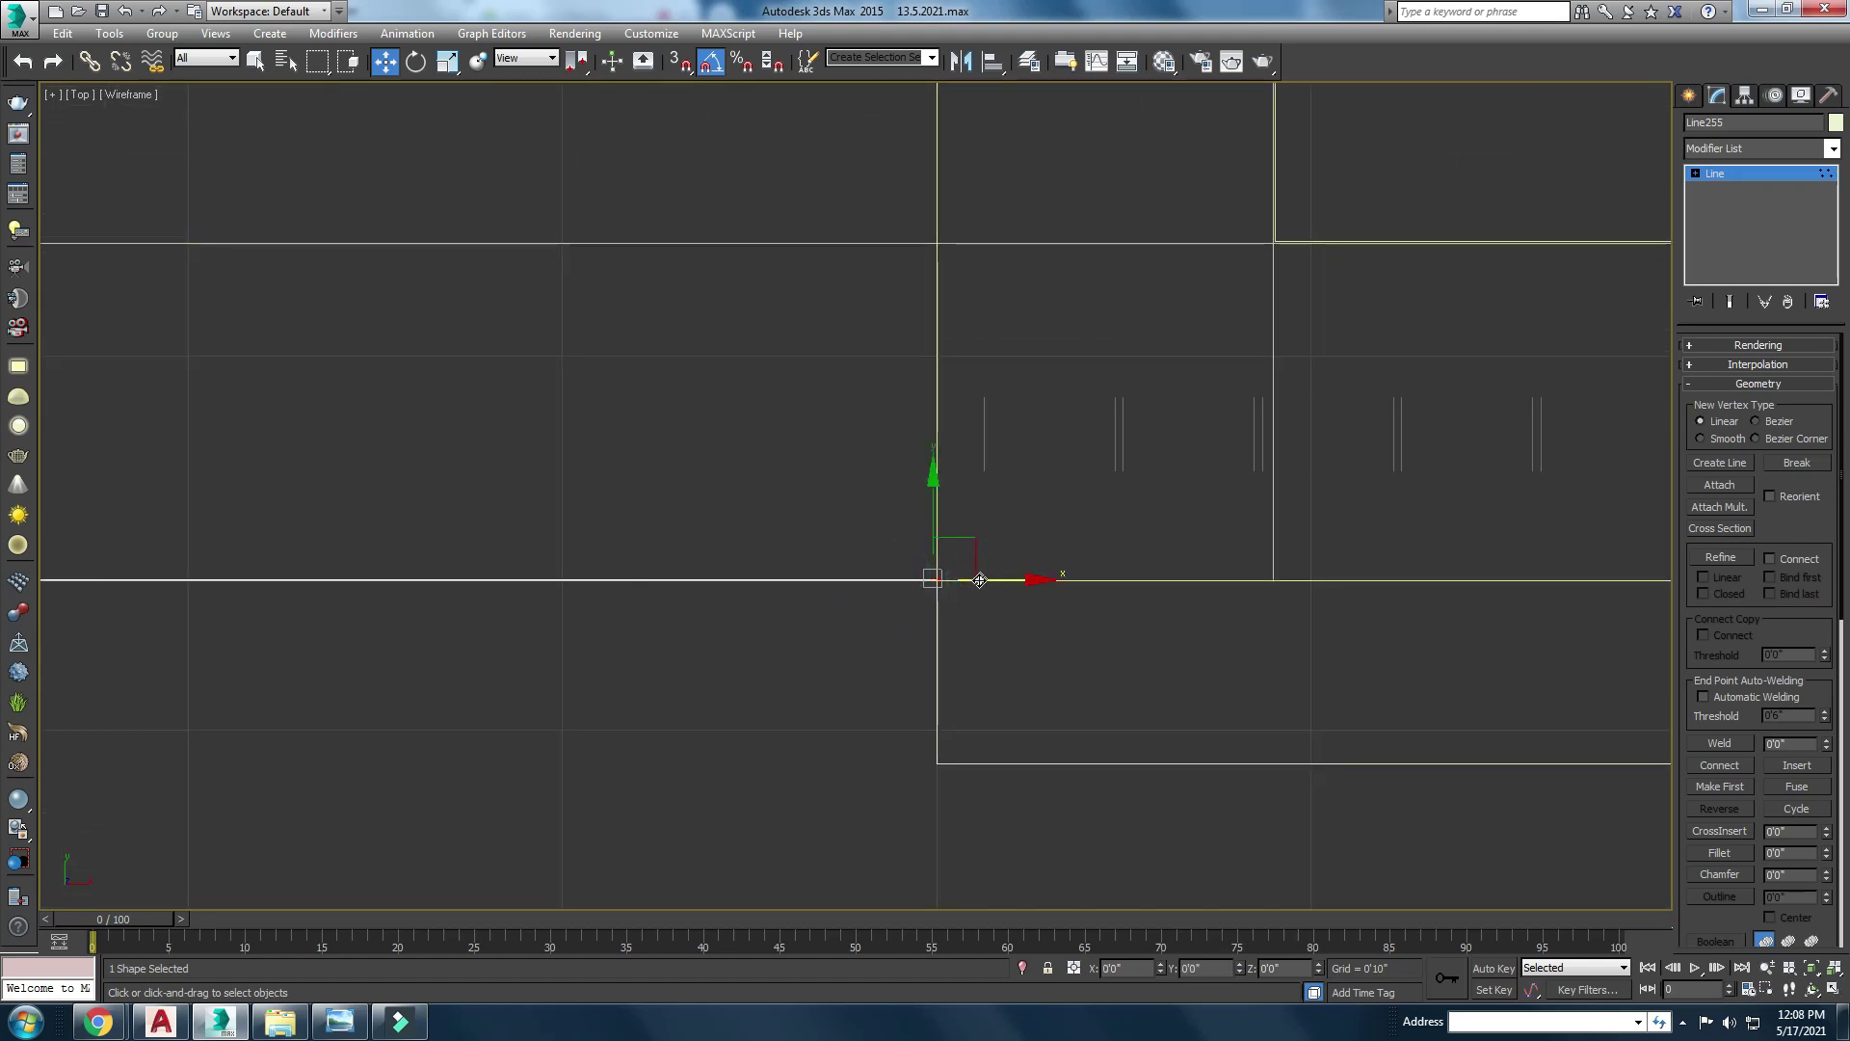
left_click(1061, 730)
scroll(1070, 640, "down", 4)
left_click(1695, 174)
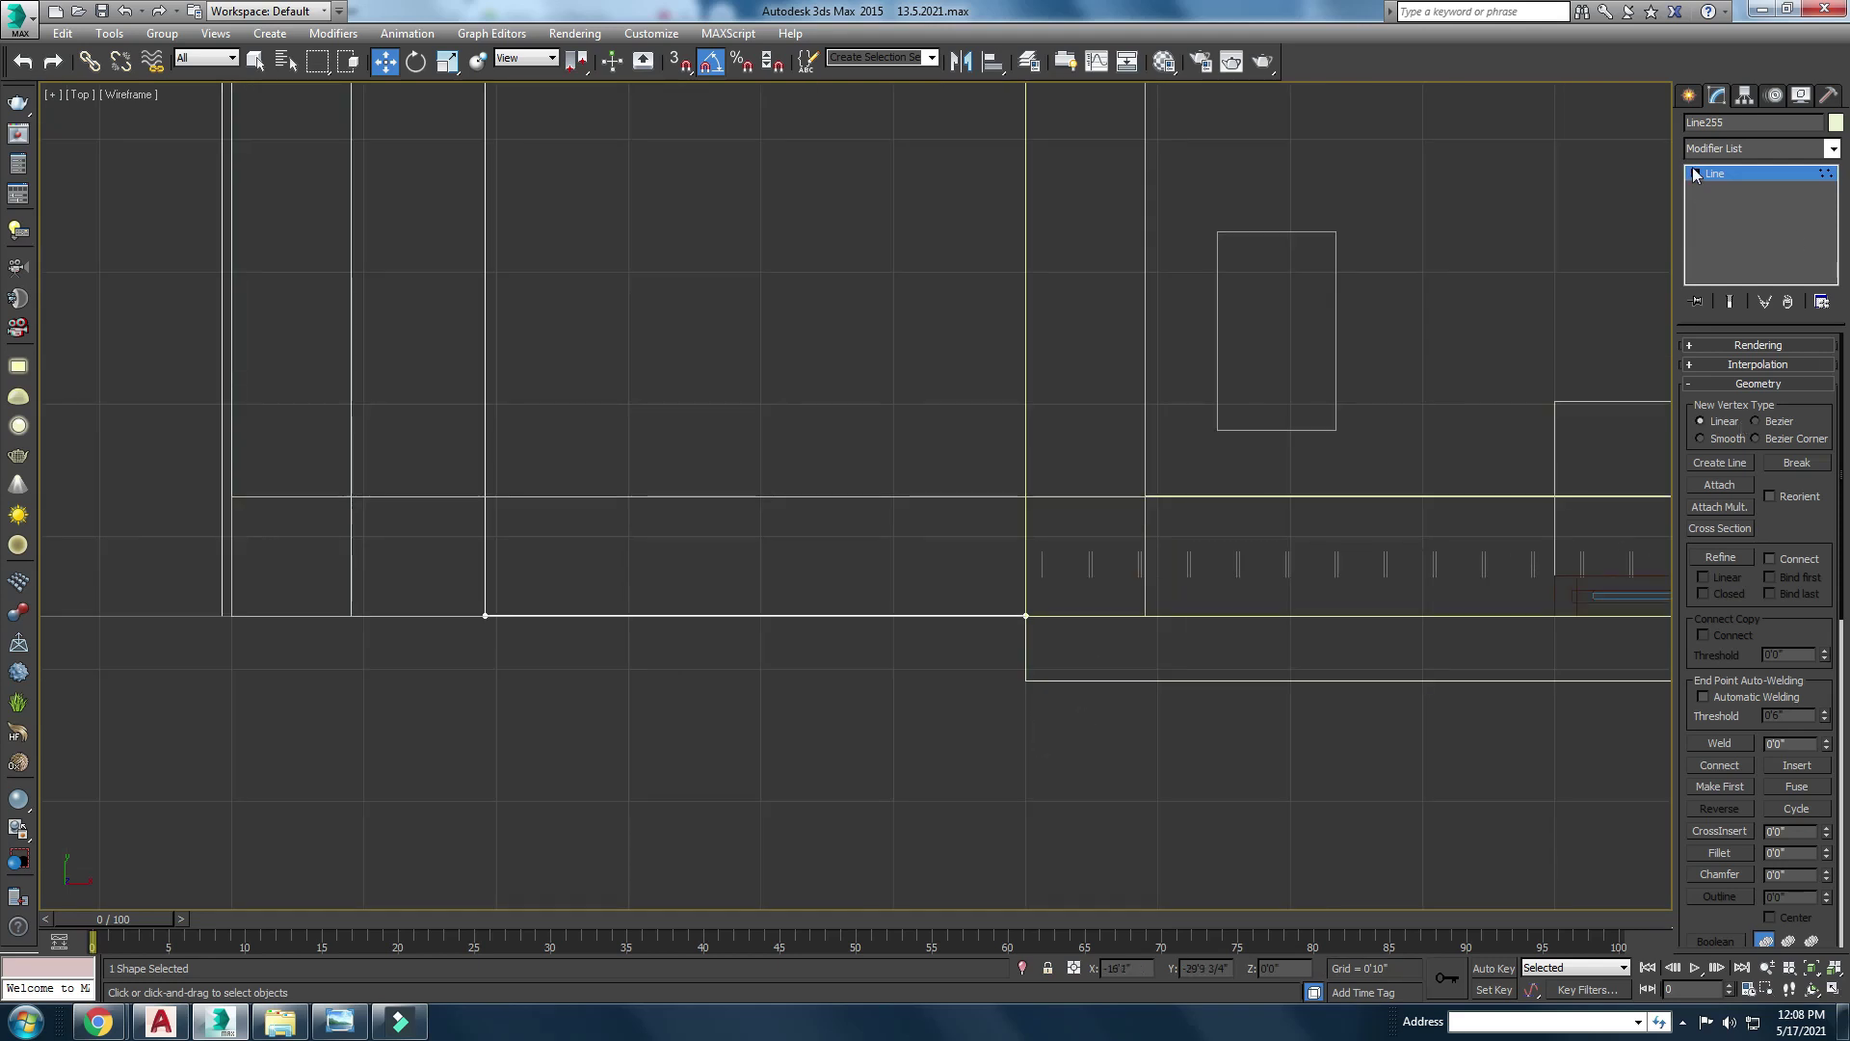
left_click(1720, 219)
Step: Outline the parapet spline to give it a thin wall thickness
left_click(1721, 896)
middle_click_drag(702, 562, 764, 661)
left_click(550, 637)
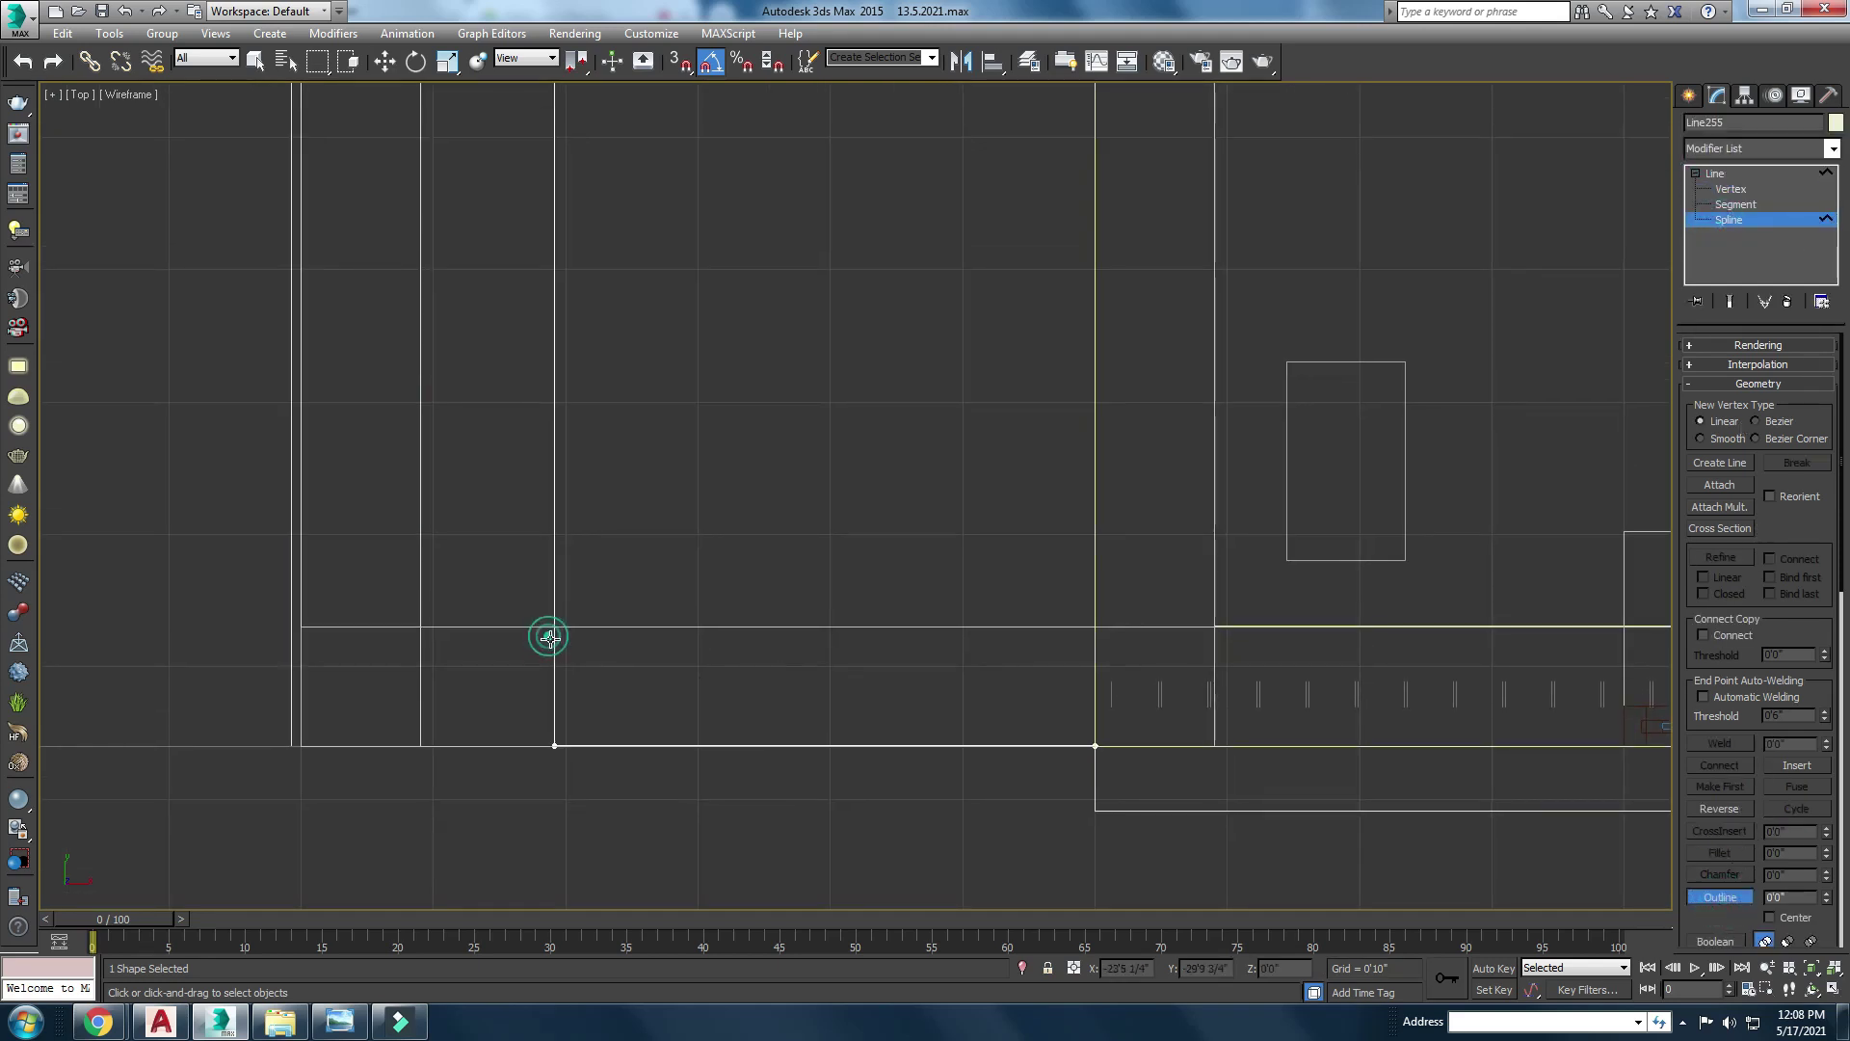
mouse_move(672, 744)
left_mouse_down()
mouse_move(705, 679)
mouse_move(697, 694)
left_mouse_up()
Step: Add an Extrude modifier to the parapet line Line255
left_click(1689, 94)
scroll(834, 428, "down", 1)
scroll(834, 428, "down", 2)
left_click(1718, 96)
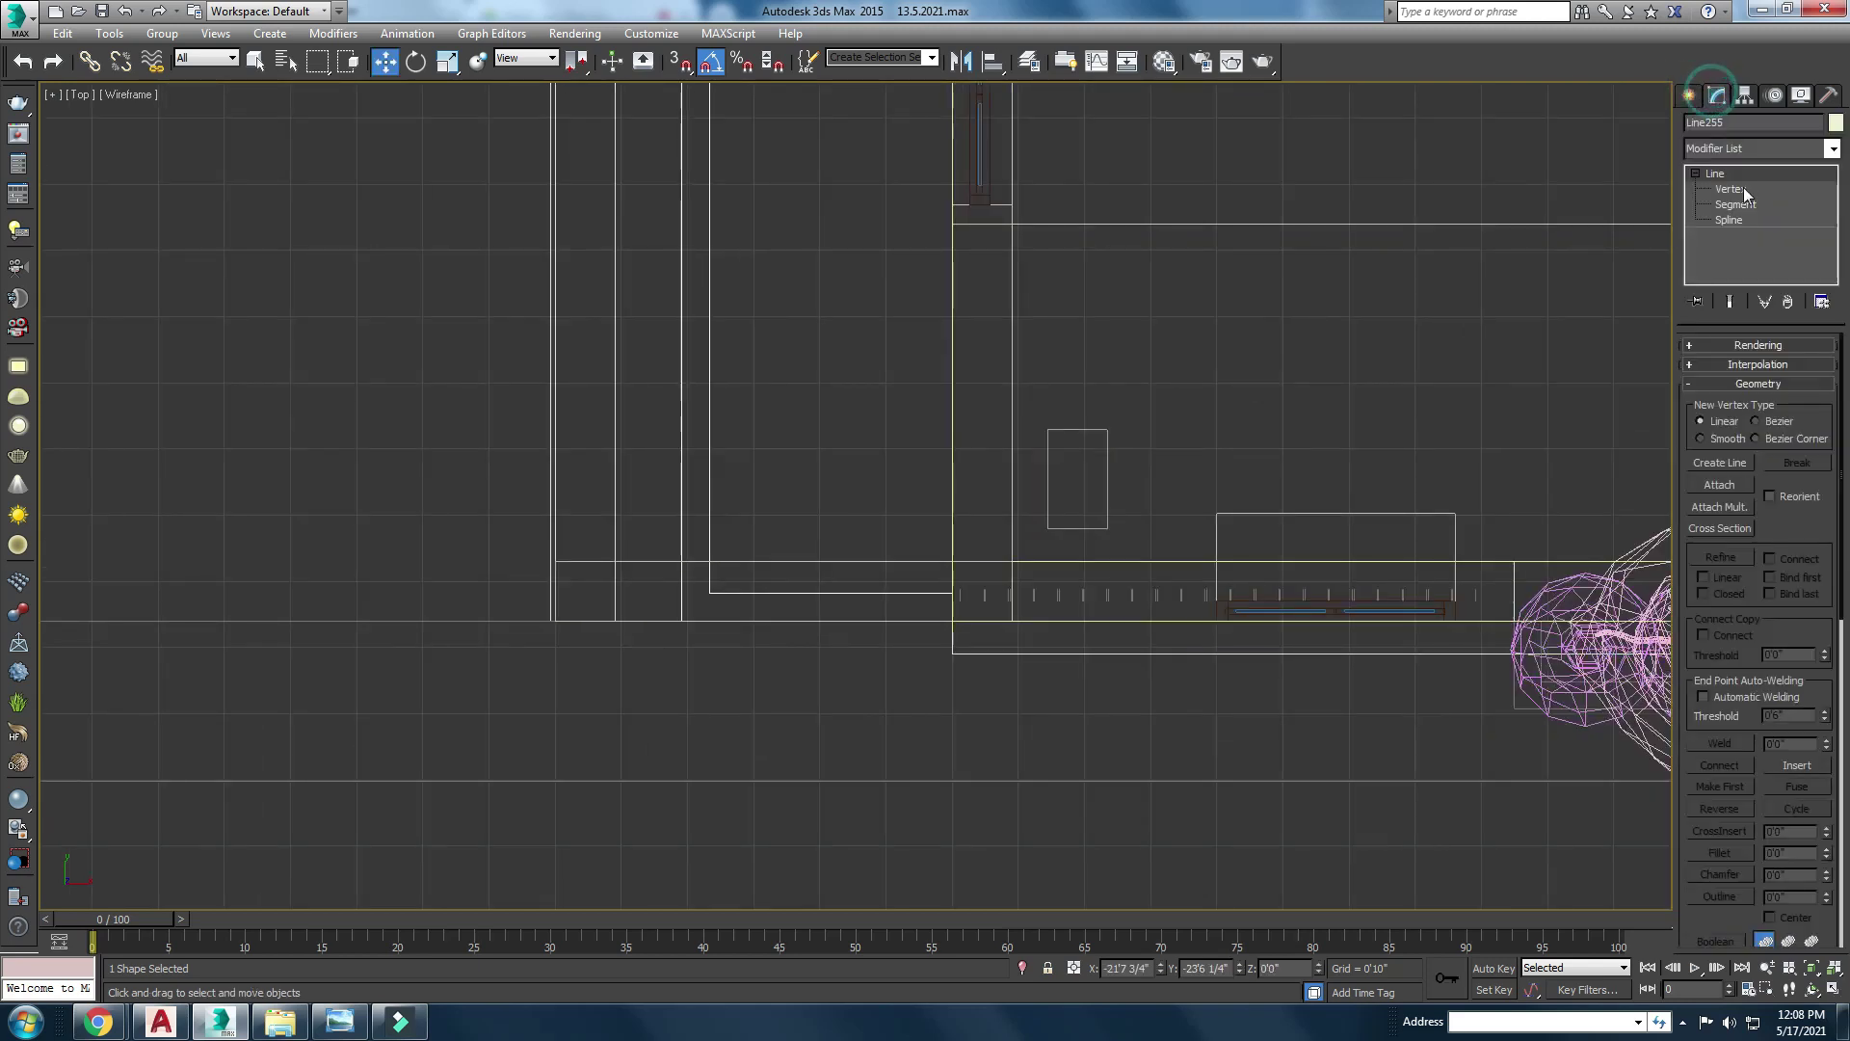
left_click(1745, 148)
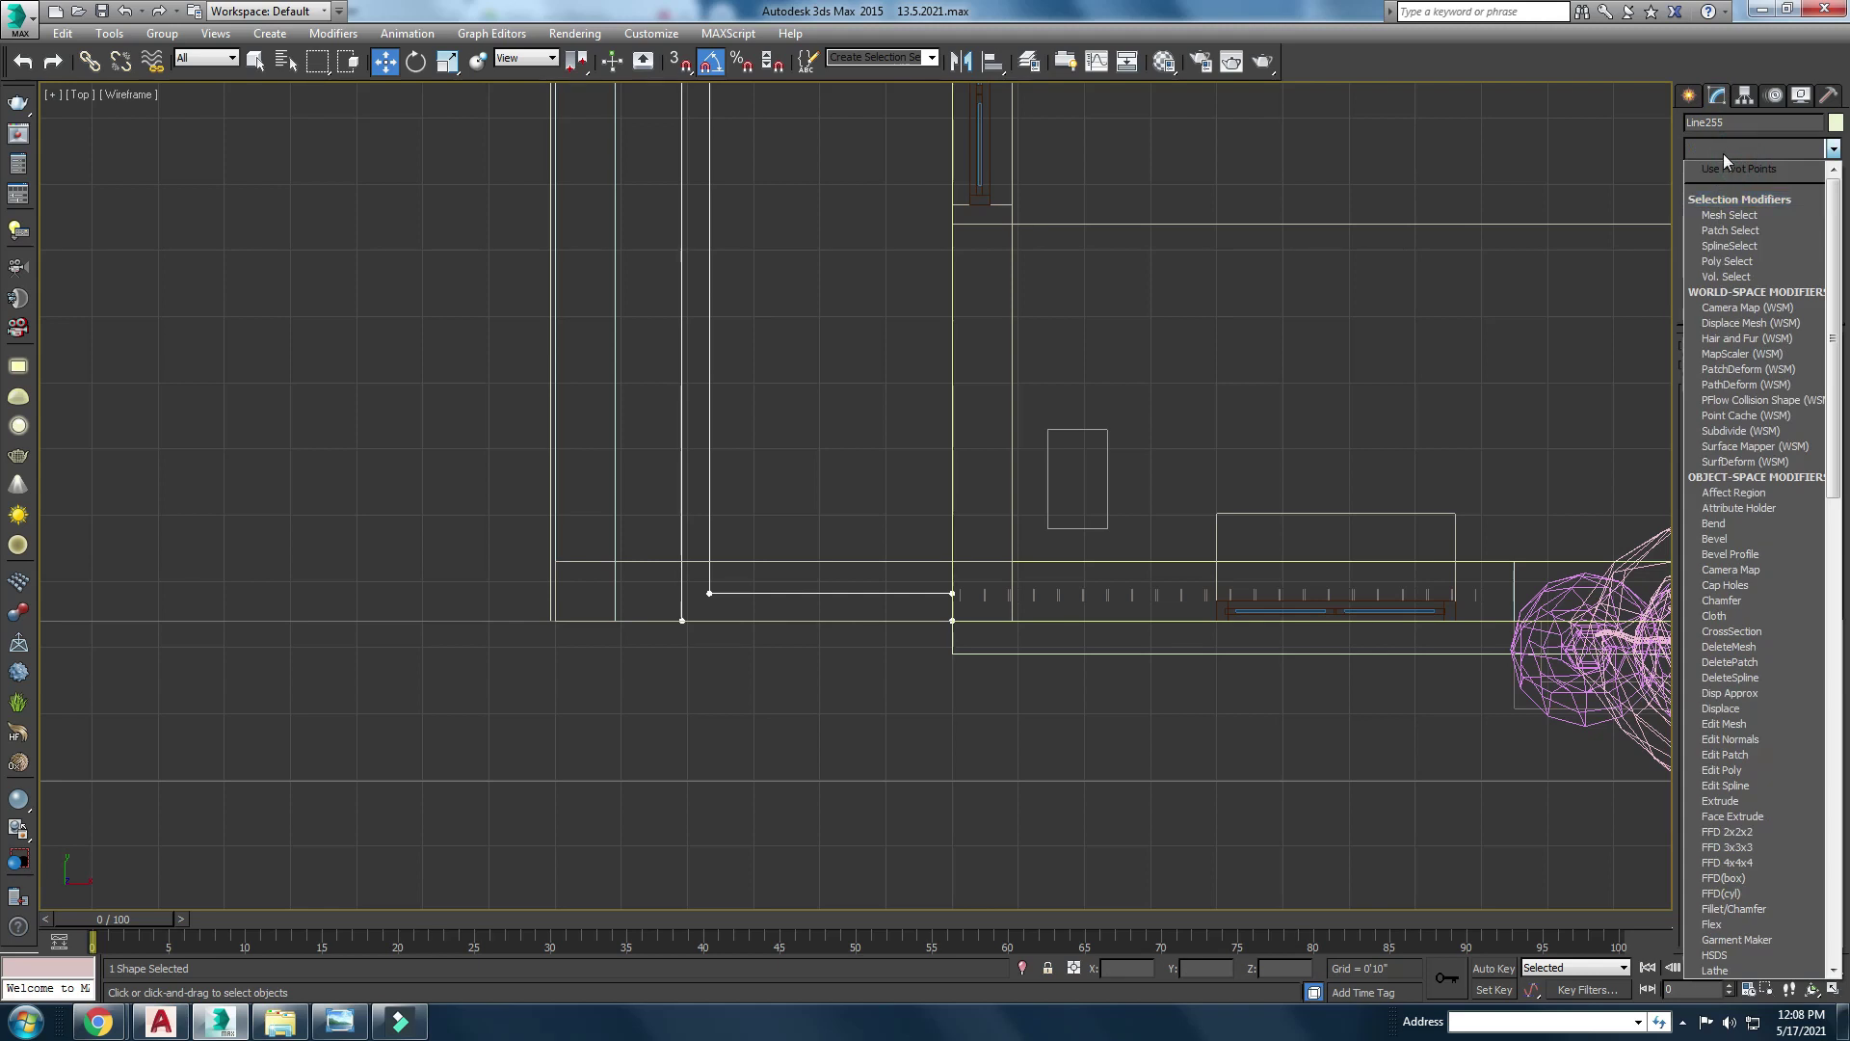
type("Edit Mesh")
left_click(1741, 247)
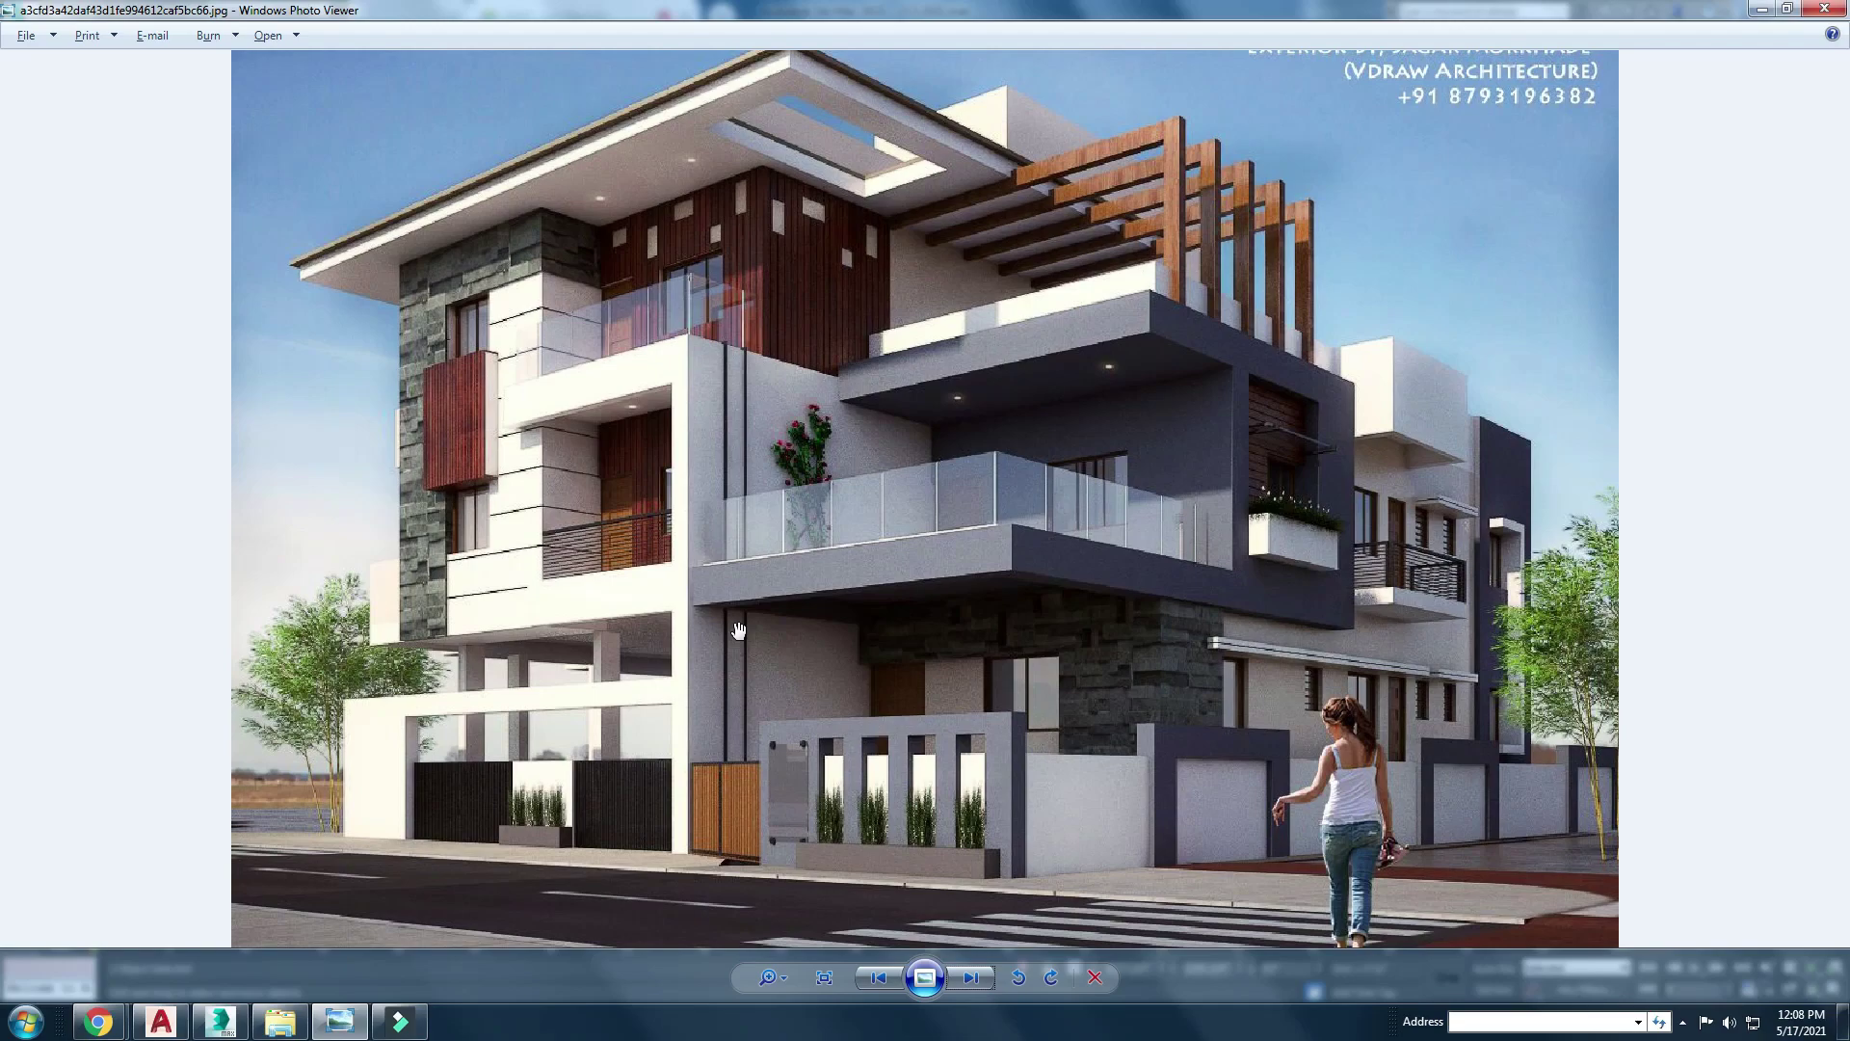
Step: Set the Extrude amount to 4'0" and compare the result with the reference photo
key("alt+Tab")
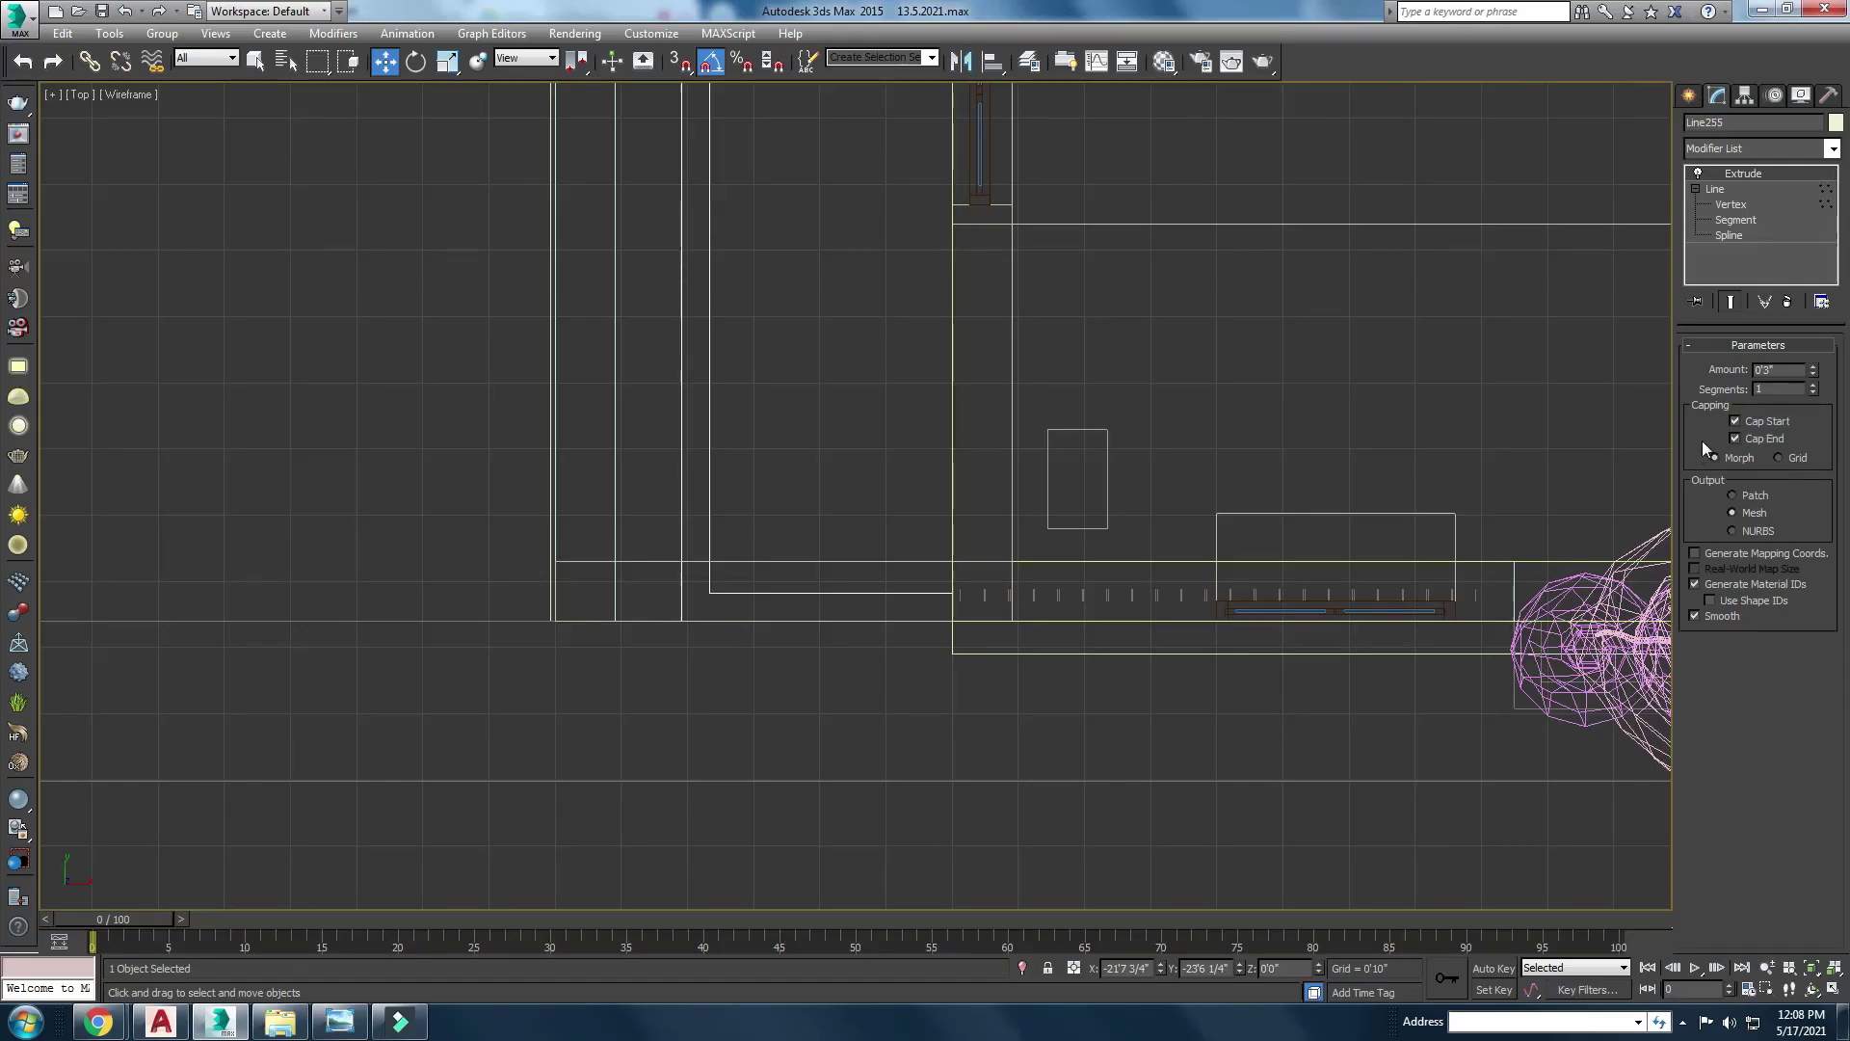
double_click(1785, 372)
type("4")
key("Return")
key("alt+Tab")
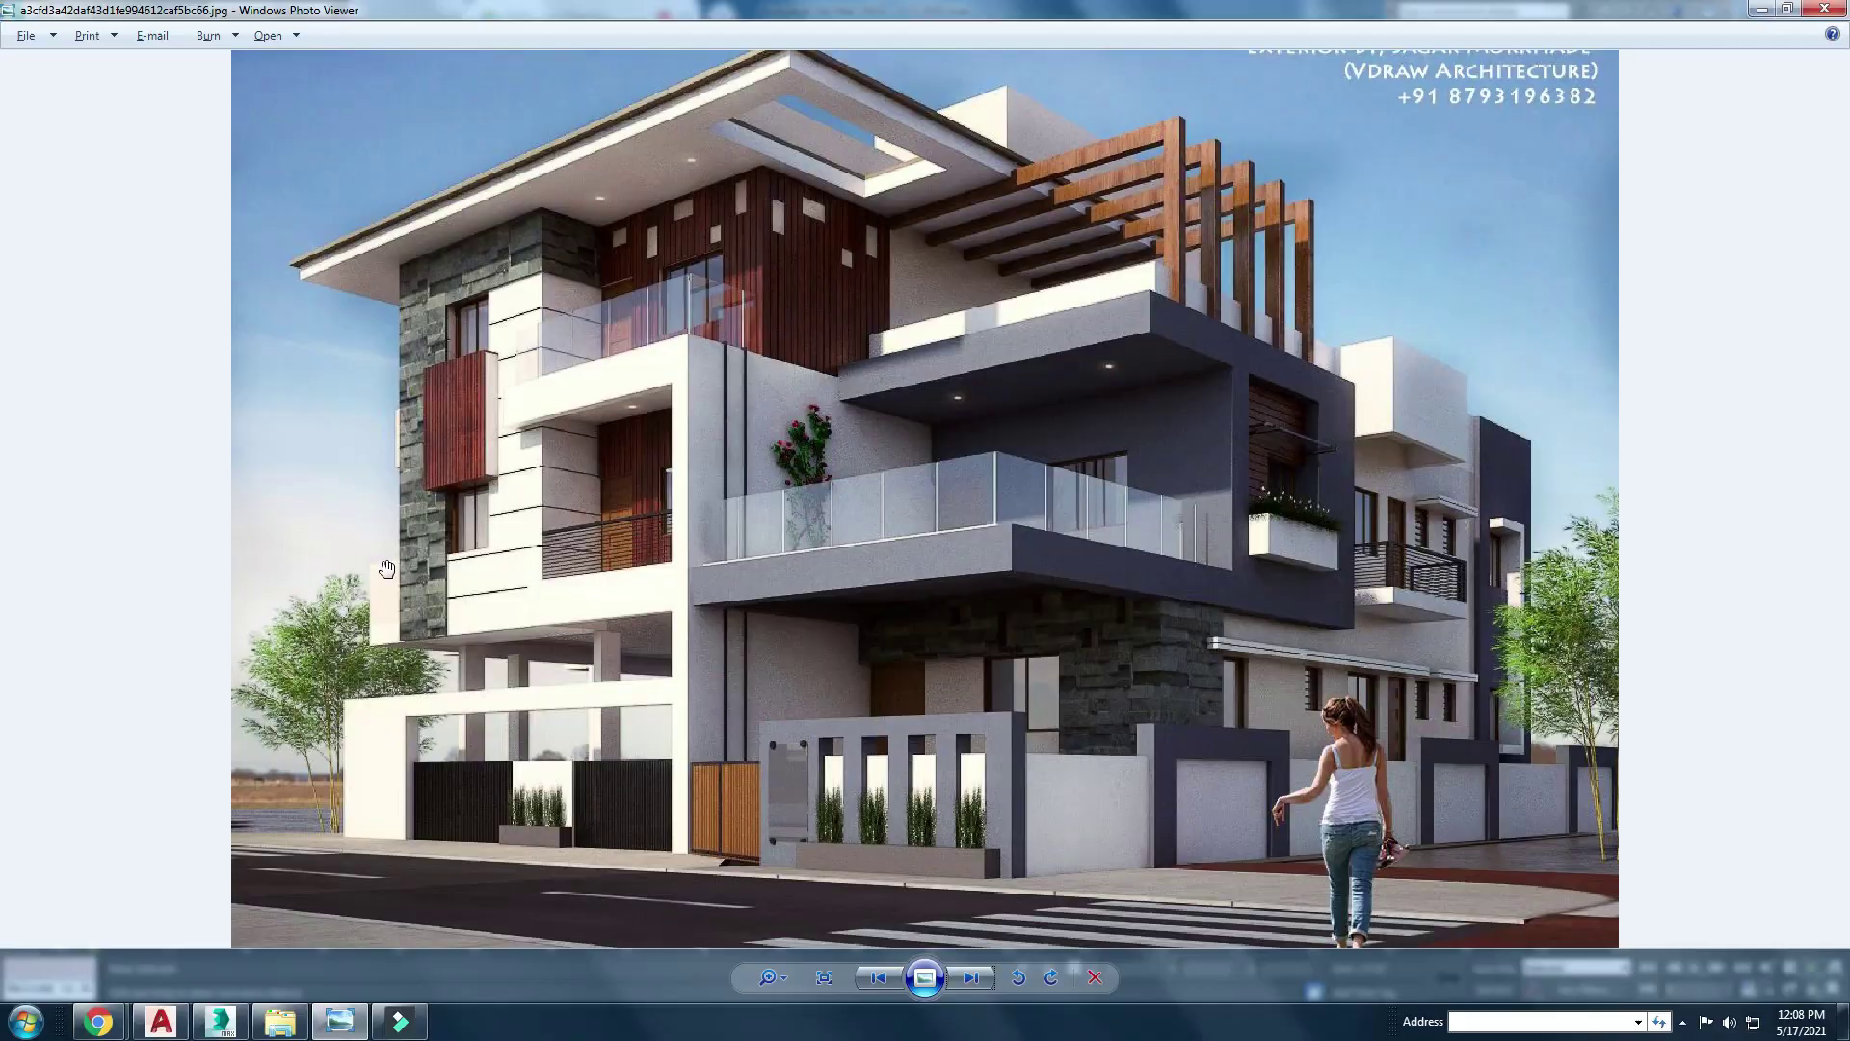
key("alt+Tab")
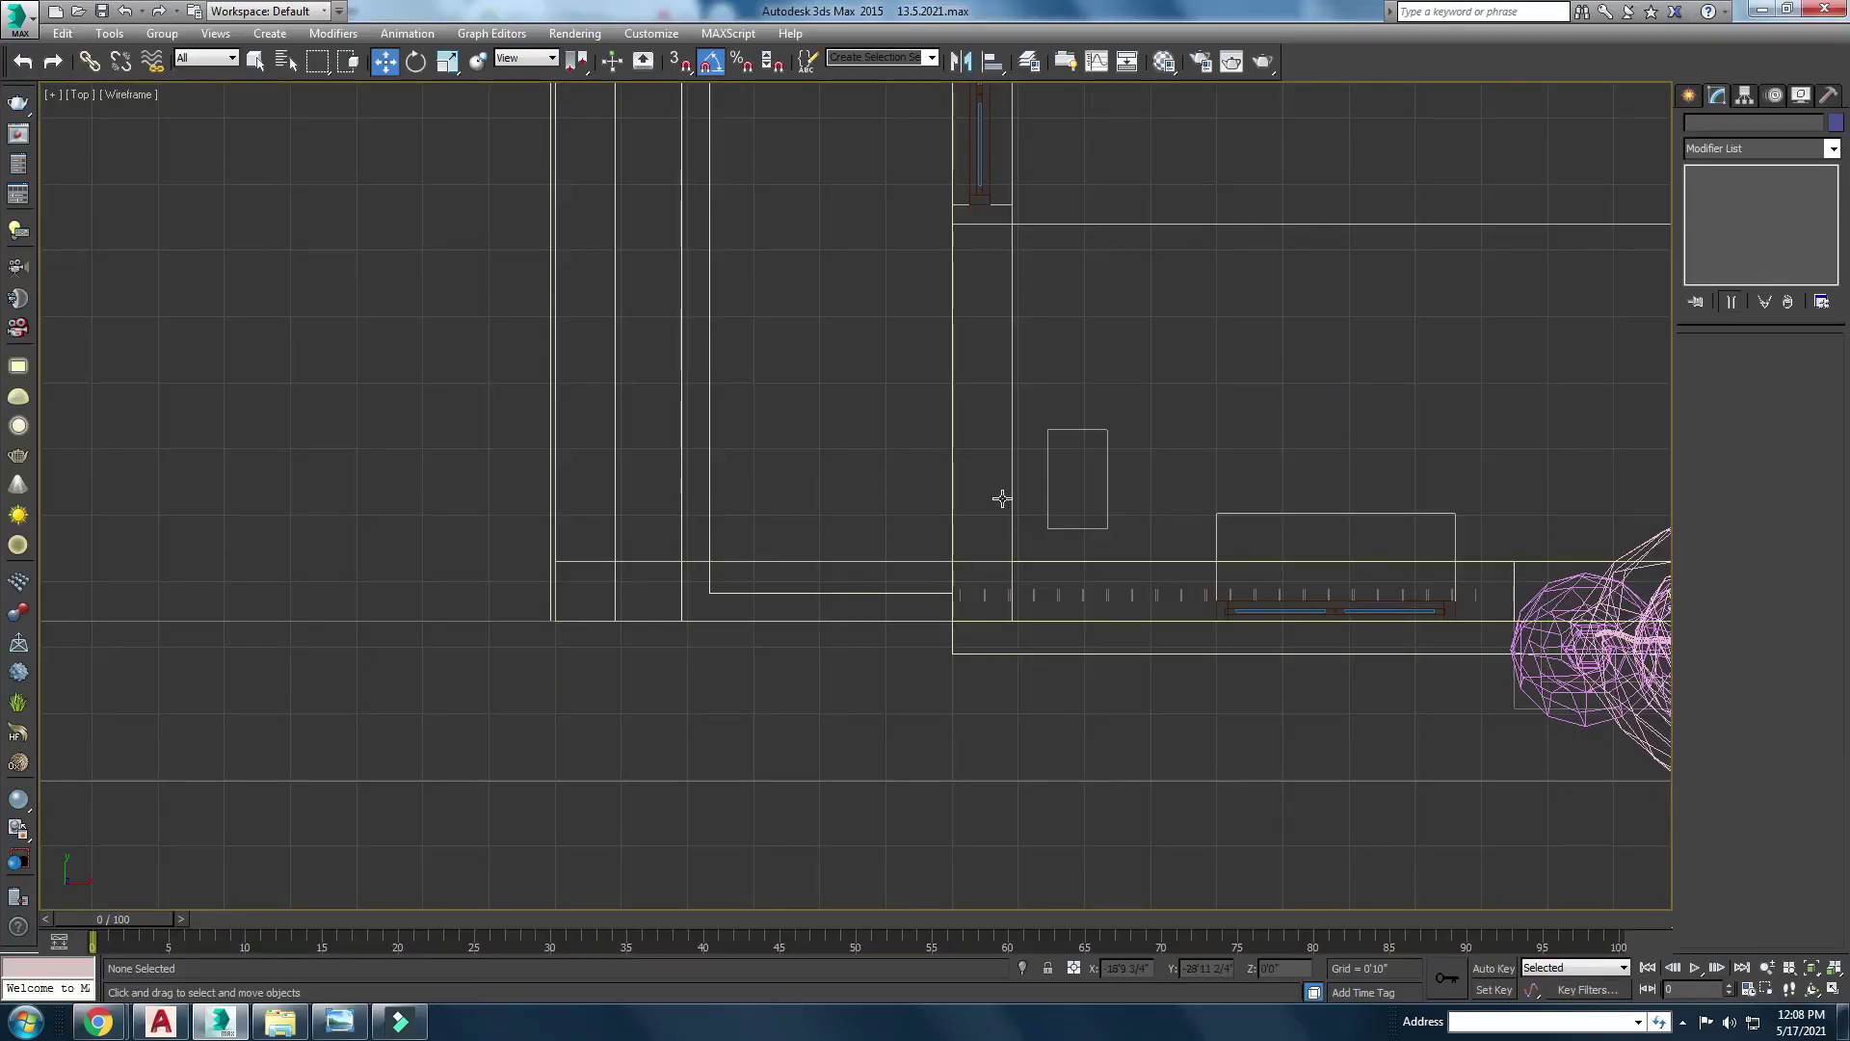
key("alt+w")
key("alt+w")
Step: Maximize the Front view and frame the house elevation
key("z")
scroll(1106, 402, "down", 3)
scroll(1107, 398, "up", 2)
scroll(1347, 466, "up", 2)
scroll(1205, 469, "up", 3)
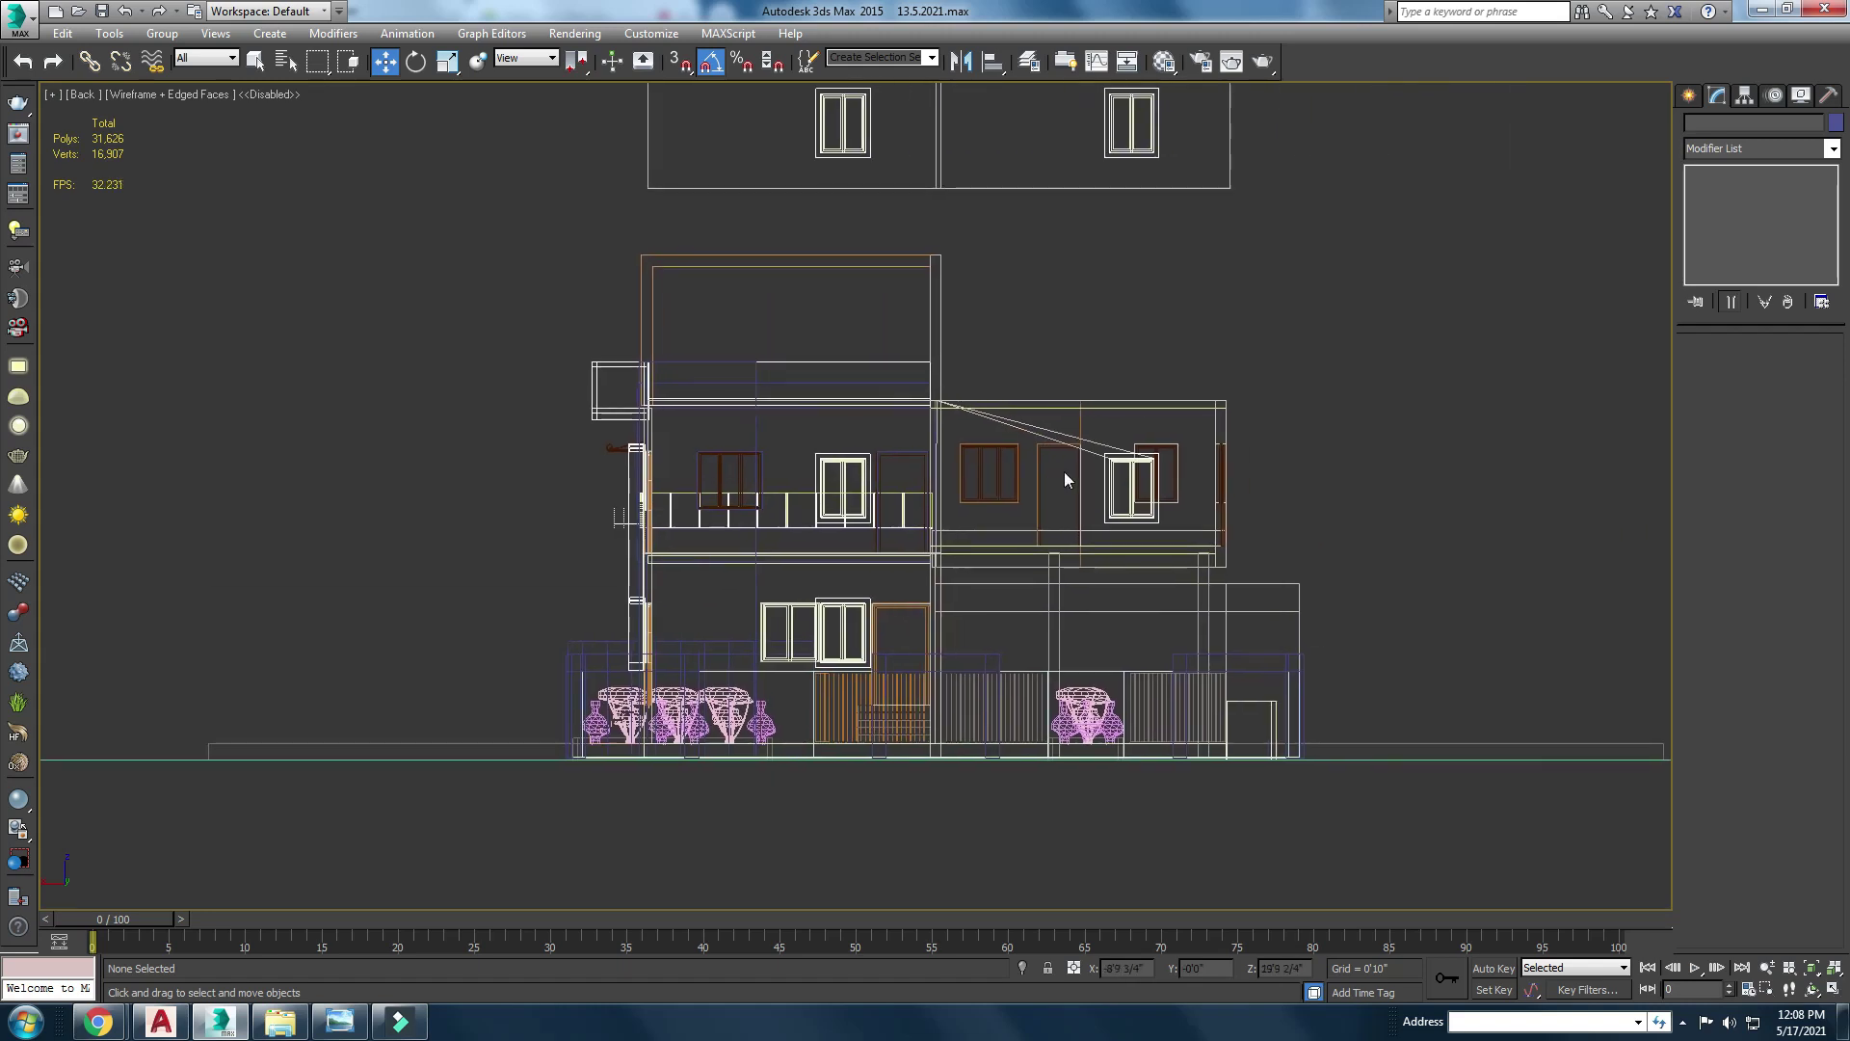
scroll(675, 366, "down", 1)
scroll(713, 361, "up", 2)
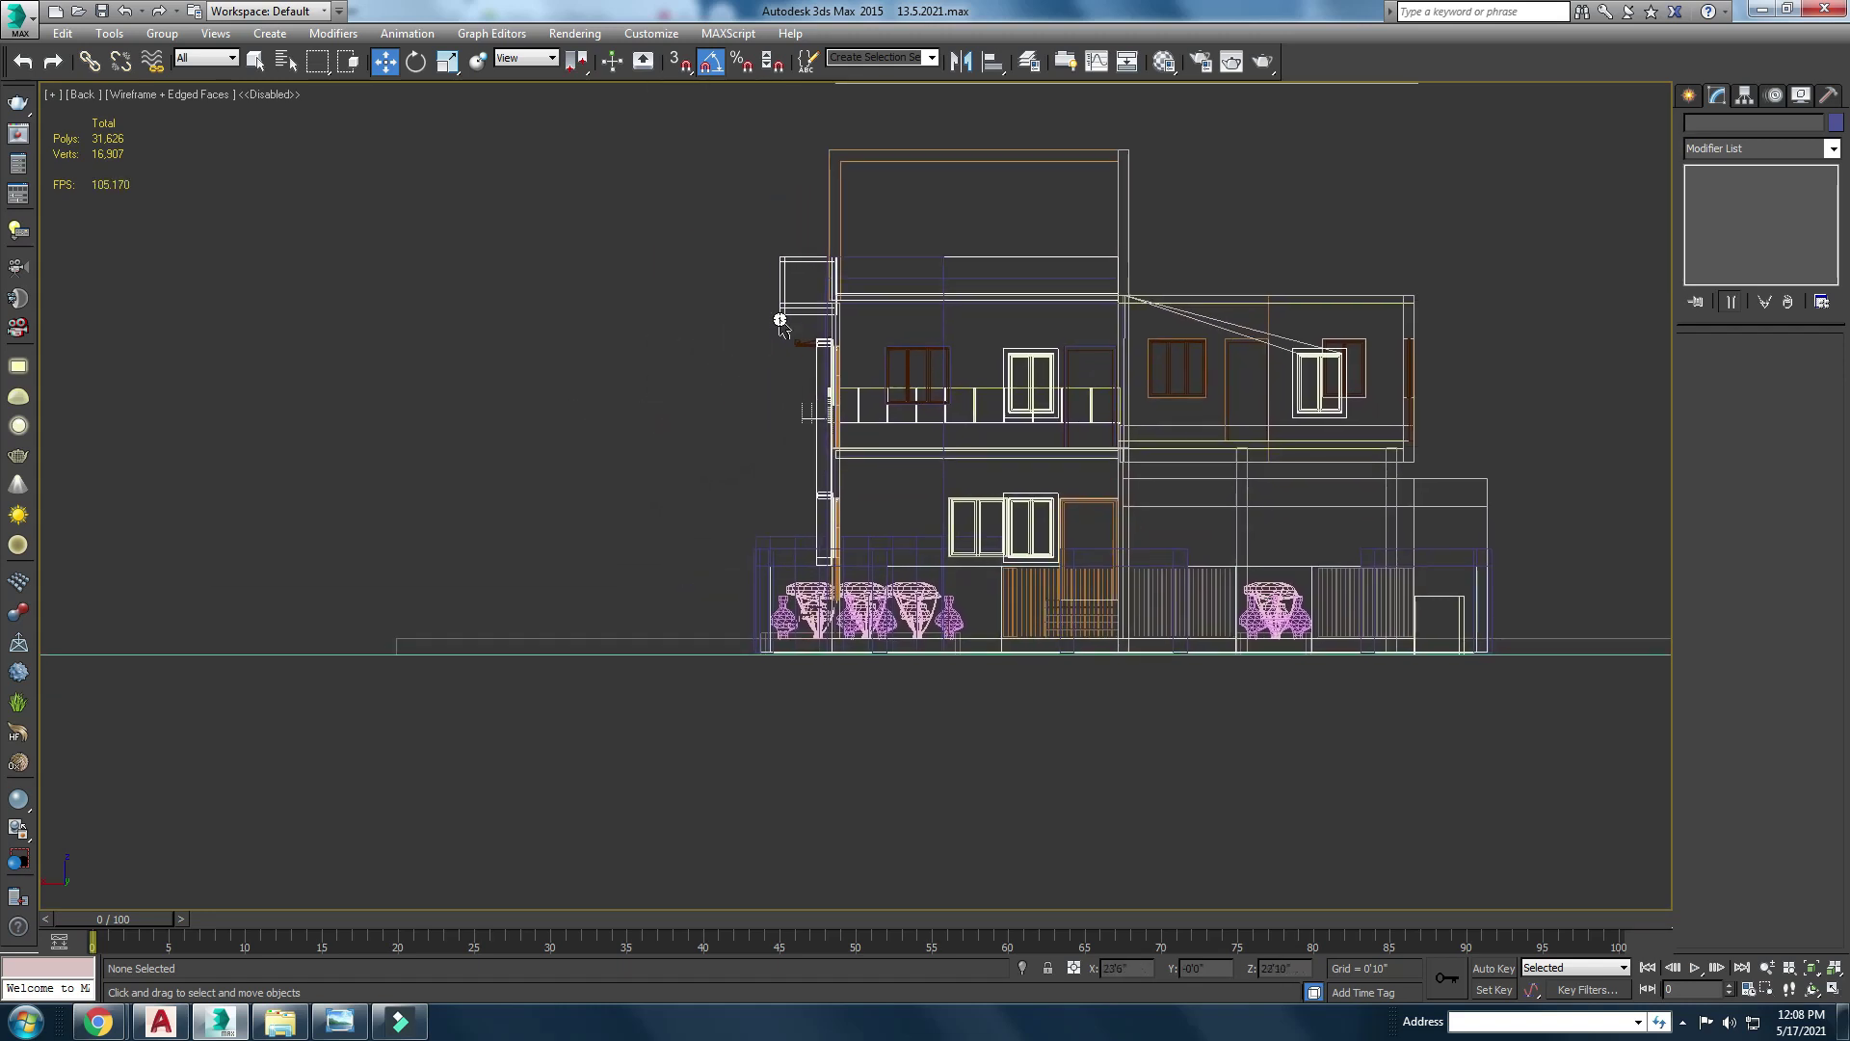
scroll(780, 331, "up", 2)
scroll(780, 331, "up", 1)
left_click(1688, 94)
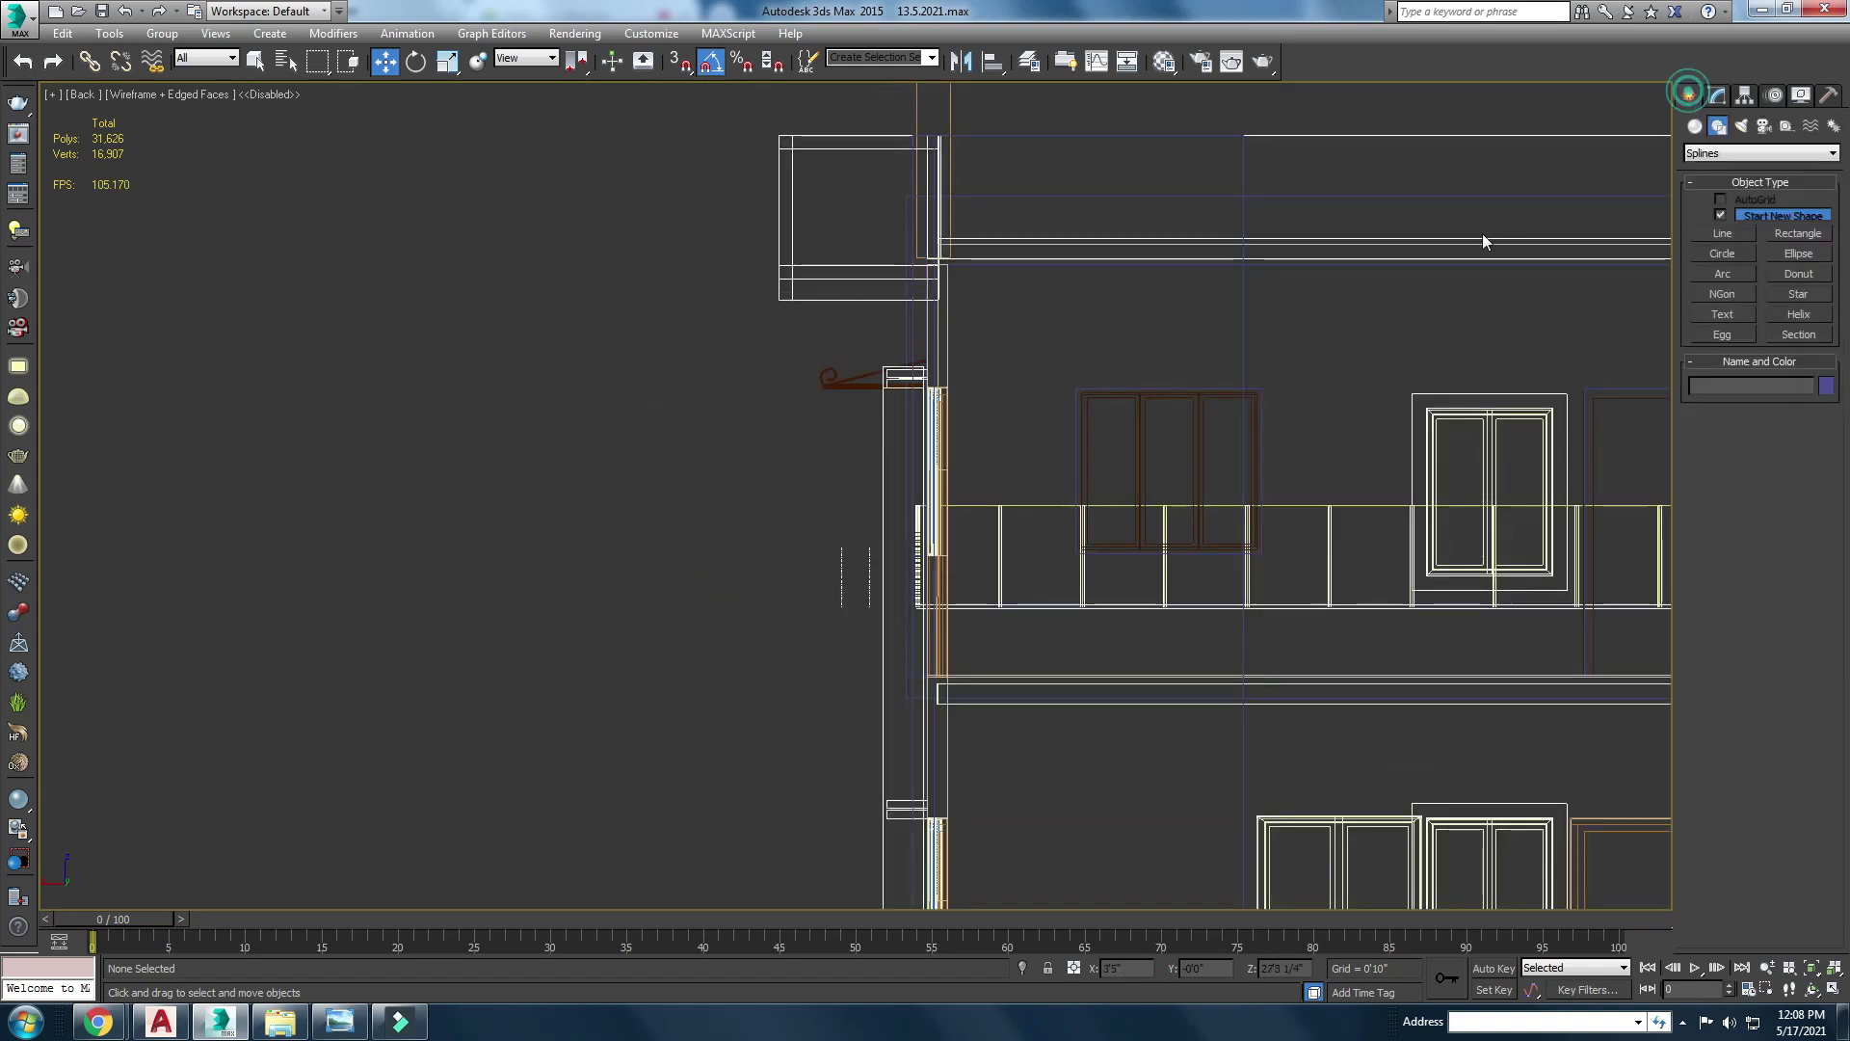
key("z")
scroll(1234, 415, "down", 2)
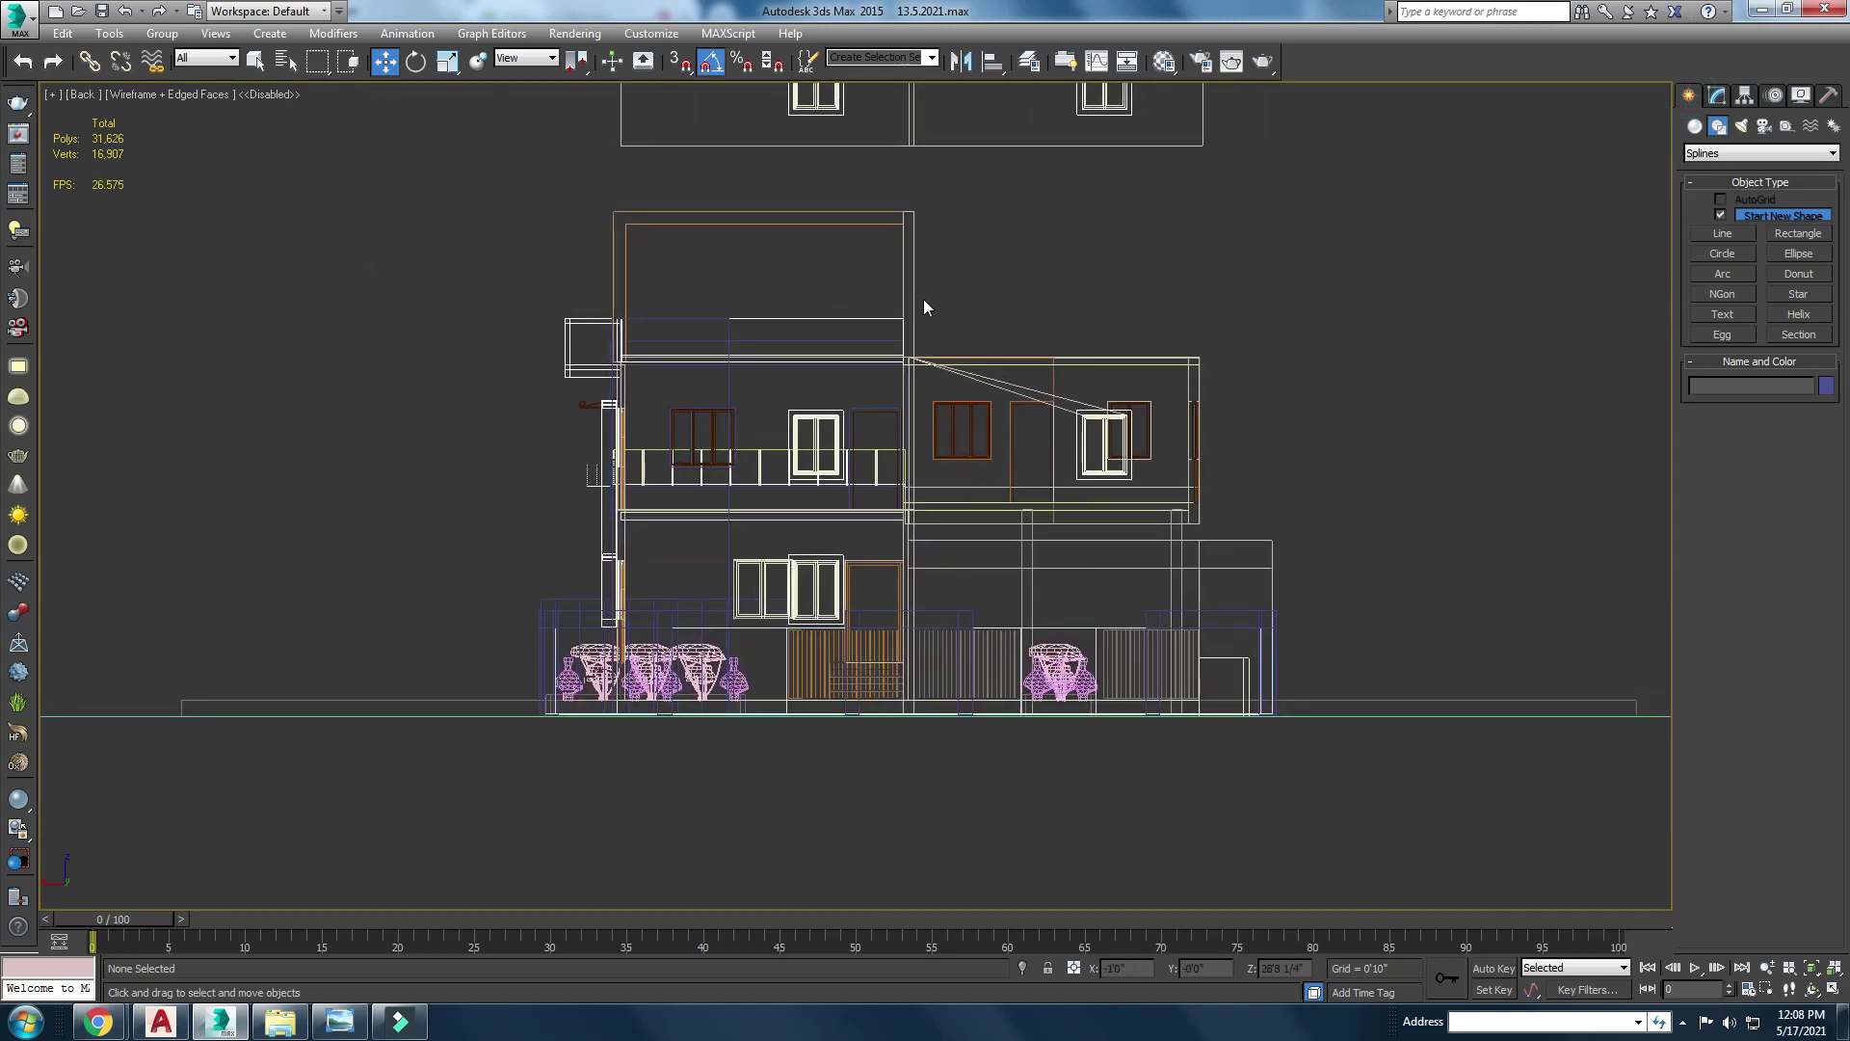
key("f")
scroll(1198, 391, "up", 4)
scroll(1195, 401, "down", 2)
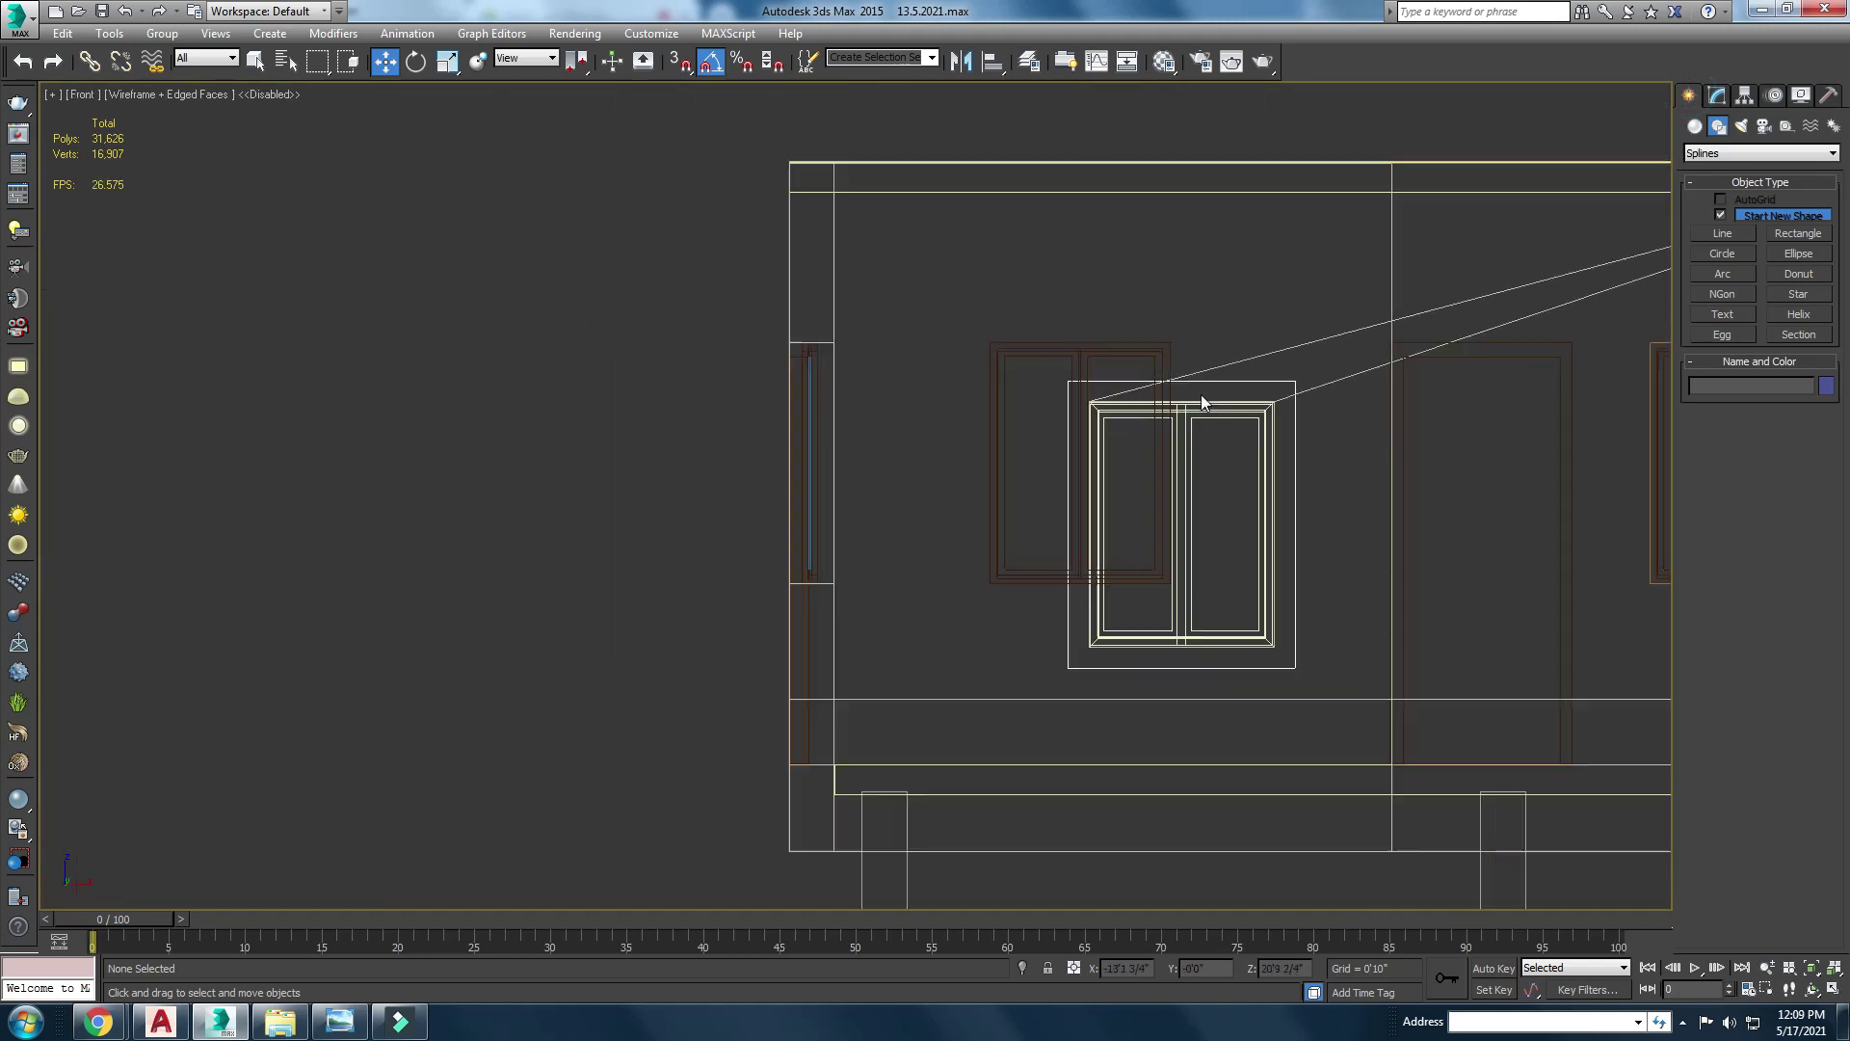
scroll(1178, 414, "down", 1)
middle_click_drag(1178, 414, 904, 355)
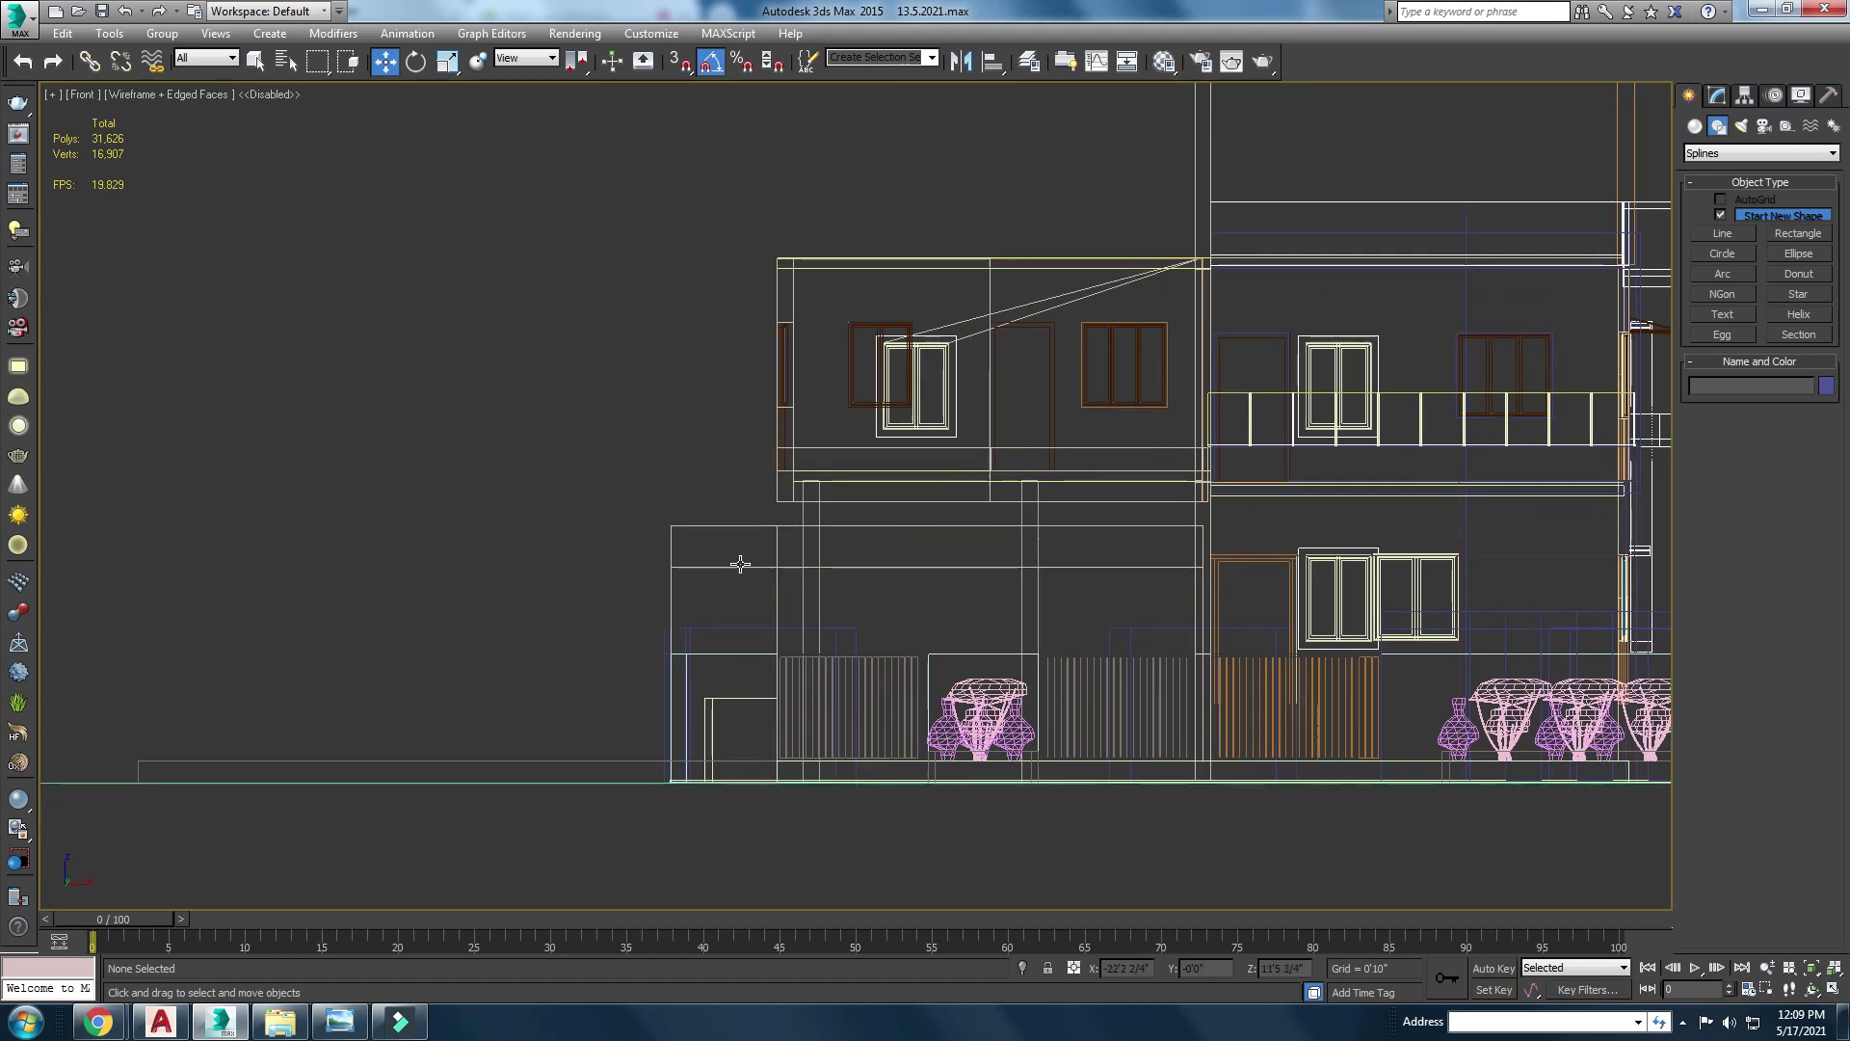
Step: Move the parapet line so its bottom aligns with the neighbouring wall edge
left_click(760, 698)
left_click_drag(740, 687, 717, 329)
scroll(742, 422, "up", 4)
left_click_drag(742, 422, 742, 530)
scroll(842, 622, "up", 4)
scroll(862, 739, "up", 3)
scroll(848, 649, "up", 3)
left_click_drag(852, 651, 852, 678)
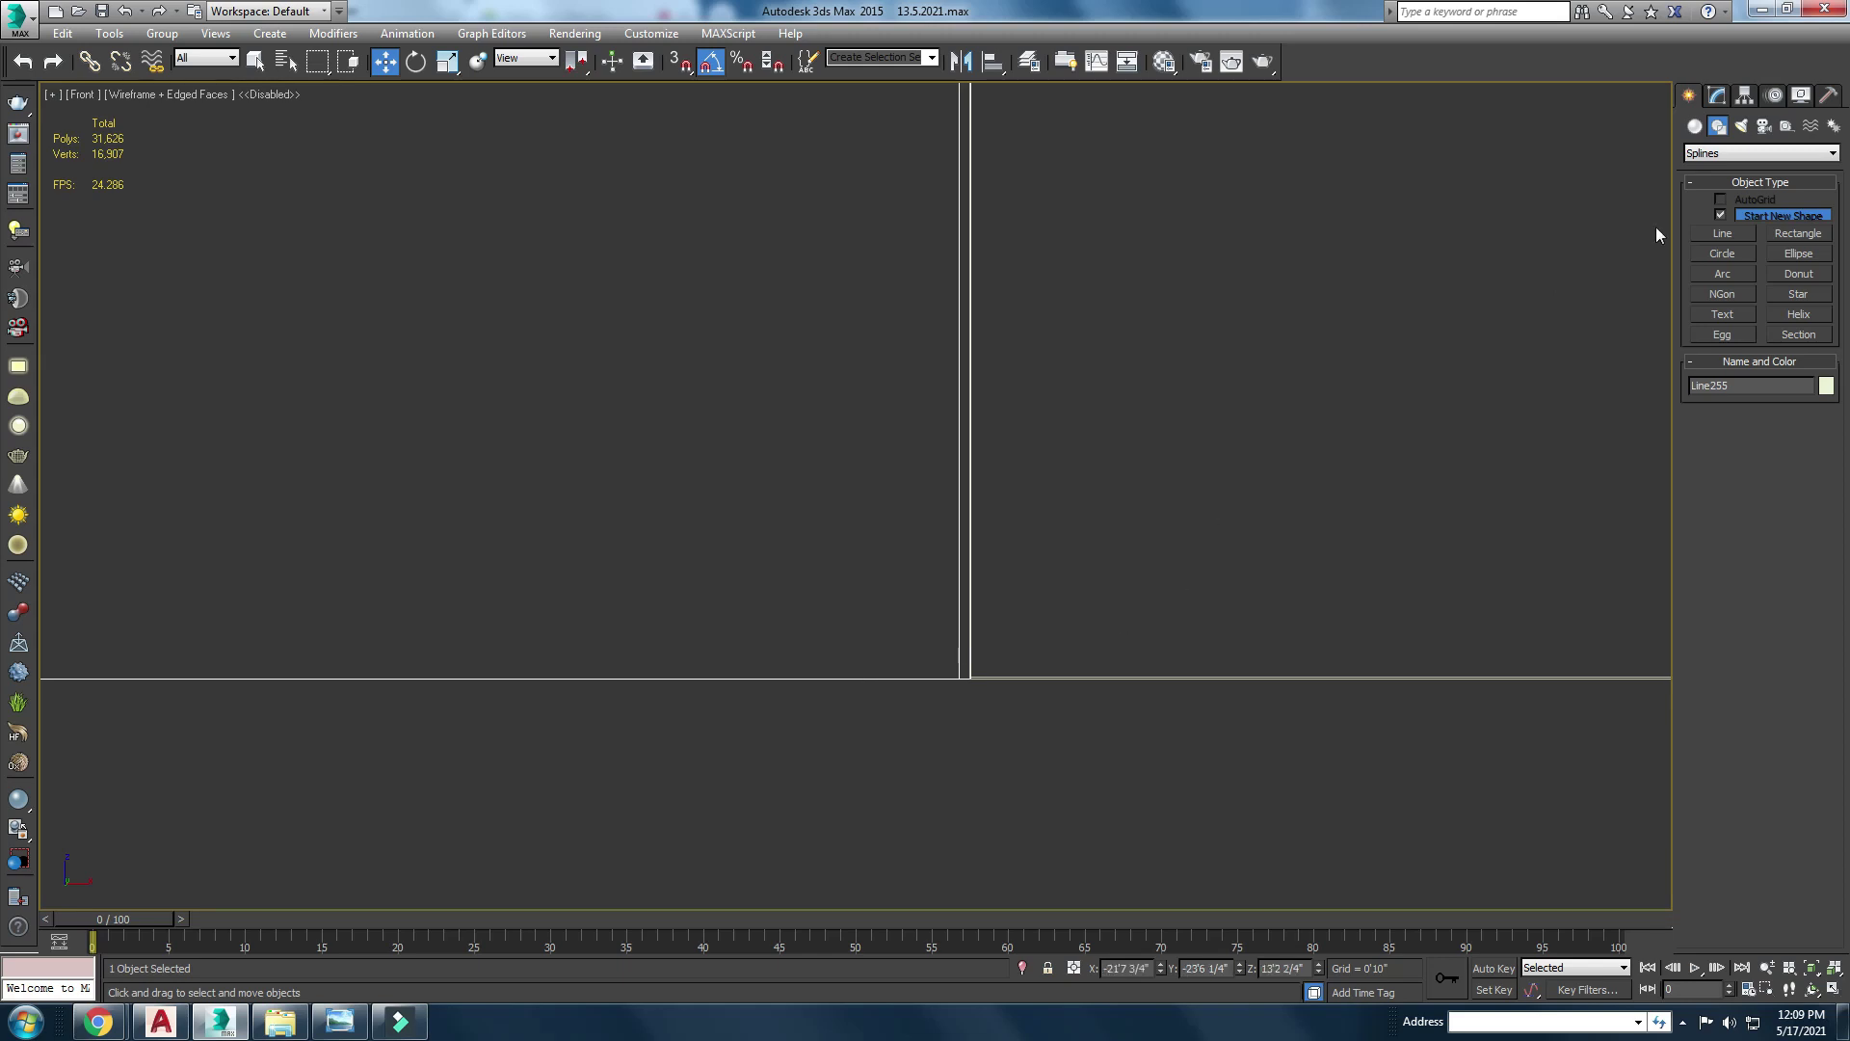
Step: Snap a bottom-line vertex onto the line's endpoint at Vertex level
left_click(1722, 97)
key("1")
mouse_move(1334, 459)
middle_mouse_down()
mouse_move(947, 732)
mouse_move(865, 848)
mouse_move(916, 681)
middle_mouse_up()
left_click_drag(737, 499, 853, 648)
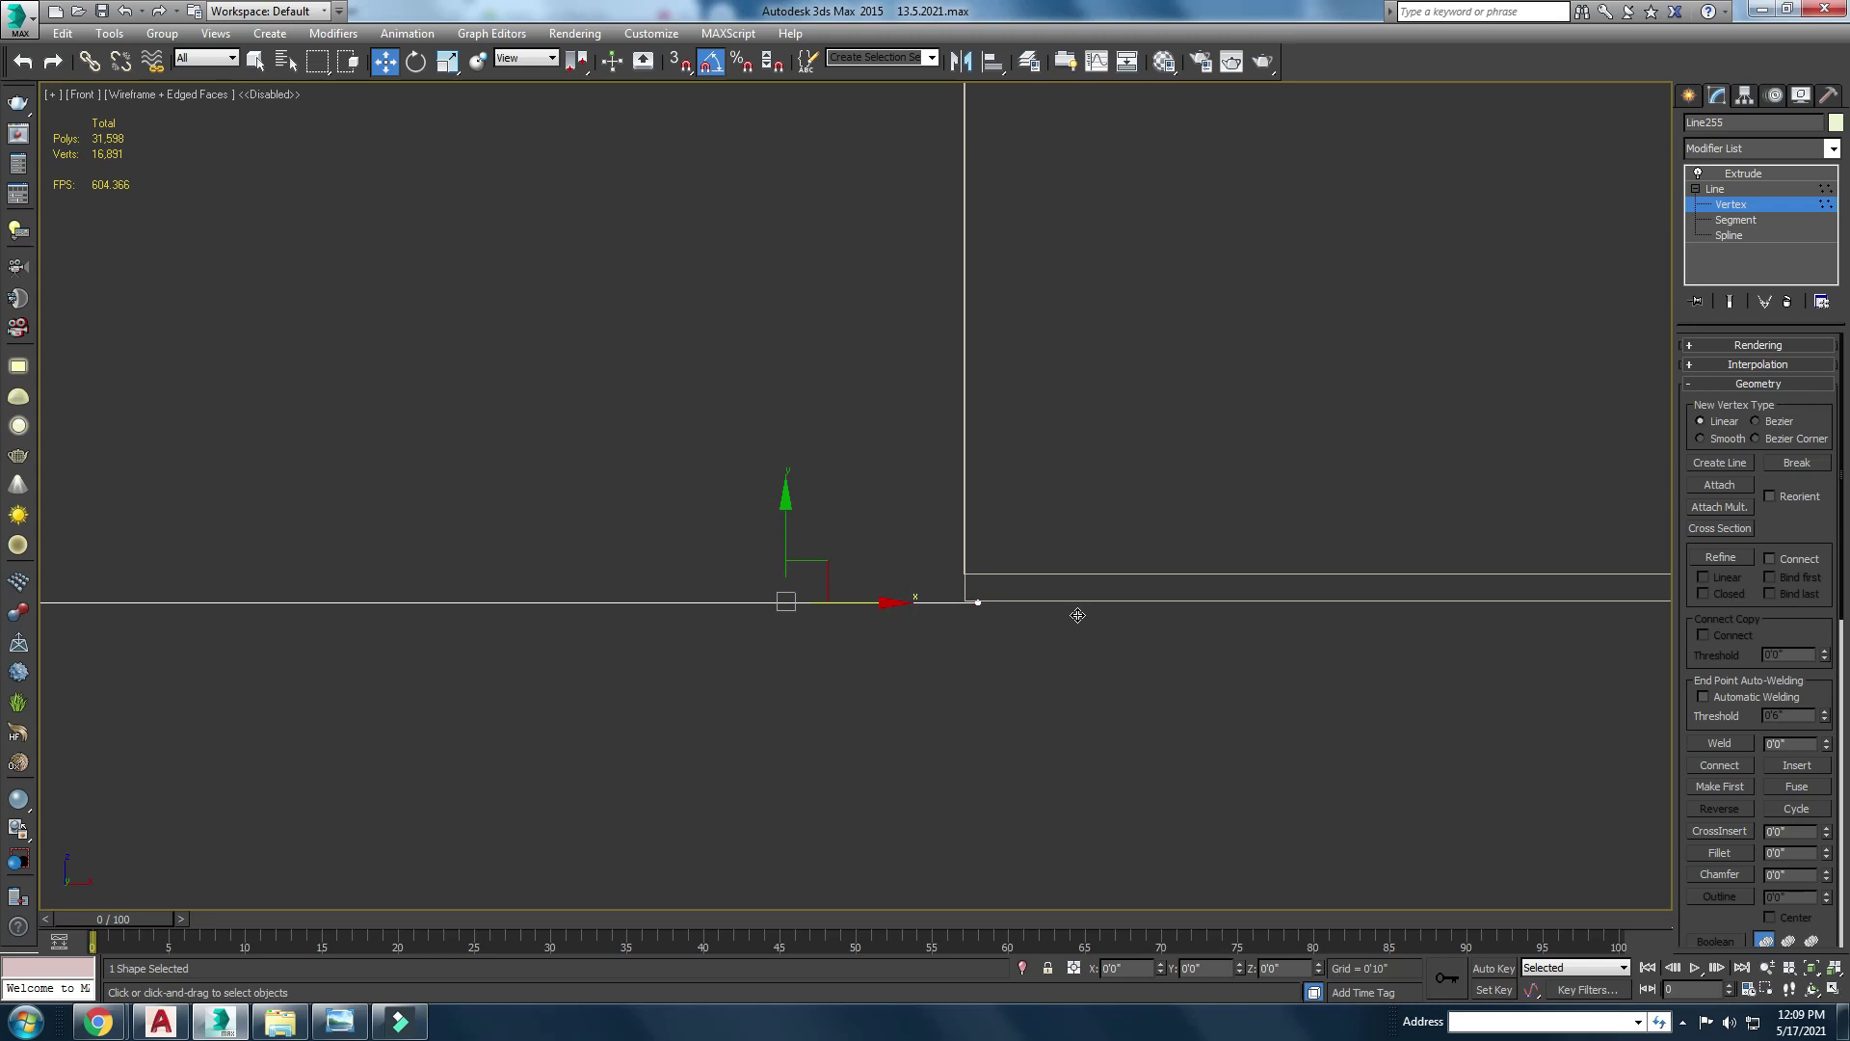
left_click_drag(1077, 615, 978, 601)
Step: Nudge the parapet's bottom line up until the doubled lines merge into one
left_click(1688, 94)
scroll(1028, 665, "up", 2)
scroll(1240, 739, "up", 3)
scroll(1058, 659, "up", 2)
left_click_drag(1000, 634, 1006, 608)
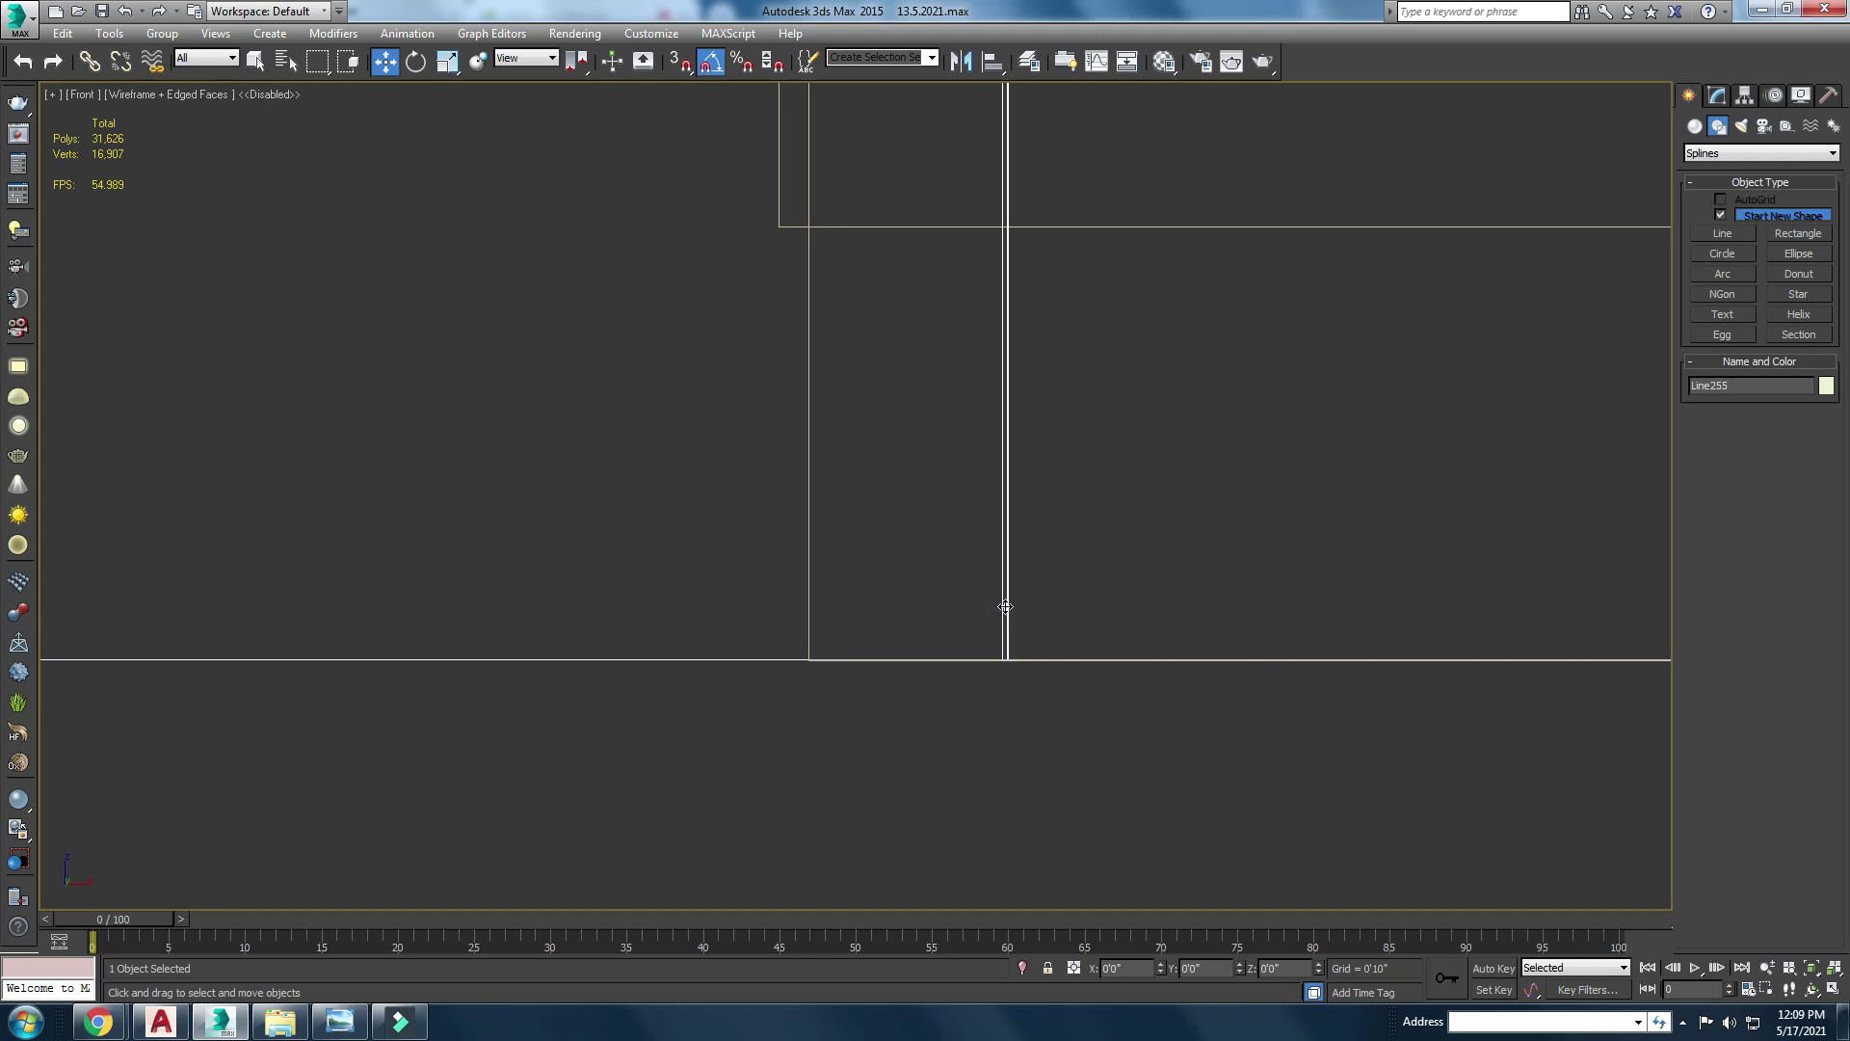
left_click_drag(1005, 608, 1007, 607)
scroll(999, 665, "up", 2)
scroll(1027, 631, "up", 5)
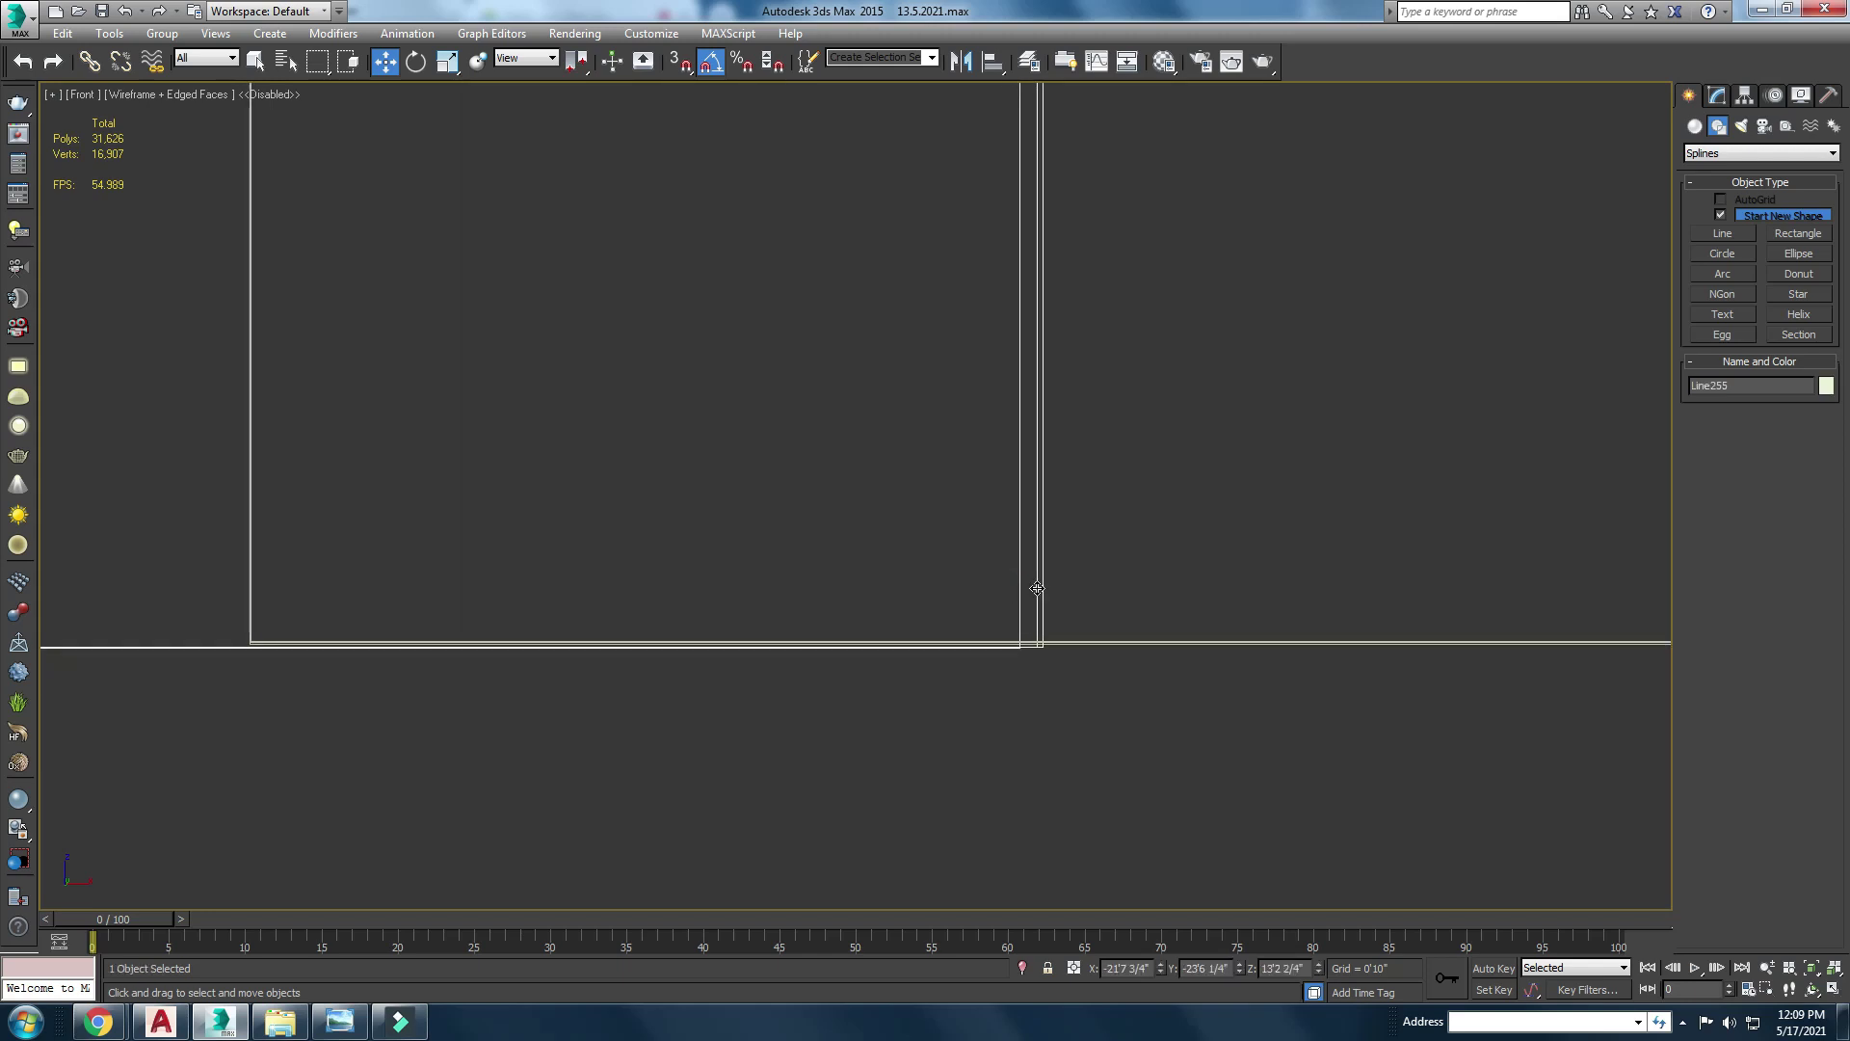
left_click_drag(1037, 588, 1037, 583)
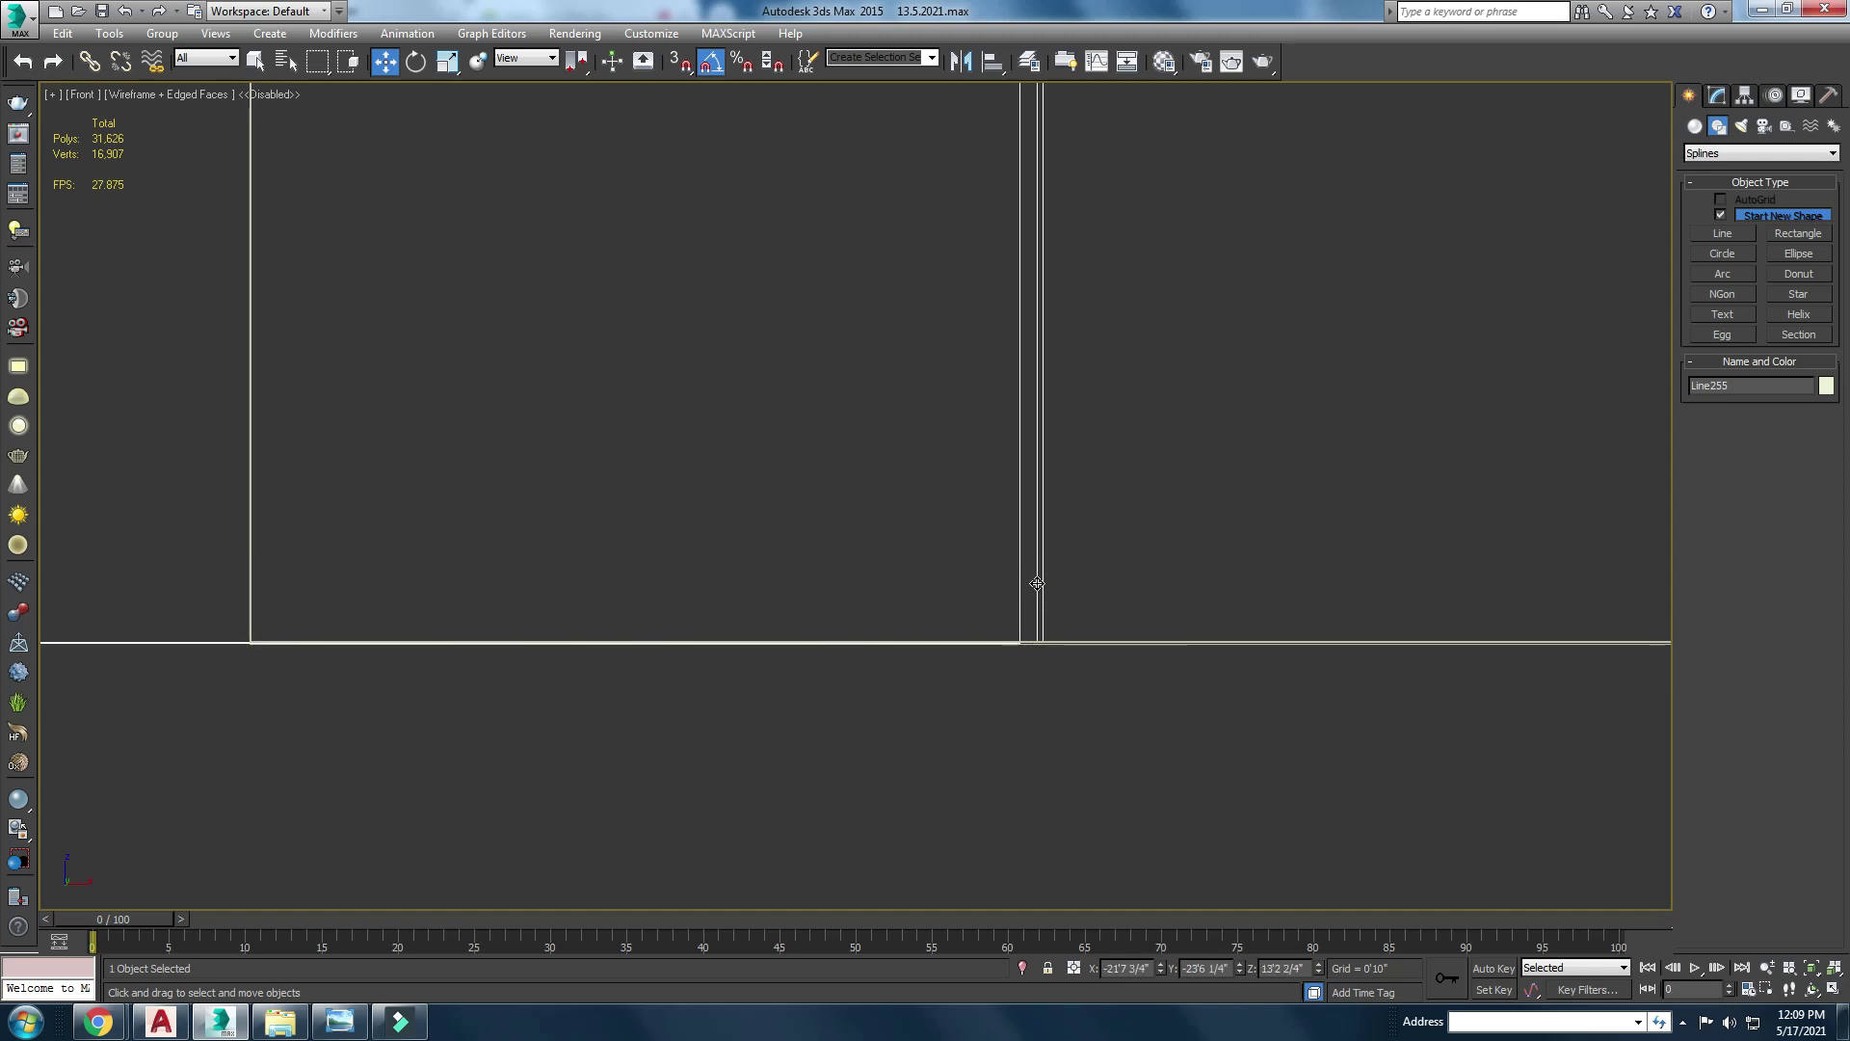
Step: Slide the outline's vertex along the line, then exit editing and deselect
left_click(1731, 204)
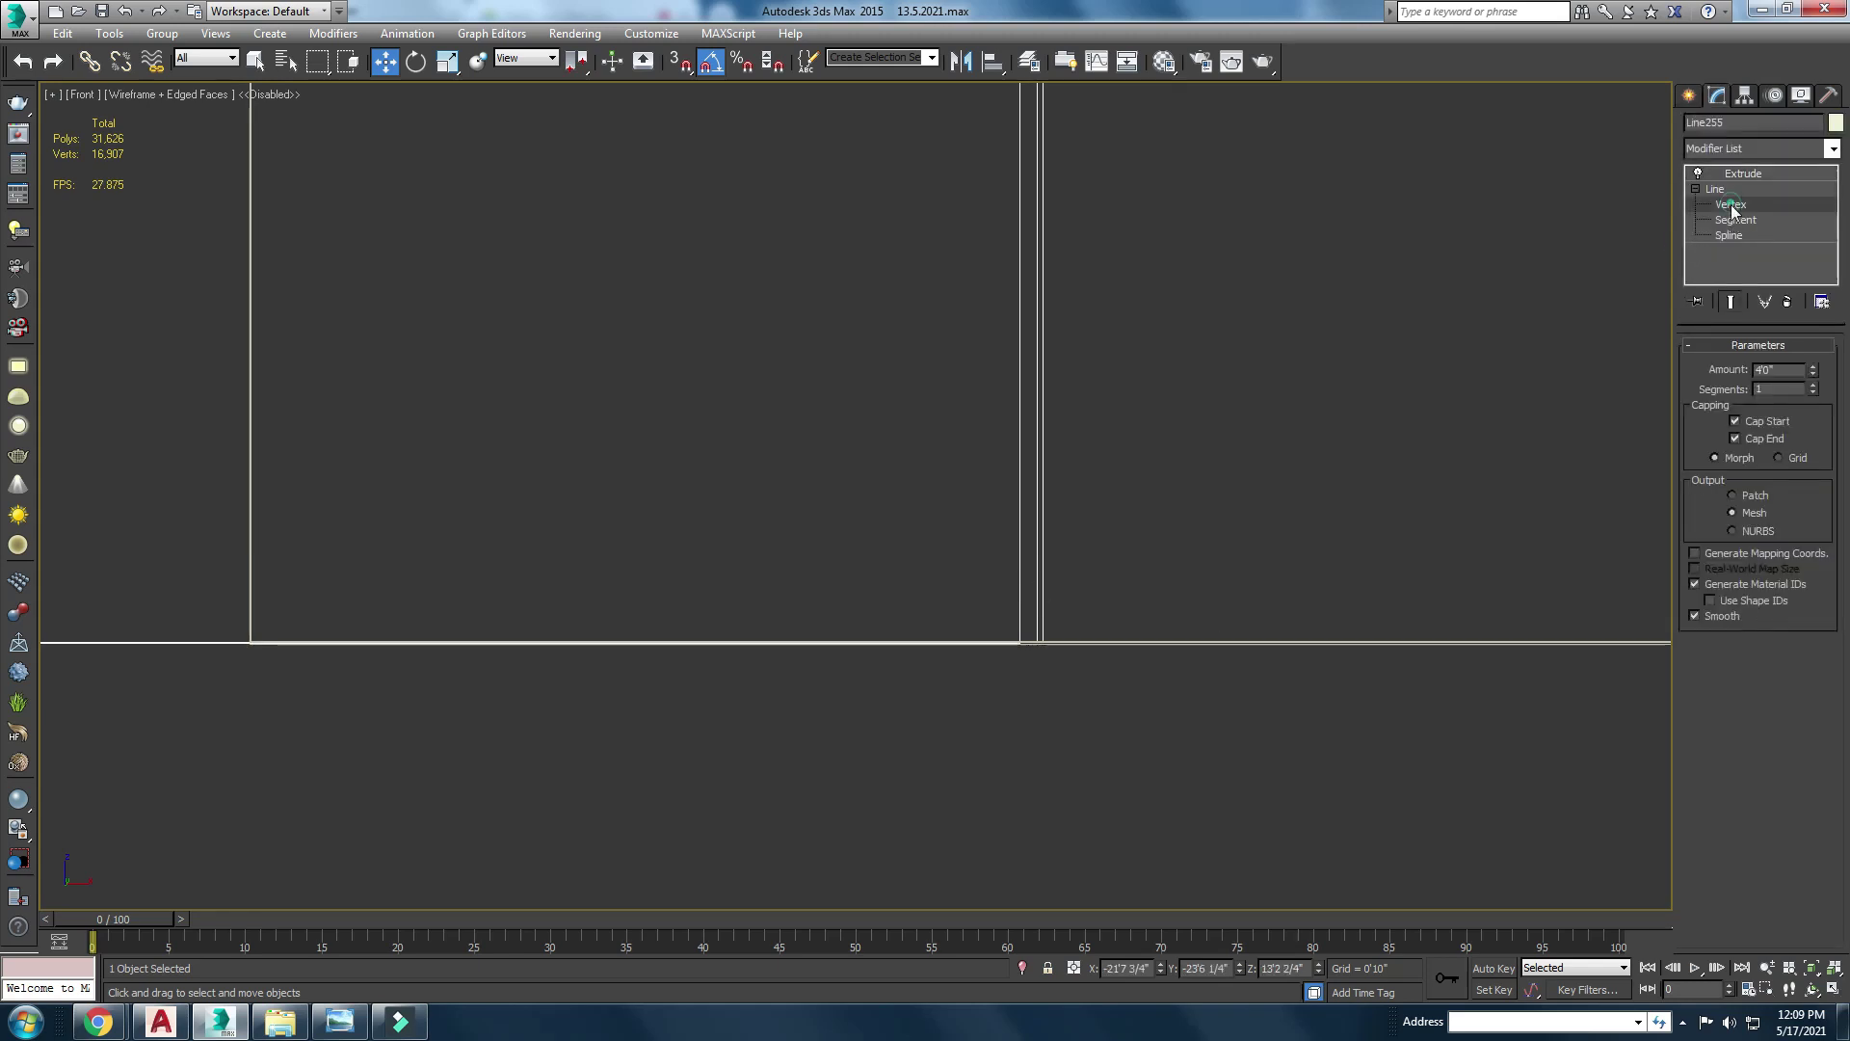
middle_click_drag(1020, 624, 1122, 705)
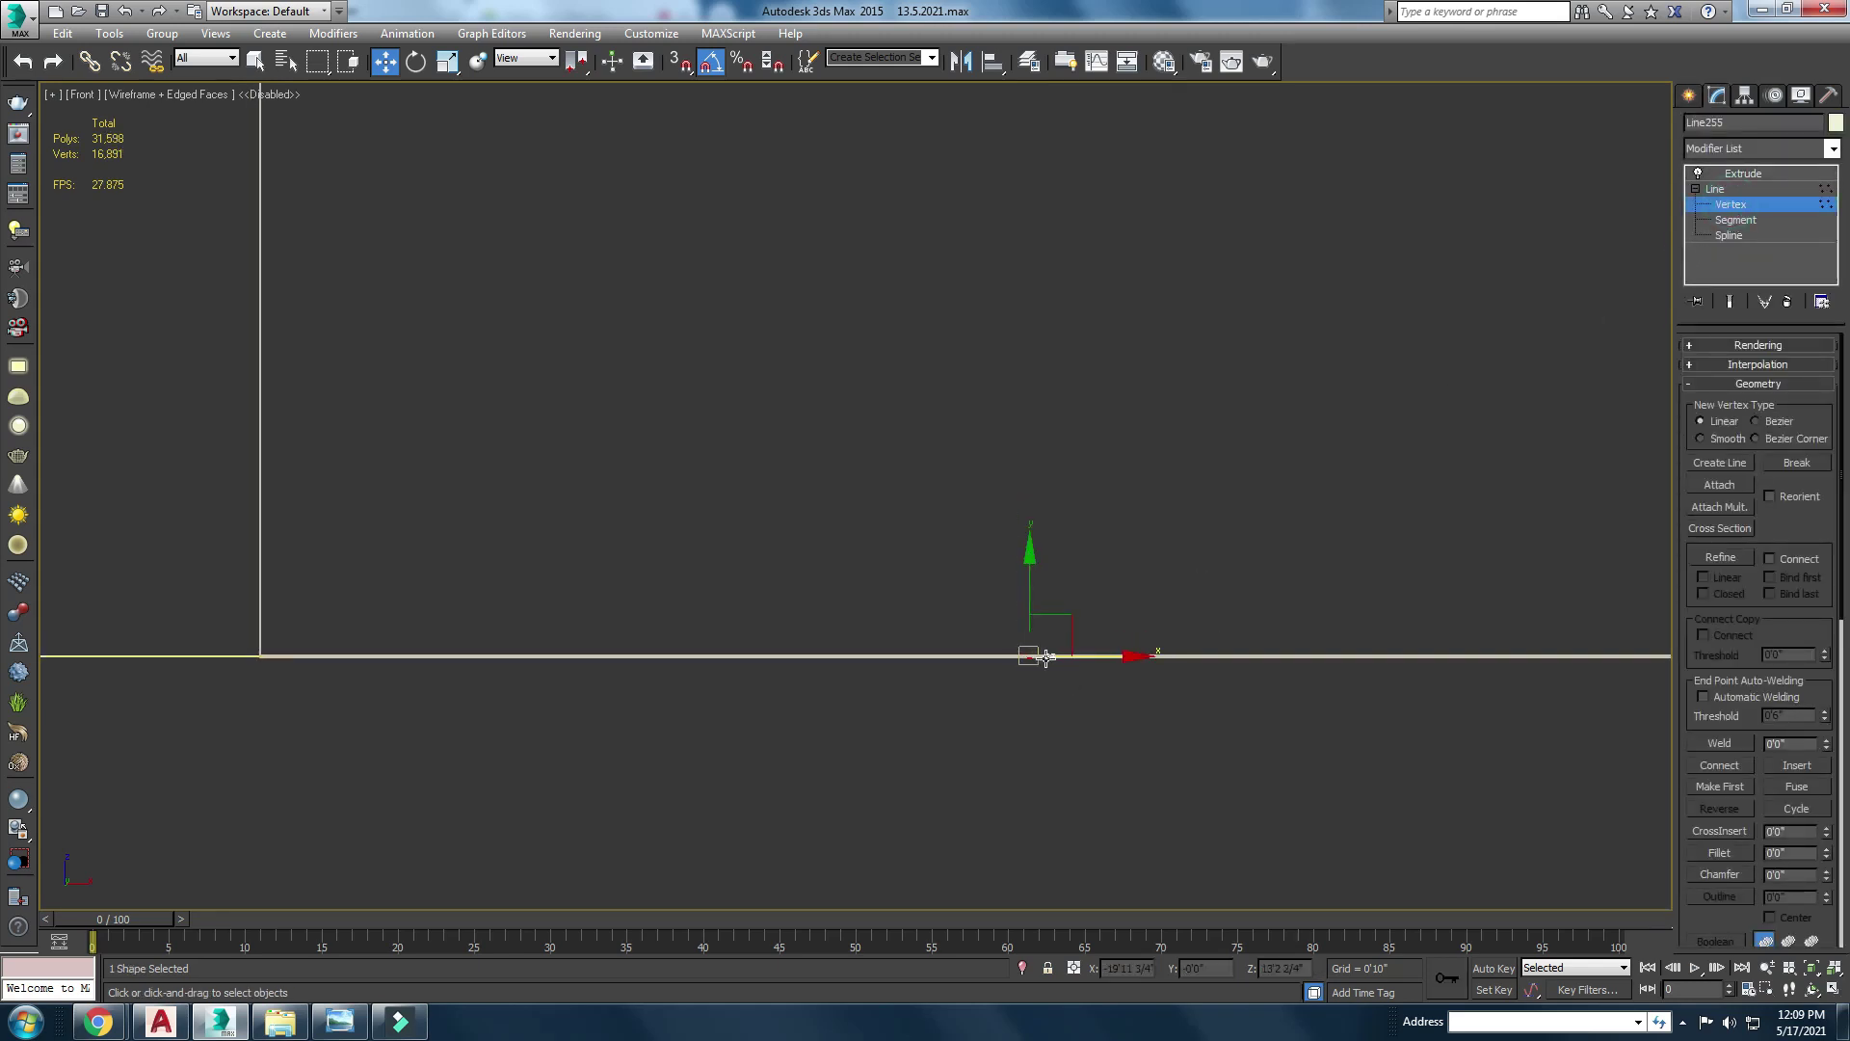
left_click_drag(1109, 661, 1121, 661)
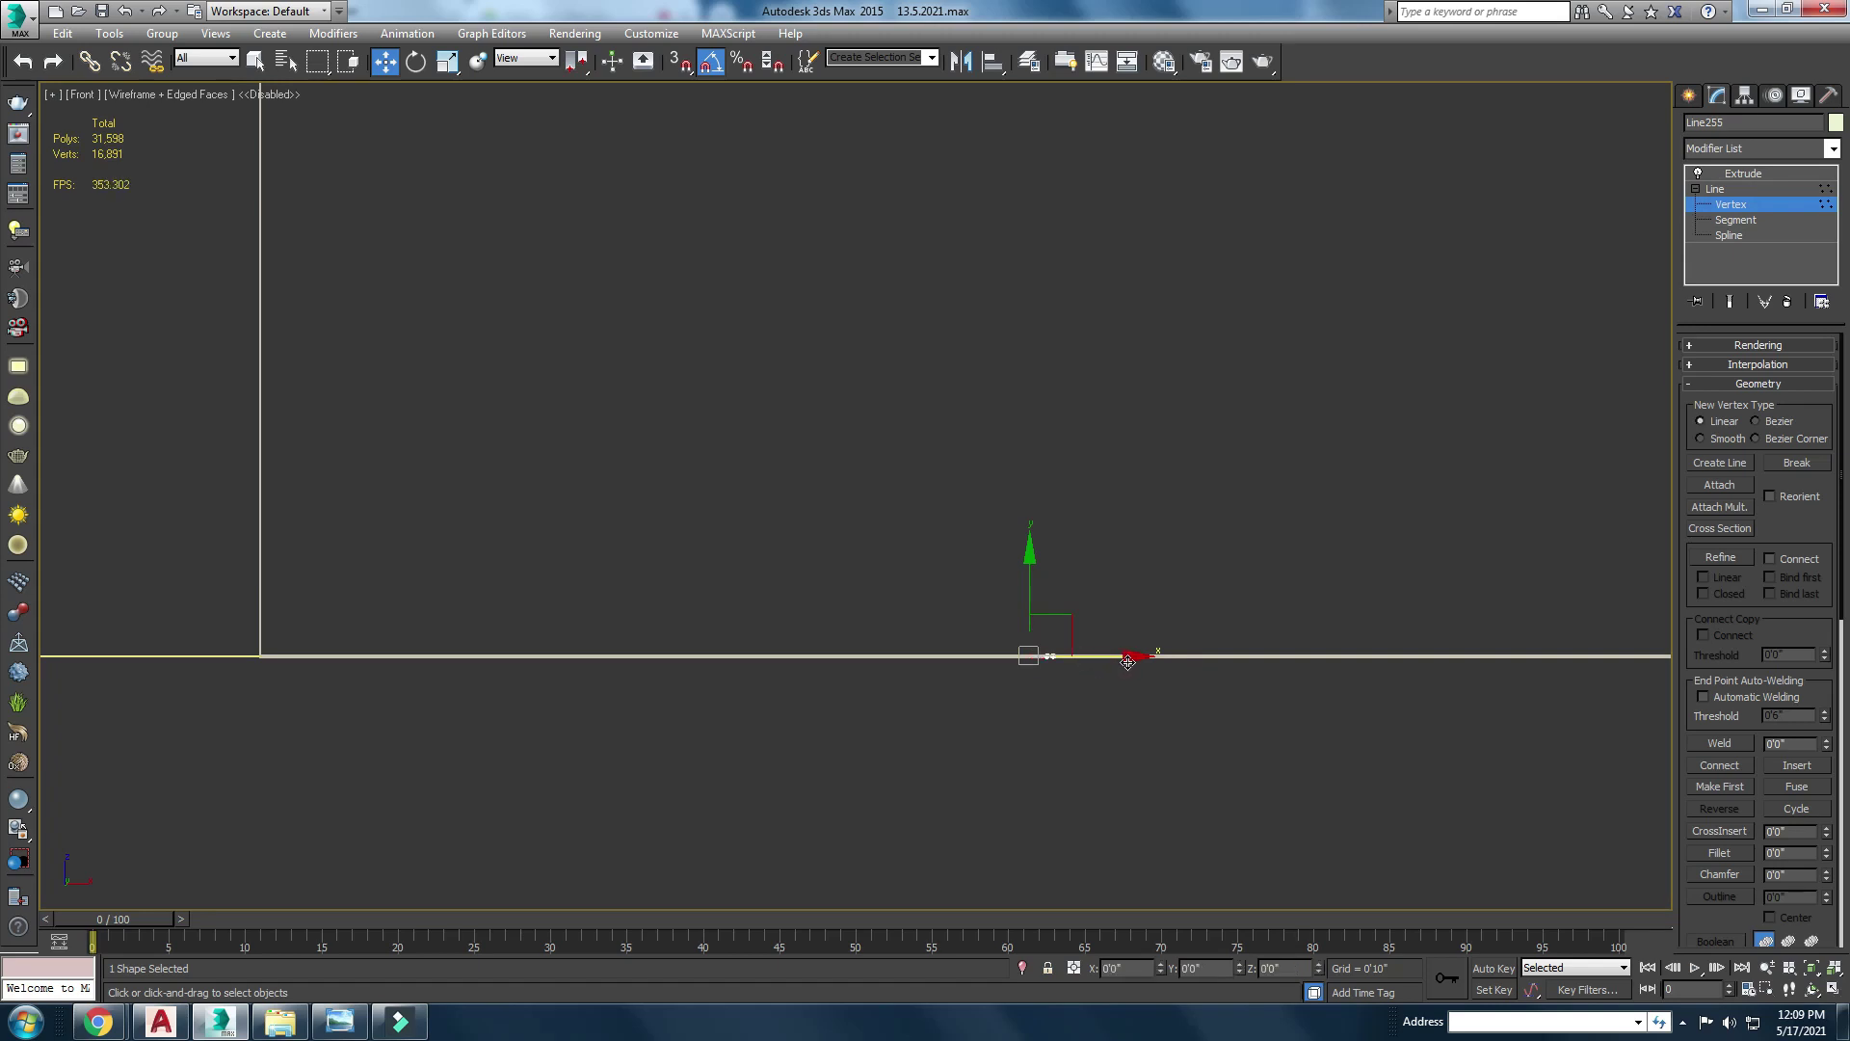
left_click(1688, 95)
left_click(1446, 204)
Step: Select the balcony parapet and orbit the Perspective view around its corner
key("alt+w")
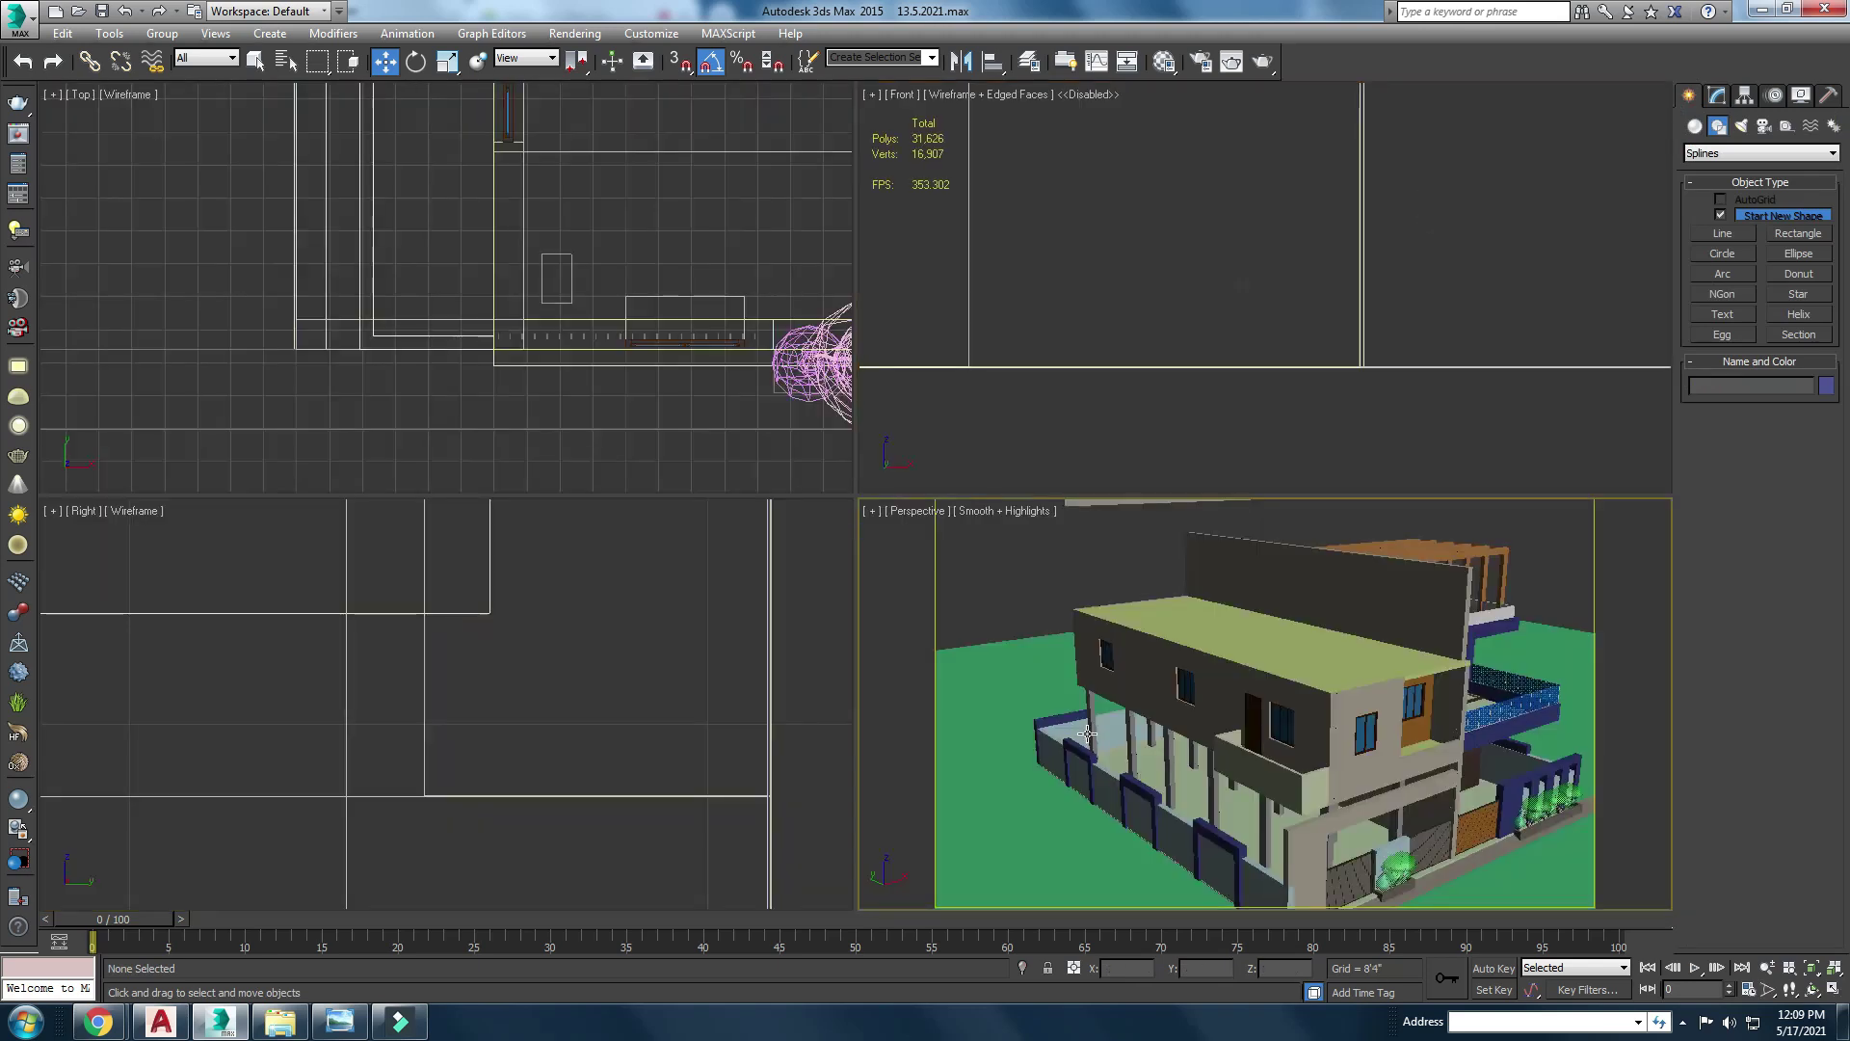
key("alt+w")
left_click(917, 665)
key("z")
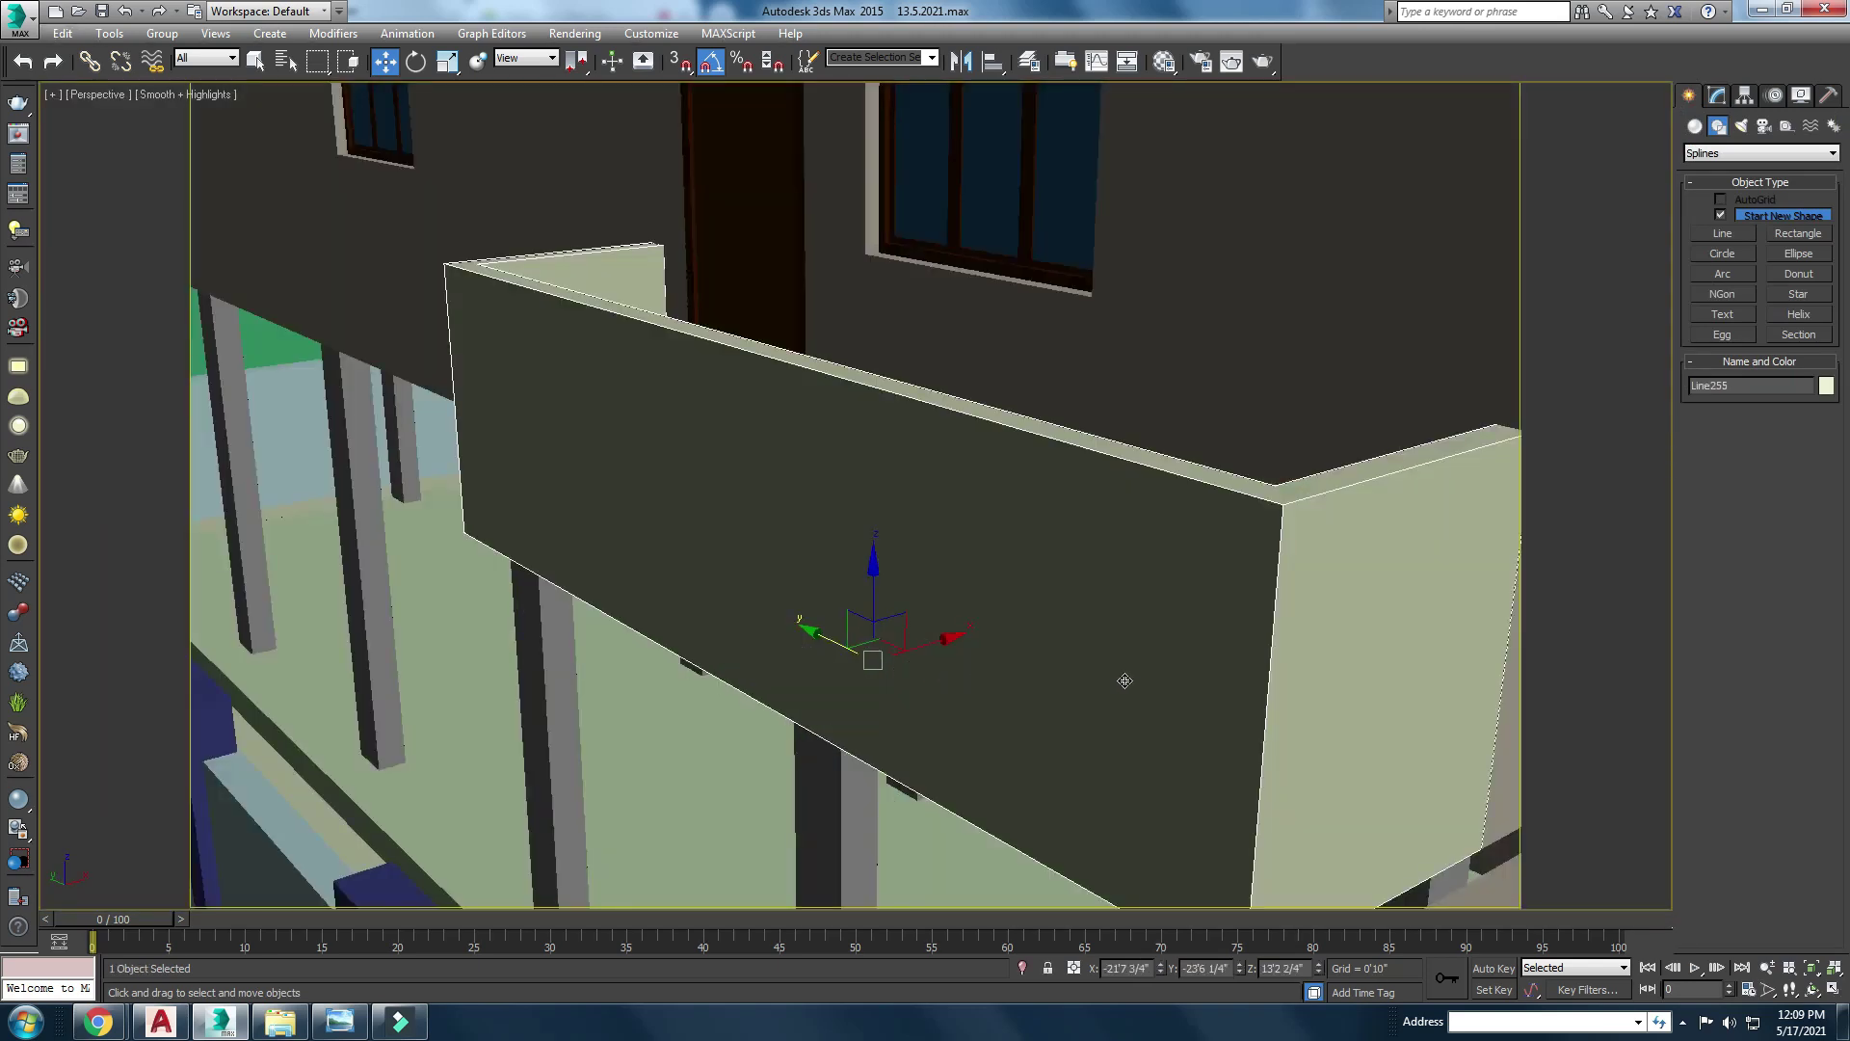
key("alt+w")
scroll(1109, 665, "down", 2)
key("alt+w")
mouse_move(1090, 652)
middle_mouse_down("alt")
mouse_move(1107, 690)
mouse_move(1330, 690)
mouse_move(1239, 694)
mouse_move(677, 503)
middle_mouse_up("alt")
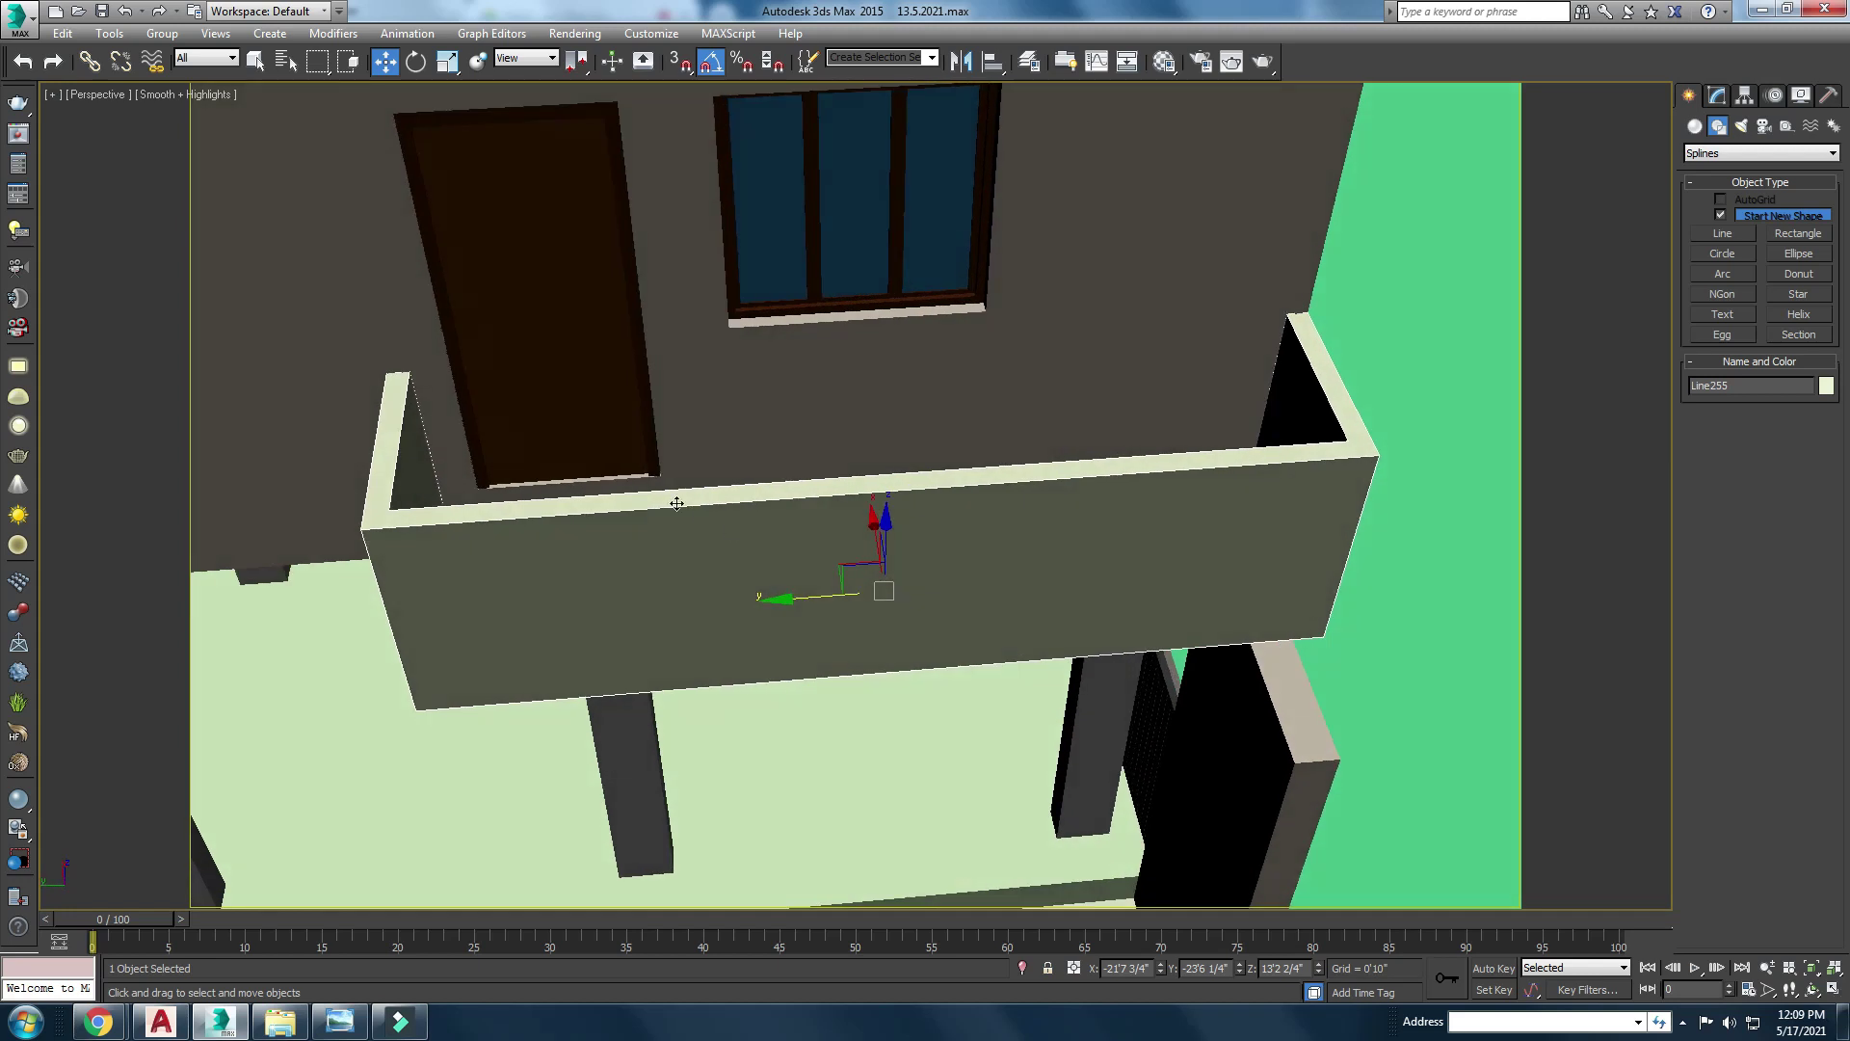
middle_click_drag(910, 528, 775, 512, "alt")
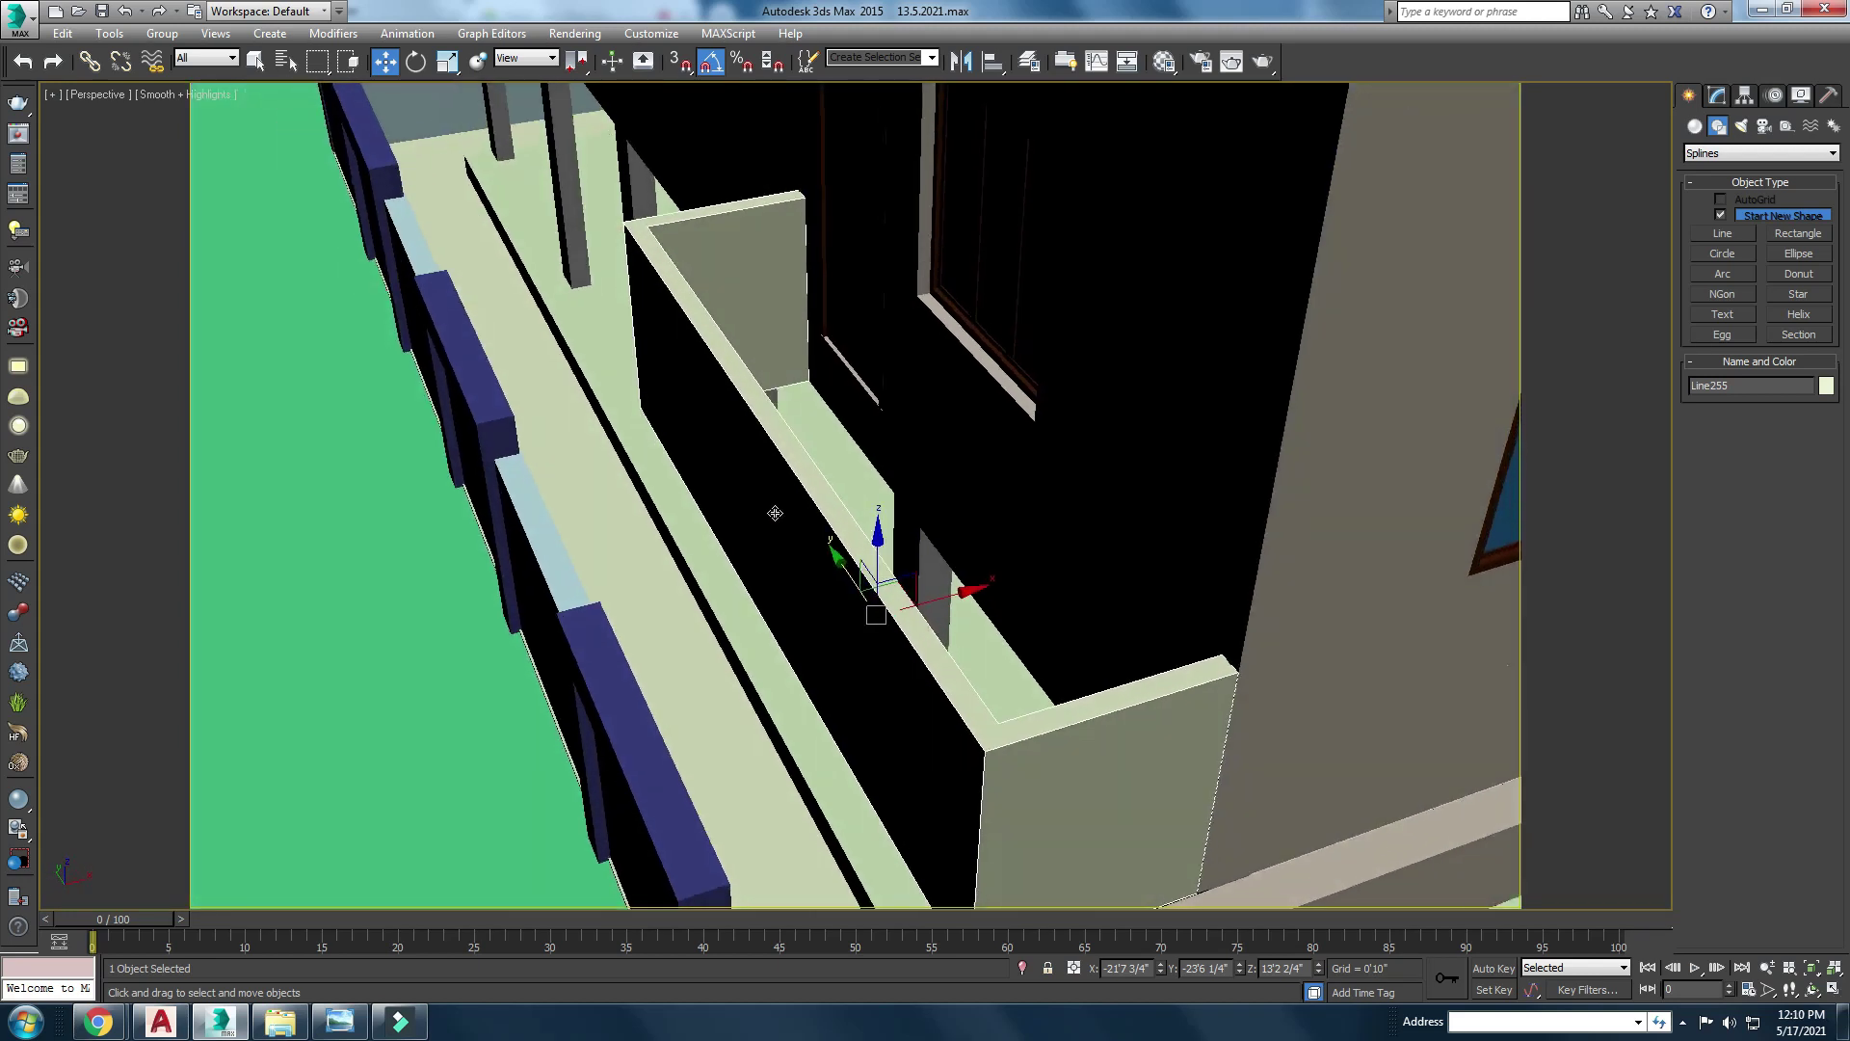
mouse_move(958, 546)
middle_mouse_down("alt")
mouse_move(1029, 708)
mouse_move(971, 626)
middle_mouse_up("alt")
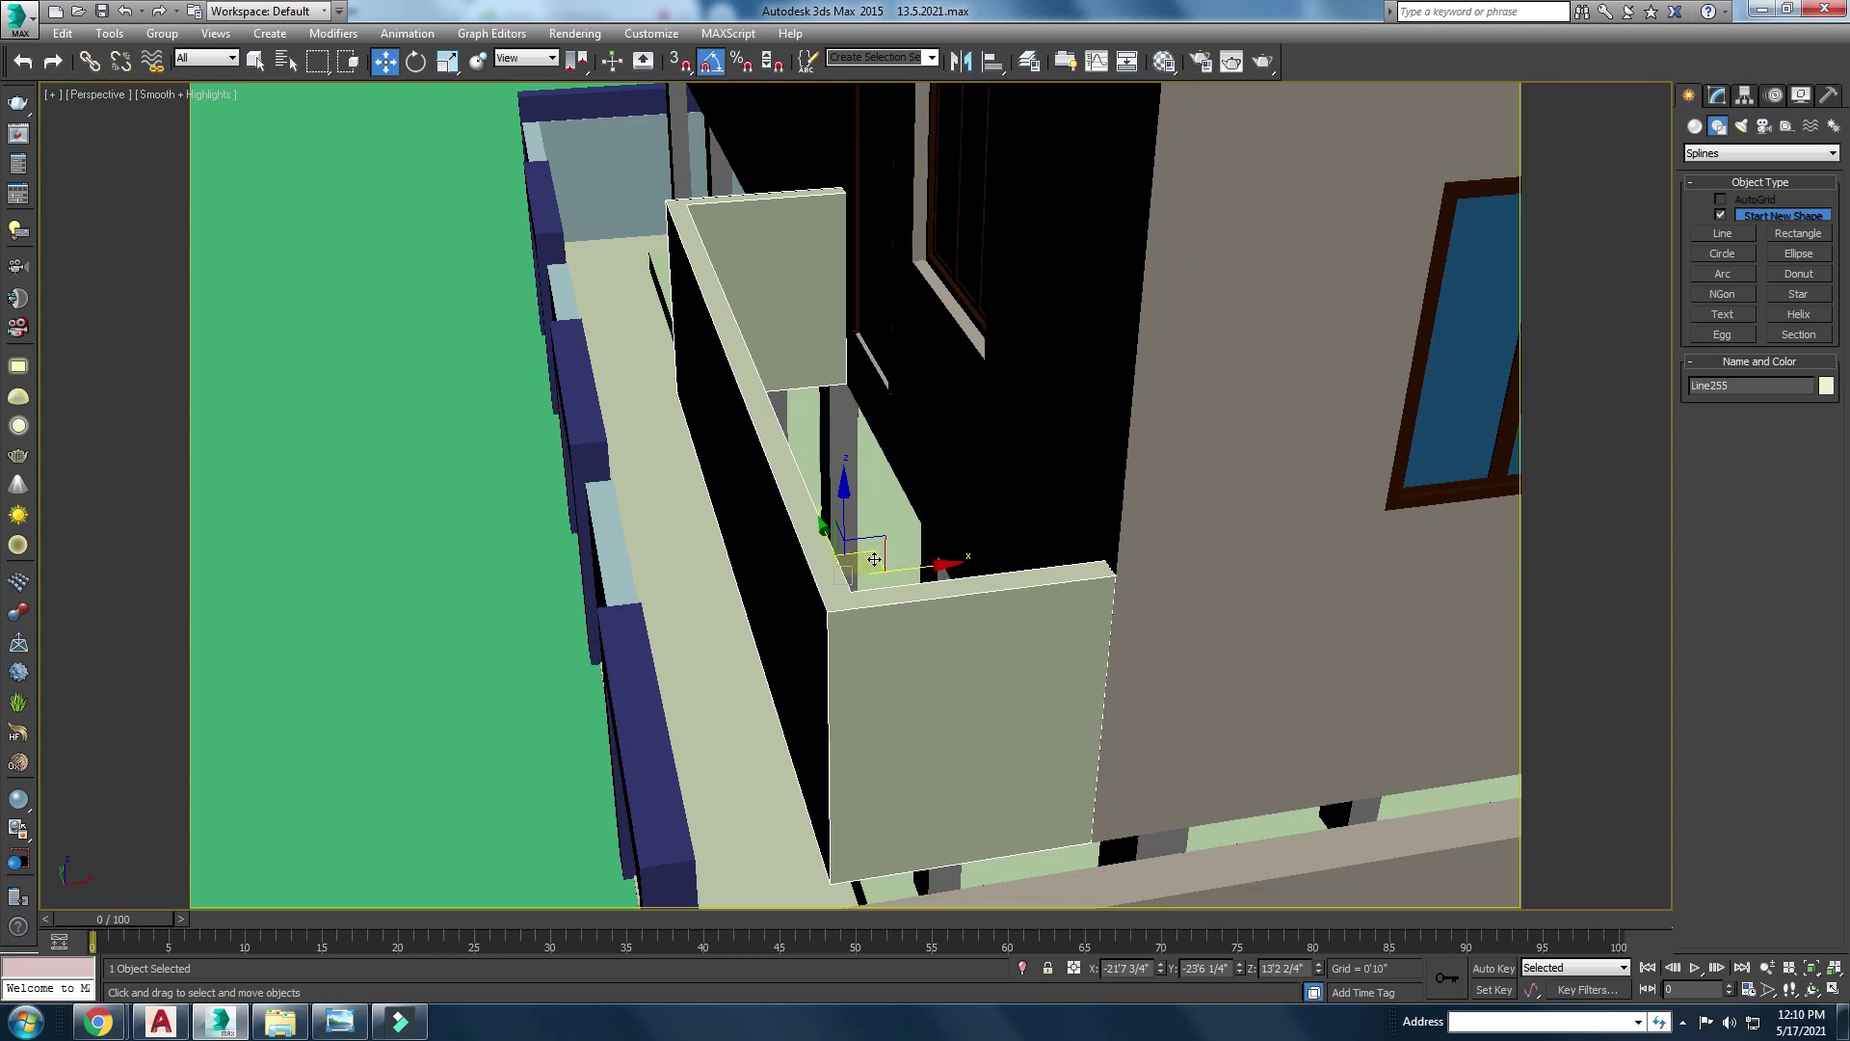
Step: Clone the parapet as a copy, Line256, and enter its Line Vertex level
right_click(875, 566)
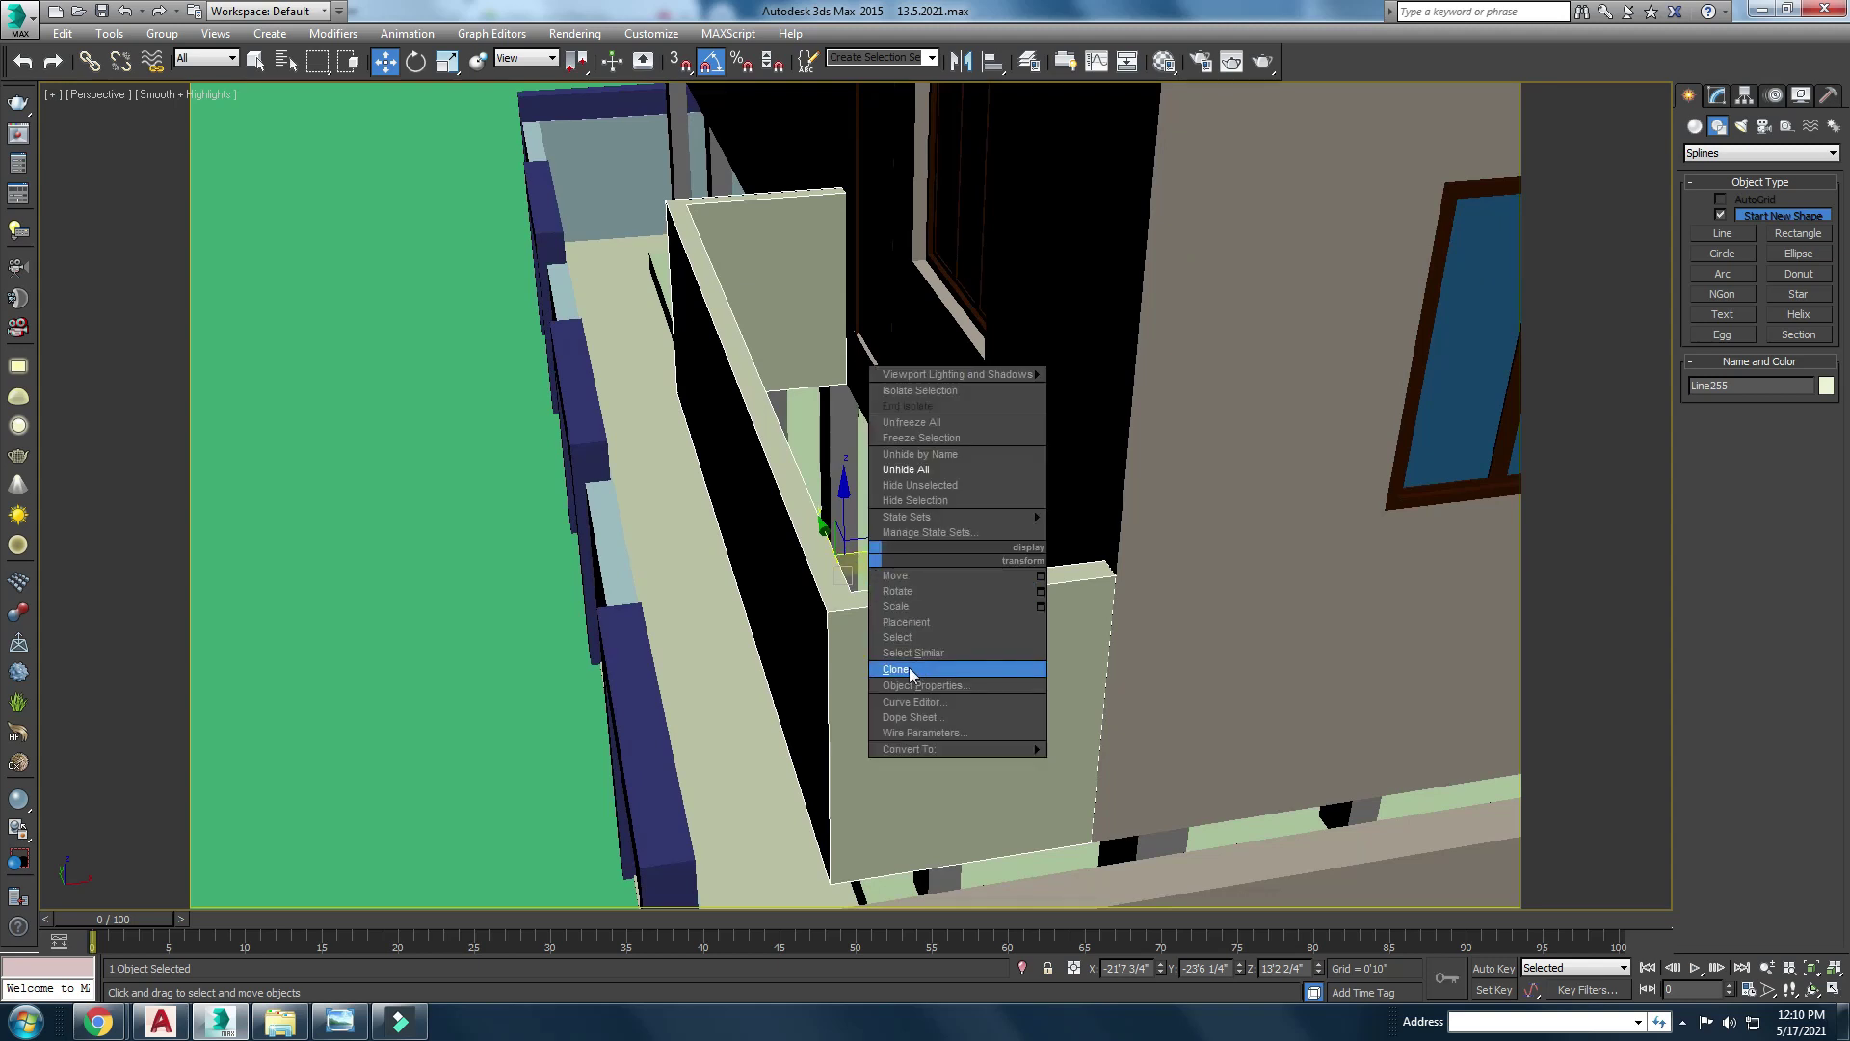
left_click(911, 669)
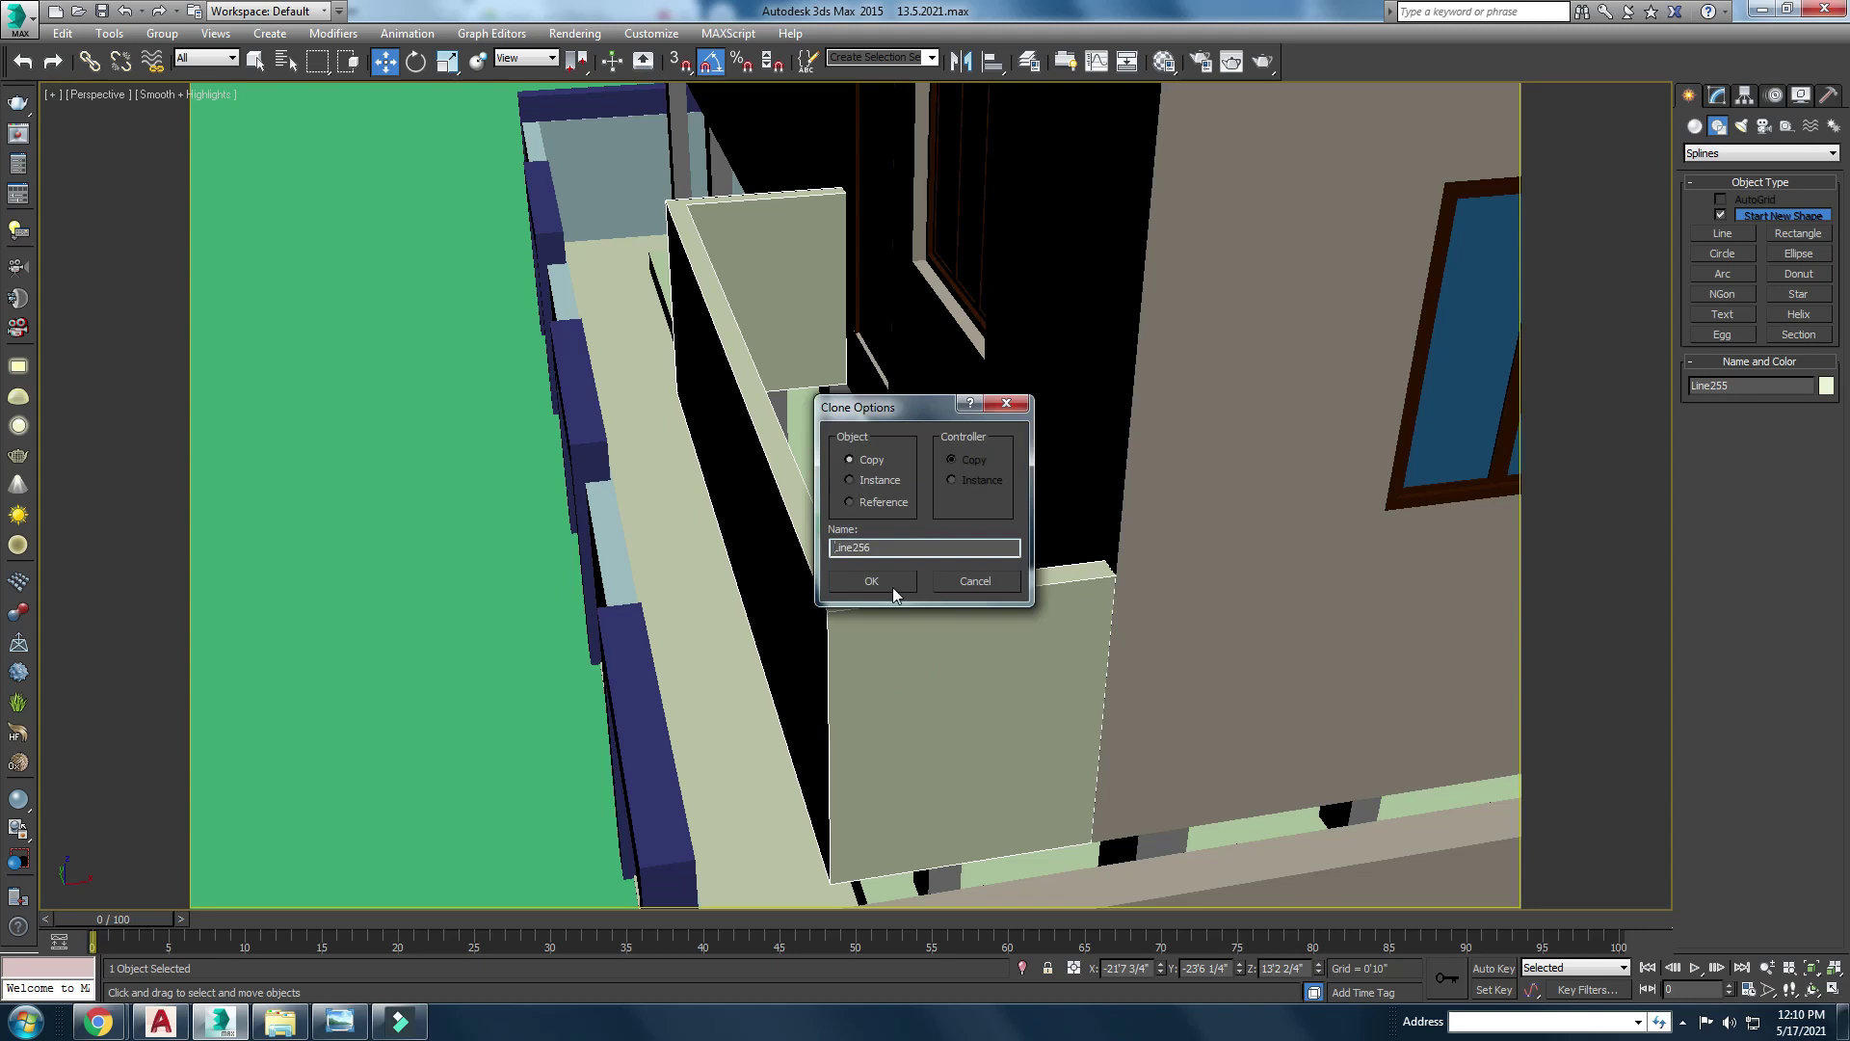
left_click(893, 586)
left_click(1717, 95)
left_click(1695, 189)
left_click(1721, 204)
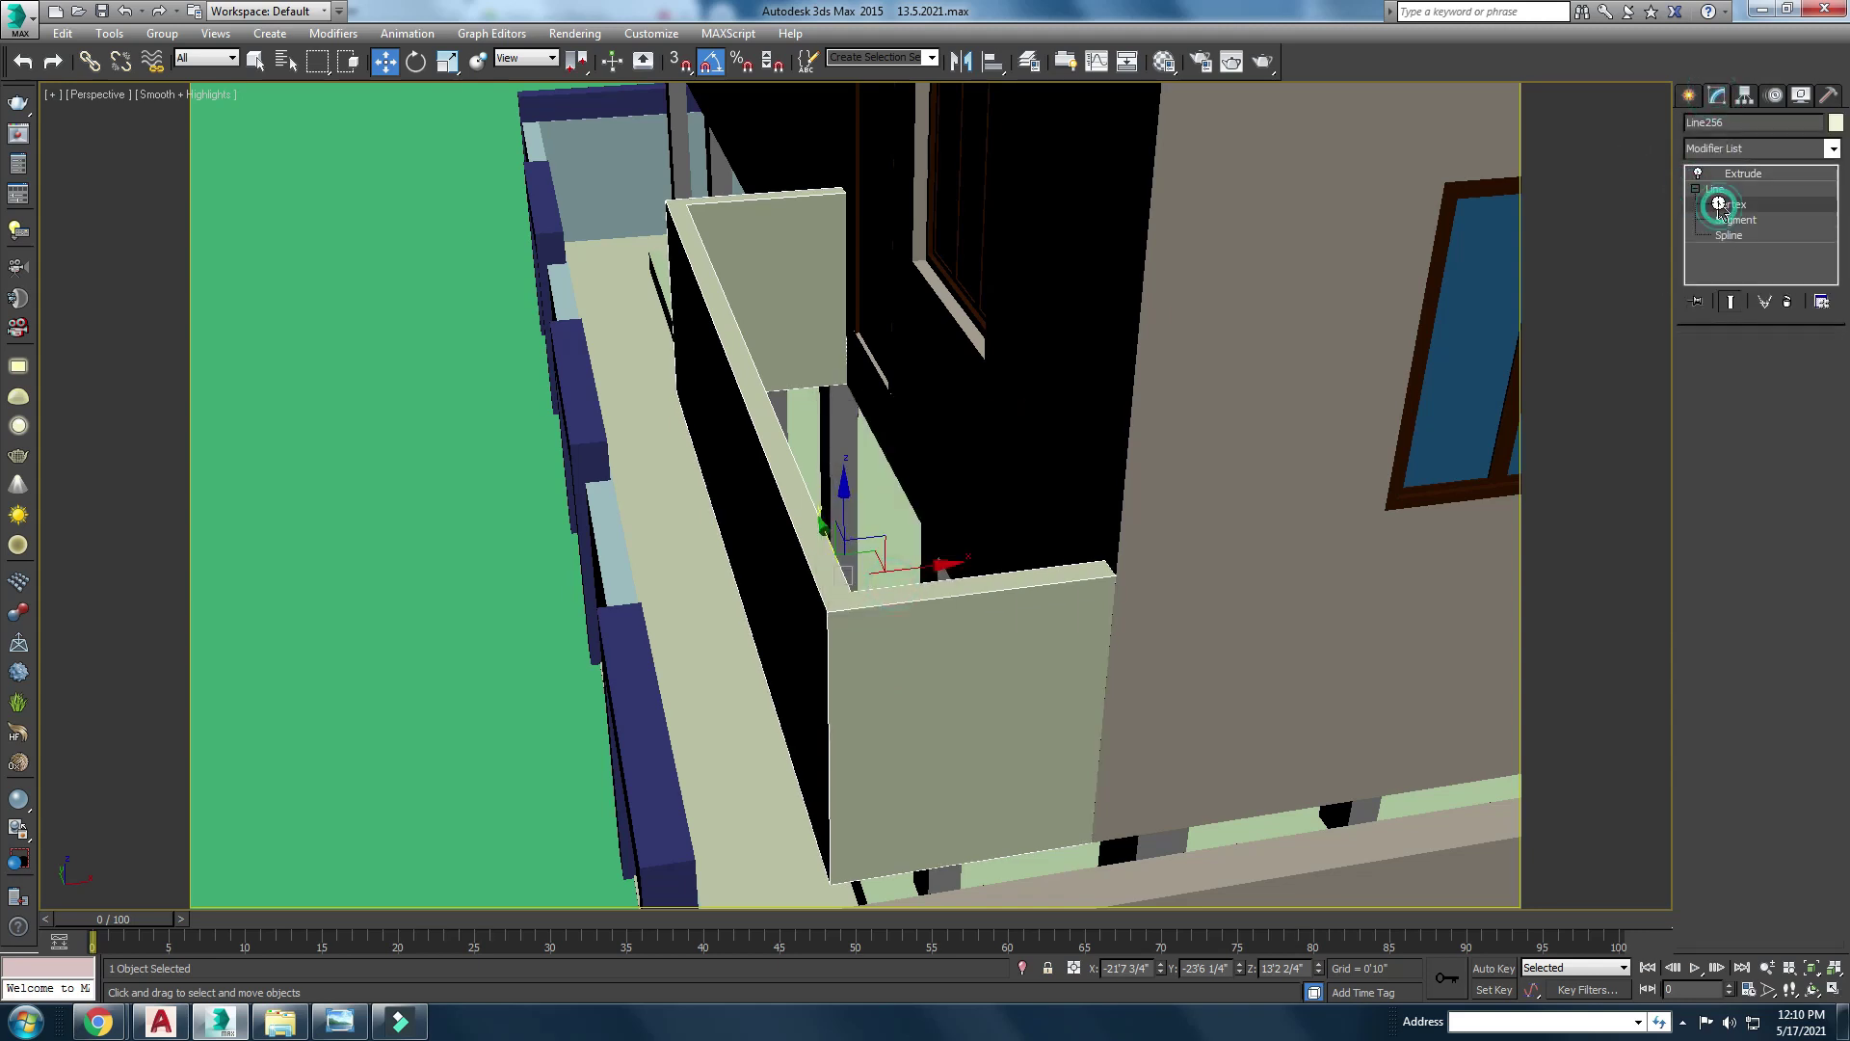
Step: Select the copy's four corner vertices in the maximized Top view
key("alt+w")
key("alt+w")
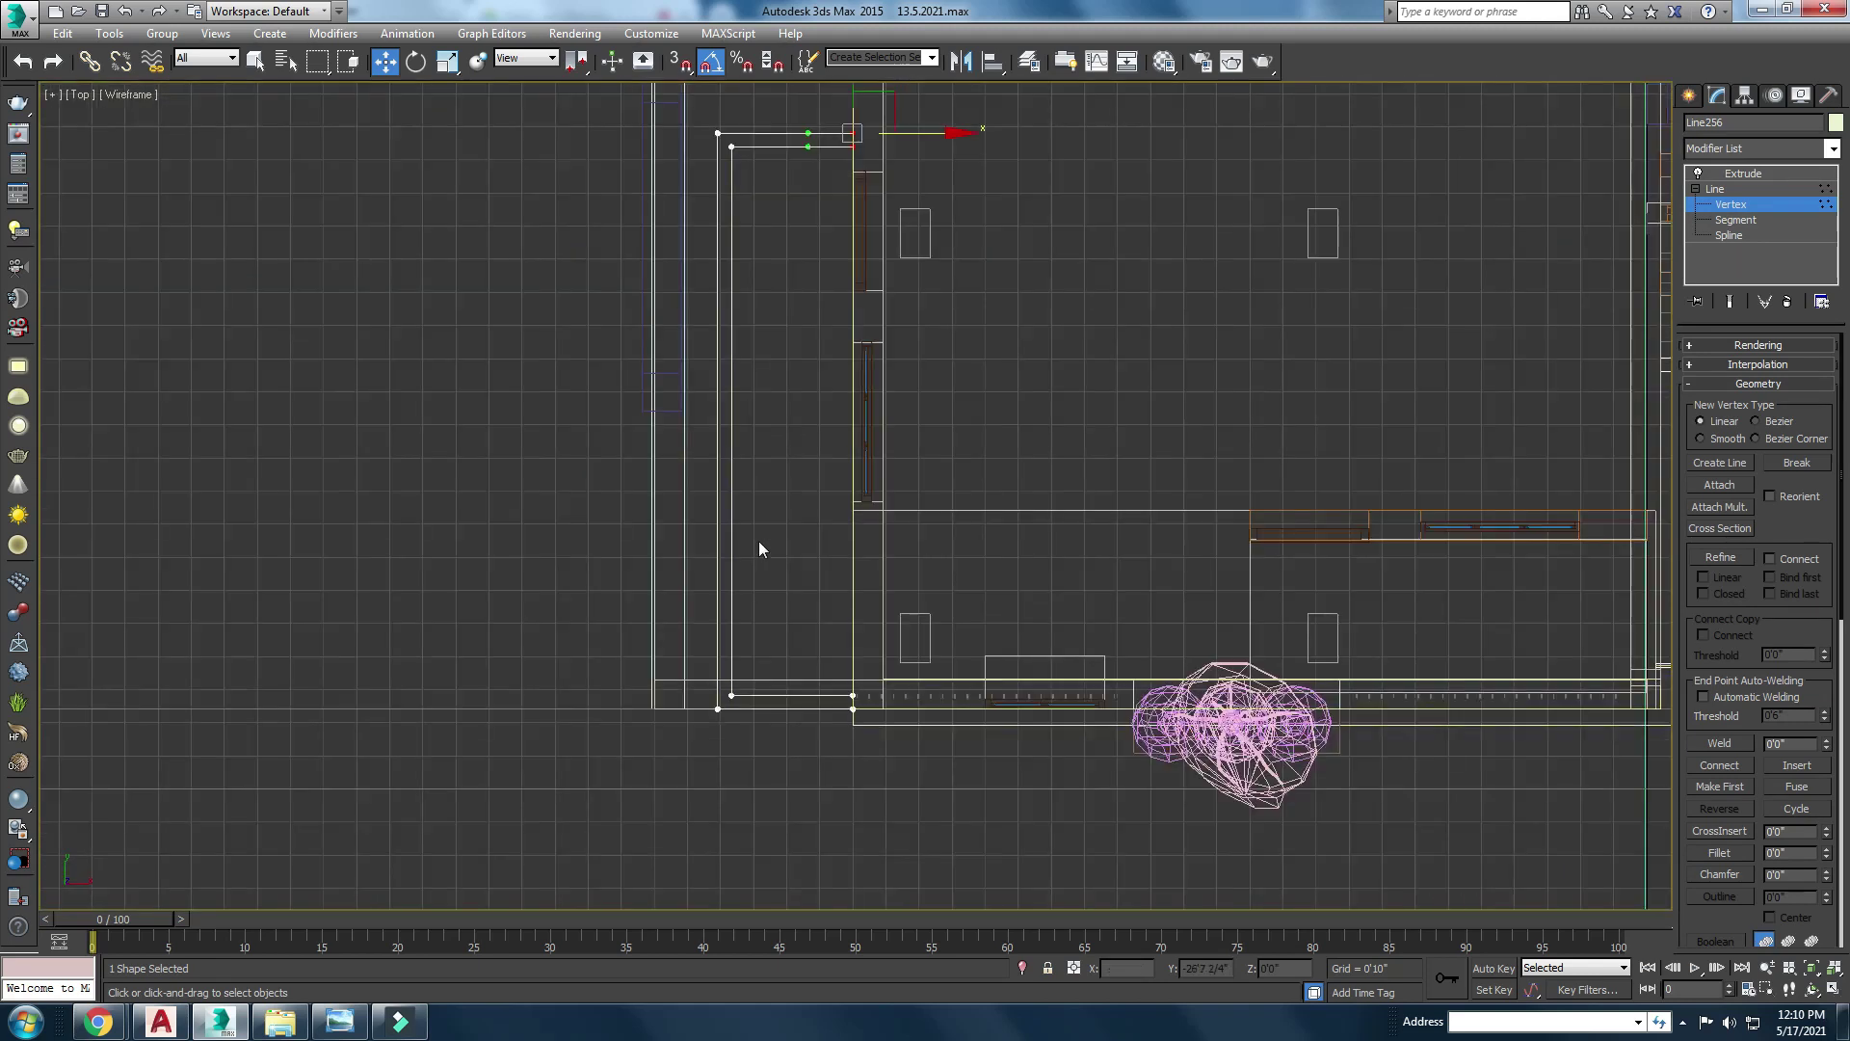
left_click(732, 147)
left_click(732, 694)
left_click(853, 693)
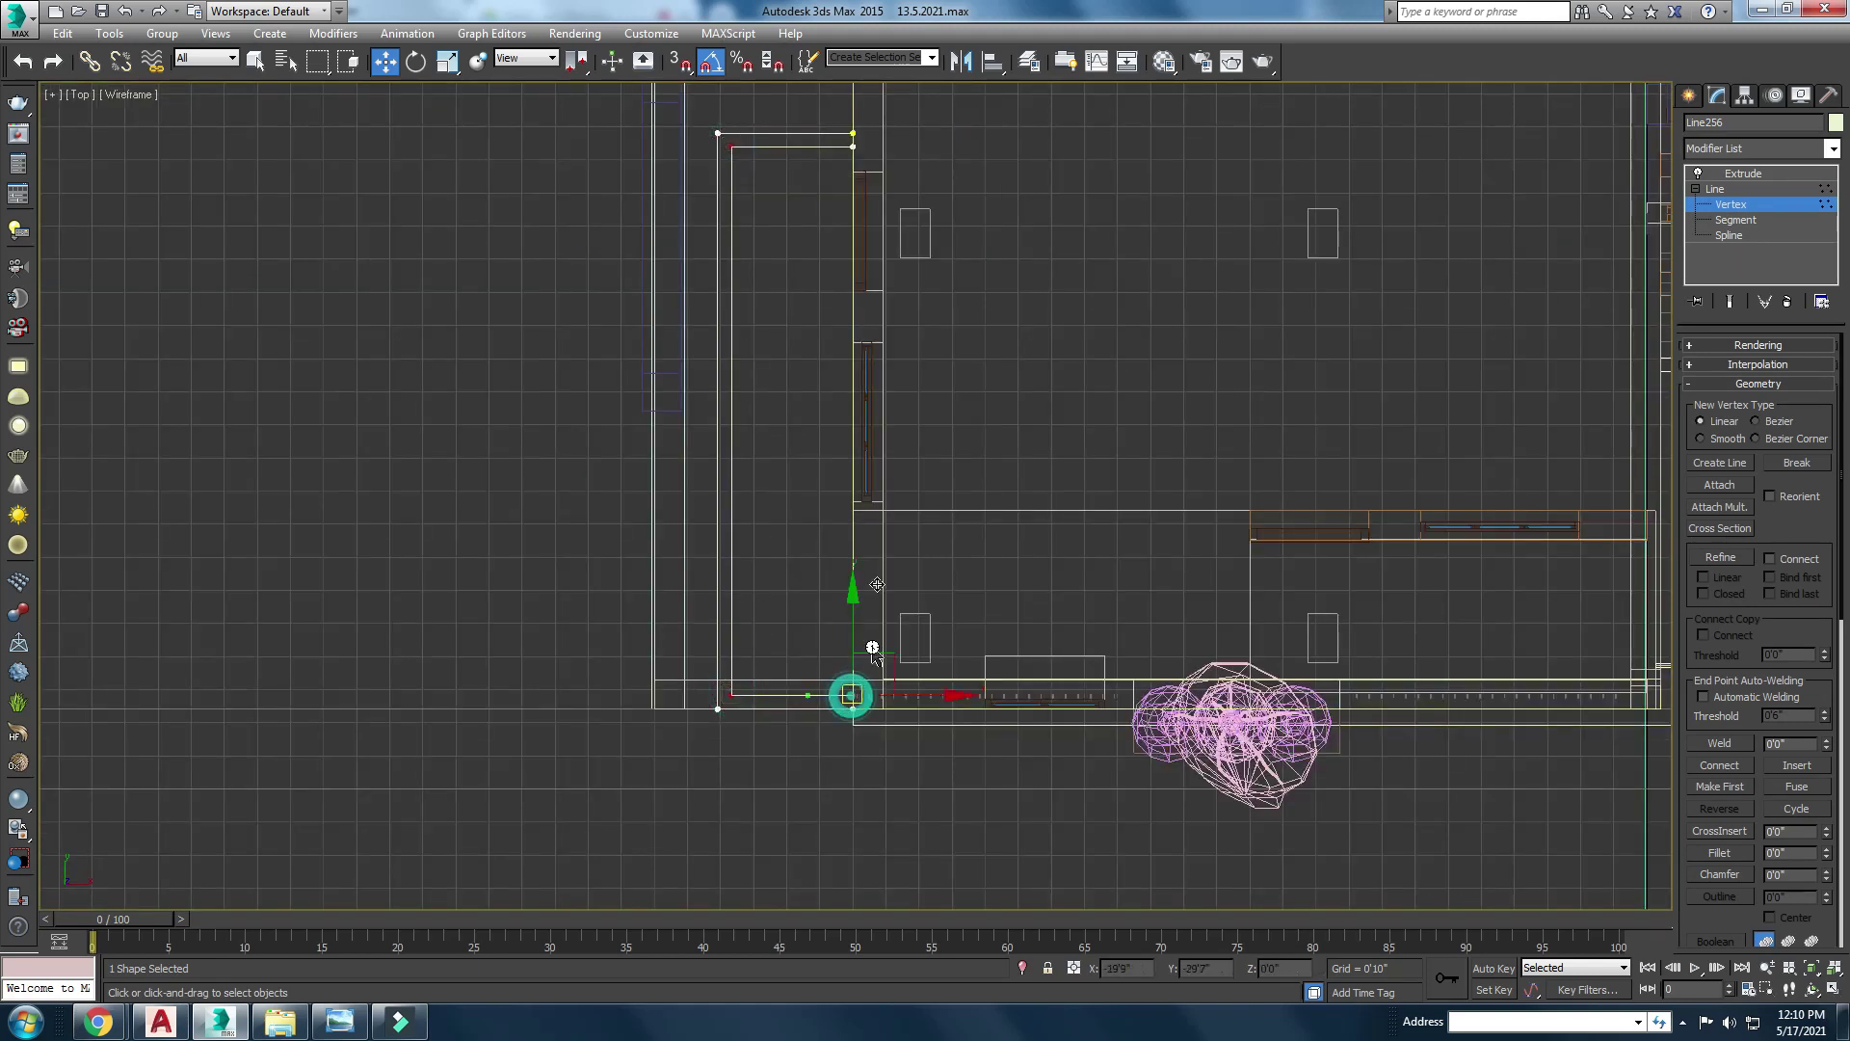
left_click(853, 146)
left_click(968, 212)
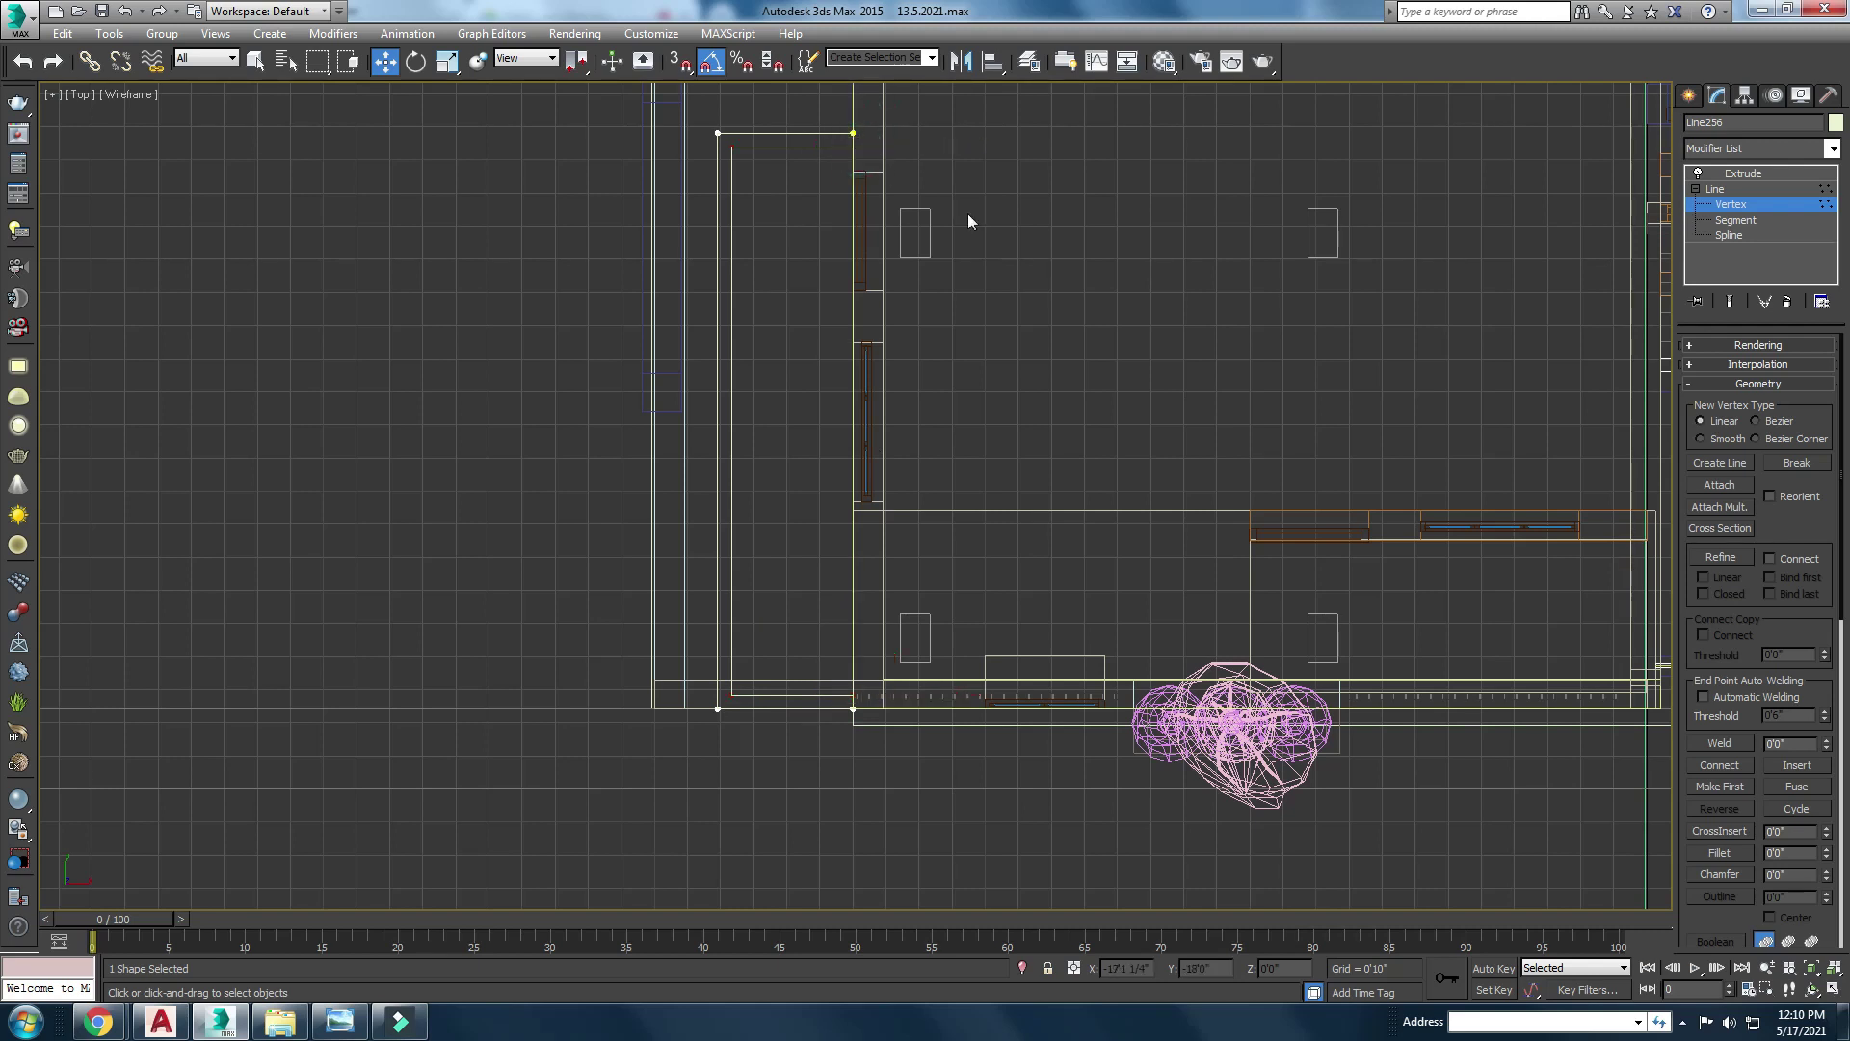
Step: Exit vertex editing and view the copy's Extrude settings in Perspective
left_click(1690, 100)
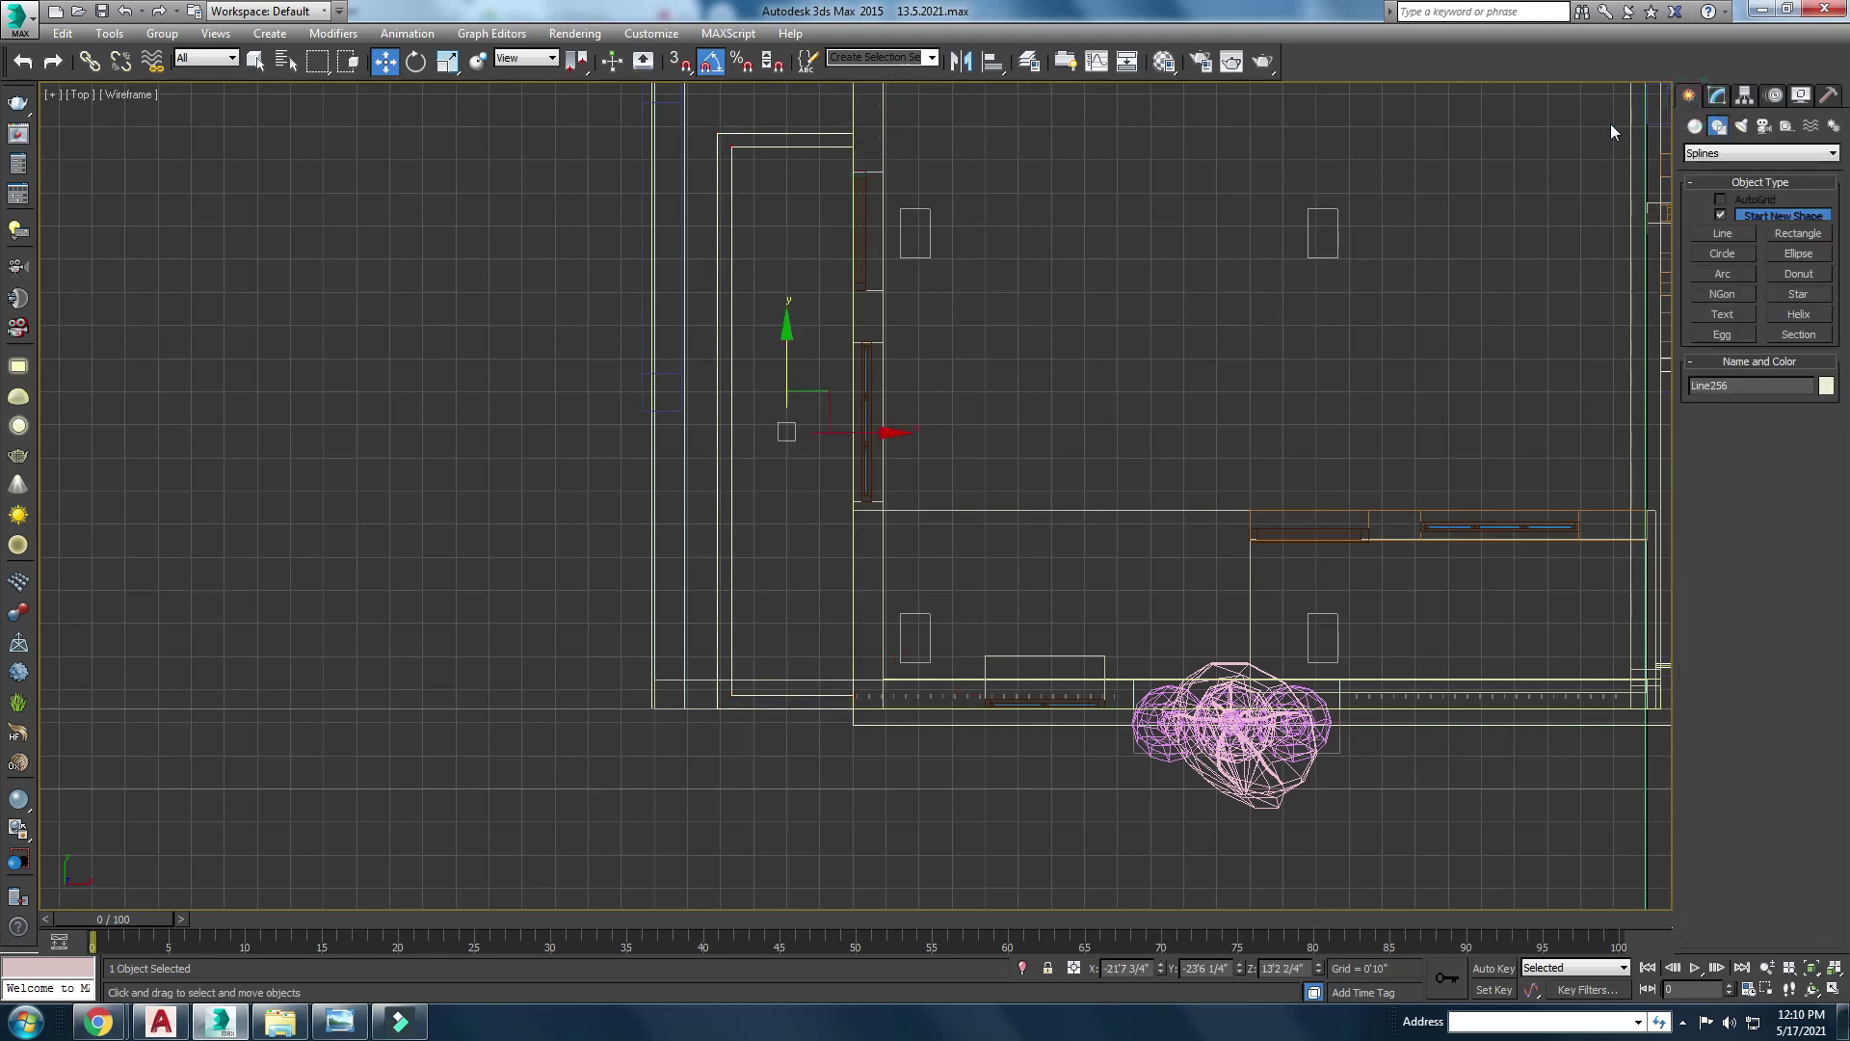
key("alt+w")
right_click(1186, 901)
key("alt+w")
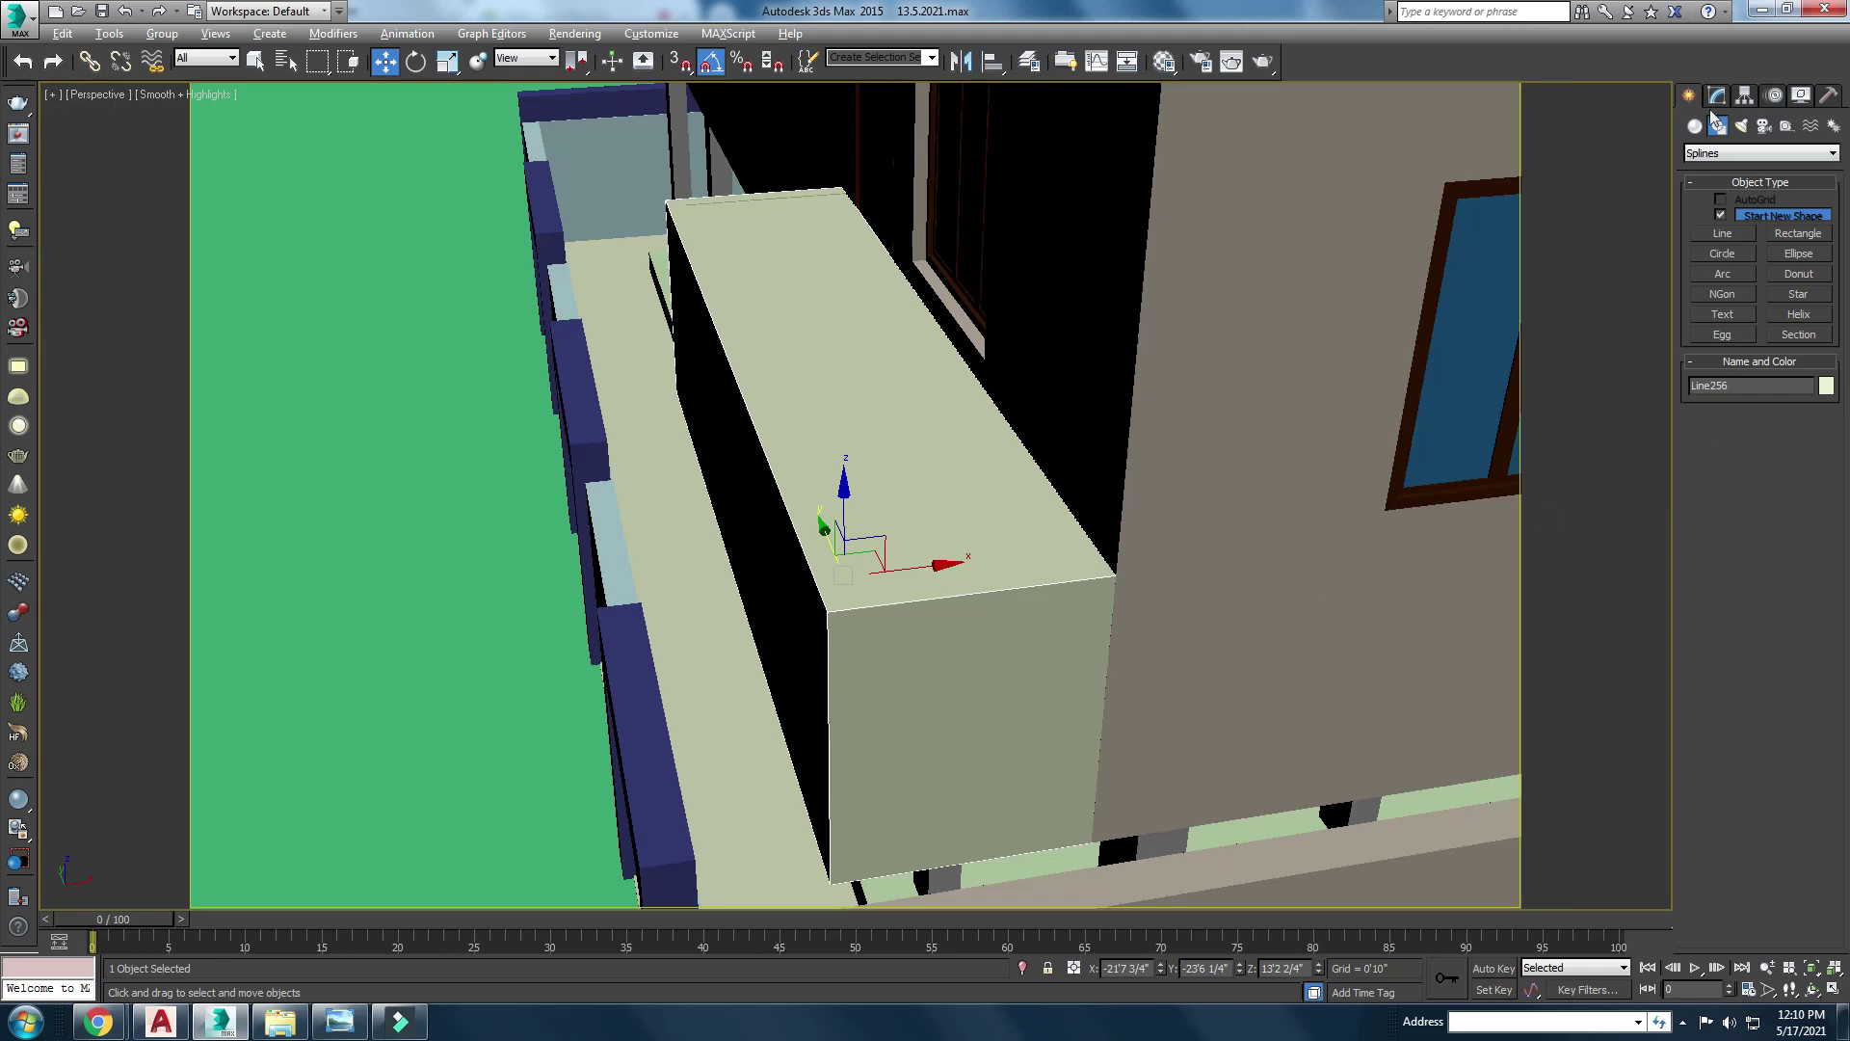
left_click(1717, 95)
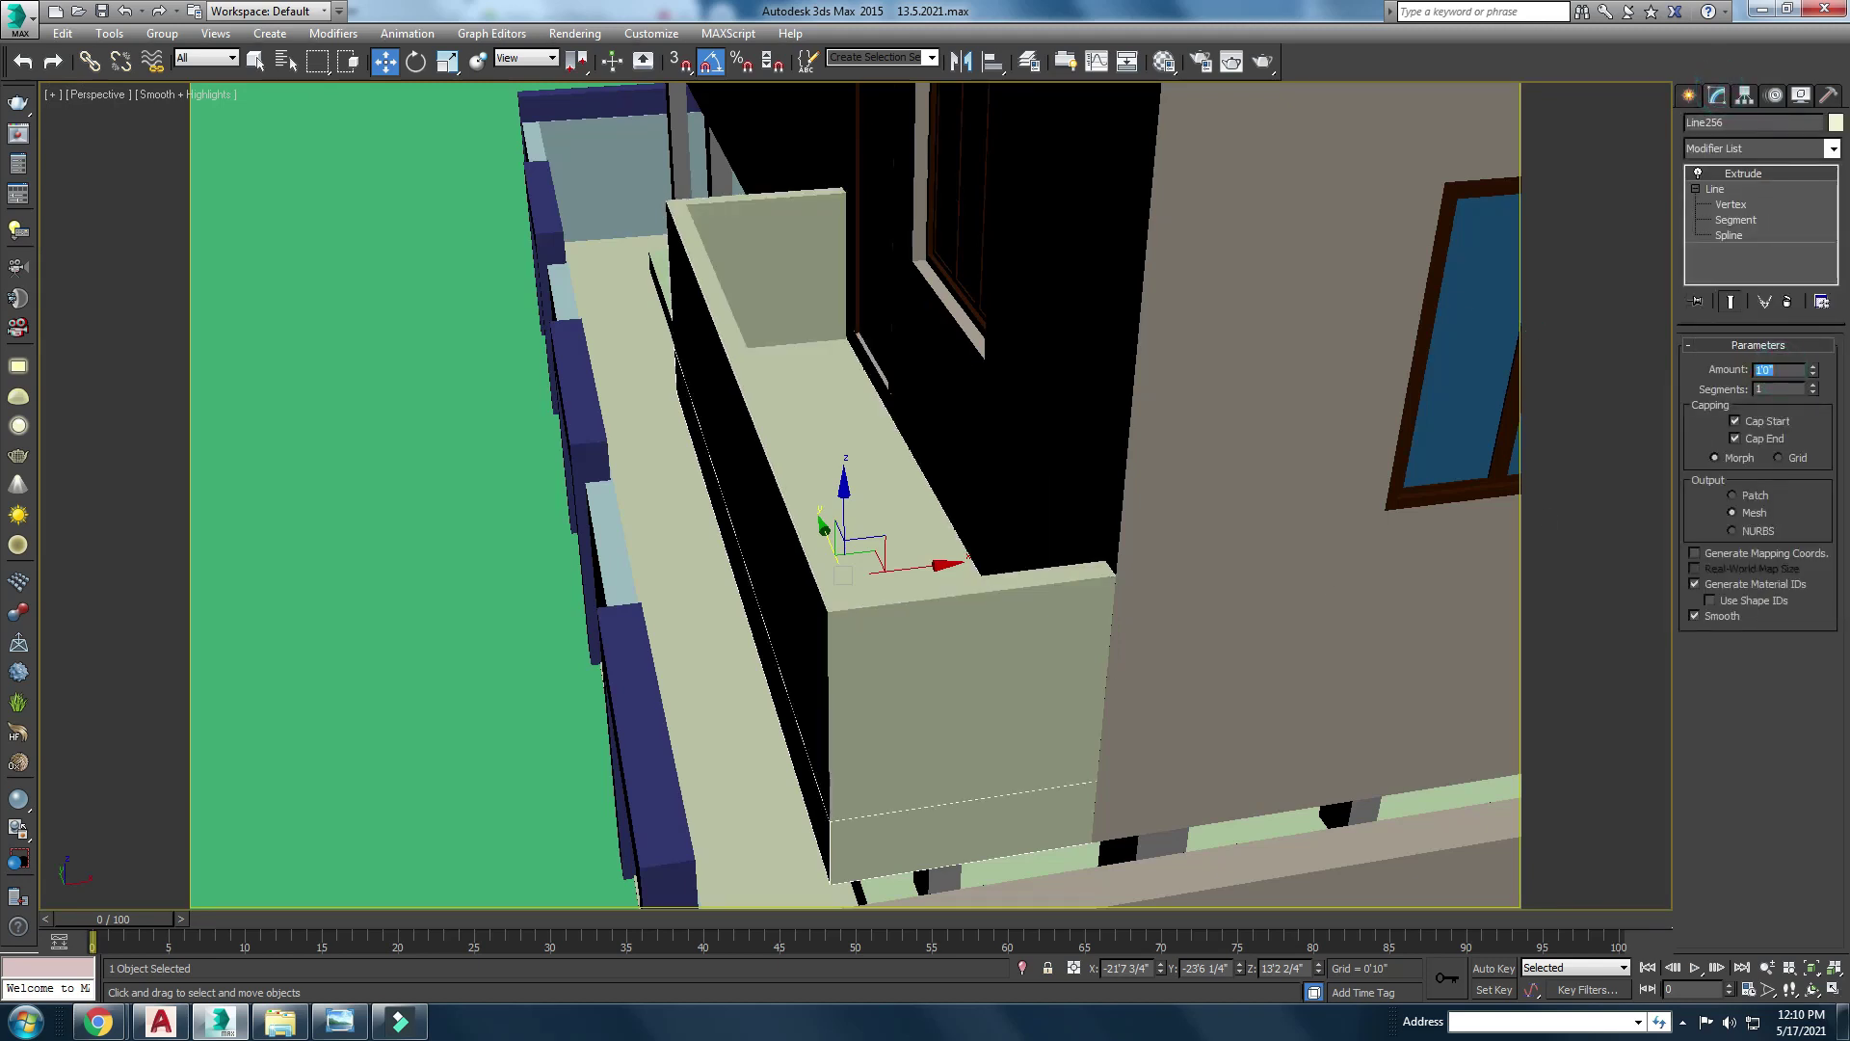
Step: Give the original balcony parapet Line255 a dark custom object colour
left_click(1688, 95)
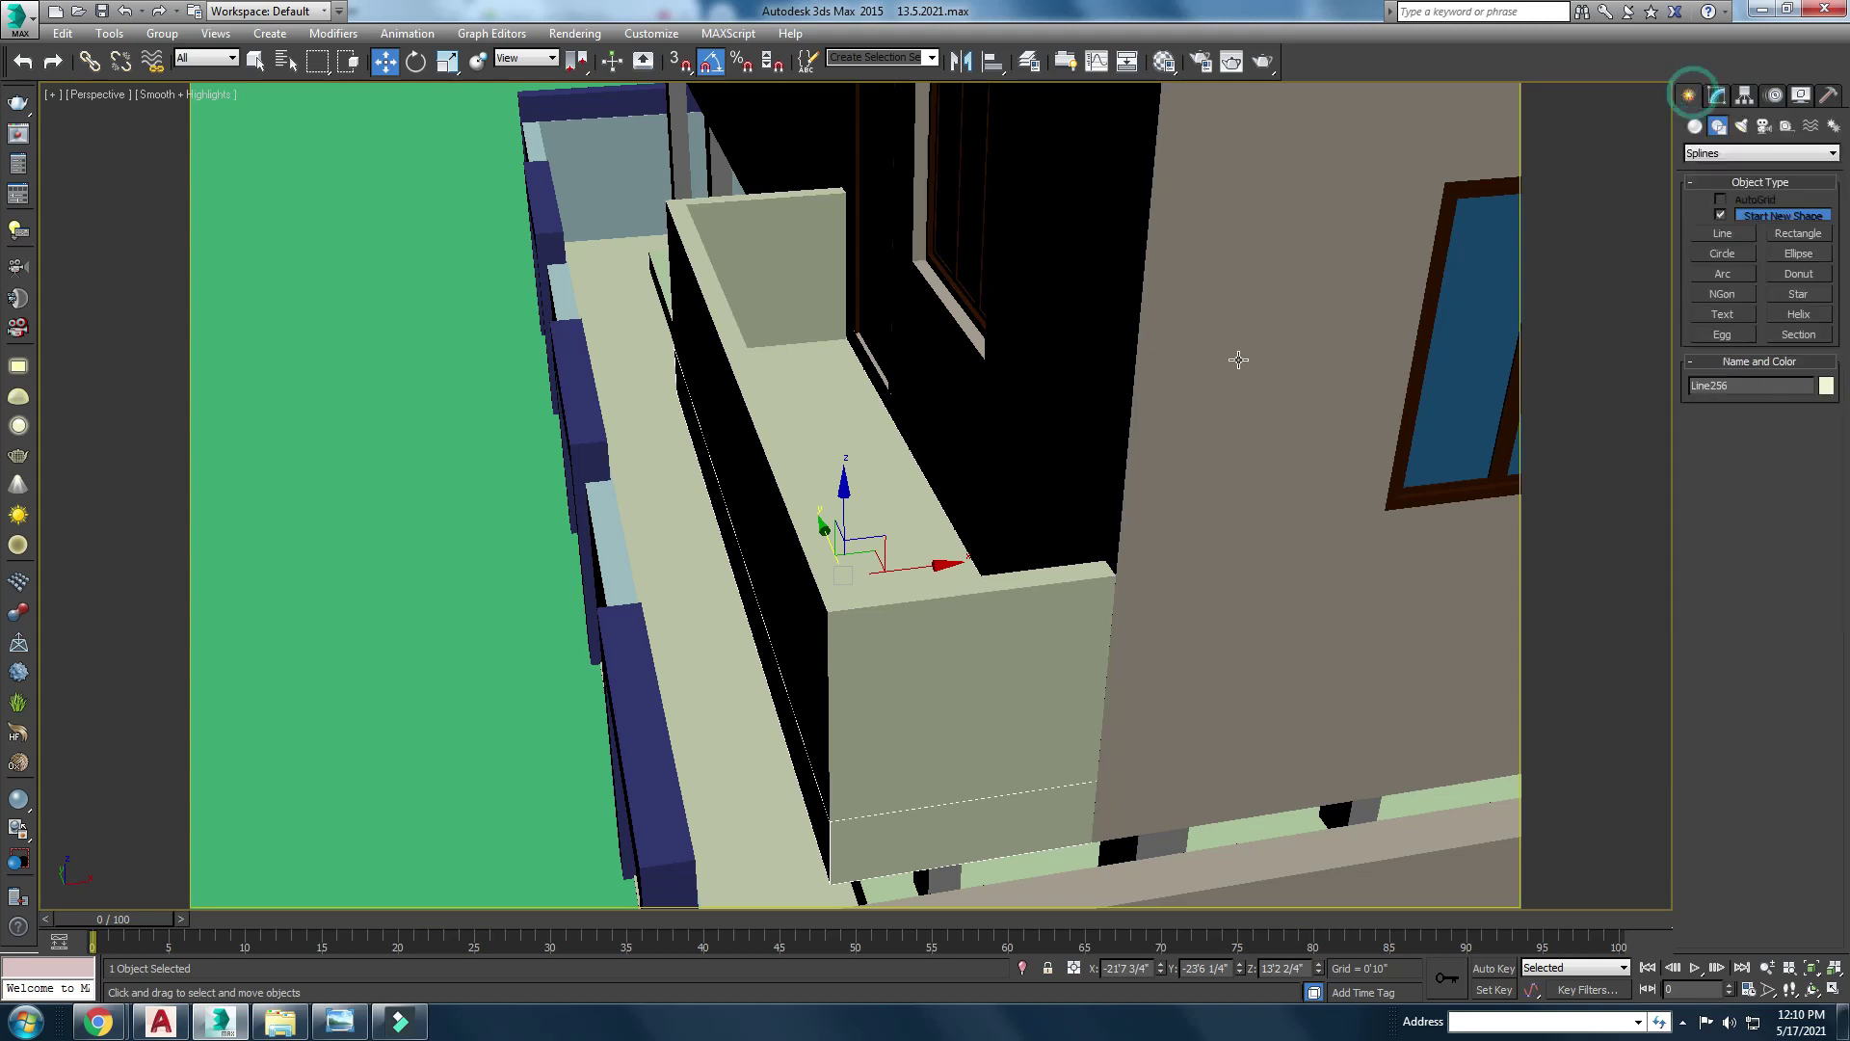
scroll(867, 482, "down", 3)
scroll(5, 881, "up", 1)
scroll(1248, 210, "down", 5)
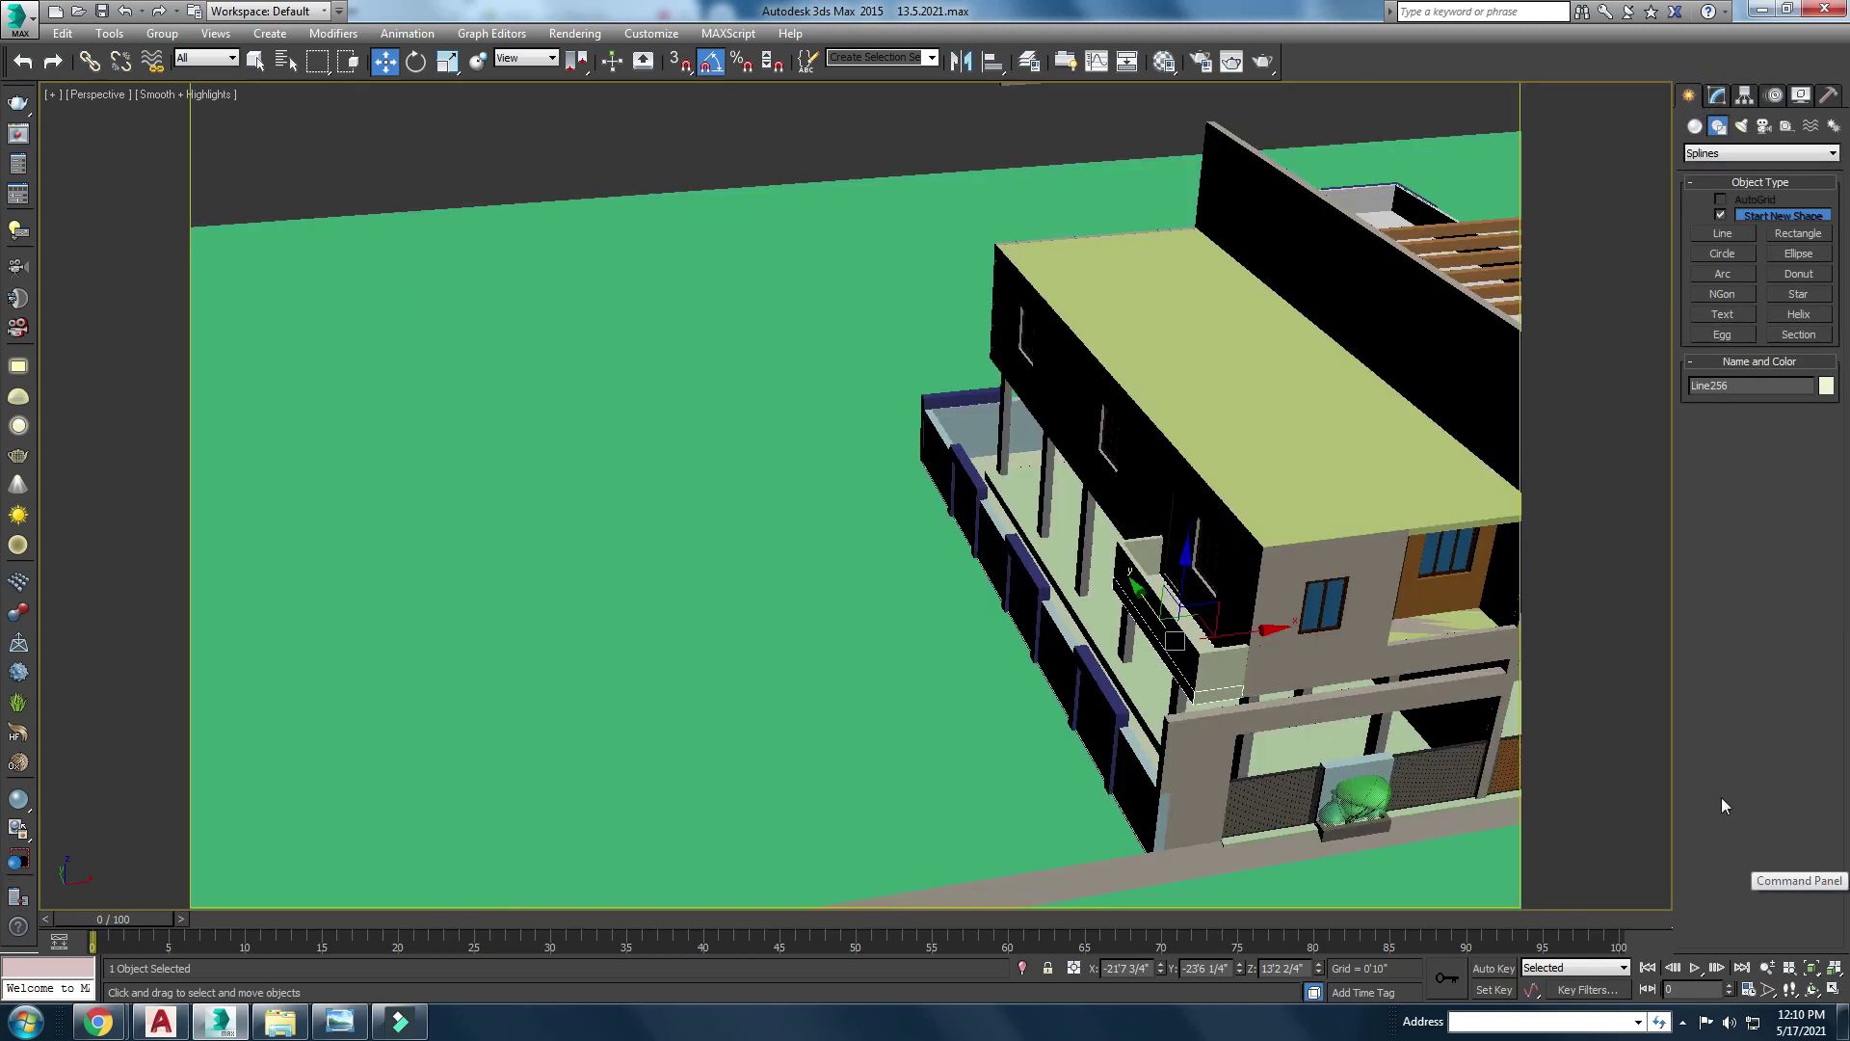
left_click(1185, 173)
scroll(1088, 726, "up", 4)
scroll(1088, 727, "up", 3)
scroll(1070, 617, "up", 3)
scroll(1056, 501, "up", 3)
scroll(1038, 390, "up", 3)
key("shift+z")
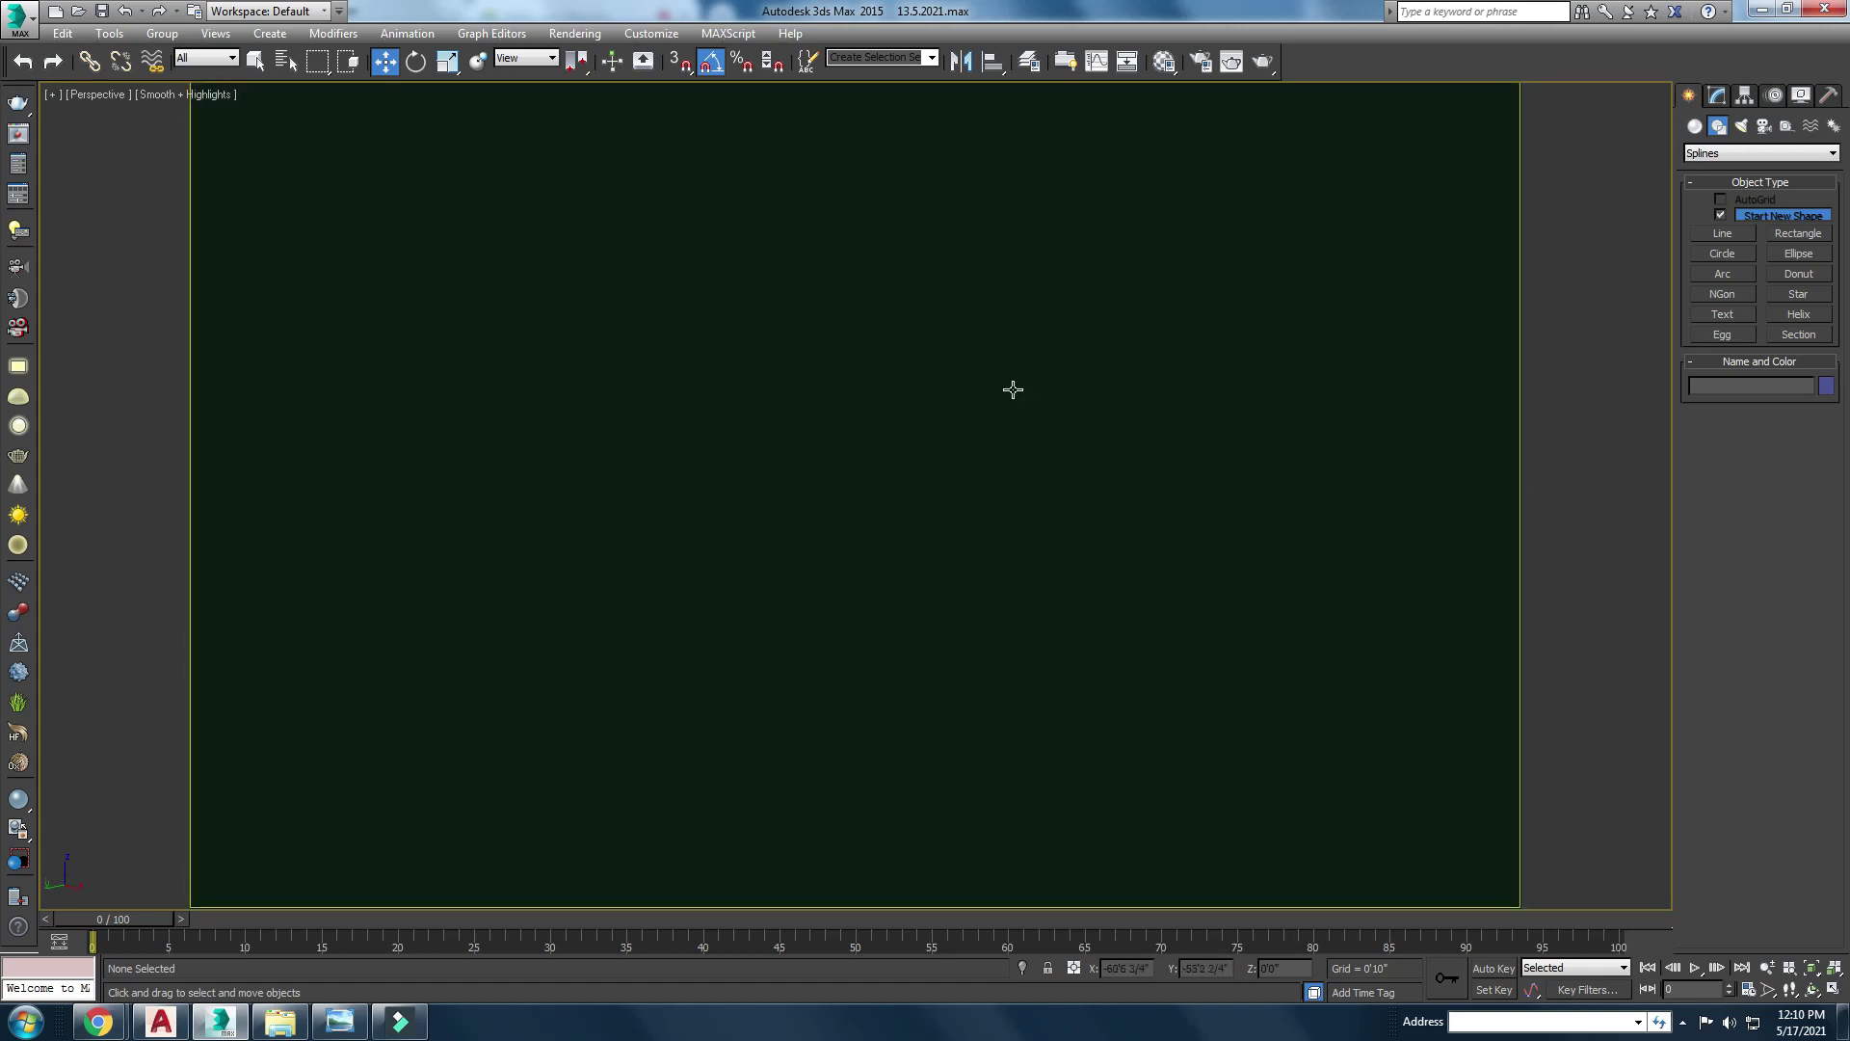
left_click(945, 475)
left_click(1825, 384)
left_click(486, 377)
left_click(713, 441)
left_click(678, 164)
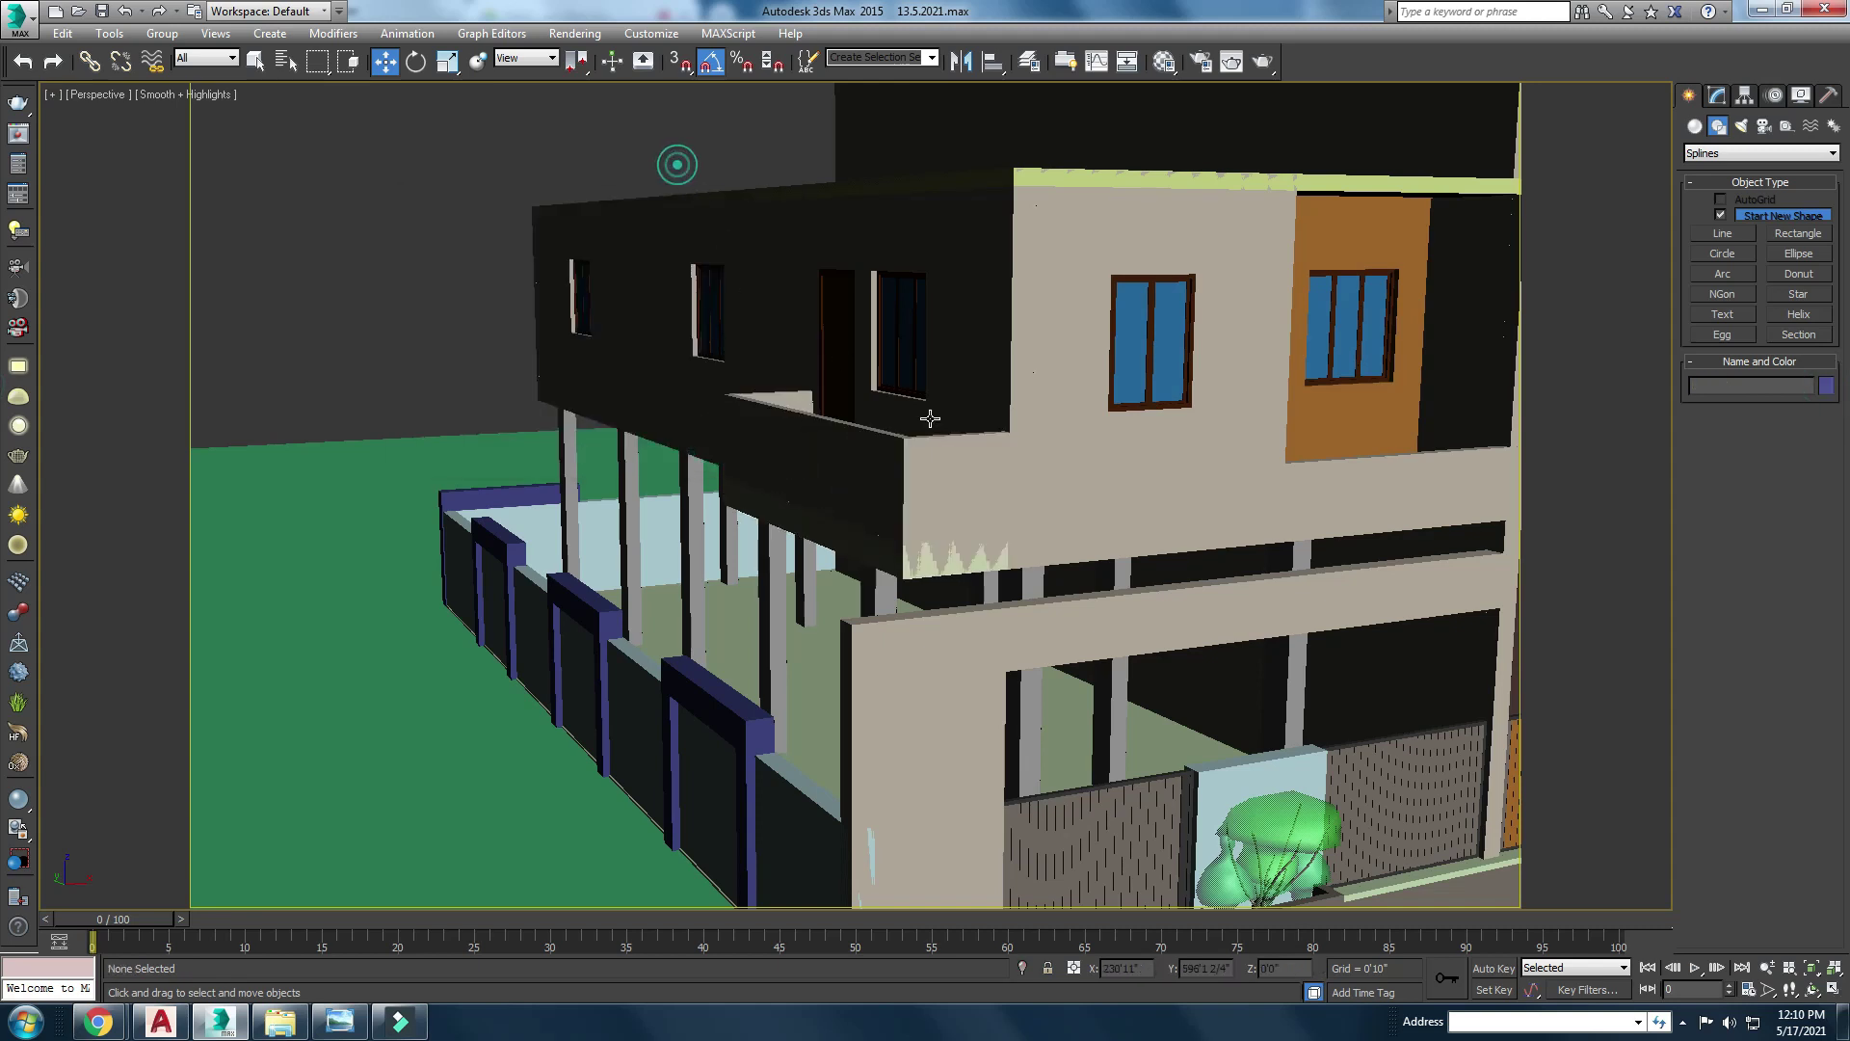
Step: Give the copied parapet Line256 a grey custom object colour
key("shift+z")
left_click(872, 424)
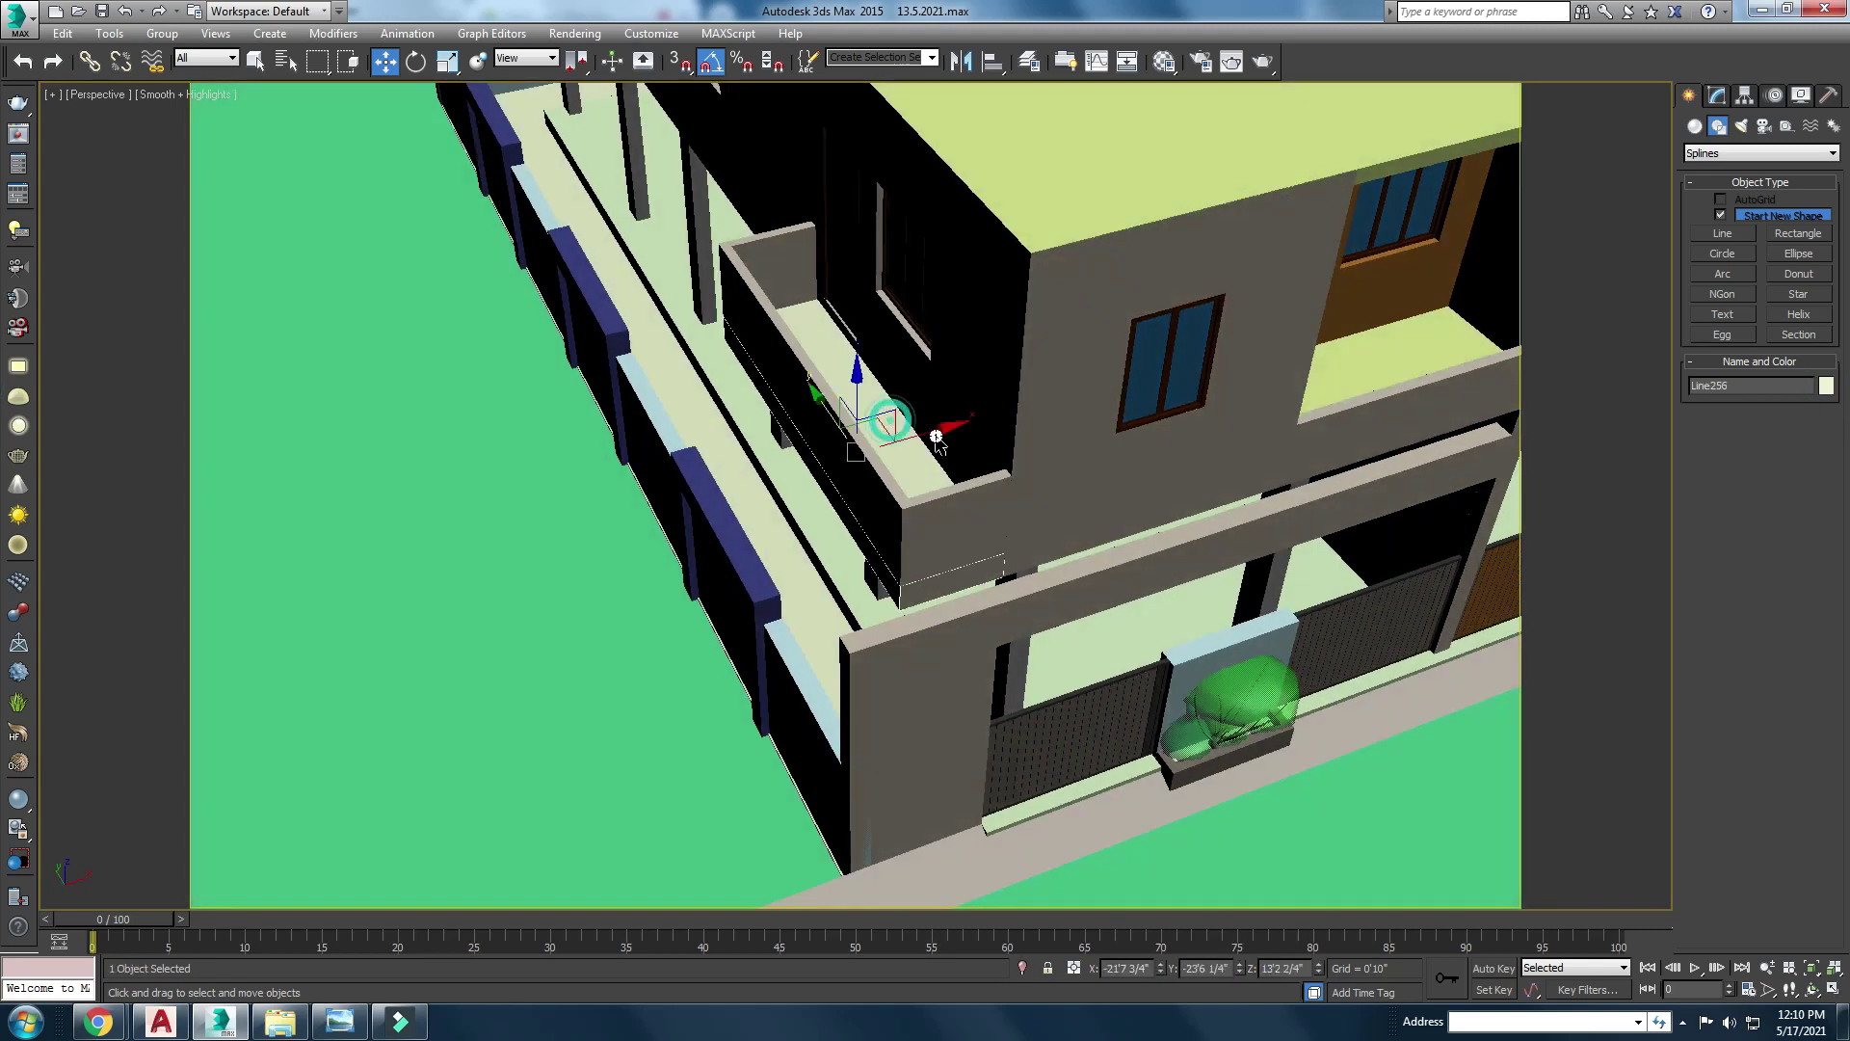
left_click(1825, 384)
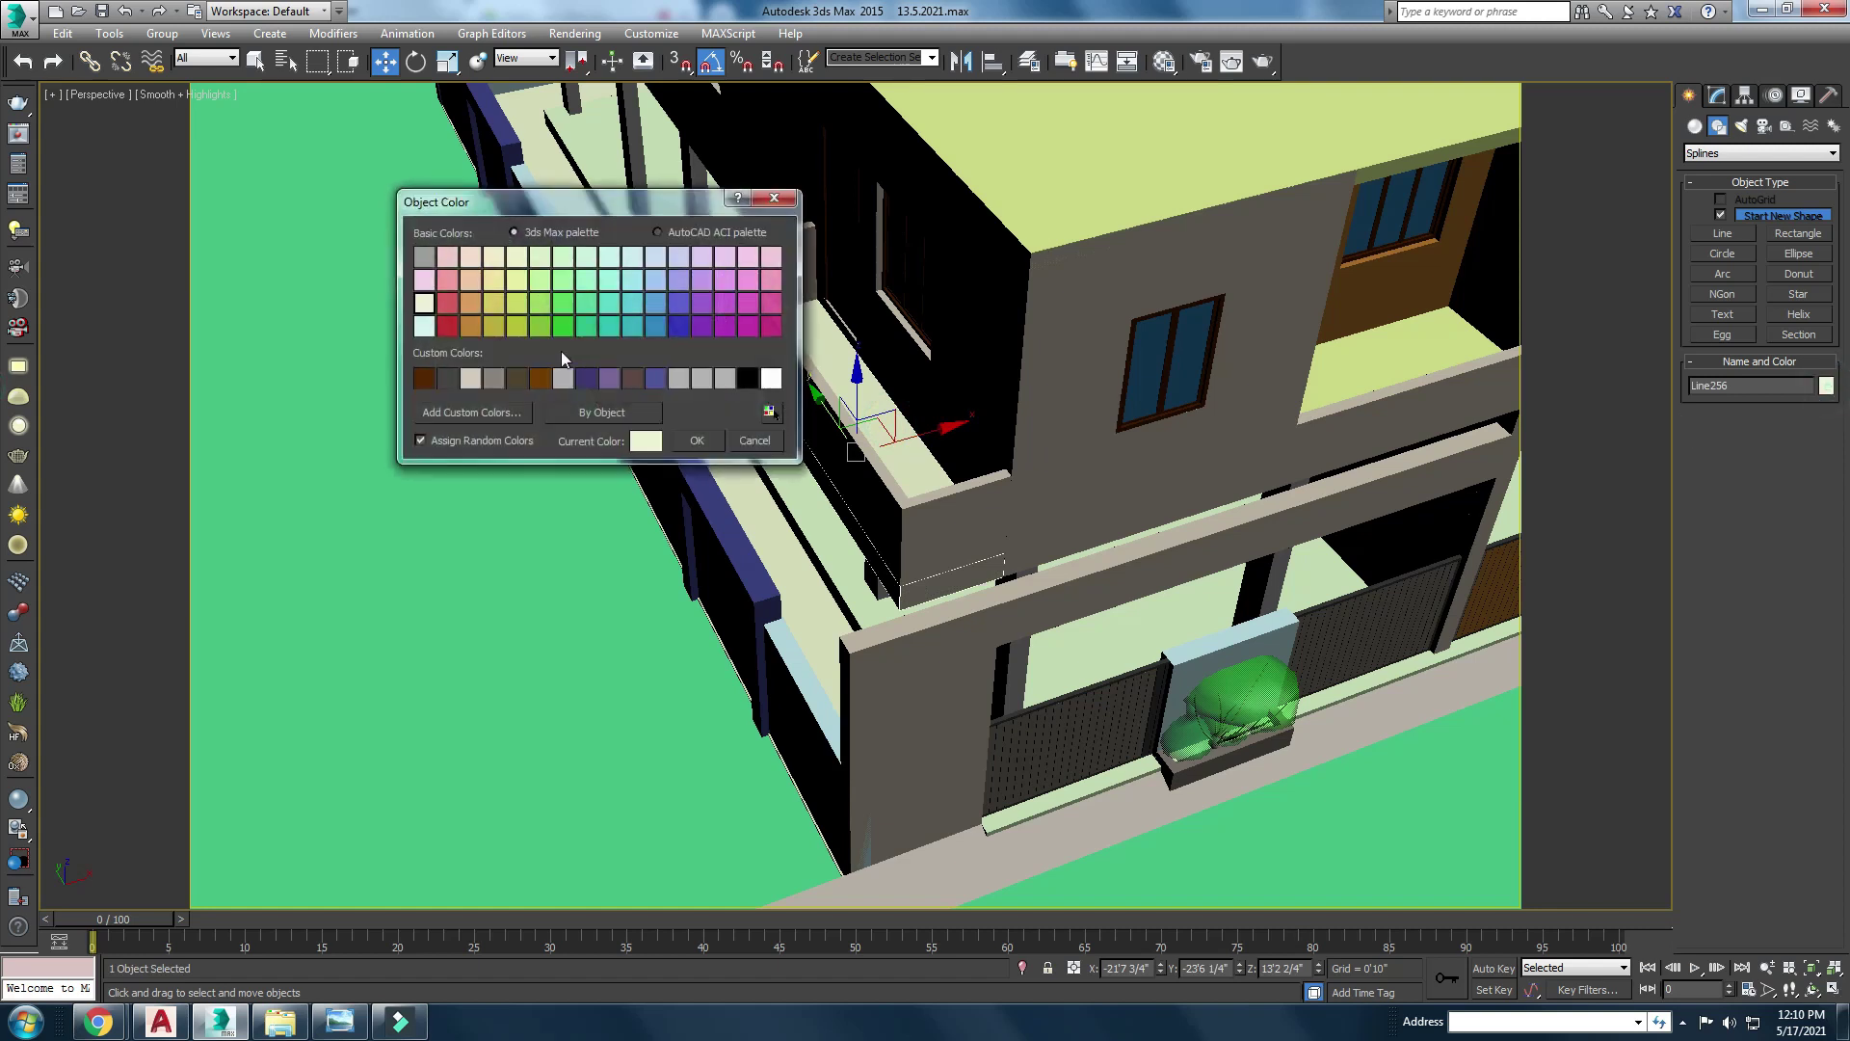
left_click(484, 384)
left_click(697, 441)
left_click(144, 417)
Step: Orbit, zoom and pan around the house to review the recoloured parapets
middle_click_drag(136, 289, 1060, 430, "alt")
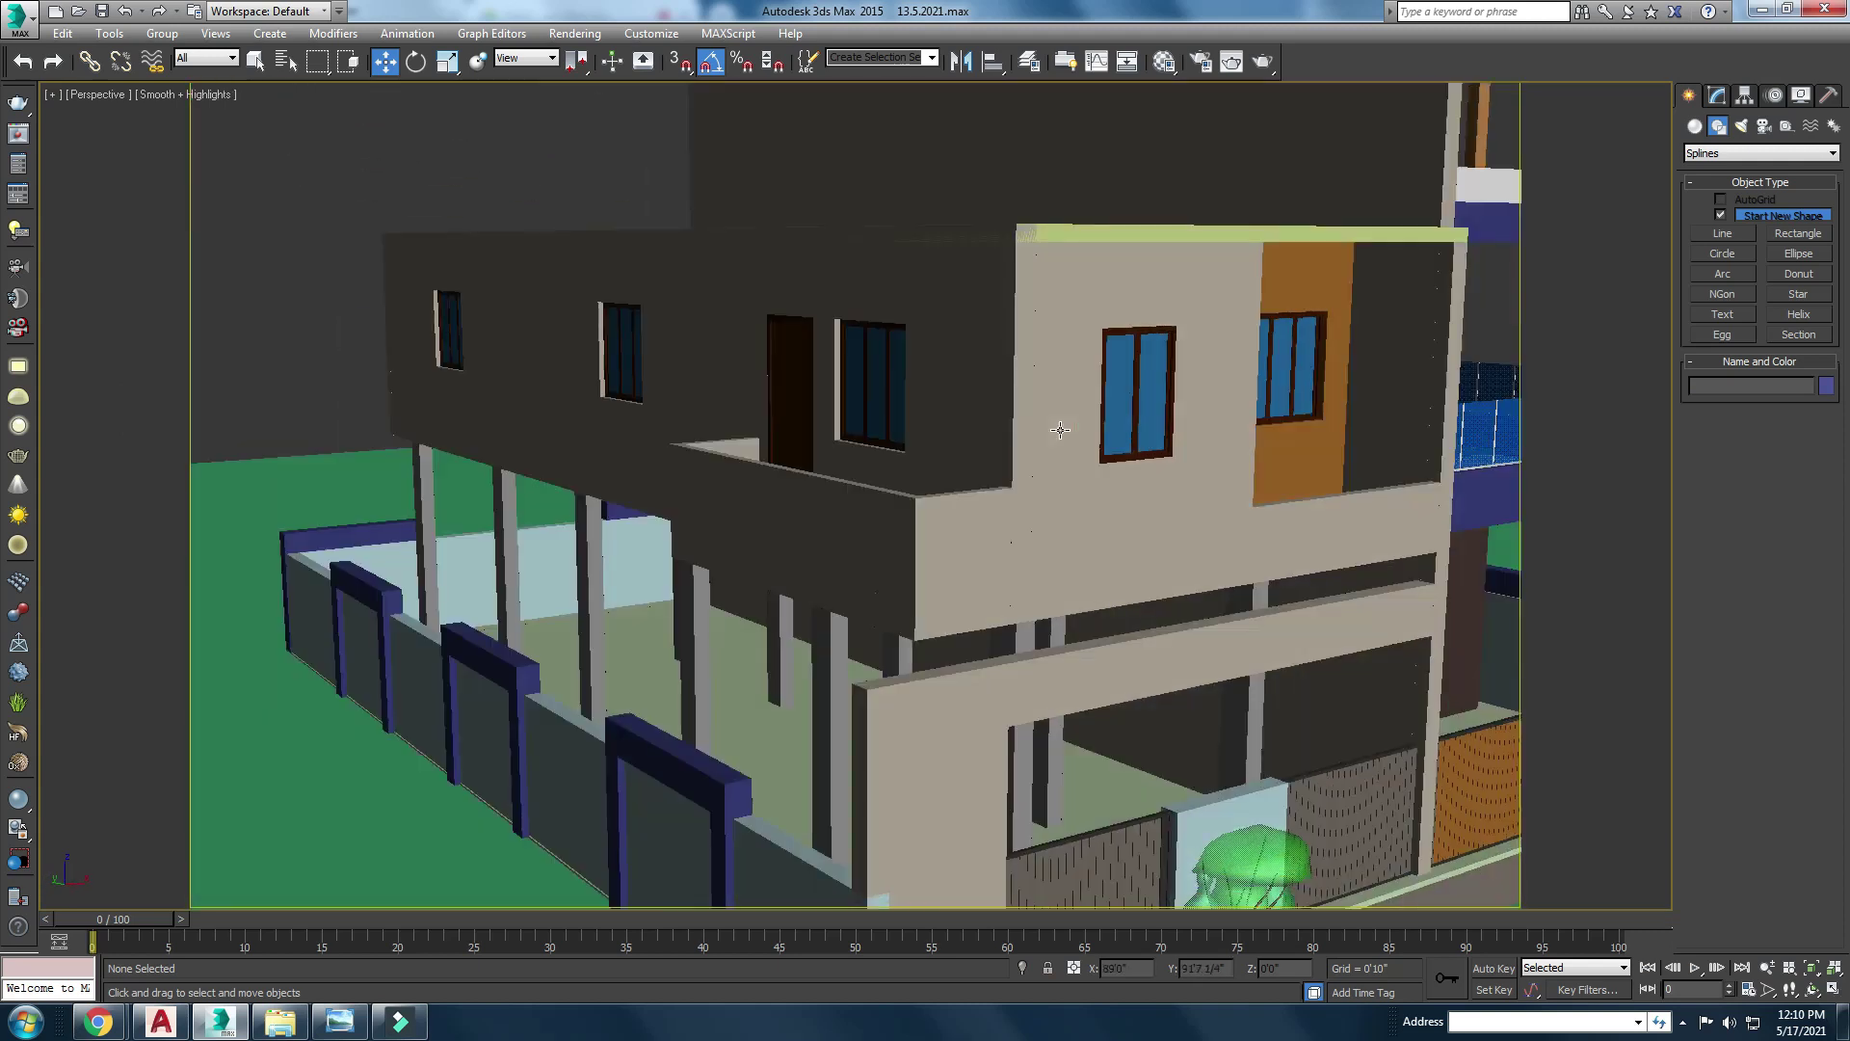
scroll(1060, 430, "down", 3)
scroll(1082, 412, "down", 2)
scroll(1082, 412, "down", 5)
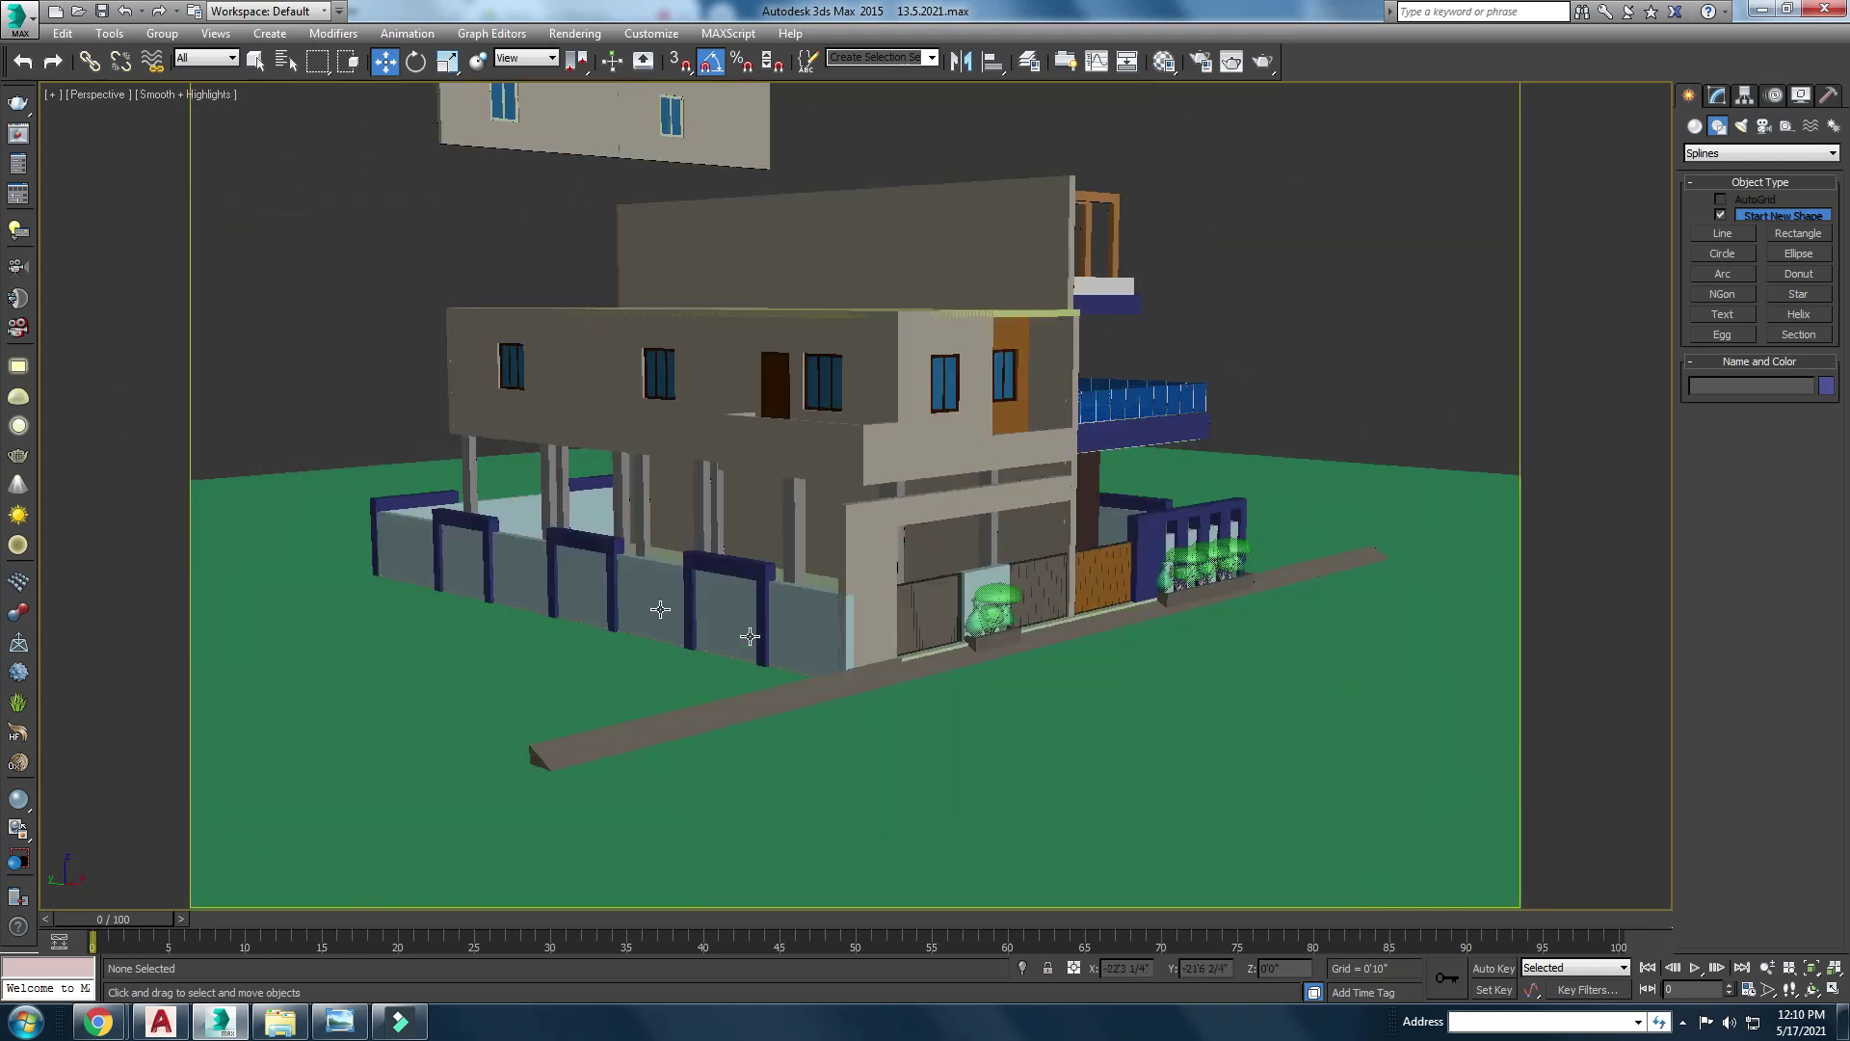
scroll(1006, 549, "up", 4)
mouse_move(859, 574)
middle_mouse_down()
mouse_move(838, 540)
mouse_move(1099, 603)
middle_mouse_up()
scroll(1032, 557, "up", 4)
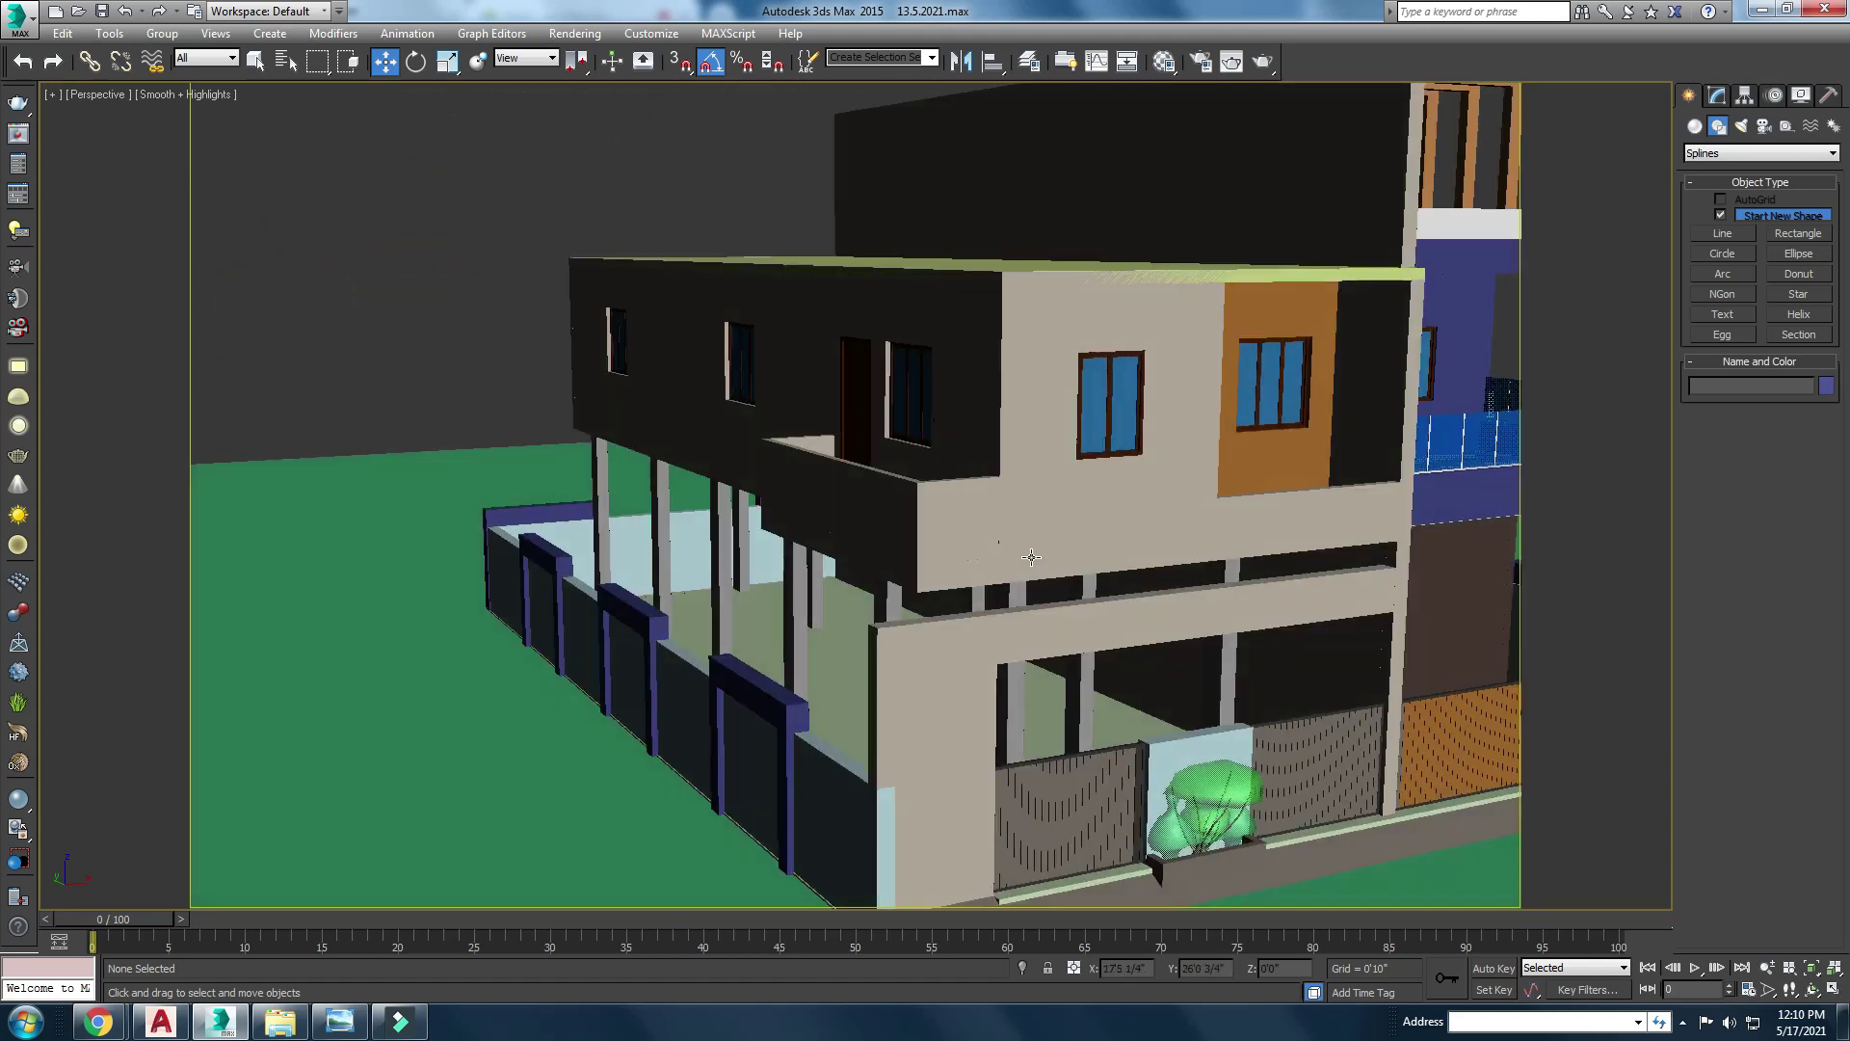
key("alt+Tab")
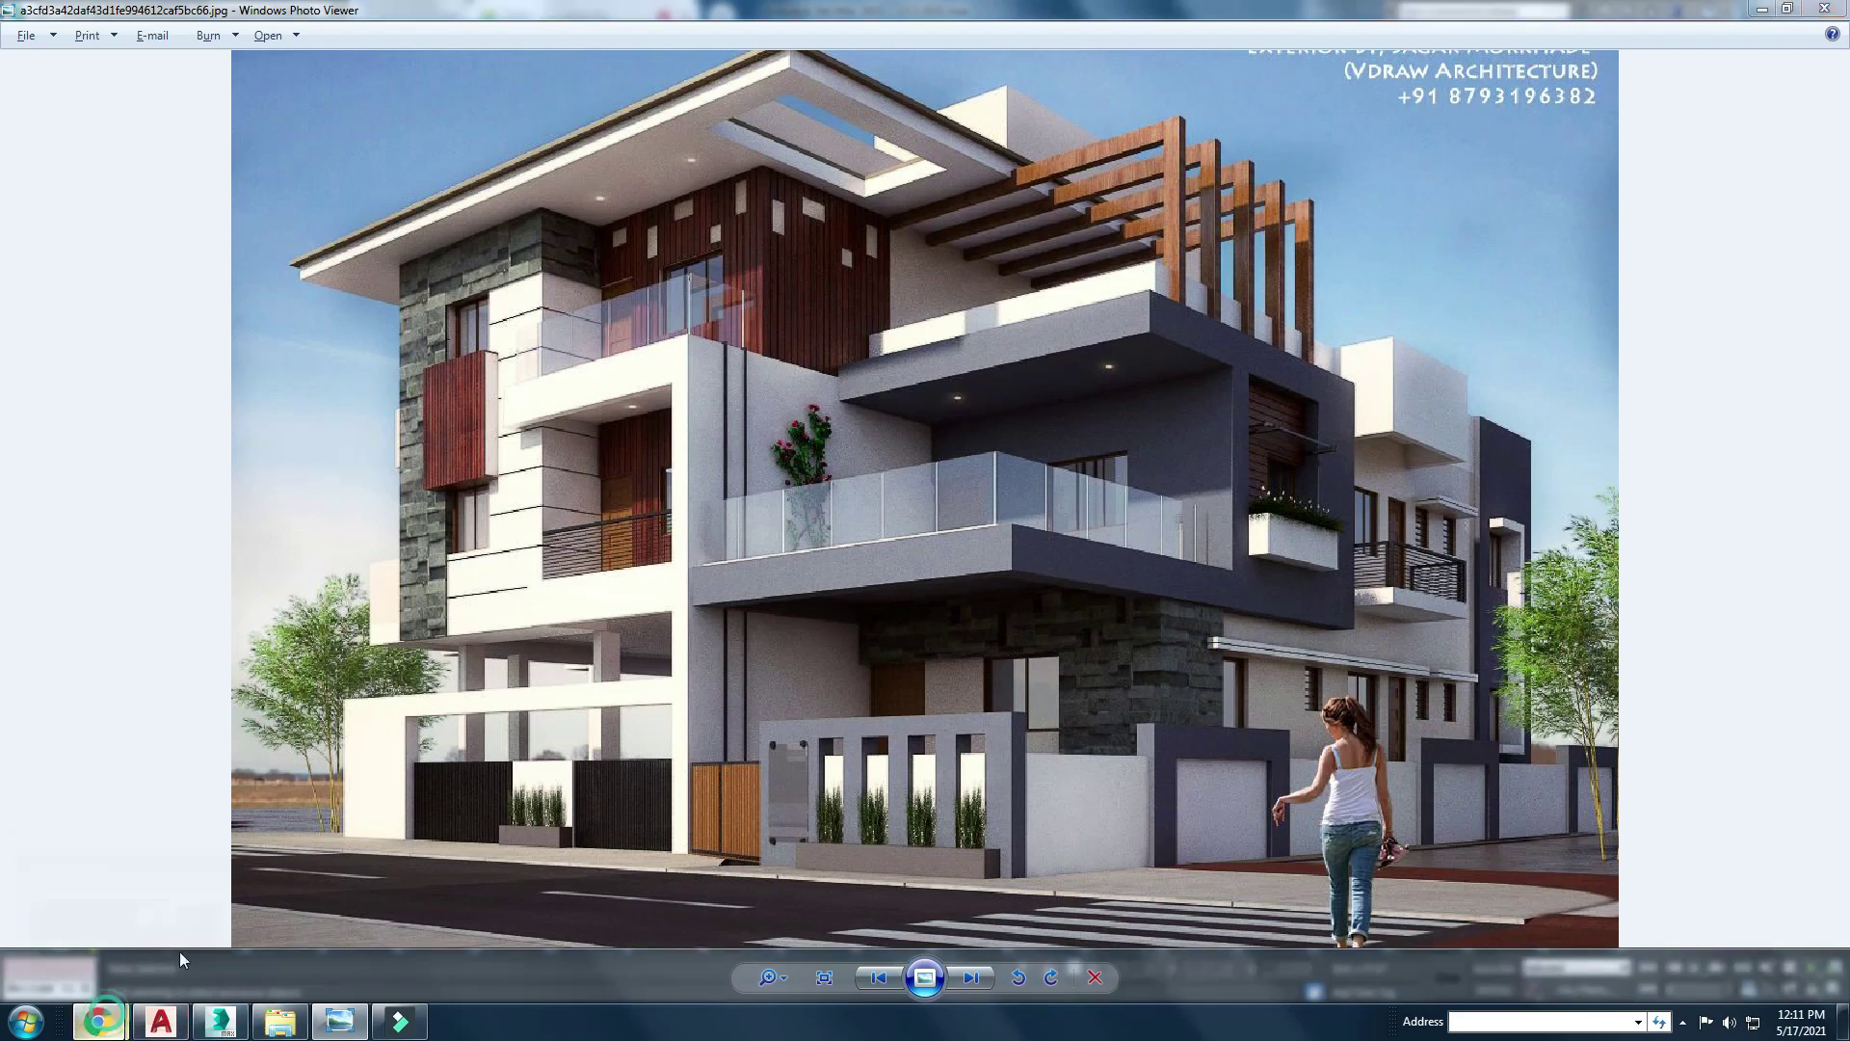
Step: Leave the house render in Photo Viewer and bring the Chrome Google Meet call back
left_click(224, 912)
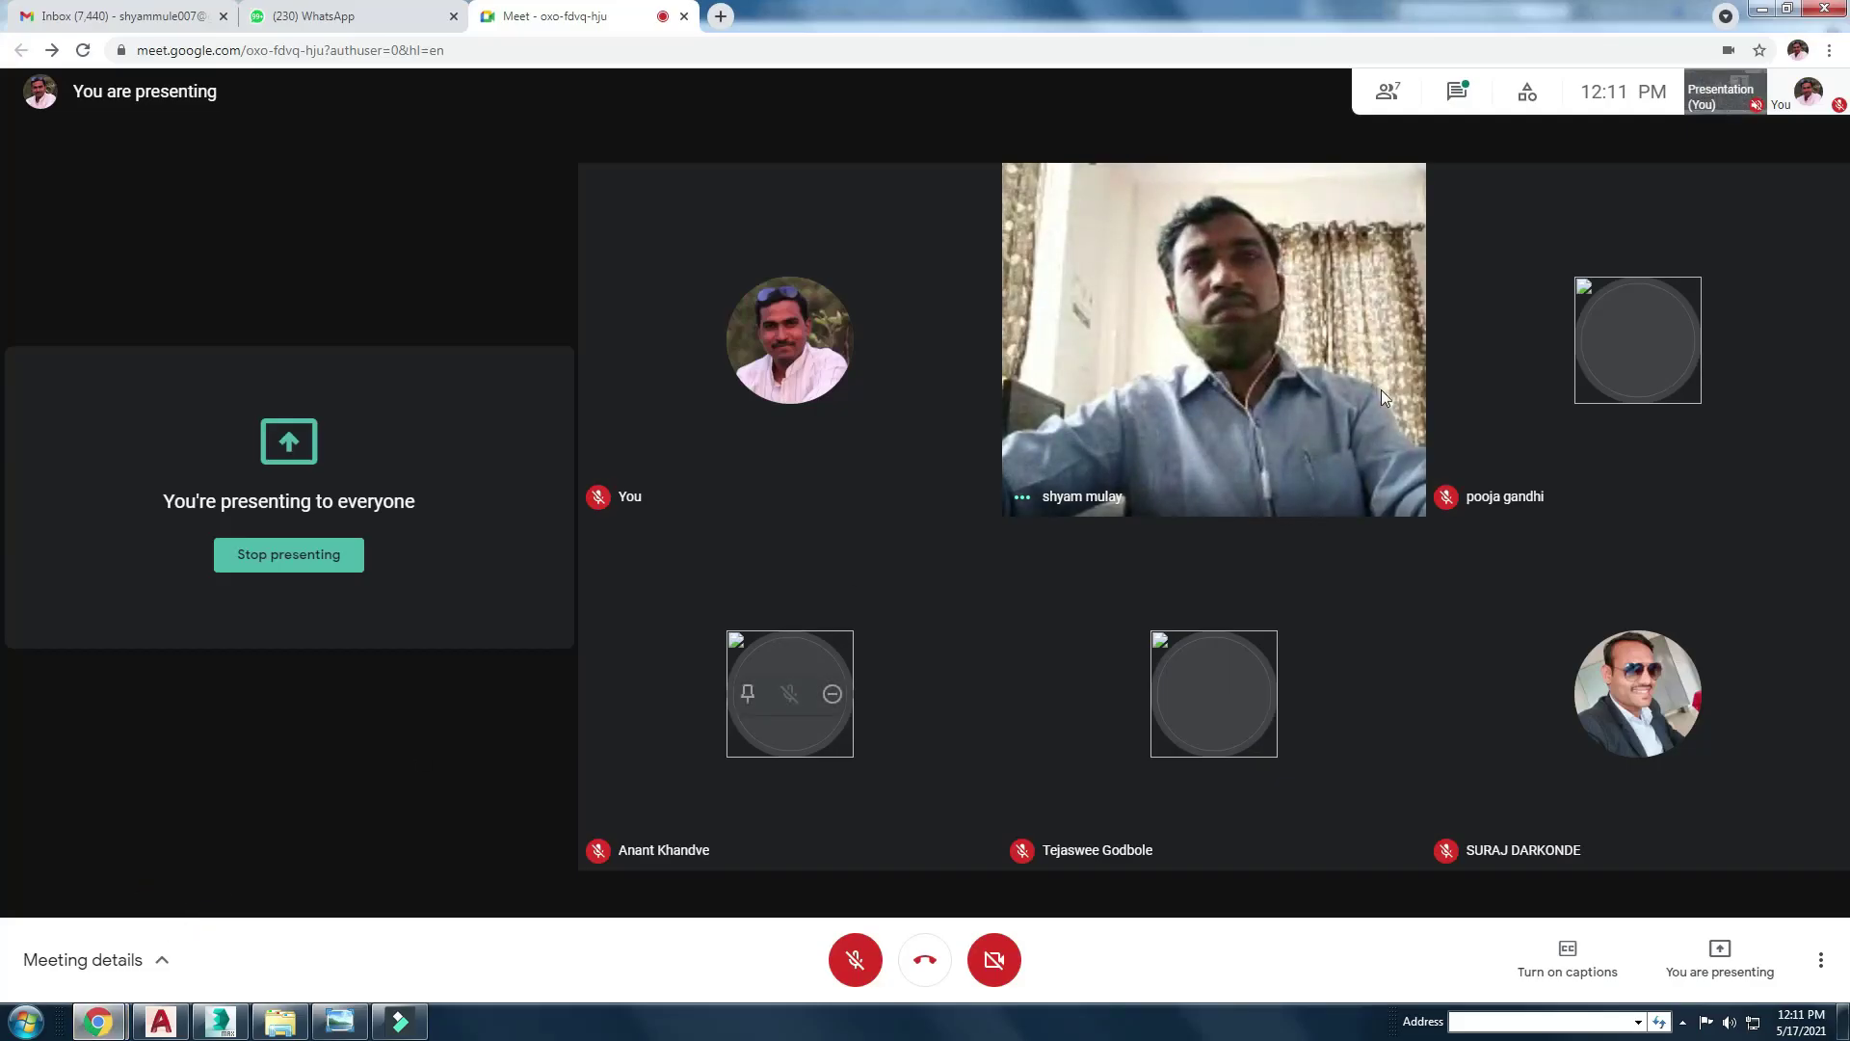
mouse_move(1638, 340)
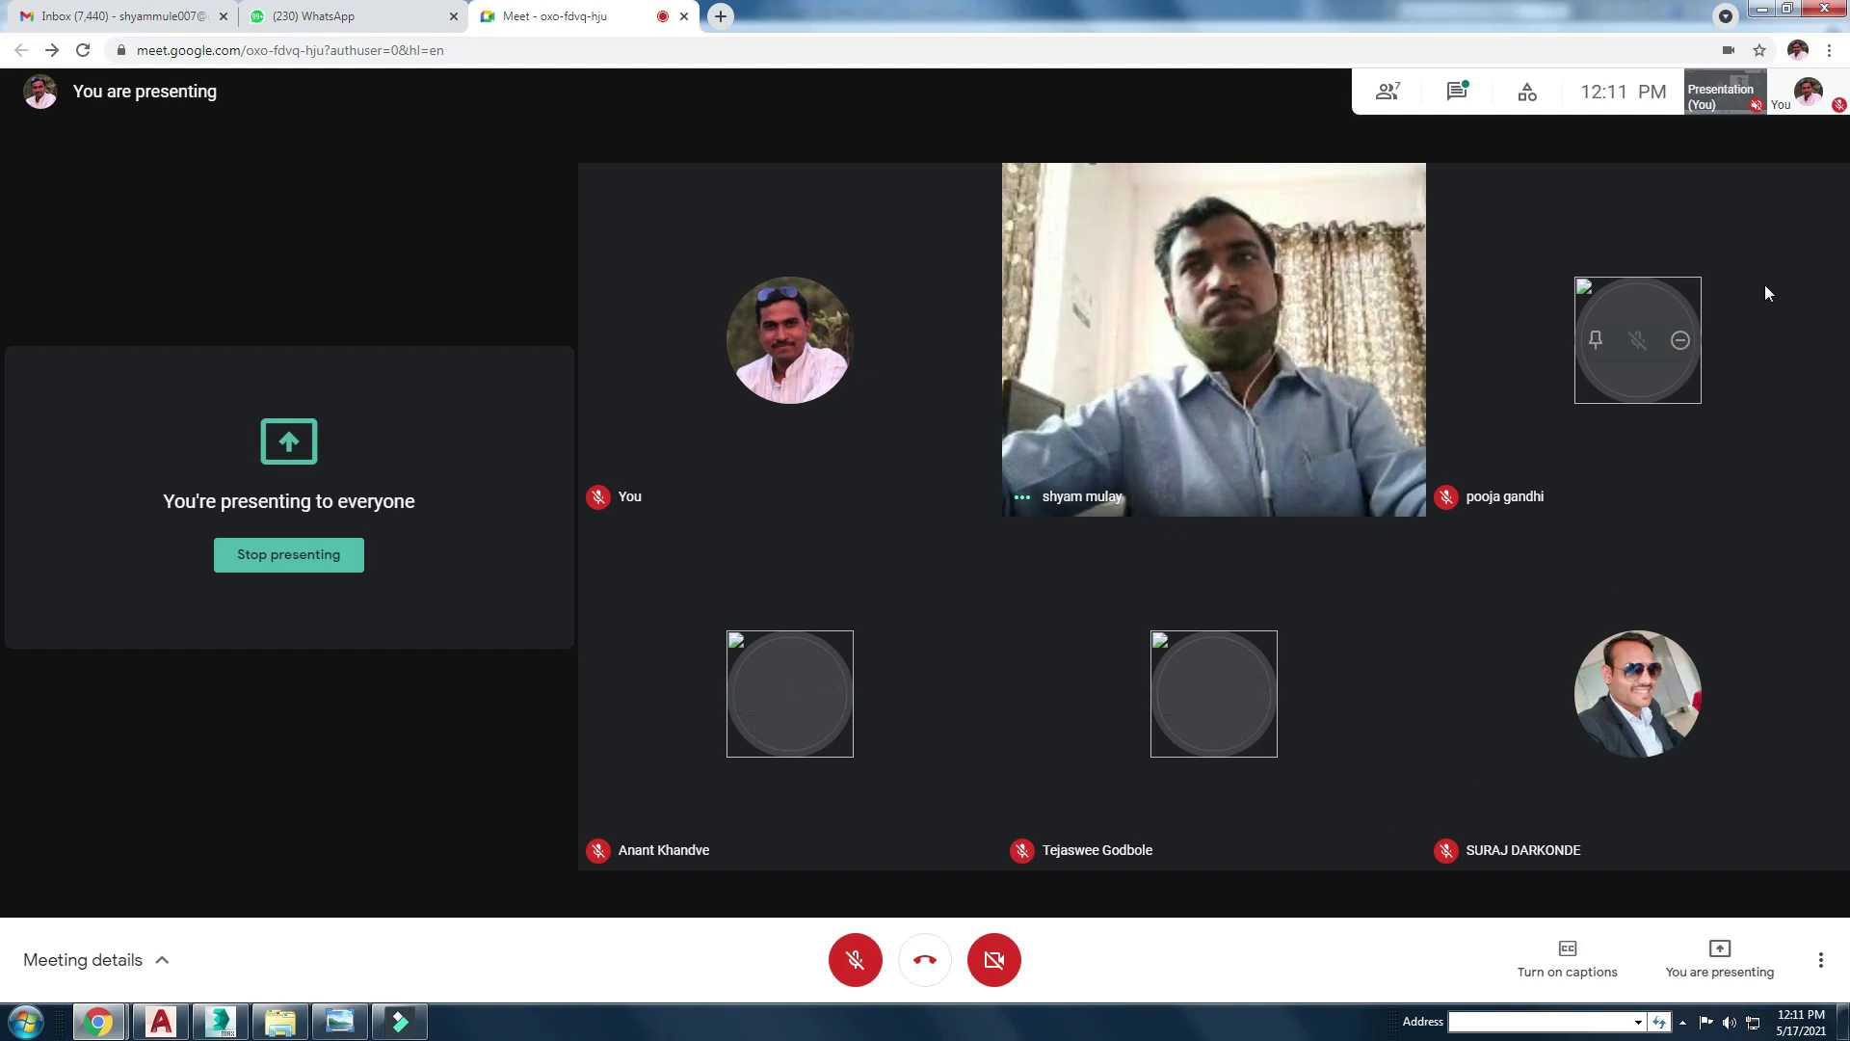
Step: Switch from the Meet window to the house render in Windows Photo Viewer
key("alt+Tab")
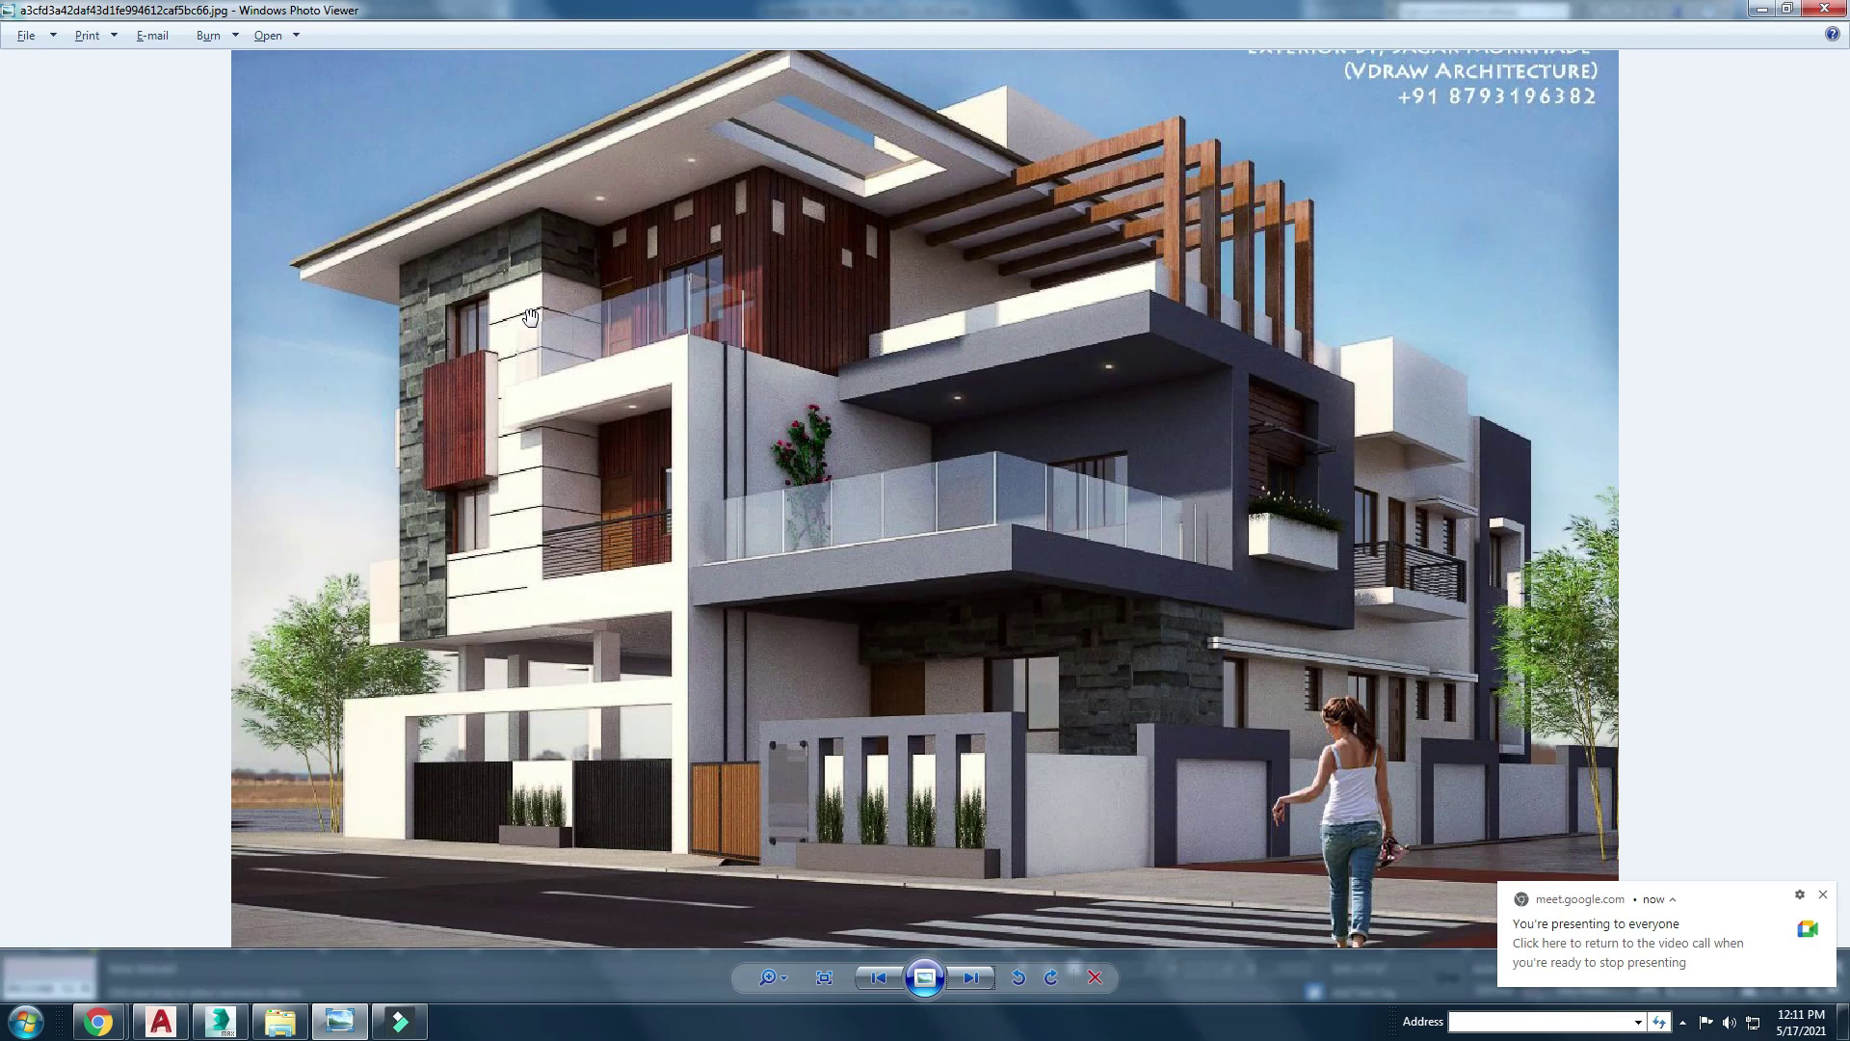
Step: Flip briefly to Meet and back to the render, then bring 3ds Max to the front
key("alt+Tab")
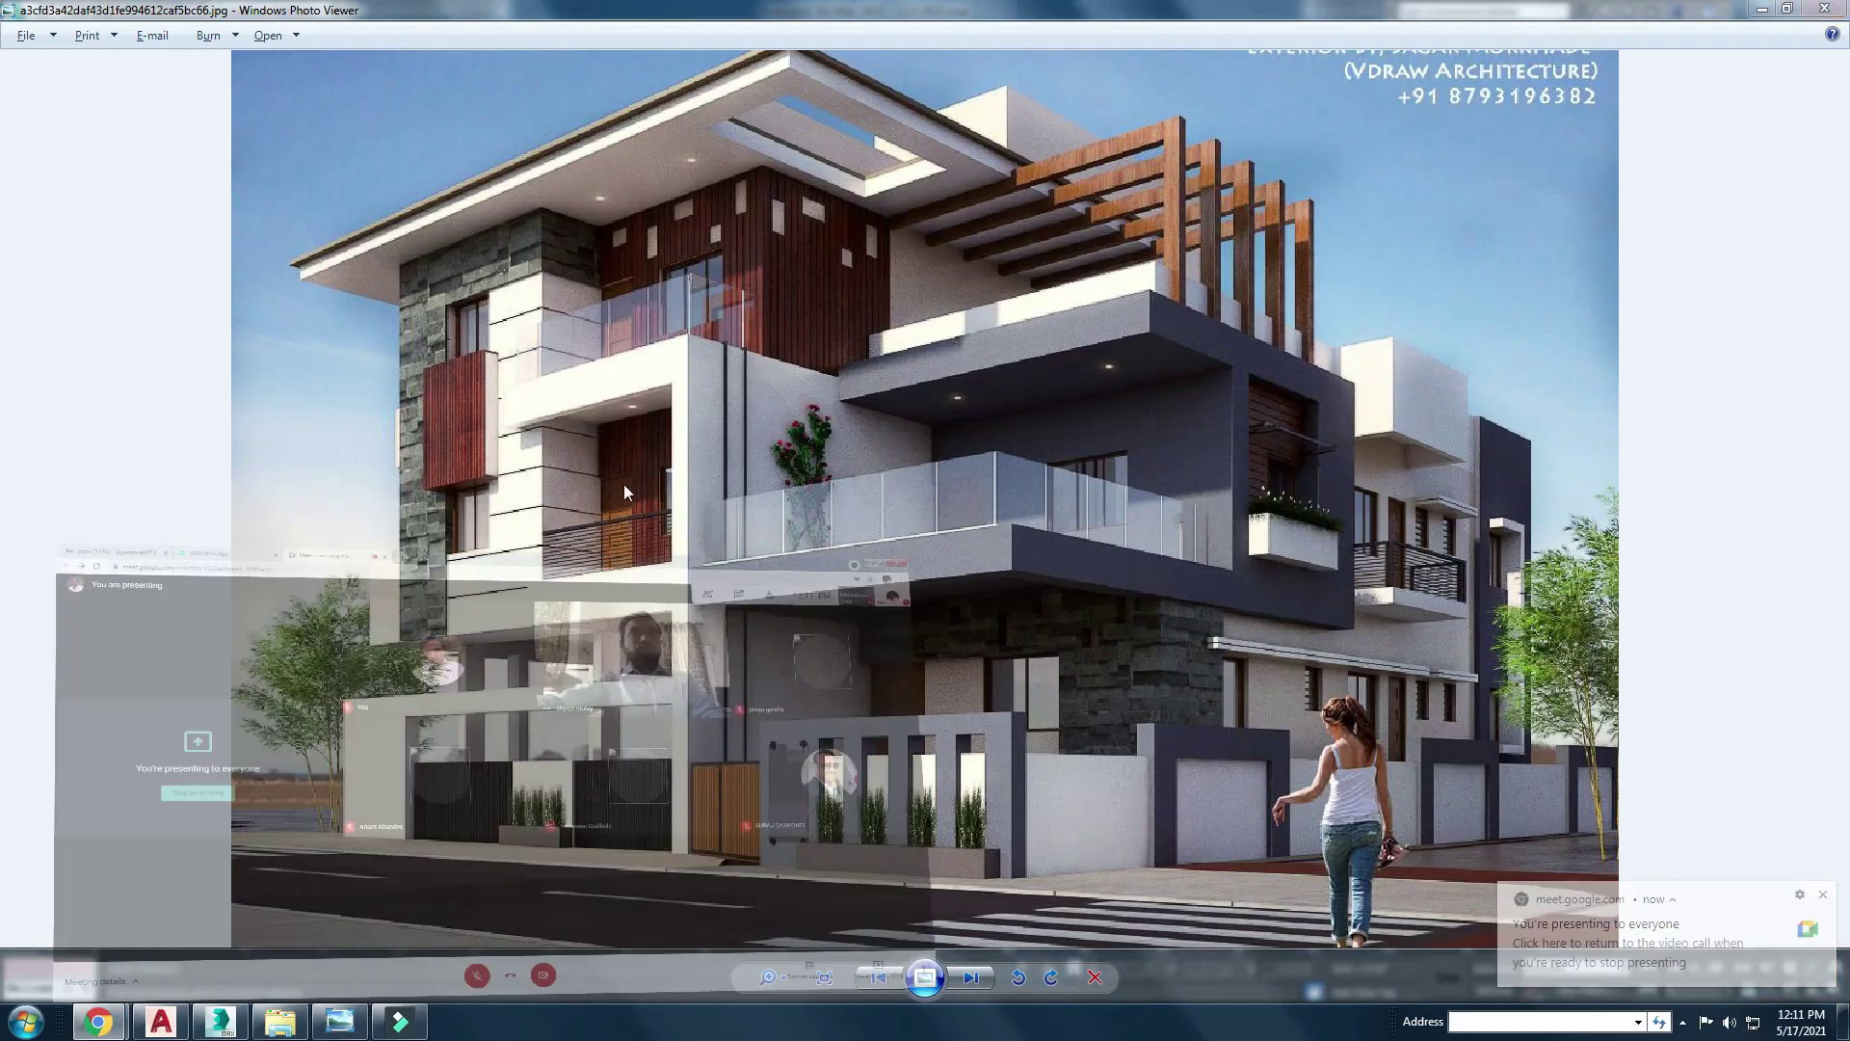
key("alt+Tab")
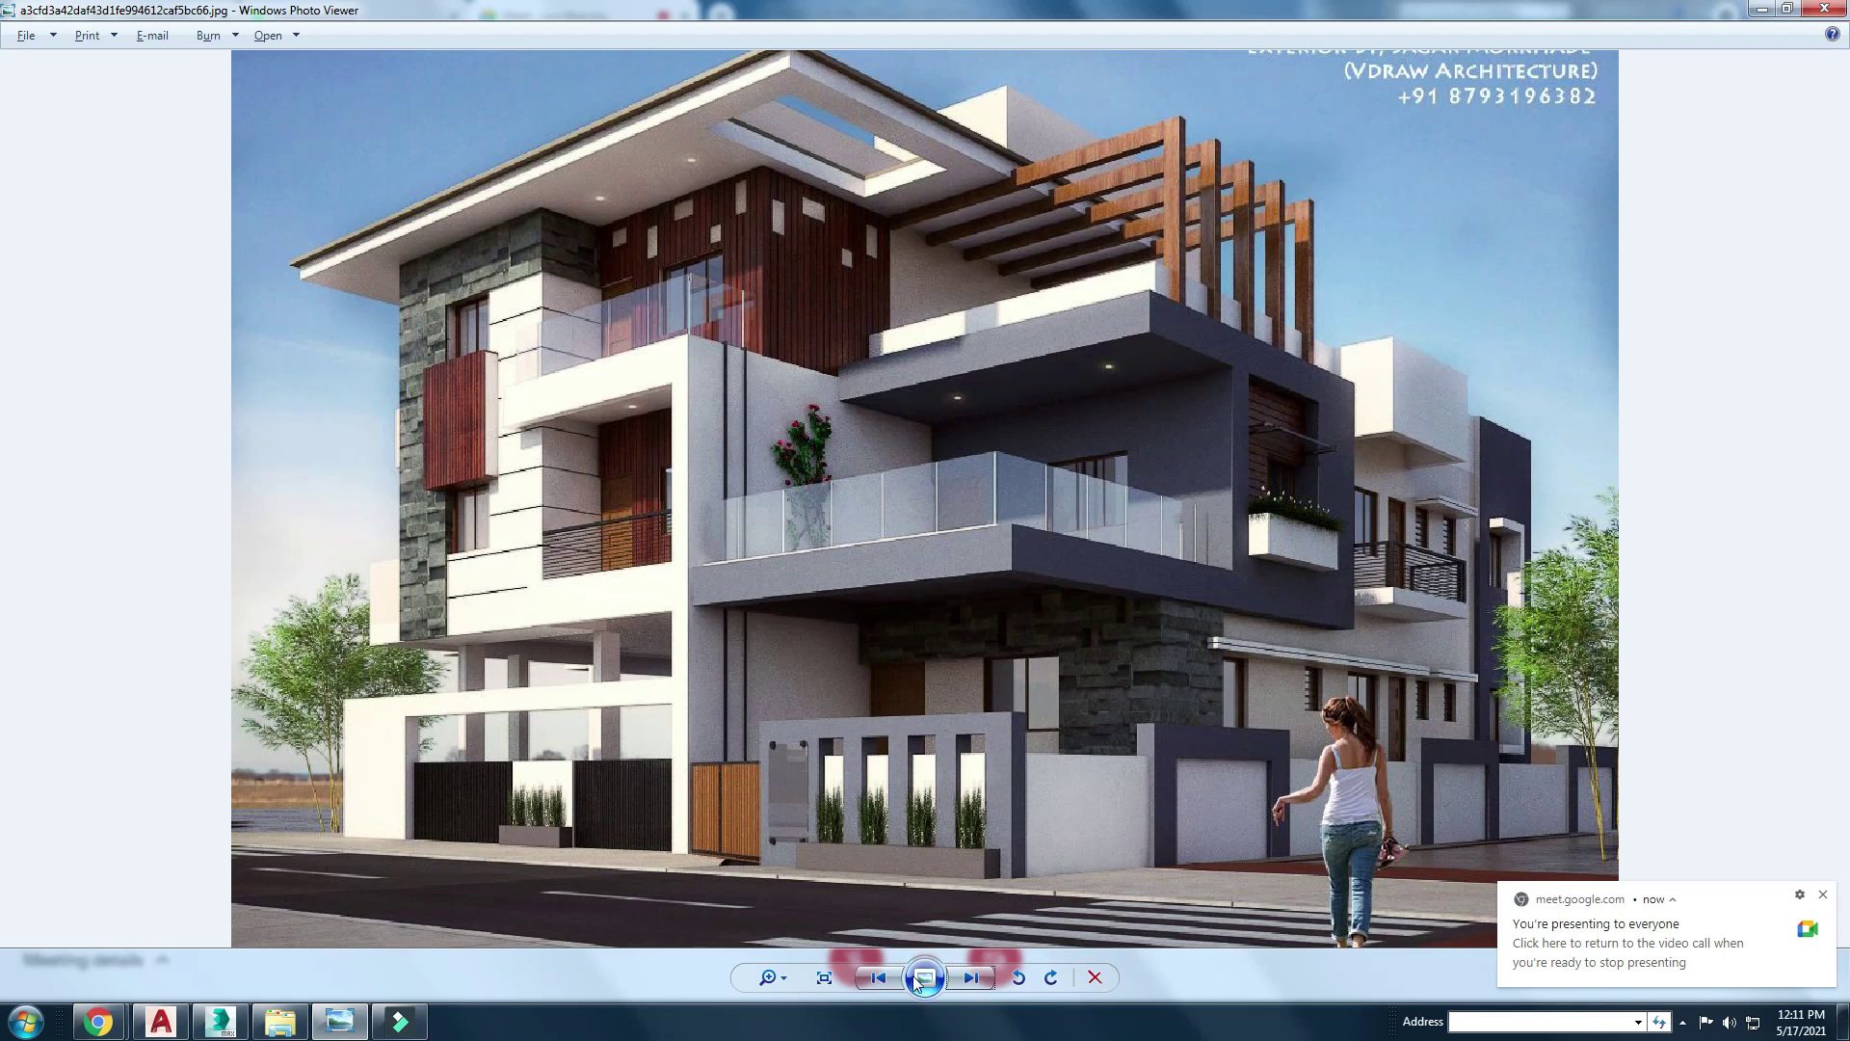
left_click(220, 1022)
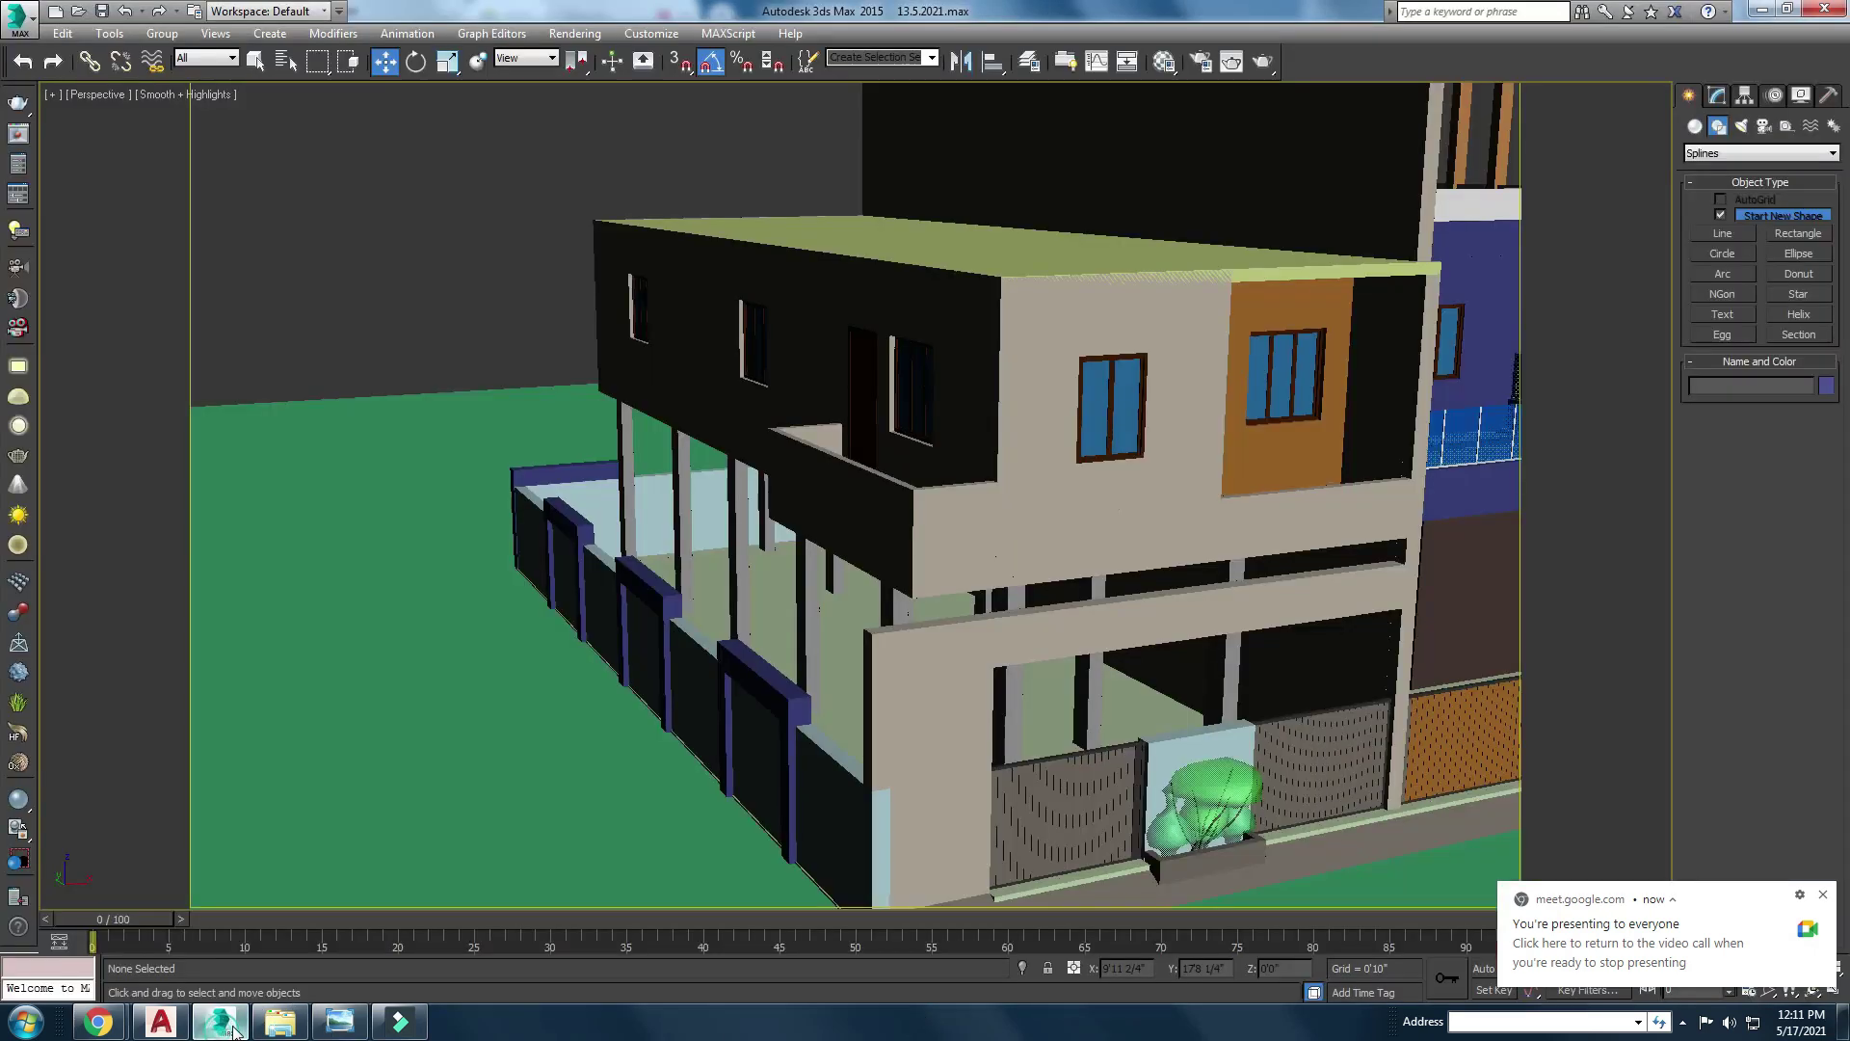
Step: Save the scene as 17.5.2021.max by changing the file name's day digit to 7
left_click(13, 27)
left_click(60, 229)
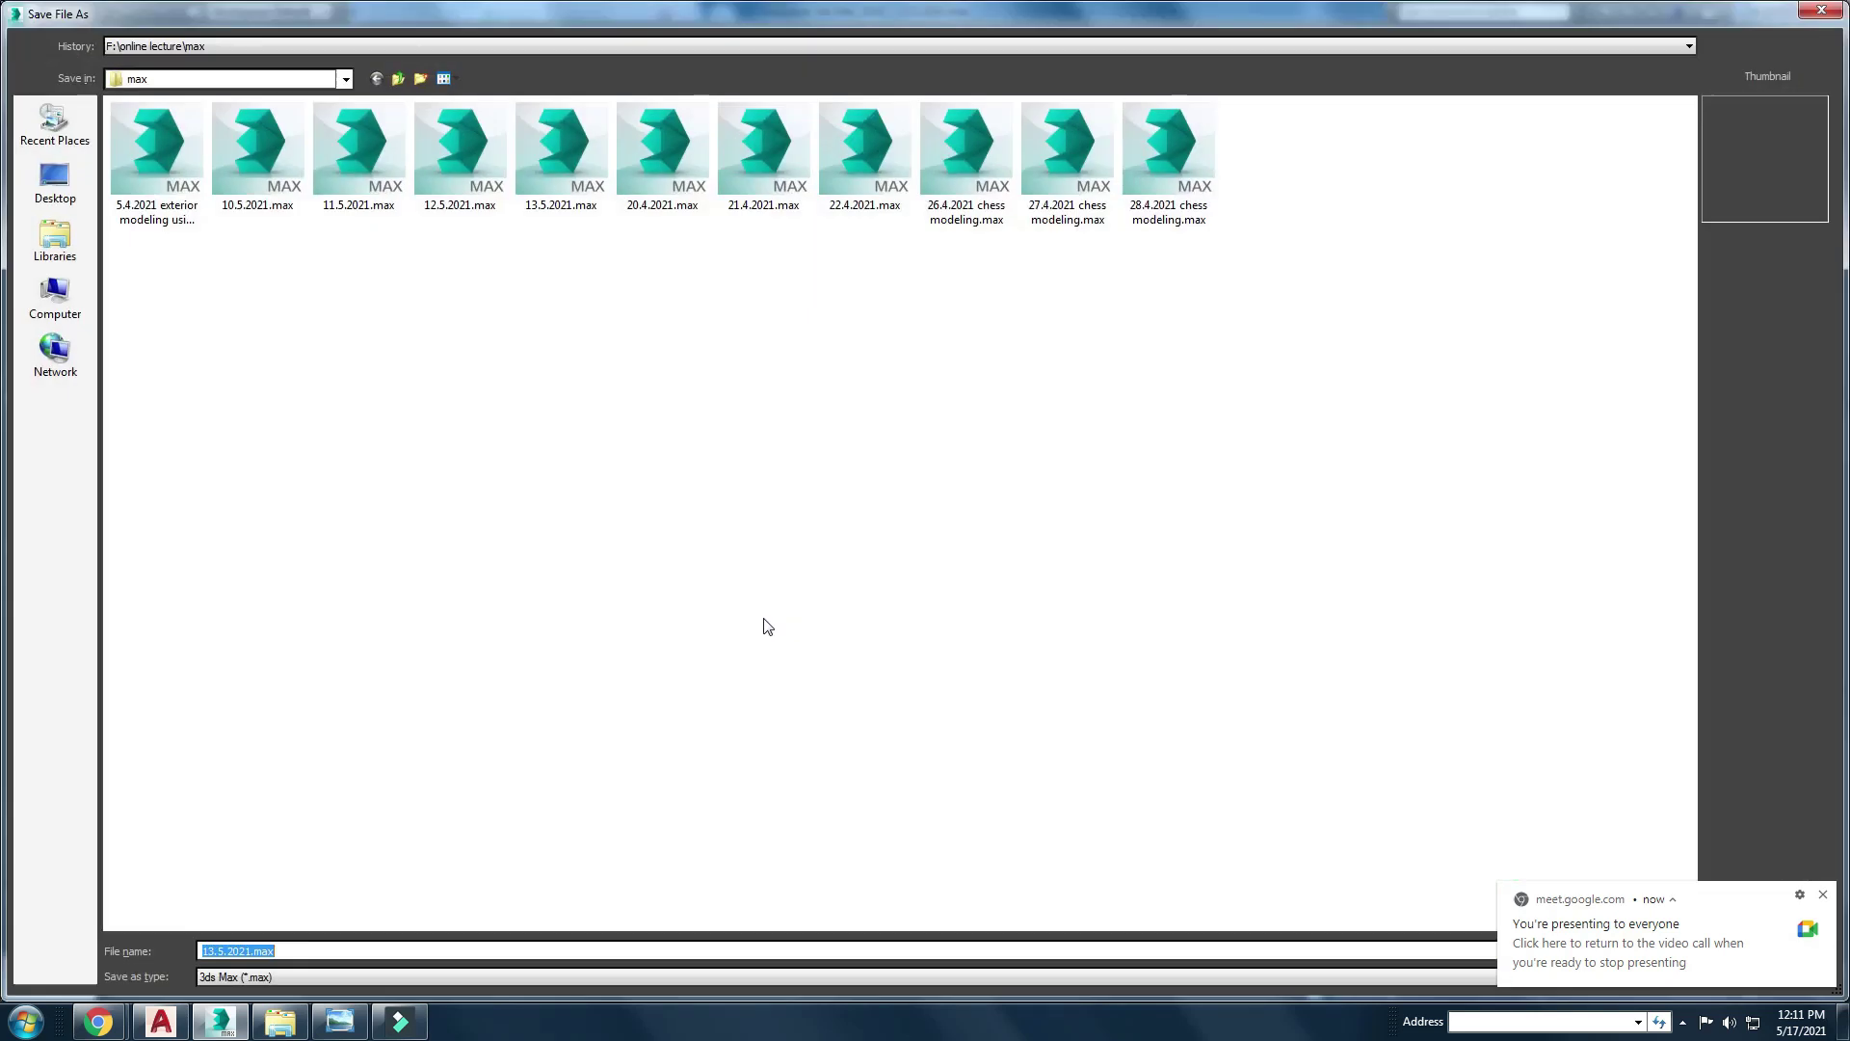
left_click(210, 951)
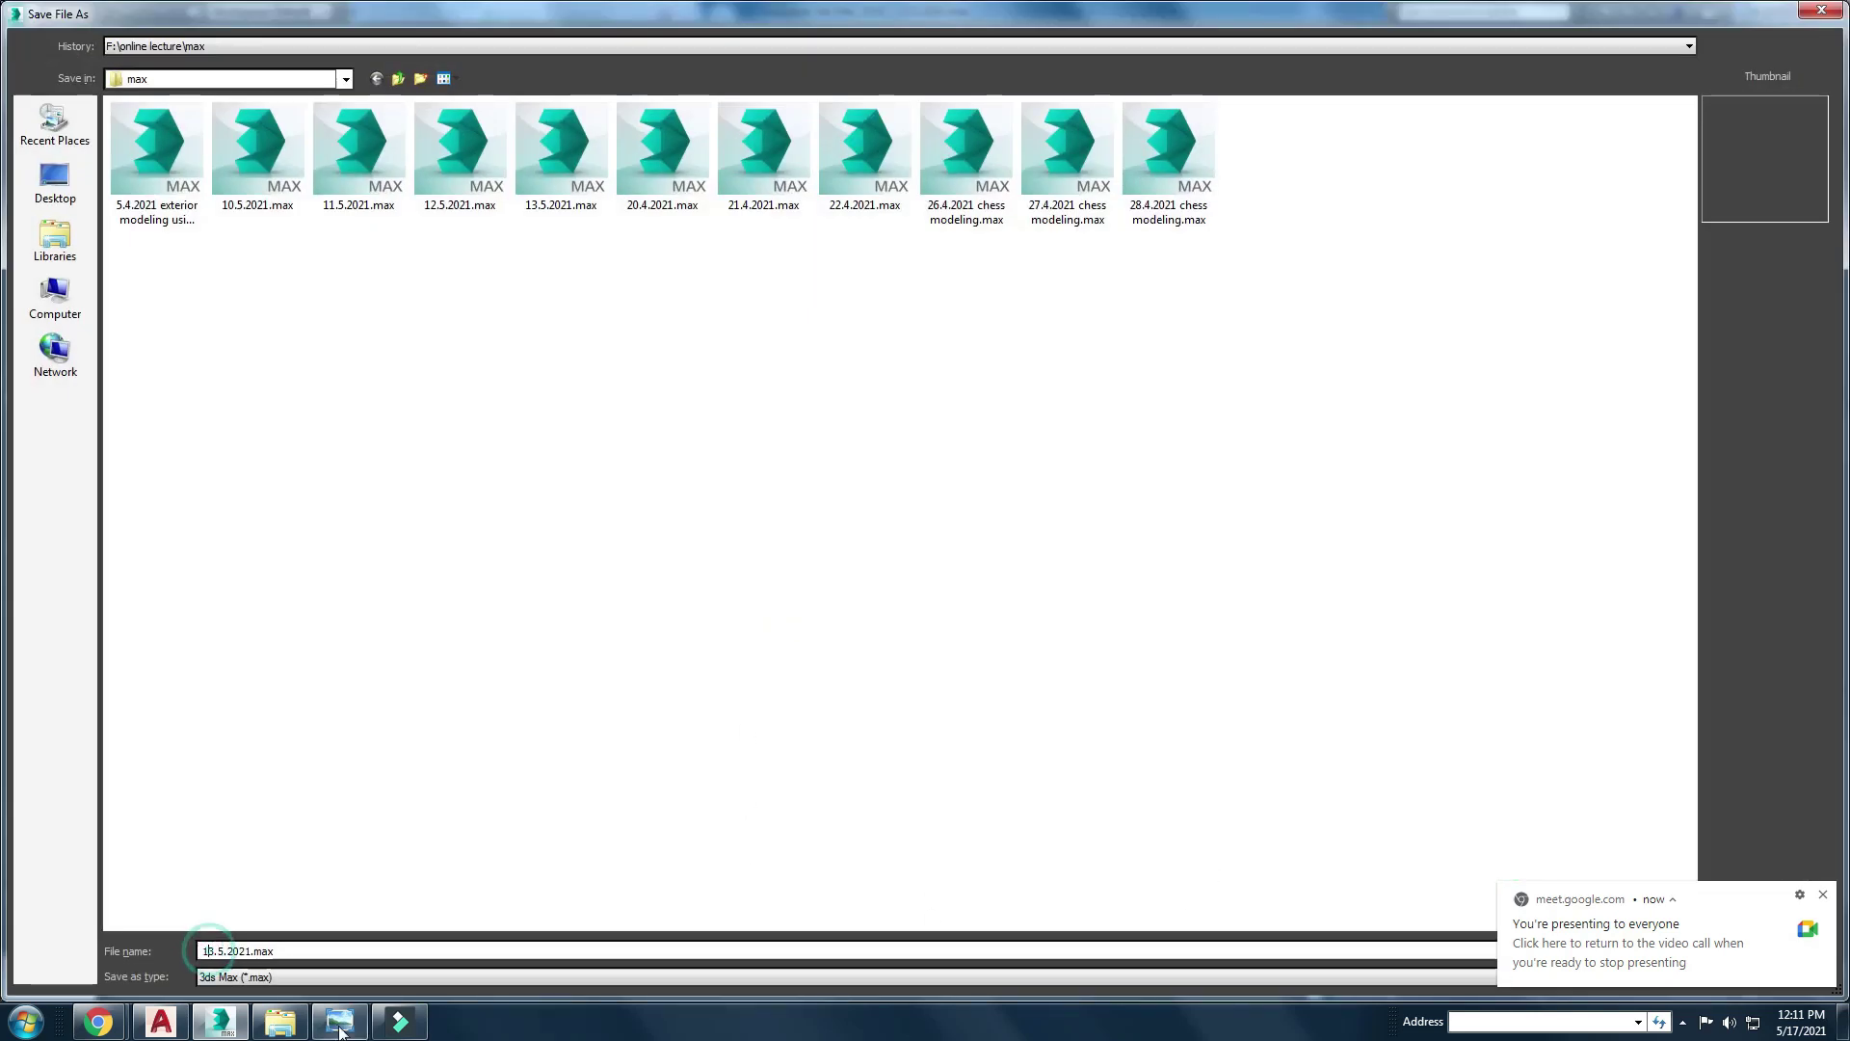
key("BackSpace")
type("7")
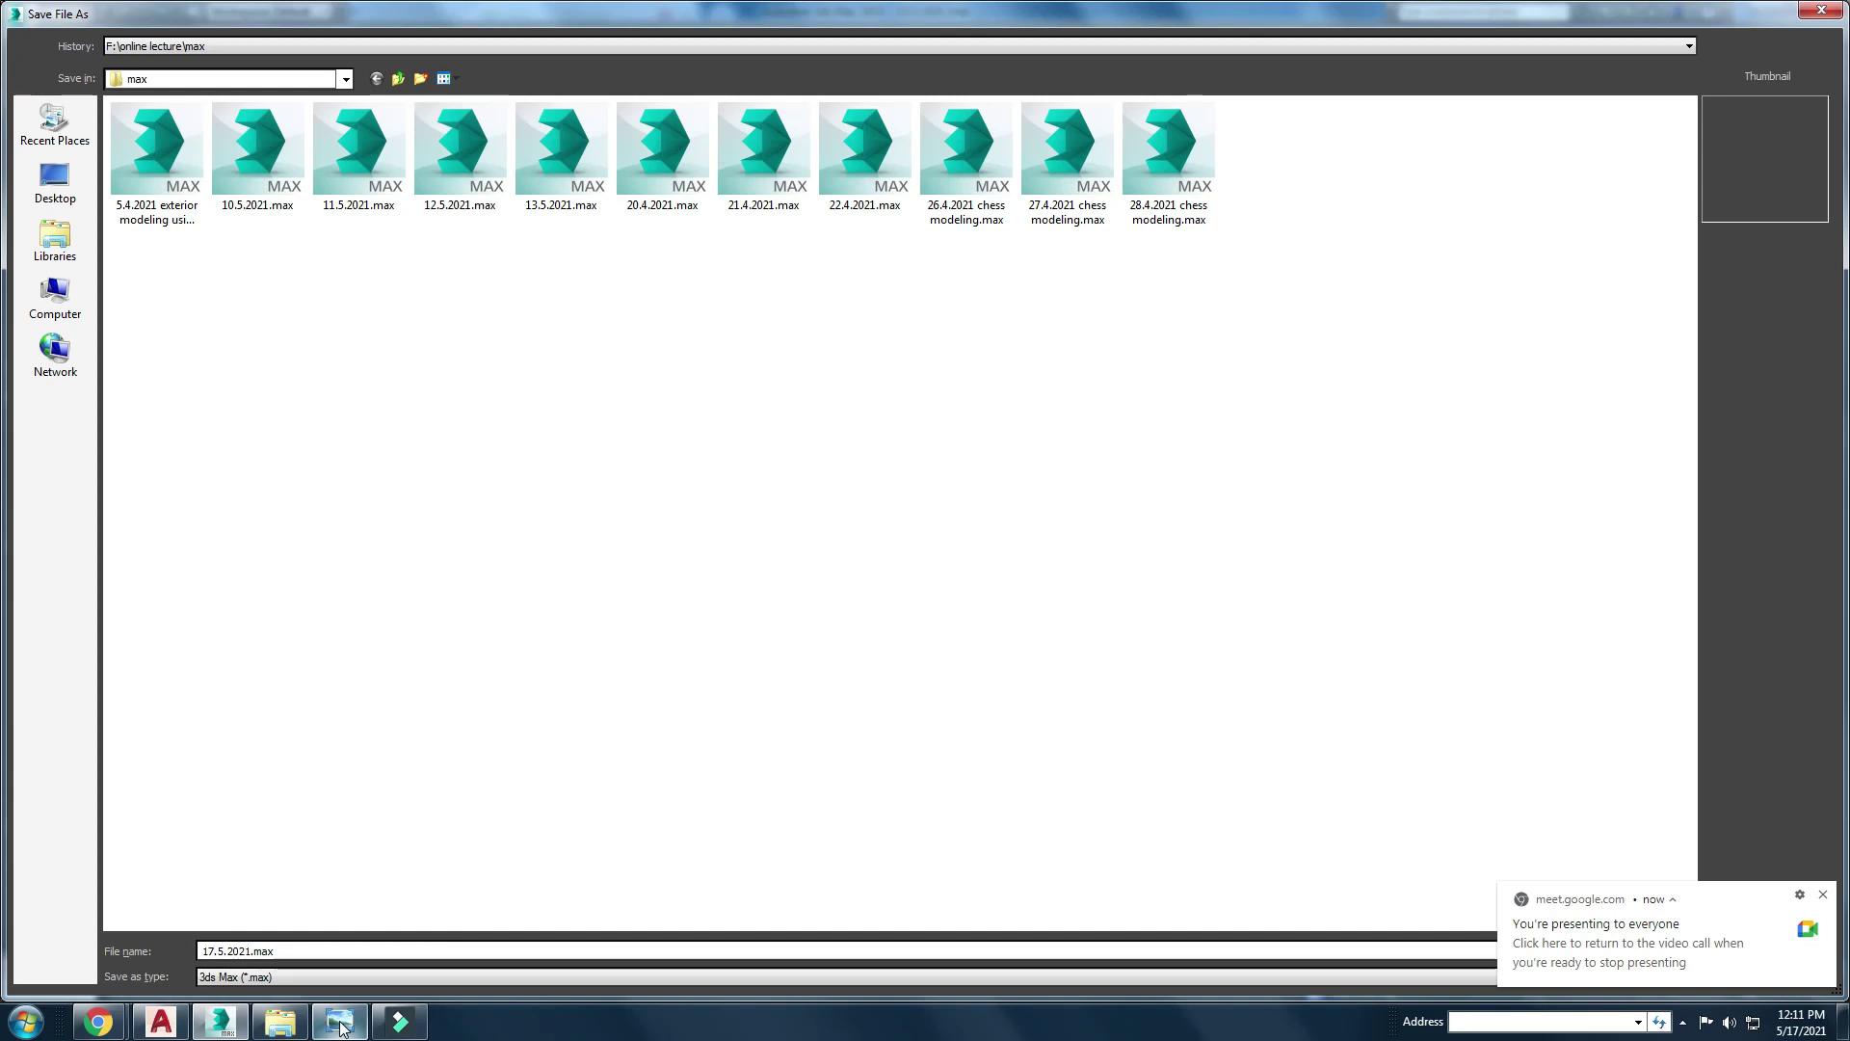
key("Return")
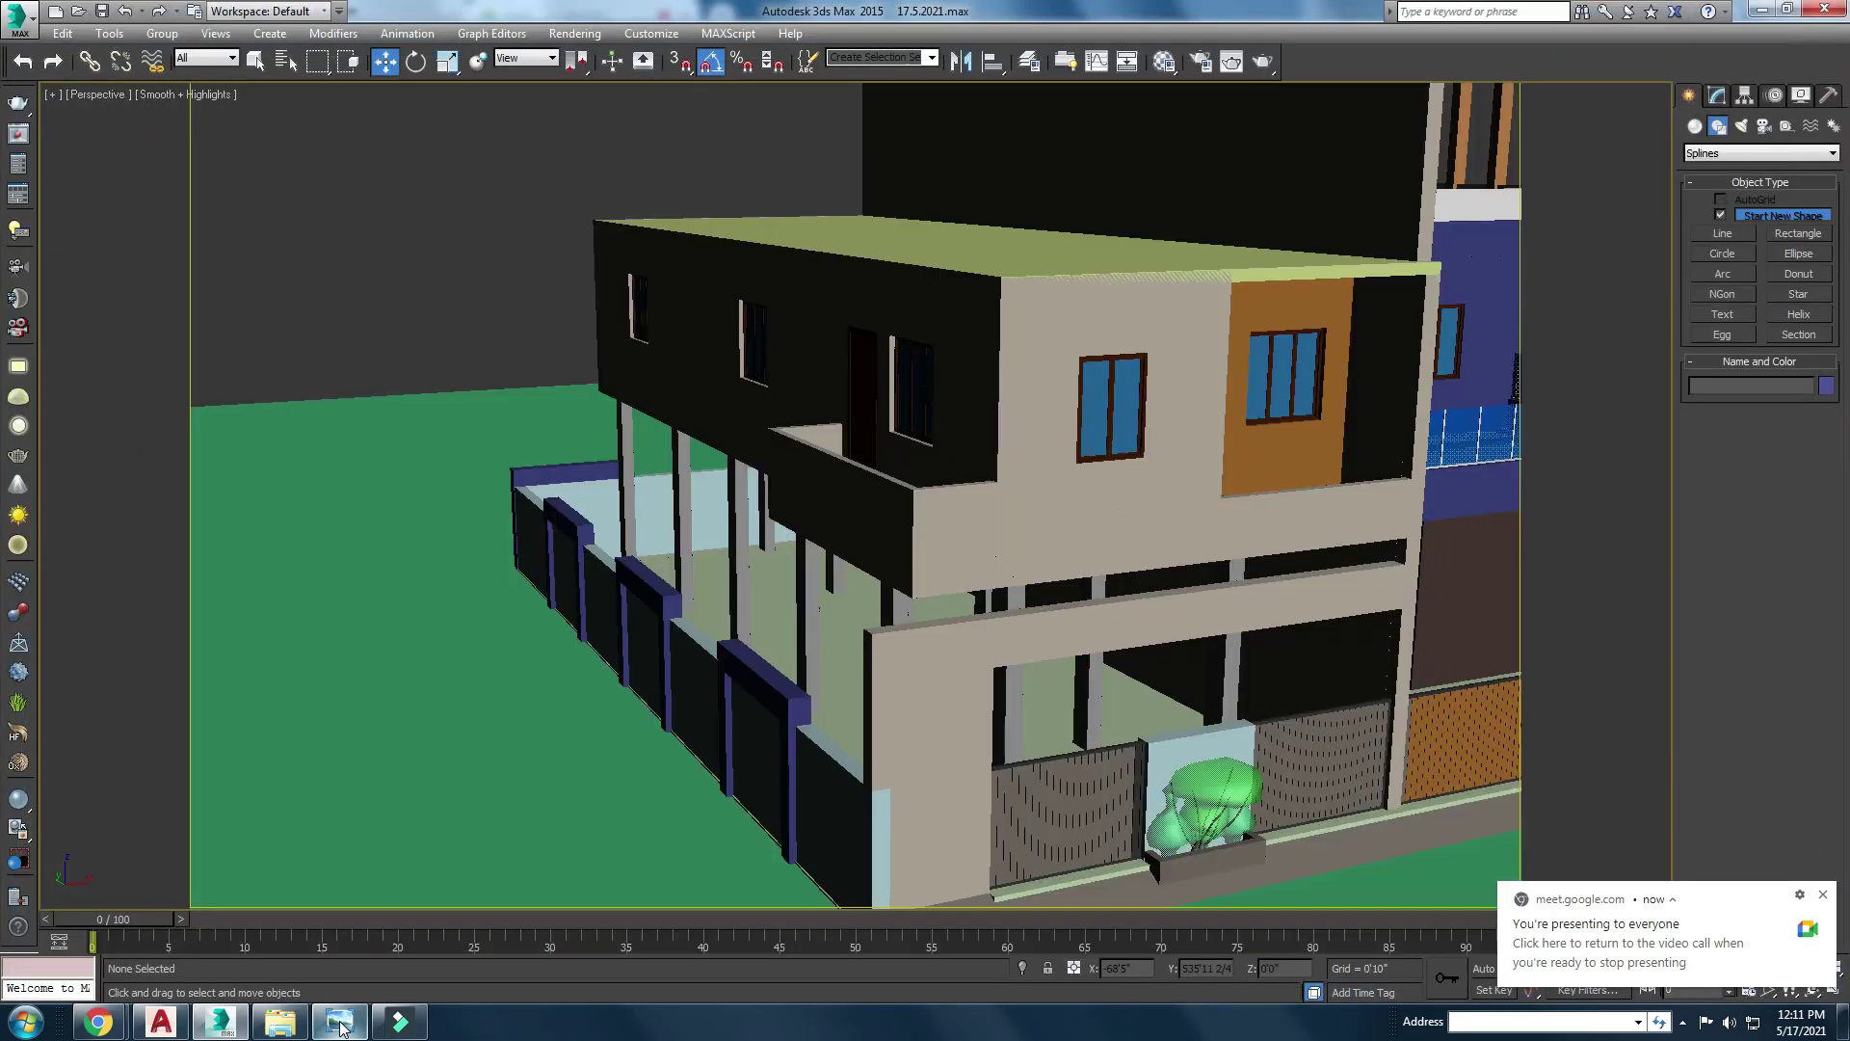
Step: Inspect the upper-floor walls and compare them against the reference render
middle_click_drag(978, 403, 917, 441)
left_click(749, 376)
scroll(917, 442, "up", 3)
key("alt+Tab")
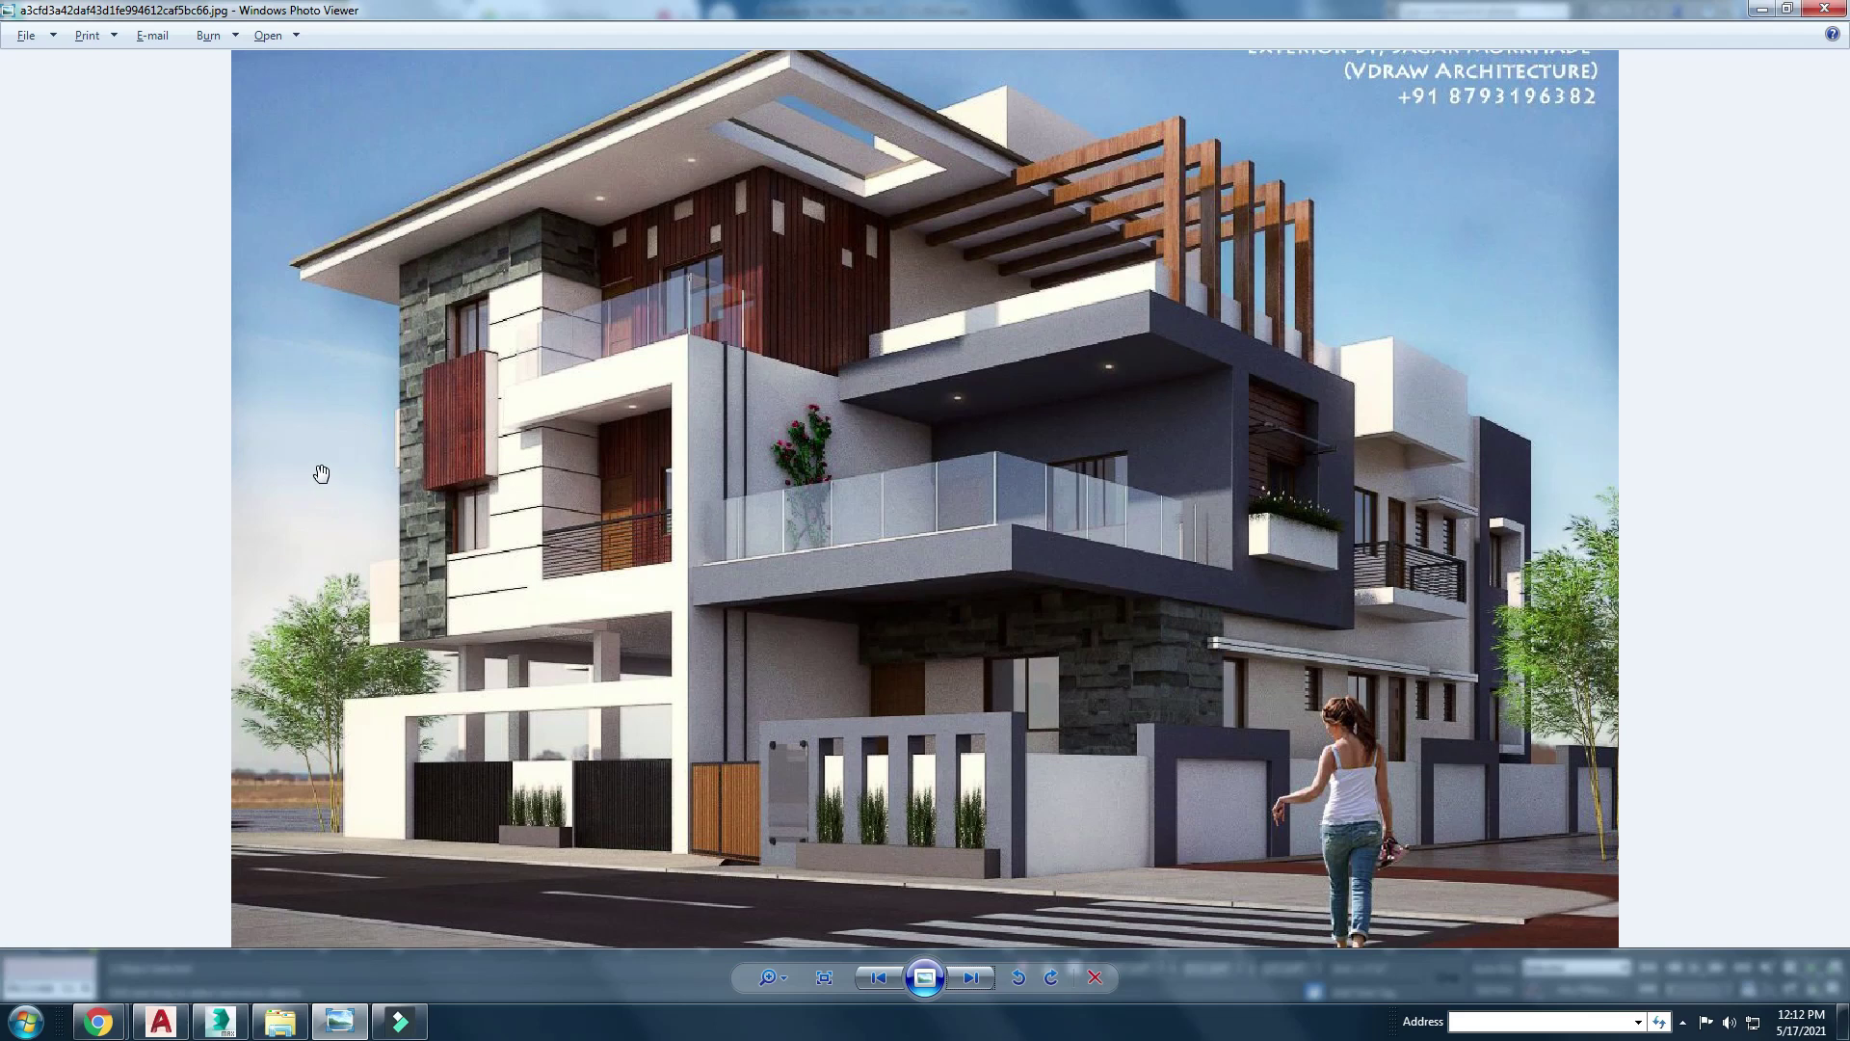
key("alt+Tab")
left_click(785, 194)
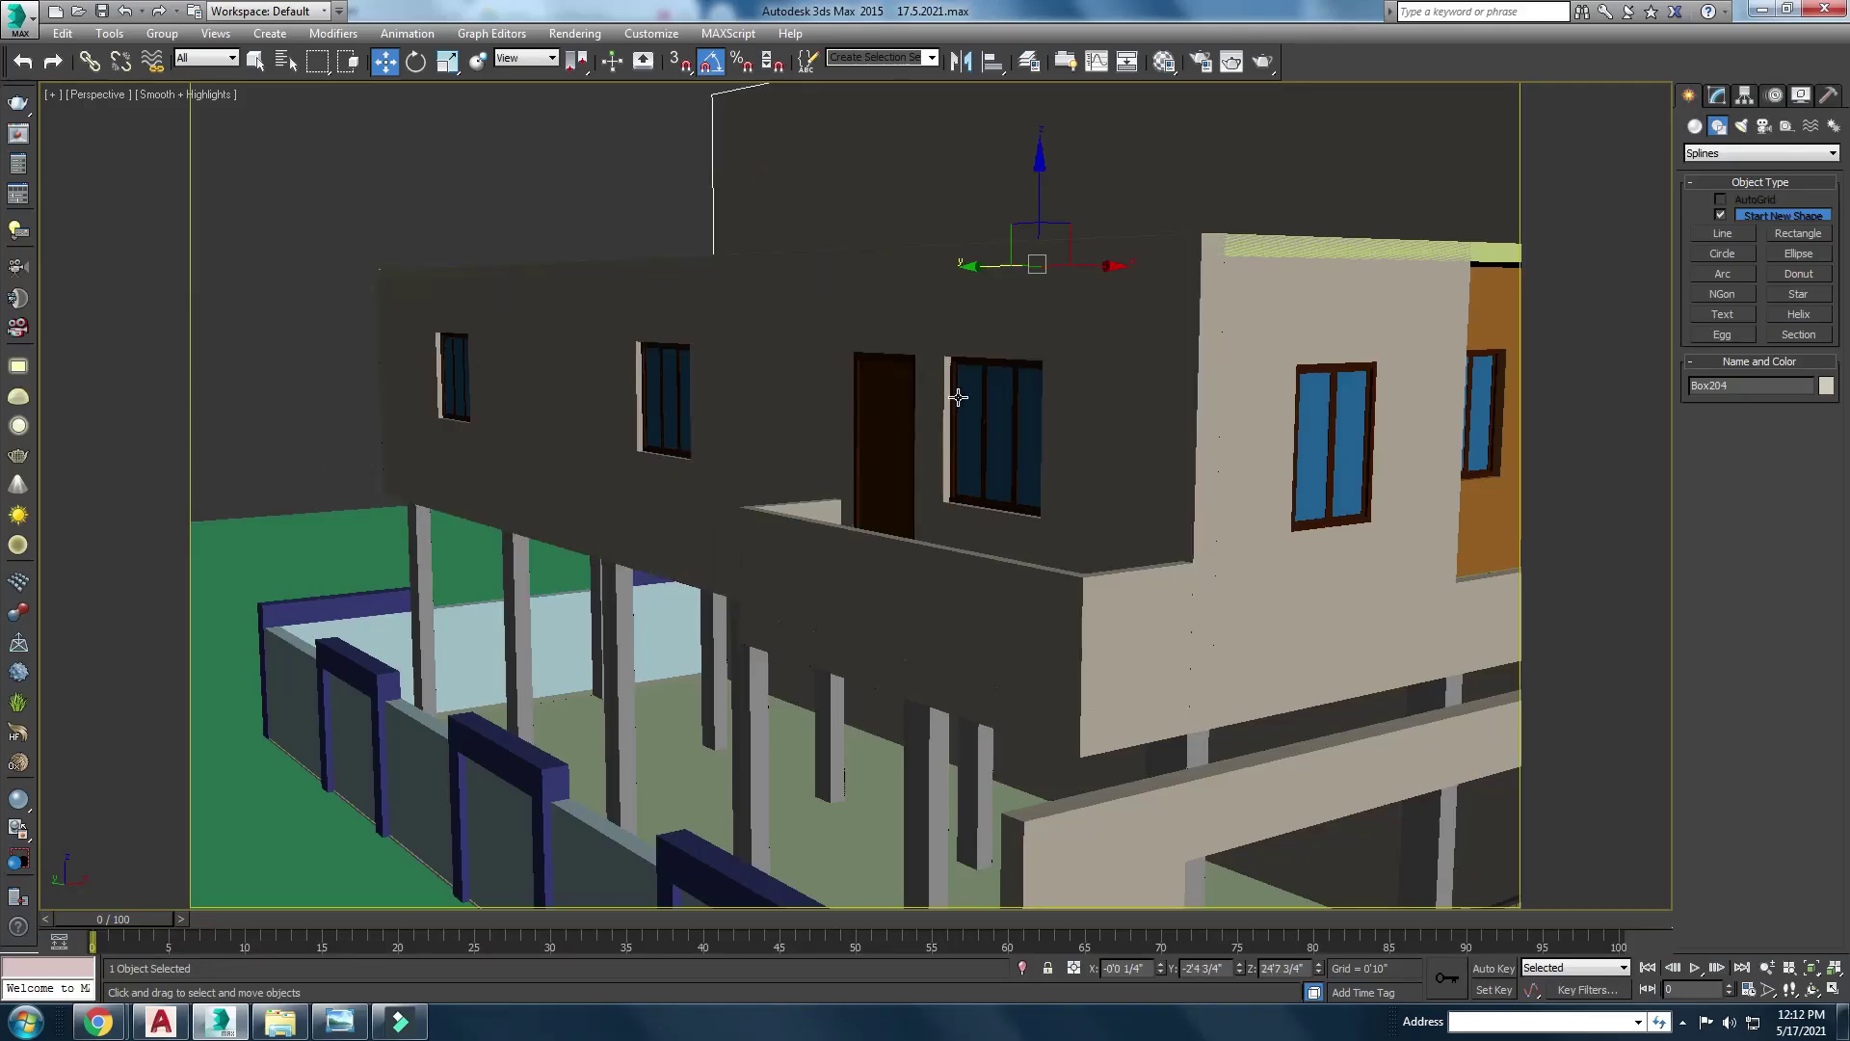
mouse_move(1106, 191)
middle_mouse_down("alt")
mouse_move(976, 279)
mouse_move(762, 311)
middle_mouse_up("alt")
scroll(1071, 302, "down", 3)
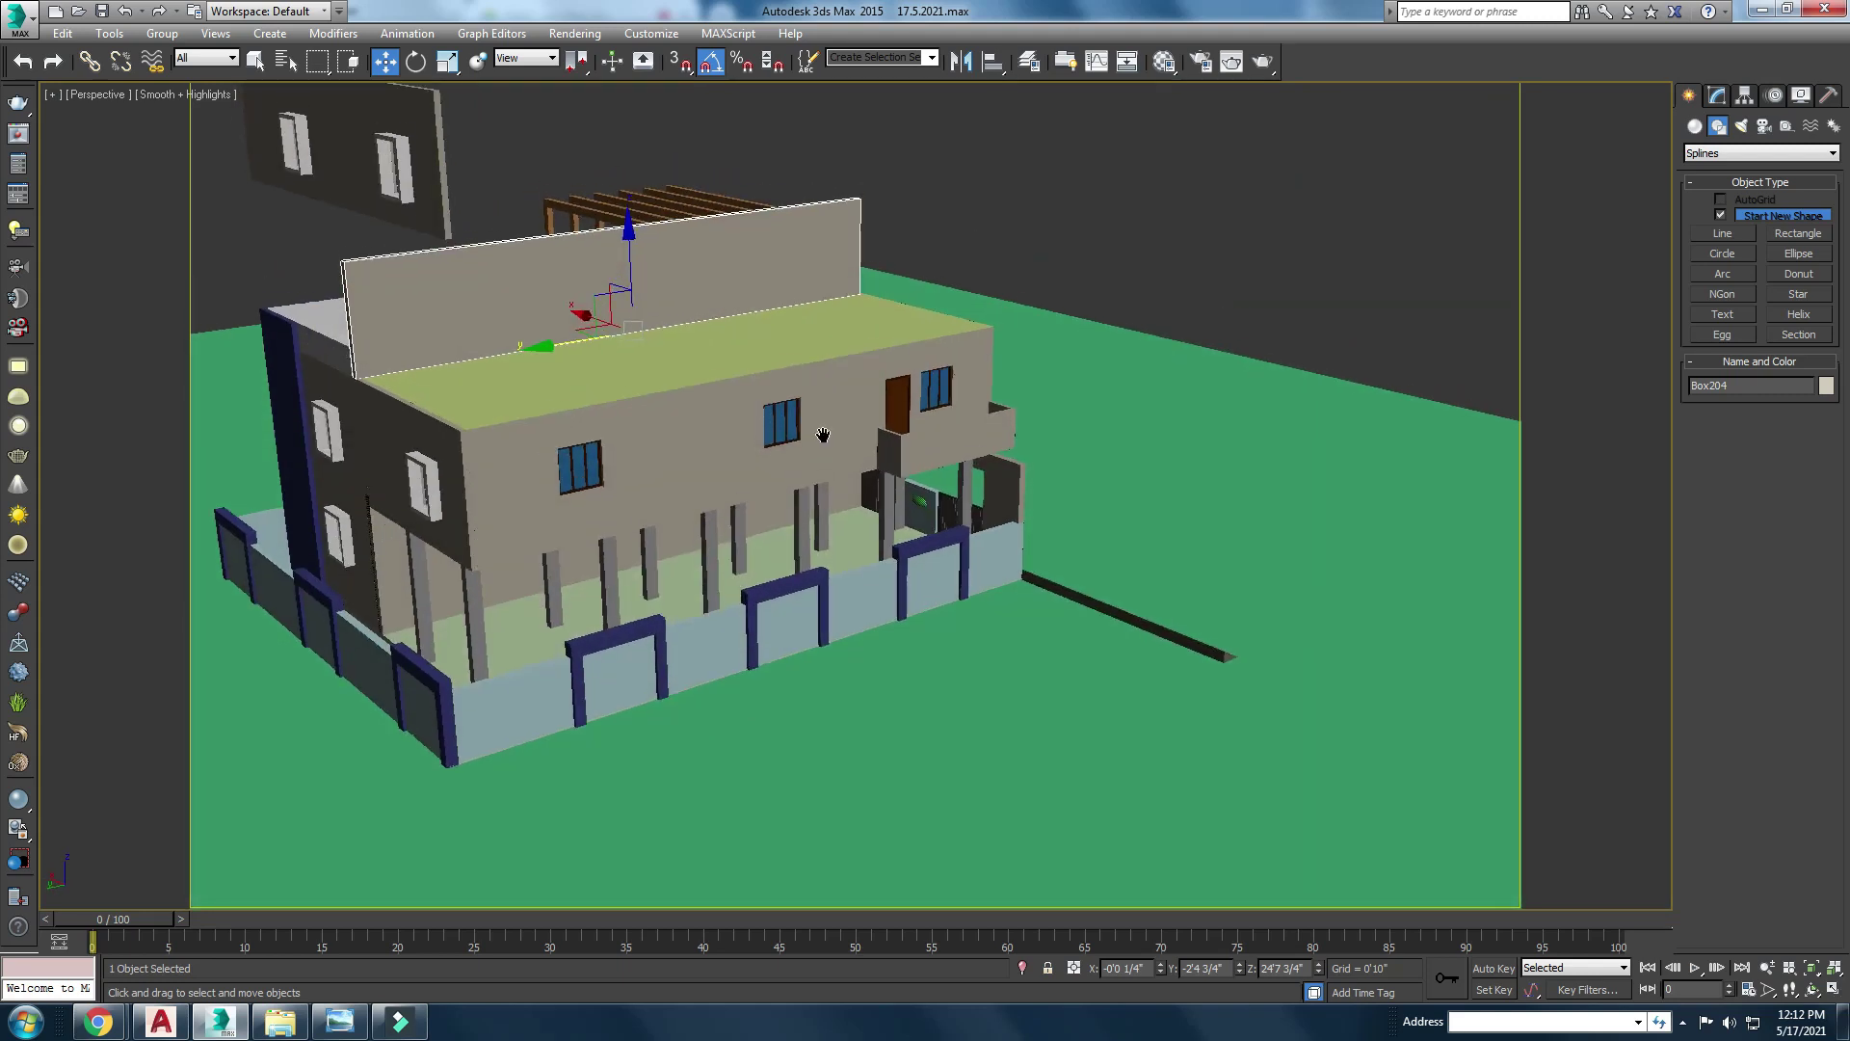
scroll(817, 375, "up", 5)
Step: Orbit around the house, select the first-floor balcony parapet Line255, and recheck the render
left_click(935, 379)
left_click(1384, 219)
mouse_move(1384, 219)
middle_mouse_down("alt")
mouse_move(1021, 408)
mouse_move(972, 401)
middle_mouse_up("alt")
scroll(972, 402, "down", 2)
scroll(1018, 443, "down", 3)
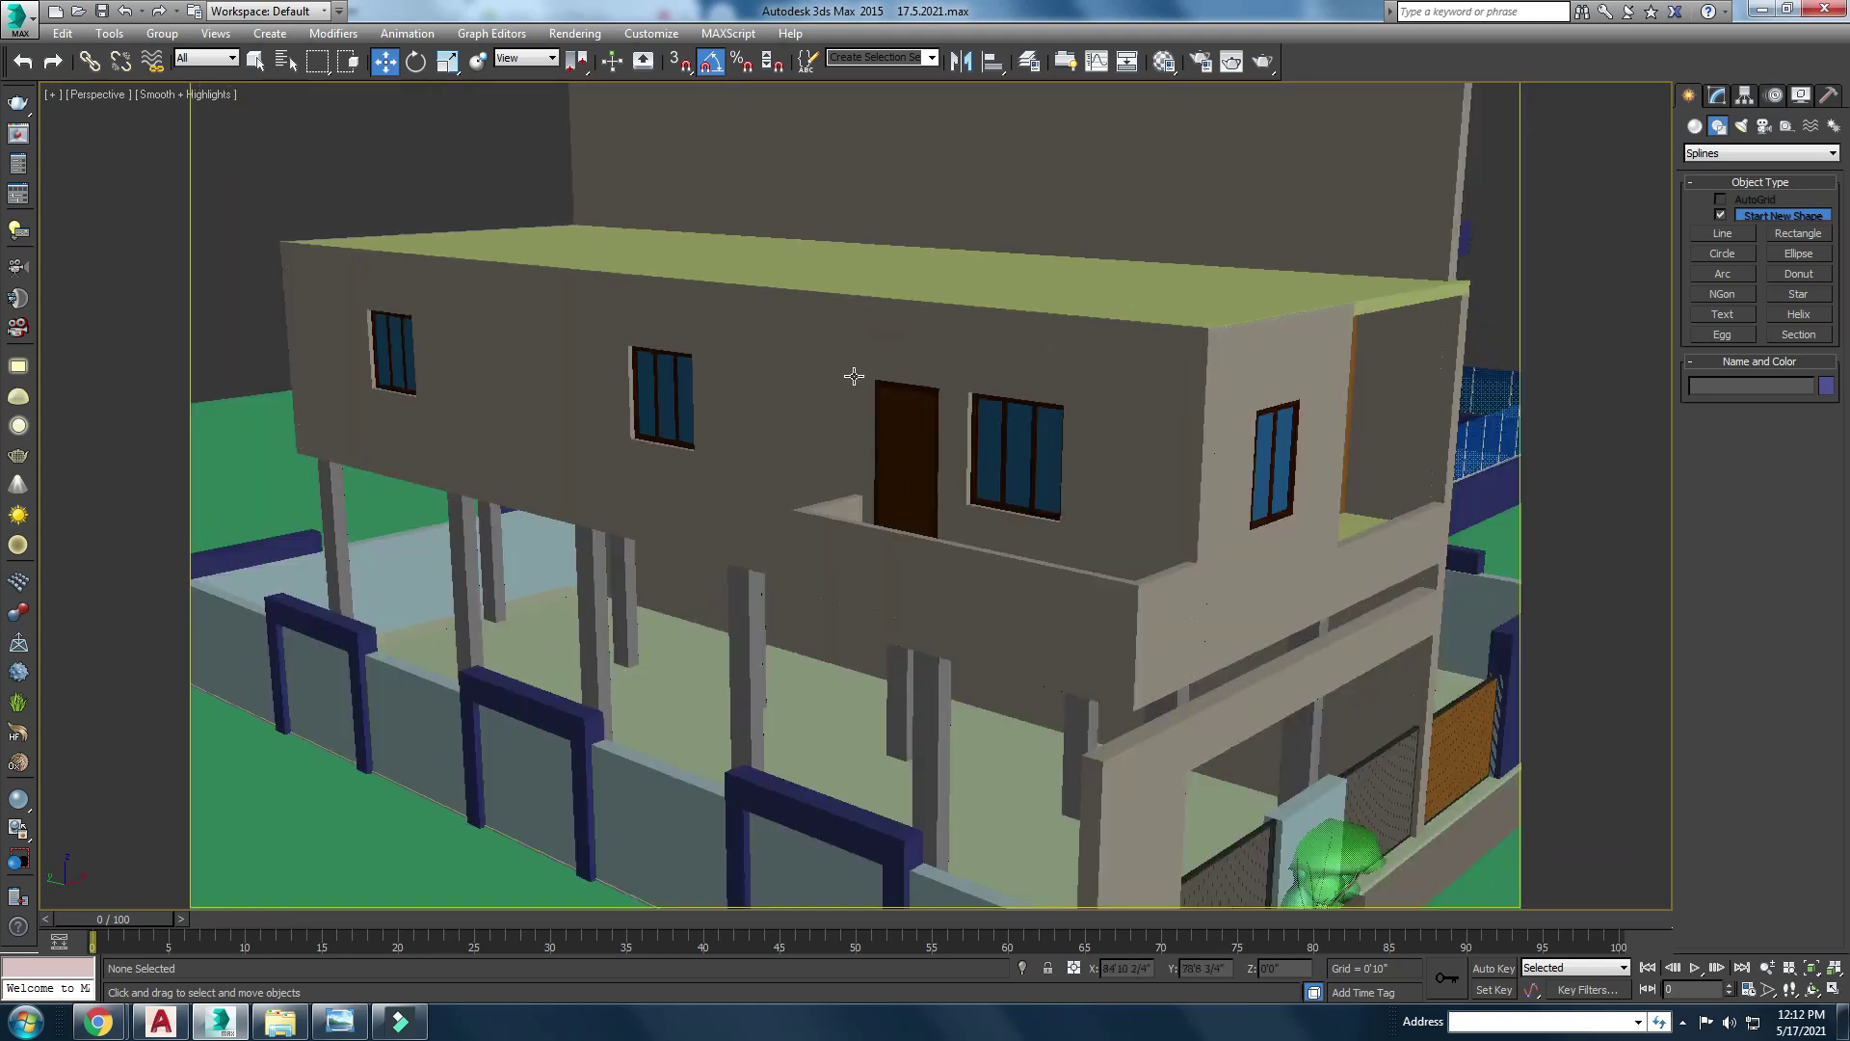
scroll(860, 382, "down", 3)
scroll(849, 414, "down", 1)
scroll(920, 438, "up", 2)
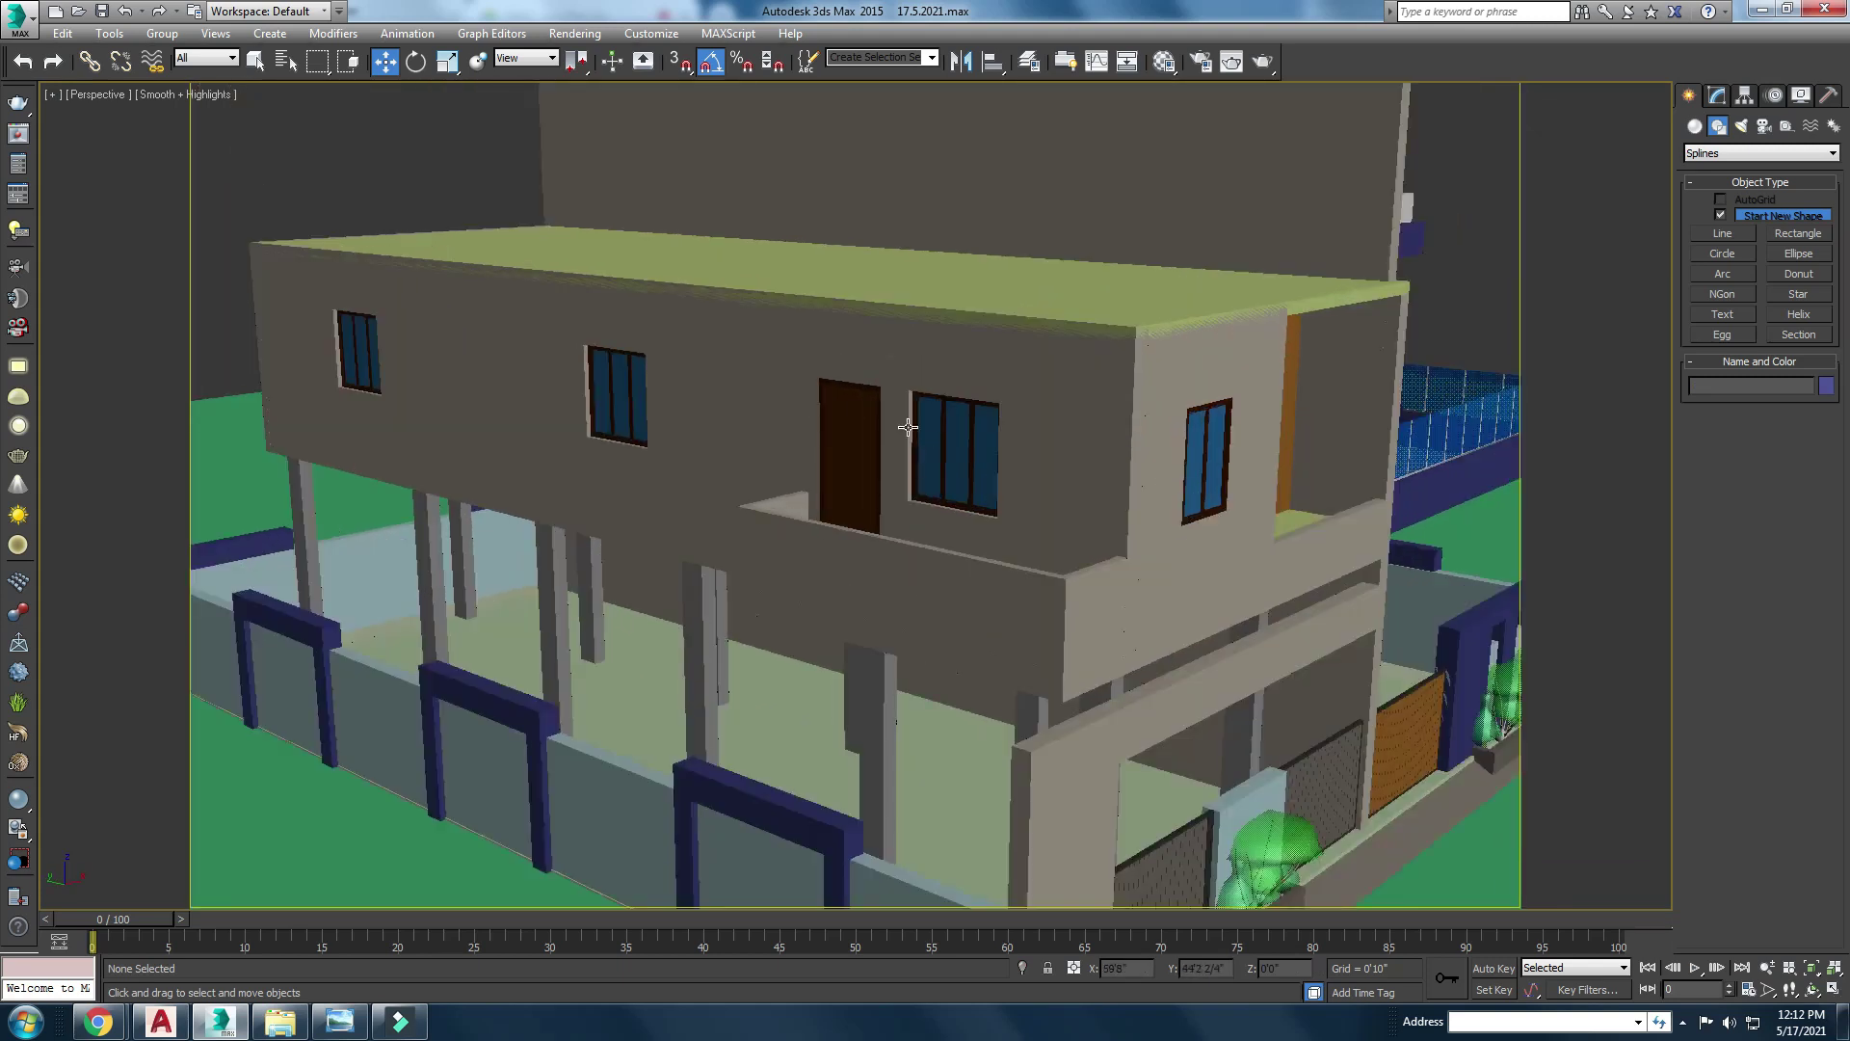
left_click(994, 617)
key("alt+Tab")
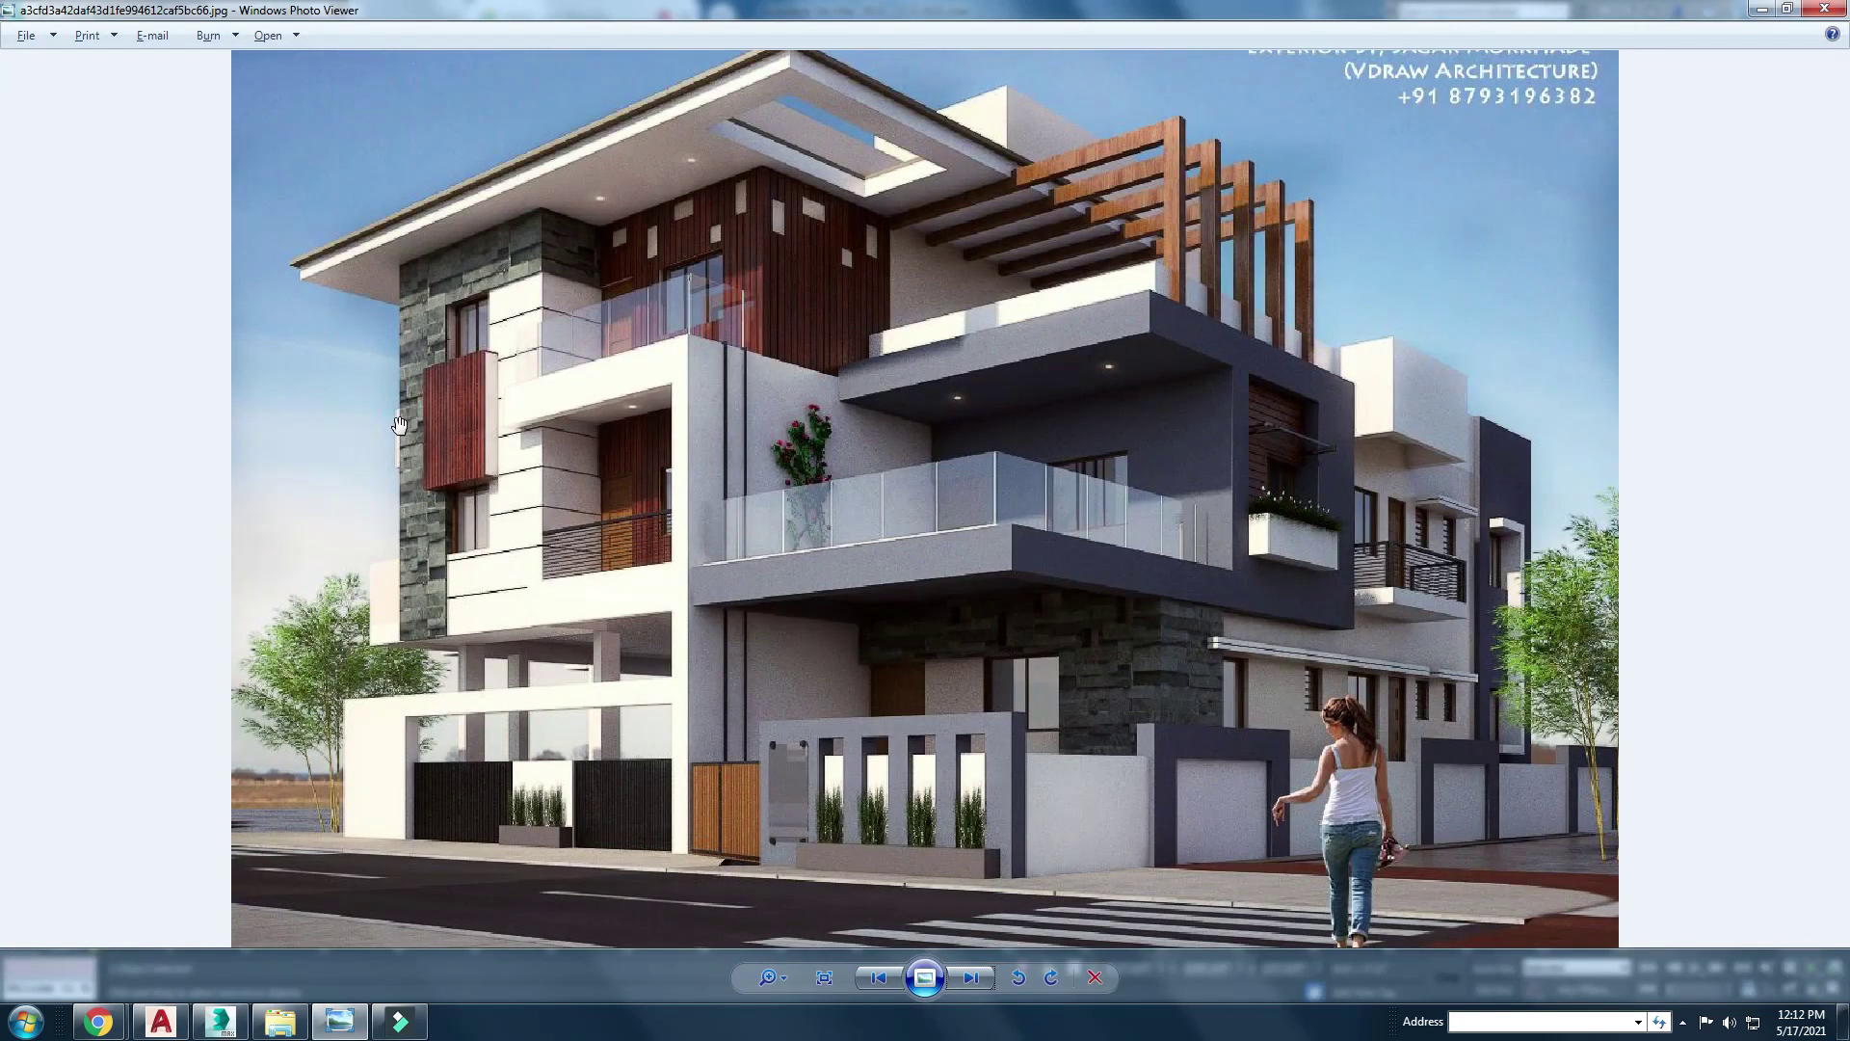
key("alt+Tab")
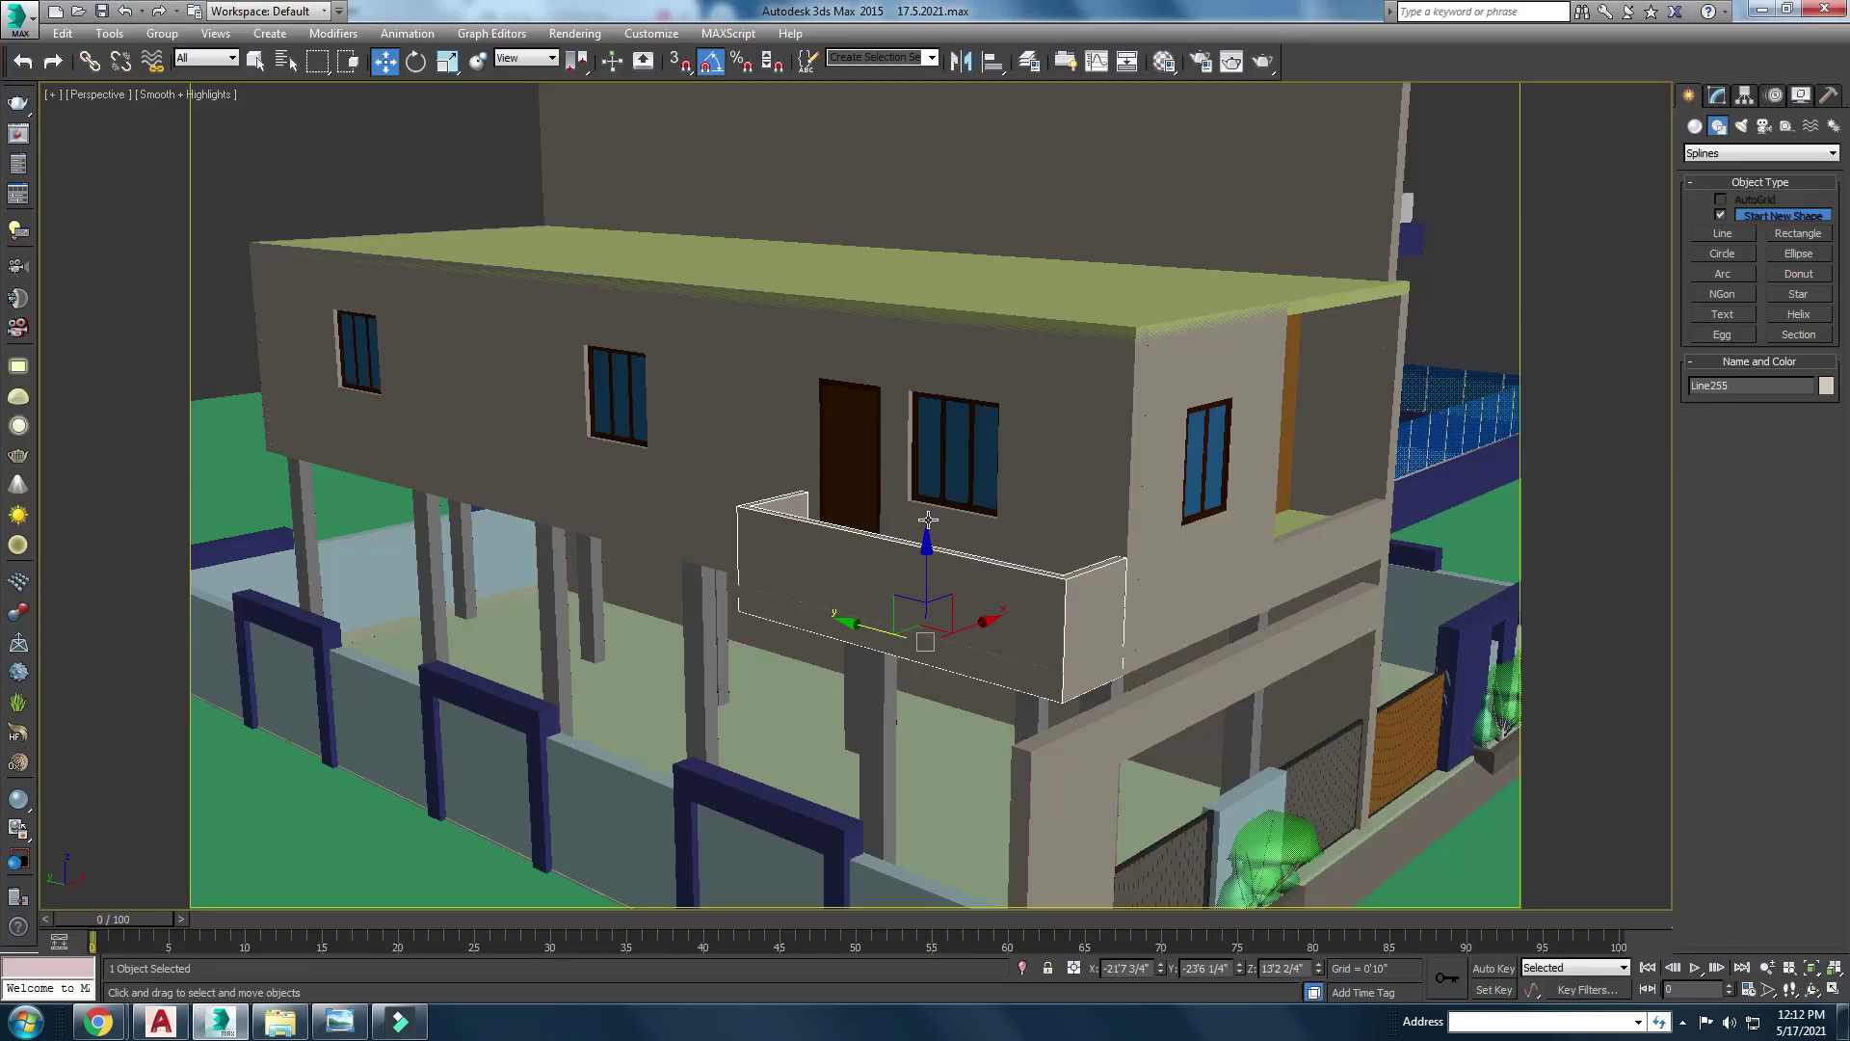
Step: Activate the Create > Shapes > Line tool and open the Perspective viewport label menu
mouse_move(928, 520)
middle_mouse_down("alt")
mouse_move(847, 508)
mouse_move(884, 518)
middle_mouse_up("alt")
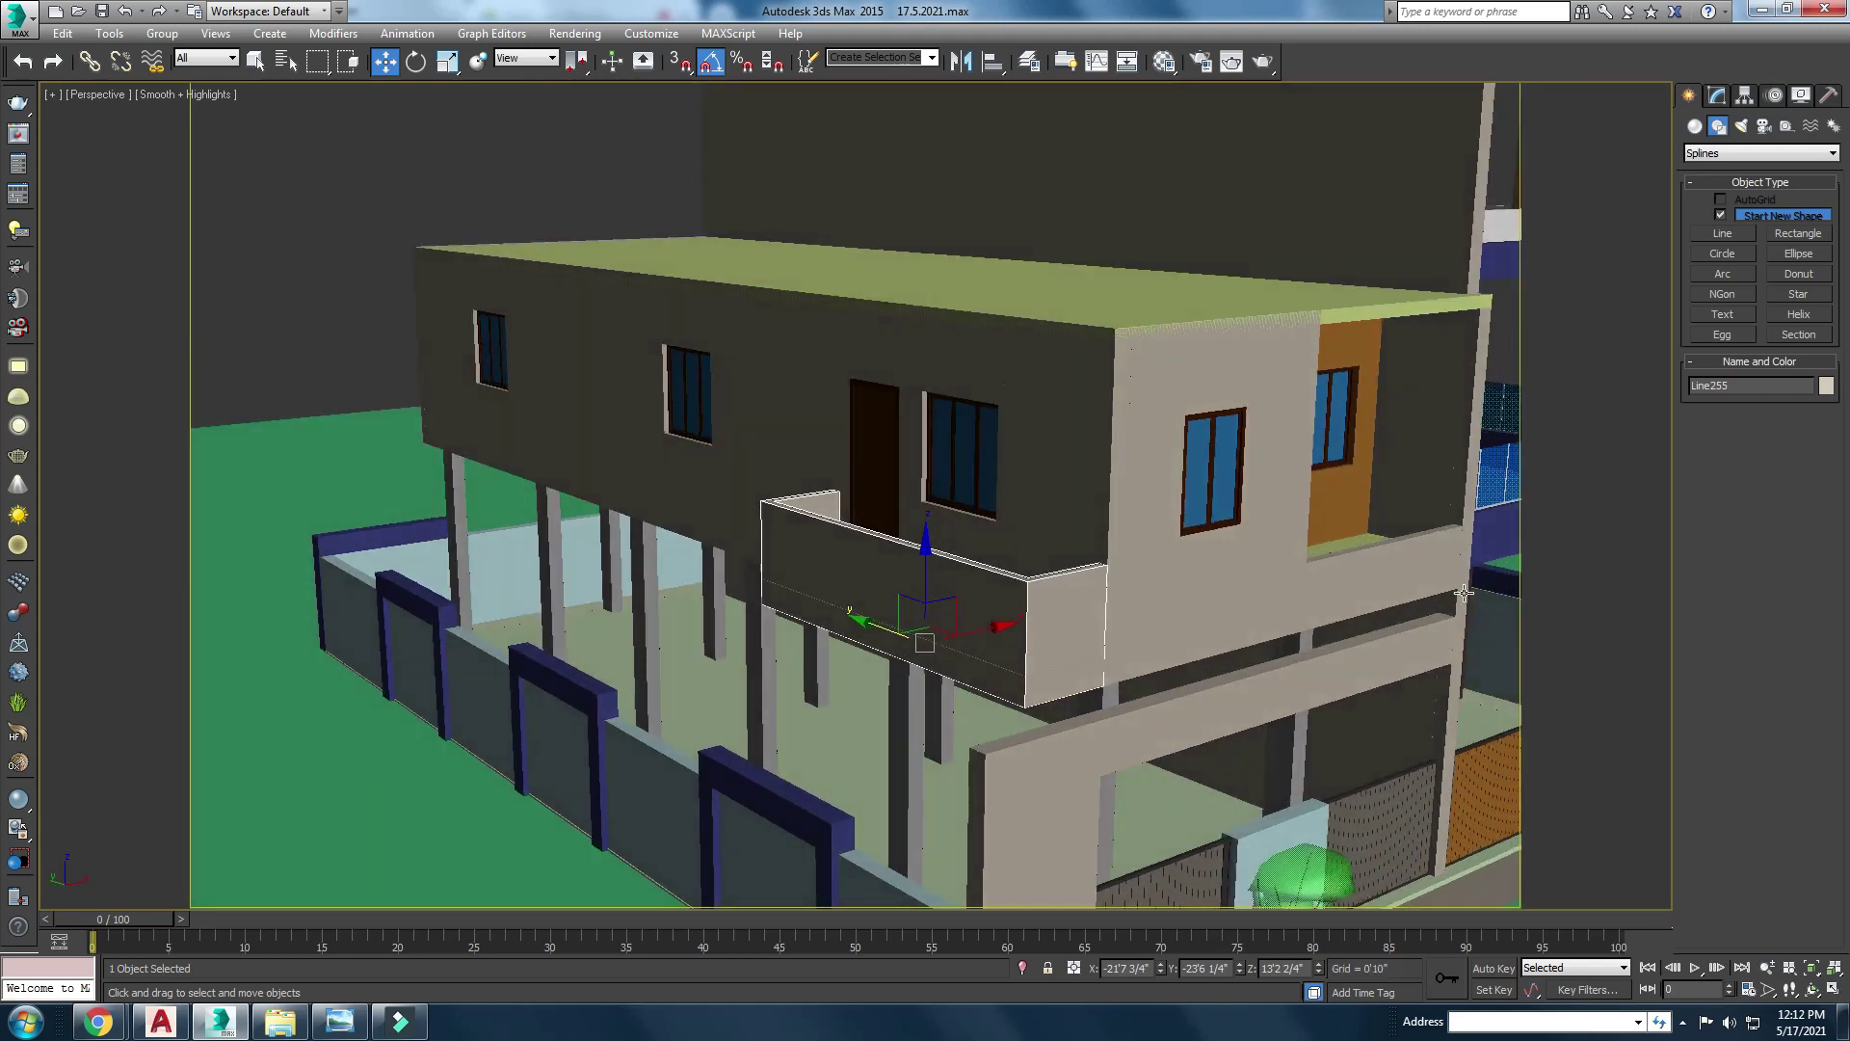
left_click(1723, 237)
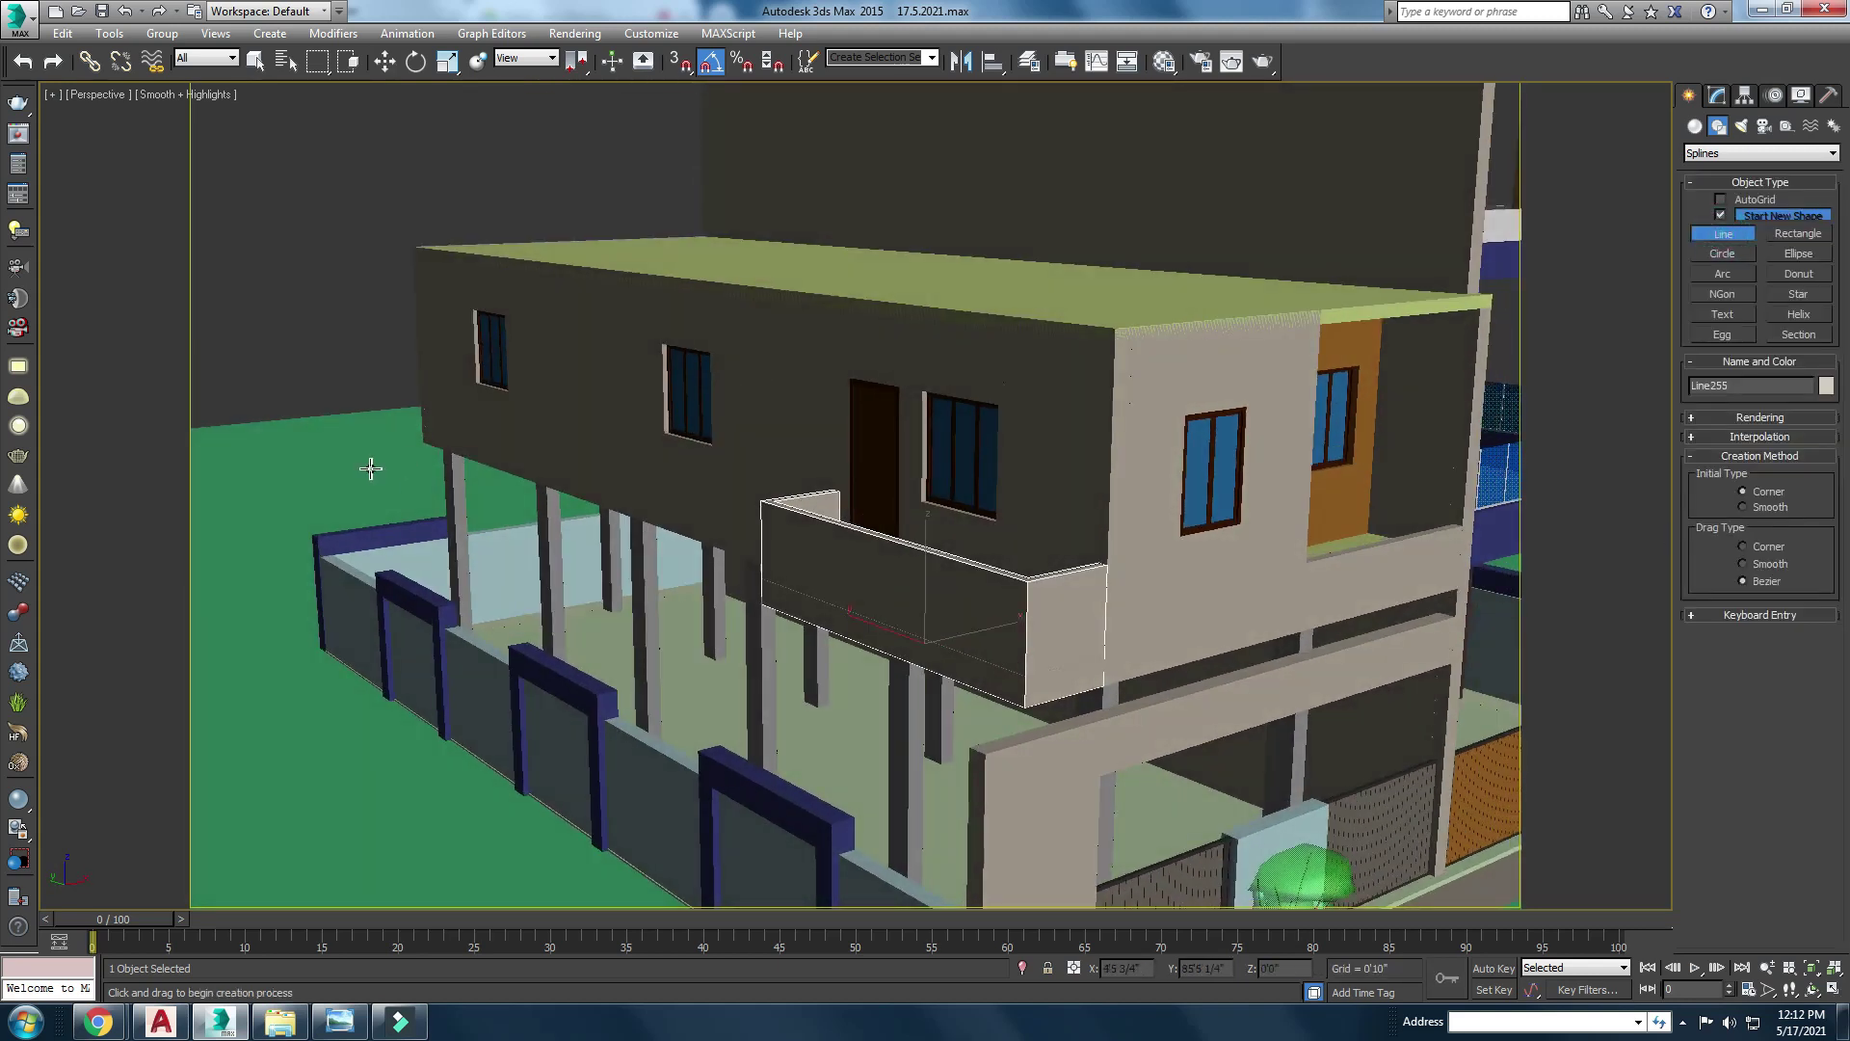
key("alt")
left_click(93, 98)
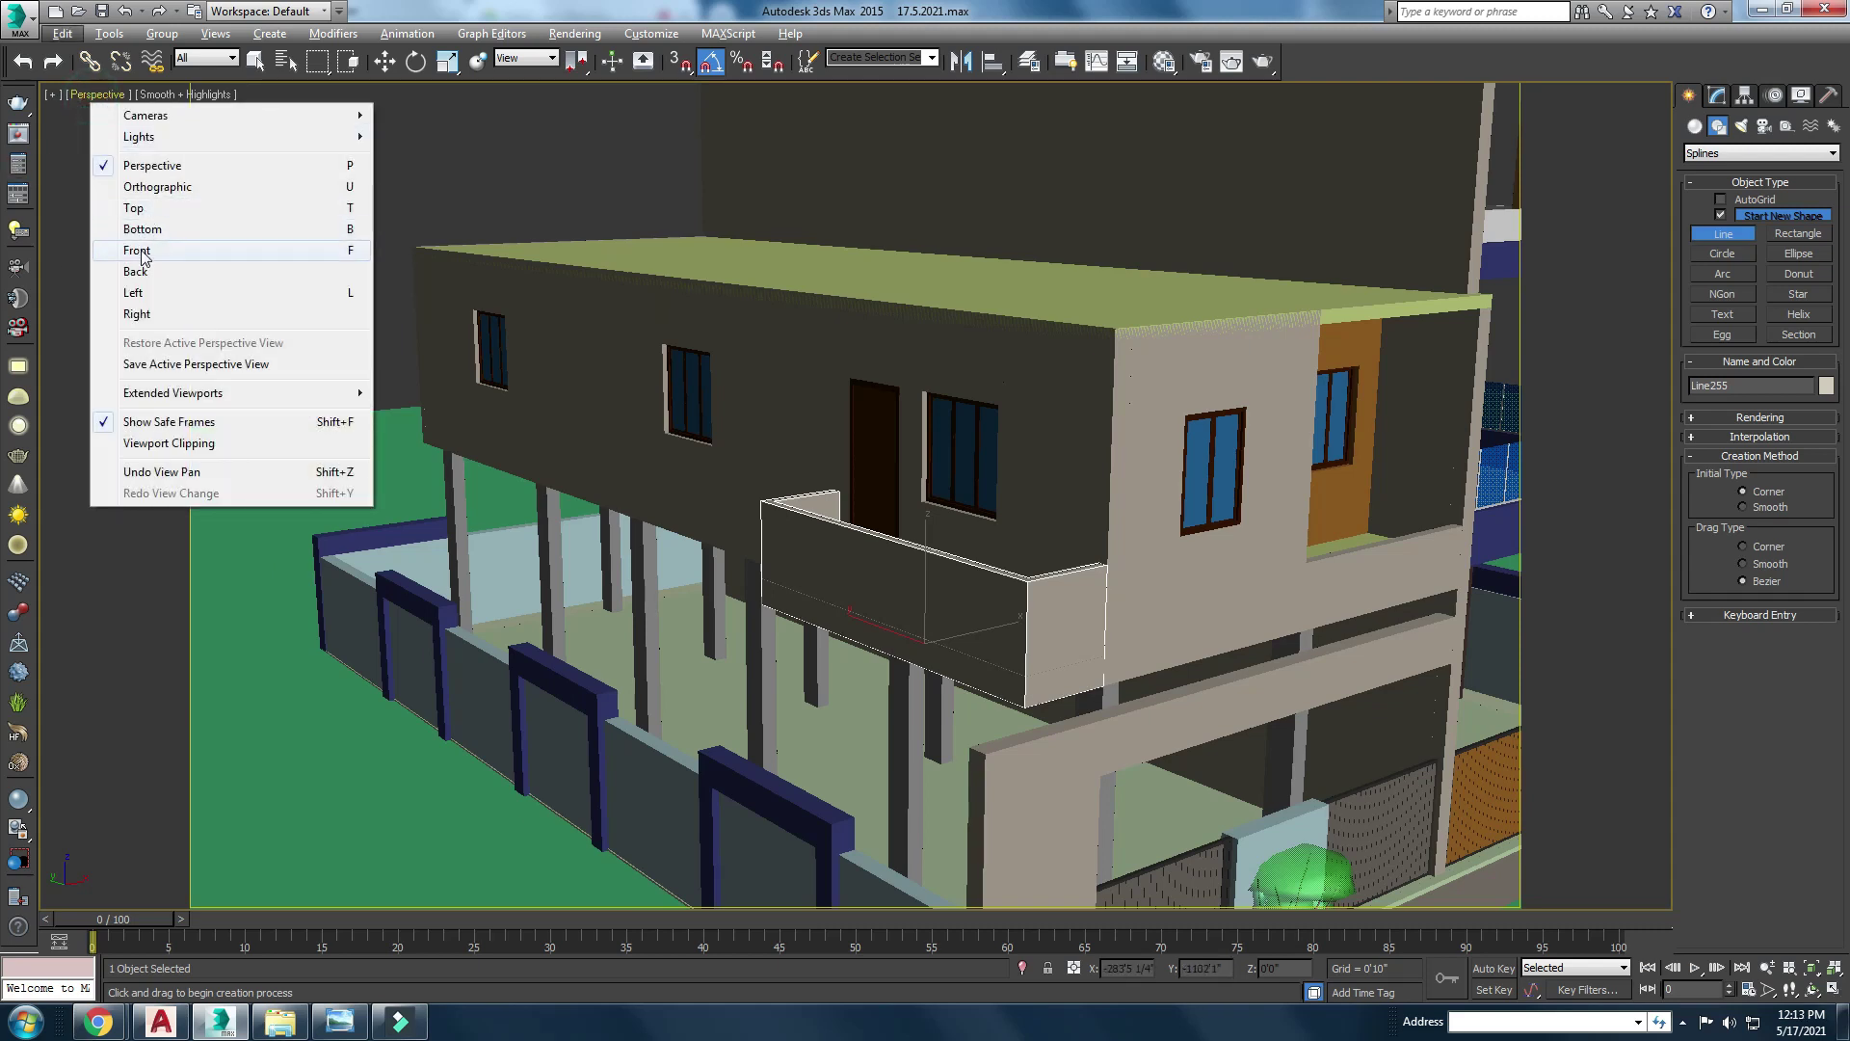
Step: Maximize the lower-left viewport with Alt+W and set it to the Left view
left_click(147, 293)
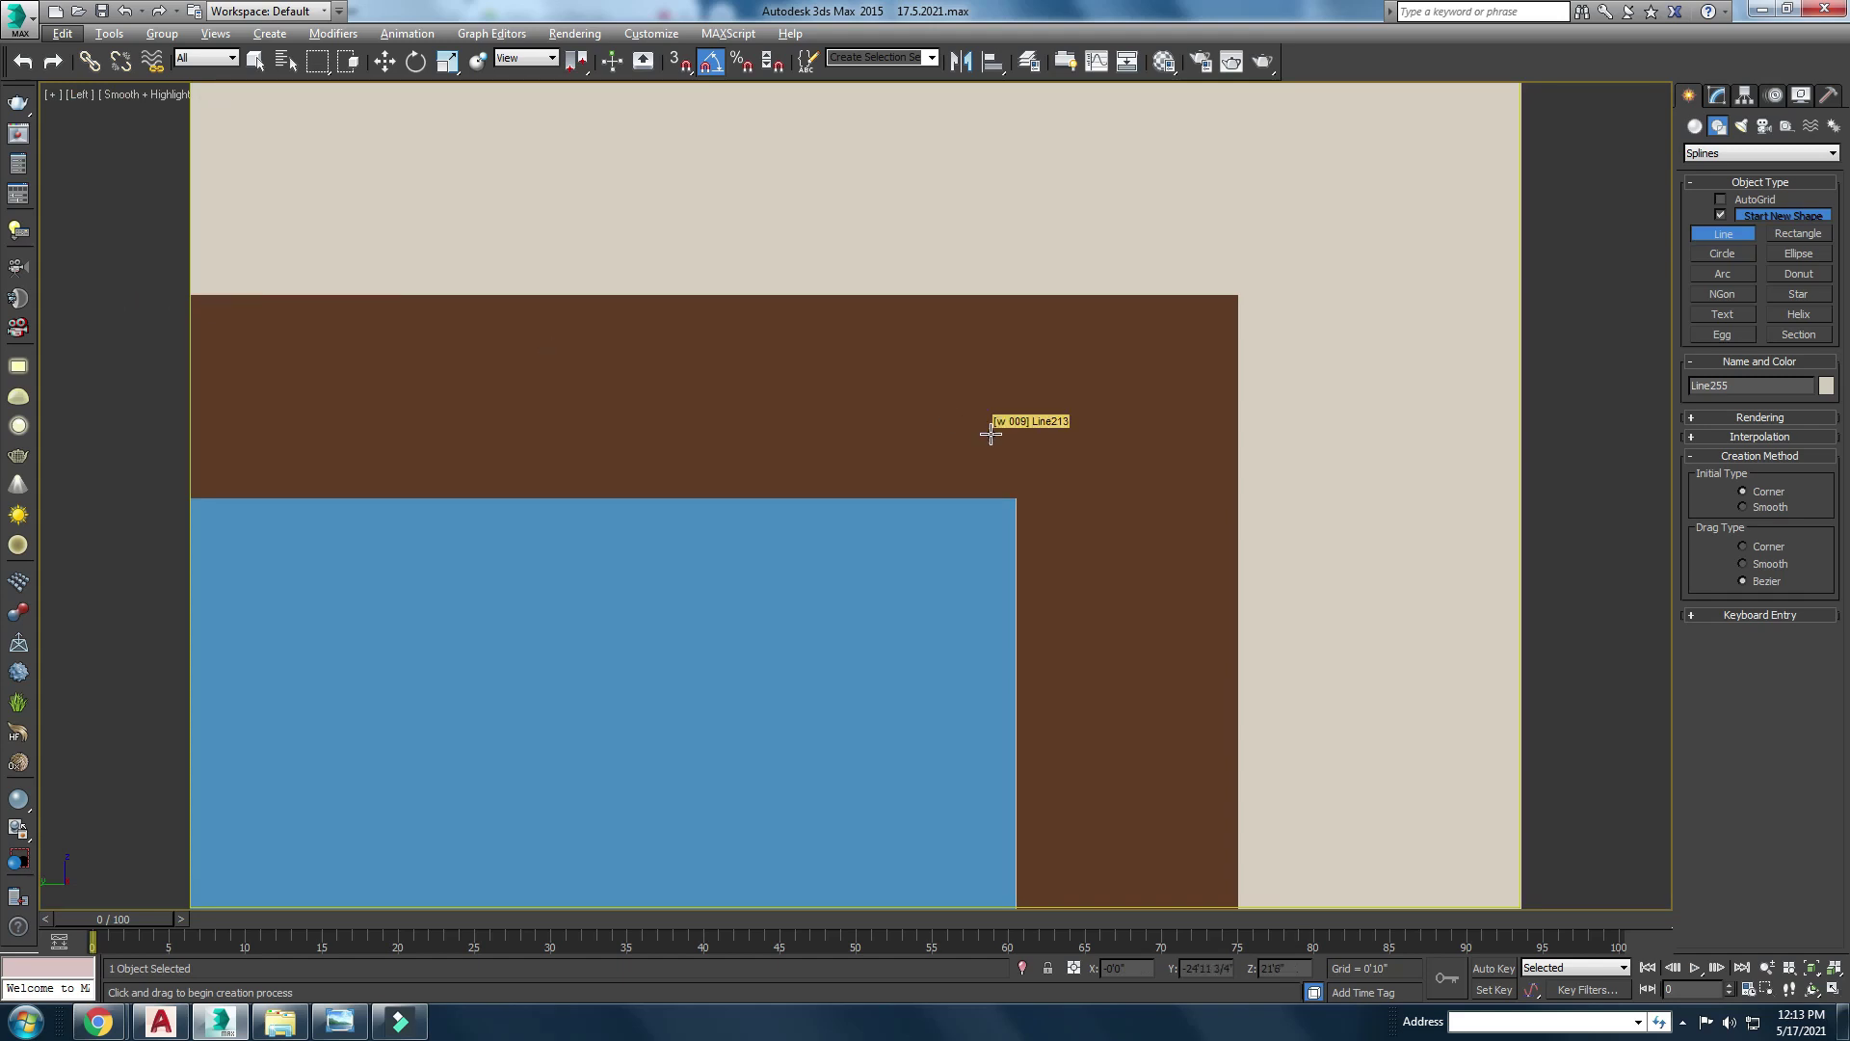
scroll(991, 434, "down", 2)
scroll(991, 435, "down", 3)
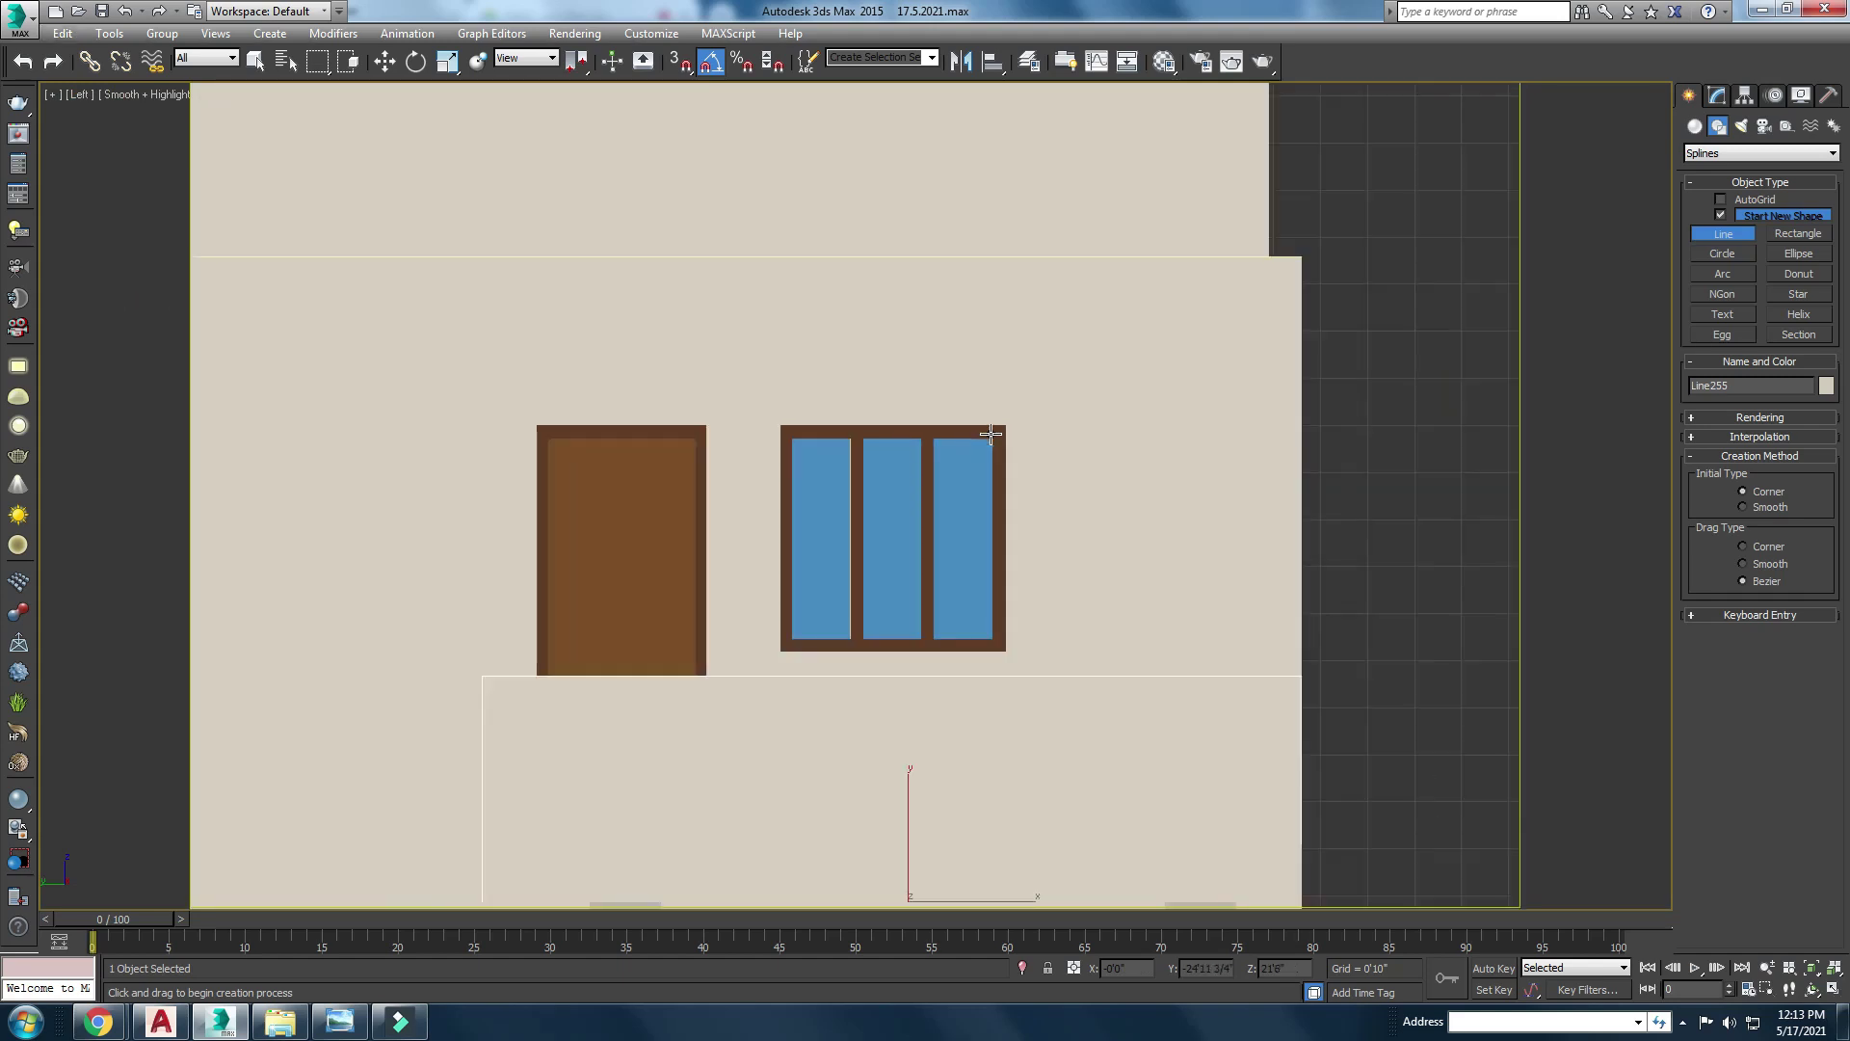
scroll(991, 435, "down", 3)
key("alt+w")
right_click(429, 733)
key("alt+w")
key("l")
Step: Zoom and pan the Left wireframe view to centre on the upper-floor window opening
scroll(495, 549, "down", 2)
scroll(867, 574, "down", 2)
scroll(720, 584, "down", 2)
scroll(721, 584, "down", 2)
mouse_move(1024, 495)
middle_mouse_down()
mouse_move(611, 752)
mouse_move(587, 706)
mouse_move(767, 556)
mouse_move(824, 363)
middle_mouse_up()
scroll(587, 706, "down", 3)
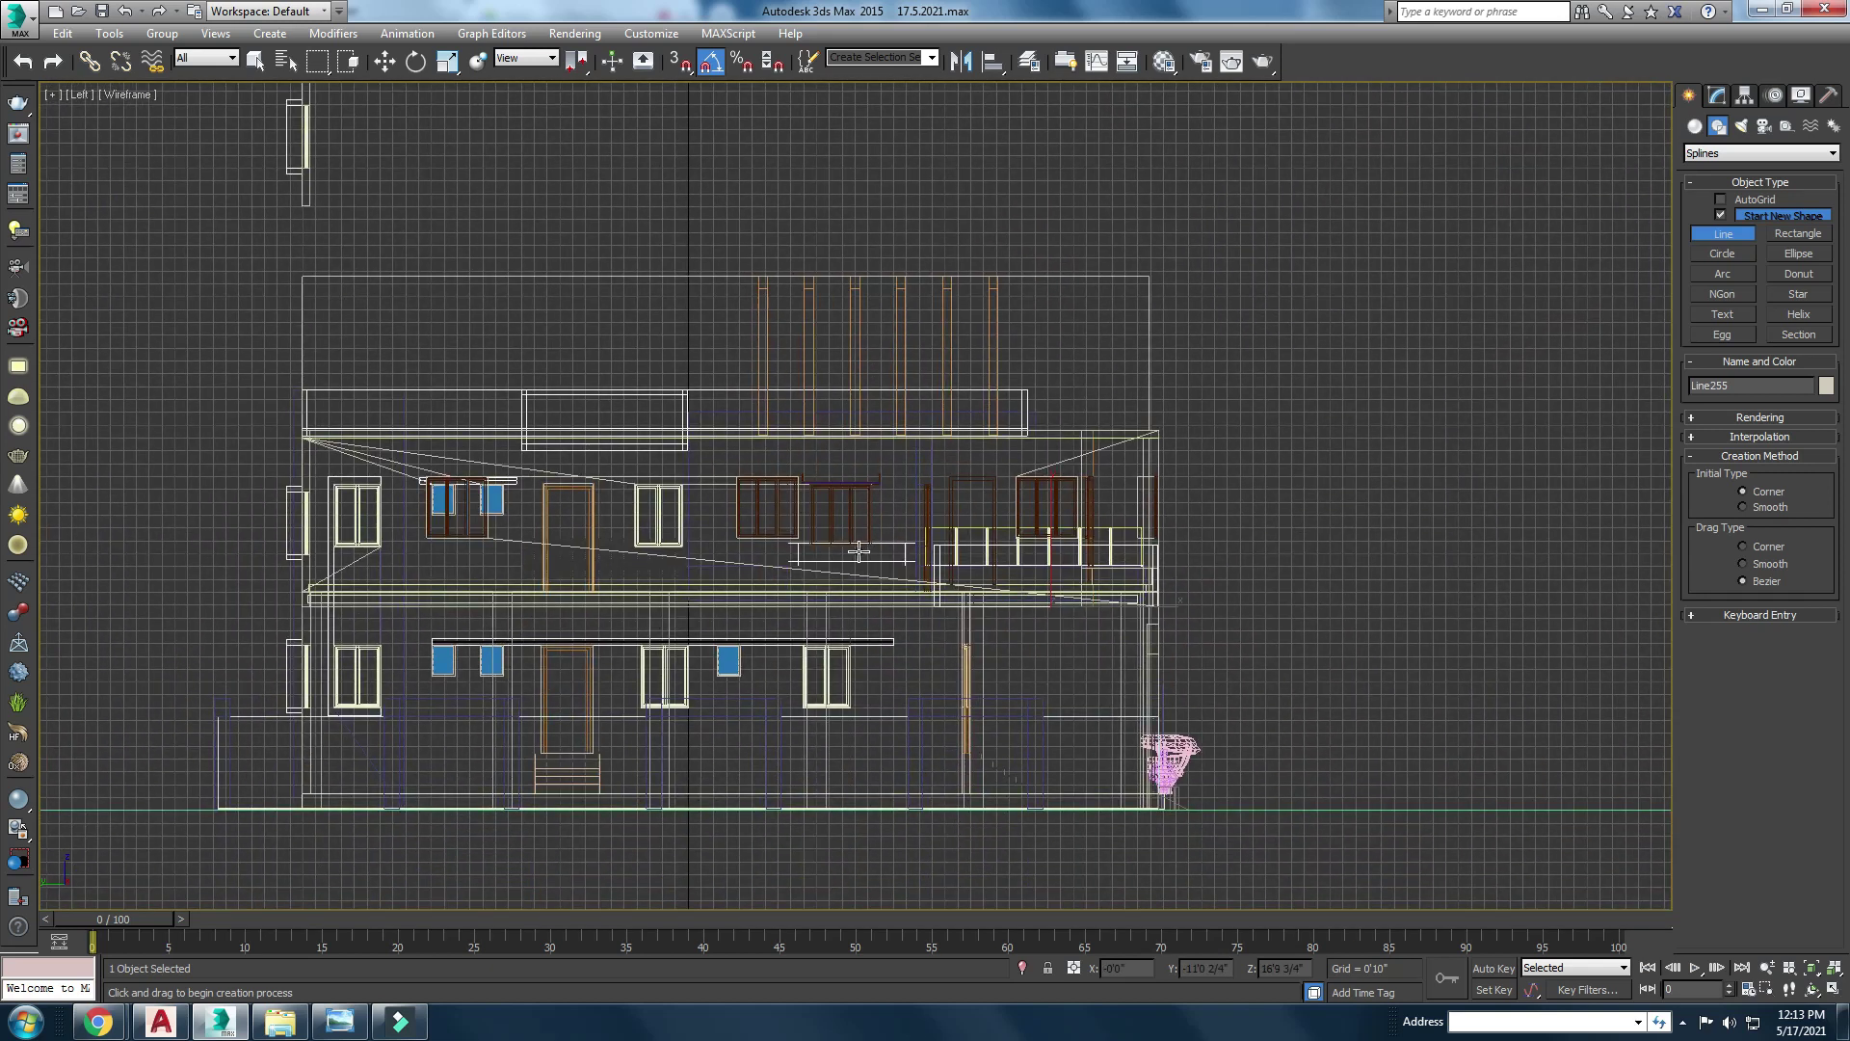
scroll(859, 550, "up", 2)
scroll(696, 514, "up", 3)
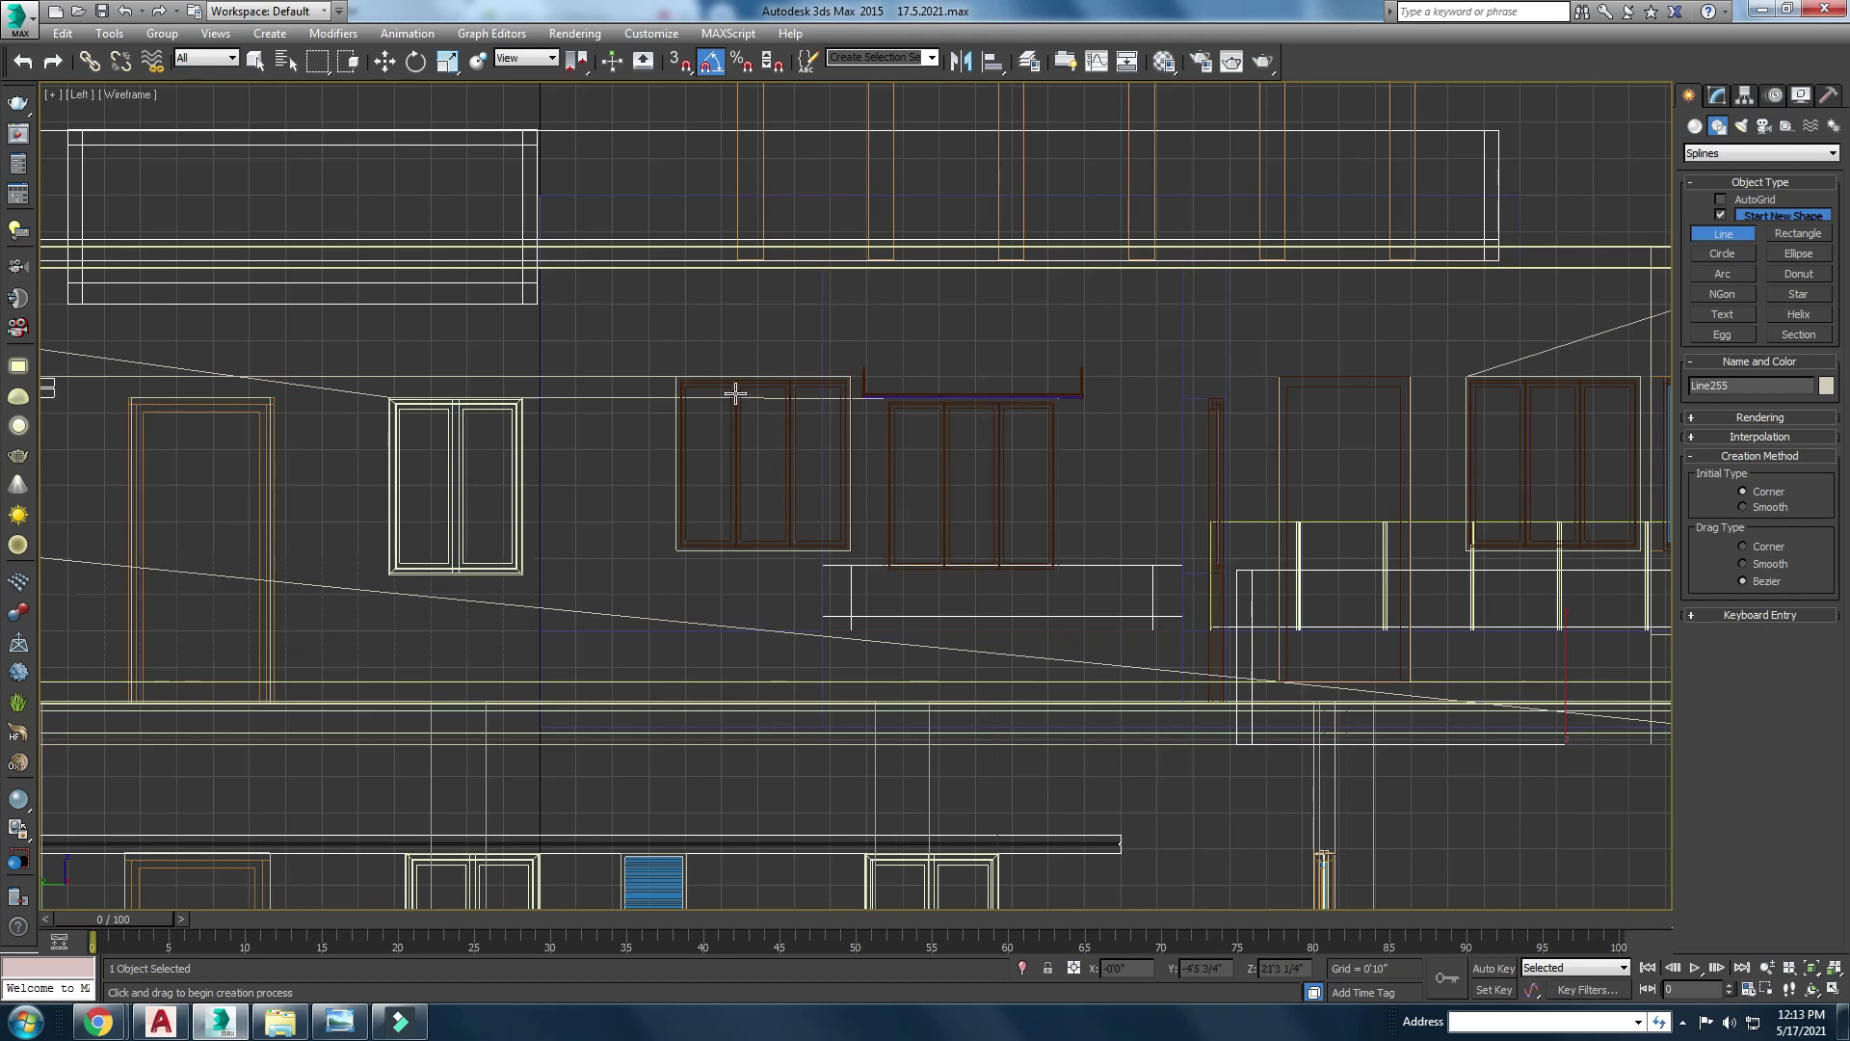
scroll(735, 394, "up", 4)
mouse_move(741, 468)
middle_mouse_down()
mouse_move(769, 463)
mouse_move(748, 517)
middle_mouse_up()
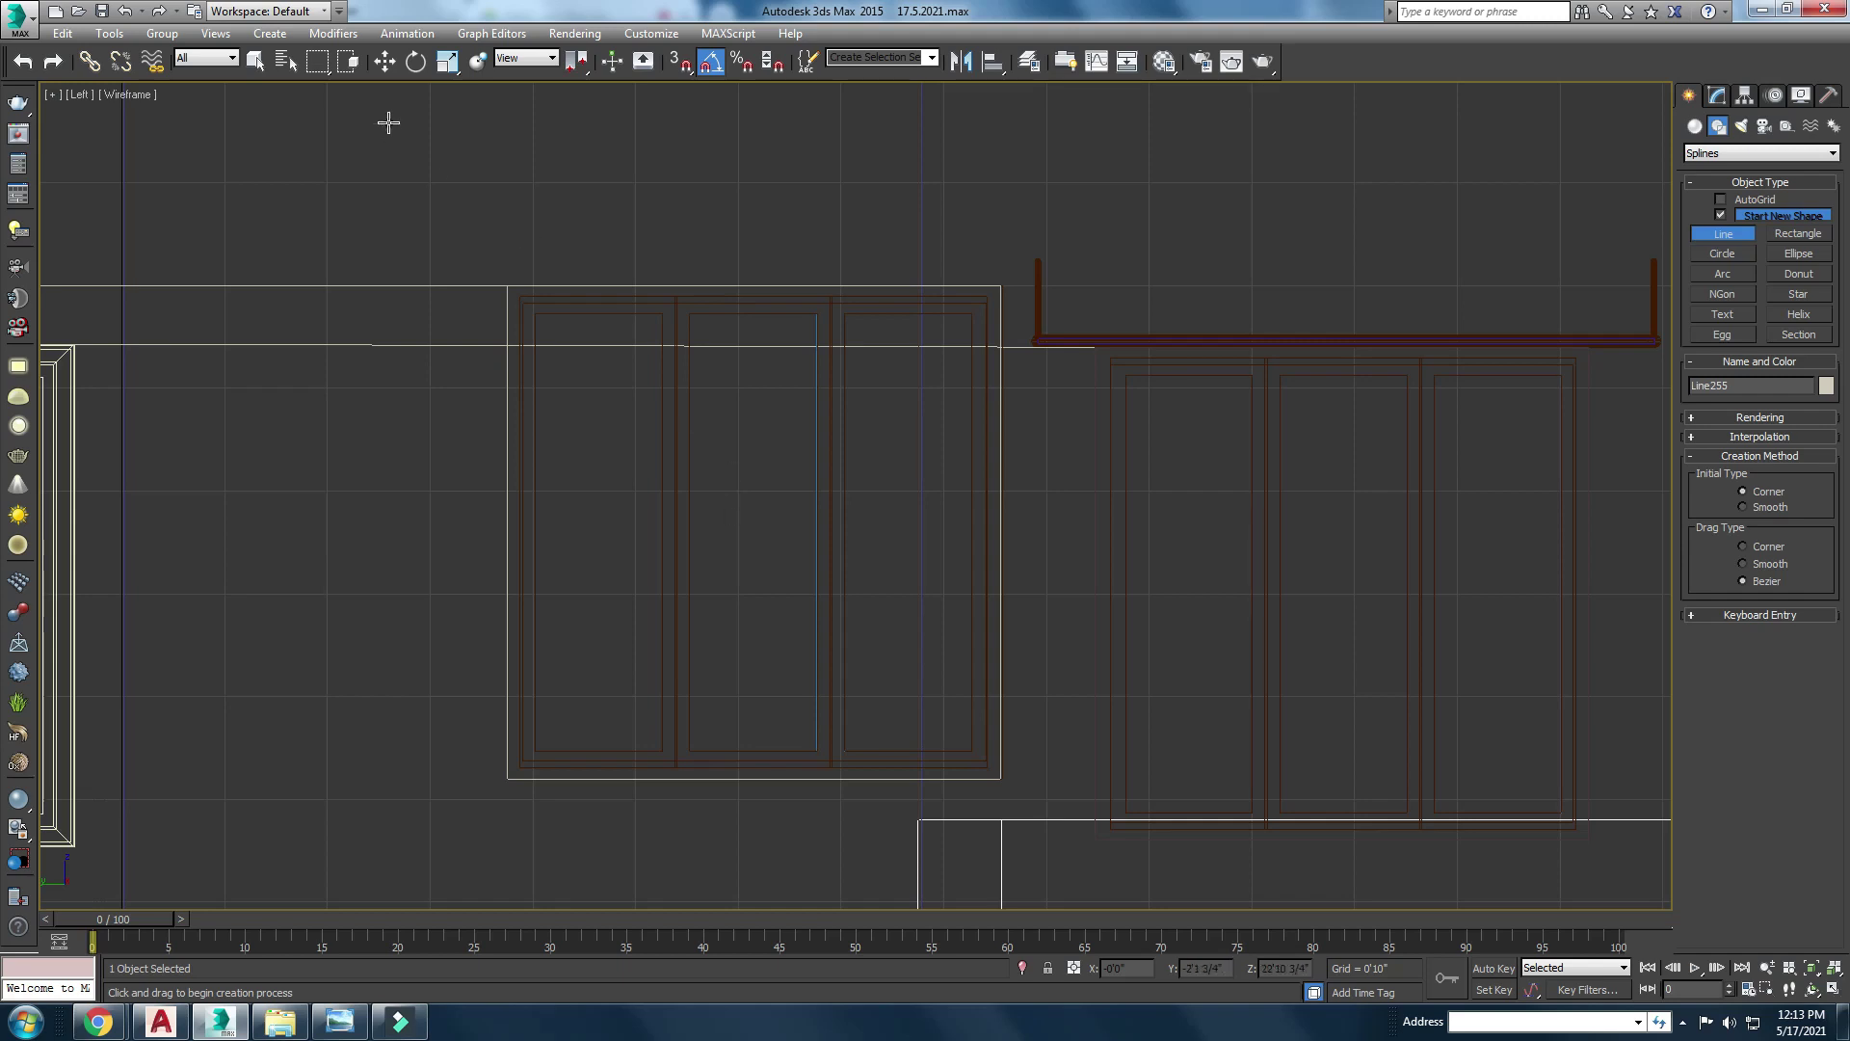
left_click(385, 66)
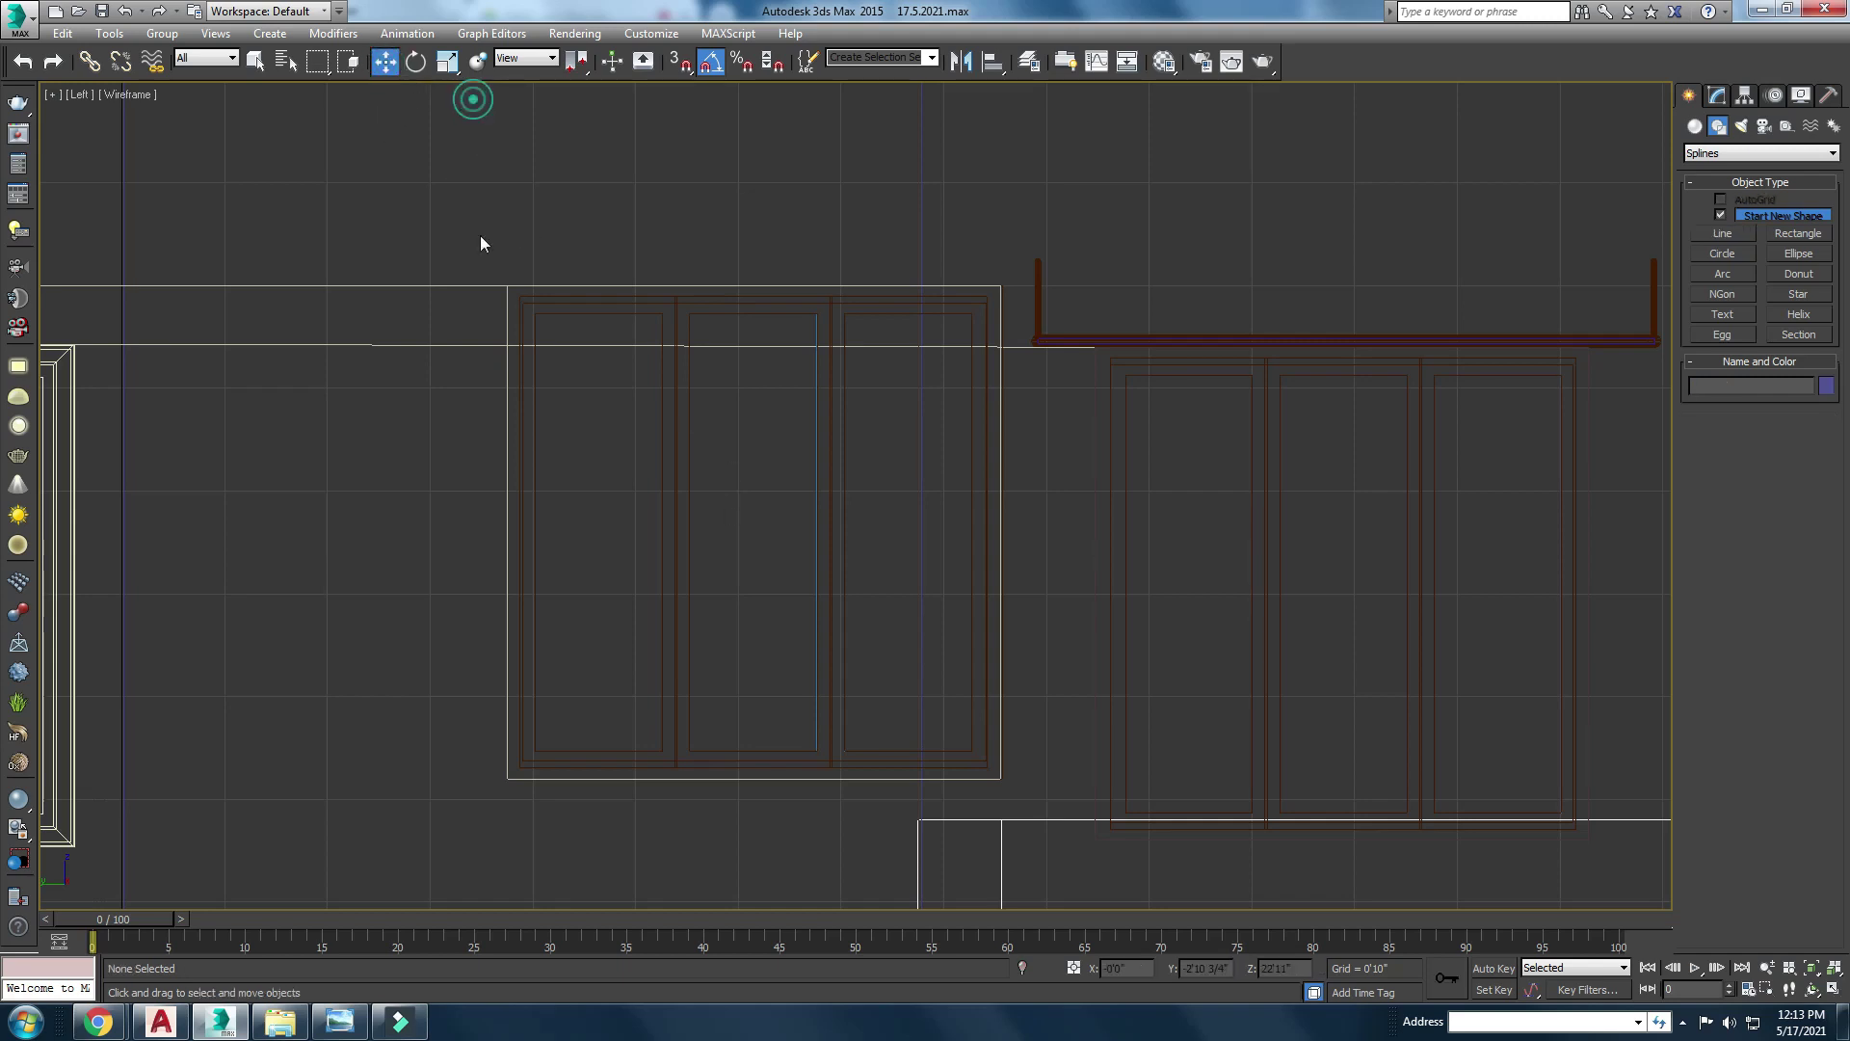
Step: Hide unselected objects, unhide all again, and pan the left elevation
right_click(514, 286)
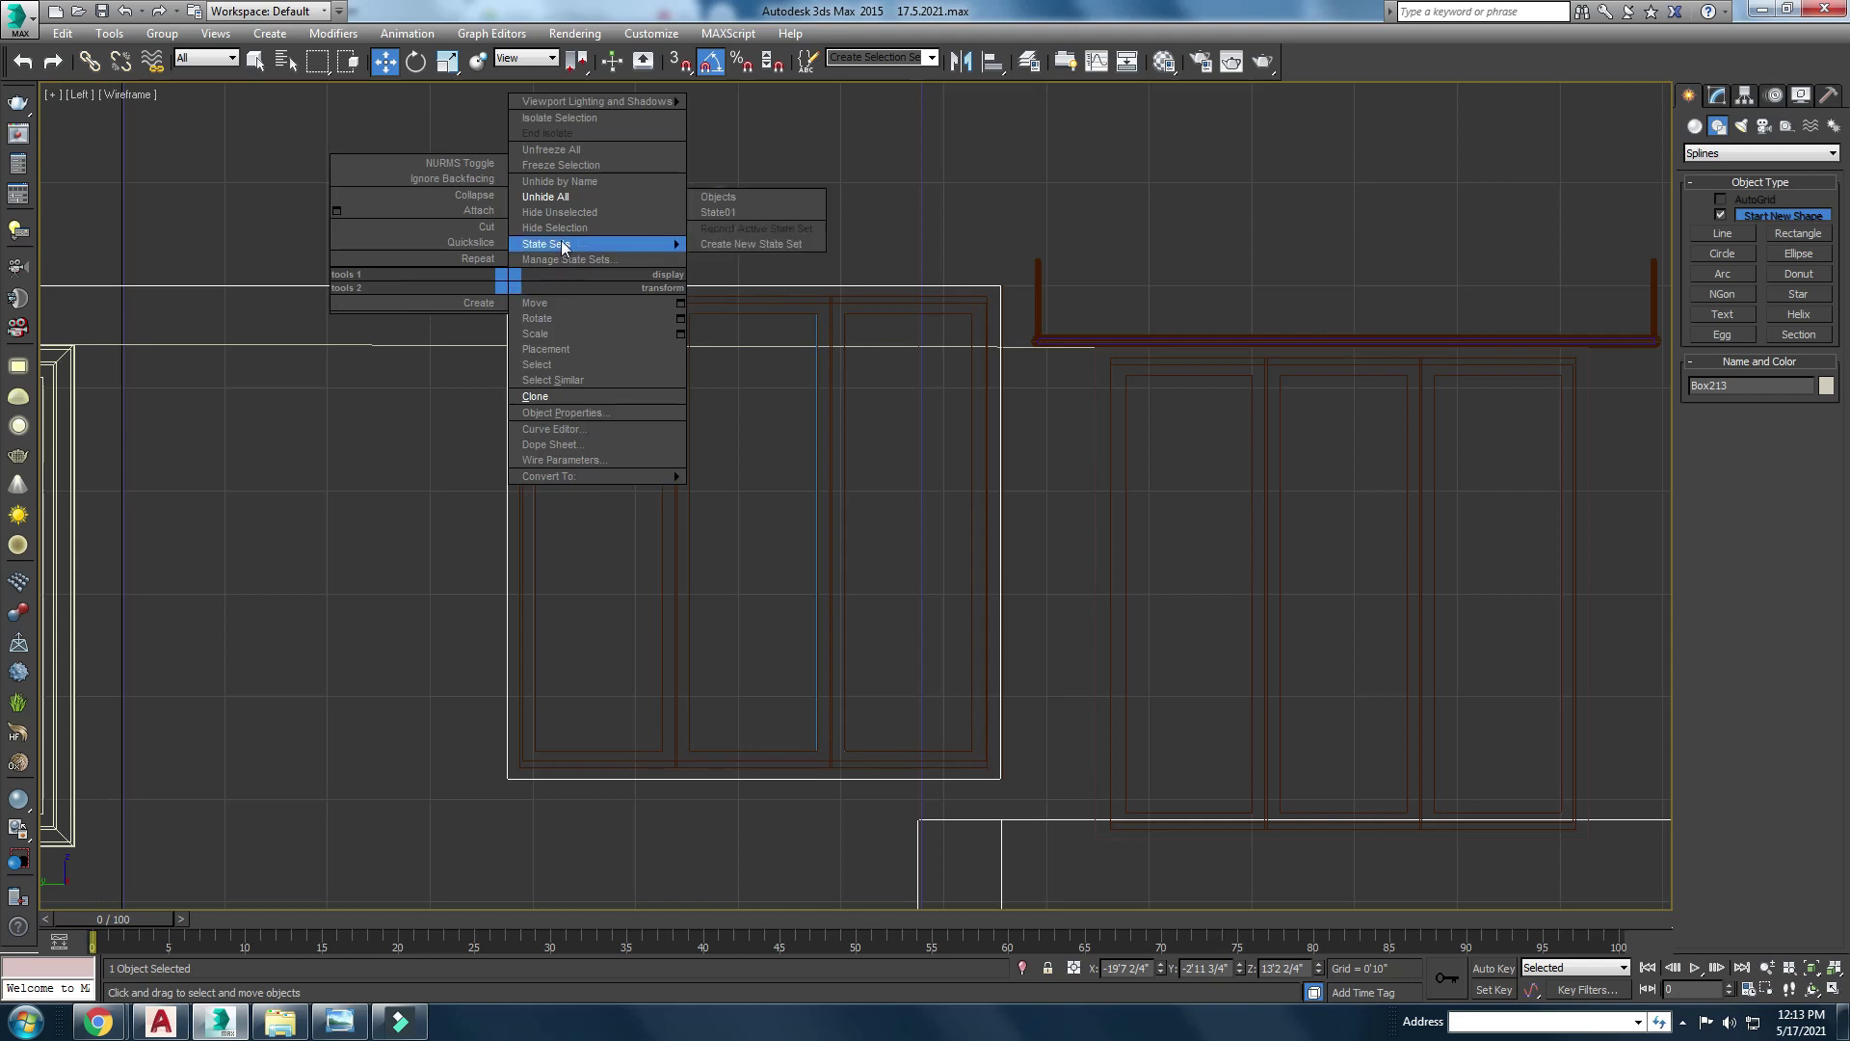
left_click(607, 212)
left_click(736, 395)
scroll(736, 395, "down", 5)
scroll(738, 396, "up", 3)
middle_click_drag(513, 409, 911, 428)
Step: With 3D snap on, draw closed Line257 through the window box's four corners
left_click(1720, 237)
scroll(1219, 431, "up", 3)
left_click(679, 60)
left_click(930, 336)
left_click(1177, 337)
left_click(1176, 582)
left_click(930, 582)
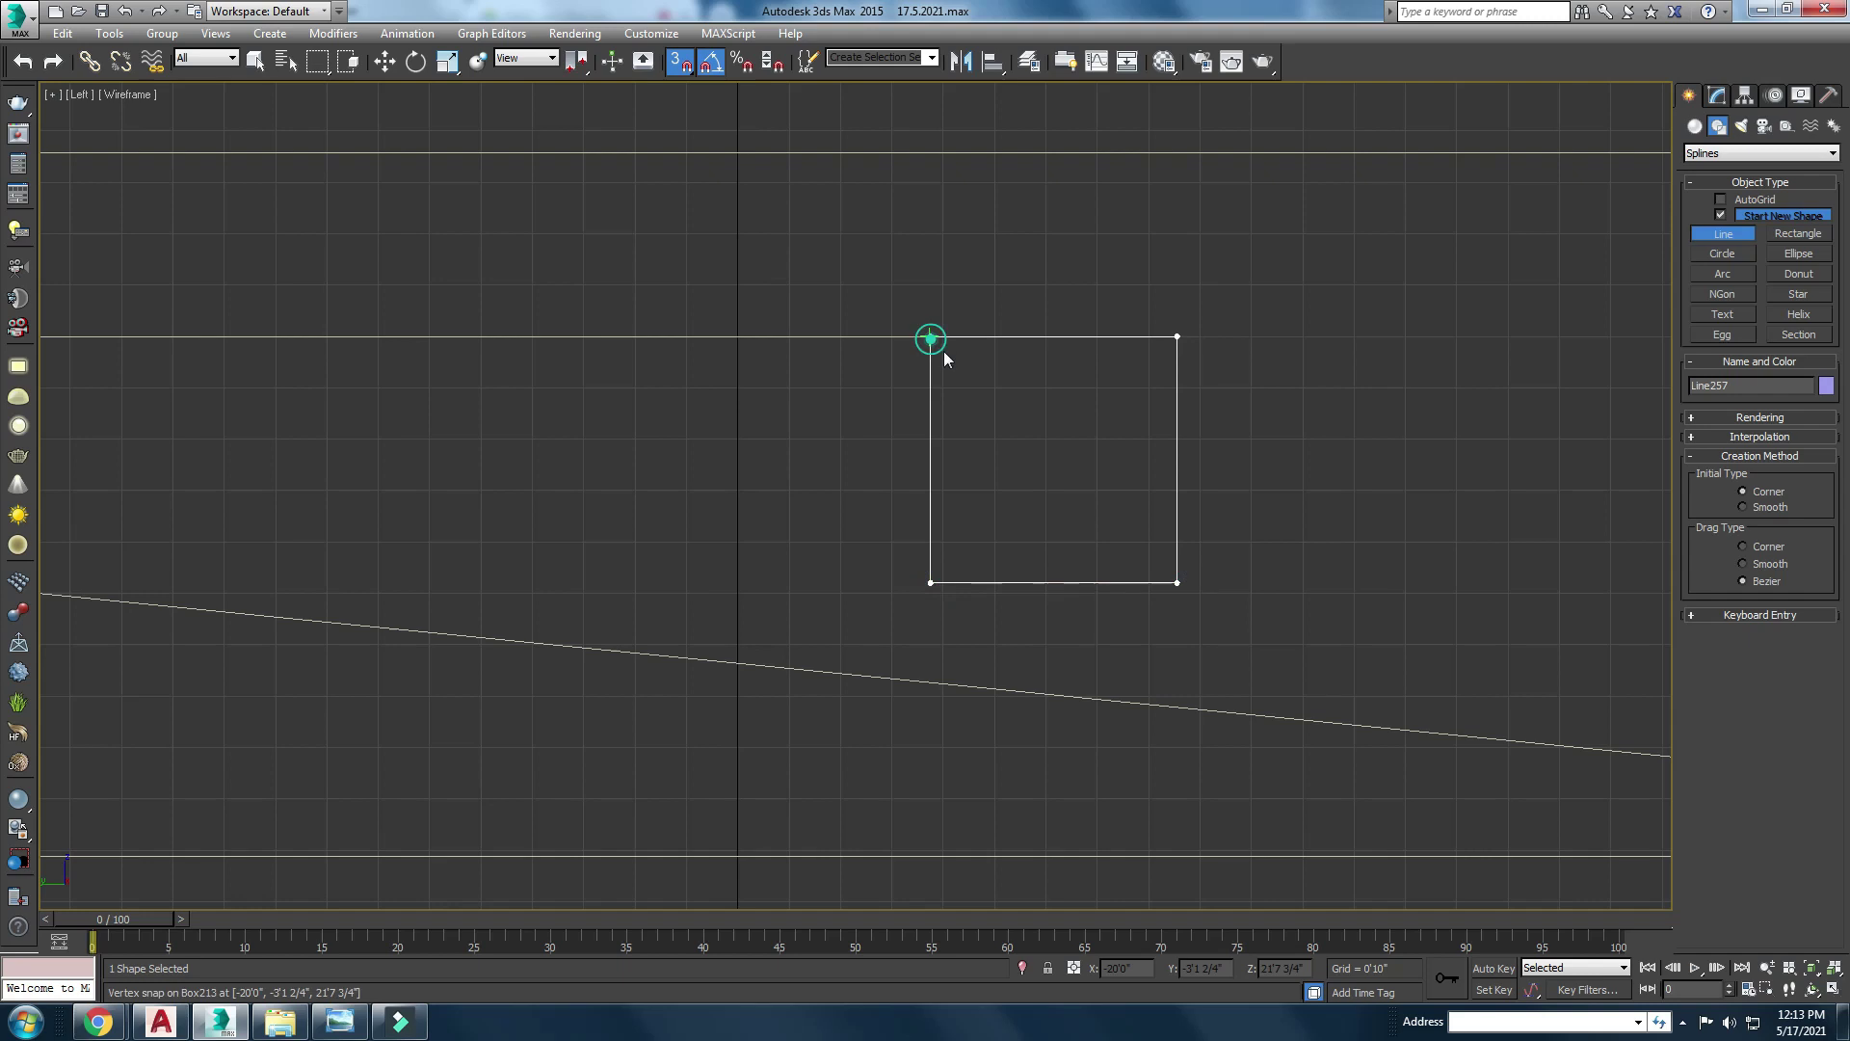
left_click(930, 338)
left_click(882, 570)
Step: Give the Line257 spline a 4-inch outline
left_click(1714, 96)
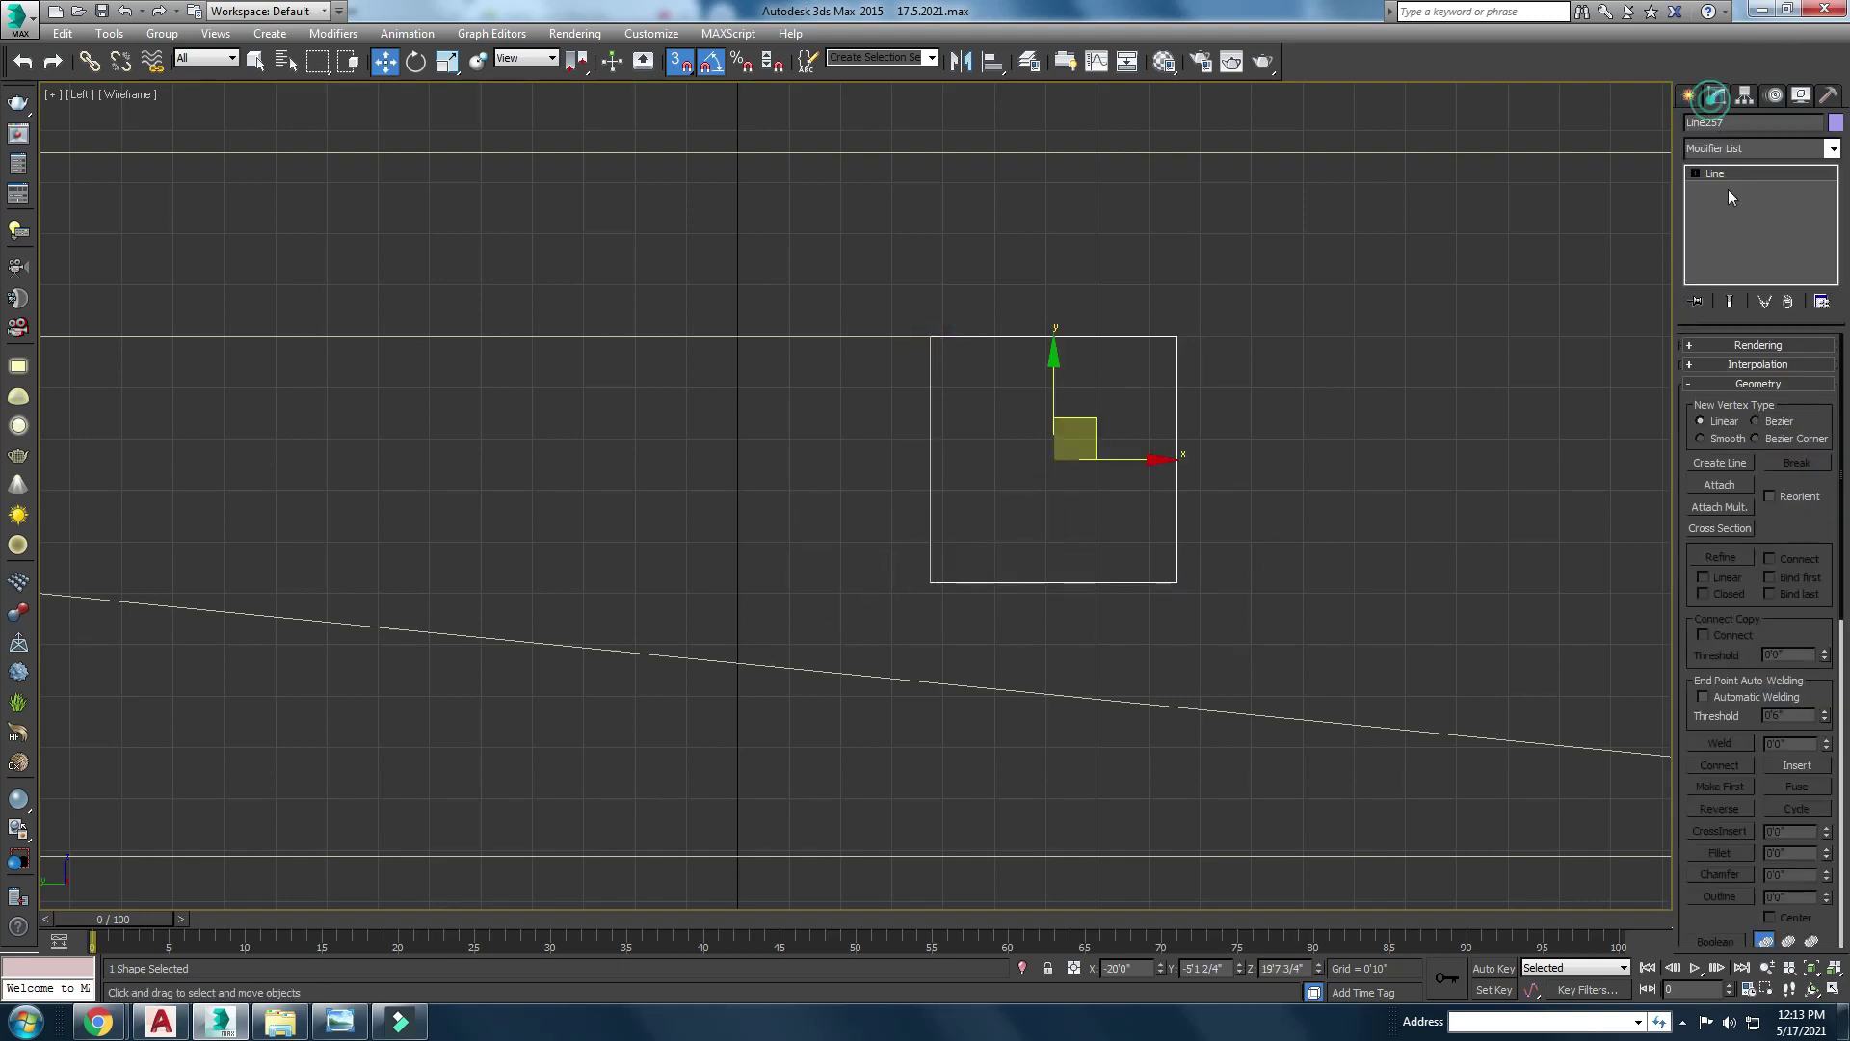
left_click(1729, 220)
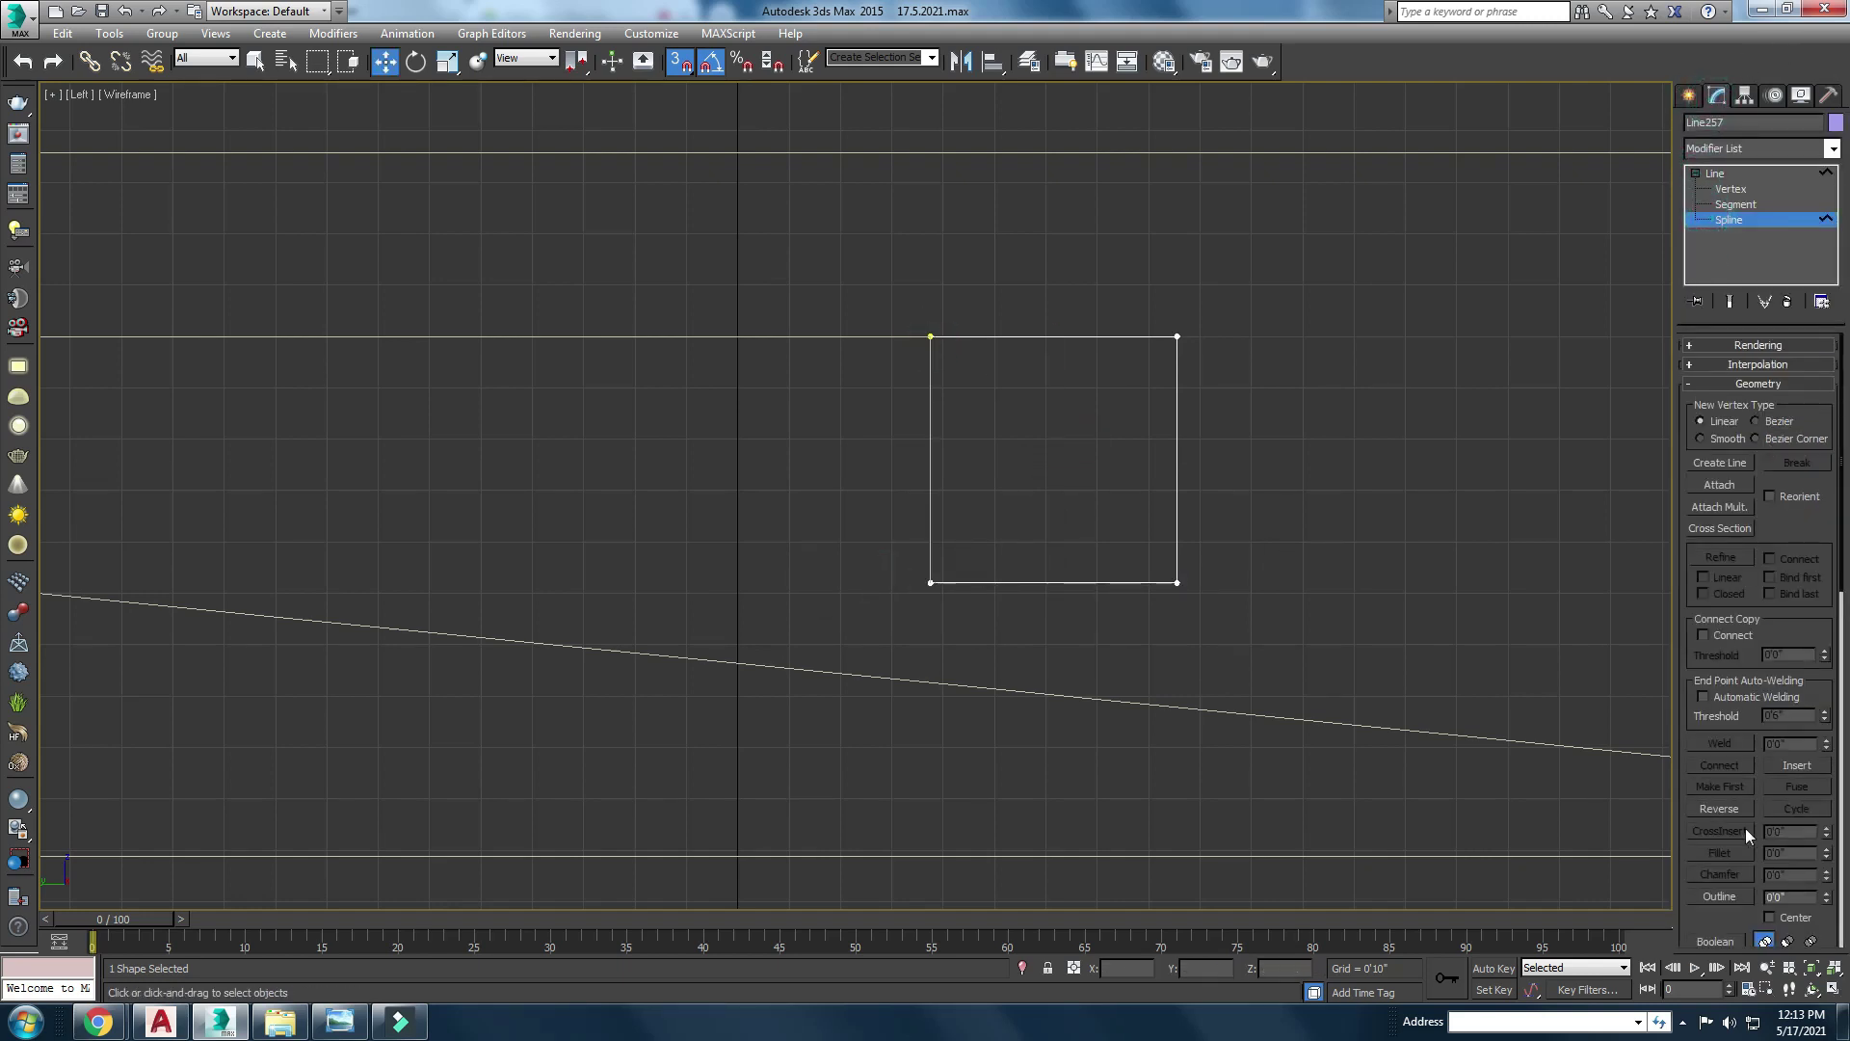
left_click(1798, 899)
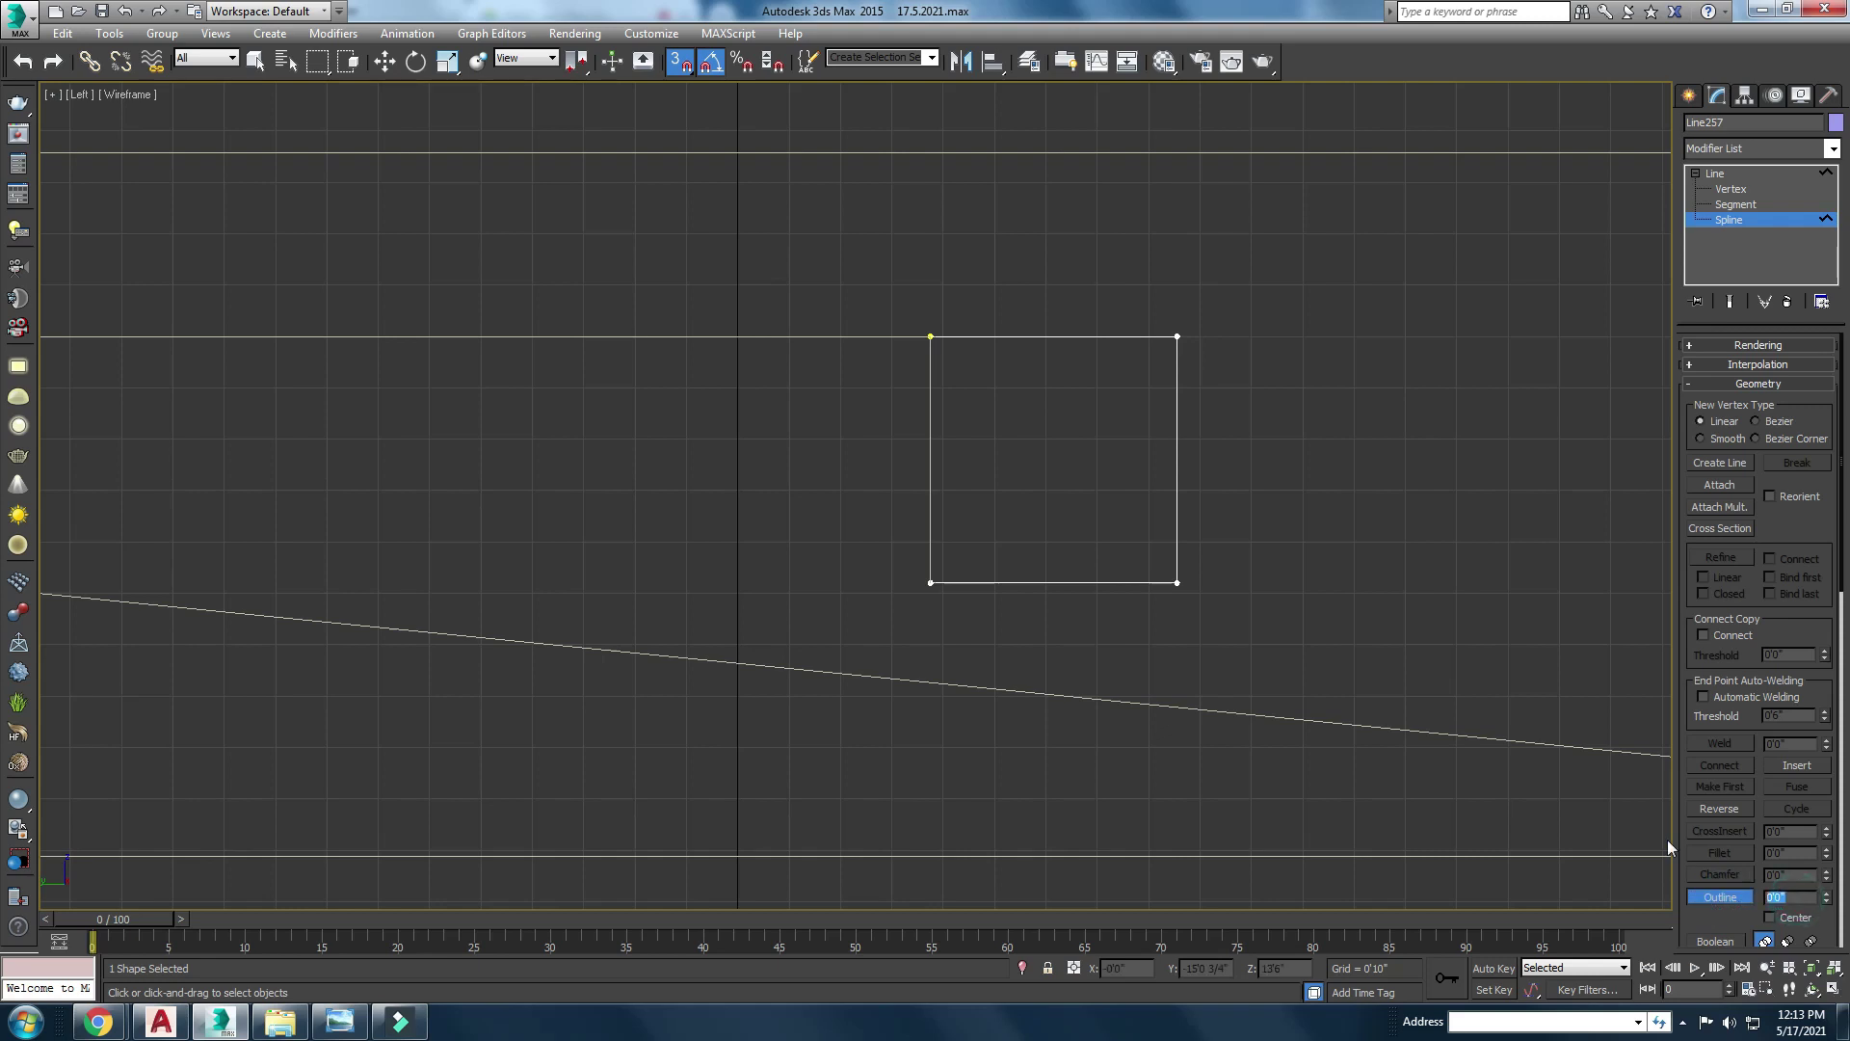
type("4")
key("Return")
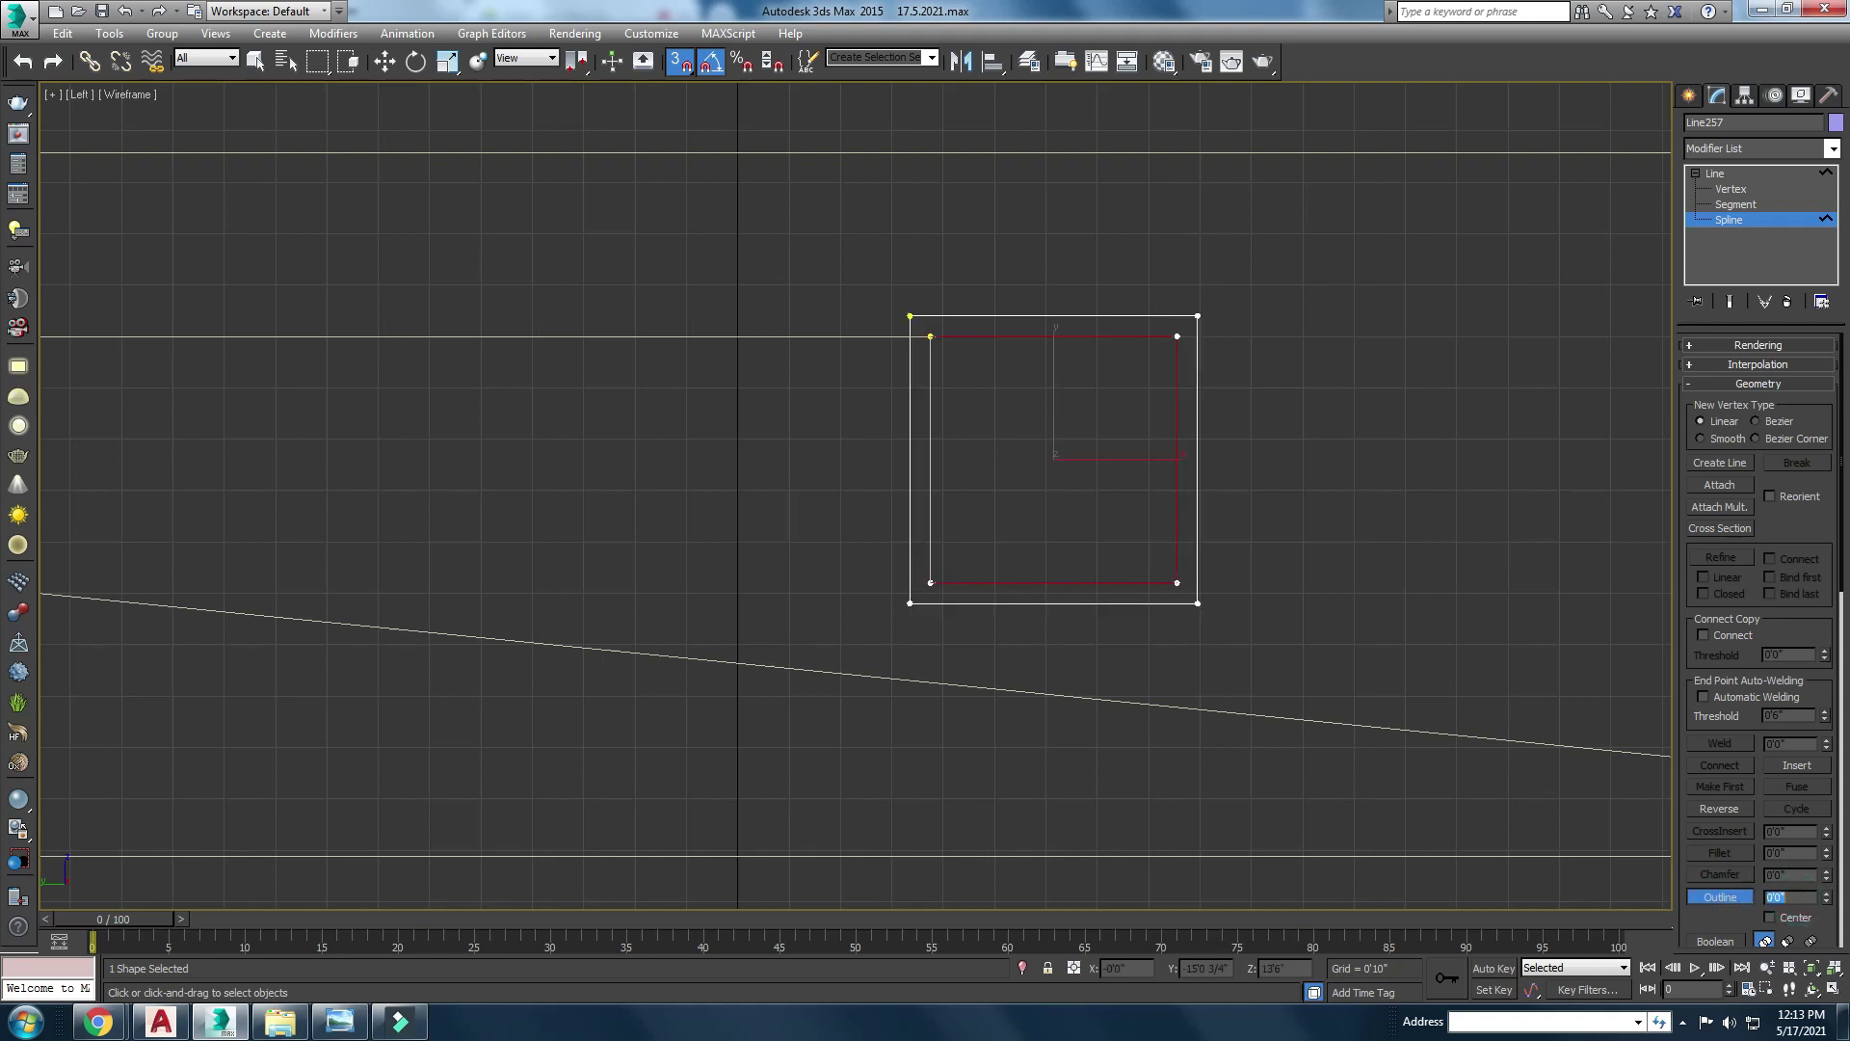
left_click(1692, 95)
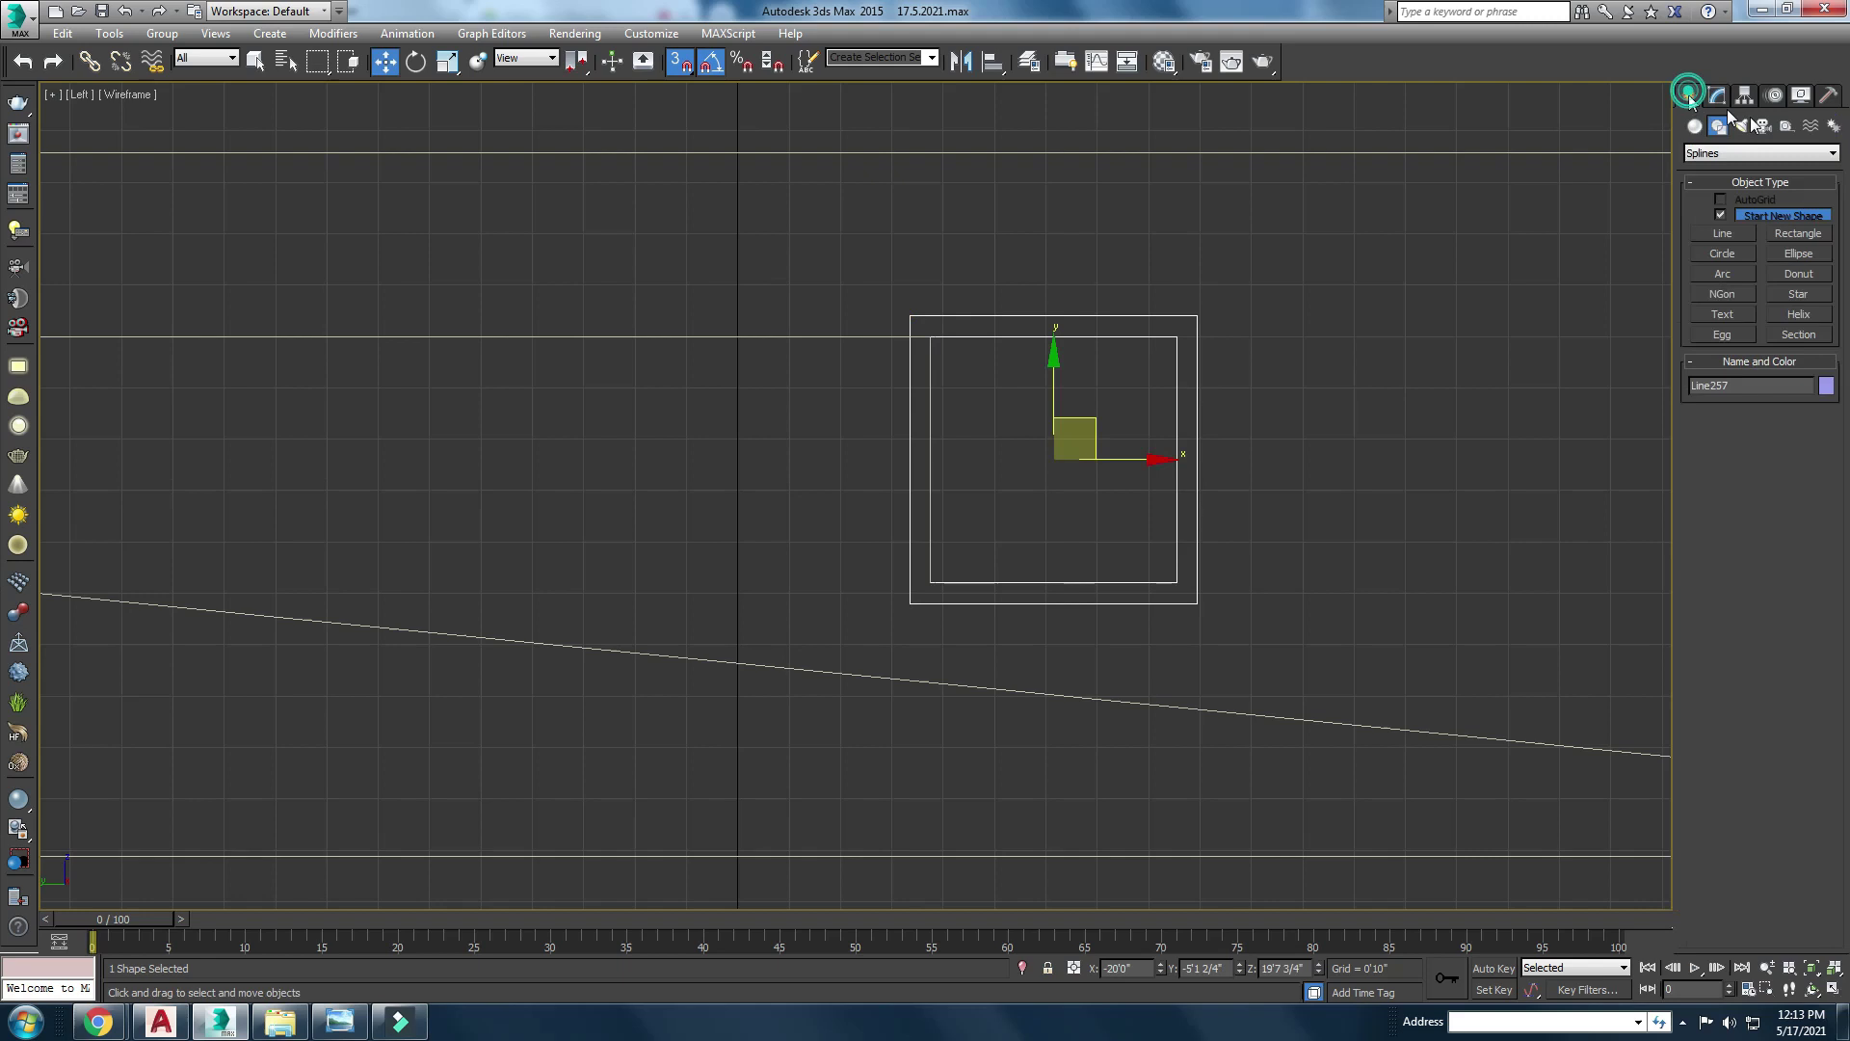
Step: Add an Extrude modifier to turn the outline into a solid frame
left_click(1726, 149)
scroll(1725, 195, "down", 5)
scroll(1735, 231, "down", 3)
left_click(1735, 243)
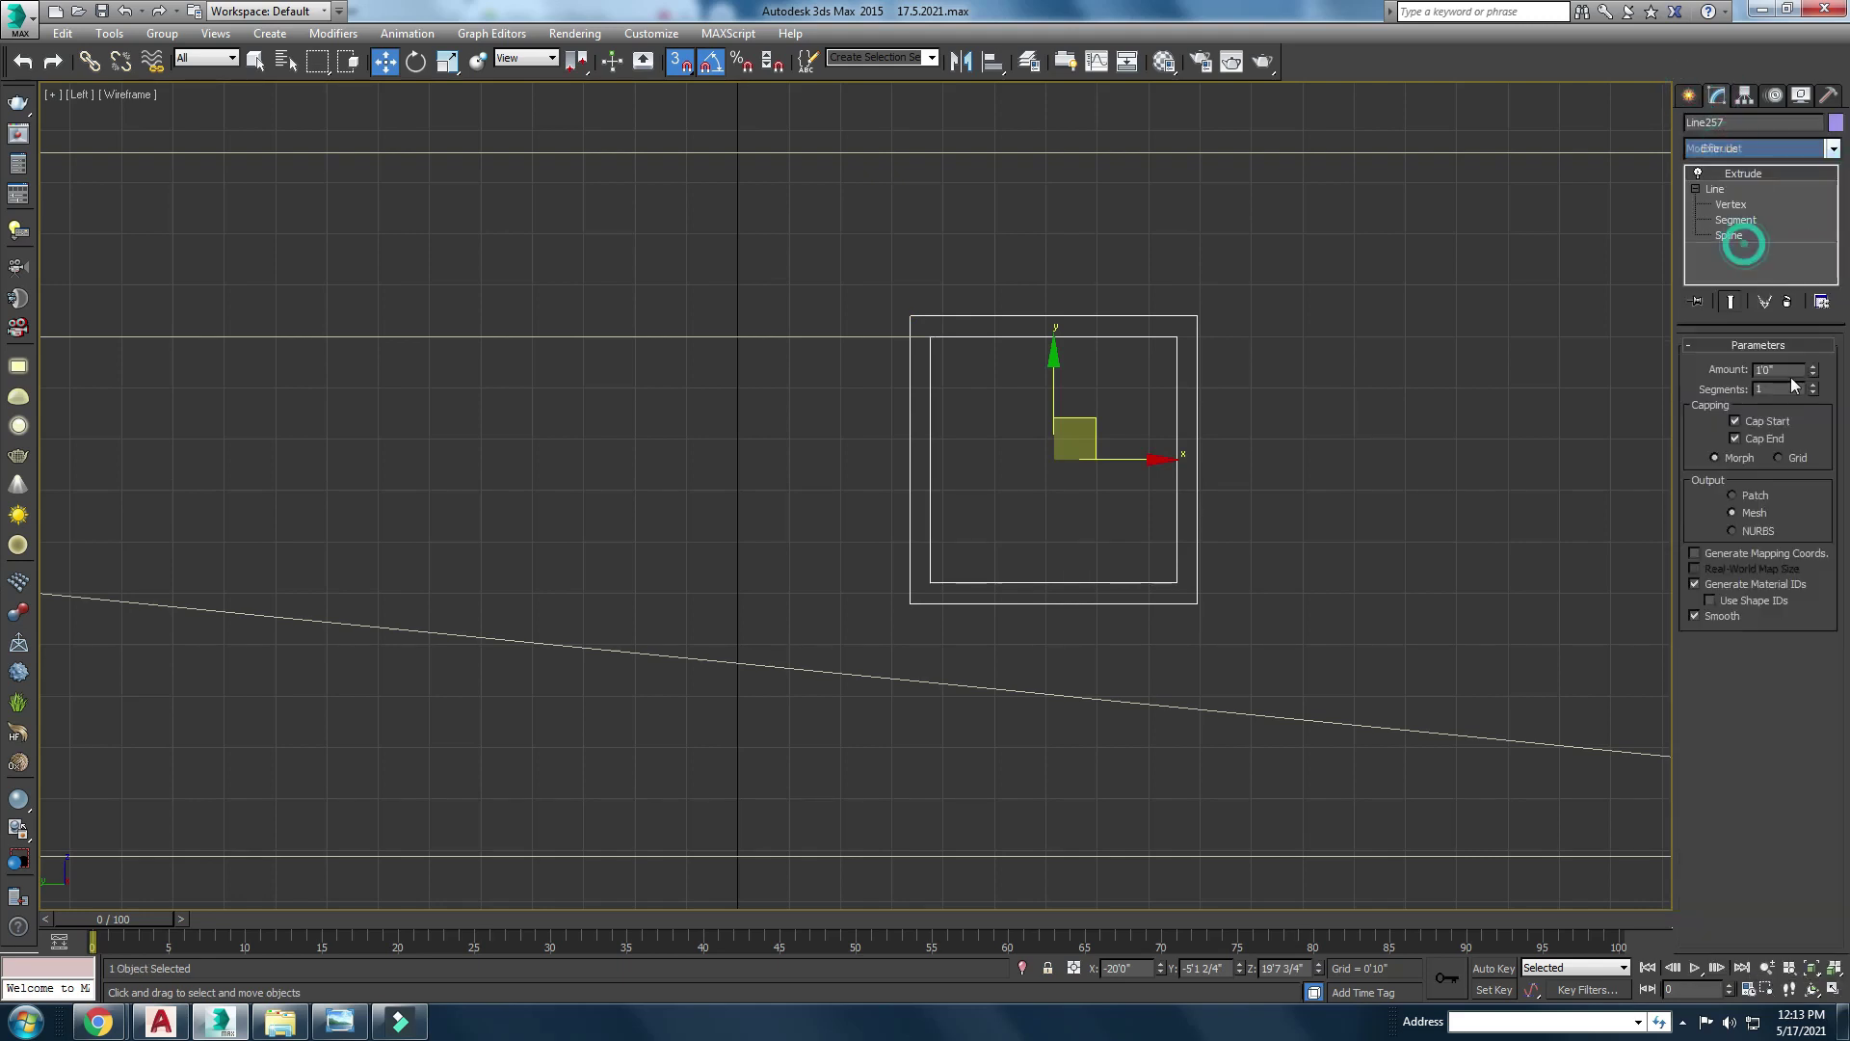
left_click(1343, 363)
Step: Set the extruded window frame's object colour to light grey
left_click(1136, 281)
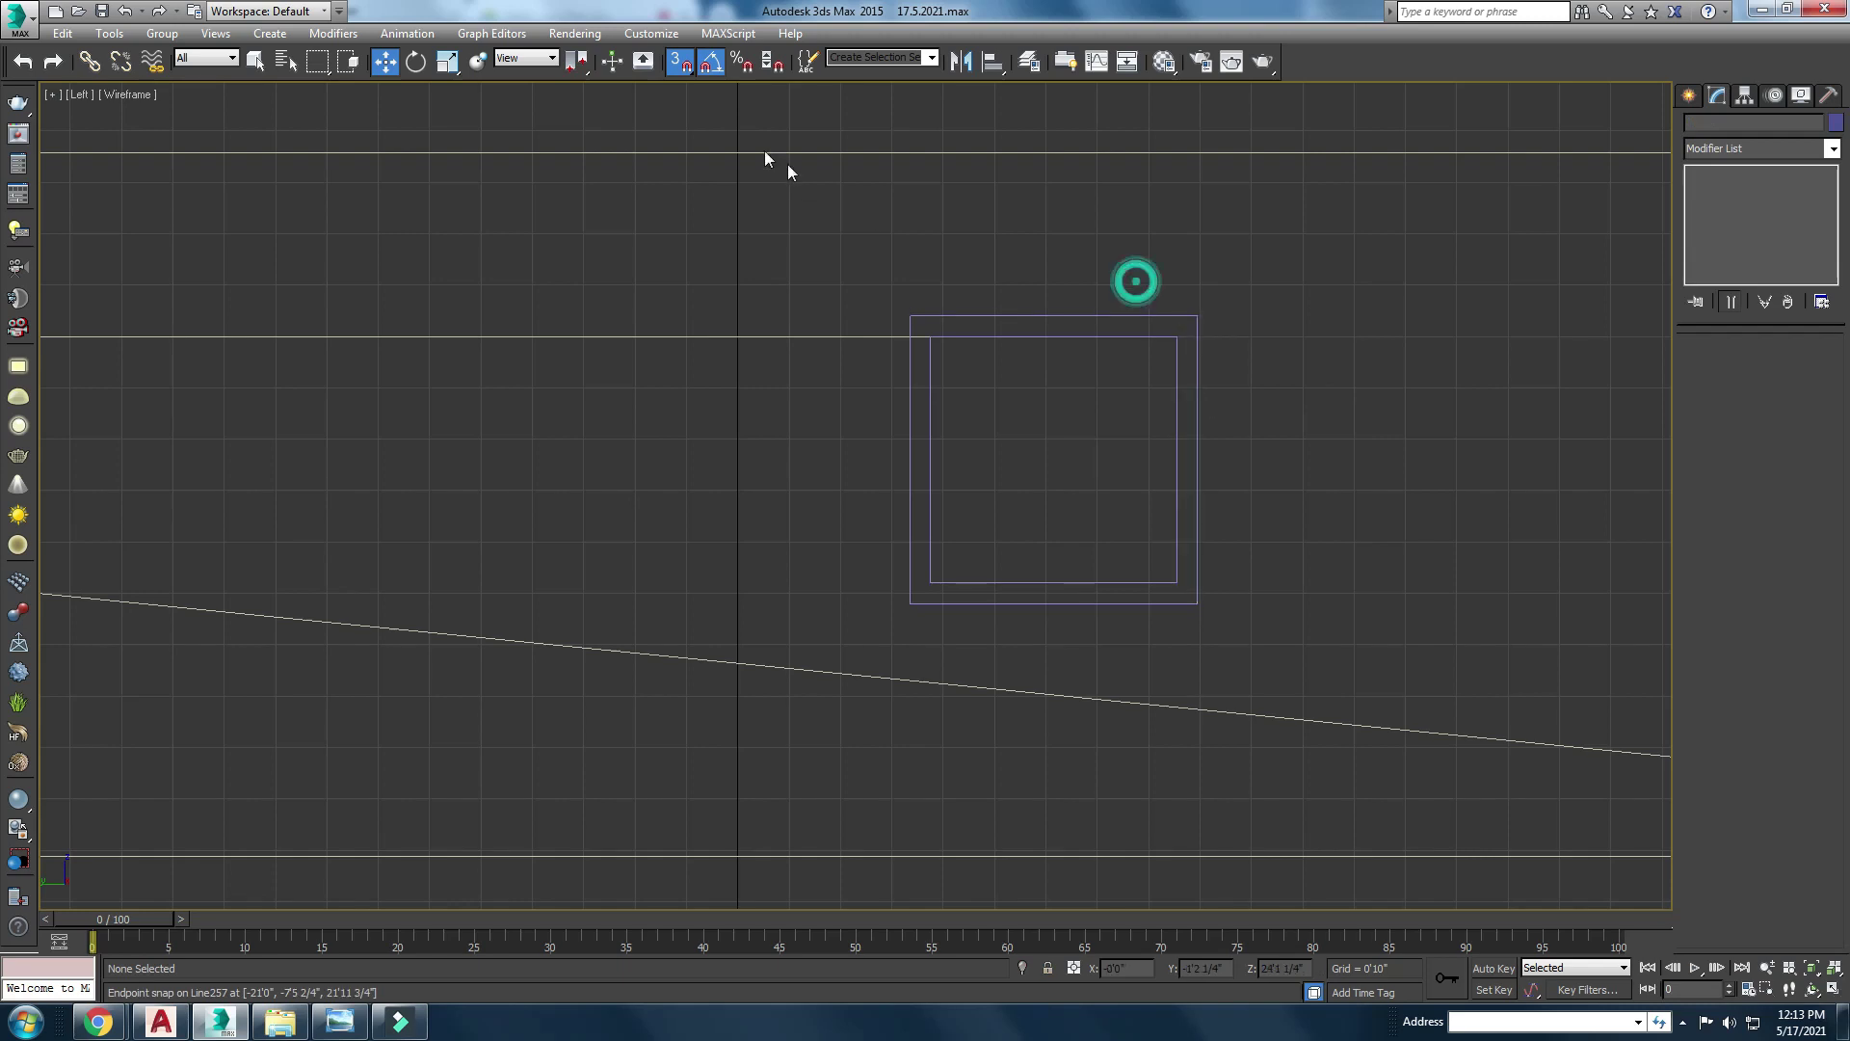
left_click(679, 60)
left_click(1013, 315)
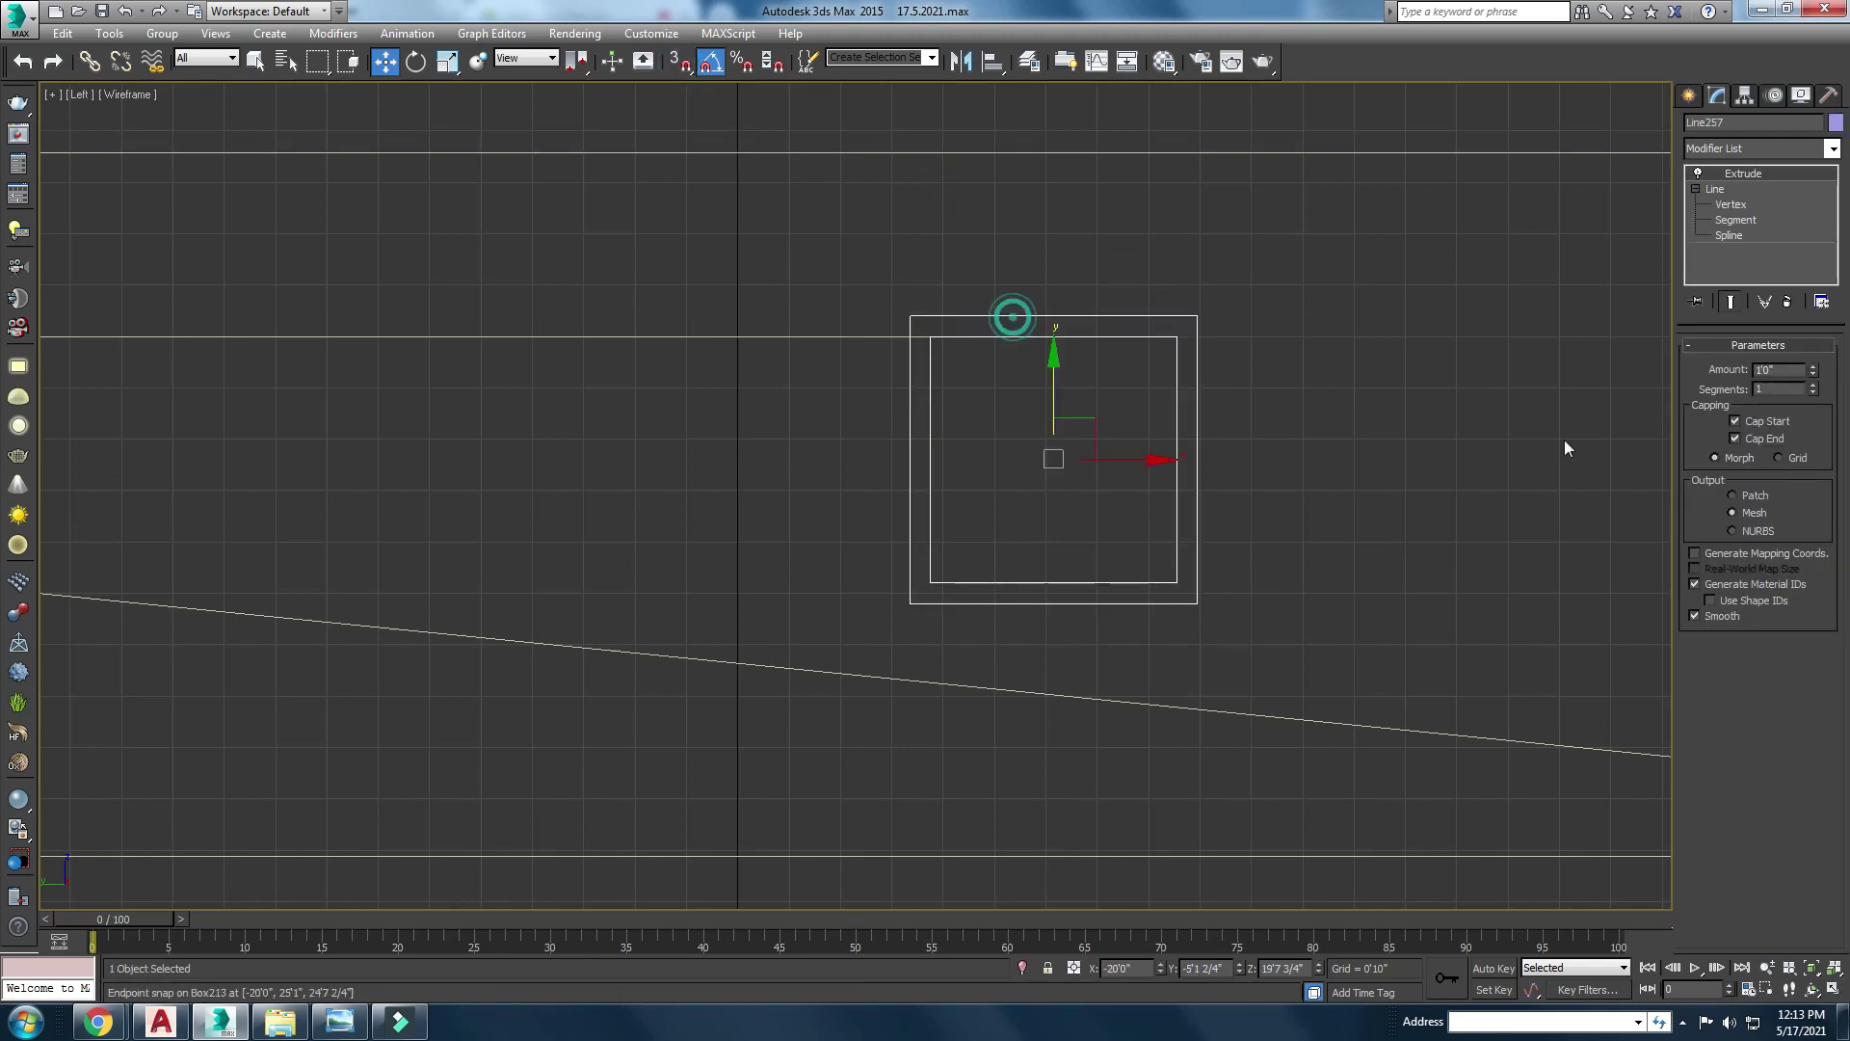
left_click(1836, 122)
left_click(468, 378)
left_click(697, 440)
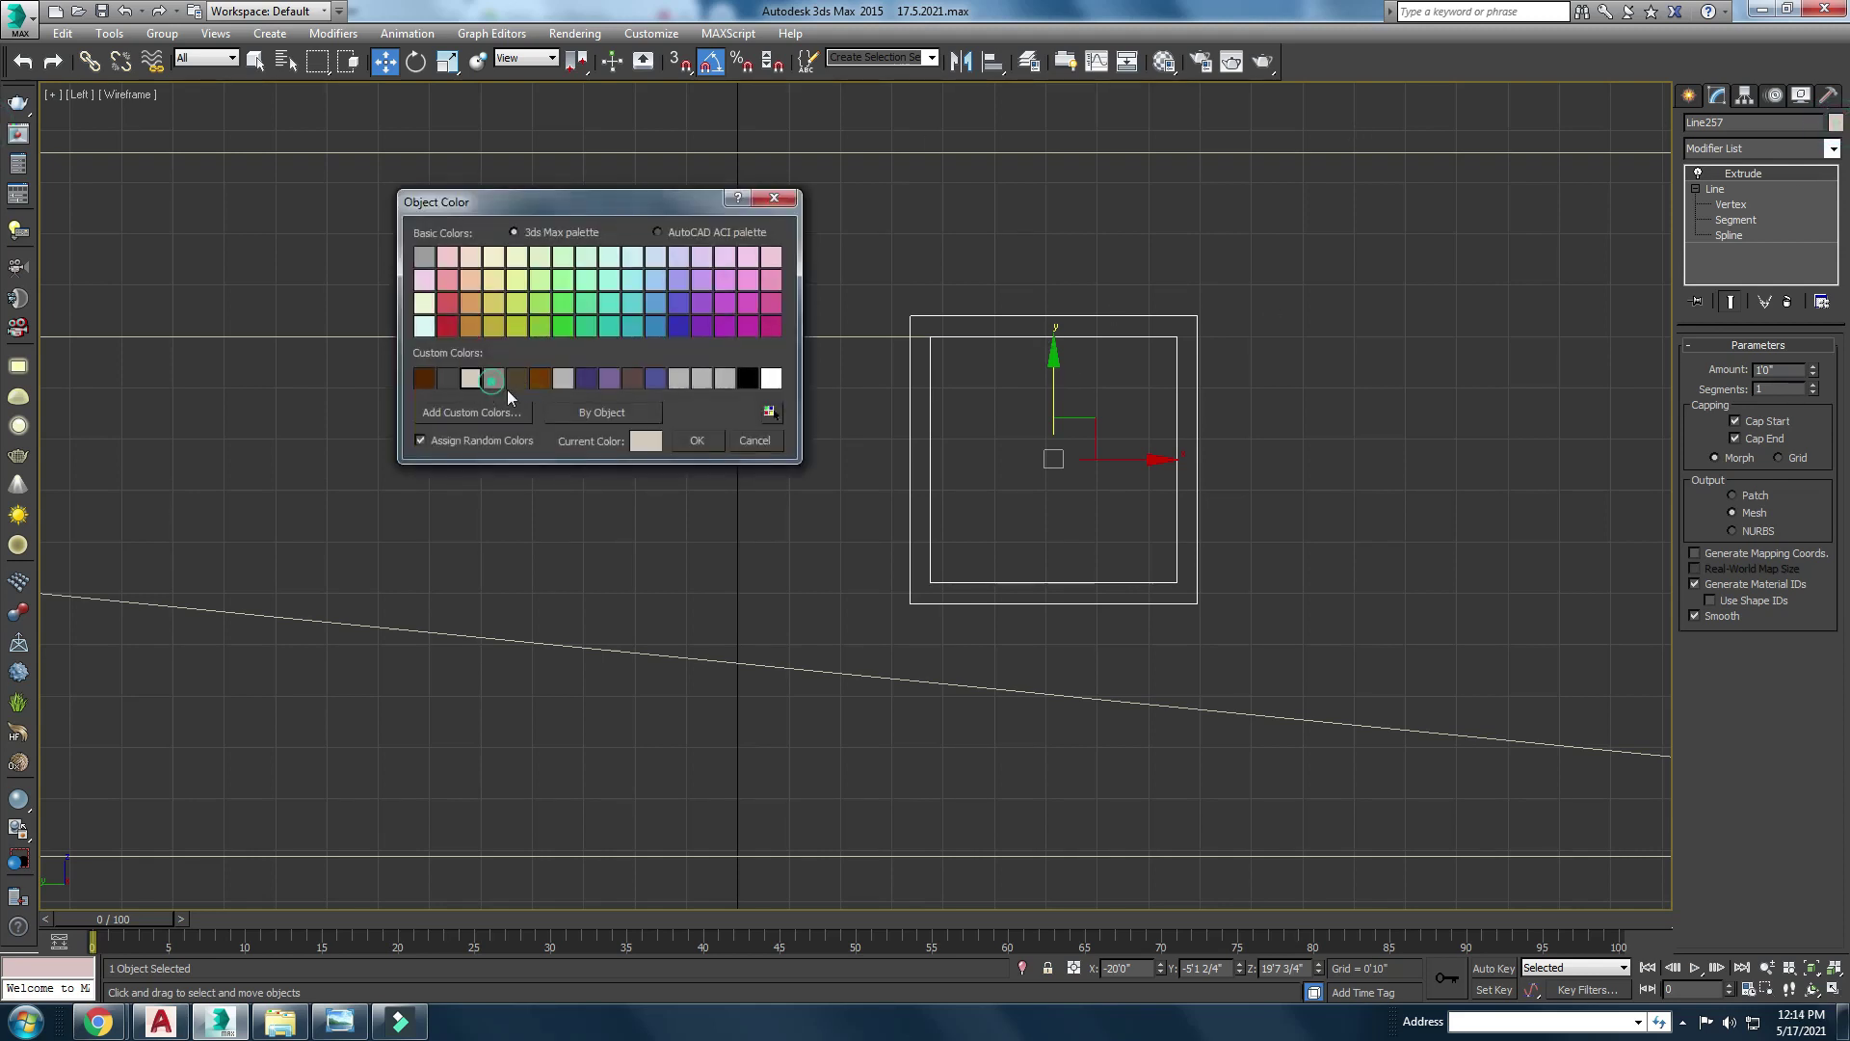
Step: Apply the light grey frame colour and show a single maximized, shaded Perspective view
left_click(697, 441)
left_click(1236, 533)
key("alt+w")
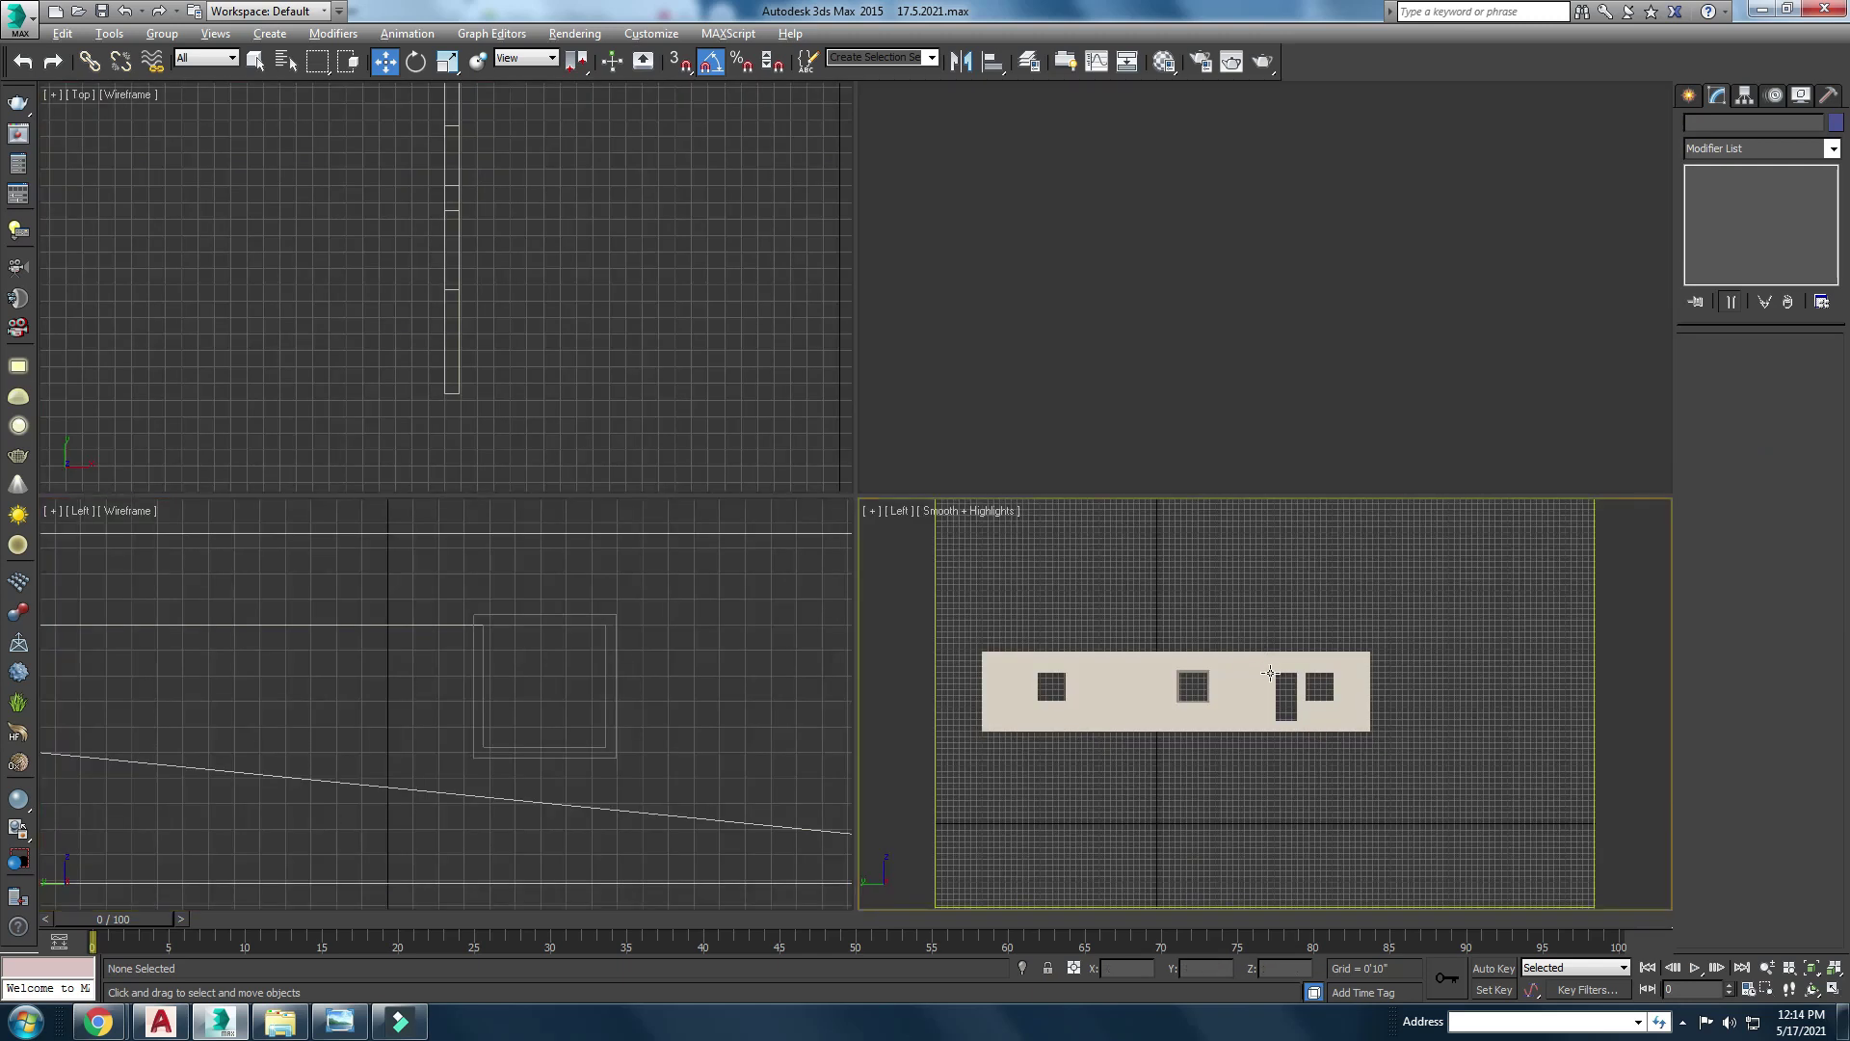
key("alt+w")
key("p")
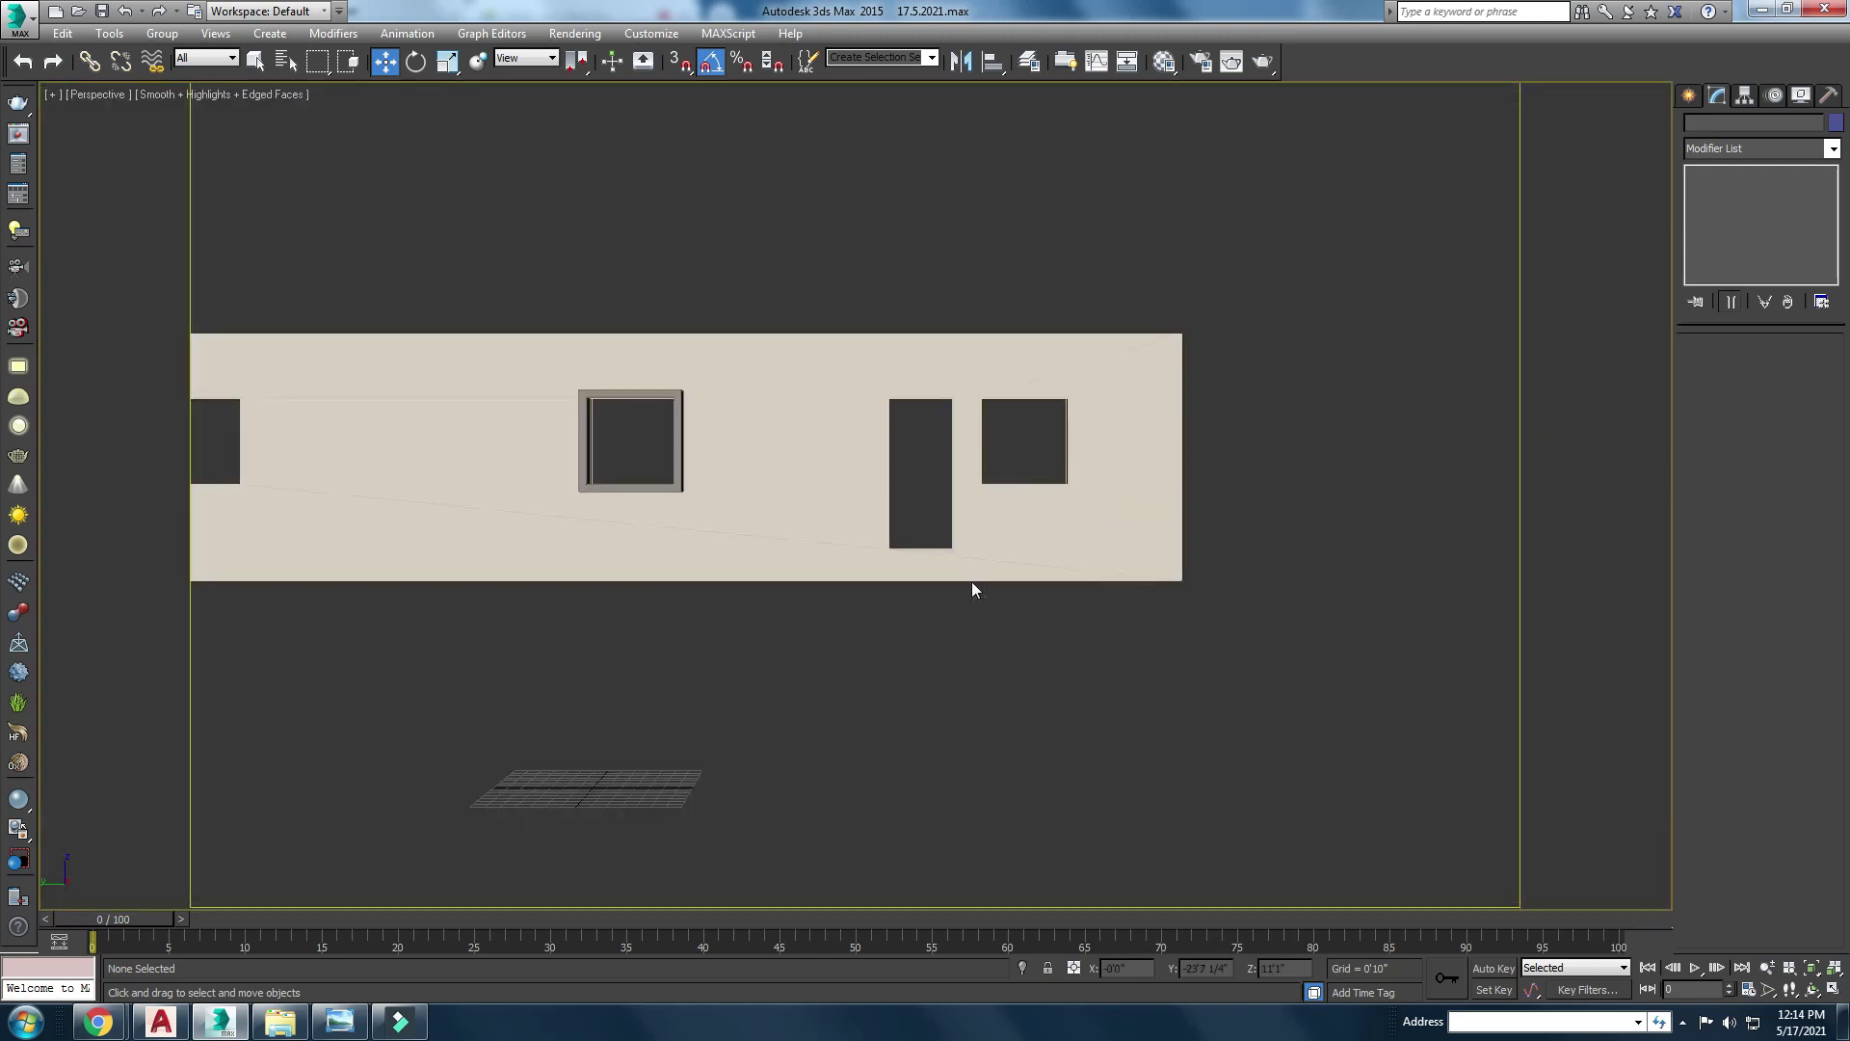
key("F3")
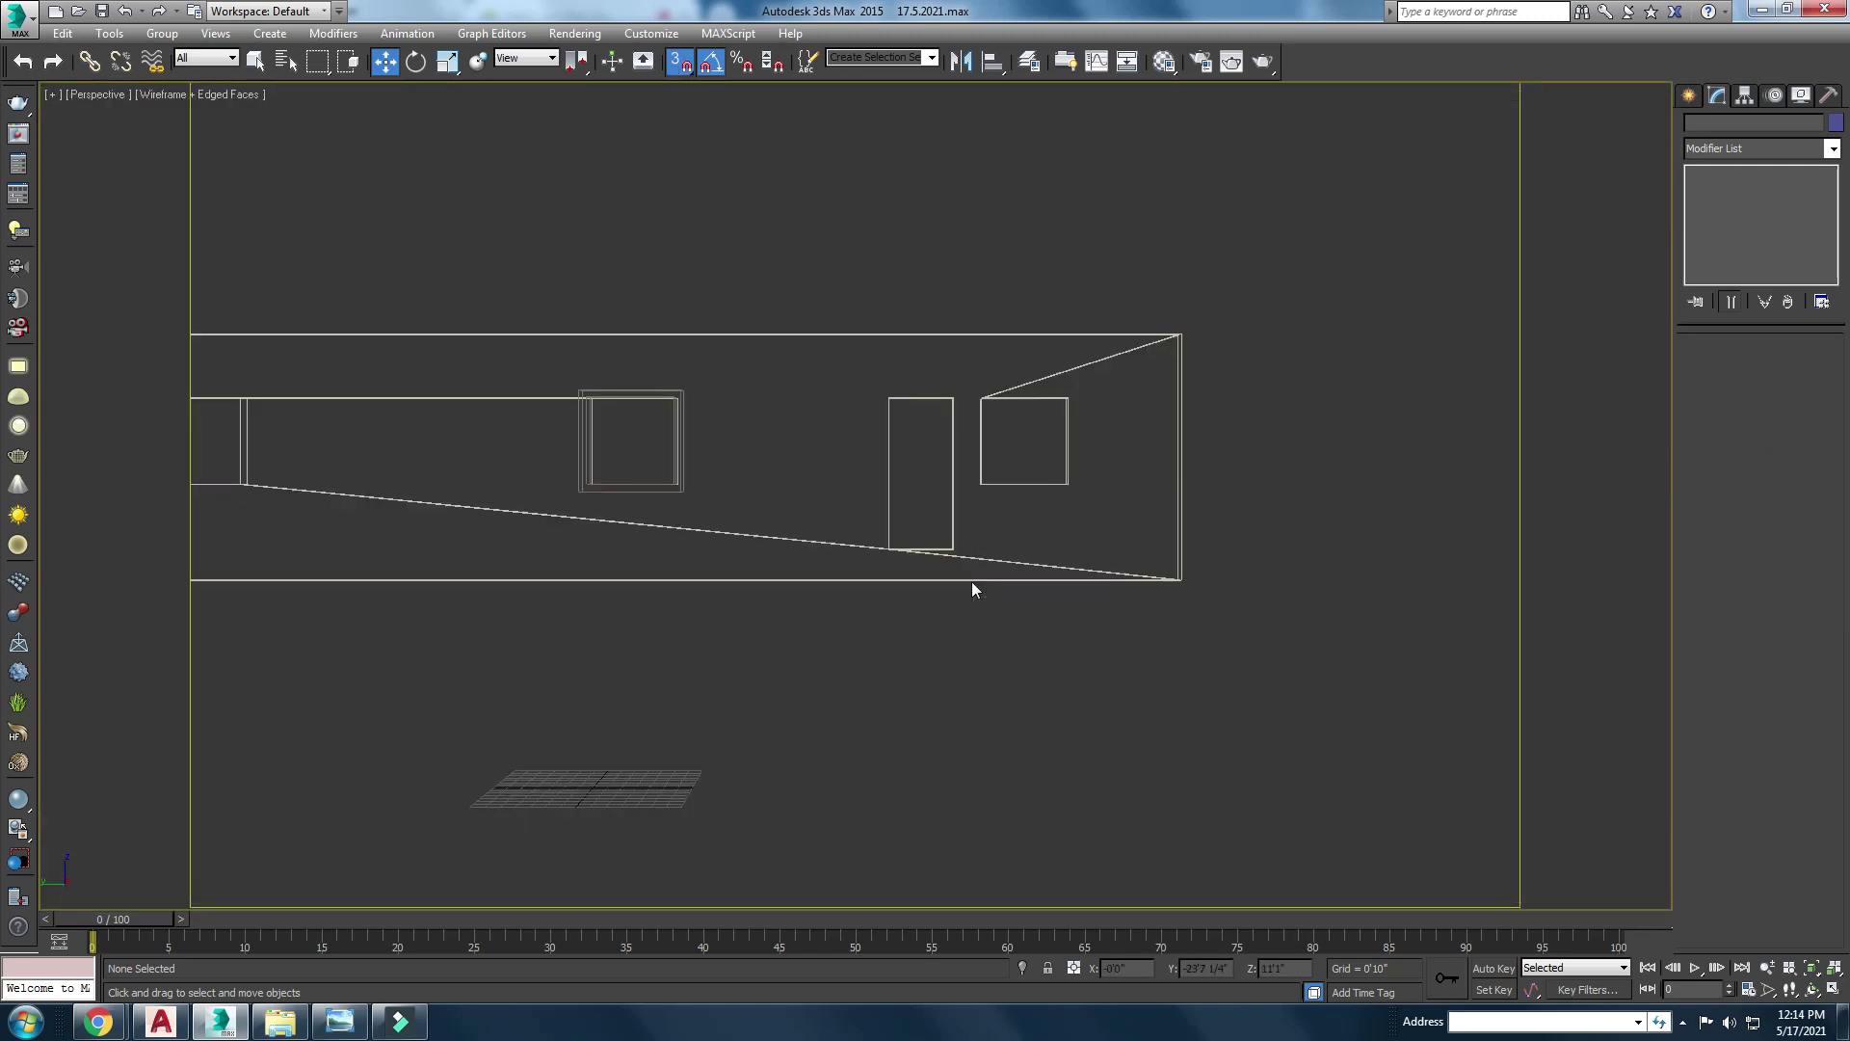
key("F3")
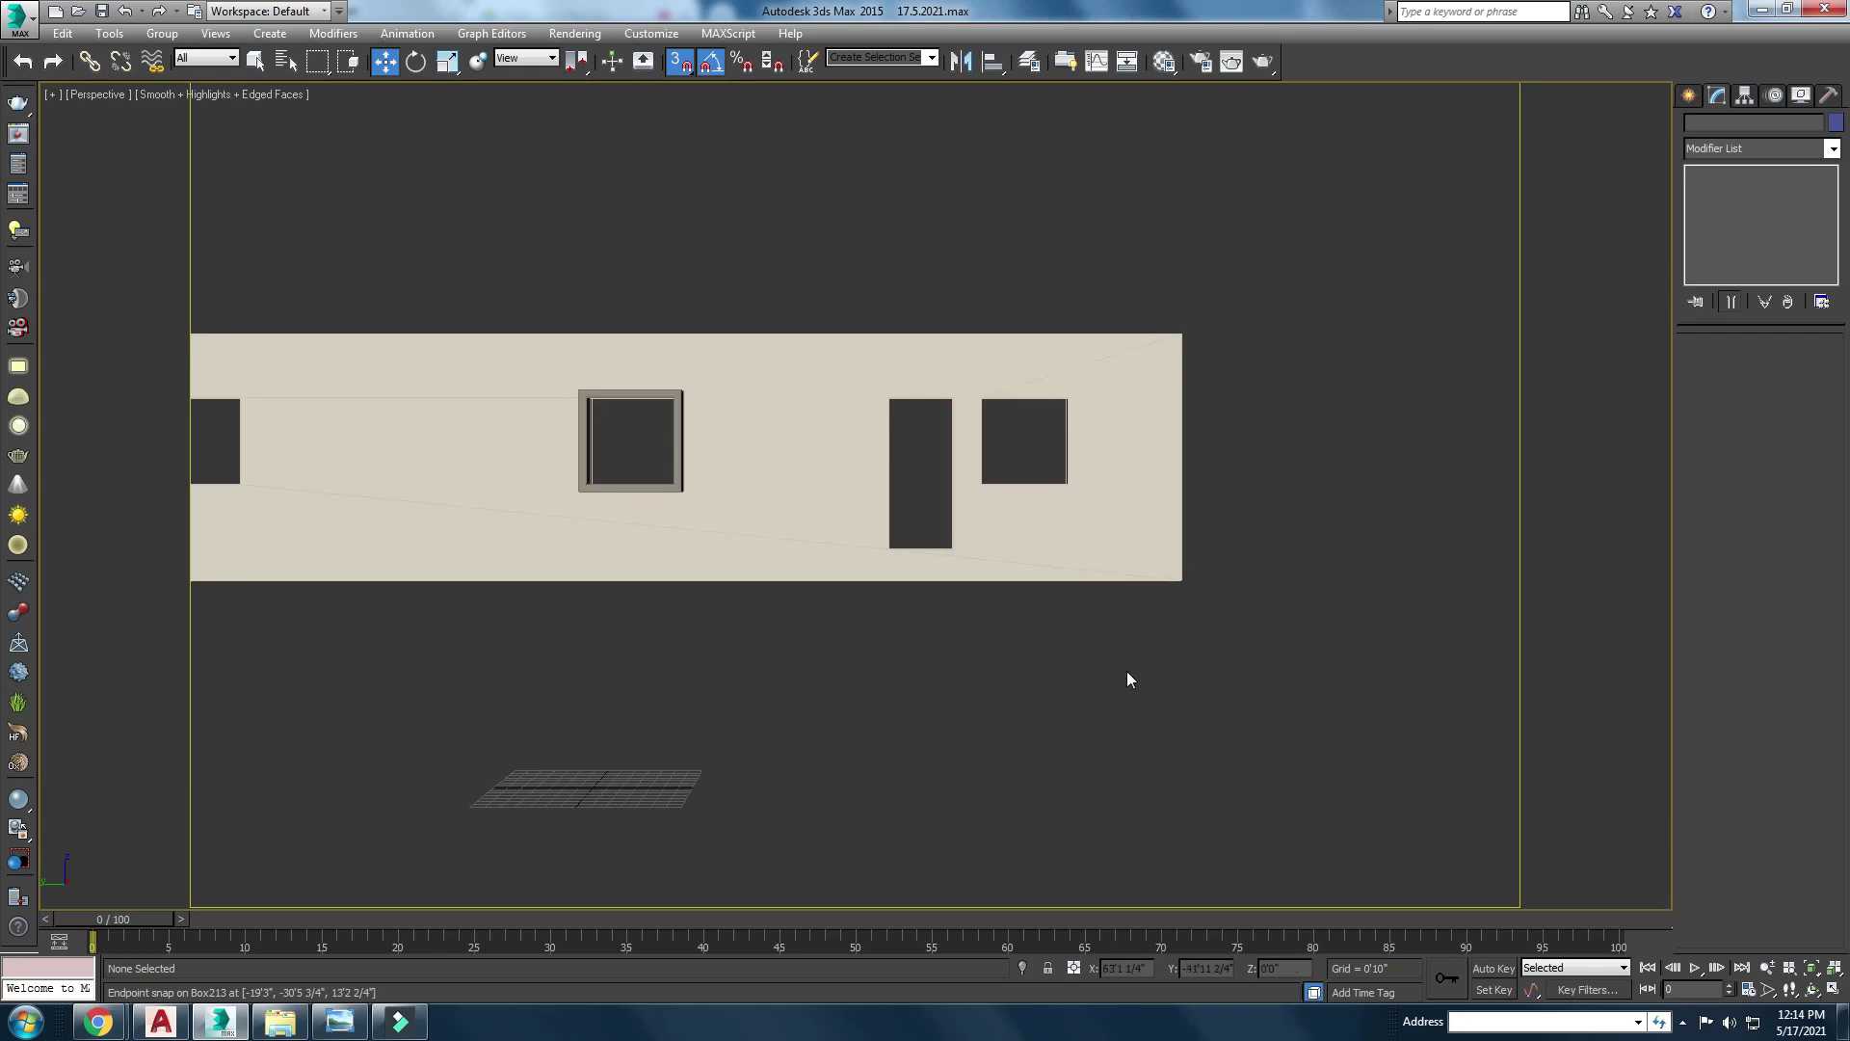
Step: Pan and zoom onto the wall and select the new window frame
key("alt+w")
key("alt+w")
mouse_move(1044, 695)
middle_mouse_down()
mouse_move(1020, 690)
mouse_move(1033, 202)
middle_mouse_up()
scroll(957, 728, "down", 10)
key("z")
scroll(864, 494, "up", 5)
scroll(863, 494, "up", 4)
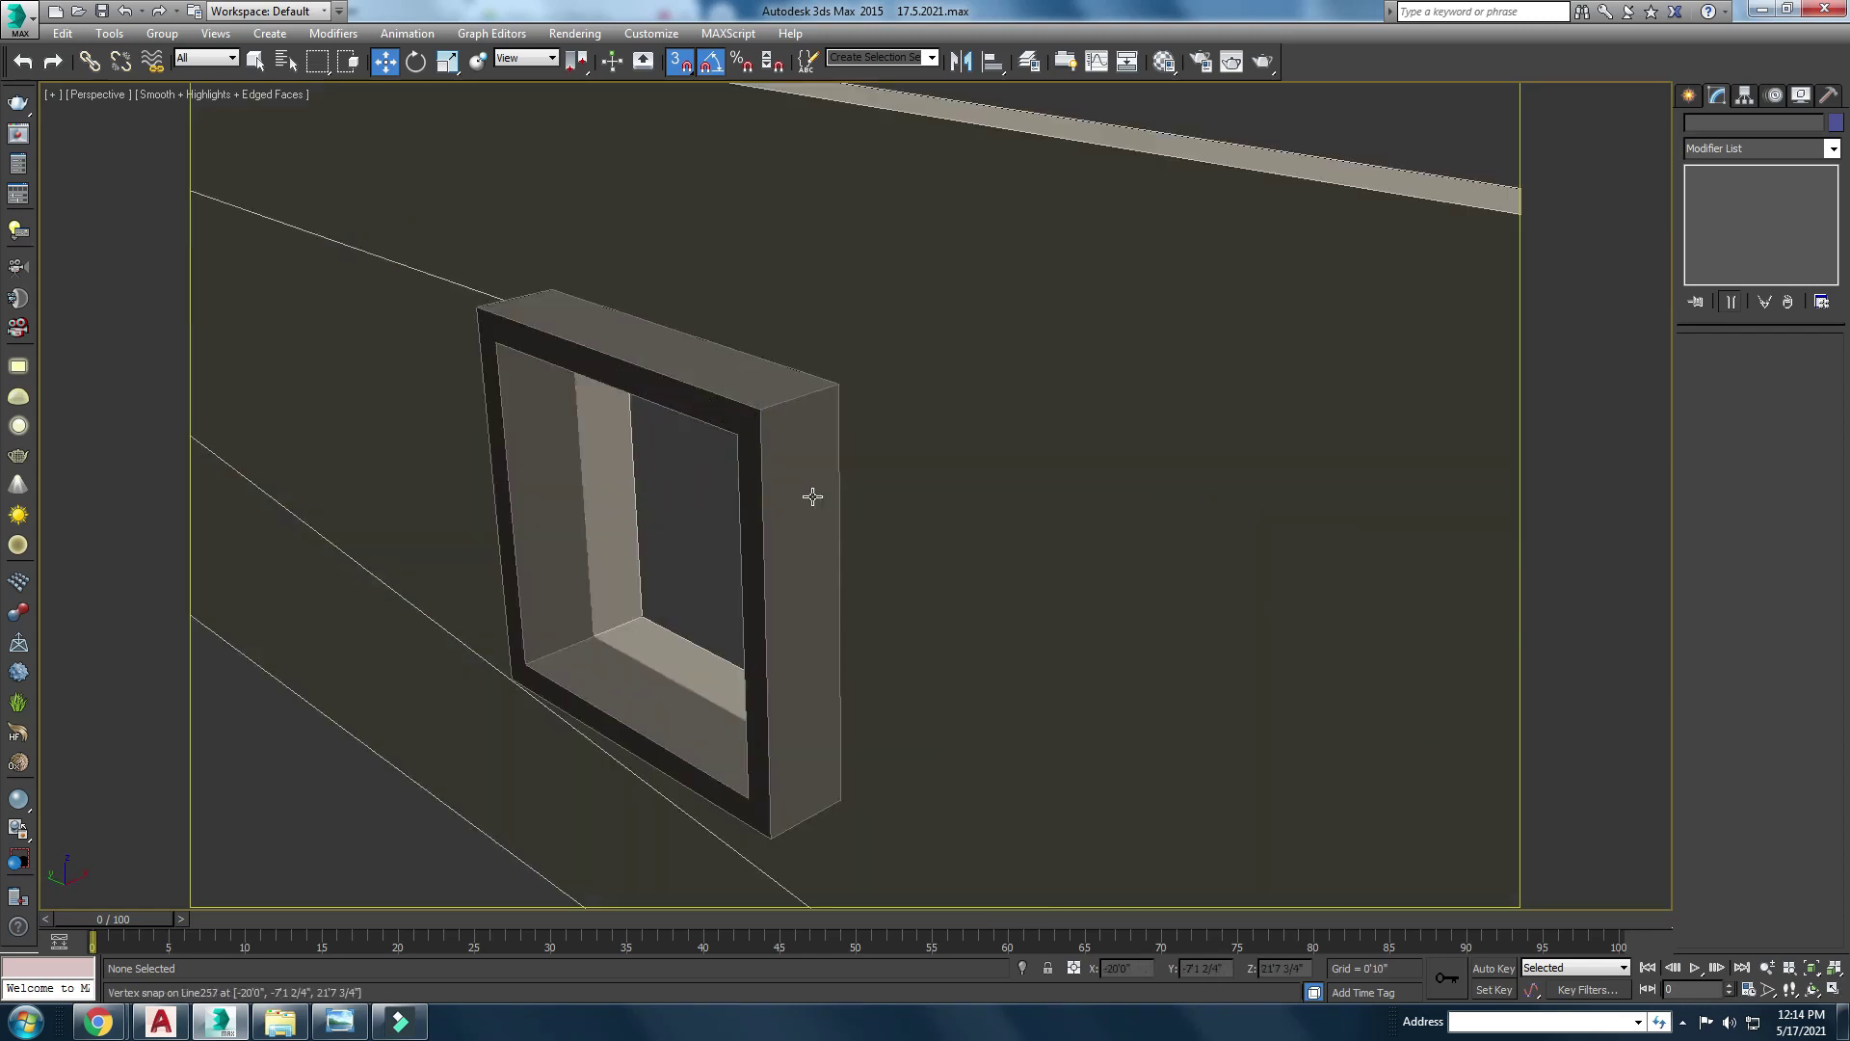
left_click(779, 475)
Step: Make an independent copy of the window frame, shifted leftward along the wall
mouse_move(763, 476)
middle_mouse_down("alt")
mouse_move(892, 437)
mouse_move(750, 471)
mouse_move(838, 441)
middle_mouse_up("alt")
scroll(750, 470, "down", 6)
left_click_drag(838, 441, 578, 380, "shift")
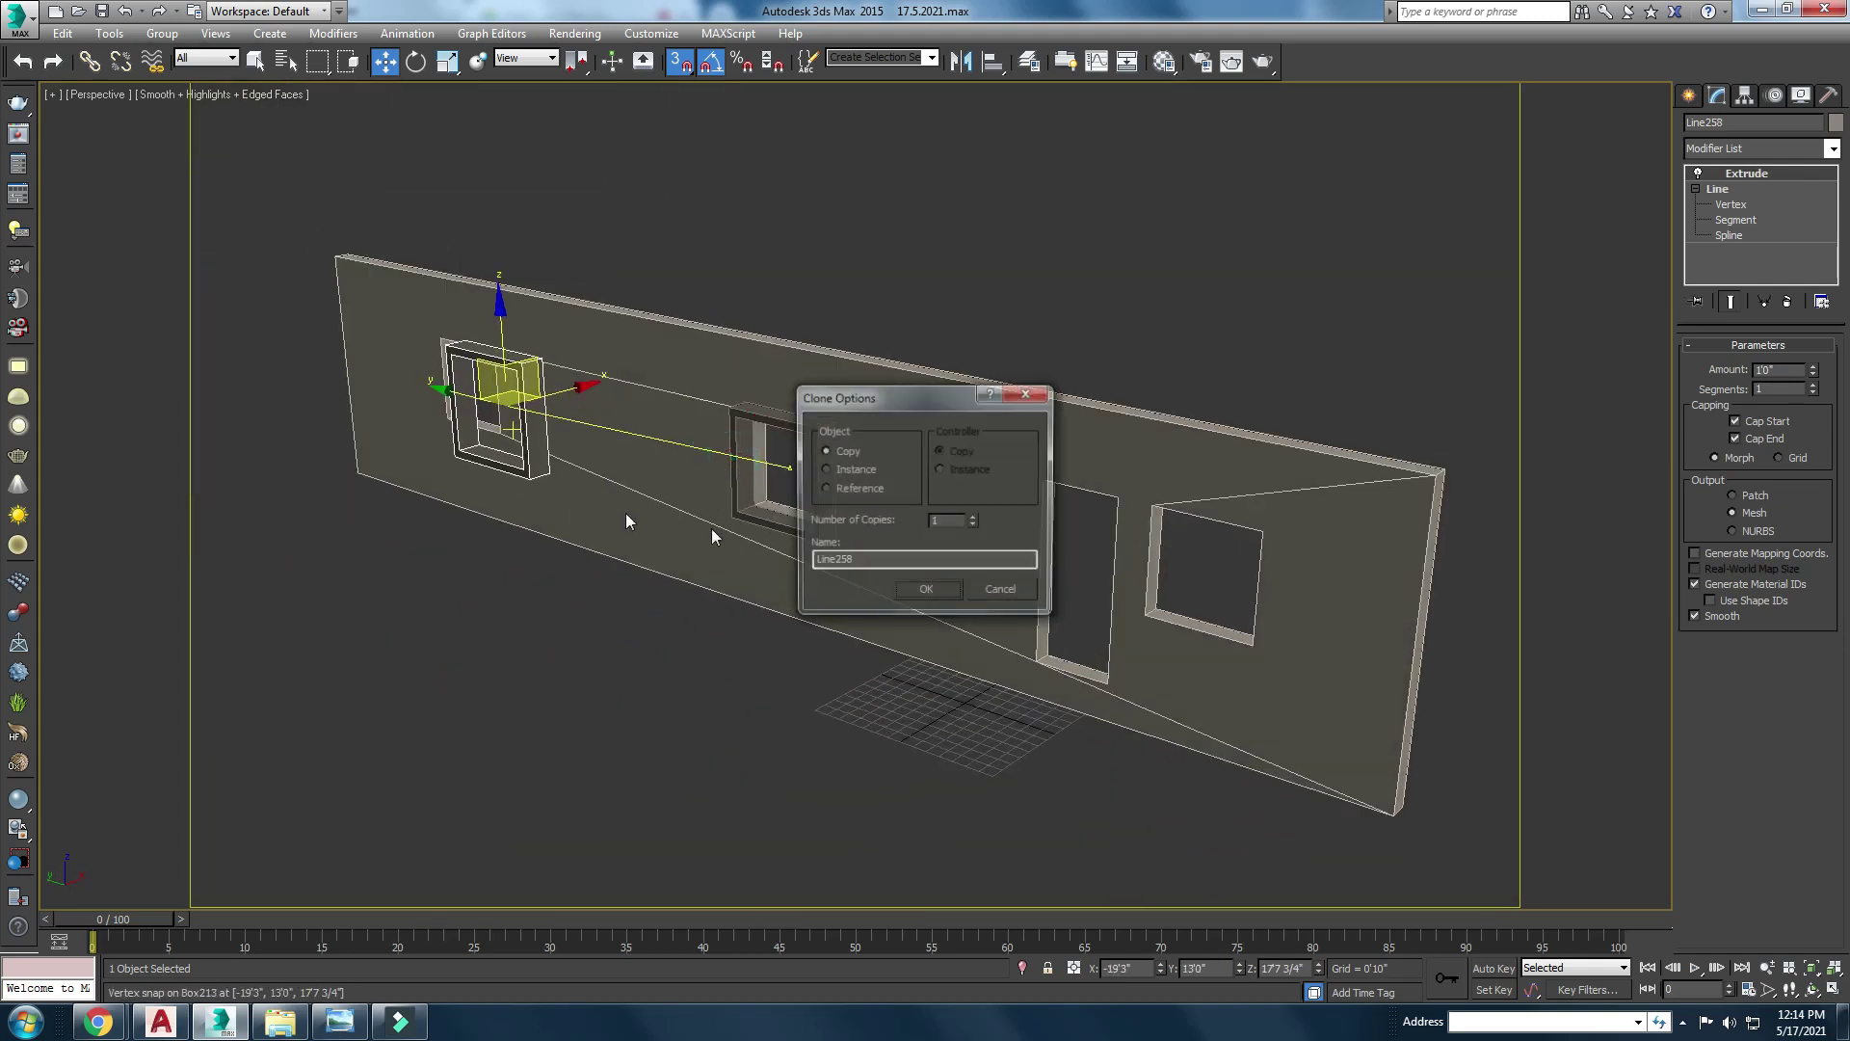
left_click(924, 590)
middle_click_drag(909, 589, 582, 495, "alt")
scroll(582, 496, "up", 5)
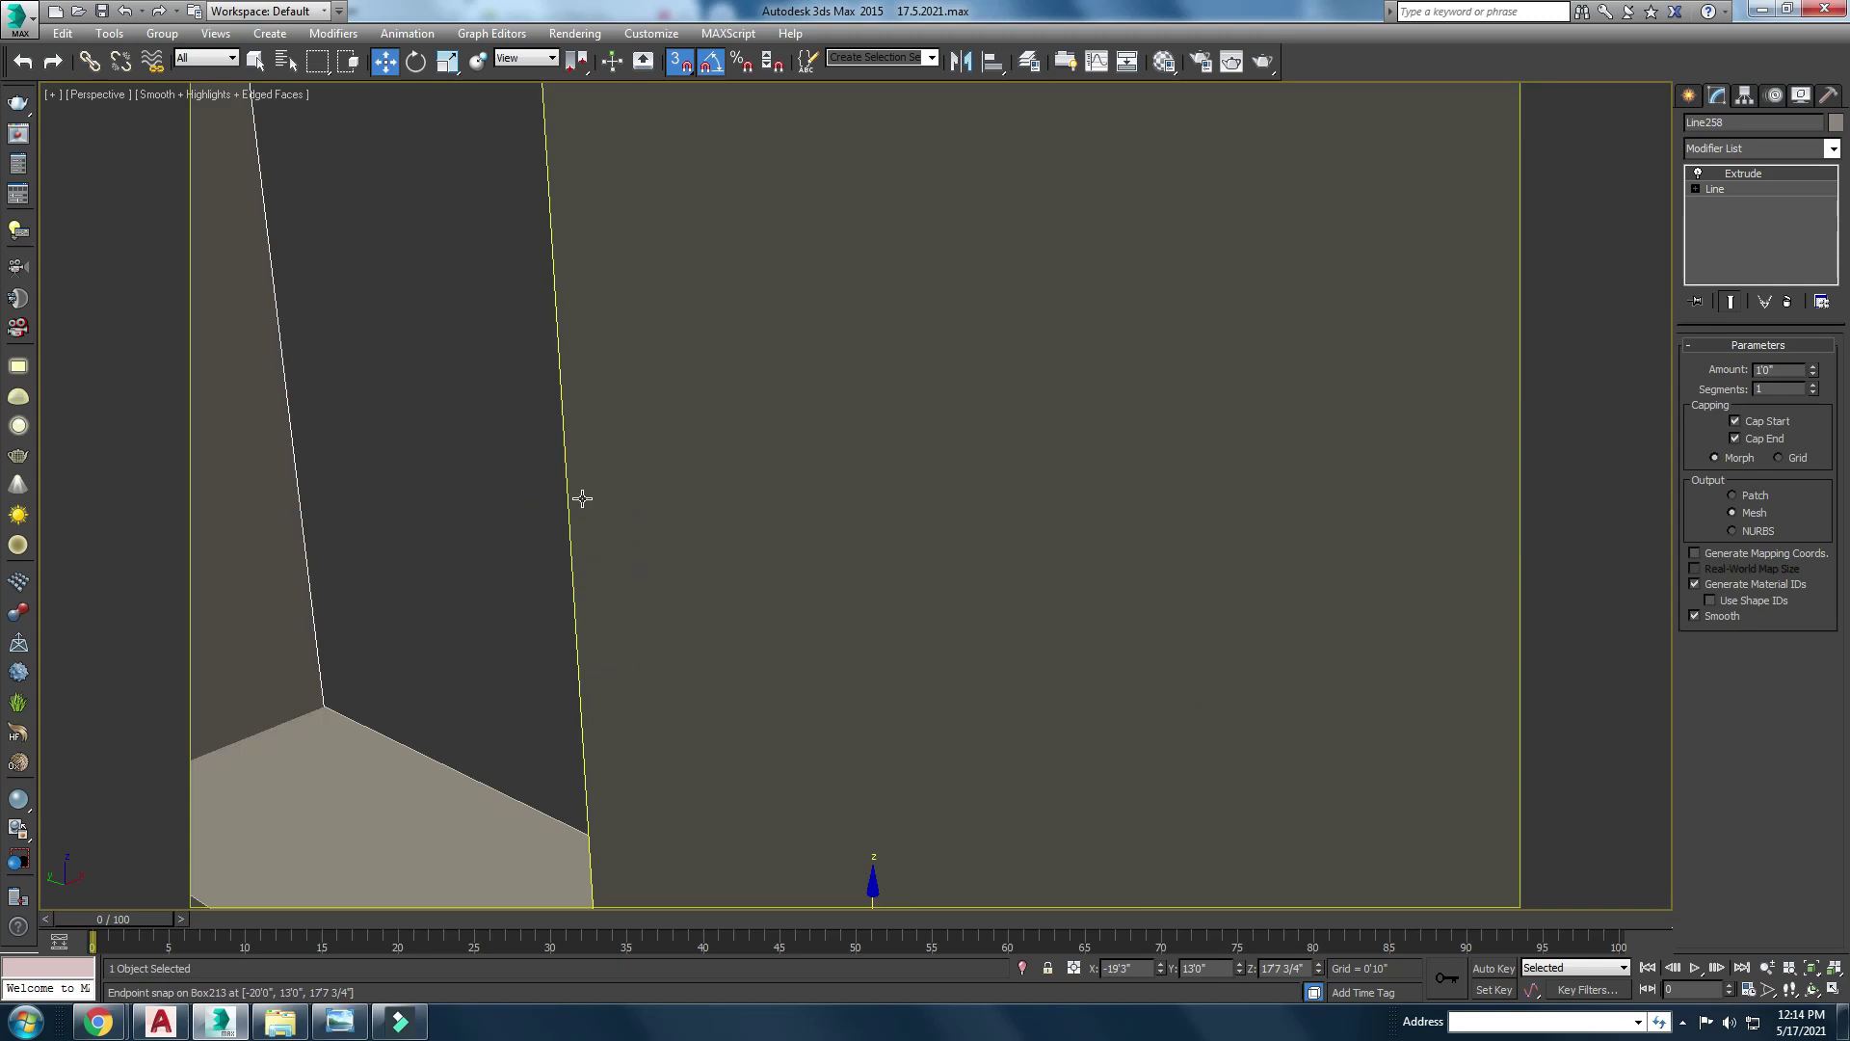
scroll(540, 493, "down", 5)
scroll(535, 472, "up", 3)
scroll(517, 476, "up", 4)
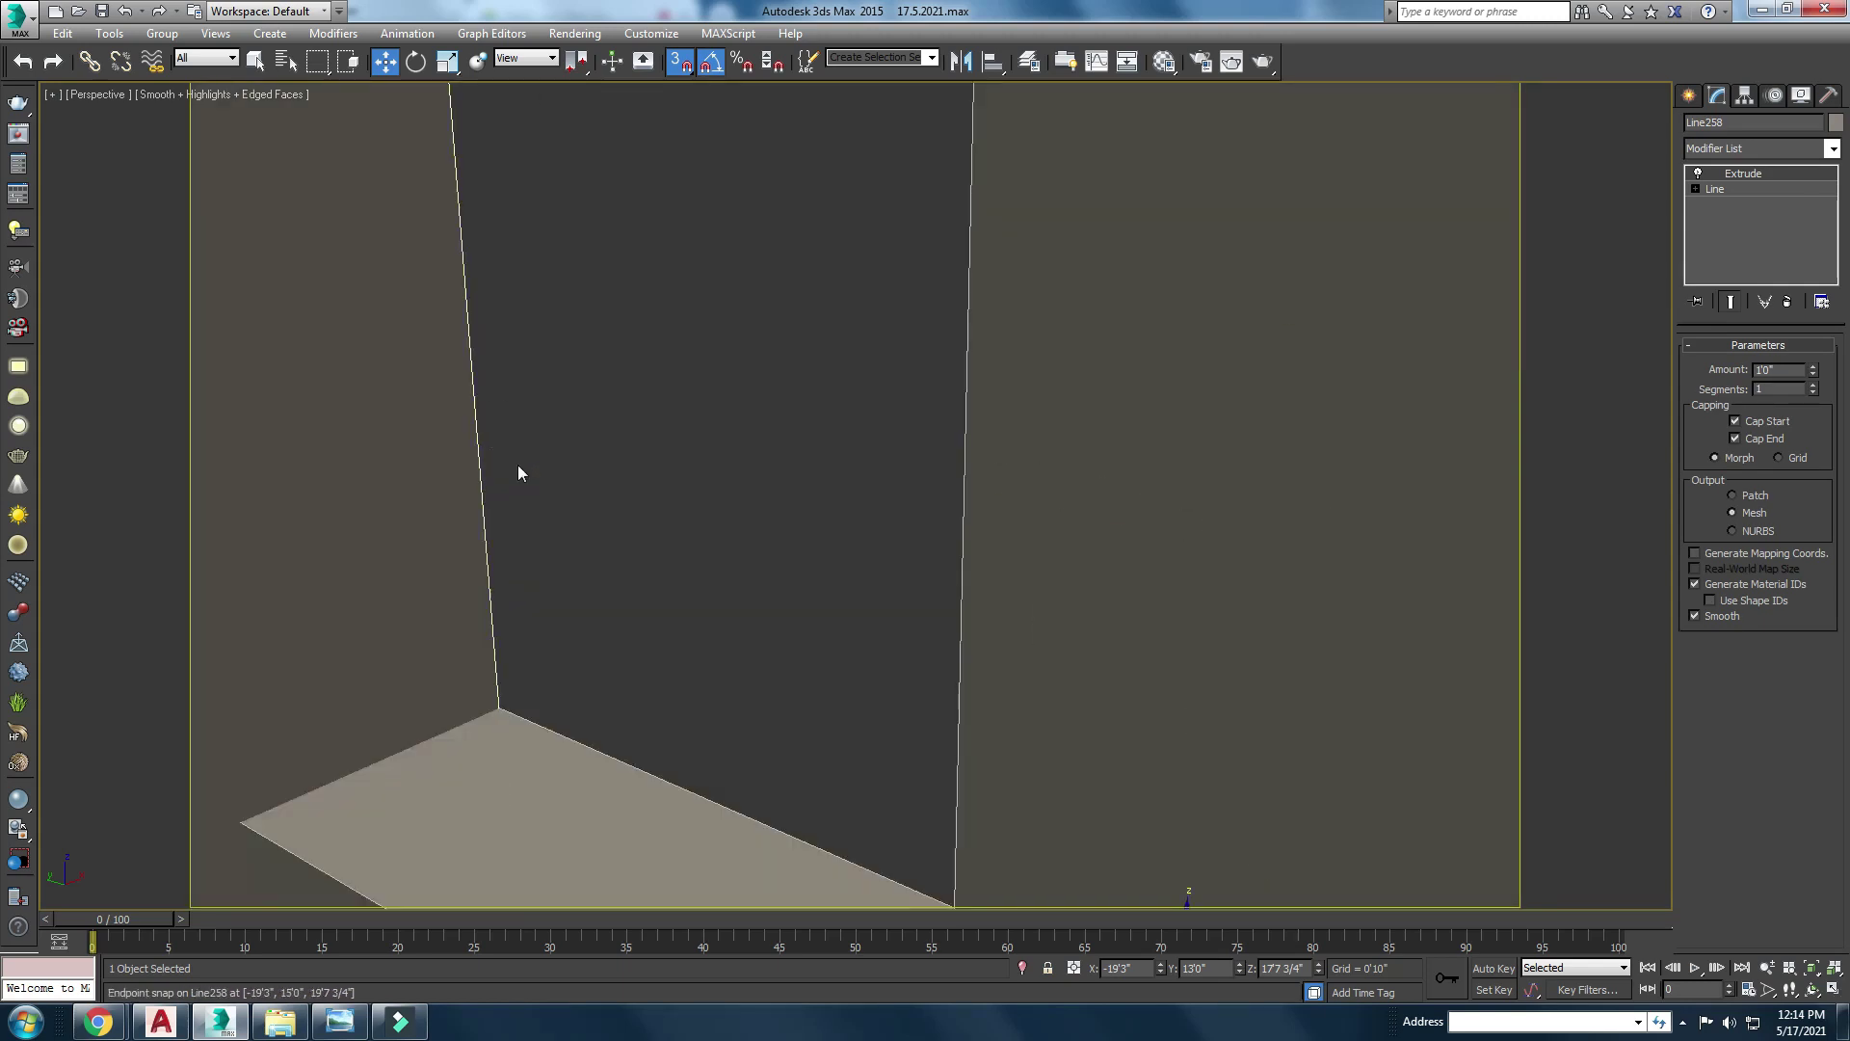
scroll(519, 473, "down", 4)
mouse_move(523, 469)
middle_mouse_down("alt")
mouse_move(942, 499)
mouse_move(942, 442)
mouse_move(962, 442)
middle_mouse_up("alt")
scroll(601, 388, "up", 3)
Step: Raise and slide the frame copy into the left opening, snapping it to the opening's corner
mouse_move(517, 446)
left_mouse_down()
mouse_move(648, 384)
mouse_move(611, 434)
mouse_move(695, 449)
left_mouse_up()
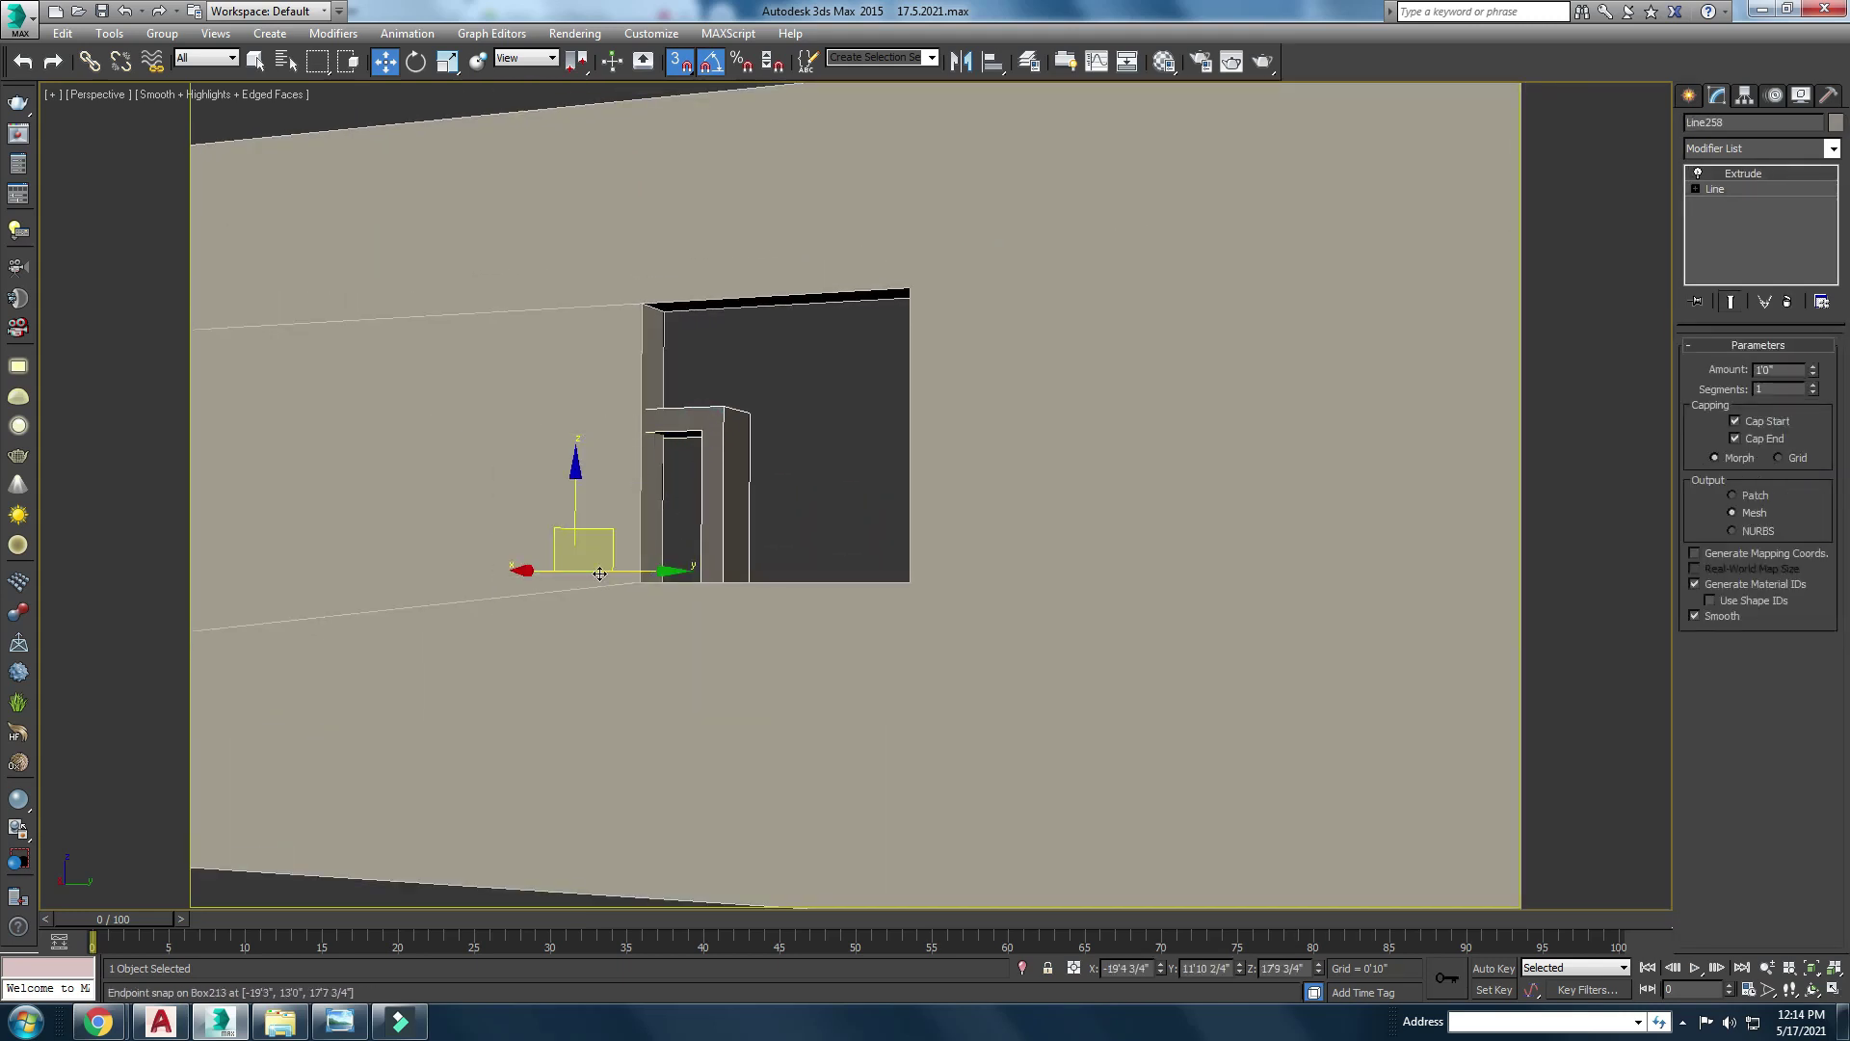
left_click(680, 61)
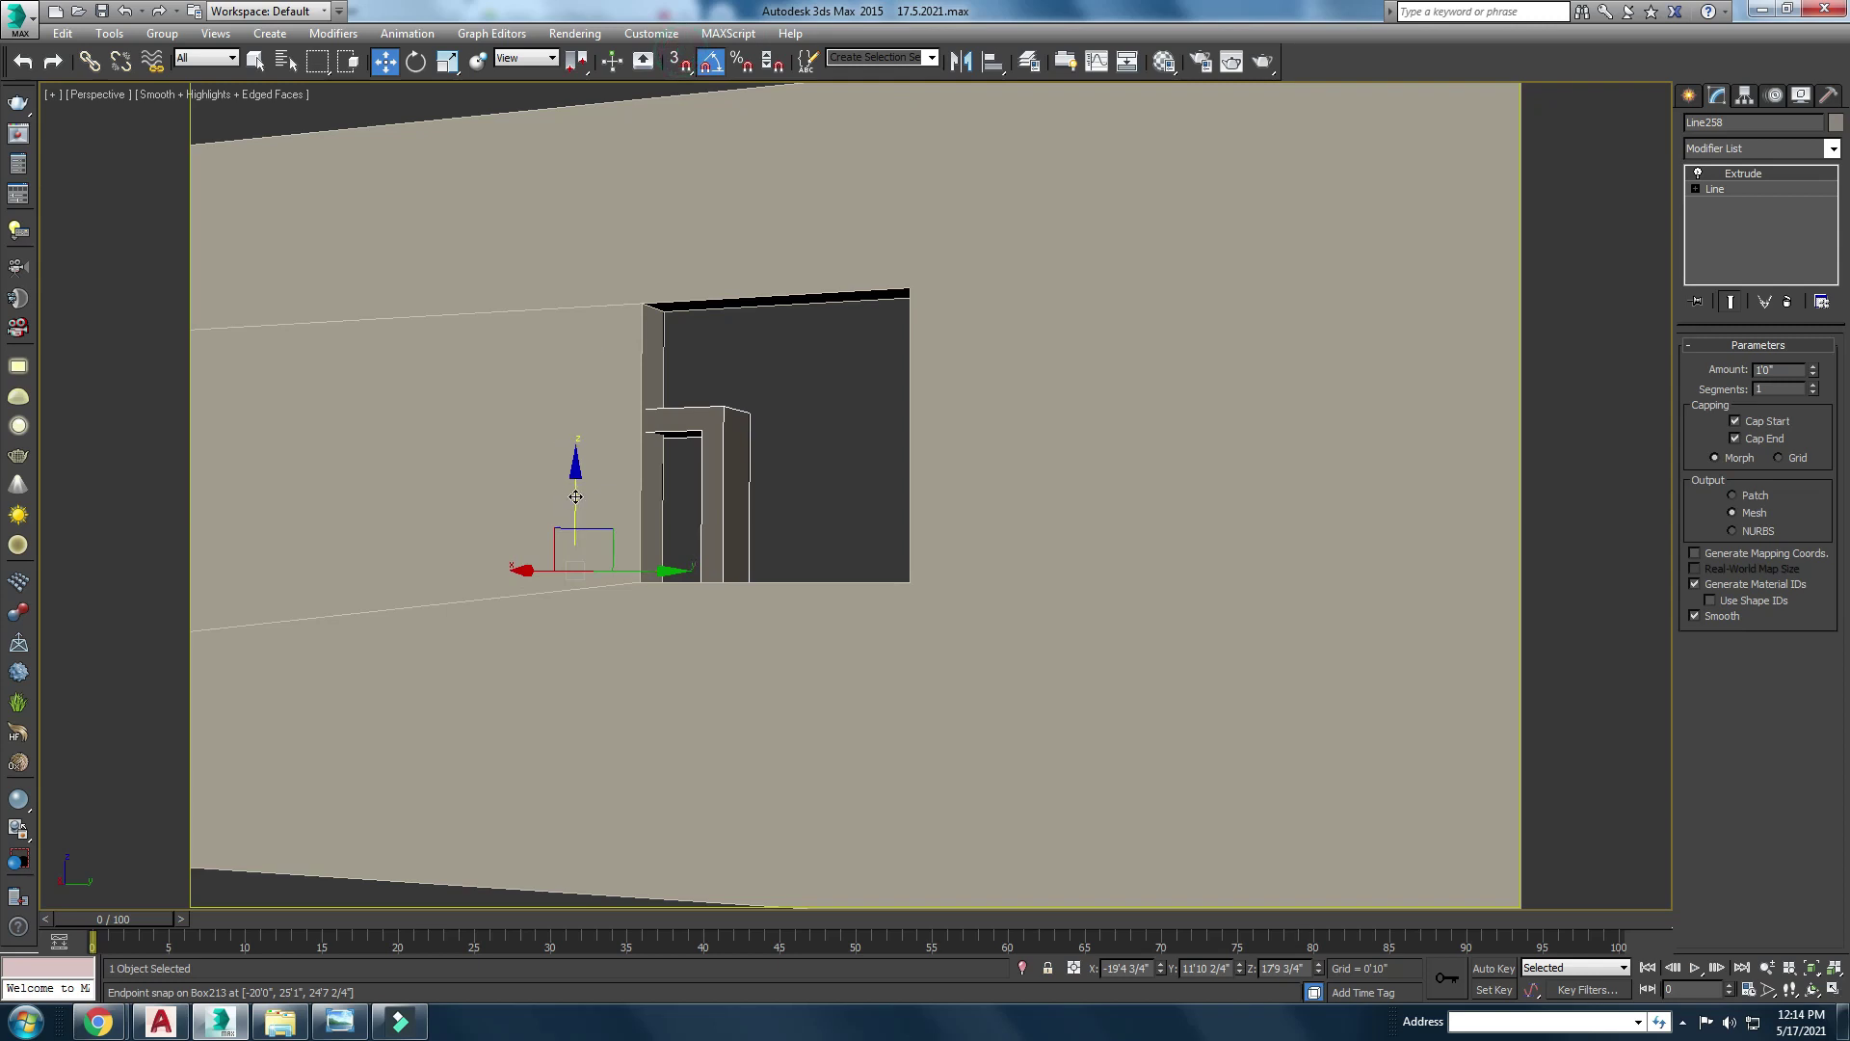
left_click_drag(576, 496, 601, 370)
mouse_move(533, 443)
left_mouse_down()
mouse_move(761, 488)
mouse_move(865, 472)
left_mouse_up()
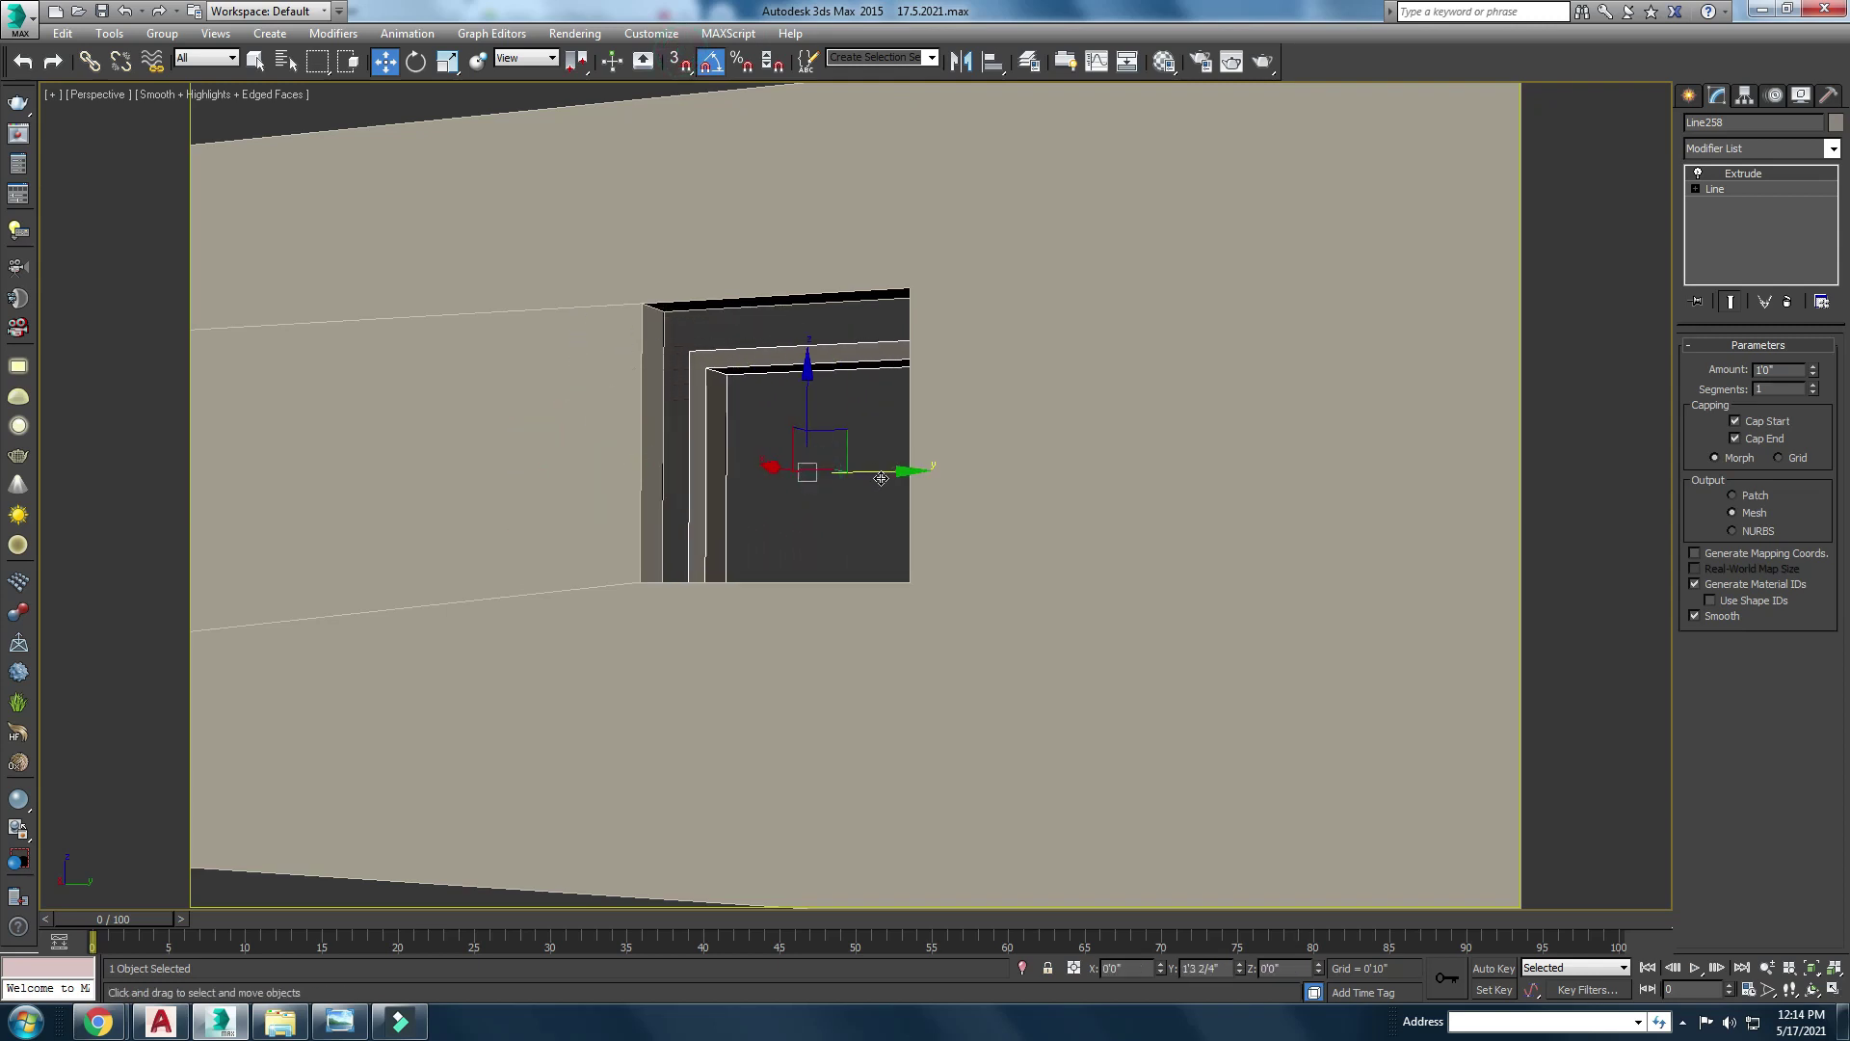
left_click(679, 61)
mouse_move(690, 368)
left_mouse_down()
mouse_move(671, 329)
mouse_move(685, 333)
left_mouse_up()
left_click(1688, 94)
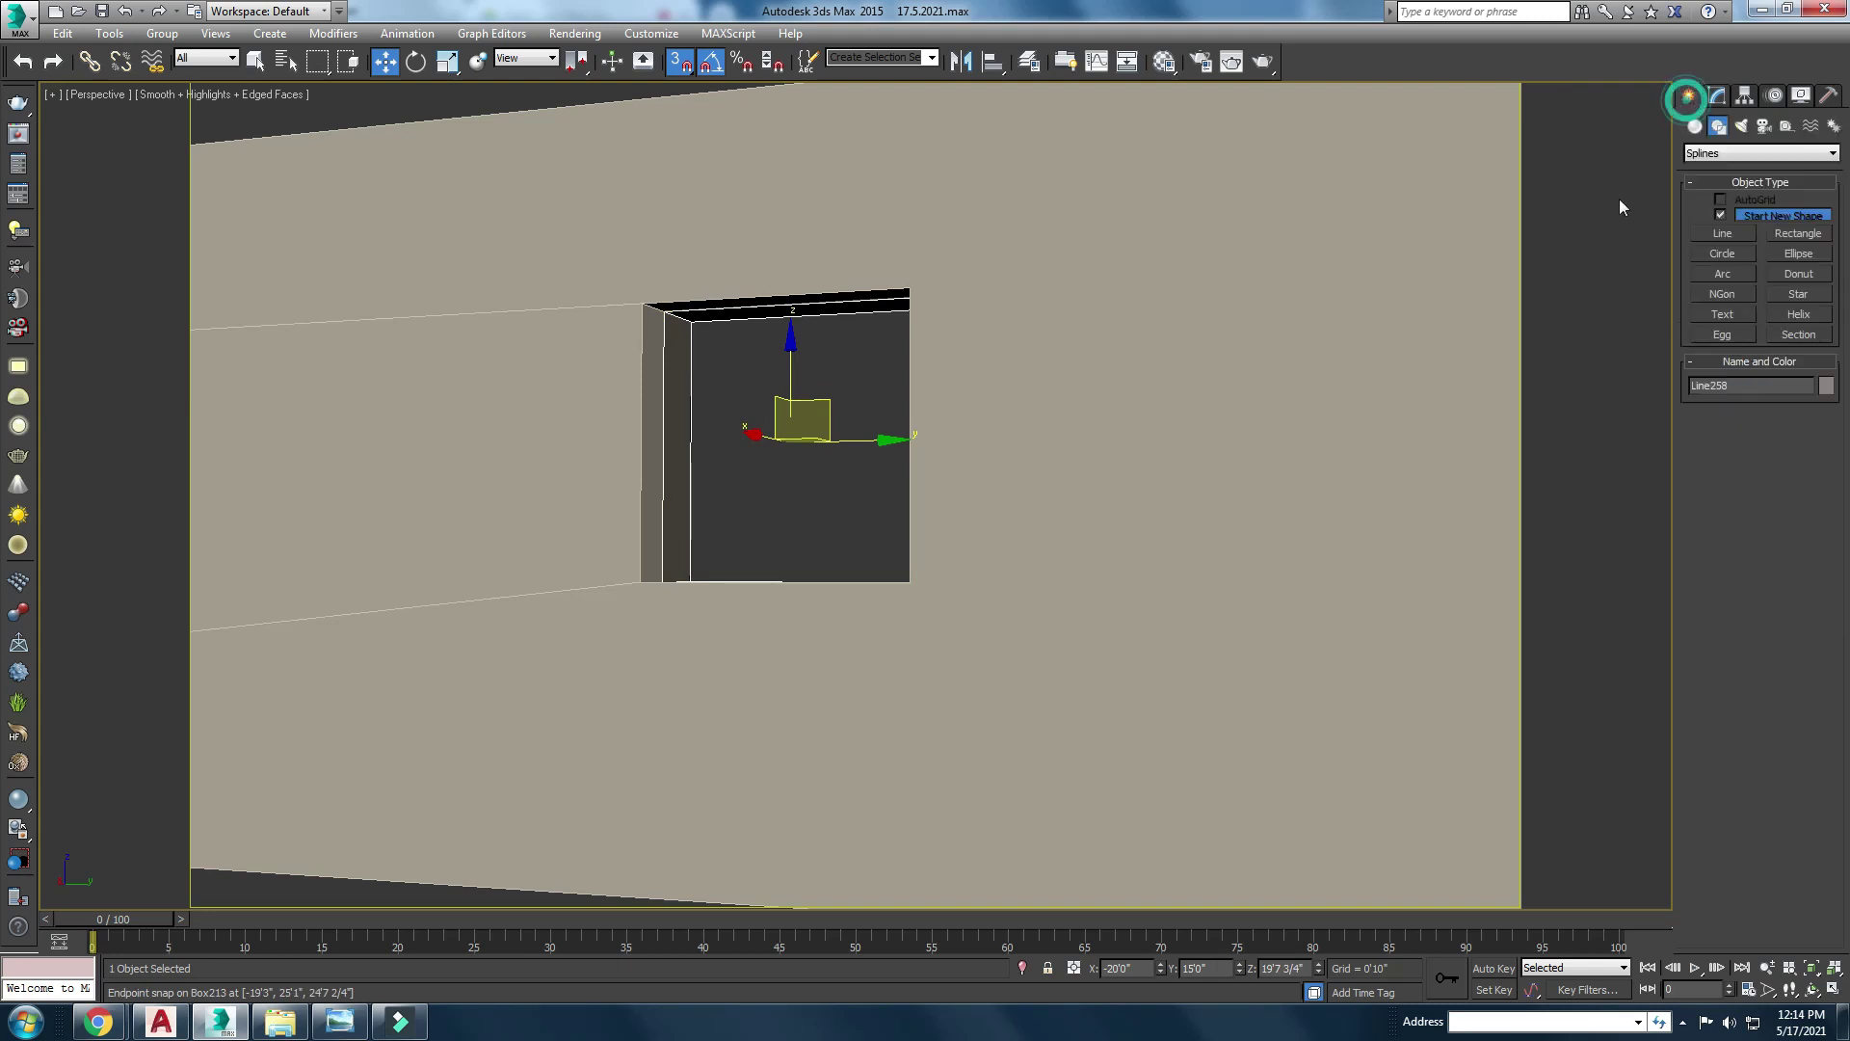
left_click(1454, 486)
key("alt+w")
key("alt+w")
Step: Make an independent copy of the original window frame, placed to the right of the wall
scroll(1026, 549, "down", 8)
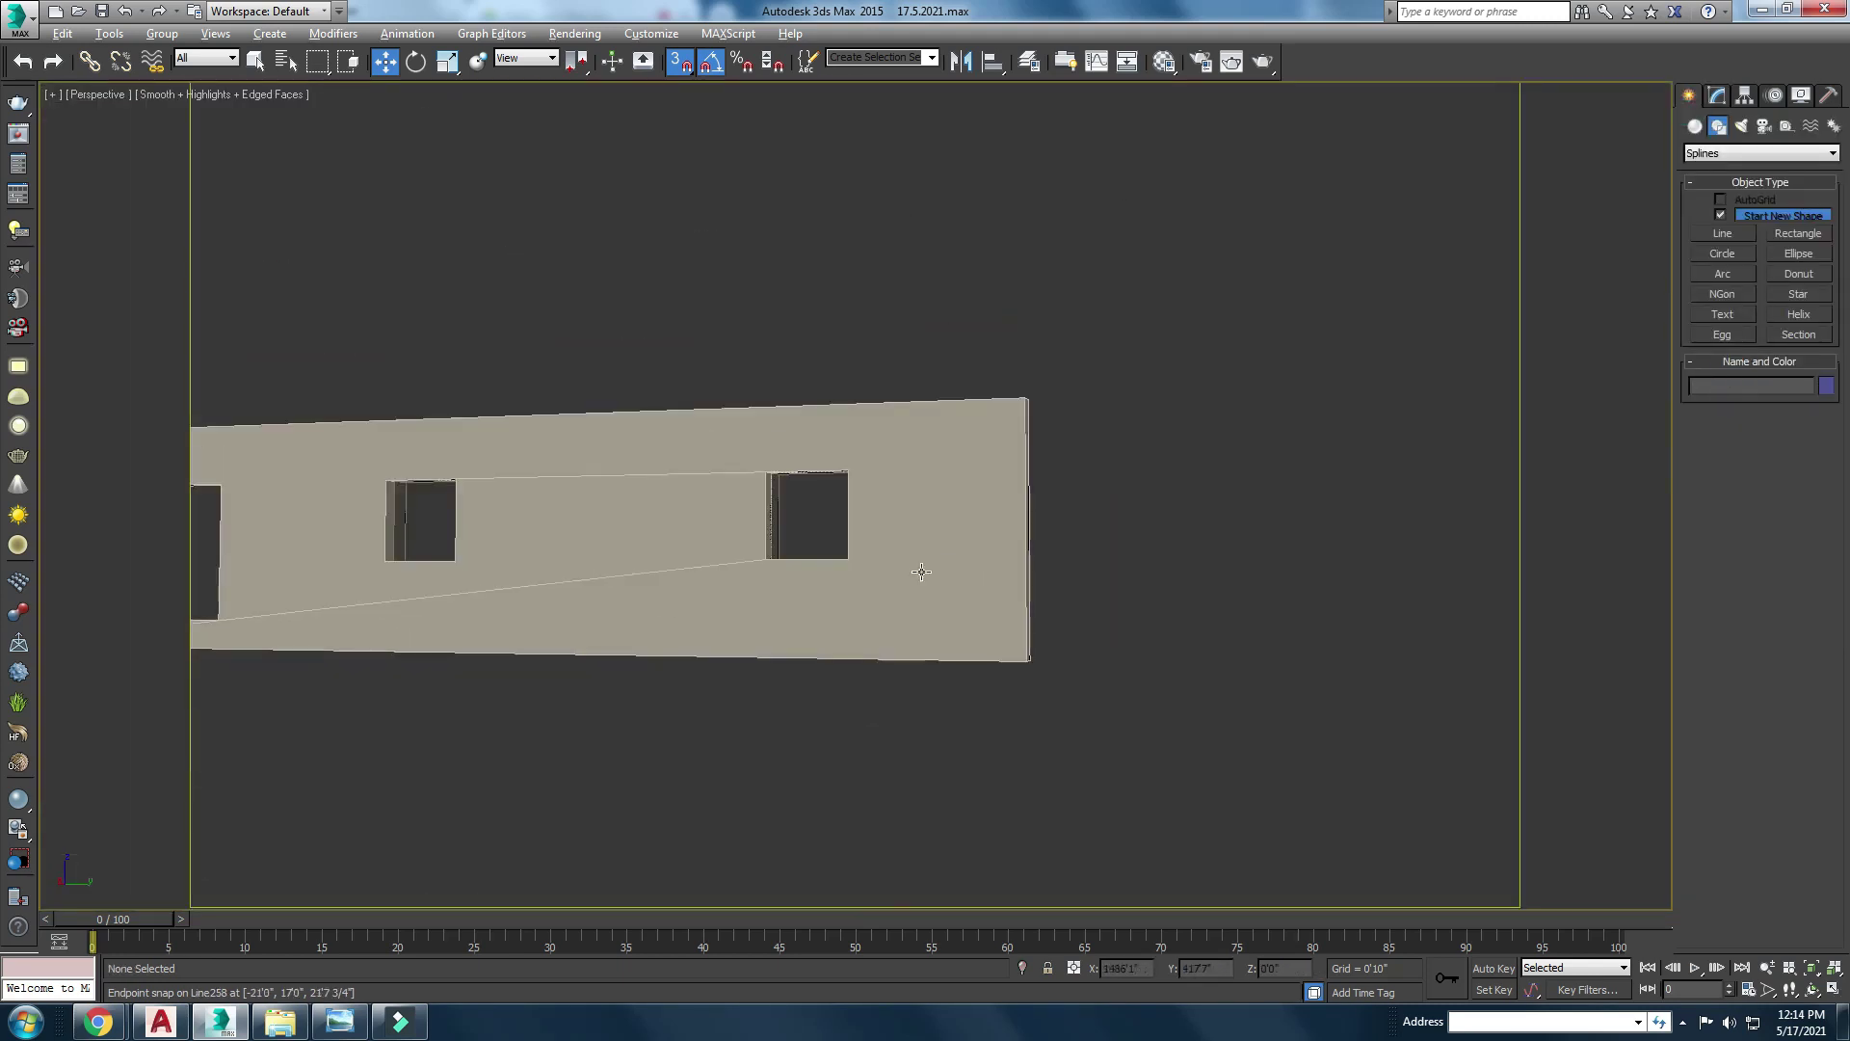
middle_click_drag(917, 566, 748, 591, "alt")
scroll(707, 595, "up", 3)
scroll(1137, 657, "up", 1)
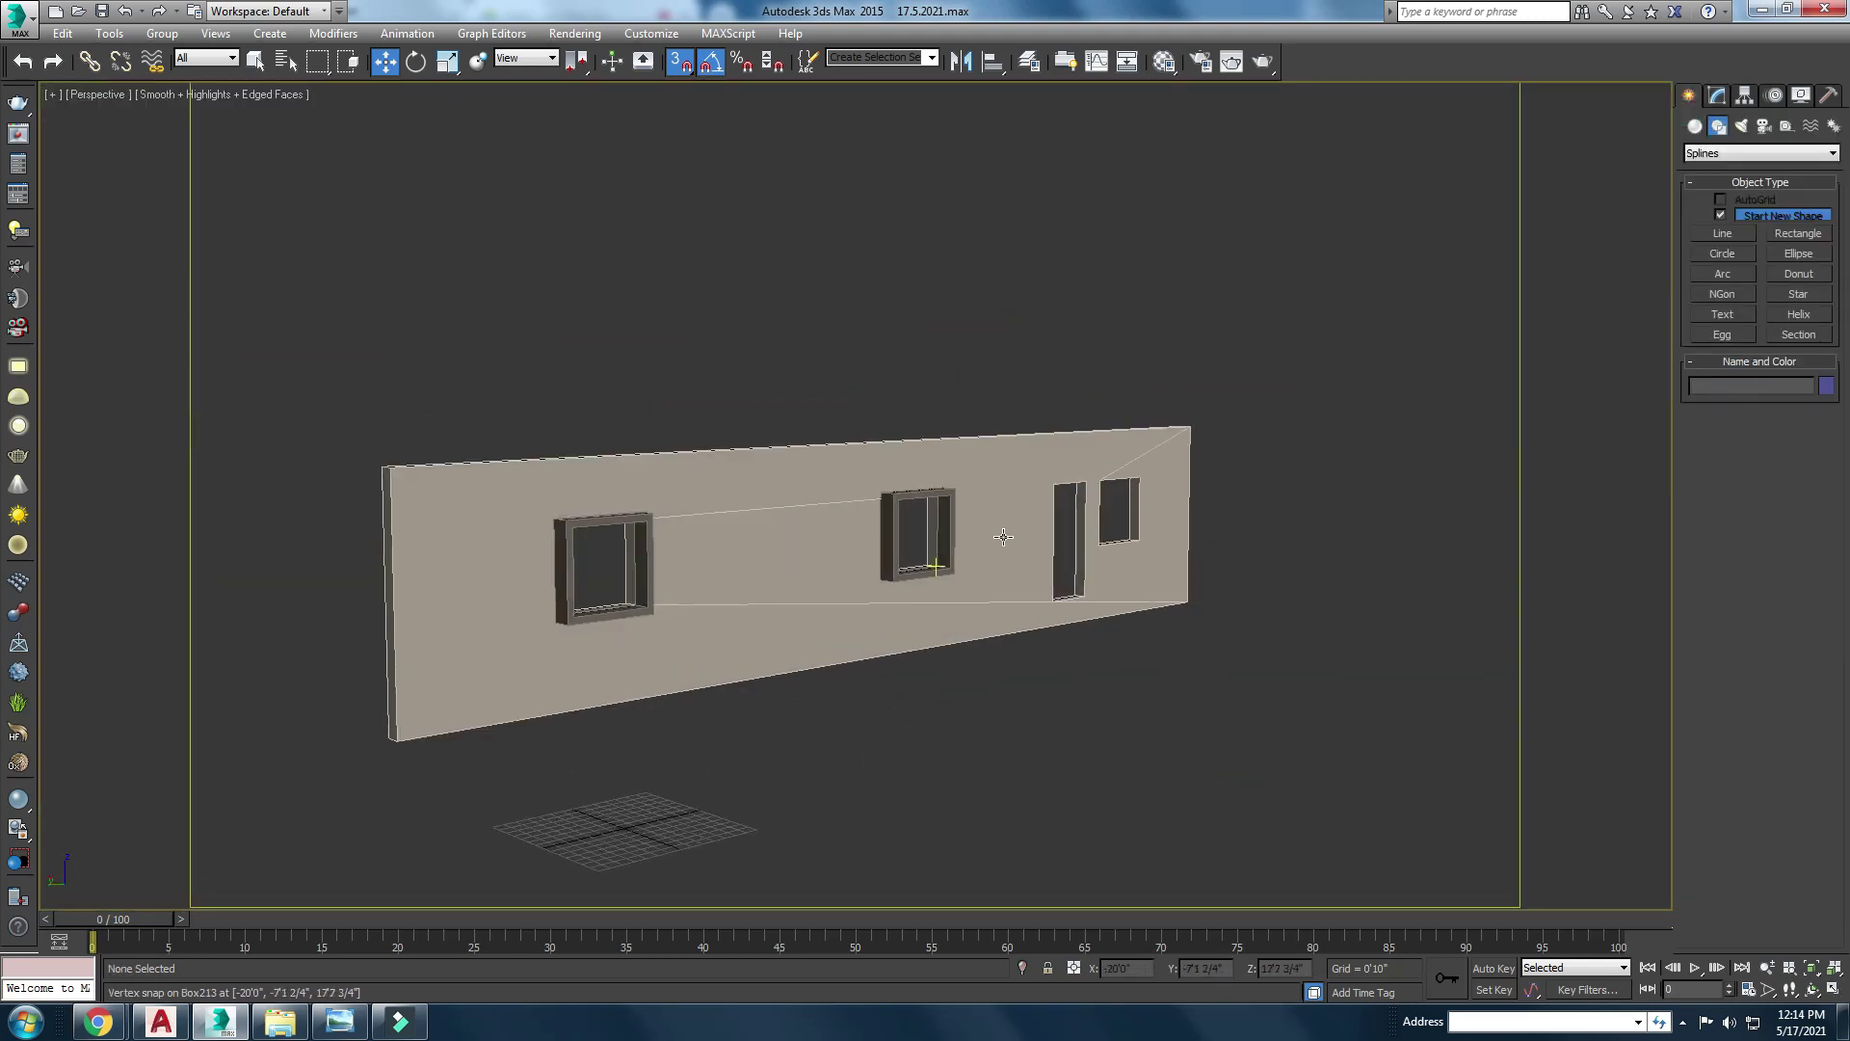
scroll(1108, 626, "up", 1)
scroll(1060, 578, "up", 1)
scroll(947, 520, "up", 1)
scroll(947, 519, "down", 2)
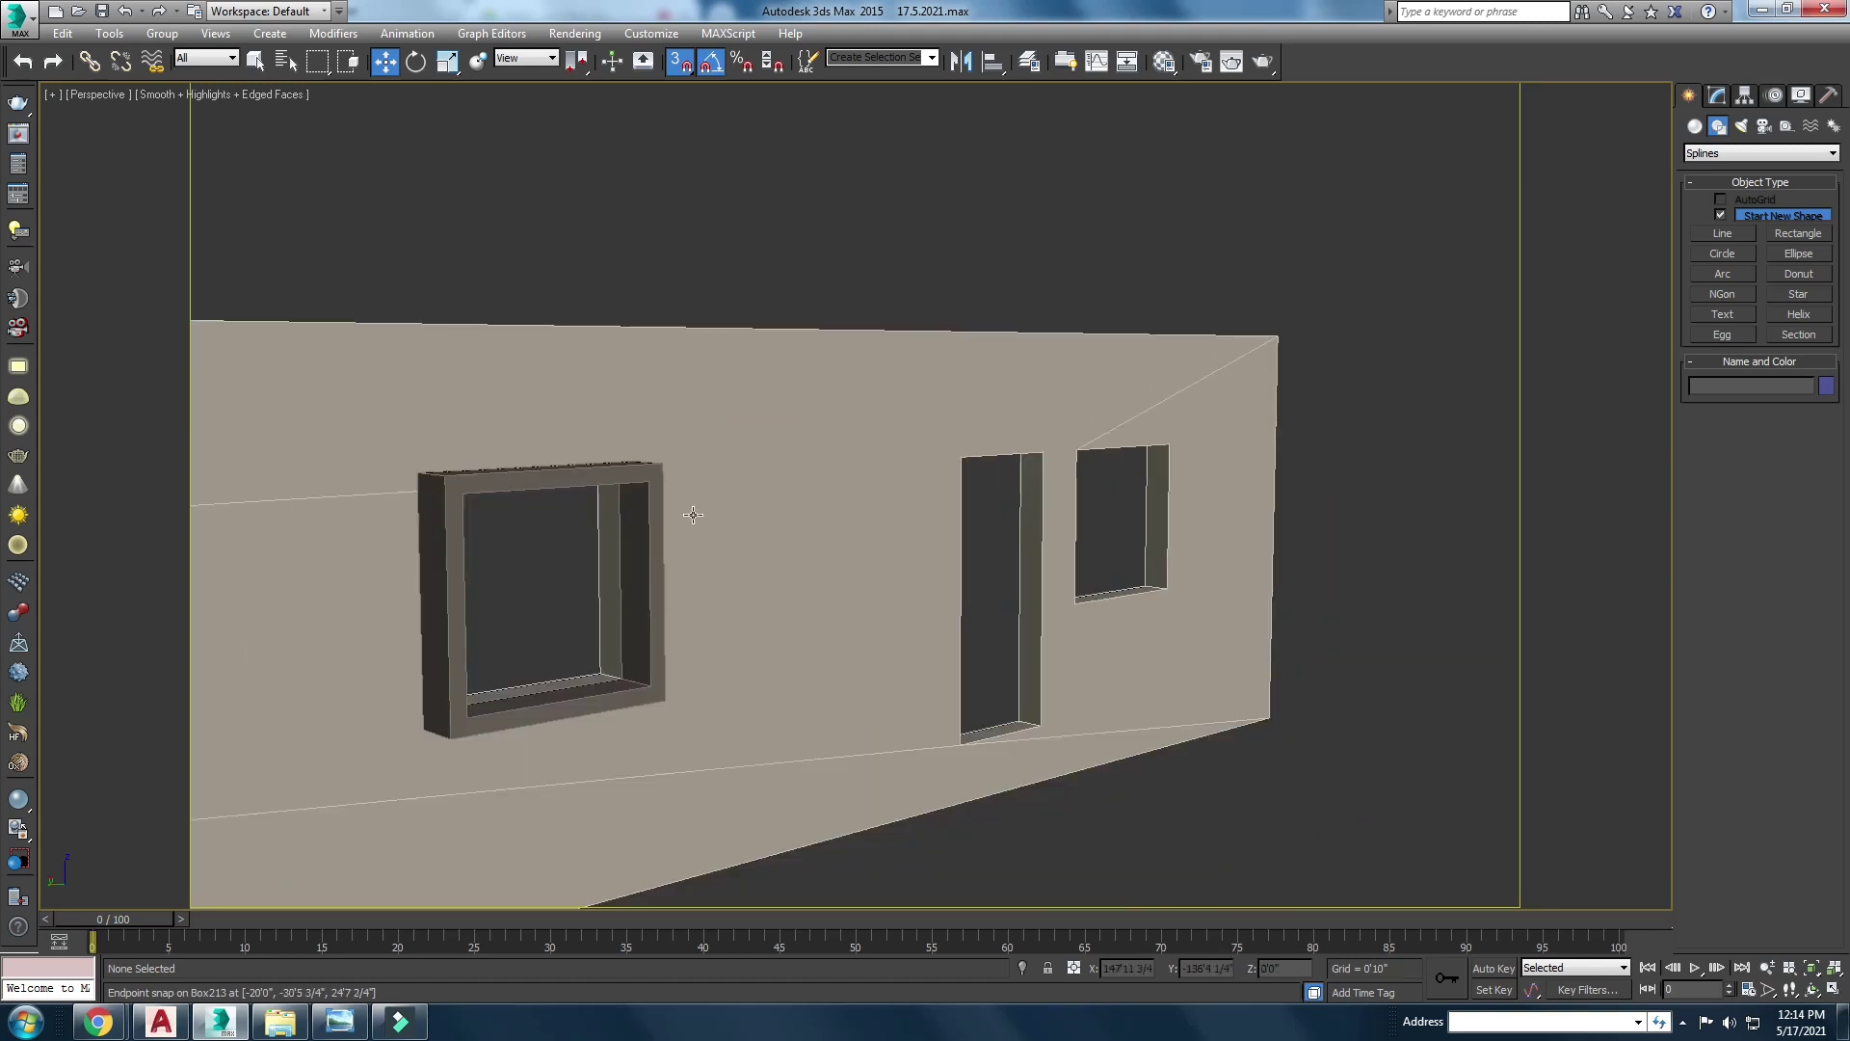
left_click(644, 576)
left_click_drag(429, 602, 1211, 563, "shift")
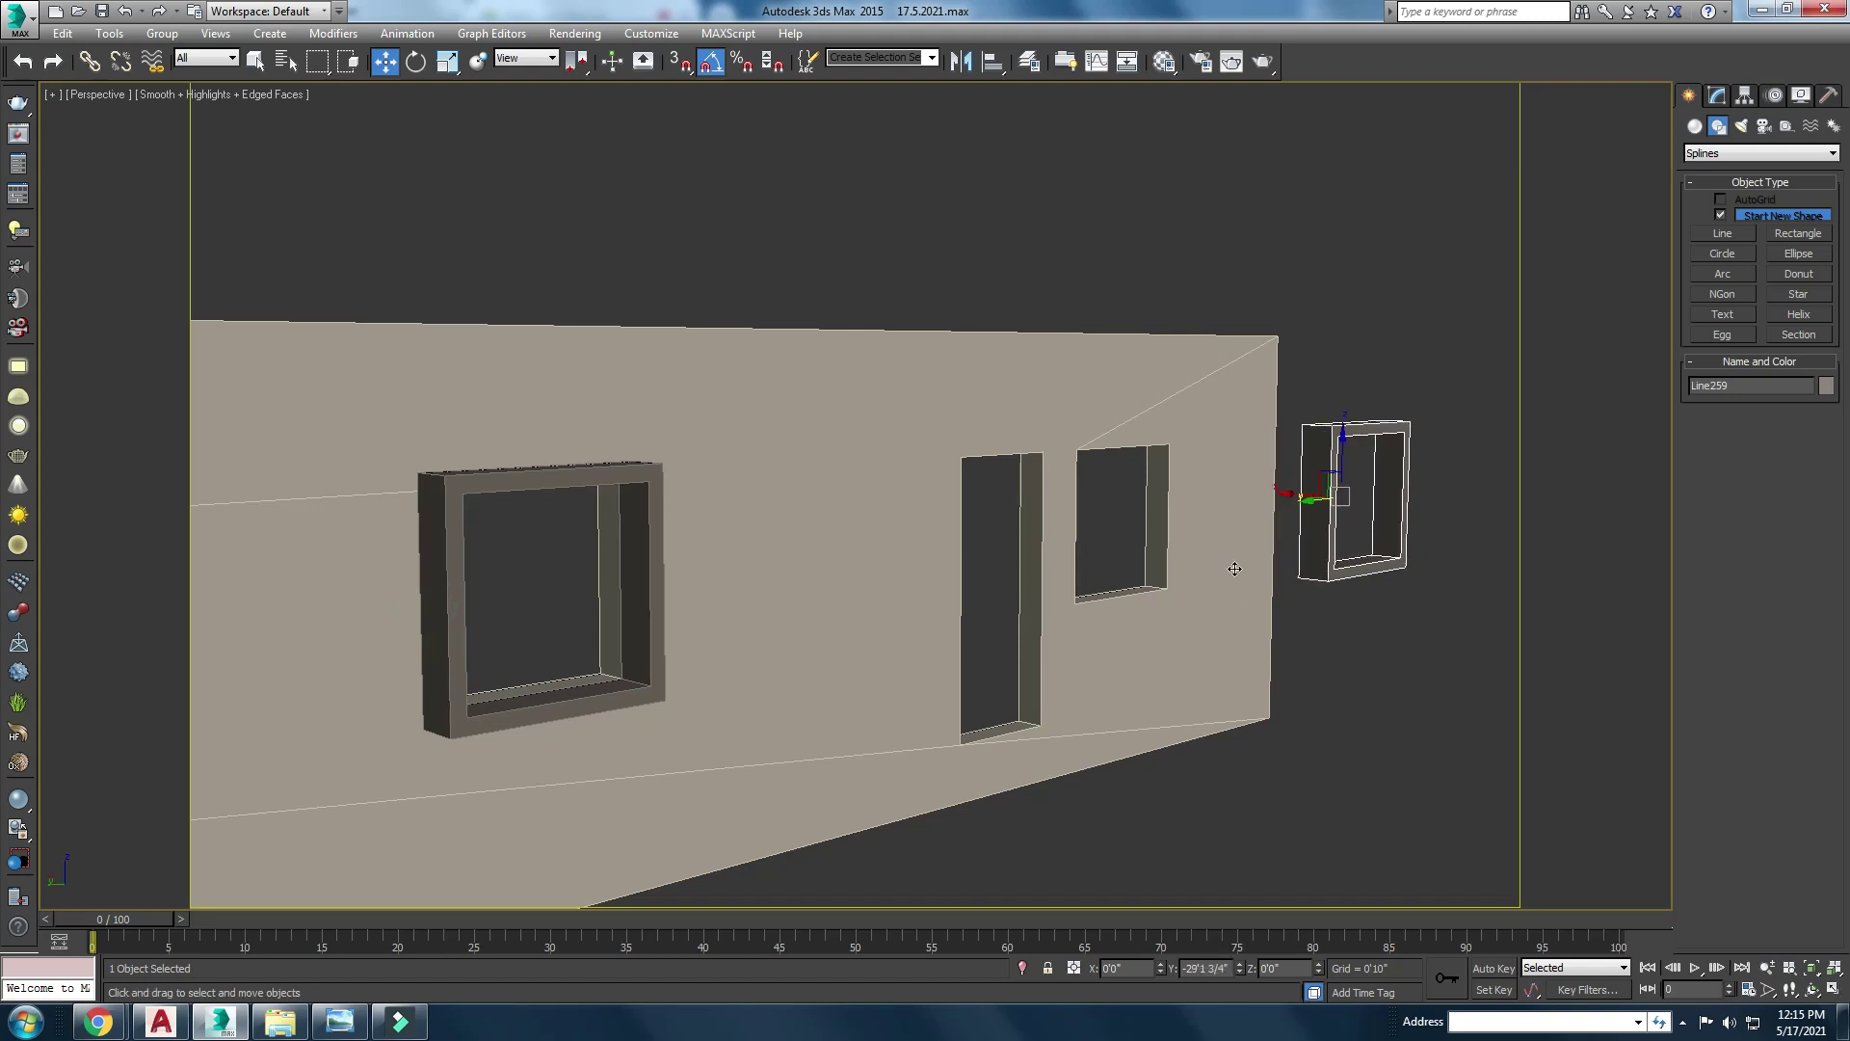
left_click_drag(1211, 562, 1234, 559, "shift")
left_click(926, 591)
Step: Snap the frame copy into the window opening beside the door and frame the whole wall
mouse_move(926, 592)
middle_mouse_down("alt")
mouse_move(883, 552)
mouse_move(945, 544)
mouse_move(863, 537)
mouse_move(929, 549)
mouse_move(715, 568)
middle_mouse_up("alt")
mouse_move(1061, 502)
middle_mouse_down("alt")
mouse_move(1073, 442)
mouse_move(1058, 495)
middle_mouse_up("alt")
scroll(1218, 550, "up", 3)
scroll(1254, 531, "up", 1)
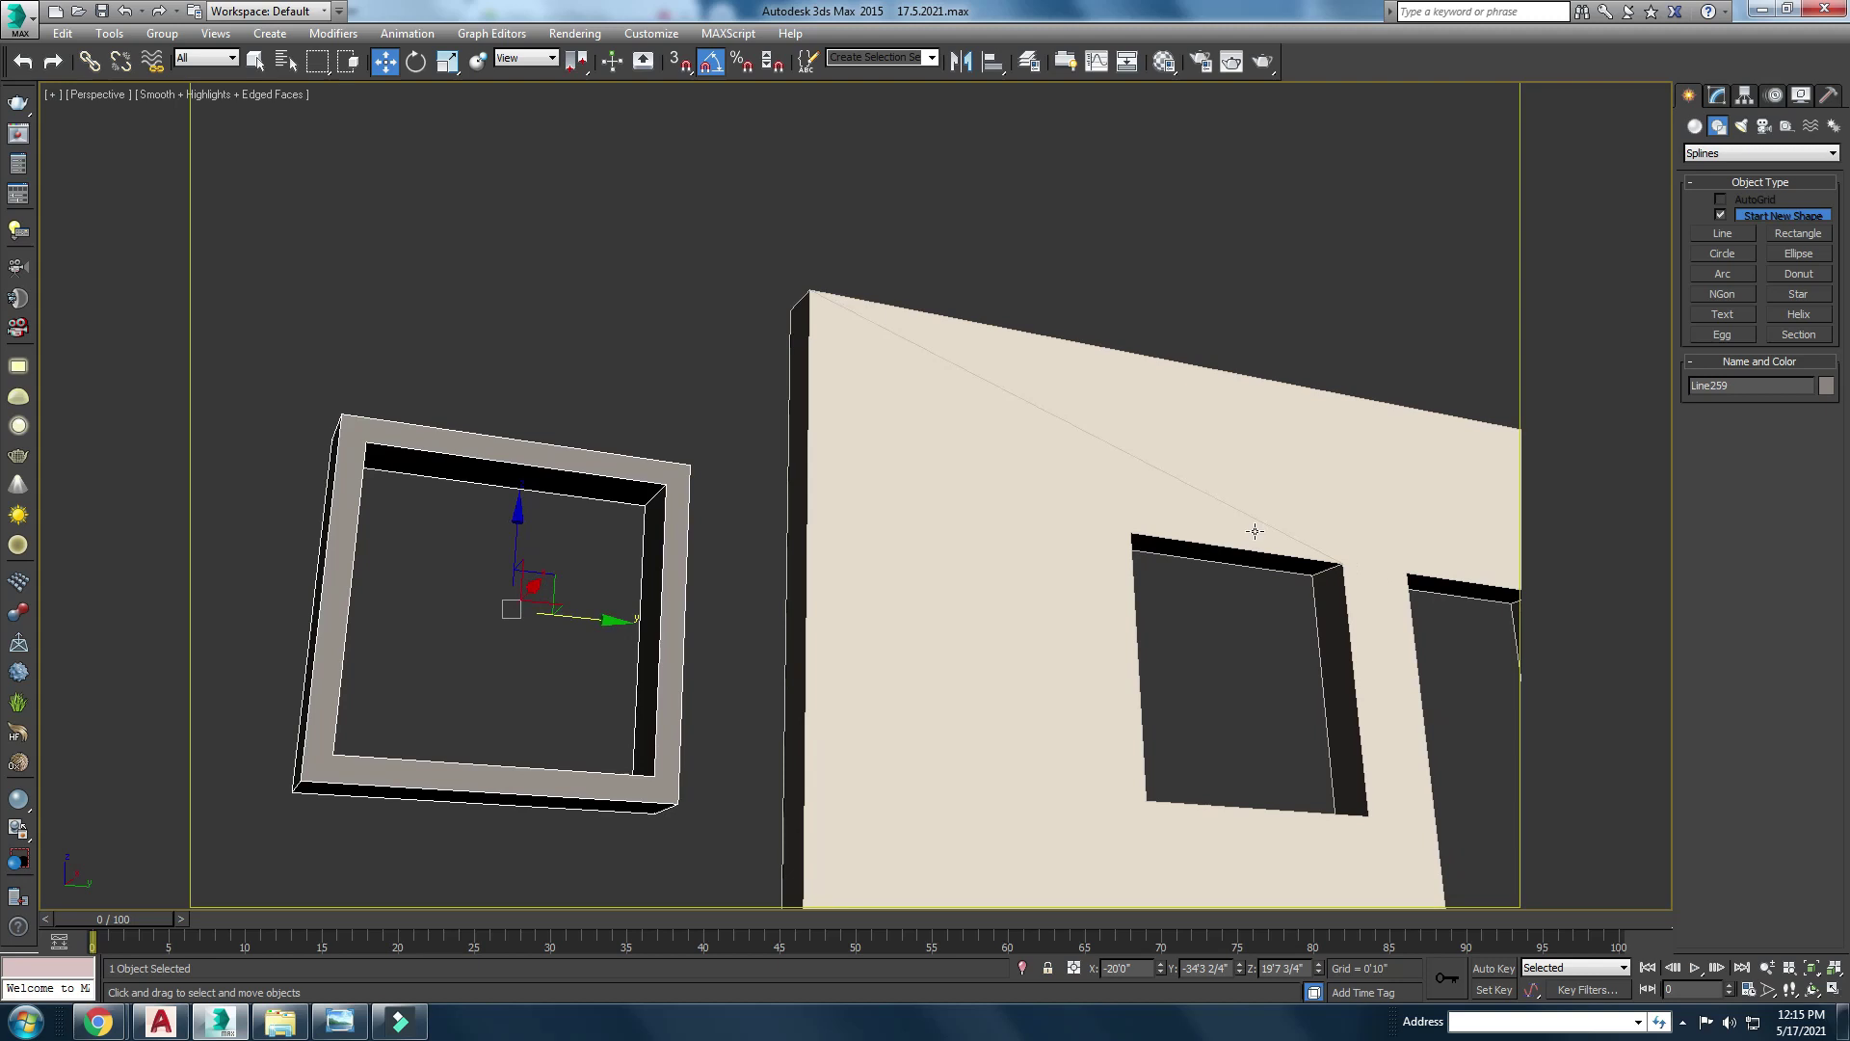
left_click_drag(666, 484, 1323, 568)
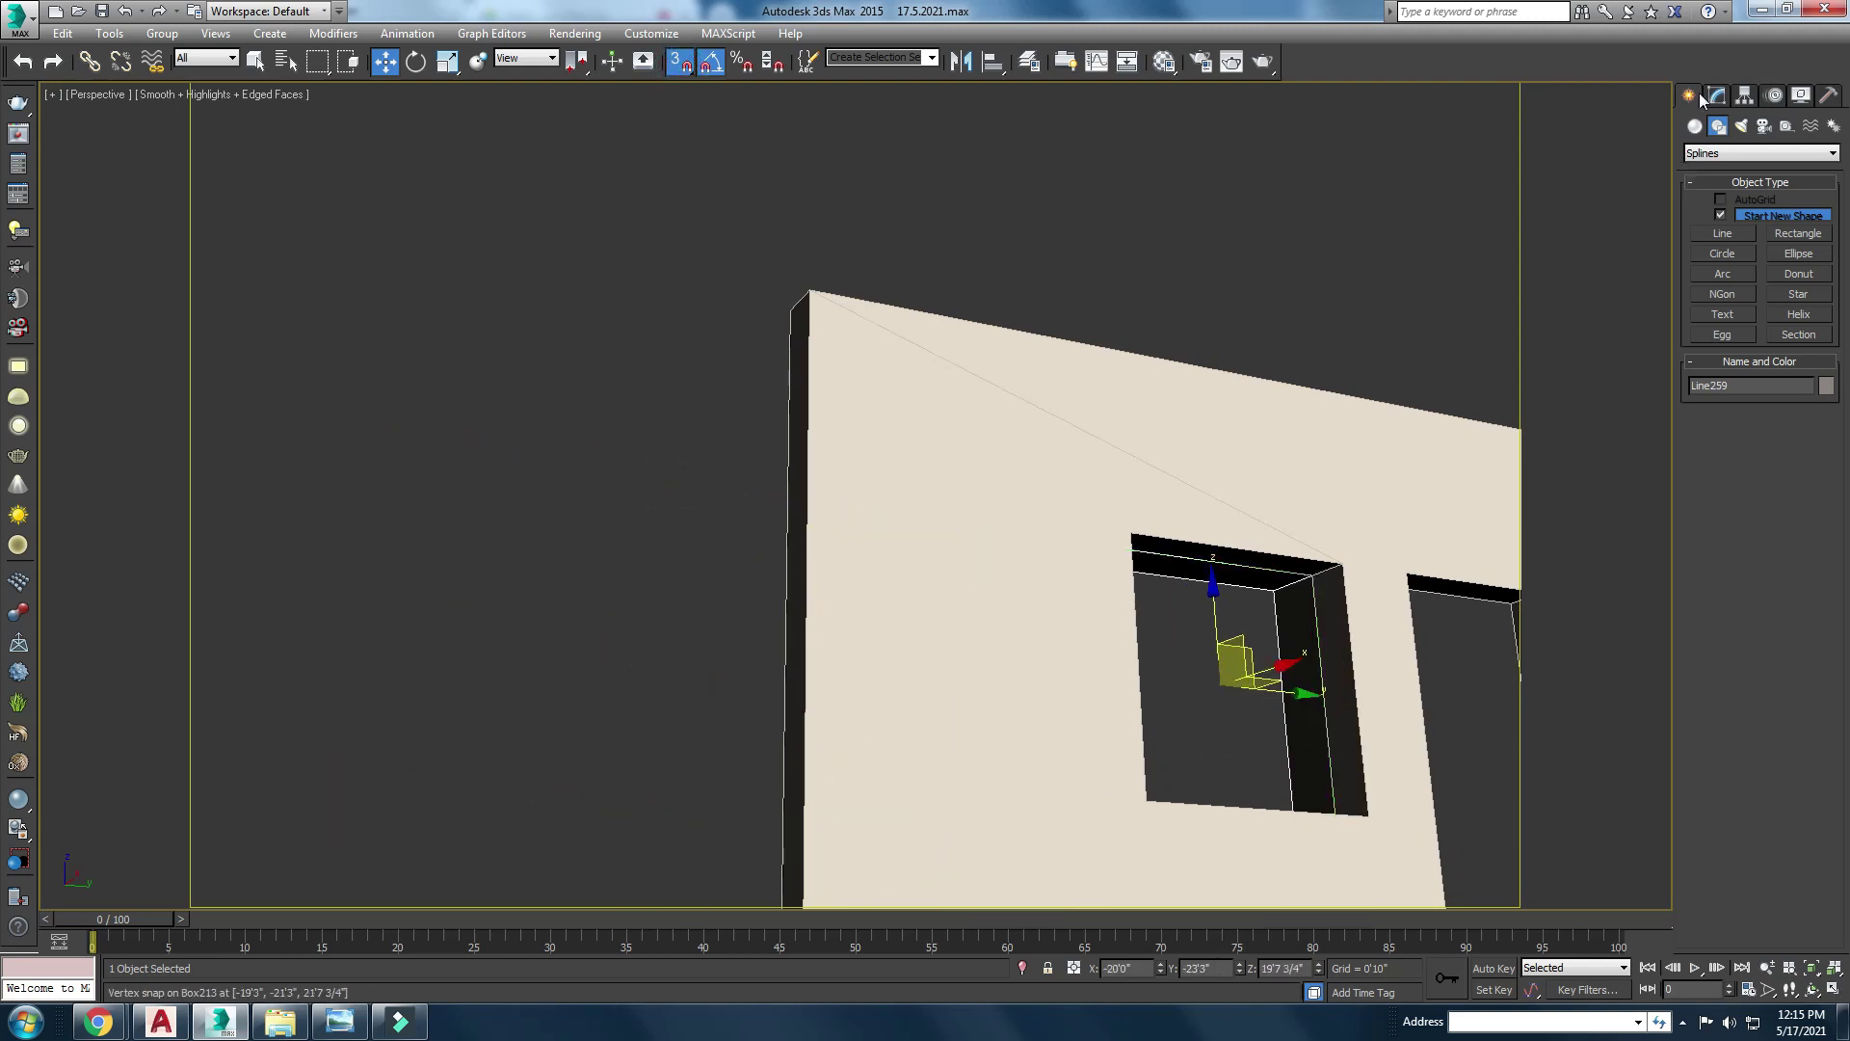
left_click(1115, 257)
key("s")
mouse_move(892, 199)
middle_mouse_down("alt")
mouse_move(1024, 516)
mouse_move(1301, 640)
mouse_move(891, 620)
middle_mouse_up("alt")
key("z")
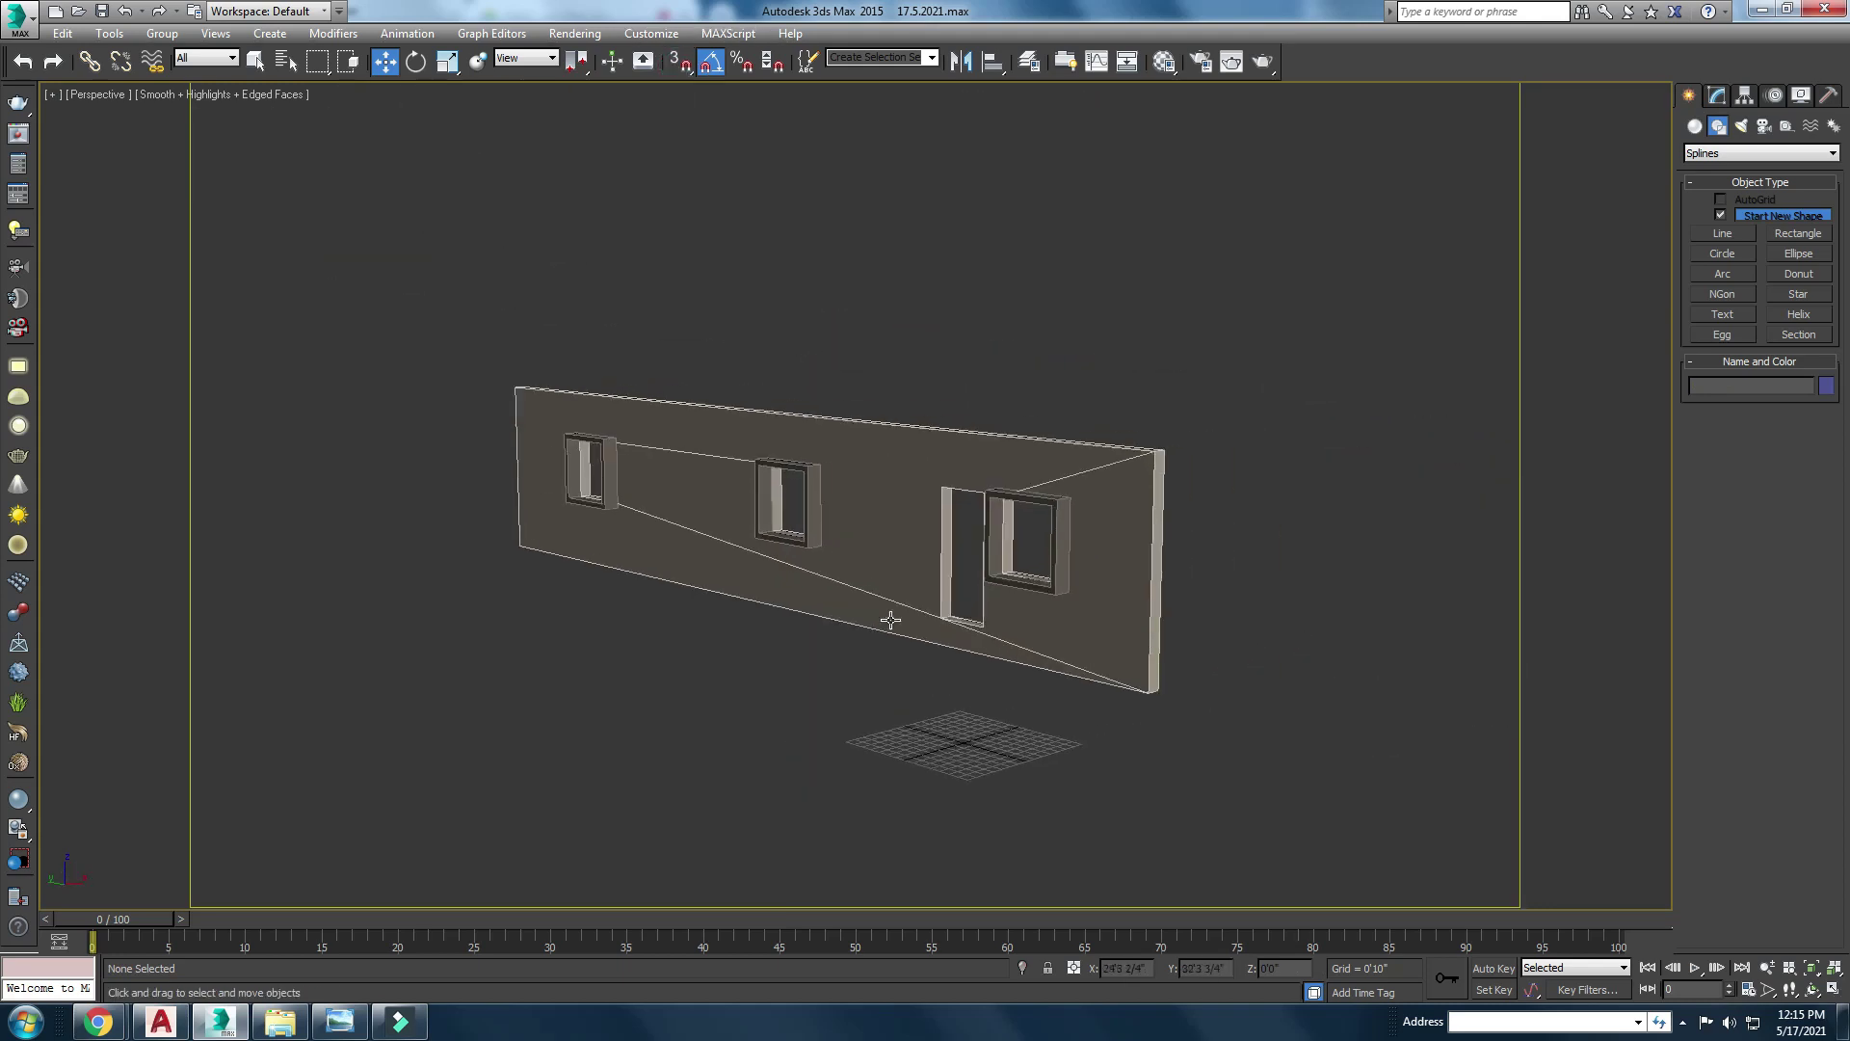
scroll(1010, 319, "up", 2)
Step: Unhide all parts of the house and hide edged faces in the shaded view
right_click(1015, 277)
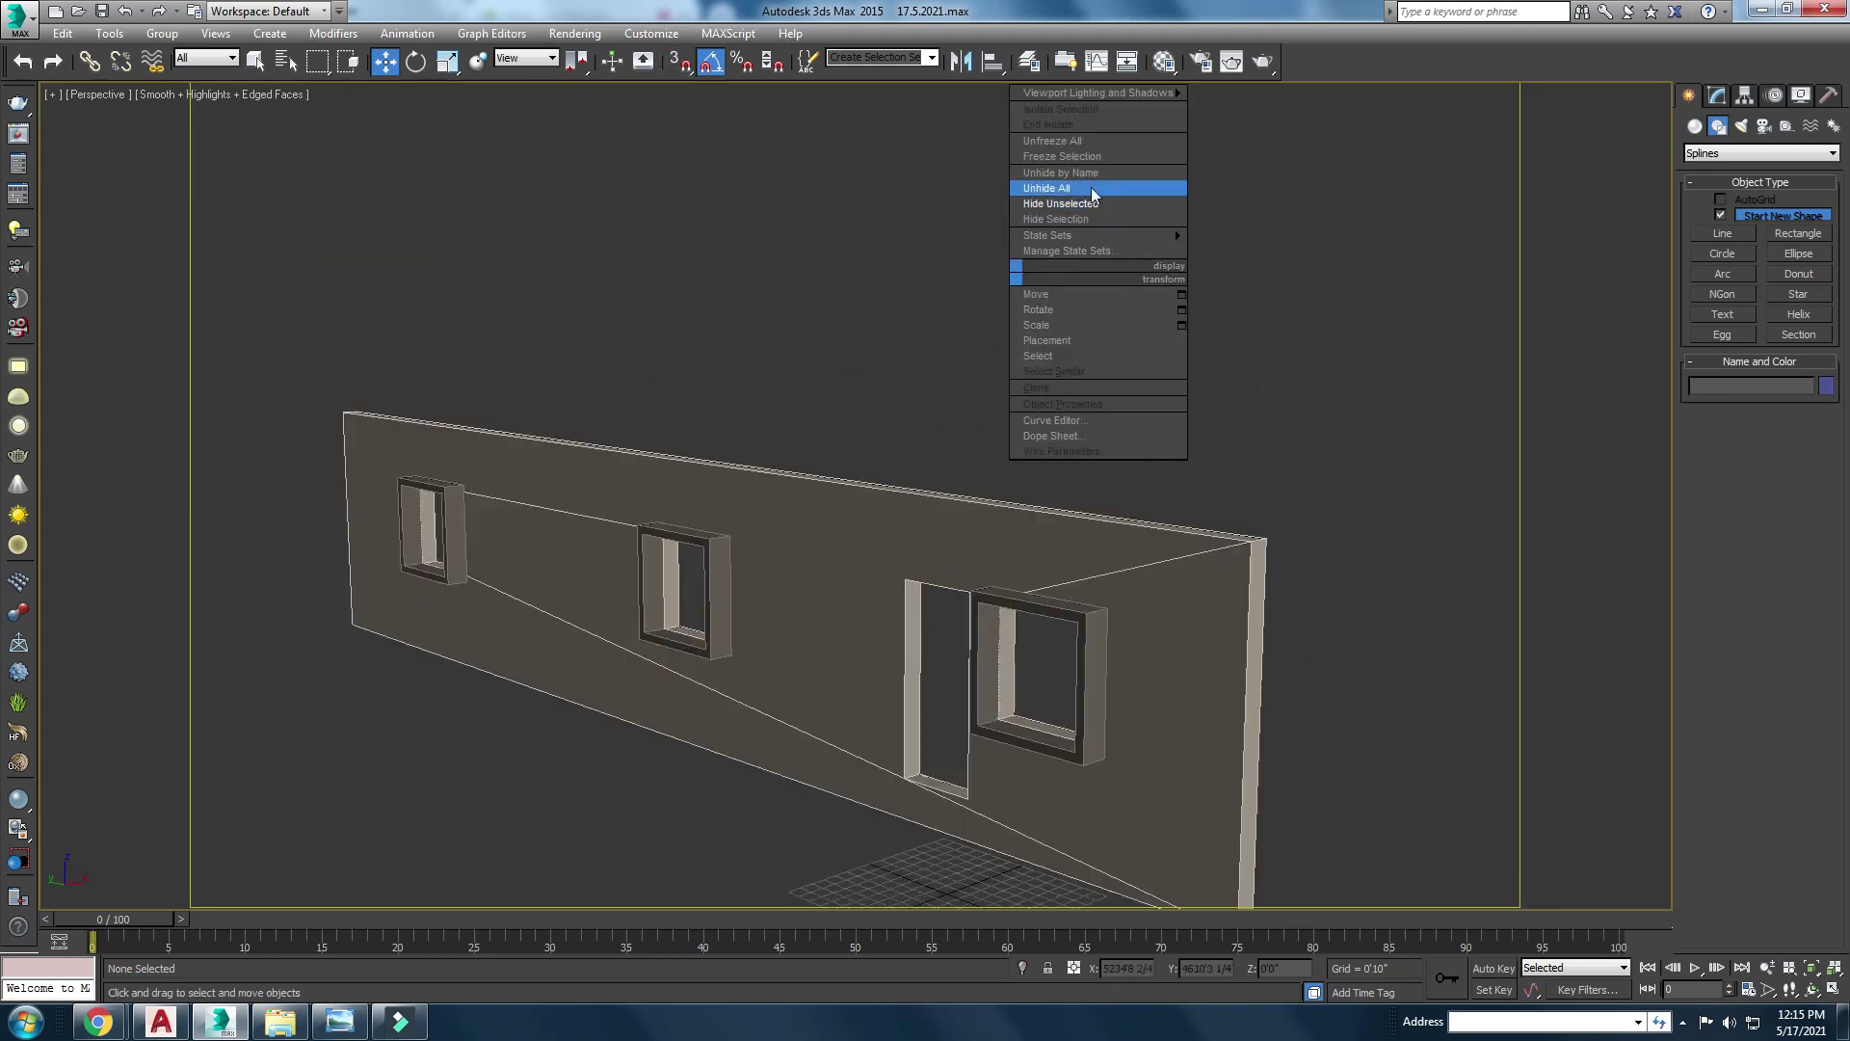
left_click(1064, 190)
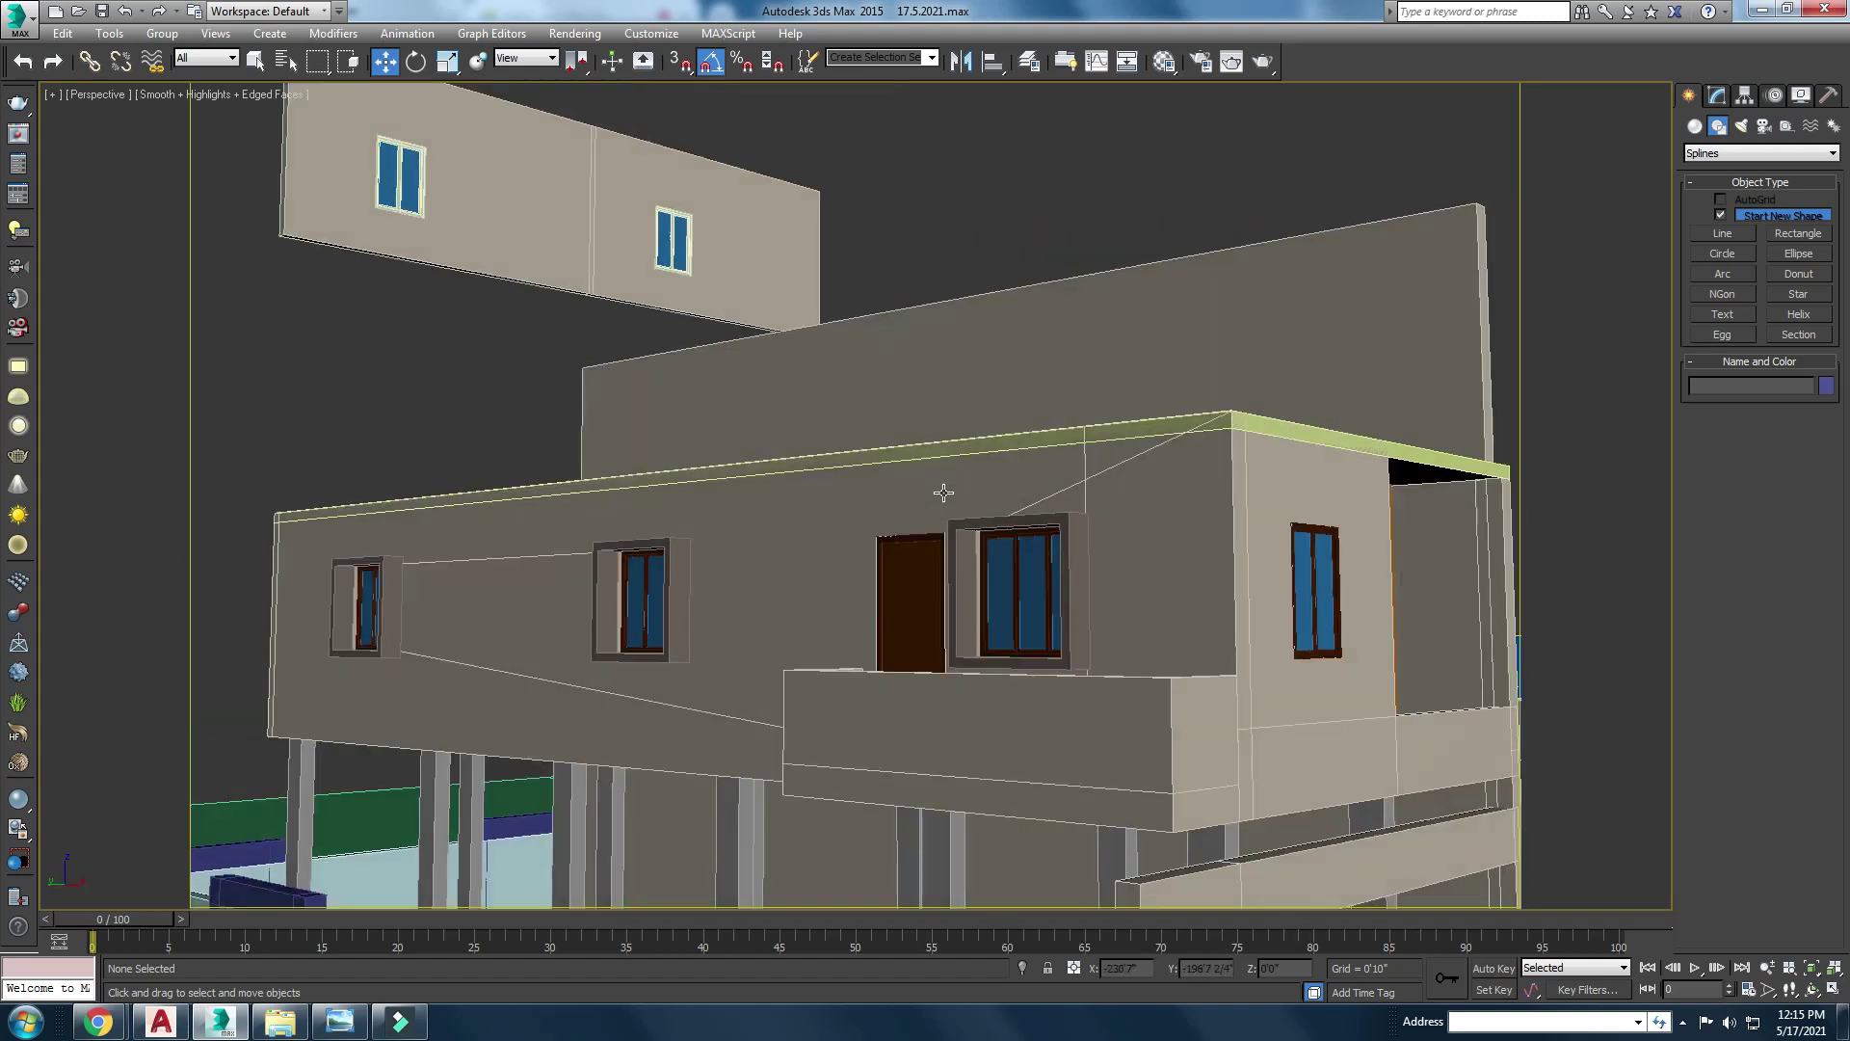
middle_click_drag(980, 493, 823, 247, "alt")
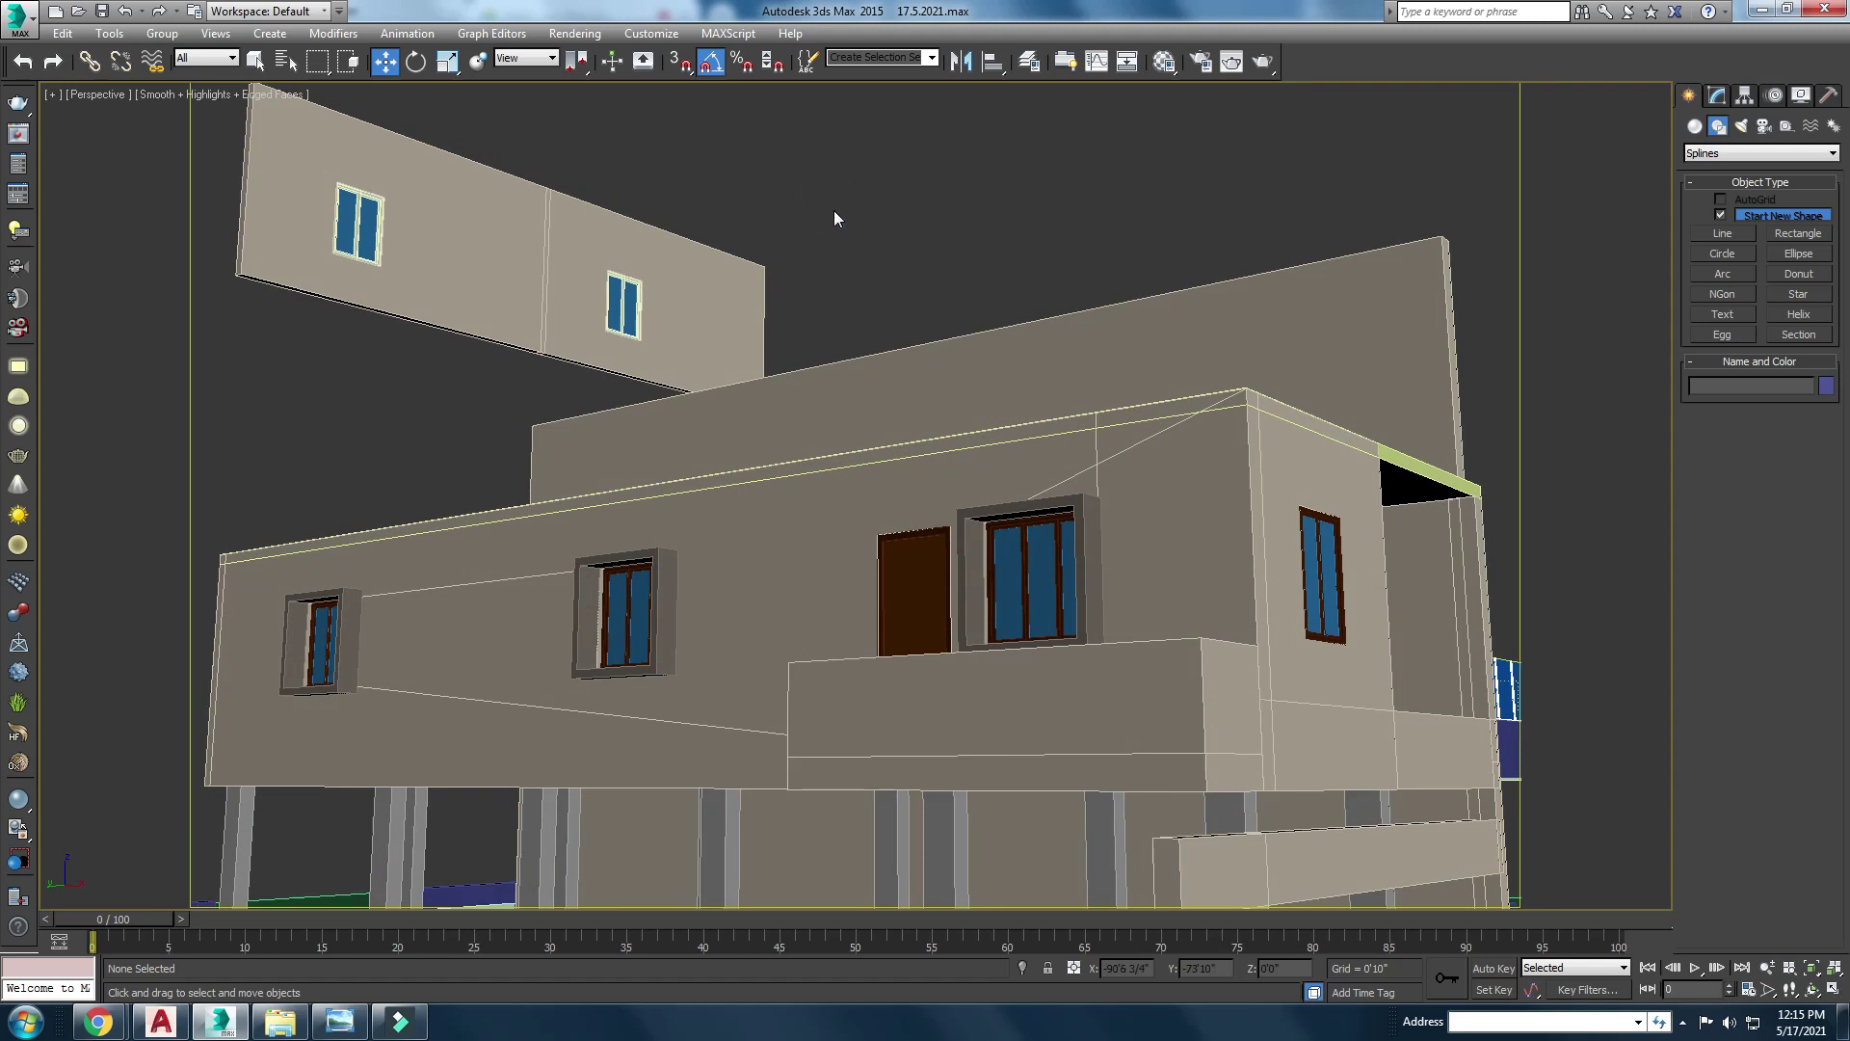
key("F4")
mouse_move(1012, 557)
middle_mouse_down("alt")
mouse_move(1019, 478)
mouse_move(1015, 593)
mouse_move(1125, 520)
mouse_move(1137, 198)
middle_mouse_up("alt")
Step: Set the Line259 window frame's Extrude Amount to 0'6"
left_click(1169, 466)
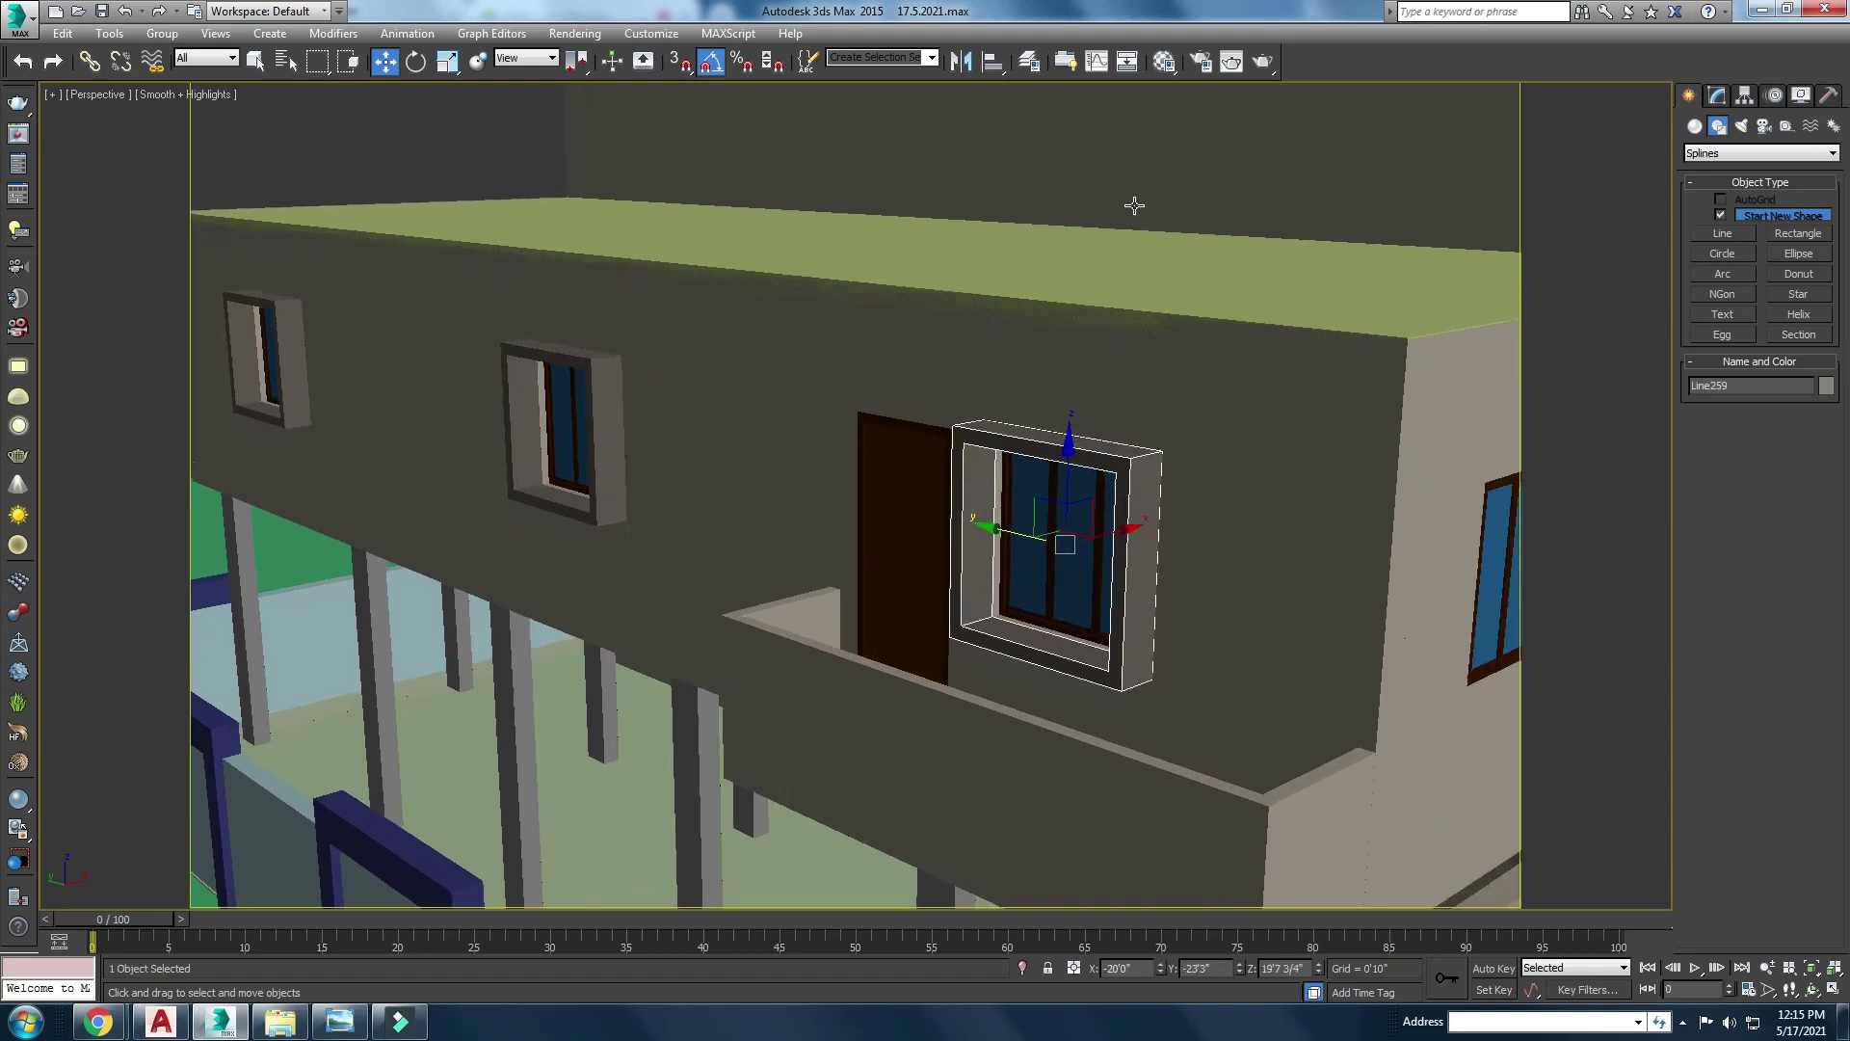
left_click(1716, 95)
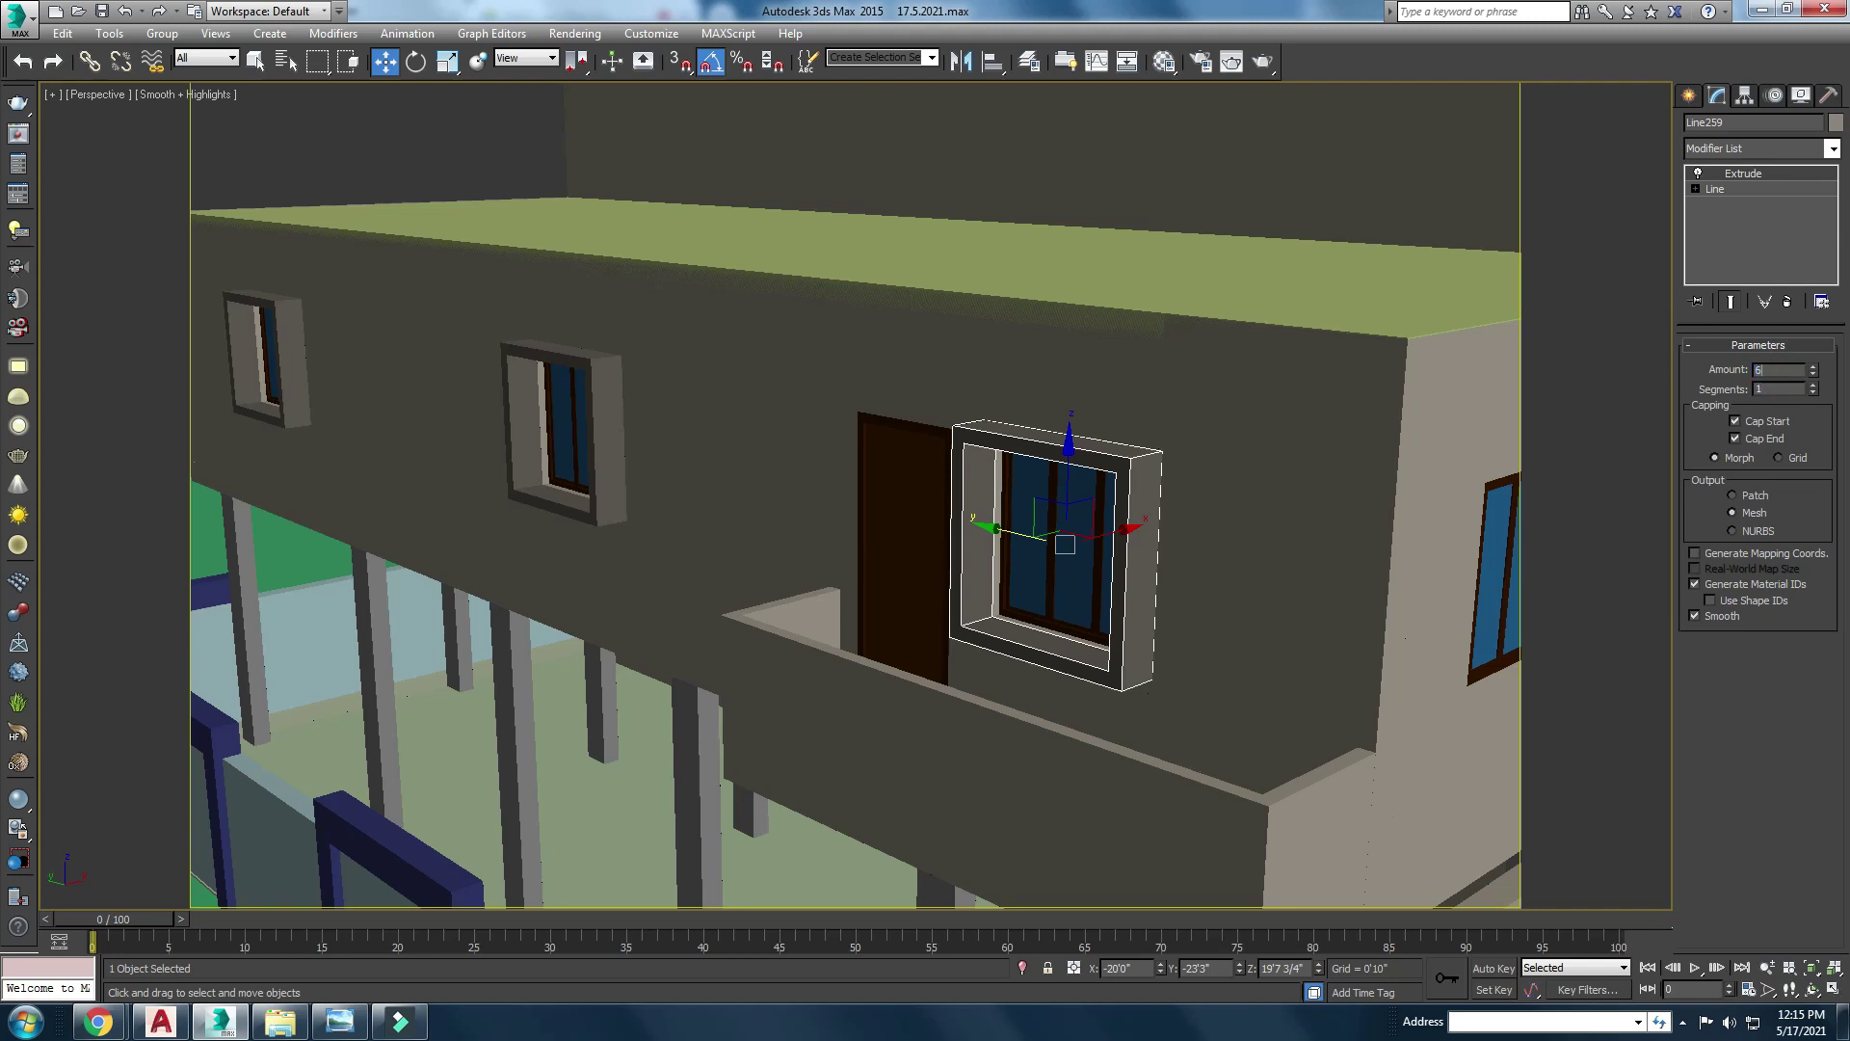
key("Return")
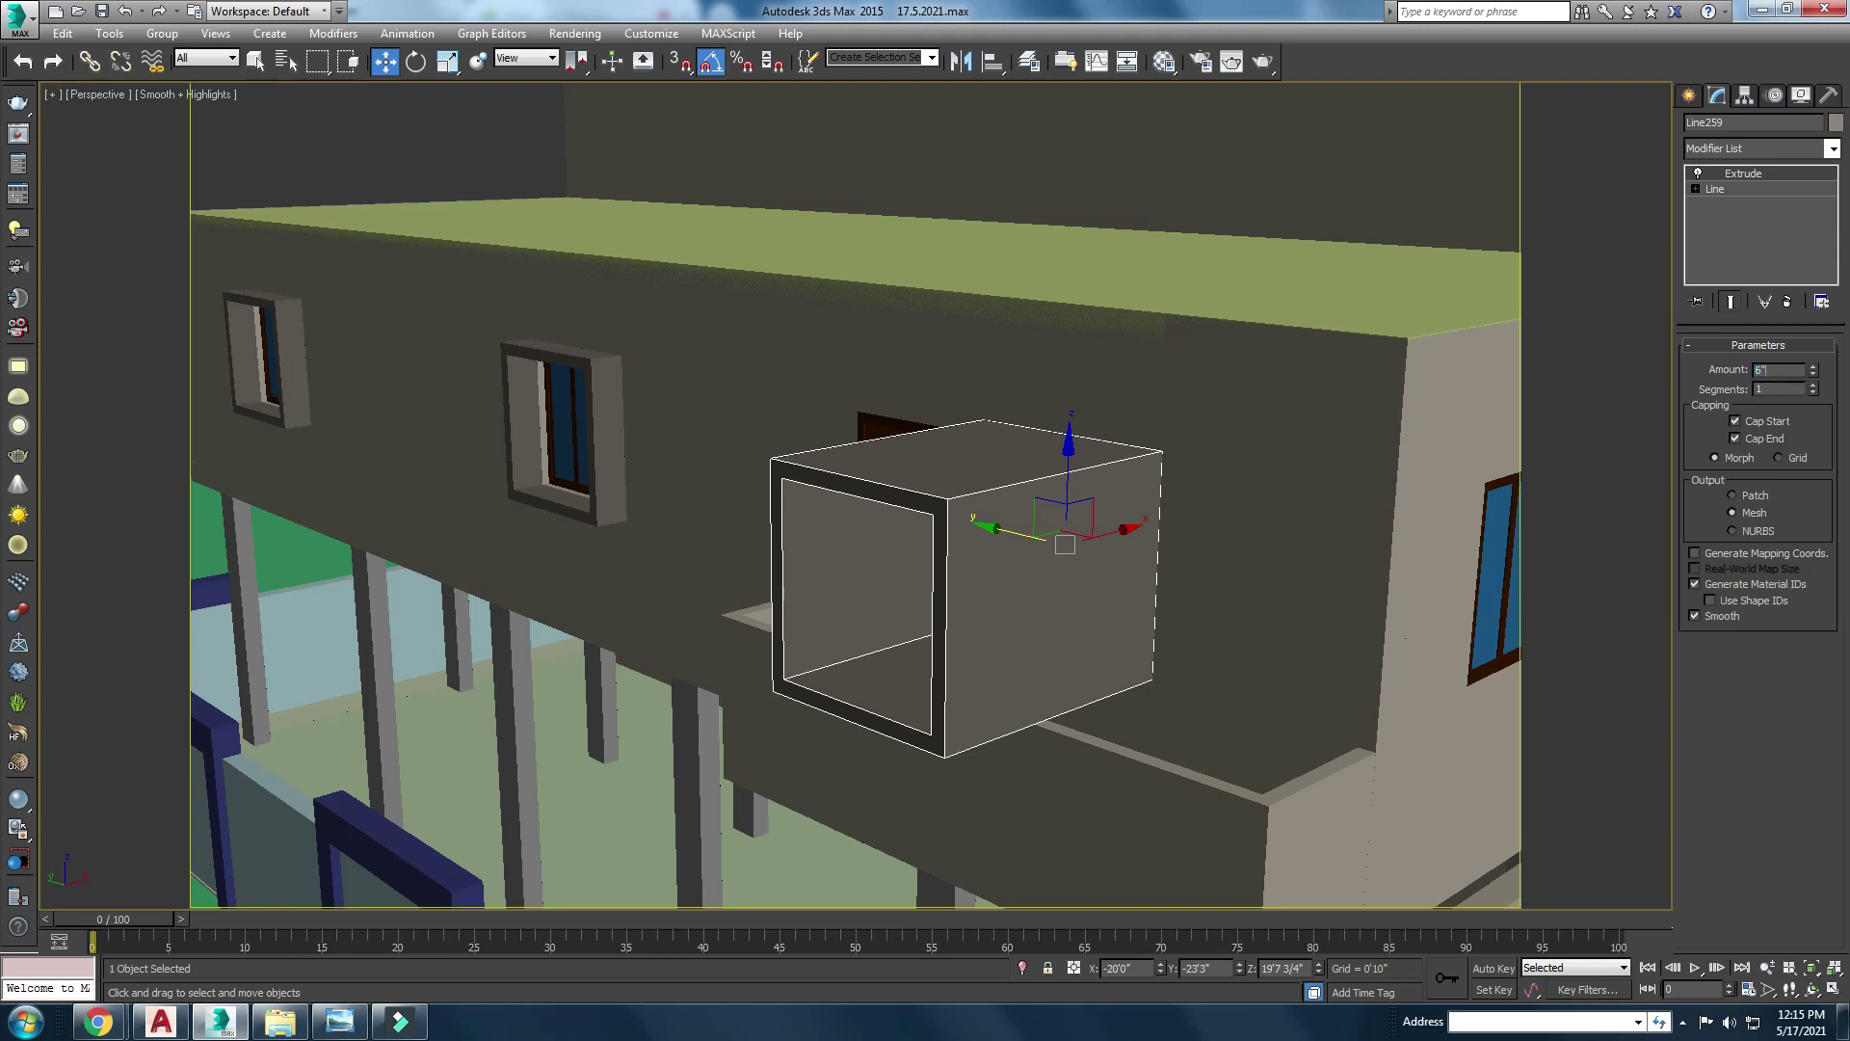
key("Return")
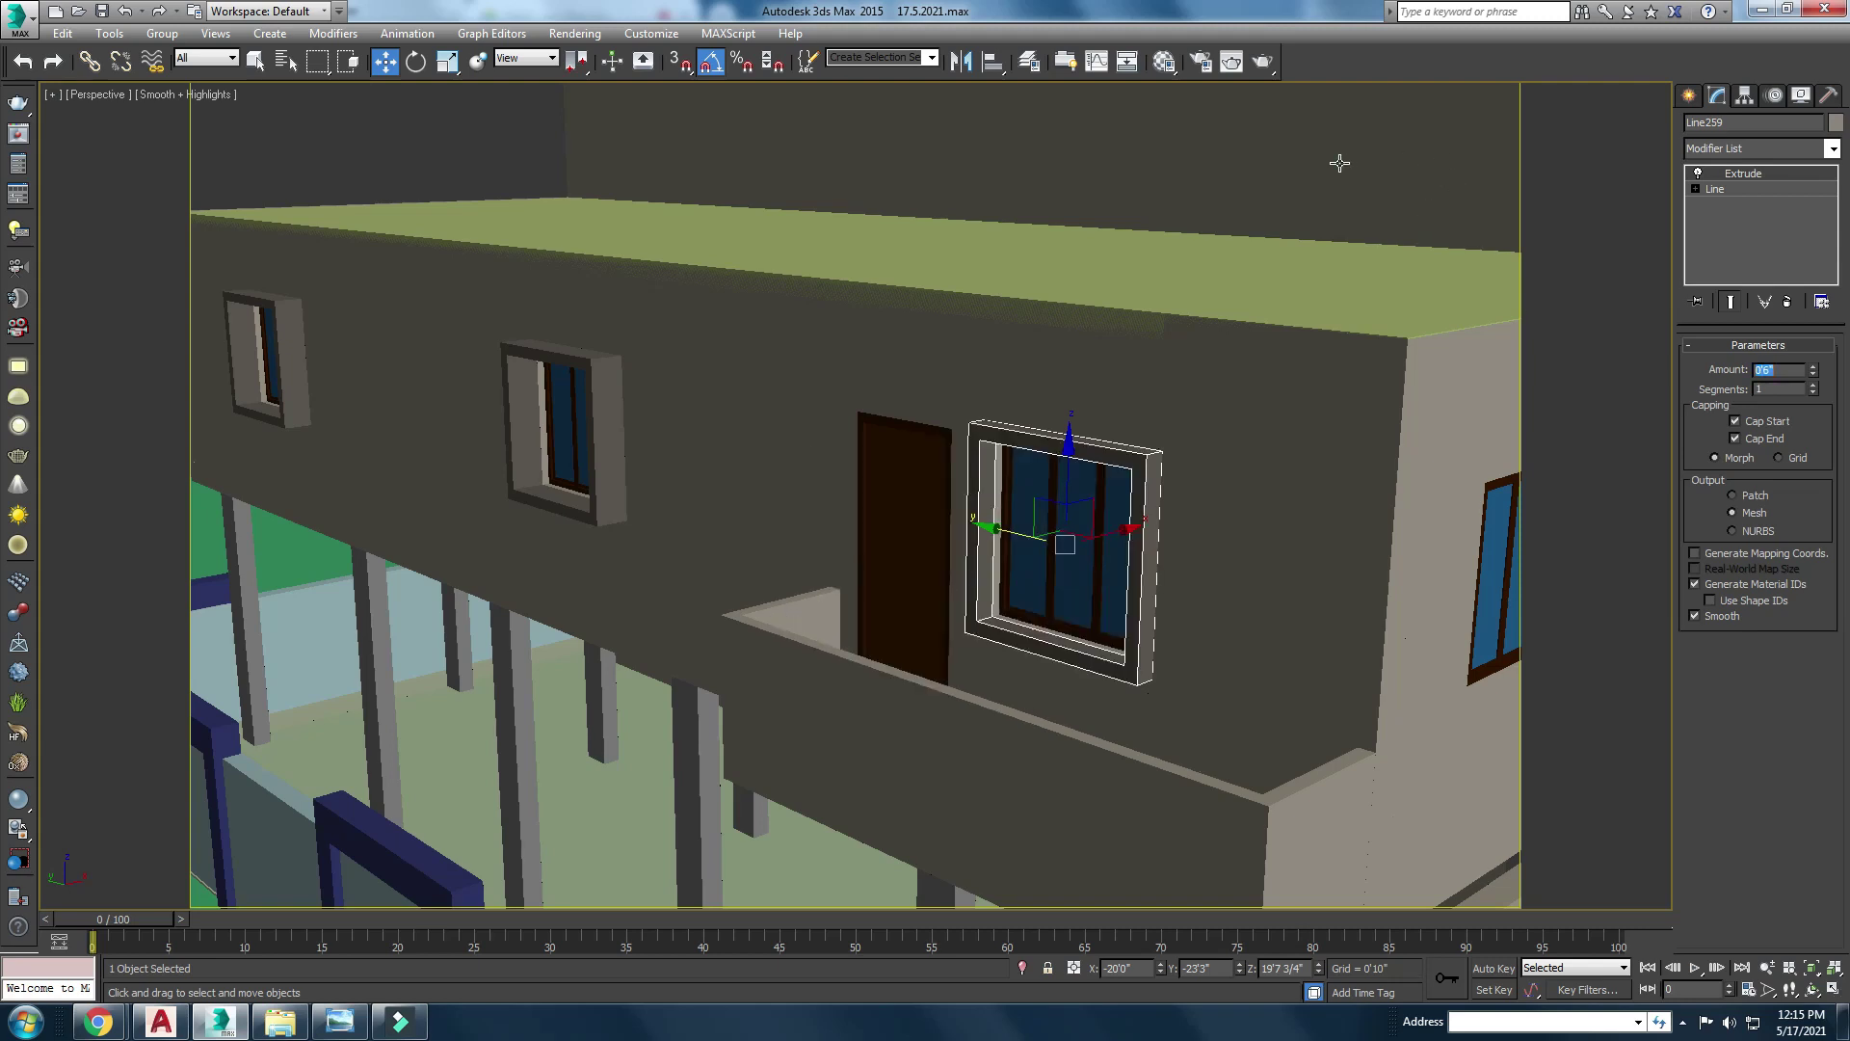
left_click(1339, 163)
left_click(1689, 94)
left_click(499, 132)
Step: Give the three side-wall window frames a grey object colour
mouse_move(707, 296)
middle_mouse_down("alt")
mouse_move(954, 541)
mouse_move(980, 516)
mouse_move(997, 589)
mouse_move(954, 596)
mouse_move(1223, 558)
mouse_move(826, 488)
mouse_move(1065, 482)
mouse_move(946, 488)
middle_mouse_up("alt")
scroll(998, 589, "down", 3)
scroll(954, 597, "up", 3)
left_click(631, 495)
left_click(627, 702, "ctrl")
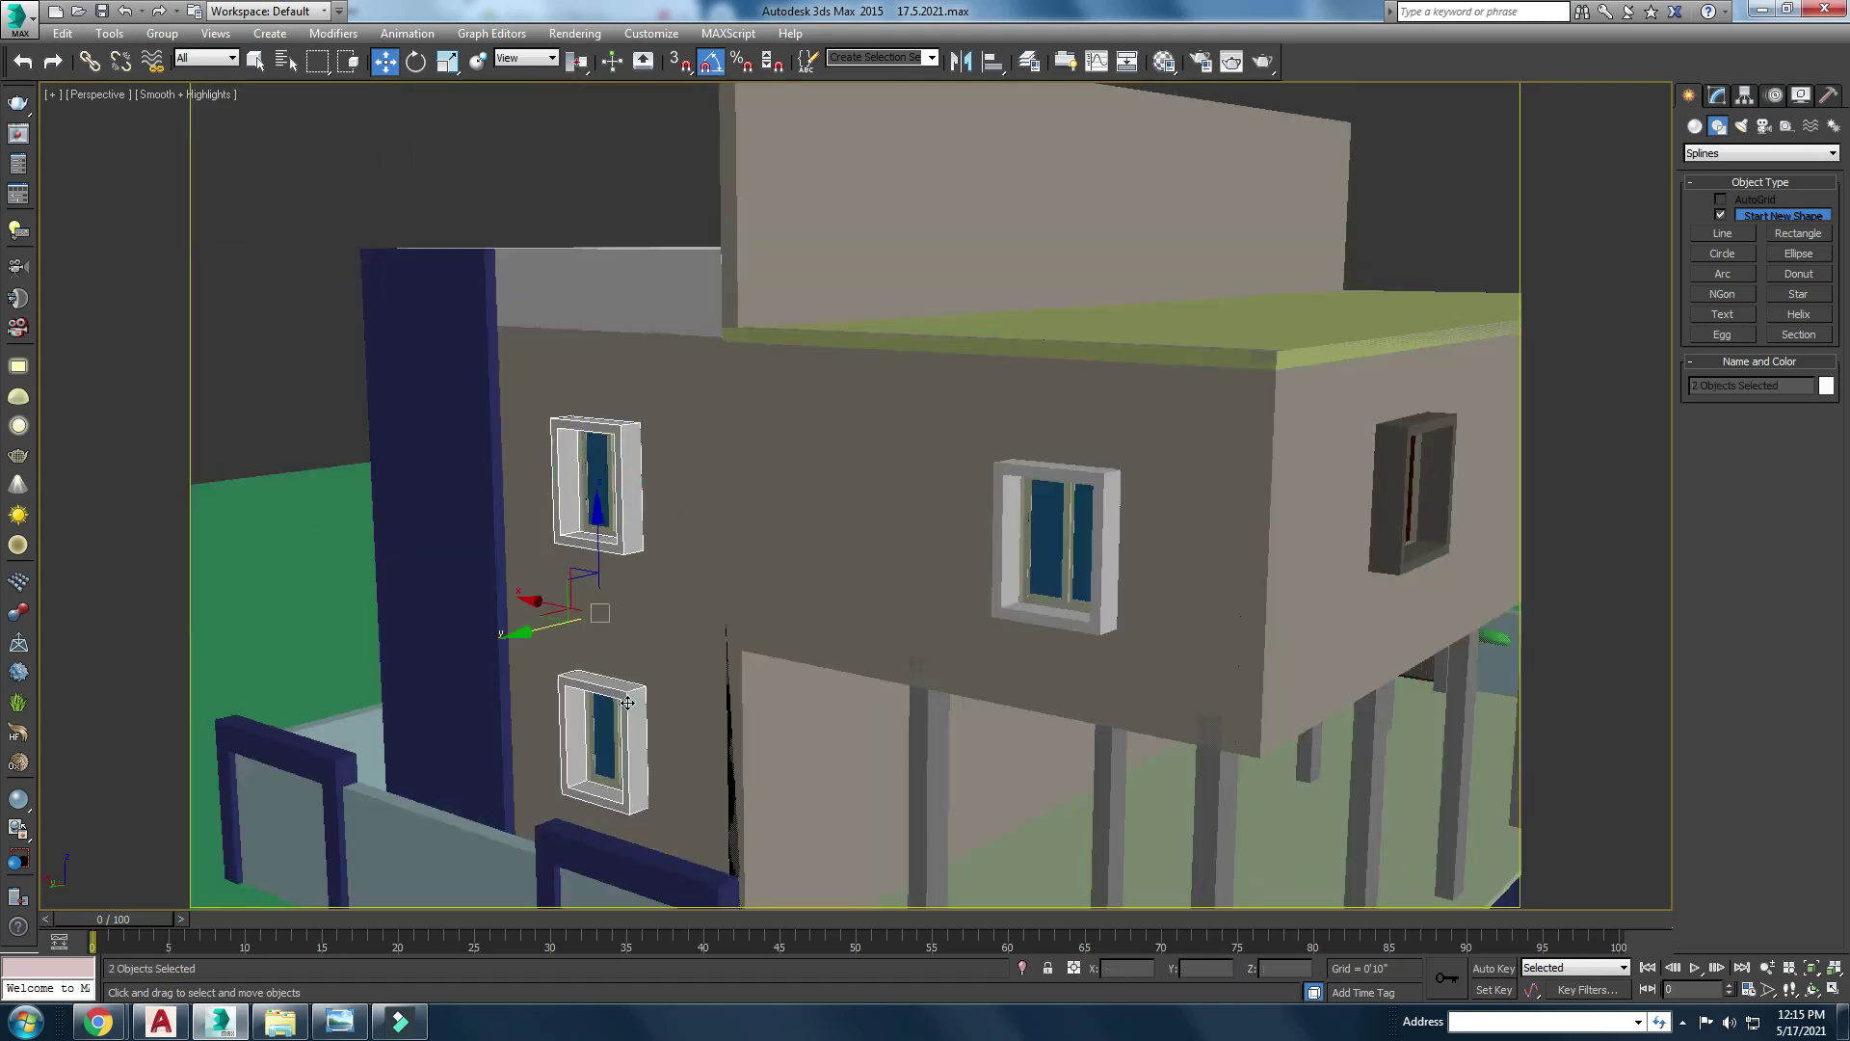
left_click(1042, 623, "ctrl")
left_click(1826, 386)
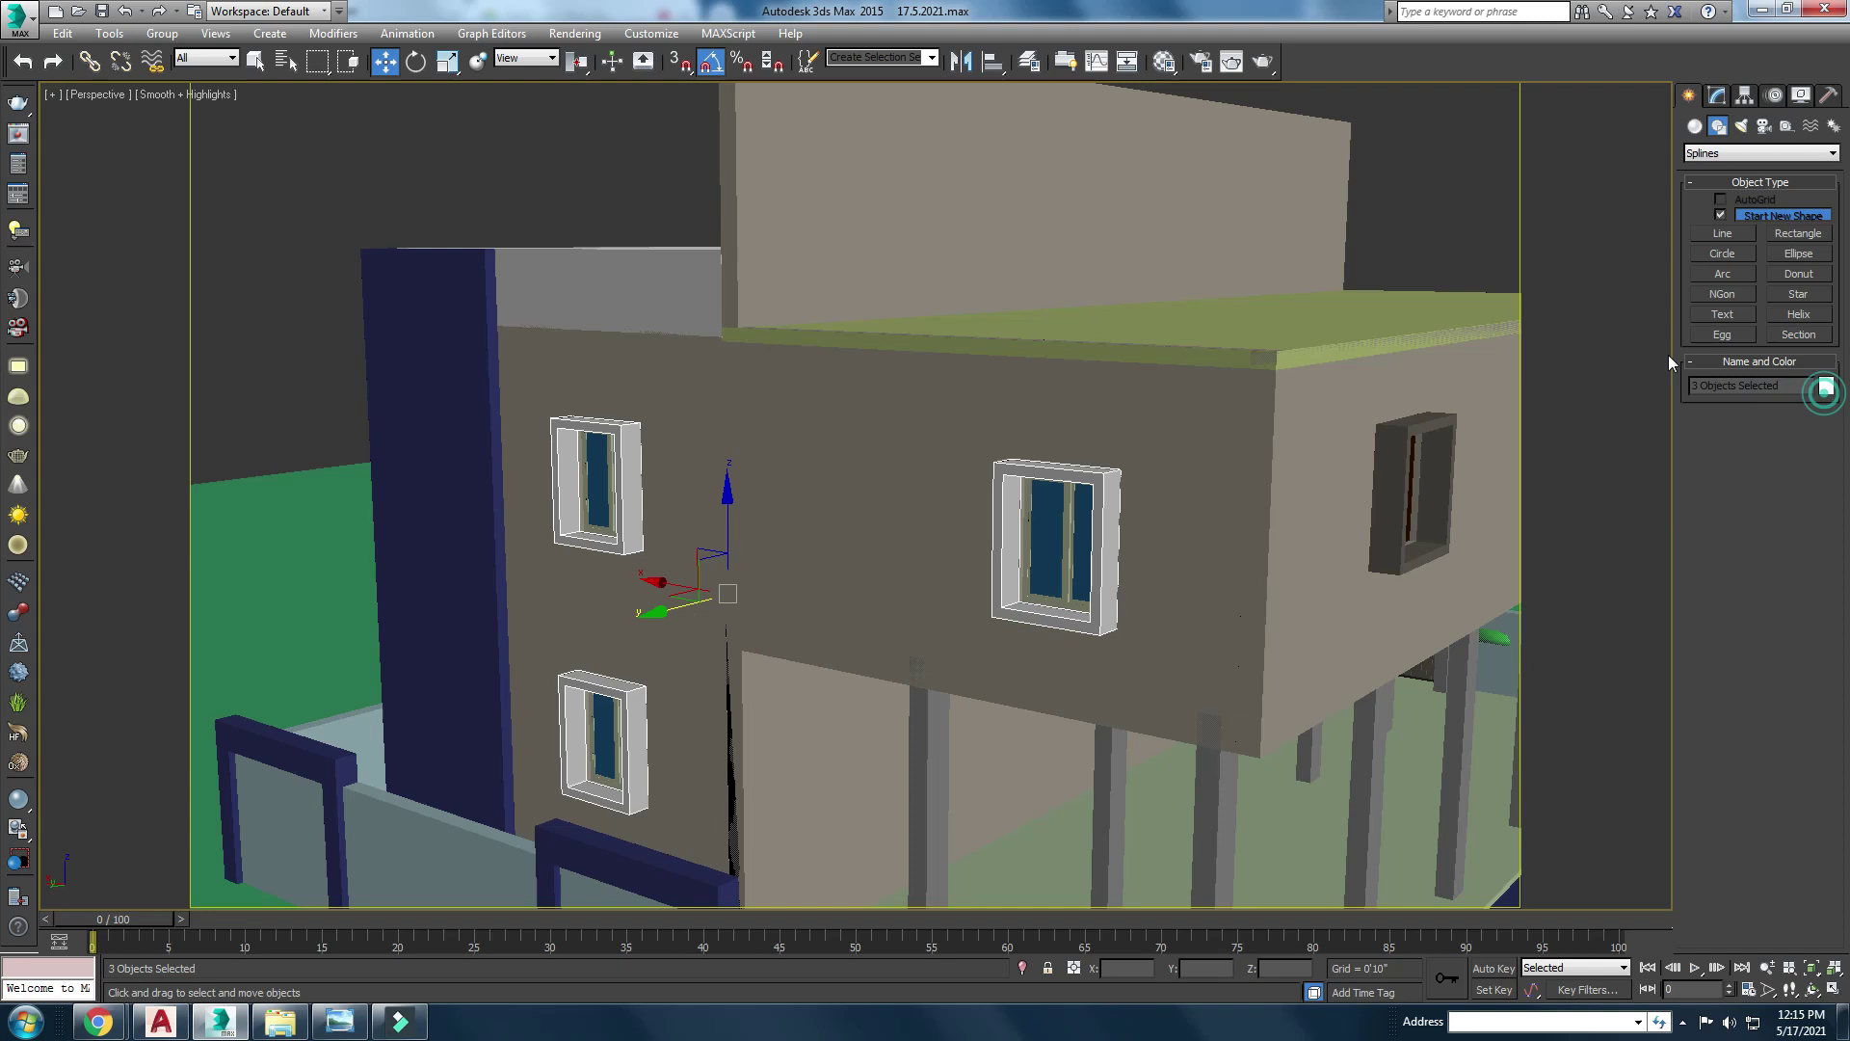
left_click(497, 378)
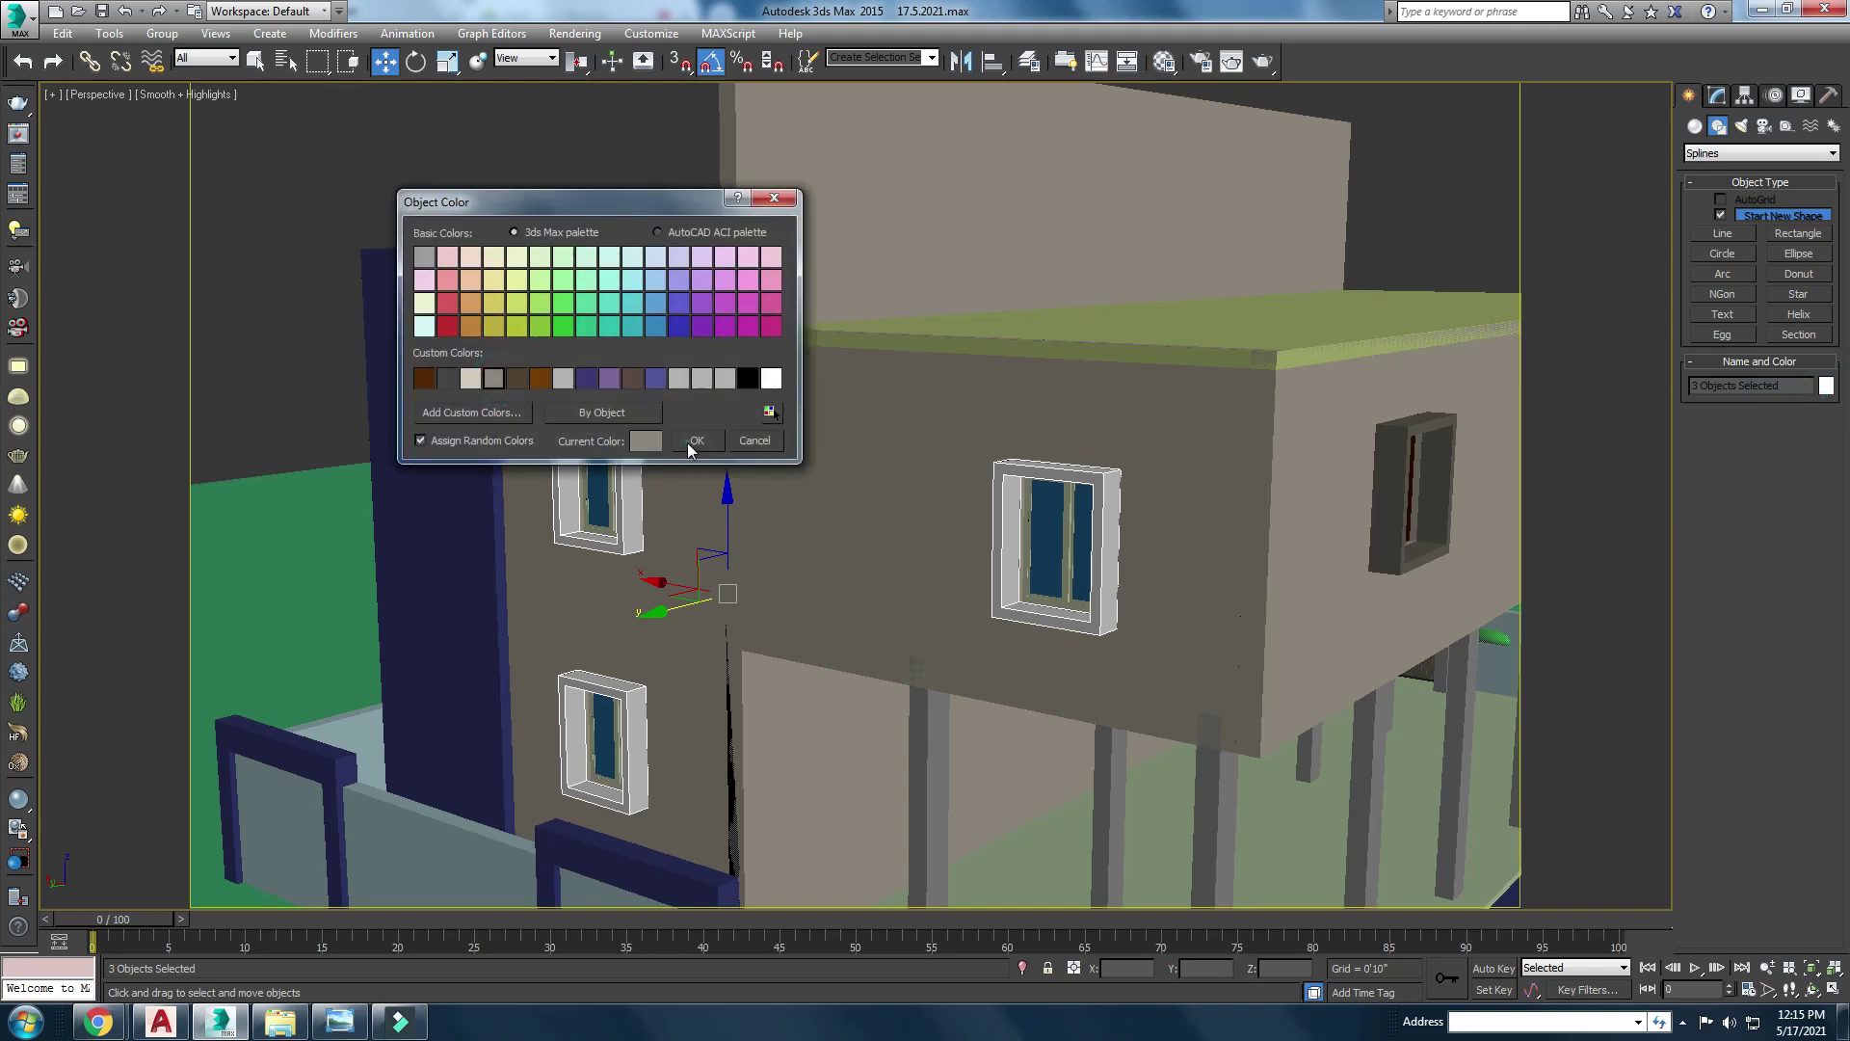
left_click(697, 440)
left_click(619, 240)
mouse_move(790, 471)
middle_mouse_down("alt")
mouse_move(904, 479)
mouse_move(681, 495)
middle_mouse_up("alt")
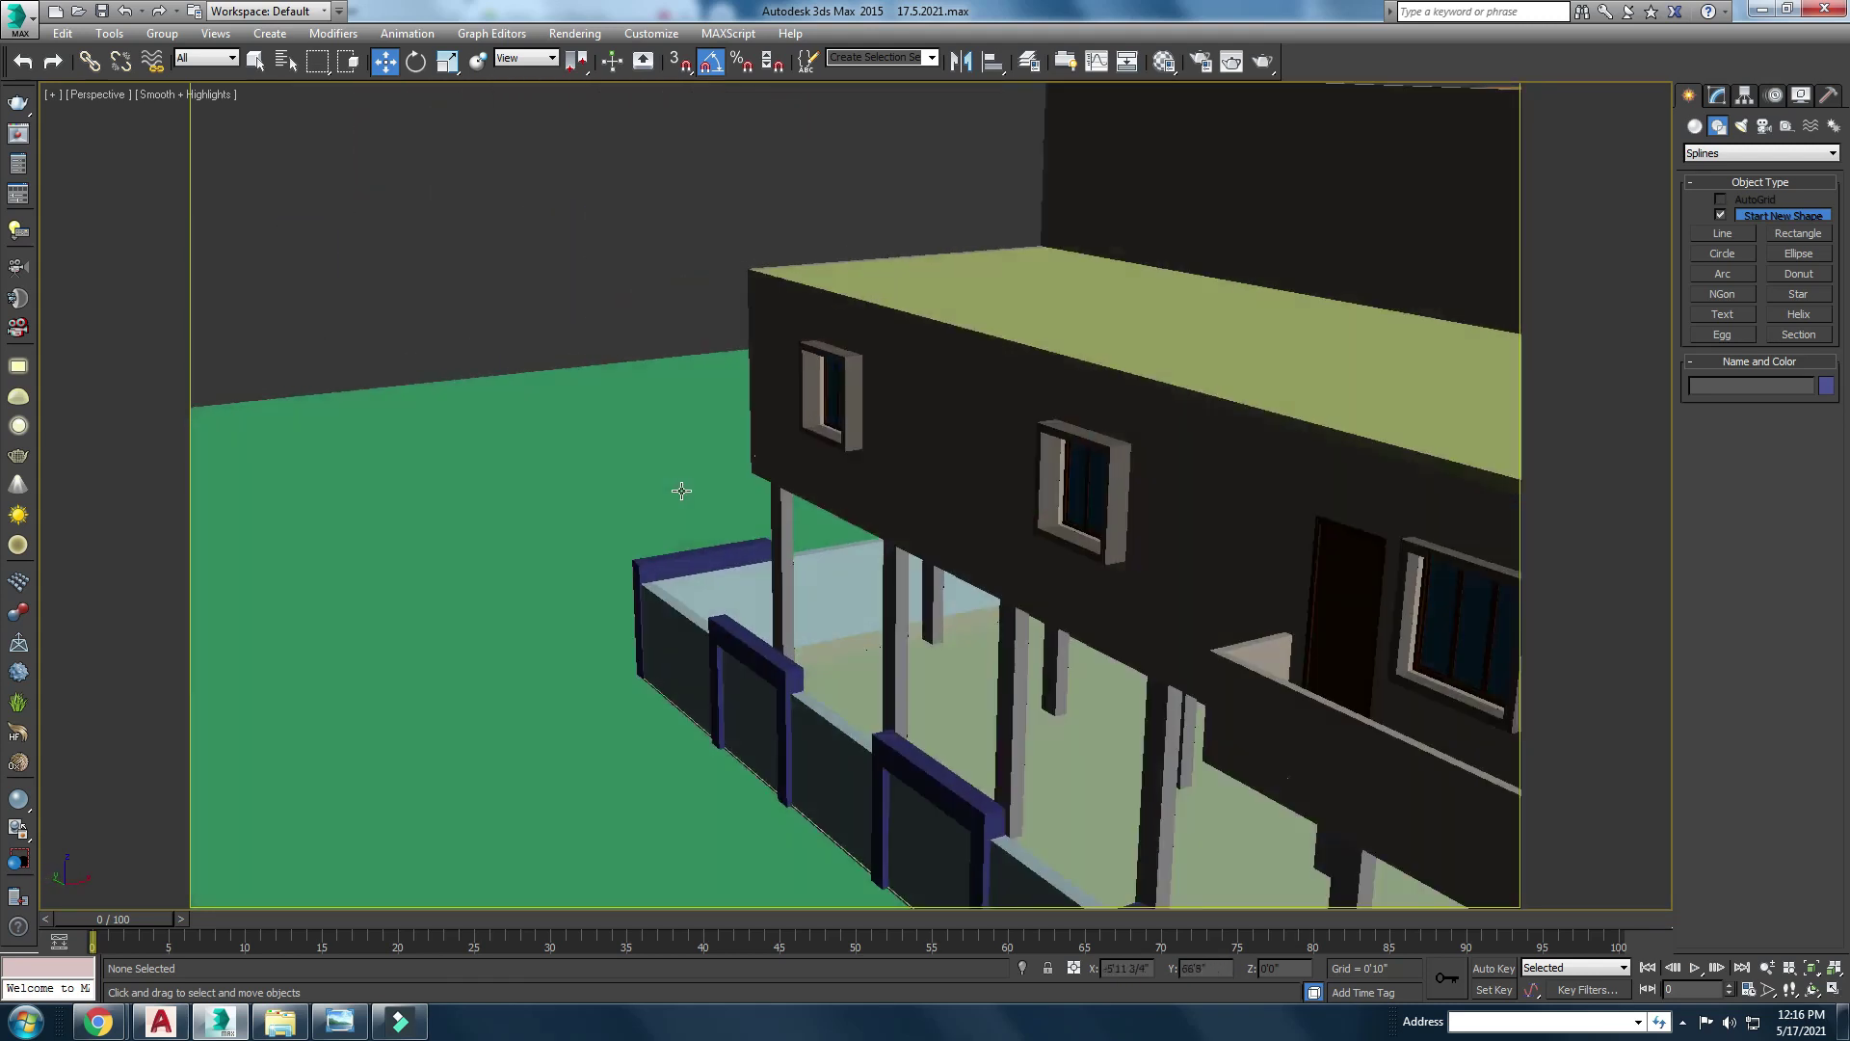
Step: Maximize the Front view and pan it to the upper floor
scroll(850, 526, "up", 4)
middle_click_drag(850, 526, 874, 474, "alt")
left_click(1068, 381)
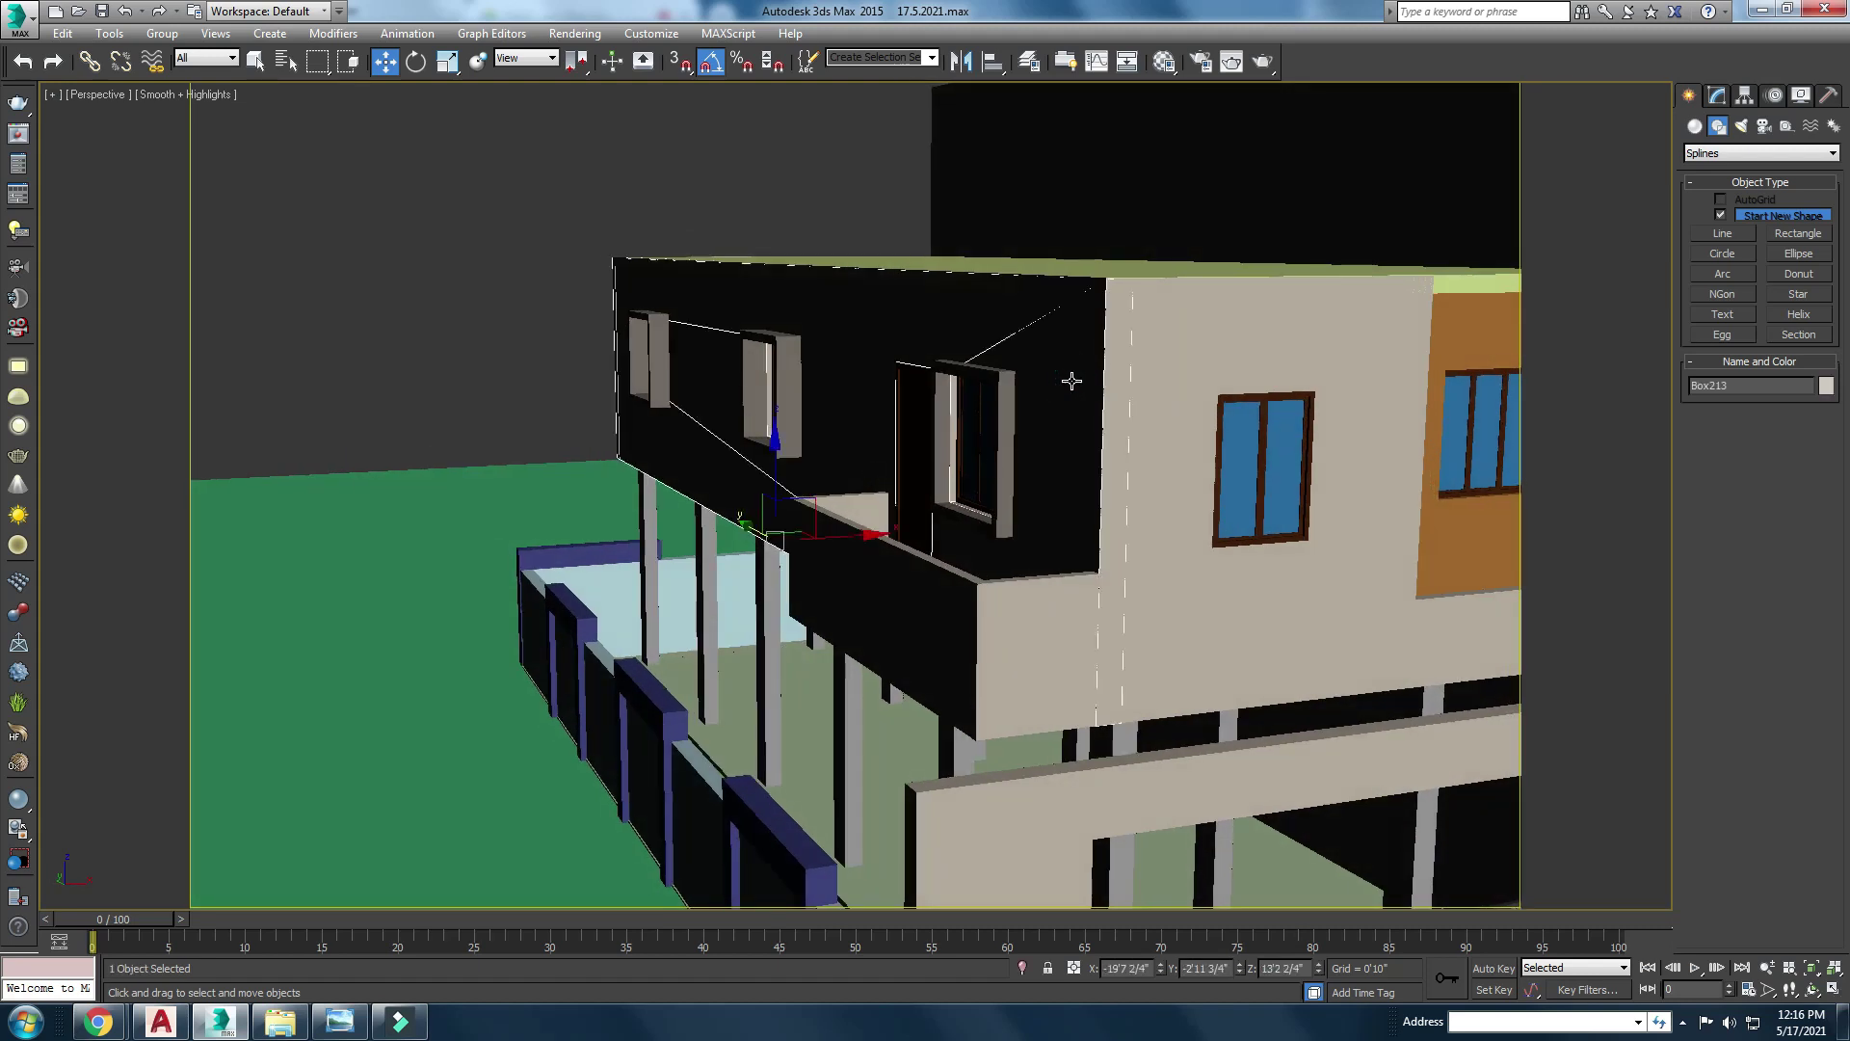
key("alt+w")
right_click(1068, 292)
key("alt+w")
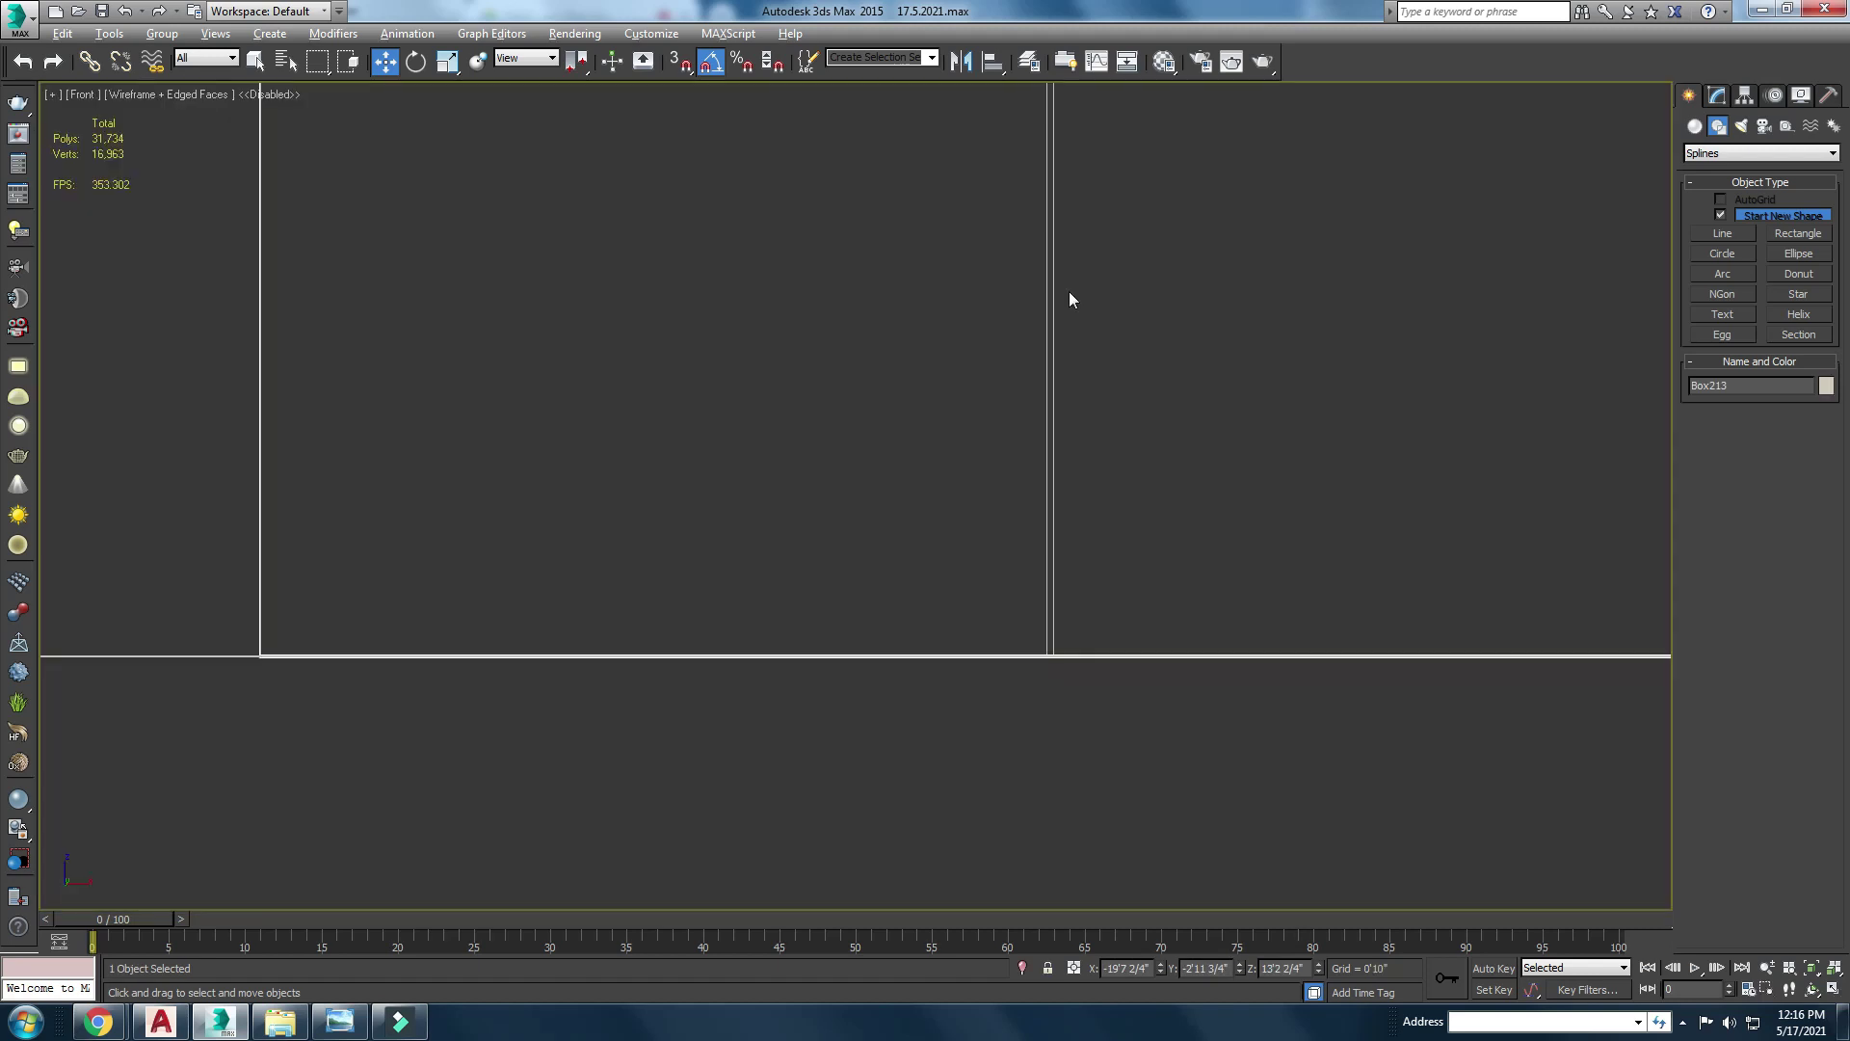
middle_click_drag(1068, 291, 904, 344)
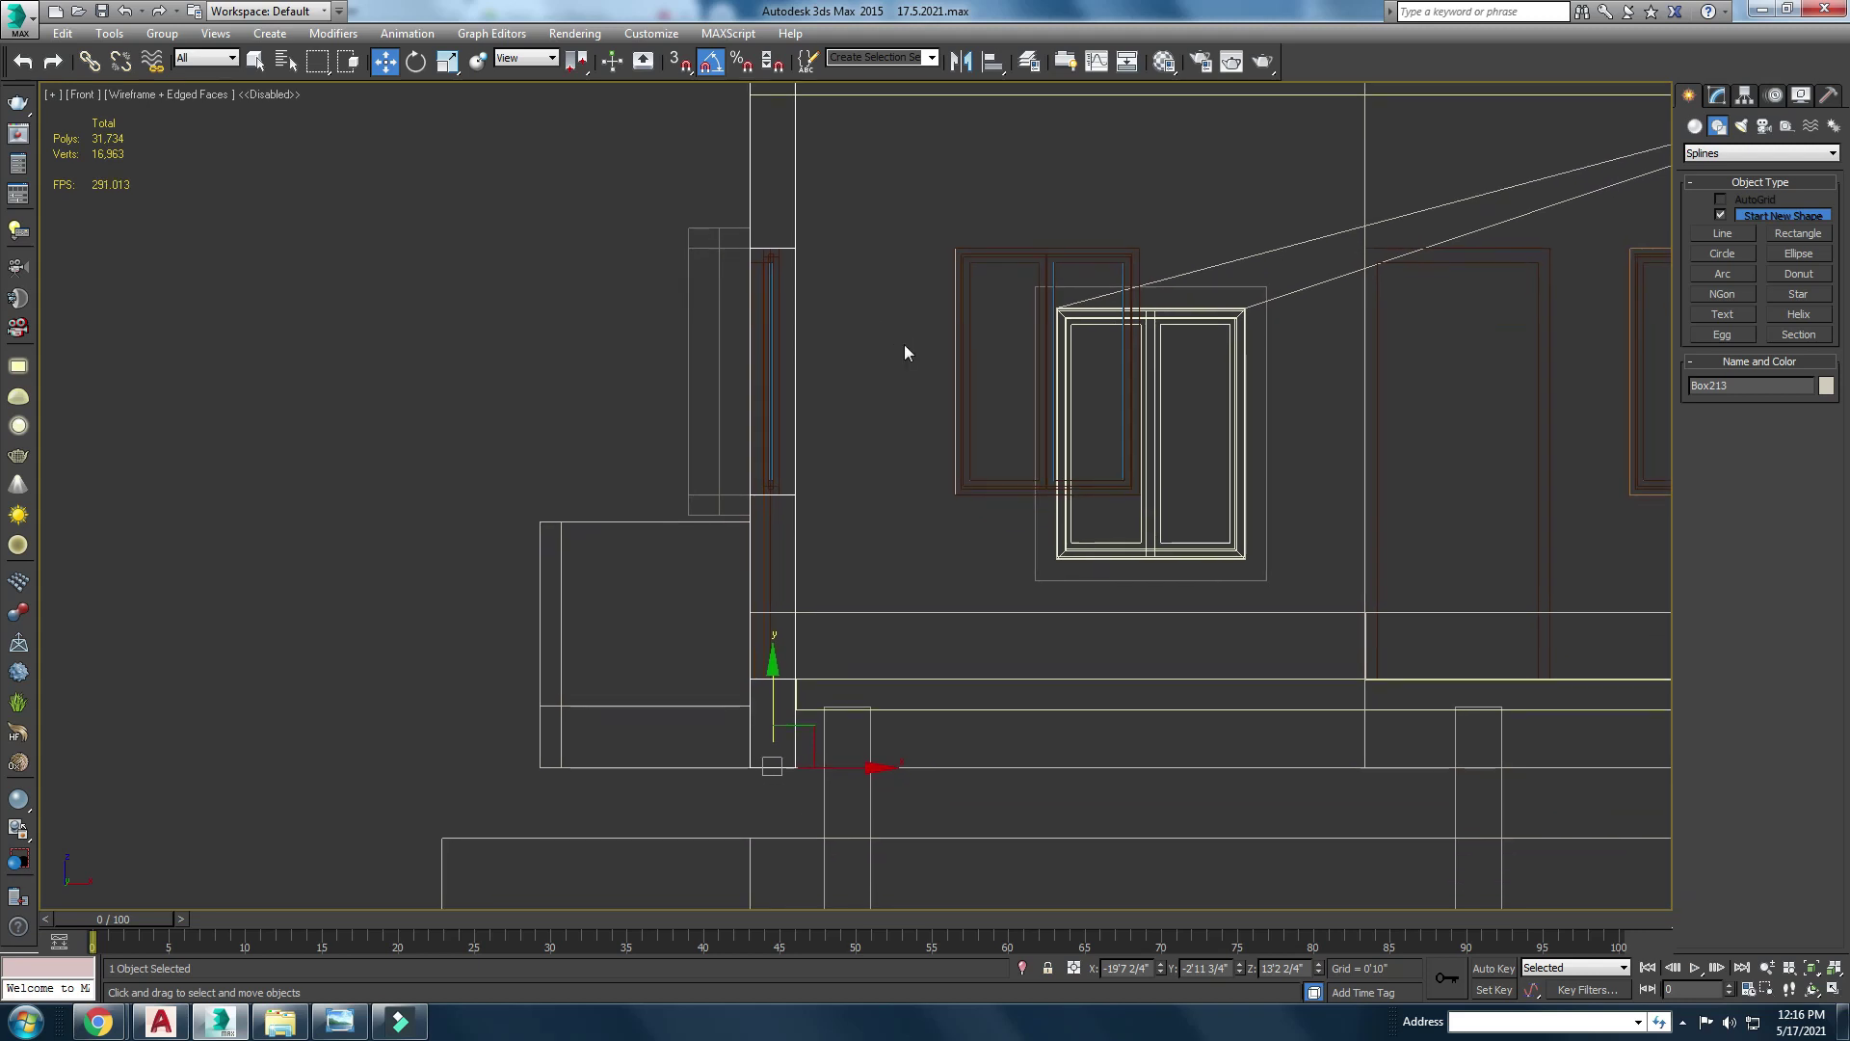
left_click(1301, 549)
scroll(1272, 554, "down", 3)
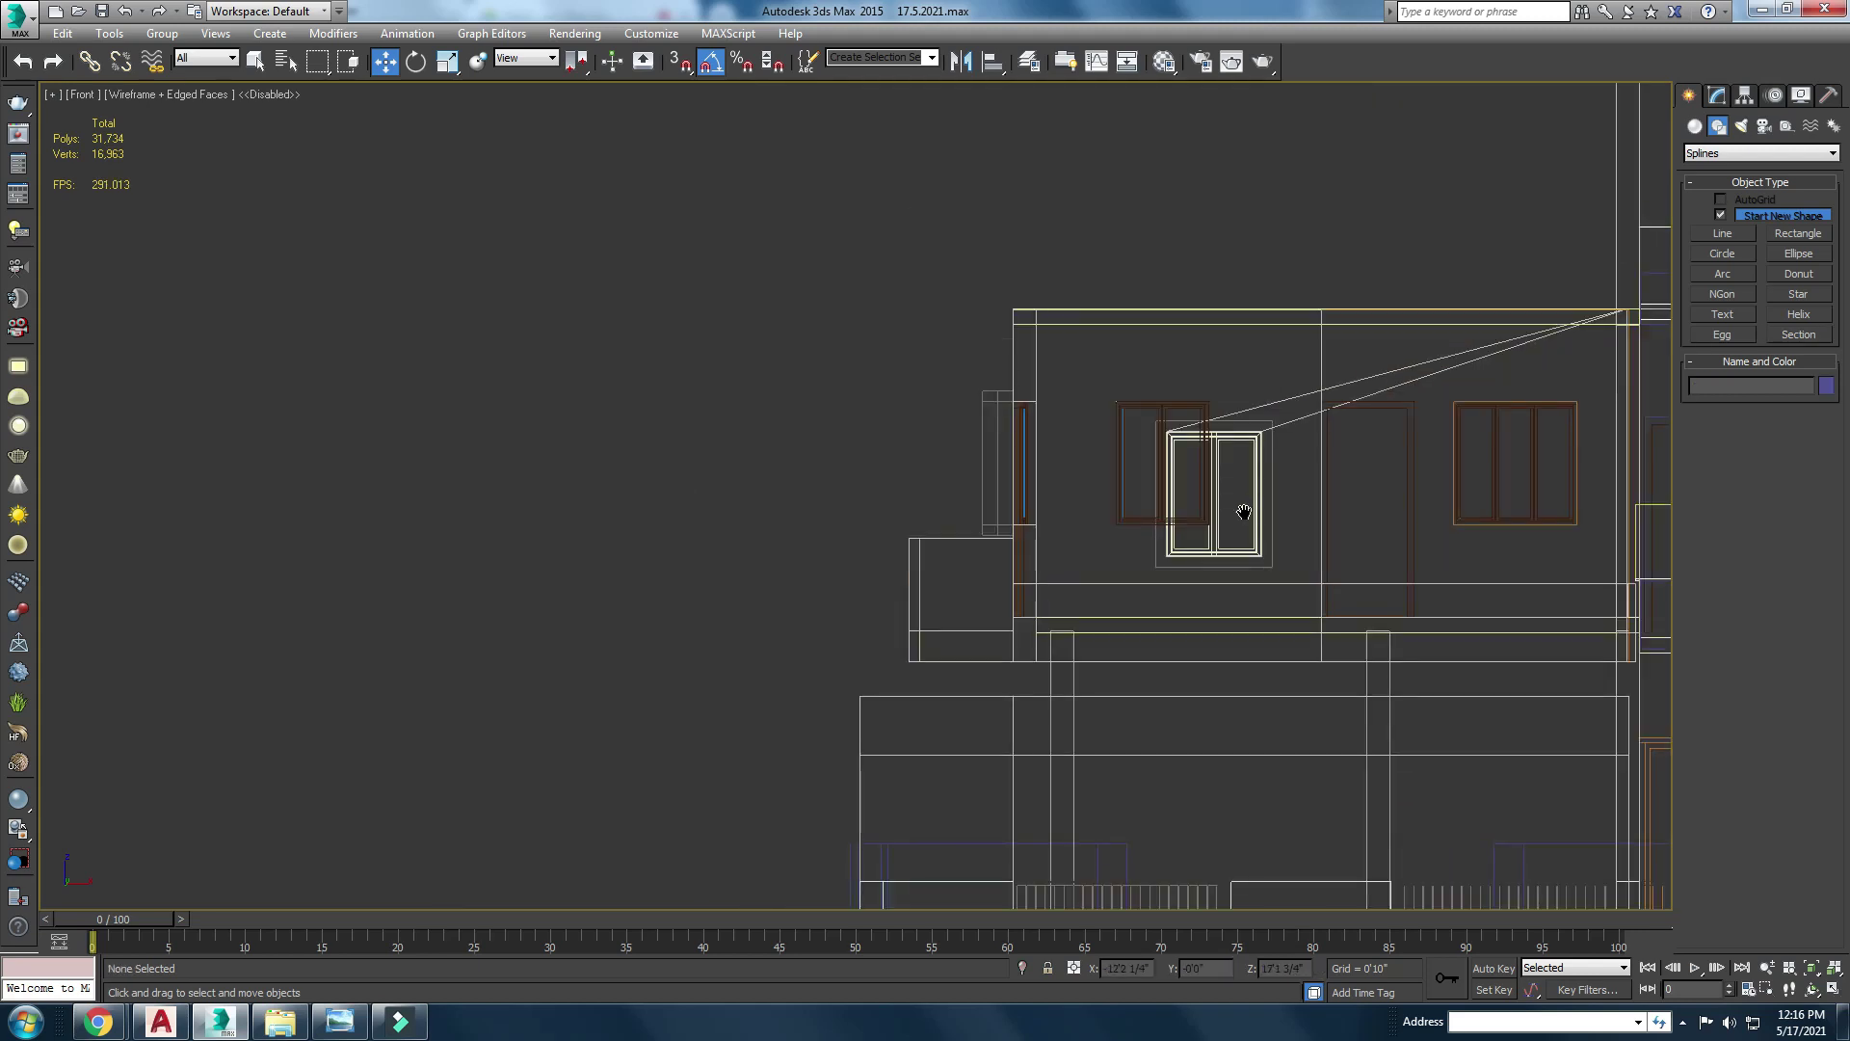
middle_click_drag(1244, 512, 1232, 474)
Step: Window-select the balcony parapet pieces and copy them up one storey
left_click_drag(648, 171, 1083, 646)
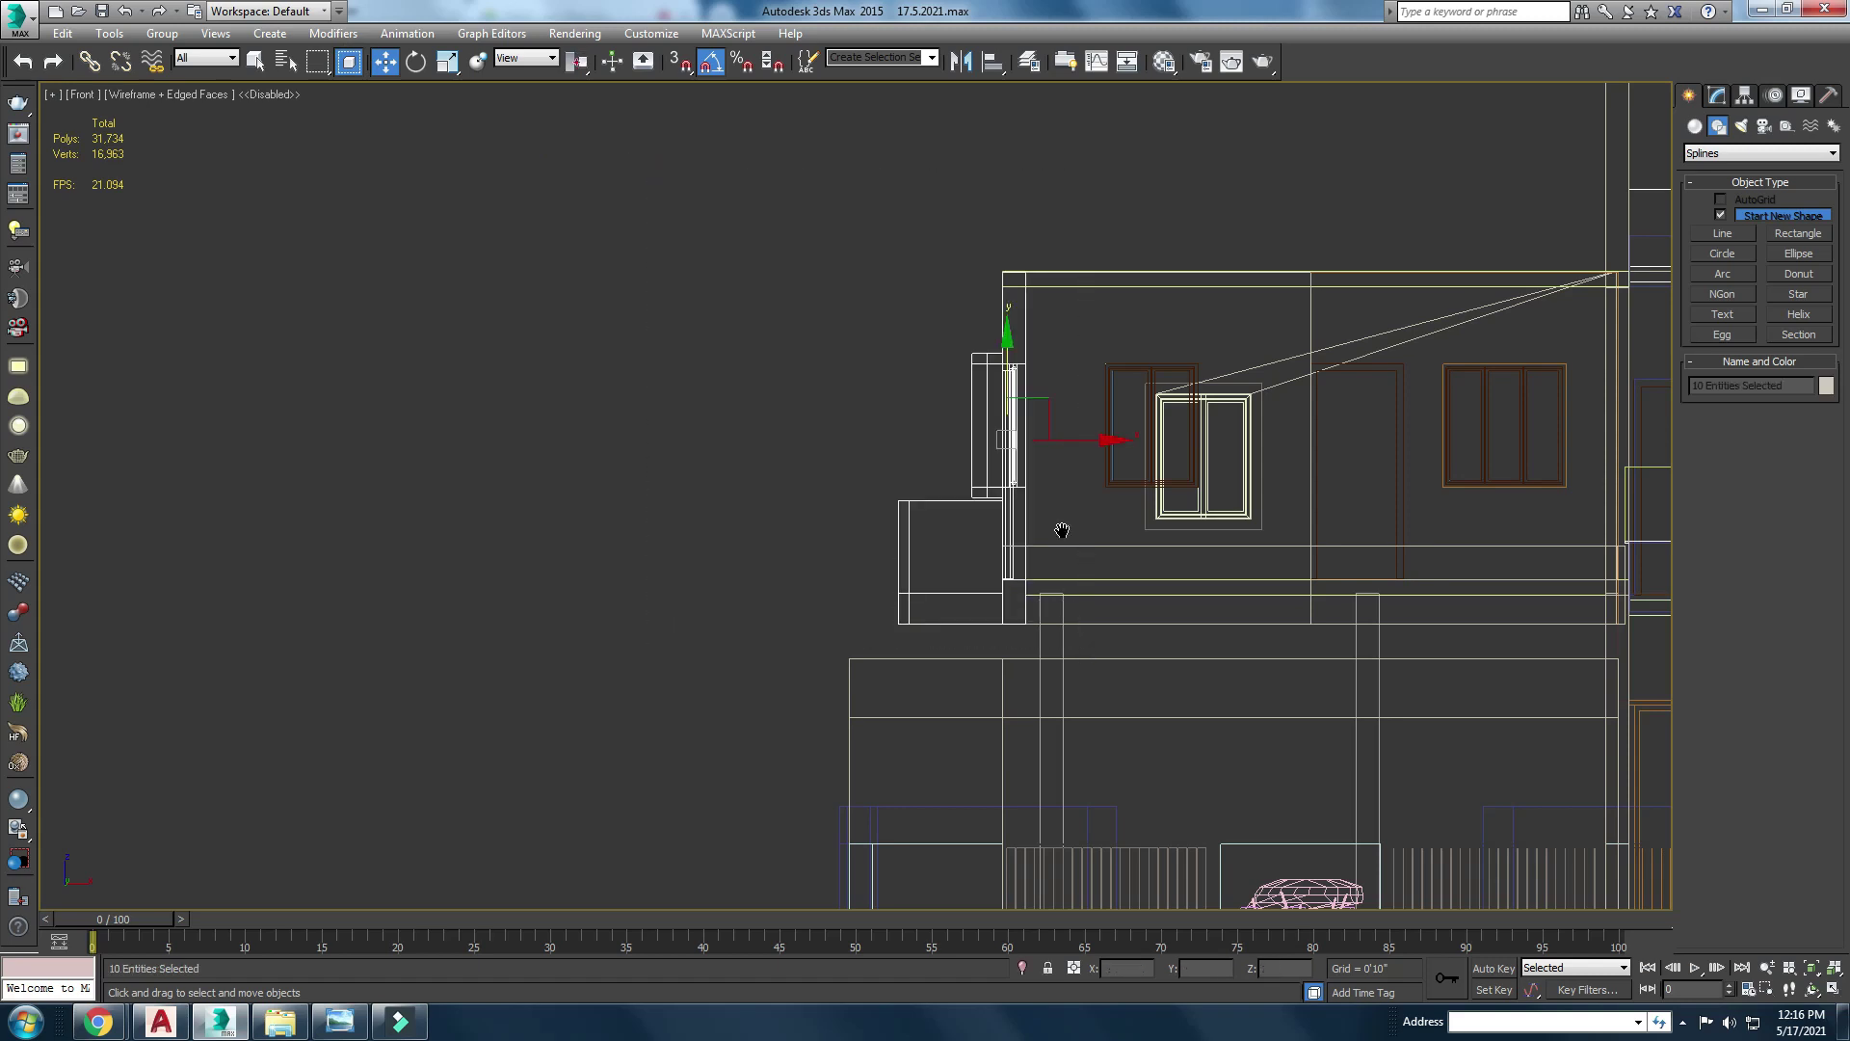
middle_click_drag(1061, 529, 1042, 610)
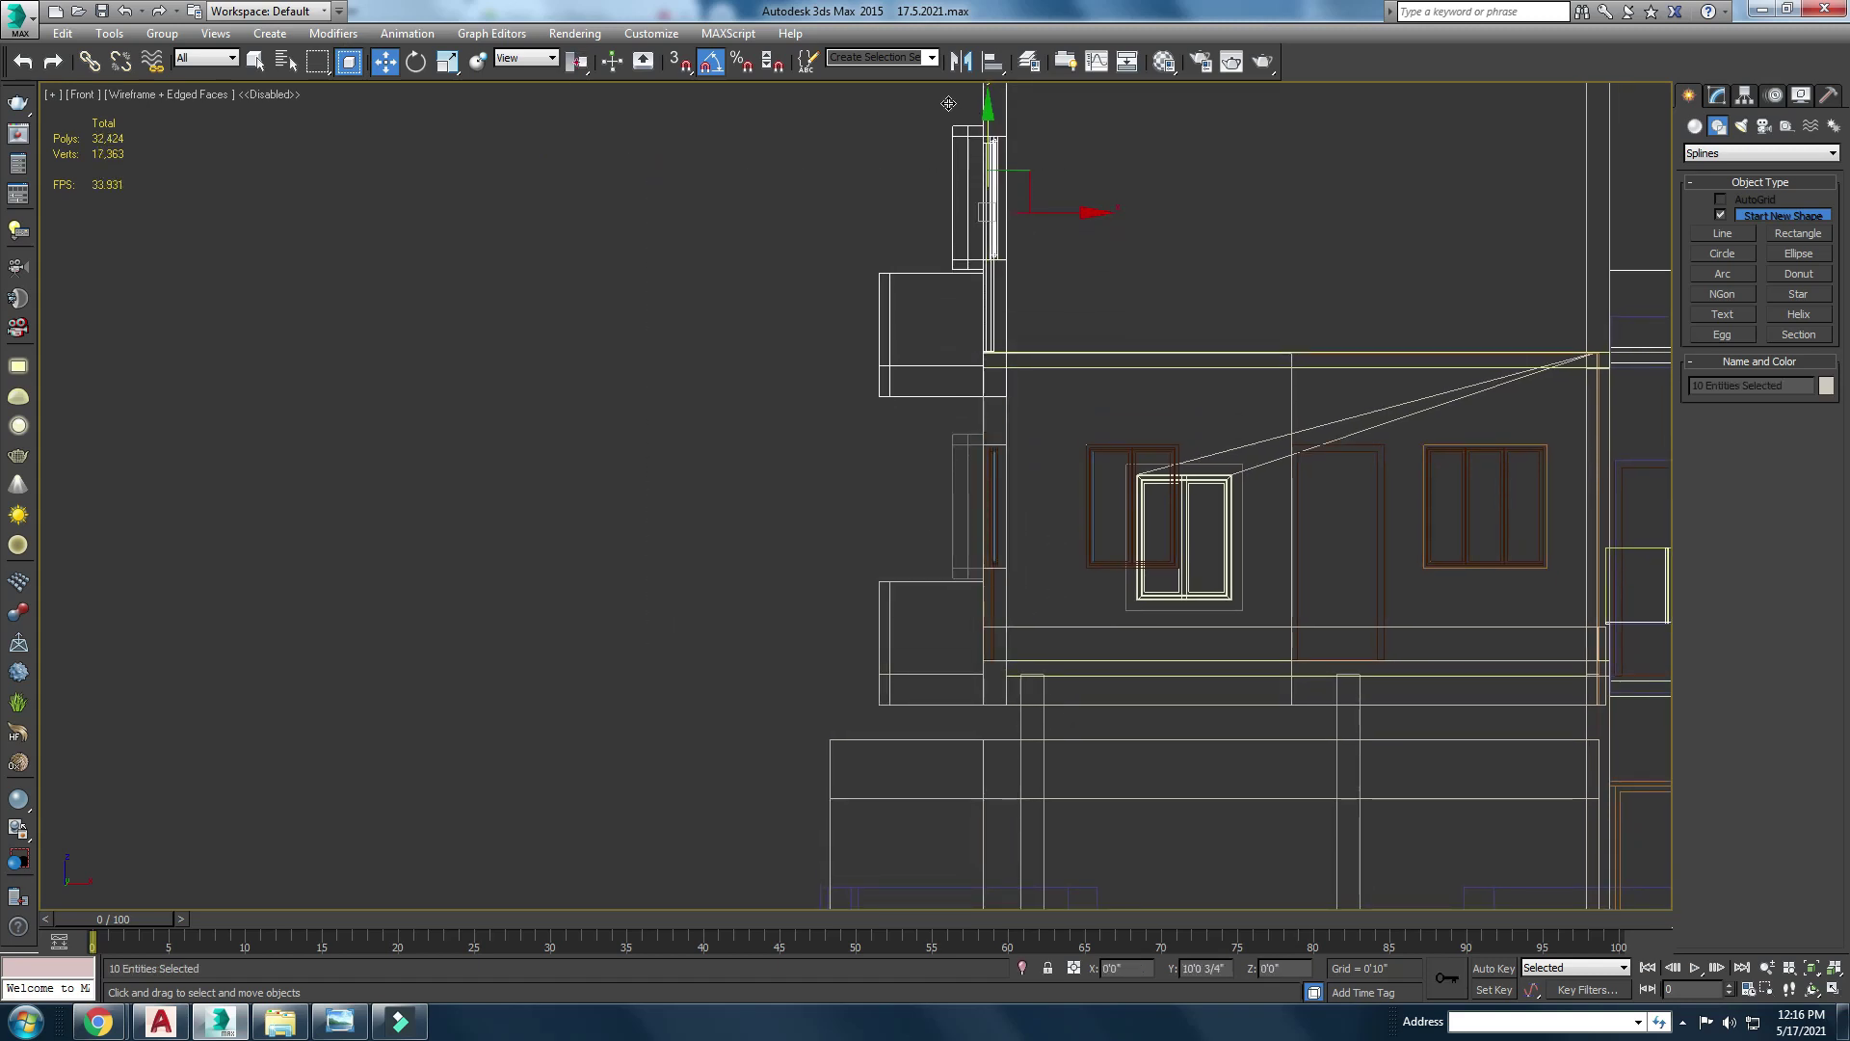
left_click_drag(991, 424, 990, 111, "shift")
left_click(928, 593)
middle_click_drag(1009, 132, 947, 412)
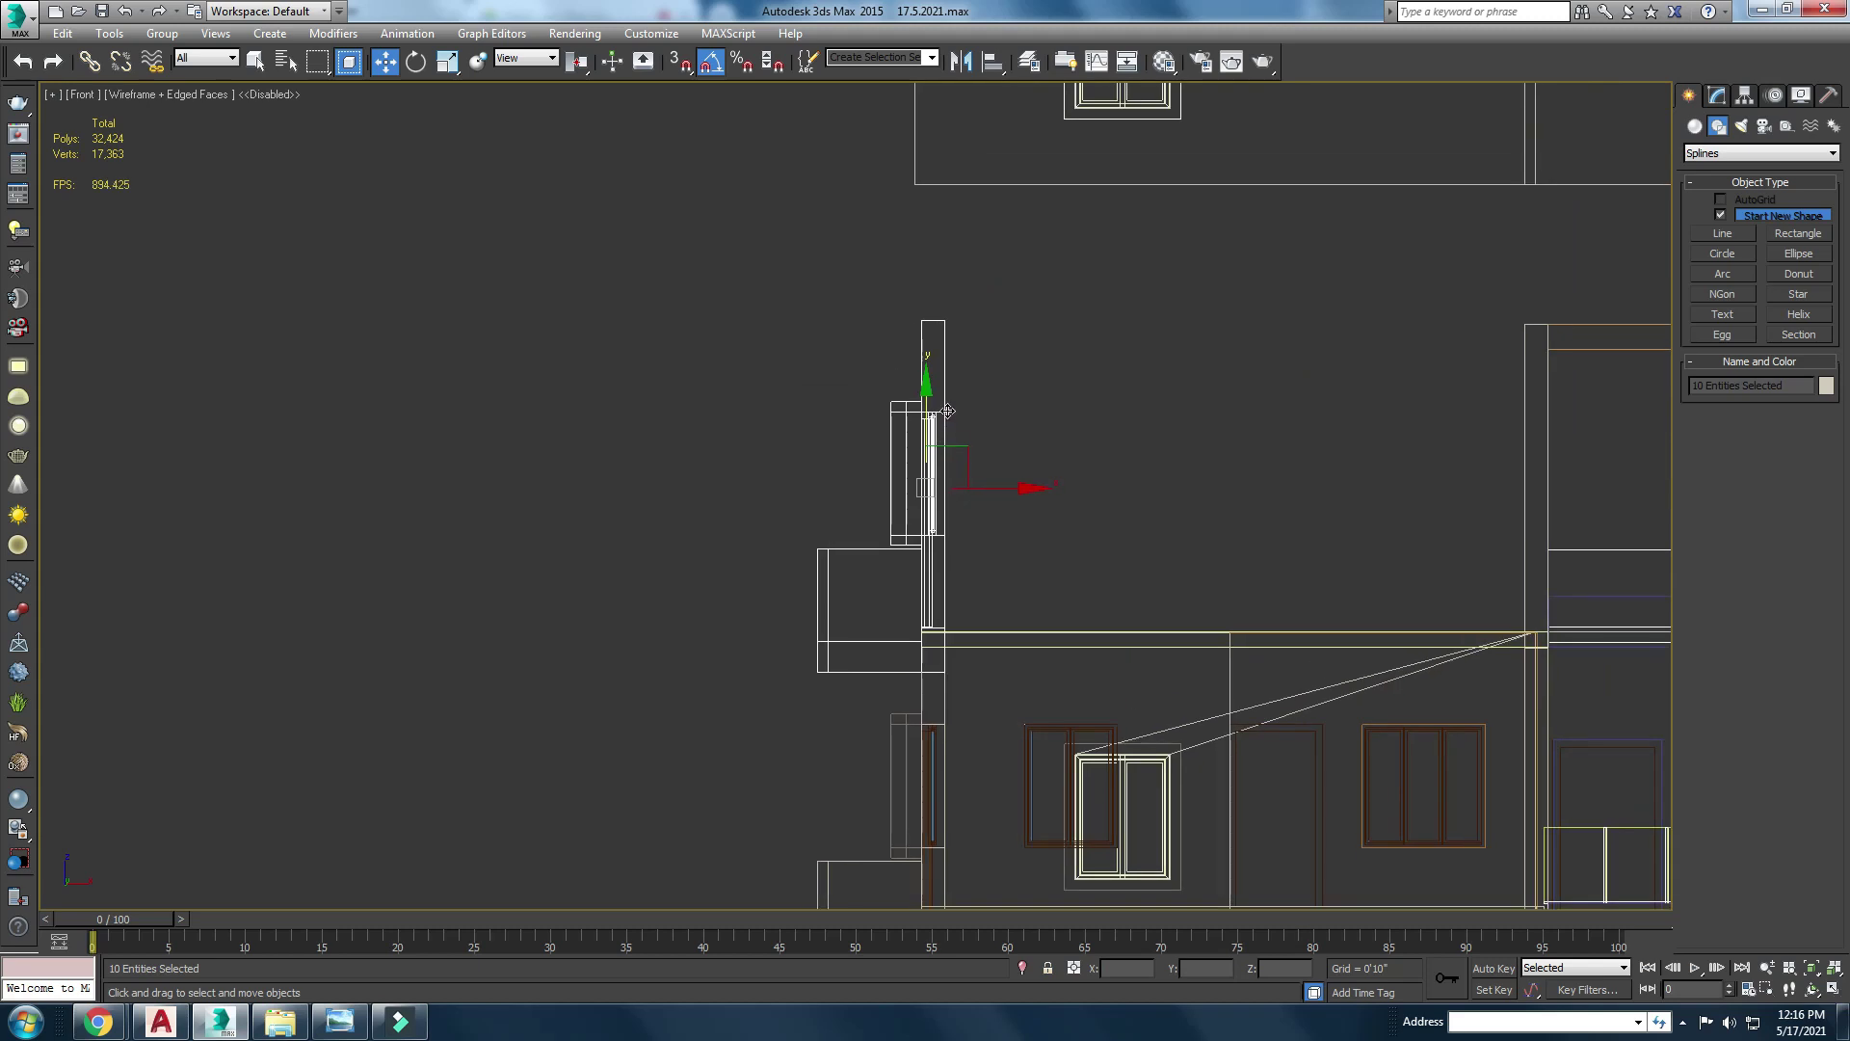
left_click_drag(931, 402, 931, 318)
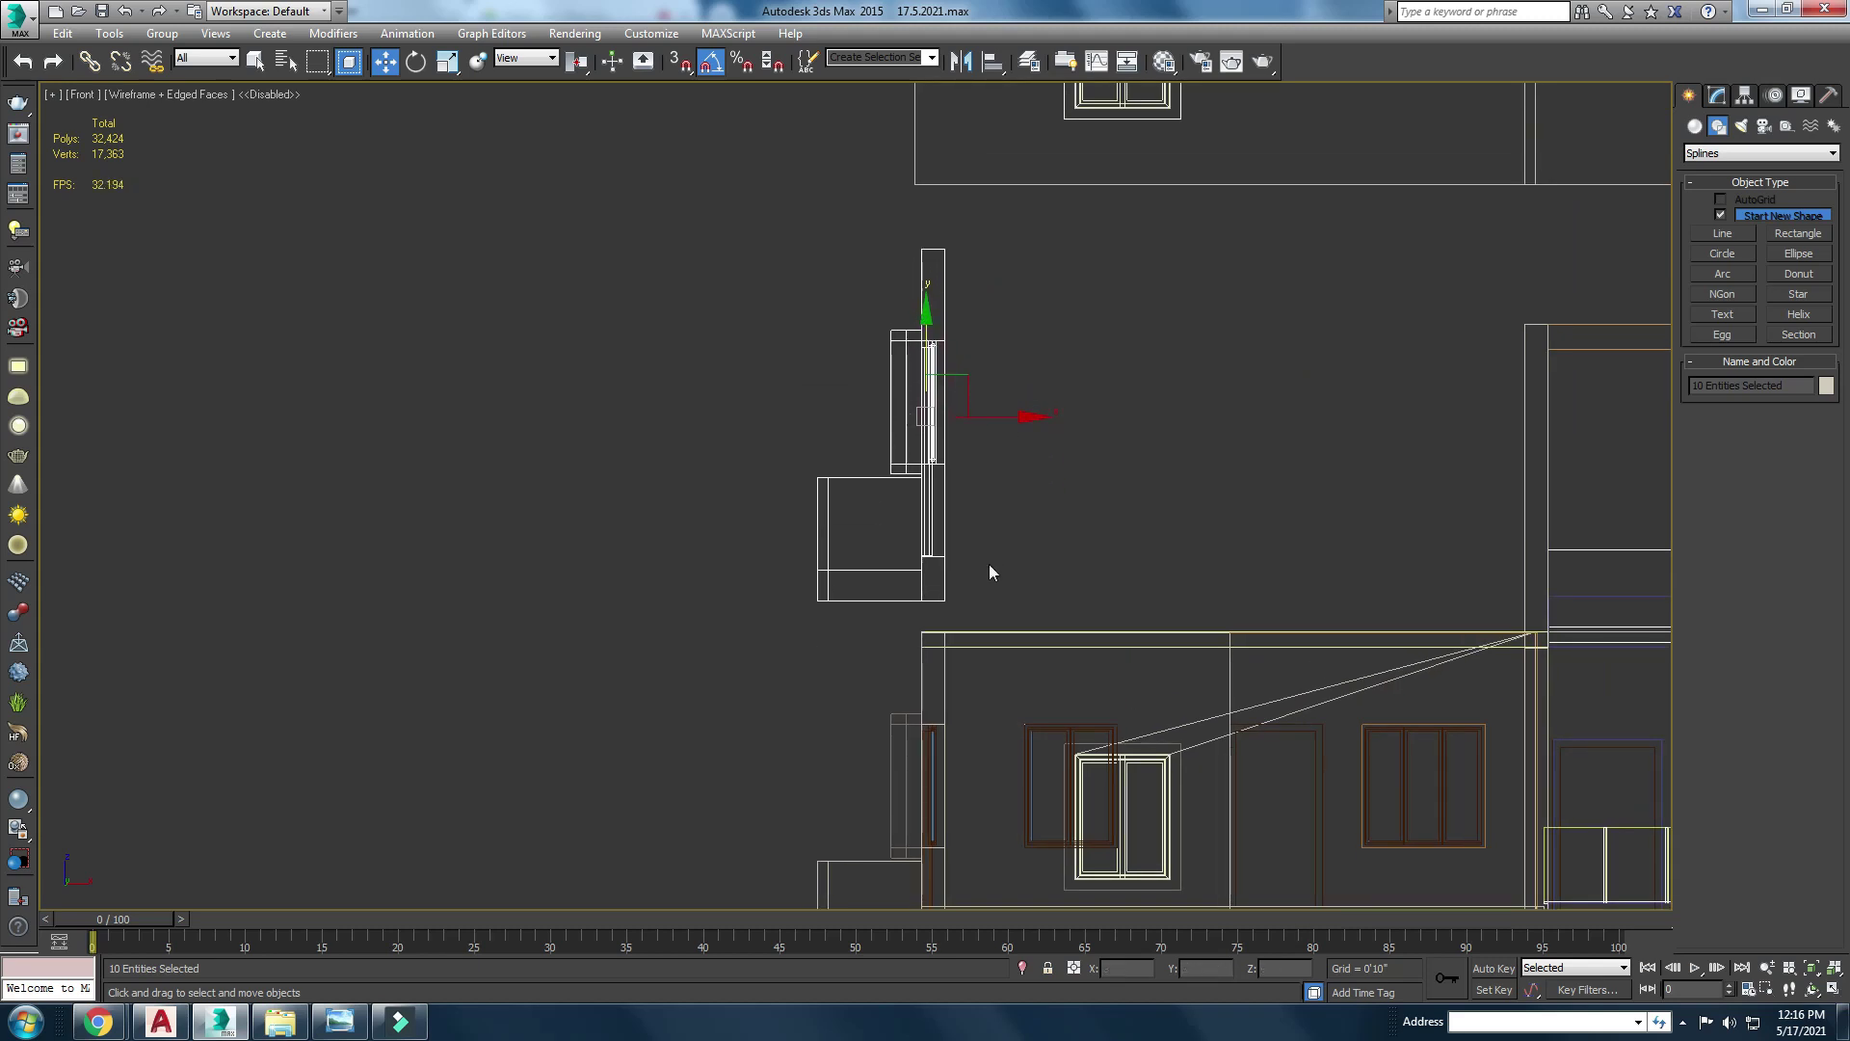
Step: Lower the copied parapet pieces onto the upper floor level and fine-tune their height
scroll(927, 609, "up", 3)
middle_click_drag(927, 609, 1027, 441)
scroll(1027, 440, "up", 2)
scroll(1029, 440, "down", 2)
left_click_drag(1047, 293, 1067, 387)
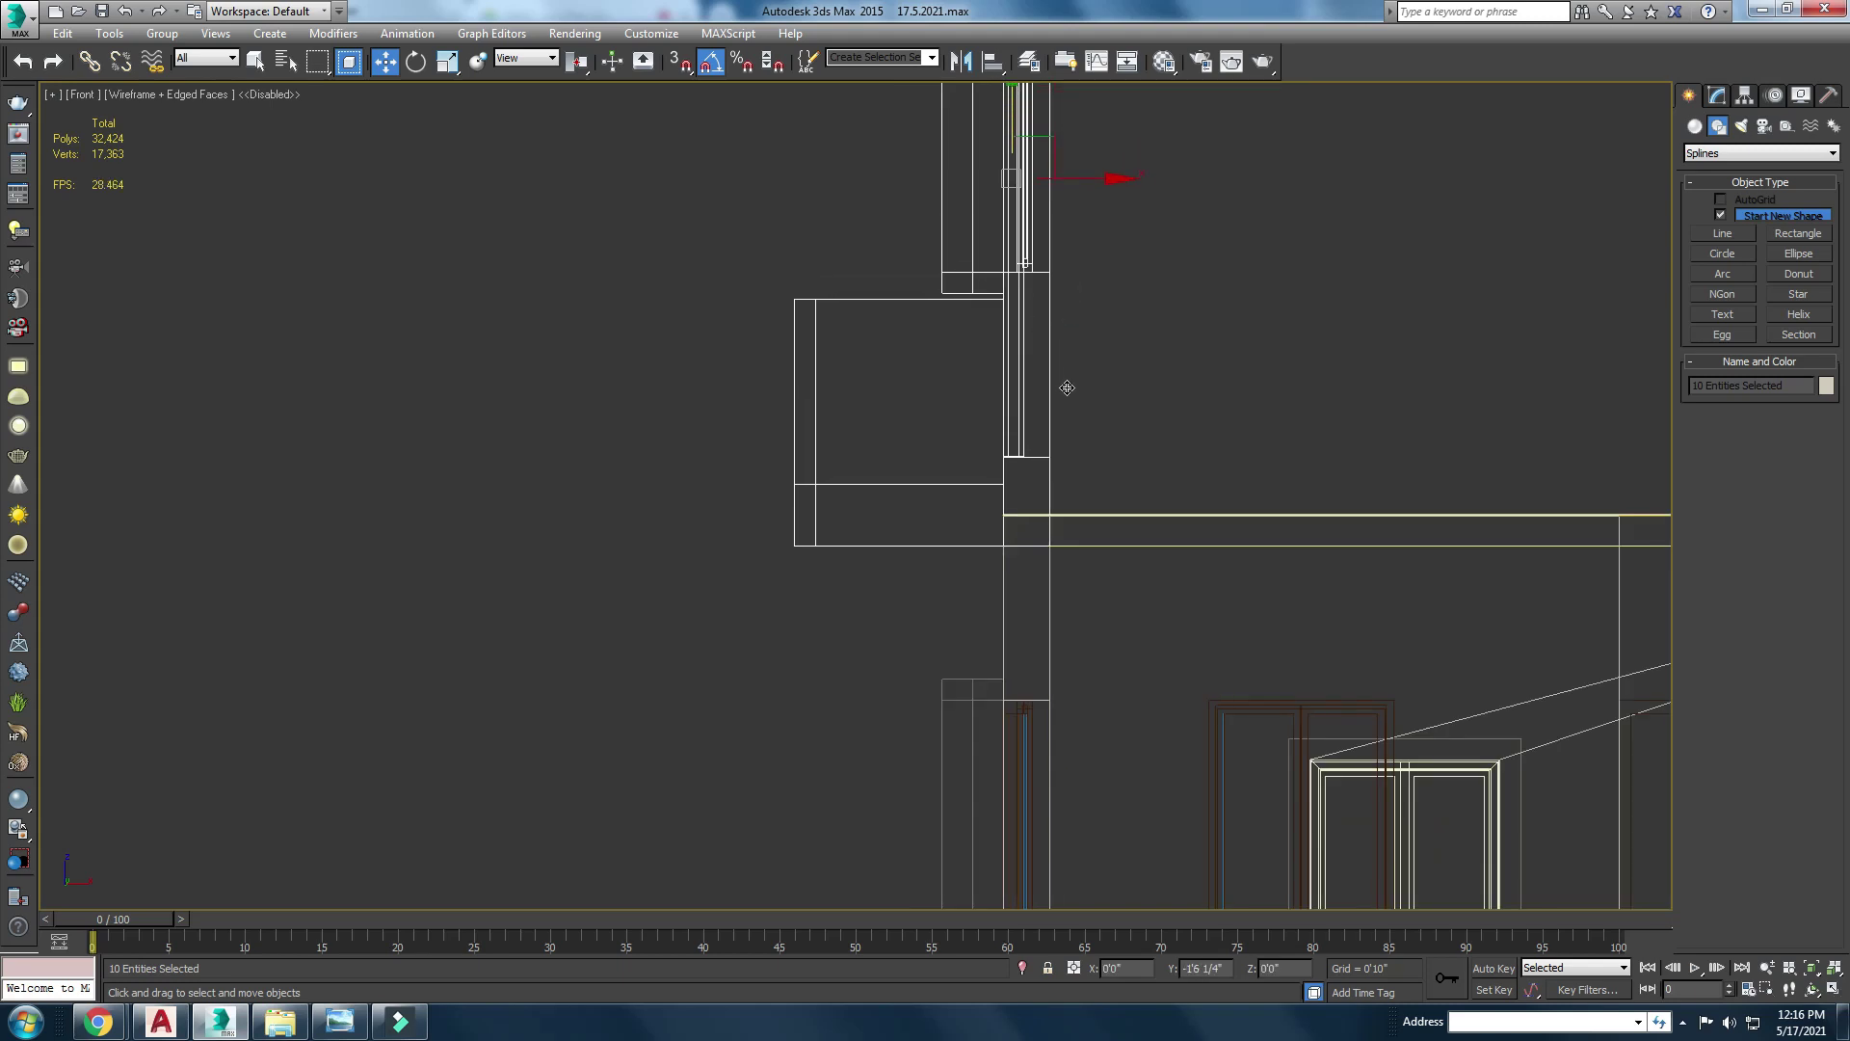
left_click_drag(1066, 387, 1062, 423)
scroll(1049, 525, "up", 5)
Step: Clear the selection and return to the four-view layout facing the front facade
left_click(1241, 383)
left_click(1053, 377)
left_click(1717, 96)
left_click(1318, 254)
scroll(971, 372, "down", 5)
scroll(996, 351, "down", 5)
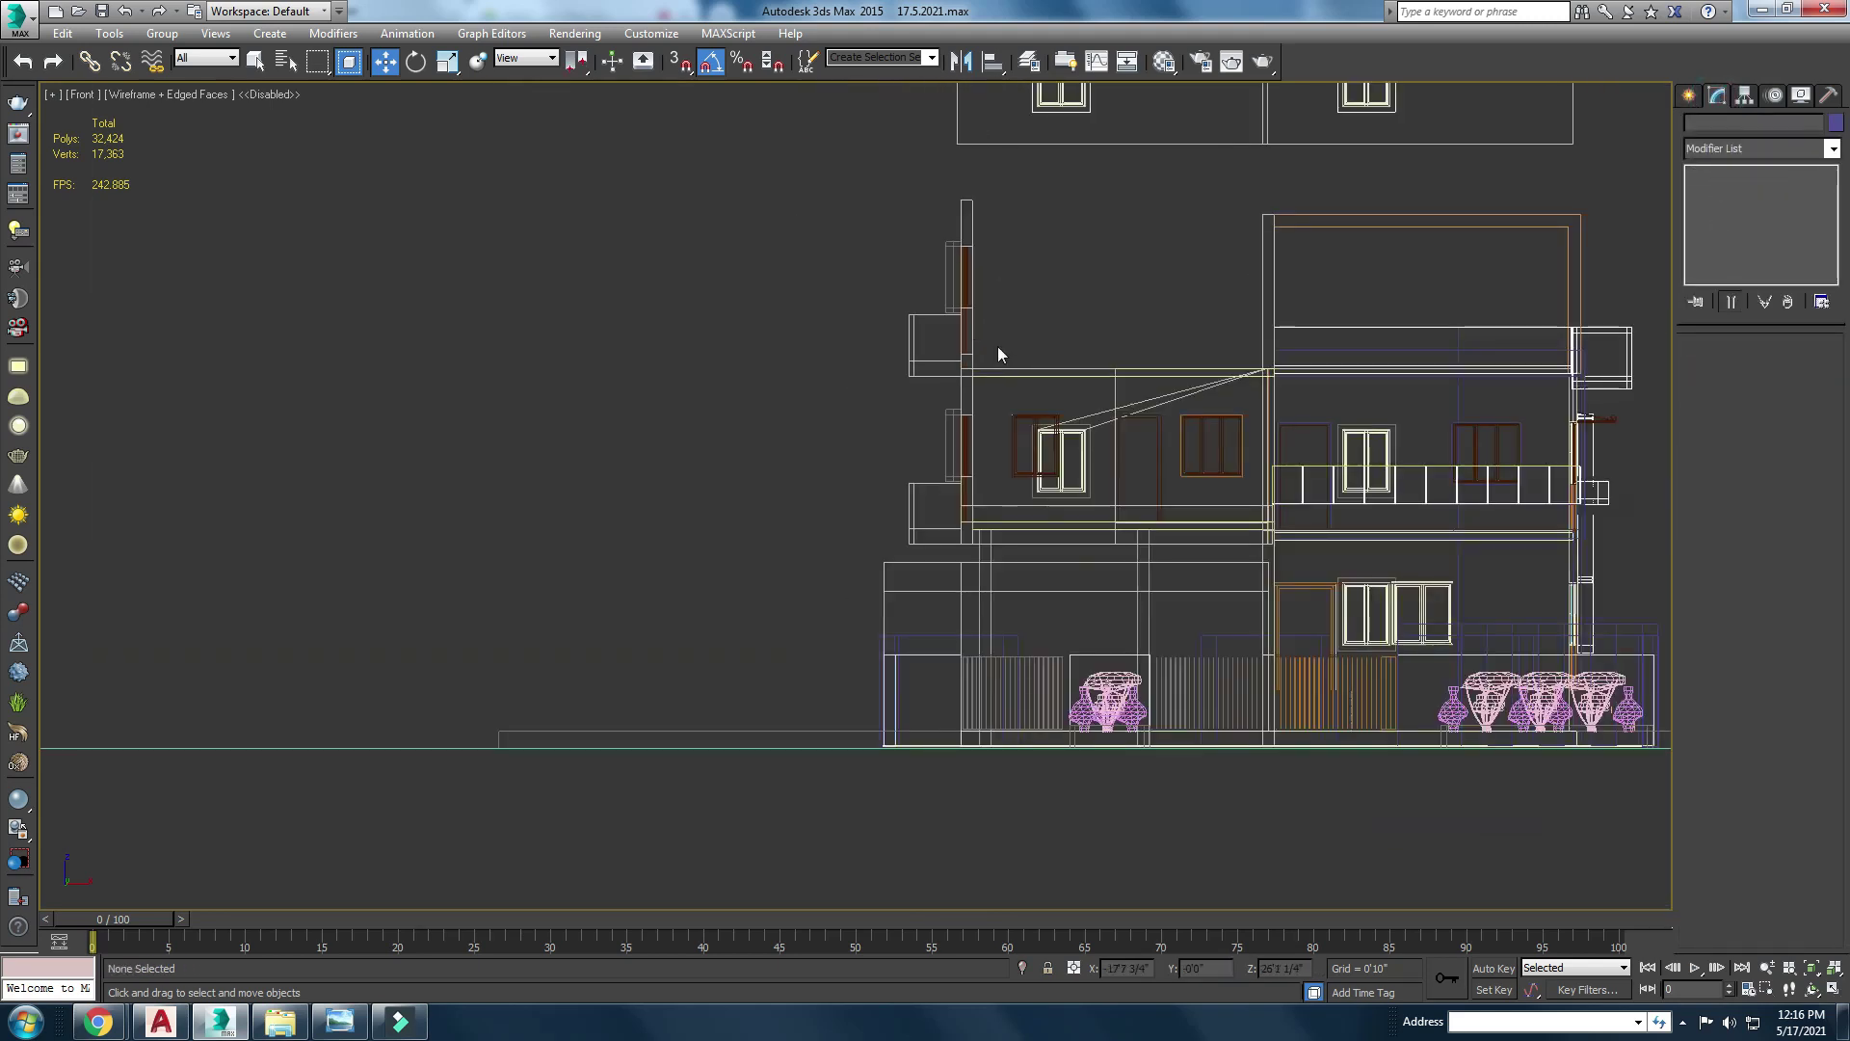
key("alt+w")
key("alt+w")
mouse_move(1379, 738)
middle_mouse_down("alt")
mouse_move(1123, 619)
mouse_move(1163, 631)
mouse_move(1034, 602)
middle_mouse_up("alt")
Step: Select the four balcony parapet pieces and give them the dark grey object colour
left_click(1137, 489)
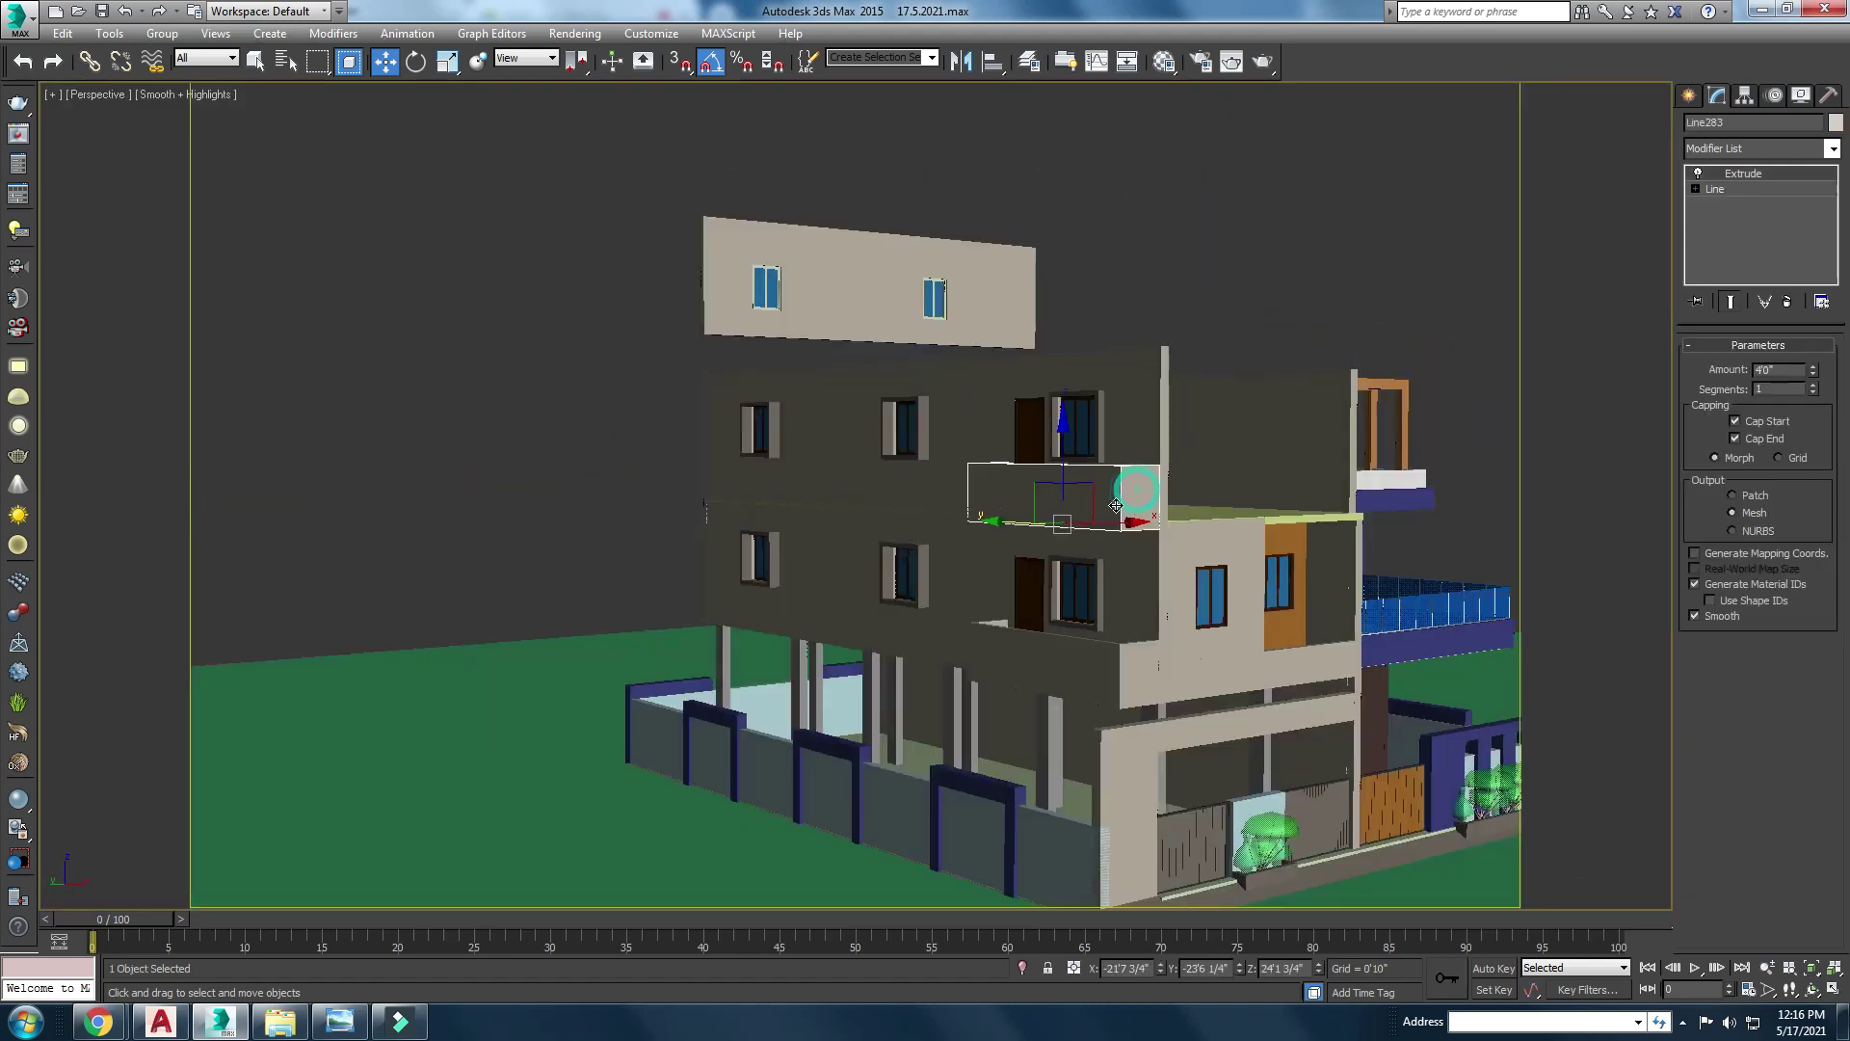
left_click(1096, 669, "ctrl")
middle_click_drag(1096, 668, 1087, 661, "alt")
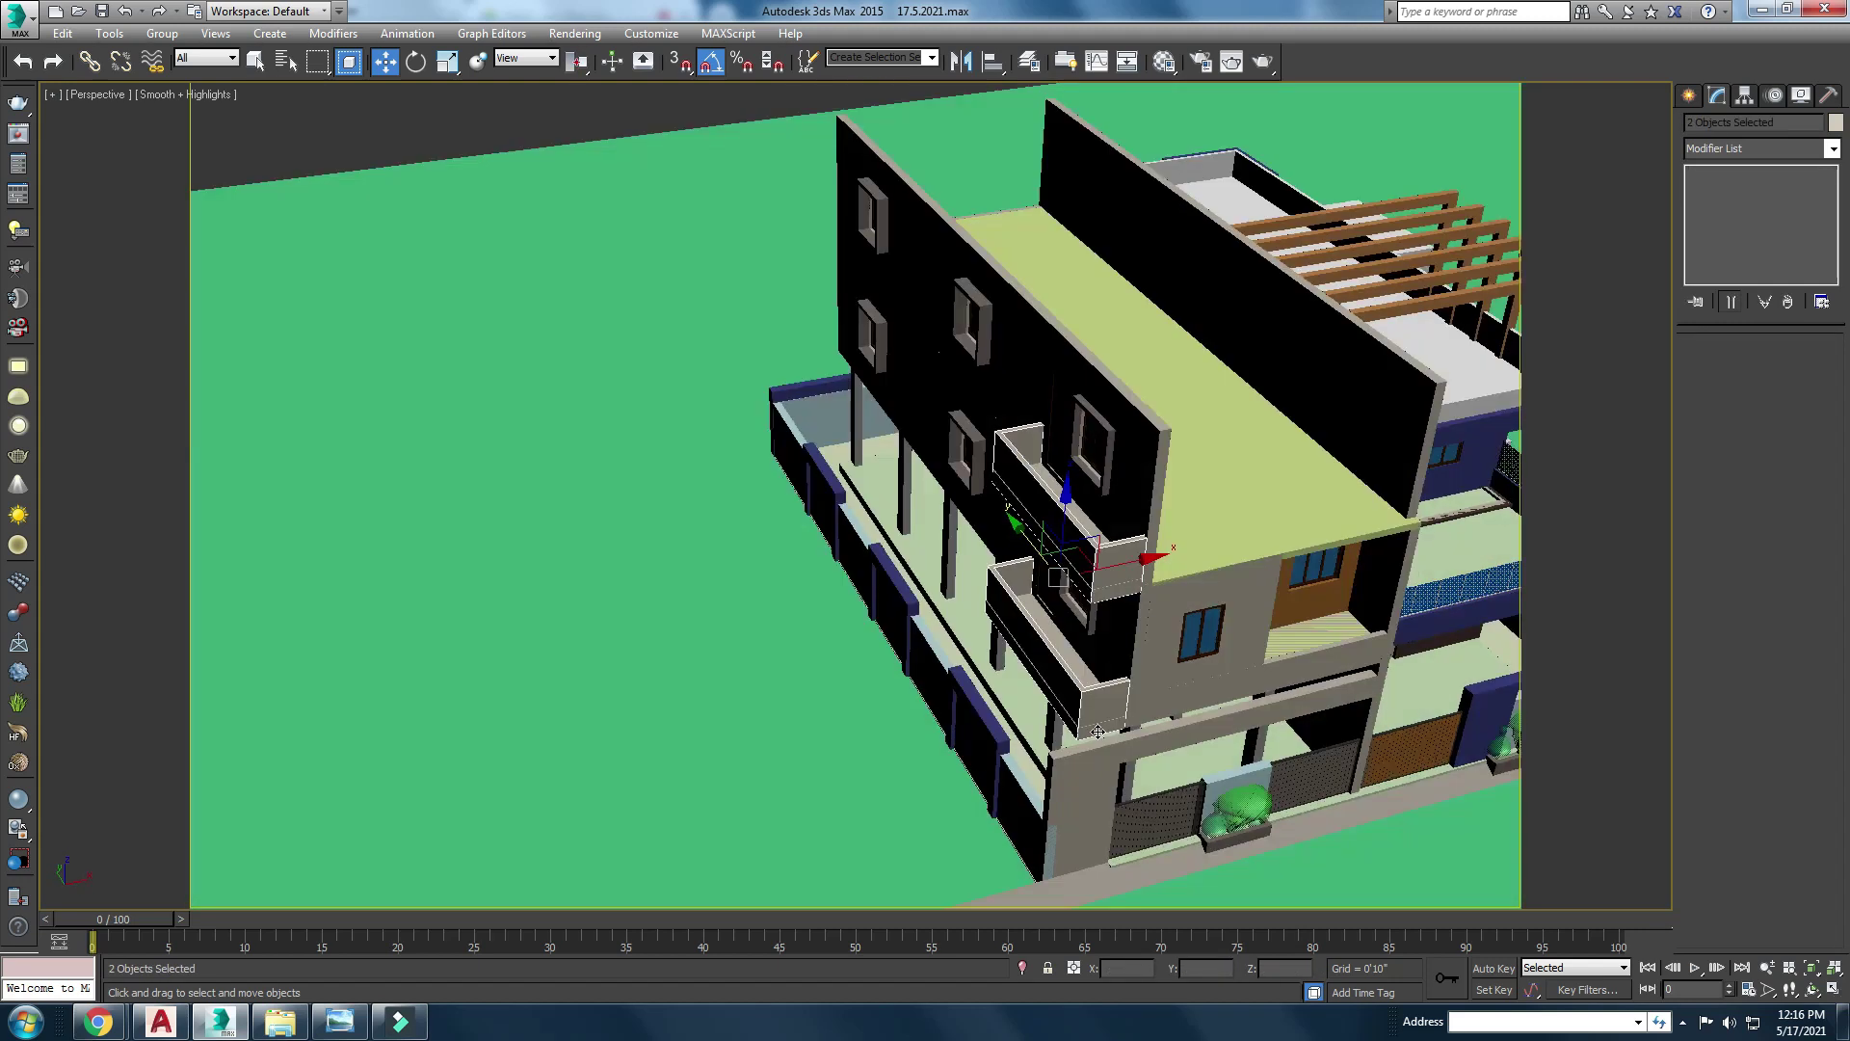
scroll(1087, 662, "up", 3)
scroll(1077, 653, "up", 2)
left_click(1077, 653, "ctrl")
scroll(1025, 521, "up", 2)
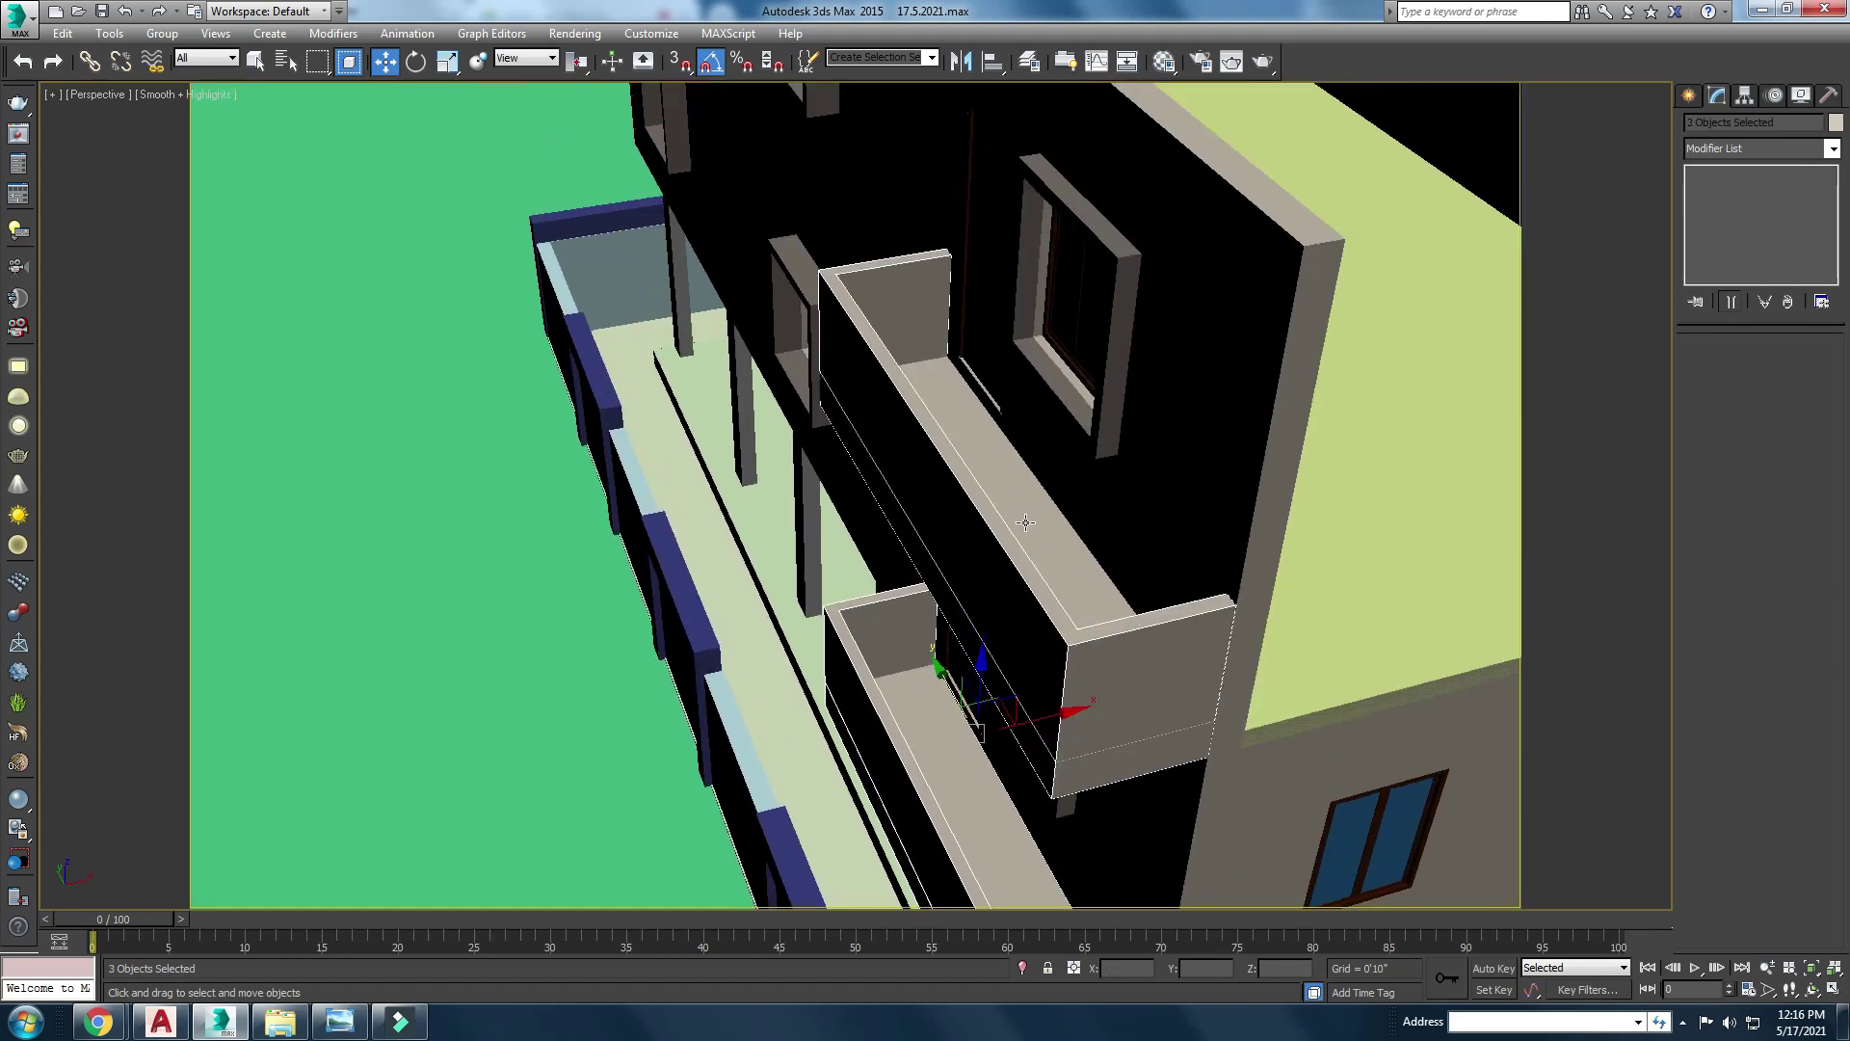
left_click(1836, 123)
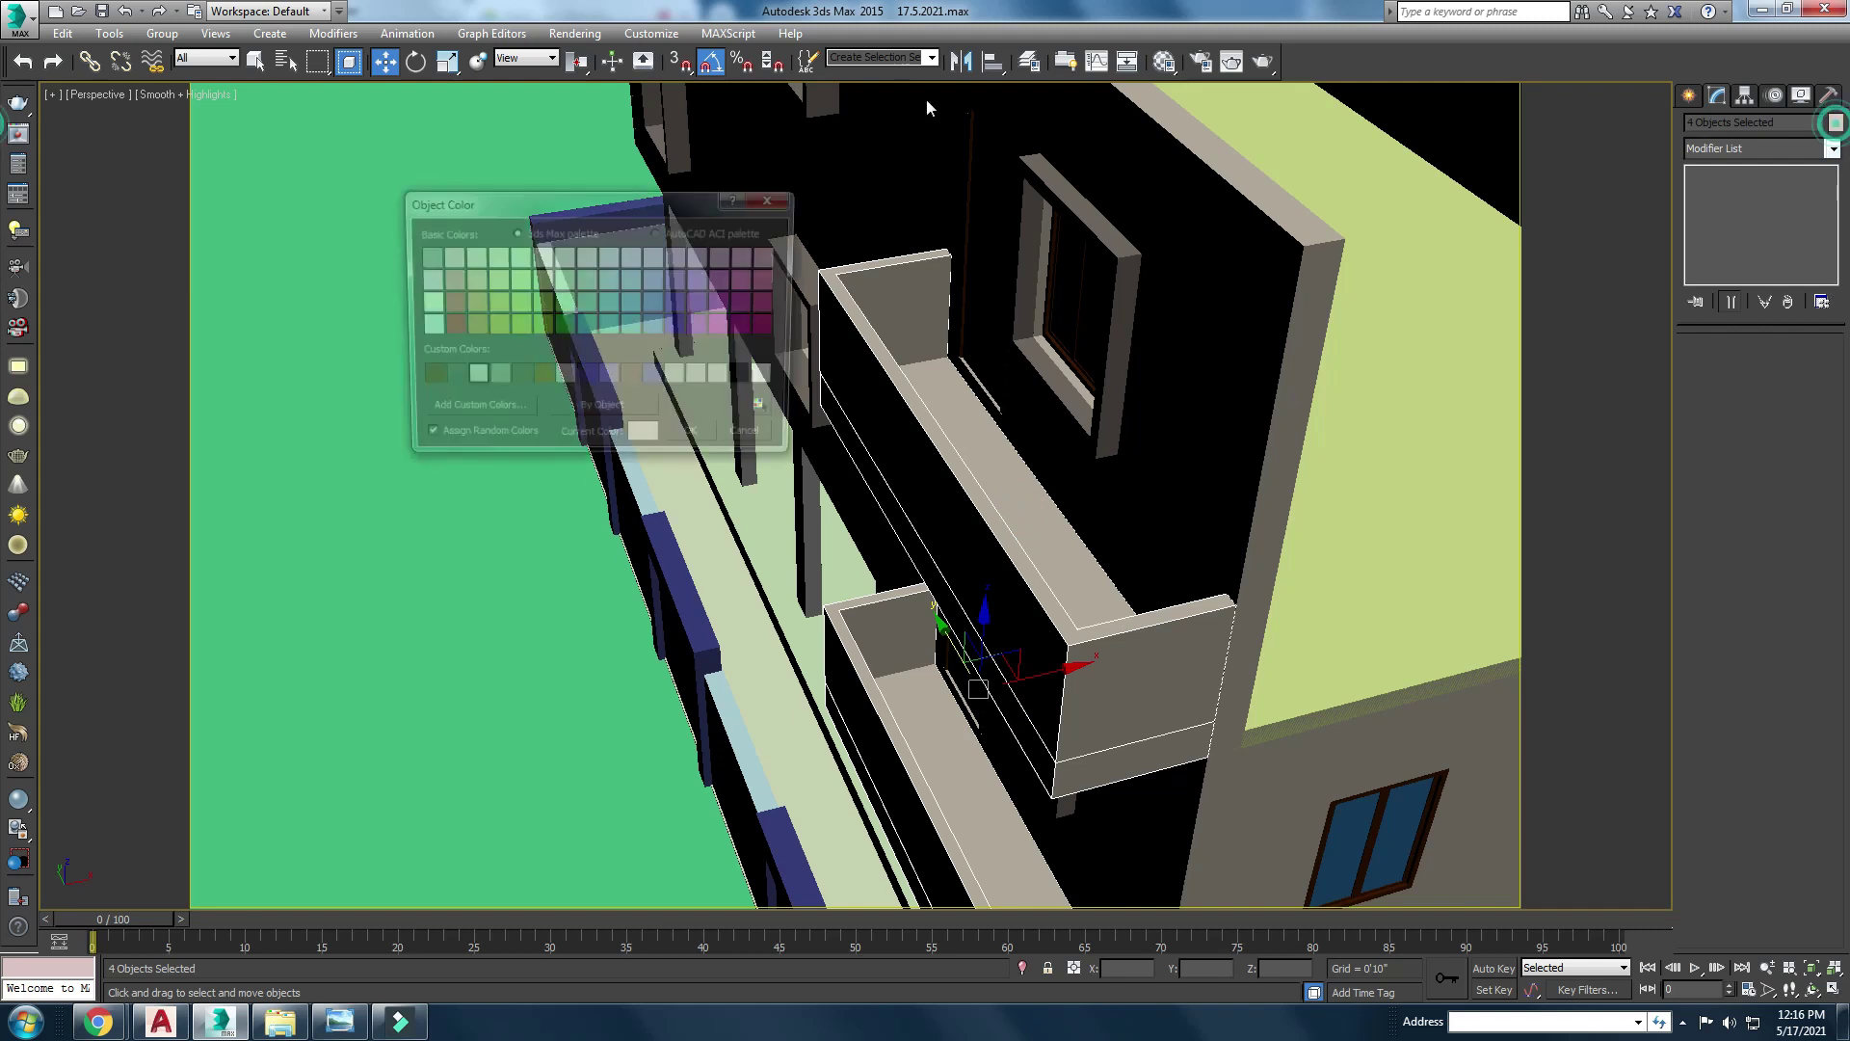
left_click(696, 441)
left_click(58, 355)
scroll(867, 539, "down", 3)
scroll(931, 479, "up", 3)
Step: Select the upper floor slab and orbit around to the rear terrace side
mouse_move(931, 479)
middle_mouse_down("alt")
mouse_move(963, 459)
mouse_move(888, 421)
mouse_move(925, 454)
mouse_move(907, 484)
mouse_move(838, 503)
mouse_move(1020, 453)
middle_mouse_up("alt")
scroll(931, 423, "down", 5)
scroll(930, 477, "up", 3)
left_click(1021, 453)
middle_click_drag(1162, 467, 905, 493, "alt")
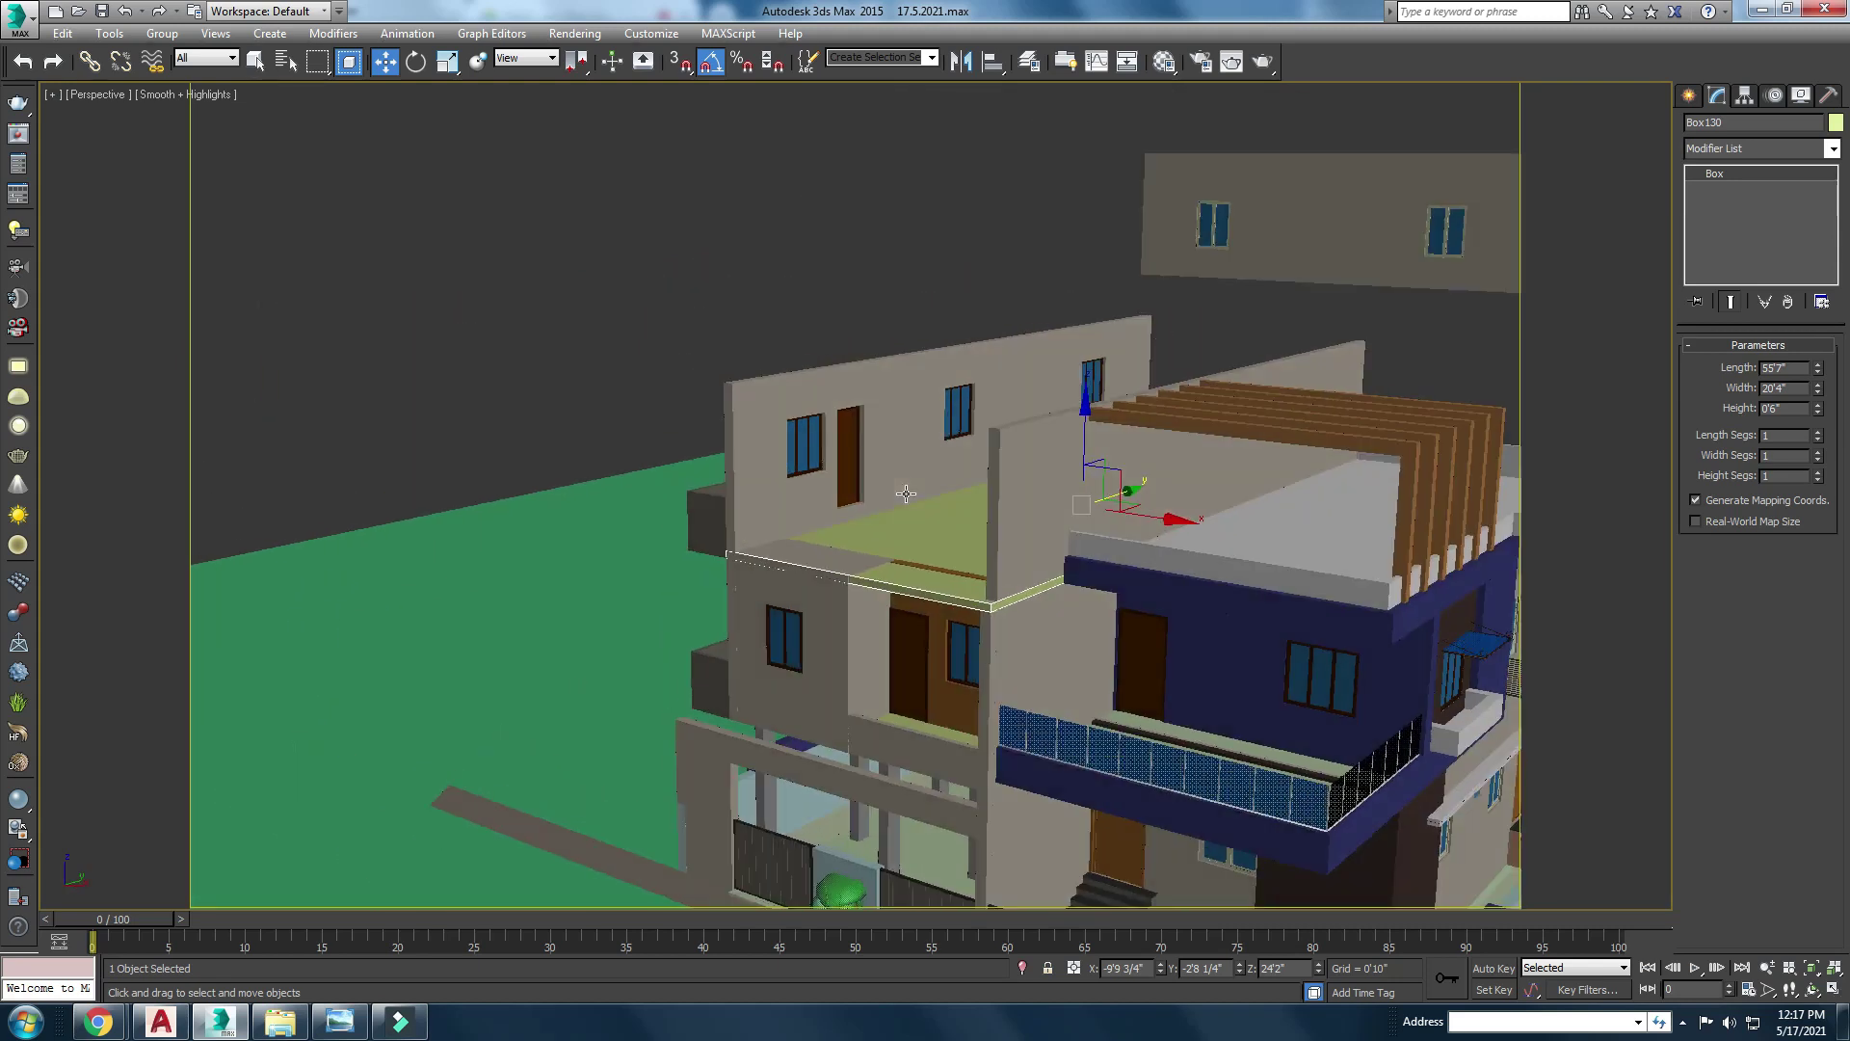
left_click(1003, 516)
scroll(1000, 512, "up", 2)
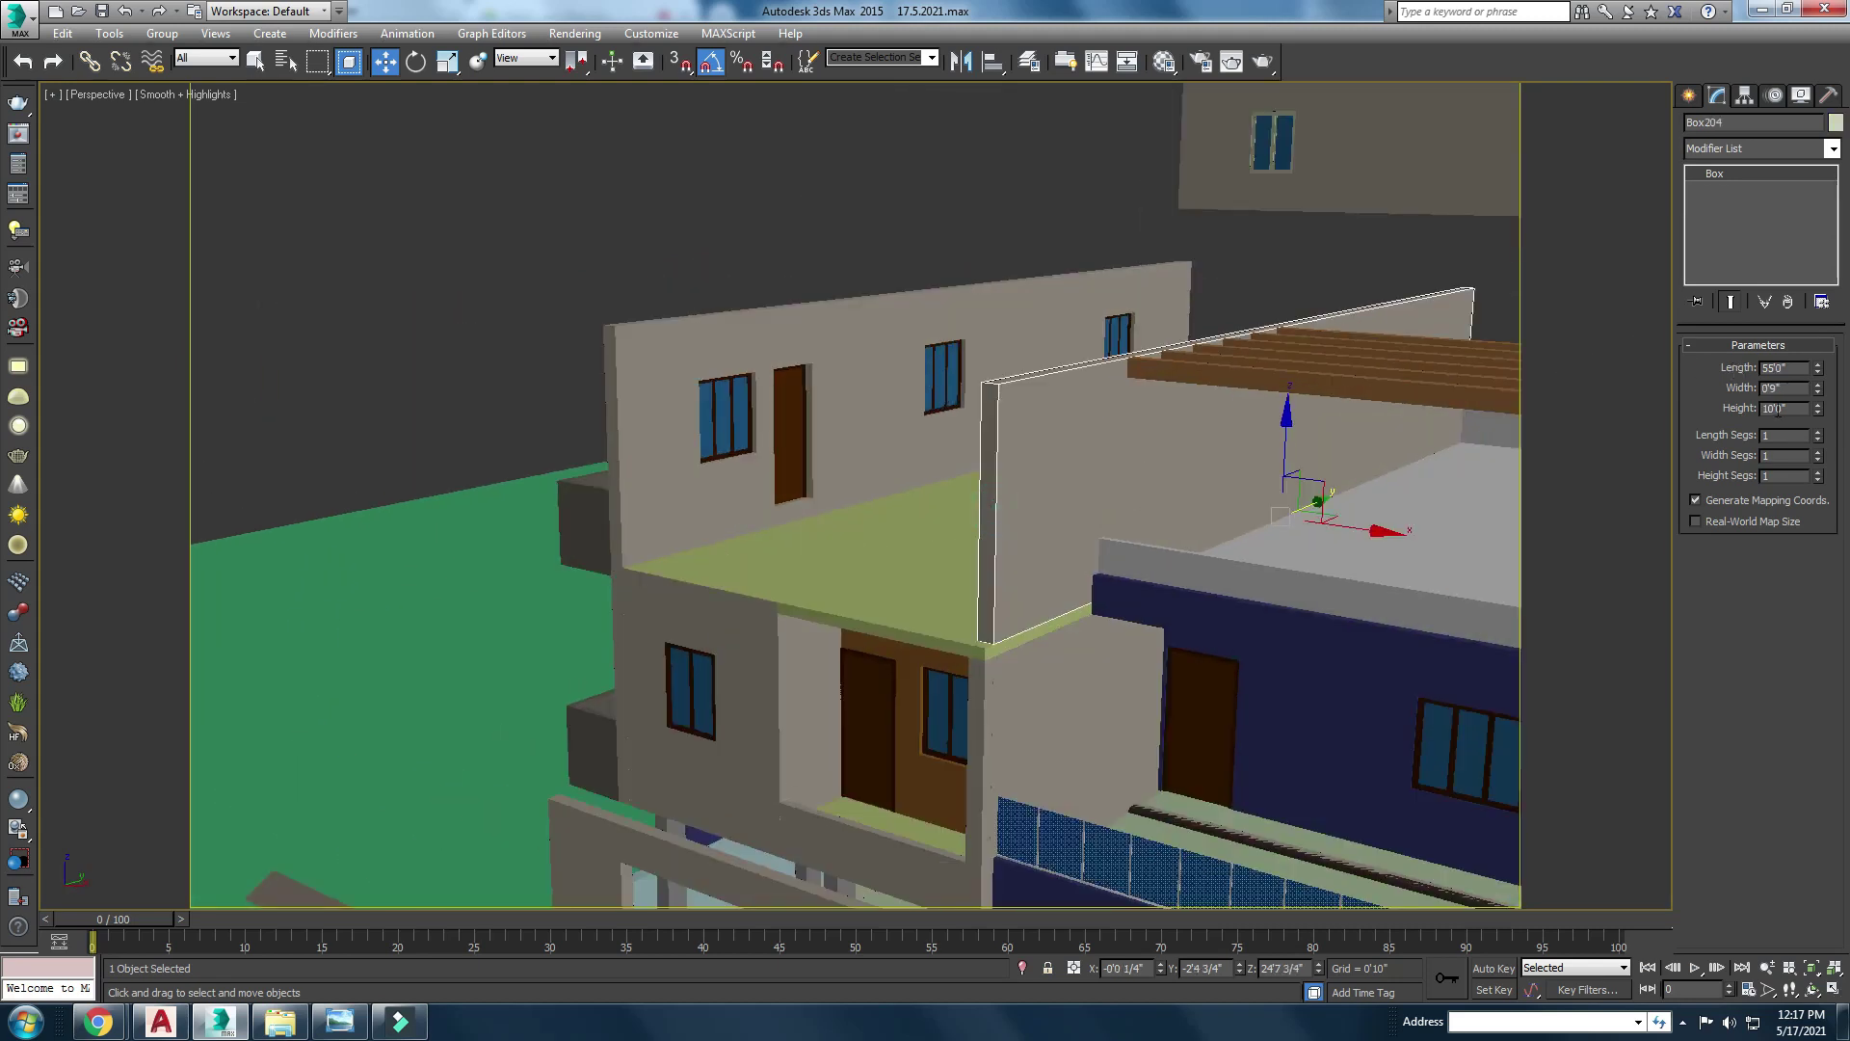
left_click(947, 594)
left_click_drag(1111, 423, 1118, 219, "shift")
left_click(926, 592)
scroll(1014, 350, "up", 2)
scroll(1037, 370, "up", 2)
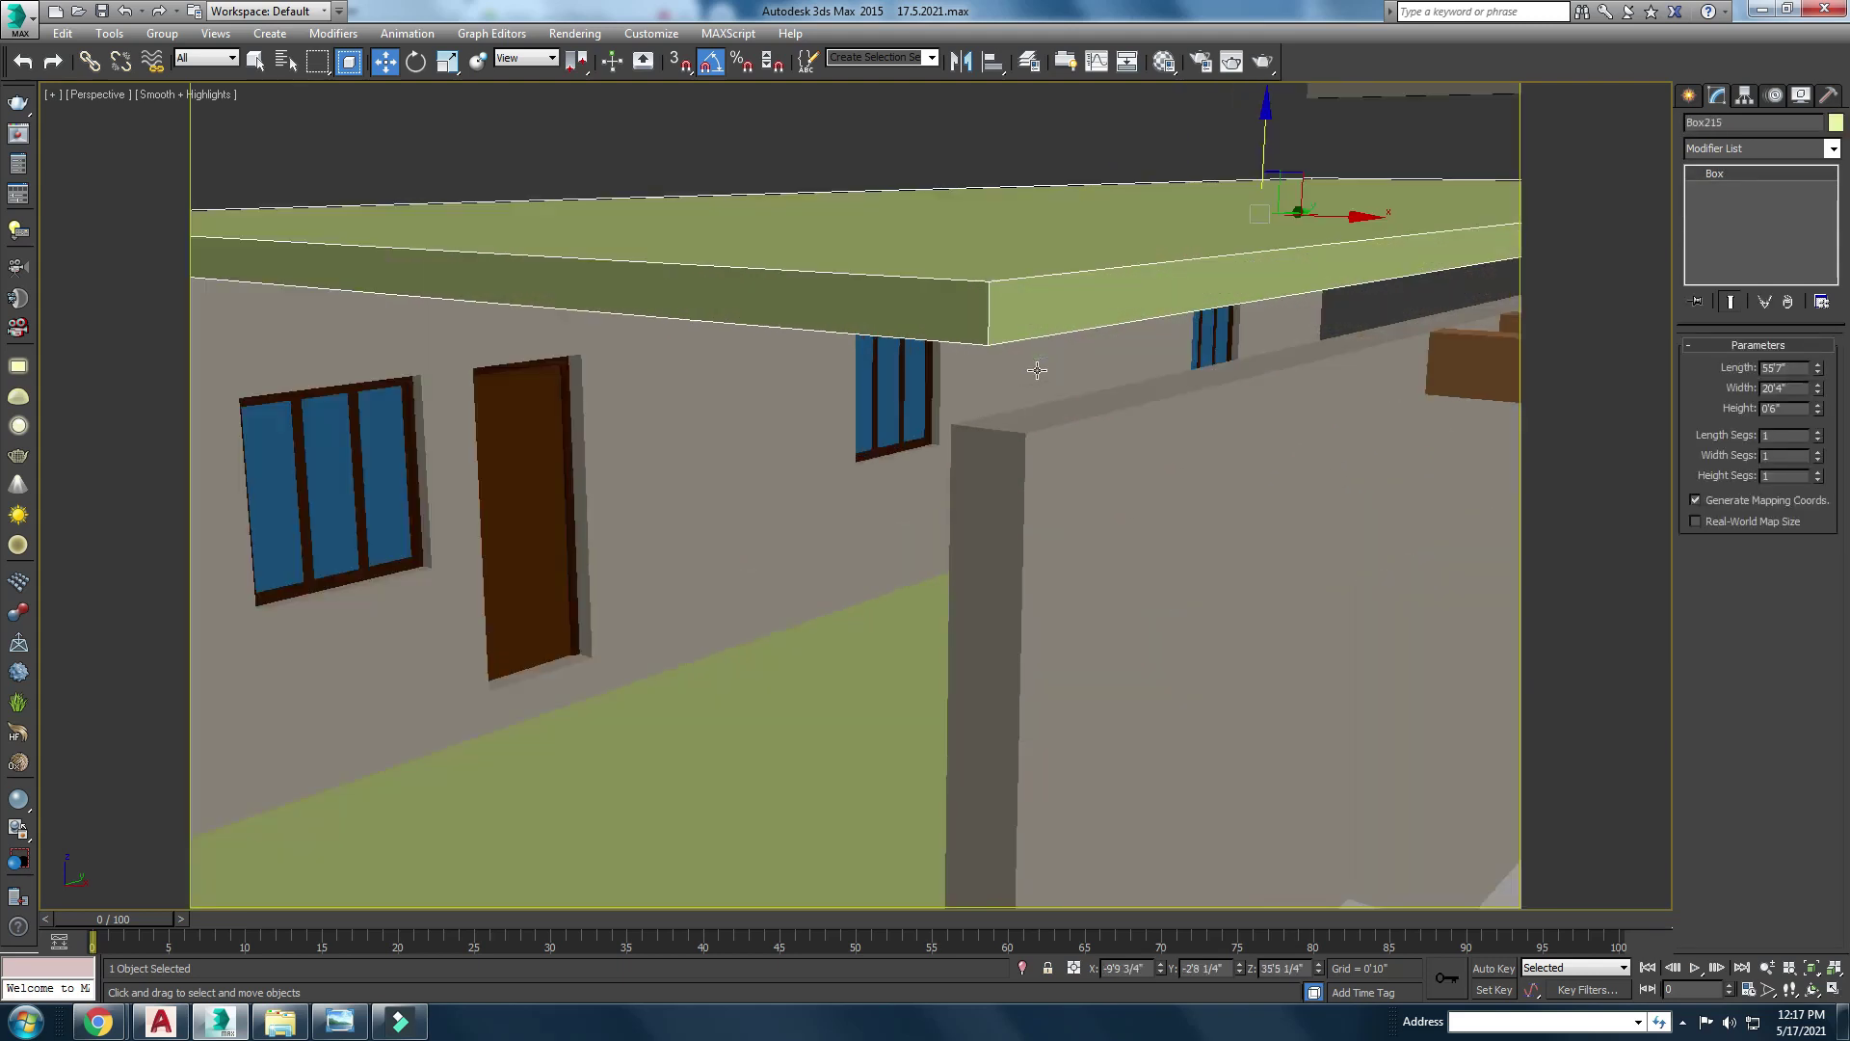
middle_click_drag(1037, 370, 1068, 418, "alt")
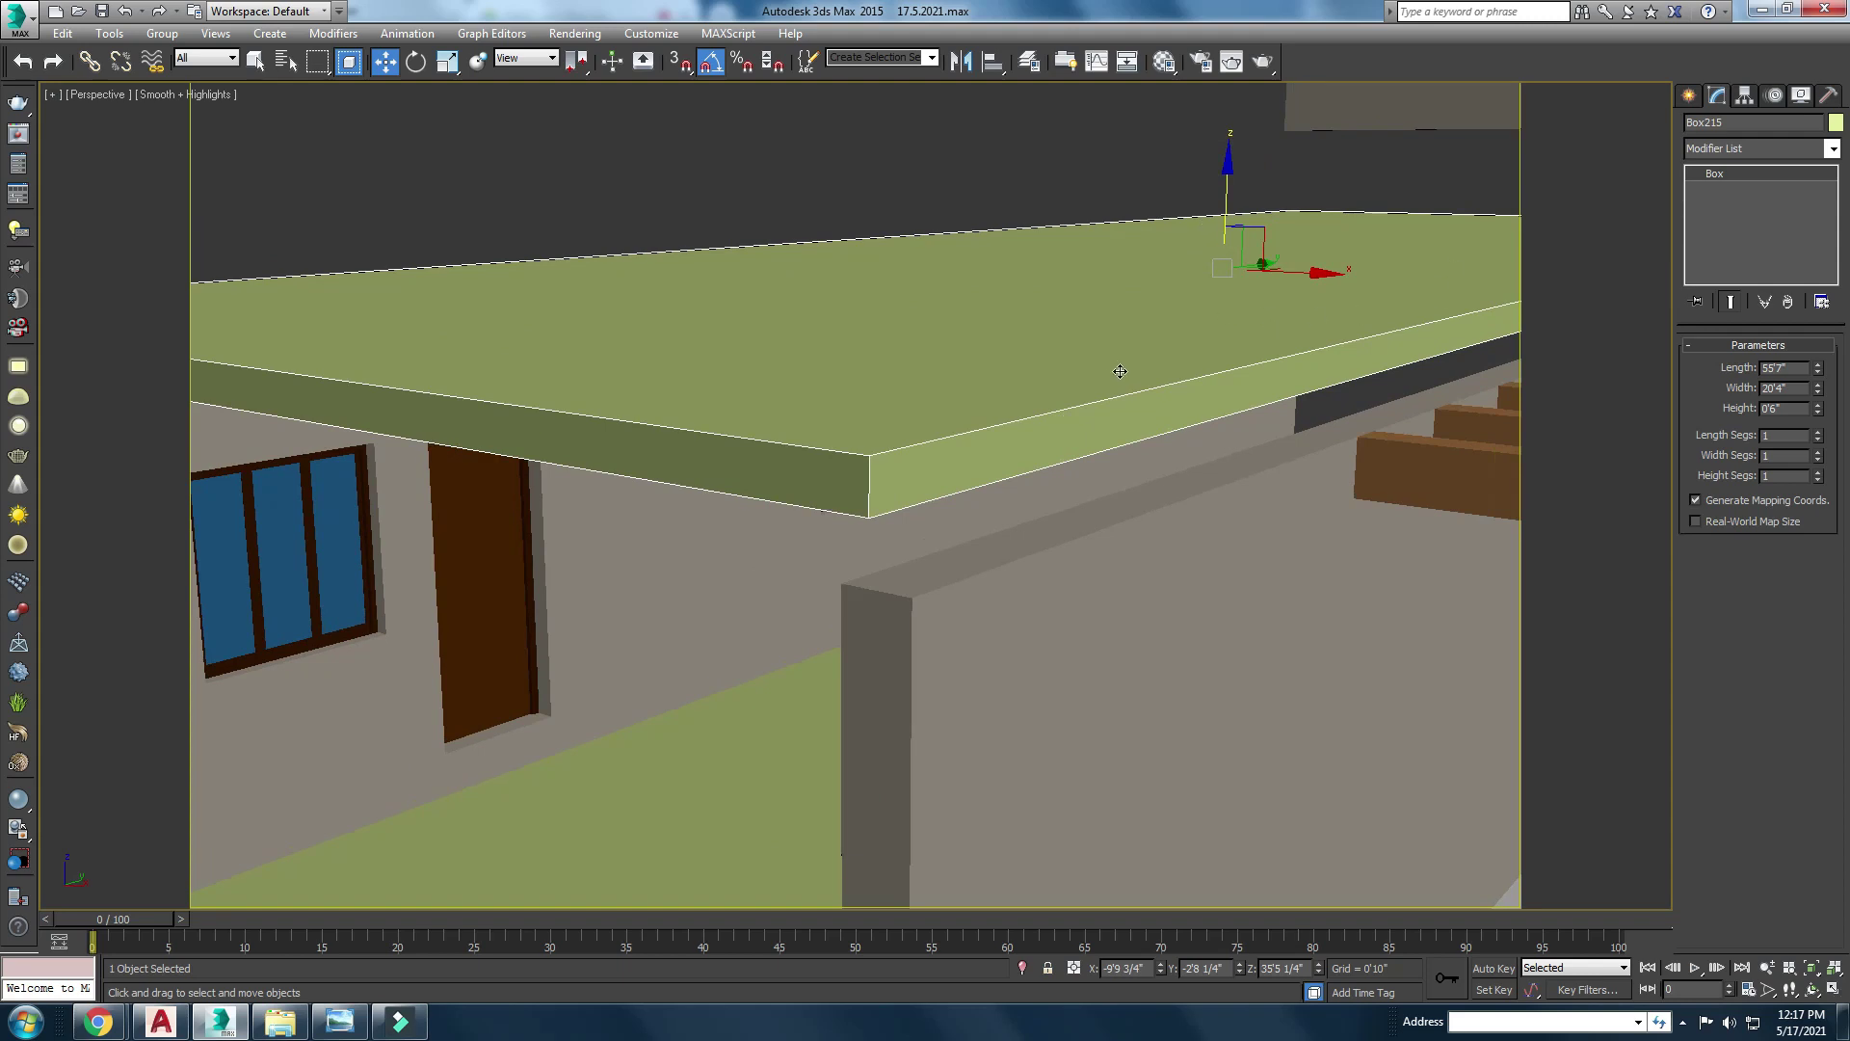
key("ctrl+z")
middle_click_drag(1012, 488, 918, 417, "alt")
scroll(824, 576, "down", 6)
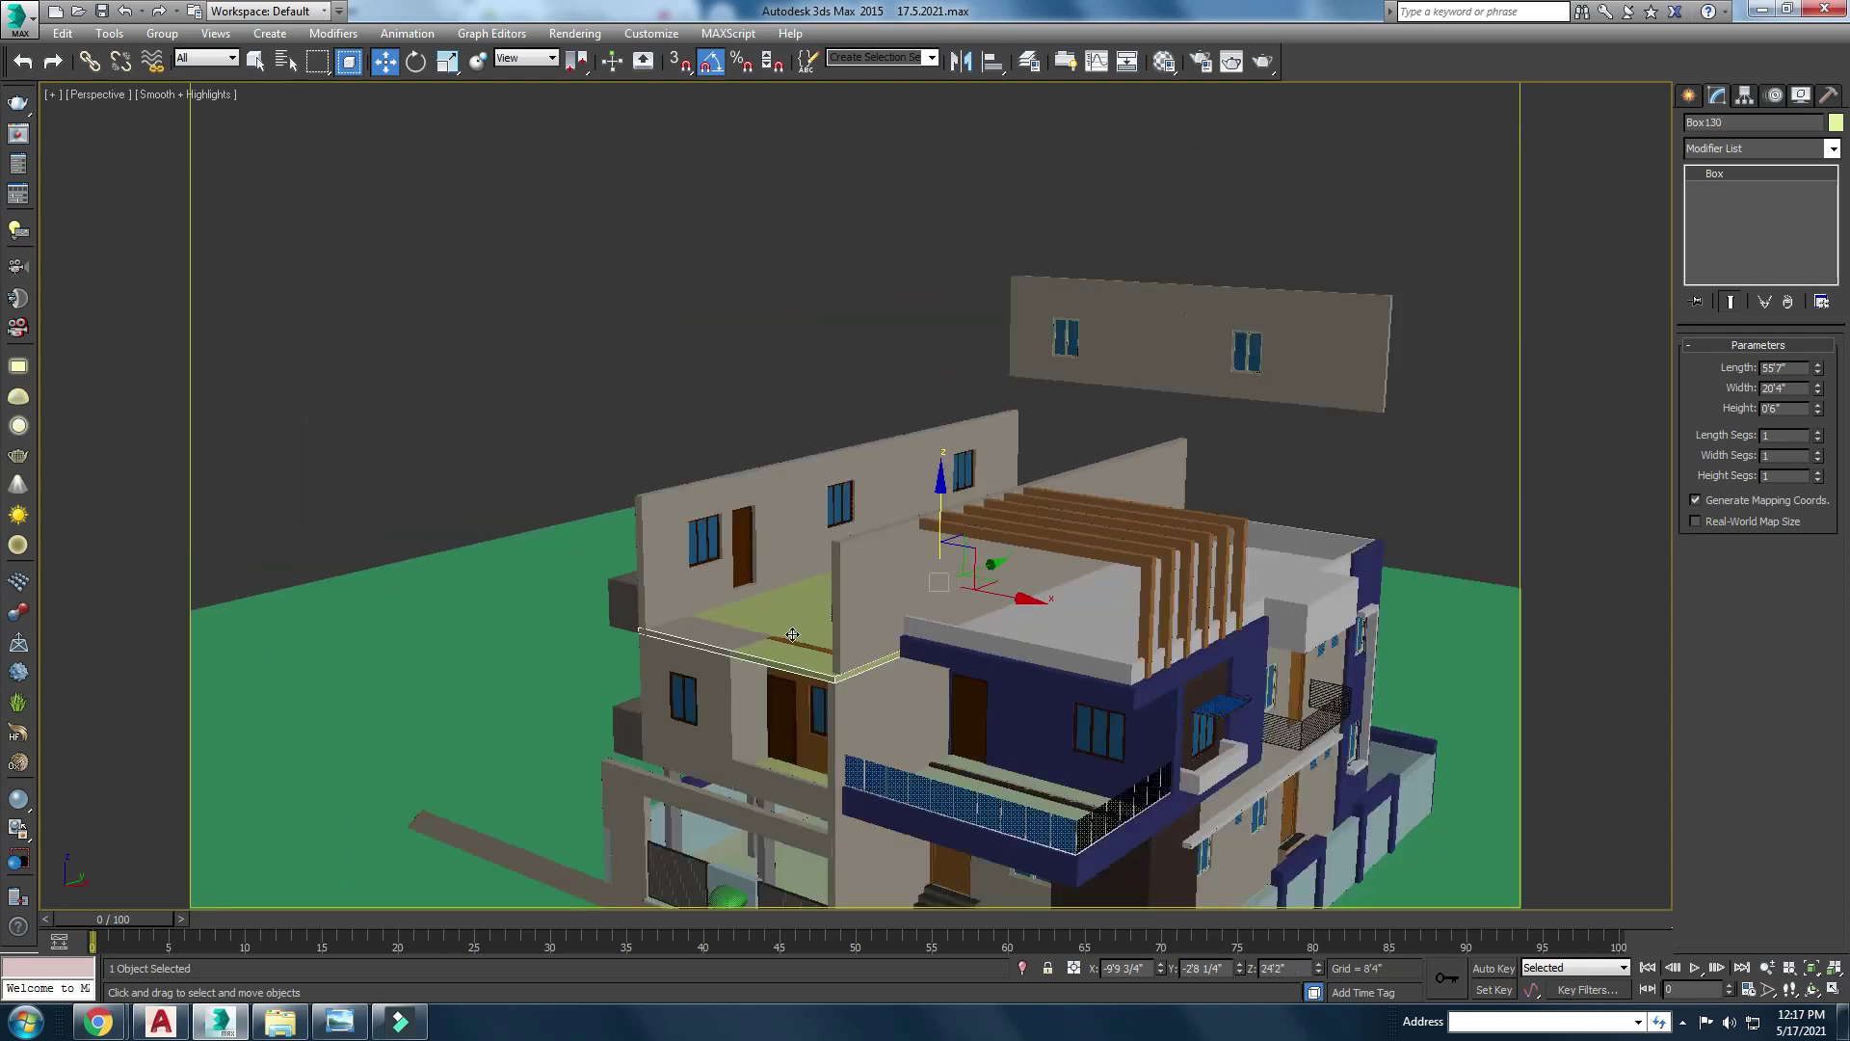
scroll(760, 599, "up", 2)
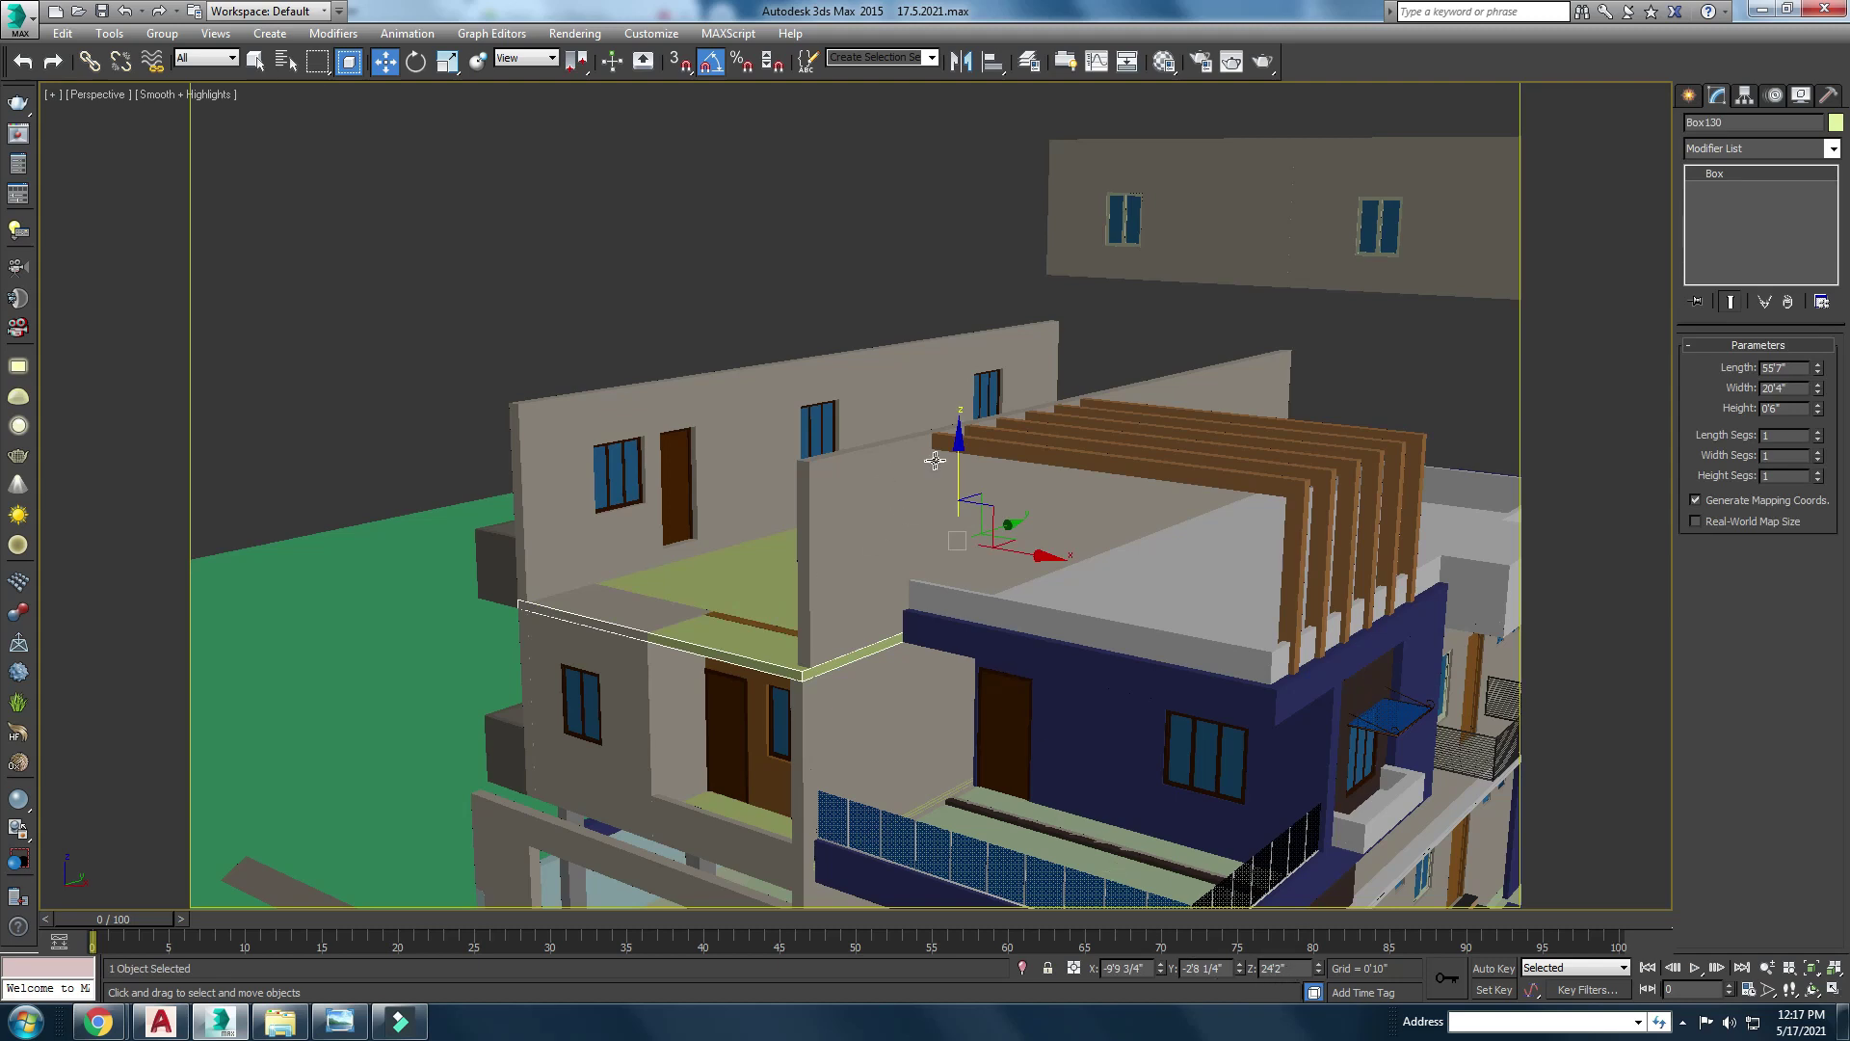
Step: Clone the green floor slab and raise the copy to Z 34'2" as the roof slab
left_click_drag(958, 451, 958, 391, "shift")
left_click(920, 591)
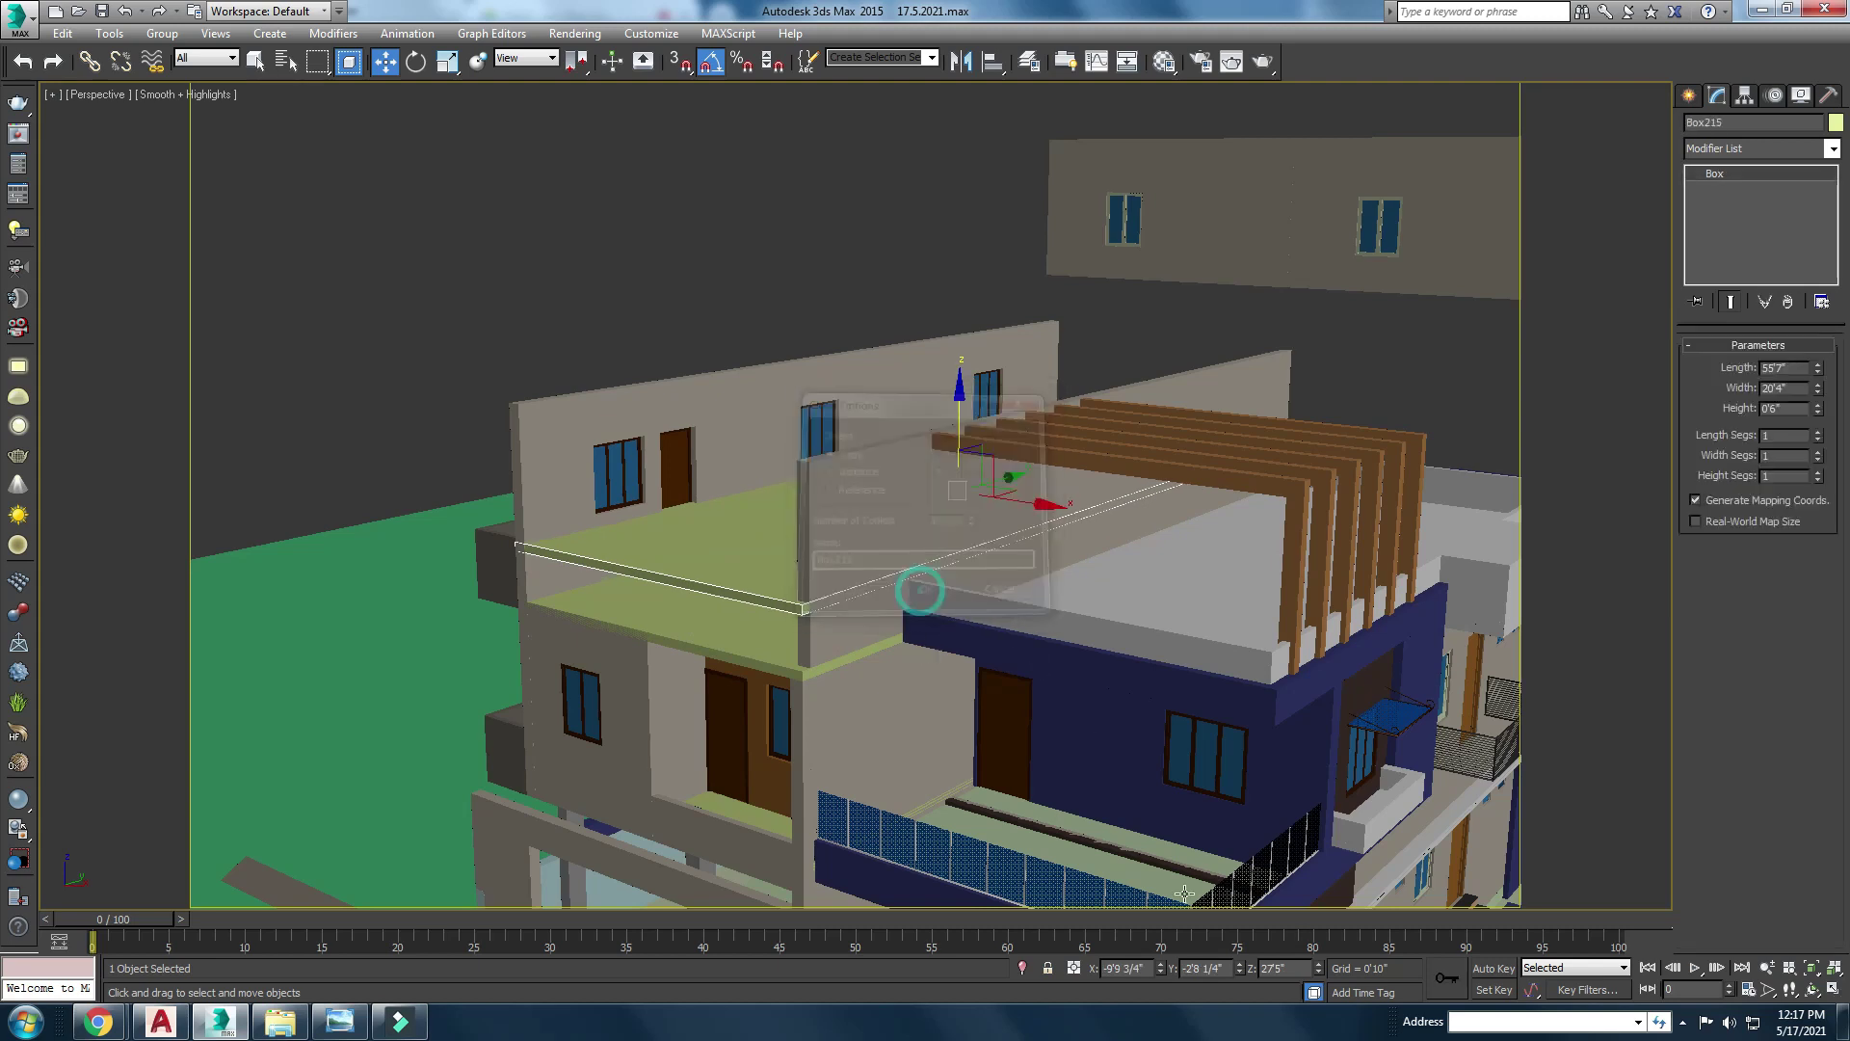
double_click(1295, 969)
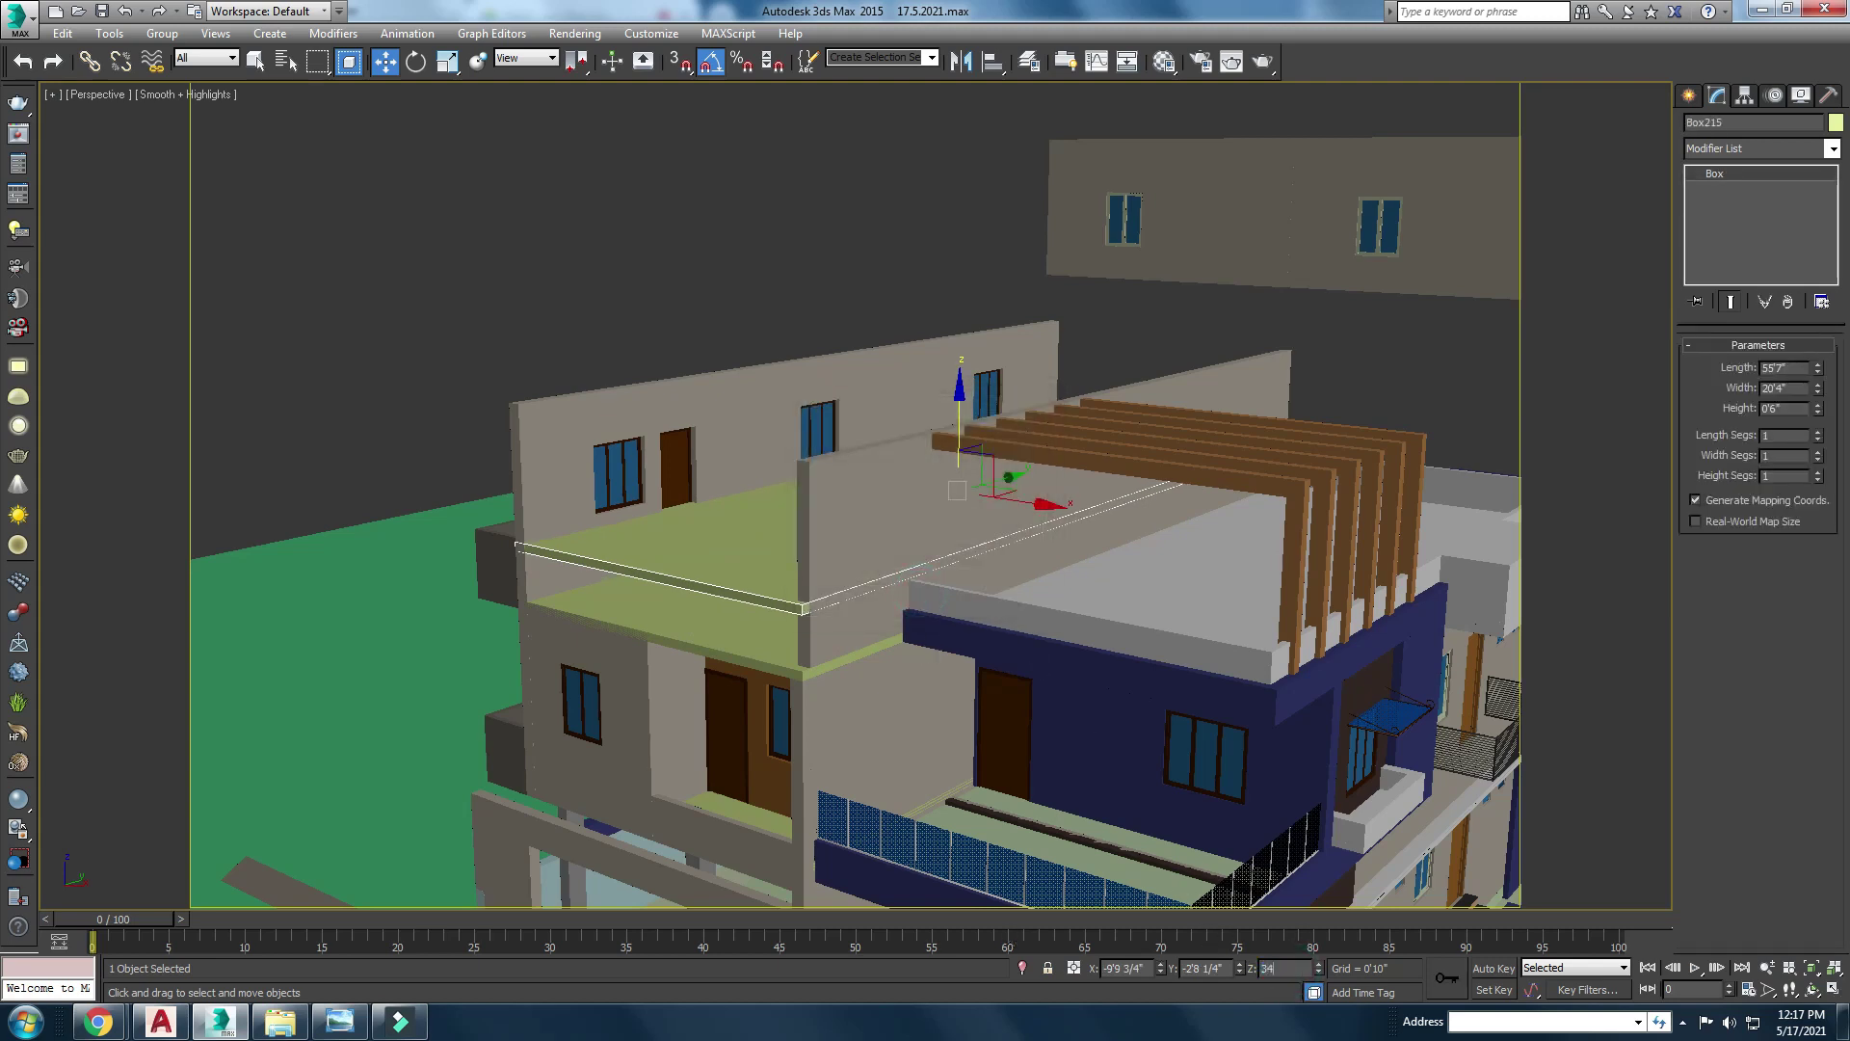
key("Return")
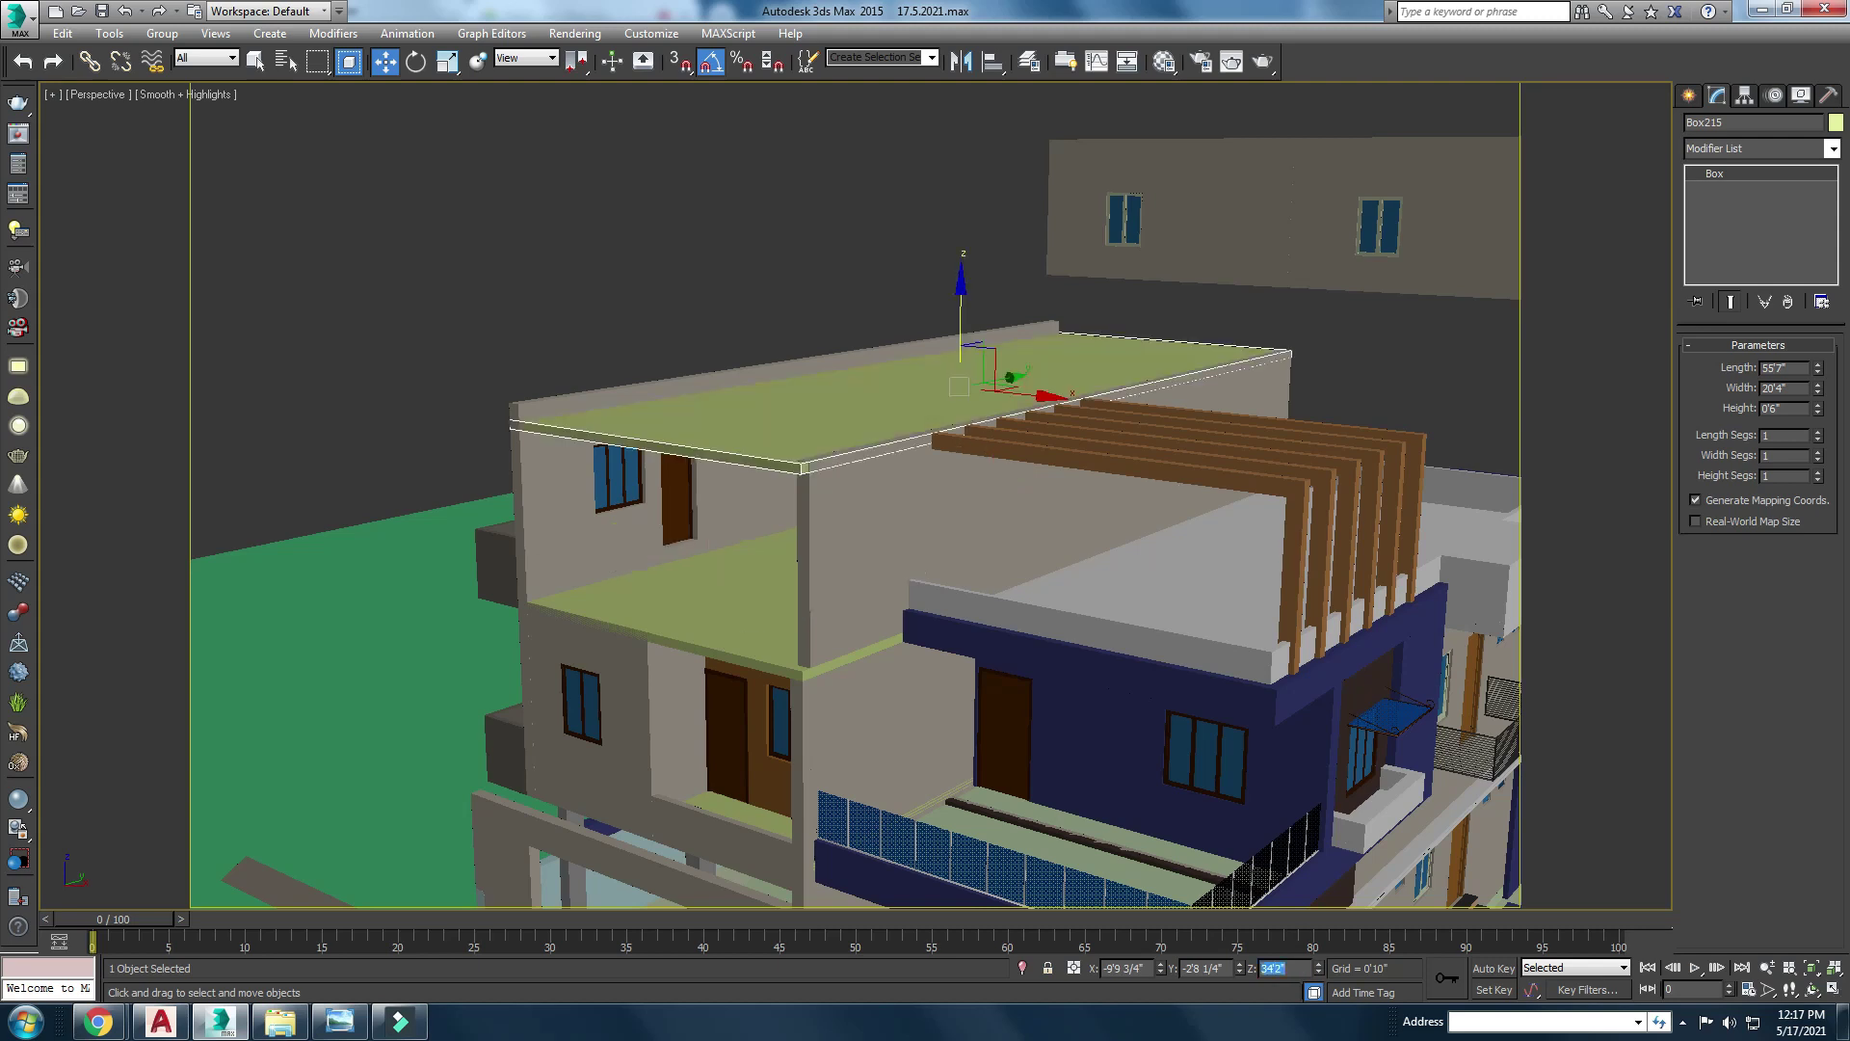
Step: Orbit to inspect the new roof slab, then select the upper-storey wall
scroll(748, 367, "up", 3)
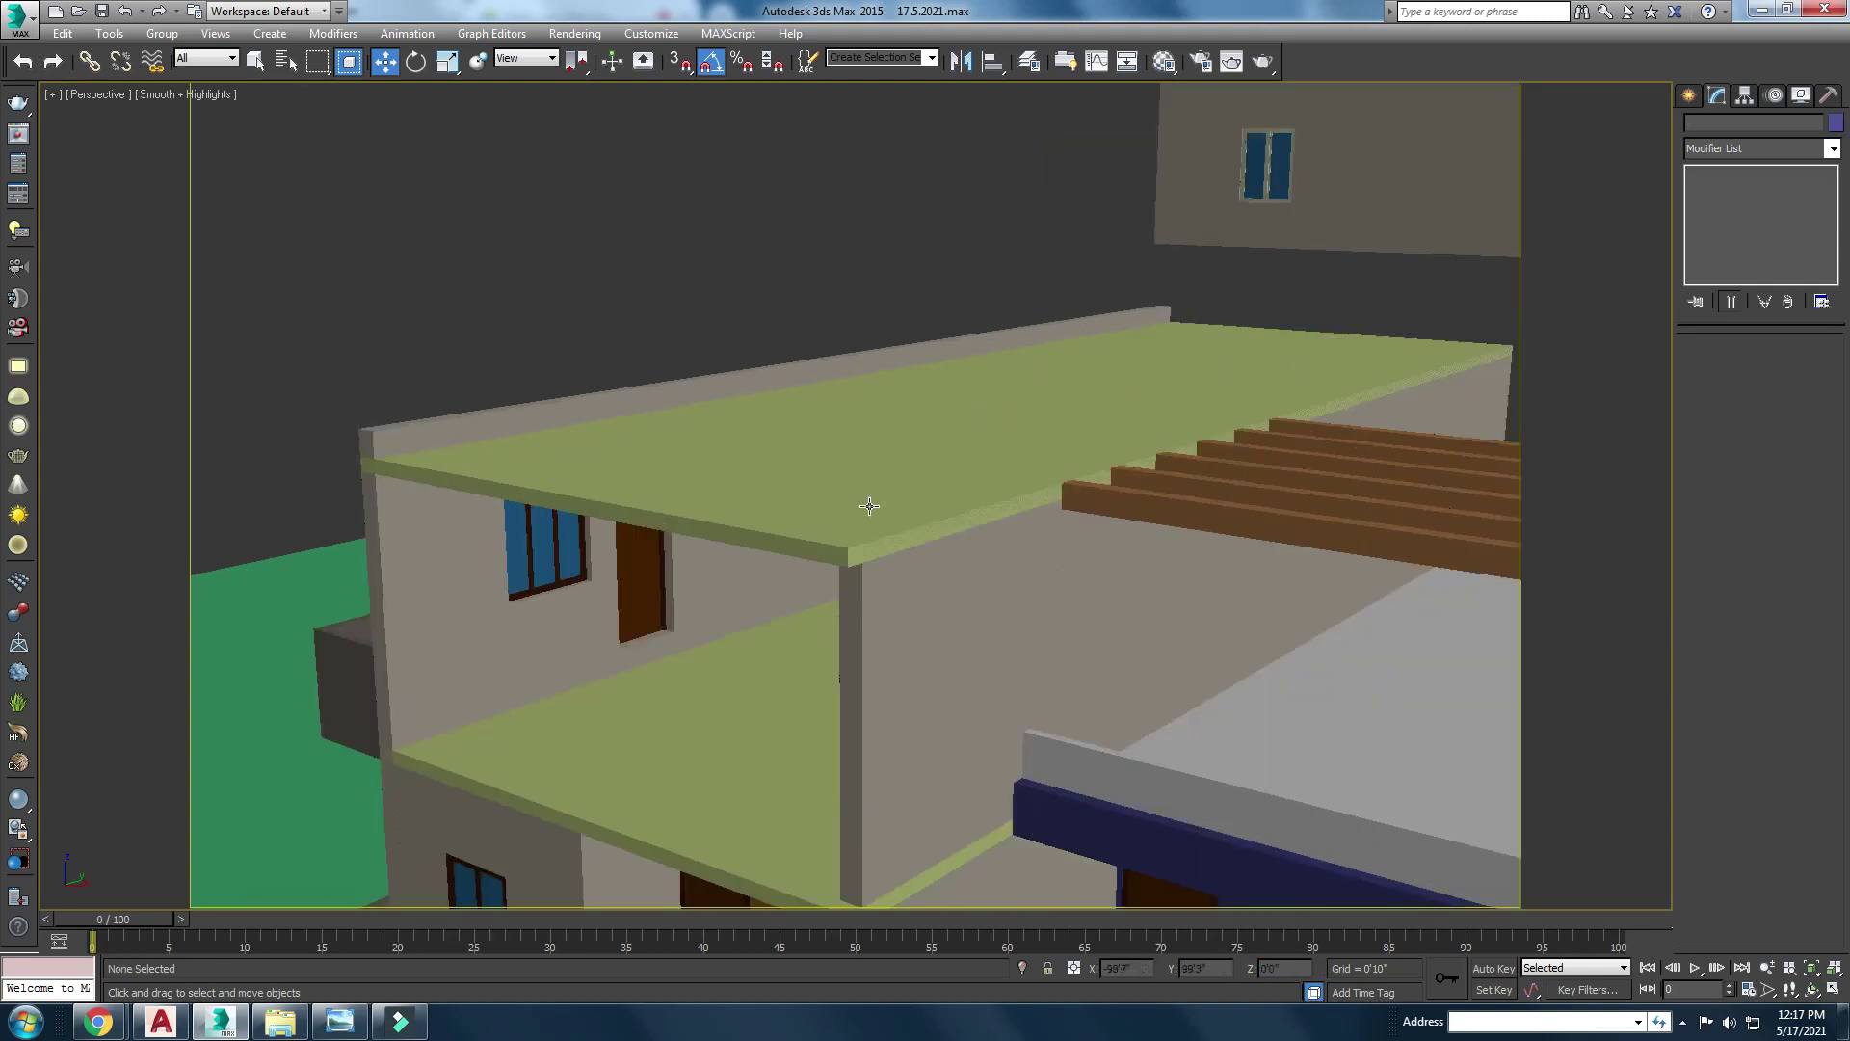
middle_click_drag(870, 506, 973, 566, "alt")
scroll(973, 566, "up", 5)
scroll(1117, 488, "down", 5)
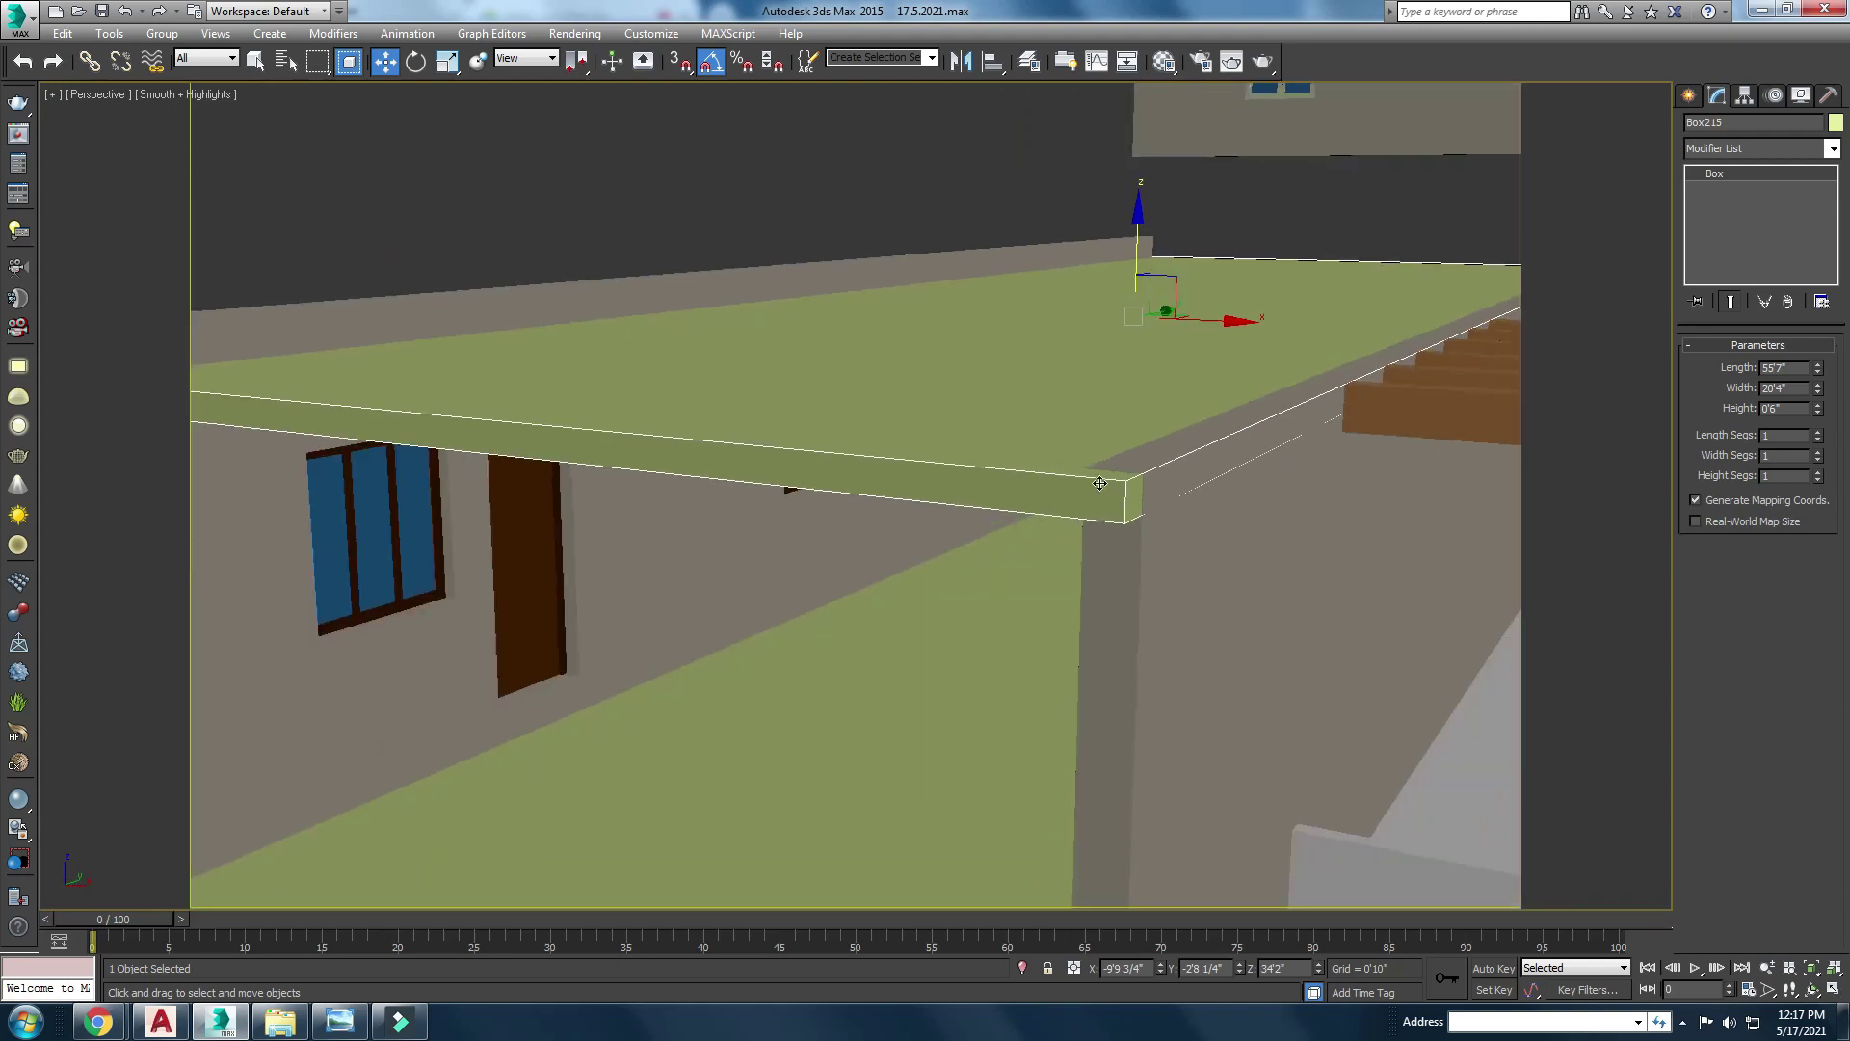
scroll(867, 386, "down", 2)
left_click(642, 218)
left_click(525, 352)
Step: Maximize the Front view and frame the upper-storey wall and facade
key("alt+w")
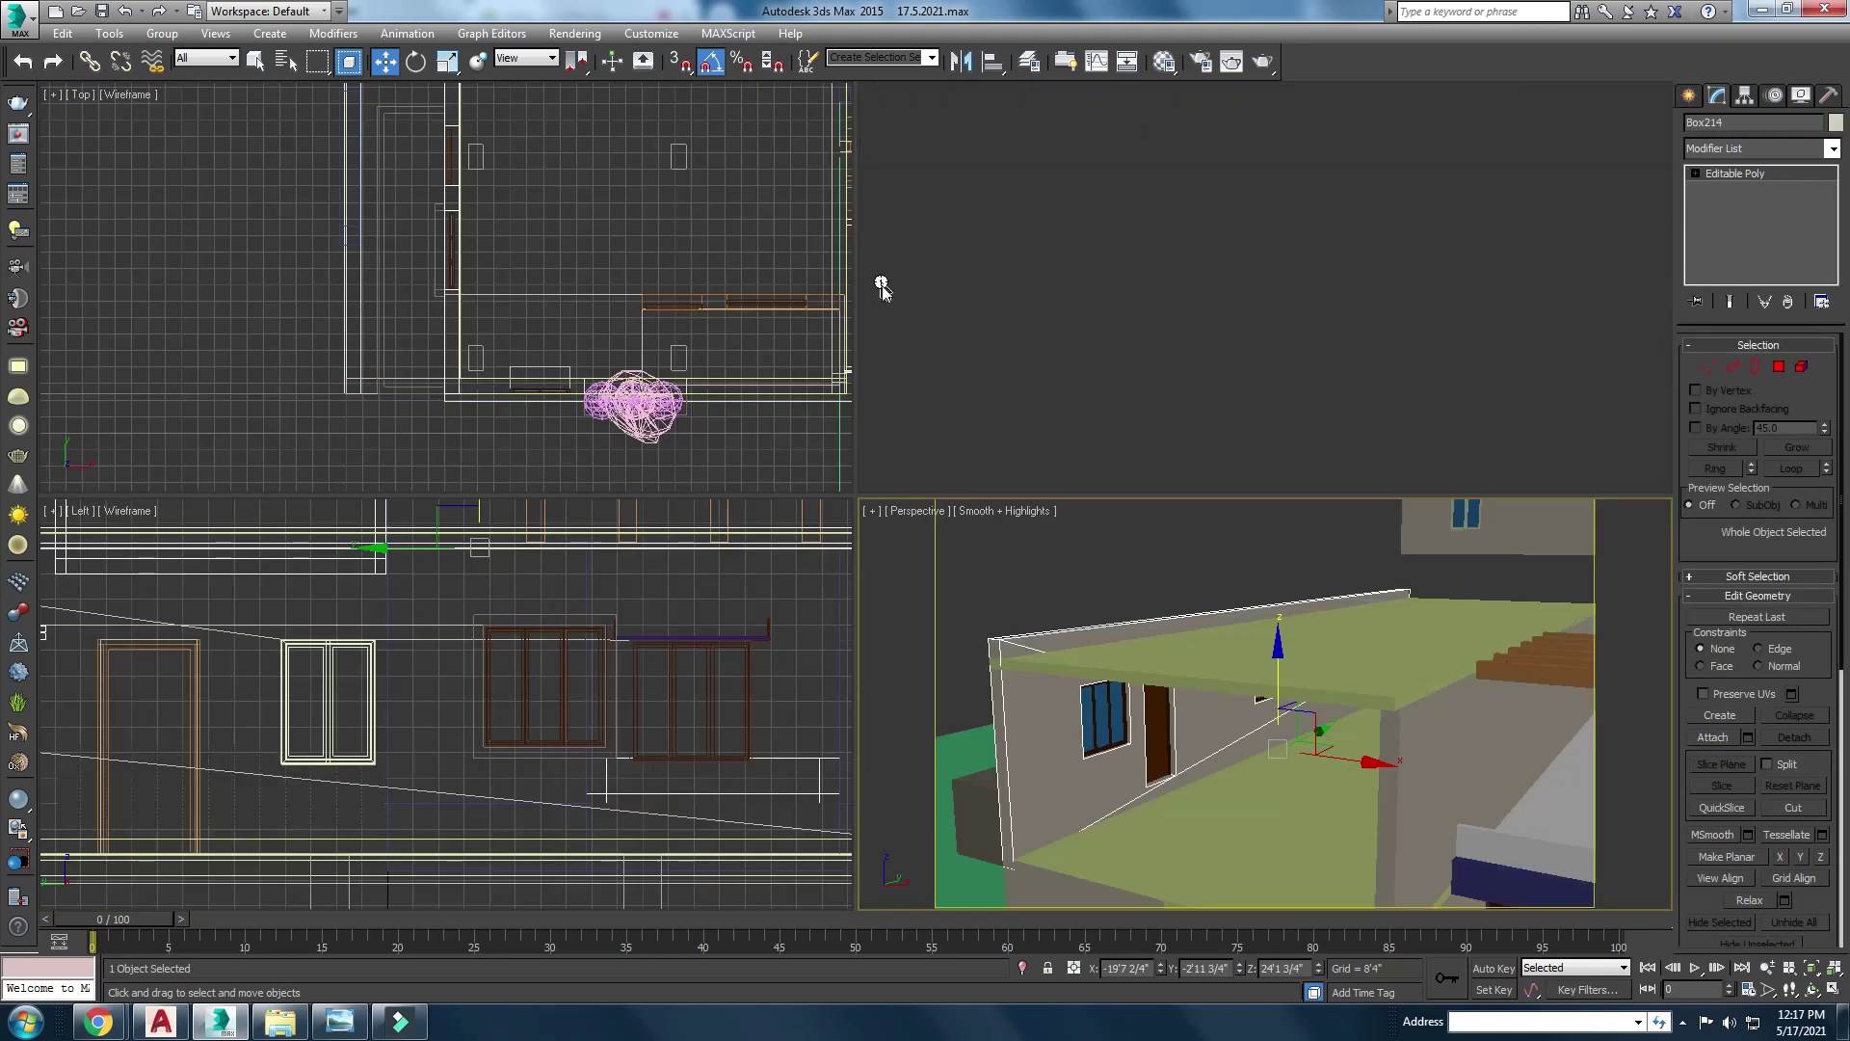
middle_click(1282, 341)
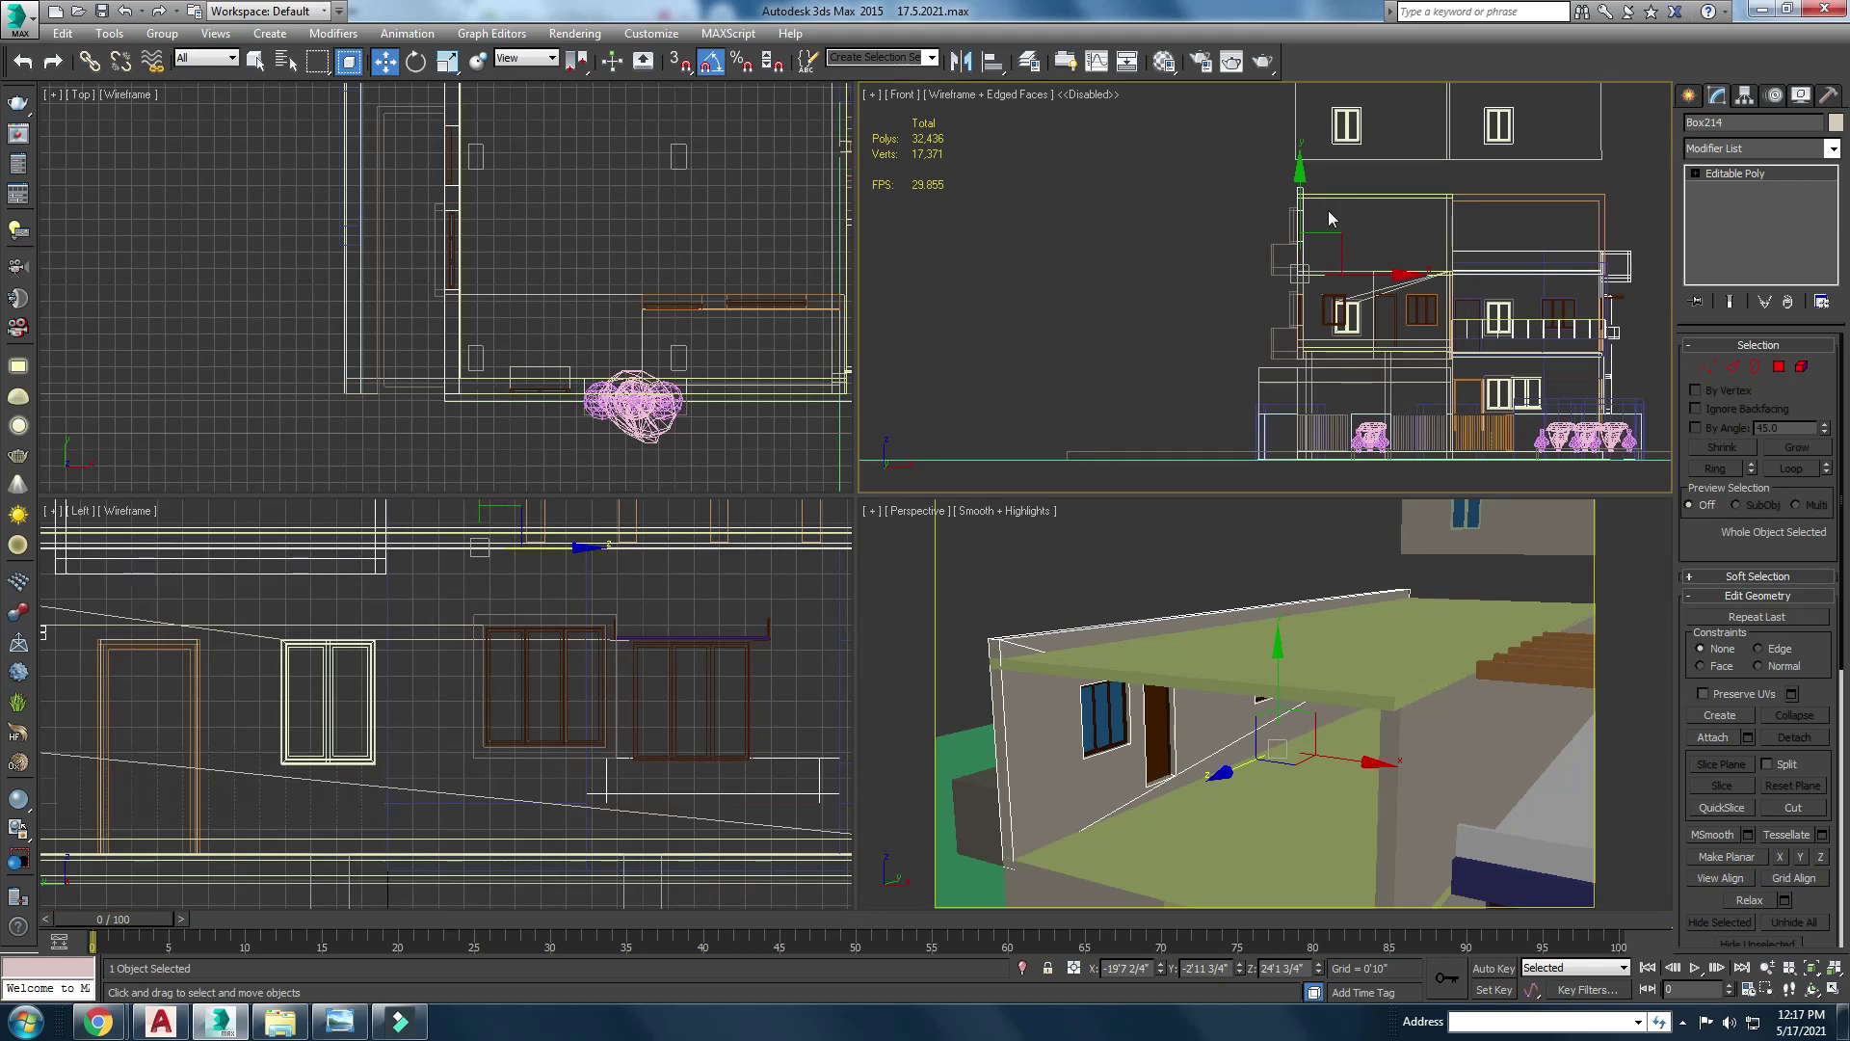
key("alt+w")
scroll(983, 414, "up", 1)
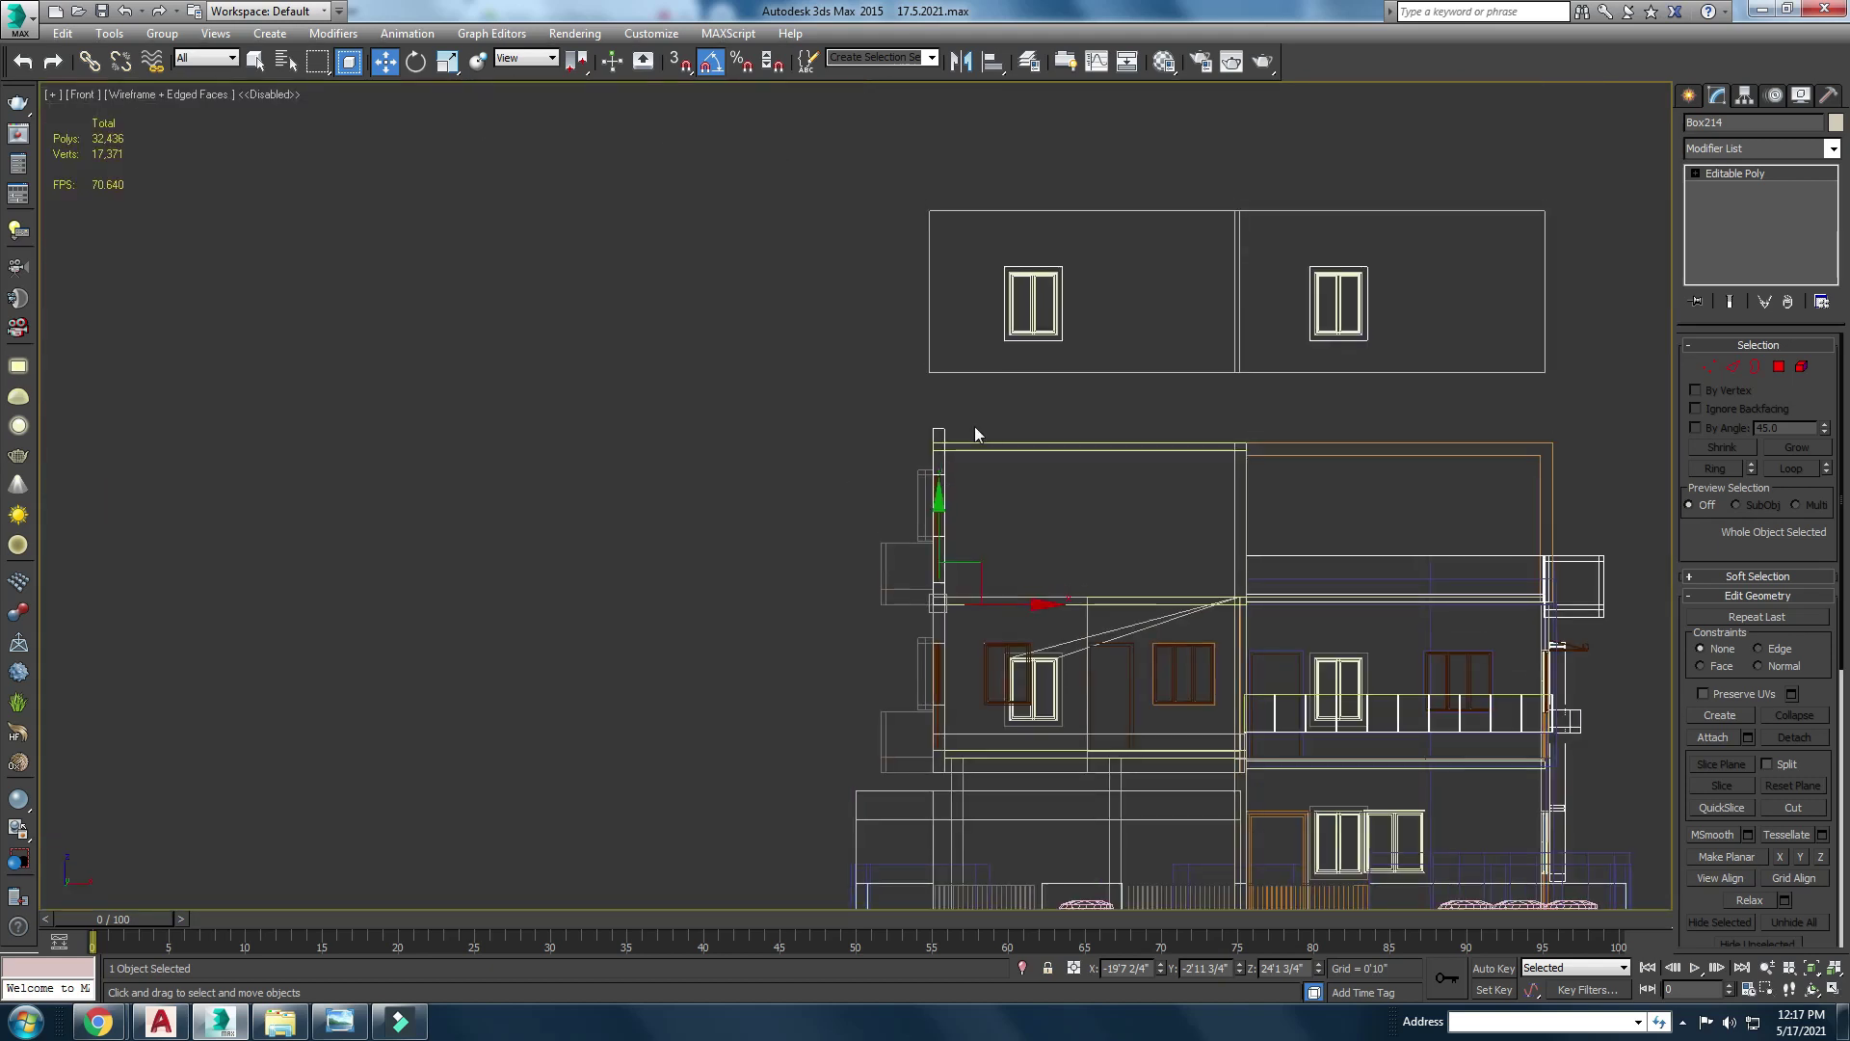
scroll(985, 422, "up", 5)
left_click(1709, 367)
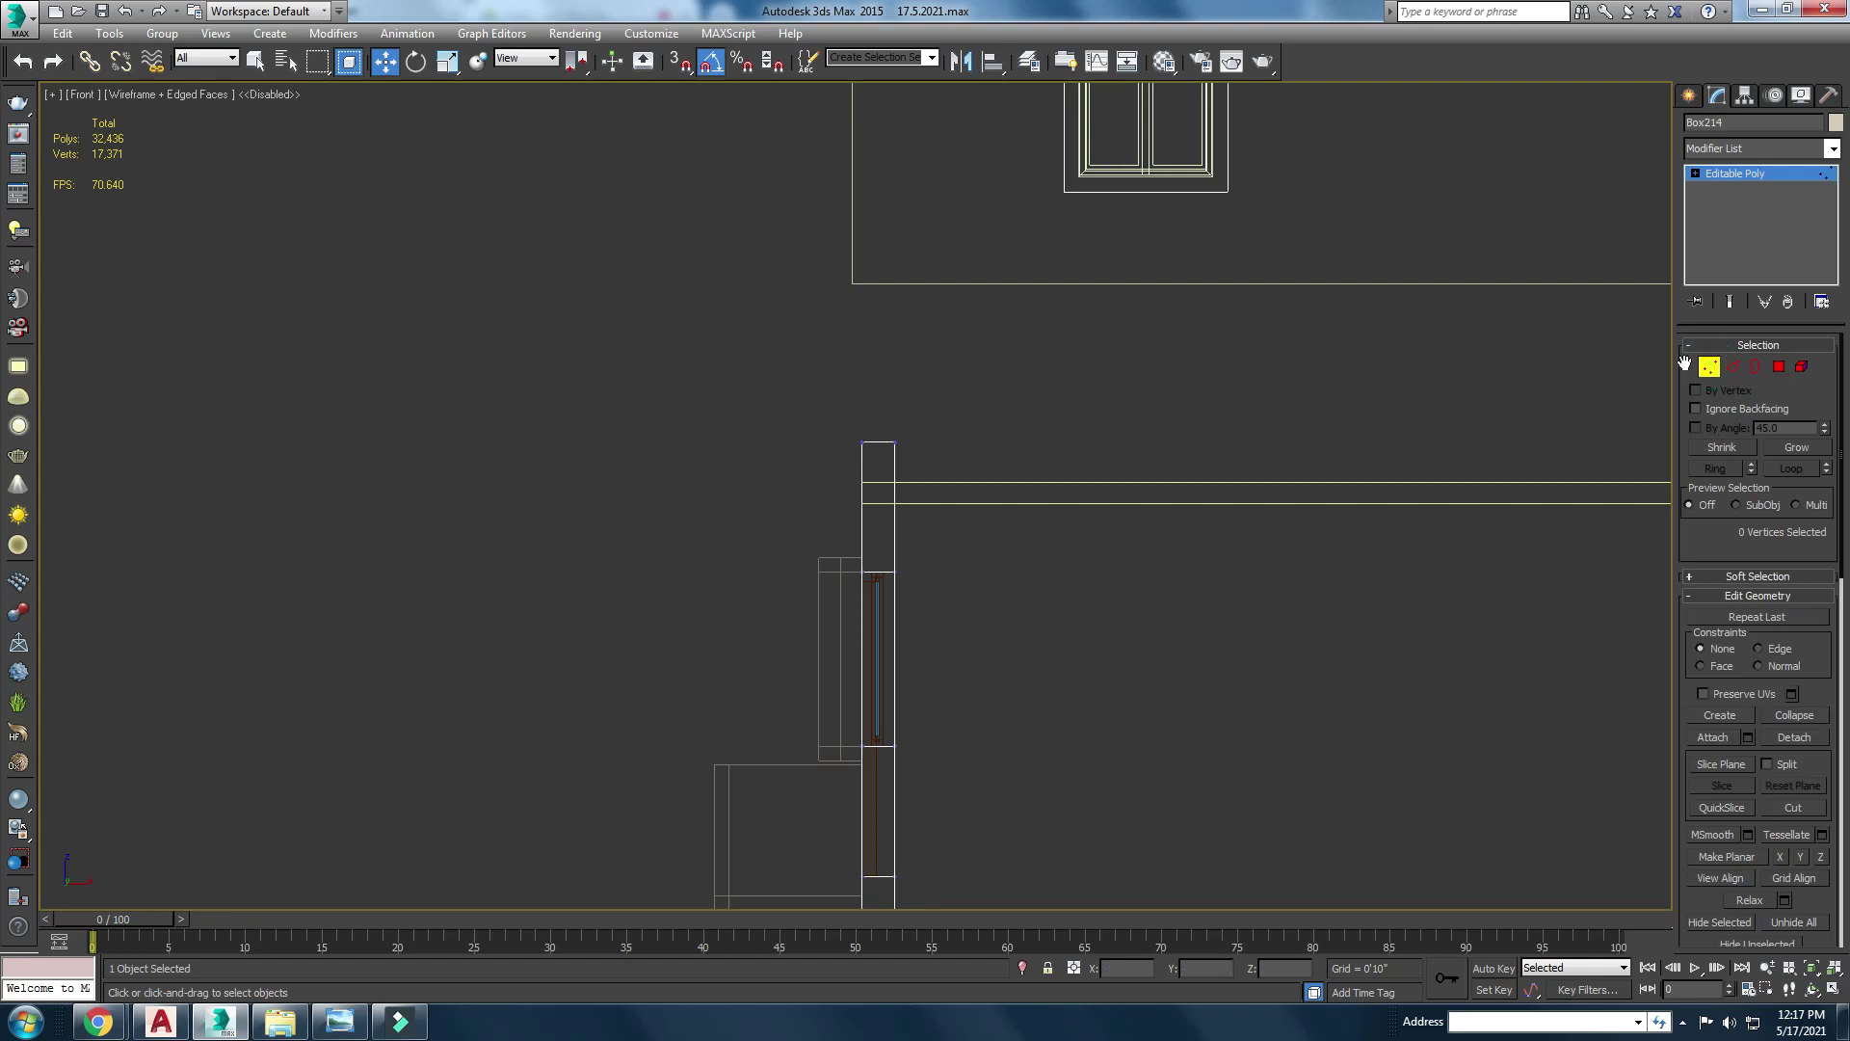
middle_click_drag(870, 534, 780, 388)
scroll(771, 390, "down", 5)
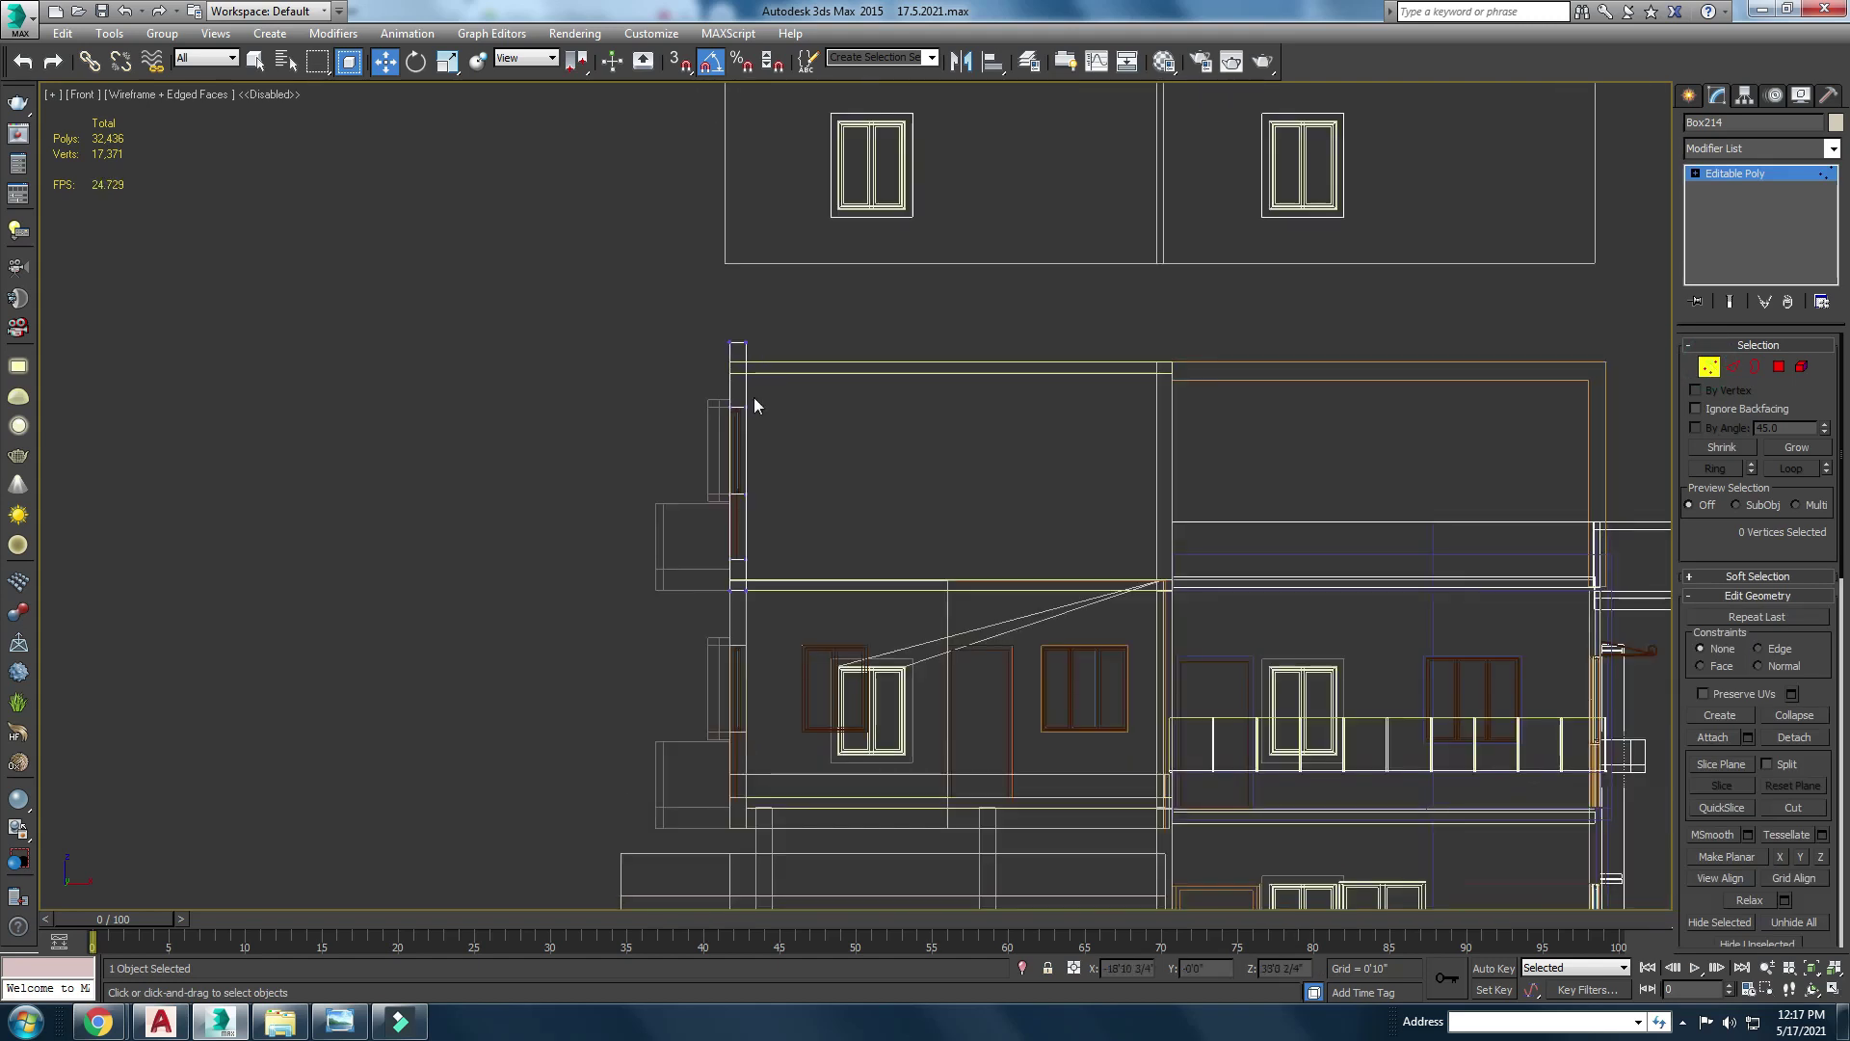
middle_click_drag(946, 434, 1038, 576)
scroll(1027, 539, "down", 3)
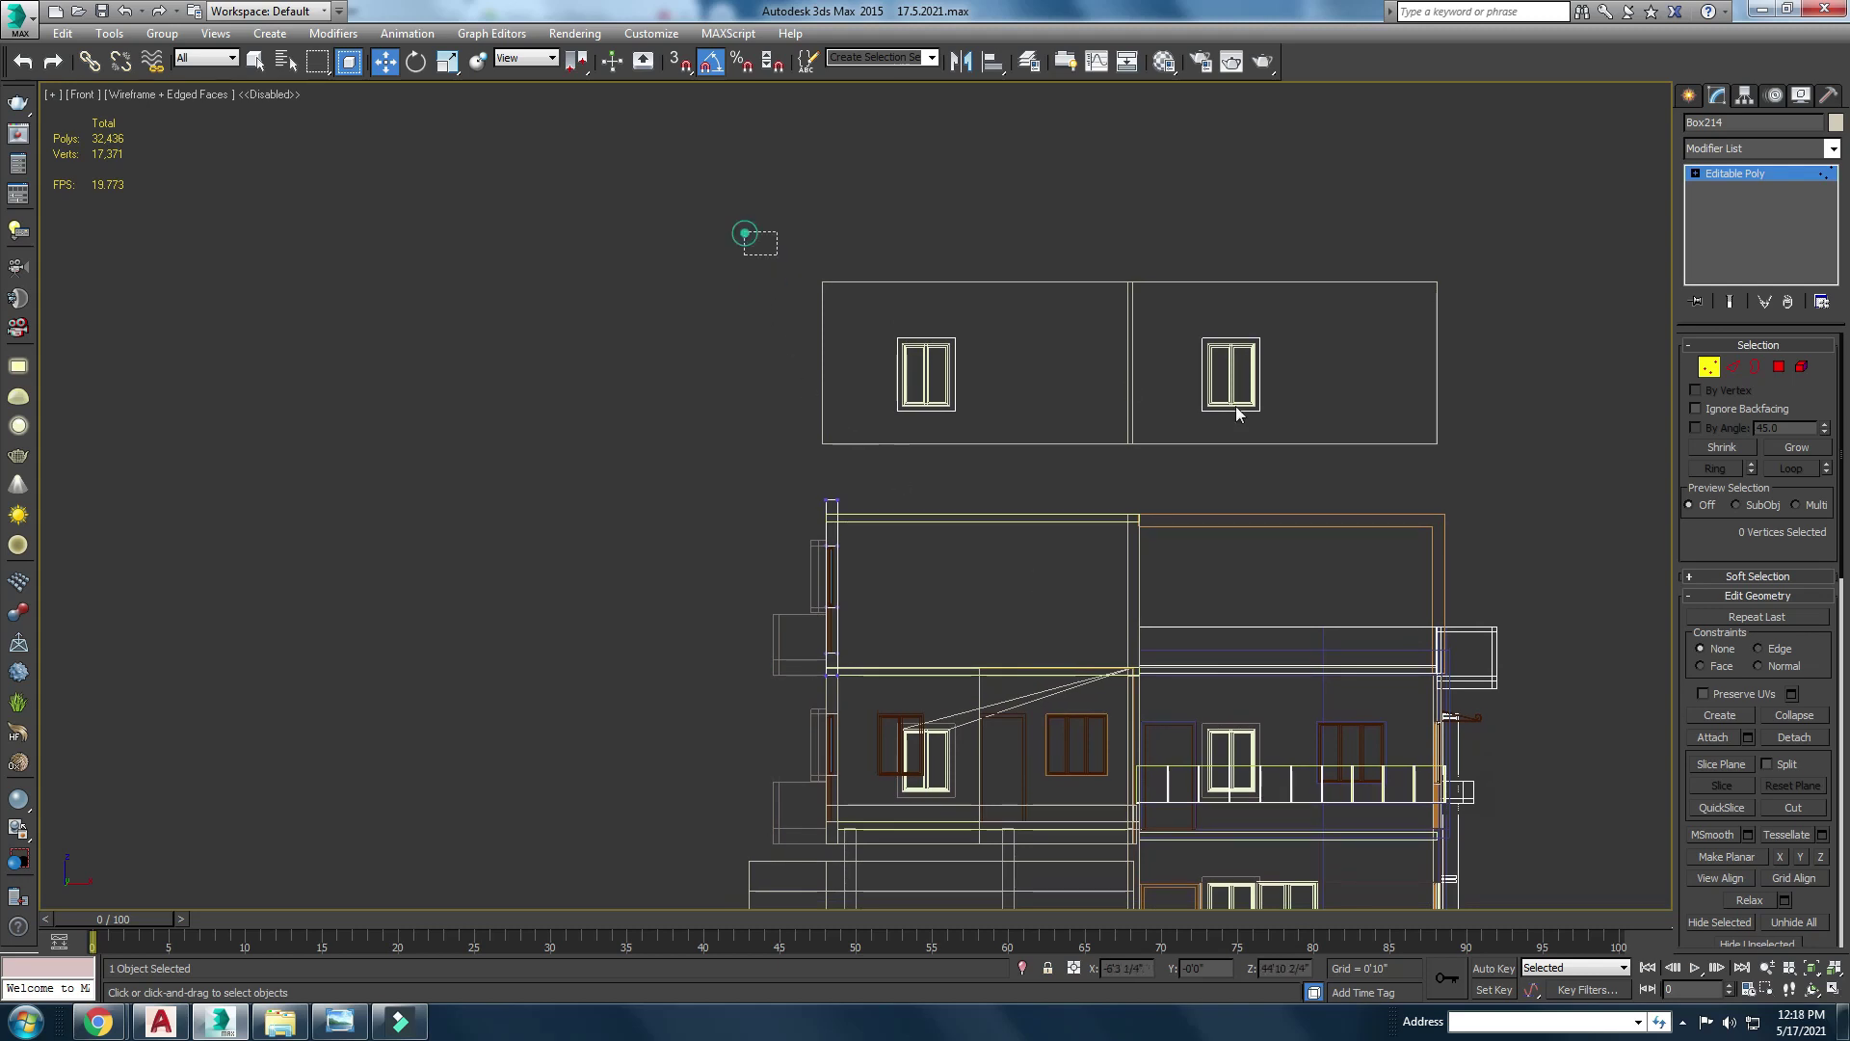
left_click_drag(745, 234, 1482, 459)
left_click(1690, 95)
Step: Select the six floating top-storey outlines and lower them onto the upper storey
left_click_drag(1528, 253, 786, 496)
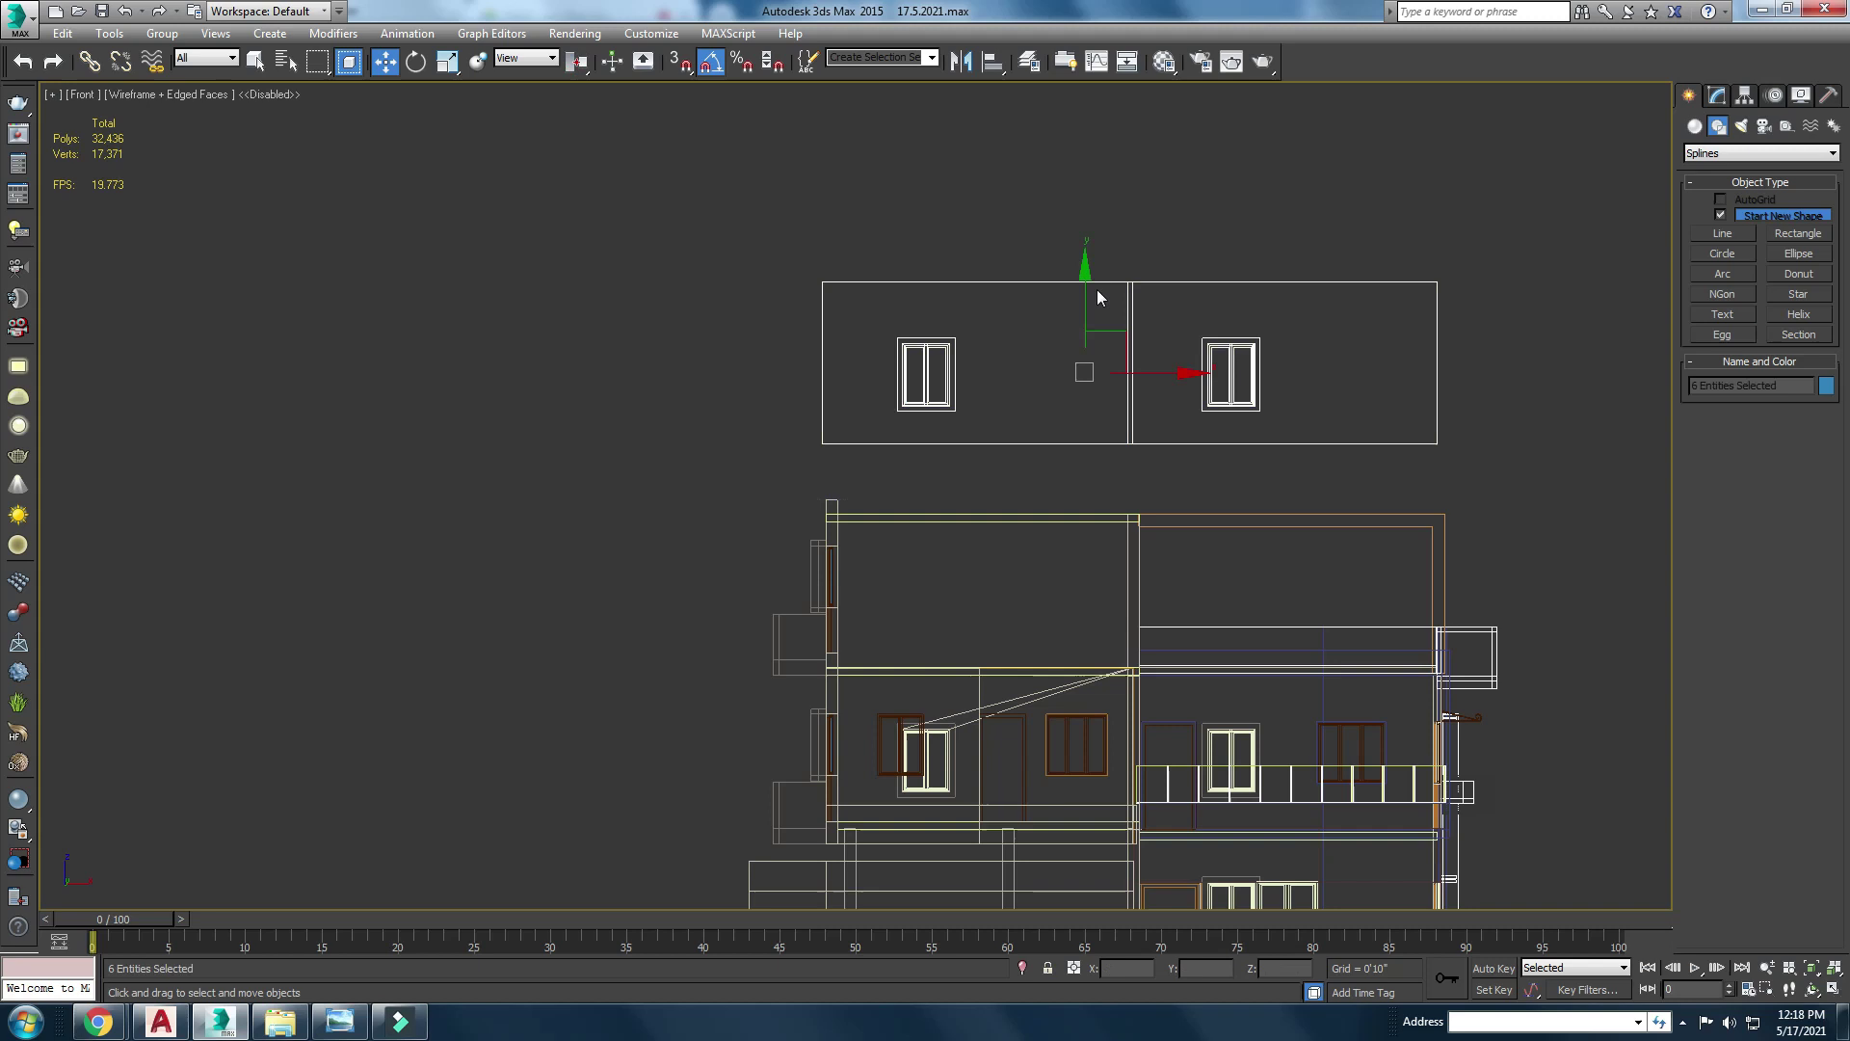
left_click_drag(1085, 287, 1084, 517)
scroll(1098, 530, "up", 3)
scroll(1110, 535, "up", 4)
left_click_drag(1072, 814, 1066, 805)
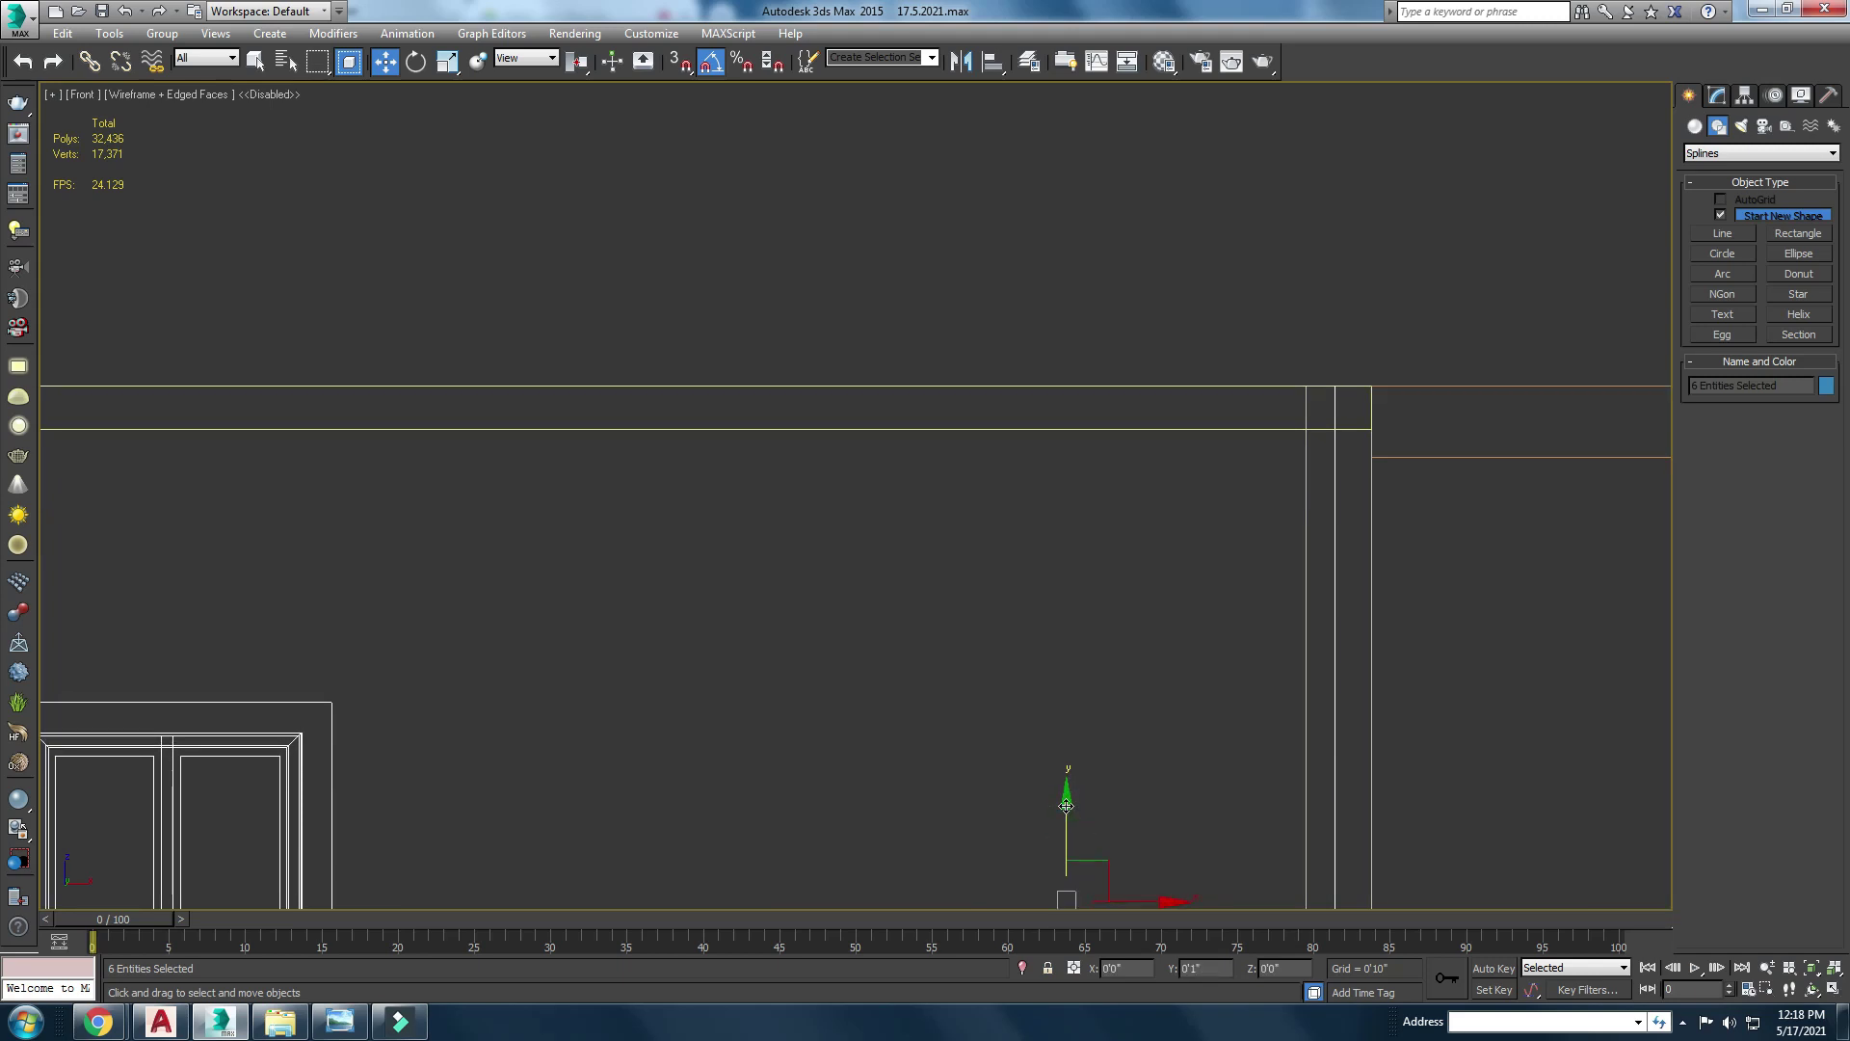
scroll(1326, 384, "up", 2)
scroll(1396, 425, "up", 2)
scroll(1403, 433, "up", 1)
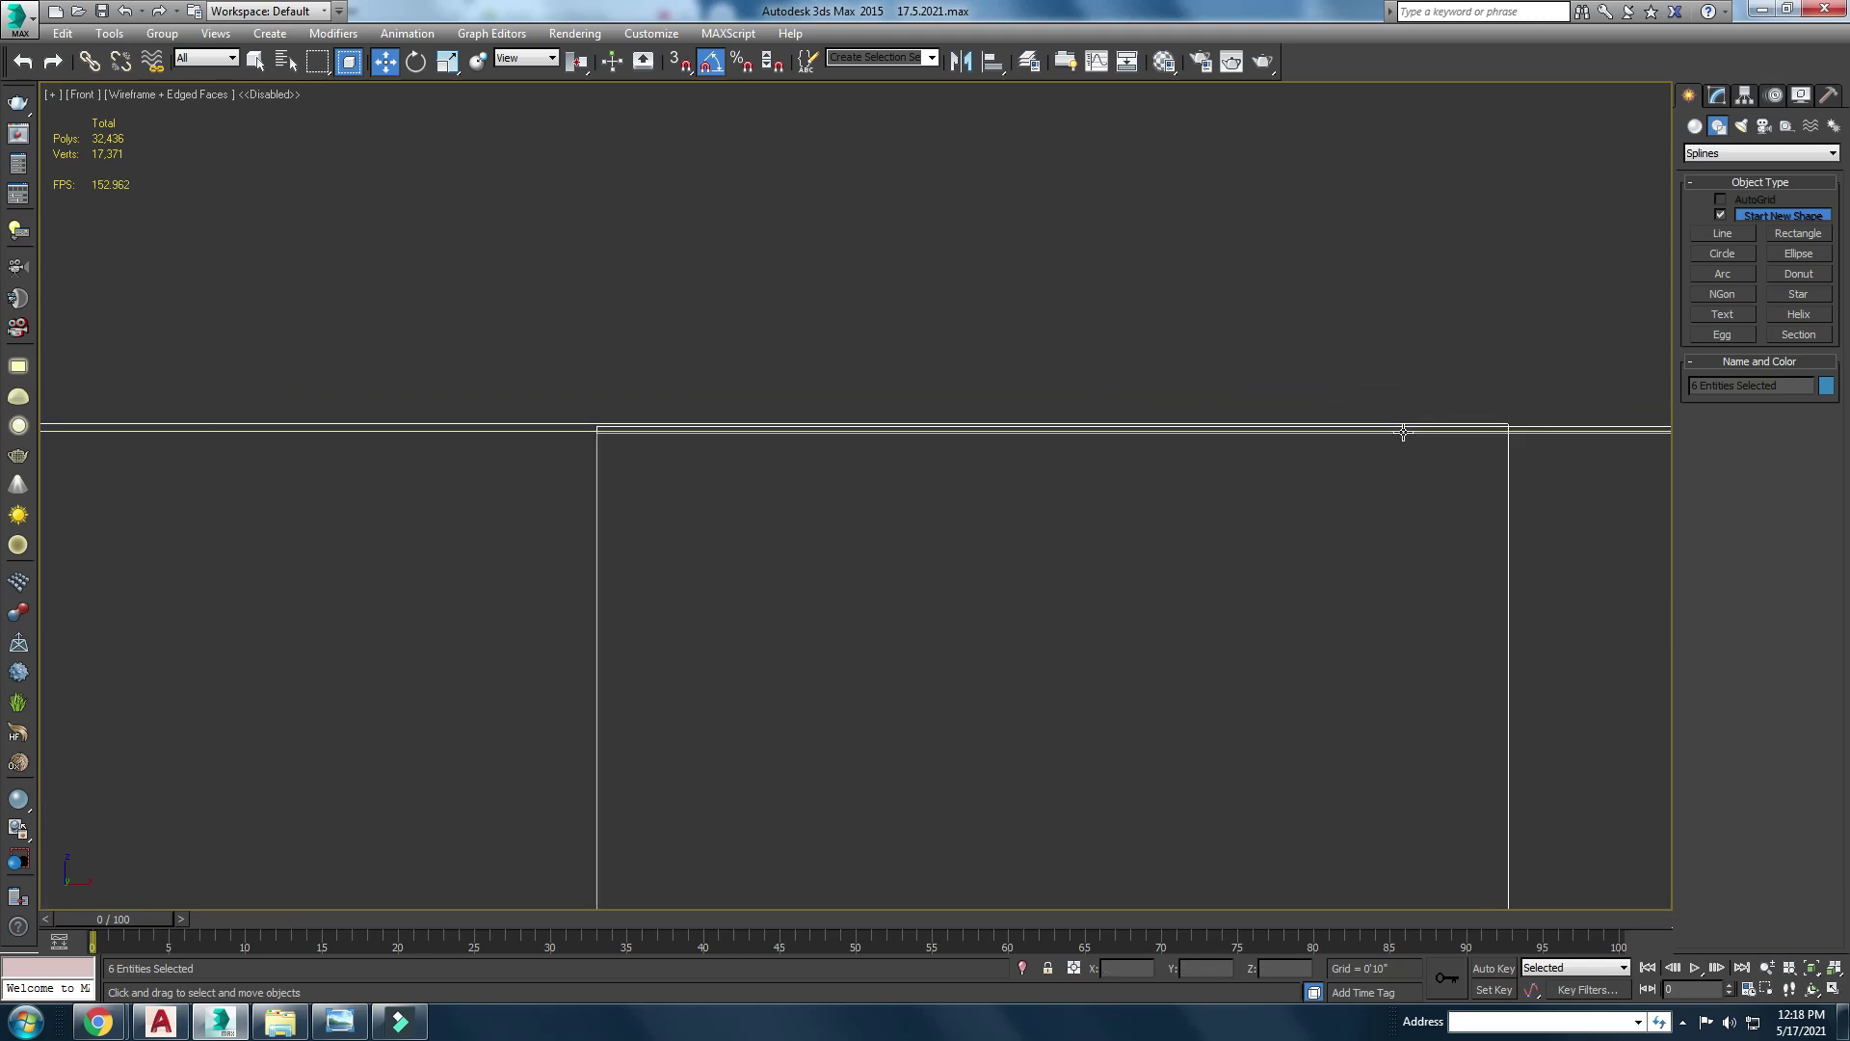
scroll(1026, 483, "up", 2)
scroll(1113, 580, "up", 1)
Step: Snap the outlines' bottom edge onto the slab line, then centre the upper-floor window
left_click_drag(1112, 582, 1119, 688)
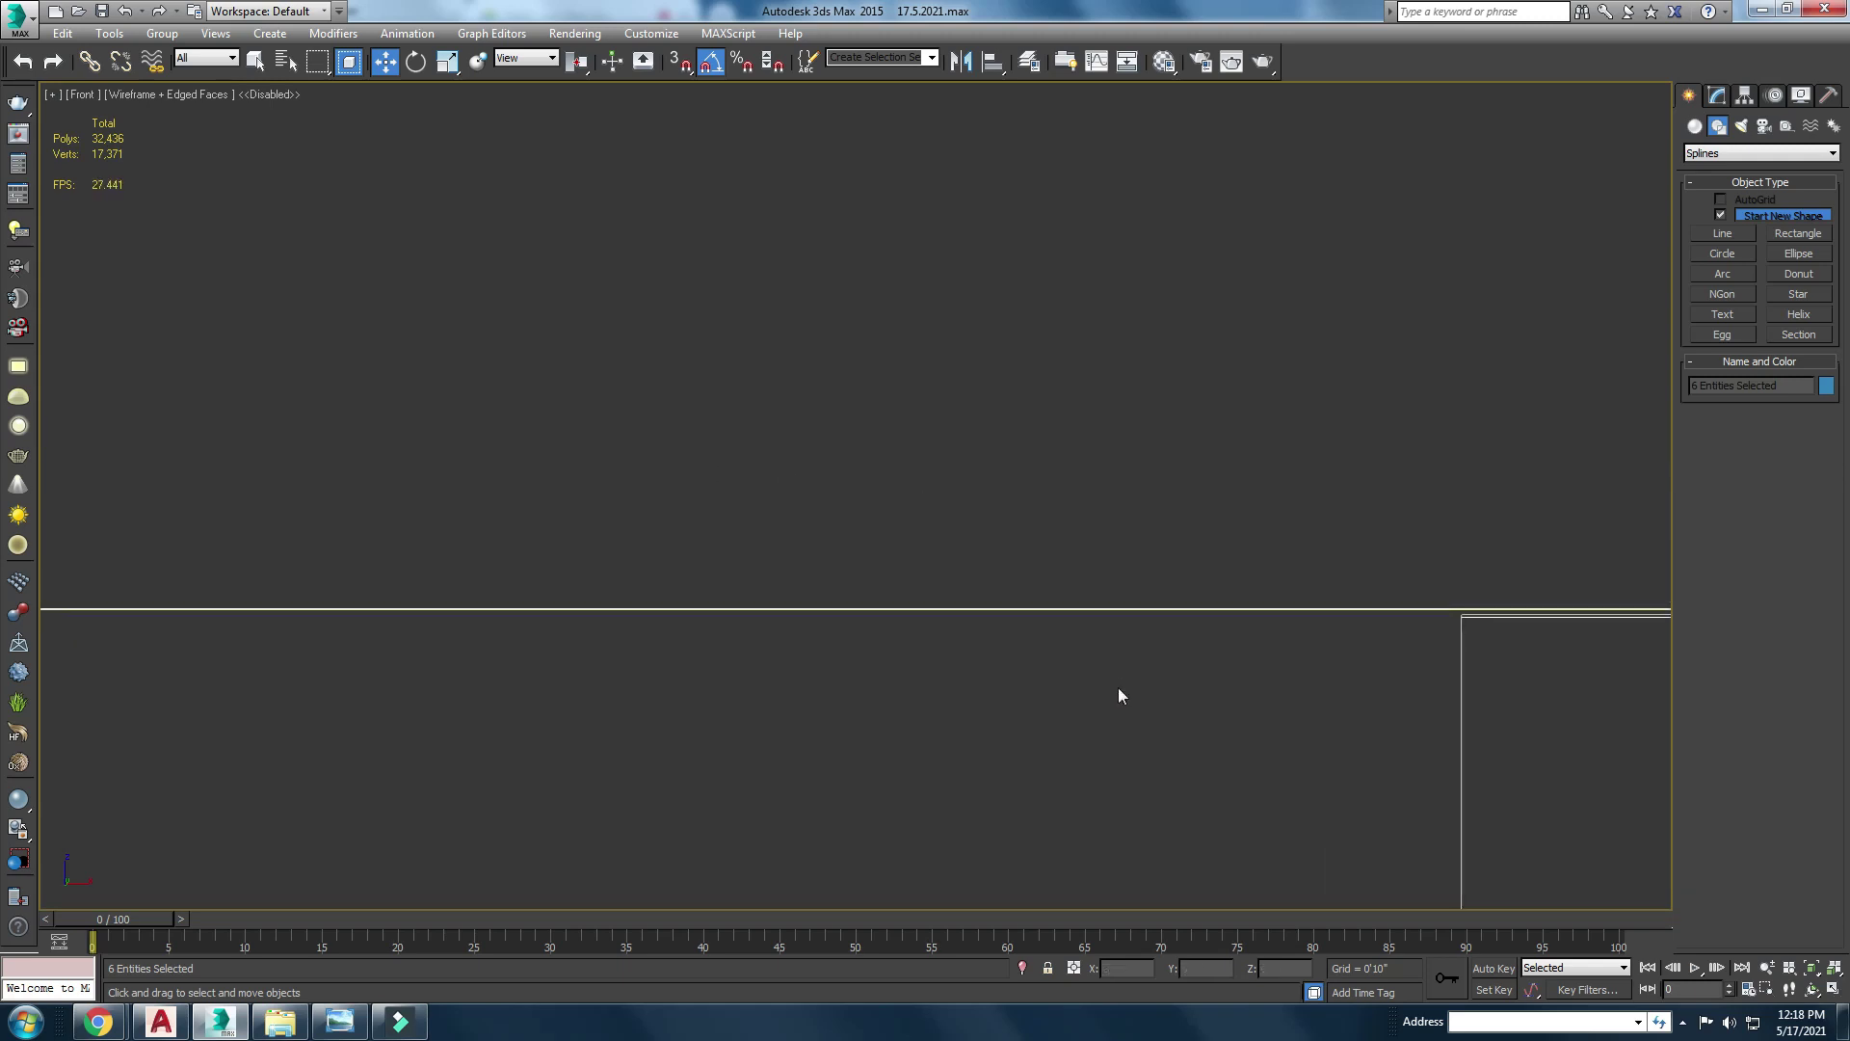
scroll(1119, 695, "down", 1)
scroll(1109, 631, "down", 2)
scroll(1127, 702, "down", 2)
scroll(1132, 715, "down", 4)
middle_click_drag(1108, 745, 1109, 562)
scroll(1062, 532, "up", 5)
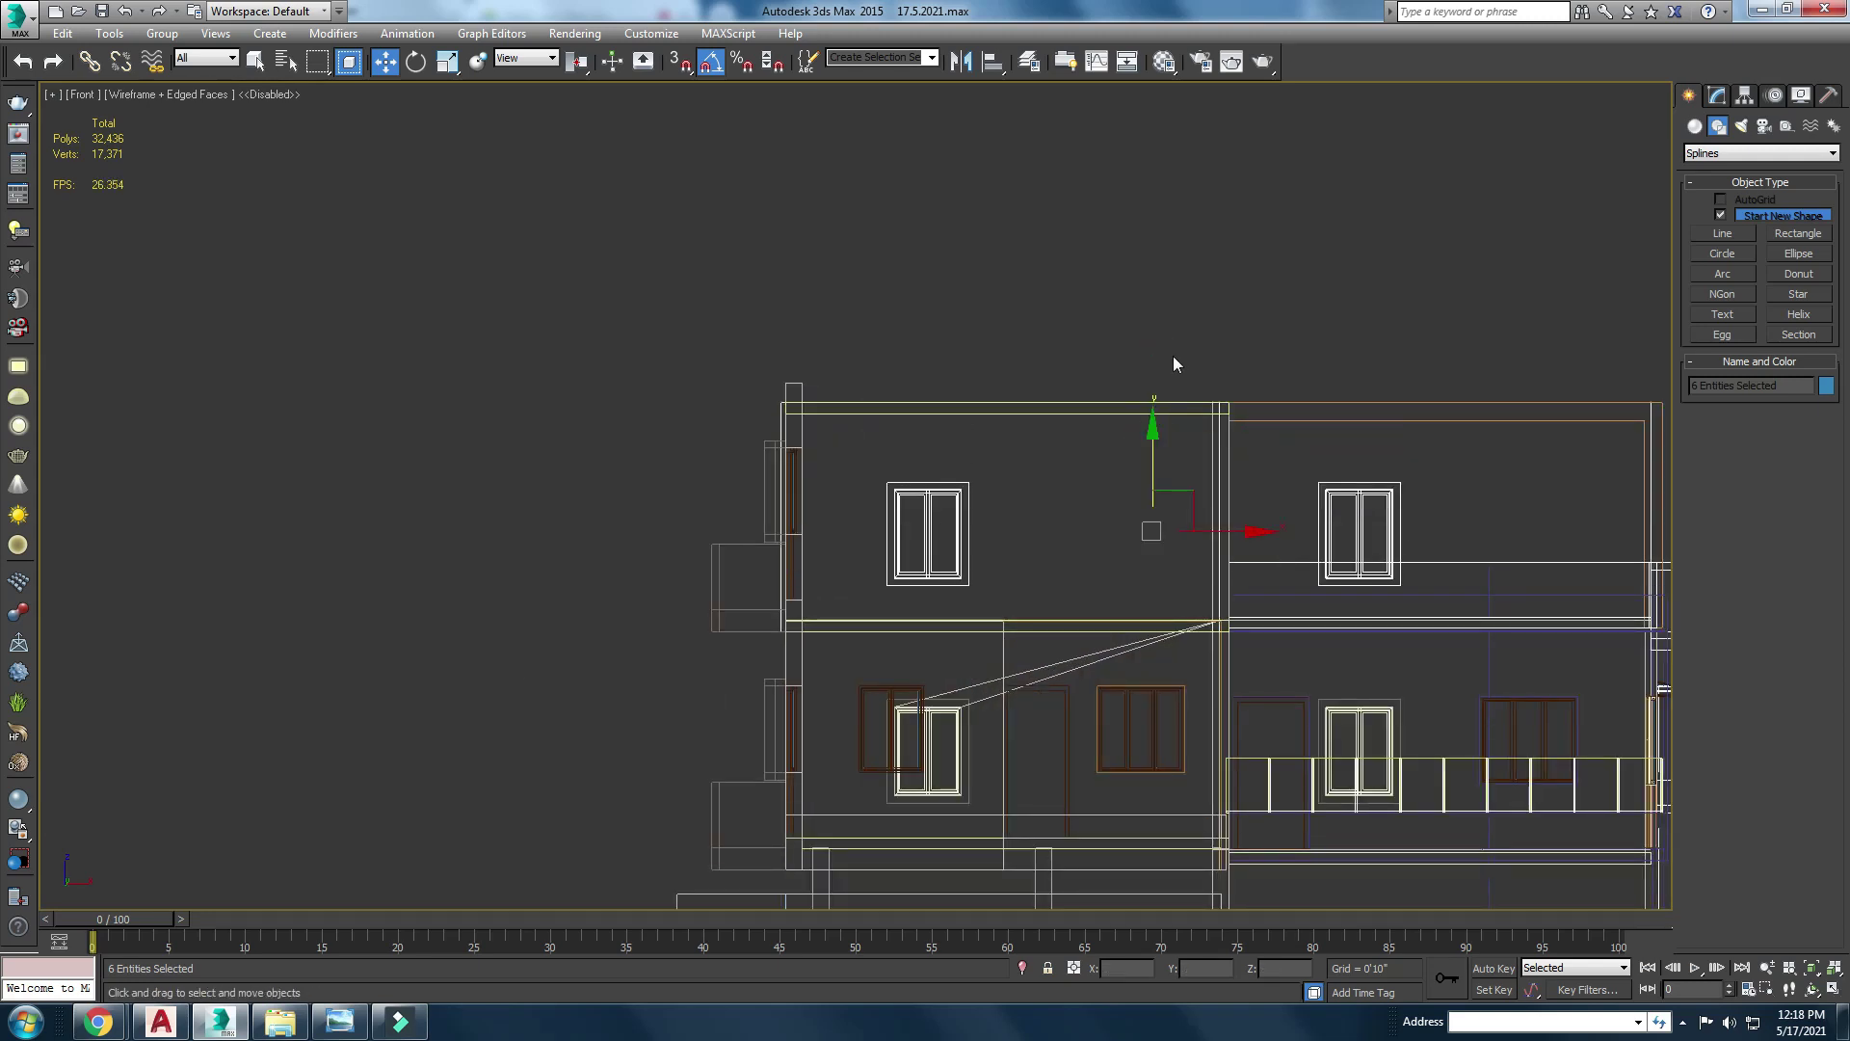
mouse_move(877, 511)
middle_mouse_down()
mouse_move(1010, 521)
mouse_move(1098, 473)
middle_mouse_up()
scroll(1010, 520, "up", 1)
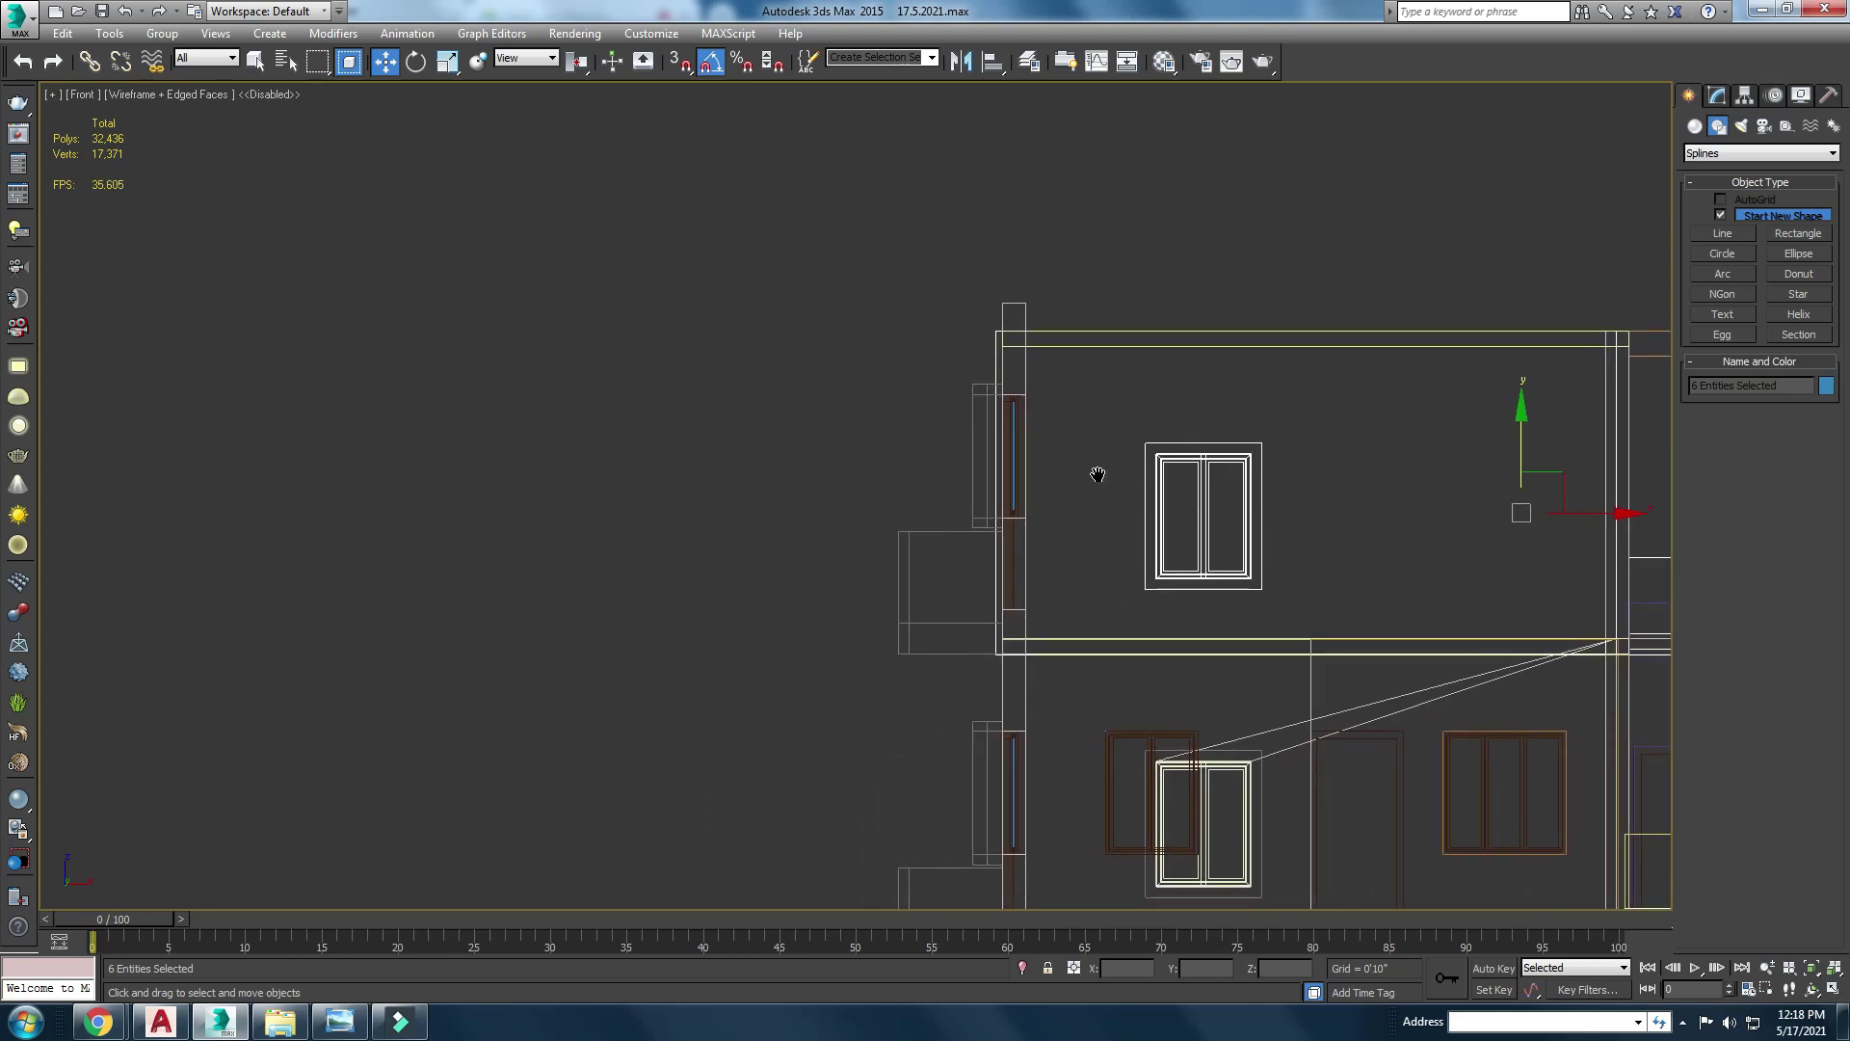
Step: Lower the left balcony elements slightly, then return to a maximized Perspective view
left_click(786, 282)
left_click_drag(775, 203, 1058, 655)
scroll(1021, 469, "up", 2)
left_click_drag(1006, 377, 1009, 420)
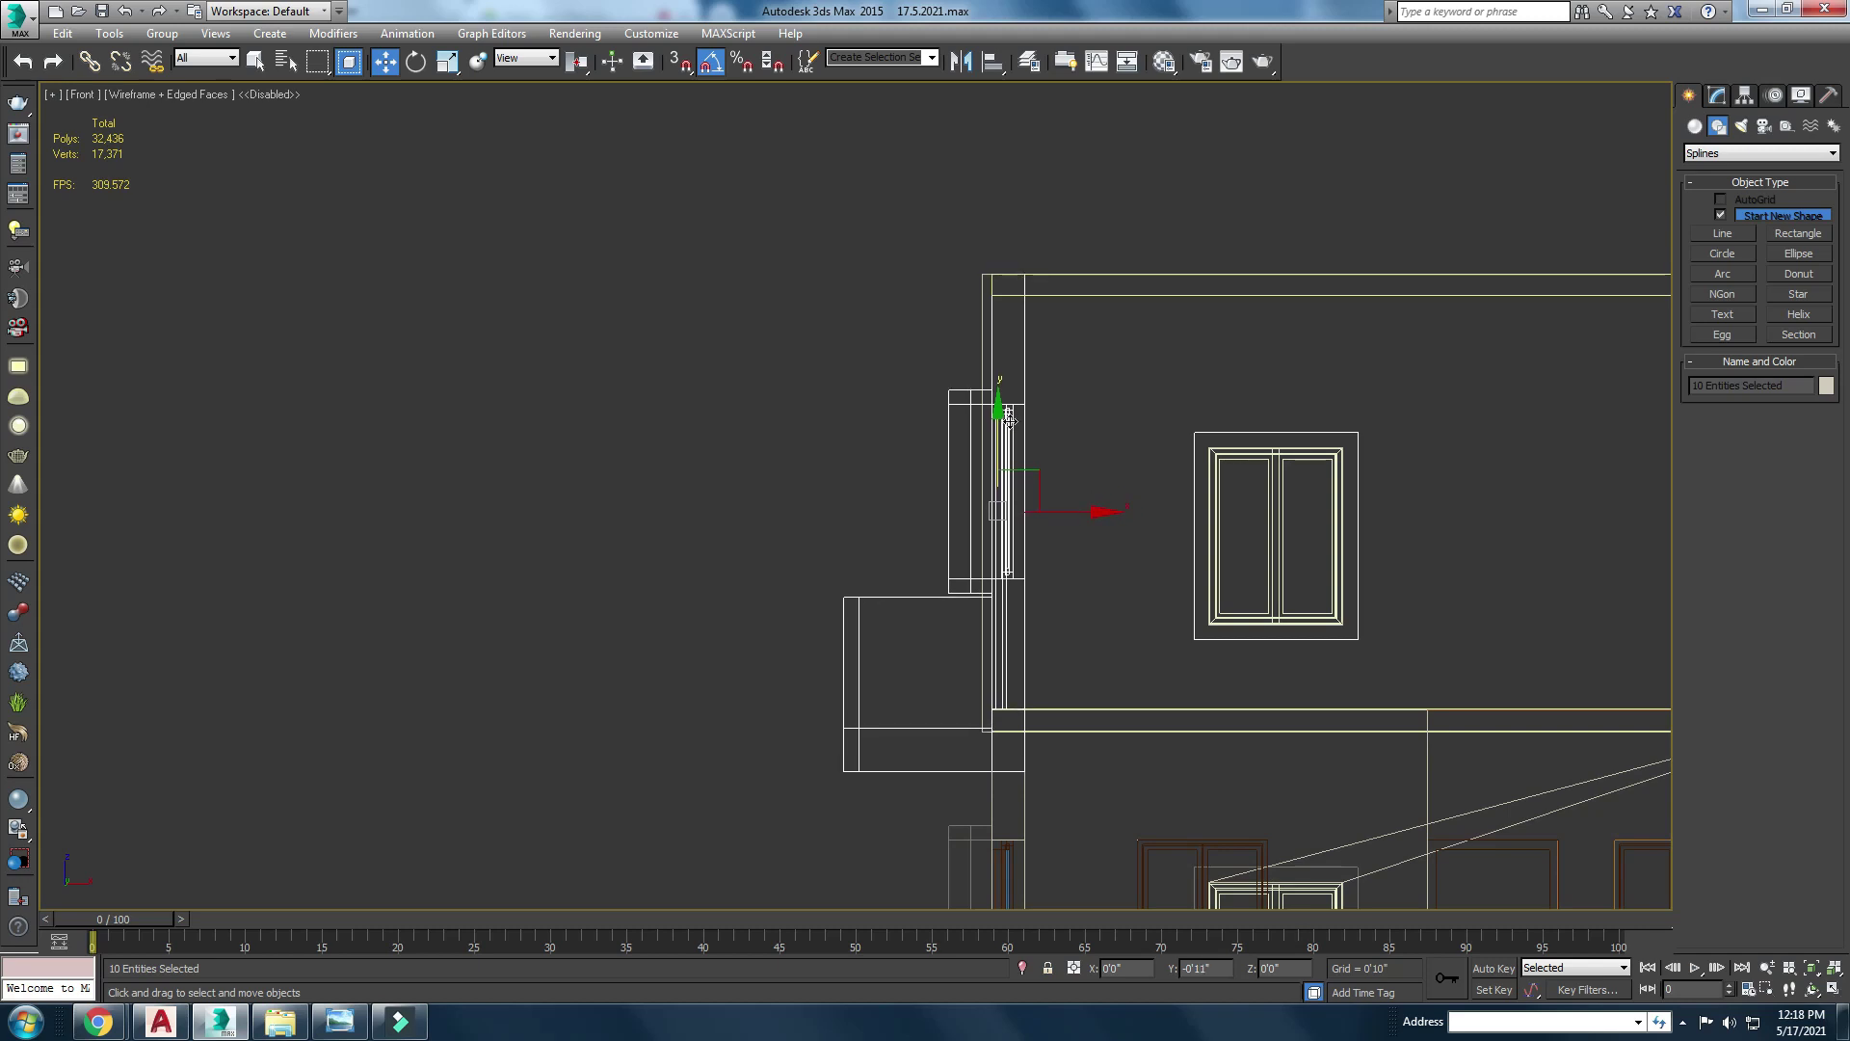
left_click_drag(1009, 420, 1009, 421)
scroll(1010, 658, "up", 5)
scroll(1002, 579, "up", 4)
scroll(1003, 576, "up", 1)
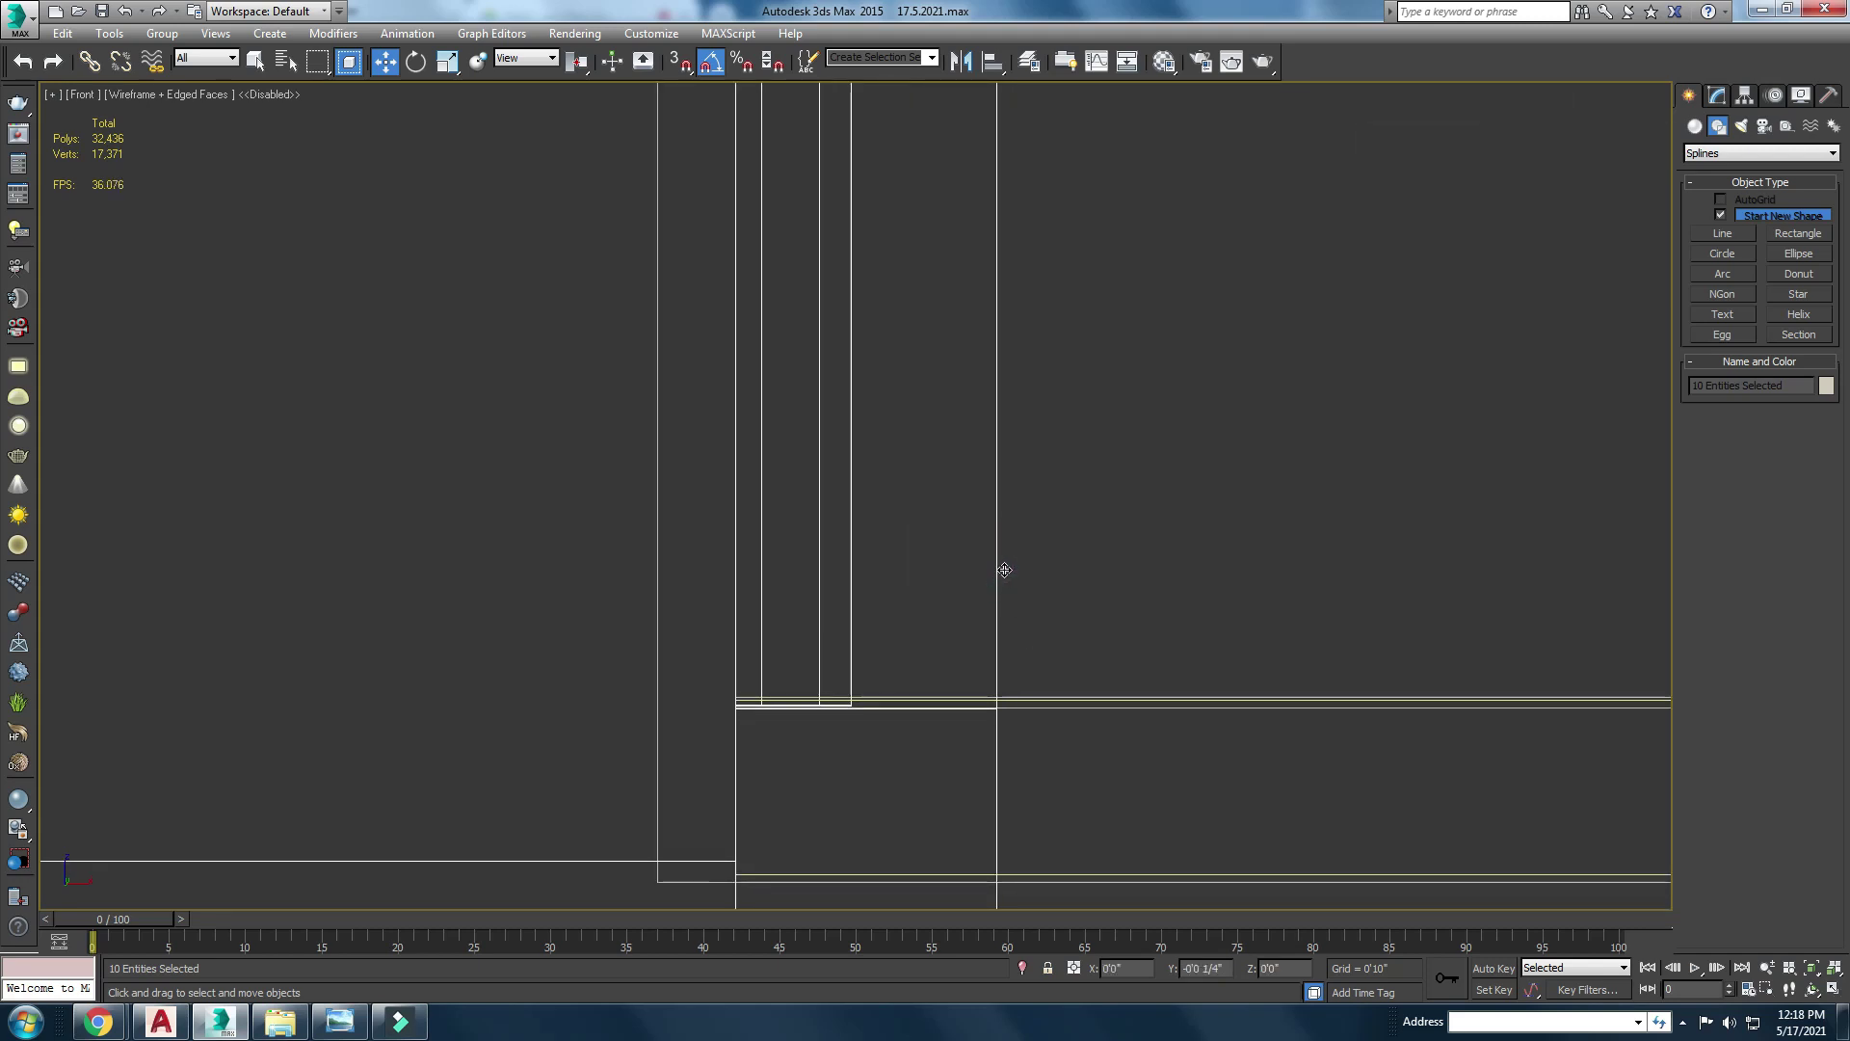
key("ctrl+z")
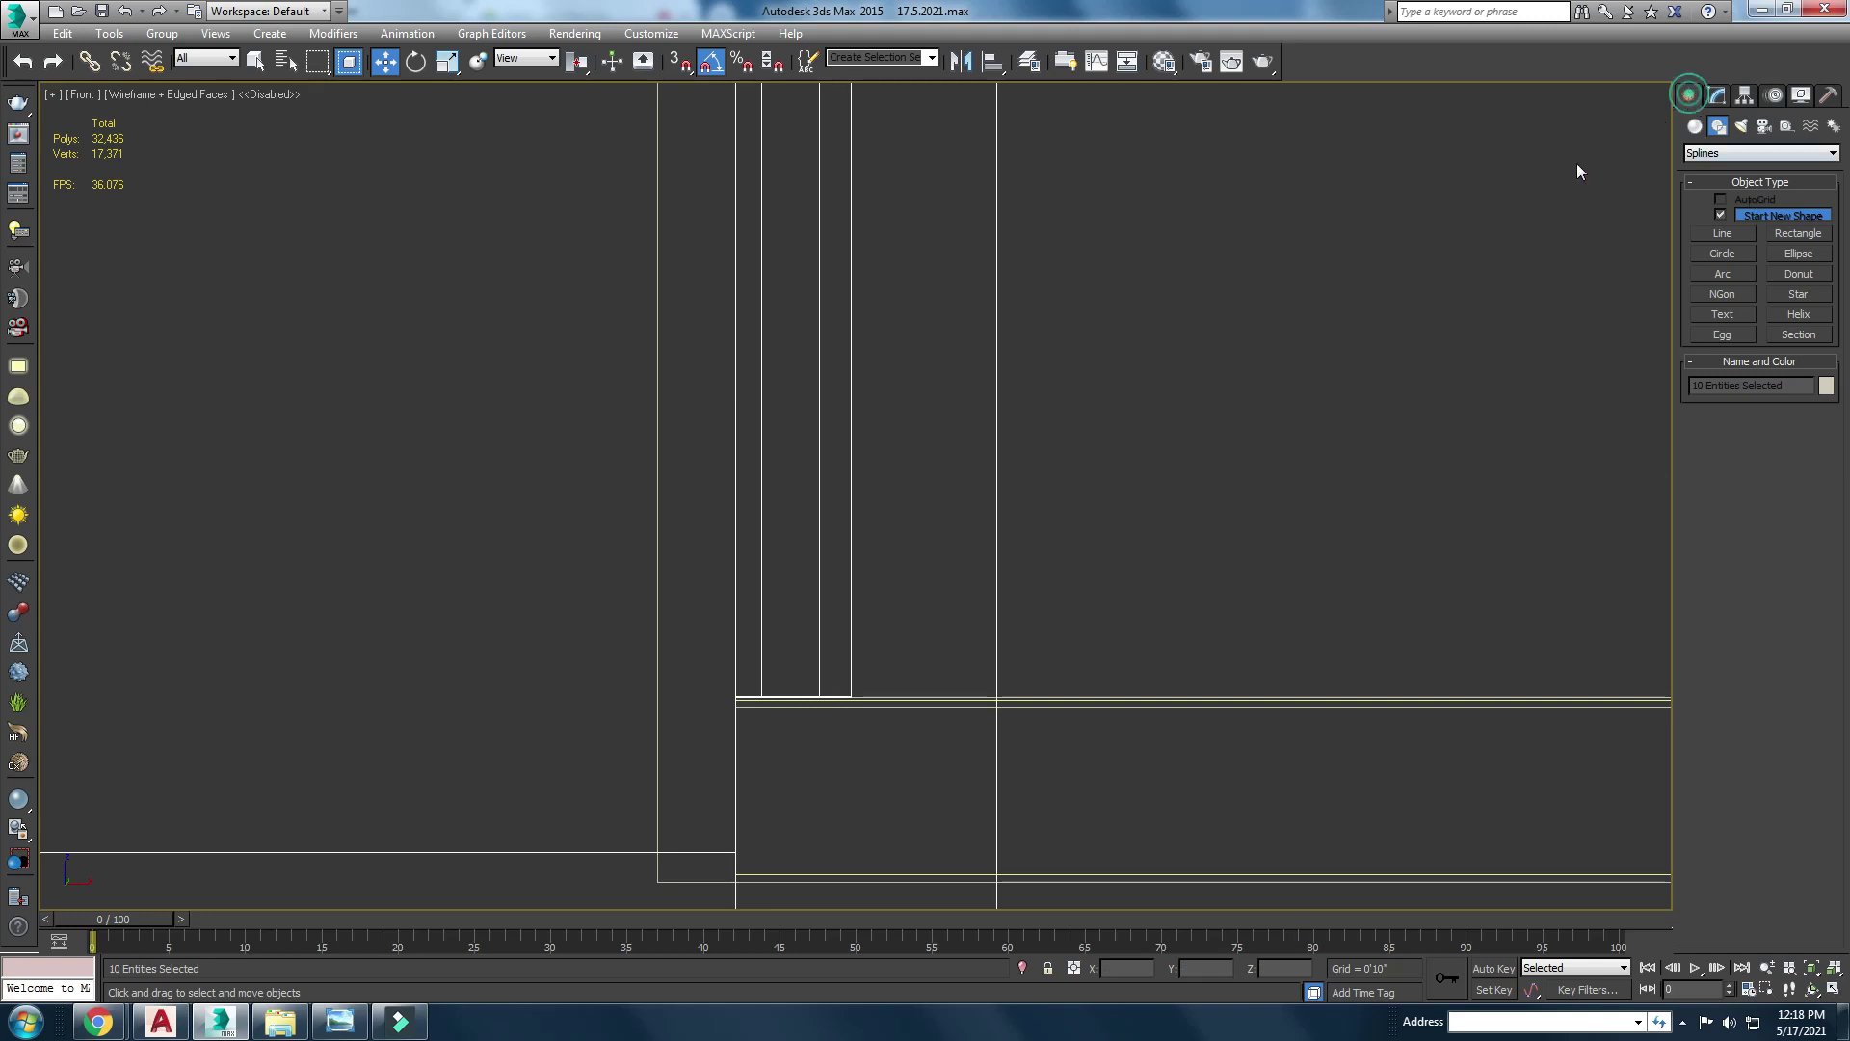
key("alt+w")
left_click(1392, 743)
key("alt+w")
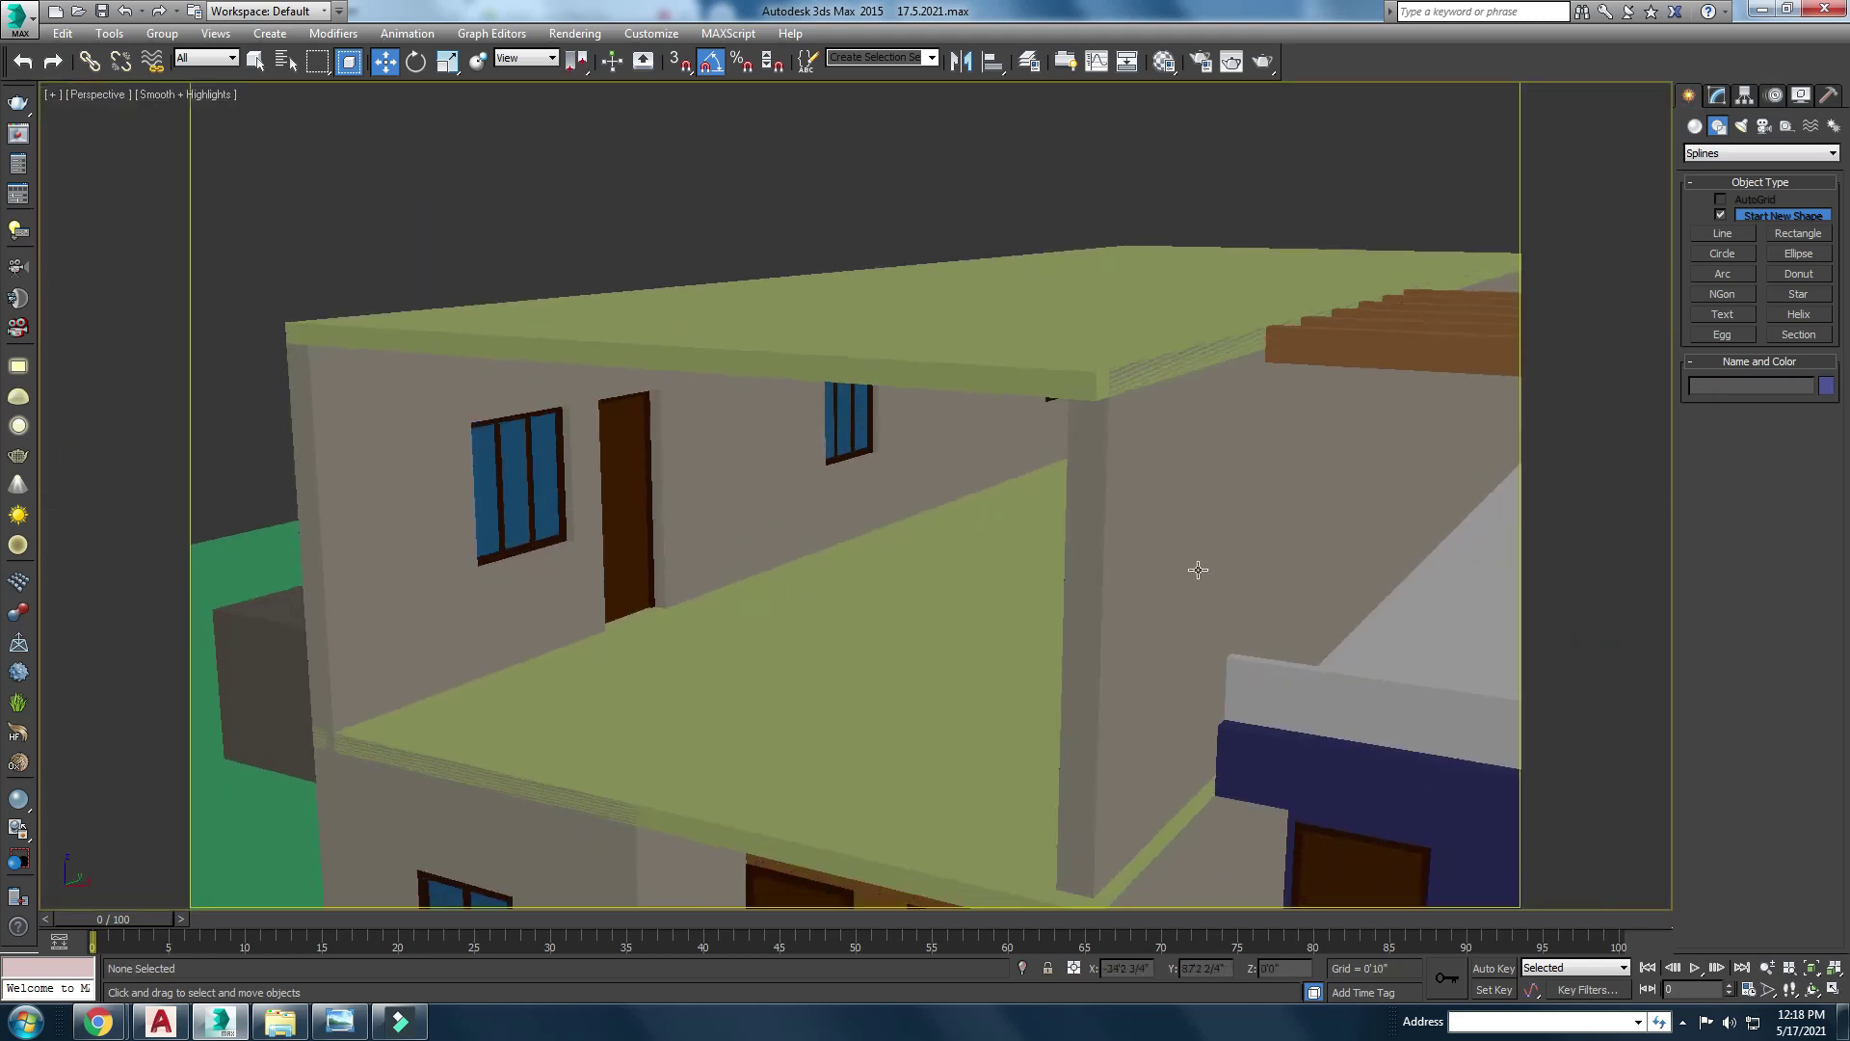
Step: Orbit up to the upper-floor corner and select the balcony box Line283
scroll(1003, 611, "down", 8)
mouse_move(958, 504)
middle_mouse_down("alt")
mouse_move(1087, 529)
mouse_move(784, 417)
mouse_move(1050, 523)
mouse_move(830, 533)
middle_mouse_up("alt")
scroll(1049, 523, "up", 3)
scroll(1050, 522, "up", 3)
scroll(832, 526, "up", 2)
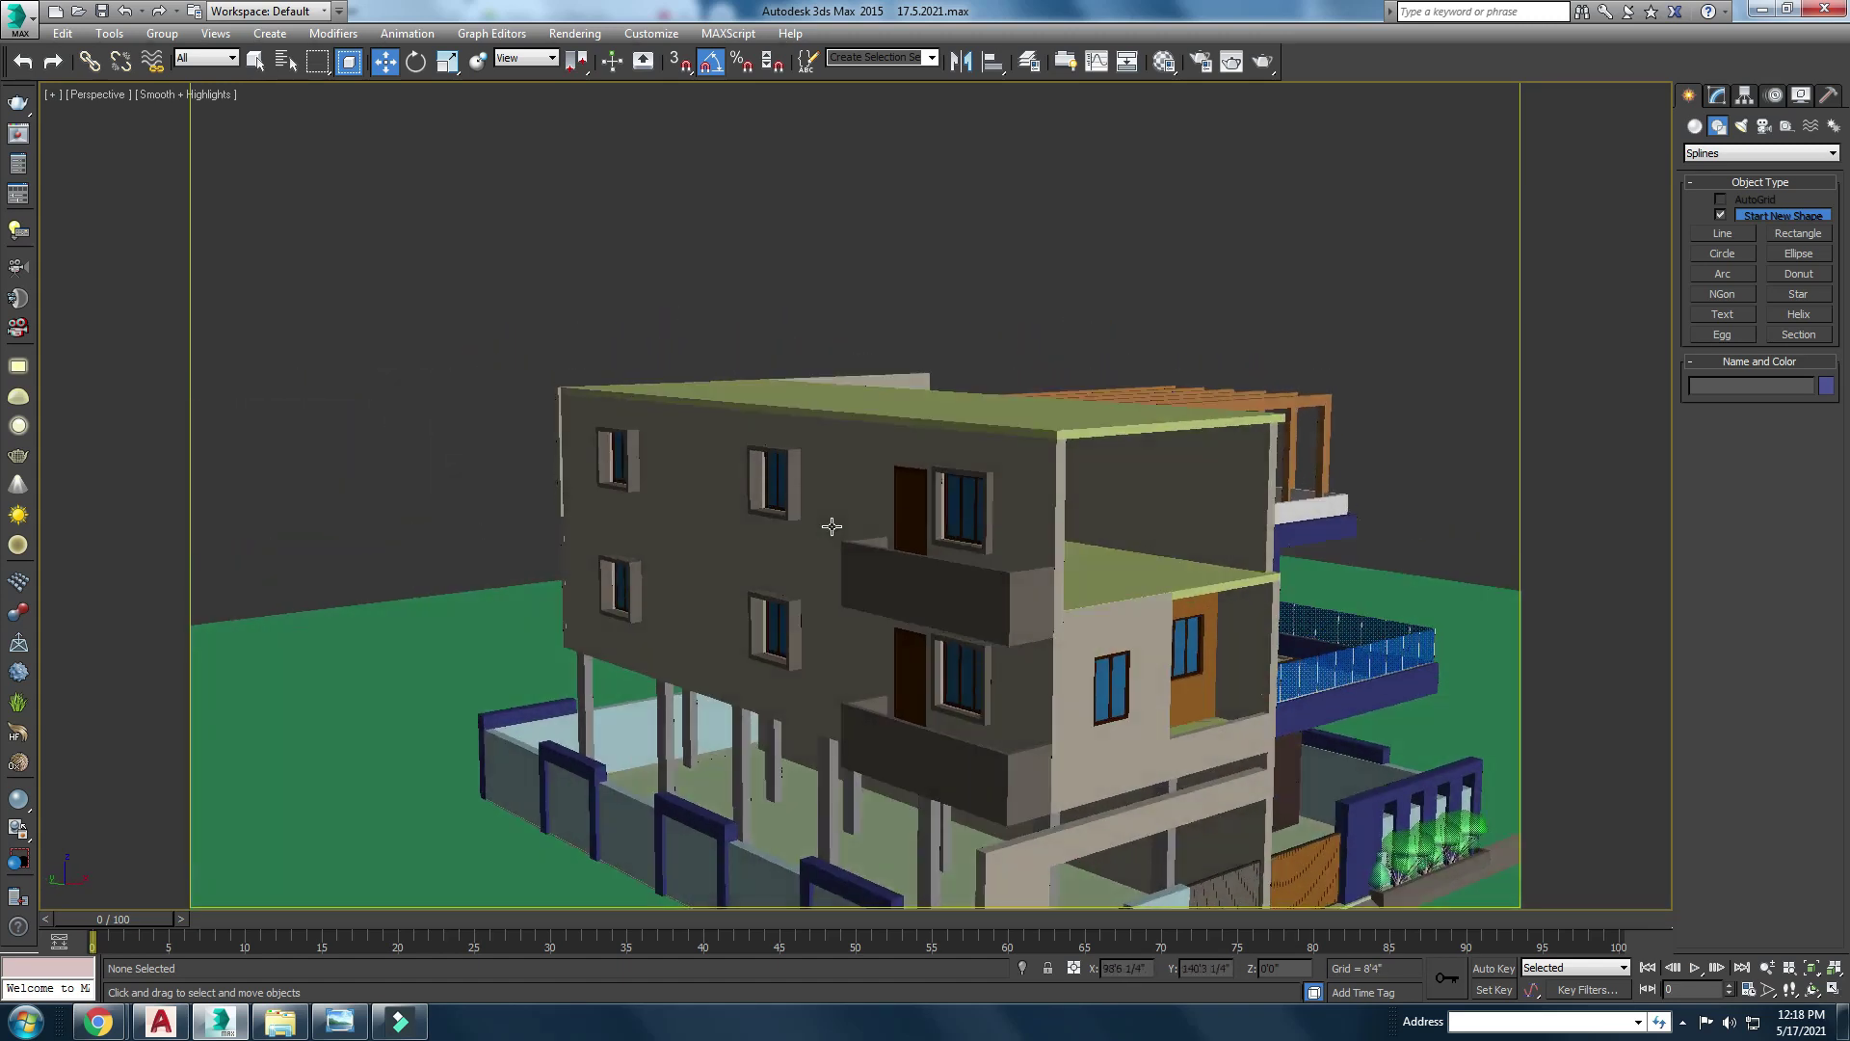
scroll(977, 610, "up", 3)
scroll(880, 598, "up", 3)
mouse_move(868, 627)
middle_mouse_down("alt")
mouse_move(843, 649)
mouse_move(871, 475)
mouse_move(847, 517)
mouse_move(1103, 536)
mouse_move(887, 478)
mouse_move(958, 471)
mouse_move(963, 451)
mouse_move(840, 422)
middle_mouse_up("alt")
scroll(871, 475, "up", 3)
scroll(840, 522, "up", 1)
scroll(840, 522, "up", 2)
left_click(963, 451)
left_click(874, 357)
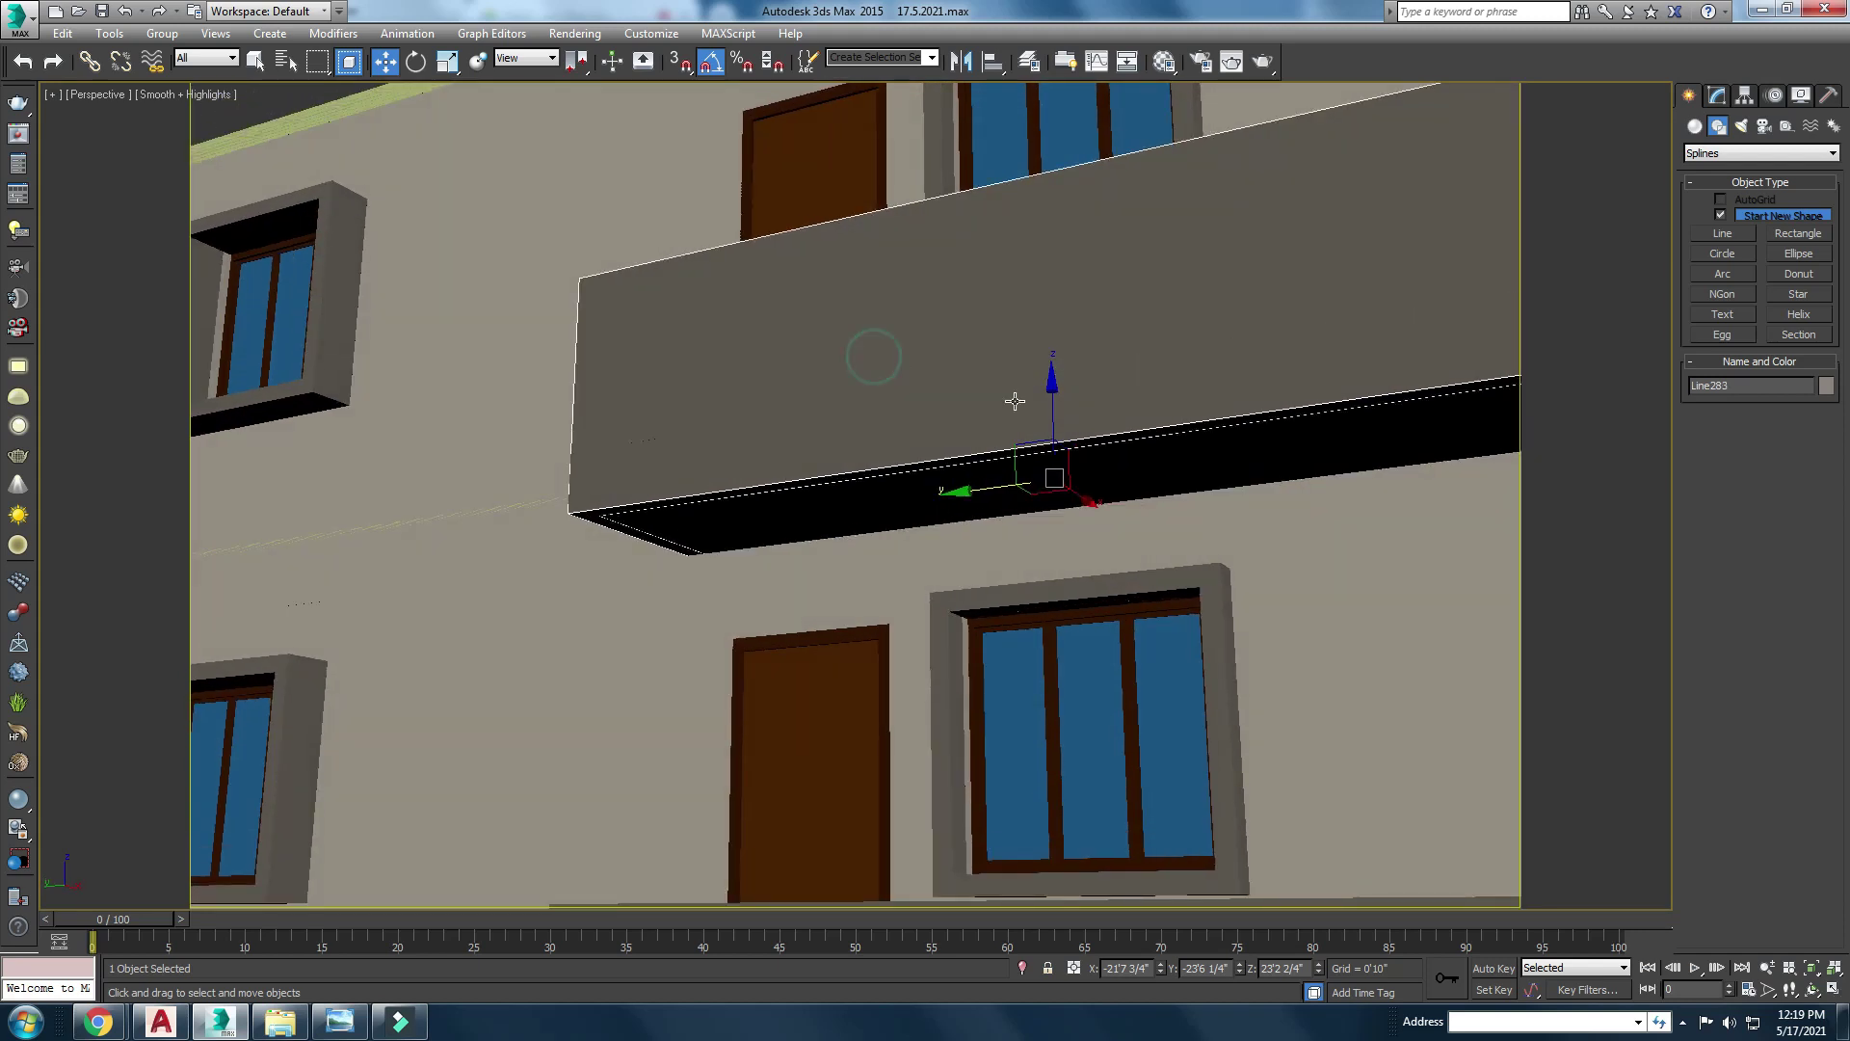
middle_click_drag(871, 235, 742, 505, "alt")
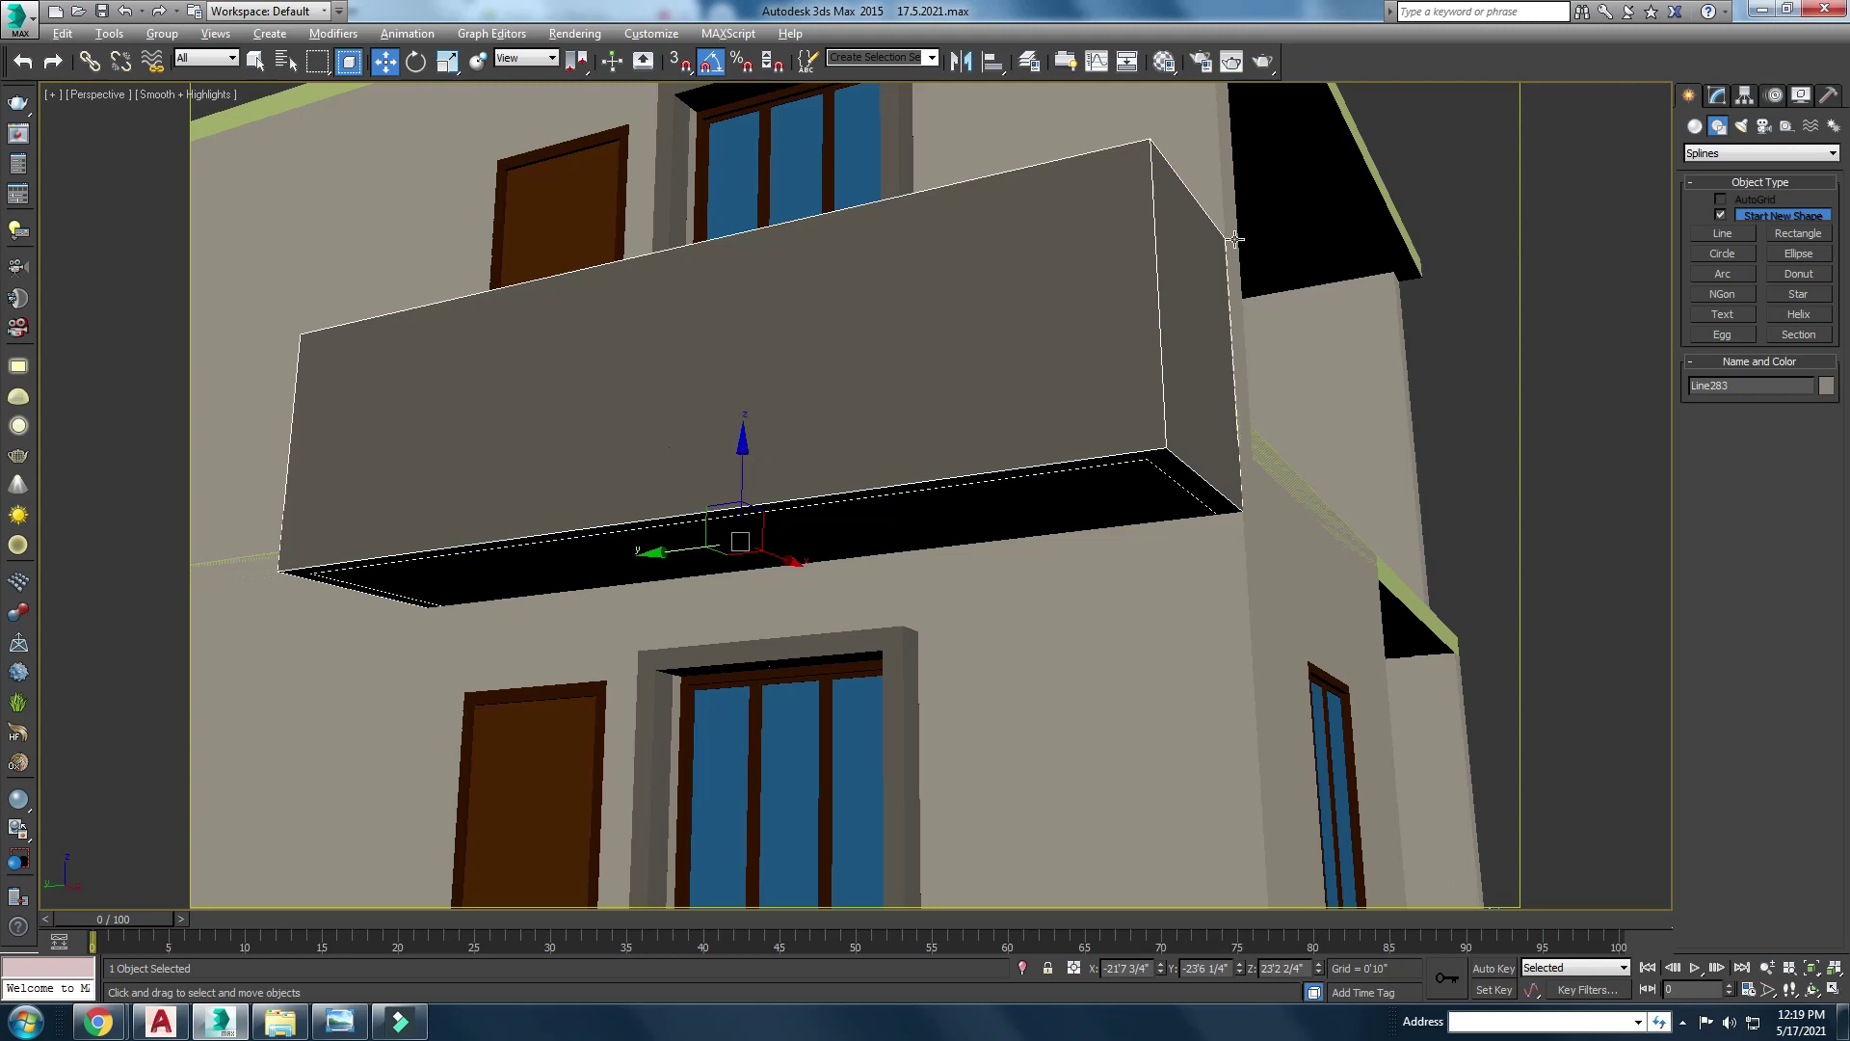
Step: In a maximized Front view, trial-lower the balcony box and undo the move
key("alt+w")
middle_click(999, 308)
key("alt+w")
scroll(1008, 344, "down", 2)
middle_click_drag(1044, 281, 1037, 434)
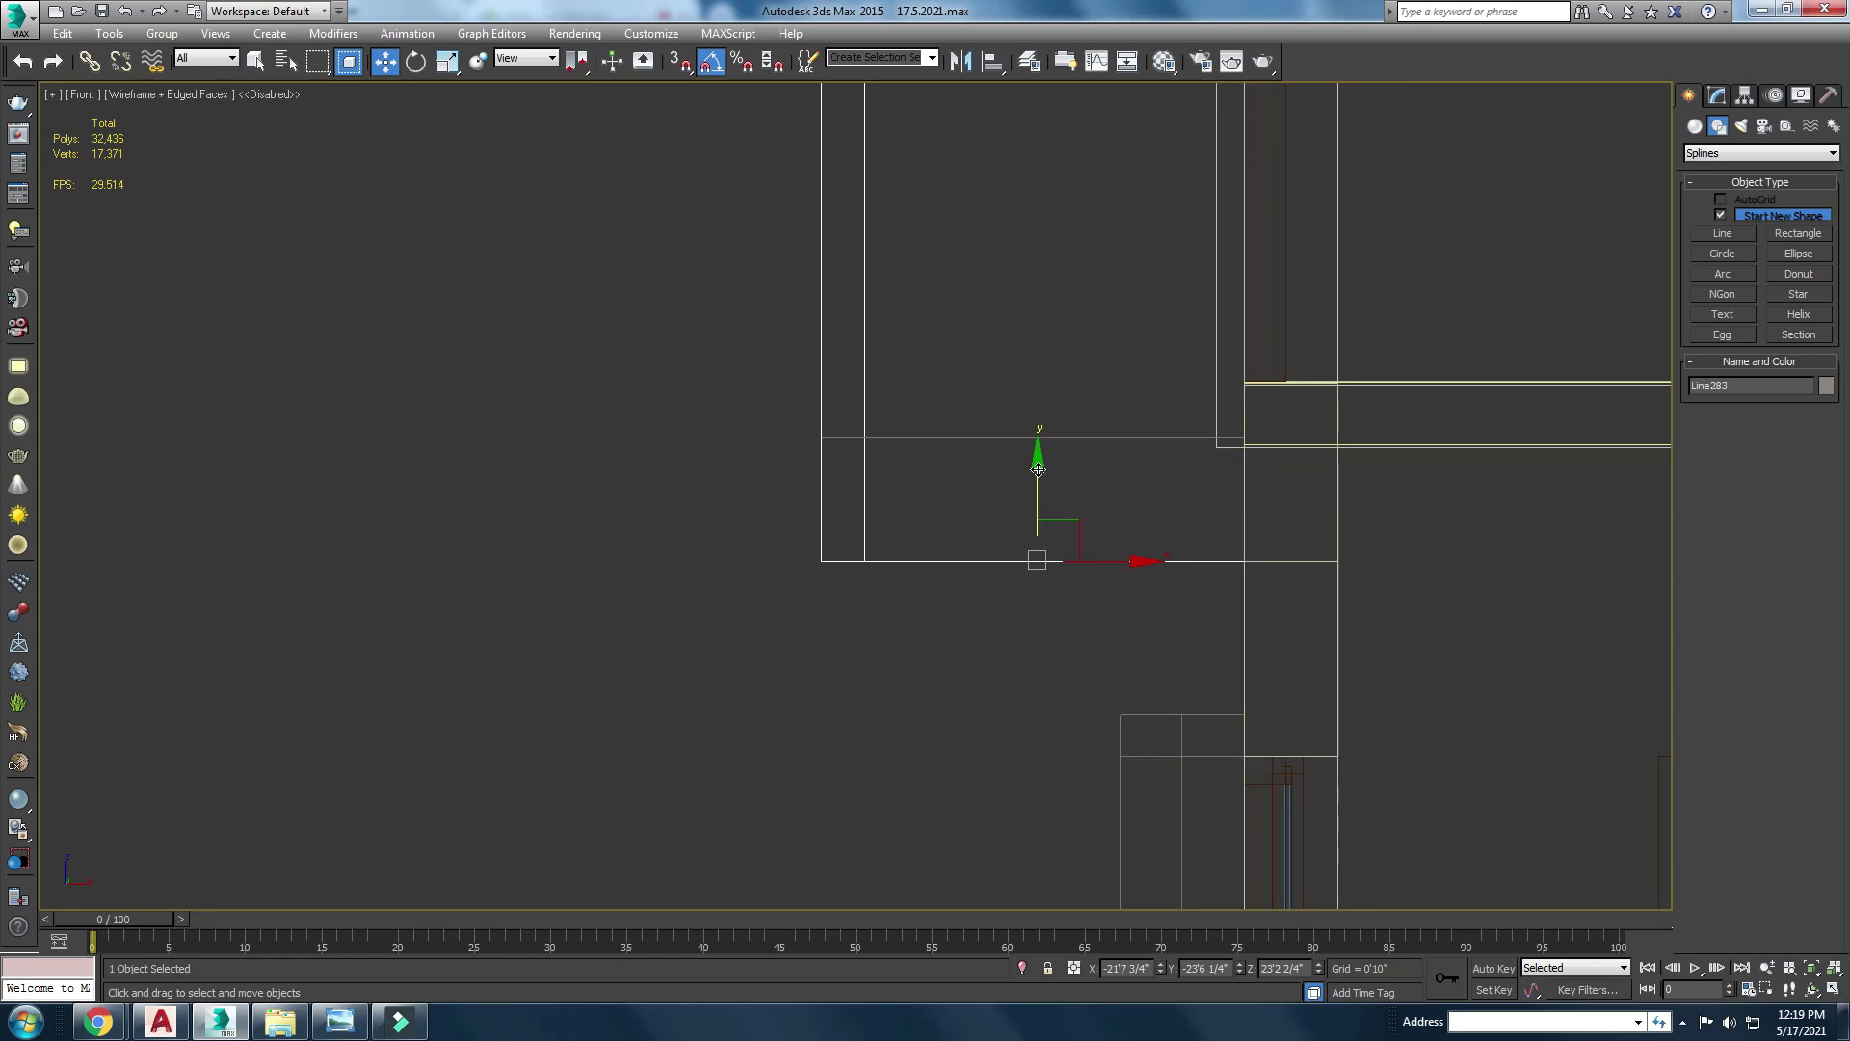
left_click_drag(1038, 470, 1031, 561)
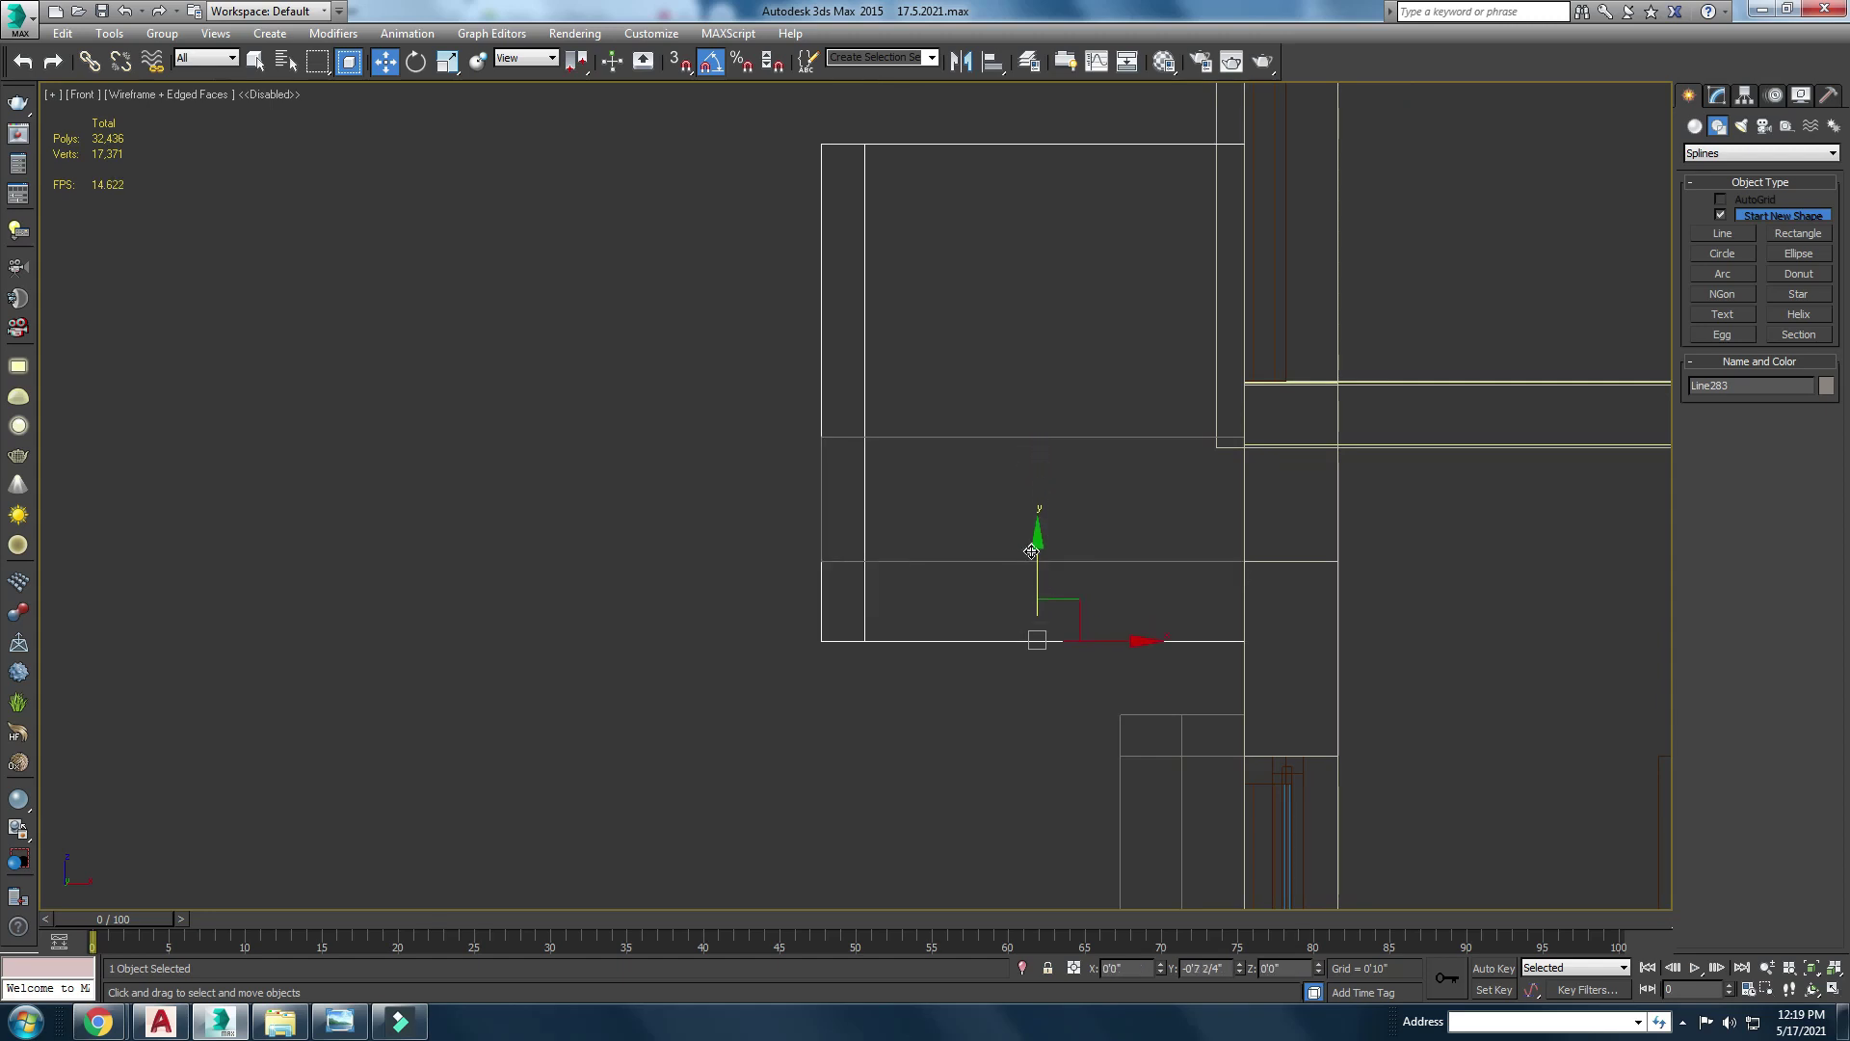
key("ctrl+z")
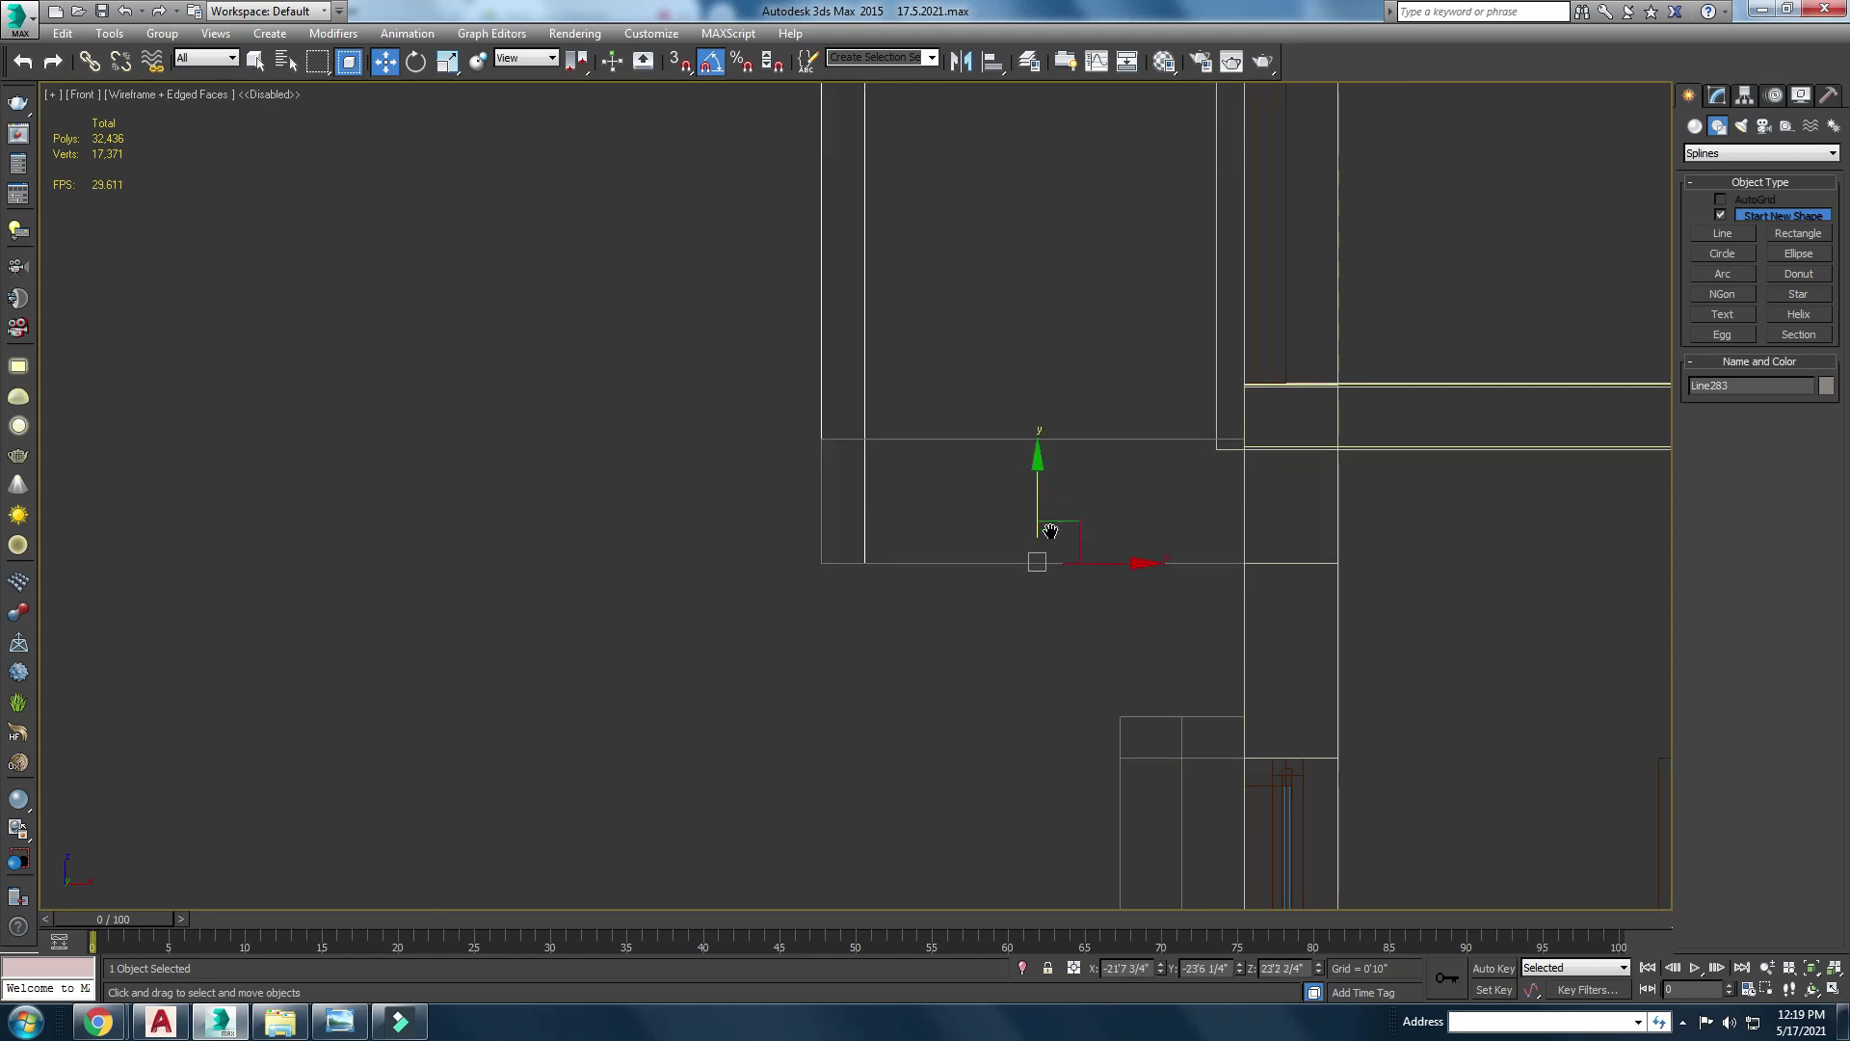
scroll(1053, 546, "down", 2)
Step: Set the balcony box extrusion depth to 4'6" and lower it by 4 inches
left_click(1720, 96)
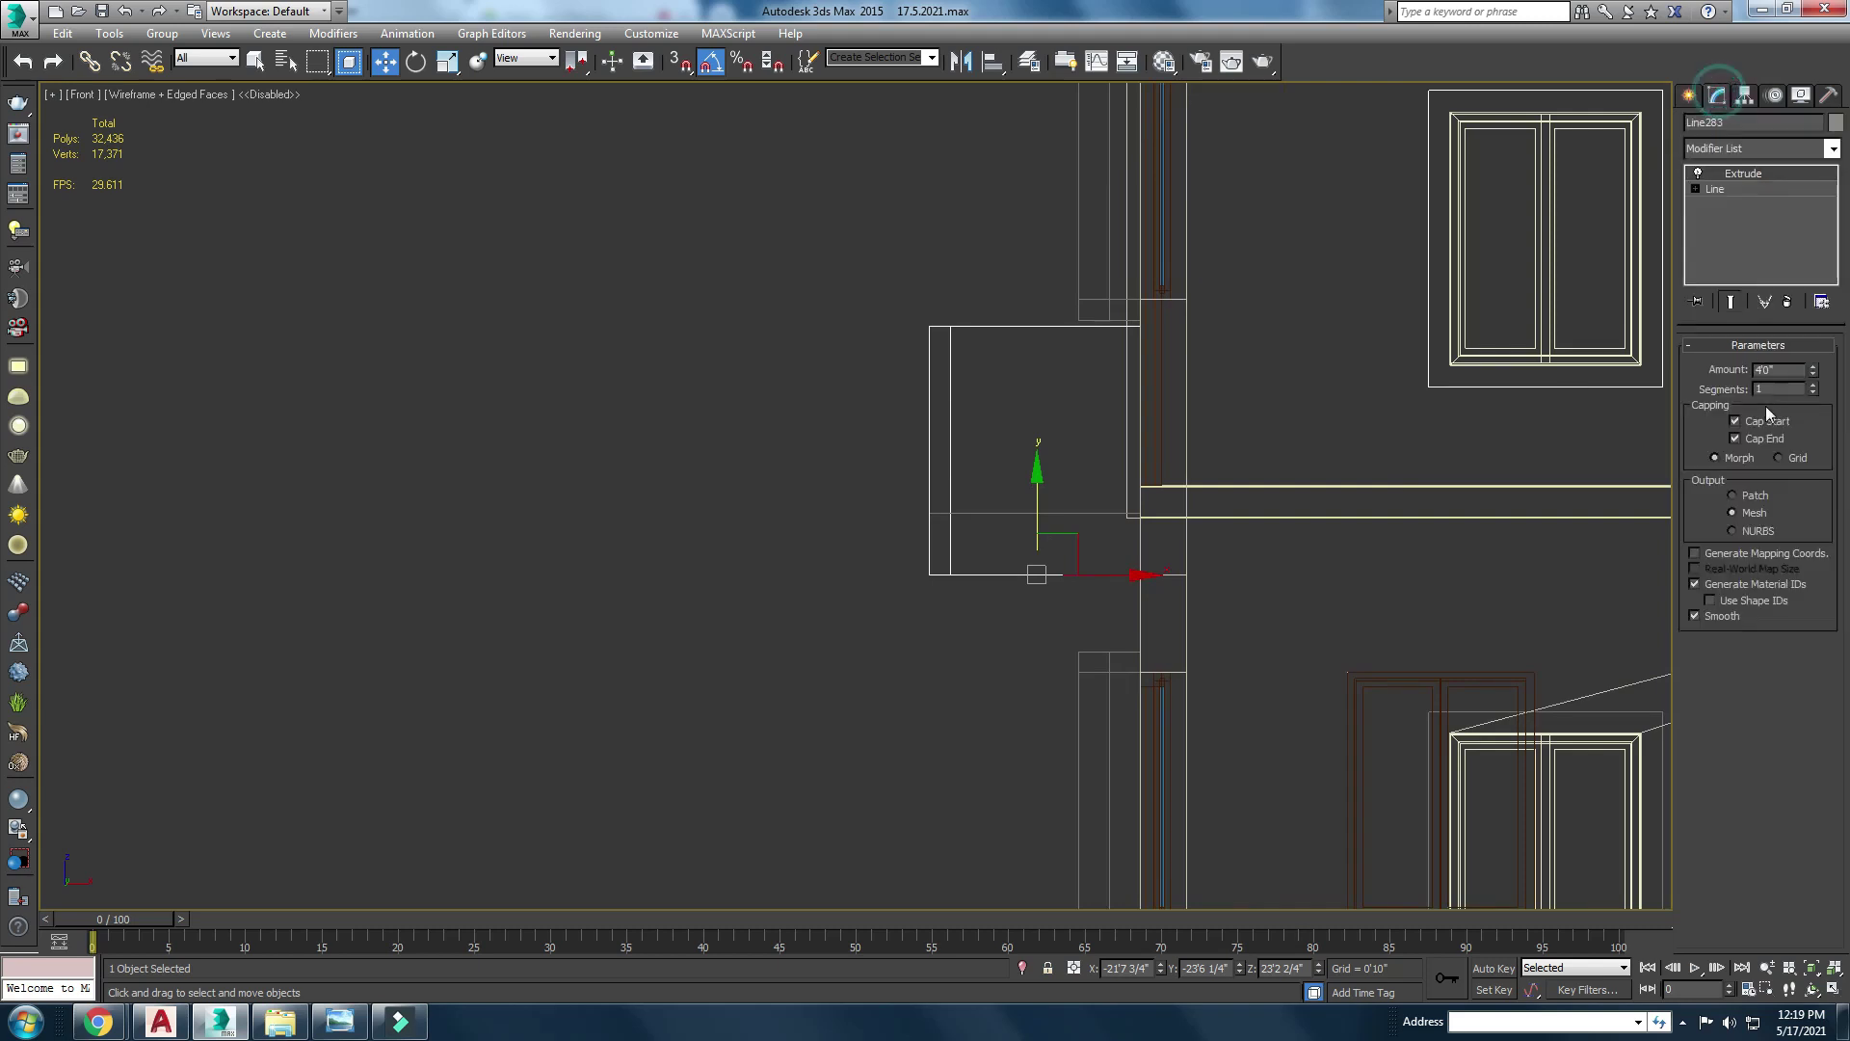
double_click(1785, 371)
type("4'6")
key("Return")
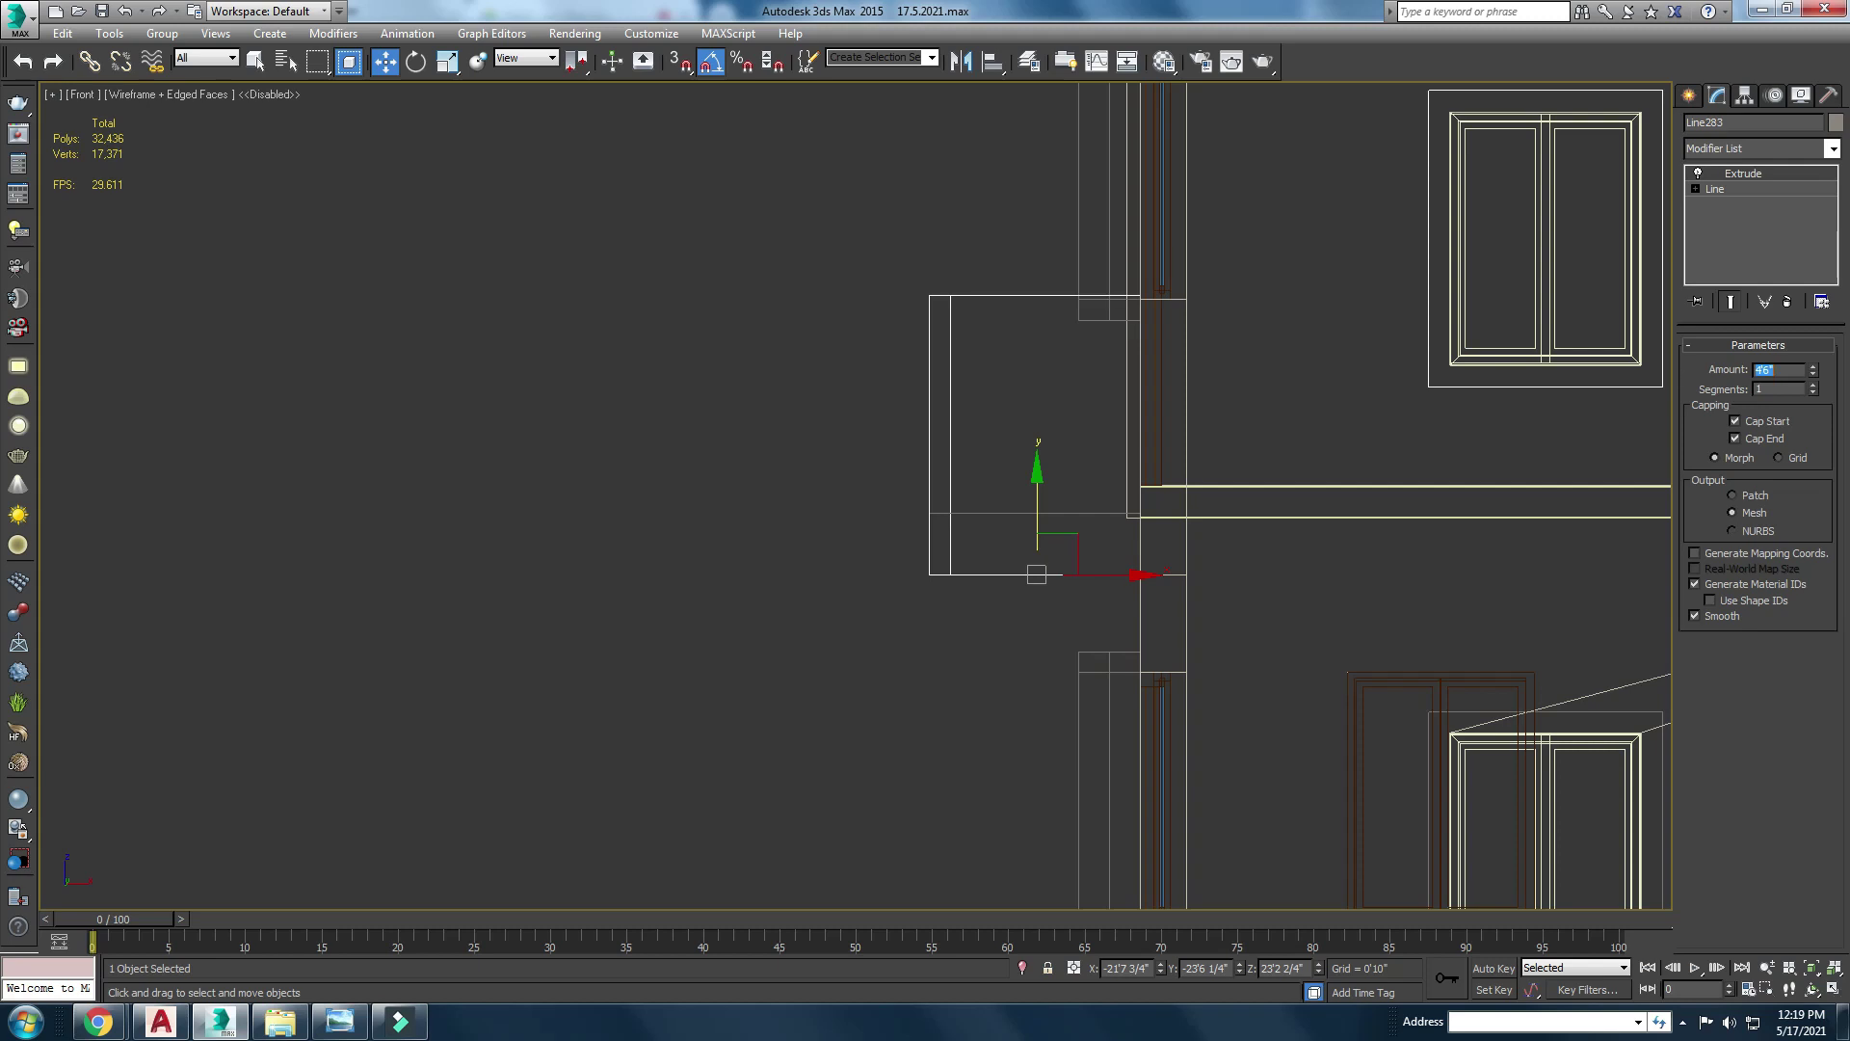
left_click(1041, 496)
left_click(1043, 488)
left_click_drag(1037, 480, 1034, 508)
Step: Back in a maximized Perspective view, orbit to inspect the upper balcony box
left_click(1330, 661)
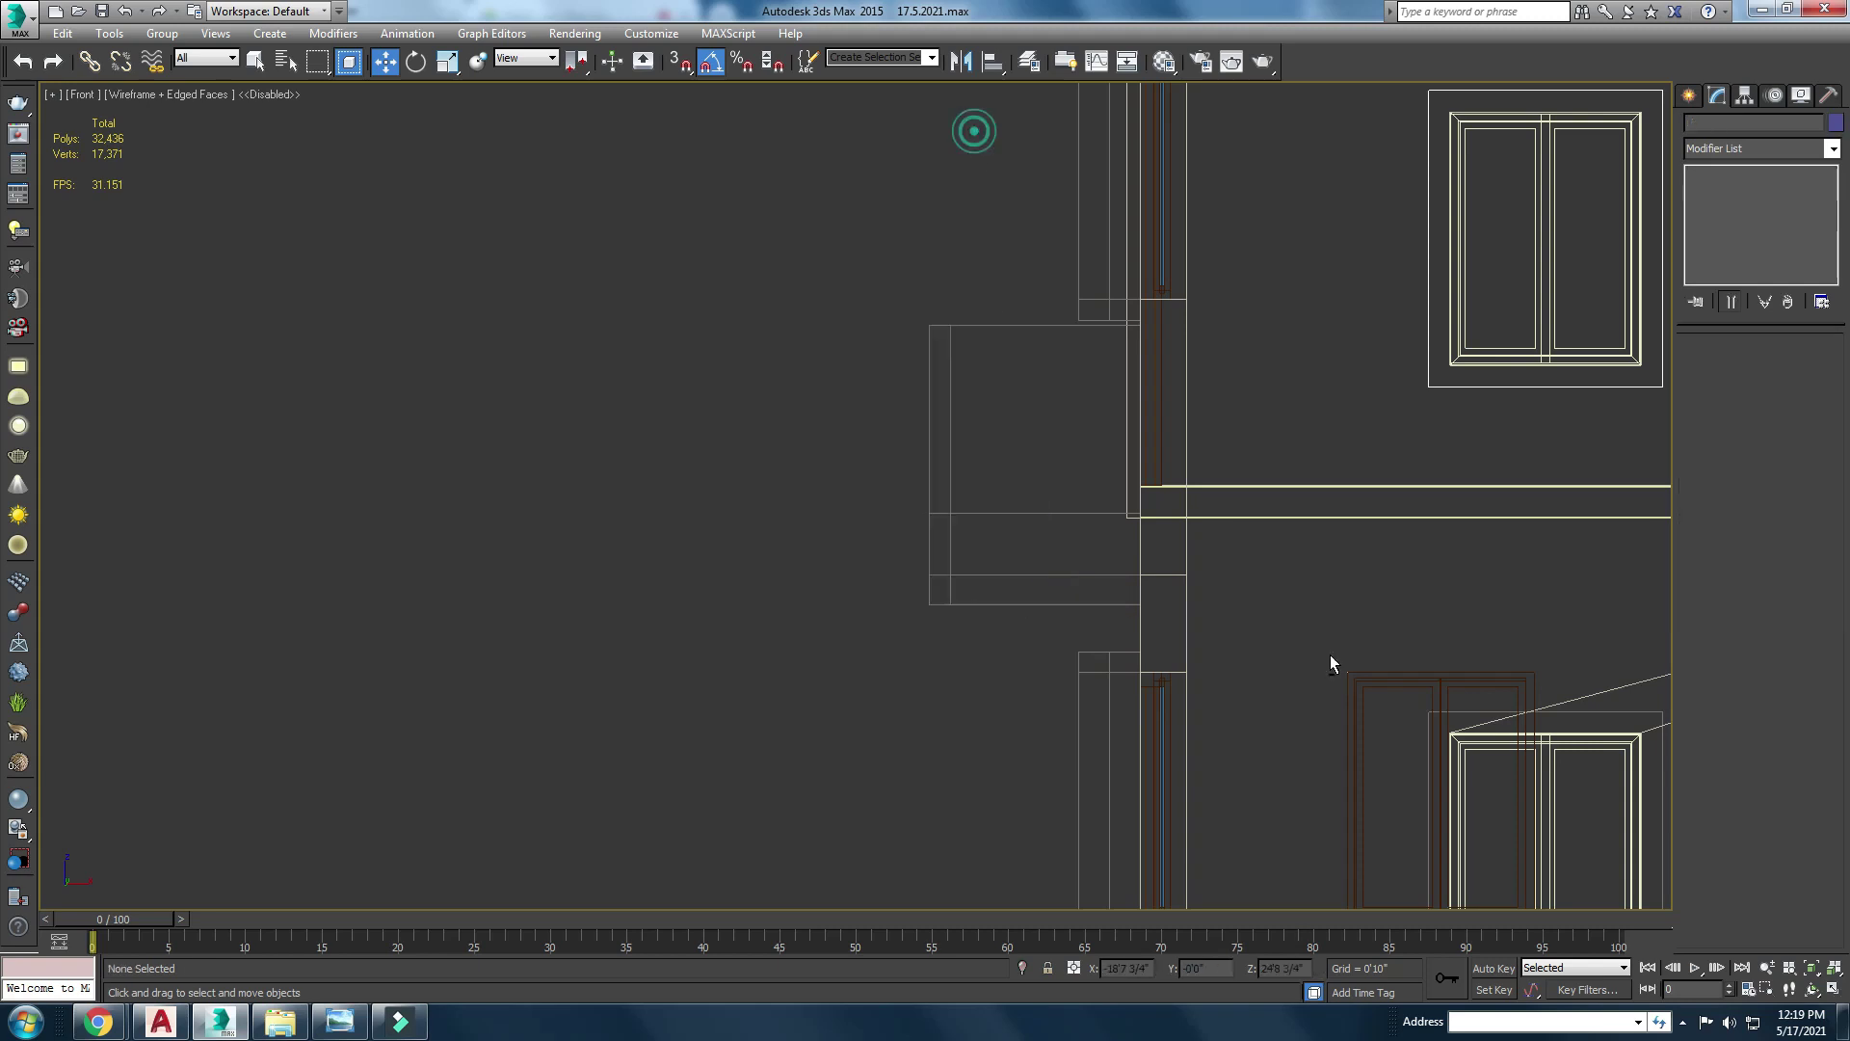
key("alt+w")
right_click(1356, 756)
key("alt+w")
middle_click_drag(1033, 605, 695, 762, "alt")
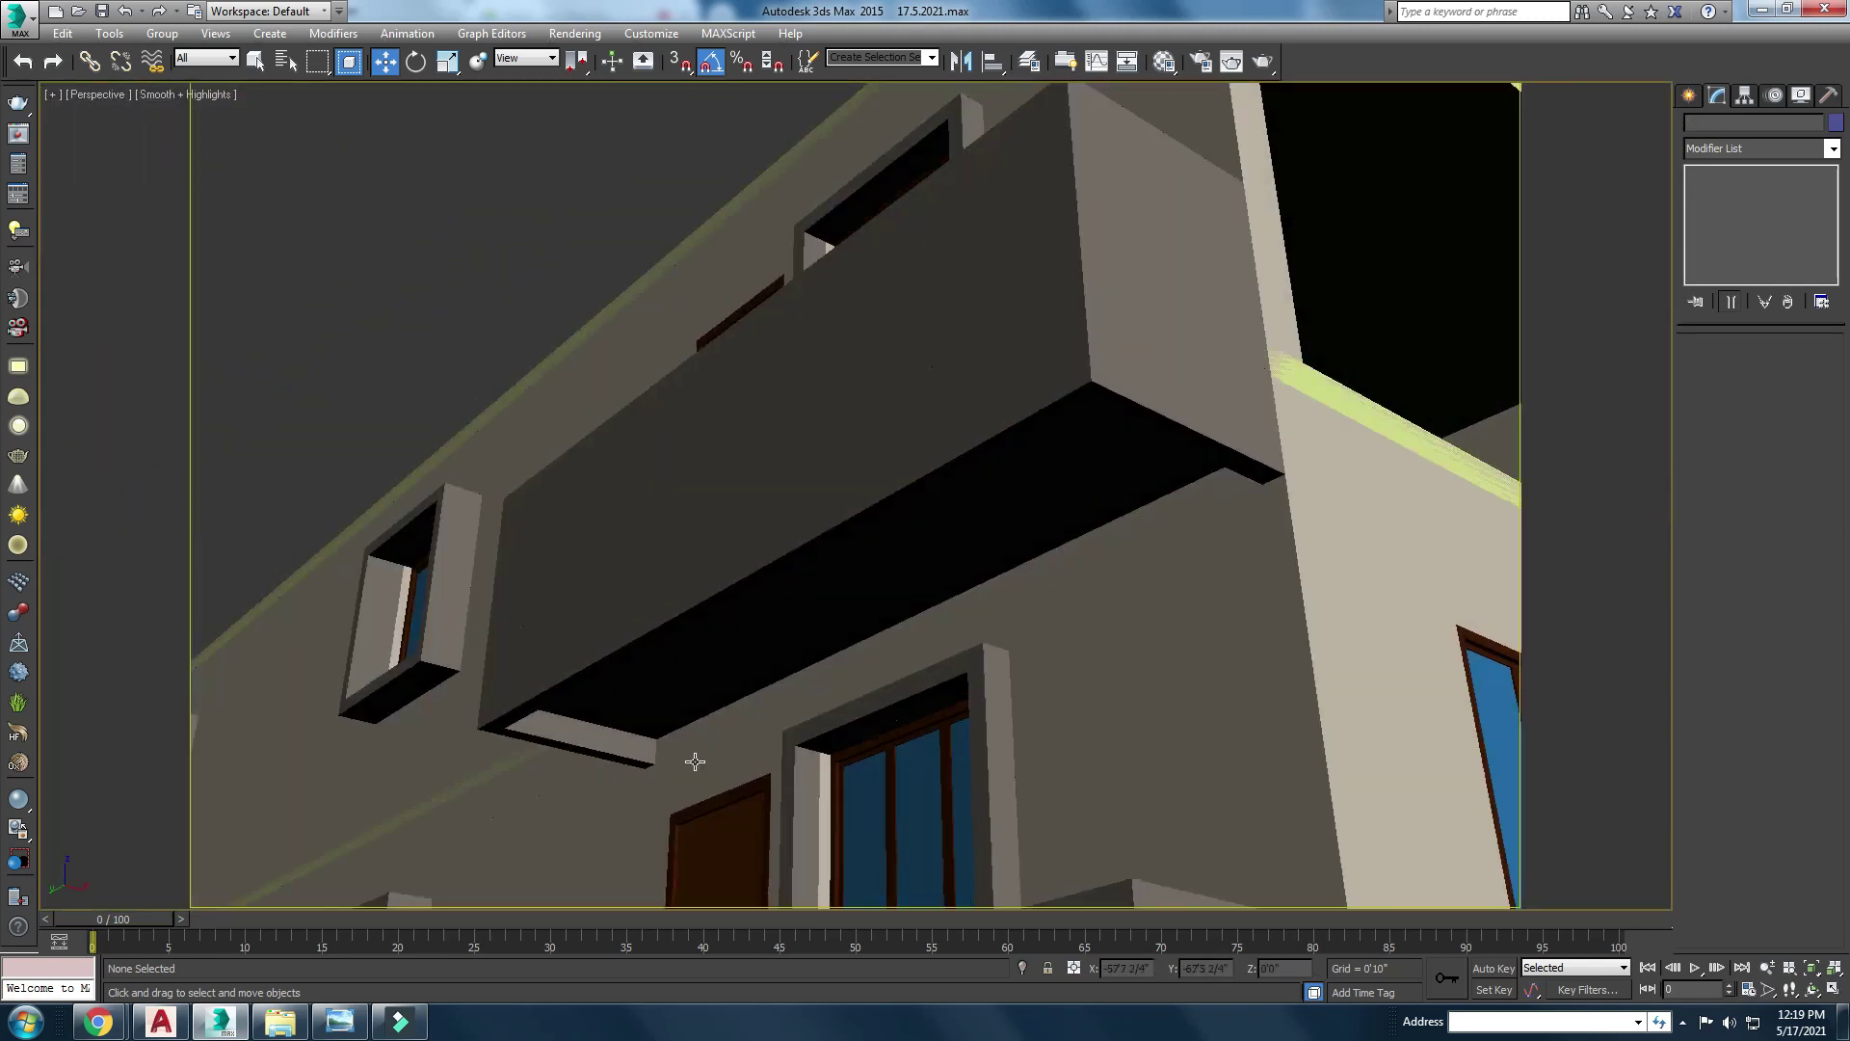
mouse_move(1083, 310)
middle_mouse_down("alt")
mouse_move(909, 360)
mouse_move(1099, 359)
middle_mouse_up("alt")
scroll(1104, 362, "down", 2)
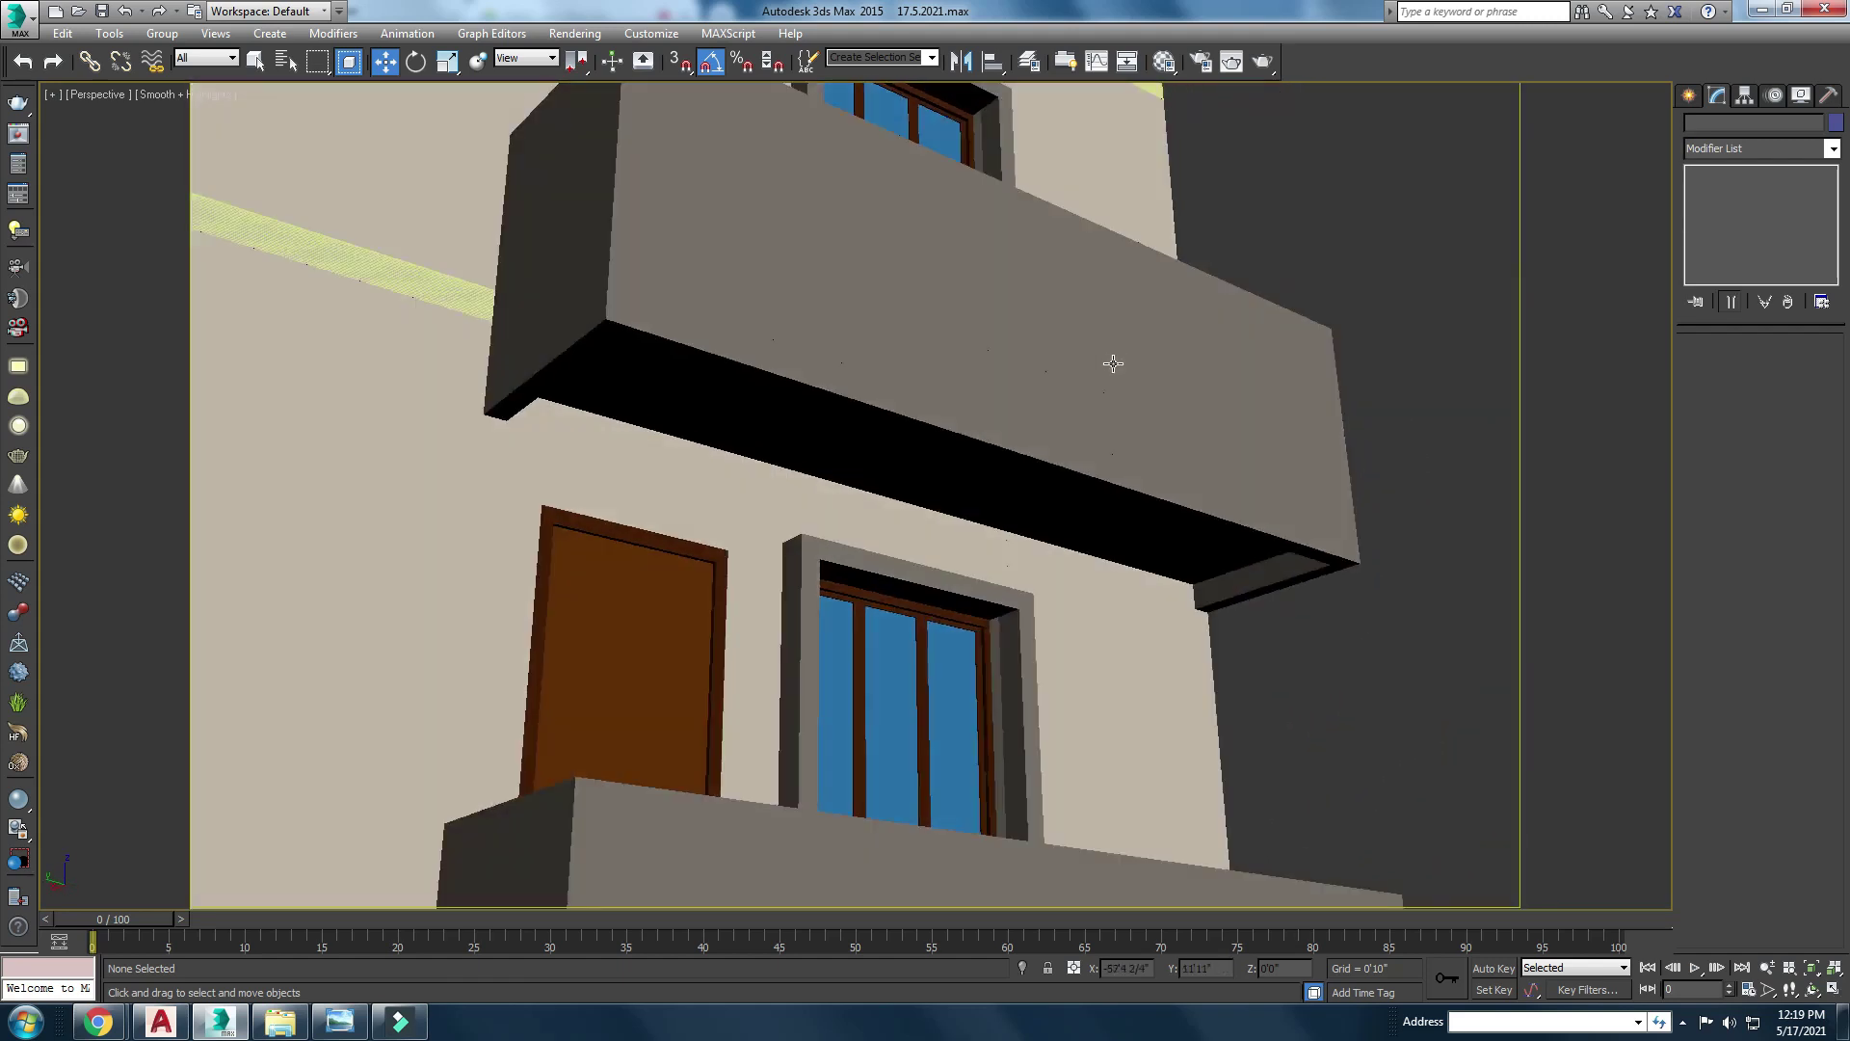
left_click(1102, 364)
scroll(937, 379, "down", 4)
mouse_move(937, 379)
middle_mouse_down("alt")
mouse_move(793, 425)
mouse_move(947, 535)
mouse_move(909, 591)
middle_mouse_up("alt")
key("alt+Tab")
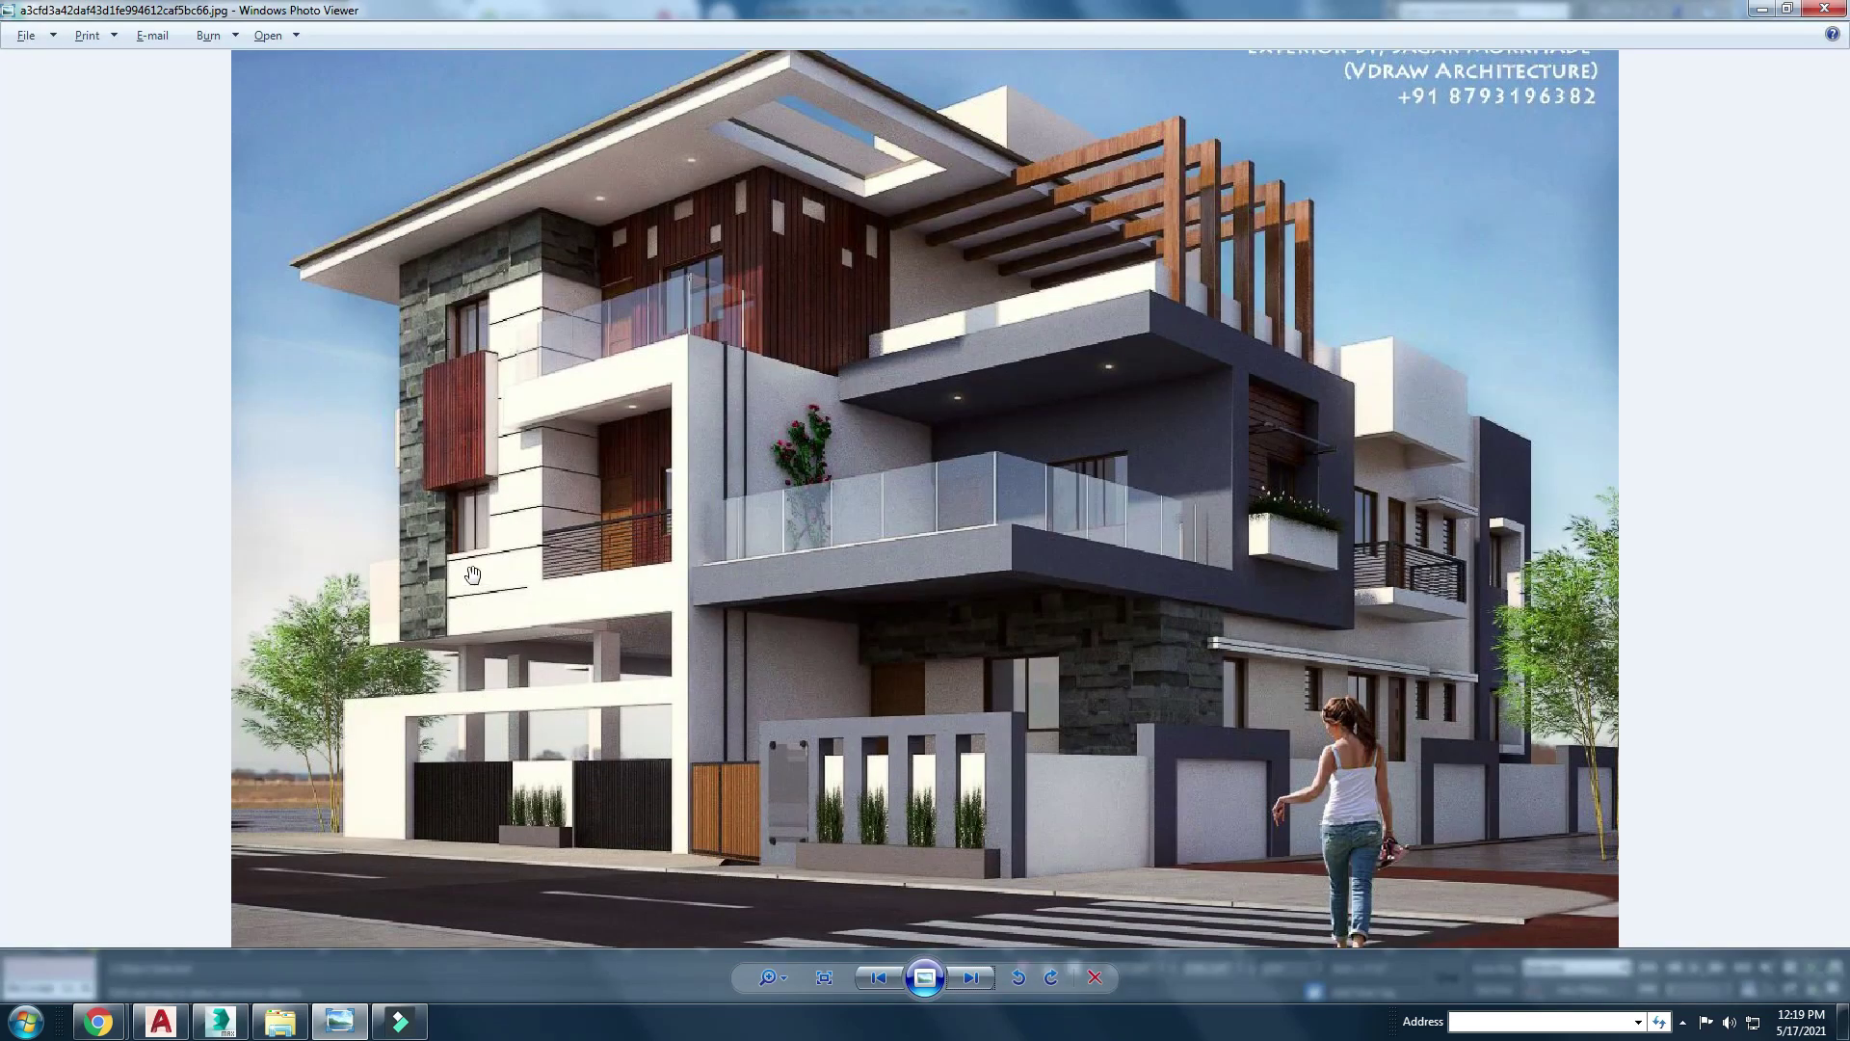
key("alt+Tab")
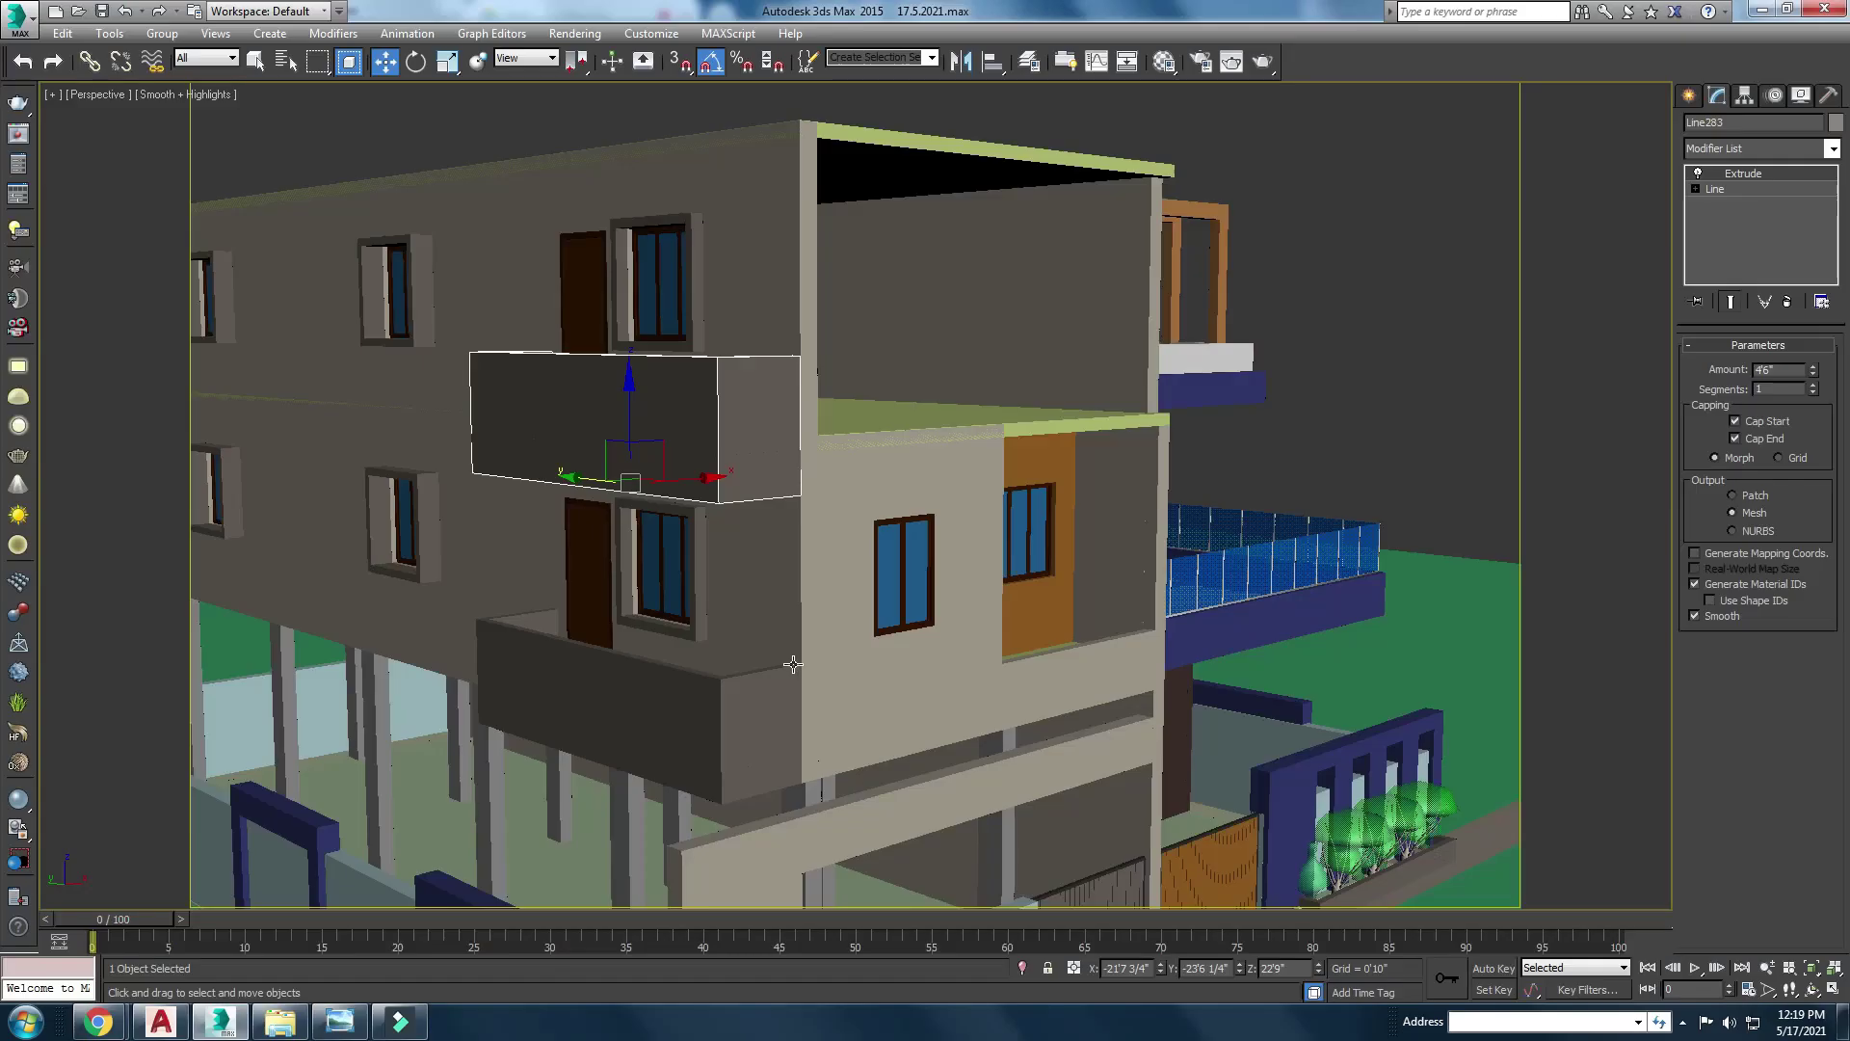
mouse_move(737, 535)
middle_mouse_down("alt")
mouse_move(769, 501)
mouse_move(756, 553)
mouse_move(846, 529)
mouse_move(767, 548)
middle_mouse_up("alt")
middle_click_drag(920, 564, 652, 138, "alt")
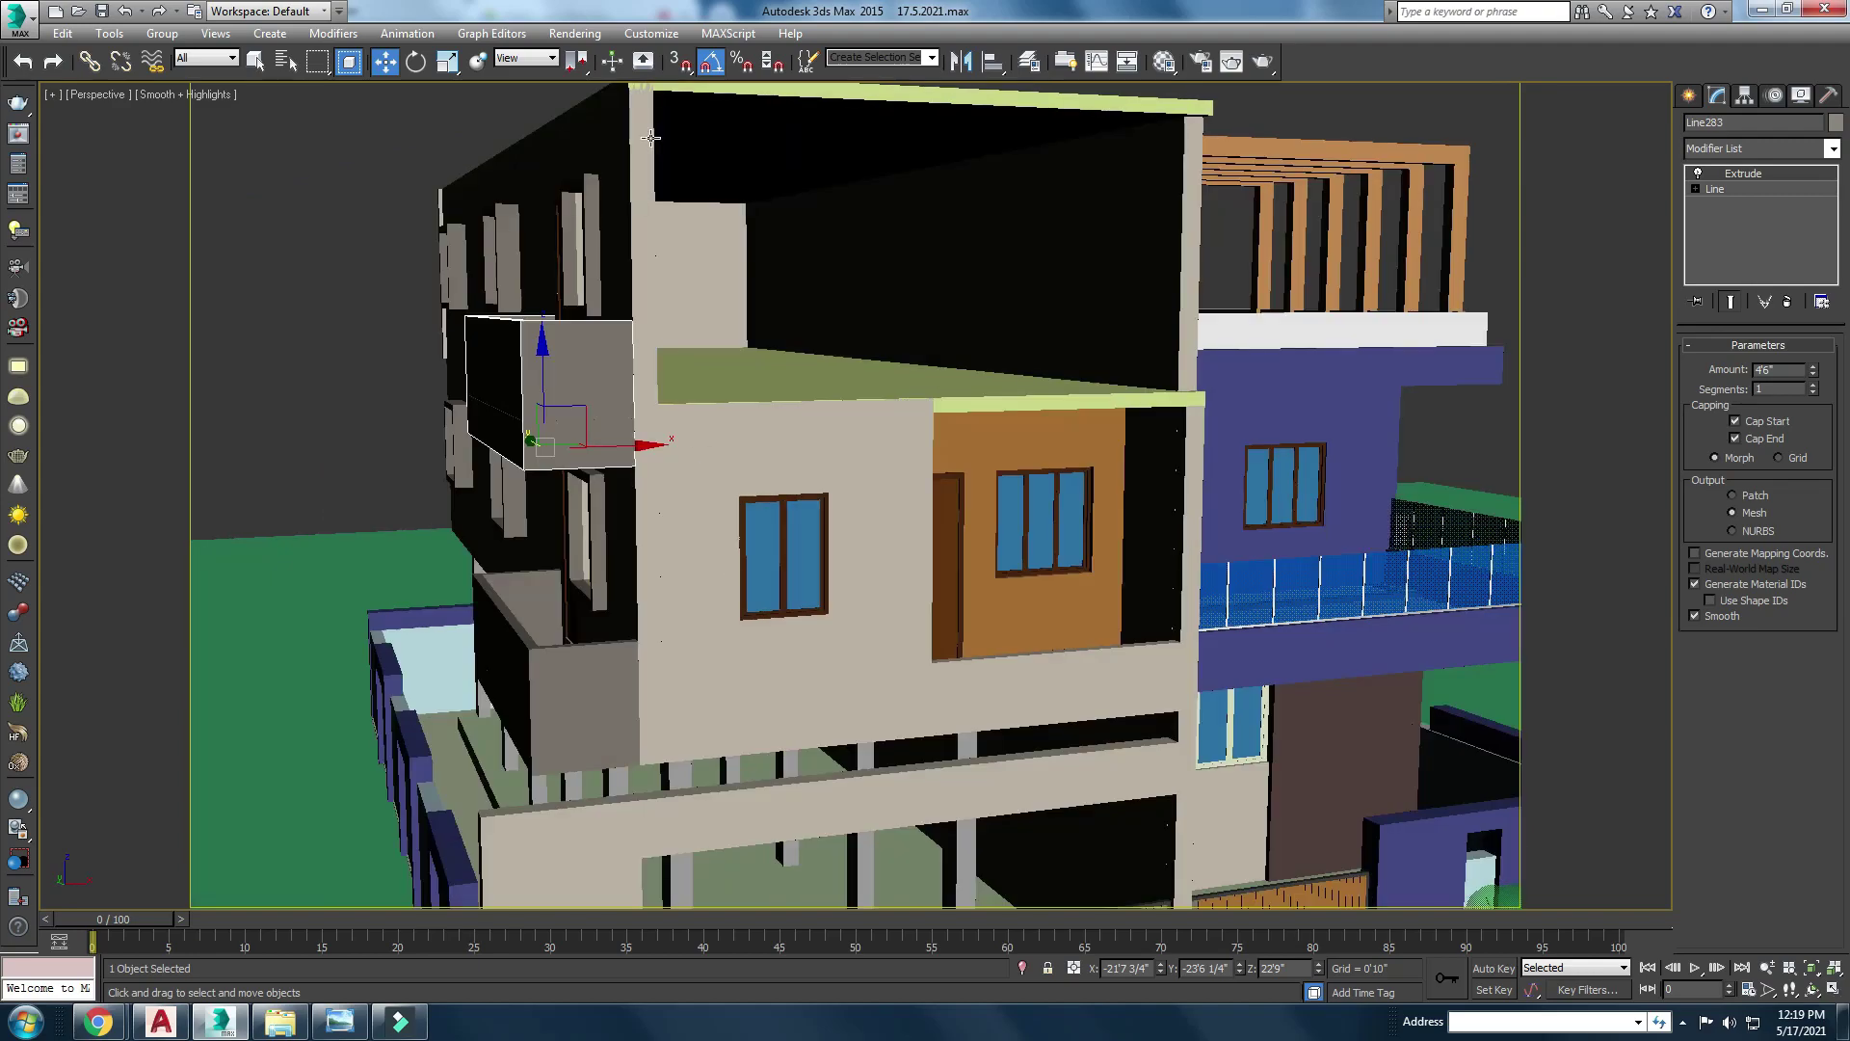
key("alt+Tab")
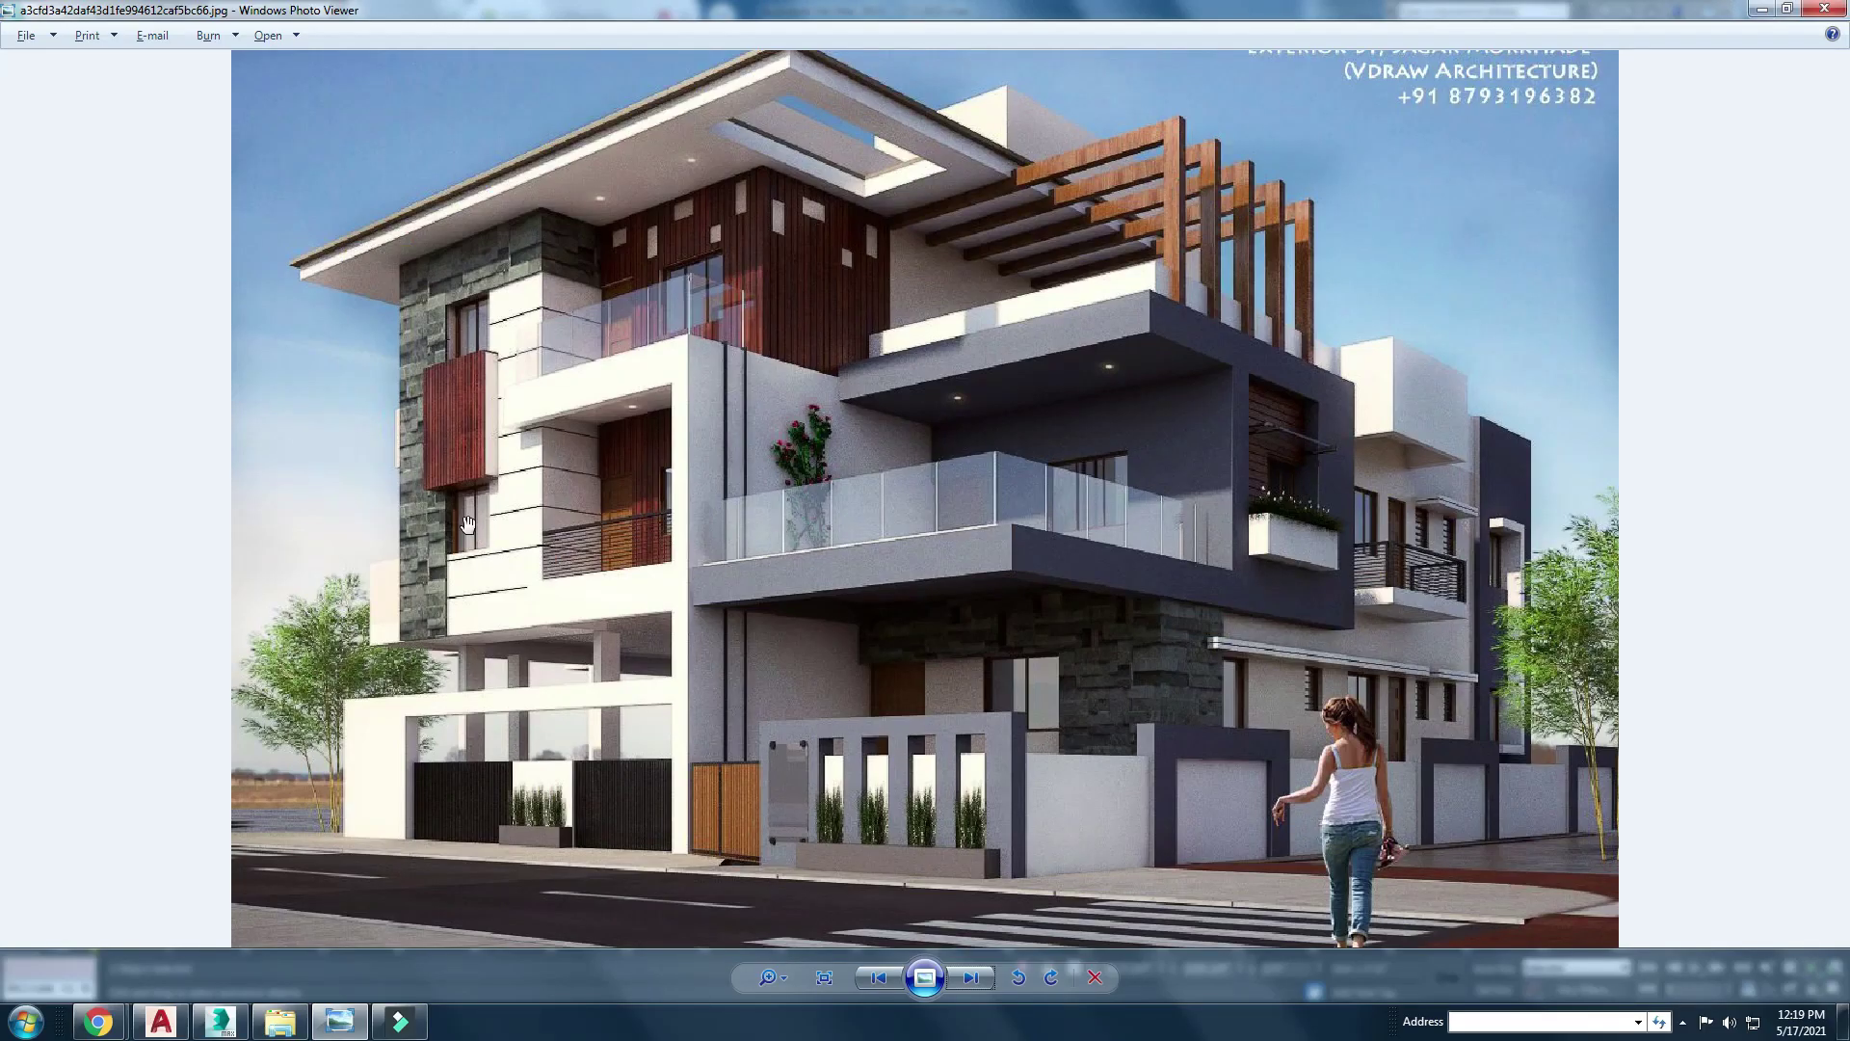
key("alt+Tab")
middle_click_drag(821, 663, 845, 641, "alt")
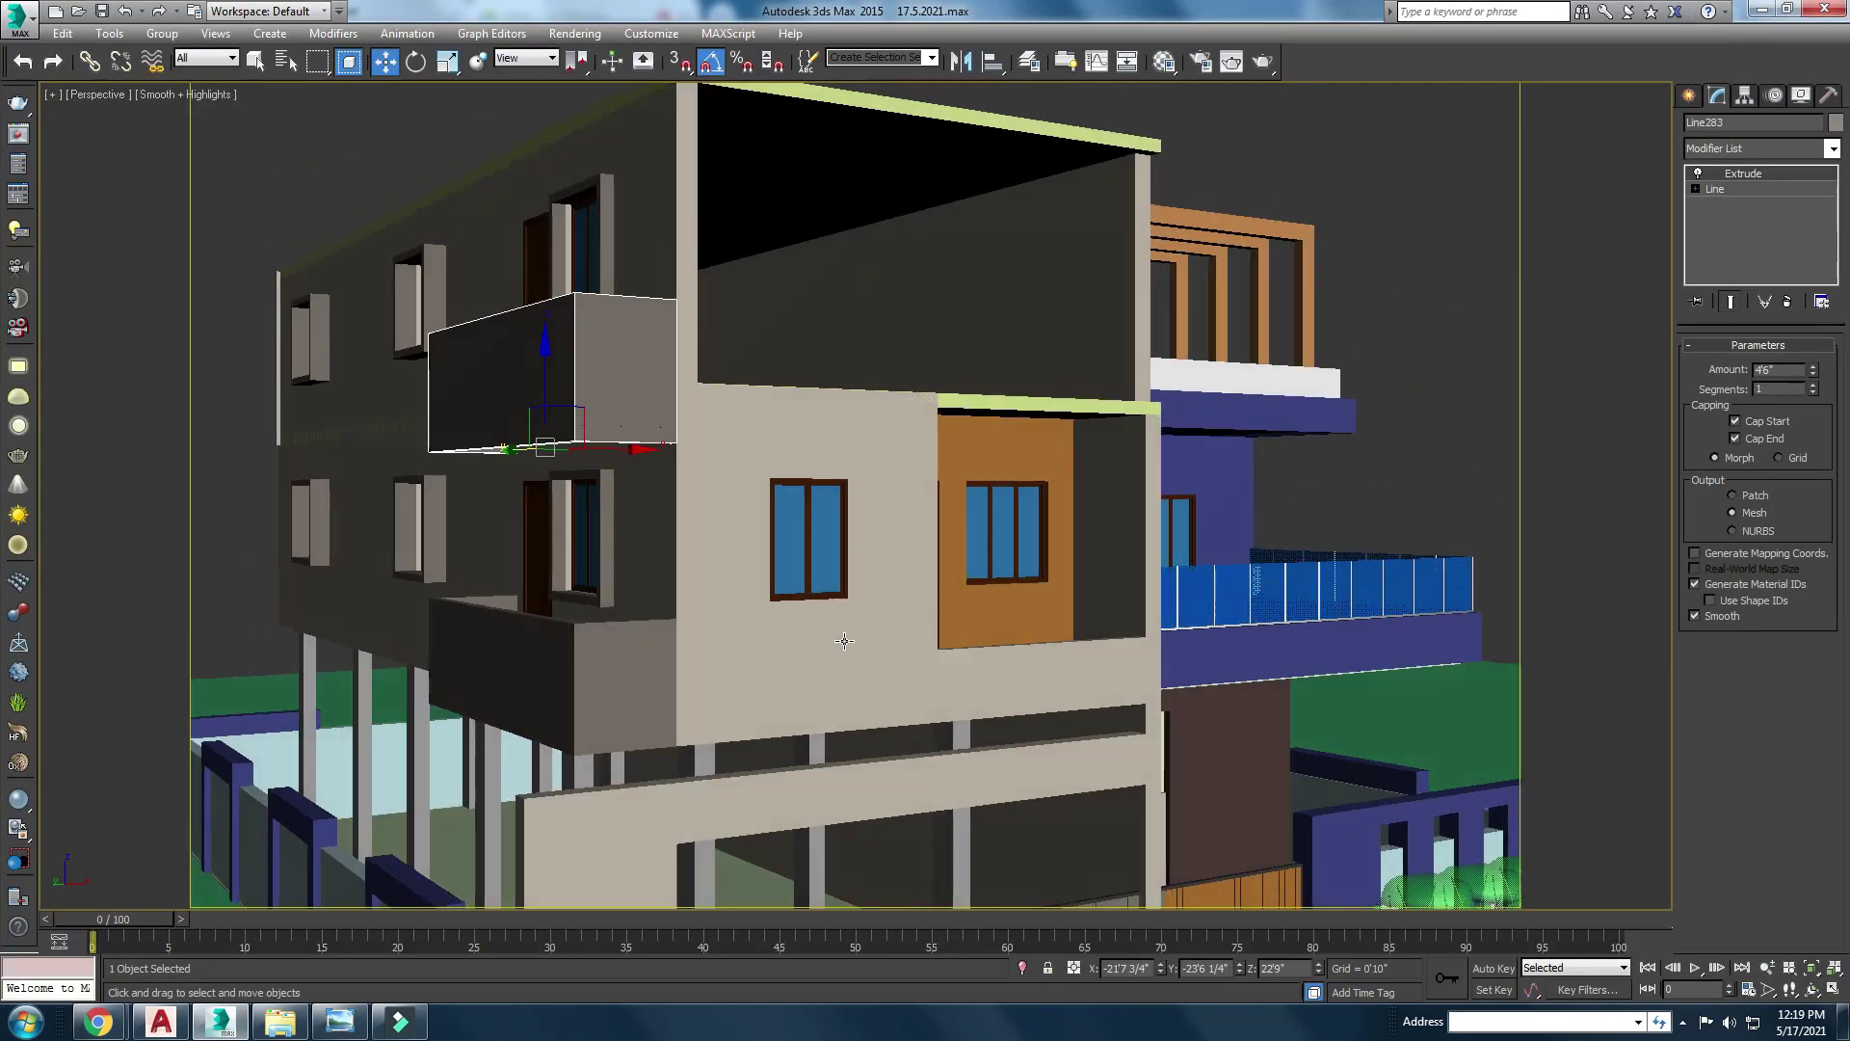
Step: Select the side wall panel and its window, checking the reference render
left_click(866, 503)
left_click(1024, 683)
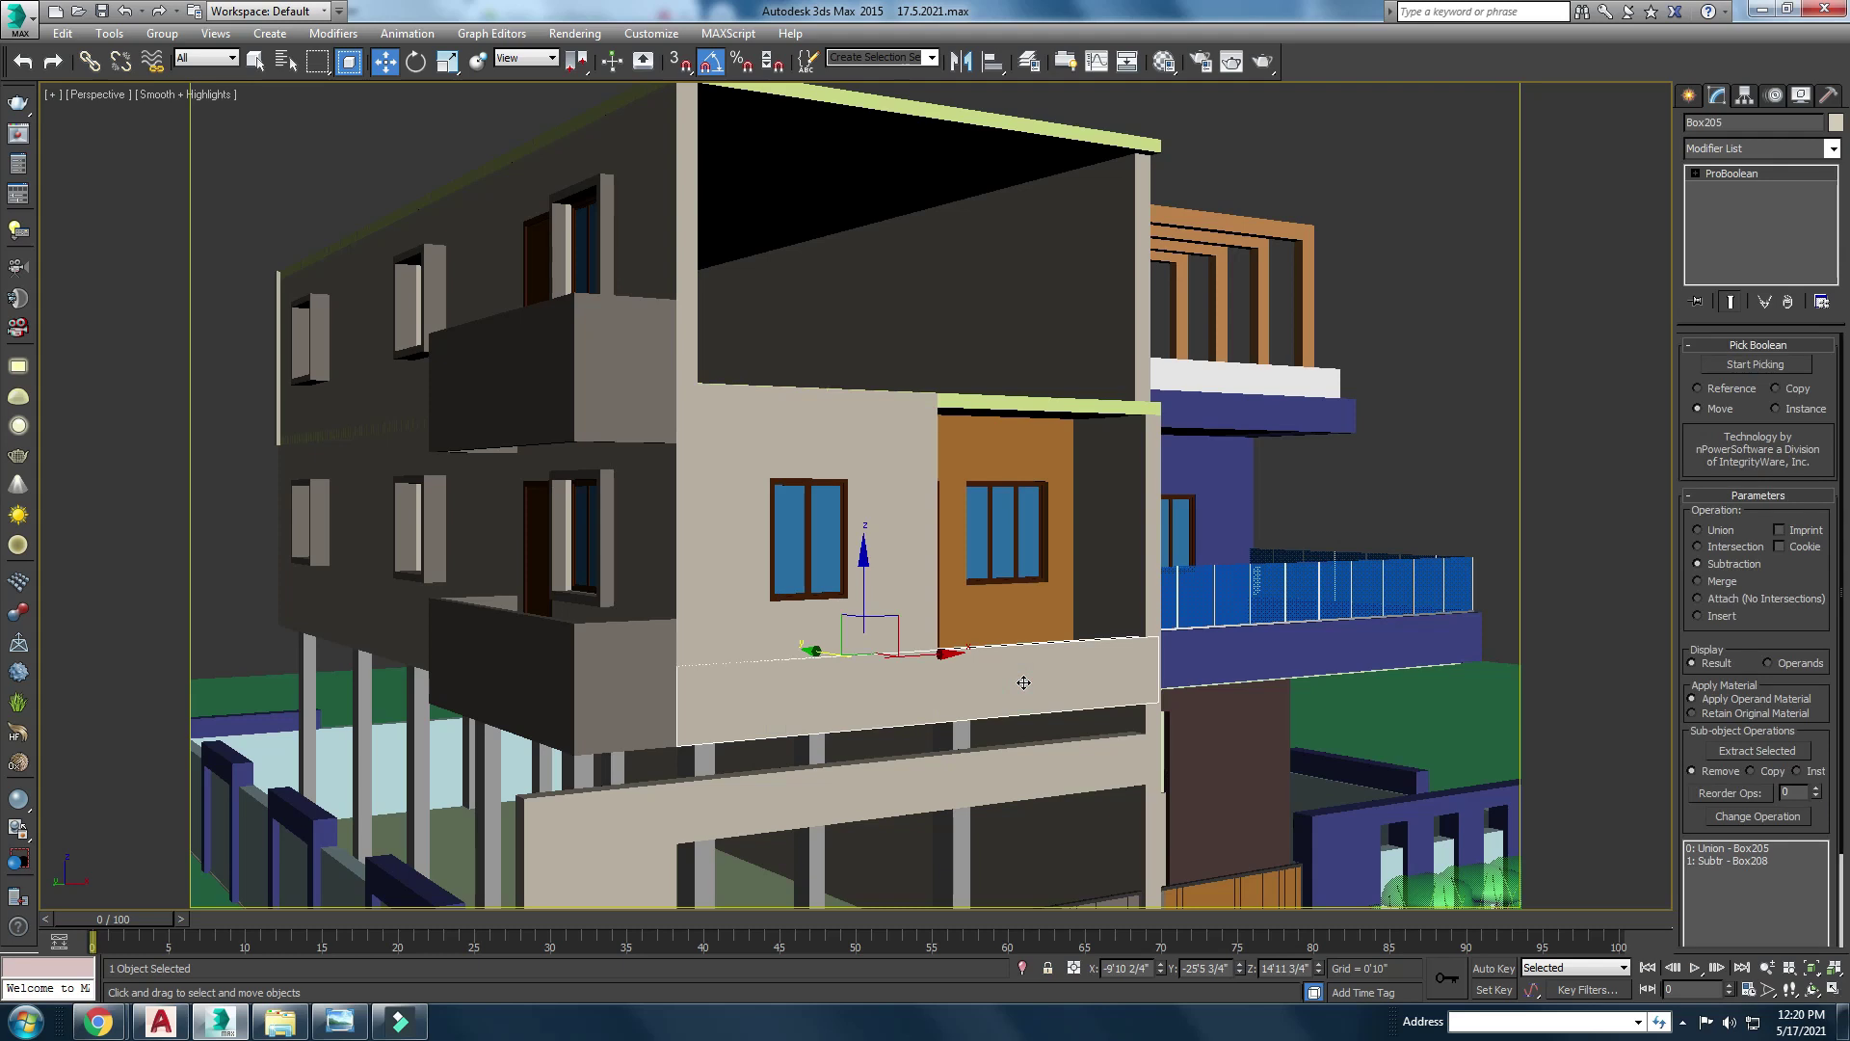
left_click(888, 531)
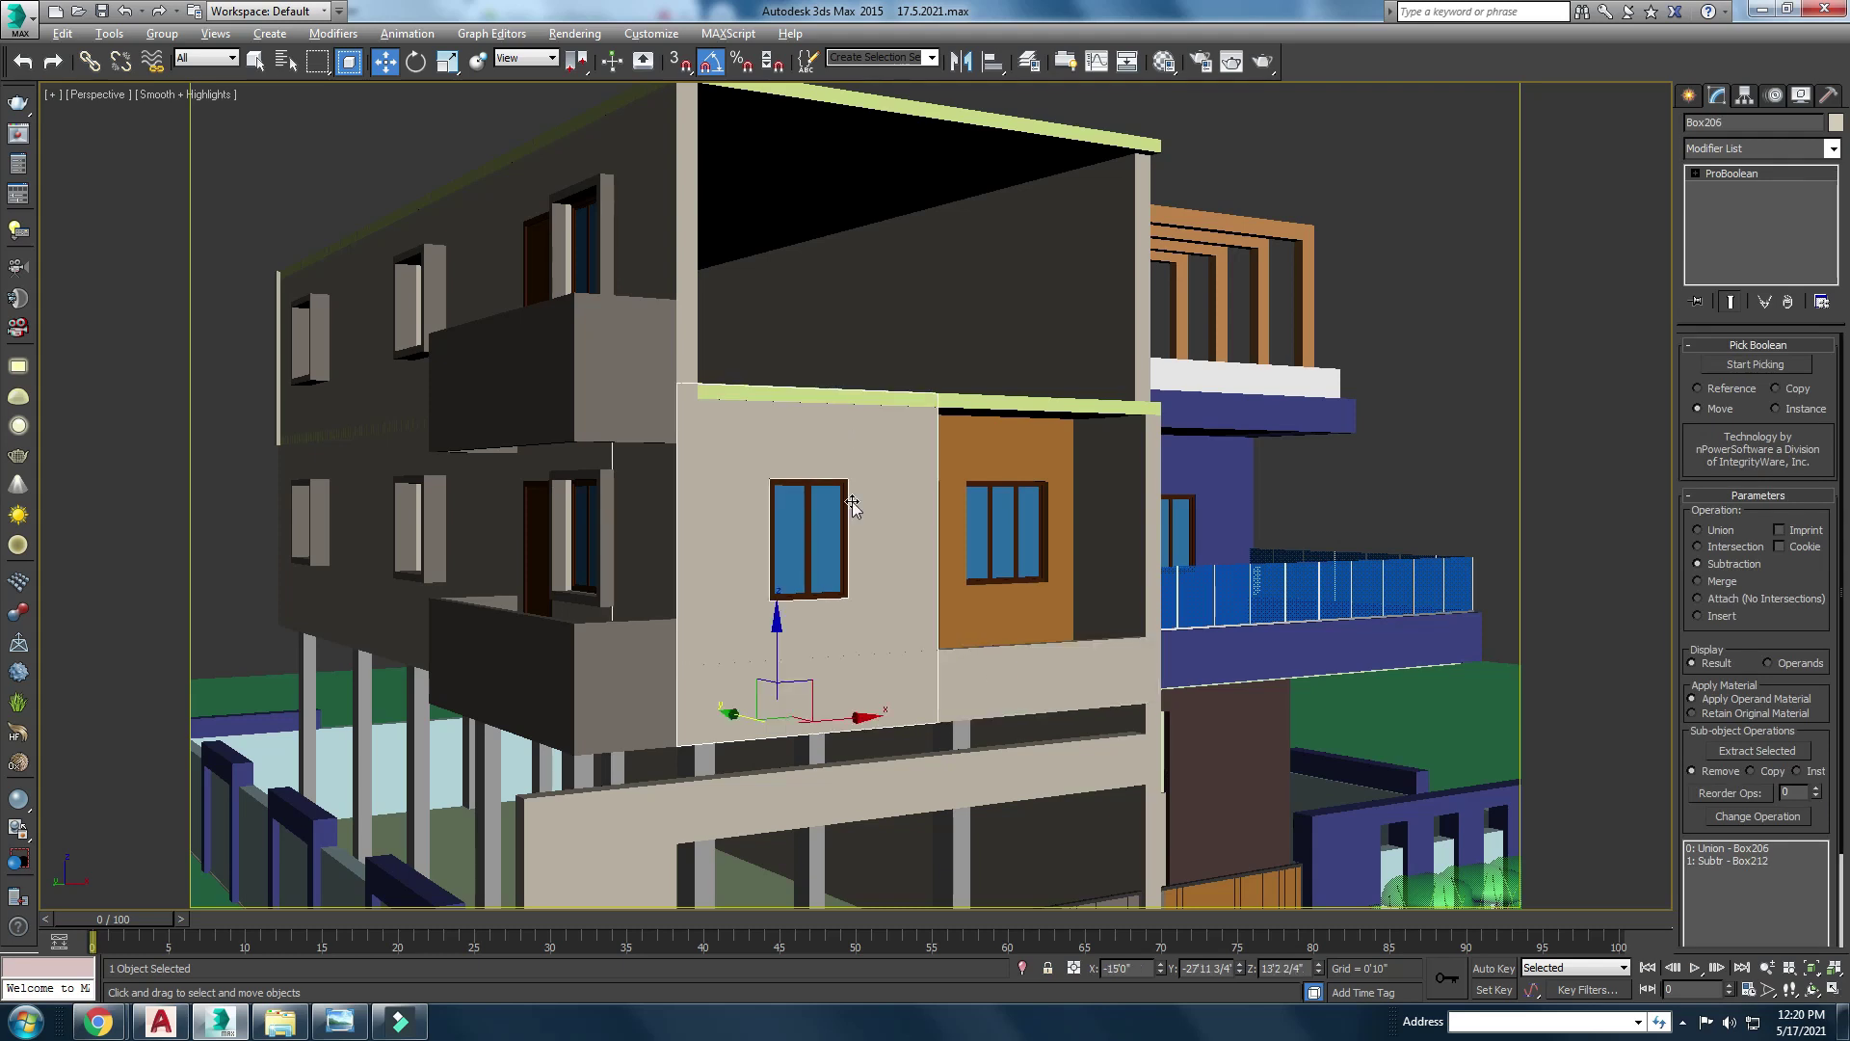
key("alt+Tab")
key("alt+Tab")
scroll(838, 559, "up", 5)
mouse_move(839, 578)
middle_mouse_down("alt")
mouse_move(824, 646)
mouse_move(787, 642)
middle_mouse_up("alt")
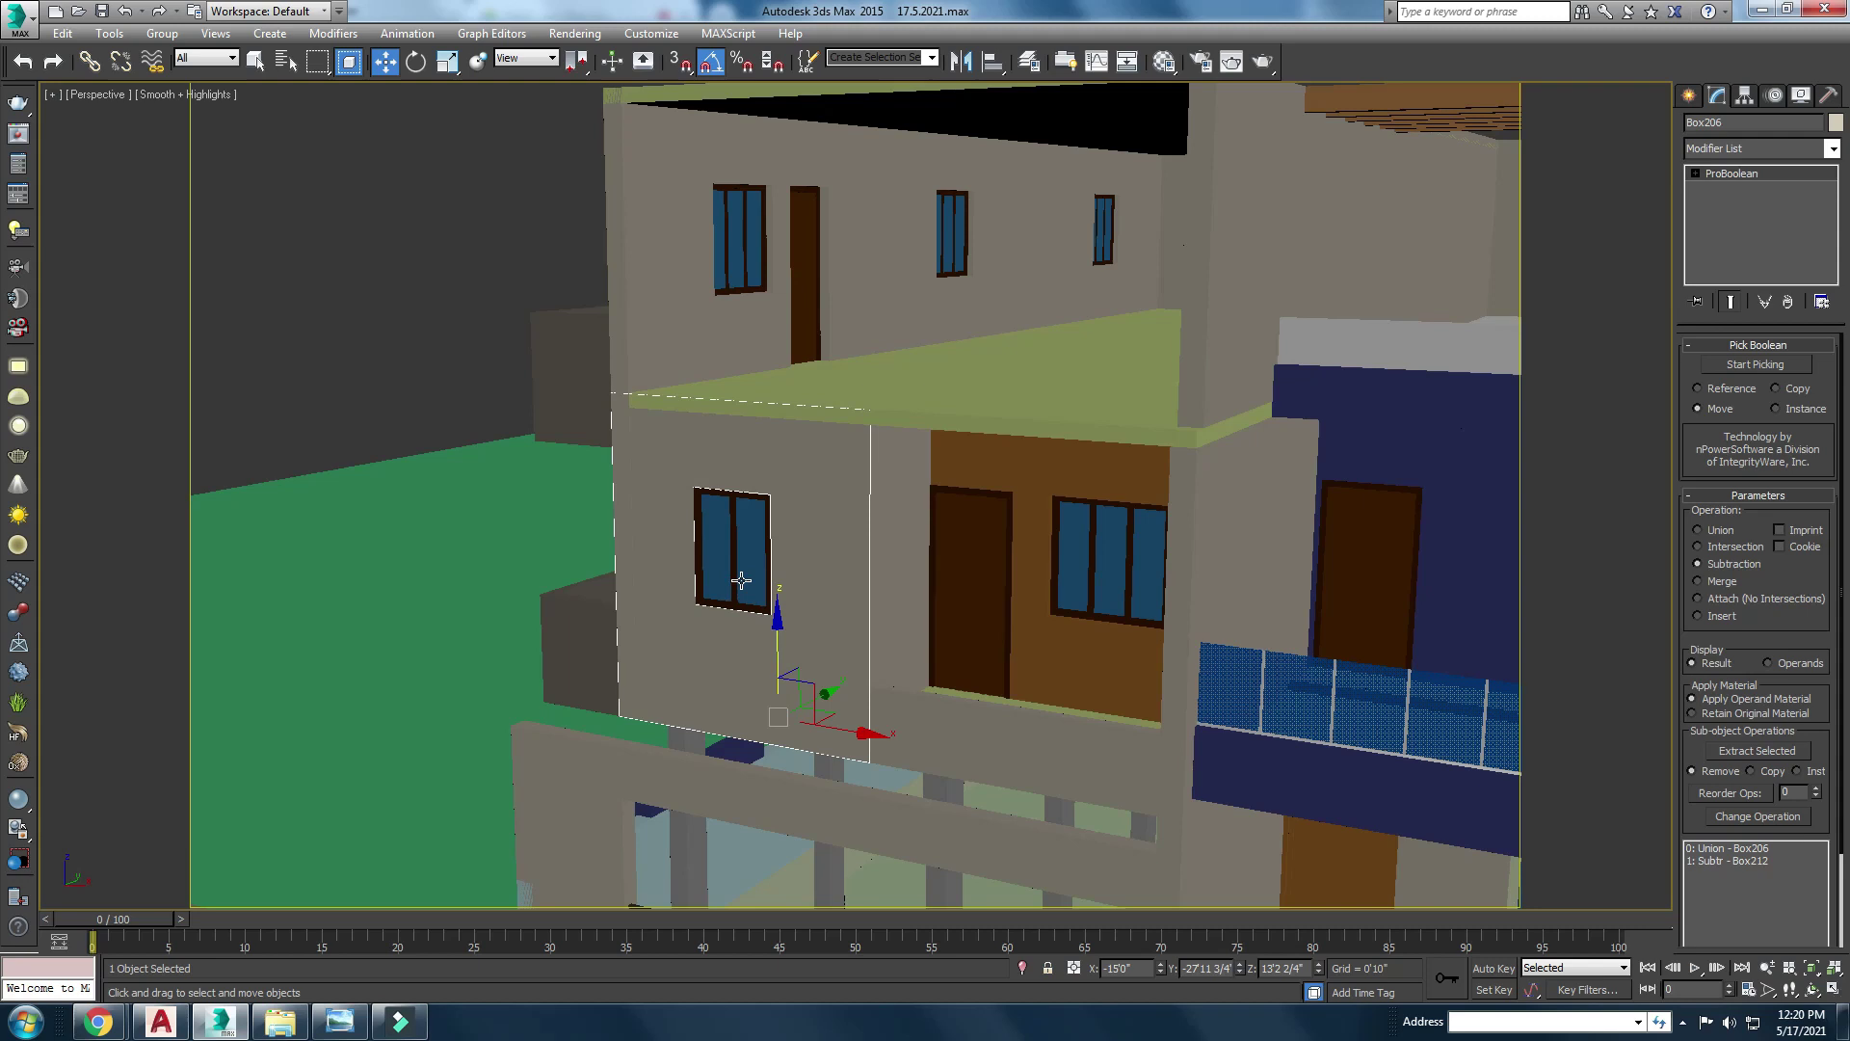
left_click(741, 580, "ctrl")
left_click_drag(739, 482, 739, 360)
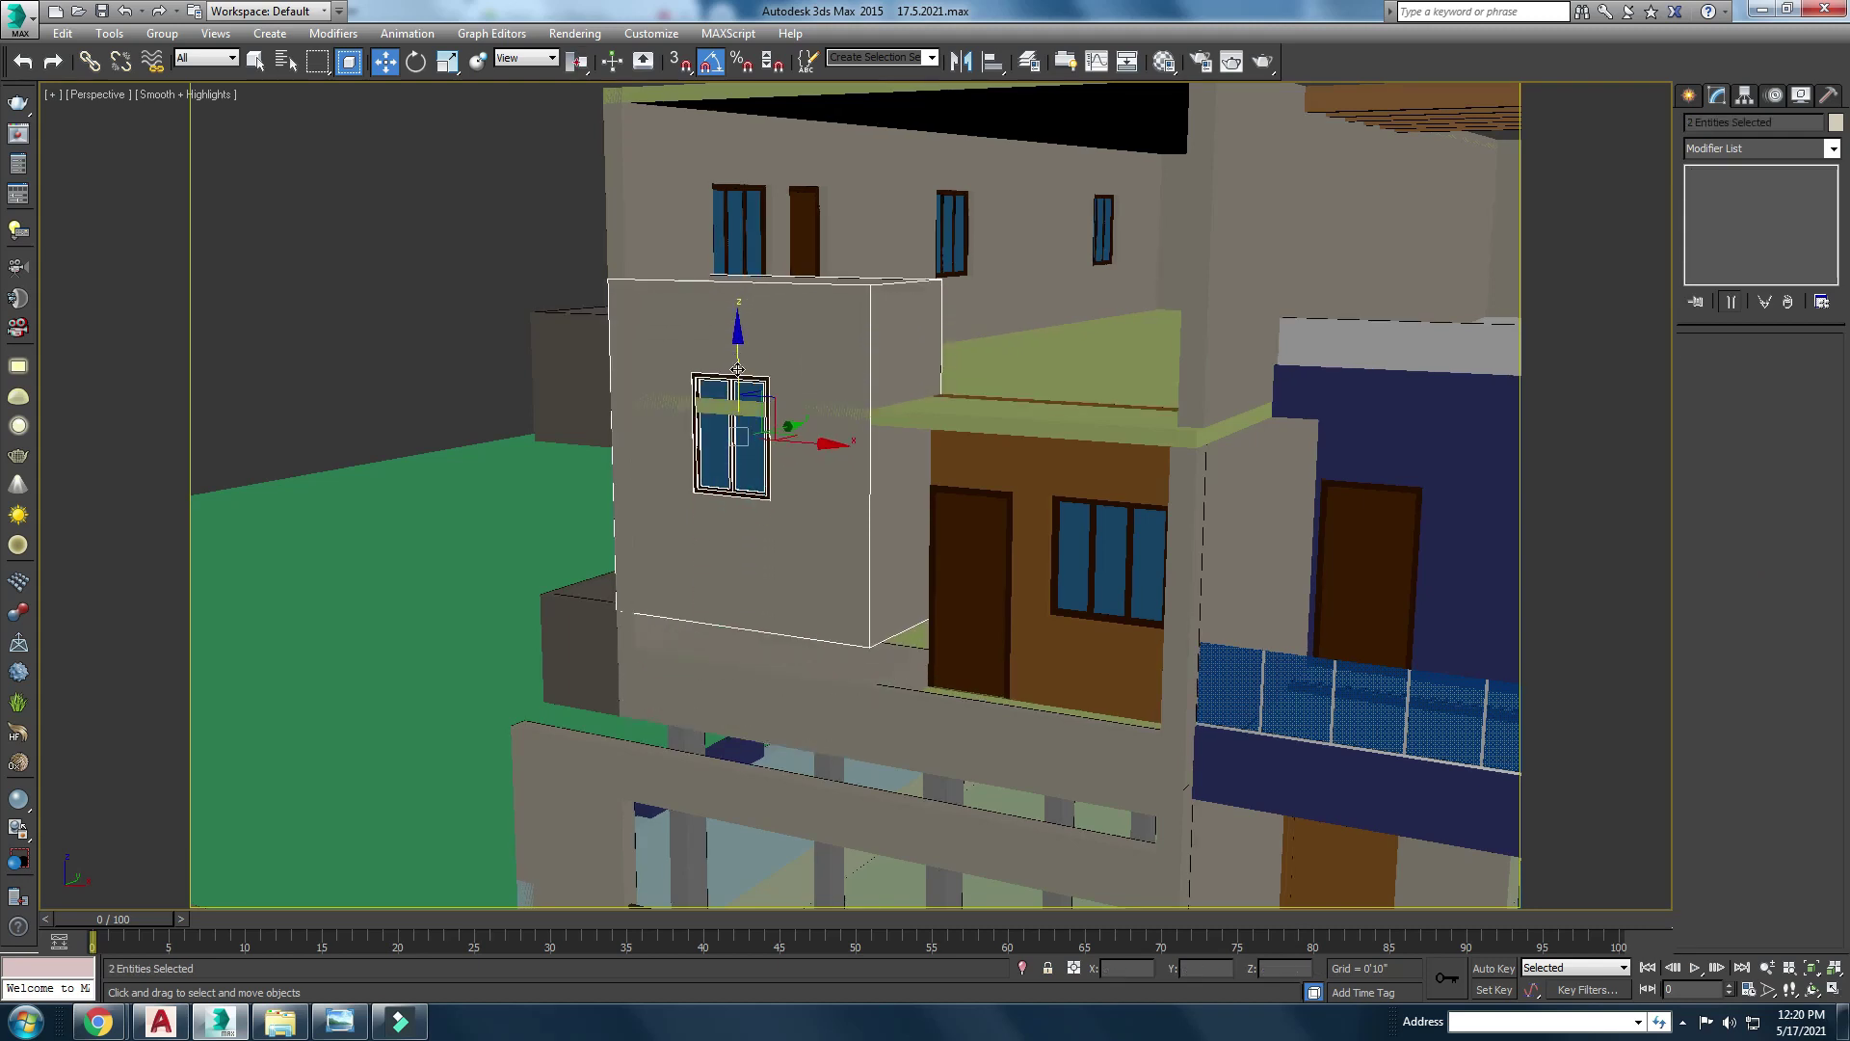
key("ctrl+z")
middle_click_drag(764, 469, 769, 536)
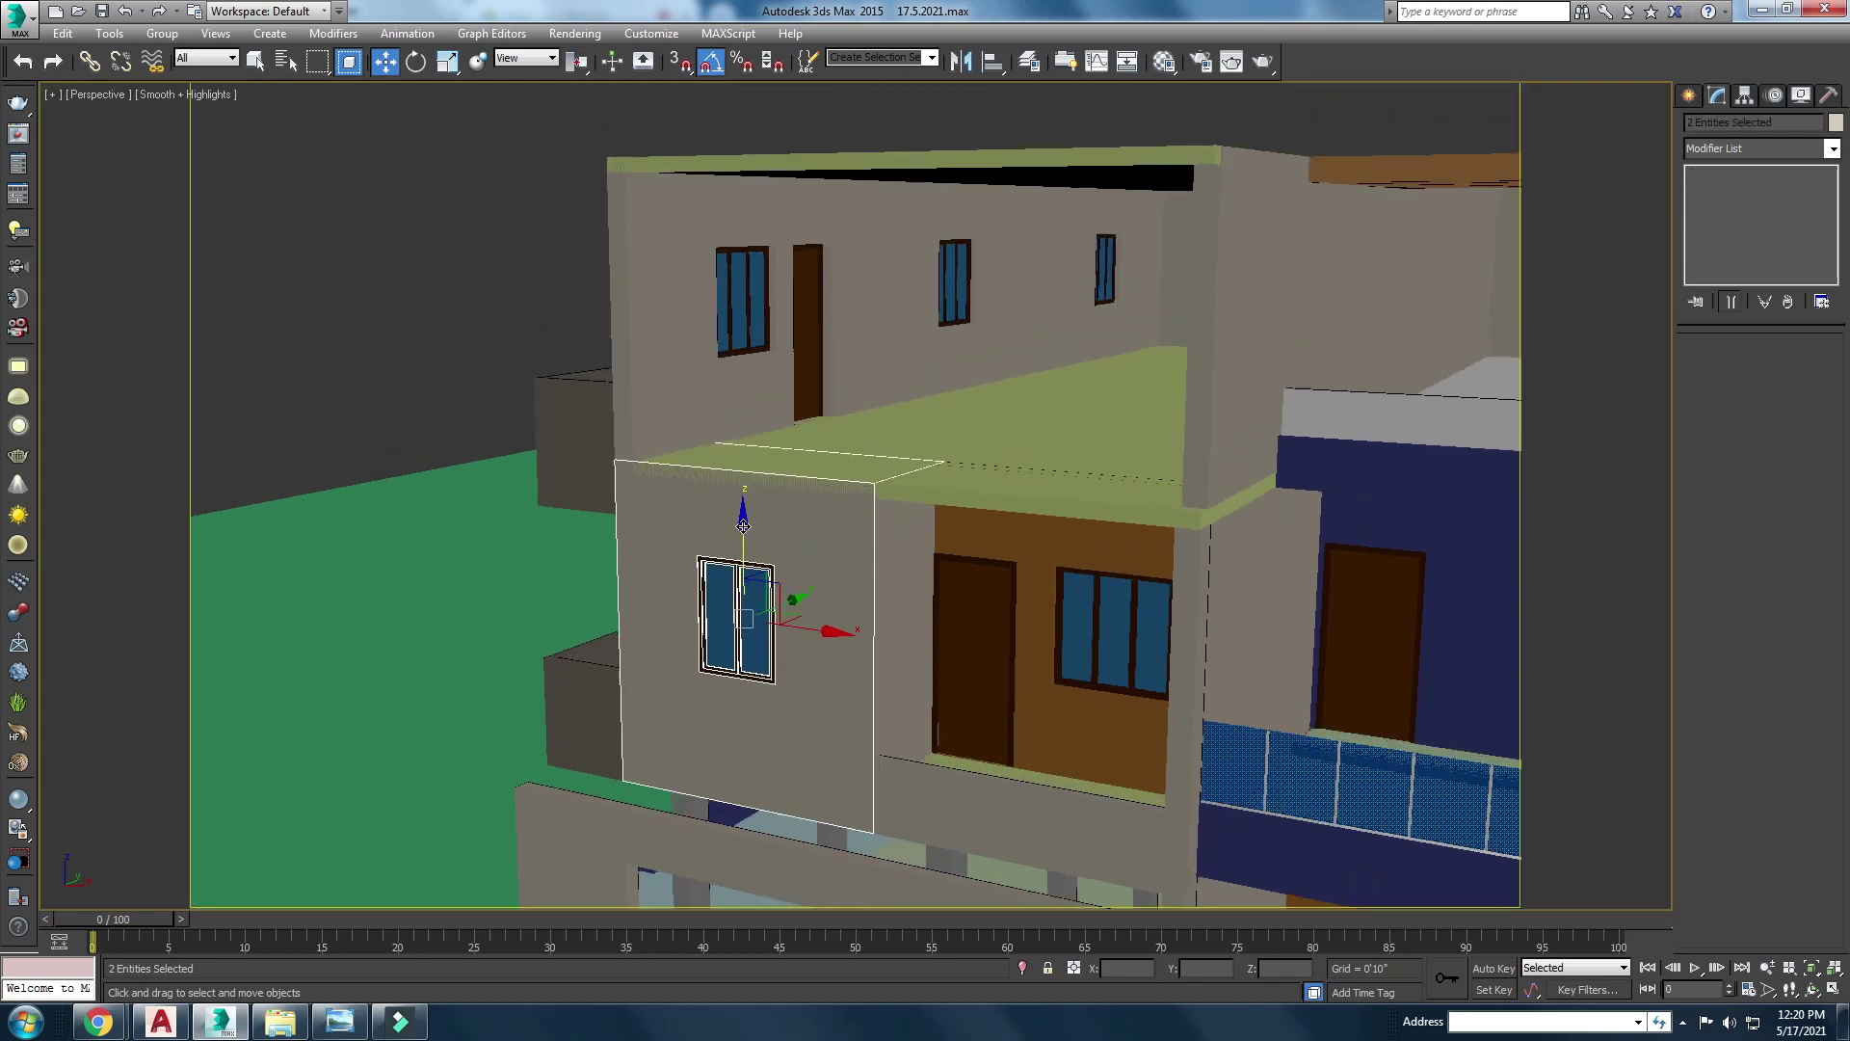
Step: Copy the side wall panel and window up one floor
left_click_drag(744, 525, 742, 328, "shift")
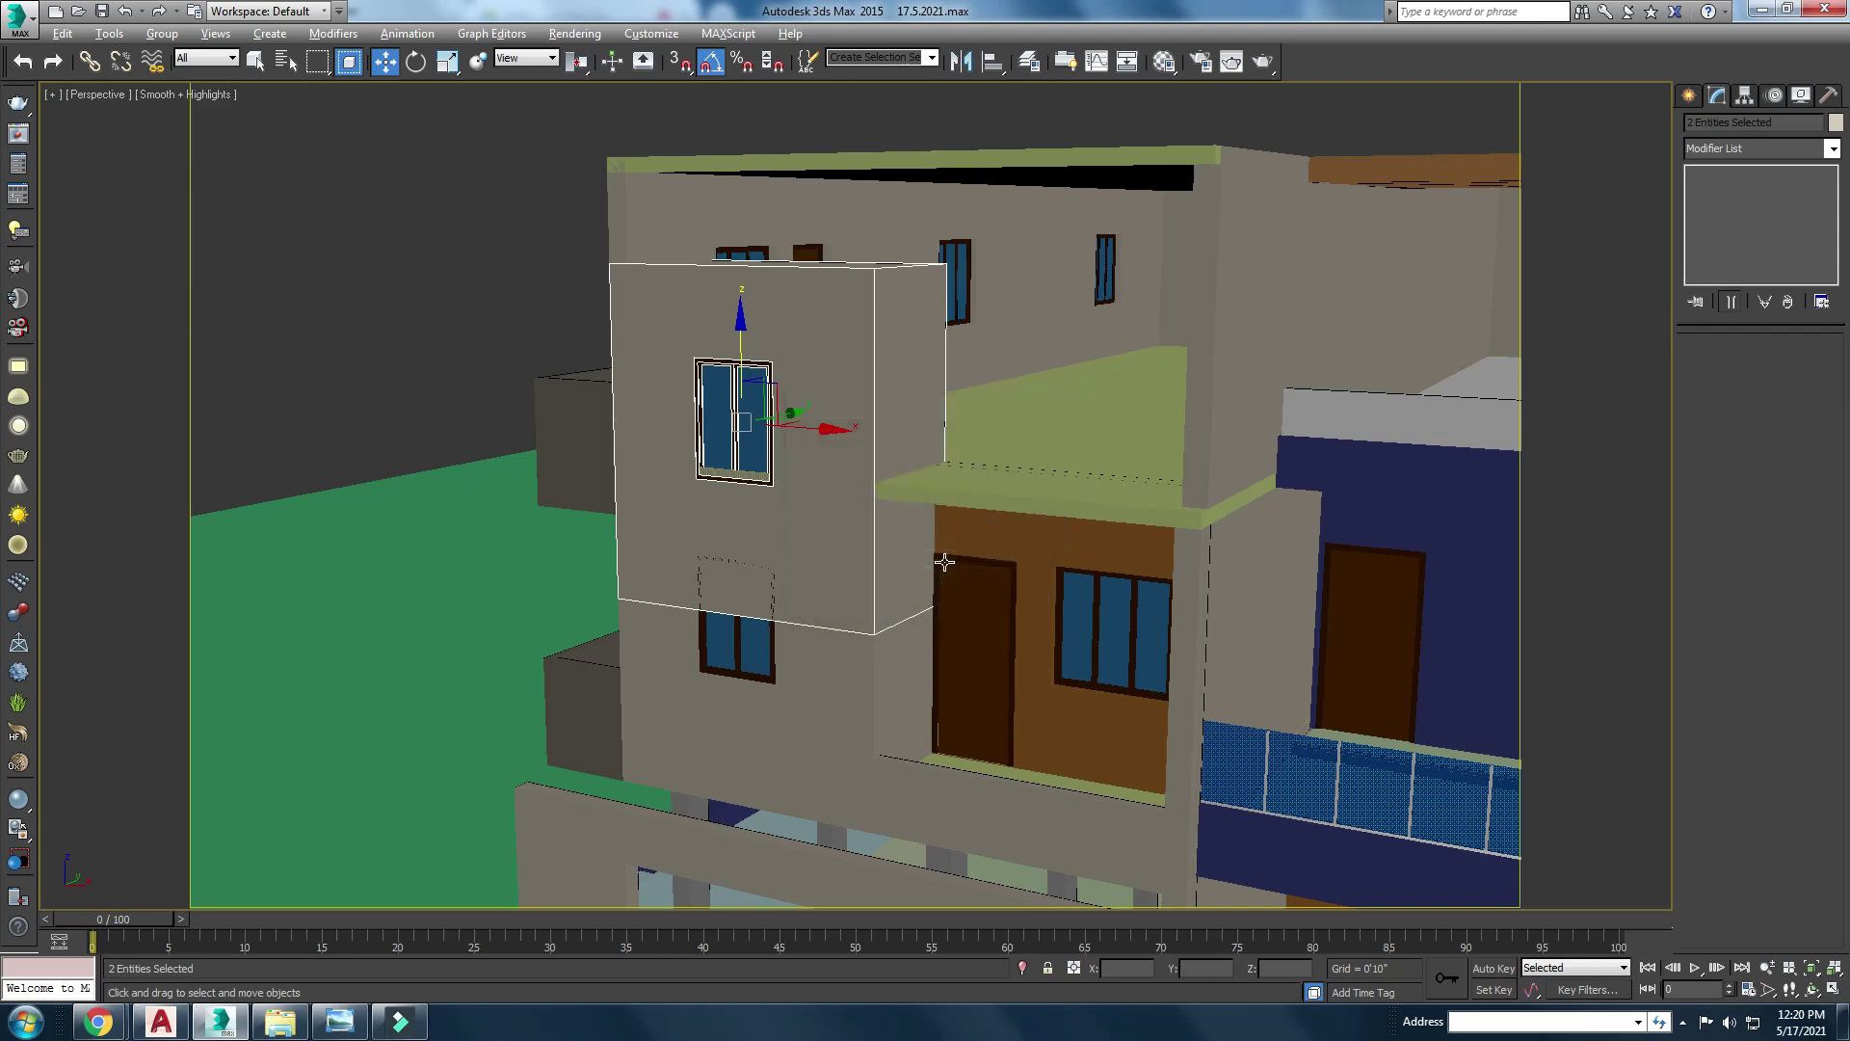
key("alt+Tab")
key("alt+Tab")
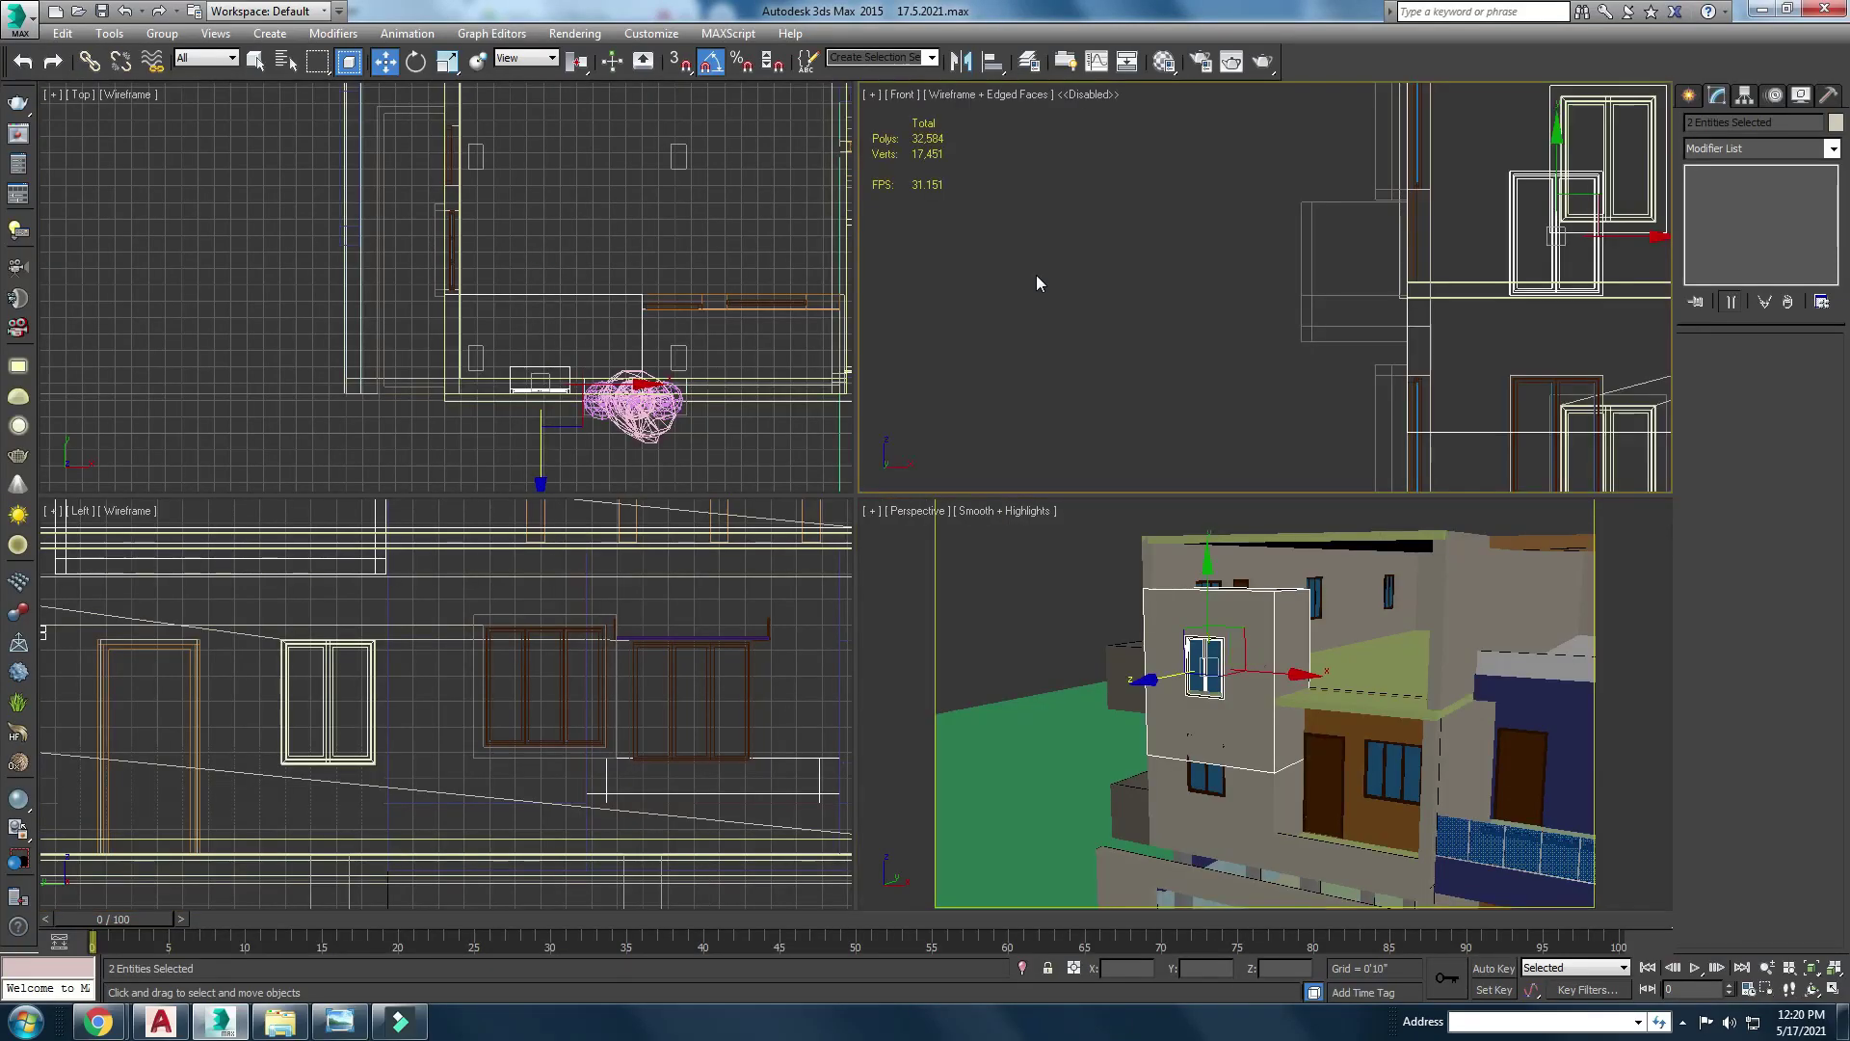
key("alt+w")
middle_click_drag(1149, 359, 1083, 578)
Step: In Front view, align the copied wall panel and window with the slab line
left_click_drag(864, 611, 885, 391)
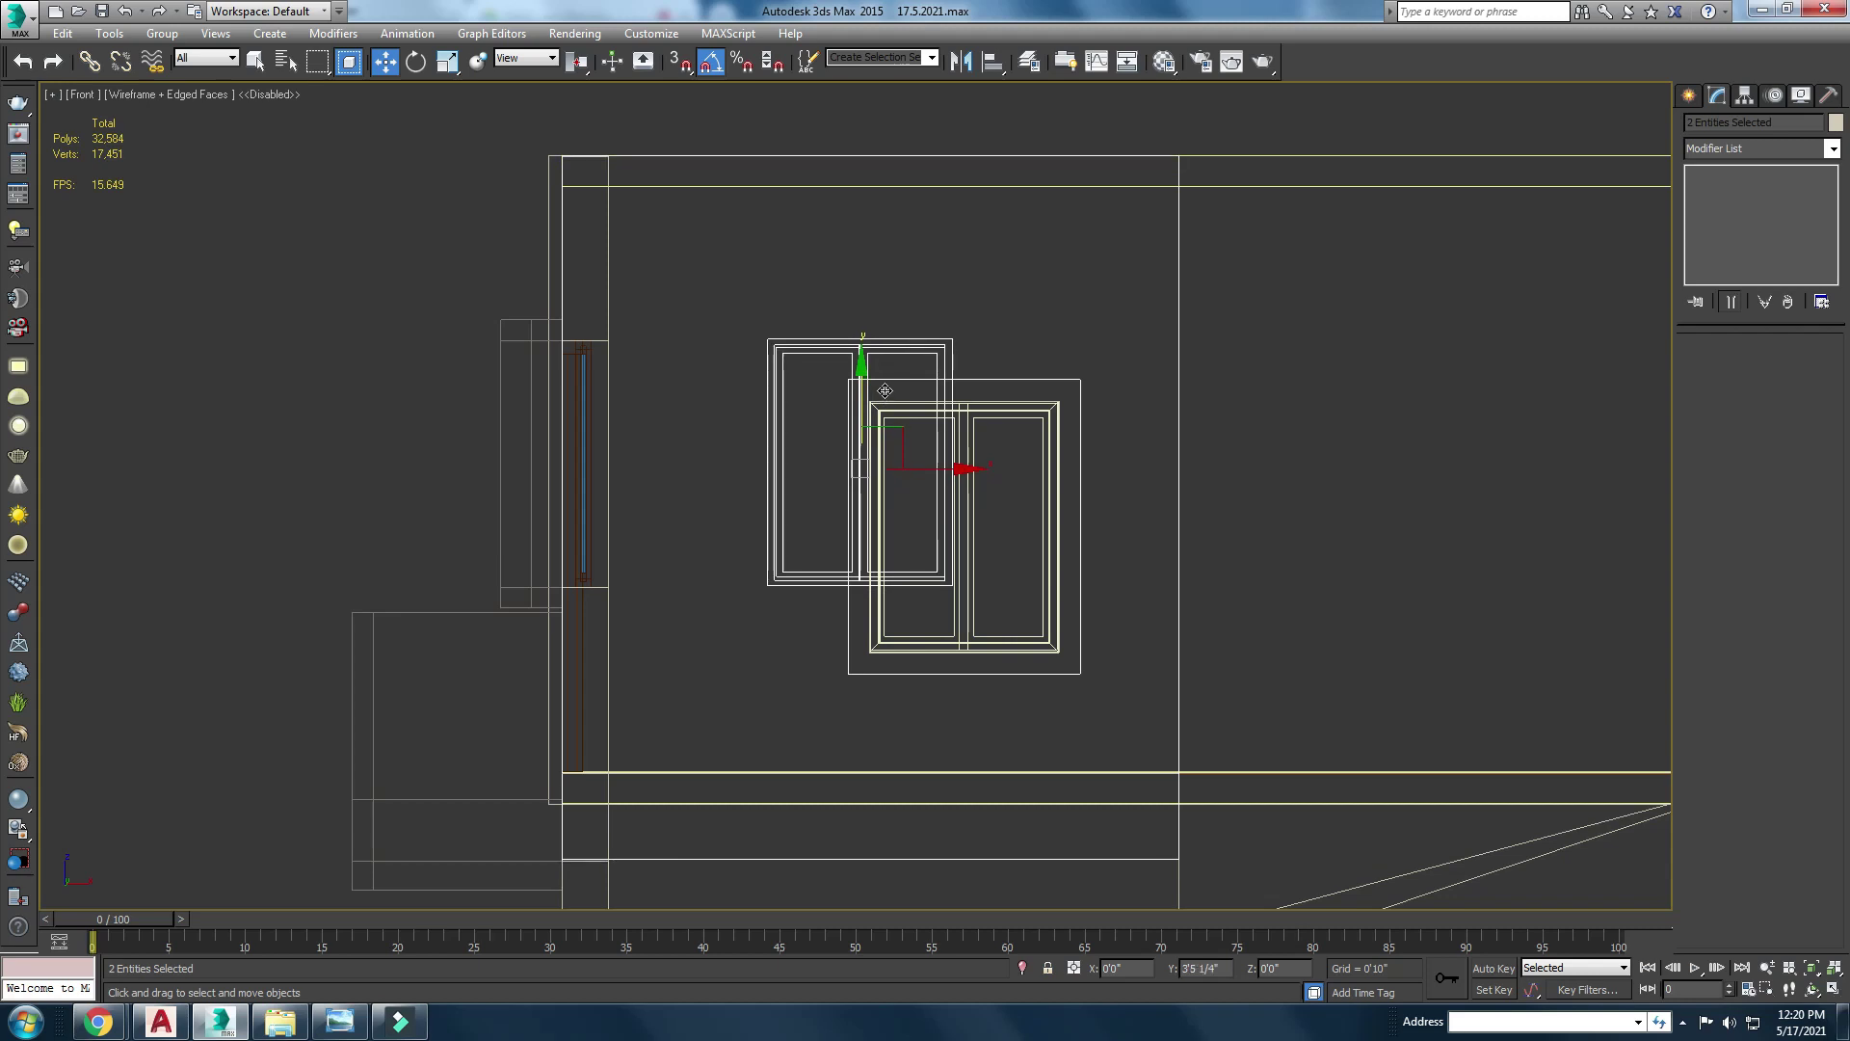
scroll(1086, 579, "up", 5)
scroll(1080, 482, "up", 3)
left_click_drag(1102, 434, 1106, 439)
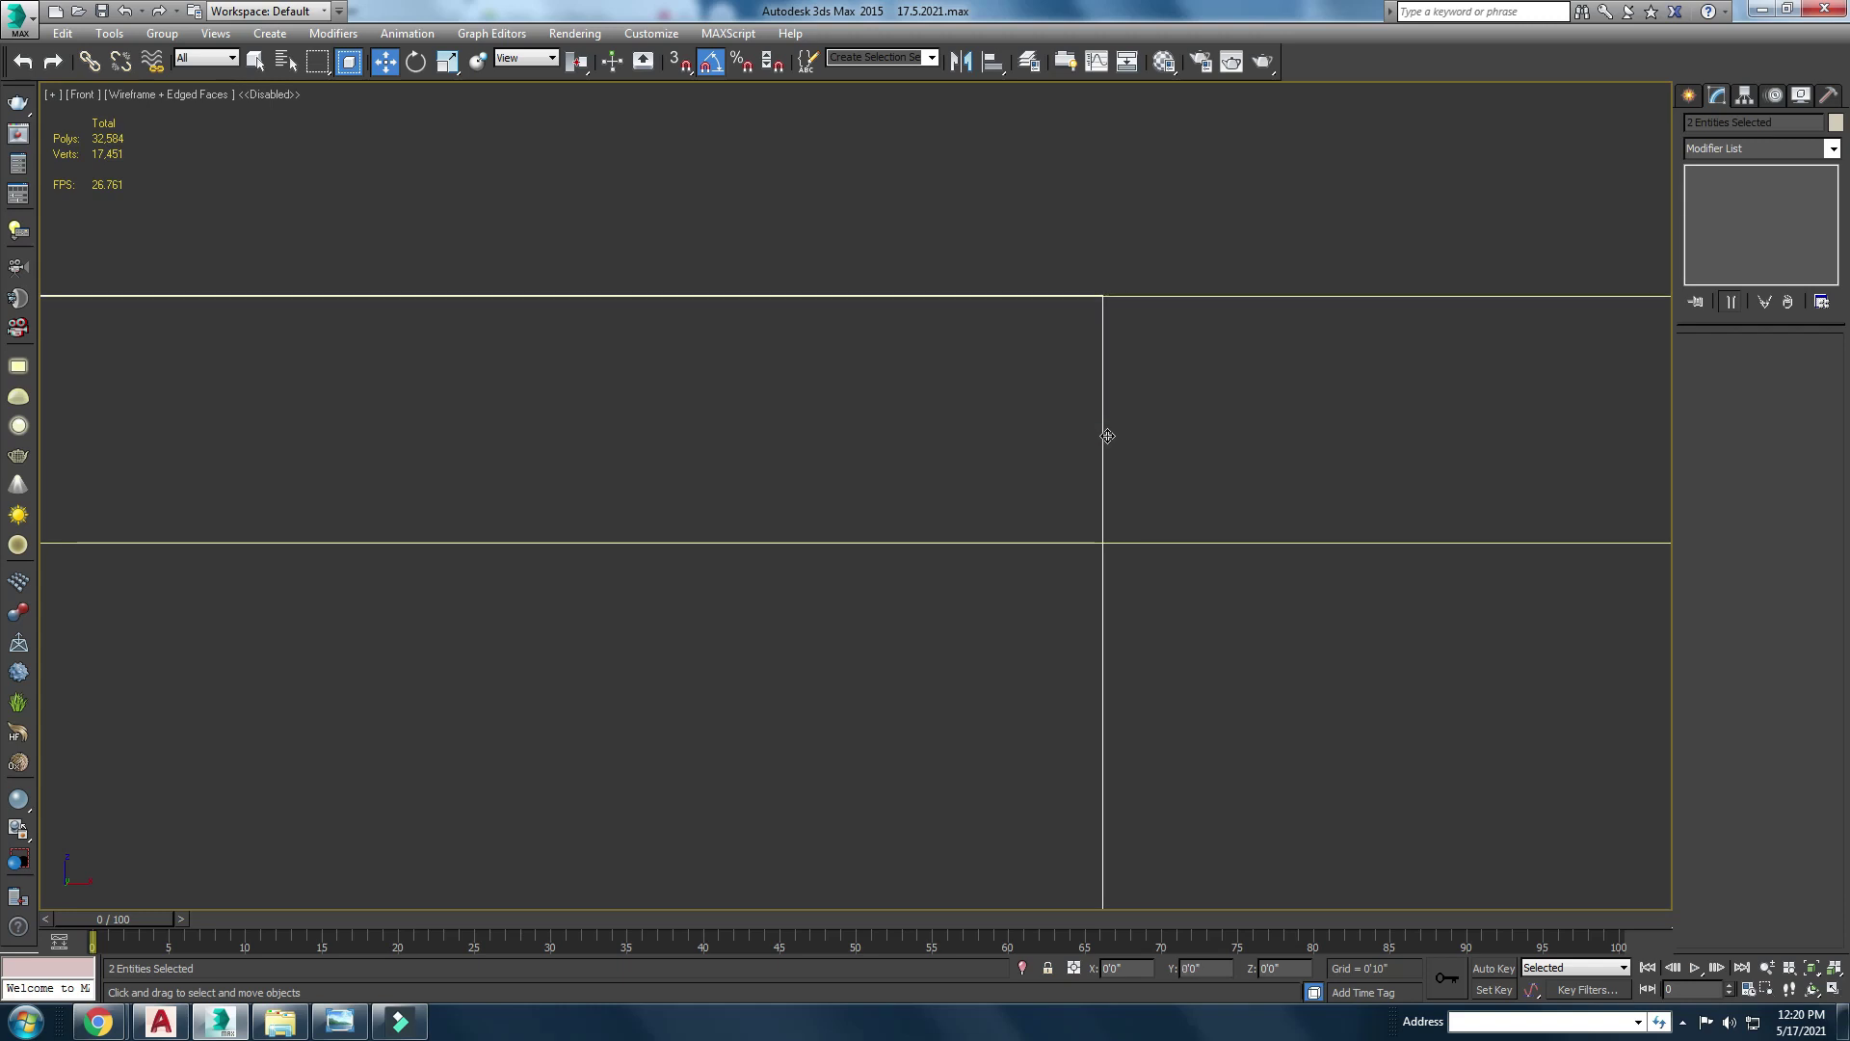
left_click_drag(1107, 435, 1109, 435)
scroll(1108, 269, "up", 3)
scroll(1164, 431, "down", 2)
left_click_drag(1185, 443, 1194, 542)
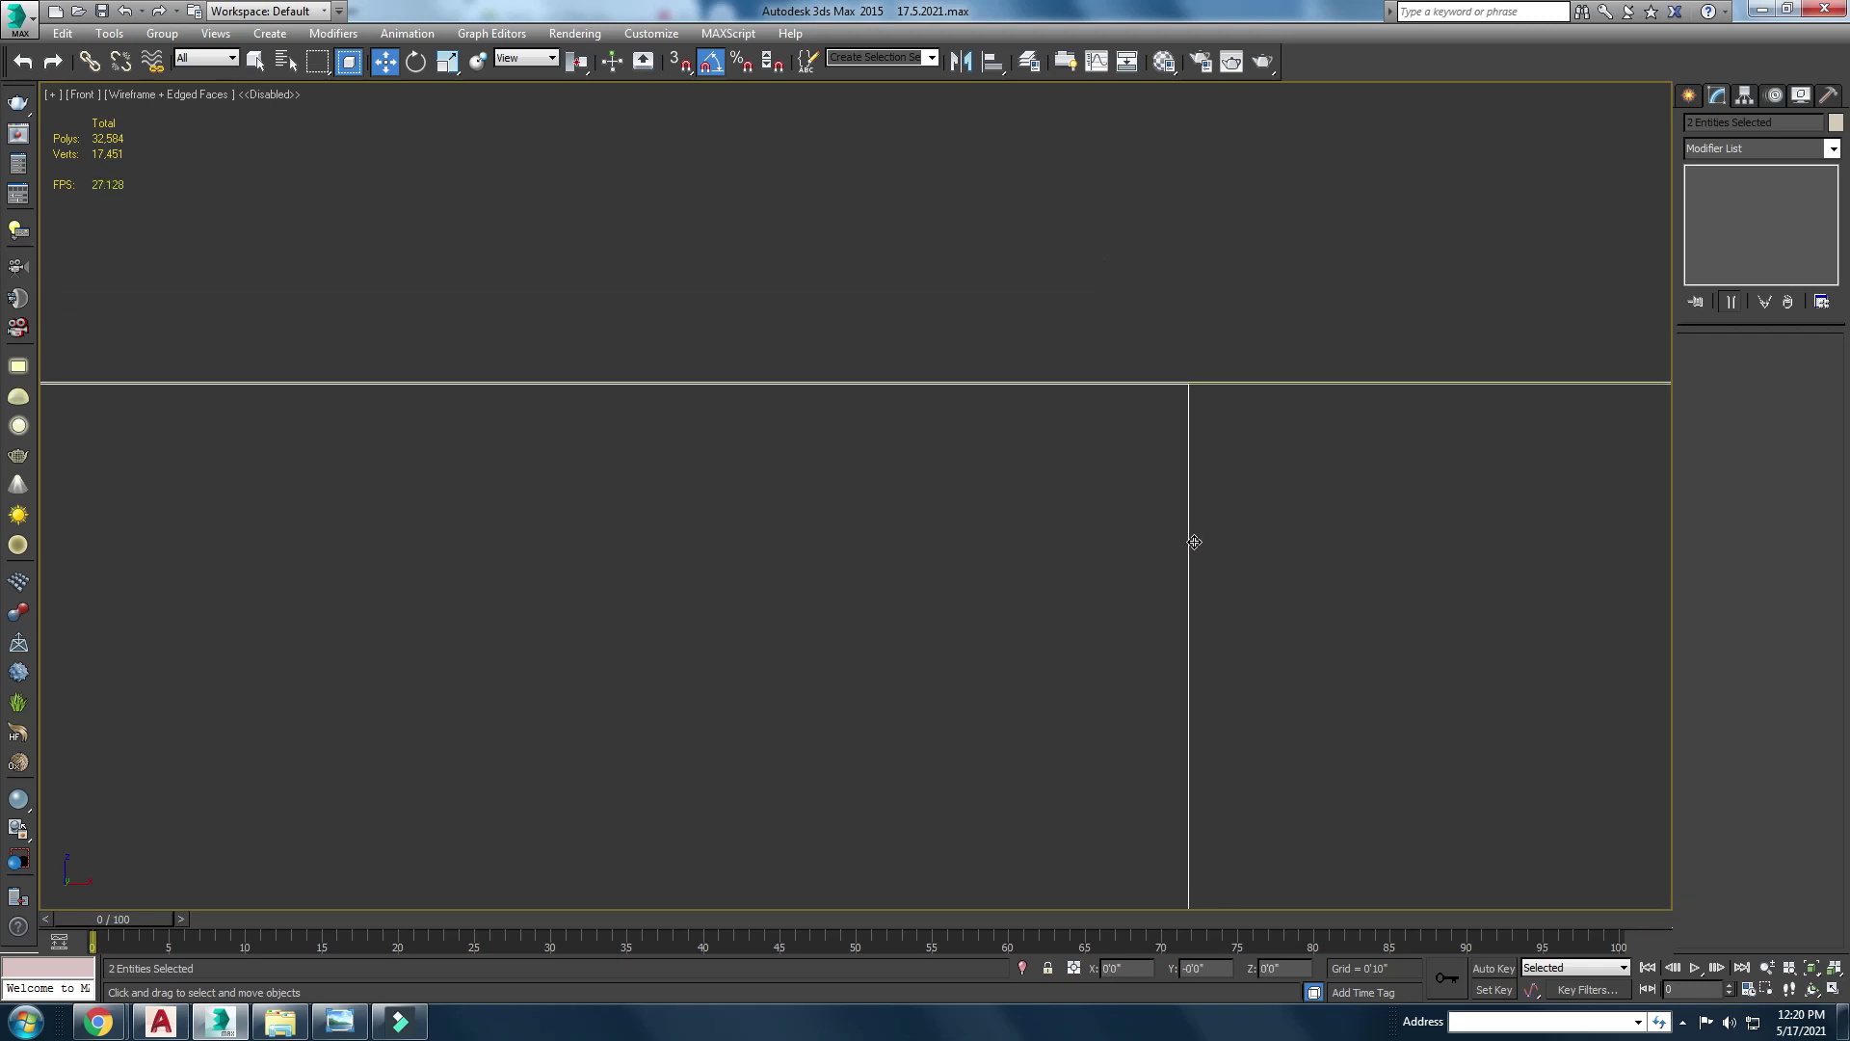
Step: Select only the copied wall panel and convert it to an Editable Poly
scroll(1164, 516, "down", 2)
scroll(1173, 615, "down", 2)
scroll(1024, 124, "down", 3)
scroll(1024, 315, "down", 3)
scroll(1024, 356, "up", 2)
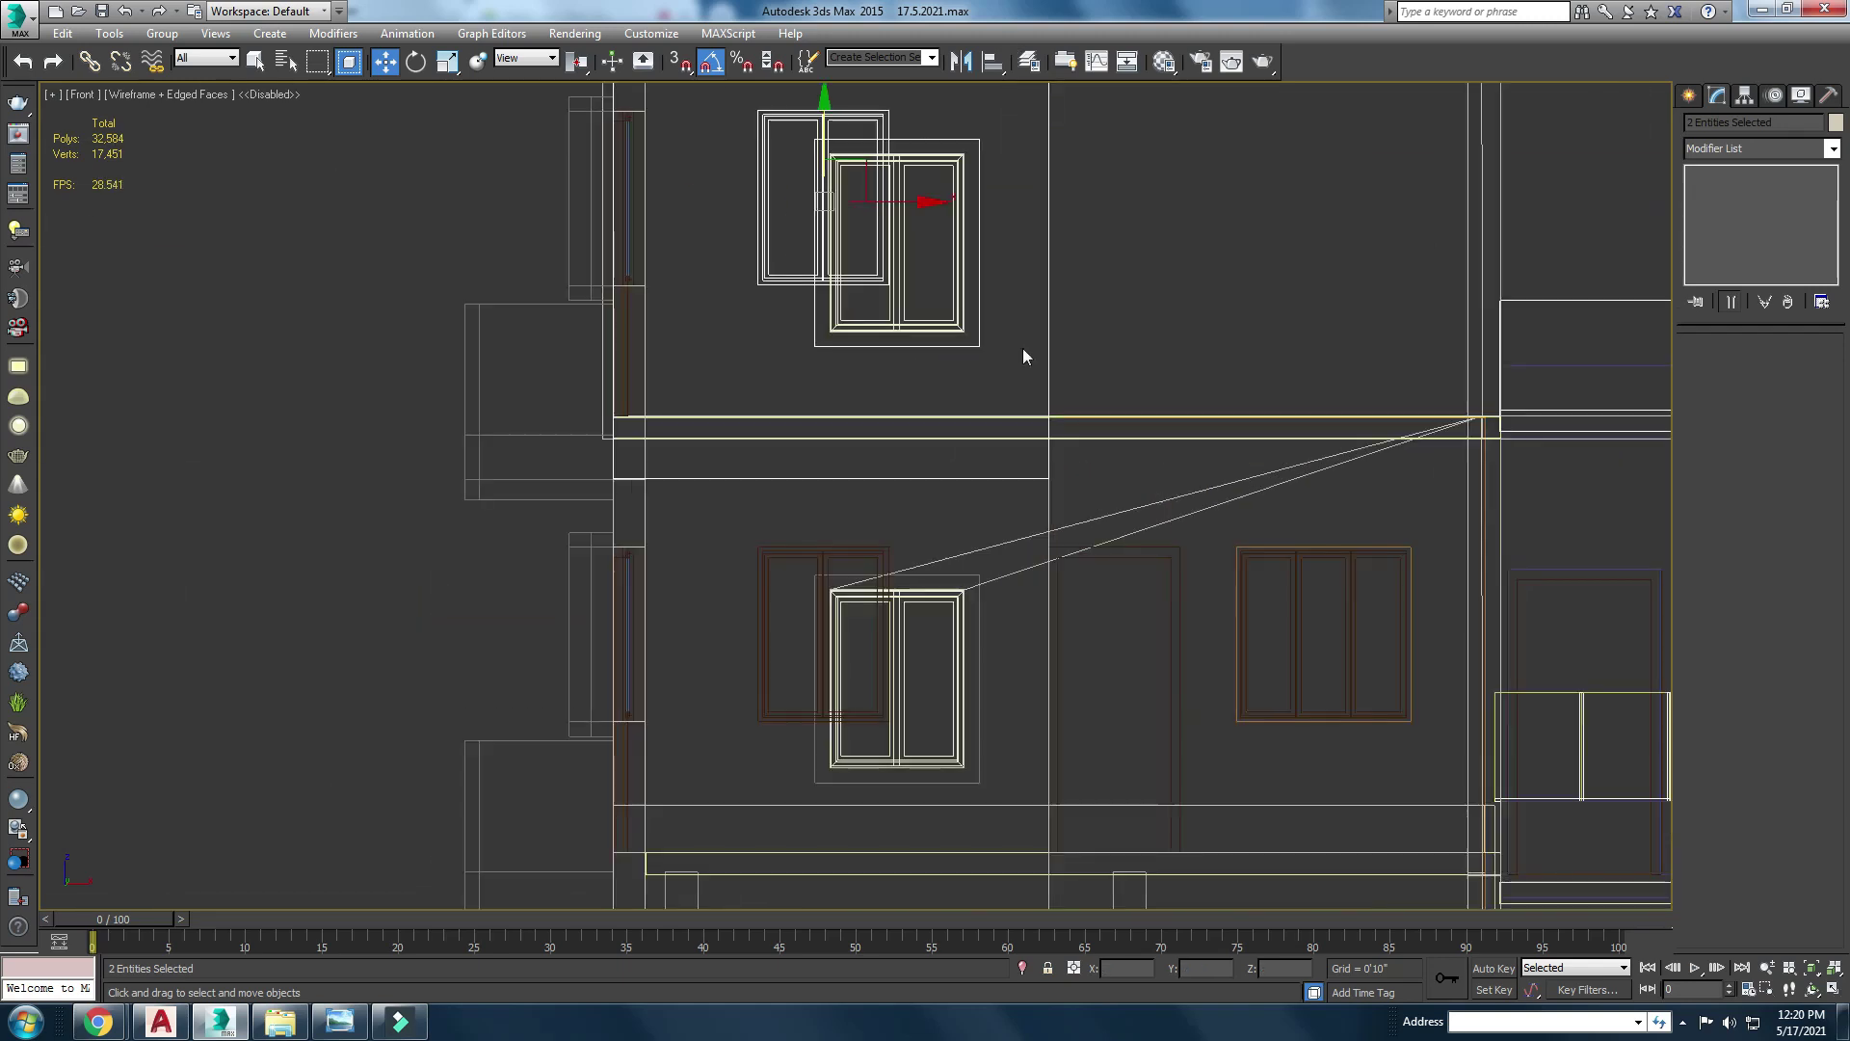
scroll(1024, 356, "up", 1)
left_click(1234, 315)
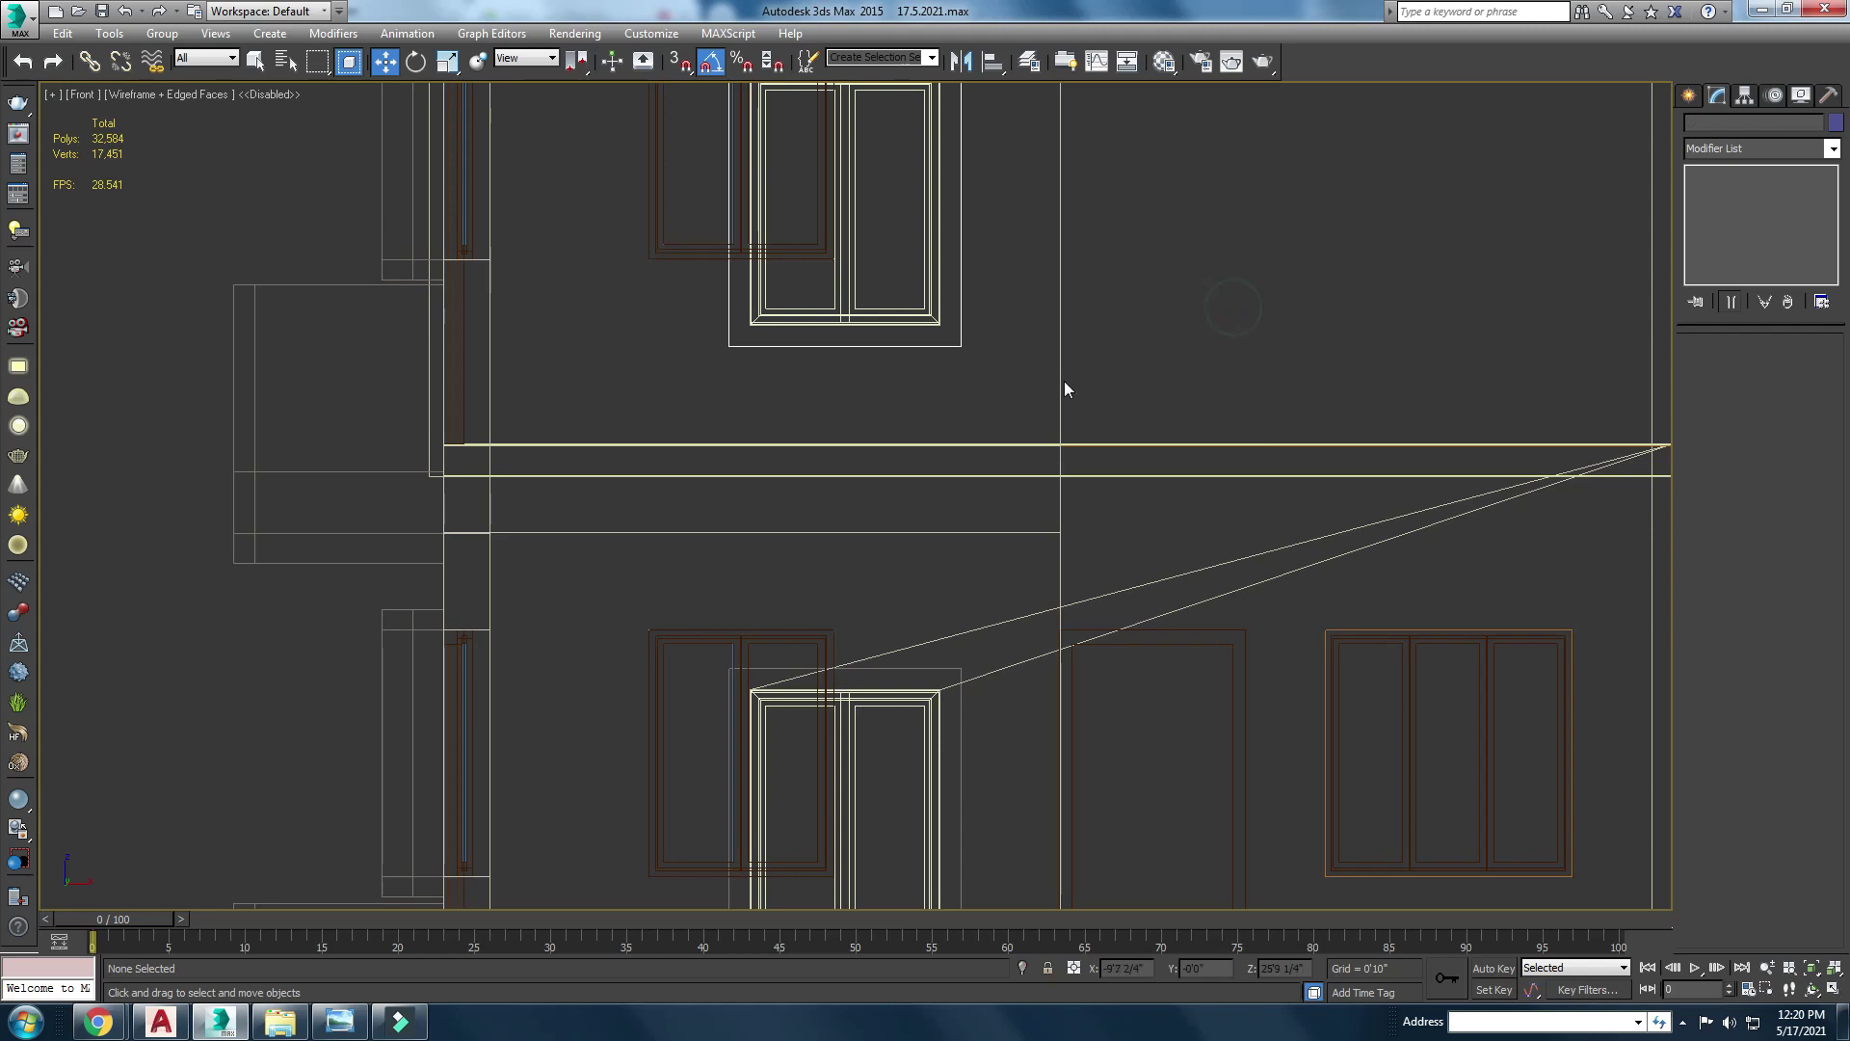
left_click(1062, 385)
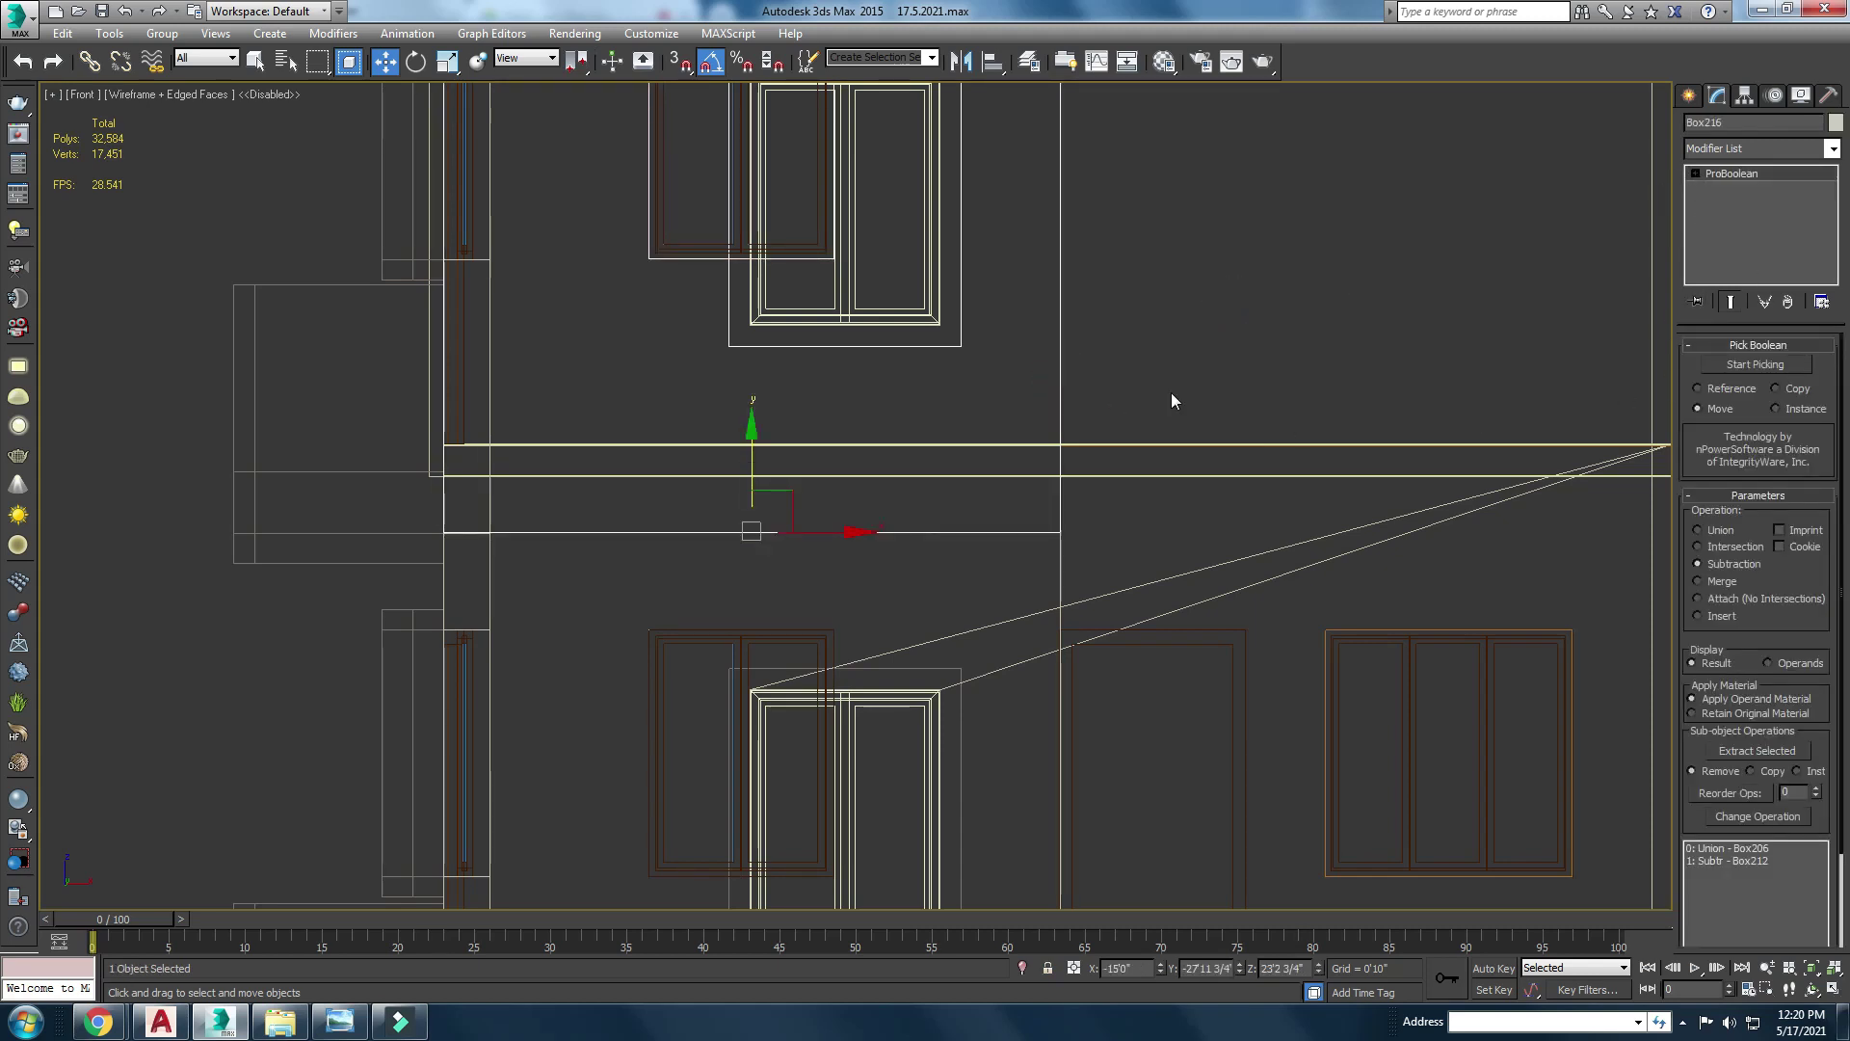
right_click(1057, 393)
mouse_move(1113, 581)
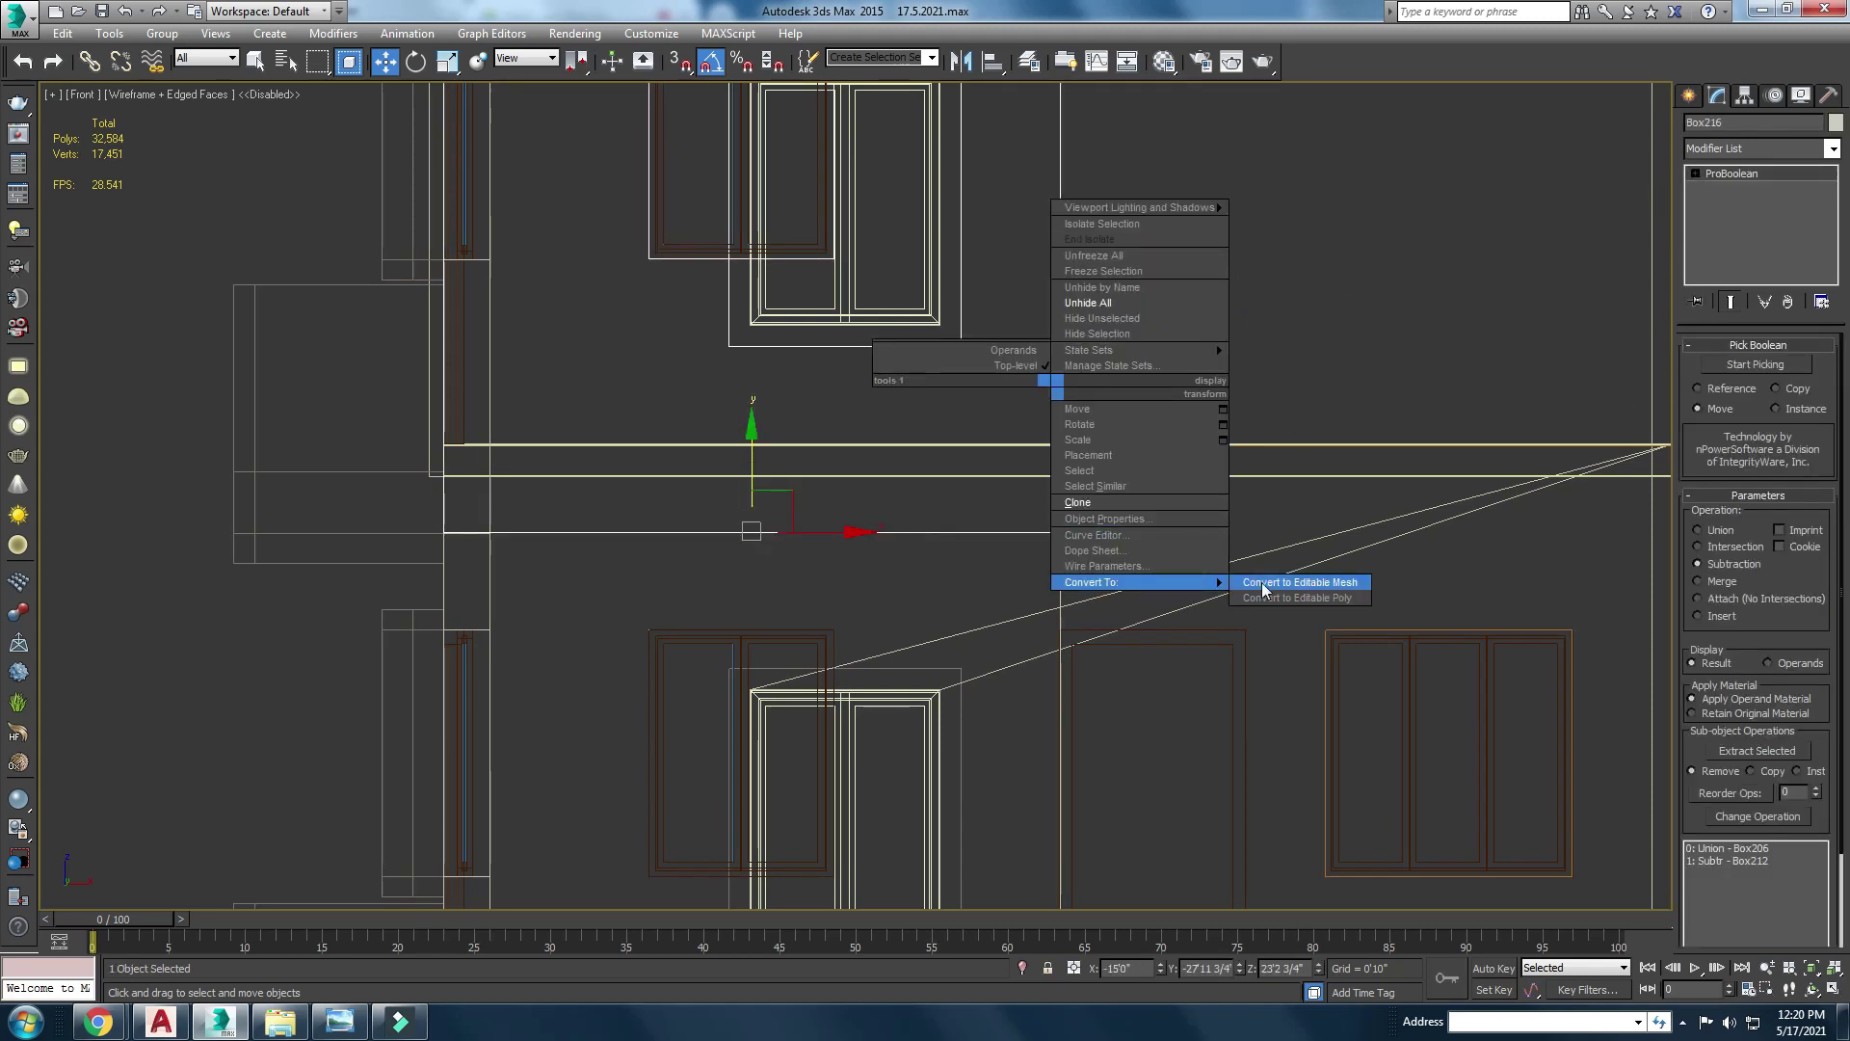
left_click(1264, 598)
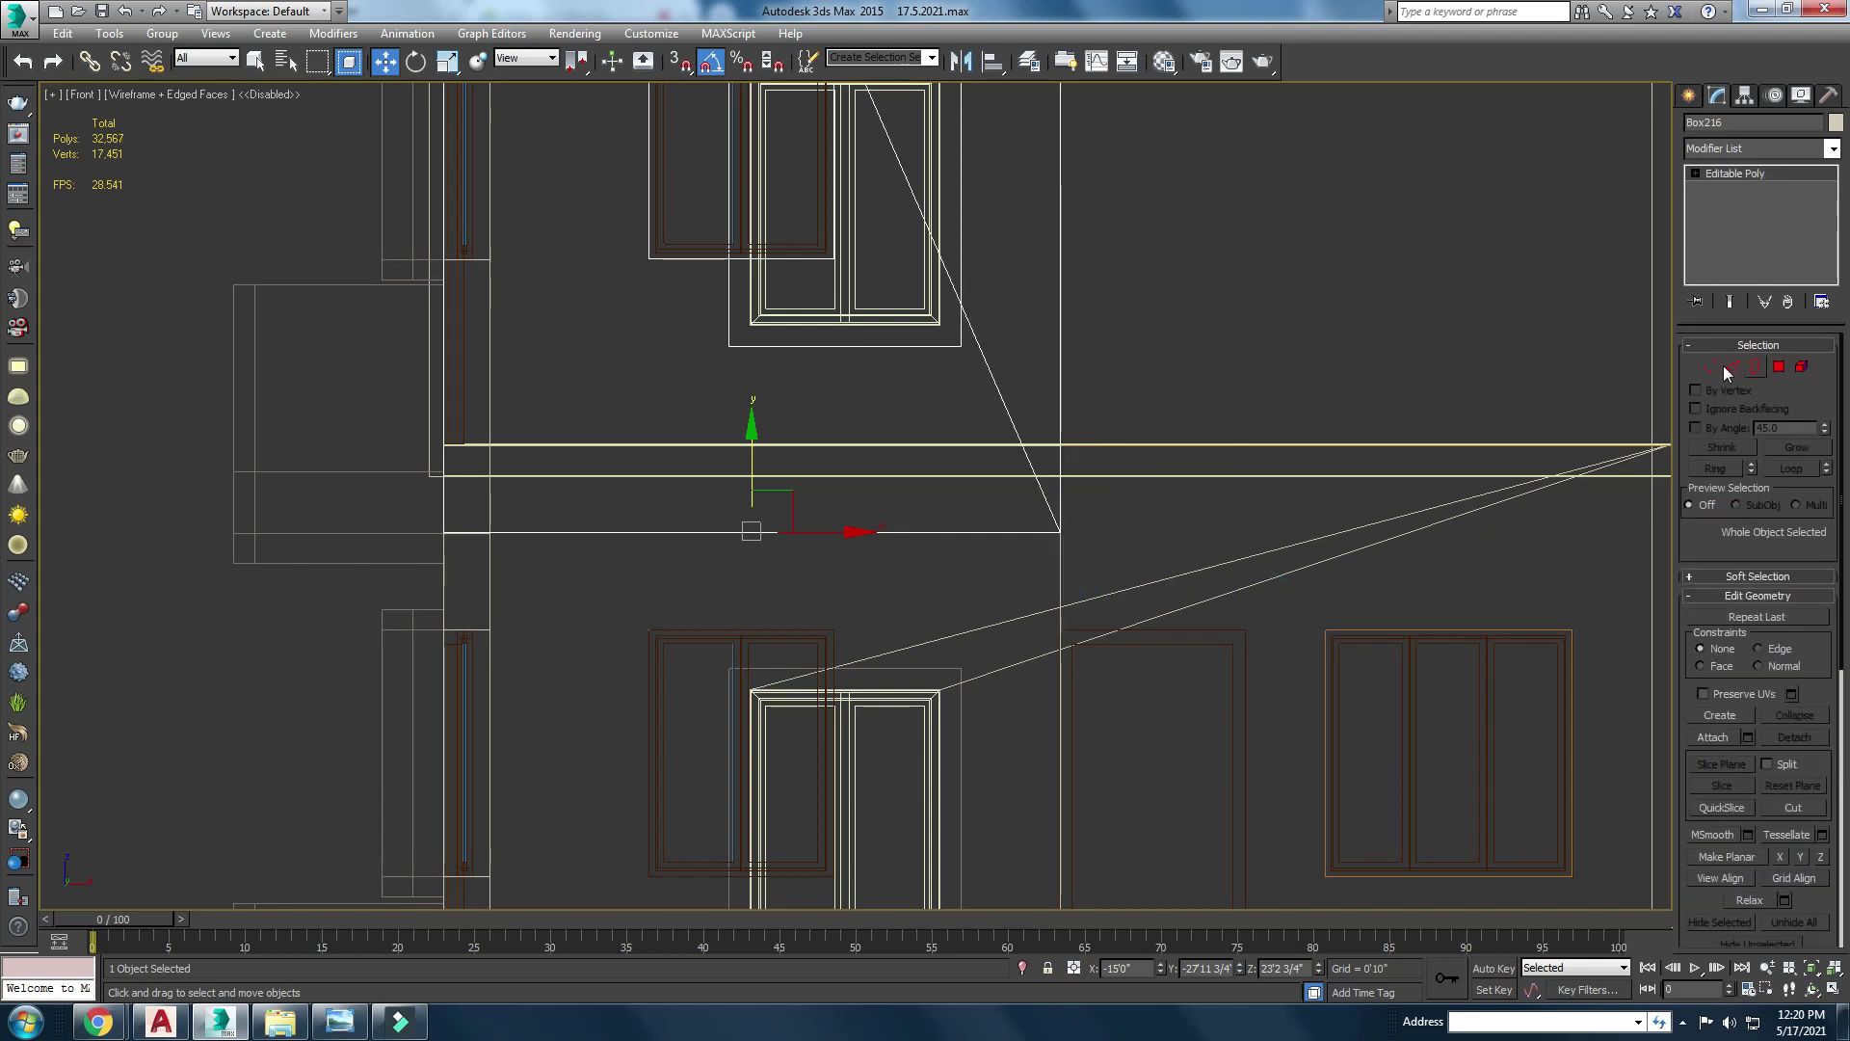
Step: Raise the panel's four bottom vertices 10 3/4" to meet the slab
key("1")
left_click_drag(1161, 486, 240, 587)
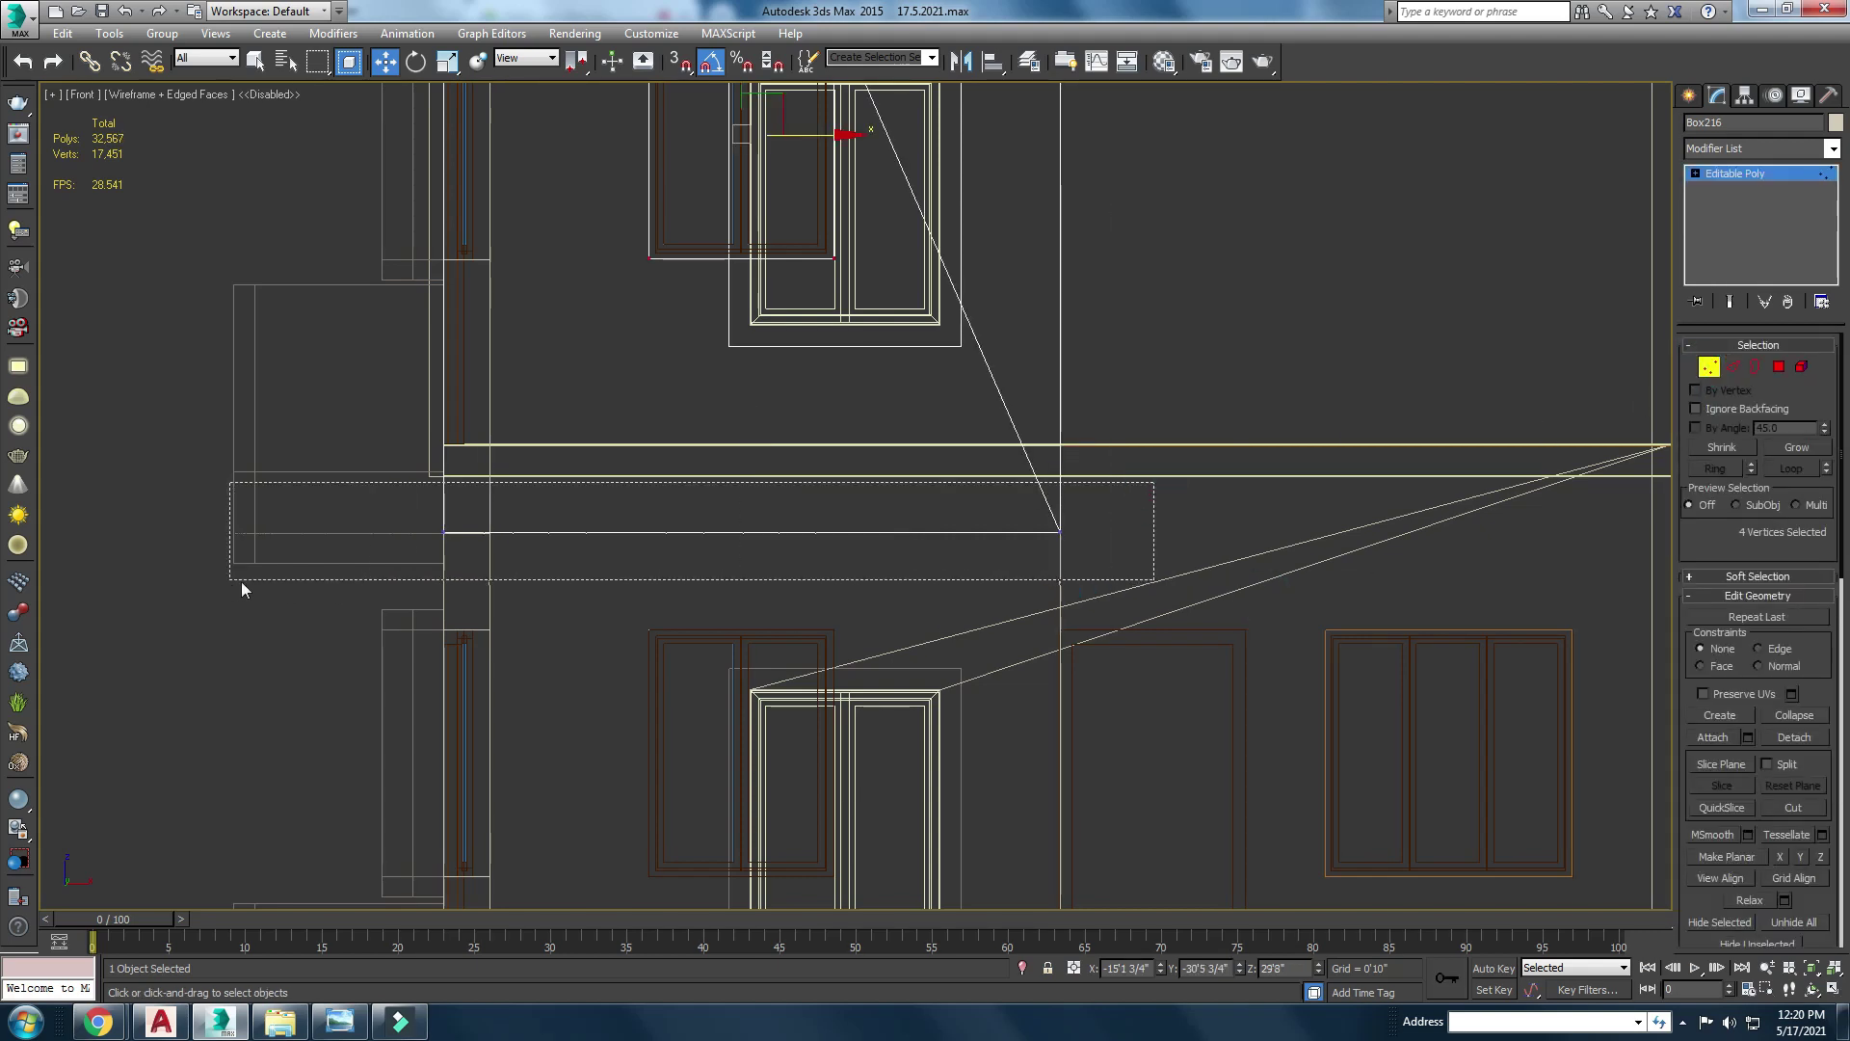
left_click_drag(752, 449, 755, 394)
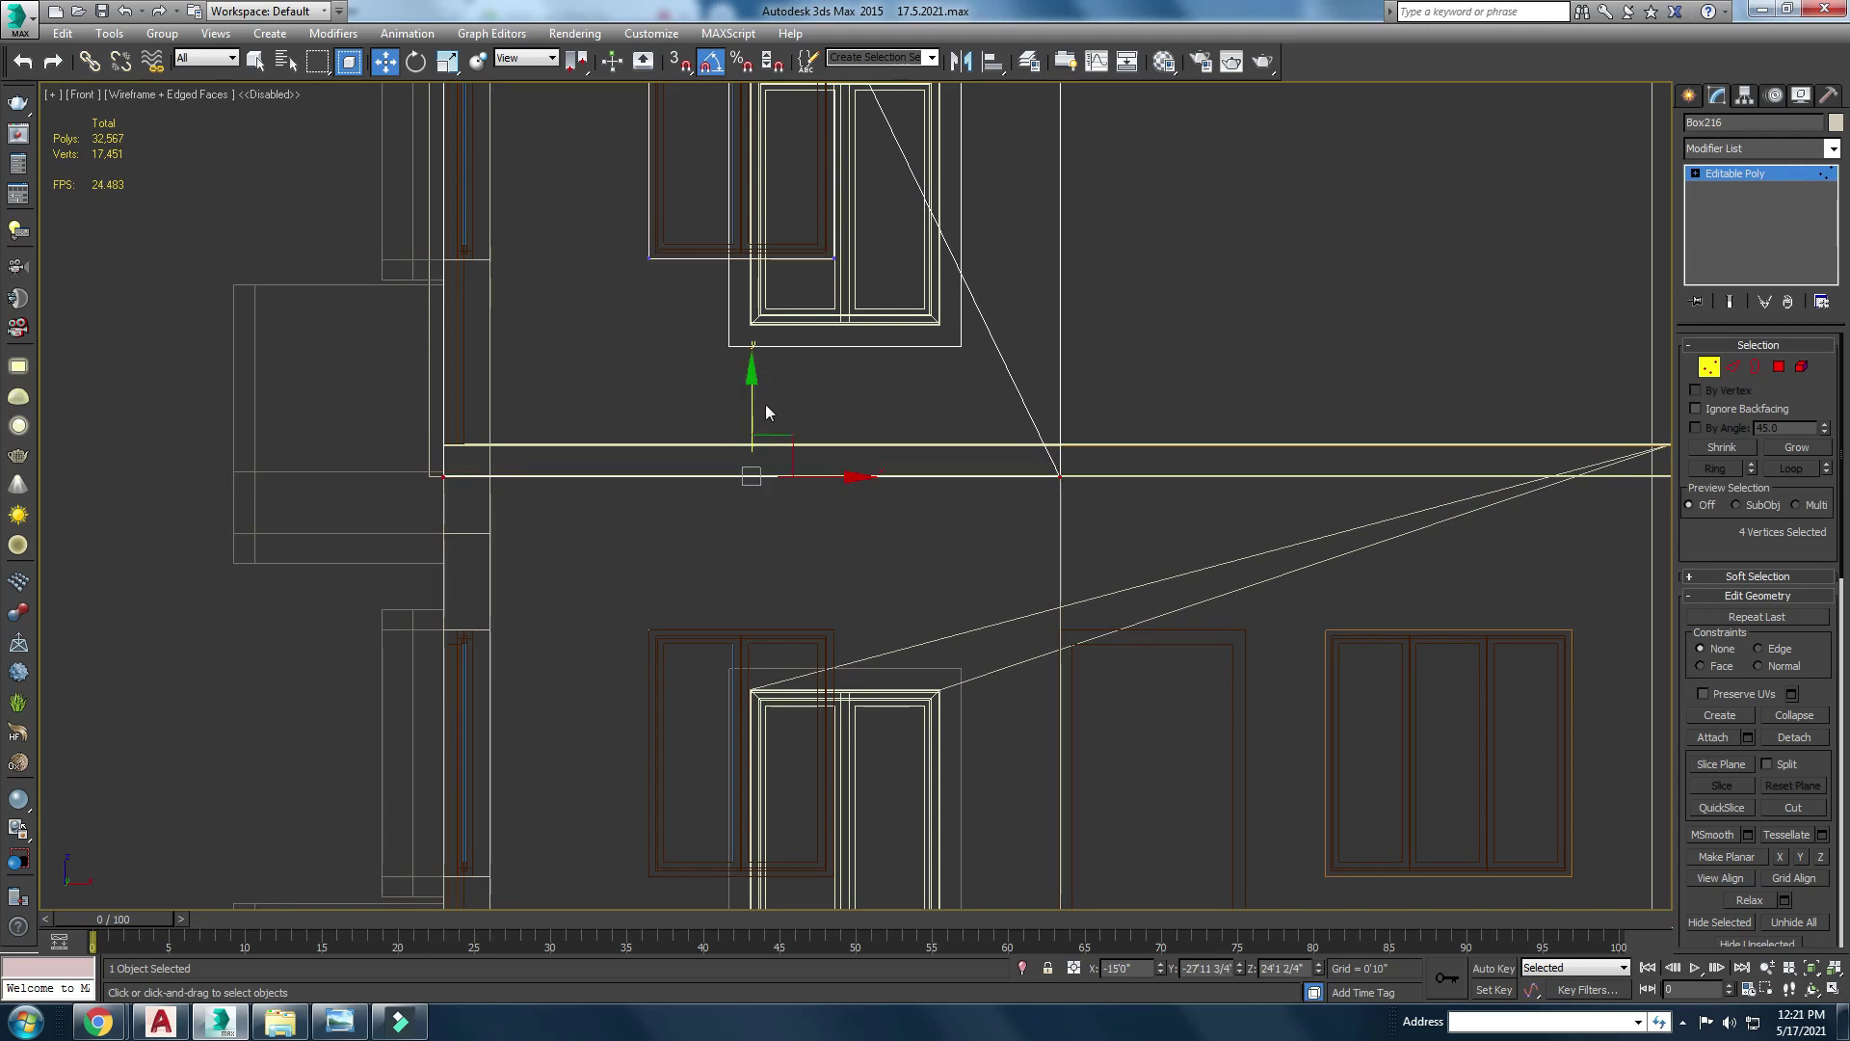
left_click(1688, 94)
left_click(1342, 732)
Step: In the perspective view, select the balcony window, door and glass together
key("alt+w")
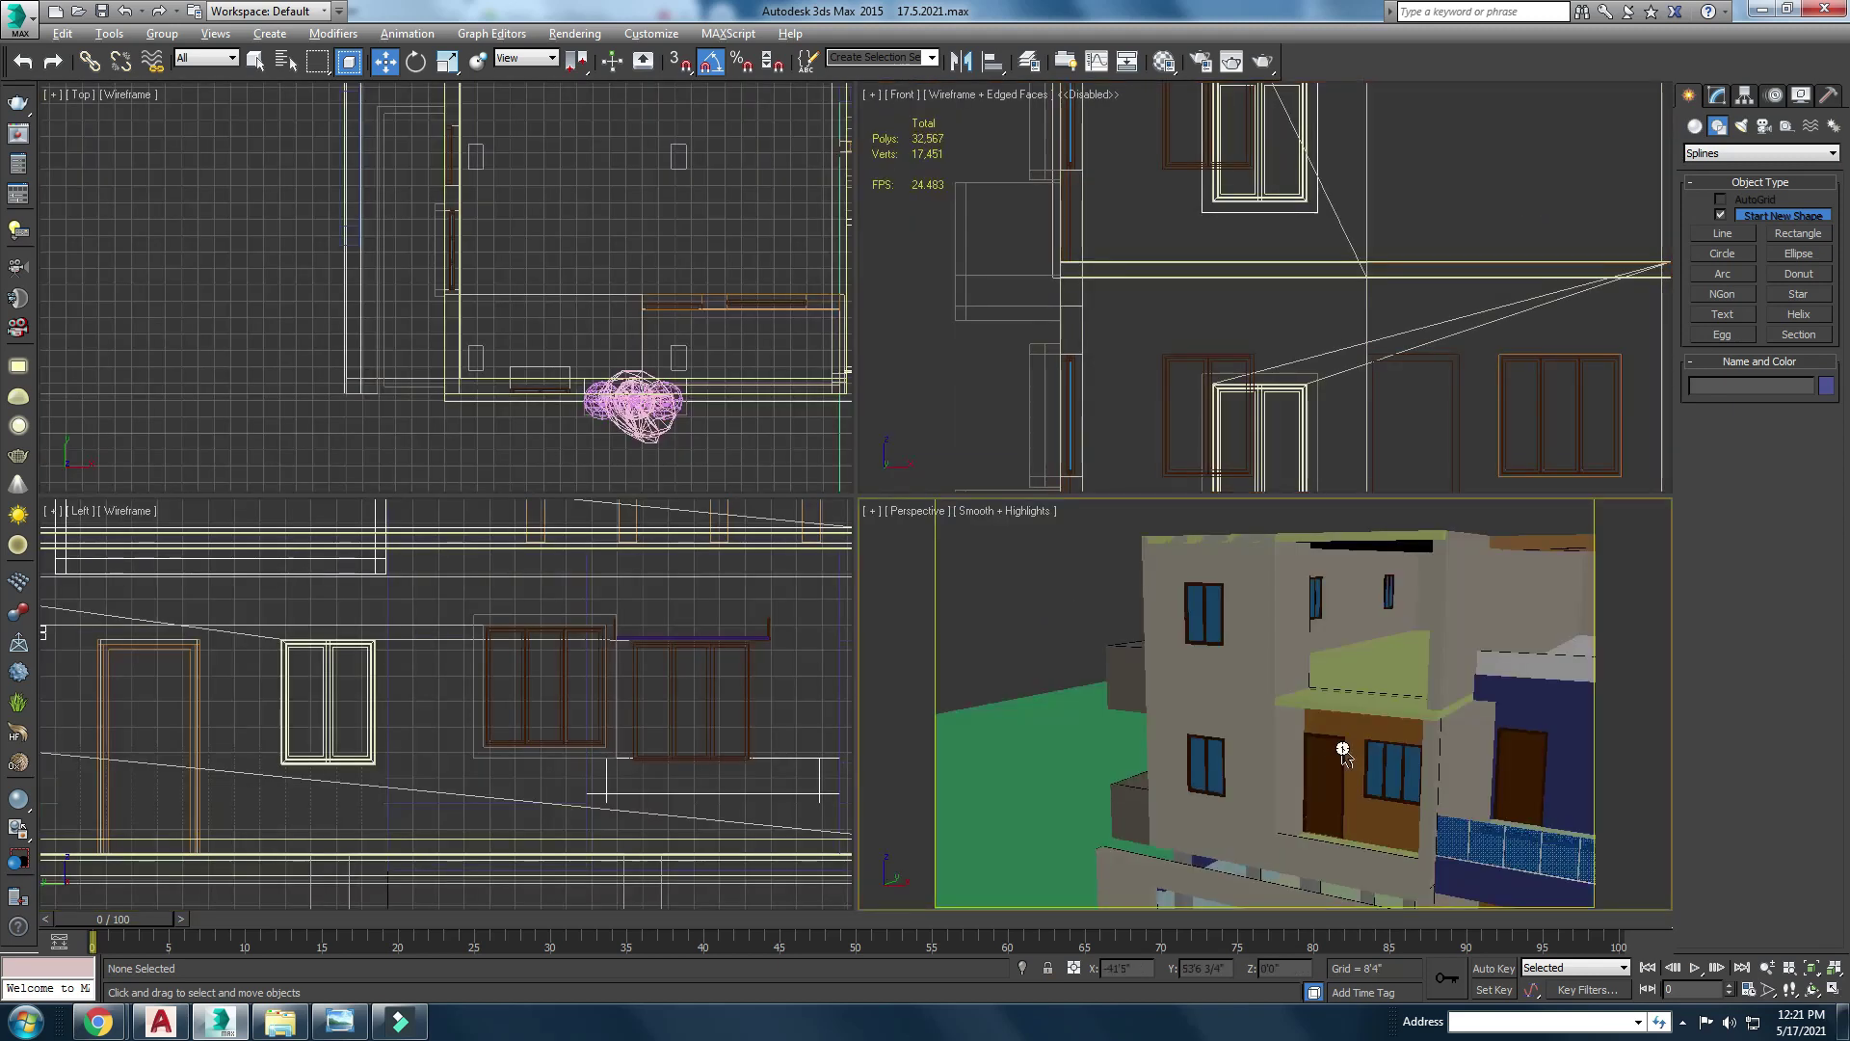
middle_click(1163, 706)
key("alt+w")
mouse_move(934, 405)
middle_mouse_down("alt")
mouse_move(941, 447)
mouse_move(887, 309)
mouse_move(886, 412)
mouse_move(872, 396)
mouse_move(863, 422)
mouse_move(900, 401)
middle_mouse_up("alt")
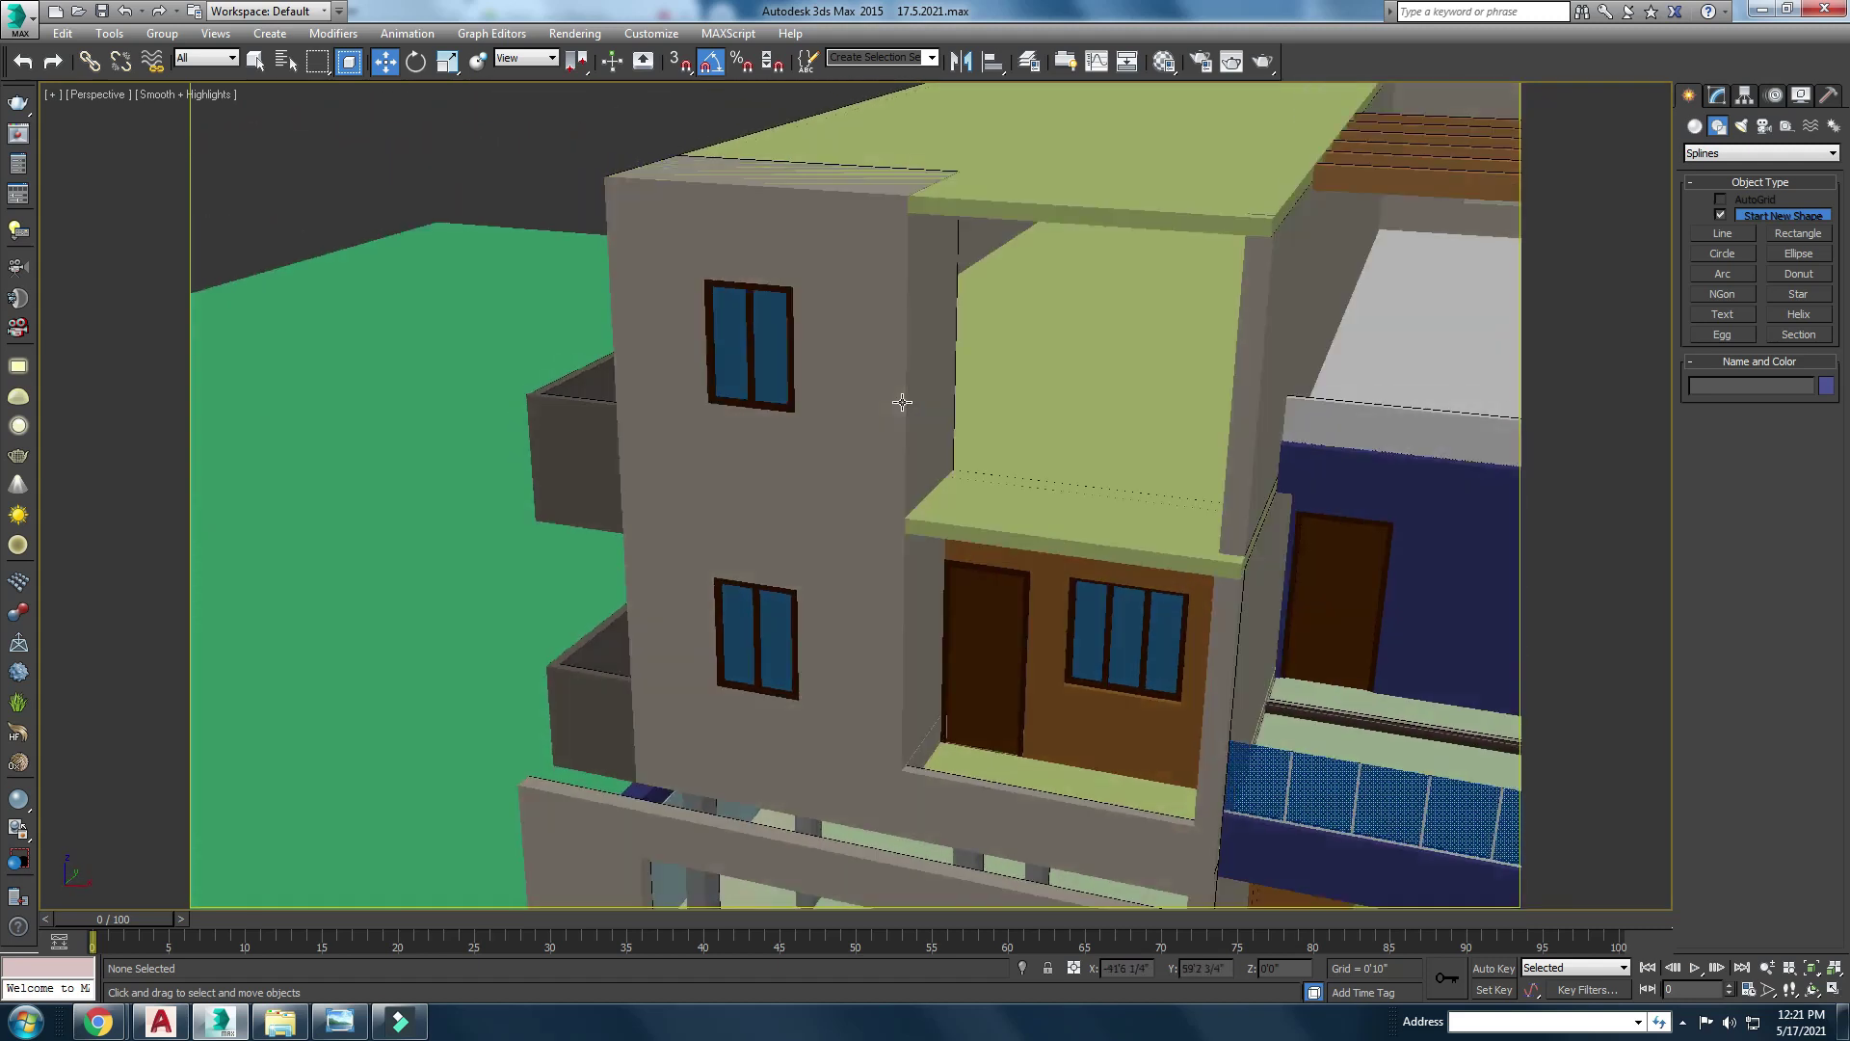
middle_click_drag(989, 546, 914, 587, "alt")
scroll(913, 587, "up", 5)
left_click(913, 582)
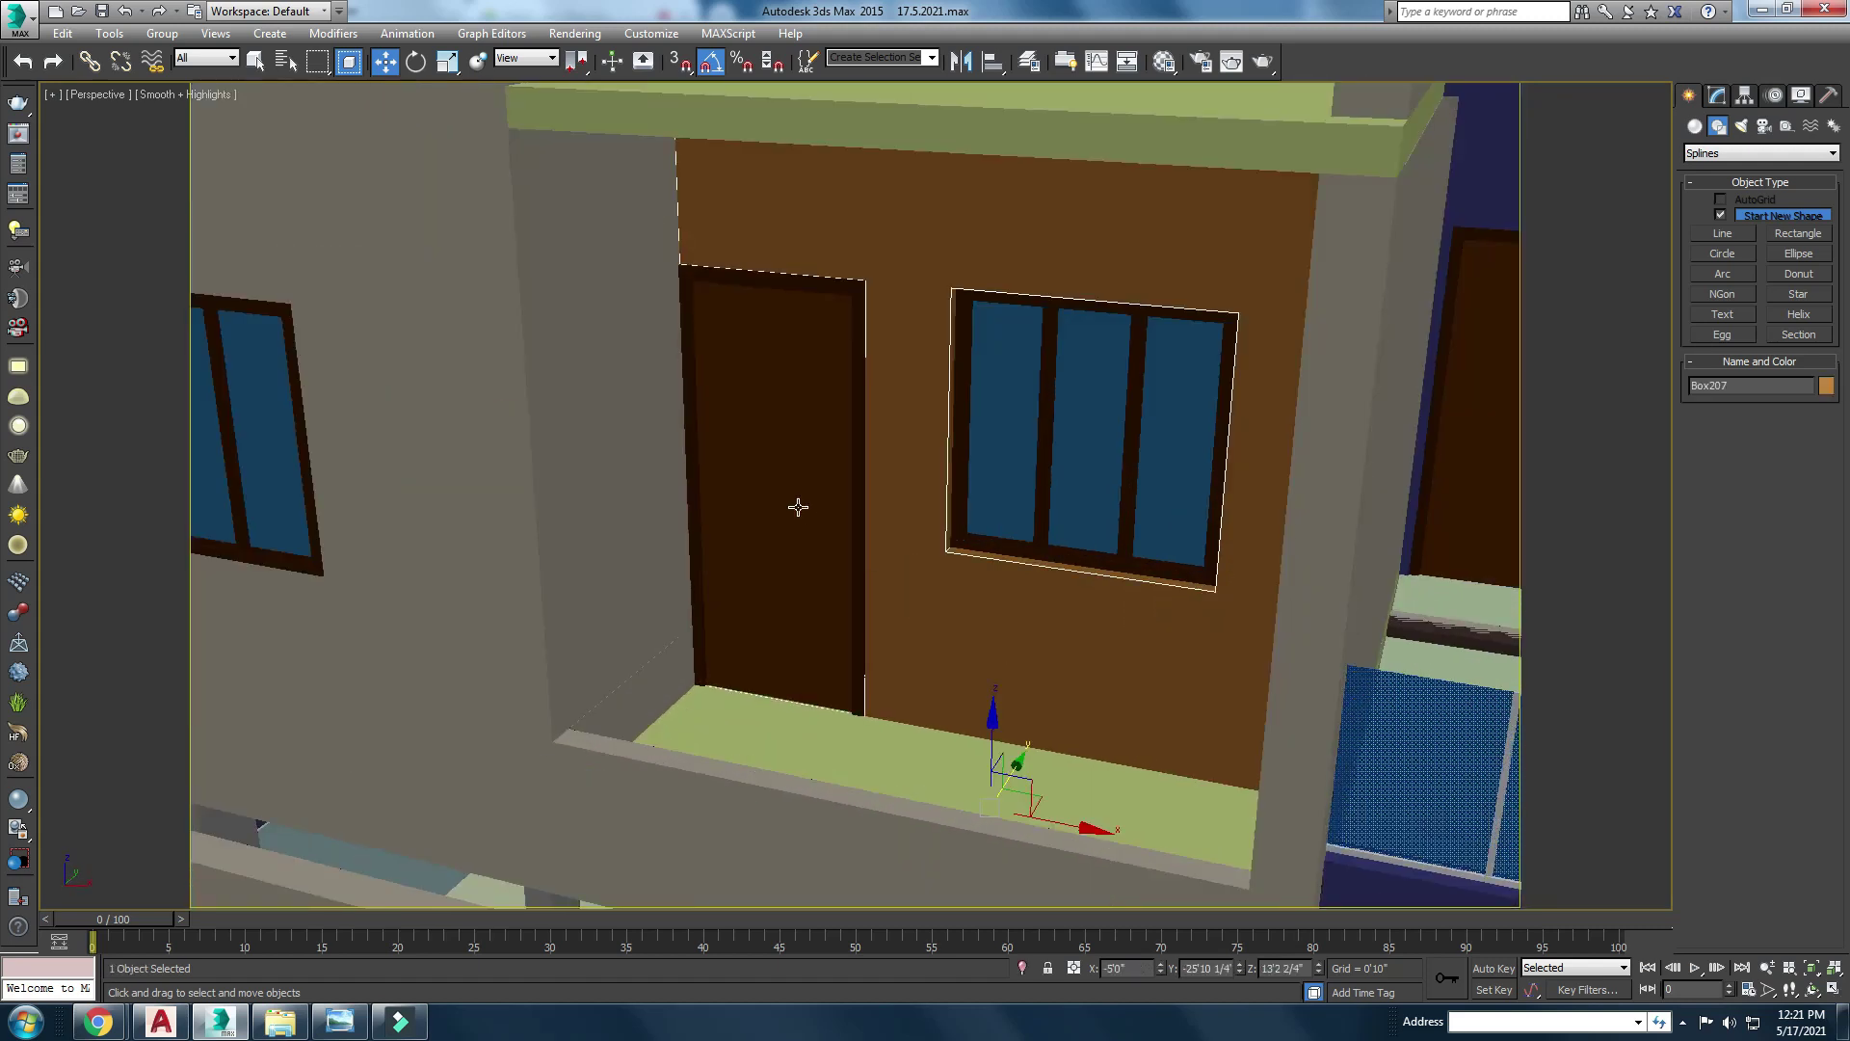
left_click(797, 508, "ctrl")
left_click(1043, 466, "ctrl")
middle_click_drag(1042, 465, 965, 521)
Step: In the Front view, Shift-copy the window group up to the floor above and position it
key("alt+w")
right_click(1211, 281)
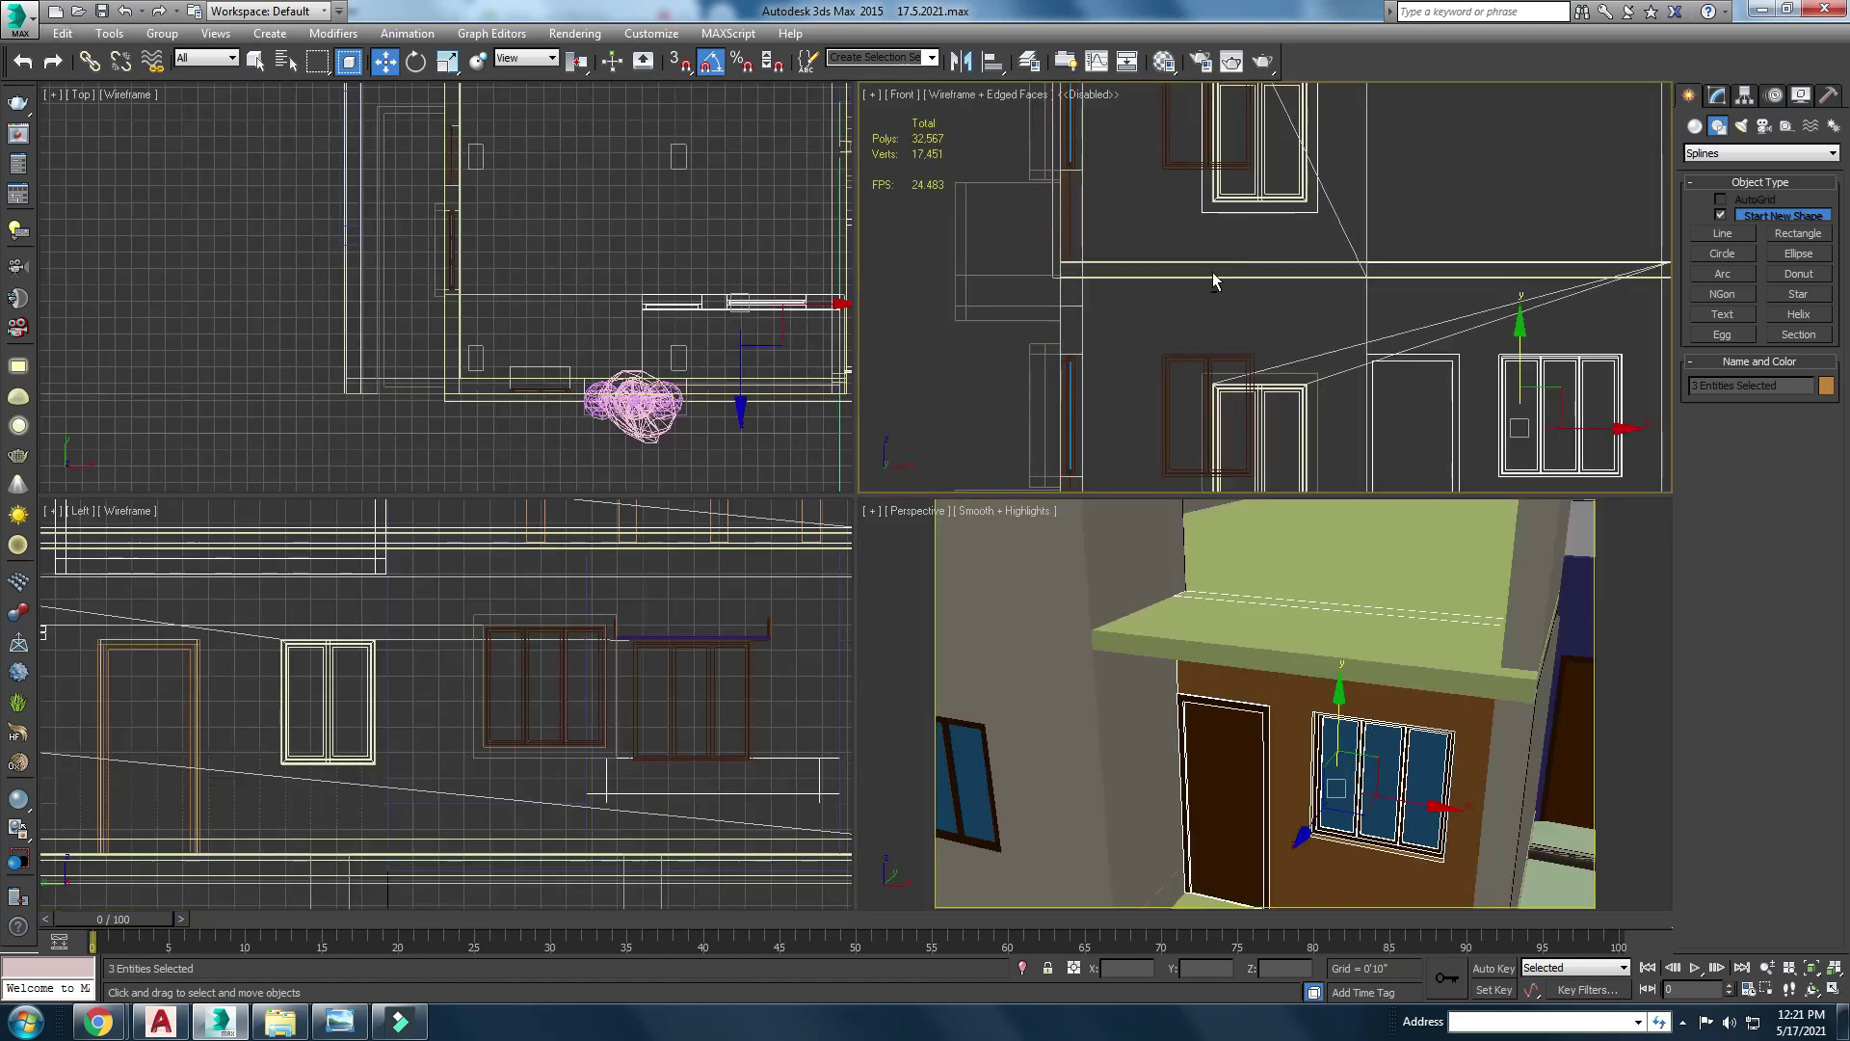
key("alt+w")
left_click_drag(1119, 694, 1119, 151, "shift")
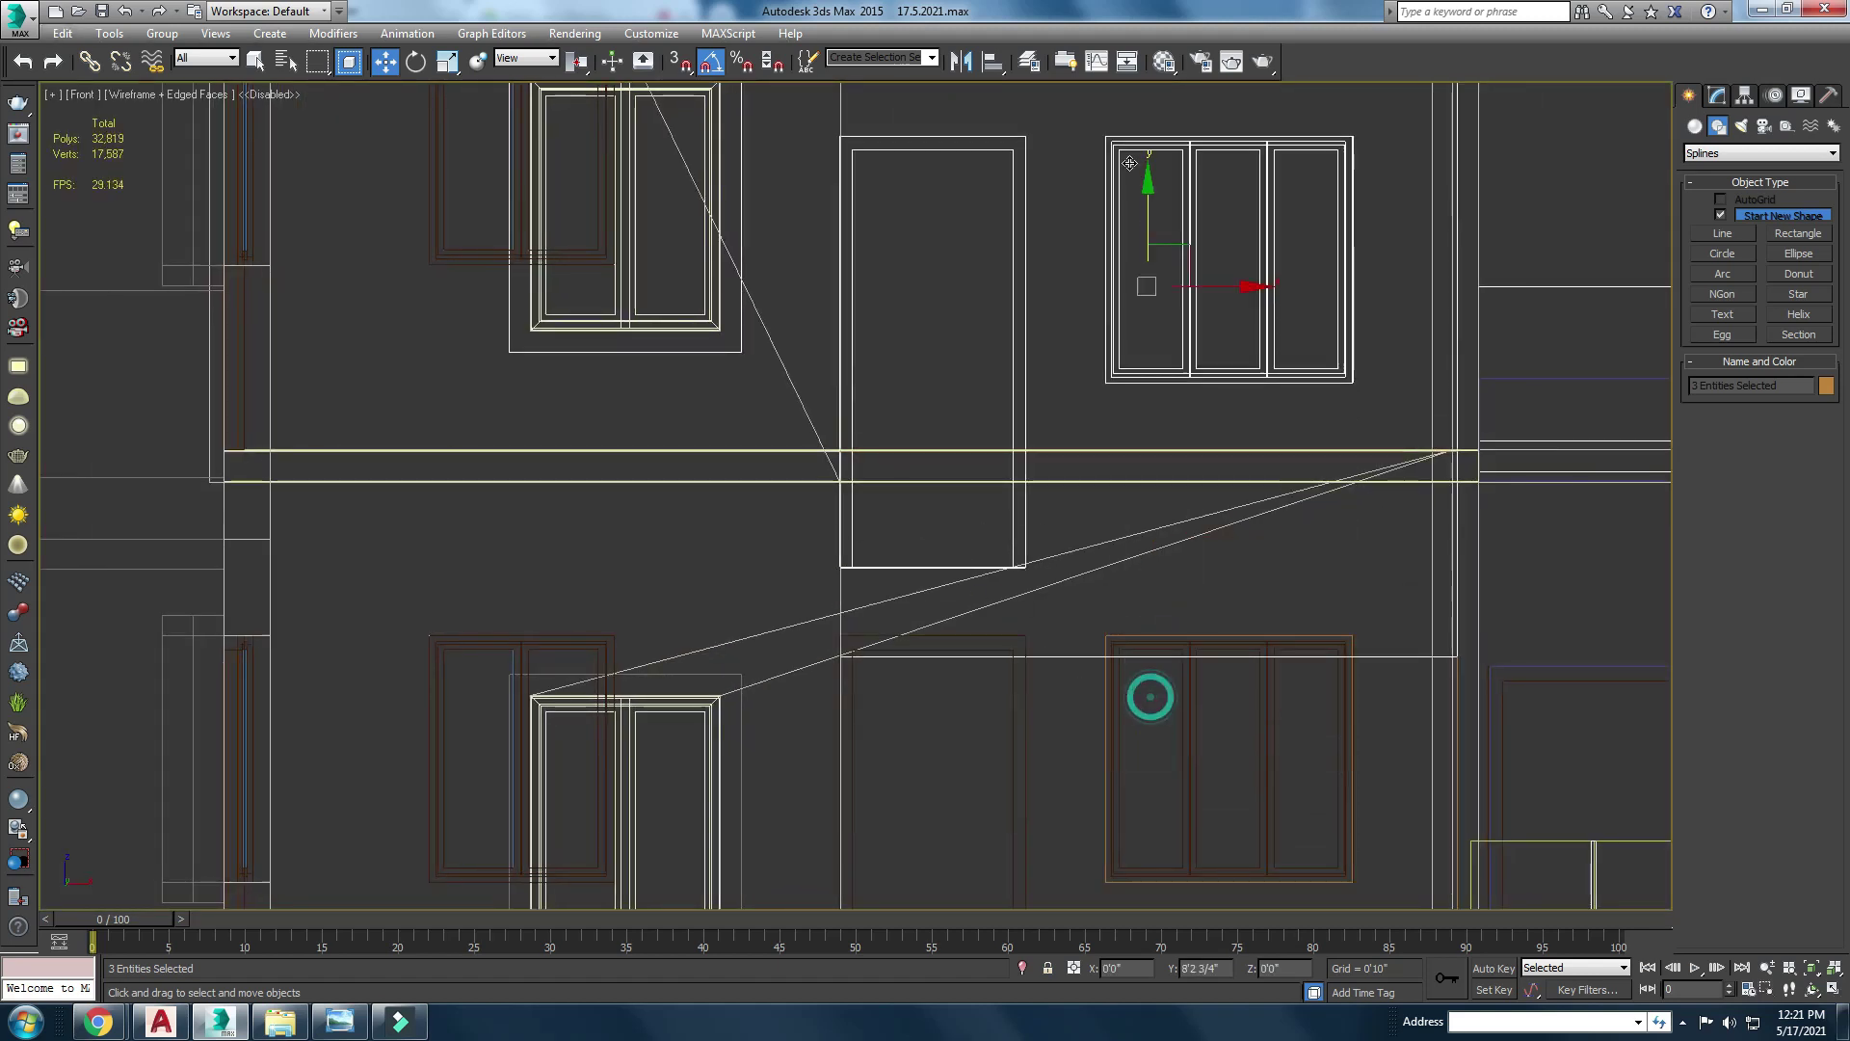
left_click(930, 593)
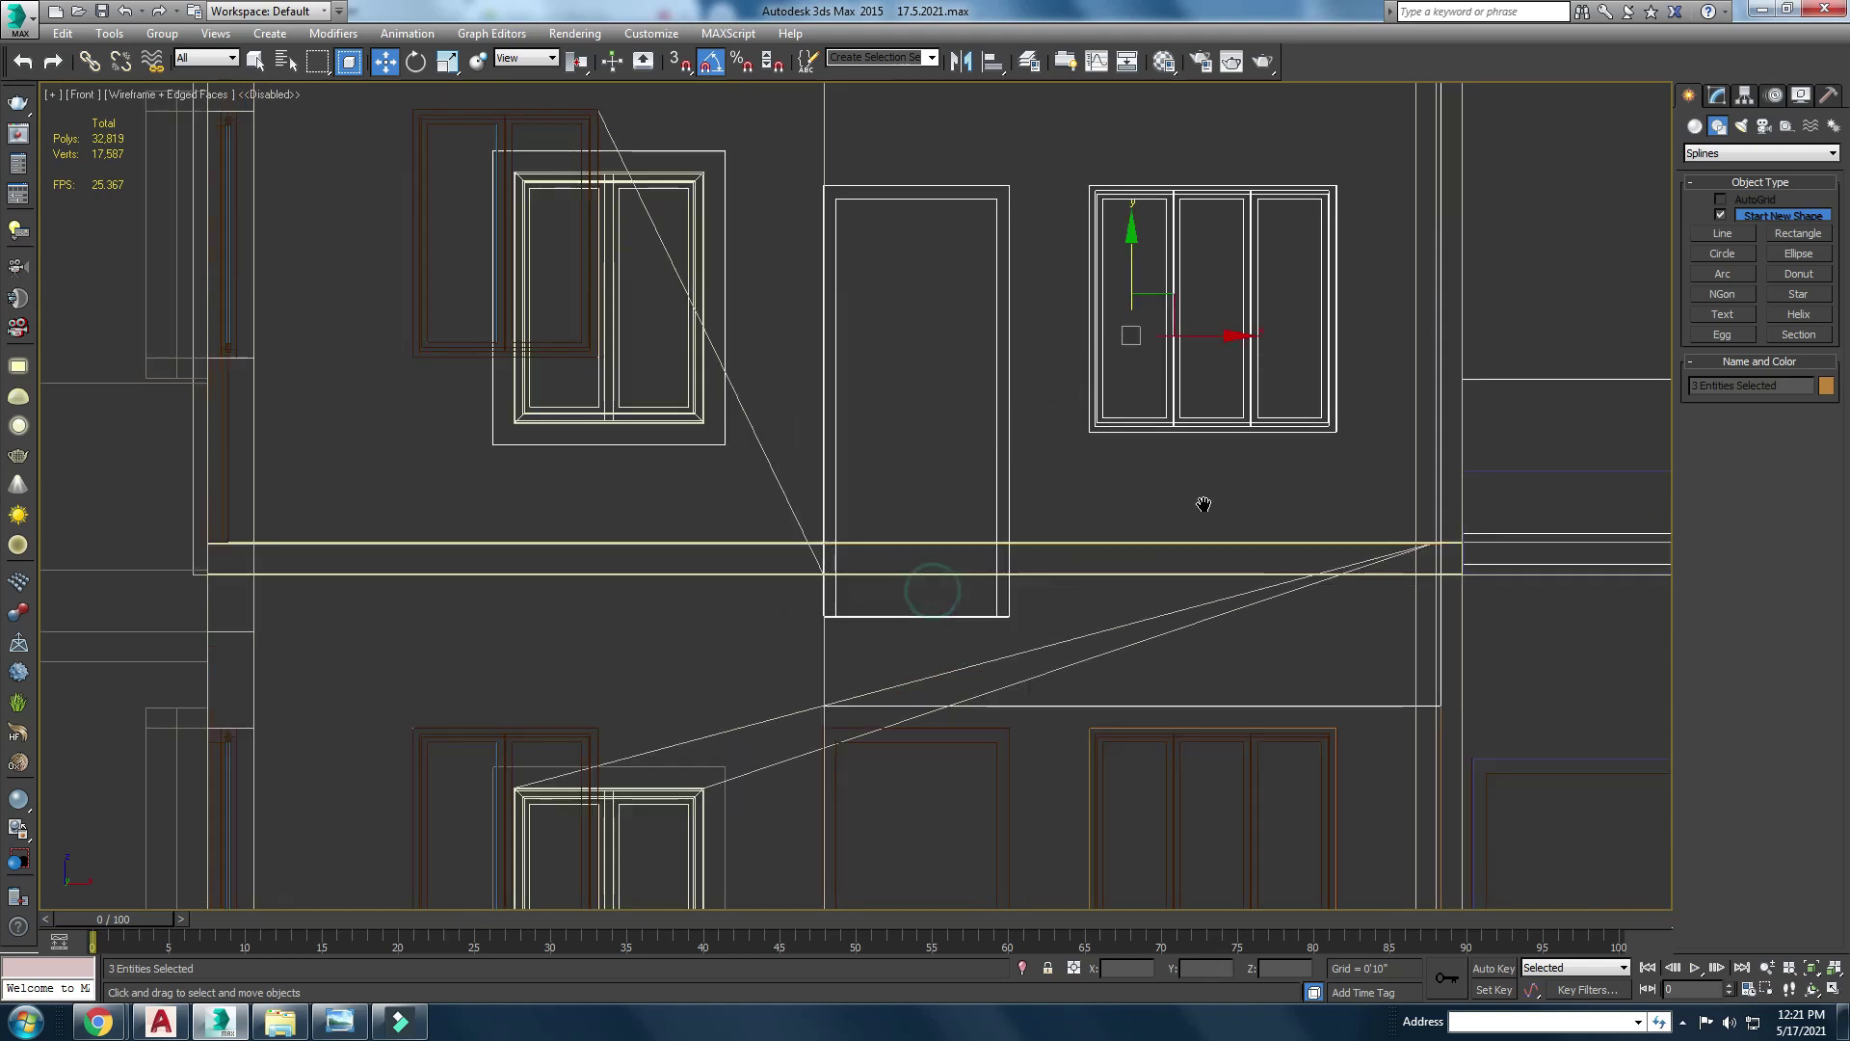
middle_click_drag(1202, 504, 1160, 611)
left_click_drag(1121, 612, 1097, 537)
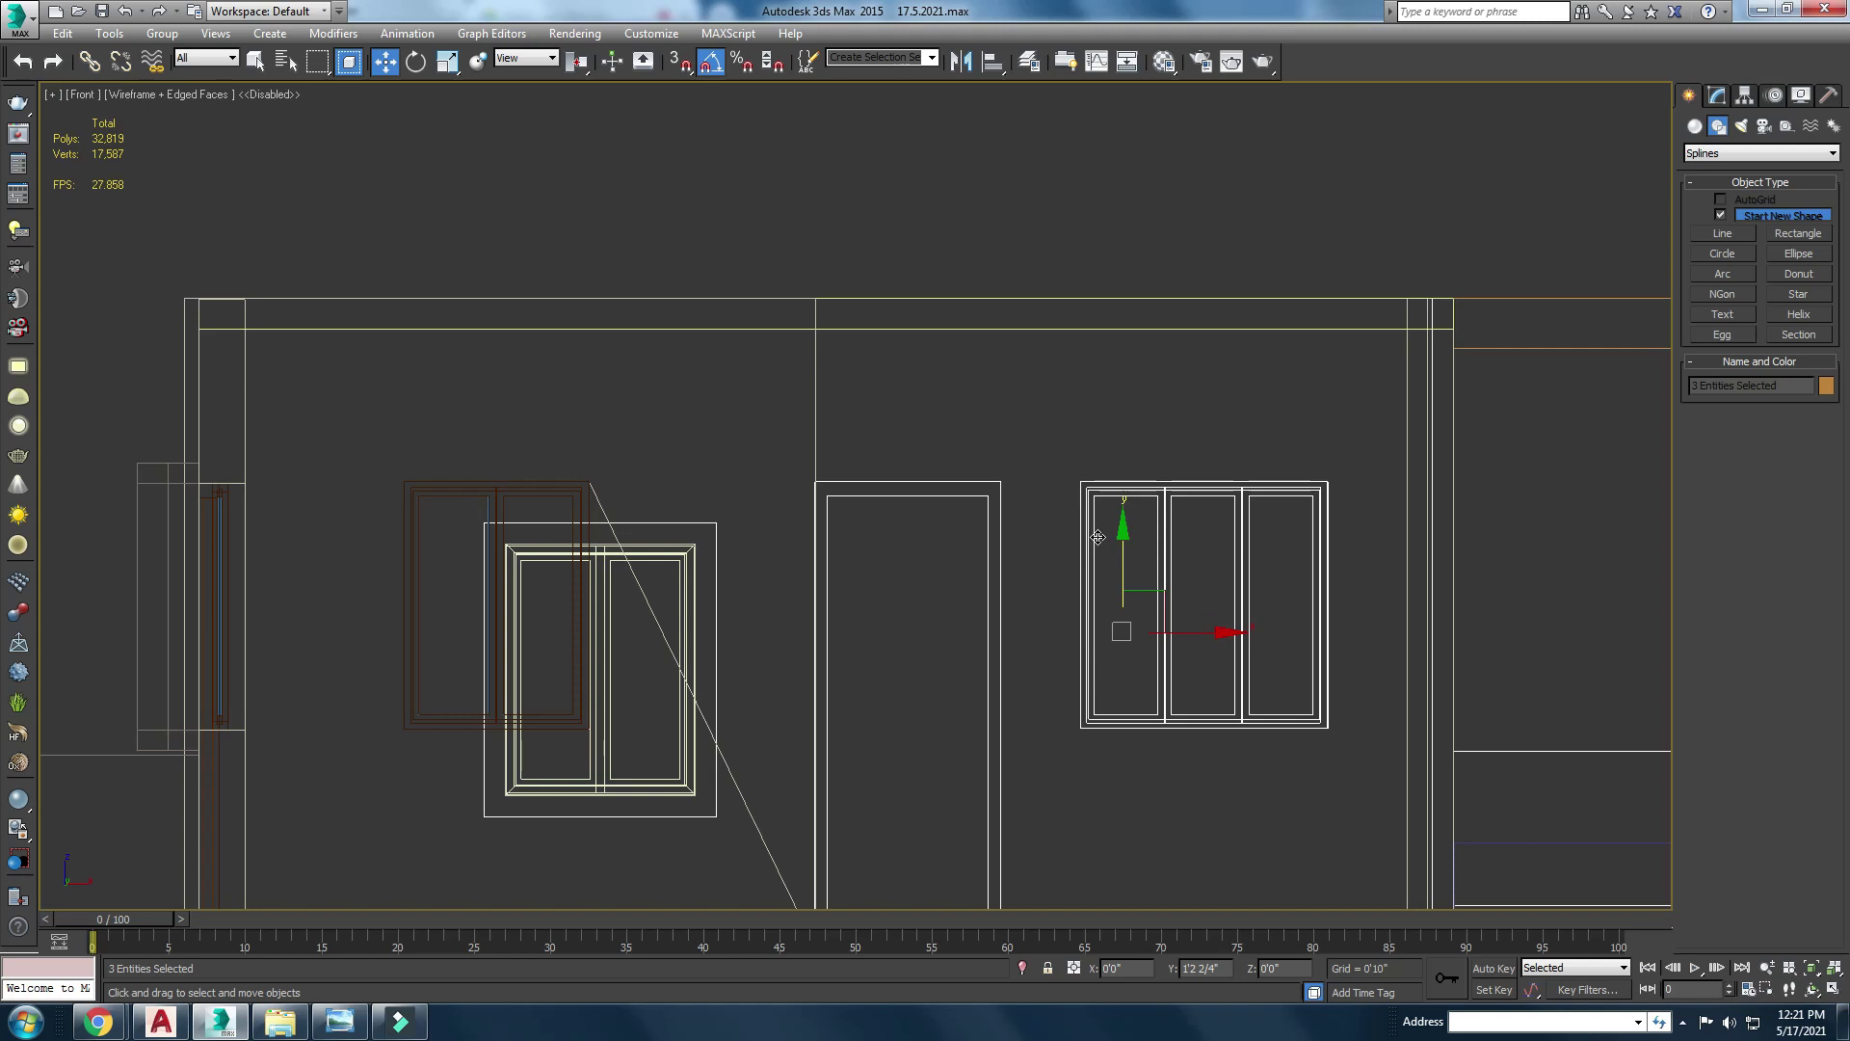
Step: Clear the selection and return to the shaded perspective of the whole house
scroll(1053, 529, "down", 1)
scroll(1098, 401, "up", 5)
scroll(1119, 372, "up", 1)
scroll(1129, 313, "up", 1)
scroll(1137, 326, "up", 1)
scroll(1140, 347, "up", 1)
left_click_drag(1140, 384, 1140, 386)
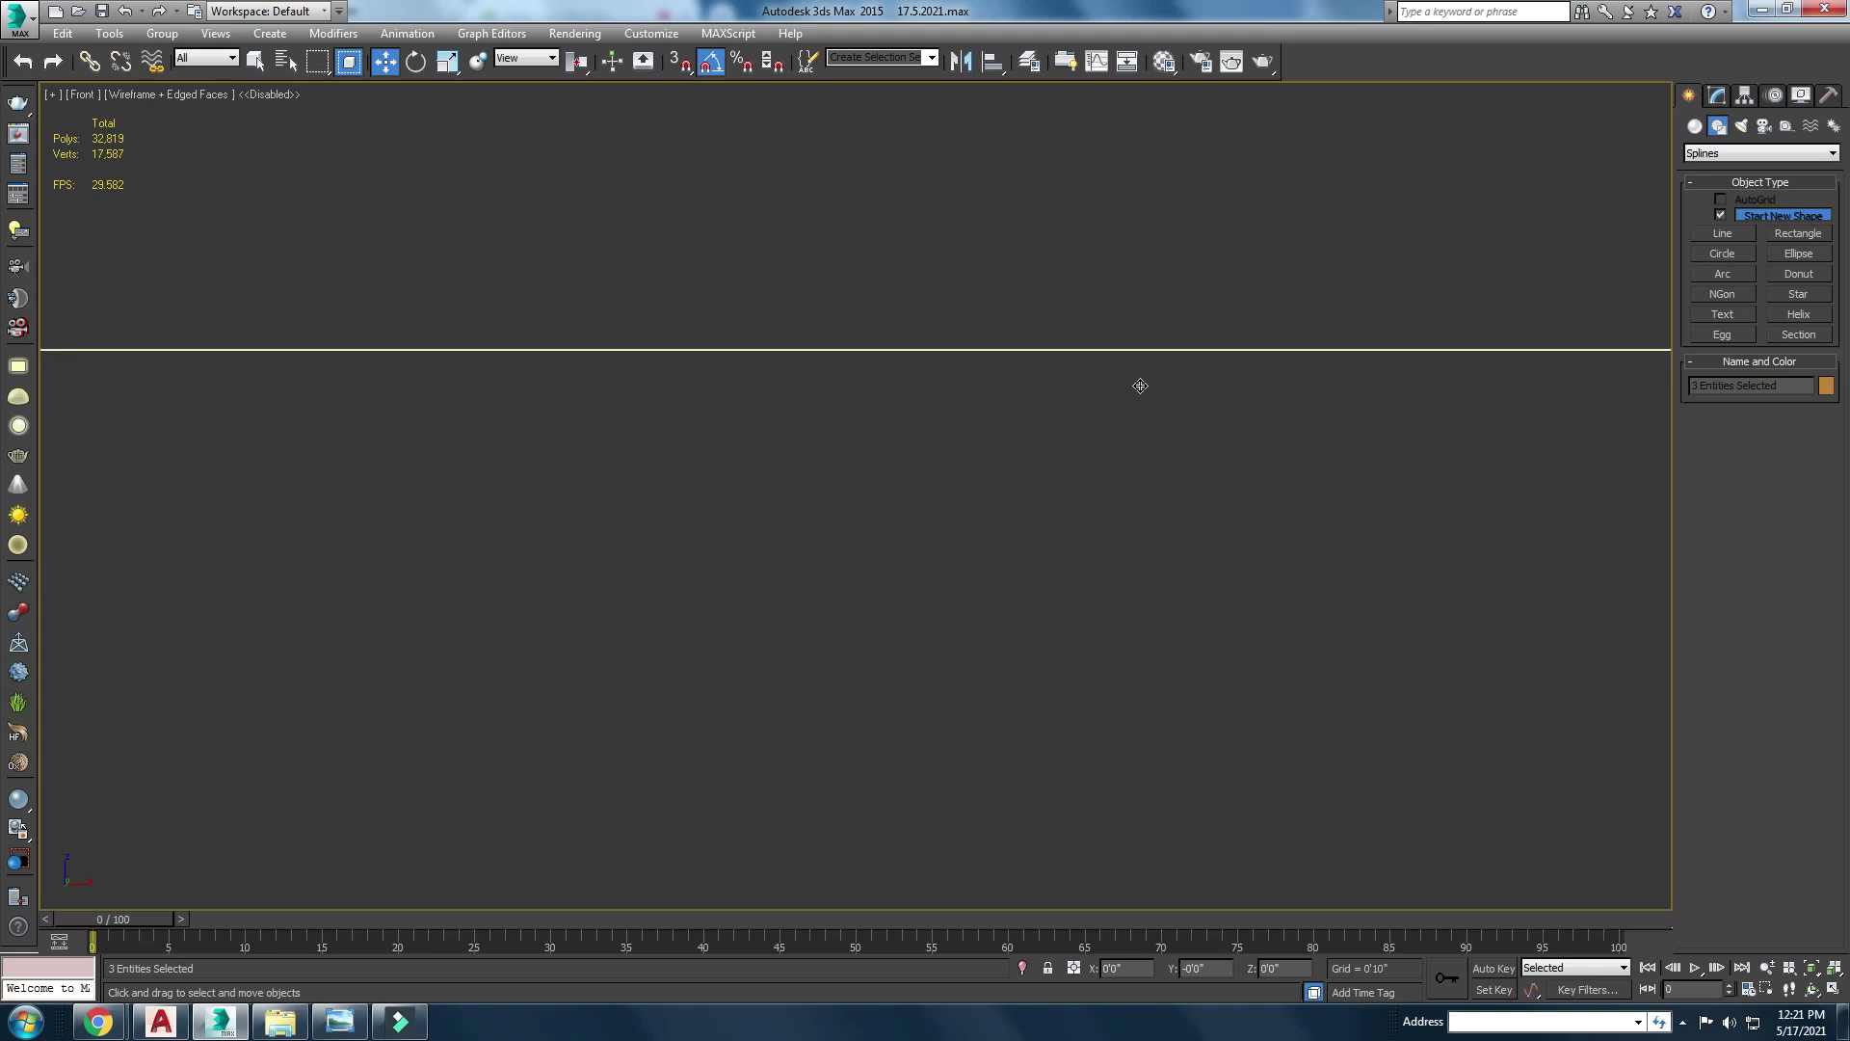
left_click(1169, 215)
scroll(1218, 675, "down", 3)
scroll(1223, 652, "down", 2)
key("alt+w")
key("alt+w")
scroll(1172, 589, "down", 3)
Step: Orbit around the roof and front, comparing the model with the reference render
middle_click_drag(1172, 590, 1072, 589, "alt")
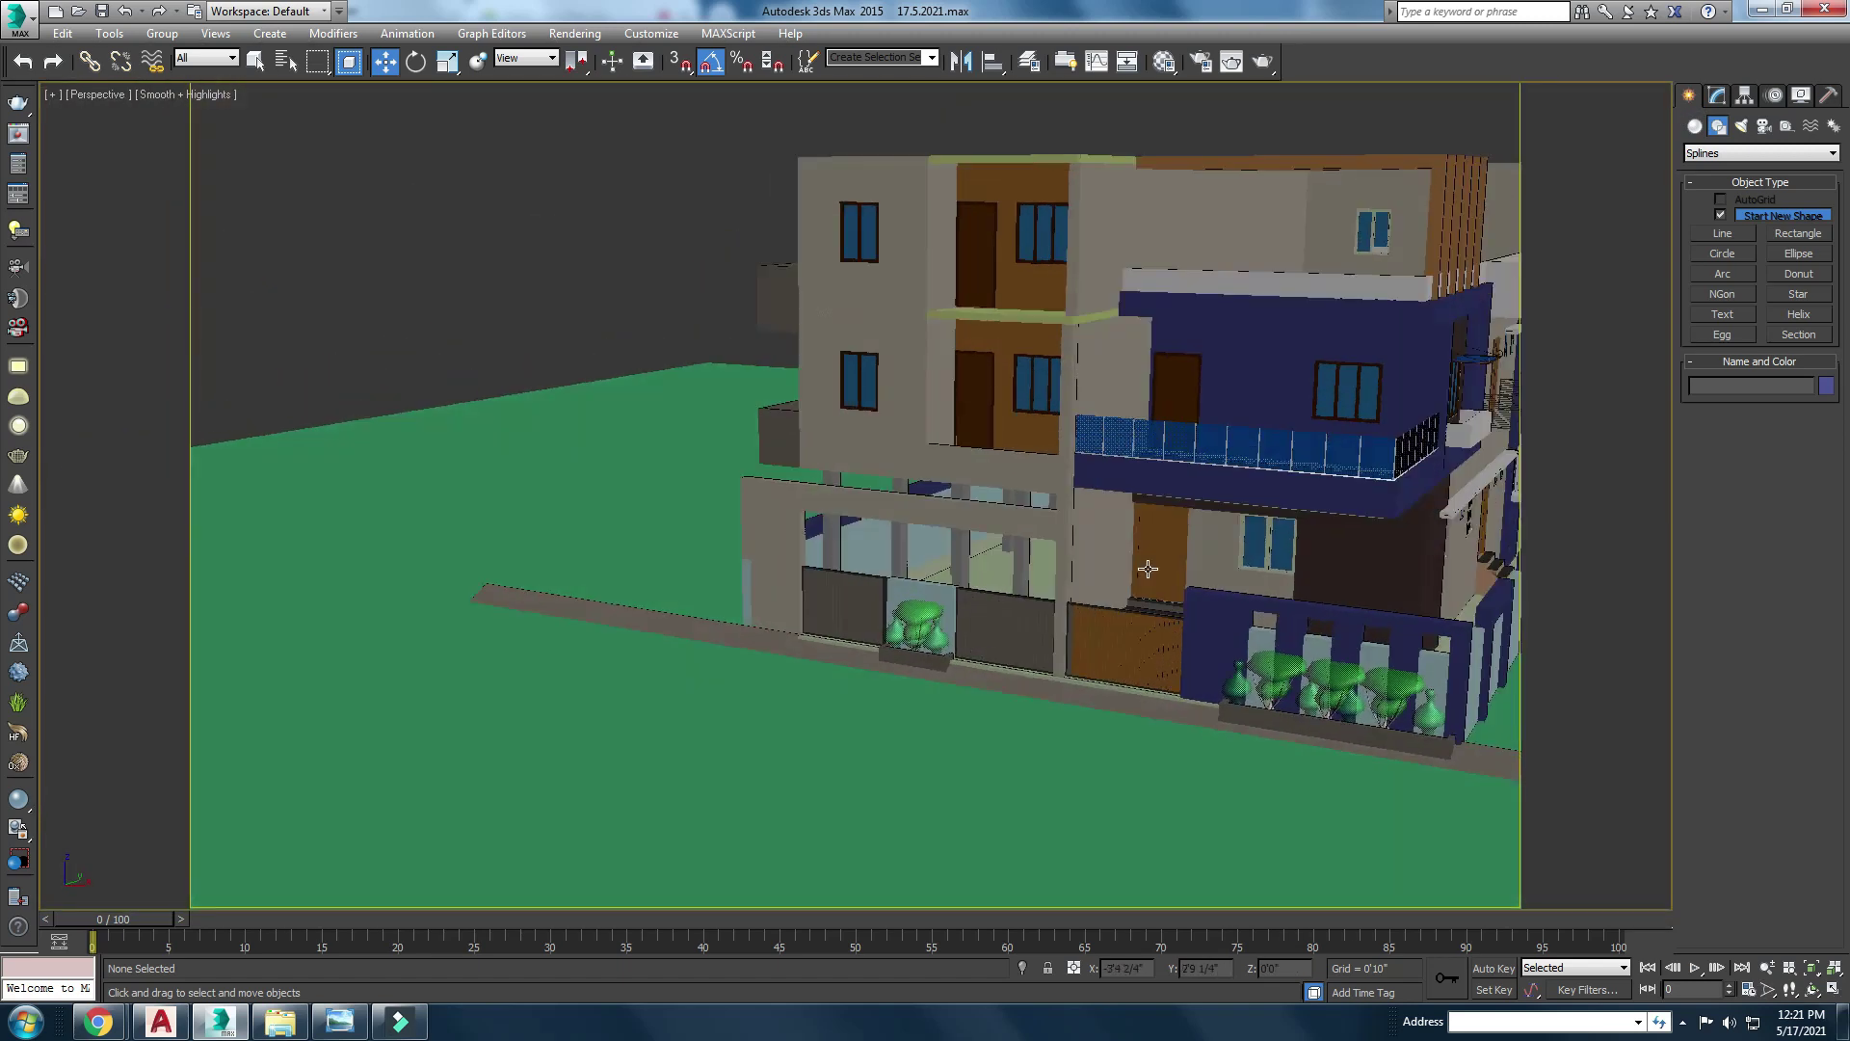
key("alt+Tab")
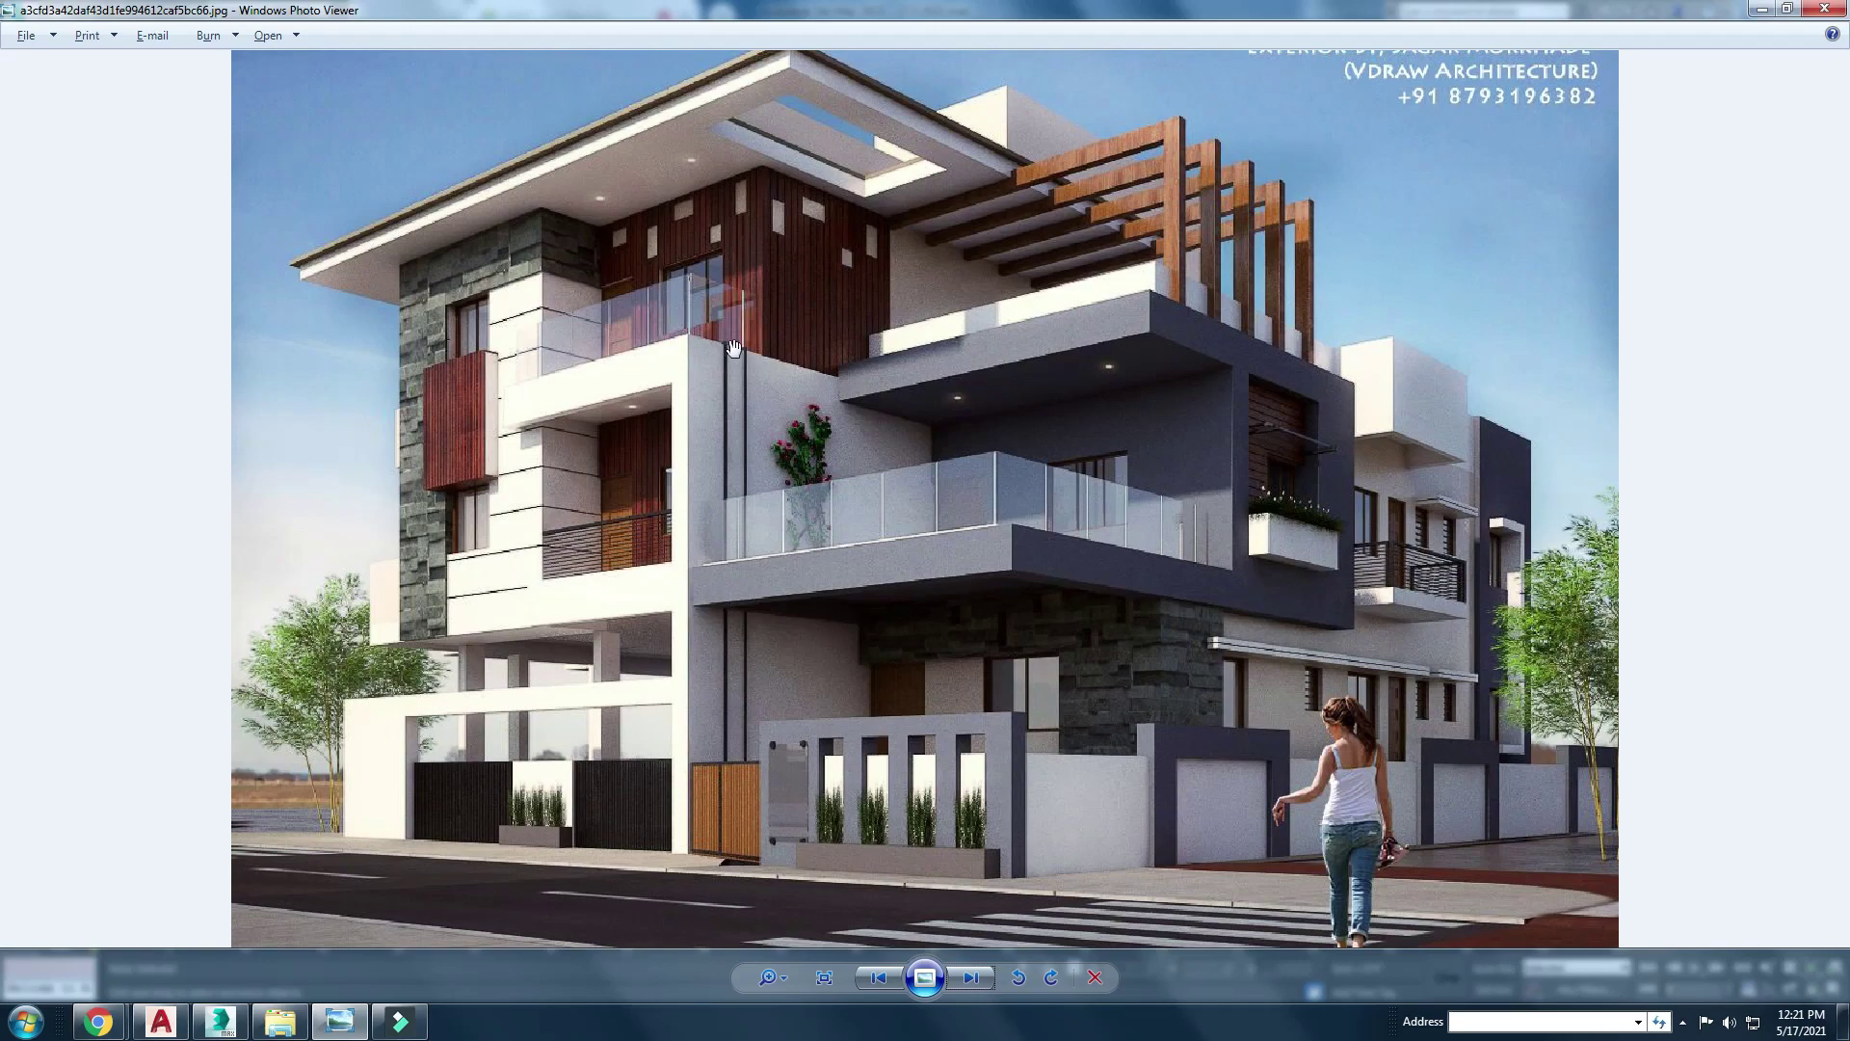
key("alt+Tab")
middle_click_drag(1161, 533, 1028, 533, "alt")
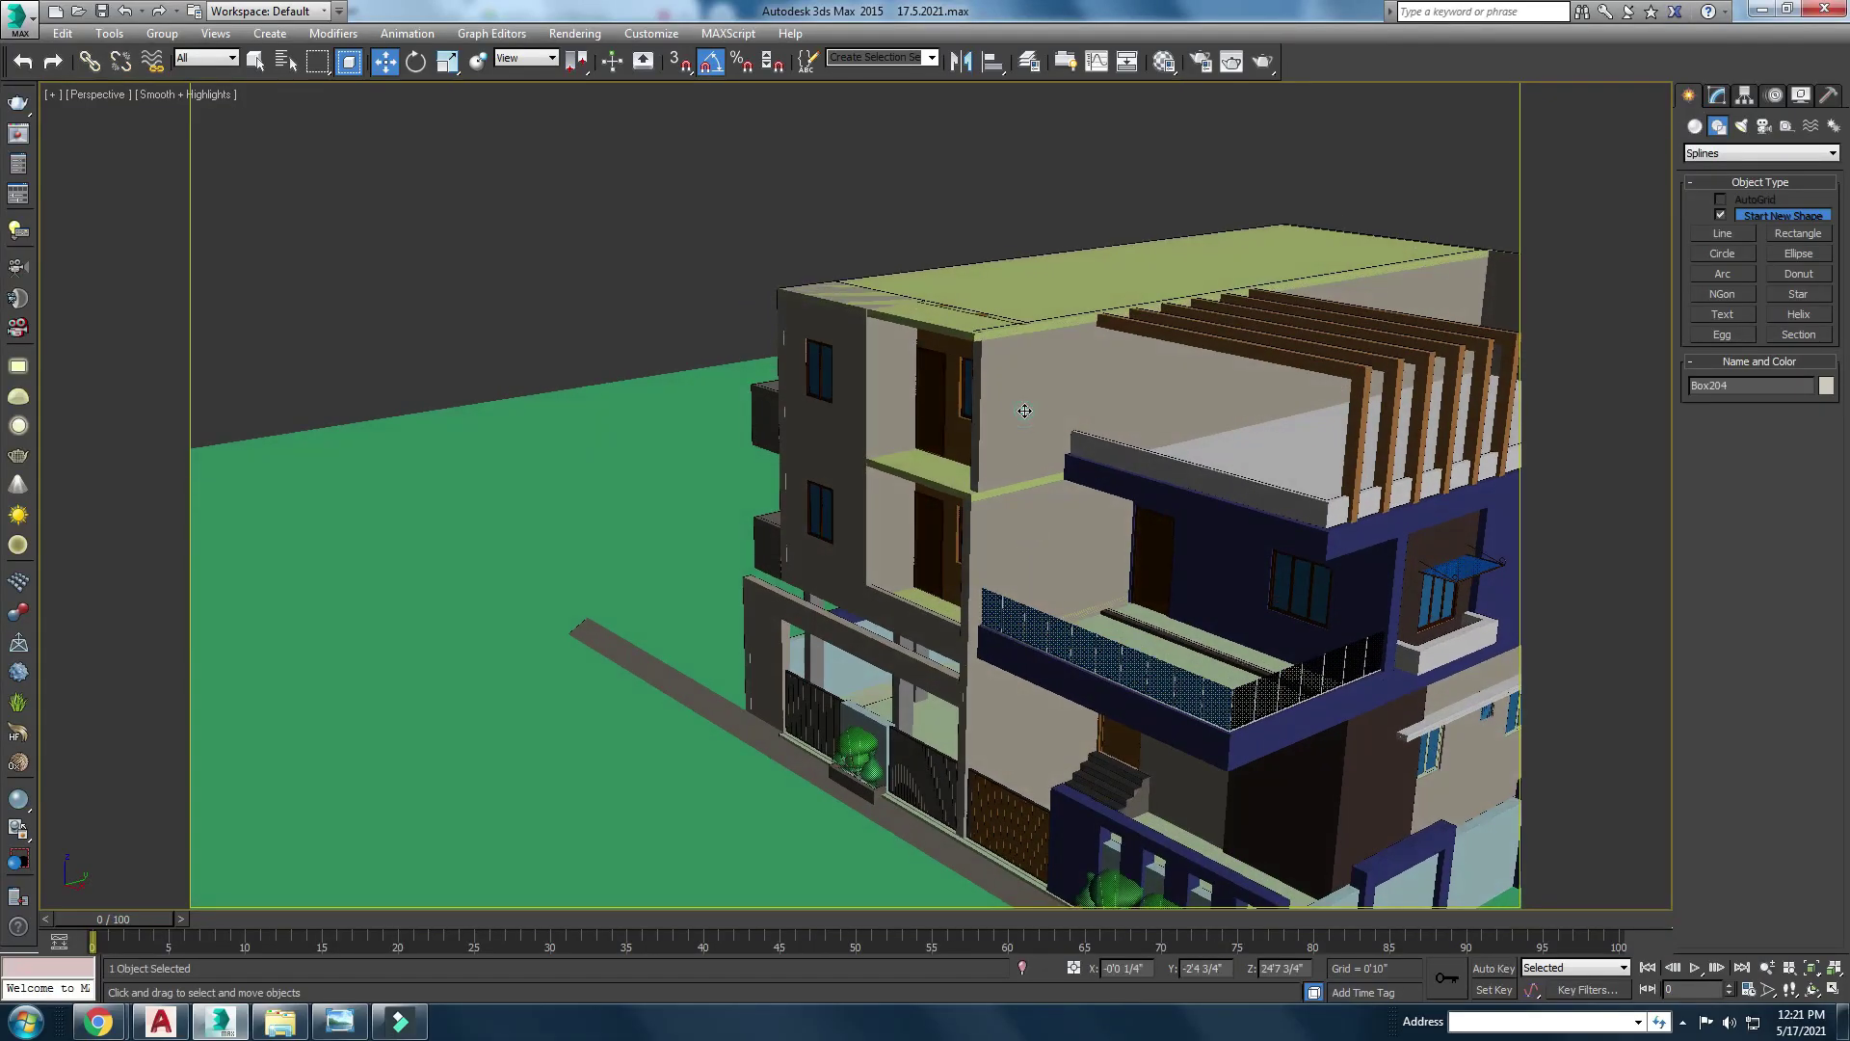
key("alt+Tab")
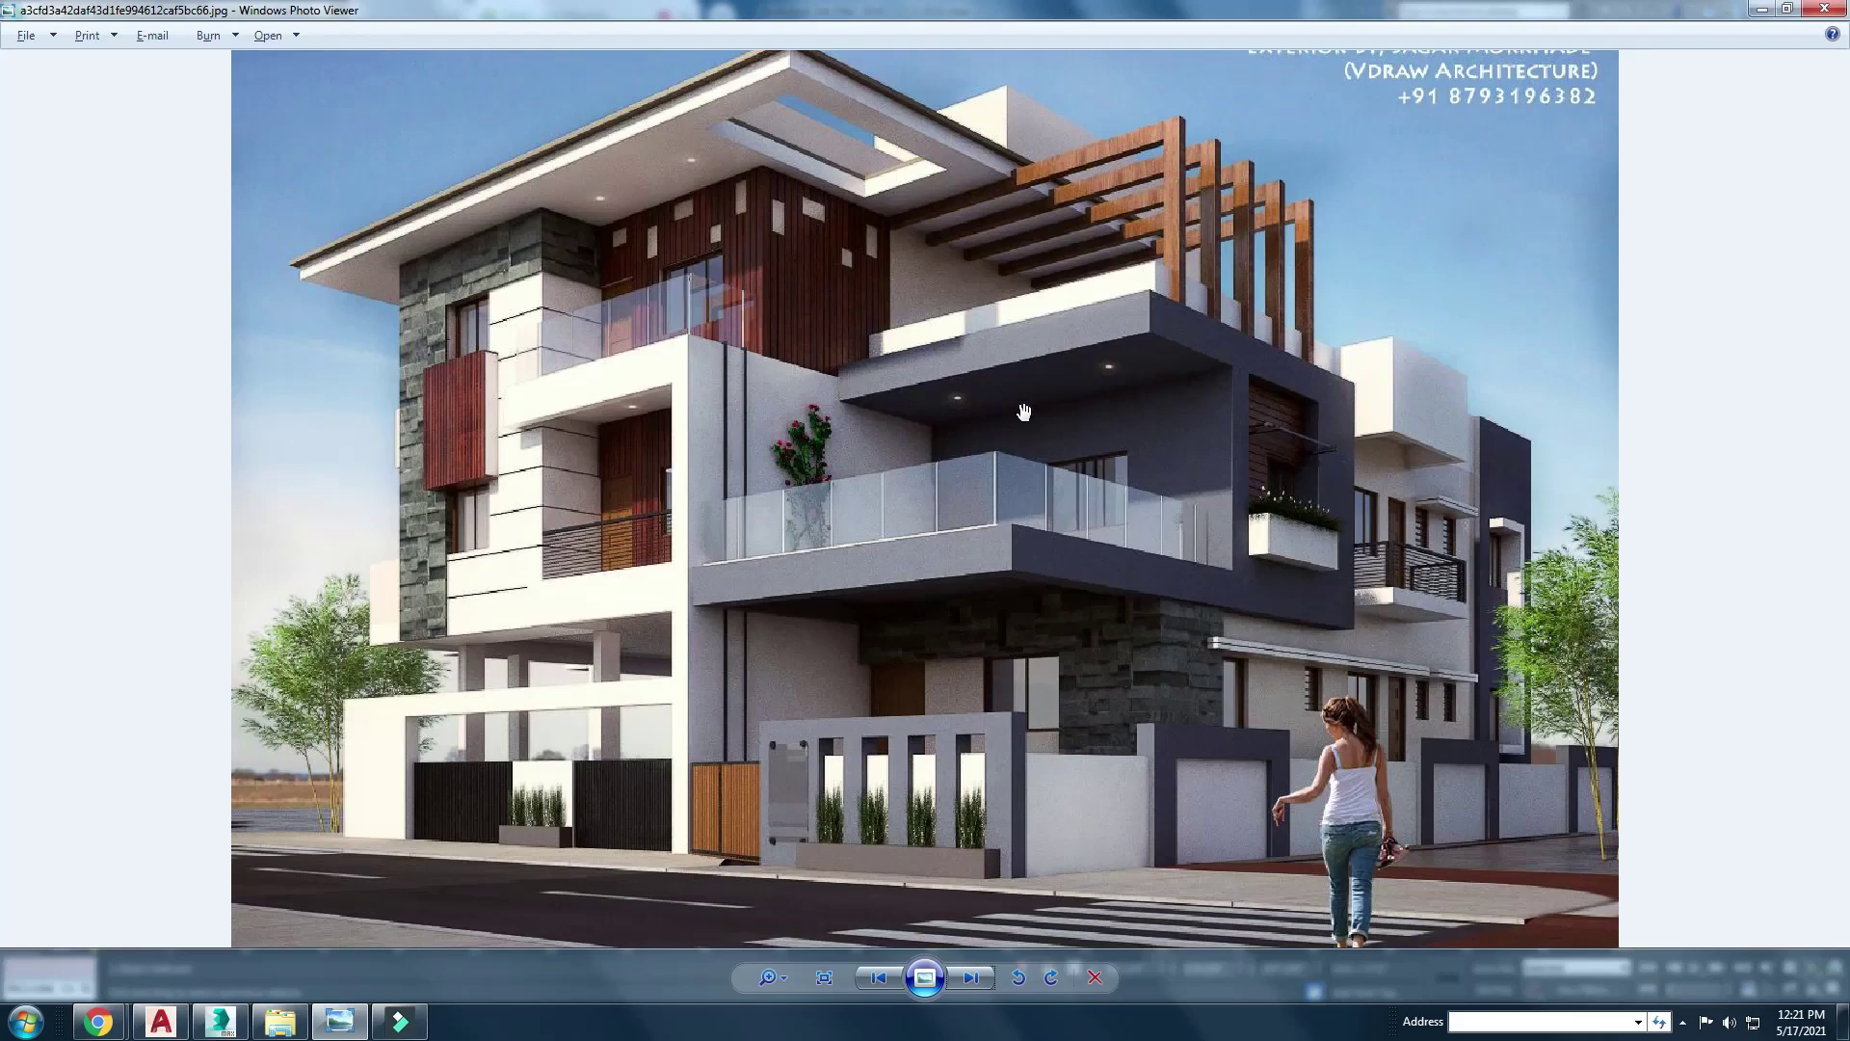
key("alt+Tab")
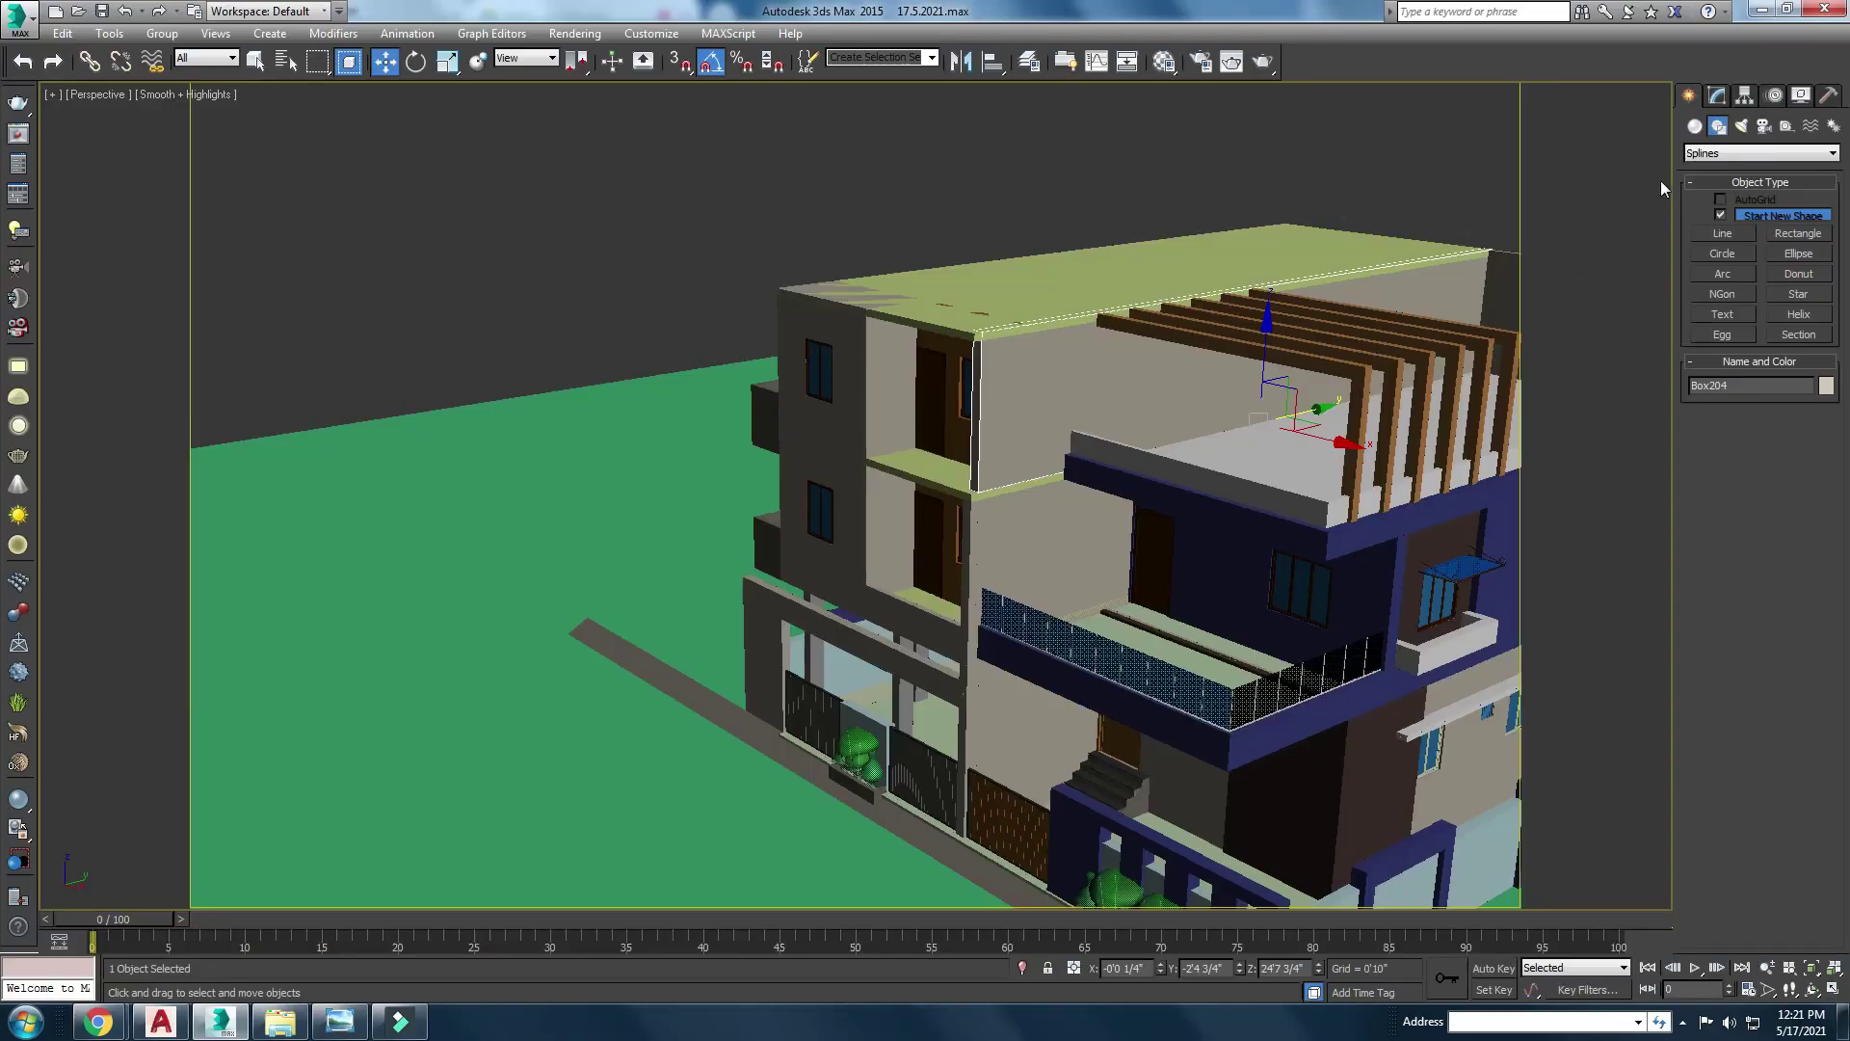
Step: Convert wall box Box204 to an Editable Poly and pick its corner vertices
left_click(1730, 101)
right_click(1193, 395)
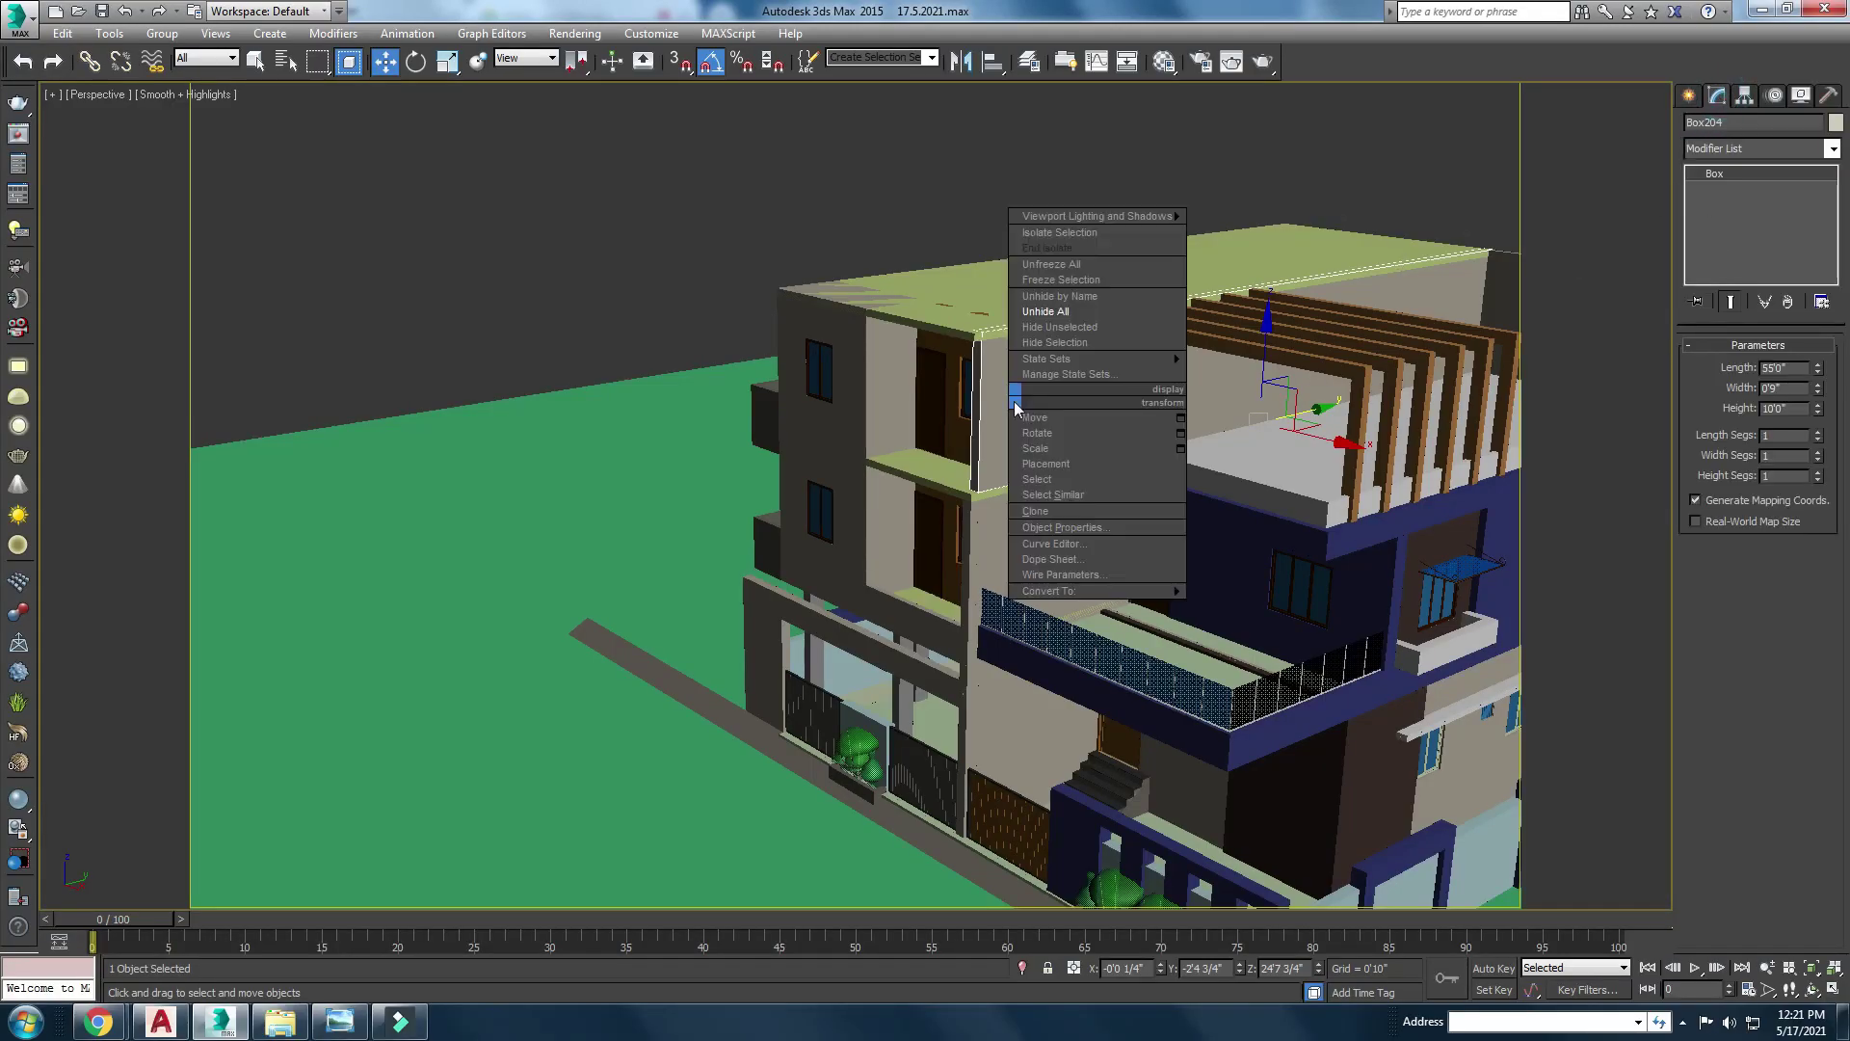
left_click(1221, 607)
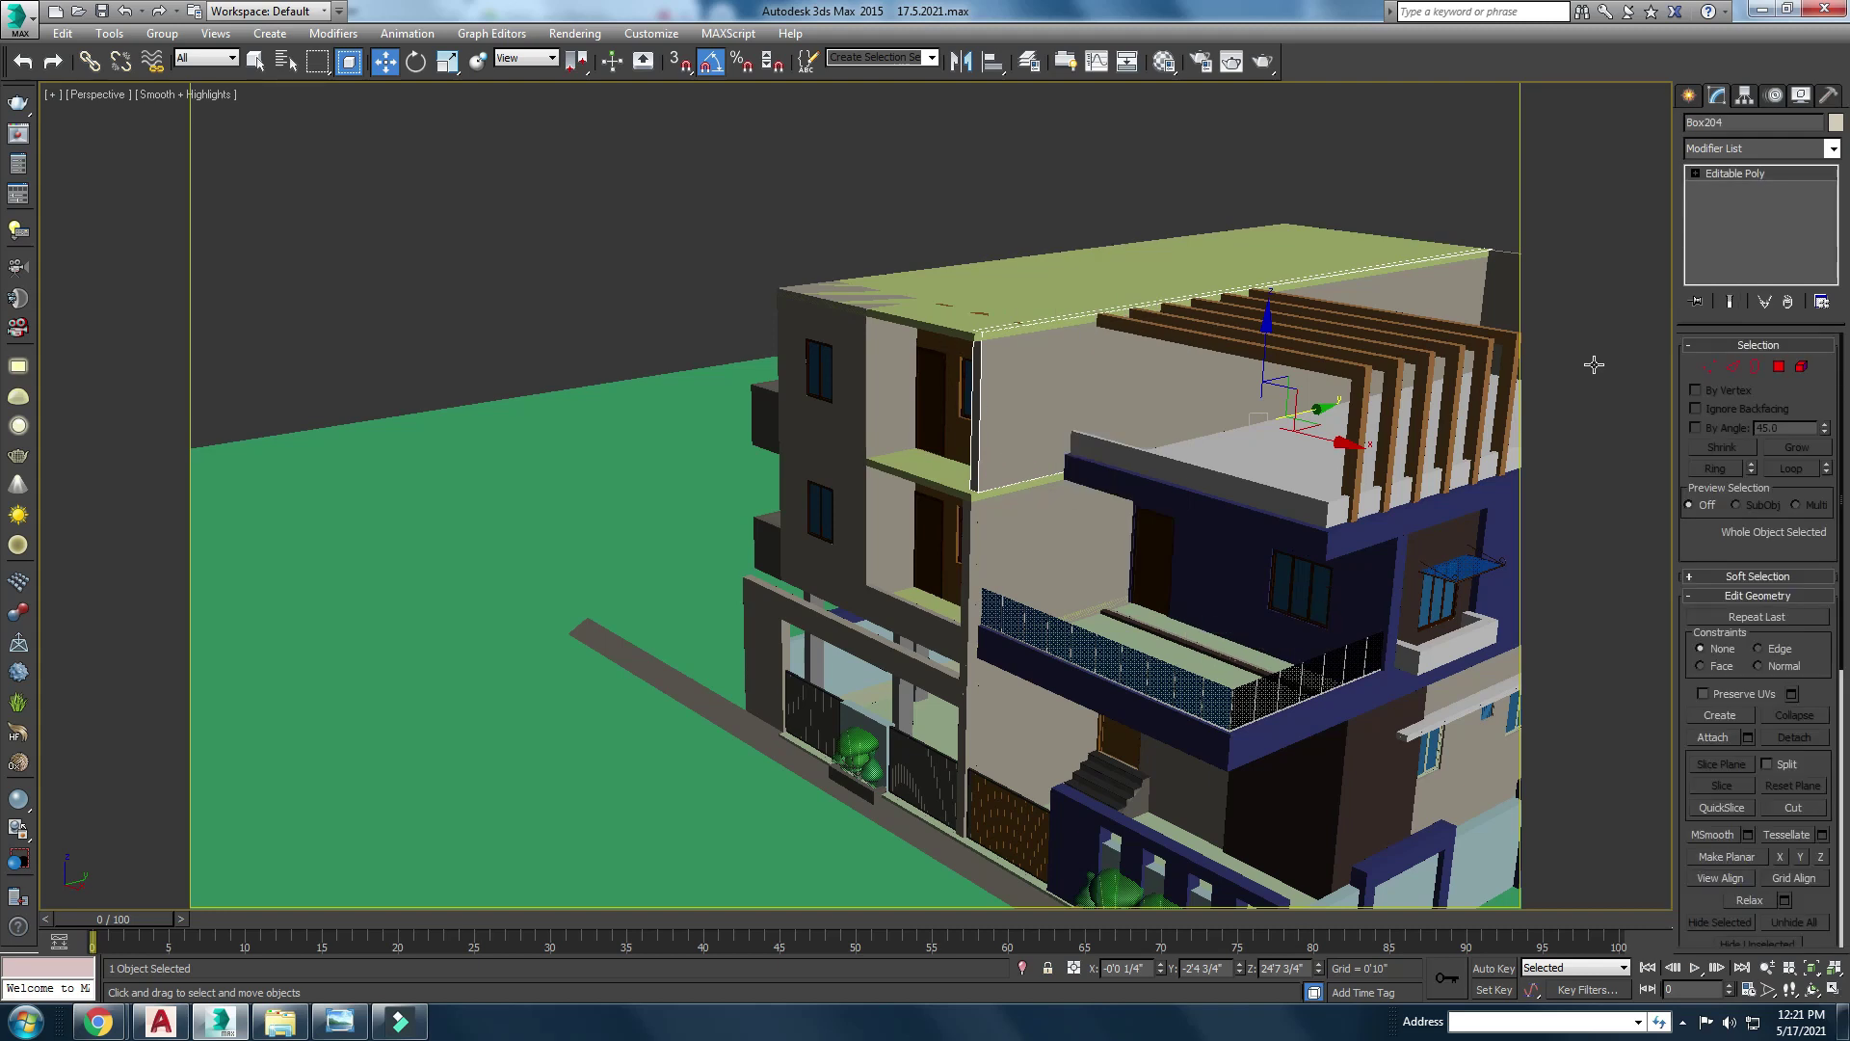
left_click(950, 542)
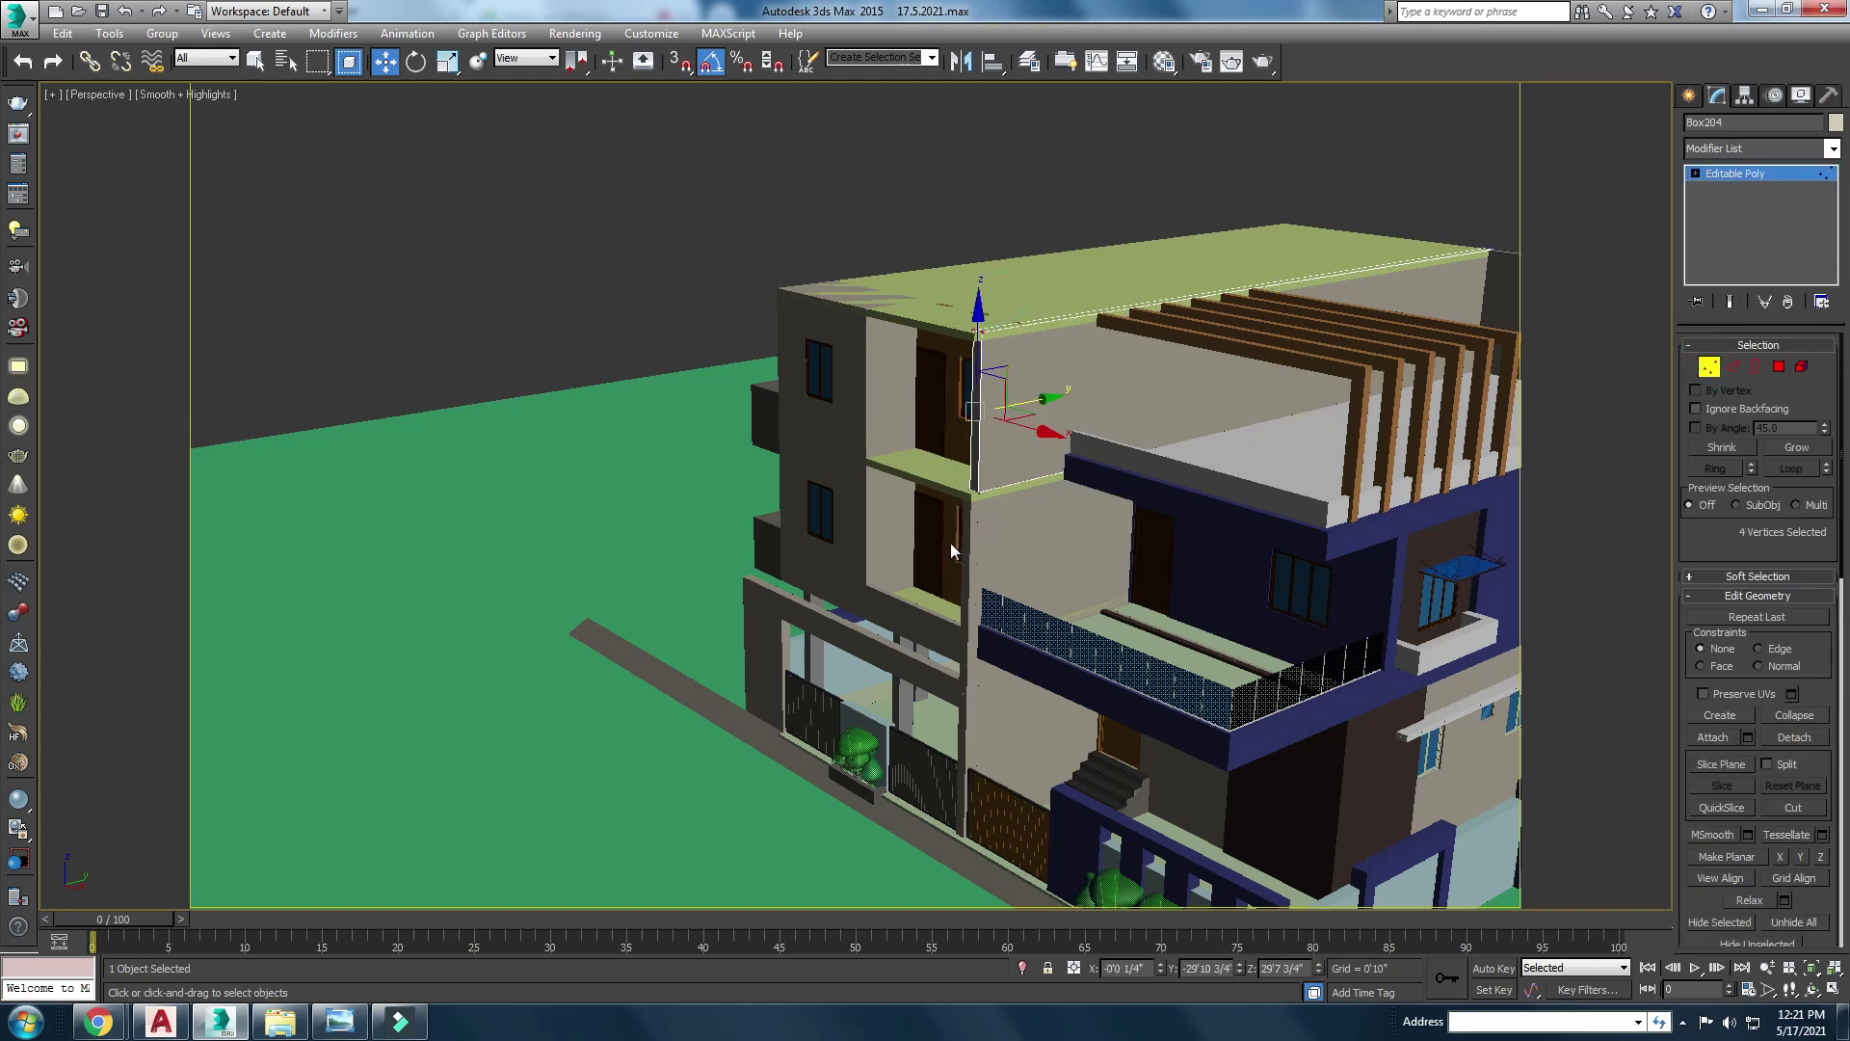
key("alt+Tab")
key("alt+Tab")
Step: In the Top view, move the corner vertices along Y, snapping onto the adjoining wall edge
key("alt+w")
right_click(499, 251)
key("alt+w")
key("z")
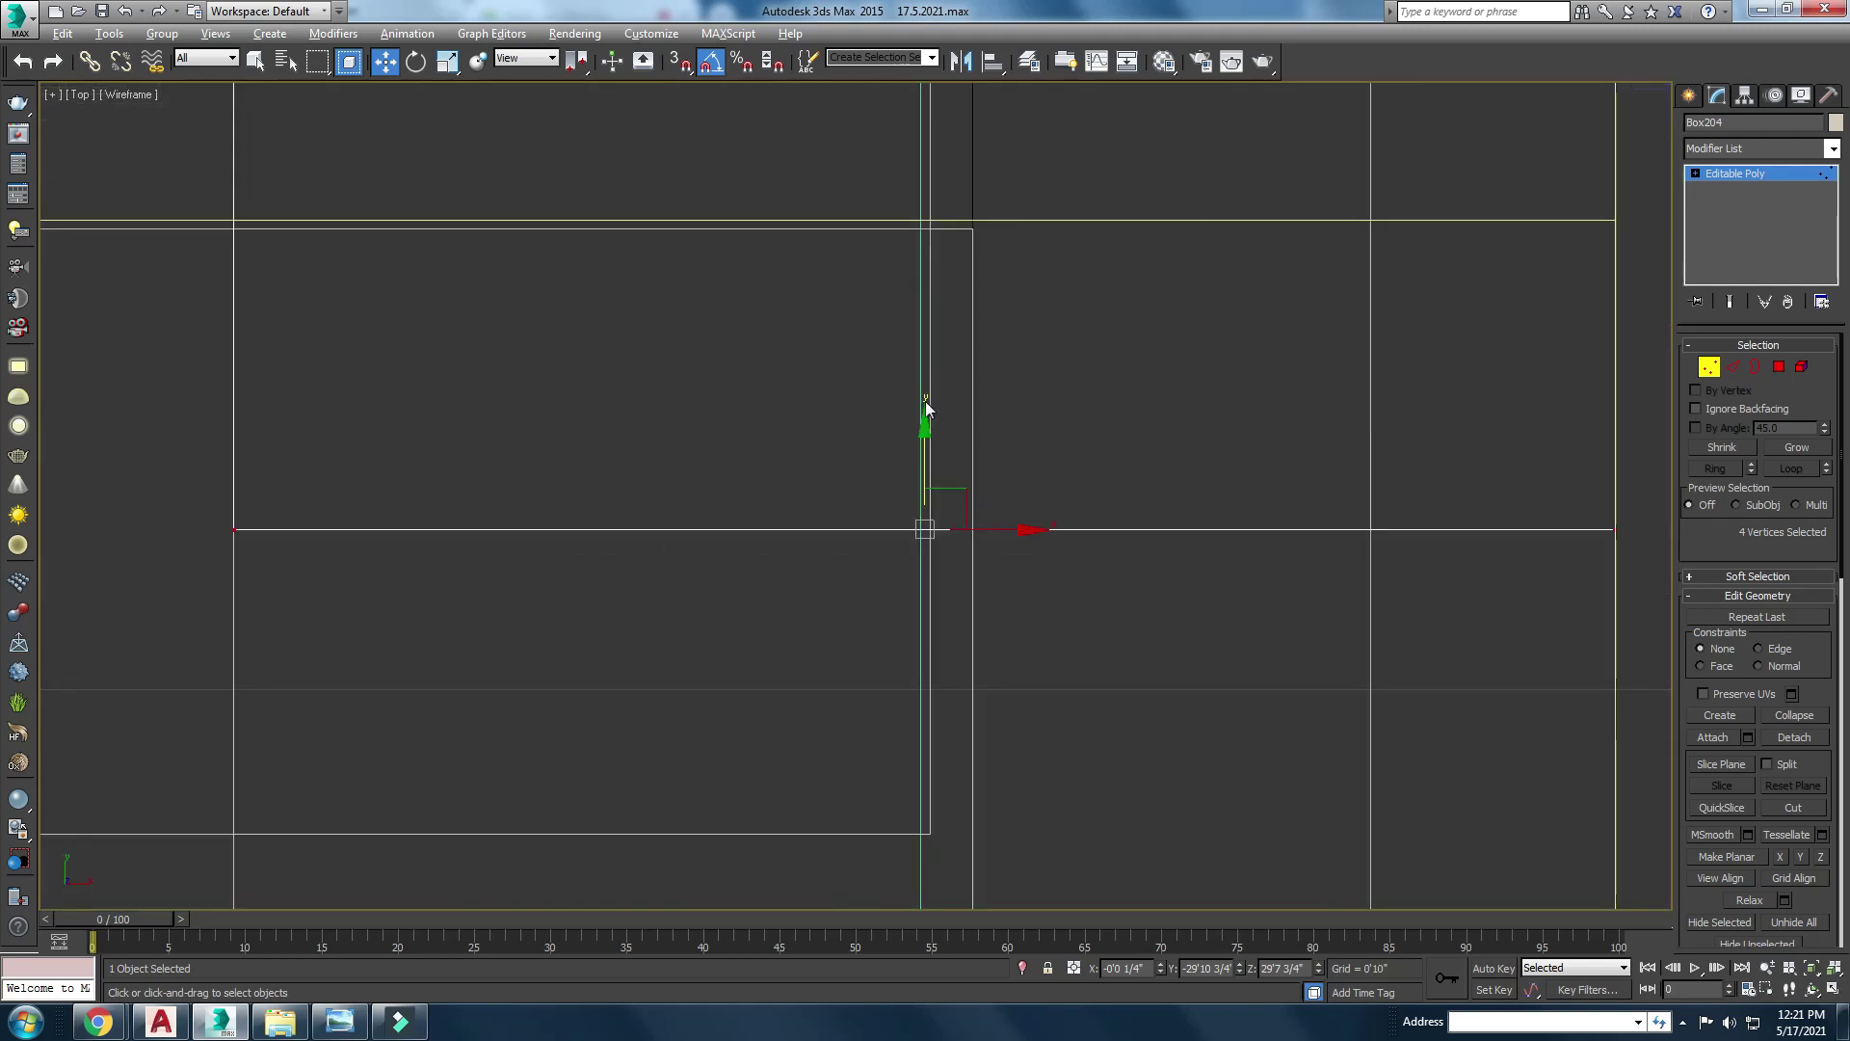
scroll(835, 424, "down", 2)
middle_click_drag(838, 454, 813, 644)
left_click_drag(800, 583, 806, 119)
middle_click_drag(826, 148, 865, 528)
mouse_move(848, 469)
left_mouse_down()
mouse_move(849, 301)
mouse_move(852, 513)
left_mouse_up()
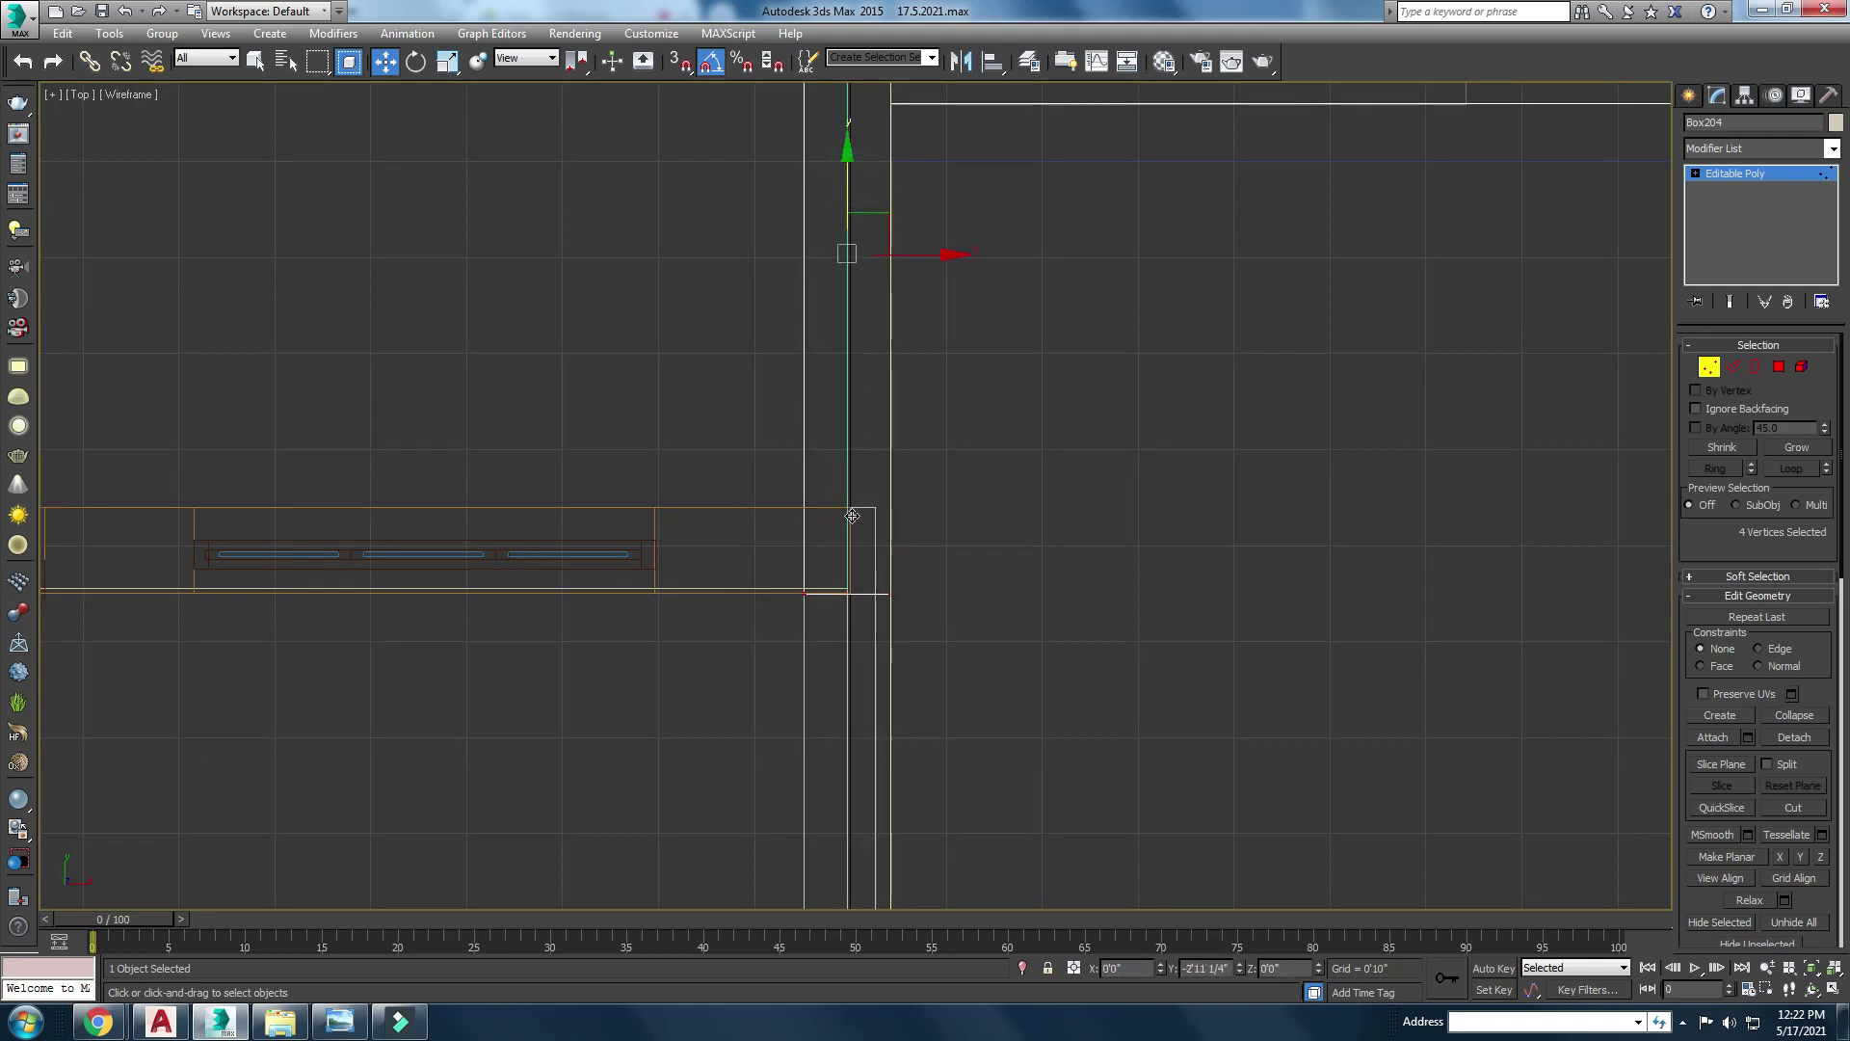
left_click(1131, 509)
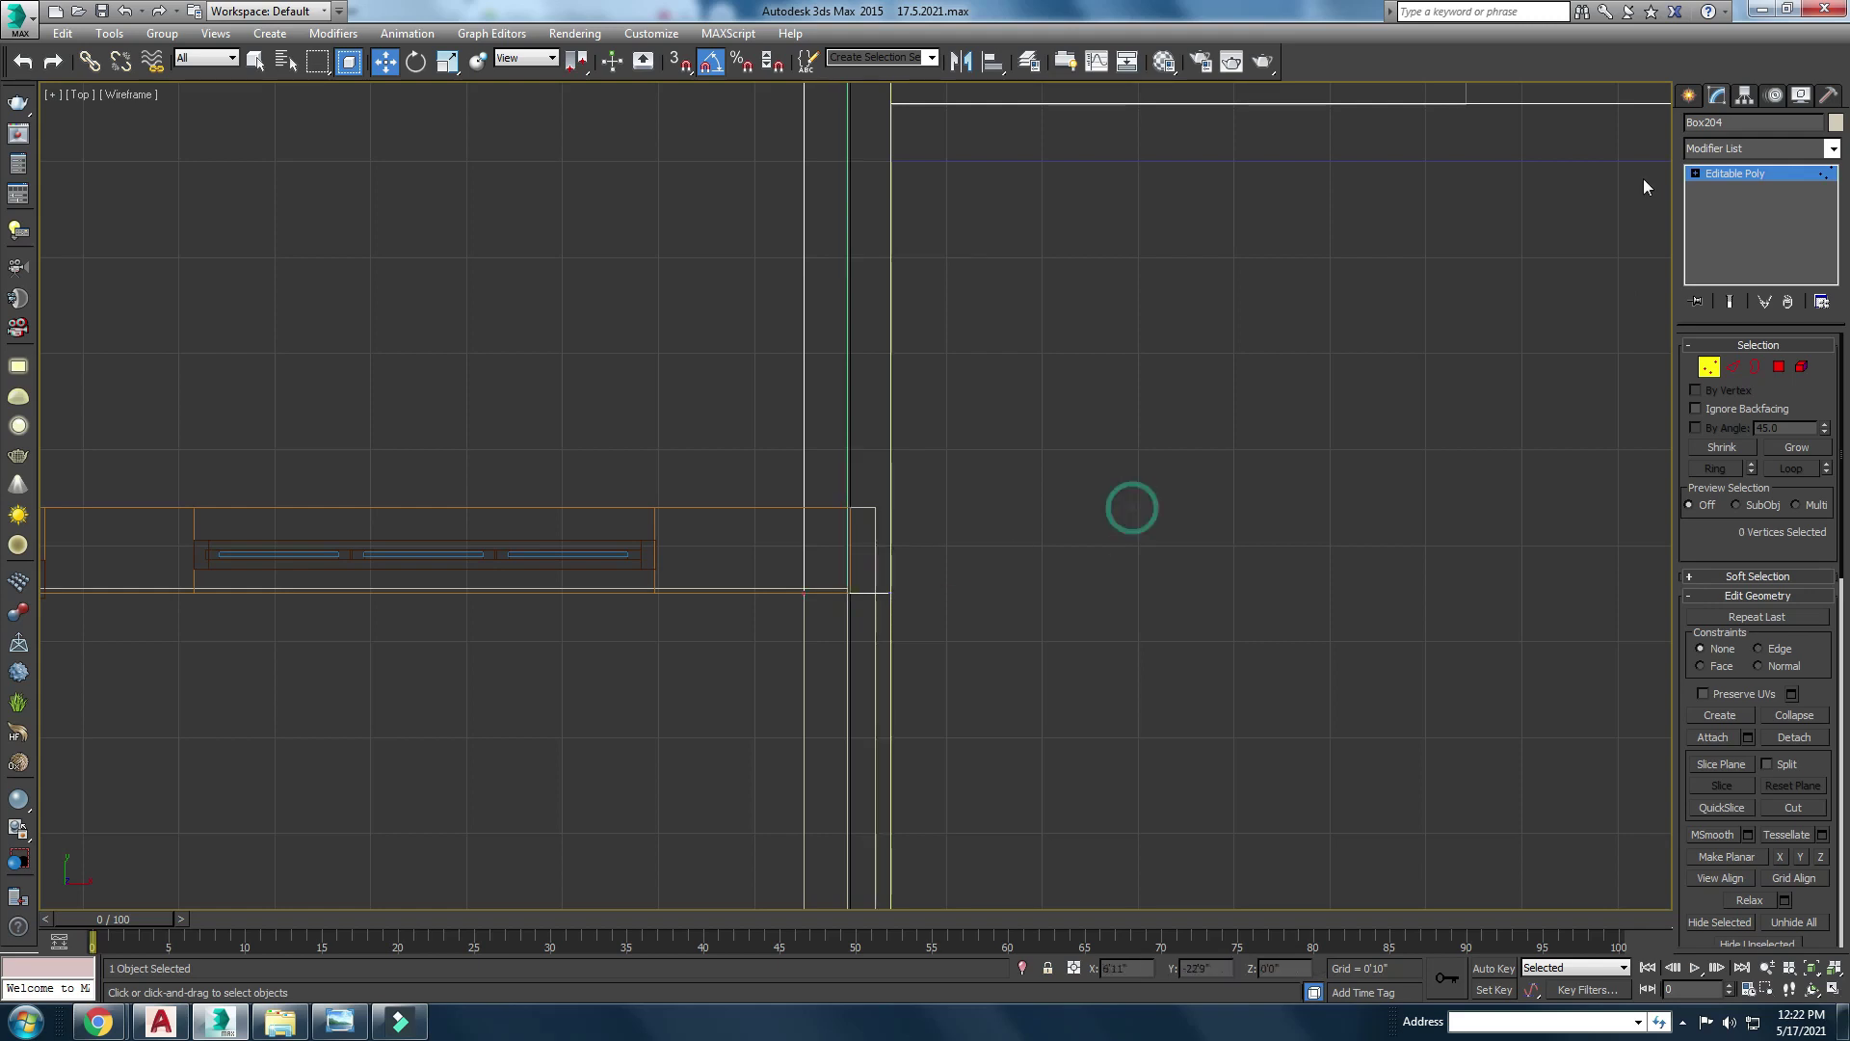
Step: Back in perspective, select brown wall panel Box217 and compare with the reference render
left_click(1688, 94)
key("alt+w")
left_click(1038, 551)
key("alt+w")
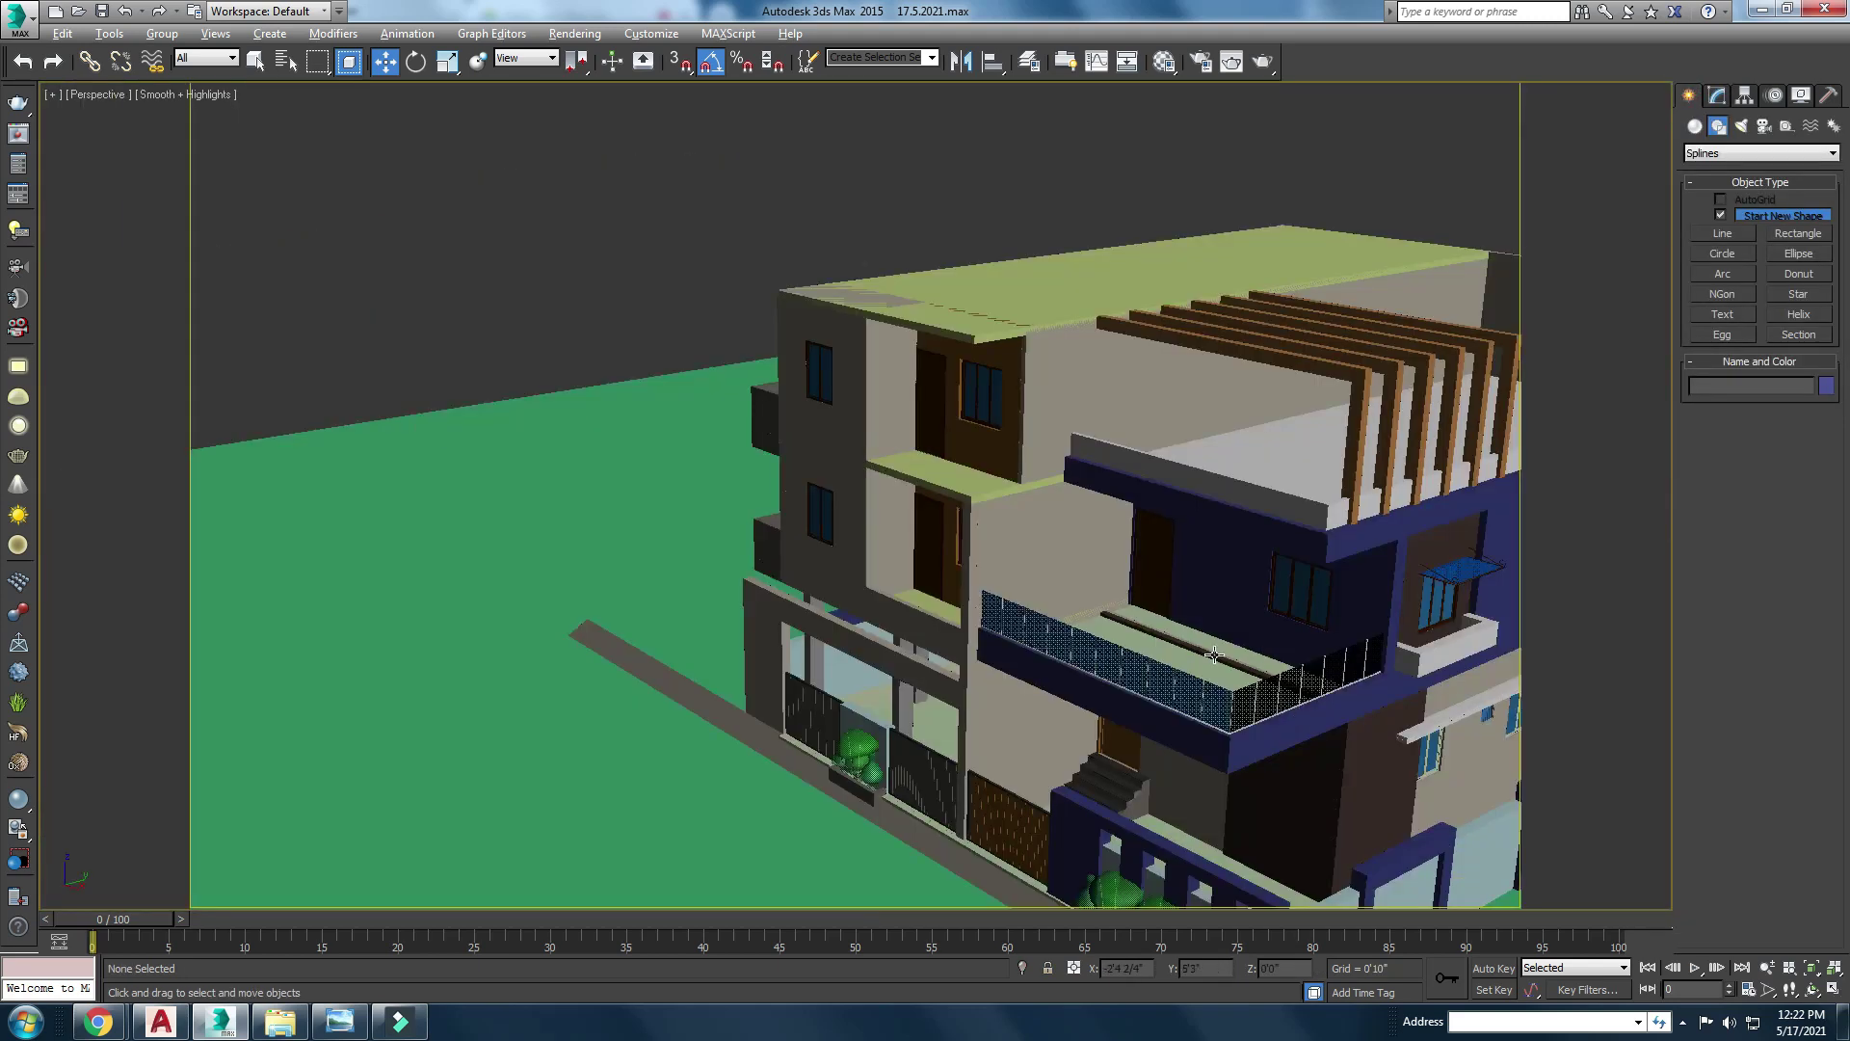
scroll(971, 438, "up", 3)
scroll(972, 438, "up", 2)
left_click(965, 527)
key("alt+Tab")
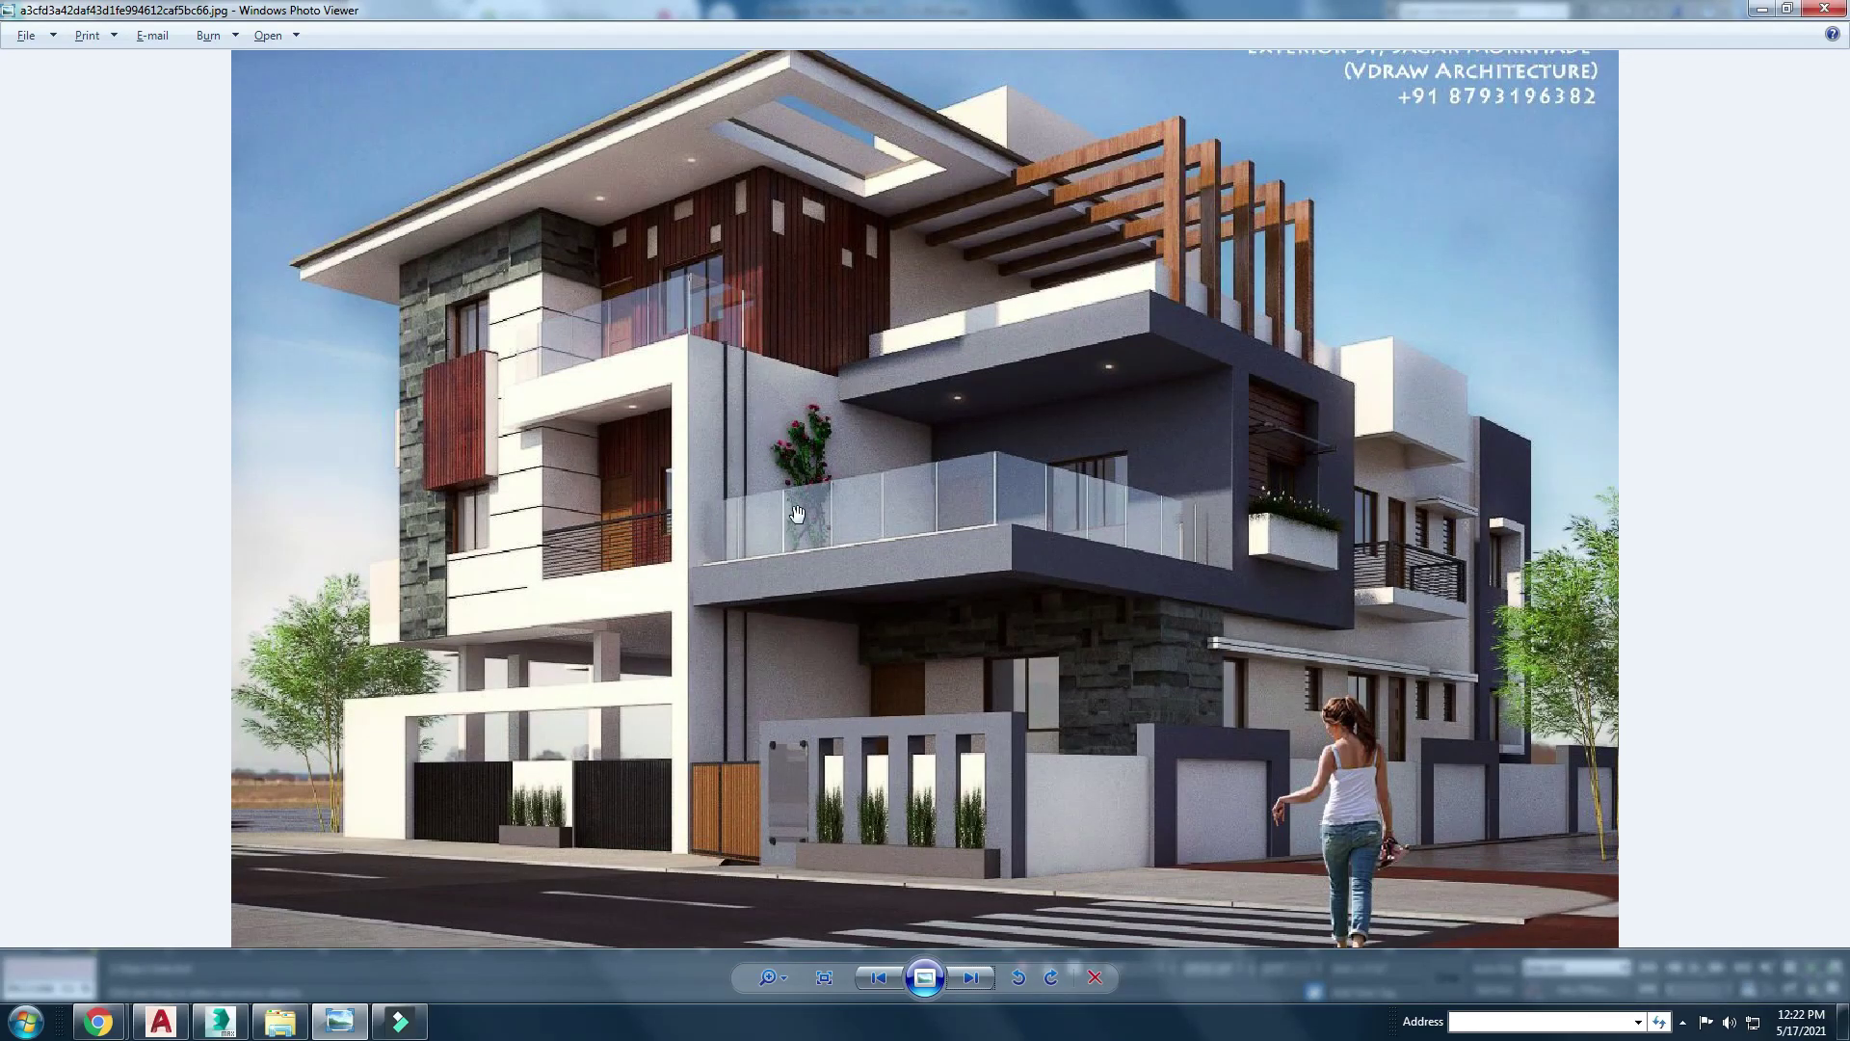
key("alt+Tab")
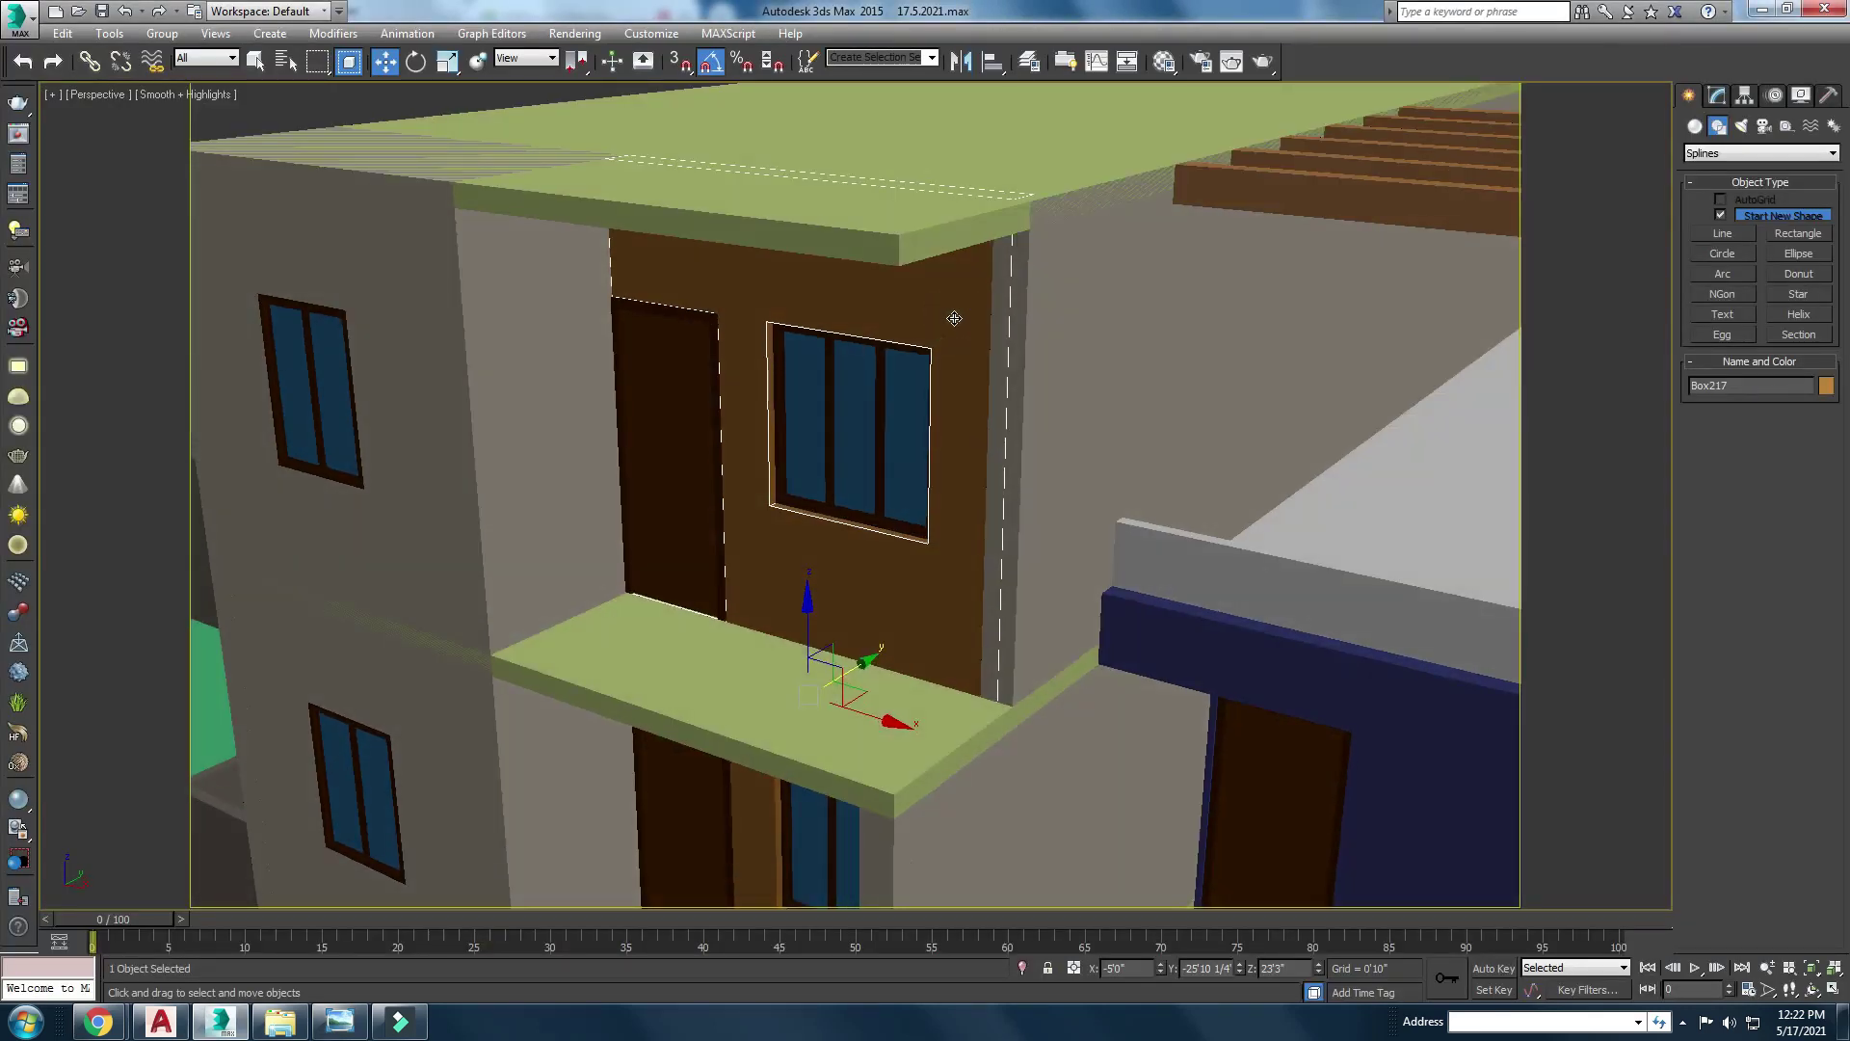
Step: Convert Box217 to an Editable Poly and clear its edge selection
left_click(1718, 94)
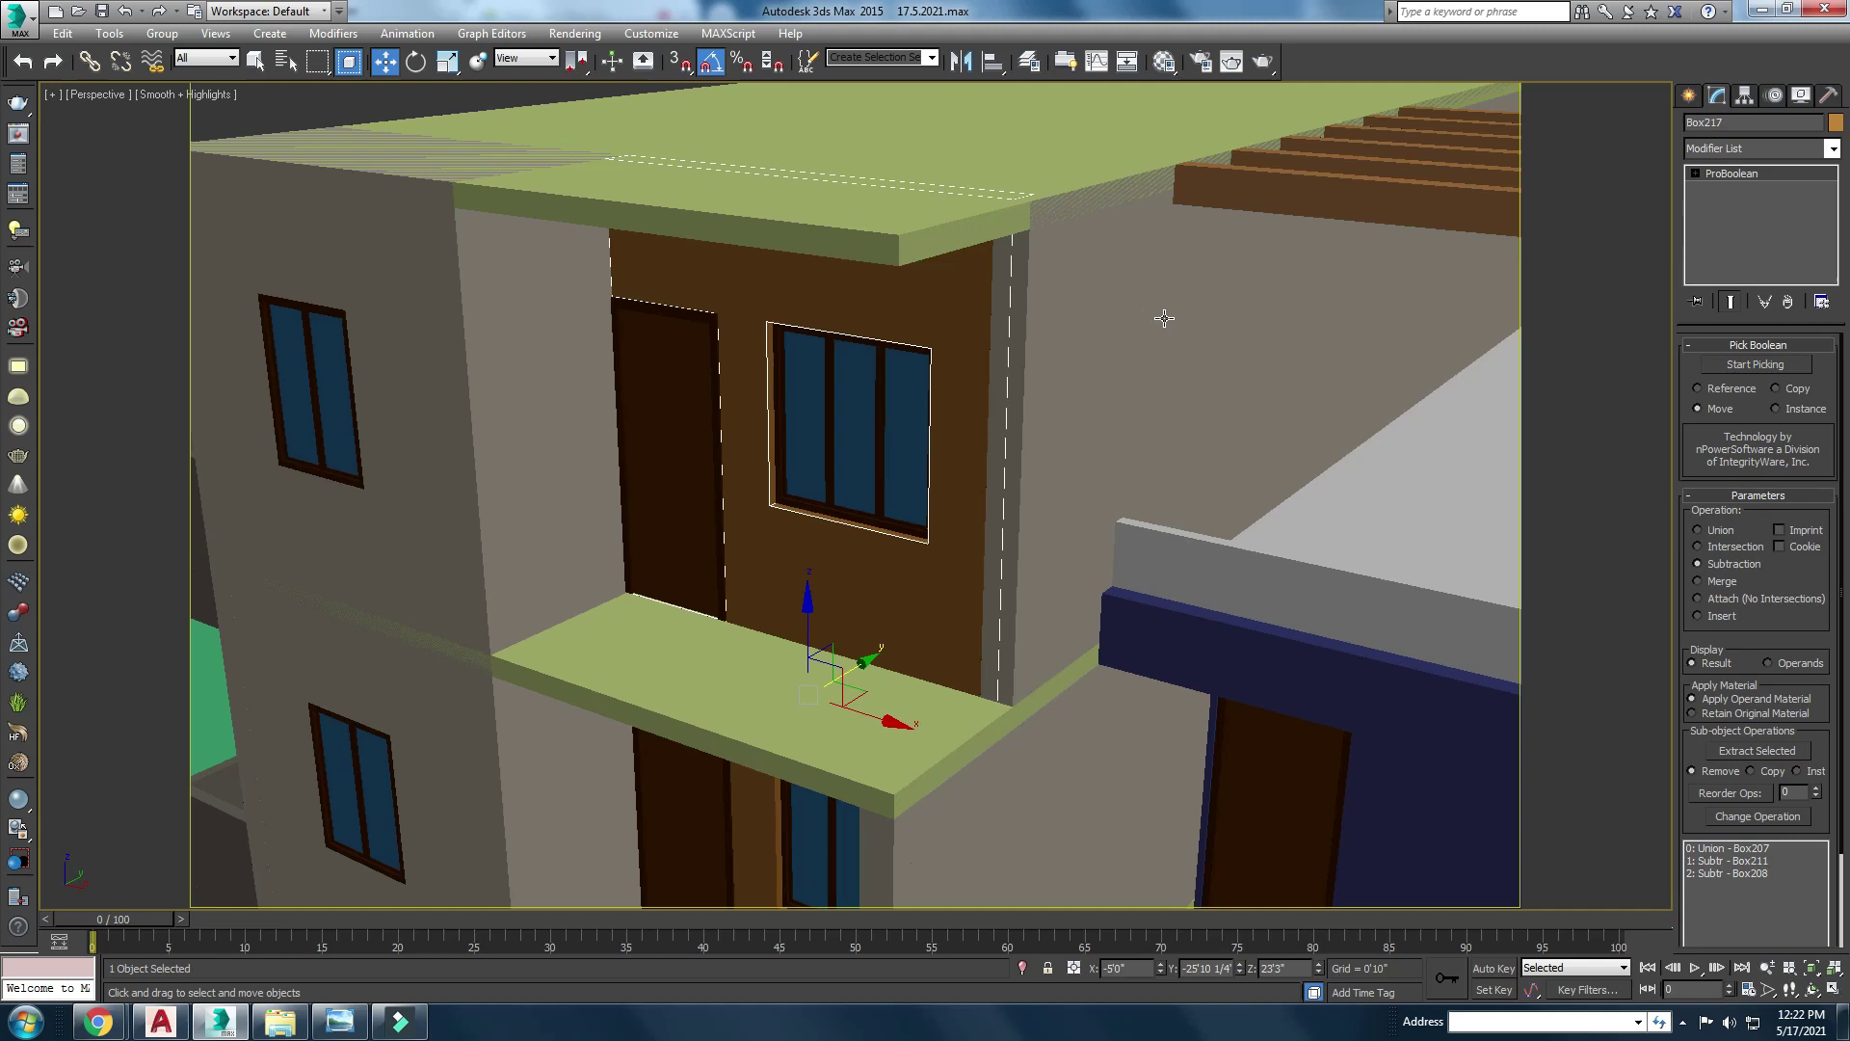
right_click(958, 299)
mouse_move(1035, 489)
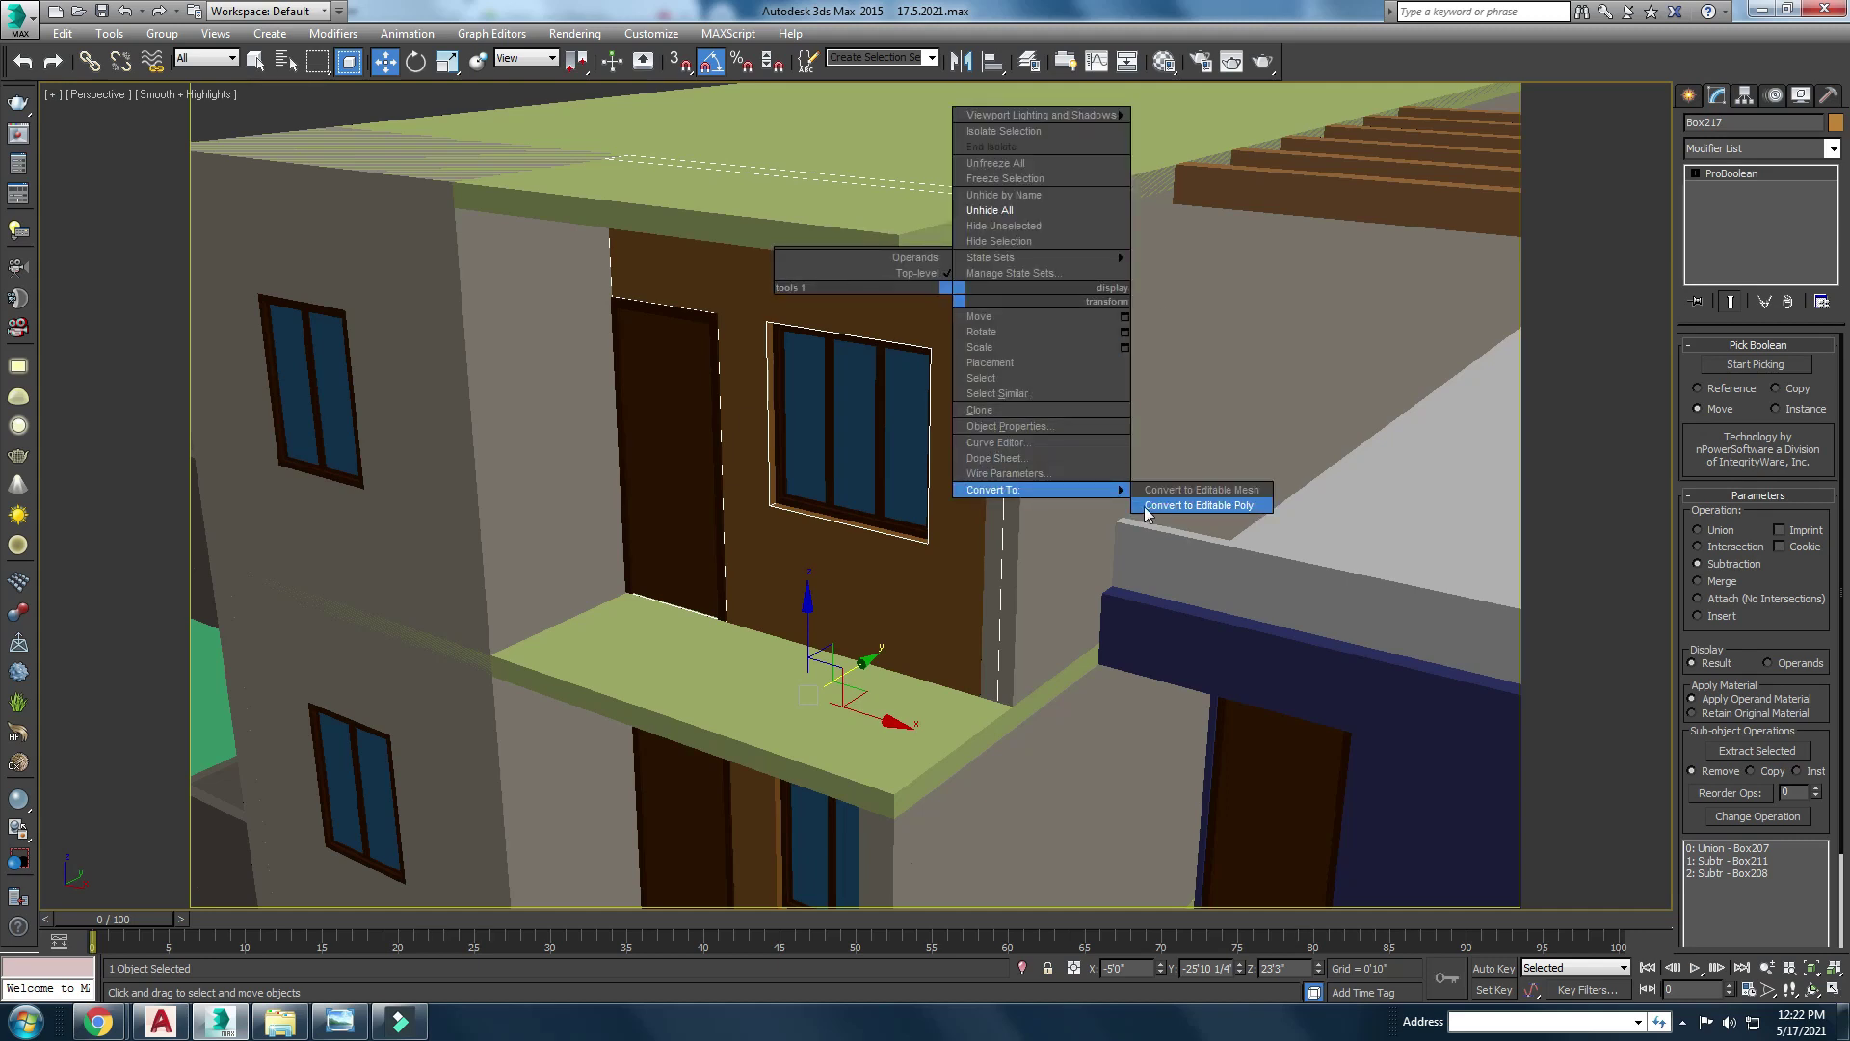
left_click(1146, 509)
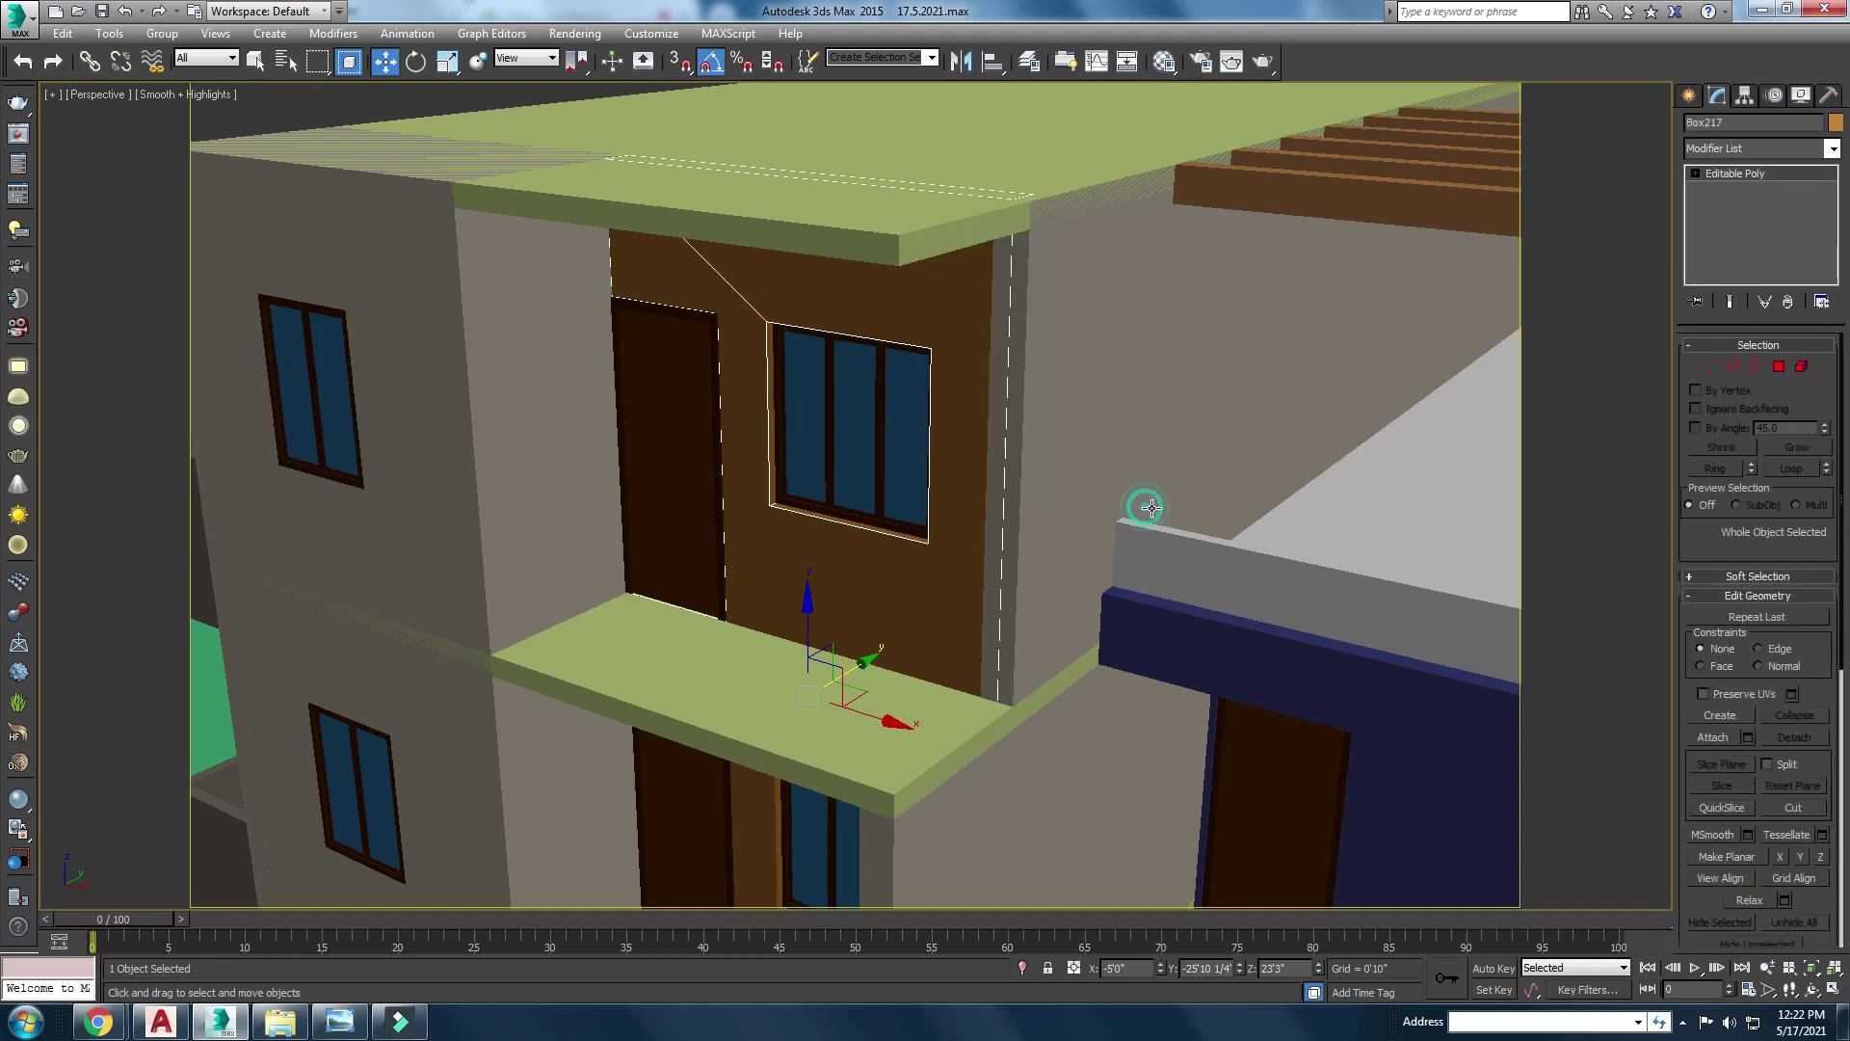
left_click(1732, 371)
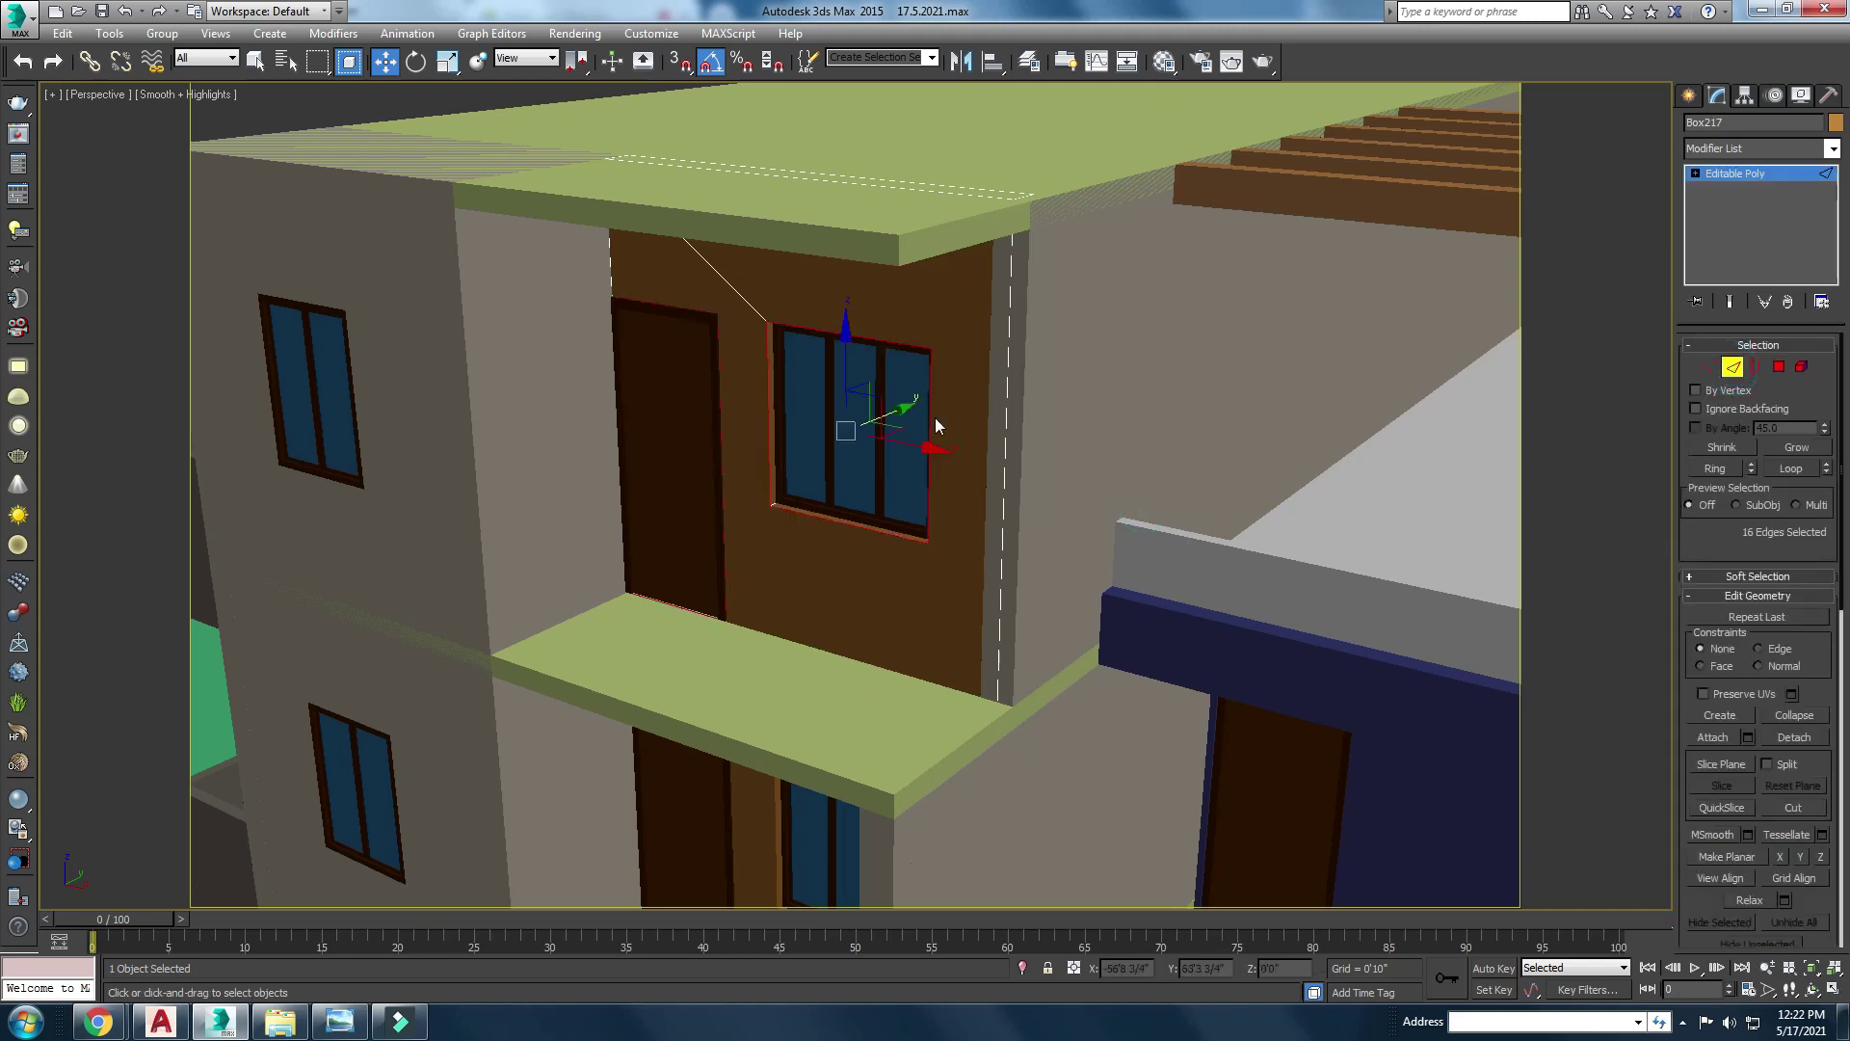
left_click(945, 586)
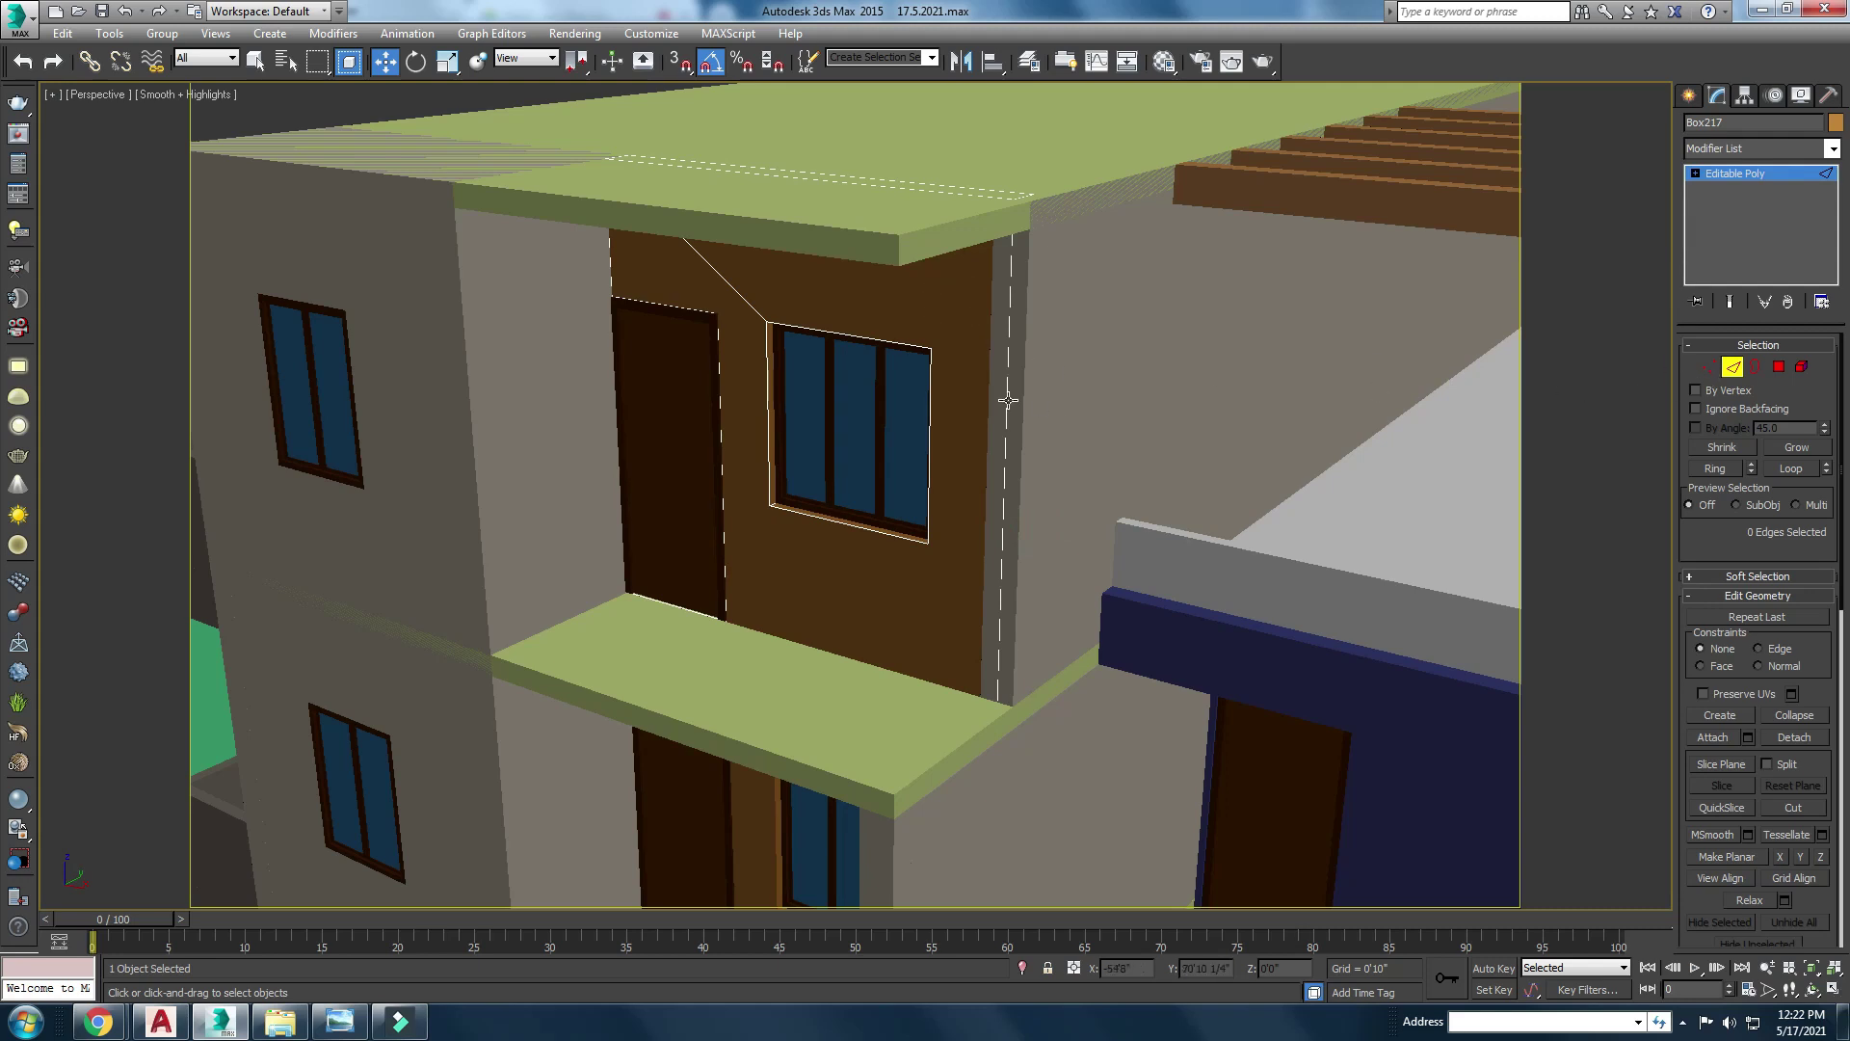
left_click(1688, 95)
left_click(1118, 326)
key("alt+w")
key("alt+w")
scroll(858, 521, "down", 2)
left_click_drag(966, 580, 896, 521)
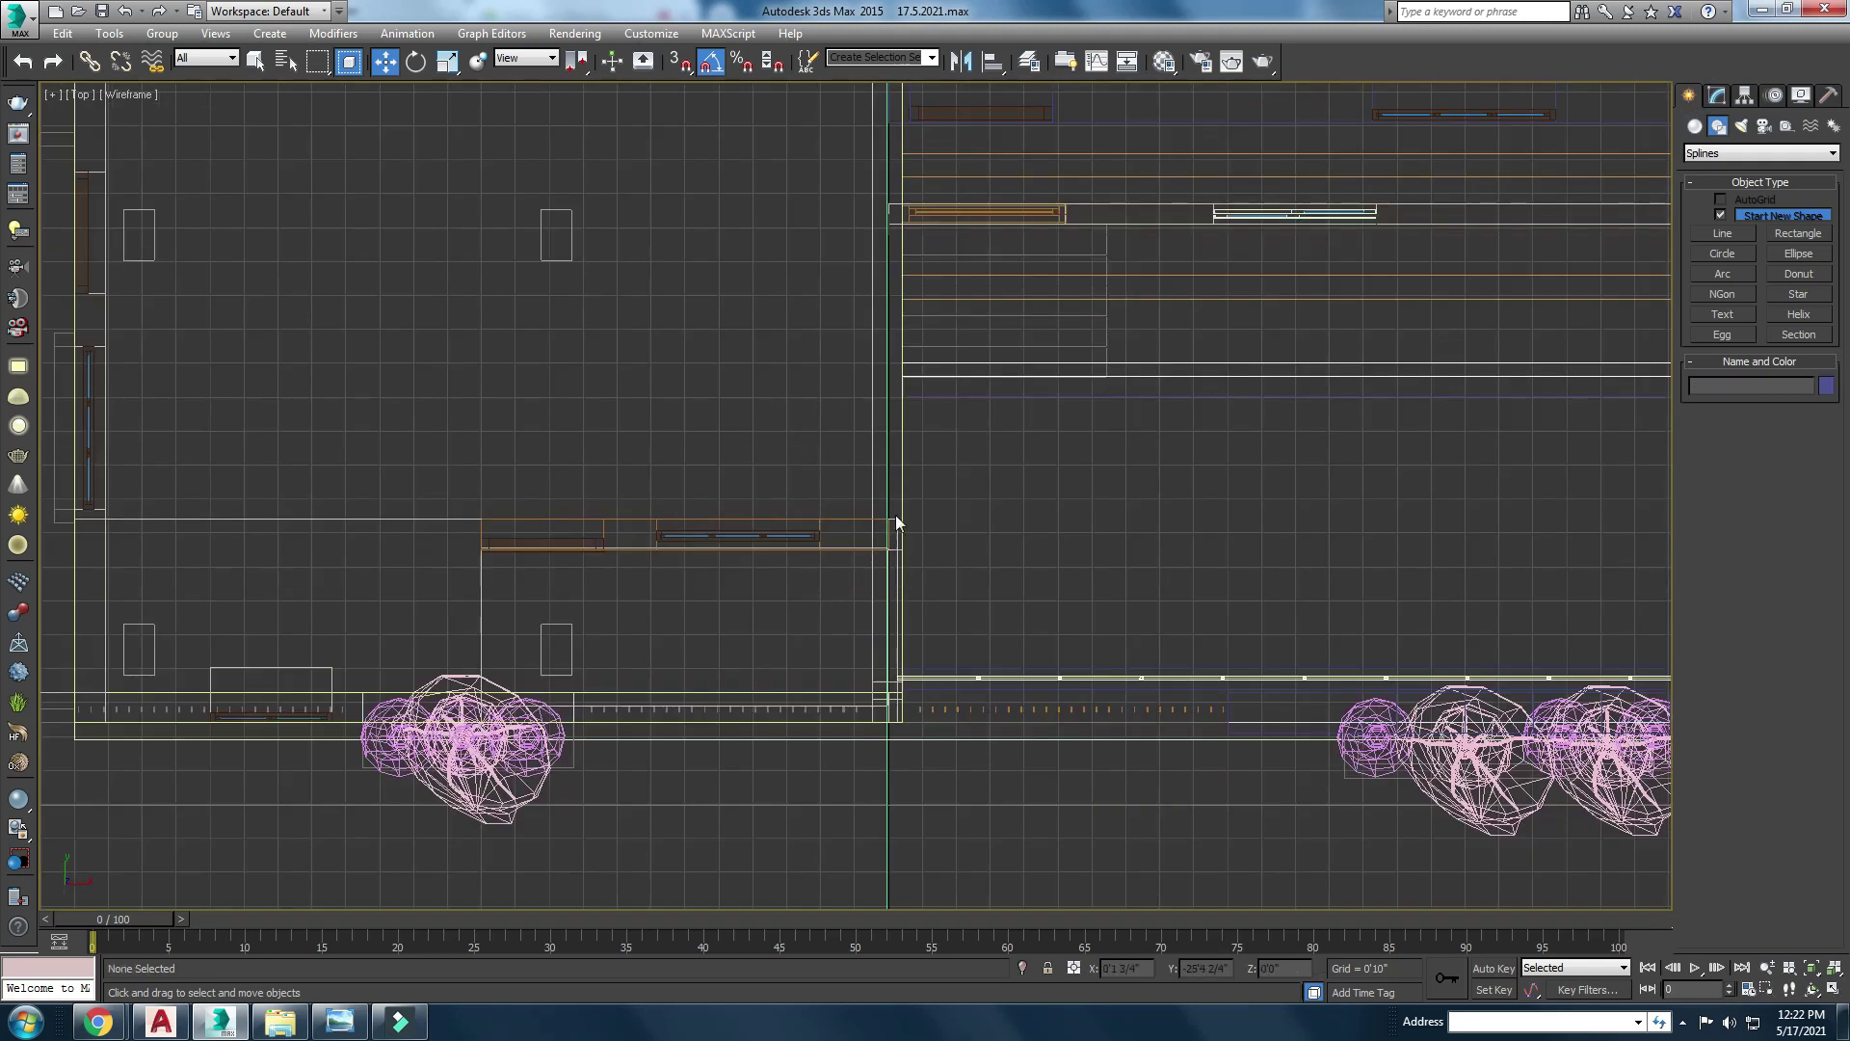
key("alt+w")
Step: Move Box204's four corner vertices 4'2 1/4" along Y in the Top view
left_click(1413, 627)
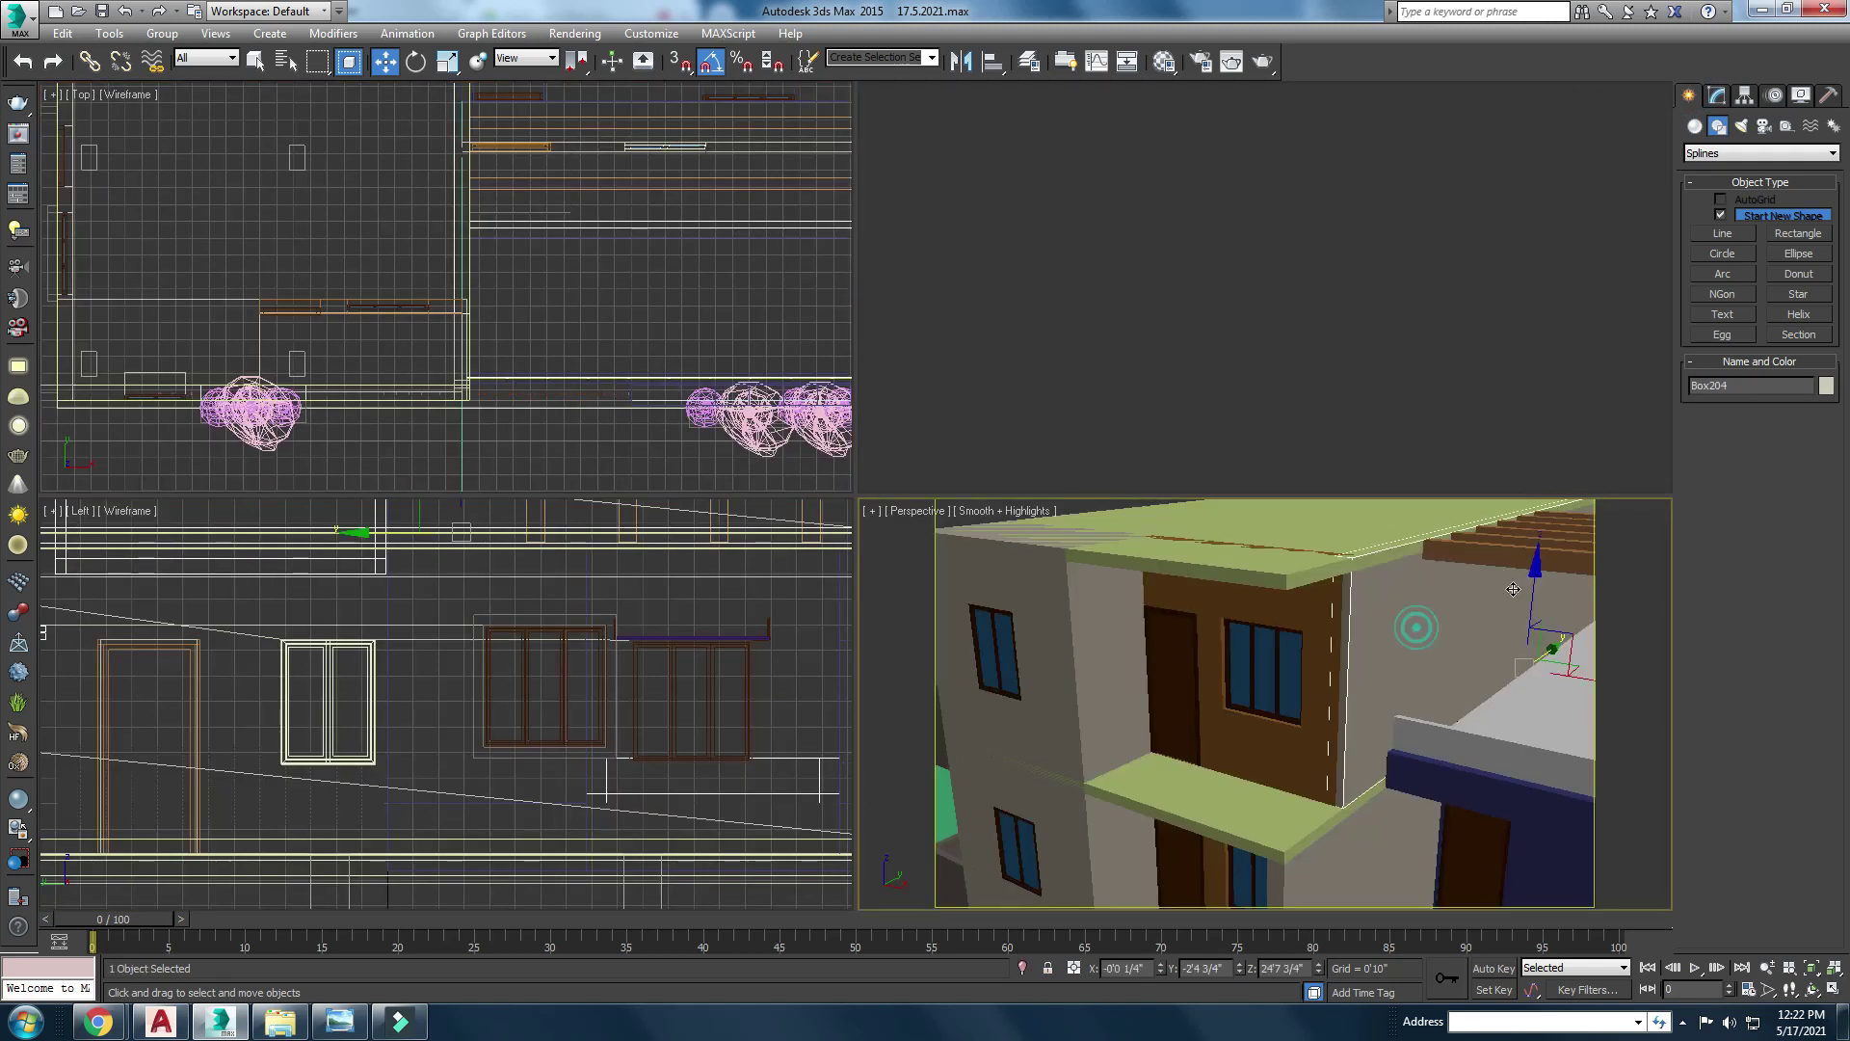
left_click(1717, 94)
left_click(1708, 367)
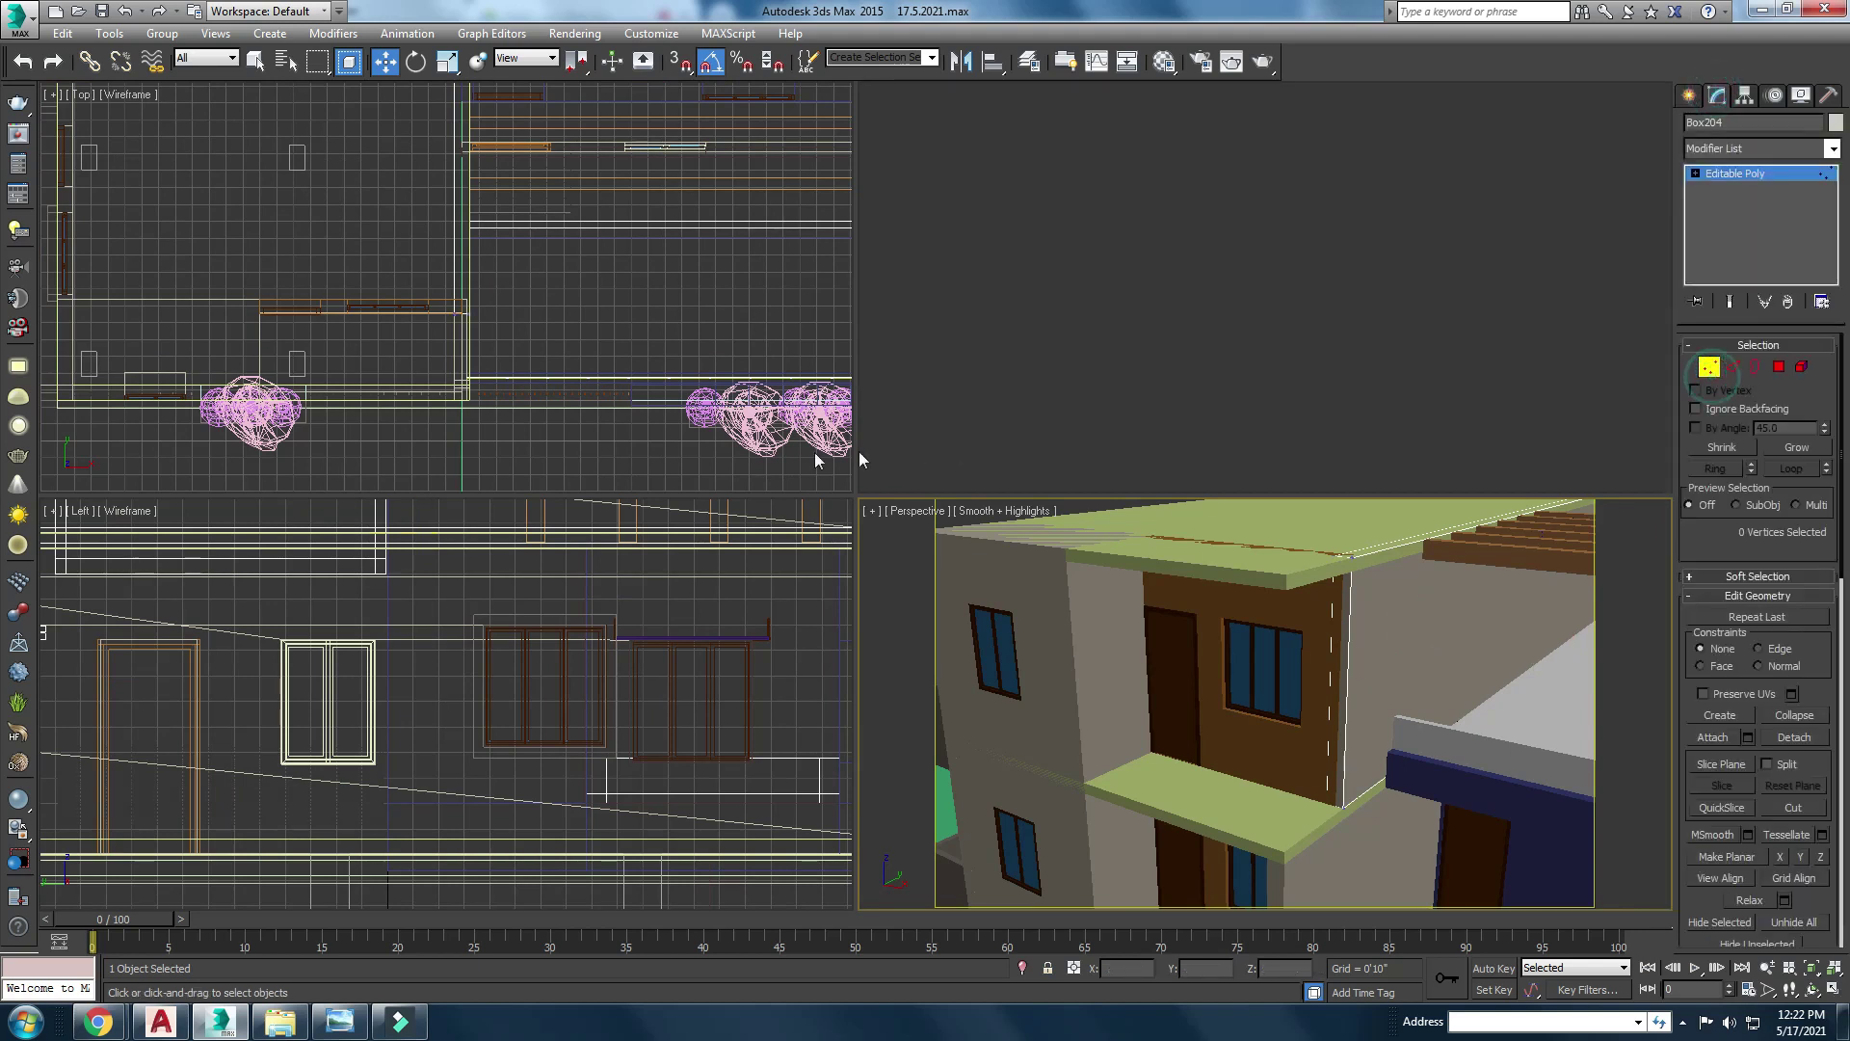
left_click(462, 324)
key("alt+w")
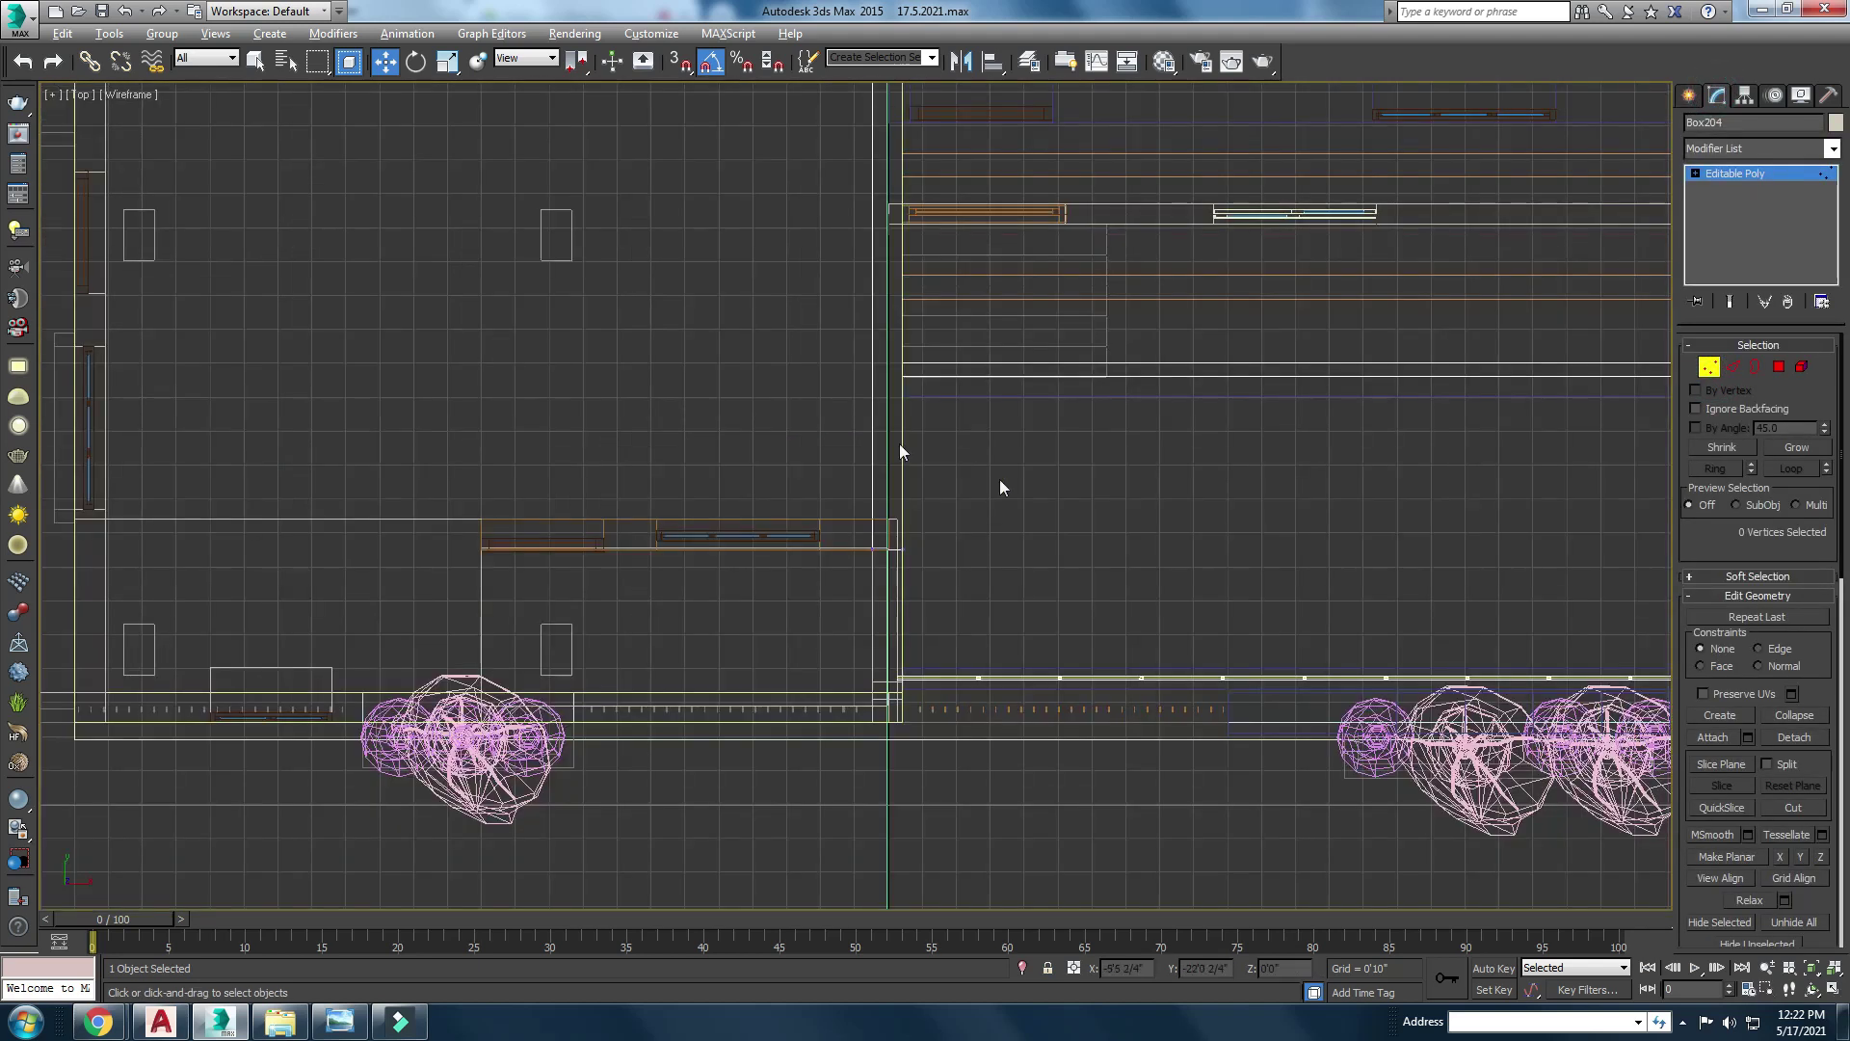
scroll(912, 541, "up", 2)
left_click_drag(911, 542, 846, 467)
scroll(943, 529, "up", 3)
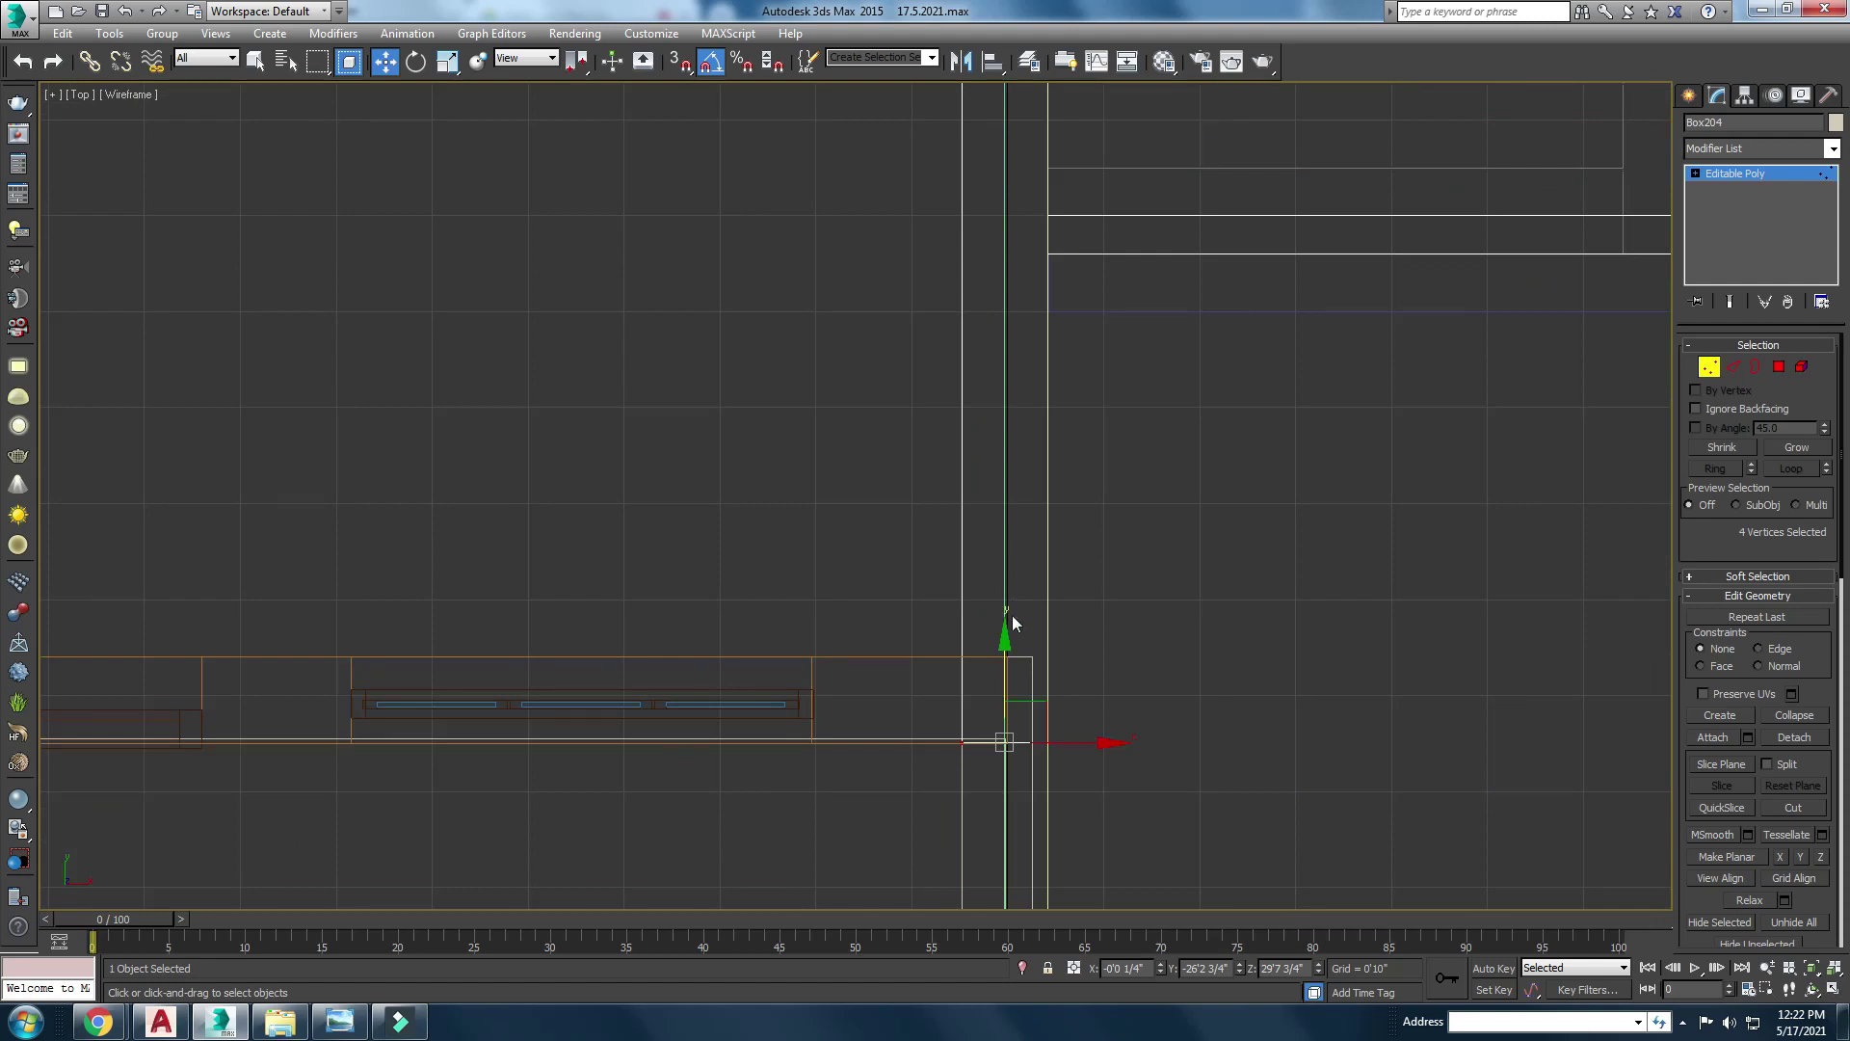
left_click_drag(1004, 645, 1010, 161)
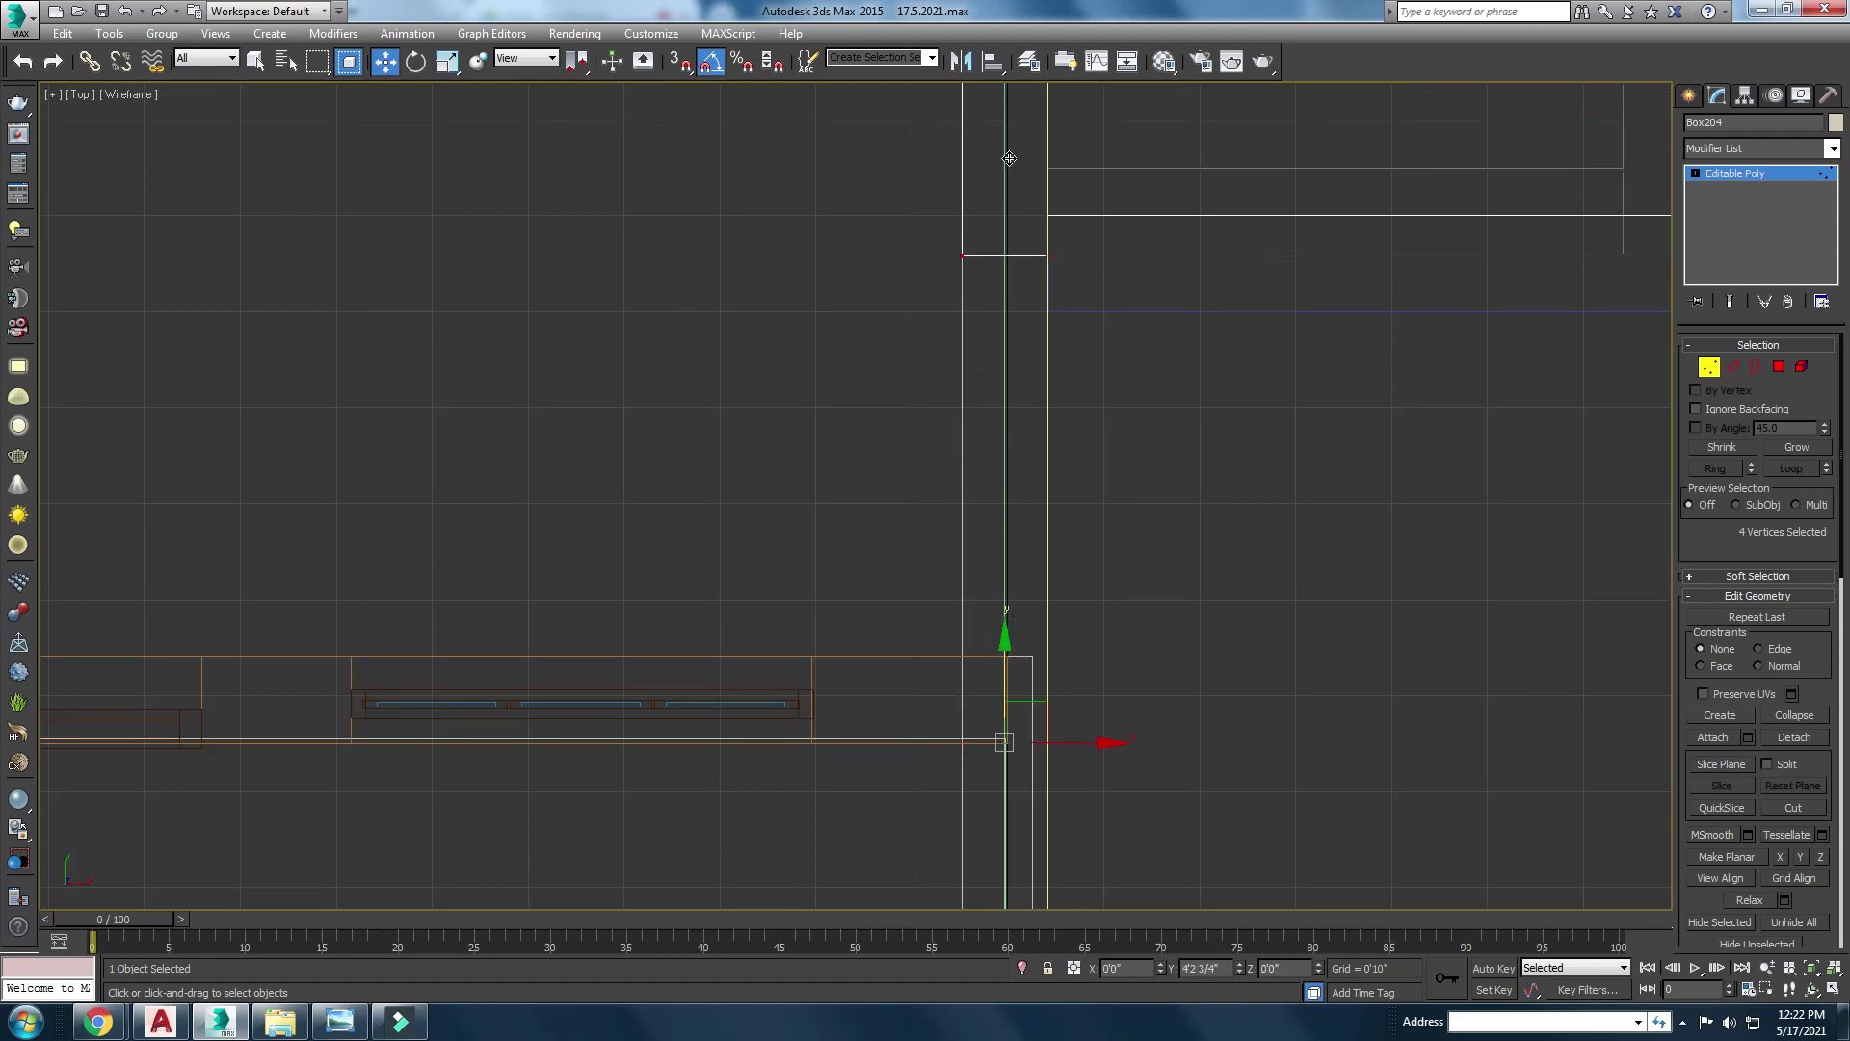
Step: Select the brown panel's right-end vertices and pull them slightly left
key("alt+Tab")
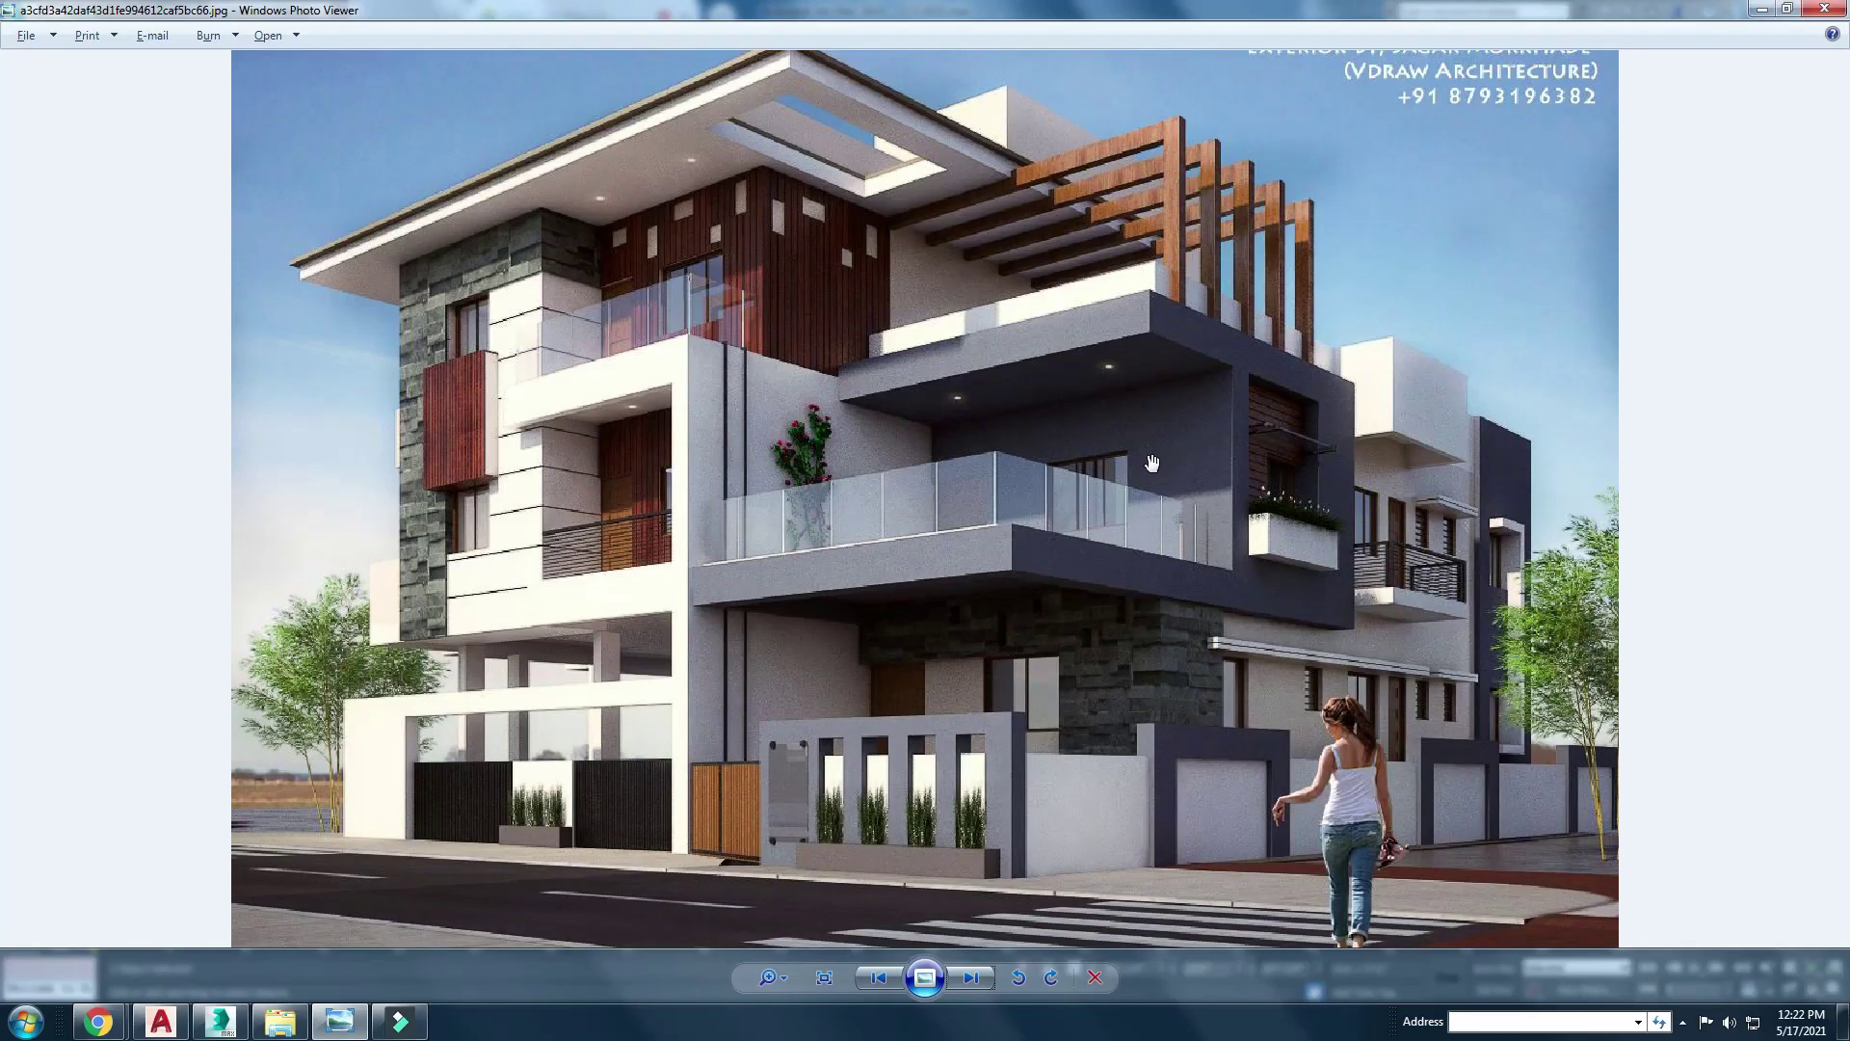
key("alt+Tab")
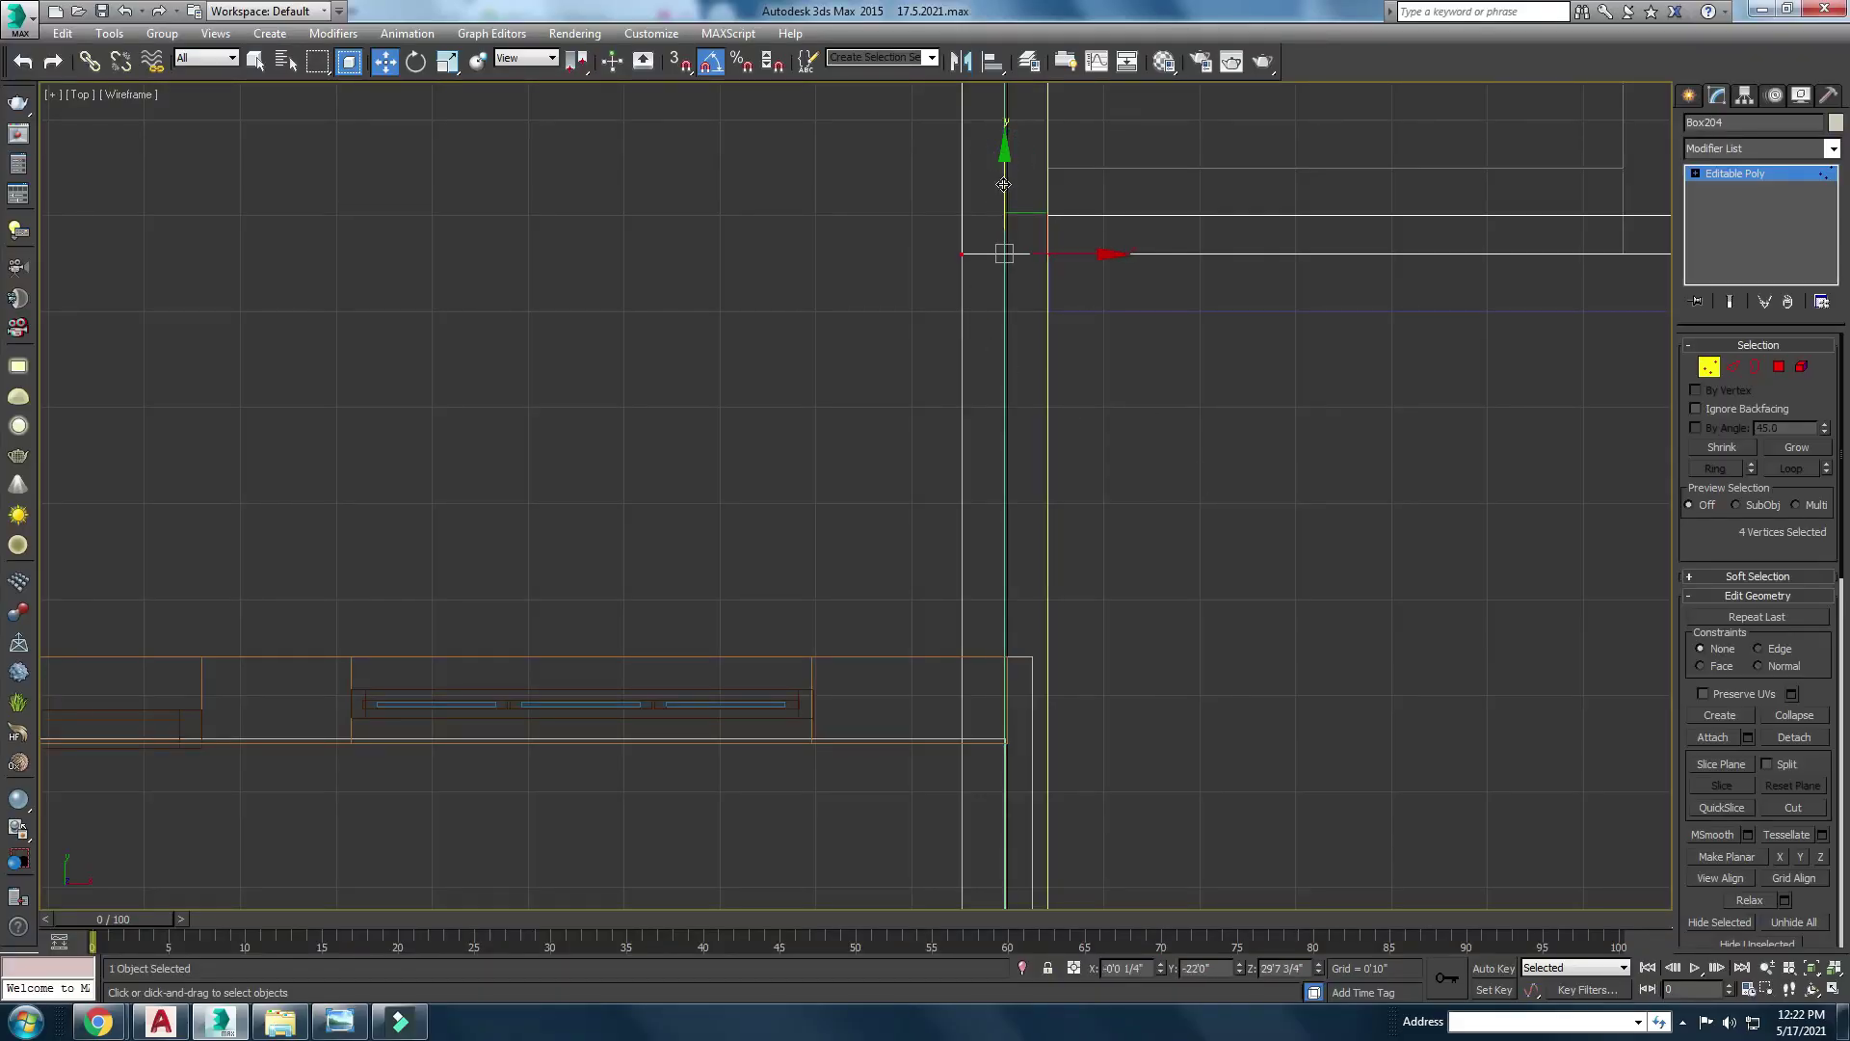
left_click(1686, 93)
left_click(917, 529)
scroll(987, 550, "up", 2)
left_click(1716, 94)
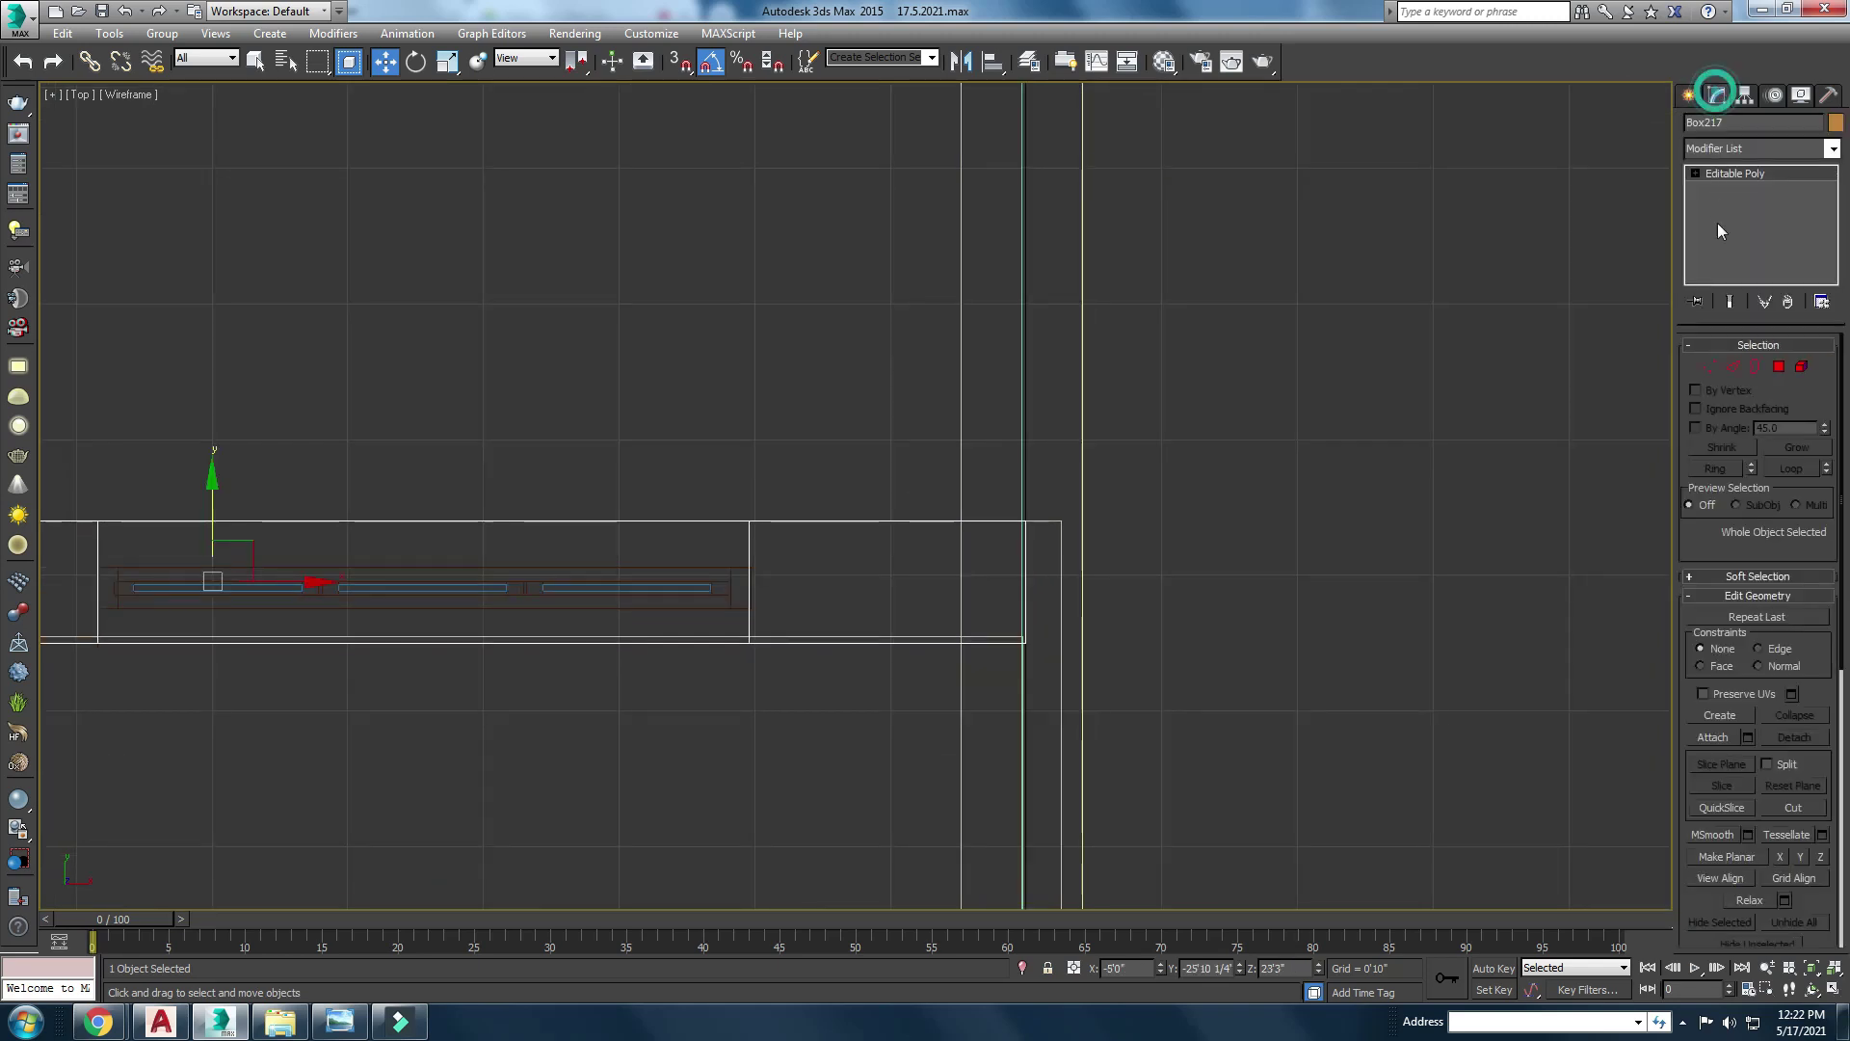
left_click(1707, 366)
left_click_drag(968, 418, 1062, 658)
left_click_drag(1078, 585, 1016, 602)
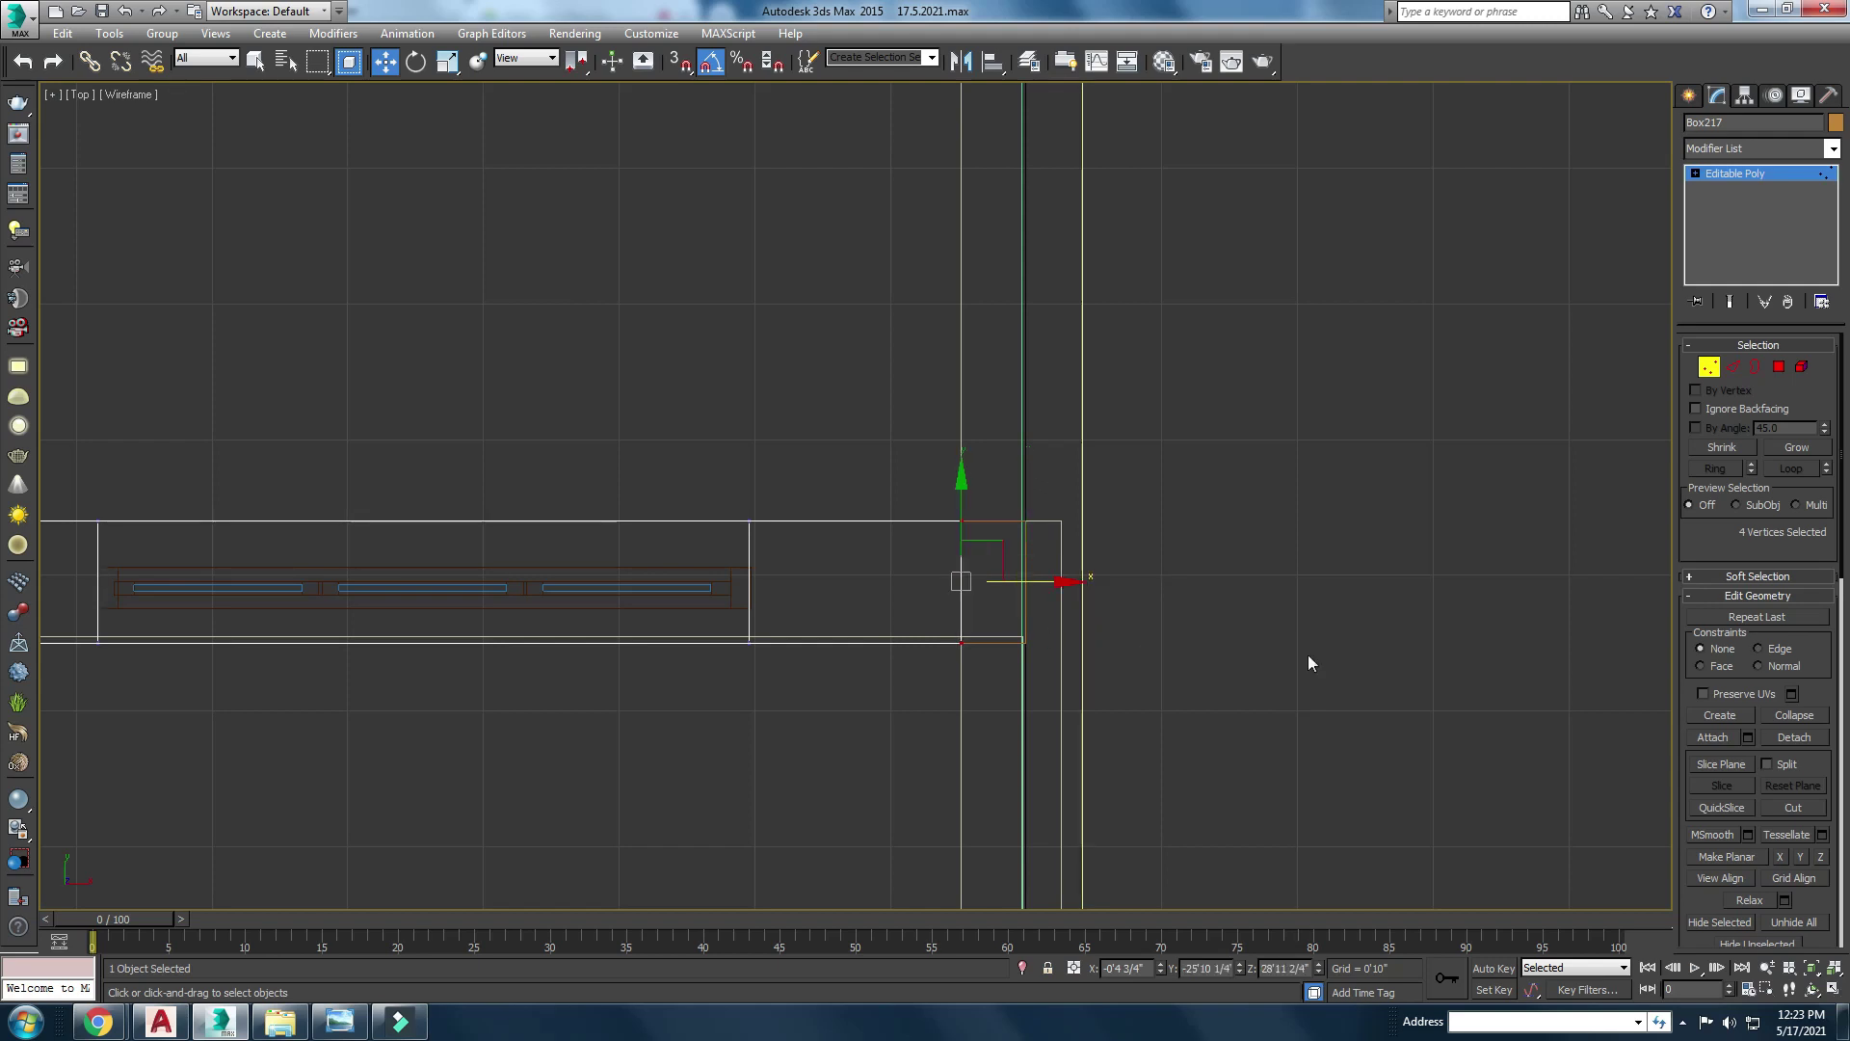
Step: Select the panel's right end face and inspect it in the Perspective and Top views
left_click(1779, 367)
left_click(961, 578)
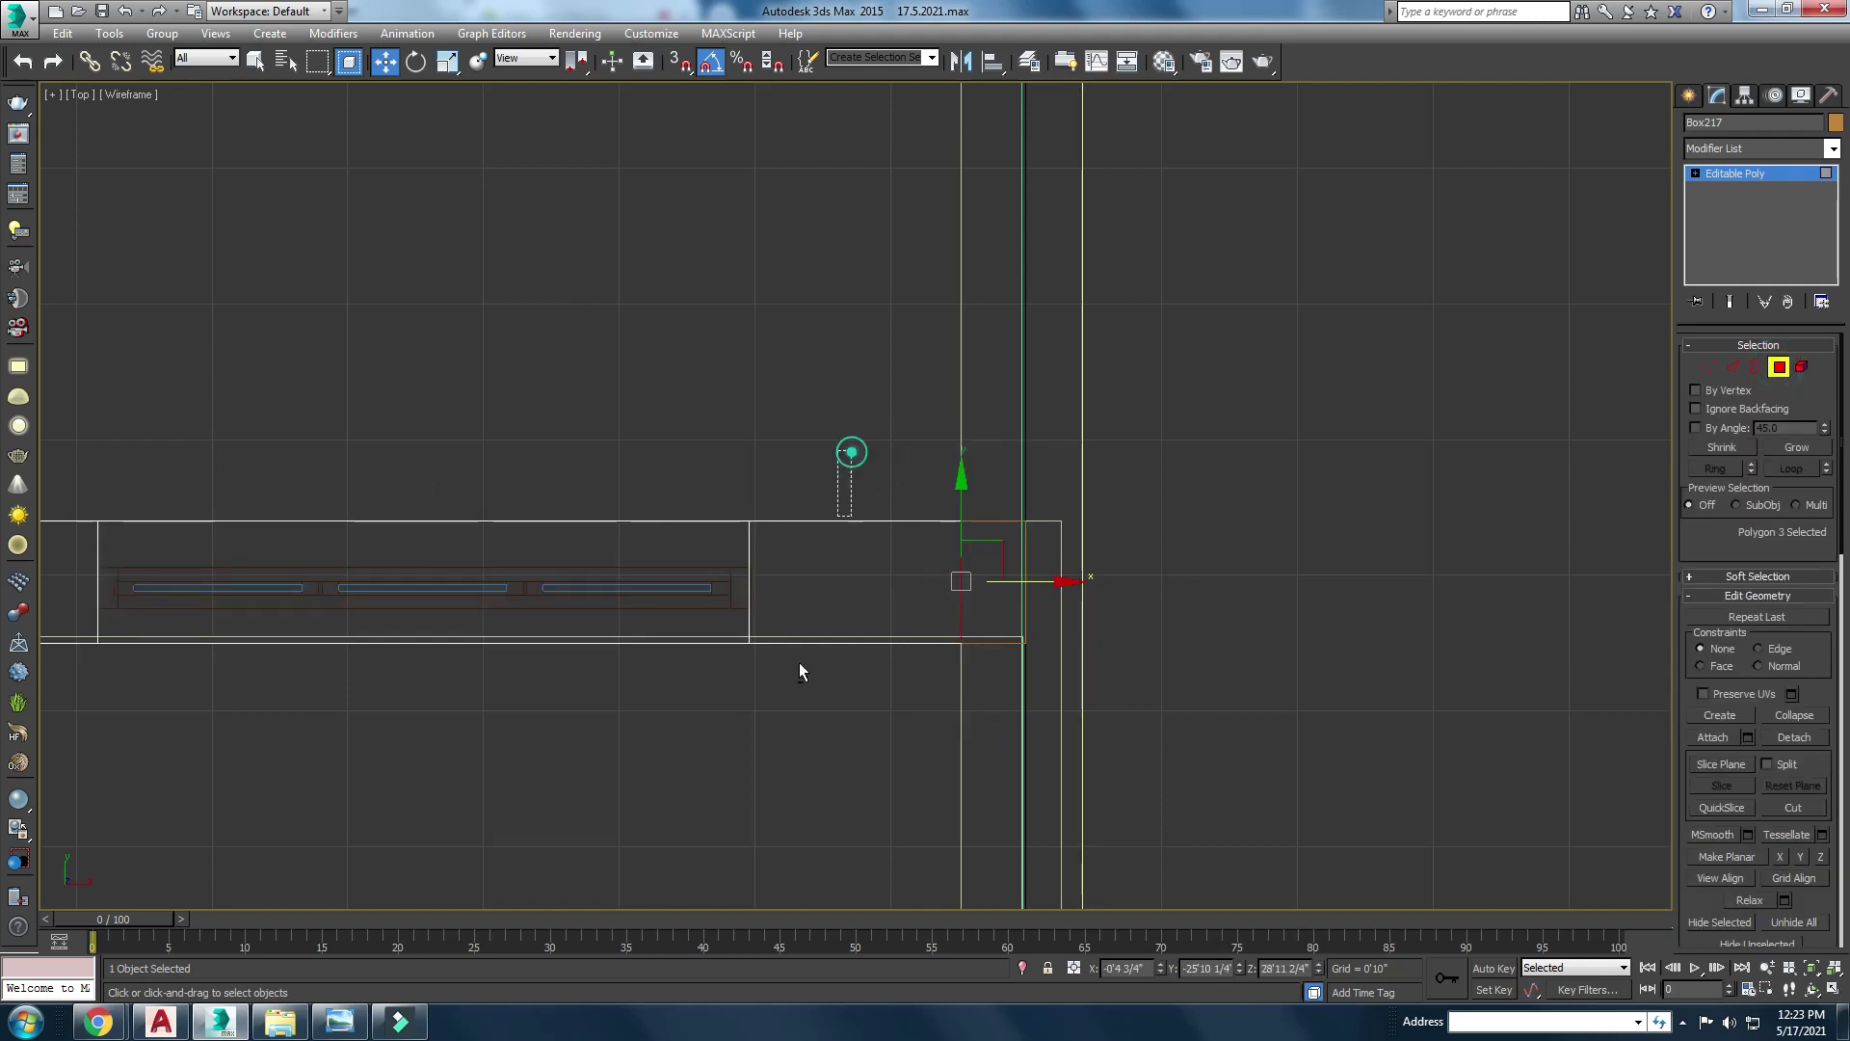
key("alt+w")
right_click(1130, 628)
key("alt+w")
mouse_move(1021, 632)
middle_mouse_down("alt")
mouse_move(998, 605)
mouse_move(1035, 591)
middle_mouse_up("alt")
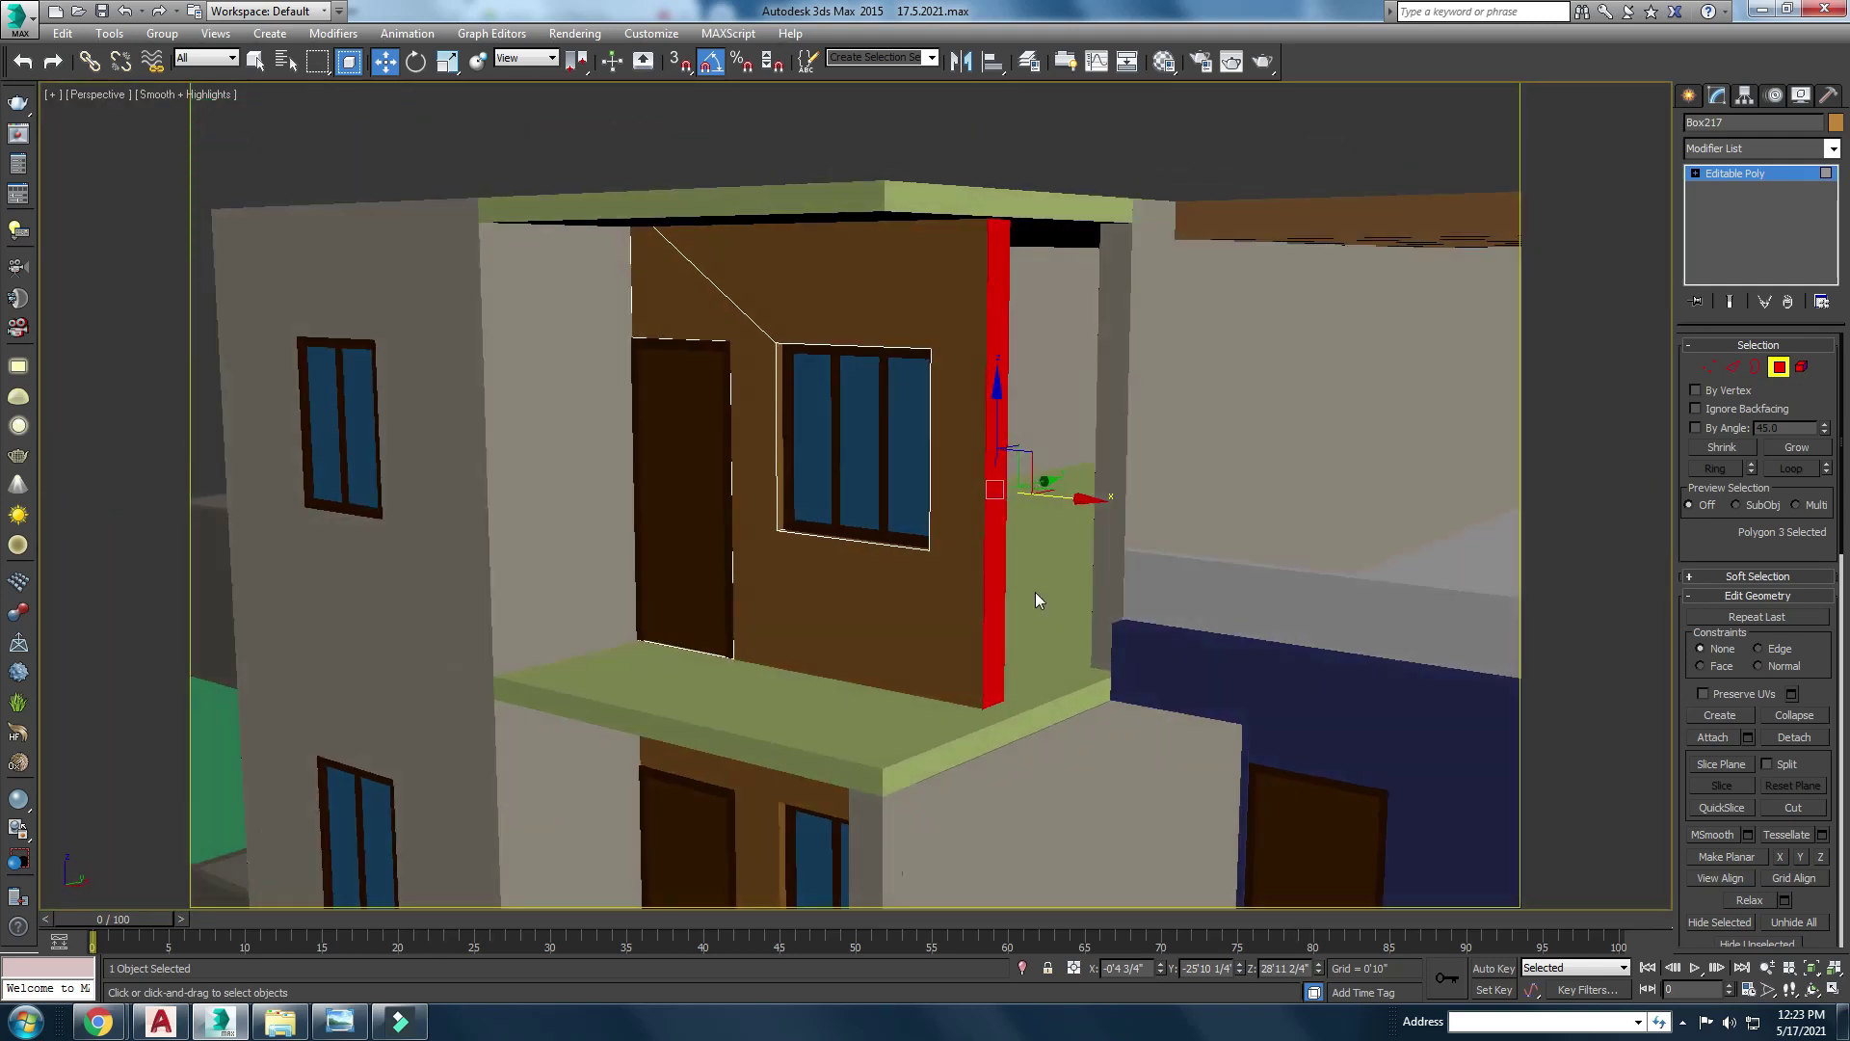
key("alt+w")
right_click(487, 252)
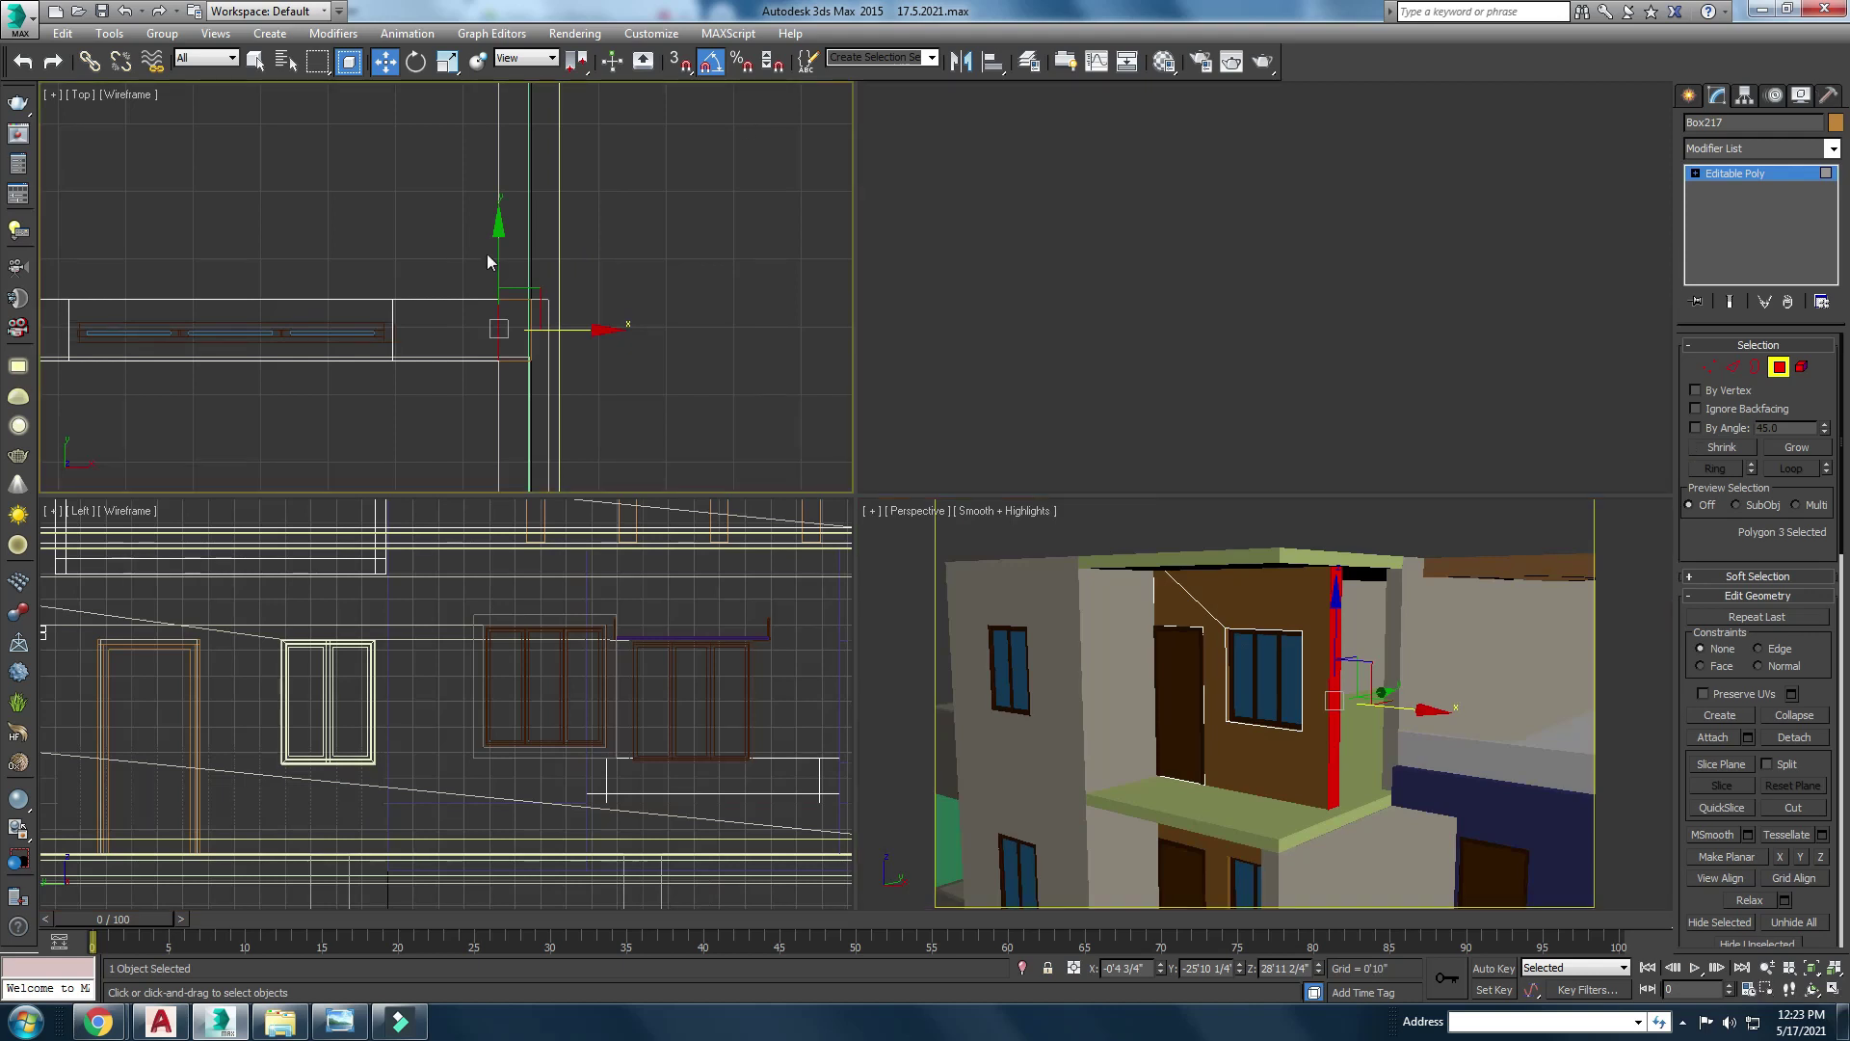
key("alt+w")
scroll(963, 491, "up", 5)
scroll(901, 483, "up", 4)
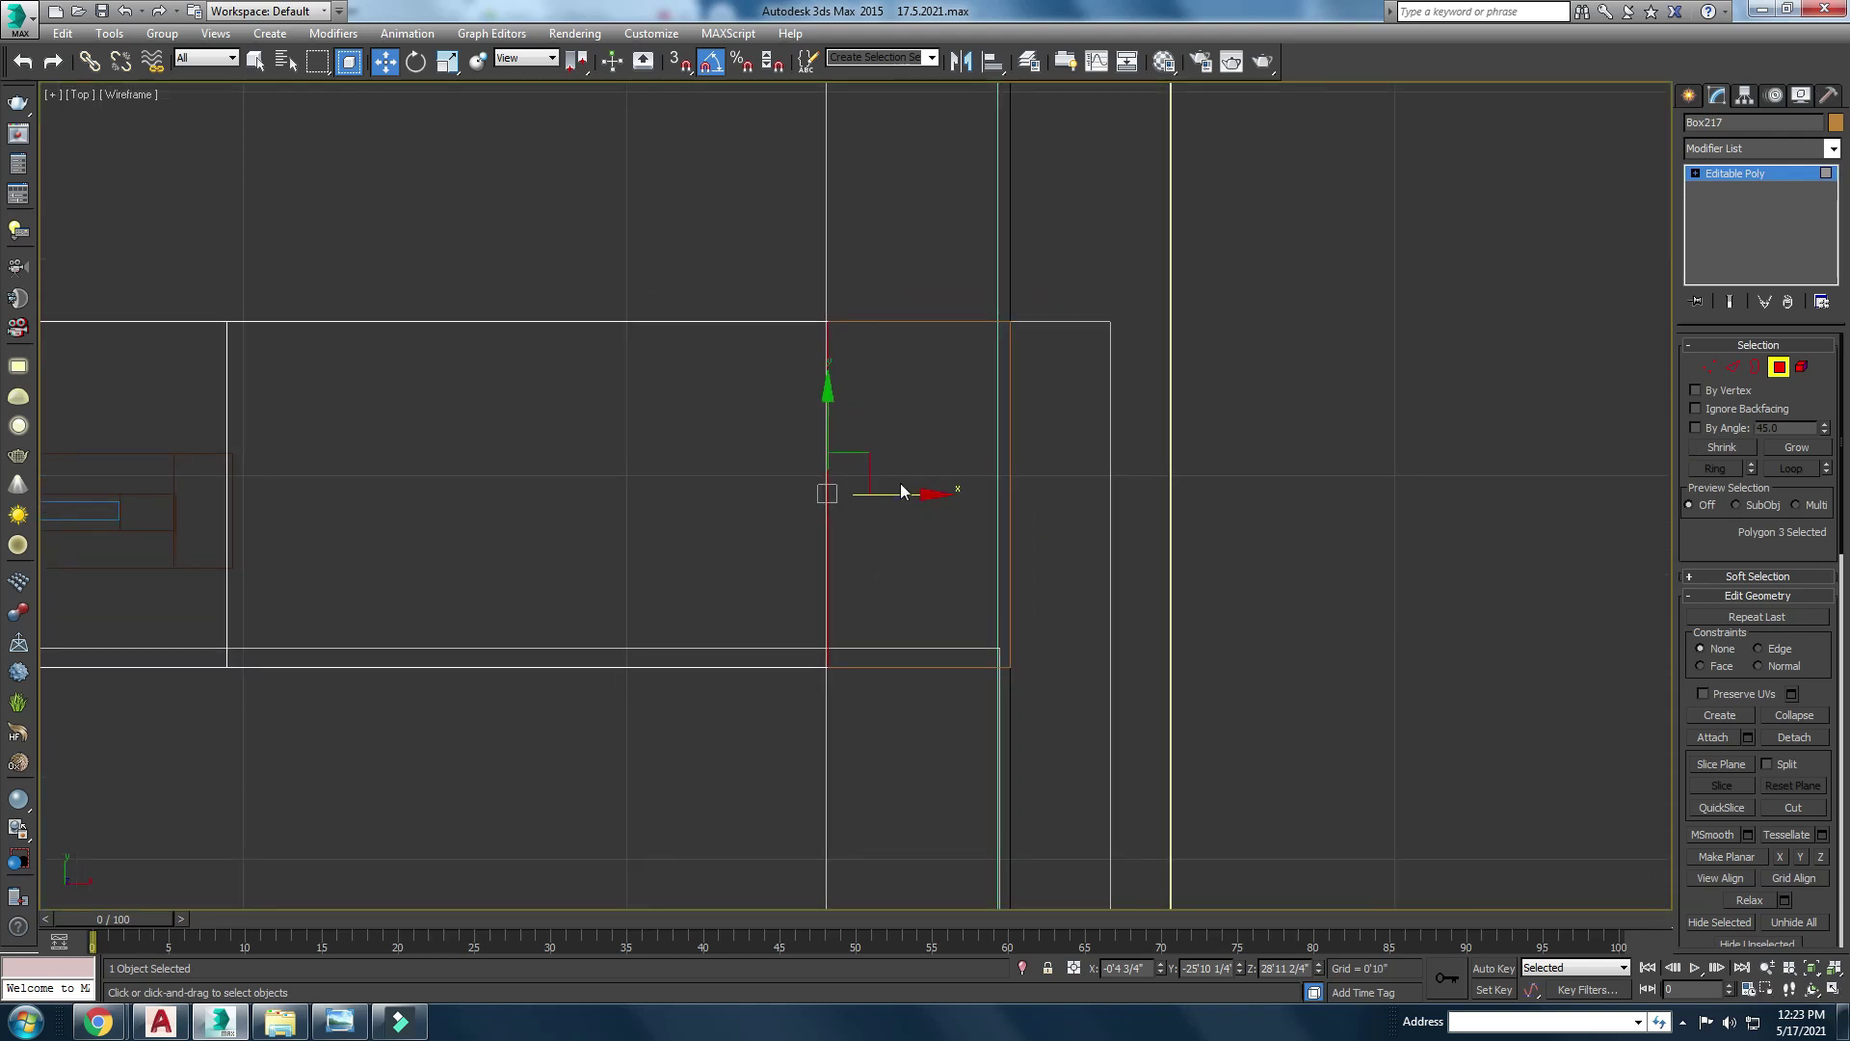
right_click(861, 452)
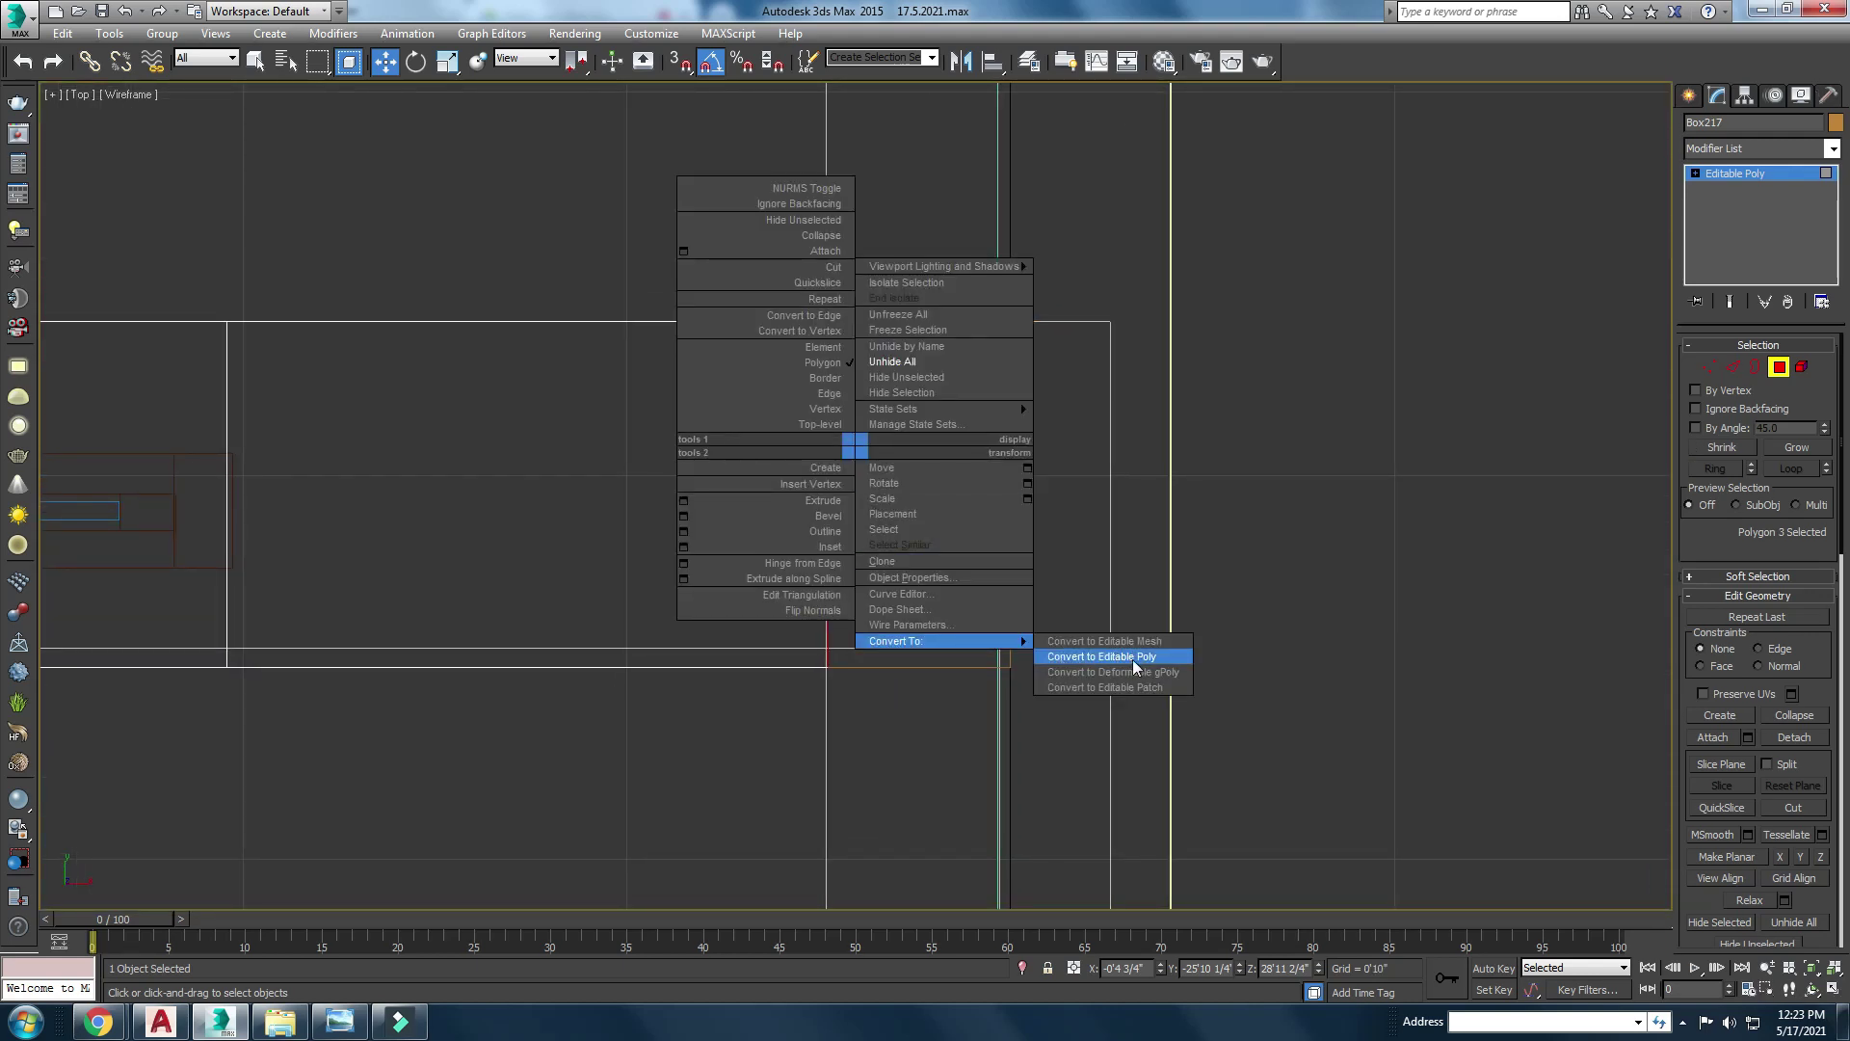
left_click(1311, 640)
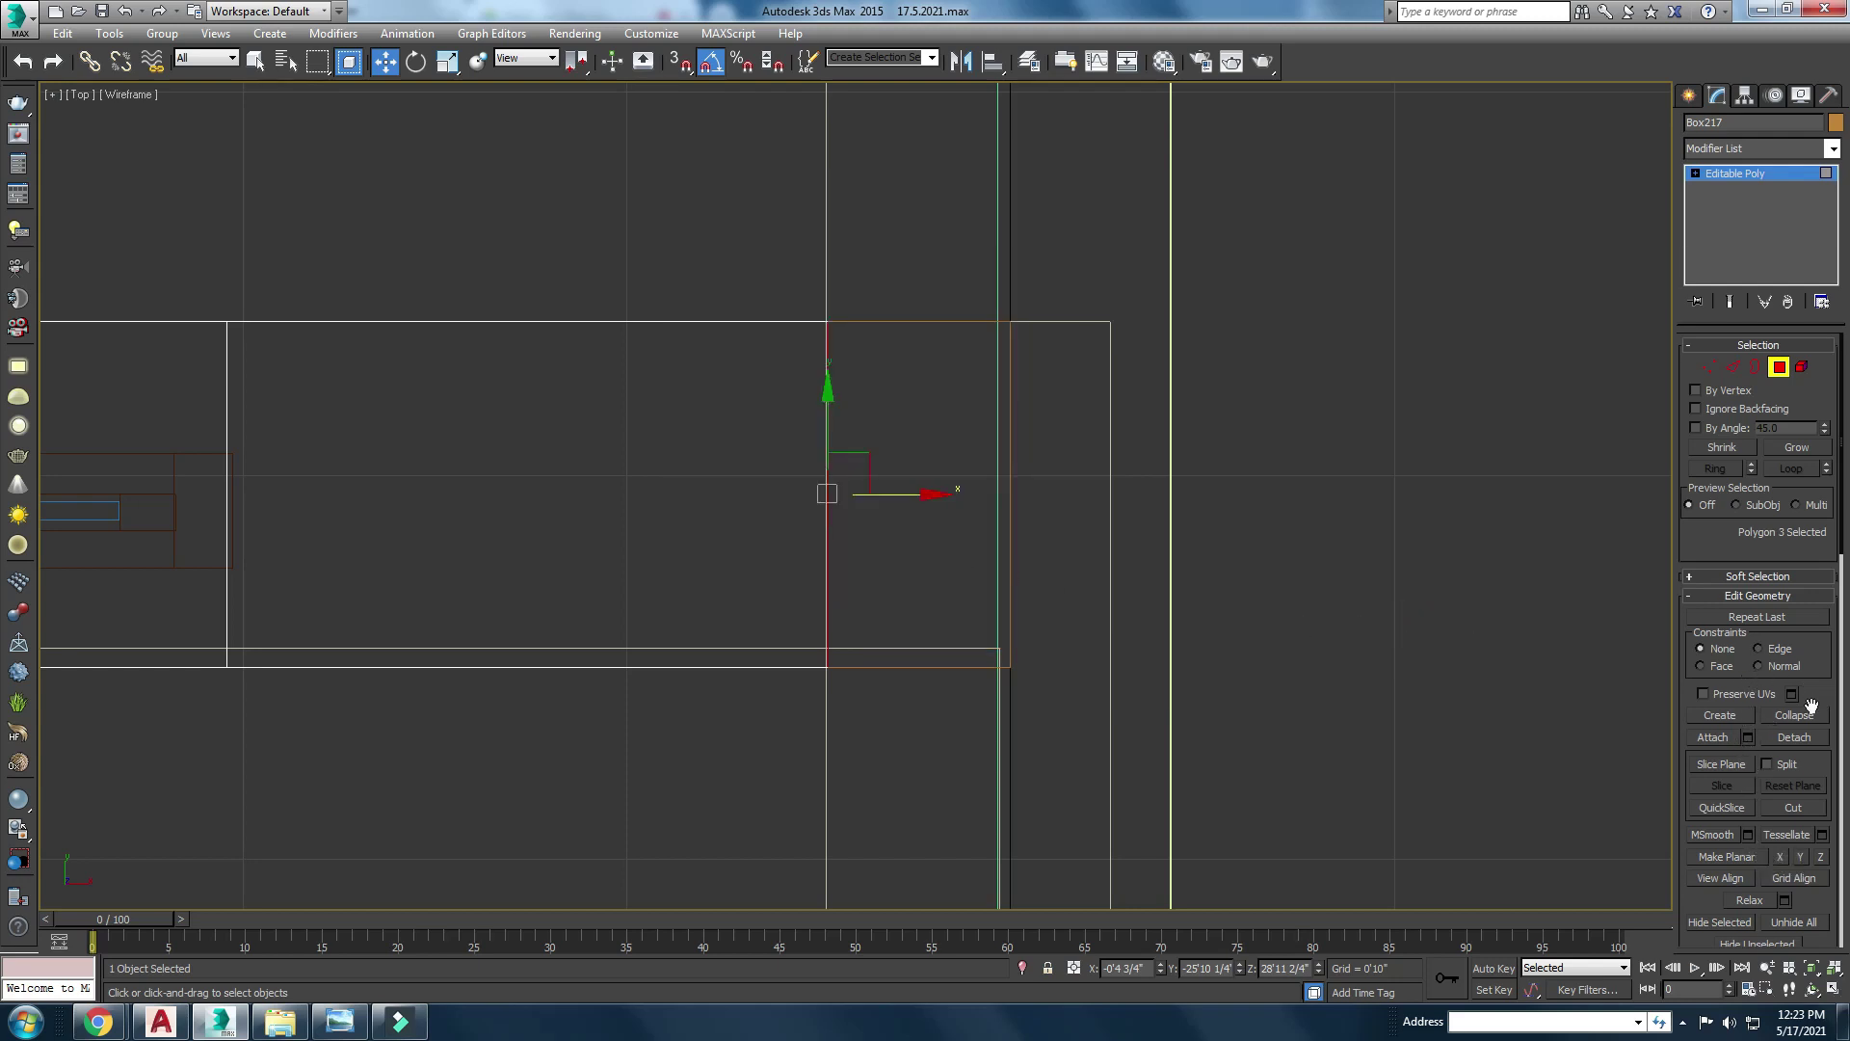
Step: Extrude the selected end face and shift it slightly left
scroll(1701, 858, "down", 3)
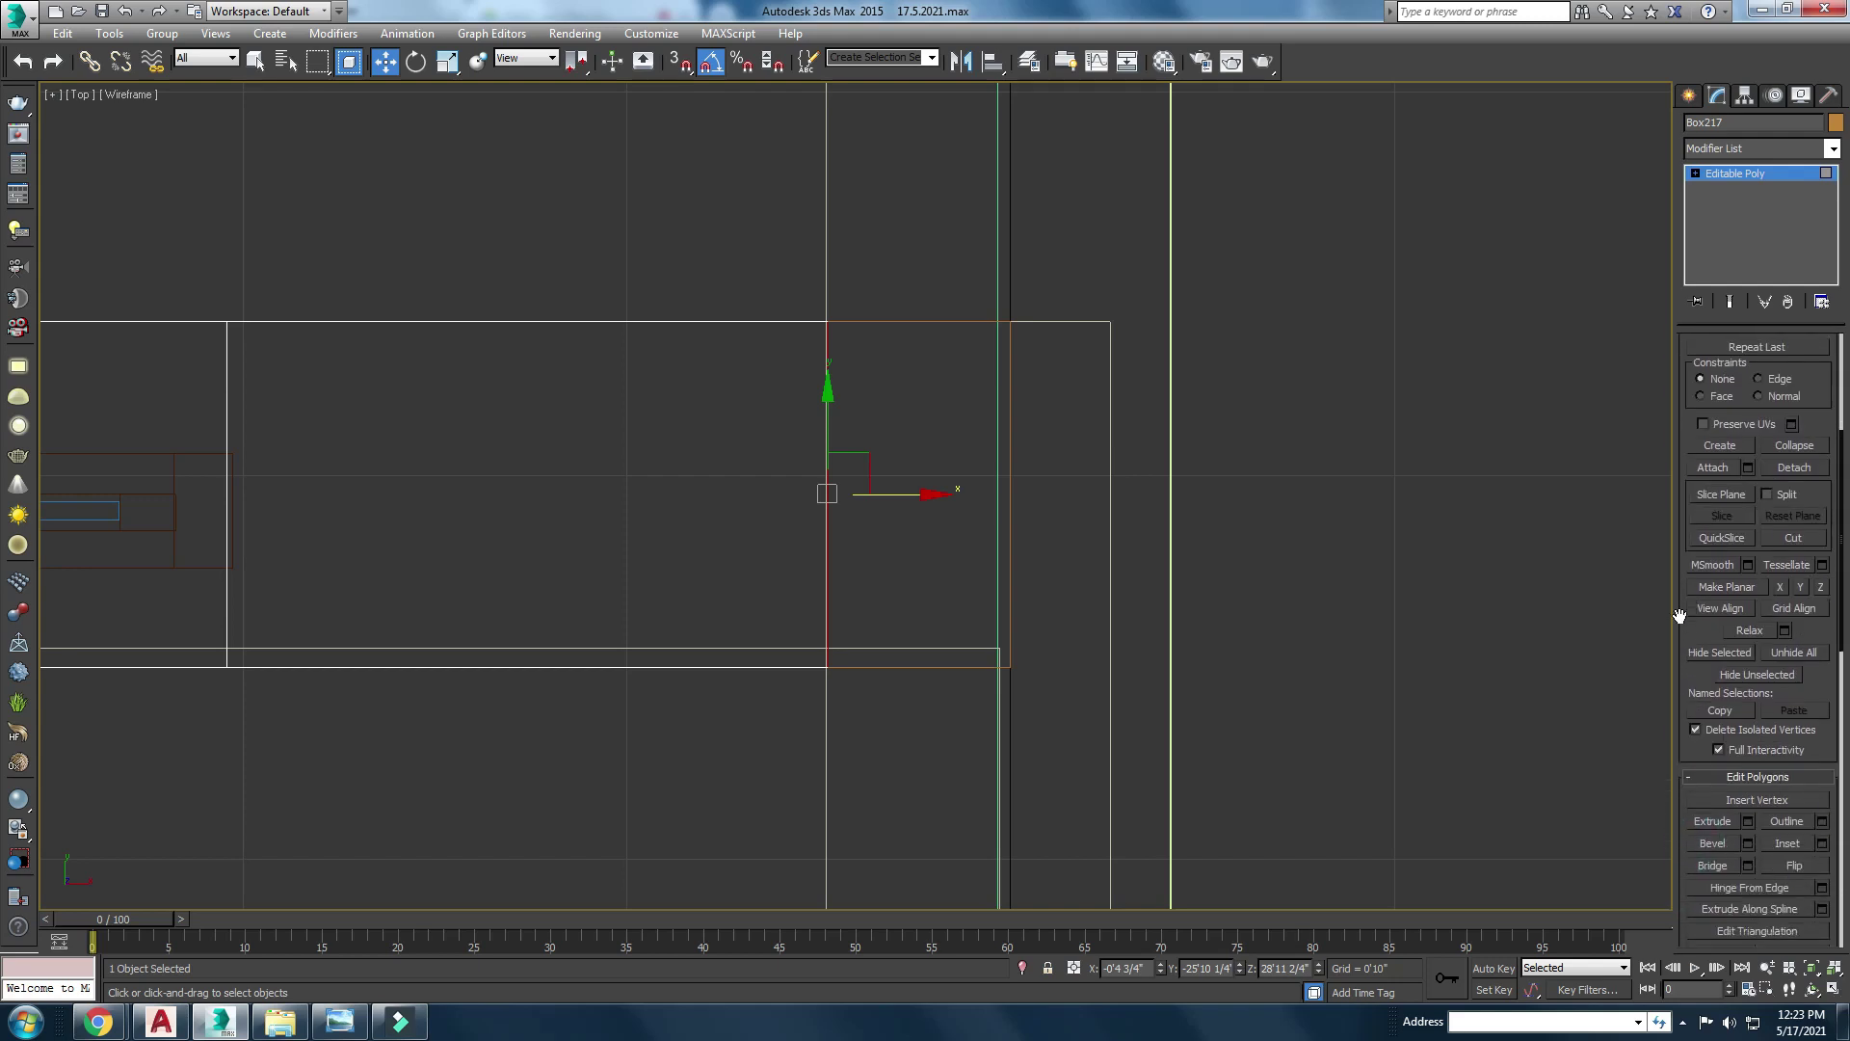
scroll(1720, 800, "down", 3)
left_click(1747, 783)
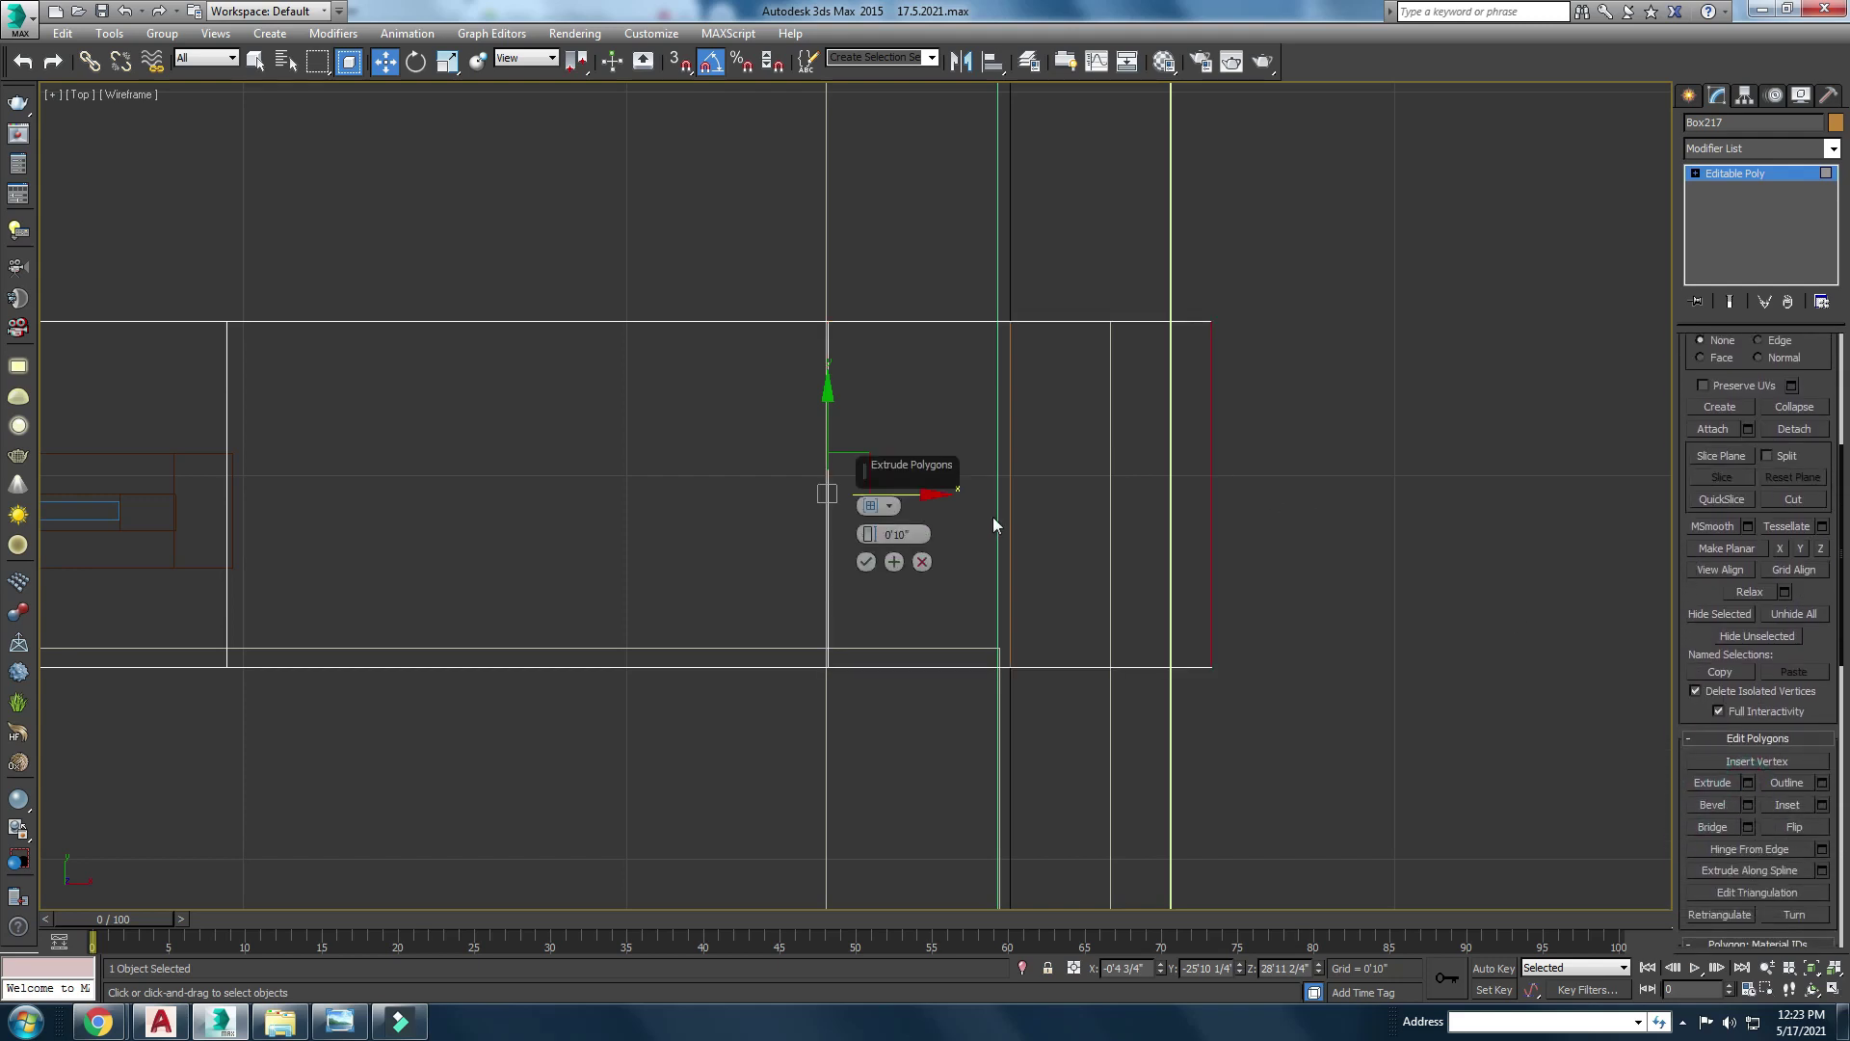
left_click(865, 562)
left_click_drag(1282, 495, 1181, 505)
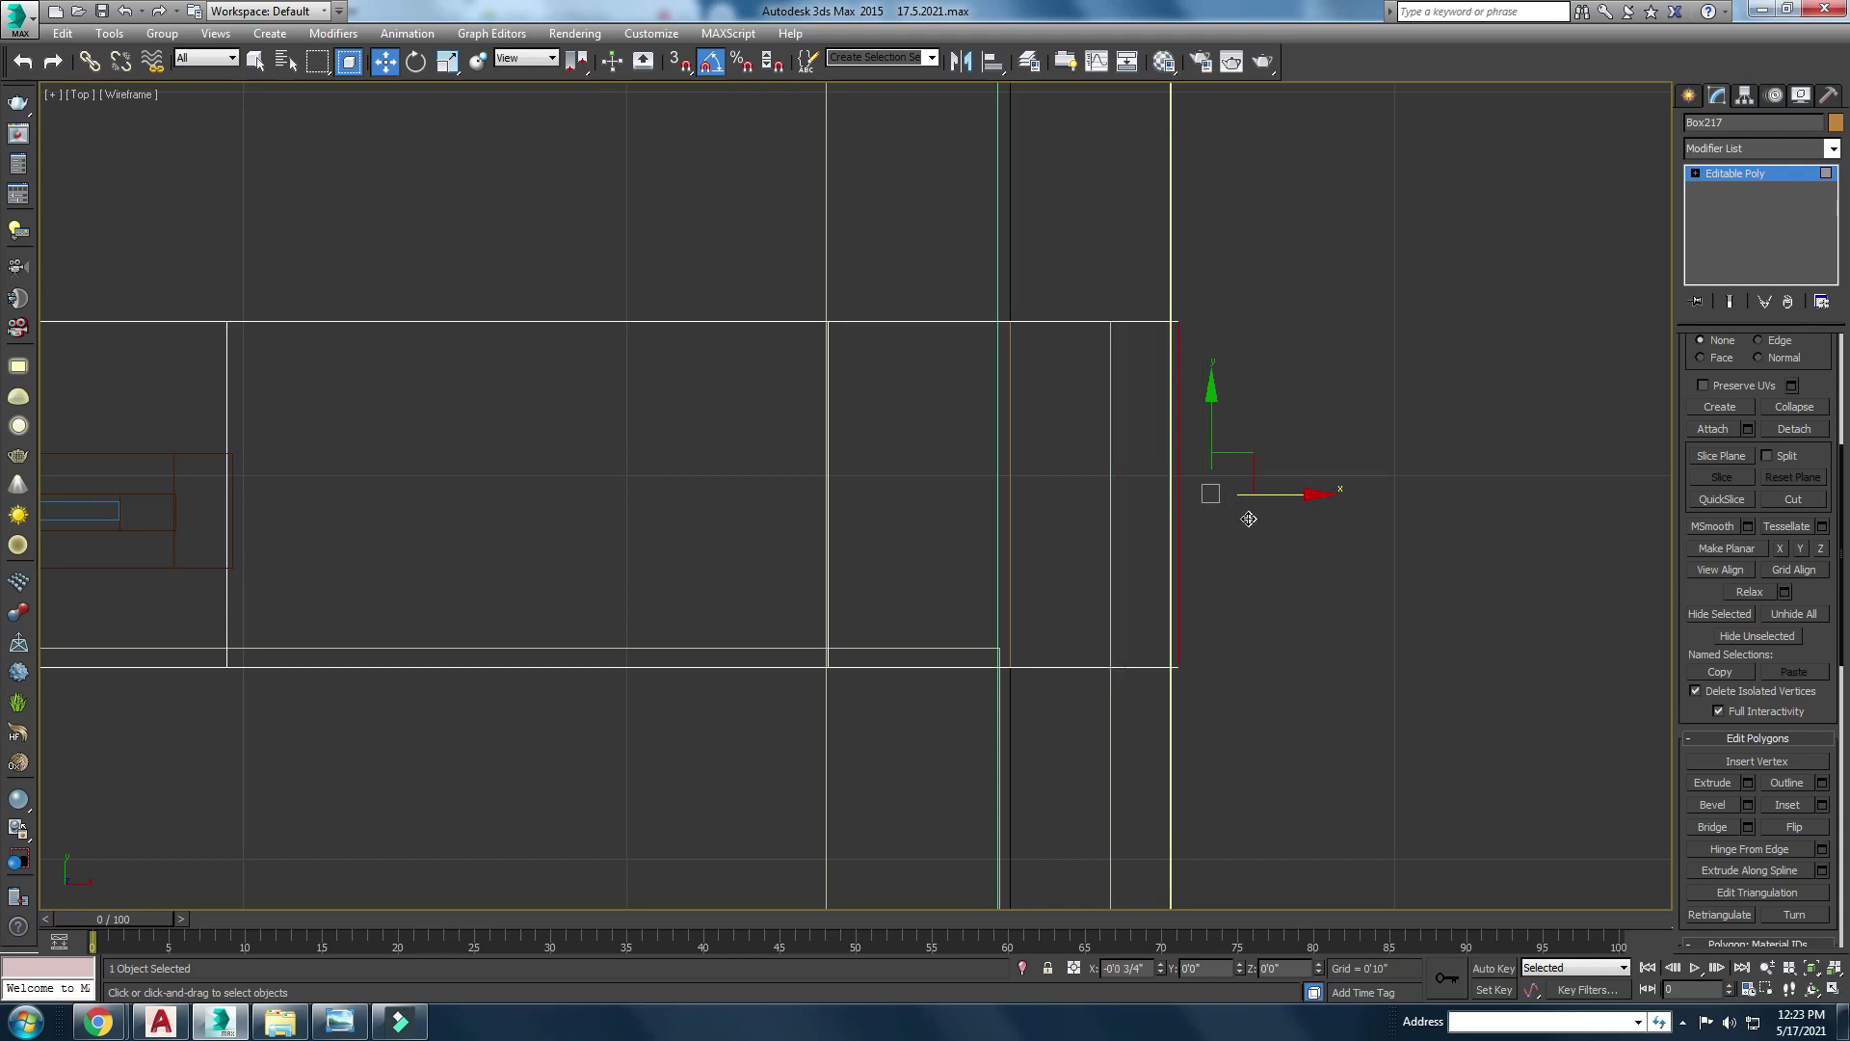
scroll(1224, 524, "down", 2)
scroll(1222, 522, "down", 3)
middle_click_drag(1219, 521, 1069, 571)
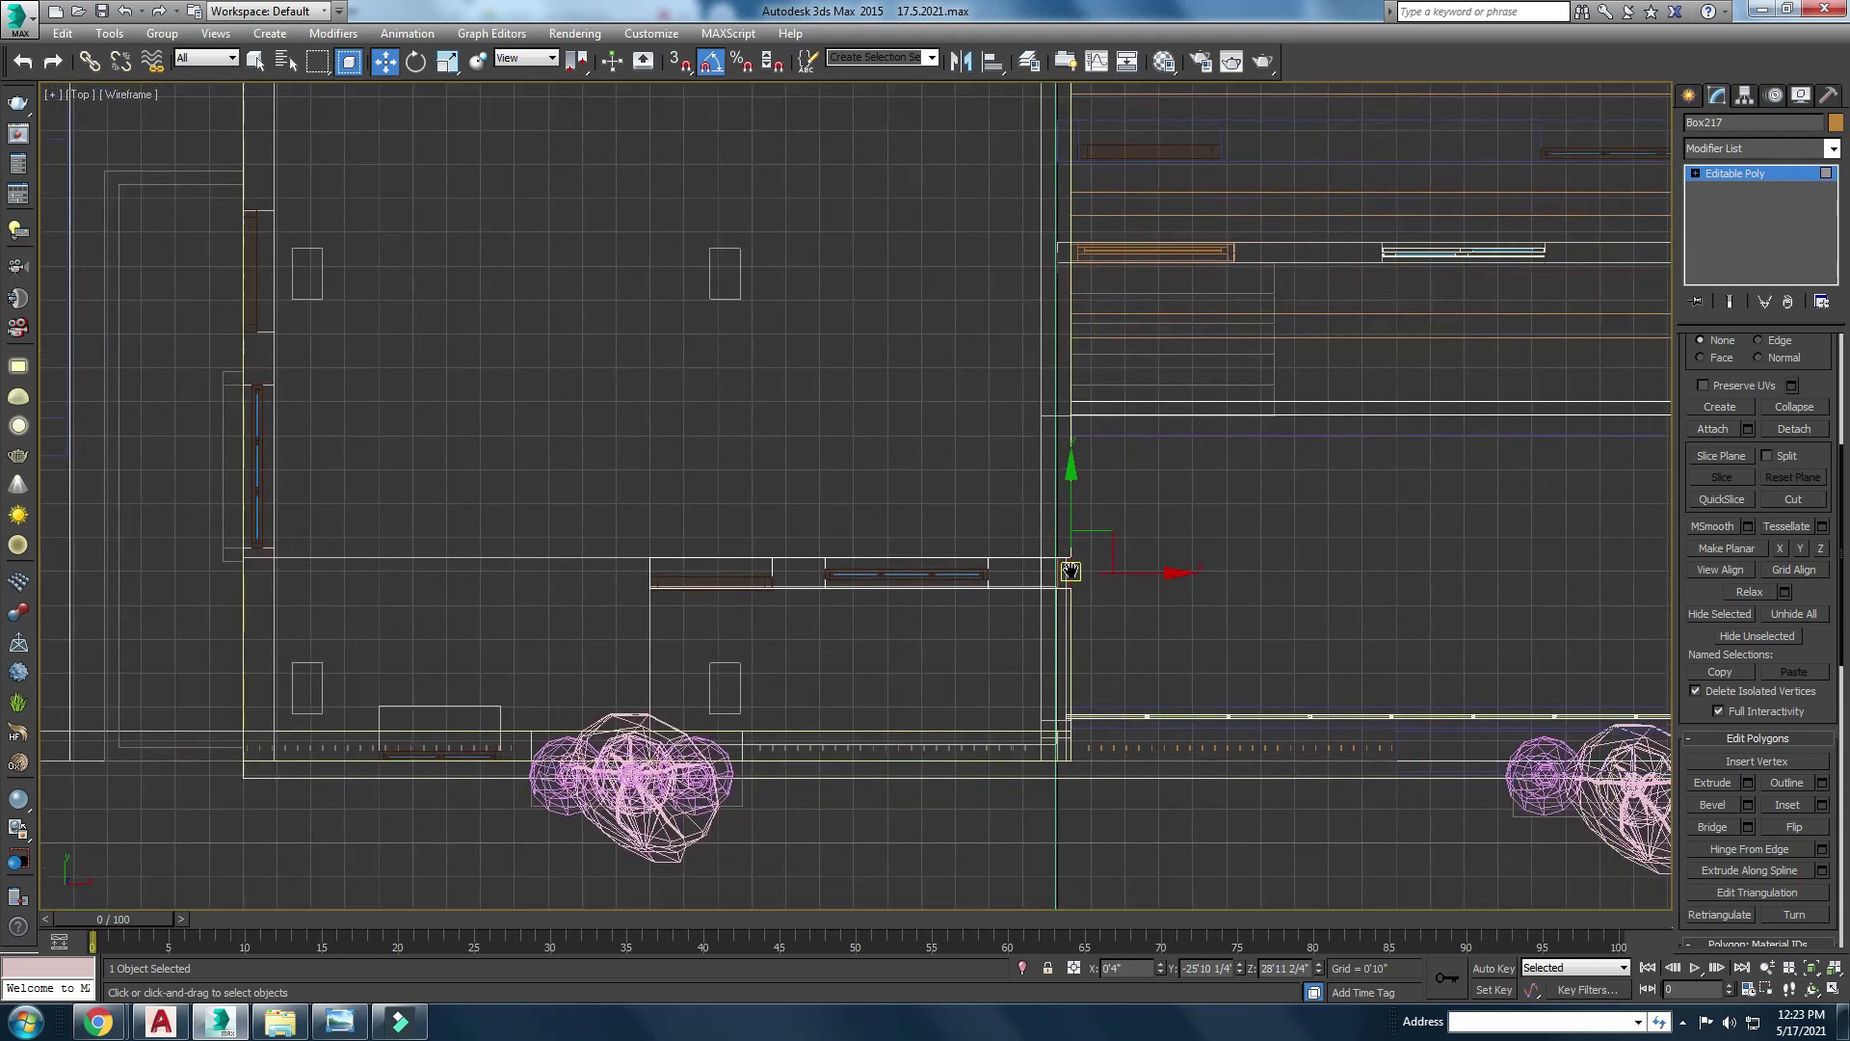
scroll(1070, 569, "up", 2)
scroll(1068, 554, "up", 2)
scroll(1061, 561, "up", 2)
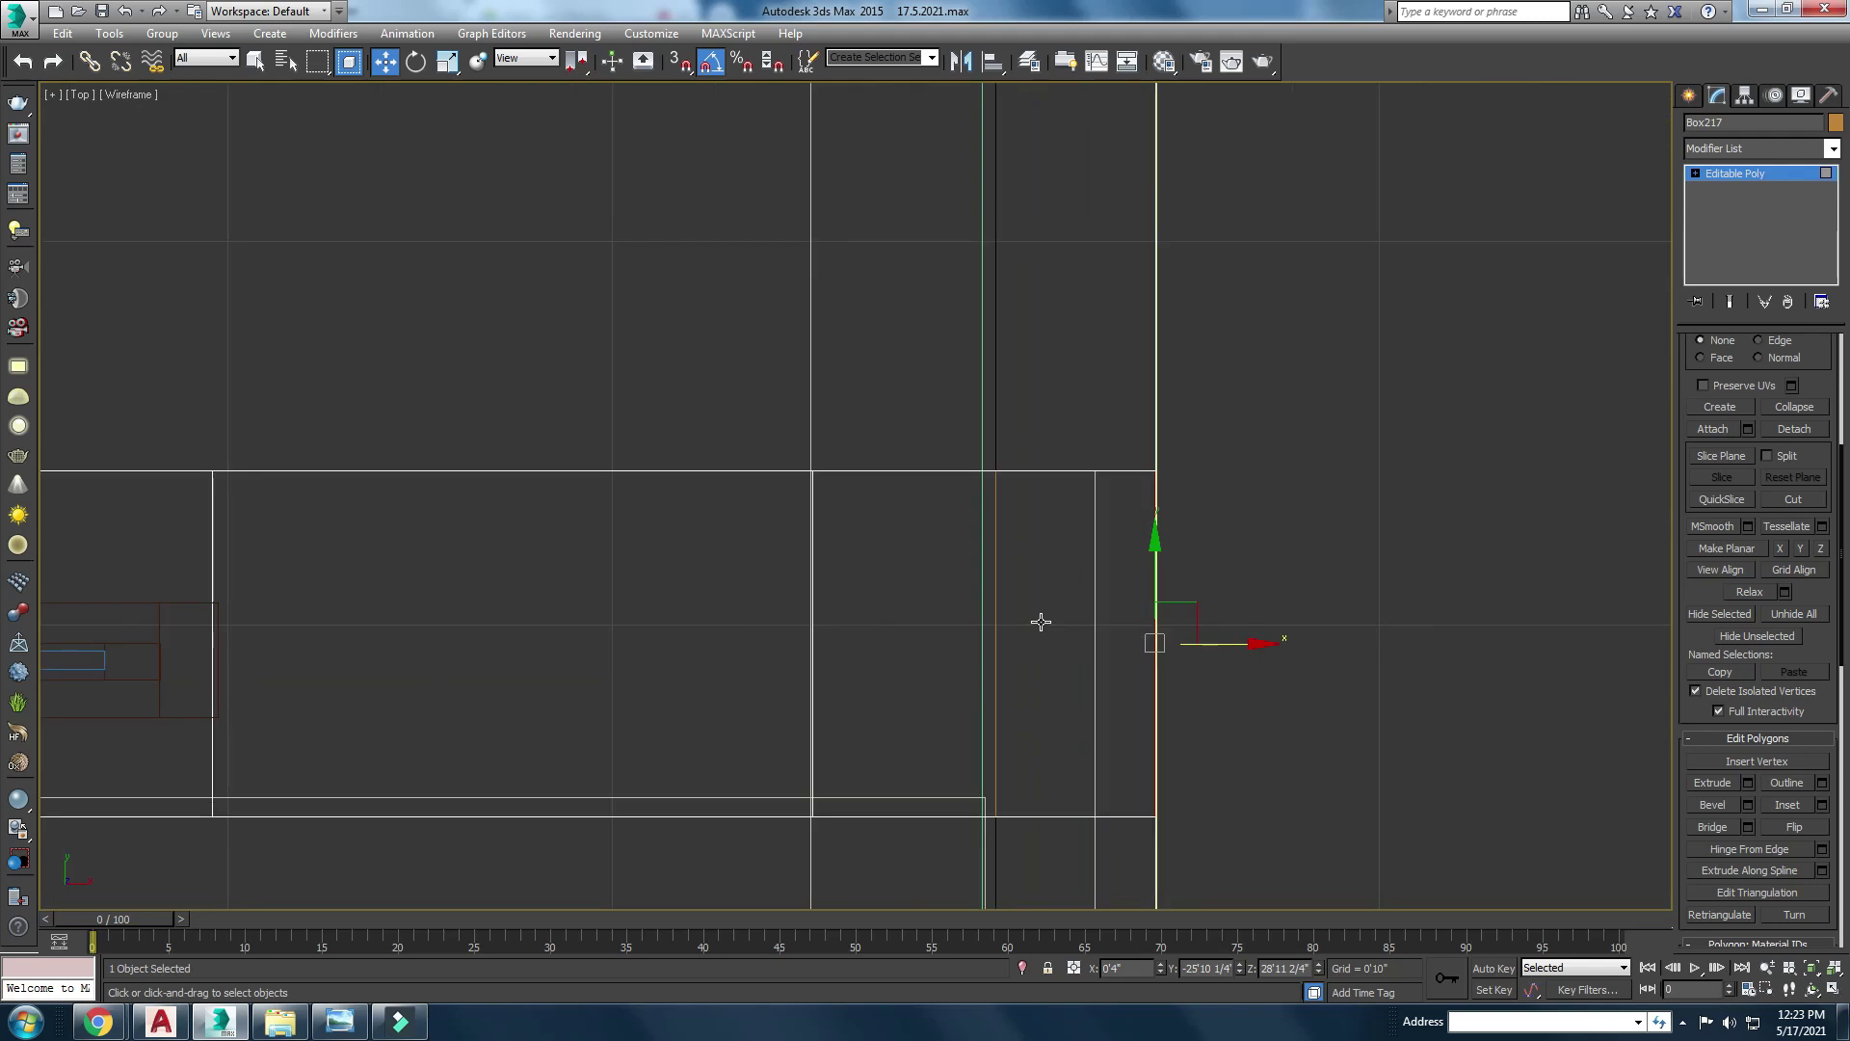
Step: Move the extruded end's vertices right onto the outer wall edge
key("4")
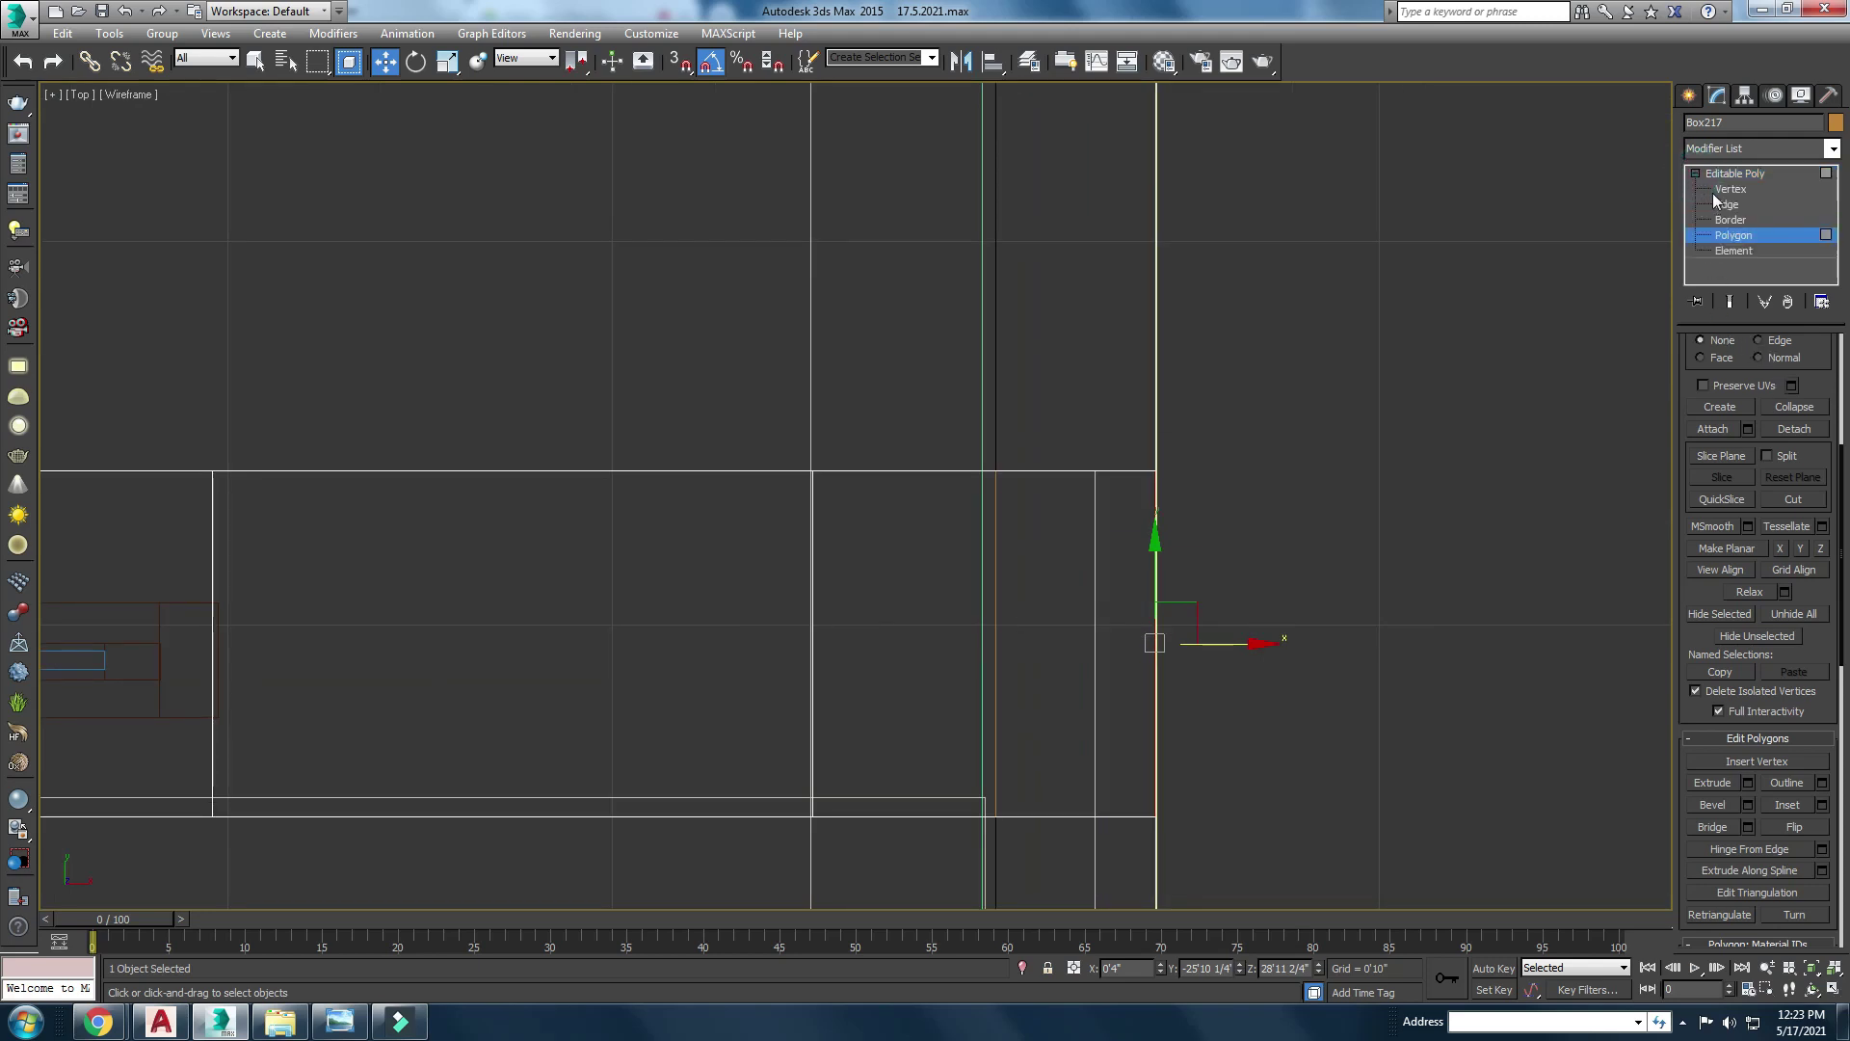
left_click(1731, 189)
middle_click_drag(1385, 454, 1400, 413)
left_click_drag(710, 354, 860, 840)
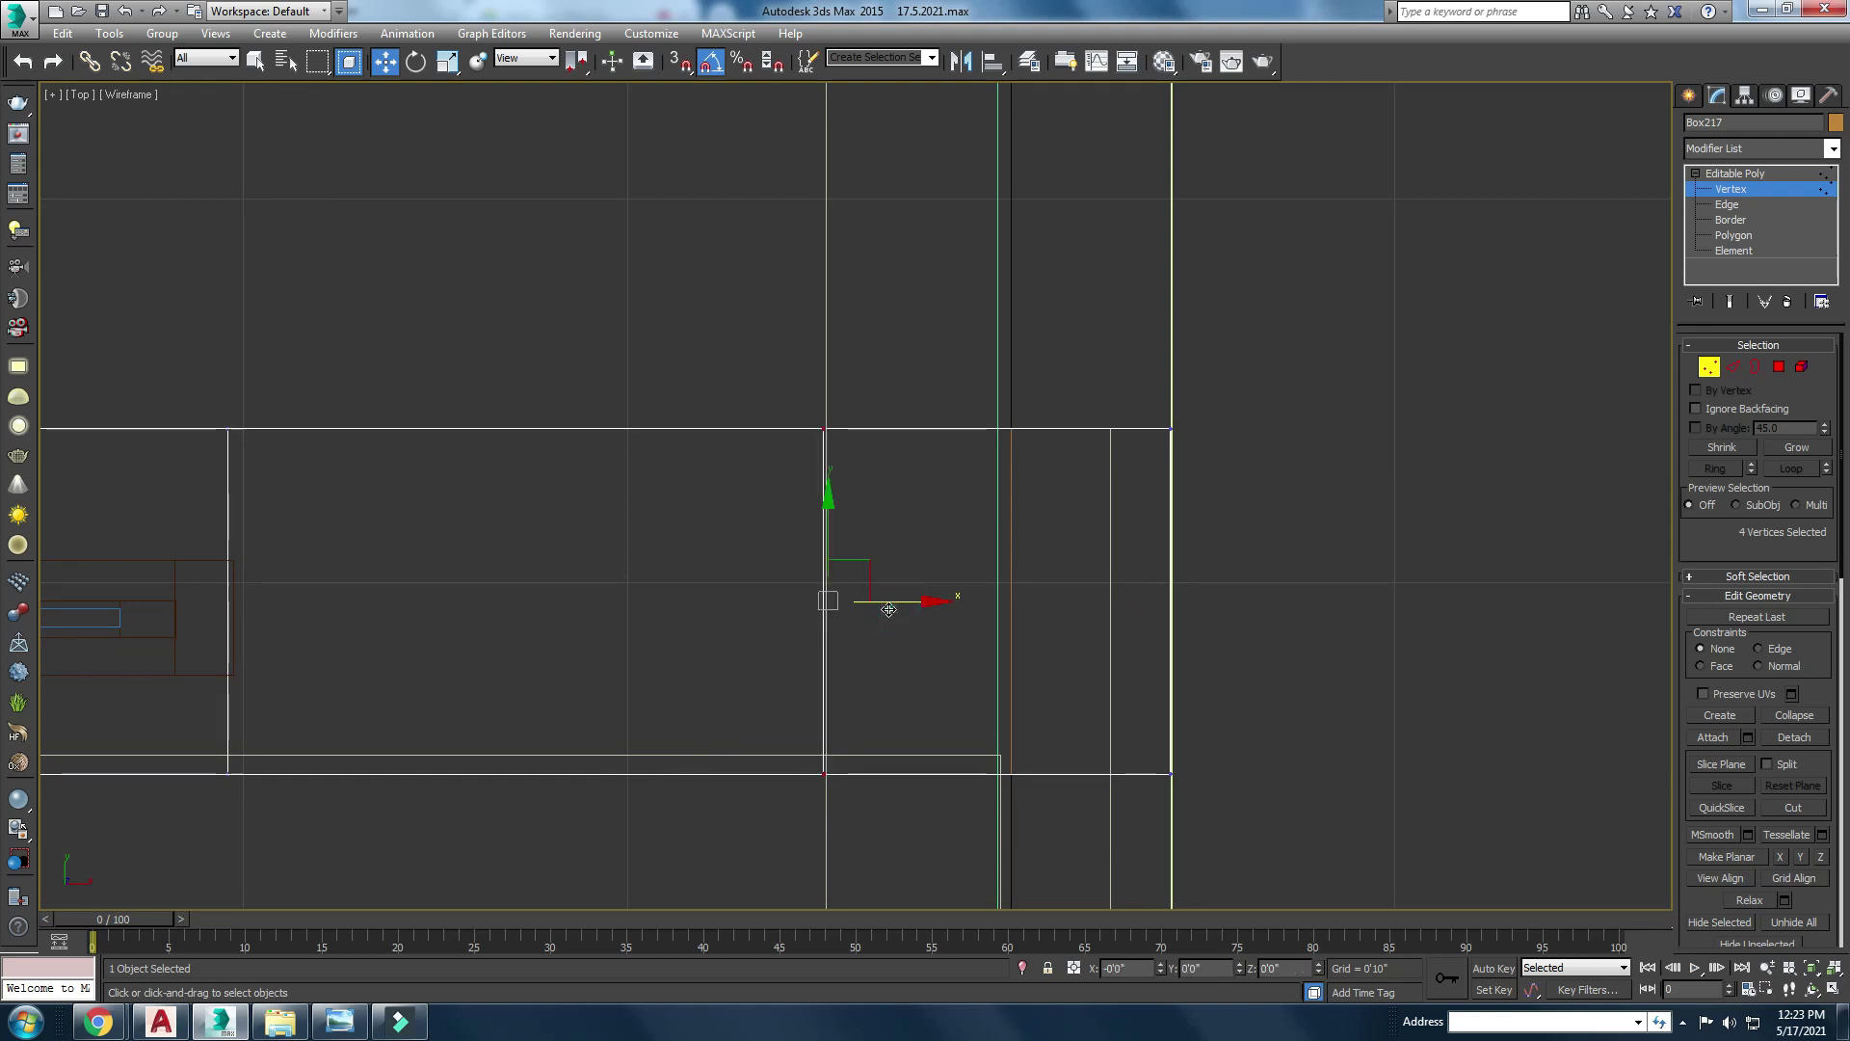
left_click_drag(892, 611, 1252, 653)
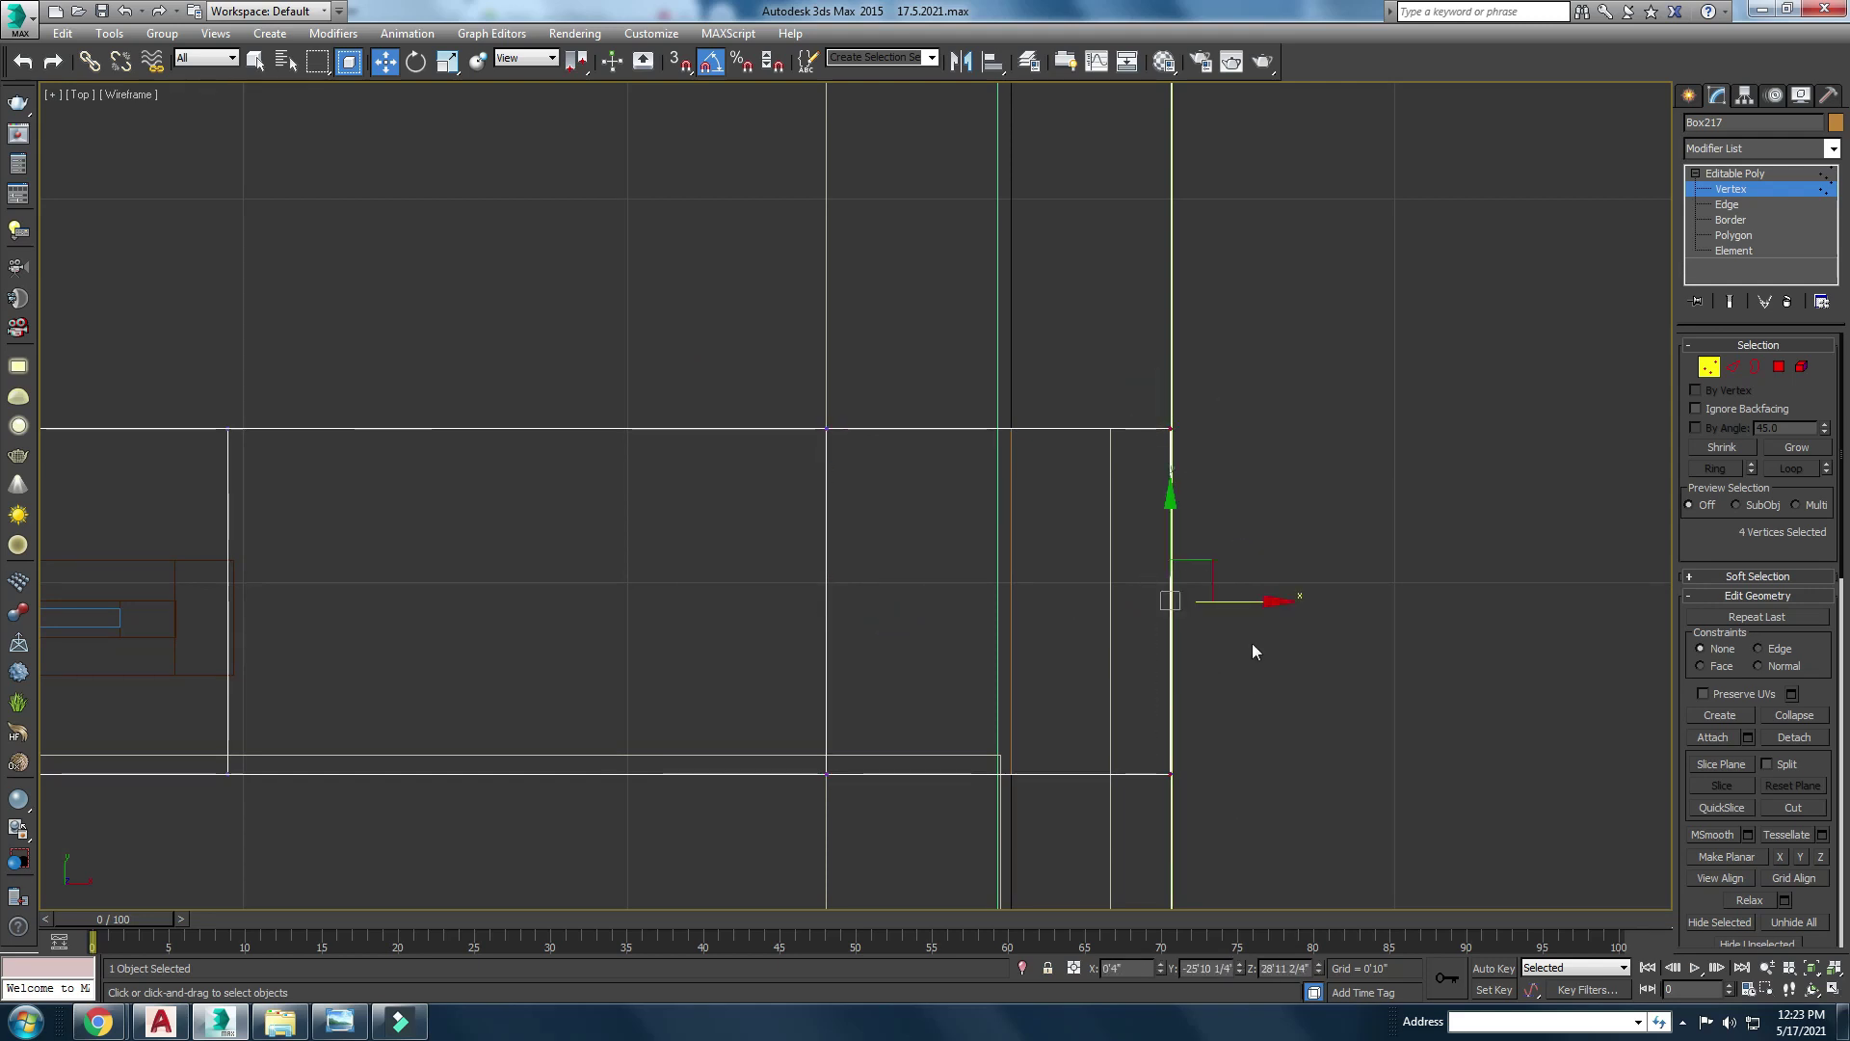
left_click(1258, 605)
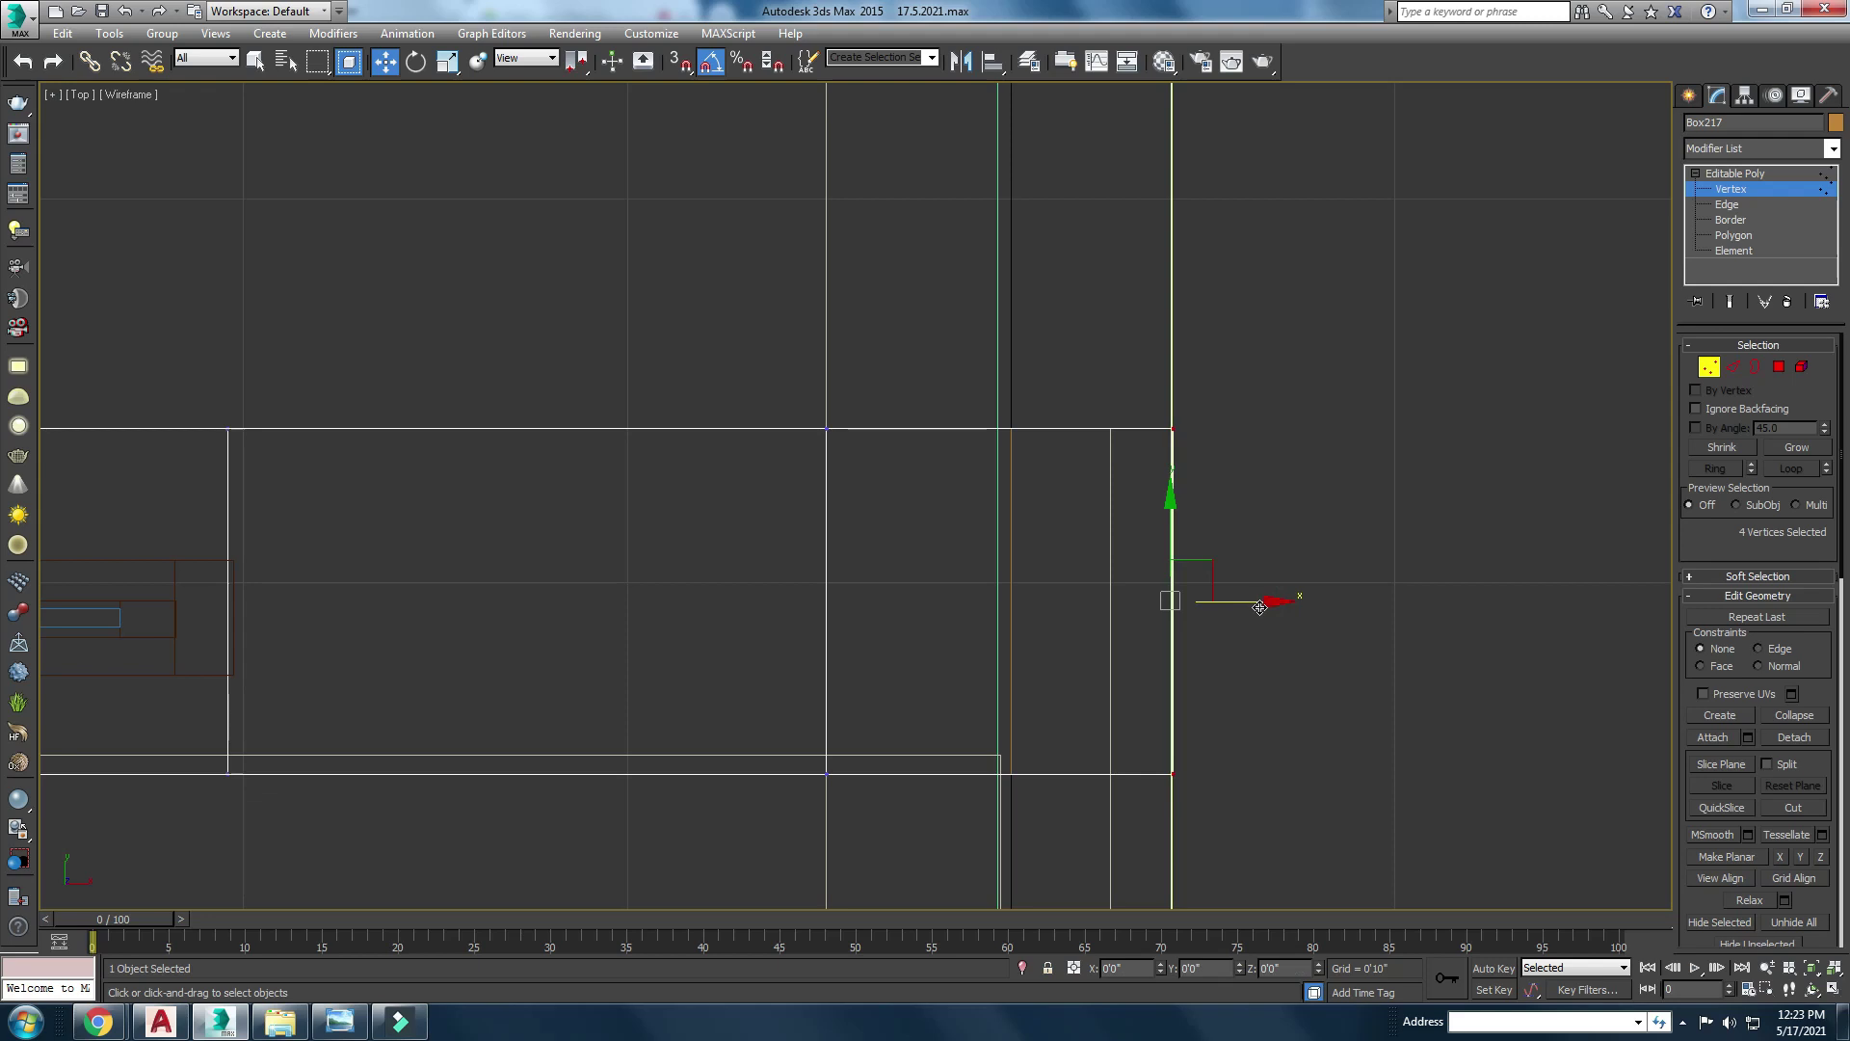
Step: Orbit to a level facade view and select the panel's six vertices along the slab edge
key("alt+w")
left_click(1363, 725)
key("alt+w")
scroll(1327, 701, "up", 3)
scroll(1189, 717, "up", 3)
scroll(1176, 692, "up", 3)
scroll(1164, 707, "up", 3)
scroll(1152, 715, "down", 3)
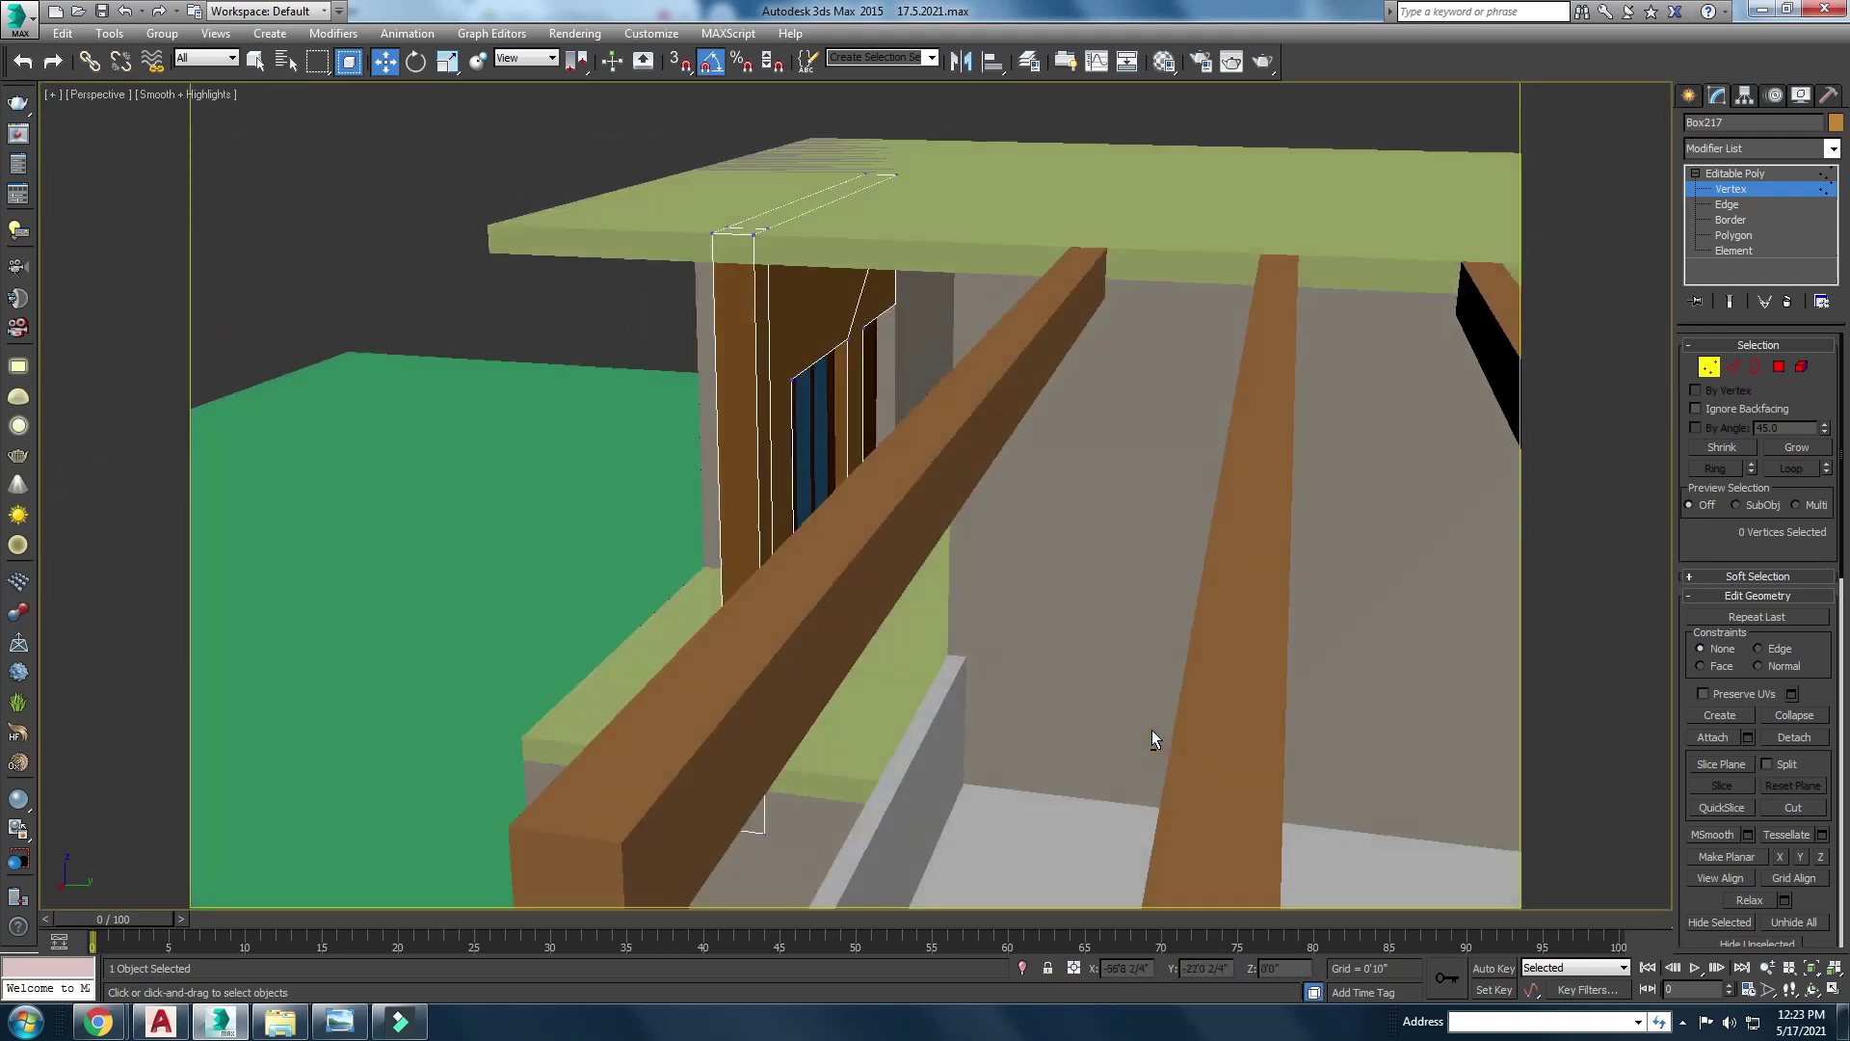
scroll(1152, 730, "down", 3)
scroll(1153, 733, "down", 2)
mouse_move(872, 591)
middle_mouse_down("alt")
mouse_move(977, 578)
mouse_move(1022, 530)
mouse_move(1004, 472)
mouse_move(1089, 631)
middle_mouse_up("alt")
left_click_drag(982, 578, 636, 688)
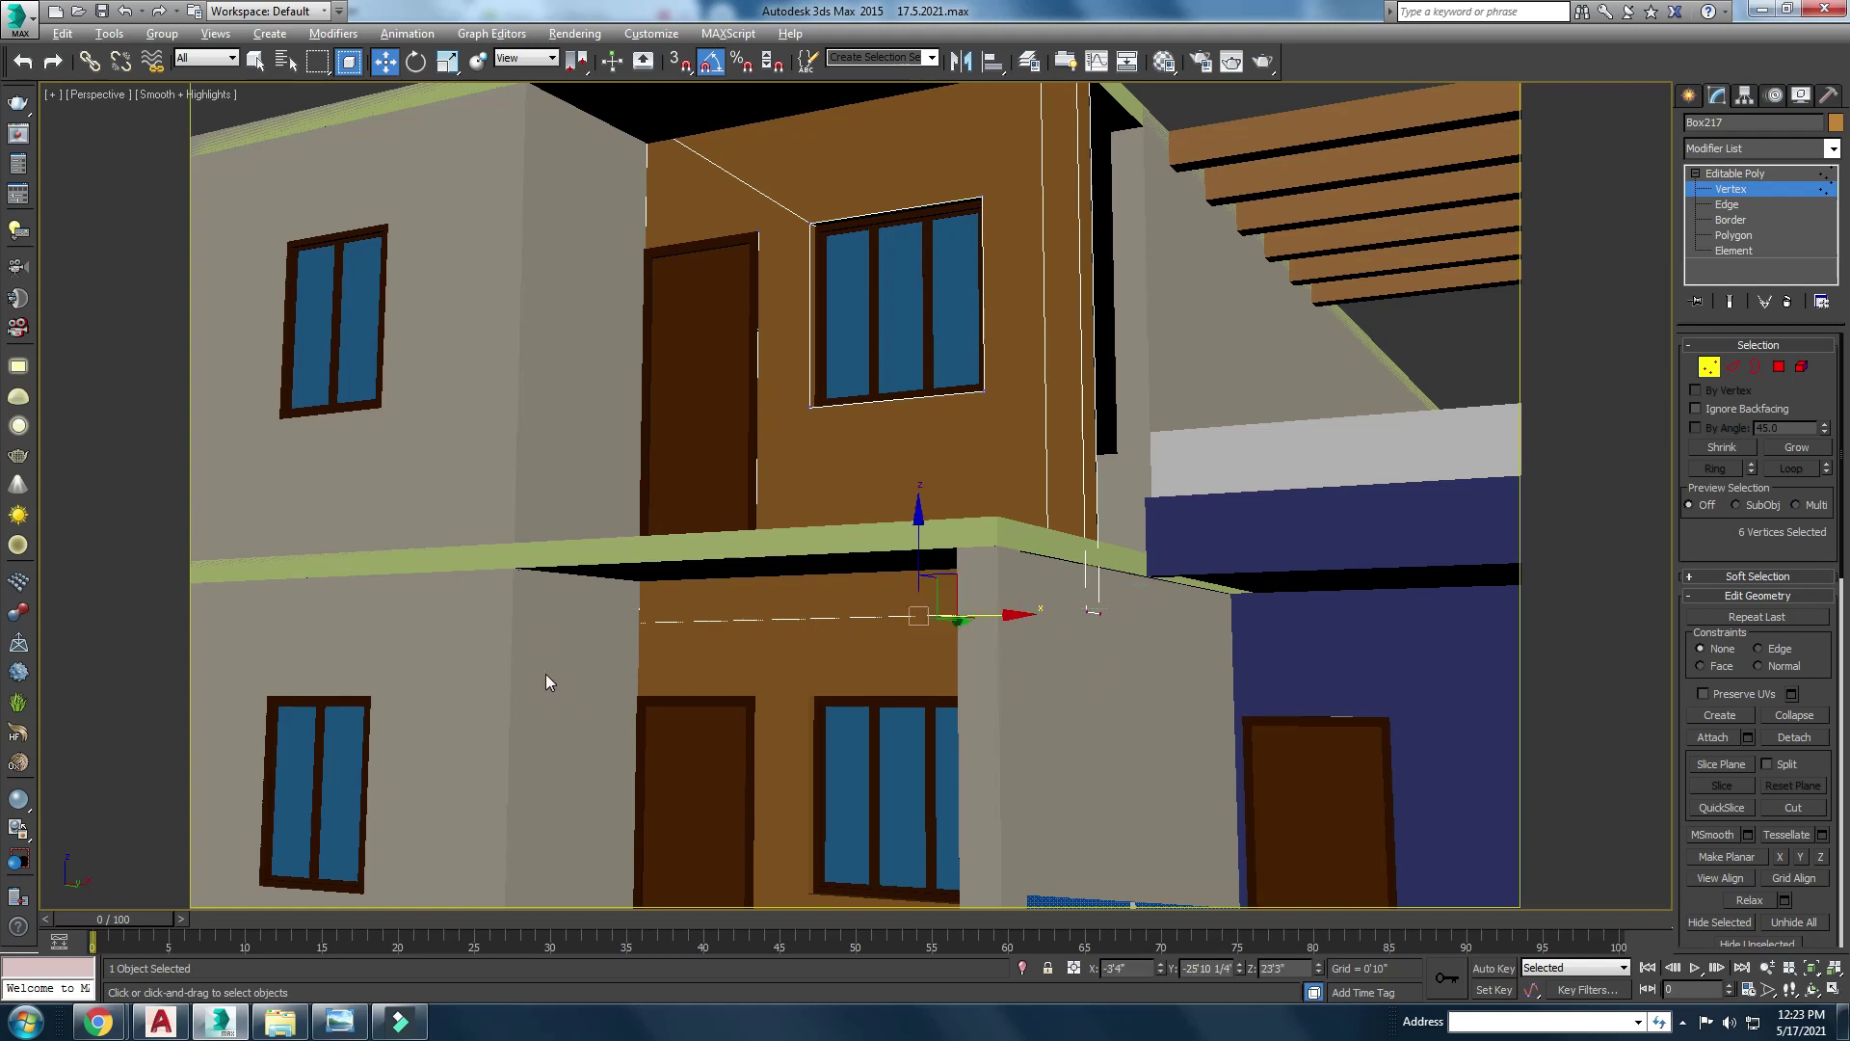
Step: In the Front view, raise the six vertices about 0'10 3/4" along Y
key("alt+w")
right_click(1515, 258)
key("alt+w")
scroll(1120, 430, "down", 3)
scroll(1083, 450, "down", 3)
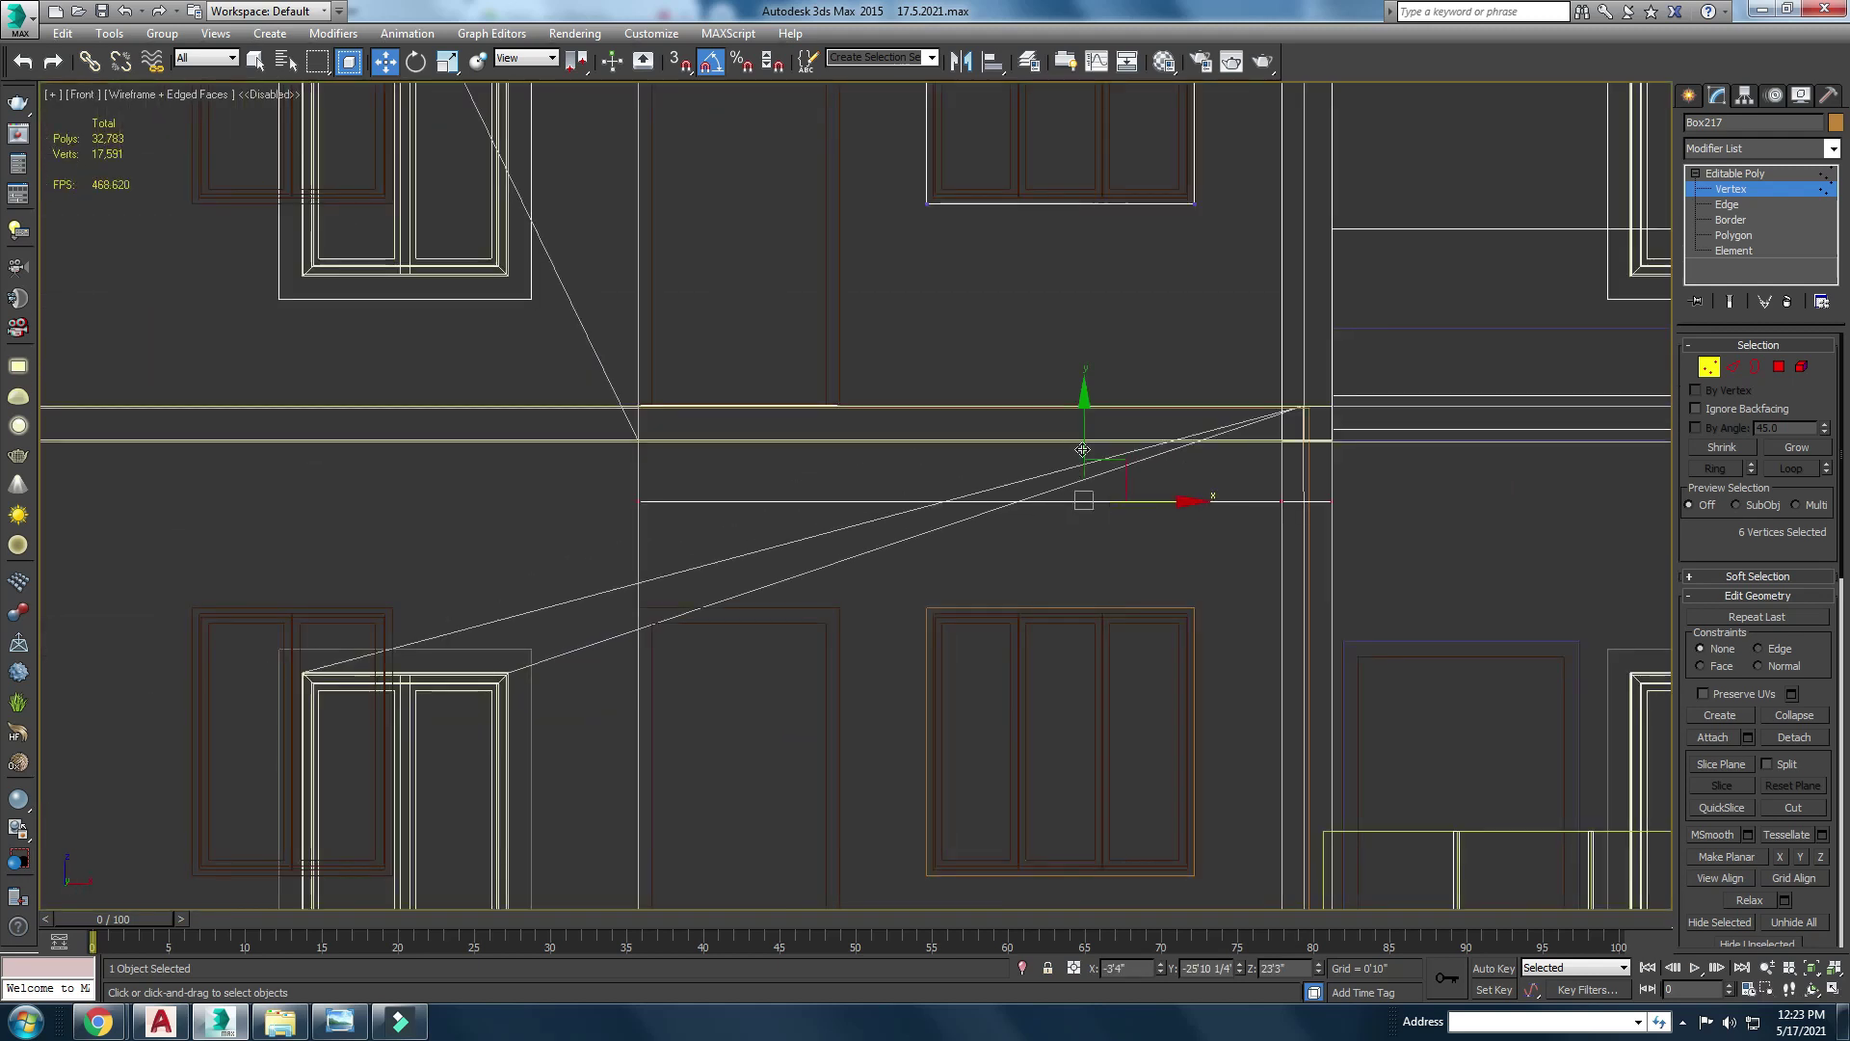
left_click_drag(1083, 450, 1090, 336)
Step: Maximize the Perspective view and orbit in close to the balcony wall panel
left_click(1689, 94)
key("alt+w")
middle_click(1280, 661)
key("alt+w")
scroll(1196, 726, "down", 3)
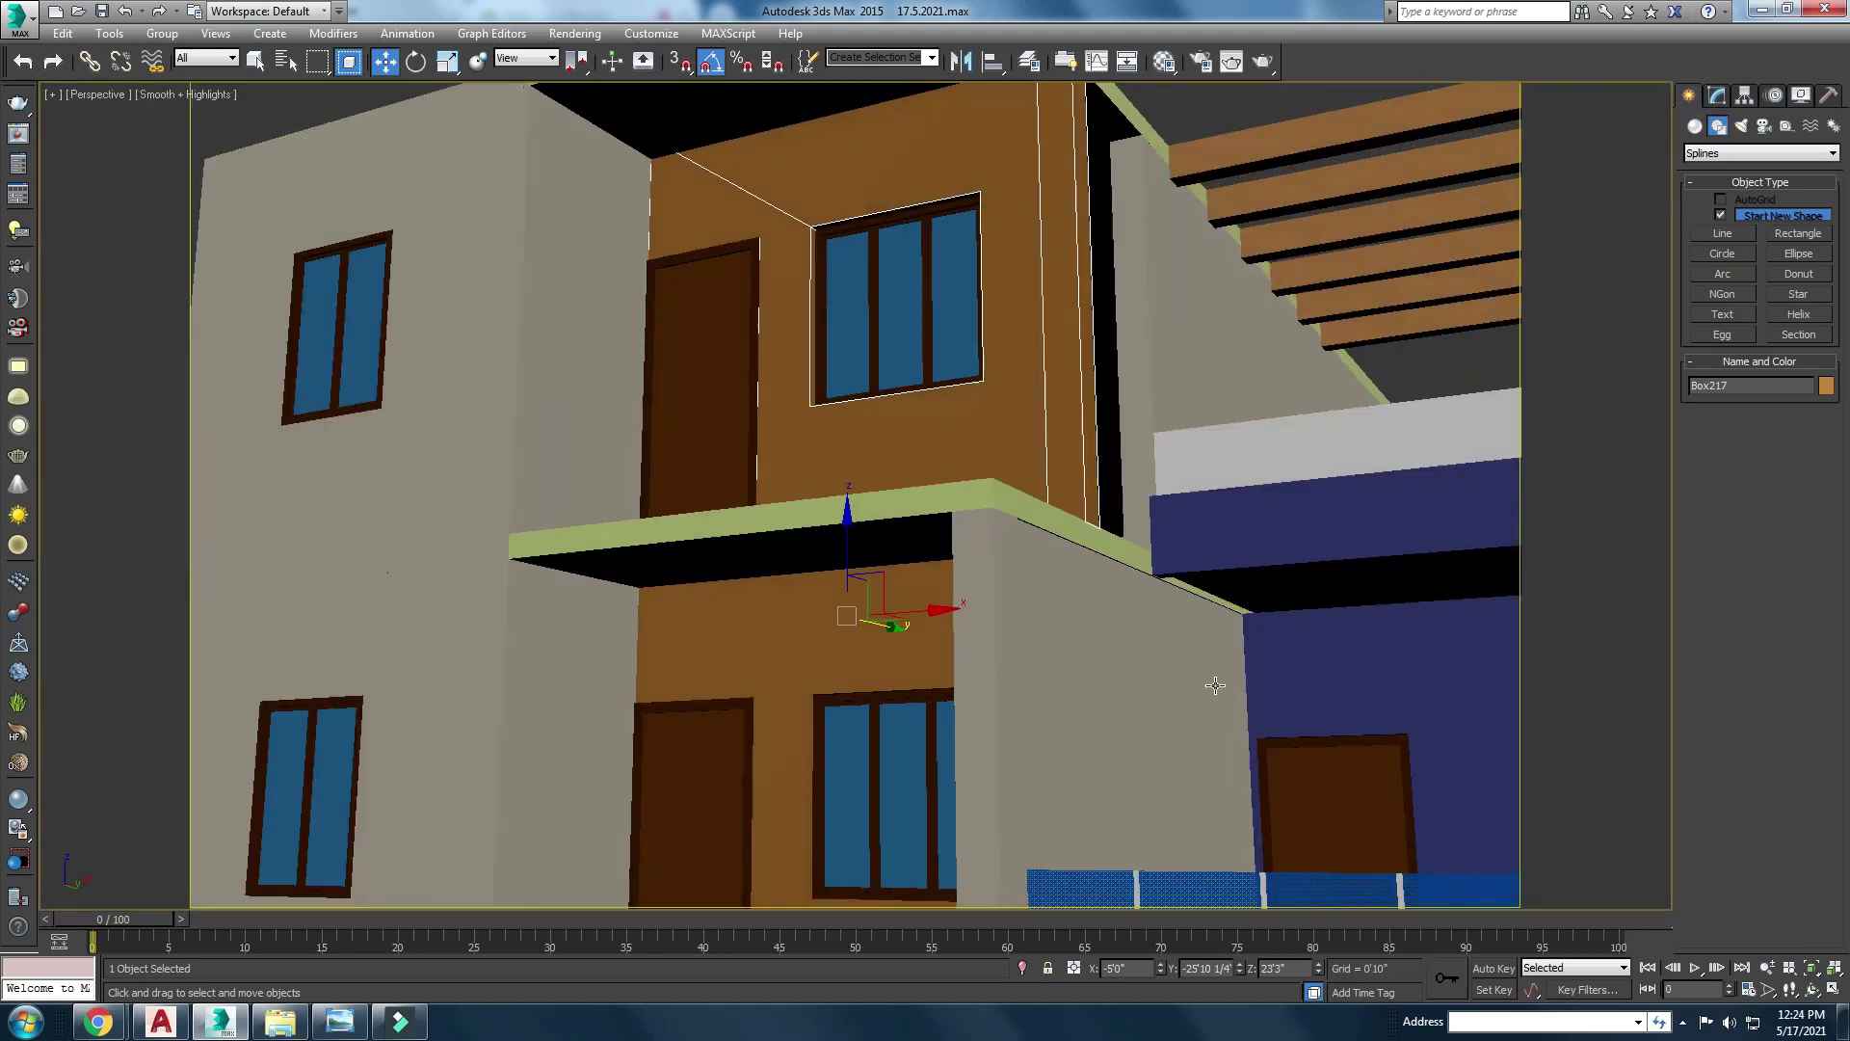
middle_click_drag(1210, 710, 1194, 748, "alt")
scroll(1210, 660, "up", 3)
middle_click_drag(1209, 660, 1075, 674, "alt")
Step: At Polygon level on Box217, select the narrow brown column faces beside the balcony window
left_click(1718, 95)
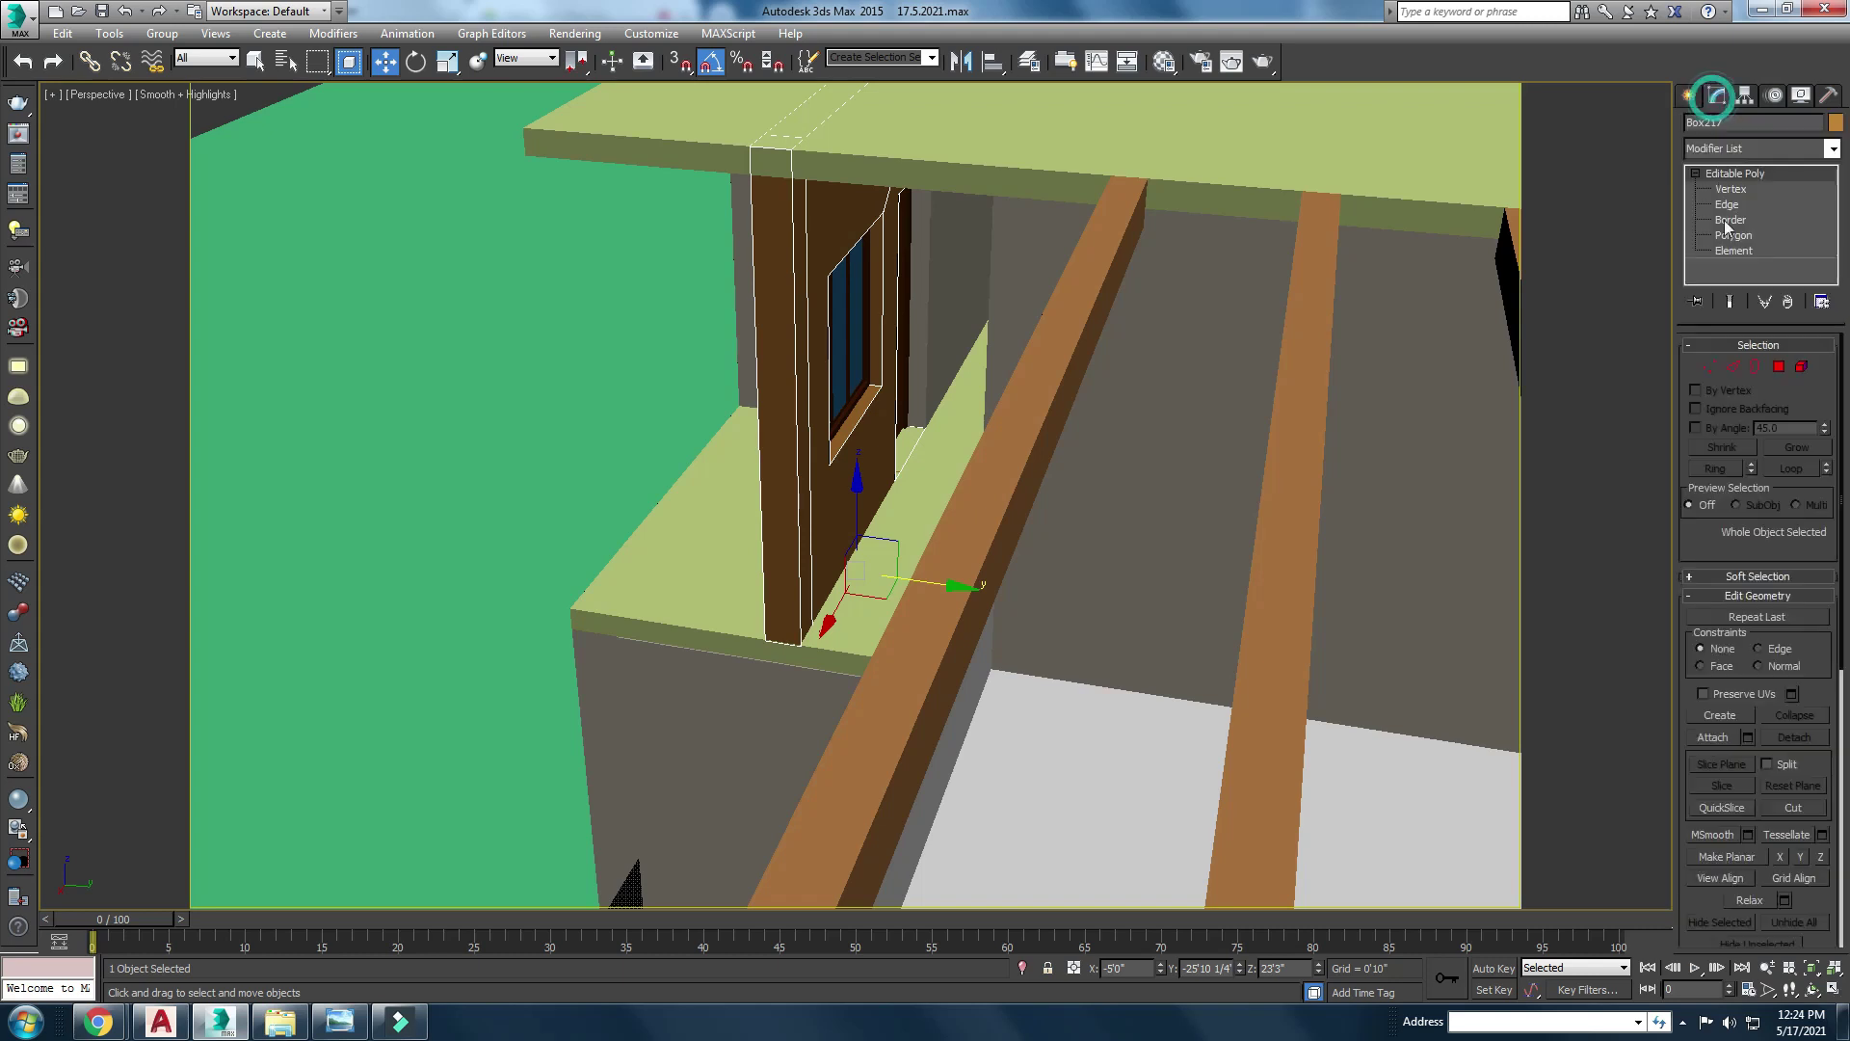
left_click(1779, 367)
middle_click_drag(973, 385, 905, 372, "alt")
scroll(900, 373, "down", 2)
left_click(814, 289)
scroll(914, 292, "up", 2)
scroll(913, 292, "up", 3)
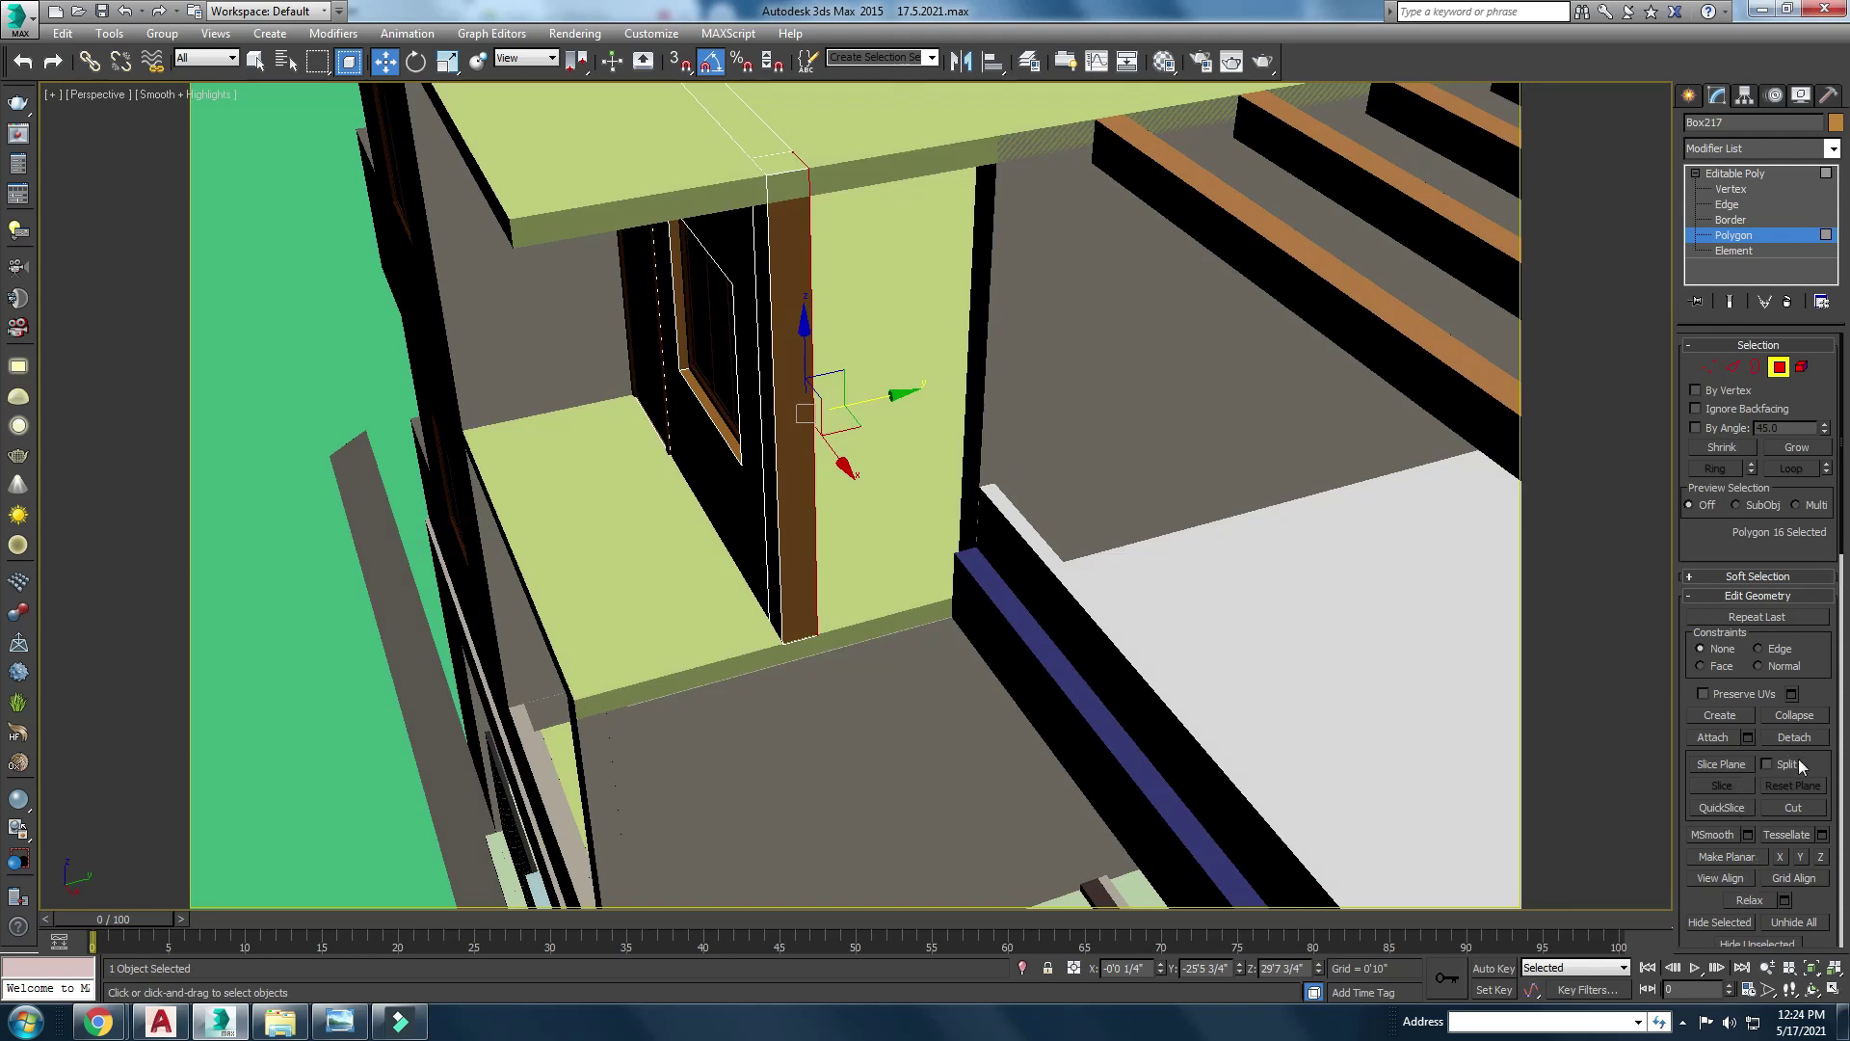
scroll(1717, 867, "down", 1)
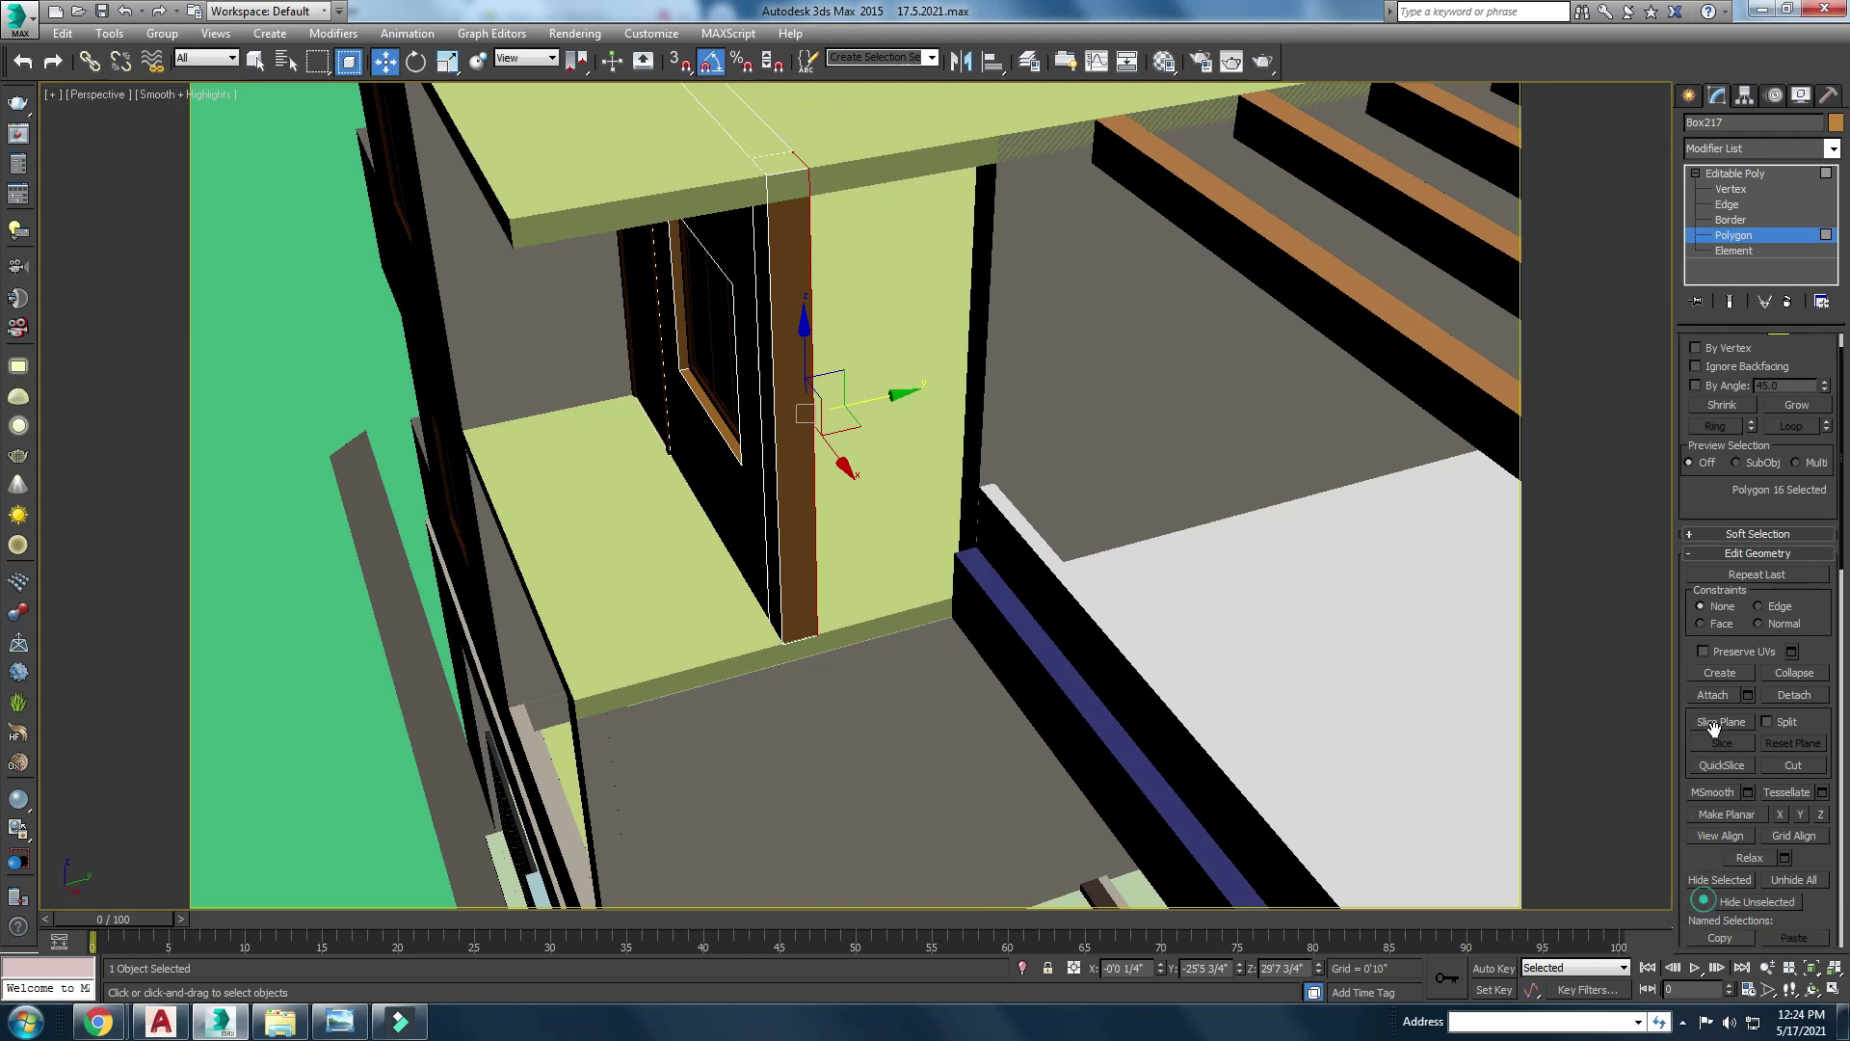
scroll(1725, 881, "down", 4)
Step: Extrude the selected column faces 0'10" outward
left_click(1748, 896)
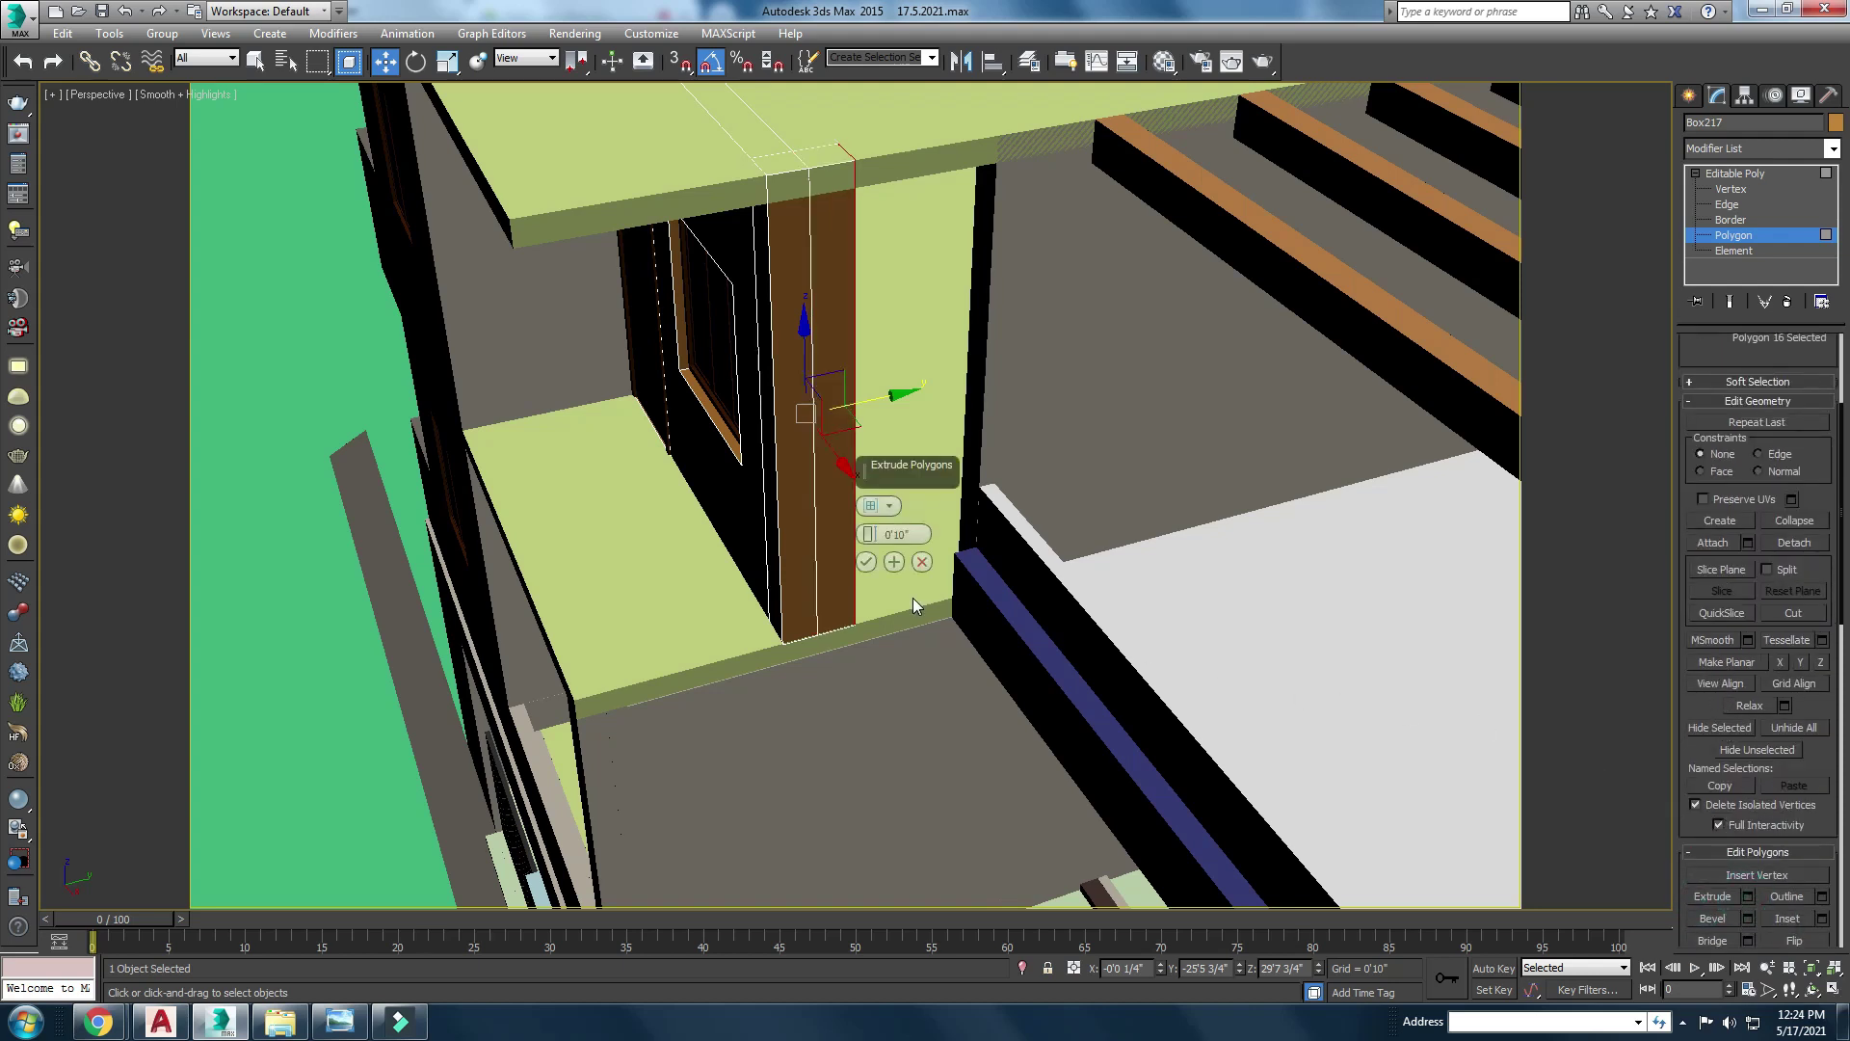
left_click(871, 563)
key("alt+w")
Step: In a maximized Top view, slide the selected Box217 faces along Y
right_click(392, 314)
key("alt+w")
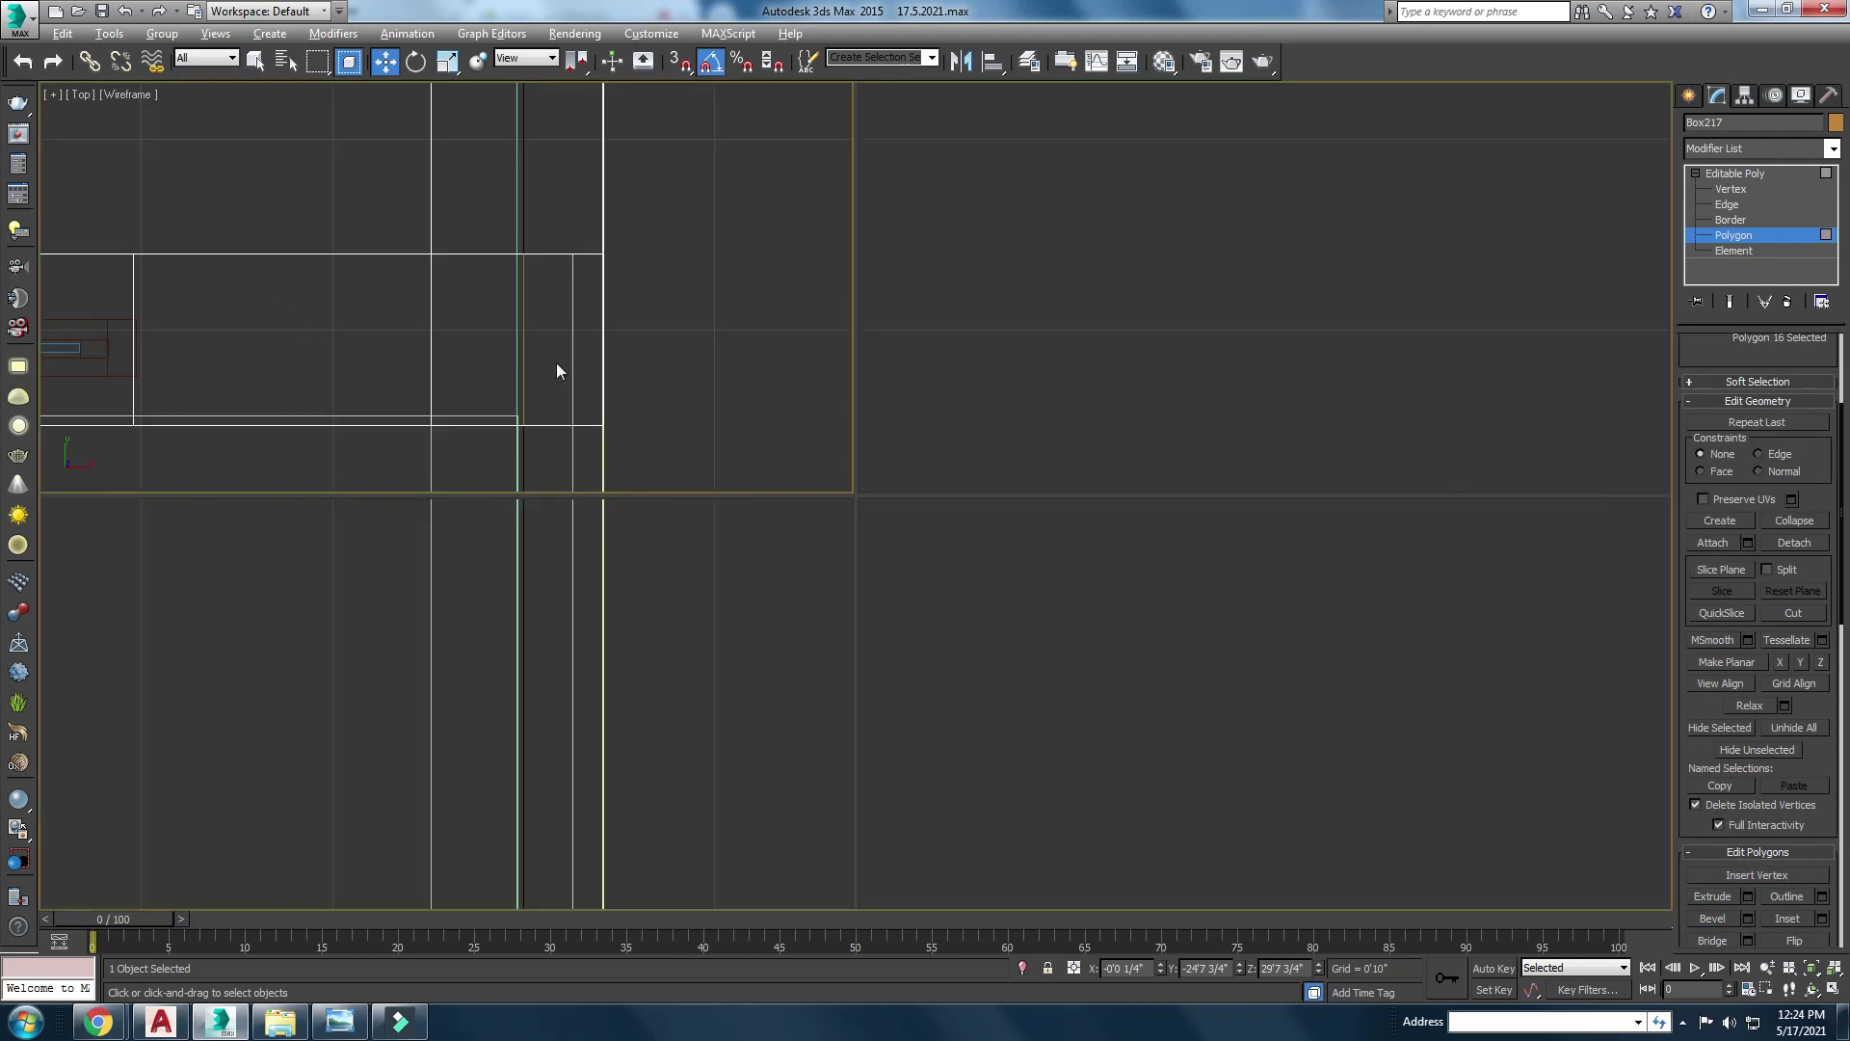
scroll(773, 424, "down", 3)
middle_click_drag(847, 483, 869, 569)
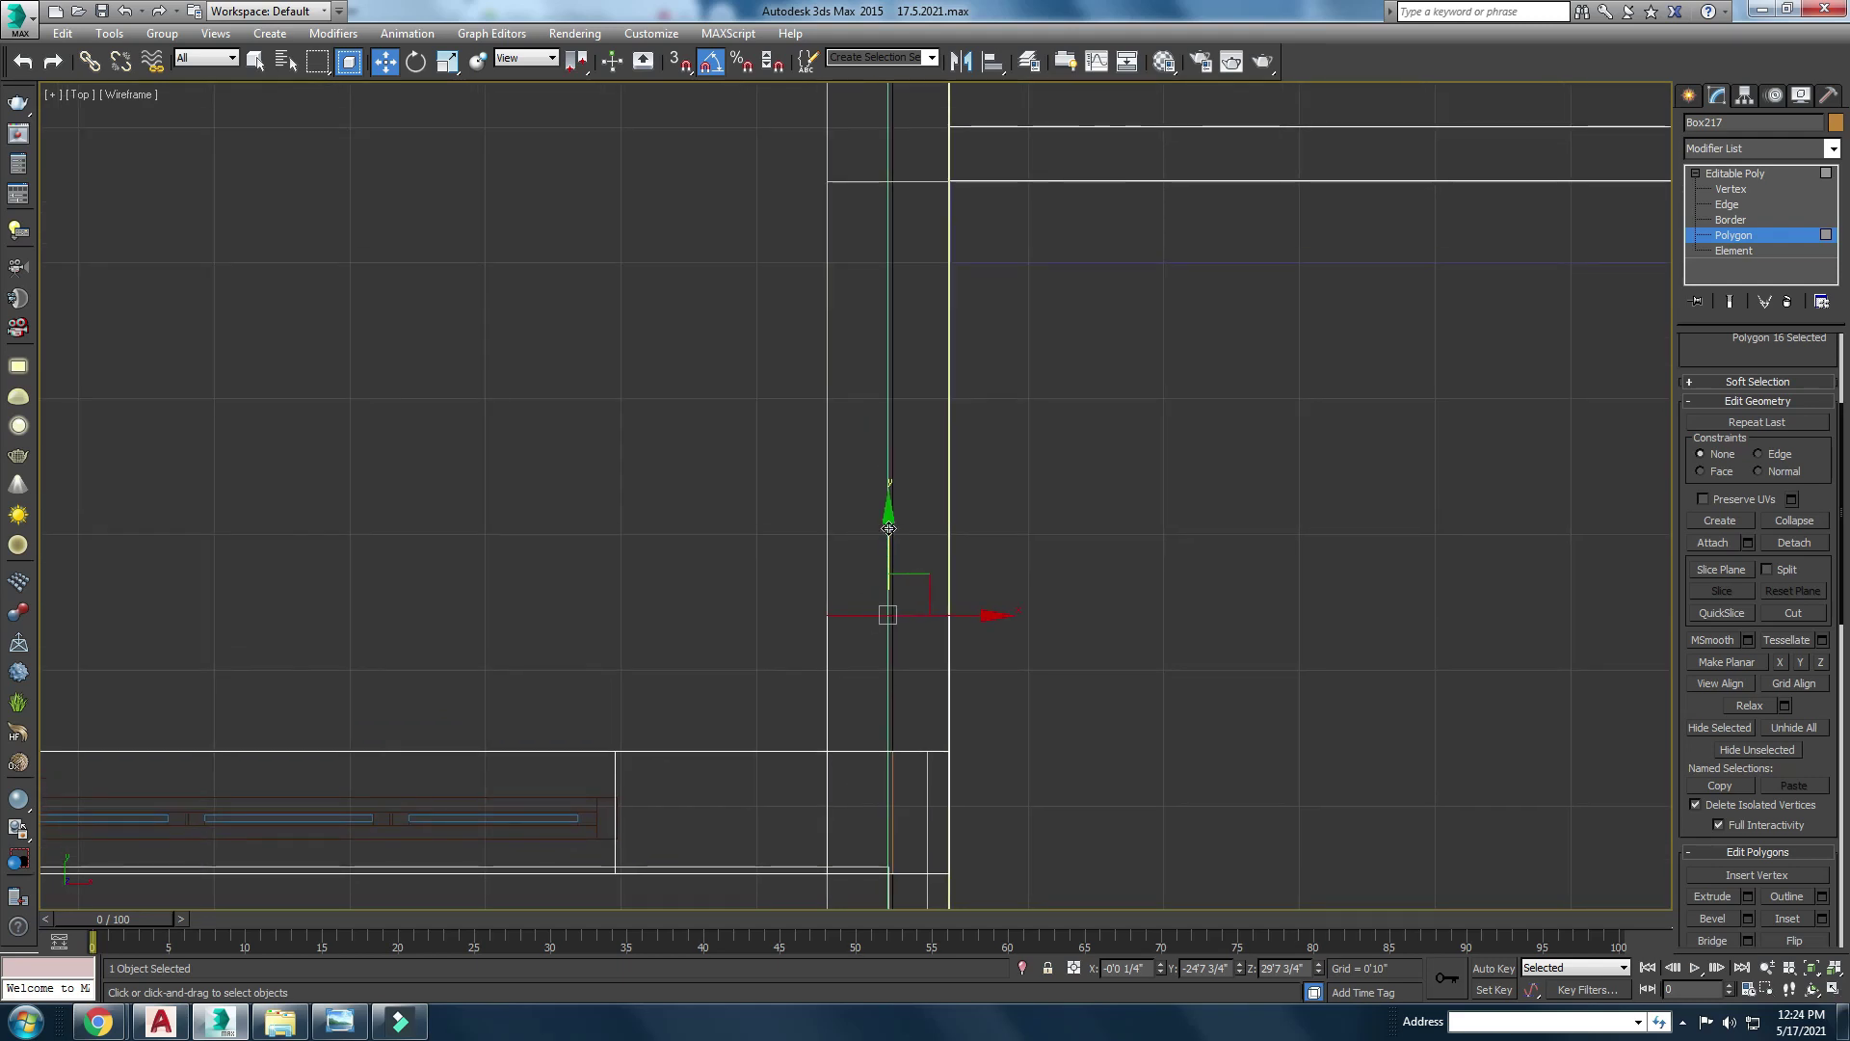
left_click_drag(889, 528, 878, 114)
key("z")
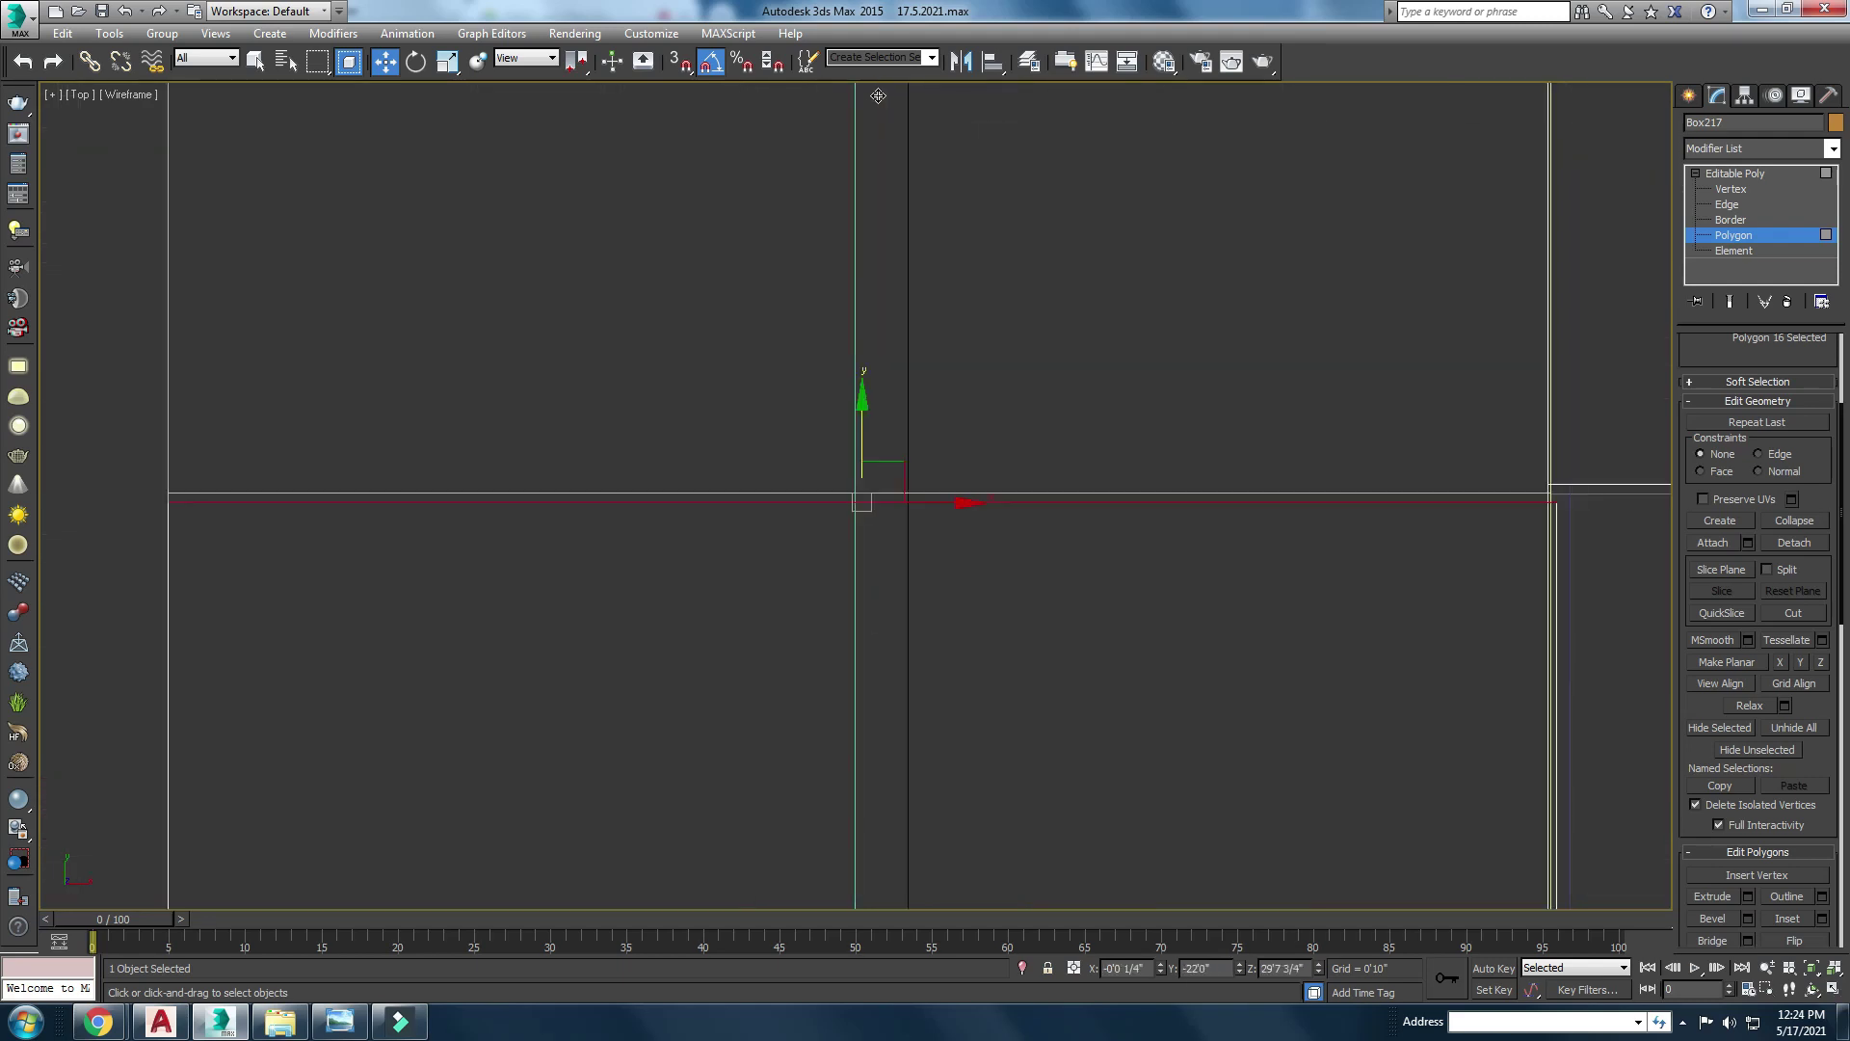
left_click_drag(864, 436, 860, 423)
Step: Compare the model against the reference house render and orbit around the brown wall block
key("alt+Tab")
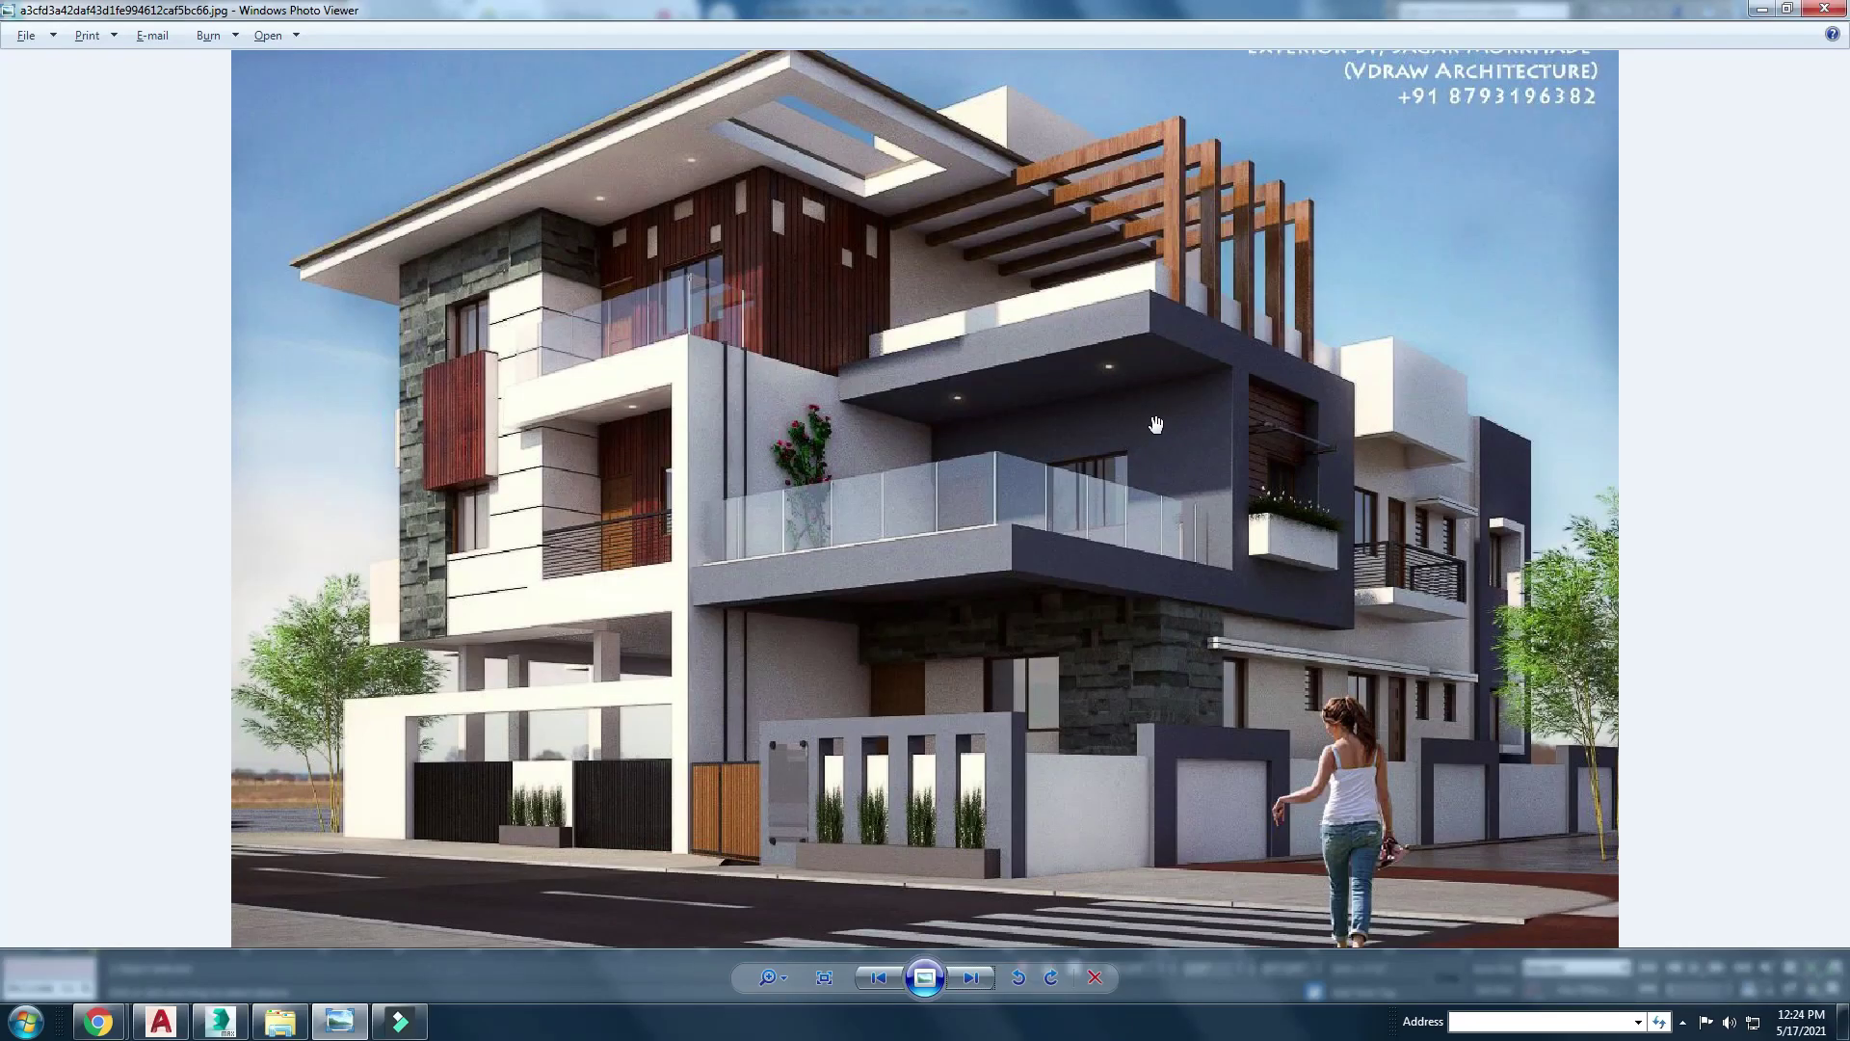
key("alt+Tab")
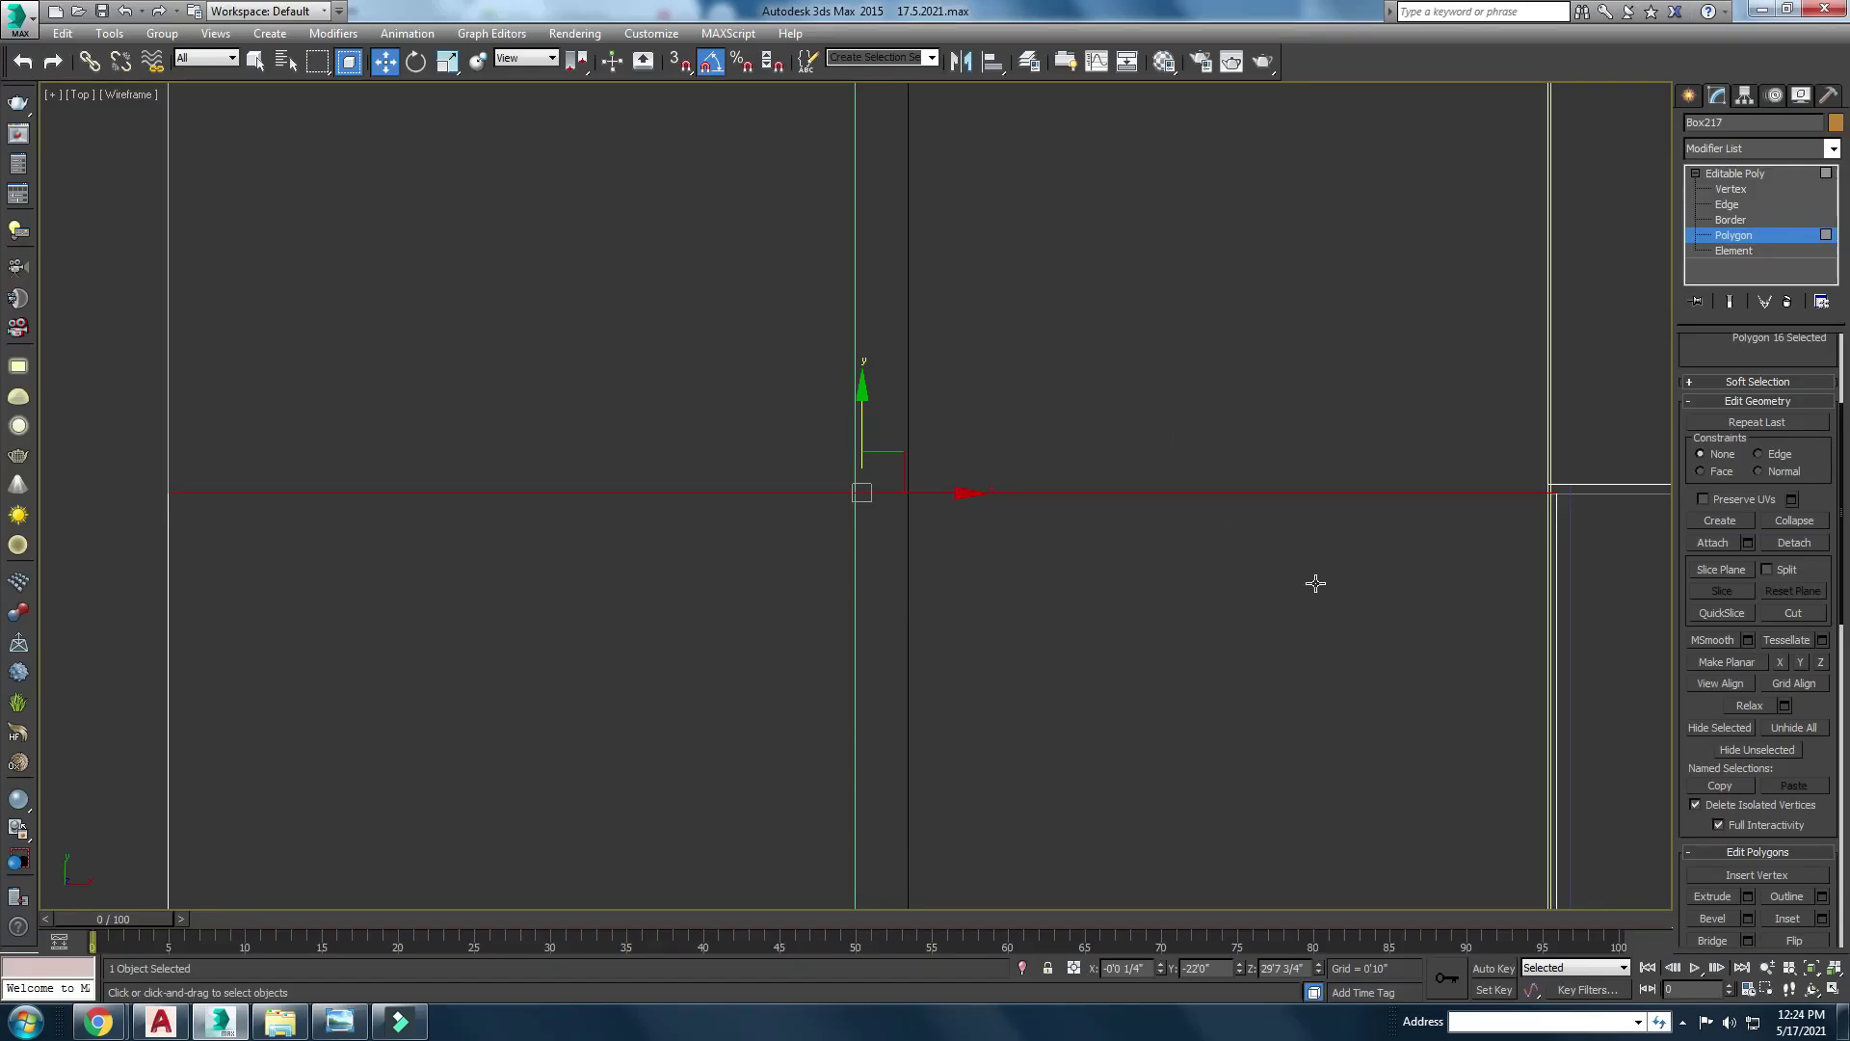
key("alt+Tab")
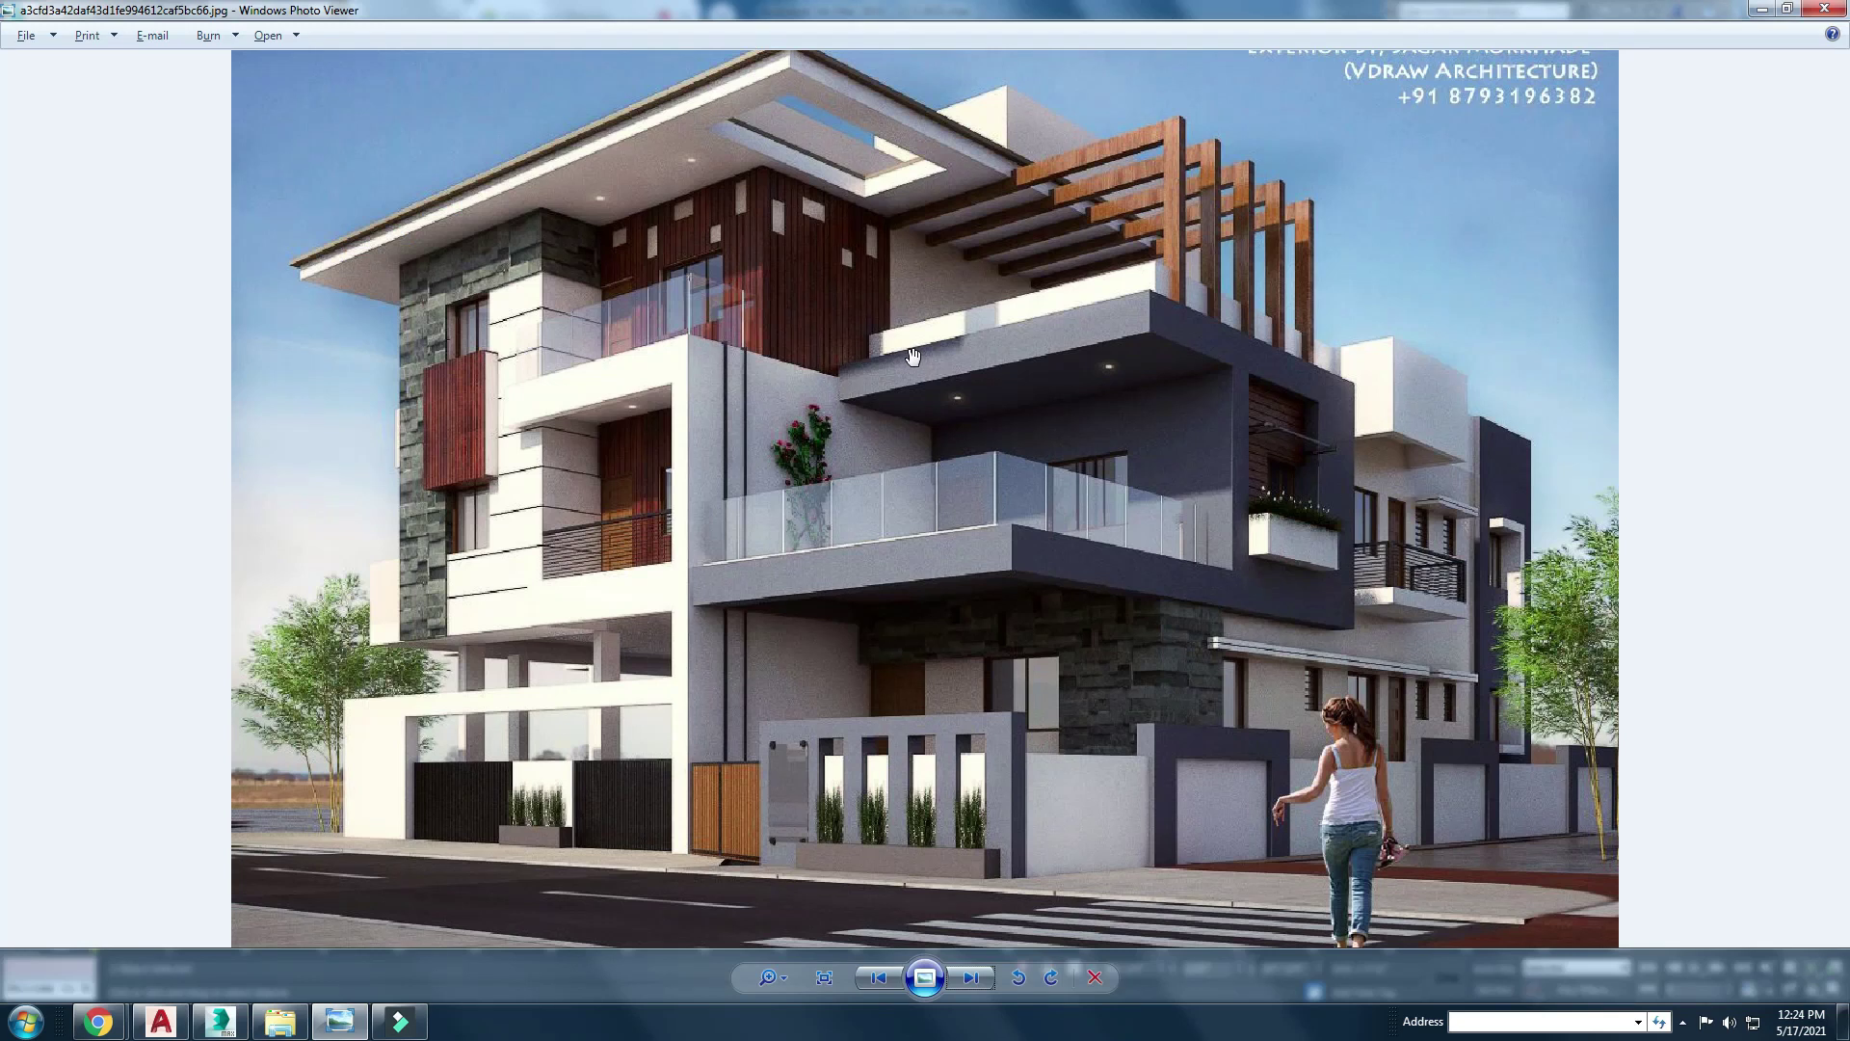
key("alt+Tab")
key("alt+w")
key("alt+w")
middle_click_drag(1116, 563, 1155, 536, "alt")
key("alt+Tab")
key("alt+Tab")
mouse_move(981, 351)
middle_mouse_down("alt")
mouse_move(956, 511)
mouse_move(925, 515)
mouse_move(964, 453)
middle_mouse_up("alt")
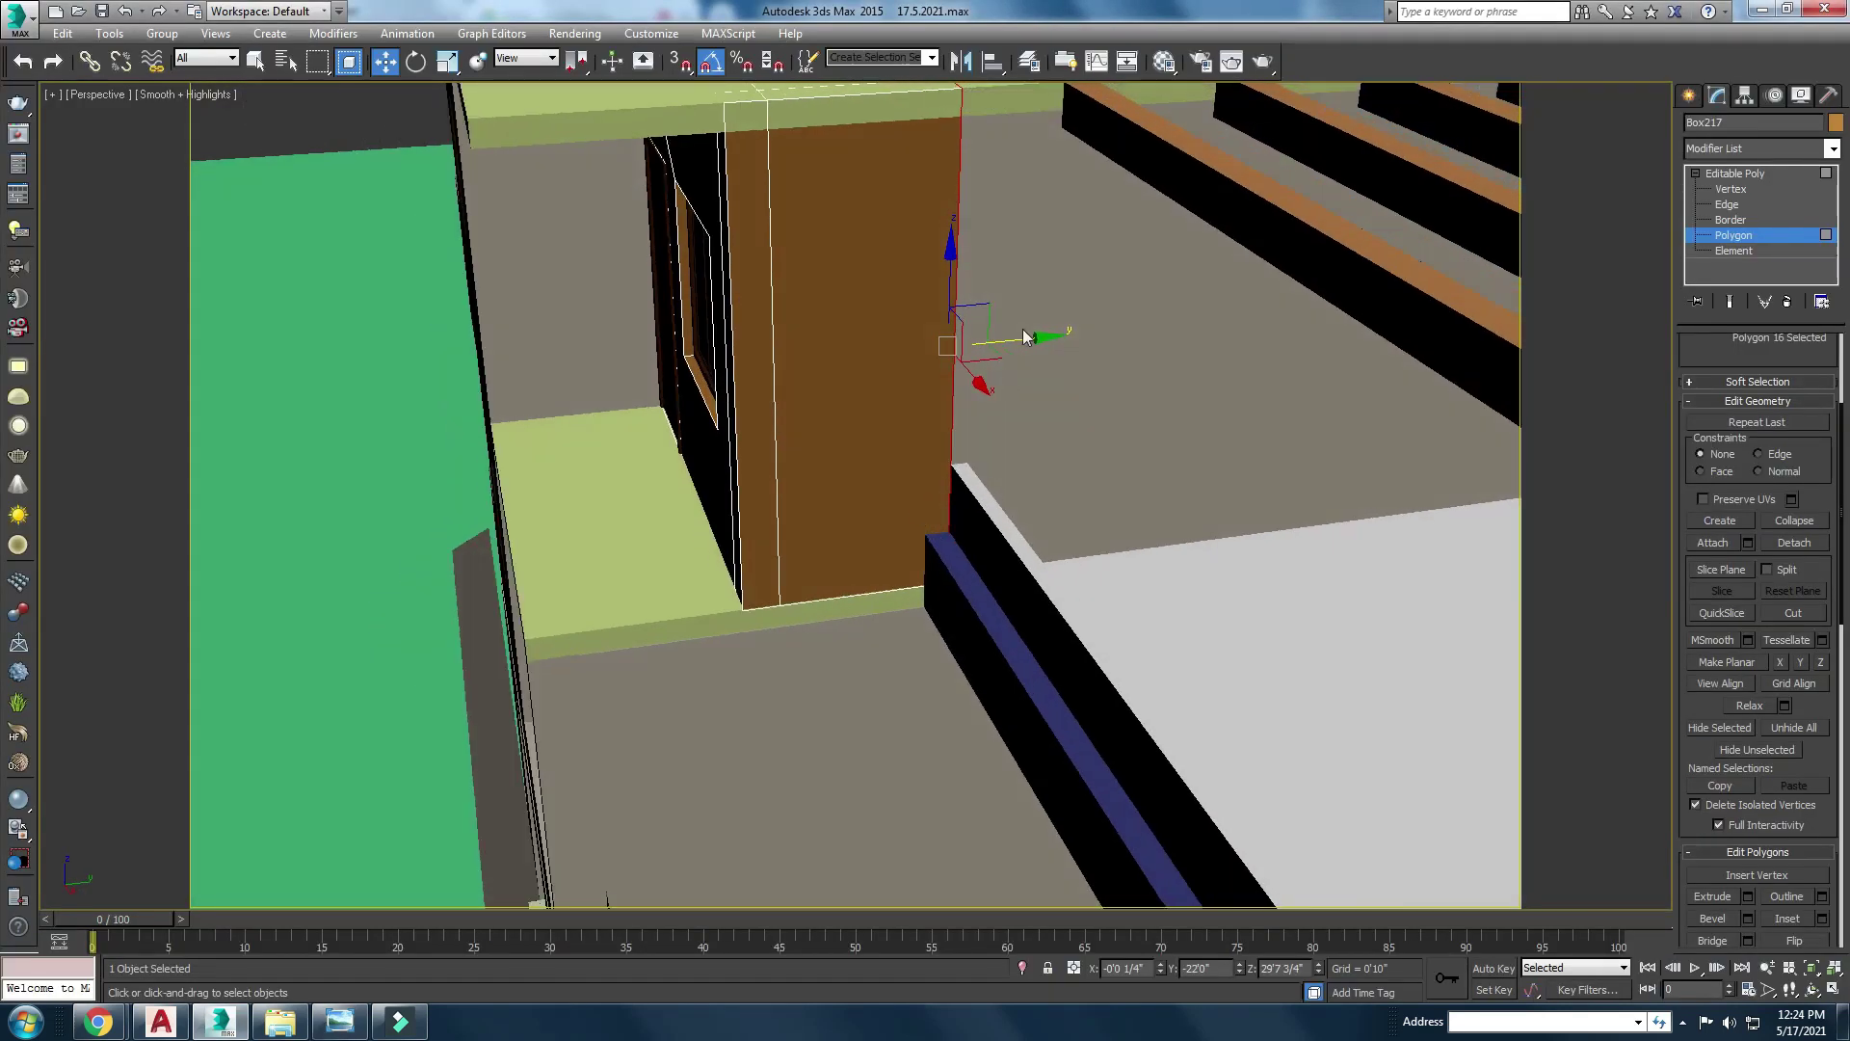
Step: Fine-tune the faces along Y until the column meets the adjoining wall line, then finish face editing
left_click_drag(1030, 344, 1073, 337)
middle_click_drag(1056, 445, 1104, 424, "alt")
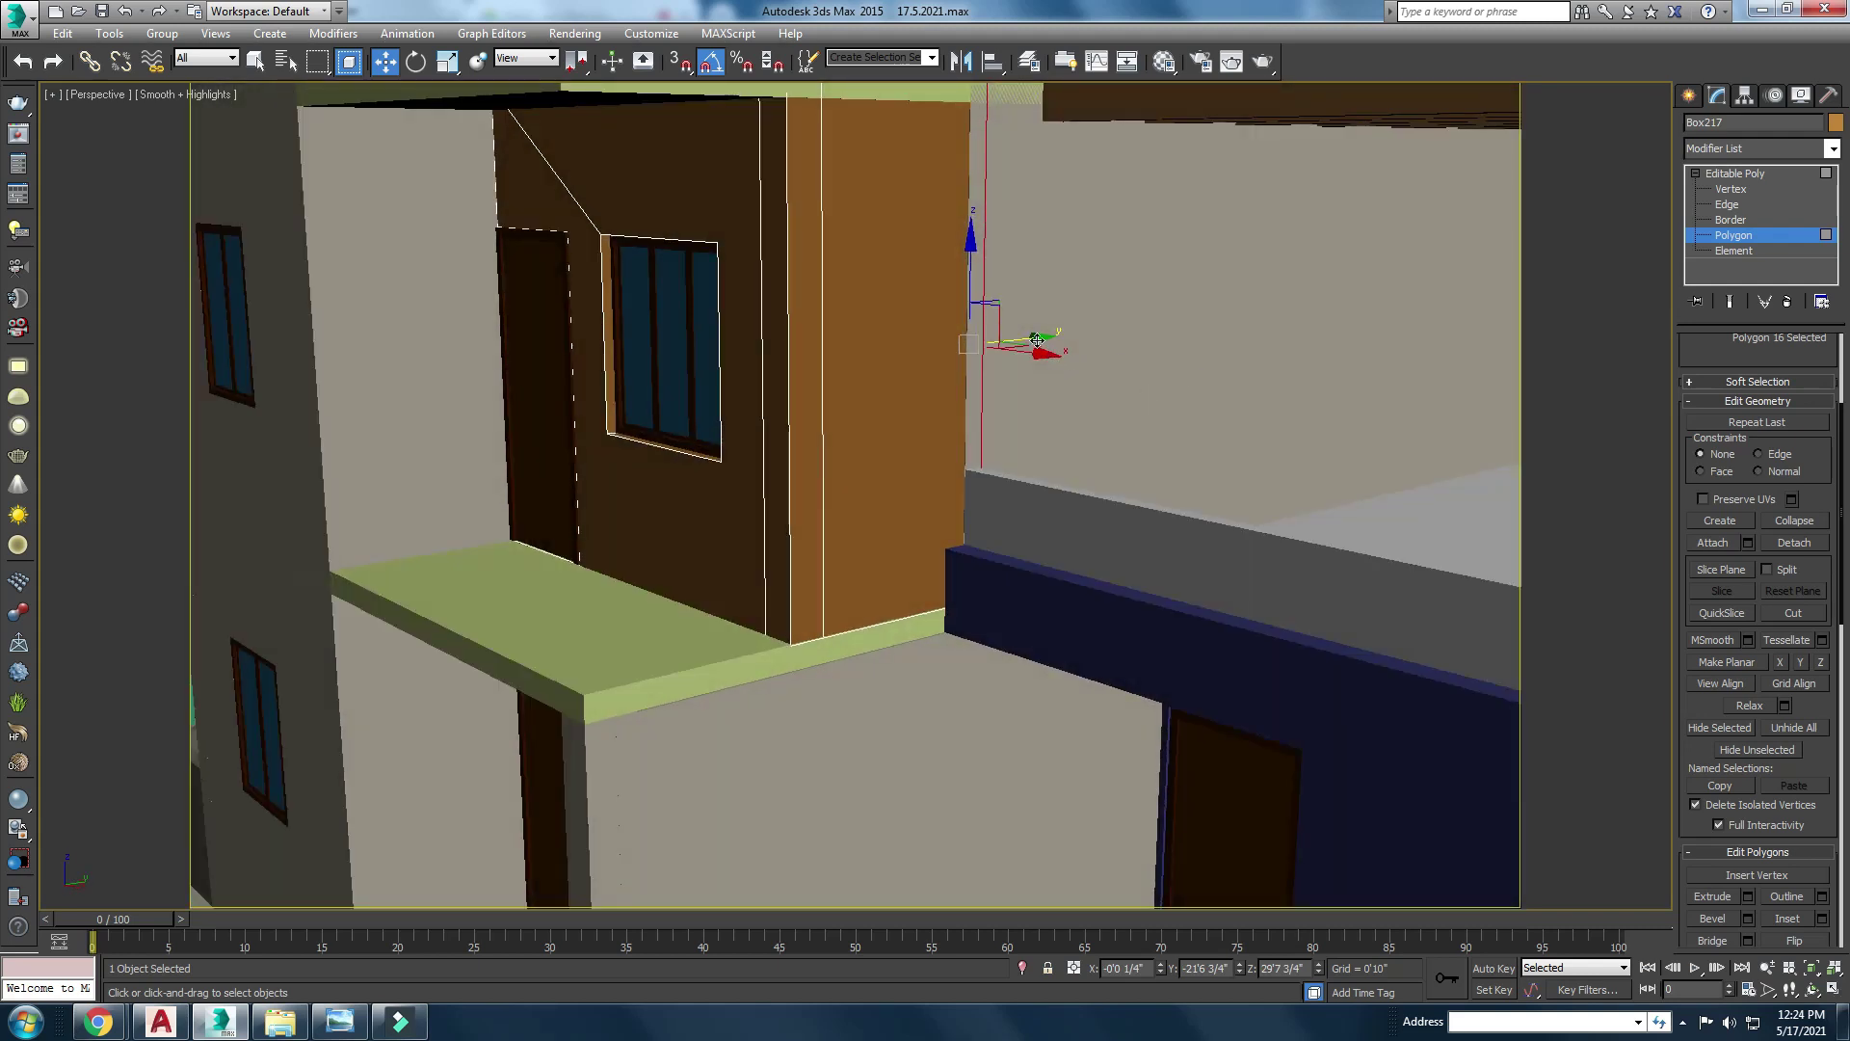
left_click_drag(1037, 339, 1057, 337)
mouse_move(1057, 337)
middle_mouse_down("alt")
mouse_move(993, 380)
mouse_move(1000, 352)
middle_mouse_up("alt")
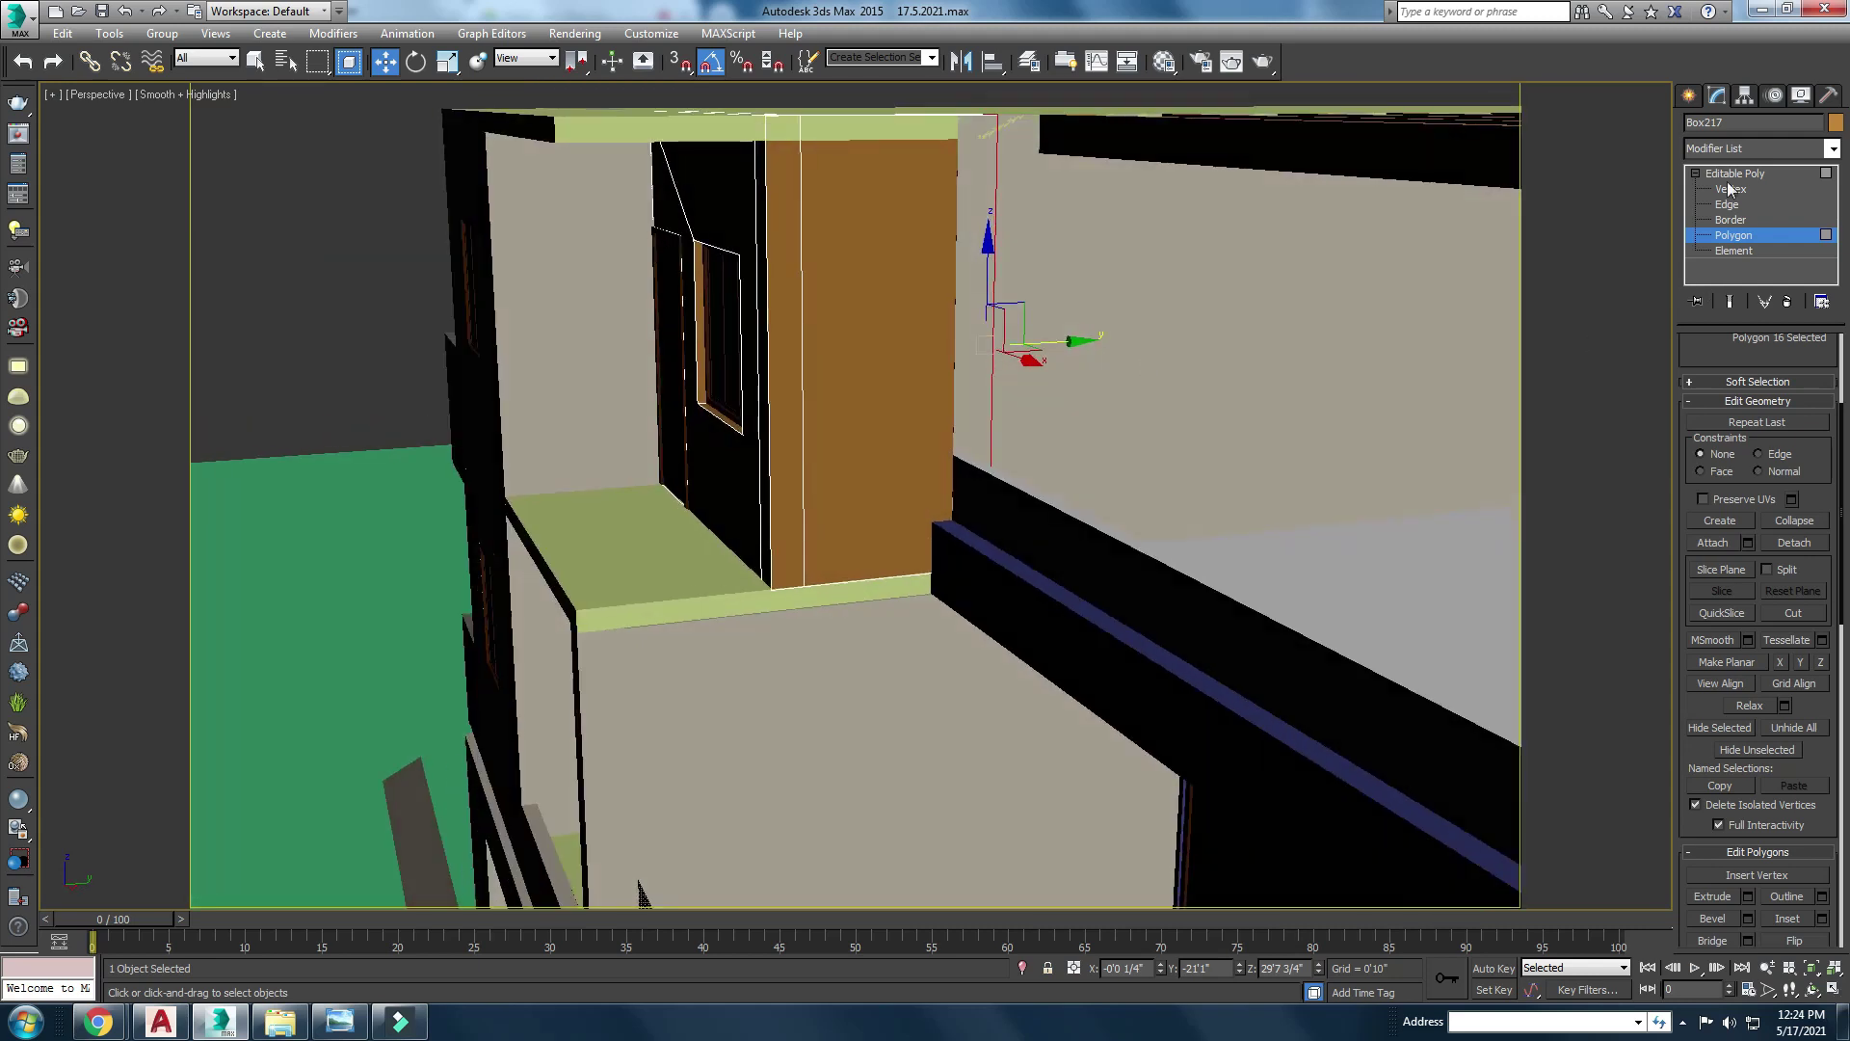
left_click(1689, 95)
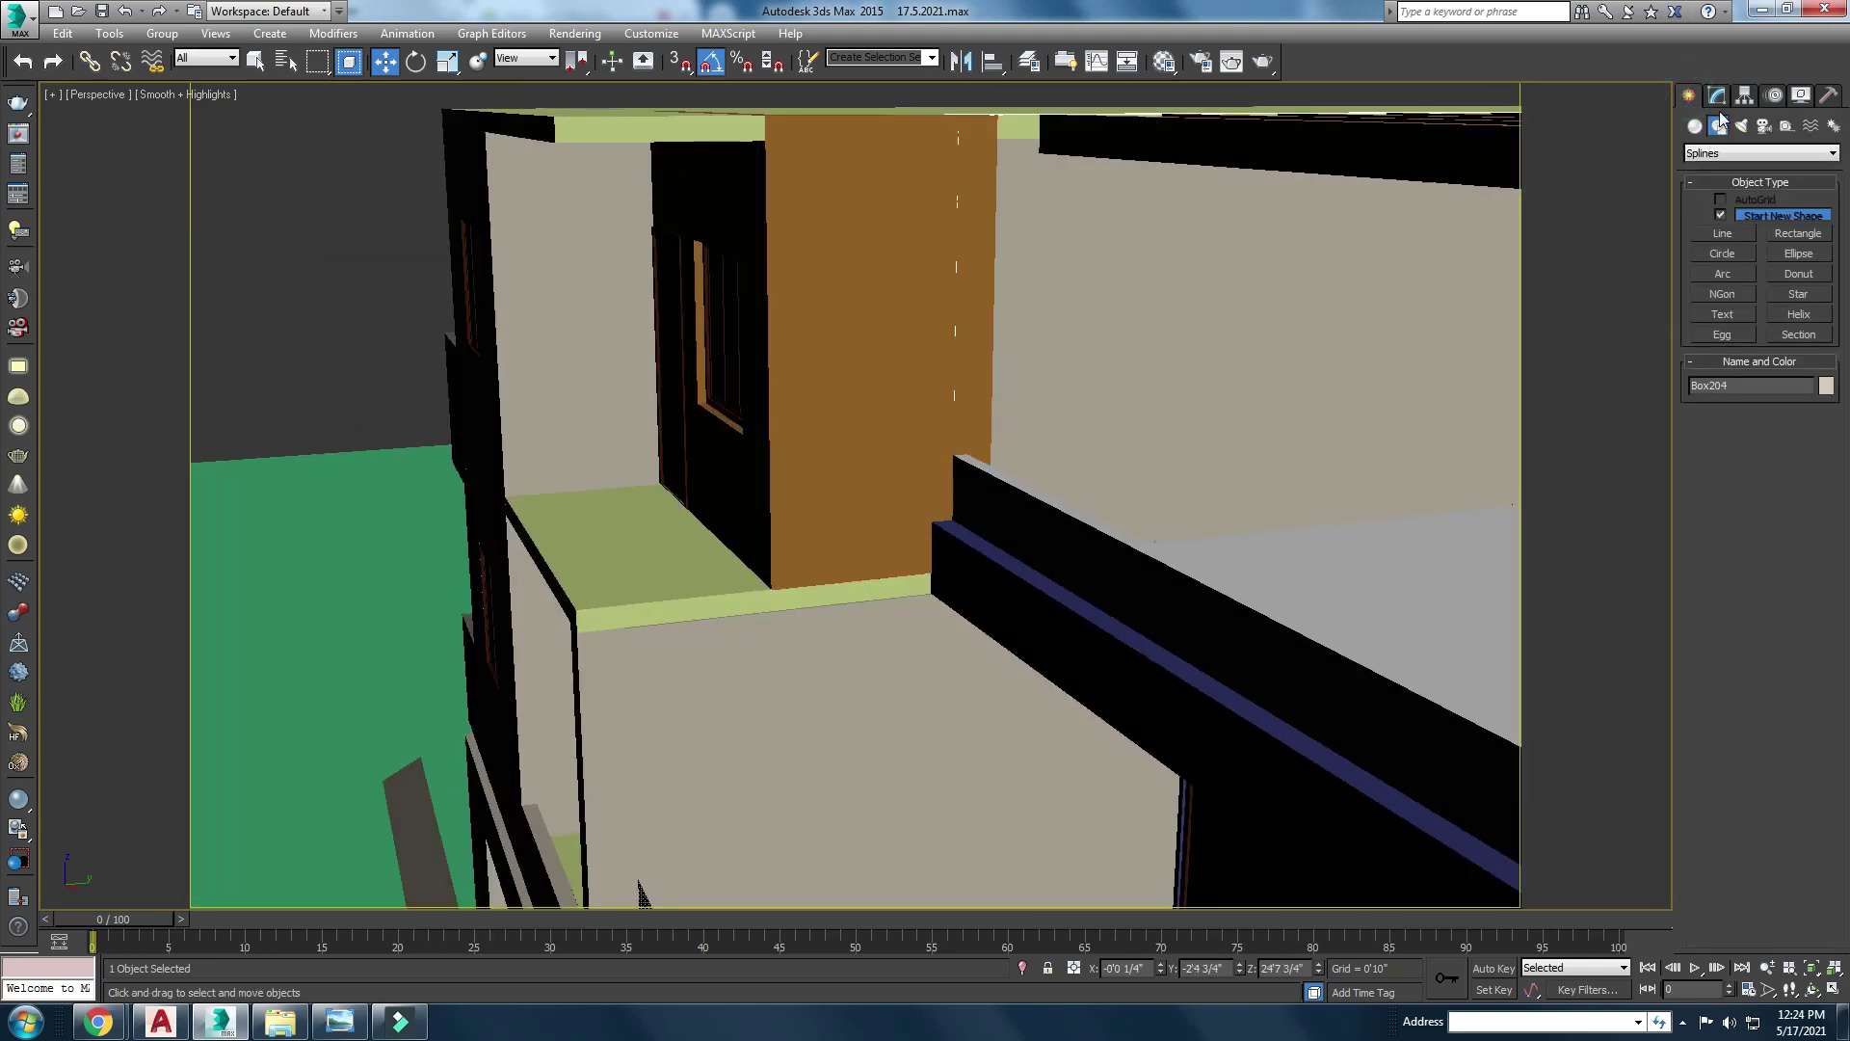
left_click(1717, 95)
left_click(1709, 366)
key("alt+w")
left_click(770, 357)
key("alt+w")
scroll(742, 355, "down", 5)
scroll(879, 540, "up", 2)
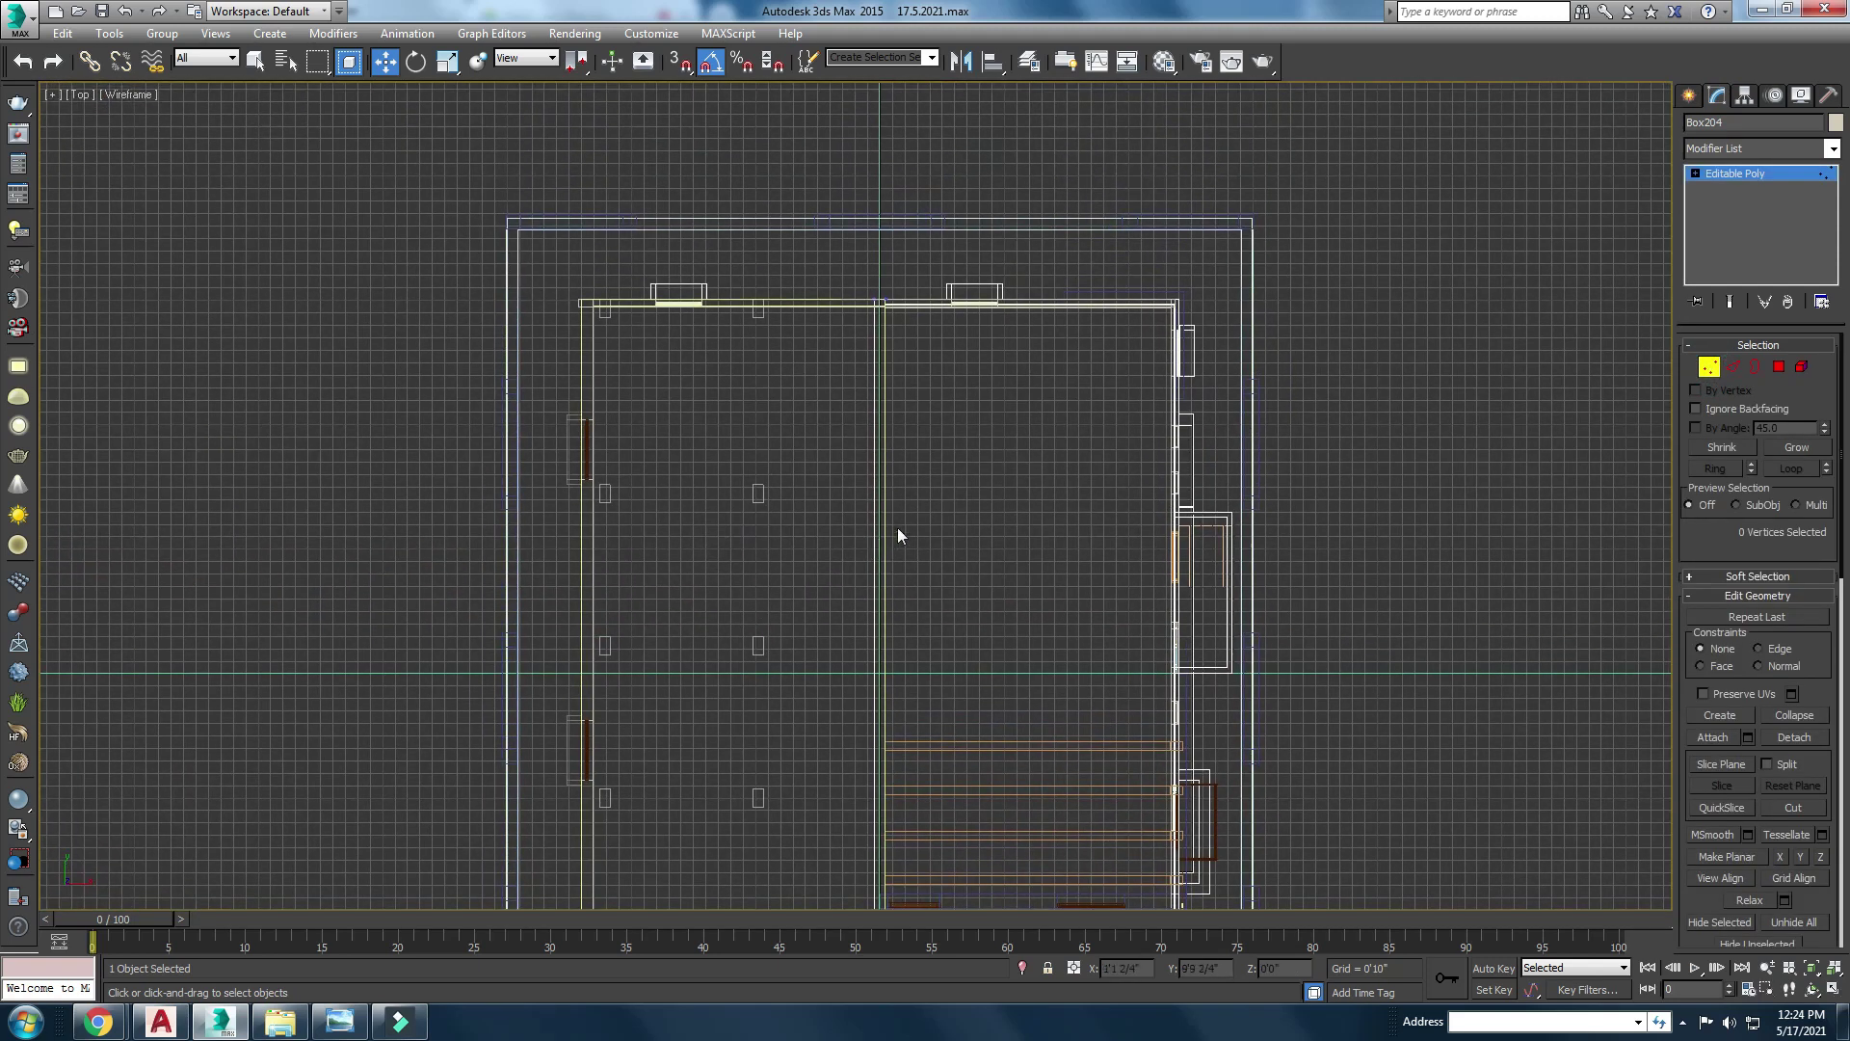
middle_click_drag(923, 690, 900, 536)
scroll(1060, 771, "up", 3)
scroll(880, 681, "up", 3)
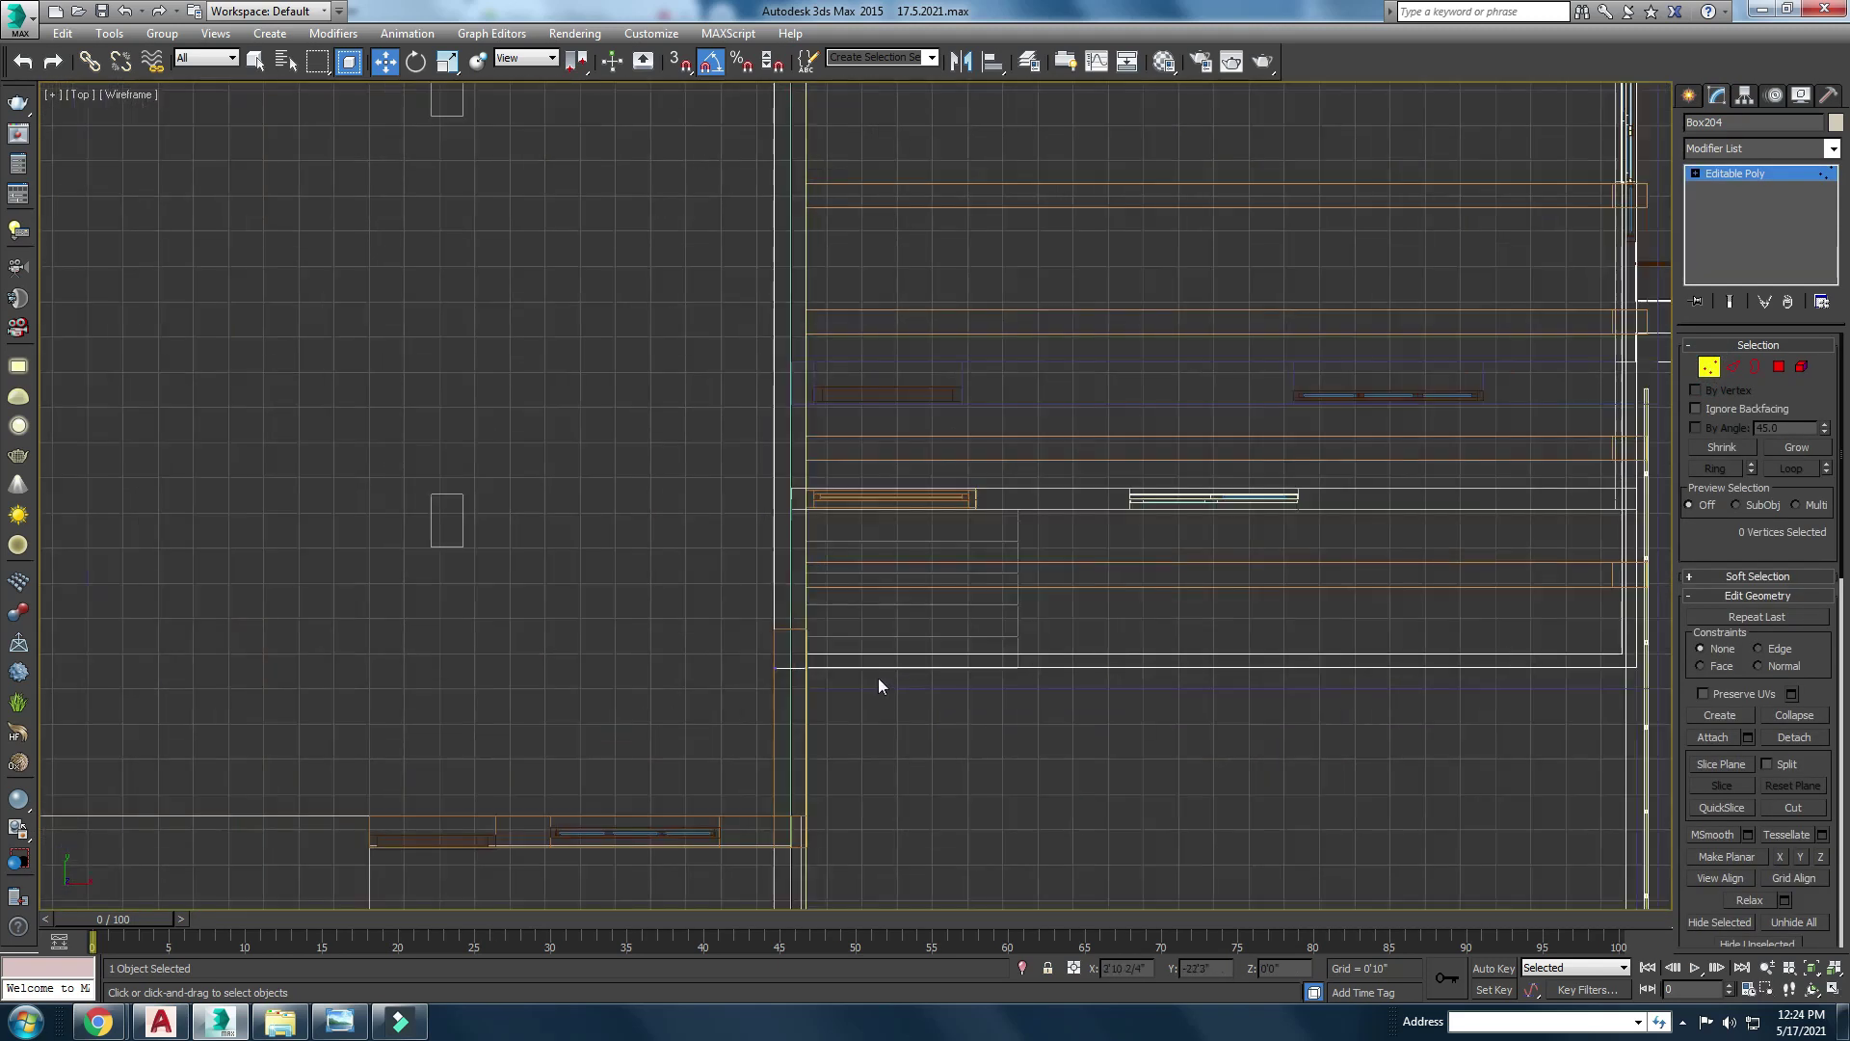
scroll(657, 646, "up", 3)
mouse_move(641, 634)
left_mouse_down()
mouse_move(737, 665)
mouse_move(787, 323)
left_mouse_up()
scroll(716, 641, "up", 4)
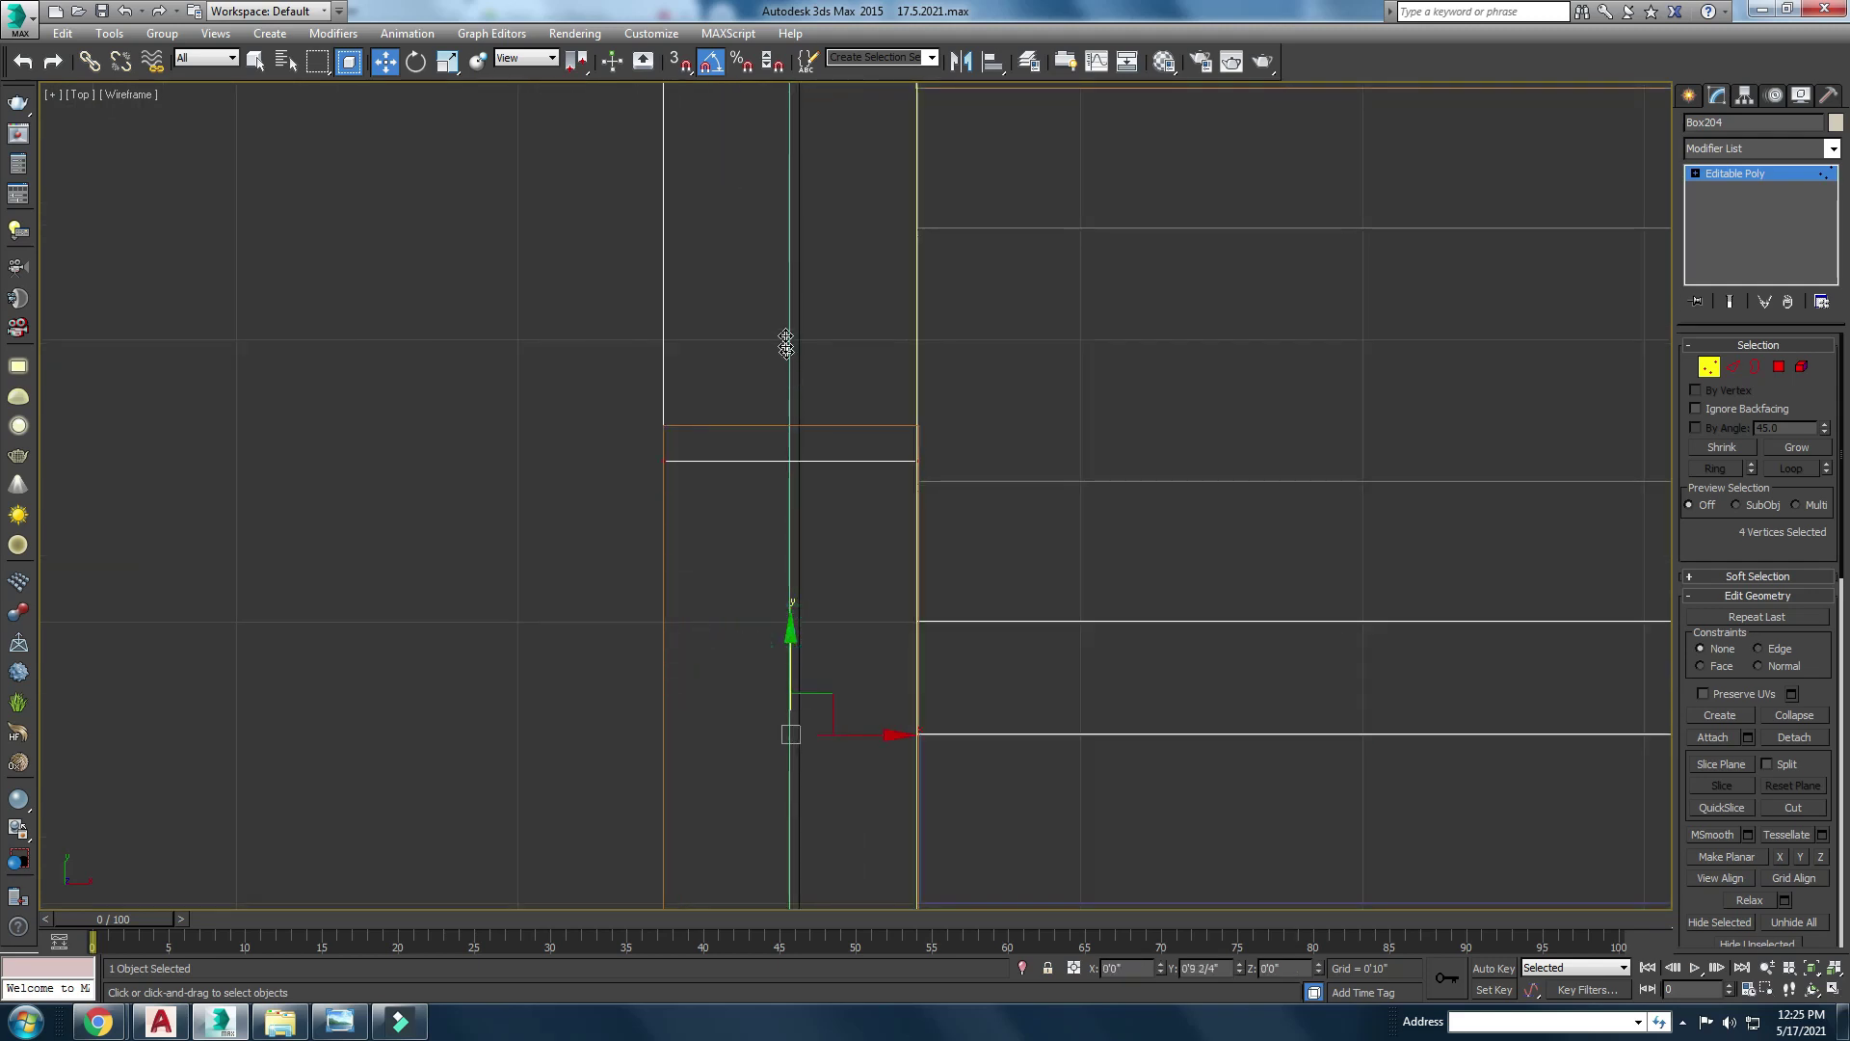
left_click(1688, 94)
left_click(1417, 211)
key("alt+w")
left_click(1172, 751)
key("alt+w")
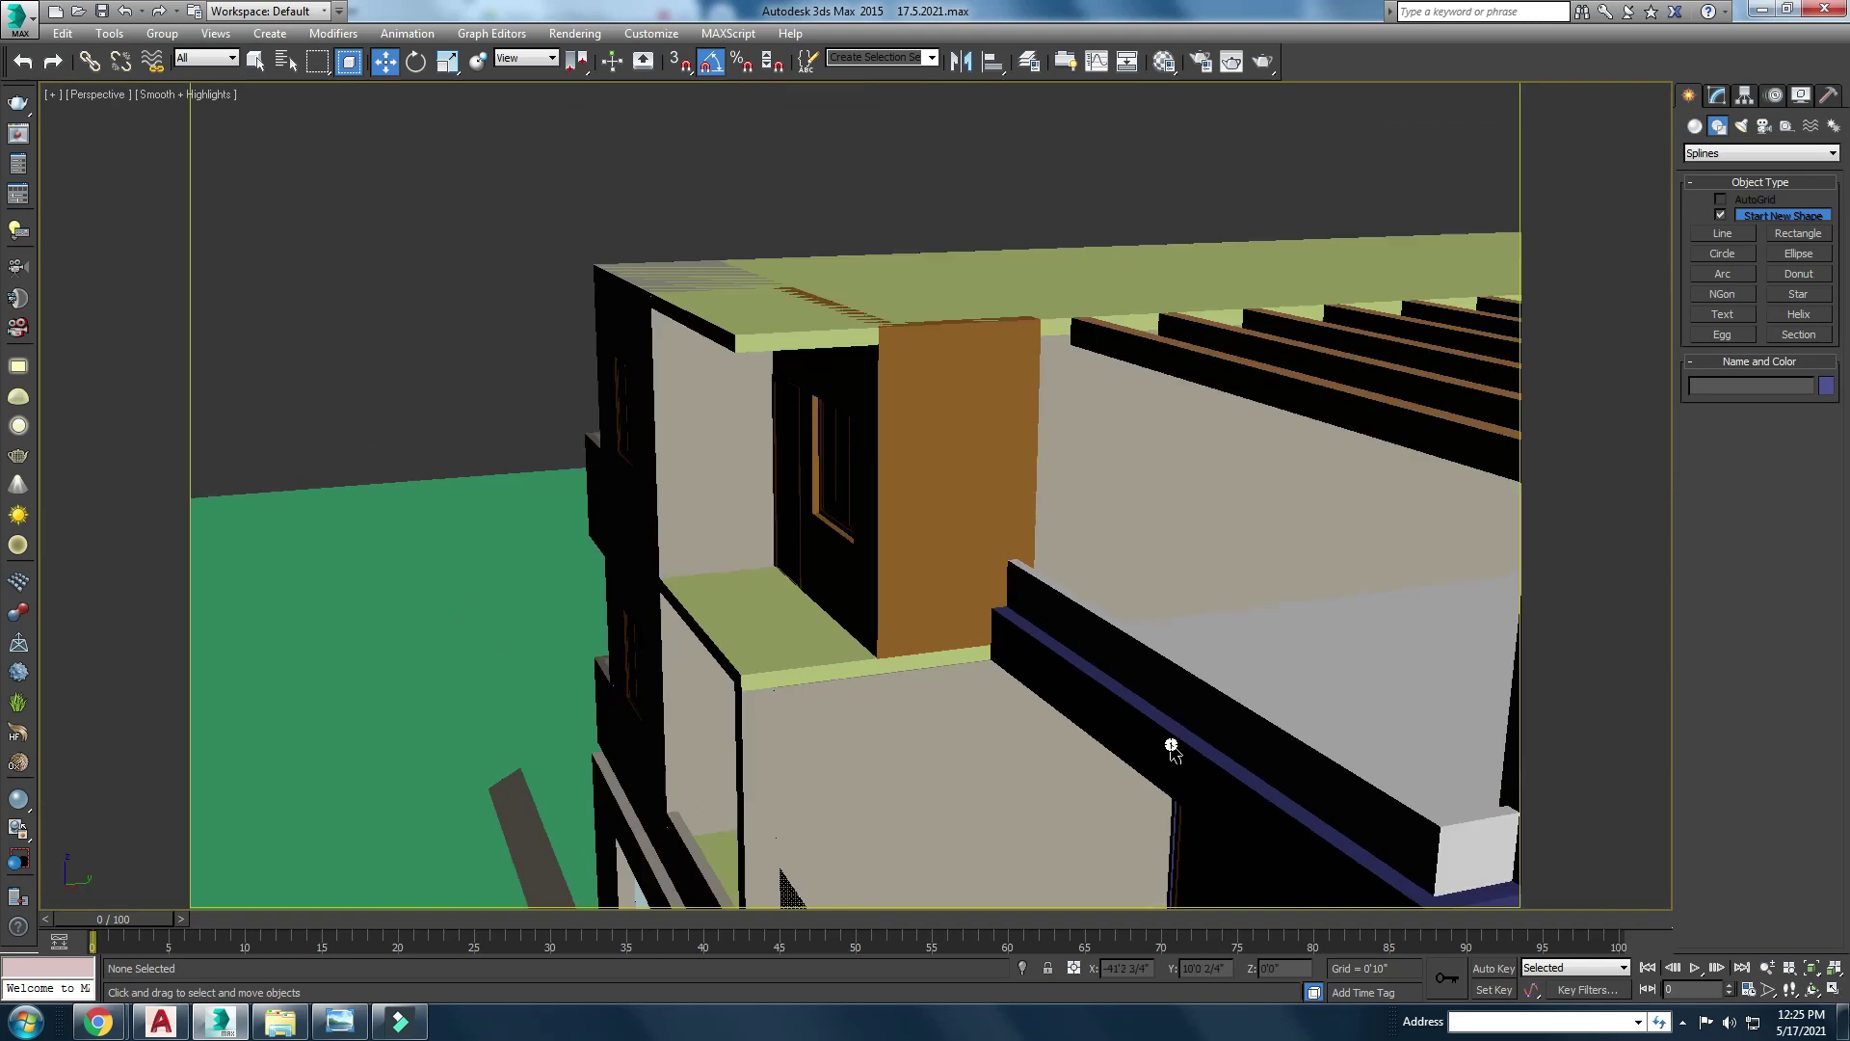
scroll(1172, 747, "down", 3)
scroll(1172, 748, "down", 3)
middle_click_drag(1060, 675, 805, 606)
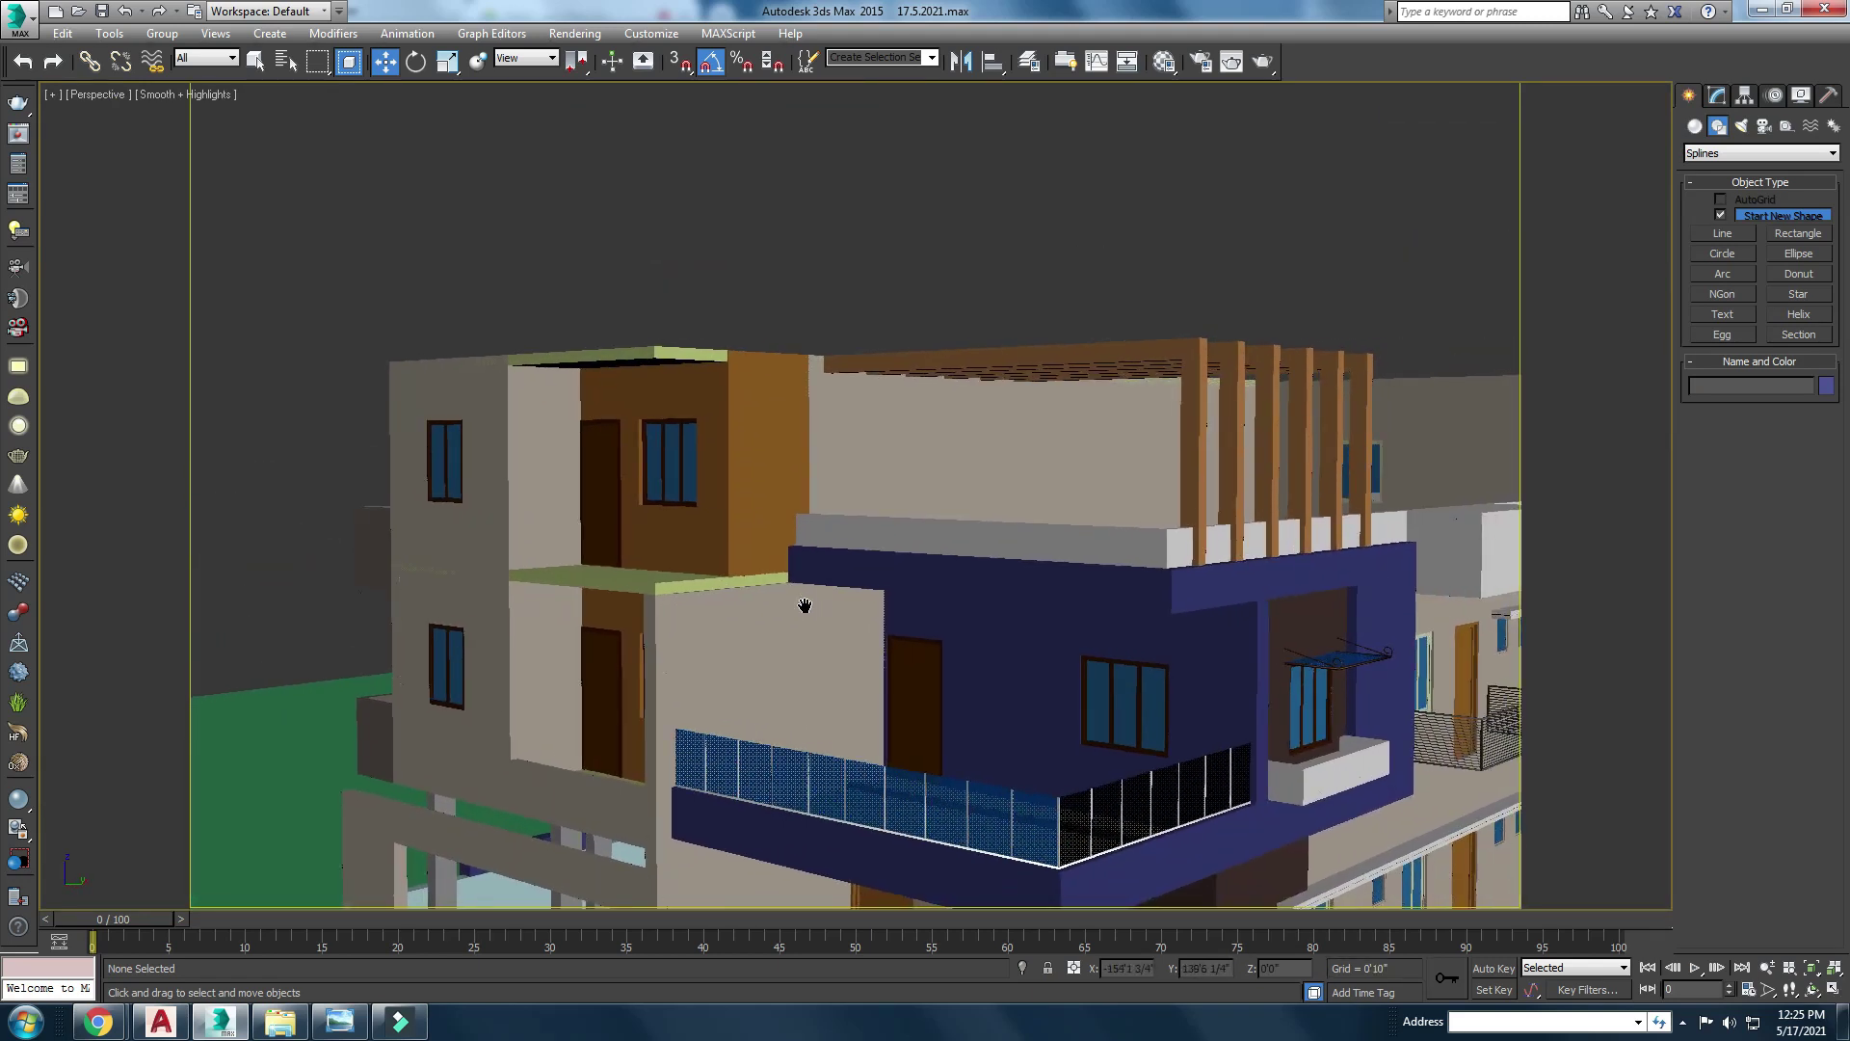
left_click(762, 386)
key("alt+Tab")
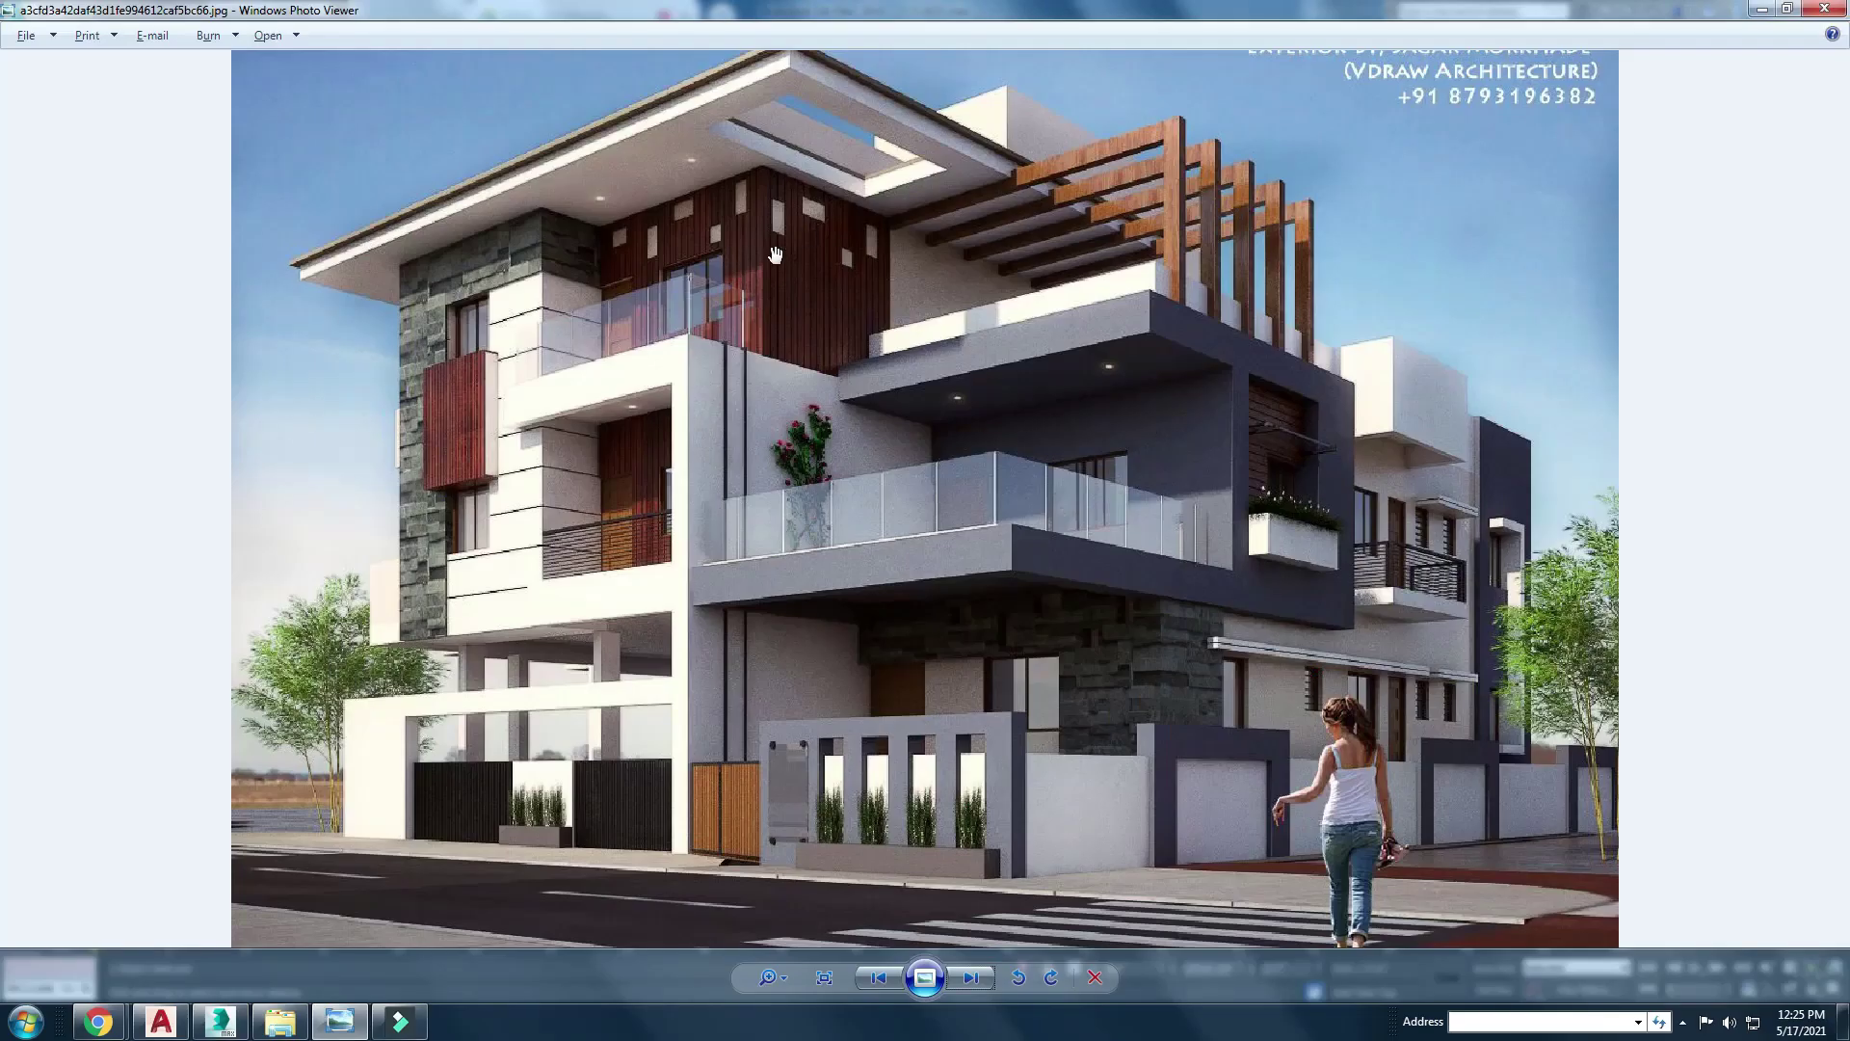
key("alt+Tab")
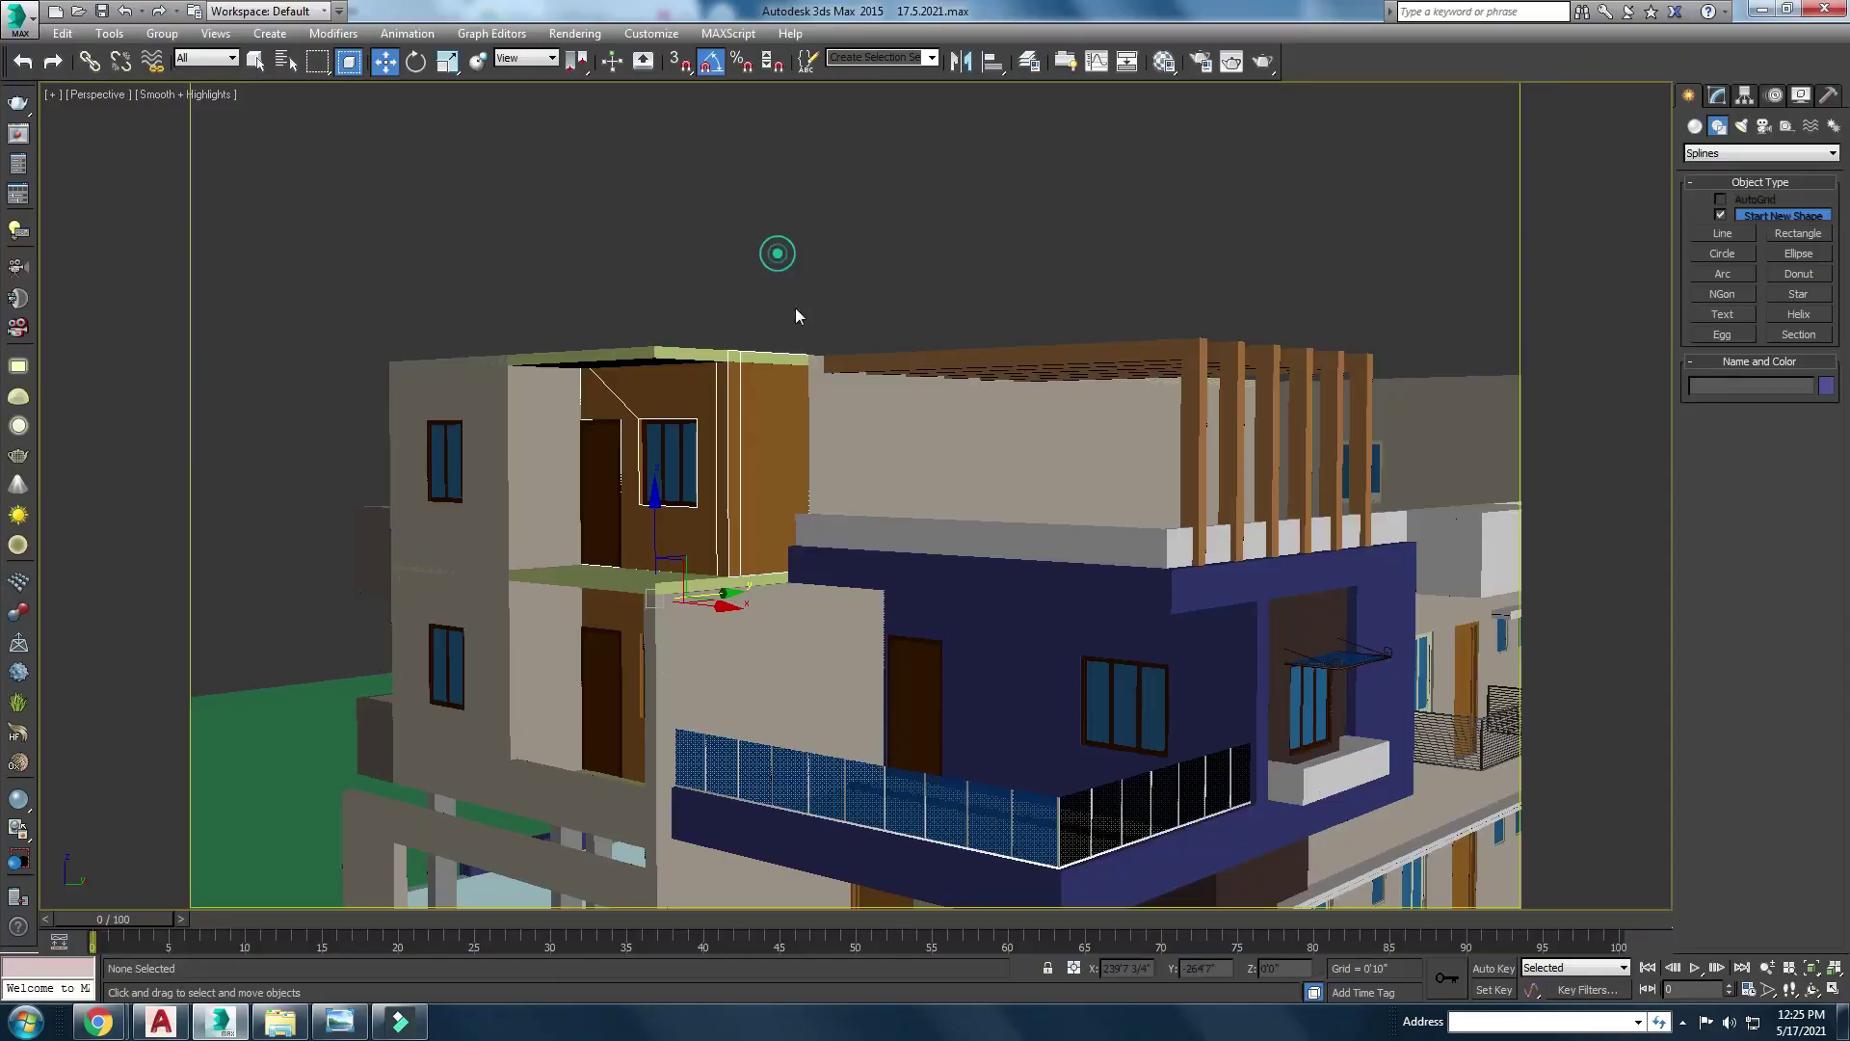
scroll(778, 373, "up", 4)
Step: Switch Box217 to Vertex level and frame the wall in the Front view
left_click(1717, 95)
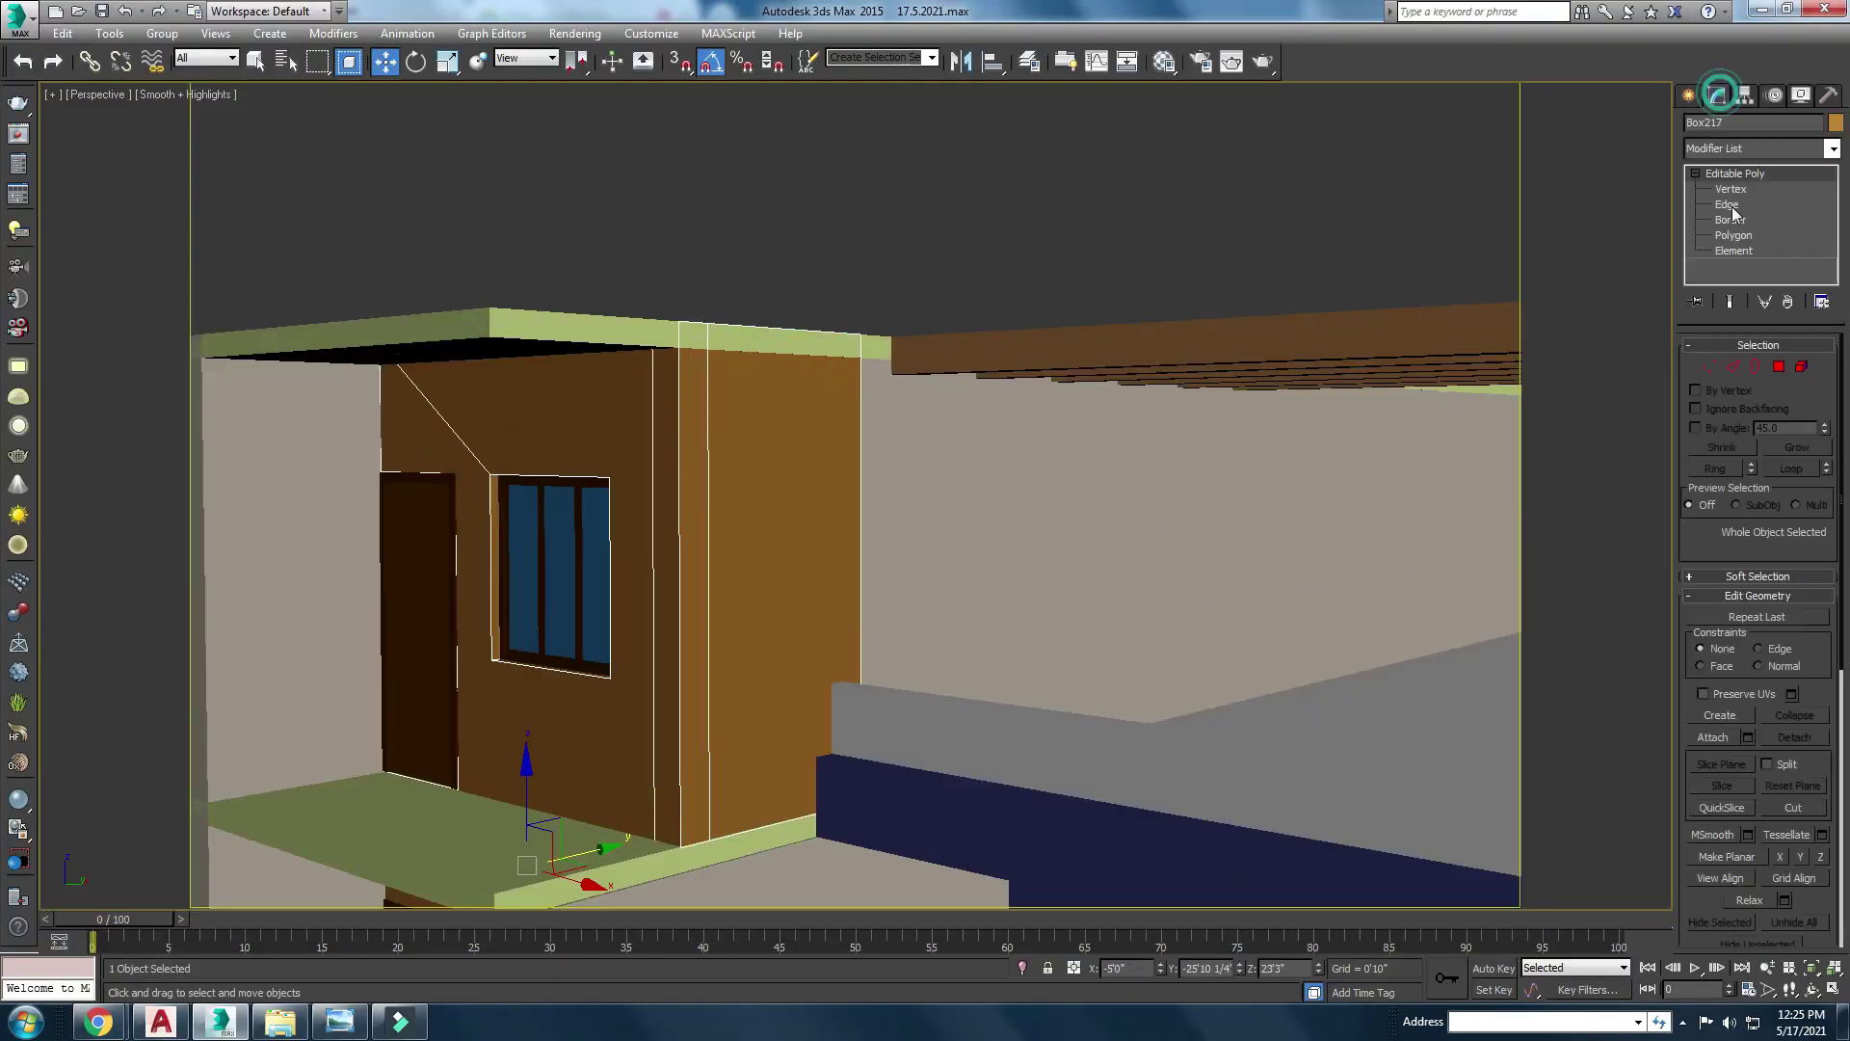
left_click(1731, 189)
key("alt+w")
key("alt+w")
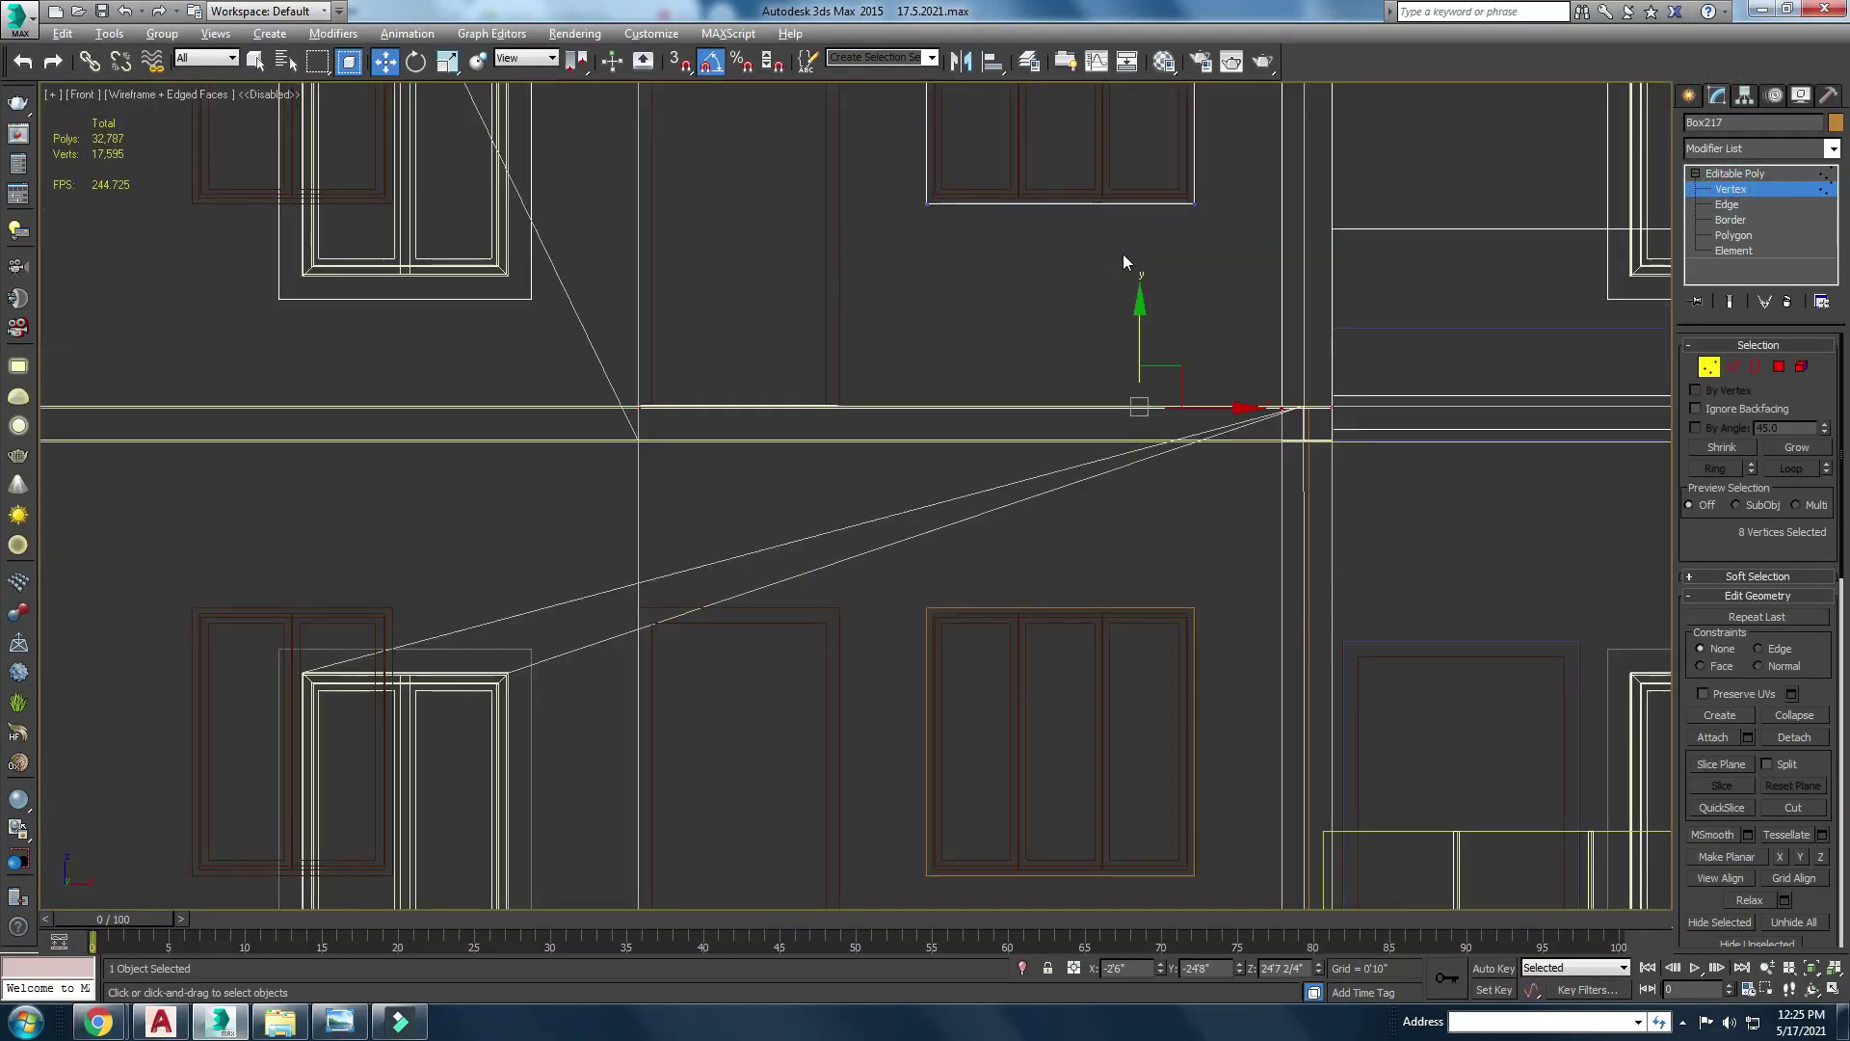
scroll(1263, 264, "down", 4)
scroll(1205, 489, "up", 2)
scroll(1204, 489, "up", 3)
Step: Box-select the wall-top vertices, drag them down along Y, and check the reference render
left_click_drag(737, 283, 1608, 487)
scroll(1187, 443, "up", 2)
scroll(1187, 443, "up", 3)
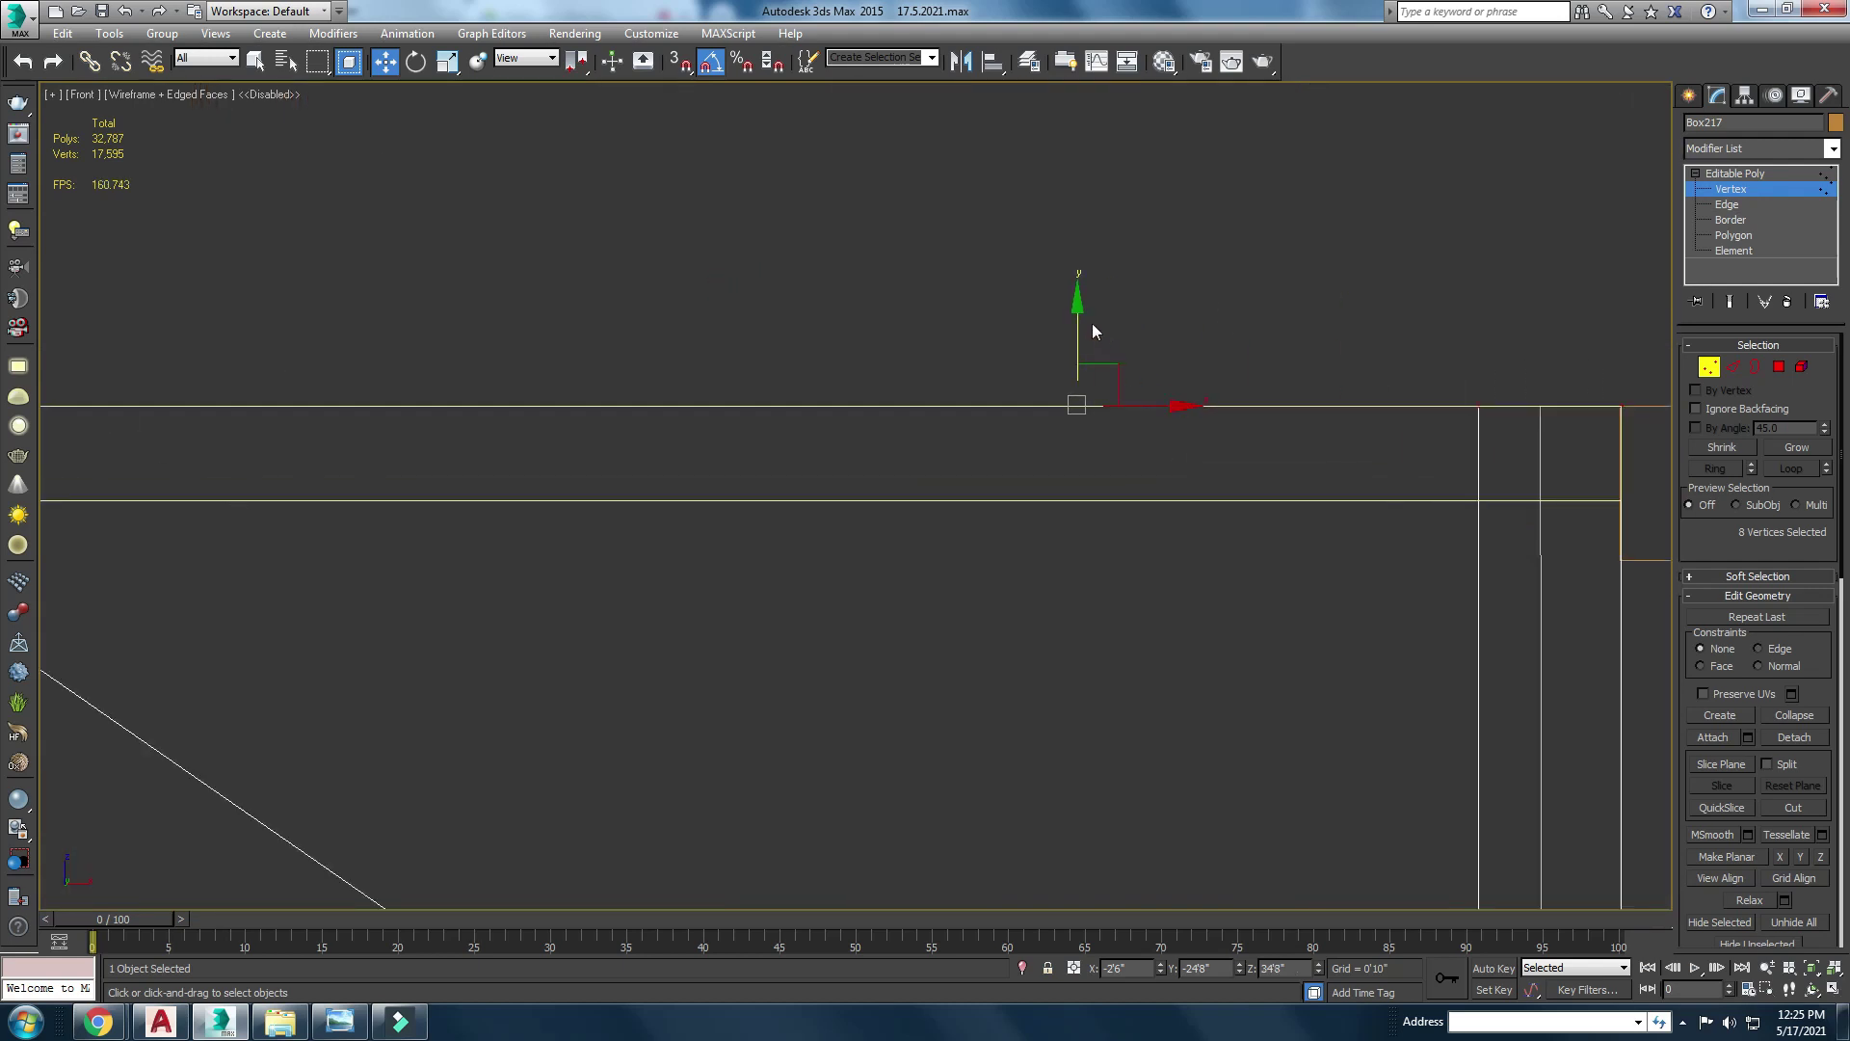
left_click_drag(1079, 310, 1094, 406)
left_click(1189, 245)
key("alt+Tab")
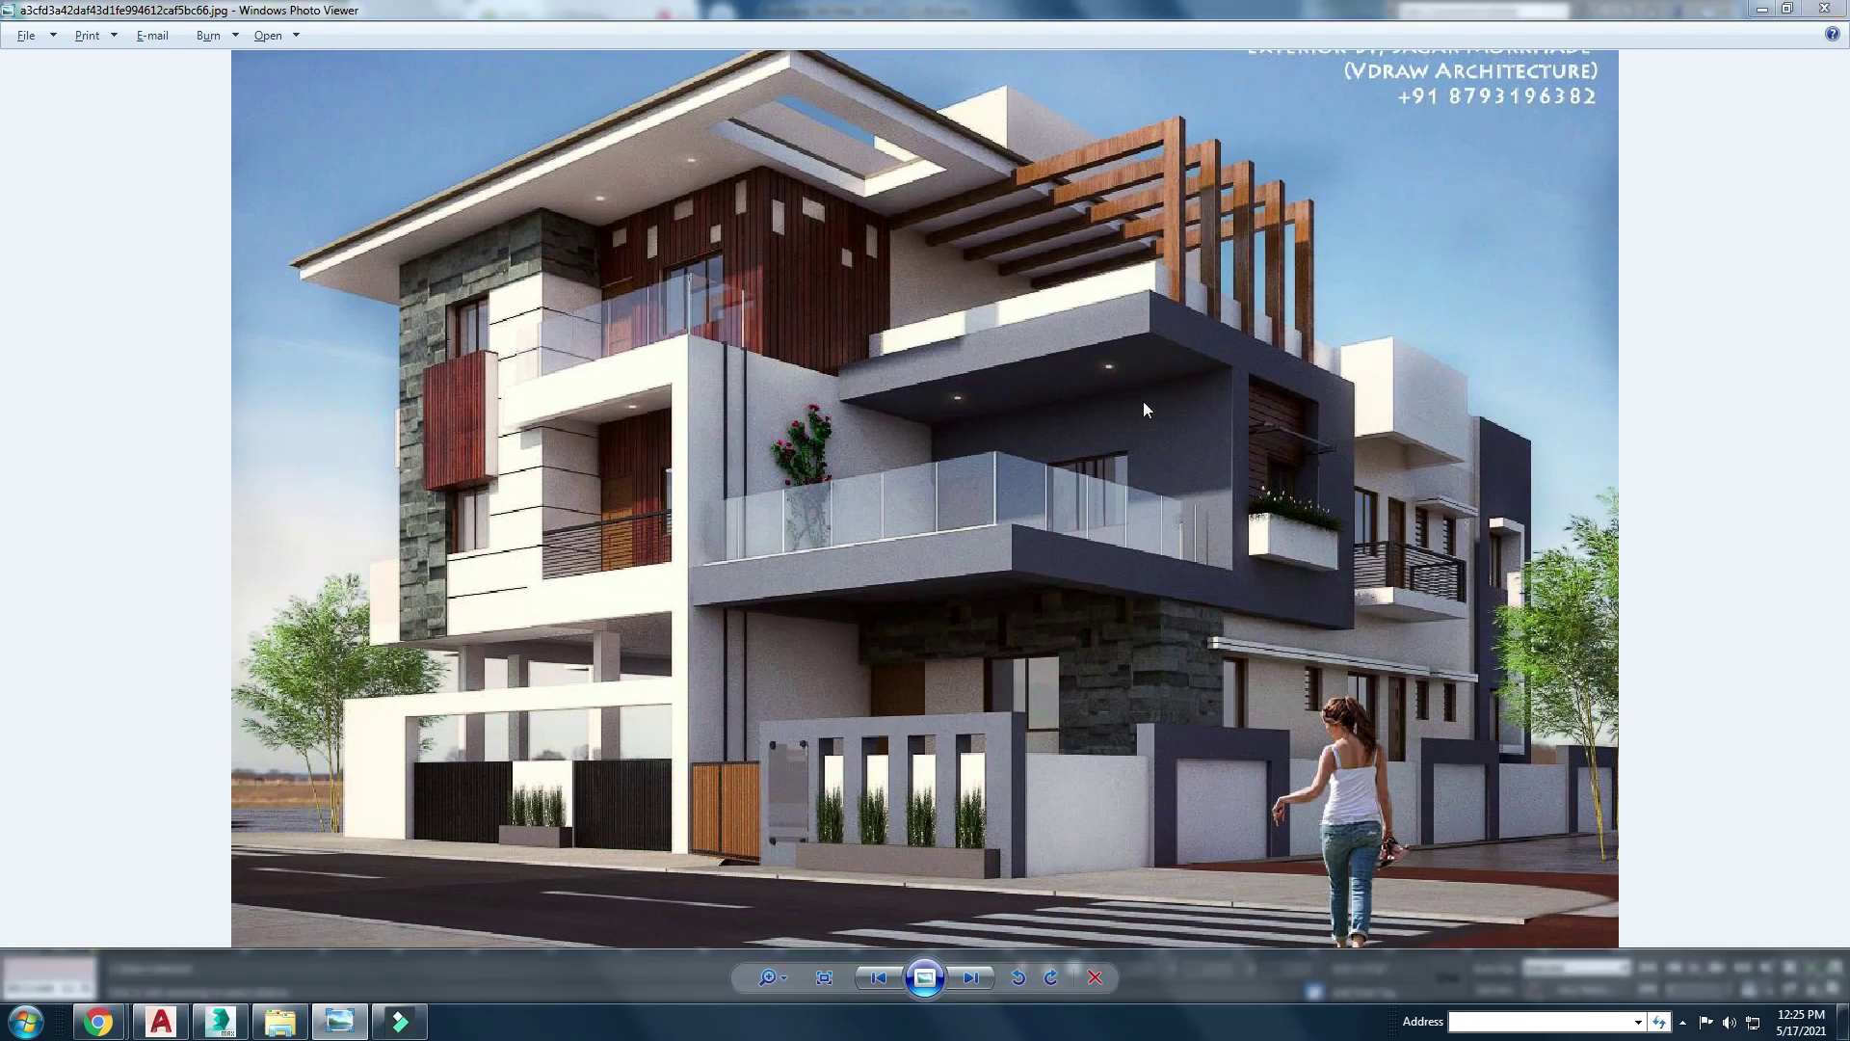
Step: Exit vertex editing, deselect the wall, and compare the perspective view with the reference render
key("alt+Tab")
scroll(1118, 433, "down", 3)
left_click(1689, 94)
left_click(1350, 177)
key("alt+w")
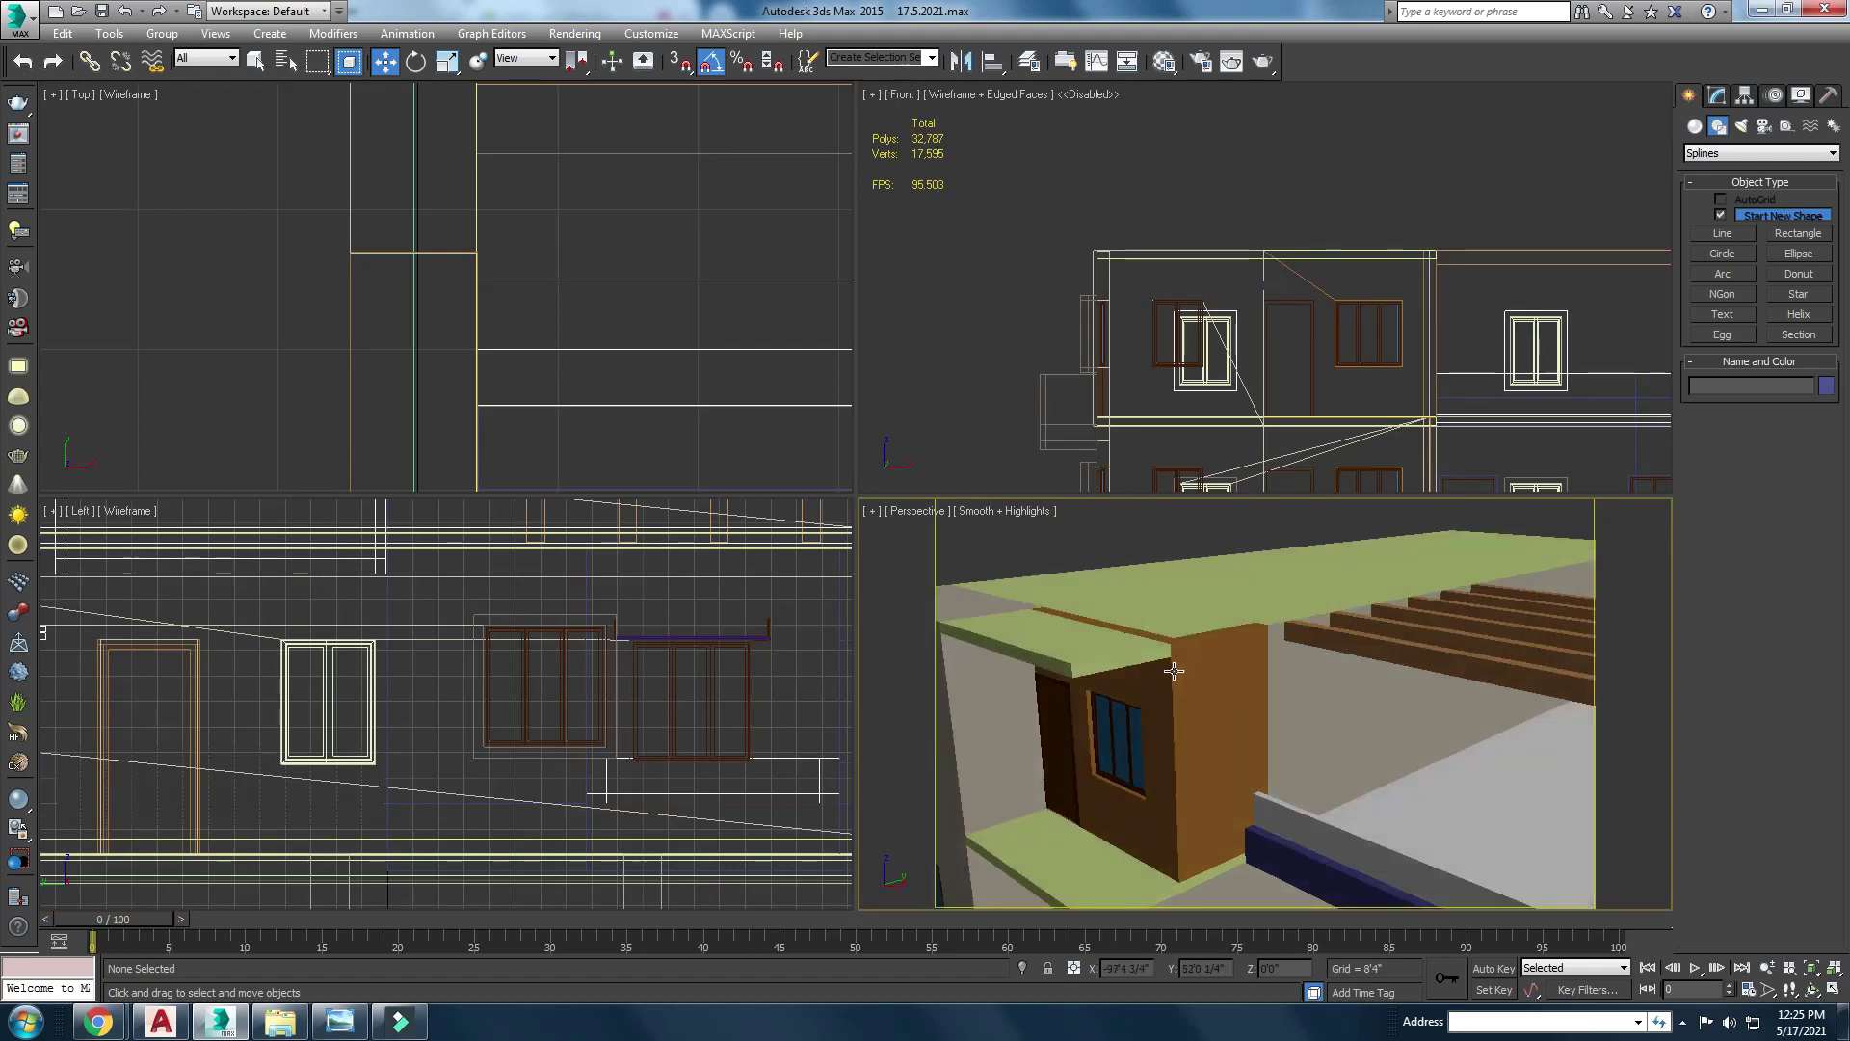
middle_click_drag(1183, 662, 1214, 665, "alt")
key("alt+Tab")
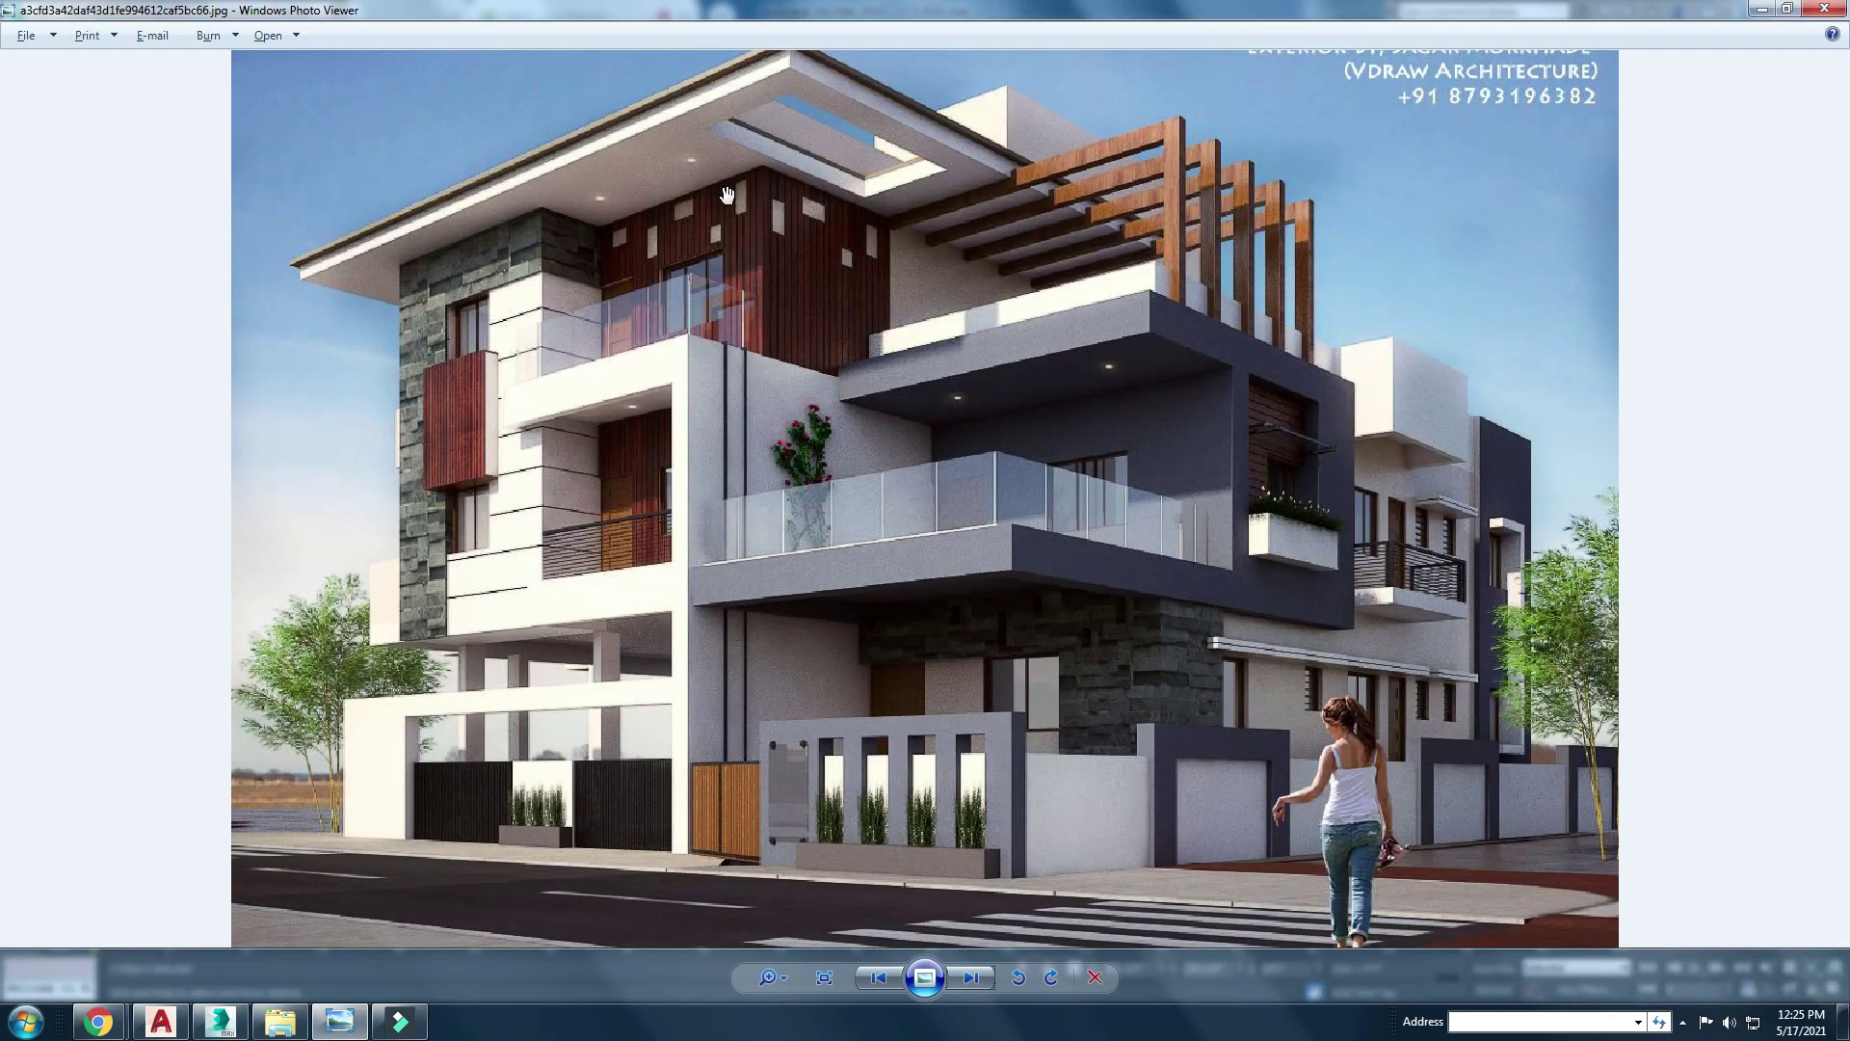
key("alt+Tab")
Step: Reframe the house in a maximized Perspective view, cancelling an accidental roof slab move
scroll(1060, 675, "down", 5)
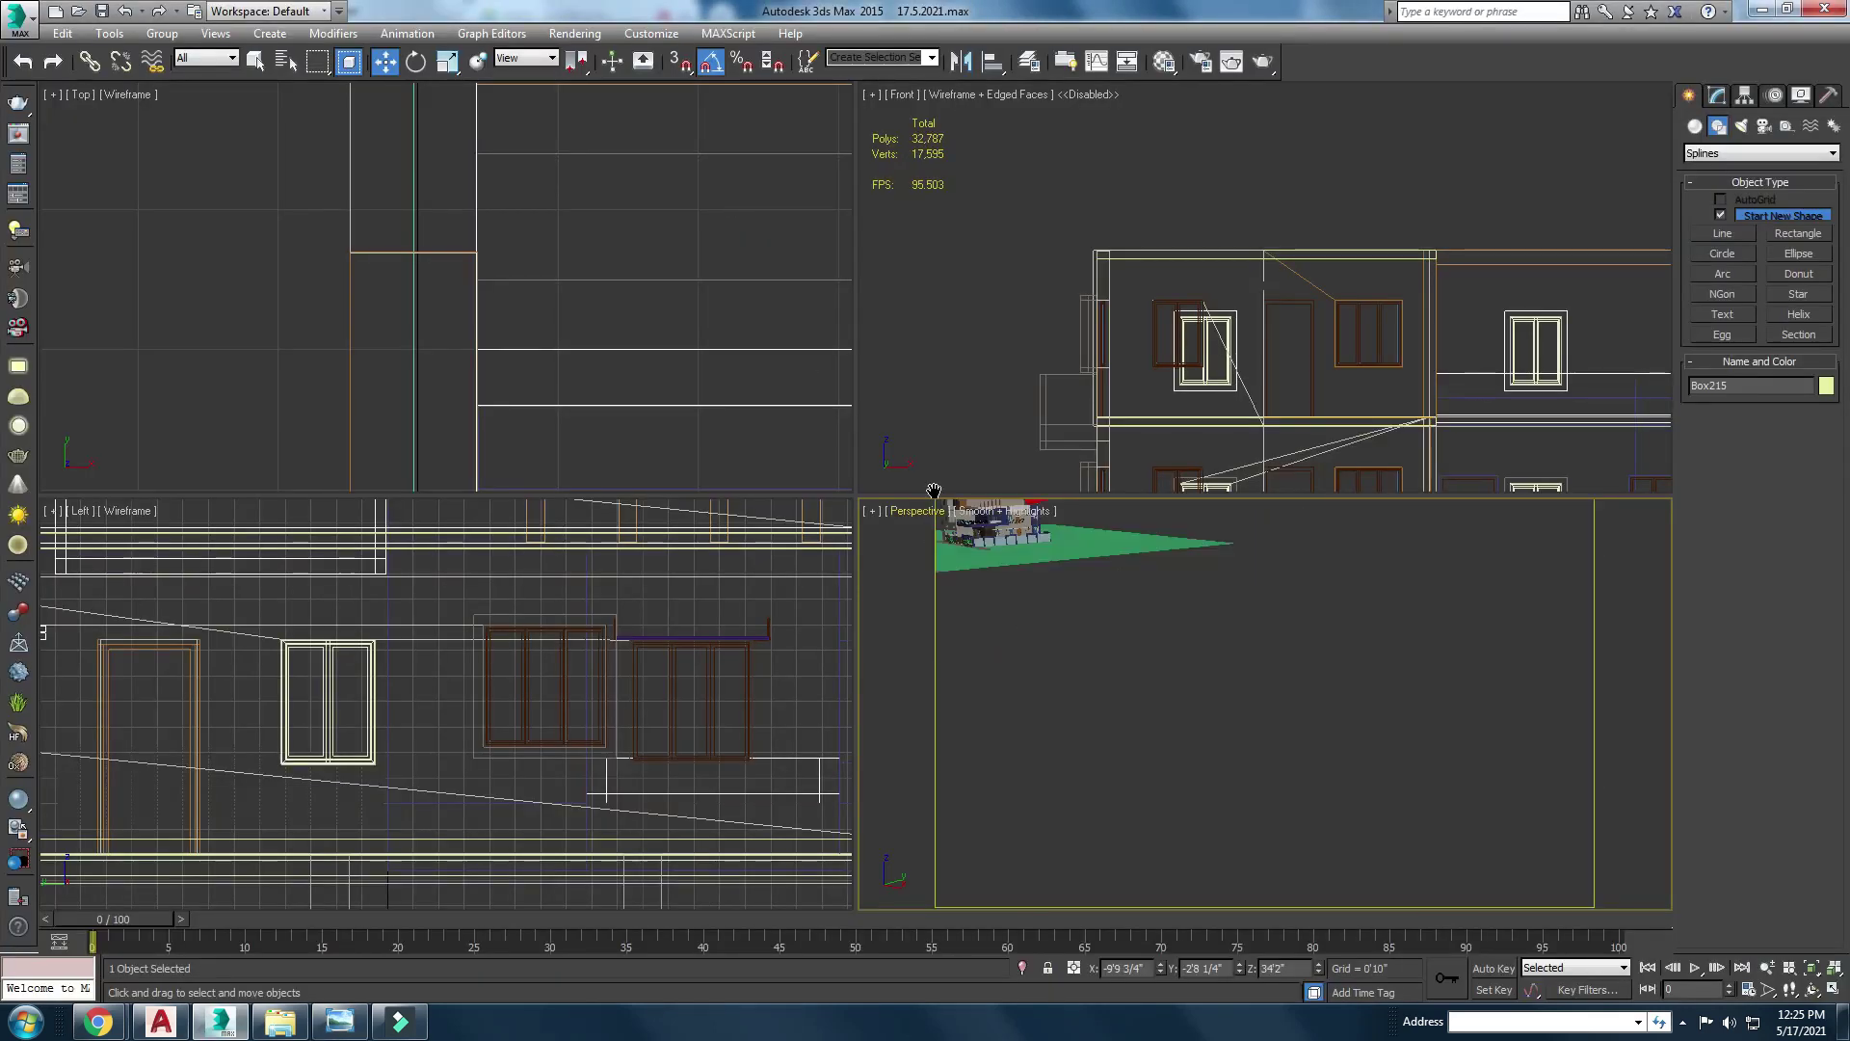
middle_click_drag(1049, 644, 1110, 836)
key("alt+w")
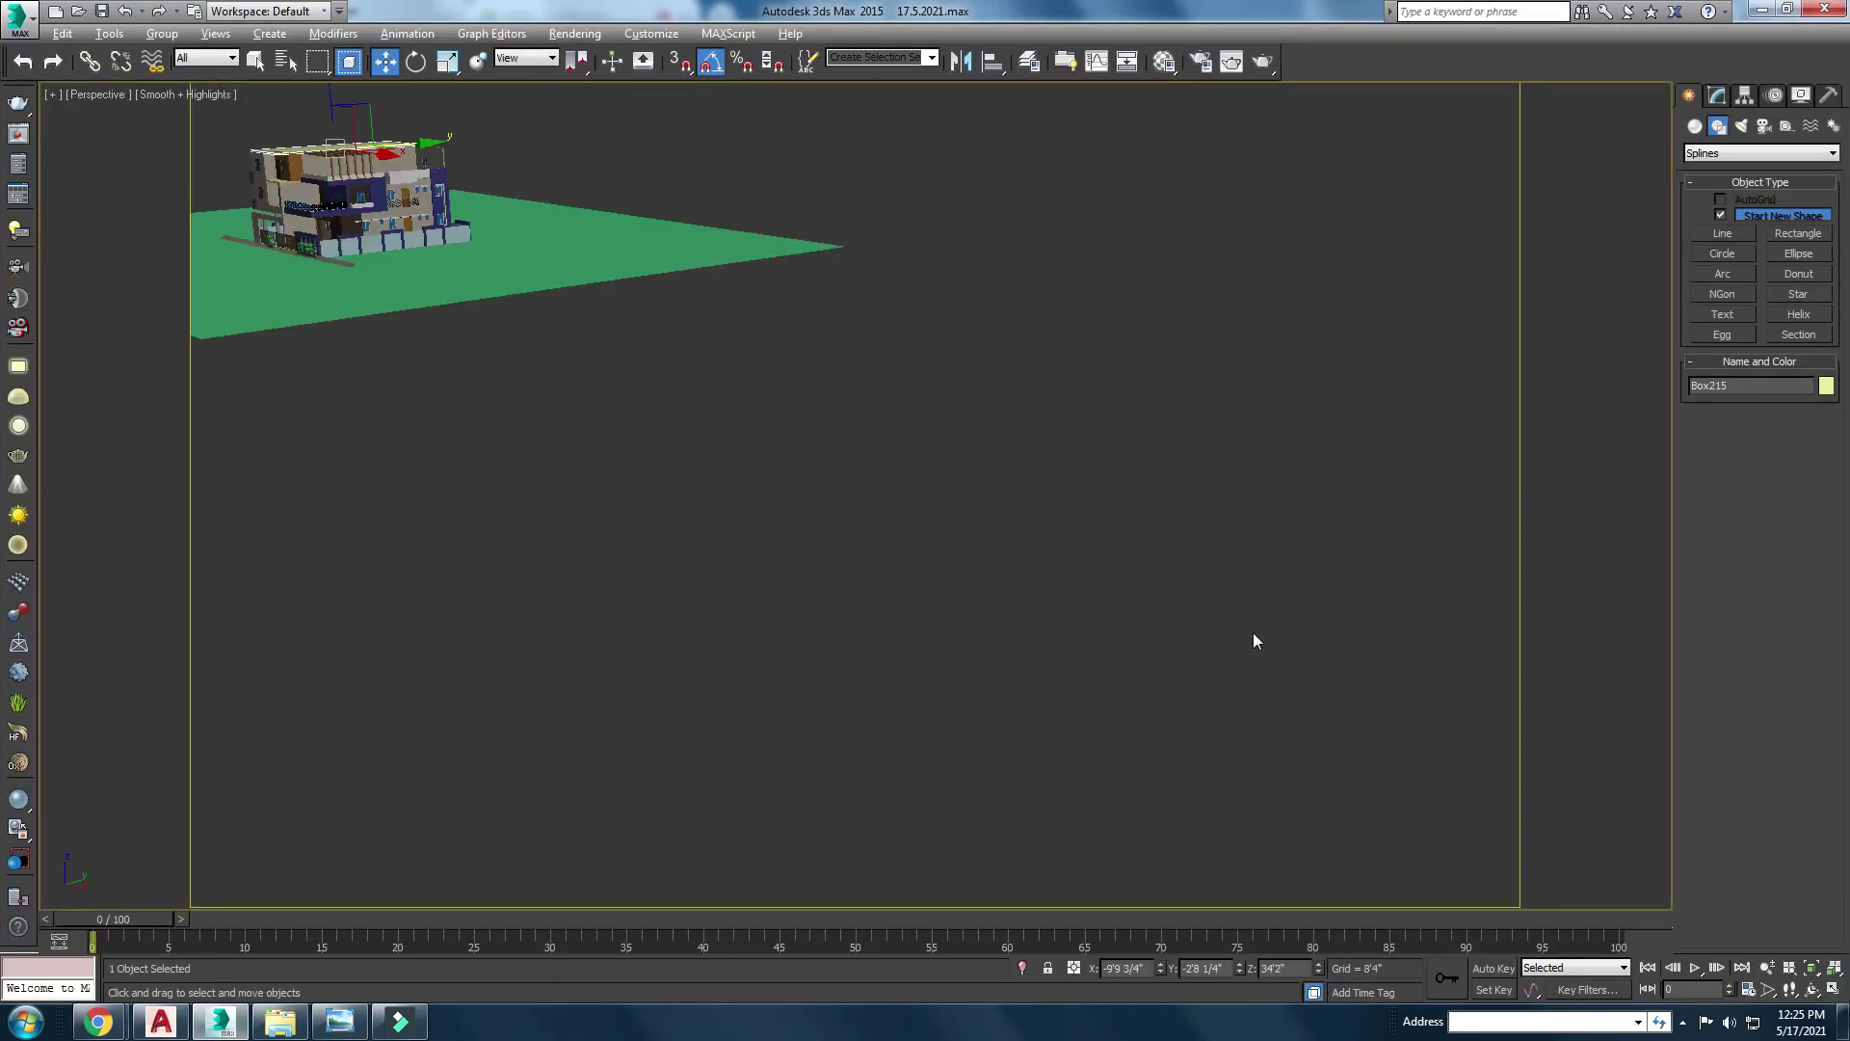
key("z")
key("alt+w")
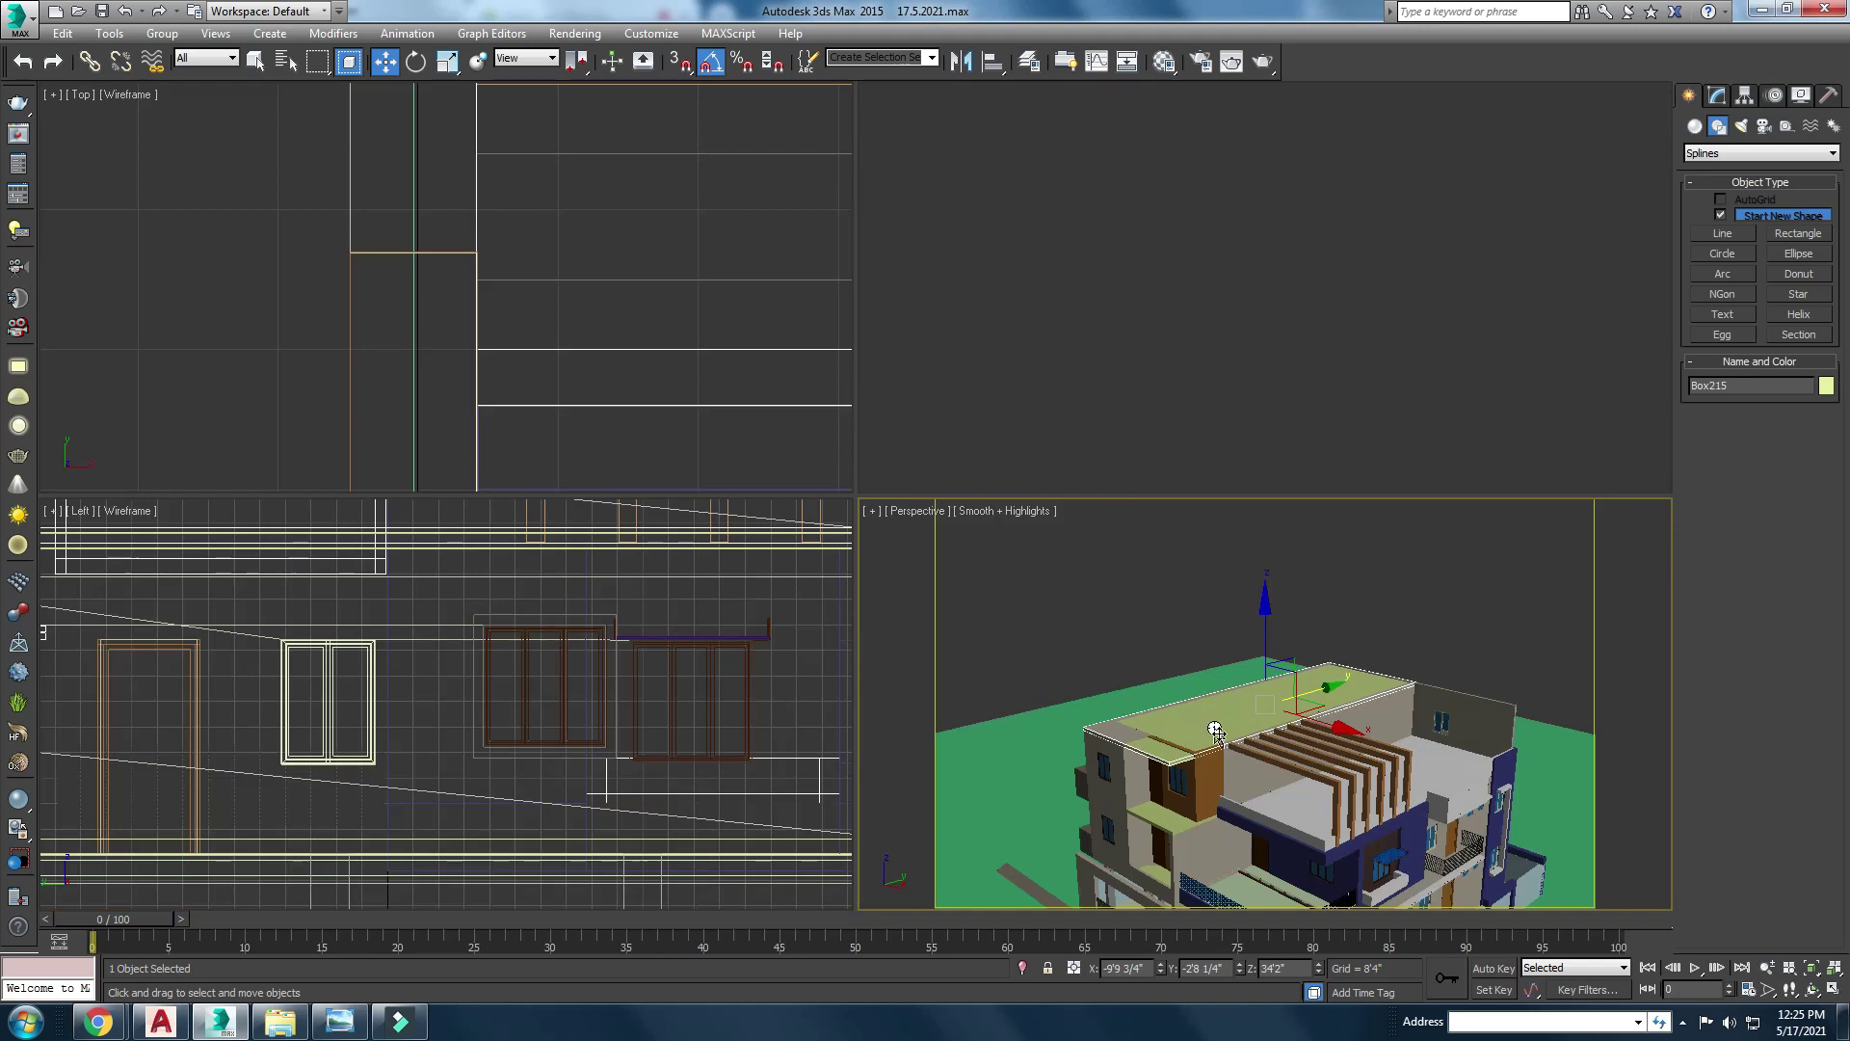
key("alt+w")
scroll(1211, 532, "up", 2)
scroll(1082, 534, "up", 2)
left_click_drag(1044, 440, 1045, 310)
right_click(1046, 343)
left_click(1096, 318)
middle_click_drag(893, 672, 1027, 653)
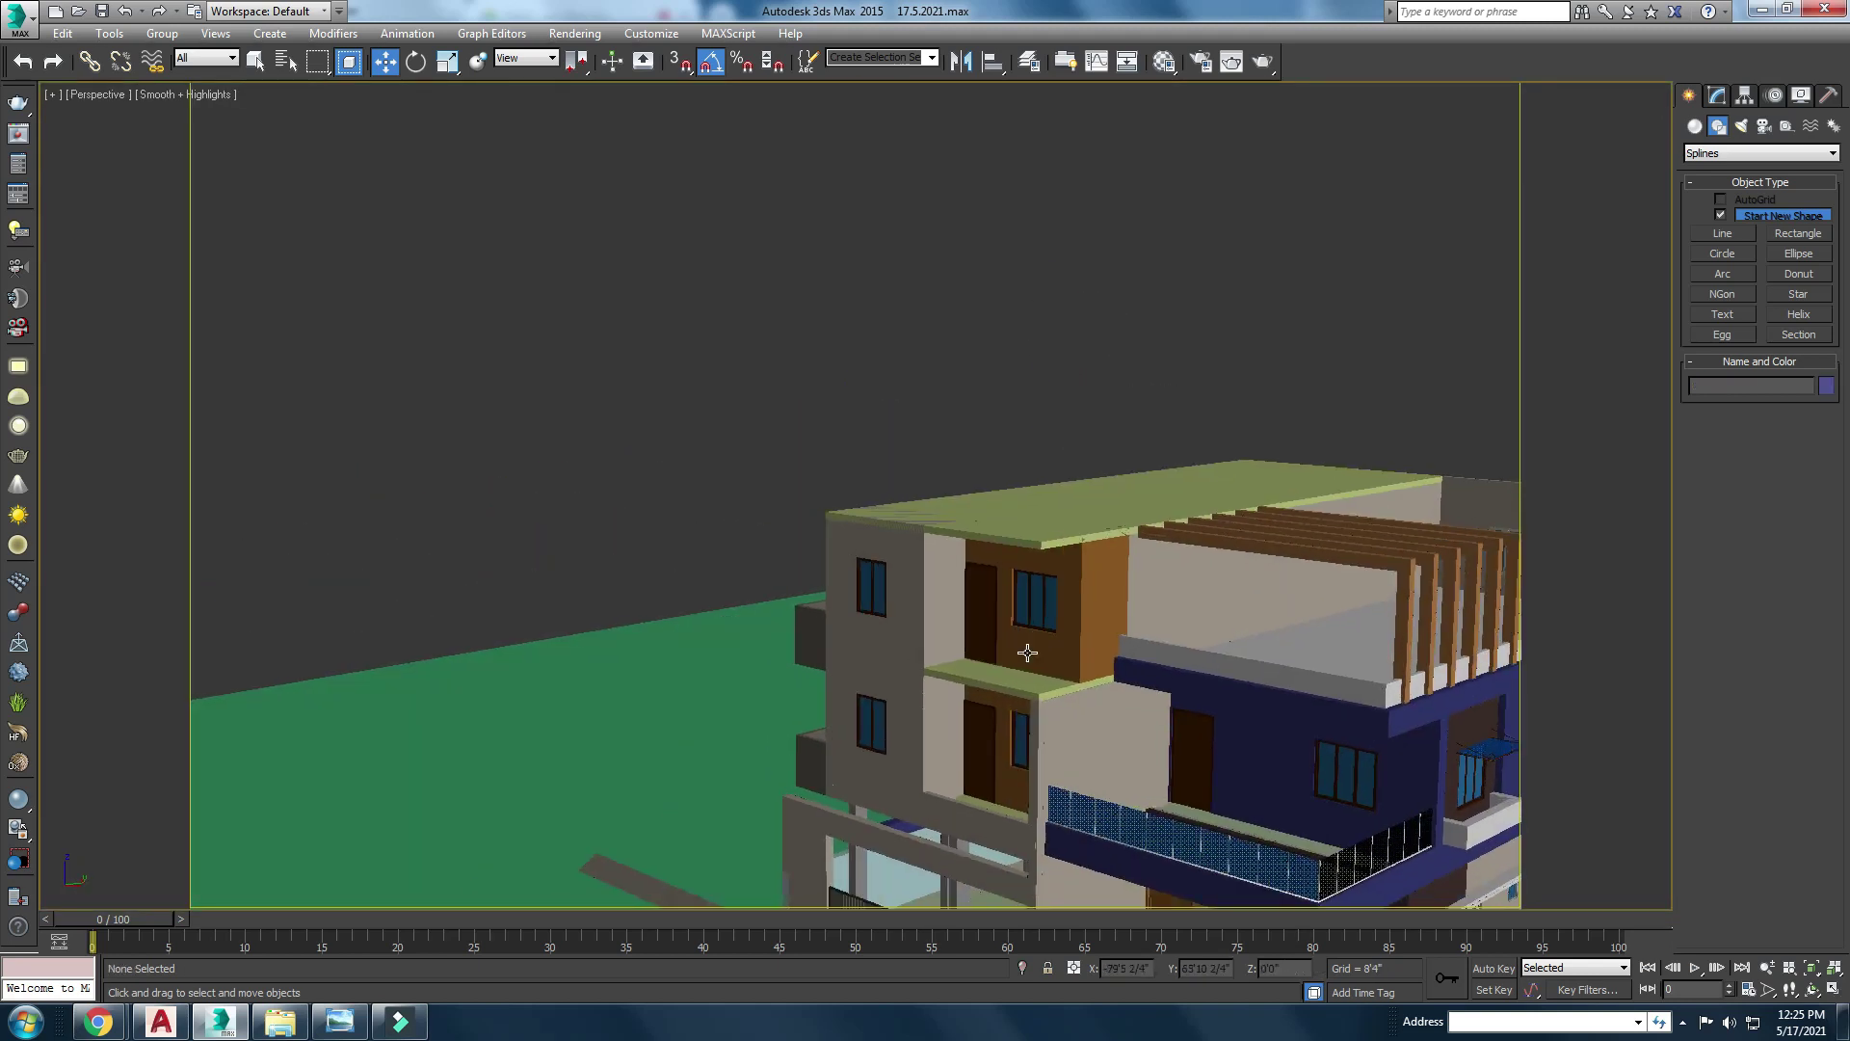
scroll(1032, 665, "up", 3)
scroll(1040, 665, "up", 3)
Step: Select the wall beside the balcony and compare it with the reference render
key("alt+Tab")
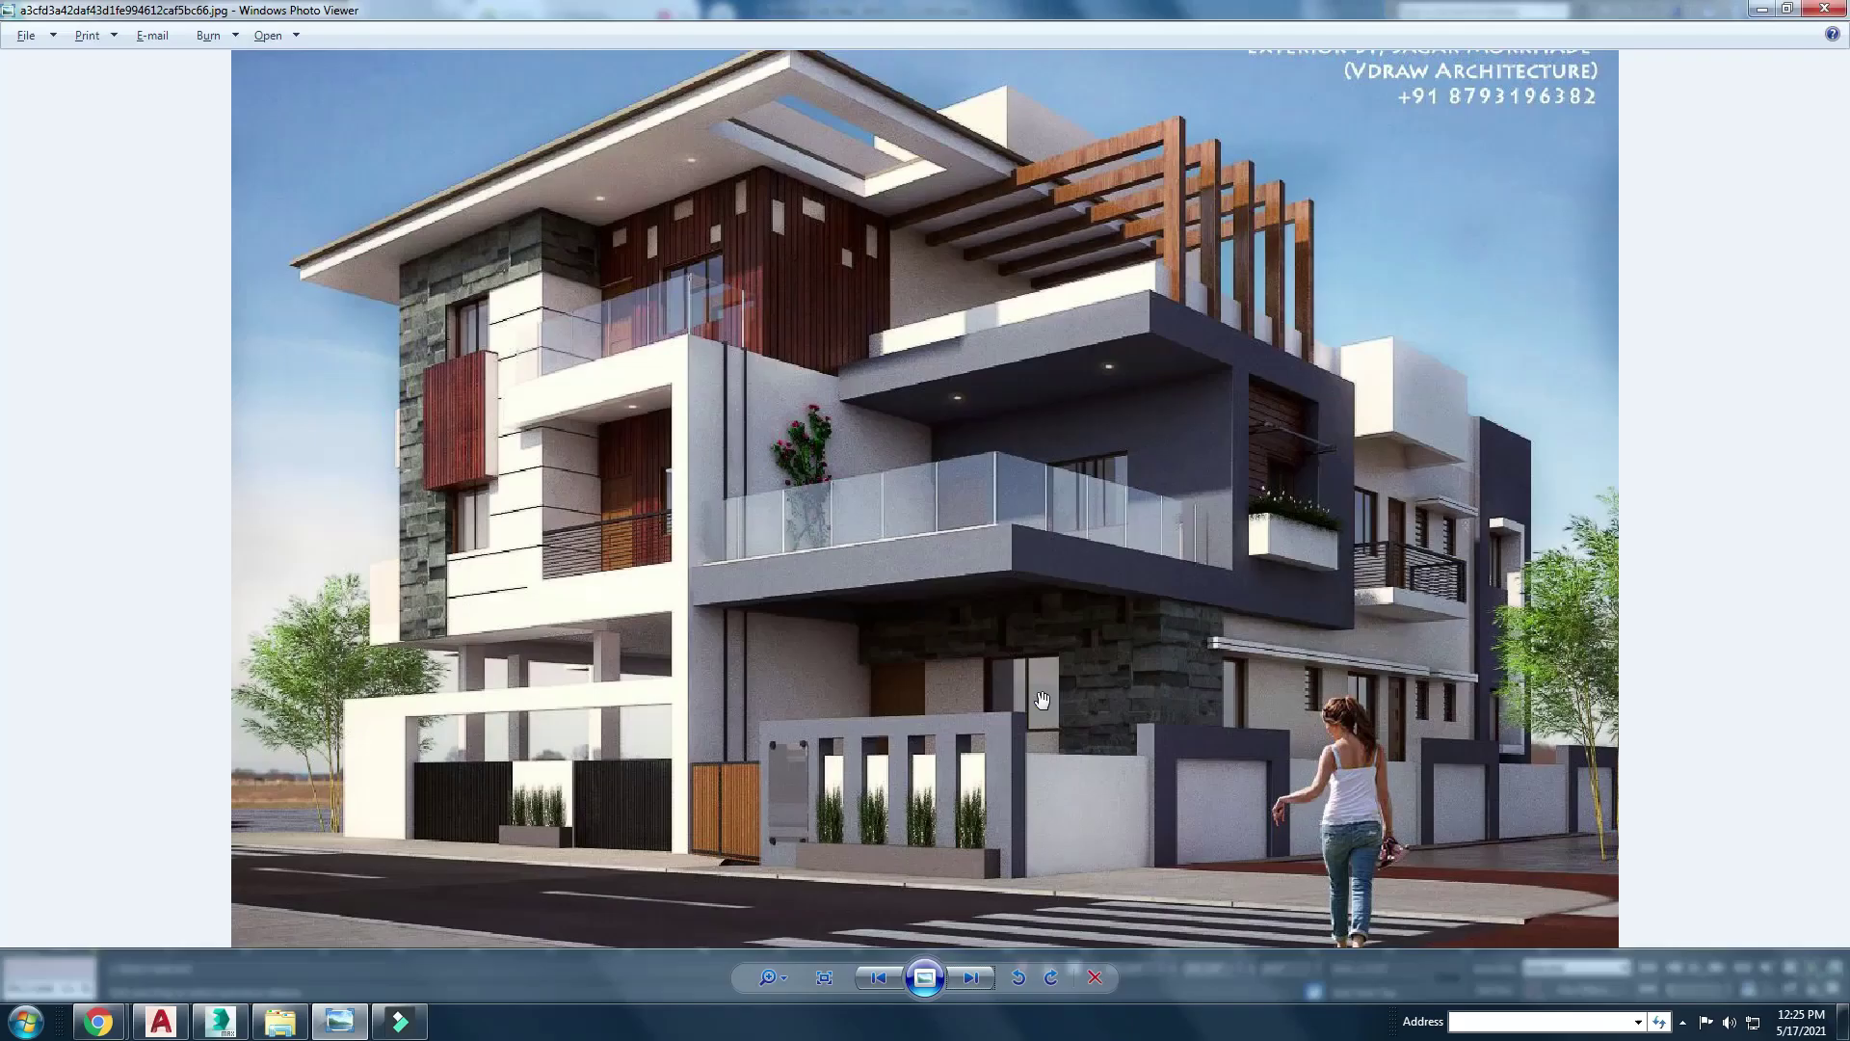
key("alt+Tab")
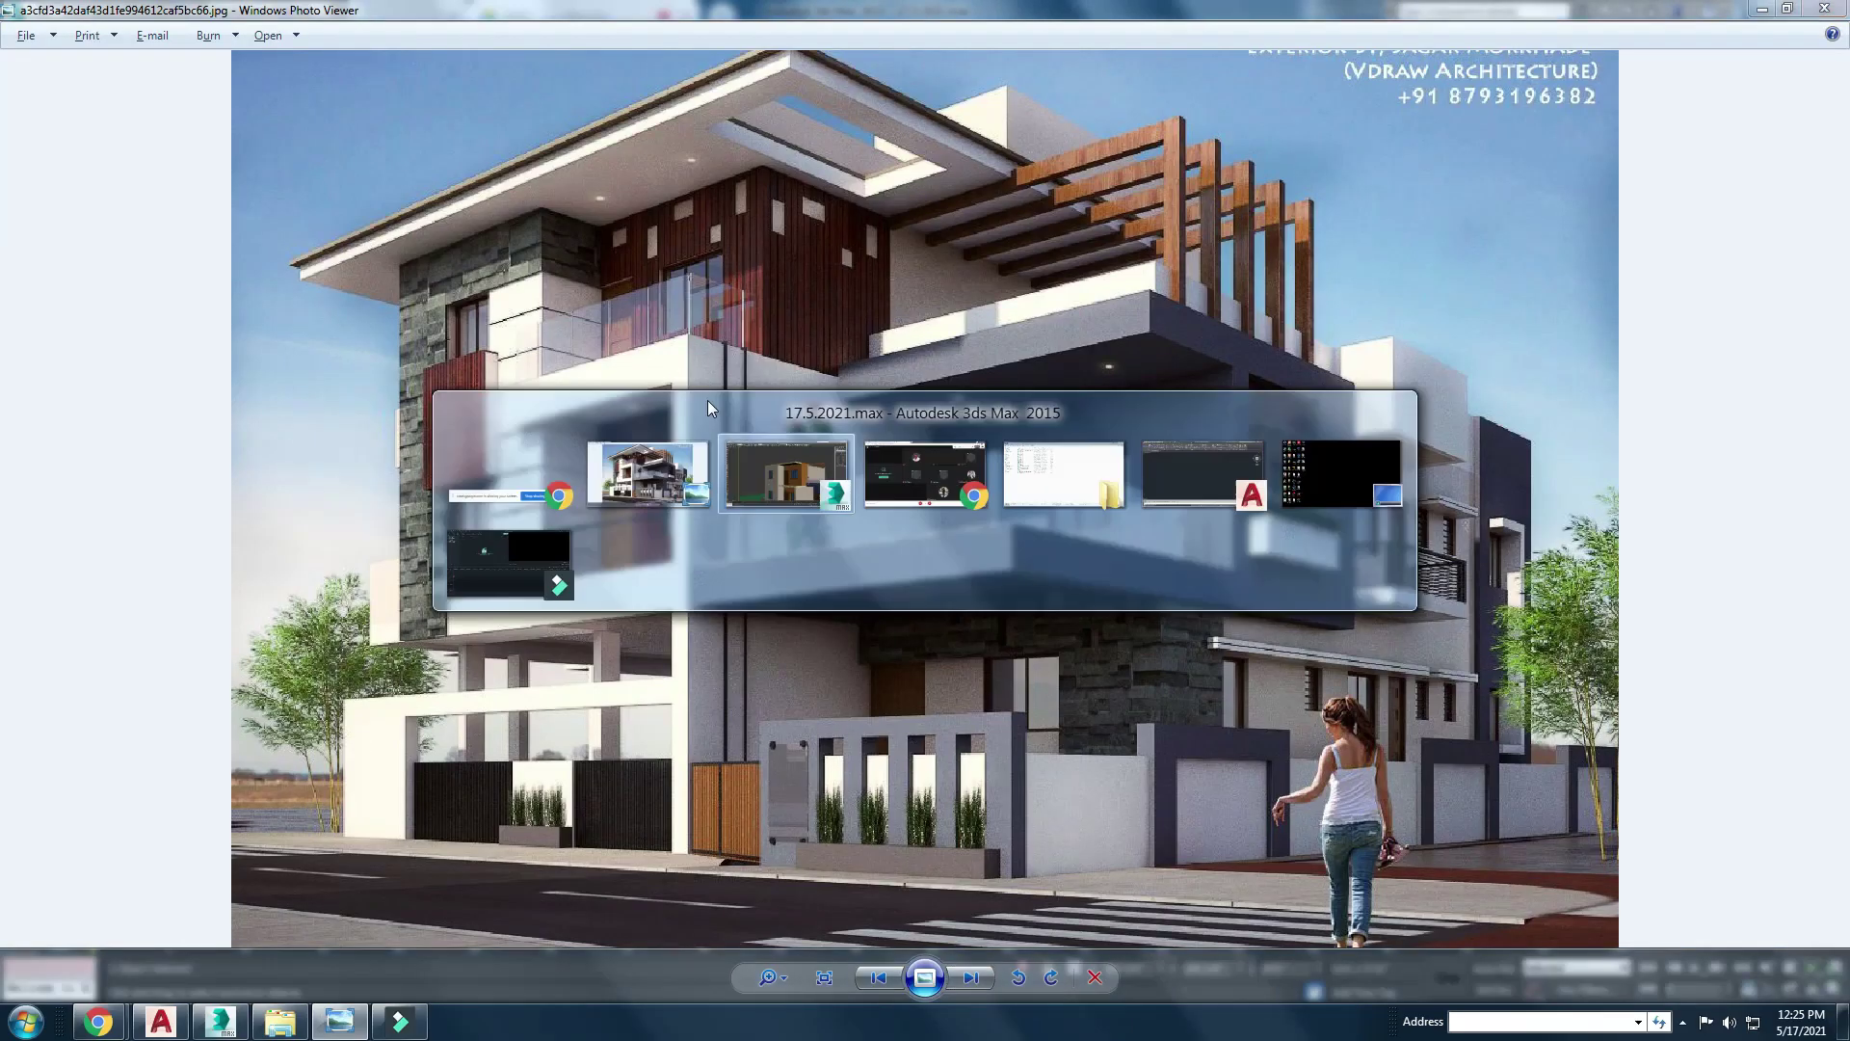
scroll(1118, 482, "down", 3)
left_click(1115, 479)
scroll(1128, 417, "up", 2)
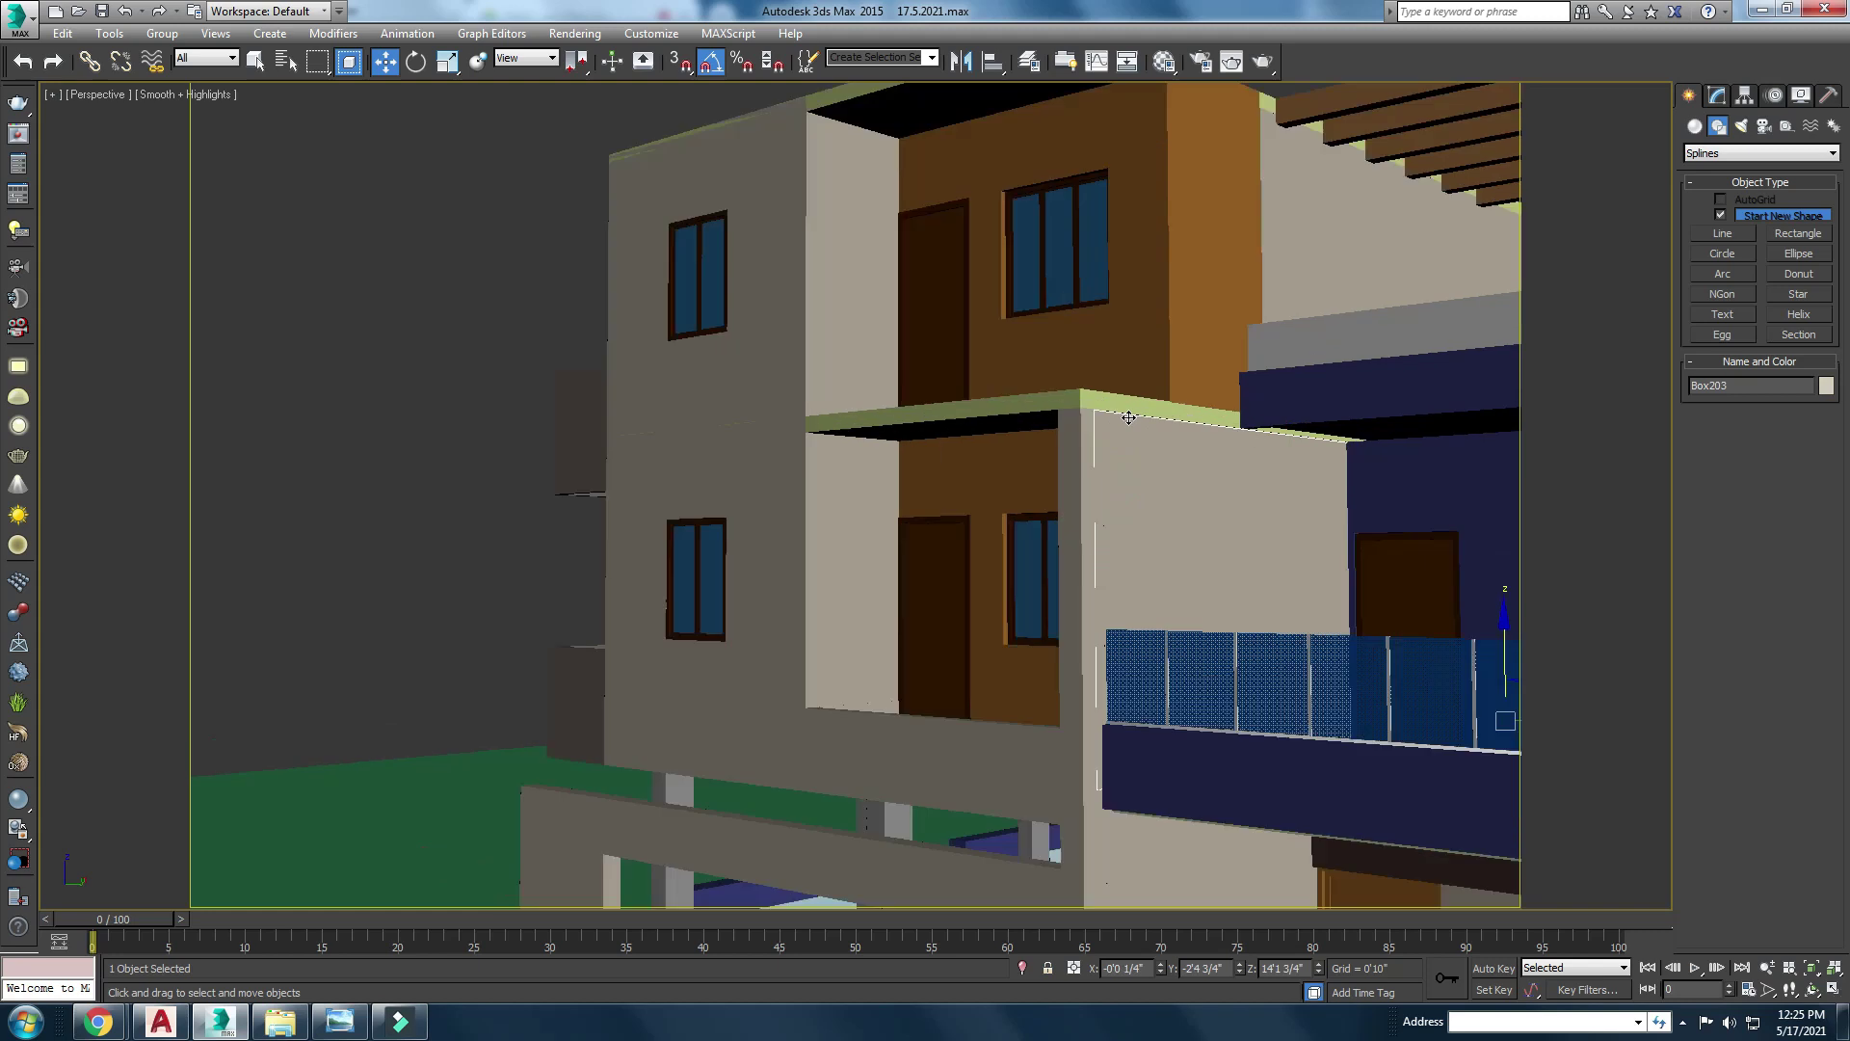
scroll(1106, 403, "up", 2)
scroll(1105, 403, "up", 2)
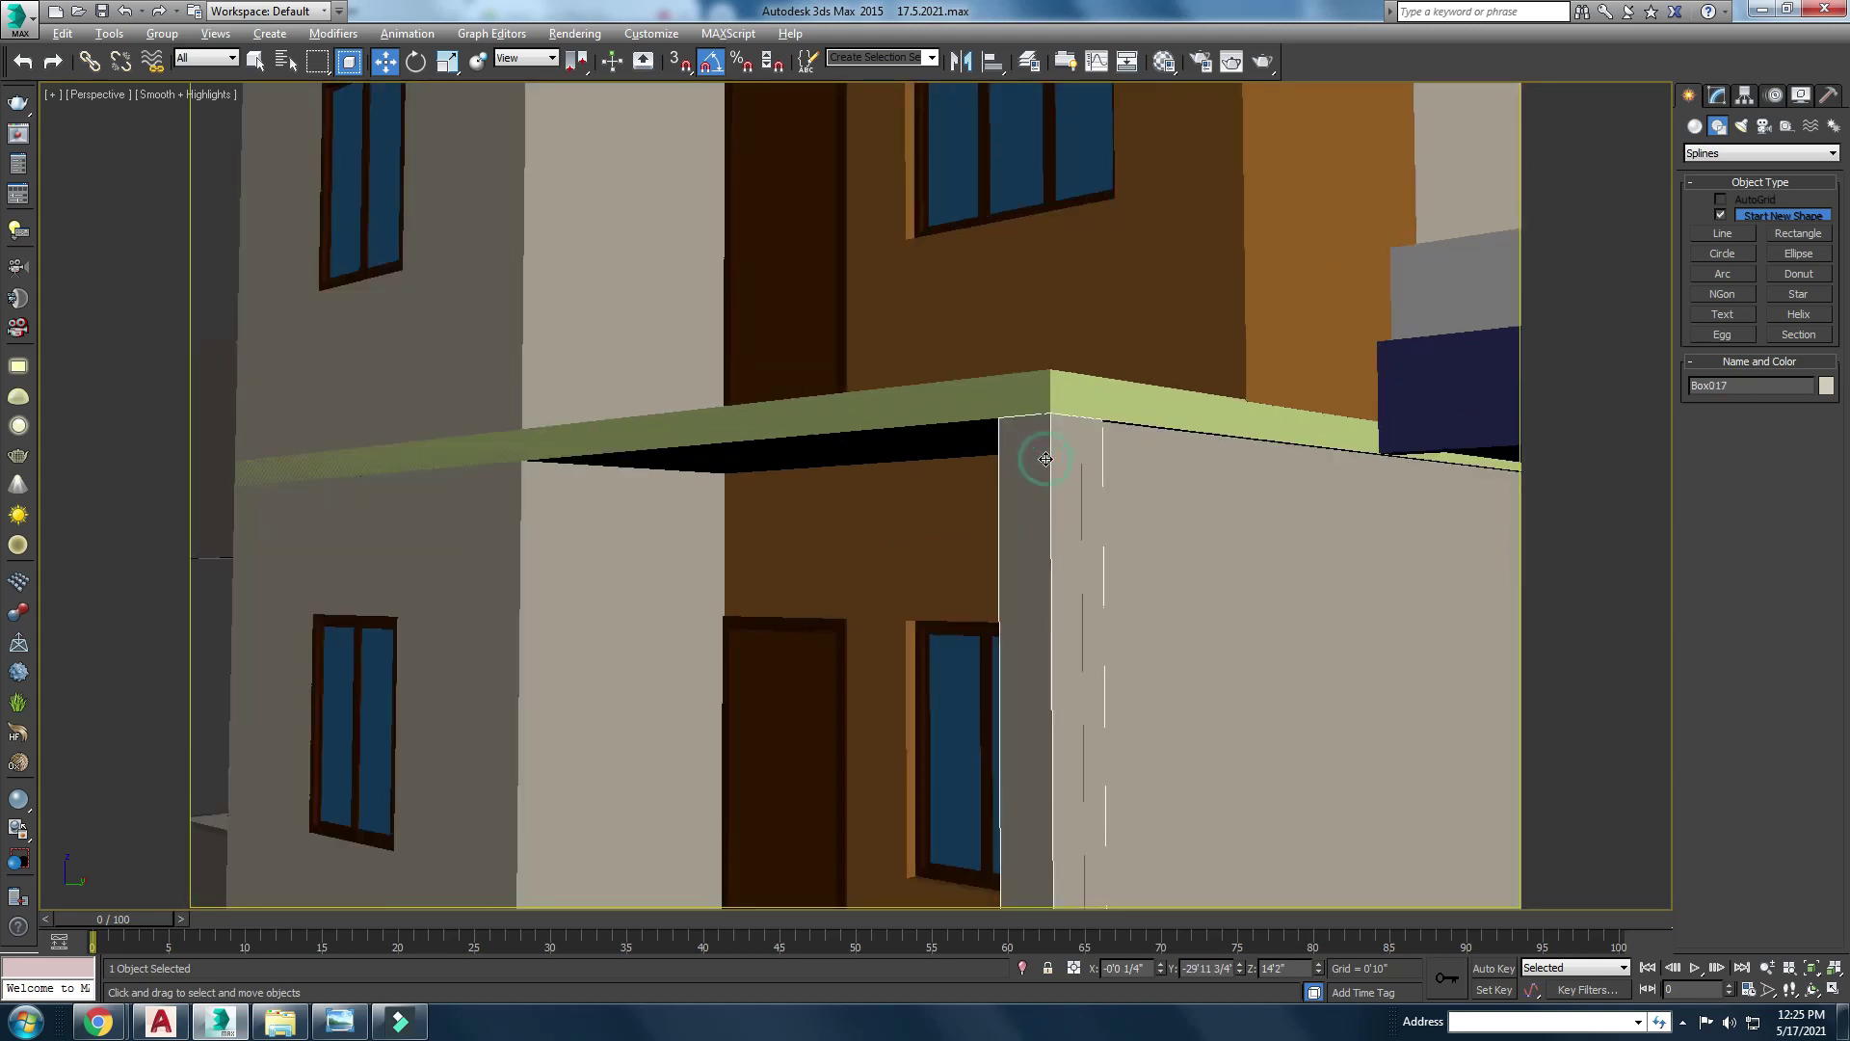
key("alt+Tab")
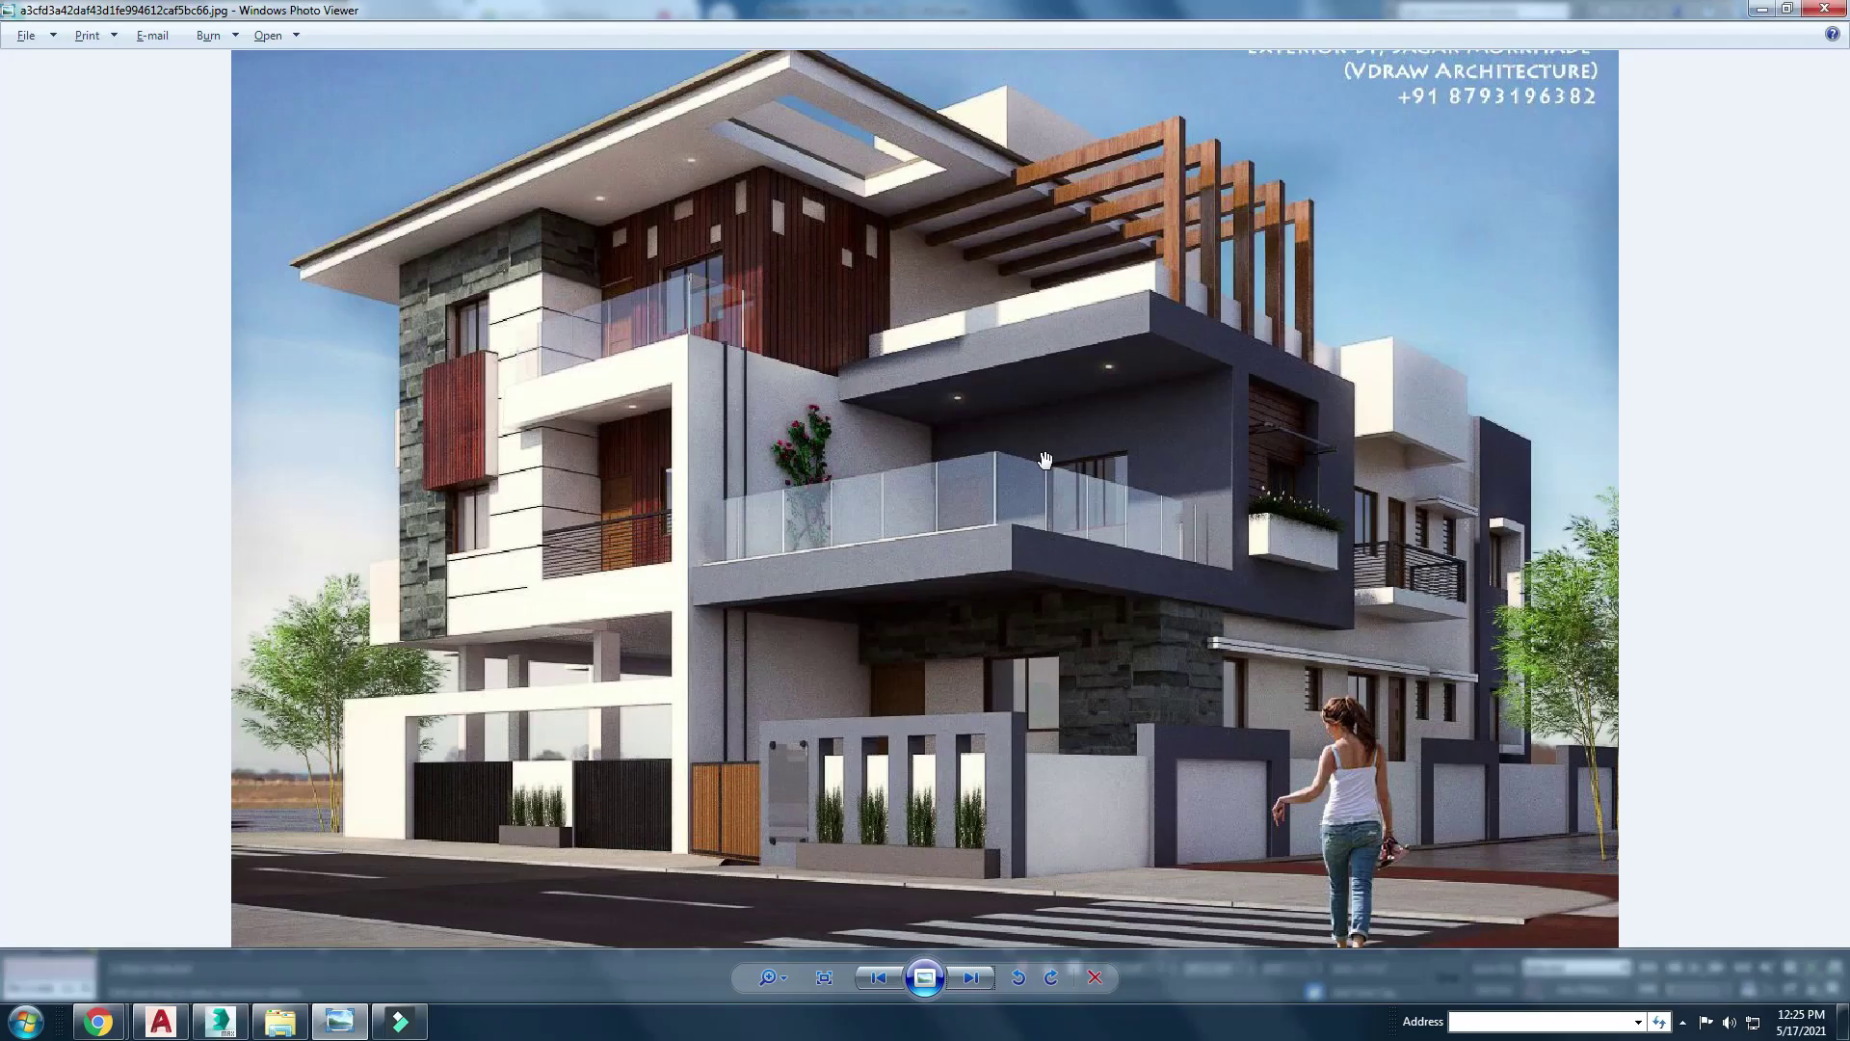
key("alt+Tab")
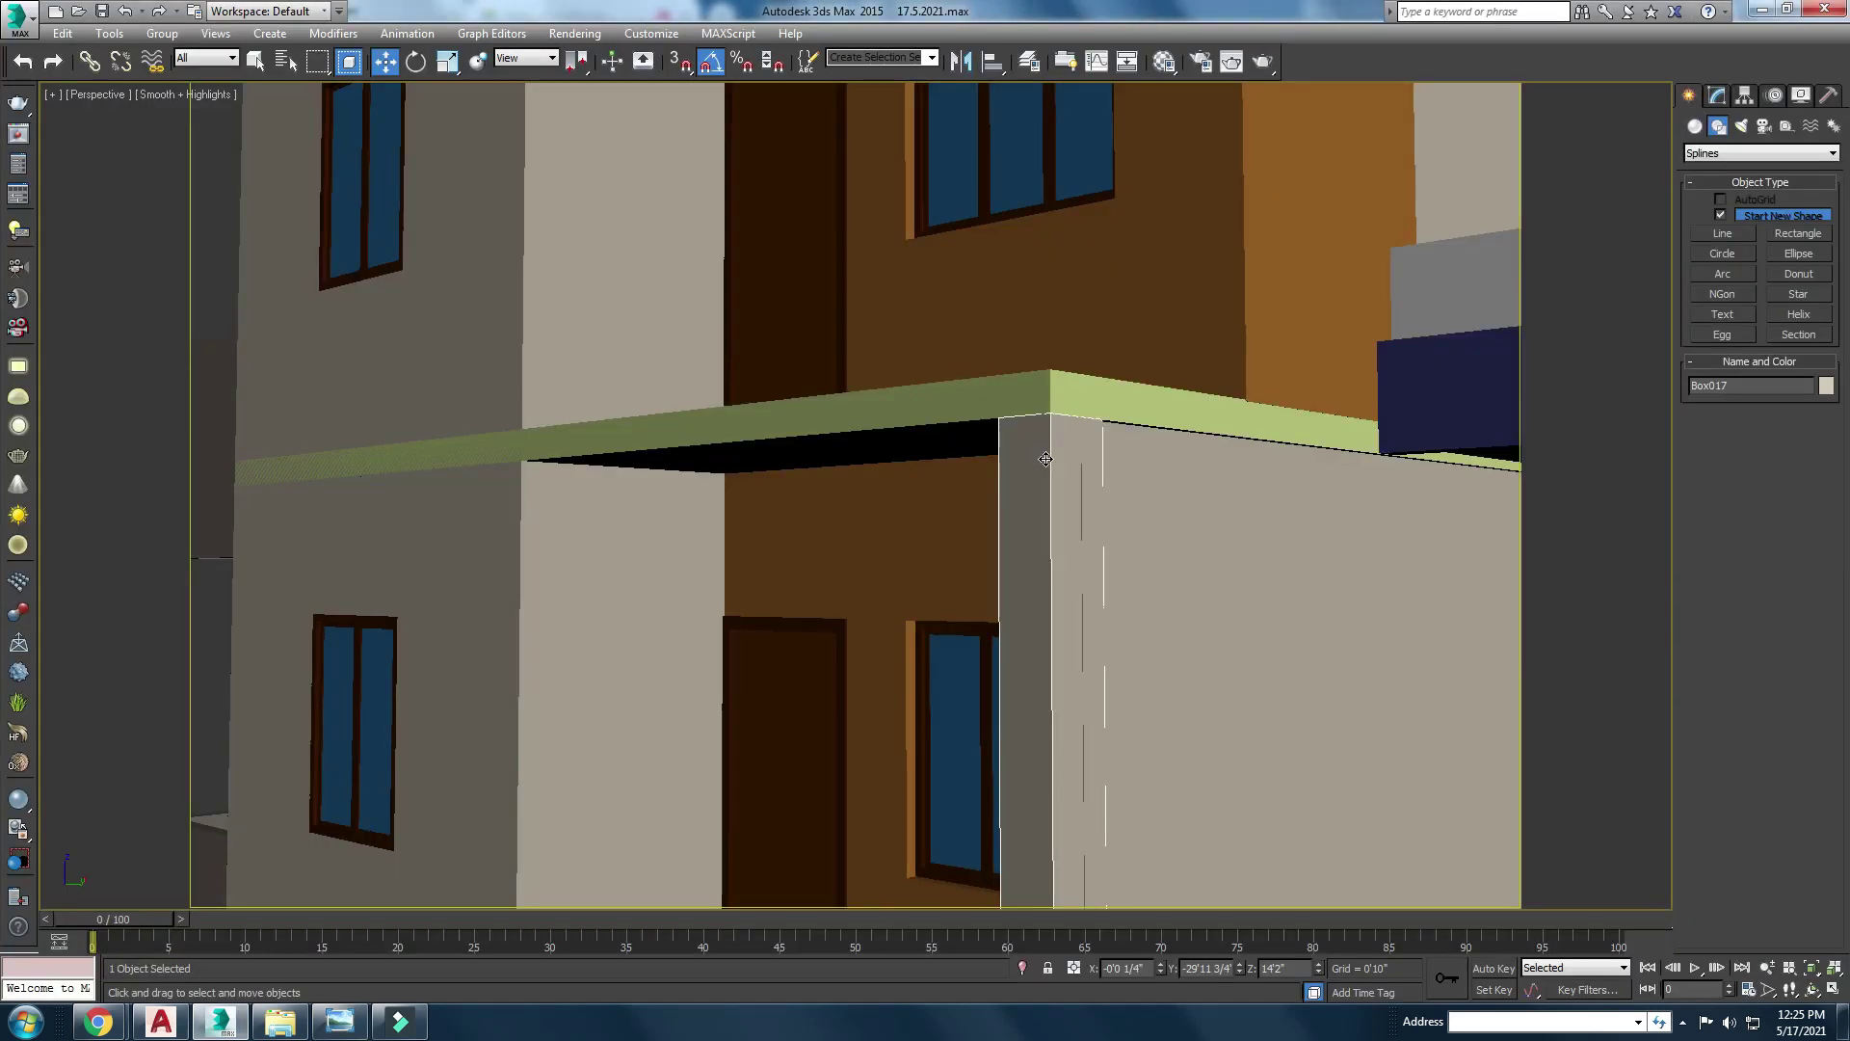
scroll(1028, 521, "up", 2)
scroll(1030, 514, "up", 2)
scroll(1030, 514, "down", 2)
Step: Select the corner pillar Box017 under the ledge and show its box parameters in the Modify panel
left_click(925, 504)
key("alt+Tab")
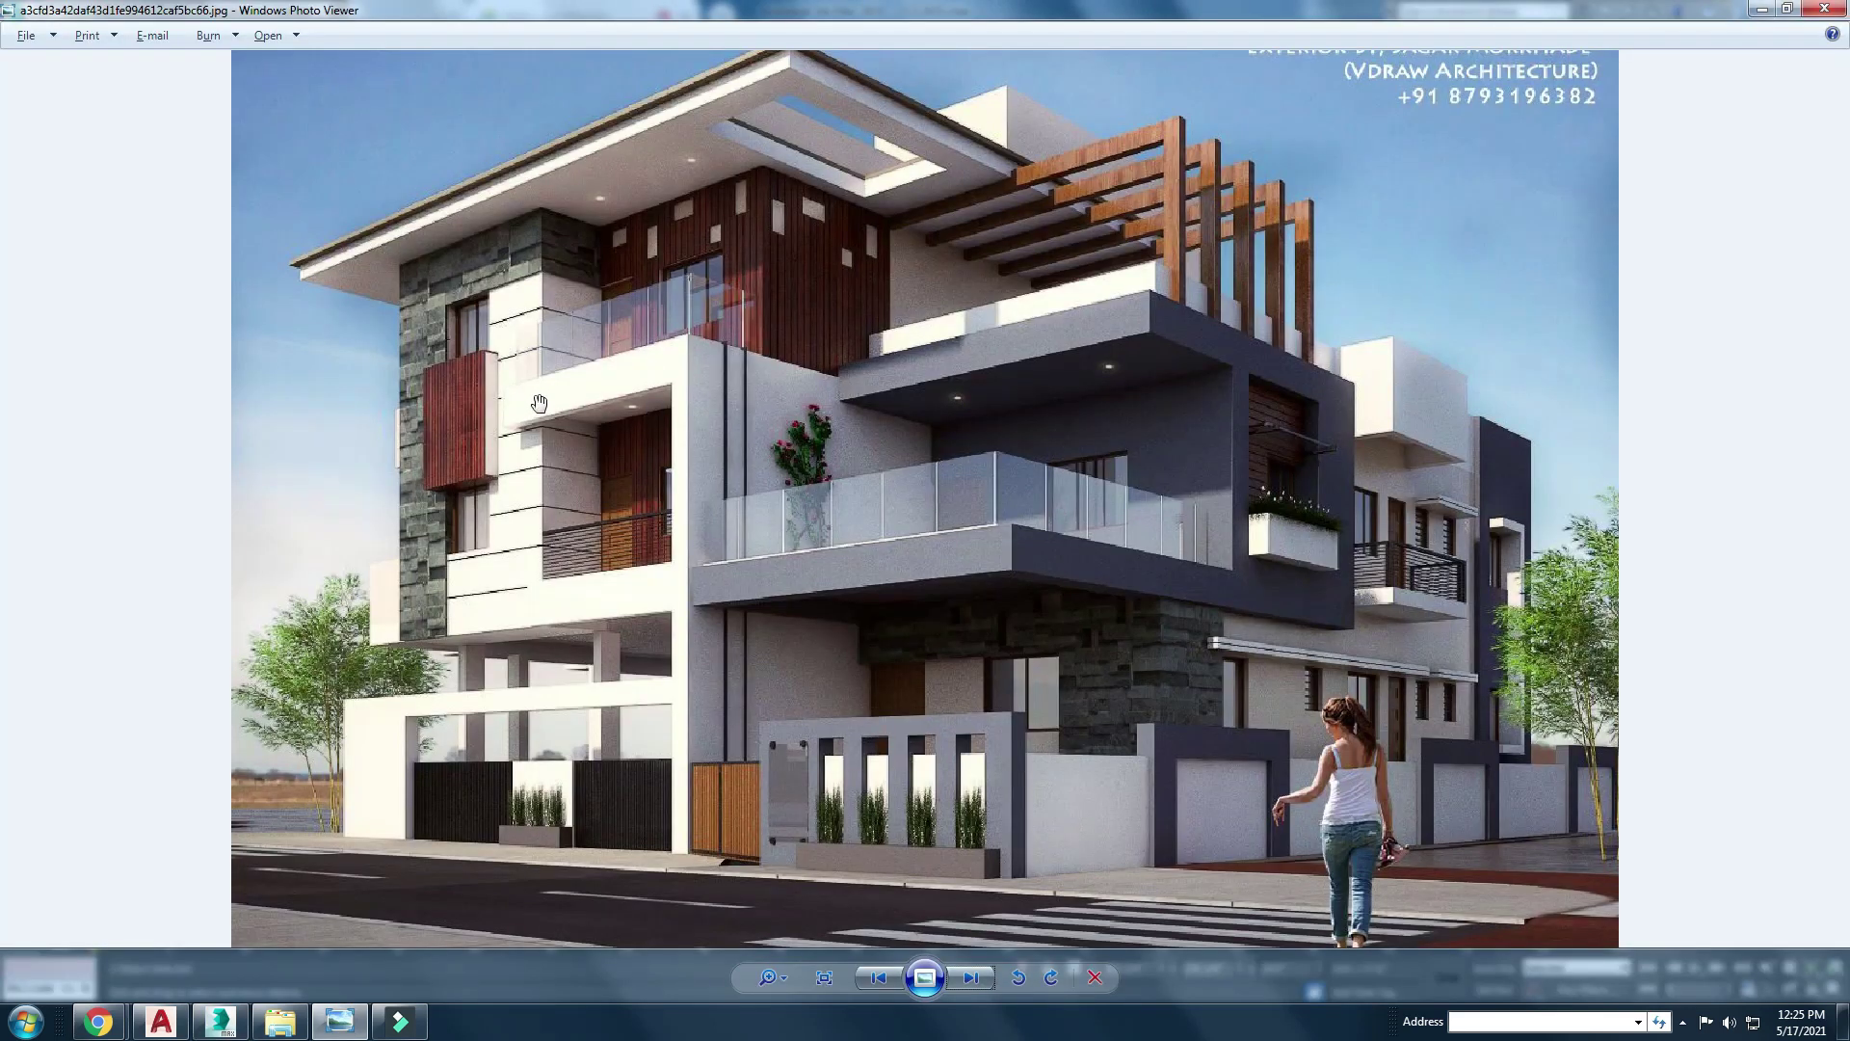
key("alt+Tab")
left_click(1060, 557)
scroll(1060, 557, "down", 1)
scroll(1060, 557, "down", 1)
left_click(1717, 94)
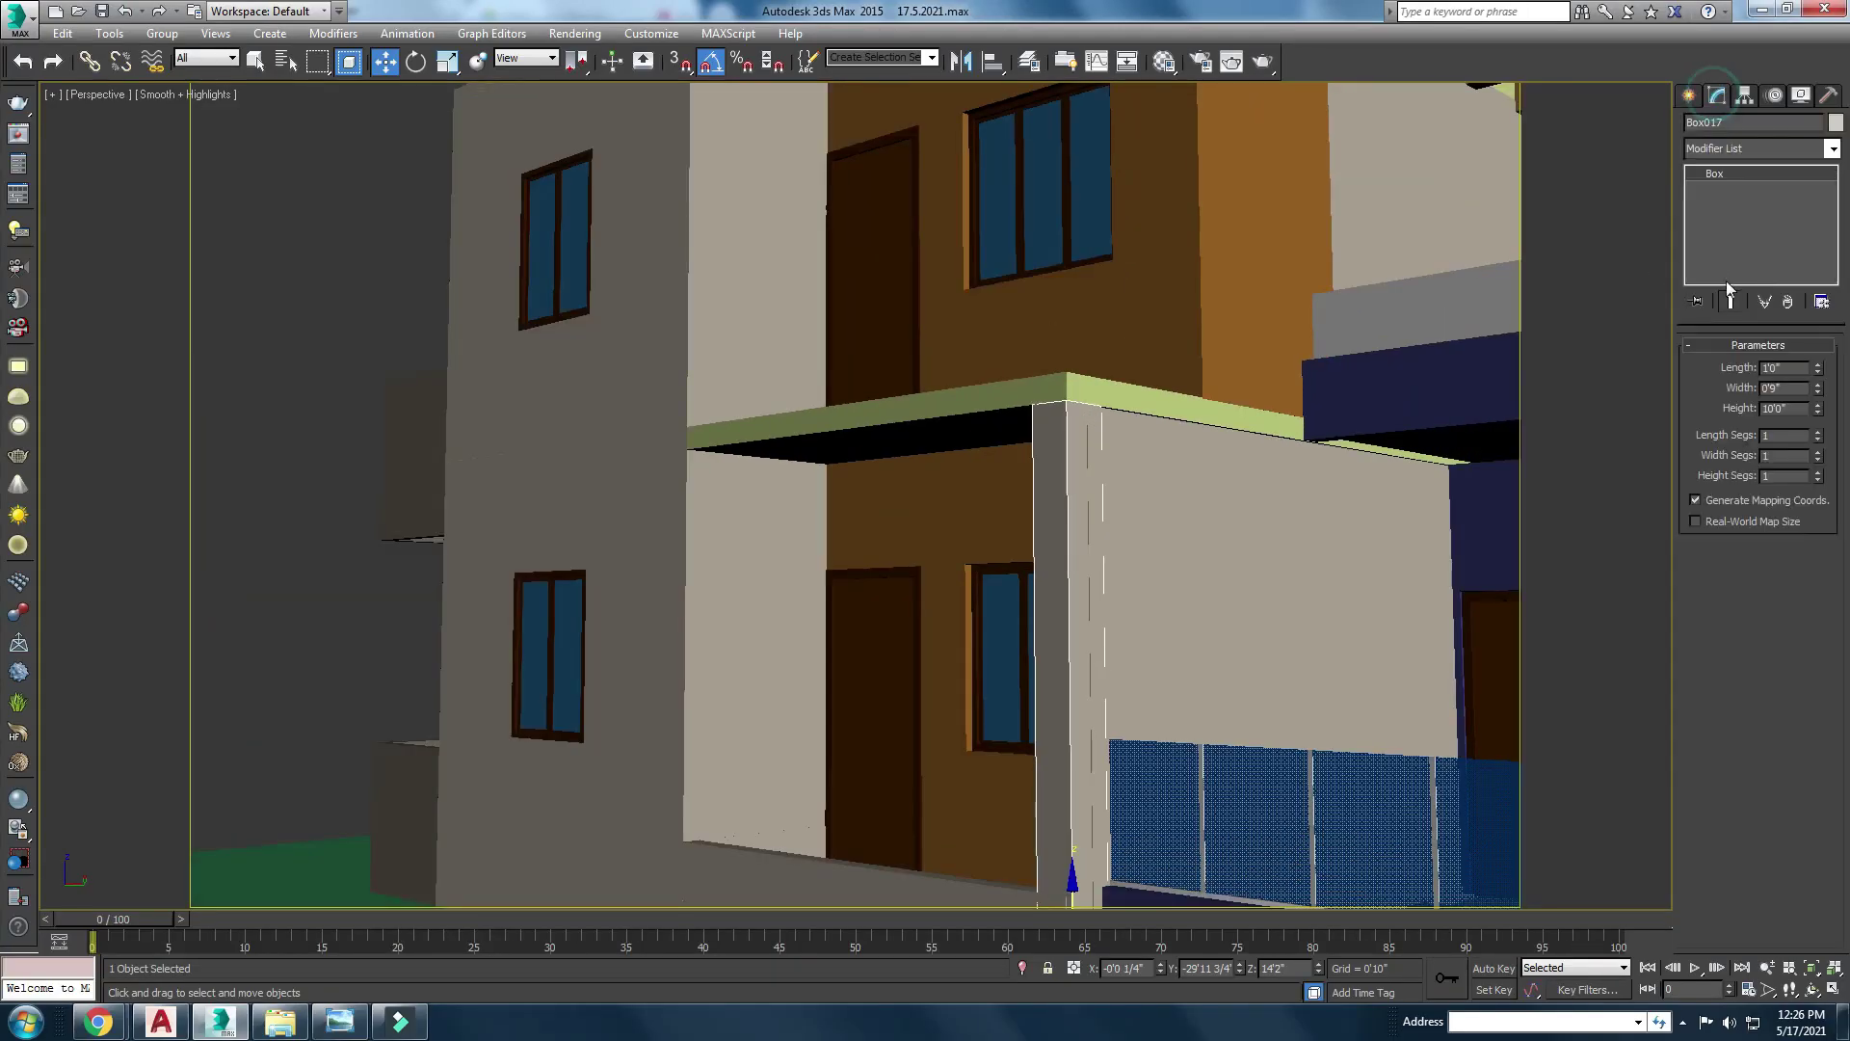
Step: Convert Box017 to Editable Poly and select its top face, framed in the Front view
right_click(1075, 539)
mouse_move(1128, 727)
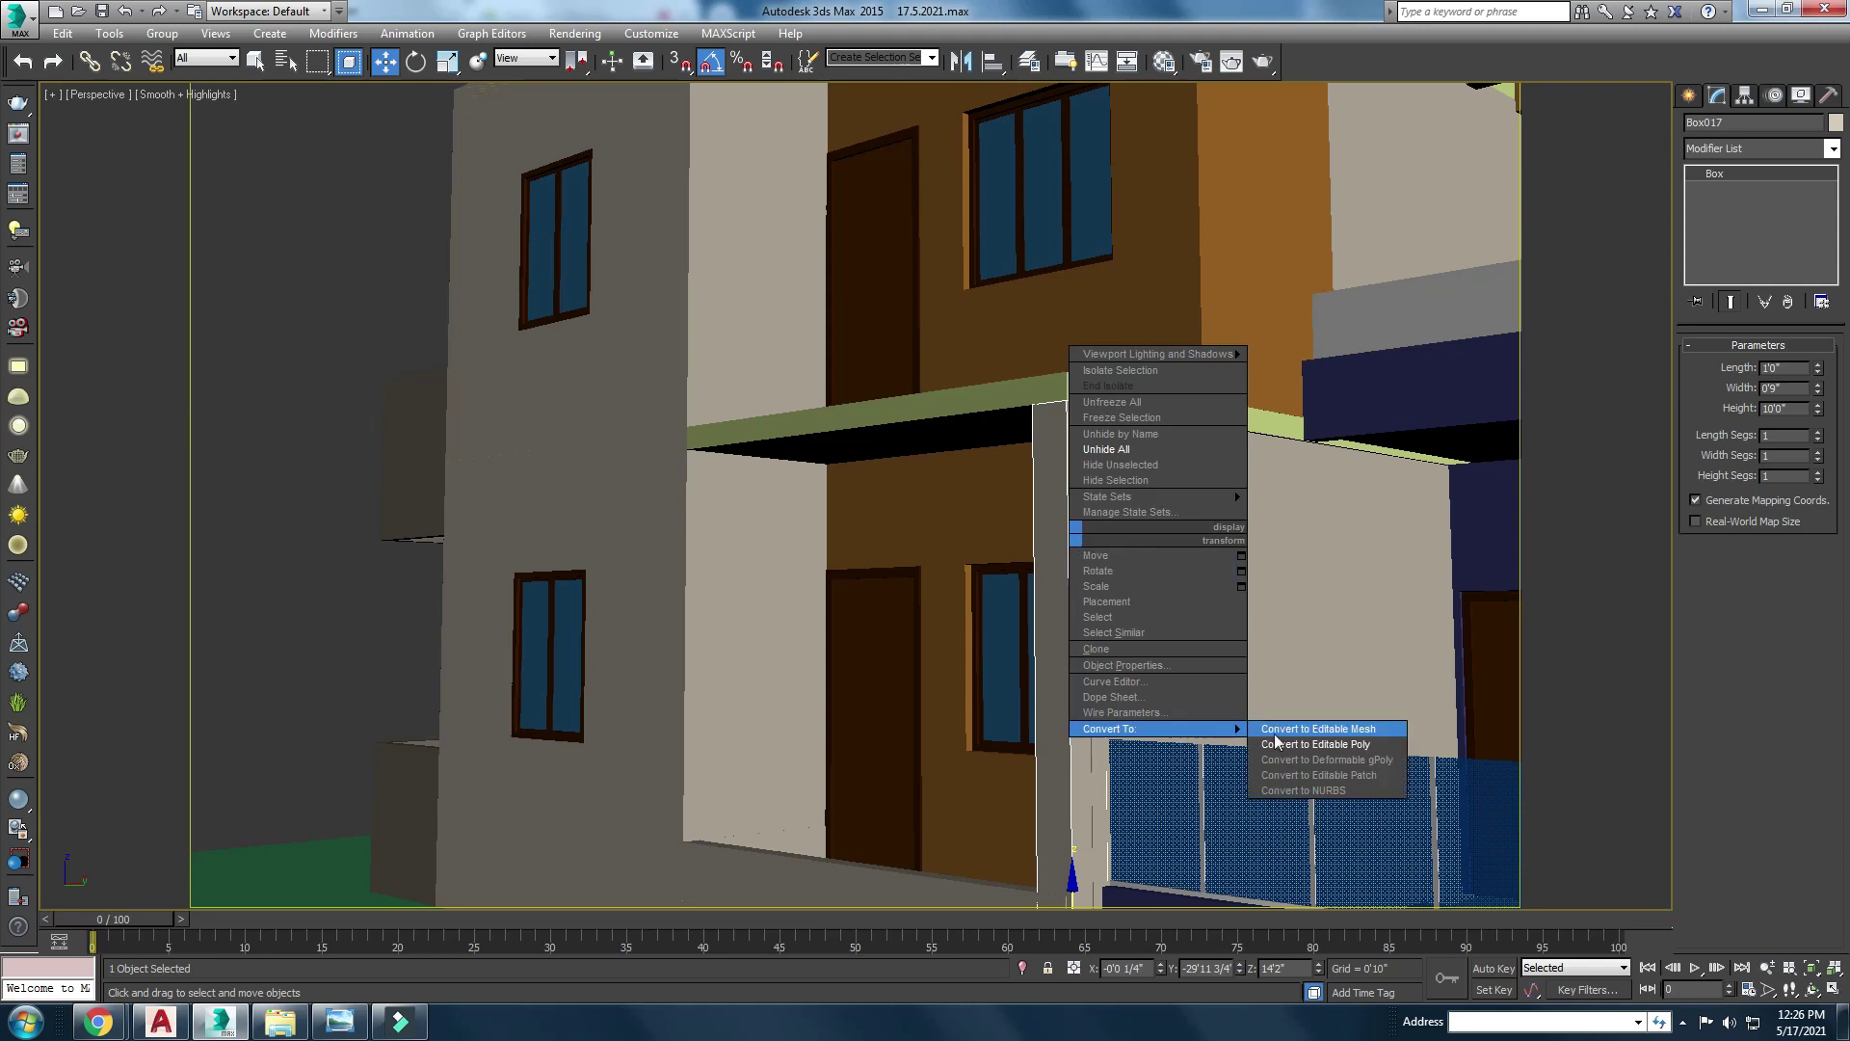
left_click(1291, 748)
left_click(1778, 367)
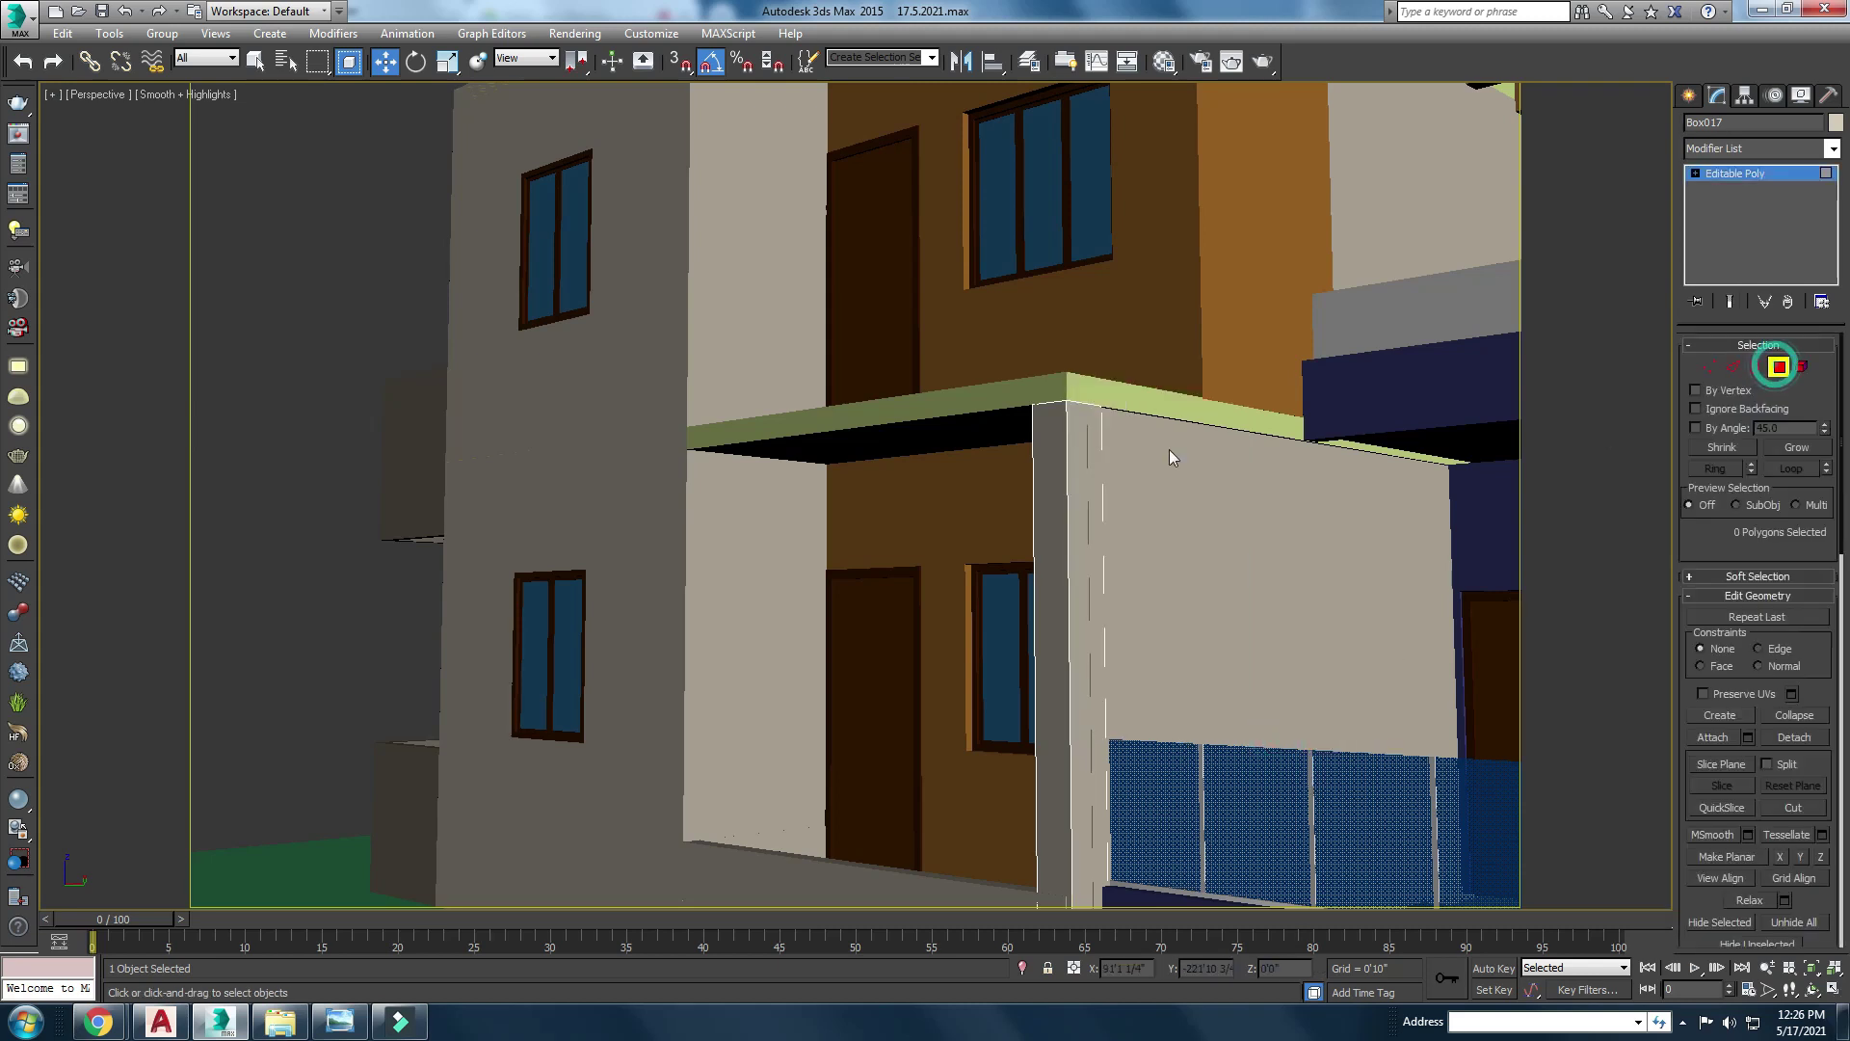
left_click(1078, 386)
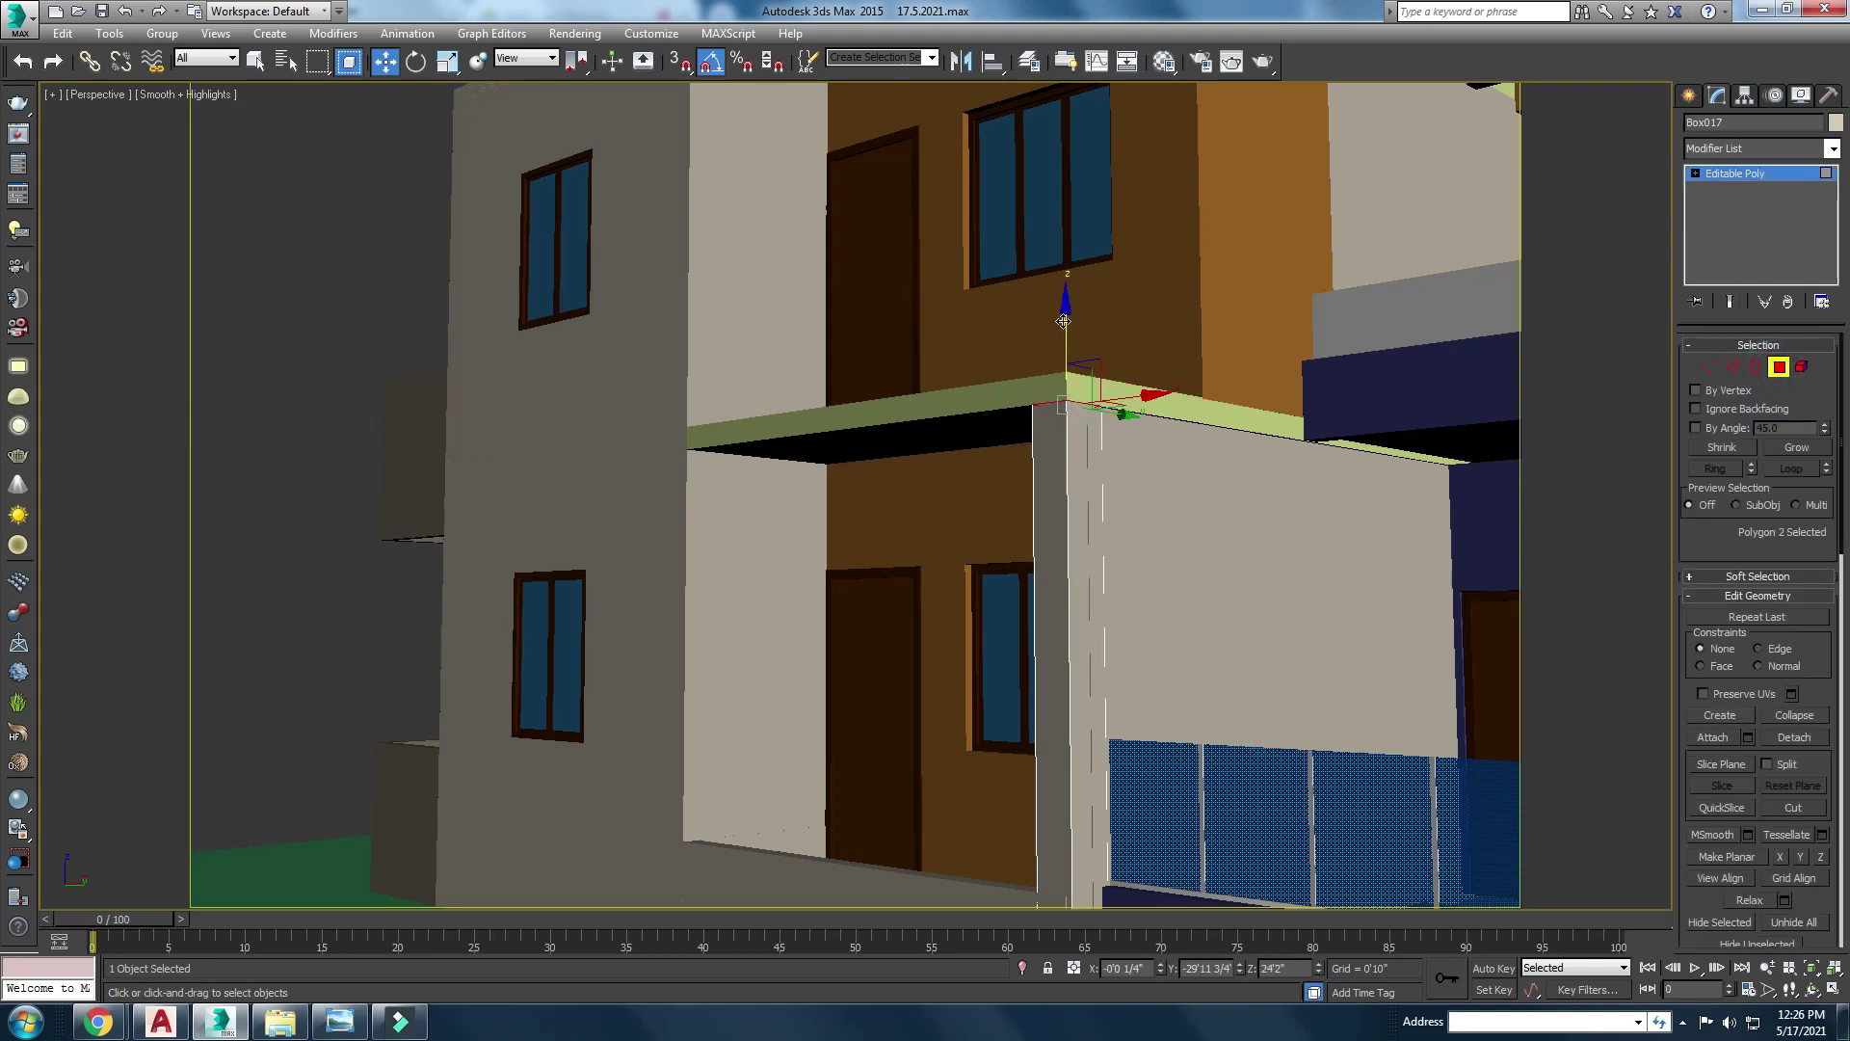
key("alt+w")
key("alt+w")
key("z")
mouse_move(1115, 578)
middle_mouse_down()
mouse_move(1186, 572)
mouse_move(1060, 500)
middle_mouse_up()
key("alt+Tab")
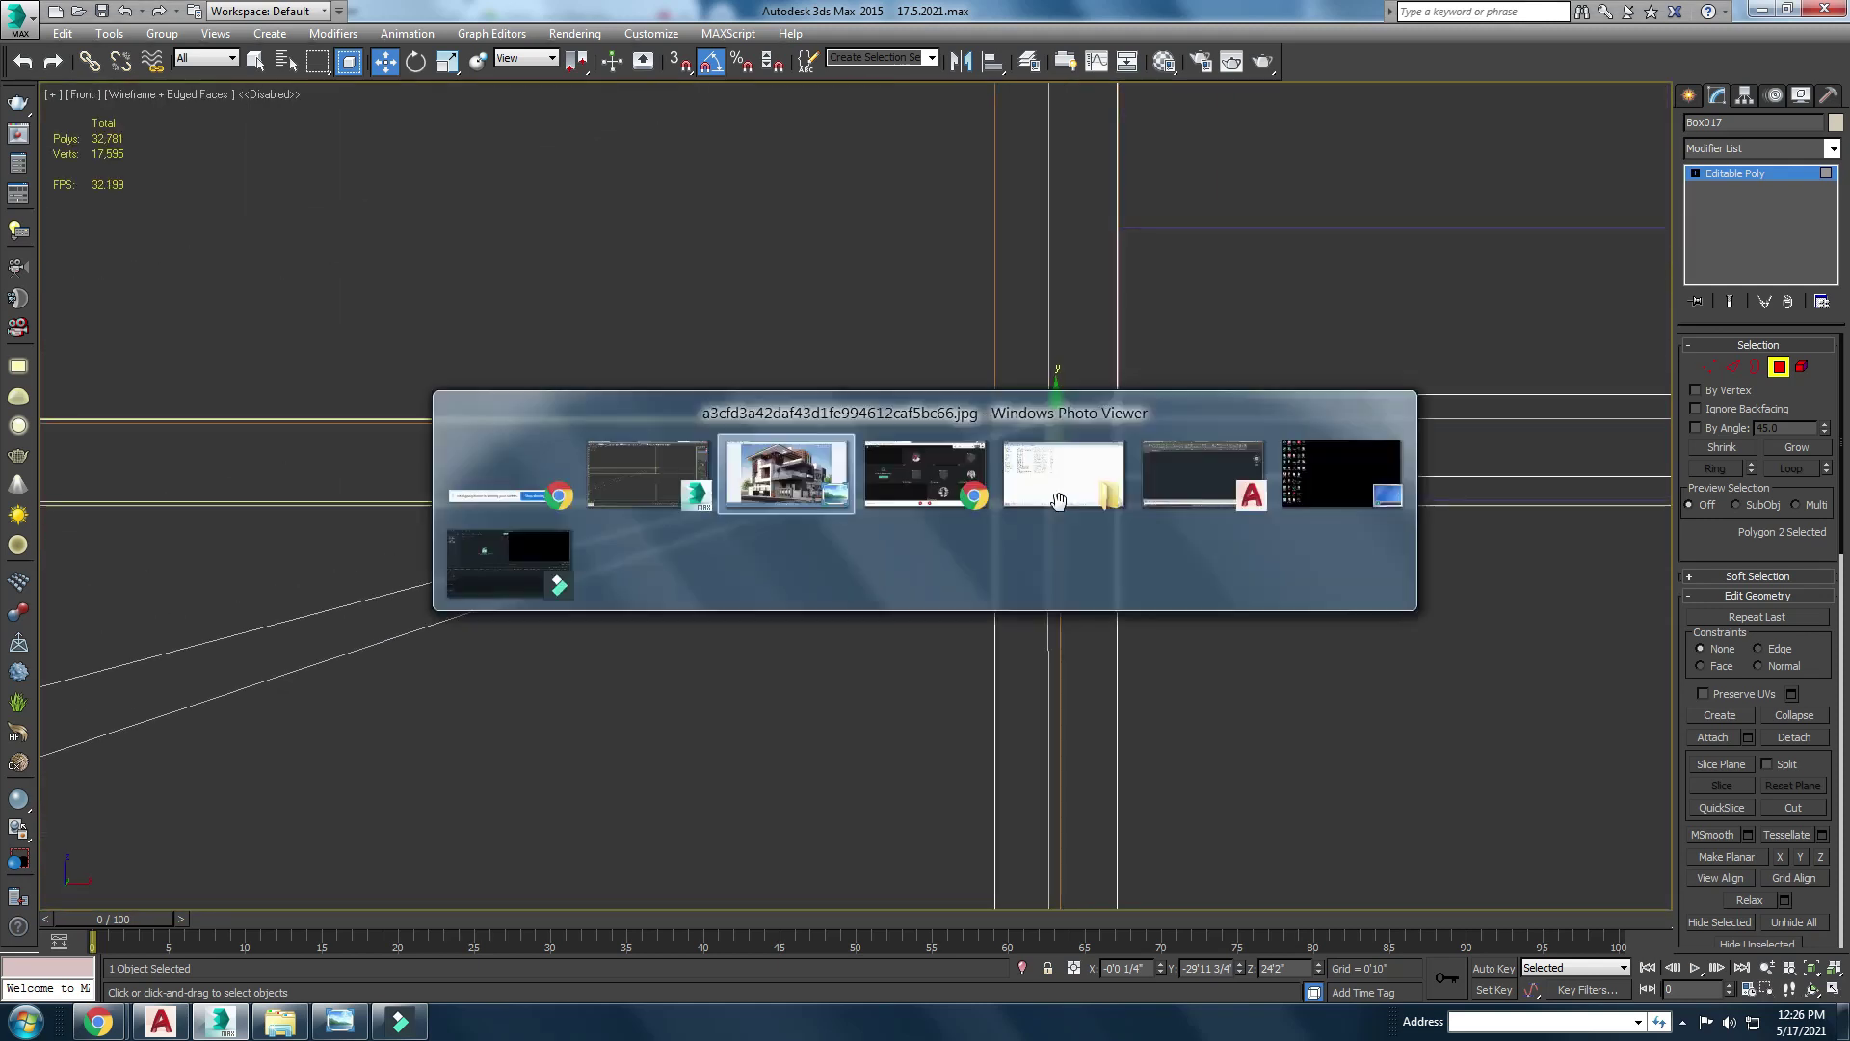
middle_click_drag(1057, 502, 1075, 504)
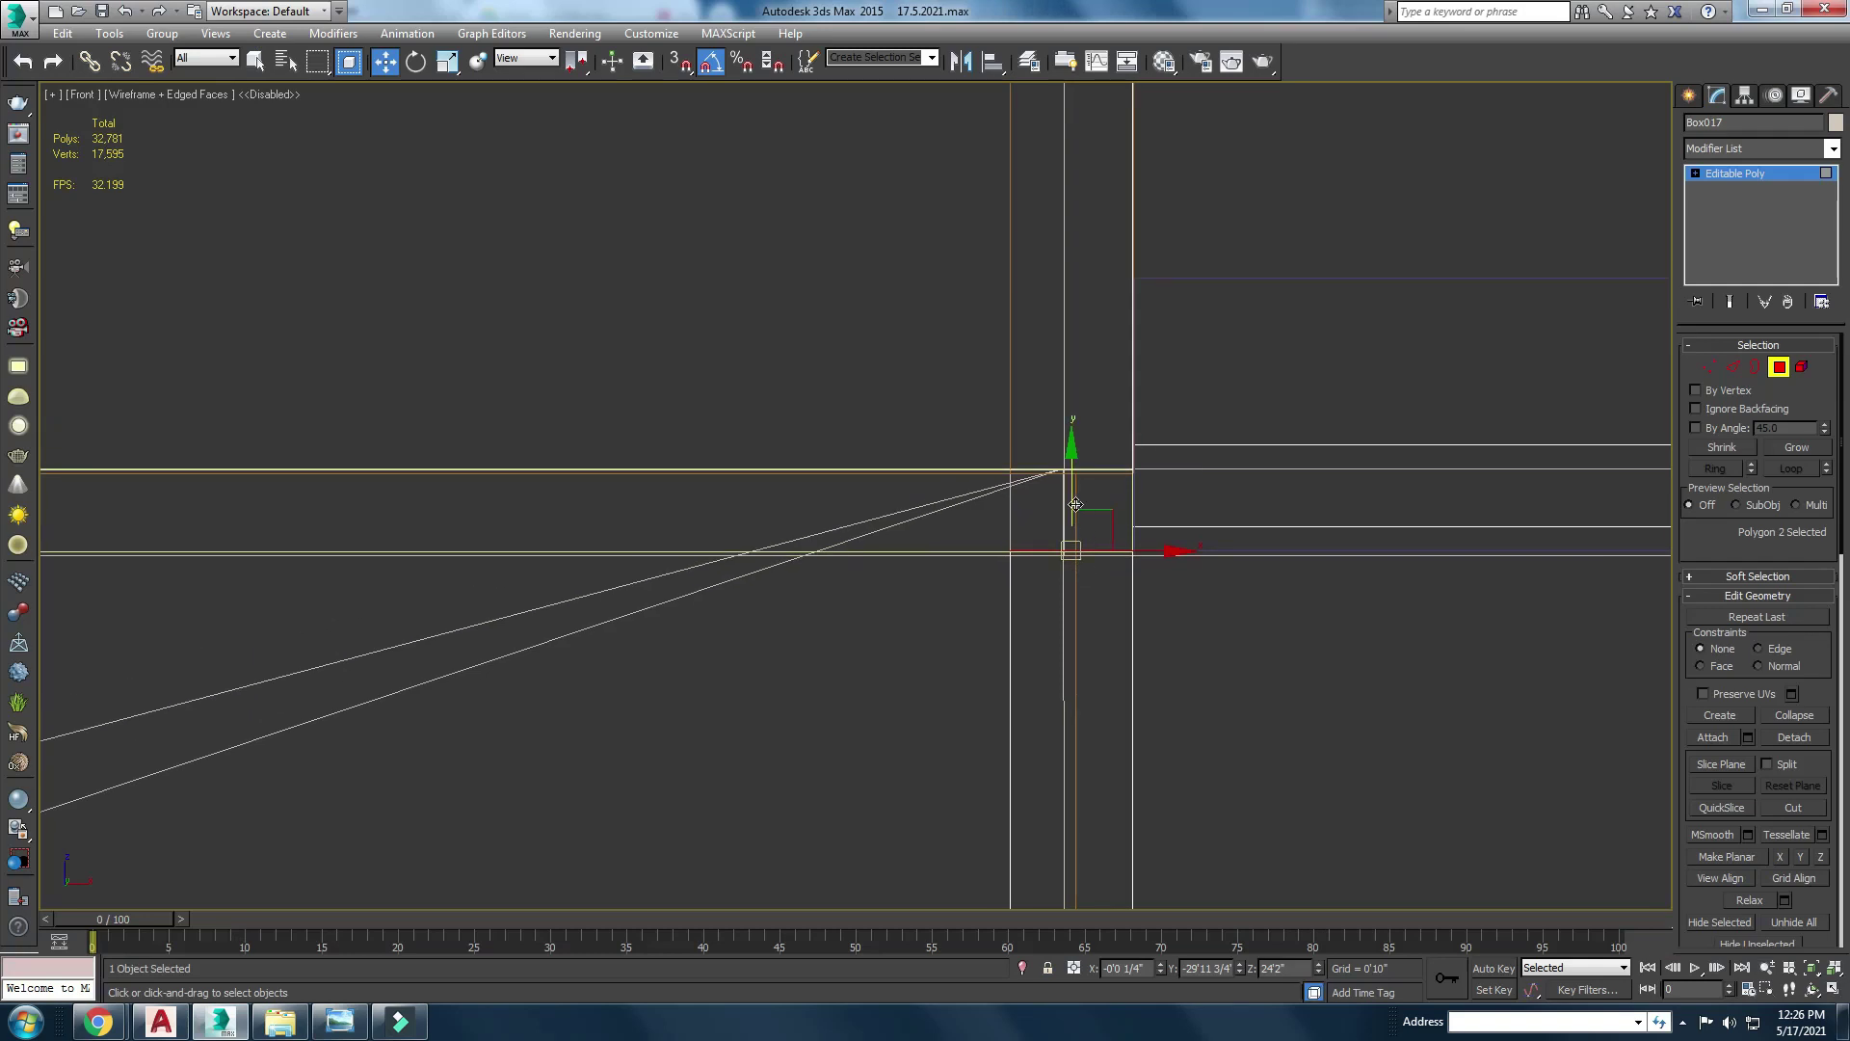
left_click_drag(1072, 460, 1073, 466)
Step: Extrude the pillar's top face upward by 1'6"
right_click(1100, 516)
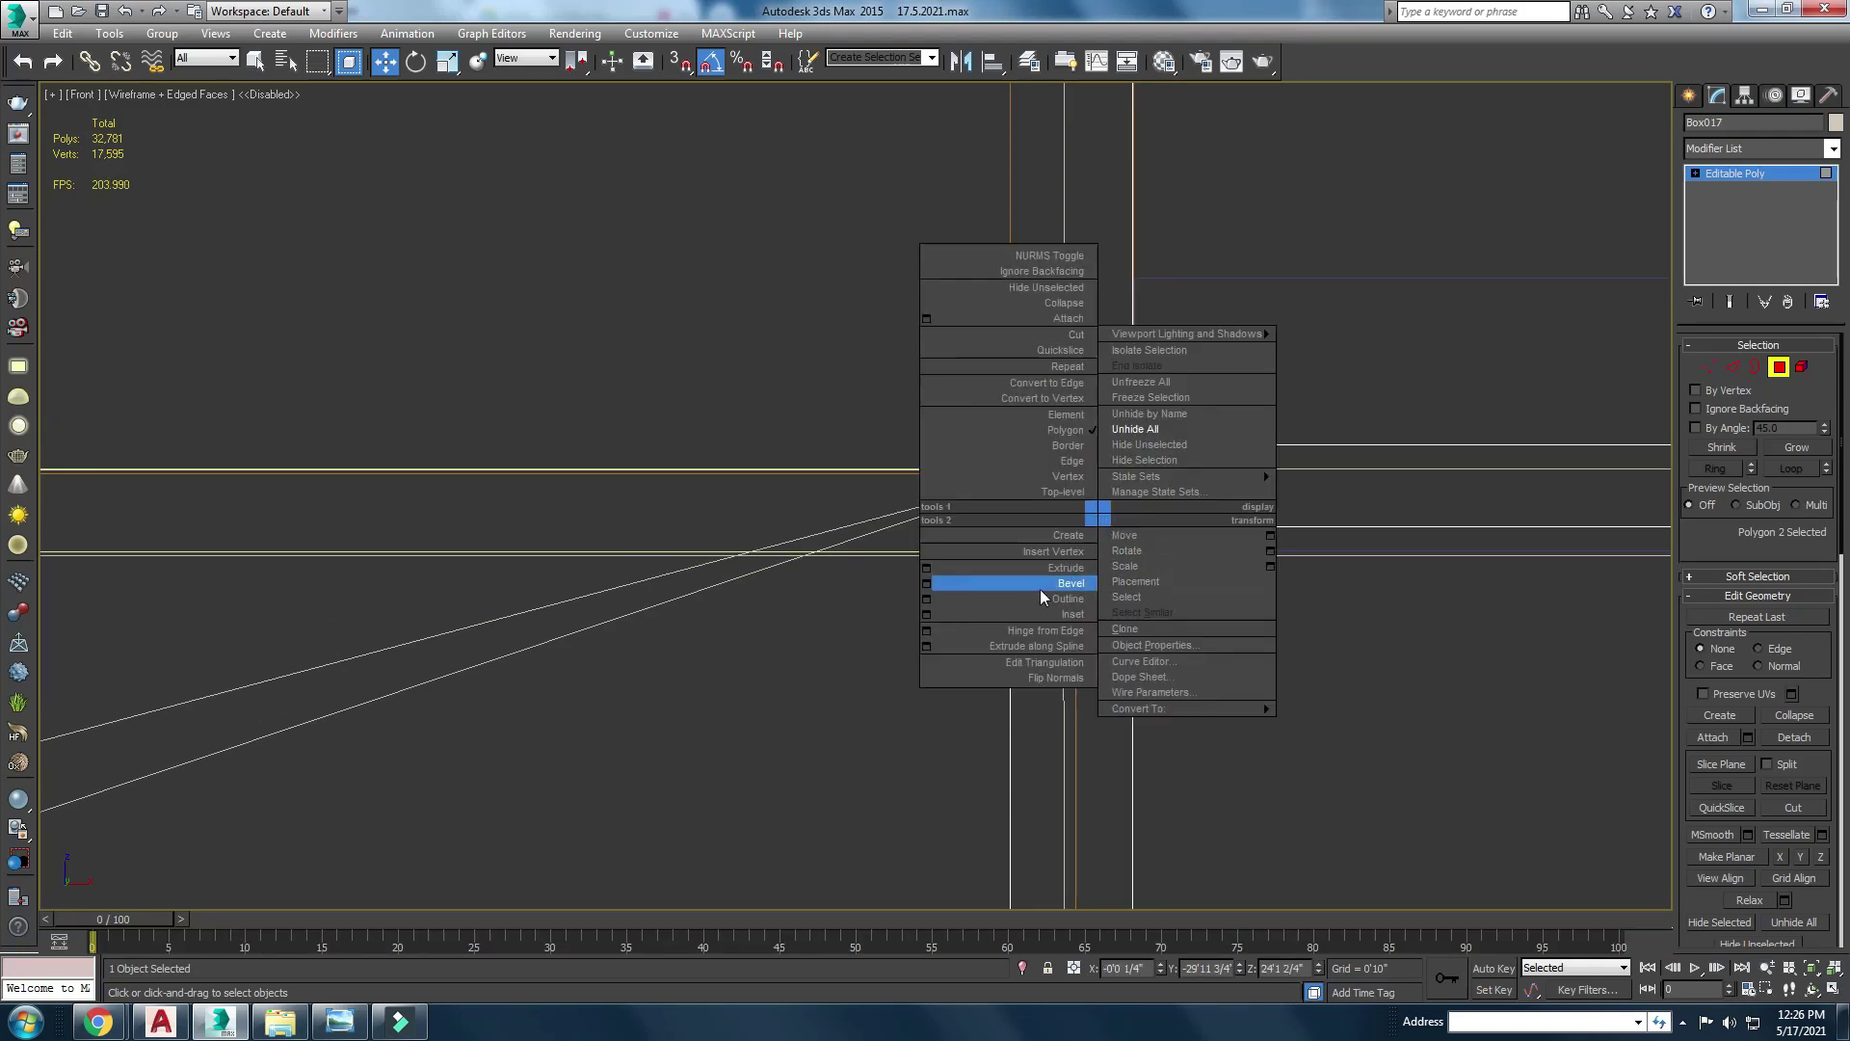
left_click(961, 573)
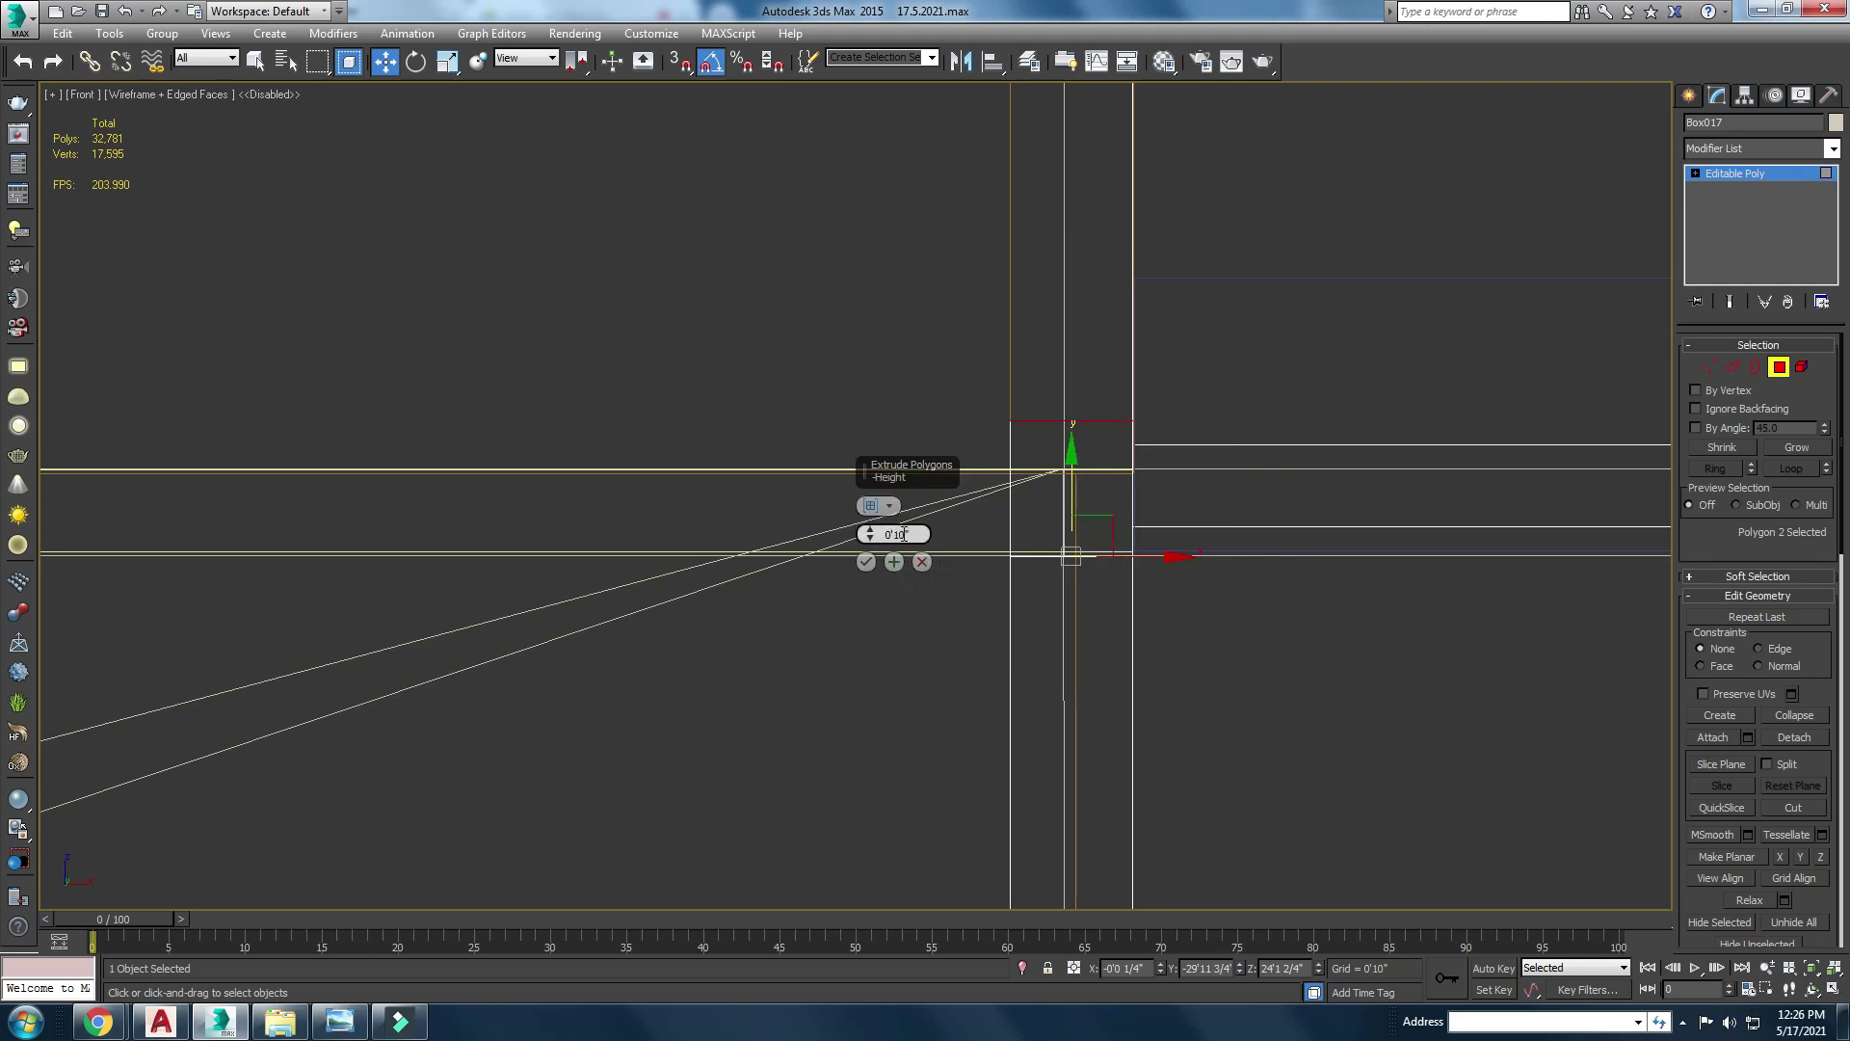
left_click_drag(897, 534, 807, 542)
type("18")
key("Return")
left_click(864, 563)
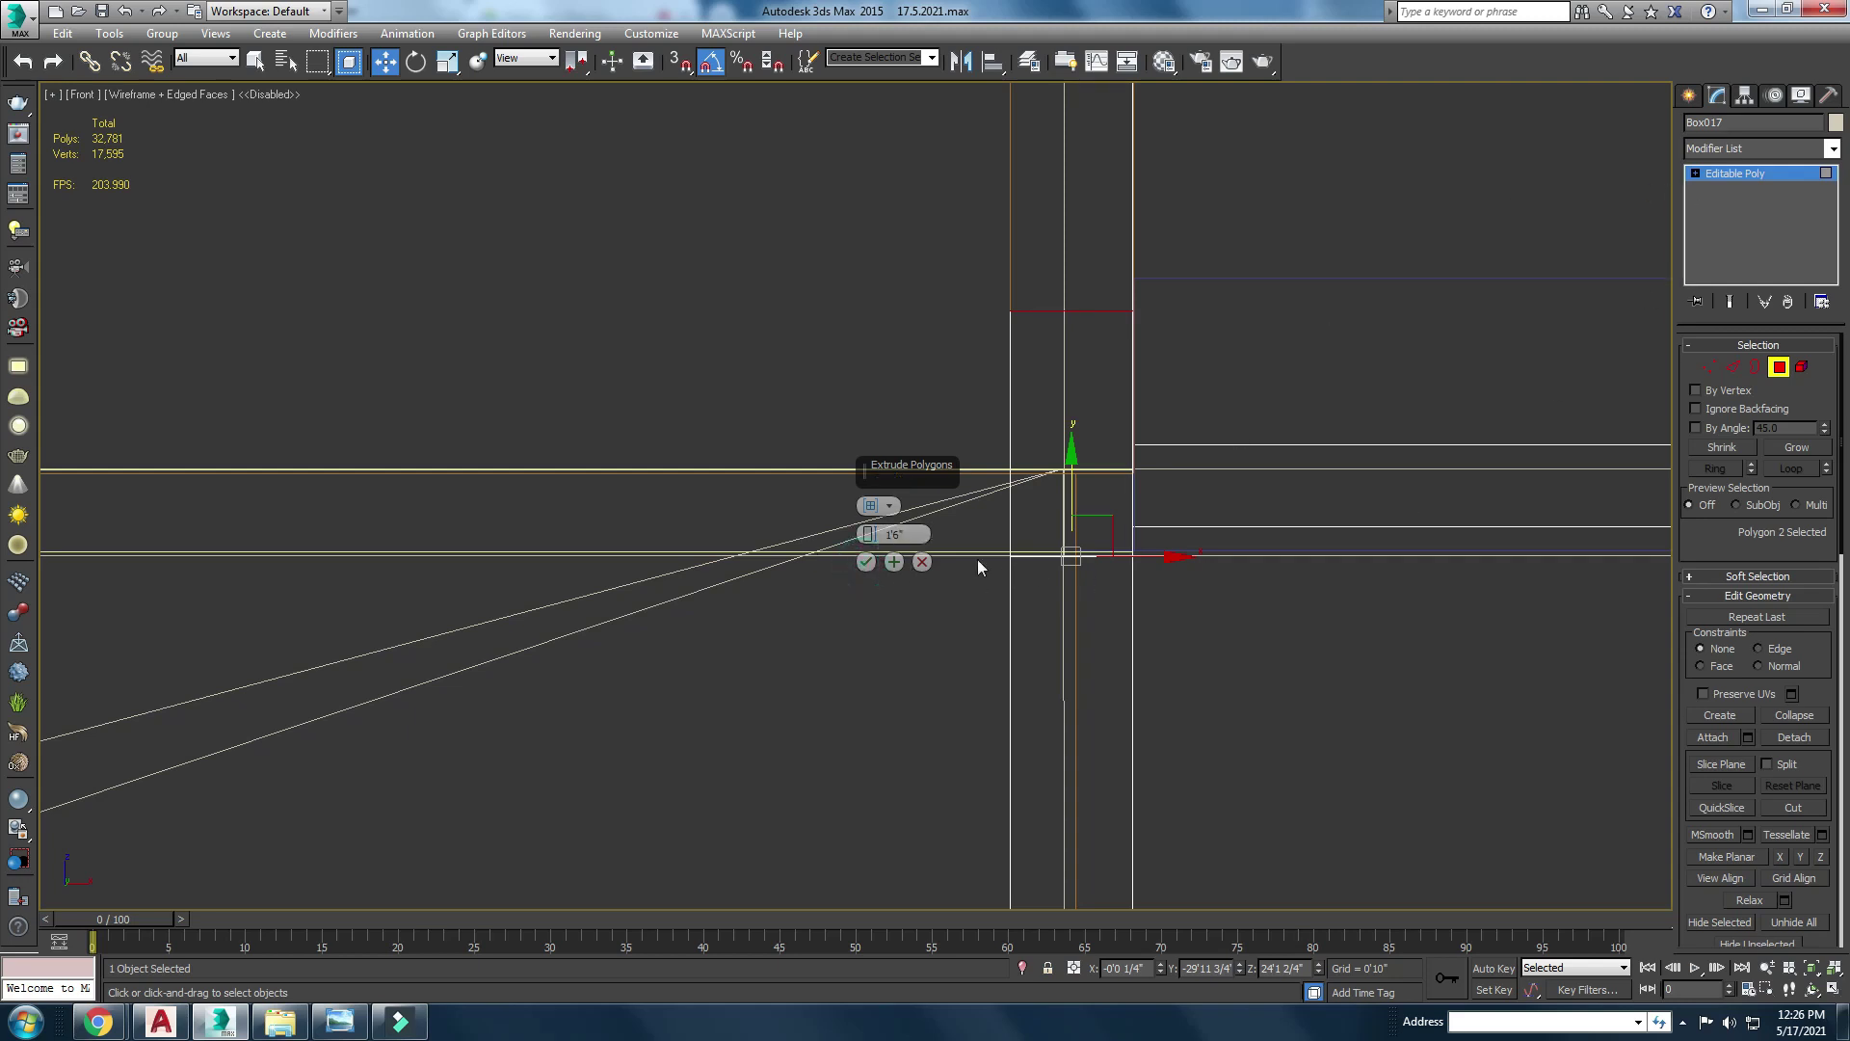
left_click(865, 562)
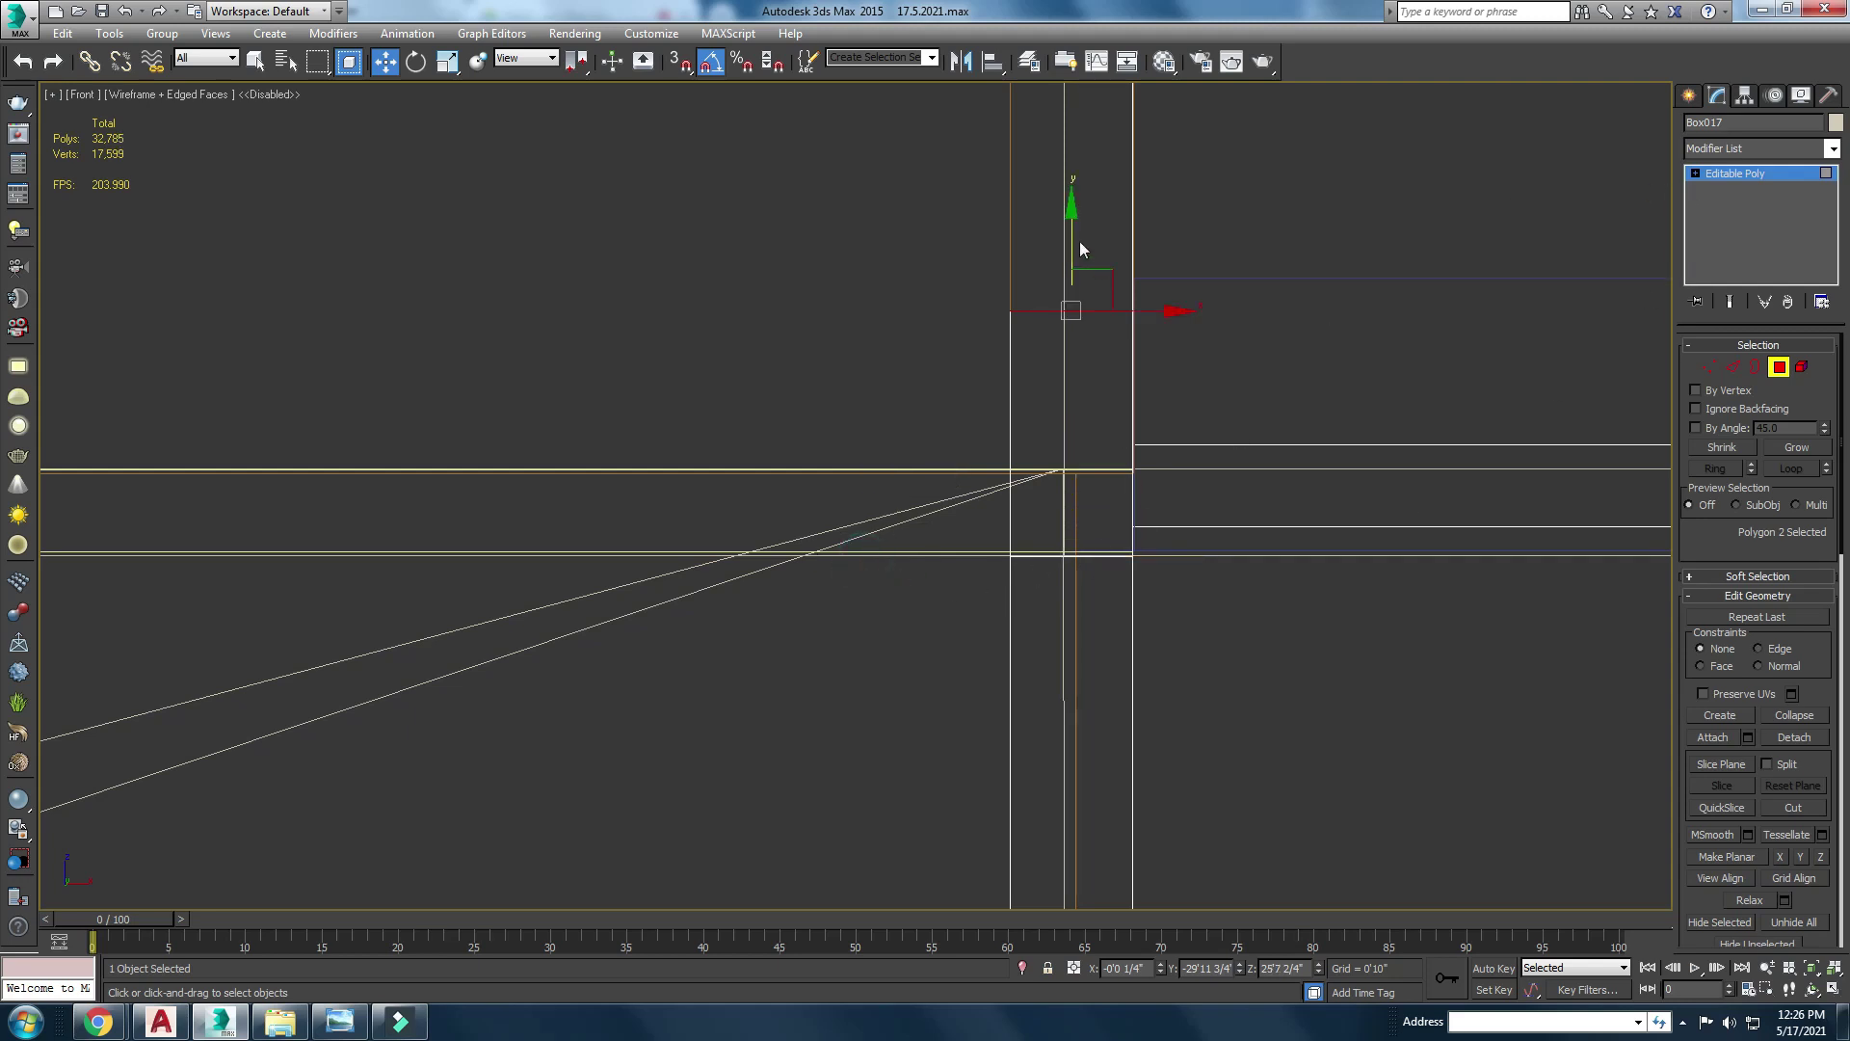
Step: Exit poly editing and orbit the Perspective view around the raised pillar
middle_click_drag(1081, 249, 1058, 508)
left_click(1692, 97)
key("alt+w")
middle_click(1420, 677)
key("alt+w")
mouse_move(1198, 640)
middle_mouse_down("alt")
mouse_move(1314, 661)
mouse_move(1097, 343)
middle_mouse_up("alt")
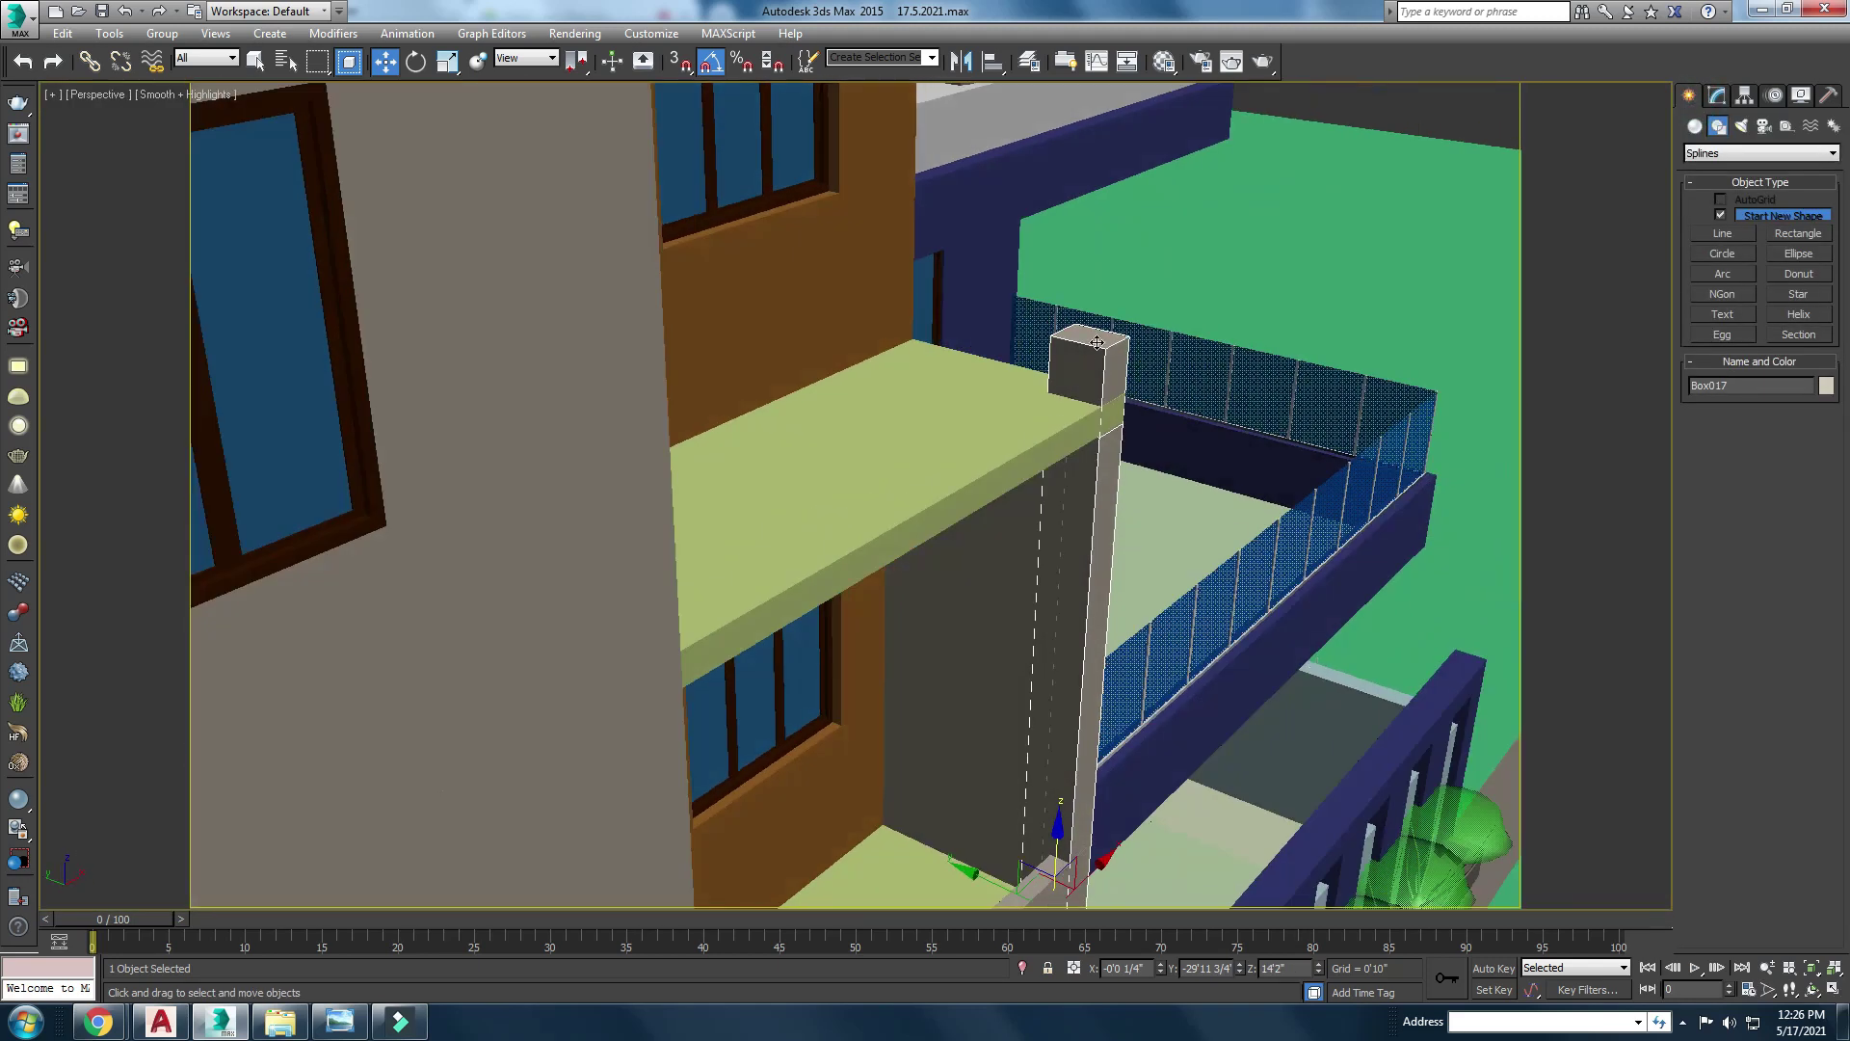
Step: Extrude a side face of the block on top of the pillar, in Polygon mode
scroll(1084, 397, "up", 3)
scroll(1081, 393, "up", 2)
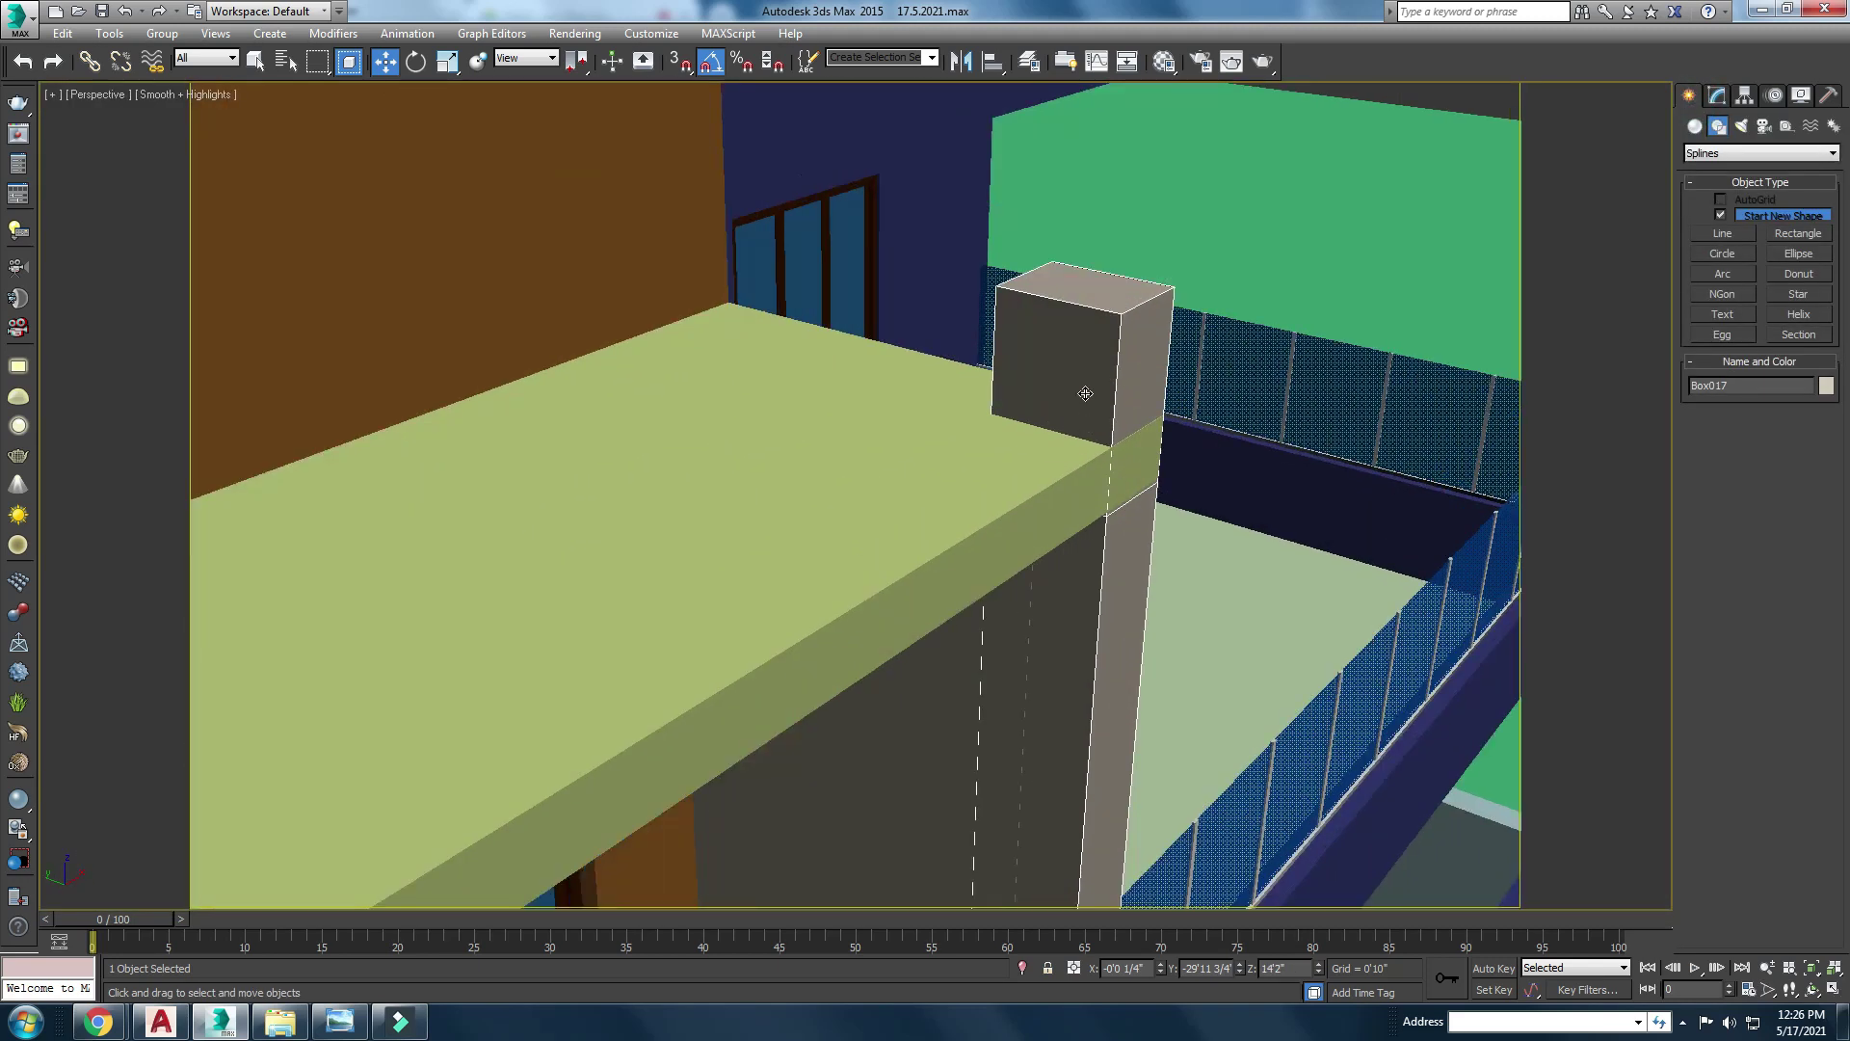
left_click(1721, 99)
left_click(1779, 368)
left_click(1082, 289)
left_click(1083, 368)
right_click(1079, 361)
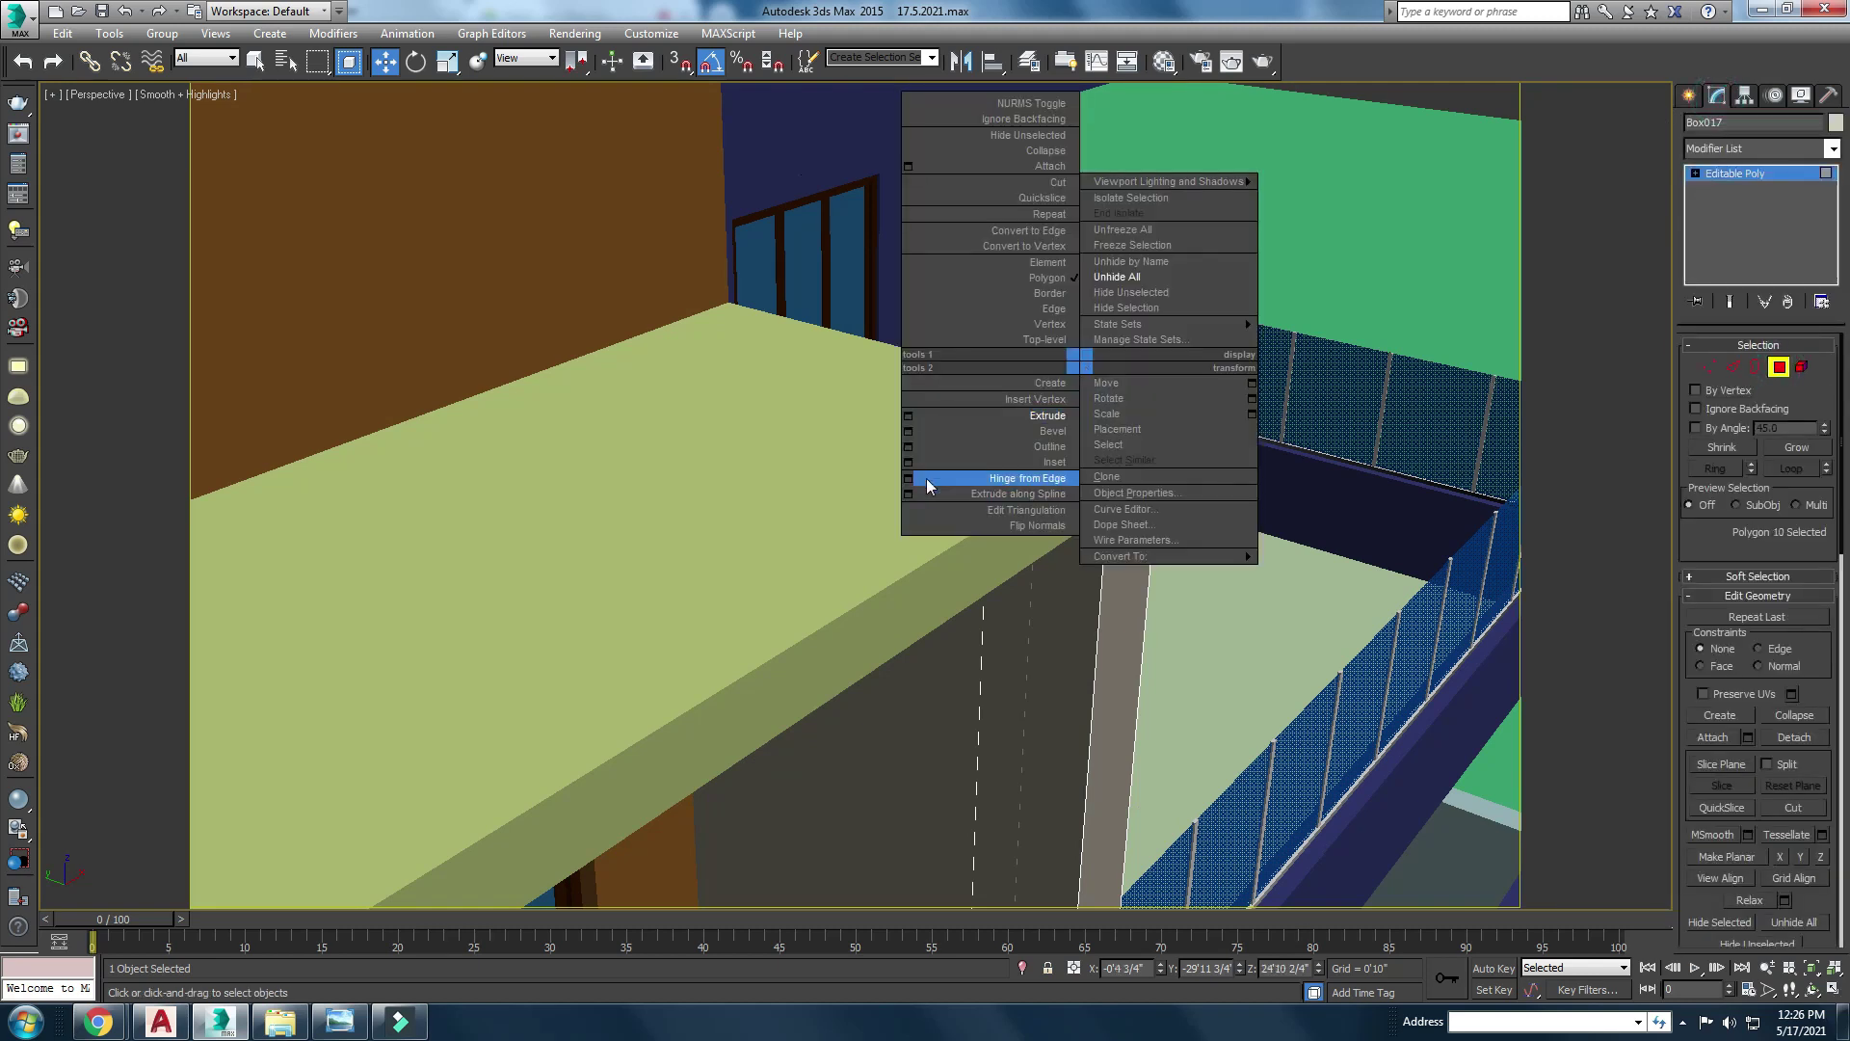
left_click(908, 416)
left_click(875, 571)
Step: Orbit around the extruded block and compare it against the reference render
scroll(1084, 528, "up", 4)
scroll(1084, 528, "down", 3)
middle_click_drag(1016, 517, 991, 508, "alt")
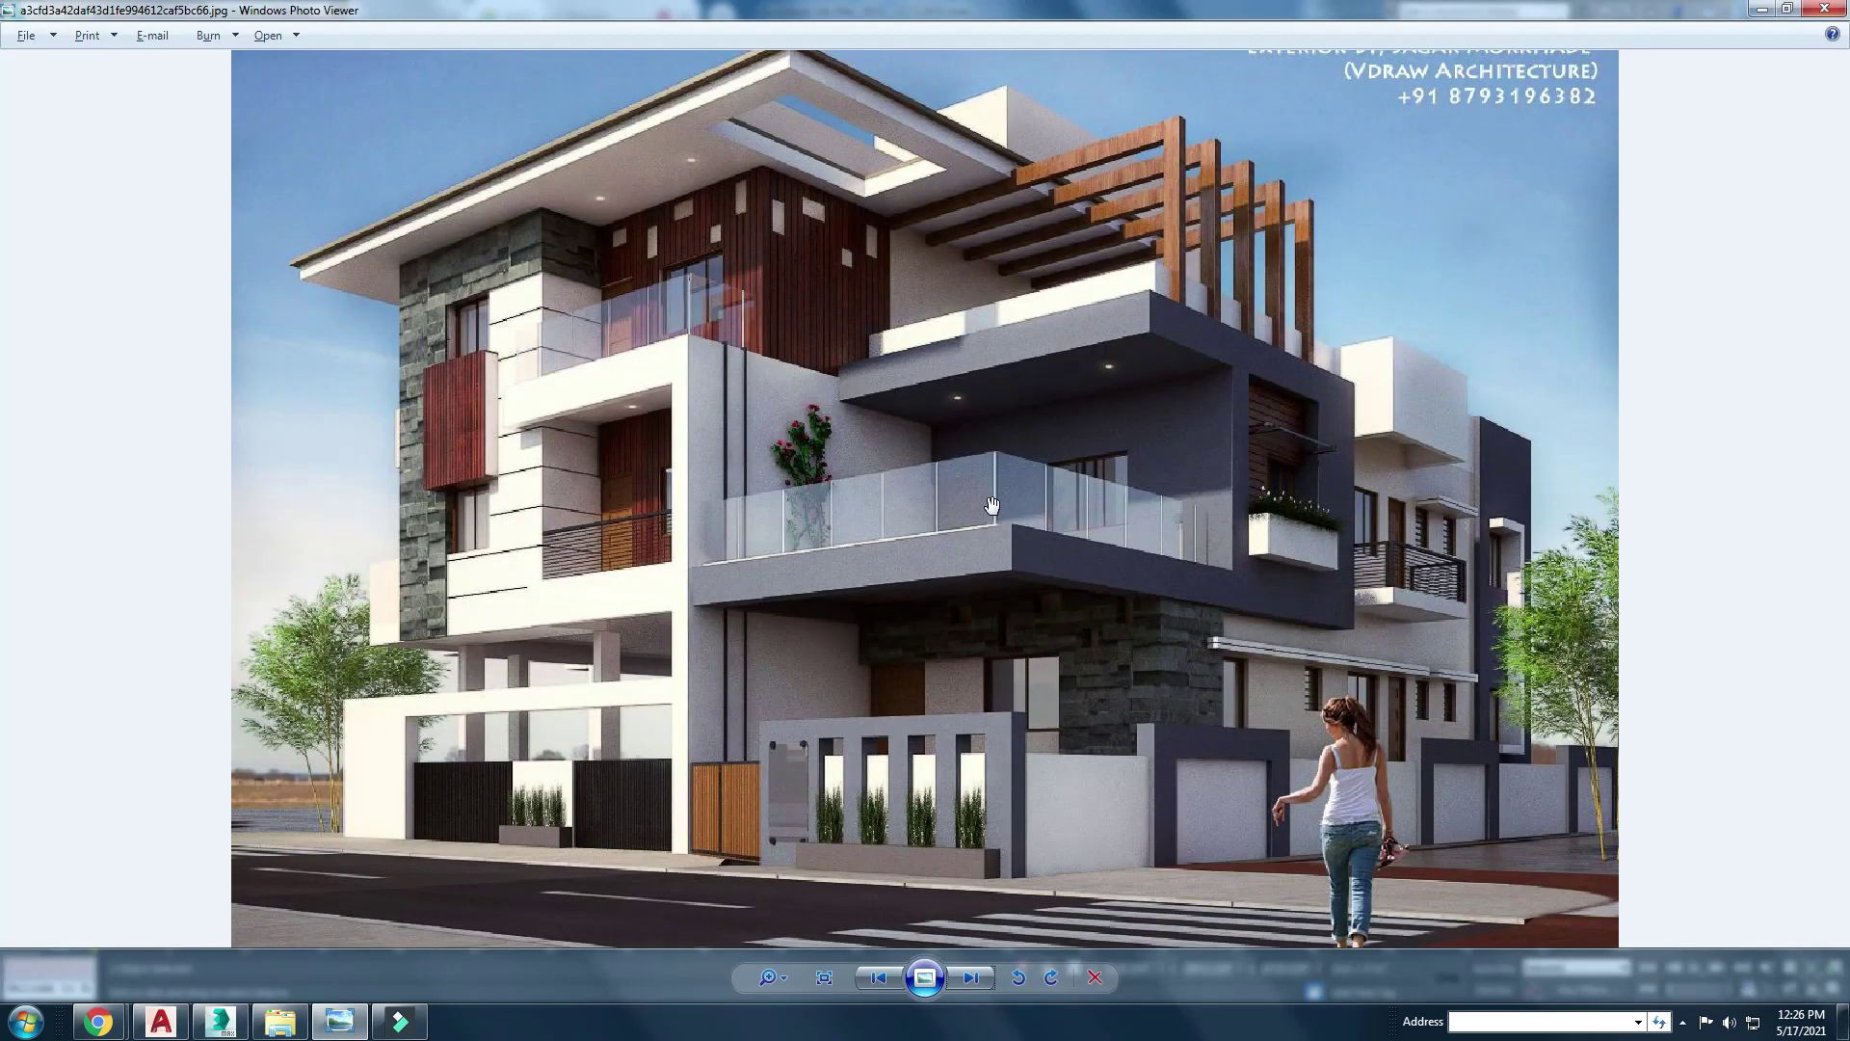
key("alt+Tab")
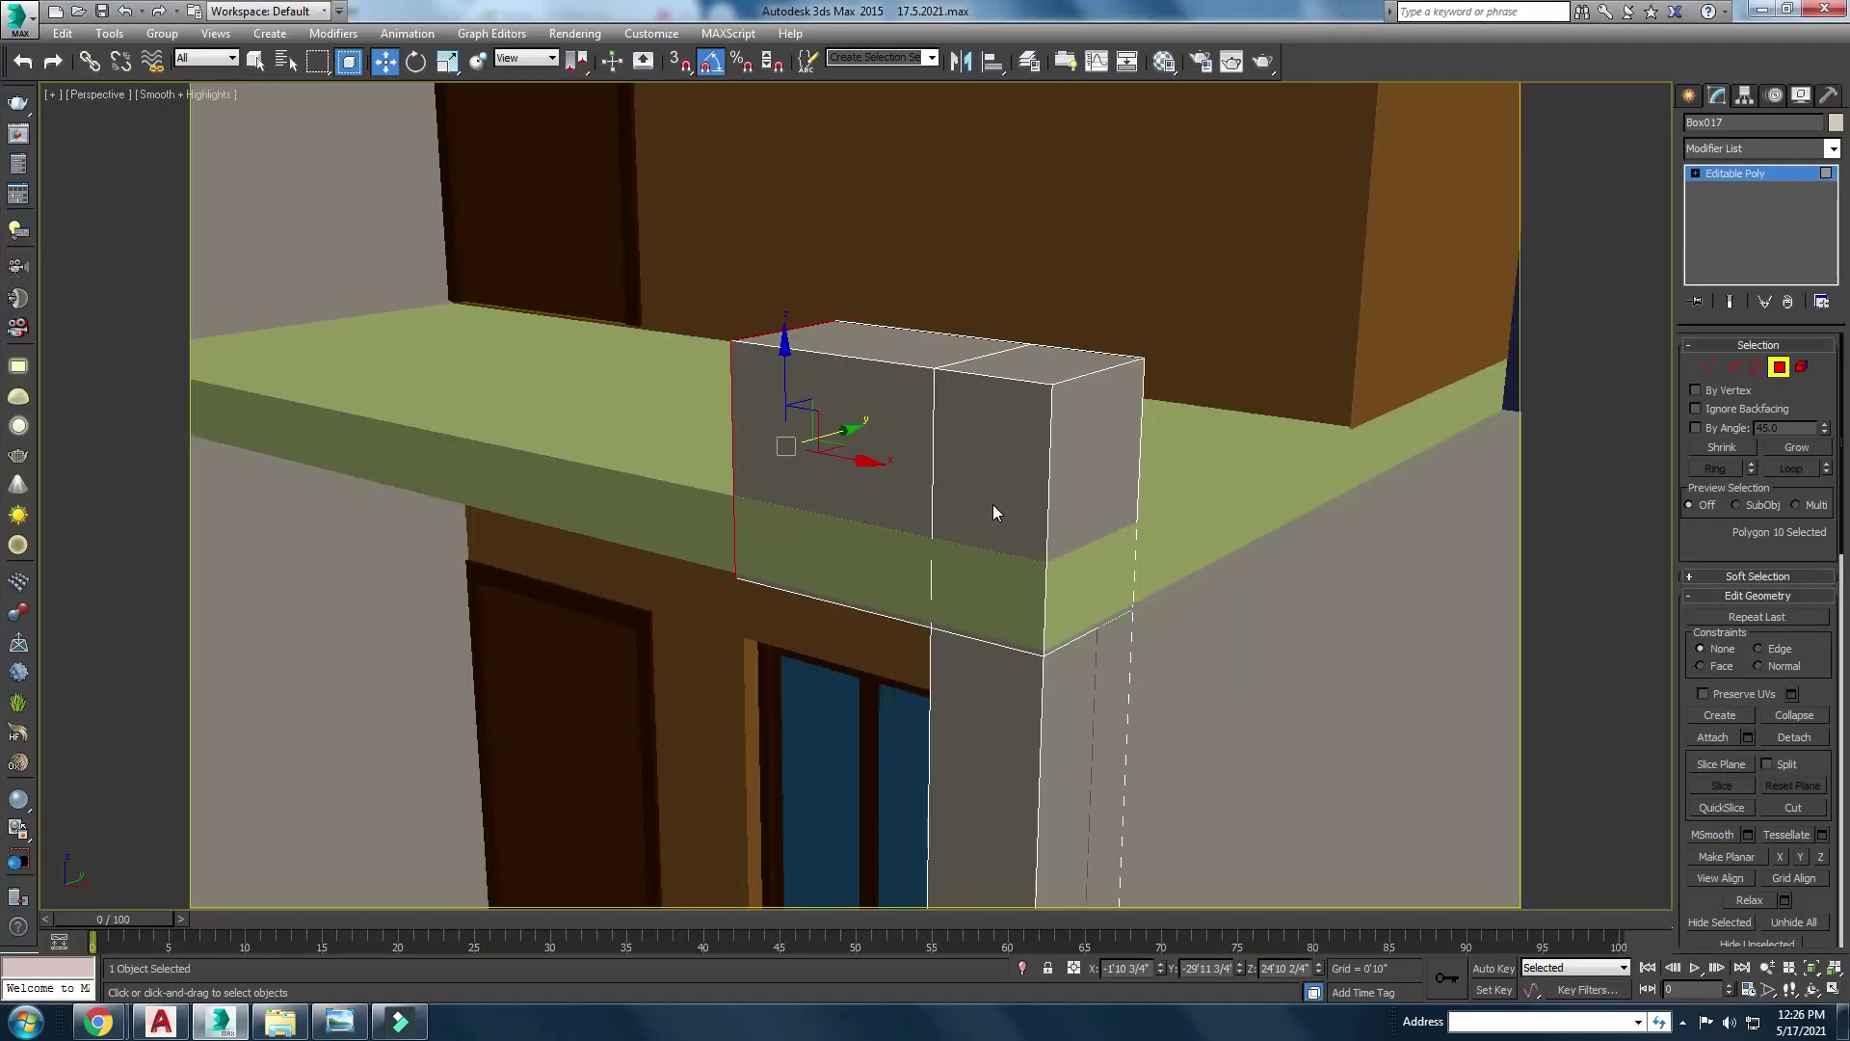
middle_click_drag(1419, 482, 956, 554)
scroll(956, 553, "down", 2)
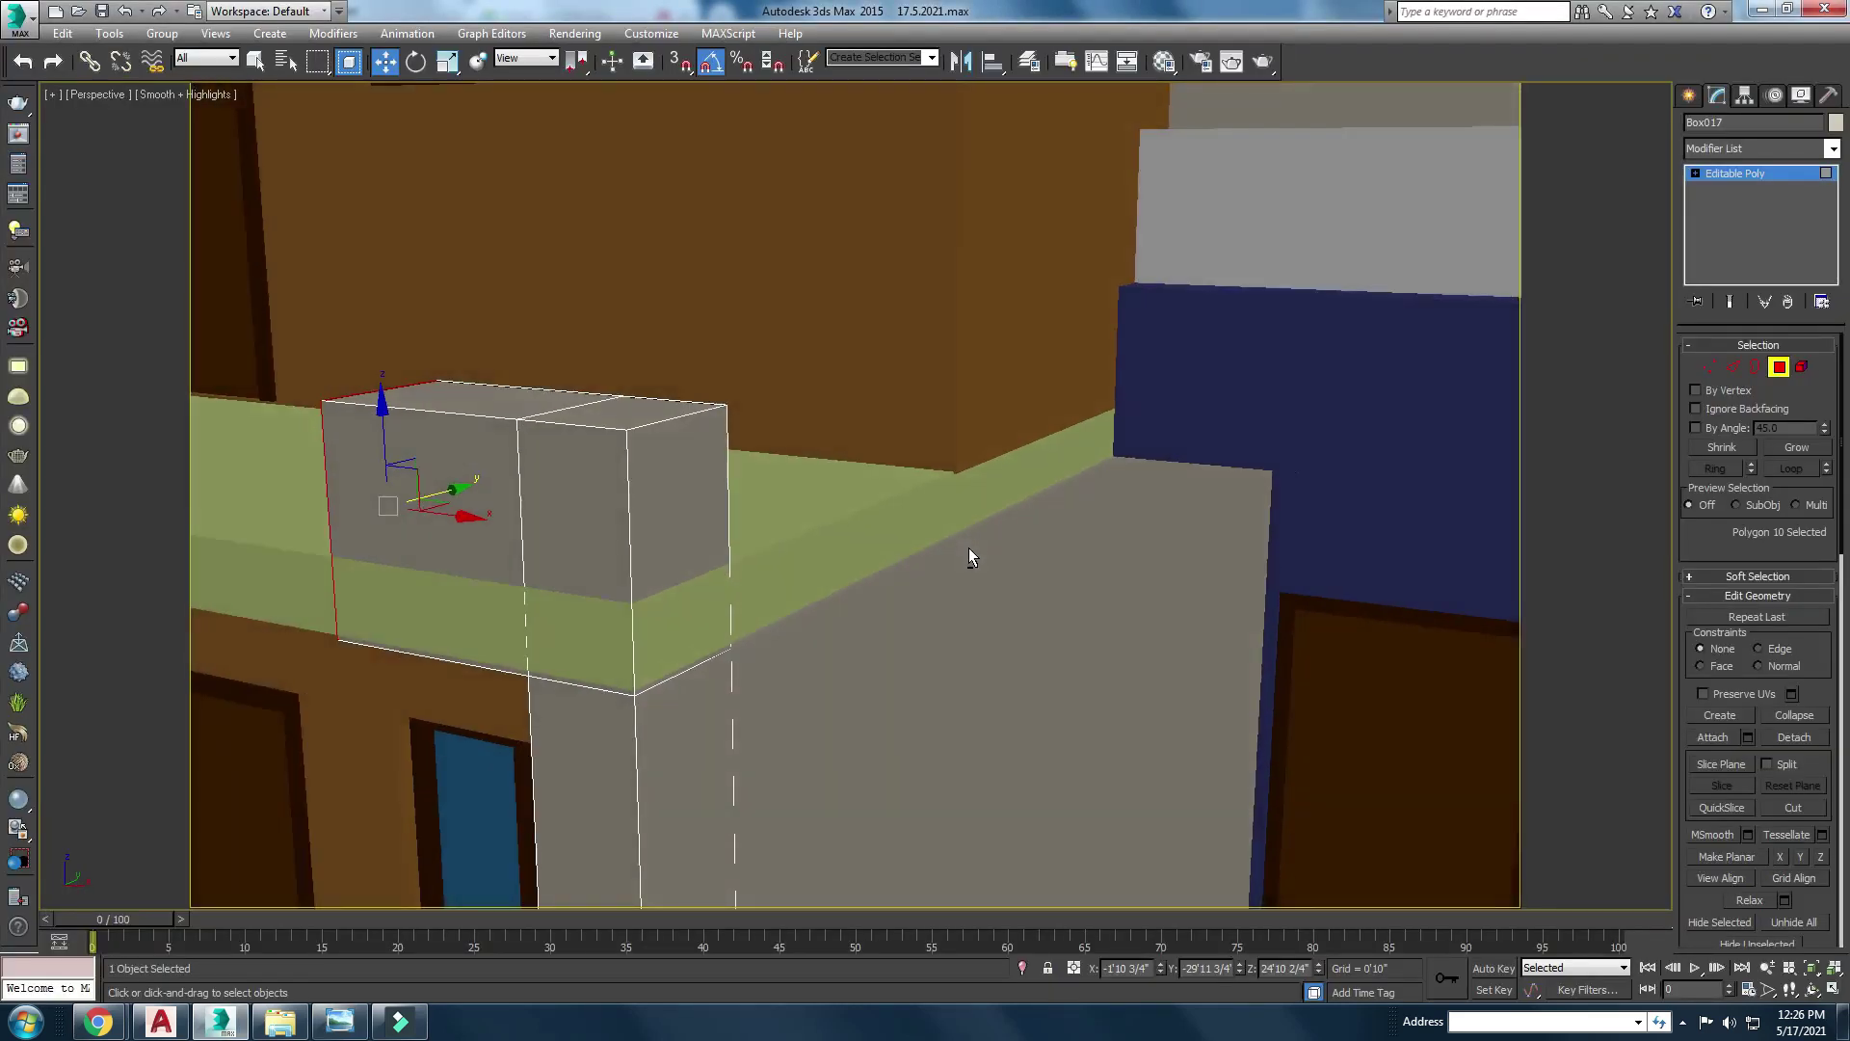
key("alt+Tab")
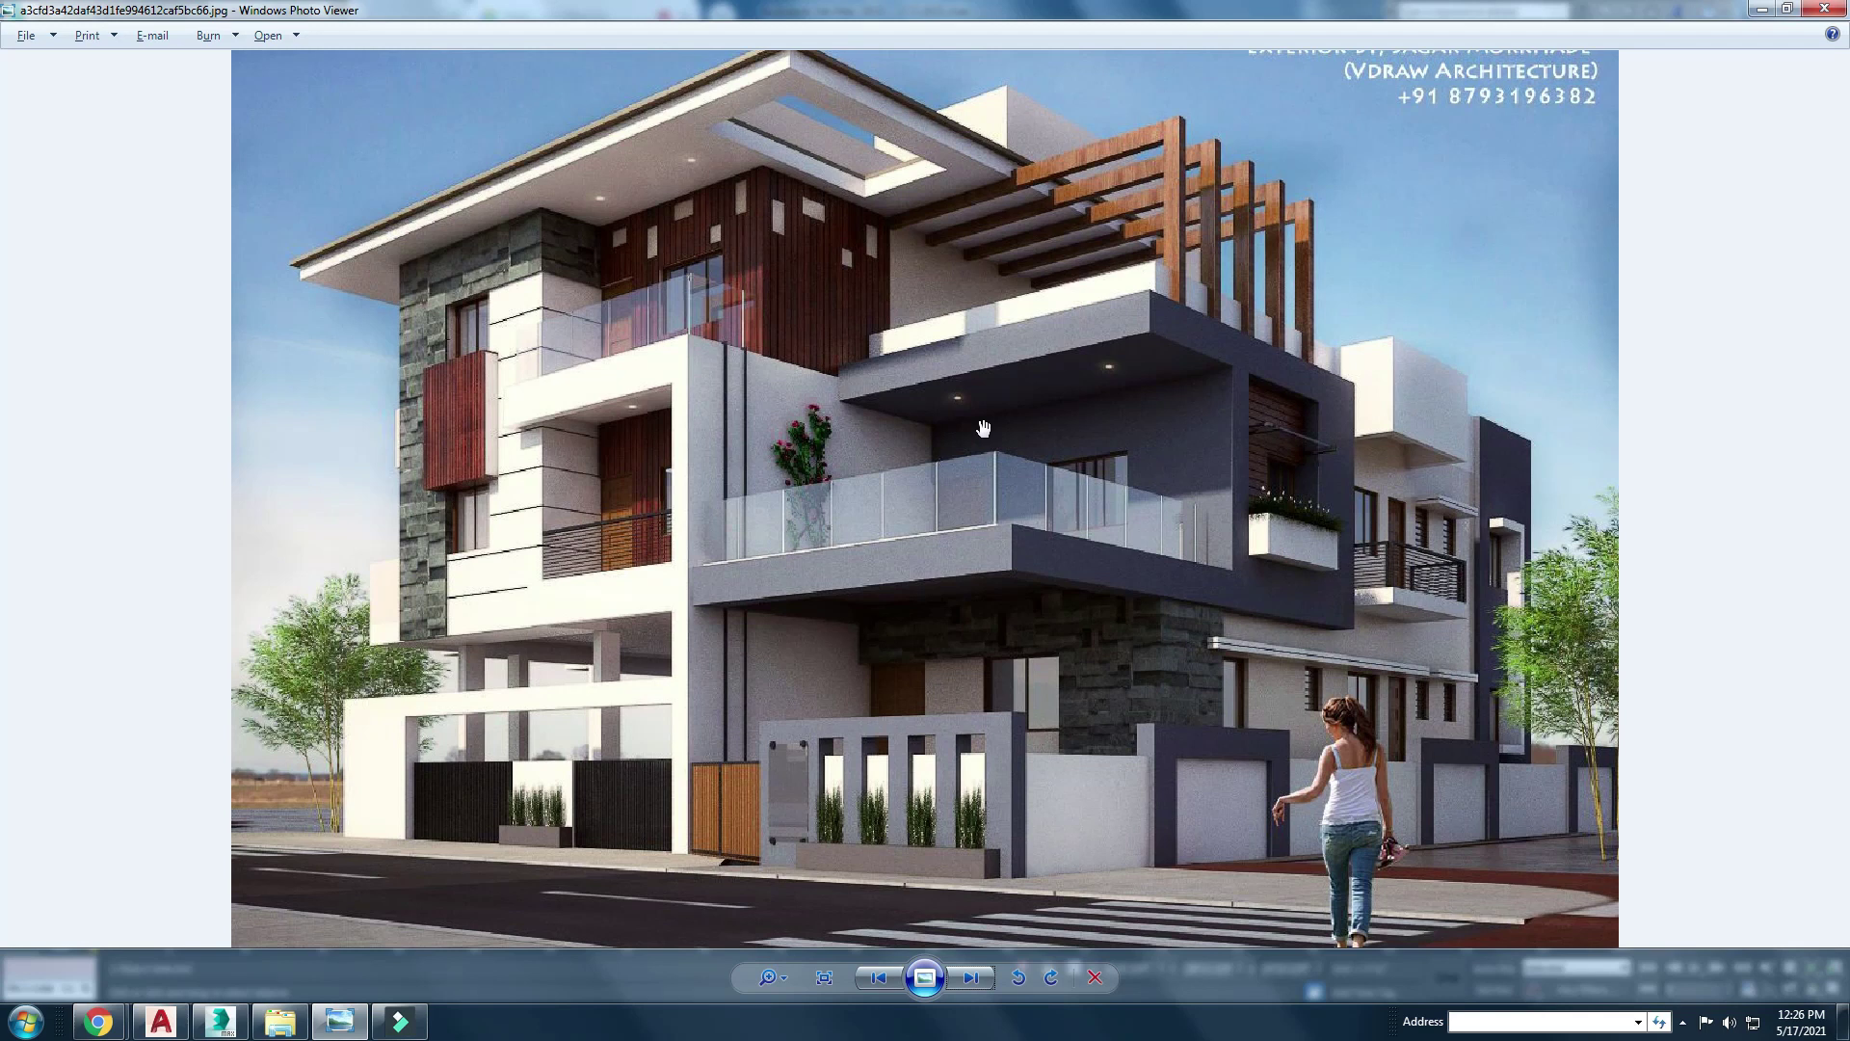
key("alt+Tab")
scroll(1045, 473, "down", 2)
mouse_move(1045, 476)
middle_mouse_down("alt")
mouse_move(850, 540)
mouse_move(9, 485)
middle_mouse_up("alt")
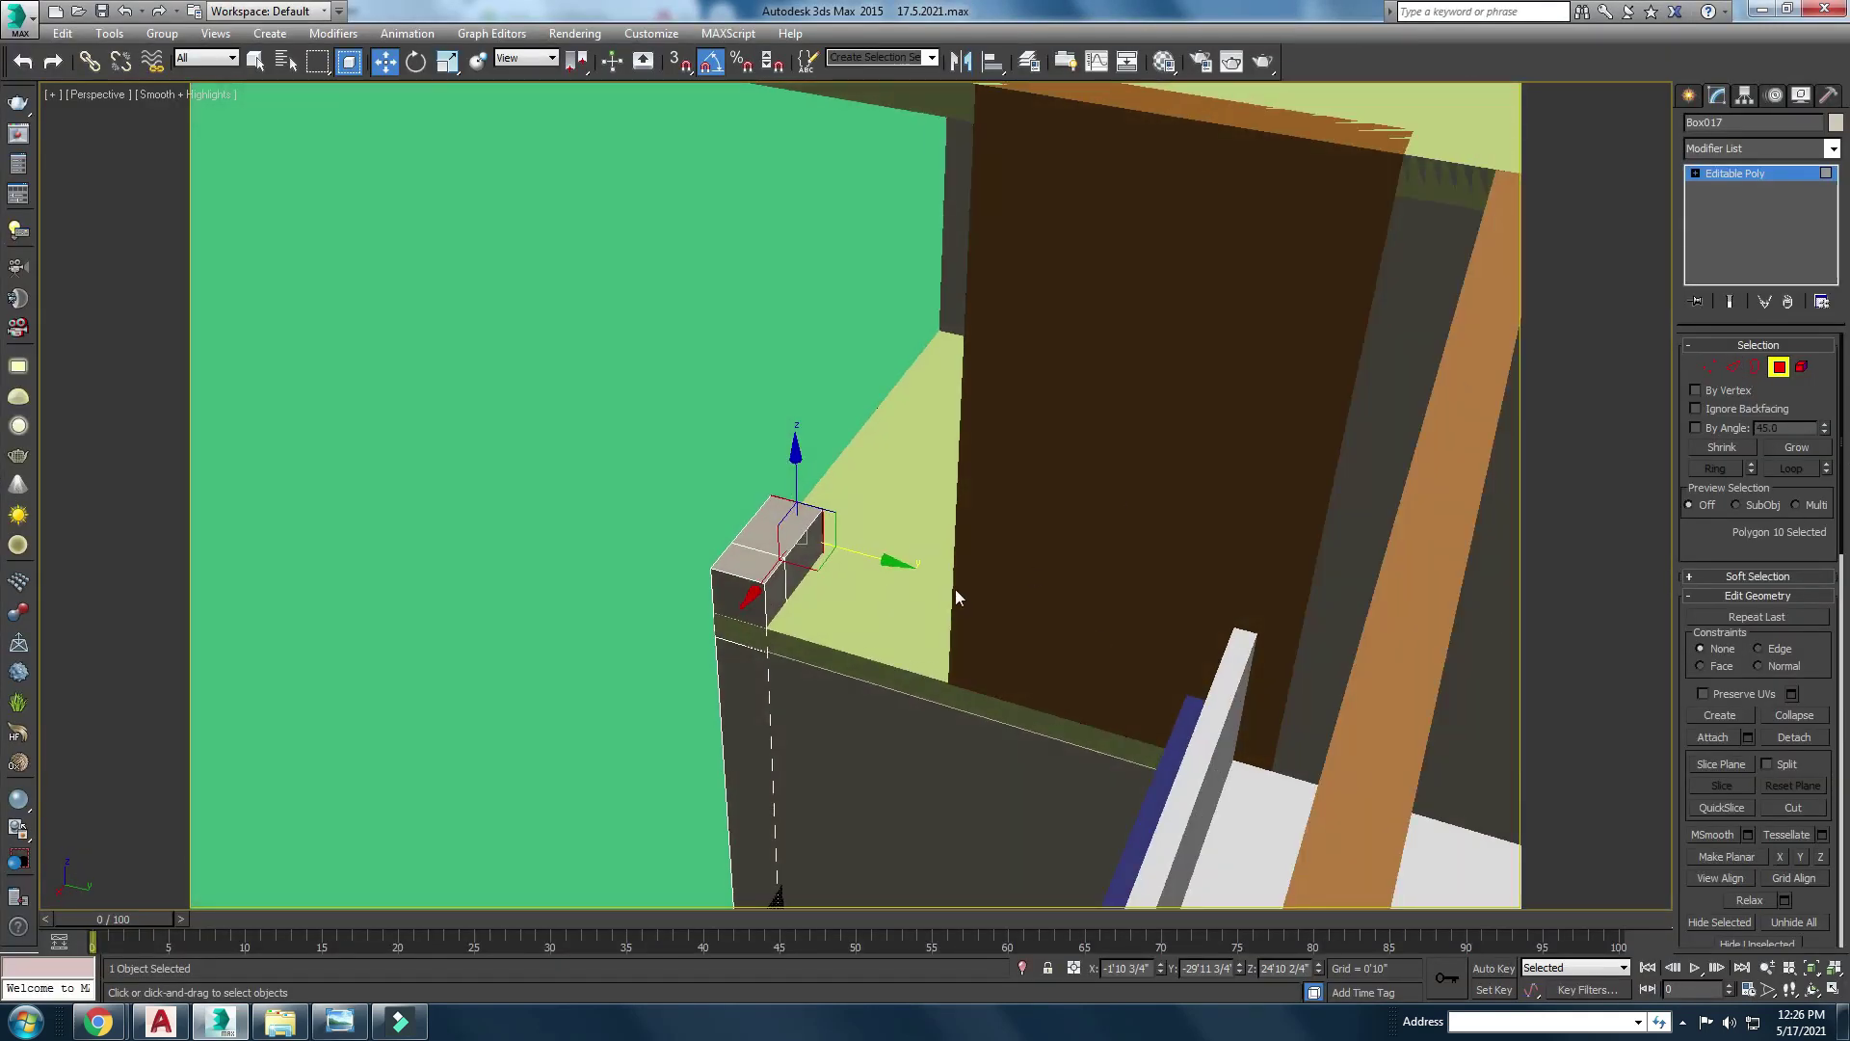
middle_click_drag(956, 597, 902, 625, "alt")
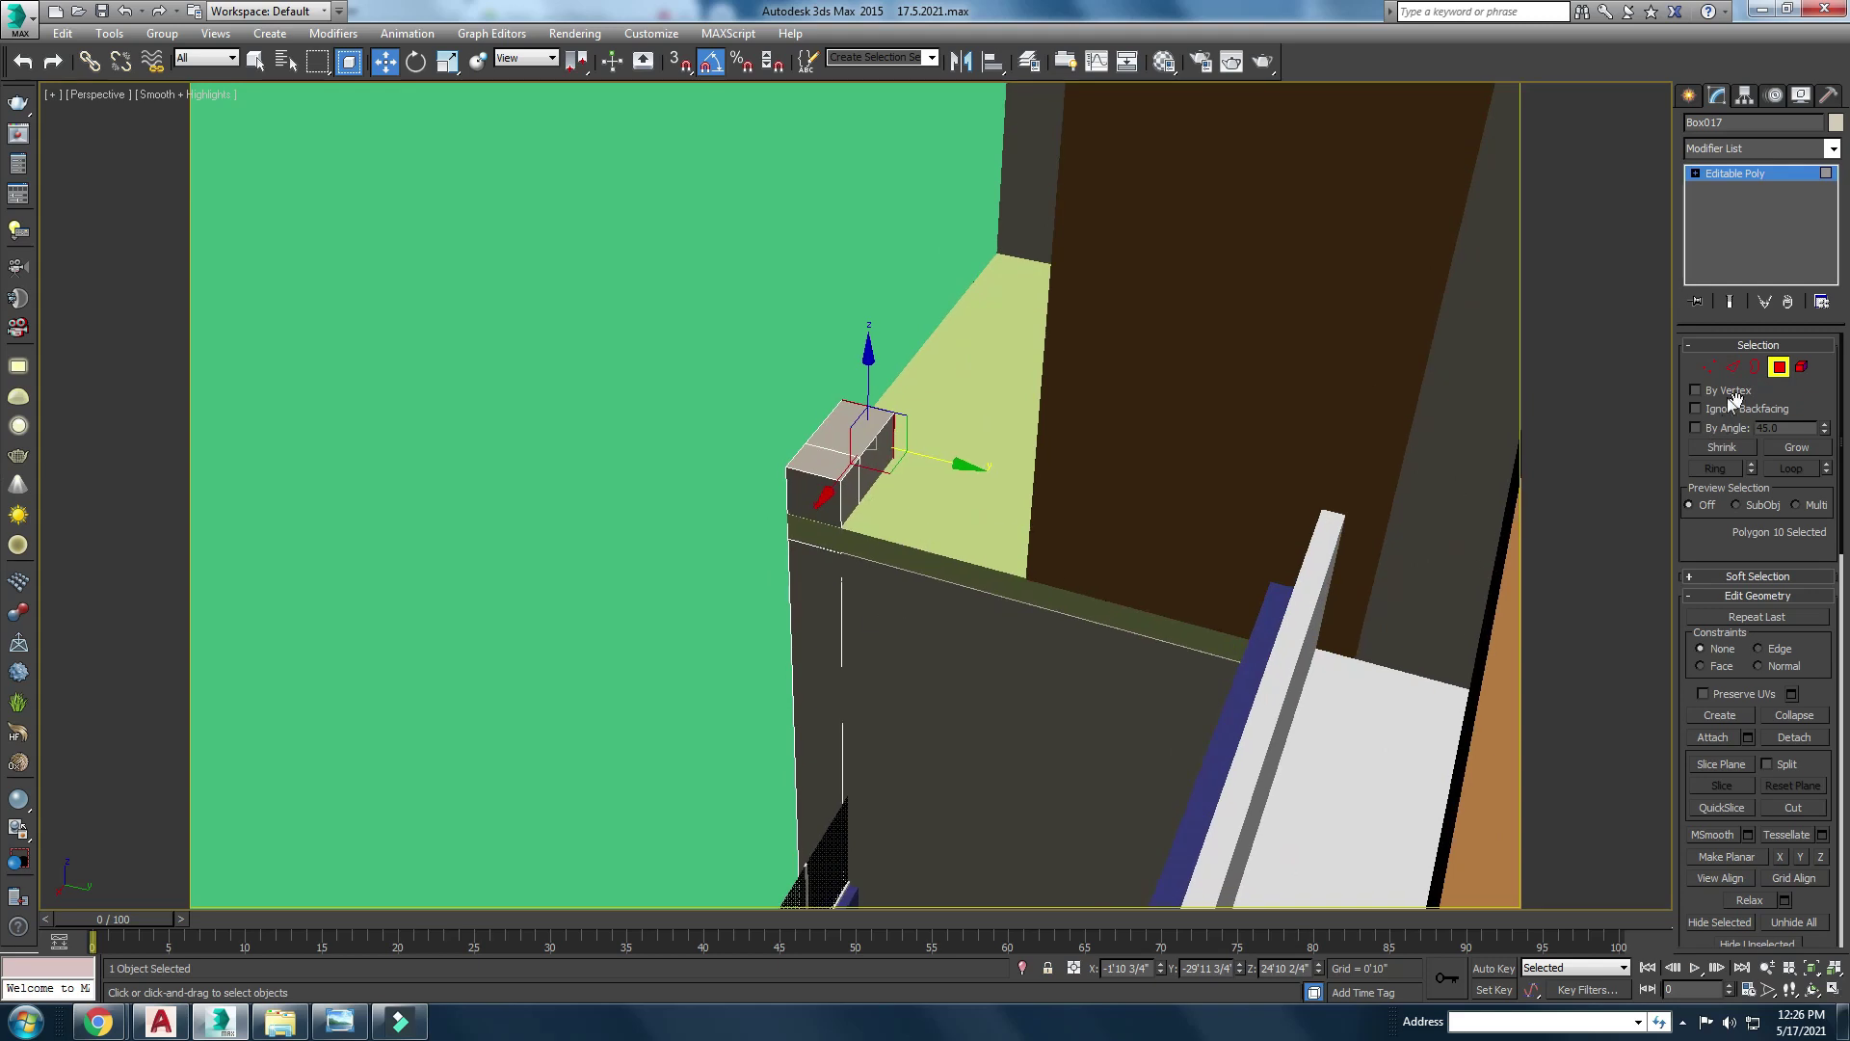
Step: Extrude the block's end face and stretch it along the ledge to the dark blue wall
left_click(847, 494)
right_click(843, 492)
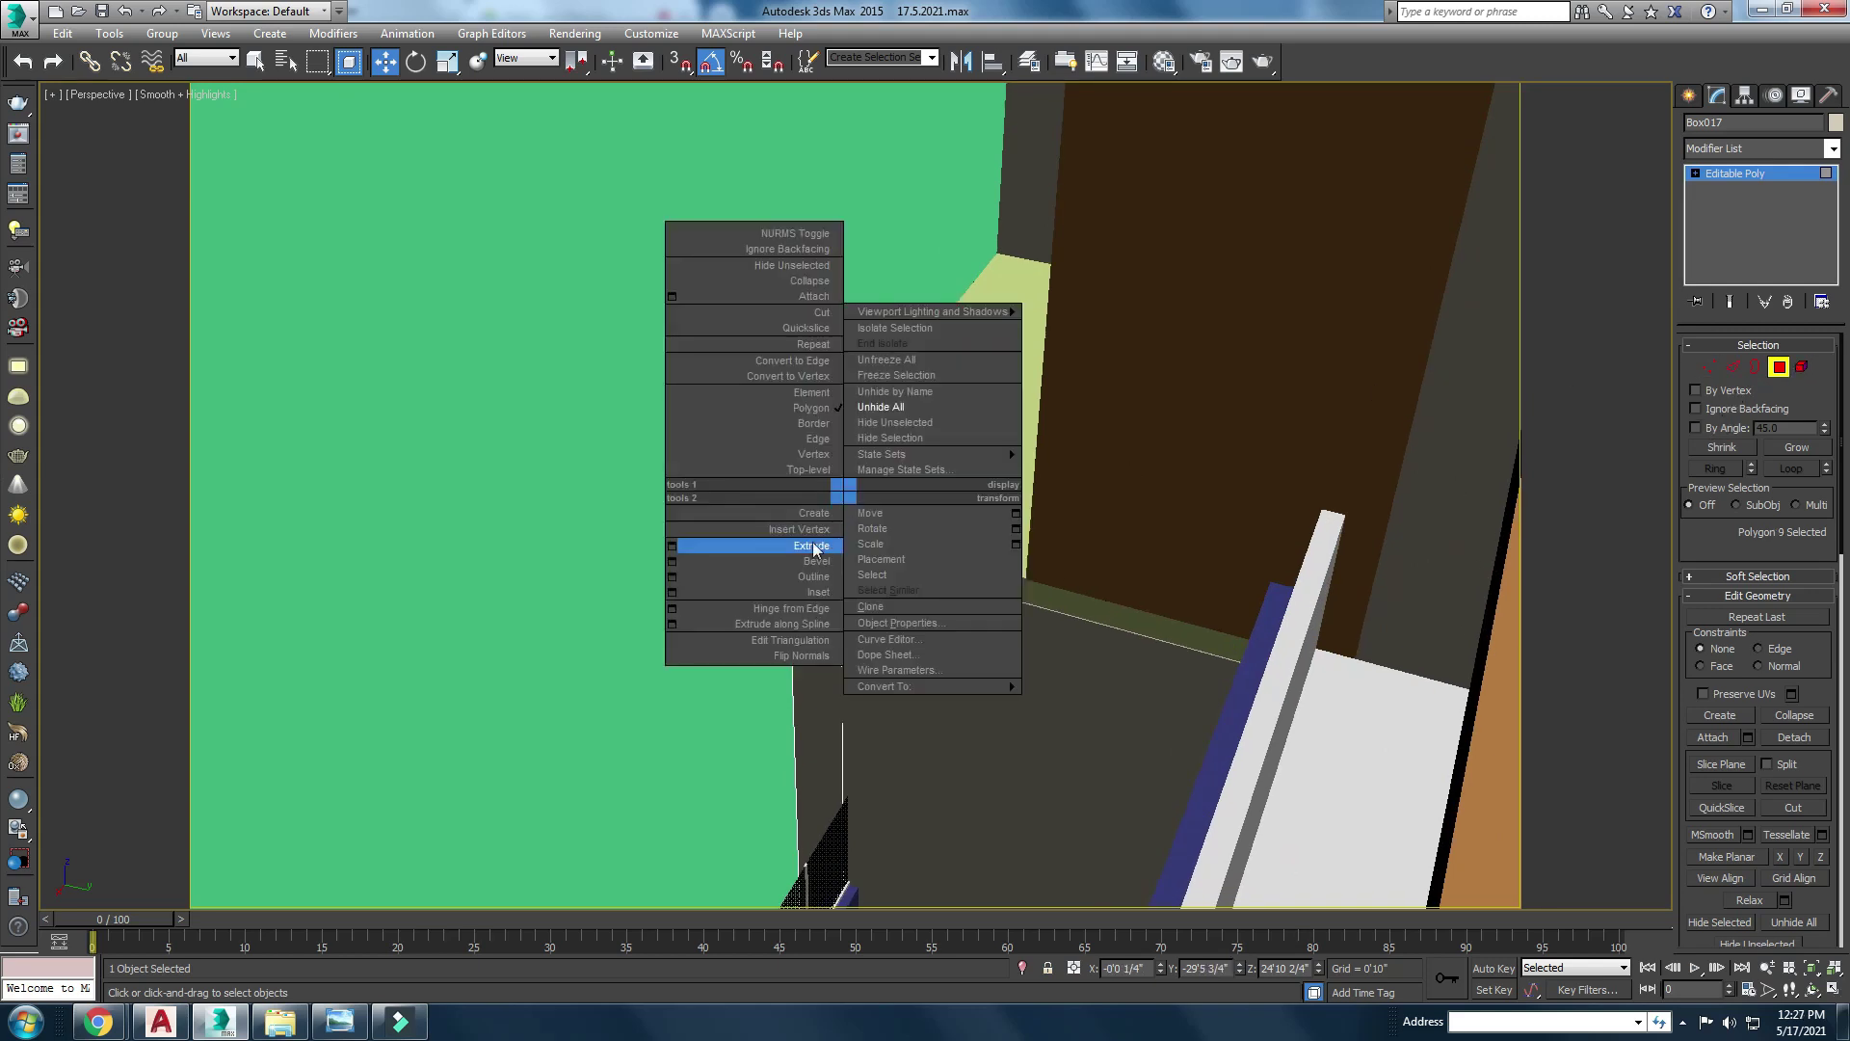
left_click(673, 547)
left_click(866, 562)
mouse_move(967, 652)
middle_mouse_down("alt")
mouse_move(1130, 616)
mouse_move(1021, 562)
middle_mouse_up("alt")
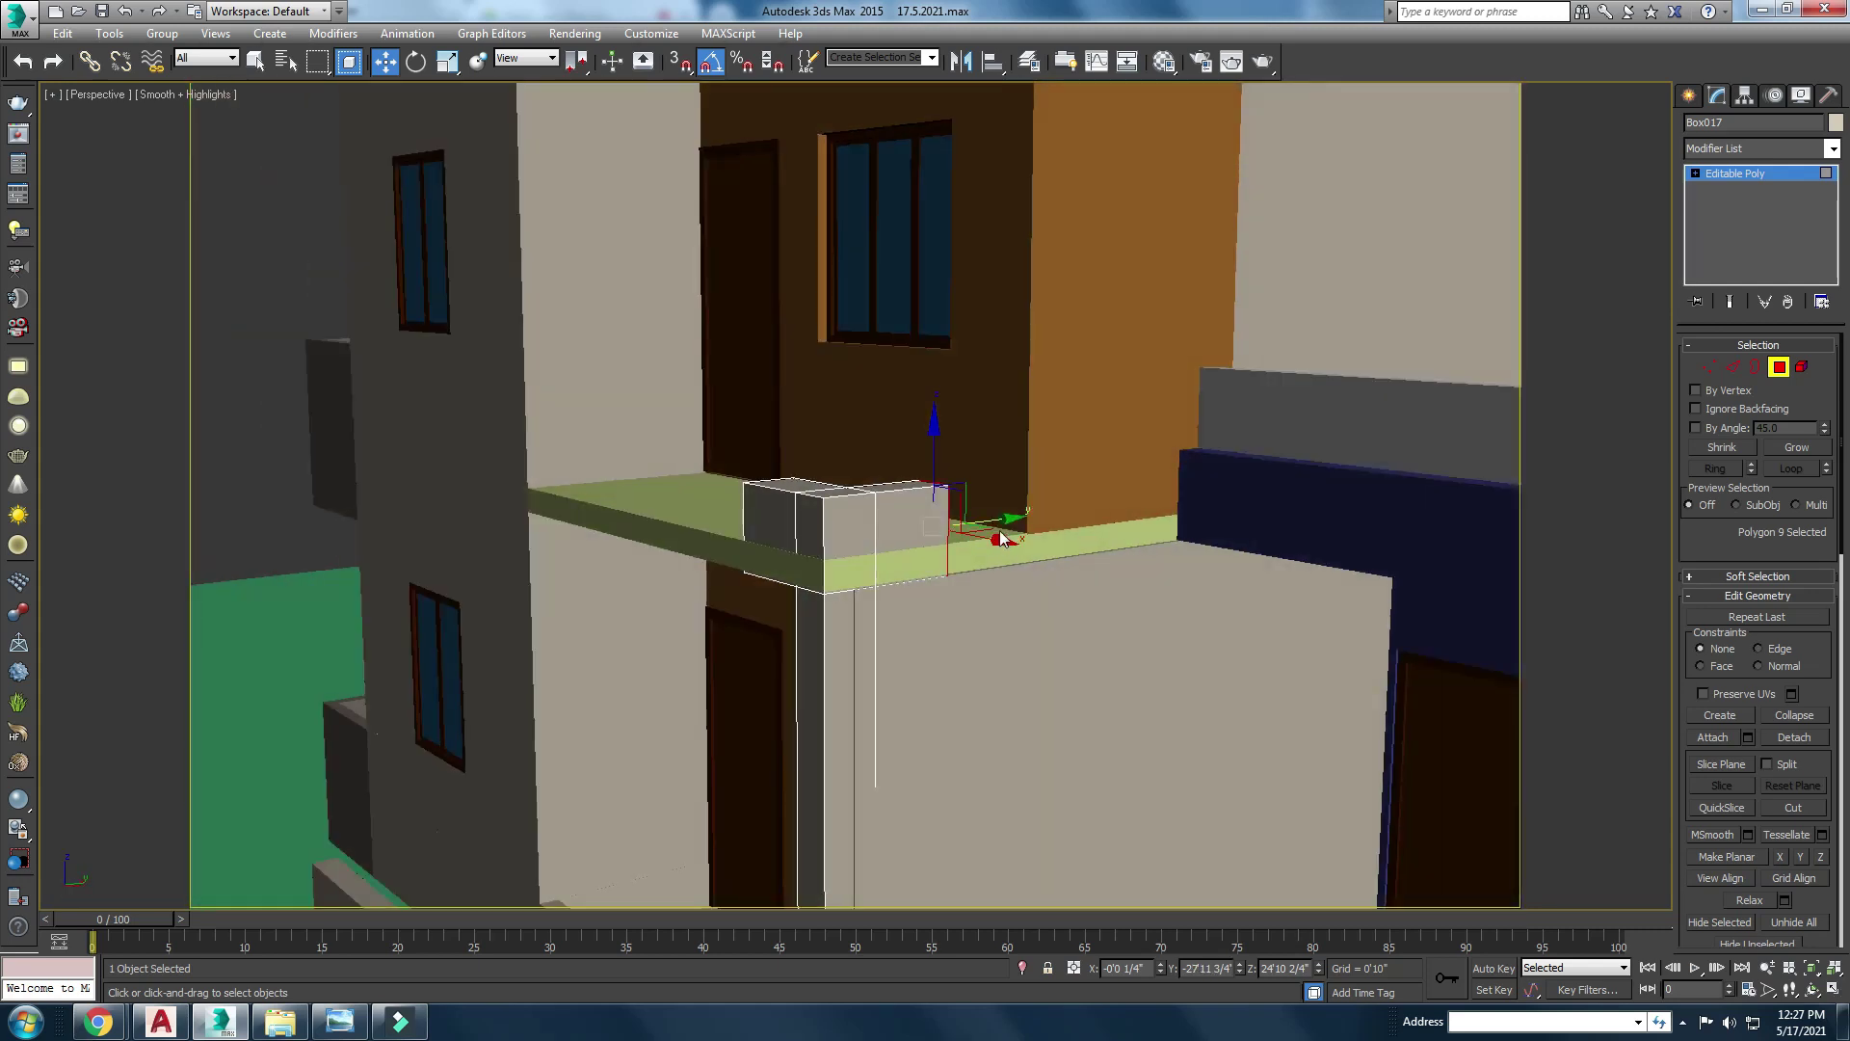
left_click_drag(1000, 522, 1267, 513)
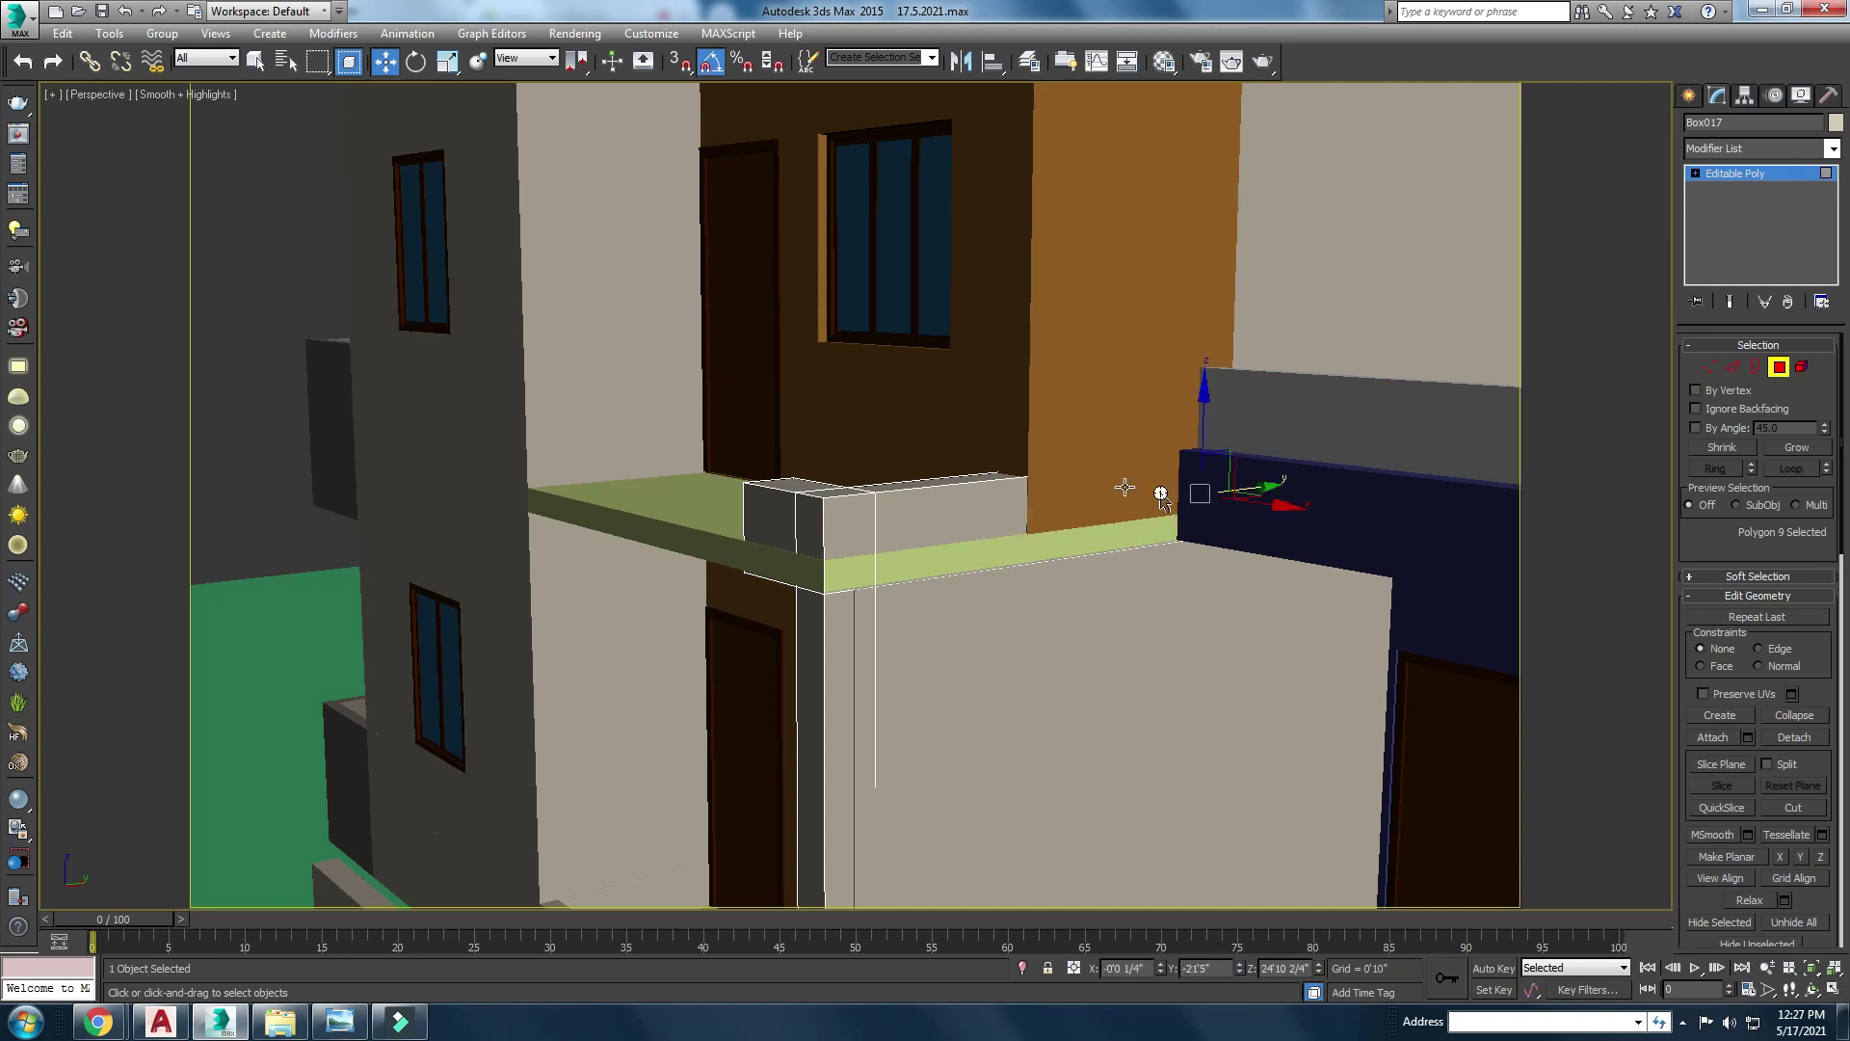
left_click(1691, 95)
mouse_move(1108, 277)
middle_mouse_down("alt")
mouse_move(1204, 332)
mouse_move(1174, 575)
middle_mouse_up("alt")
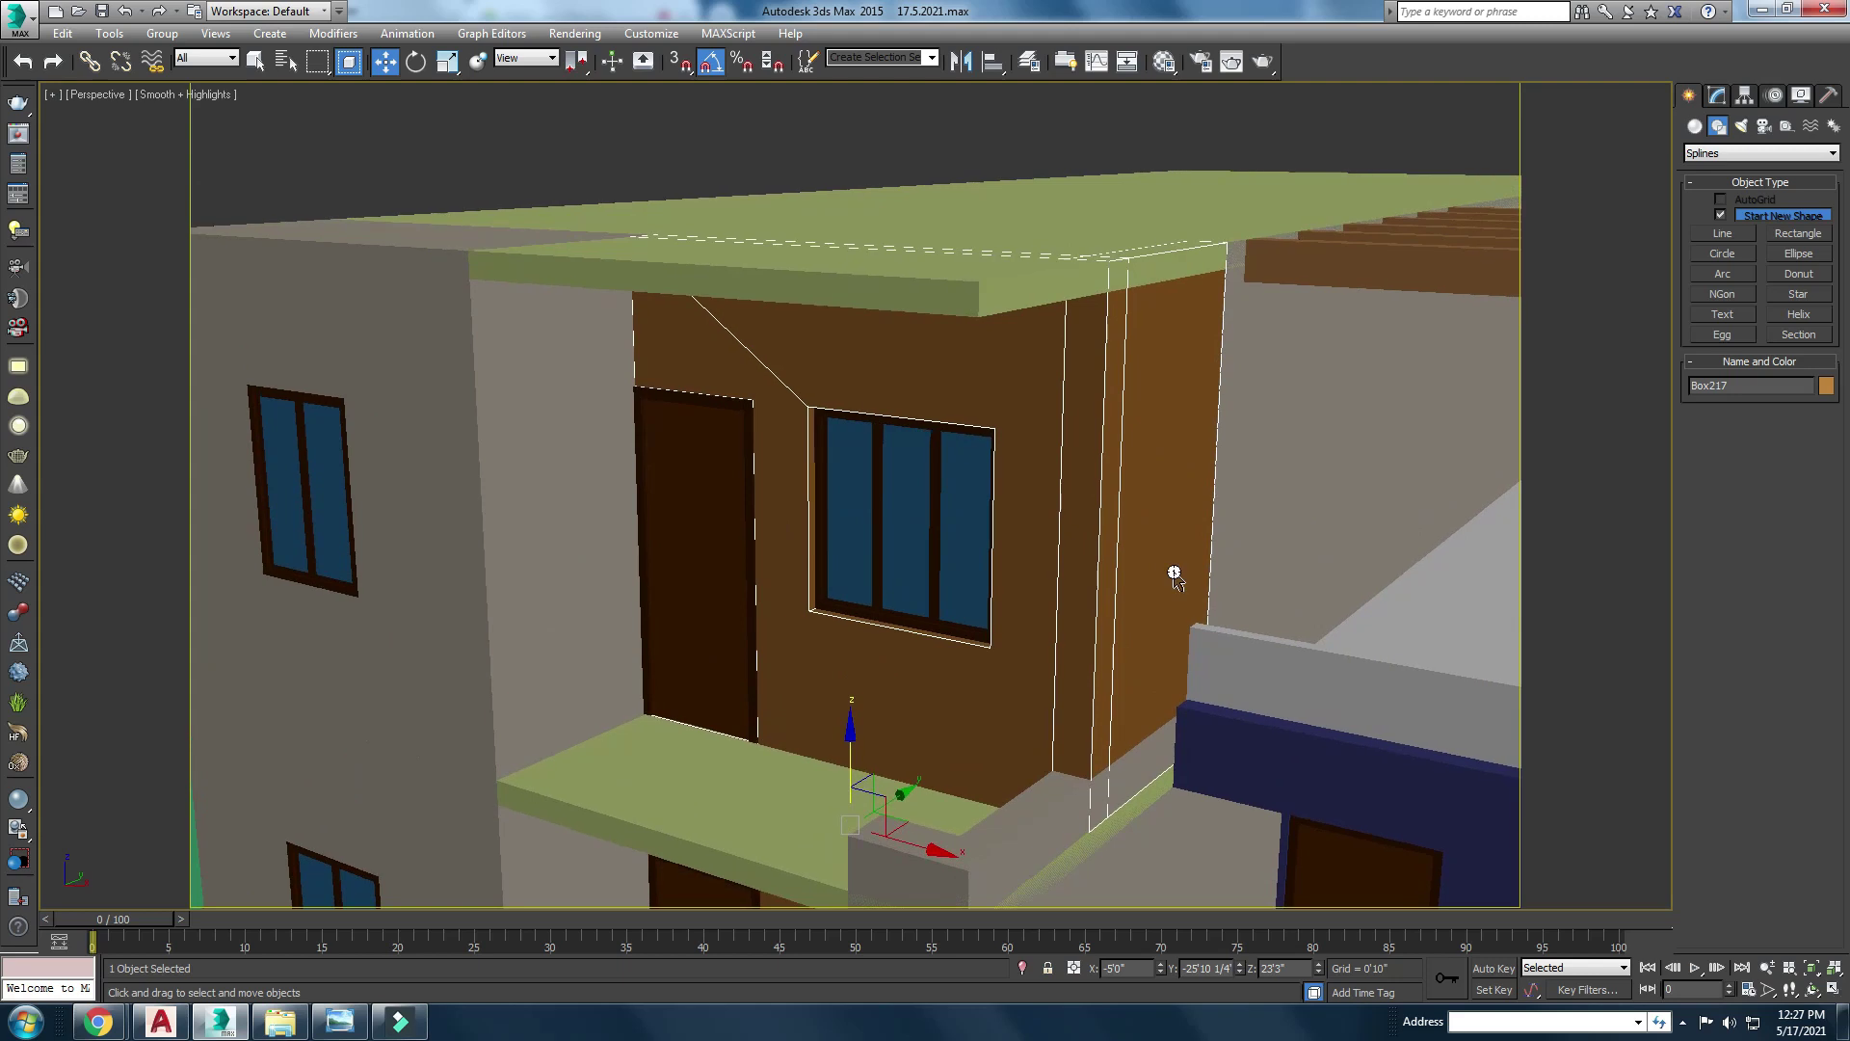
Step: Nudge the thin slab-edge strip Box204 slightly left along X in the Top view
middle_click_drag(1229, 474, 1191, 464)
left_click(1192, 464)
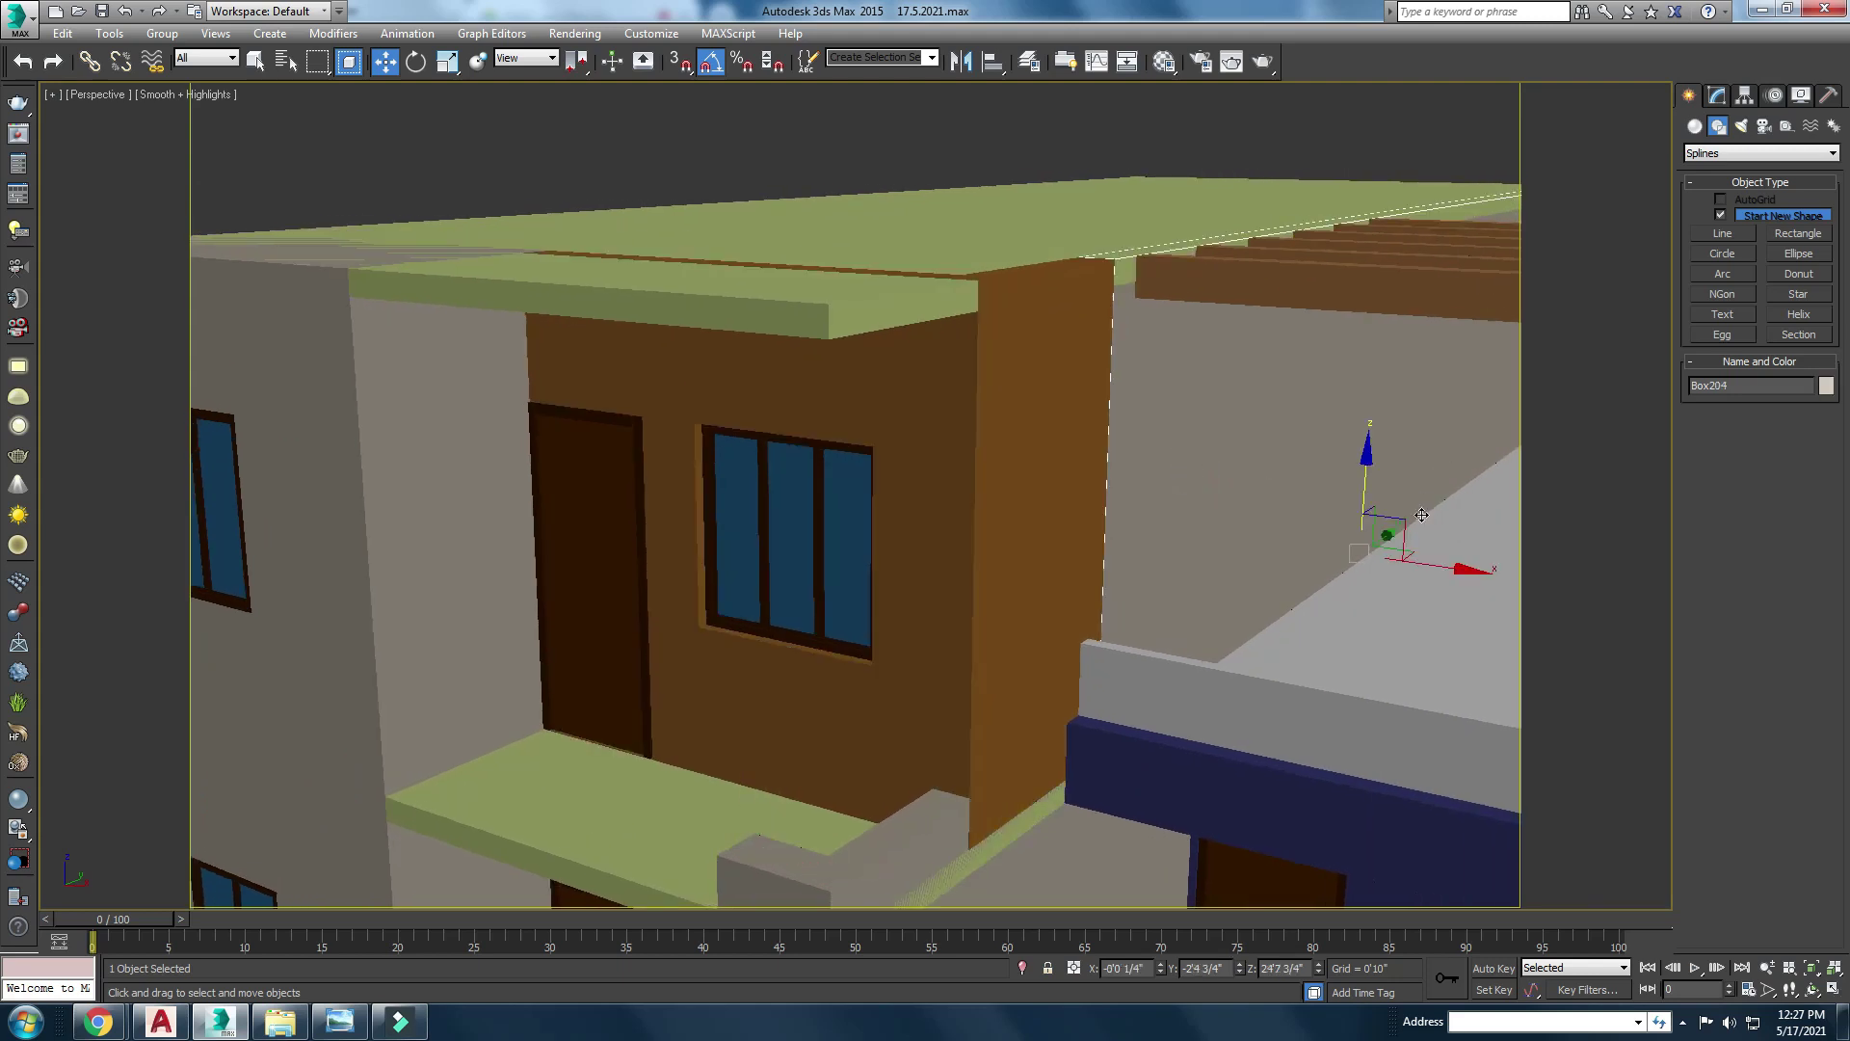
key("alt+w")
key("alt+w")
scroll(684, 327, "up", 3)
mouse_move(740, 468)
middle_mouse_down()
mouse_move(881, 548)
mouse_move(884, 627)
middle_mouse_up()
scroll(908, 578, "down", 3)
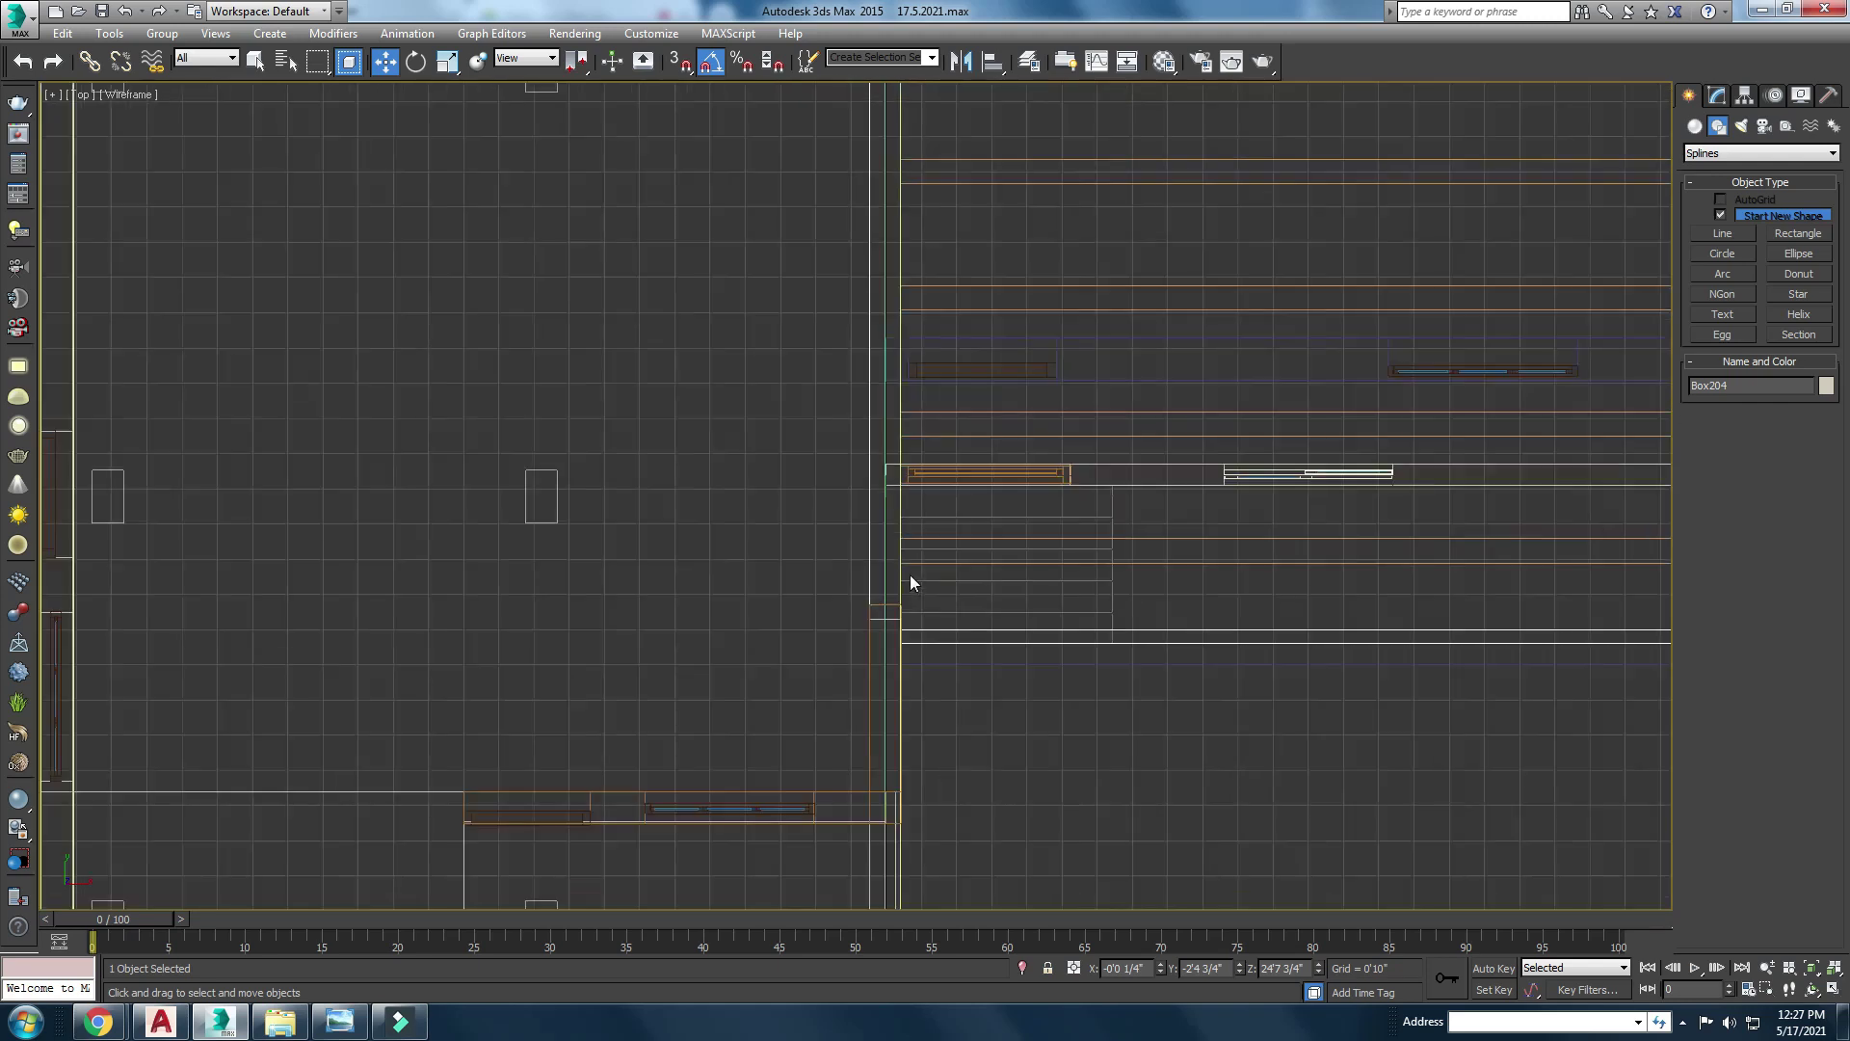
scroll(948, 669, "down", 3)
scroll(947, 670, "down", 1)
scroll(962, 495, "up", 5)
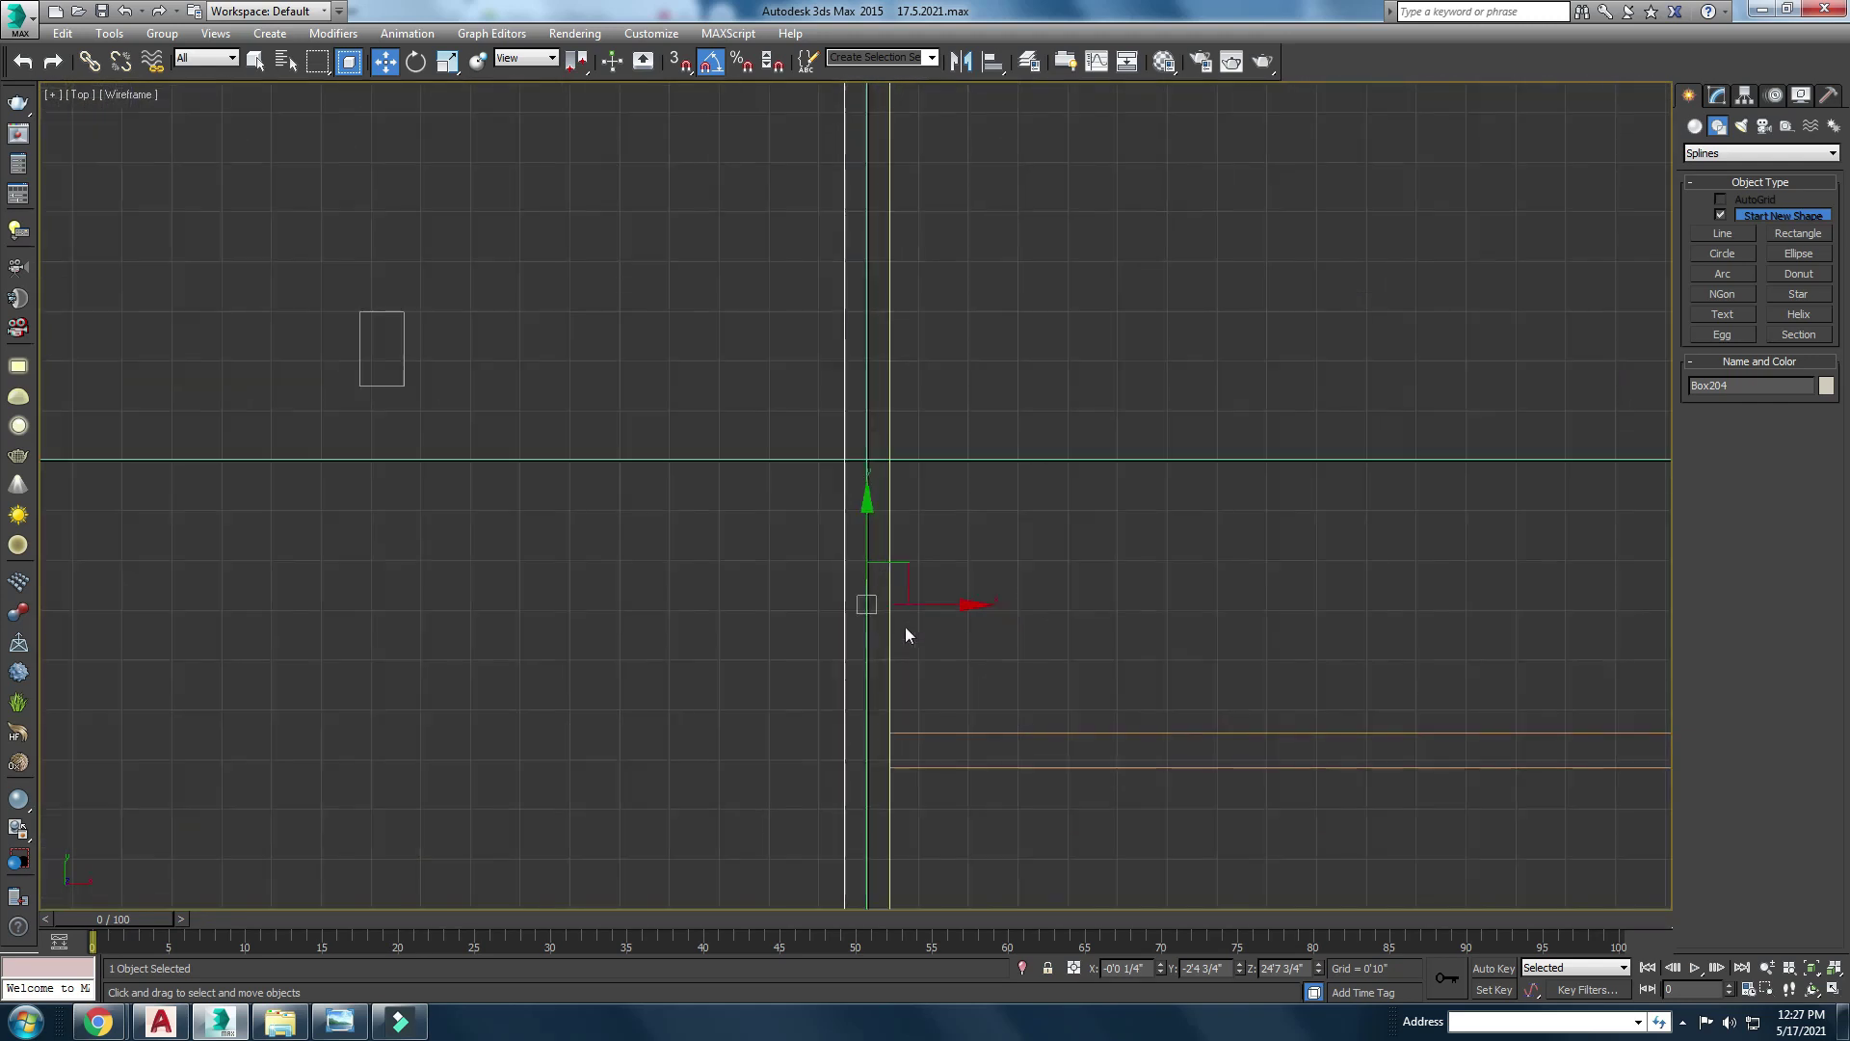
scroll(905, 626, "up", 3)
left_click_drag(908, 589, 889, 589)
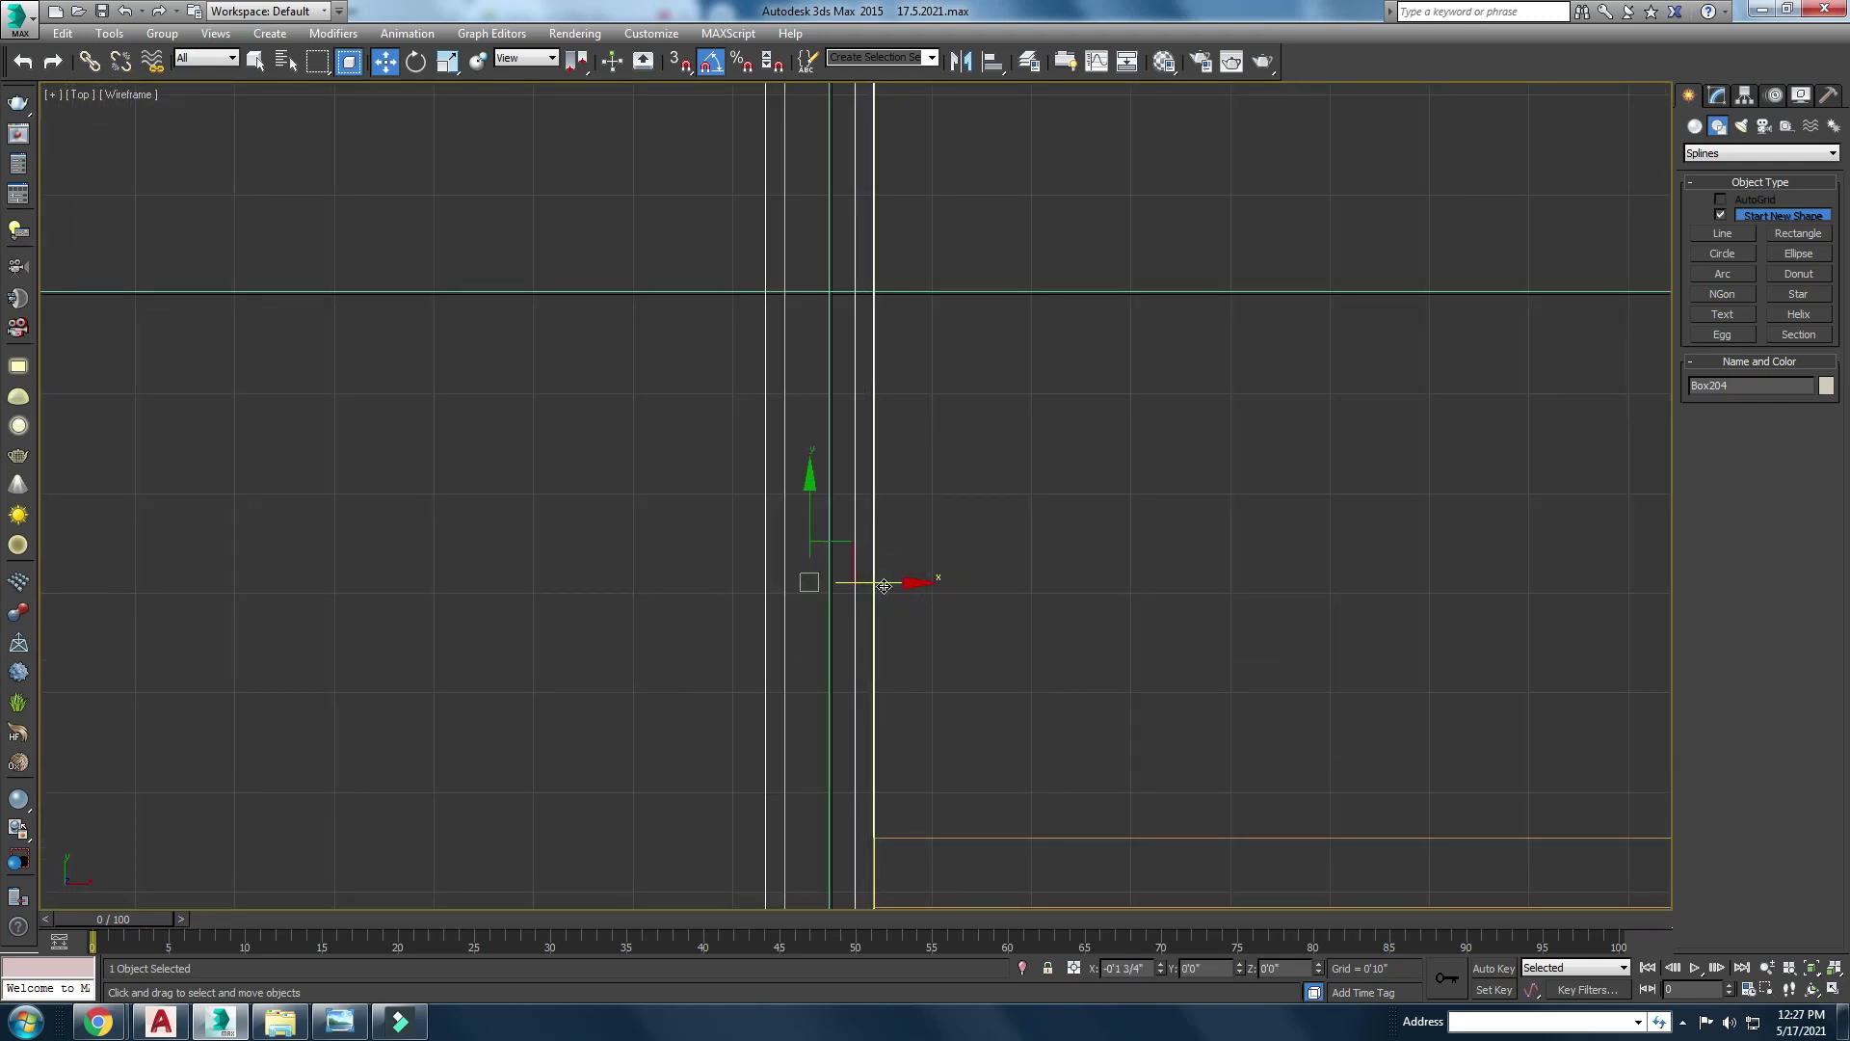
Step: Restore the four viewports and orbit the Perspective view to check the strip's alignment
left_click(1027, 641)
key("alt+w")
key("alt+w")
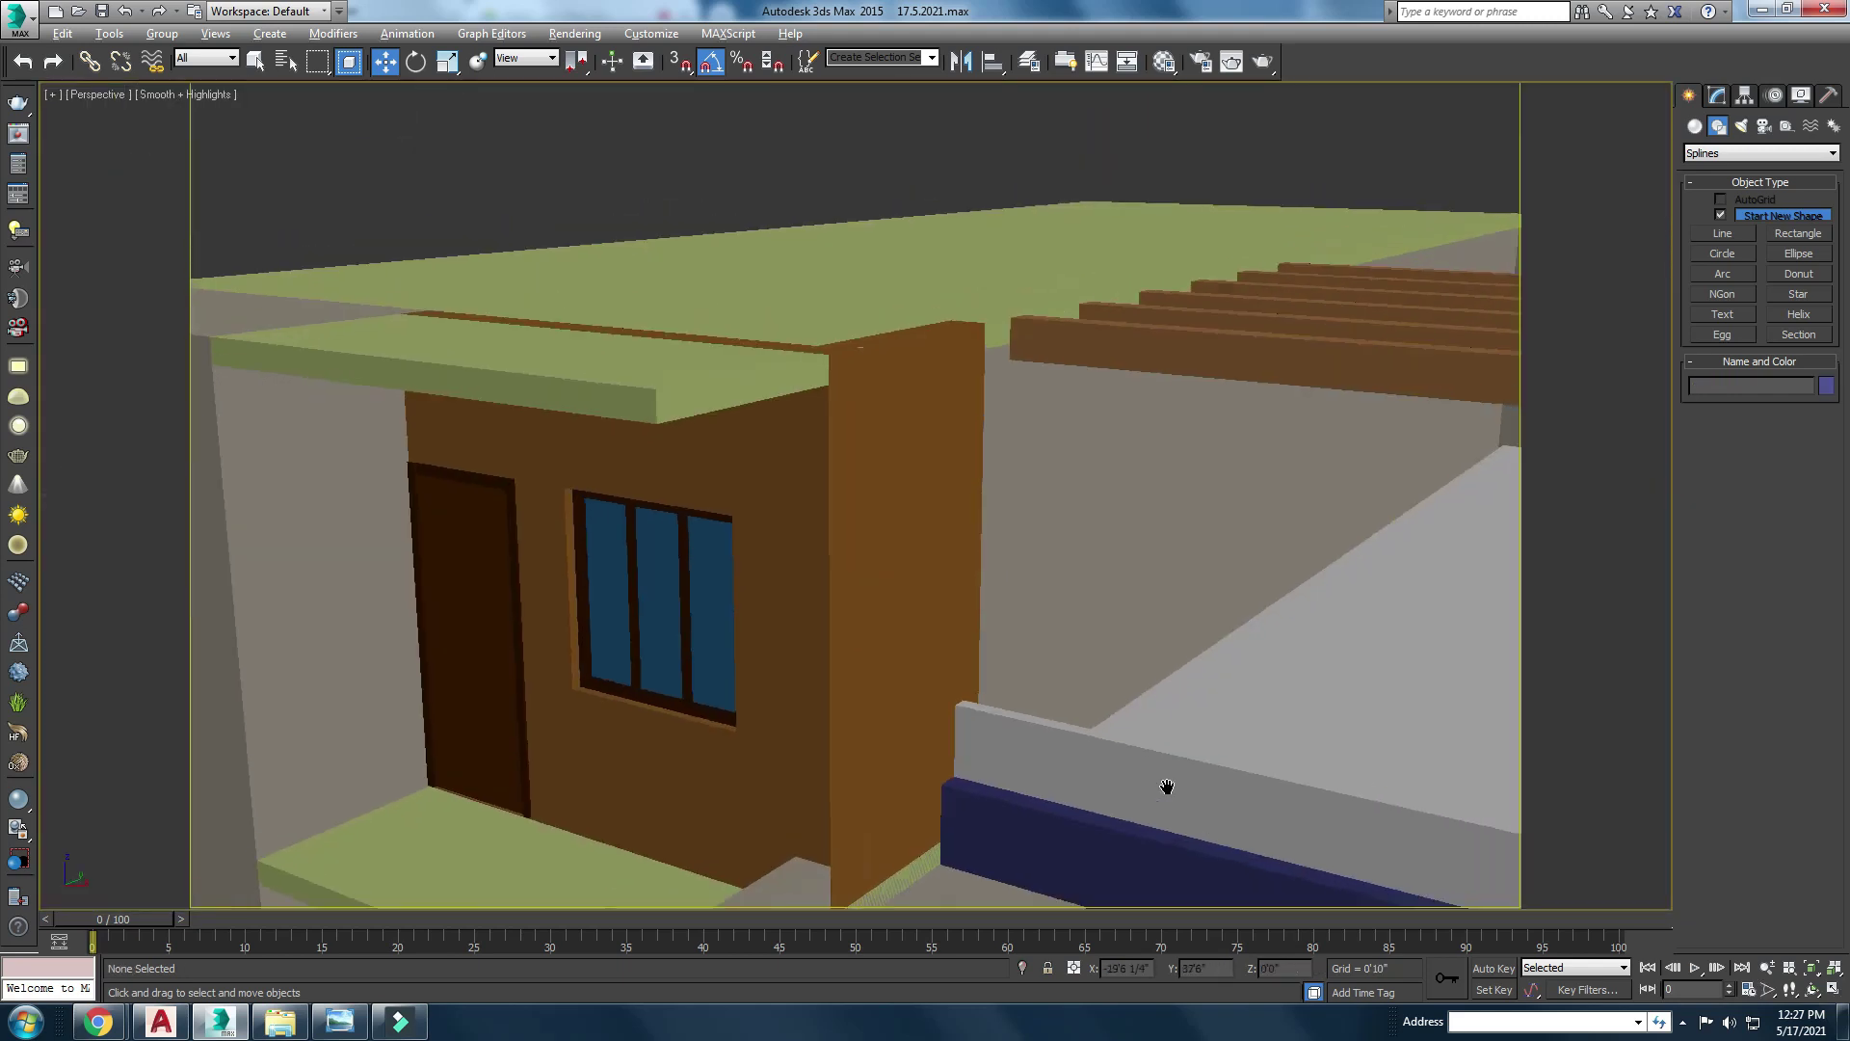
scroll(1124, 629, "up", 3)
scroll(1160, 621, "up", 3)
scroll(1160, 622, "down", 3)
scroll(1164, 611, "up", 2)
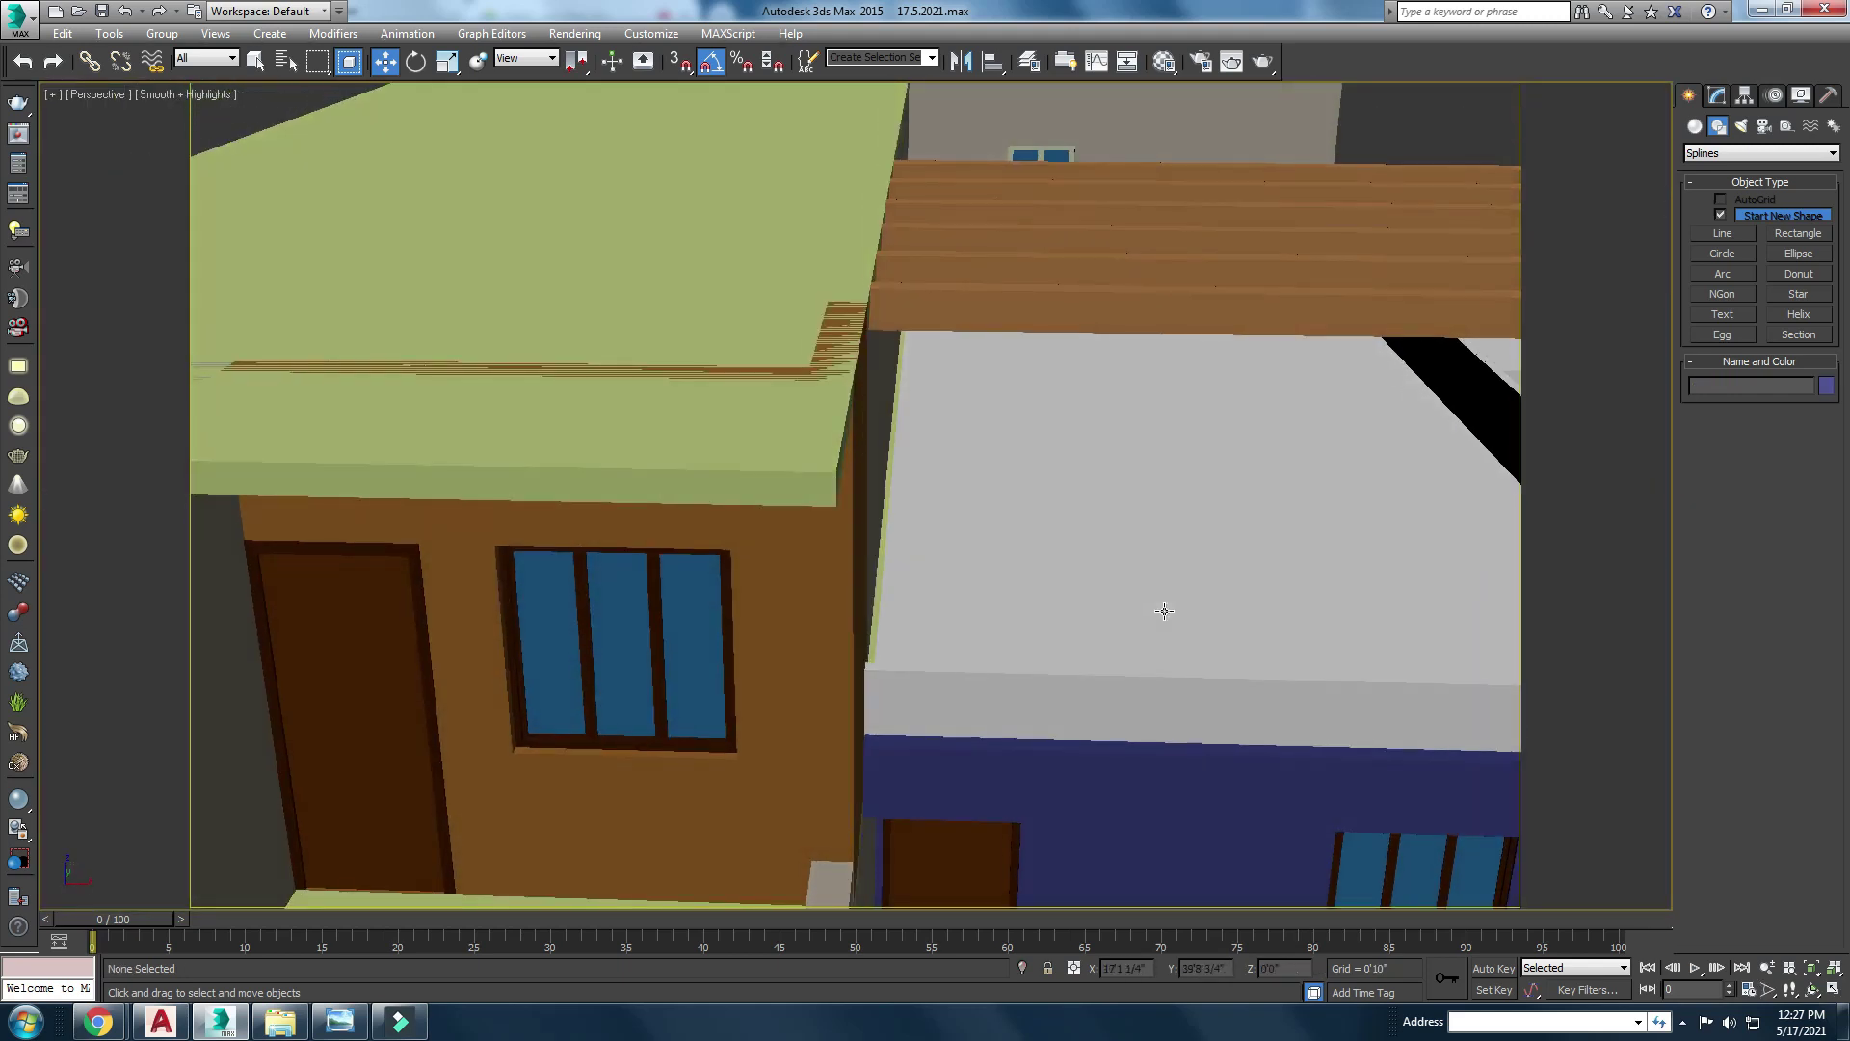
left_click(888, 525)
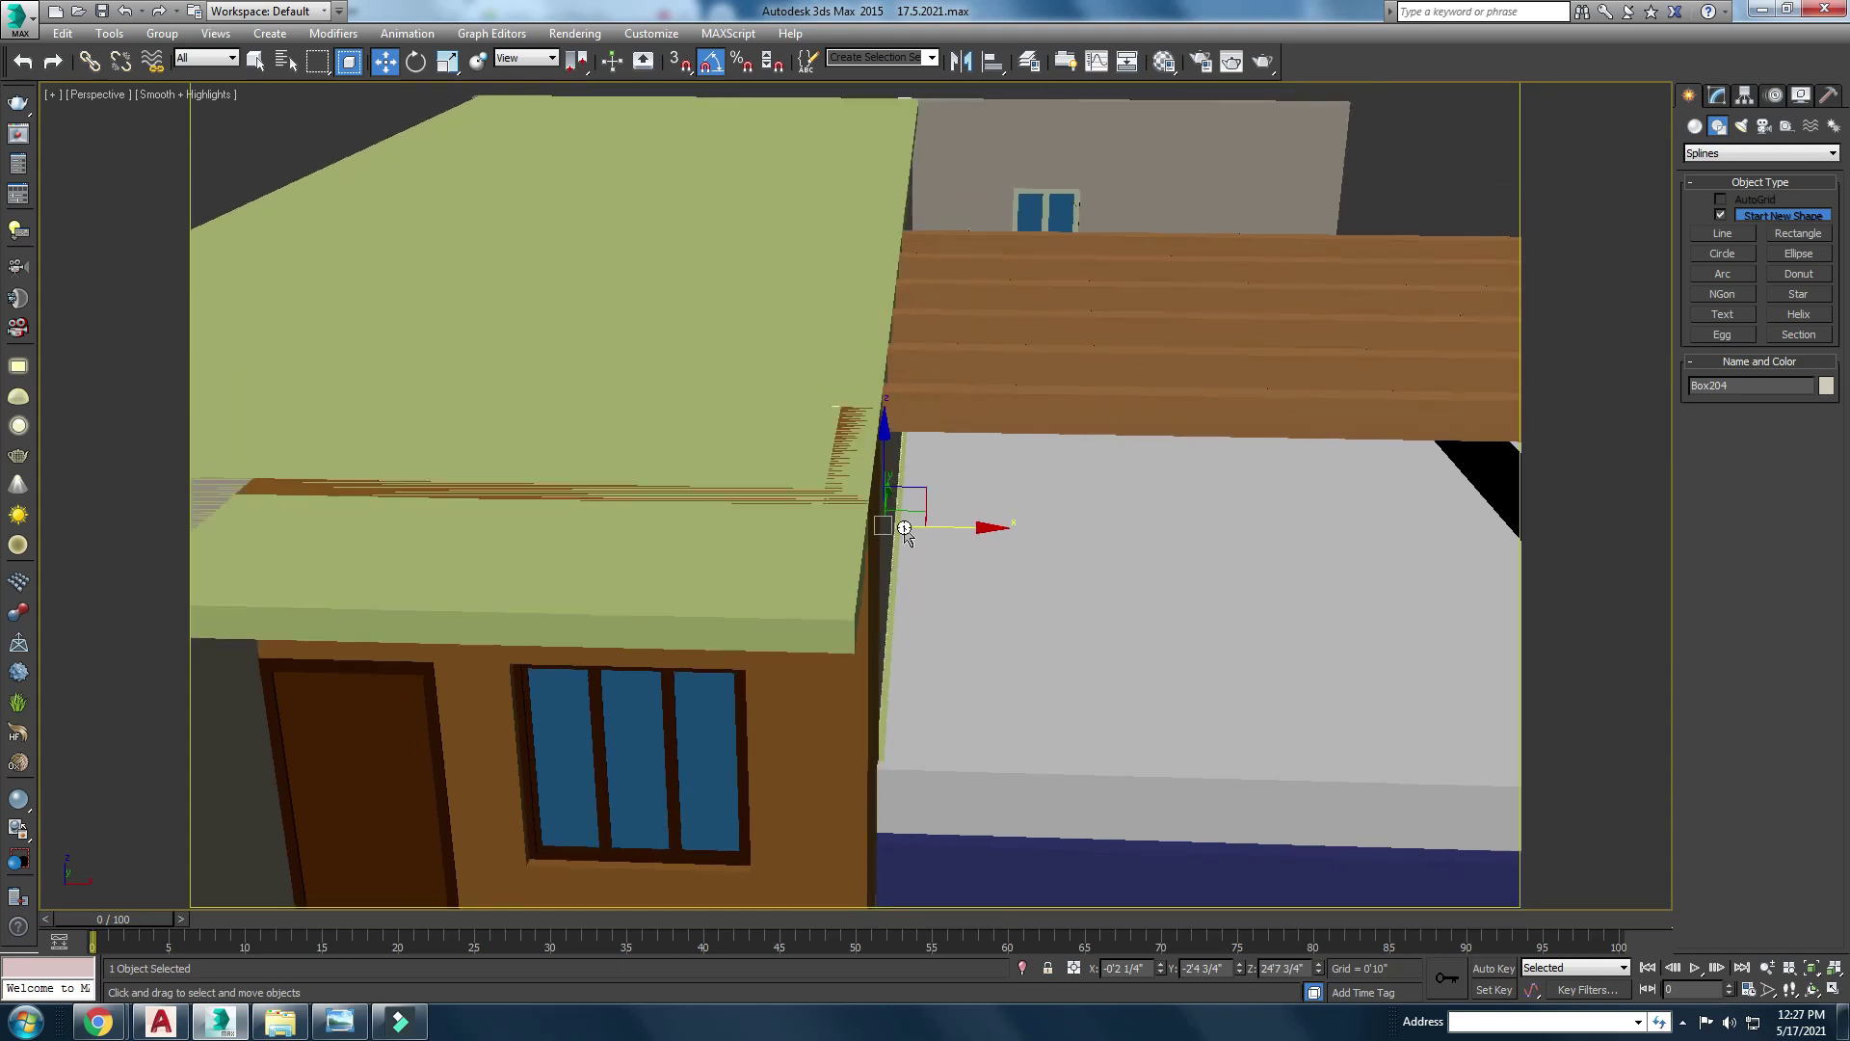
scroll(897, 530, "up", 3)
scroll(899, 514, "up", 2)
scroll(899, 514, "down", 1)
scroll(901, 520, "down", 1)
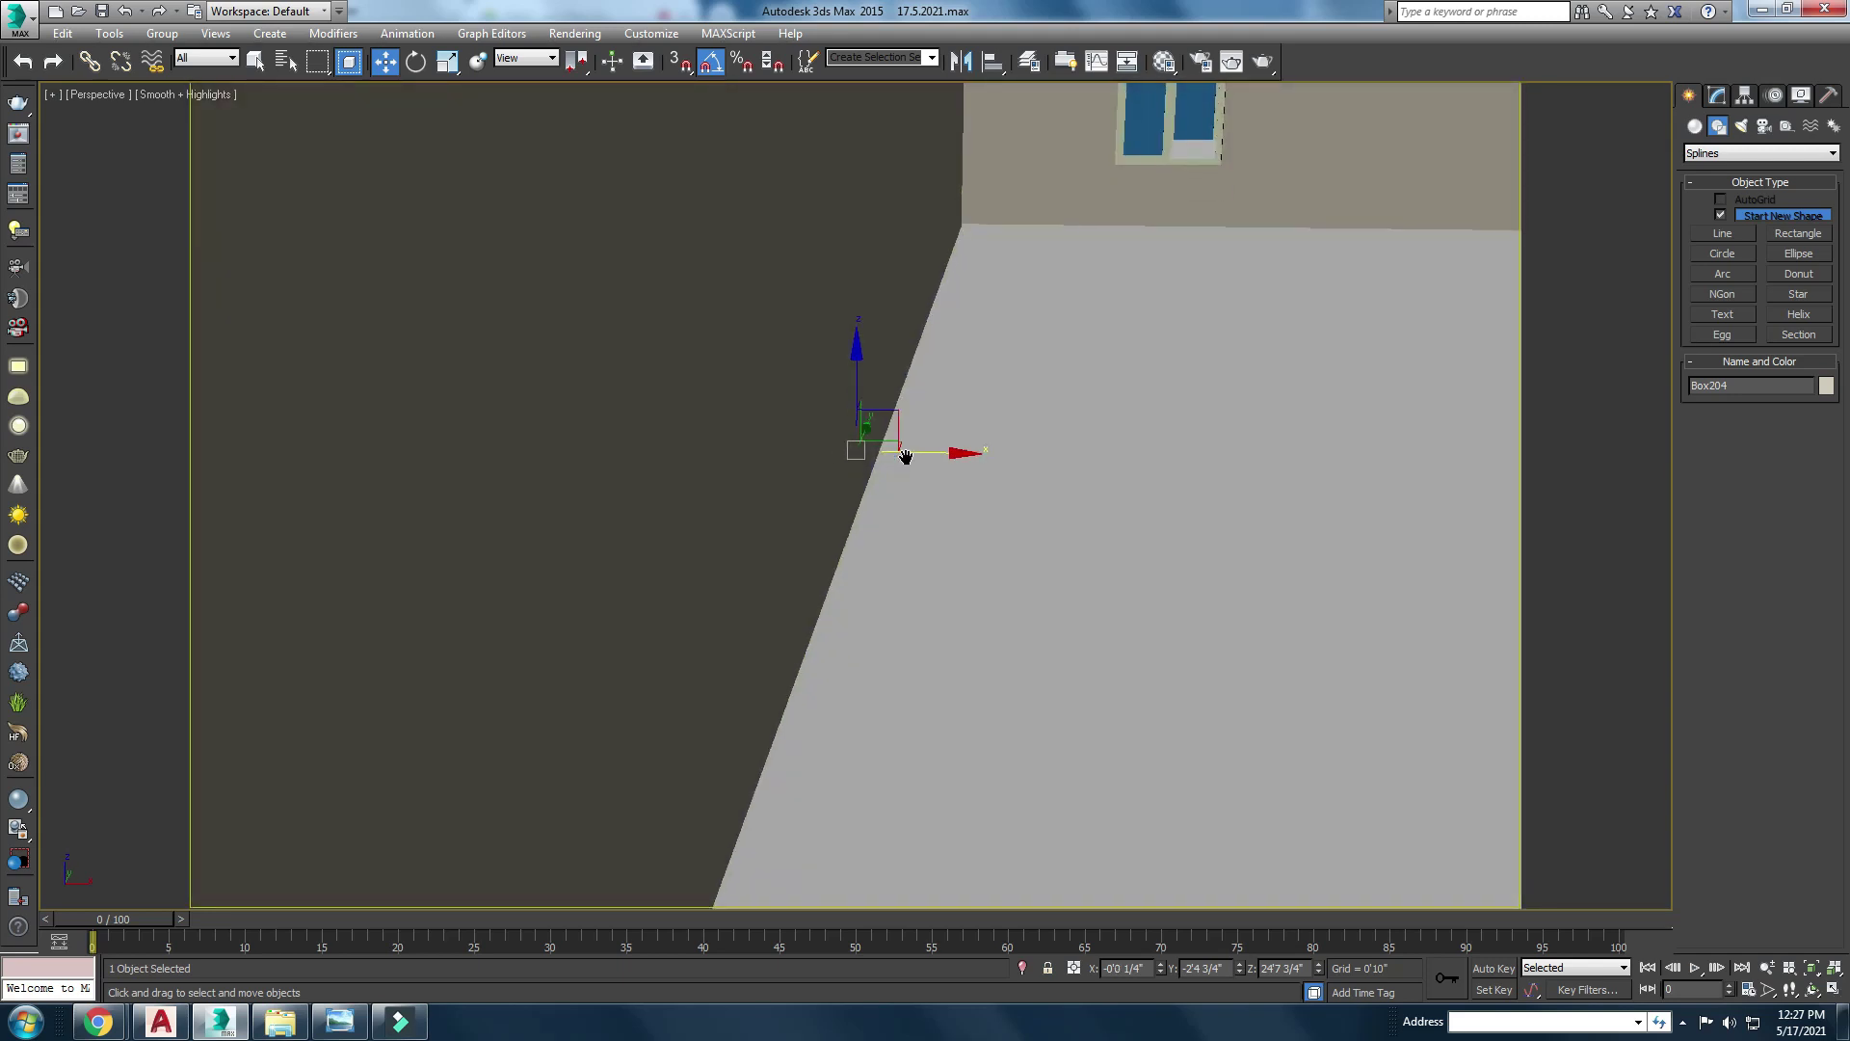
scroll(901, 535, "down", 4)
middle_click_drag(901, 542, 733, 578, "alt")
scroll(723, 591, "up", 3)
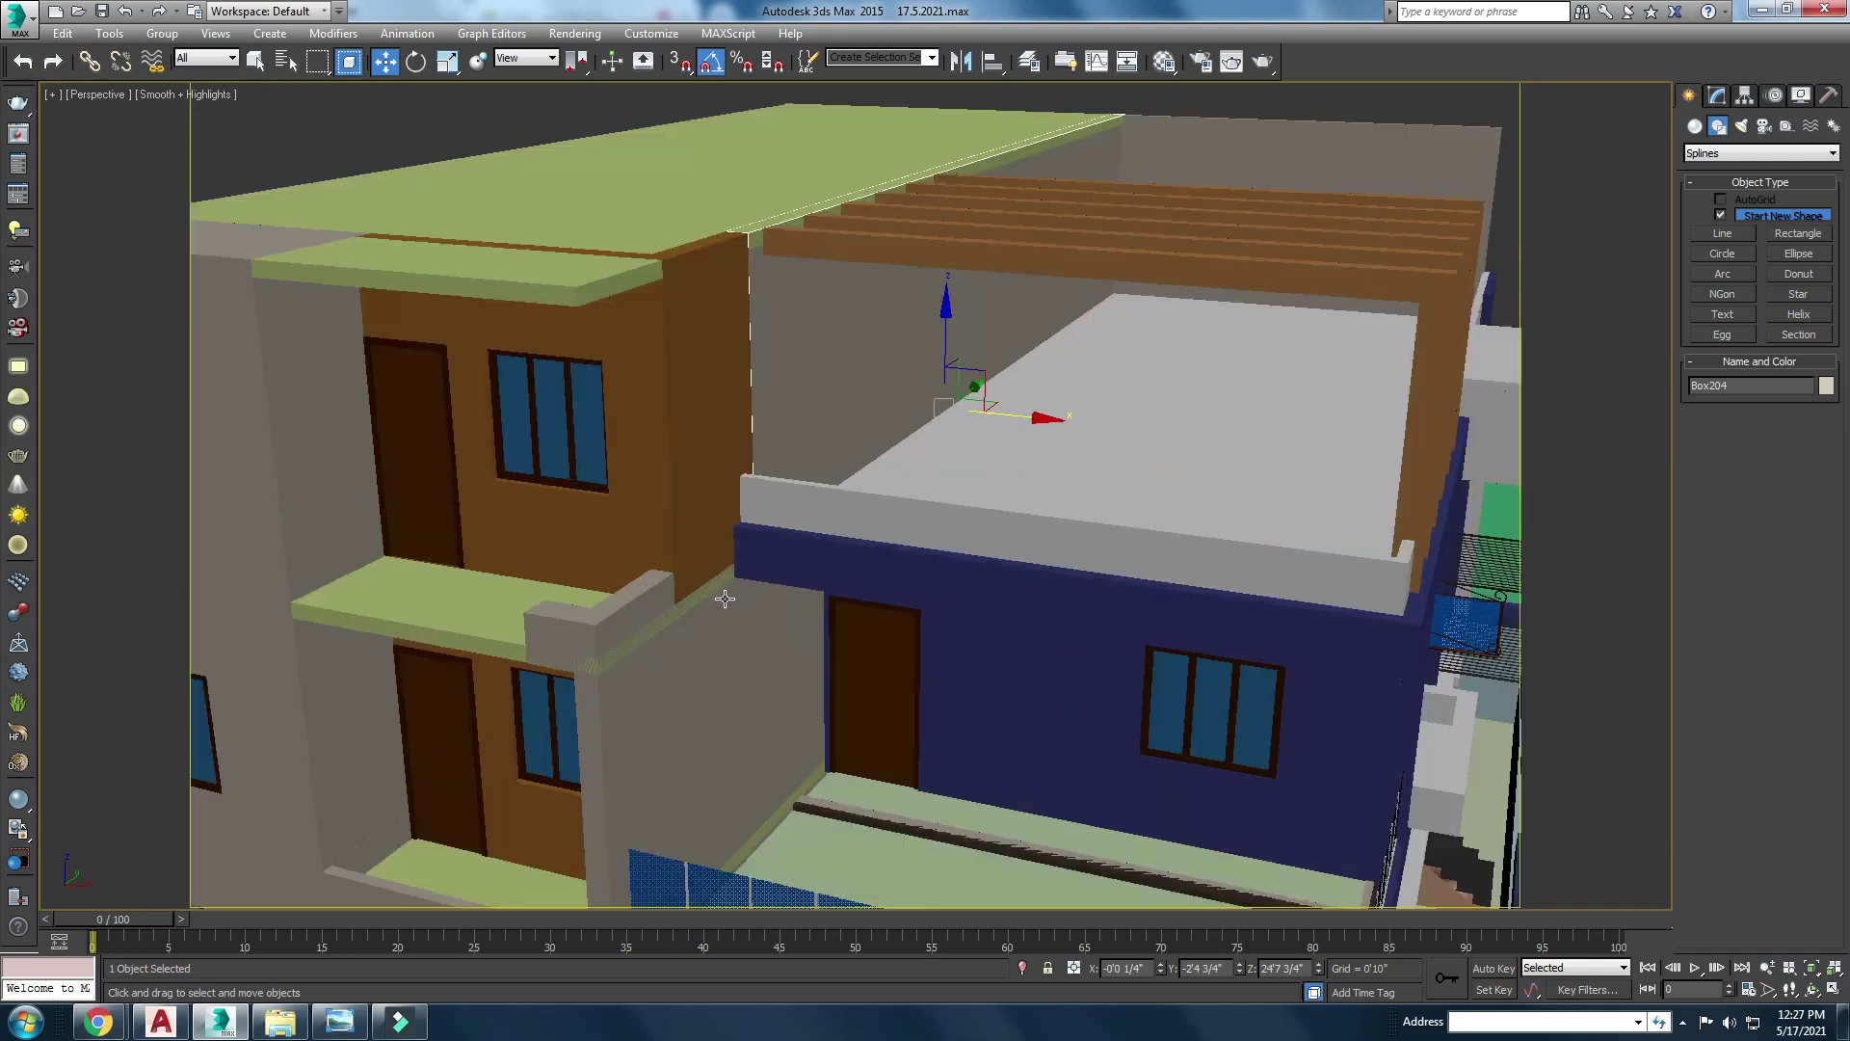
scroll(820, 334, "up", 2)
Step: Move the grey wall Box203 about 0'2 1/4" right along X
left_click(761, 470)
scroll(771, 481, "up", 1)
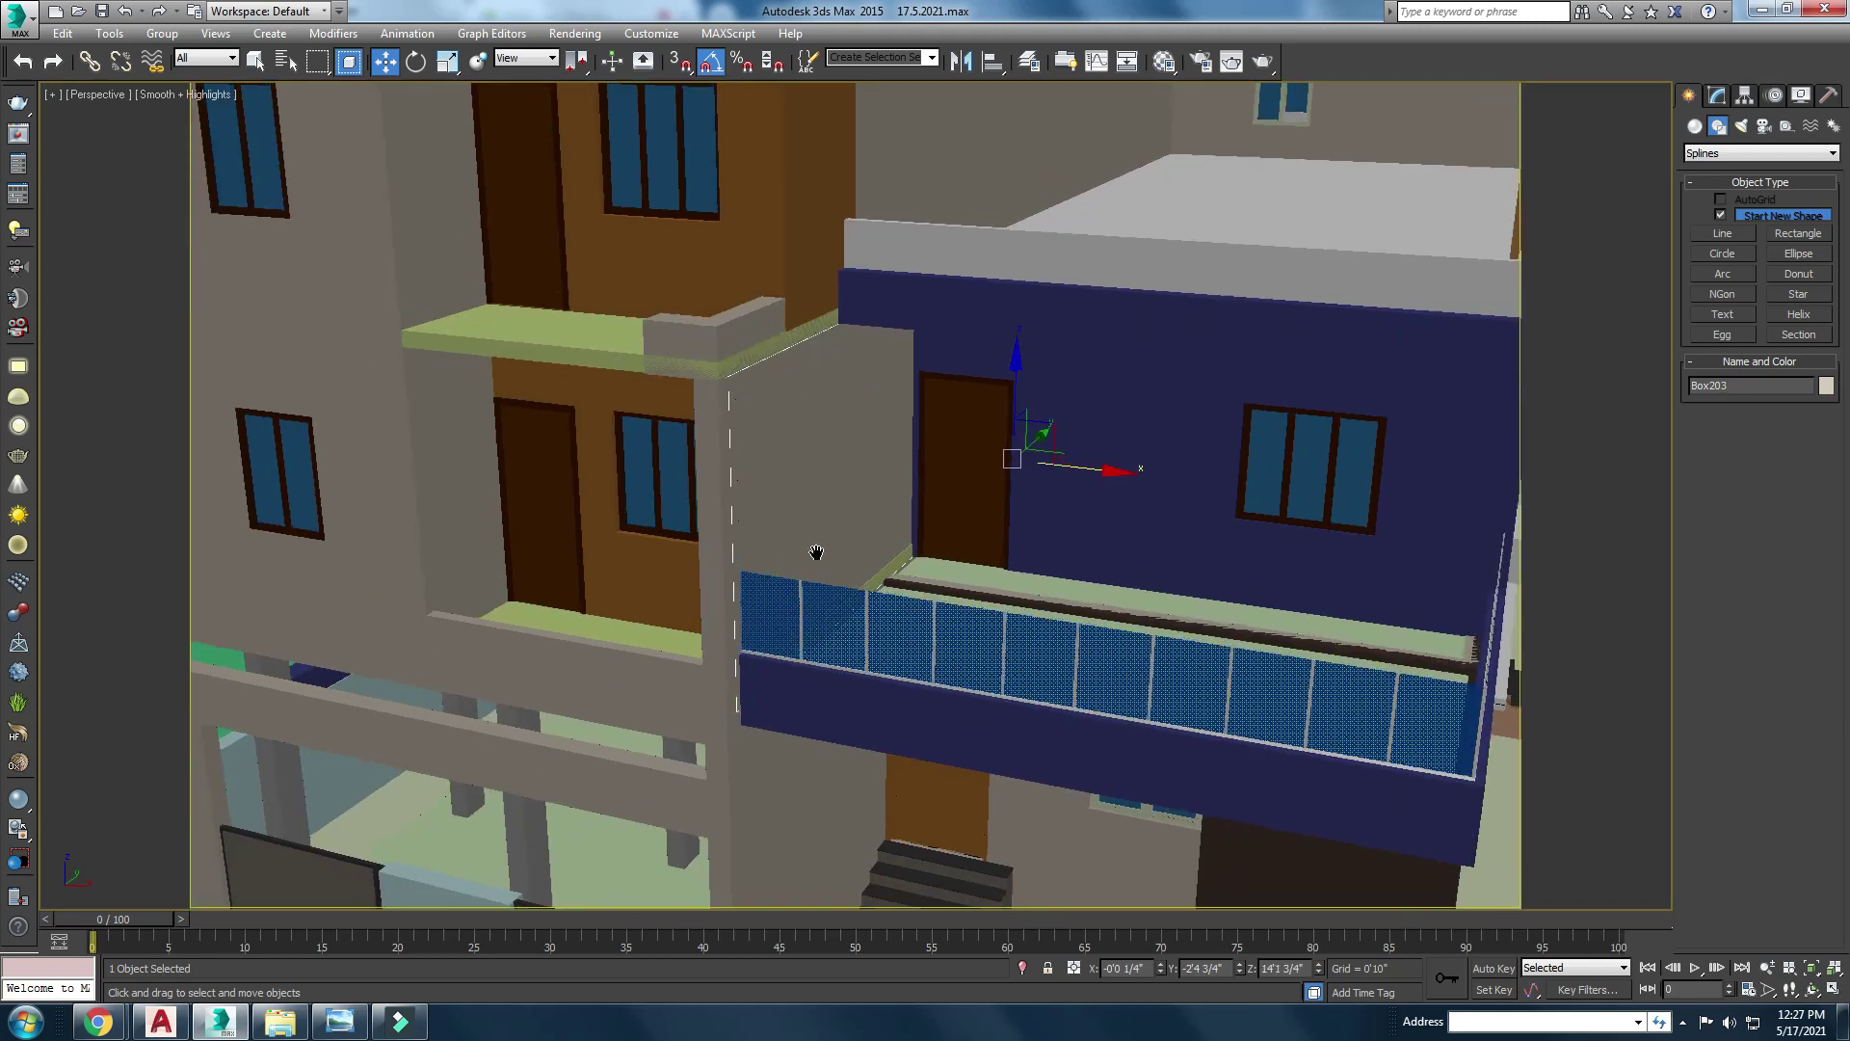
scroll(815, 545, "up", 1)
scroll(1017, 486, "up", 1)
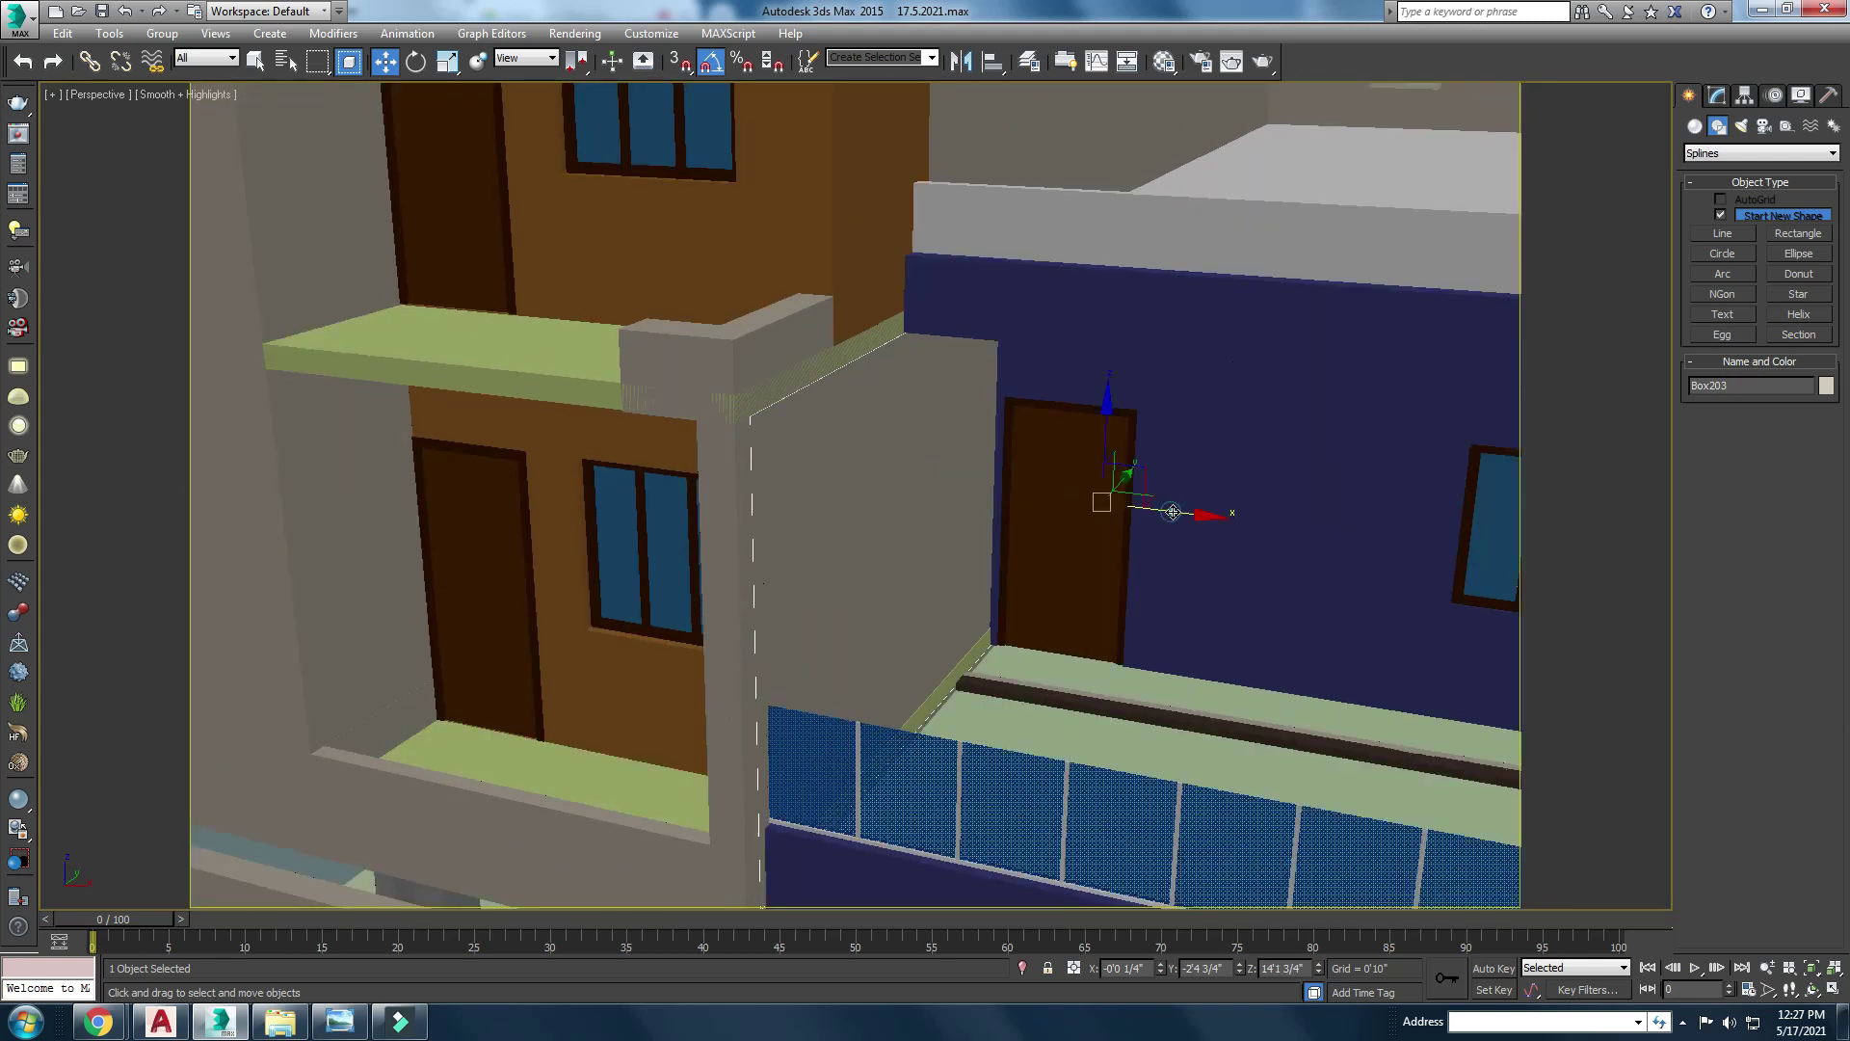
left_click_drag(1173, 512, 1178, 511)
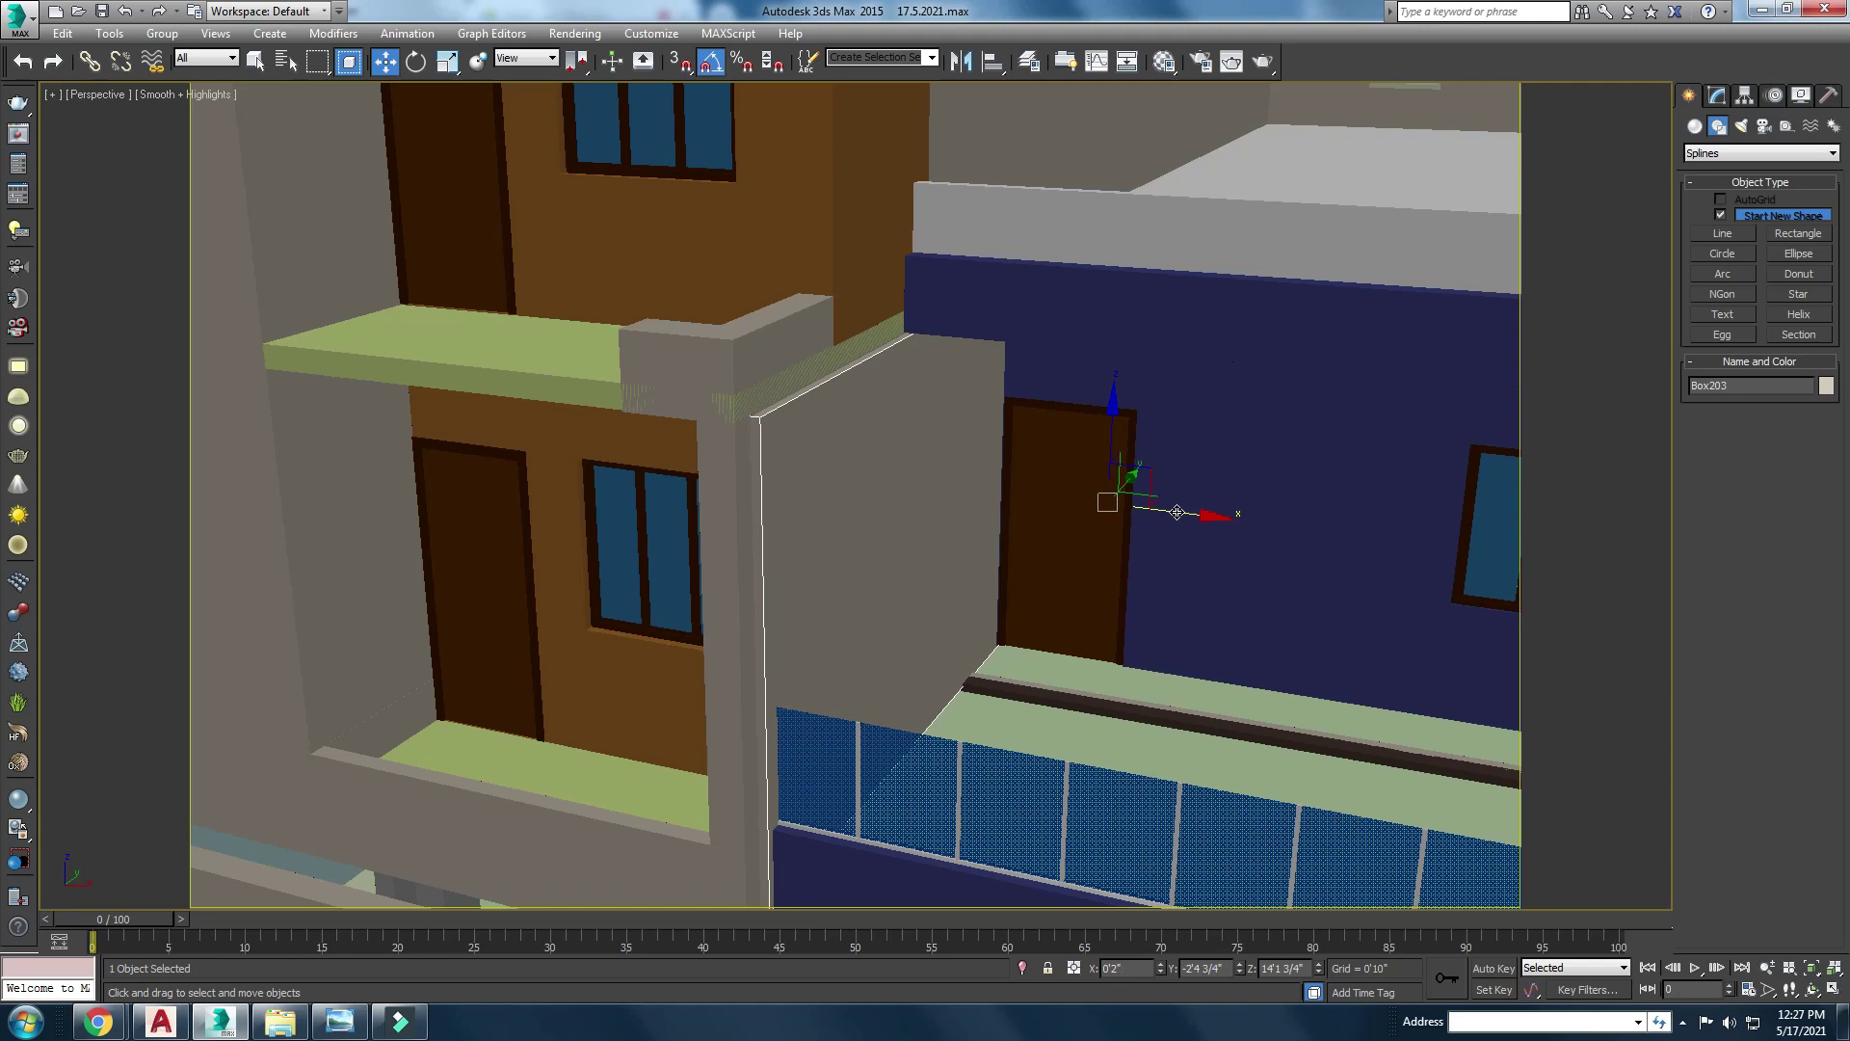
Step: Check the gaps along the grey wall and its neighbouring grey column
middle_click_drag(850, 584, 780, 572)
scroll(781, 572, "down", 2)
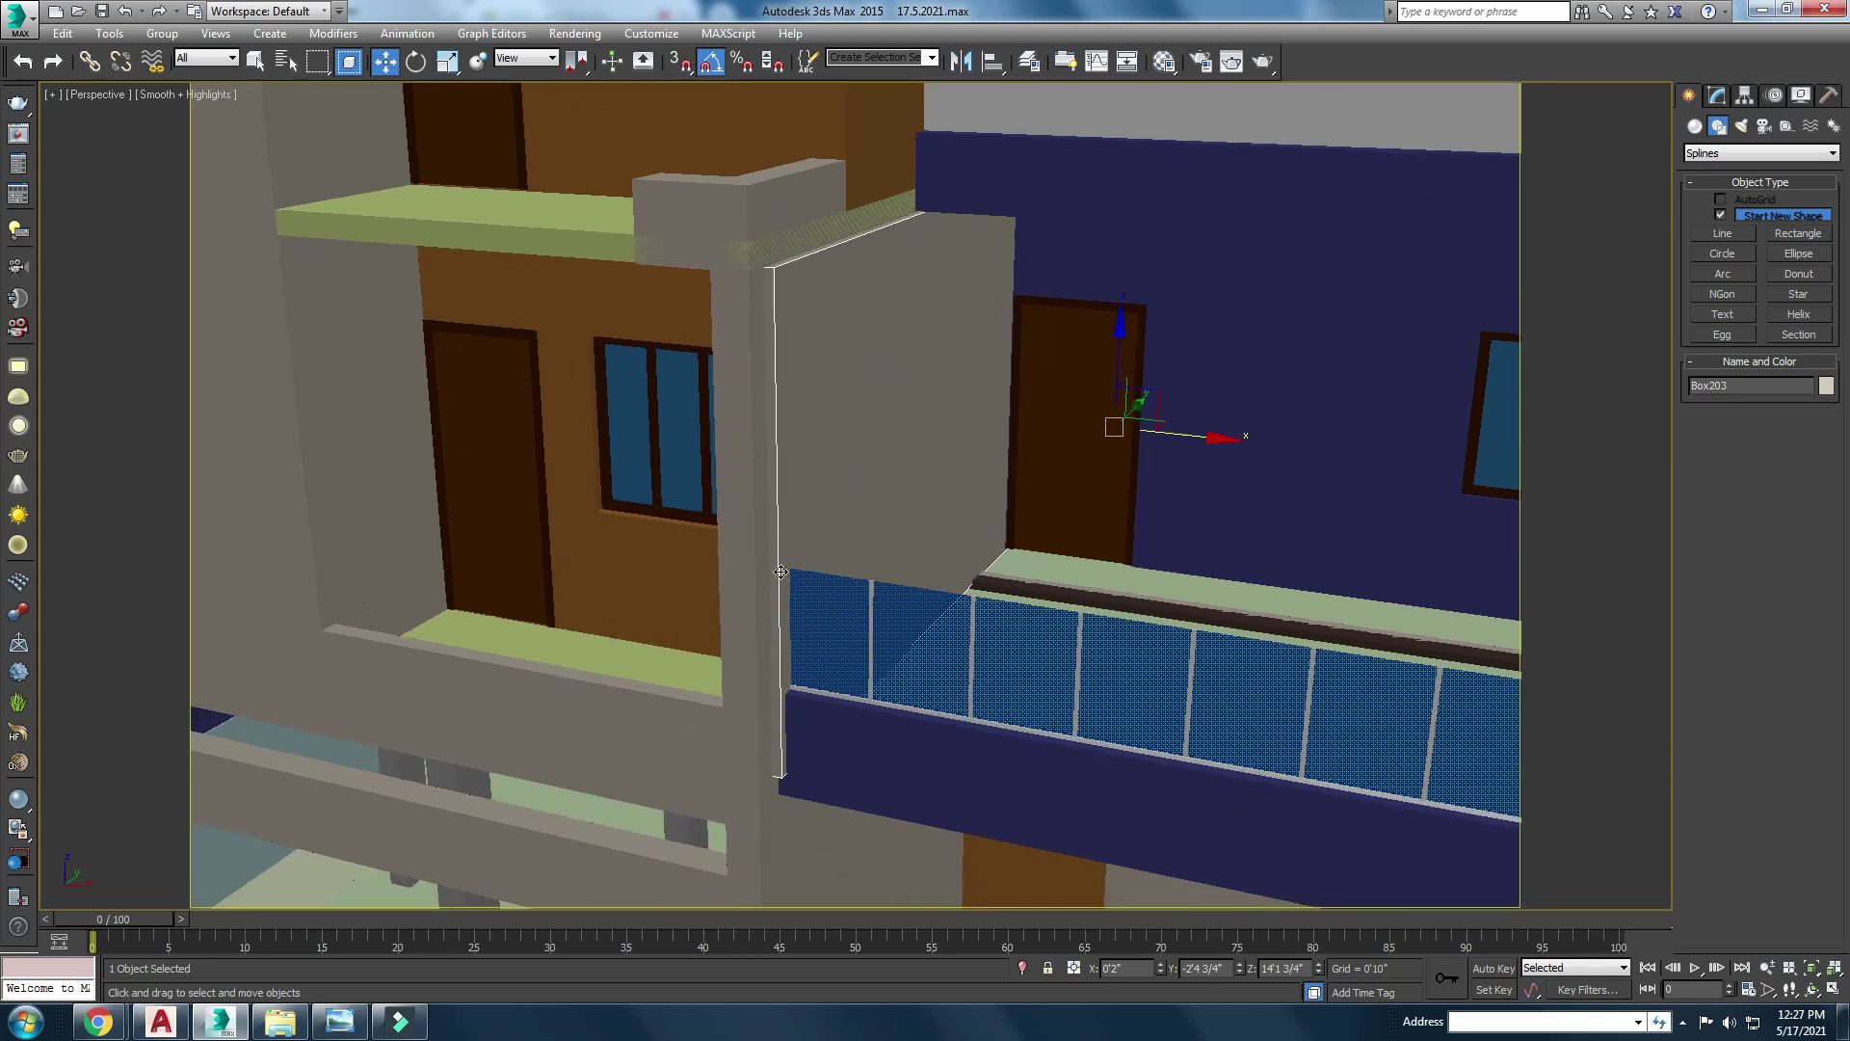
left_click(748, 578)
left_click(825, 463)
left_click(825, 462)
middle_click_drag(814, 365, 843, 636)
Step: Compare with the reference, then inspect the brown wall, grey parapet and green balcony slab
key("alt+Tab")
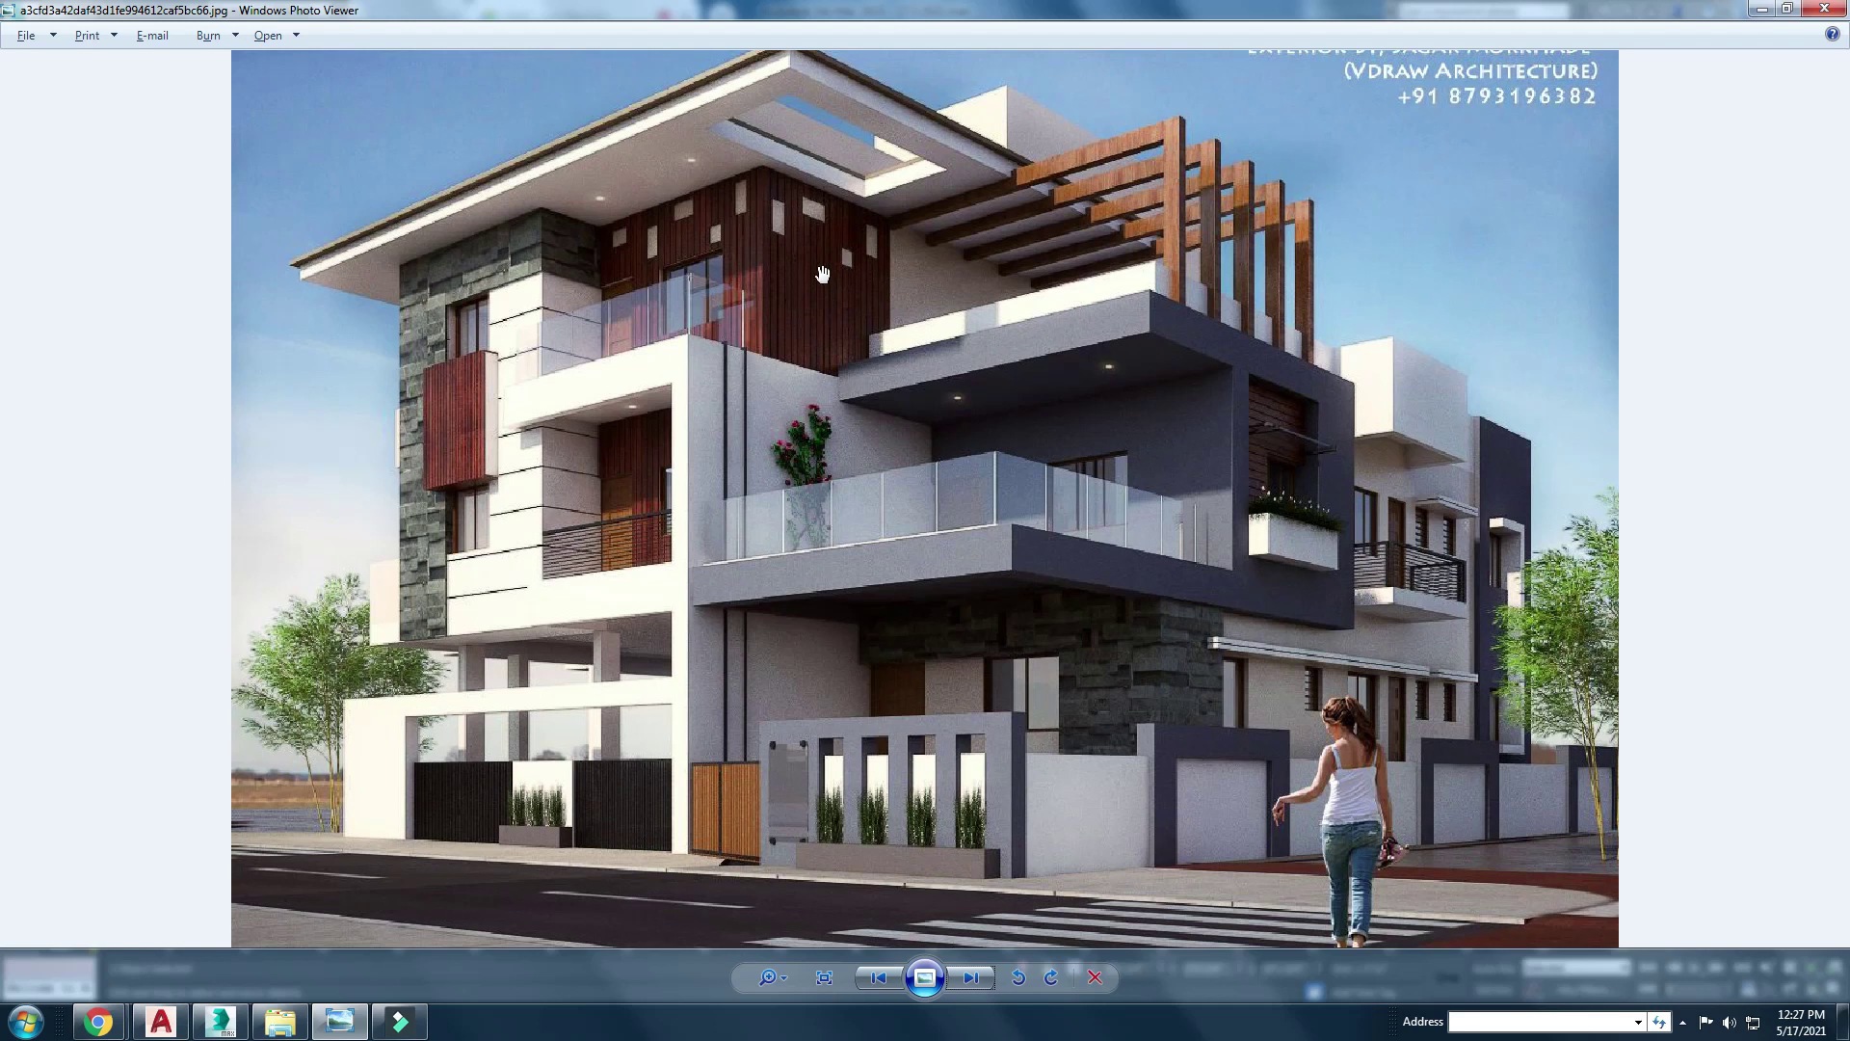
key("alt+Tab")
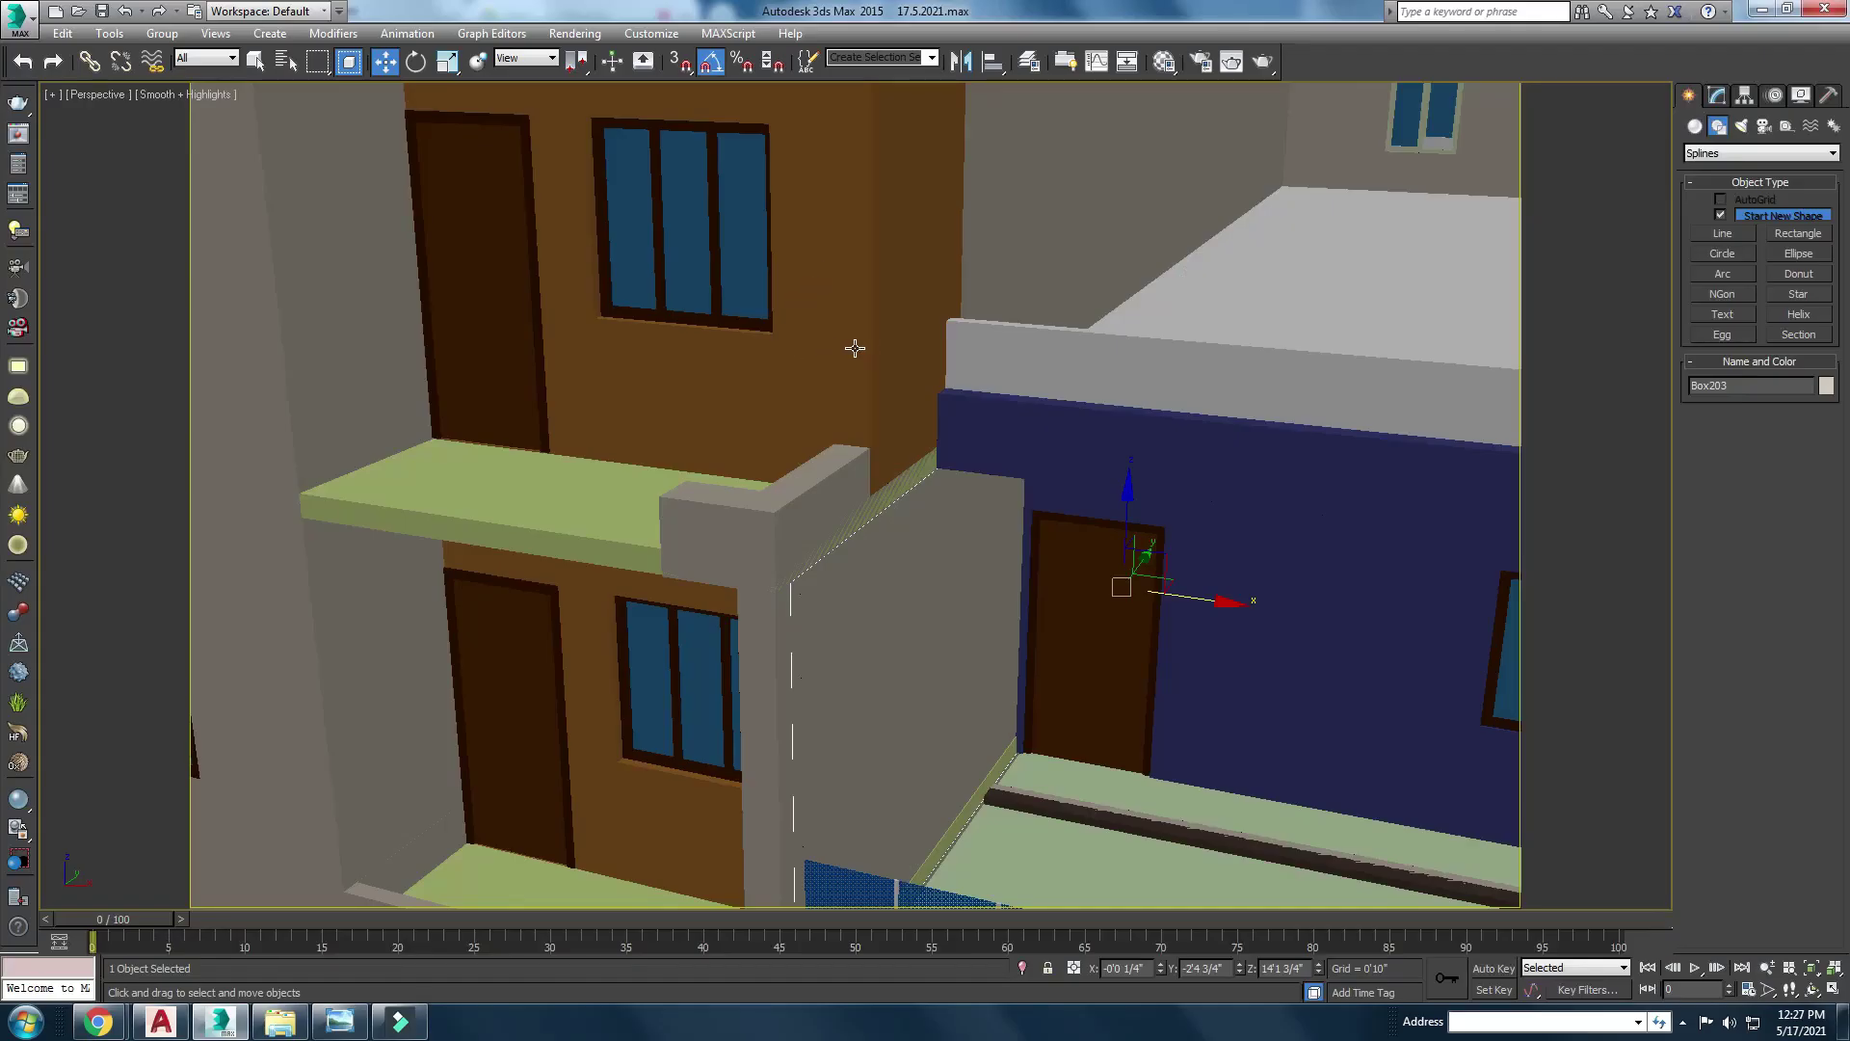
left_click(905, 332)
mouse_move(905, 332)
middle_mouse_down()
mouse_move(814, 544)
mouse_move(829, 515)
middle_mouse_up()
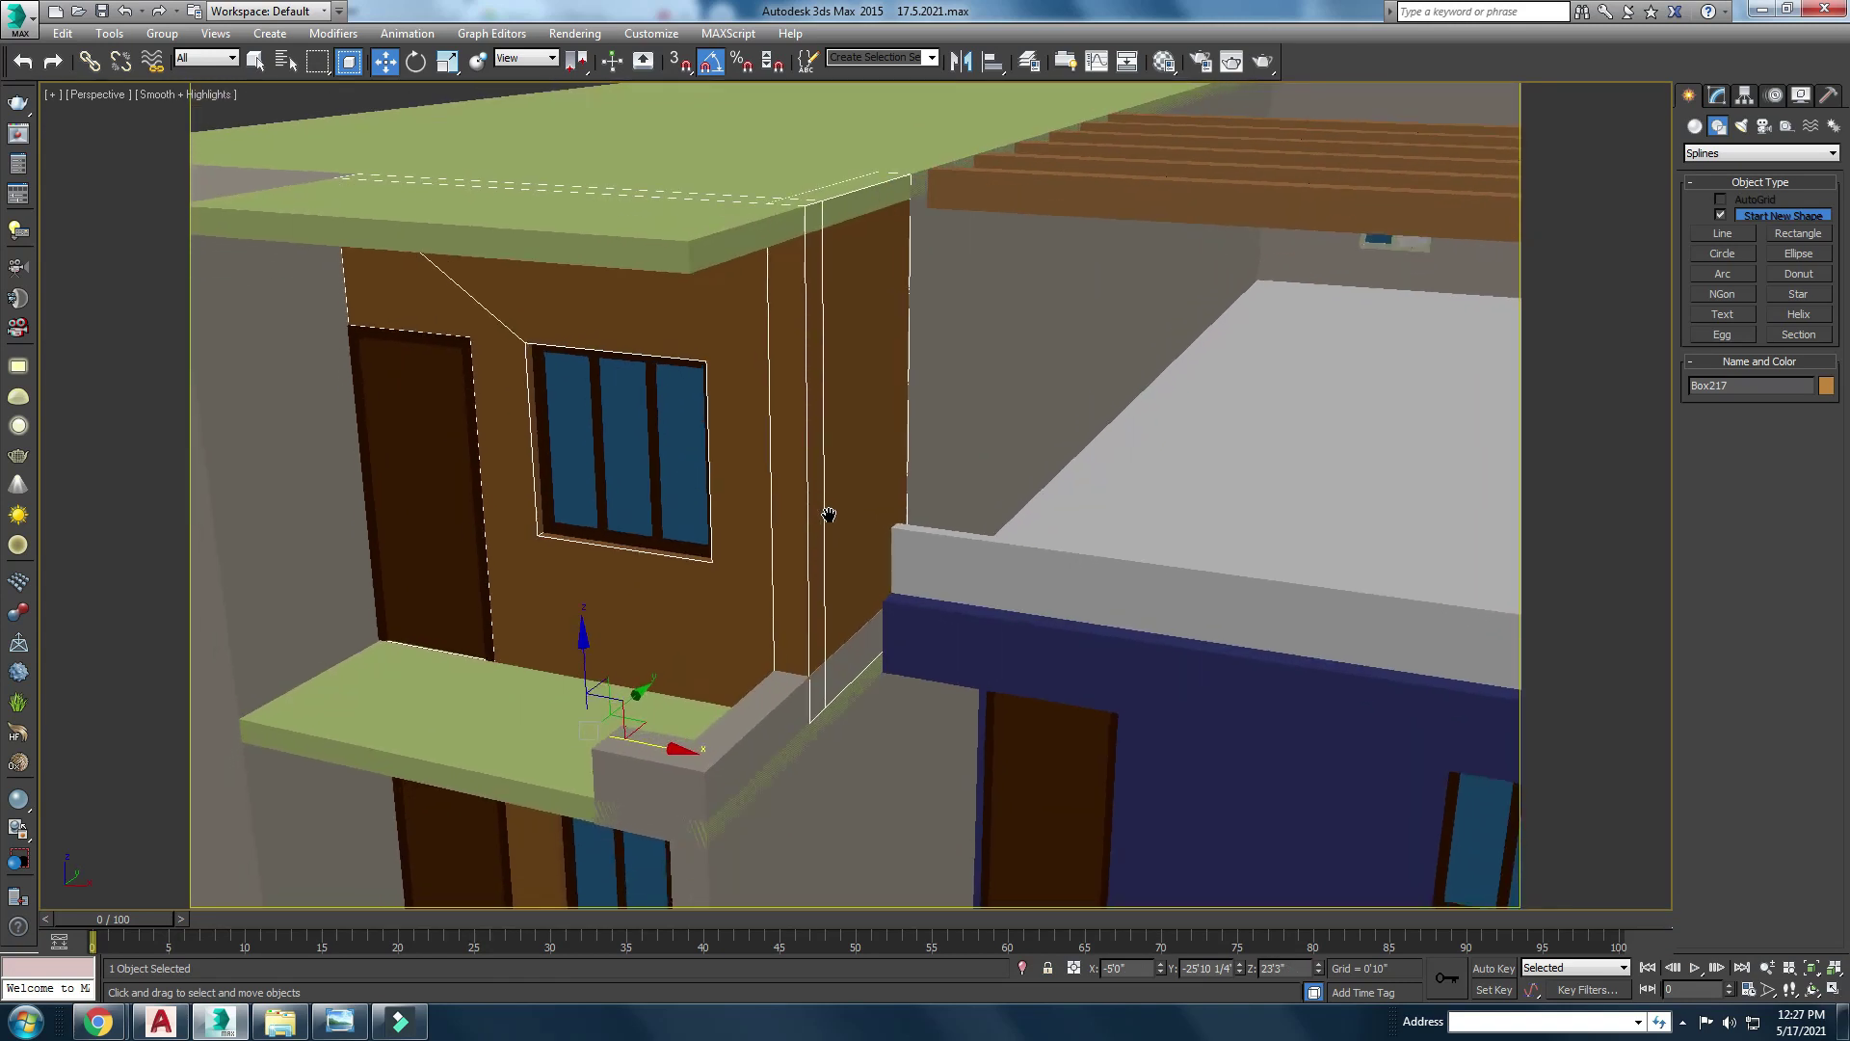
left_click(785, 699)
scroll(890, 559, "up", 3)
left_click(598, 588)
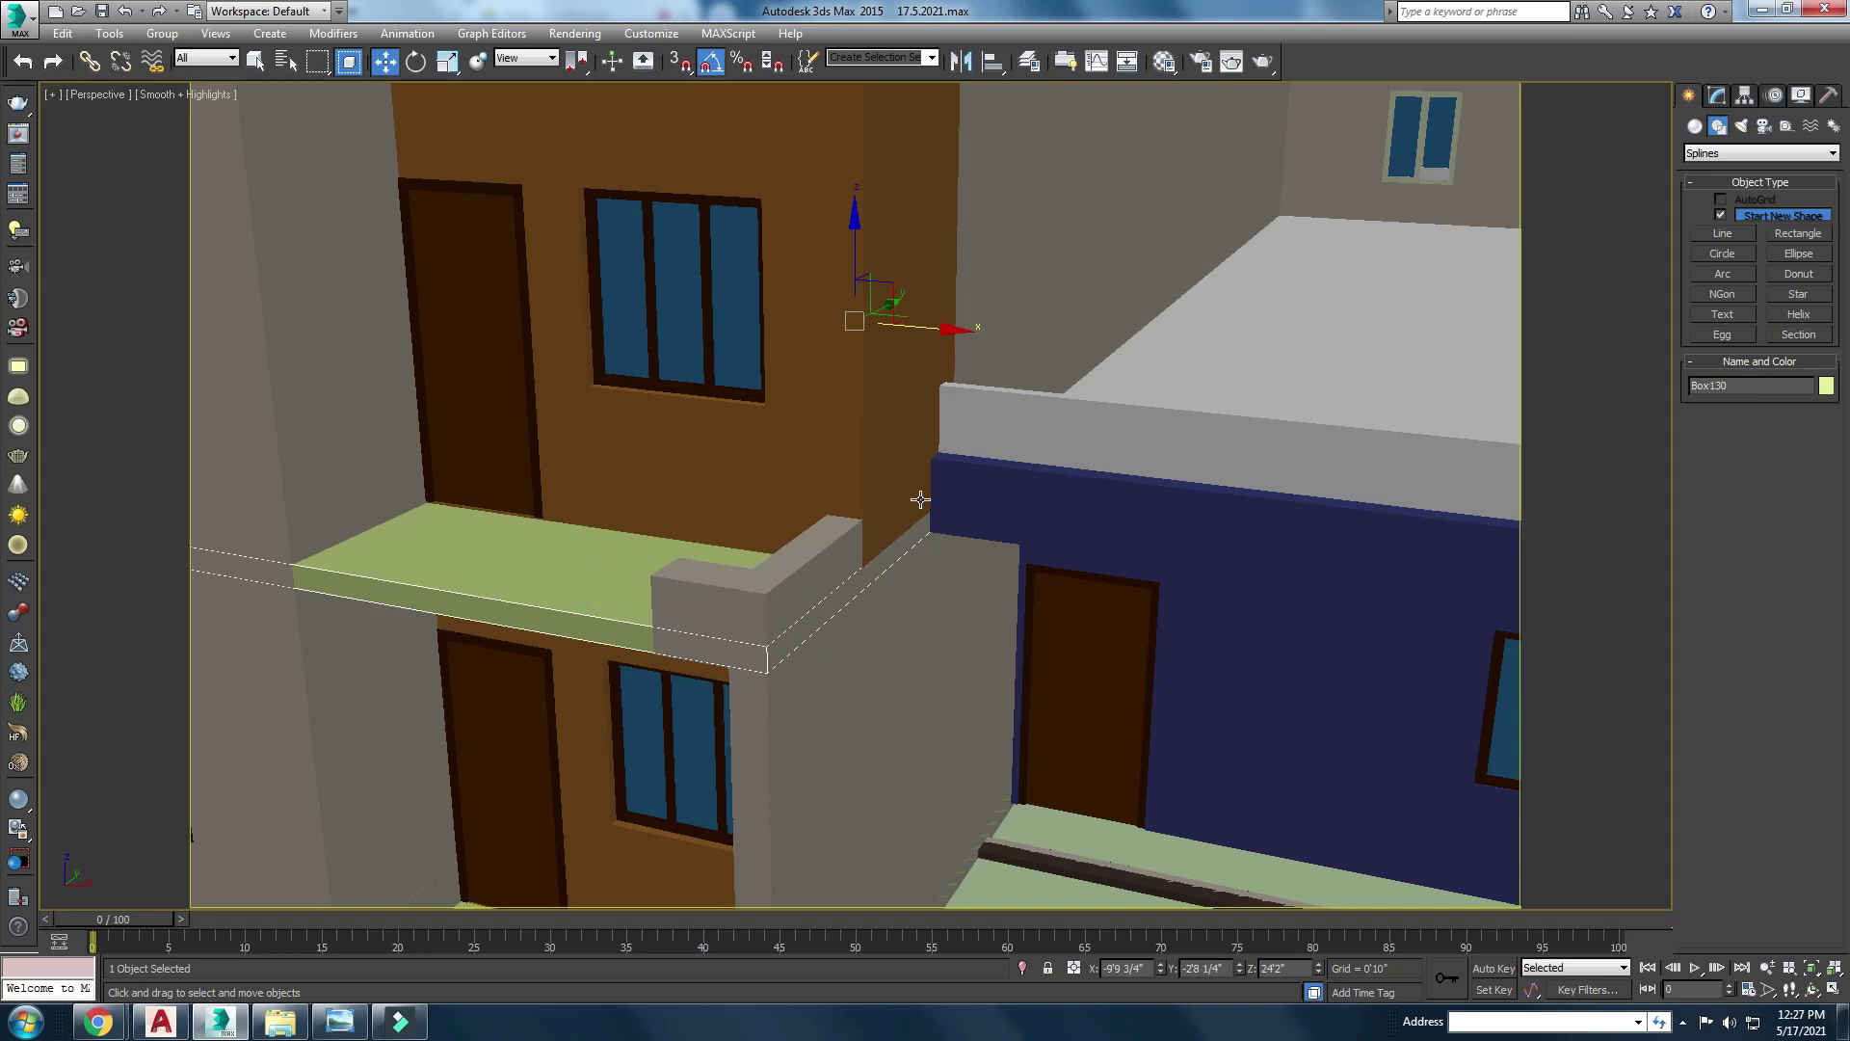
scroll(552, 534, "down", 5)
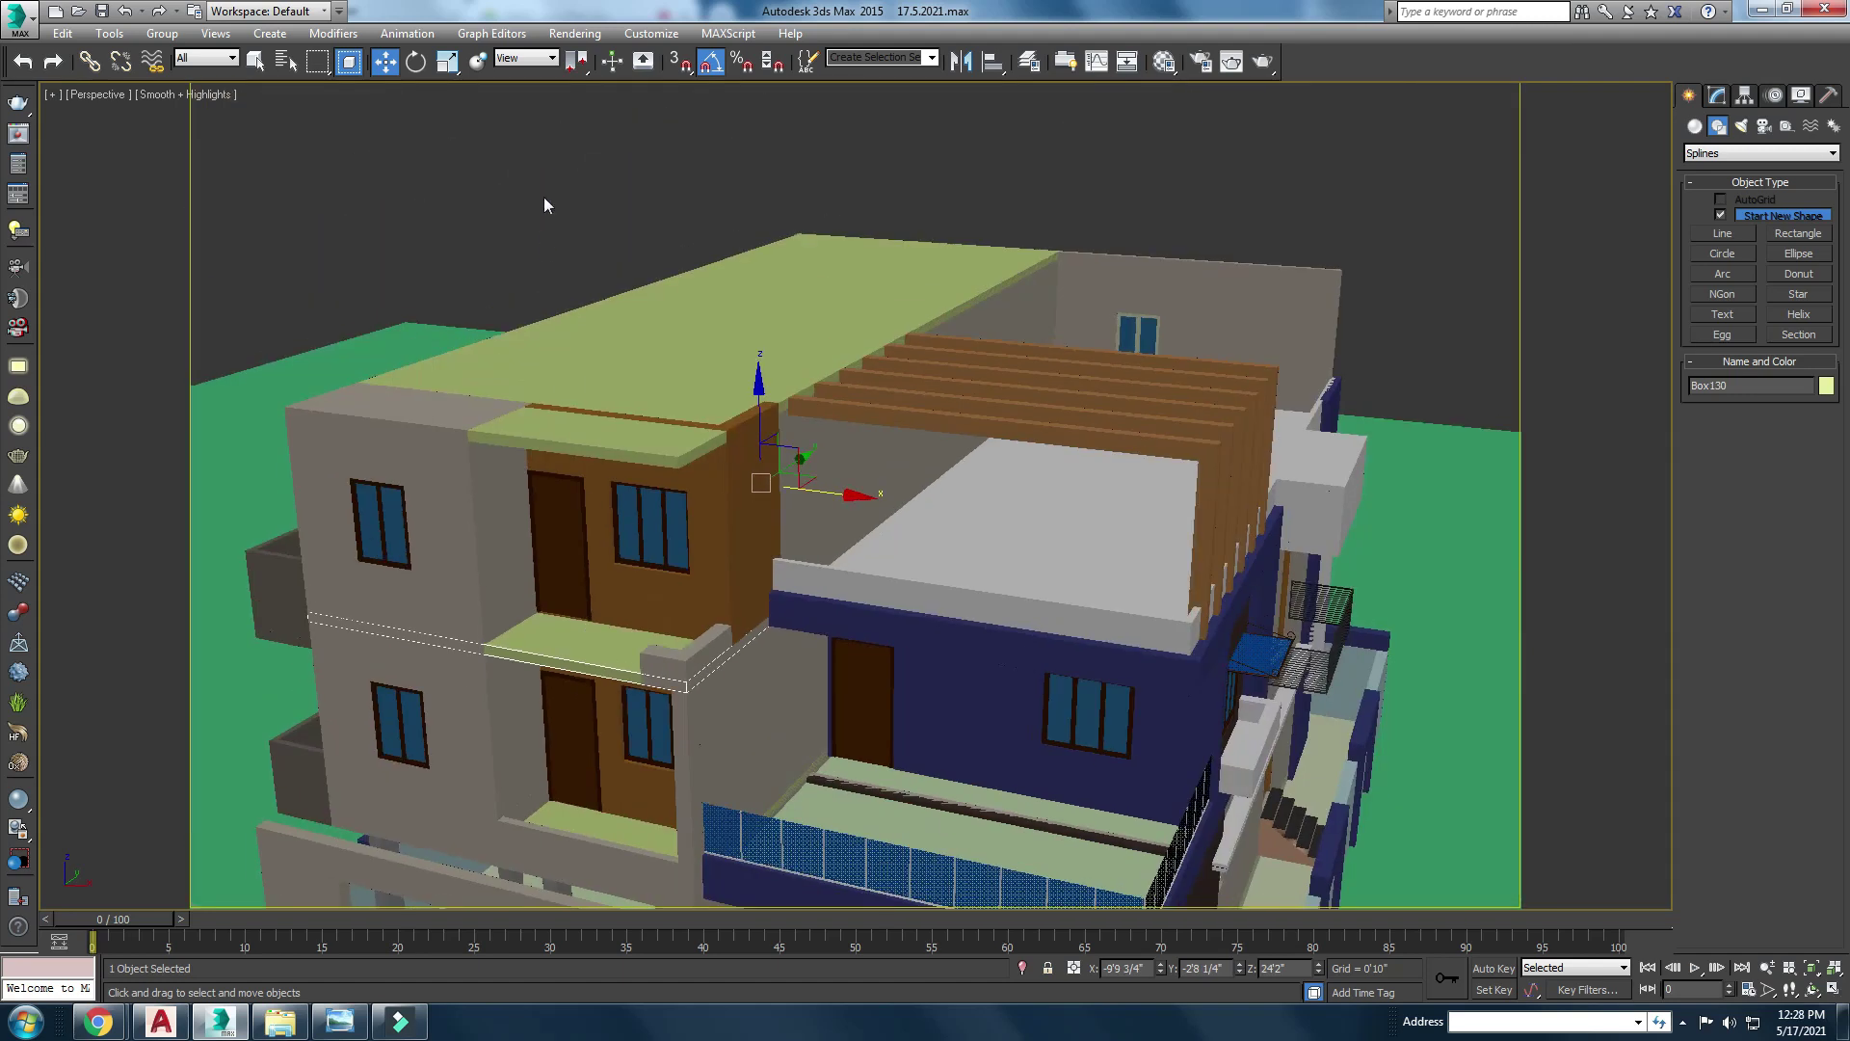
Step: Put the brown wall Box217 into Vertex mode and maximize the Top view
left_click(694, 595)
scroll(707, 591, "up", 4)
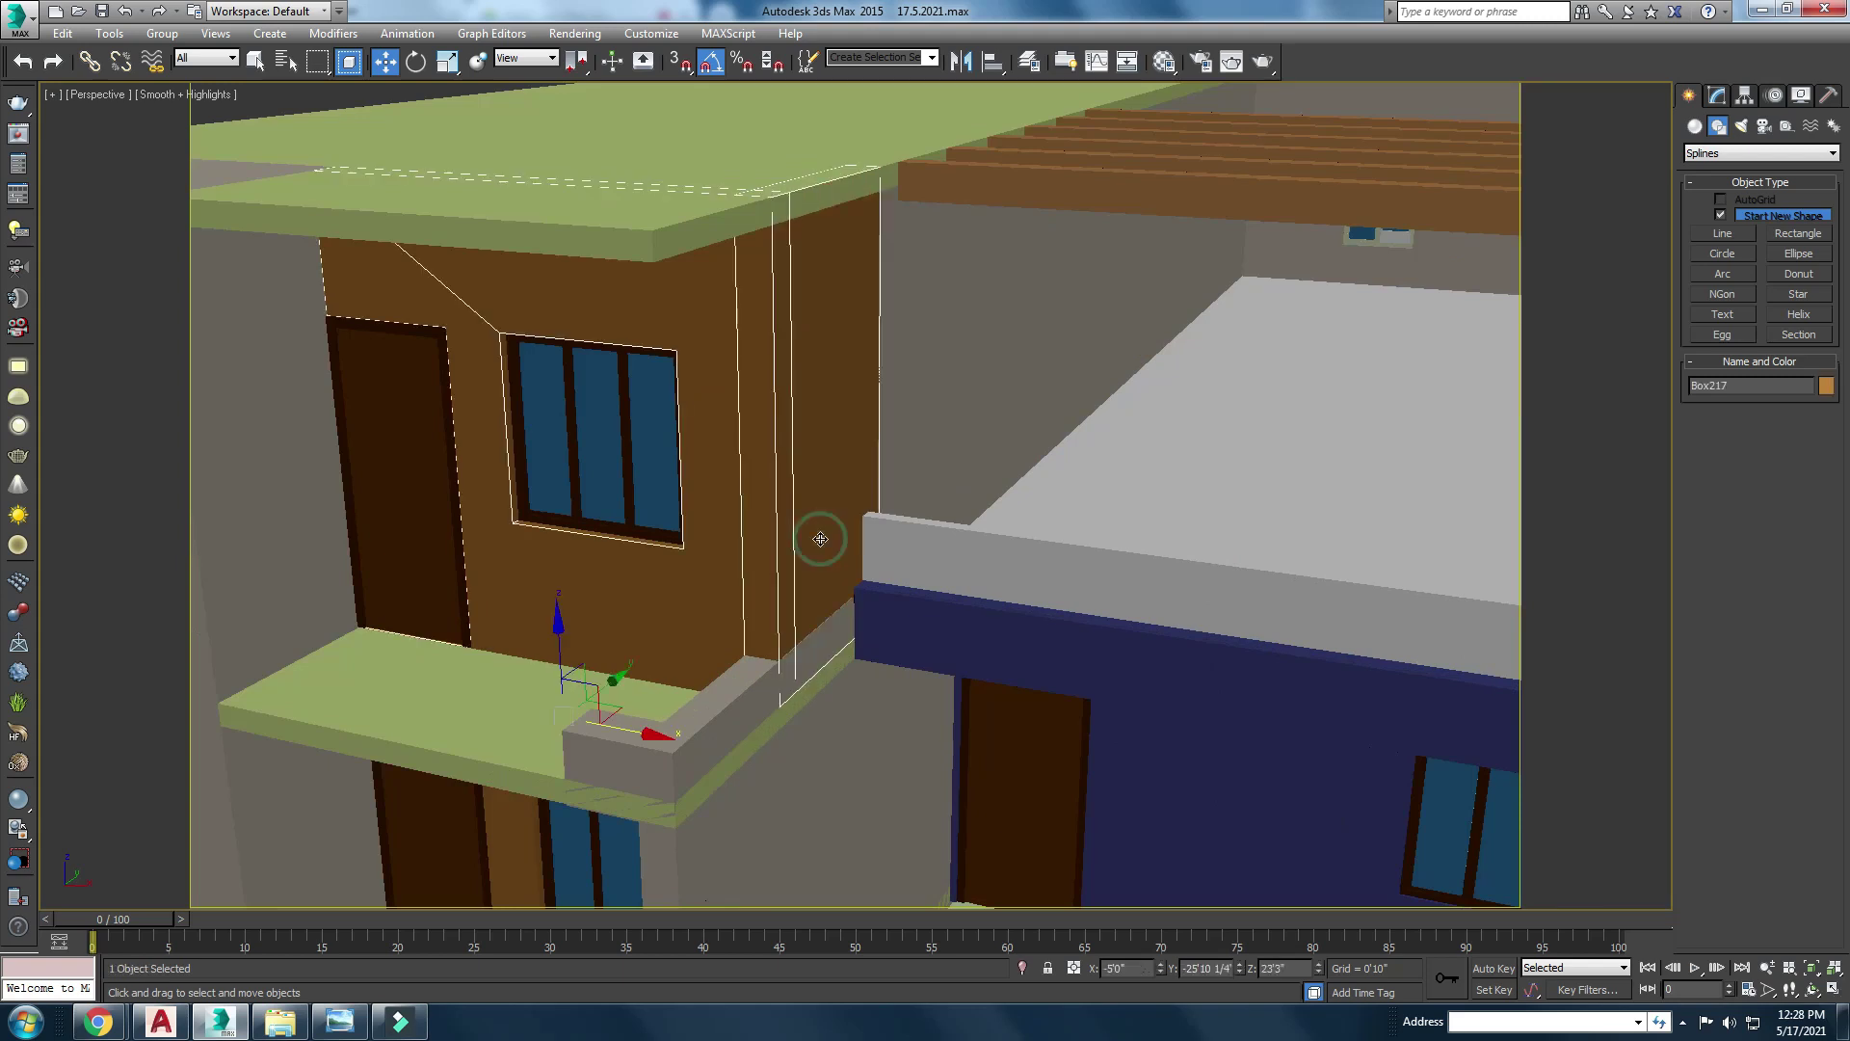
left_click(1735, 98)
left_click(1717, 95)
left_click(1710, 366)
key("alt+w")
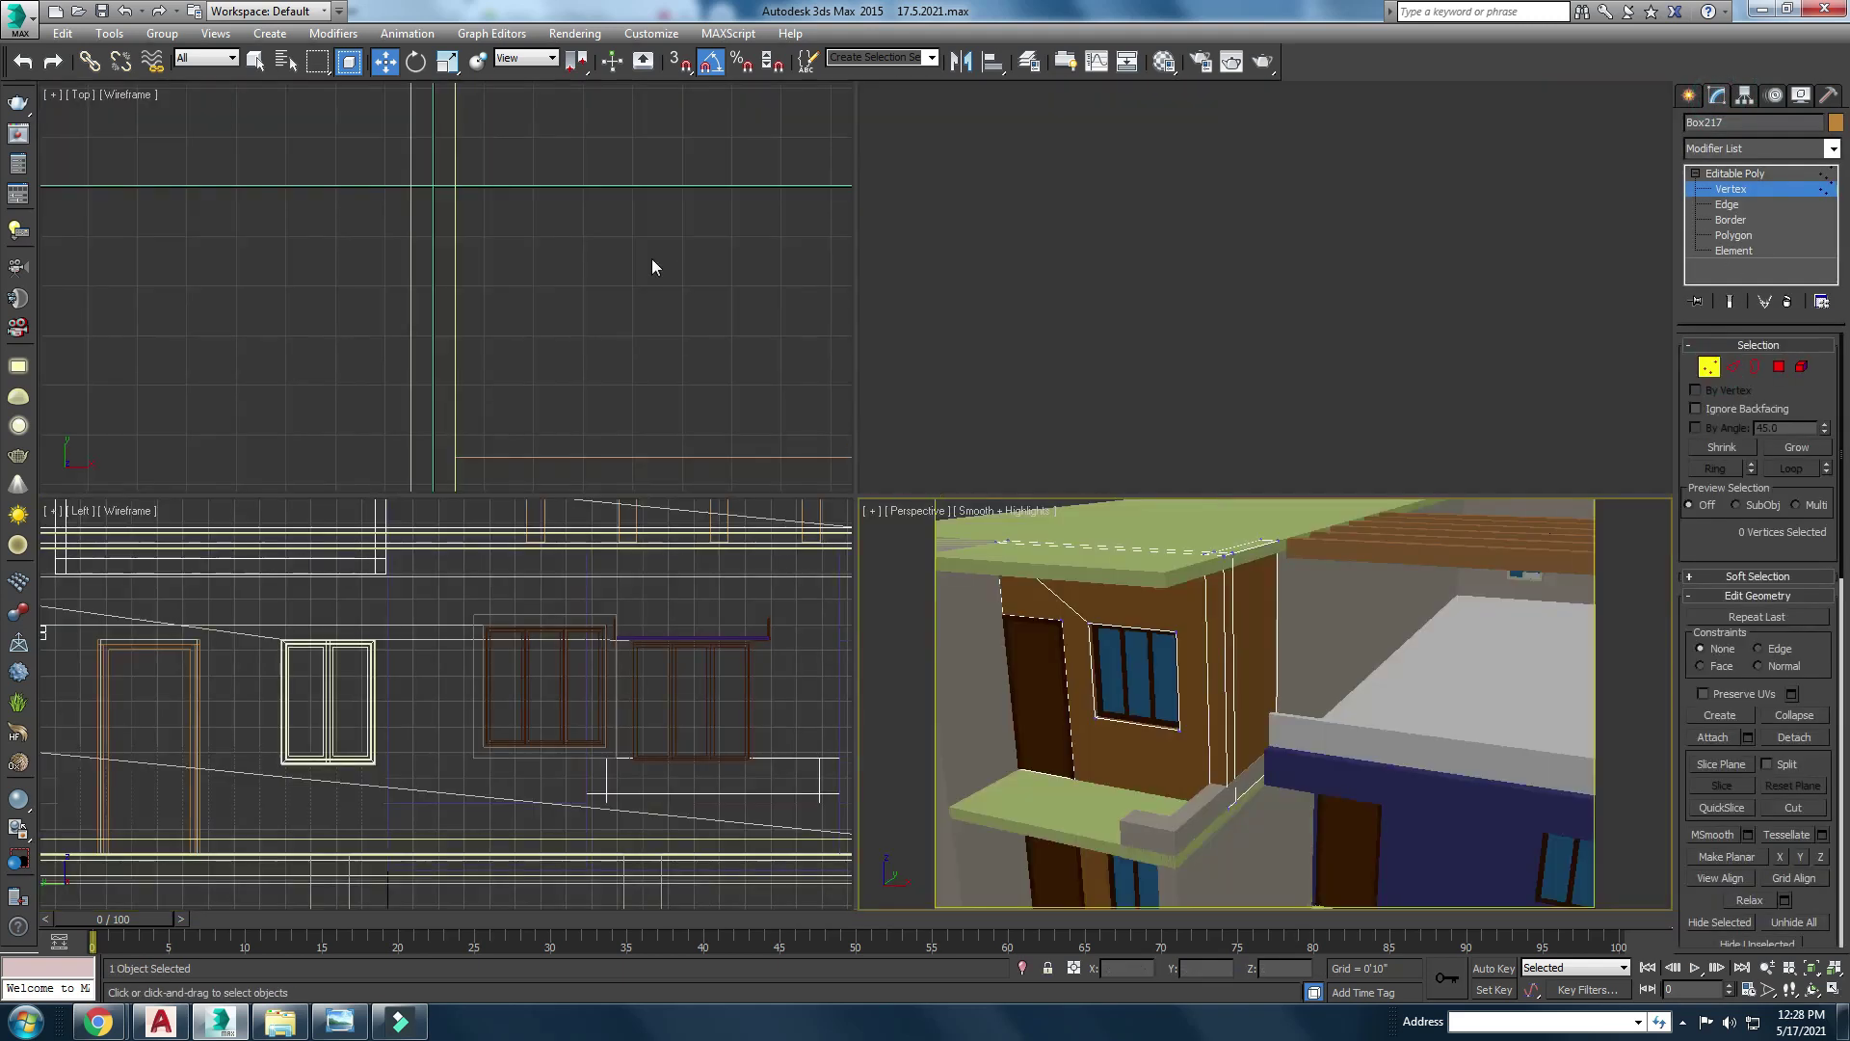
key("alt+w")
Step: Move the wall's 12 end vertices -0'1" in X, then exit vertex editing
mouse_move(661, 331)
middle_mouse_down()
mouse_move(812, 538)
mouse_move(983, 549)
middle_mouse_up()
scroll(983, 549, "up", 3)
left_click_drag(966, 331, 1079, 743)
scroll(1014, 625, "up", 3)
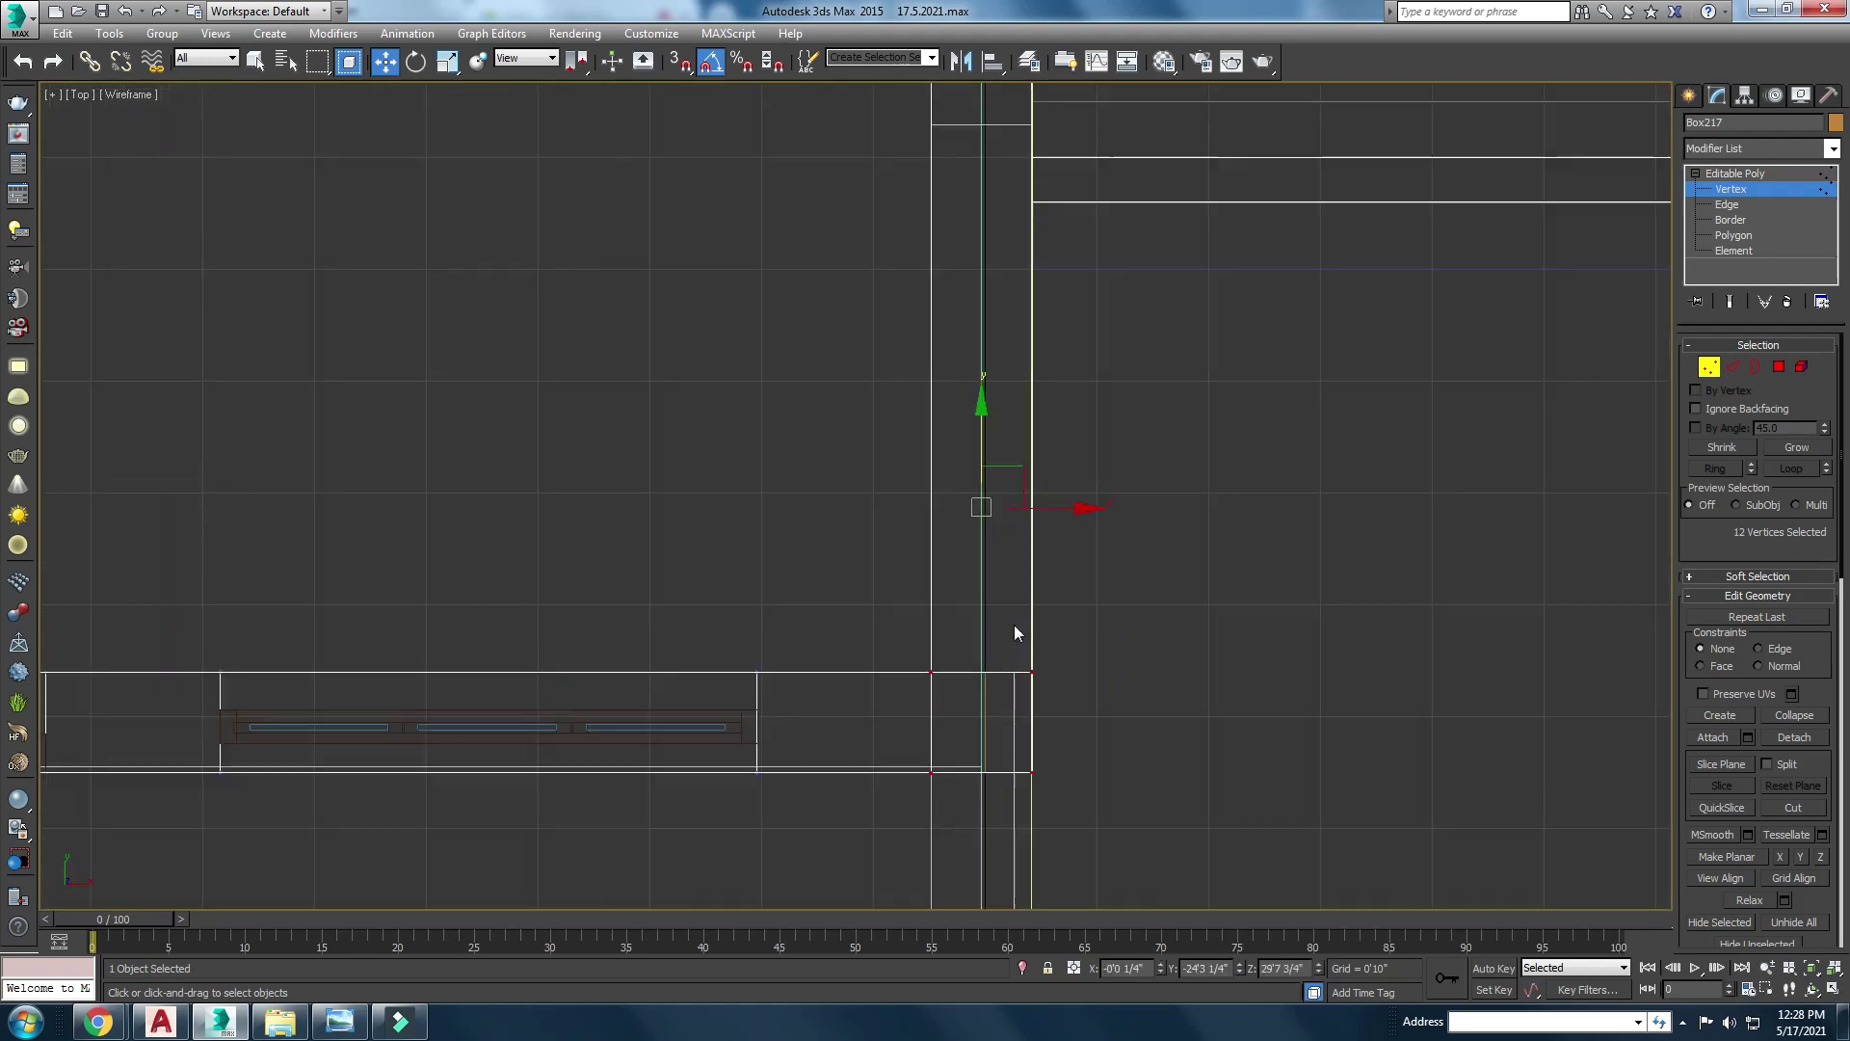
left_click_drag(1072, 511, 1062, 516)
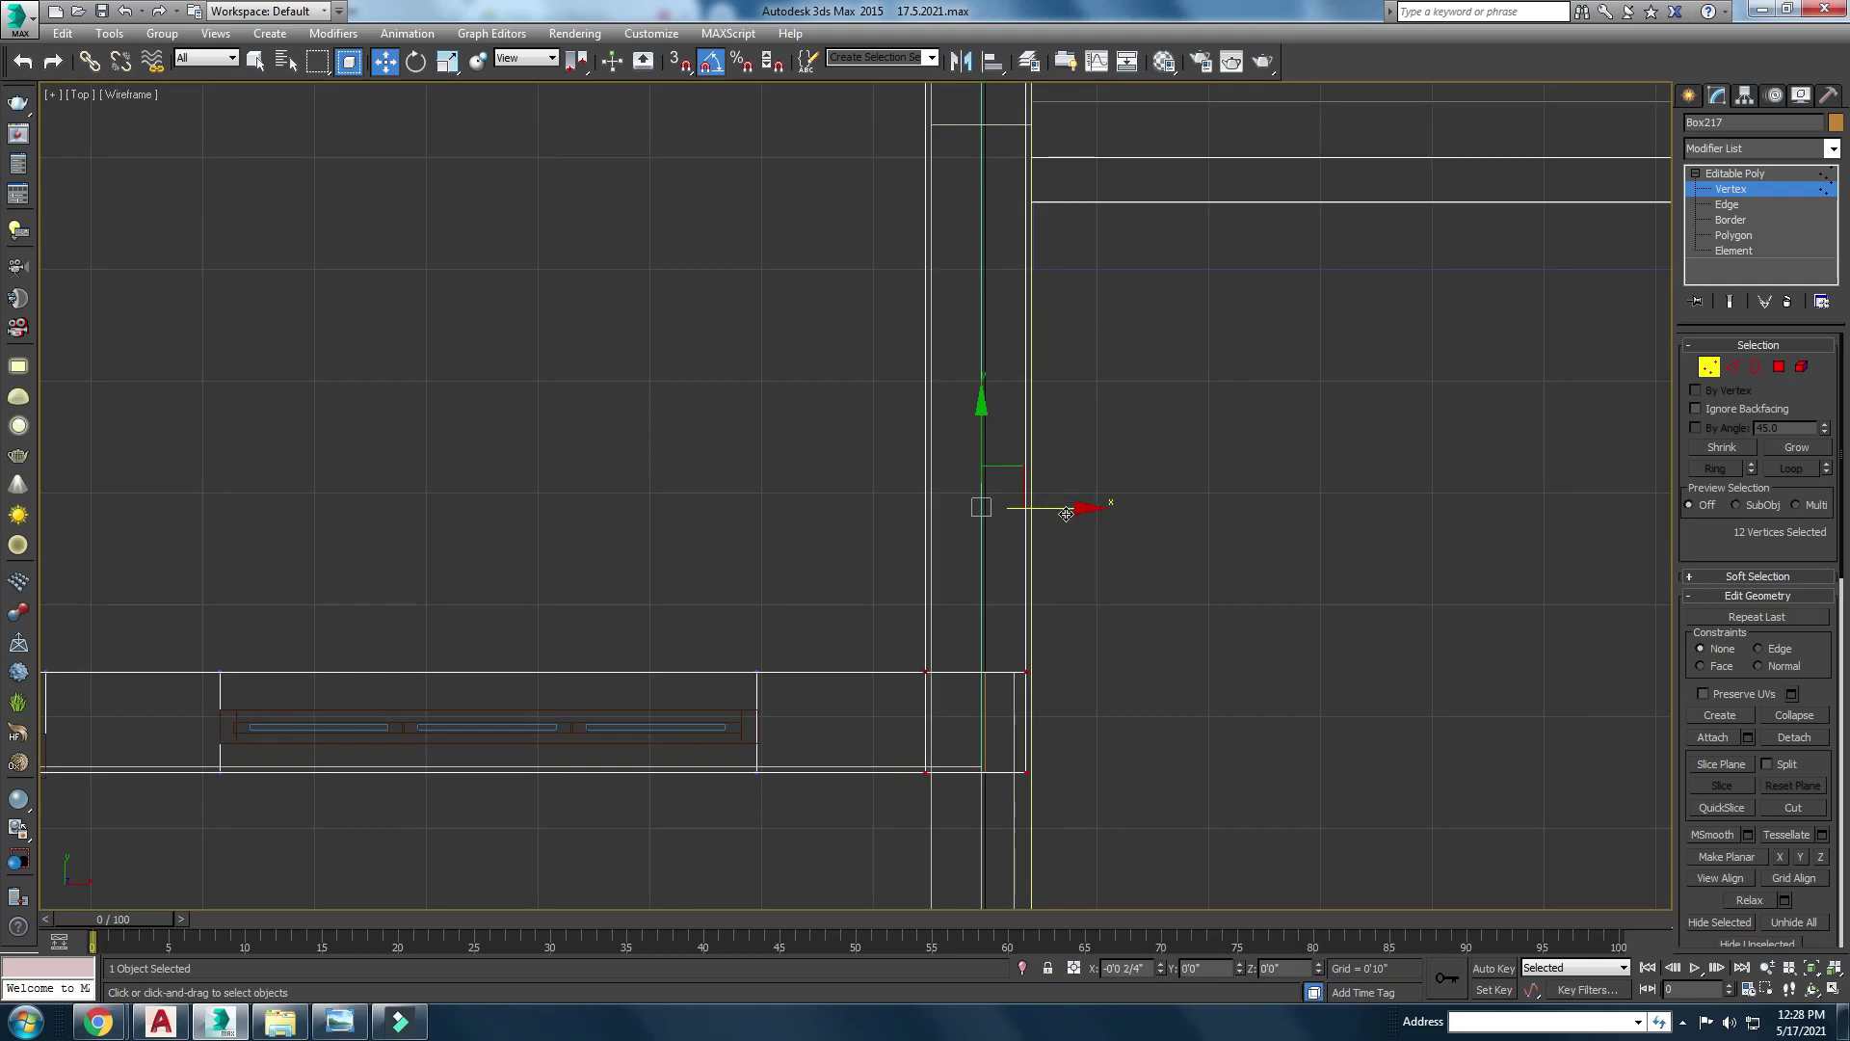
left_click_drag(1062, 515, 1048, 518)
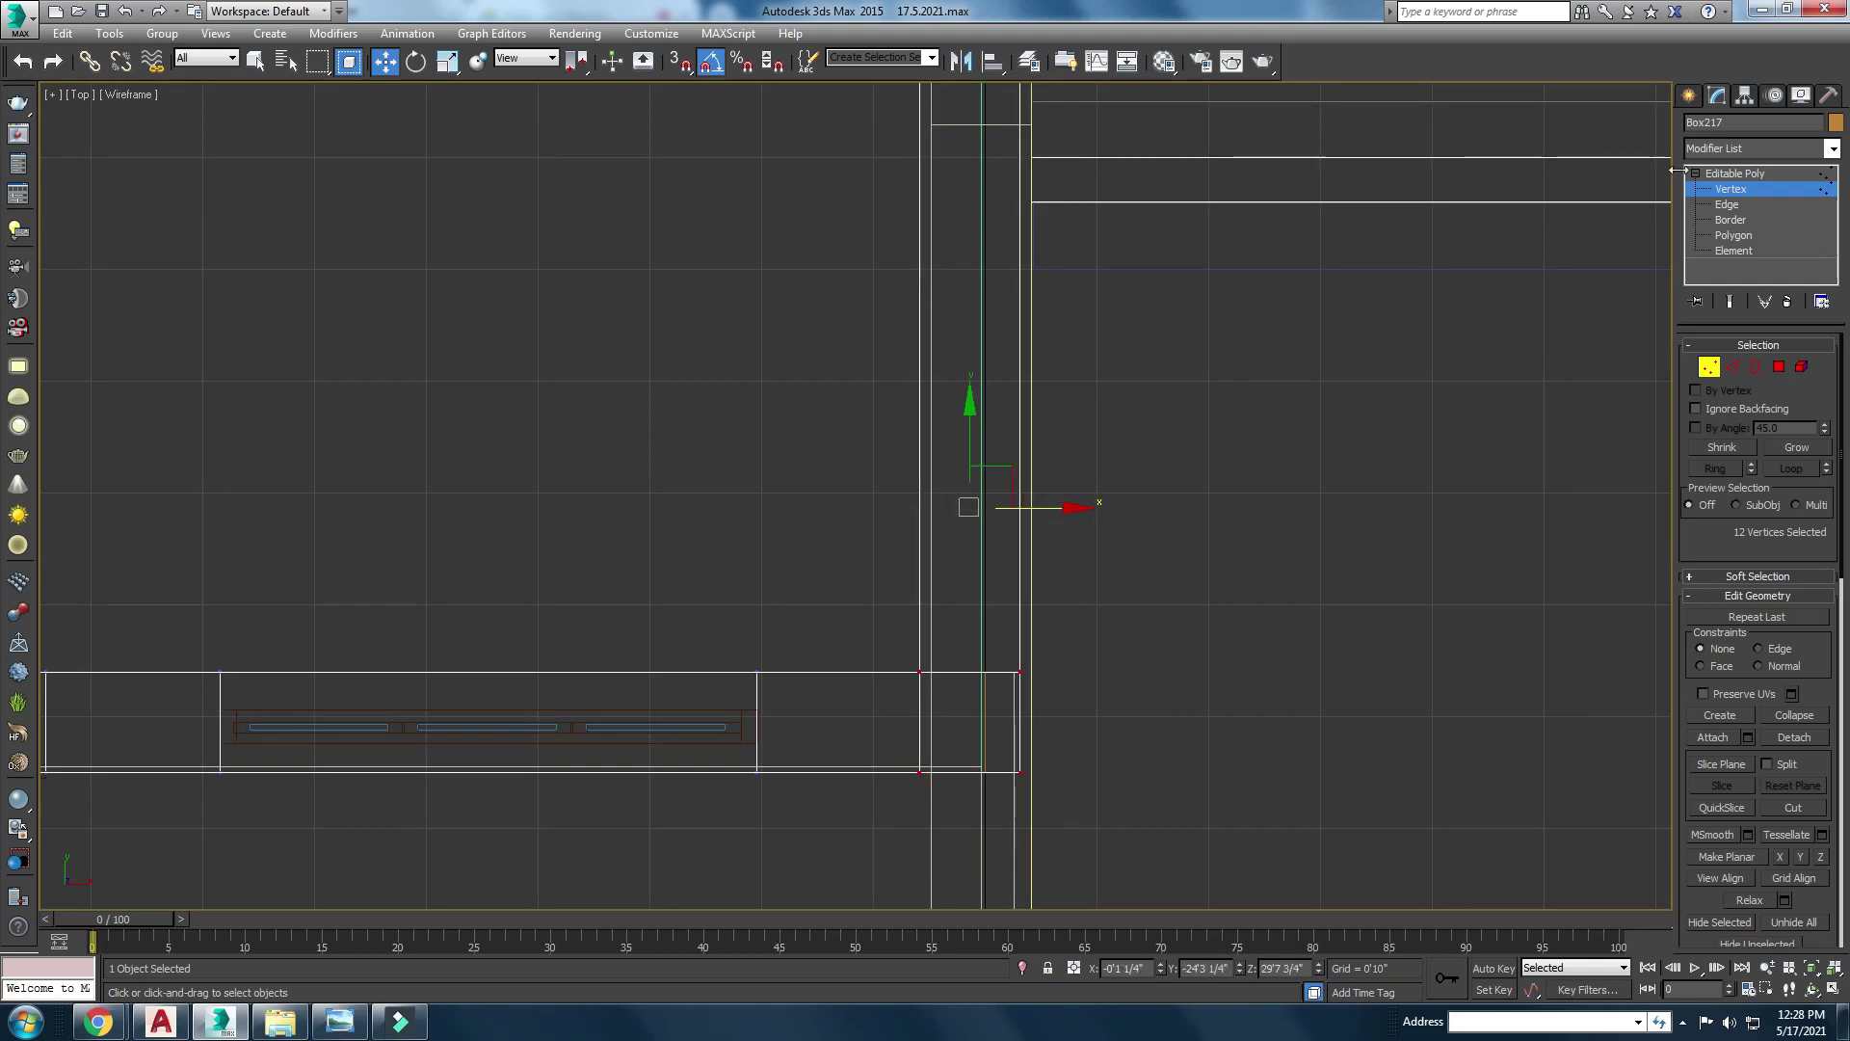
left_click(1687, 96)
left_click(1326, 566)
key("alt+w")
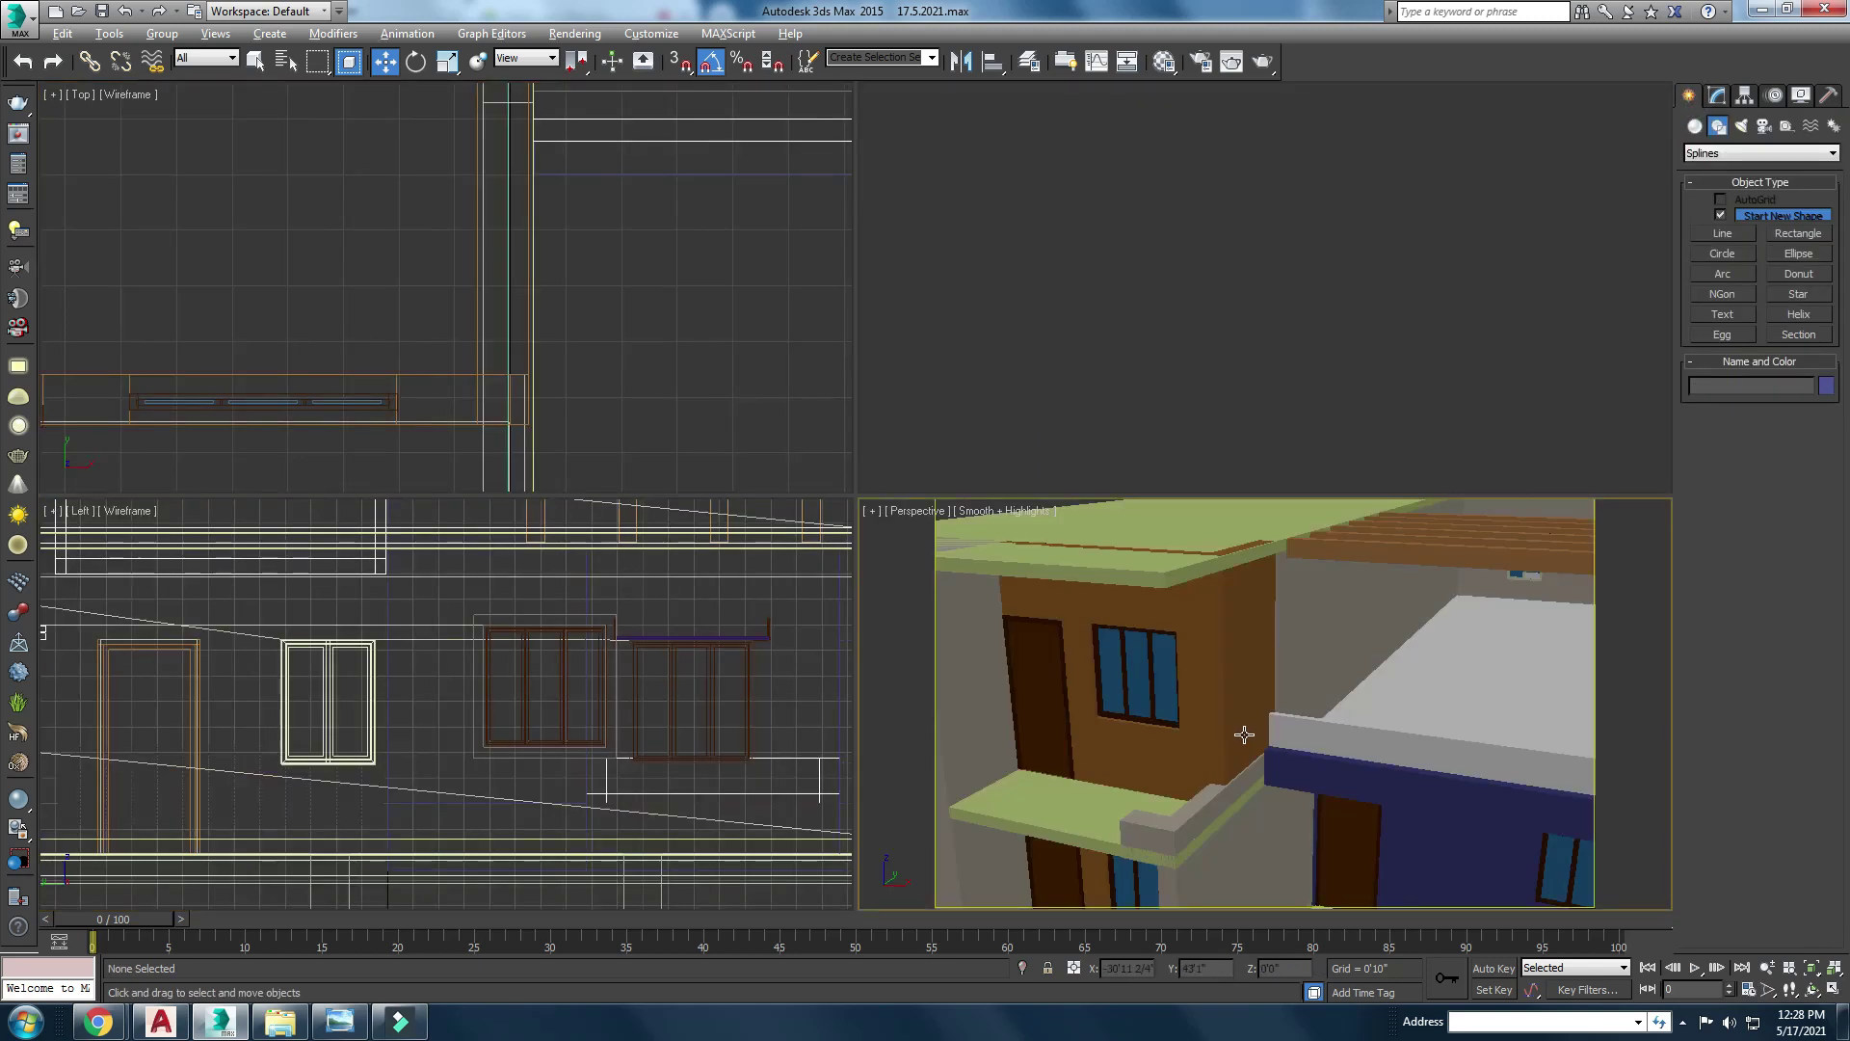
Step: Check the Perspective view against the reference and select the parapet Box017
key("alt+w")
scroll(901, 650, "up", 1)
scroll(889, 620, "up", 2)
scroll(880, 627, "up", 2)
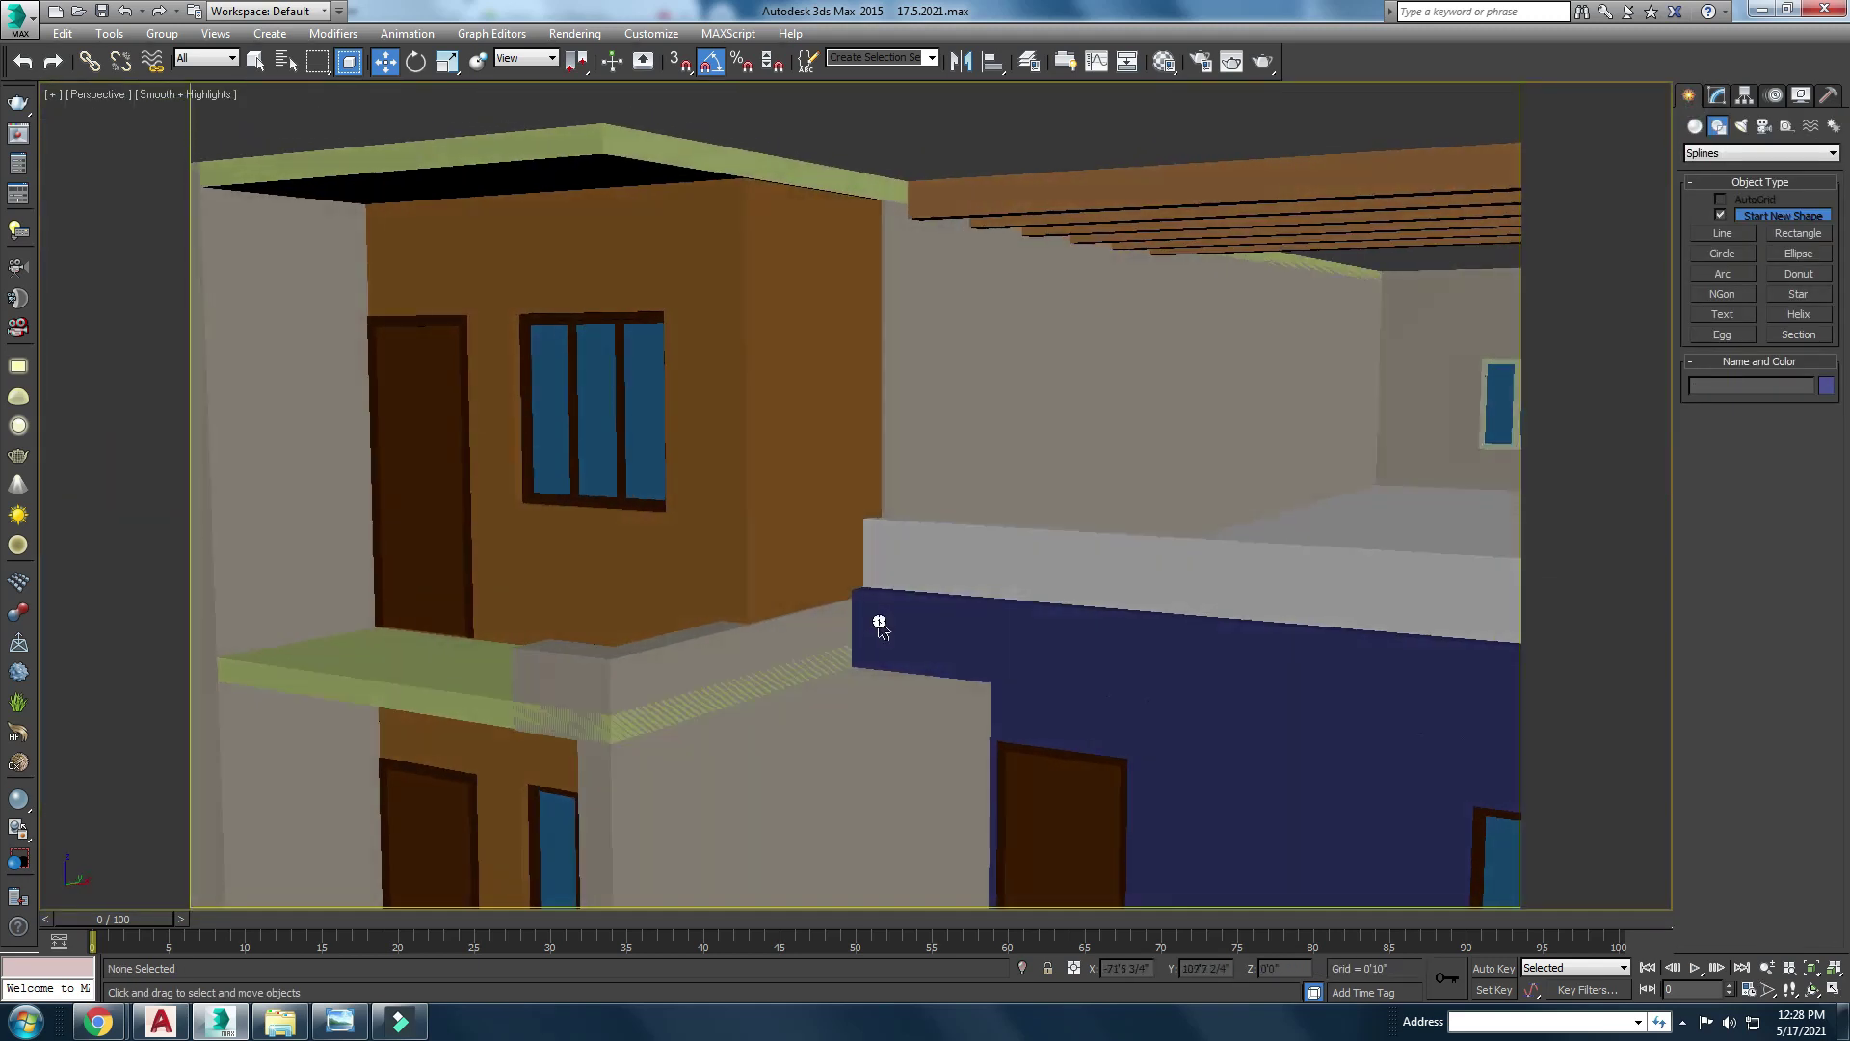
scroll(887, 607, "down", 1)
scroll(920, 598, "up", 2)
key("alt+Tab")
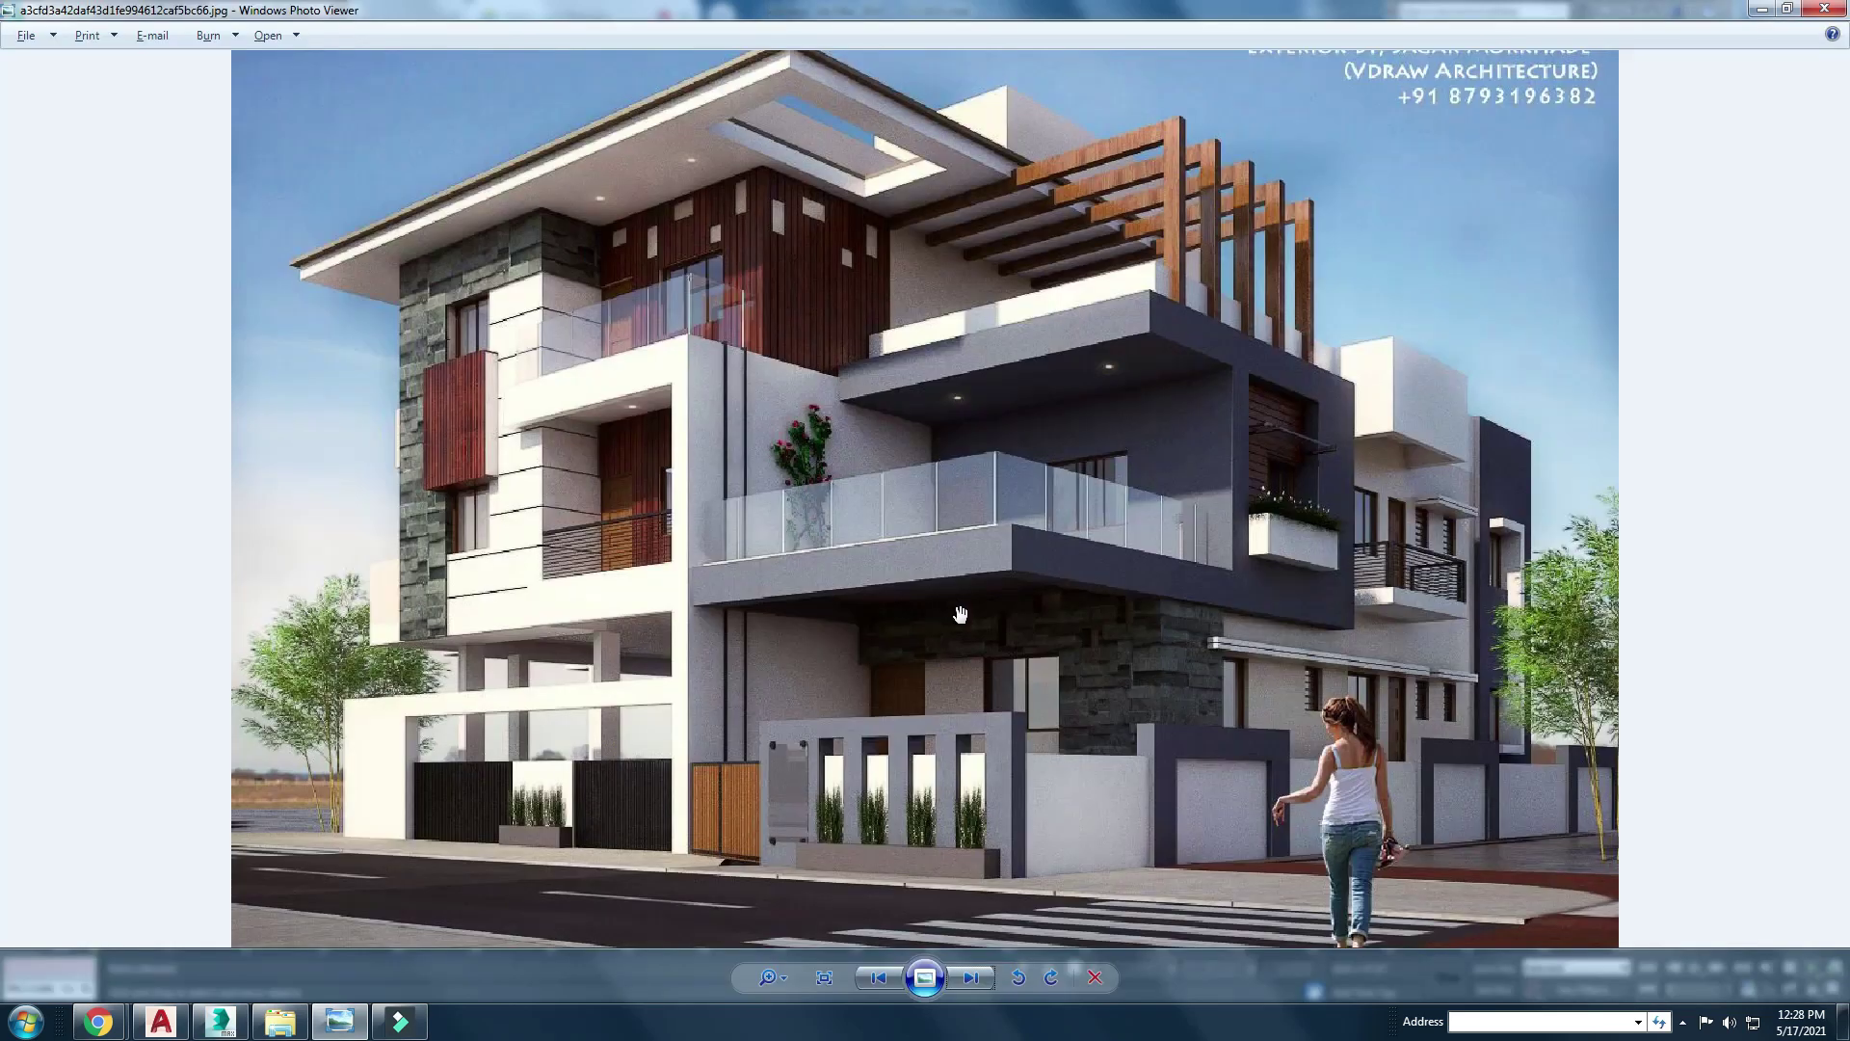
key("alt+Tab")
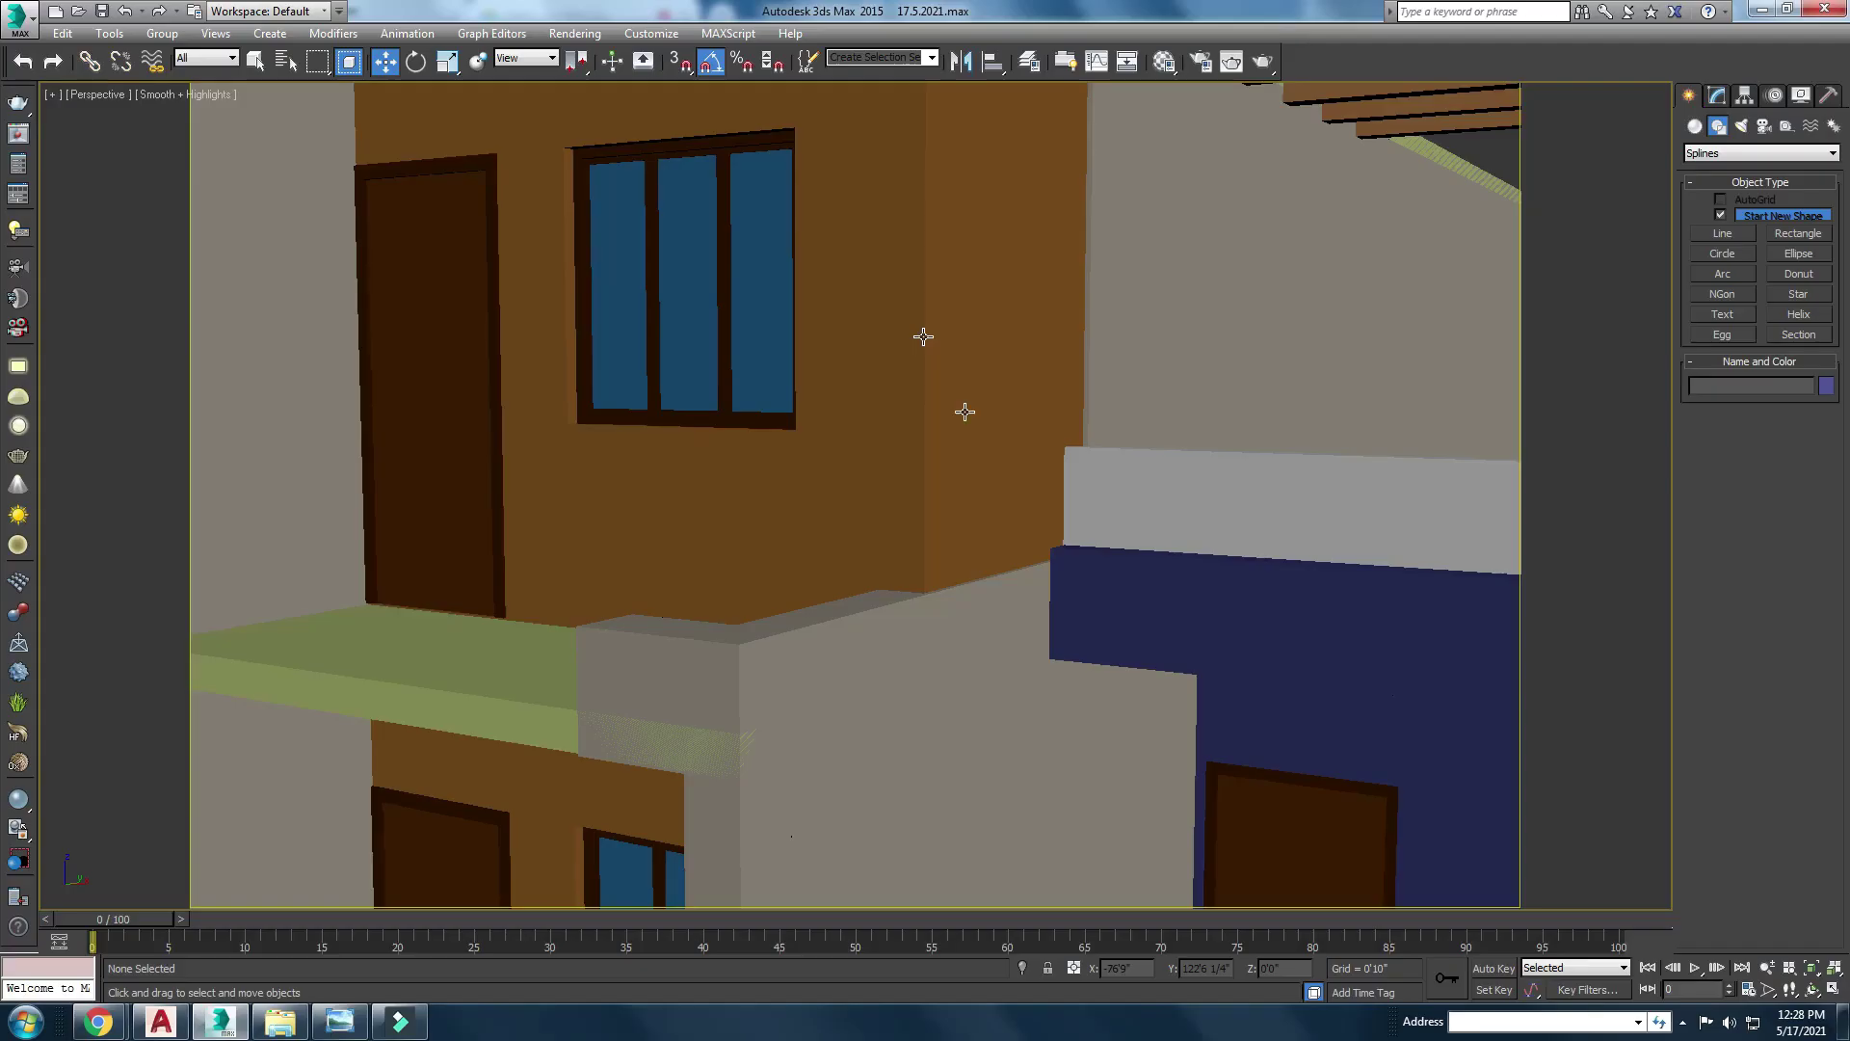
scroll(1074, 553, "up", 1)
scroll(1042, 528, "down", 1)
scroll(1042, 528, "up", 1)
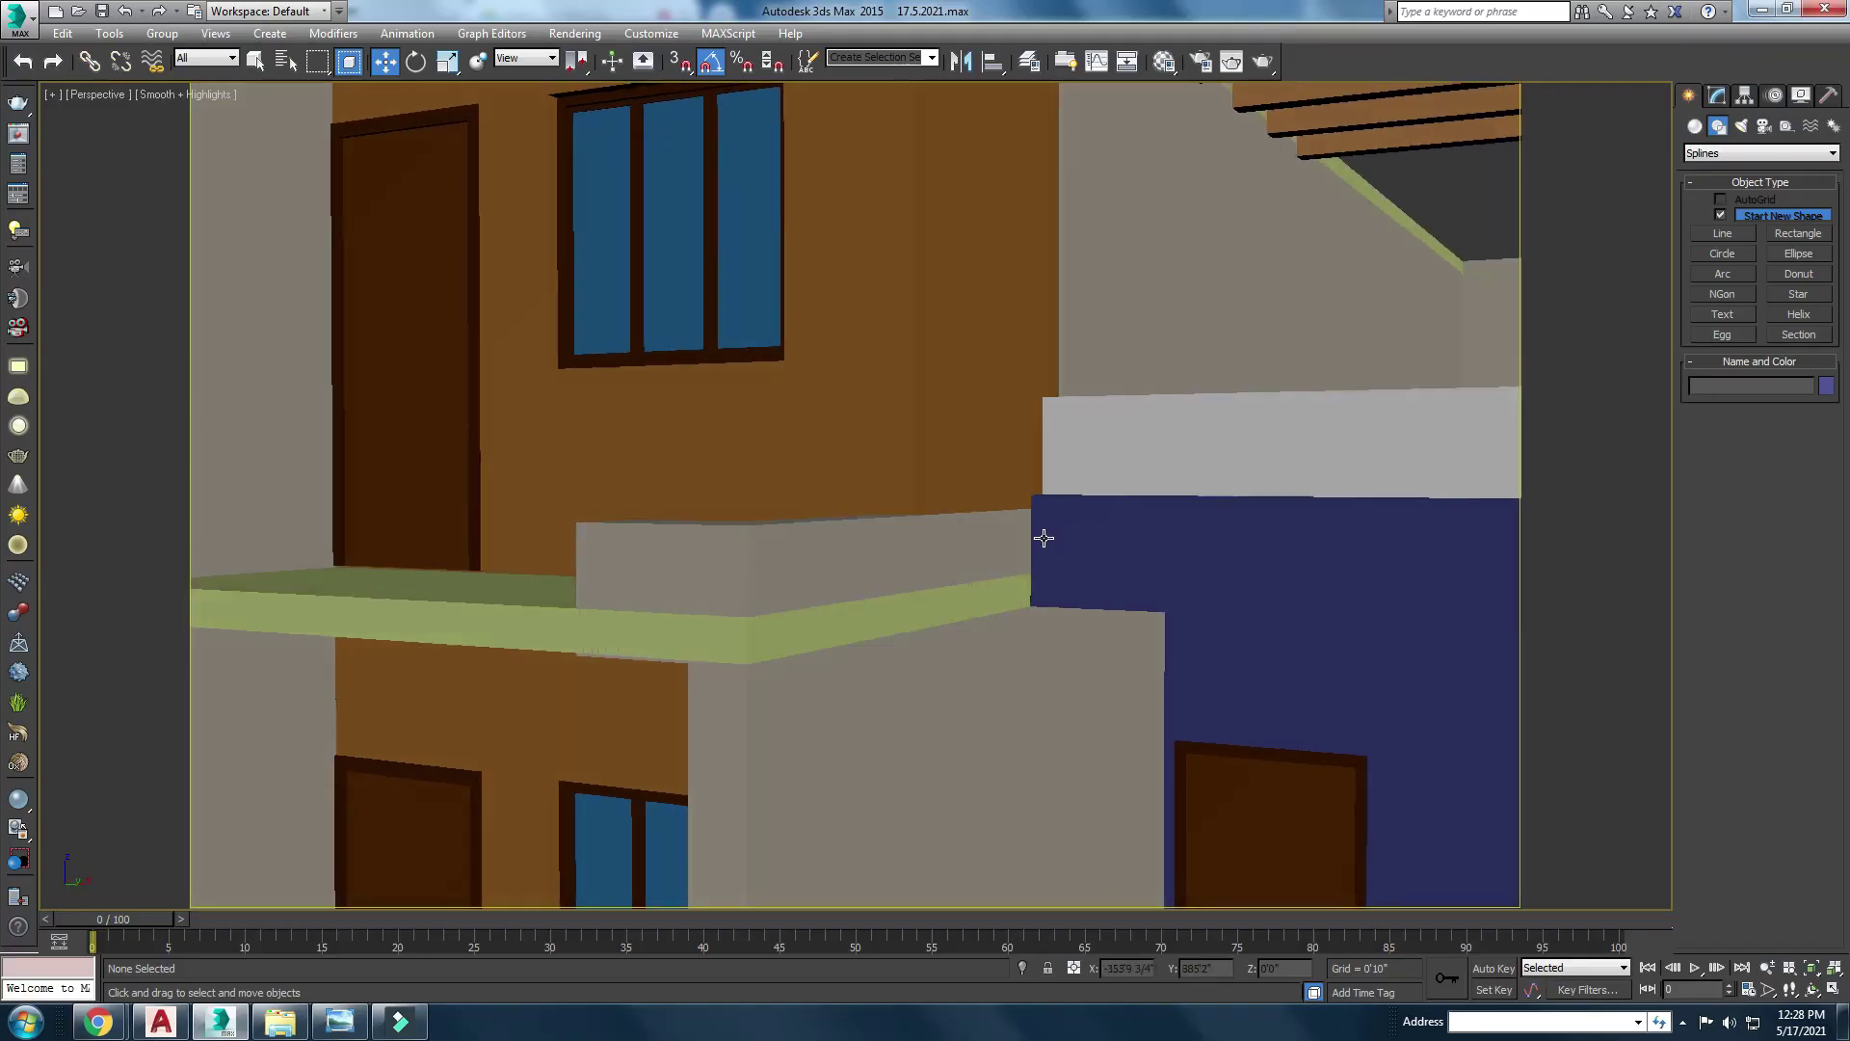
scroll(1034, 538, "up", 1)
scroll(574, 591, "up", 2)
left_click(575, 591)
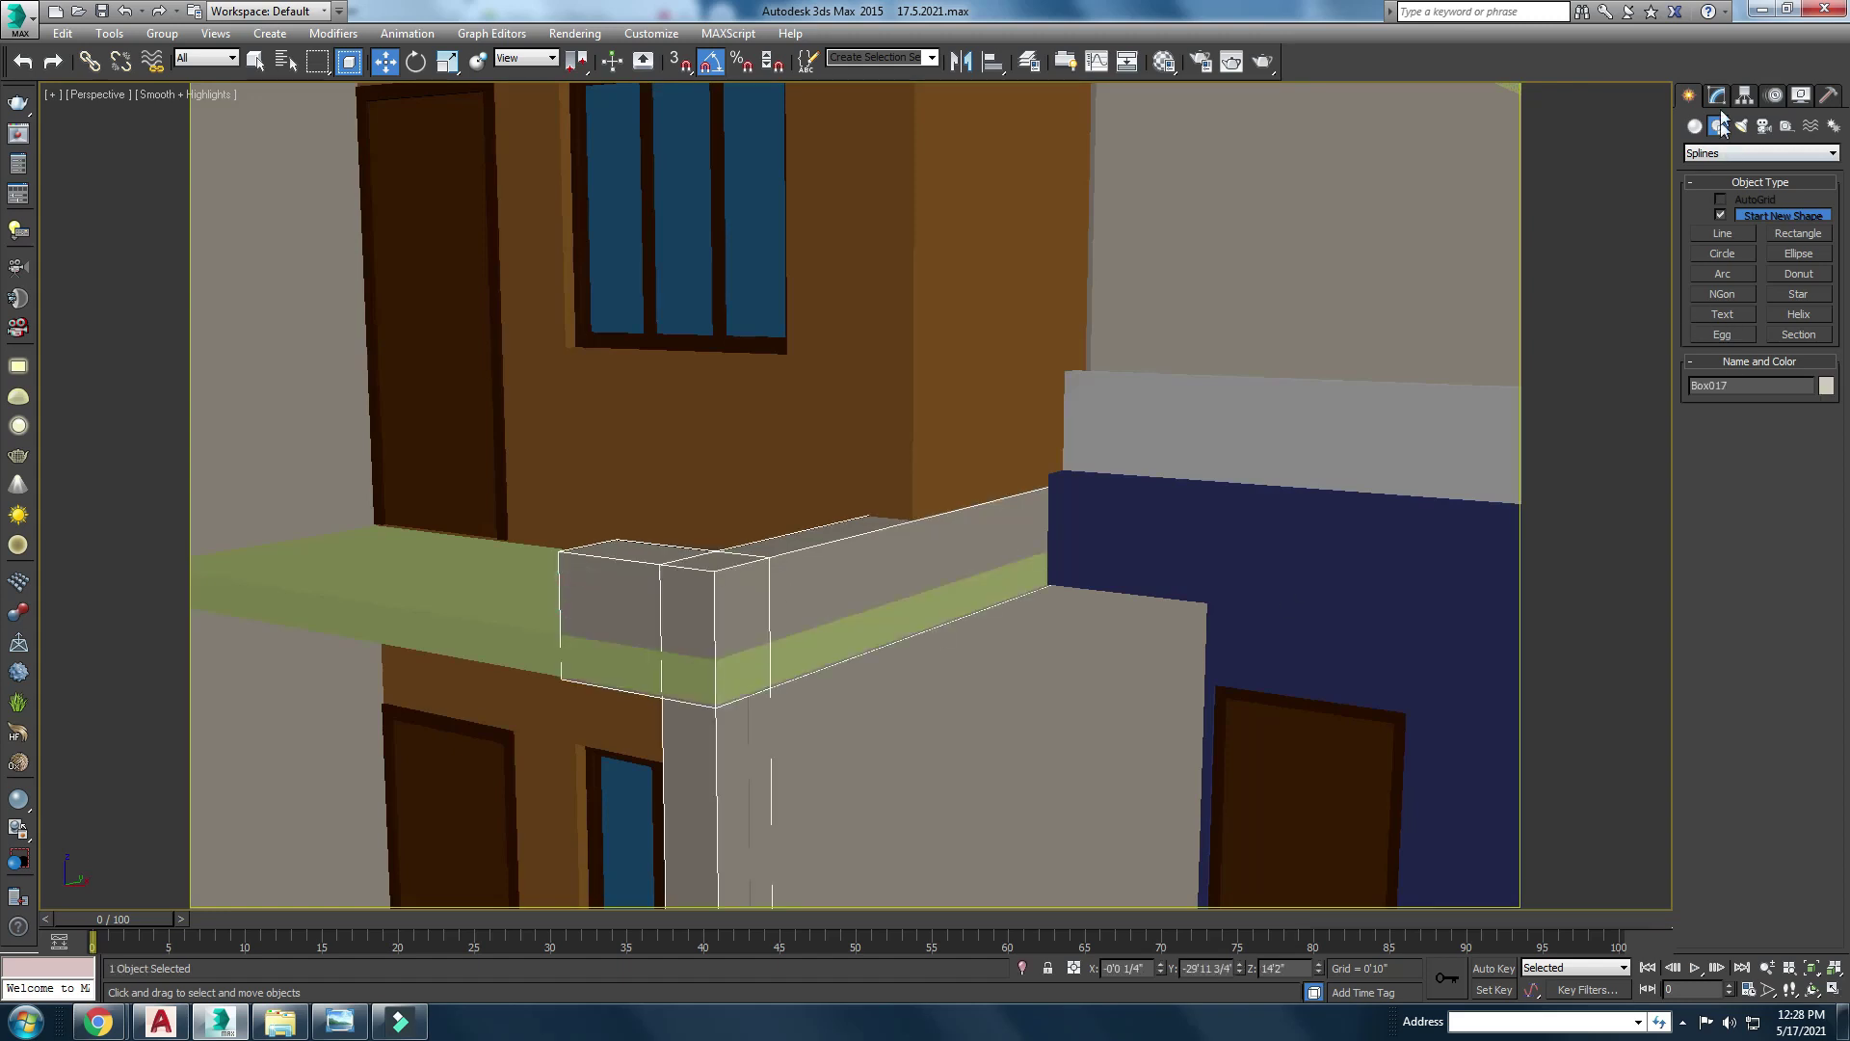
Step: In the Front view, move Box017's 4 end vertices left along X
left_click(1717, 96)
left_click(1709, 366)
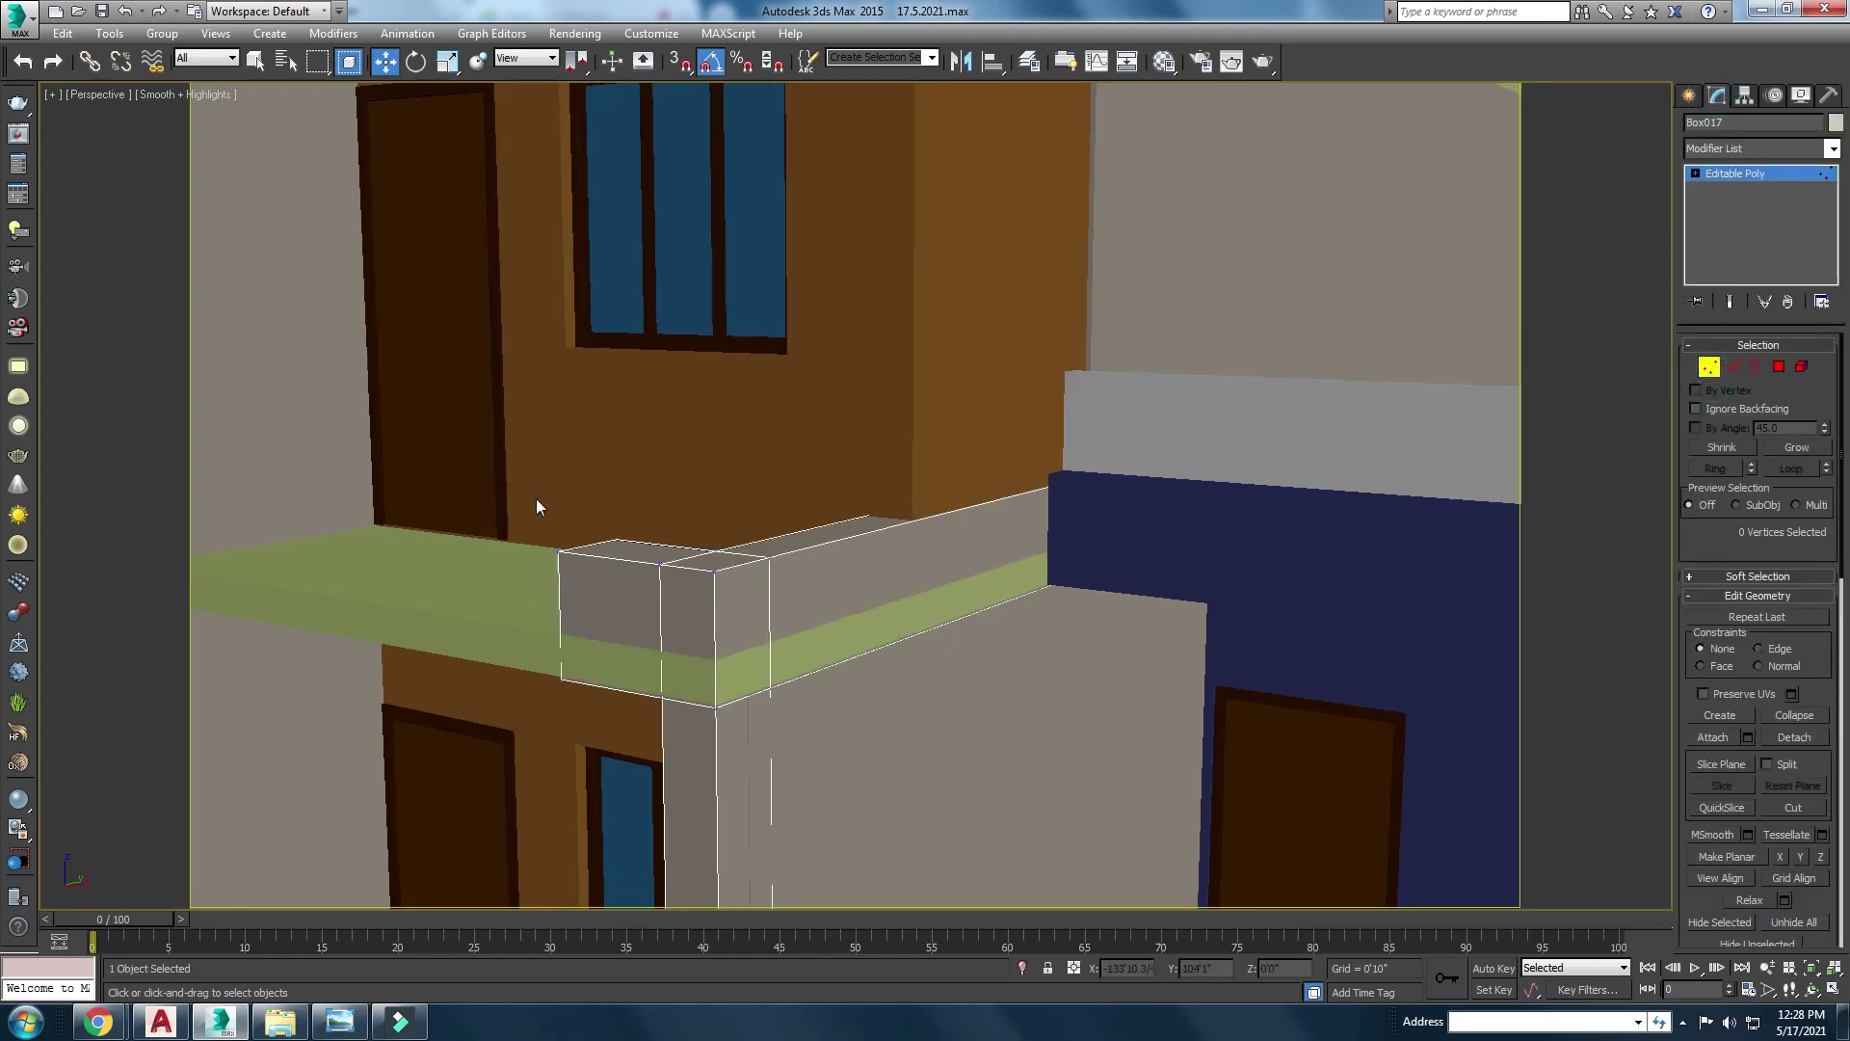
key("alt+w")
key("alt+w")
scroll(1102, 359, "down", 2)
scroll(1129, 408, "down", 2)
left_click_drag(1074, 408, 1074, 408)
scroll(1141, 419, "up", 2)
left_click_drag(1130, 467, 442, 484)
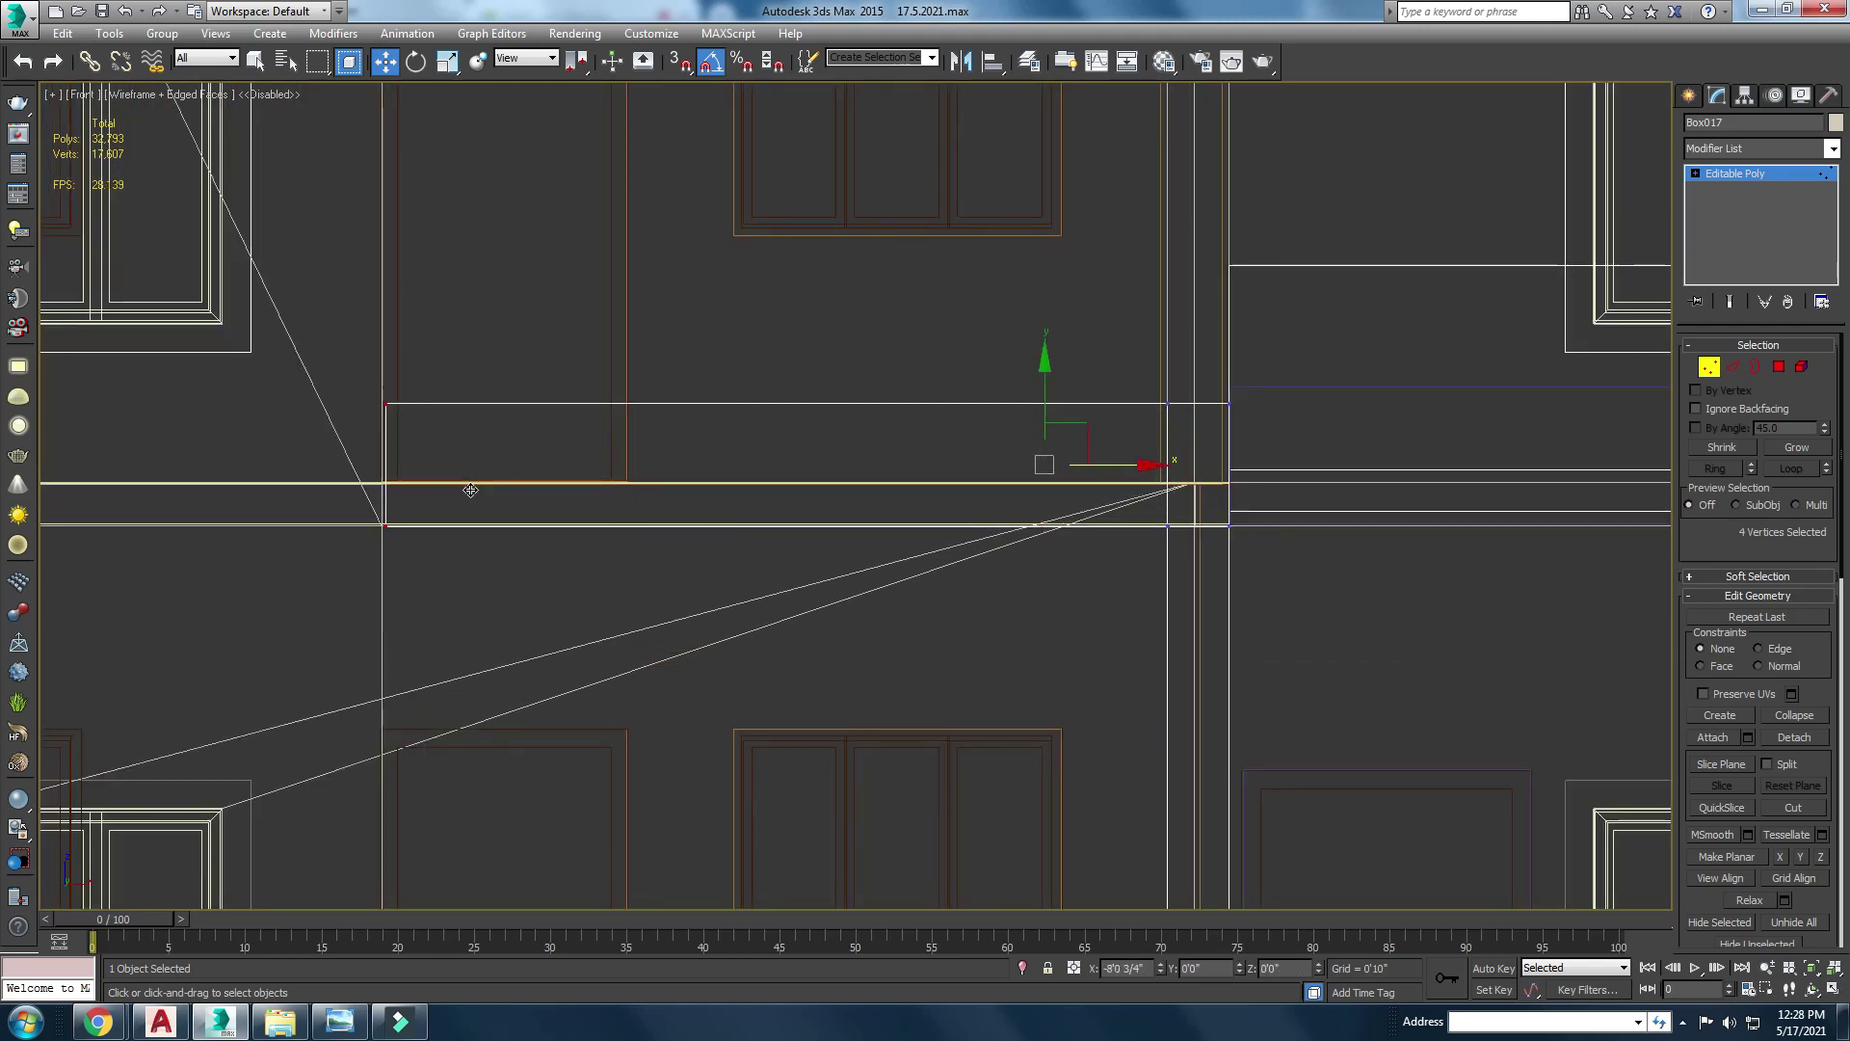
Step: Align the slab's vertical edge with the wall line and exit vertex editing
scroll(442, 484, "up", 4)
middle_click_drag(5, 462, 425, 575)
scroll(497, 392, "up", 3)
middle_click_drag(429, 404, 882, 428)
scroll(883, 428, "up", 2)
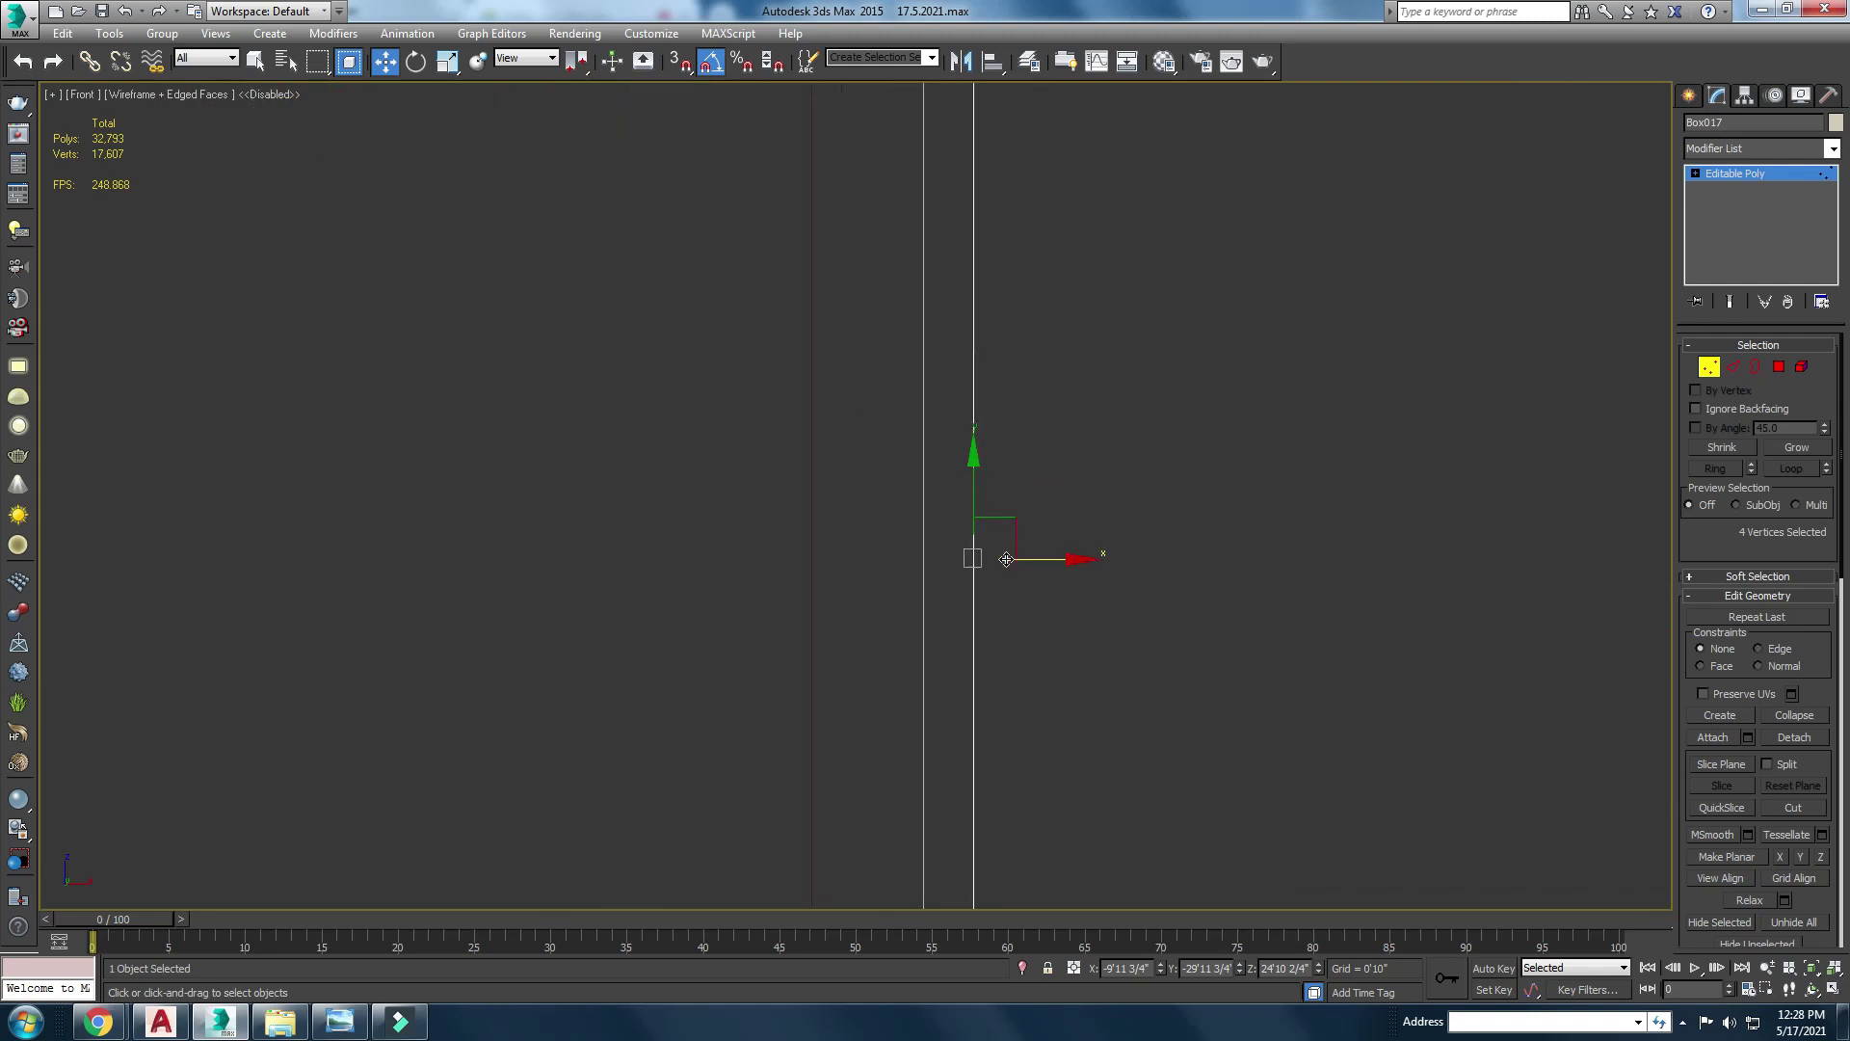
left_click_drag(1030, 559, 980, 559)
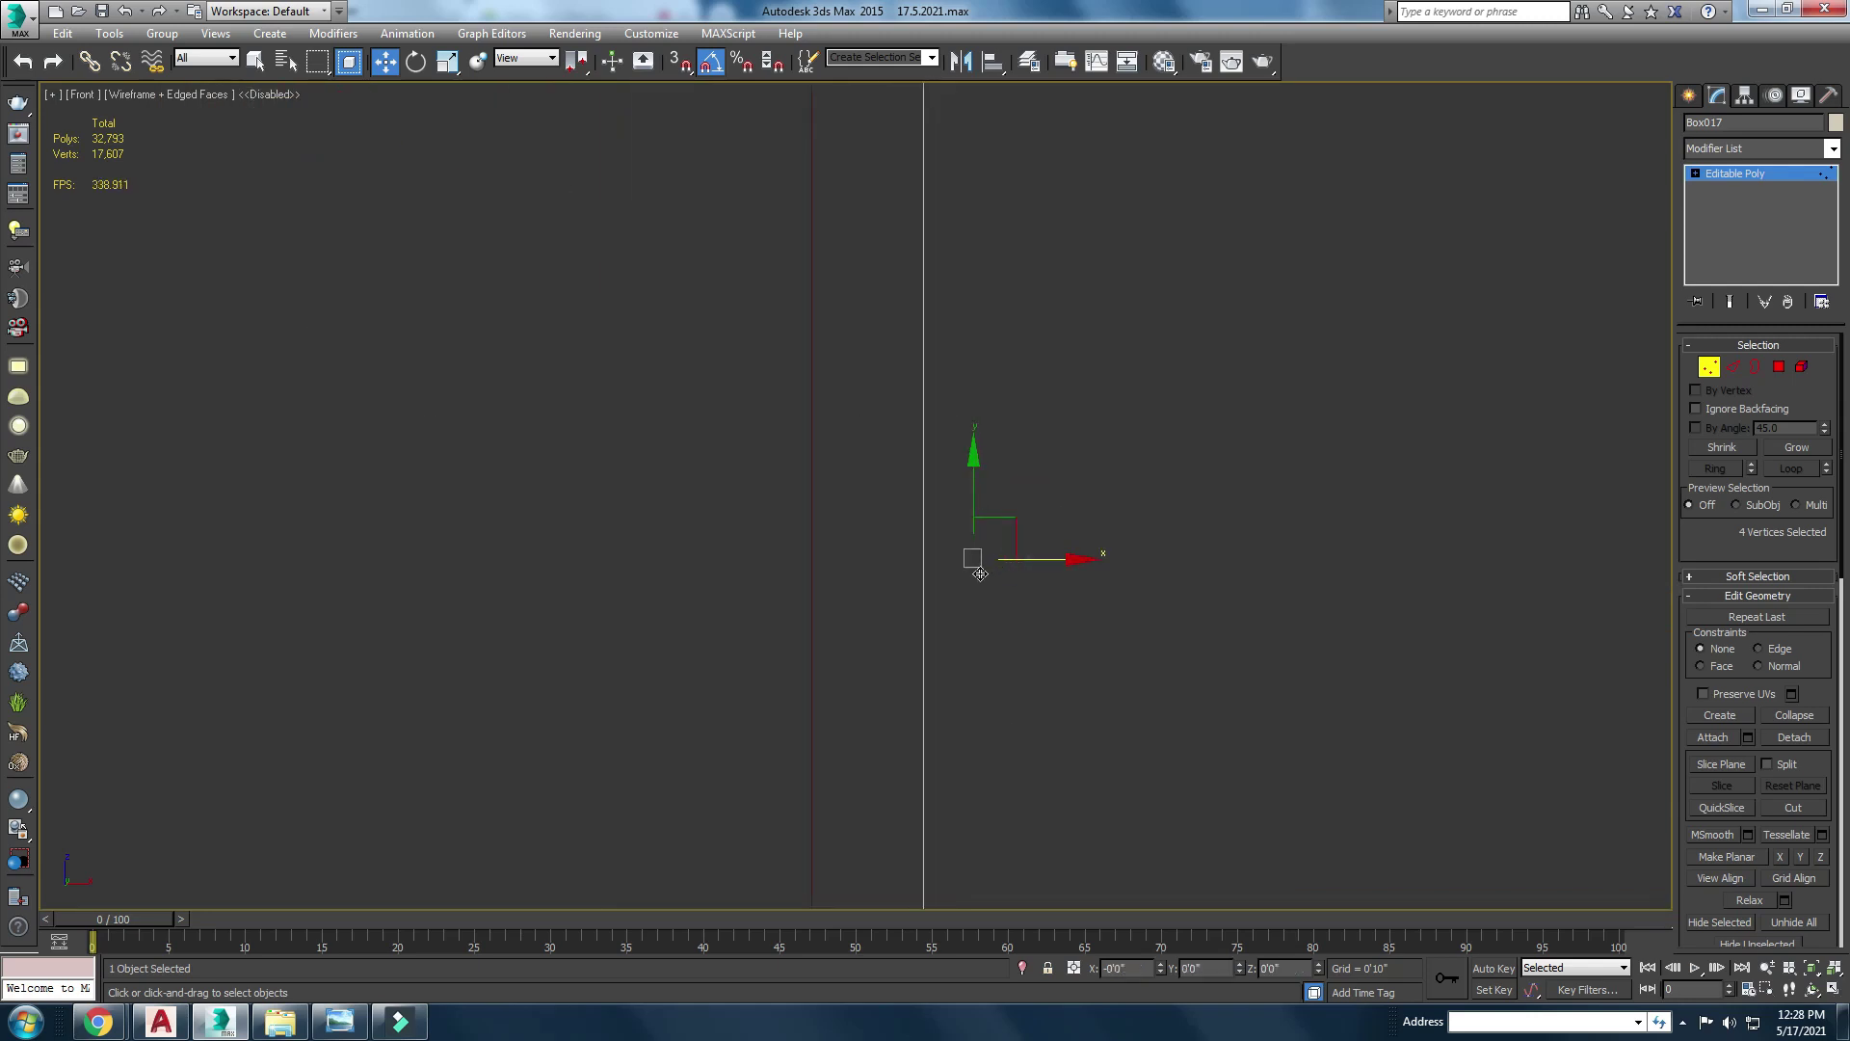
left_click(1093, 703)
left_click(1688, 95)
Step: Restore the four-view layout, select the balcony slab and orbit to a high view
left_click(1556, 289)
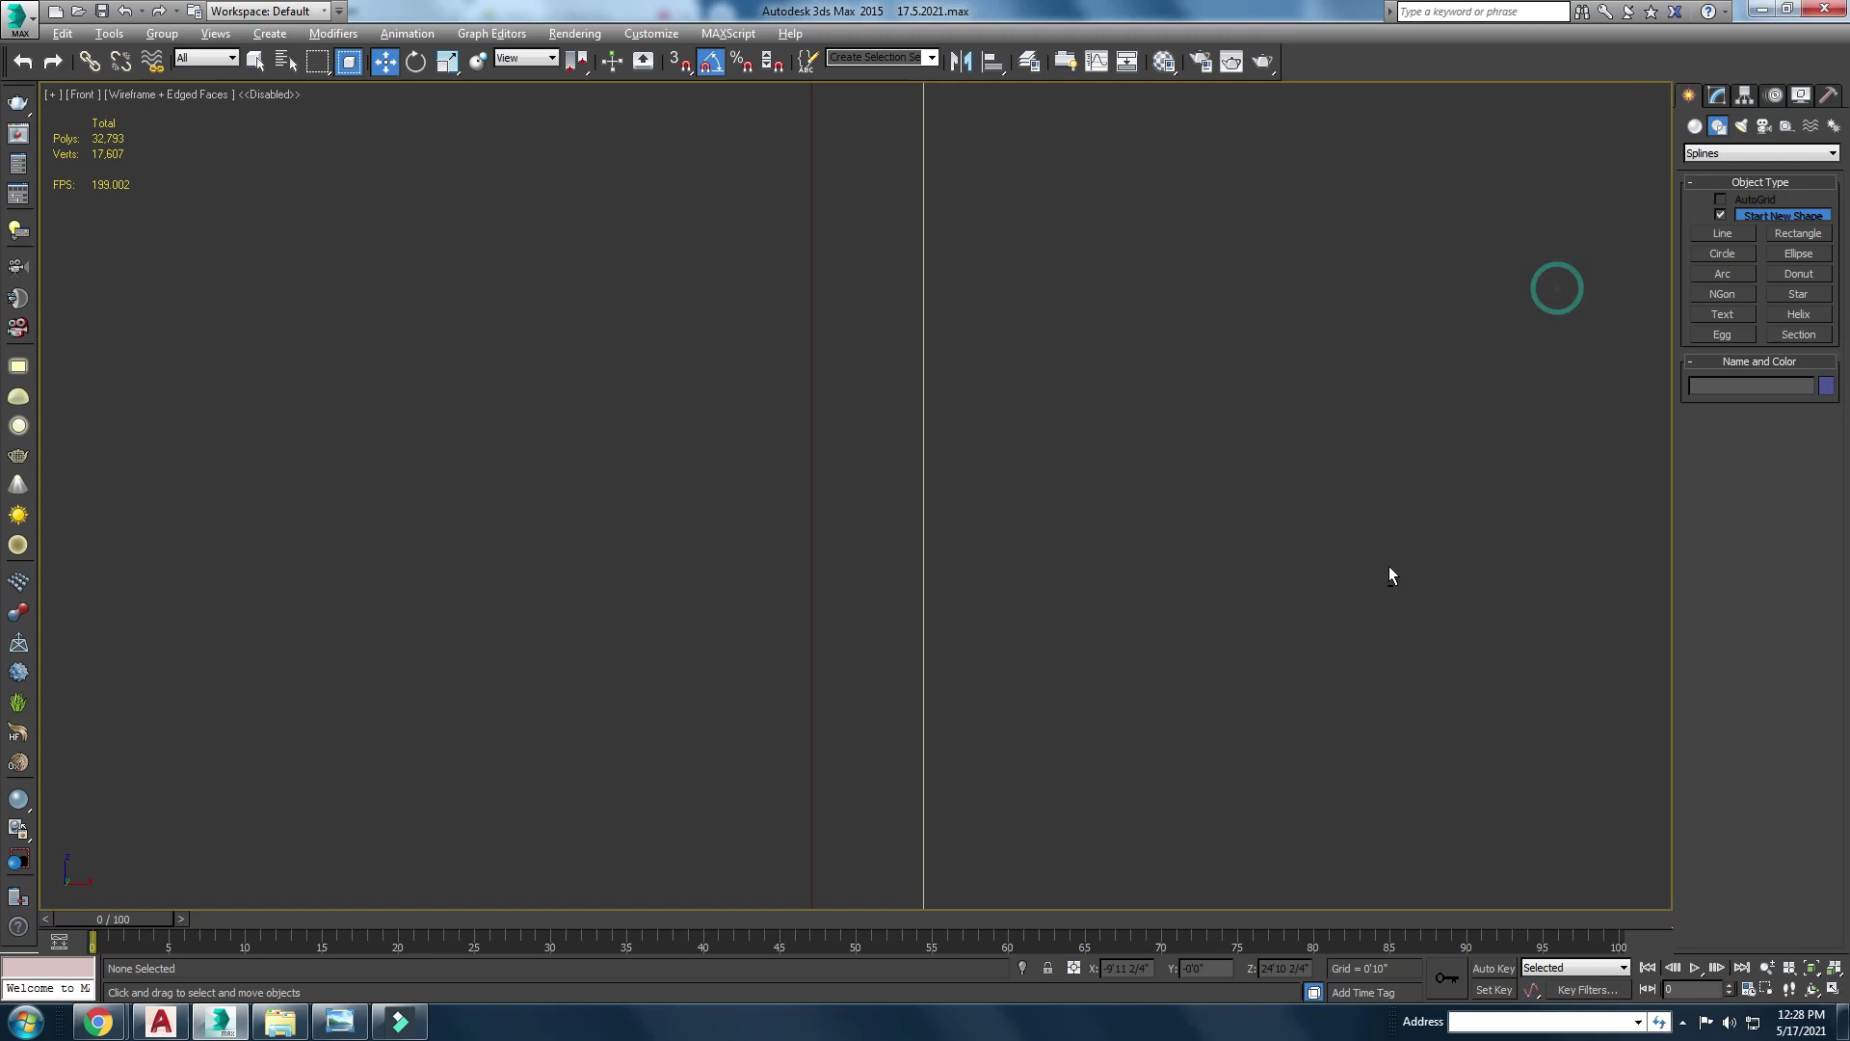
key("alt+w")
key("alt+w")
scroll(1099, 616, "down", 2)
scroll(1032, 598, "down", 3)
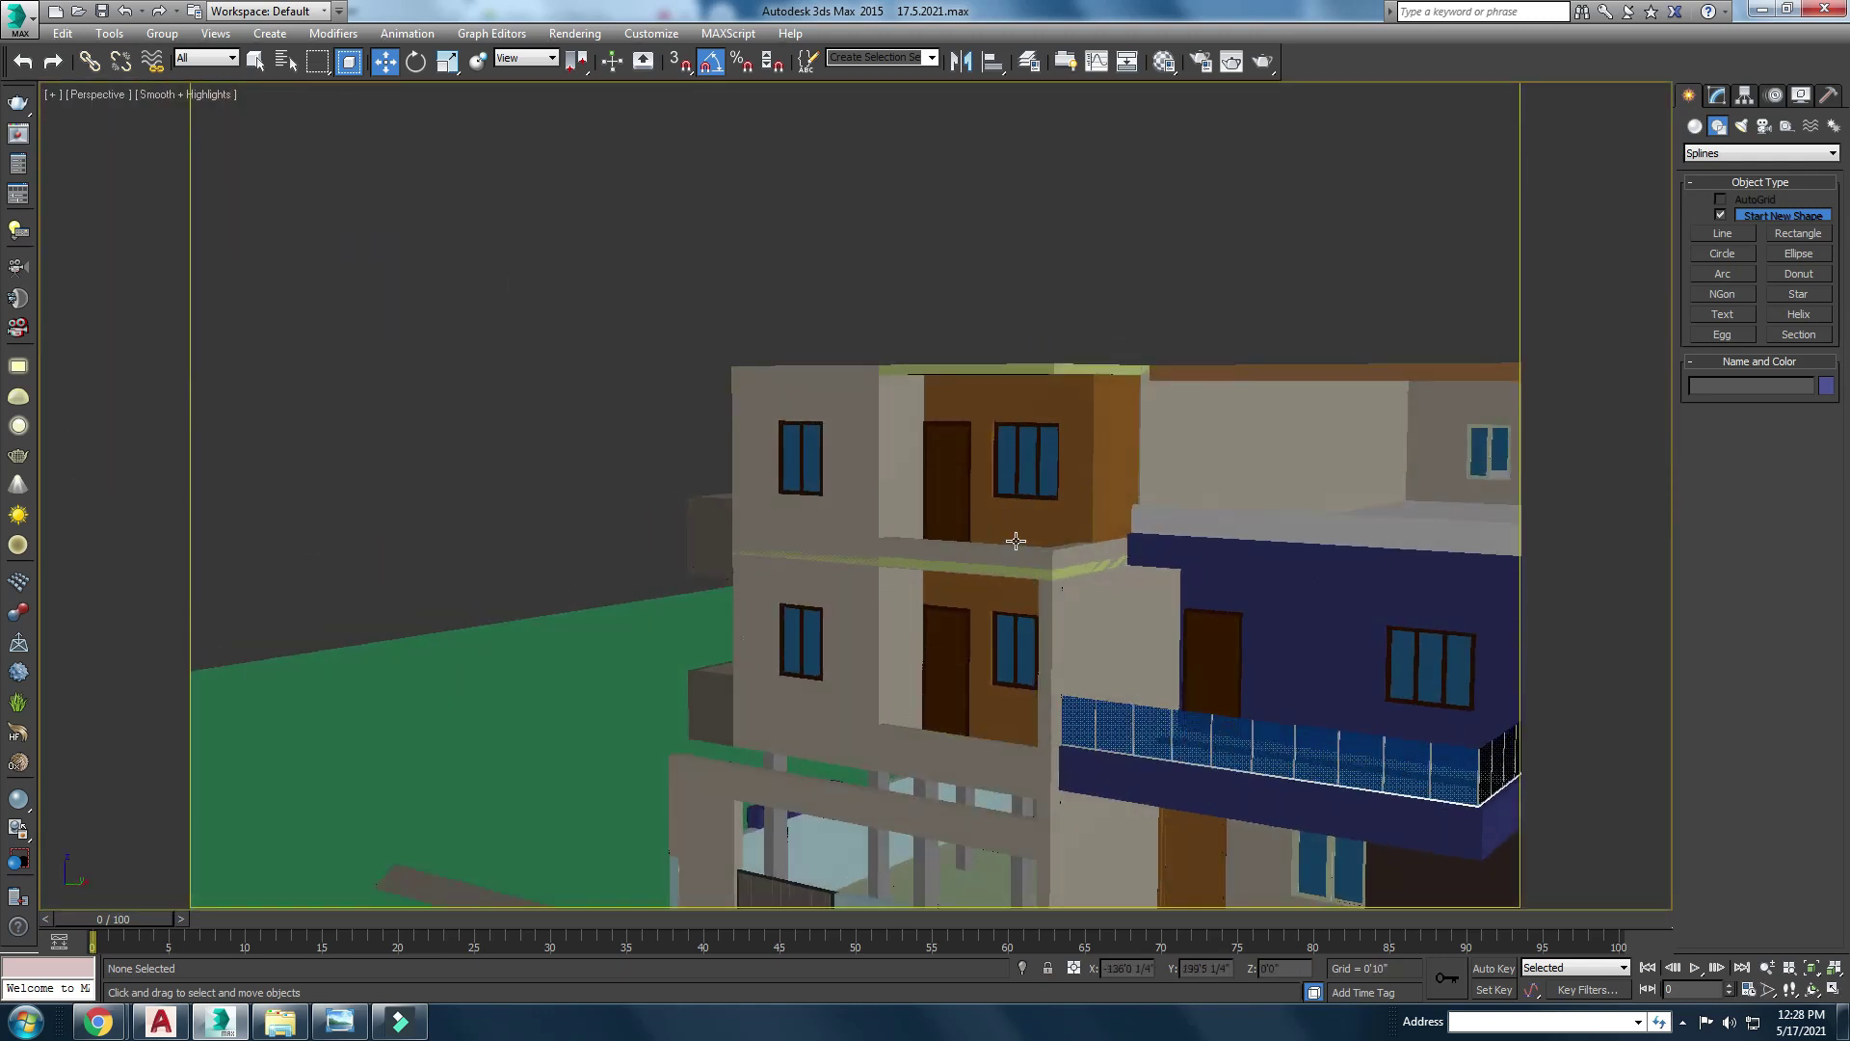
scroll(1015, 601, "up", 6)
left_click(1058, 629)
scroll(732, 640, "down", 5)
middle_click_drag(732, 640, 836, 686, "alt")
Step: Convert the top slab (Box130) to an Editable Poly
left_click(837, 686)
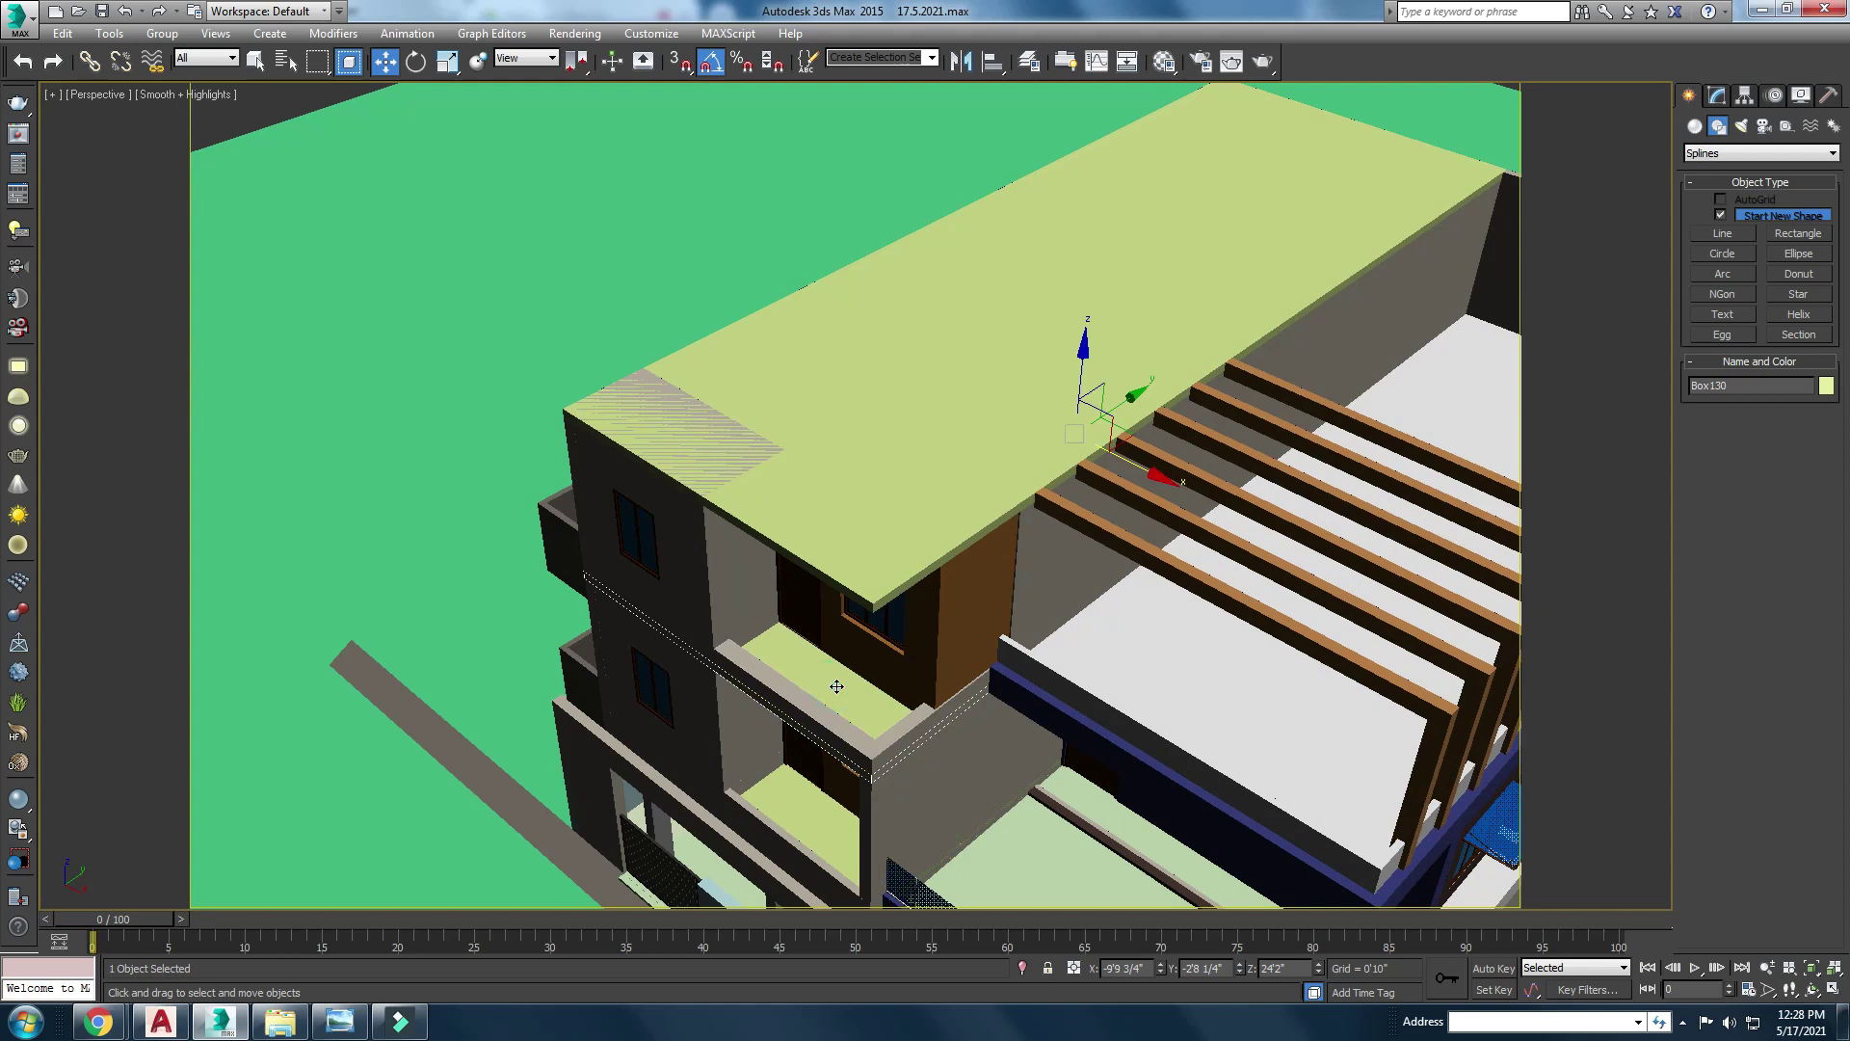
left_click(1716, 96)
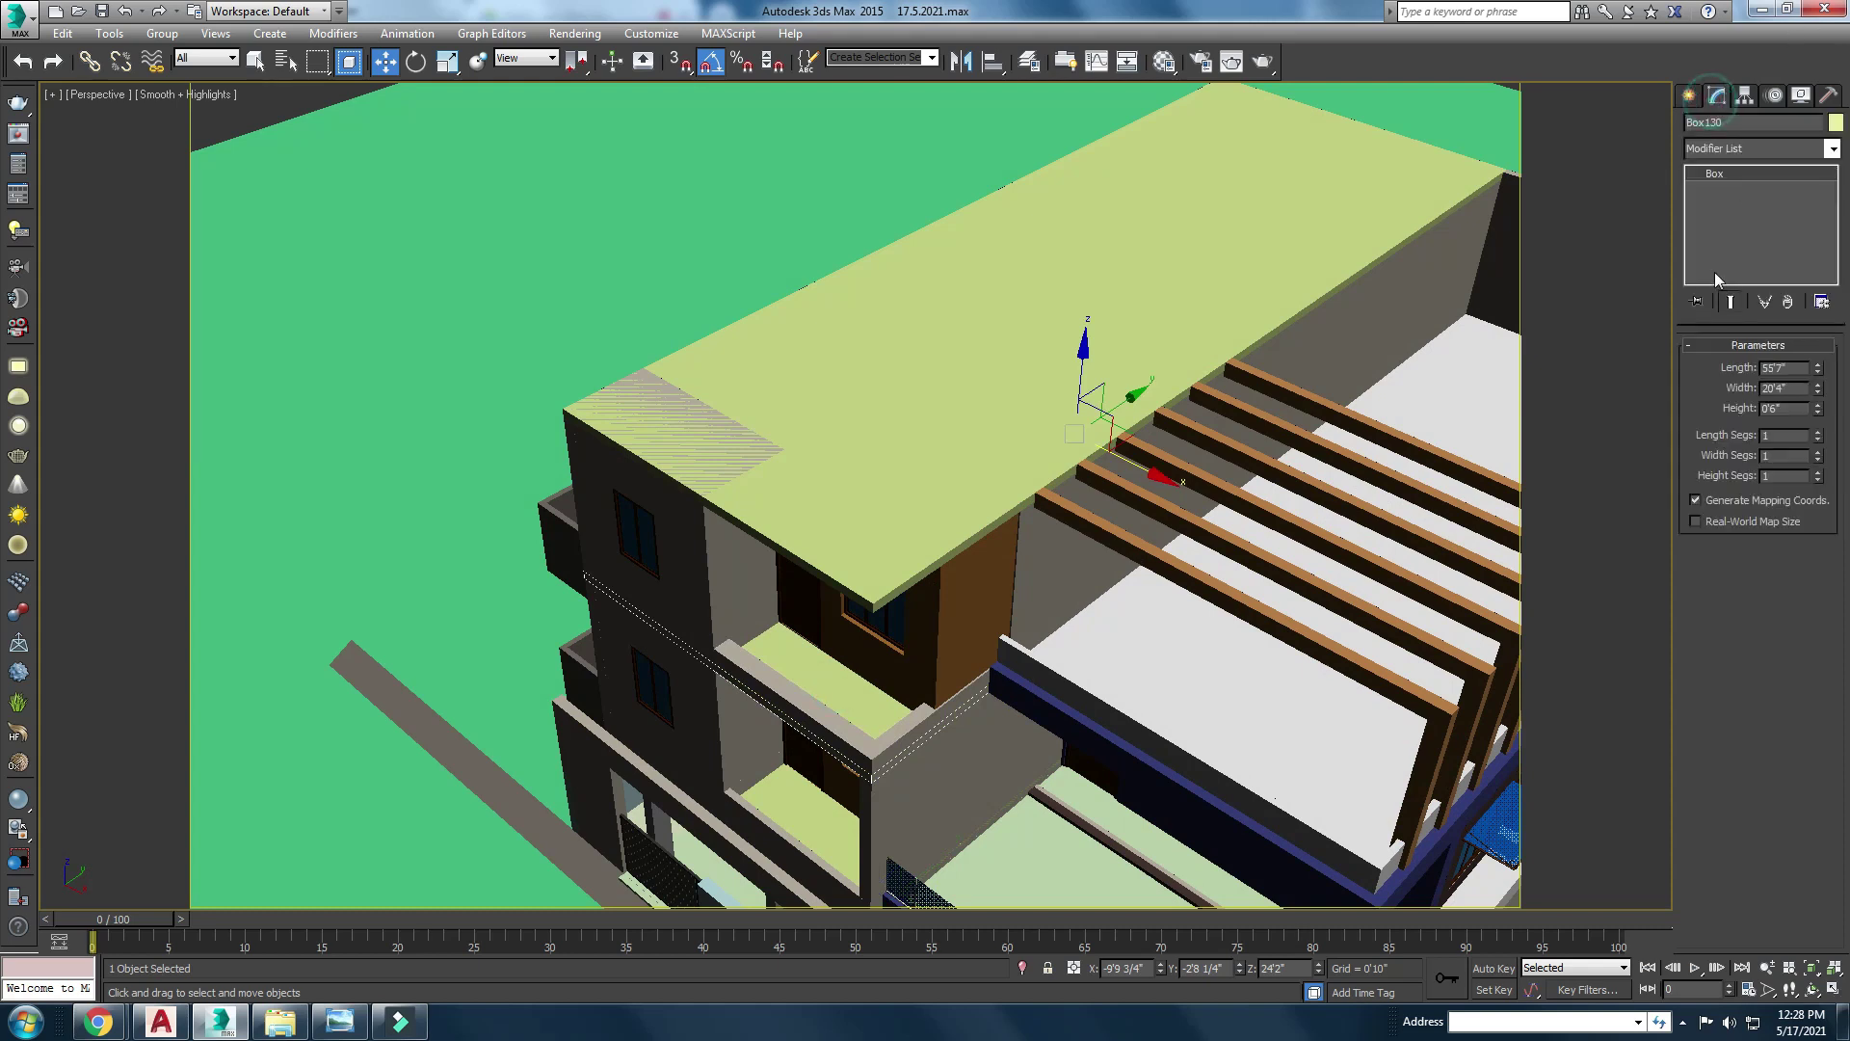
right_click(842, 692)
left_click(1065, 882)
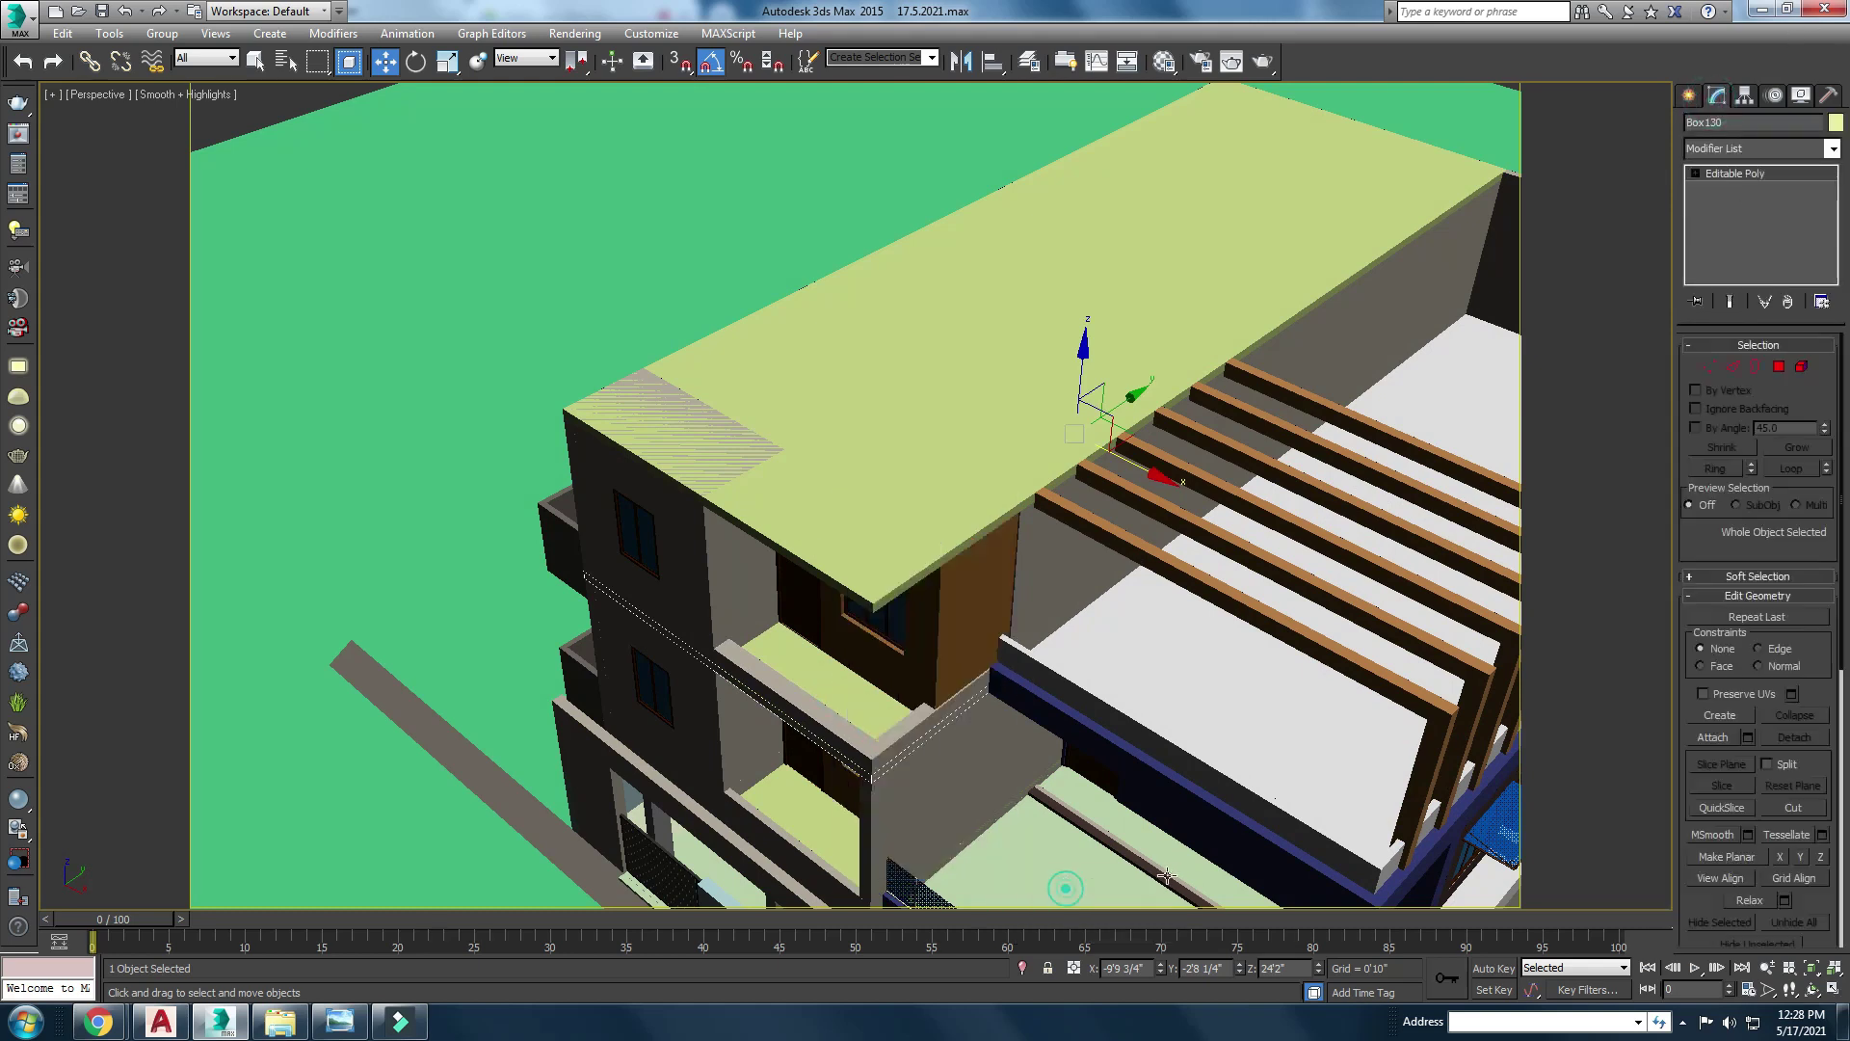
Step: Move the slab's four end vertices along Y to extend the edge about 9 inches
left_click(1709, 368)
left_click_drag(760, 733, 909, 830)
key("alt+w")
middle_click(557, 341)
key("alt+w")
scroll(806, 429, "down", 3)
mouse_move(761, 437)
middle_mouse_down()
mouse_move(840, 404)
mouse_move(661, 557)
mouse_move(1012, 535)
middle_mouse_up()
scroll(835, 528, "up", 2)
left_click_drag(839, 505, 840, 434)
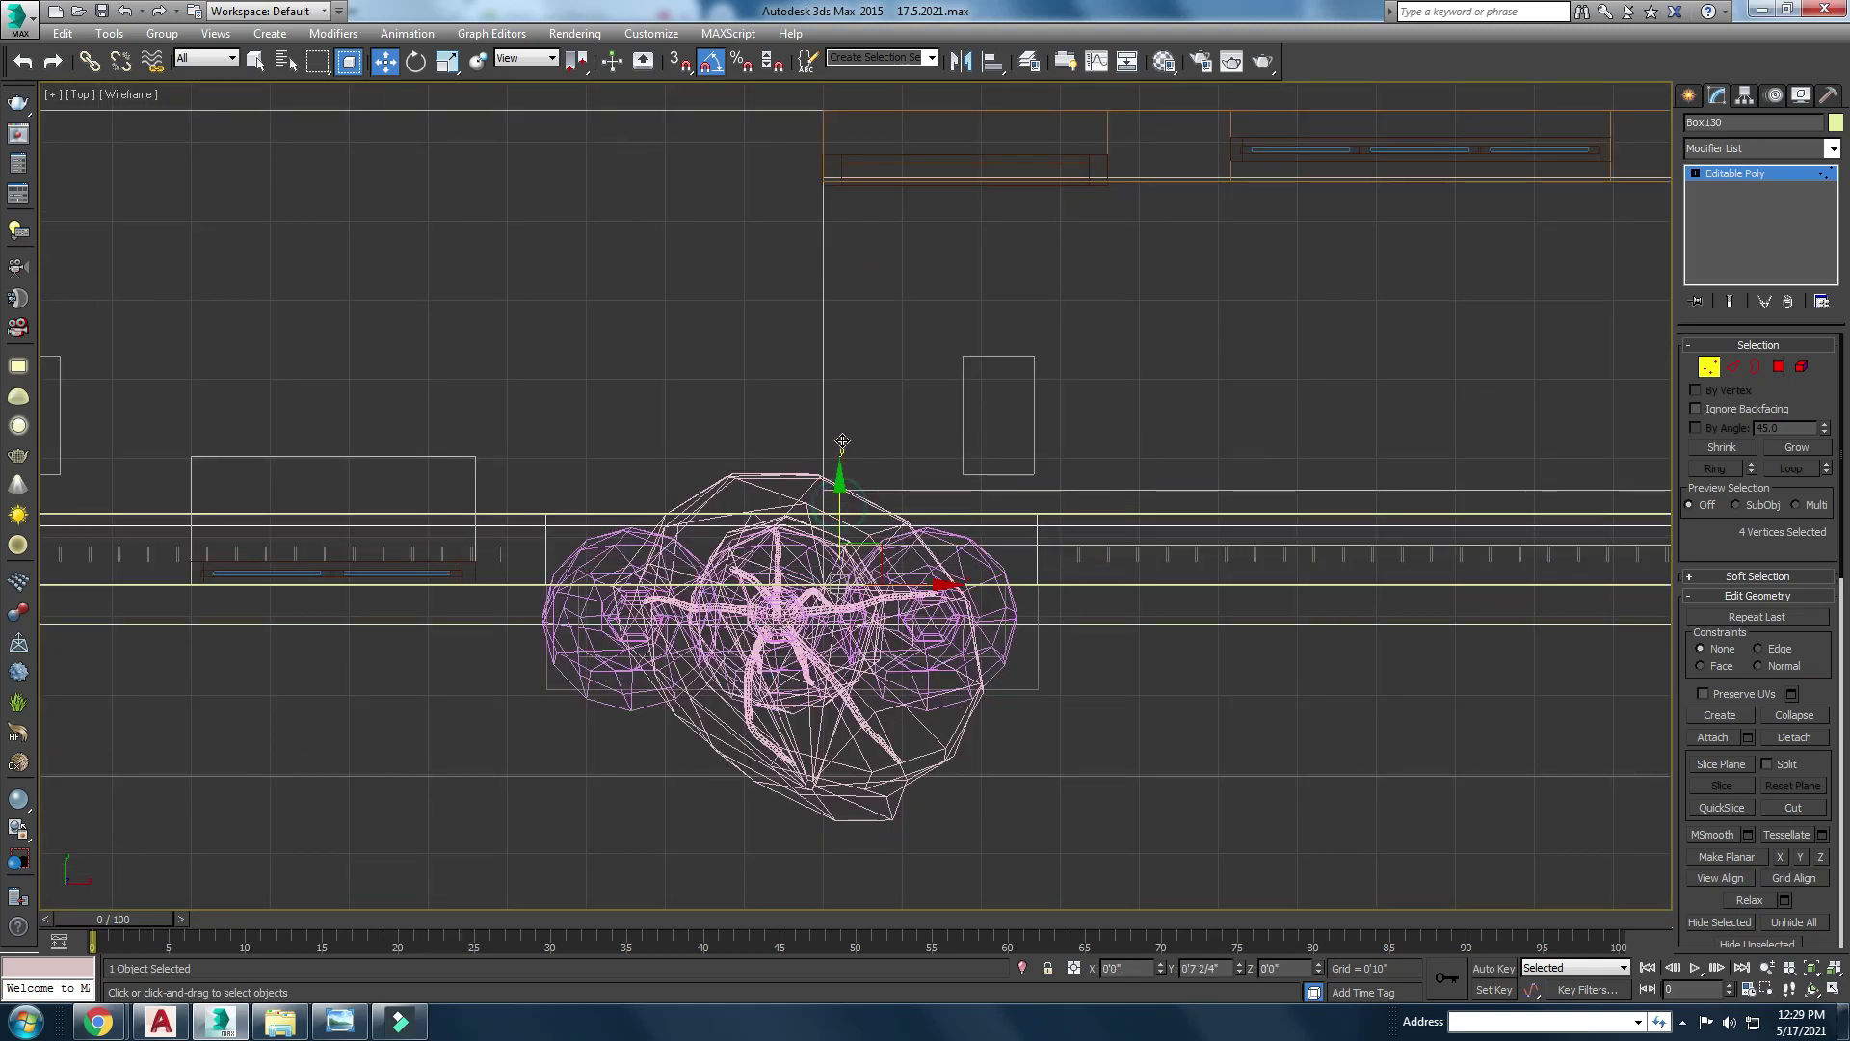
left_click(1688, 96)
key("alt+w")
left_click(1049, 736)
key("alt+w")
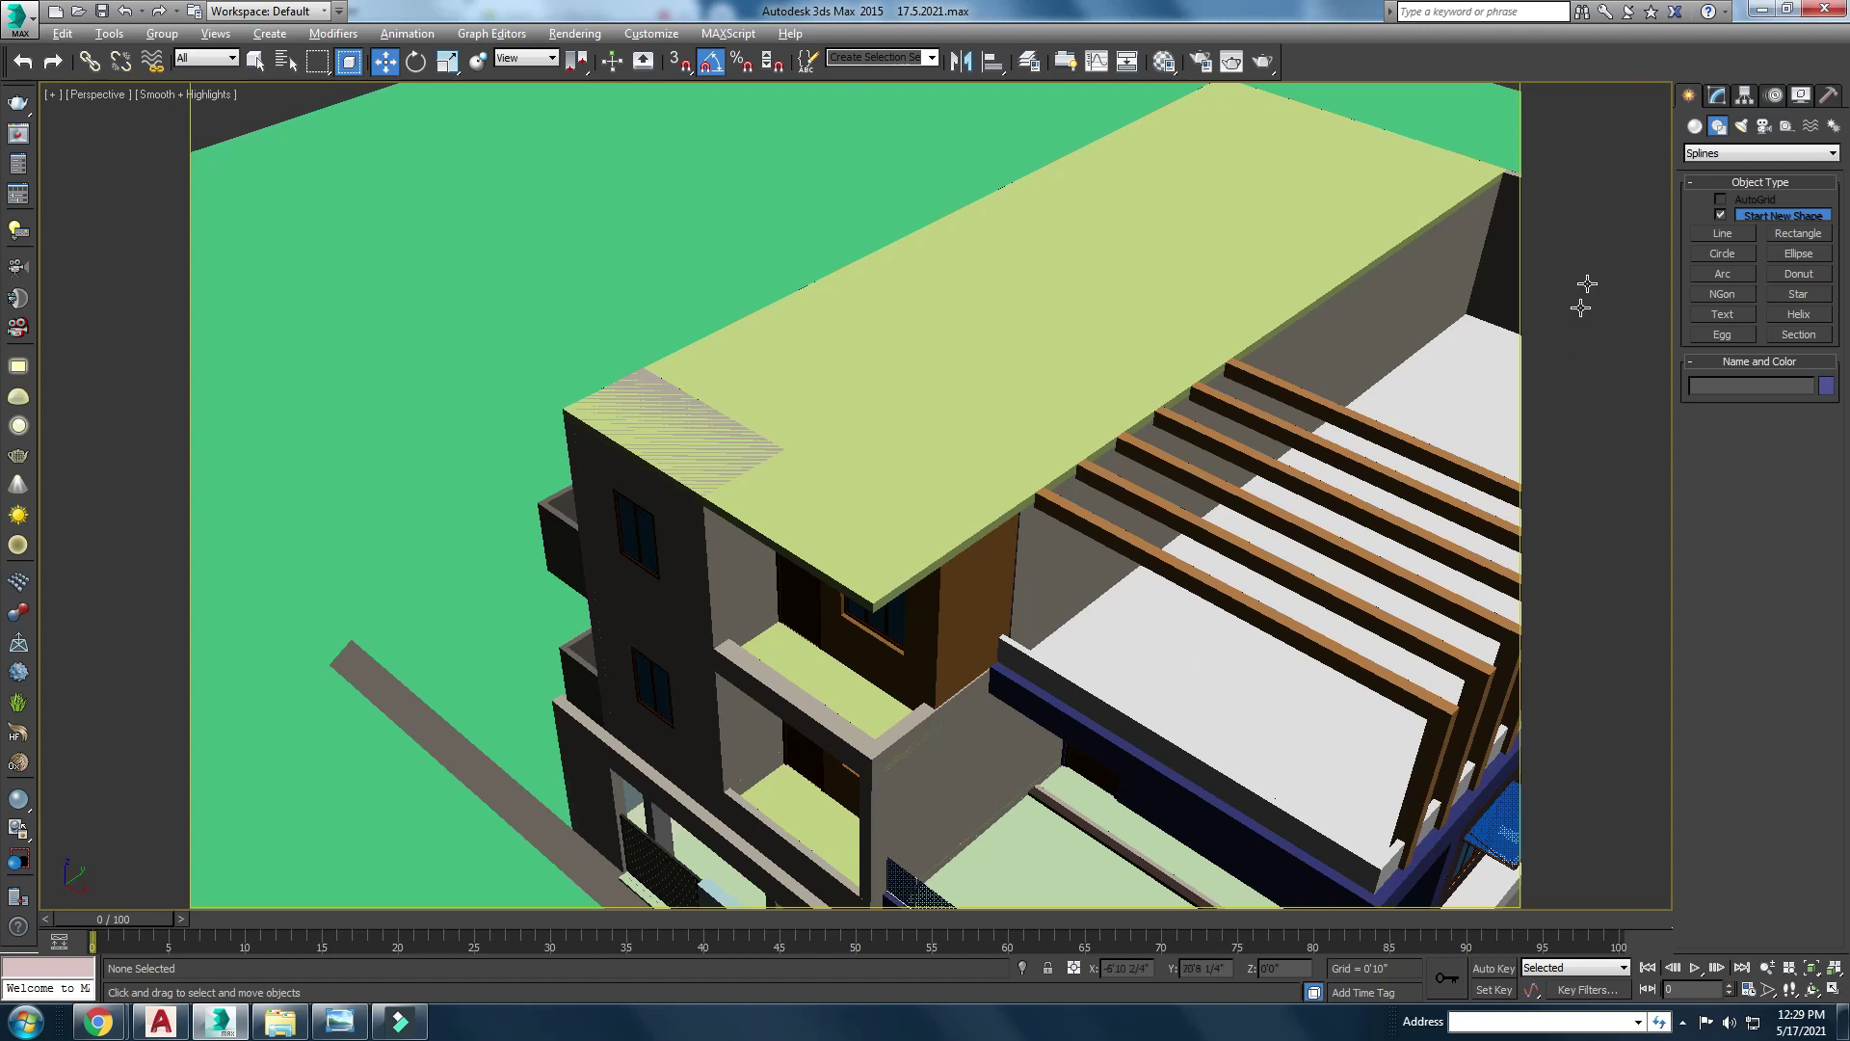
Step: Shift the slab's end face beside the balcony slightly left along X
mouse_move(810, 508)
middle_mouse_down("alt")
mouse_move(826, 619)
mouse_move(867, 537)
mouse_move(747, 591)
mouse_move(755, 627)
middle_mouse_up("alt")
scroll(755, 627, "up", 5)
left_click(802, 526)
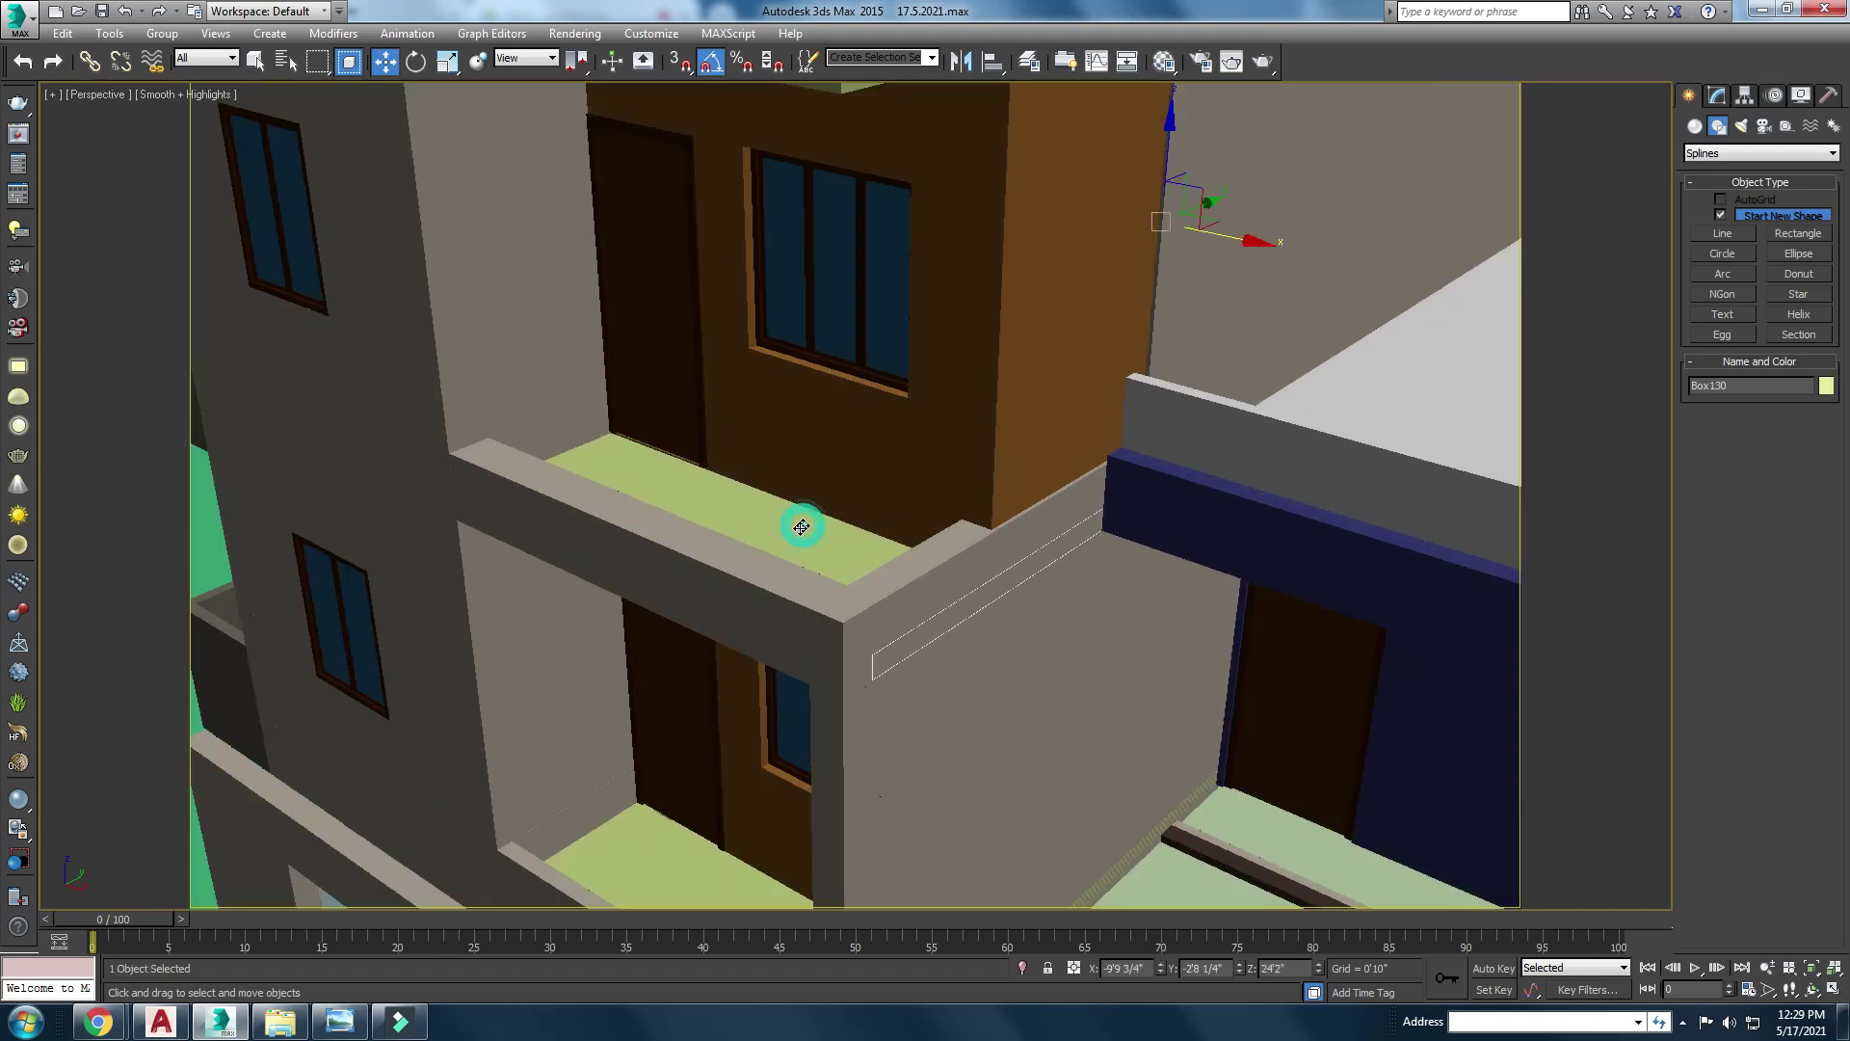
left_click(1718, 95)
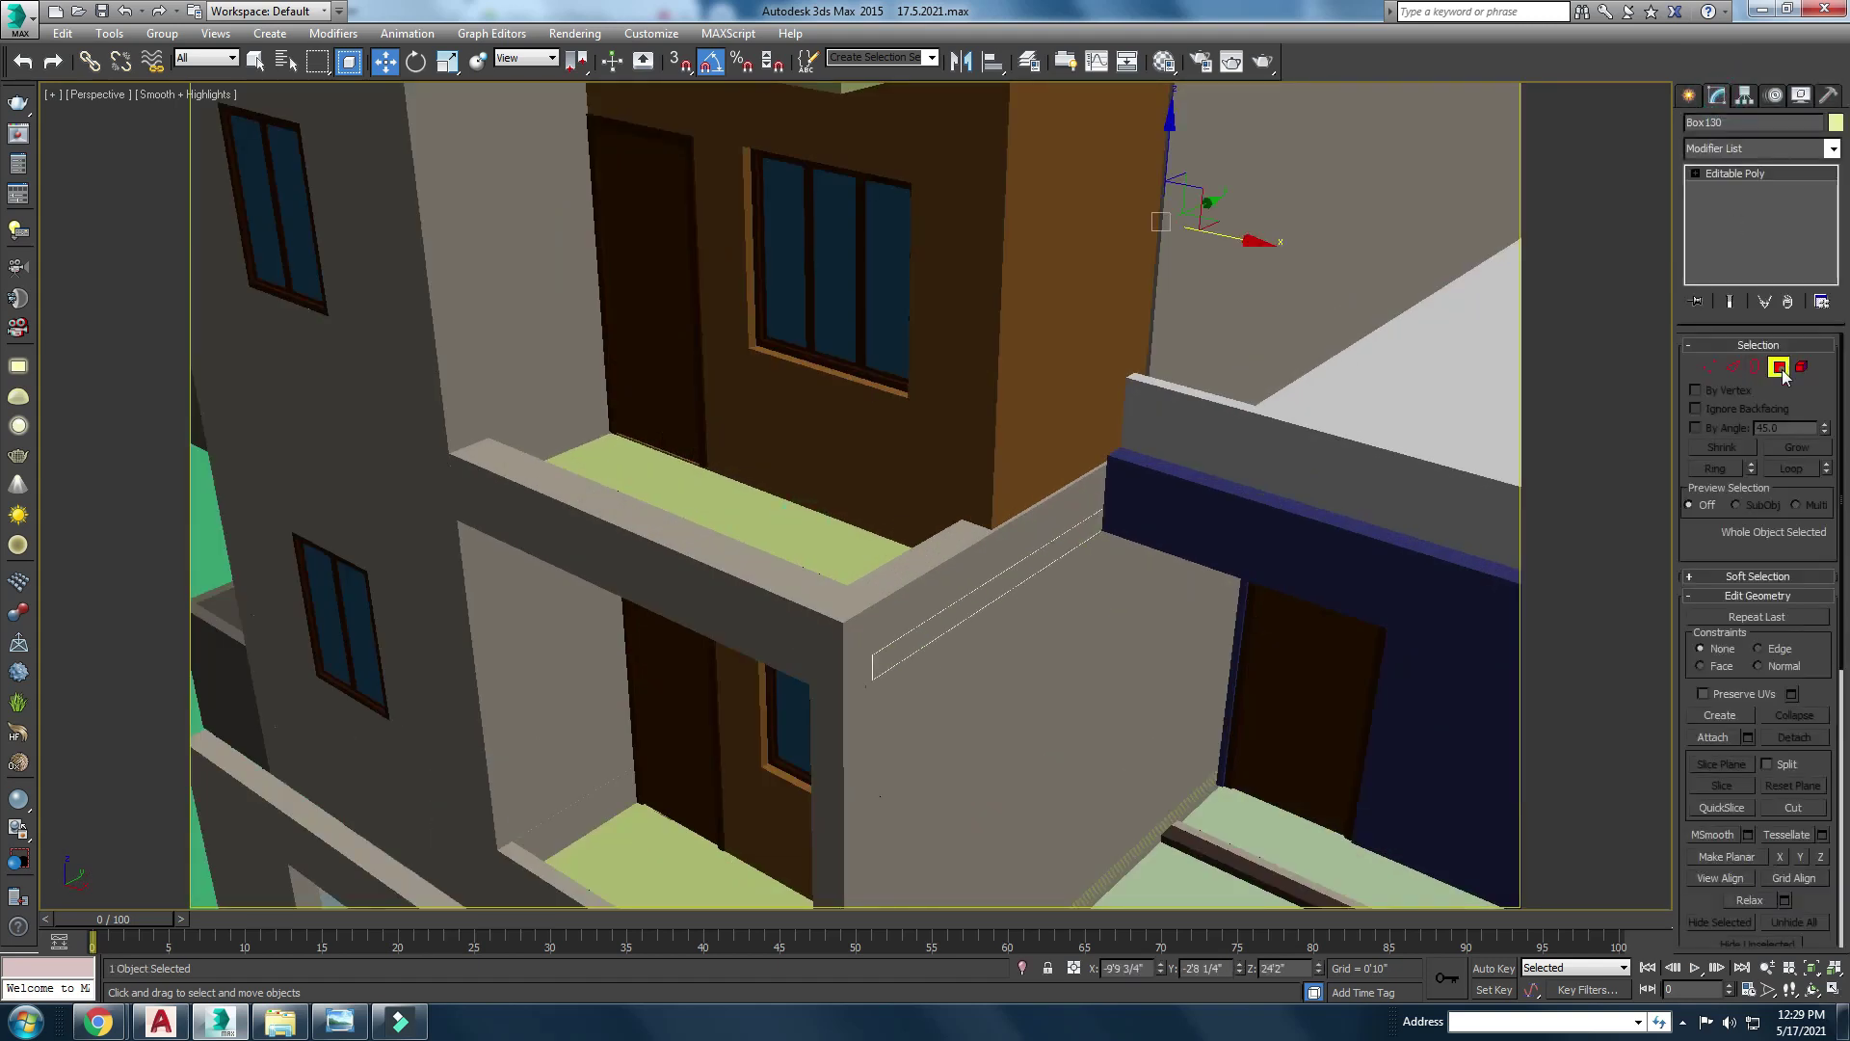
left_click(1780, 368)
left_click(1004, 589)
key("alt+w")
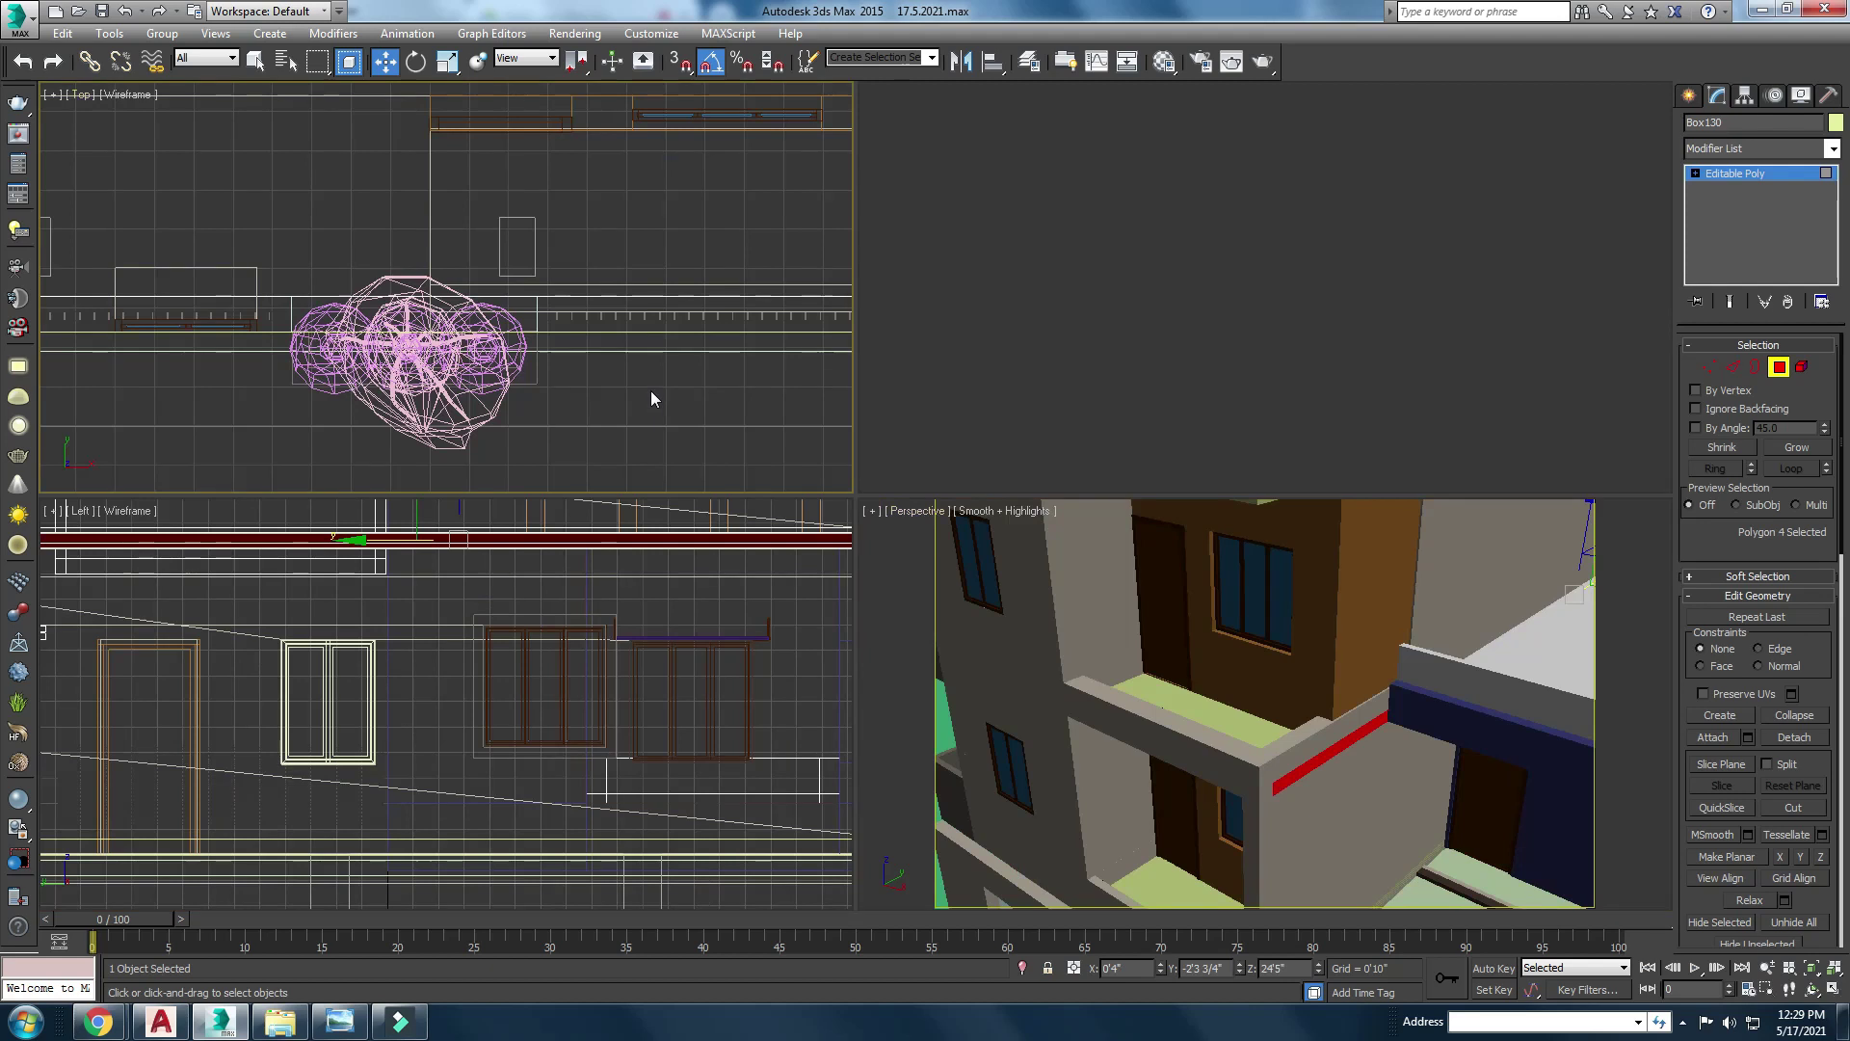
key("alt+w")
key("z")
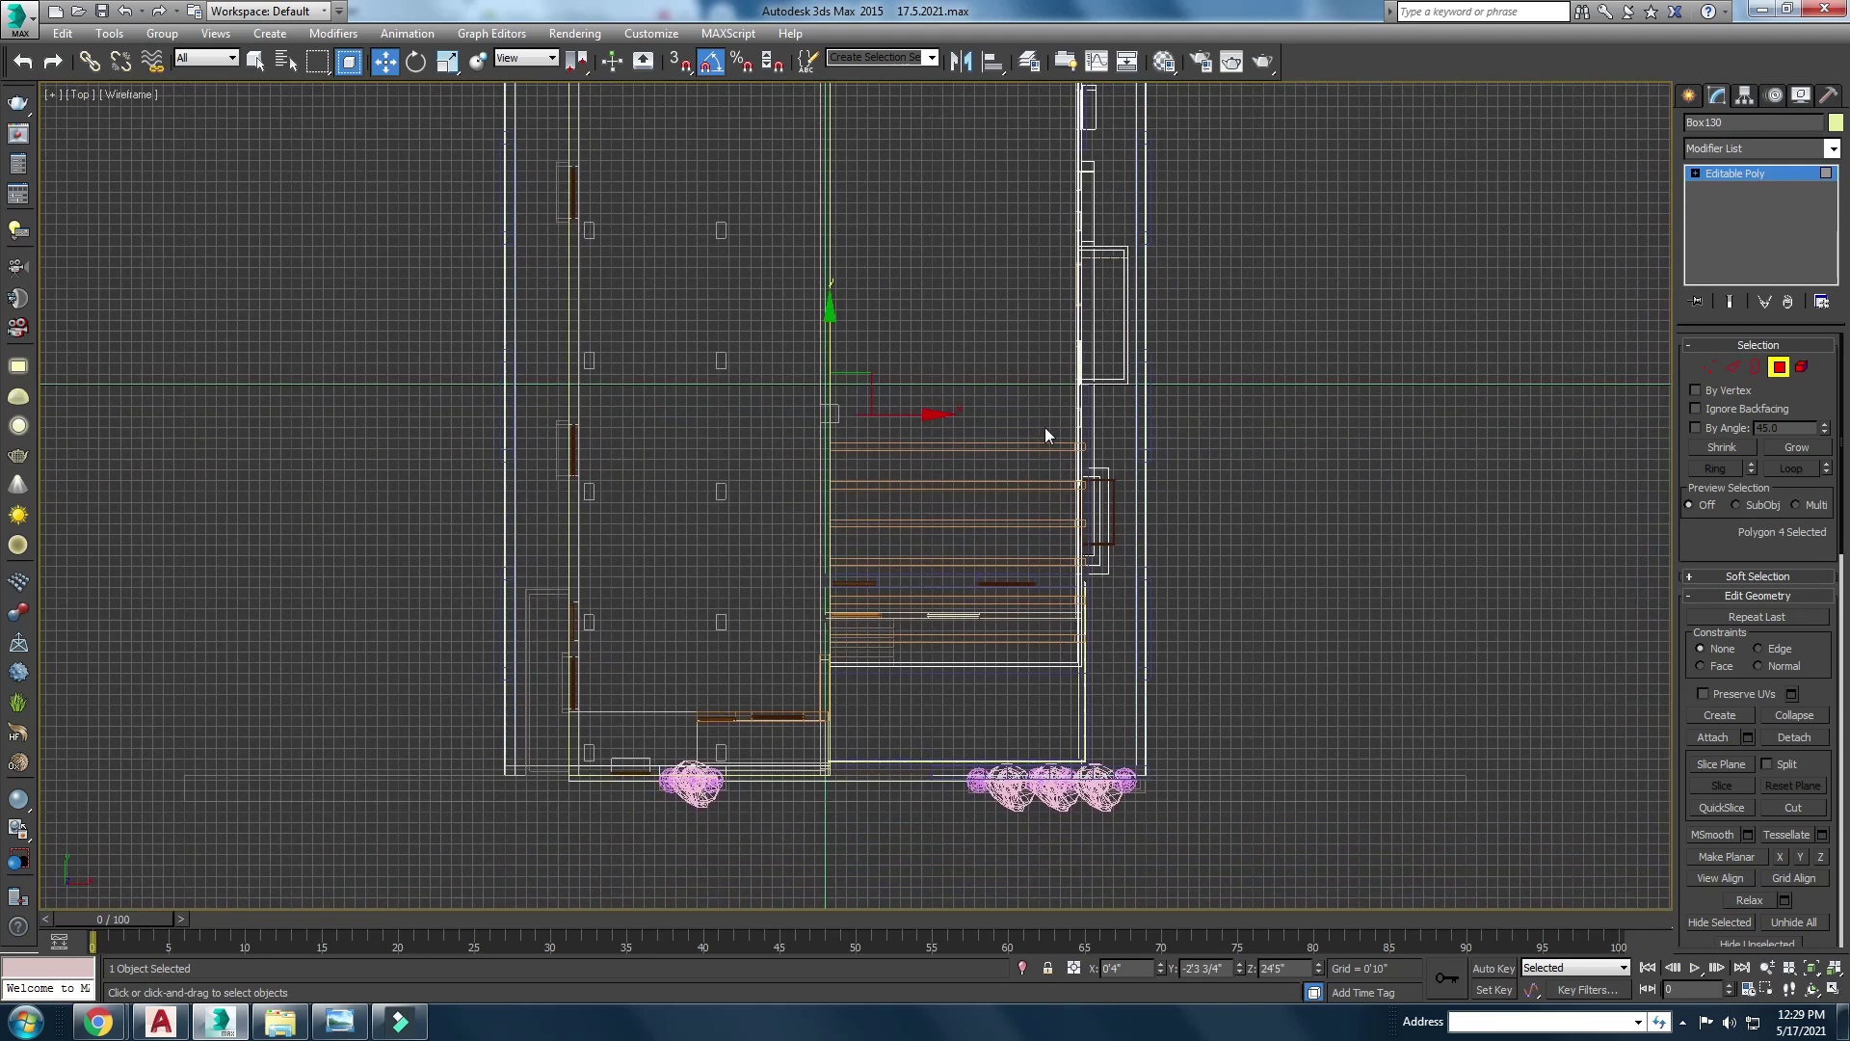
key("alt+w")
key("alt+w")
scroll(1176, 430, "up", 5)
scroll(1165, 508, "up", 2)
left_click_drag(1225, 590, 933, 611)
left_click(1688, 94)
key("alt+w")
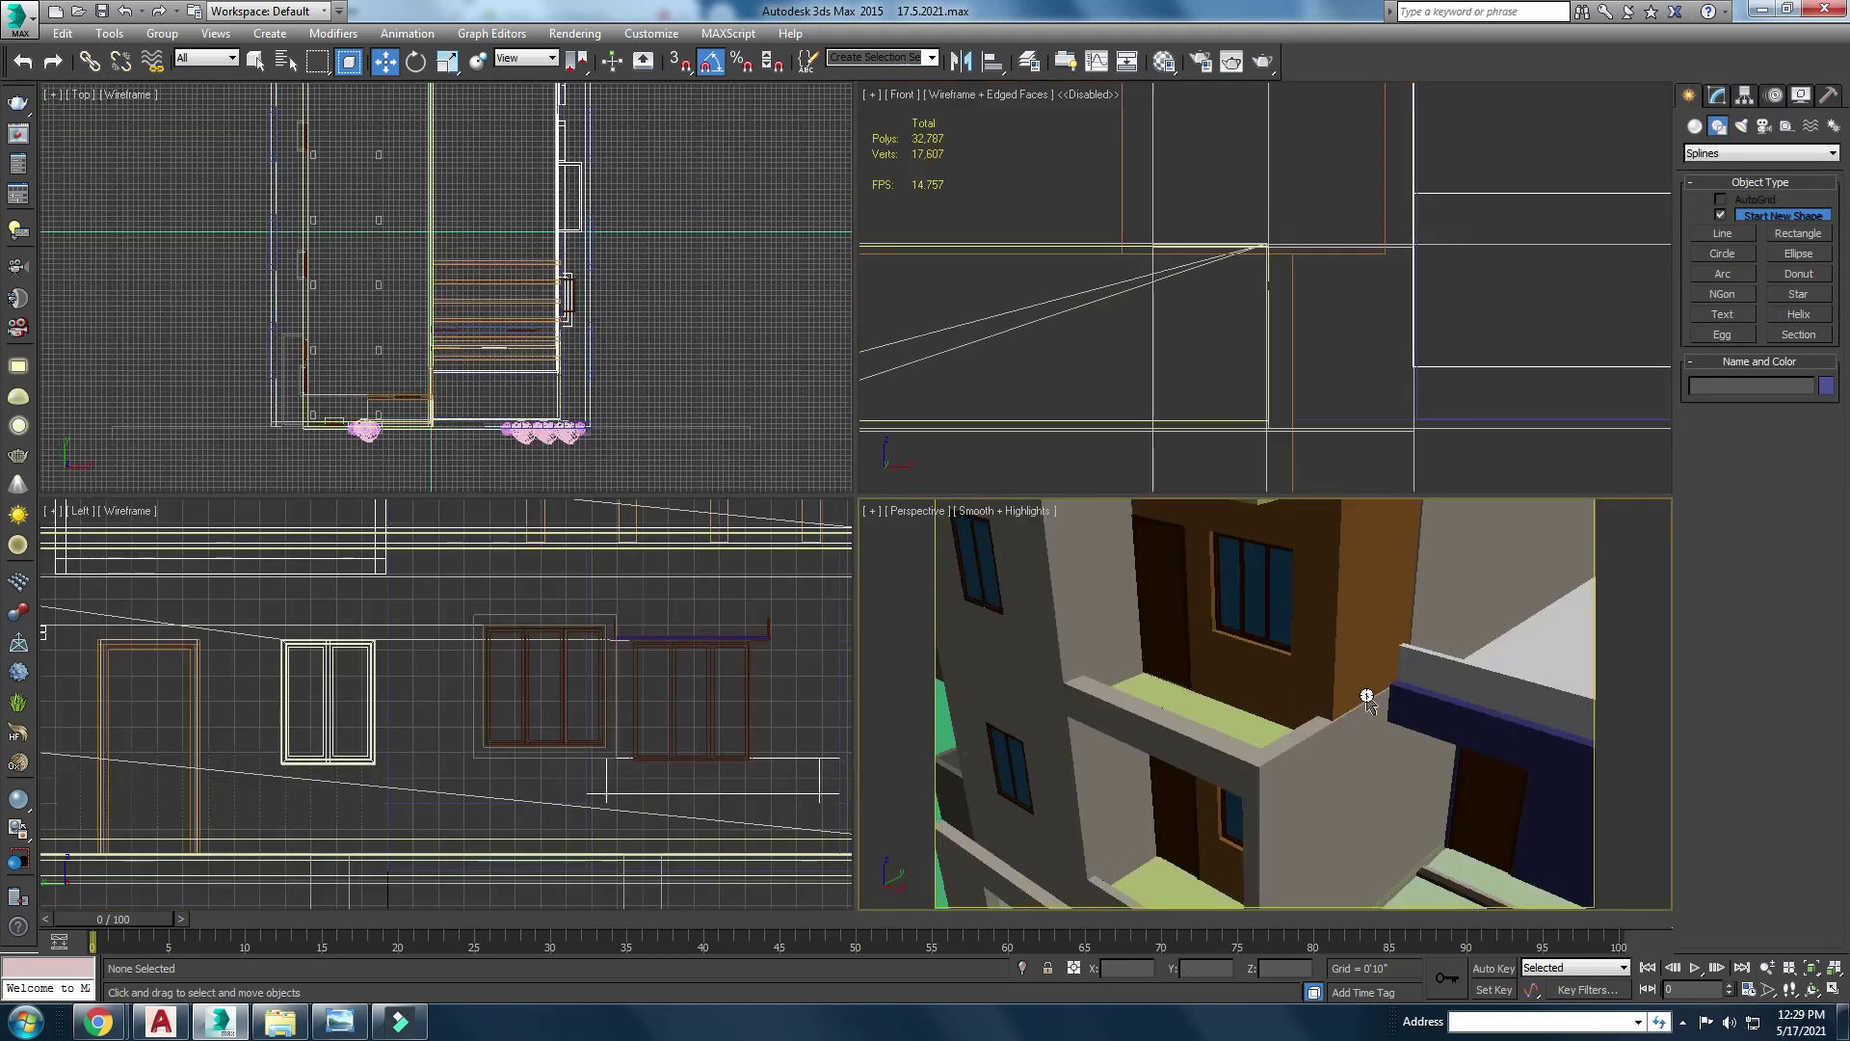
key("alt+w")
scroll(1006, 515, "down", 3)
scroll(1020, 492, "down", 3)
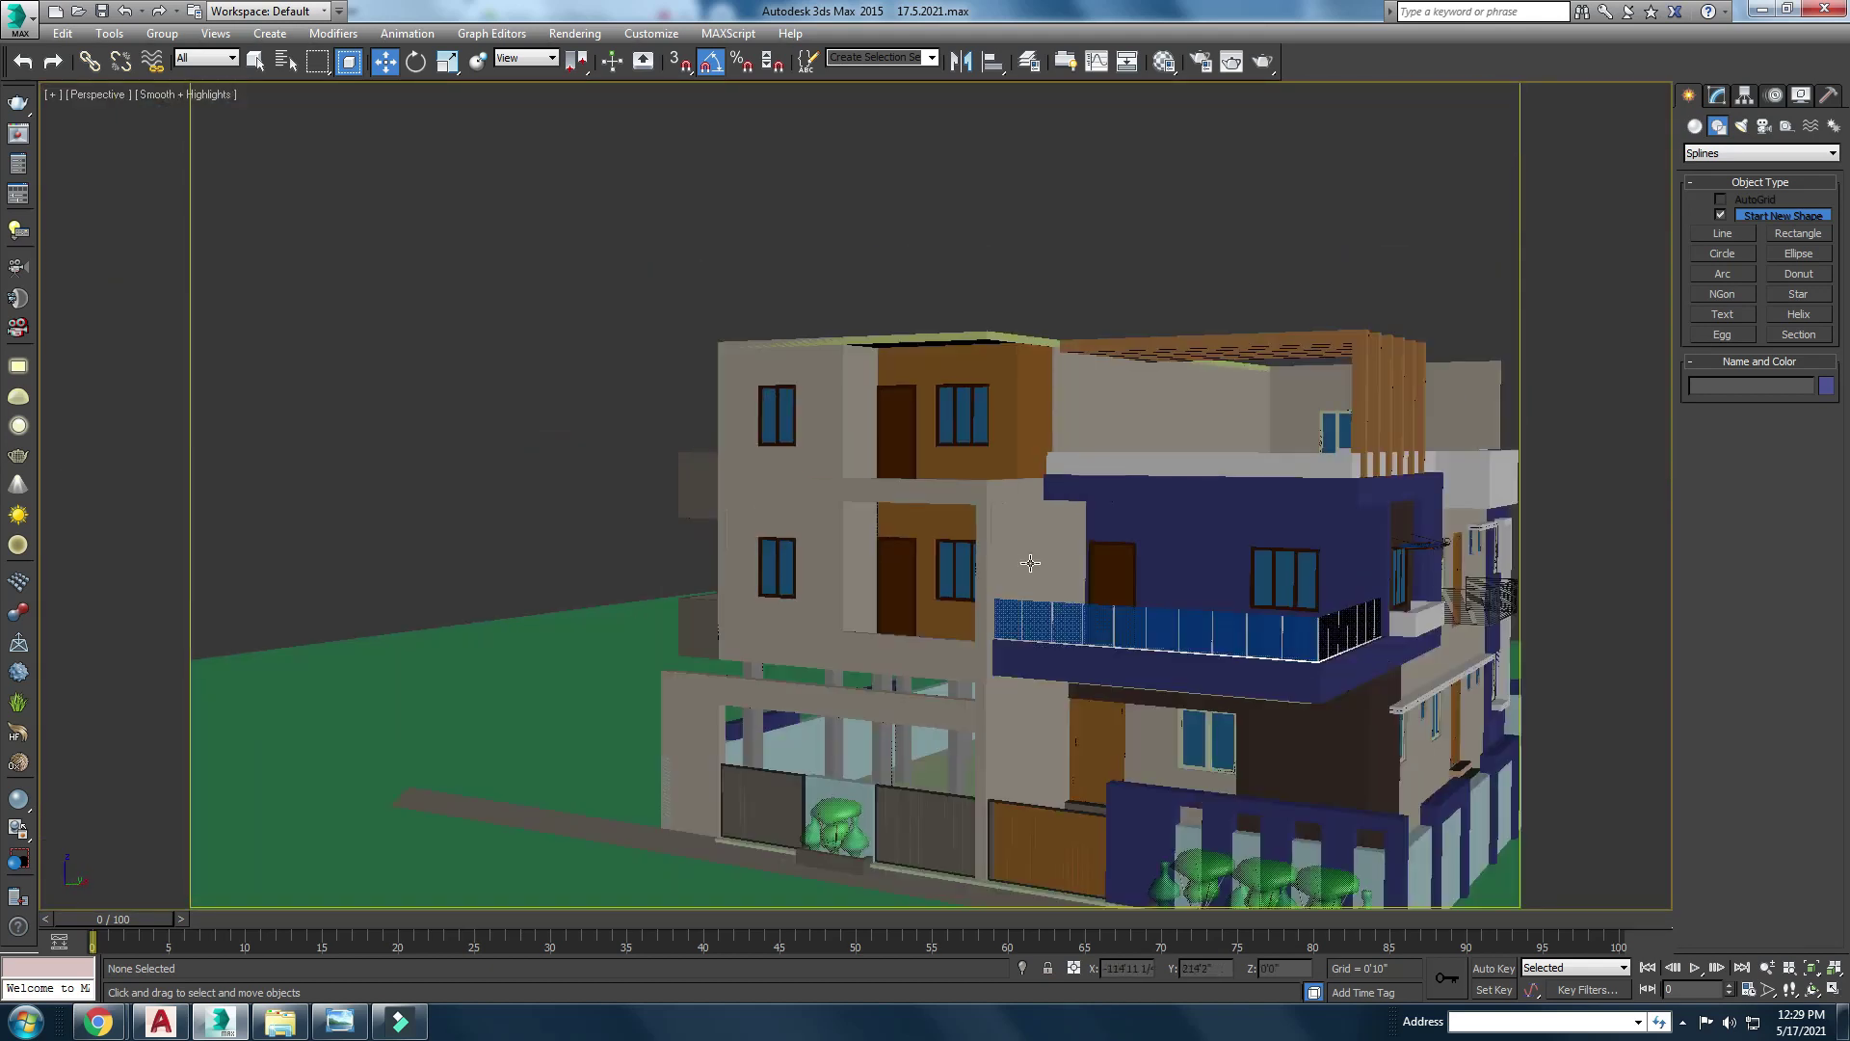
scroll(992, 417, "up", 5)
Step: Compare with the reference render, then orbit to view the beam's underside
key("alt+Tab")
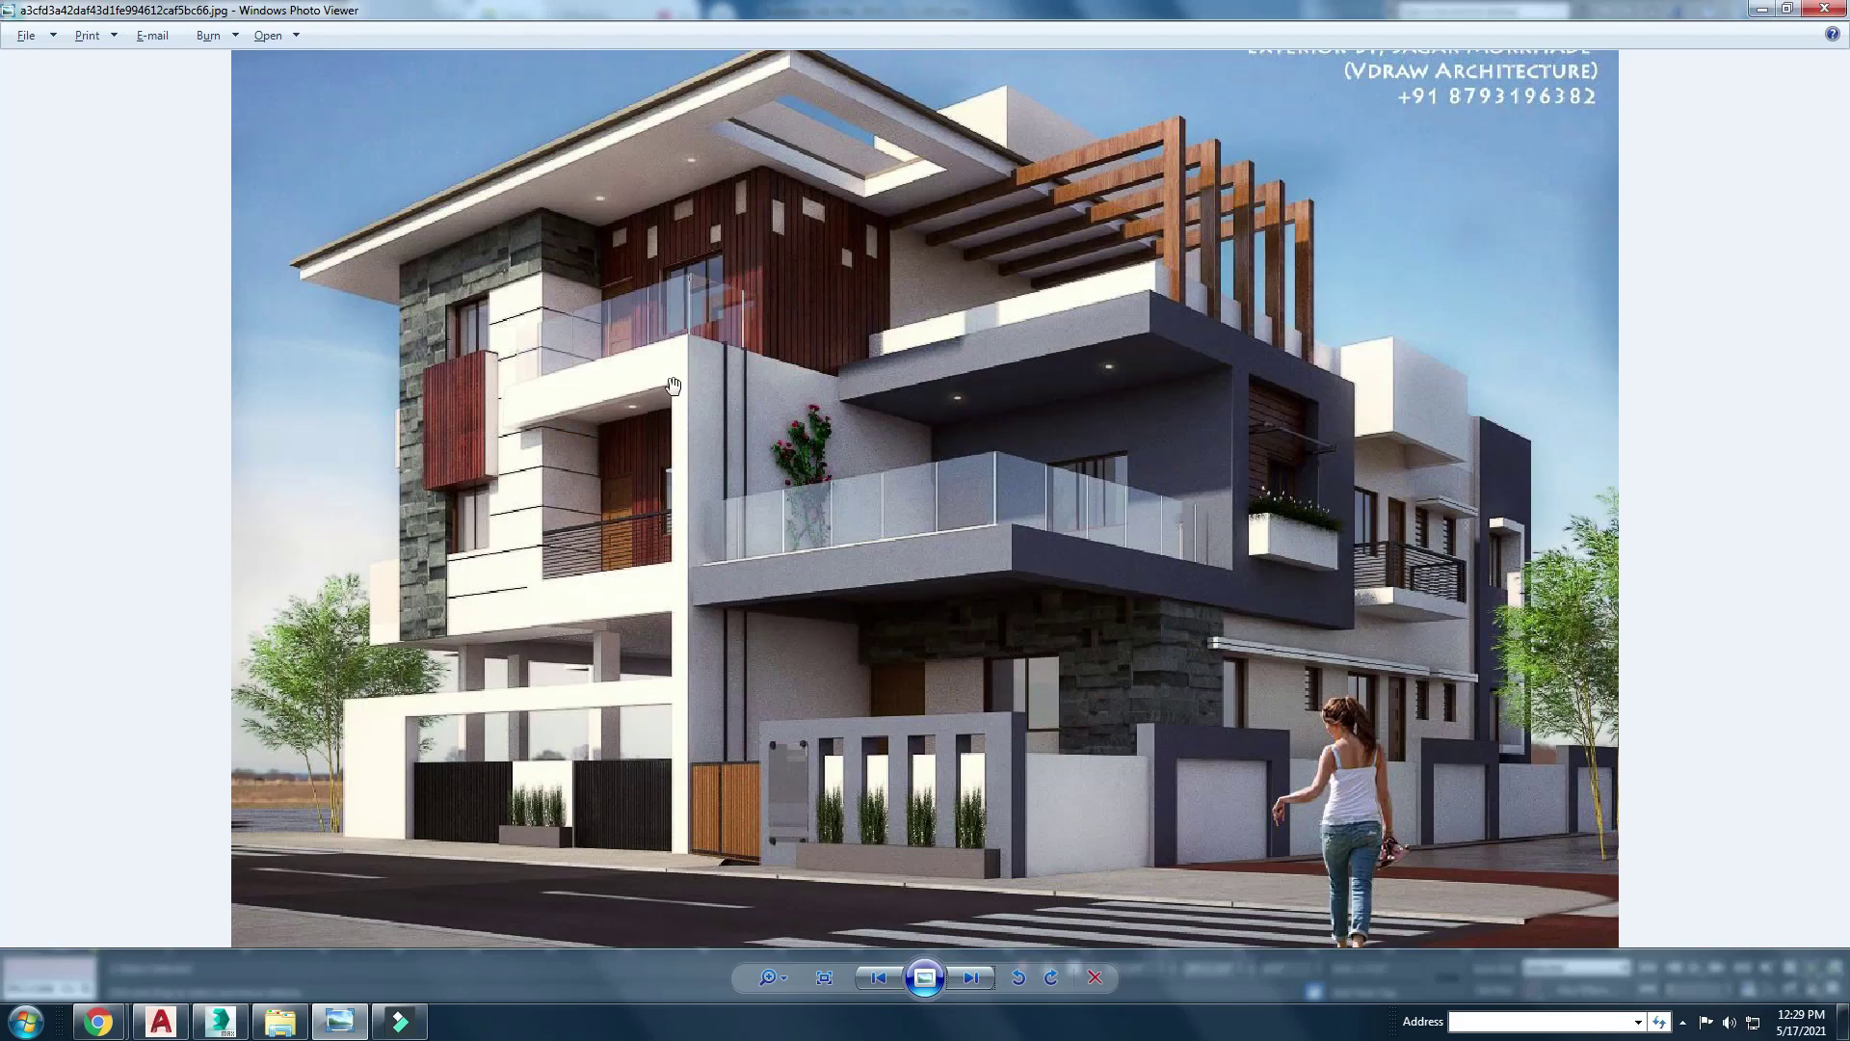
key("alt+Tab")
scroll(950, 425, "up", 3)
middle_click_drag(950, 425, 894, 384, "alt")
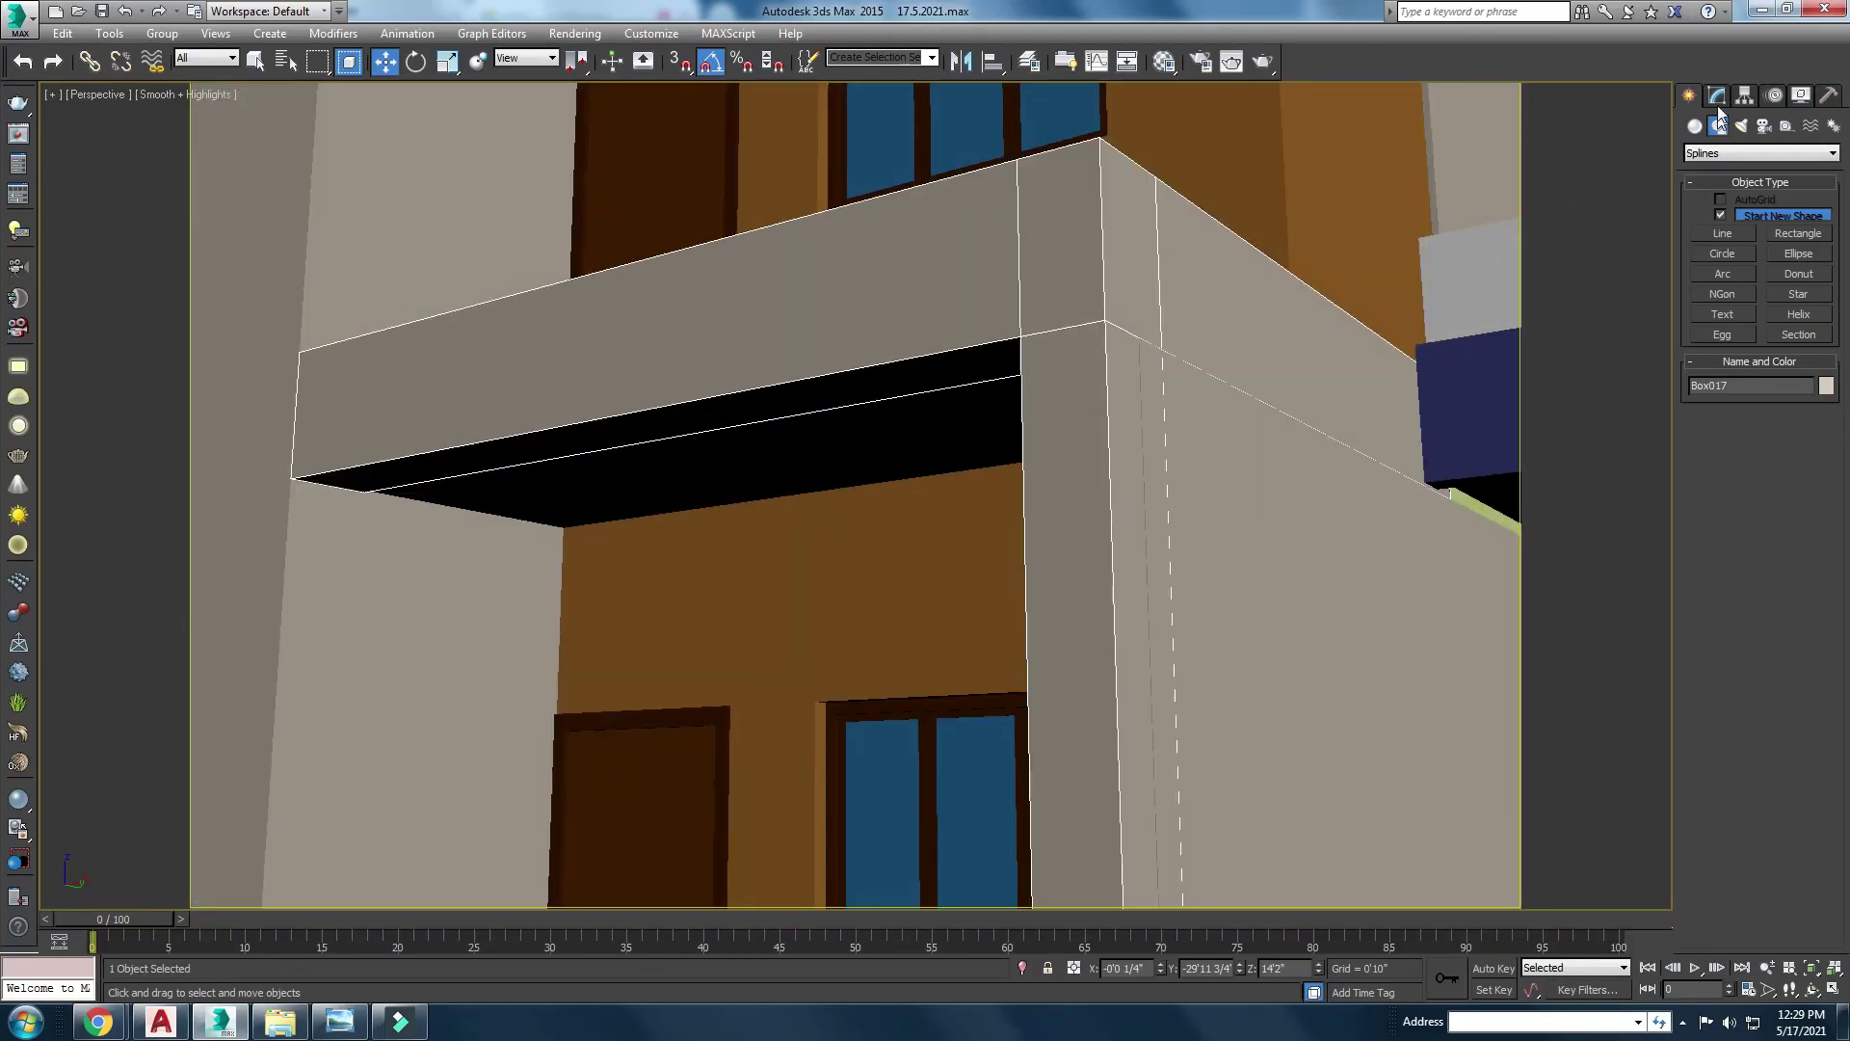
Step: Extrude Box017's underside polygon downward by 0'9"
left_click(1718, 96)
left_click(1779, 367)
left_click(921, 378)
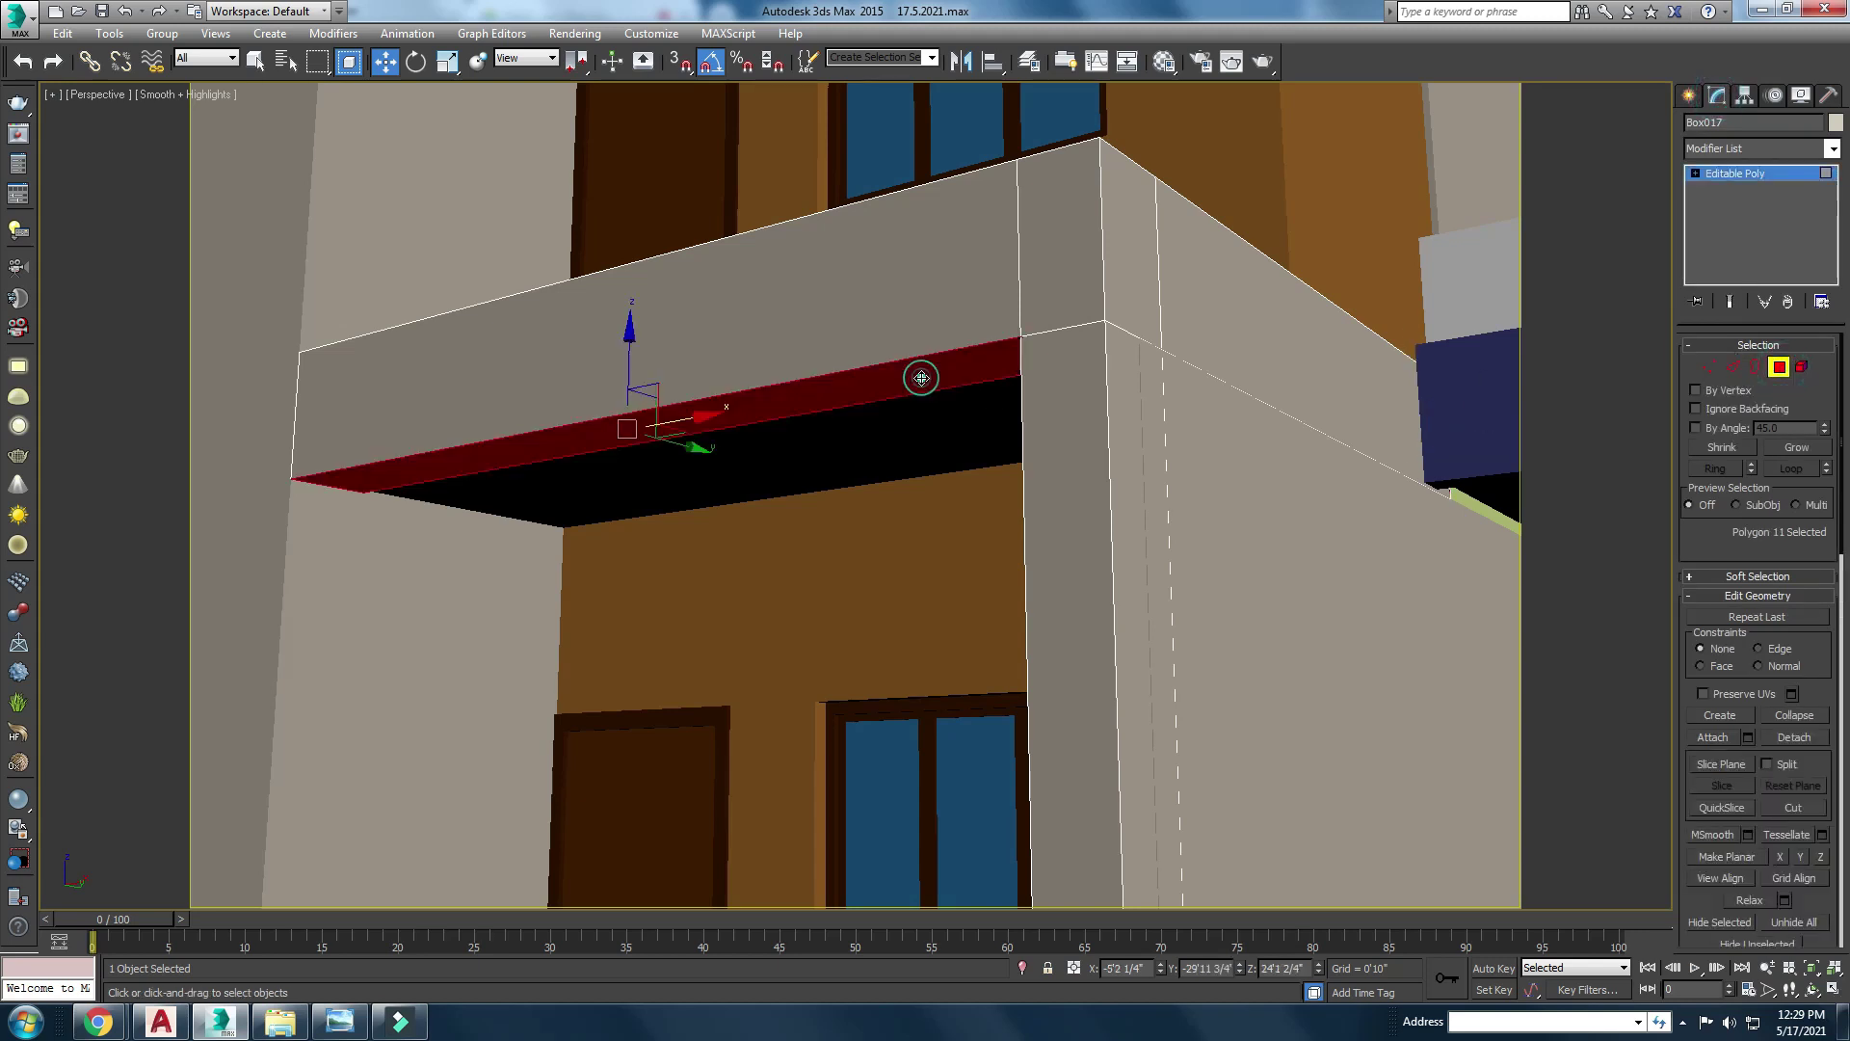
right_click(921, 378)
left_click(738, 426)
left_click(887, 534)
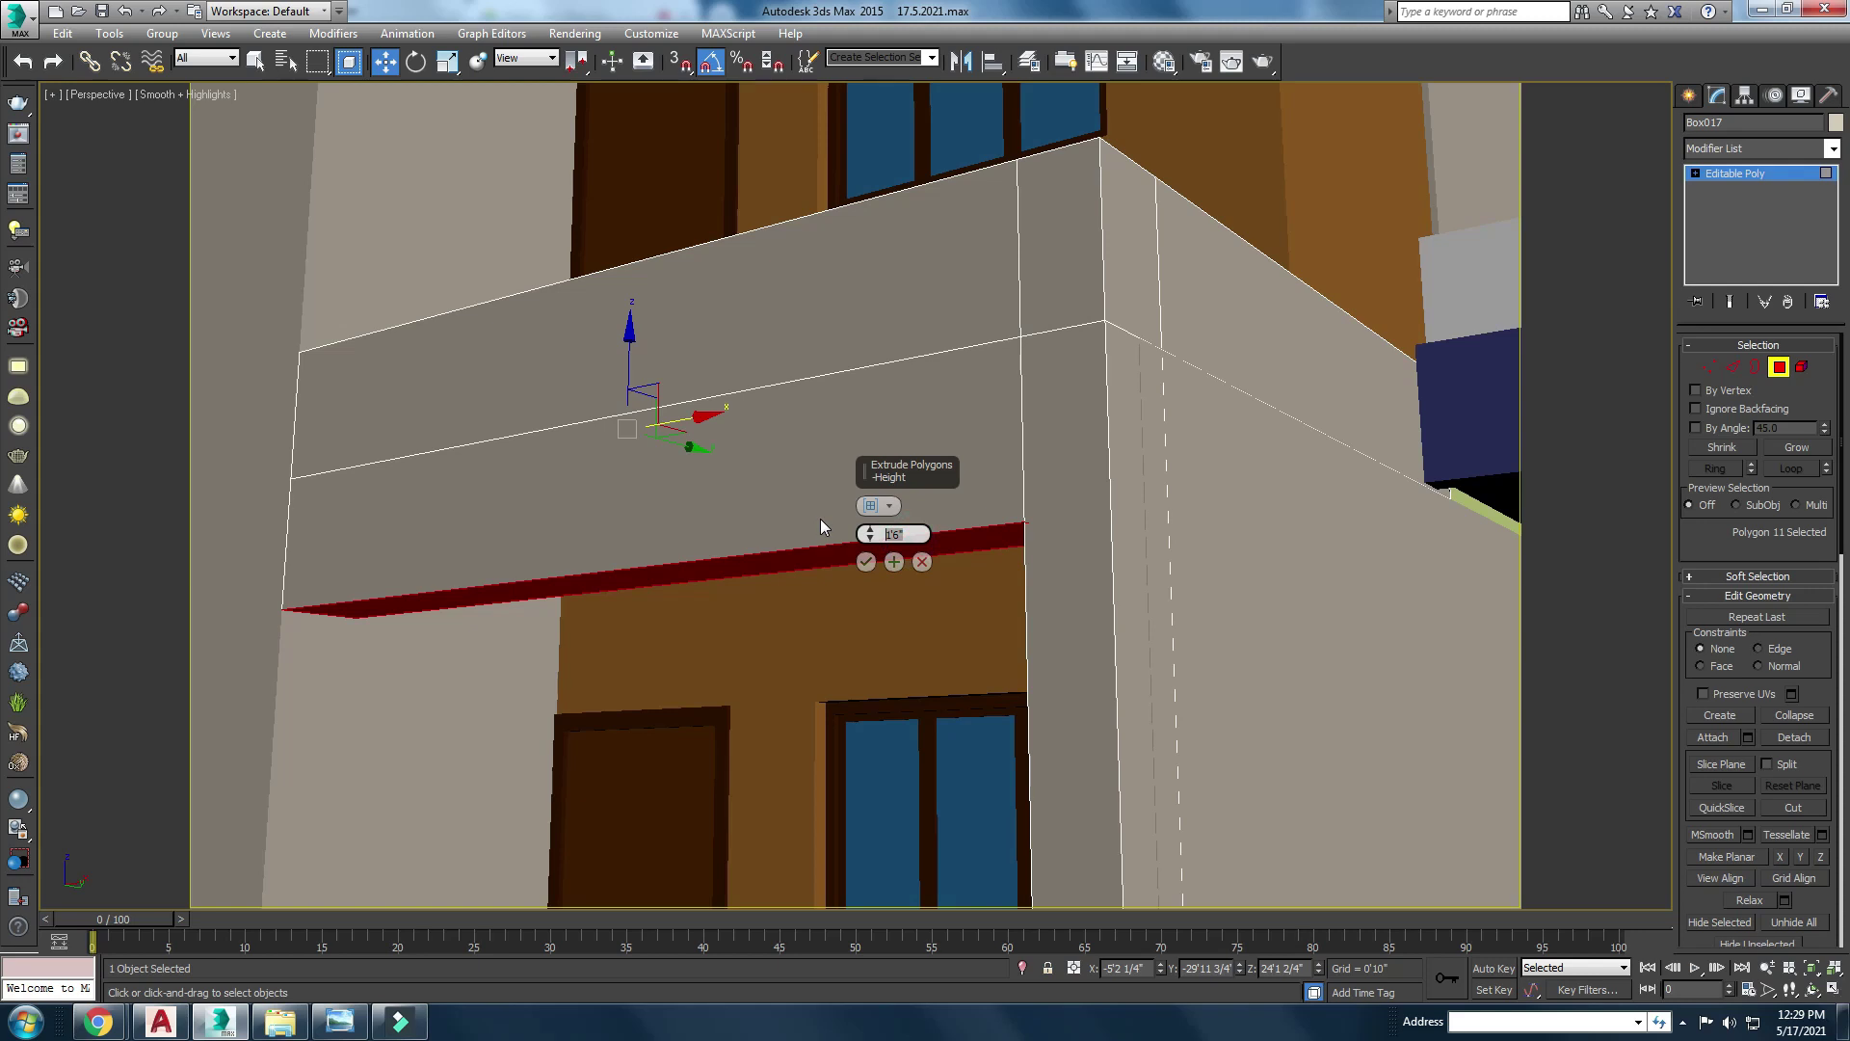
type("9")
key("Return")
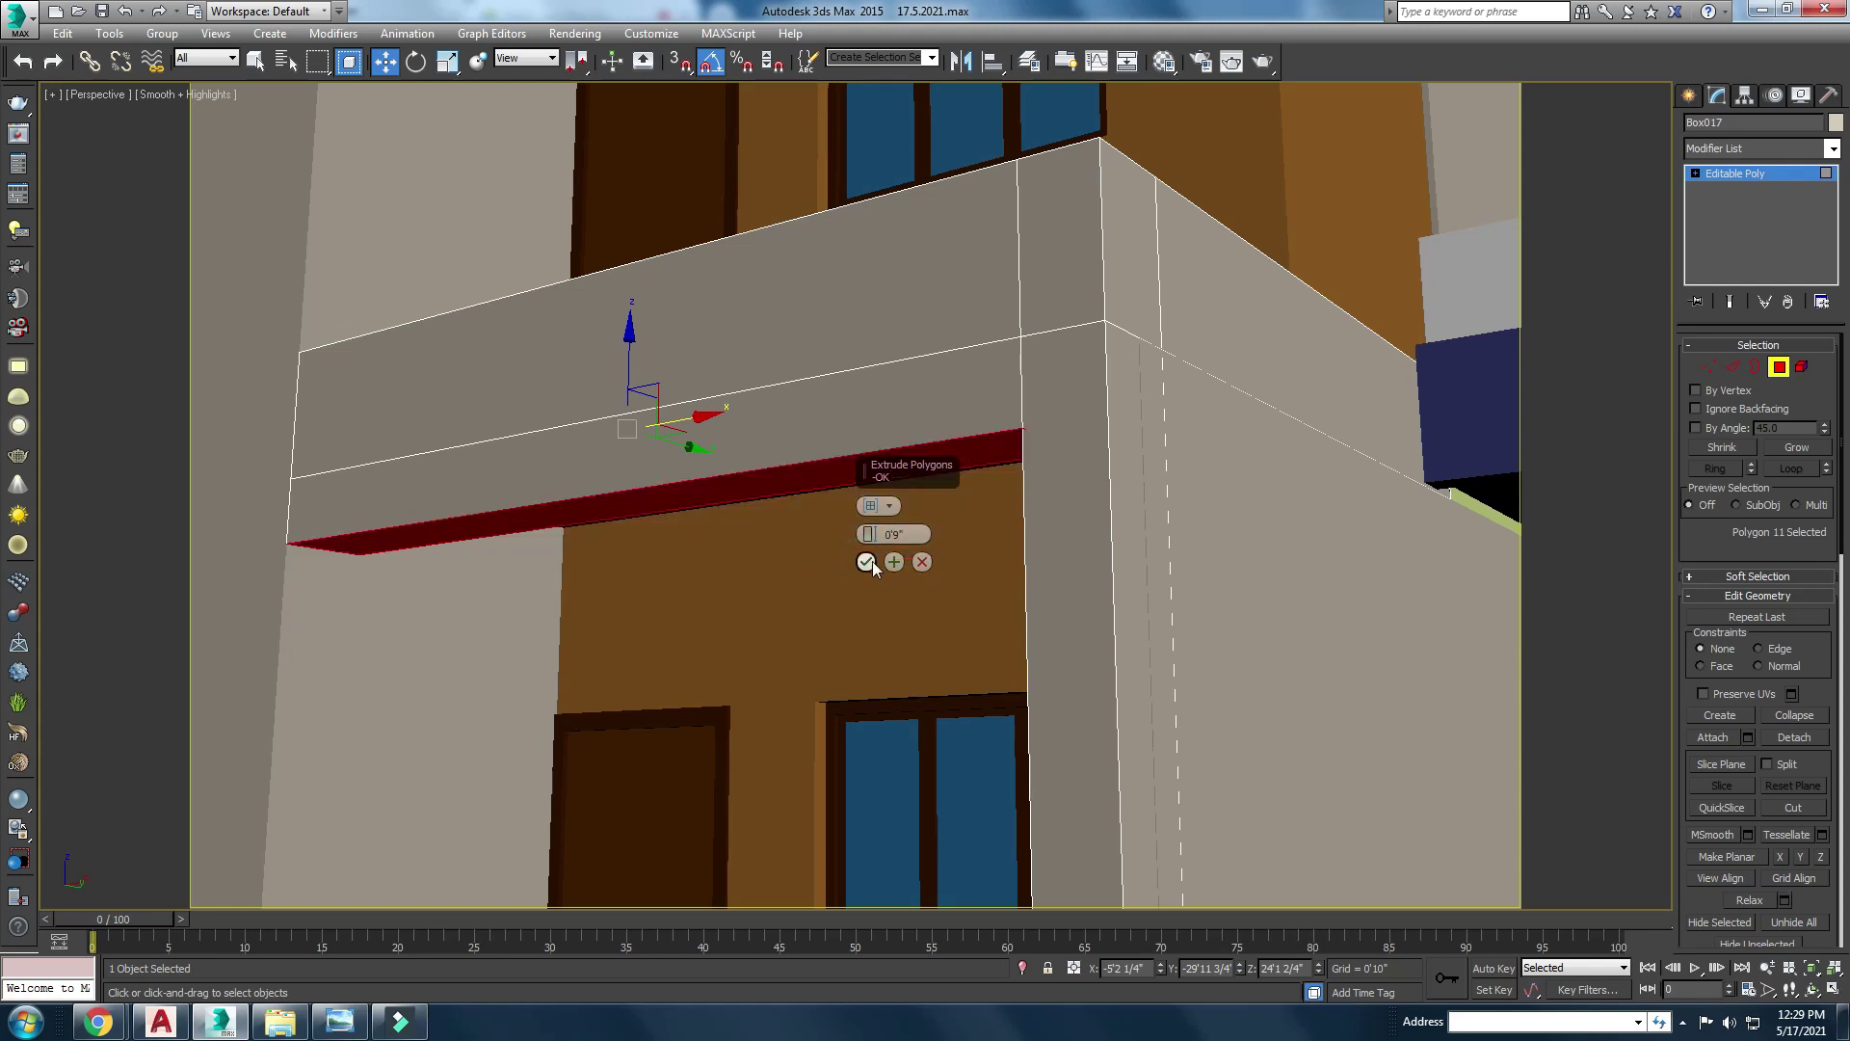
left_click(865, 562)
left_click(1688, 95)
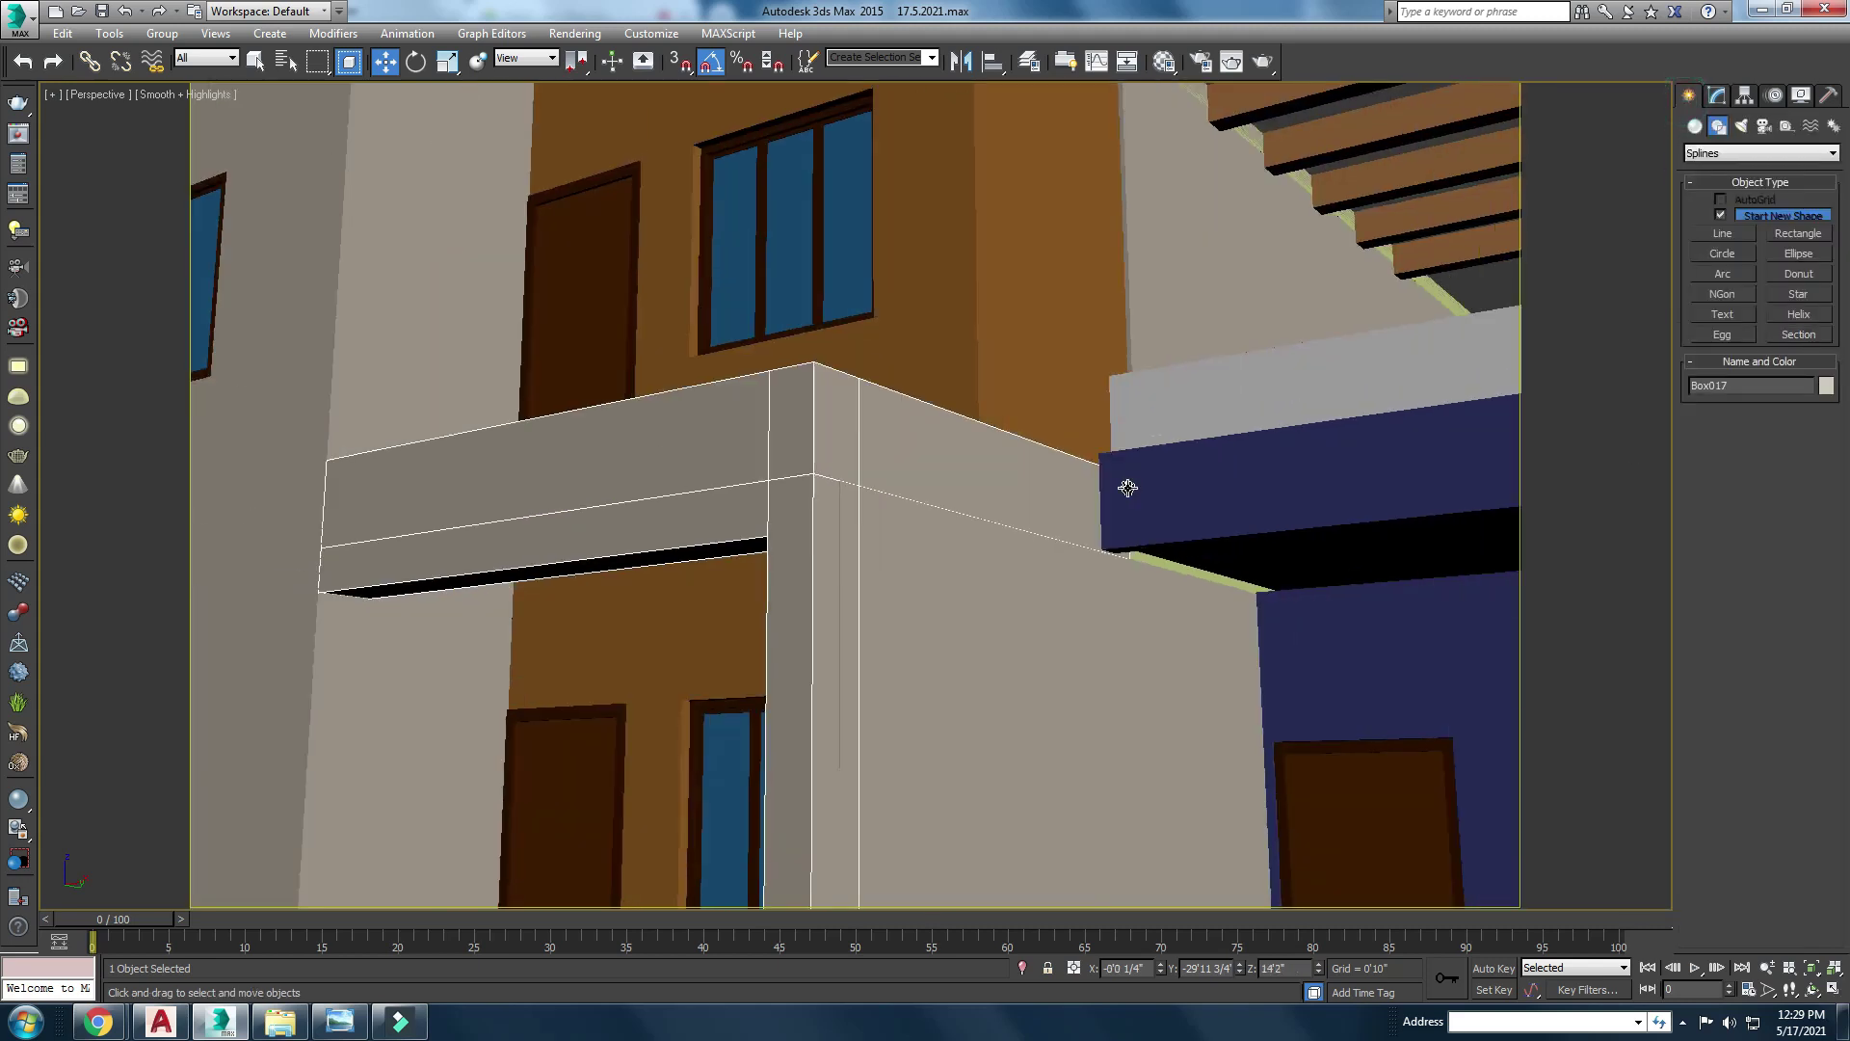
scroll(1127, 488, "down", 5)
Step: Orbit and zoom around the balcony wall to inspect the deepened ledge
left_click(1166, 116)
mouse_move(916, 399)
middle_mouse_down("alt")
mouse_move(760, 541)
mouse_move(806, 454)
mouse_move(828, 482)
mouse_move(803, 534)
mouse_move(889, 537)
mouse_move(879, 482)
mouse_move(1011, 520)
middle_mouse_up("alt")
scroll(691, 567, "up", 4)
scroll(691, 568, "down", 4)
scroll(831, 401, "up", 3)
scroll(803, 534, "up", 4)
scroll(803, 534, "down", 5)
scroll(1053, 542, "up", 4)
scroll(1052, 542, "up", 1)
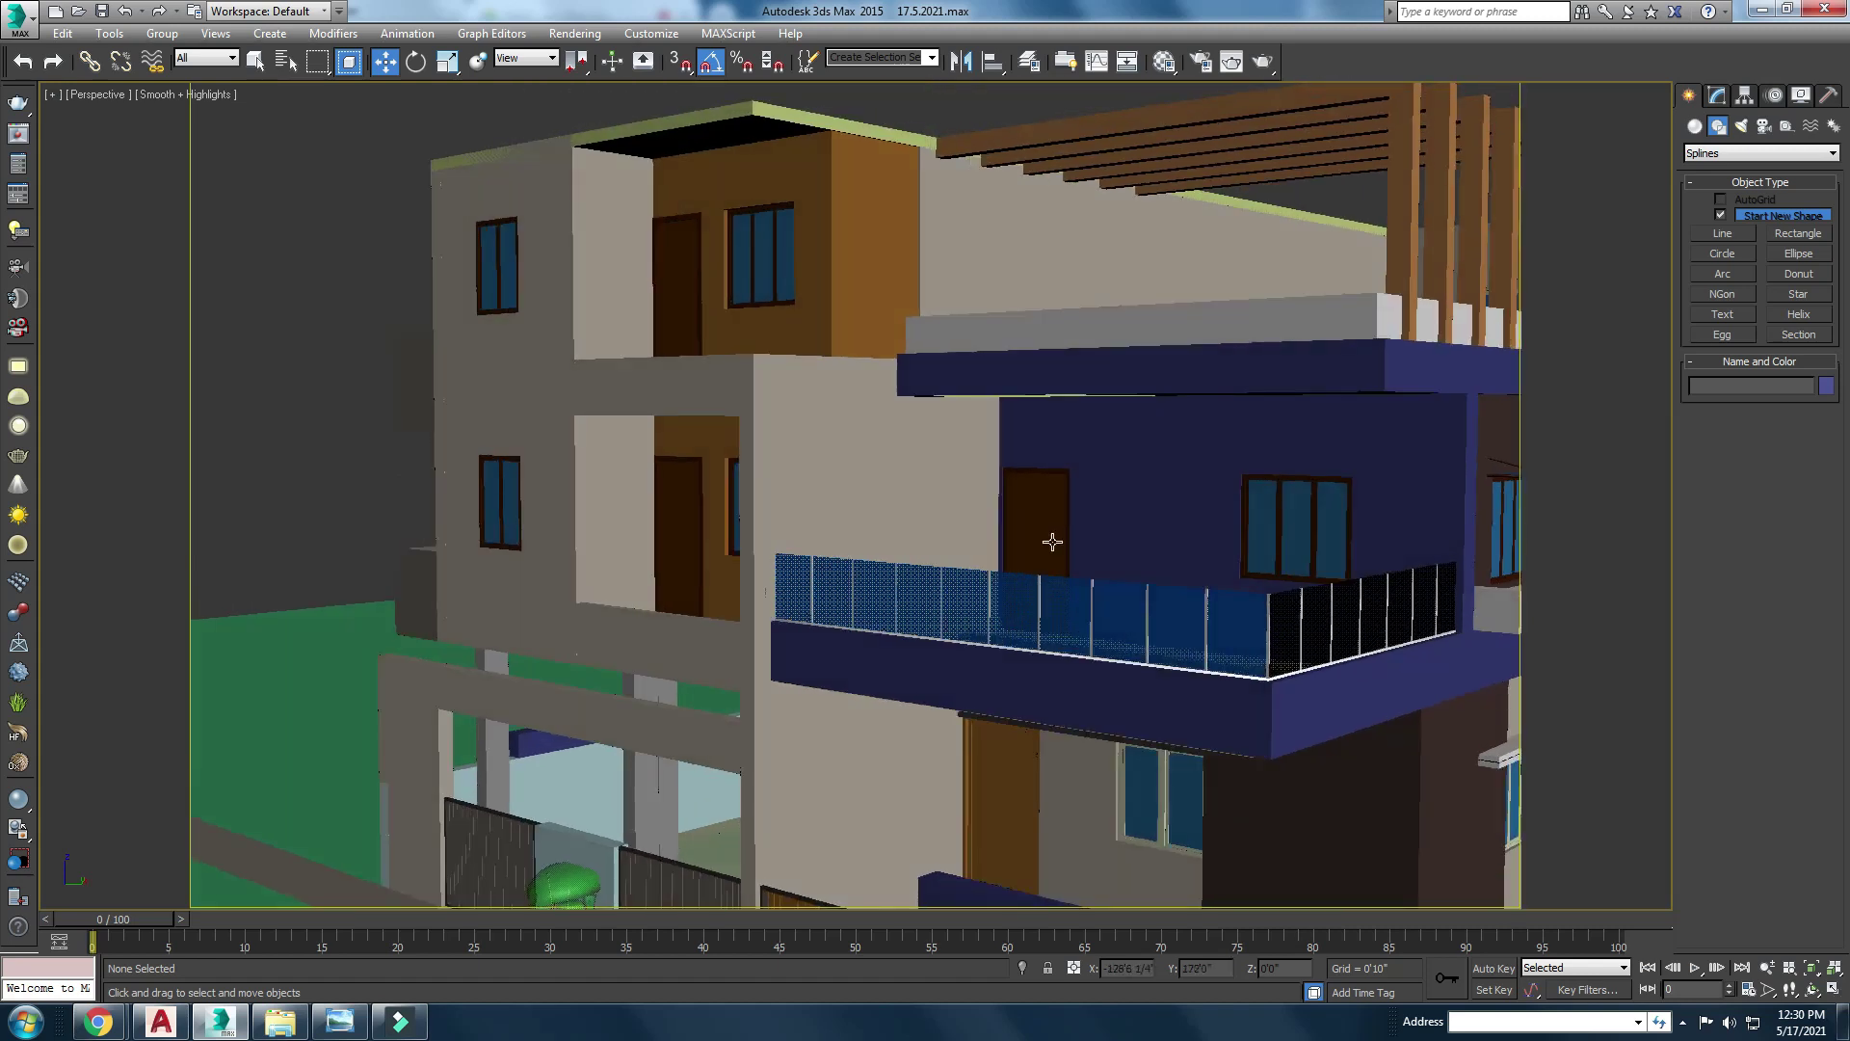
scroll(1053, 542, "down", 5)
Step: Reframe the whole building and save the house scene
middle_click_drag(864, 483, 803, 496)
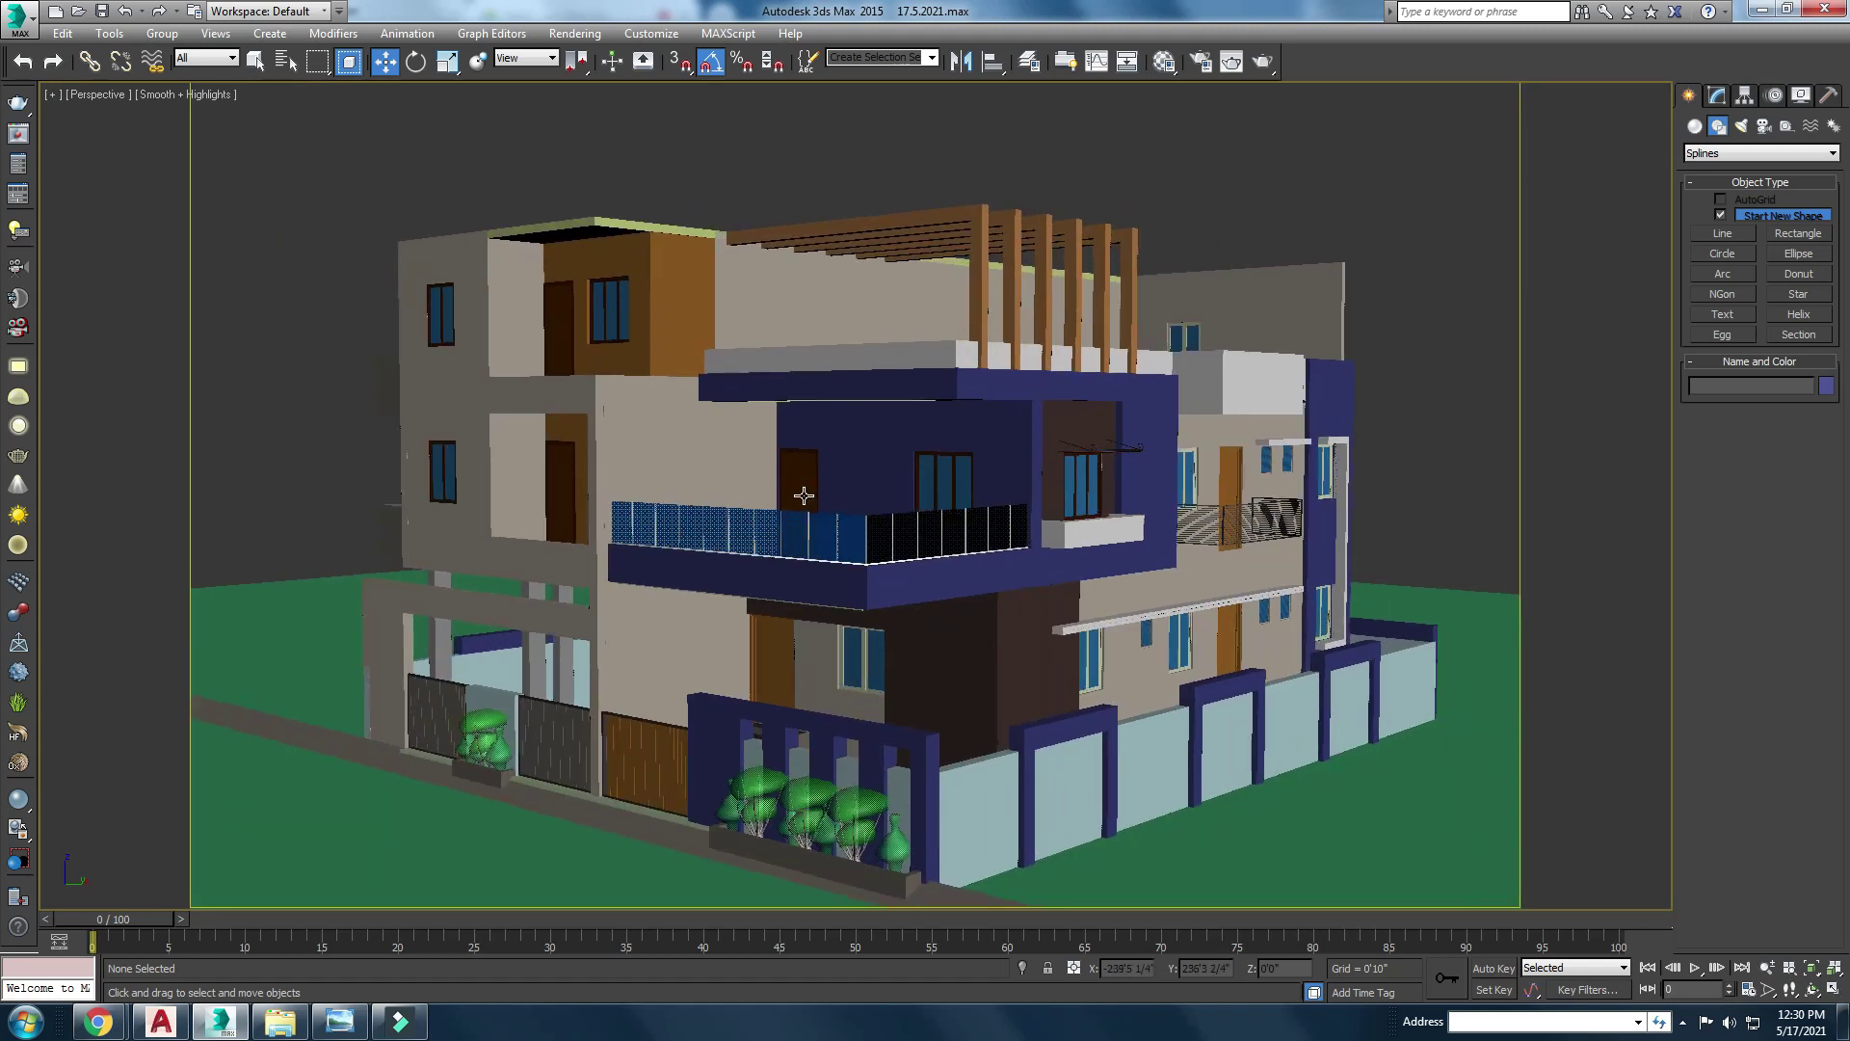
scroll(803, 495, "up", 2)
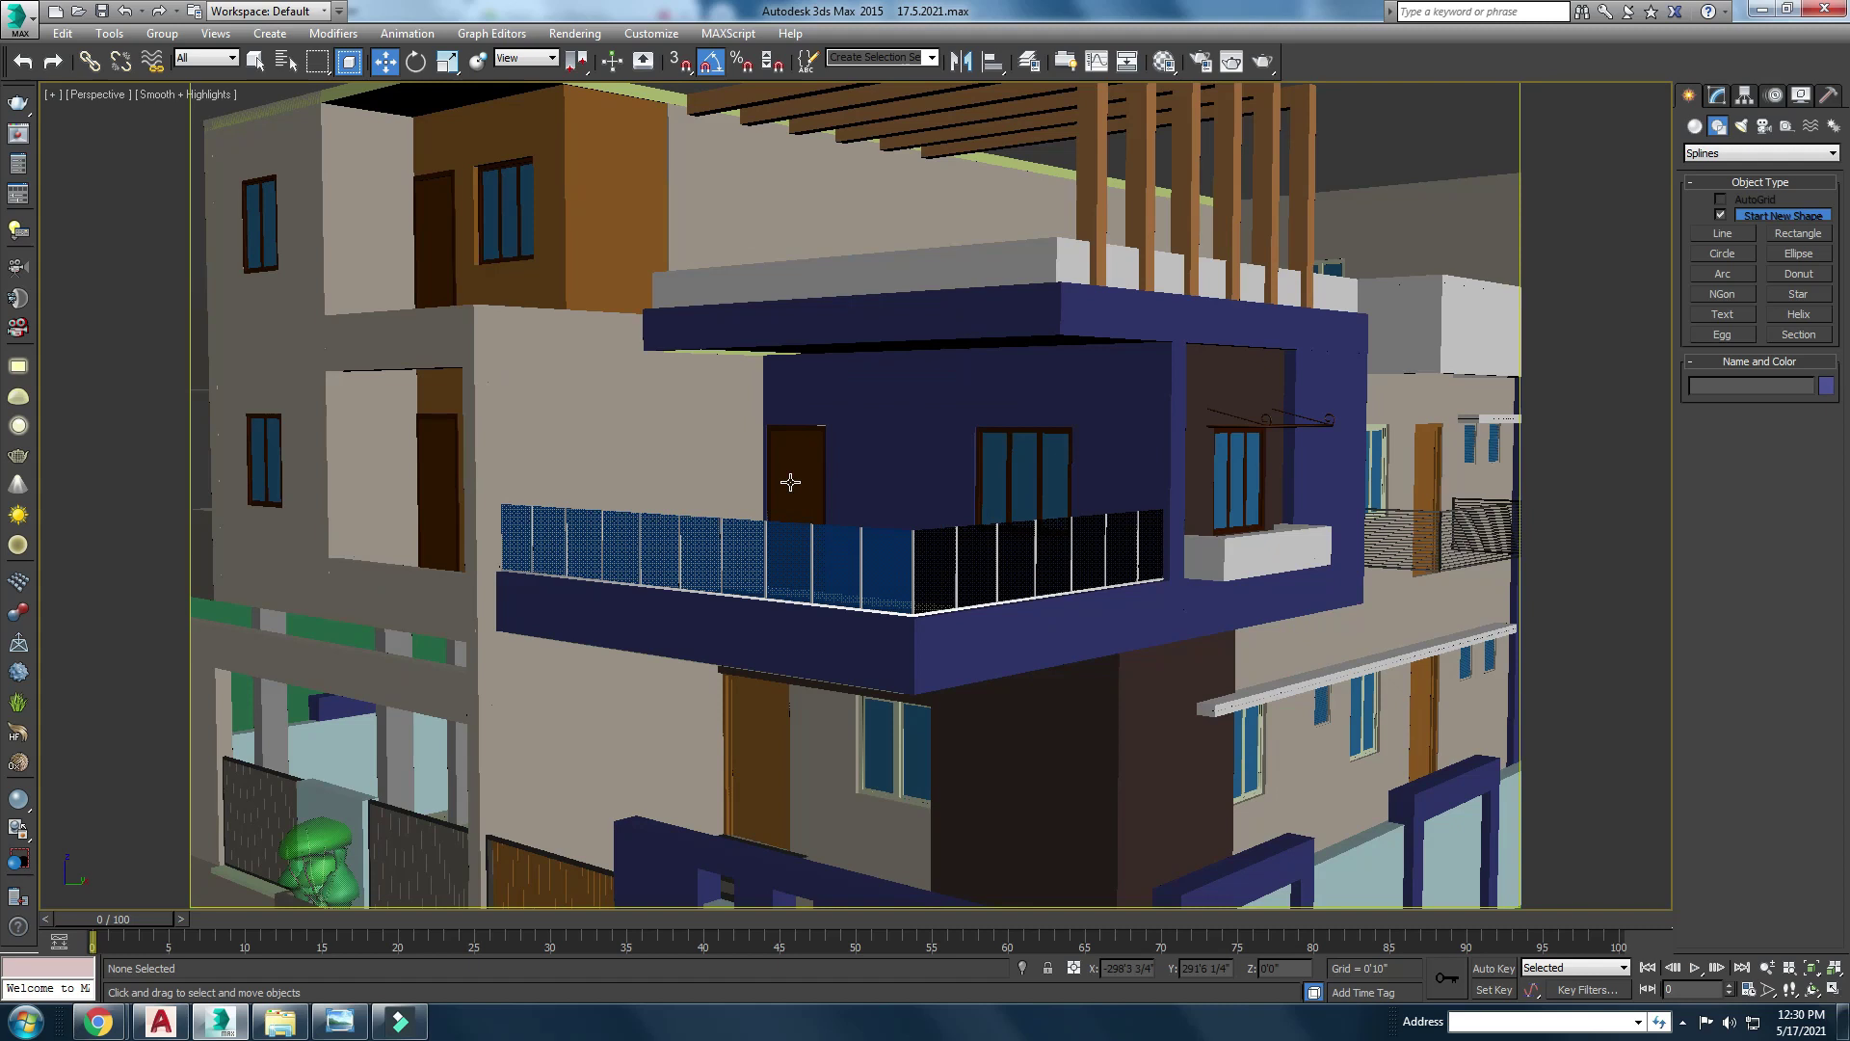
scroll(847, 475, "up", 1)
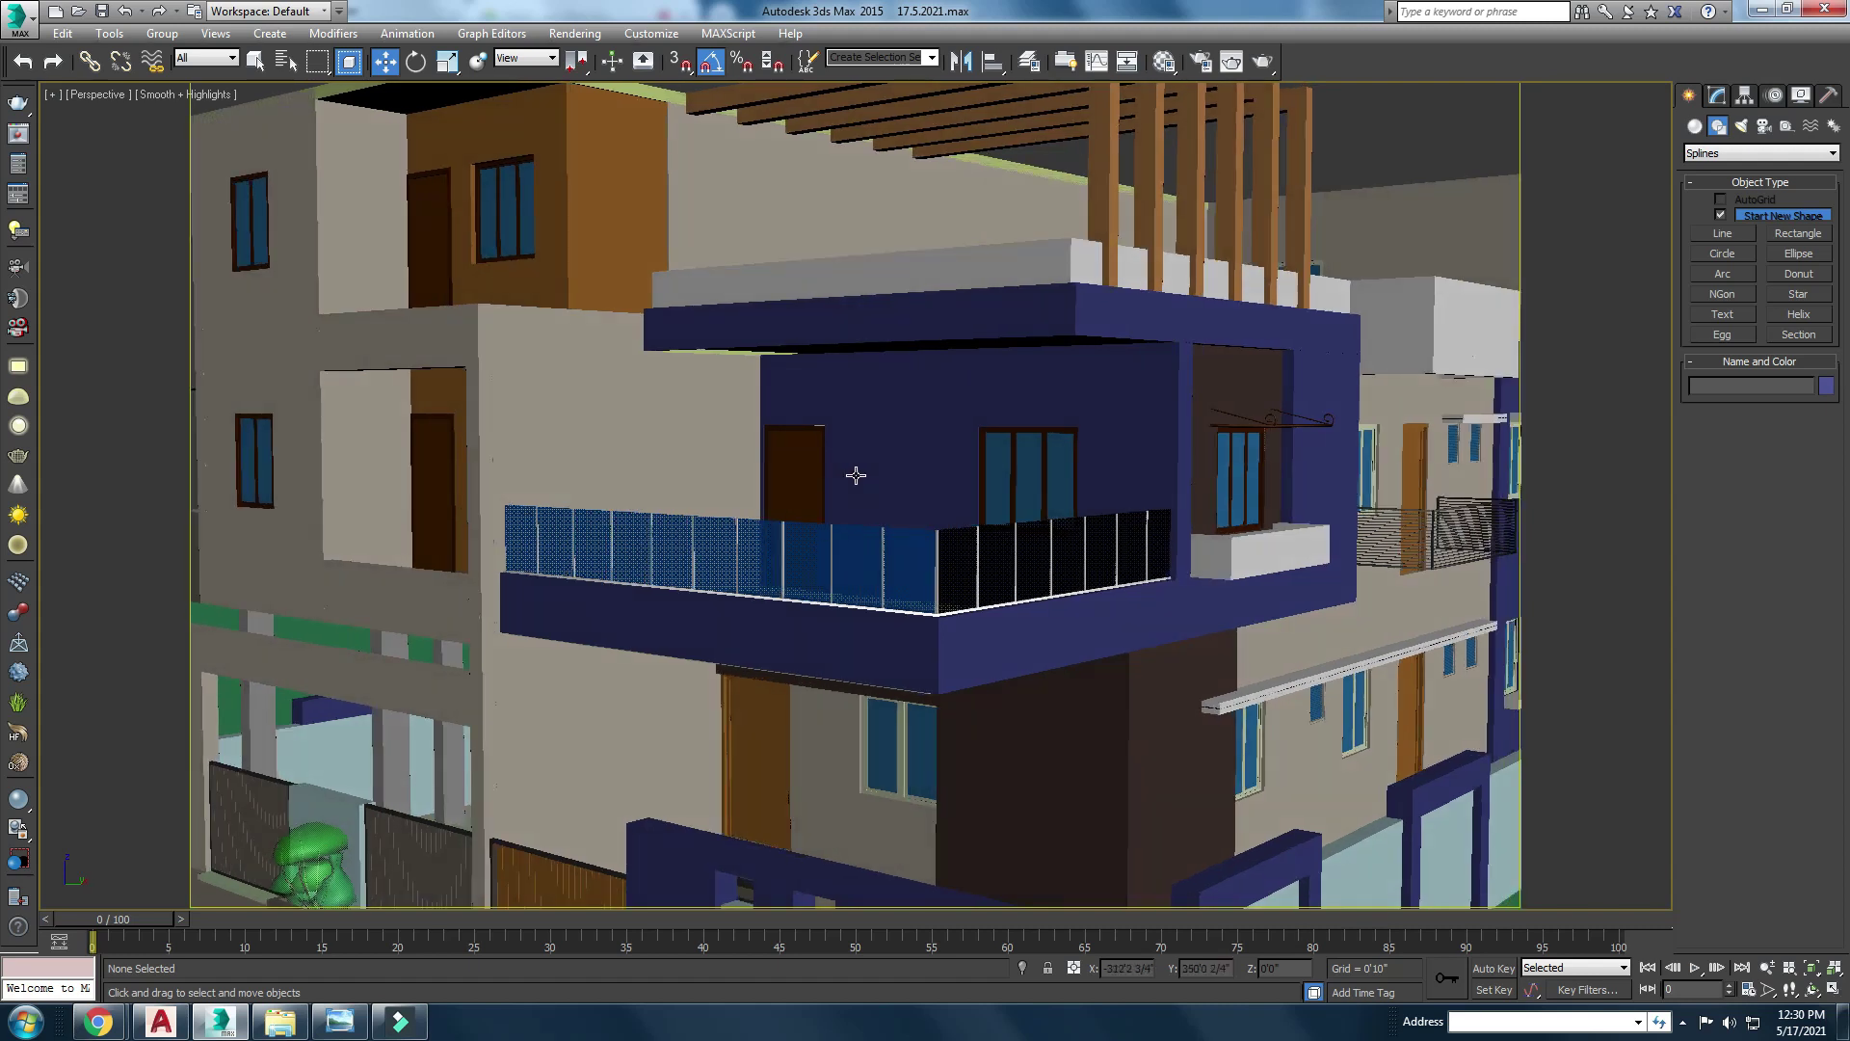
scroll(856, 475, "up", 1)
scroll(865, 475, "up", 1)
scroll(868, 474, "up", 1)
scroll(860, 471, "down", 5)
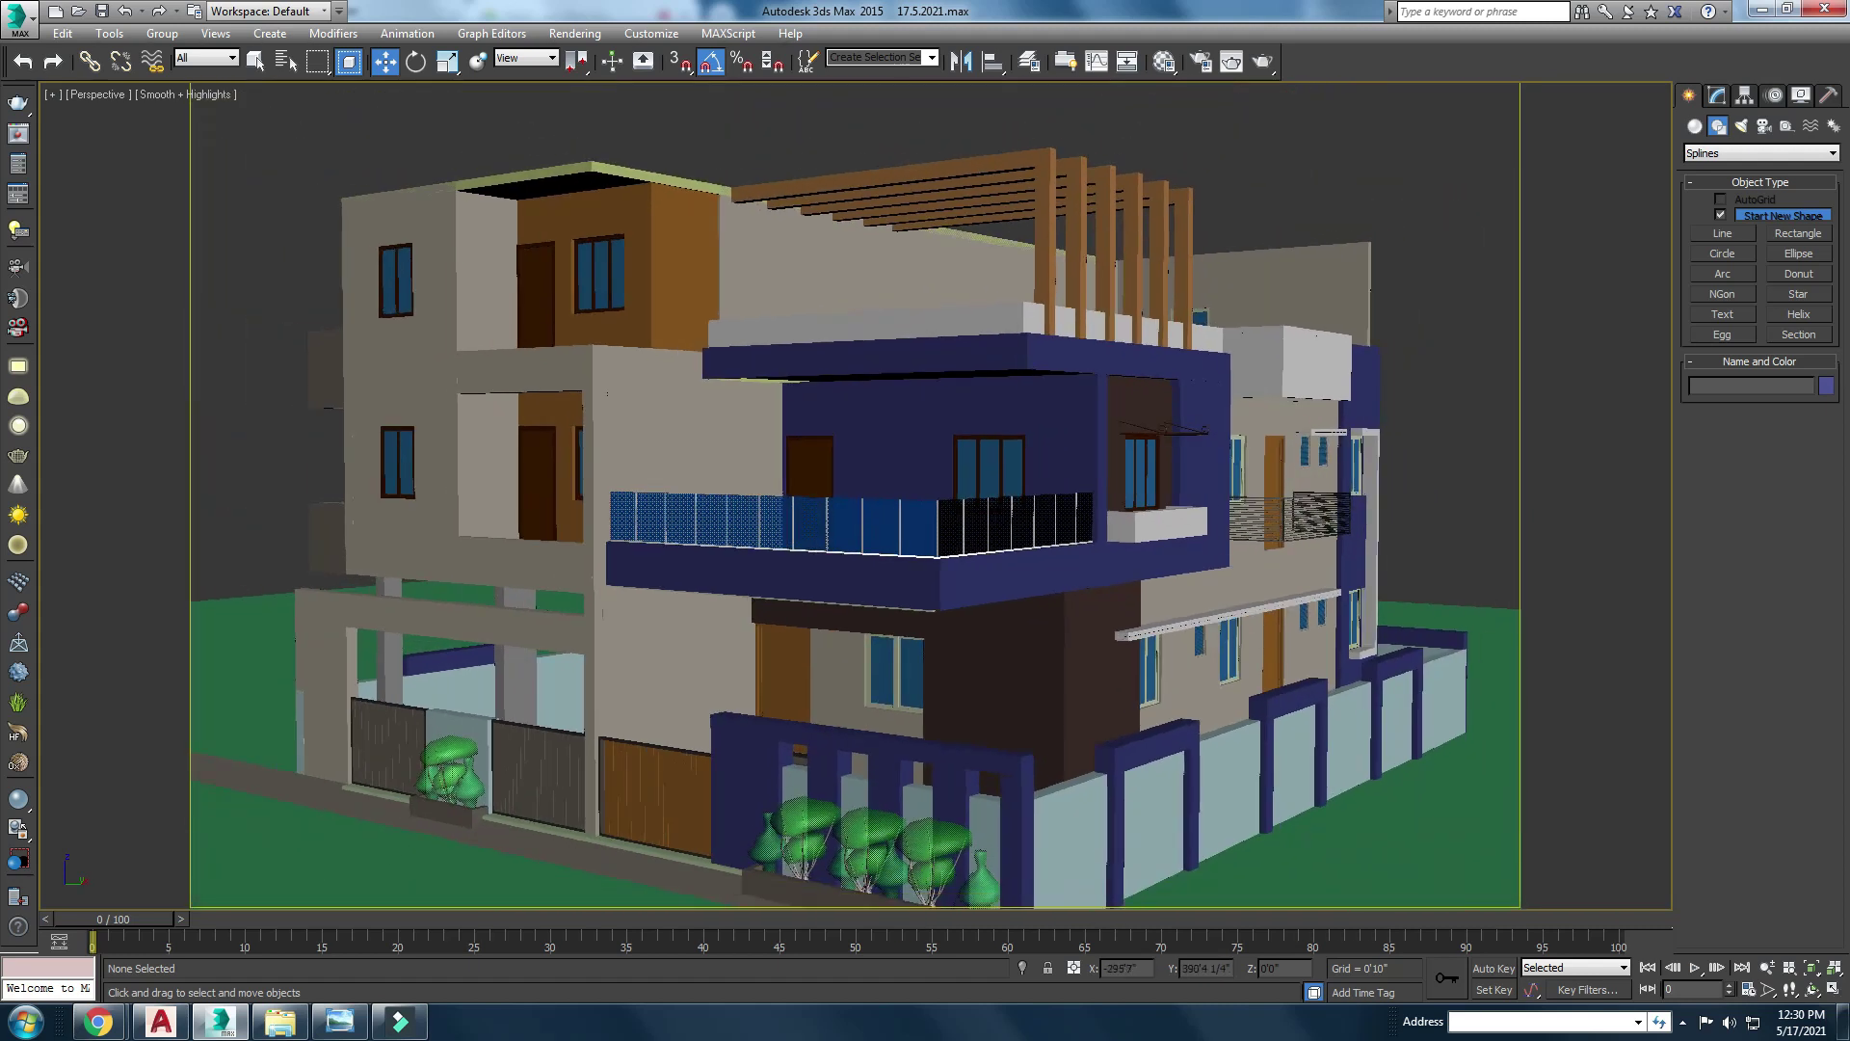
scroll(856, 481, "up", 1)
scroll(859, 472, "up", 1)
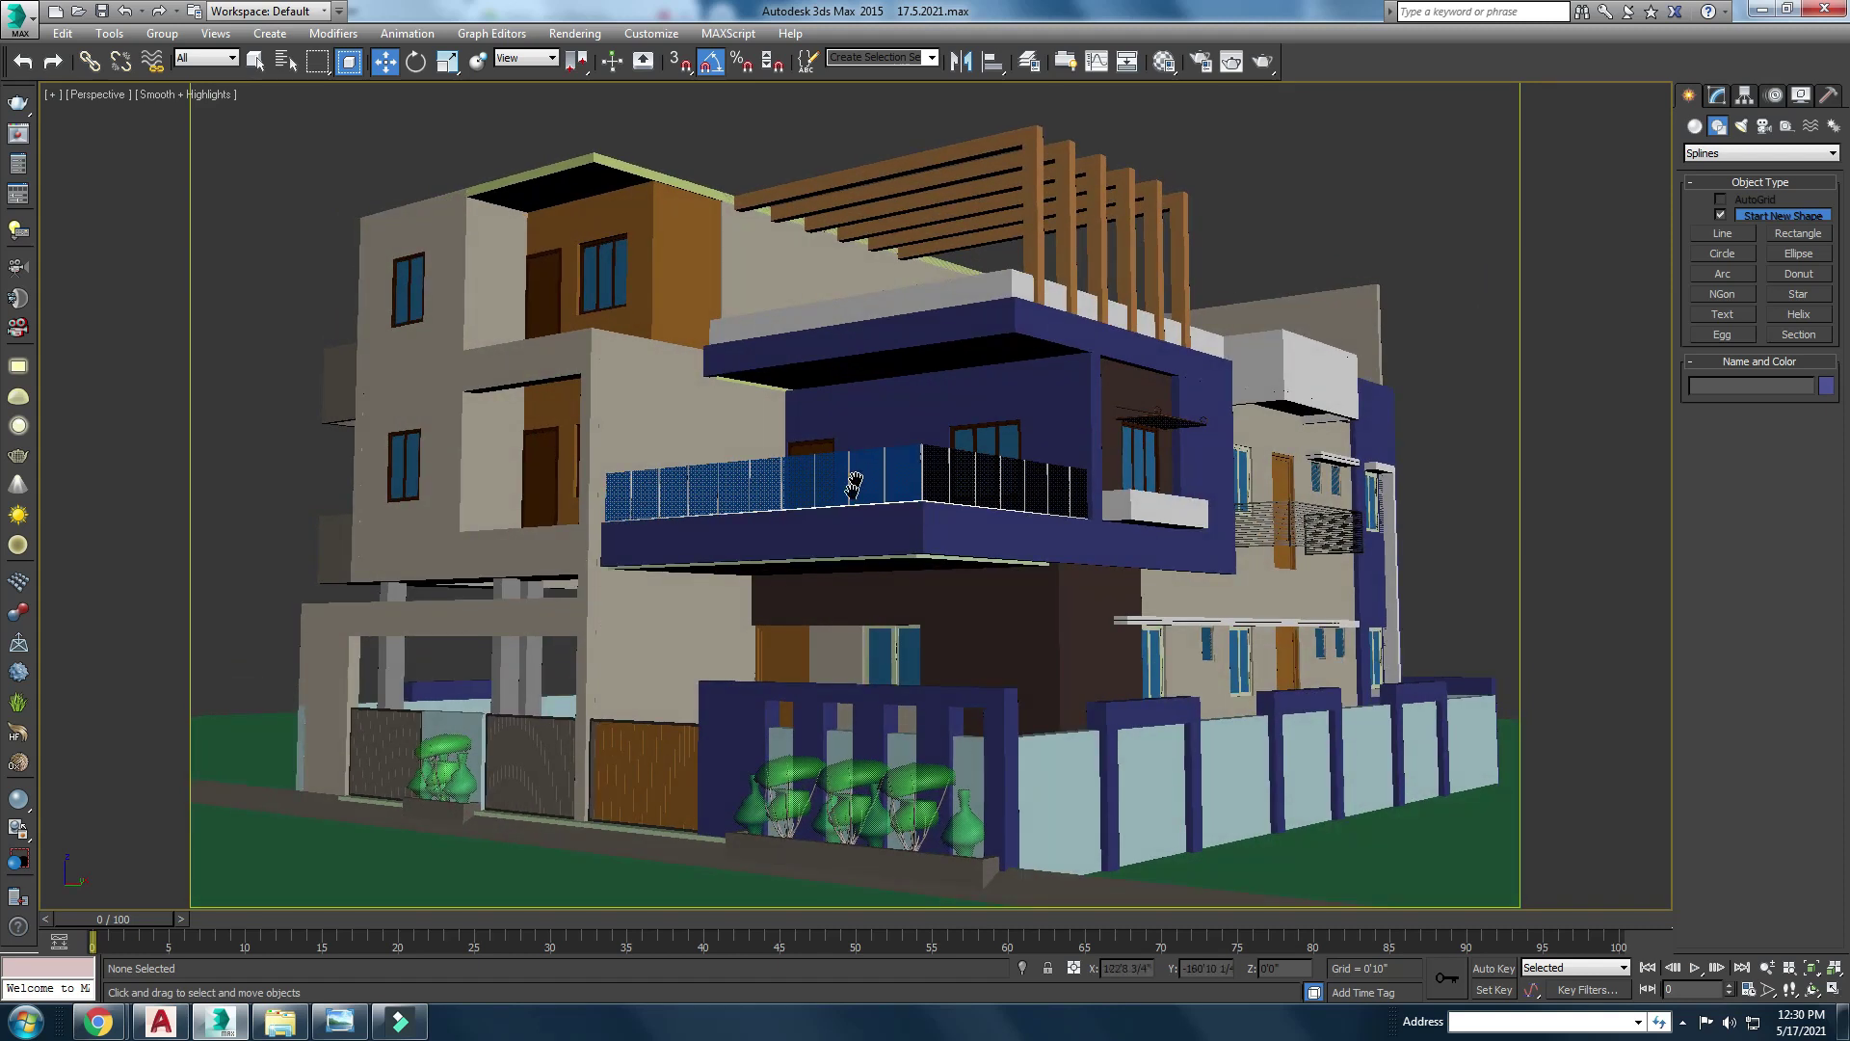
scroll(844, 491, "up", 2)
scroll(827, 530, "up", 1)
scroll(819, 543, "up", 1)
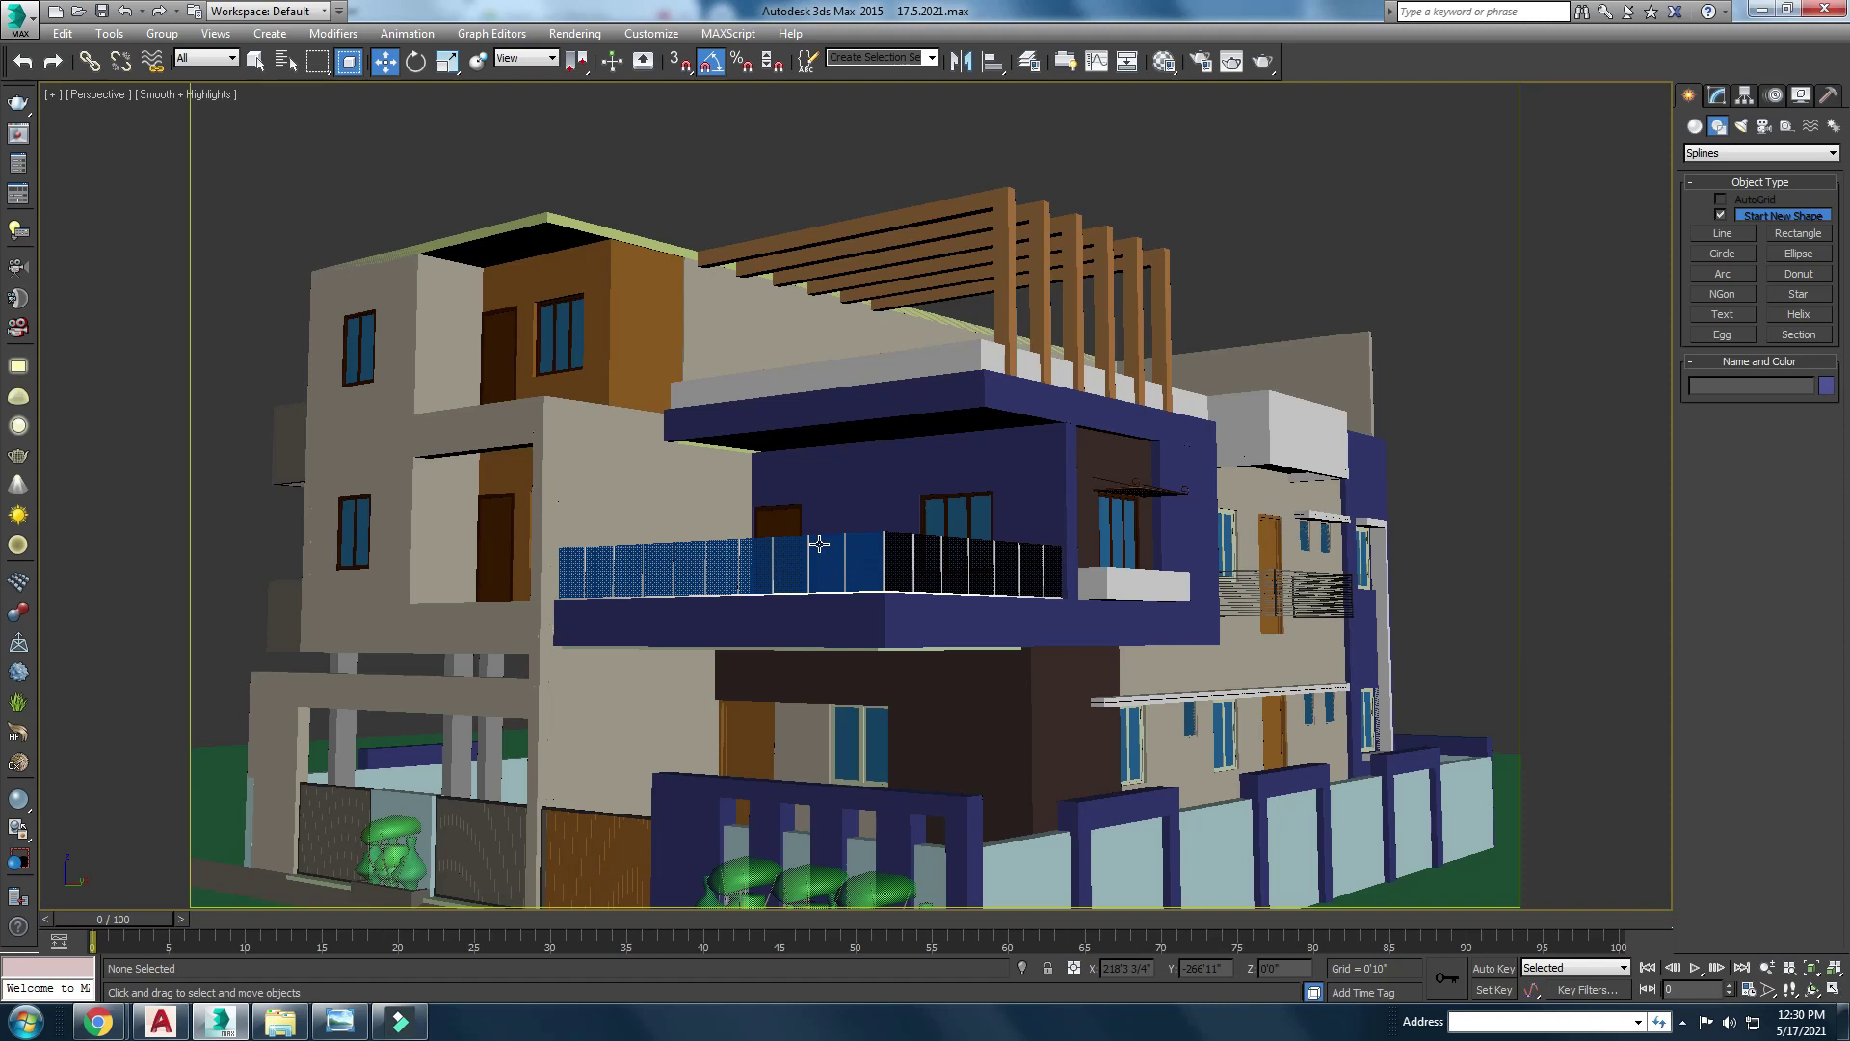
left_click(17, 17)
left_click(39, 188)
Step: Bring Filmora9 forward and open the screen recorder's controls from the system tray
left_click(400, 1021)
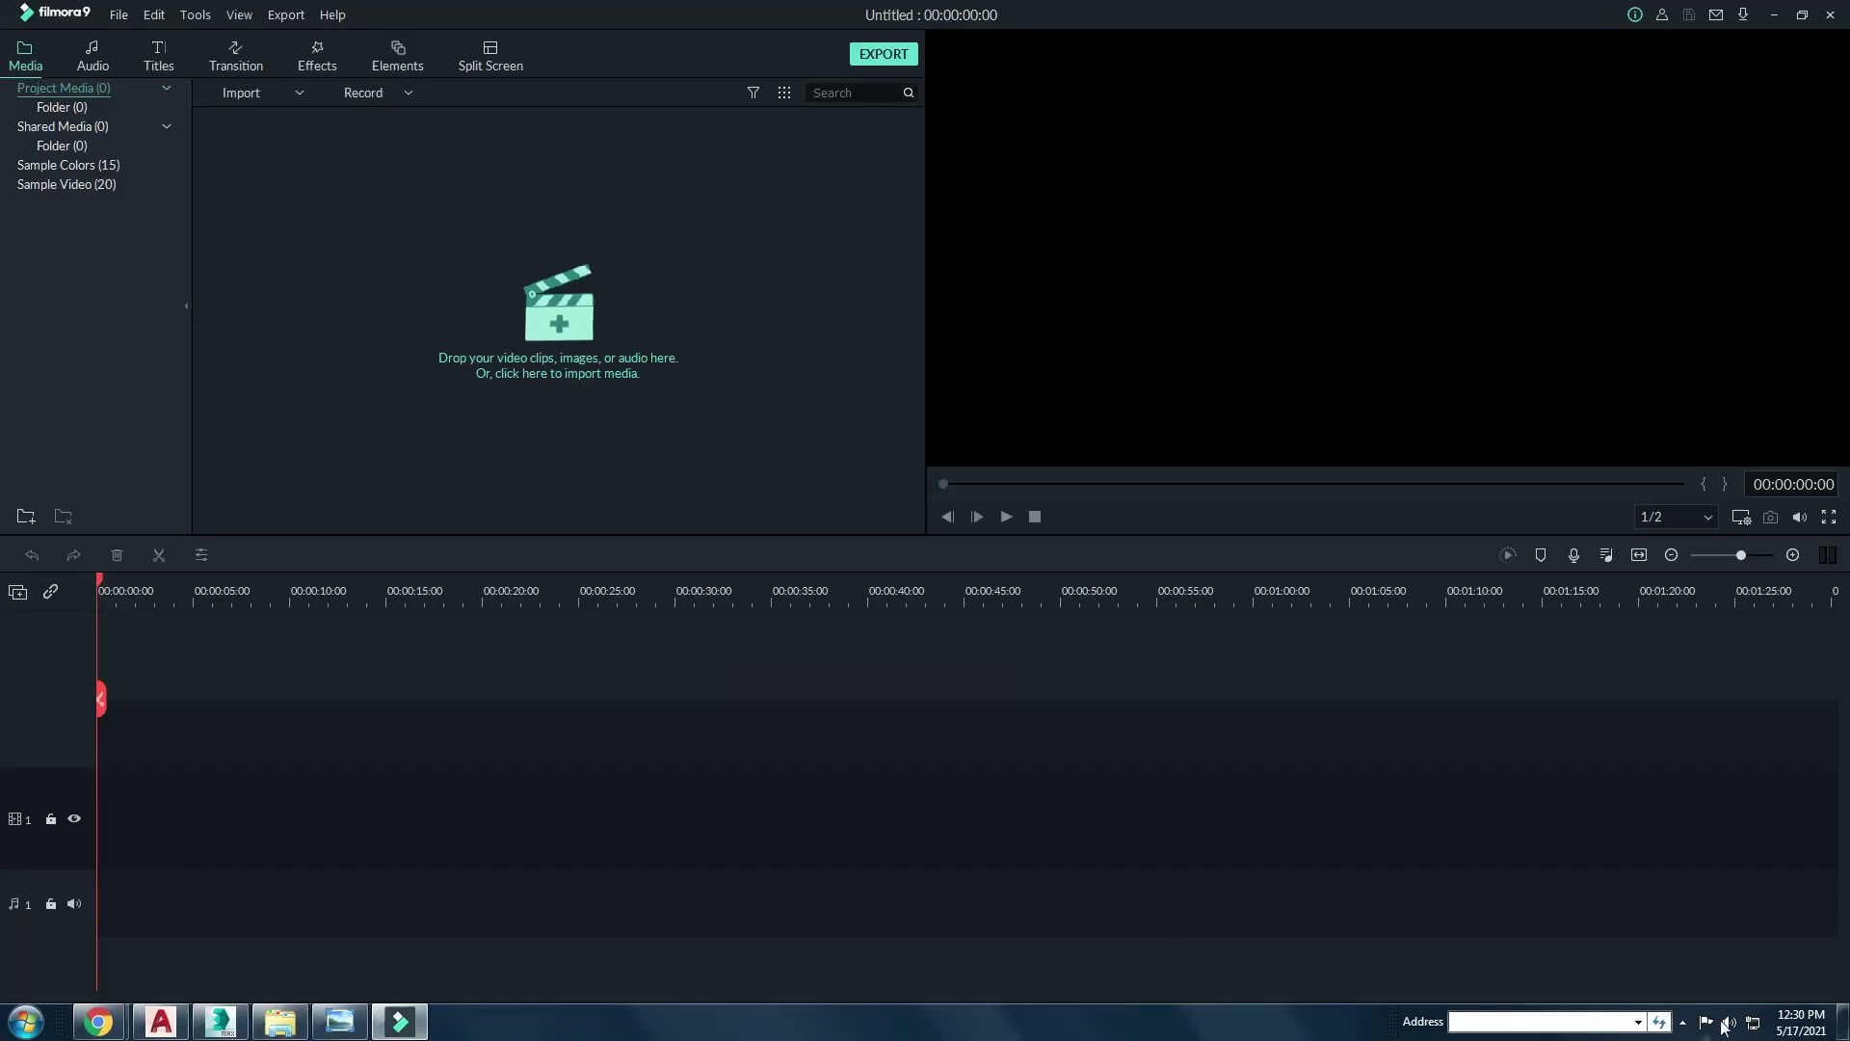
left_click(1683, 1022)
left_click(1682, 923)
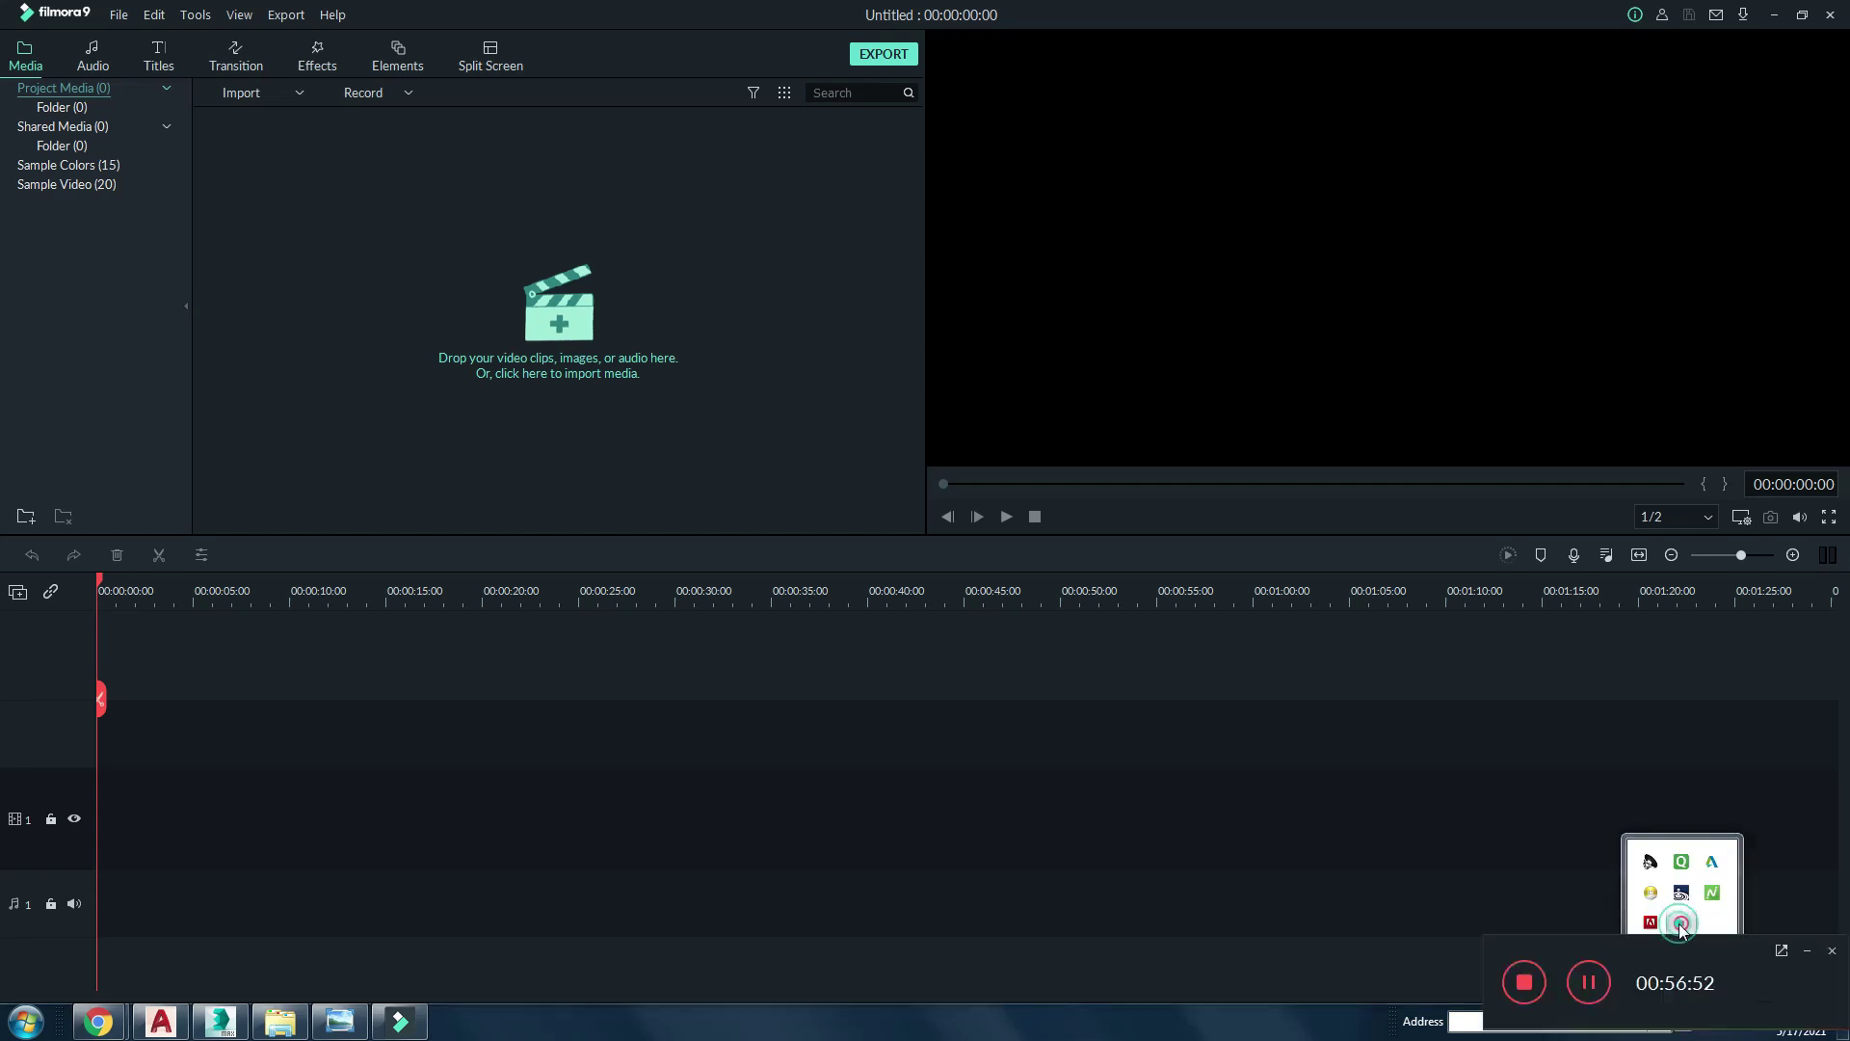